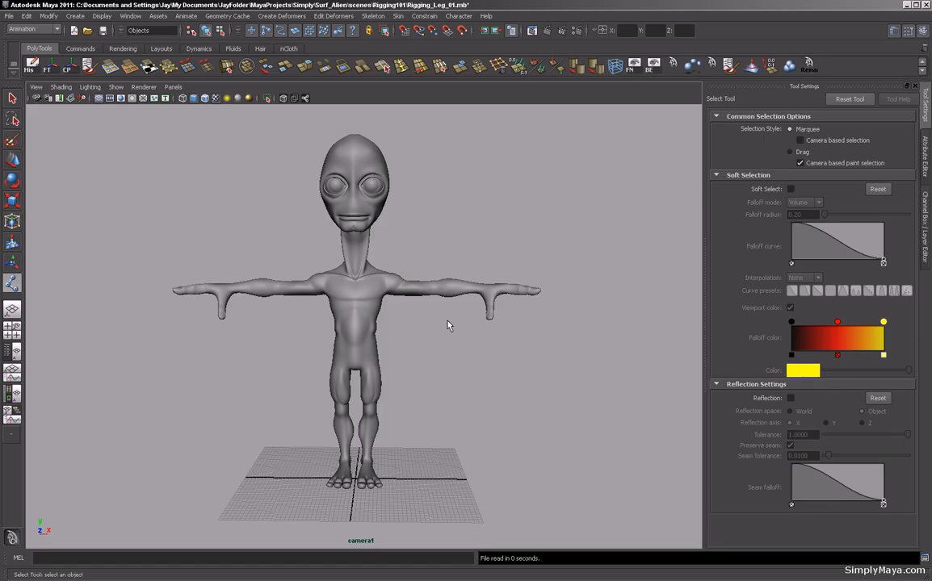
Orbit around the alien character to inspect the model from several angles.
middle_click_drag(277, 347, 294, 339, "alt")
right_click_drag(296, 340, 310, 343, "alt")
left_click_drag(309, 343, 356, 363, "alt")
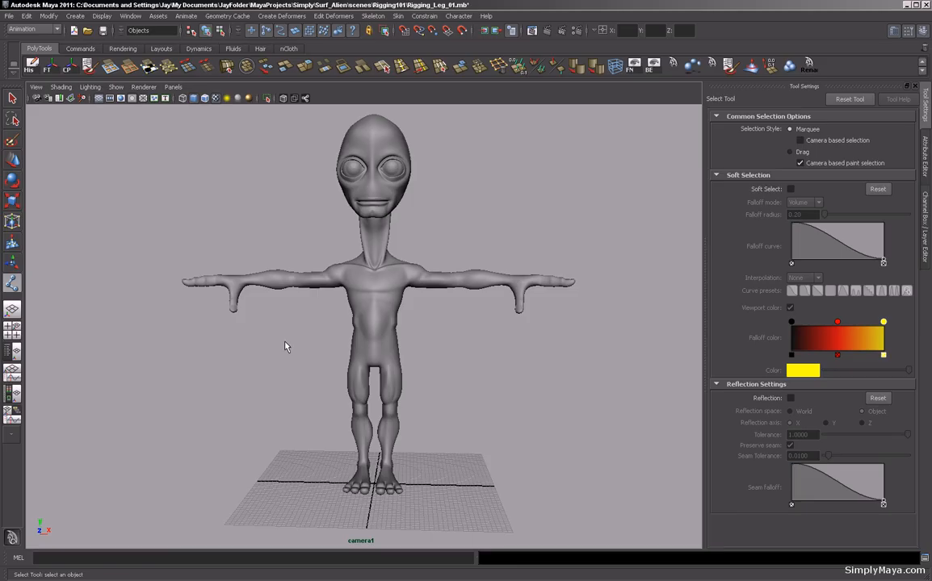
left_click_drag(284, 346, 270, 345, "alt")
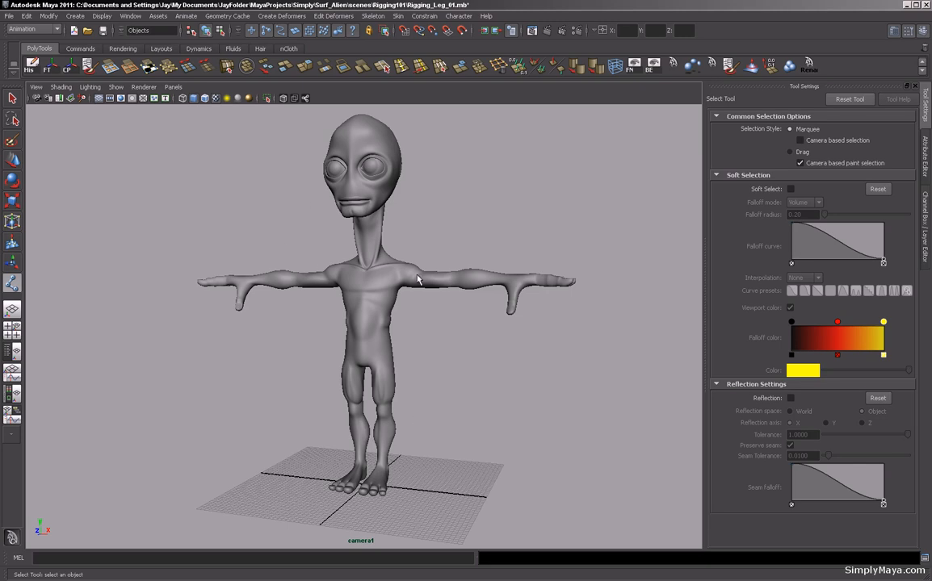
left_click_drag(258, 303, 277, 341, "alt")
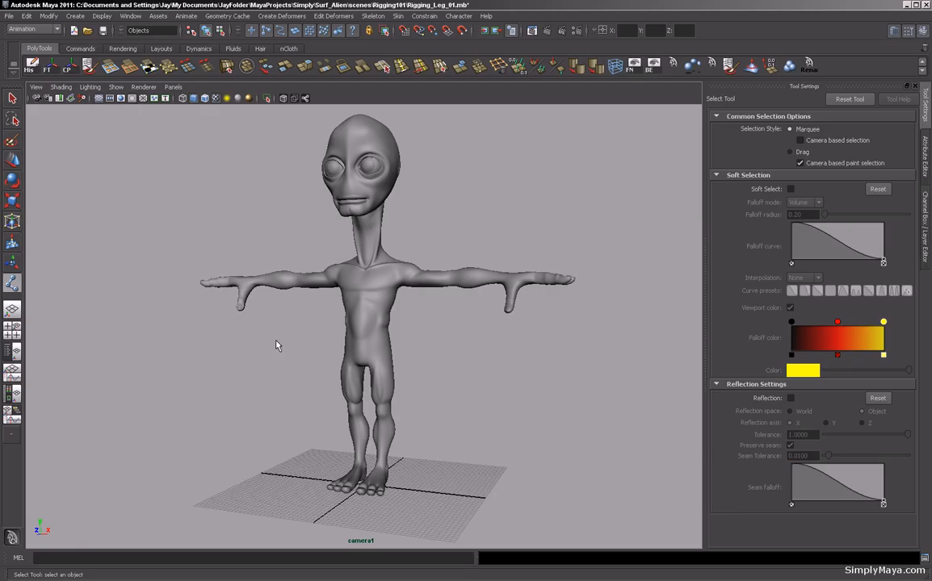
left_click_drag(276, 346, 342, 343, "alt")
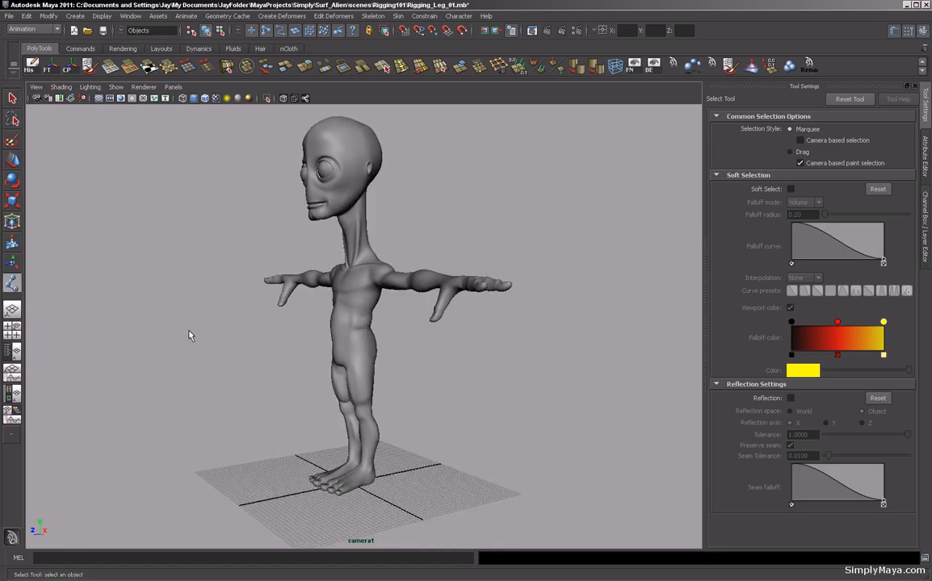
Maximize the side view, select the alien's body mesh and add it to layer1.
key("space")
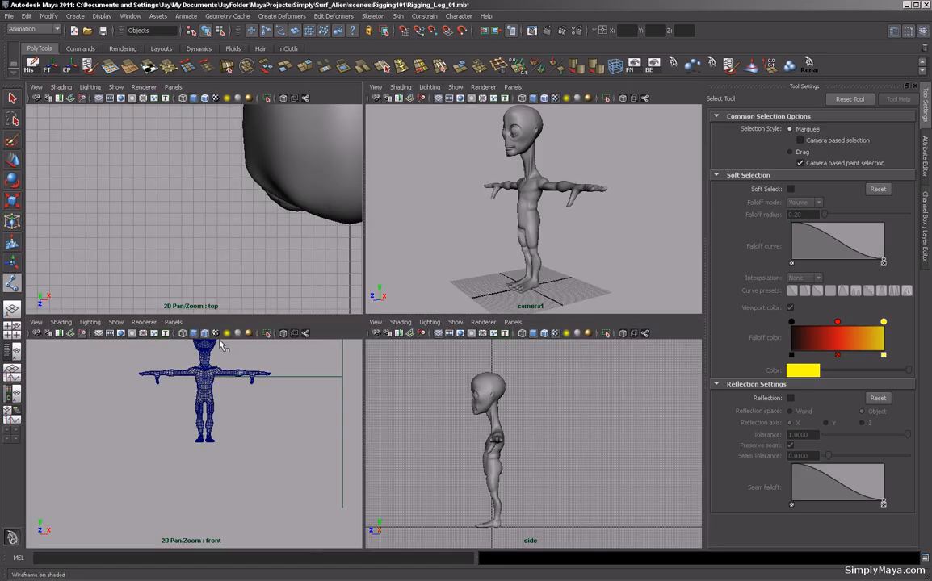
middle_click_drag(286, 394, 273, 449, "alt")
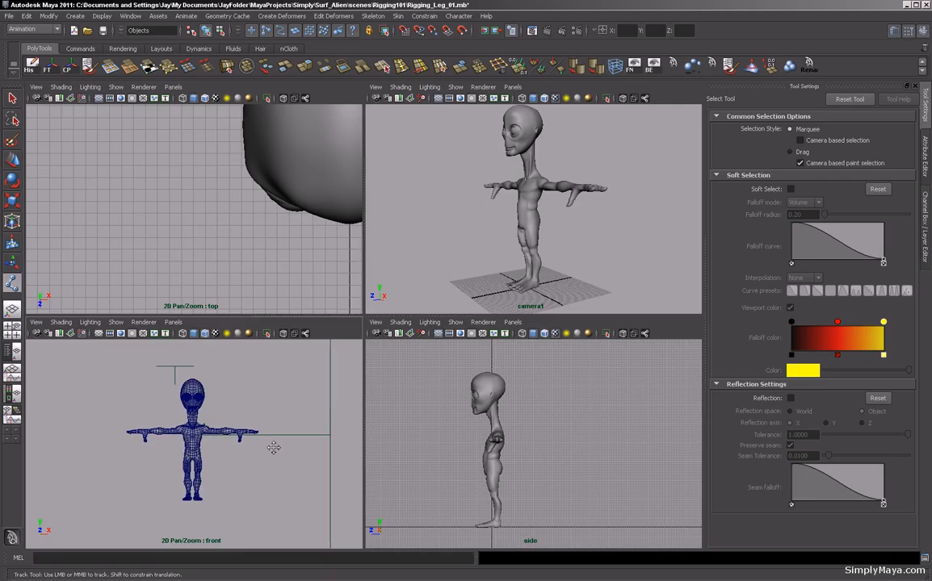
right_click_drag(530, 441, 563, 438, "alt")
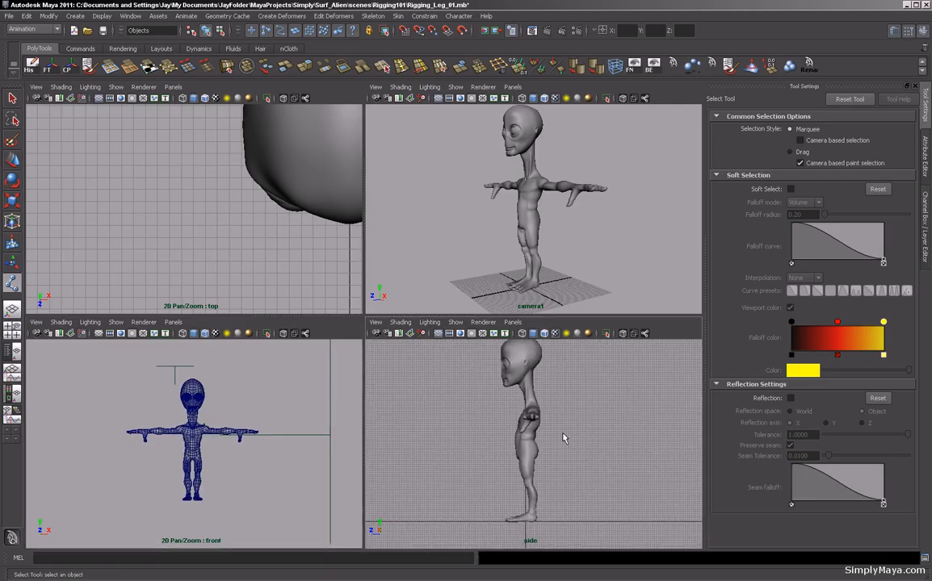
key("space")
right_click_drag(375, 357, 379, 360, "alt")
middle_click_drag(378, 360, 394, 379, "alt")
left_click(371, 362)
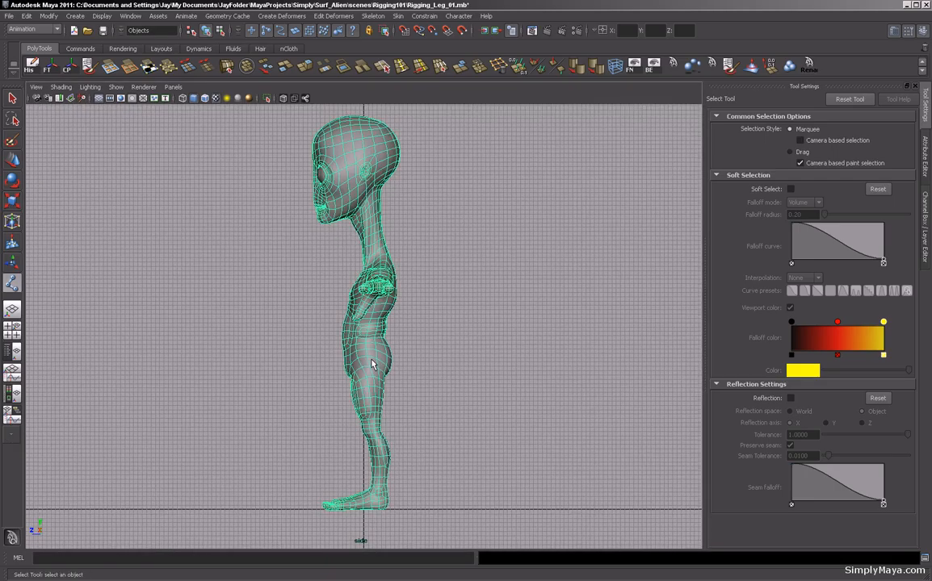
key("ctrl+a")
key("ctrl+a")
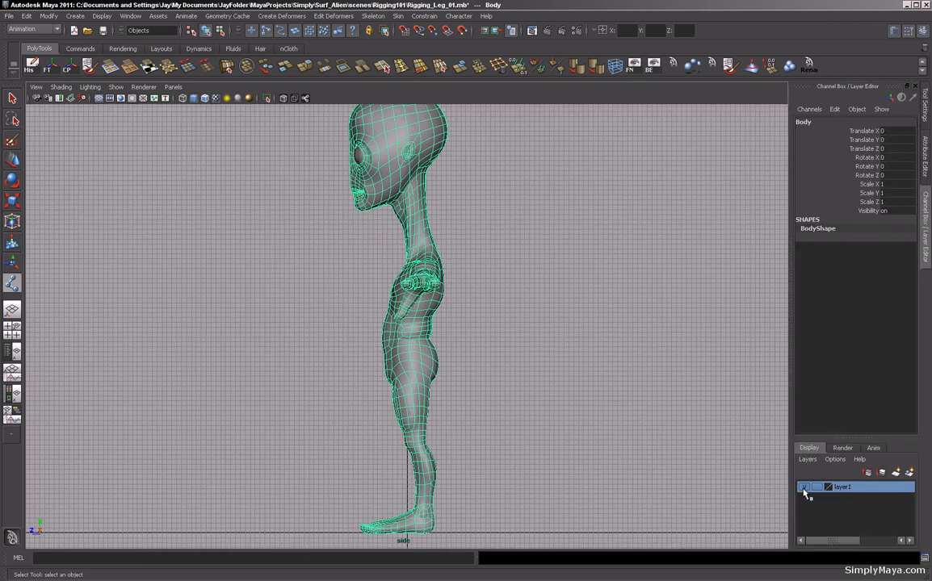
right_click(873, 494)
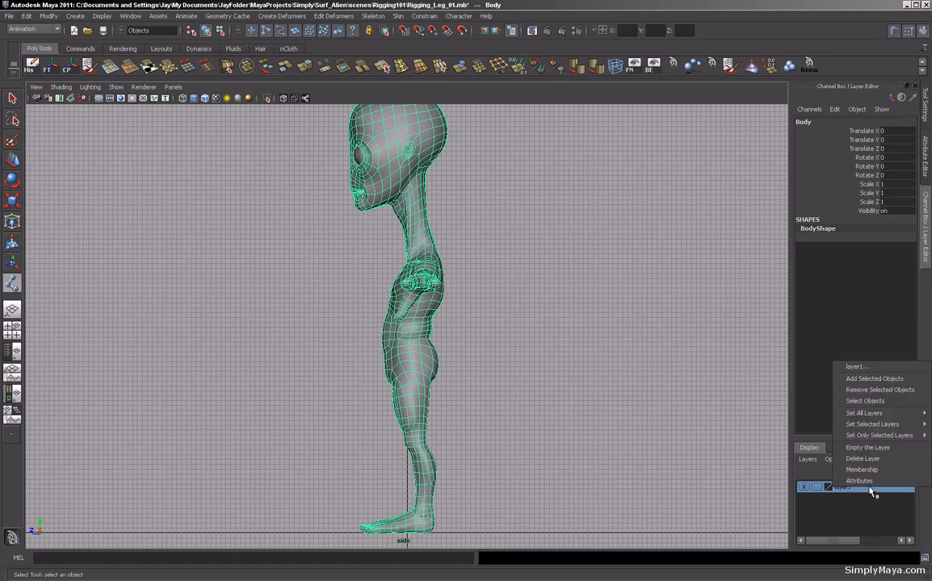
left_click(865, 379)
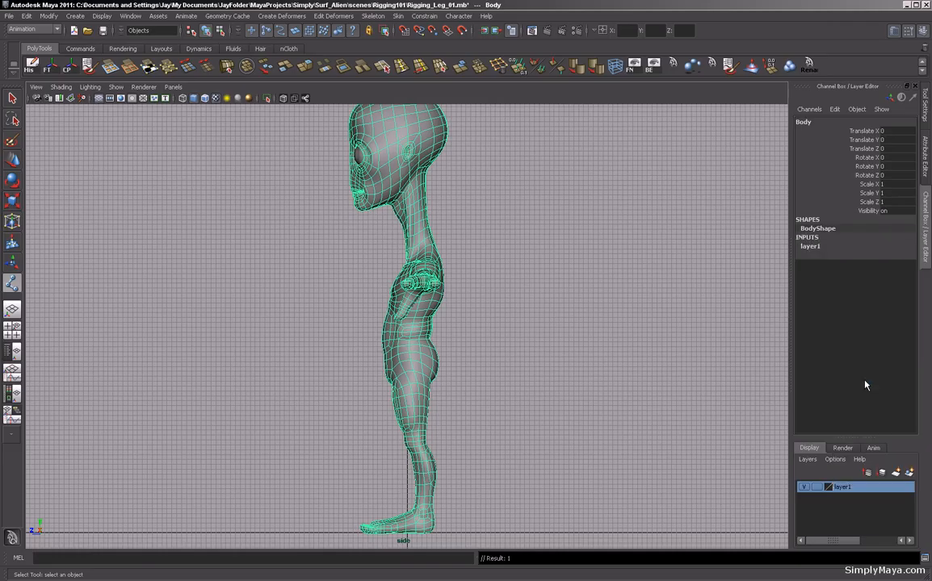
Toggle layer1's visibility off and back on.
left_click(804, 488)
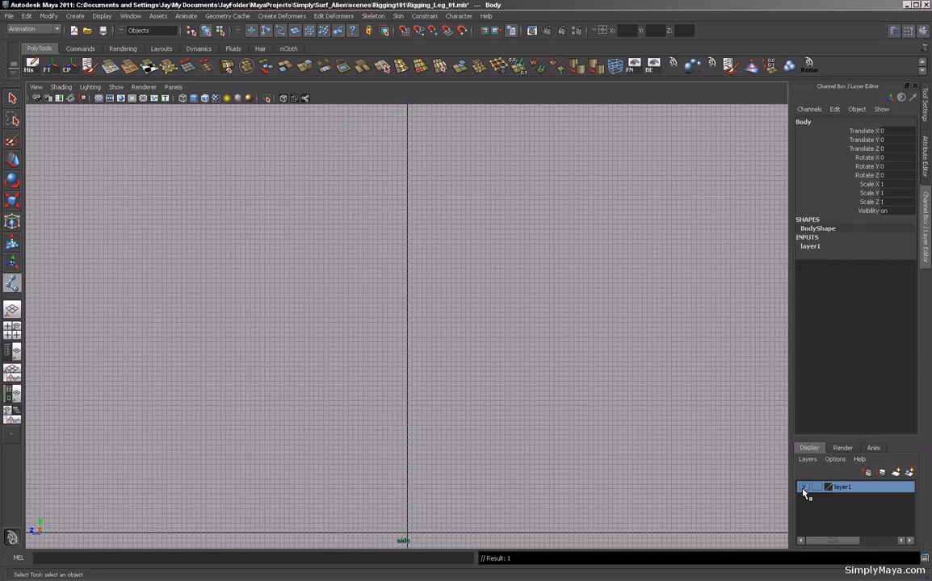
left_click(804, 488)
middle_click_drag(556, 445, 556, 443, "alt")
Set layer1 to template display so the body can't be selected, and deselect everything.
left_click(817, 488)
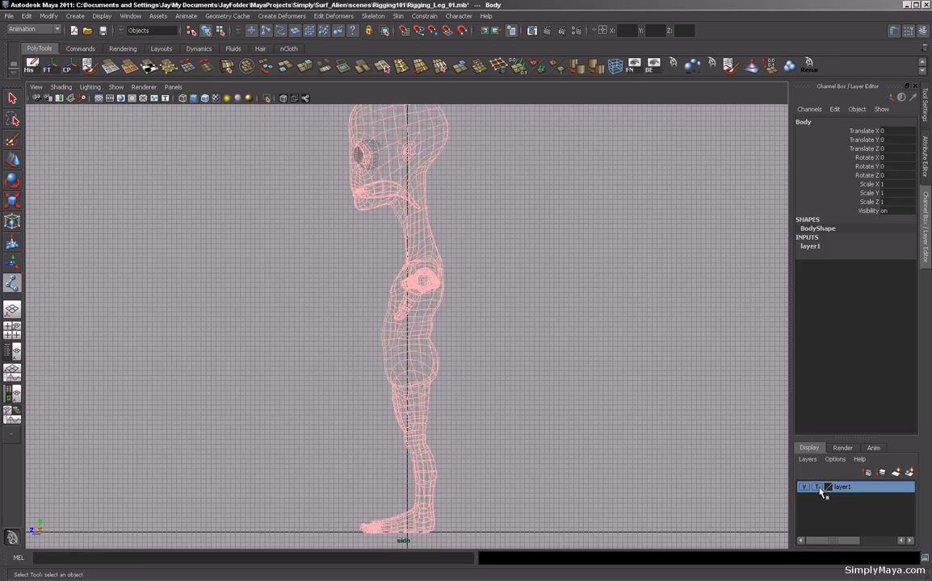
left_click(817, 489)
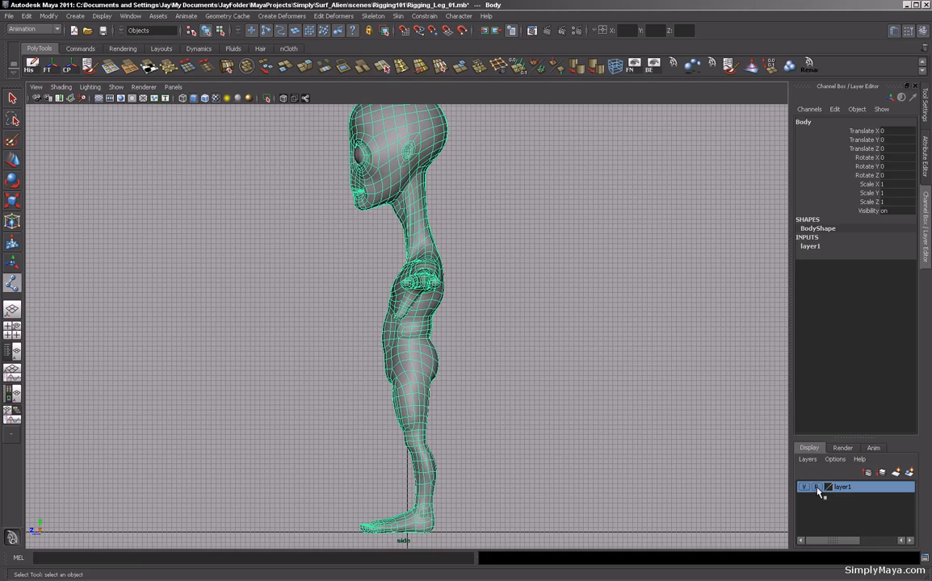
left_click(817, 487)
left_click(818, 487)
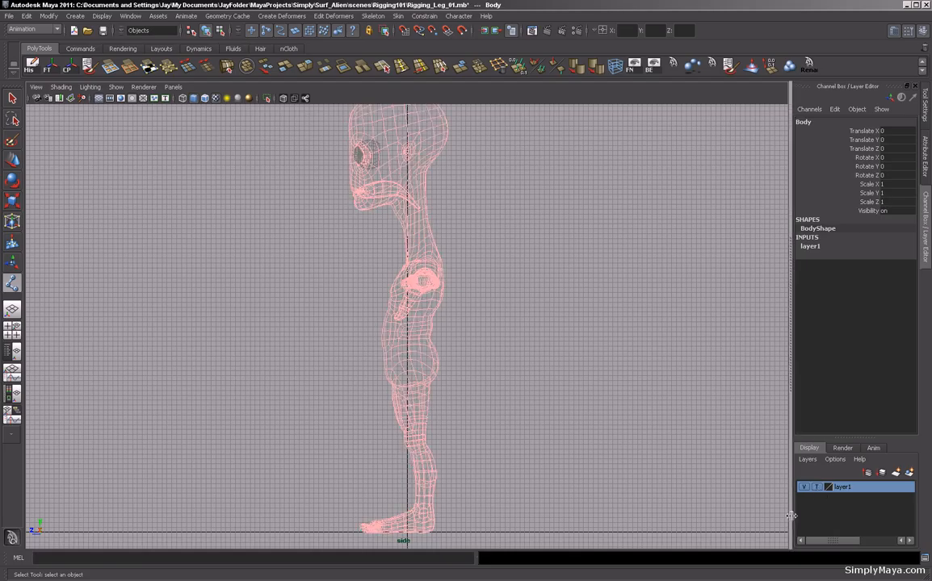
left_click(600, 427)
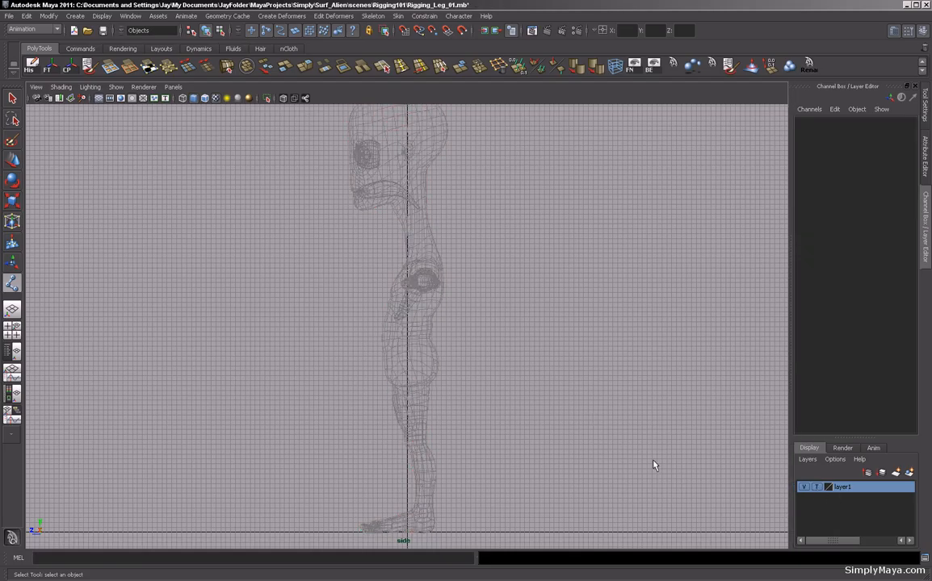
Frame the leg, open the Joint Tool options, reset them and set Orientation to None.
middle_click_drag(652, 462, 638, 398, "alt")
right_click_drag(491, 436, 576, 467, "alt")
middle_click_drag(576, 467, 549, 451, "alt")
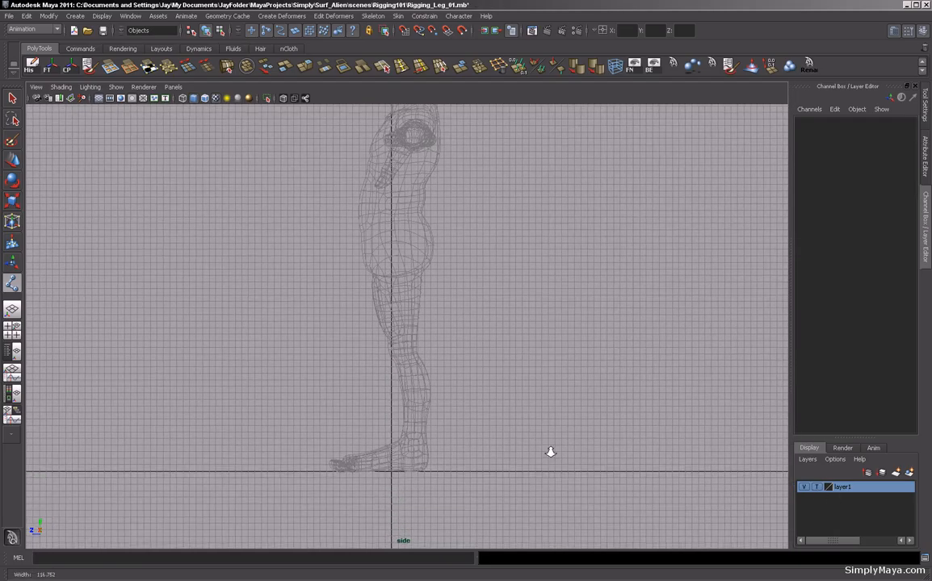
right_click_drag(549, 451, 661, 489, "alt")
left_click(13, 284)
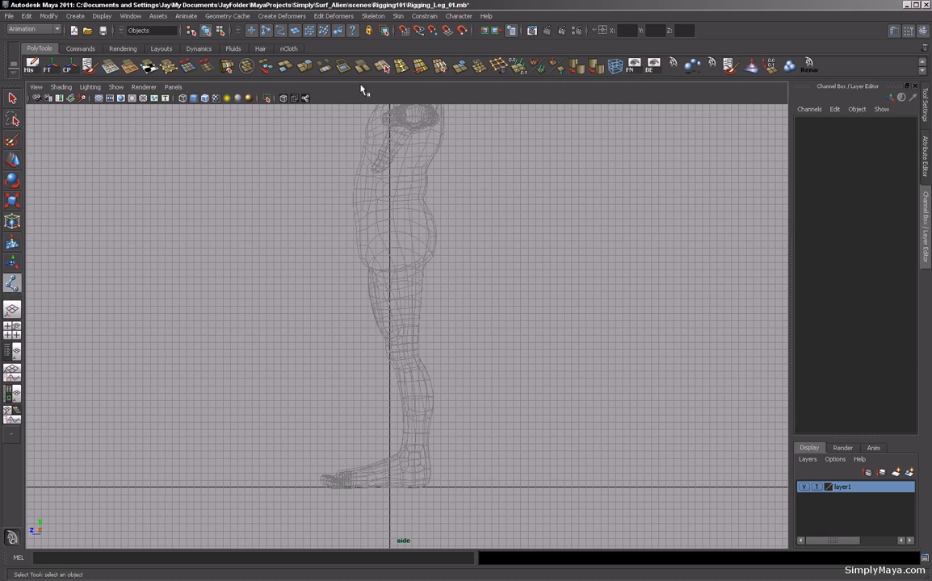
left_click(373, 16)
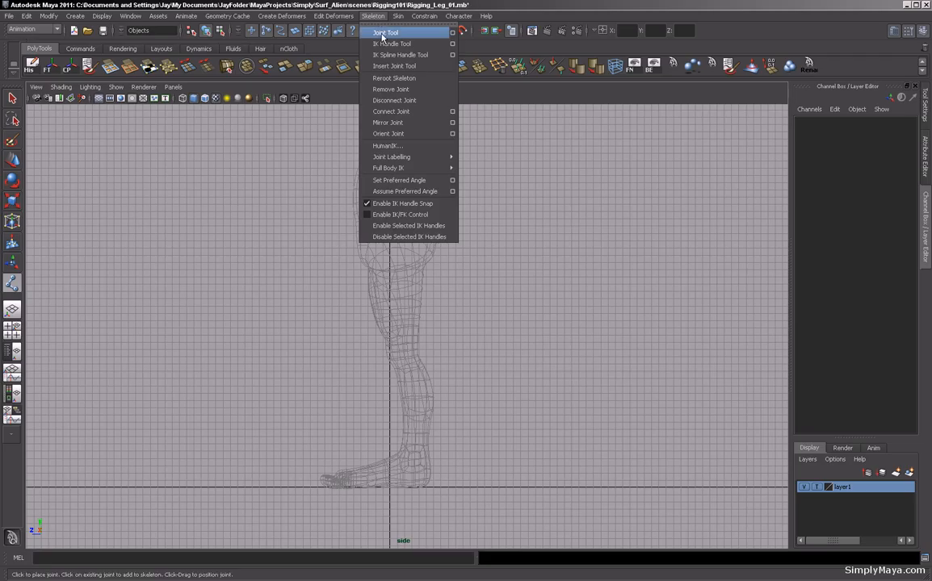
left_click(452, 33)
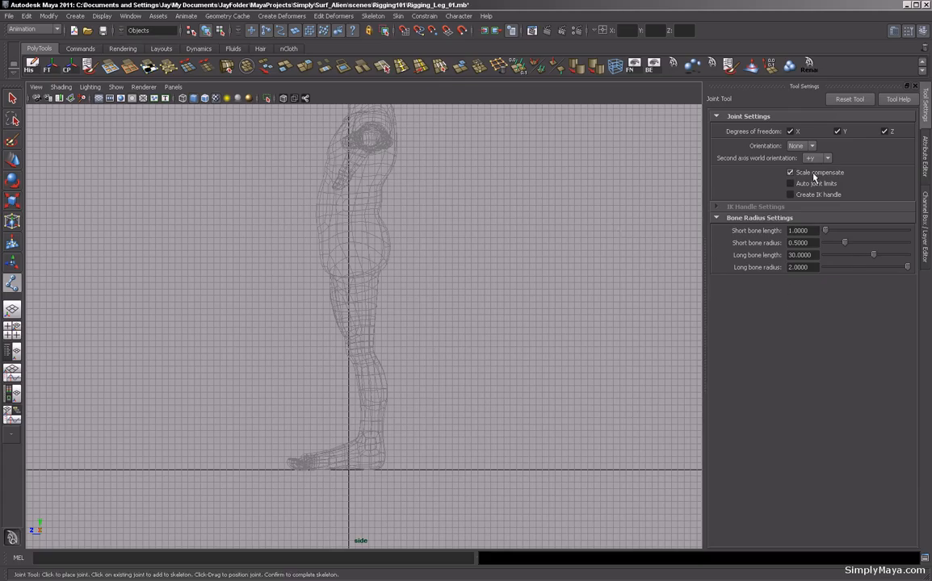
left_click(844, 100)
left_click(811, 147)
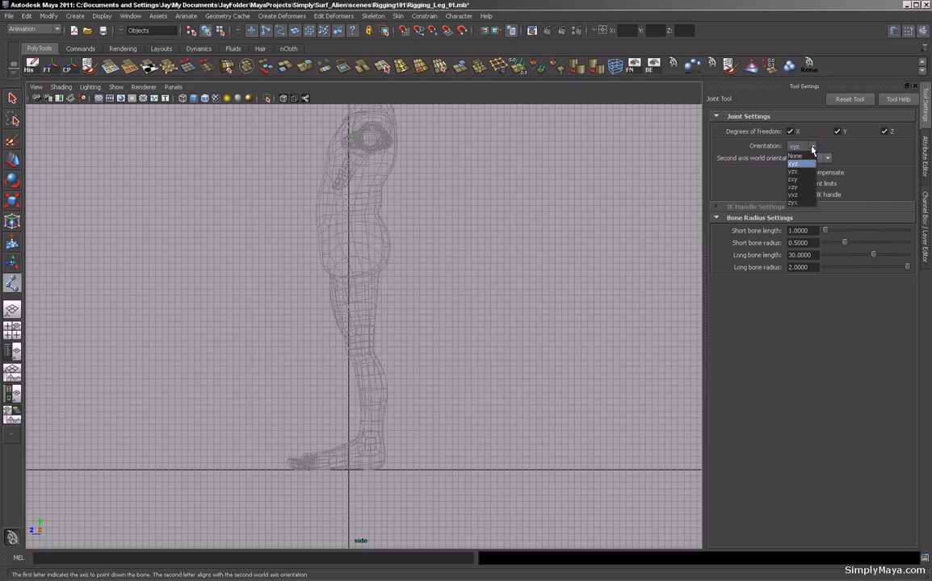
left_click(807, 159)
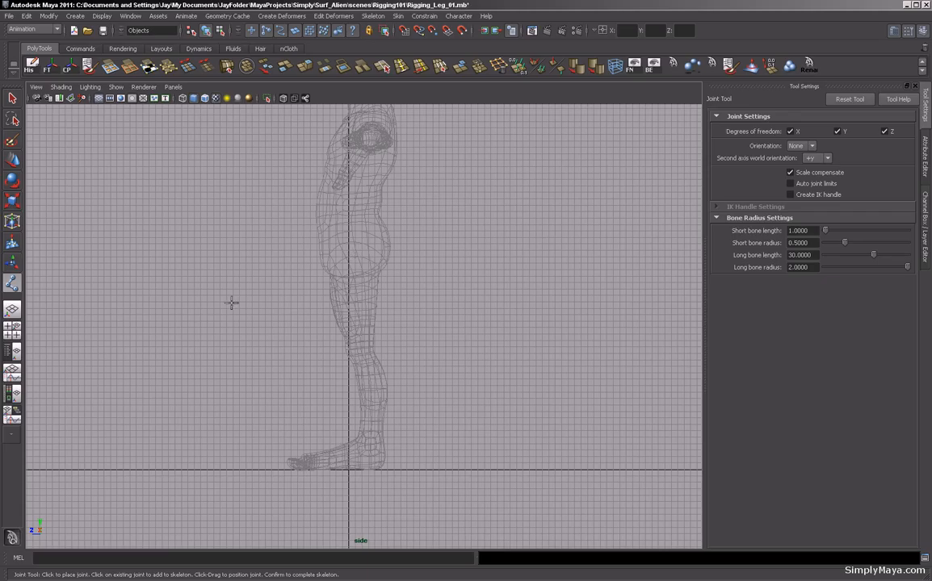
Place the hip joint and the knee joint inside the leg in the side view.
left_click(355, 256)
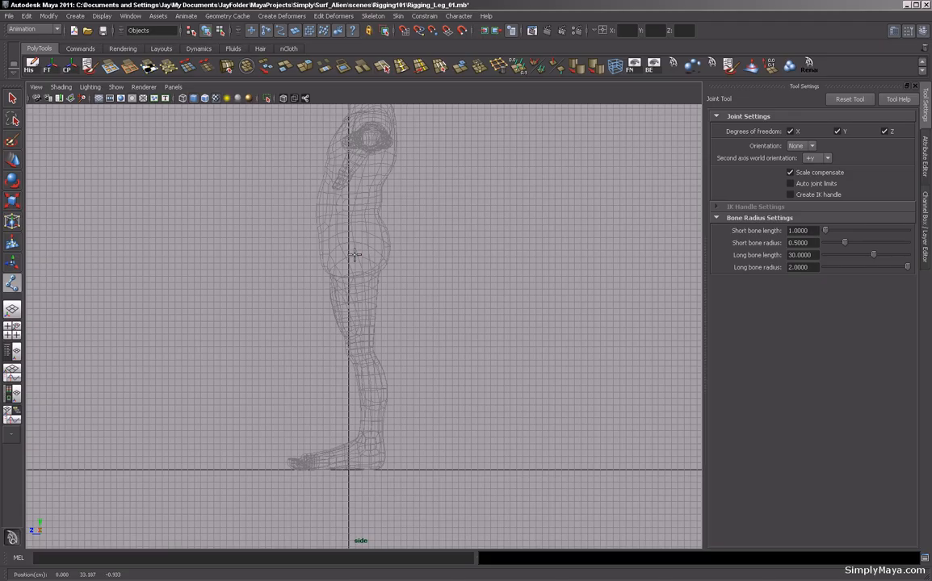
right_click_drag(318, 366, 520, 380, "alt")
middle_click_drag(394, 425, 418, 383, "alt")
right_click_drag(419, 383, 462, 387, "alt")
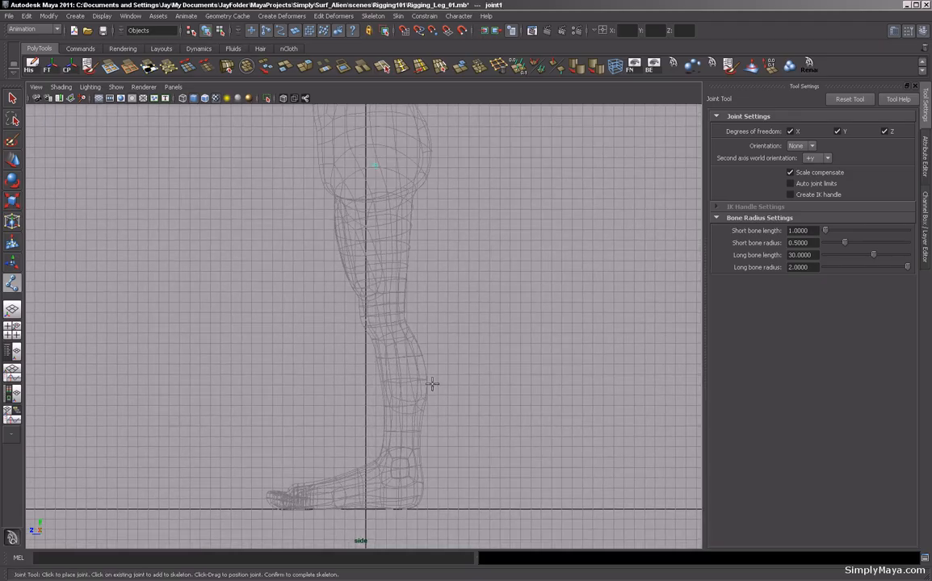
left_click(377, 315)
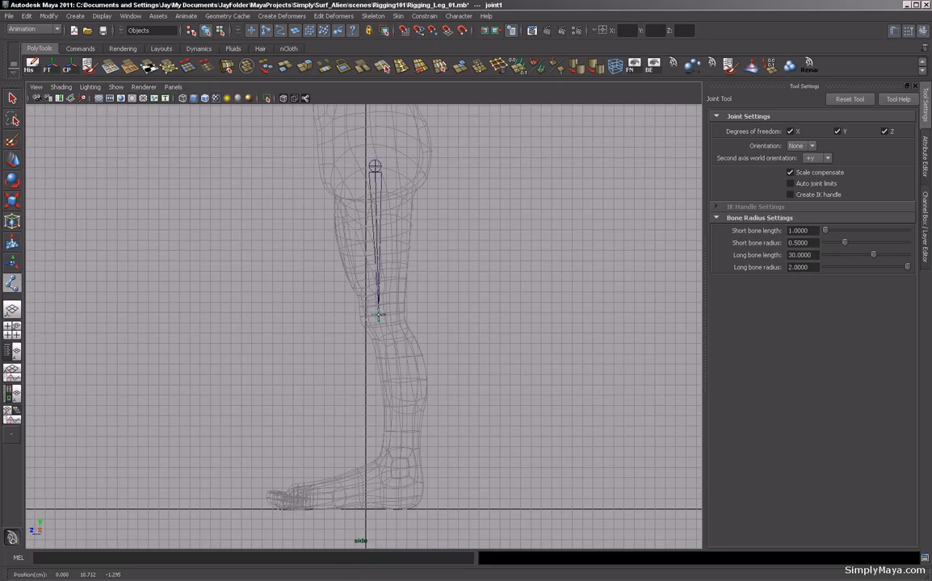
left_click_drag(377, 315, 377, 316)
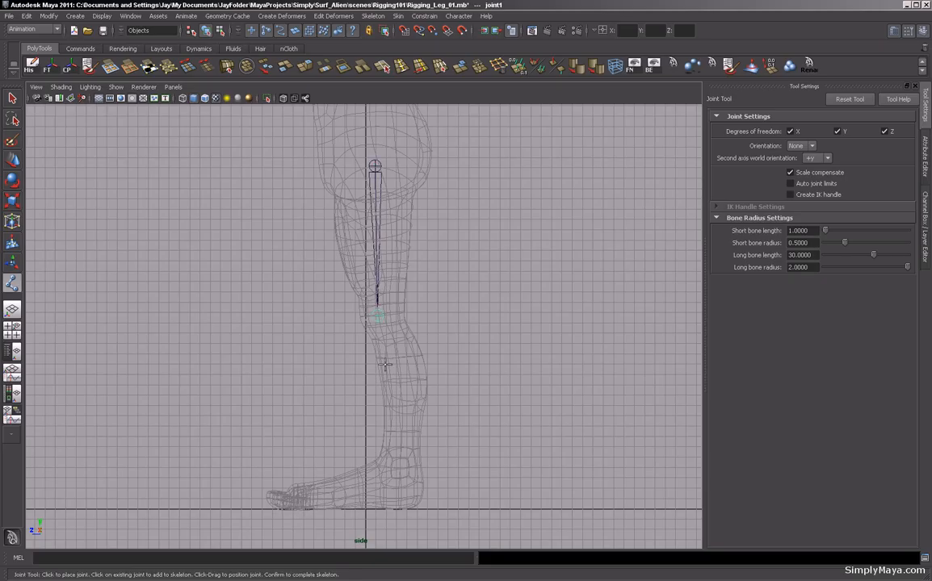
Add ankle, heel, ball and toe-tip joints along the foot, then exit the Joint Tool.
left_click(399, 467)
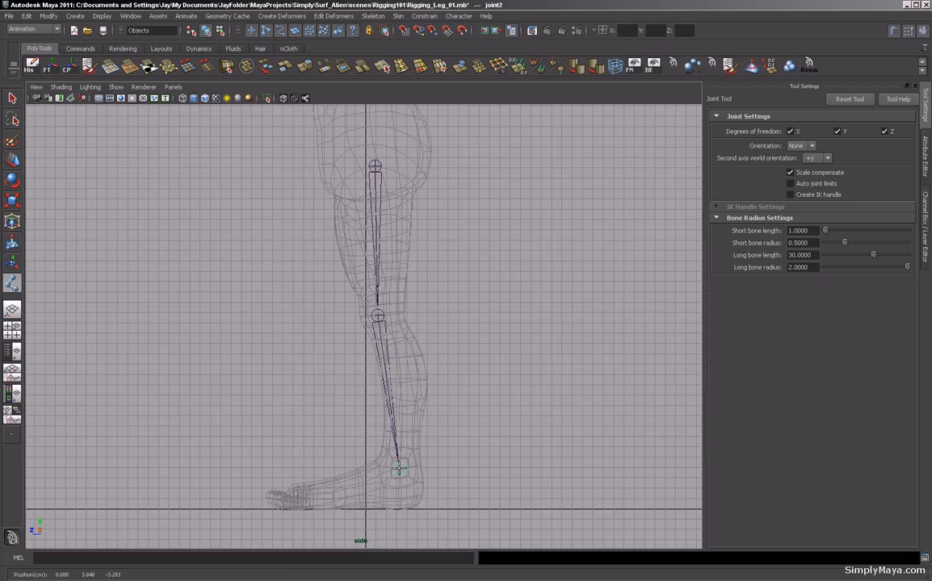
left_click(416, 510)
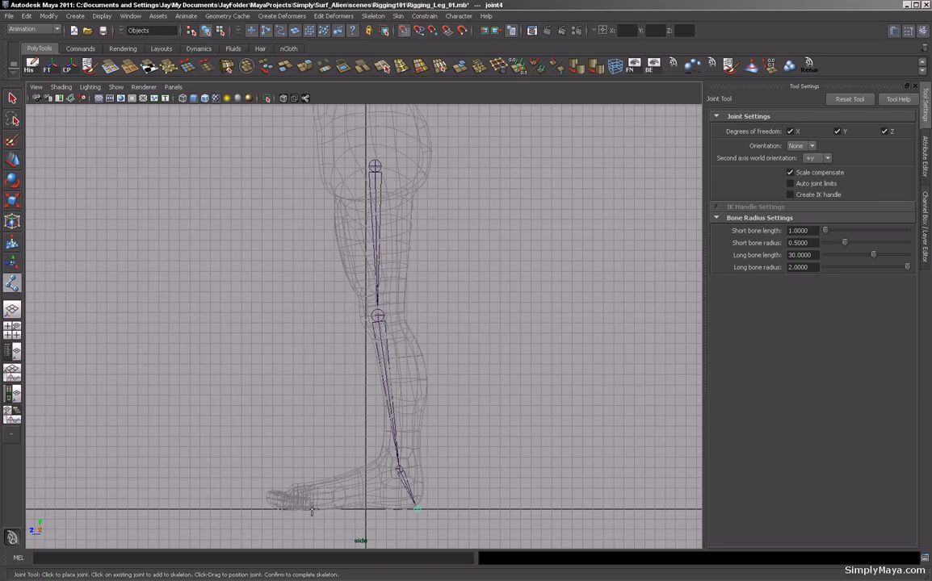
left_click(303, 507)
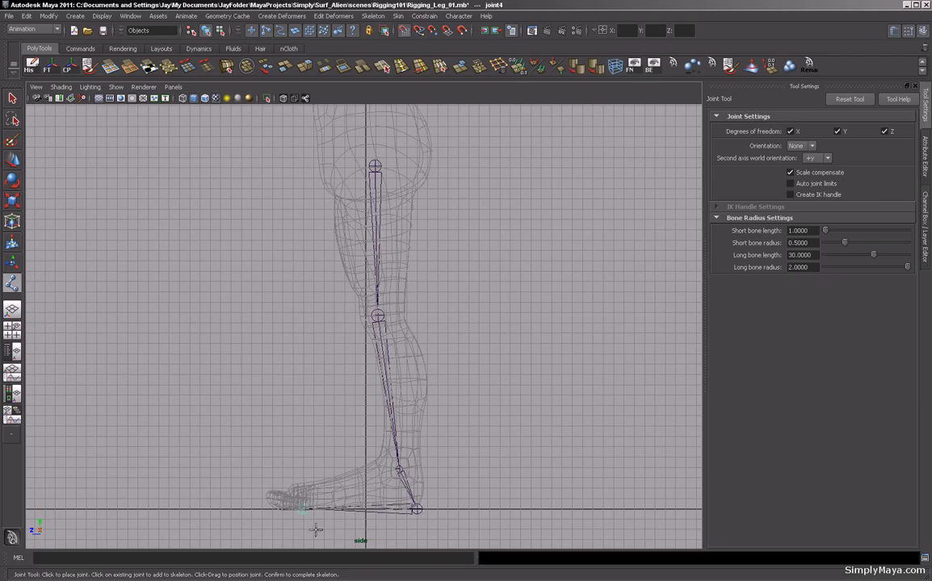
middle_click(261, 510)
key("q")
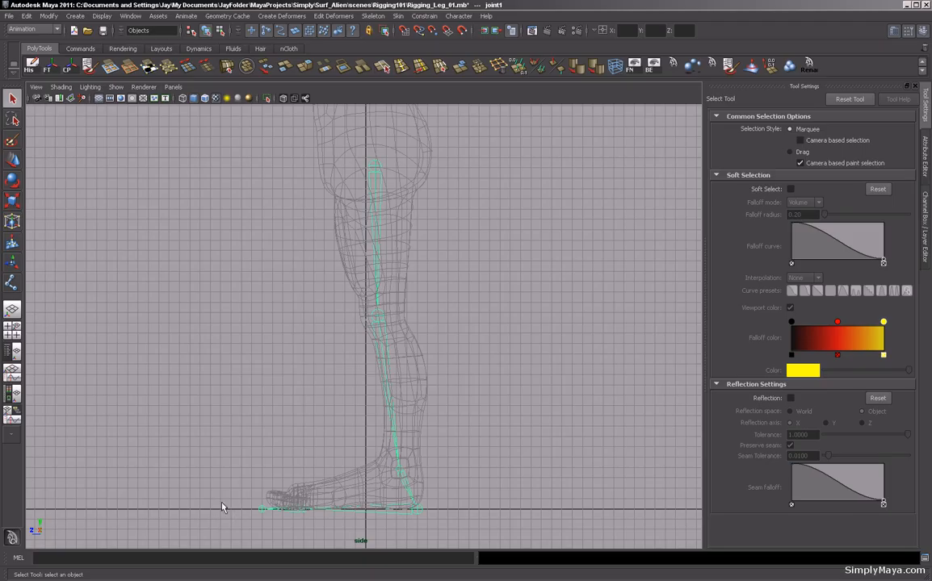
Switch to the outliner and perspective layout and expand the joint1 hierarchy to inspect the leg chain.
left_click(12, 353)
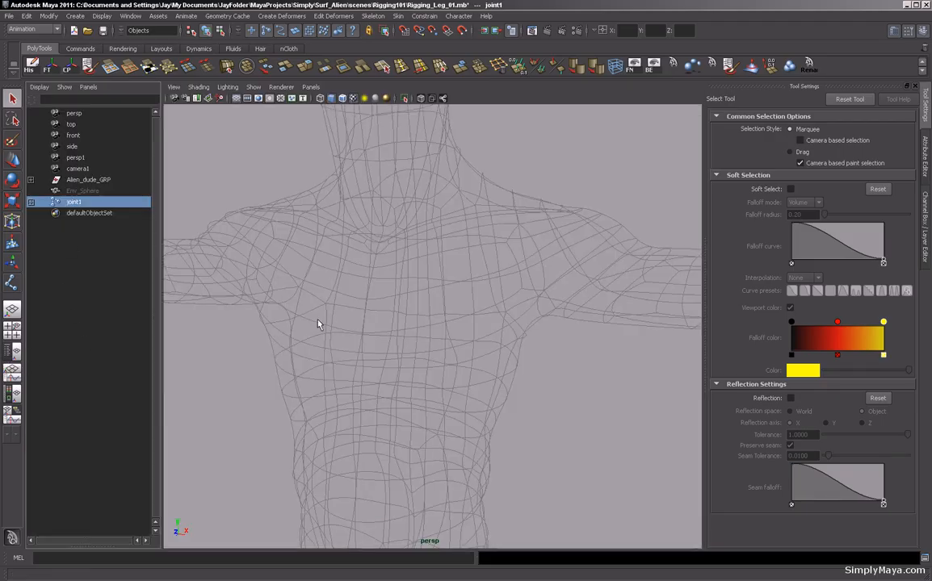
key("a")
scroll(394, 440, "up", 10)
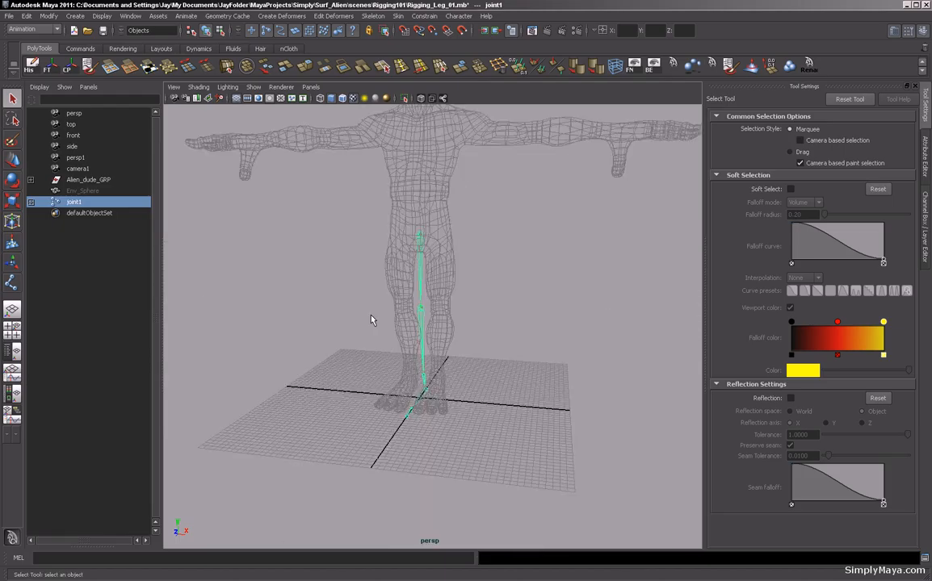
left_click_drag(424, 378, 395, 363, "alt")
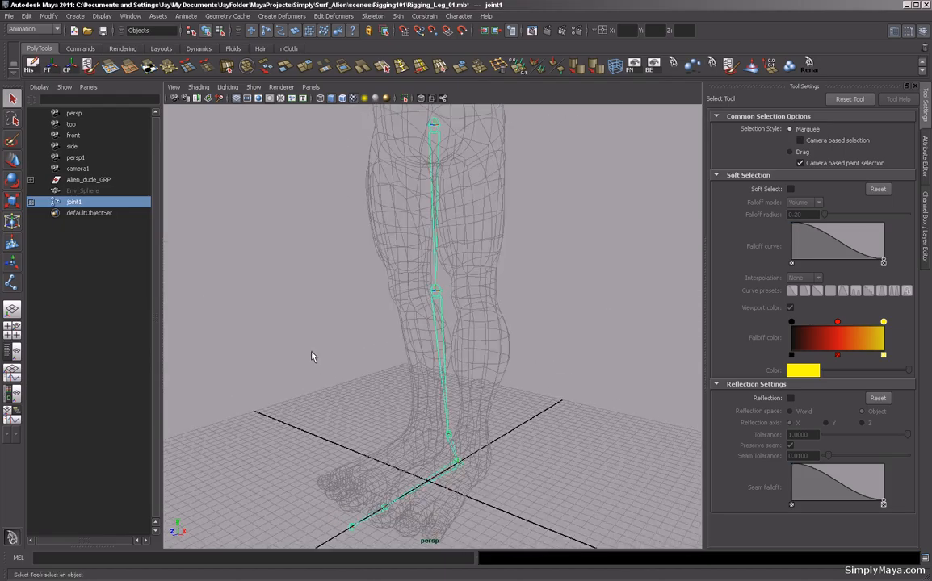
left_click(30, 202)
left_click(30, 213)
left_click(31, 224)
left_click(30, 235)
left_click(30, 246)
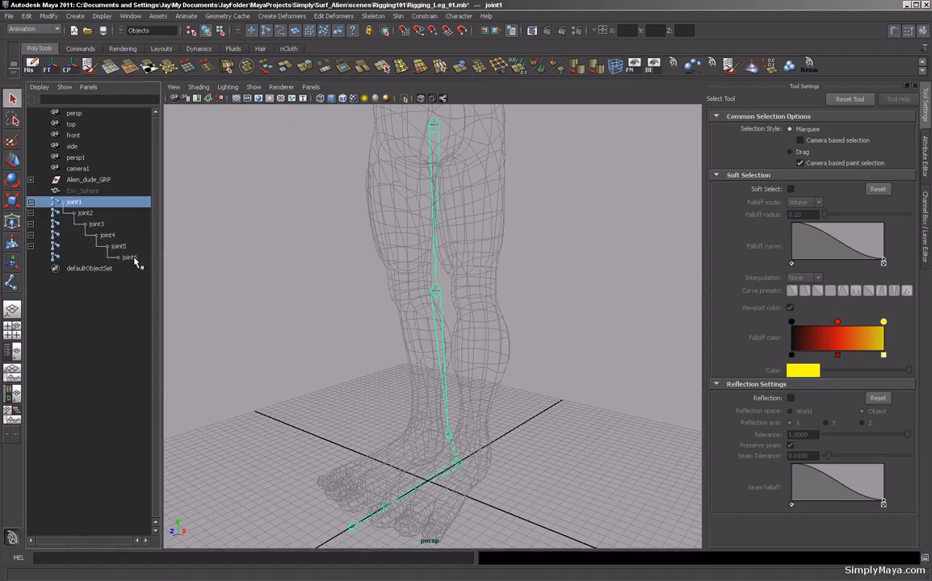
left_click_drag(355, 529, 295, 341, "alt")
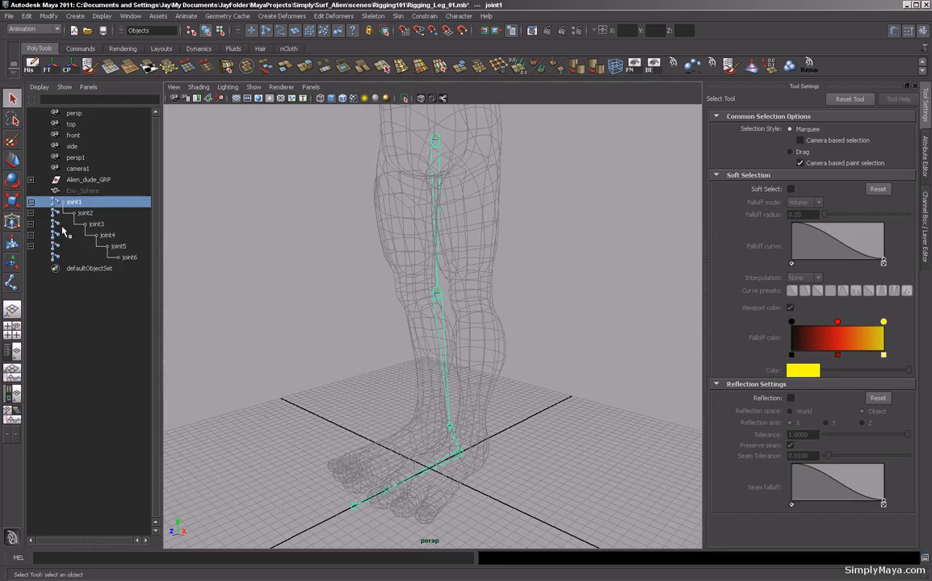
Rename the first two joints in the outliner as Lt_Hip and Lt_Knee.
double_click(74, 202)
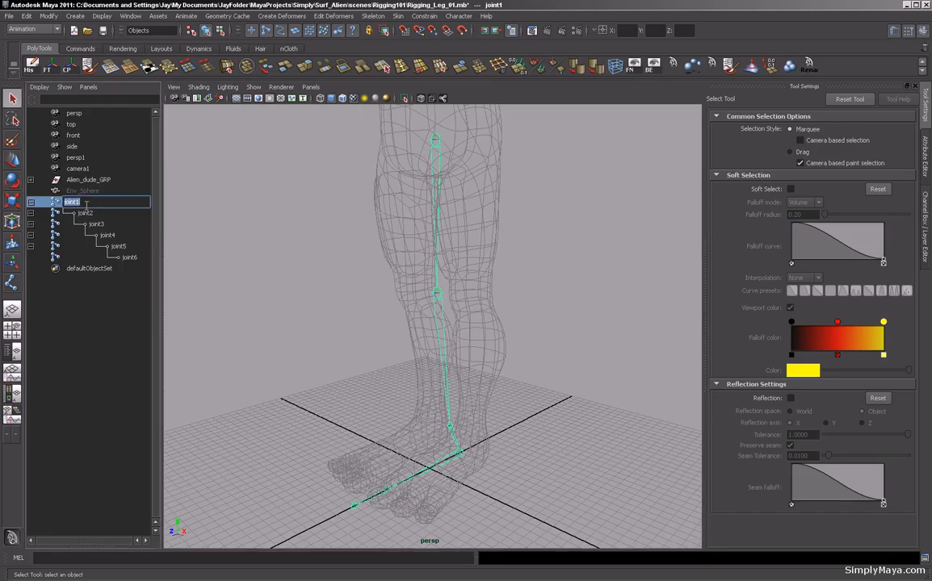
type("Lt_Hip")
key("Return")
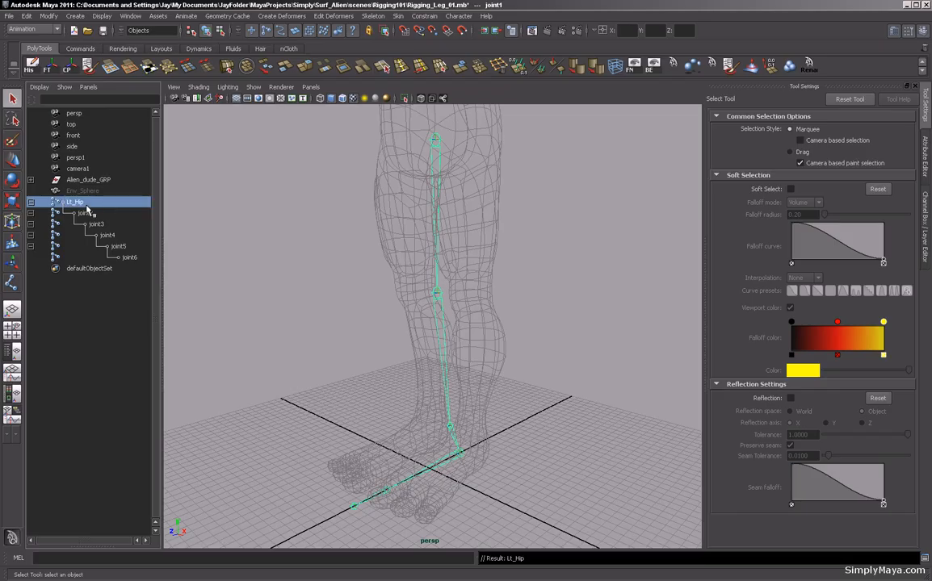
left_click(85, 213)
double_click(86, 213)
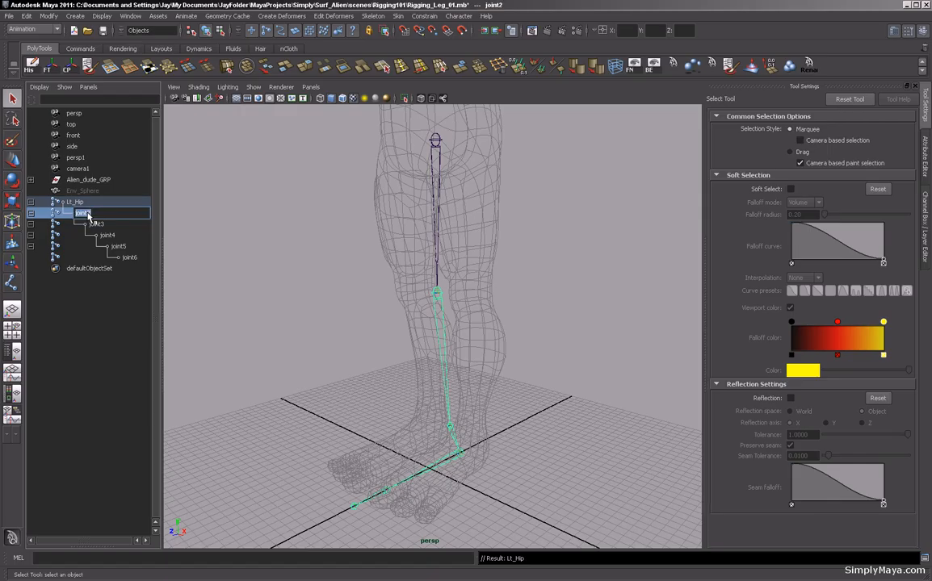
type("Lt_Knee")
key("Return")
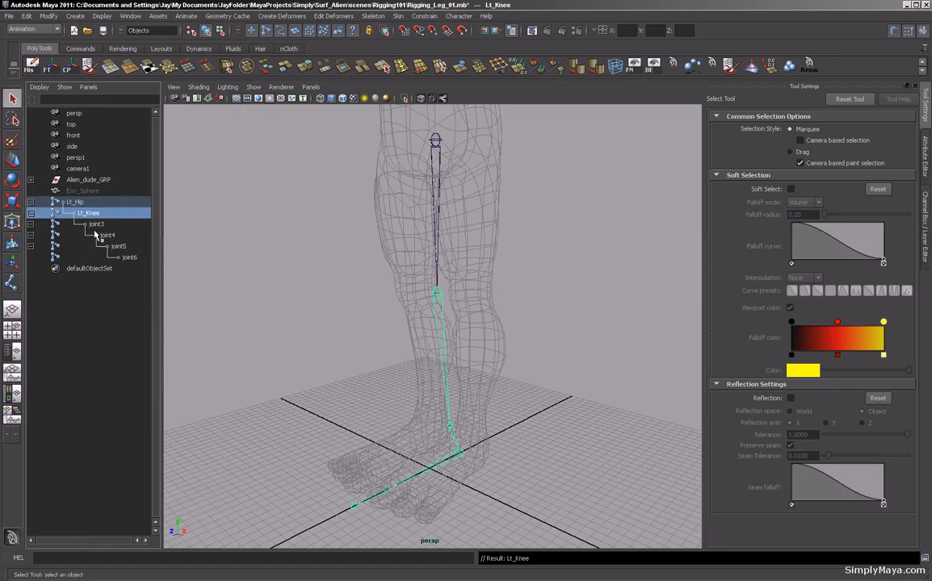
Rename the next two joints as Lt_Ankle and Lt_Heel.
double_click(94, 225)
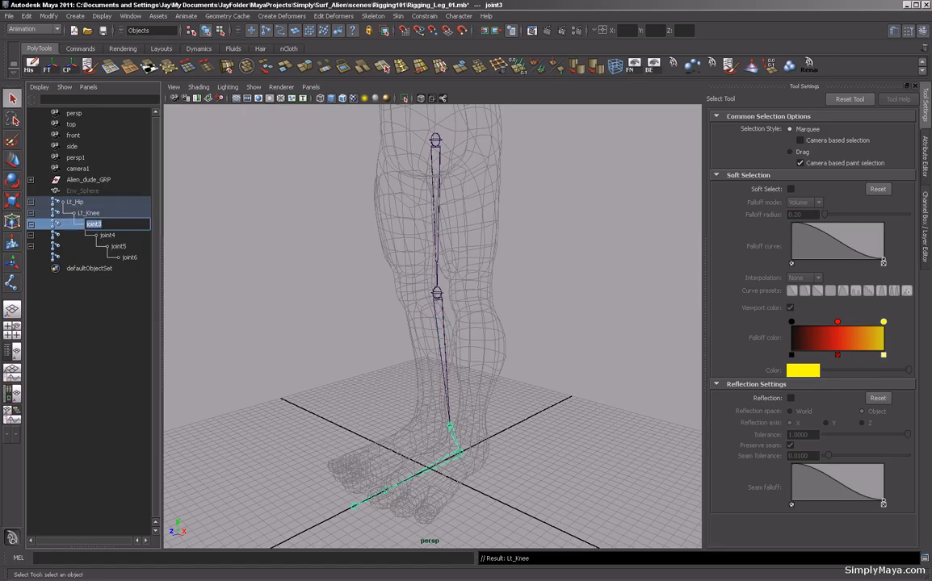
type("Lt_")
type("_")
type("ankle")
key("BackSpace")
type("A")
key("Return")
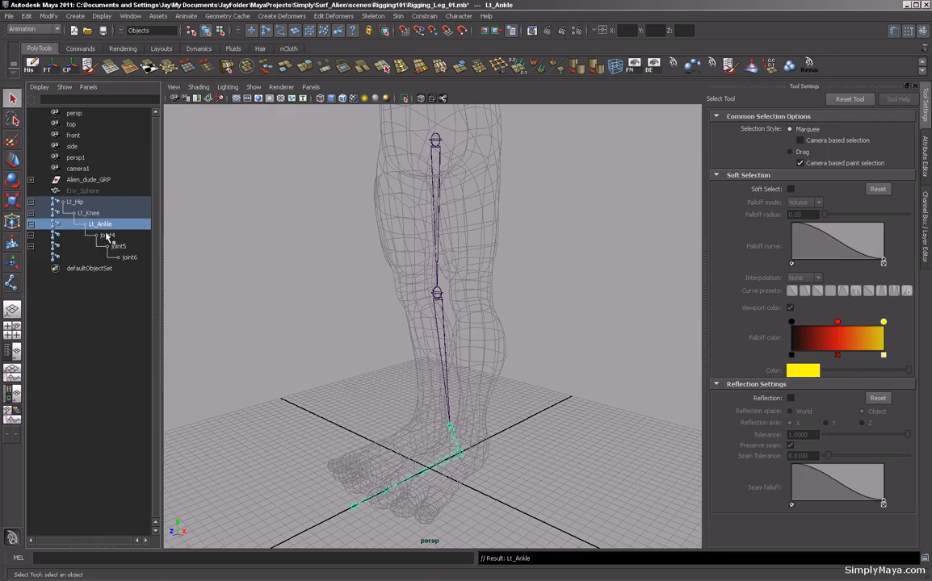
double_click(105, 234)
left_click_drag(120, 235, 98, 235)
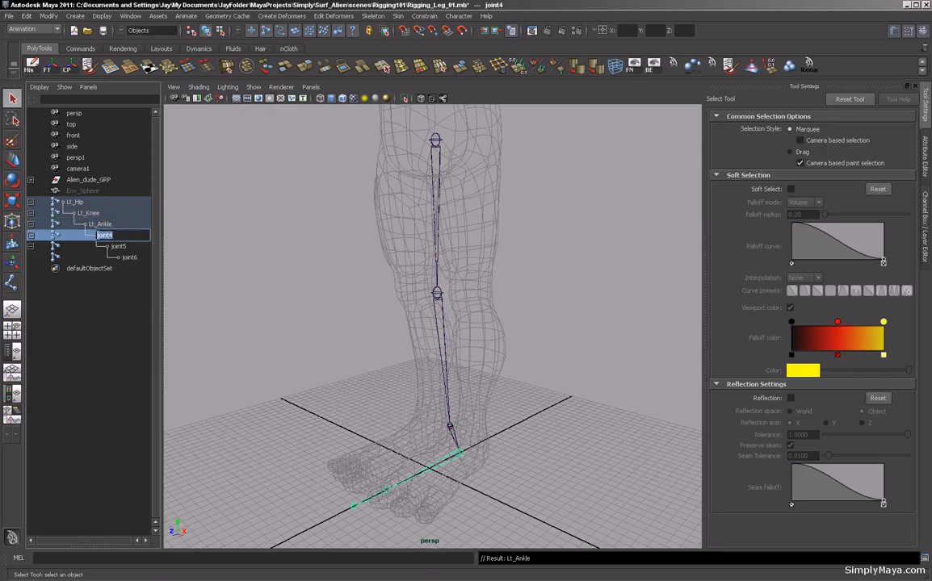
type("Lt_Heel")
key("Return")
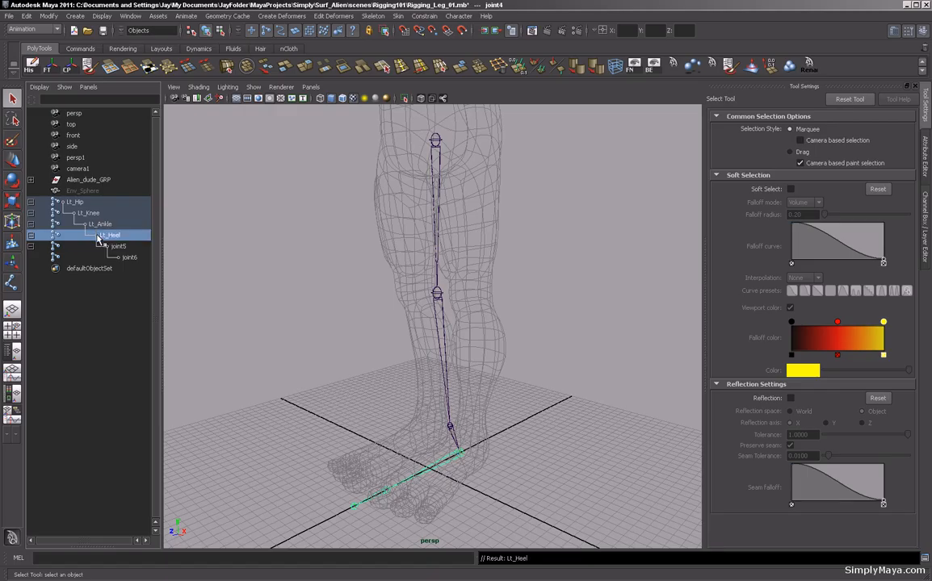
Rename the last two foot joints as Lt_Ball and Lt_Toe.
double_click(117, 247)
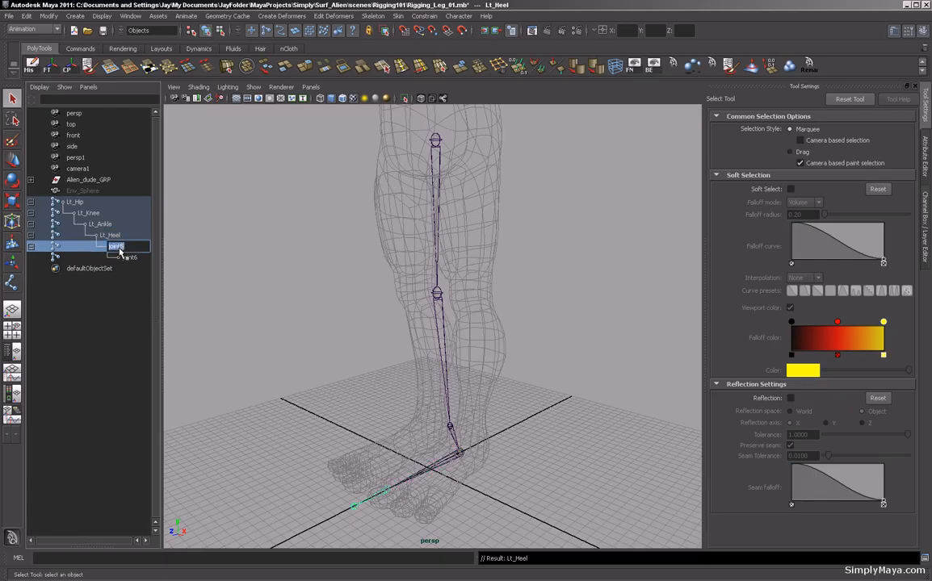
type("Lt_Ball")
key("Return")
double_click(130, 258)
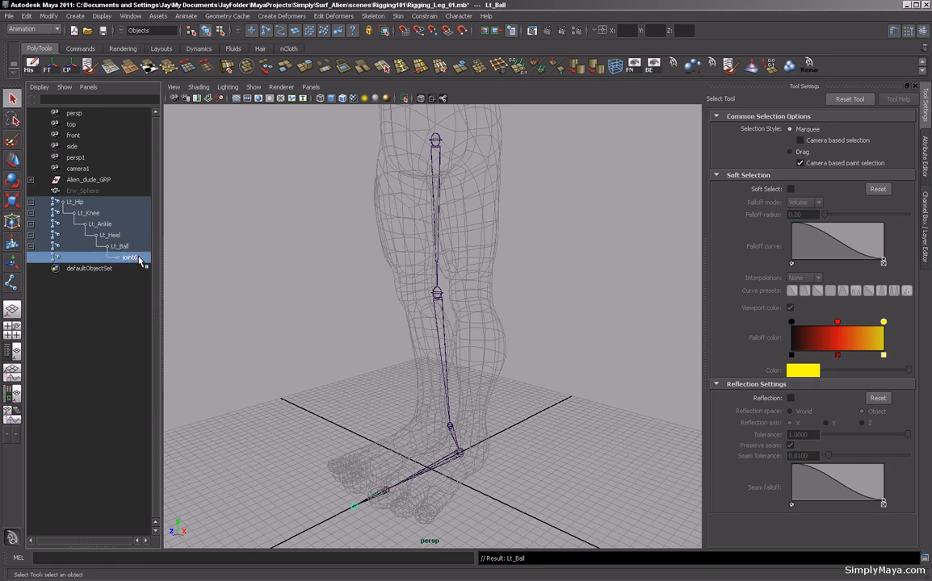
type("Lt")
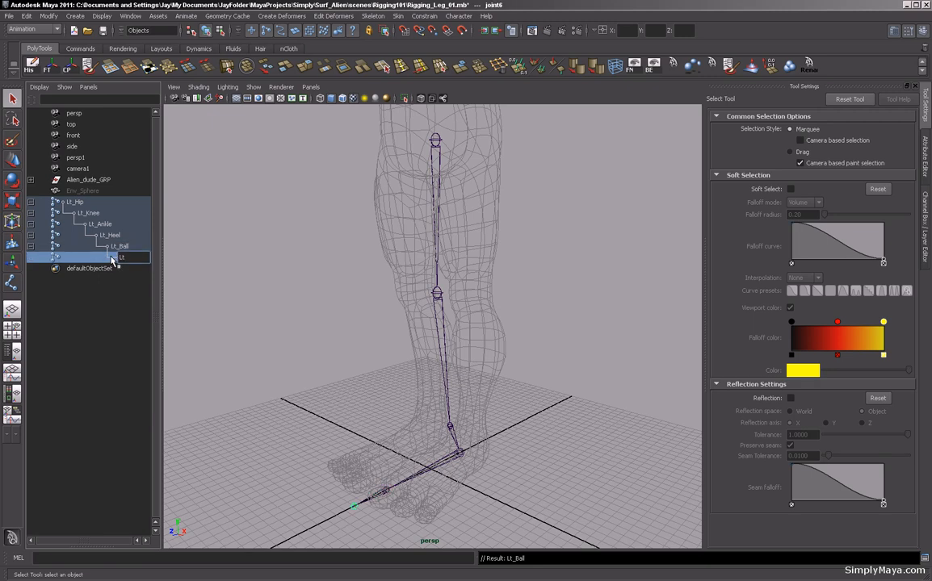
type("_Toe")
key("Return")
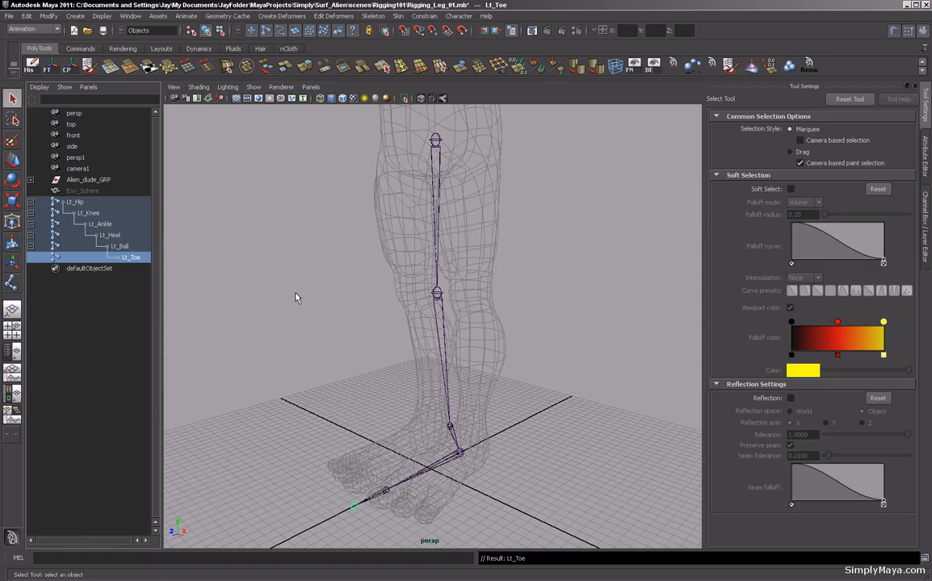
Select the Lt_Hip root joint and move the whole chain sideways in the front view into the character's left leg.
left_click_drag(407, 338, 330, 348, "alt")
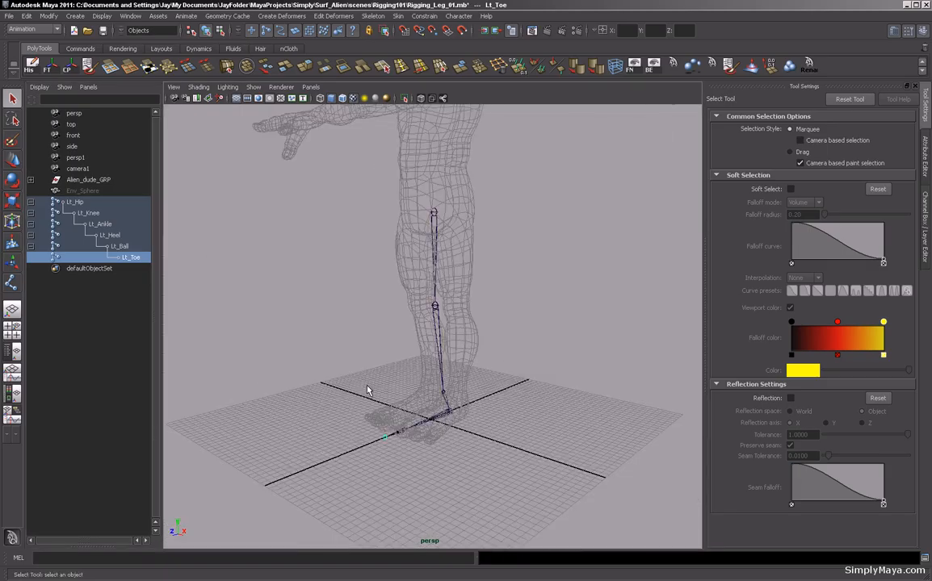
left_click(434, 310)
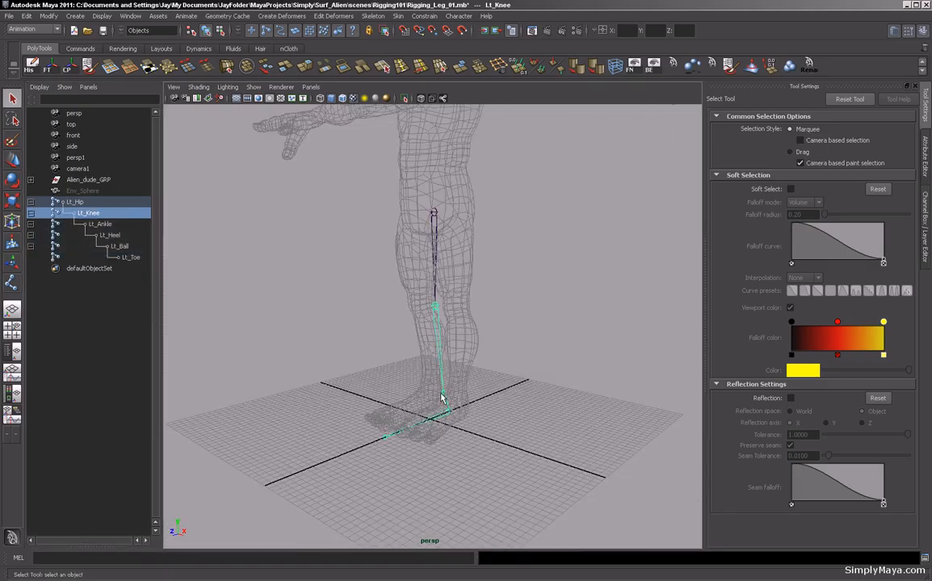
left_click(453, 416)
left_click(434, 212)
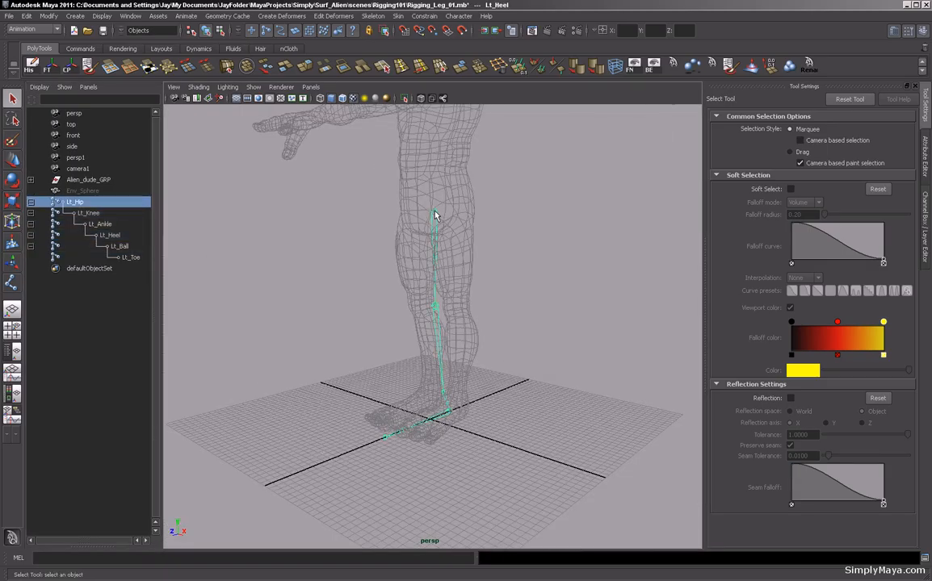
left_click(30, 202)
left_click_drag(296, 343, 330, 343, "alt")
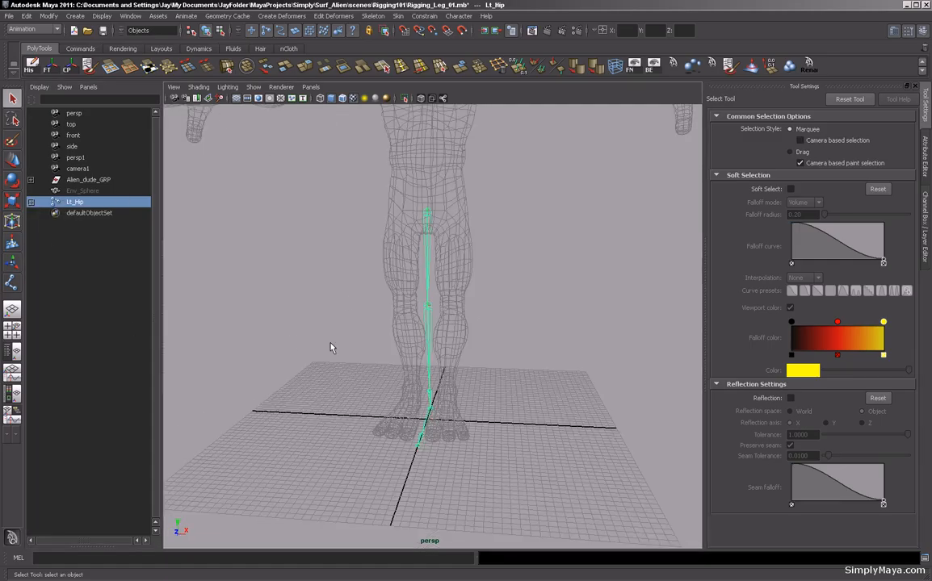
key("space")
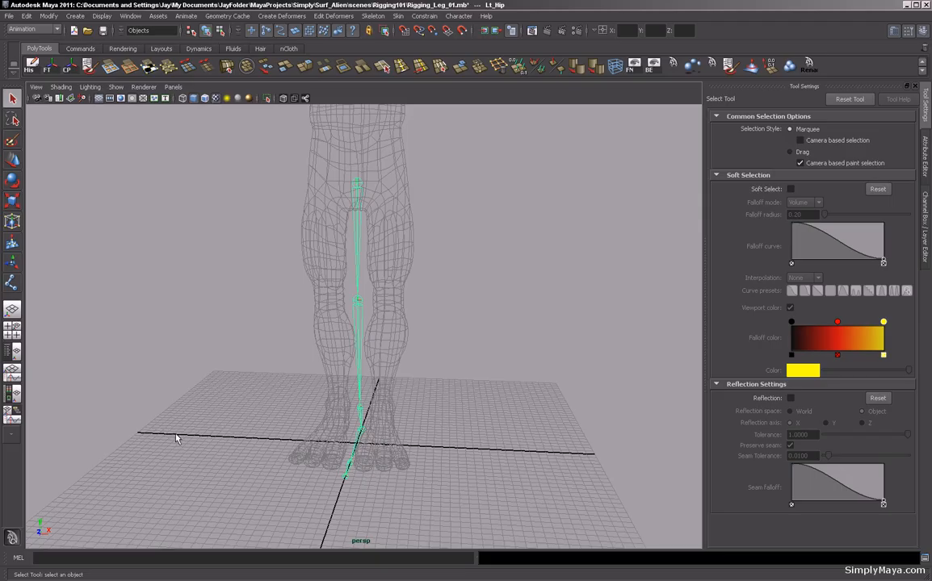
left_click(10, 332)
key("space")
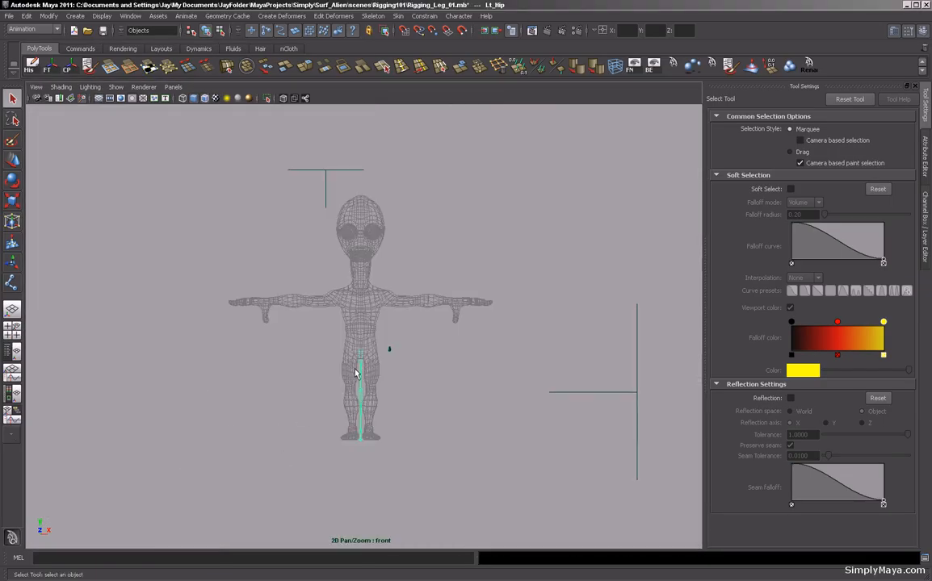
right_click_drag(261, 406, 537, 458, "alt")
middle_click_drag(401, 494, 419, 360, "alt")
right_click_drag(322, 395, 426, 429, "alt")
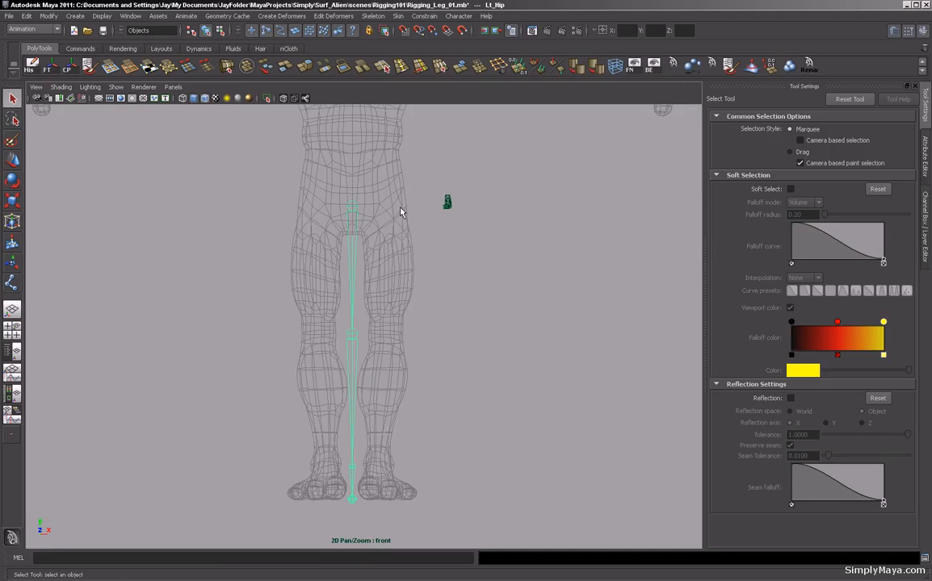
key("w")
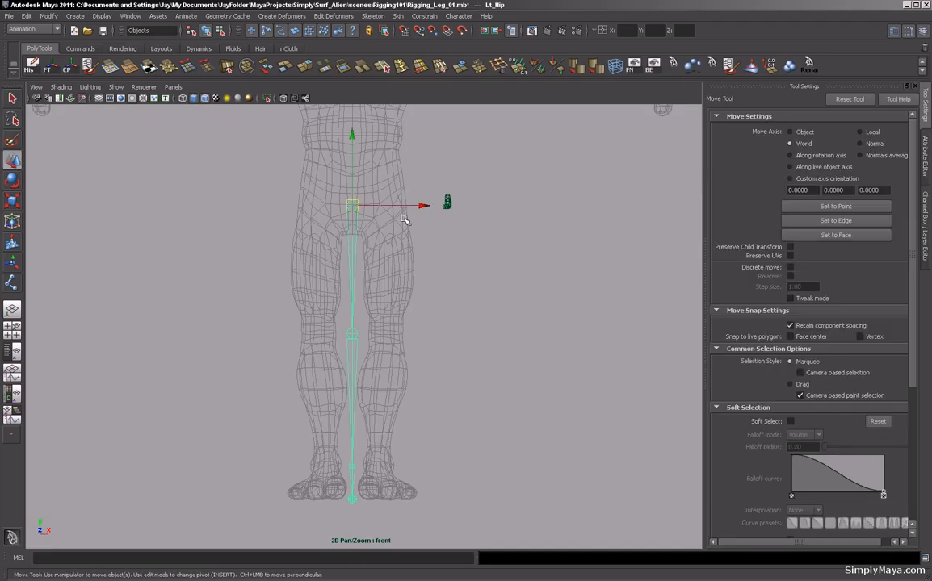
left_click_drag(422, 205, 452, 206)
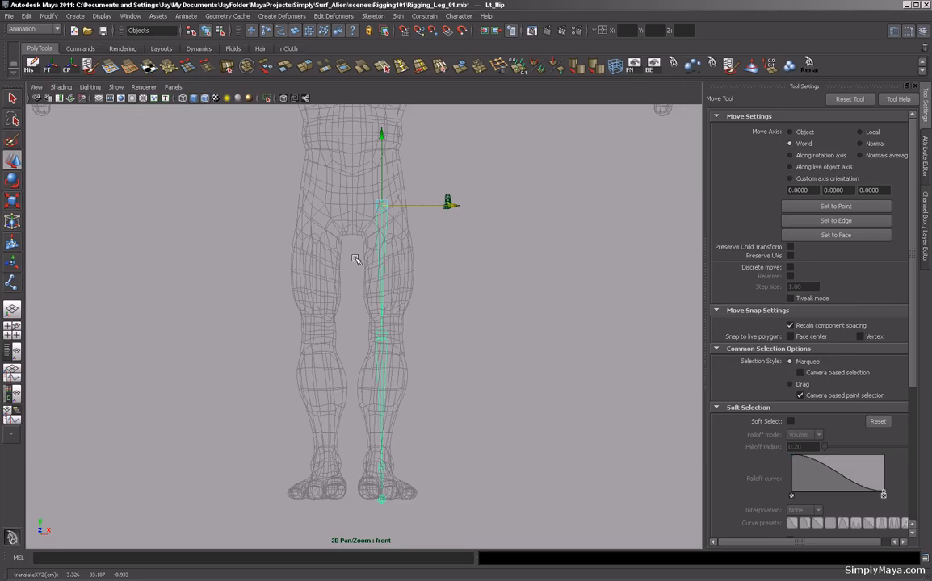
mouse_move(380, 204)
left_mouse_down()
mouse_move(382, 146)
mouse_move(380, 195)
left_mouse_up()
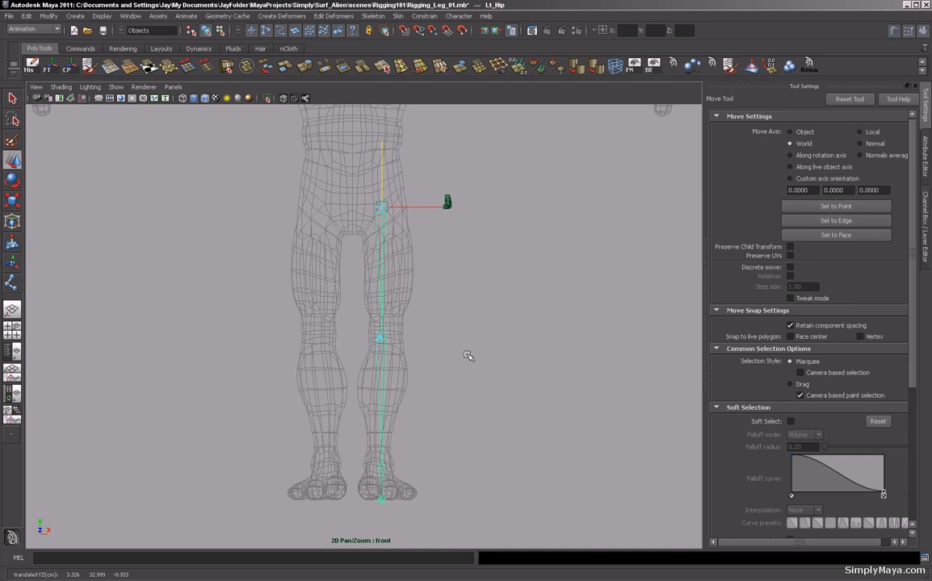
Adjust the Lt_Hip joint's pivot position slightly in the side view.
key("space")
key("space")
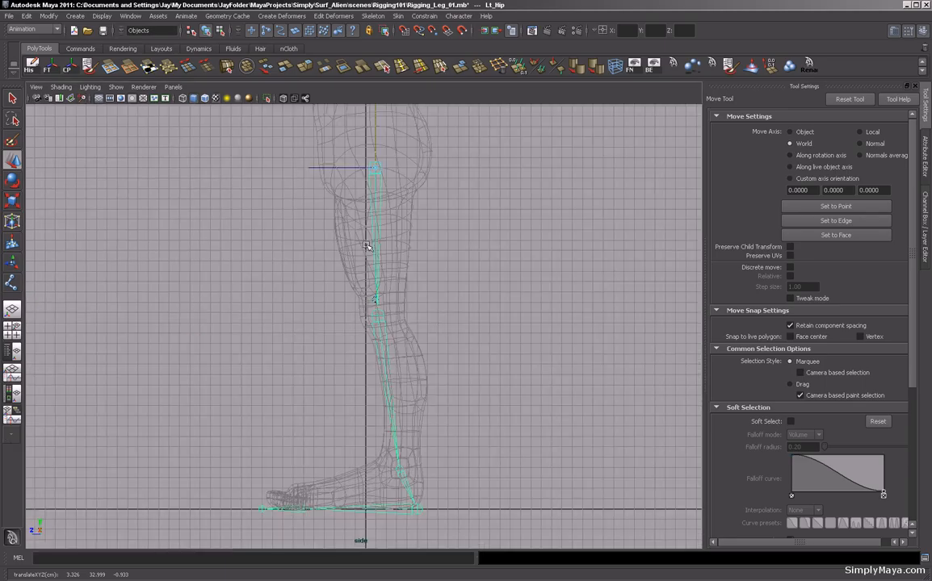
key("Insert")
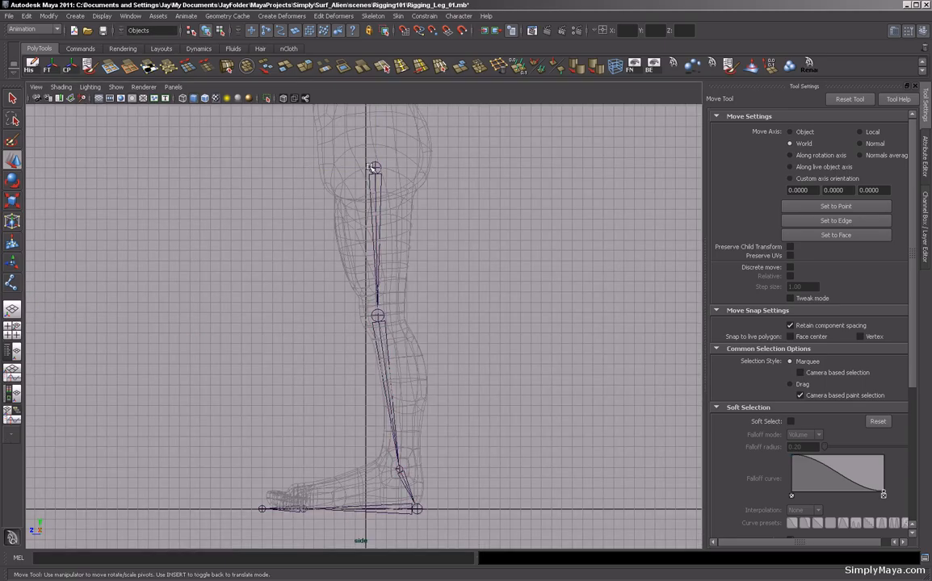
left_click(350, 168)
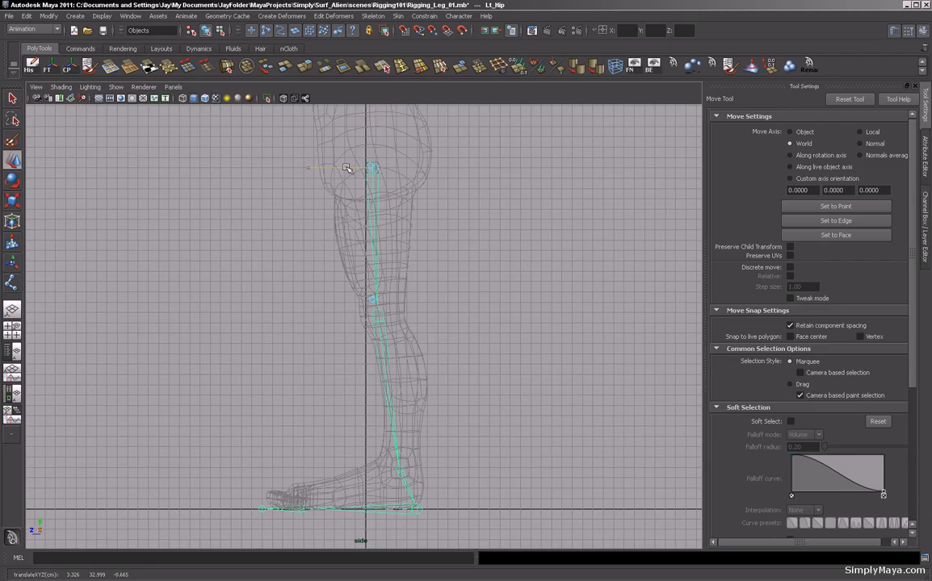
left_click_drag(349, 167, 328, 169)
key("Insert")
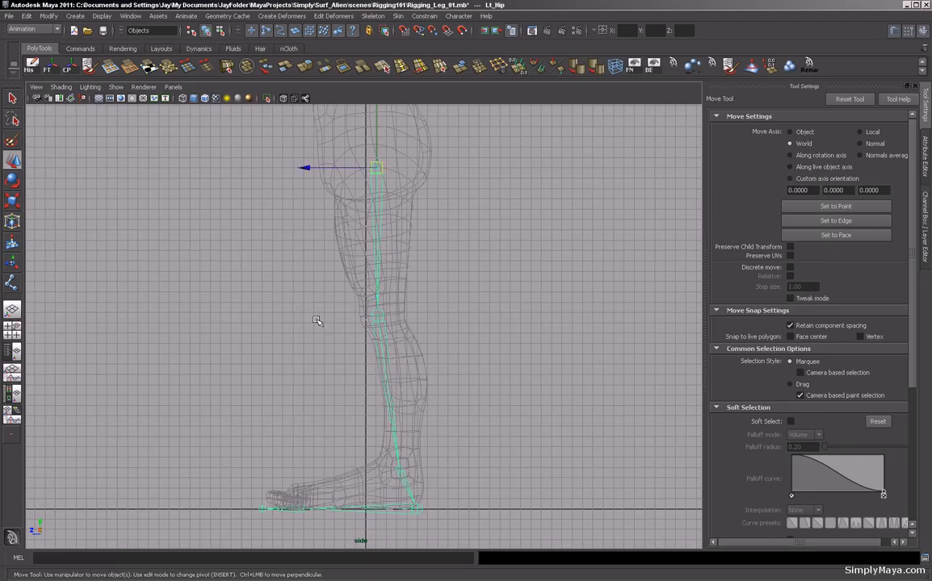
Check the knee joint and the chain's alignment inside the leg from the side and front views.
left_click(379, 317)
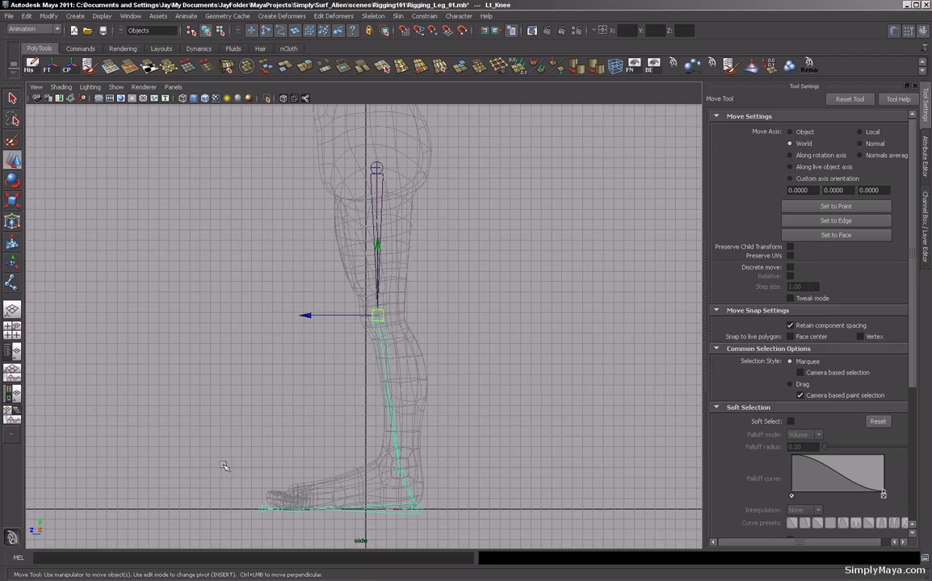
left_click(213, 264)
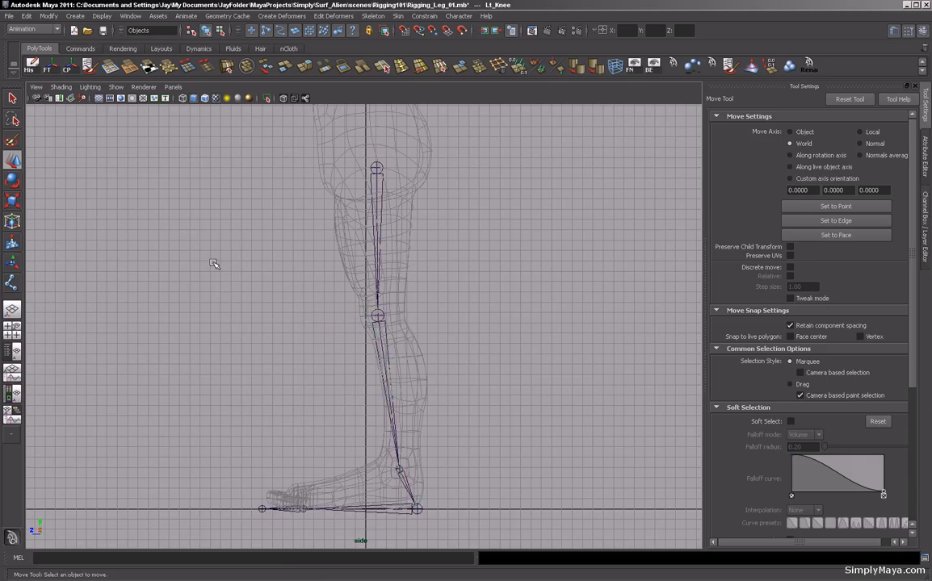
key("space")
key("space")
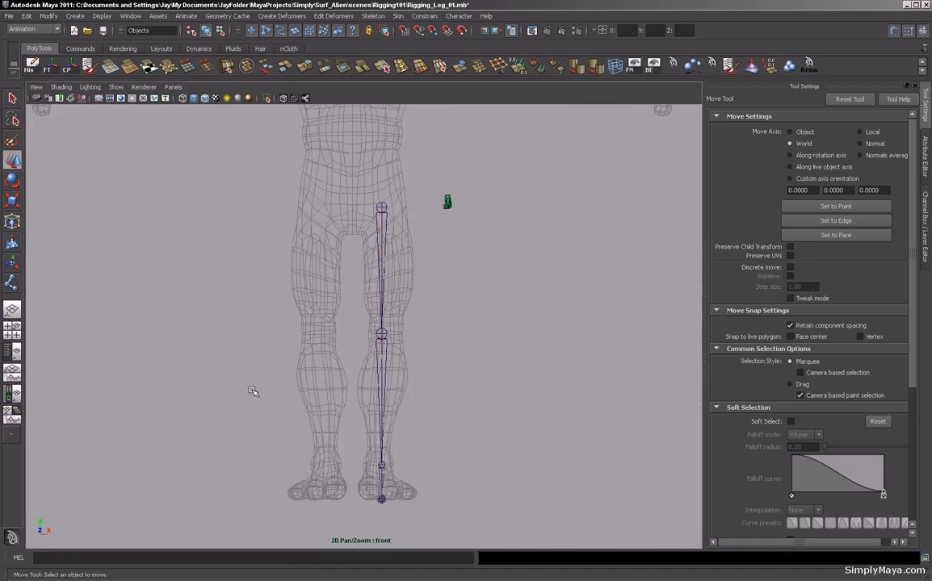
middle_click_drag(313, 422, 308, 404, "alt")
right_click_drag(307, 403, 330, 402, "alt")
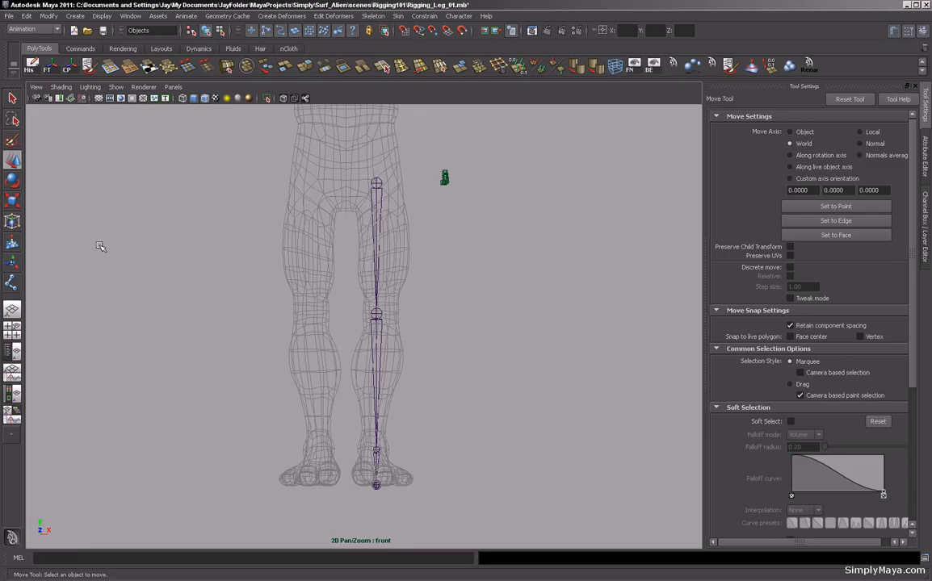
Open the Outliner and select the Lt_Hip root joint in it.
key("shift+o")
left_click_drag(667, 105, 632, 121)
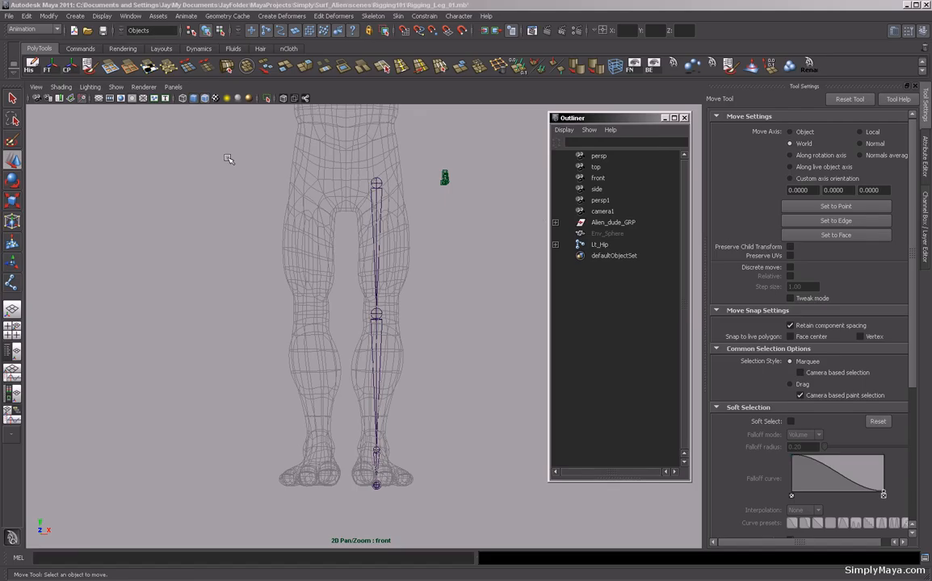
left_click(132, 16)
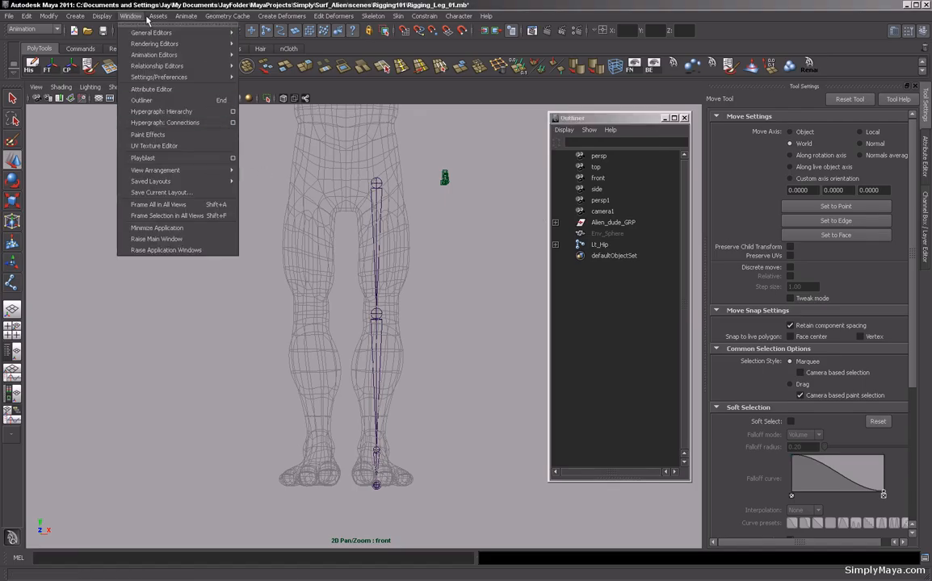
left_click(140, 101)
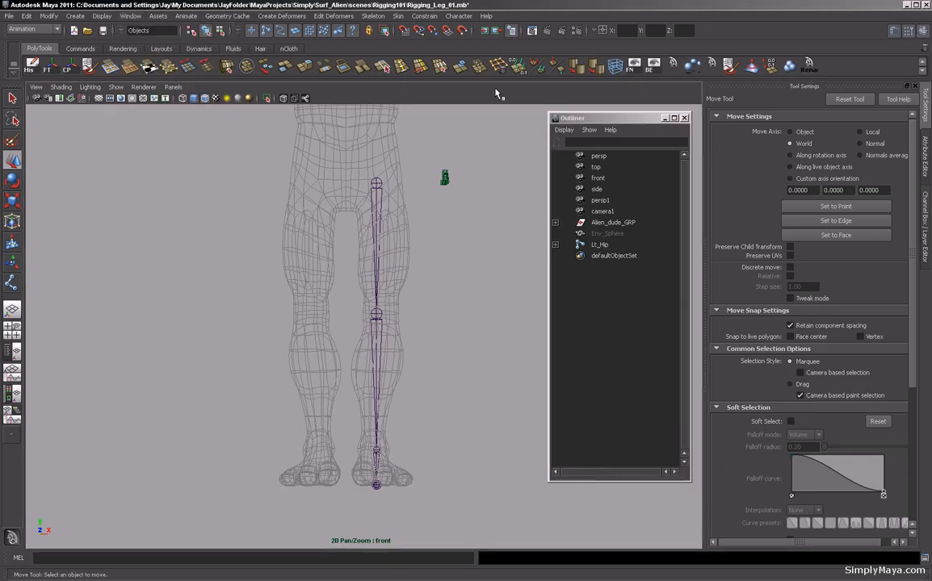
left_click(599, 245)
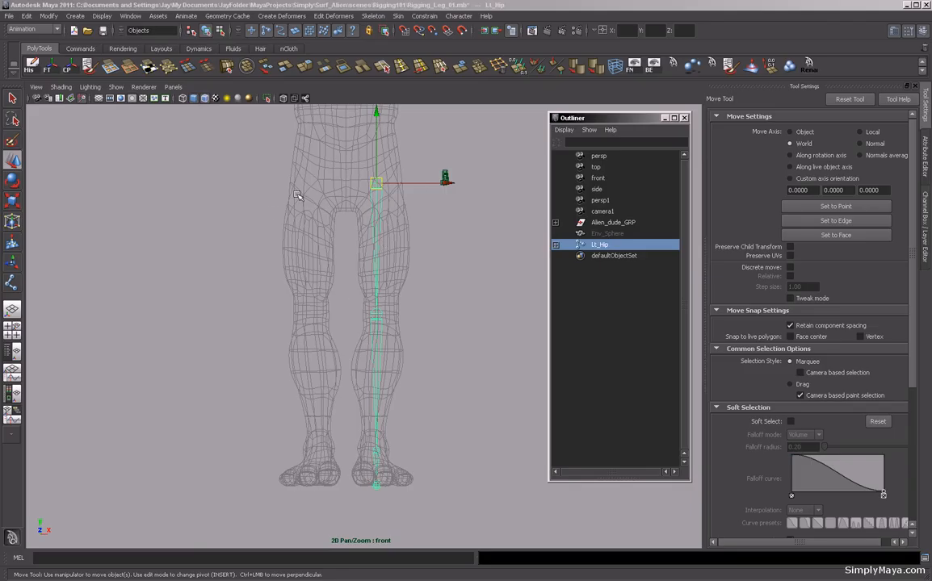
Mirror the left leg chain across YZ with Behavior function, replacing Lt with Rt in the duplicated joint names.
left_click(374, 16)
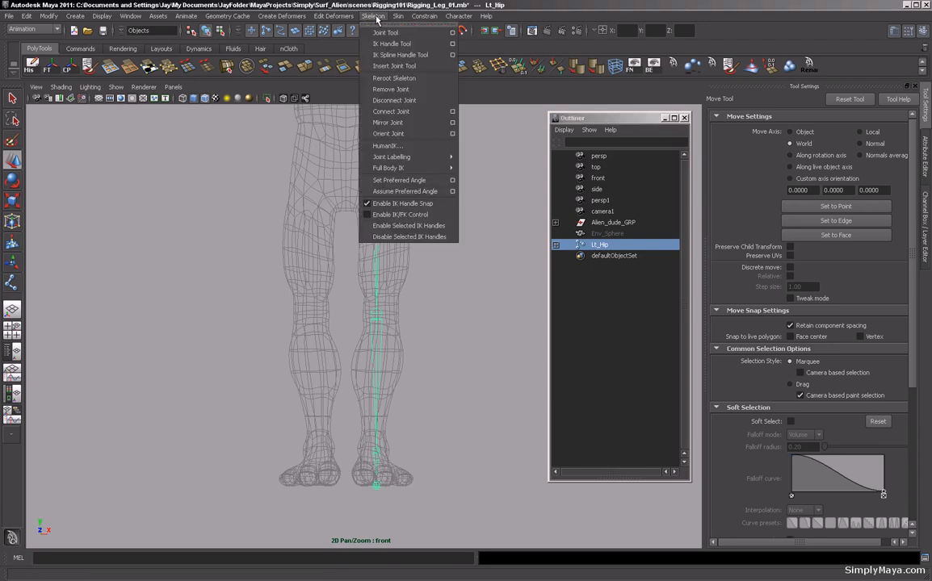
left_click(453, 123)
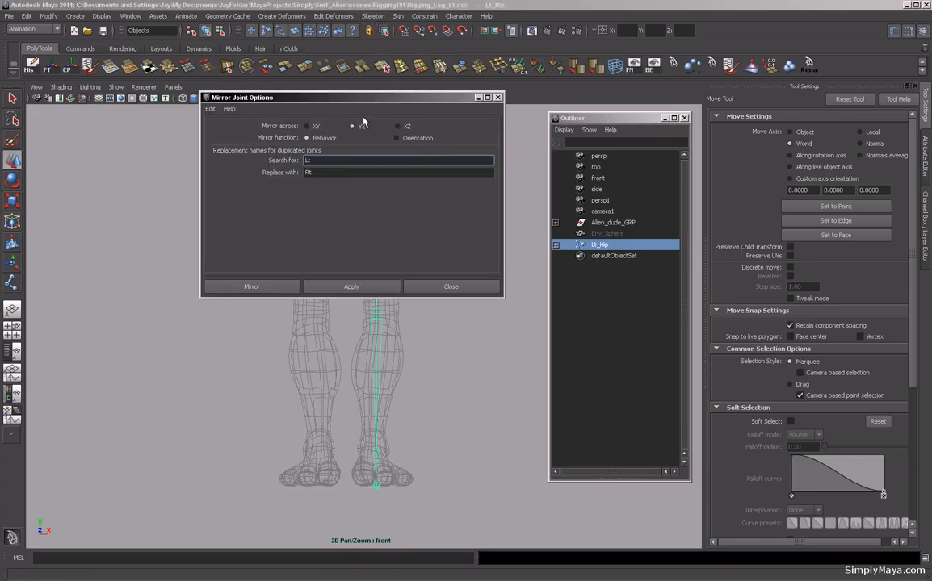
left_click_drag(345, 98, 595, 60)
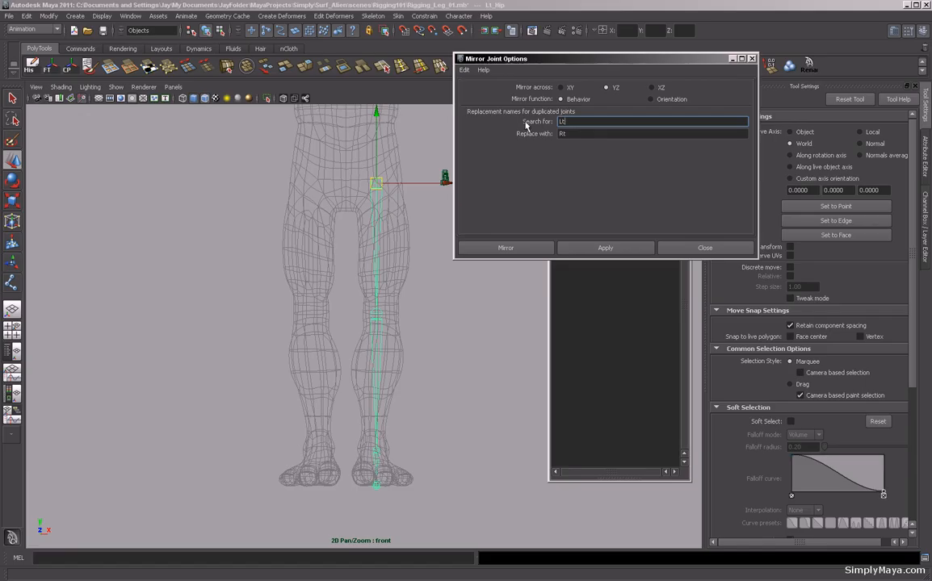
double_click(558, 121)
left_click_drag(575, 122, 489, 112)
left_click_drag(583, 53, 619, 140)
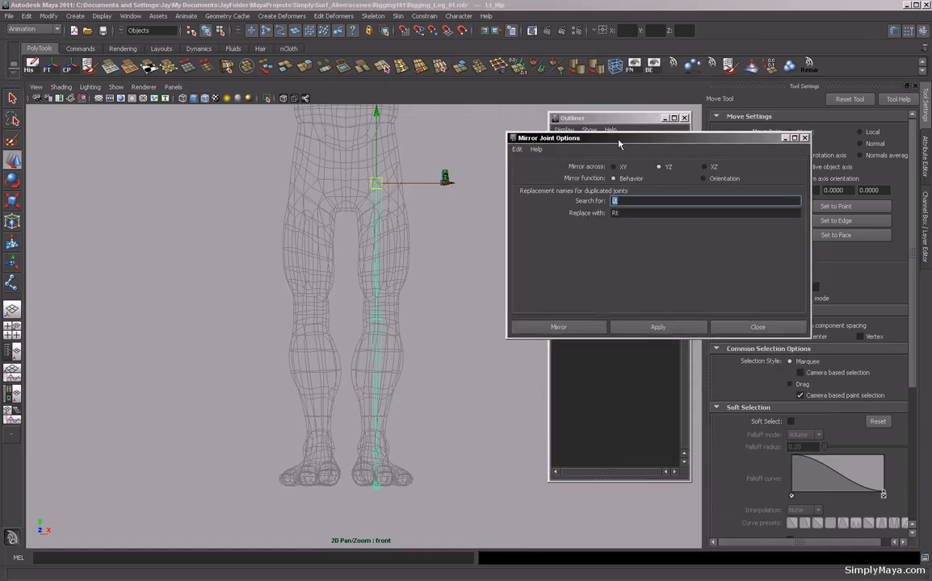
double_click(614, 213)
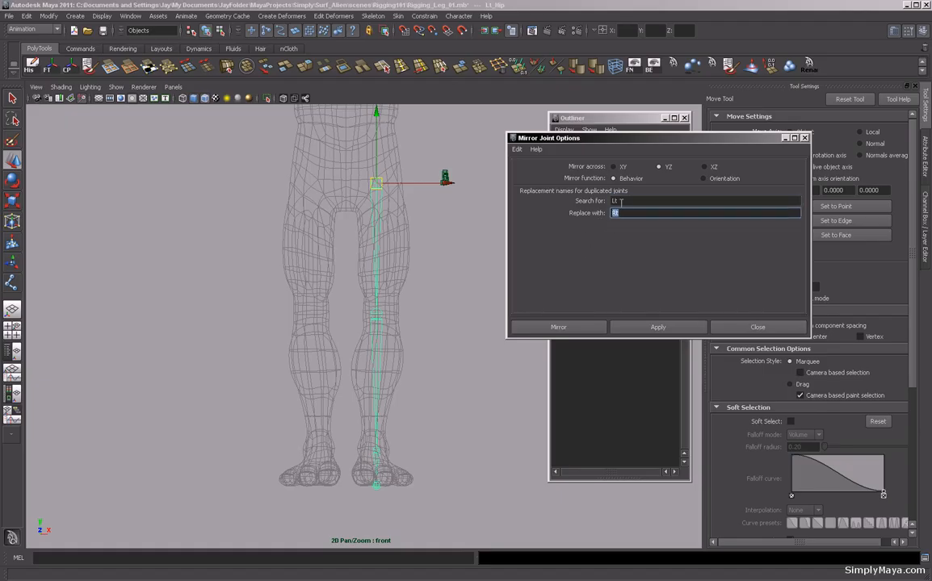
left_click(575, 330)
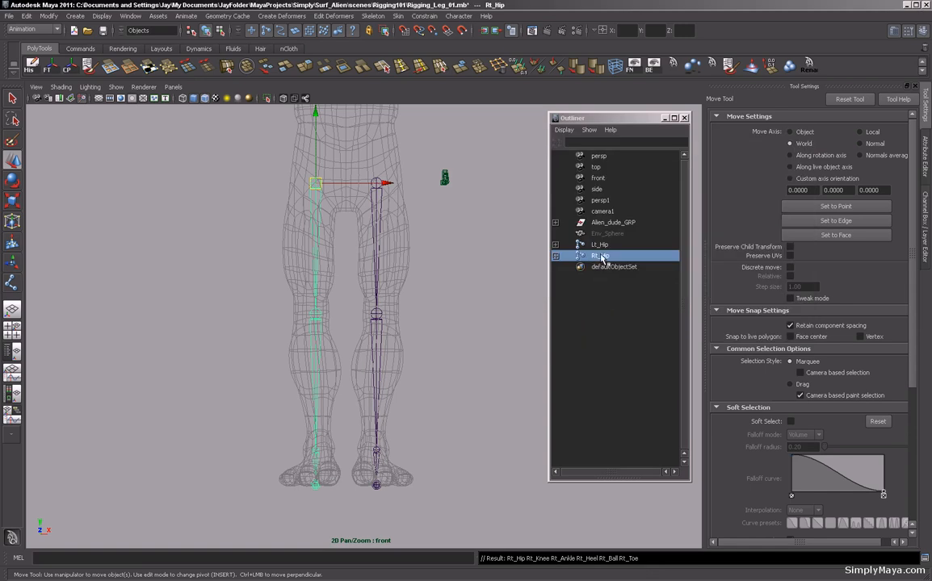
Expand the mirrored Rt_Hip hierarchy in the Outliner to review its joint names, then collapse it.
left_click(555, 255)
left_click(555, 278)
left_click(555, 289)
left_click(556, 300)
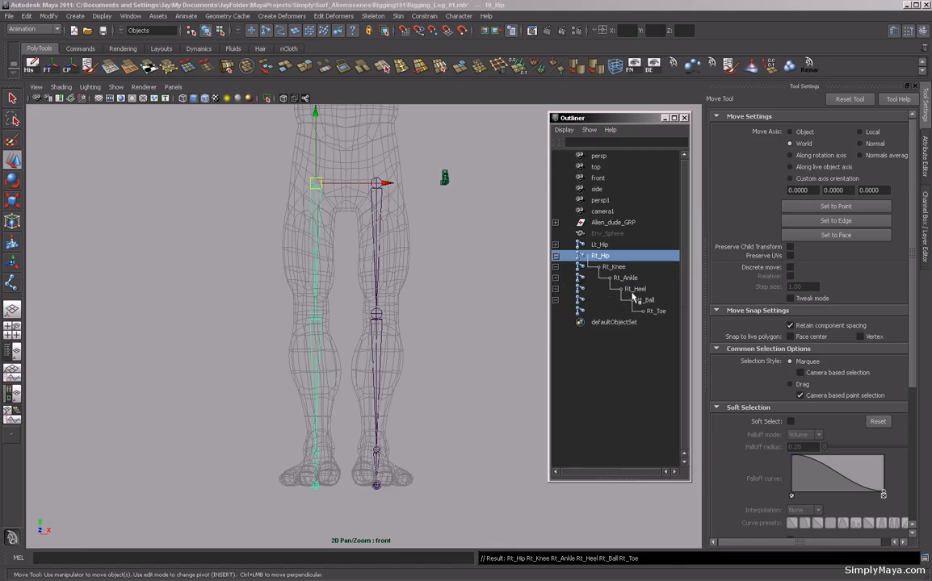
left_click(555, 256)
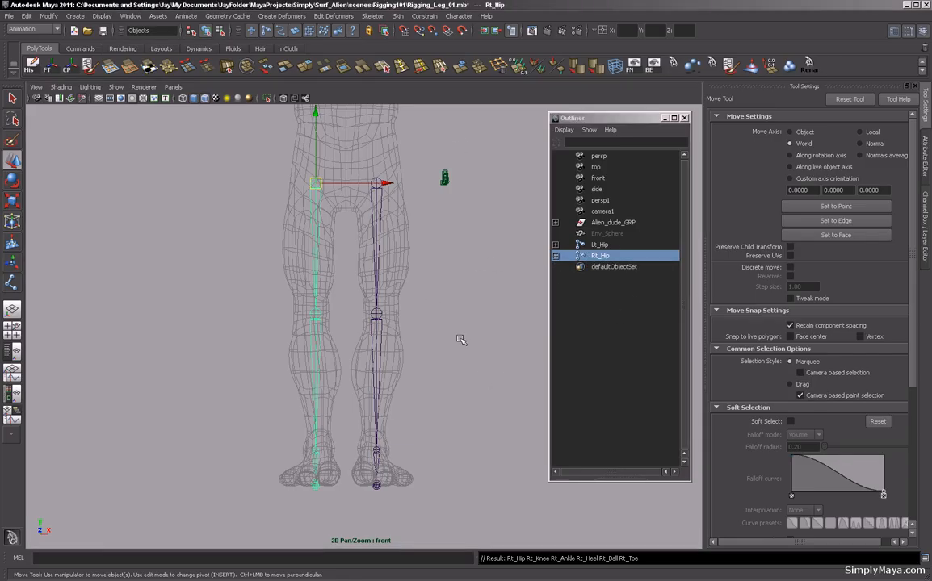
Switch to the side view and inspect the mirrored leg chain and the character's torso.
key("space")
key("space")
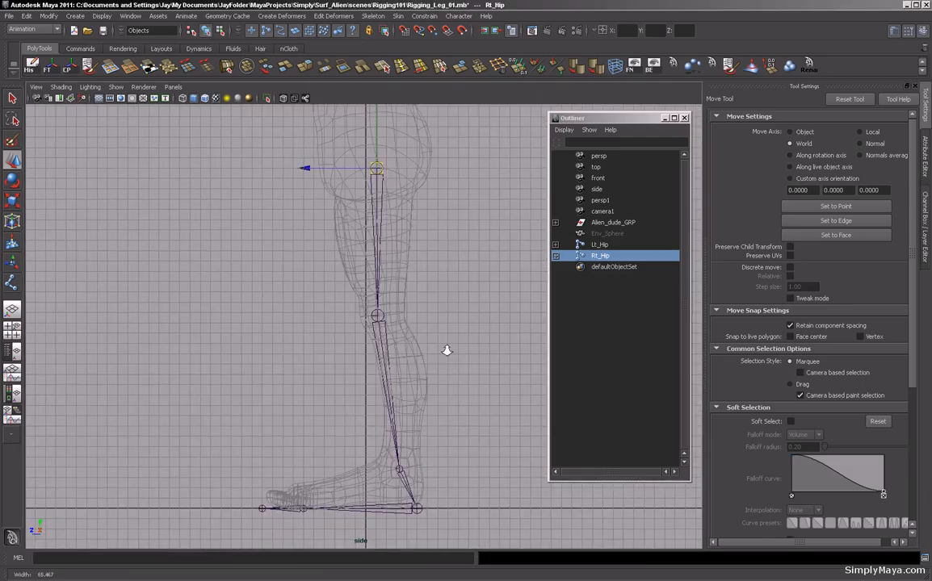
scroll(258, 311, "down", 3)
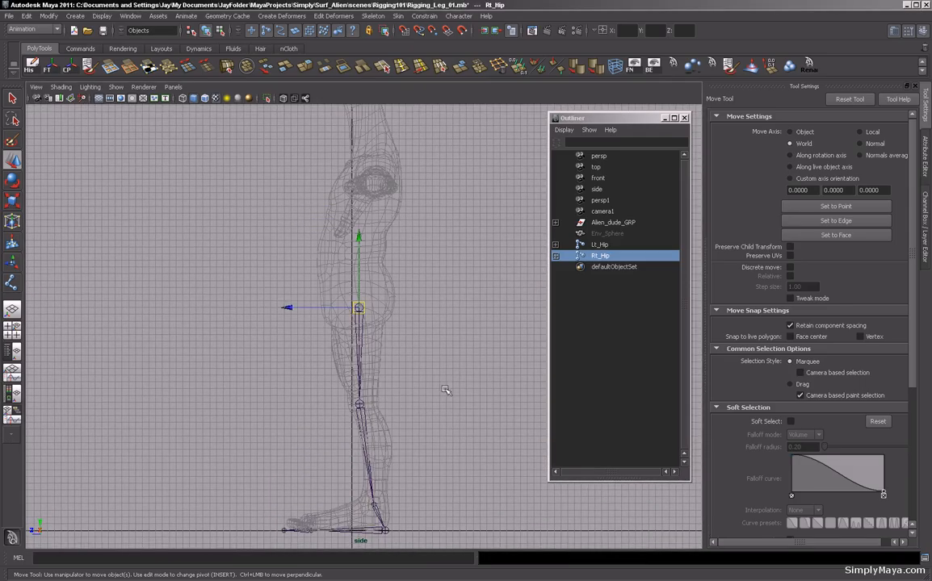
scroll(417, 390, "down", 1)
middle_click_drag(401, 352, 405, 427, "alt")
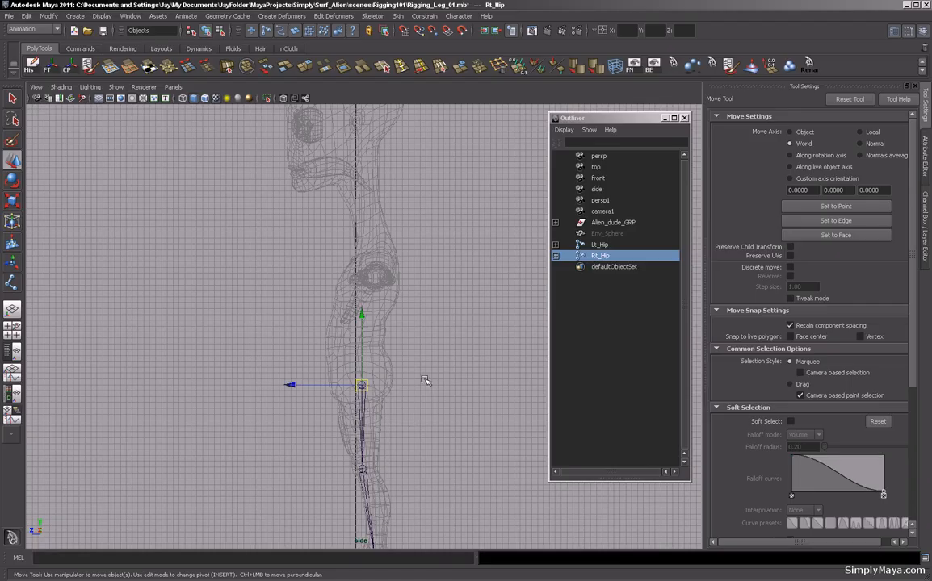
scroll(426, 380, "down", 1)
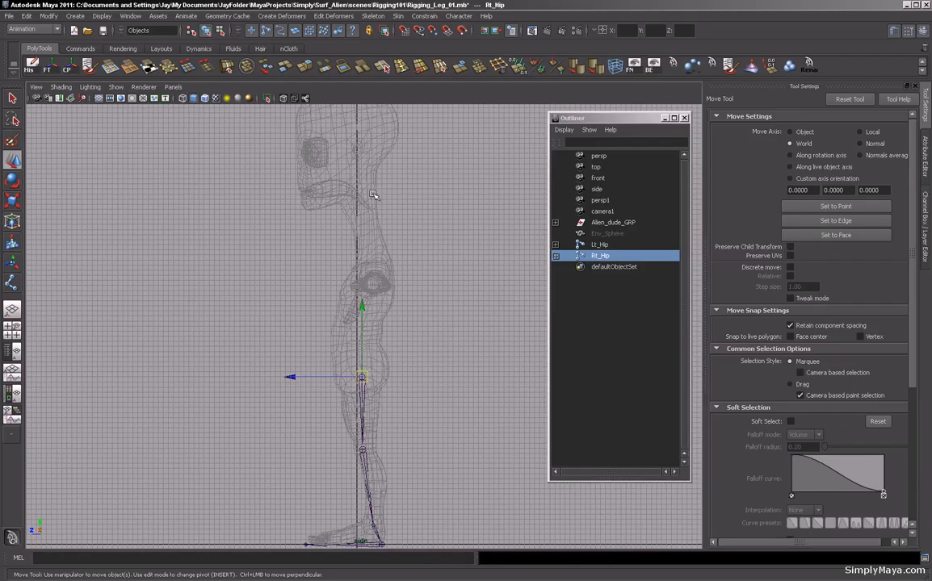
middle_click_drag(437, 354, 405, 354, "alt")
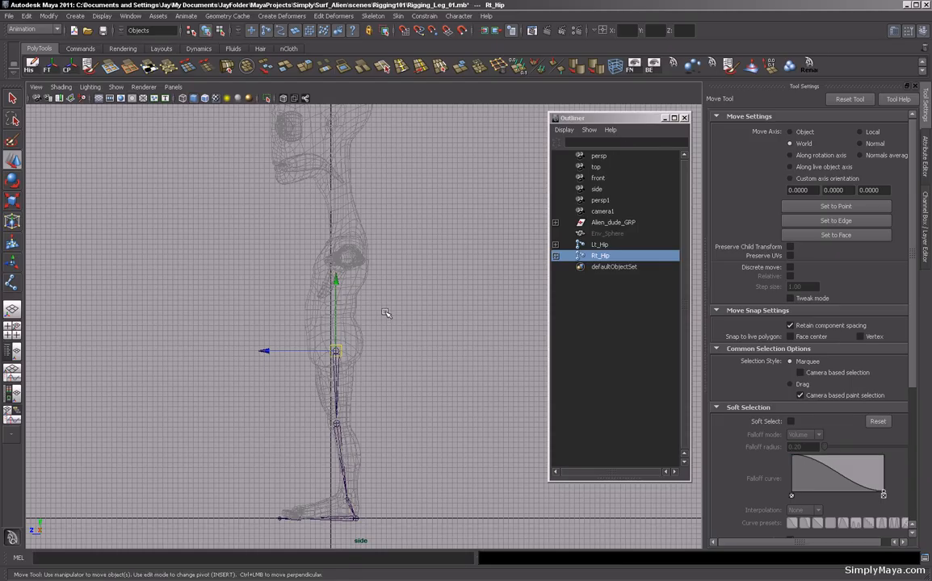
left_click_drag(616, 123, 619, 114)
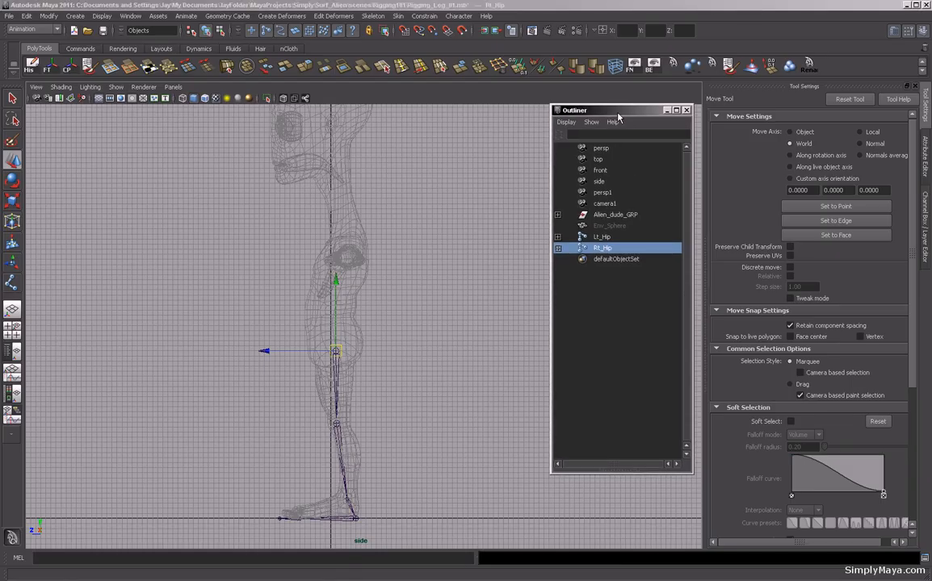
Start the Joint Tool with xyz orientation and place the spine's root joint just above the hip joints.
left_click(12, 284)
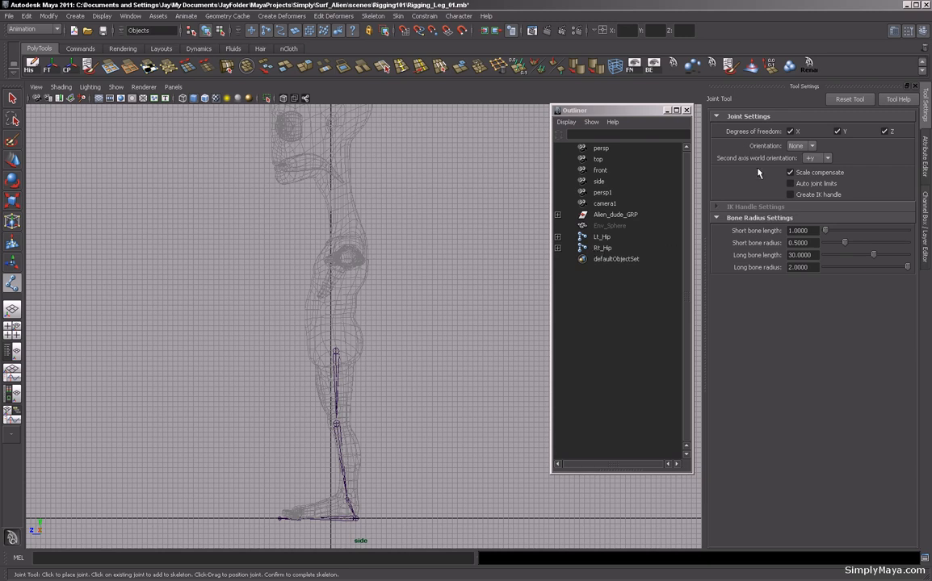
left_click(812, 146)
left_click(798, 164)
middle_click_drag(359, 277, 369, 295, "alt")
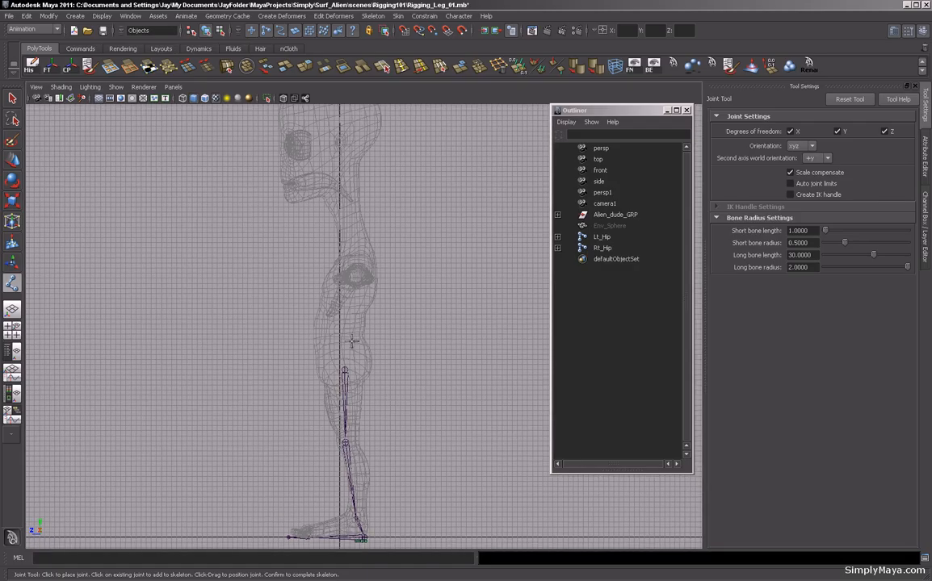
middle_click_drag(370, 246, 373, 293, "alt")
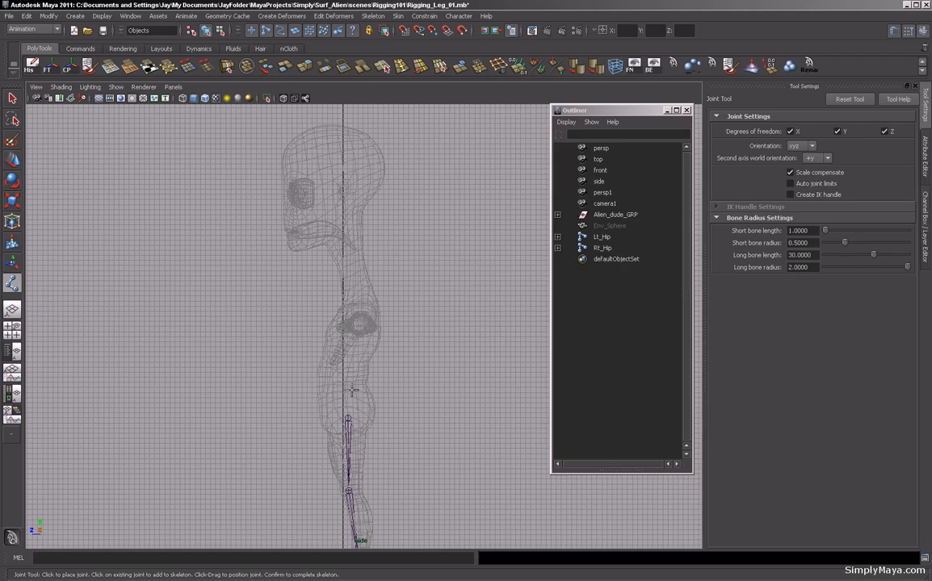
middle_click_drag(308, 343, 289, 271, "alt")
right_click_drag(288, 315, 370, 349, "alt")
mouse_move(327, 376)
middle_mouse_down("alt")
mouse_move(333, 359)
mouse_move(333, 370)
middle_mouse_up("alt")
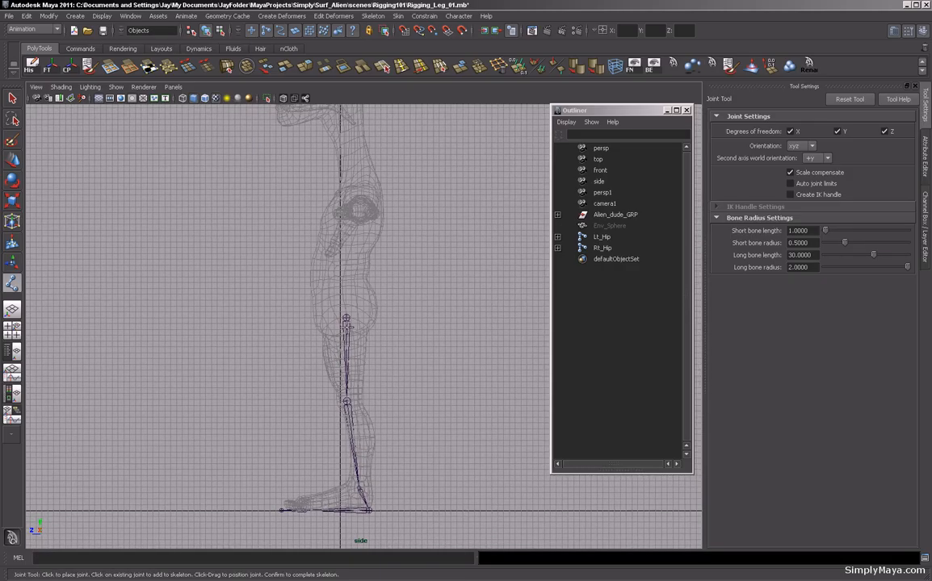
right_click_drag(254, 314, 561, 342, "alt")
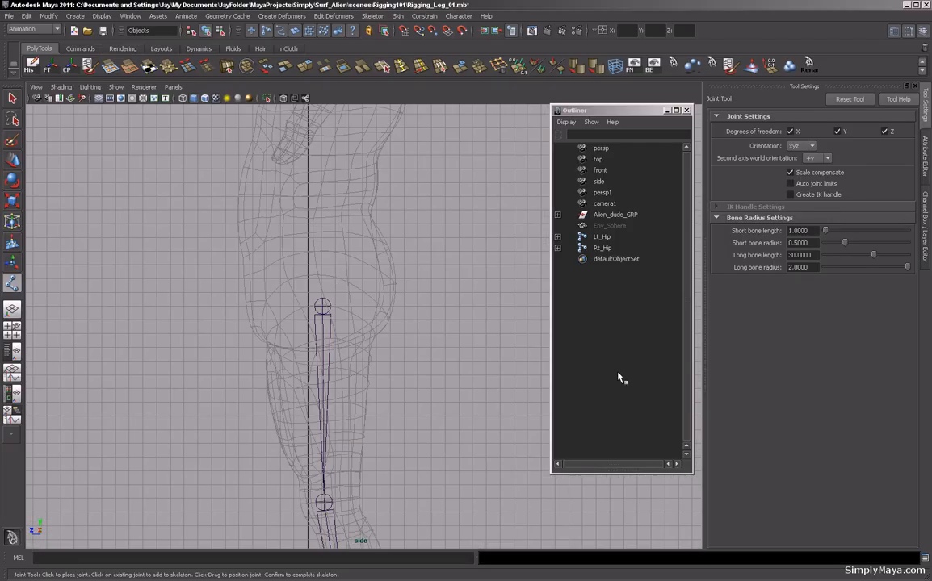
left_click(321, 269)
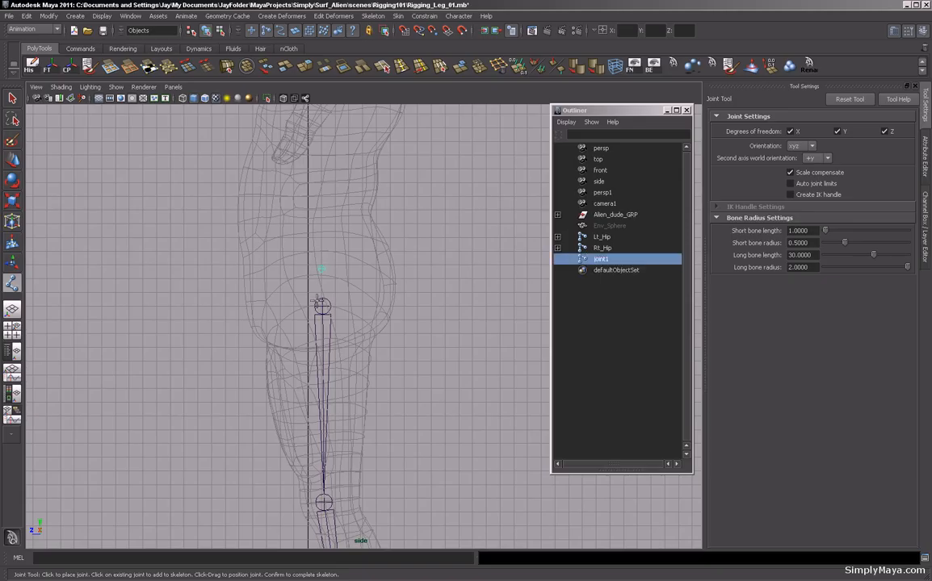
Place the next spine joints upward through the lower torso along the back.
middle_click_drag(350, 292, 345, 369, "alt")
right_click_drag(284, 356, 180, 352, "alt")
right_click_drag(408, 351, 202, 332, "alt")
middle_click_drag(354, 316, 350, 353, "alt")
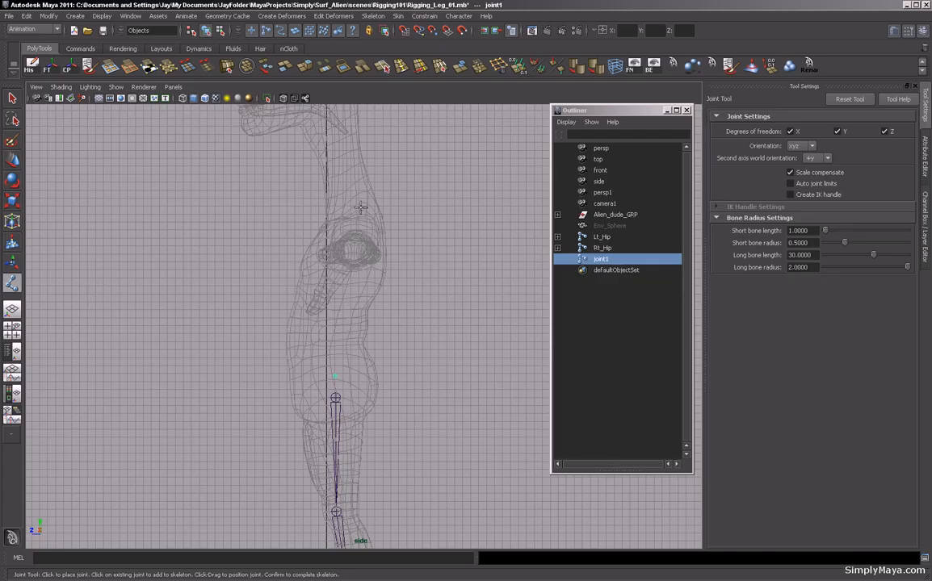
left_click(333, 348)
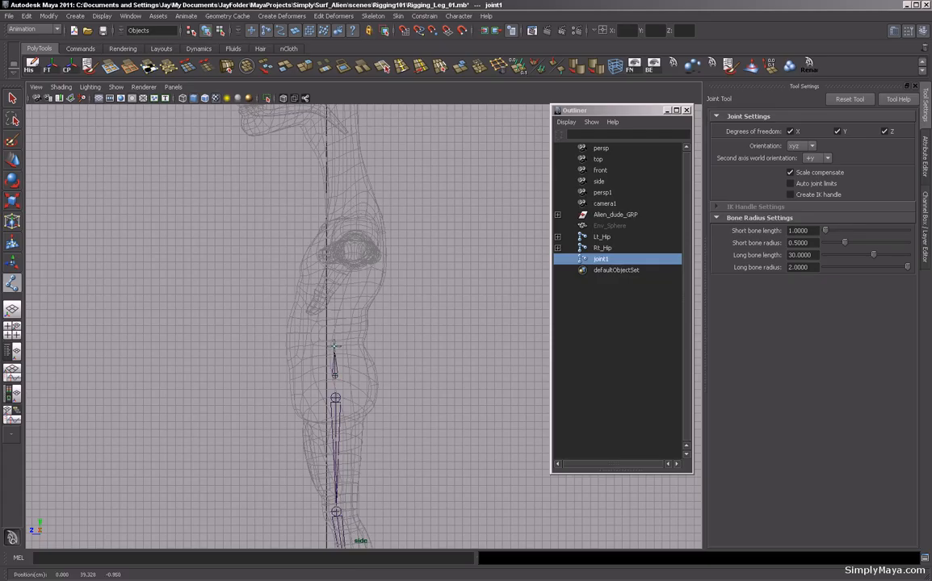
key("Return")
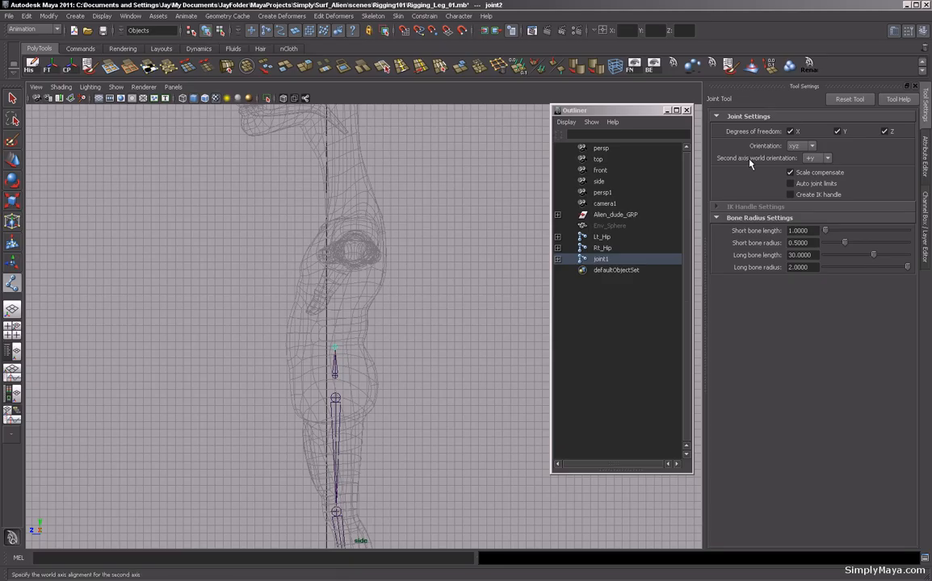
left_click(340, 317)
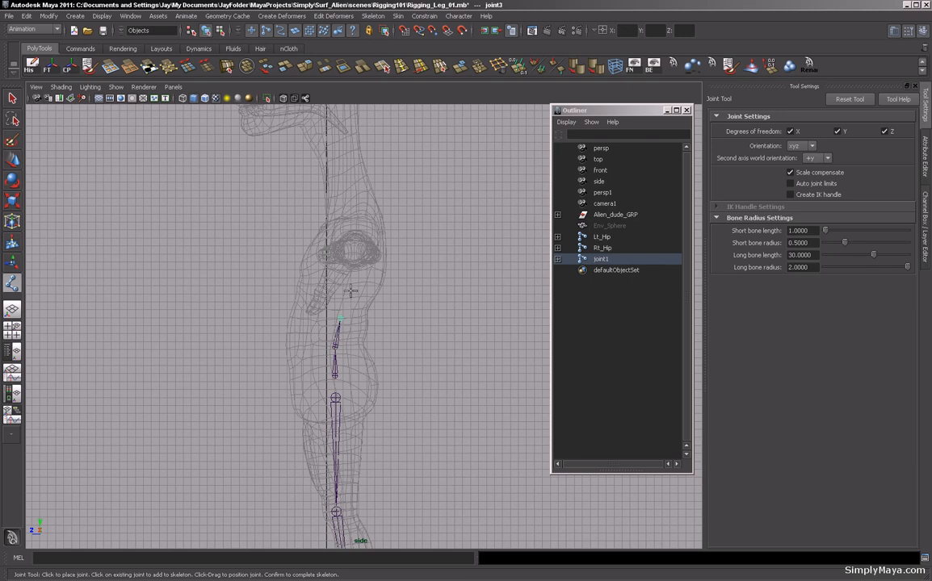
left_click(351, 291)
left_click(358, 264)
Continue the spine chain with joints up through the chest into the neck.
middle_click_drag(359, 235, 356, 210)
middle_click_drag(269, 280, 255, 369, "alt")
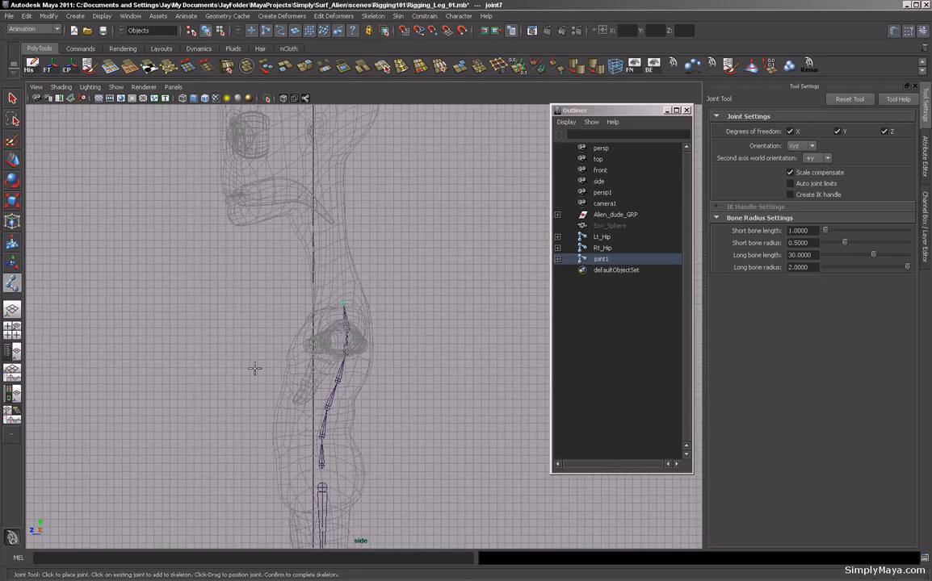
left_click(338, 272)
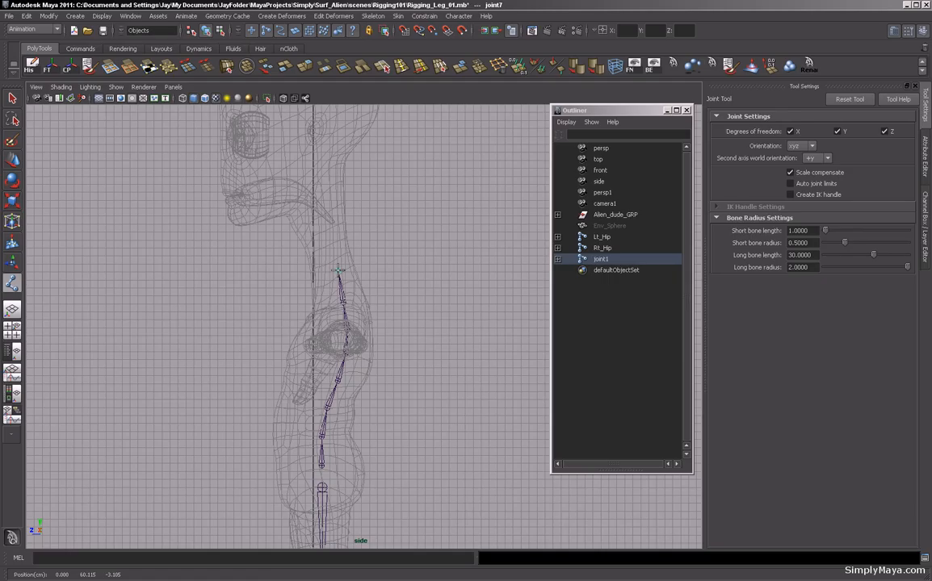
left_click(333, 242)
left_click(329, 211)
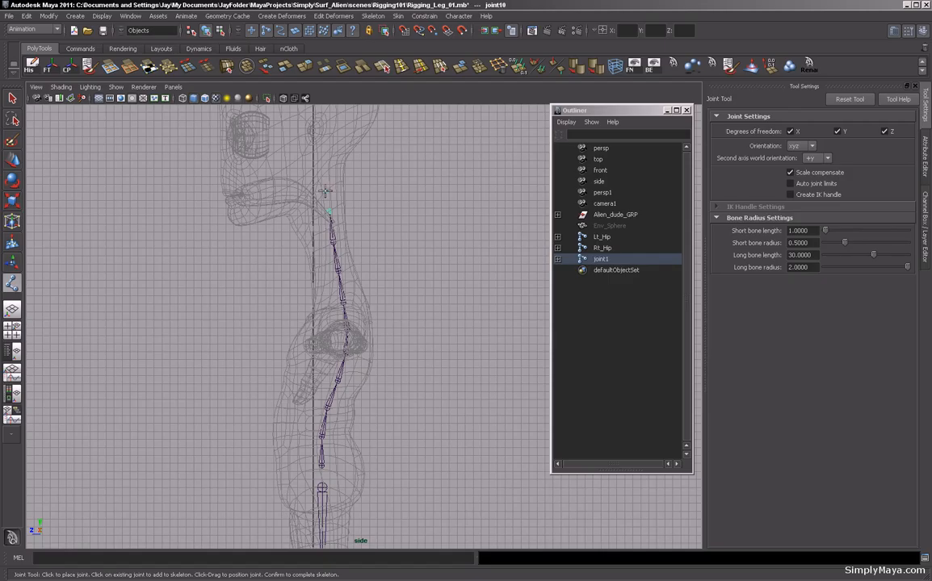
left_click(326, 183)
Nudge the neck joint upward, place a final joint at the top of the head and complete the chain.
left_click_drag(325, 182, 325, 168)
middle_click_drag(302, 253, 334, 406, "alt")
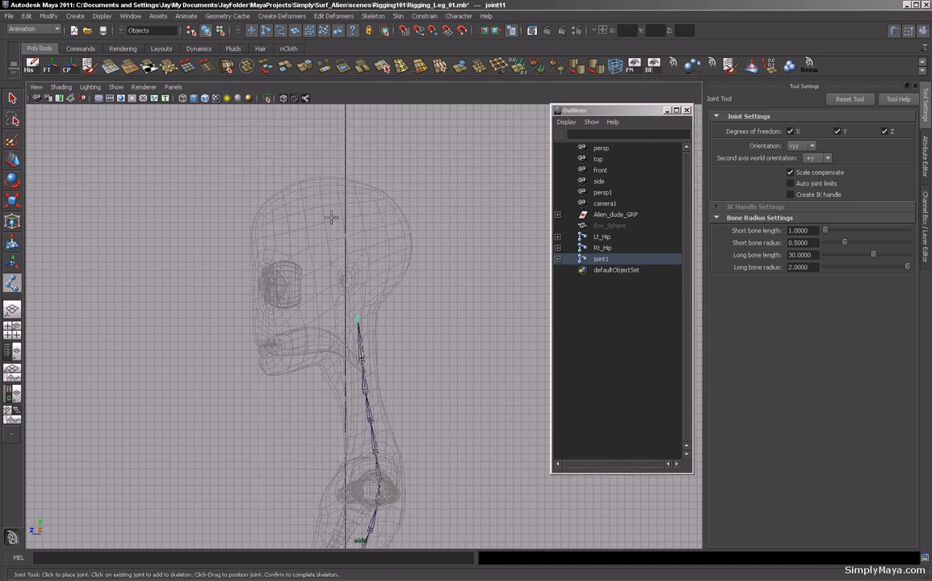
left_click(292, 187)
key("Return")
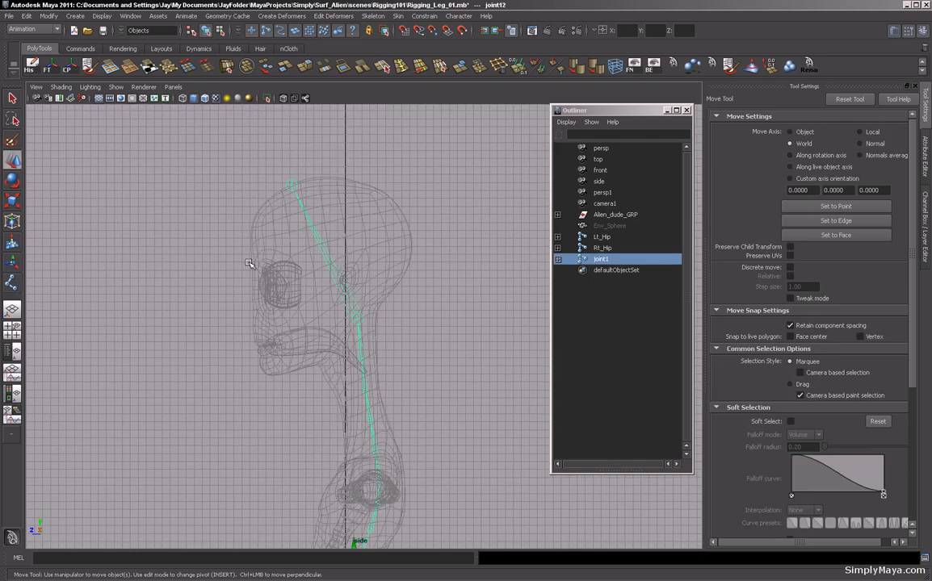
Reposition the neck and upper spine joints independently of their children so they follow the back's curve.
middle_click_drag(262, 453, 254, 315, "alt")
right_click_drag(221, 360, 391, 344, "alt")
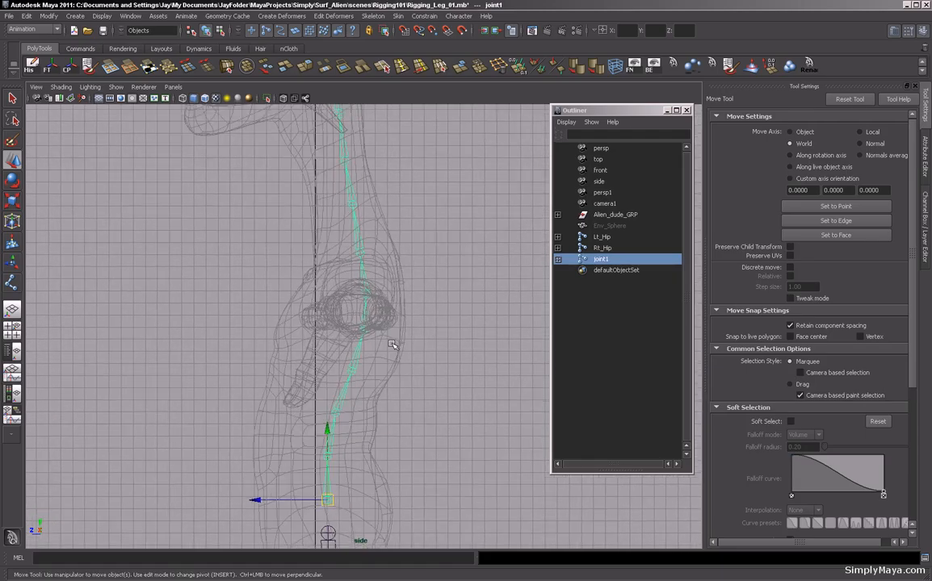
left_click(356, 252)
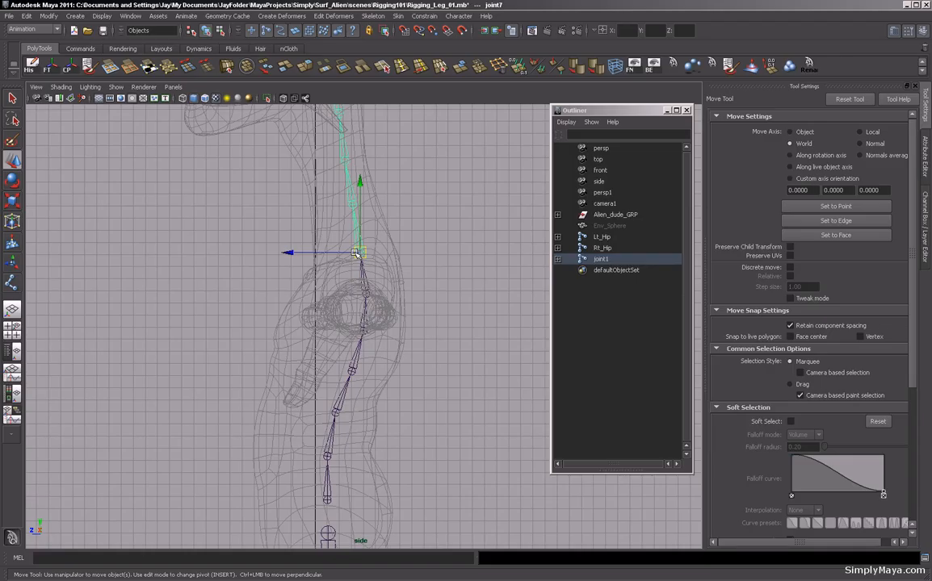
middle_click_drag(259, 245, 267, 302, "alt")
key("Insert")
middle_click_drag(318, 245, 333, 307, "alt")
left_click(359, 218)
left_click_drag(361, 216, 361, 208)
left_click(367, 273)
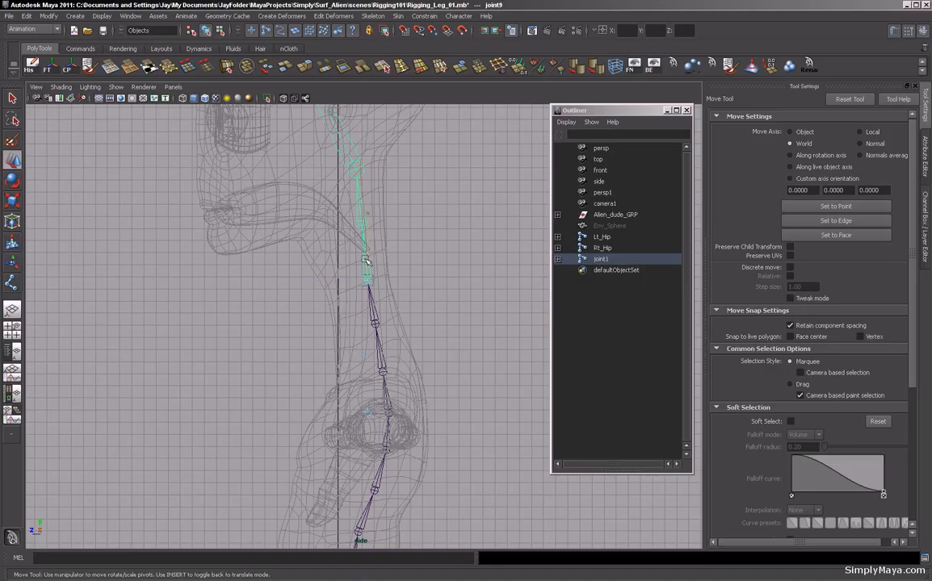
left_click(377, 306)
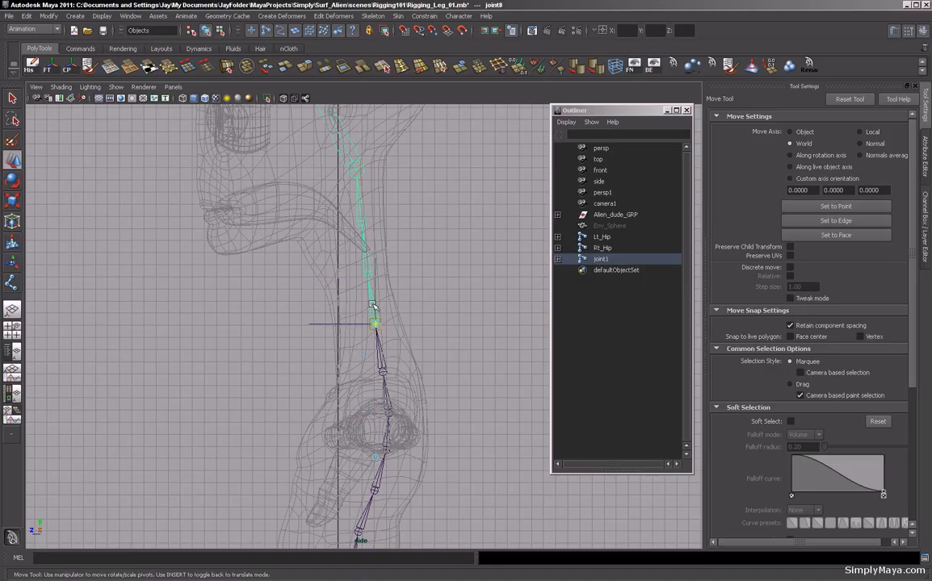
key("Insert")
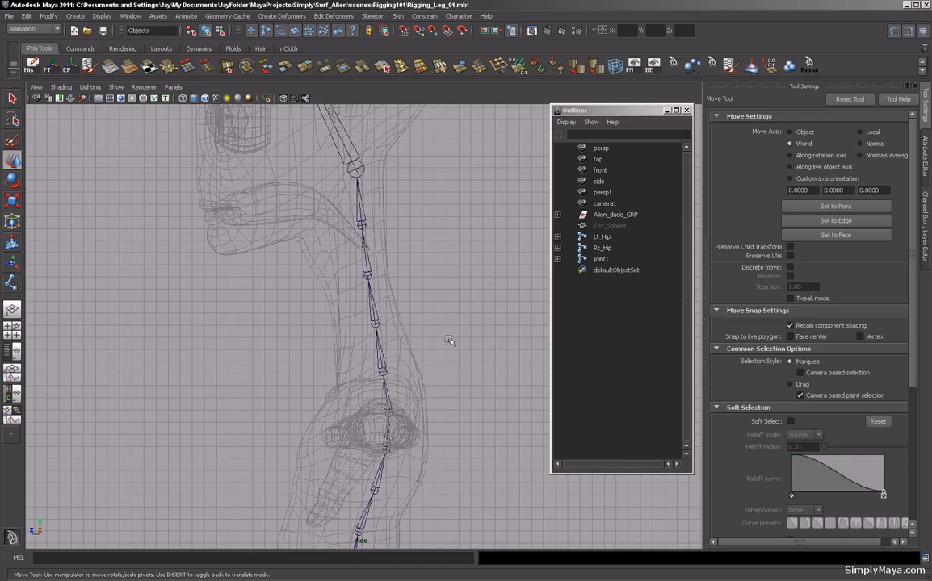
Nudge the mid-spine and chest joints slightly backward so the chain sits centred inside the torso.
middle_click_drag(405, 307, 387, 210, "alt")
left_click(368, 306)
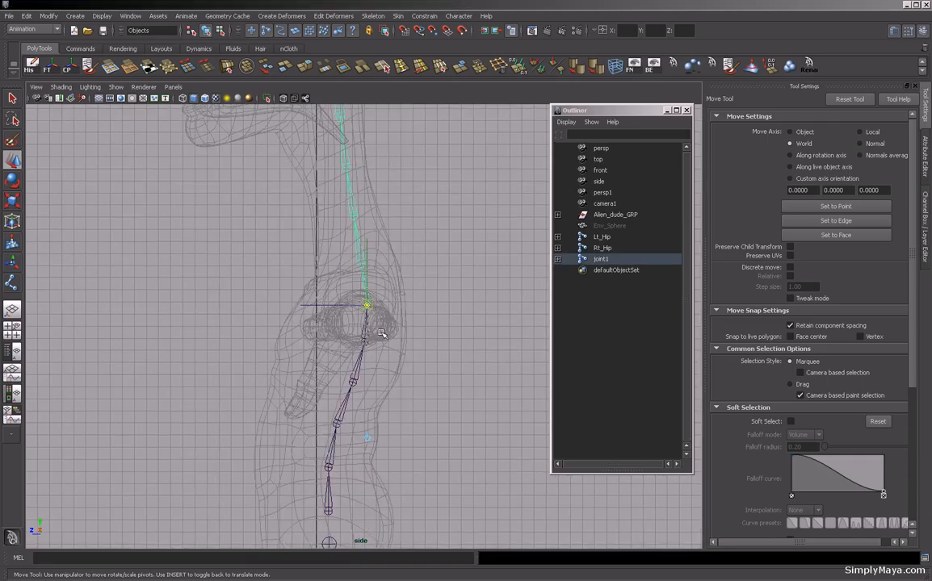
middle_click_drag(380, 361, 373, 296, "alt")
left_click(356, 276)
left_click(358, 280)
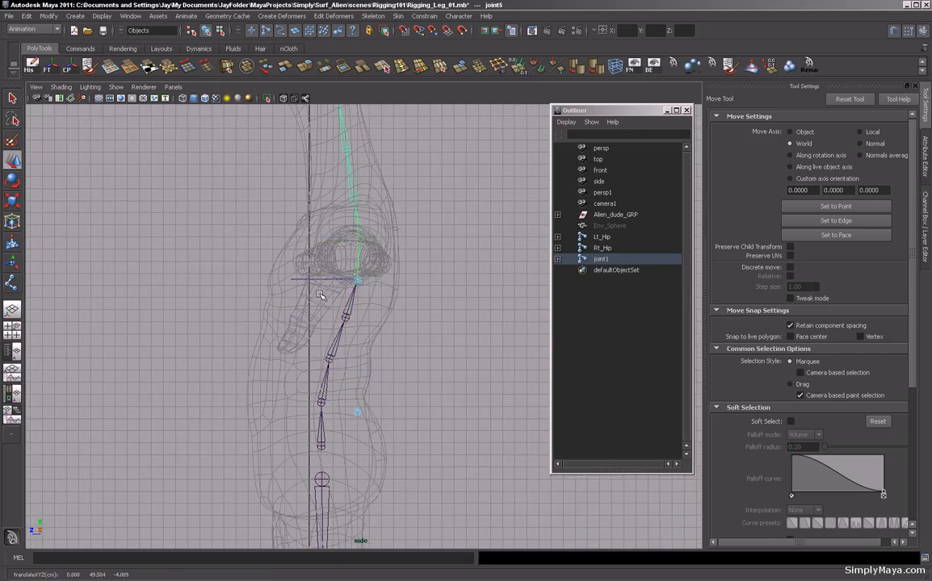
middle_click_drag(304, 291, 345, 397, "alt")
right_click_drag(344, 396, 166, 295, "alt")
middle_click_drag(210, 310, 233, 418, "alt")
right_click_drag(185, 315, 329, 208, "alt")
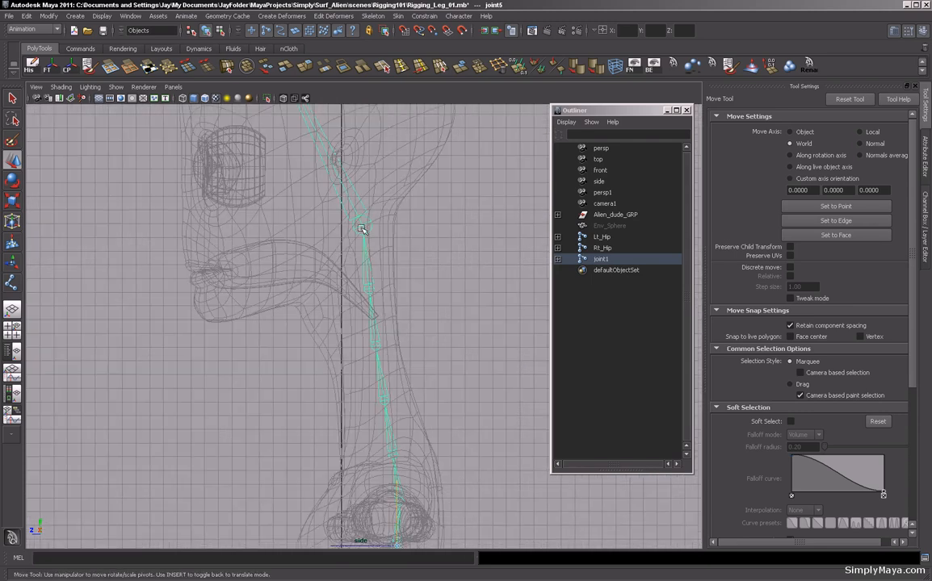
mouse_move(339, 226)
left_mouse_down()
mouse_move(317, 226)
mouse_move(340, 210)
left_mouse_up()
left_click(368, 288)
left_click_drag(334, 290, 325, 291)
middle_click_drag(326, 292, 326, 242, "alt")
left_click(374, 284)
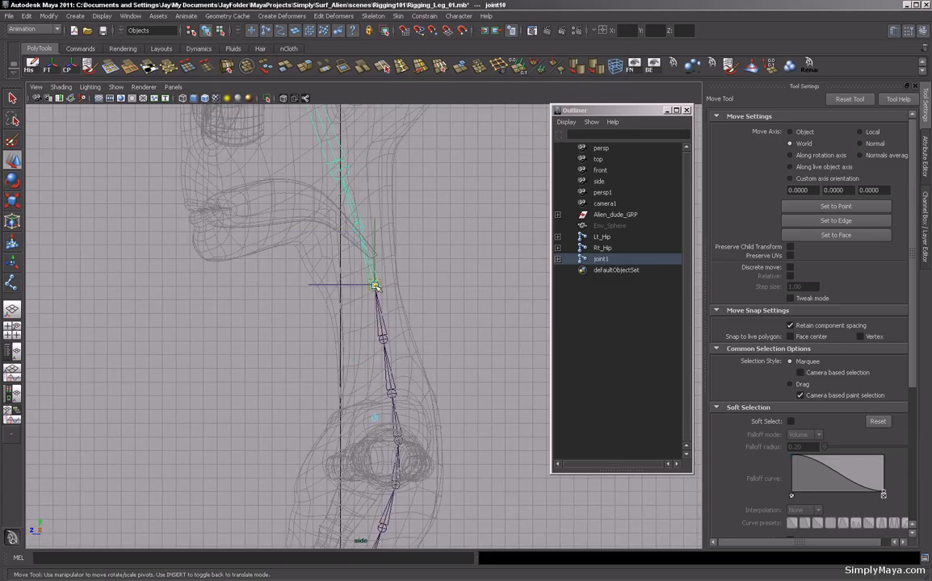
left_click_drag(350, 284, 345, 285)
left_click(383, 338)
left_click_drag(359, 341, 355, 341)
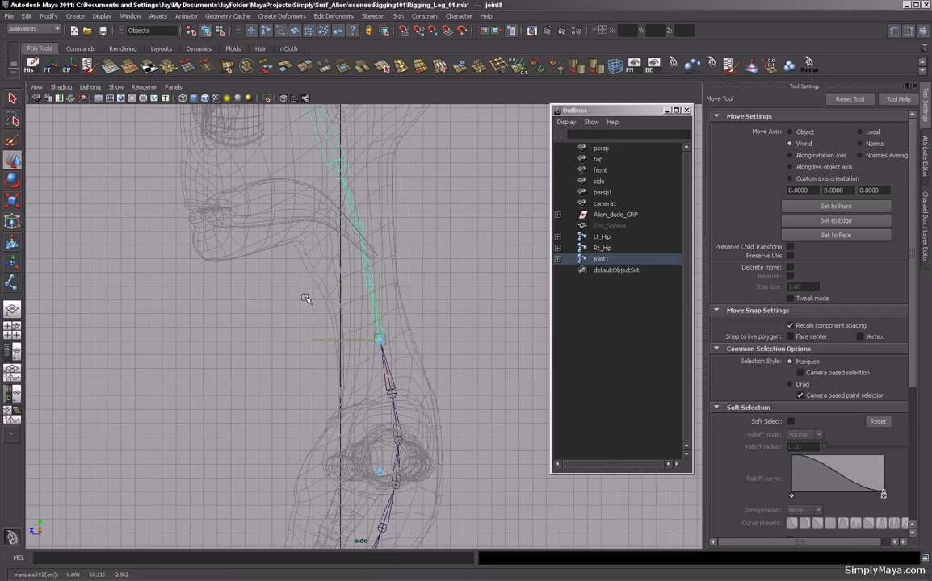
Shift the lower chest joint slightly backward and return to normal joint moving mode.
middle_click_drag(307, 297, 272, 208, "alt")
left_click(361, 304)
left_click_drag(332, 304, 327, 303)
right_click_drag(339, 306, 236, 304, "alt")
middle_click_drag(260, 298, 262, 319, "alt")
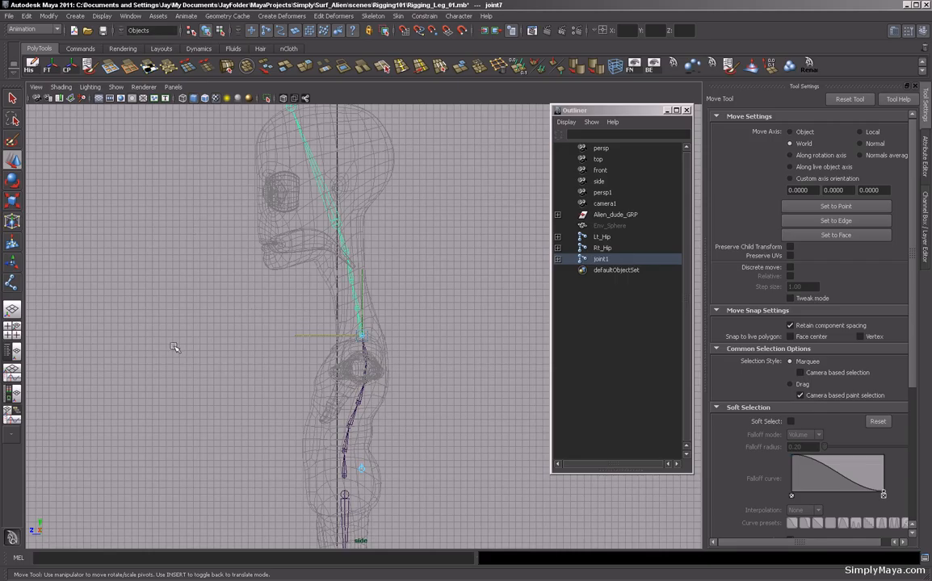
middle_click_drag(231, 472, 226, 417, "alt")
key("Insert")
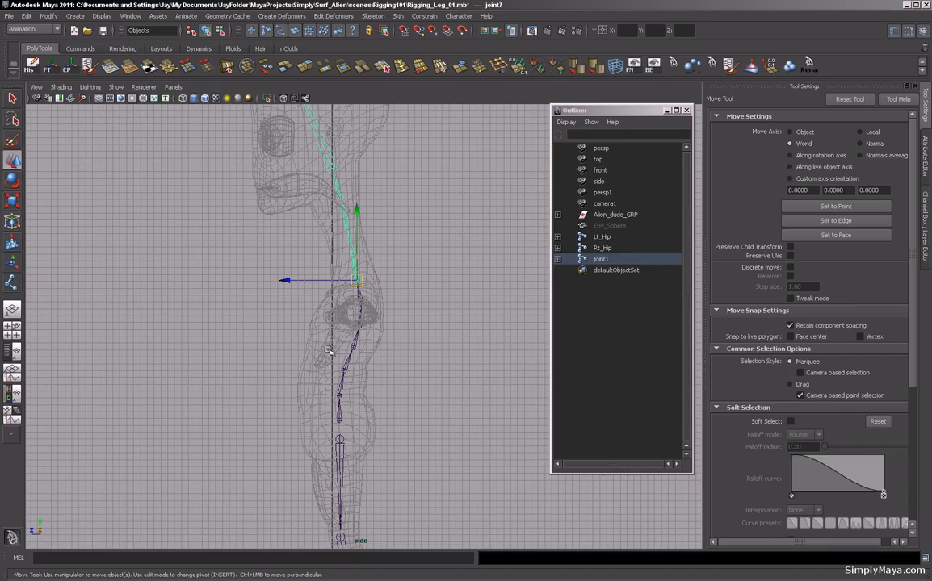
middle_click_drag(349, 257, 303, 235, "alt")
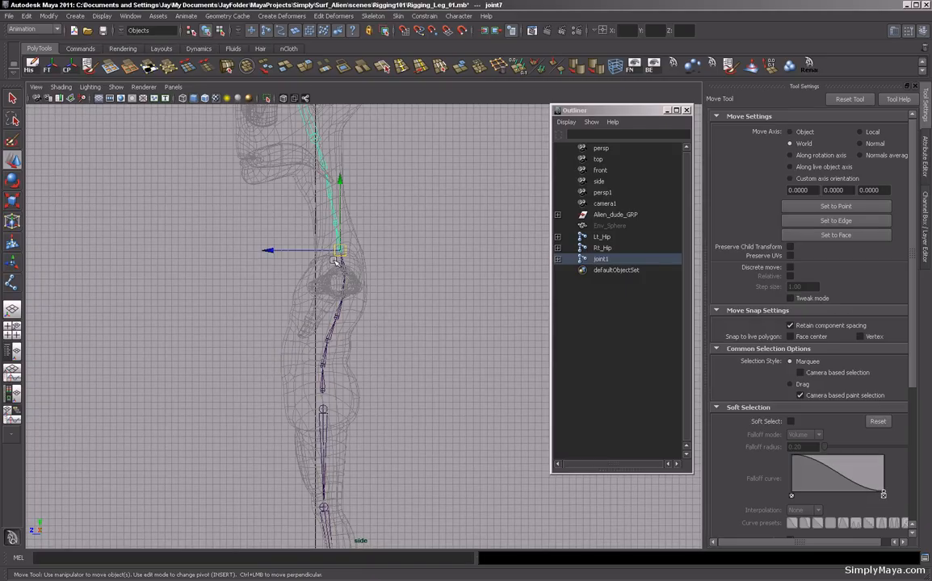
Select the spine's root joint and expand its full hierarchy in the Outliner, enlarging the Outliner window.
left_click(323, 390)
double_click(599, 260)
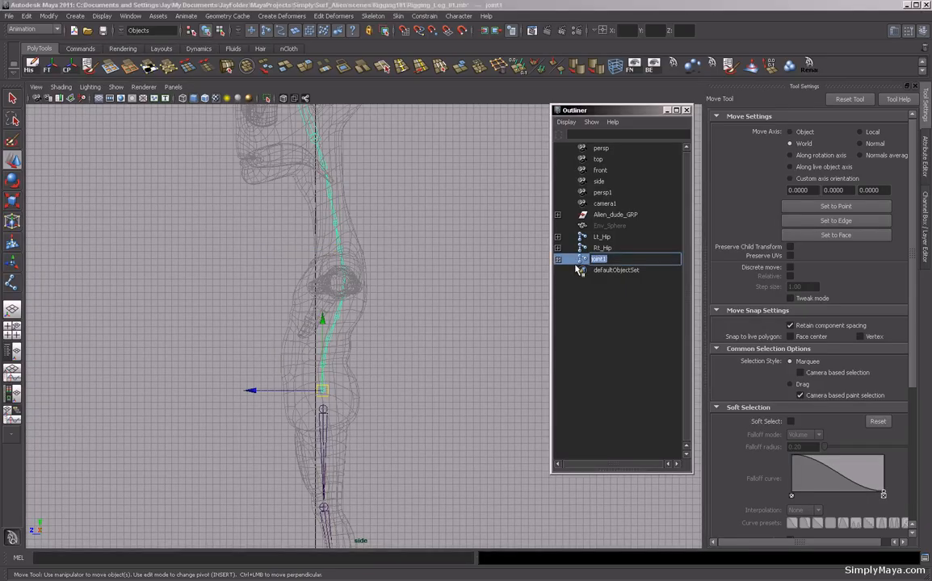
left_click(557, 259)
left_click(557, 270)
left_click(558, 281)
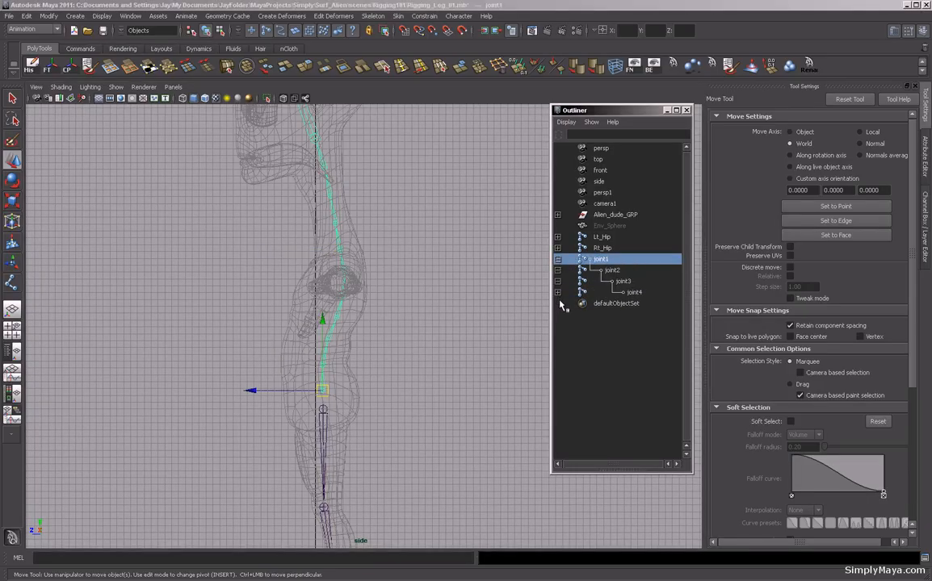
left_click(557, 292)
left_click(557, 304)
left_click(557, 315)
left_click(557, 326)
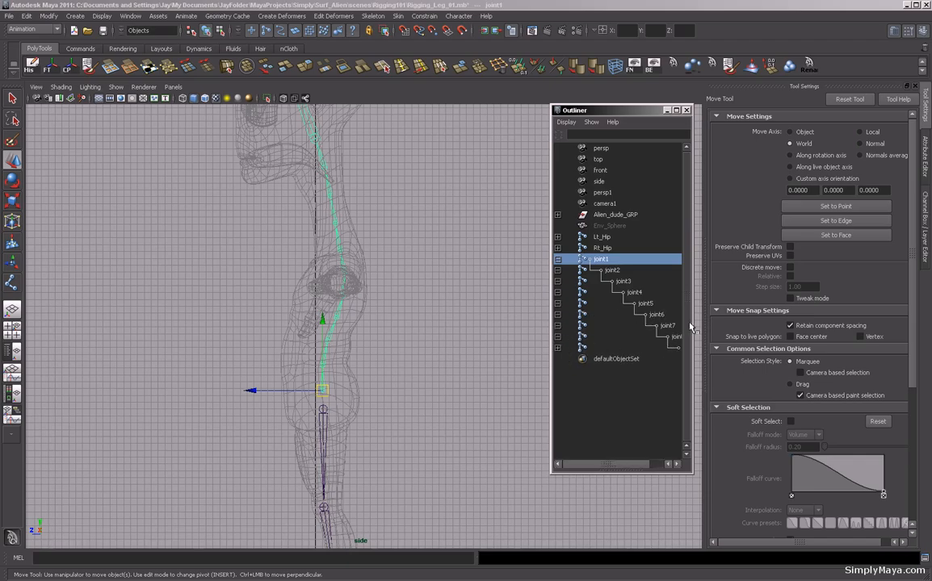
left_click_drag(634, 116, 571, 65)
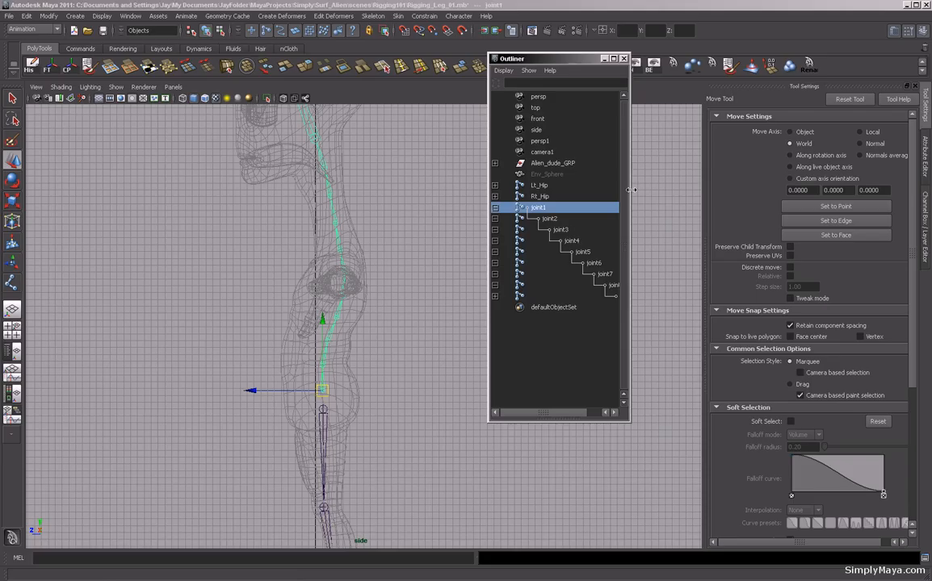
left_click_drag(629, 190, 792, 192)
left_click(495, 295)
left_click(495, 307)
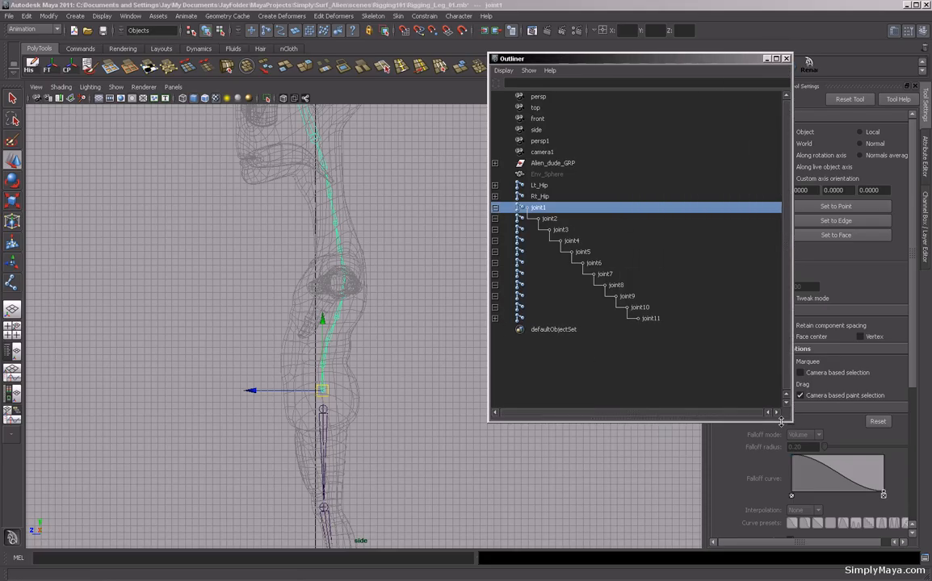
left_click_drag(788, 420, 728, 520)
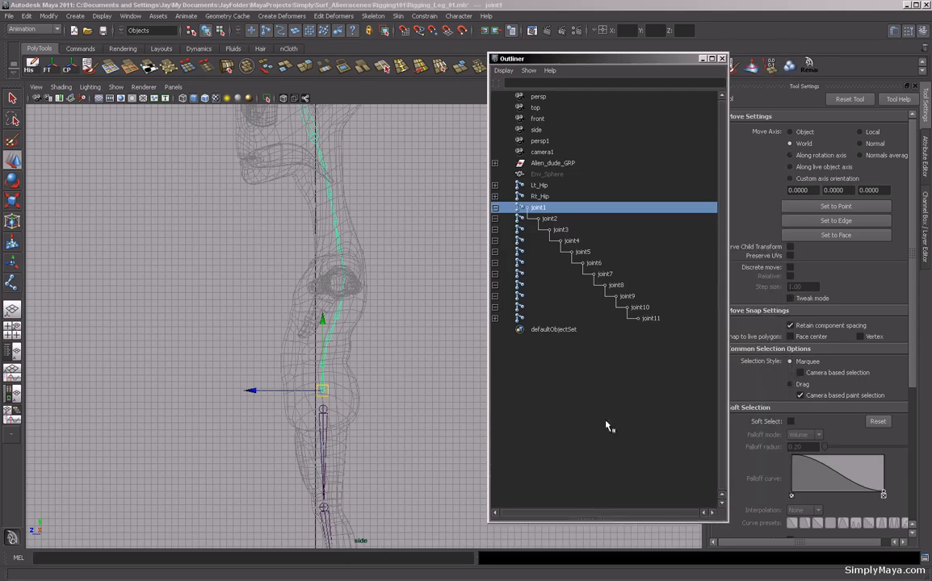
left_click(495, 319)
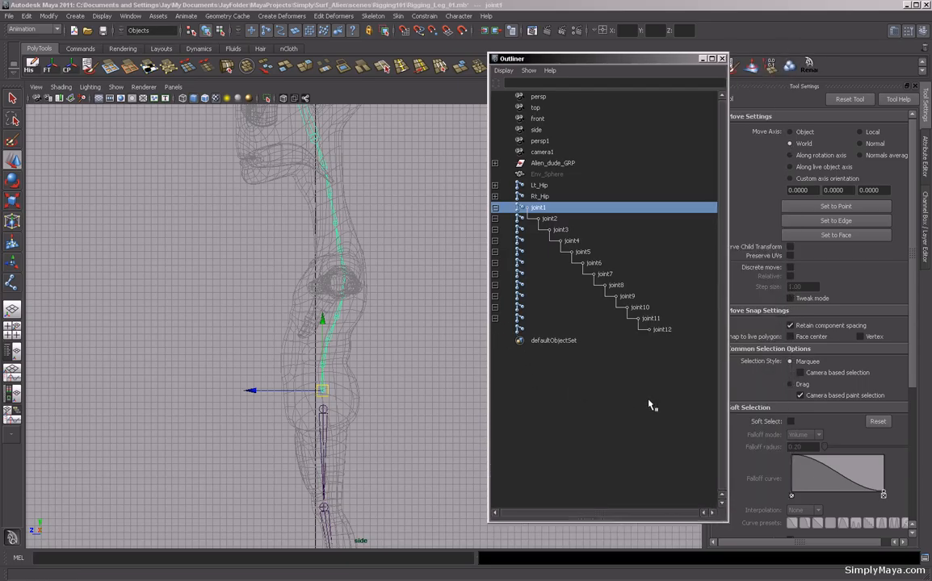
Rename the spine's root joint to Root.
double_click(538, 208)
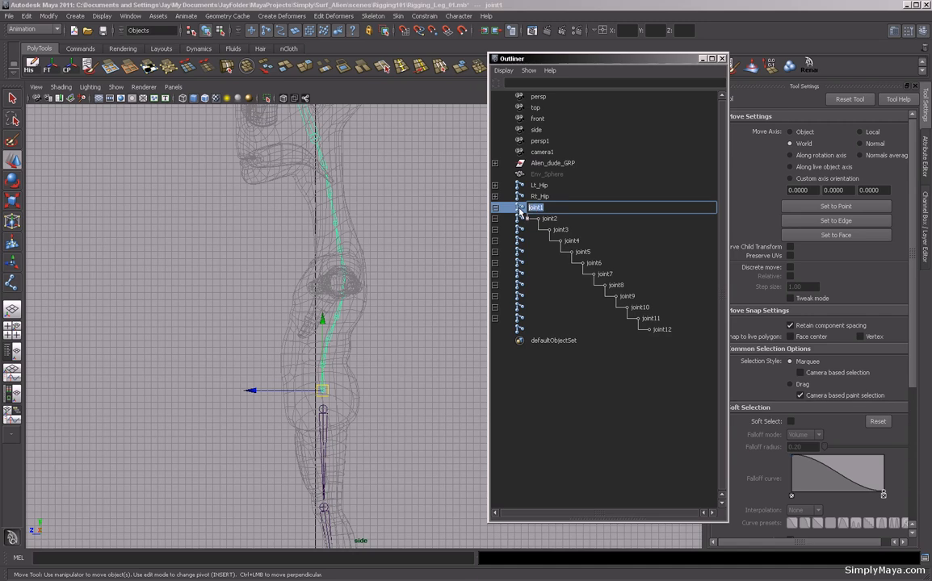
type("Root")
left_click(521, 209)
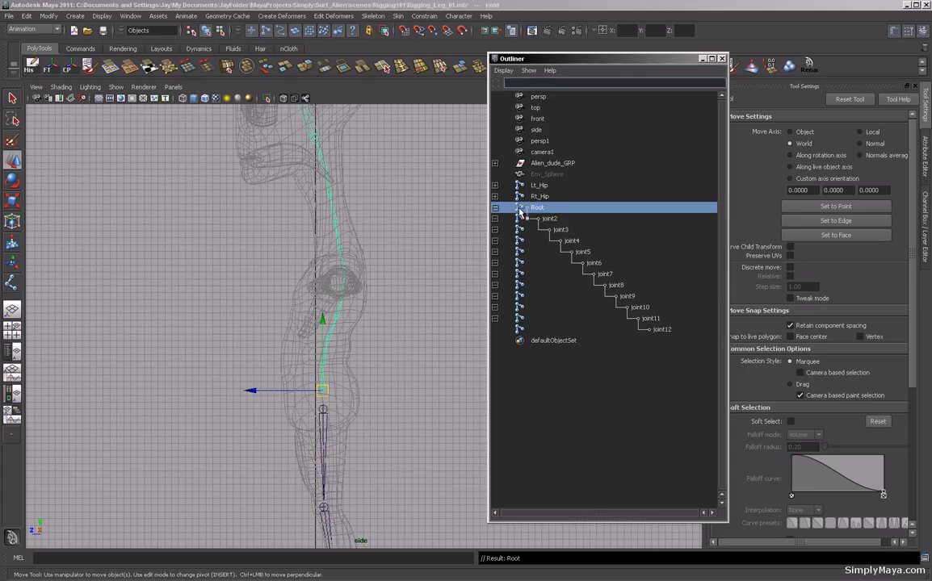
Rename the second and third spine joints to B_1 and B_2.
left_click(552, 218)
double_click(552, 218)
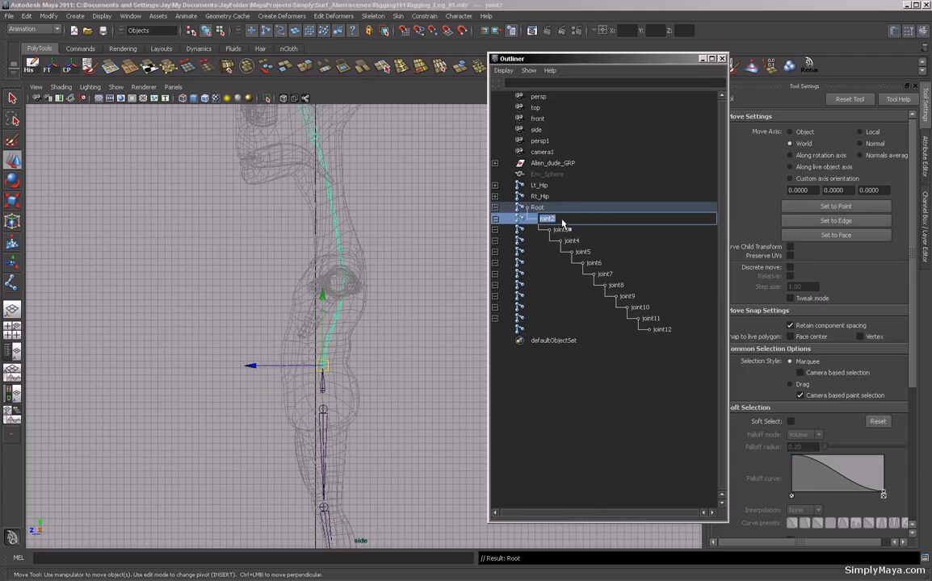
type("B_1")
key("Return")
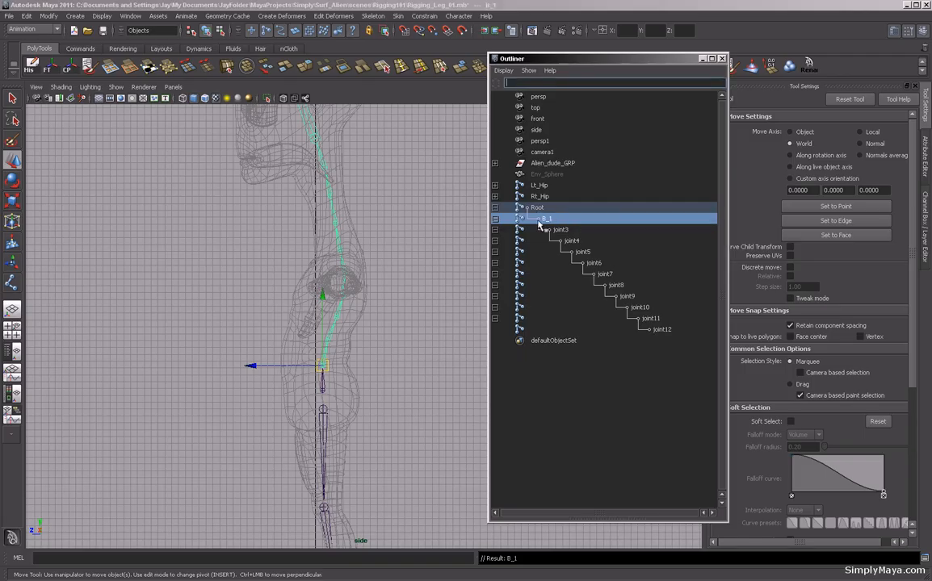
double_click(559, 230)
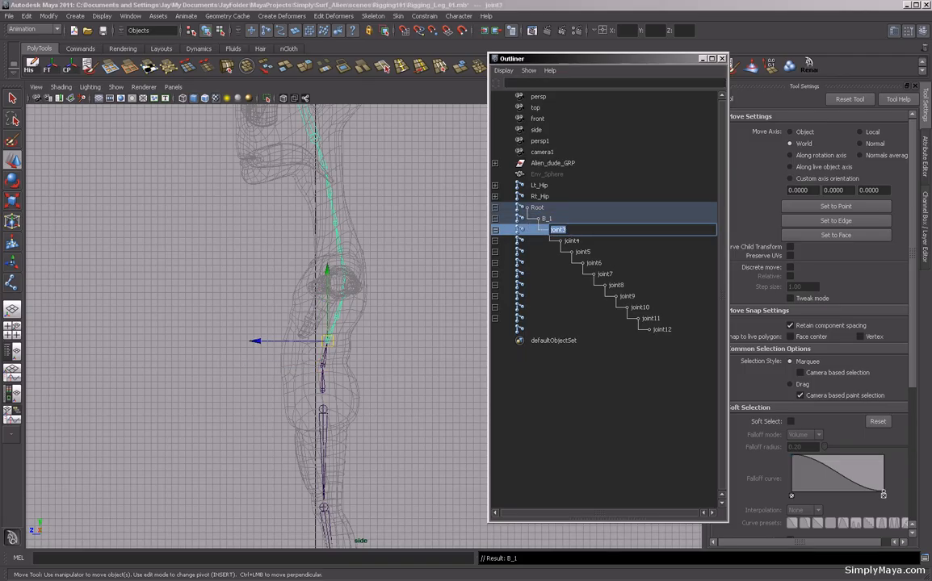
type("B_2")
key("Return")
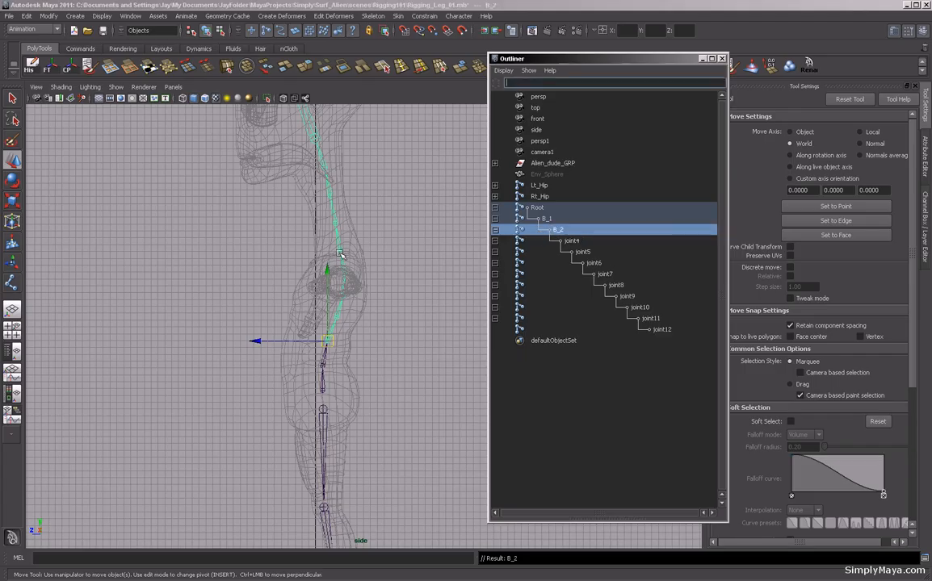
Rename the fourth and fifth spine joints to B_3 and B_4.
double_click(564, 240)
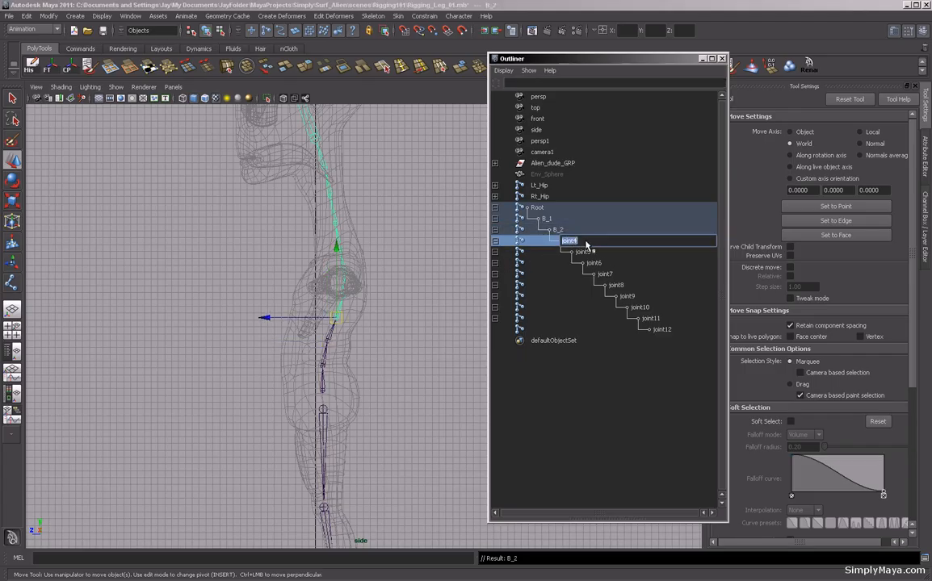
type("B_3")
key("Return")
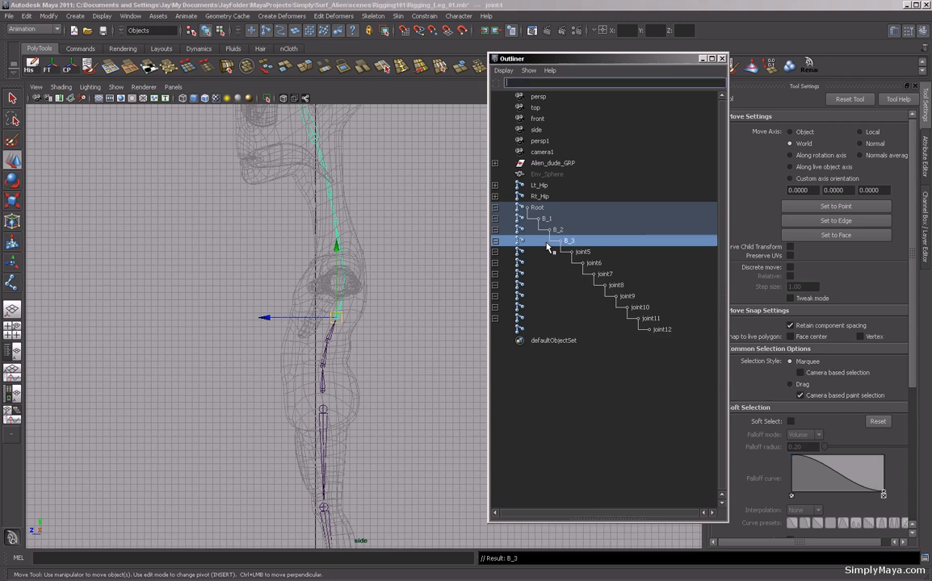
double_click(583, 252)
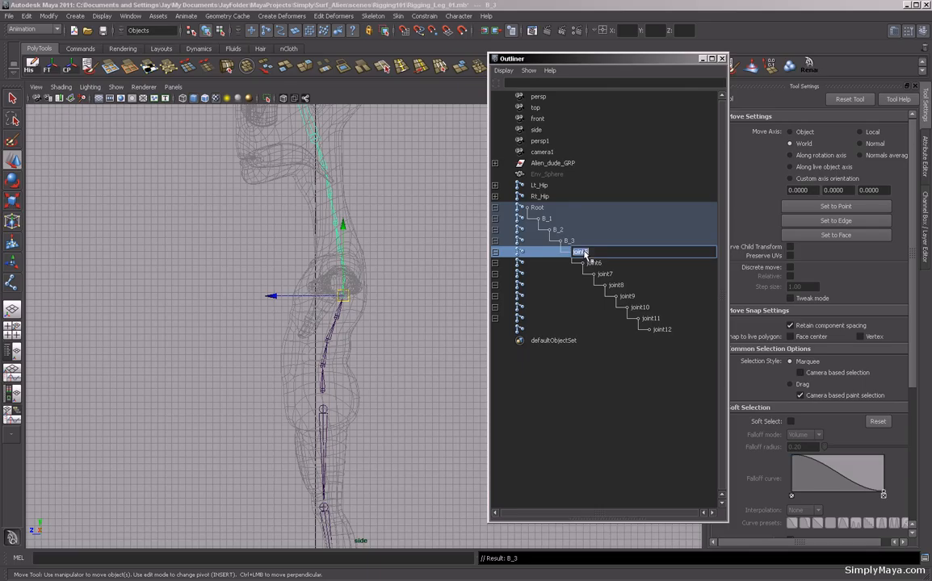
type("B_4")
key("Return")
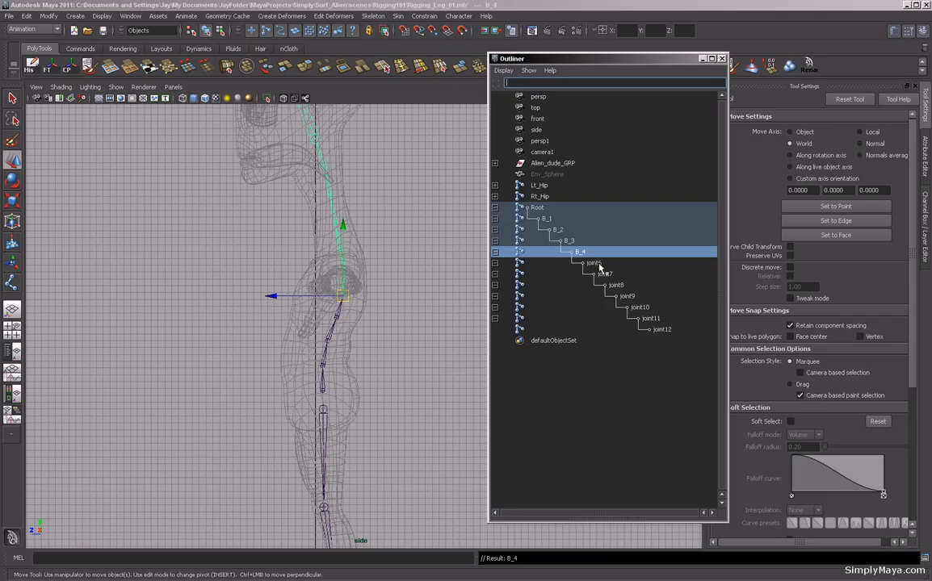
Rename the sixth spine joint to B_5 and the first neck joint to N_1.
double_click(596, 263)
double_click(597, 264)
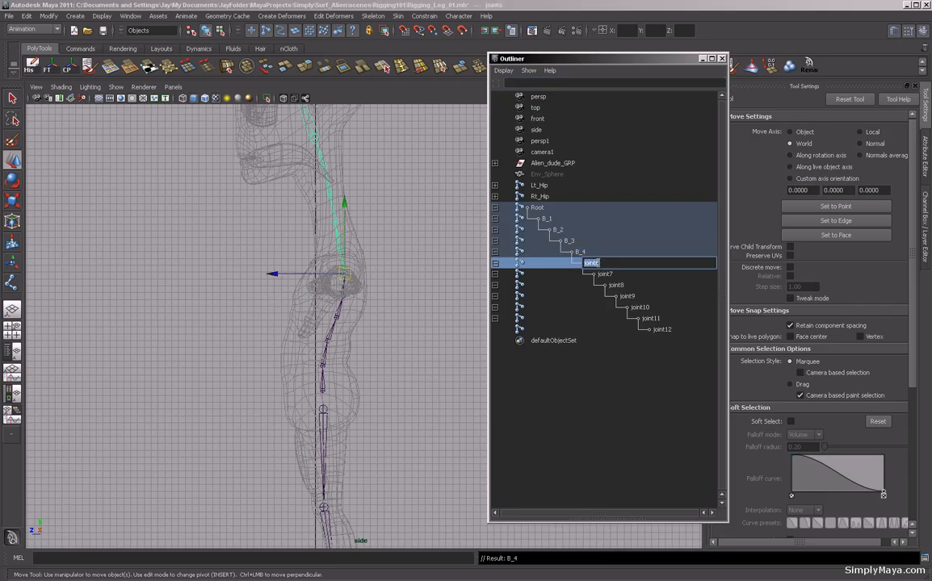
type("B_5")
key("Return")
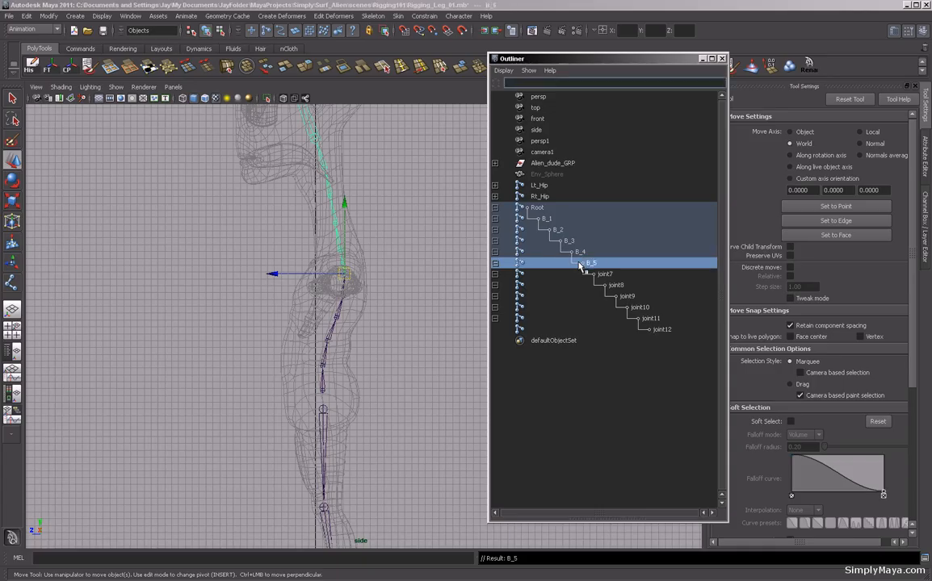
left_click(603, 275)
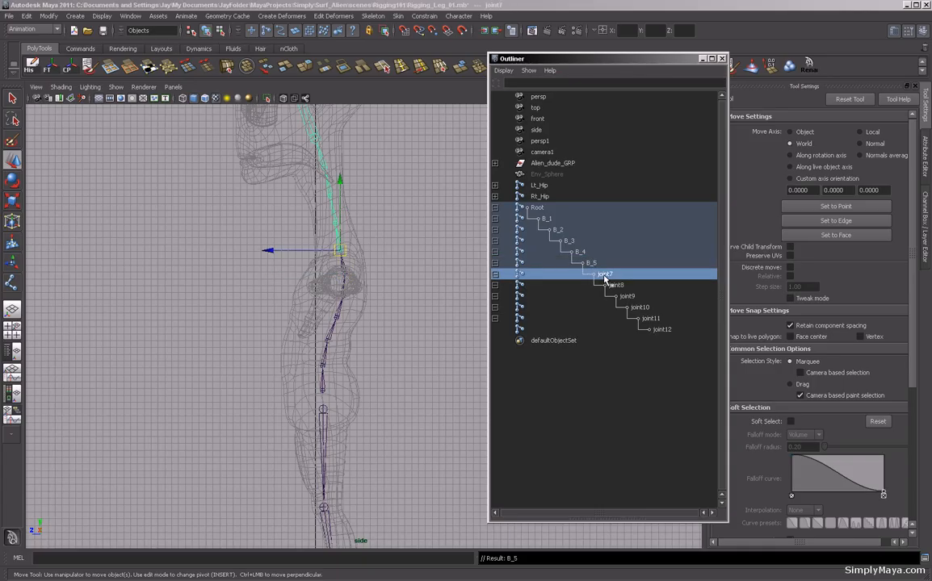
double_click(602, 275)
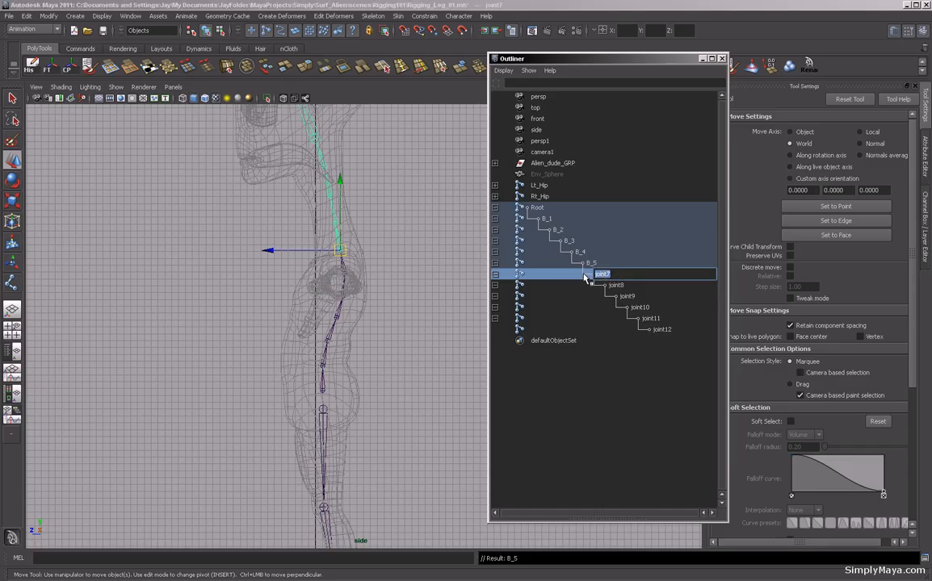
type("N_1")
key("Return")
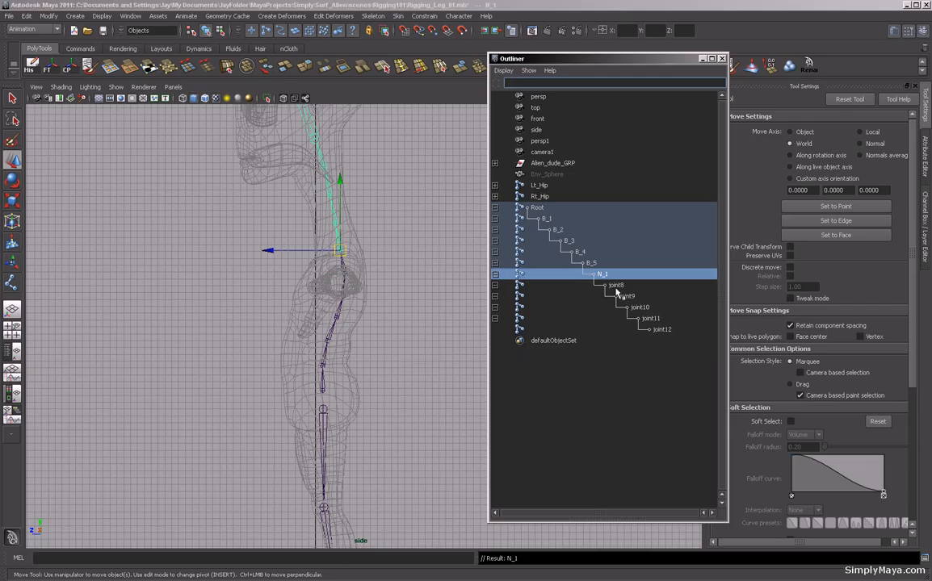
Rename the second neck joint to N_2.
left_click(615, 288)
double_click(615, 287)
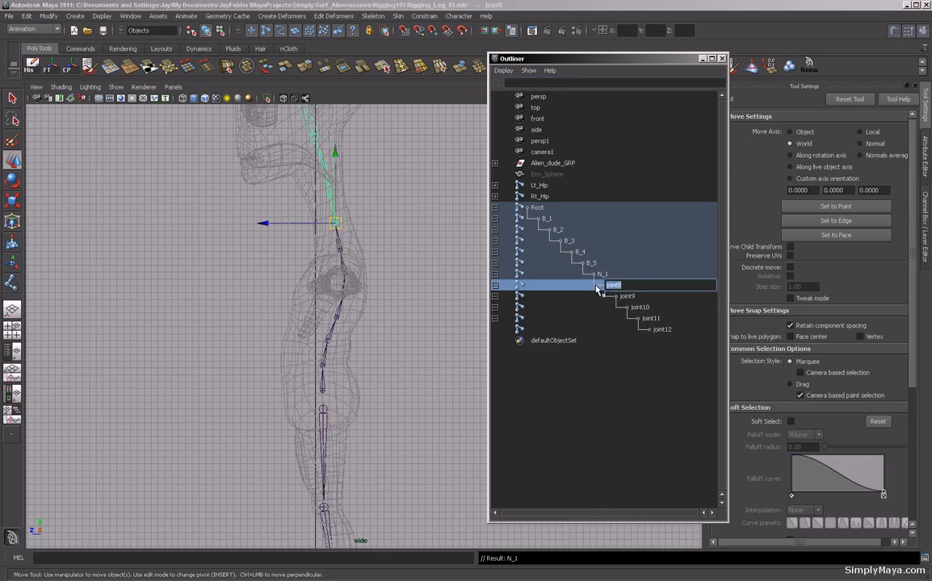
type("N_2")
key("Return")
Rename the next two neck joints to N_3 and N_4.
left_click(627, 296)
double_click(631, 298)
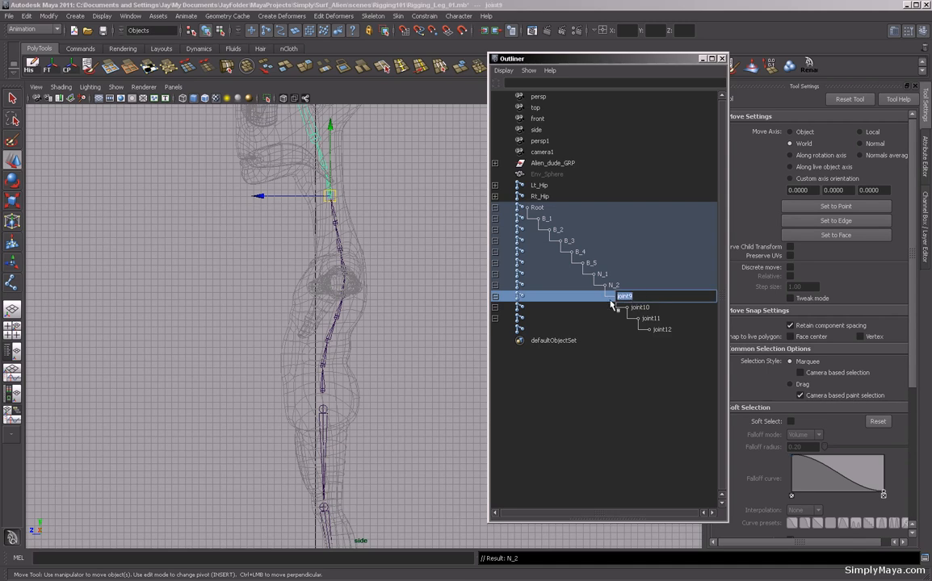
type("N_3")
key("Return")
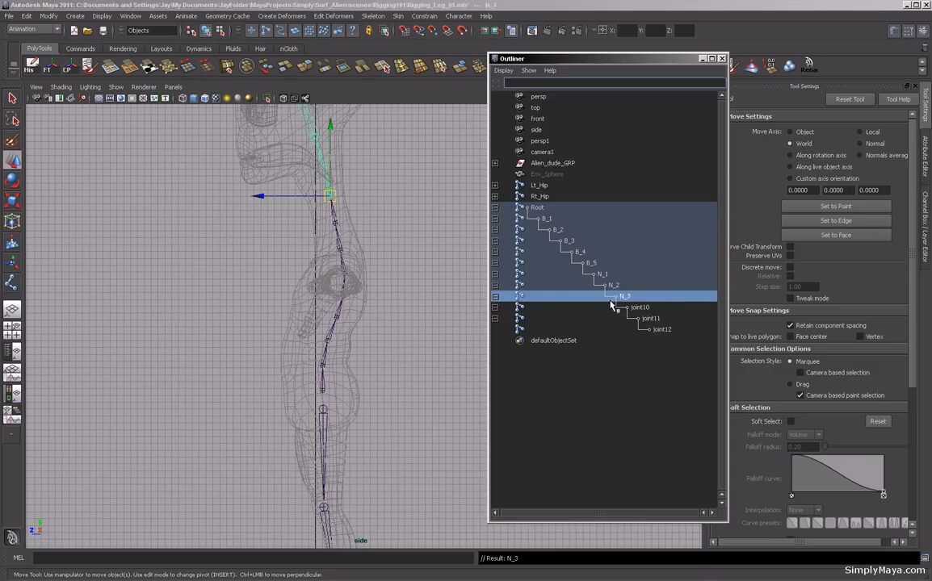
left_click(639, 310)
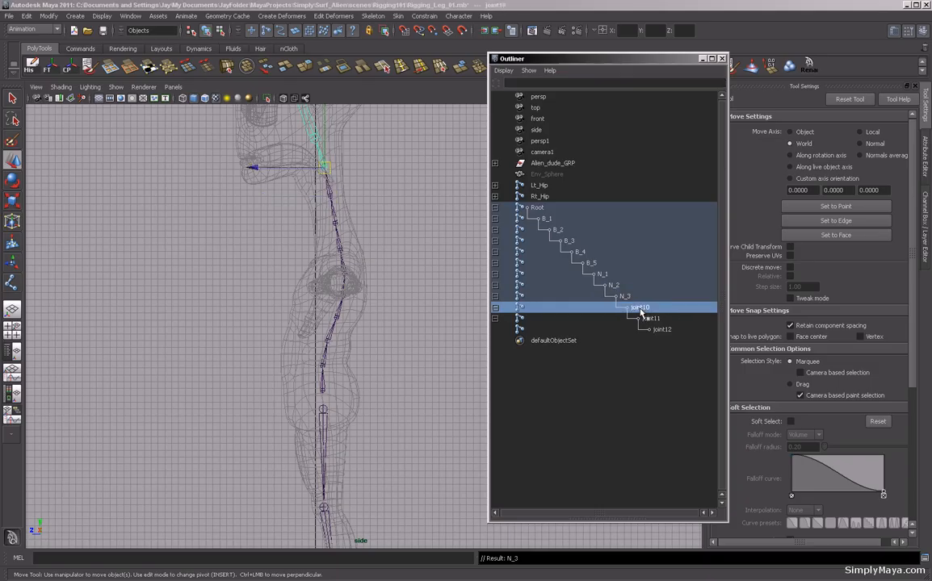
double_click(639, 309)
type("N_4")
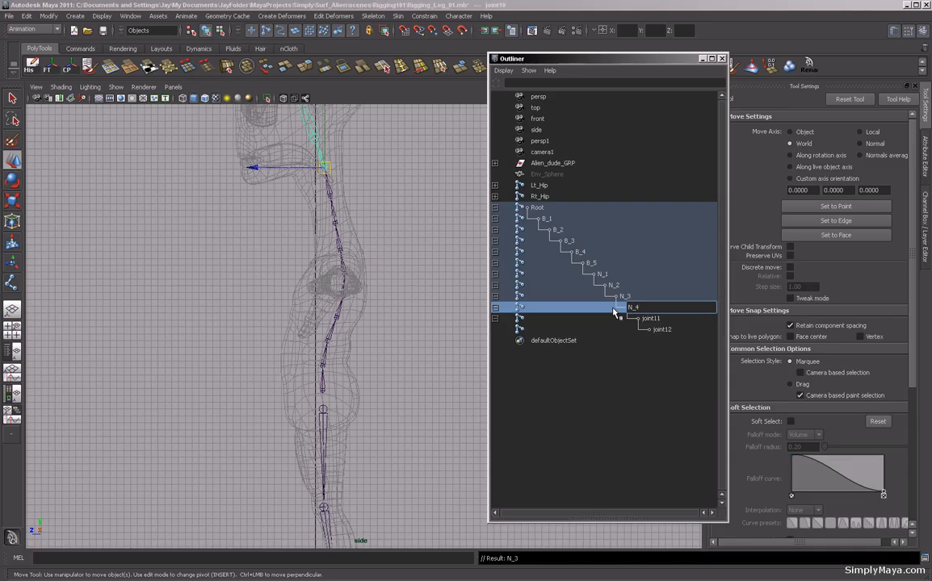
key("Return")
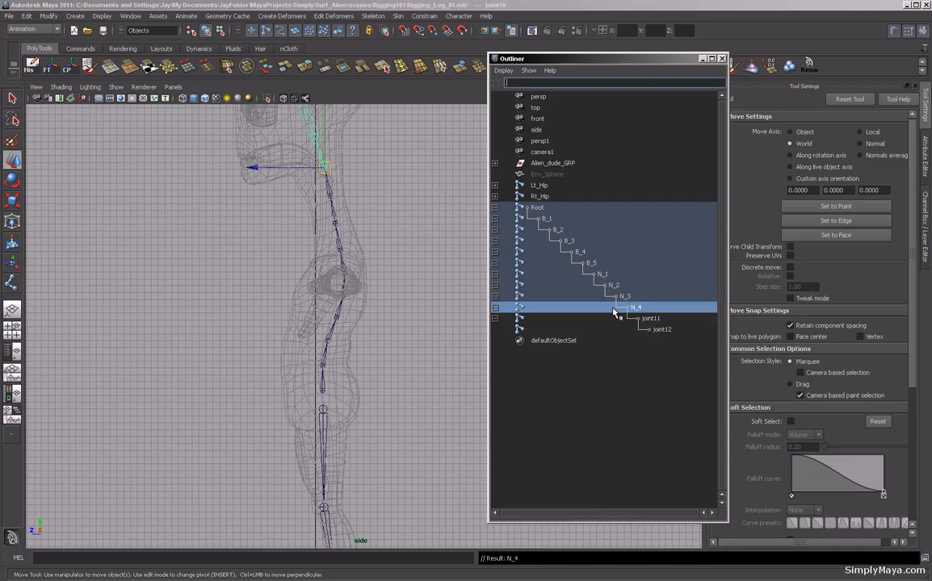
Rename the last two spine joints to Head_Base and Head_Top.
double_click(652, 319)
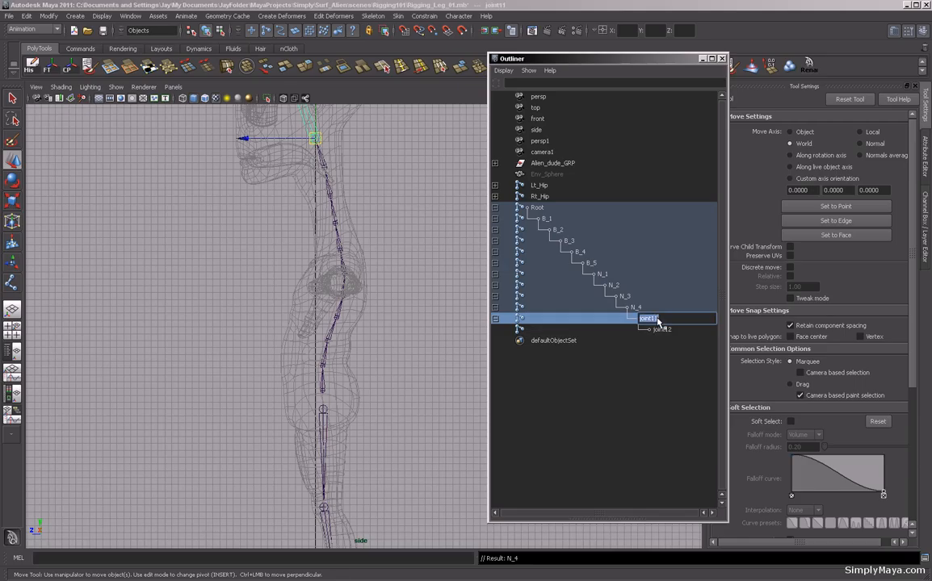
type("Head_Base")
key("Return")
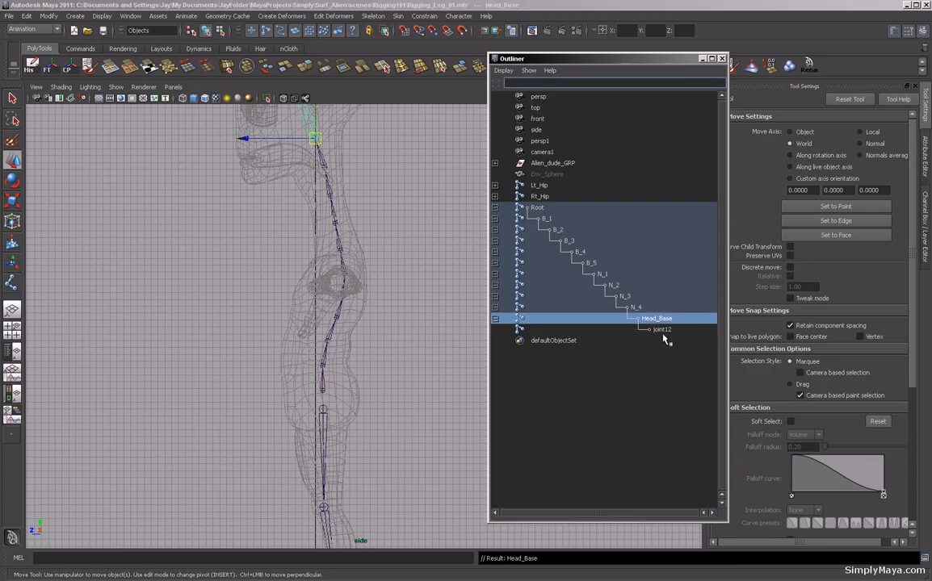
double_click(663, 331)
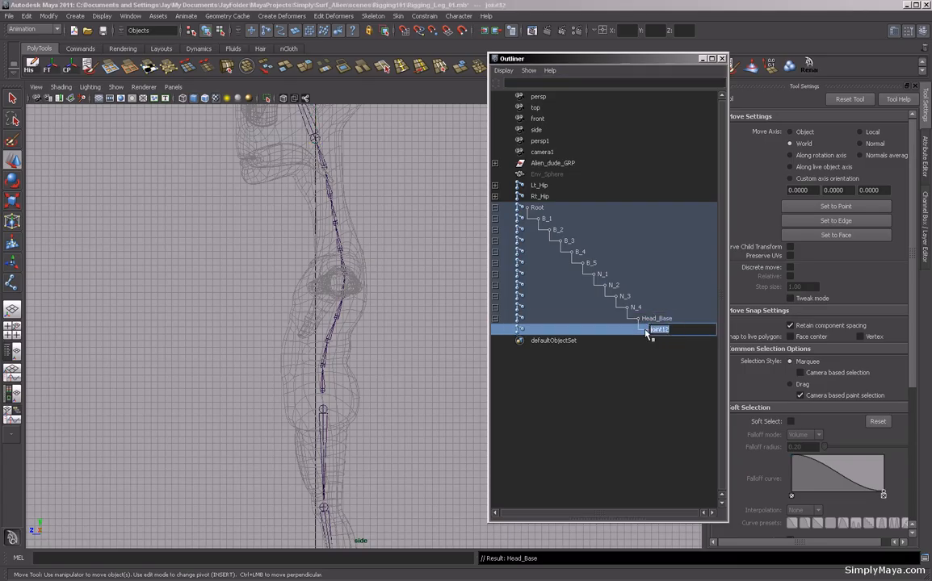
type("H")
key("Return")
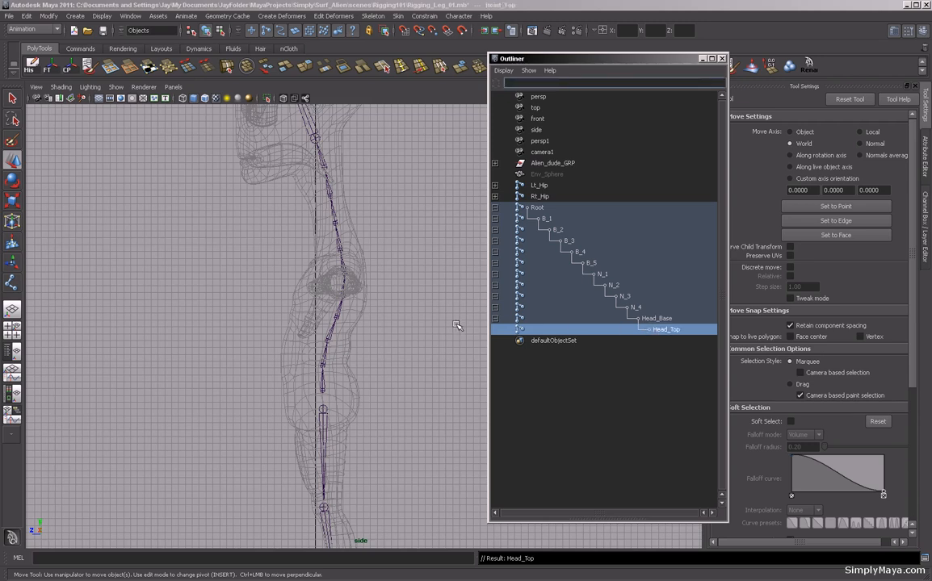
Create a single joint at the left pelvis position above the left hip in the front view.
right_click_drag(355, 307, 241, 314, "alt")
middle_click_drag(241, 315, 205, 292, "alt")
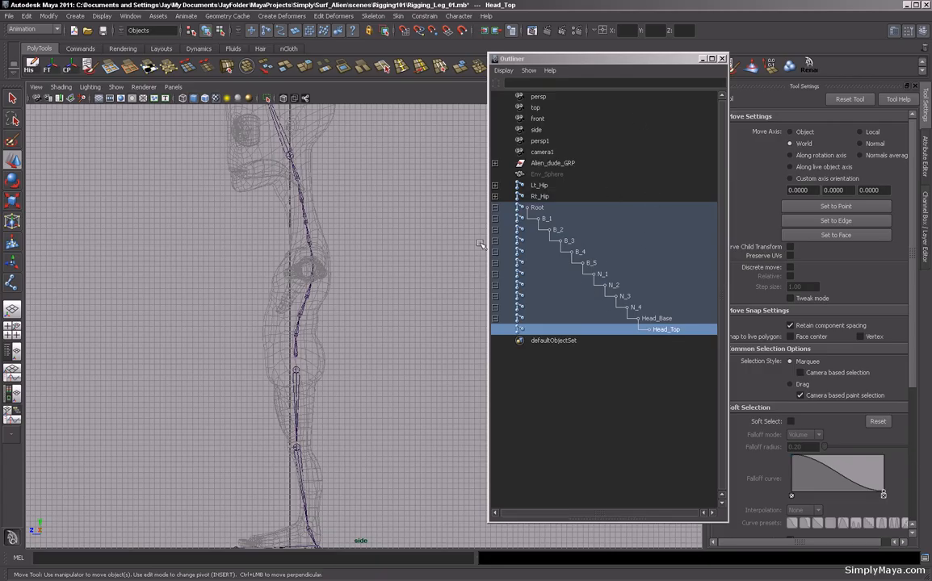
left_click(495, 208)
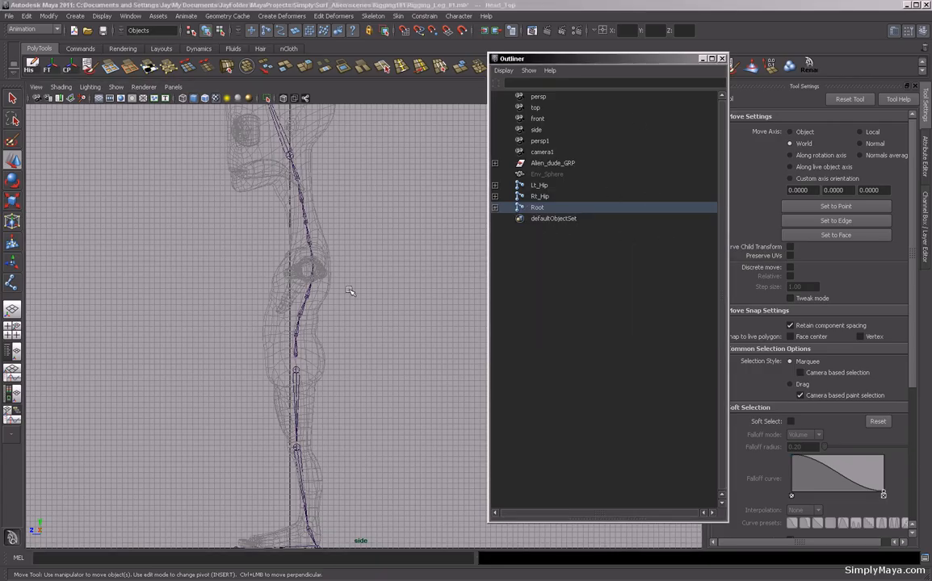
key("space")
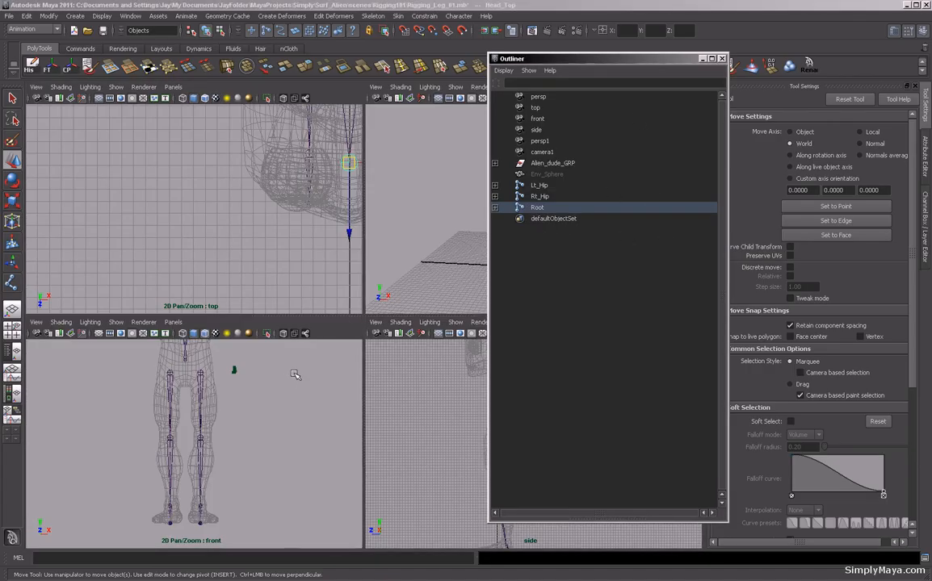
key("space")
scroll(357, 356, "up", 3)
right_click_drag(357, 357, 494, 360, "alt")
middle_click_drag(350, 311, 348, 338, "alt")
right_click_drag(348, 339, 493, 350, "alt")
middle_click_drag(337, 316, 336, 322, "alt")
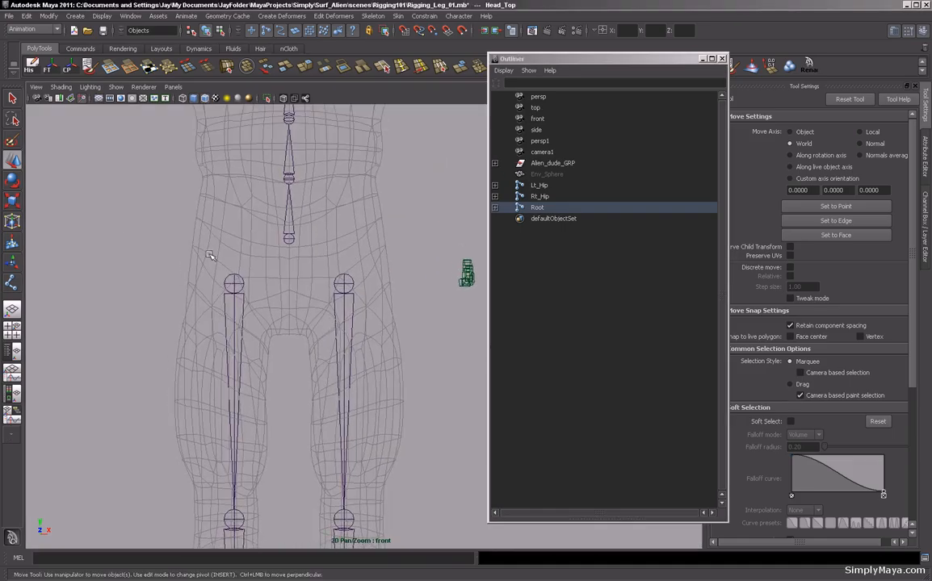
left_click(12, 283)
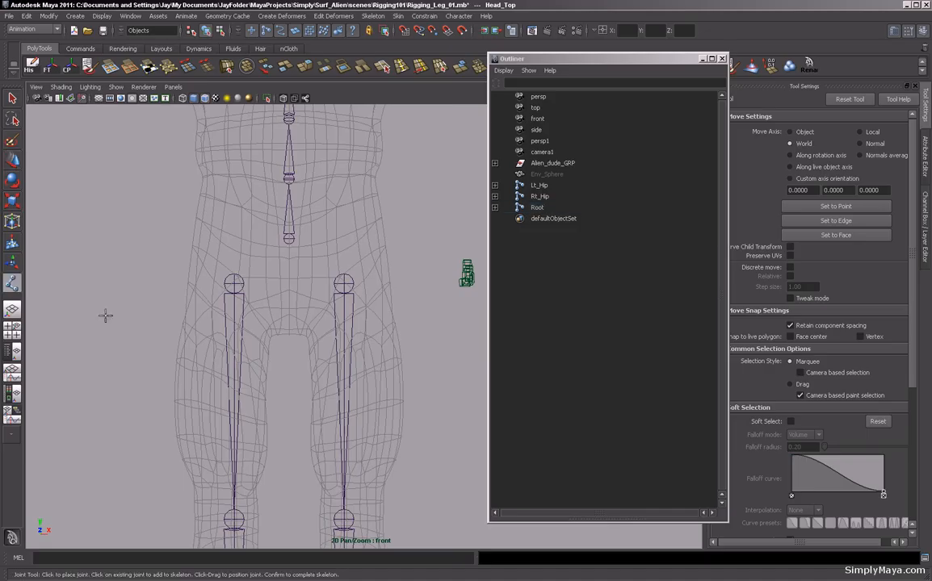
left_click(320, 255)
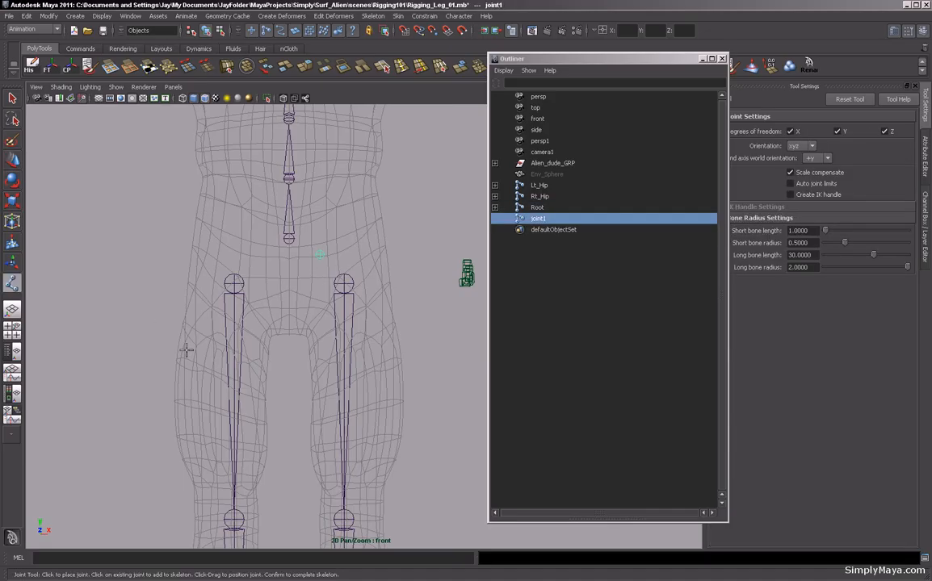
Rename the new joint to Lt_Pelvis.
double_click(539, 218)
type("Pelvis_L")
key("BackSpace")
key("BackSpace")
key("BackSpace")
key("BackSpace")
key("BackSpace")
key("BackSpace")
key("BackSpace")
type("Lt_Pelvid")
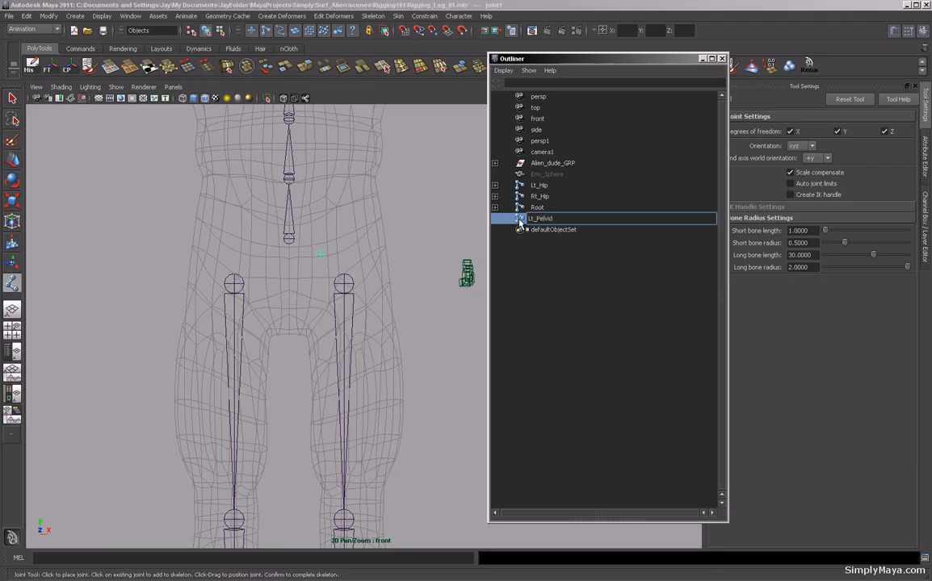
key("Return")
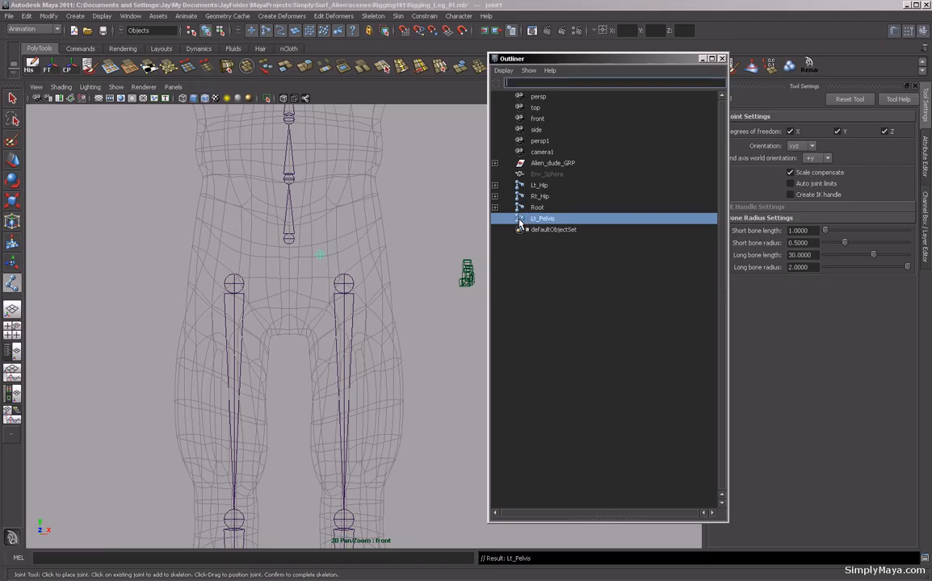
Mirror Lt_Pelvis across the YZ plane, replacing Lt with Rt in the duplicated name.
left_click(381, 18)
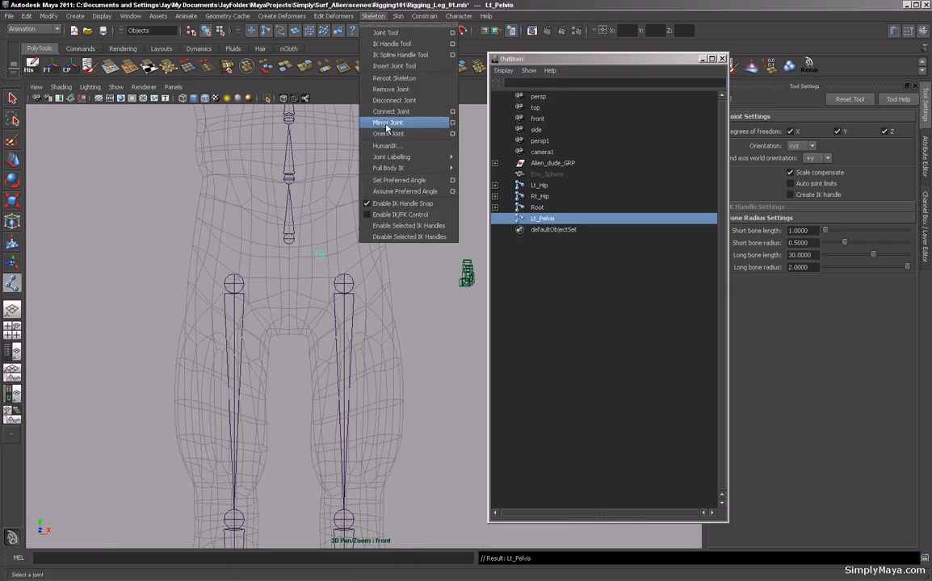
left_click(452, 122)
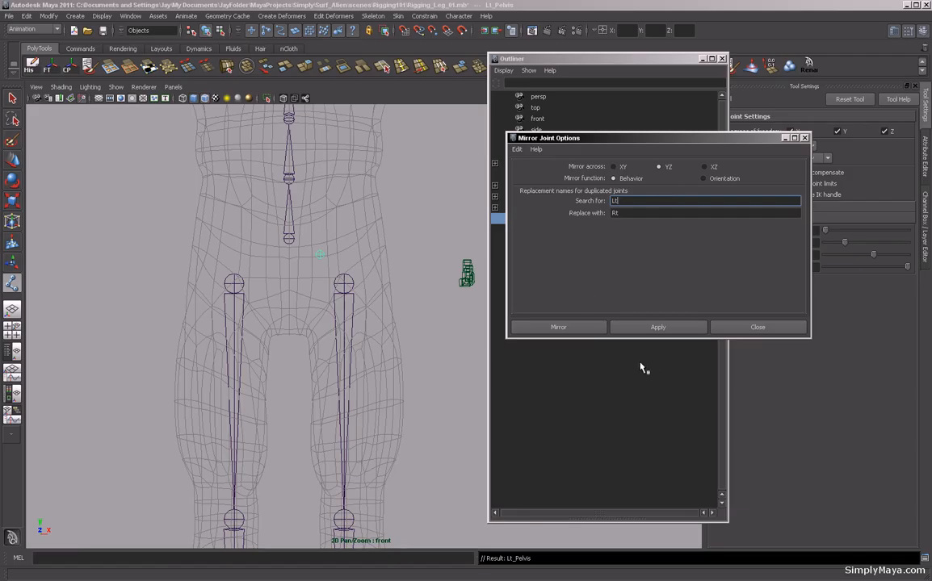
left_click(584, 328)
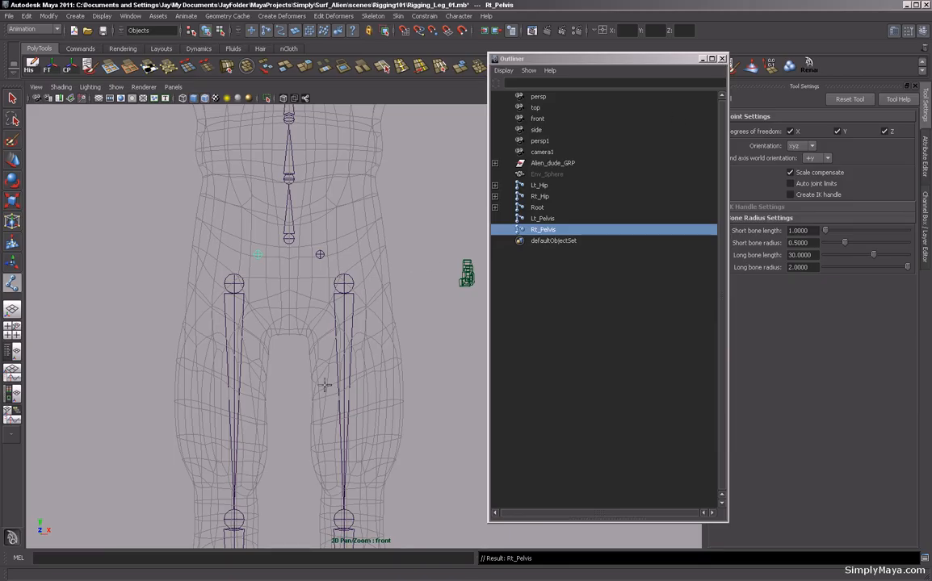
Parent Lt_Hip under Lt_Pelvis and Rt_Hip under Rt_Pelvis.
left_click(12, 98)
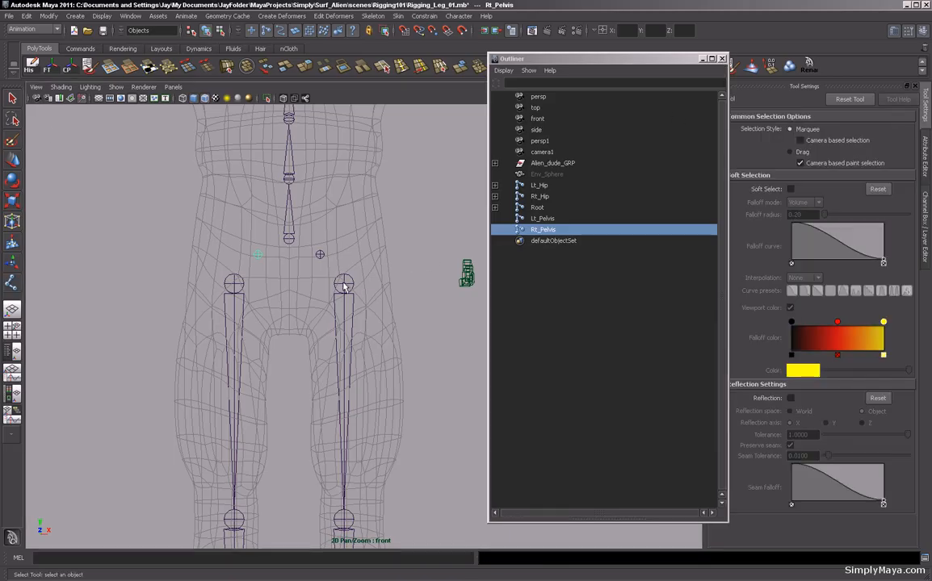
left_click(344, 286)
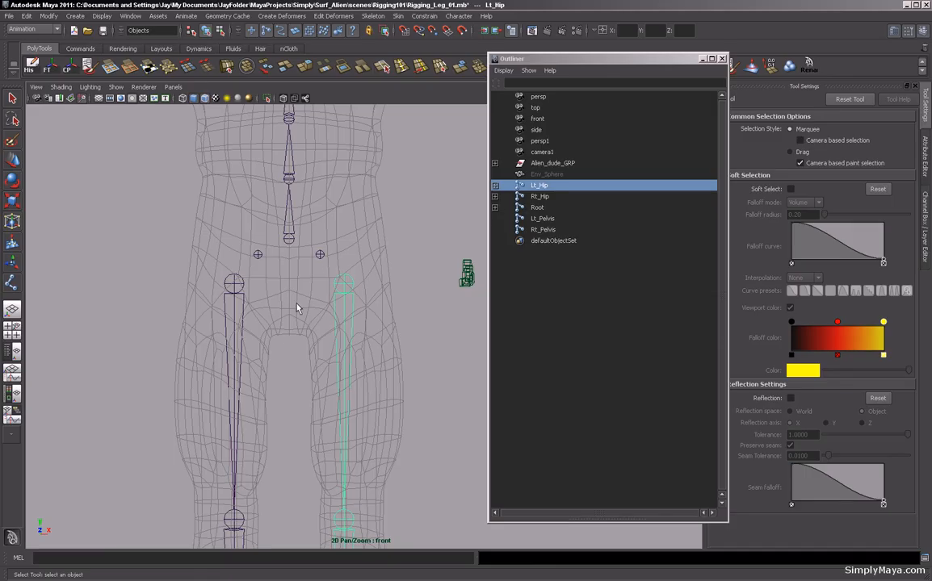
left_click(319, 256, "shift")
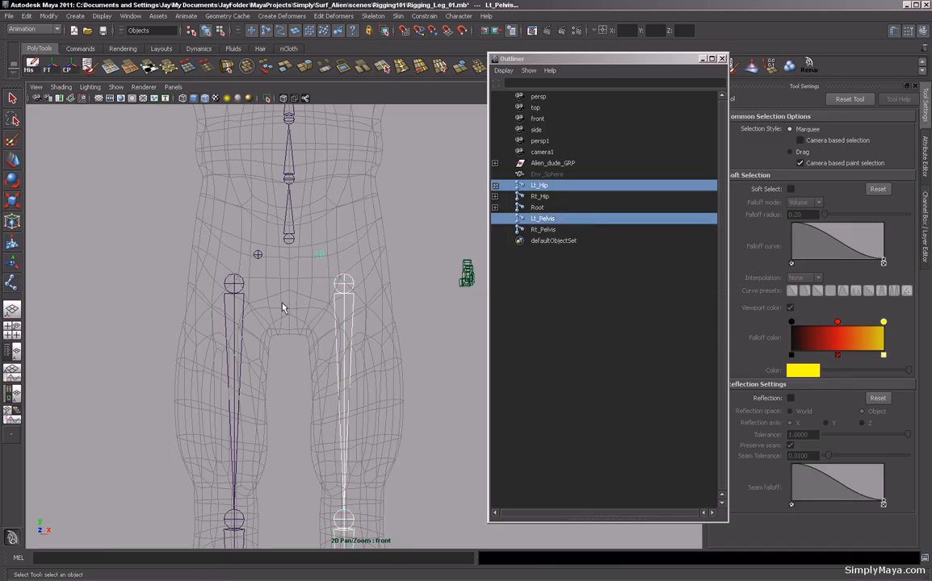
key("p")
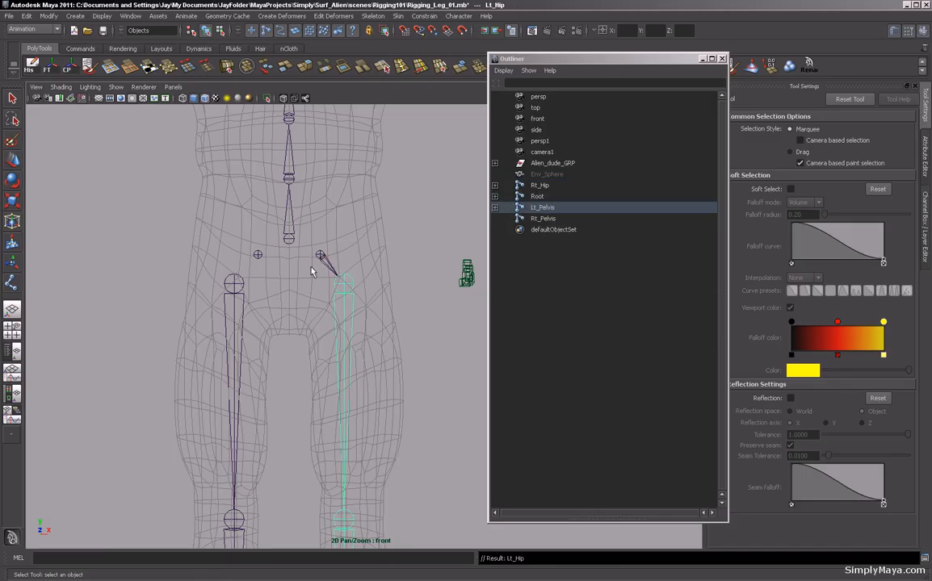
left_click(235, 286)
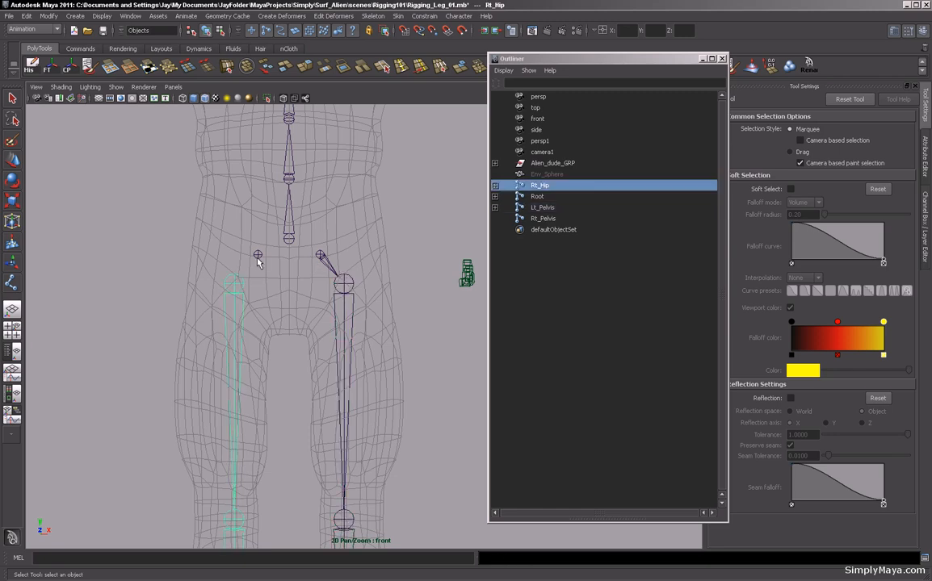
left_click(257, 256, "shift")
key("p")
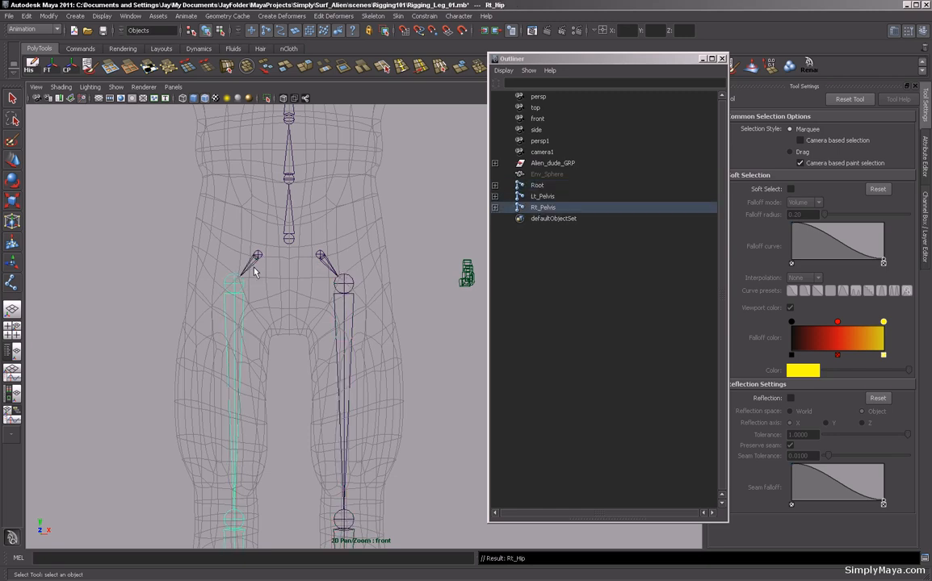
Parent both Lt_Pelvis and Rt_Pelvis under the Root joint.
left_click(320, 258)
left_click(289, 237, "shift")
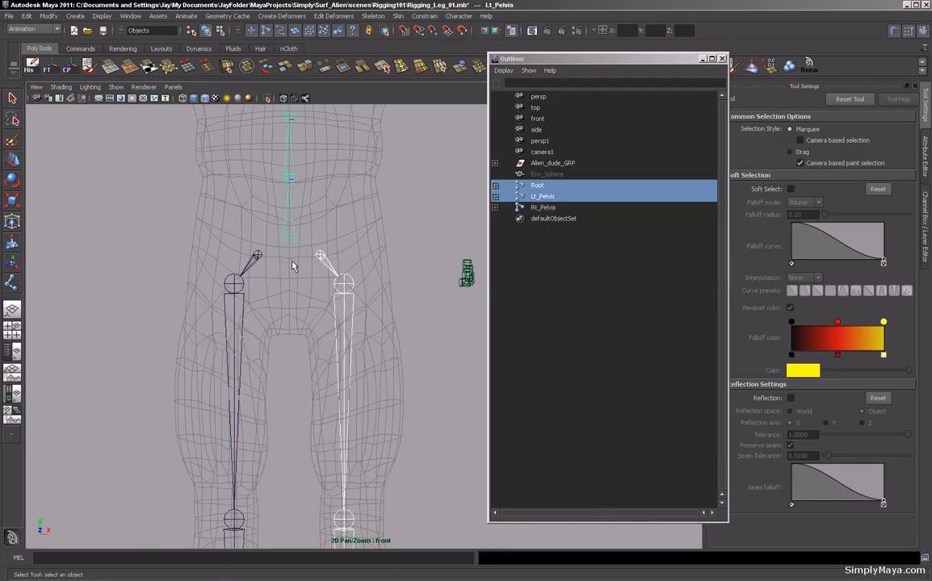
key("p")
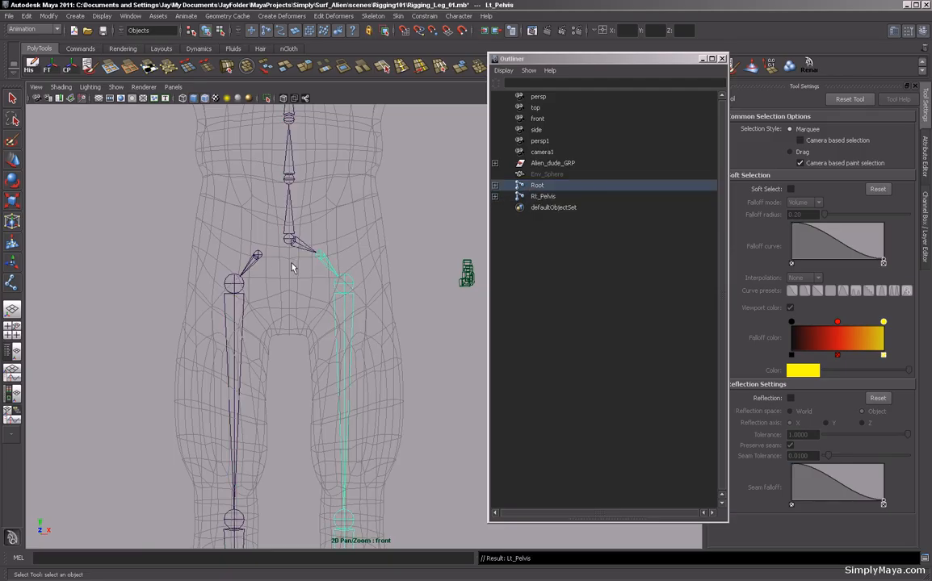
left_click(252, 255)
left_click(286, 245, "shift")
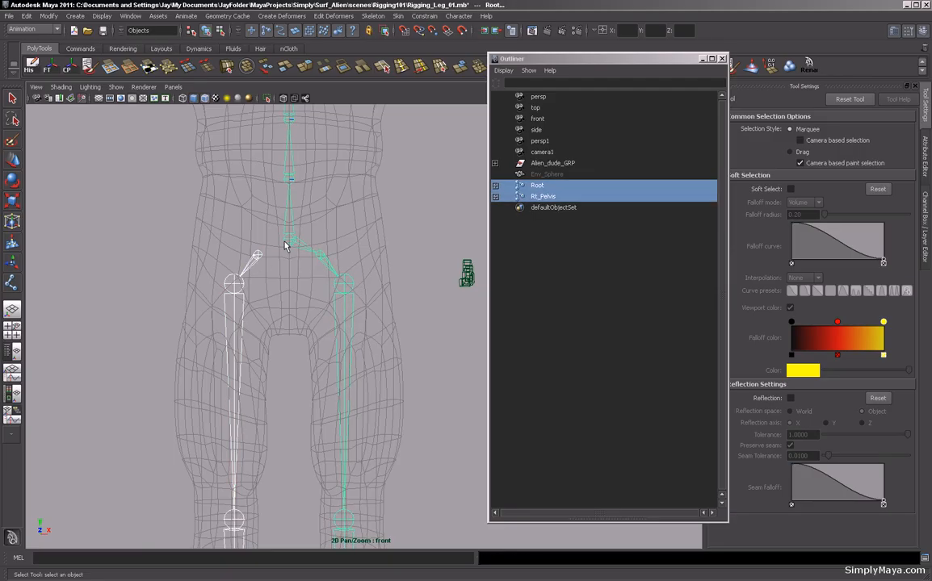
key("p")
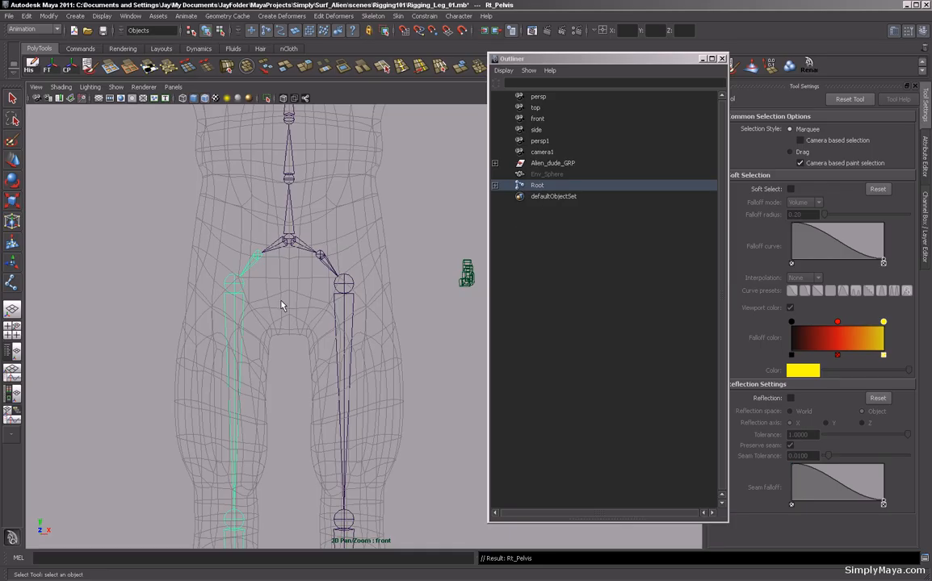
Inspect the full skeleton and the Root hierarchy in the Outliner.
right_click_drag(379, 325, 185, 303, "alt")
right_click_drag(368, 343, 322, 346, "alt")
middle_click_drag(322, 346, 273, 291, "alt")
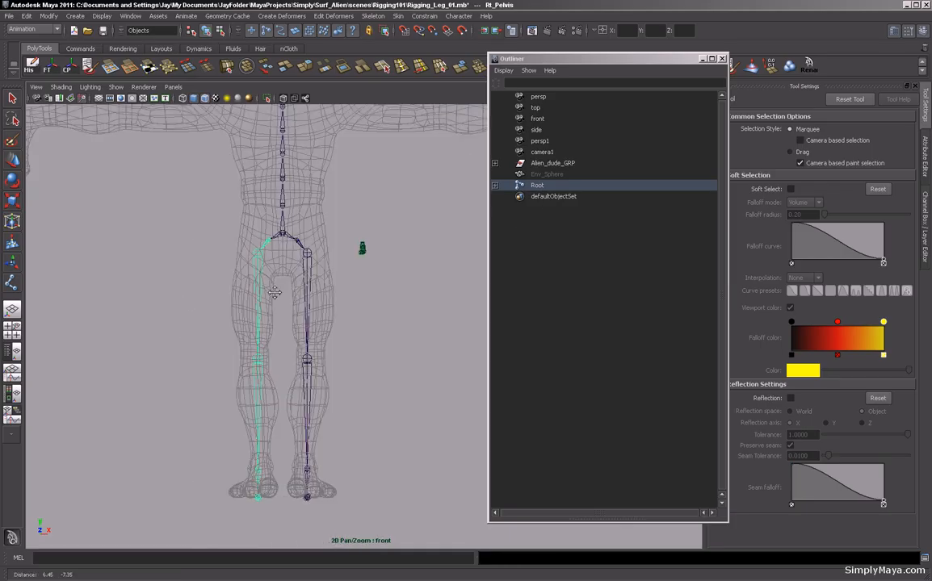
left_click(495, 186, "shift")
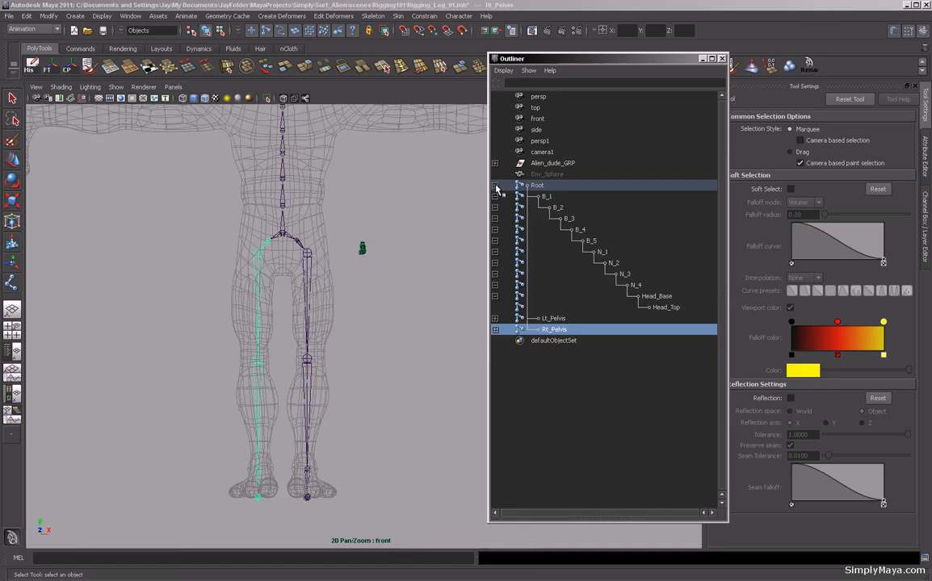
left_click(495, 319)
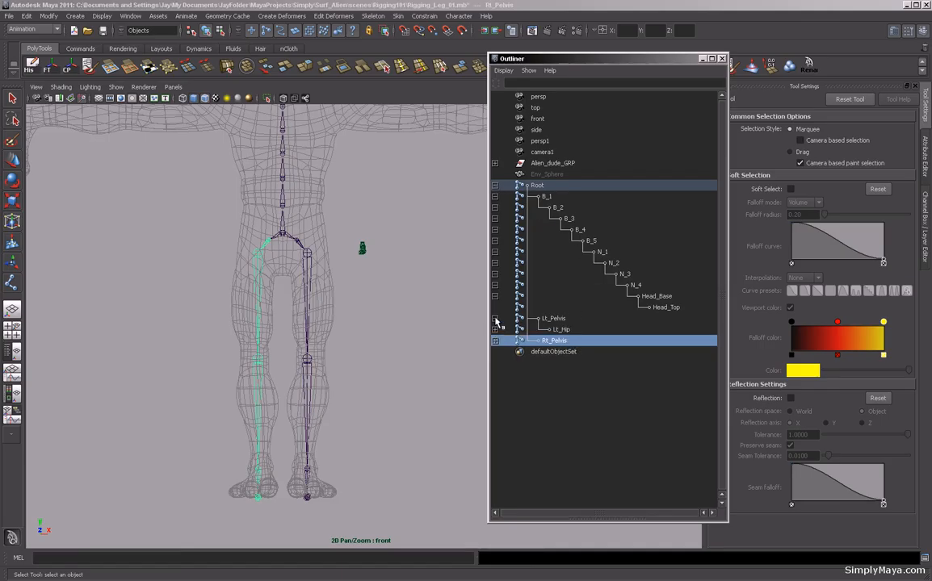
left_click(495, 186)
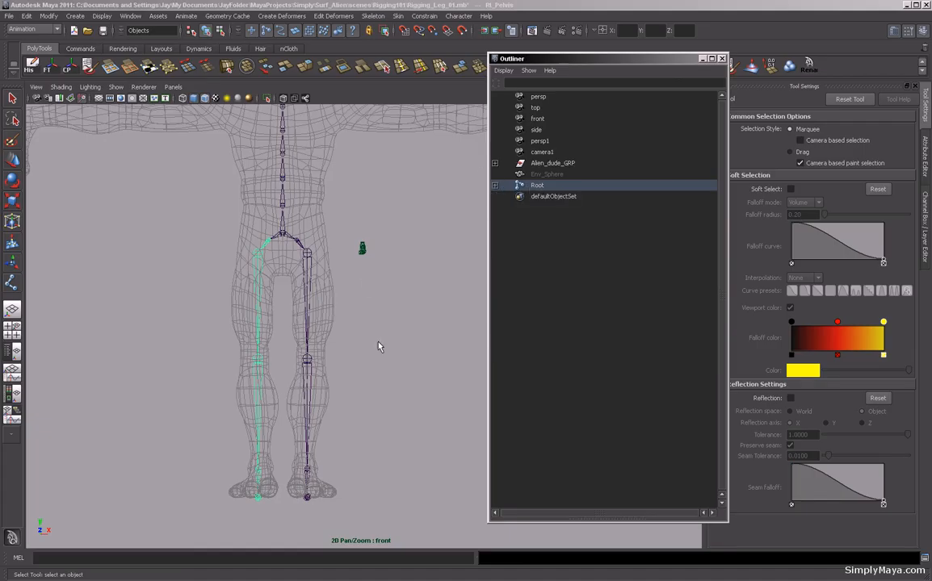
Close the Outliner and inspect the left and right pelvis joints in the perspective view.
left_click(722, 58)
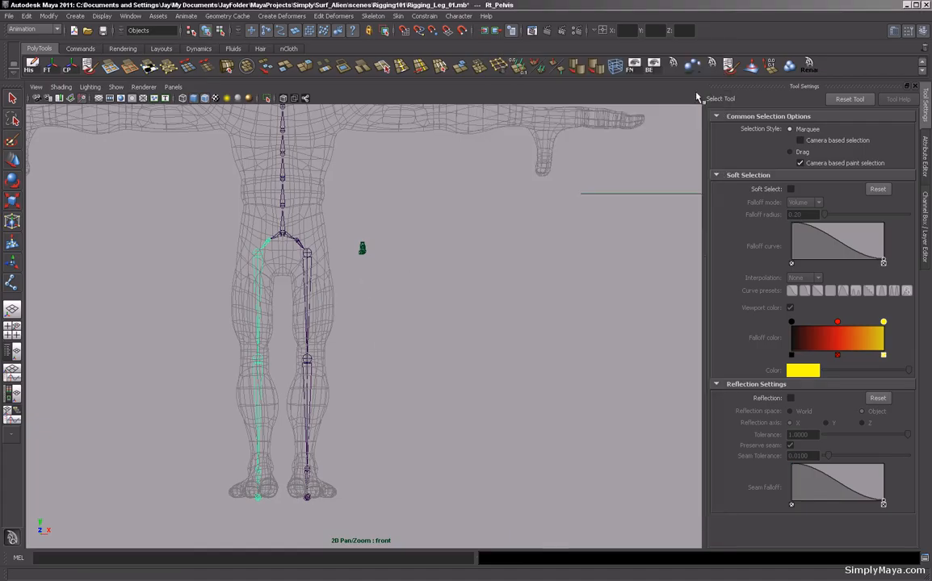
key("space")
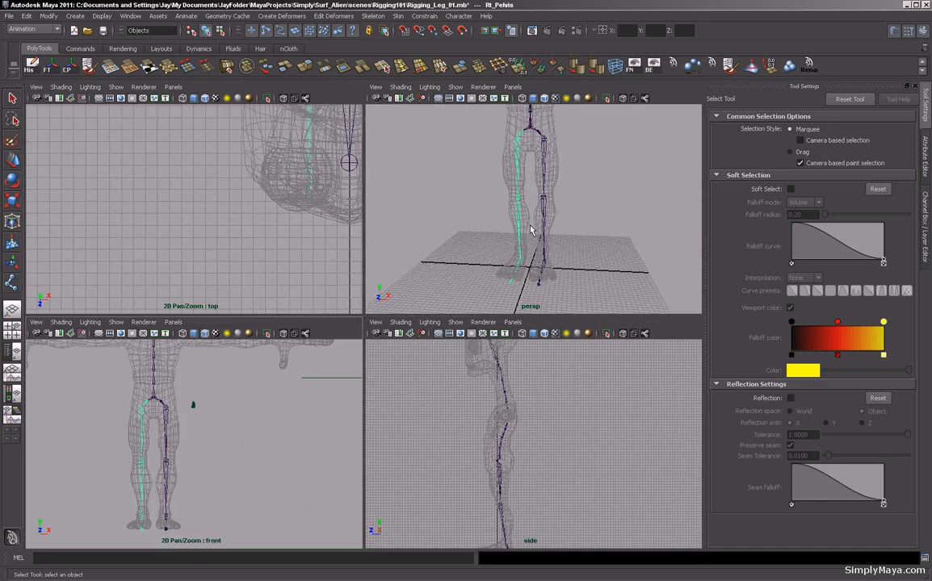
key("space")
left_click_drag(535, 285, 429, 312, "alt")
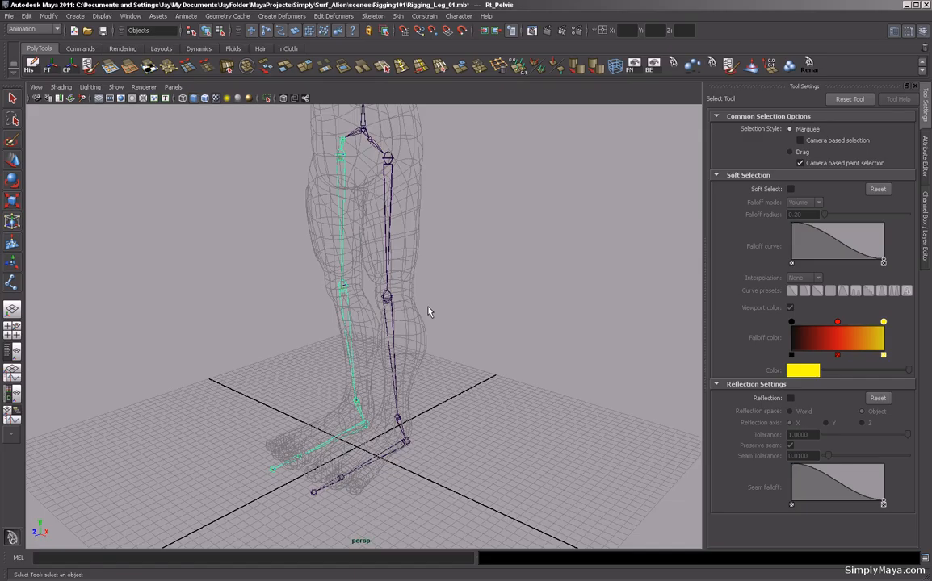
left_click_drag(429, 312, 275, 335, "alt")
middle_click_drag(275, 335, 306, 382, "alt")
right_click_drag(306, 383, 422, 258, "alt")
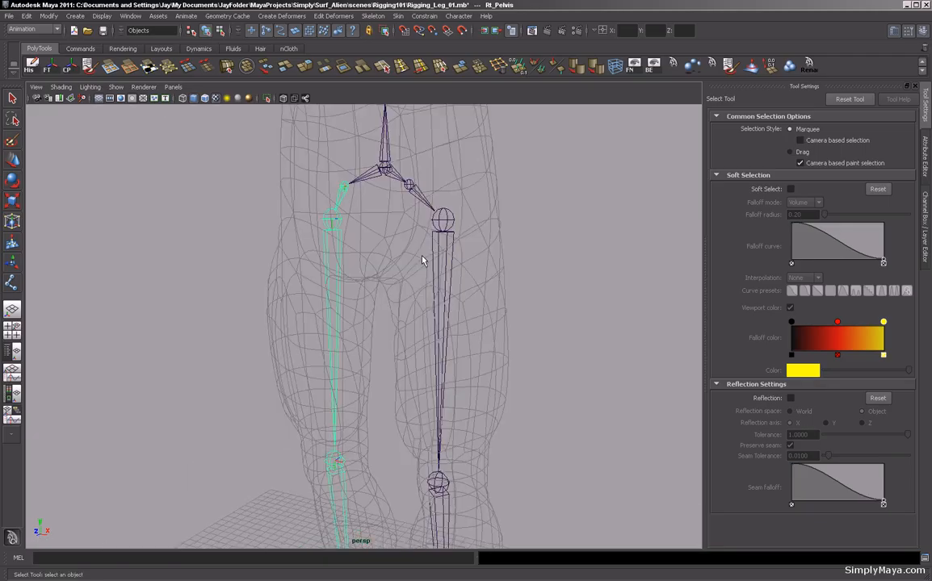
left_click(409, 186, "shift")
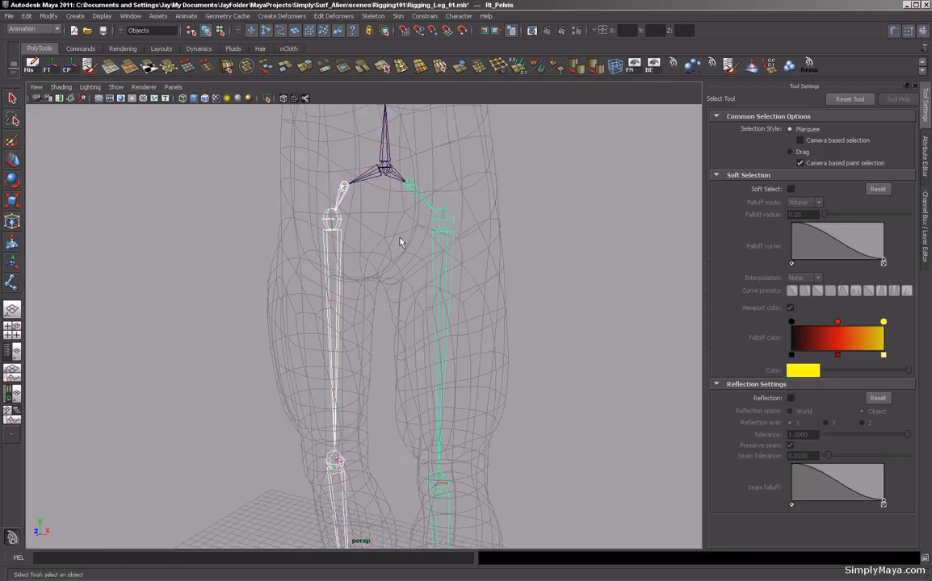
left_click(343, 191)
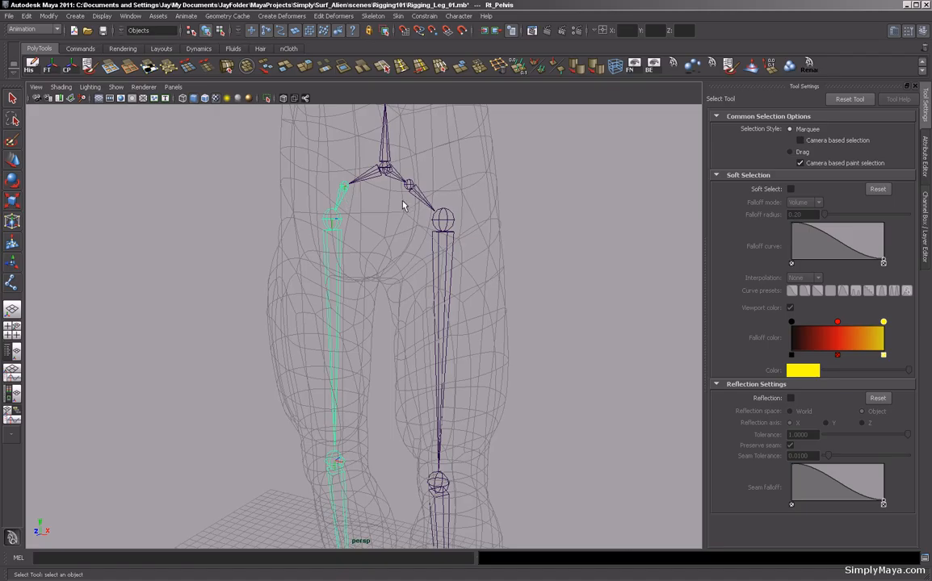
In the side view, move Lt_Pelvis and Rt_Pelvis forward so they line up with the spine and hip joints.
key("space")
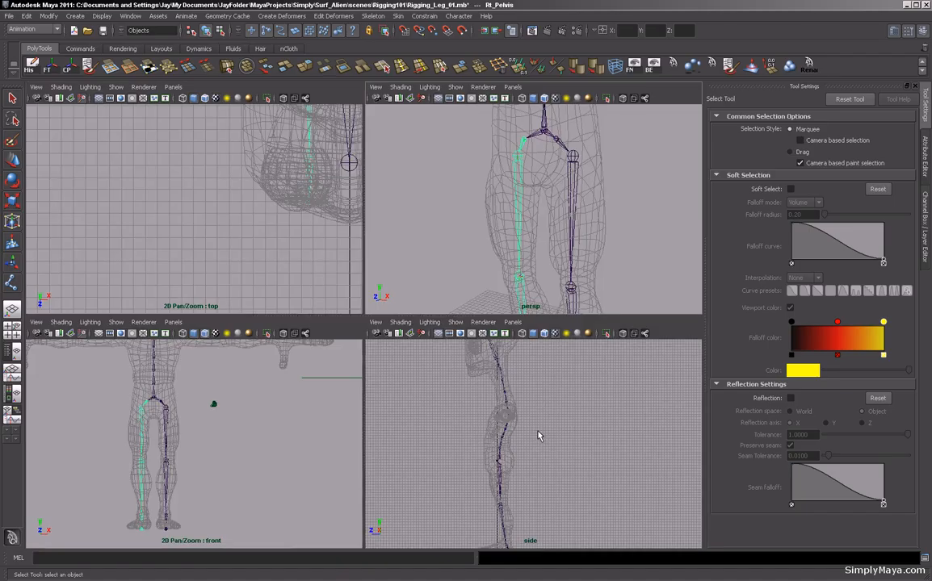
key("space")
middle_click_drag(264, 419, 361, 371, "alt")
right_click_drag(361, 371, 553, 314, "alt")
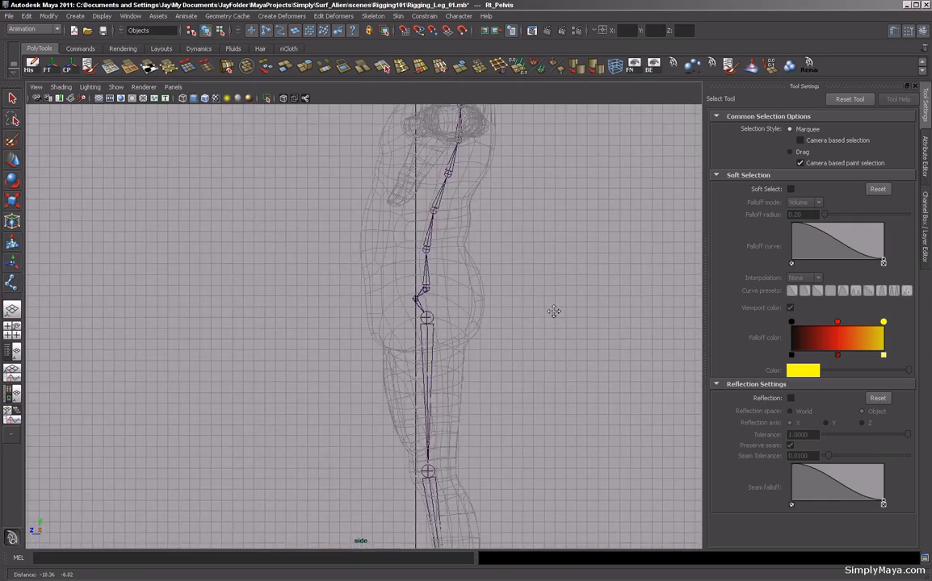
middle_click_drag(553, 314, 603, 262, "alt")
middle_click_drag(493, 339, 440, 383, "alt")
right_click_drag(440, 383, 902, 392, "alt")
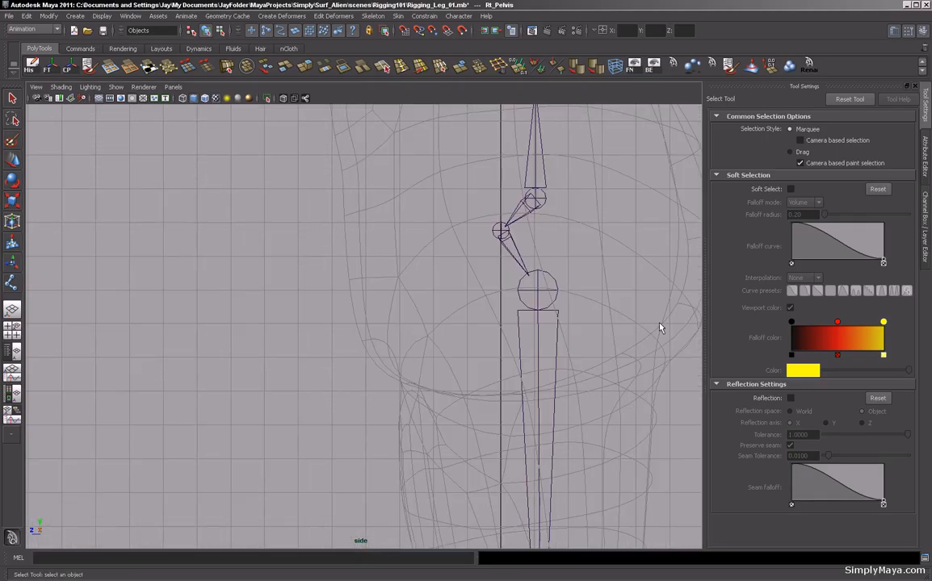
left_click(497, 228)
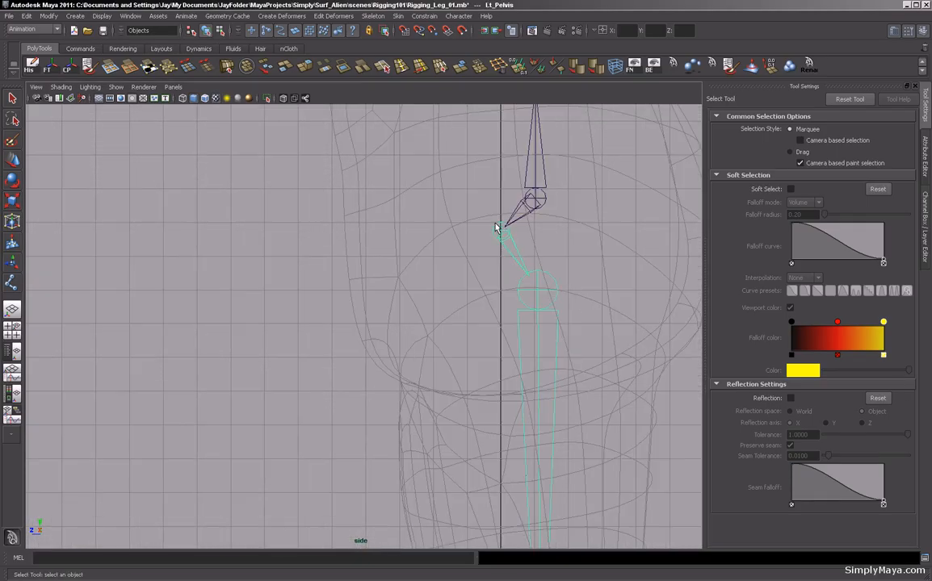
key("w")
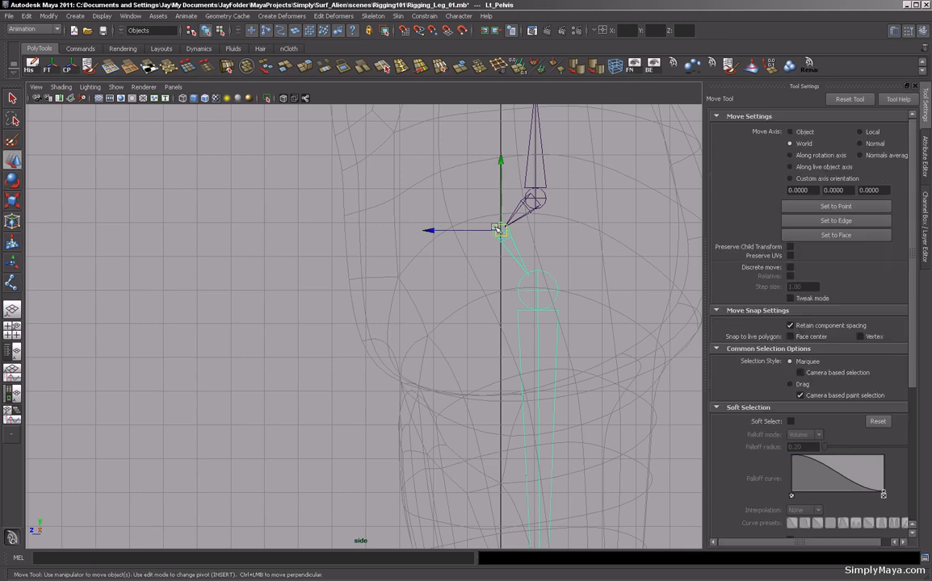
left_click_drag(476, 231, 511, 232)
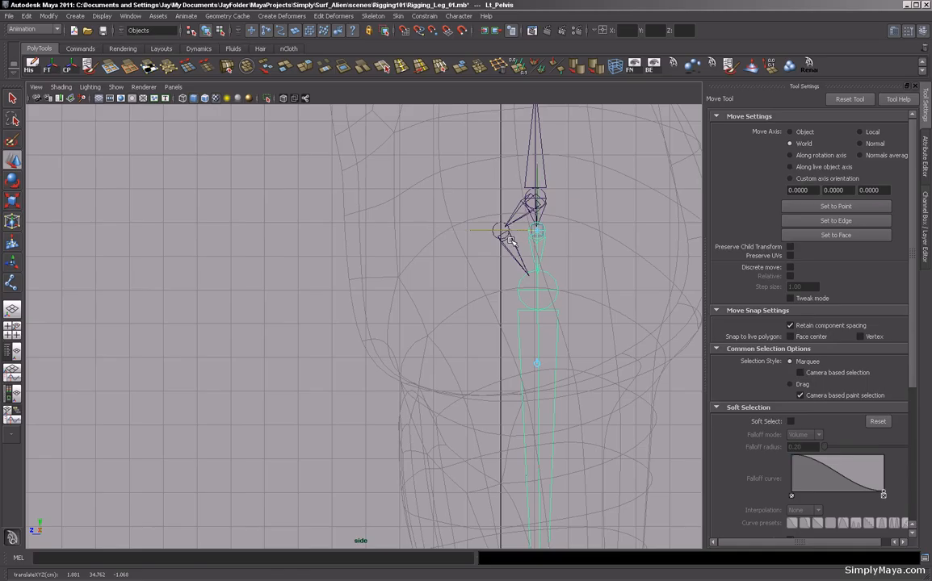
left_click(501, 231)
key("Insert")
left_click_drag(470, 232, 537, 230)
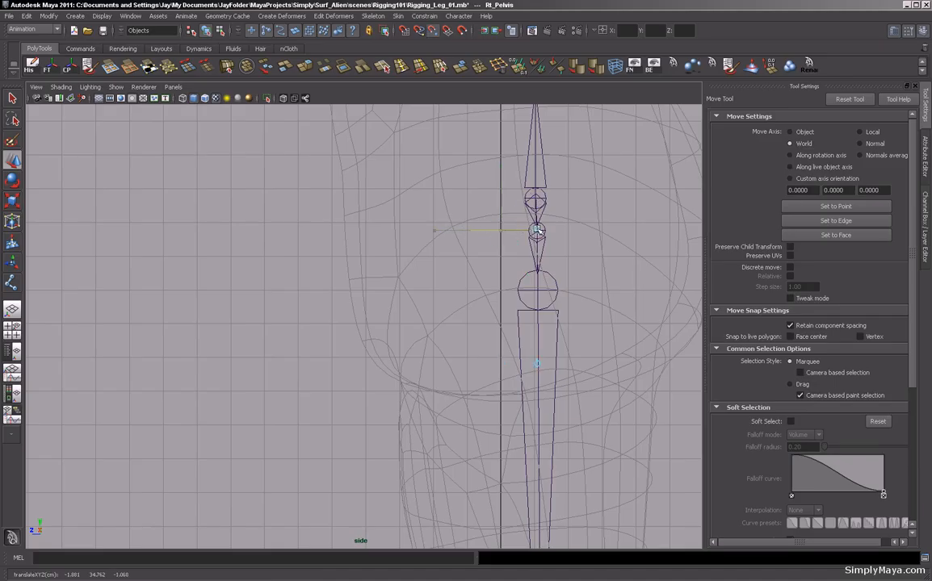
key("Insert")
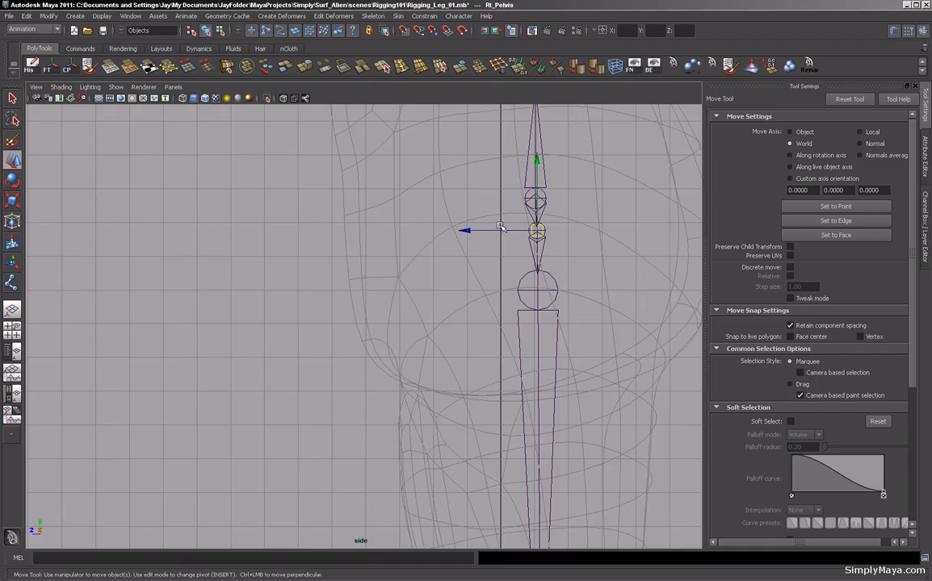
Orbit around the legs in the perspective view to check the pelvis and leg joint placement.
key("space")
key("space")
left_click_drag(375, 264, 344, 370, "alt")
middle_click_drag(344, 370, 345, 420, "alt")
scroll(323, 347, "up", 5)
left_click_drag(293, 307, 378, 310, "alt")
scroll(412, 325, "down", 6)
middle_click_drag(400, 383, 393, 325, "alt")
left_click_drag(393, 324, 310, 339, "alt")
middle_click_drag(310, 340, 324, 369, "alt")
left_click_drag(324, 369, 376, 365, "alt")
right_click_drag(302, 355, 339, 358, "alt")
middle_click_drag(327, 387, 315, 353, "alt")
left_click_drag(314, 353, 351, 369, "alt")
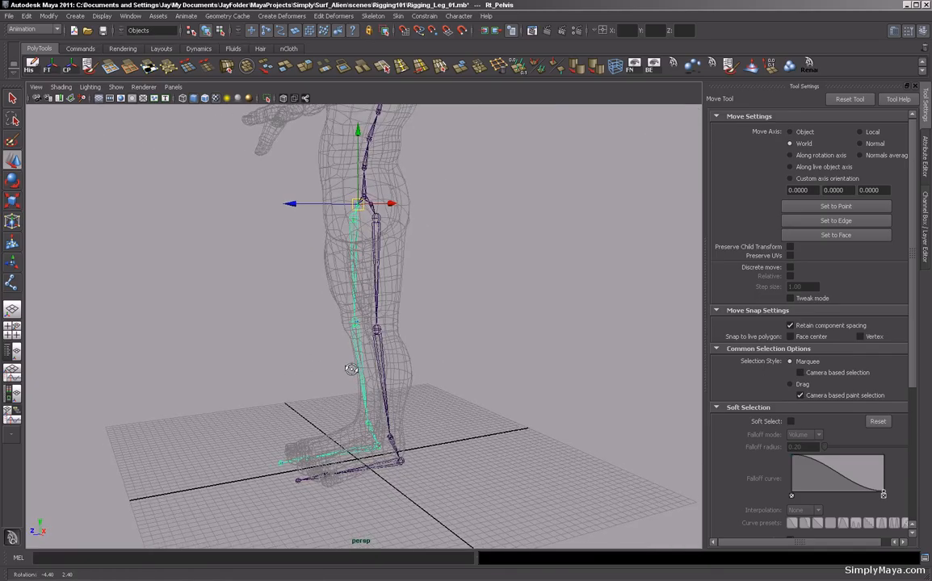
left_click_drag(316, 332, 350, 381, "alt")
left_click_drag(270, 474, 310, 302, "alt")
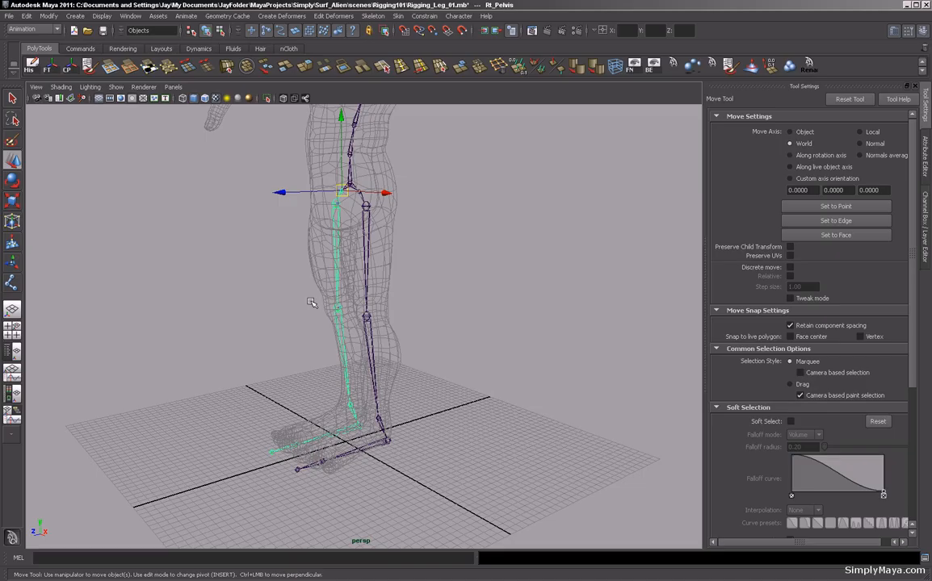
left_click_drag(281, 273, 333, 208, "alt")
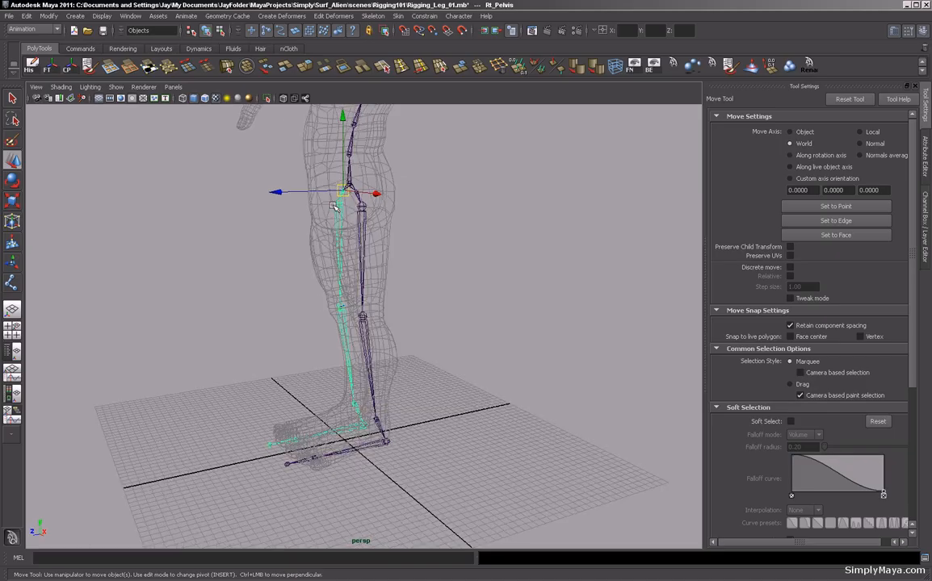
left_click_drag(194, 358, 310, 249, "alt")
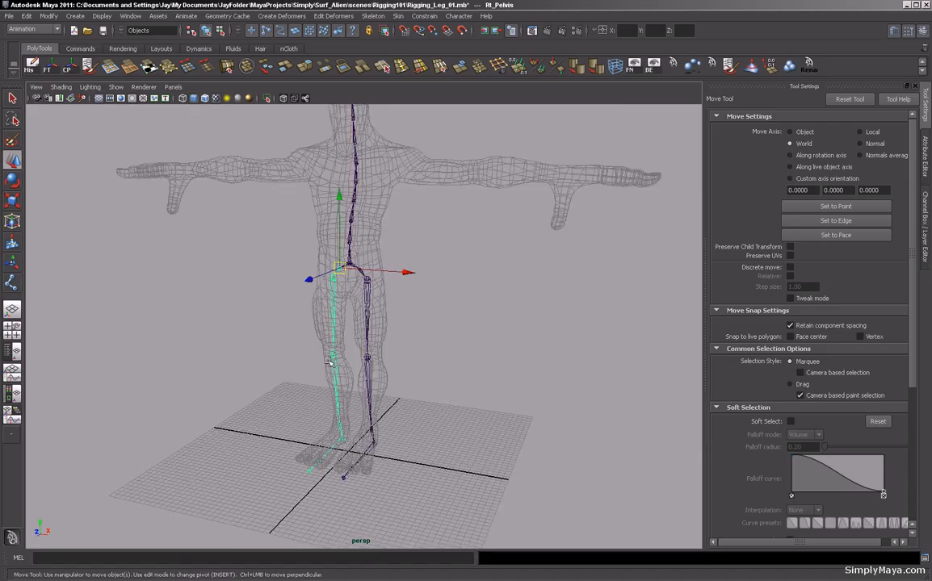
left_click_drag(427, 358, 382, 192, "alt")
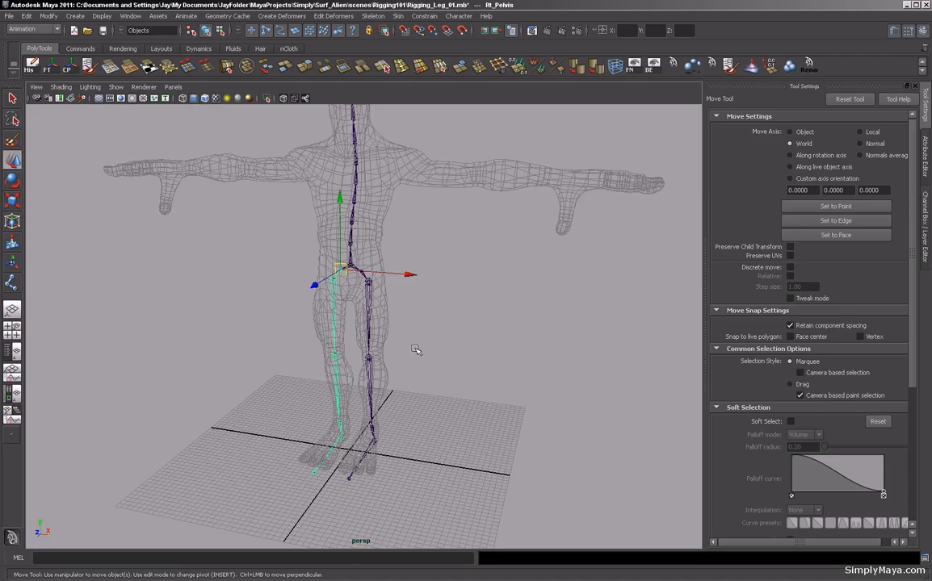
mouse_move(399, 339)
right_mouse_down("alt")
mouse_move(486, 356)
mouse_move(403, 327)
right_mouse_up("alt")
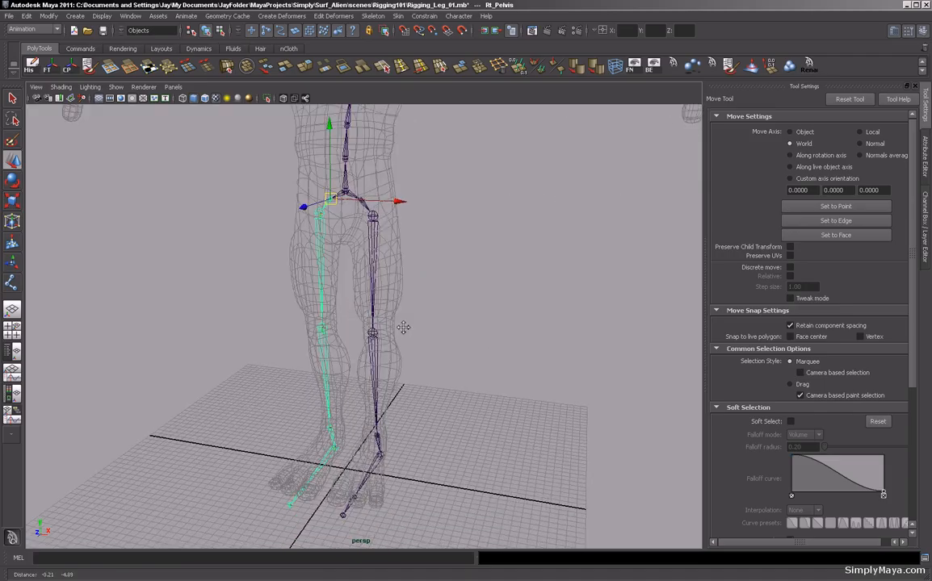
left_click_drag(446, 300, 366, 323, "alt")
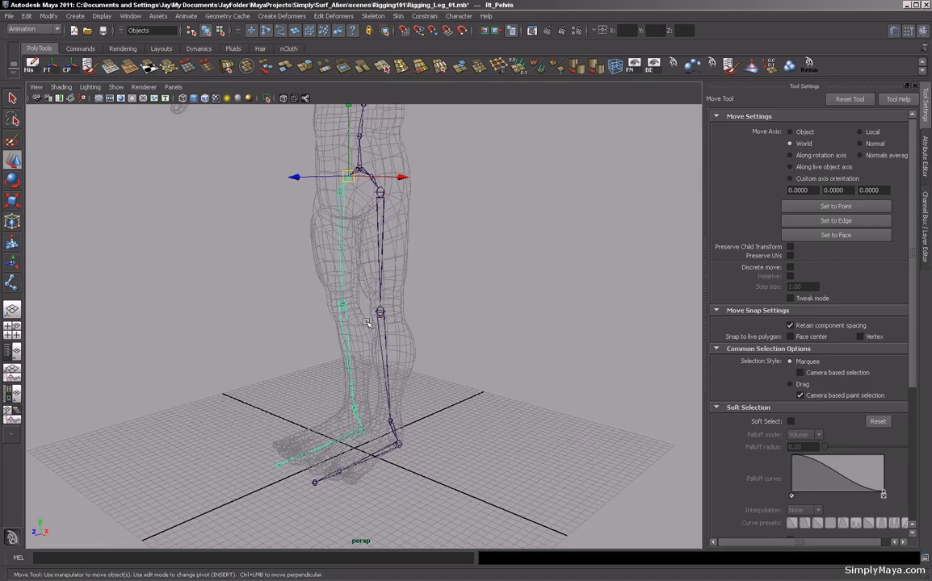
left_click_drag(274, 334, 376, 256, "alt")
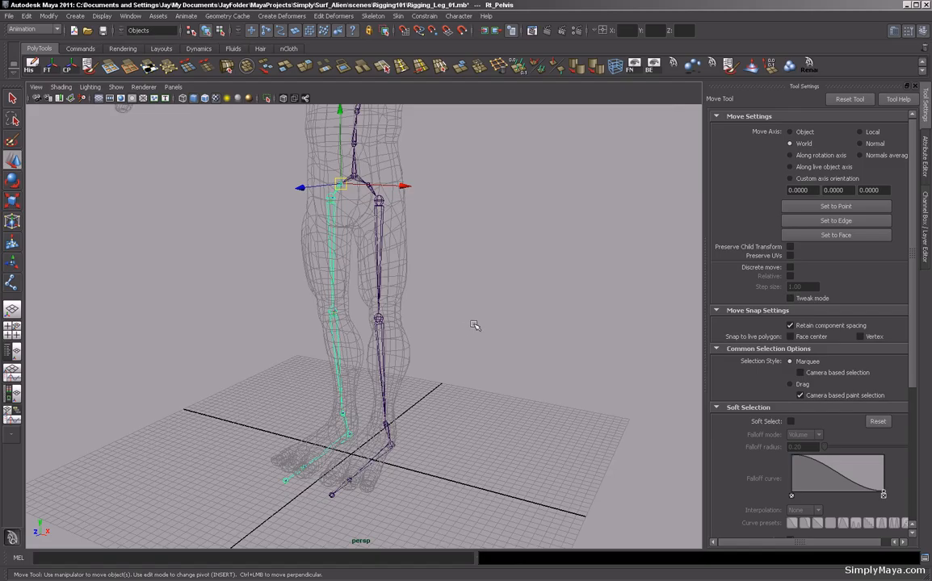
middle_click_drag(476, 304, 477, 348, "alt")
right_click_drag(477, 347, 435, 338, "alt")
left_click_drag(436, 337, 397, 326, "alt")
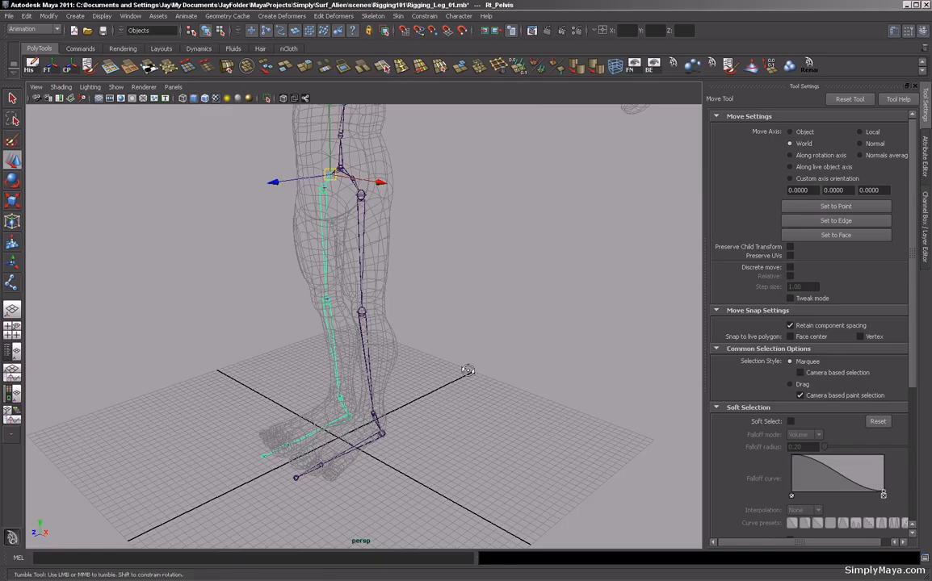
left_click_drag(468, 371, 428, 365, "alt")
Open the IK Handle Tool options and set the current solver to ikRPsolver.
left_click(373, 16)
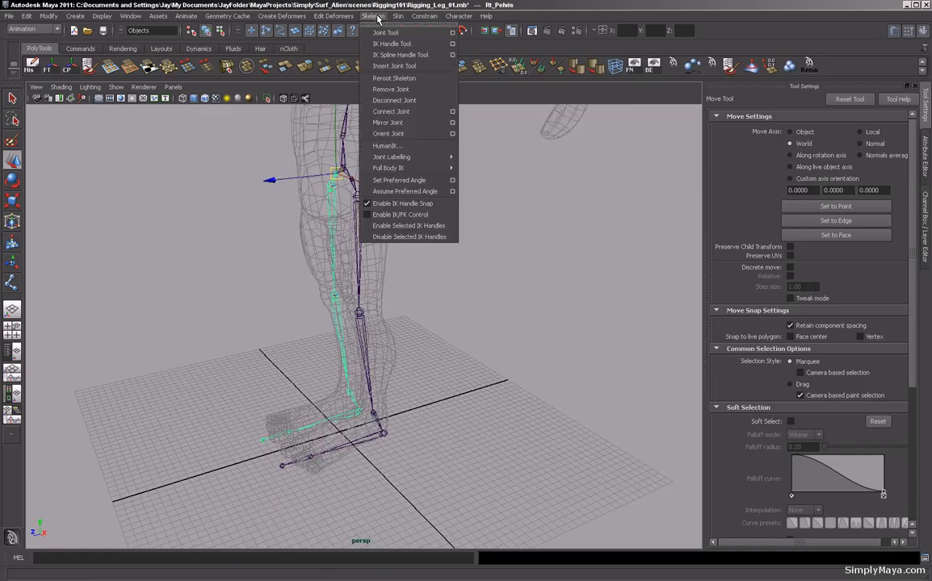
left_click(452, 46)
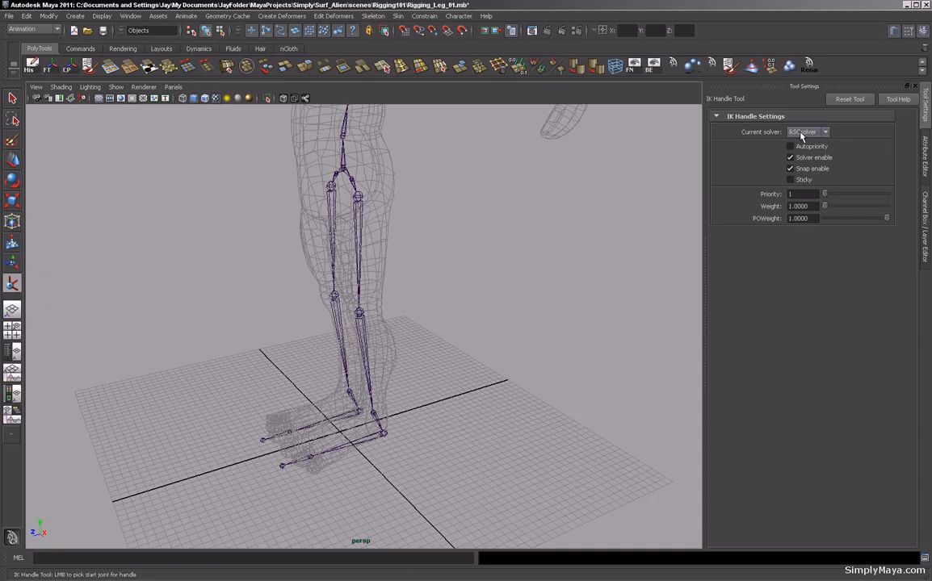
left_click(824, 134)
left_click(820, 150)
left_click_drag(292, 346, 278, 311, "alt")
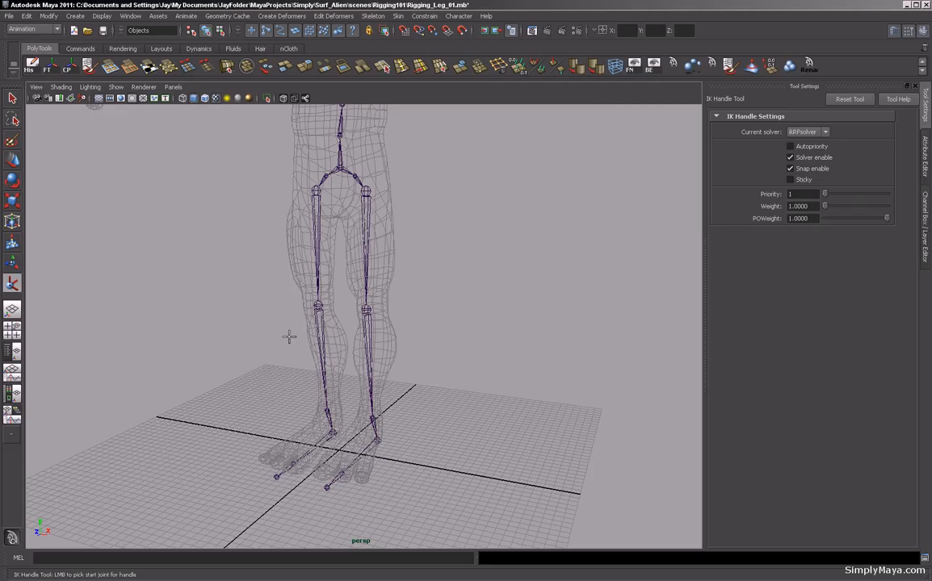
left_click_drag(390, 308, 553, 281, "alt")
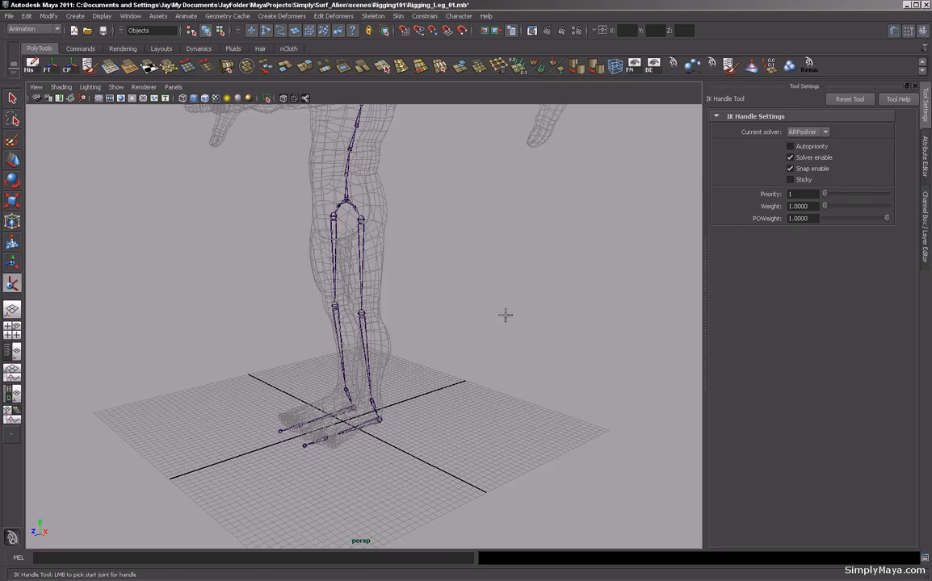
left_click(804, 131)
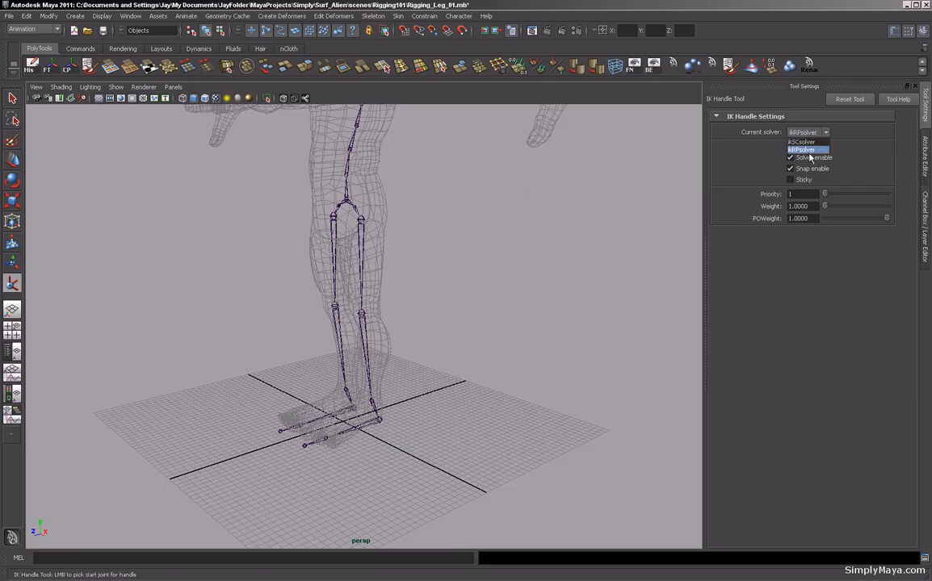
left_click(801, 149)
Create an IK handle on the left leg from Lt_Hip down to the ankle joint and try moving it.
left_click_drag(410, 294, 470, 295, "alt")
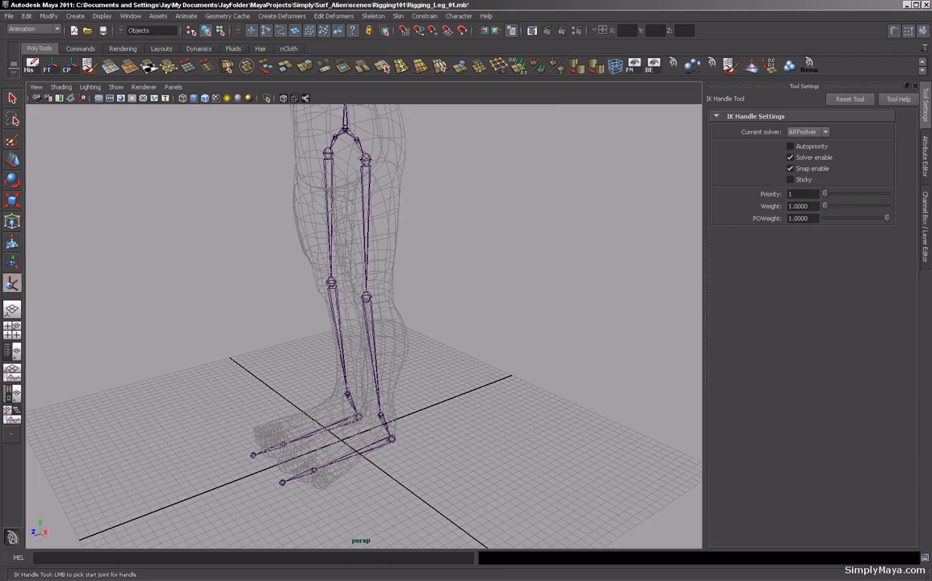
left_click(366, 159)
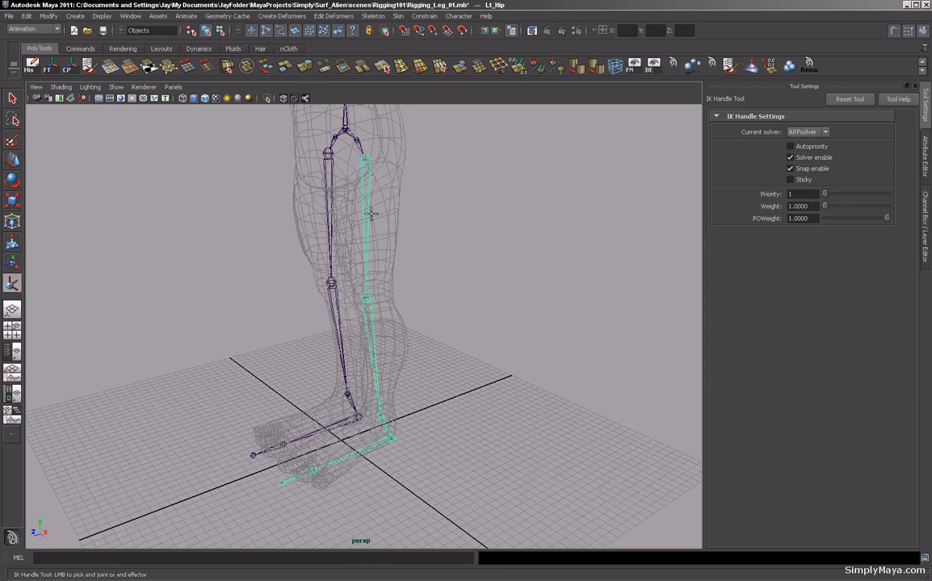
left_click_drag(449, 275, 412, 303, "alt")
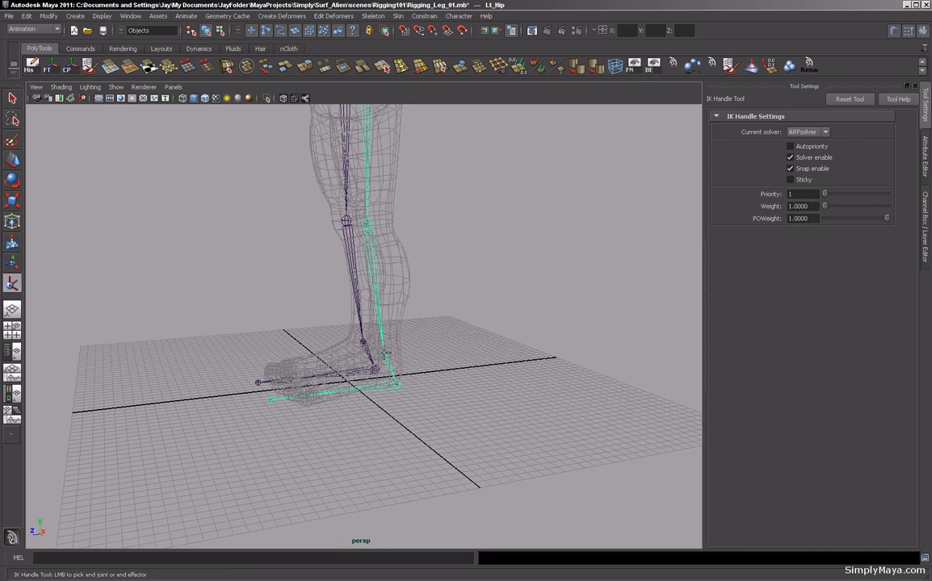
left_click(384, 356)
key("w")
left_click_drag(384, 355, 352, 356, "alt")
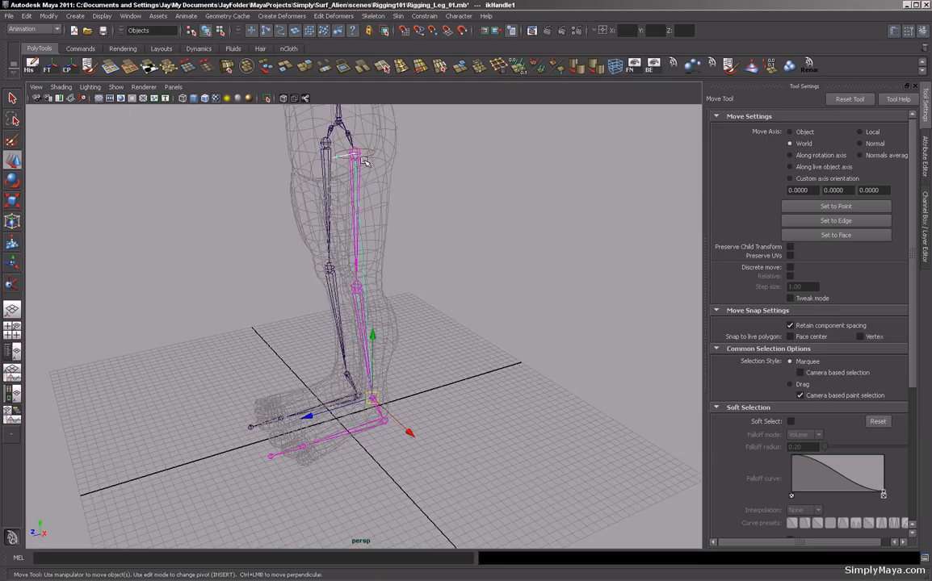
left_click_drag(287, 239, 335, 313, "alt")
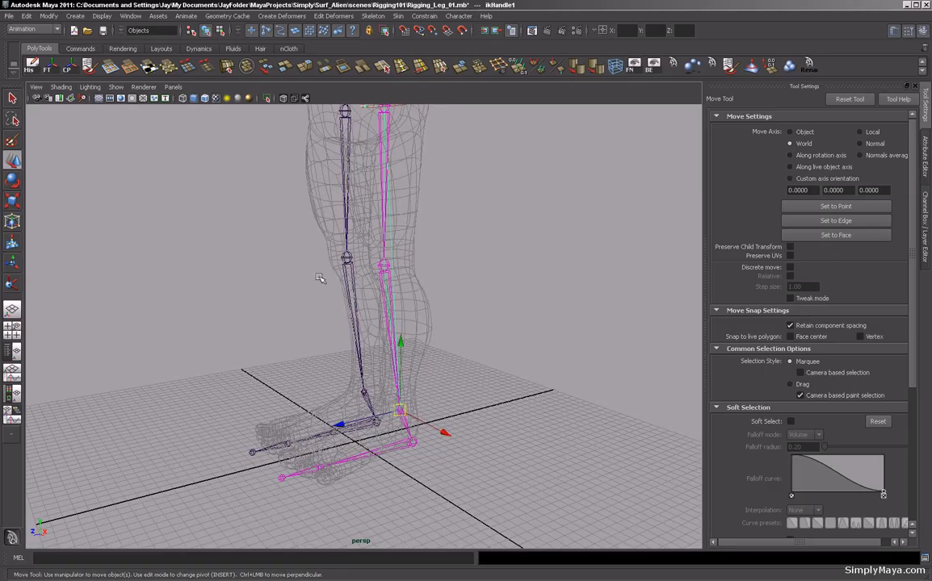
Rename the left leg's IK handle to Lt_AnkleIK in the outliner.
left_click(11, 352)
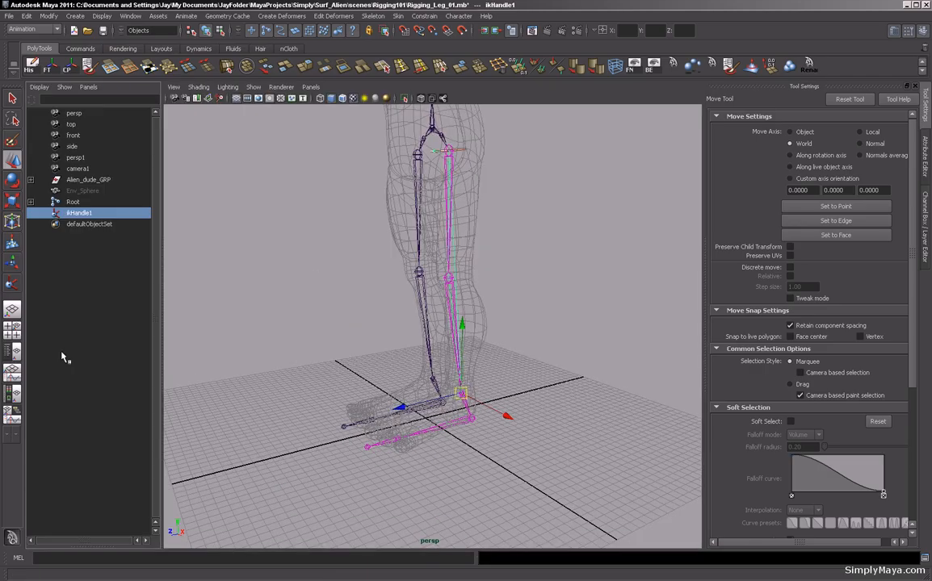
double_click(104, 213)
type("Lt")
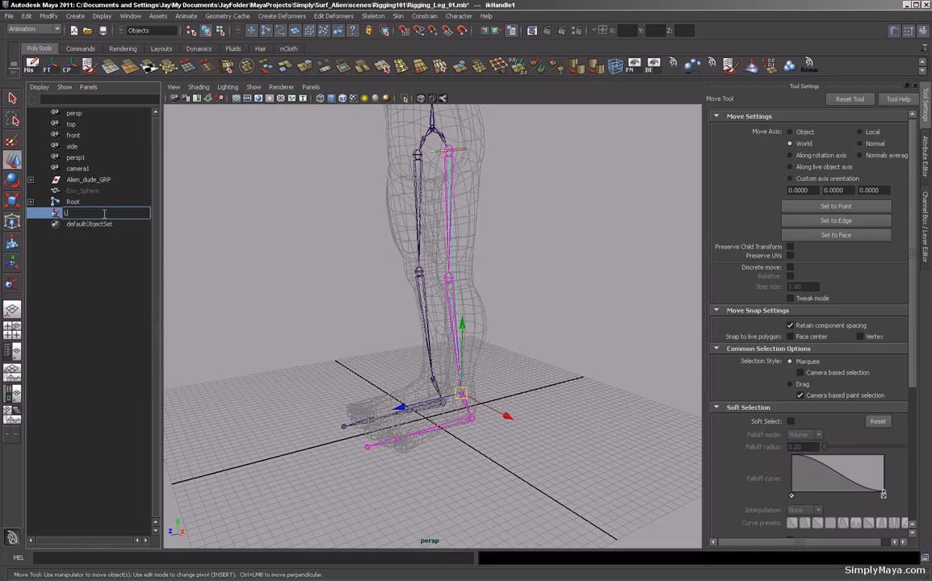
type("_ankl")
key("BackSpace")
key("BackSpace")
key("BackSpace")
key("BackSpace")
type("ankle")
key("BackSpace")
key("BackSpace")
key("BackSpace")
key("BackSpace")
key("BackSpace")
type("Ankl")
key("Return")
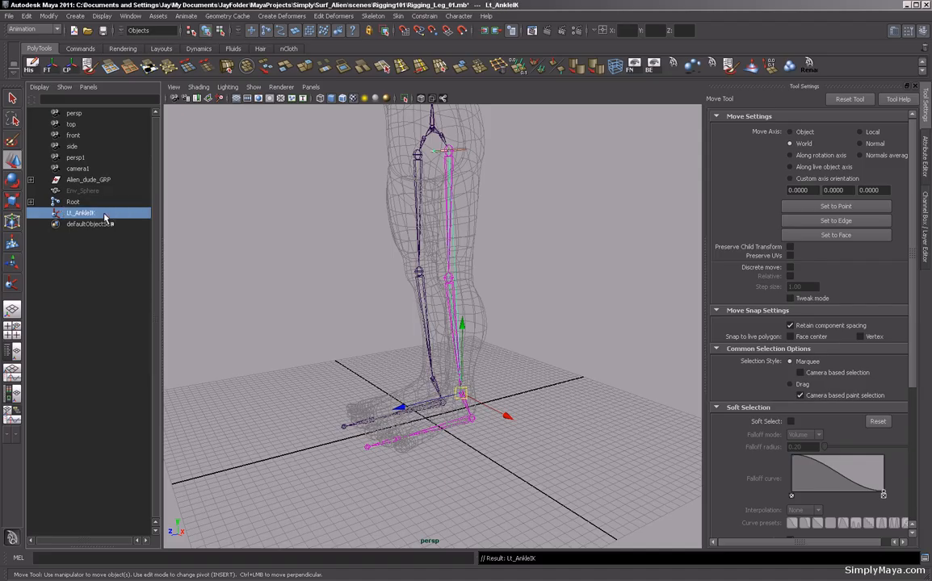
Switch the IK Handle Tool to ikSCsolver and create an IK handle from the left ankle to the ball joint.
left_click(12, 282)
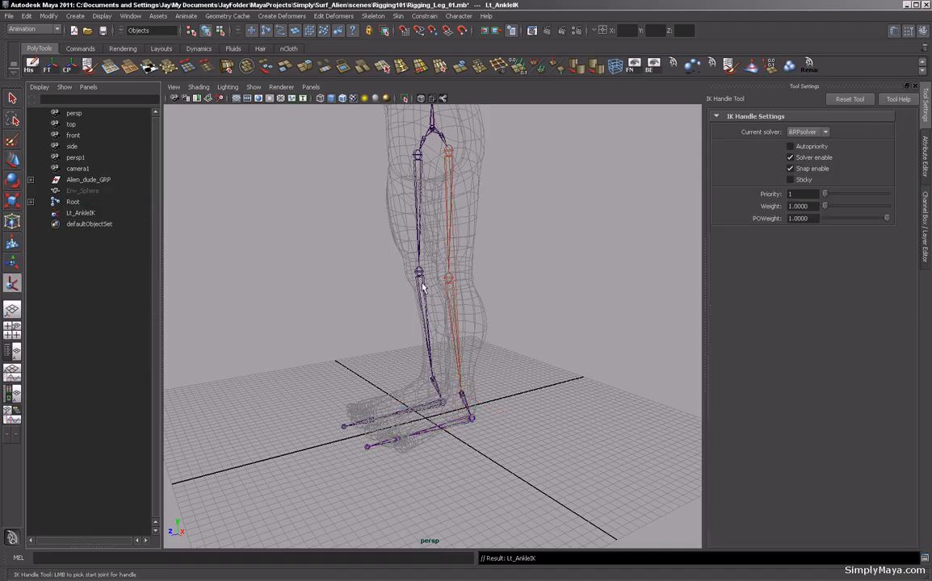
left_click(807, 133)
left_click(813, 142)
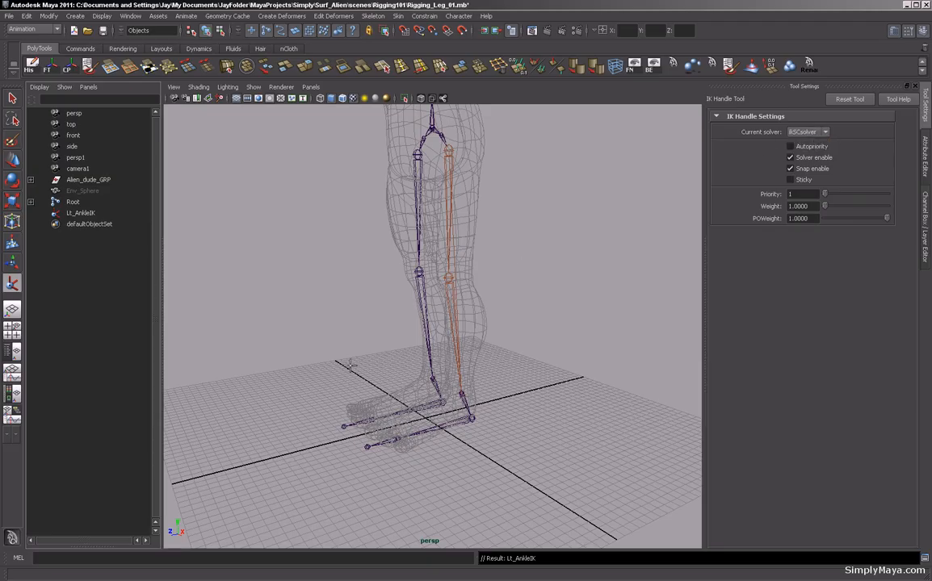
left_click_drag(350, 364, 481, 369, "alt")
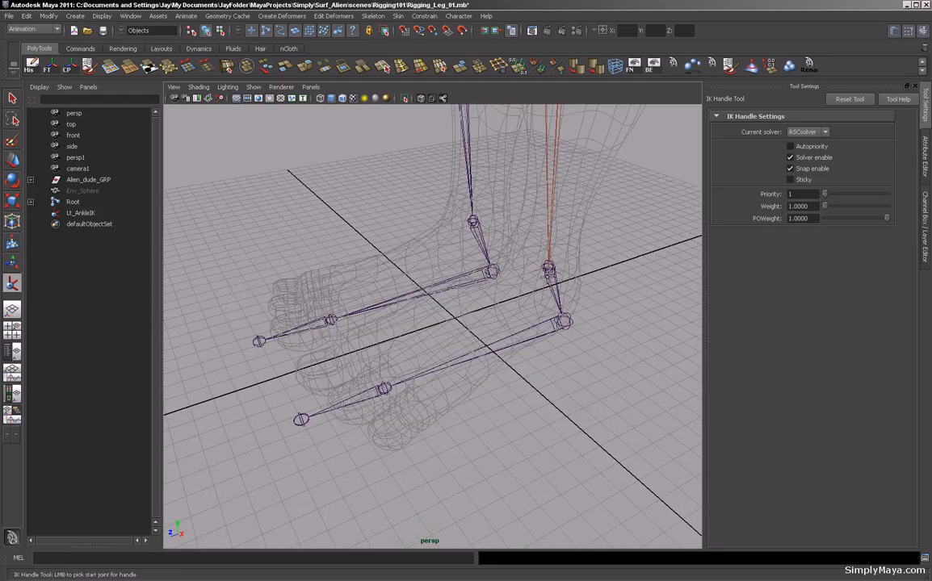
left_click(548, 267)
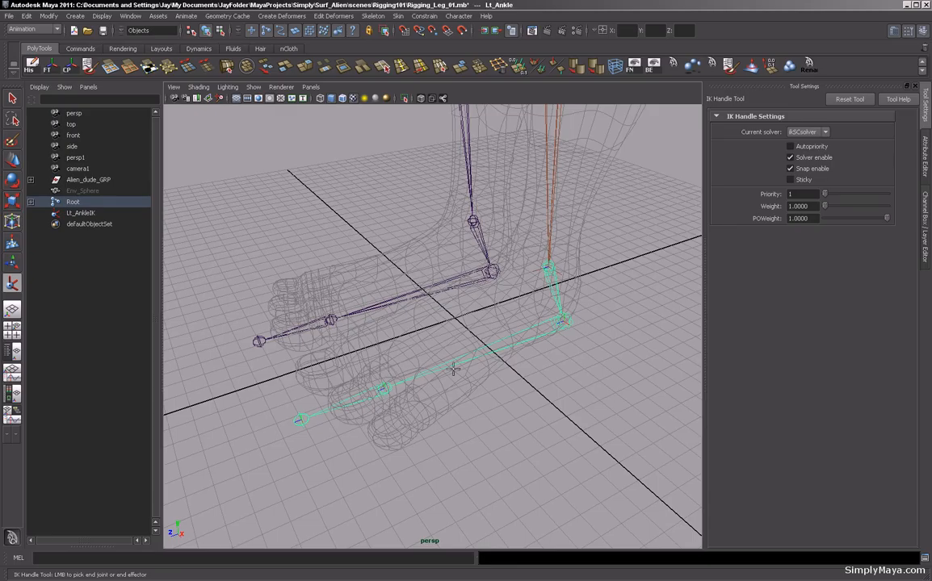
left_click(383, 390)
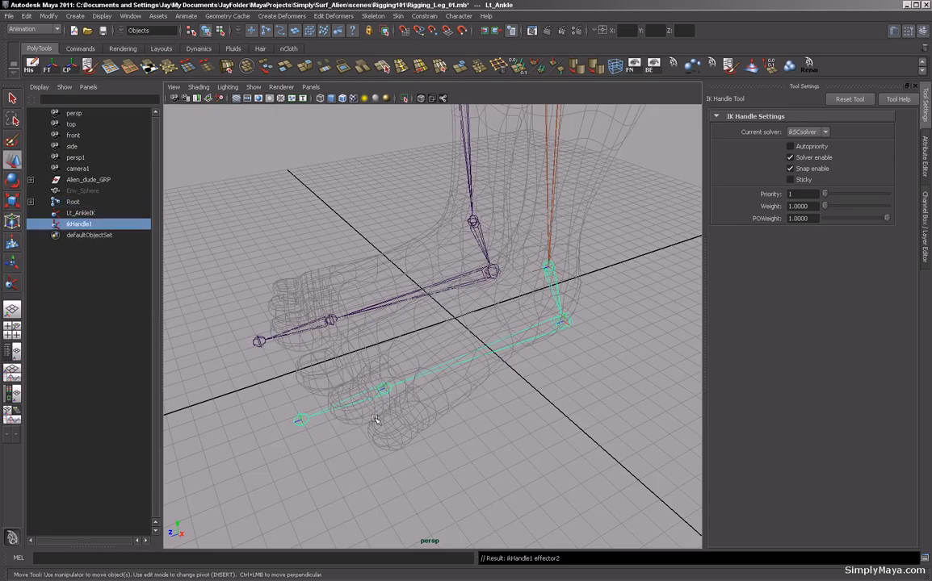
Rename the new ball IK handle to Lt_BallIK.
left_click_drag(365, 440, 424, 441, "alt")
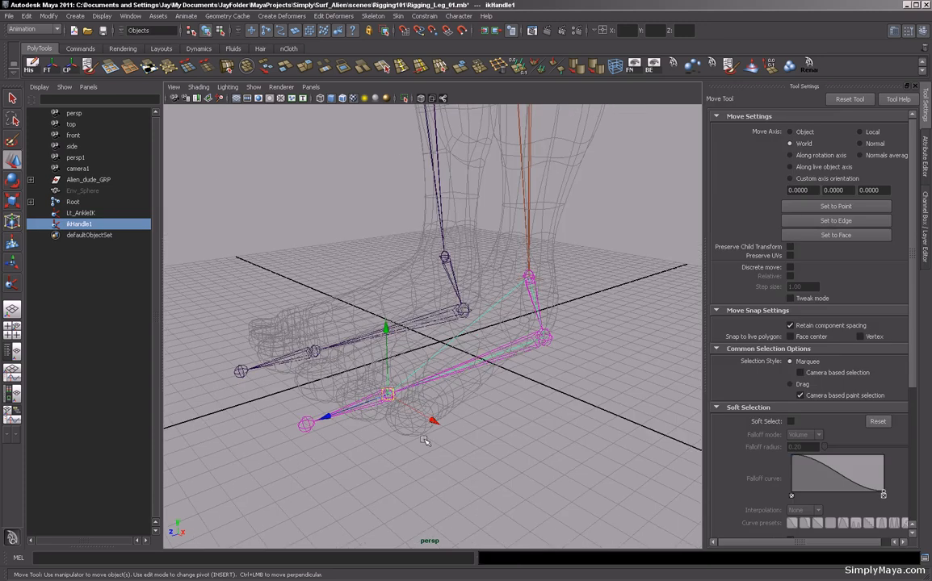
double_click(77, 224)
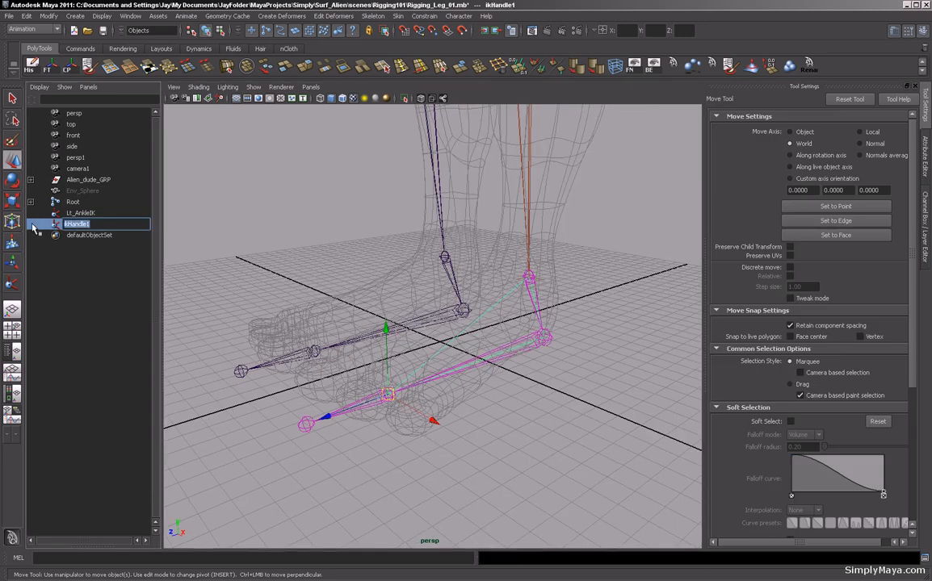
type("Lt_BallIK")
key("Return")
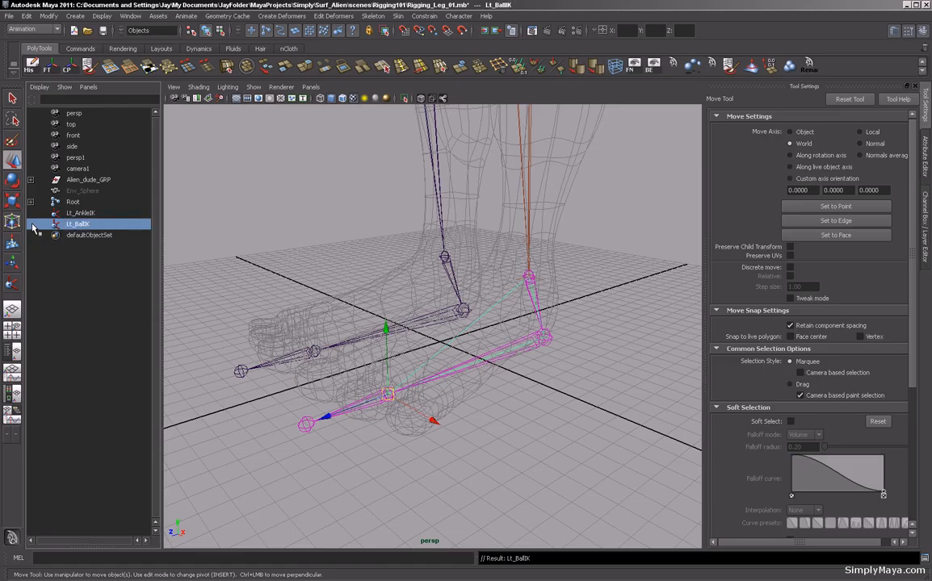
Create a single-chain IK handle from the left ball joint to the toe end joint.
left_click(13, 284)
left_click_drag(328, 379, 342, 412, "alt")
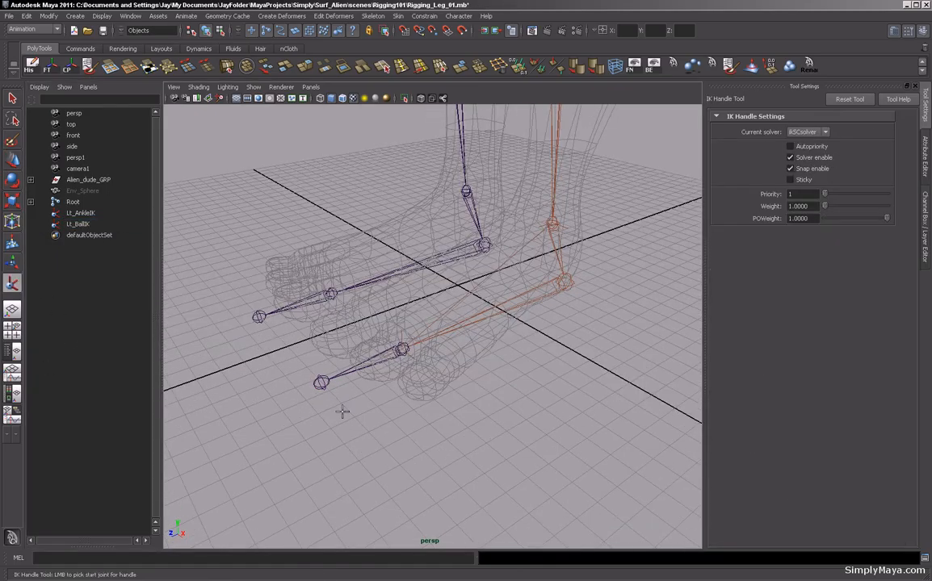
left_click(402, 351)
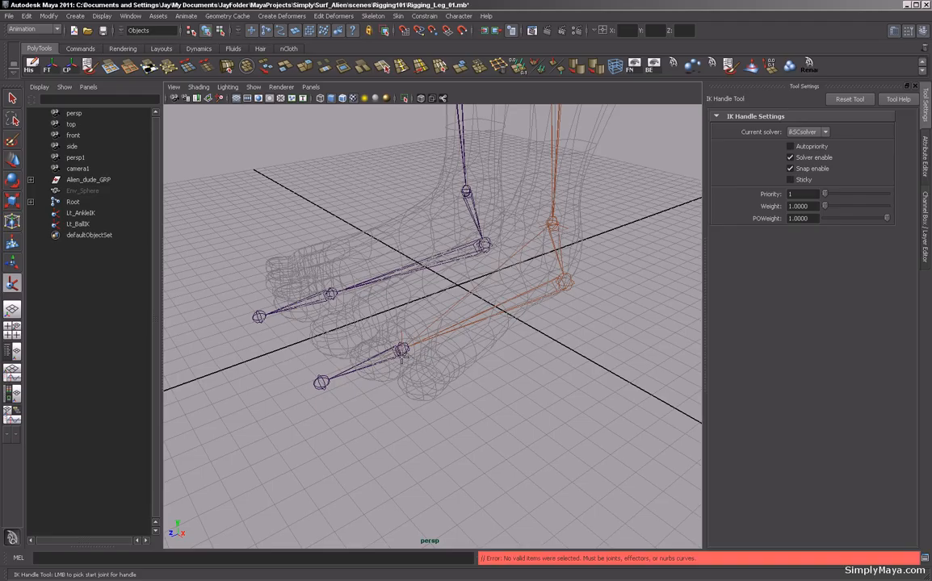
left_click(402, 352)
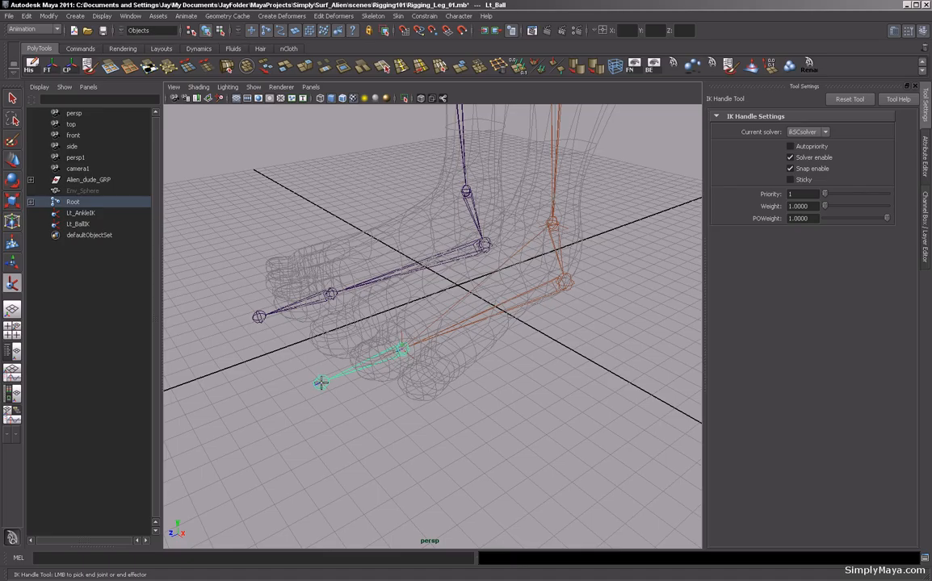
left_click(321, 382)
Rename the new toe IK handle to Lt_ToeIK.
mouse_move(420, 446)
left_mouse_down("alt")
mouse_move(365, 450)
mouse_move(422, 453)
left_mouse_up("alt")
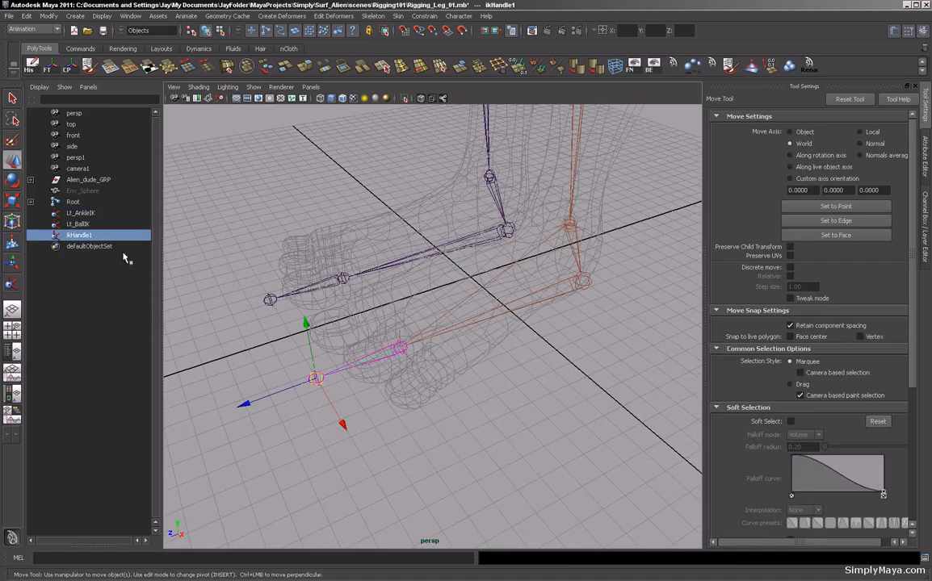
double_click(78, 235)
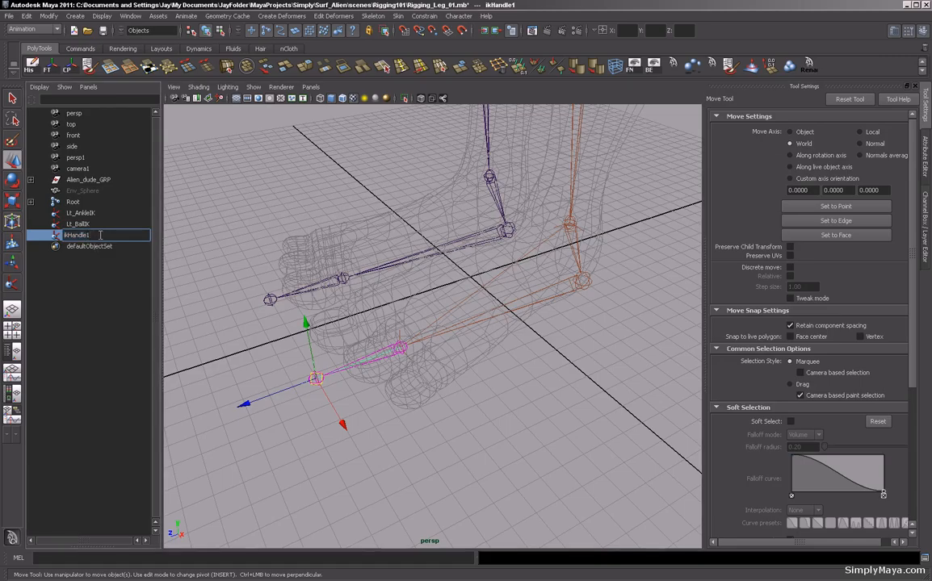
type("Lt")
type("_T")
type("oe_")
type("IK")
key("Return")
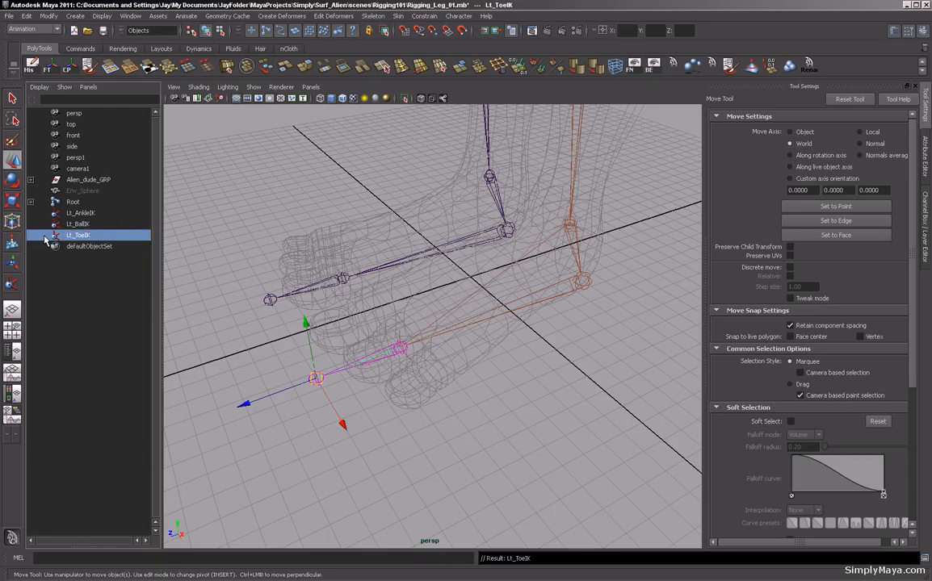
Group the Lt_ToeIK handle and name the group Lt_Toe_GRP.
left_click_drag(362, 373, 407, 398, "alt")
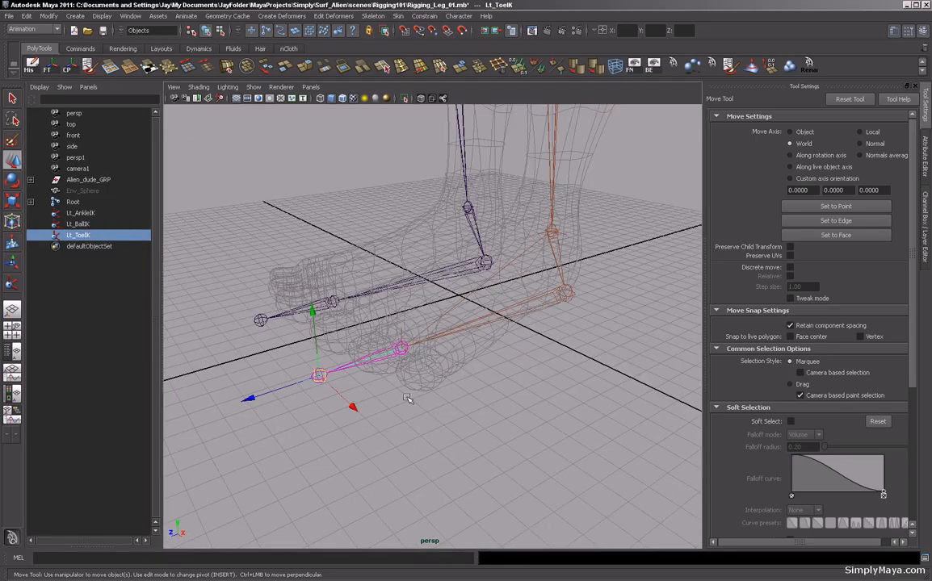
left_click_drag(410, 409, 438, 425, "alt")
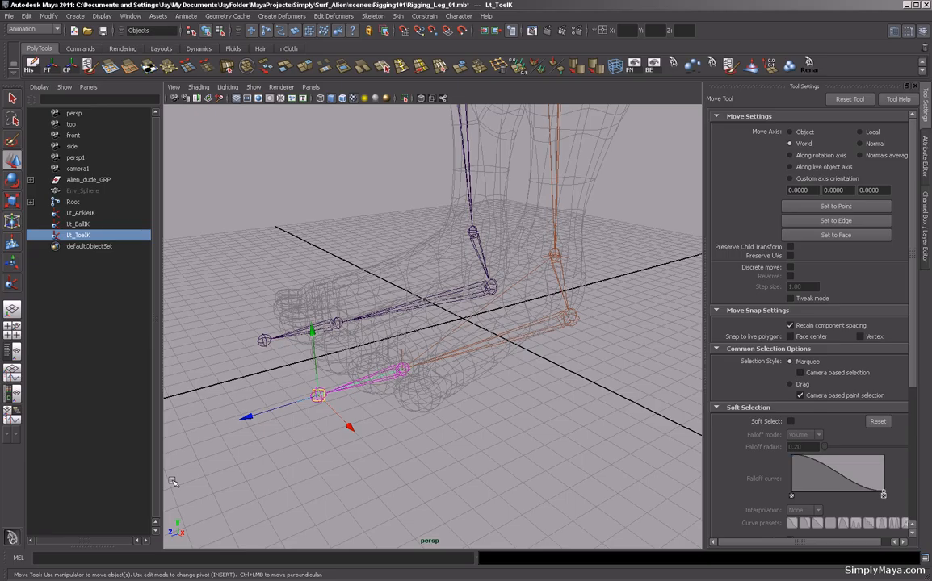
key("ctrl+g")
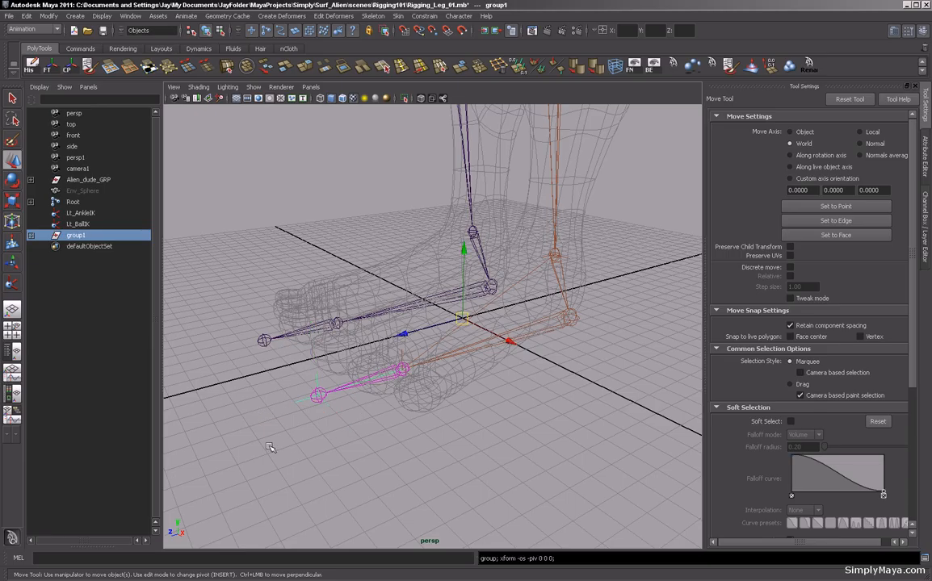
left_click_drag(503, 447, 469, 456, "alt")
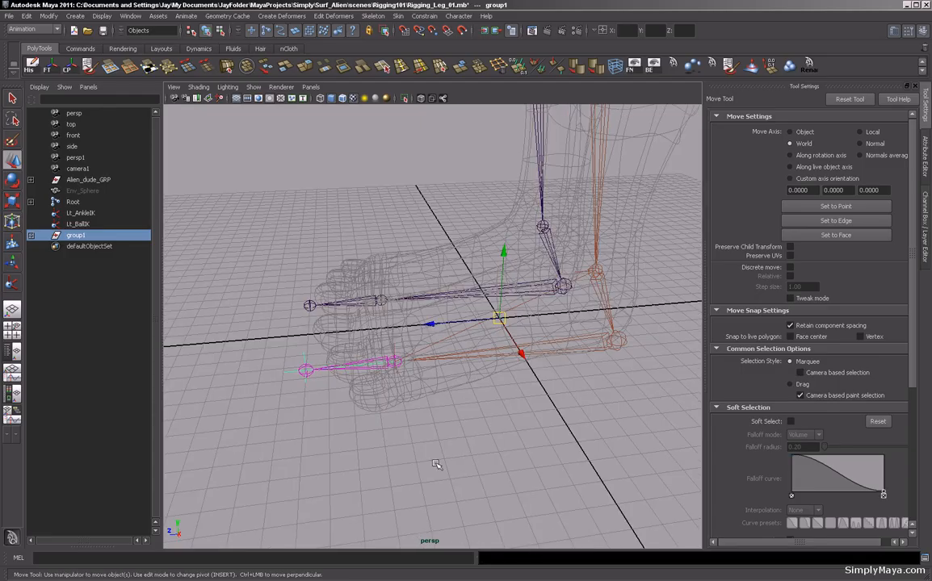
double_click(85, 235)
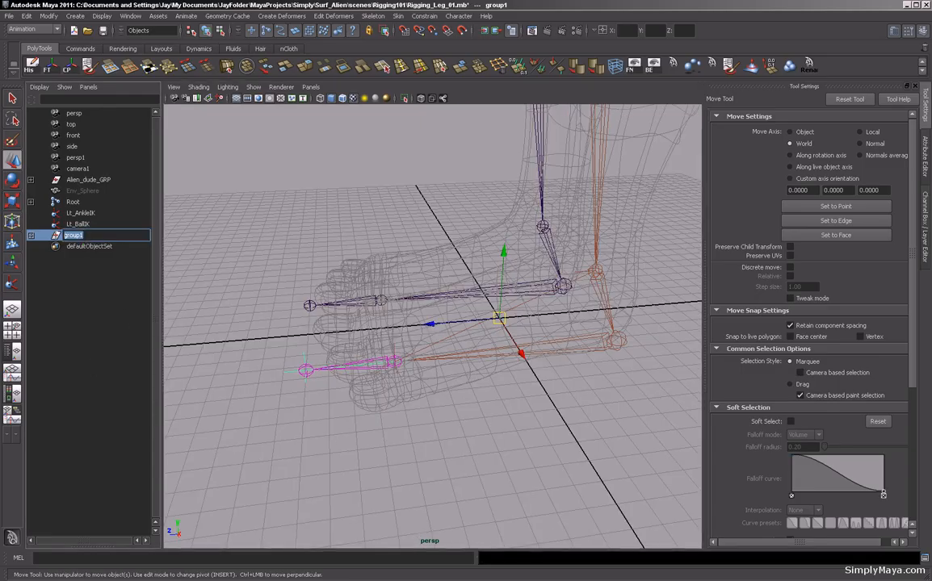
key("BackSpace")
type("Lt_Toe")
type("GRP")
key("BackSpace")
key("BackSpace")
key("BackSpace")
type("_GRP")
key("Return")
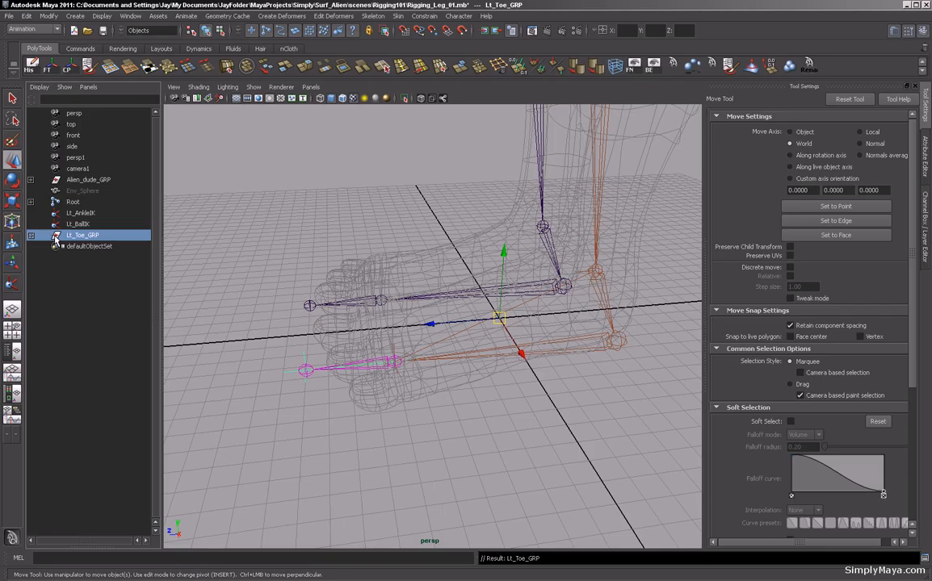
left_click_drag(406, 400, 426, 435, "alt")
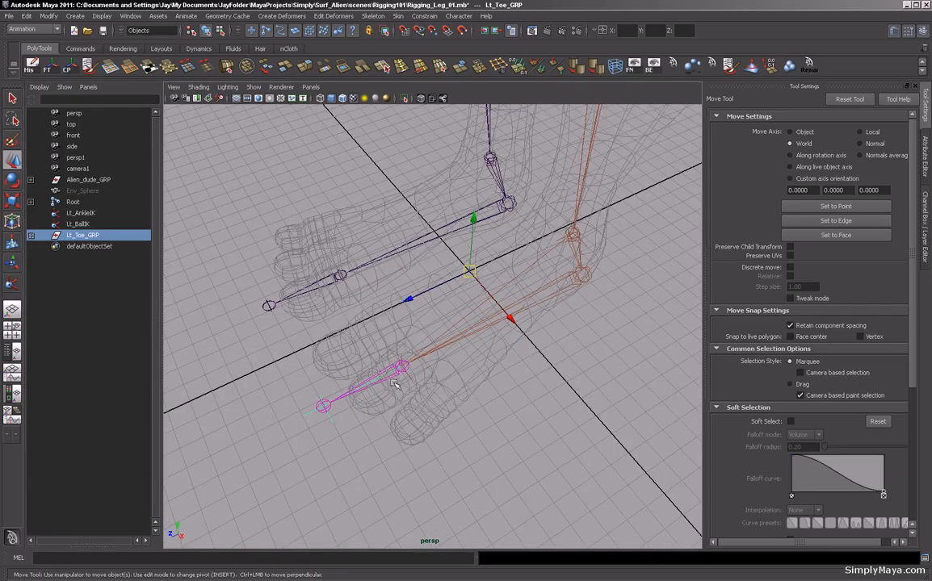
left_click_drag(357, 347, 400, 323, "alt")
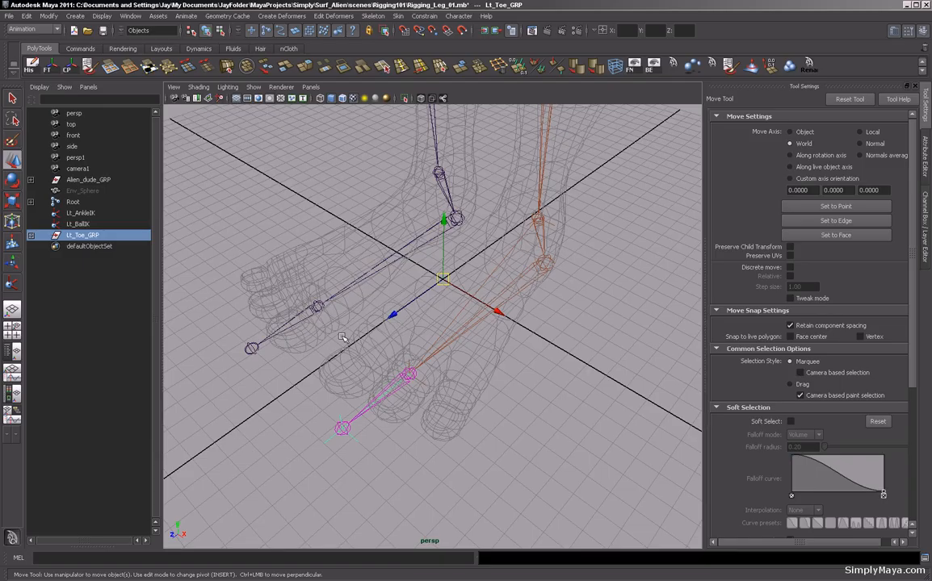
left_click_drag(423, 422, 404, 402, "alt")
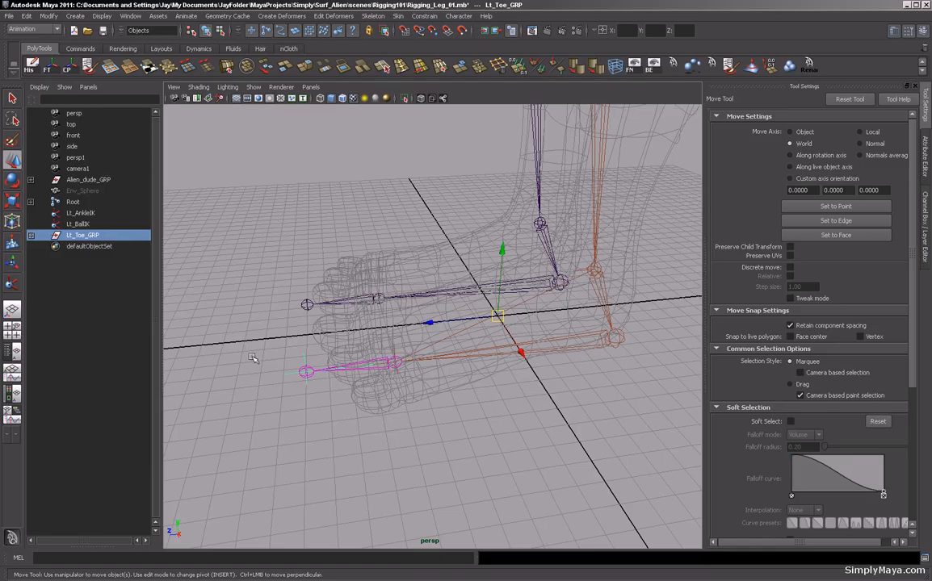
left_click_drag(364, 347, 404, 363, "alt")
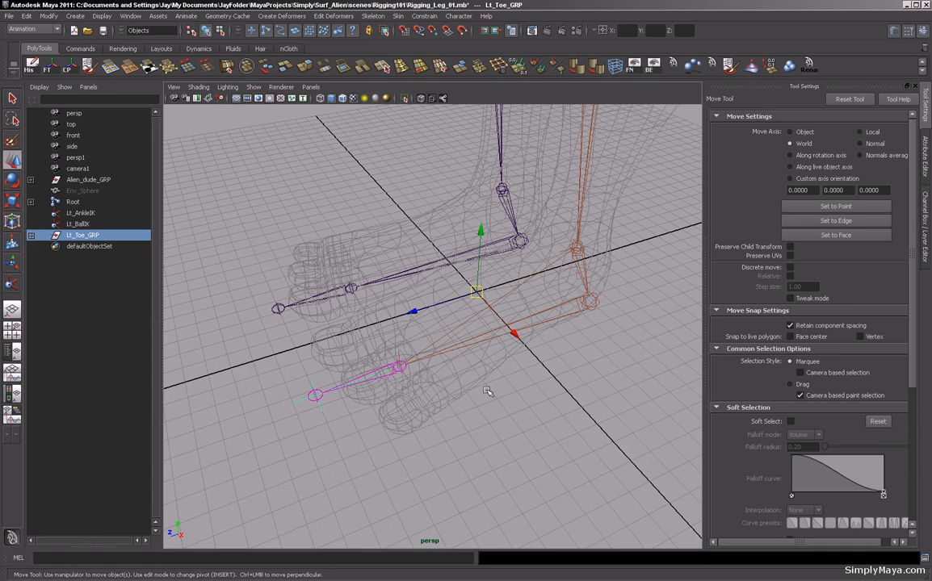
left_click(68, 70)
key("ctrl+z")
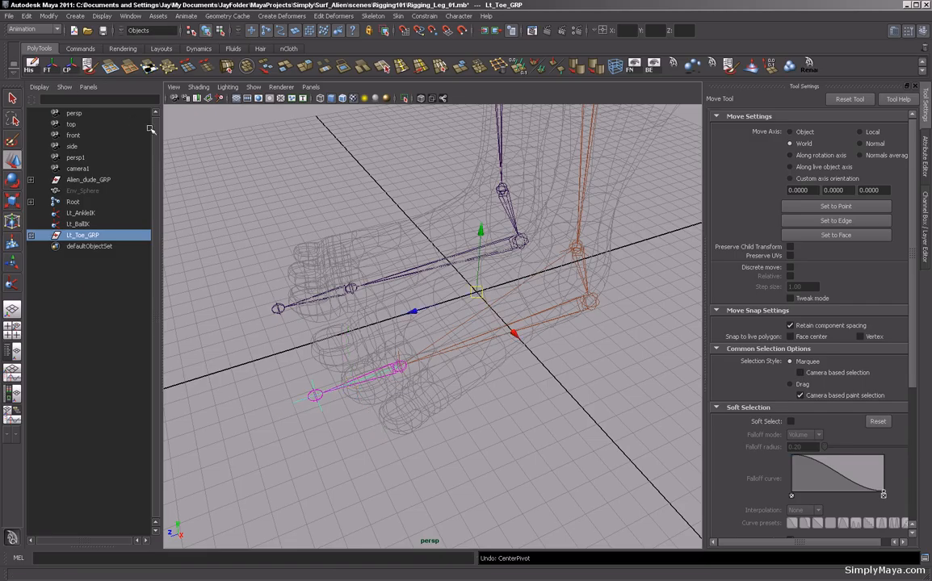
Move the Lt_Toe_GRP pivot onto the left ball joint.
key("Insert")
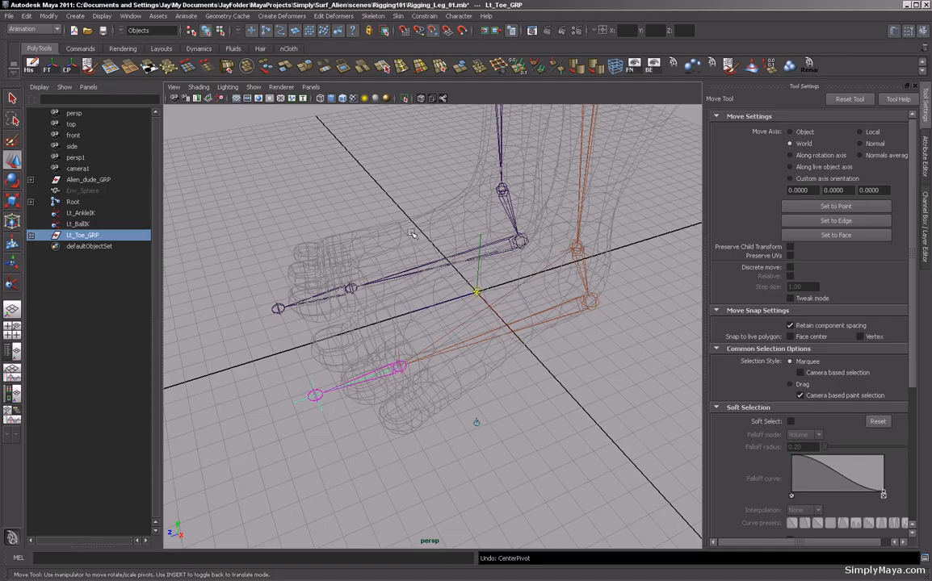
left_click_drag(480, 295, 234, 343)
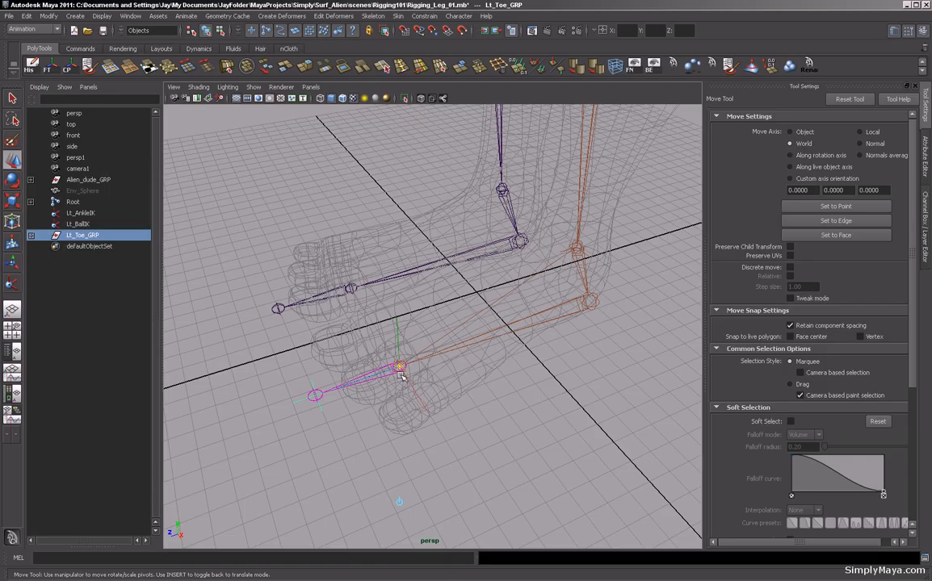
key("Insert")
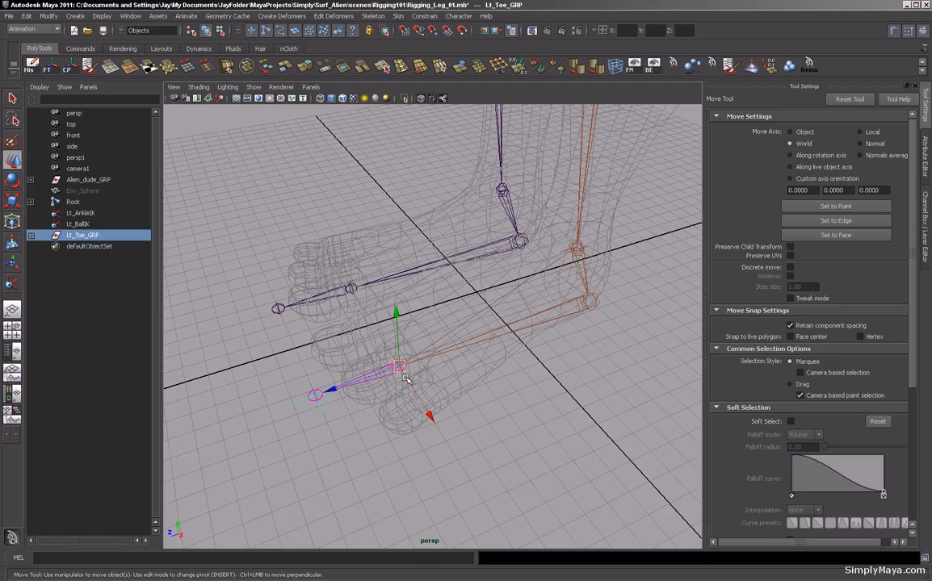
left_click_drag(433, 378, 313, 362, "alt")
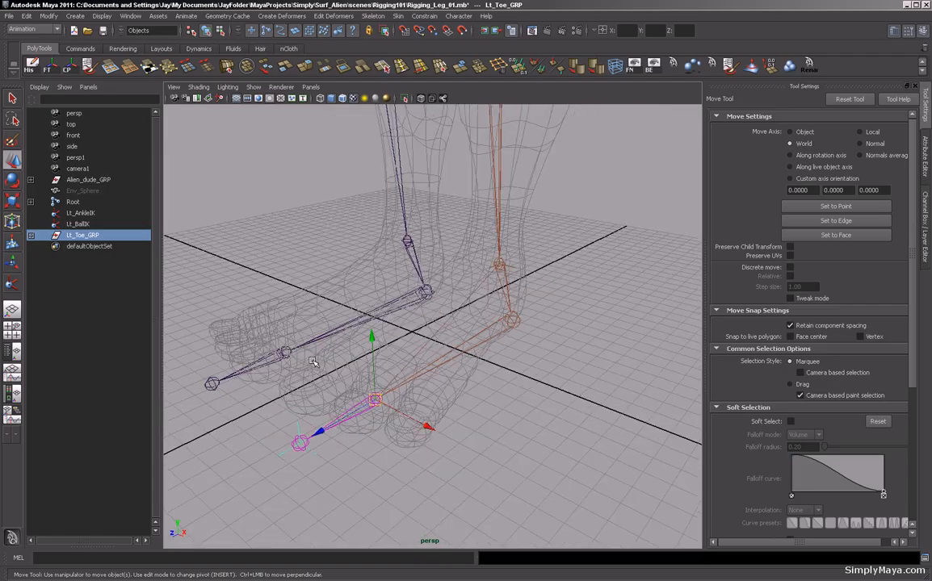
Group the Lt_AnkleIK handle and name the new group Lt_Ankle_GRP.
left_click(74, 212)
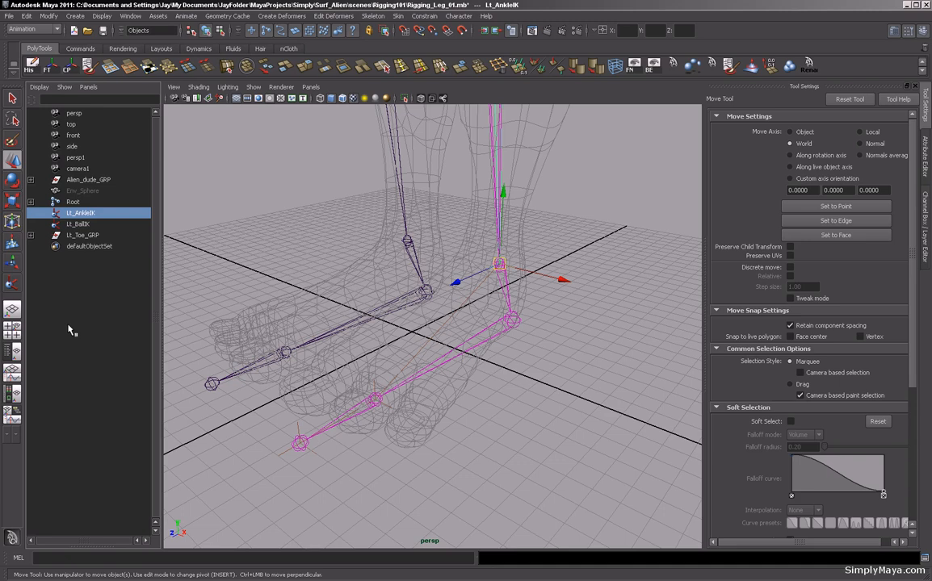
key("ctrl+g")
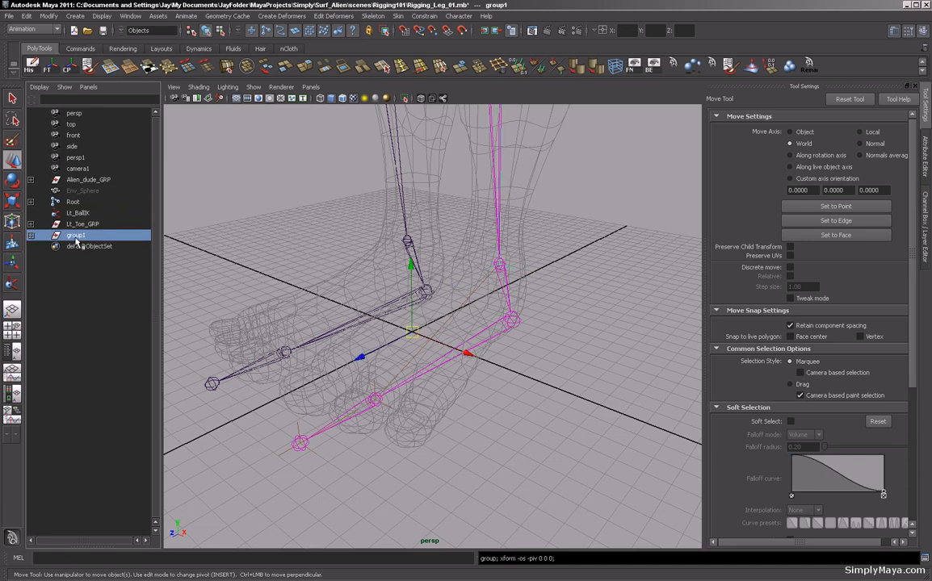
double_click(92, 235)
type("Lt_")
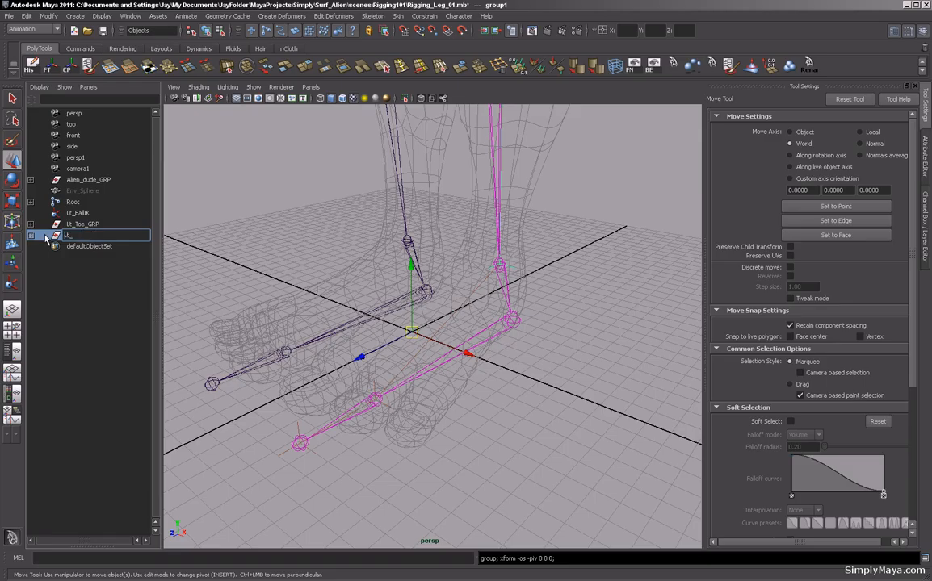
type("Ankle_GRP")
key("Return")
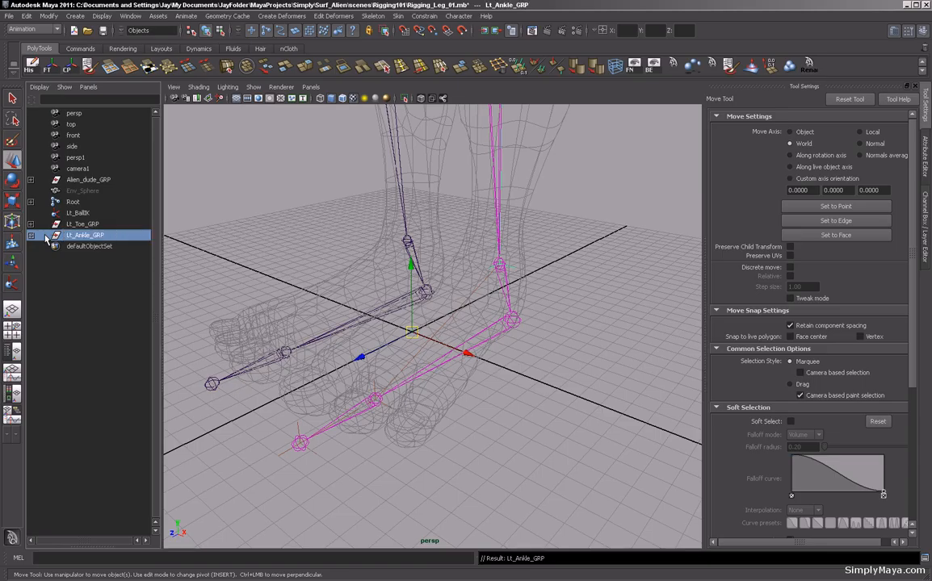
Move the Lt_Ankle_GRP pivot onto the left ball joint using point snapping.
left_click_drag(303, 338, 319, 379, "alt")
key("Insert")
key("v")
left_click_drag(436, 322, 368, 391)
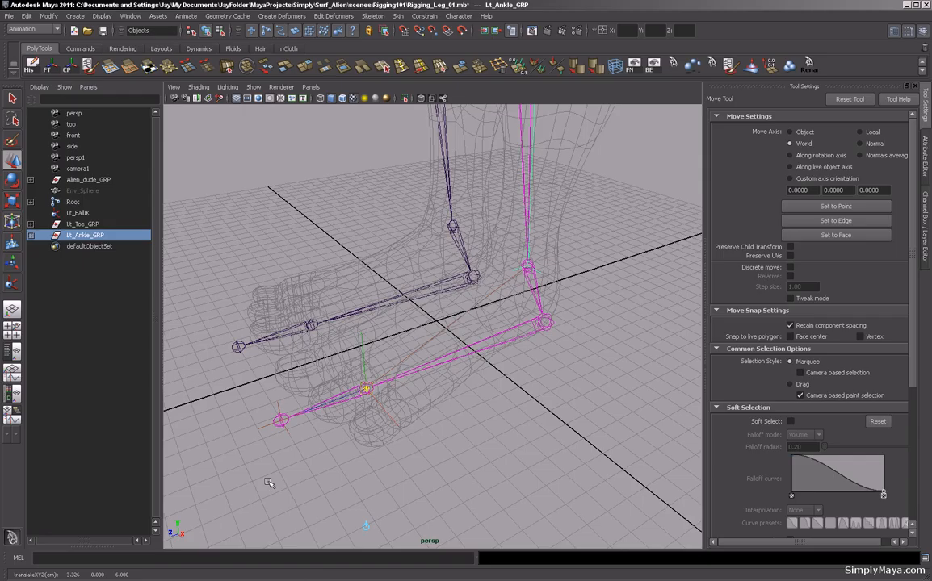
key("Insert")
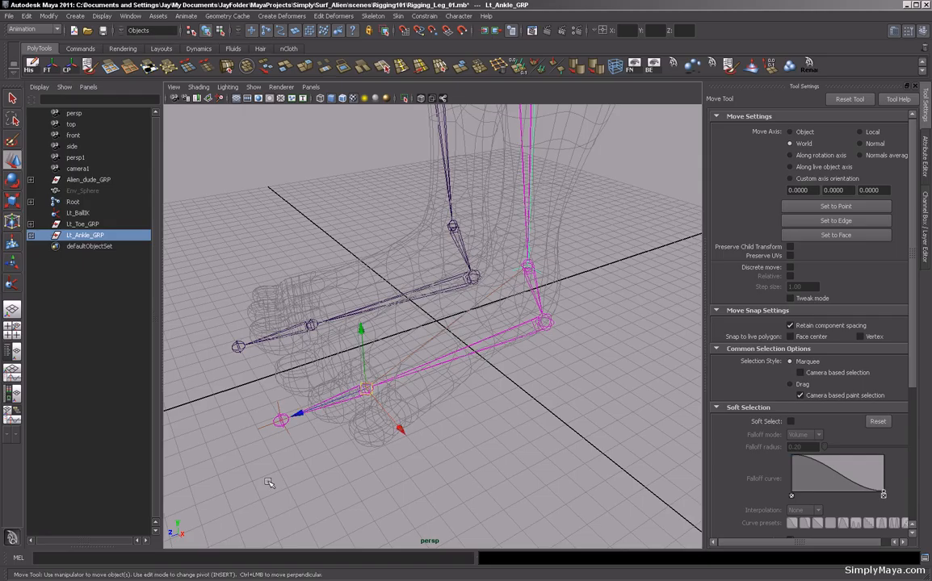
Select Lt_Toe_GRP, Lt_BallIK and Lt_Ankle_GRP together and open the Hypergraph Hierarchy editor.
left_click(81, 223)
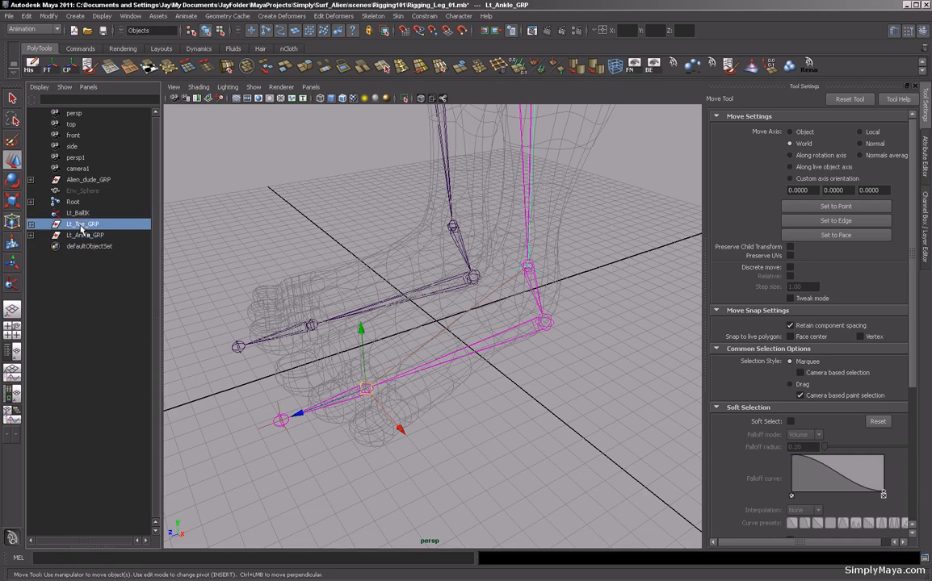
left_click(77, 212)
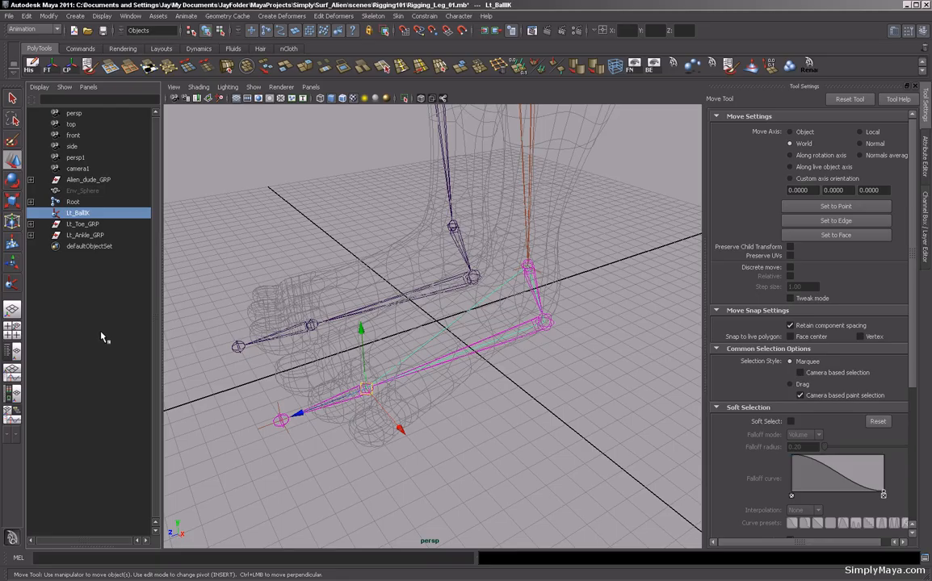
left_click(96, 235, "shift")
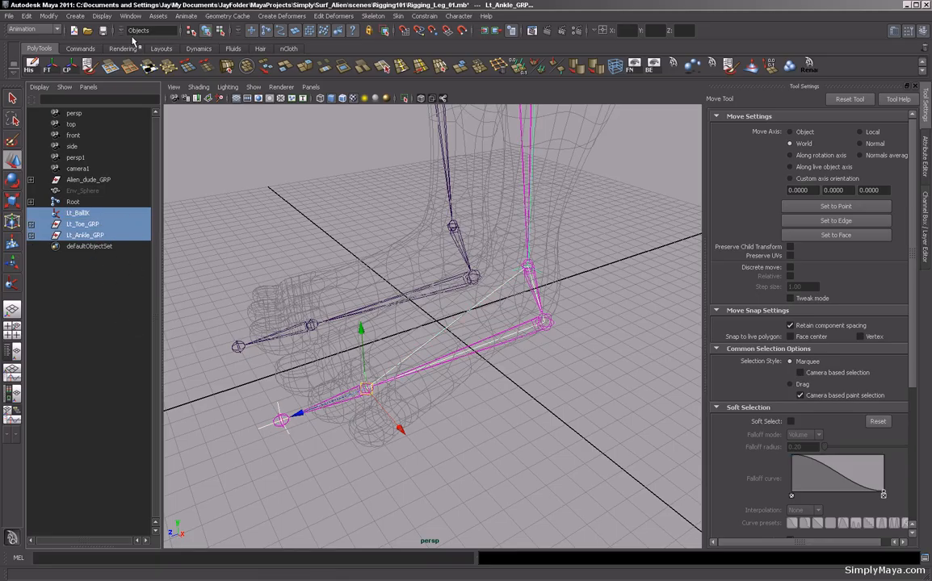
left_click(130, 16)
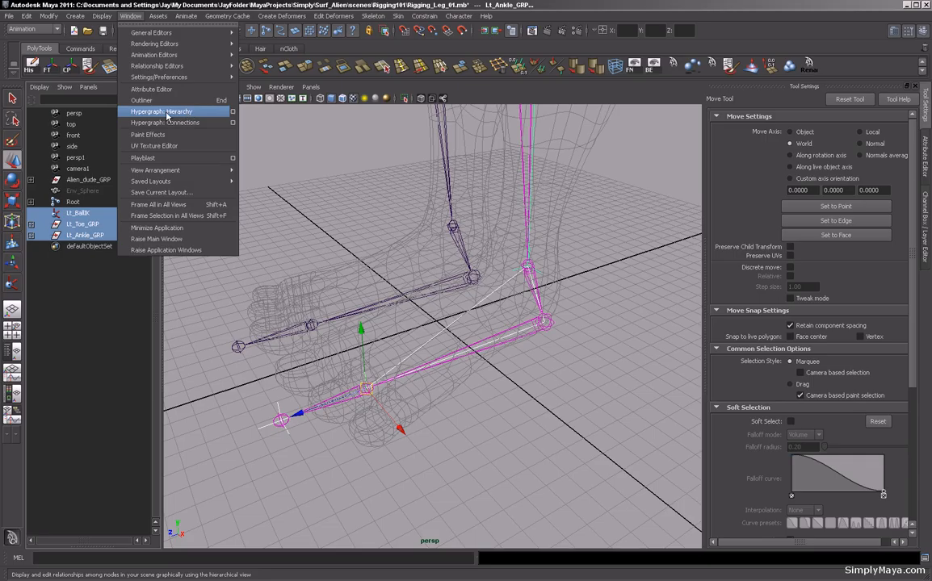
Examine the hierarchy of the left foot groups and IK handles in the Hypergraph Hierarchy window, then close it.
left_click(167, 113)
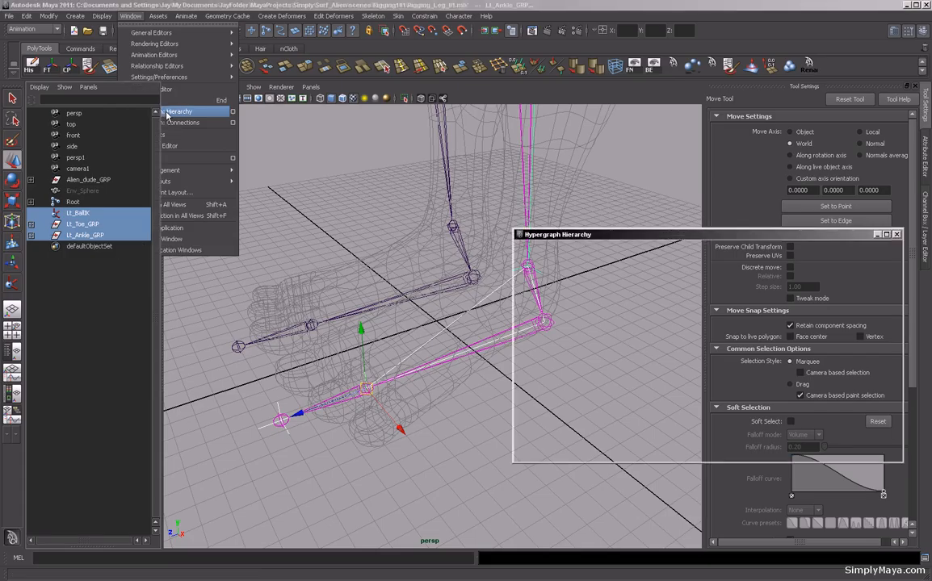
left_click_drag(667, 238, 312, 105)
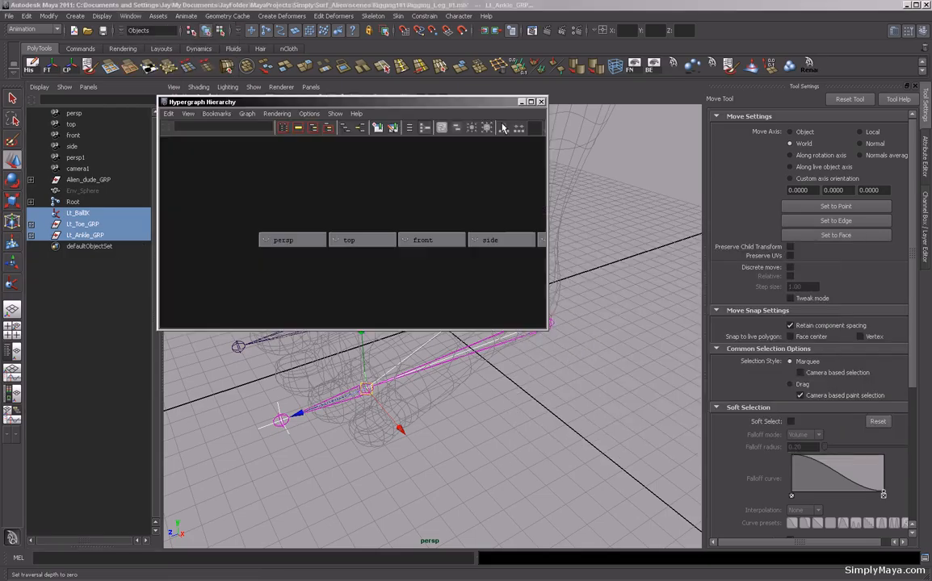
left_click(531, 103)
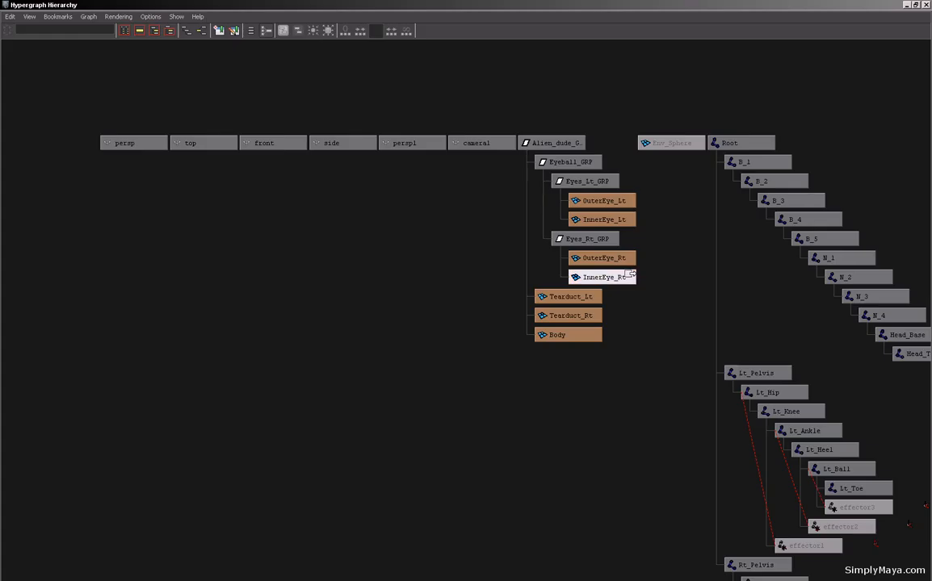
key("f")
right_click_drag(675, 282, 202, 217, "alt")
middle_click_drag(242, 228, 426, 145, "alt")
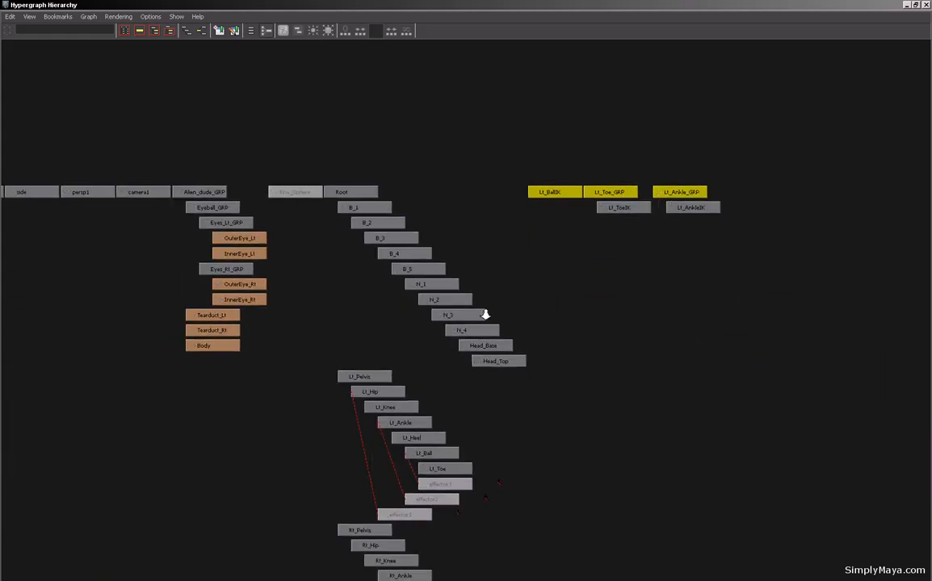
right_click_drag(517, 329, 421, 338, "alt")
middle_click_drag(420, 338, 401, 291, "alt")
right_click_drag(401, 292, 670, 323, "alt")
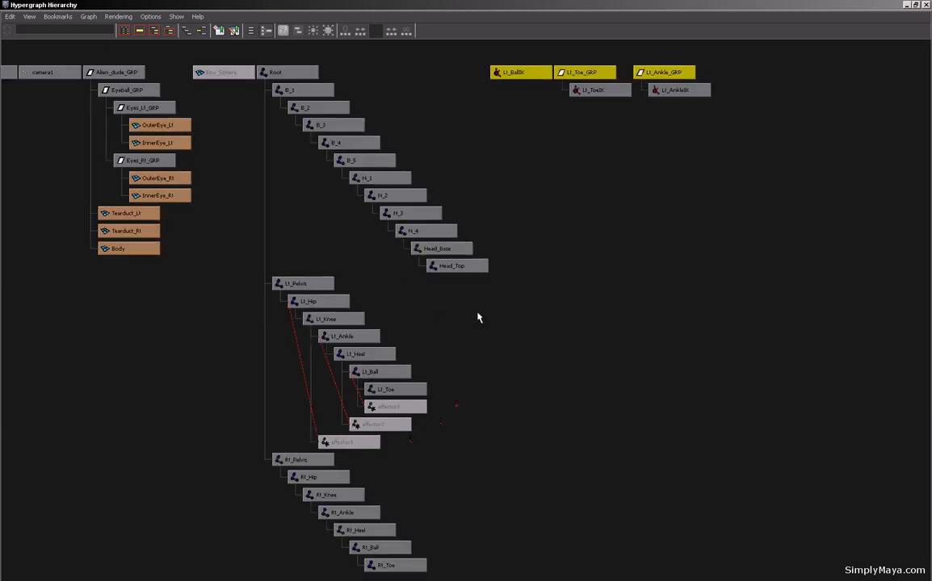
key("a")
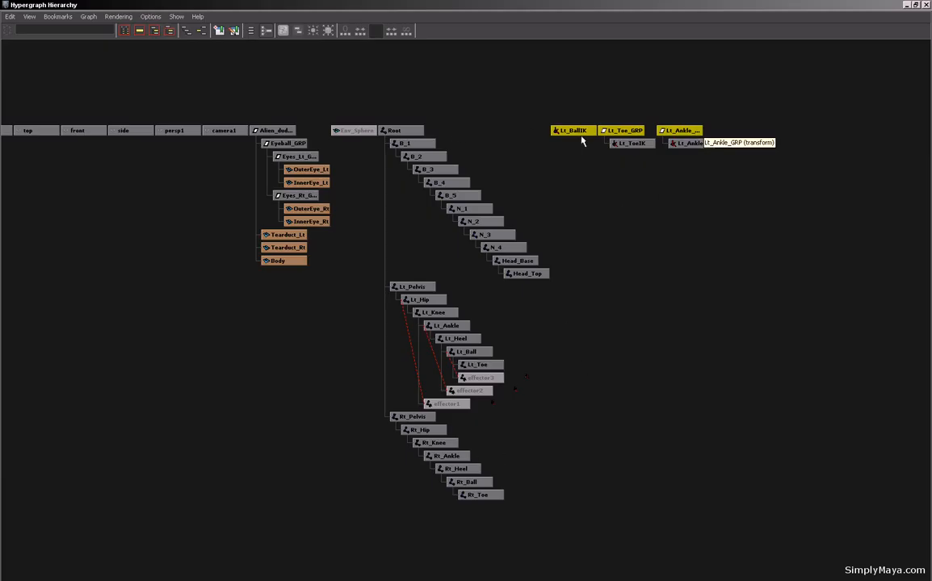
left_click(916, 5)
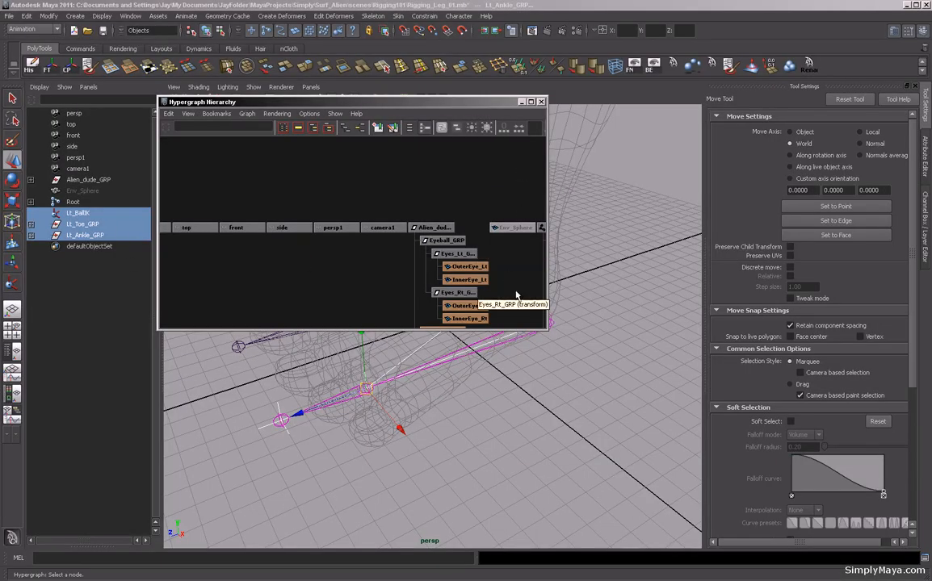
left_click_drag(541, 337, 805, 559)
middle_click_drag(691, 484, 565, 340, "alt")
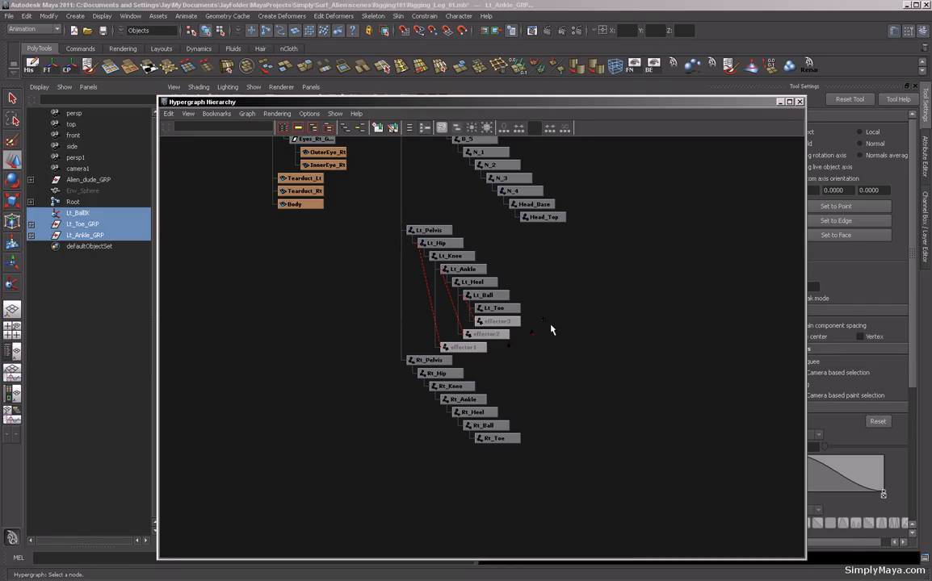
left_click(799, 103)
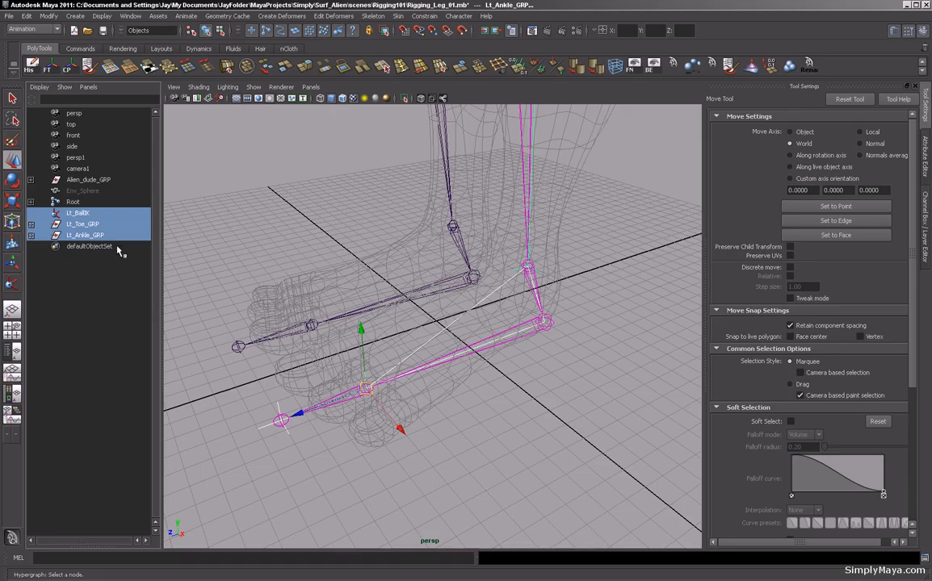
Group Lt_BallIK, Lt_Toe_GRP and Lt_Ankle_GRP together and name the new group Lt_ToePivot_GRP.
left_click(95, 214)
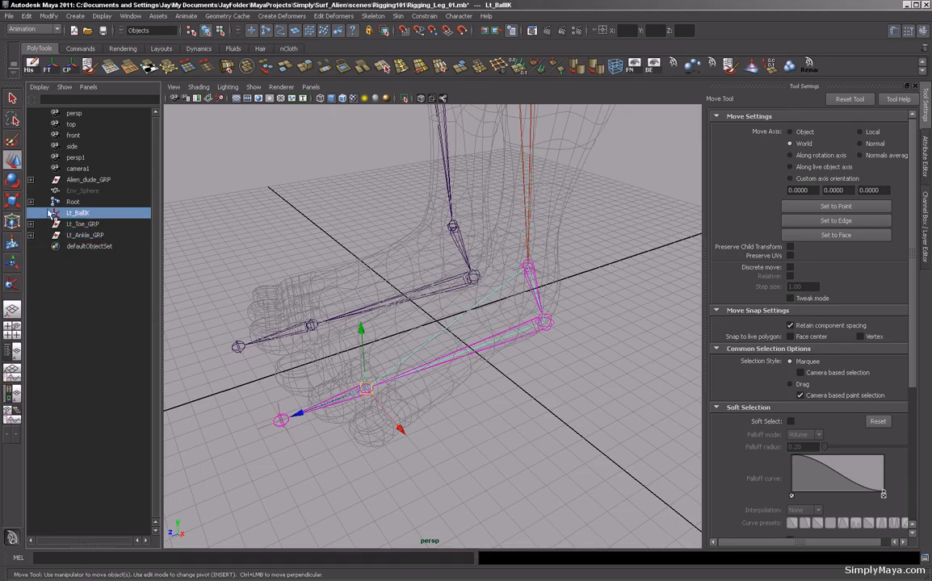
left_click(76, 224)
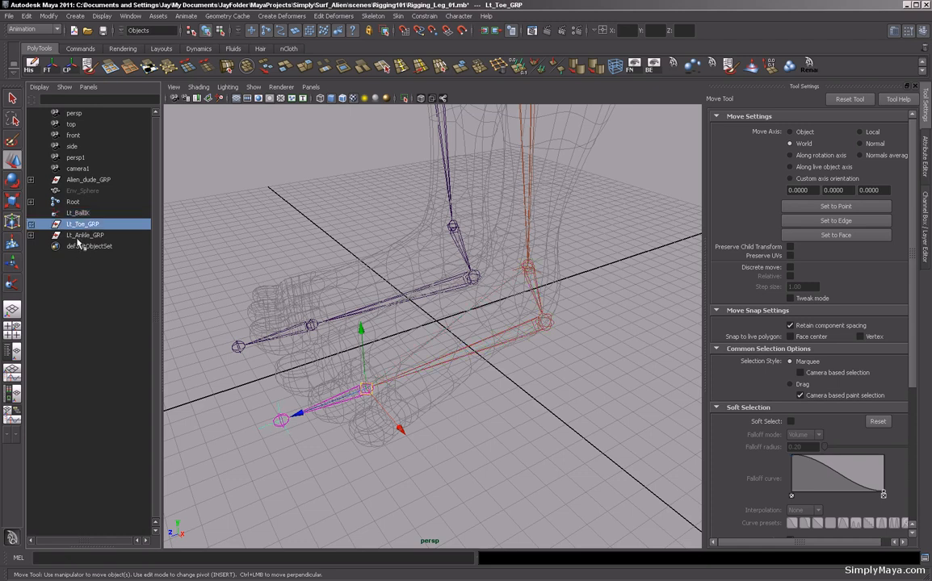
left_click(74, 235)
left_click_drag(95, 214, 95, 235)
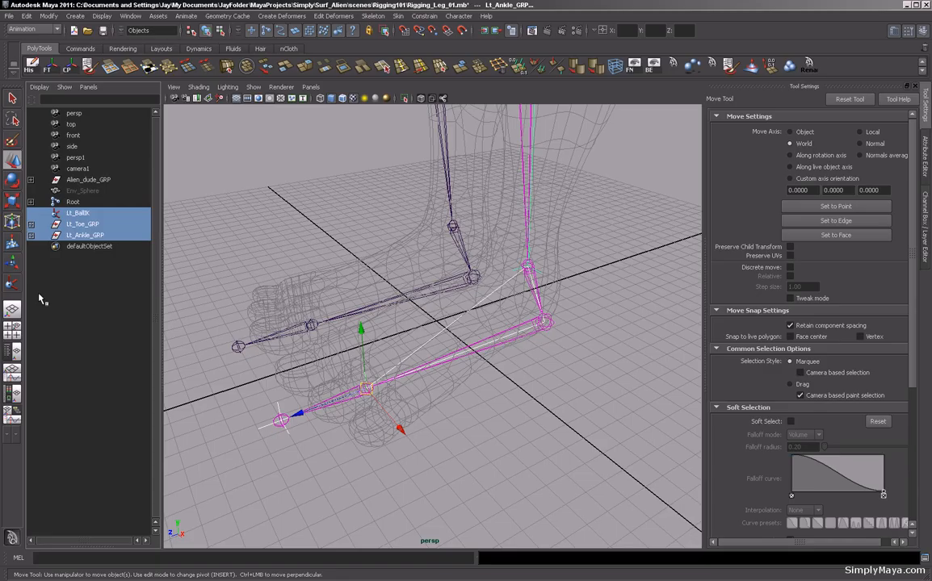
key("ctrl+g")
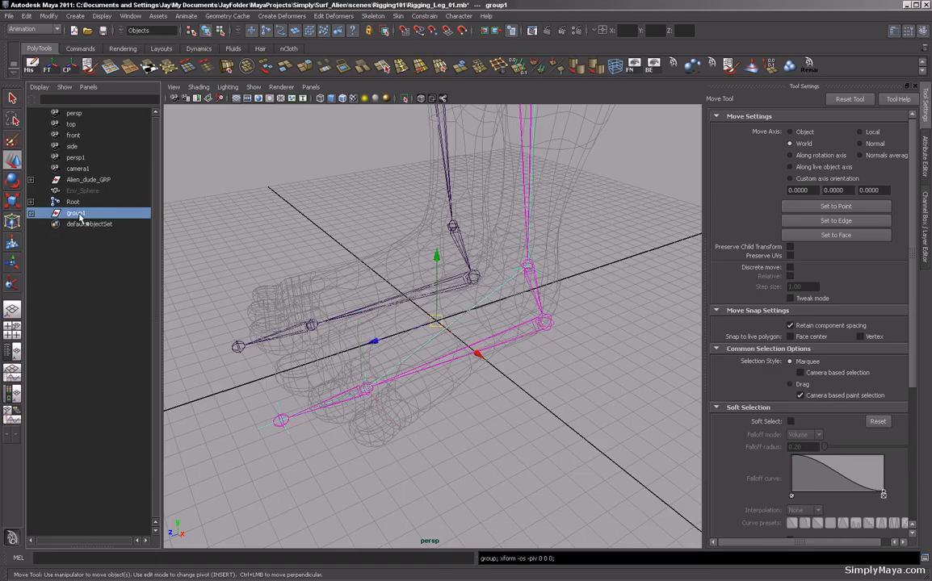
double_click(77, 213)
double_click(89, 213)
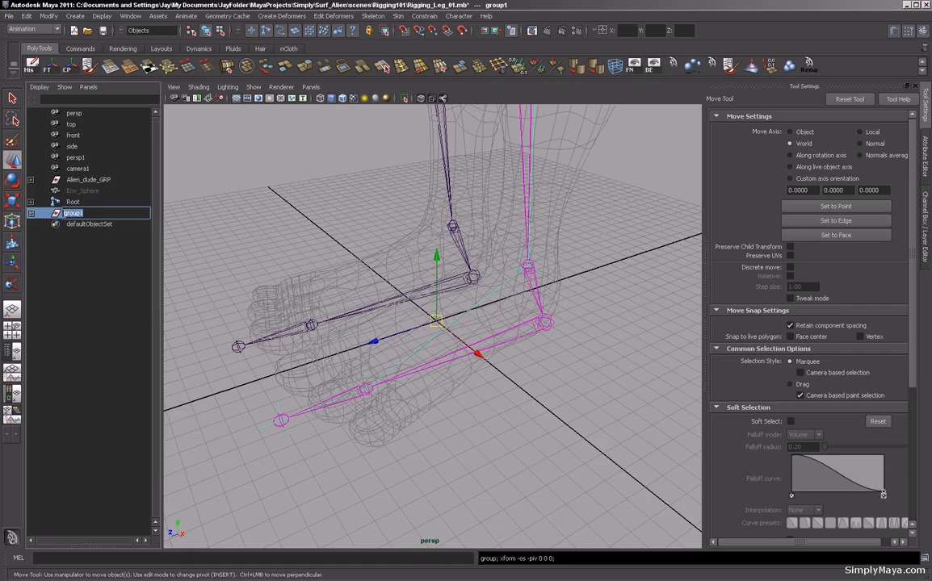
type("Lt_ToePivot_GRP")
key("Return")
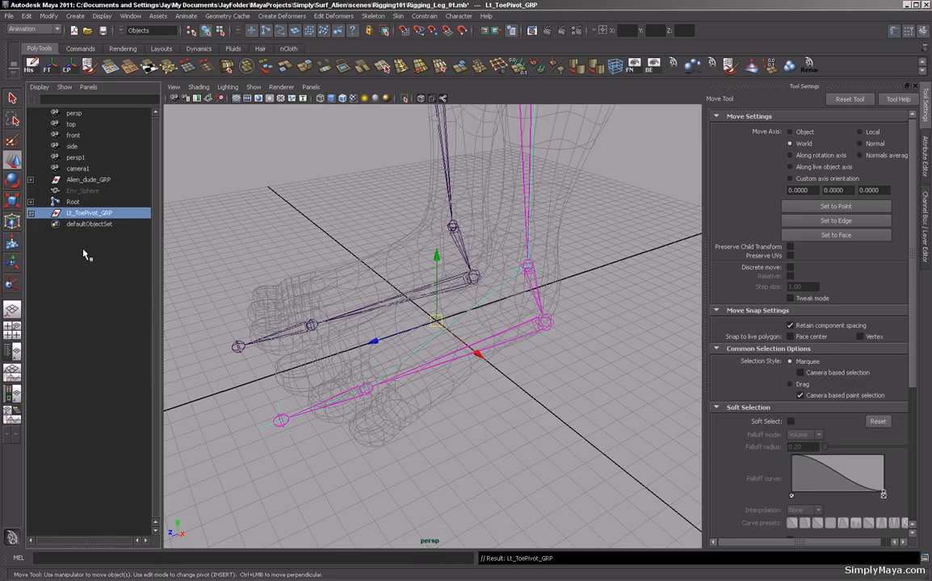
Snap the Lt_ToePivot_GRP pivot onto the left toe joint using point snapping.
left_click_drag(359, 299, 424, 351, "alt")
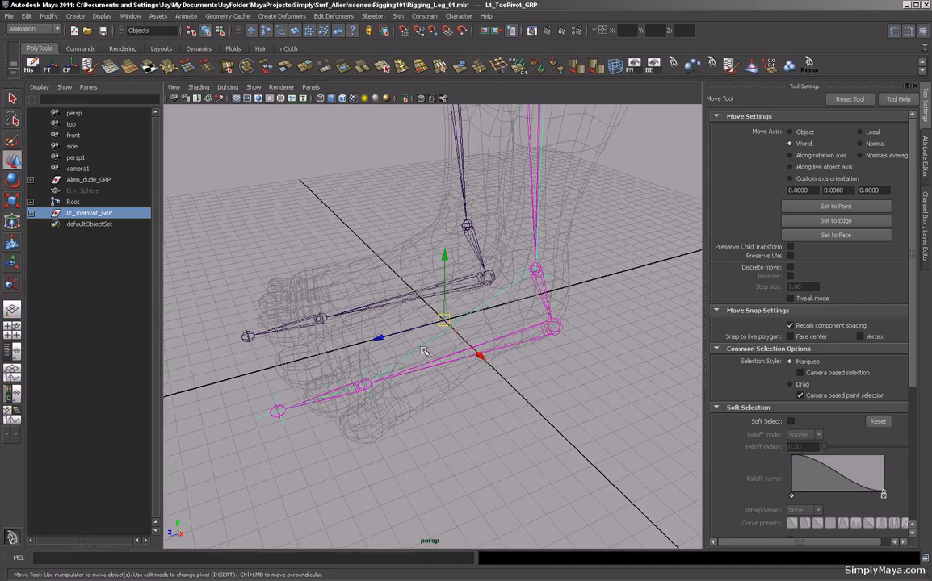
key("Insert")
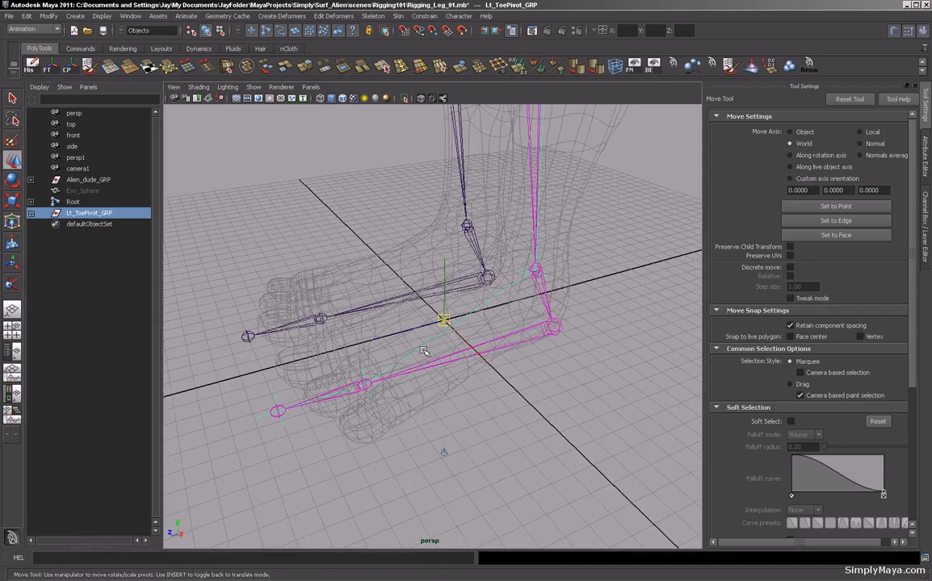
key("v")
middle_click_drag(423, 350, 293, 406)
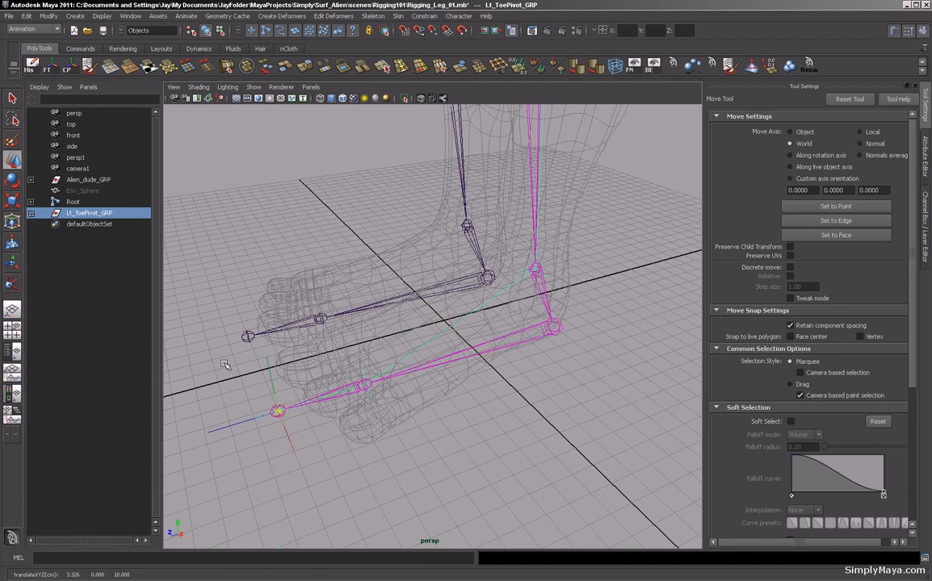
key("Insert")
Group Lt_ToePivot_GRP and name the new group Lt_HeelPivot_GRP.
middle_click_drag(250, 361, 260, 342, "alt")
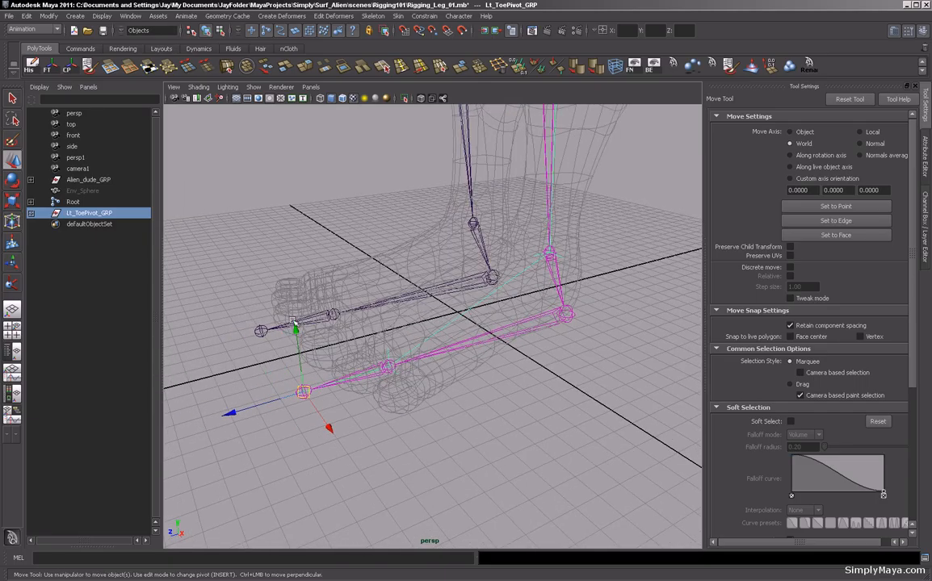
key("ctrl+g")
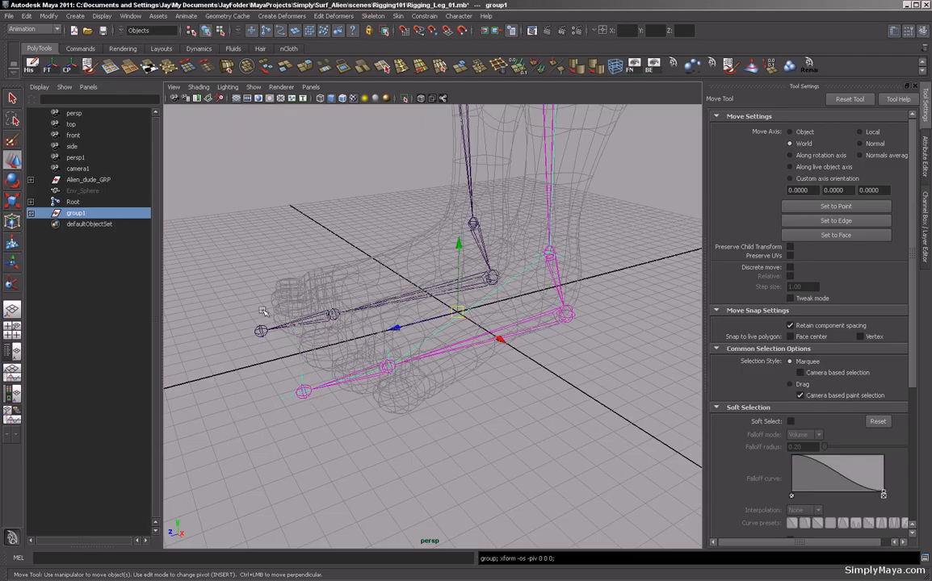
double_click(89, 212)
left_click_drag(90, 213, 60, 215)
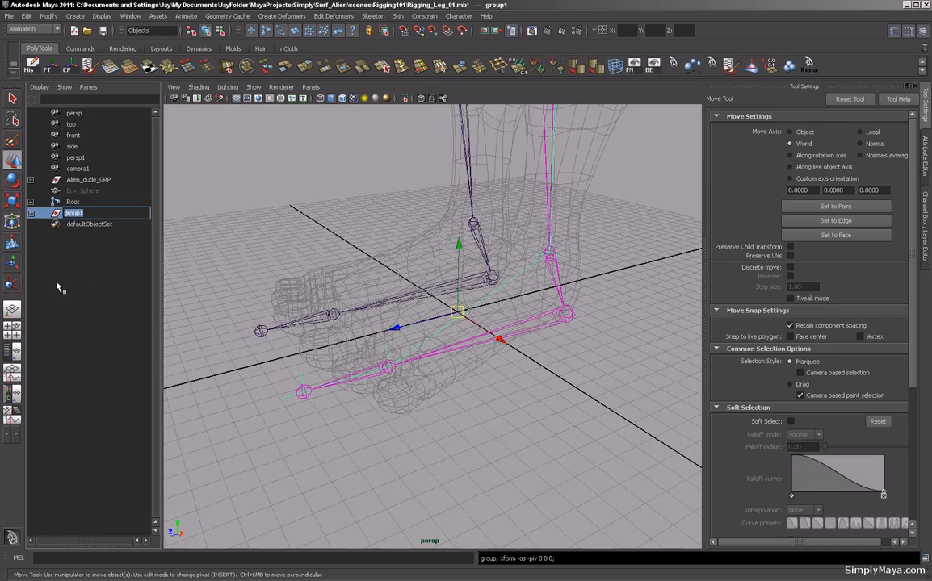
type("Lt_HeelPivot_GRP")
key("Return")
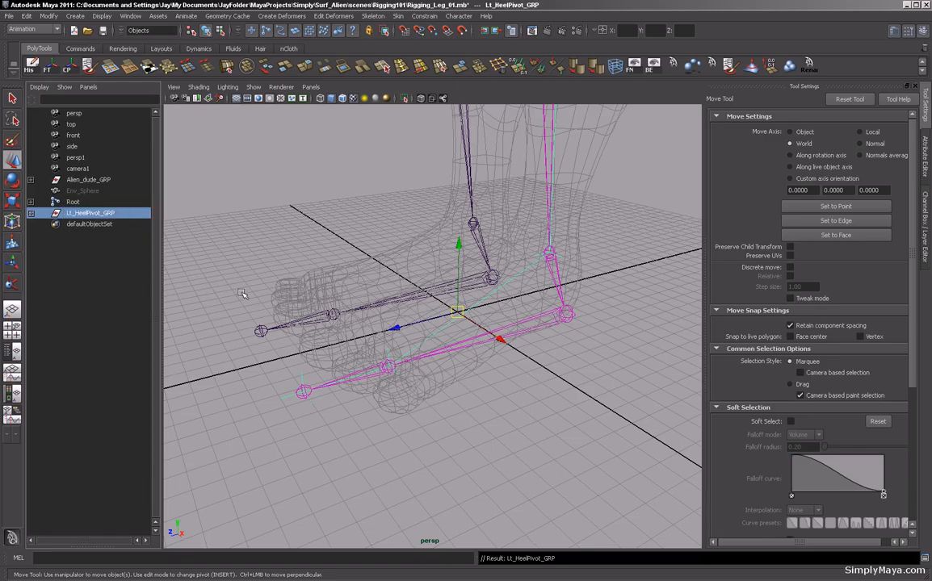
Move the Lt_HeelPivot_GRP pivot onto the left heel joint.
left_click_drag(412, 282, 401, 331, "alt")
key("Insert")
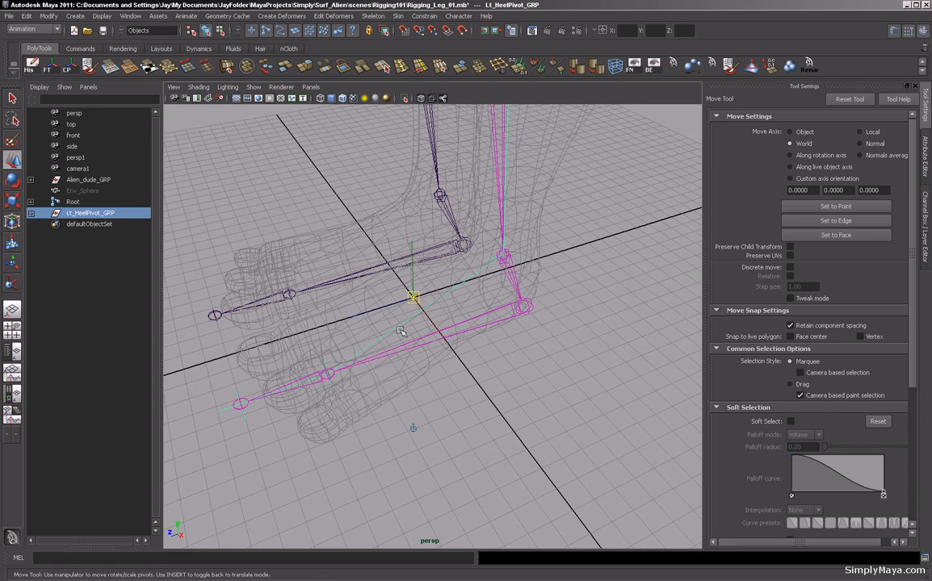
left_click_drag(413, 298, 494, 314)
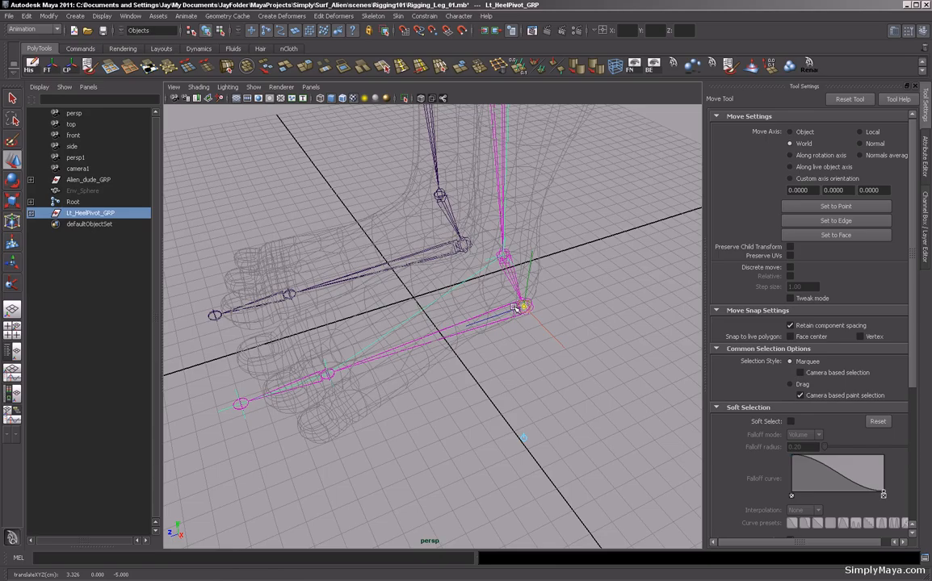
key("Insert")
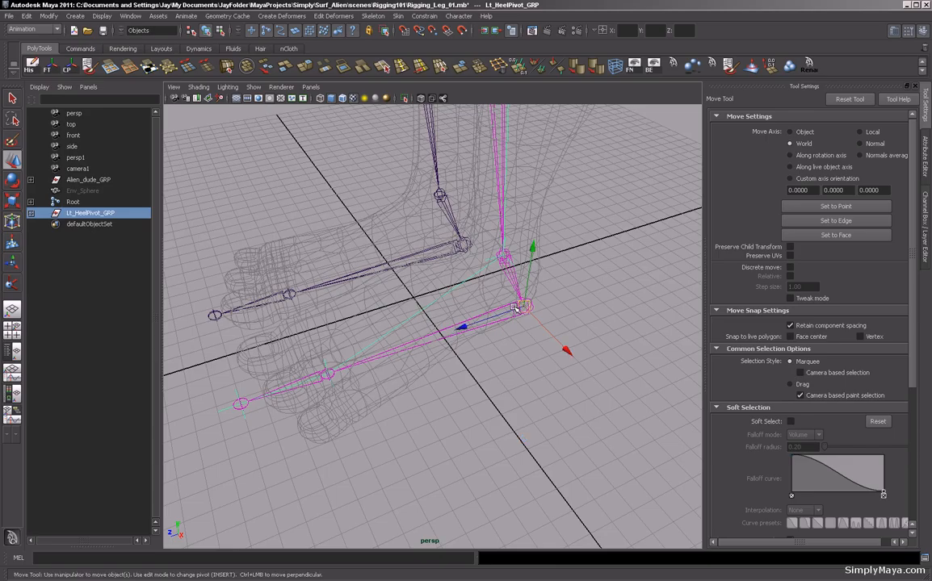
Group Lt_HeelPivot_GRP and name the new group Lt_Foot_GRP.
mouse_move(517, 309)
left_mouse_down("alt")
mouse_move(530, 302)
mouse_move(500, 317)
left_mouse_up("alt")
middle_click_drag(409, 343, 440, 327, "alt")
left_click_drag(440, 328, 467, 330, "alt")
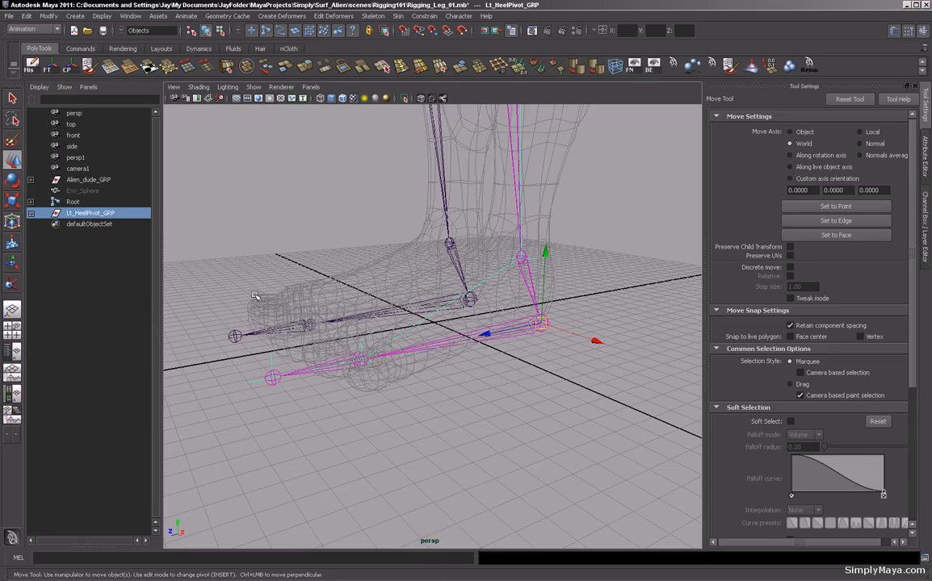
key("ctrl+g")
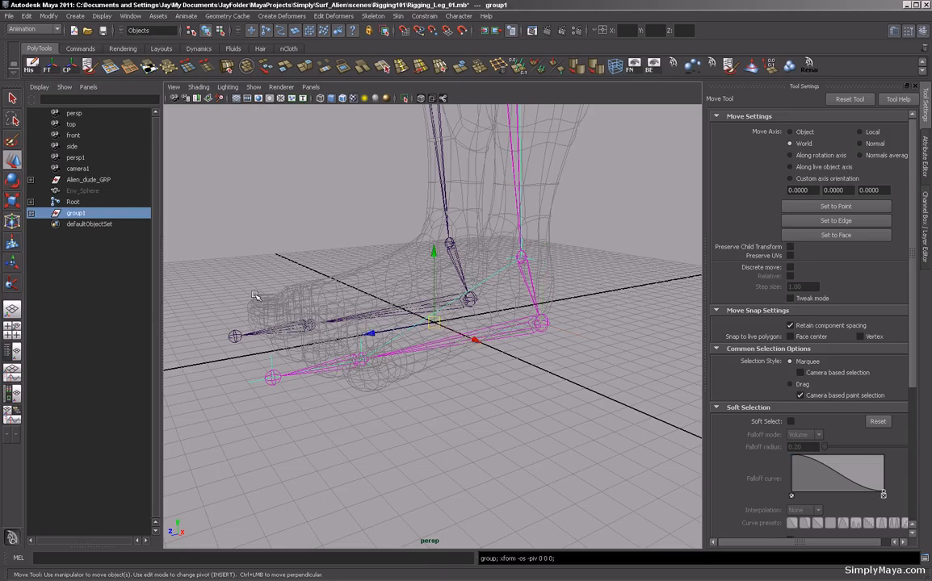
double_click(72, 213)
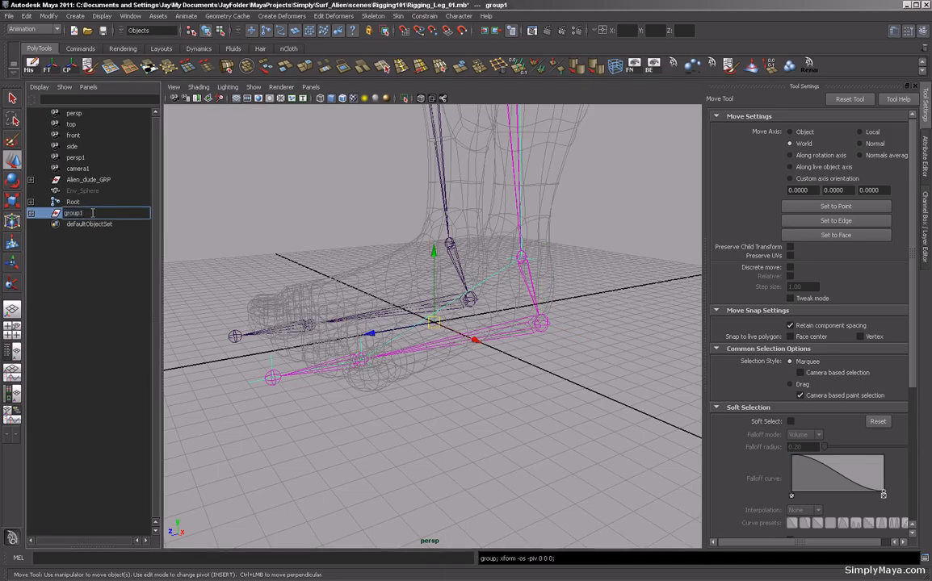
type("Lt_Foot_GRP")
key("Return")
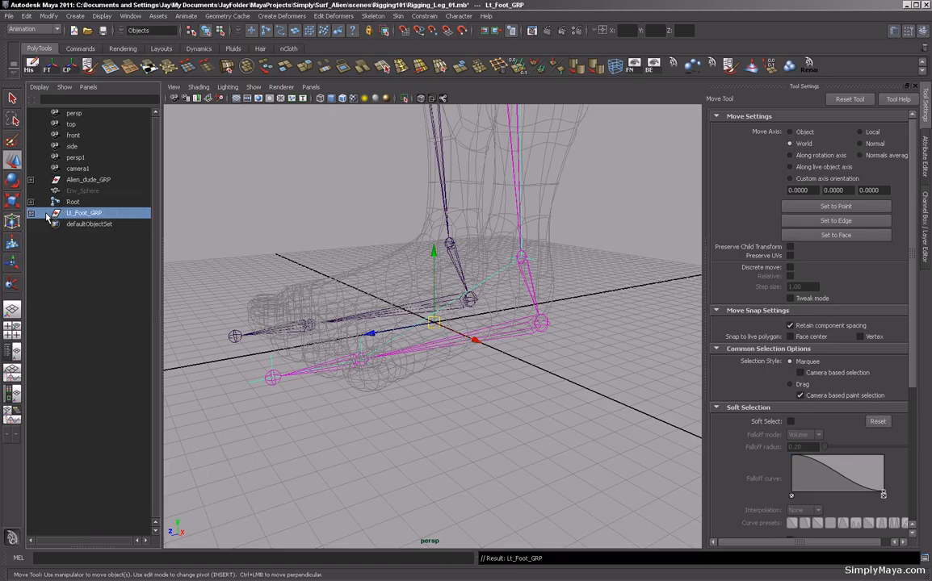
Move the Lt_Foot_GRP pivot onto the left ball joint.
left_click_drag(261, 289, 355, 344, "alt")
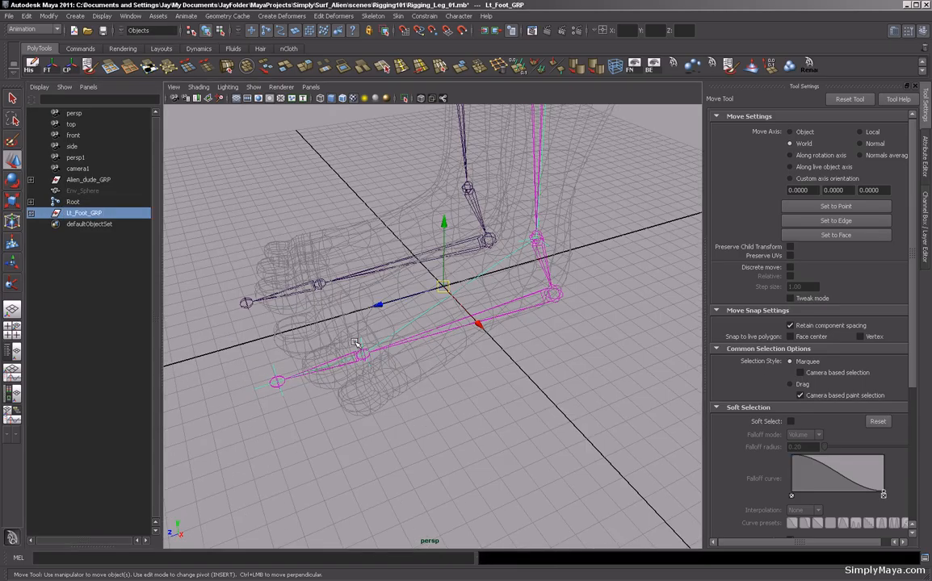
key("Insert")
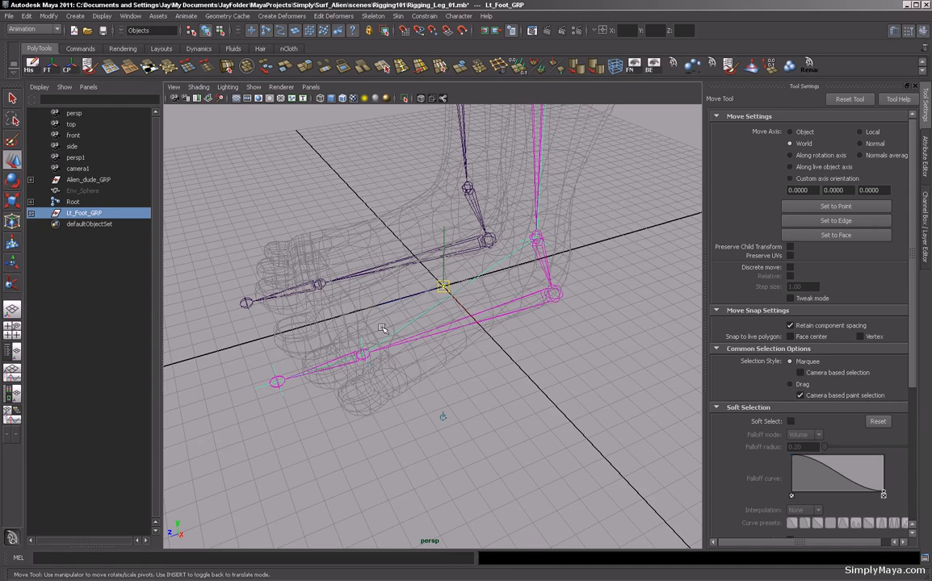
left_click_drag(443, 289, 386, 434)
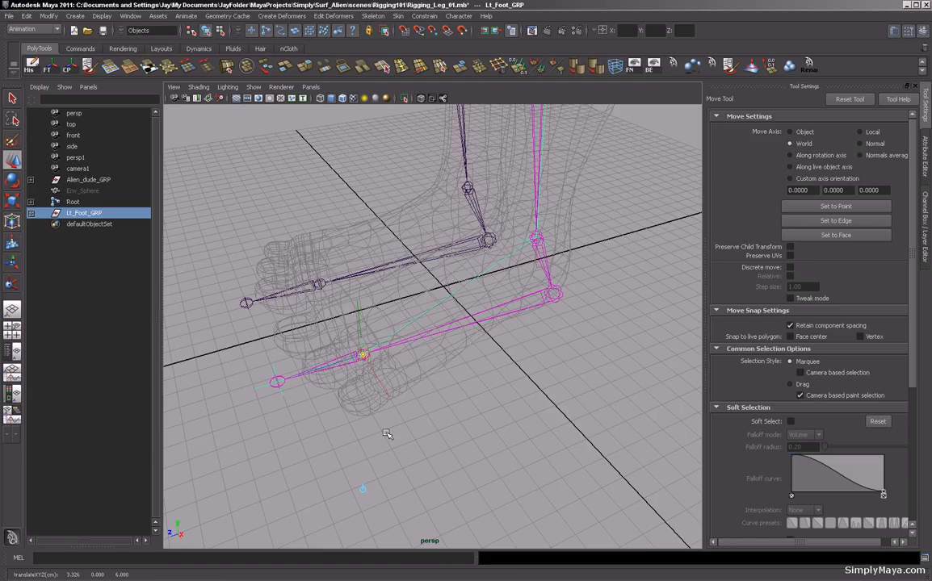
key("Insert")
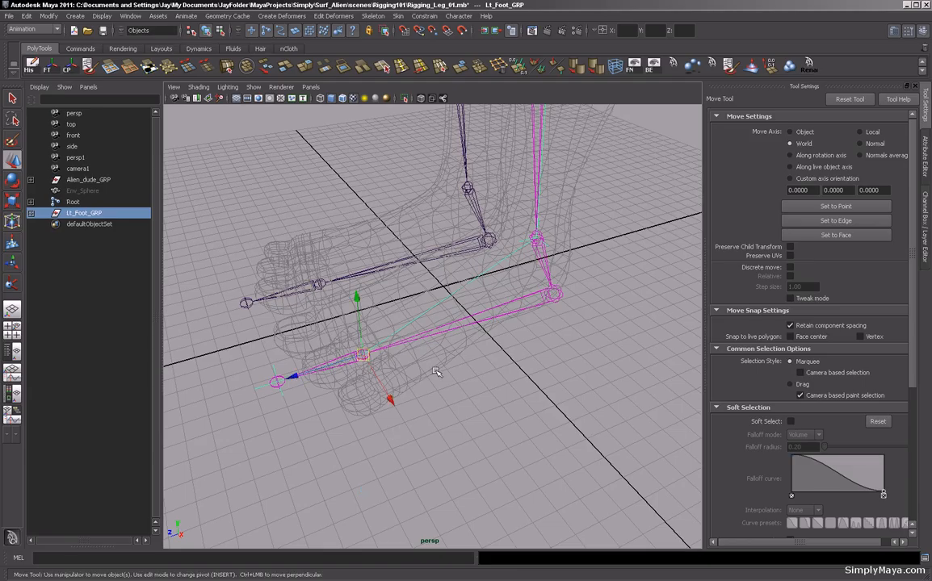
left_click_drag(484, 370, 386, 388, "alt")
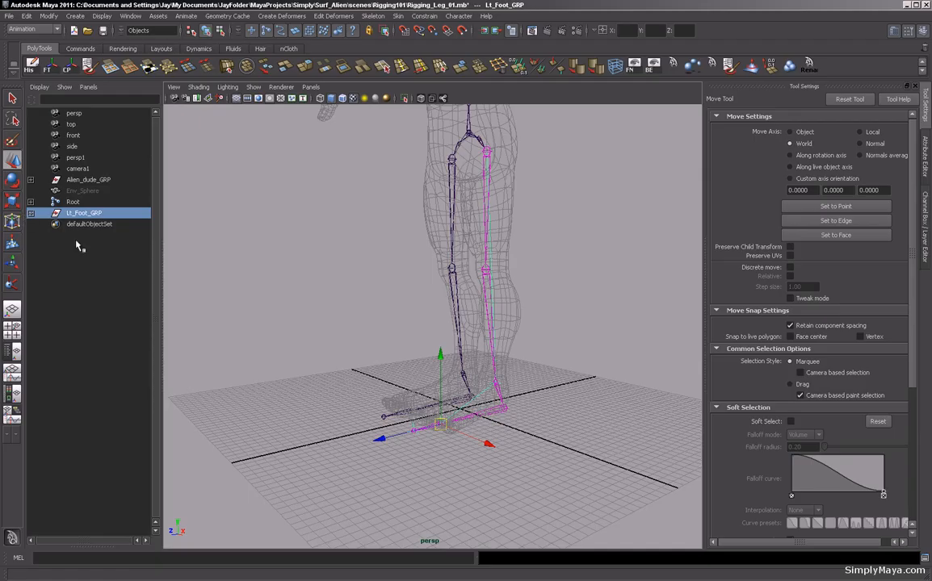
left_click_drag(159, 259, 211, 258)
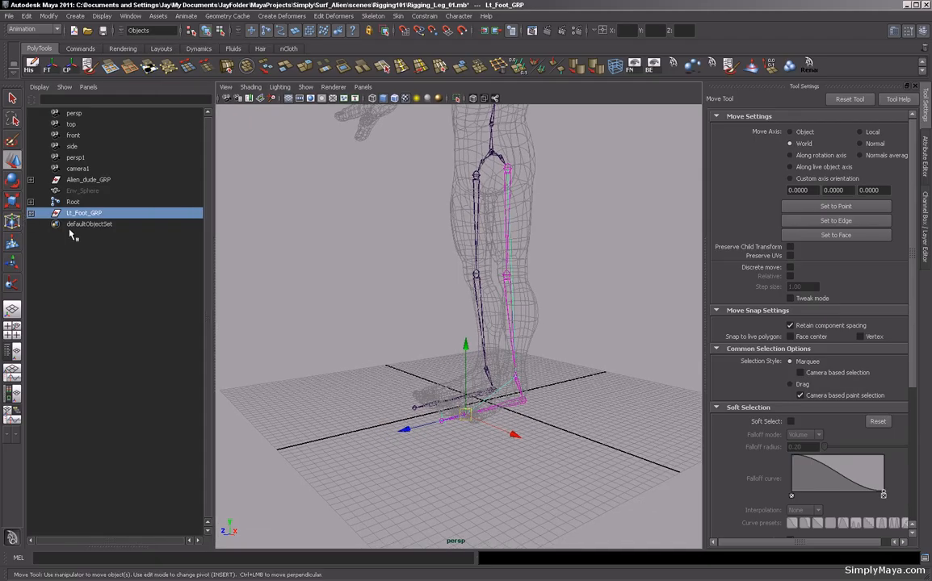
Expand the Lt_Foot_GRP hierarchy to inspect its nested pivot groups and IK handles, then collapse it.
left_click(31, 213)
left_click(31, 224)
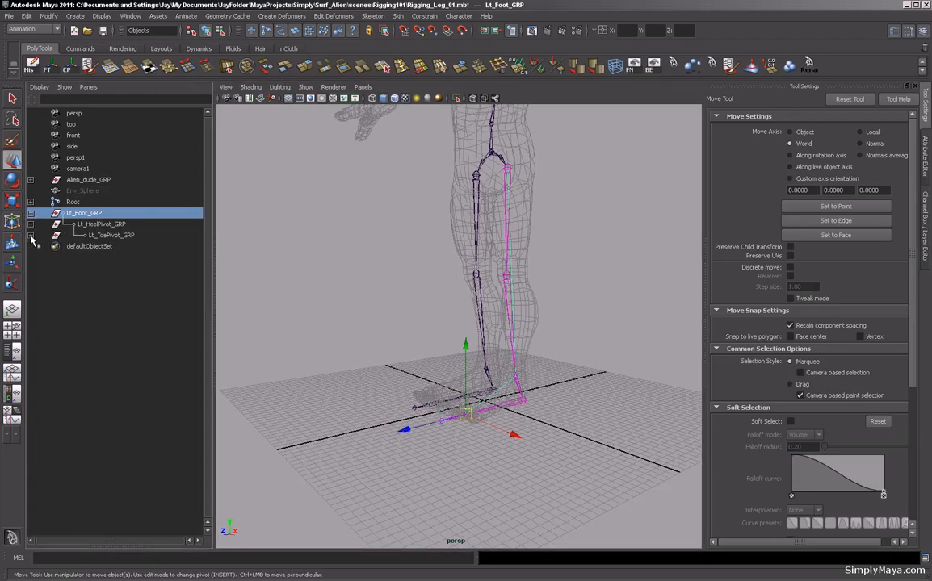
left_click(30, 235)
left_click(30, 257)
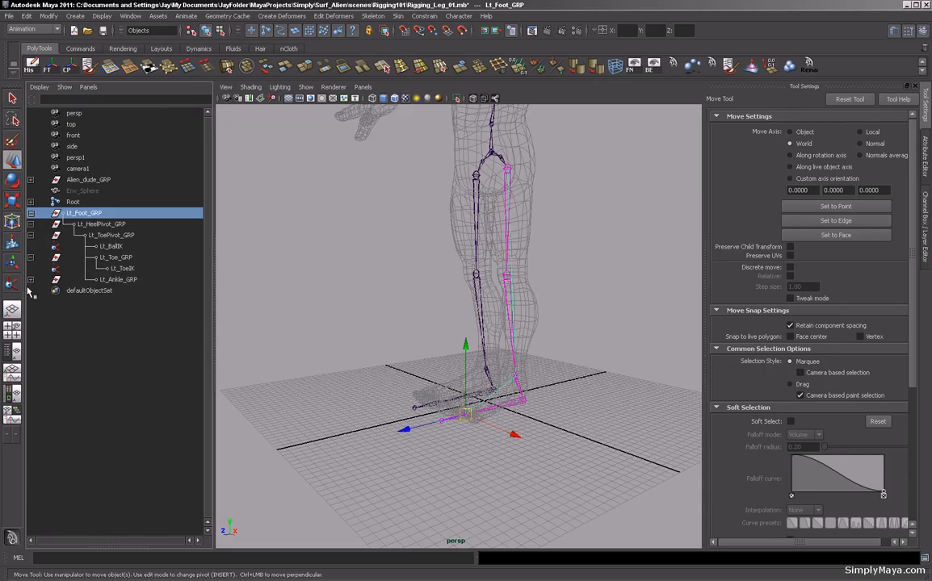
left_click(31, 279)
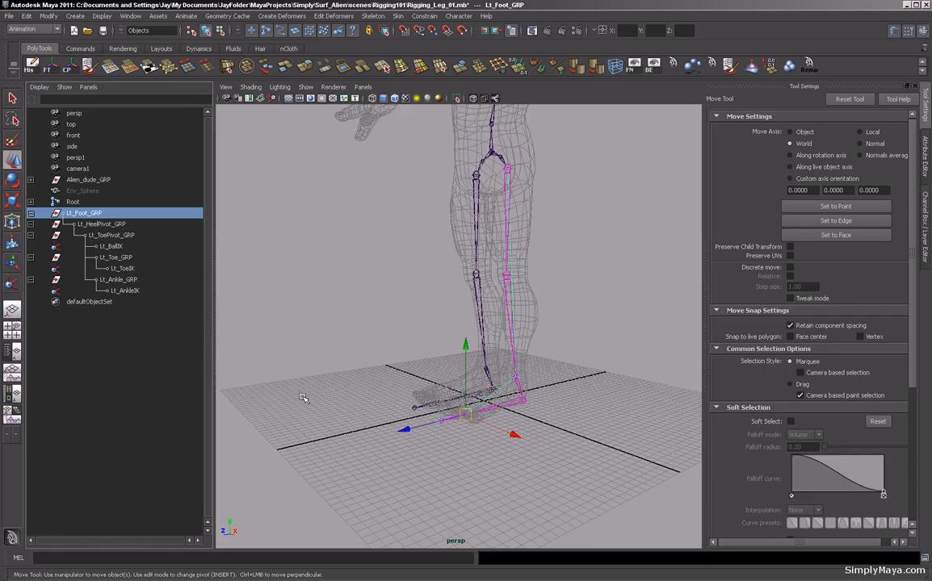
left_click(31, 213)
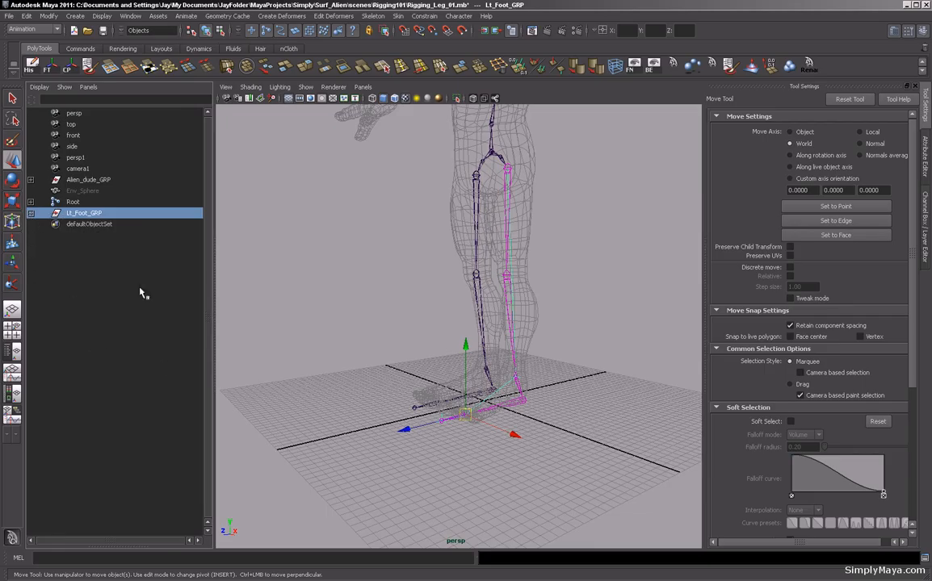
Test-rotate Lt_Foot_GRP with the Rotate tool around its ball pivot.
left_click_drag(307, 377, 460, 386, "alt")
left_click_drag(394, 417, 477, 388, "alt")
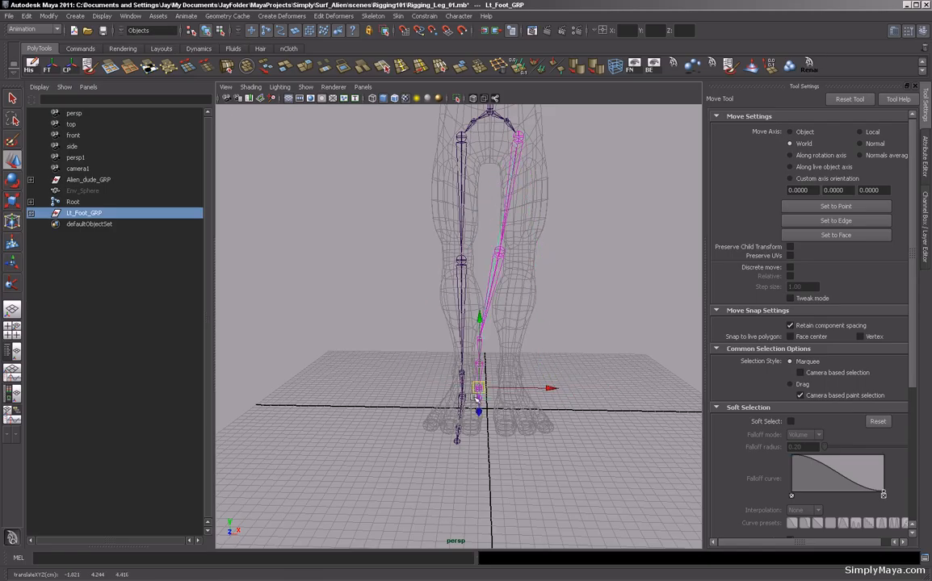
key("ctrl+z")
key("ctrl+z")
key("ctrl+z")
left_click_drag(443, 389, 534, 396, "alt")
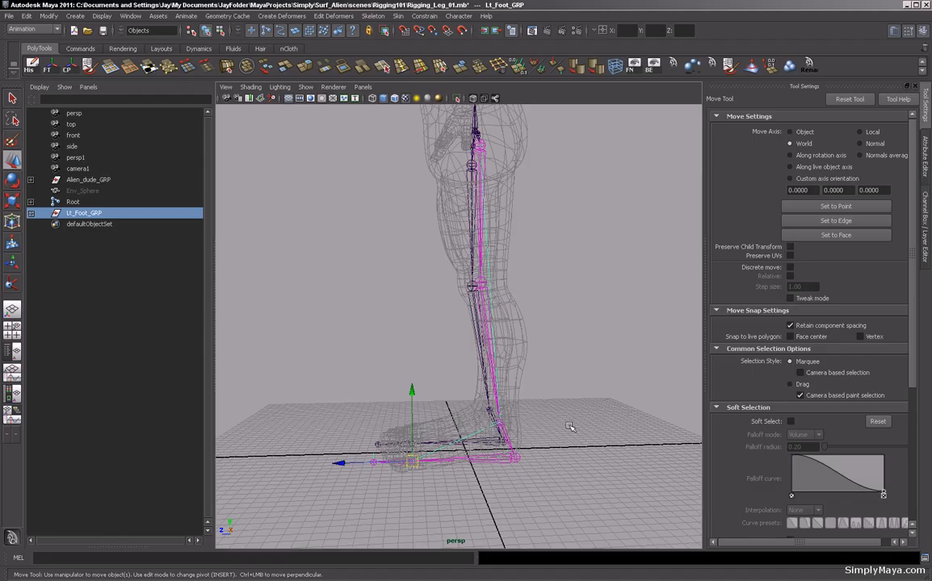
key("e")
left_click_drag(459, 373, 441, 438)
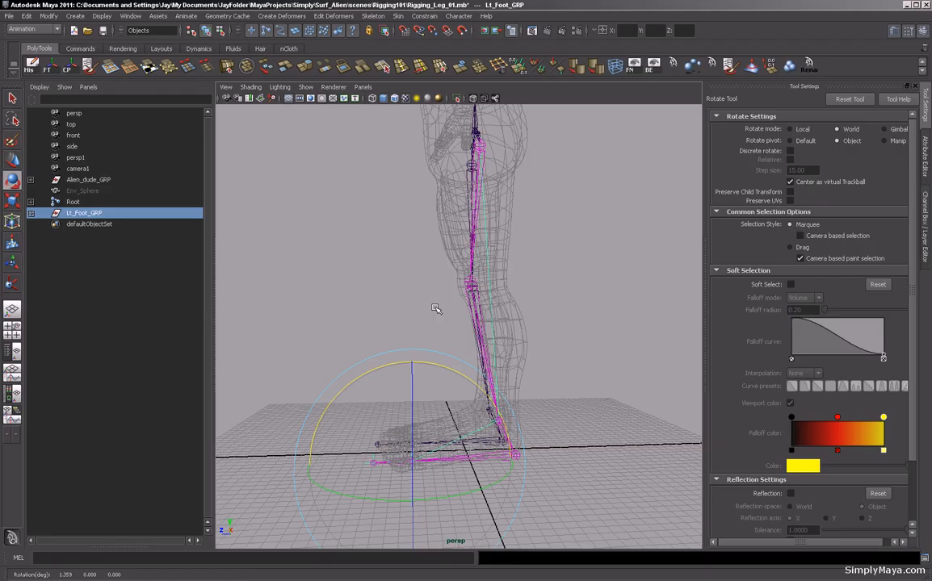
left_click_drag(416, 325, 473, 375, "alt")
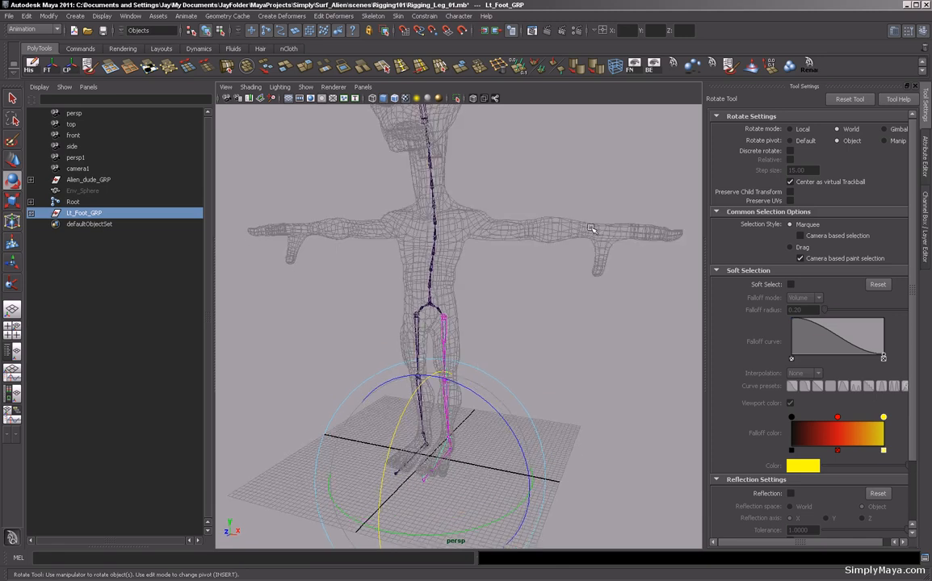
middle_click_drag(477, 376, 492, 330, "alt")
left_click_drag(492, 331, 426, 324, "alt")
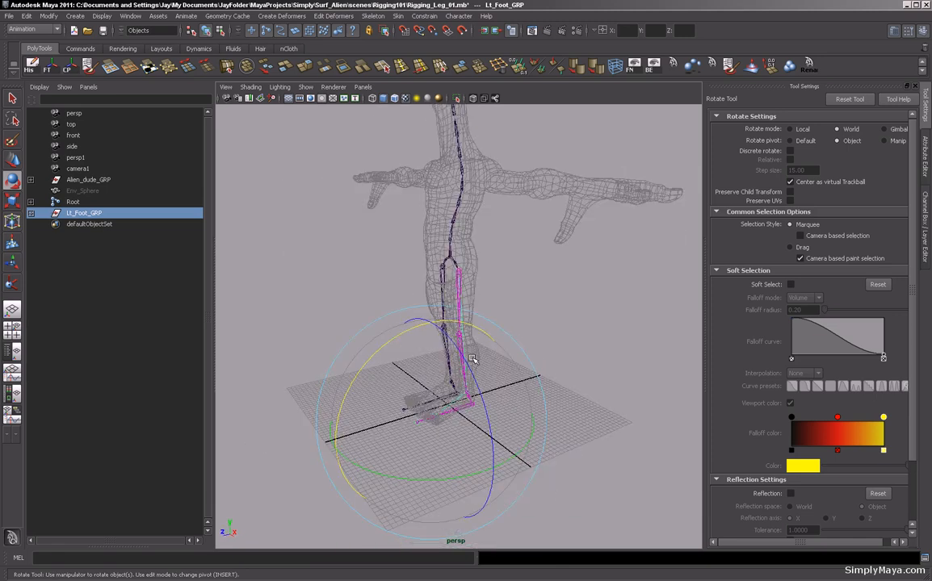
left_click_drag(381, 379, 449, 402, "alt")
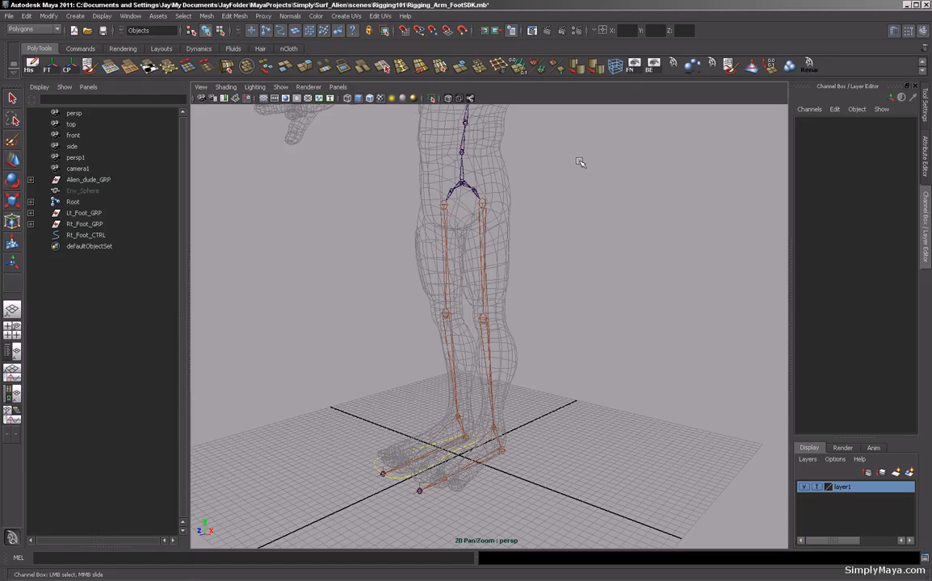
Examine the legs and foot controls of the finished example rig from several angles.
right_click_drag(580, 161, 454, 73, "alt")
middle_click_drag(454, 73, 449, 136, "alt")
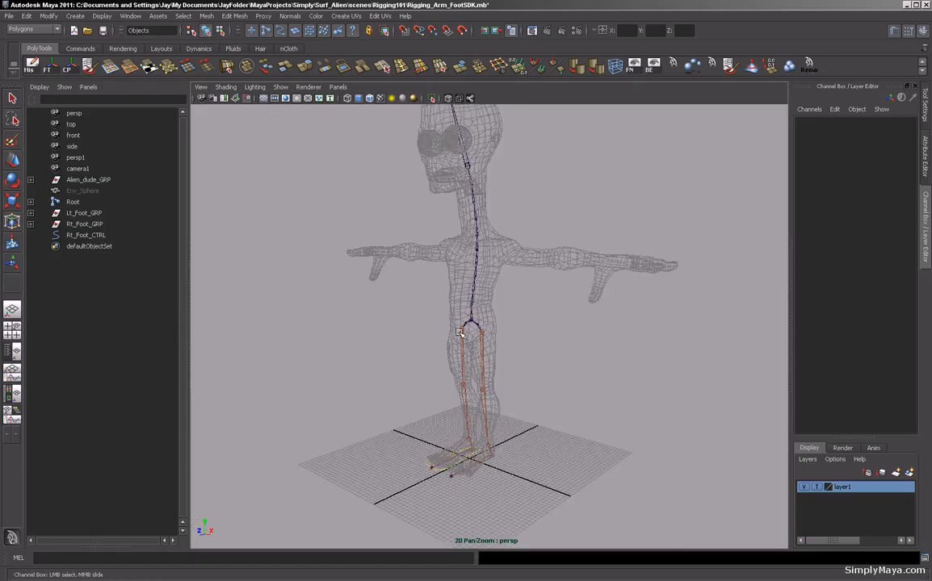
right_click_drag(443, 395, 514, 352, "alt")
middle_click_drag(474, 385, 509, 341, "alt")
right_click_drag(510, 341, 531, 393, "alt")
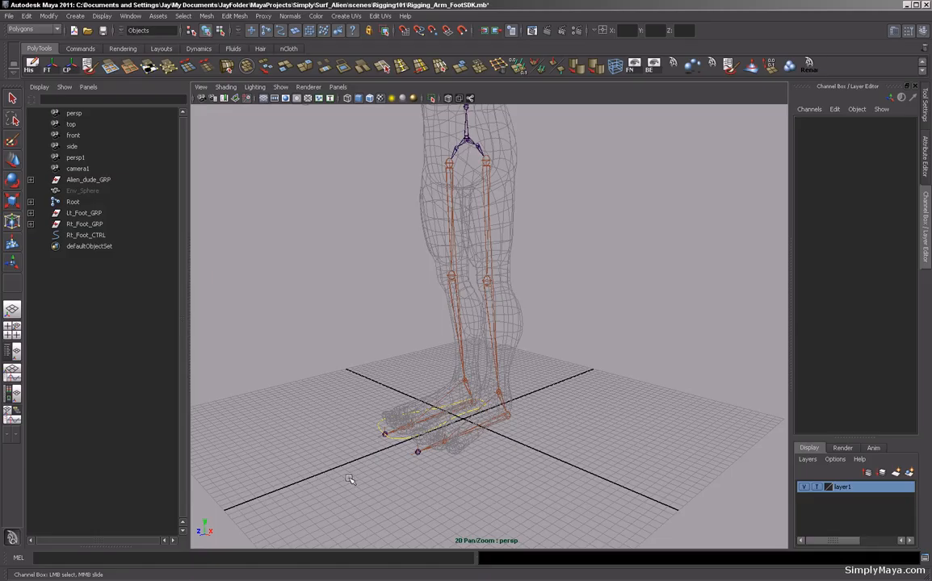
left_click_drag(310, 372, 367, 383, "alt")
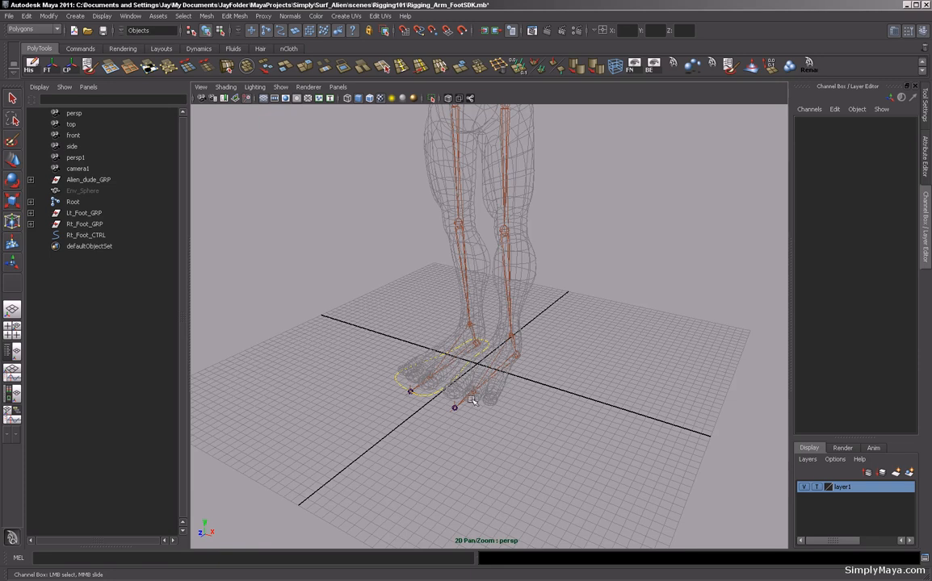
left_click_drag(547, 376, 425, 265, "alt")
left_click_drag(342, 403, 462, 439, "alt")
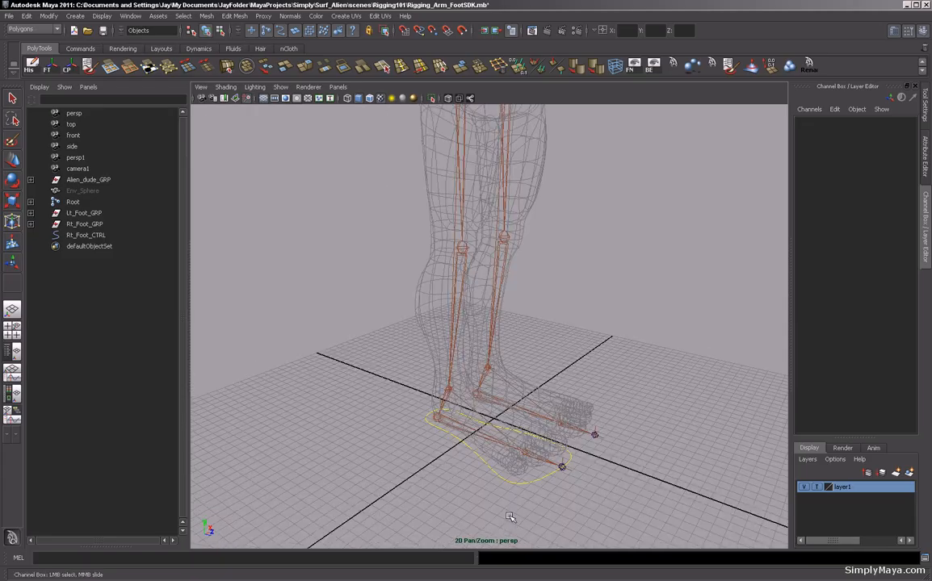
Select the right foot control and examine its Foot Roll CTRL attribute and the leg chain.
left_click(511, 483)
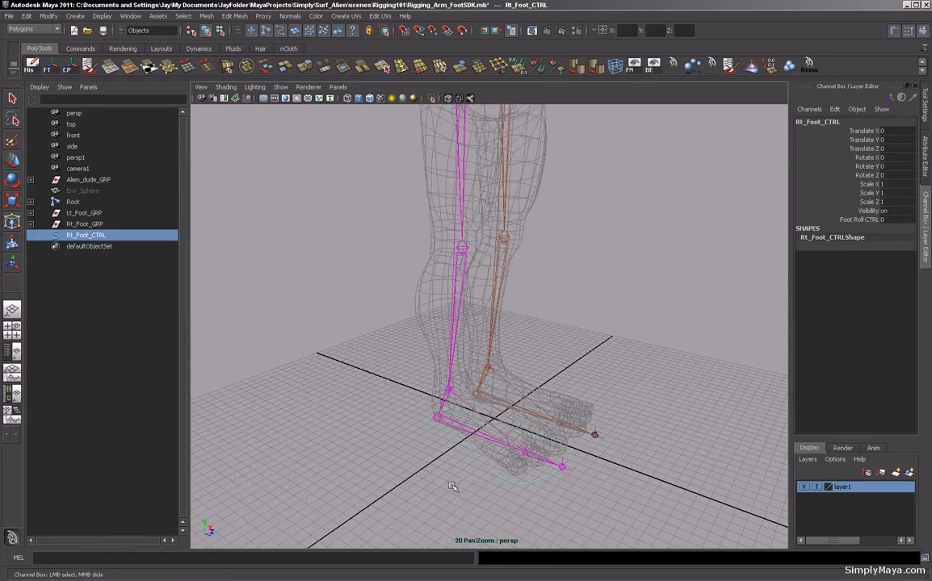
left_click(857, 219)
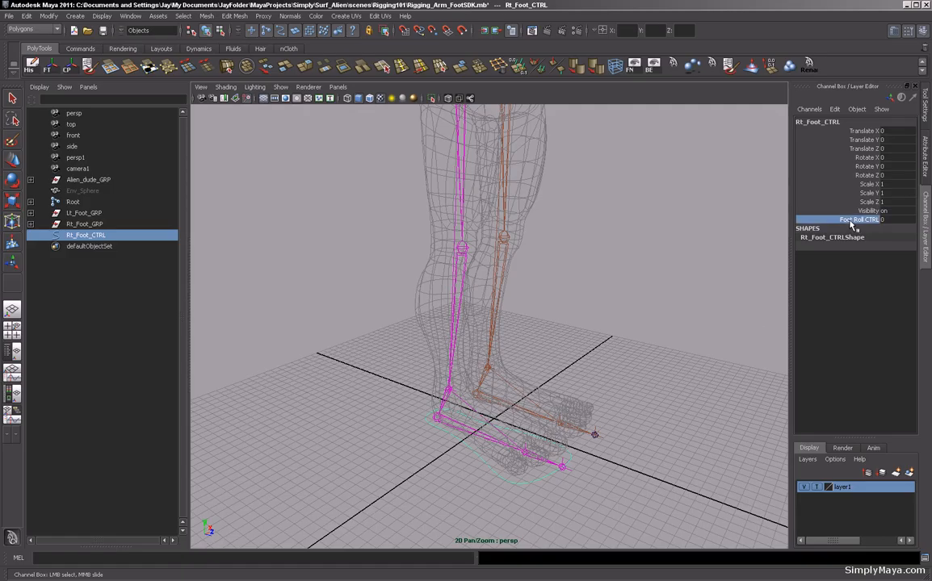
middle_click_drag(575, 315, 638, 360)
key("ctrl+z")
left_click_drag(577, 326, 602, 372, "alt")
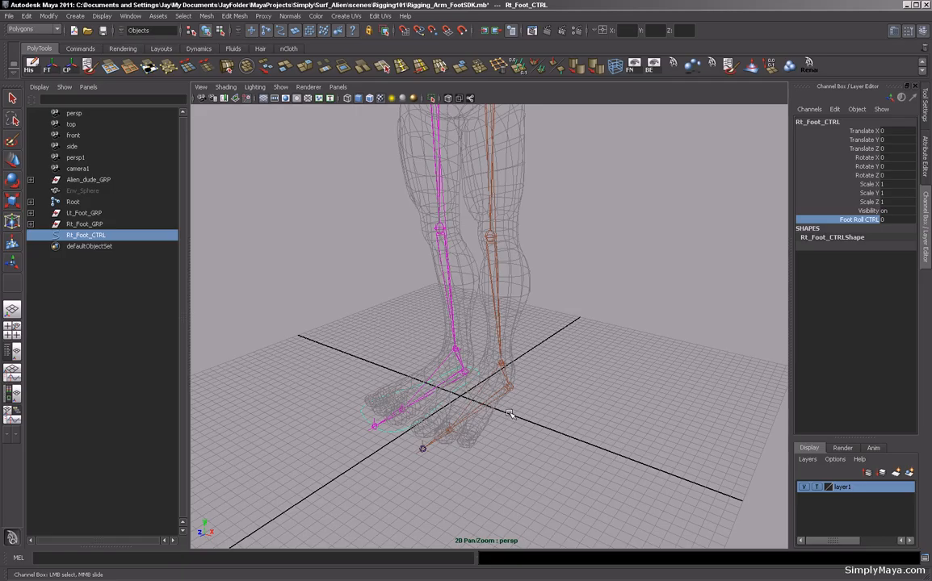
left_click_drag(501, 440, 489, 385, "alt")
left_click_drag(564, 371, 504, 383, "alt")
scroll(503, 383, "down", 6)
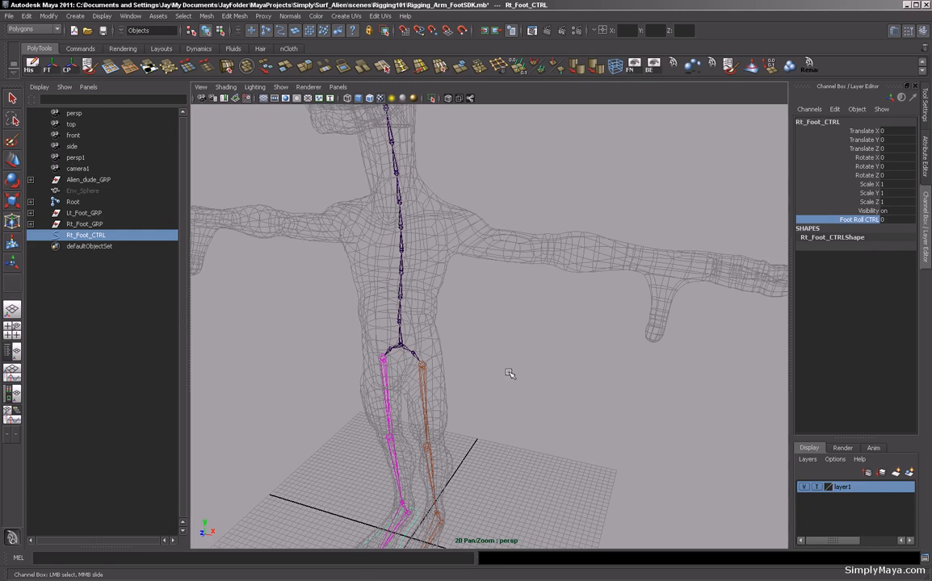
left_click_drag(594, 280, 474, 318, "alt")
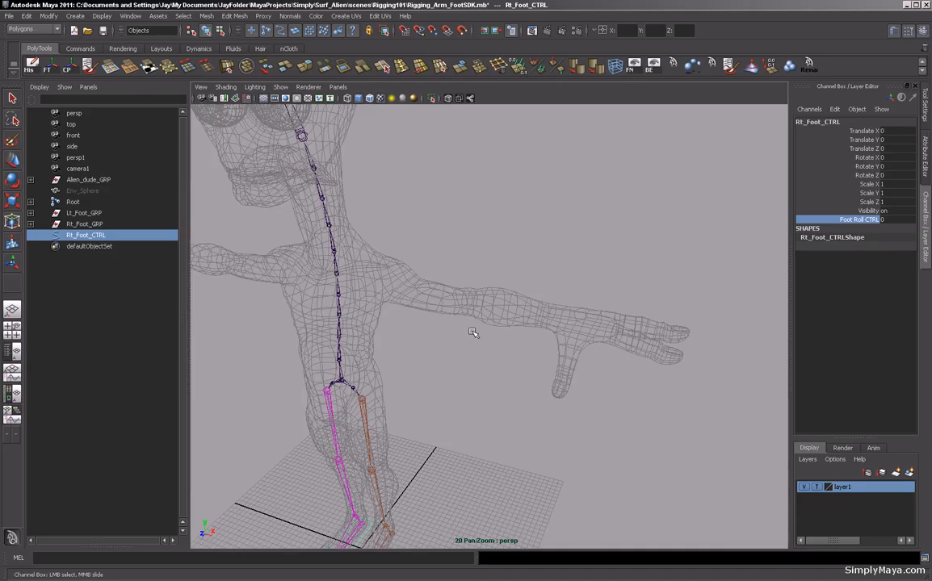
left_click_drag(377, 287, 590, 308, "alt")
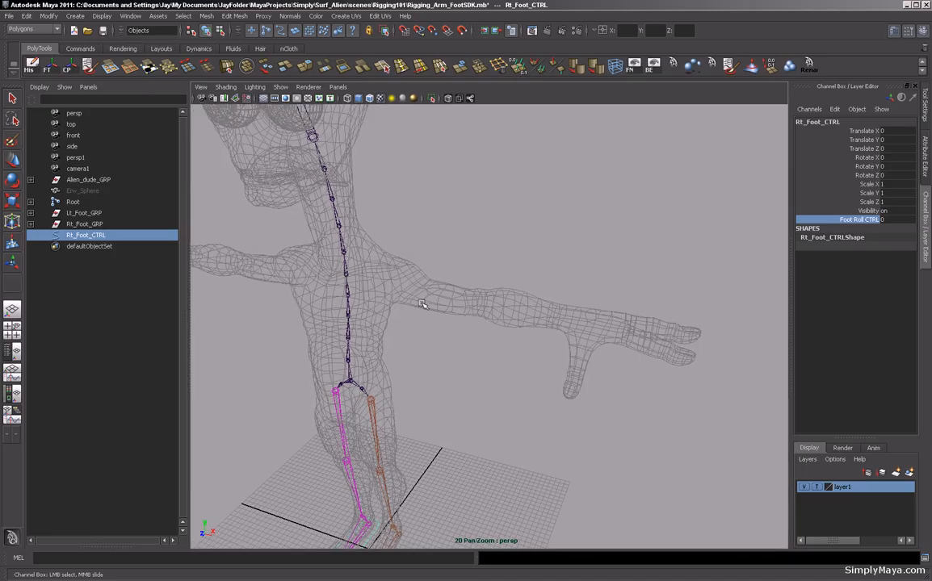
left_click_drag(393, 294, 436, 312, "alt")
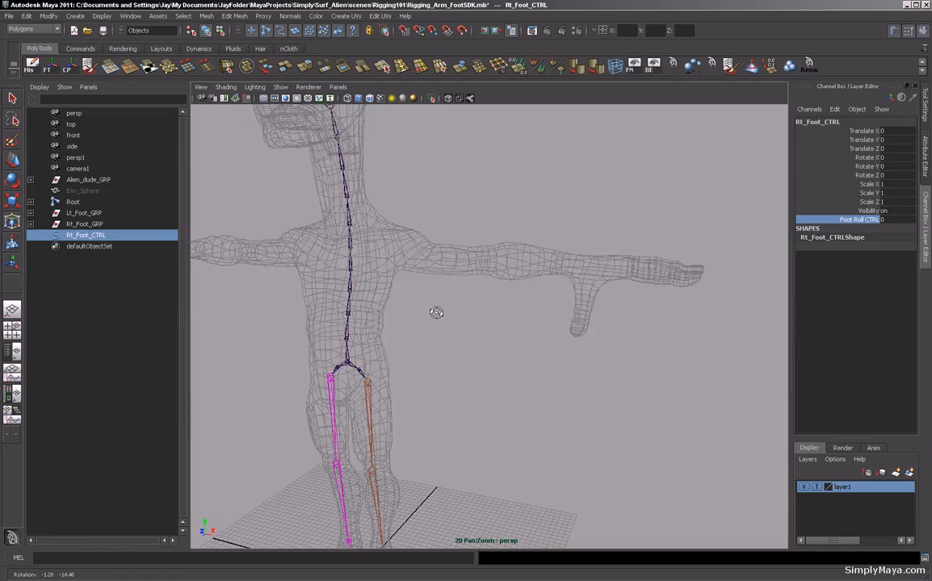
scroll(501, 316, "down", 4)
middle_click_drag(476, 343, 516, 318, "alt")
left_click_drag(570, 320, 478, 329, "alt")
right_click_drag(393, 331, 474, 337, "alt")
middle_click_drag(460, 377, 469, 287, "alt")
left_click_drag(403, 332, 339, 344, "alt")
right_click_drag(339, 343, 437, 349, "alt")
left_click_drag(437, 349, 354, 315, "alt")
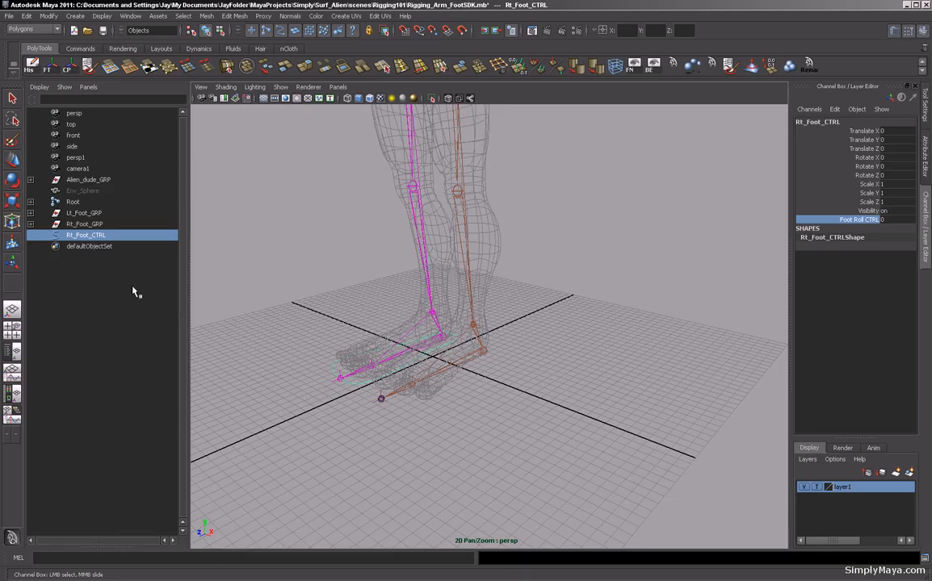
Compare the channels of Lt_Foot_GRP, Rt_Foot_GRP and Rt_Foot_CTRL in the example rig.
left_click(83, 213)
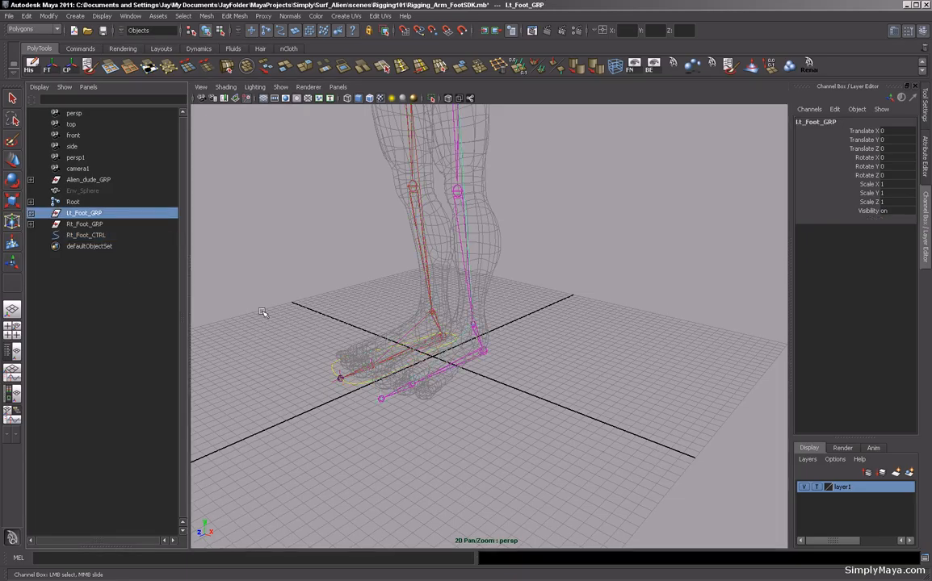
left_click_drag(329, 326, 375, 323, "alt")
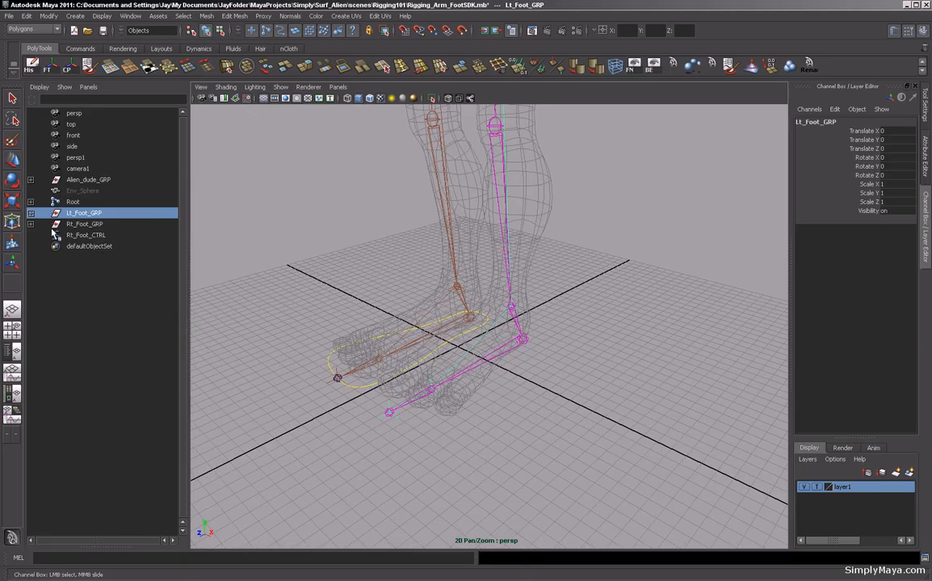
left_click(87, 226)
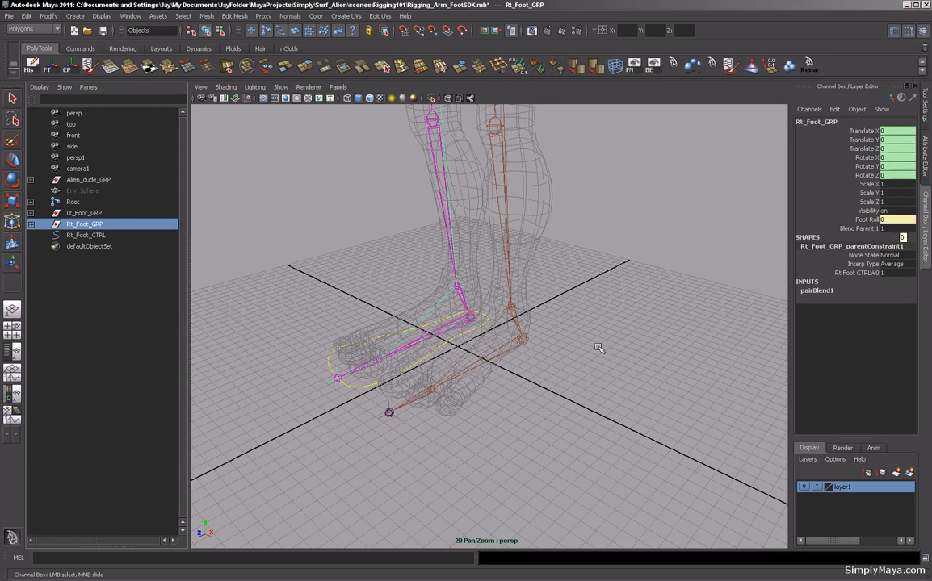
left_click(327, 358)
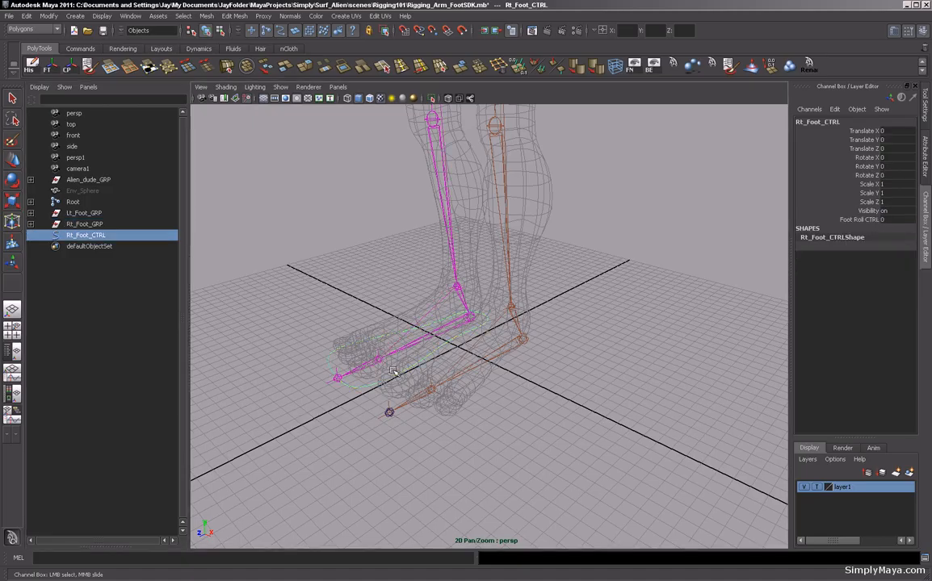
left_click(91, 214)
right_click_drag(387, 288, 483, 277, "alt")
middle_click_drag(483, 277, 505, 269, "alt")
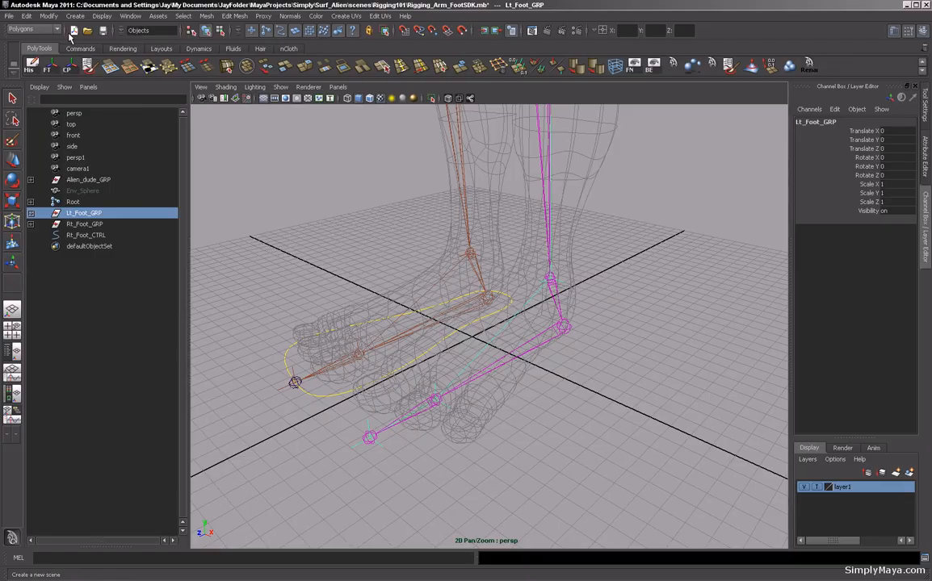
Start adding a new attribute to Lt_Foot_GRP with the long name FootRoll.
left_click(46, 17)
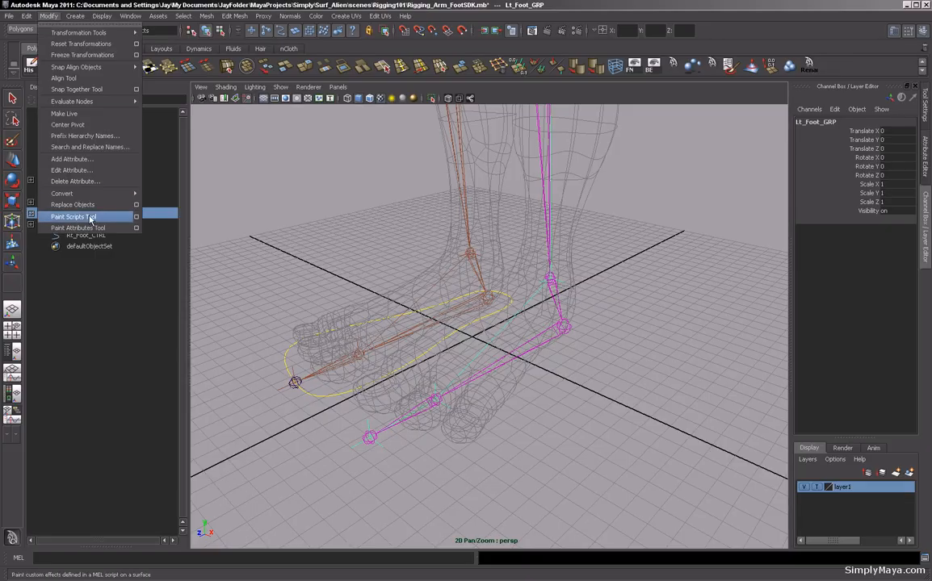
left_click(79, 164)
left_click_drag(632, 188, 357, 132)
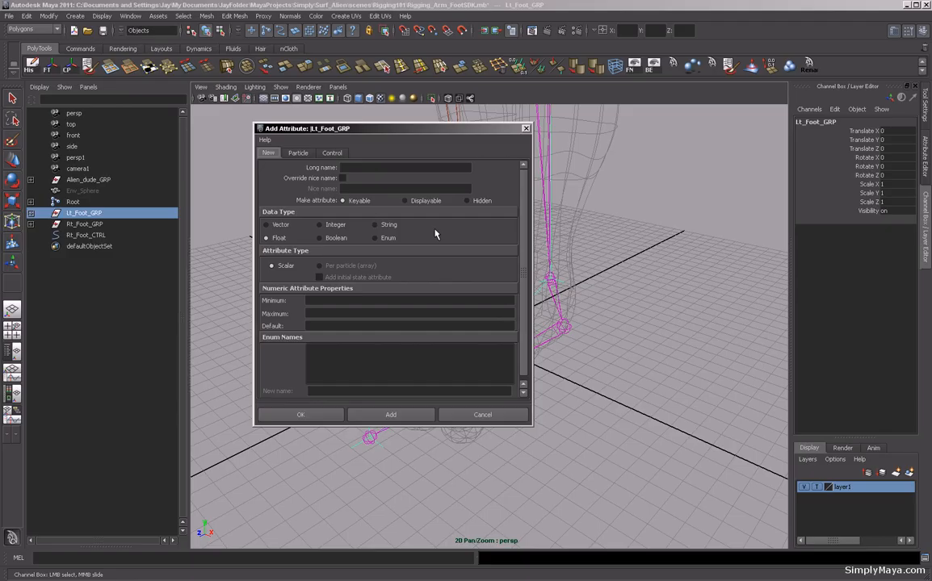
left_click(355, 167)
type("FootRoll")
key("Return")
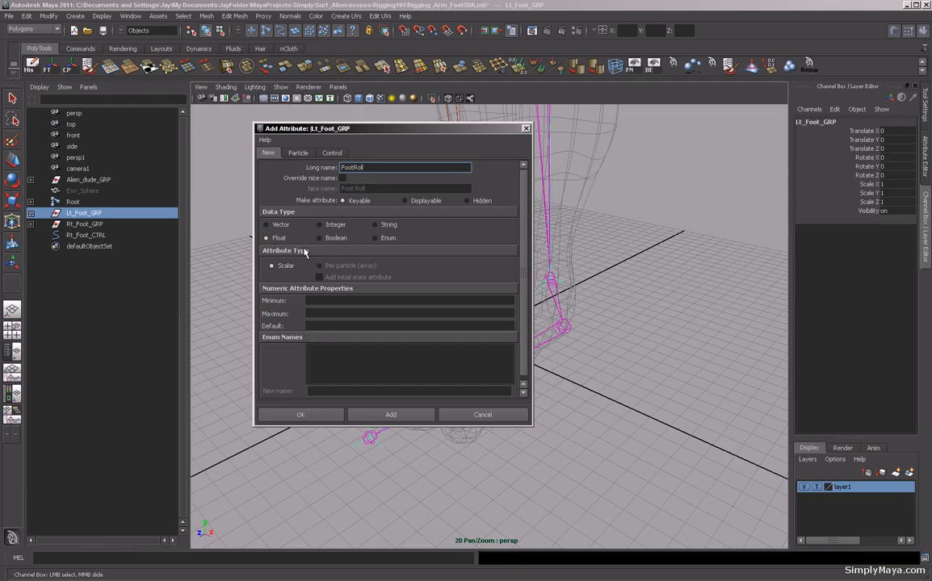
Set FootRoll's minimum to -5, maximum to 10 and default to 0, then add it.
left_click(319, 299)
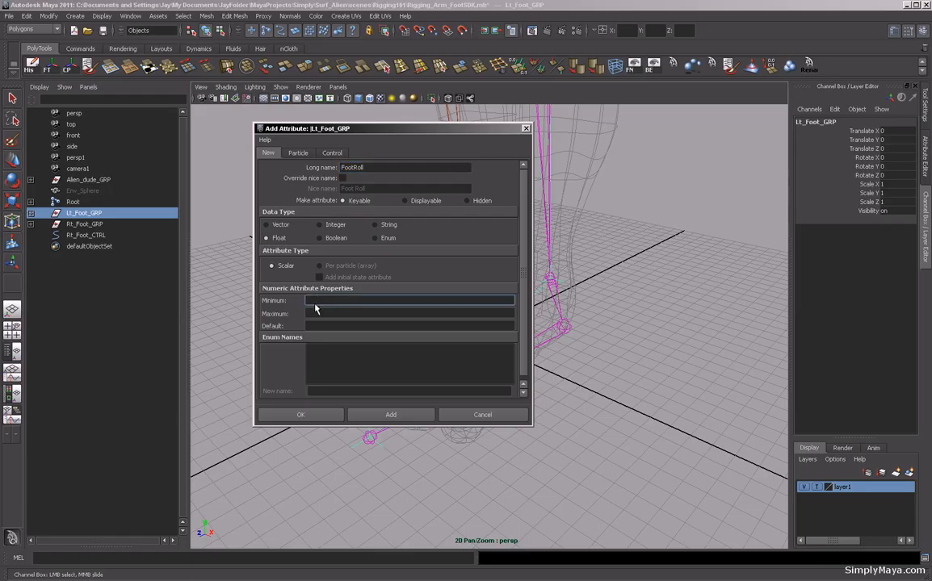
type("-5")
left_click(327, 313)
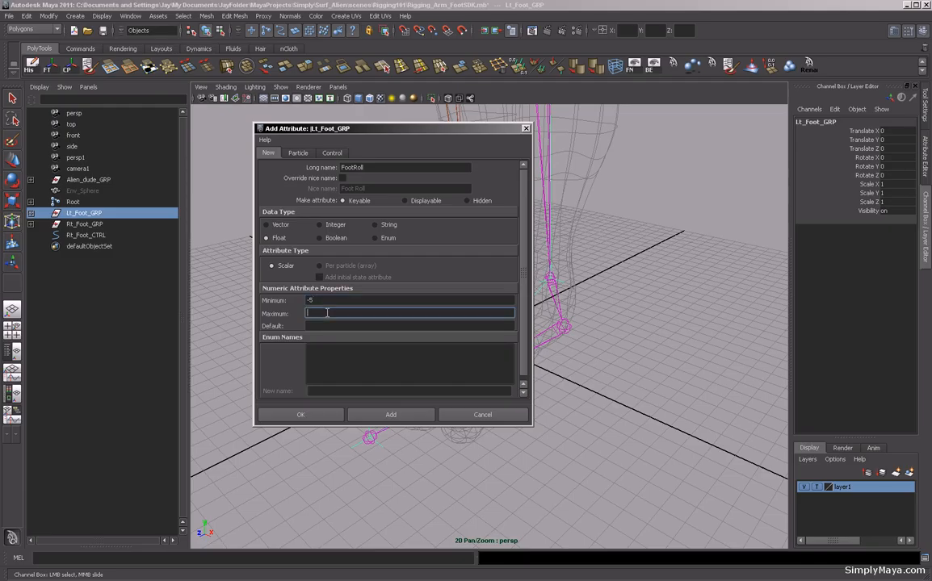
type("10")
left_click(319, 325)
type("0")
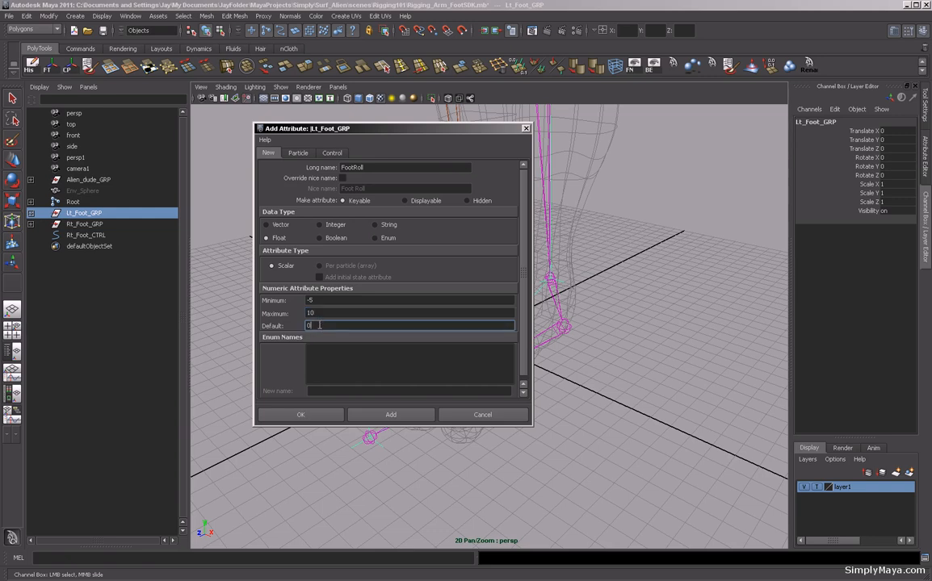
left_click(394, 417)
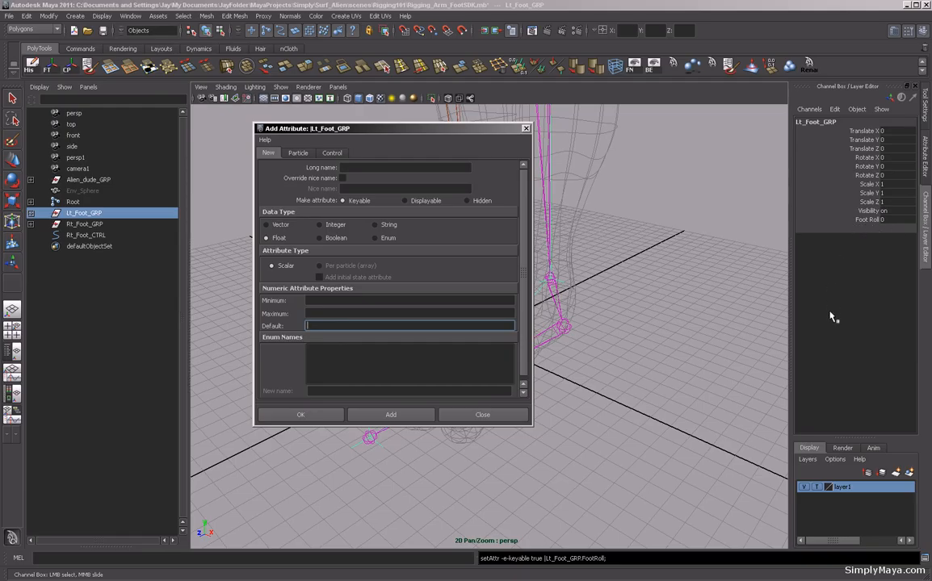
left_click(525, 128)
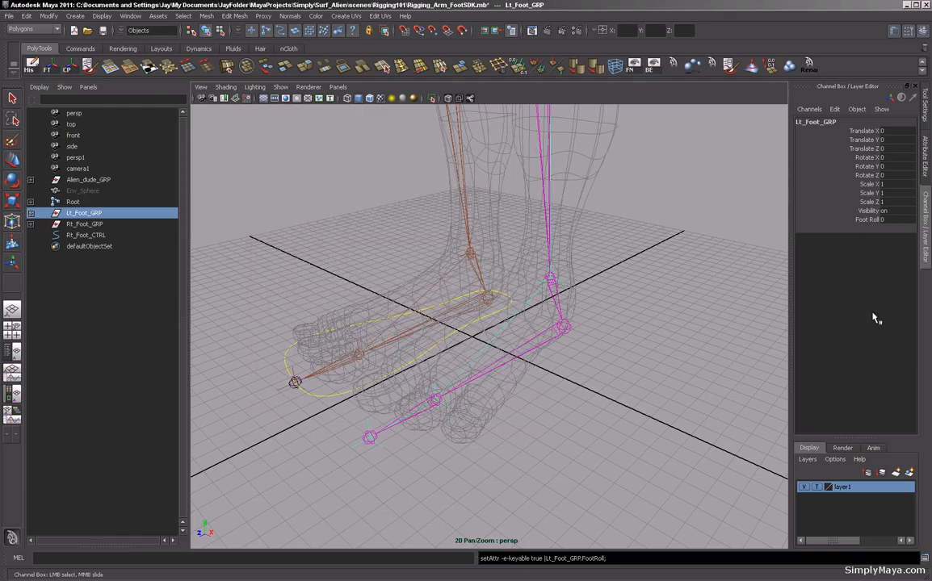
Scrub the Foot Roll attribute on Lt_Foot_GRP up to 10, then set it back to 0.
left_click(867, 220)
middle_click_drag(683, 340, 713, 340)
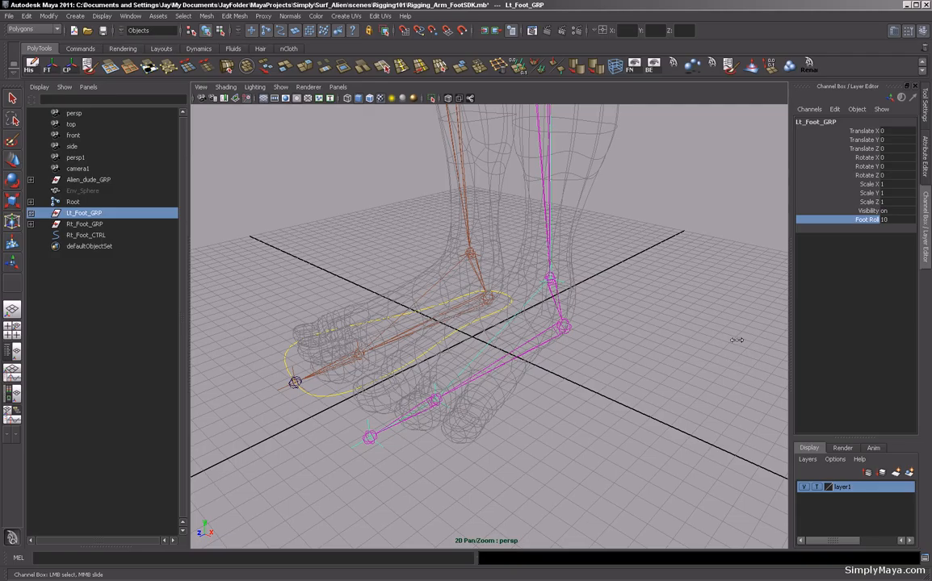
mouse_move(743, 340)
middle_mouse_down()
mouse_move(533, 337)
mouse_move(636, 328)
mouse_move(738, 339)
middle_mouse_up()
left_click(892, 222)
type("0")
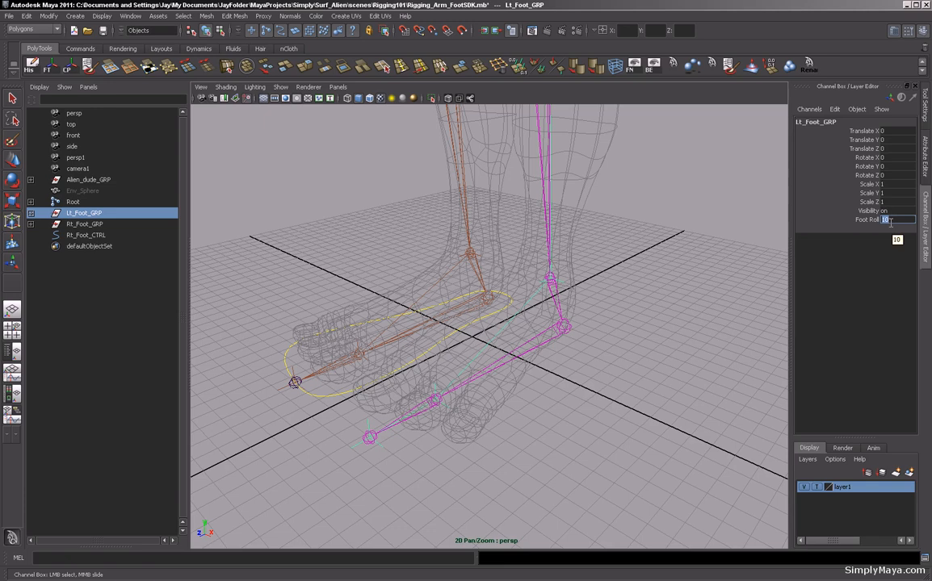
key("Return")
Expand the Lt_Foot_GRP, Lt_HeelPivot_GRP and Lt_ToePivot_GRP hierarchy in the outliner and clear the selection.
middle_click_drag(325, 239, 416, 275, "alt")
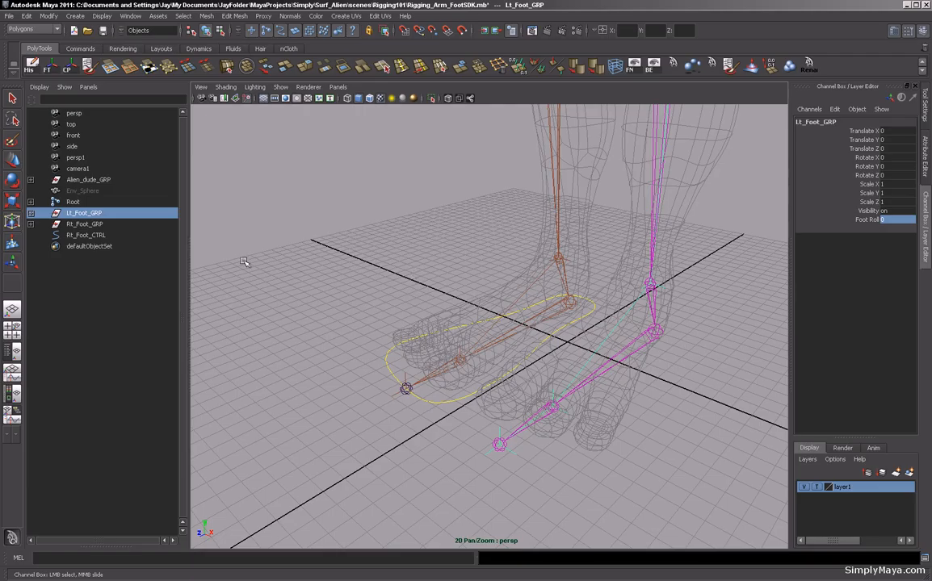
left_click(31, 212)
left_click(30, 224)
left_click(31, 235)
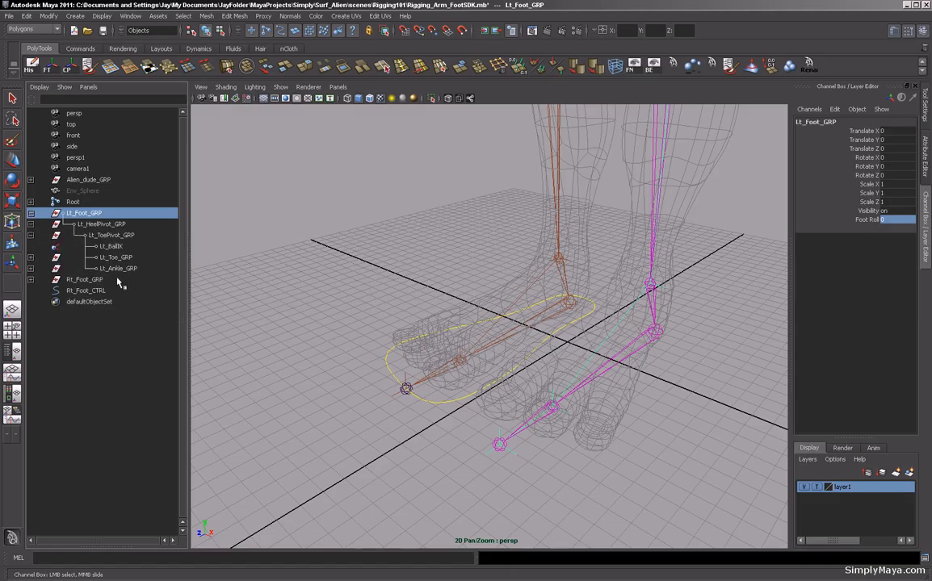
left_click(260, 257)
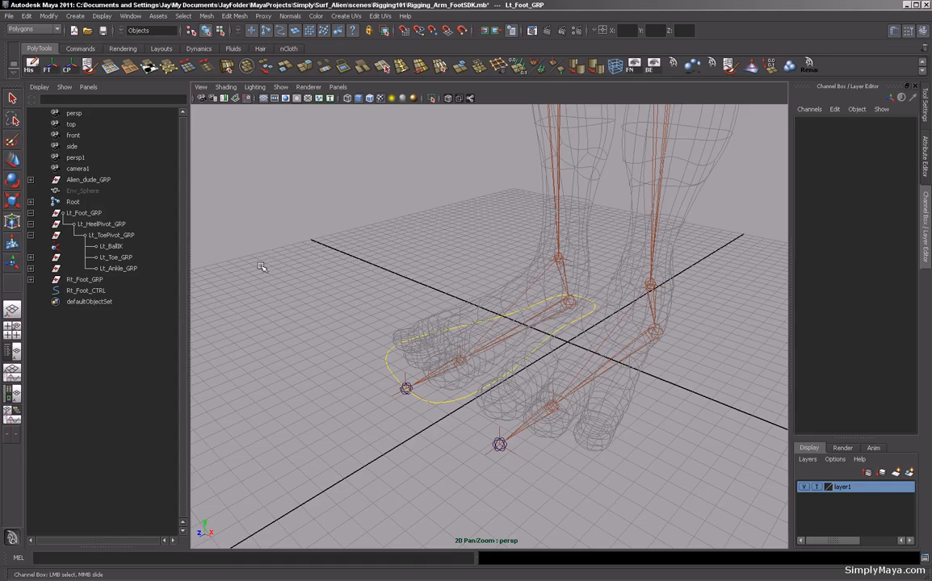
Switch to the Animation menu set and open the Set Driven Key window.
left_click(41, 29)
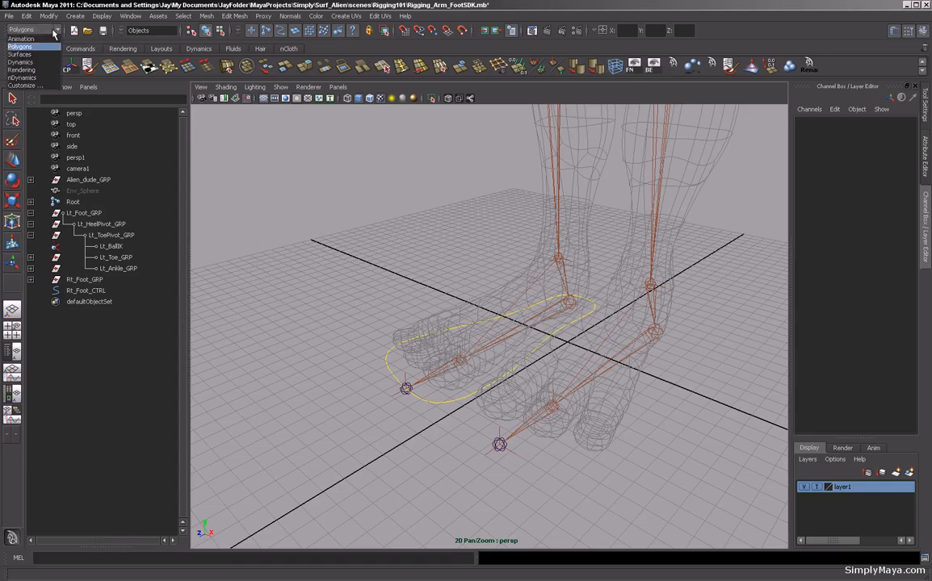
left_click(32, 39)
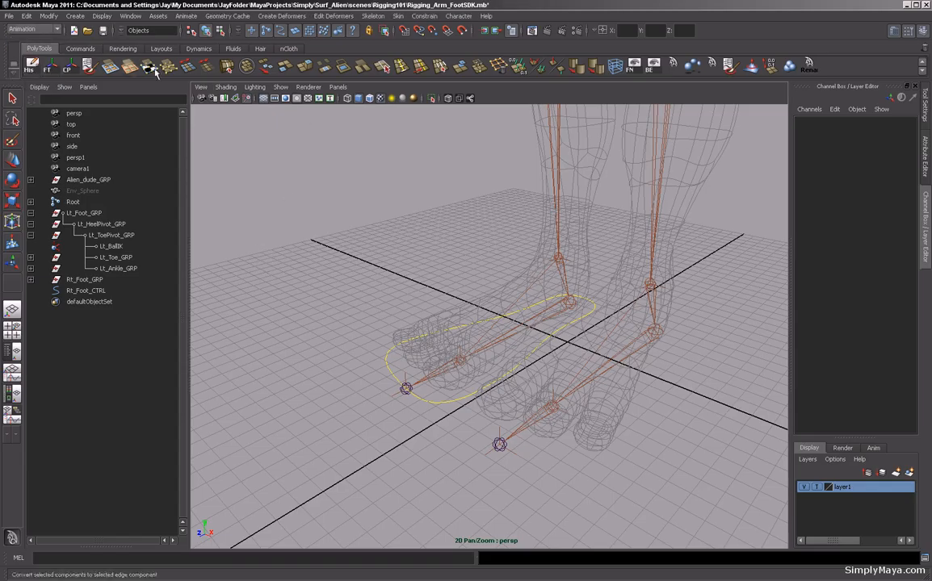
left_click(184, 15)
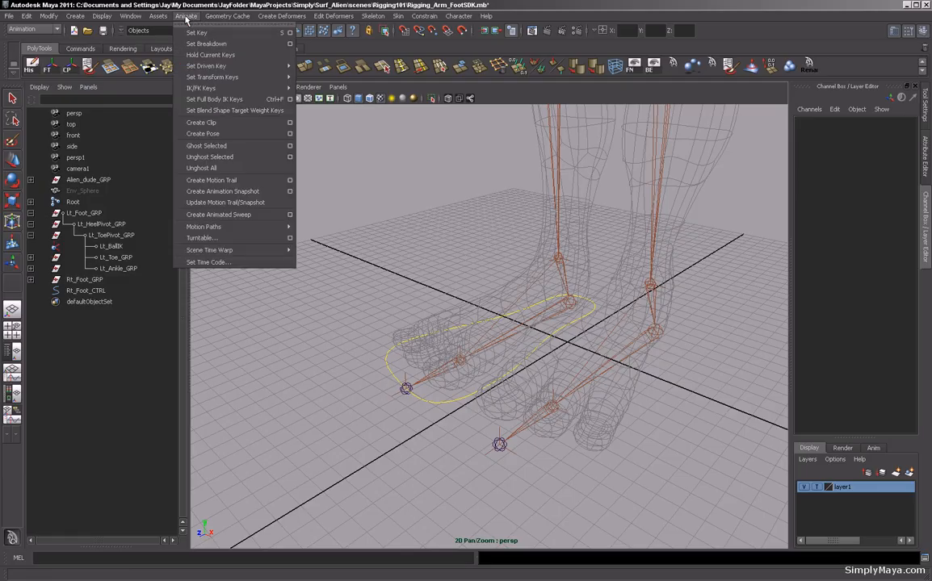
mouse_move(209, 67)
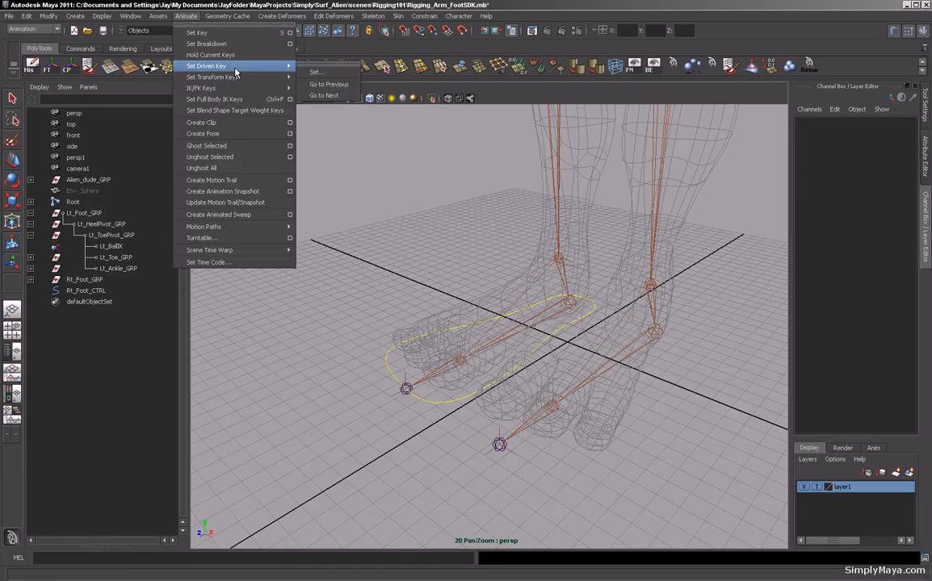
left_click(314, 72)
left_click_drag(283, 121, 294, 118)
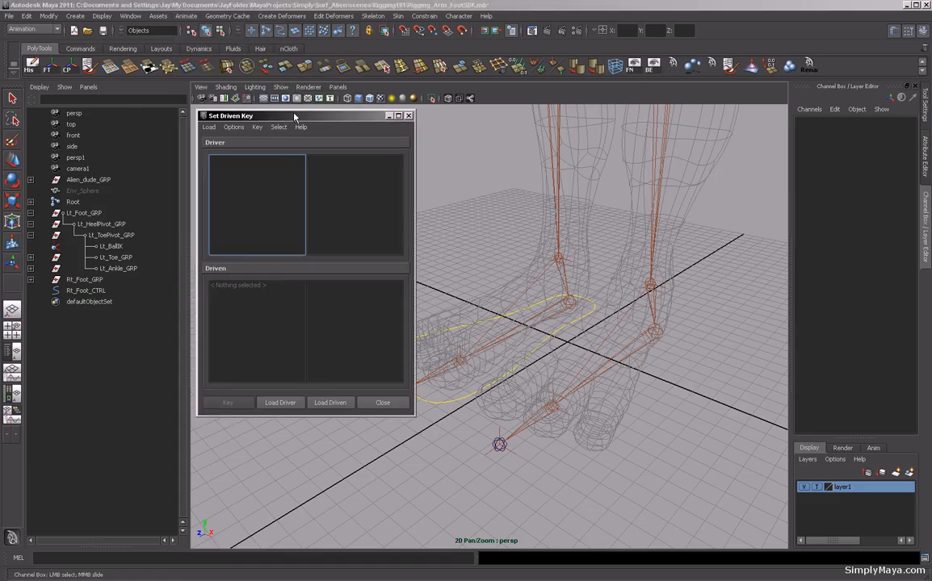
left_click_drag(557, 235, 580, 235, "alt")
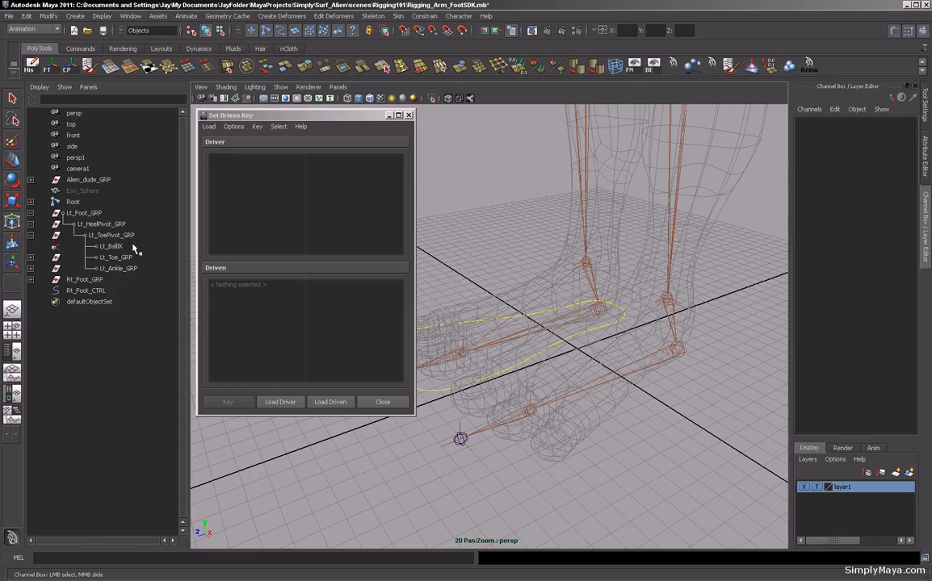
Load Lt_Foot_GRP as the driver and choose its Foot Roll attribute.
left_click(92, 214)
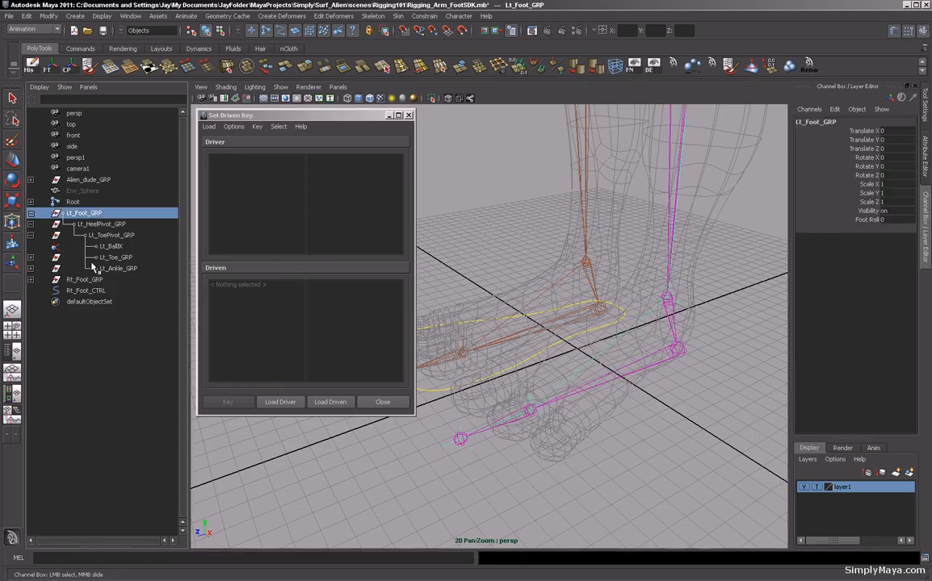
left_click(281, 403)
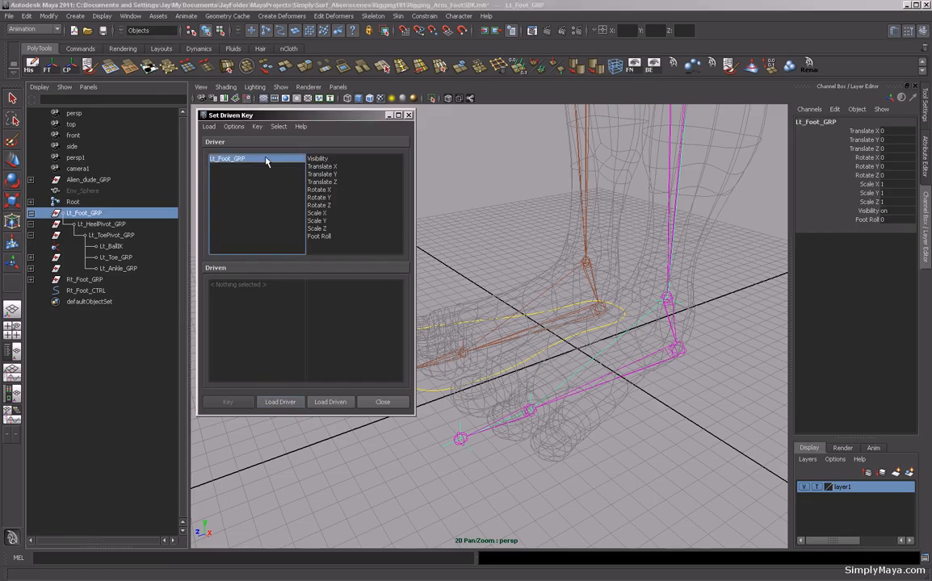
left_click(324, 237)
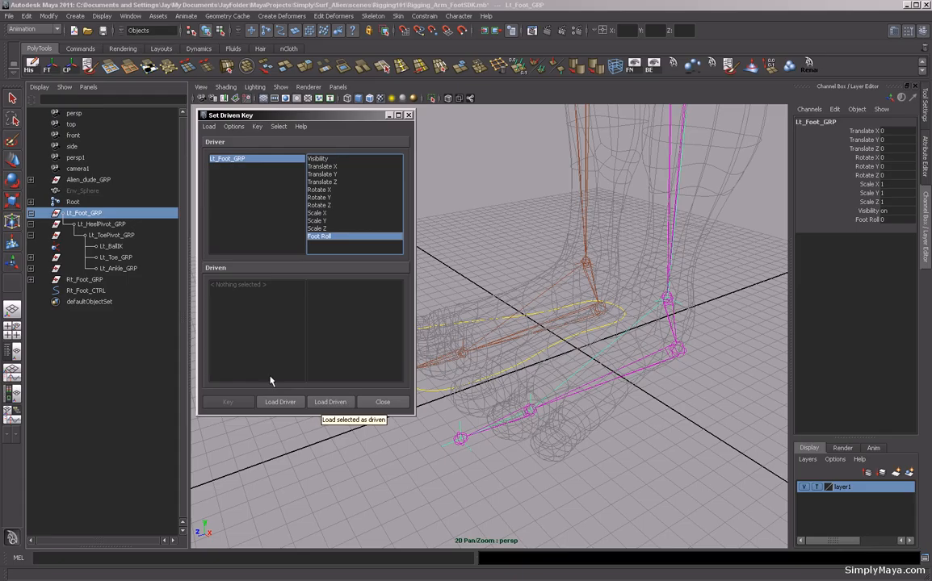
Select Lt_HeelPivot_GRP, Lt_ToePivot_GRP, Lt_Toe_GRP, Lt_Ankle_GRP and Lt_Foot_GRP and load them as driven objects.
left_click(109, 224)
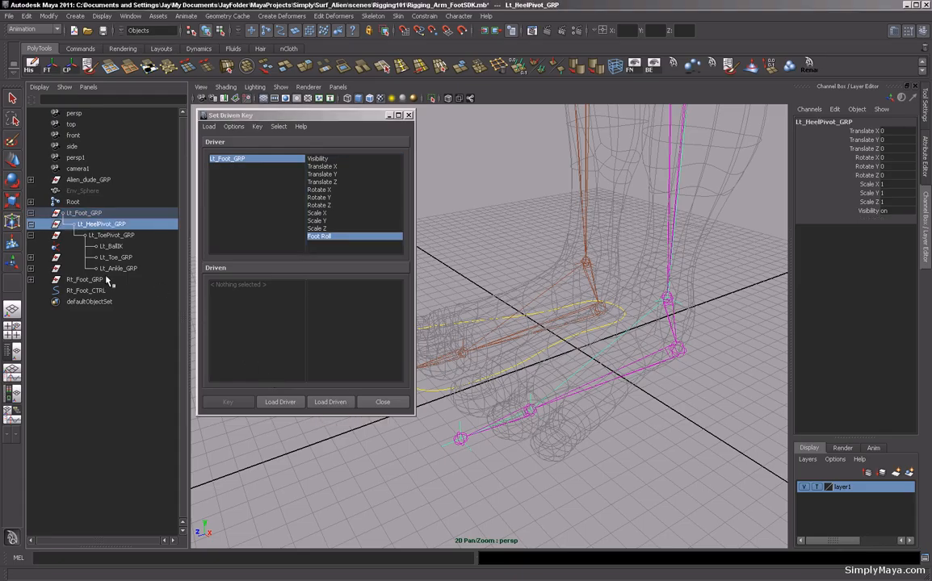
left_click(113, 236, "ctrl")
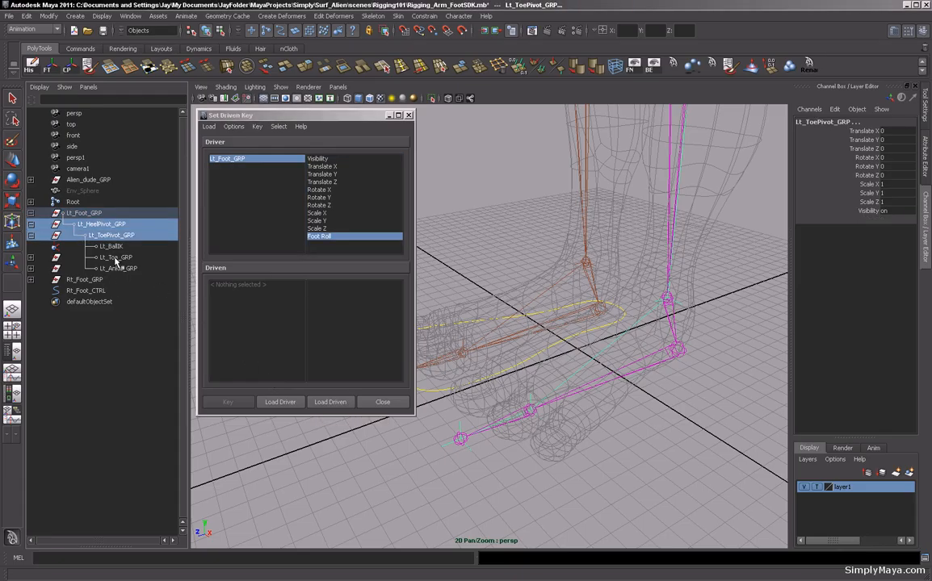
left_click(104, 257, "ctrl")
left_click(117, 269, "ctrl")
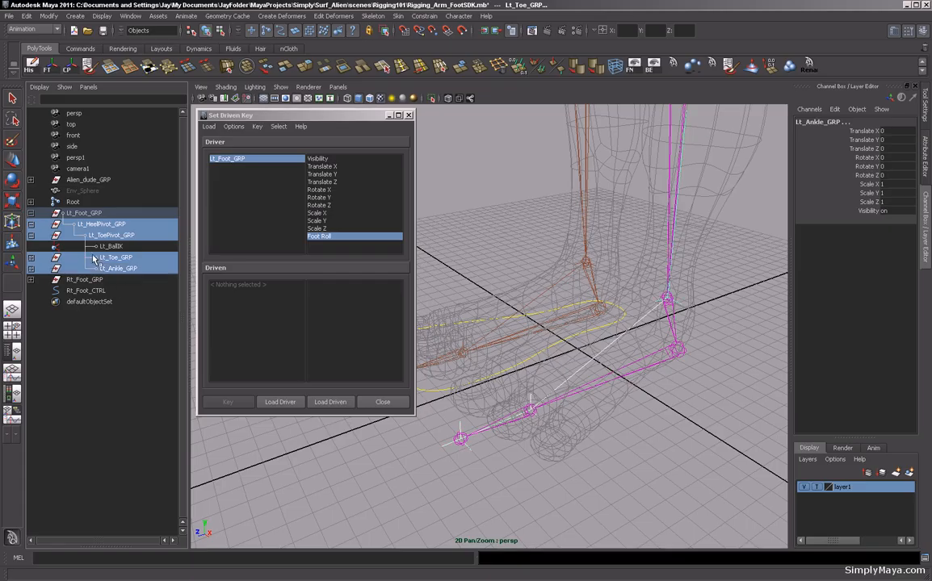
left_click(73, 213, "ctrl")
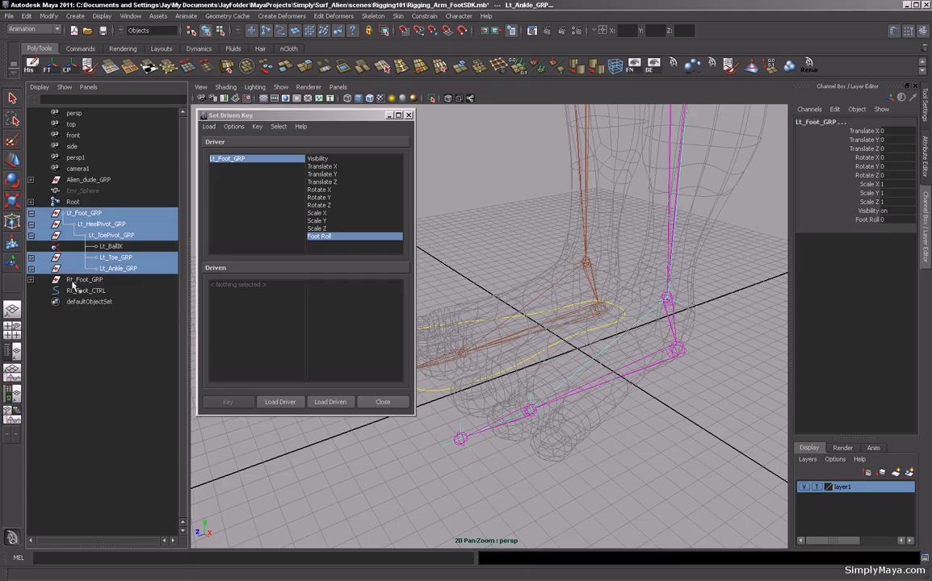
left_click(341, 402)
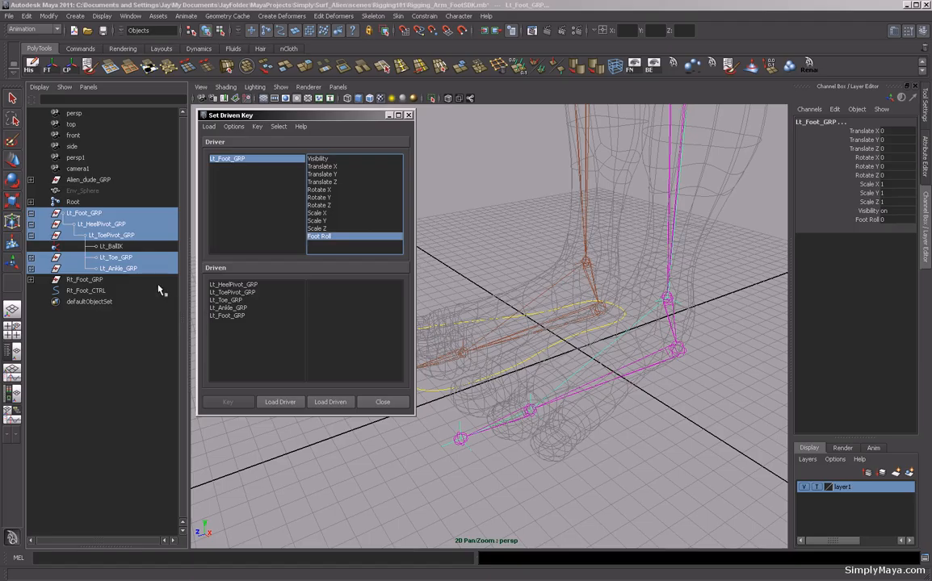
Choose Rotate X on all five driven groups and set the rest key at Foot Roll 0.
left_click(234, 285)
left_click(234, 292, "shift")
left_click(230, 299, "shift")
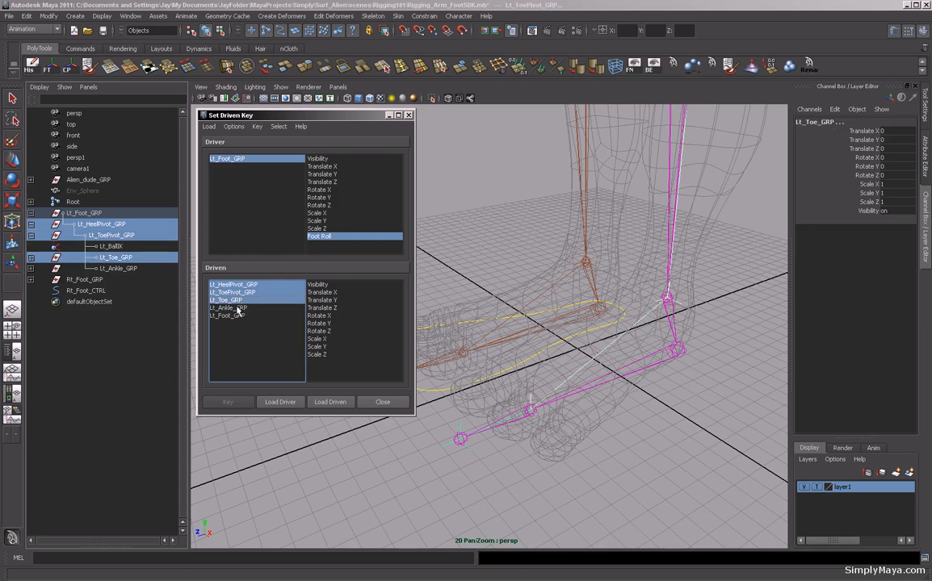
left_click(234, 307, "shift")
left_click(229, 315, "shift")
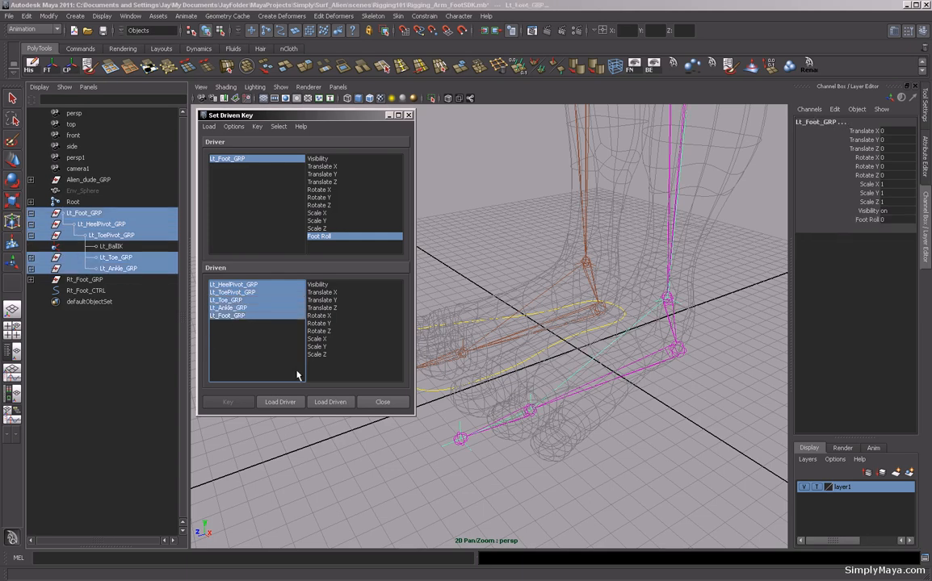
left_click(319, 316)
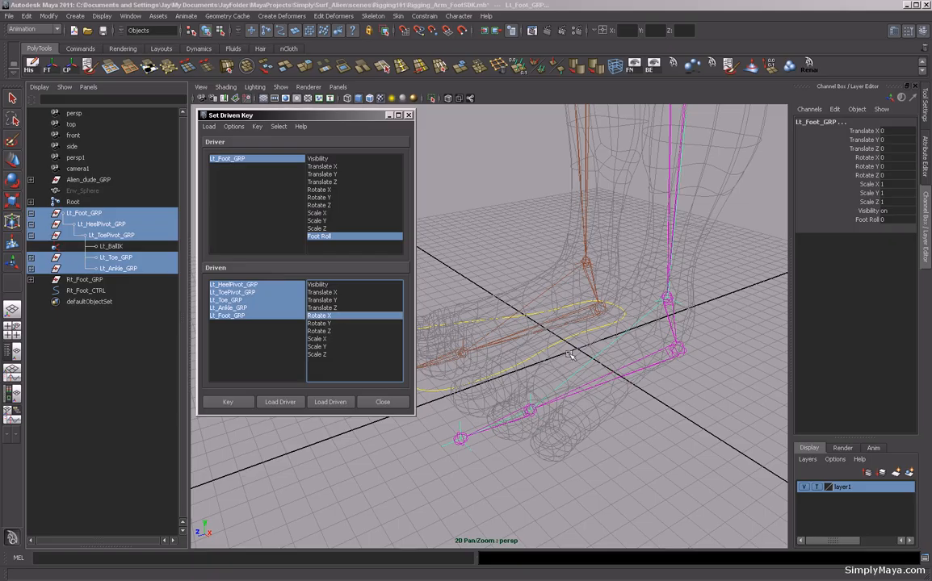
left_click_drag(592, 387, 565, 352, "alt")
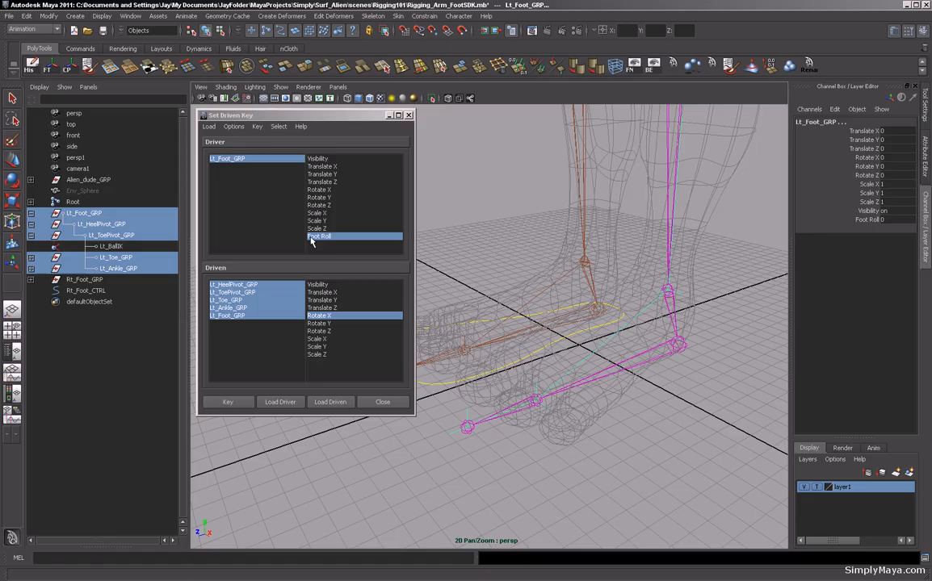
left_click(238, 401)
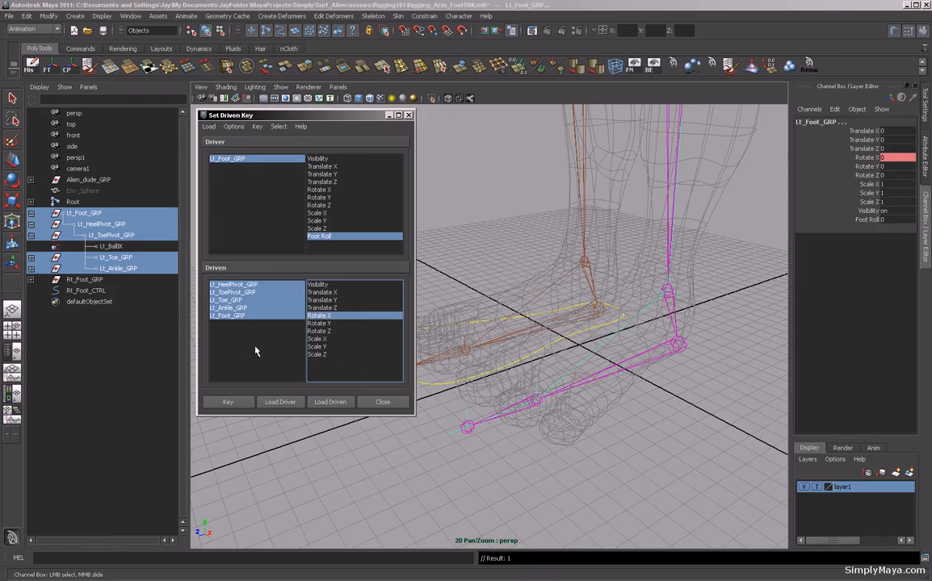
Set Lt_Foot_GRP's Foot Roll to -5.
left_click(228, 316)
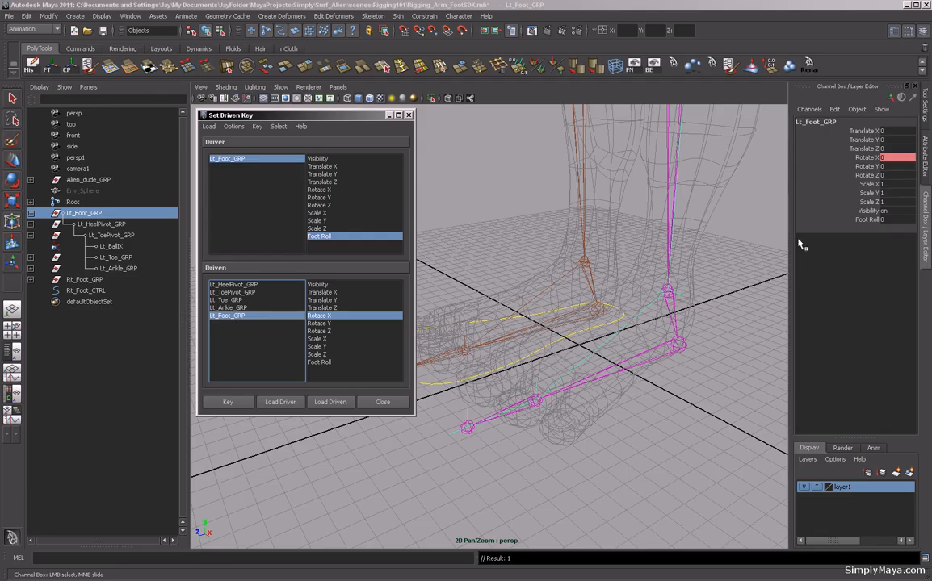
left_click(884, 219)
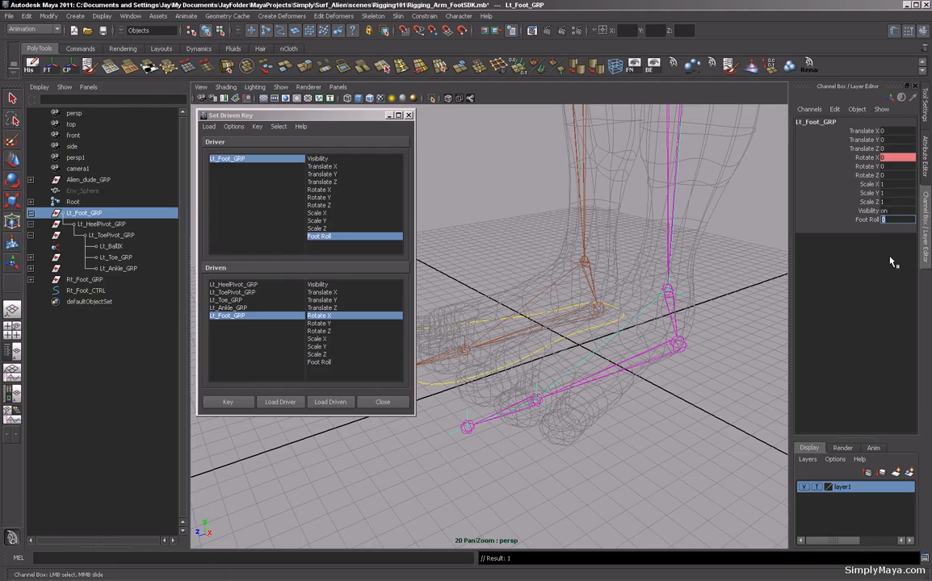
type("-5")
key("Return")
Rotate Lt_HeelPivot_GRP to -25 on X and key it against Foot Roll.
left_click(237, 285)
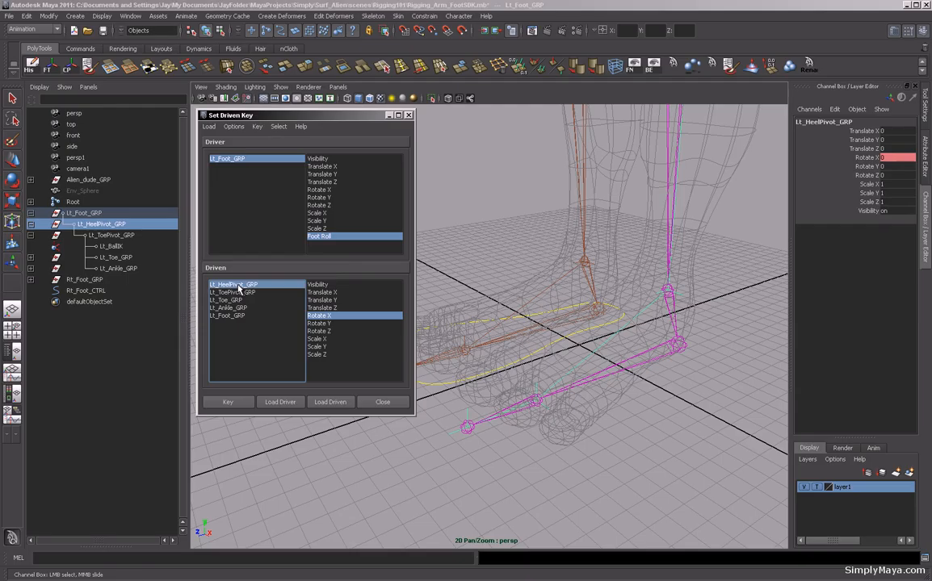
left_click(897, 158)
type("-25")
key("Return")
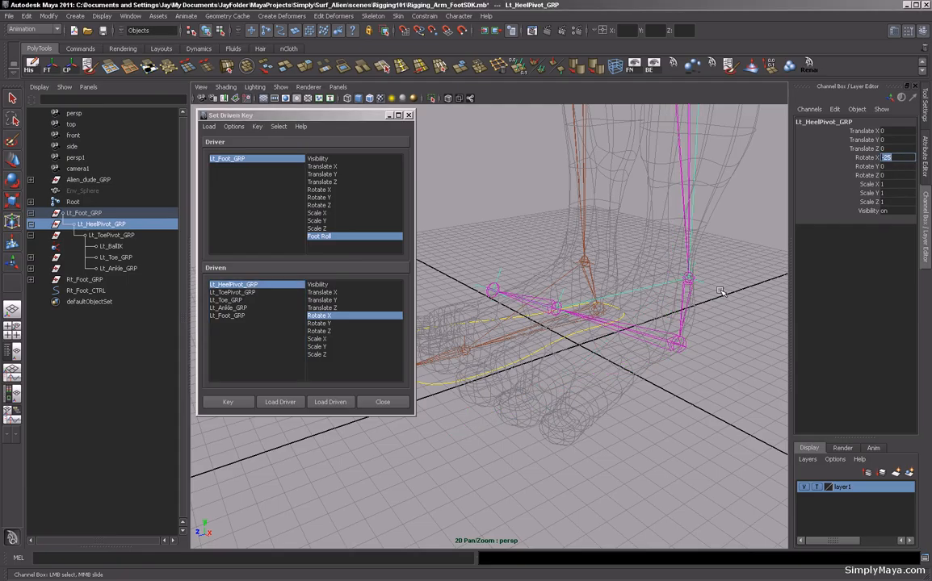
left_click(229, 404)
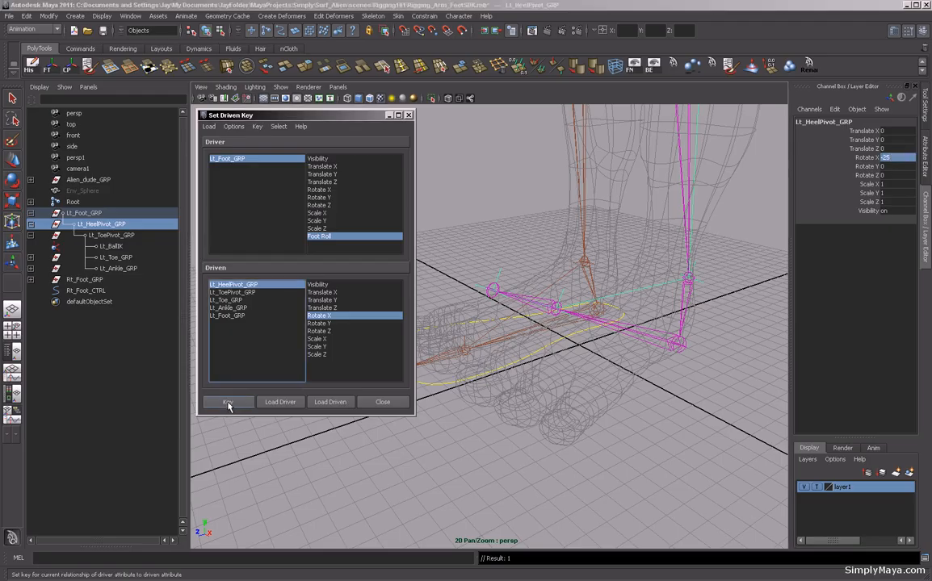
Set Lt_Foot_GRP's Foot Roll to 5.
left_click(227, 316)
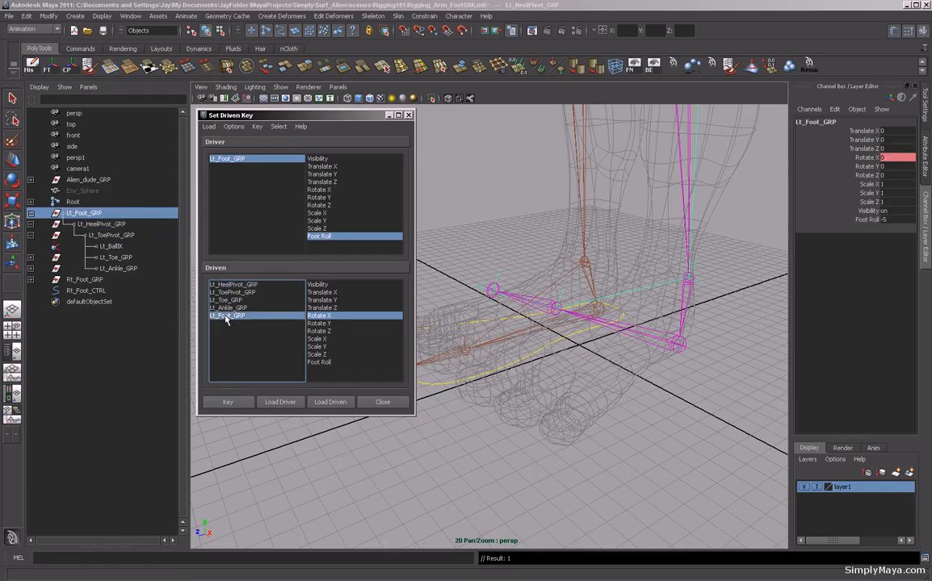
double_click(886, 220)
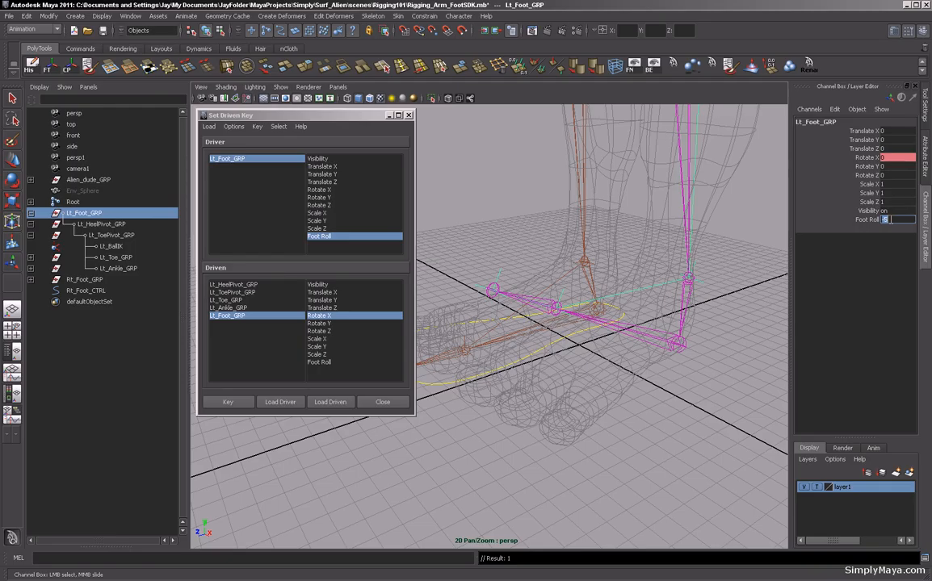
type("5")
key("Return")
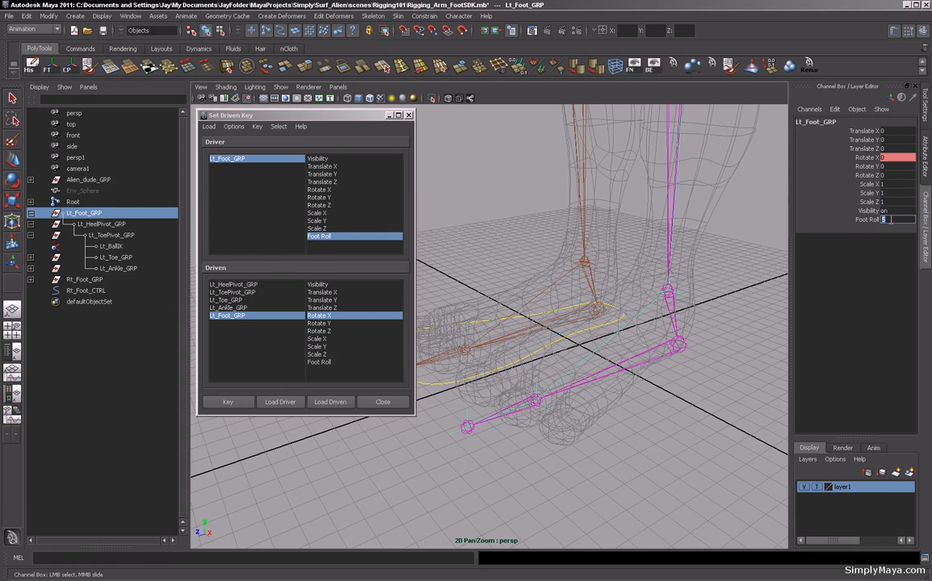
Rotate Lt_Ankle_GRP to 40 on X and key it against Foot Roll.
left_click(226, 308)
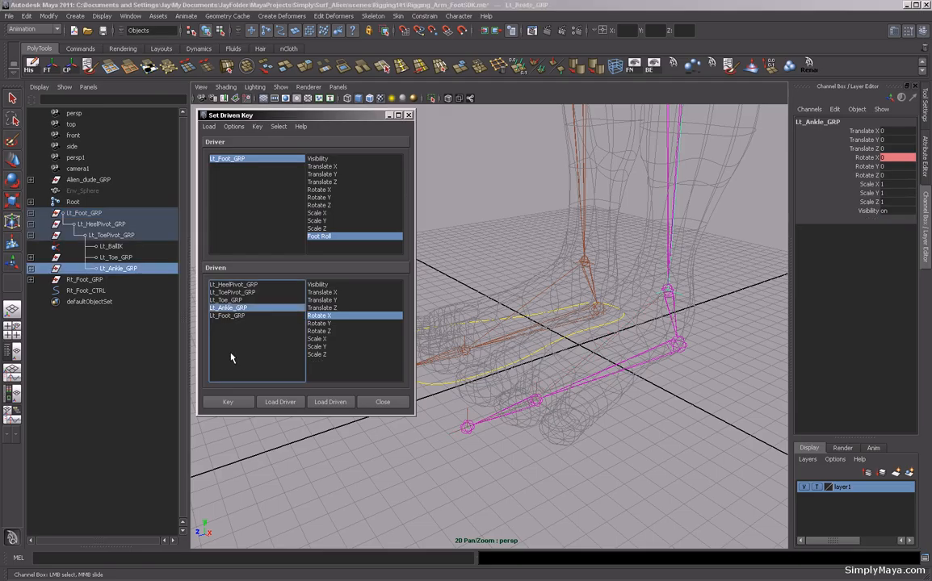
left_click(893, 159)
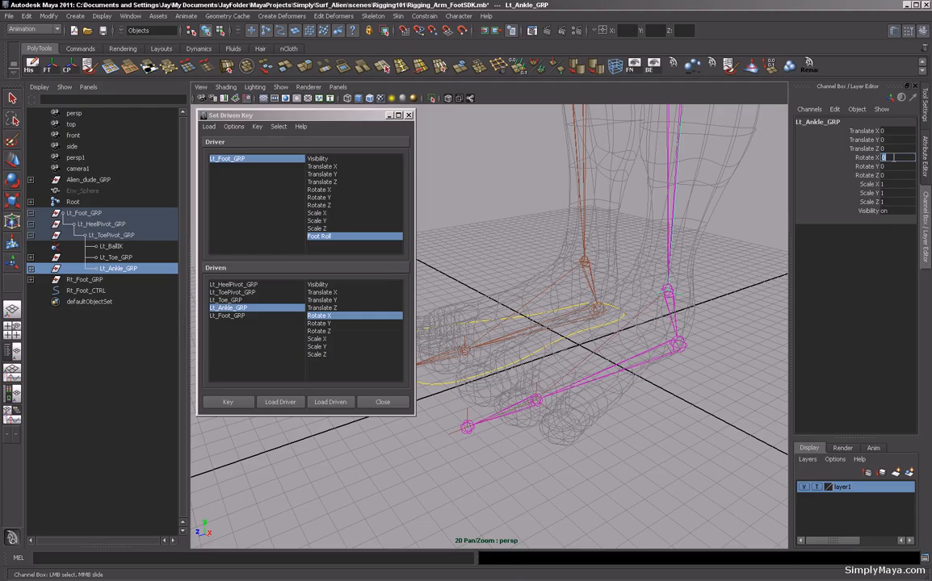
type("40")
key("Return")
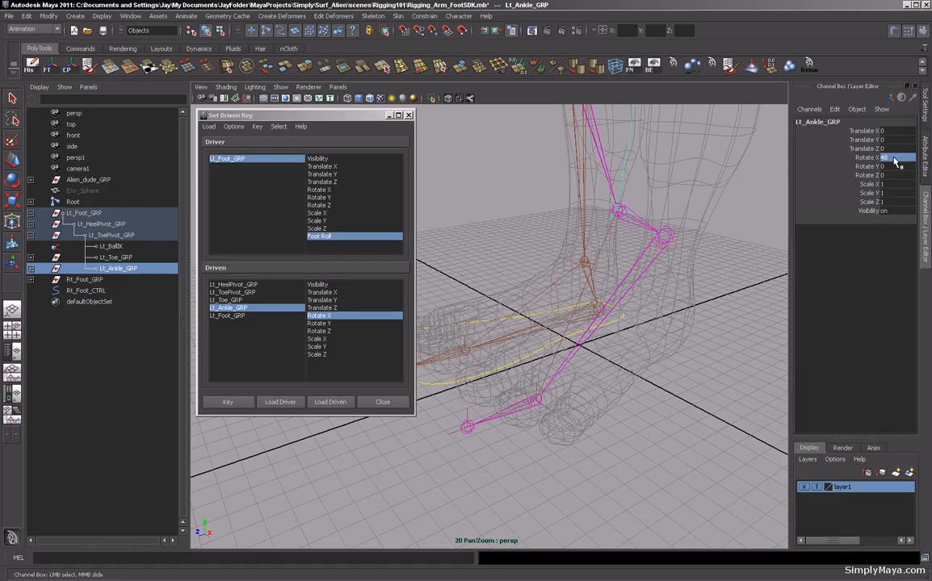
left_click_drag(544, 330, 533, 353, "alt")
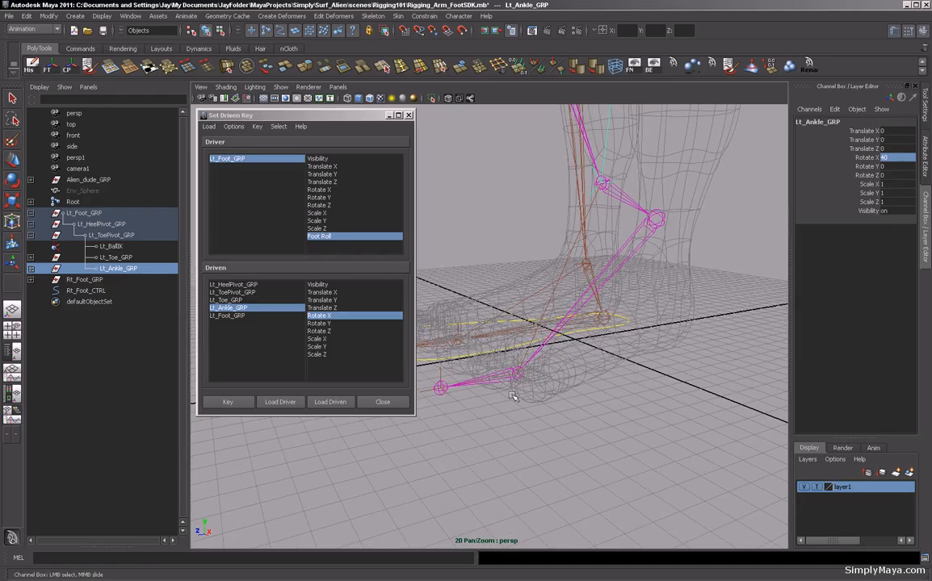
middle_click_drag(484, 341, 517, 362, "alt")
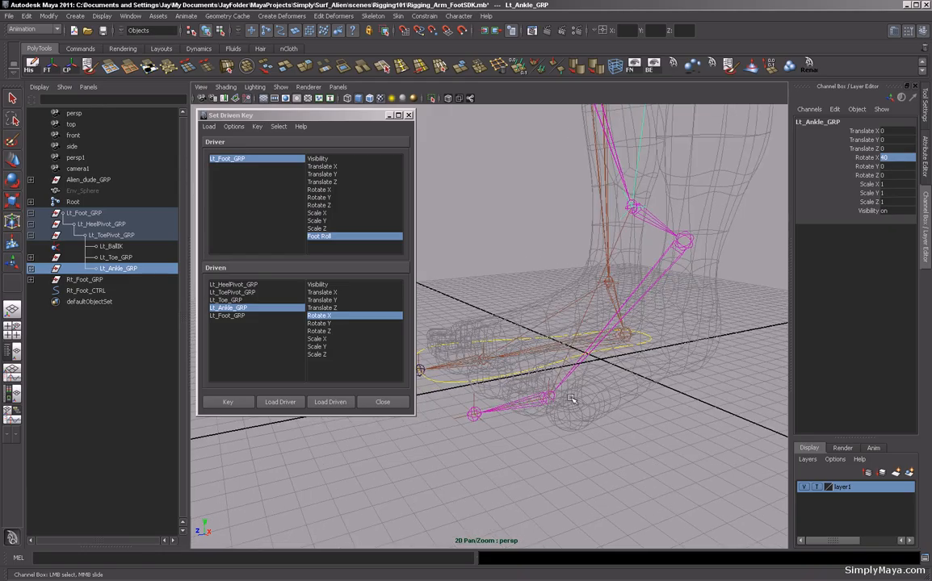
left_click_drag(571, 397, 533, 380, "alt")
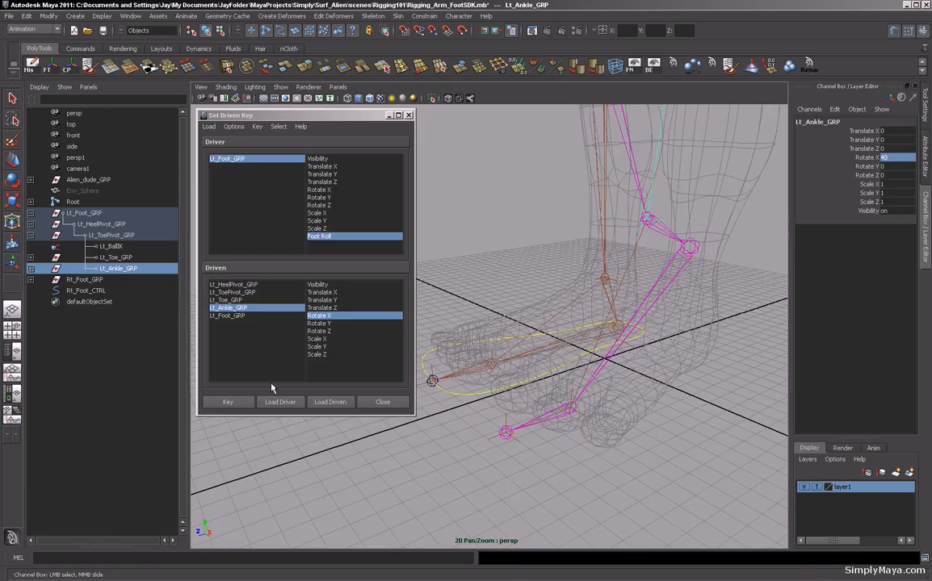
left_click(230, 402)
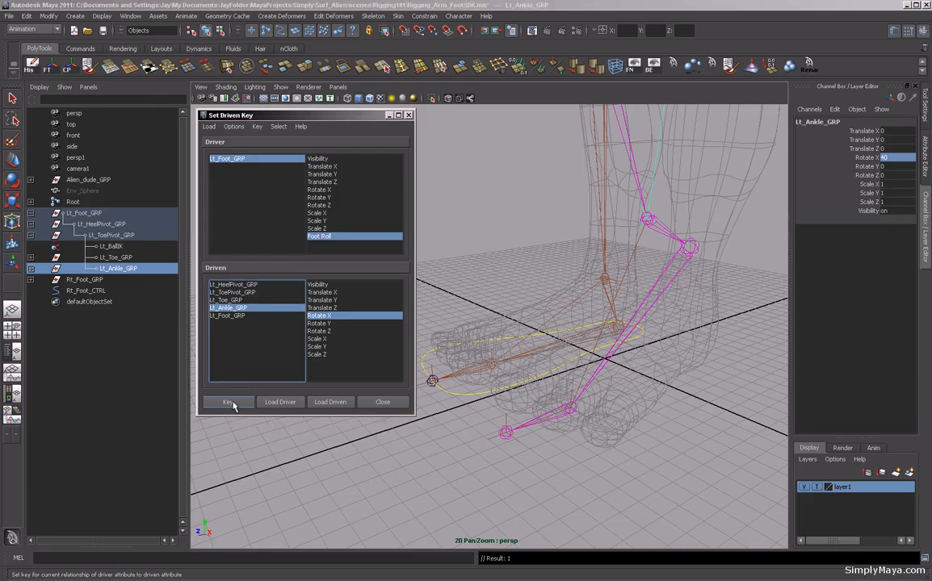
Set Lt_Foot_GRP's Foot Roll to 10.
left_click(230, 316)
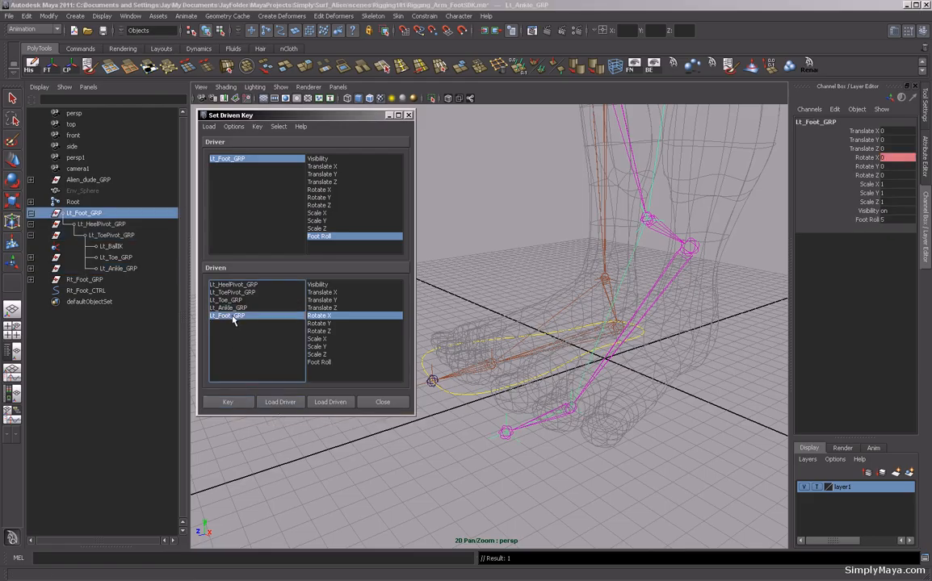
left_click(892, 221)
double_click(890, 219)
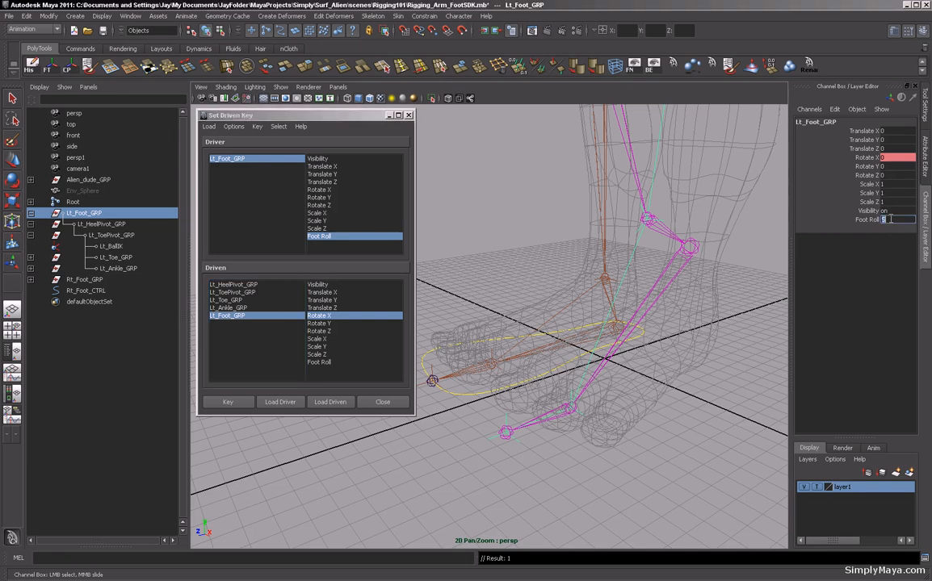
type("10")
key("Return")
Rotate Lt_ToePivot_GRP to 20 on X and key it against Foot Roll.
left_click(231, 293)
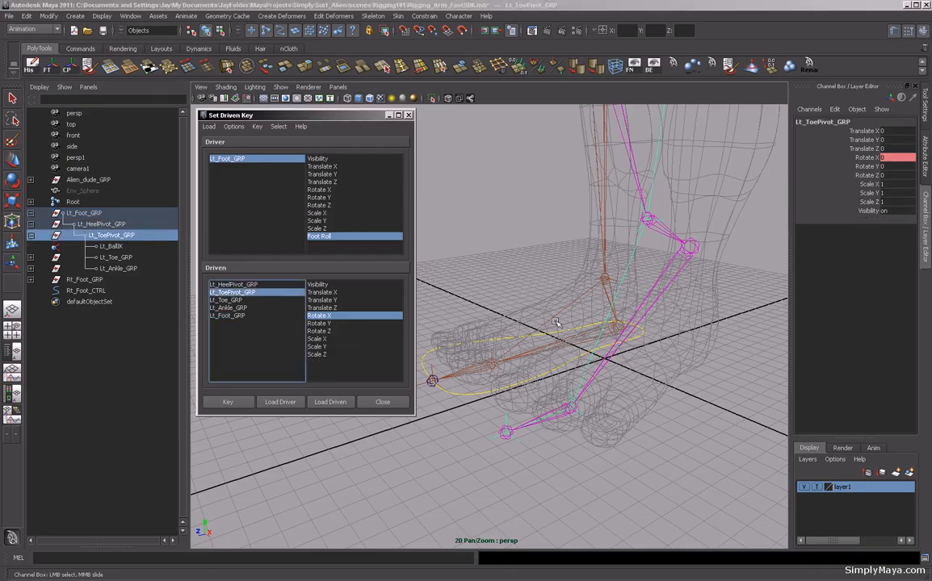
double_click(888, 157)
type("20")
key("Return")
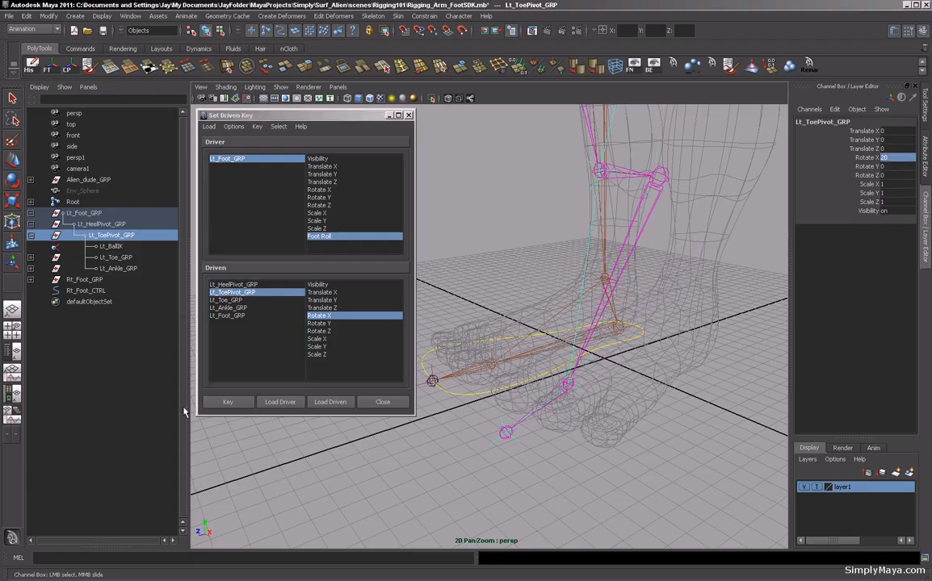
left_click(213, 405)
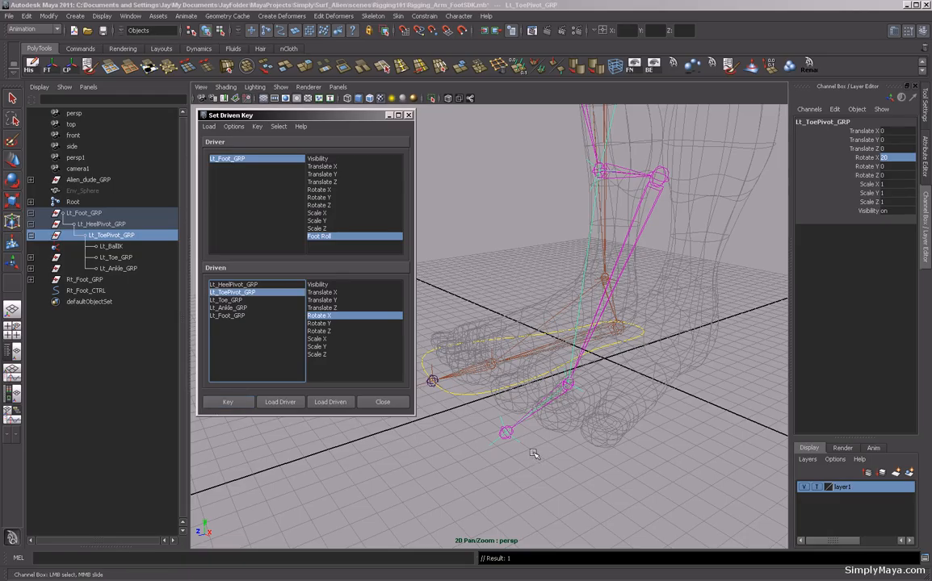
Scrub Lt_Foot_GRP's Foot Roll to test the foot pivots, undo the scrub, and set Foot Roll to 0.
left_click(84, 213)
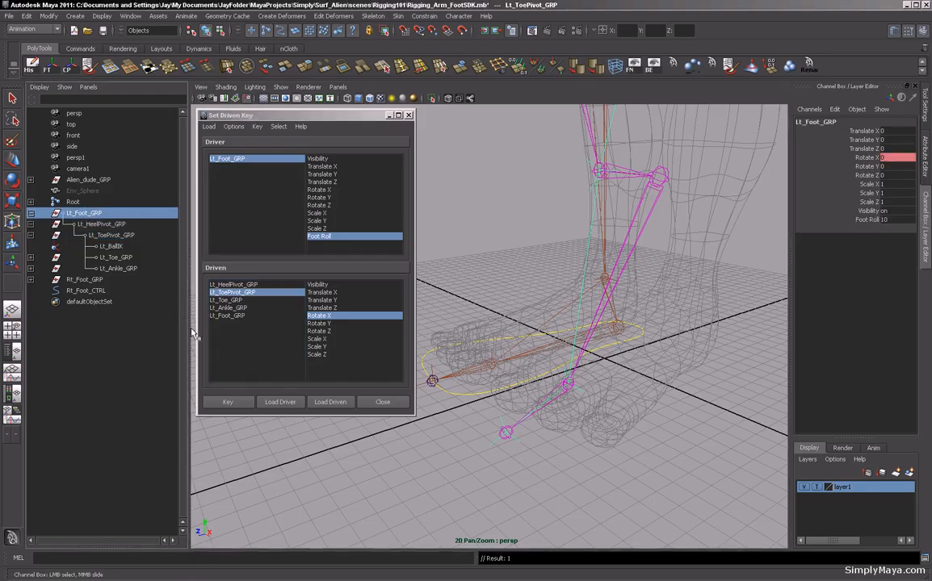
left_click(868, 220)
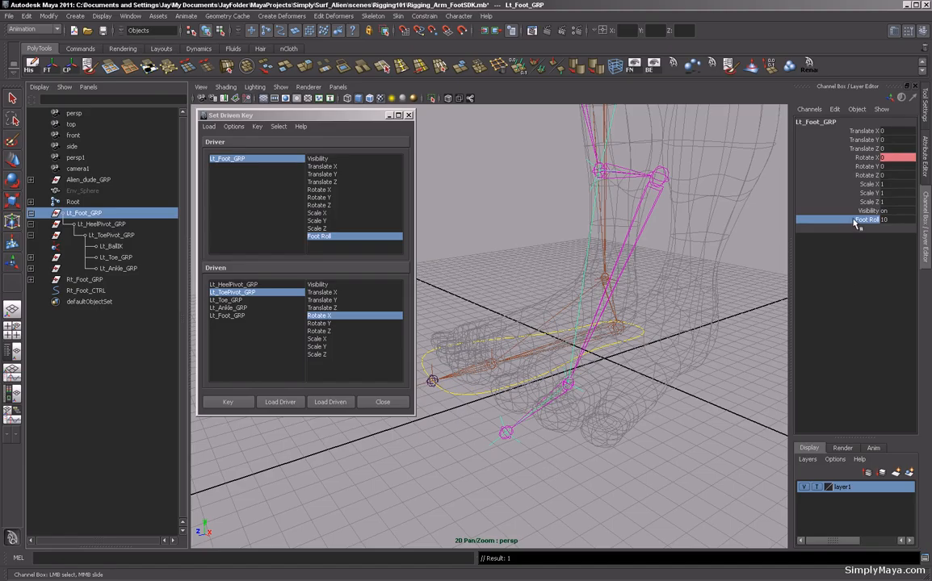
middle_click_drag(589, 429, 506, 451)
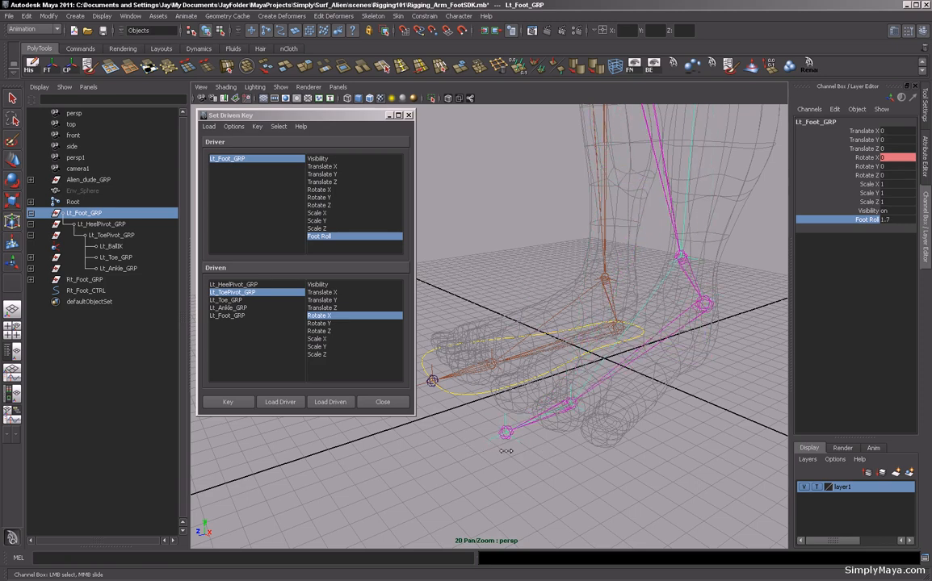
key("ctrl+z")
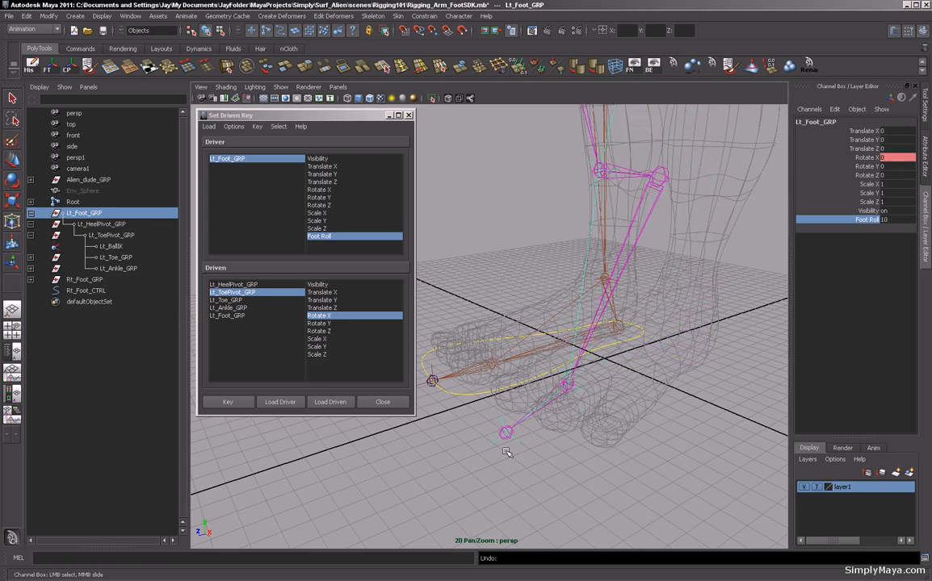
double_click(895, 220)
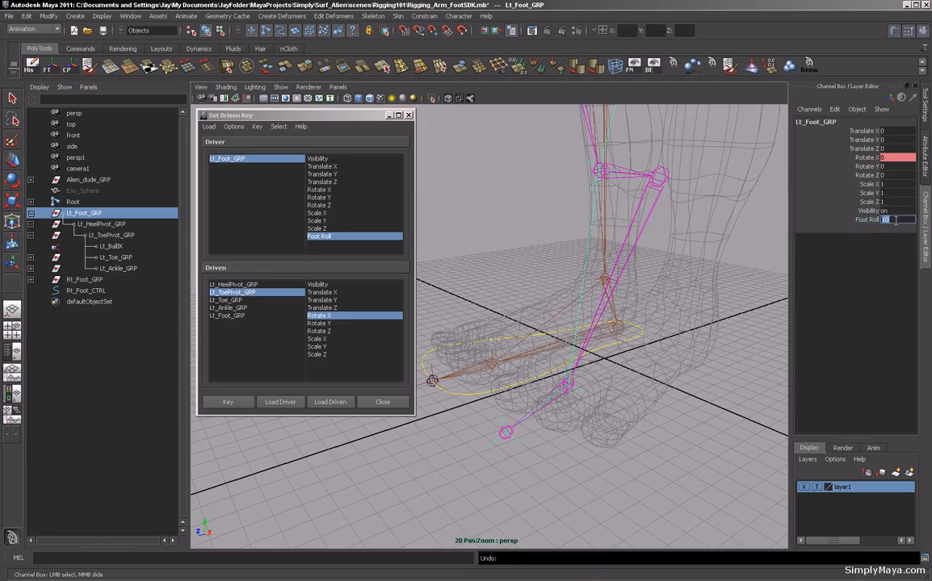
key("Return")
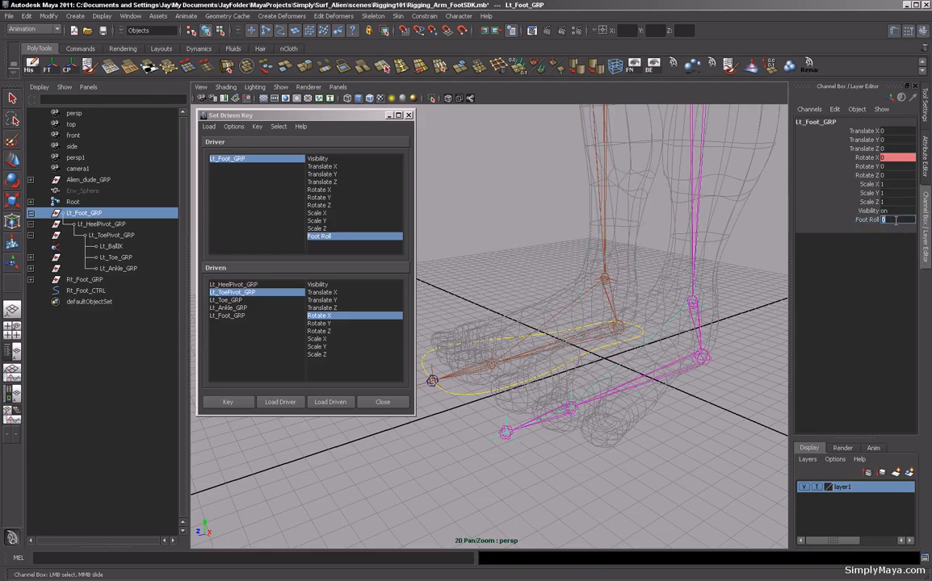
Close the Set Driven Key window and hide layer1 so only the leg skeletons and controls show.
left_click(409, 115)
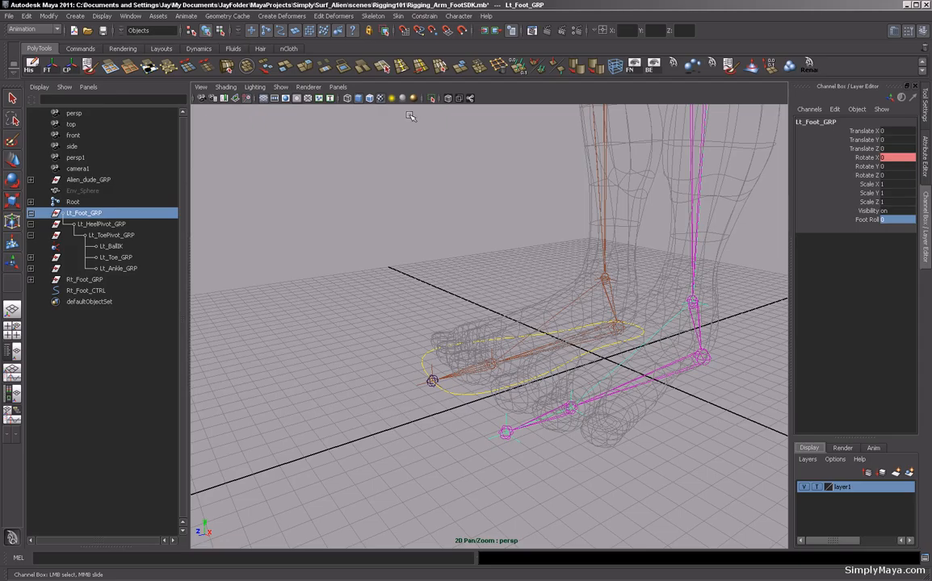
left_click_drag(487, 349, 545, 373, "alt")
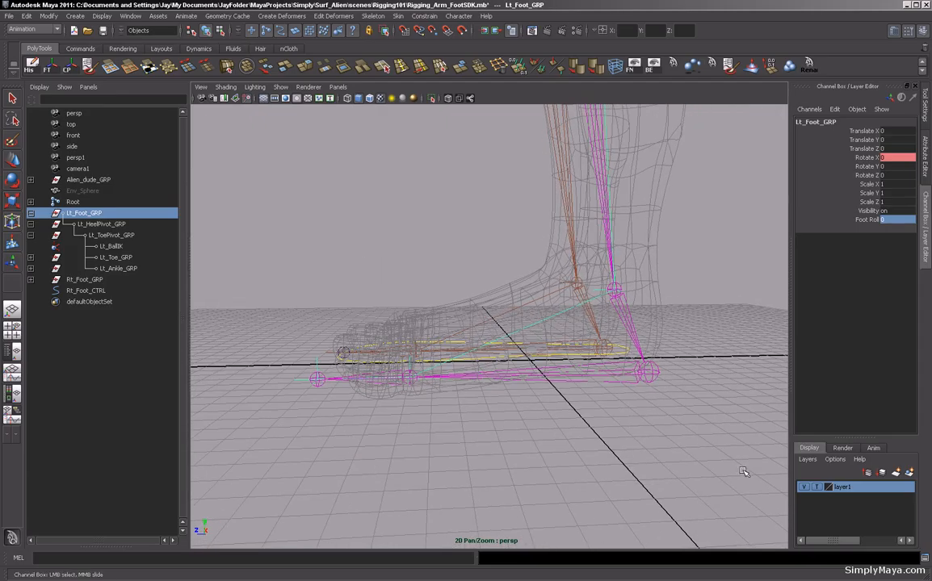
left_click(803, 489)
middle_click_drag(507, 455, 522, 429, "alt")
right_click_drag(523, 428, 565, 444, "alt")
left_click_drag(540, 445, 537, 454, "alt")
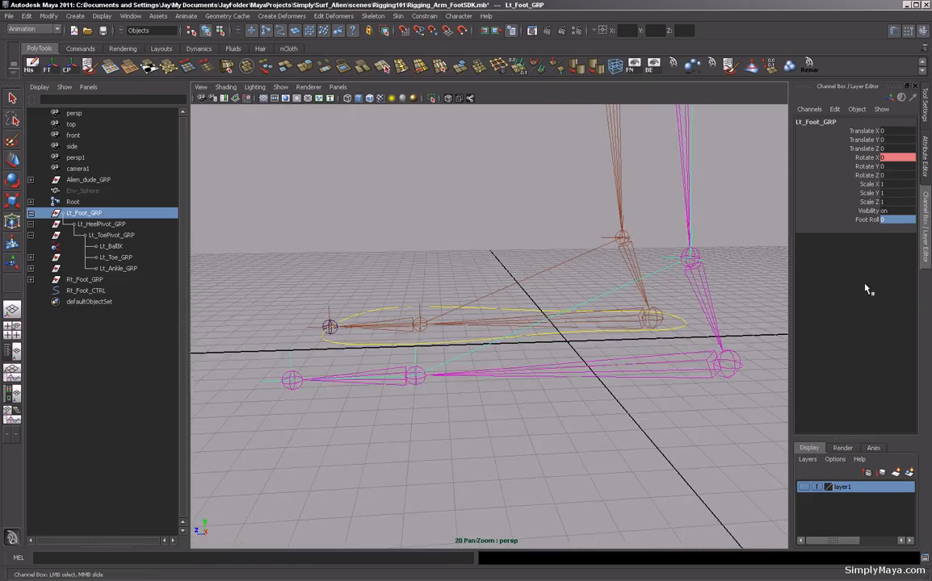
Test Rt_Foot_CTRL's Foot Roll CTRL attribute by scrubbing it, returning it to 0 each time.
left_click(867, 220)
middle_click_drag(530, 446, 529, 443)
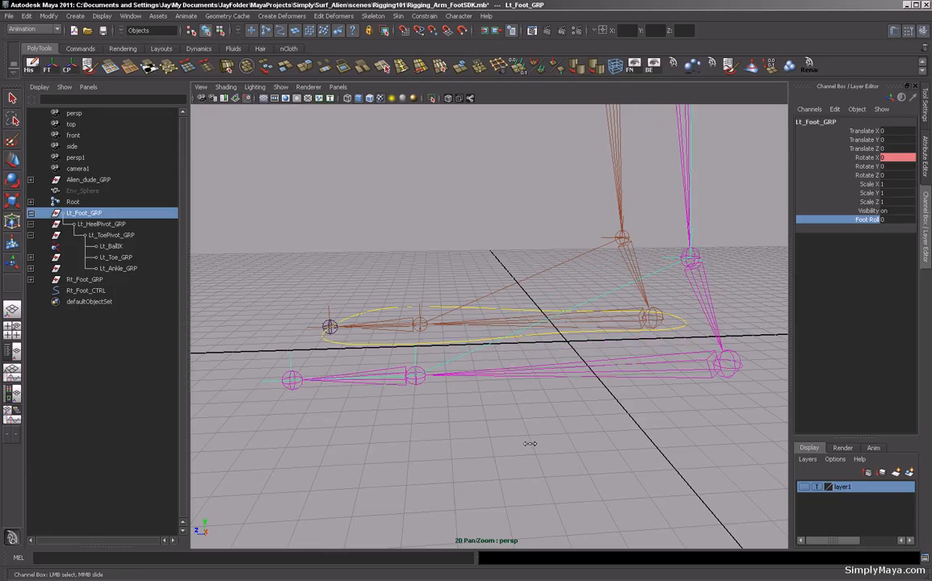
left_click(356, 345)
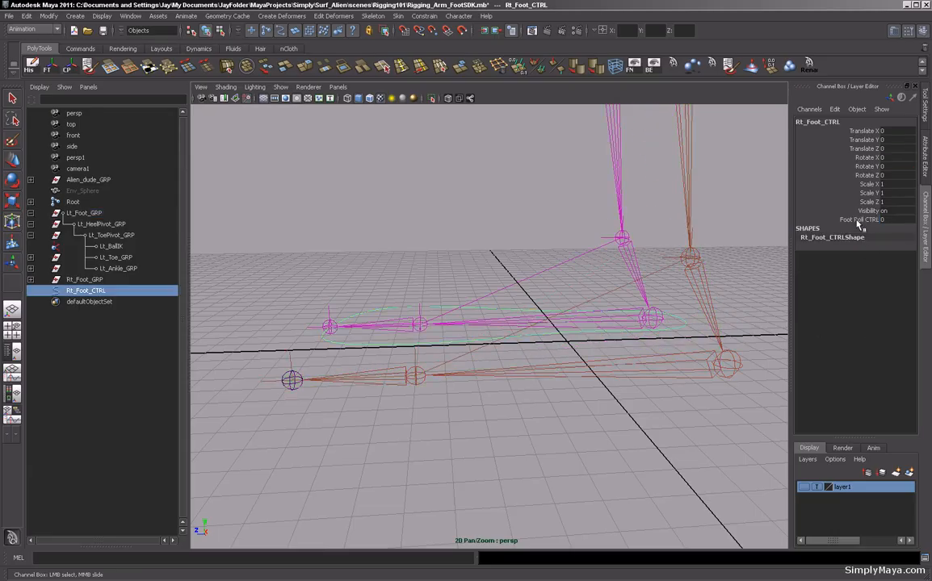
middle_click_drag(602, 437, 557, 433)
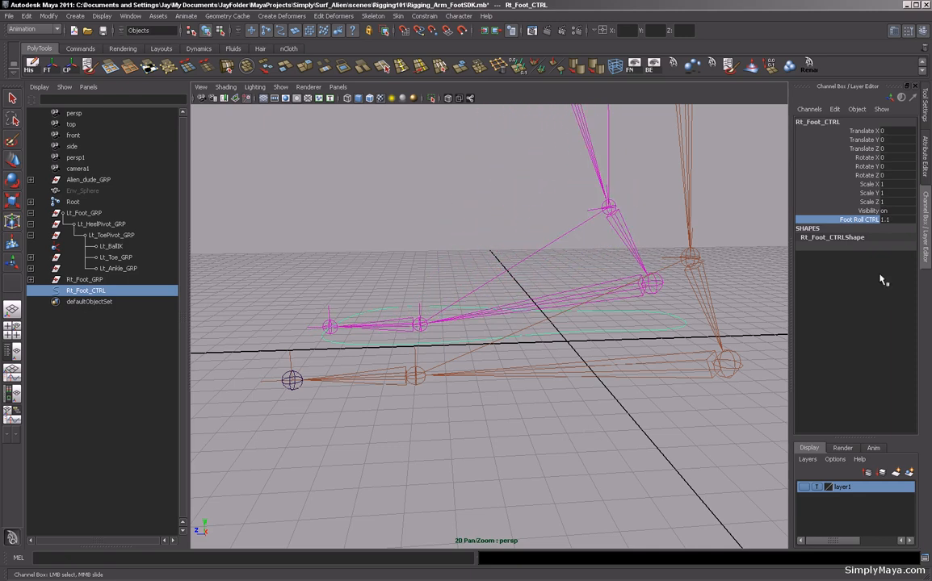
left_click(894, 220)
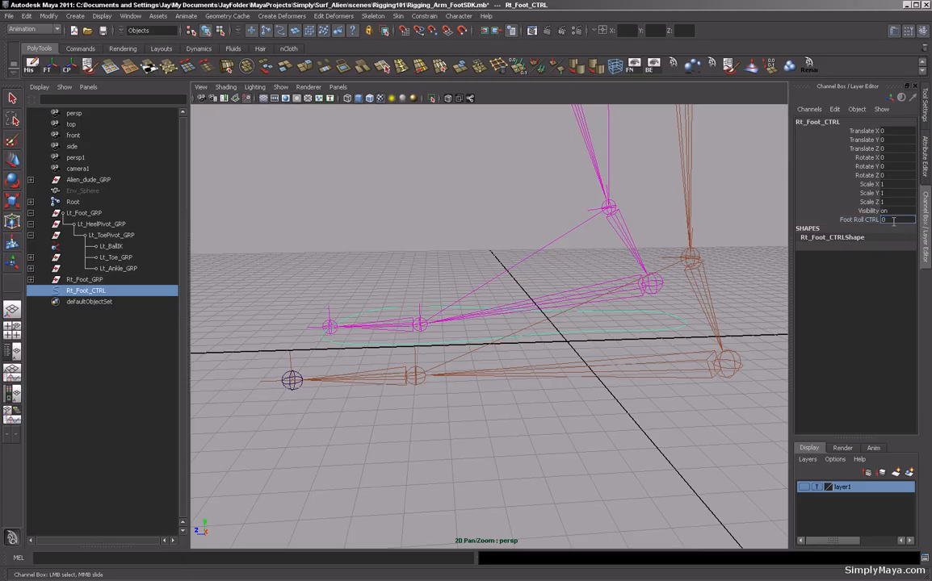
type("0")
key("Return")
middle_click_drag(443, 466, 501, 467)
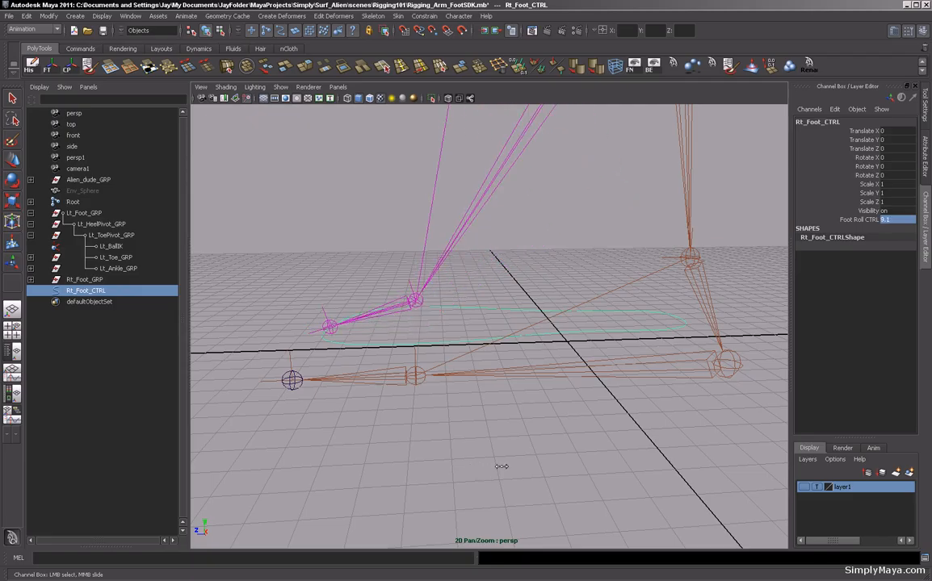
left_click(889, 223)
type("0")
key("Return")
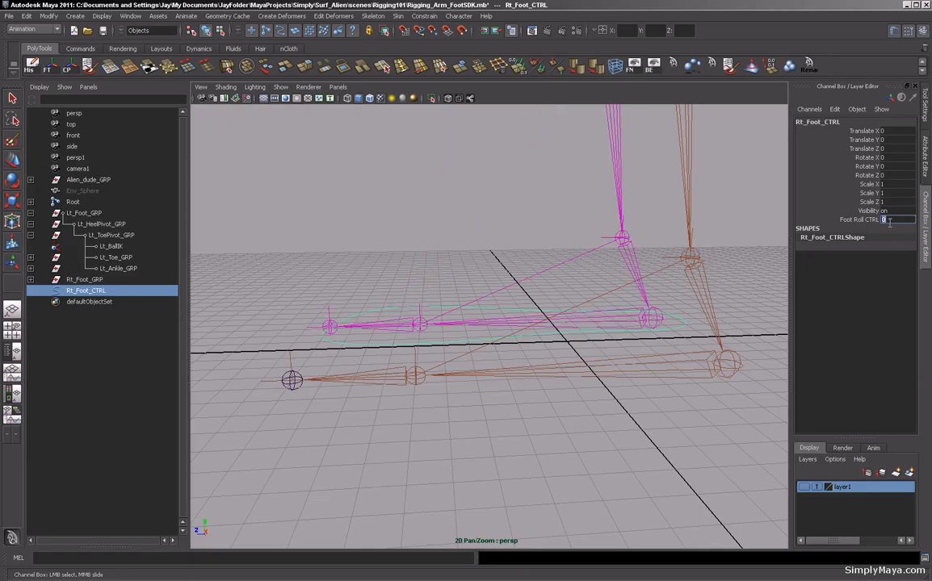
Scrub Lt_Foot_GRP's Foot Roll to check the rolling foot, then set it back to 0.
left_click(82, 213)
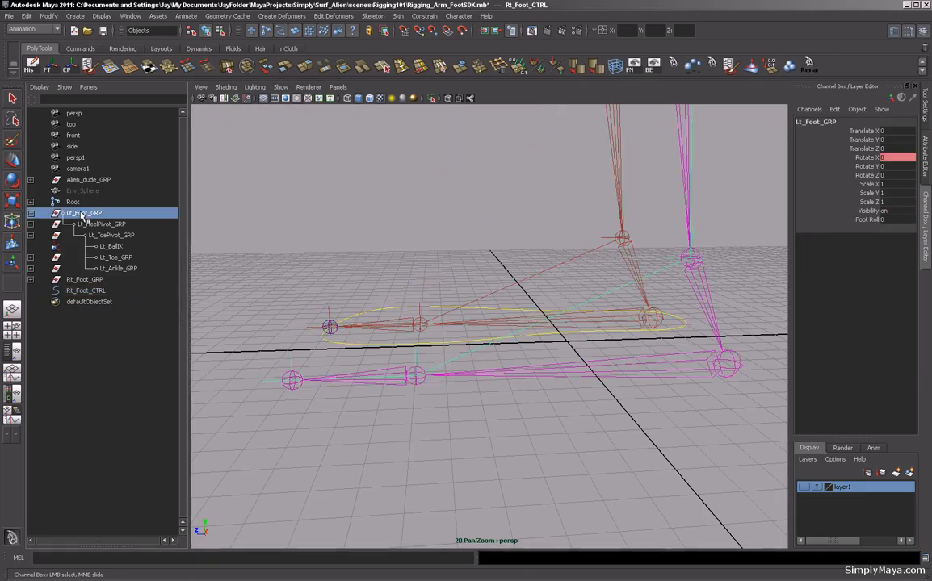
left_click(865, 220)
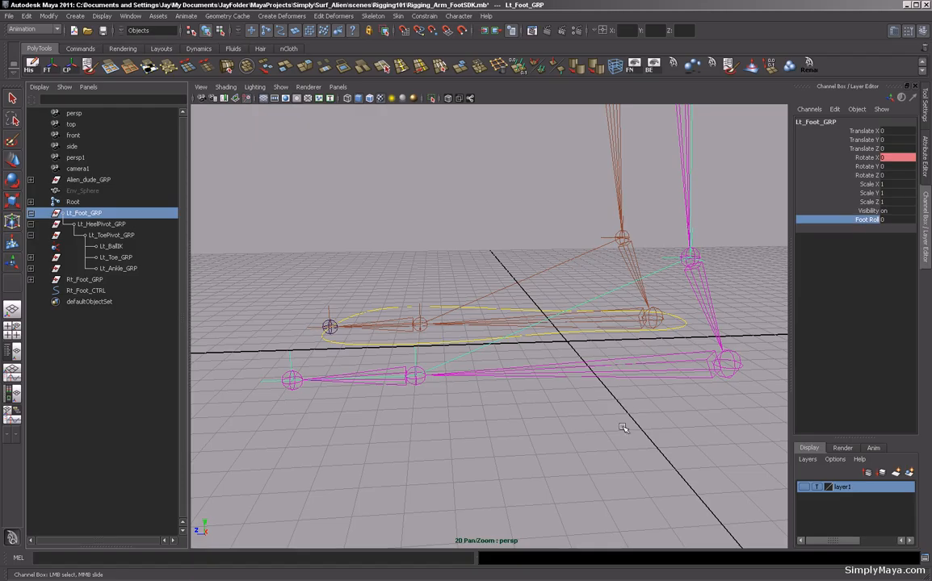
mouse_move(622, 426)
middle_mouse_down()
mouse_move(640, 429)
mouse_move(610, 419)
mouse_move(635, 422)
middle_mouse_up()
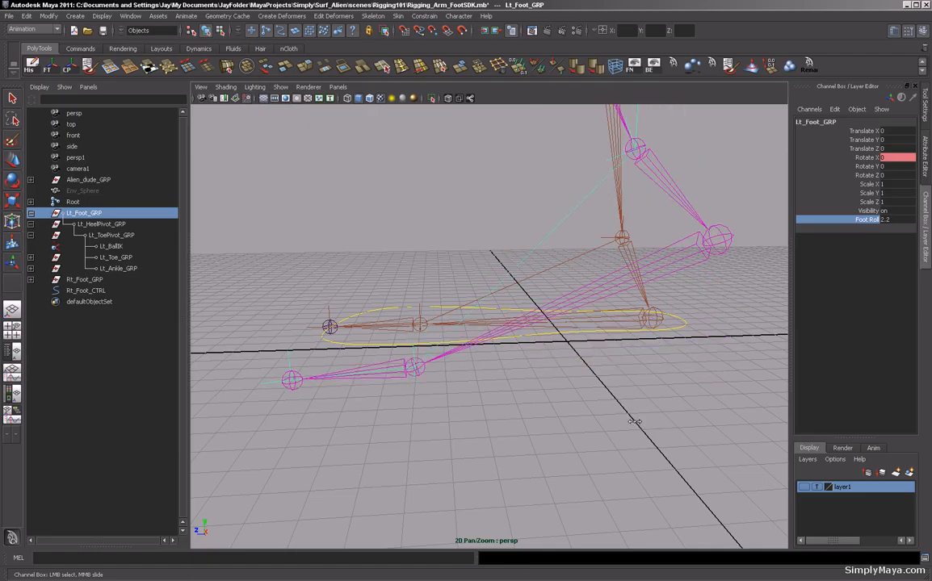
left_click(888, 219)
type("0")
key("Return")
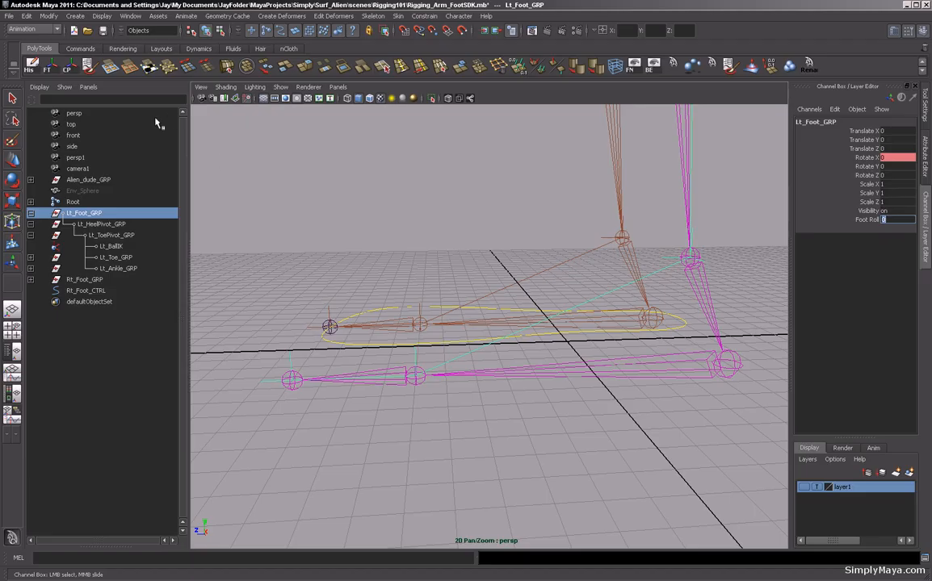
Open the Graph Editor and expand Lt_Foot_GRP and Lt_HeelPivot_GRP to show their driven key curves.
left_click(130, 16)
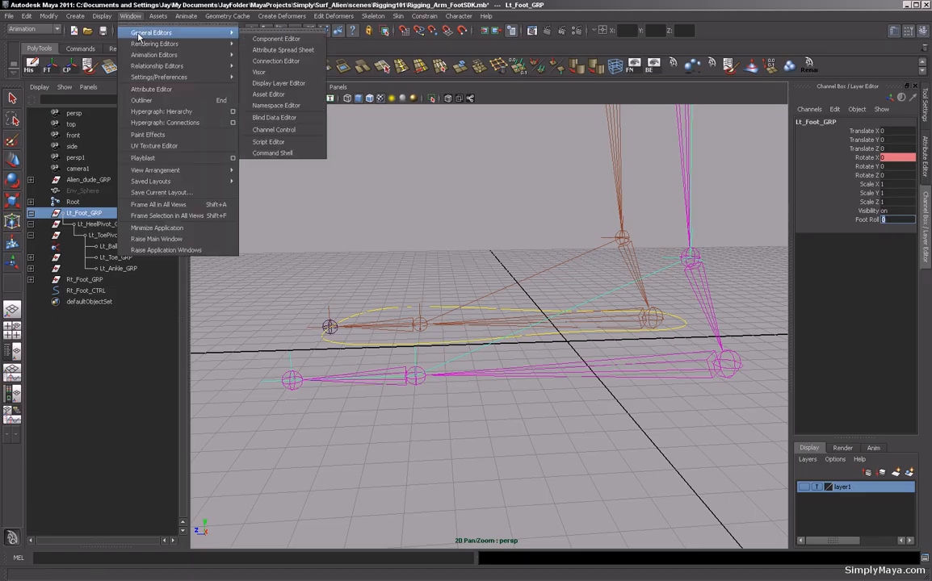
mouse_move(140, 59)
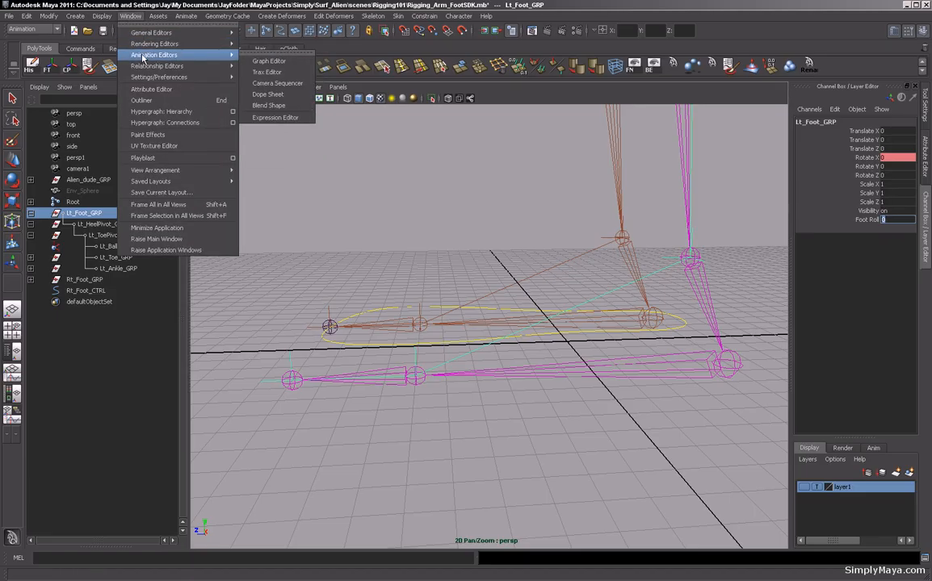
left_click(256, 62)
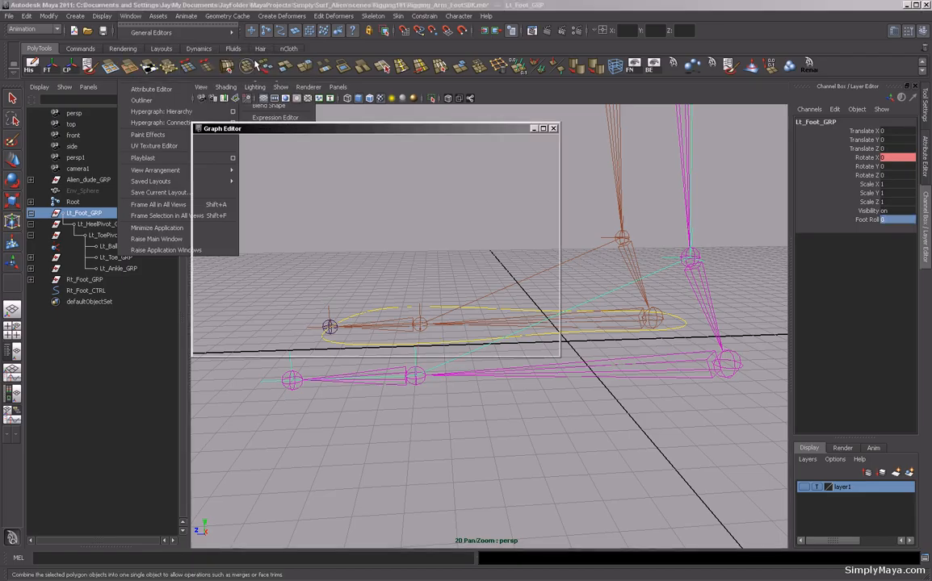
left_click_drag(279, 133, 290, 120)
left_click(210, 170)
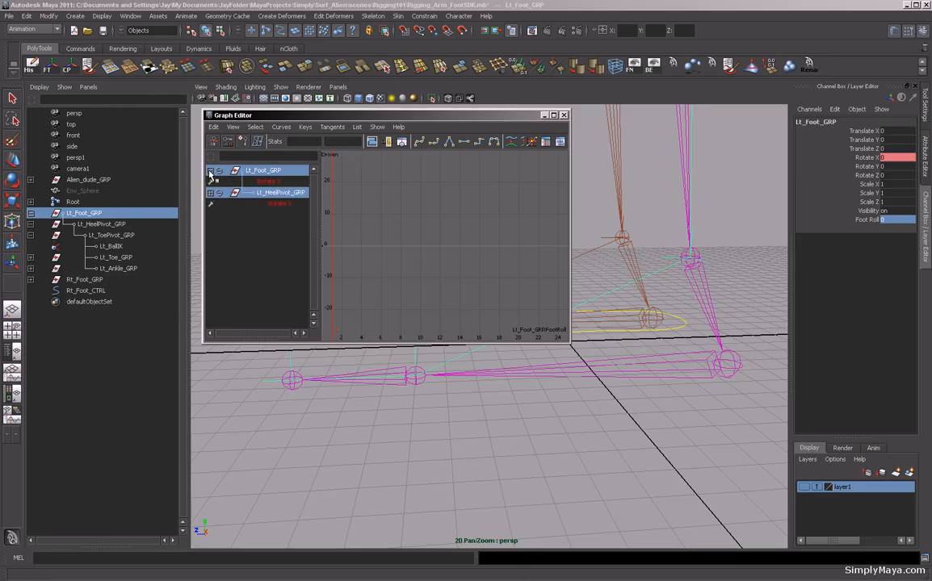
left_click(210, 193)
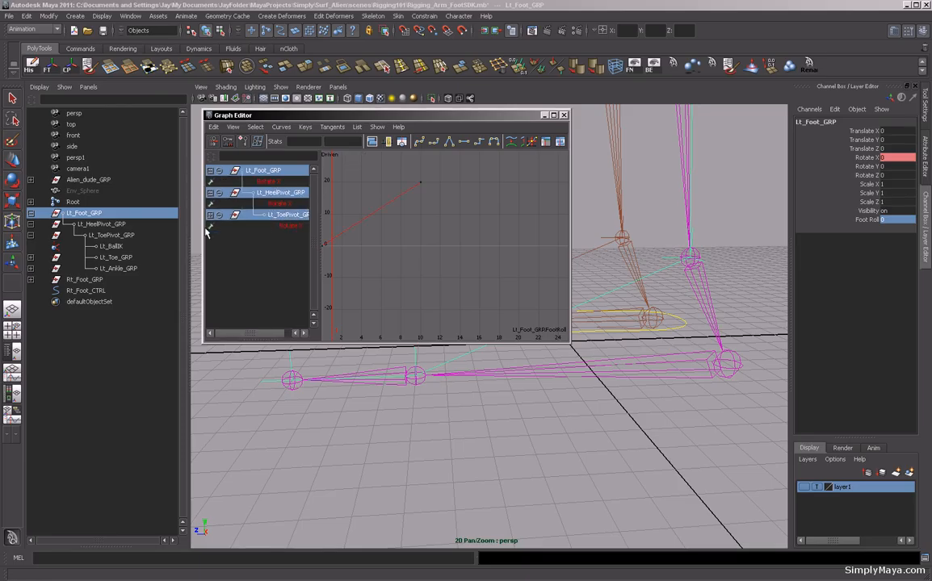
In the Graph Editor, move the first key of Lt_ToePivot_GRP's Rotate X driven curve to Foot Roll 5.
left_click(286, 226)
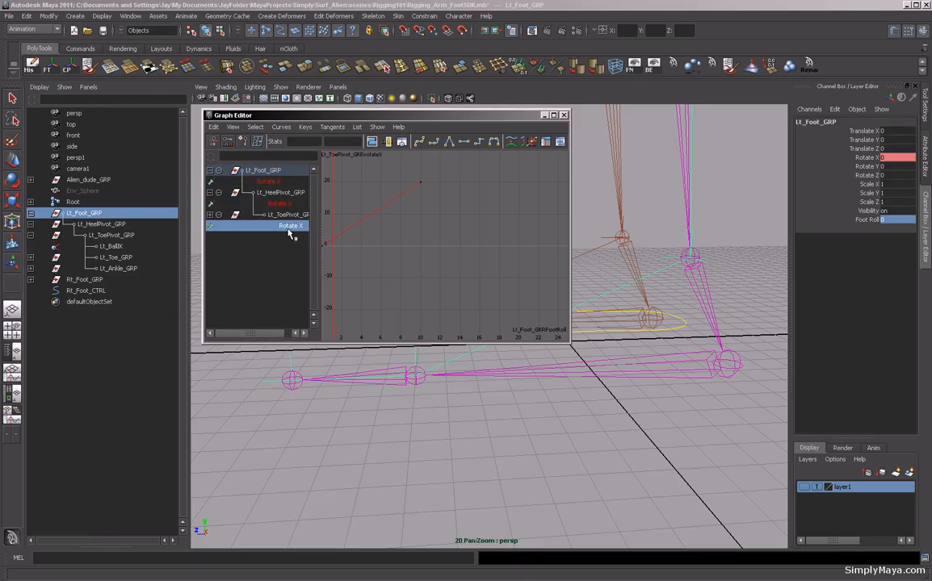
left_click(275, 215)
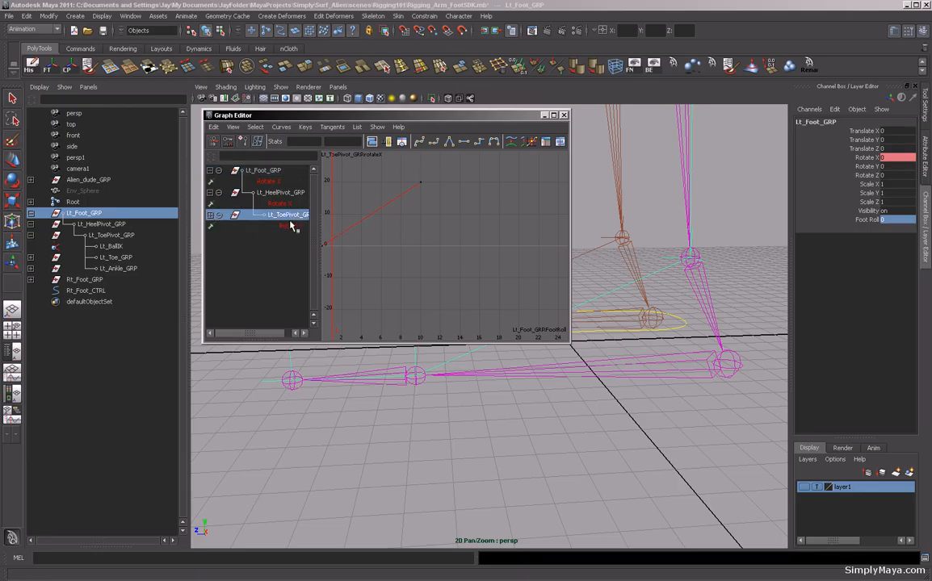
left_click(234, 128)
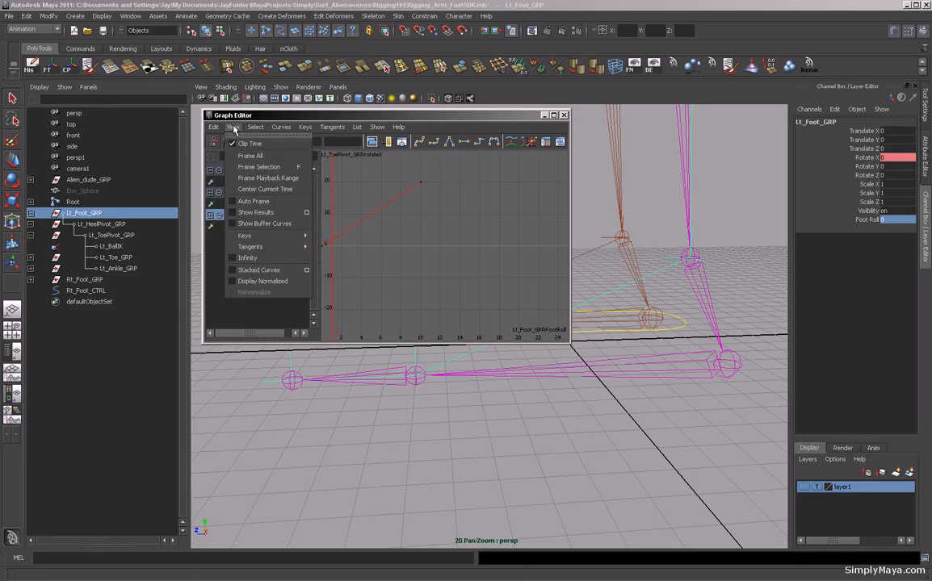
left_click(250, 155)
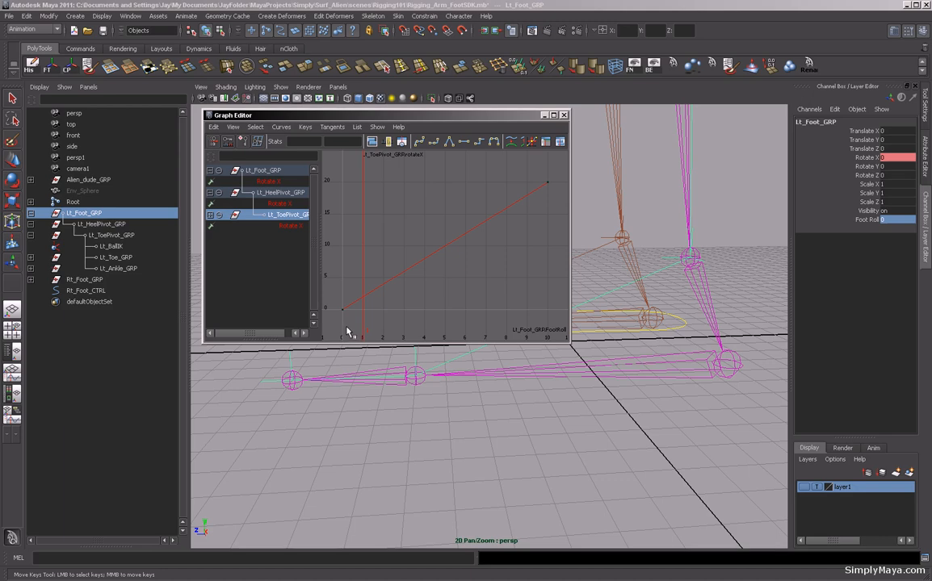
left_click_drag(338, 323, 334, 327)
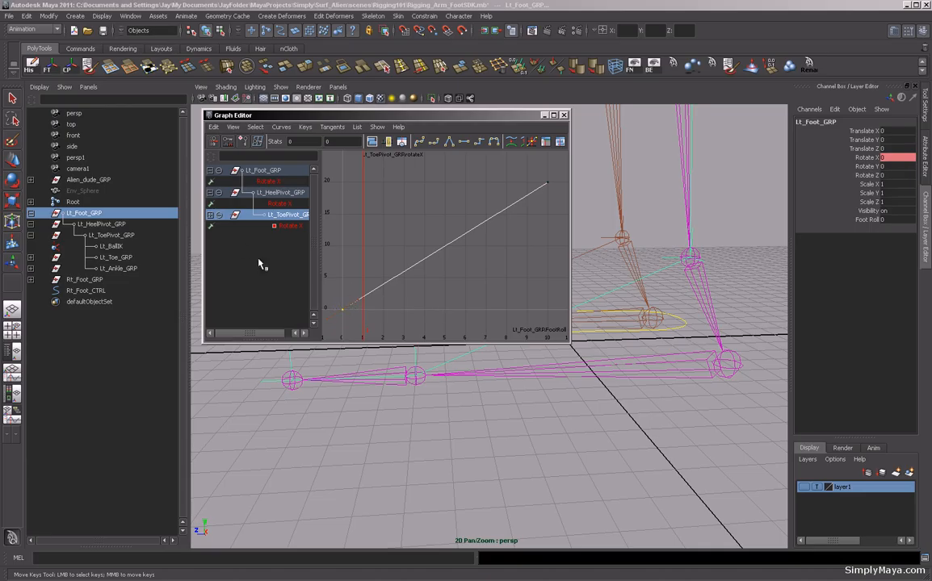
middle_click_drag(406, 309, 500, 307)
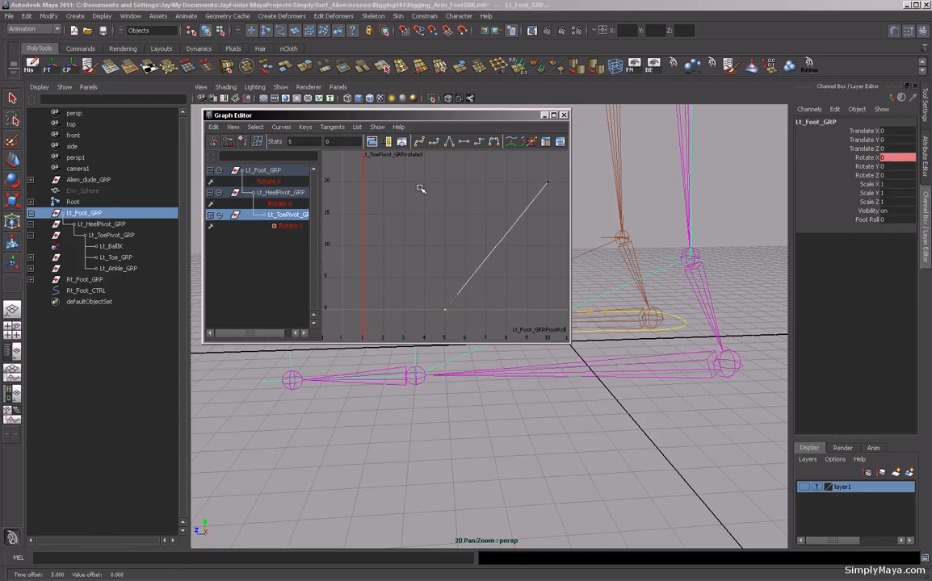
Scrub Lt_Foot_GRP's Foot Roll to test the adjusted toe pivot, then set it back to 0.
left_click_drag(481, 114, 133, 111)
left_click(868, 220)
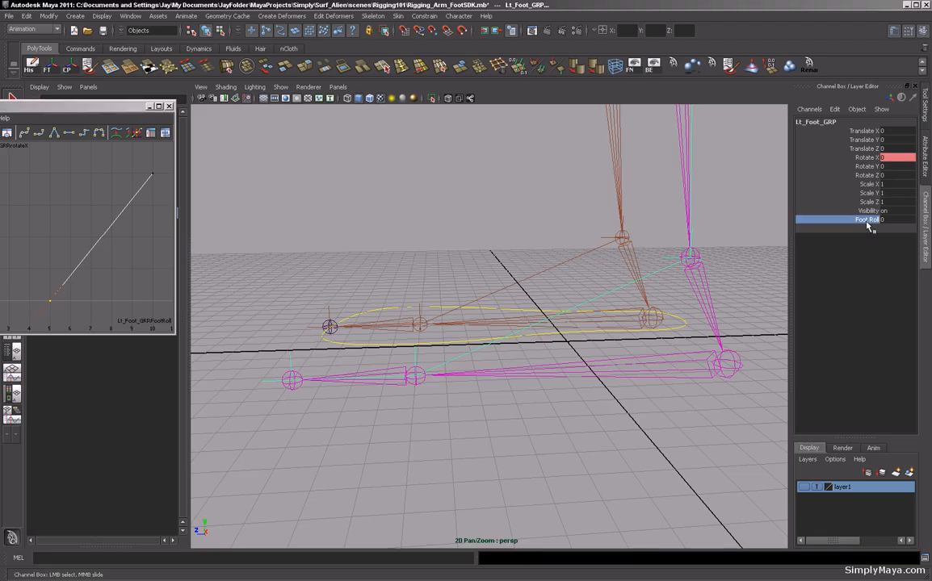
middle_click_drag(478, 420, 522, 470)
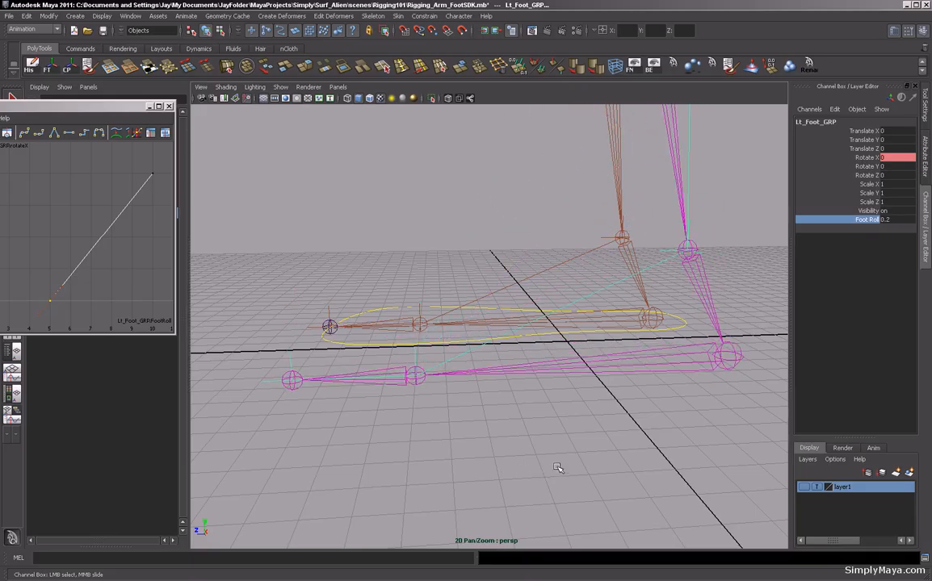
double_click(891, 220)
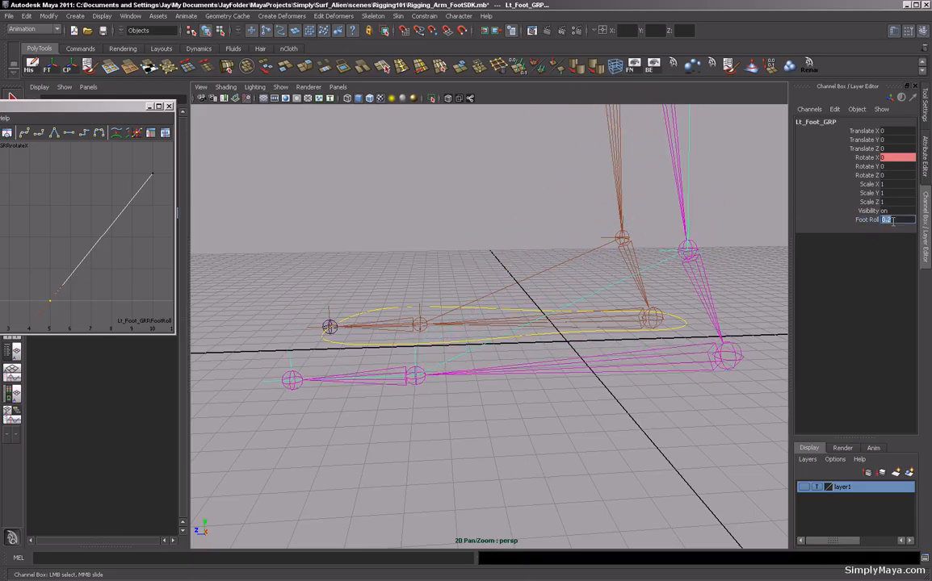
key("Return")
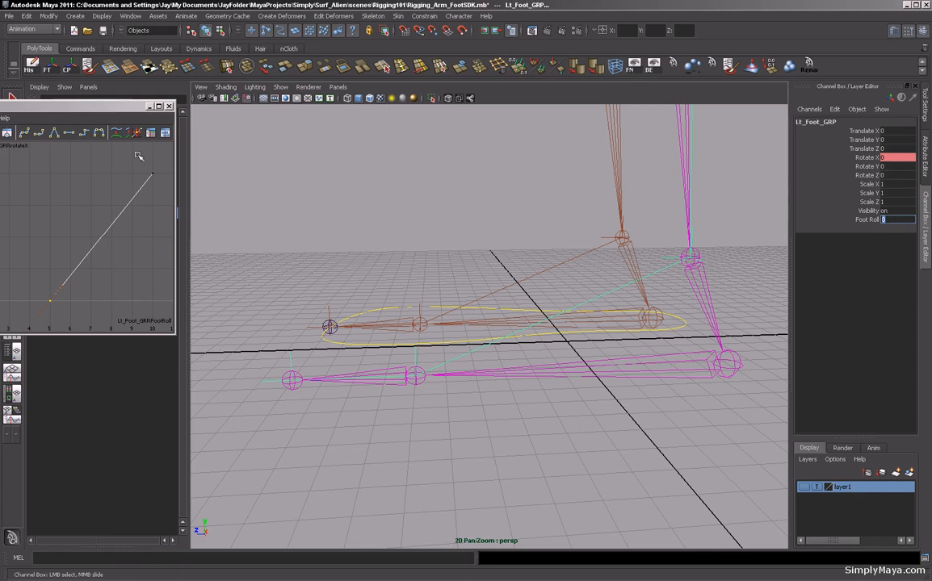
Close the Graph Editor and examine both feet from several angles, alternately selecting Rt_Foot_CTRL and Lt_Foot_GRP.
left_click(379, 315)
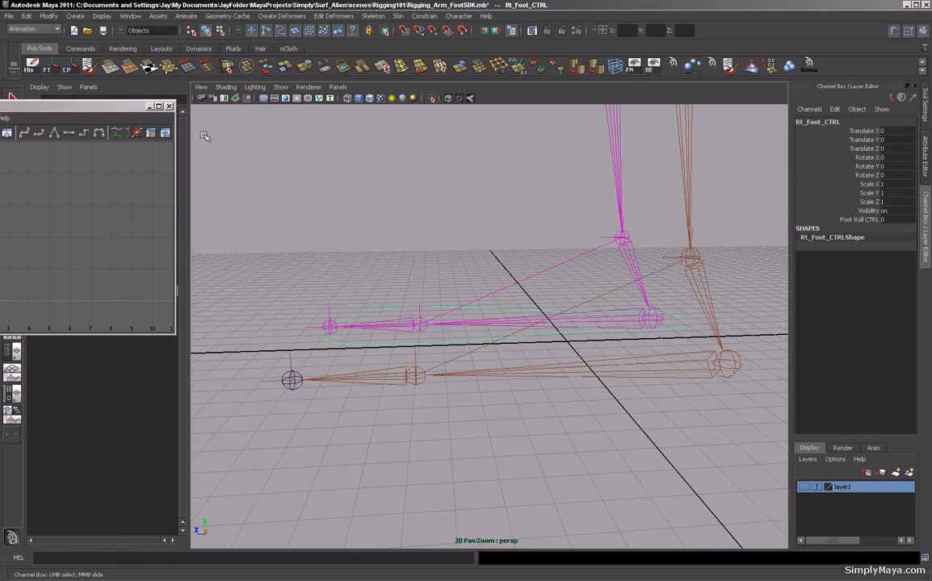
left_click(169, 106)
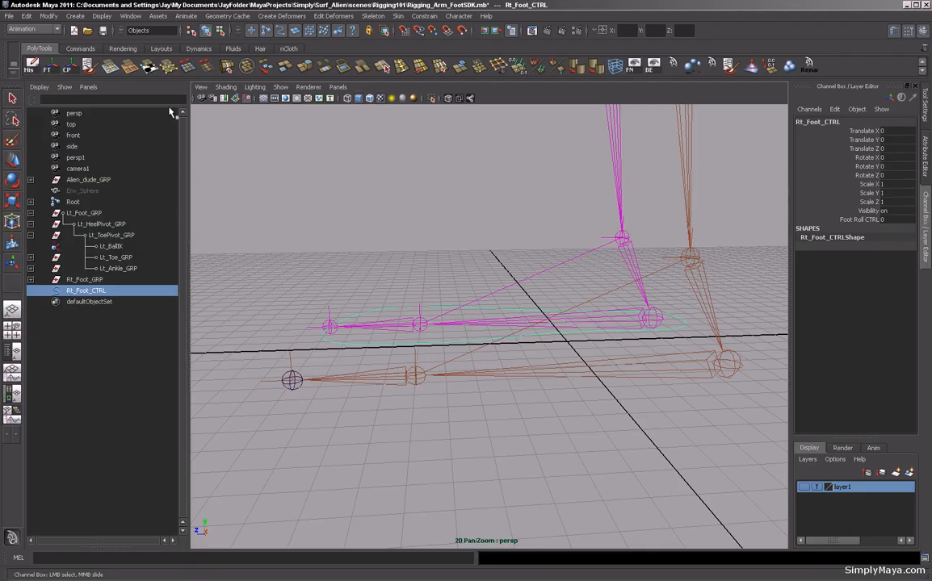
left_click_drag(386, 345, 449, 375, "alt")
left_click(78, 214)
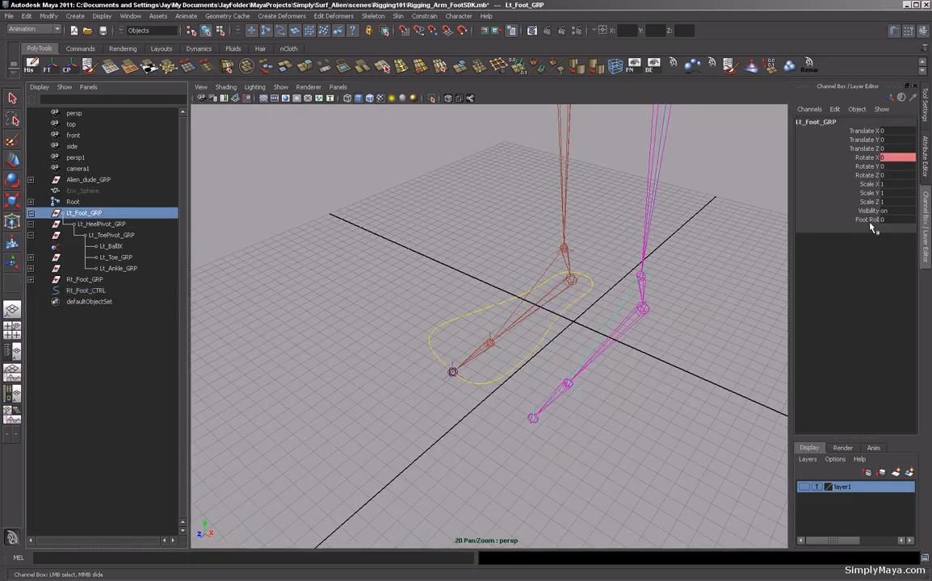
left_click_drag(279, 304, 248, 264, "alt")
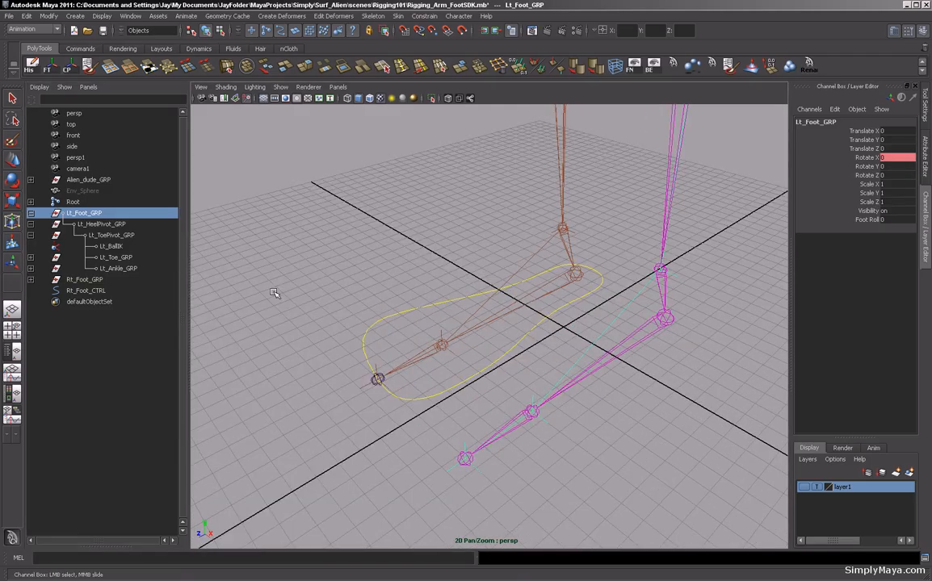
left_click(396, 323)
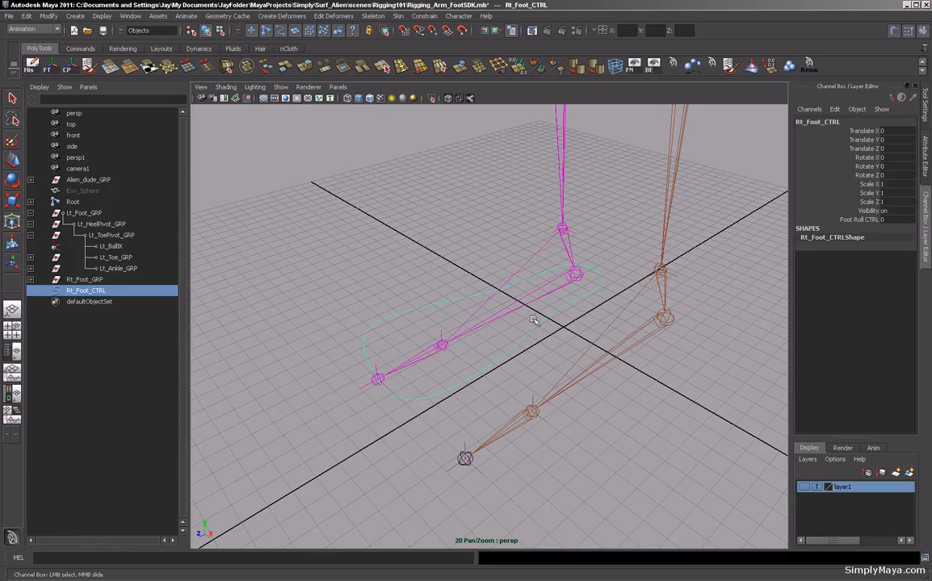
left_click_drag(513, 358, 694, 304, "alt")
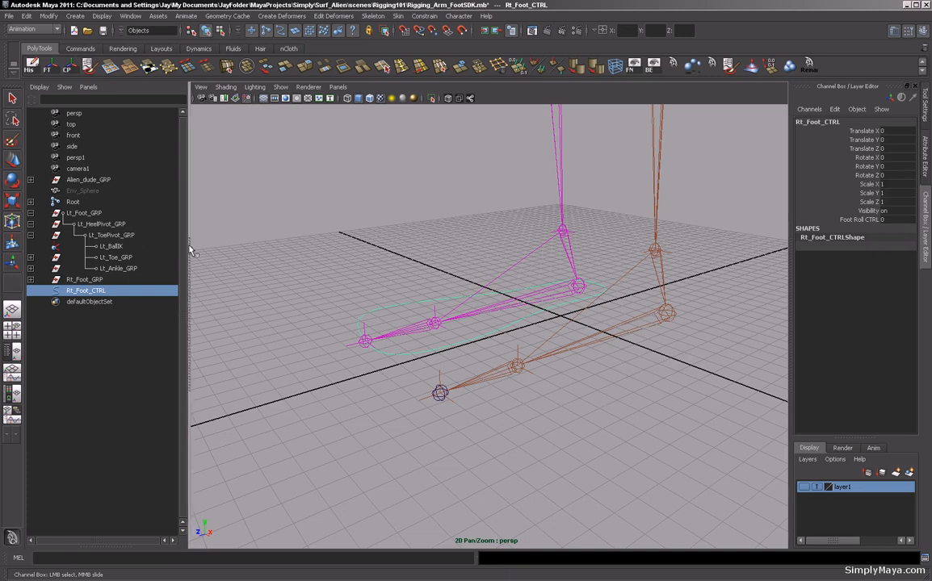
left_click(84, 213)
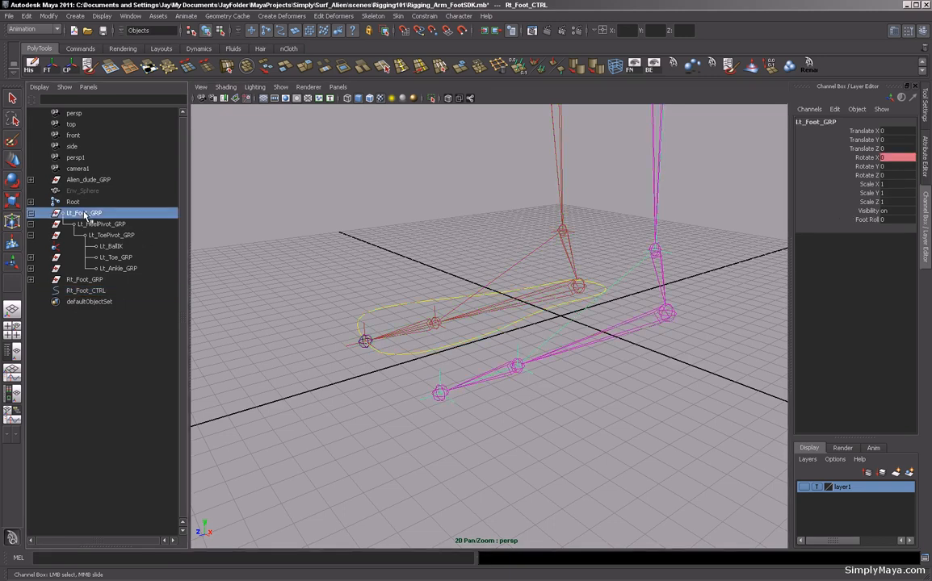
left_click(403, 355)
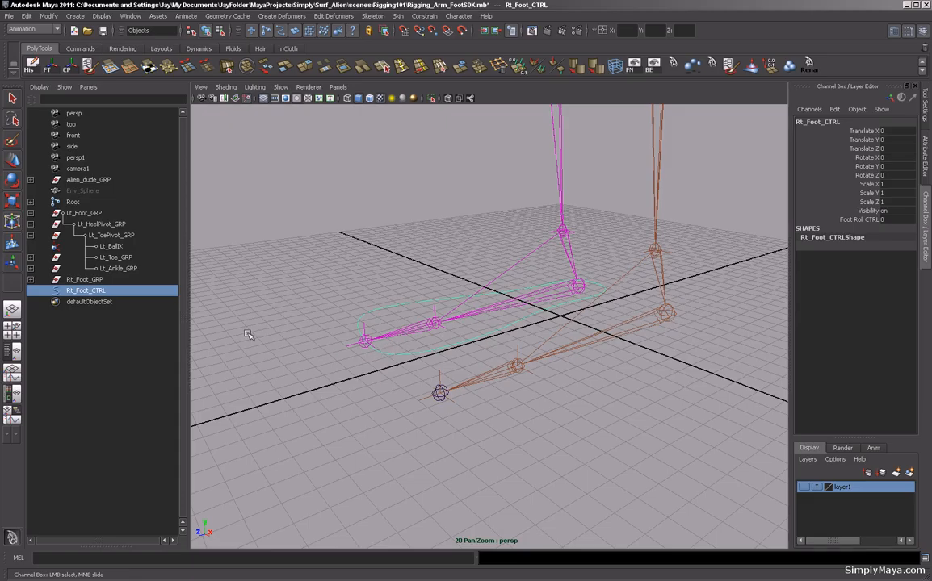
left_click(84, 213)
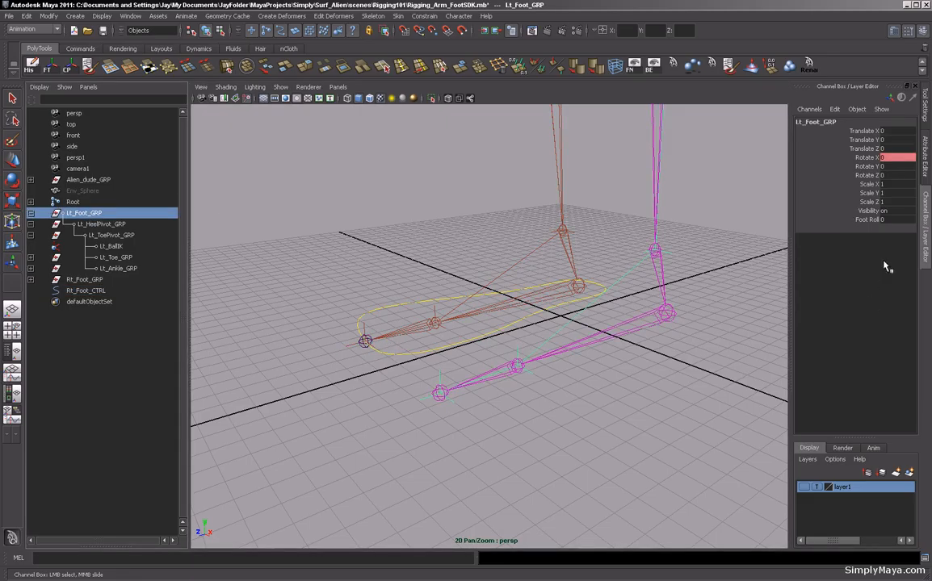
Scrub Lt_Foot_GRP's Foot Roll to a negative value, then undo the change.
left_click(862, 221)
middle_click_drag(618, 433, 600, 445)
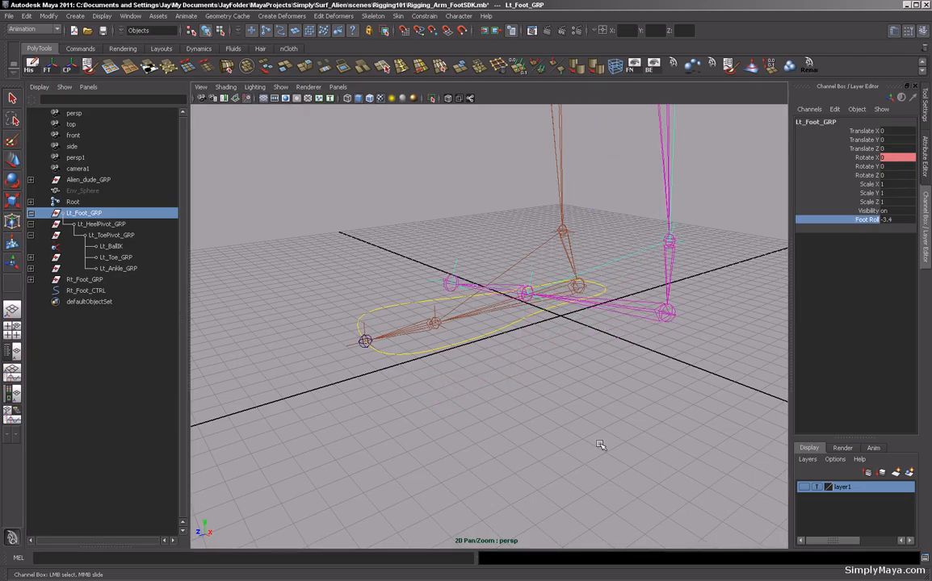
key("ctrl+z")
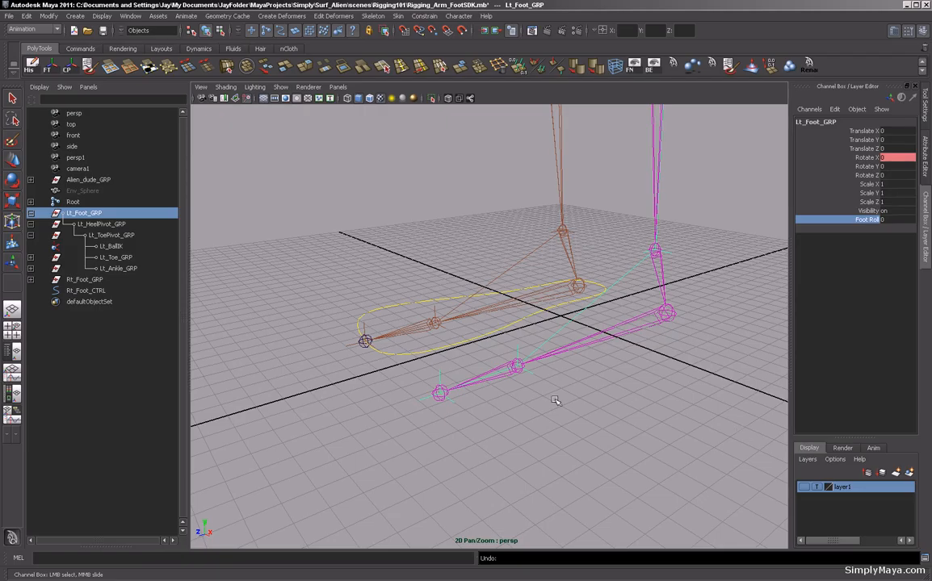
Import the Foot_Ctrl.mb file from the project's assets folder.
left_click(9, 16)
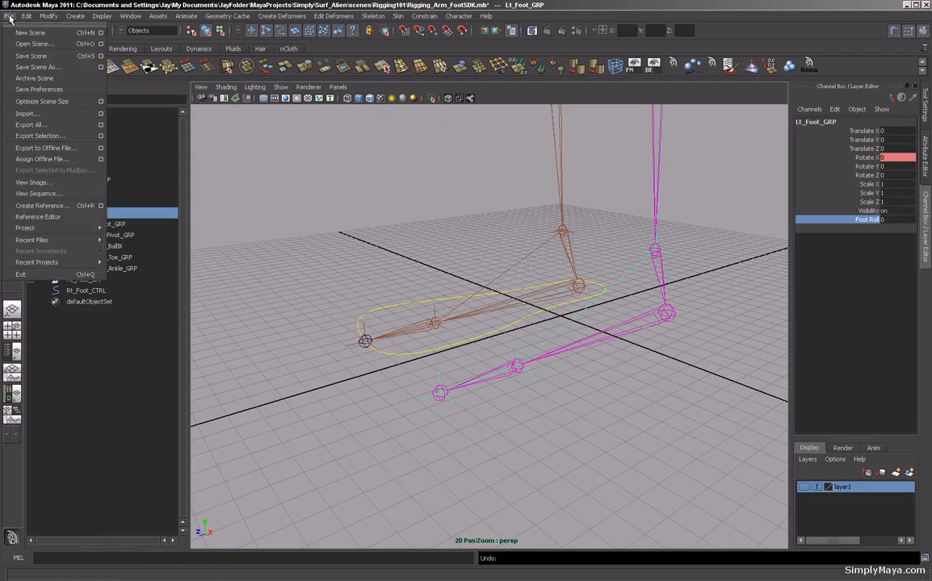
left_click(29, 113)
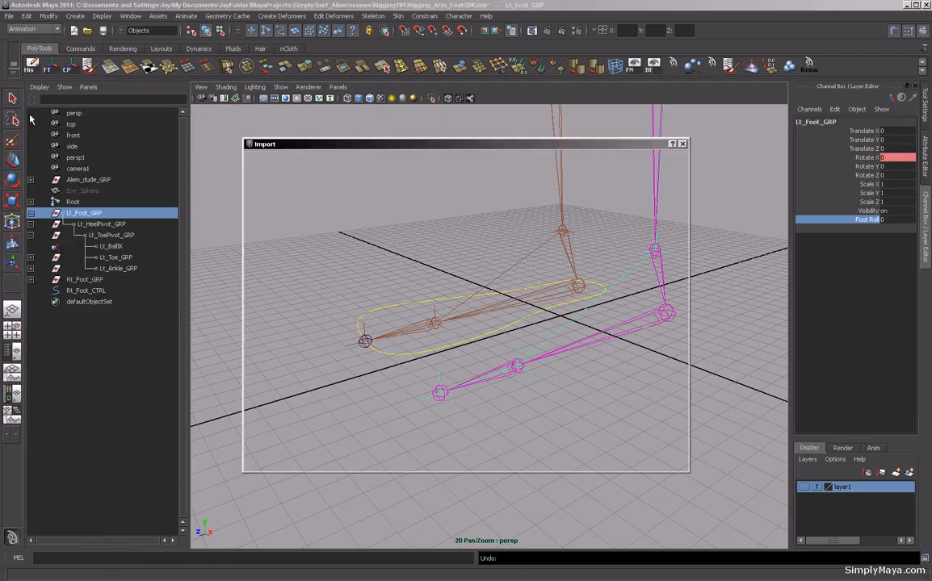
left_click(351, 194)
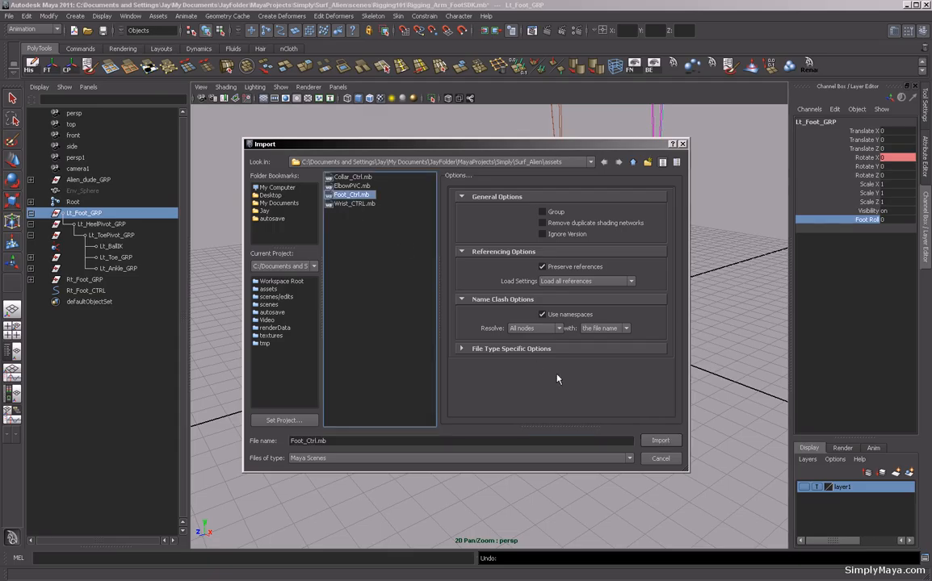
left_click(658, 442)
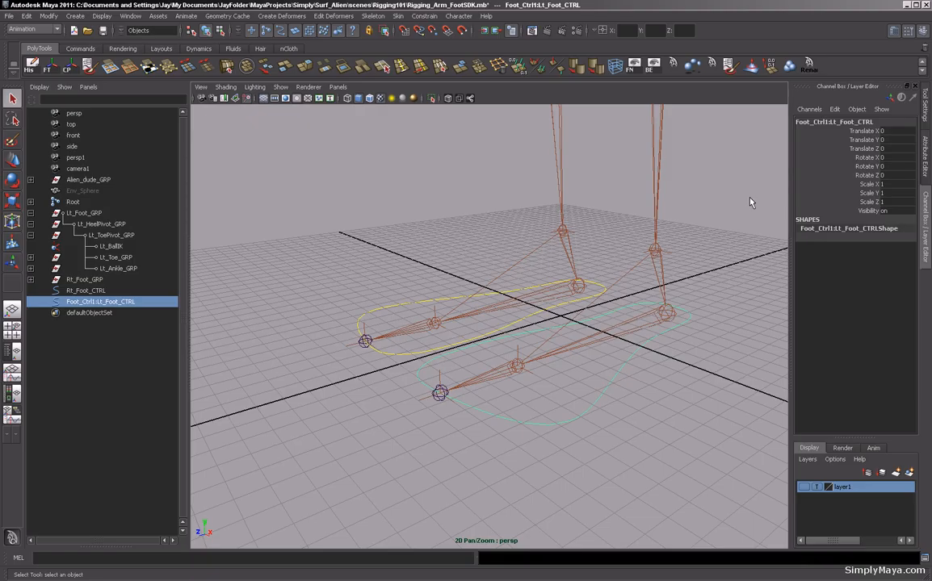
Rename the imported foot control to Lt_Foot_CTRL, removing its namespace prefix.
double_click(831, 123)
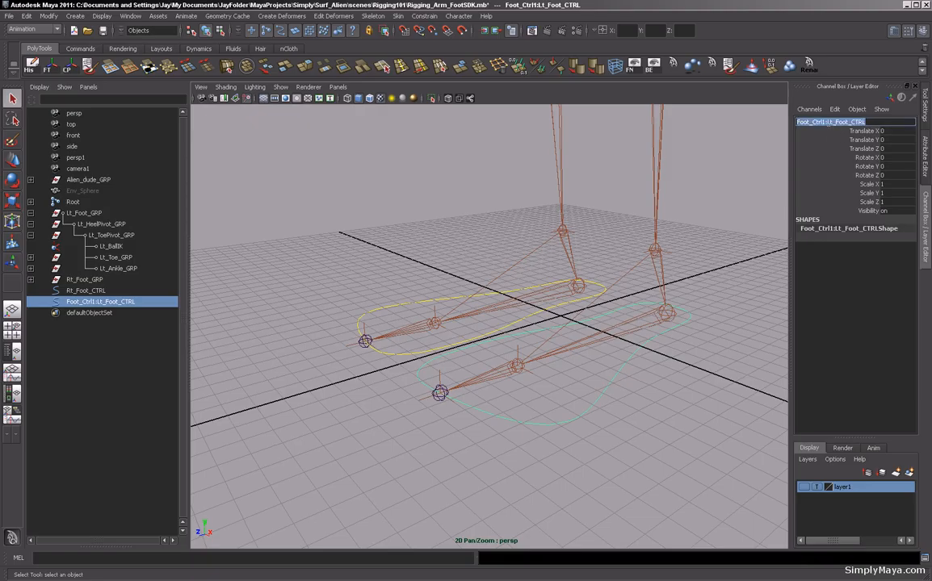
key("BackSpace")
key("BackSpace")
key("BackSpace")
key("BackSpace")
key("BackSpace")
key("BackSpace")
key("BackSpace")
key("BackSpace")
key("BackSpace")
key("BackSpace")
key("BackSpace")
key("Return")
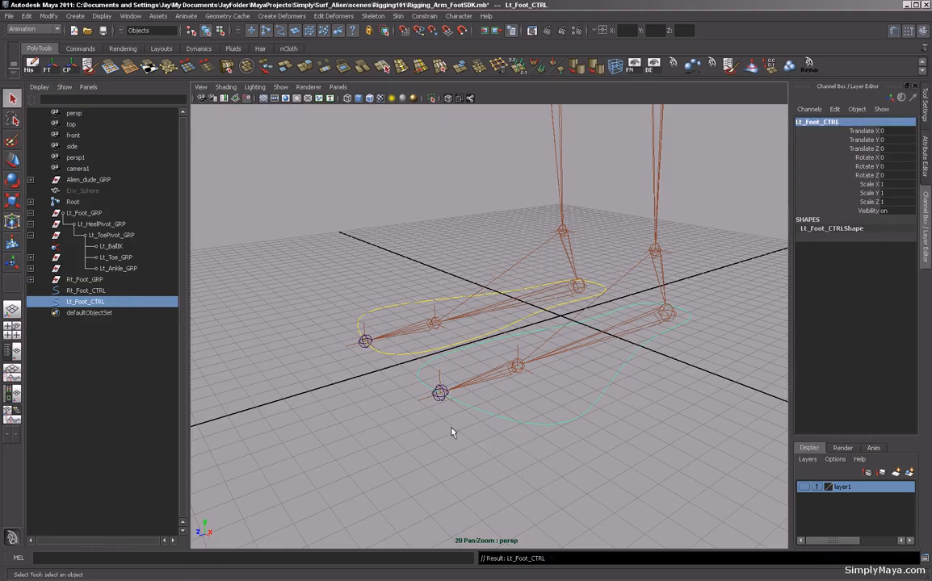
Select Rt_Foot_CTRL and copy its name from the channel box.
left_click(50, 16)
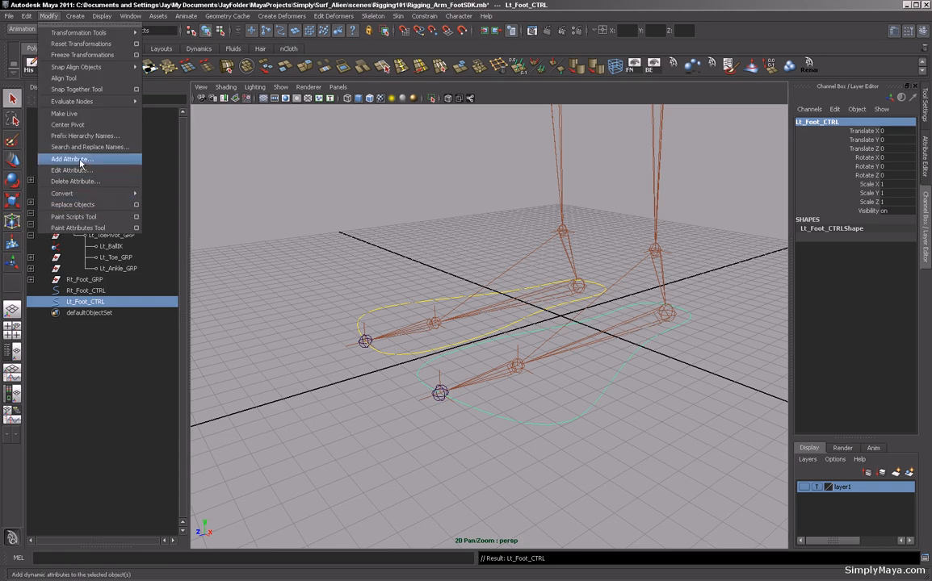
left_click(248, 243)
left_click(380, 310)
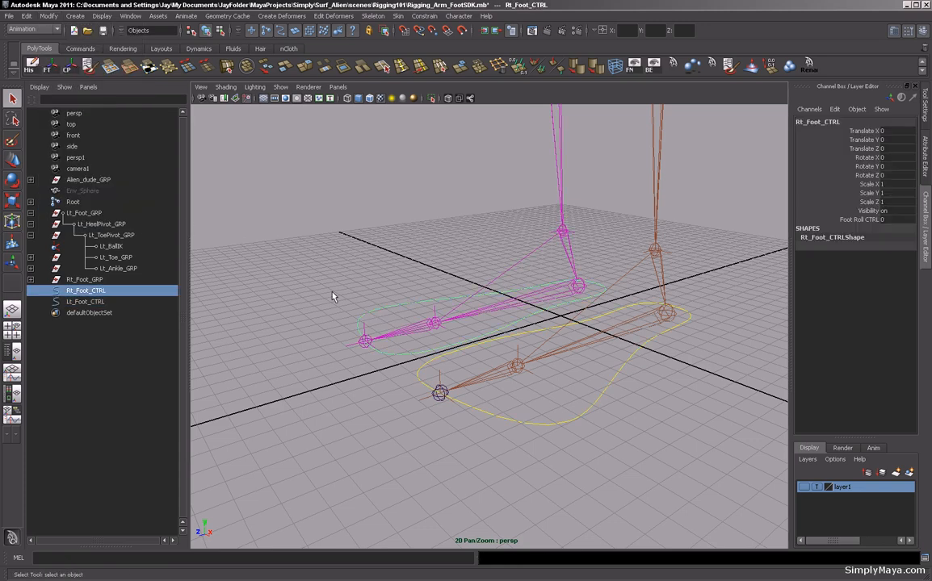
double_click(836, 122)
key("ctrl+c")
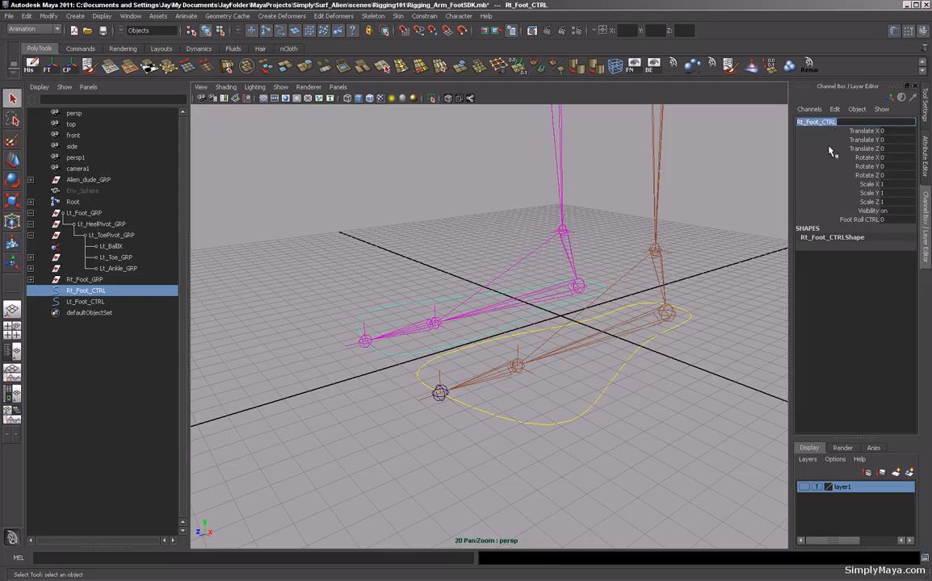
left_click(50, 16)
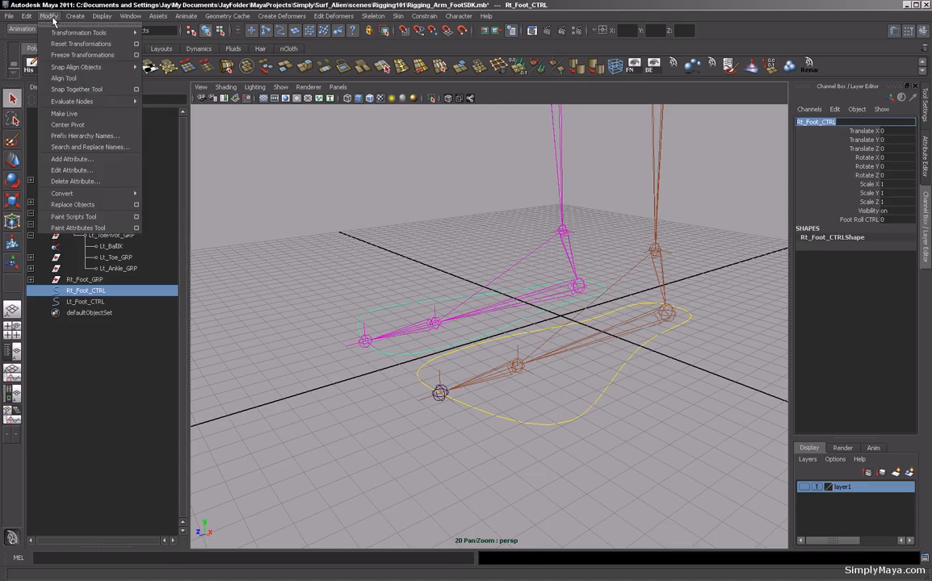
left_click(406, 393)
Add a keyable float attribute named Lt_Foot_CTRL to the Lt_Foot_CTRL control, adapting the pasted right-side name.
left_click(85, 301)
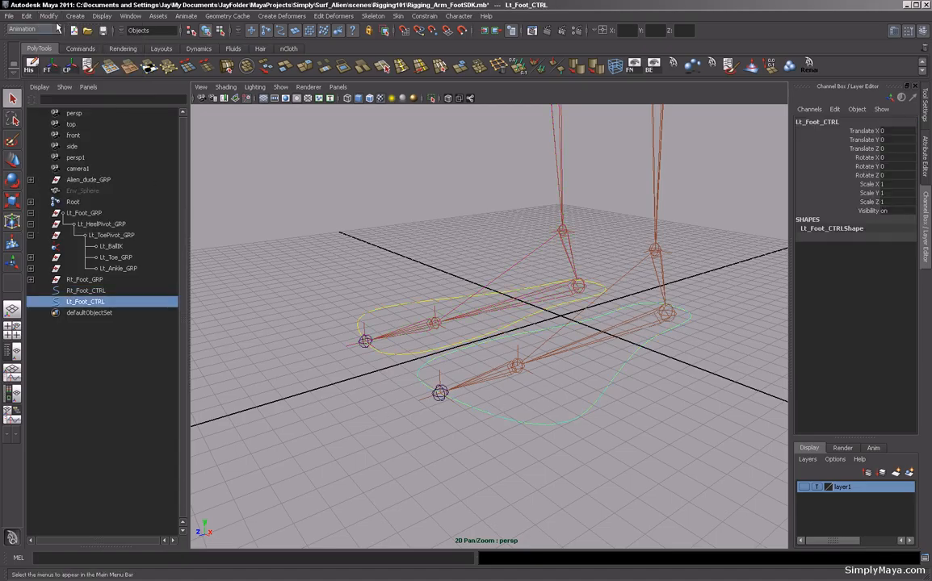
left_click(49, 16)
left_click(66, 153)
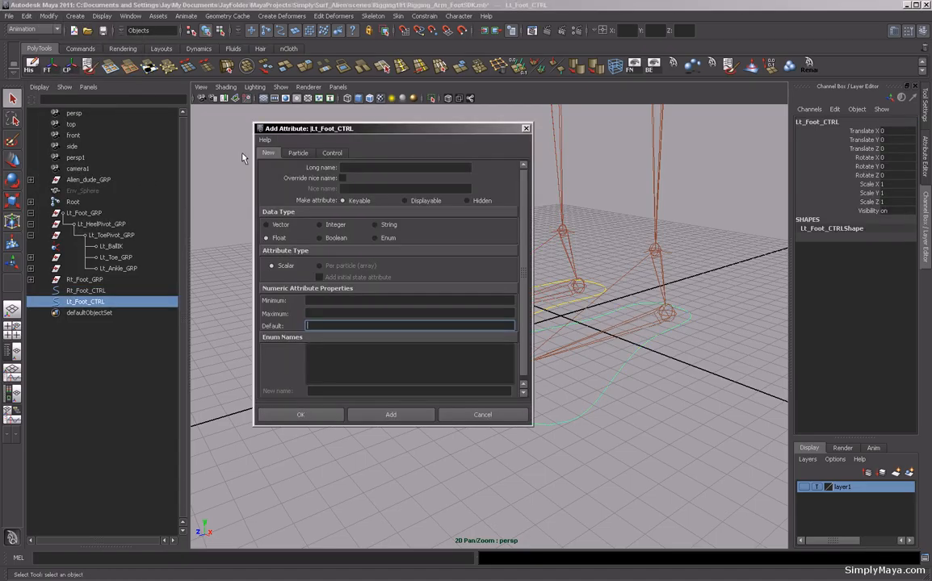
left_click(353, 168)
key("ctrl+v")
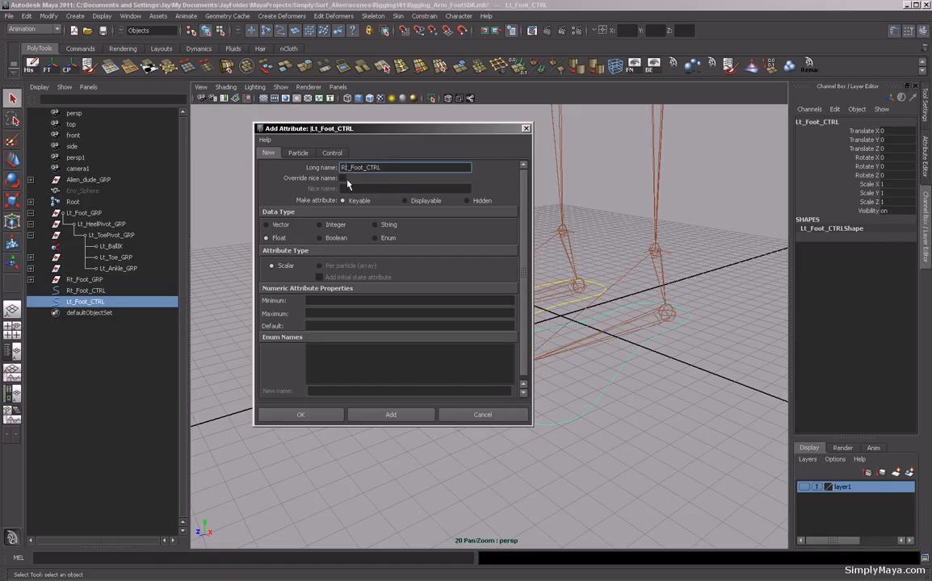
key("Home")
key("Delete")
key("Delete")
type("L")
left_click_drag(373, 134, 341, 123)
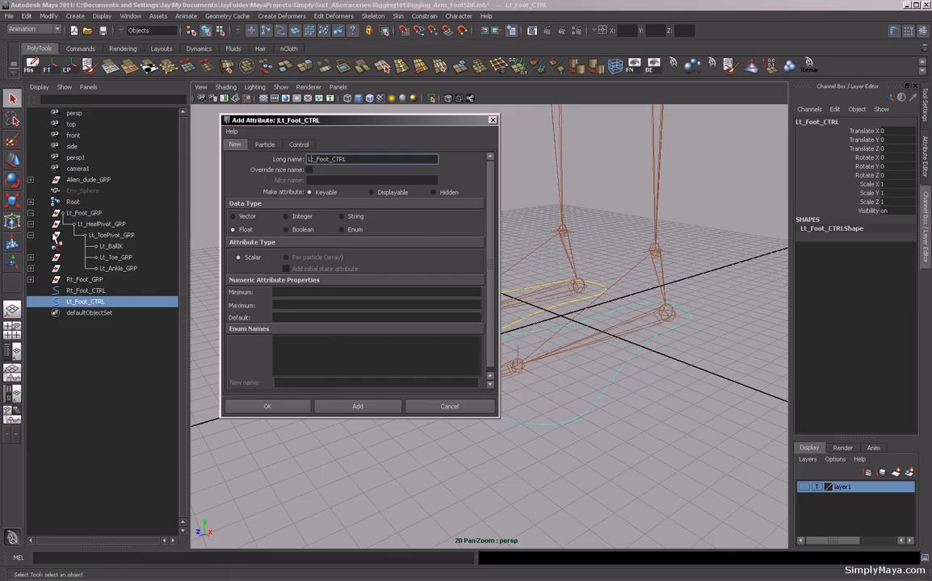
left_click(341, 406)
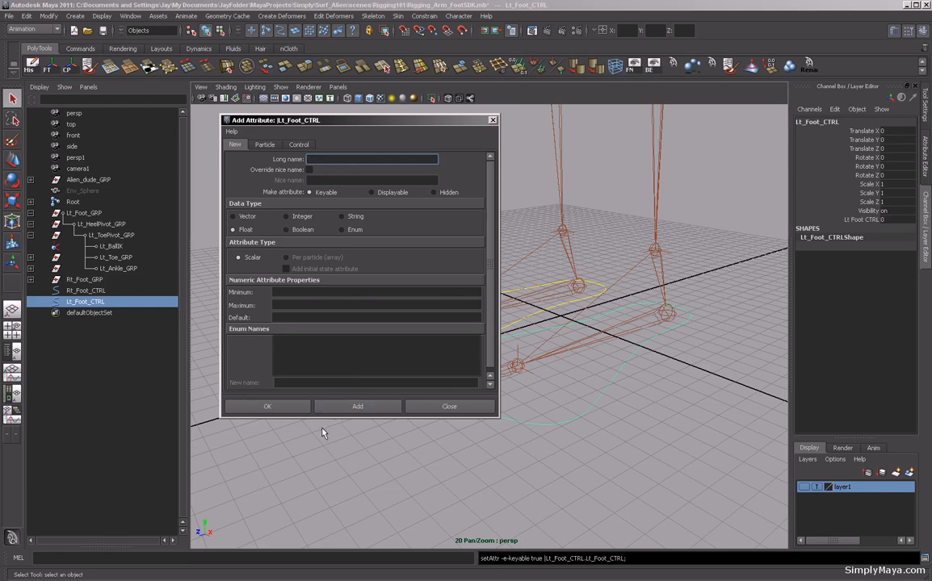
left_click(492, 122)
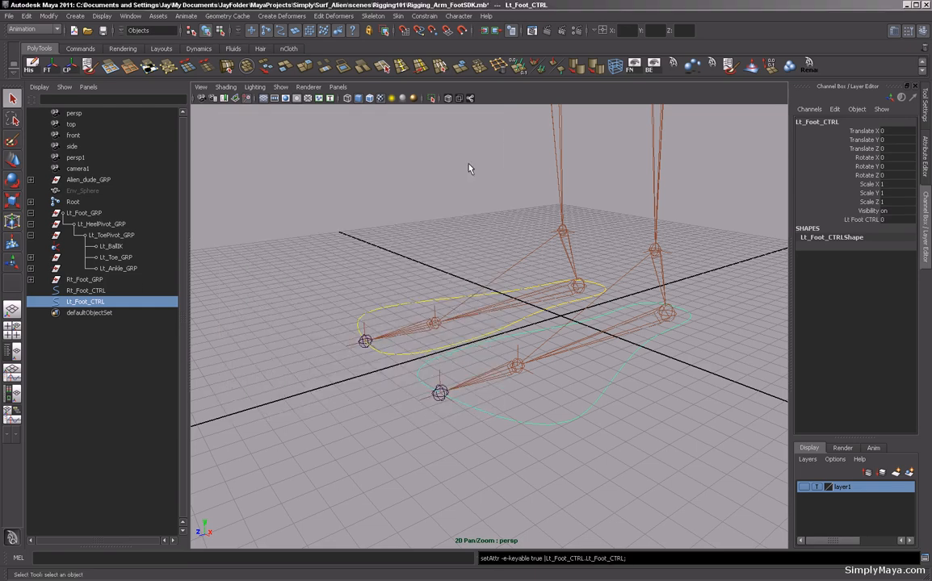
In the Connection Editor, connect Lt_Foot_CTRL's Lt_Foot_CTRL attribute to Lt_Foot_GRP's FootRoll attribute.
left_click(124, 17)
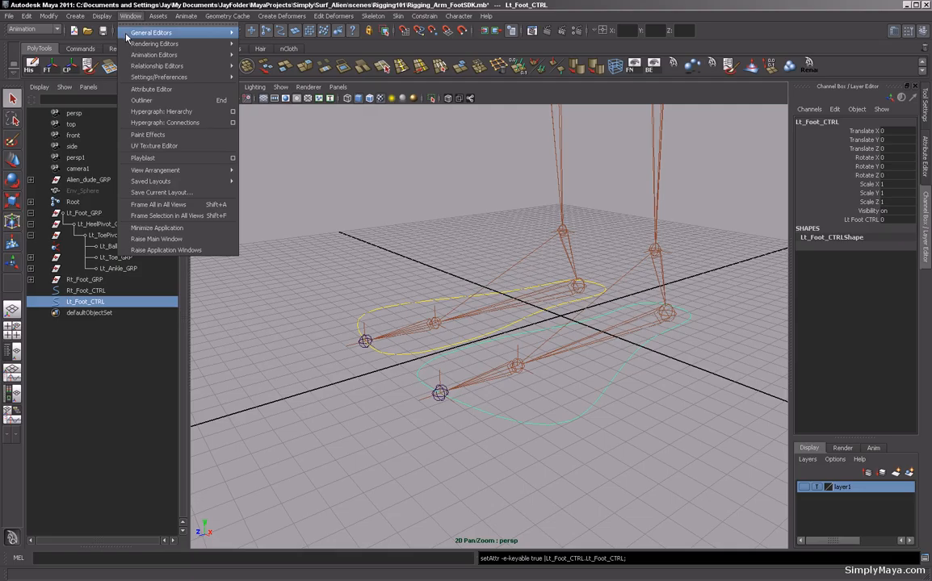
mouse_move(126, 34)
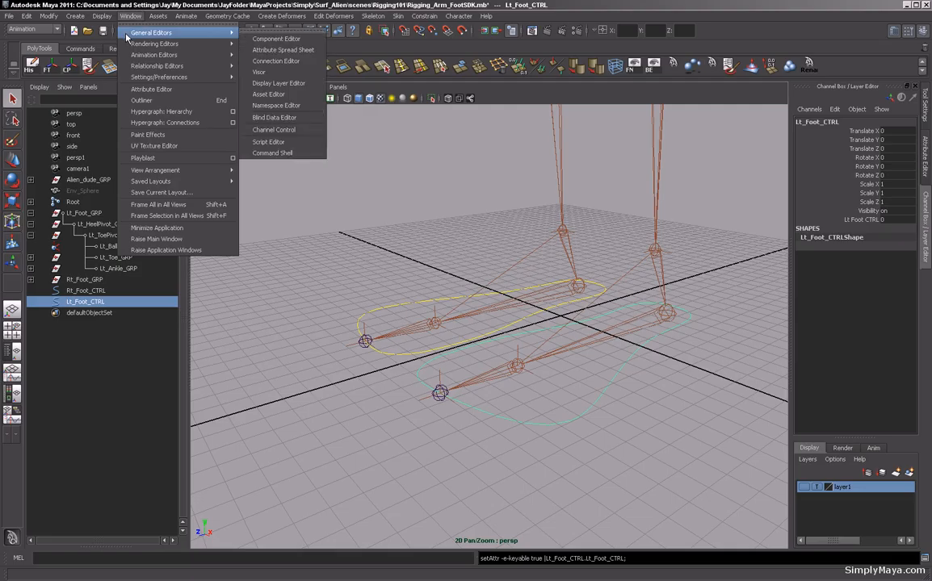
left_click(289, 67)
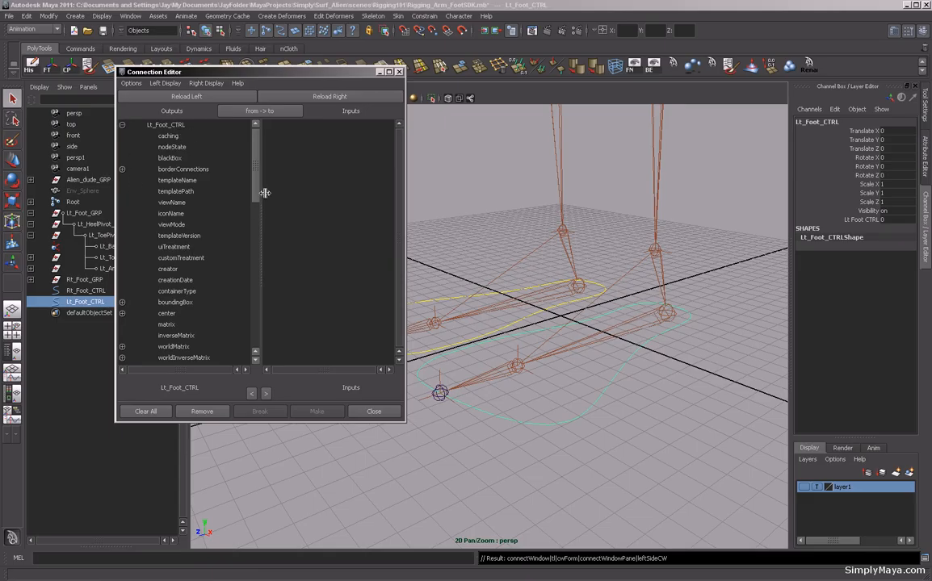
left_click_drag(255, 192, 256, 337)
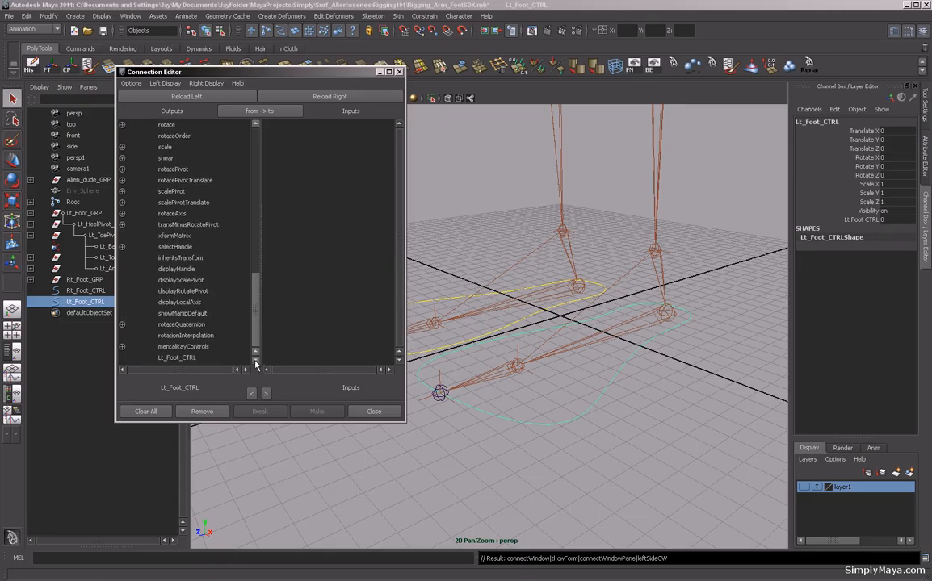
left_click(171, 358)
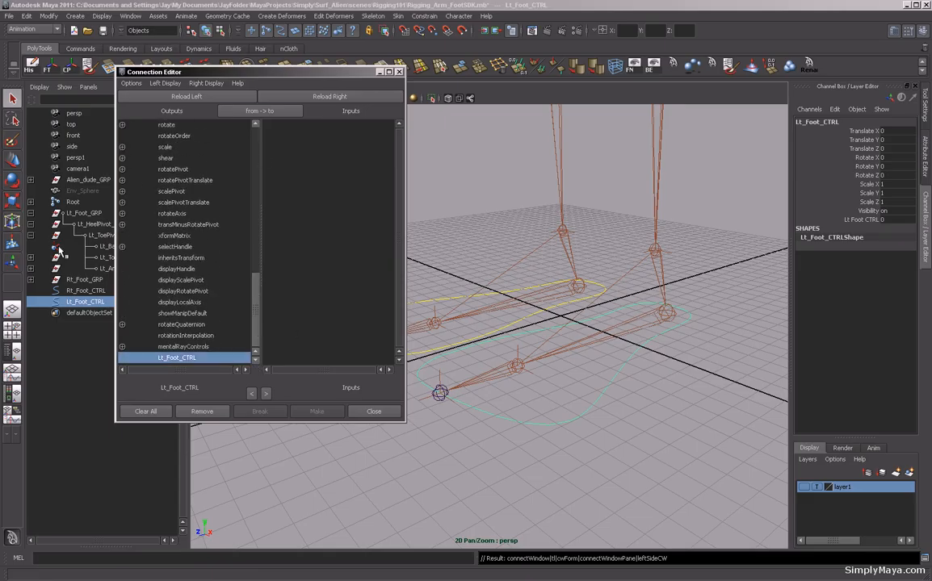
left_click(73, 214)
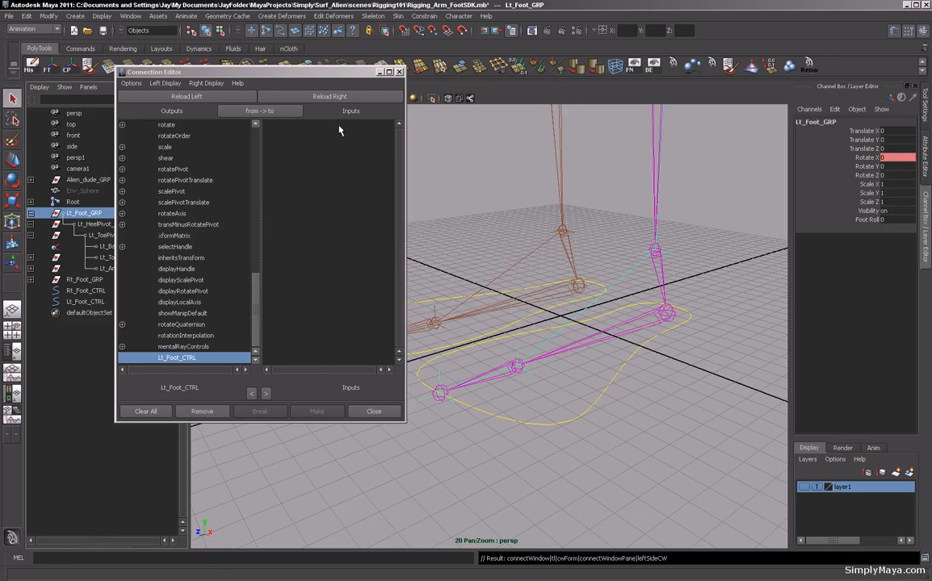
left_click(331, 97)
left_click_drag(400, 208, 393, 372)
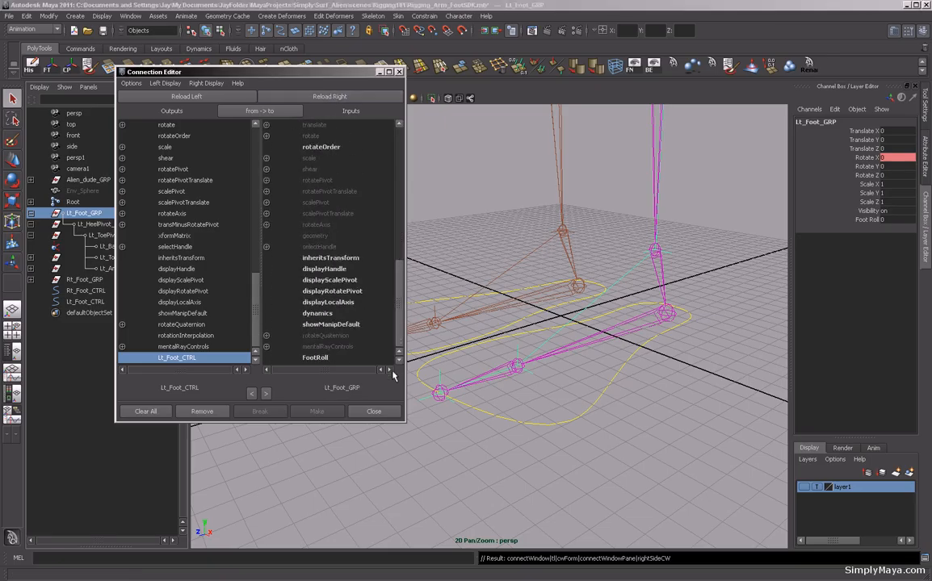
left_click(316, 358)
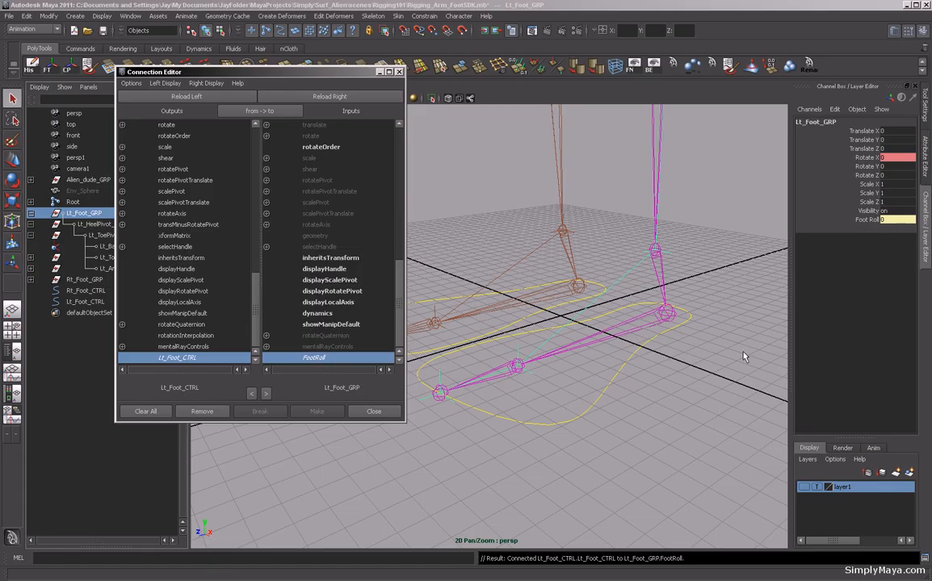
left_click(399, 72)
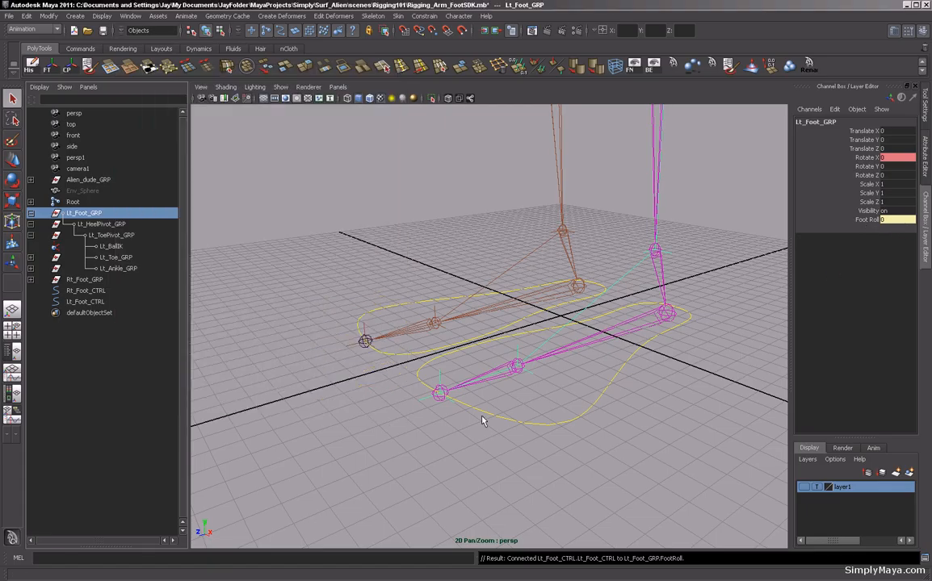
Scrub the new attribute on Lt_Foot_CTRL to test the foot roll, then undo the change.
left_click(517, 412)
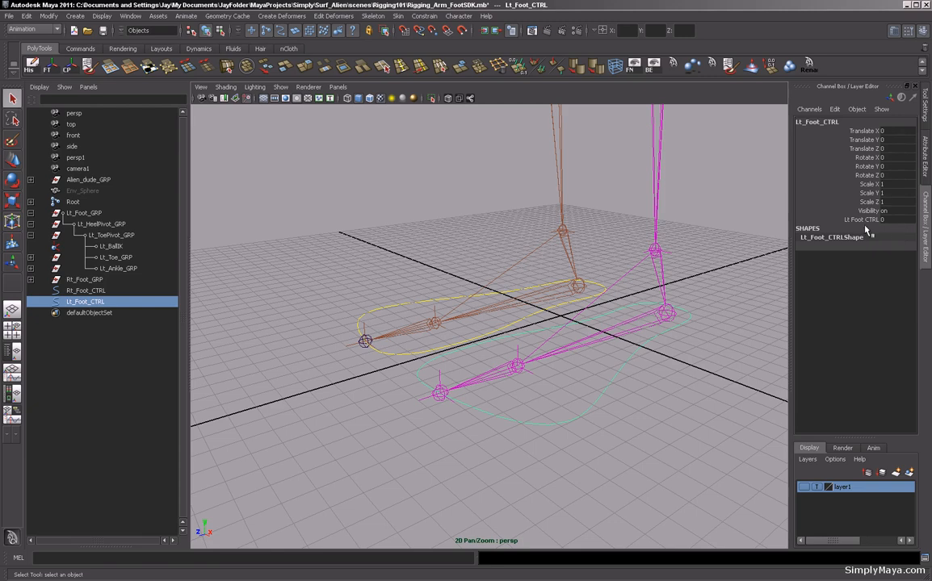
left_click(862, 220)
middle_click_drag(373, 209, 415, 261)
key("ctrl+z")
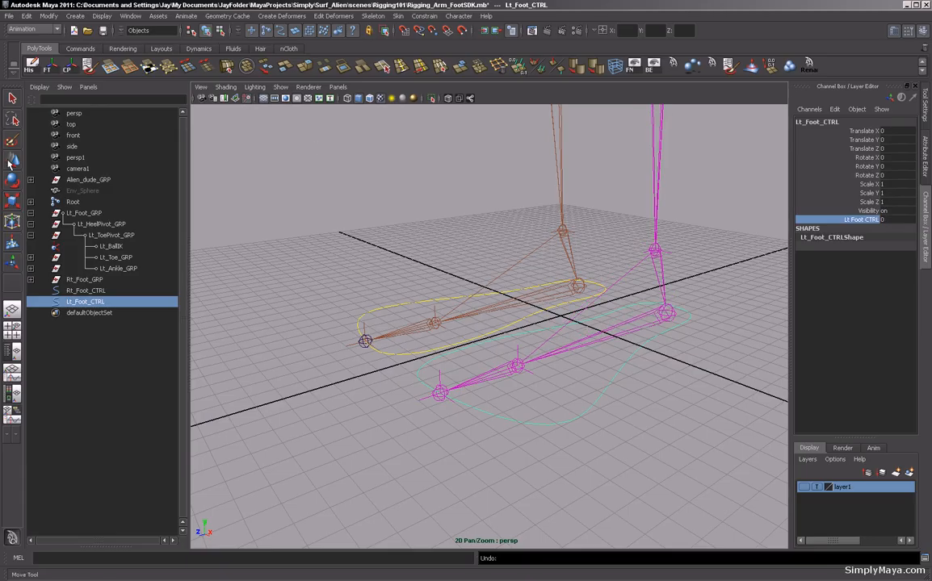
Move Lt_Foot_CTRL's pivot to the left foot's ball joint.
right_click_drag(644, 428, 482, 429, "alt")
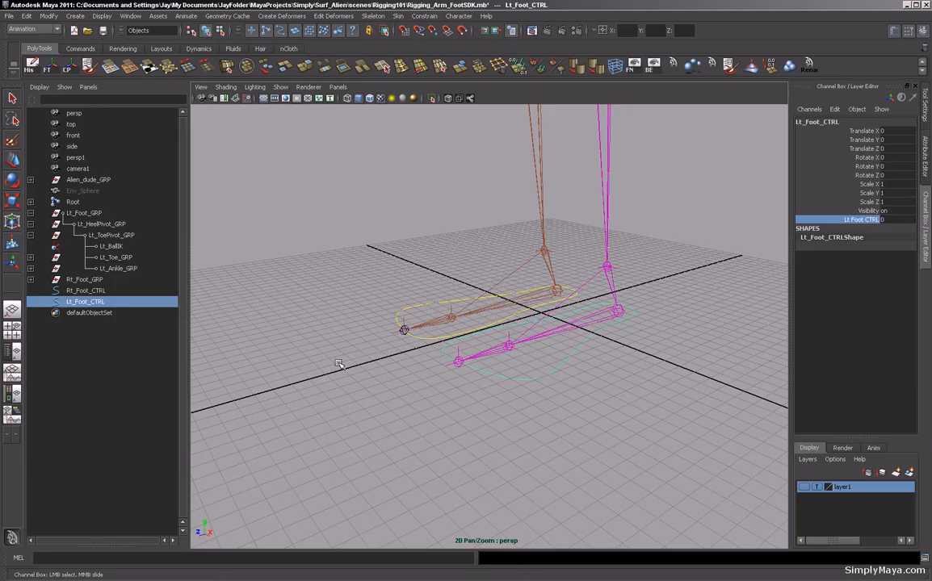
left_click(12, 161)
left_click_drag(539, 353, 413, 369, "alt")
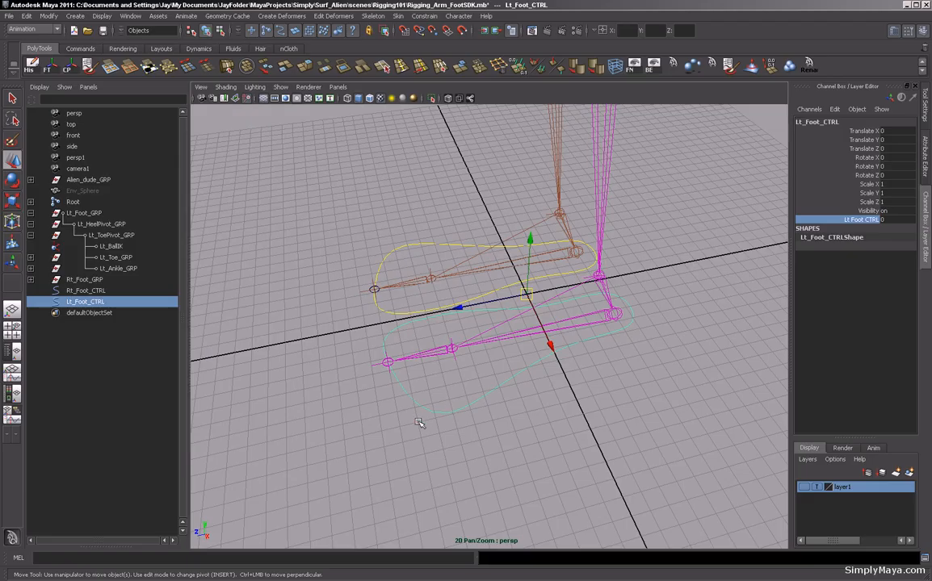
key("Insert")
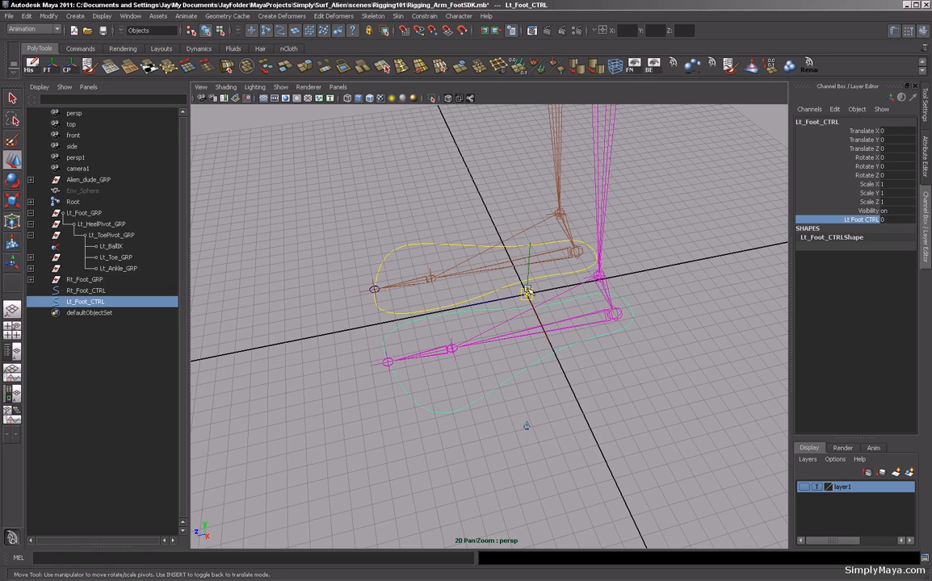
key("Insert")
key("Insert")
left_click_drag(526, 295, 460, 338)
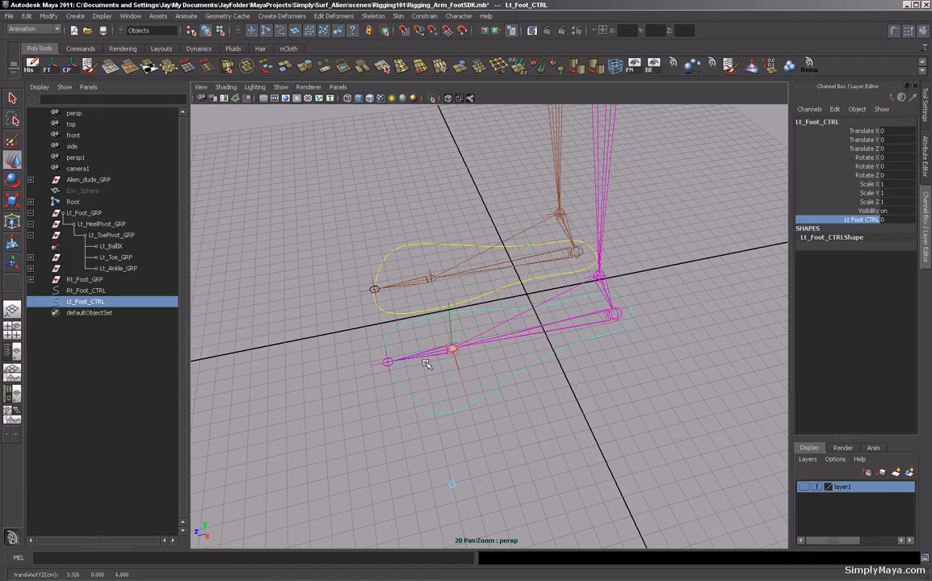
key("Insert")
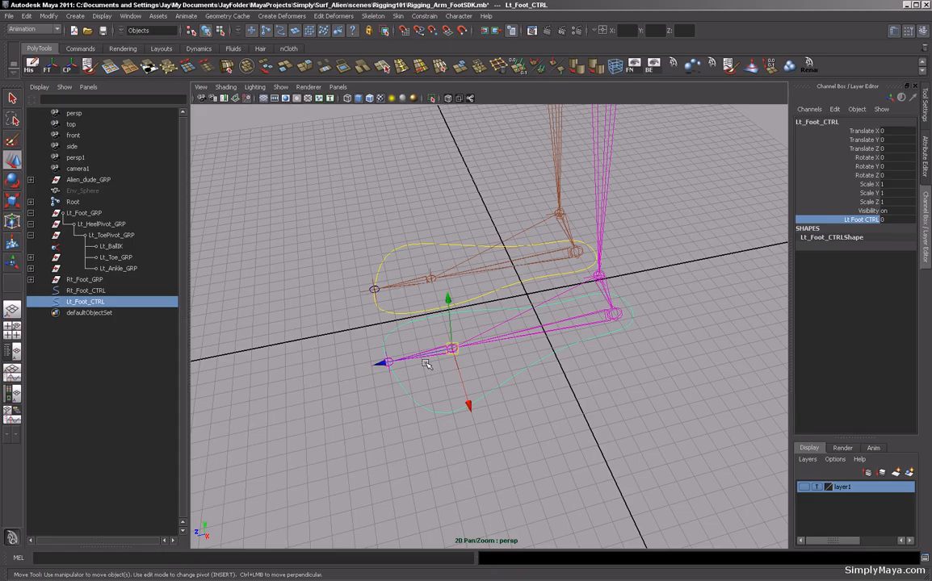
Parent-constrain Lt_Foot_GRP to Lt_Foot_CTRL.
left_click_drag(376, 356, 495, 401, "alt")
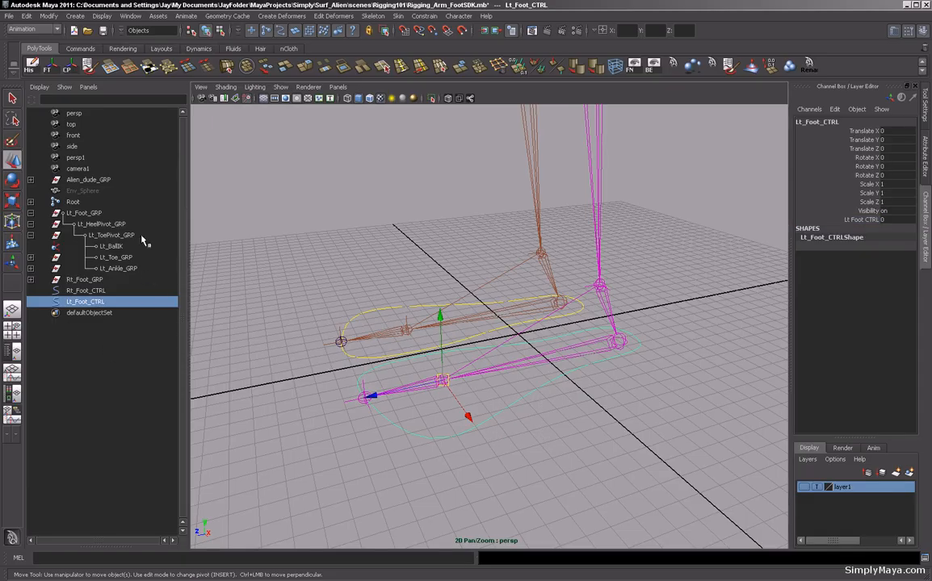
left_click(84, 213, "ctrl")
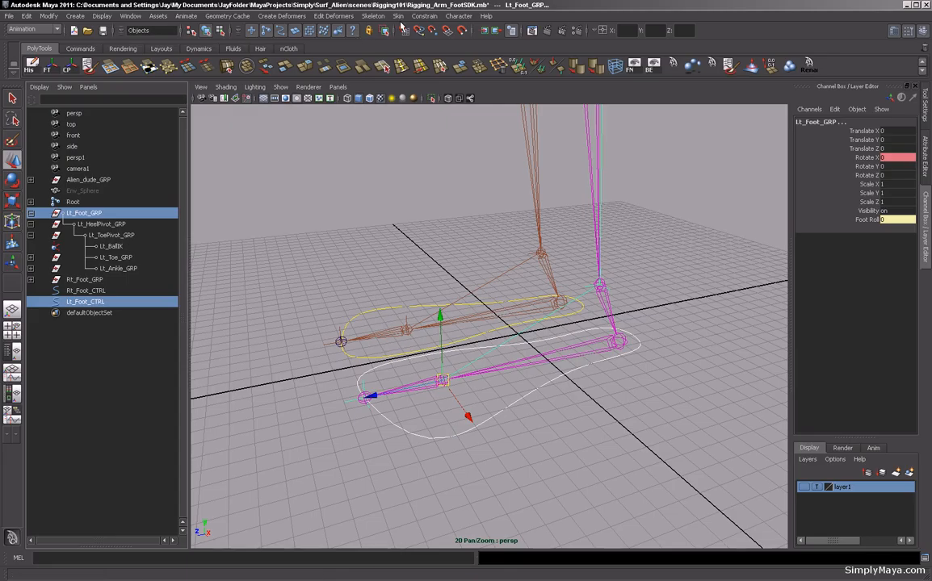
left_click(424, 16)
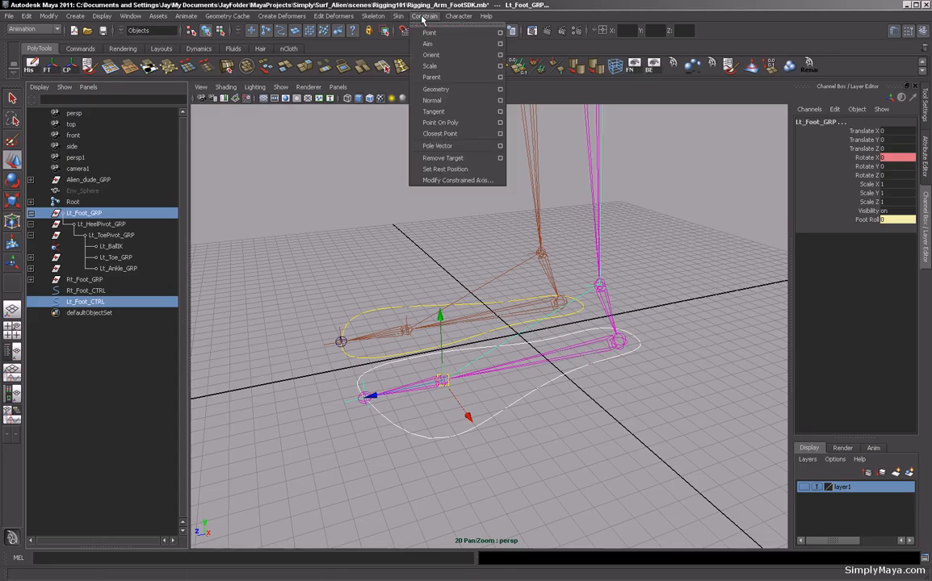
left_click(436, 78)
left_click(374, 201)
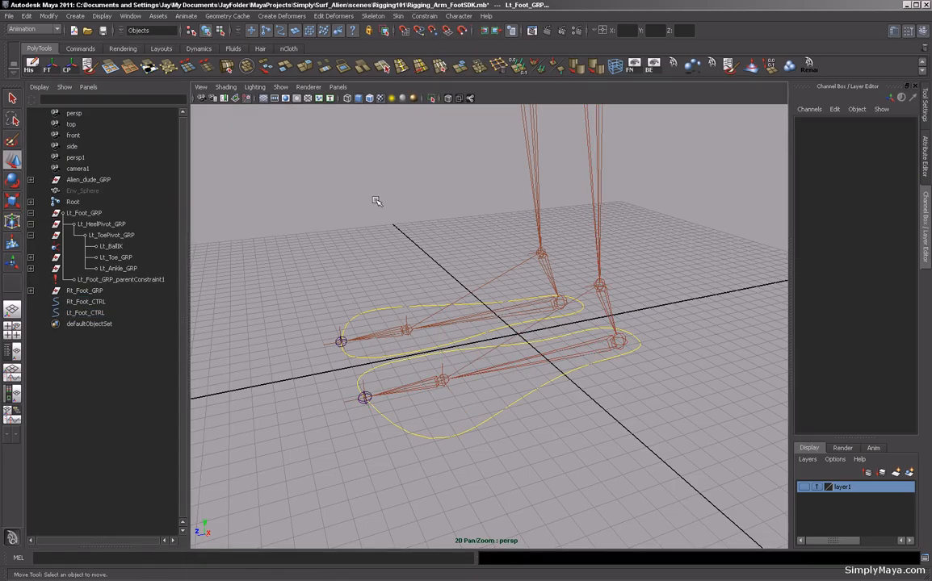
Move Lt_Foot_CTRL upward to test the constraint, then undo the move.
left_click(446, 436)
left_click_drag(442, 379, 432, 246)
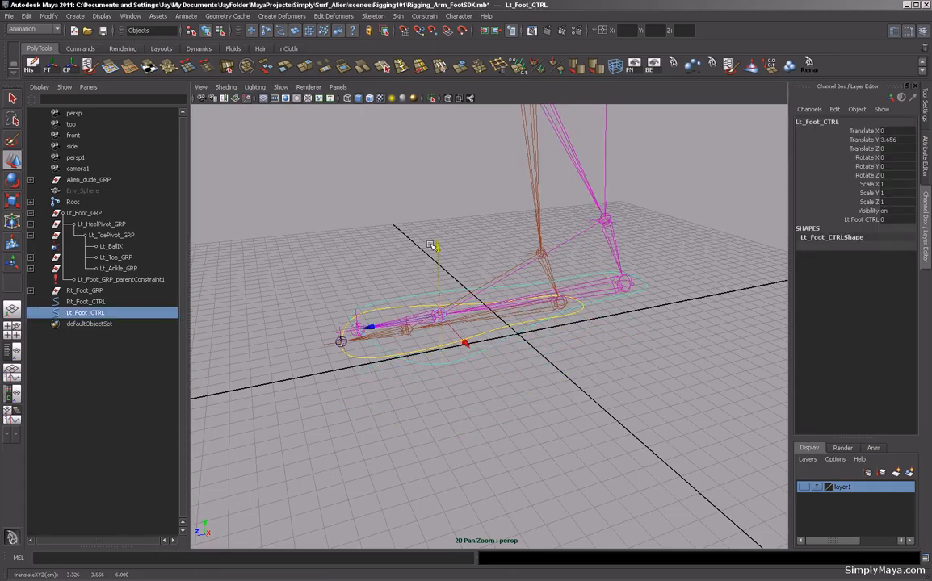
key("ctrl+z")
Scrub Lt_Foot_CTRL's roll attribute again to check the constrained foot, then undo it.
left_click_drag(627, 421, 426, 419, "alt")
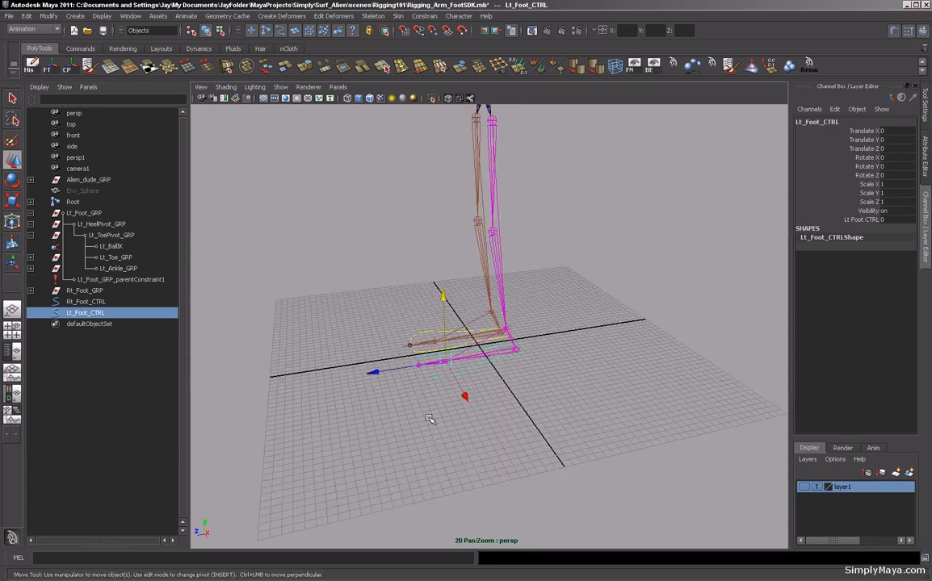
left_click(863, 219)
middle_click_drag(417, 339, 466, 382)
key("ctrl+z")
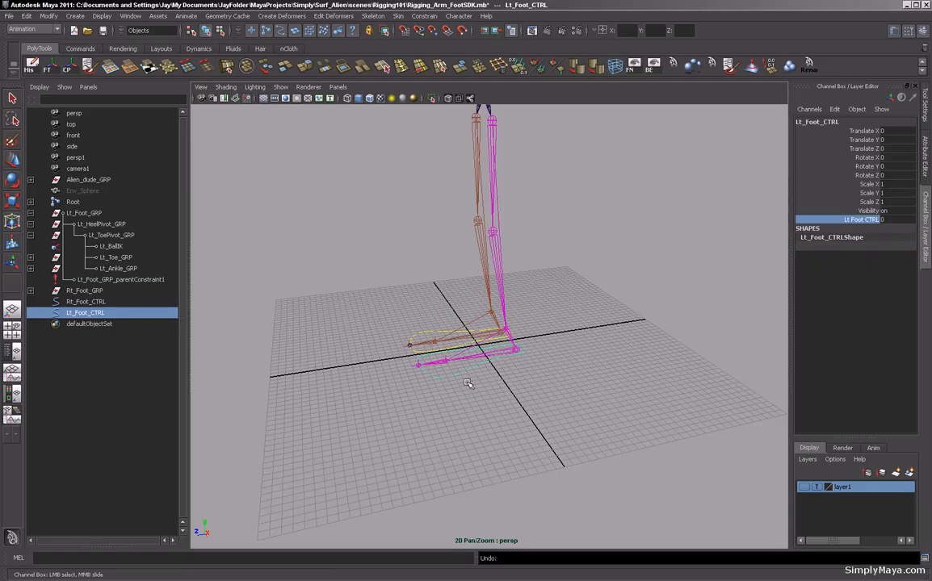
Examine Lt_Foot_GRP's constrained channels in the outliner and channel box, then reselect Lt_Foot_CTRL.
left_click_drag(466, 382, 437, 382, "alt")
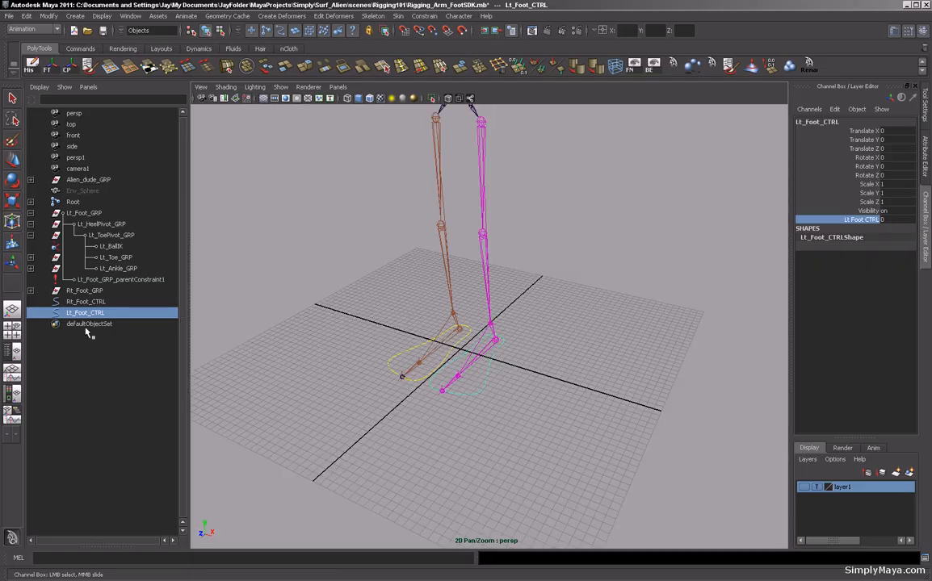
left_click(29, 213)
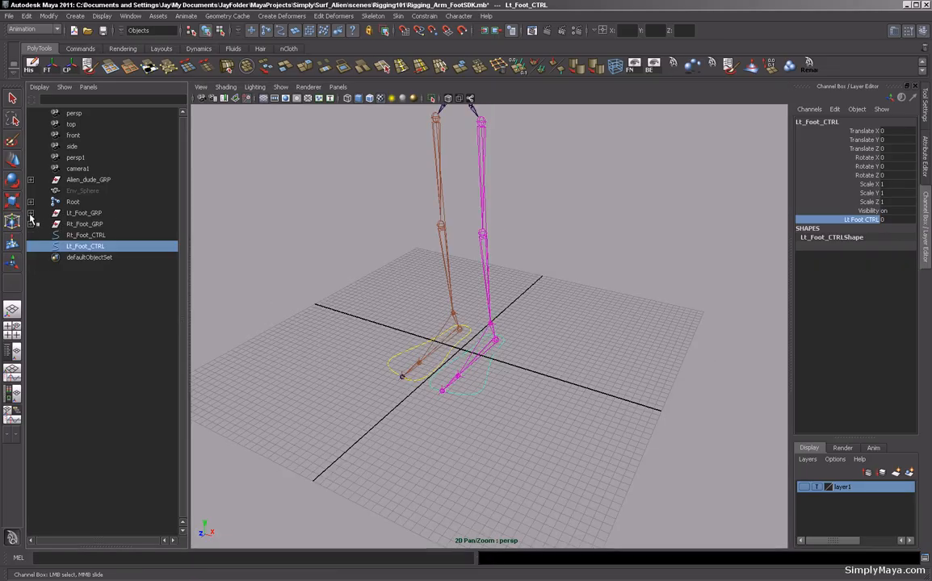
left_click(81, 213)
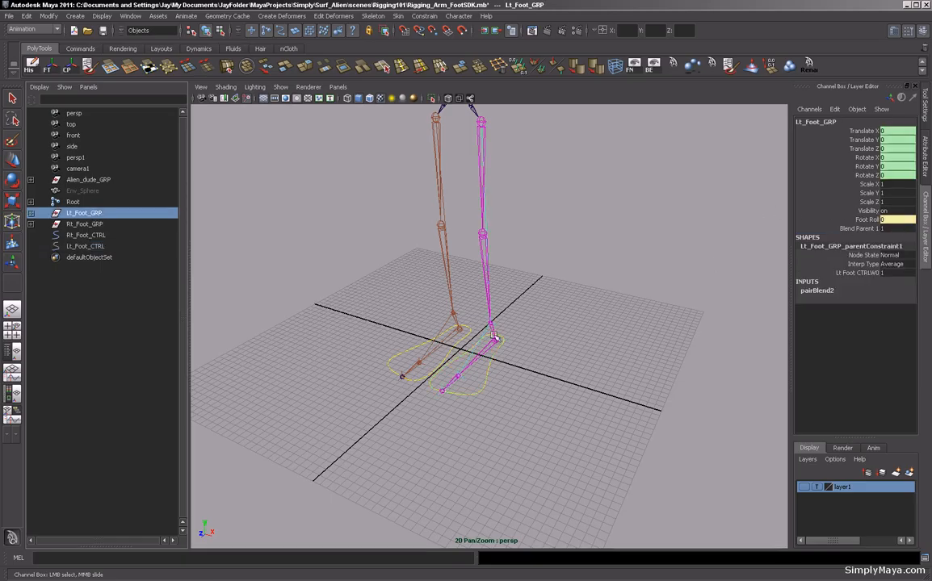
left_click_drag(361, 315, 526, 361, "alt")
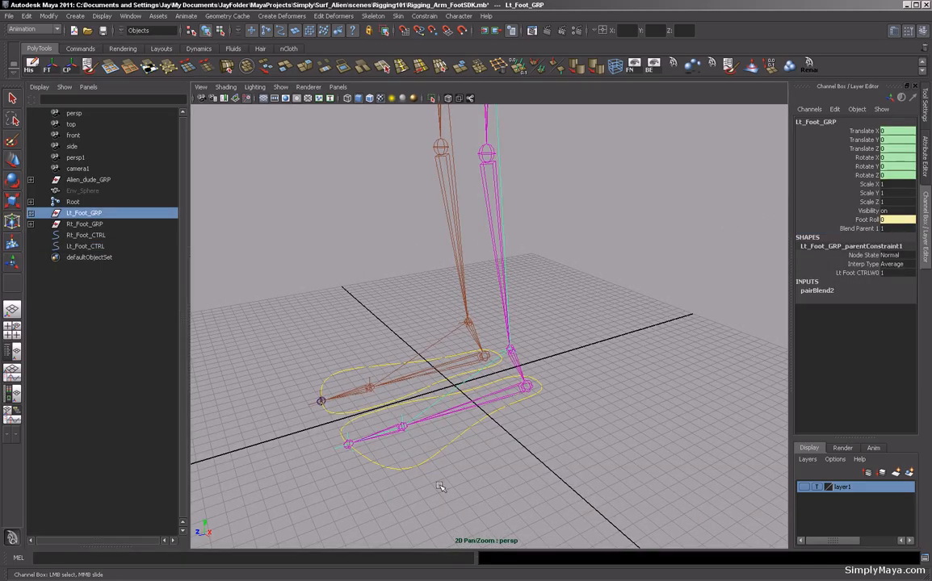
left_click(392, 462)
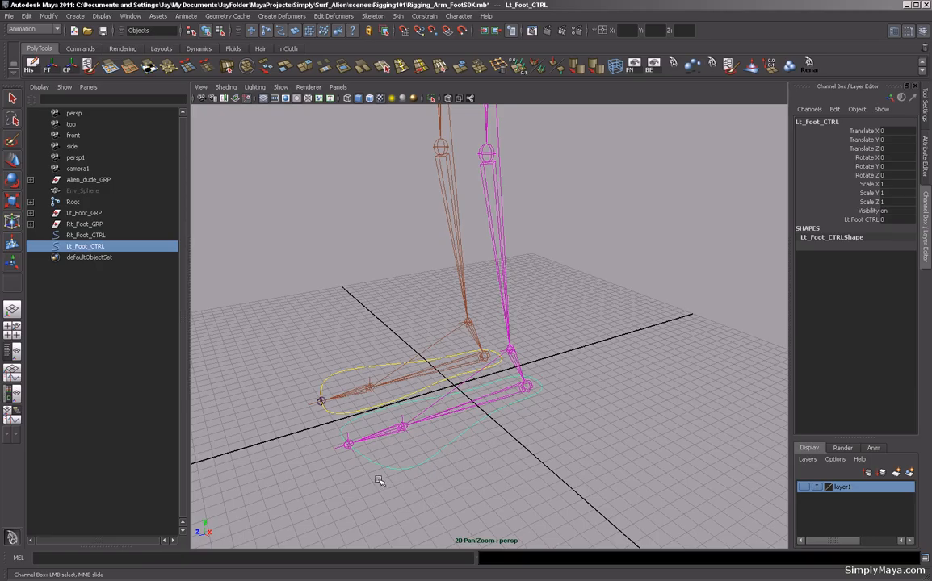
middle_click_drag(256, 335, 456, 366, "alt")
right_click_drag(456, 366, 326, 358, "alt")
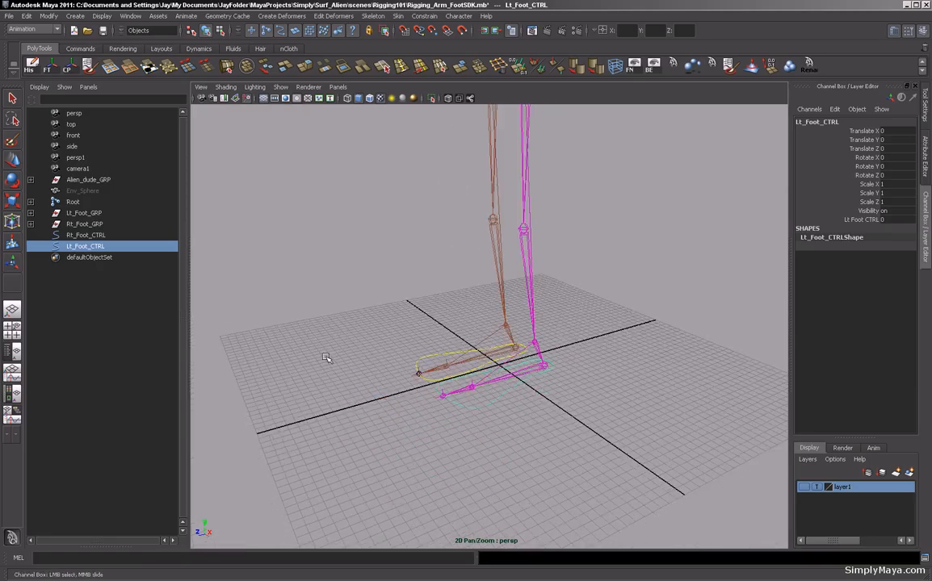
Show layer1 again so the alien mesh is visible, then save the scene.
left_click_drag(326, 358, 449, 323, "alt")
right_click_drag(449, 323, 476, 347, "alt")
left_click_drag(477, 347, 478, 411, "alt")
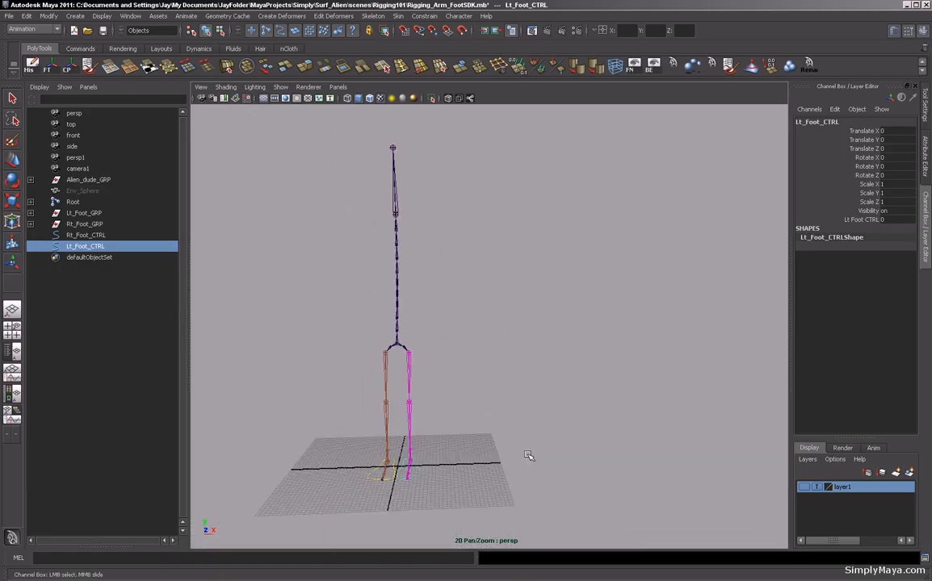
left_click(803, 488)
mouse_move(531, 424)
left_mouse_down("alt")
mouse_move(531, 394)
mouse_move(537, 405)
left_mouse_up("alt")
left_click(540, 399)
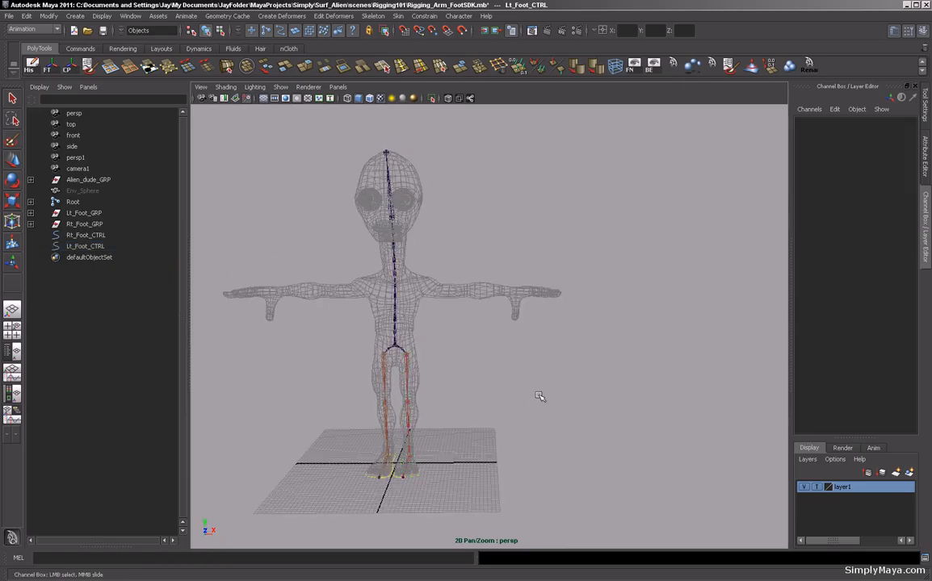
middle_click_drag(541, 395, 535, 390, "alt")
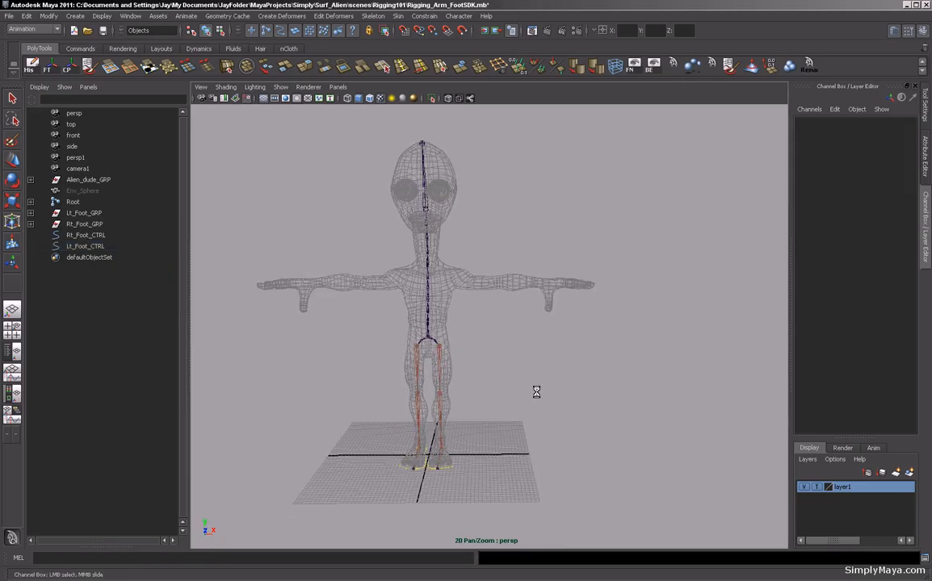
key("ctrl+s")
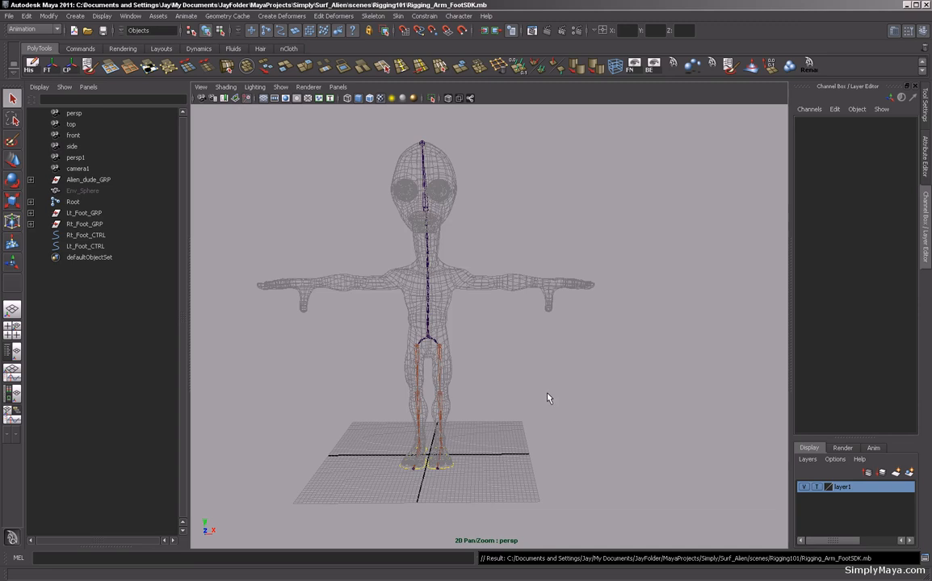
Maximize the front view and open the Joint Tool options.
left_click_drag(546, 394, 575, 404, "alt")
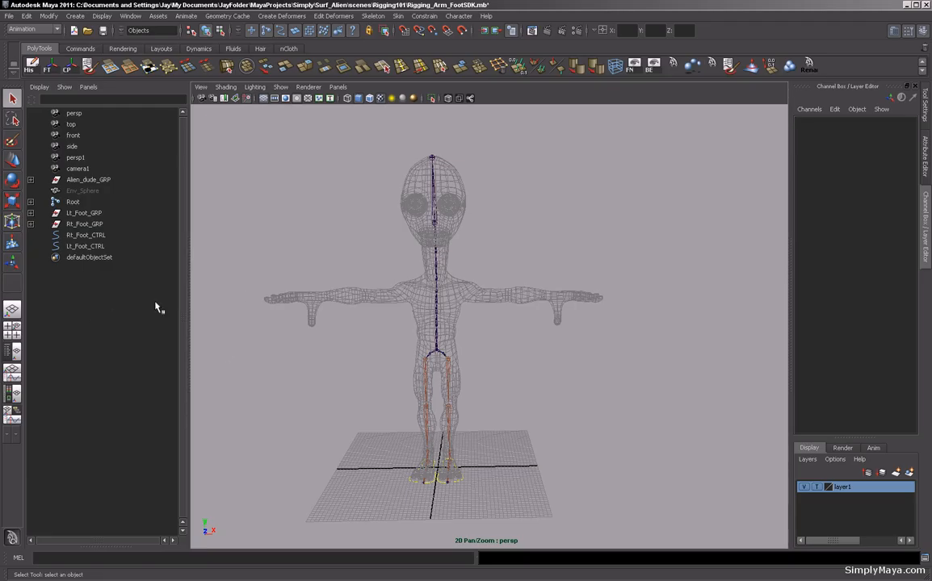
key("space")
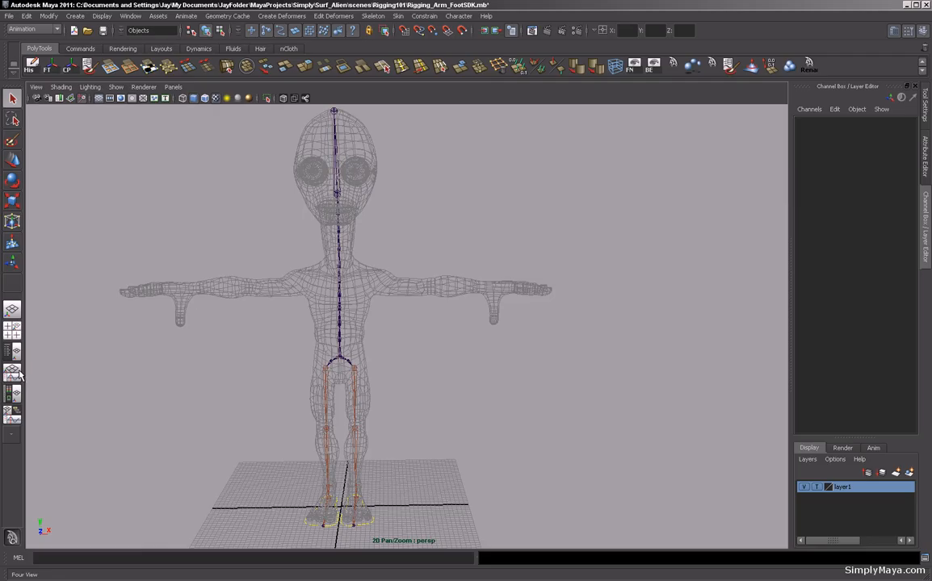
left_click(12, 331)
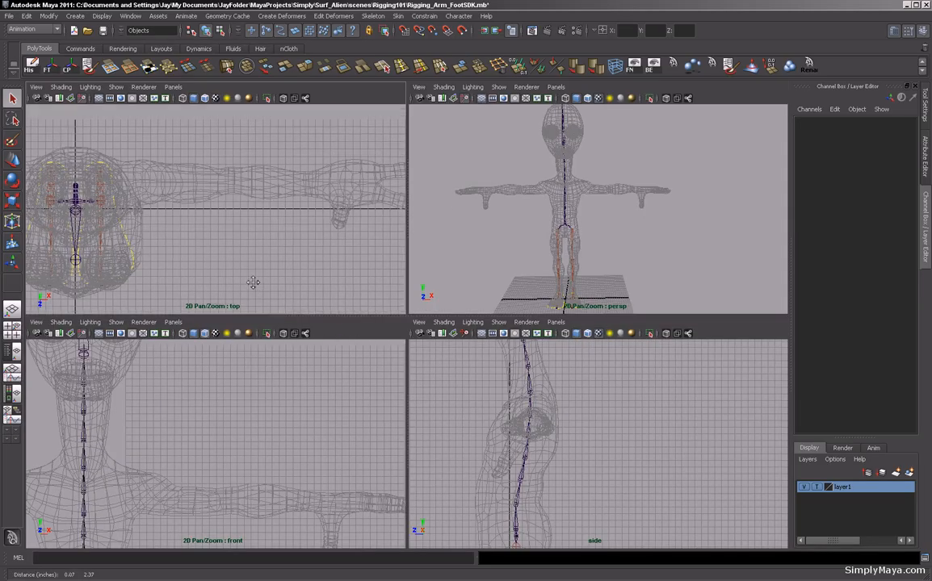
key("space")
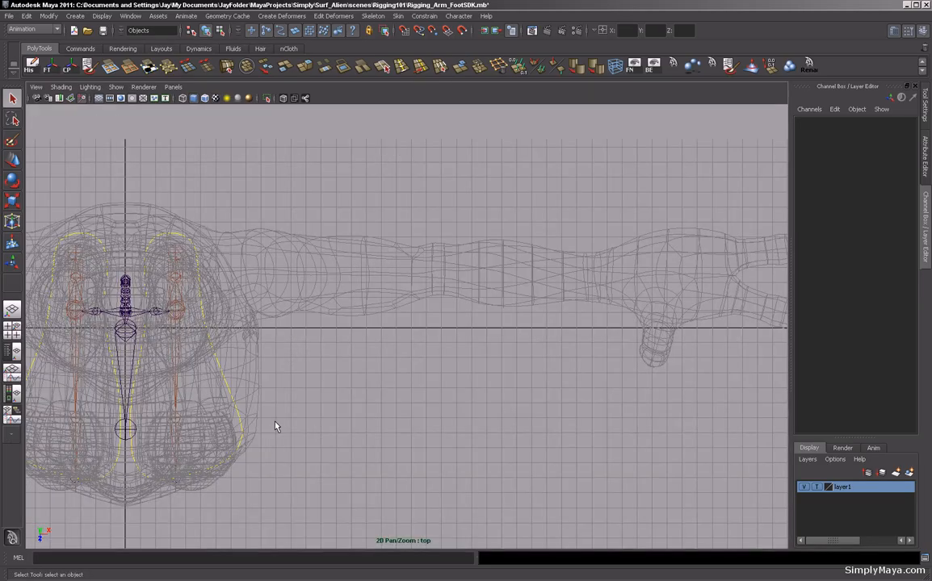
key("space")
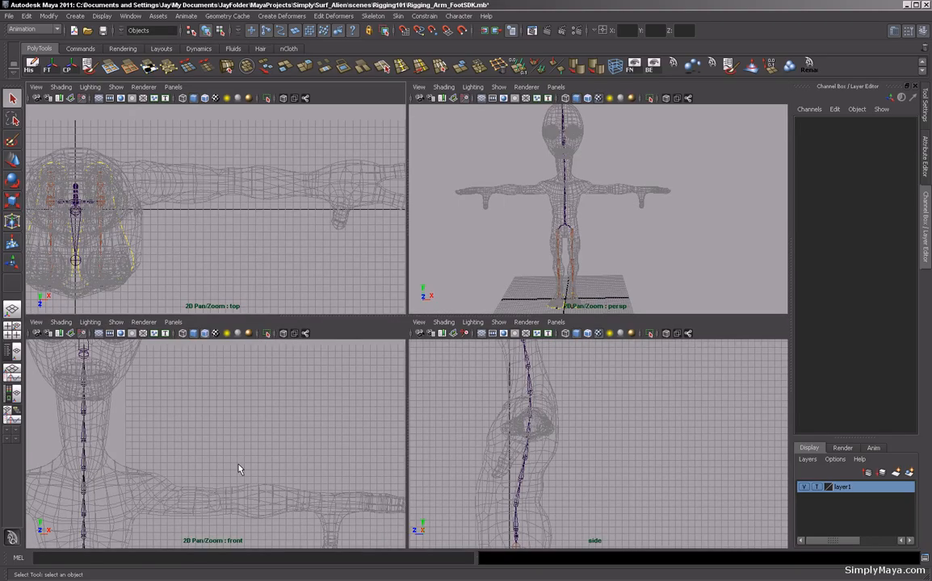
key("space")
left_click_drag(420, 440, 328, 371)
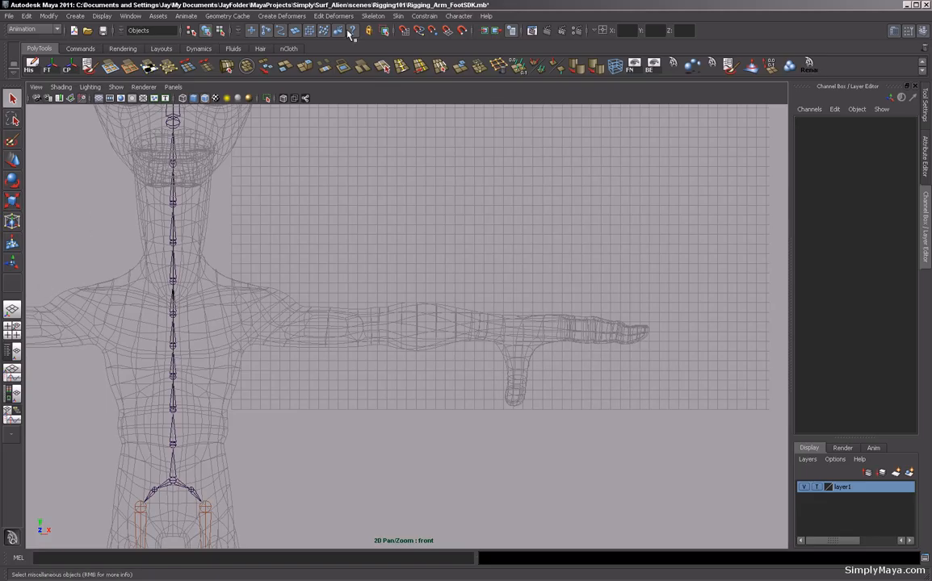
left_click(367, 17)
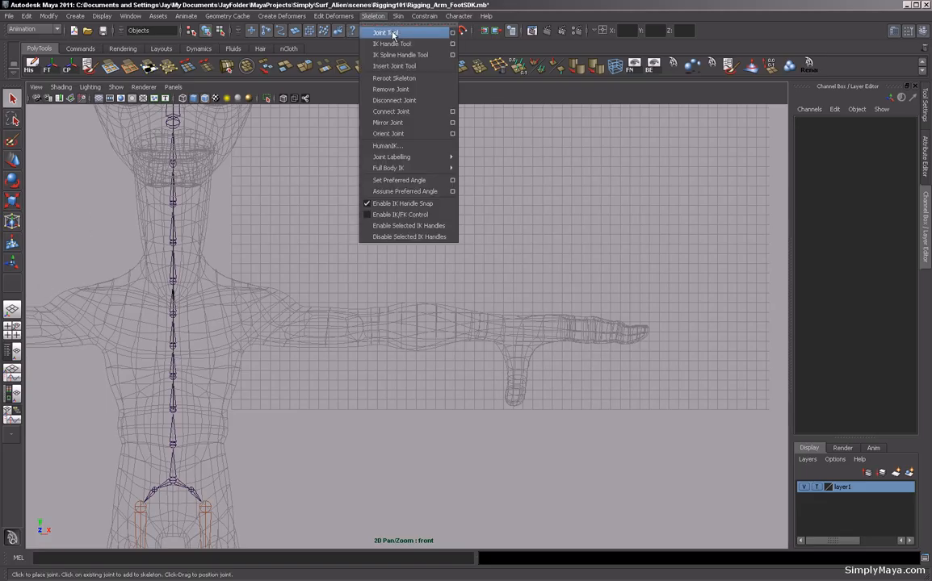
left_click(452, 32)
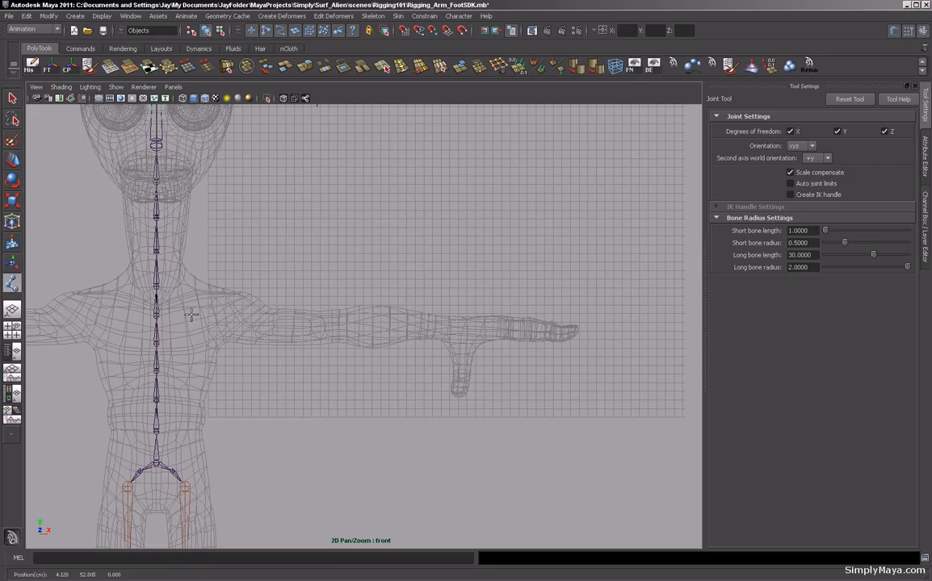
Draw a five-joint left arm chain in the front view, from the collarbone out to the wrist, then leave the Joint Tool.
left_click(192, 316)
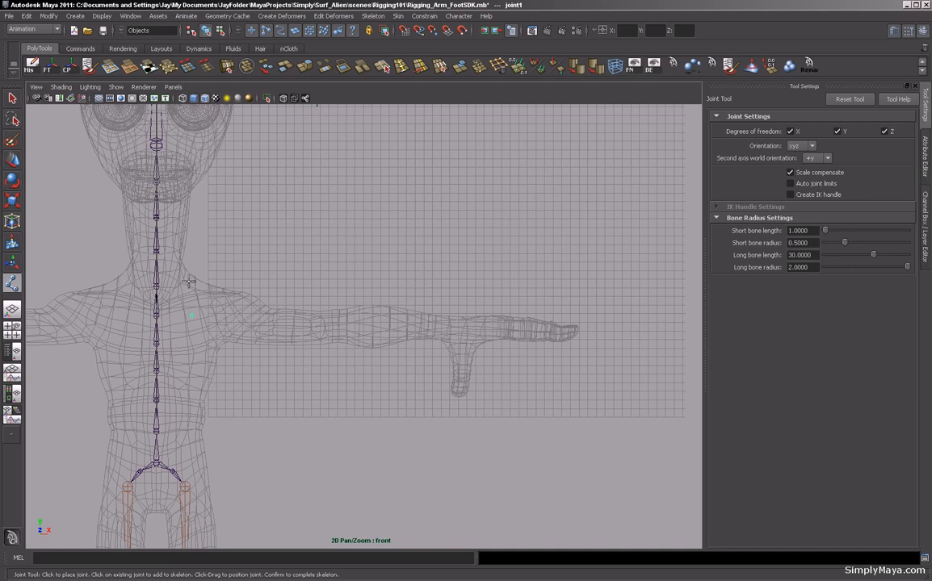
left_click(233, 322)
left_click(339, 323)
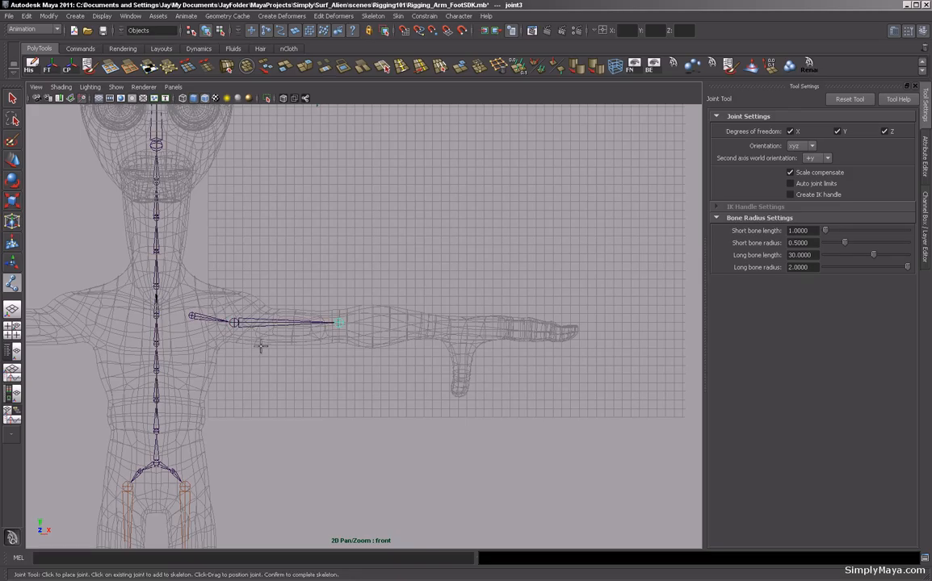
left_click(390, 323)
left_click(432, 324)
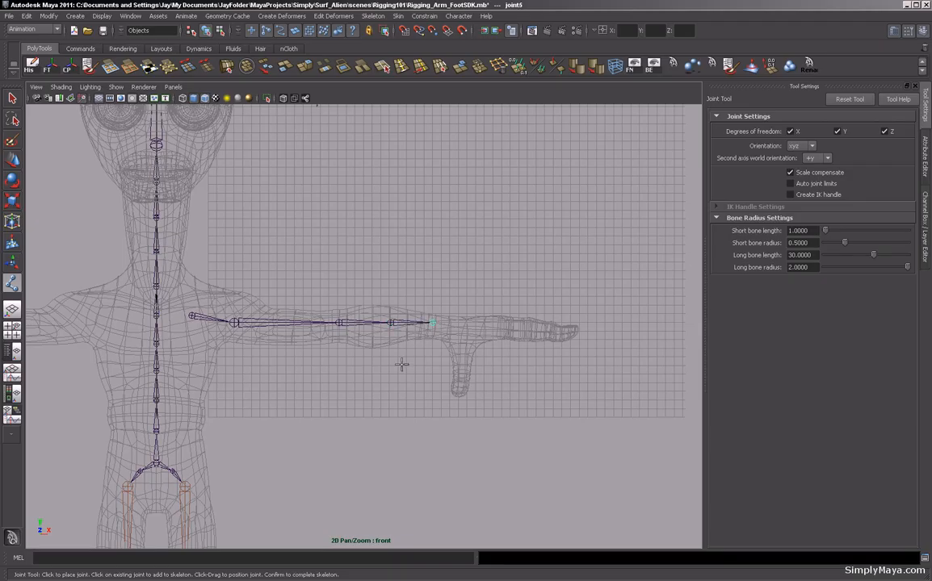
key("q")
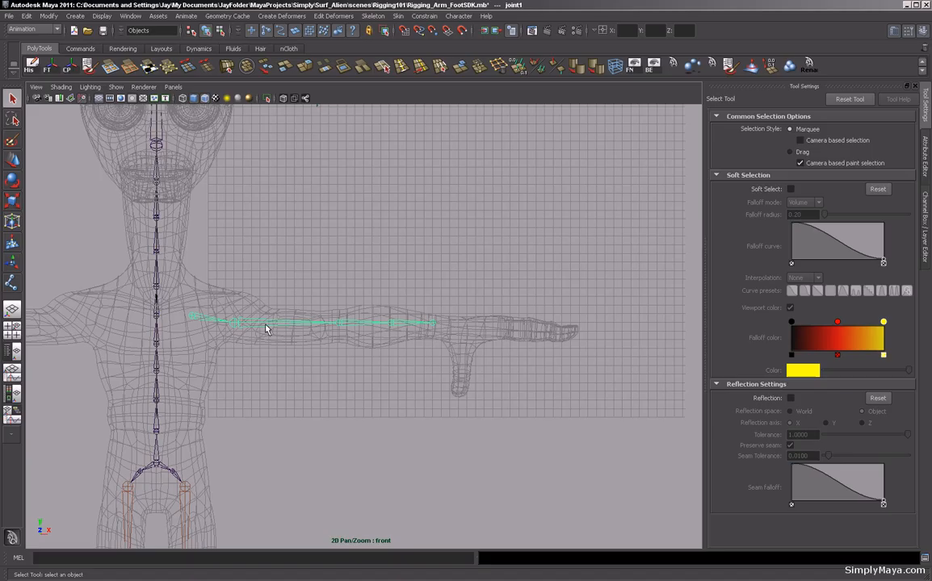
Nudge the second arm joint's position on its own, without moving its child joints.
left_click(231, 323)
key("w")
key("Insert")
left_click_drag(234, 295, 234, 295)
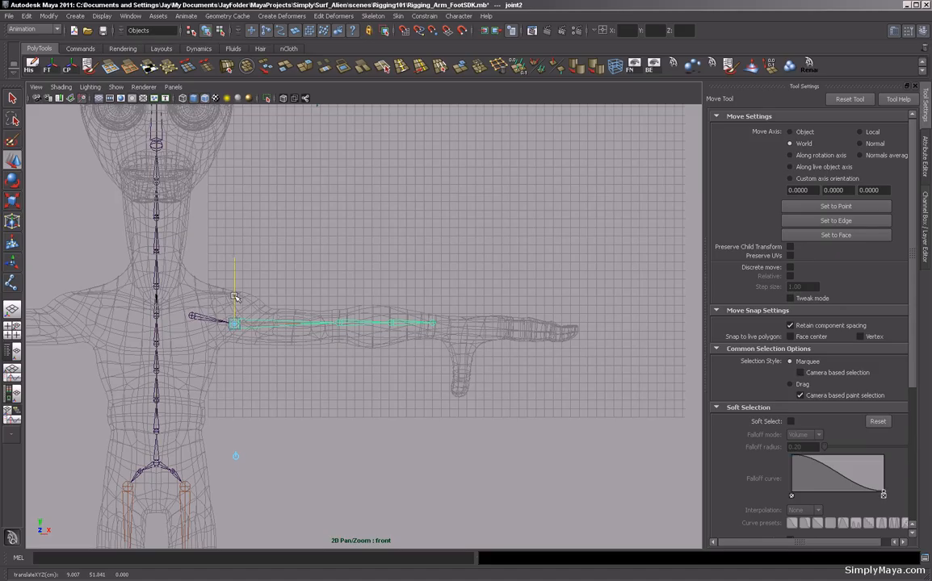
Adjust the third, fourth and fifth arm joints individually so they sit centered in the arm.
right_click_drag(210, 339, 439, 368, "alt")
middle_click_drag(262, 361, 300, 345, "alt")
right_click_drag(315, 347, 470, 366, "alt")
middle_click_drag(330, 363, 376, 354, "alt")
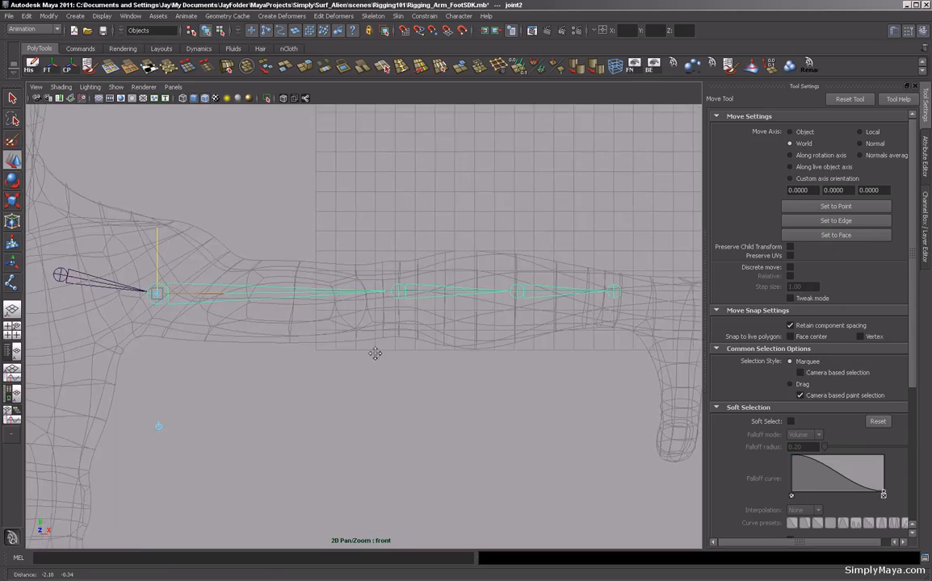
left_click(403, 291)
left_click_drag(400, 269, 401, 271)
left_click(519, 292)
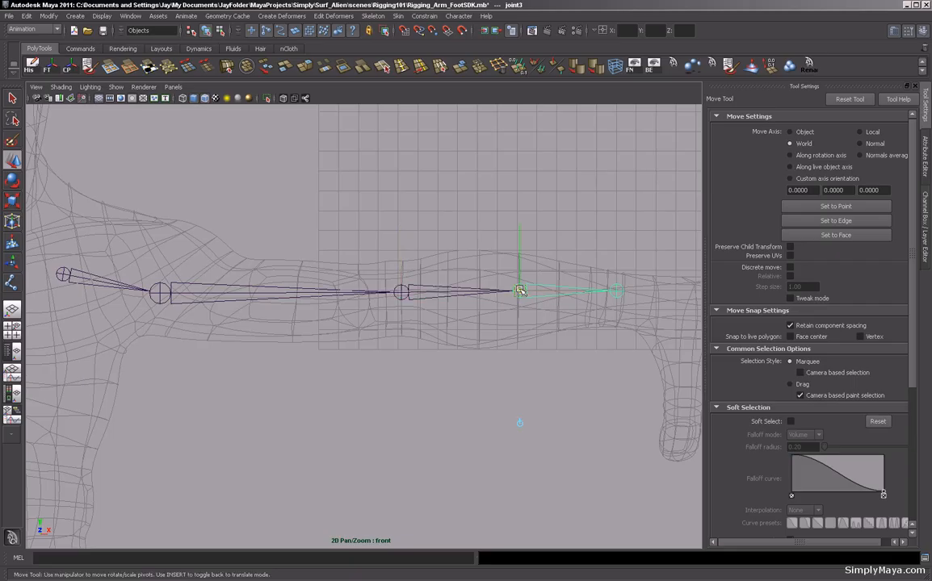
left_click_drag(520, 268, 520, 270)
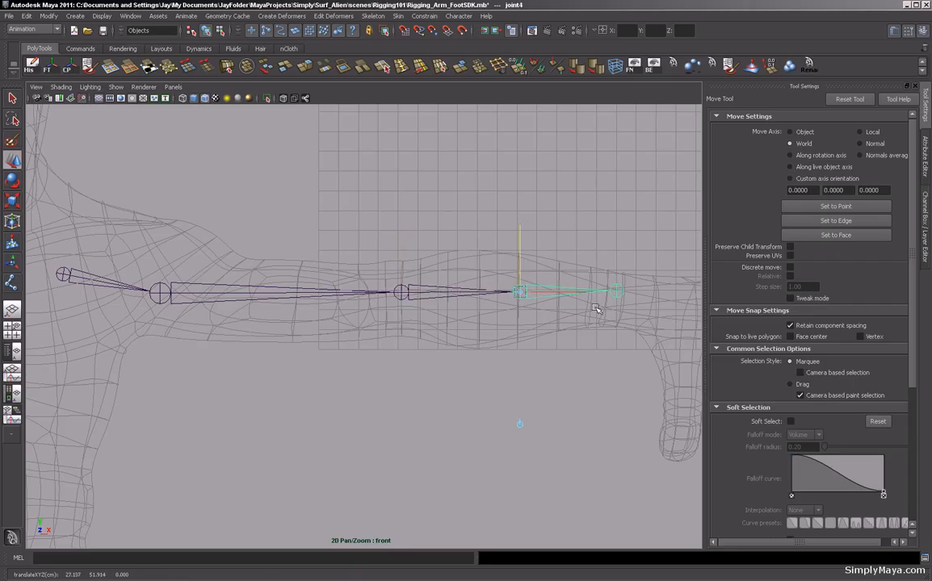
left_click(616, 291)
left_click_drag(616, 269, 617, 271)
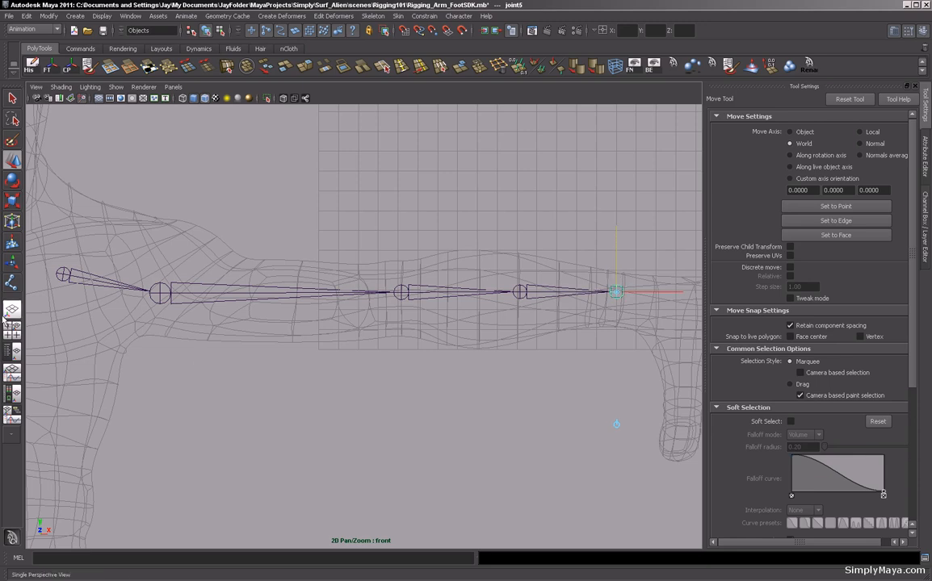
Move the first arm joint slightly to sit at the collar.
left_click(62, 273)
key("Insert")
key("Insert")
left_click_drag(62, 203, 63, 209)
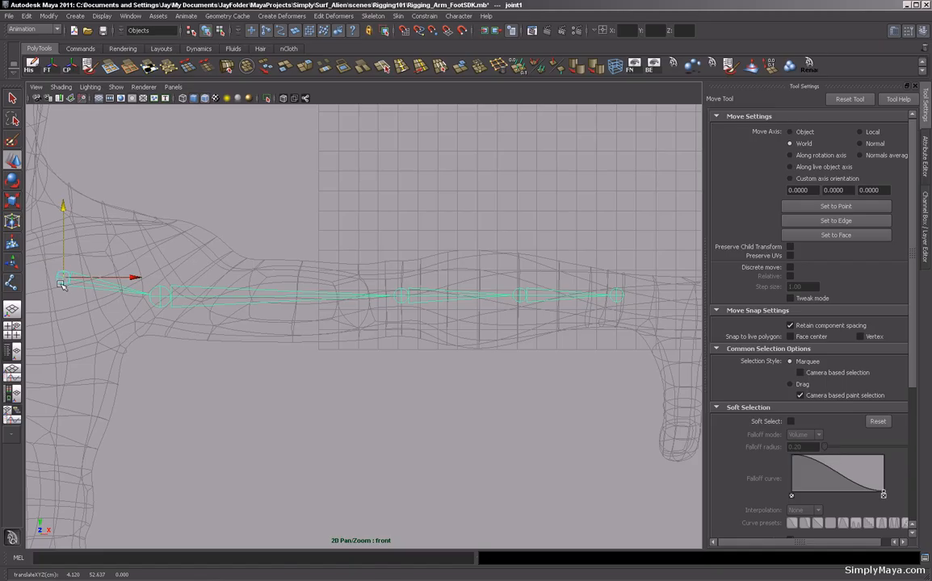
key("Insert")
middle_click_drag(63, 309, 222, 327, "alt")
left_click(222, 277)
left_click_drag(222, 276, 223, 276)
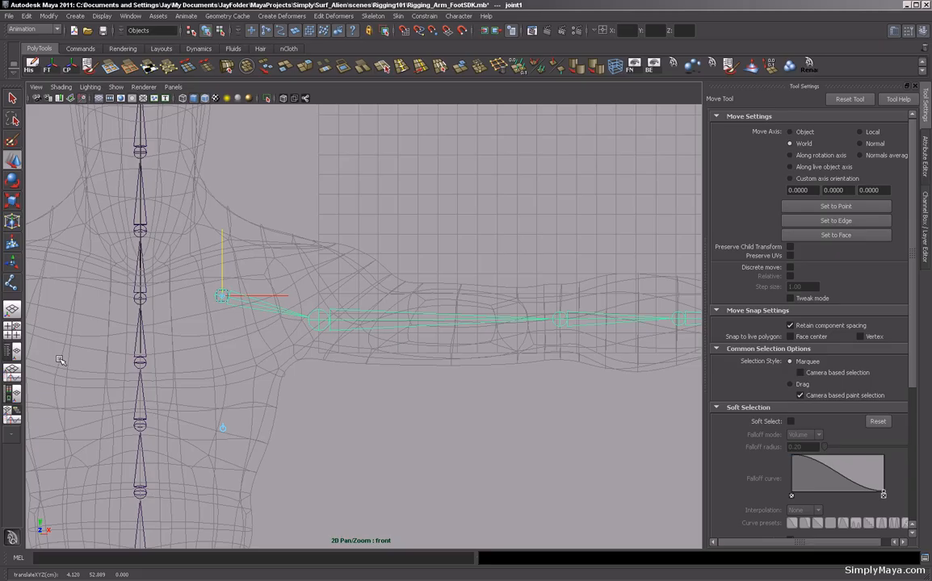
Move the whole arm chain back in the top view so it lines up with the arm mesh.
key("Insert")
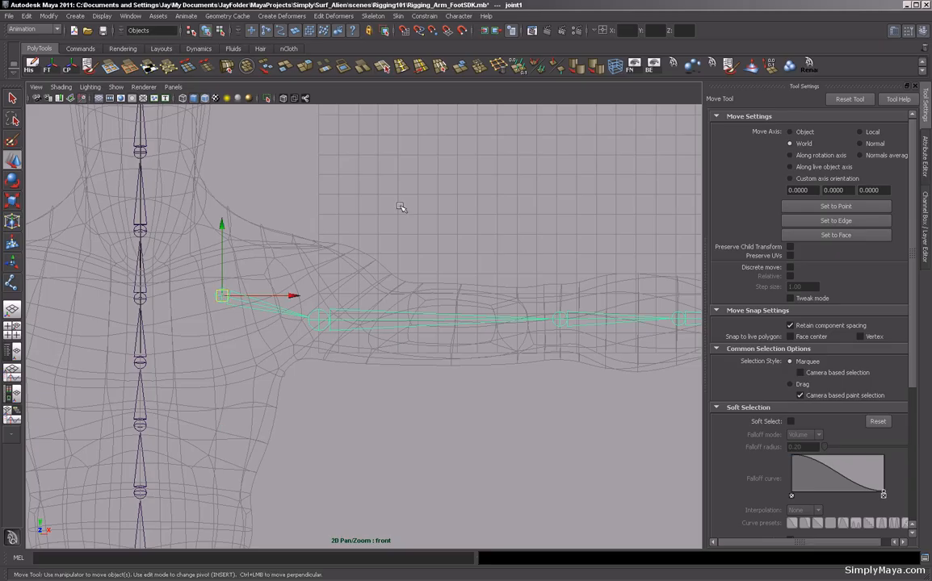
key("space")
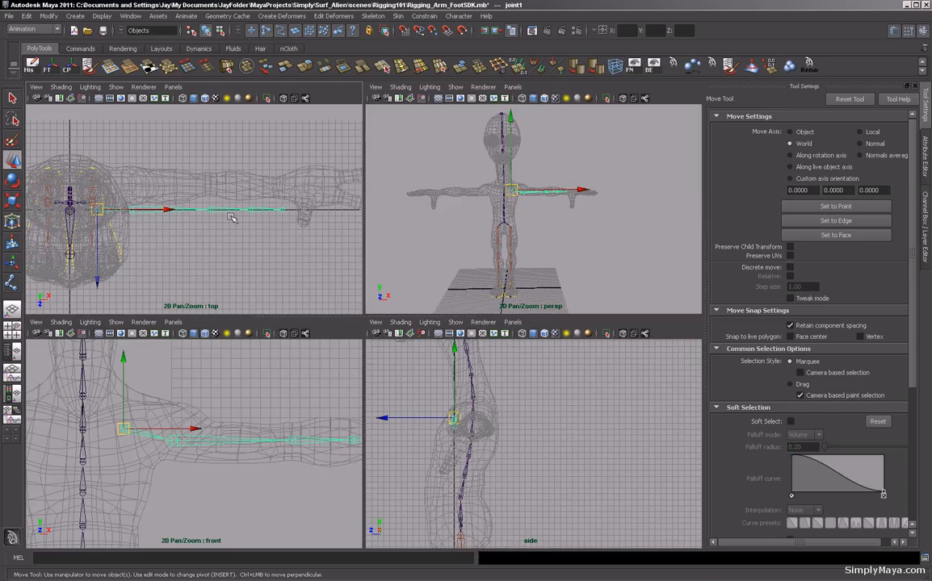
key("space")
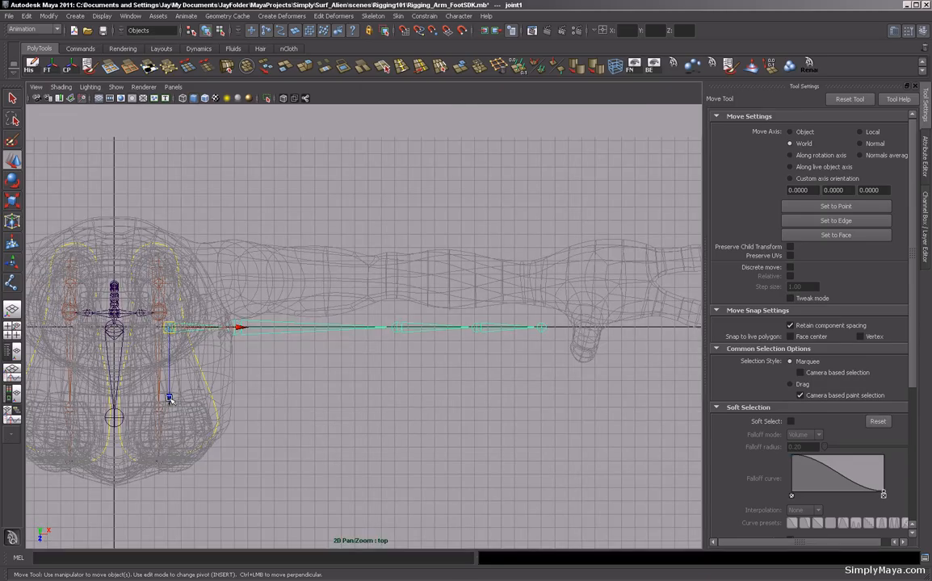
left_click_drag(169, 398, 168, 351)
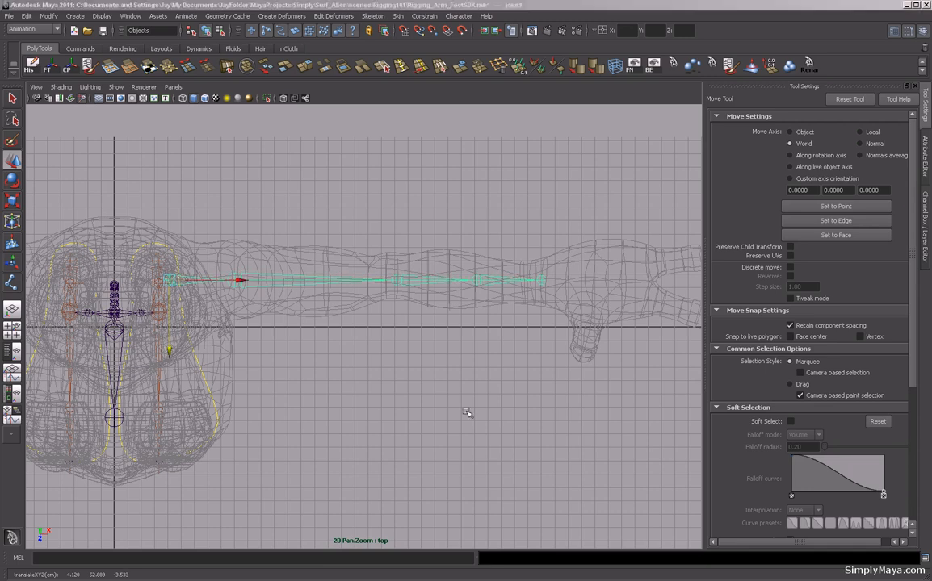
In the side view, nudge the lower neck joint's position slightly.
key("space")
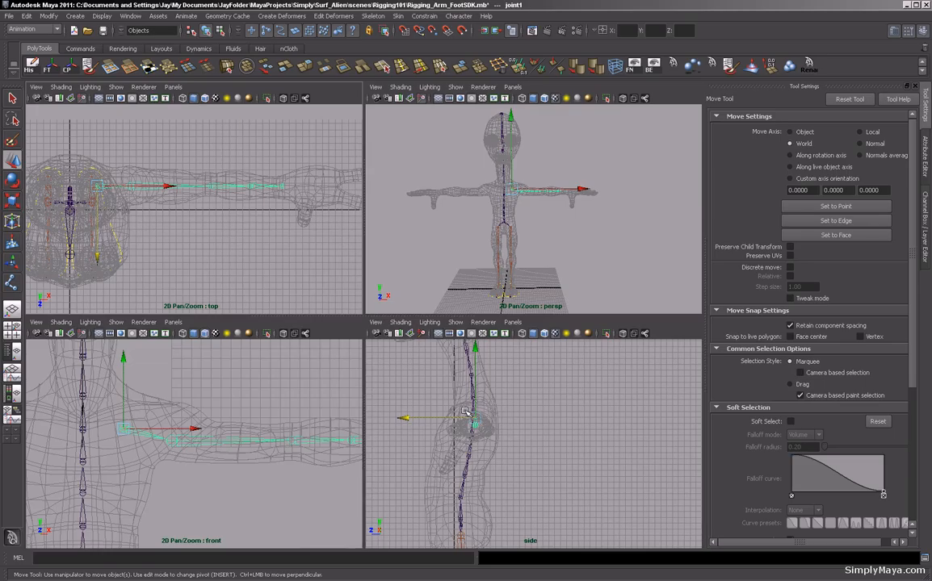
key("space")
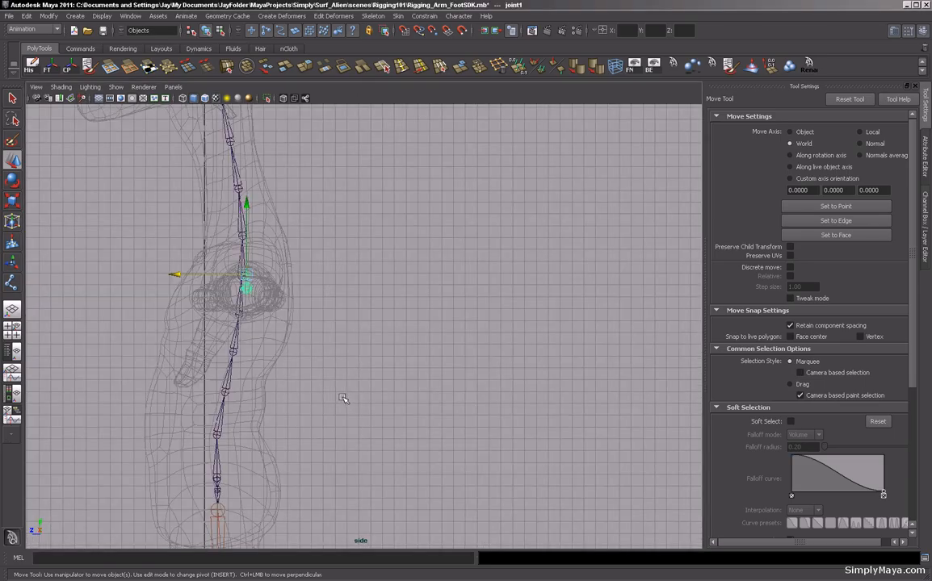
right_click_drag(300, 395, 601, 416, "alt")
middle_click_drag(253, 354, 473, 383, "alt")
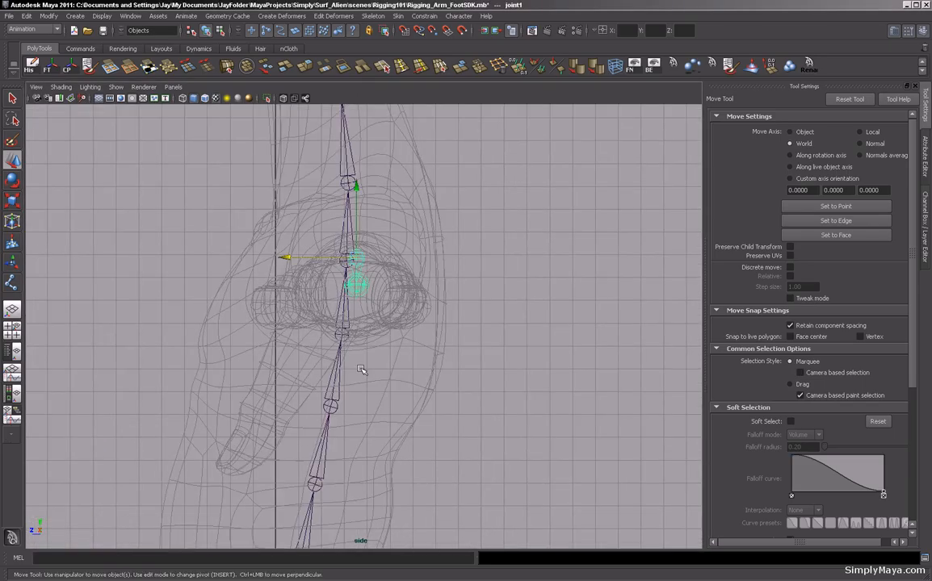
right_click_drag(362, 372, 412, 361, "alt")
middle_click_drag(412, 360, 430, 381, "alt")
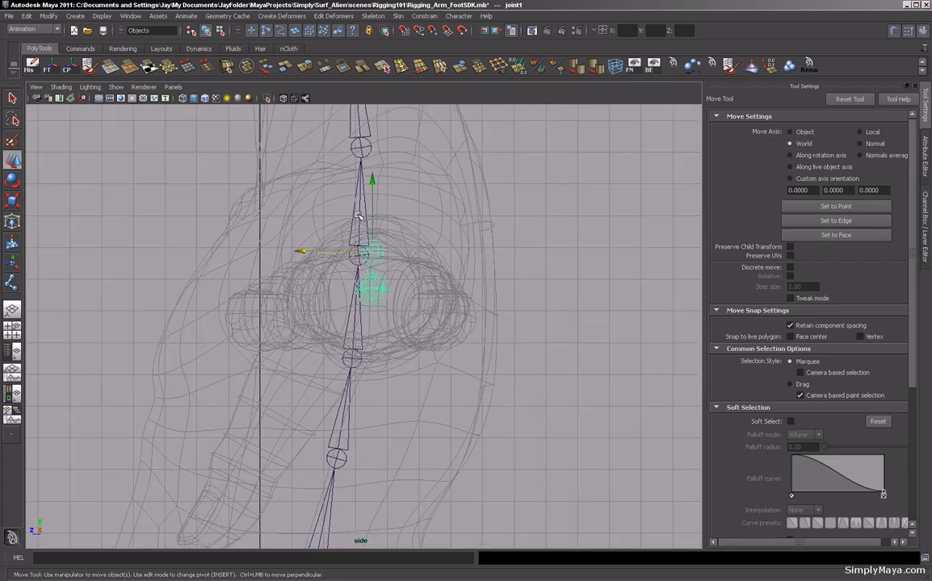
right_click_drag(524, 260, 273, 277, "alt")
middle_click_drag(273, 278, 382, 403, "alt")
scroll(323, 353, "up", 3)
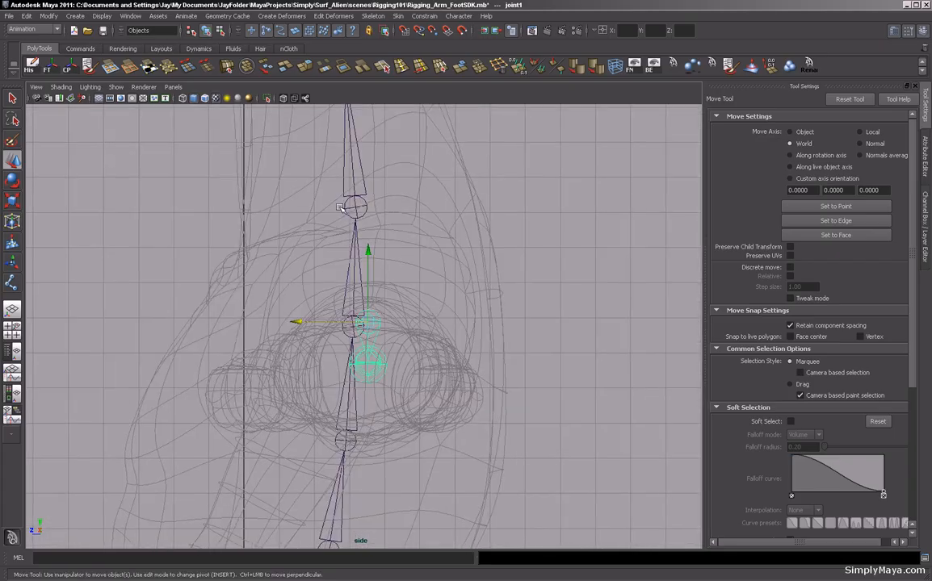
left_click(347, 211)
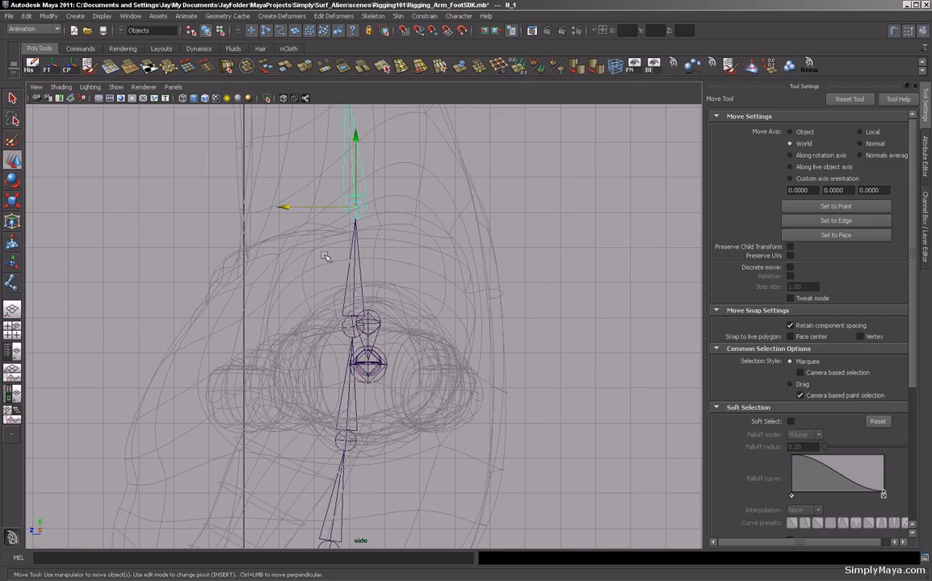
left_click_drag(322, 206, 331, 207)
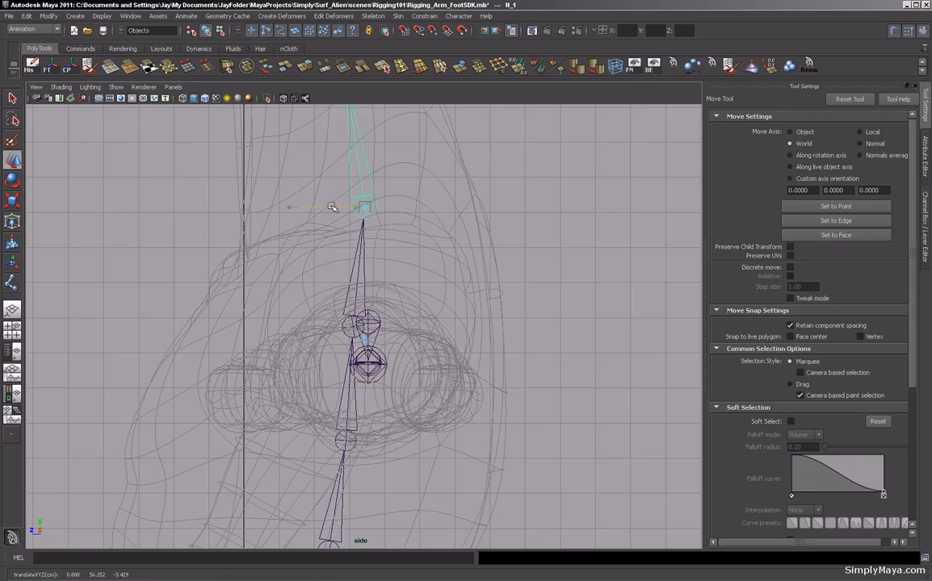
Move the upper back joint forward along Z without moving its children.
left_click(347, 329)
left_click_drag(311, 327, 327, 326)
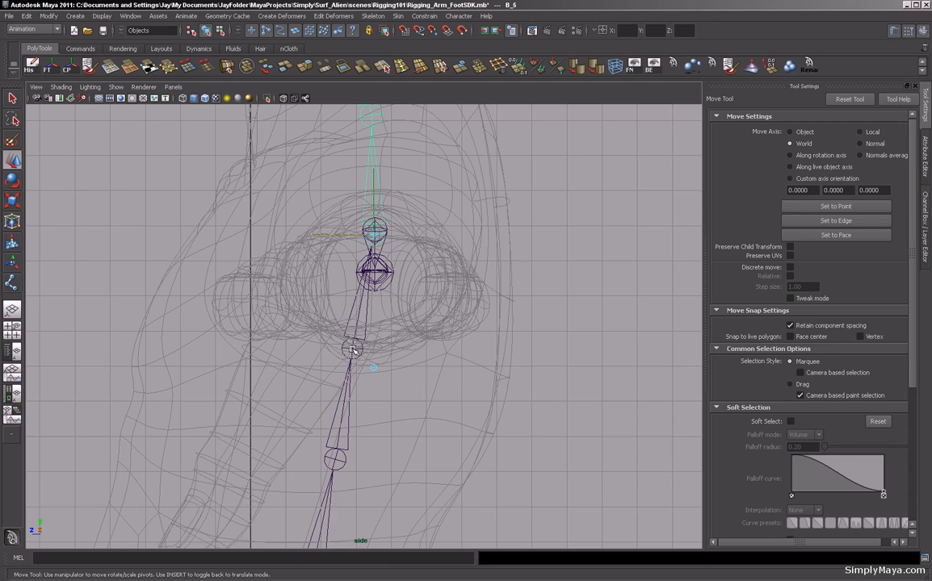
key("Insert")
left_click_drag(316, 348, 322, 349)
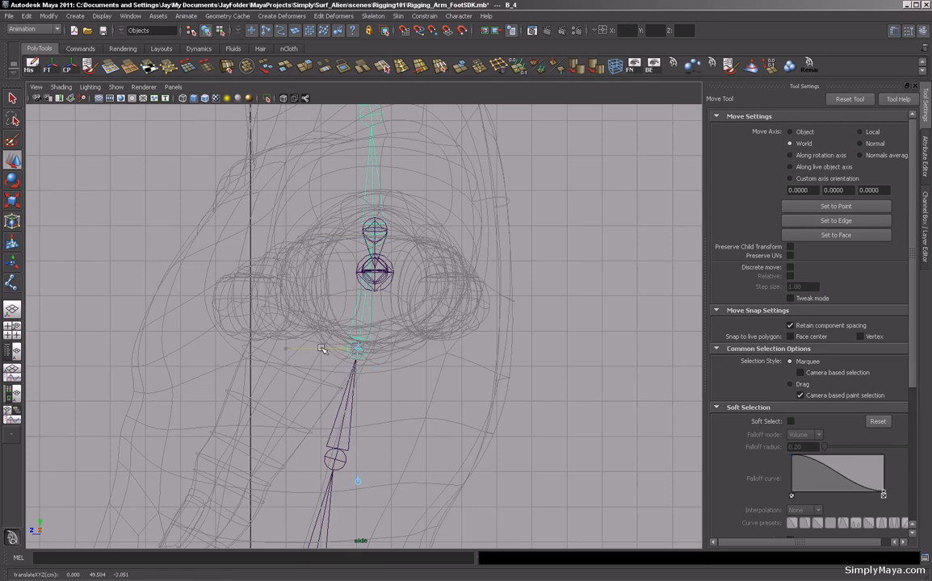
key("Insert")
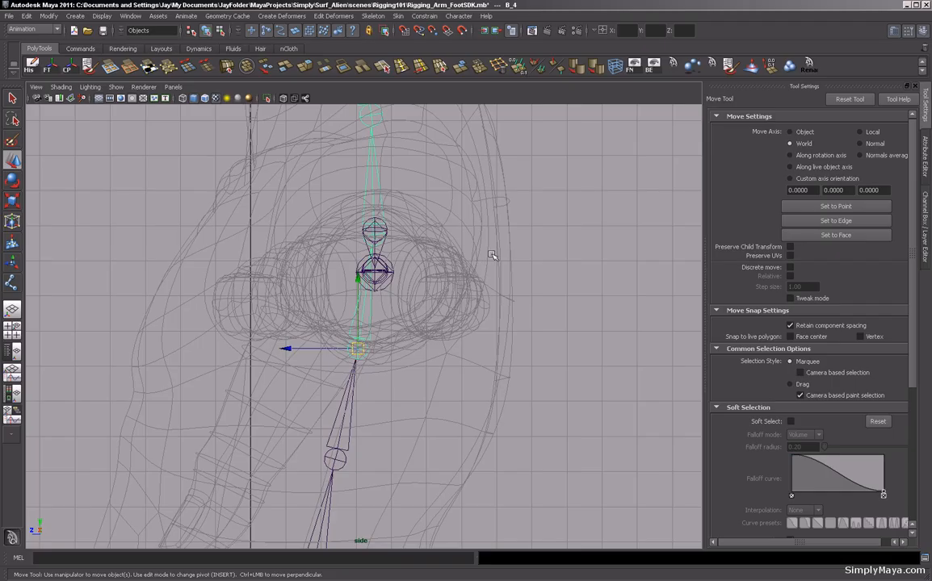
Open the outliner beside the perspective view and expand the new arm joint hierarchy.
key("space")
key("space")
left_click_drag(537, 193, 494, 219, "alt")
right_click_drag(302, 218, 354, 246, "alt")
middle_click_drag(432, 270, 528, 227, "alt")
left_click_drag(418, 266, 399, 230, "alt")
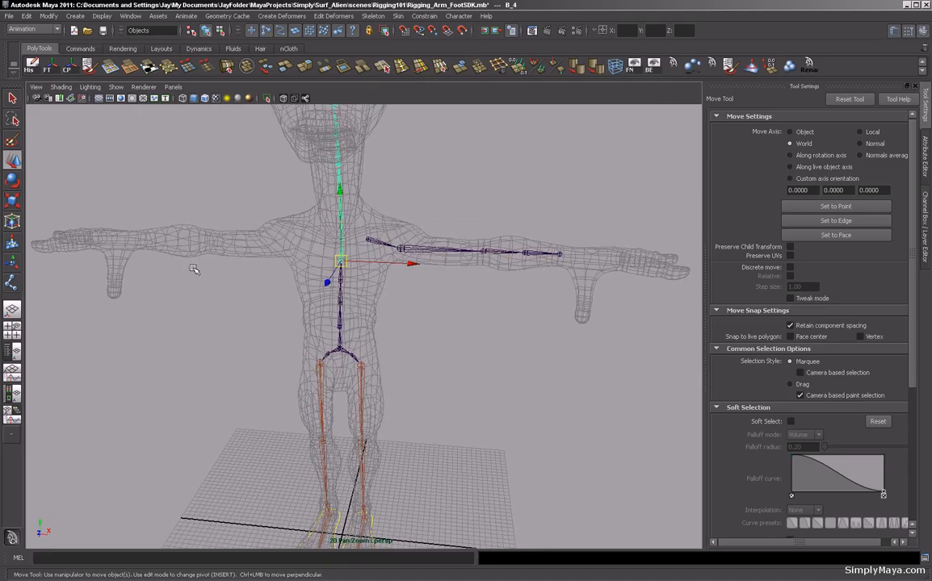
left_click(10, 351)
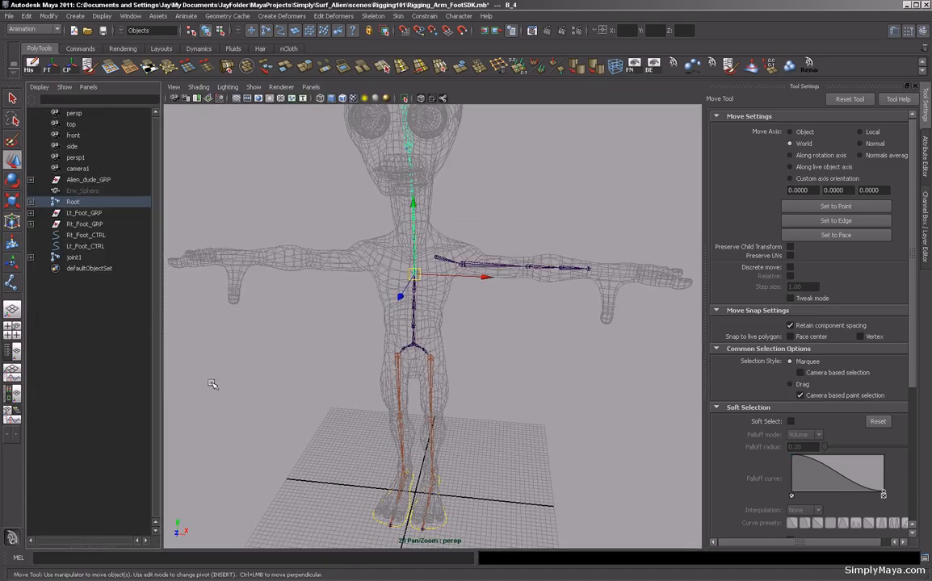
right_click_drag(224, 344, 431, 390, "alt")
left_click(44, 258)
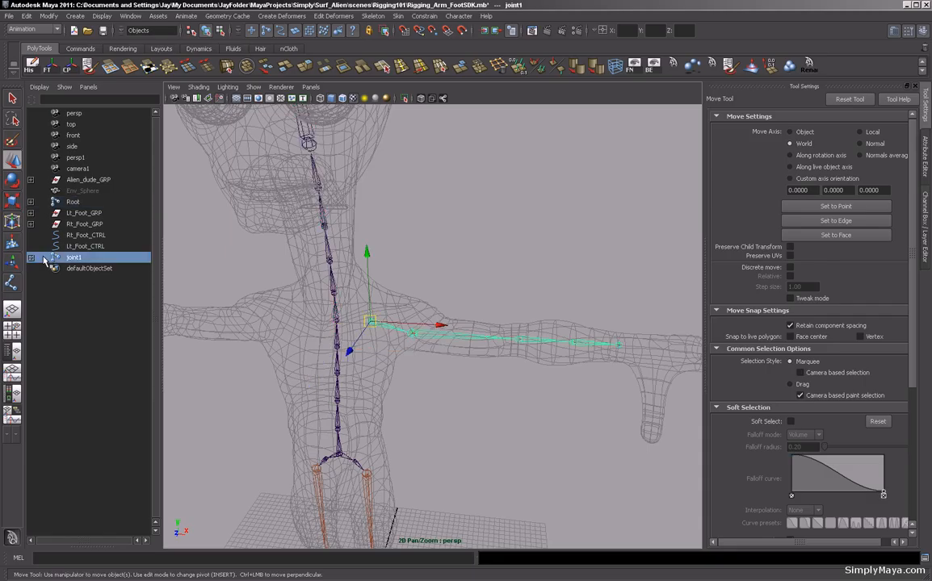
left_click(31, 258)
left_click(30, 269)
left_click(31, 279)
left_click(31, 291)
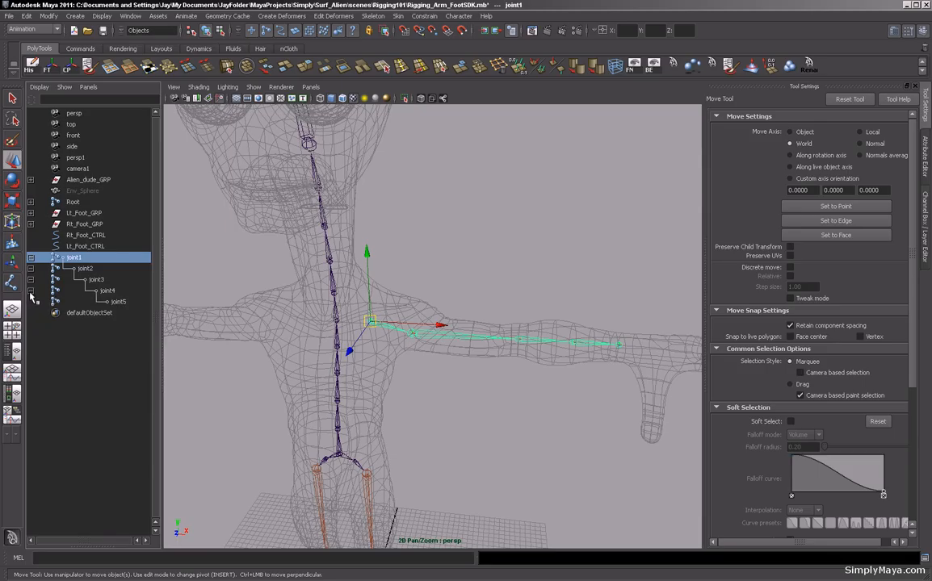
Rename the first arm joint Lt_Collar.
double_click(80, 257)
type("Lt_Collar")
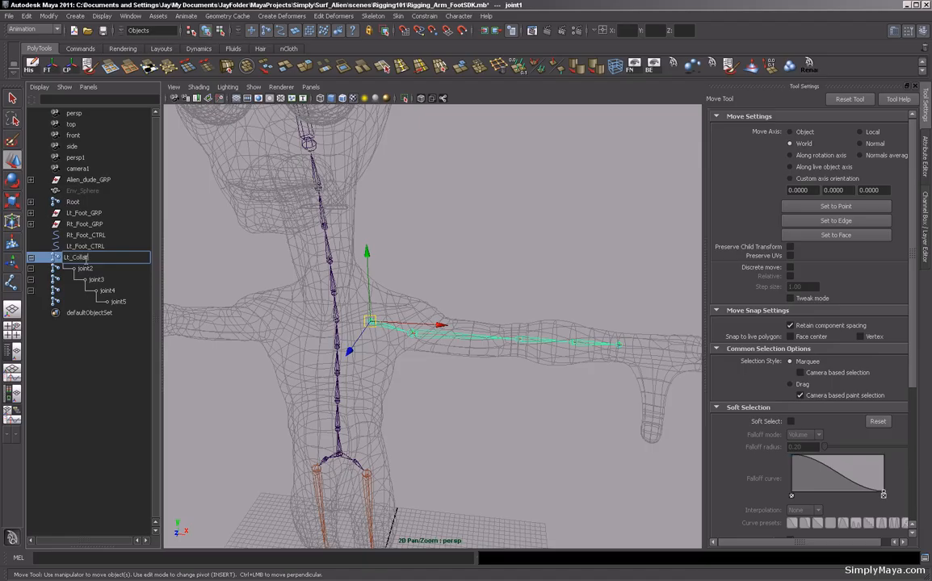
key("Return")
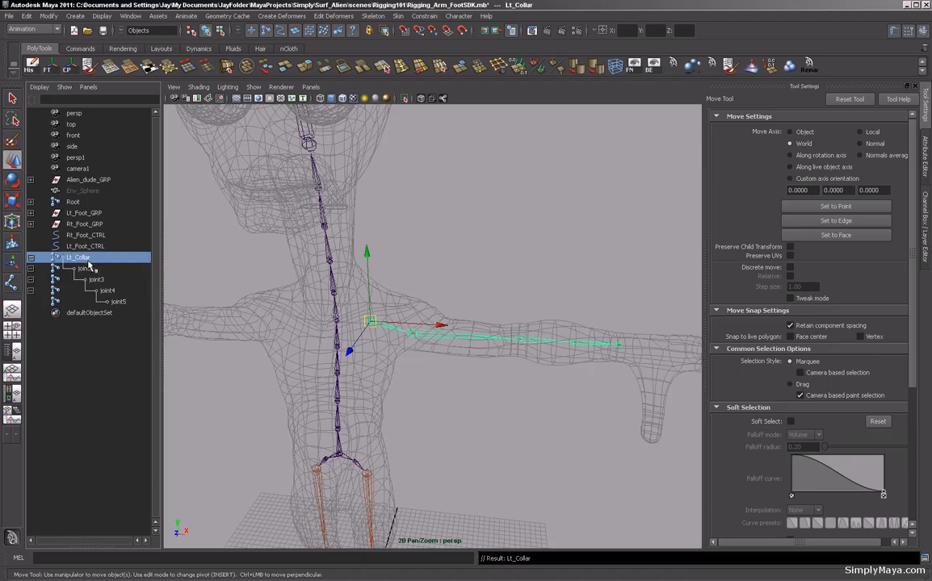
Rename the second arm joint Lt_Shoulder.
double_click(86, 268)
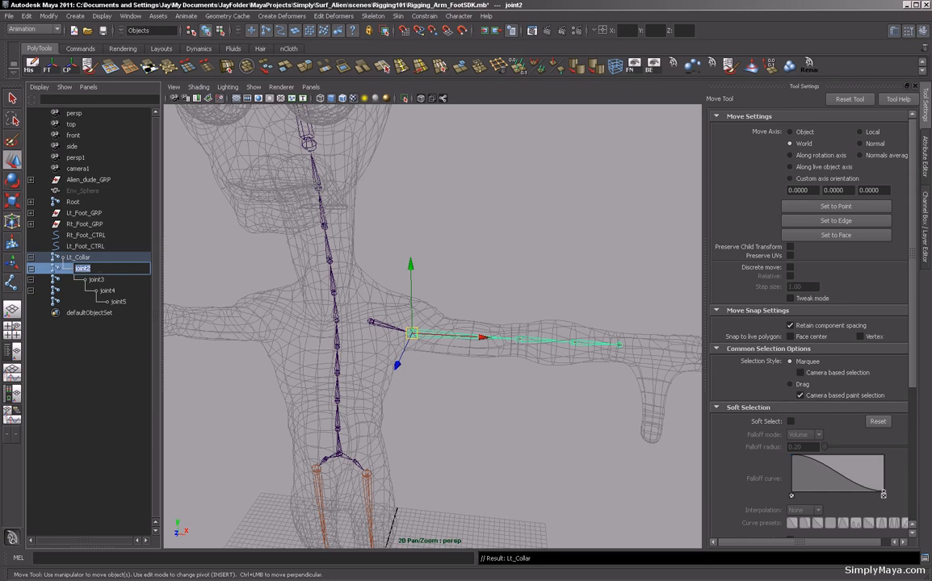
type("Lt_Shoulder")
key("Return")
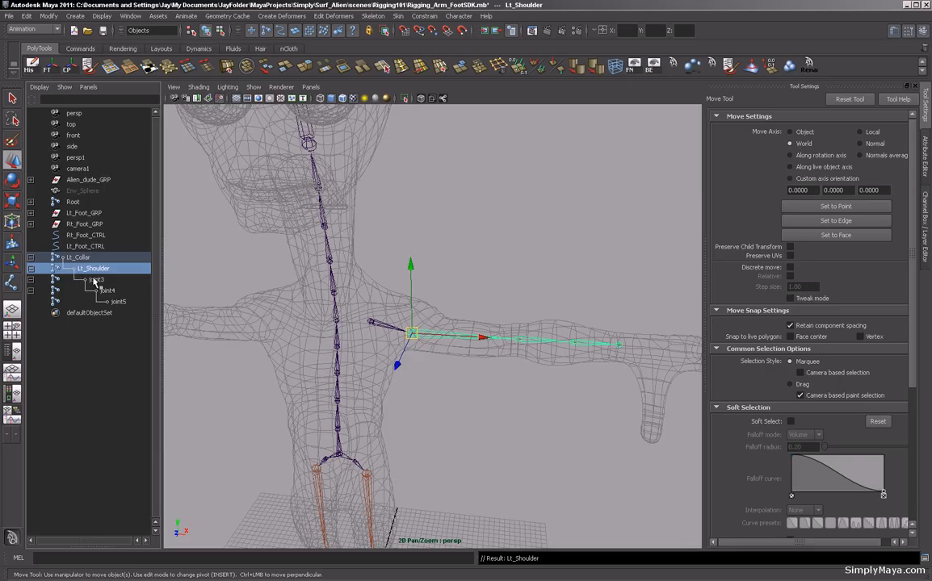
Rename the third arm joint Lt_Elbow.
double_click(95, 280)
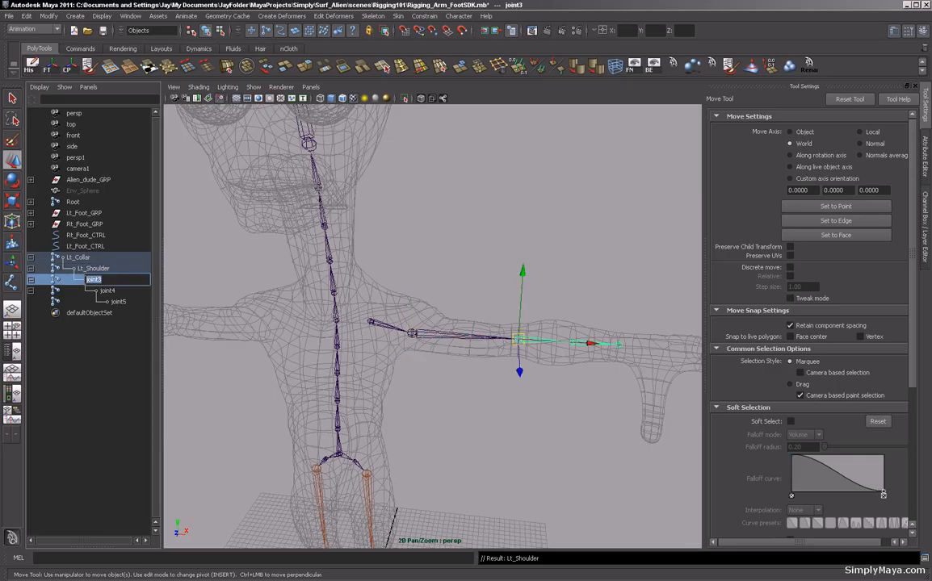
type("Lt_Elbow")
key("Return")
Rename the fourth arm joint Lt_Forearm.
left_click(103, 293)
double_click(103, 294)
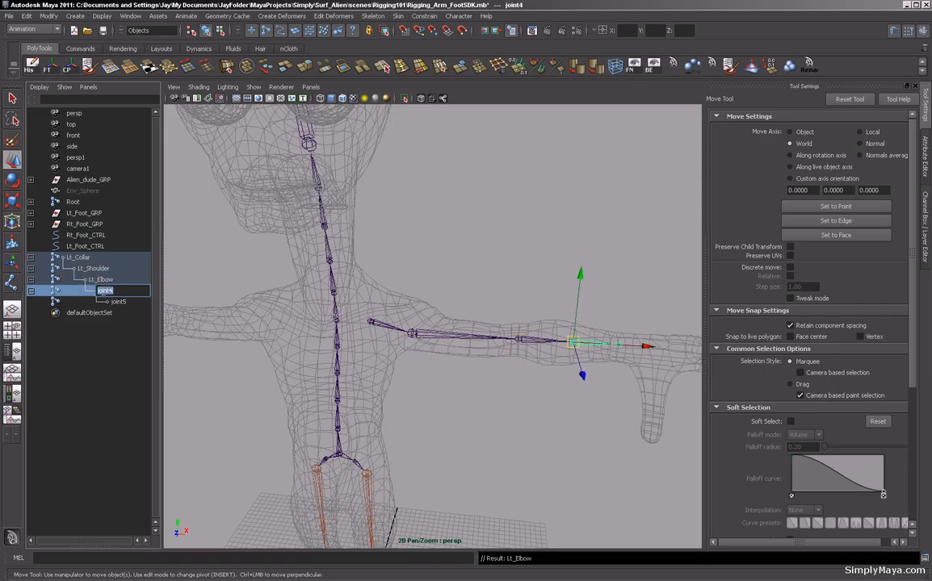
type("Lt_Forearm")
key("Return")
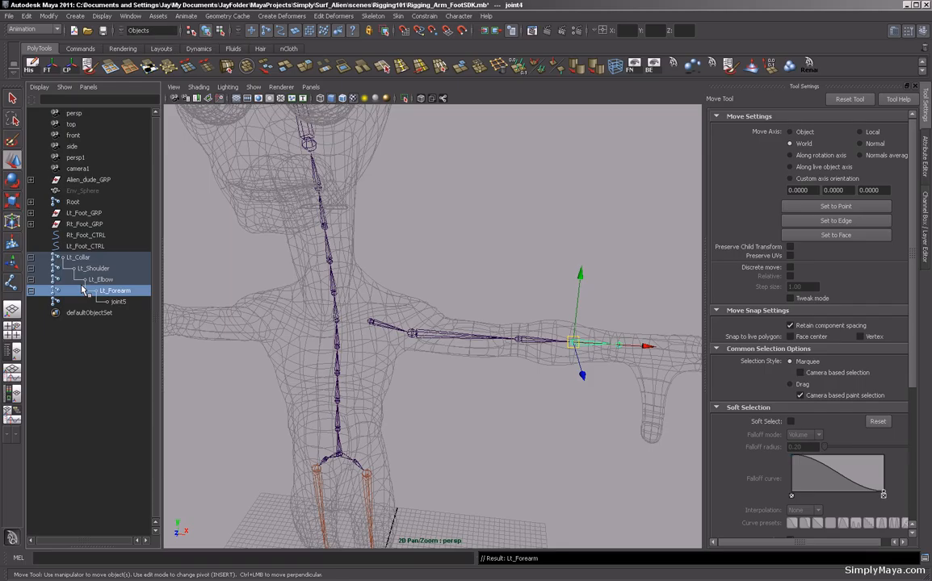
Rename the last arm joint Lt_Wrist.
double_click(118, 302)
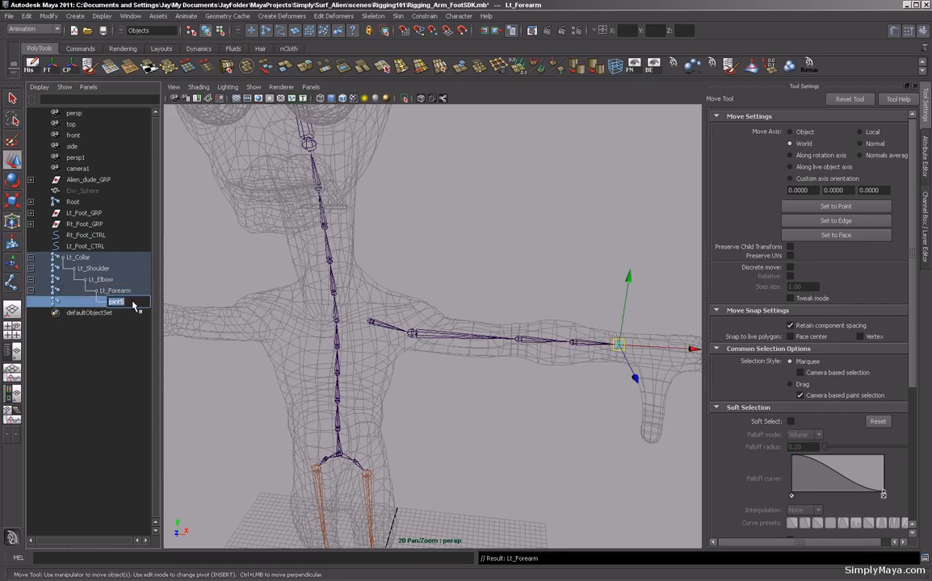
type("Lt_Wrist")
key("Return")
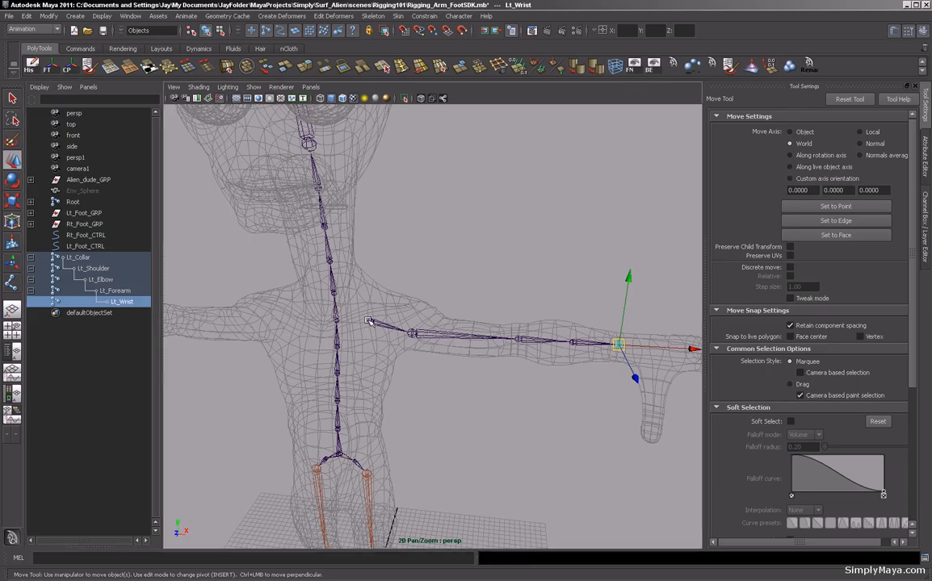
Parent the Lt_Collar arm chain under the spine joint at shoulder height.
key("Up")
key("Up")
key("Up")
key("Up")
left_click(334, 339, "shift")
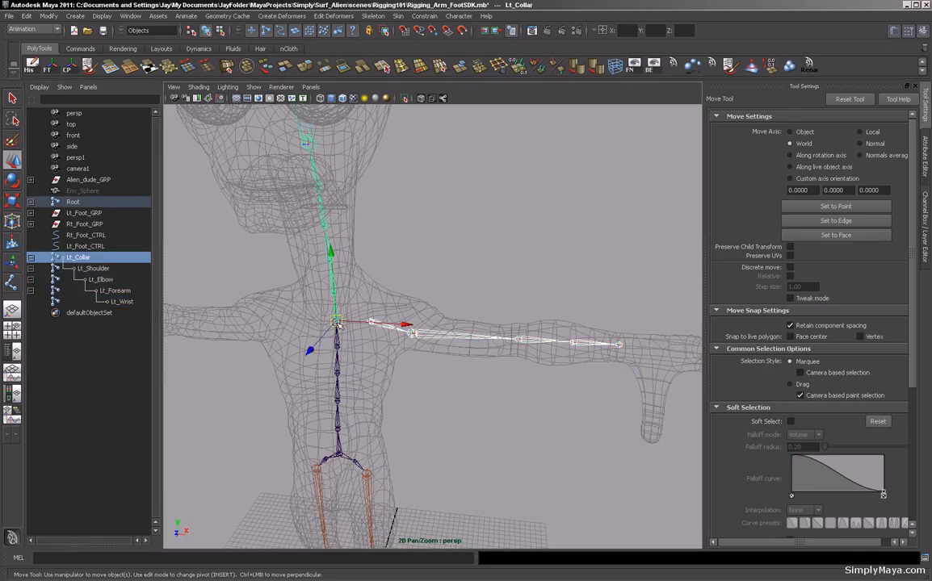
key("p")
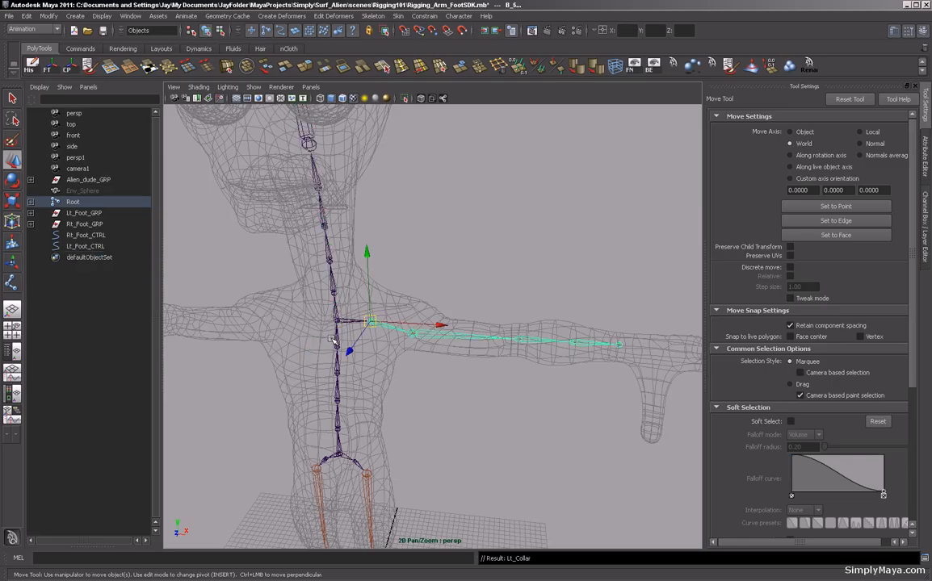
Inspect the arm joint chain inside the arm mesh from several angles, selecting individual arm joints.
left_click(482, 188)
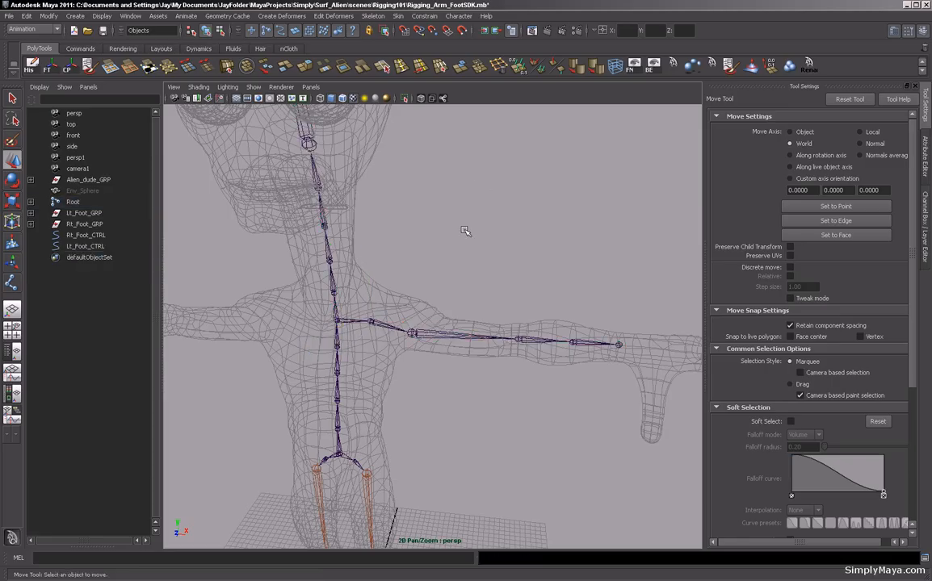
left_click_drag(465, 232, 339, 242, "alt")
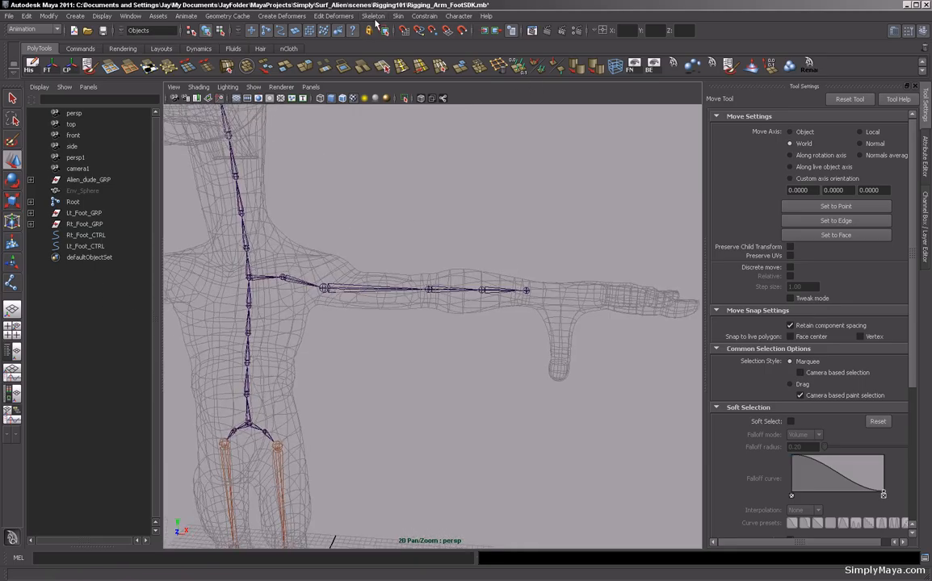
left_click_drag(244, 379, 339, 340, "alt")
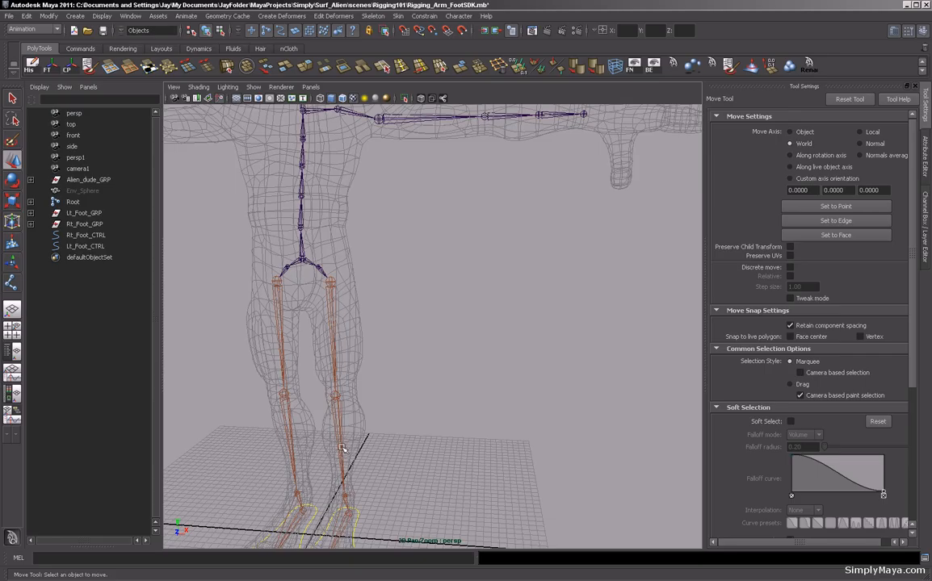
middle_click_drag(395, 230, 341, 336, "alt")
left_click_drag(424, 329, 431, 485, "alt")
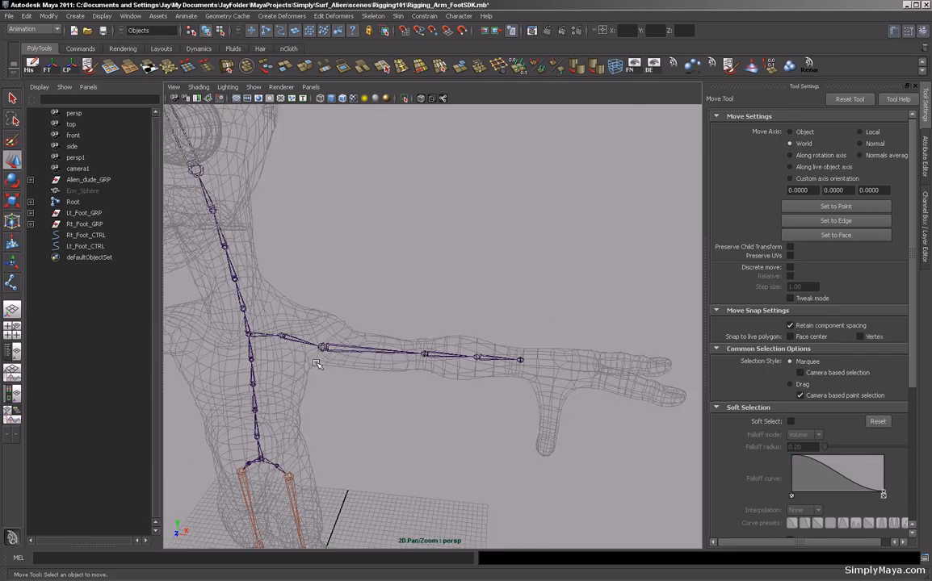
left_click(323, 347)
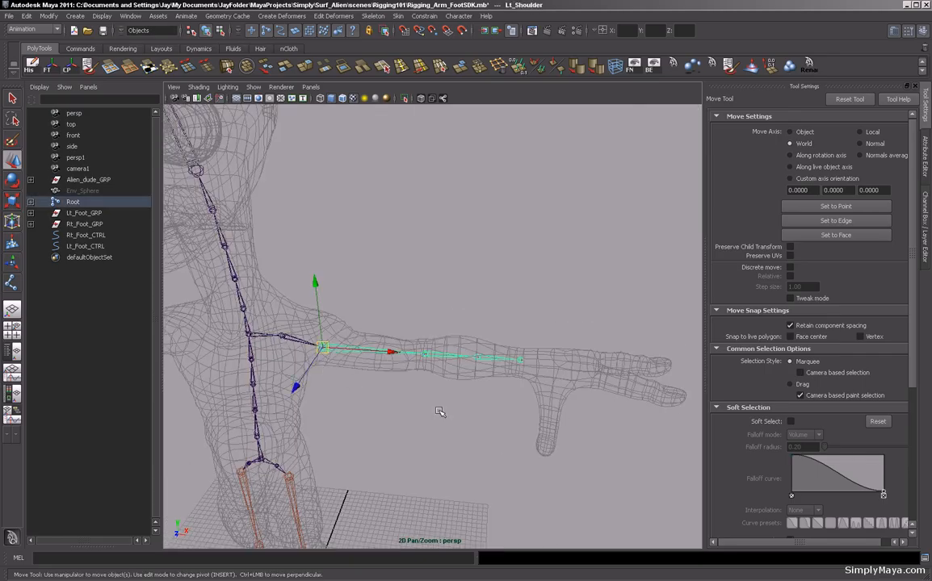
left_click(477, 357)
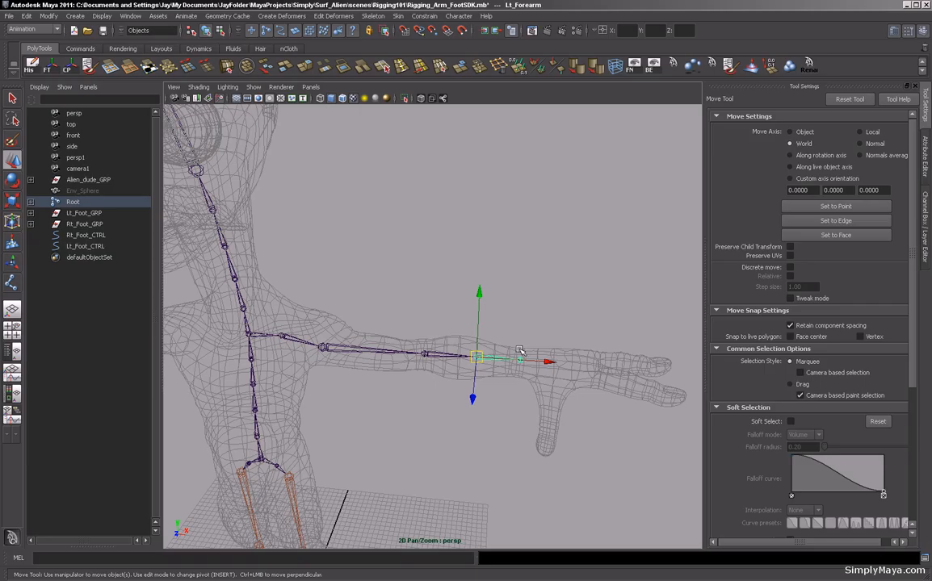
left_click(407, 304)
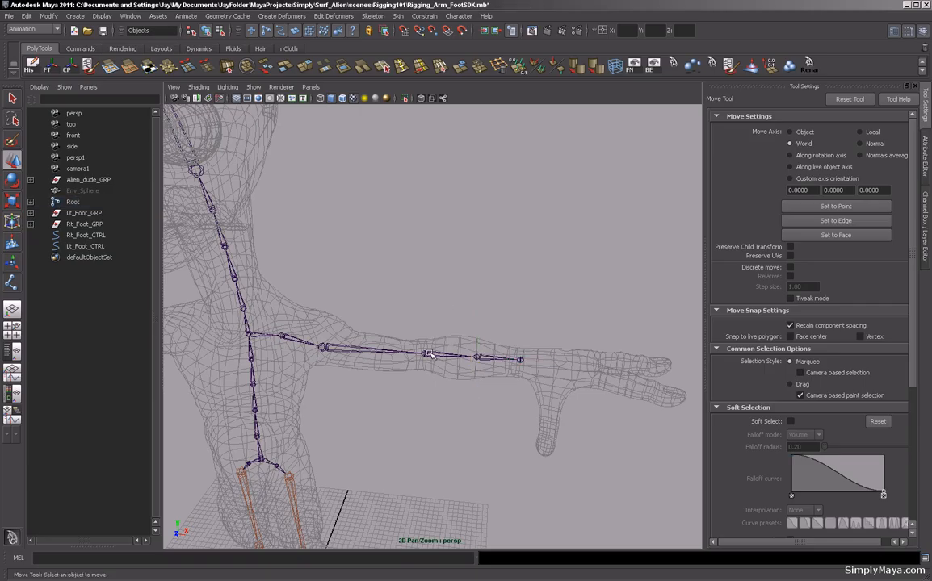
left_click(429, 353)
mouse_move(334, 344)
left_mouse_down("alt")
mouse_move(383, 350)
mouse_move(327, 360)
left_mouse_up("alt")
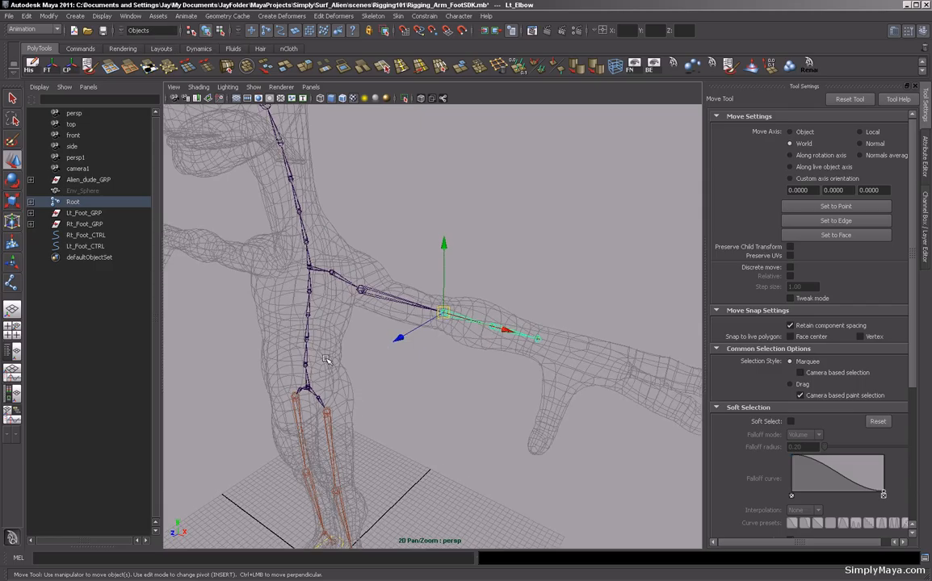
Show the channel box and rotate the Lt_Elbow joint about Y to test the arm bend.
key("ctrl+a")
key("ctrl+a")
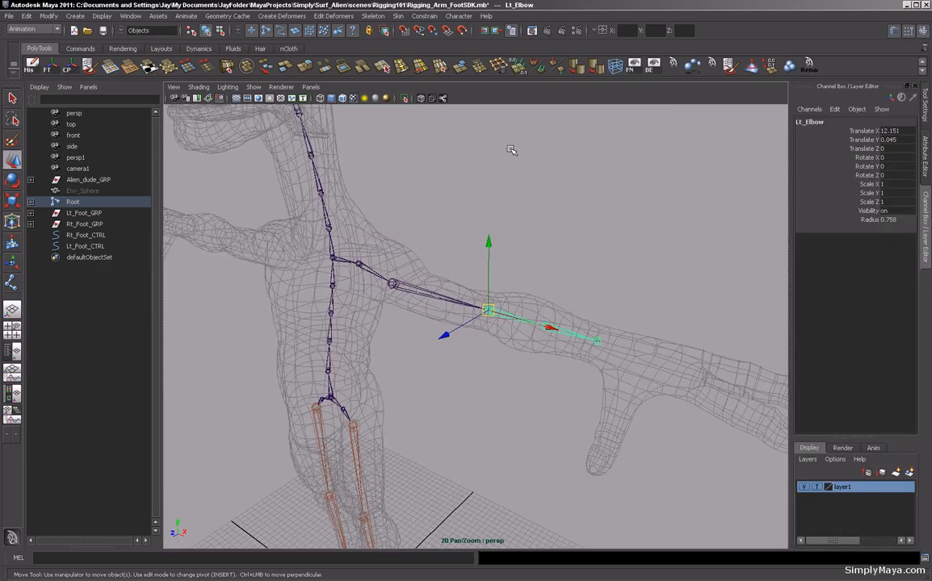
left_click_drag(572, 193, 599, 227, "alt")
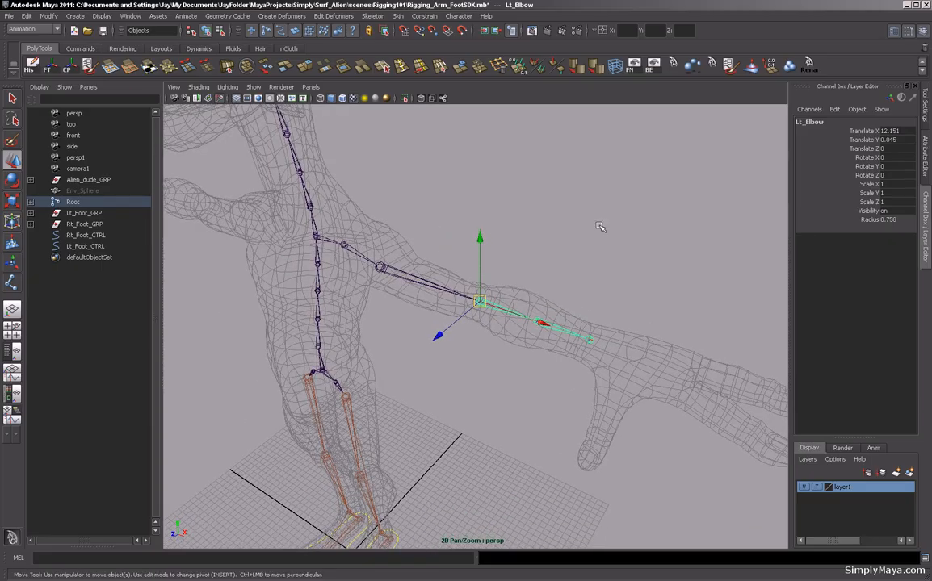
key("e")
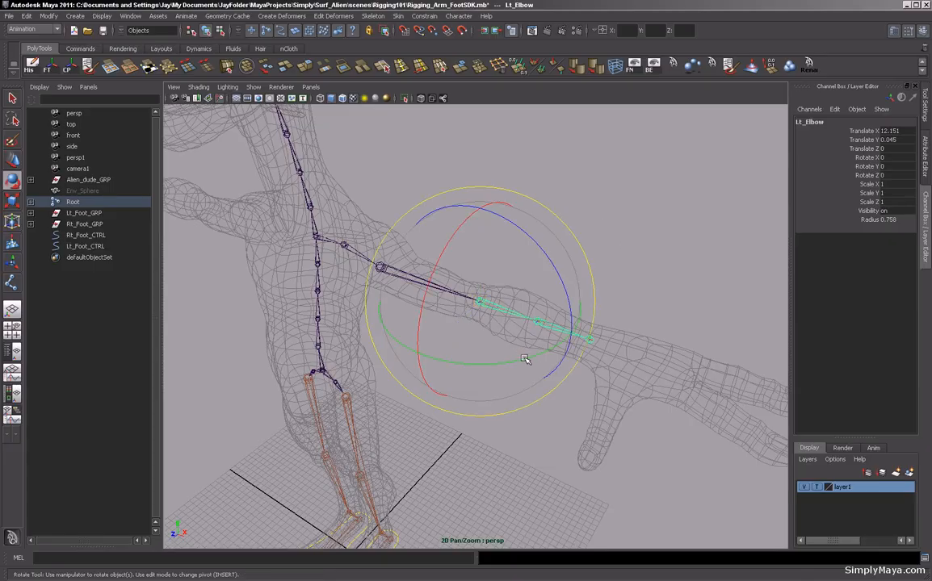
left_click_drag(524, 358, 412, 360)
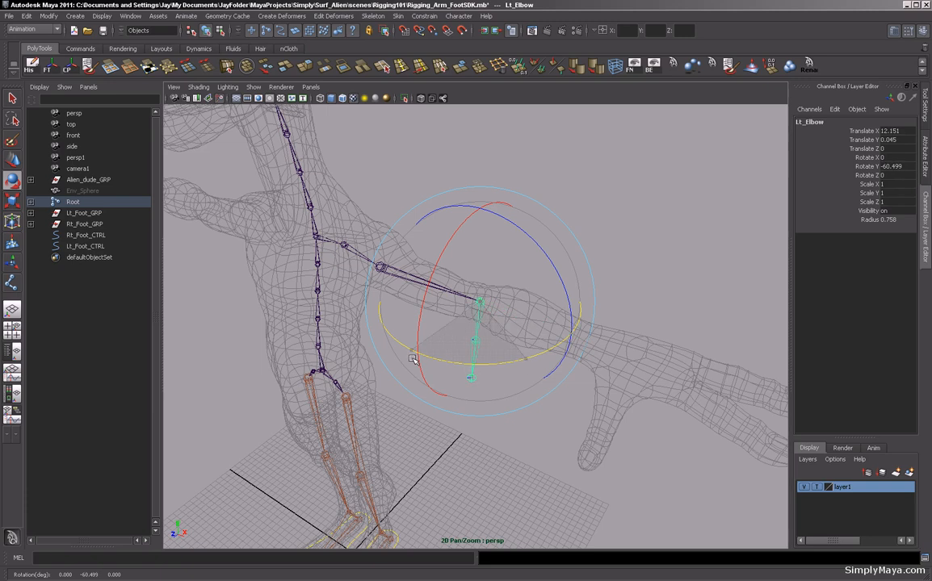
left_click_drag(412, 359, 413, 358)
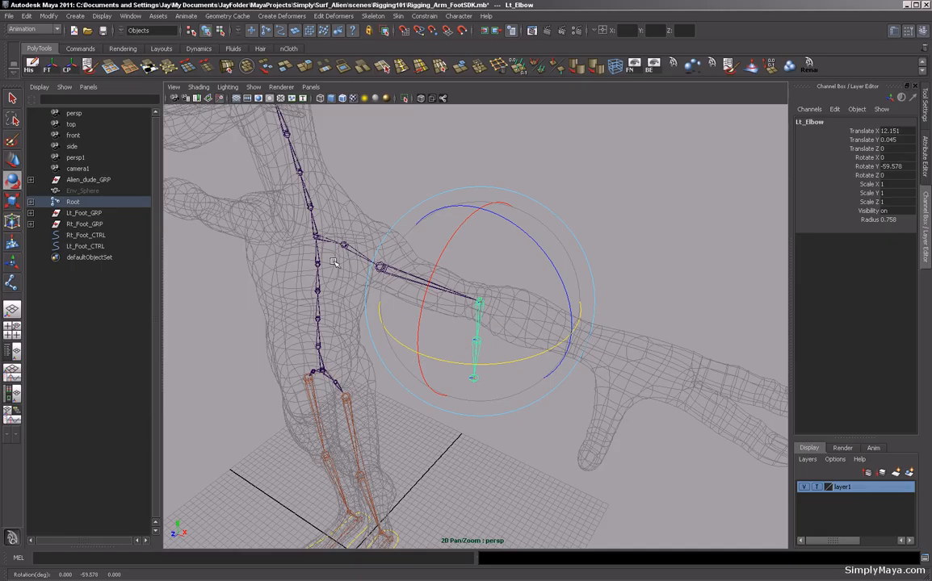
key("q")
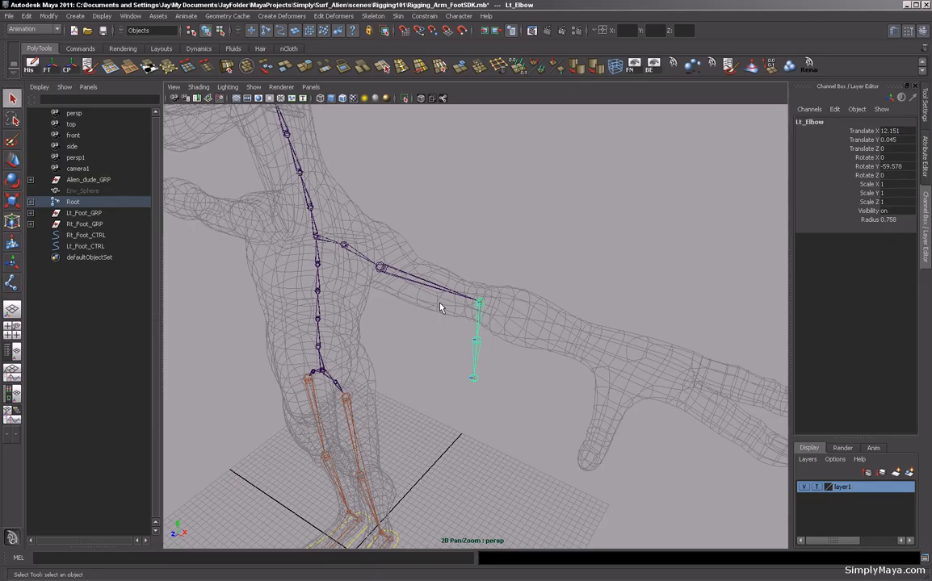
Set the Lt_Elbow joint's Rotate Y back to 0.
double_click(892, 167)
type("0")
key("Return")
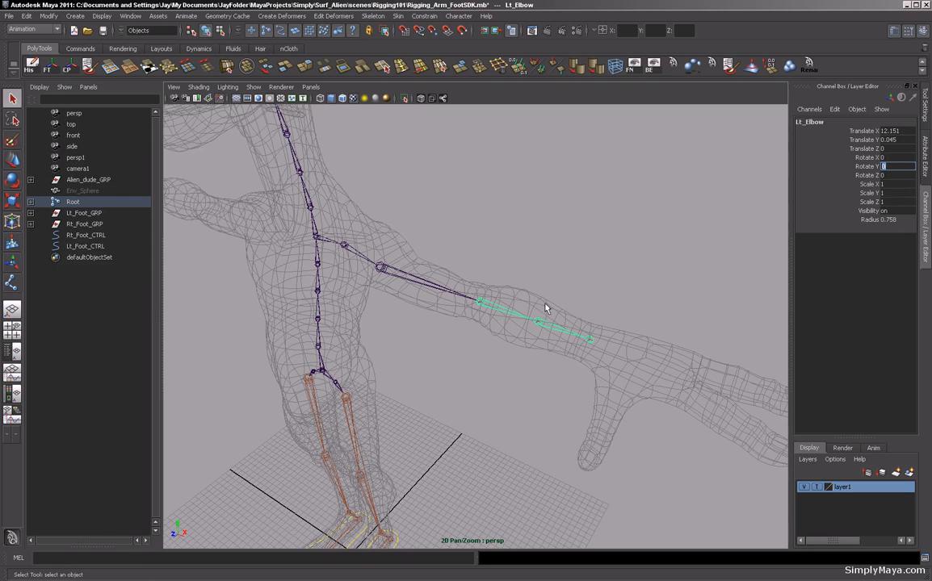
left_click(480, 302)
key("ctrl+z")
left_click(895, 167)
type("0")
key("Return")
left_click_drag(526, 228, 566, 251, "alt")
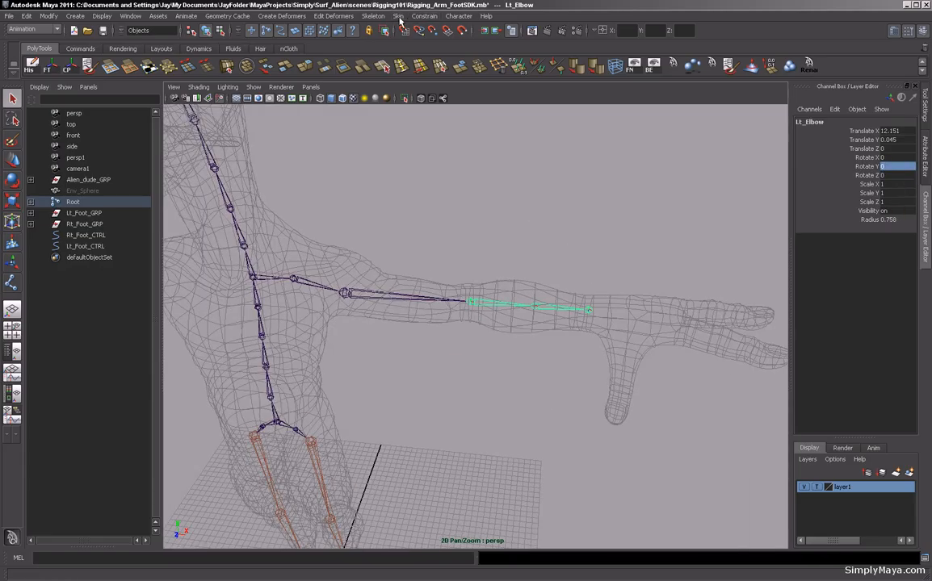
Create an IK handle with the ikRPsolver from Lt_Shoulder to Lt_Forearm.
left_click(372, 16)
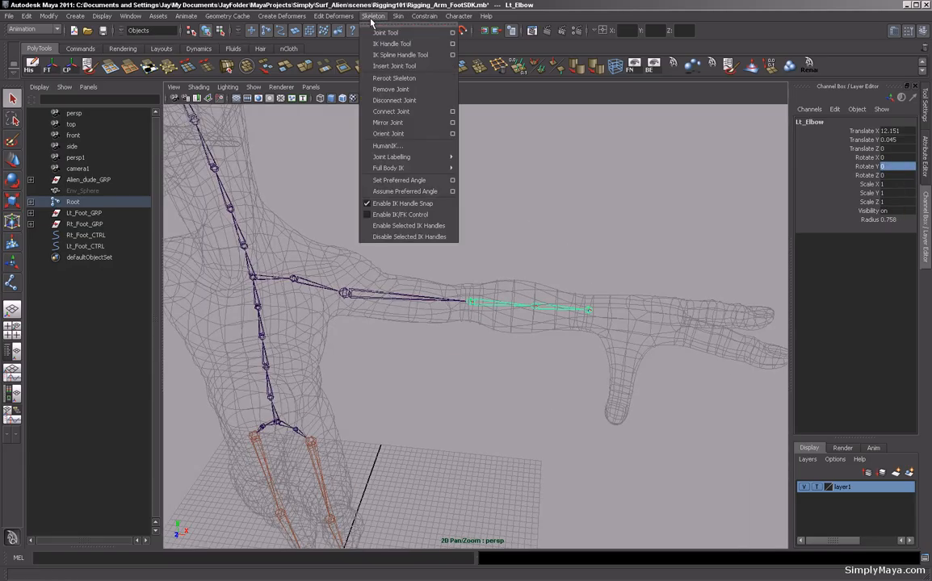
left_click(445, 47)
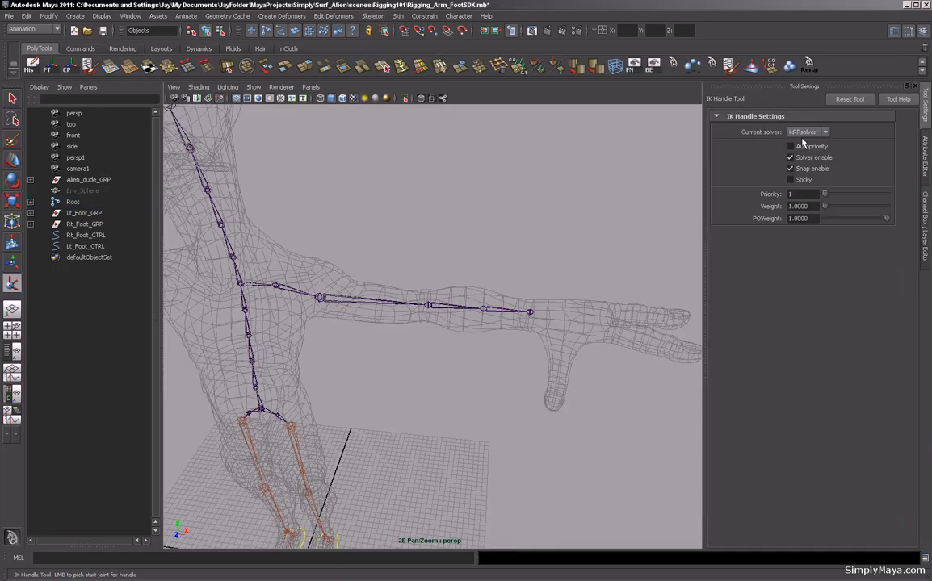
scroll(548, 270, "down", 1)
left_click_drag(526, 274, 520, 283, "alt")
middle_click_drag(511, 284, 518, 245, "alt")
left_click_drag(518, 246, 443, 279, "alt")
right_click_drag(404, 270, 449, 255, "alt")
middle_click_drag(449, 255, 426, 305, "alt")
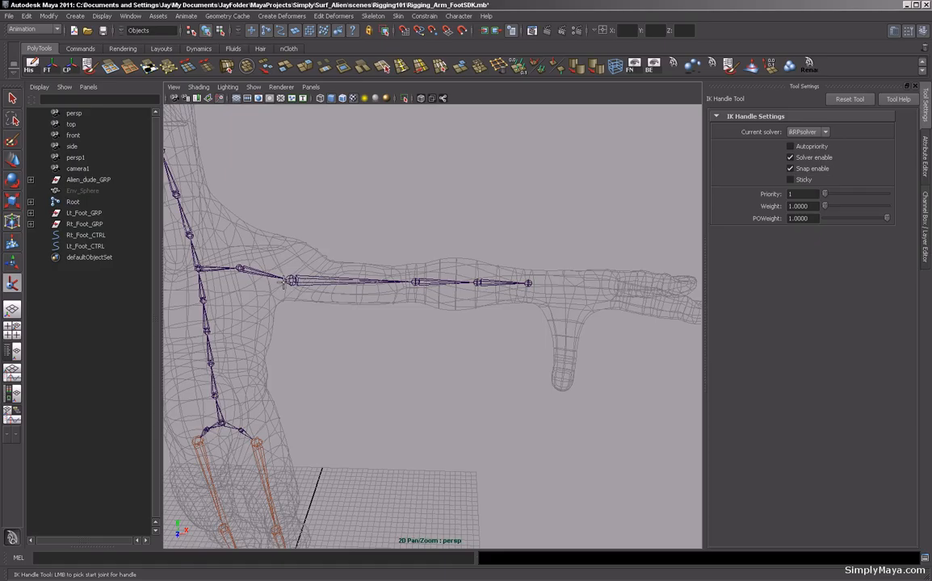
left_click(292, 280)
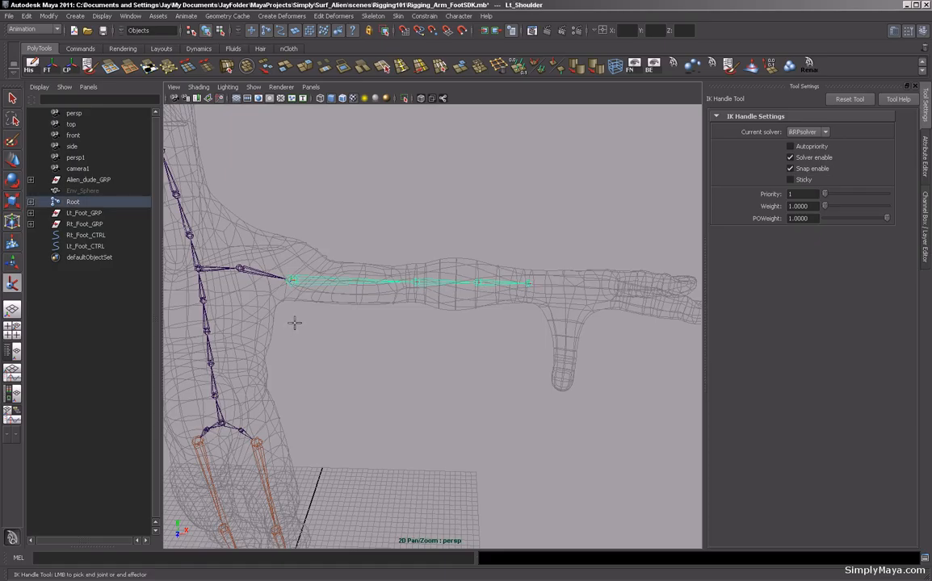
left_click(477, 284)
key("q")
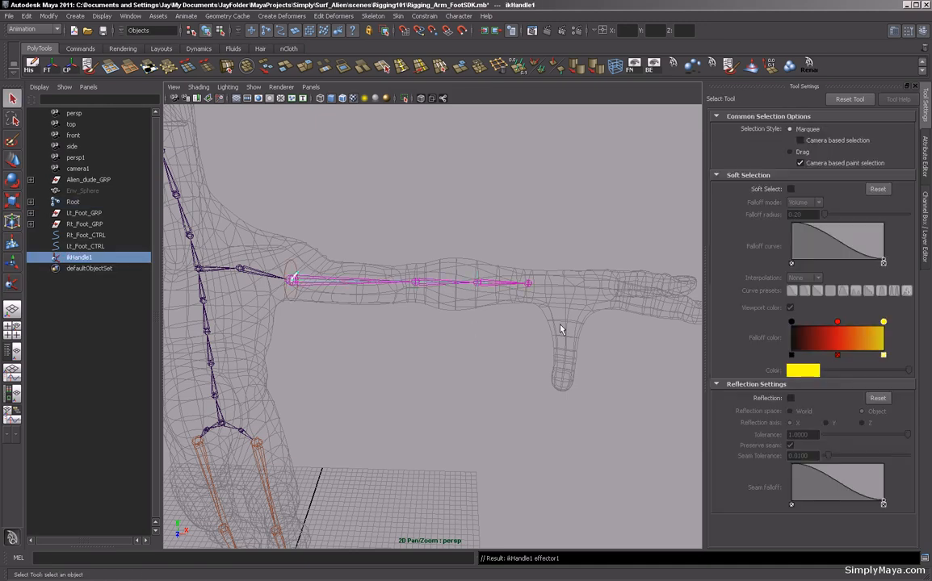
Rename the new IK handle Lt_ArmIK.
double_click(78, 257)
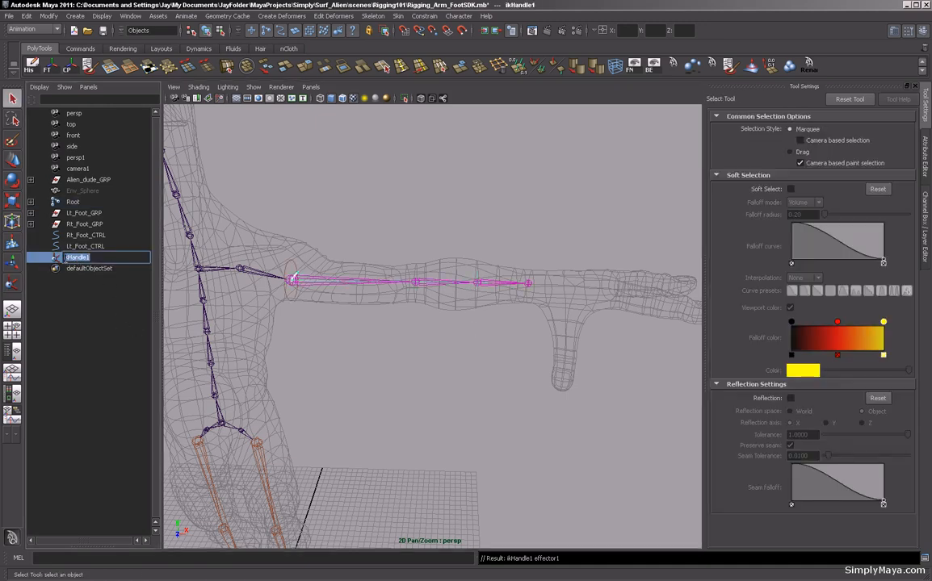
type("L")
type("t_ArmIK")
key("Return")
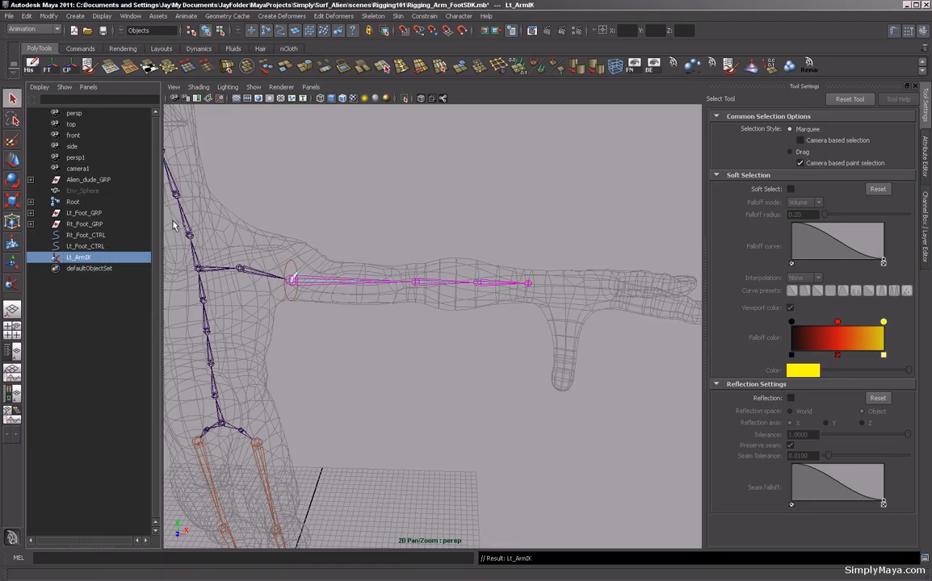
Reselect the Lt_ArmIK handle and open the Hypergraph Hierarchy window.
middle_click_drag(420, 240, 399, 248, "alt")
right_click_drag(399, 248, 456, 239, "alt")
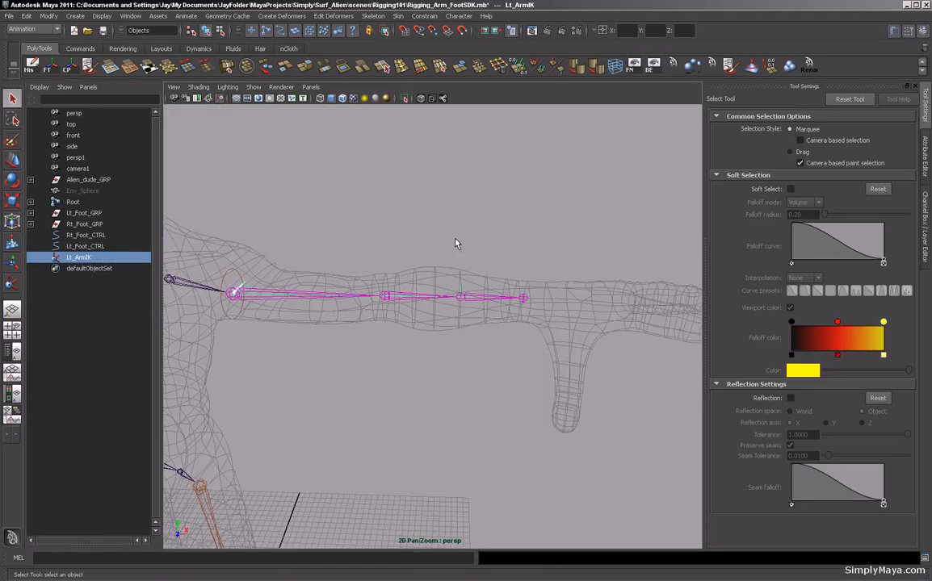
left_click_drag(444, 241, 437, 244, "alt")
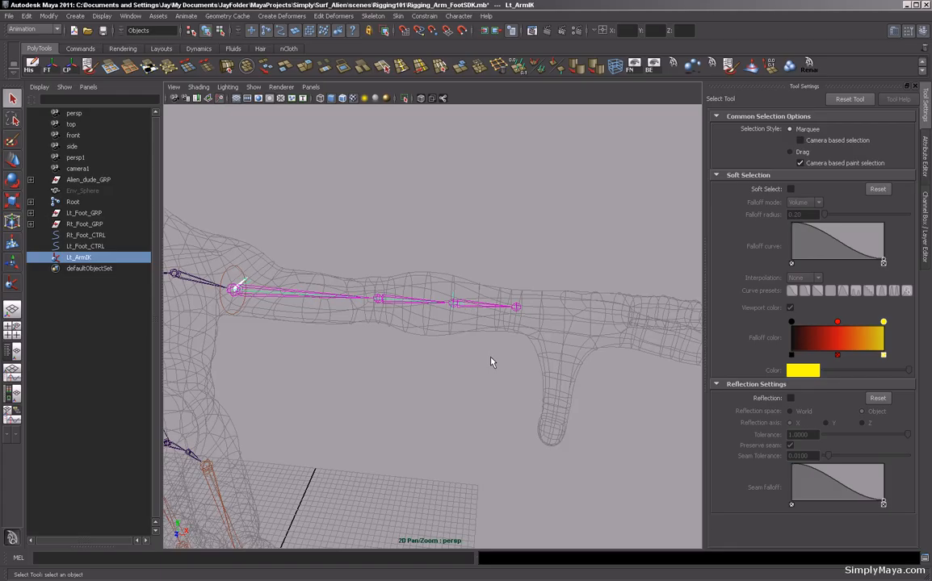
middle_click_drag(482, 338, 461, 355, "alt")
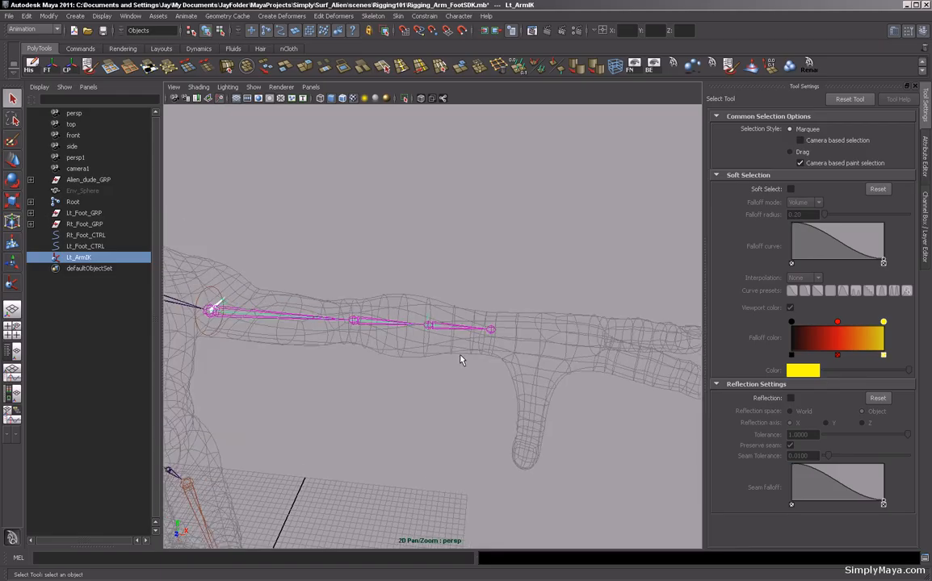
key("w")
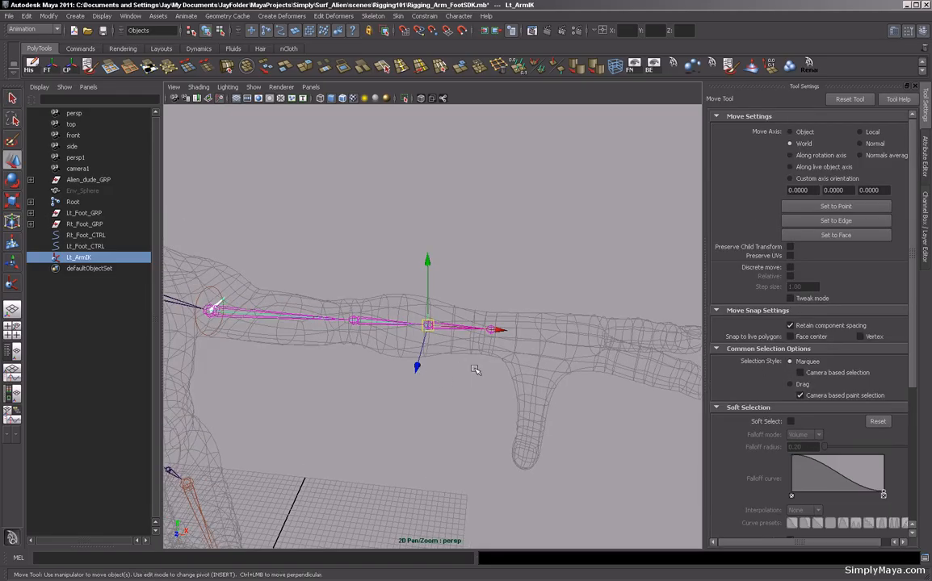
left_click(295, 146)
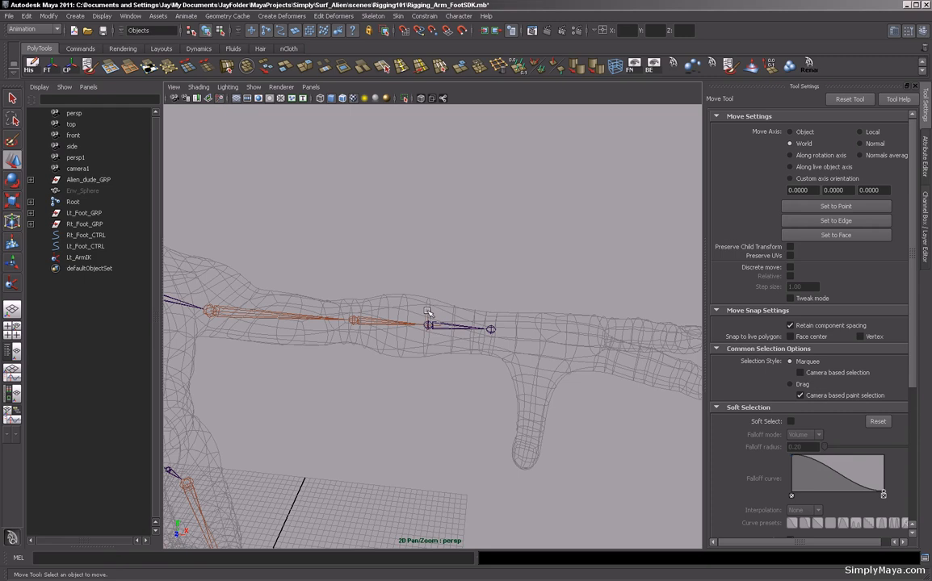
left_click_drag(386, 281, 436, 334)
left_click(130, 16)
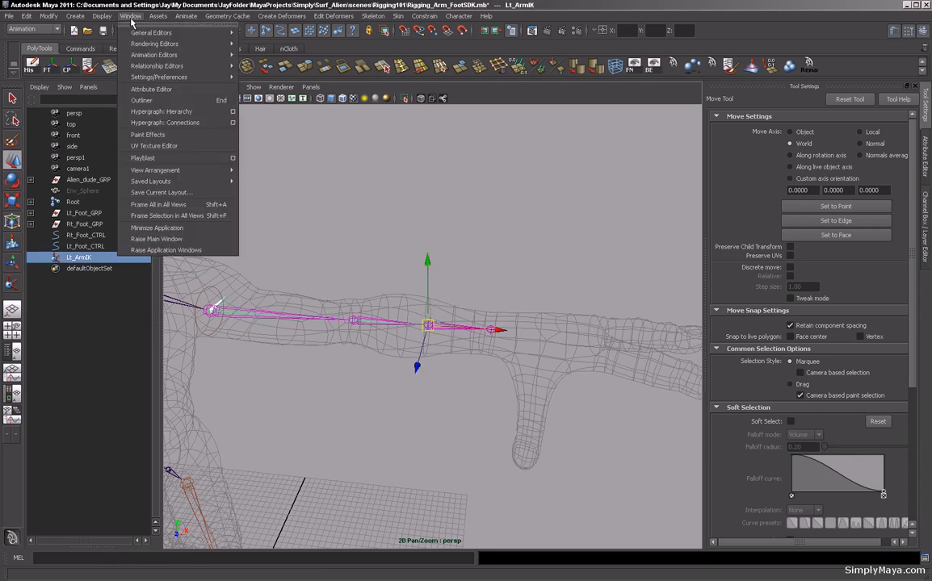
left_click(165, 112)
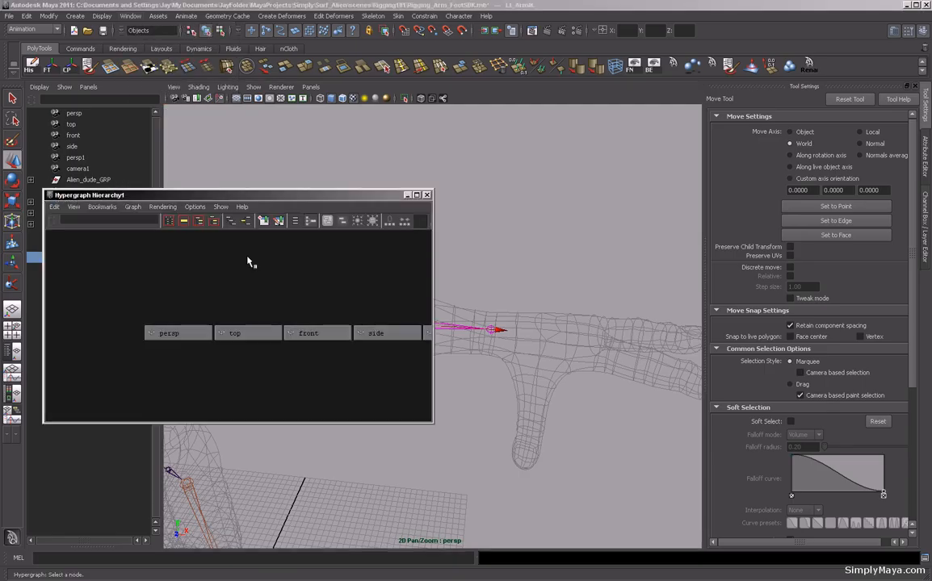
Display the input and output connections of the Lt_ArmIK handle in the Hypergraph.
key("f")
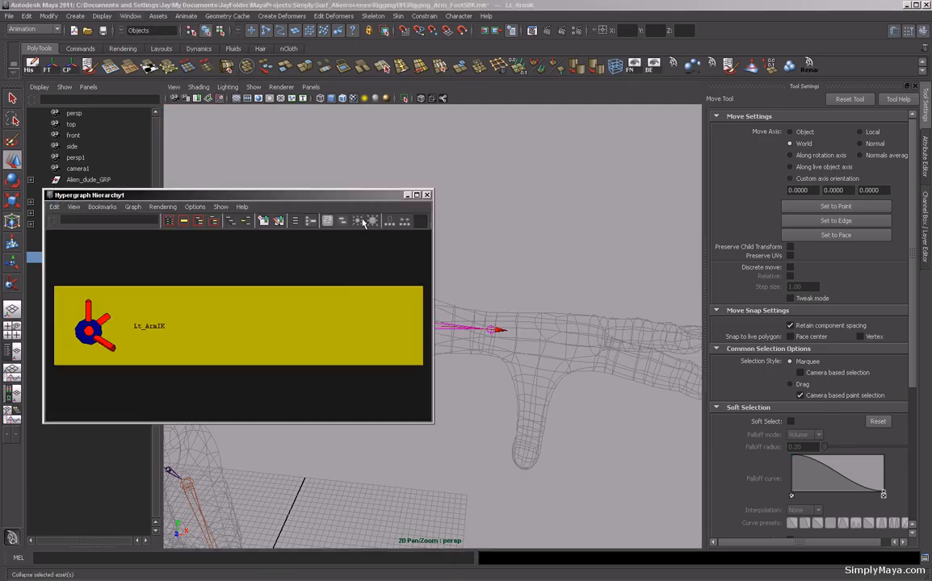
key("a")
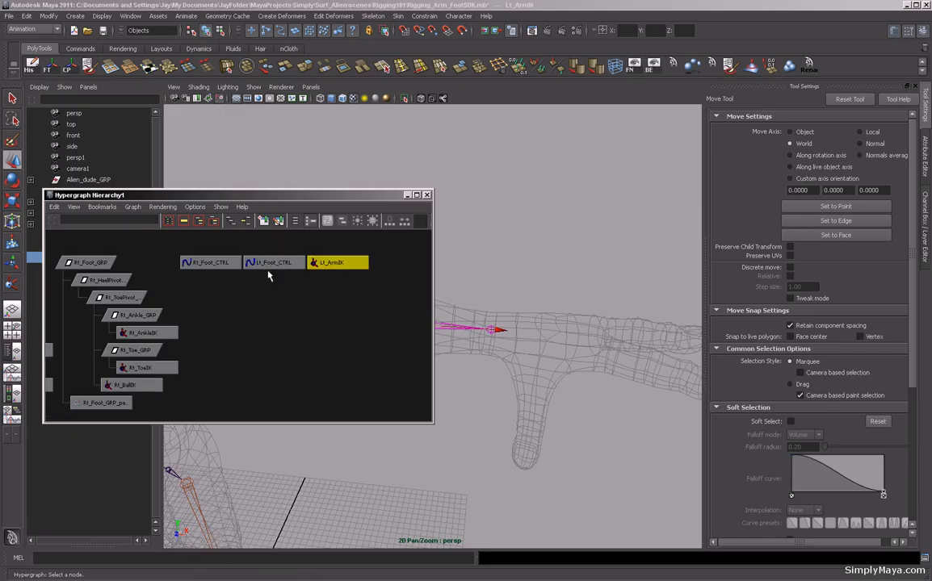
mouse_move(221, 316)
middle_mouse_down("alt")
mouse_move(243, 266)
mouse_move(223, 309)
middle_mouse_up("alt")
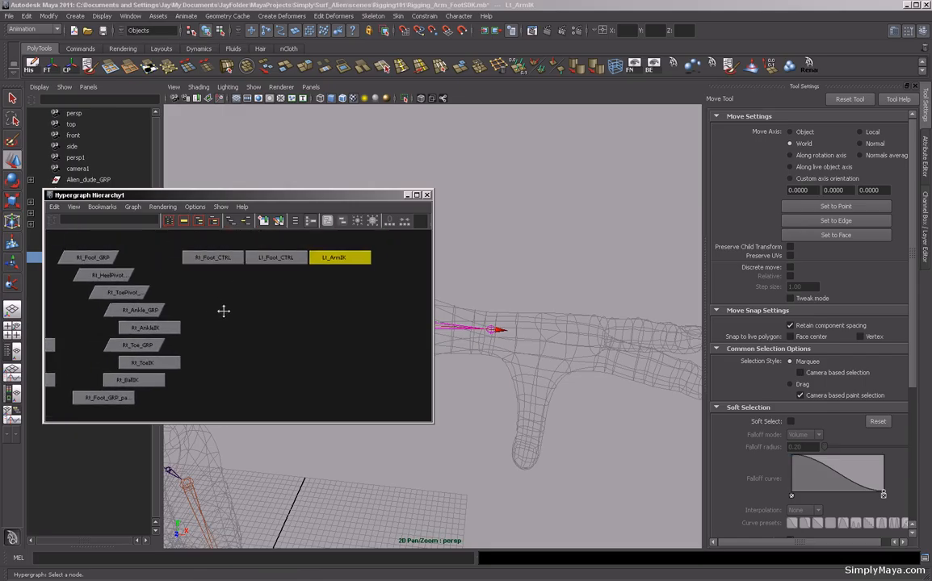
scroll(254, 305, "down", 3)
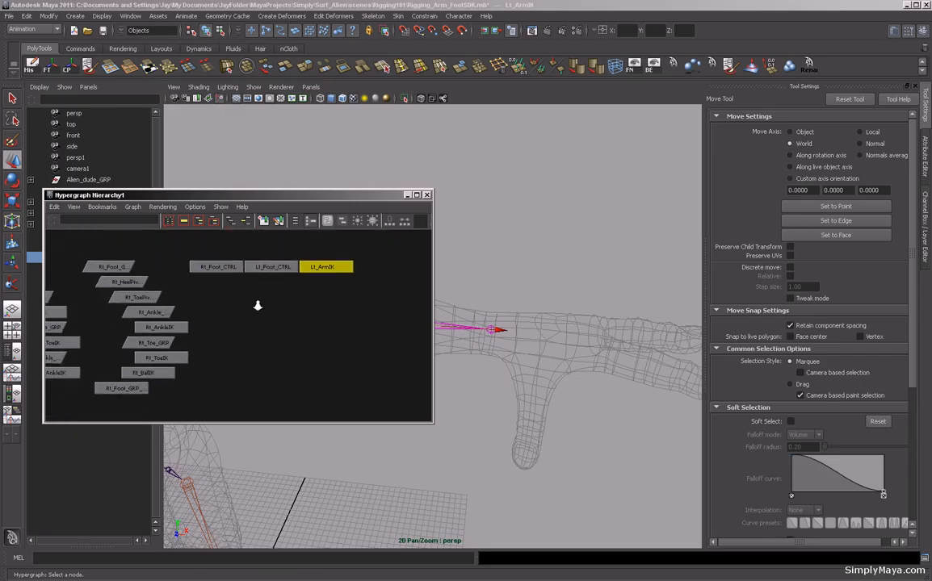
left_click(245, 222)
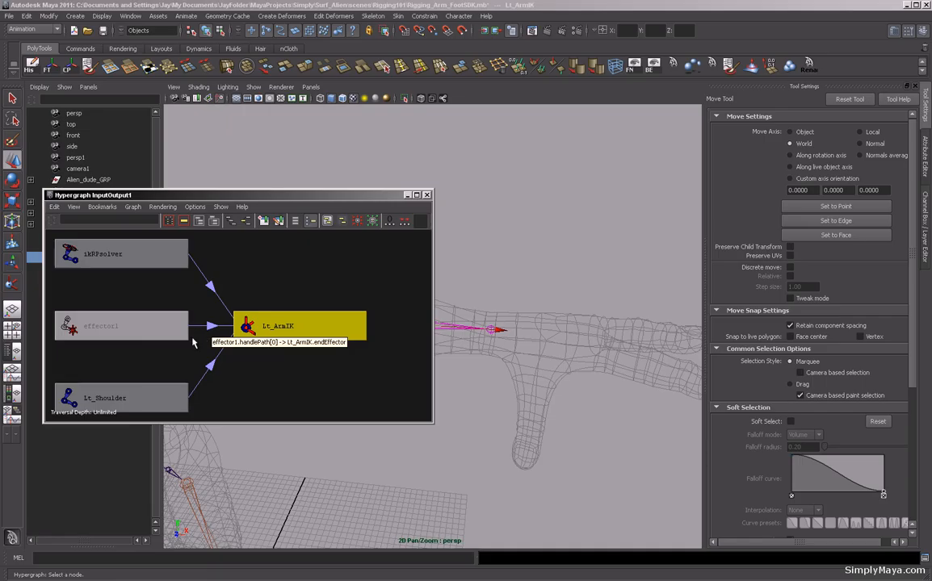
Rename the arm's effector1 node to Lt_ArmEffector.
left_click(122, 330)
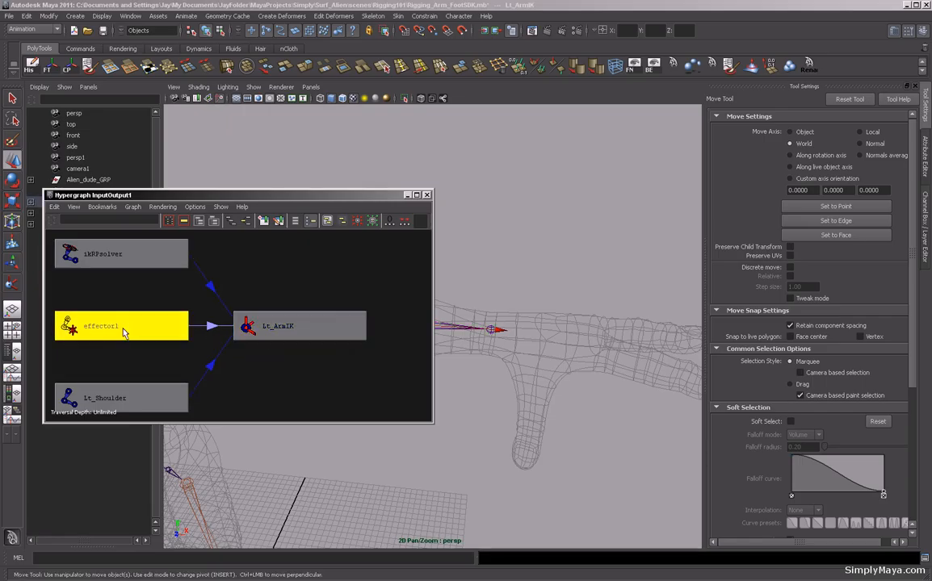
left_click_drag(343, 194, 243, 299)
middle_click_drag(432, 299, 494, 256, "alt")
right_click_drag(494, 256, 555, 256, "alt")
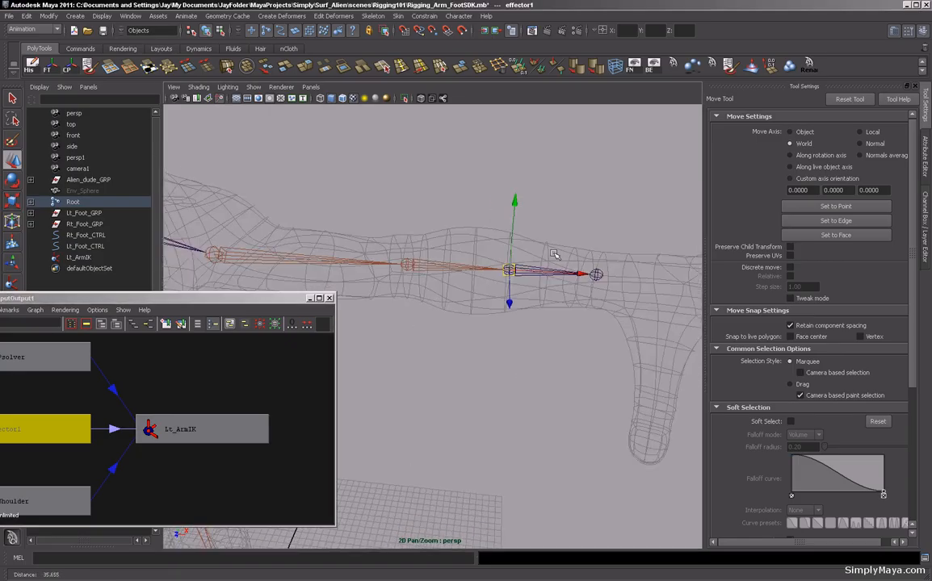
left_click_drag(556, 256, 519, 275, "alt")
middle_click_drag(223, 351, 289, 347, "alt")
left_click(91, 398)
left_click(87, 426)
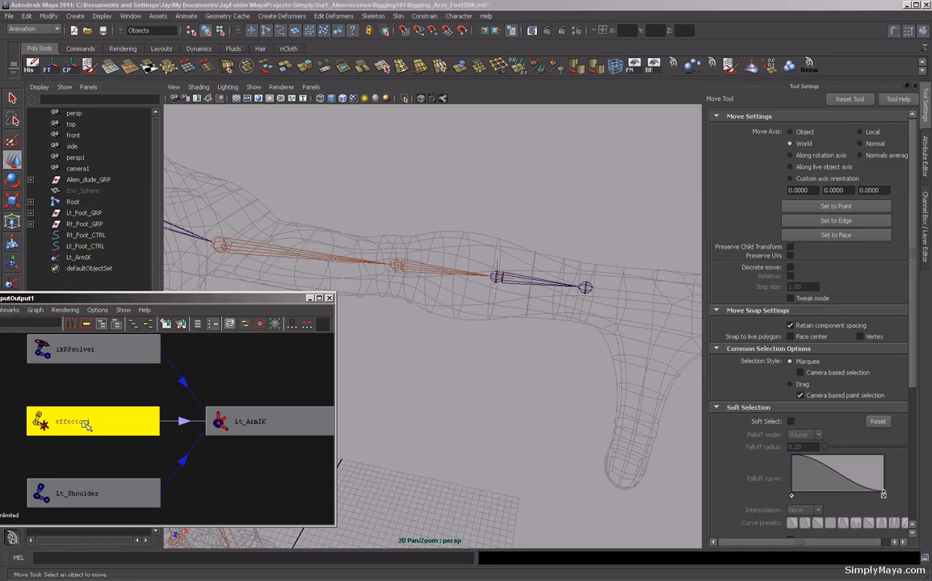
right_click(85, 423)
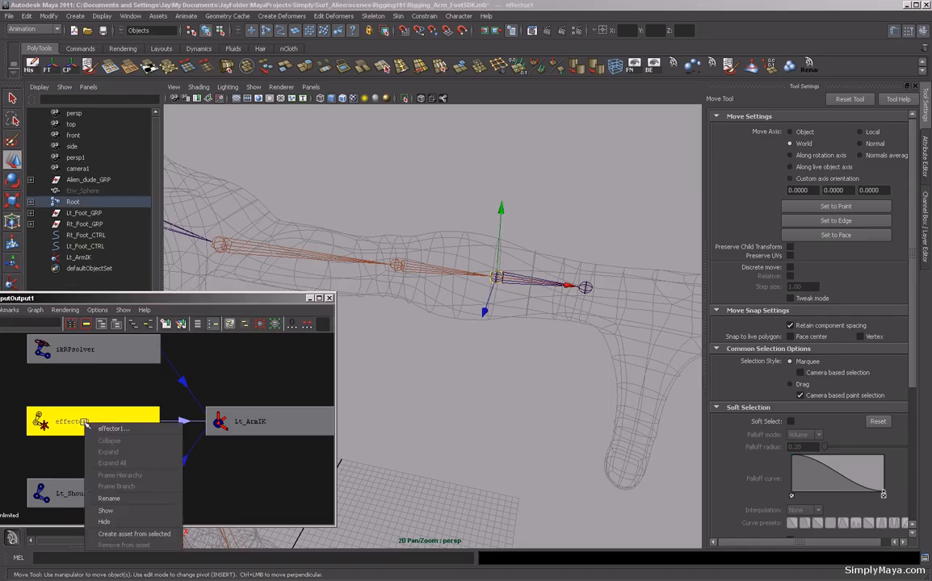
left_click(108, 498)
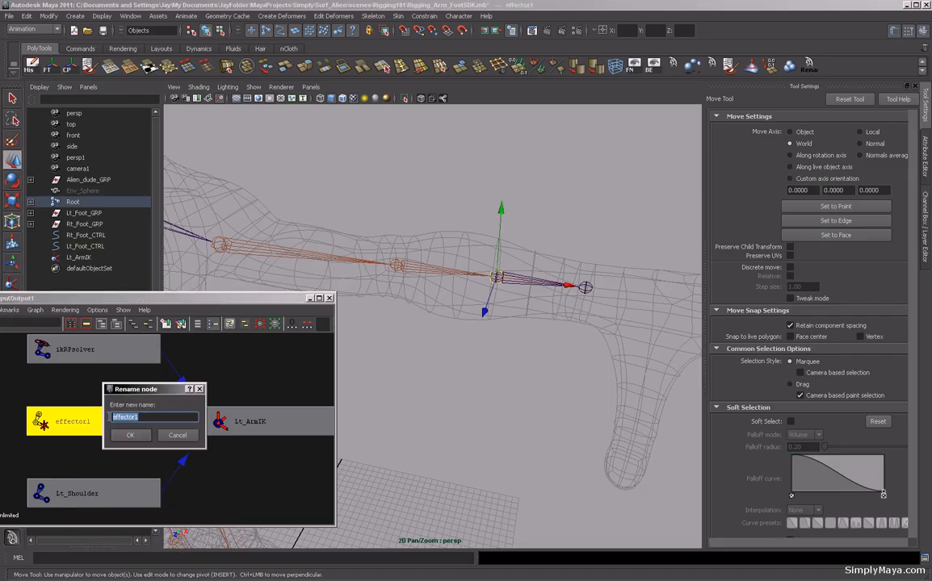
type("Lt_ArmE")
key("Return")
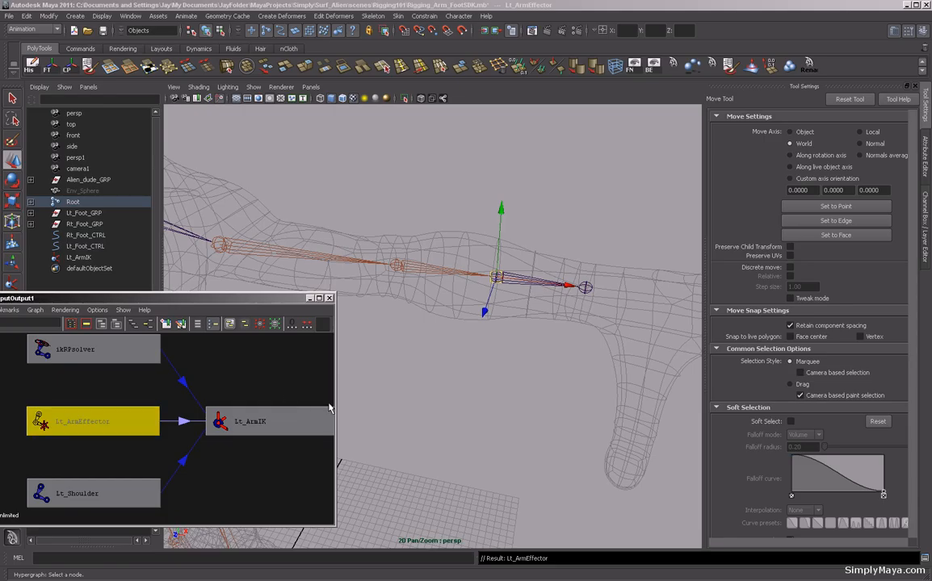
Move the Lt_ArmEffector pivot out to the wrist joint at the end of the arm chain.
left_click_drag(426, 422, 480, 391, "alt")
middle_click_drag(457, 389, 477, 395, "alt")
left_click_drag(476, 395, 472, 383, "alt")
middle_click_drag(471, 383, 467, 393, "alt")
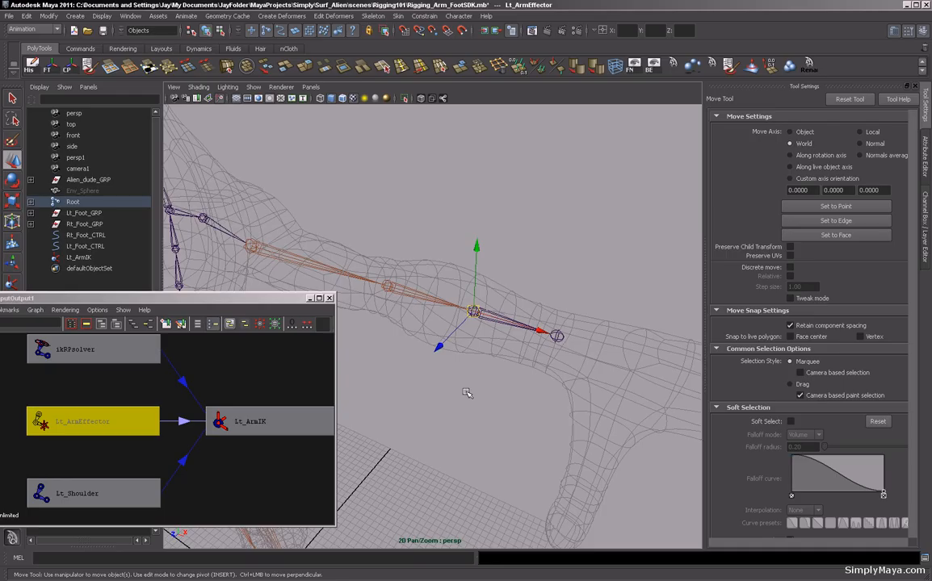
key("Insert")
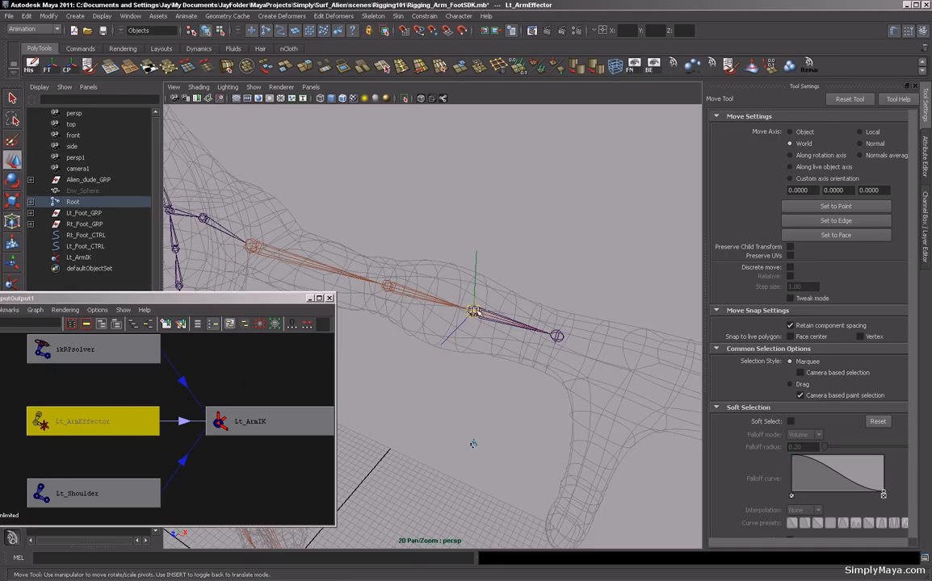
left_click_drag(475, 311, 534, 329)
key("Insert")
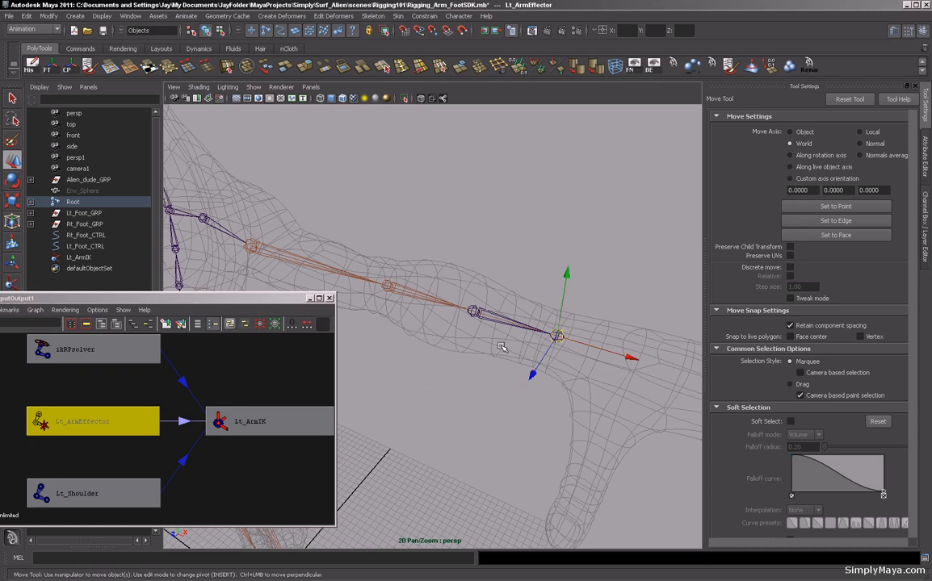
Close the Hypergraph and select the Lt_ArmIK handle at the wrist.
key("ctrl+a")
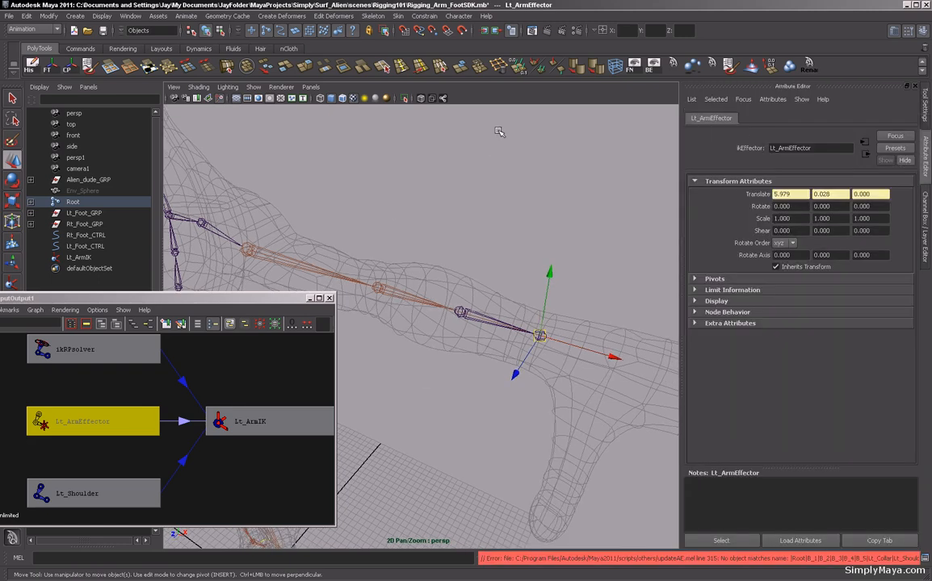
left_click(330, 298)
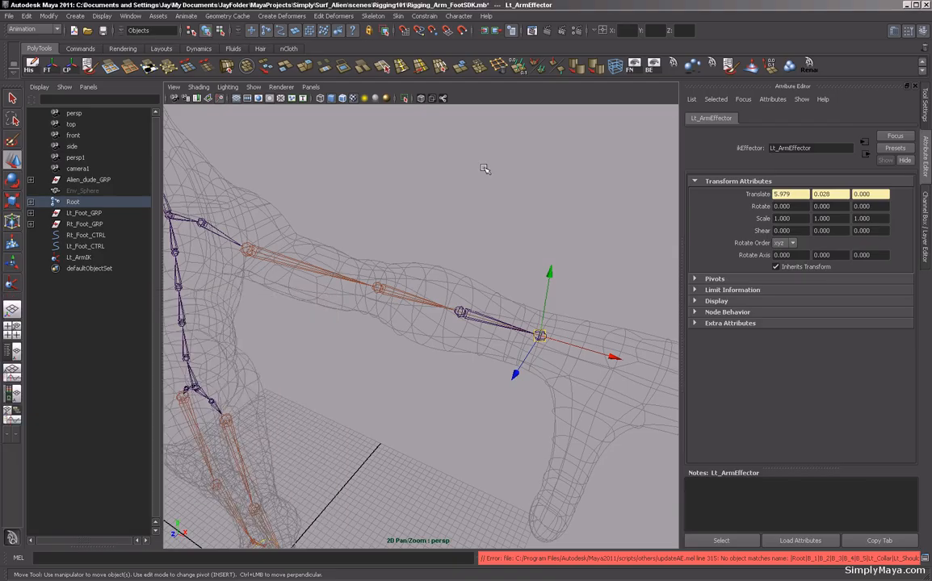
key("ctrl+a")
left_click(513, 169)
left_click_drag(512, 169, 559, 206, "alt")
right_click_drag(559, 206, 487, 200, "alt")
left_click_drag(487, 200, 545, 312, "alt")
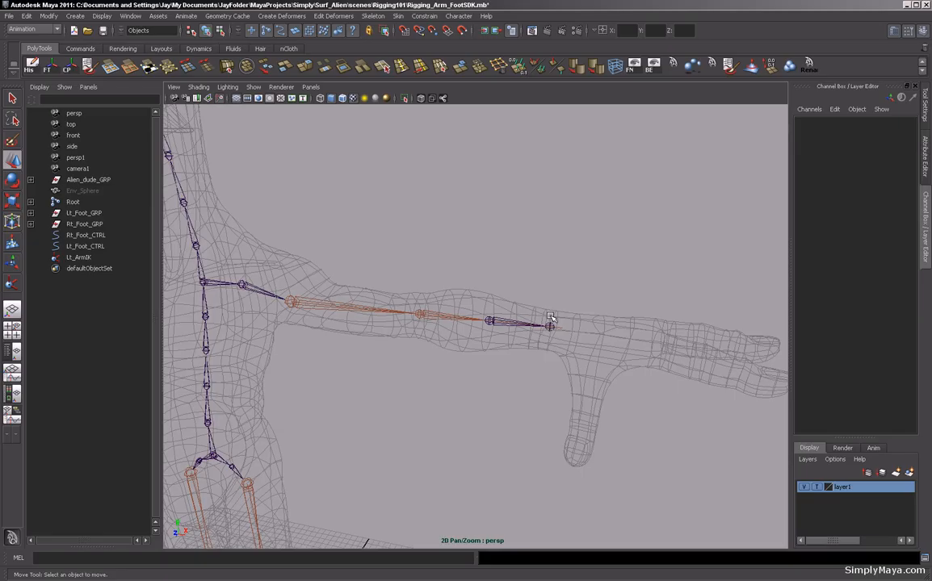
left_click(547, 315)
left_click_drag(501, 256, 588, 379, "alt")
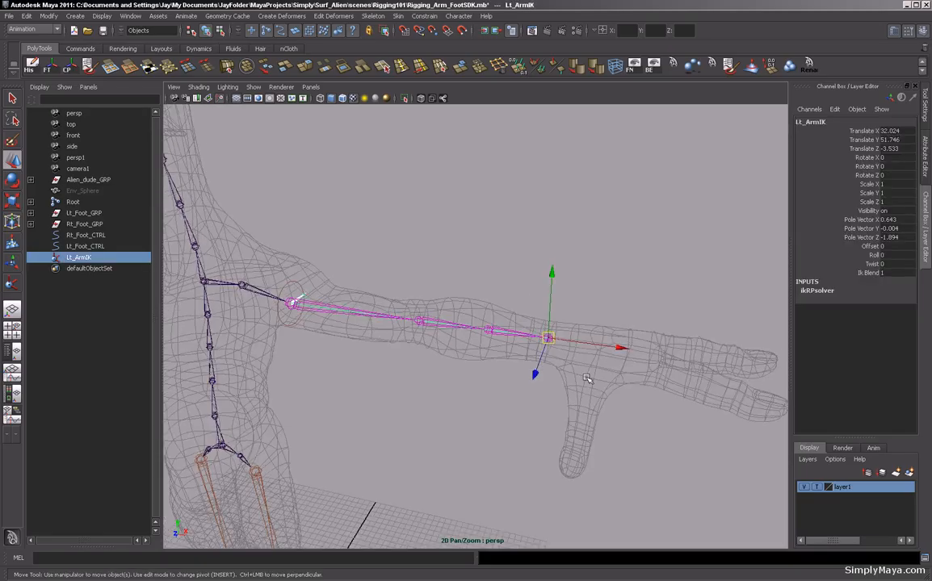
Move the Lt_ArmIK handle to test the arm bend, then undo the moves.
left_click_drag(620, 349, 425, 457)
key("z")
key("z")
key("z")
key("z")
key("z")
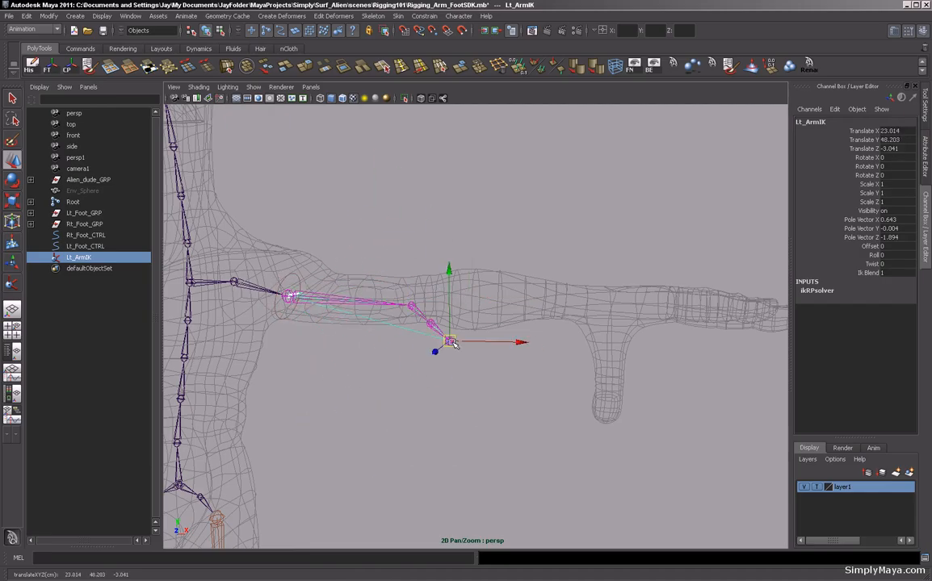
key("z")
left_click_drag(455, 172, 551, 291, "alt")
left_click_drag(499, 214, 372, 260, "alt")
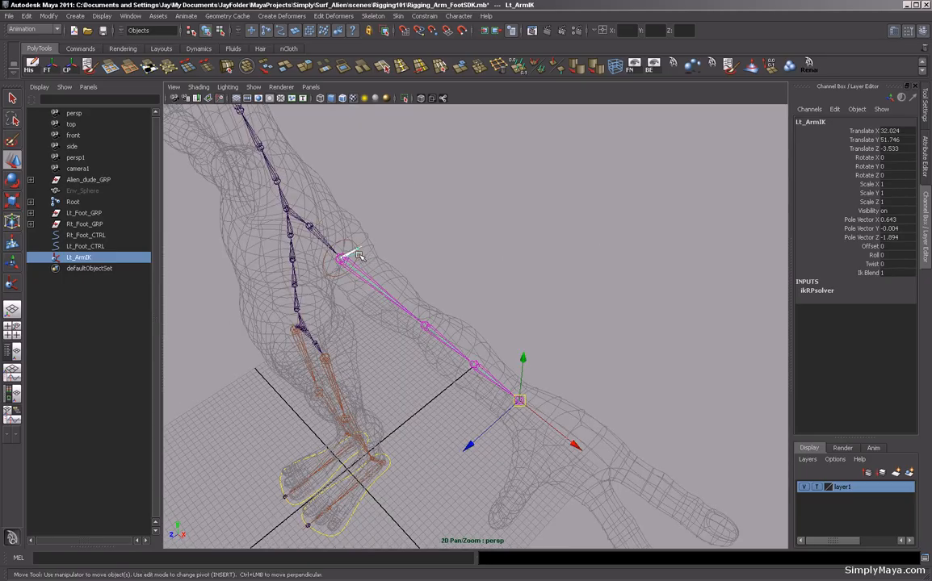
left_click_drag(455, 276, 448, 254, "alt")
left_click_drag(512, 235, 515, 274, "alt")
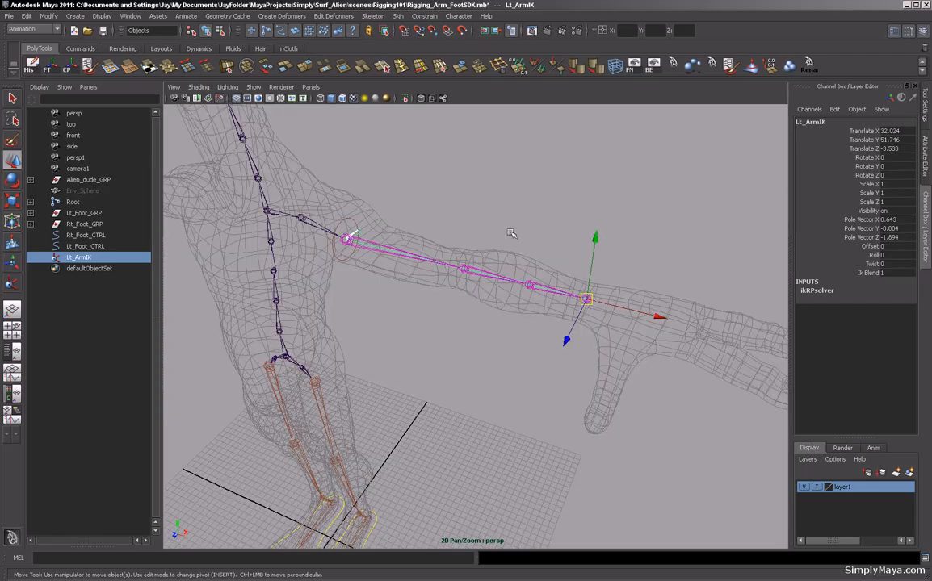
left_click_drag(530, 214, 517, 224, "alt")
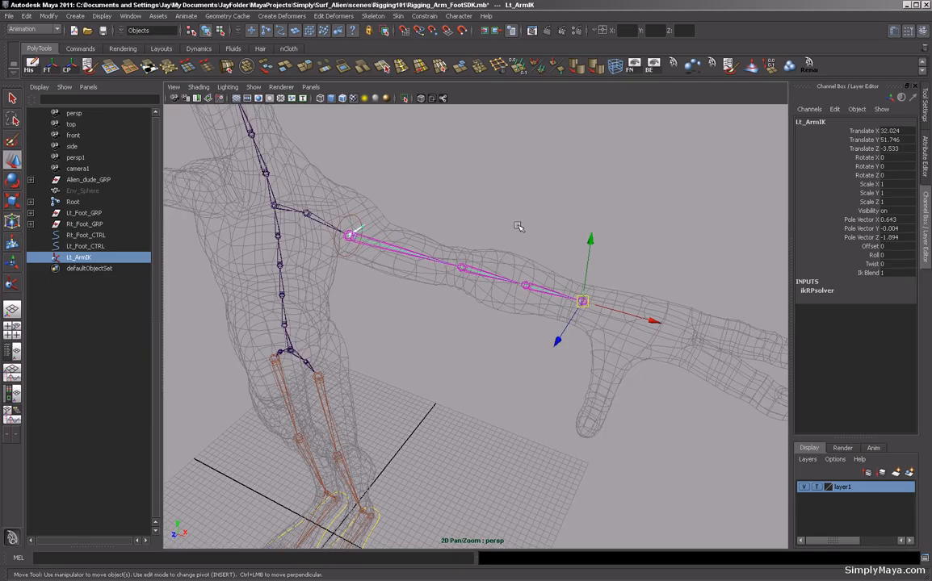
left_click(421, 16)
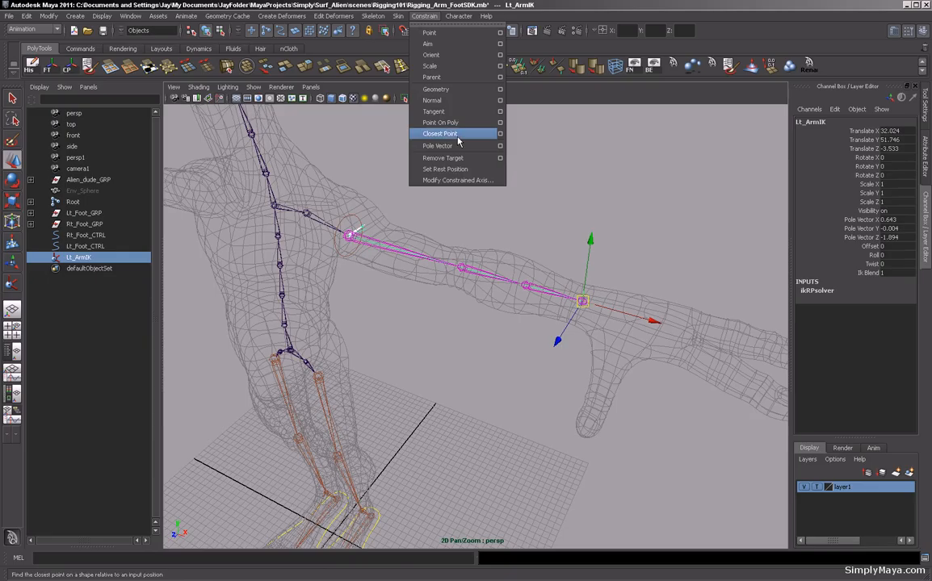
left_click(564, 95)
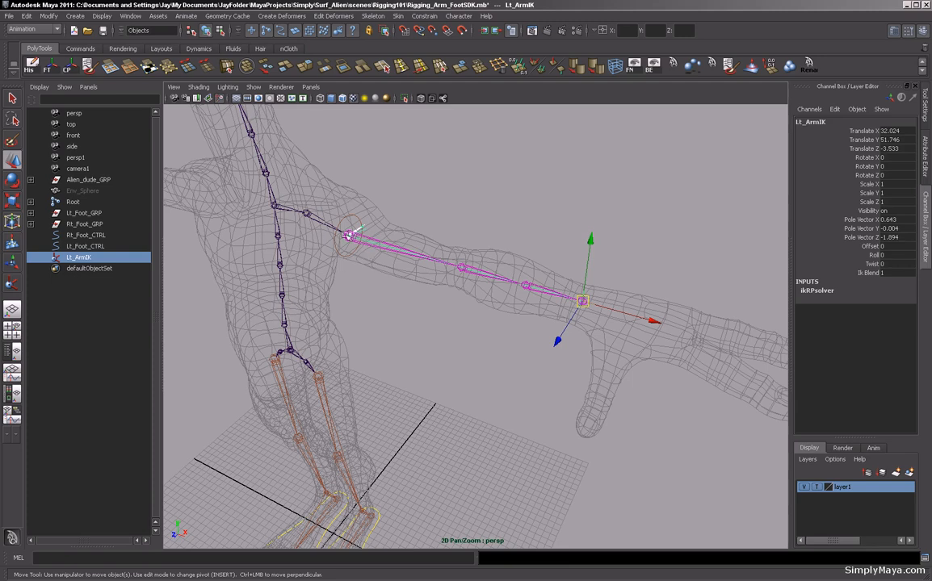
left_click_drag(345, 295, 422, 357, "alt")
right_click_drag(422, 358, 379, 360, "alt")
middle_click_drag(378, 360, 377, 329, "alt")
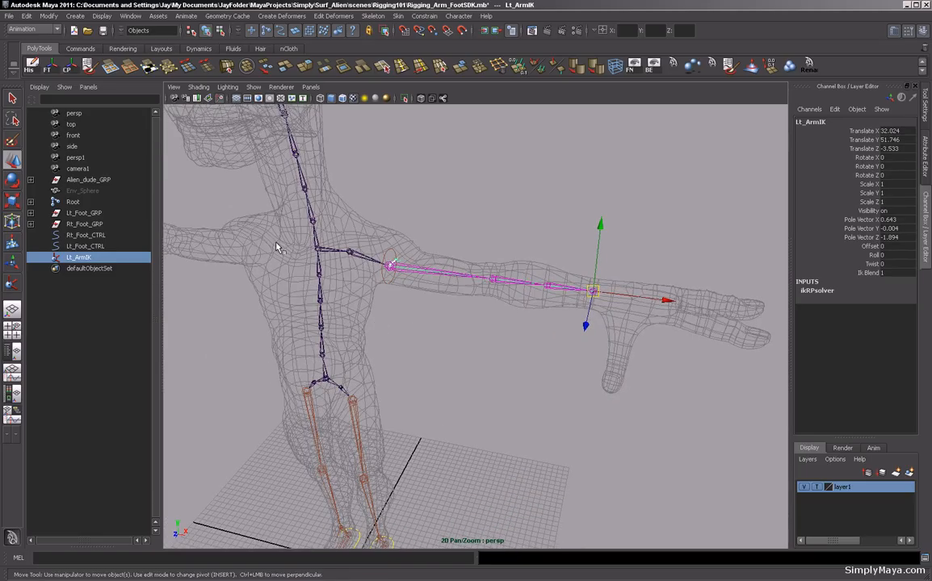
Import the ElbowPVC.mb file from the project's assets folder.
left_click(8, 15)
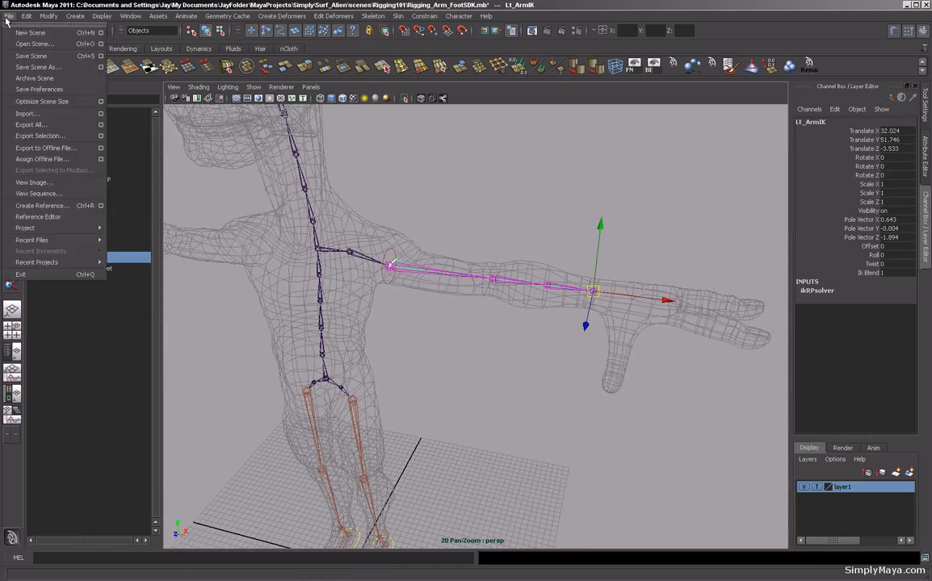
left_click(36, 119)
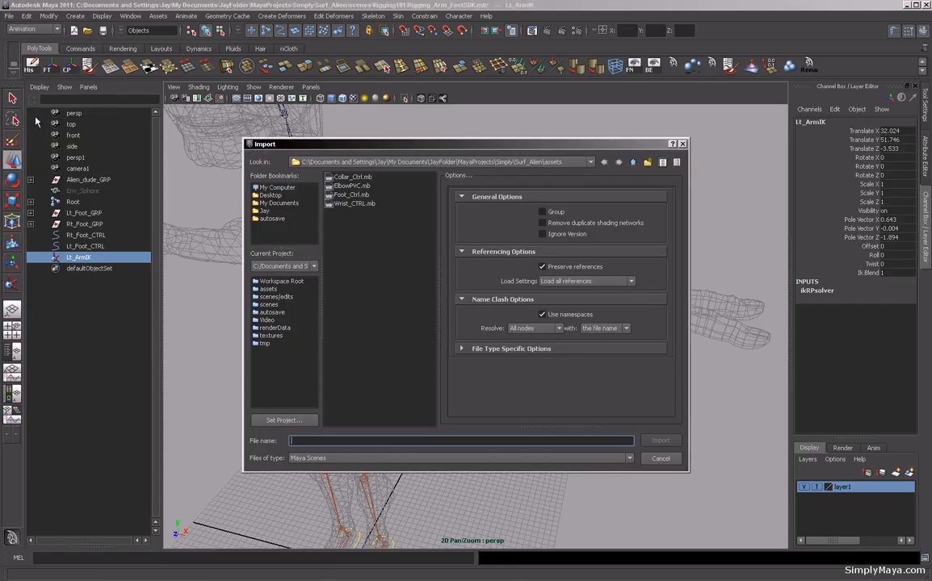
left_click(349, 186)
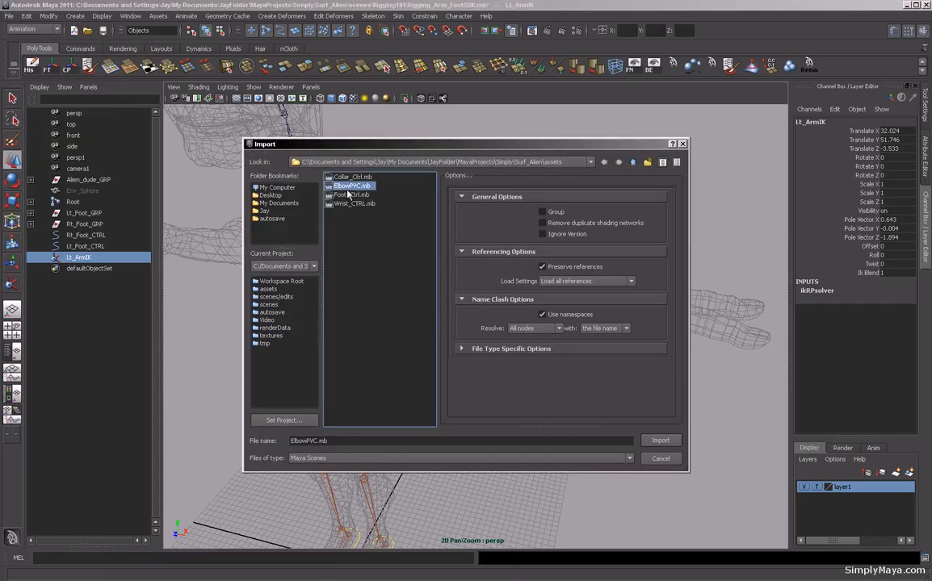
left_click(660, 441)
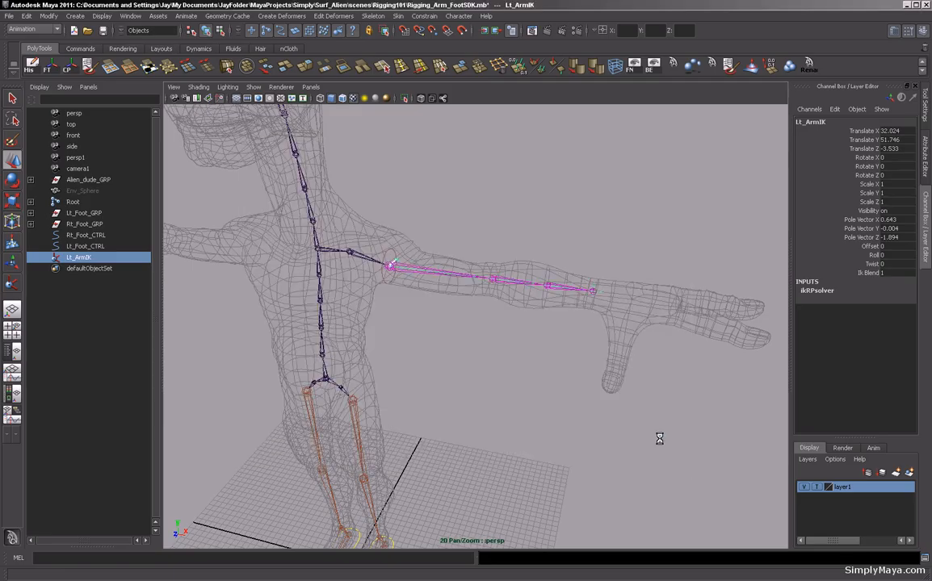
Select the imported ElbowPVC control and point-snap it to the left elbow joint.
left_click_drag(651, 437, 490, 378, "alt")
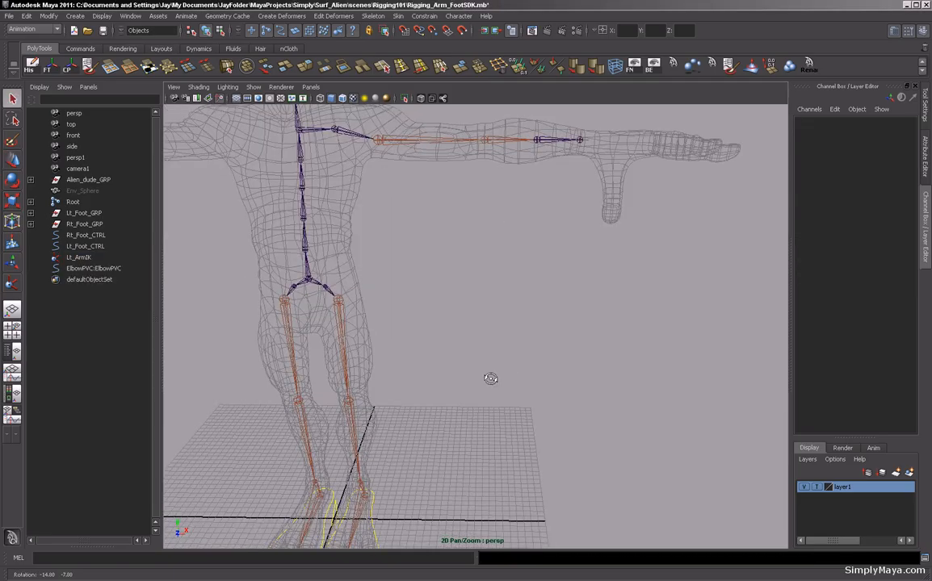
middle_click_drag(490, 379, 545, 237, "alt")
left_click_drag(545, 238, 533, 262, "alt")
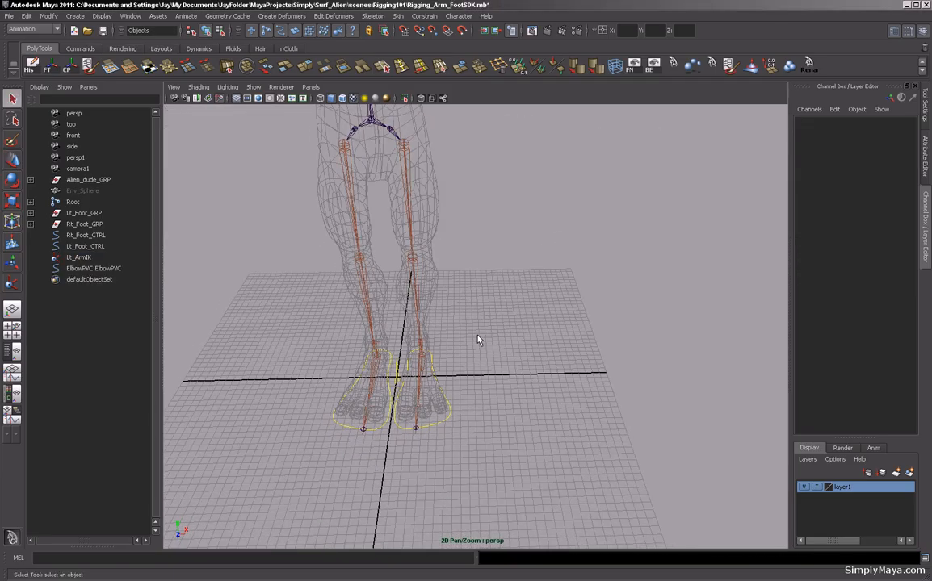
left_click(397, 374)
left_click_drag(532, 350, 510, 347, "alt")
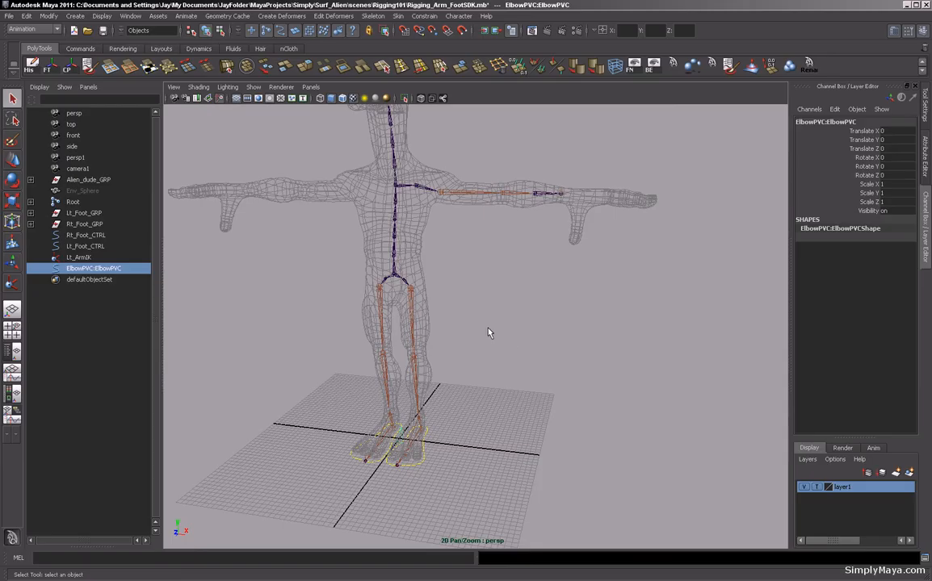
middle_click_drag(487, 328, 491, 334, "alt")
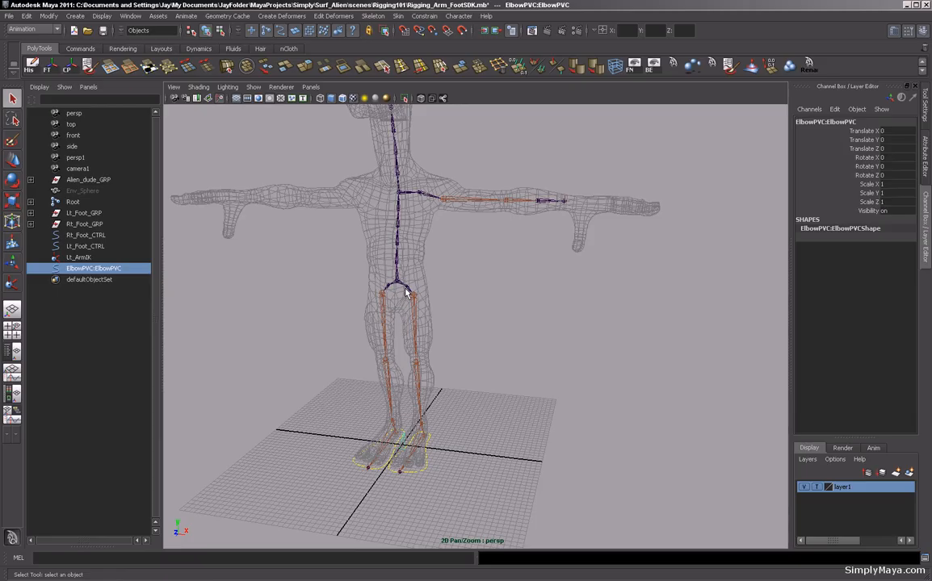
key("w")
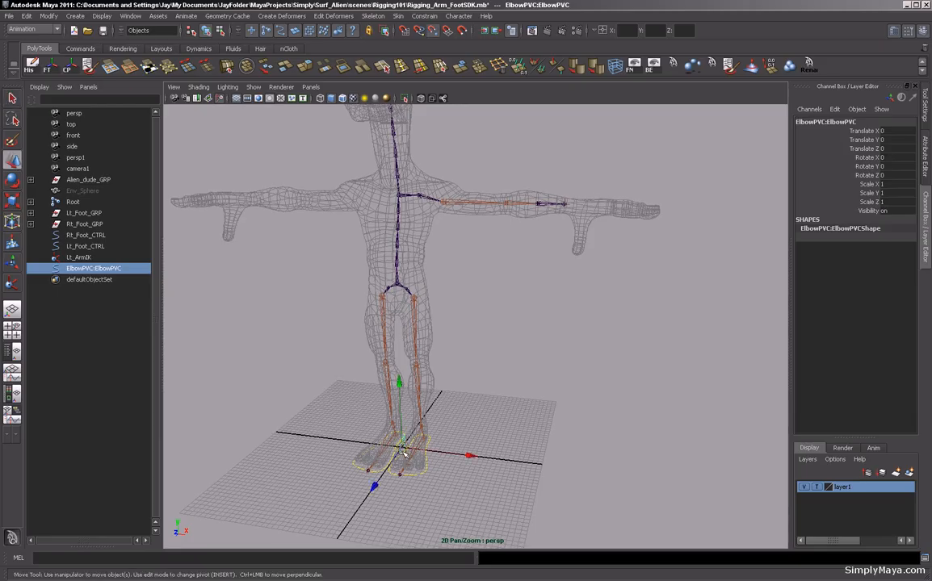
key("v")
left_click_drag(403, 447, 512, 245)
left_click_drag(460, 220, 635, 349, "alt")
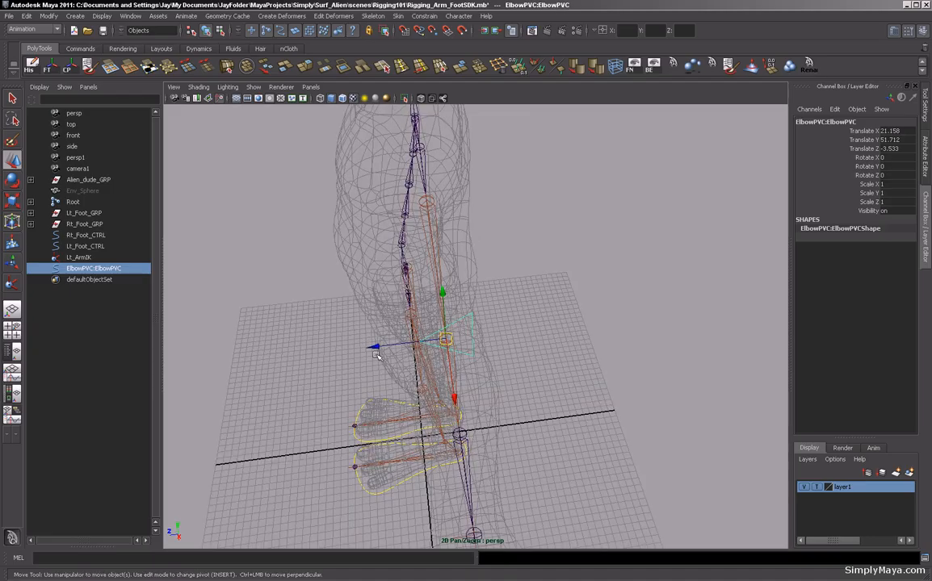
Move the ElbowPVC control straight back behind the left elbow, checking its placement from the front view.
left_click_drag(379, 347, 526, 293)
key("space")
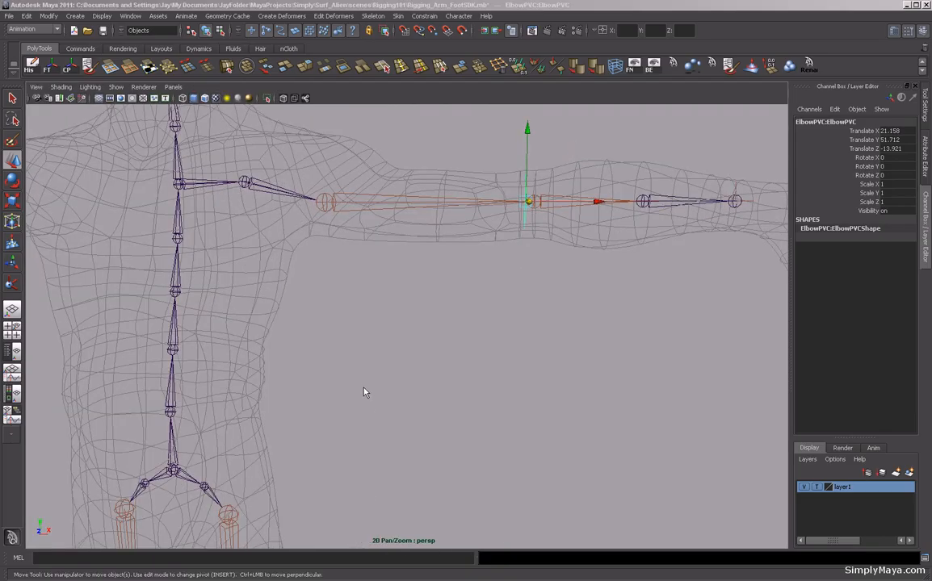
key("space")
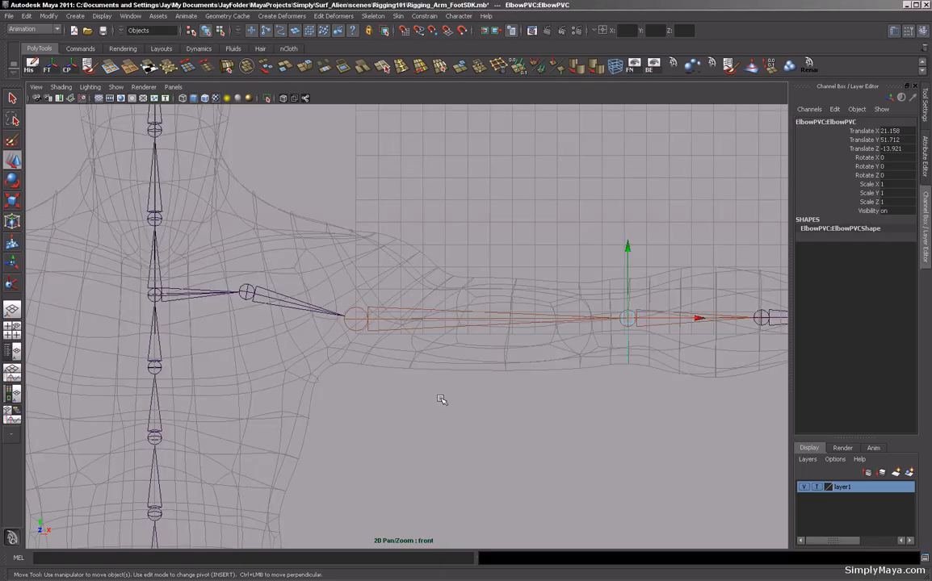
middle_click_drag(511, 387, 320, 382, "alt")
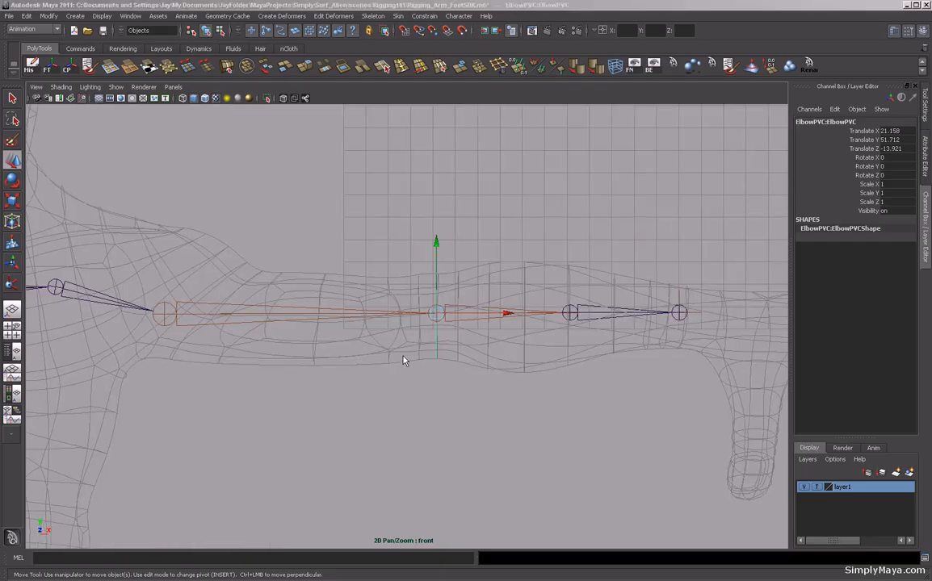
key("space")
left_click_drag(529, 286, 499, 304, "alt")
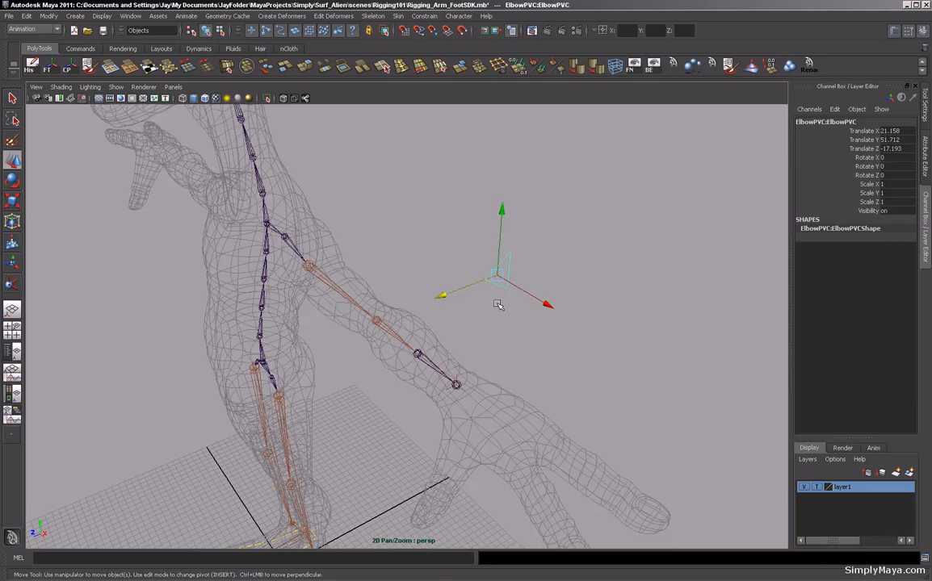
Freeze the ElbowPVC control's transformations.
left_click(50, 68)
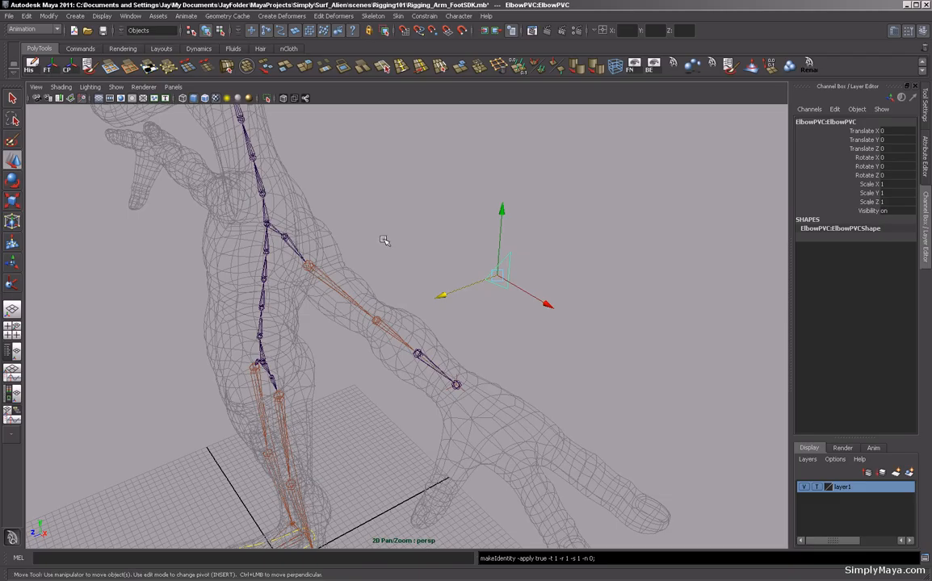
mouse_move(415, 243)
left_mouse_down("alt")
mouse_move(470, 207)
mouse_move(410, 229)
left_mouse_up("alt")
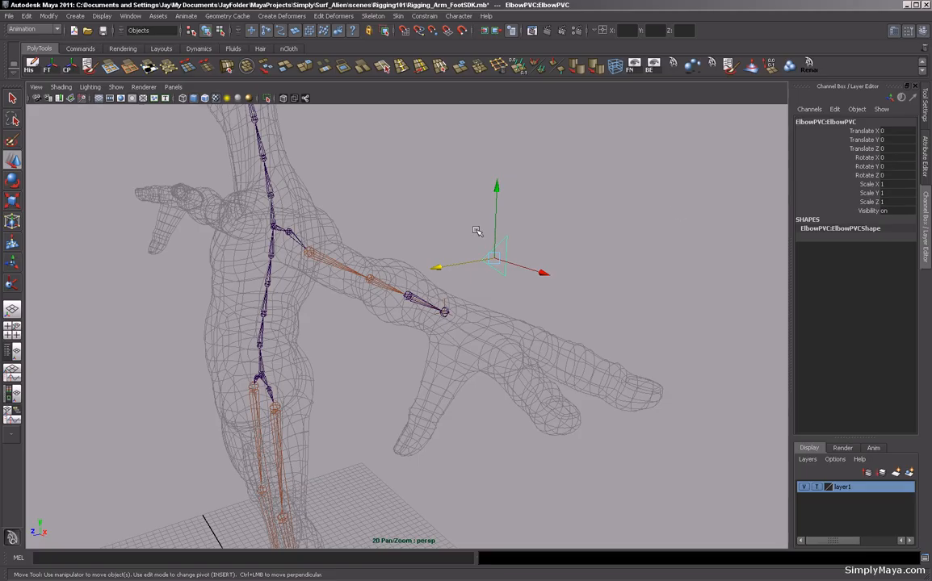
Rename the control to Lt_ElbowPVC.
double_click(822, 122)
left_click(825, 123)
key("BackSpace")
key("BackSpace")
key("BackSpace")
key("BackSpace")
key("BackSpace")
key("BackSpace")
key("BackSpace")
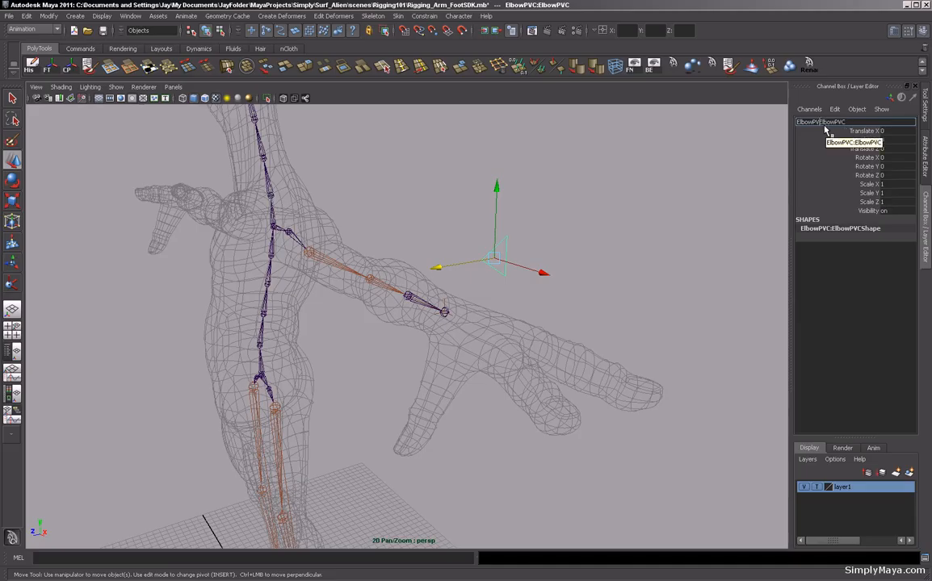
key("BackSpace")
key("BackSpace")
type("Lt_")
key("Return")
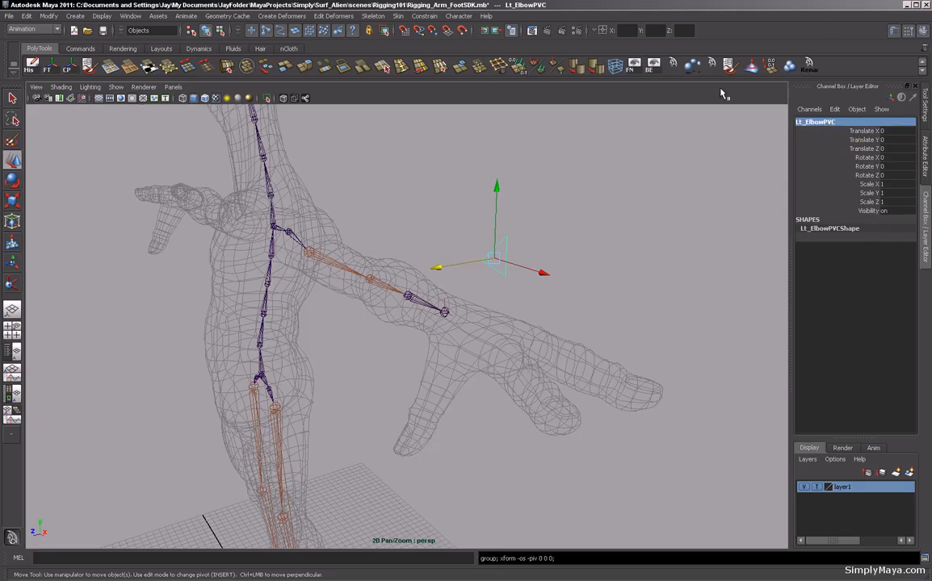
Group the Lt_ElbowPVC control and name the group Lt_Elbow_CTRL.
key("ctrl+g")
double_click(808, 123)
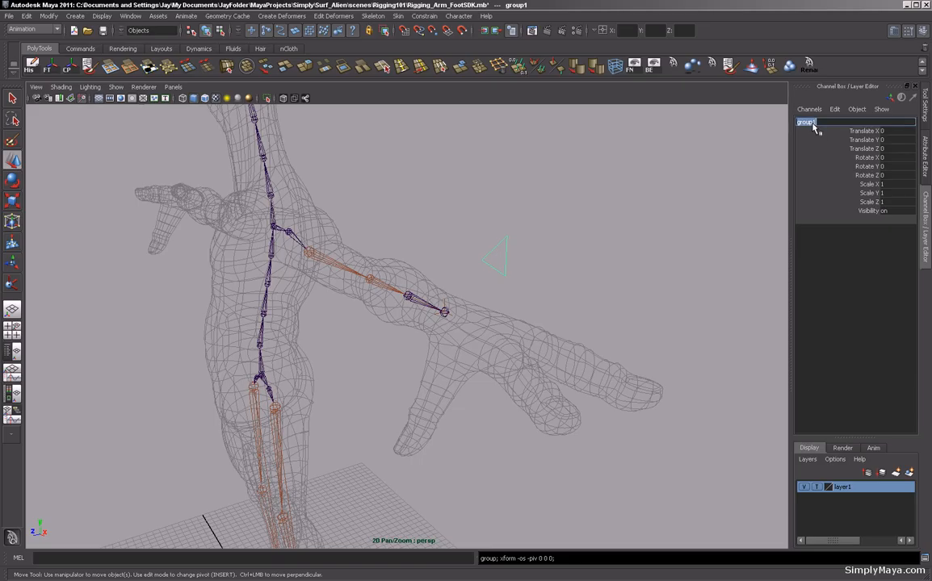
key("BackSpace")
type("Lt")
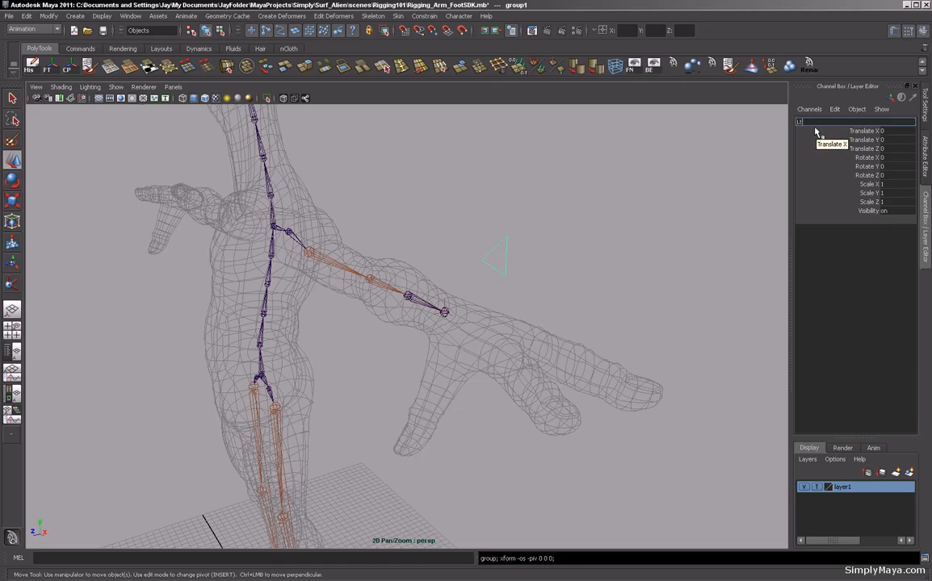
type("_elbow")
key("BackSpace")
key("BackSpace")
key("BackSpace")
key("BackSpace")
type("lbow_CTRL")
key("Return")
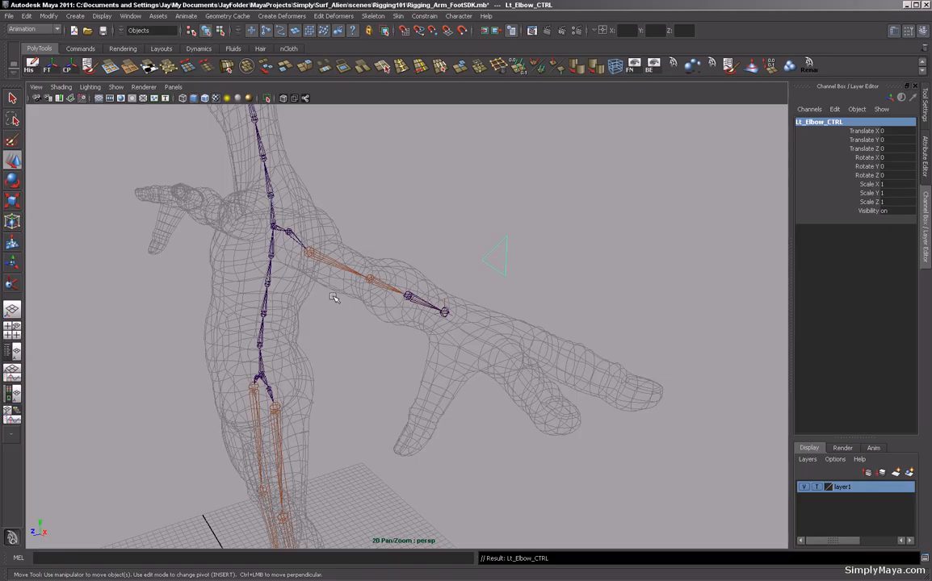
Try to pole-vector constrain with the Lt_ArmIK handle selected before the elbow control.
left_click_drag(325, 272, 385, 302, "alt")
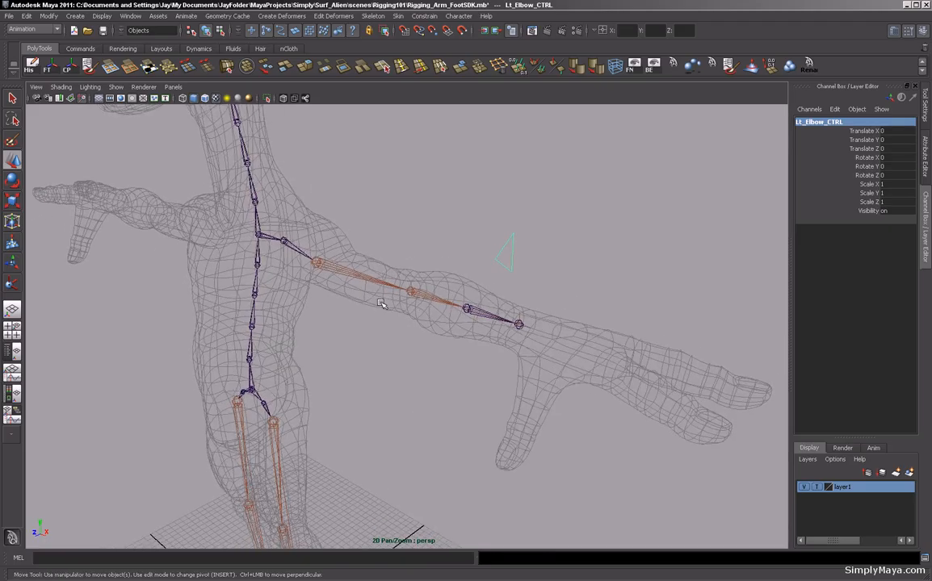
left_click(565, 287)
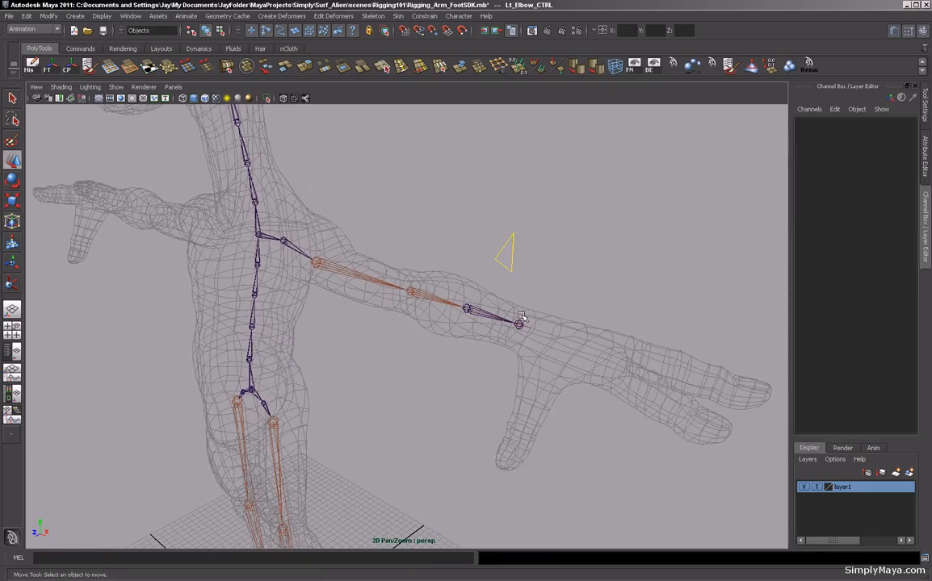
left_click(519, 323)
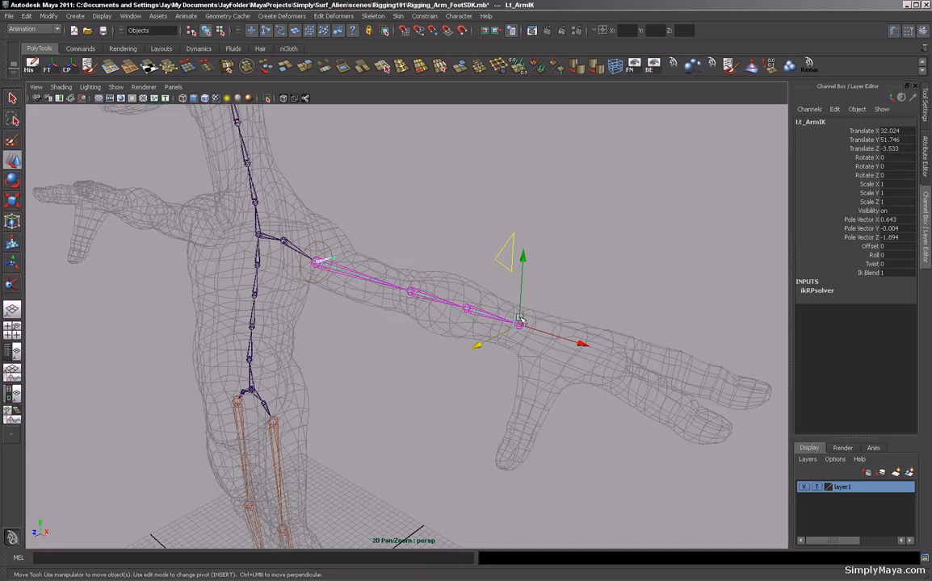
left_click(505, 255)
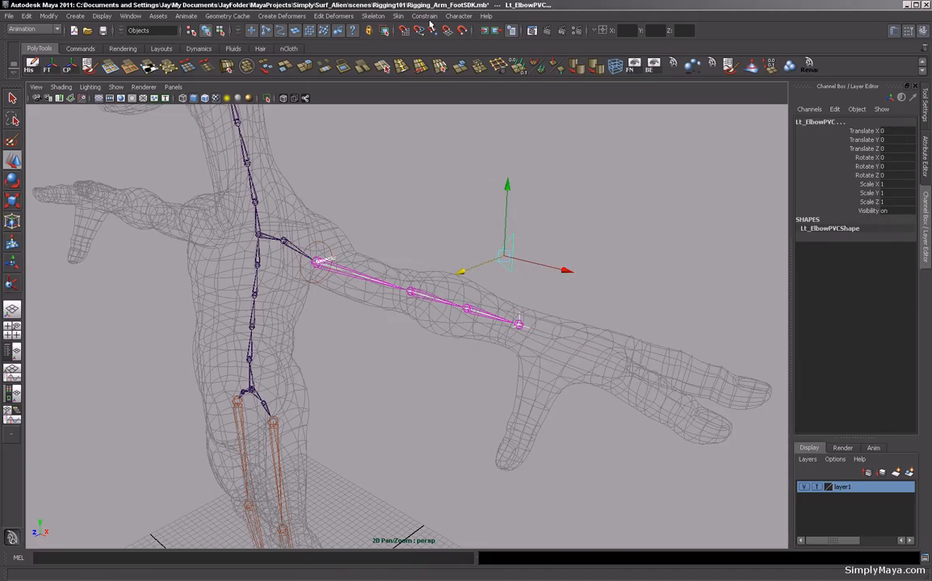
left_click(431, 18)
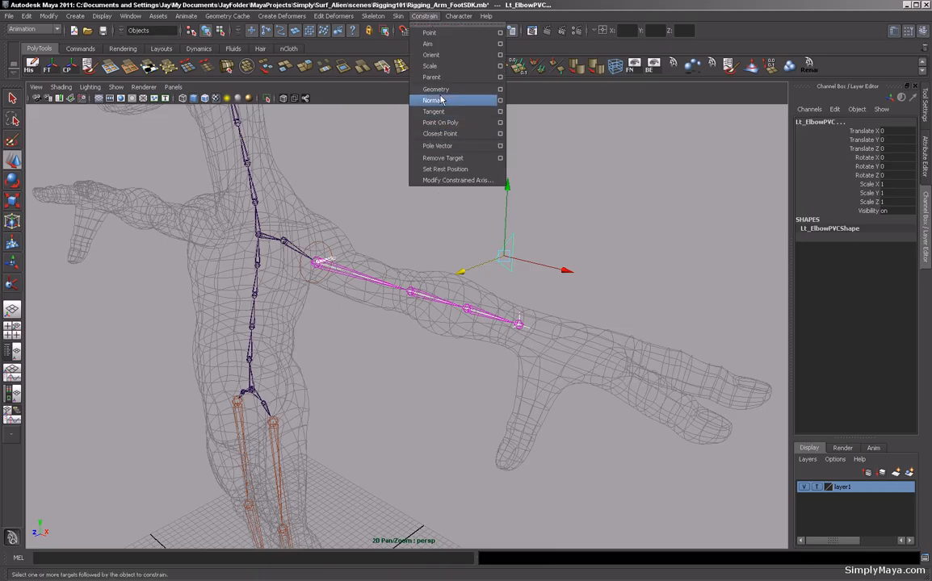
left_click(440, 147)
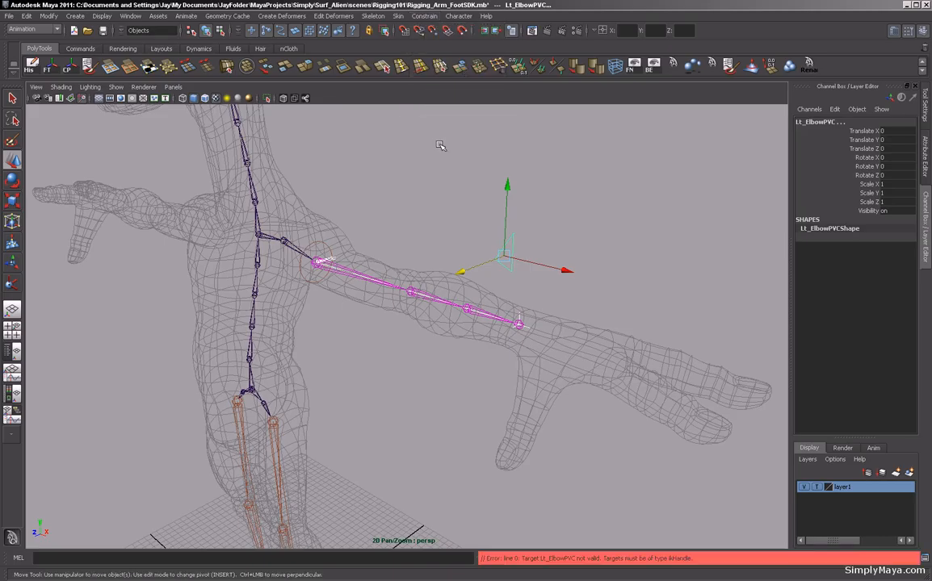
Select the Lt_ElbowPVC control and then the Lt_ArmIK handle, and apply a Pole Vector constraint.
left_click_drag(451, 172, 537, 287, "alt")
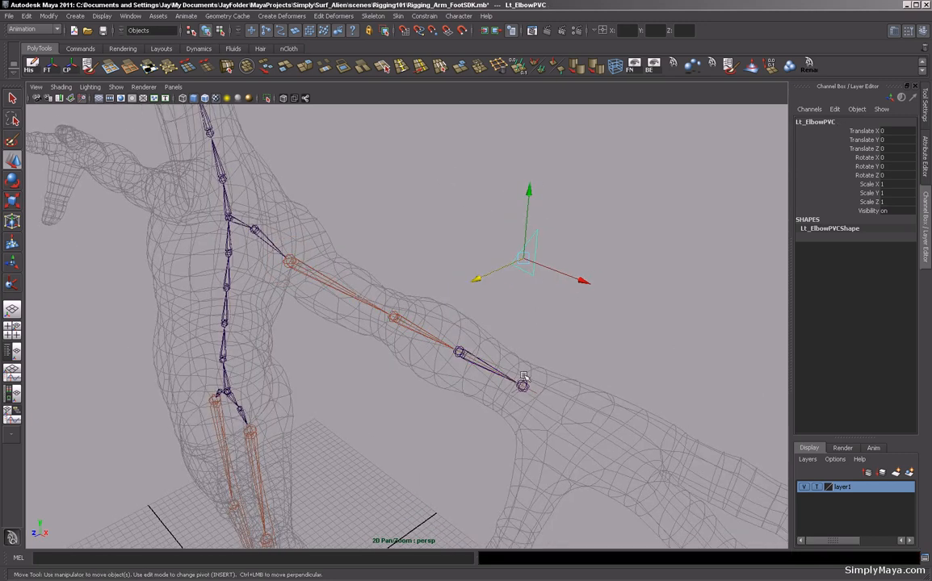
left_click(473, 339)
left_click(432, 18)
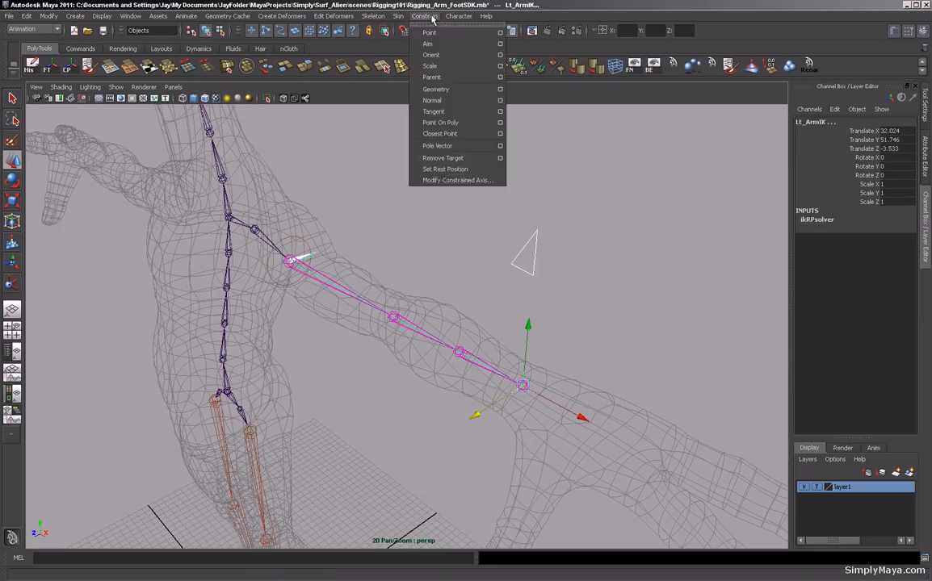
left_click(444, 146)
left_click_drag(444, 146, 475, 250, "alt")
left_click(488, 260)
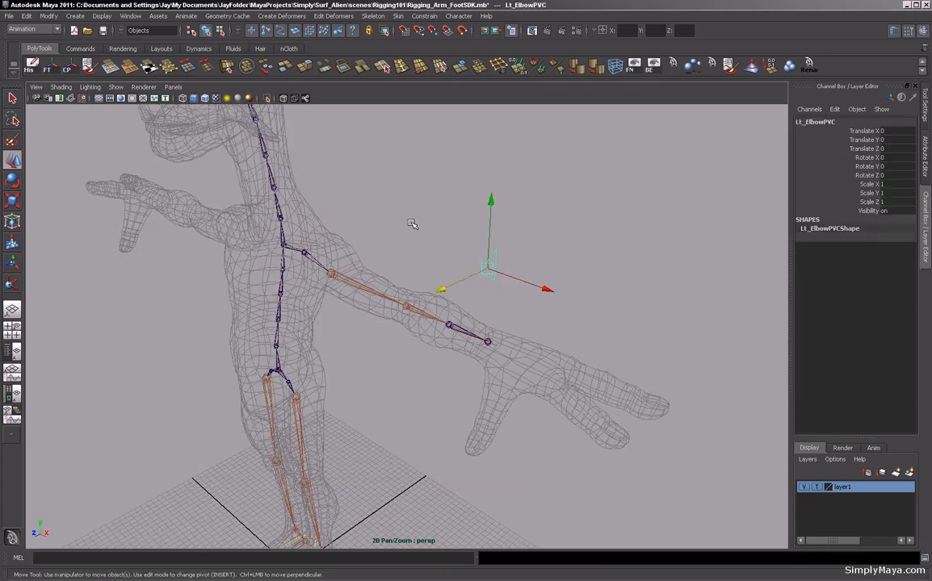
Move the elbow control to test the pole vector, then undo the move.
left_click_drag(490, 201, 489, 256)
key("ctrl+z")
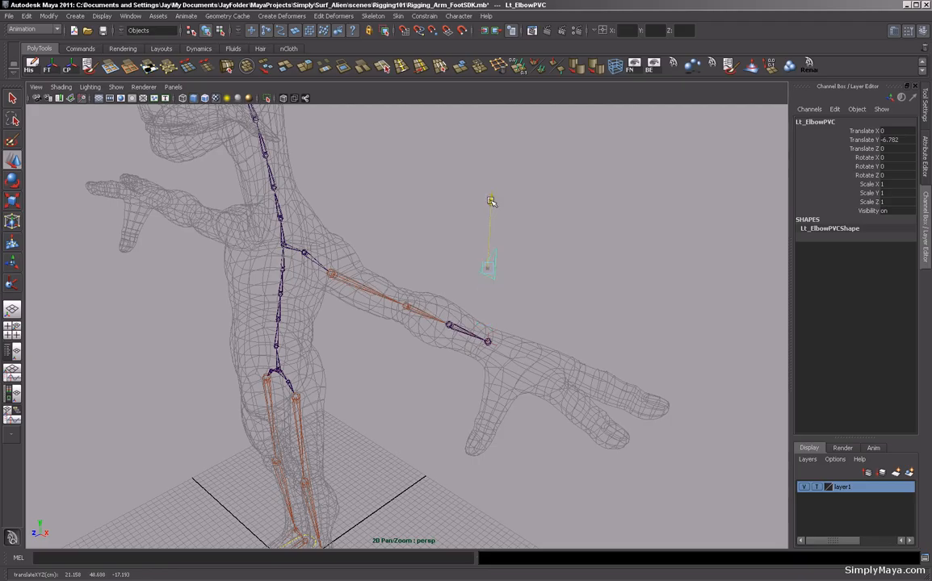
mouse_move(430, 198)
left_mouse_down("alt")
mouse_move(369, 199)
mouse_move(443, 203)
left_mouse_up("alt")
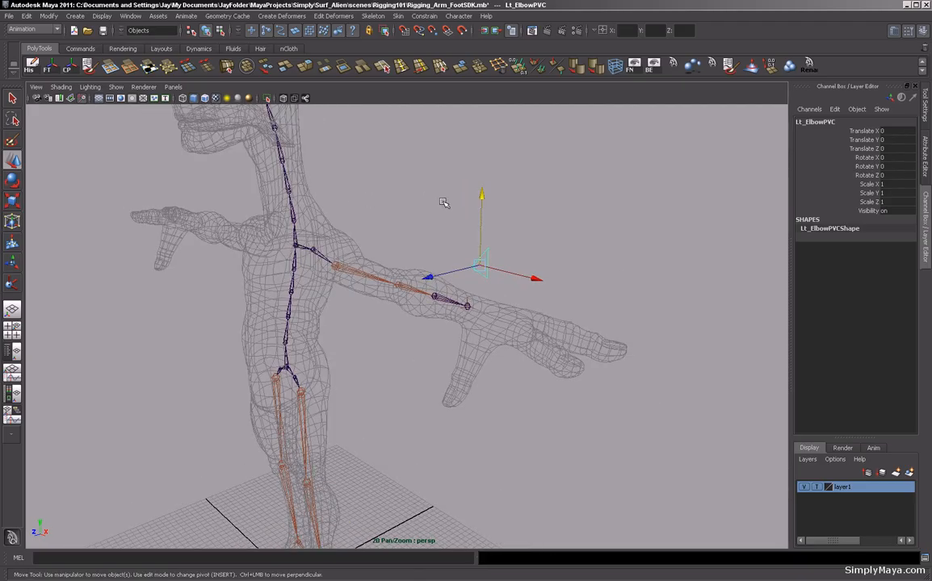
Select the Lt_Elbow_CTRL group in the Outliner and center its pivot.
left_click(12, 352)
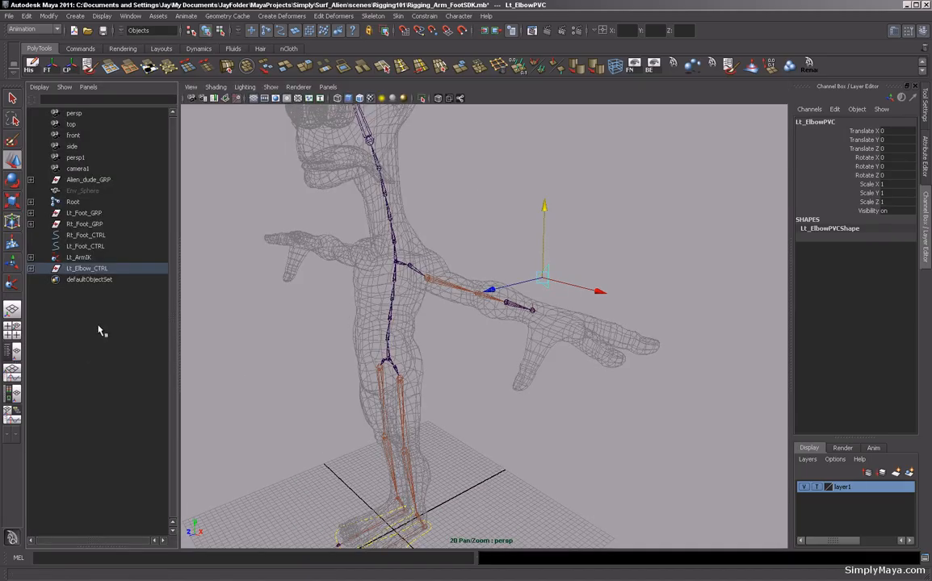
left_click(89, 270)
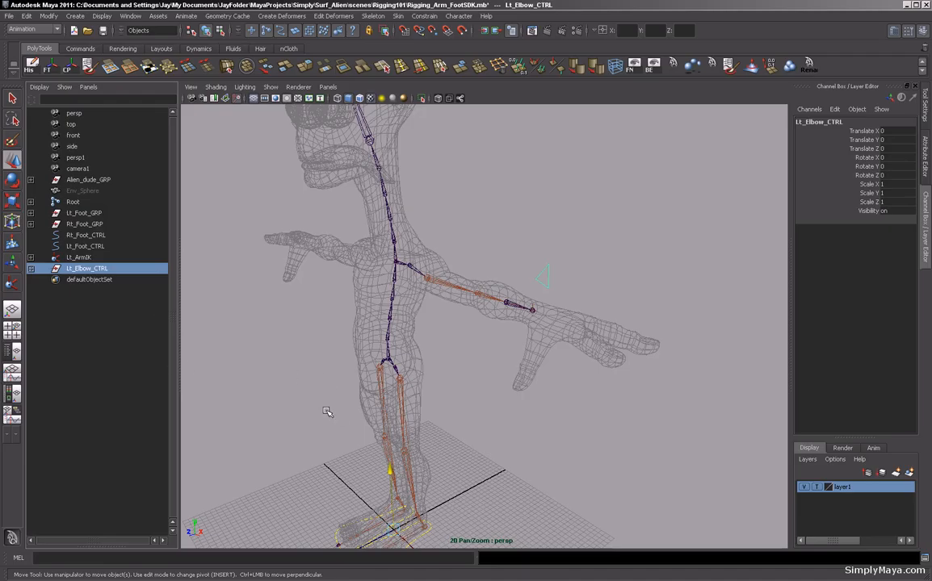
left_click(68, 71)
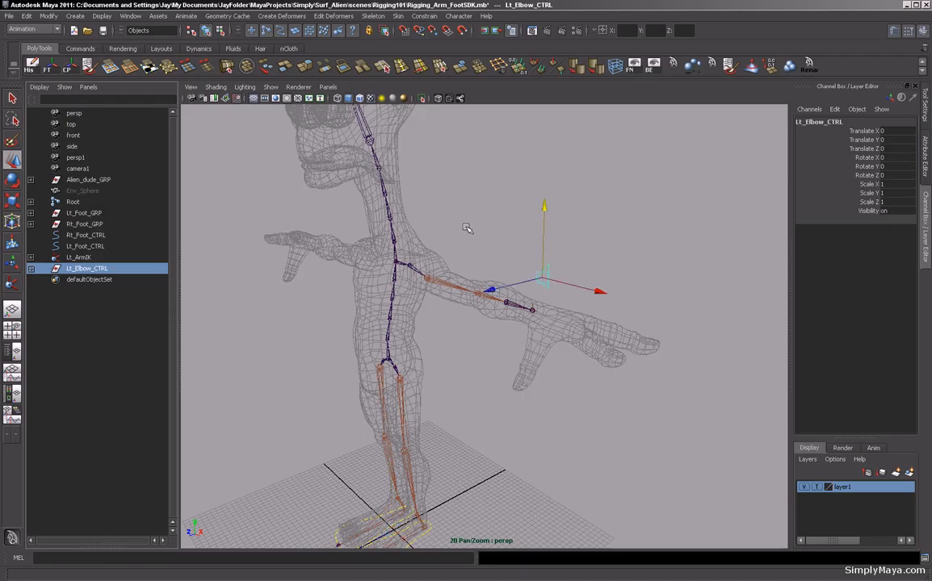
Parent the Lt_Elbow_CTRL group under the chest spine joint.
middle_click_drag(370, 243, 467, 267, "alt")
left_click_drag(467, 267, 463, 310, "alt")
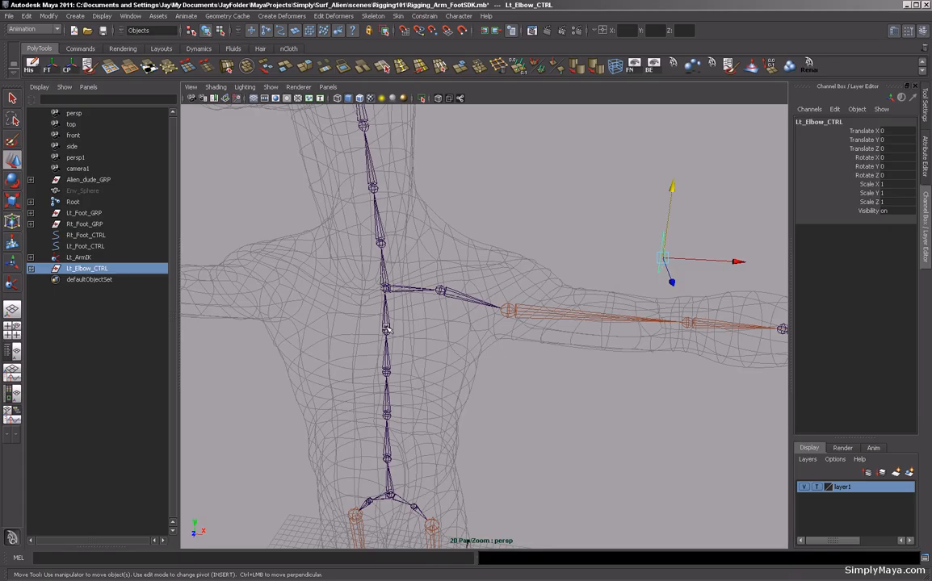
left_click(386, 328)
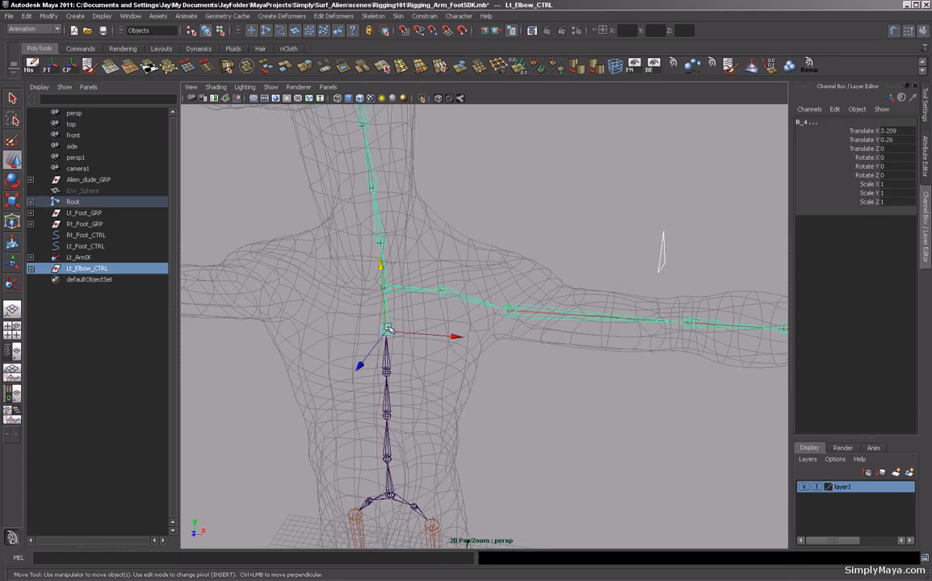
key("ctrl+z")
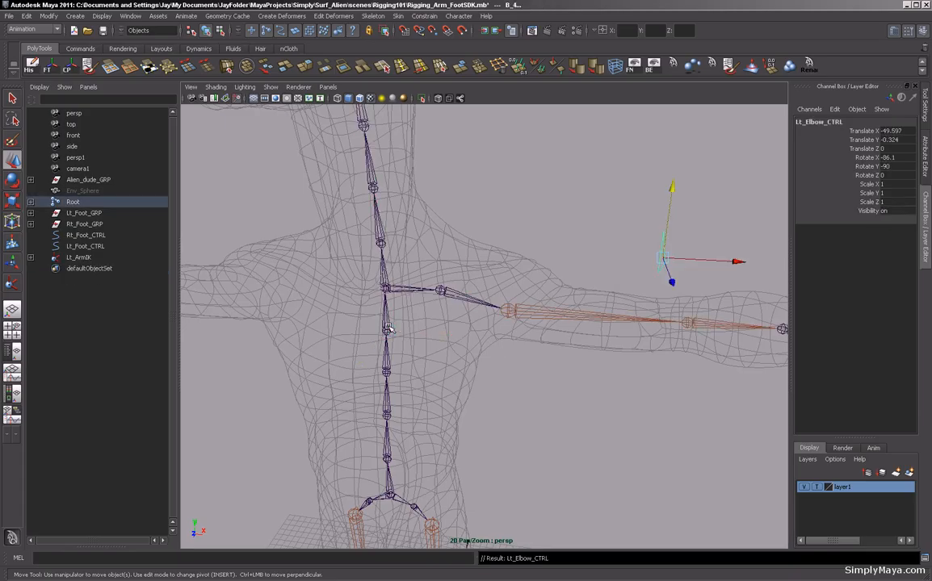
Select the Root joint and move it to test the rig, undoing the move.
left_click(462, 165)
right_click_drag(495, 277, 385, 272, "alt")
left_click_drag(385, 272, 376, 245, "alt")
left_click_drag(406, 283, 361, 322, "alt")
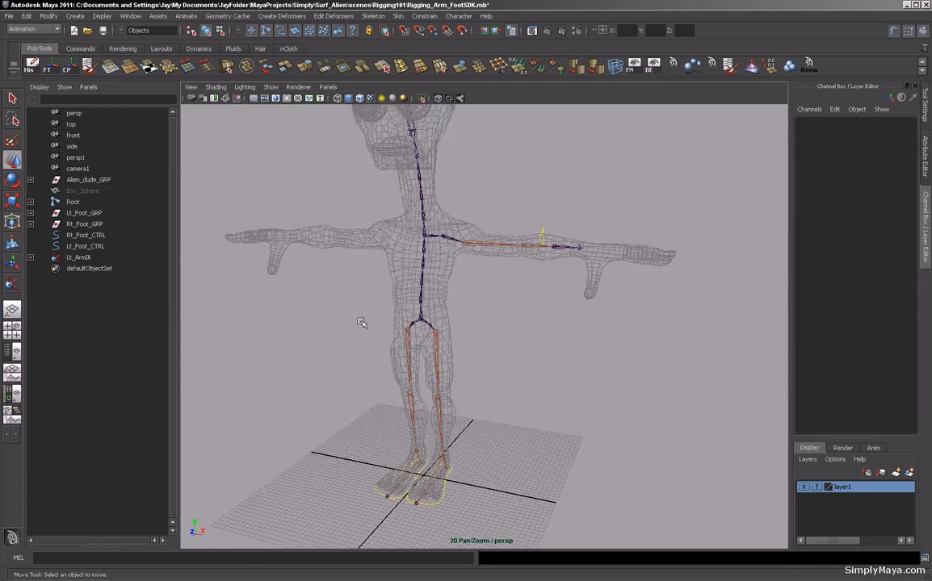
left_click(421, 320)
left_click_drag(445, 331, 370, 319, "alt")
key("ctrl+z")
left_click_drag(371, 320, 436, 310, "alt")
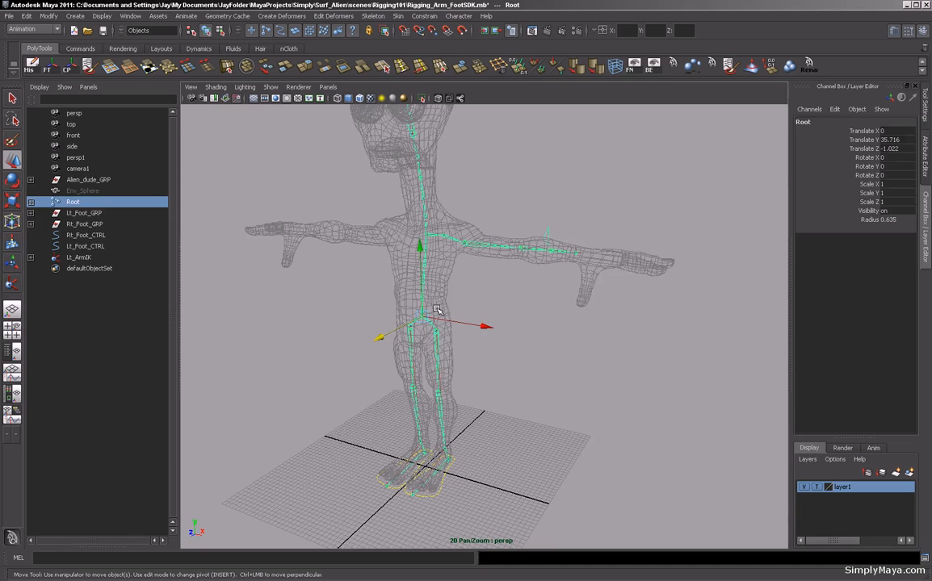
left_click(468, 305)
middle_click_drag(503, 297, 484, 329, "alt")
mouse_move(483, 328)
left_mouse_down("alt")
mouse_move(508, 325)
mouse_move(481, 337)
left_mouse_up("alt")
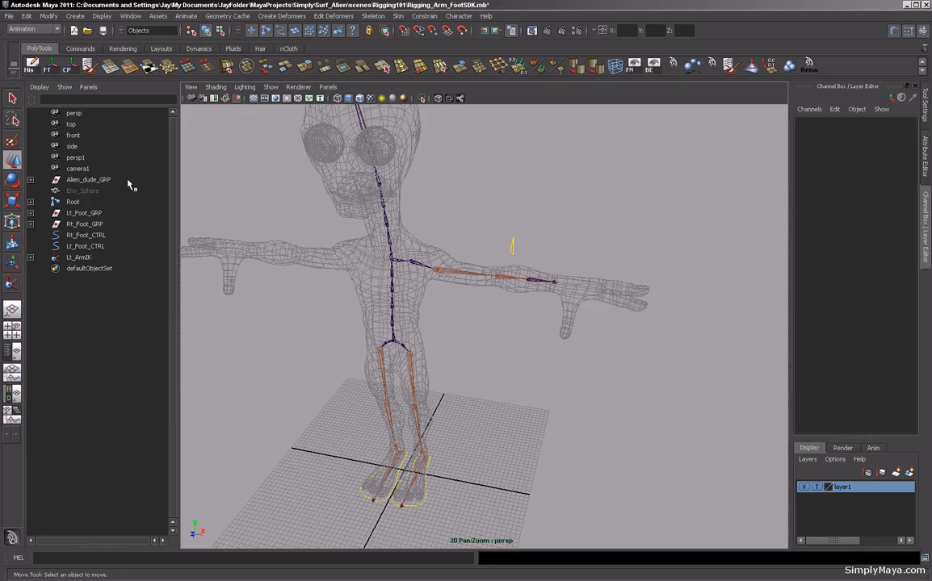
Import the Wrist_CTRL.mb file from the project's assets folder.
left_click(8, 16)
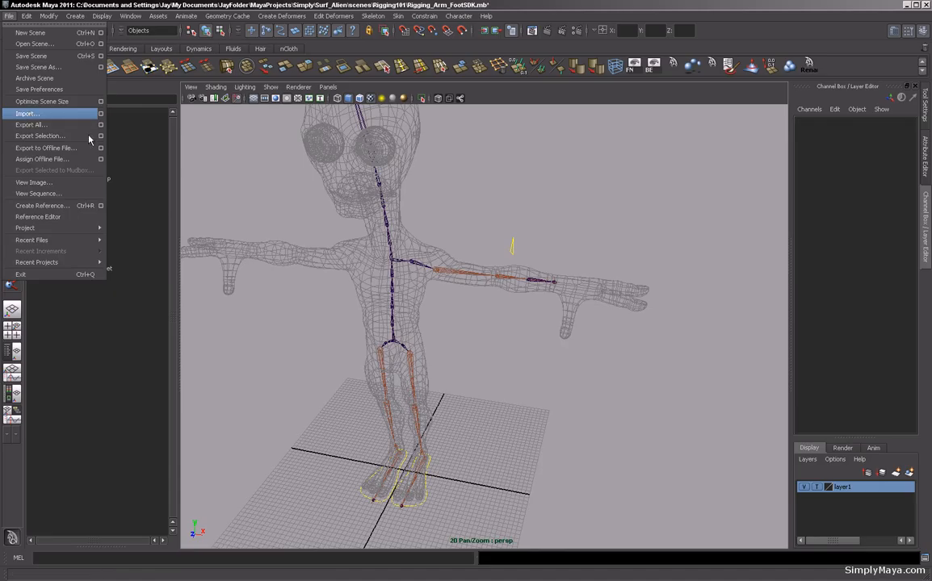
left_click(29, 114)
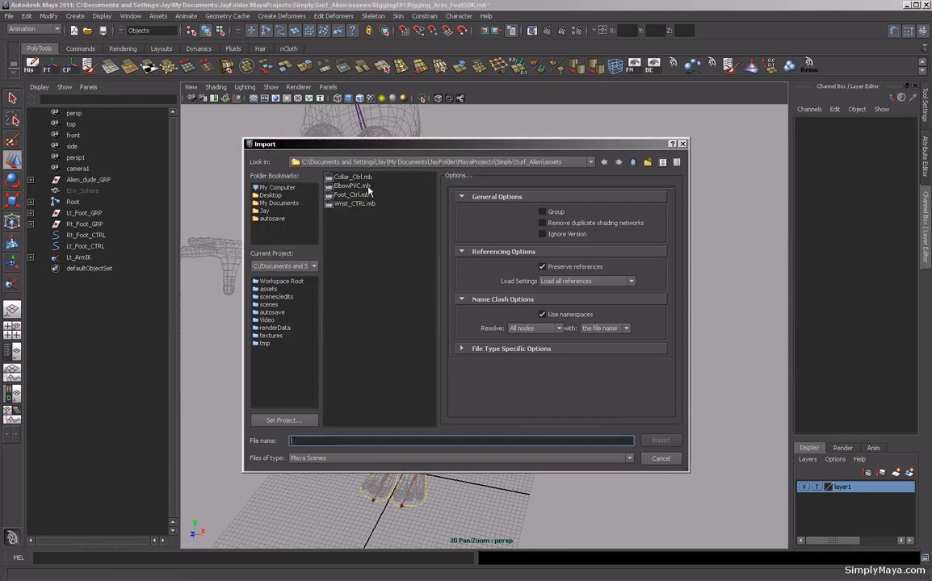
left_click(348, 204)
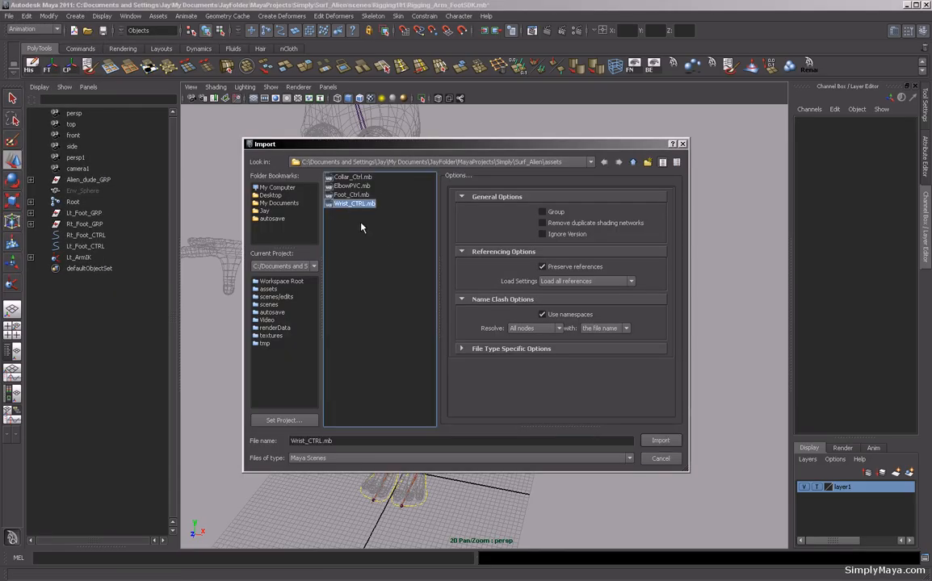
left_click(659, 440)
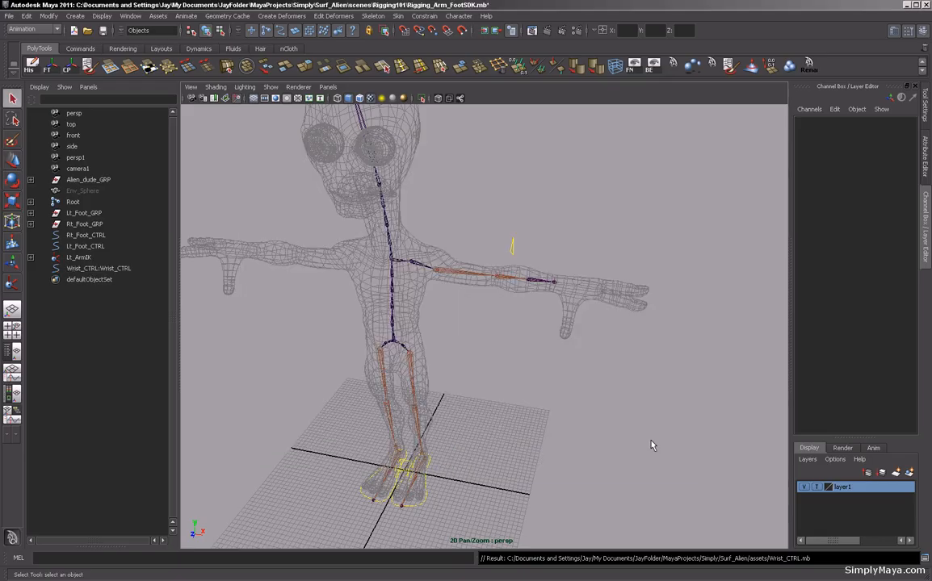
Select the imported wrist control and move it from the feet onto the left wrist joint.
left_click(401, 472)
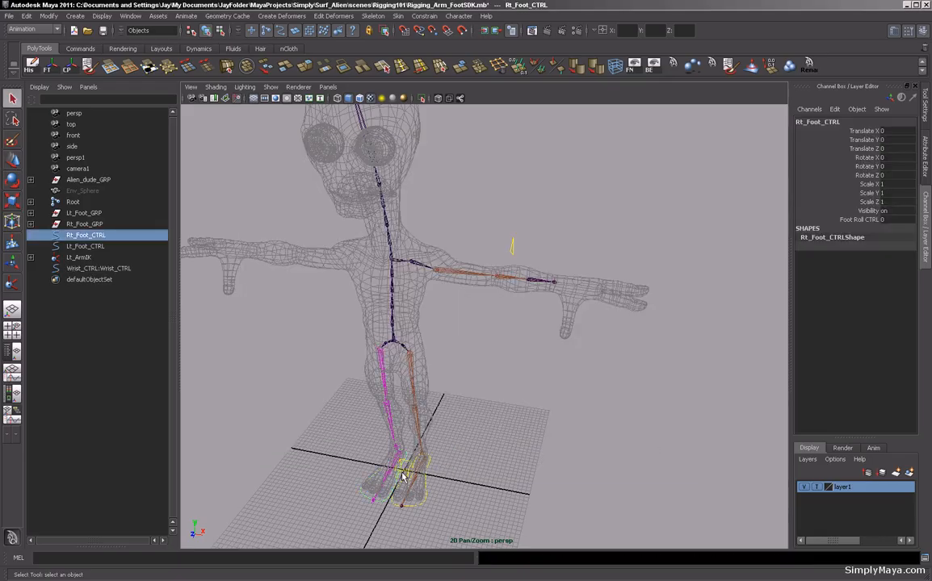
right_click_drag(402, 470, 436, 440, "alt")
middle_click_drag(436, 440, 484, 356, "alt")
left_click_drag(485, 356, 426, 434, "alt")
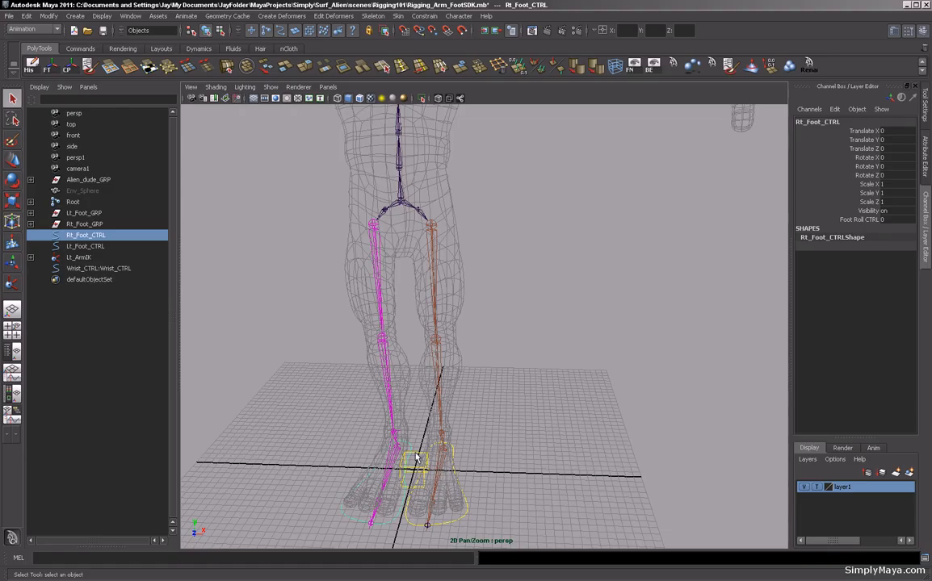
left_click(415, 453)
right_click_drag(602, 423, 449, 422, "alt")
left_click_drag(450, 422, 721, 193, "alt")
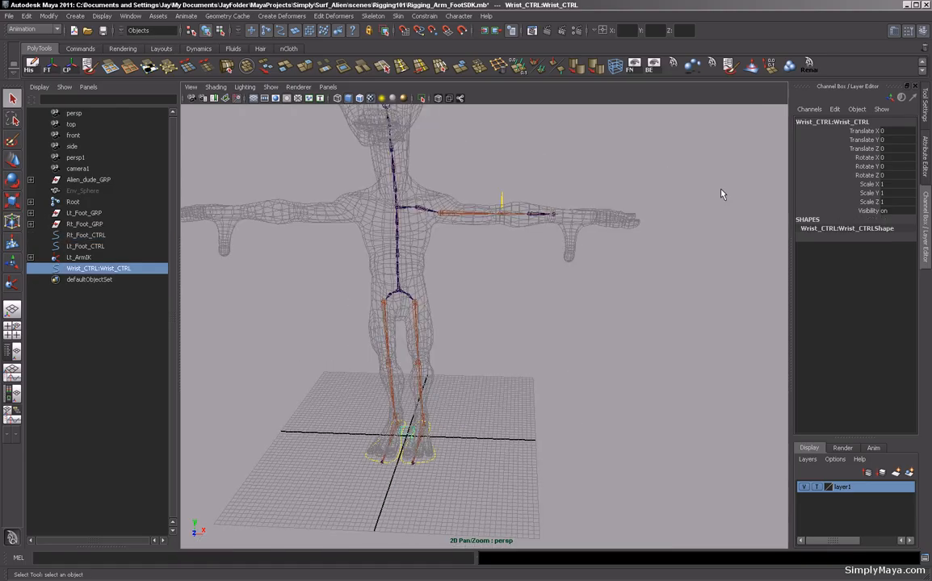
key("w")
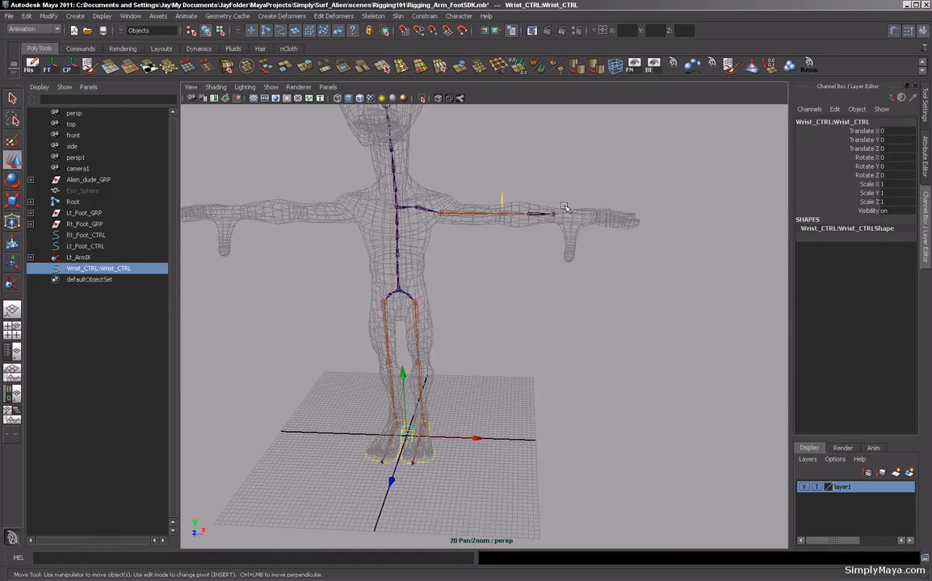
left_click_drag(590, 256, 567, 254, "alt")
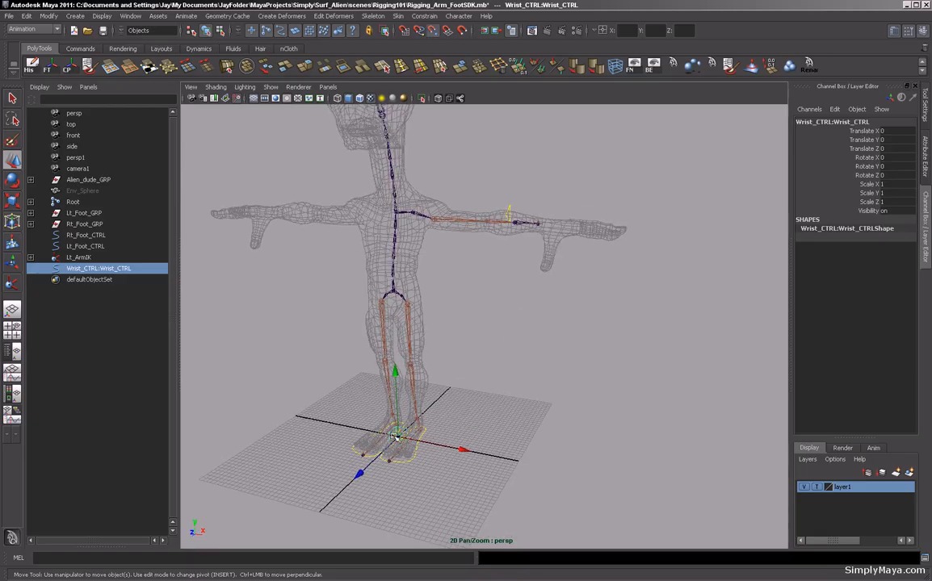
left_click_drag(397, 437, 537, 223)
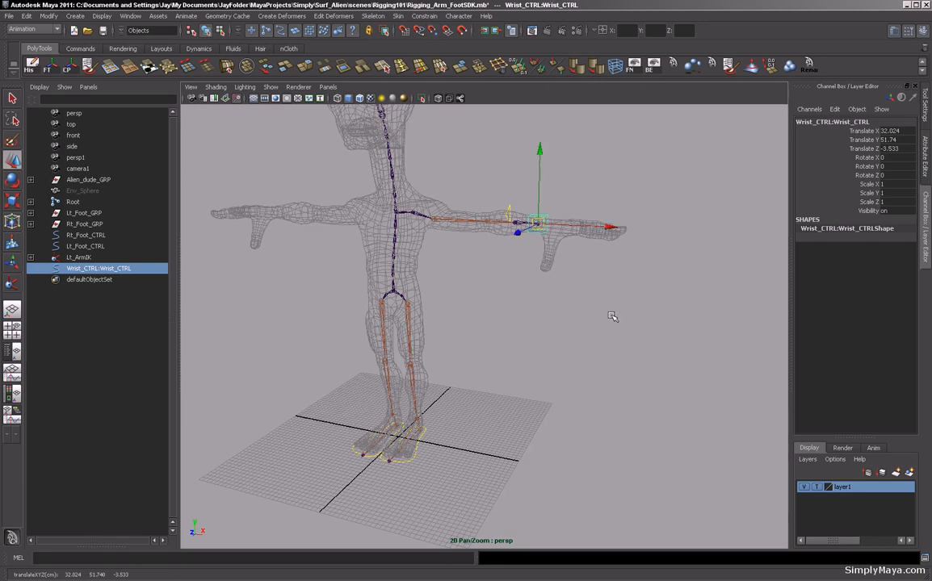
left_click_drag(615, 315, 502, 366, "alt")
right_click_drag(502, 365, 661, 370, "alt")
left_click_drag(660, 370, 559, 228, "alt")
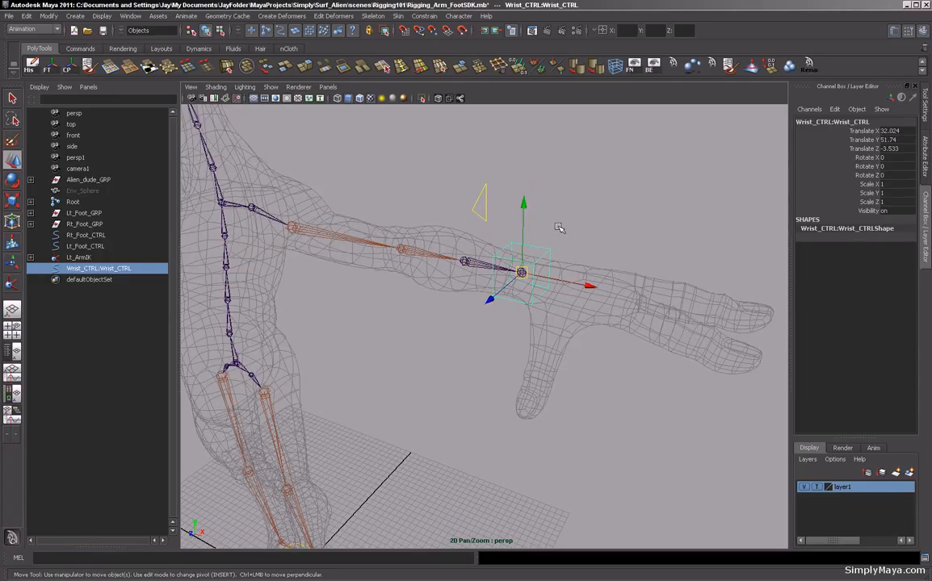
Scale the wrist control uniformly to 1.5 and freeze its transformations.
key("r")
left_click_drag(888, 184, 892, 201)
type("2")
key("Return")
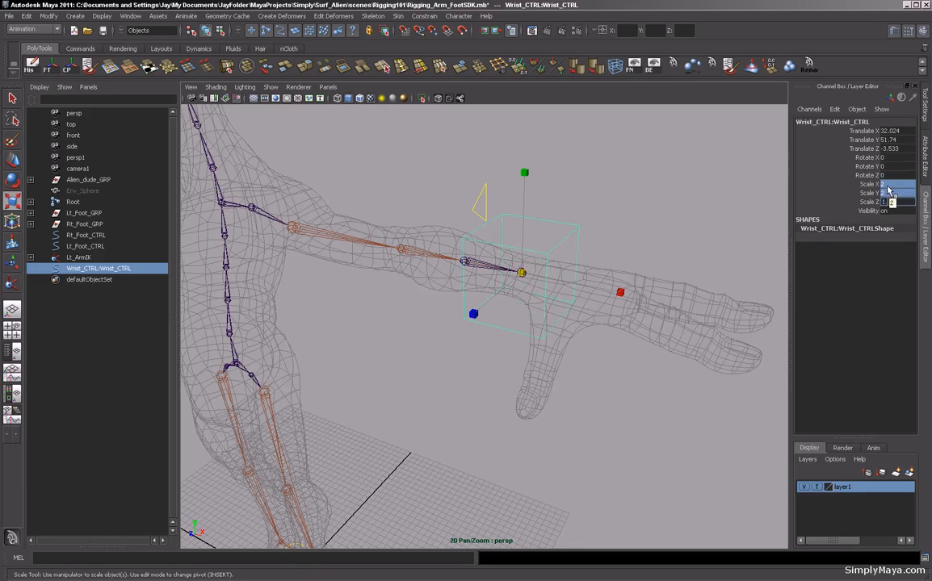
type("1.5")
key("Return")
left_click_drag(640, 202, 455, 158, "alt")
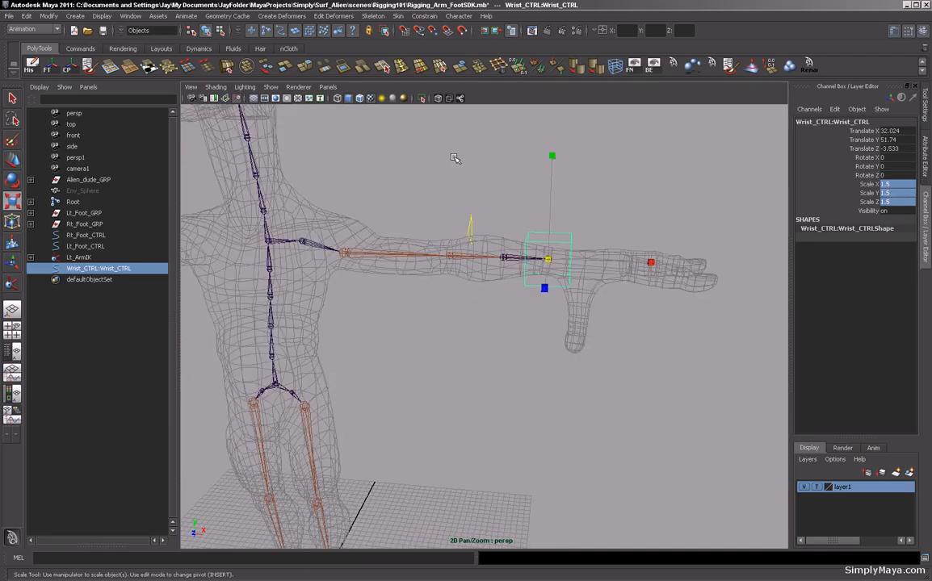
left_click(47, 65)
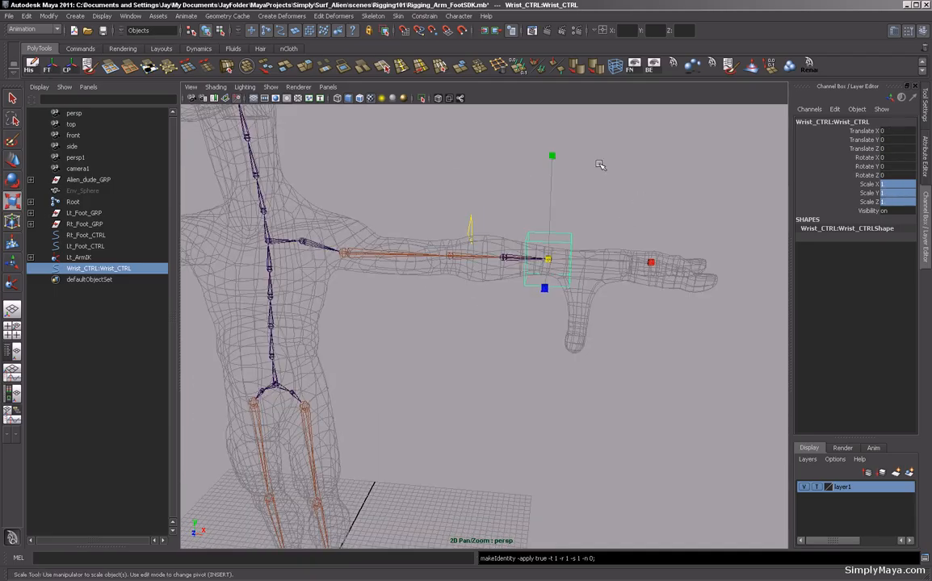
Rename the wrist control to Lt_Wrist_CTRL.
double_click(823, 122)
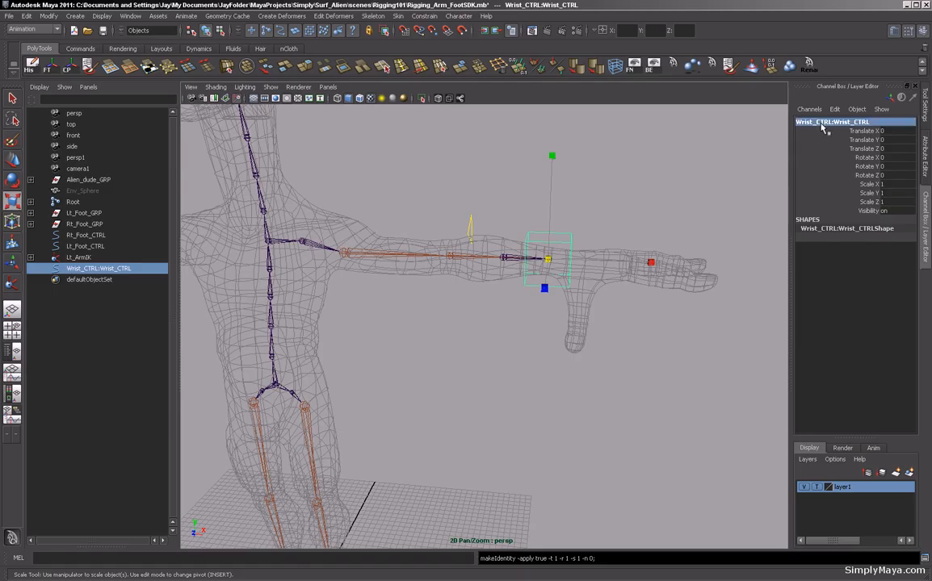
left_click(830, 123)
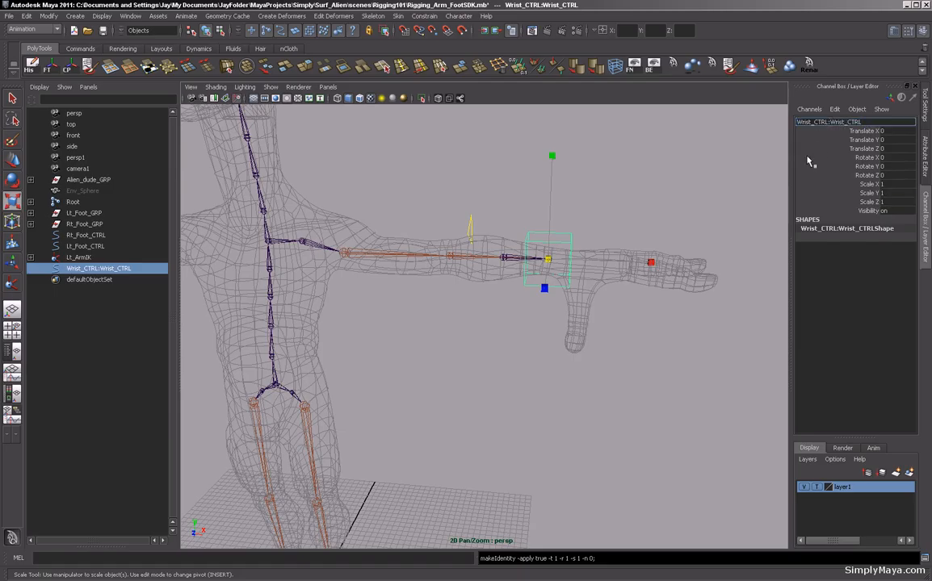
key("BackSpace")
key("BackSpace")
key("BackSpace")
key("BackSpace")
key("BackSpace")
key("BackSpace")
key("BackSpace")
key("BackSpace")
key("BackSpace")
key("BackSpace")
key("BackSpace")
type("Lt_")
key("Return")
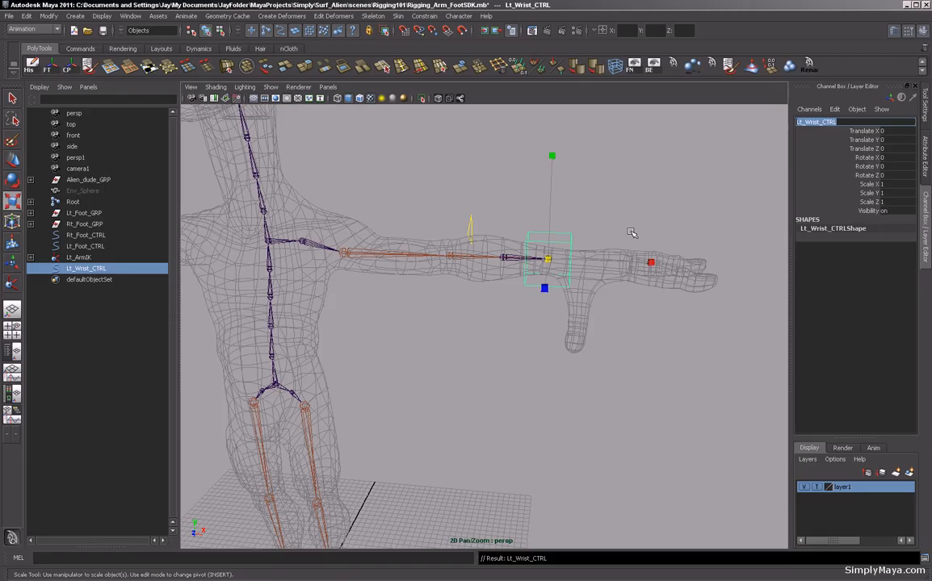
Select Lt_Wrist_CTRL and the Lt_ArmIK handle, then point-constrain the IK handle to the control.
left_click_drag(631, 233, 559, 225, "alt")
right_click_drag(560, 225, 690, 232, "alt")
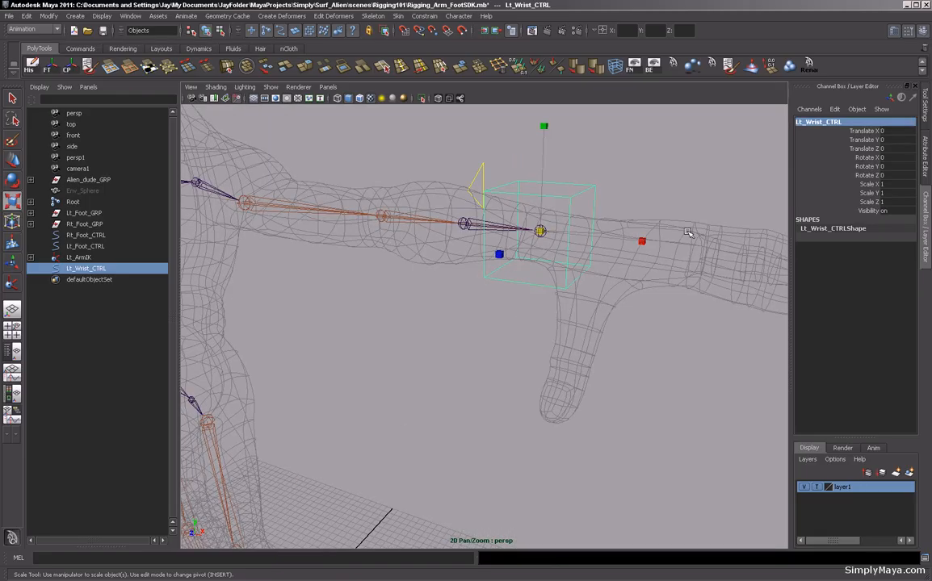
left_click(12, 98)
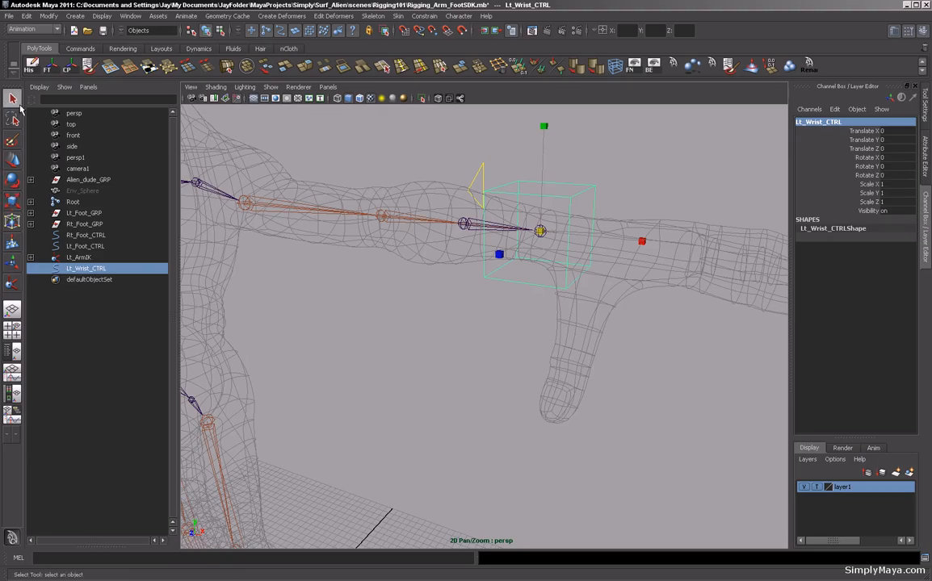
left_click(541, 227, "shift")
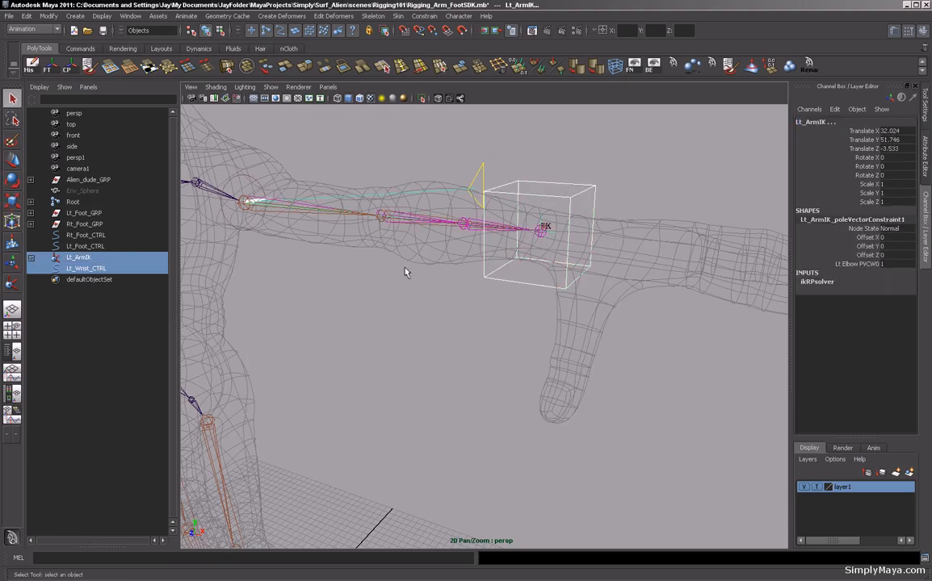
right_click_drag(472, 293, 391, 304, "alt")
left_click_drag(391, 304, 445, 327, "alt")
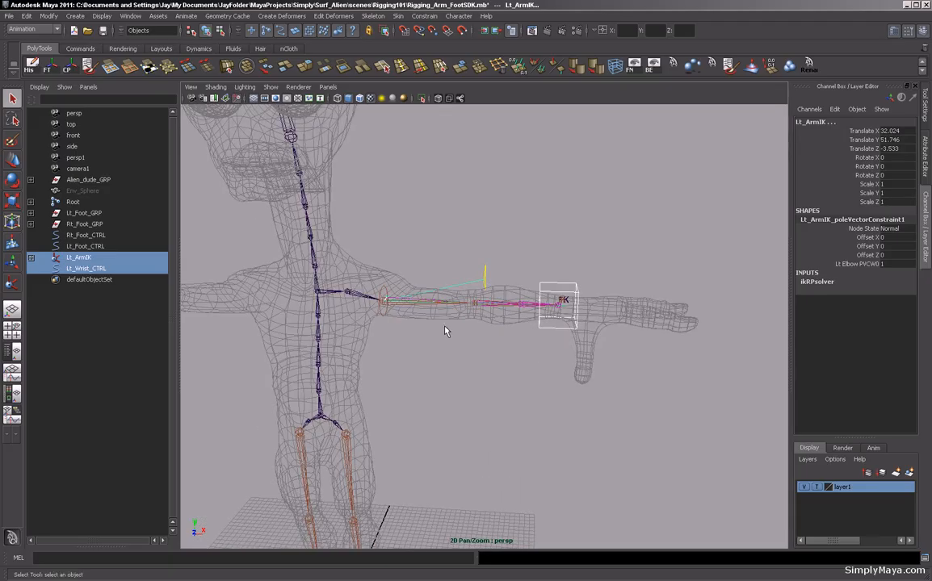
right_click_drag(445, 330, 524, 329, "alt")
left_click_drag(524, 329, 470, 328, "alt")
left_click_drag(444, 256, 459, 279, "alt")
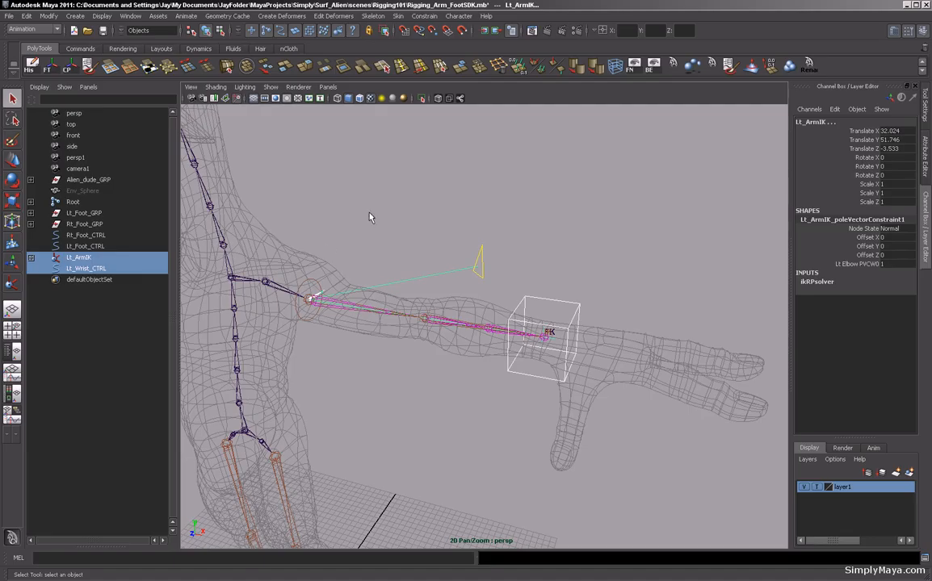
left_click(424, 16)
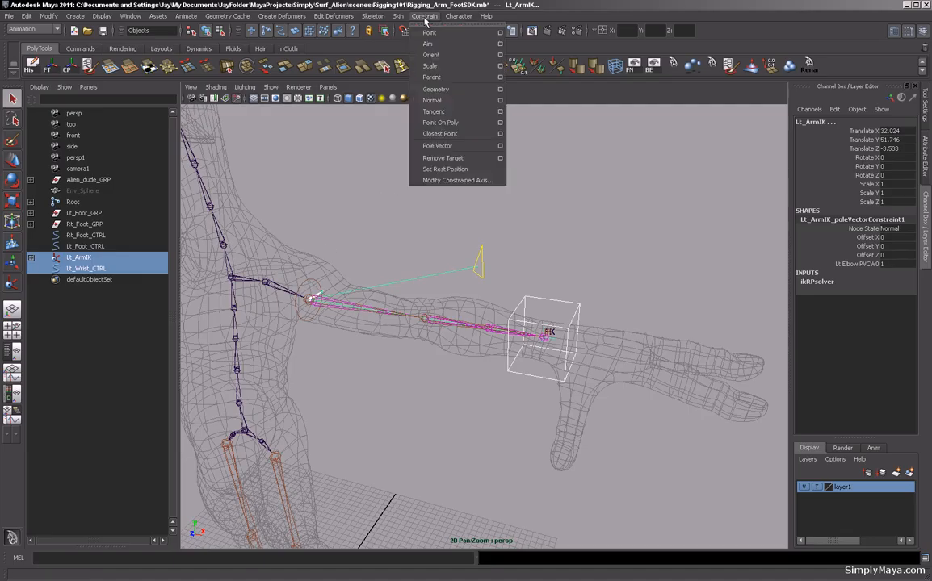
left_click(429, 34)
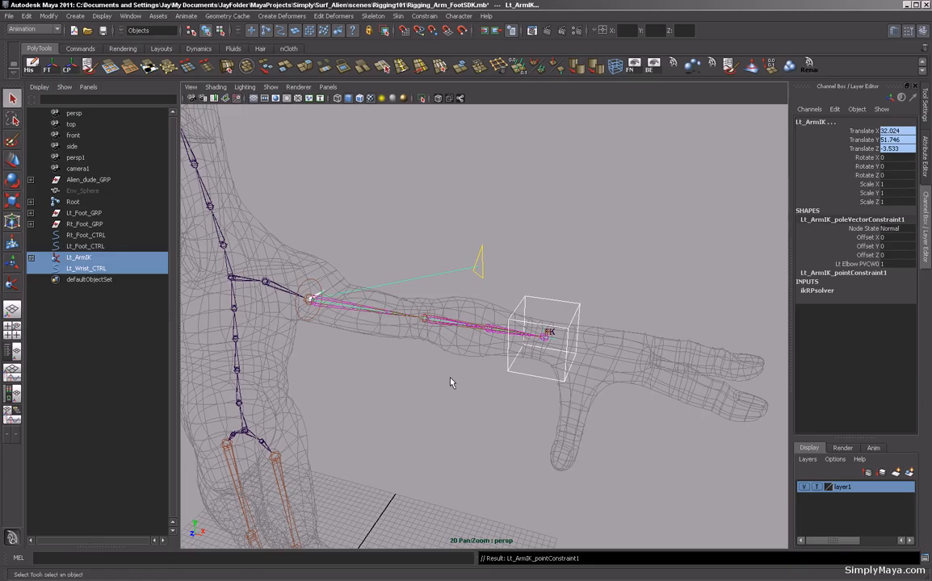
Select the Lt_Wrist joint and Lt_Wrist_CTRL, then add an orient constraint between them.
left_click_drag(451, 382, 448, 366, "alt")
left_click(497, 365)
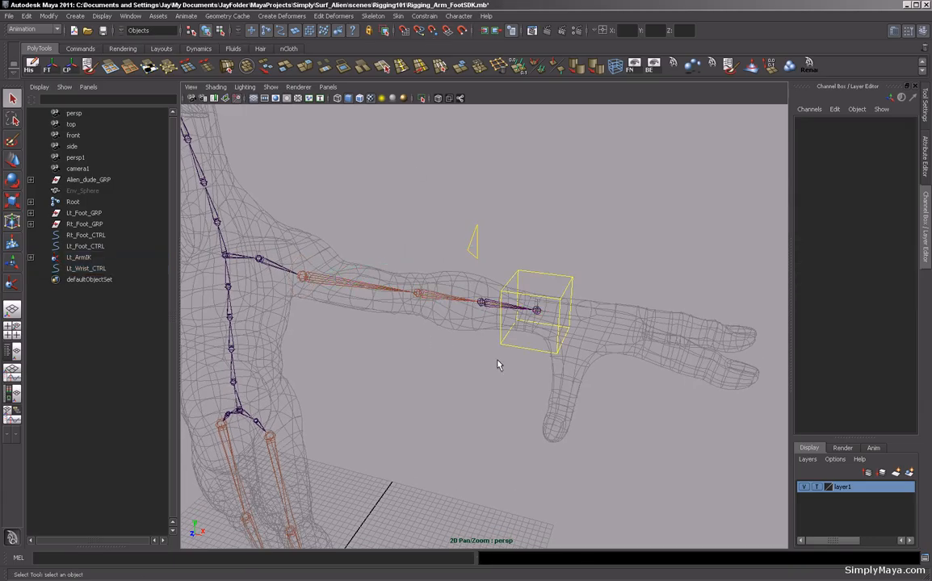
right_click_drag(497, 365, 599, 352, "alt")
left_click(612, 327)
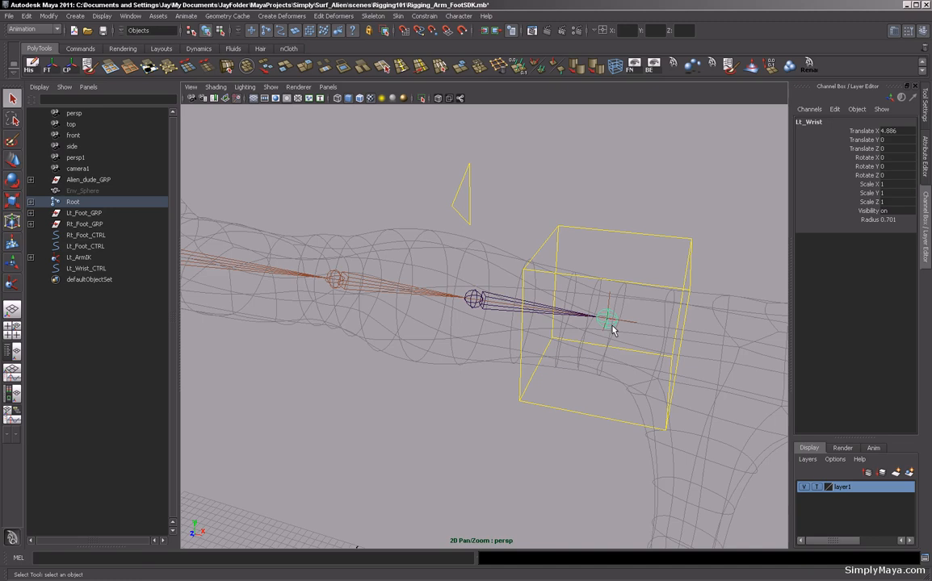
left_click_drag(501, 424, 486, 390, "alt")
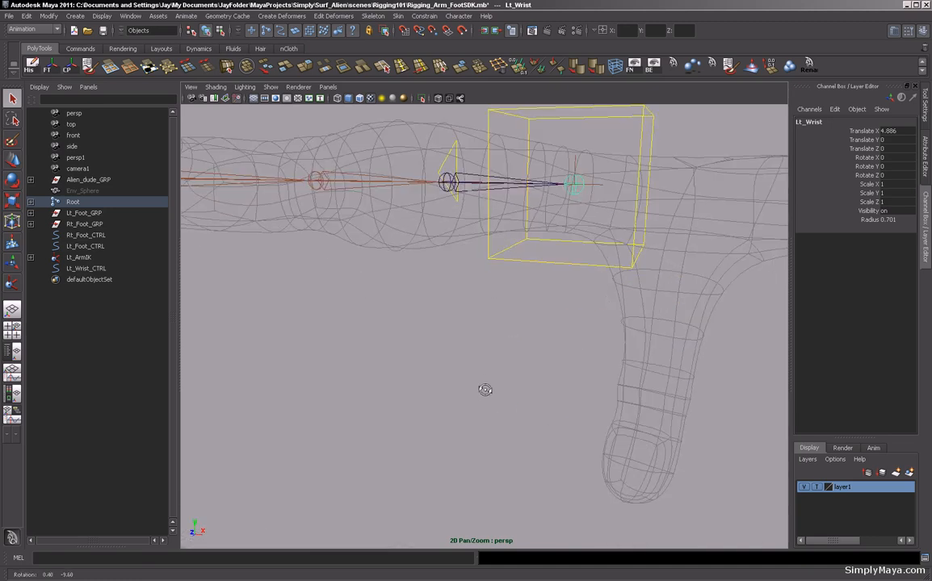
left_click(552, 265)
key("f")
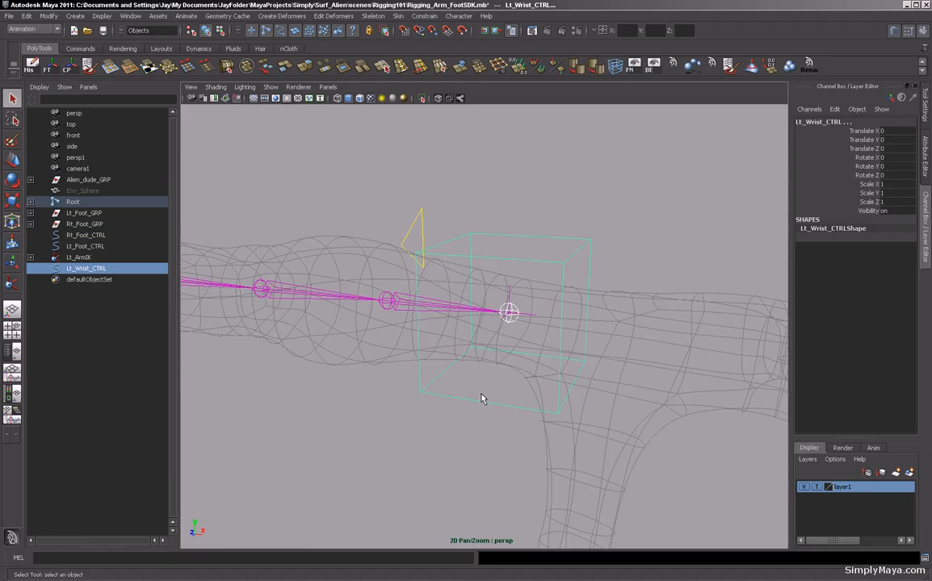
left_click(421, 17)
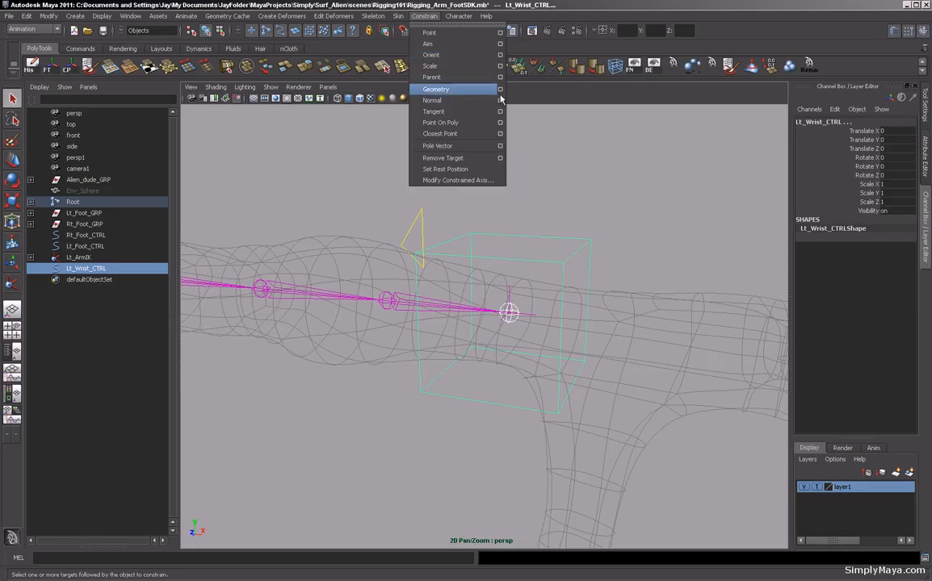
left_click(464, 55)
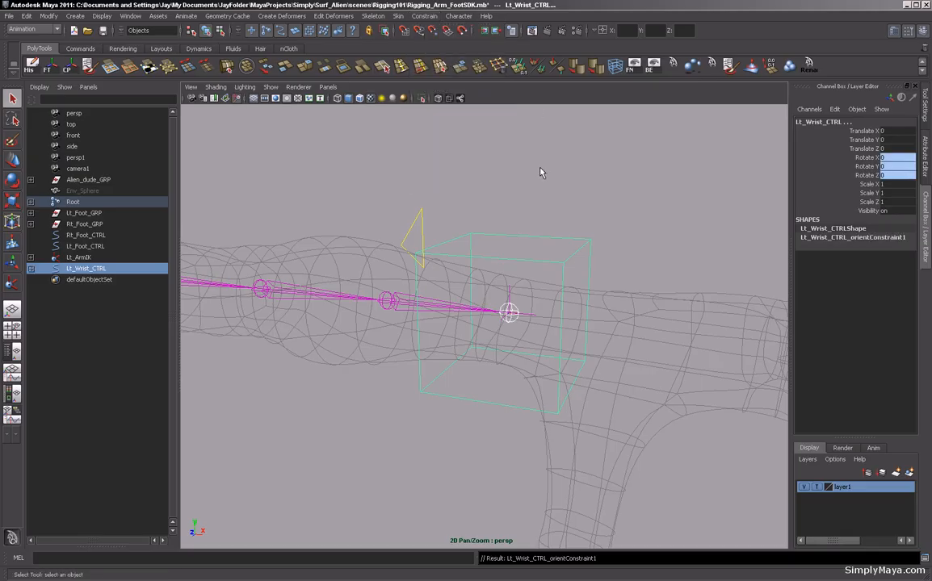
Move Lt_Wrist_CTRL to test the arm, then reset its translate values to 0.
right_click_drag(623, 199, 507, 201, "alt")
left_click(542, 276)
left_click(518, 290)
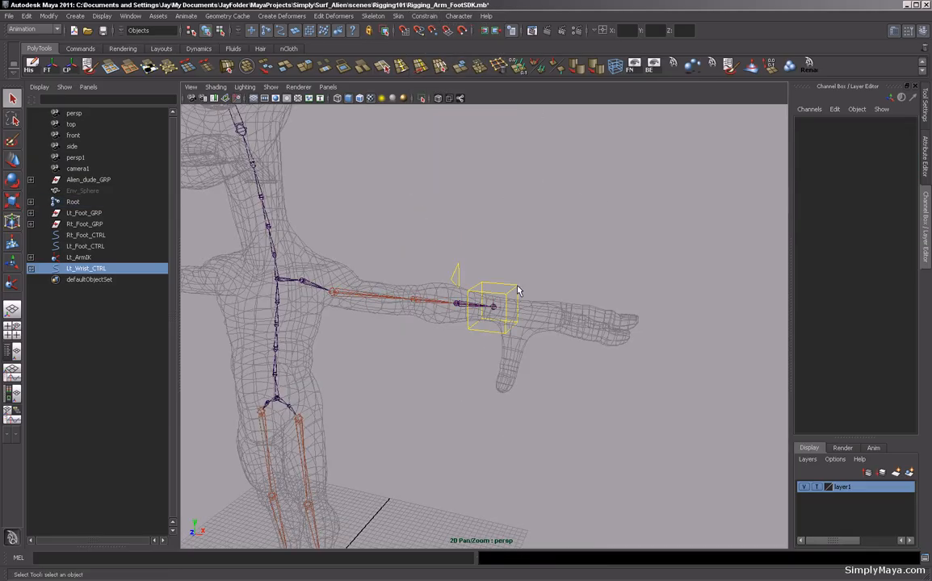
left_click_drag(517, 290, 511, 201, "alt")
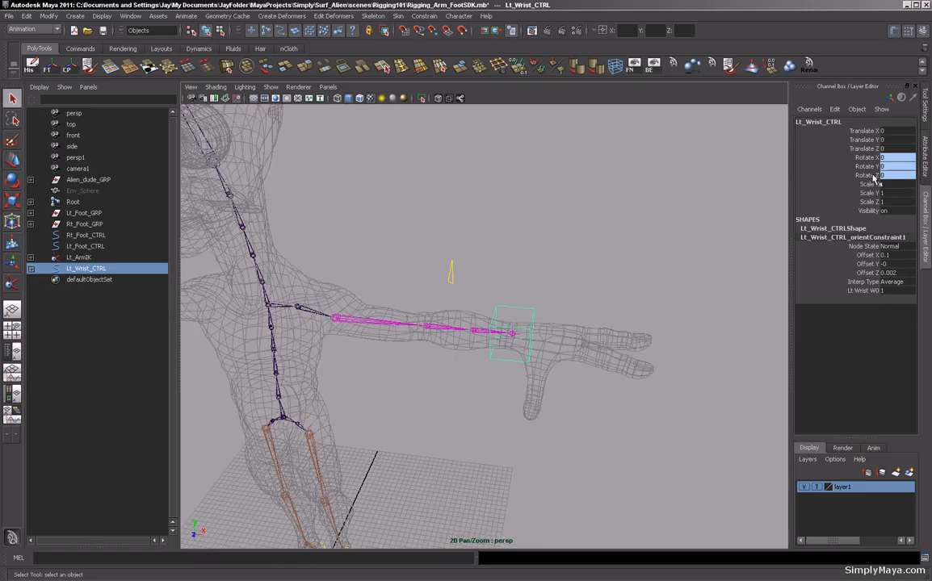
left_click_drag(657, 231, 595, 235, "alt")
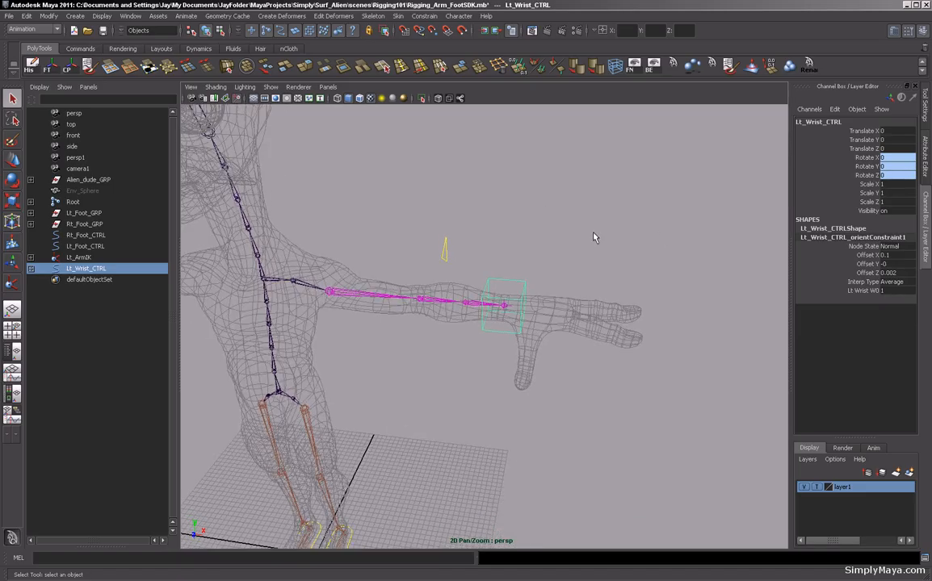
key("w")
left_click_drag(505, 305, 553, 186)
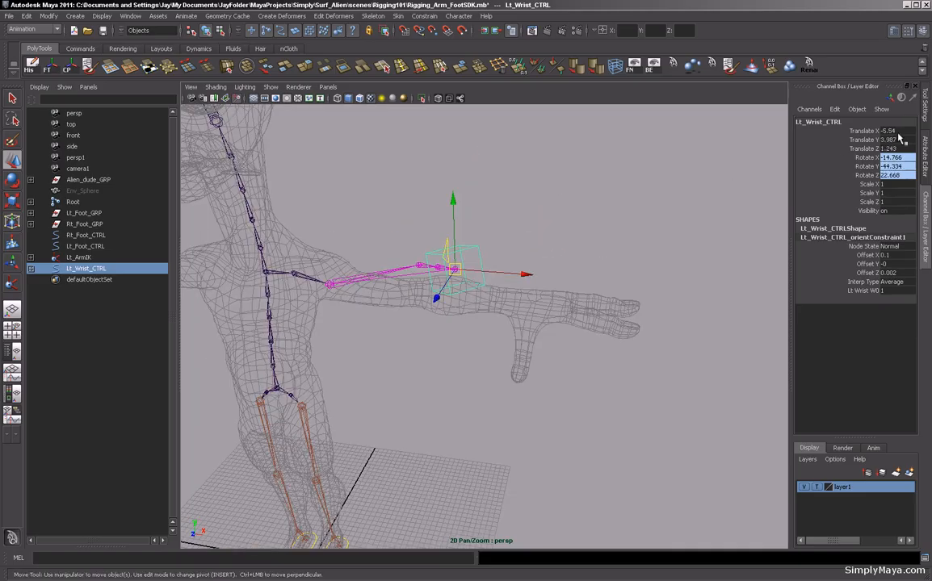
left_click_drag(898, 132, 898, 147)
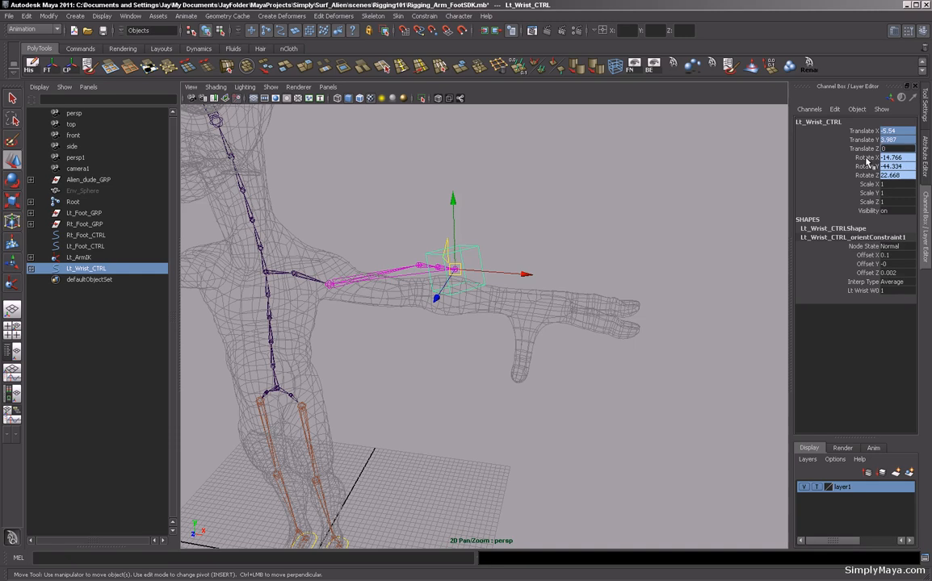
type("0")
key("Return")
left_click(633, 130)
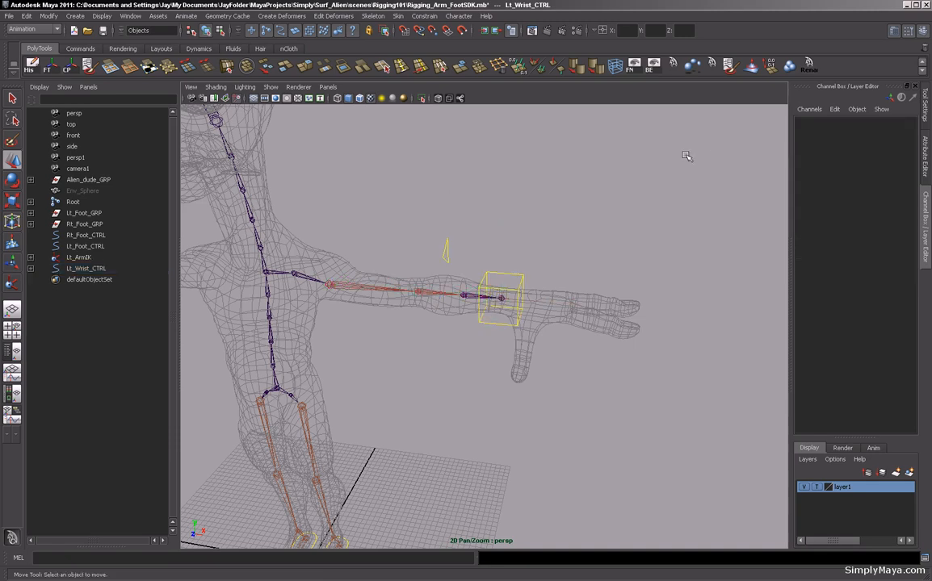
left_click_drag(643, 181, 622, 186, "alt")
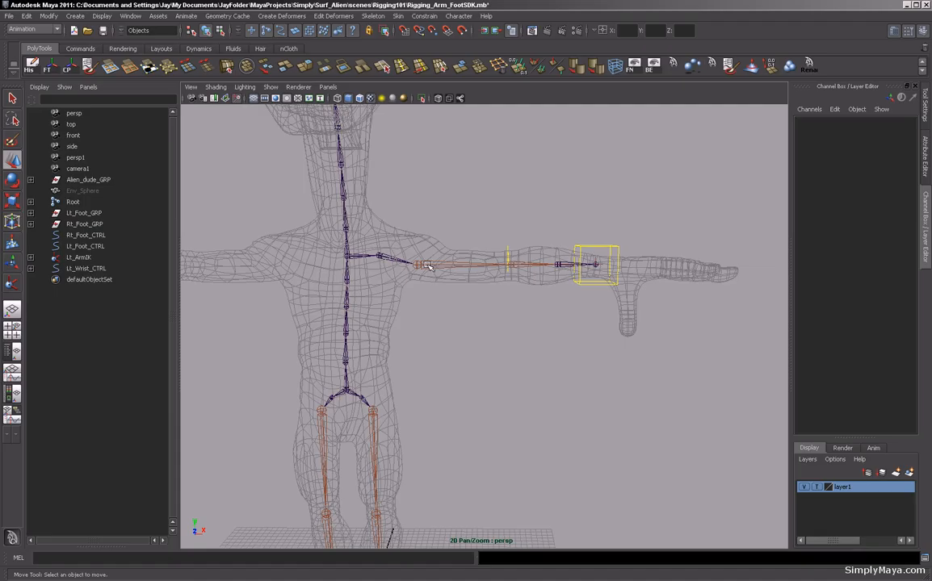
left_click_drag(383, 222, 427, 246, "alt")
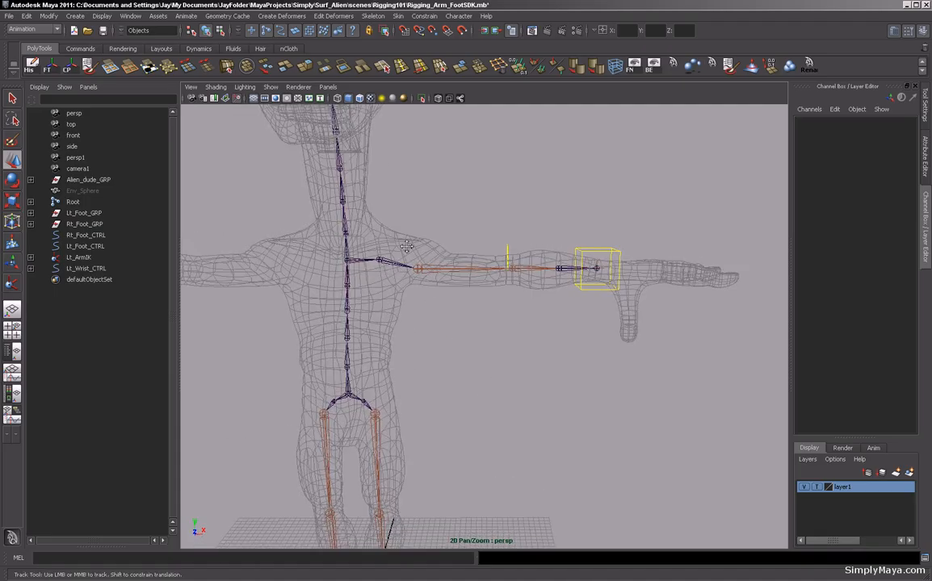
middle_click_drag(401, 245, 456, 247, "alt")
mouse_move(456, 248)
left_mouse_down("alt")
mouse_move(446, 241)
mouse_move(485, 235)
mouse_move(479, 226)
mouse_move(458, 229)
left_mouse_up("alt")
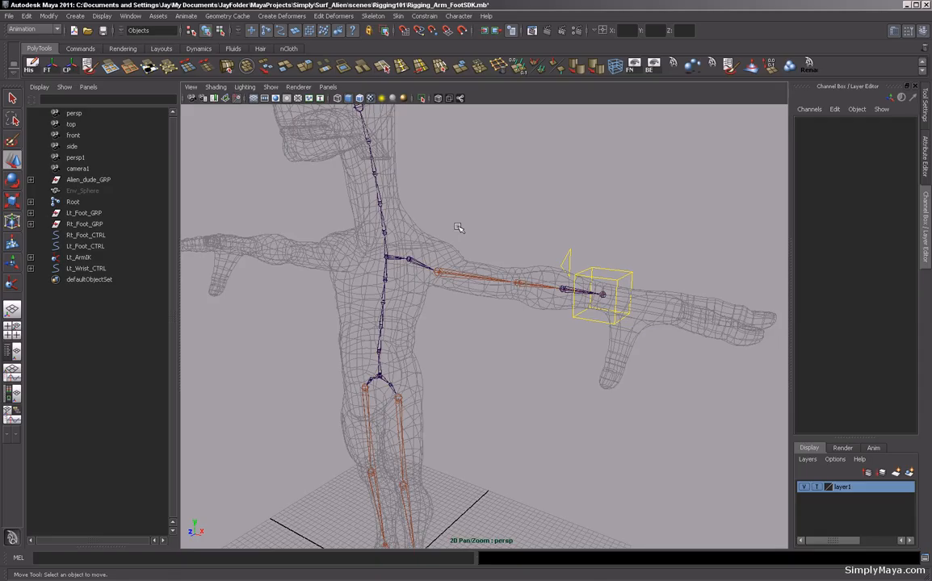
Import the Collar_Ctrl.mb control file from the assets folder into the scene.
scroll(440, 250, "down", 3)
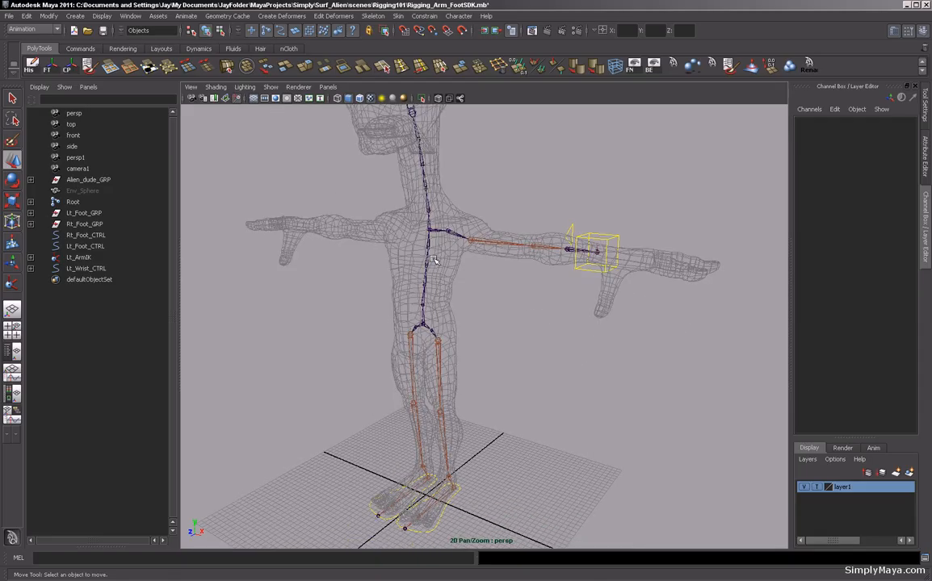
left_click_drag(472, 256, 478, 285, "alt")
middle_click_drag(468, 258, 468, 280, "alt")
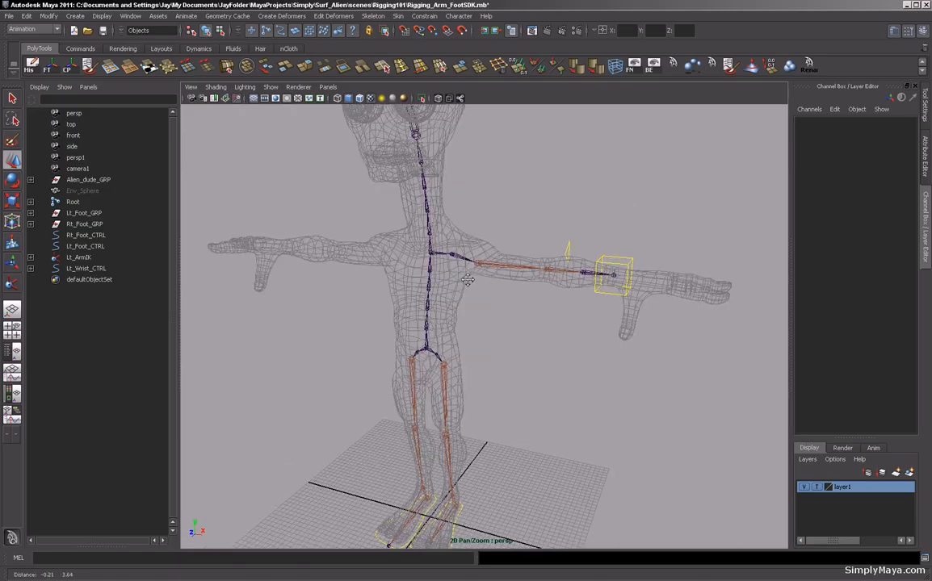
right_click_drag(468, 280, 476, 279, "alt")
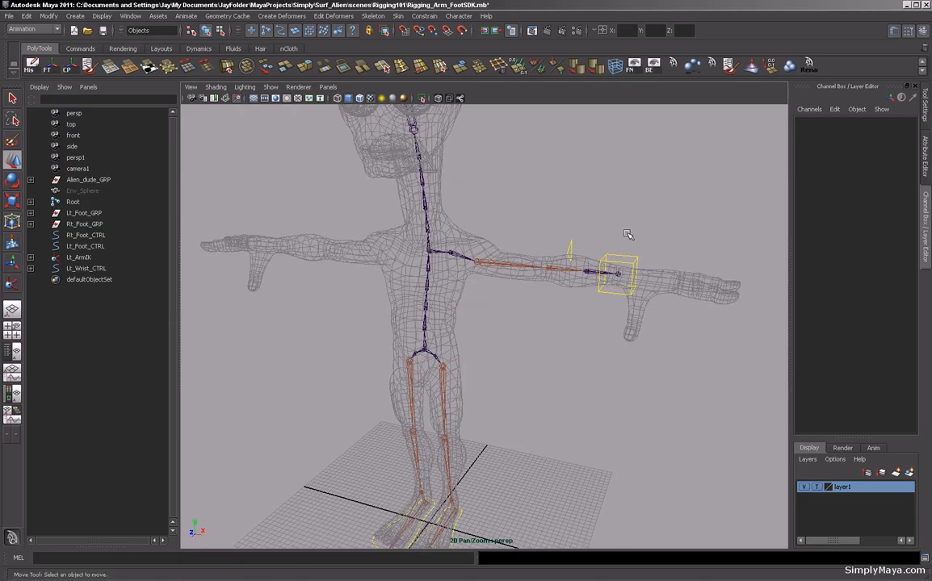
left_click(12, 18)
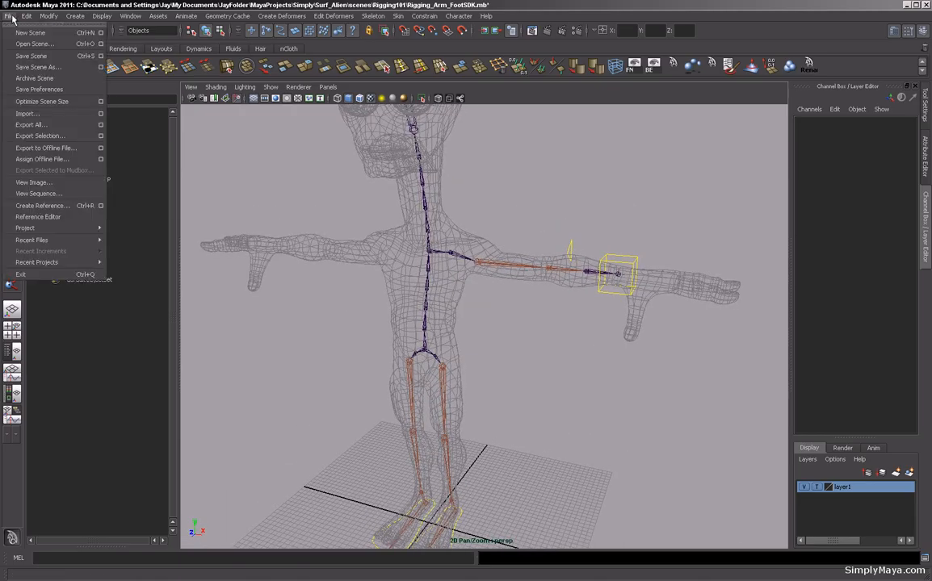
left_click(28, 113)
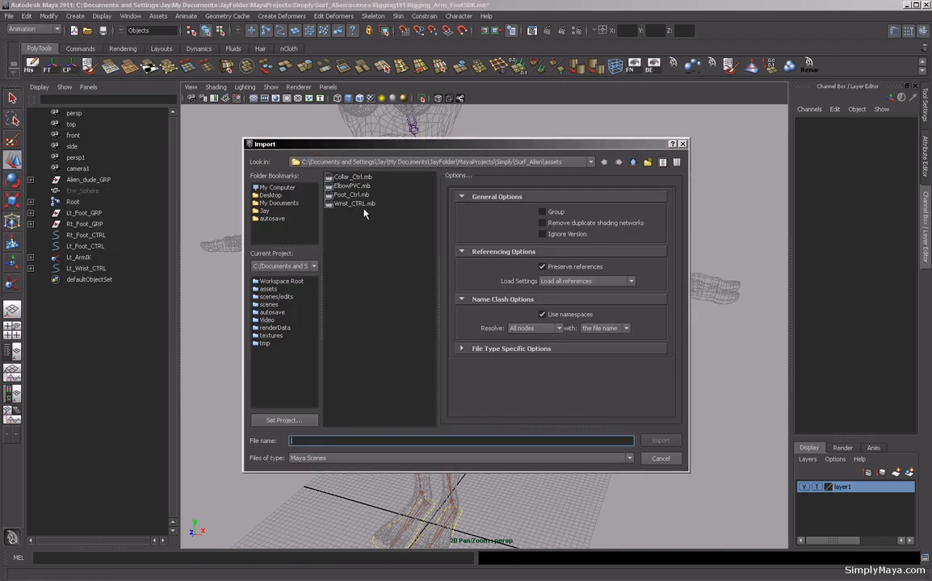
left_click(352, 176)
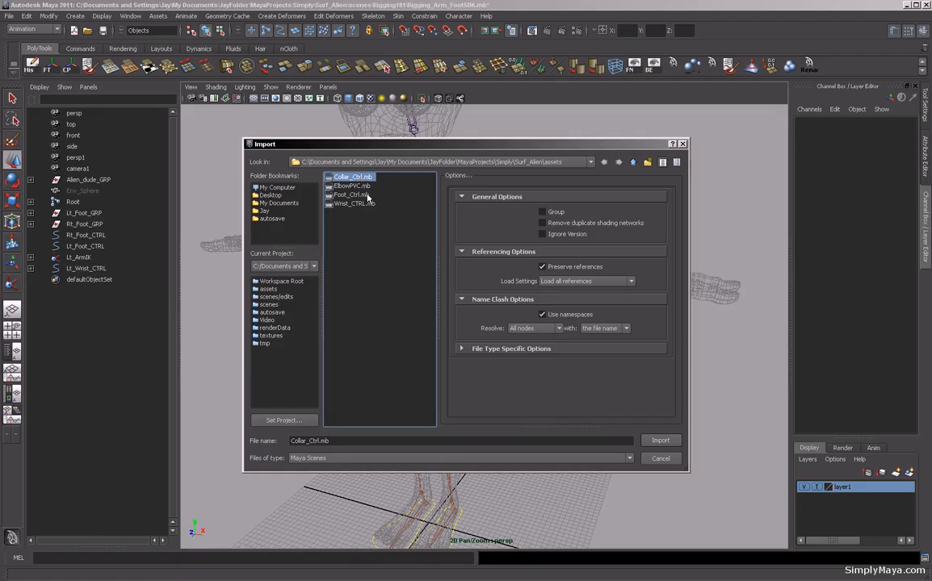
left_click(656, 441)
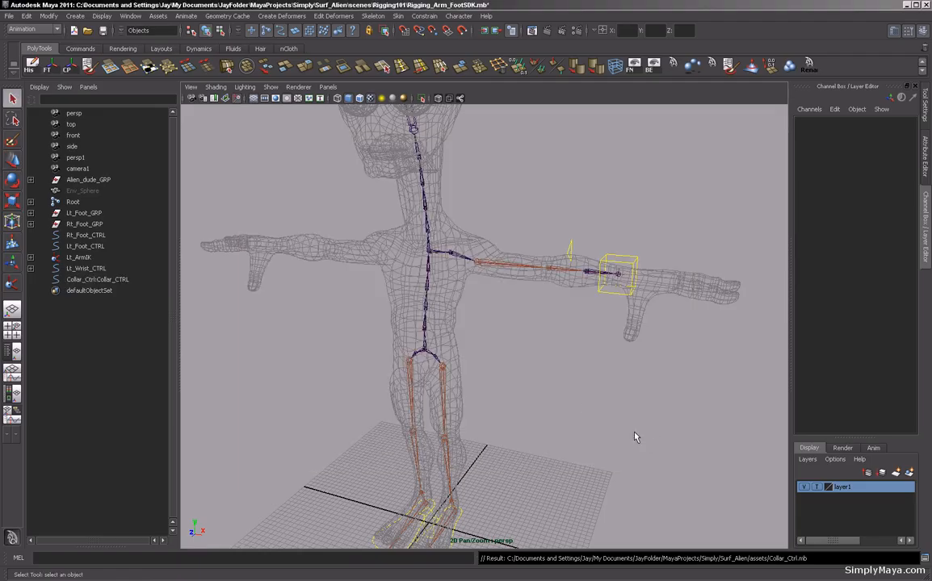
Select the imported collar control and point-snap it onto the left collar joint.
middle_click_drag(537, 432, 436, 347, "alt")
right_click_drag(436, 348, 357, 424, "alt")
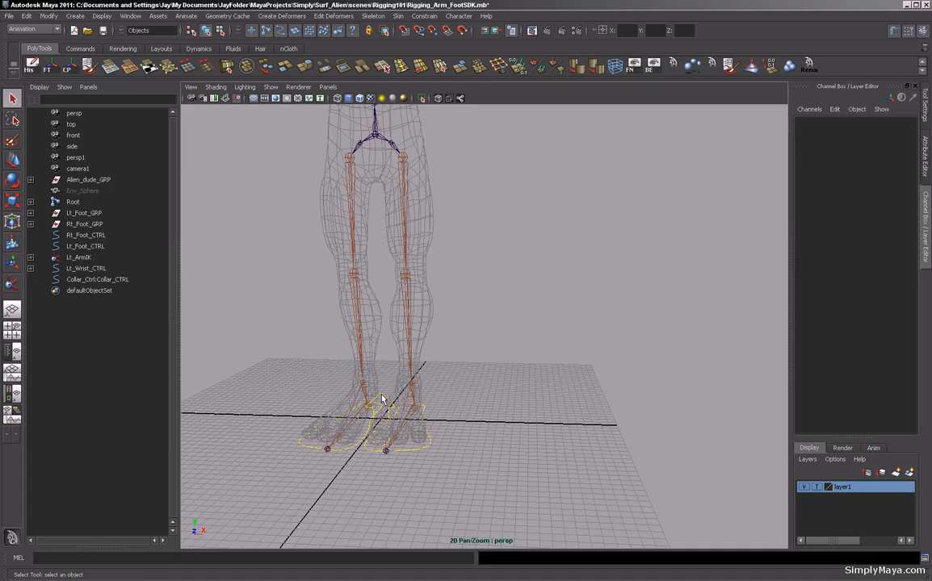
left_click(386, 399)
right_click_drag(499, 397, 412, 393, "alt")
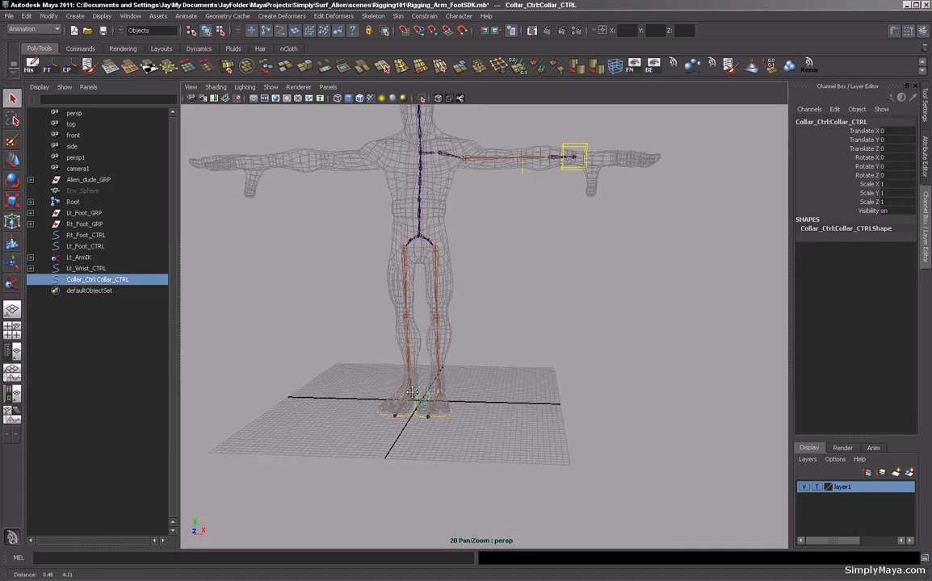
middle_click_drag(412, 393, 420, 408, "alt")
key("w")
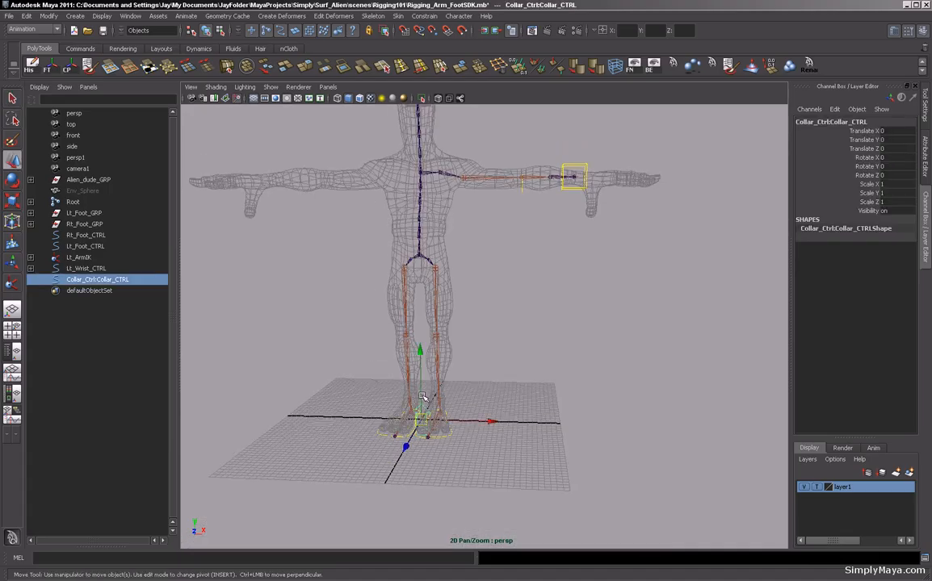
key("v")
left_click_drag(422, 421, 492, 235)
middle_click_drag(491, 235, 449, 271, "alt")
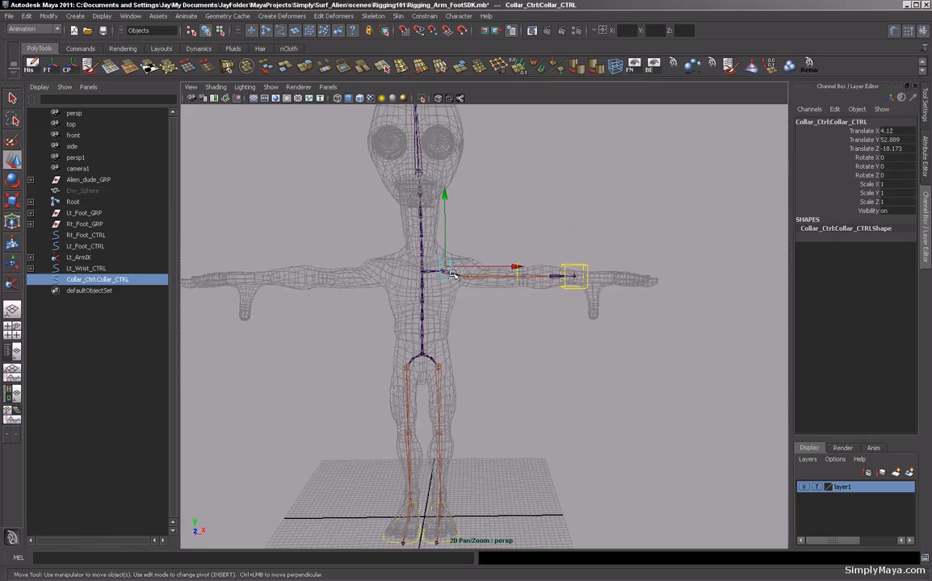
Freeze the collar control's transformations and raise it about 5.9 units above the shoulder.
left_click_drag(462, 274, 321, 283, "alt")
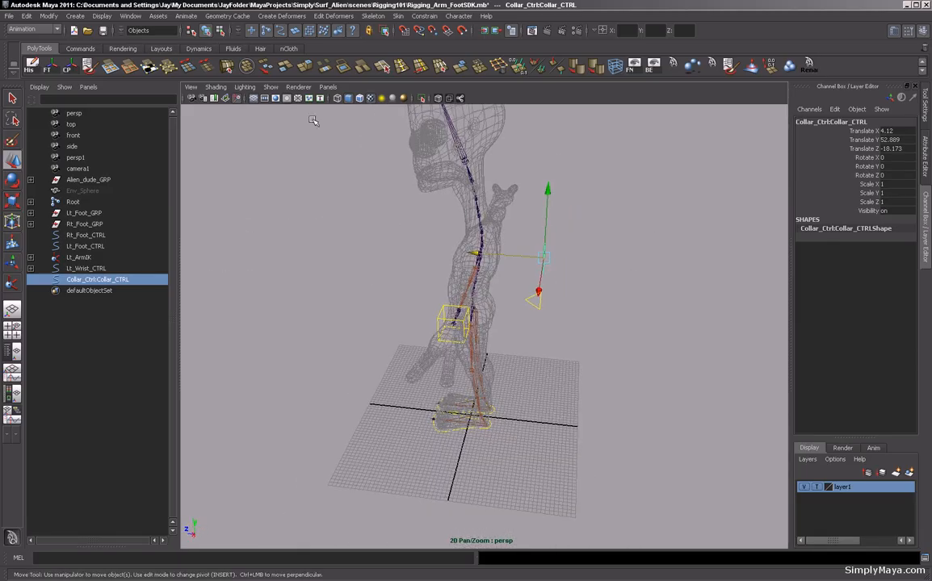
left_click(46, 64)
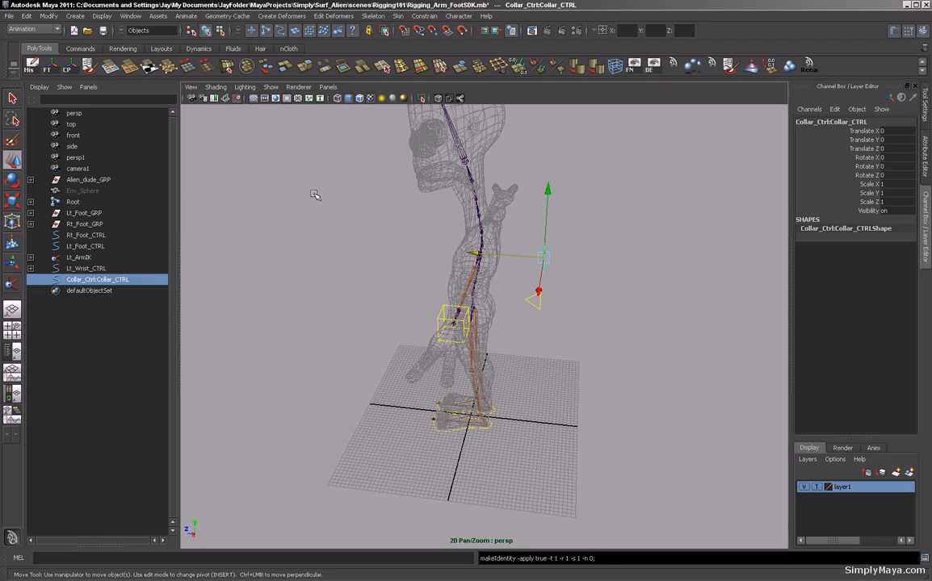
left_click_drag(299, 195, 483, 223, "alt")
mouse_move(517, 357)
left_mouse_down("alt")
mouse_move(465, 364)
mouse_move(525, 358)
left_mouse_up("alt")
key("space")
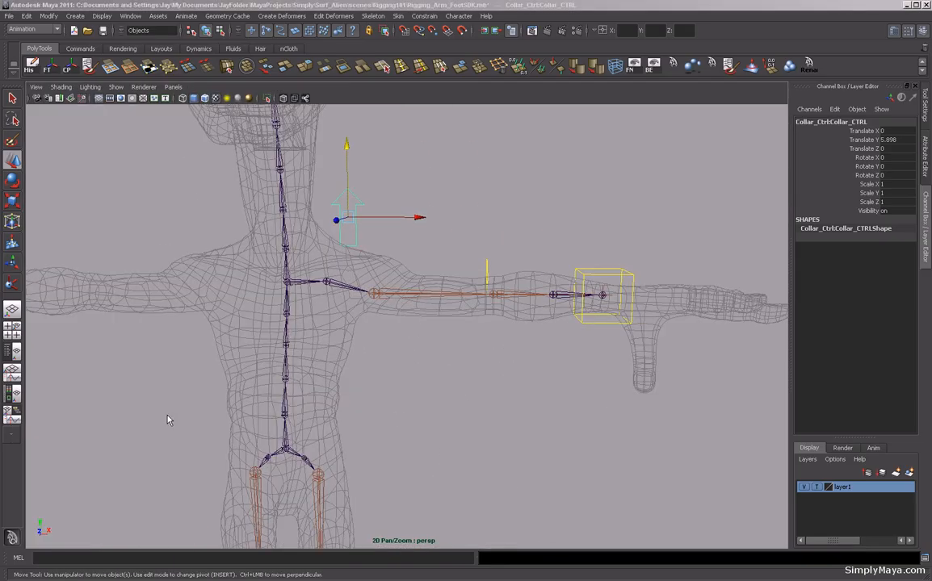
Snap the collar control's pivot down onto the left collar joint in the front view.
key("space")
key("space")
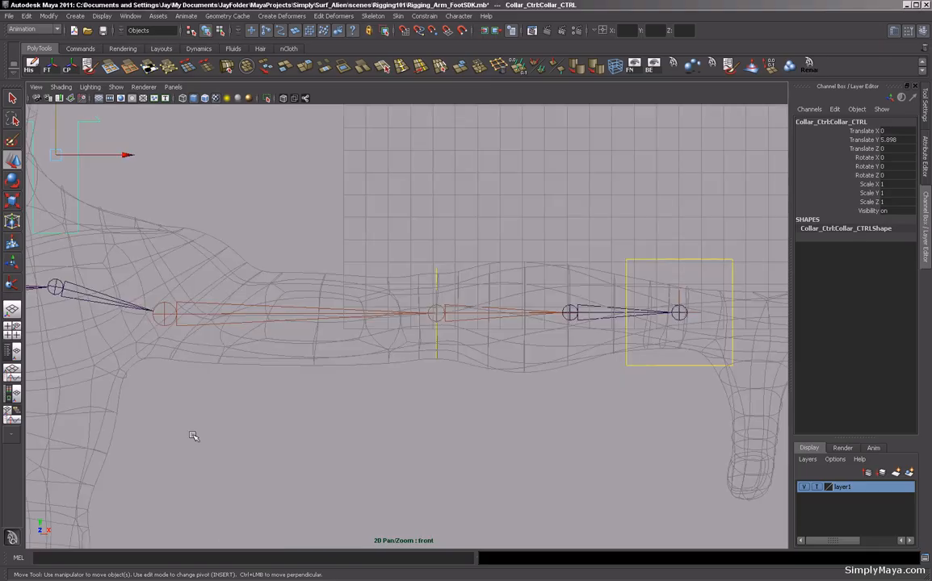
middle_click_drag(171, 408, 414, 430, "alt")
right_click_drag(414, 430, 166, 372, "alt")
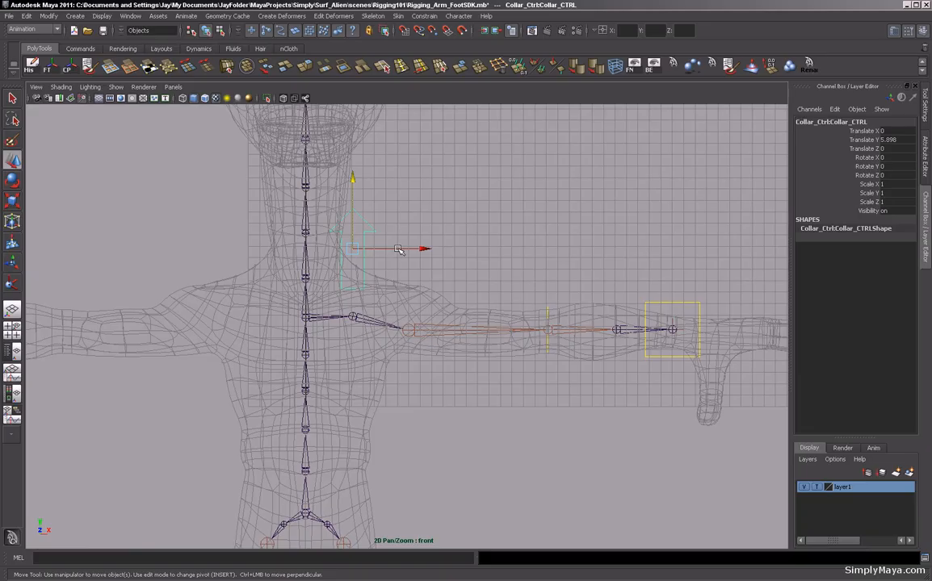
right_click_drag(487, 250, 458, 249, "alt")
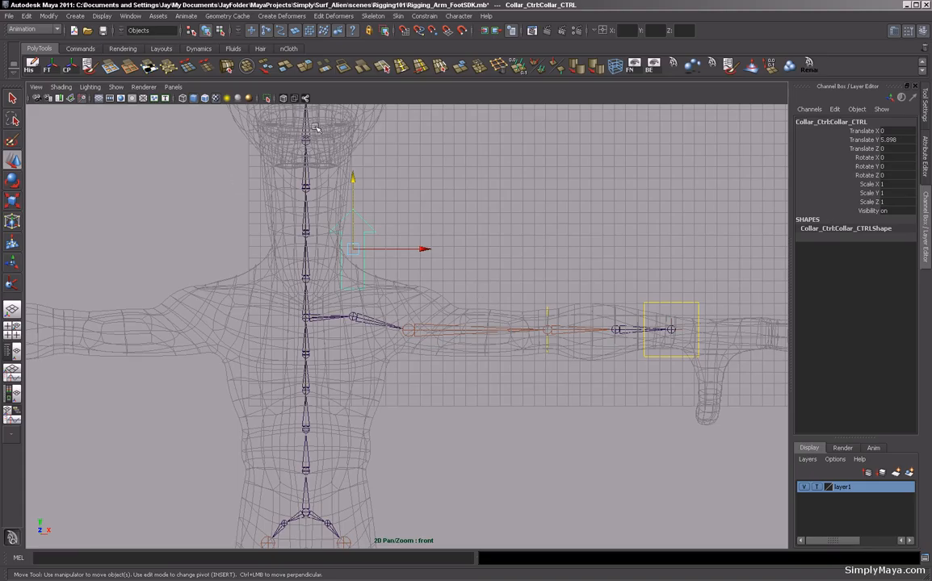
key("space")
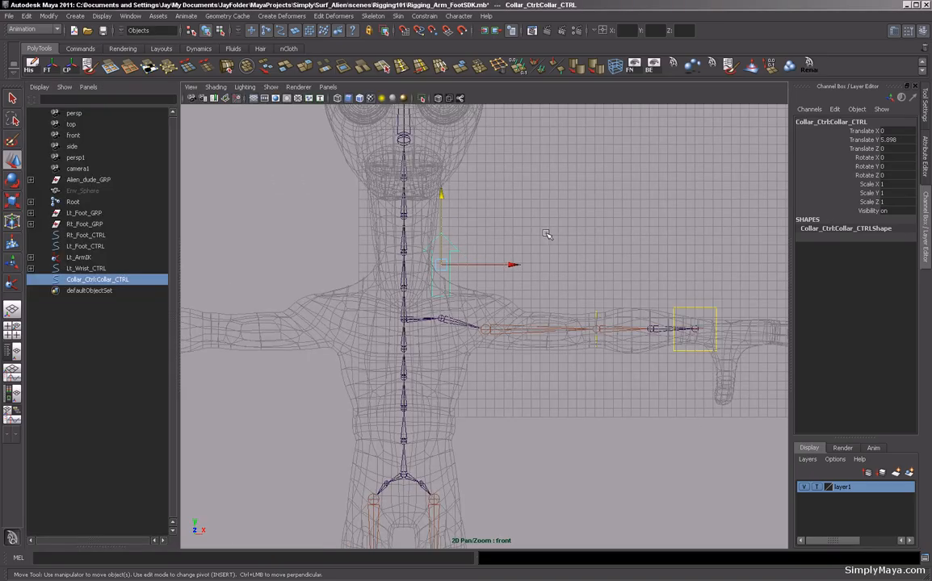
left_click_drag(536, 222, 518, 229)
middle_click_drag(518, 229, 508, 259, "alt")
mouse_move(507, 259)
left_mouse_down("alt")
mouse_move(516, 267)
mouse_move(445, 265)
mouse_move(497, 265)
left_mouse_up("alt")
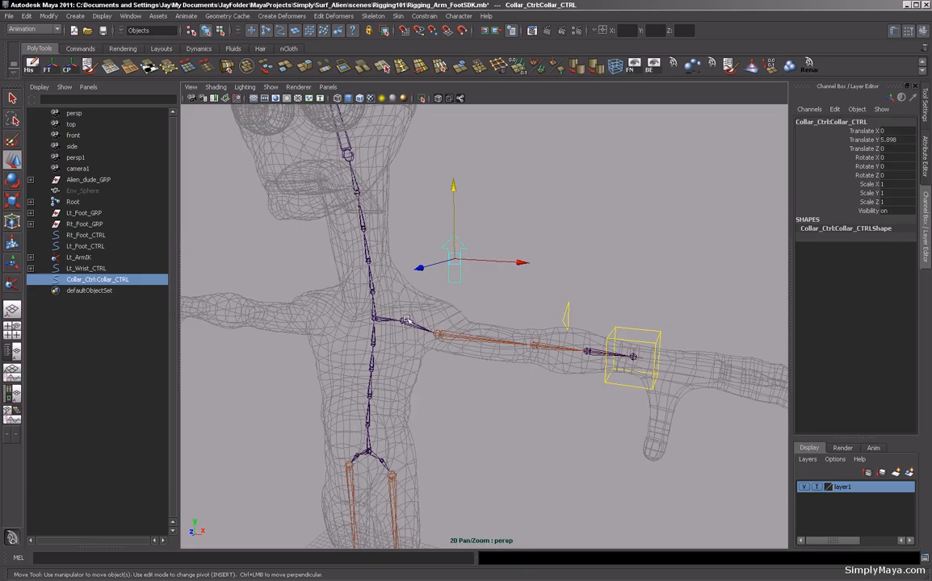
left_click_drag(407, 327, 406, 231, "alt")
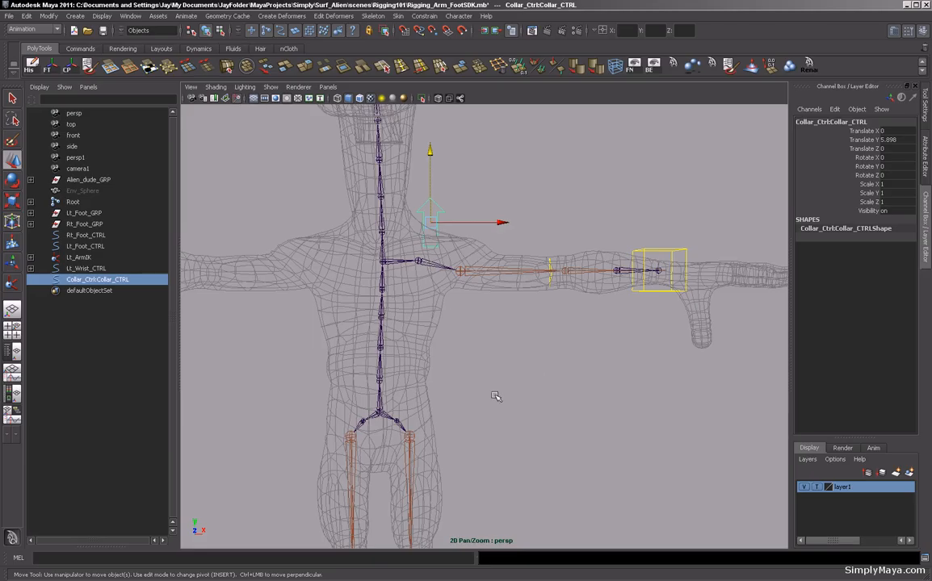
key("space")
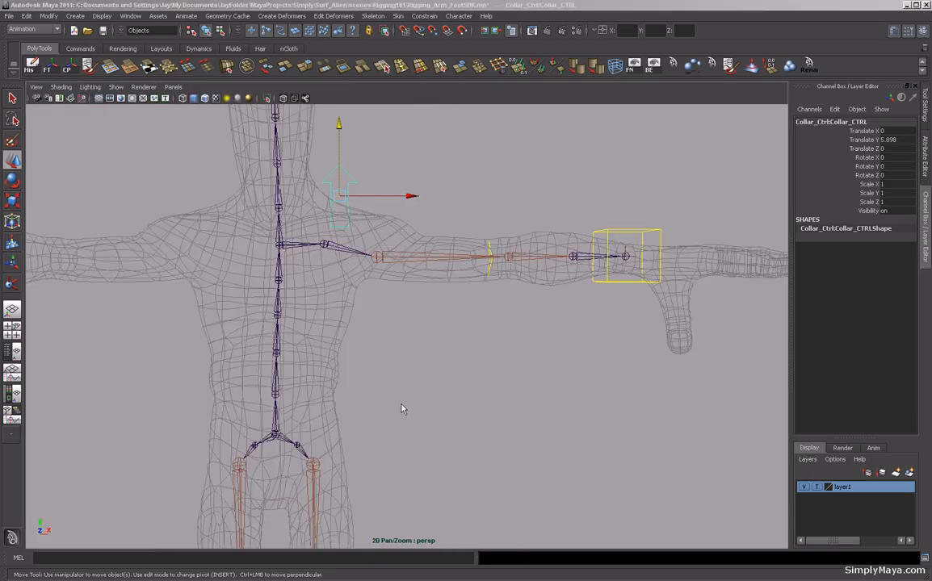
key("space")
left_click_drag(403, 409, 401, 429)
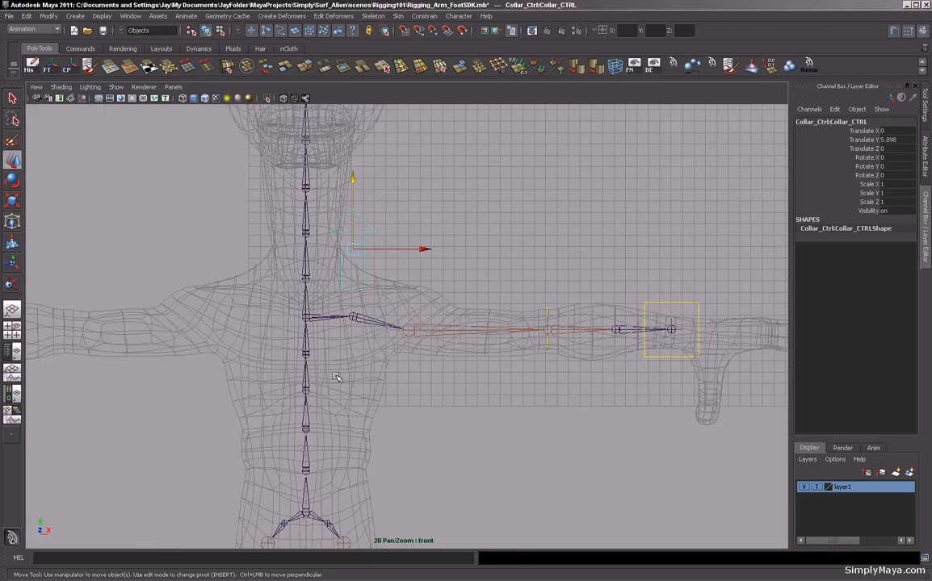
middle_click_drag(337, 377, 347, 377, "alt")
key("Insert")
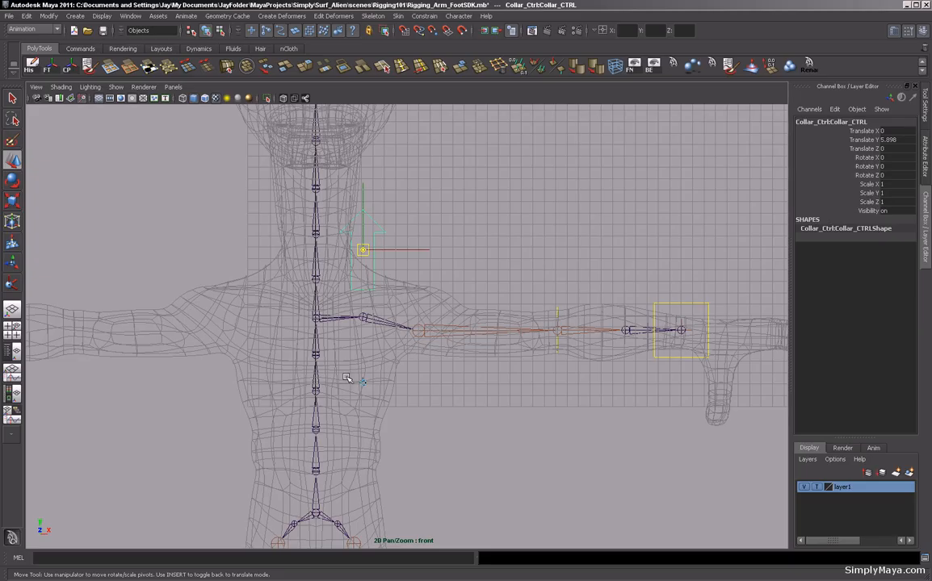
left_click_drag(363, 249, 359, 286)
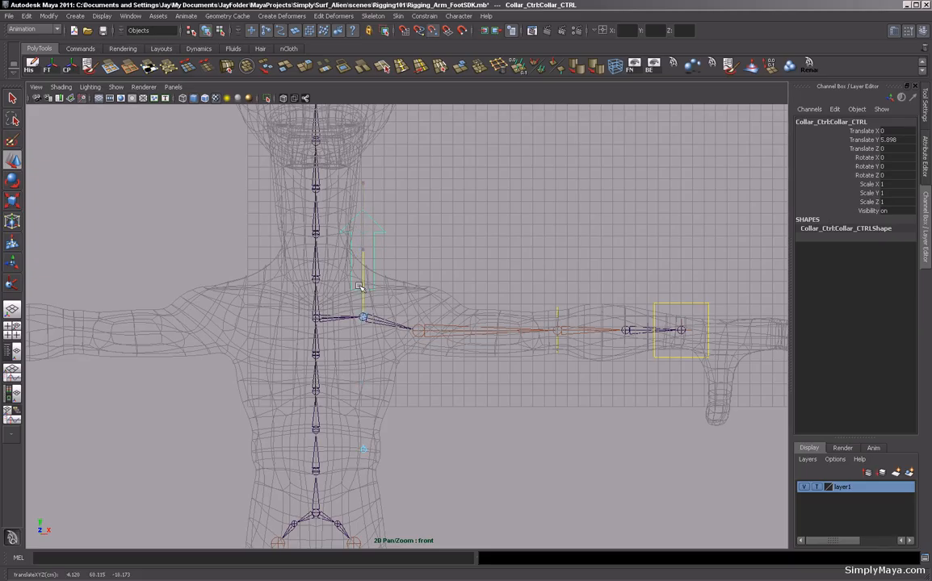
key("Insert")
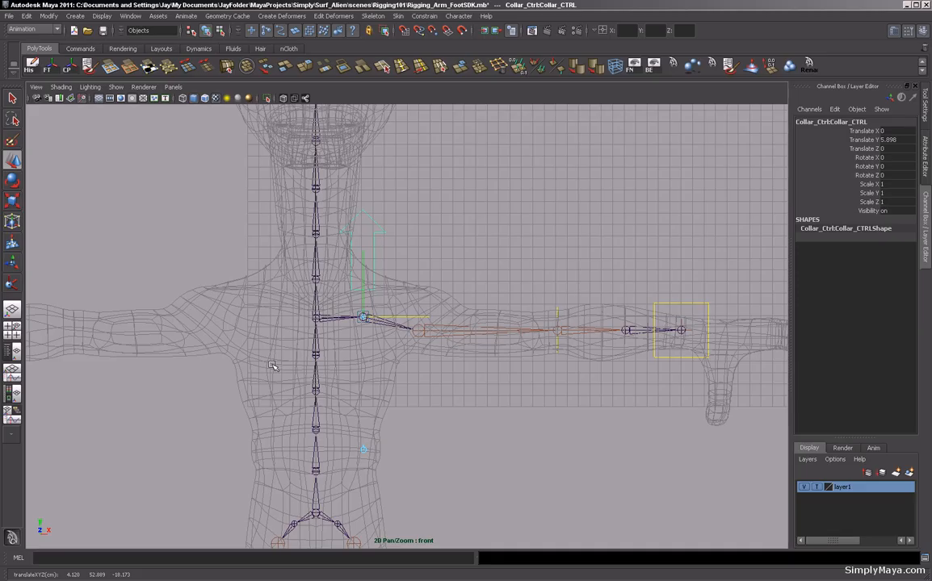
Return to the Move tool and save the scene.
key("w")
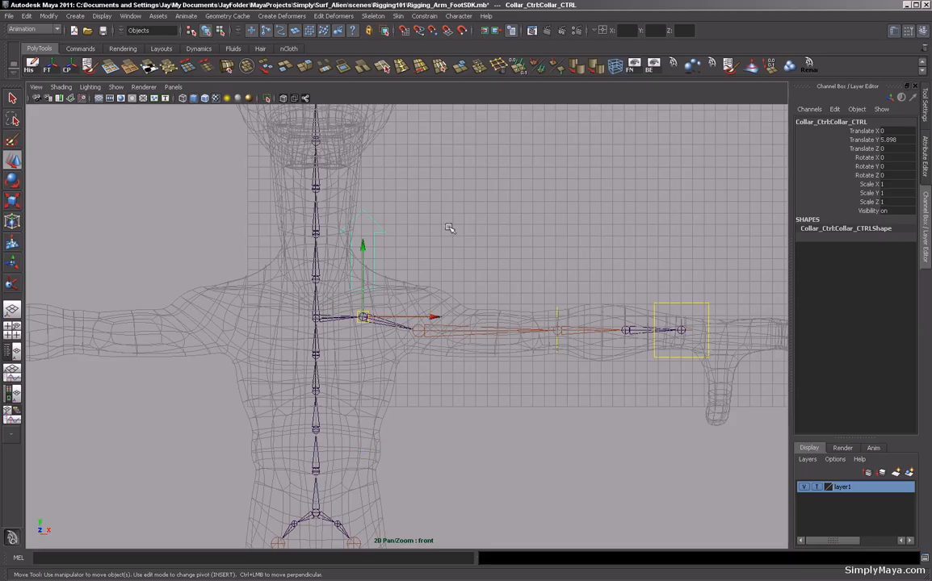
key("space")
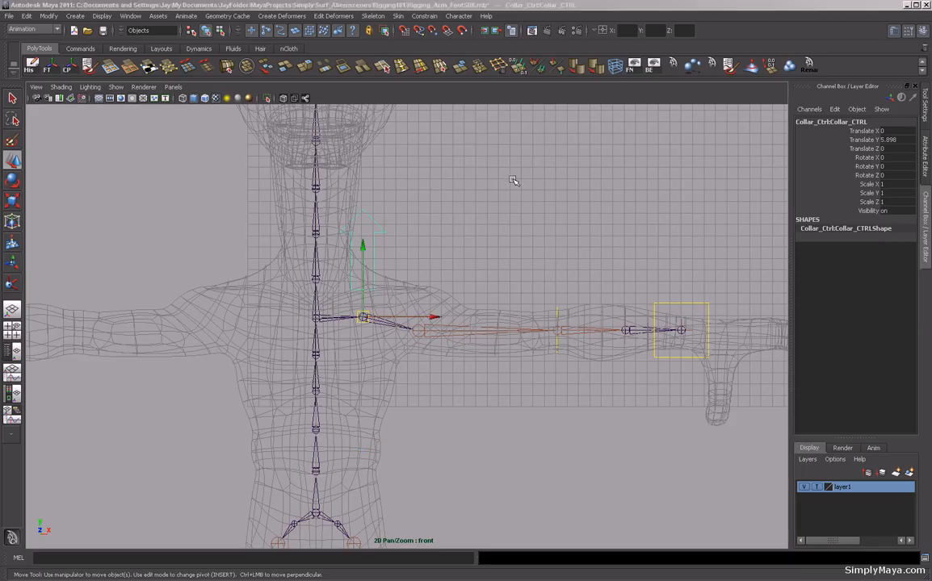
key("ctrl+s")
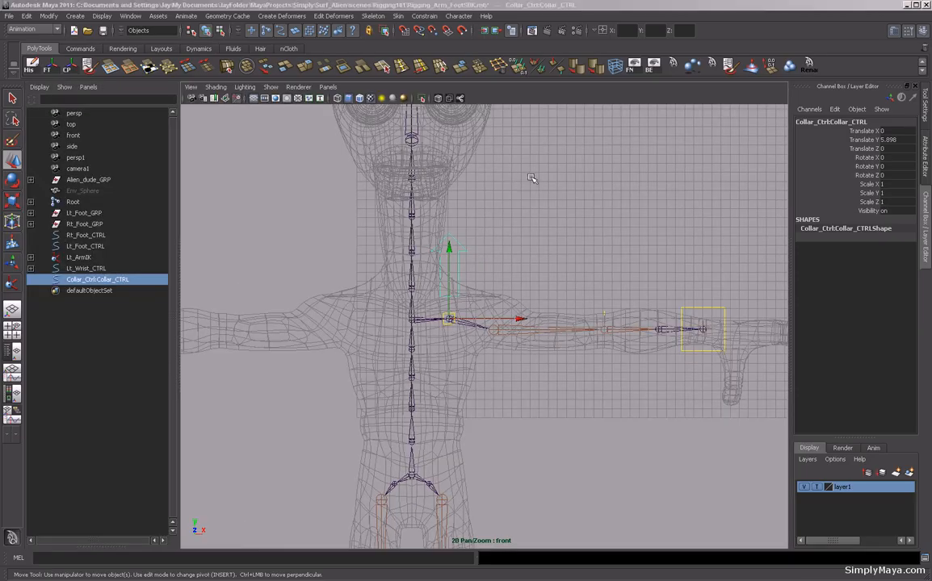
Group the collar control and center the new group's pivot.
key("space")
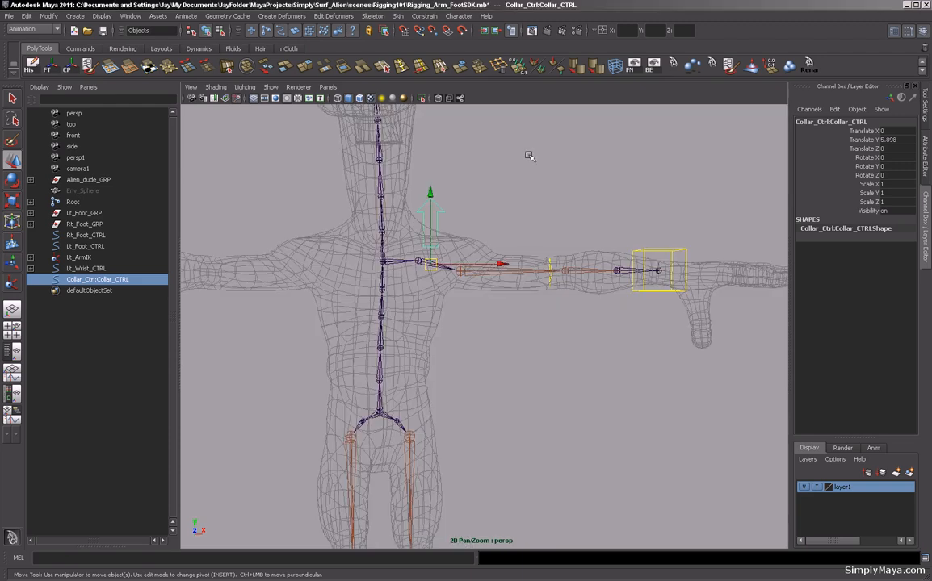
left_click_drag(523, 182, 428, 271, "alt")
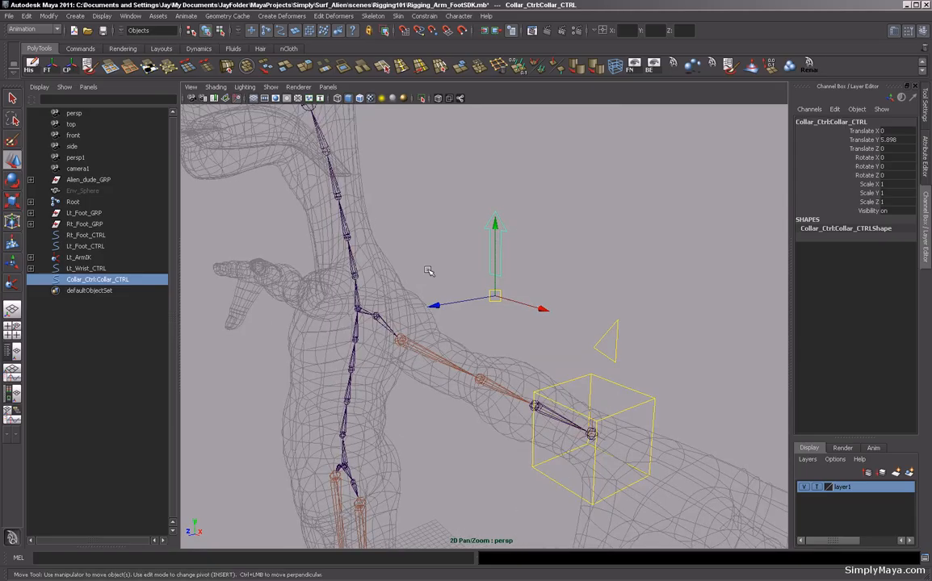
key("ctrl+g")
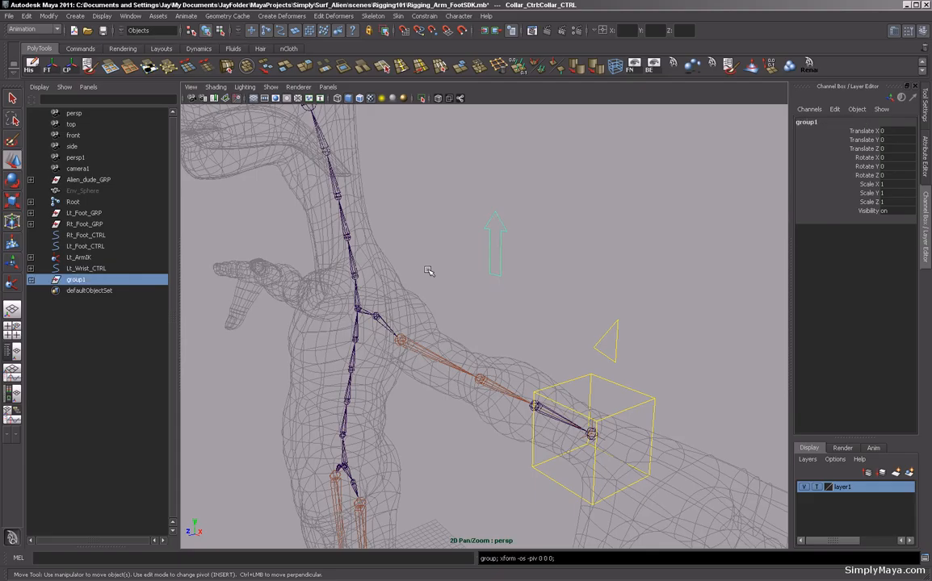
left_click(73, 70)
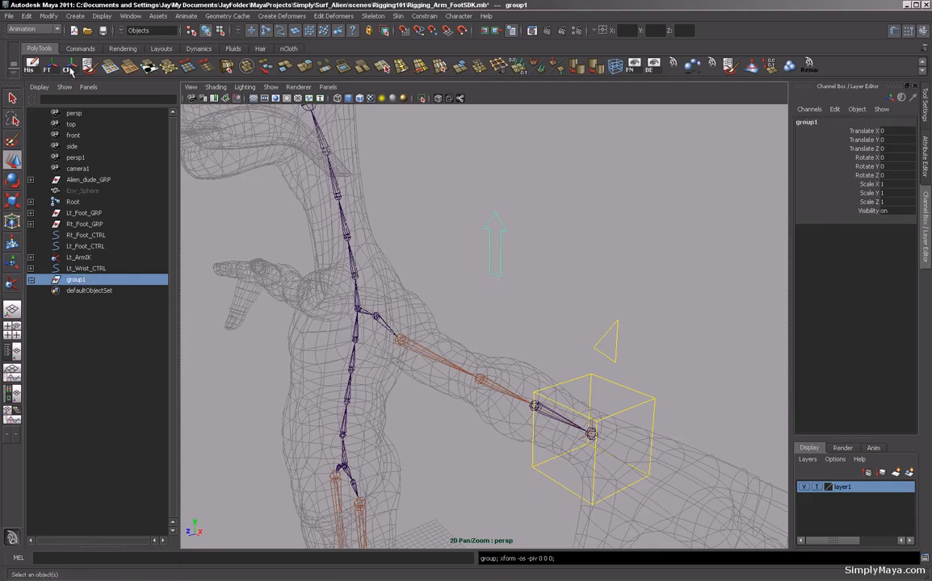
Snap the collar group's pivot onto the left collar joint.
left_click_drag(501, 302, 520, 311, "alt")
right_click_drag(520, 311, 382, 305, "alt")
left_click_drag(381, 306, 474, 303, "alt")
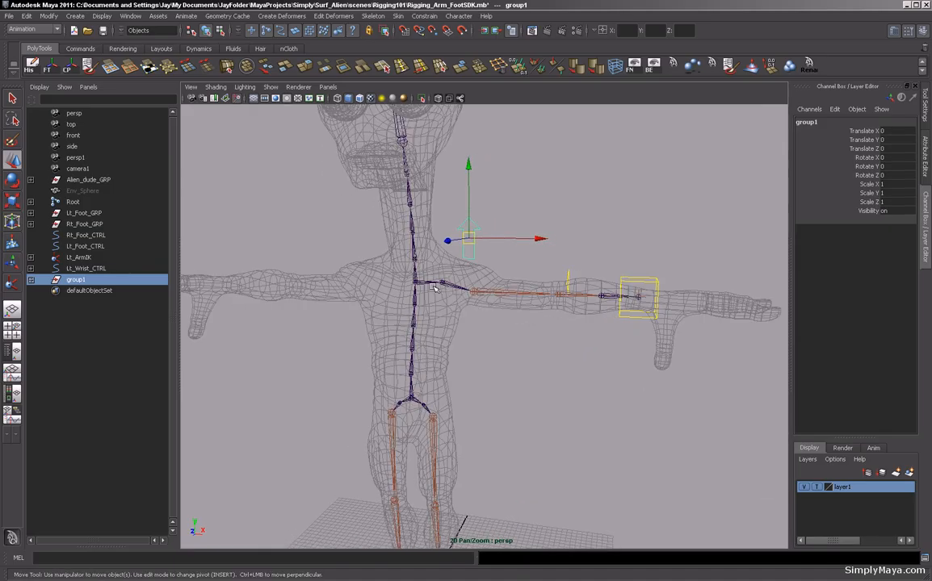
key("Insert")
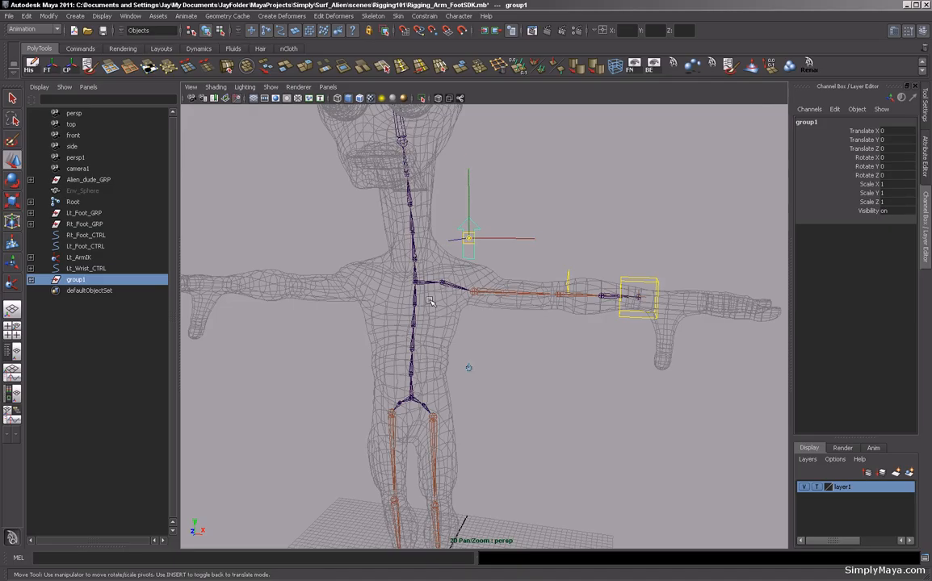
left_click_drag(469, 208, 469, 238)
left_click_drag(499, 333, 520, 324, "alt")
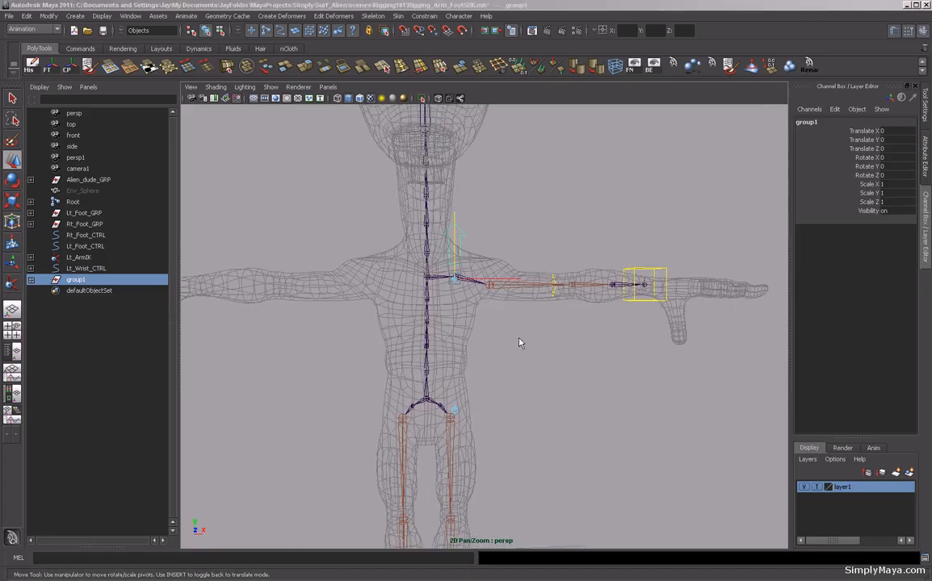
Rename the collar control to Lt_Collar_CTRL.
key("space")
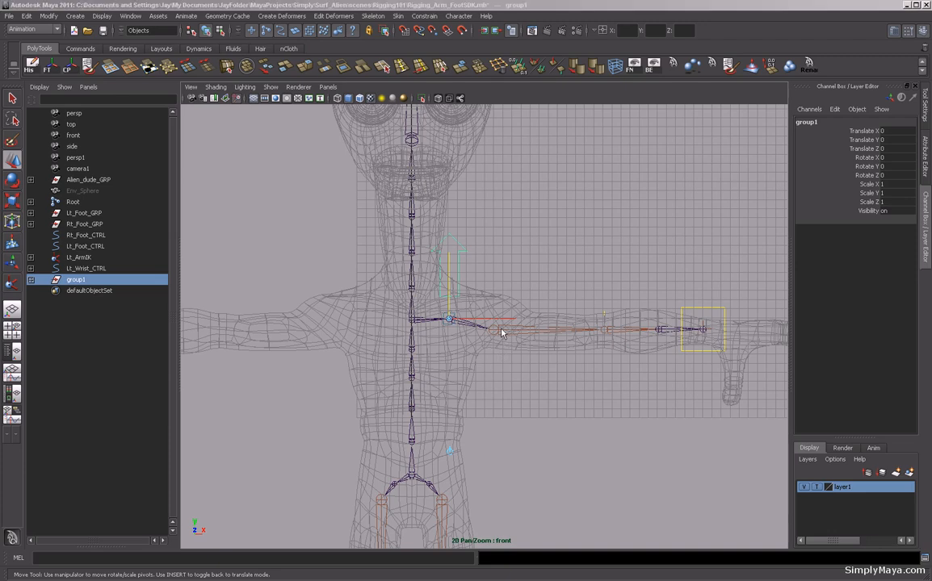
key("space")
left_click_drag(506, 292, 474, 310, "alt")
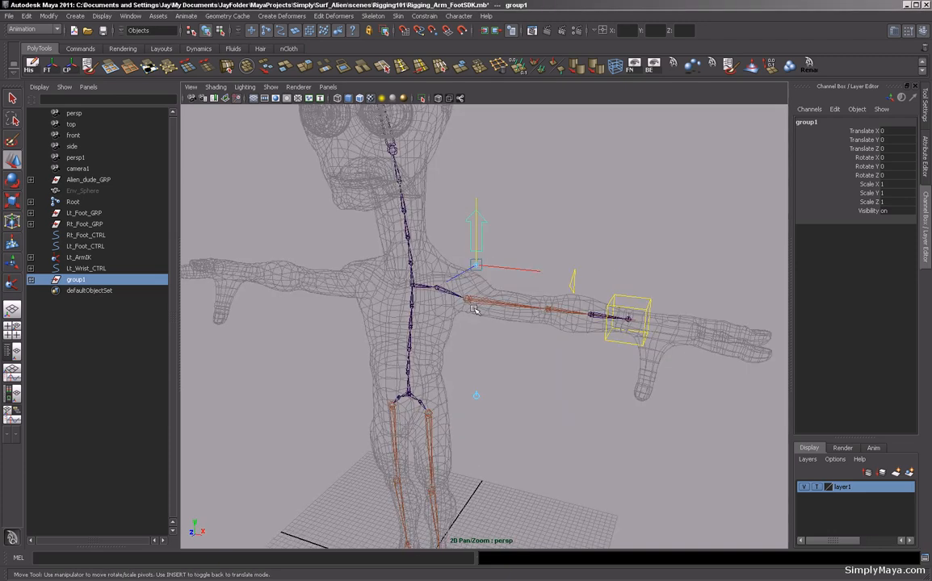
key("Insert")
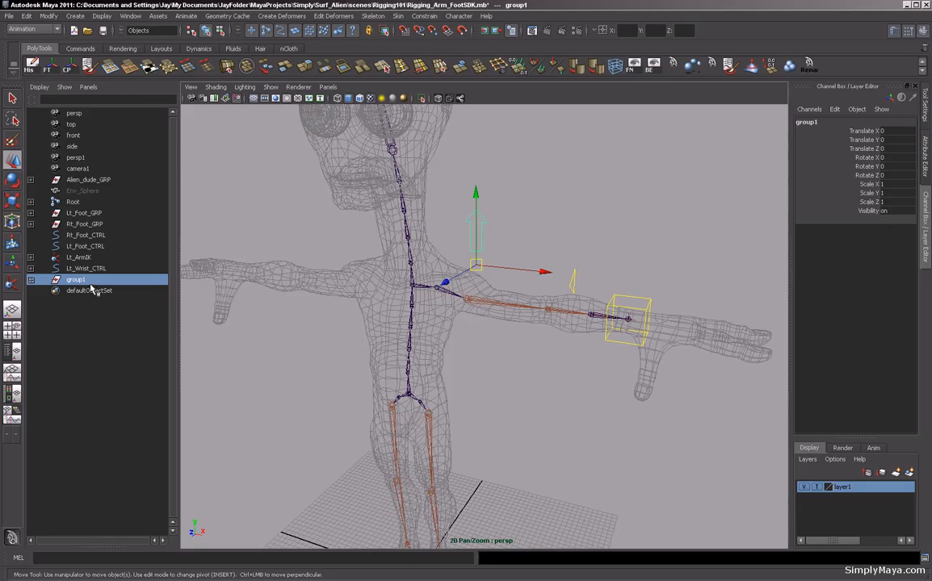
left_click(31, 279)
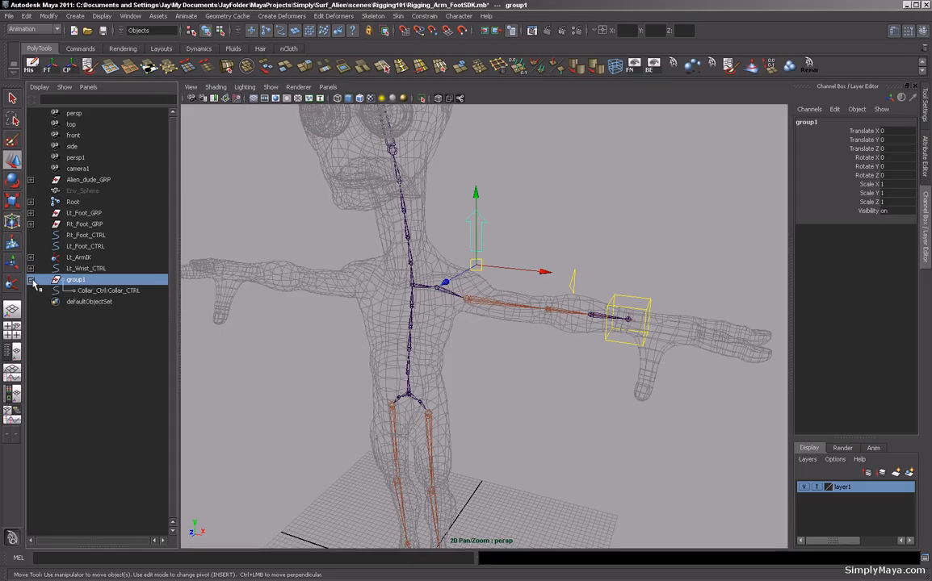
left_click(97, 291)
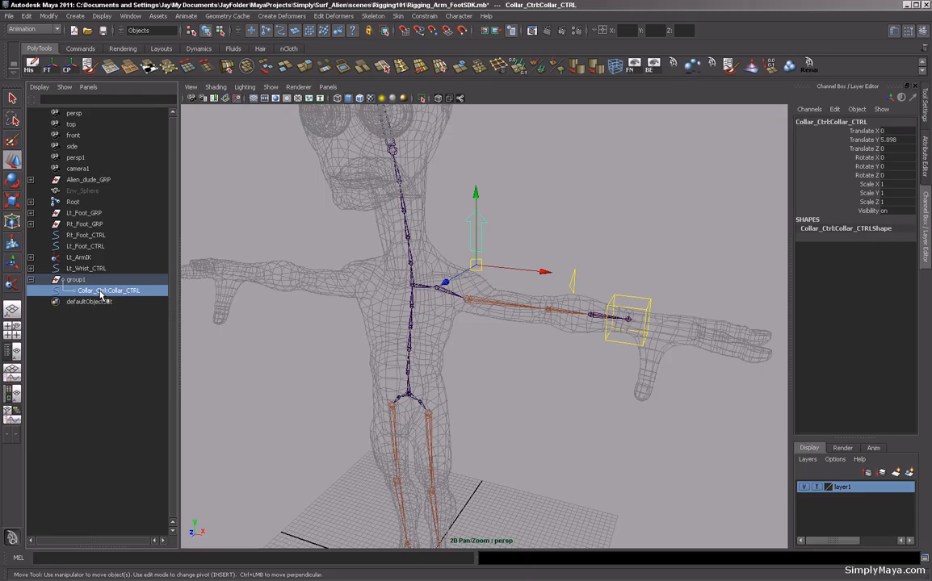
double_click(102, 292)
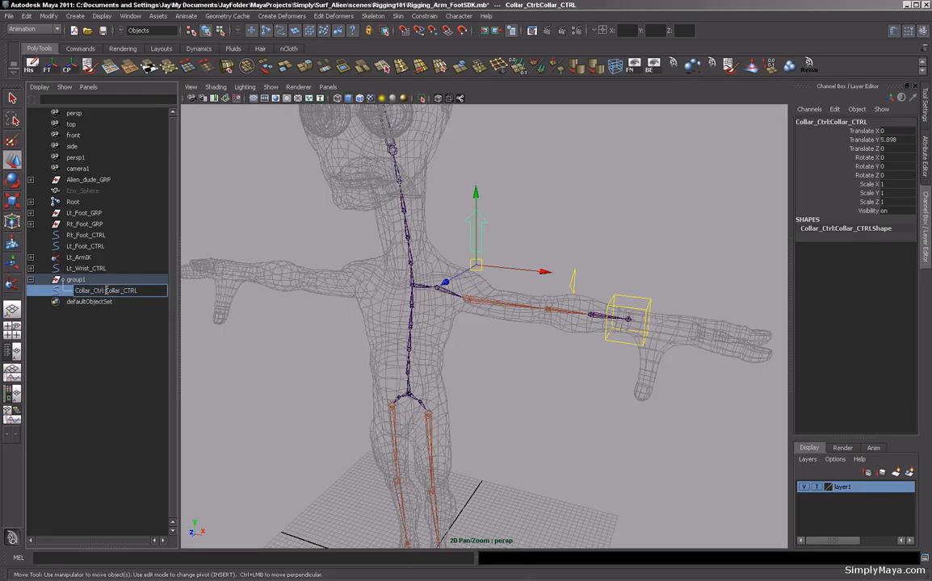
key("BackSpace")
key("BackSpace")
key("BackSpace")
key("BackSpace")
key("BackSpace")
key("BackSpace")
key("BackSpace")
key("BackSpace")
key("BackSpace")
key("BackSpace")
key("BackSpace")
key("BackSpace")
type("Lt_")
key("Return")
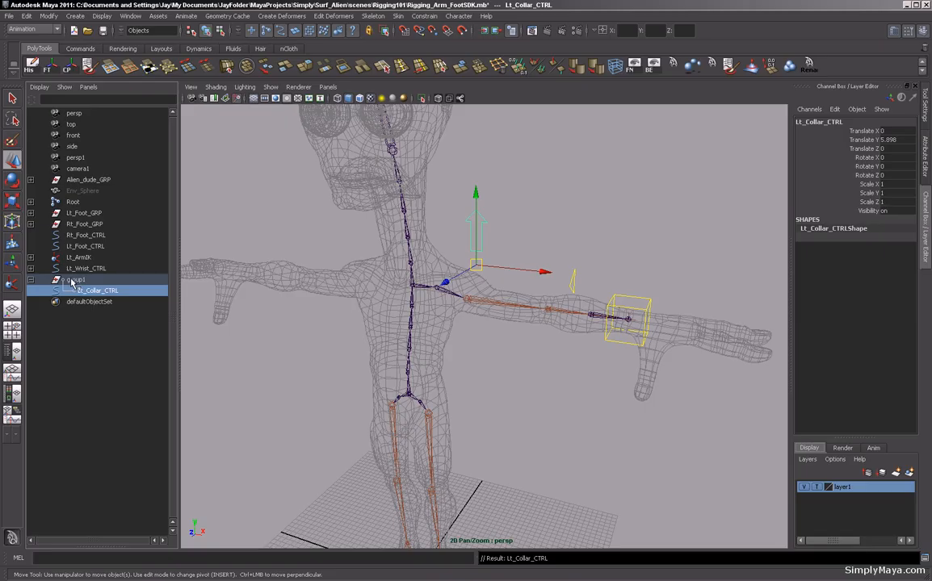
Rename the collar control's group to Lt_Collar_GRP.
double_click(73, 280)
type("Lt_Collar_G")
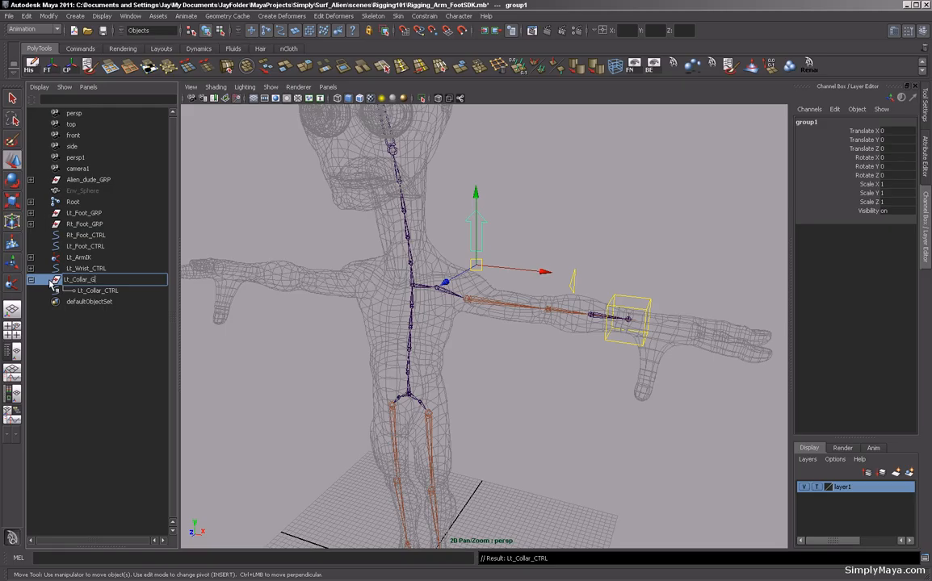
type("RP")
key("Return")
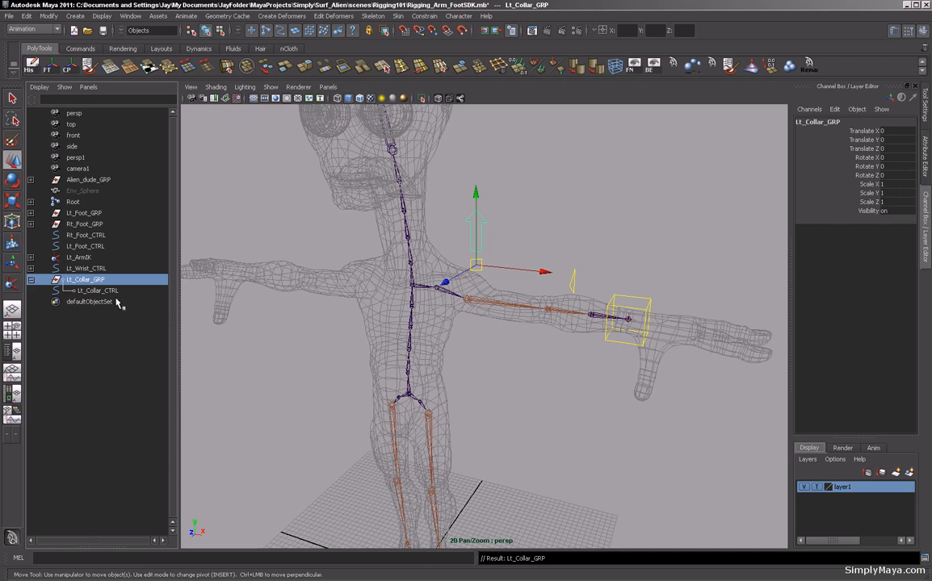
Parent the Lt_Collar_GRP group under the spine's chest joint.
left_click(31, 280)
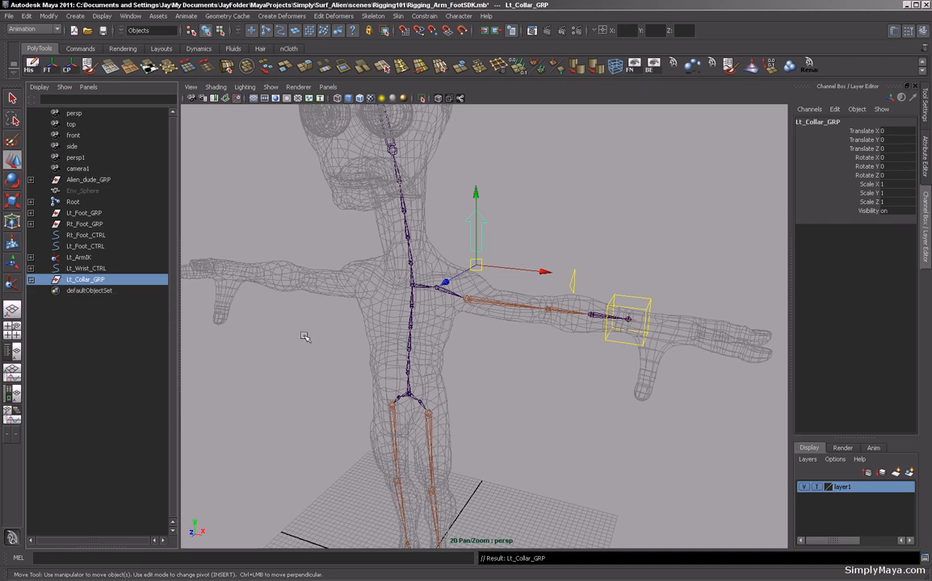
left_click(409, 305)
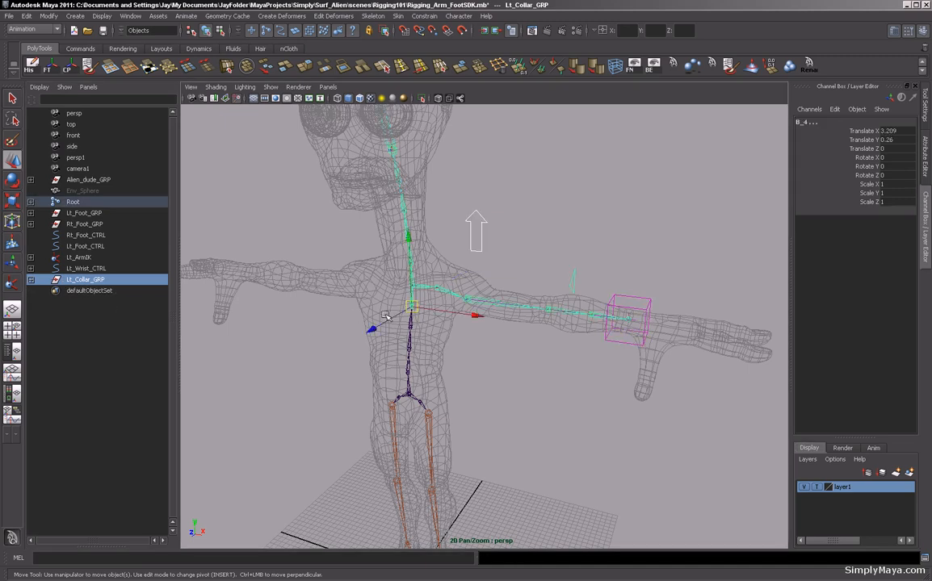
key("p")
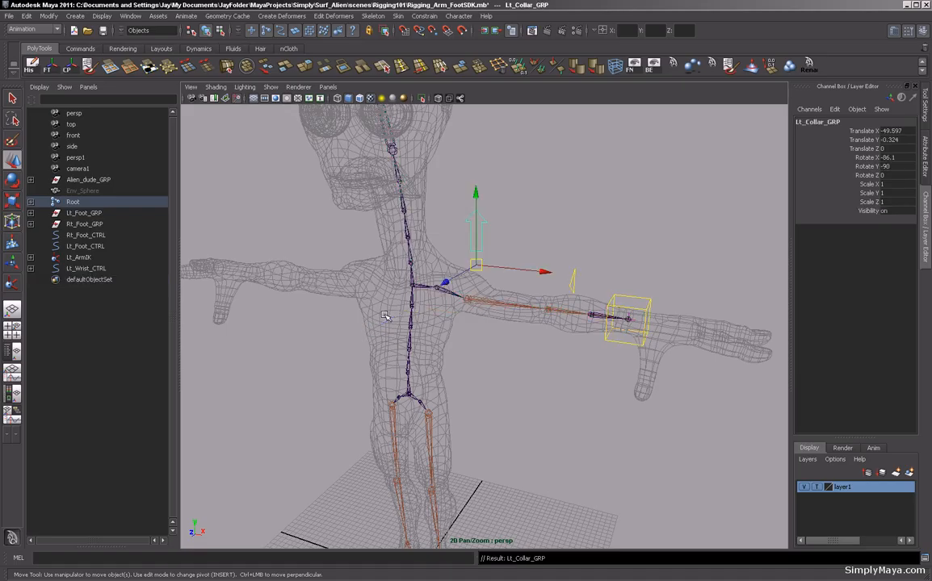
Parent-constrain the left collar joint to the collar control.
left_click(599, 195)
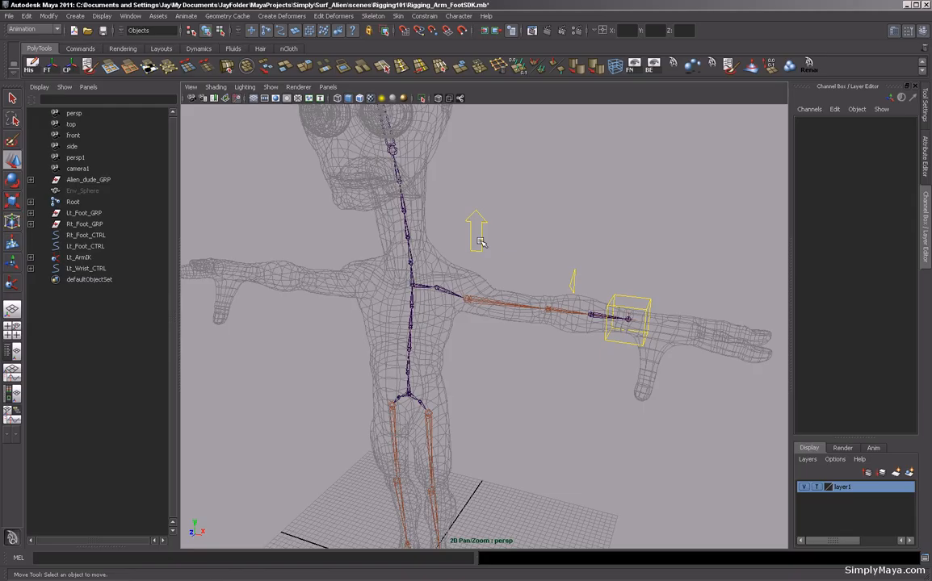
left_click(479, 241)
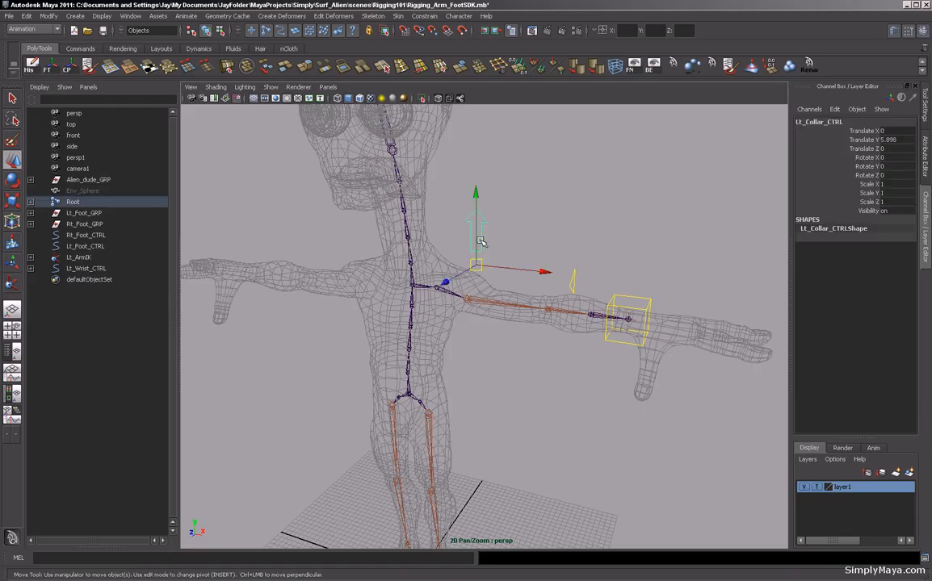
left_click(436, 289)
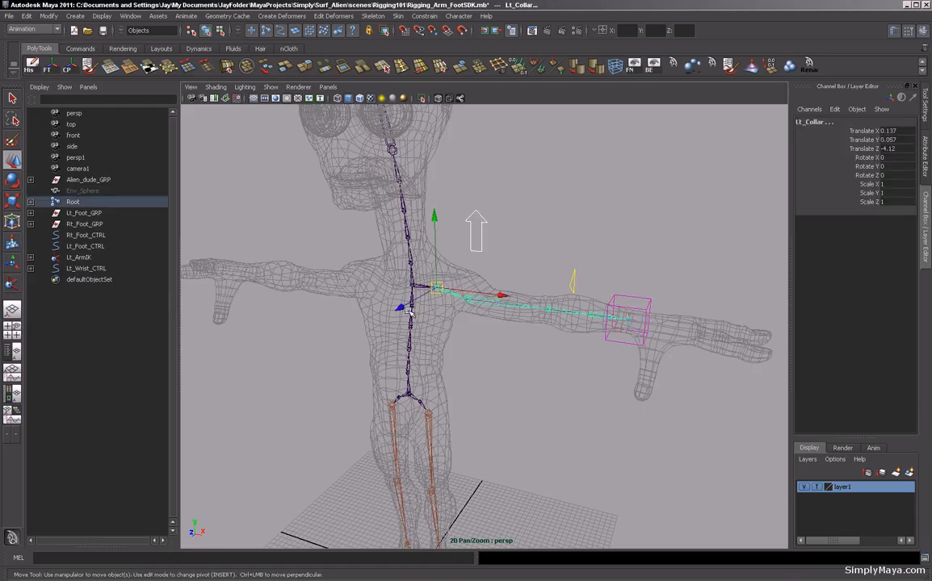
left_click_drag(410, 312, 545, 312, "alt")
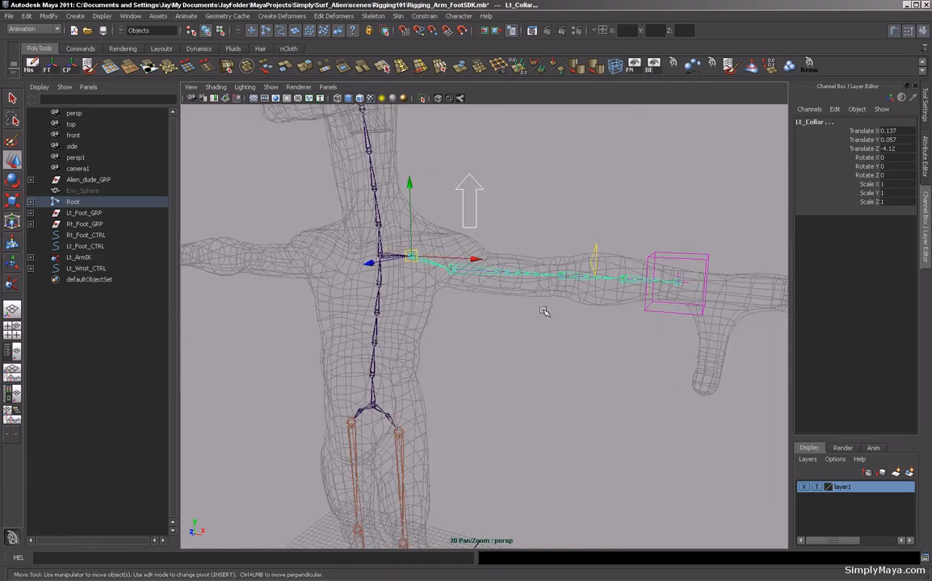
left_click(424, 17)
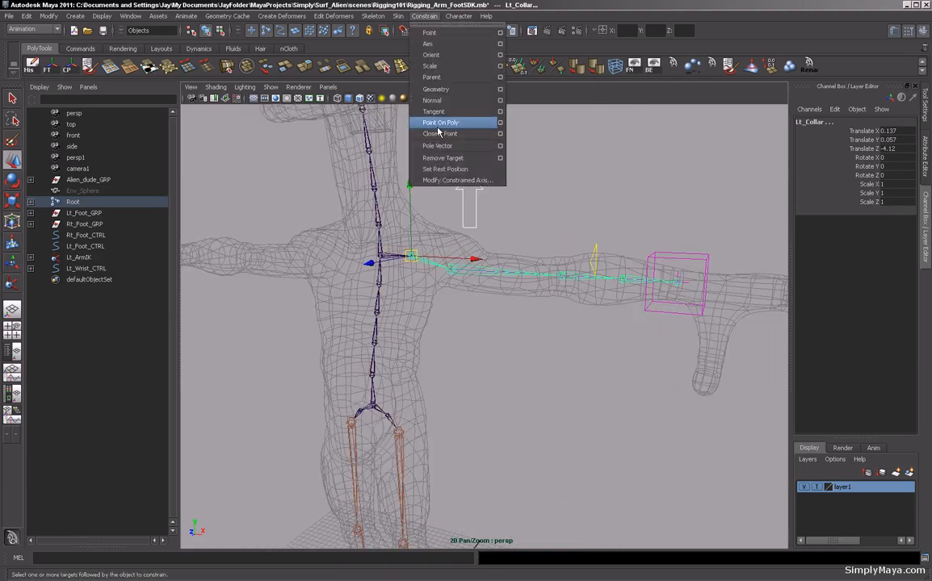
left_click(436, 77)
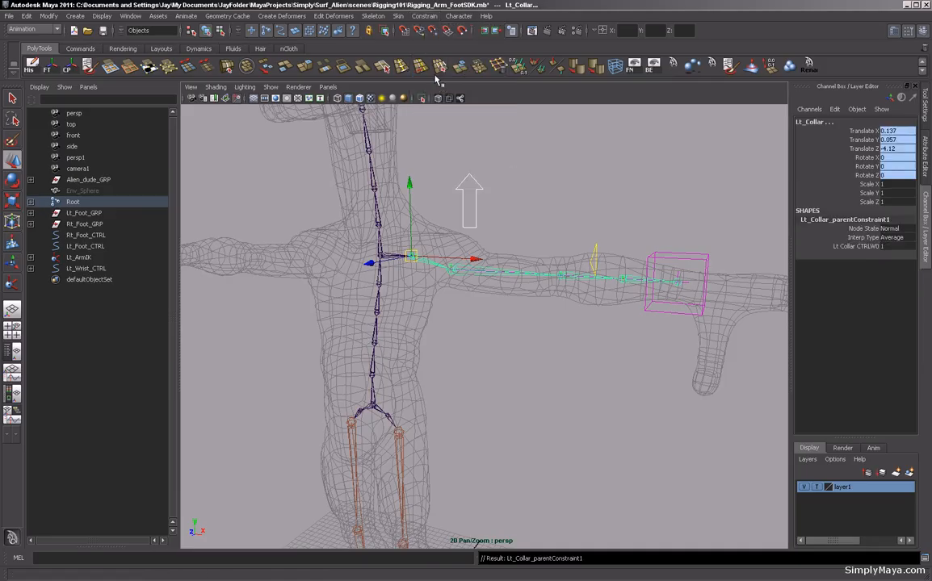
left_click(465, 201)
left_click_drag(513, 208, 540, 206, "alt")
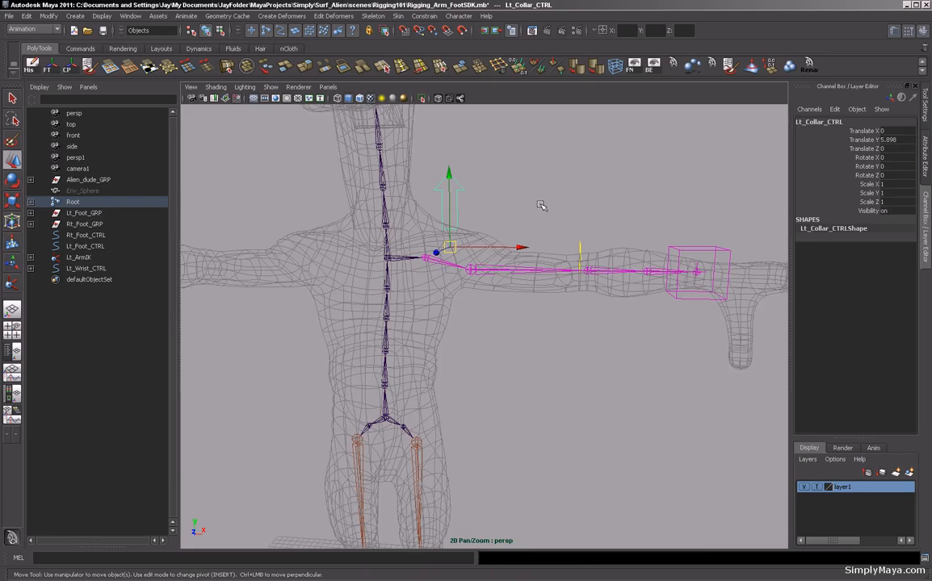
Rotate the collar control to test it, then undo the rotations and the parent constraint.
key("e")
left_click_drag(541, 202, 501, 208)
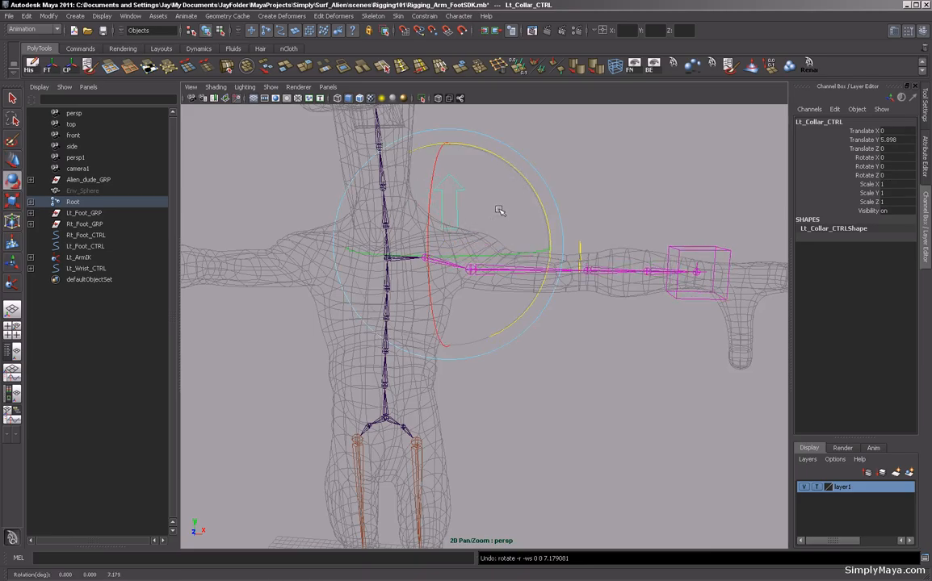
left_click(538, 148)
left_click_drag(540, 147, 540, 187, "alt")
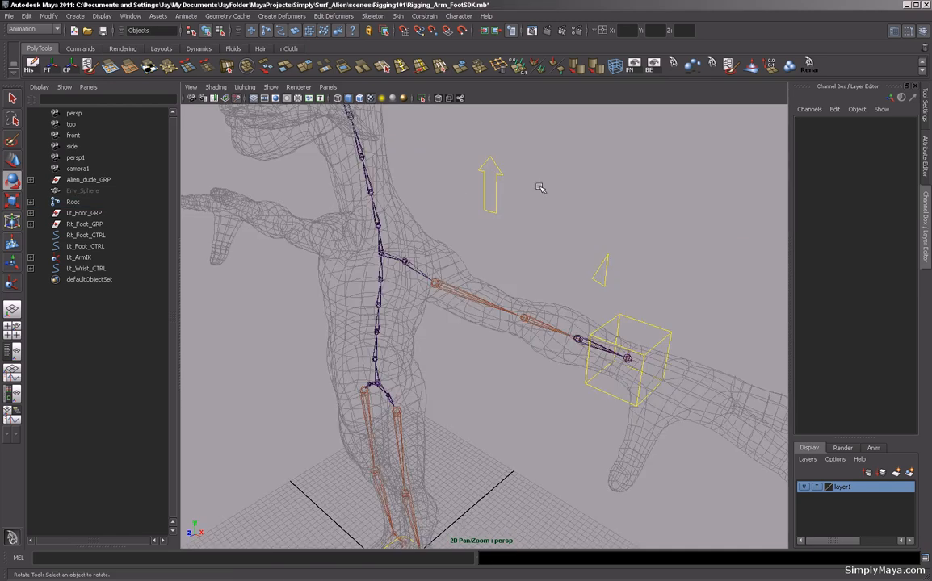
left_click(495, 204)
left_click_drag(657, 202, 608, 208, "alt")
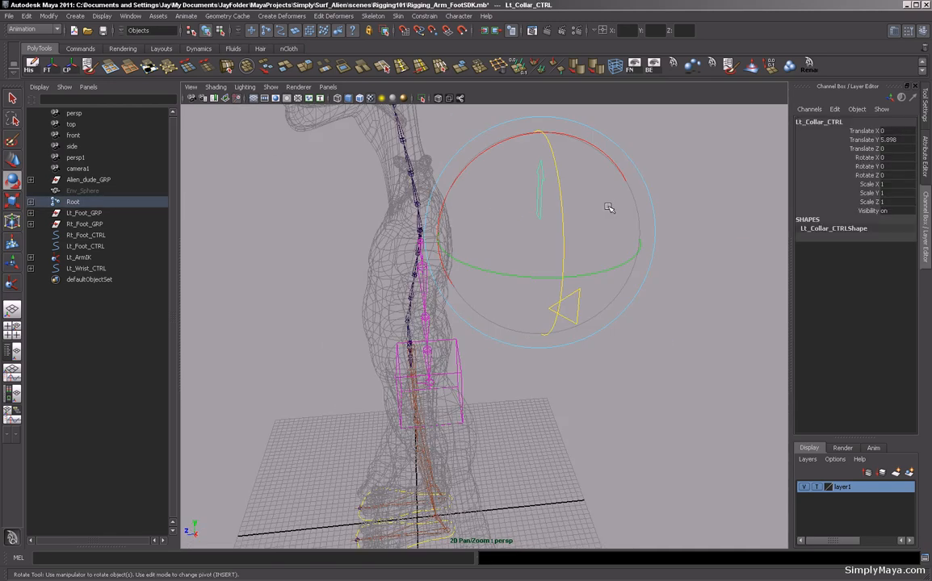
key("Insert")
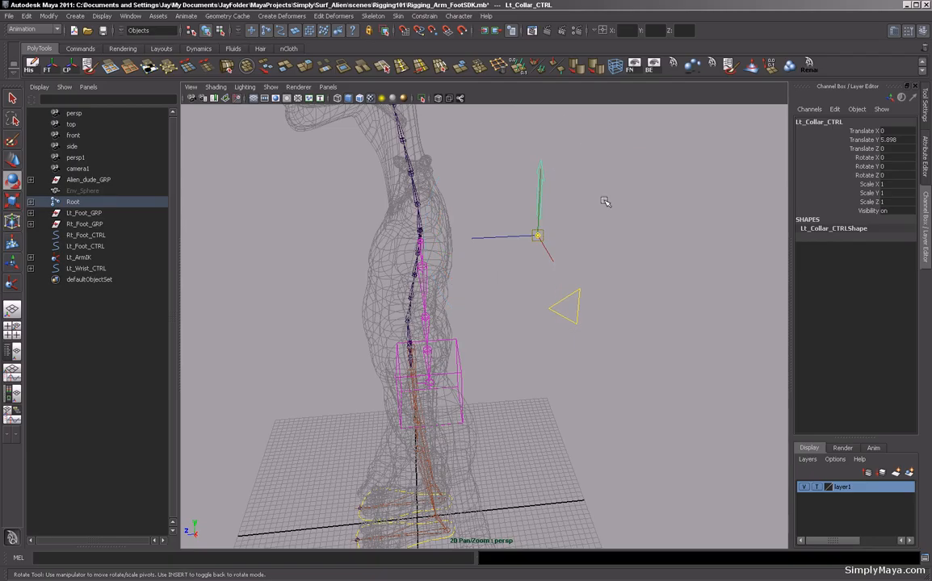
left_click_drag(516, 233, 565, 196)
key("ctrl+z")
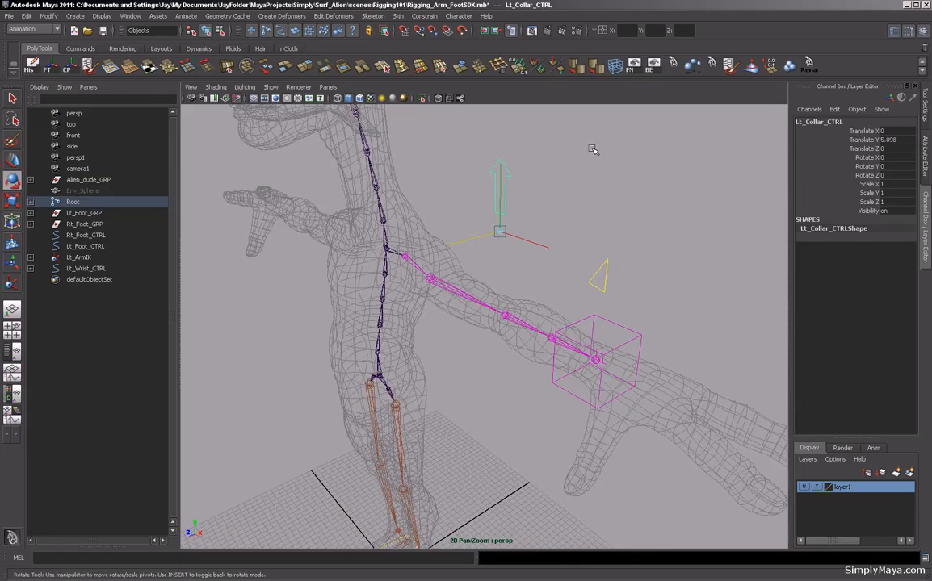
key("ctrl+z")
key("ctrl+z")
key("ctrl+z")
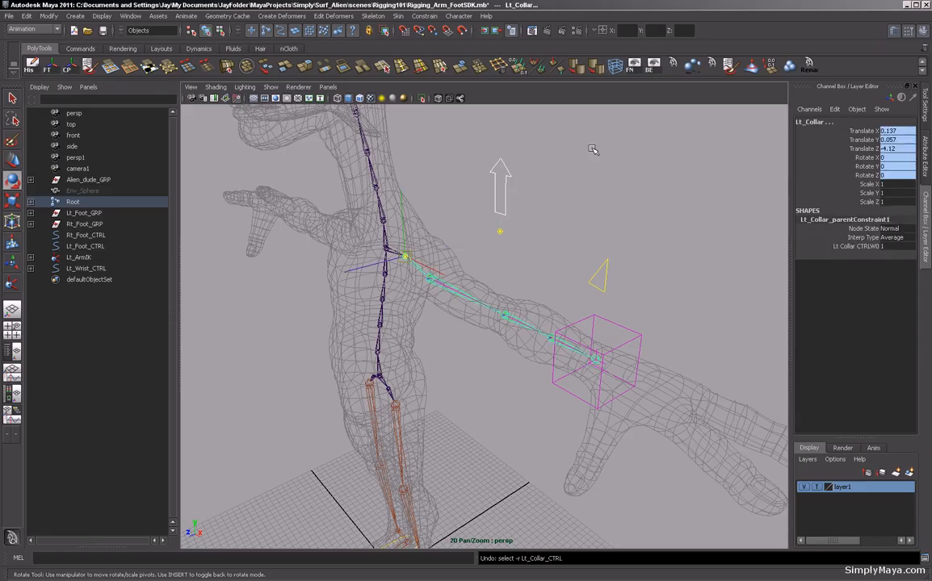
key("ctrl+z")
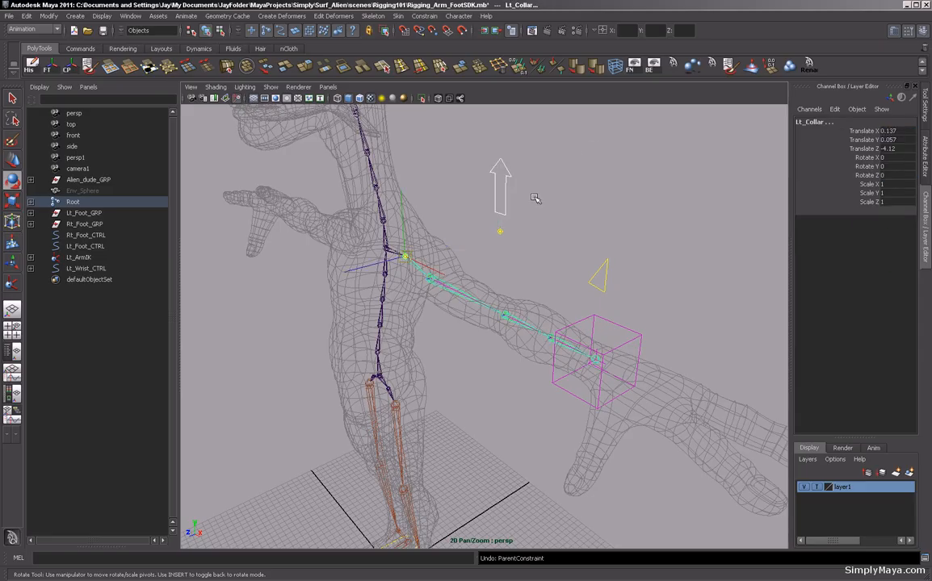
key("ctrl+z")
Parent-constrain the left collar joint to Lt_Collar_CTRL again.
left_click_drag(540, 195, 529, 202, "alt")
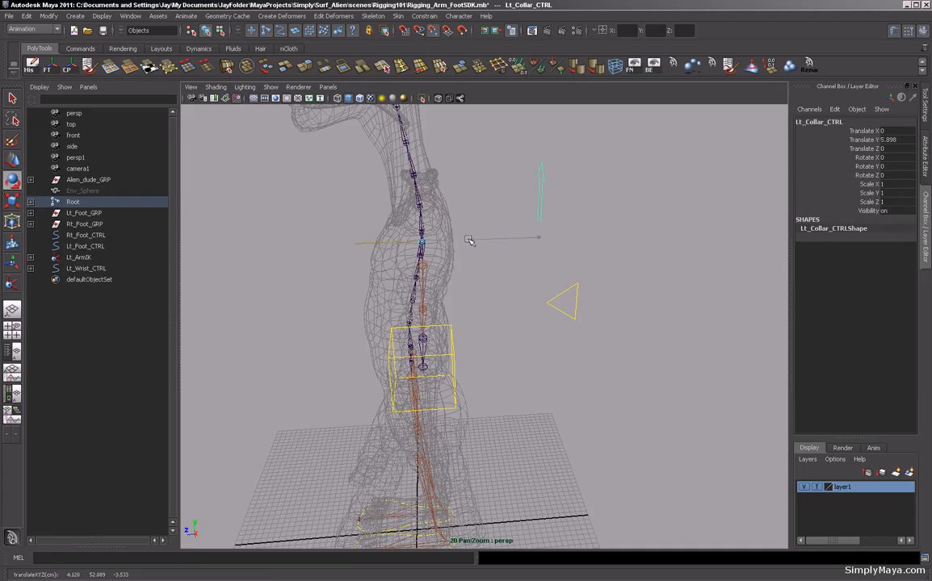
left_click_drag(462, 239, 537, 194, "alt")
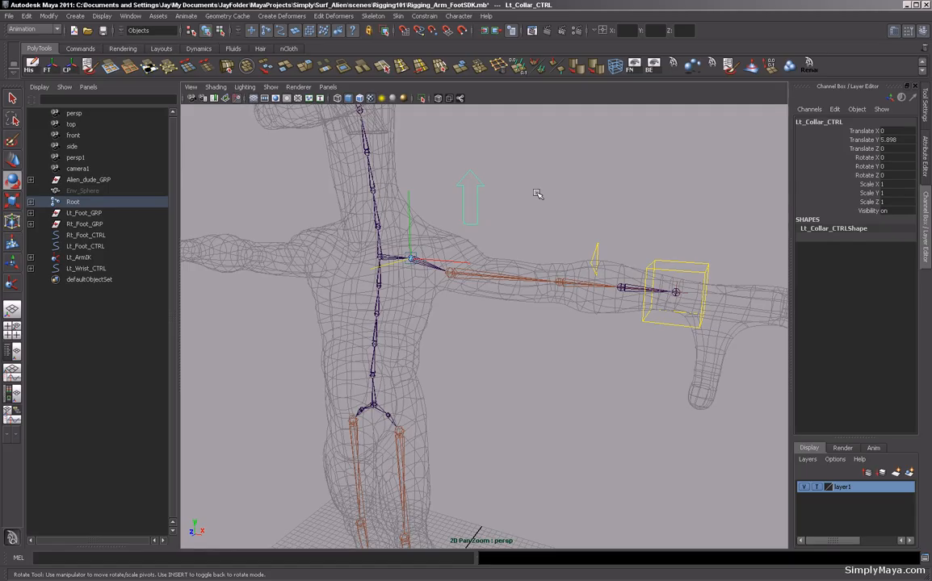
key("Insert")
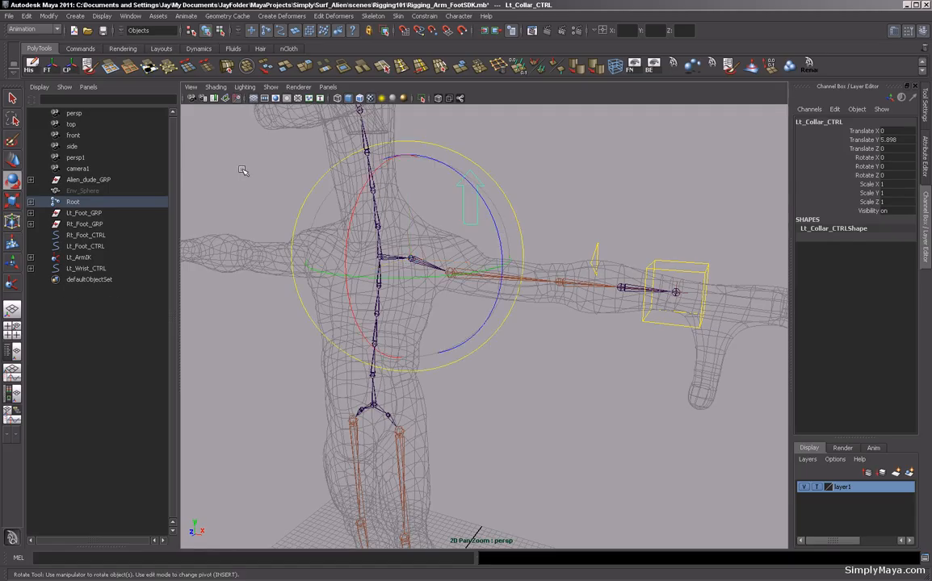
left_click(12, 98)
mouse_move(512, 203)
left_mouse_down()
mouse_move(477, 217)
mouse_move(529, 205)
left_mouse_up()
left_click(477, 213)
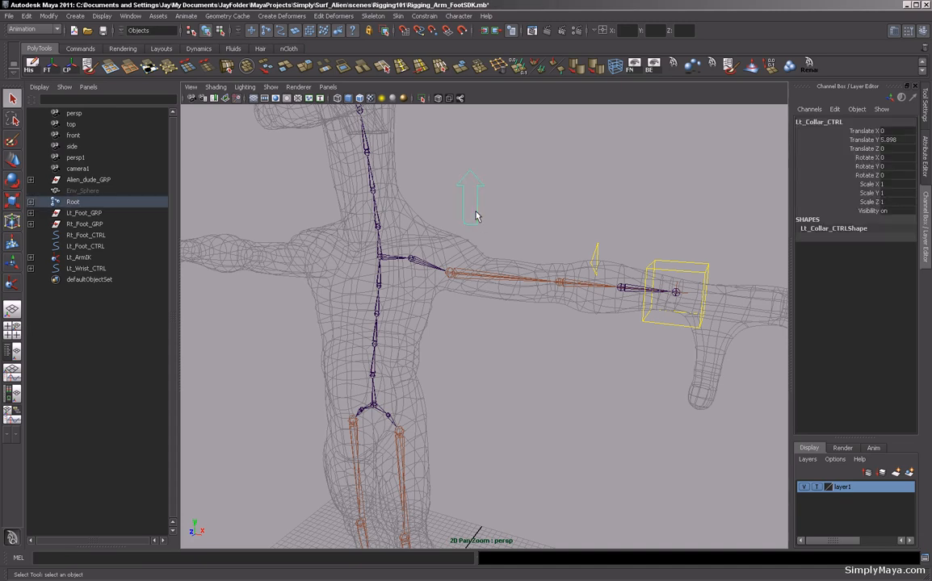
left_click(412, 260)
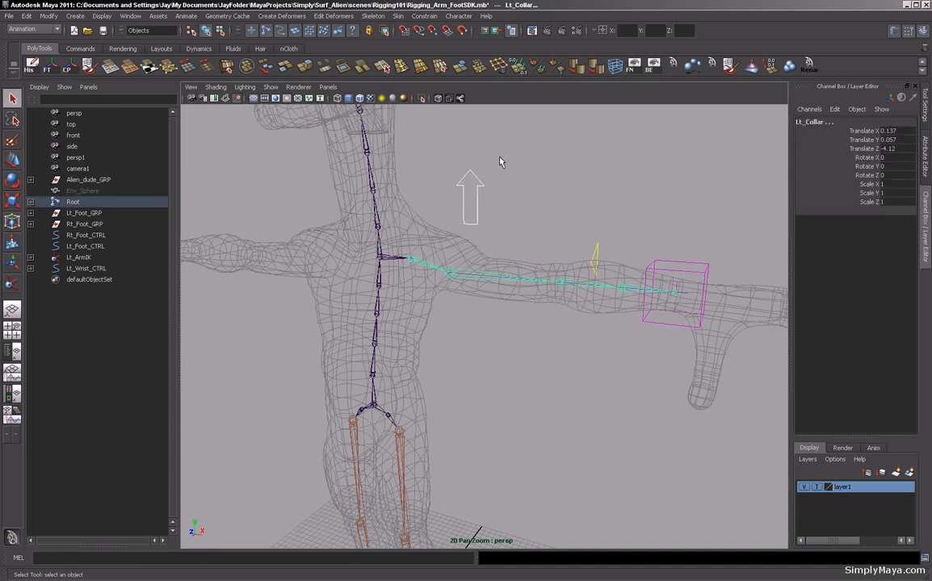
left_click(424, 16)
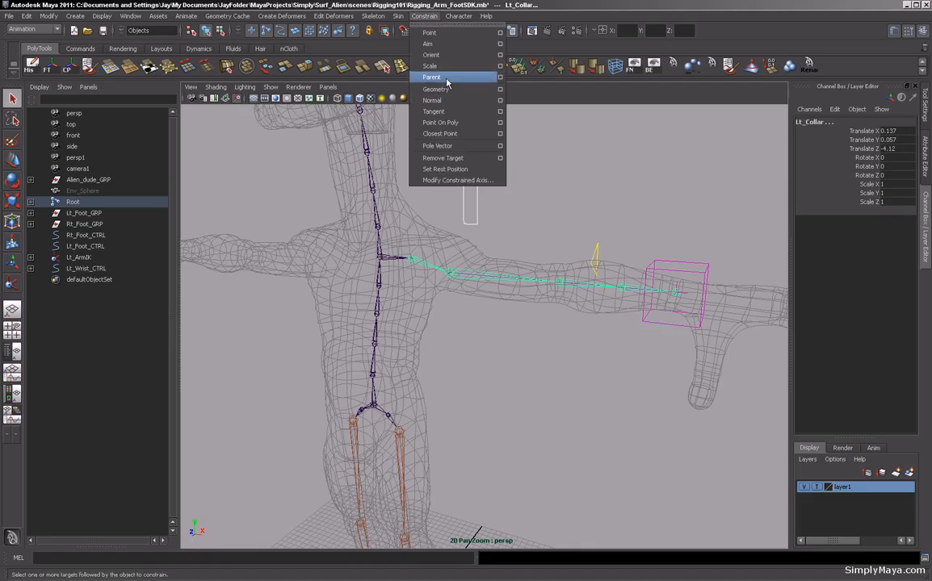
left_click(447, 77)
left_click(475, 202)
left_click(474, 200)
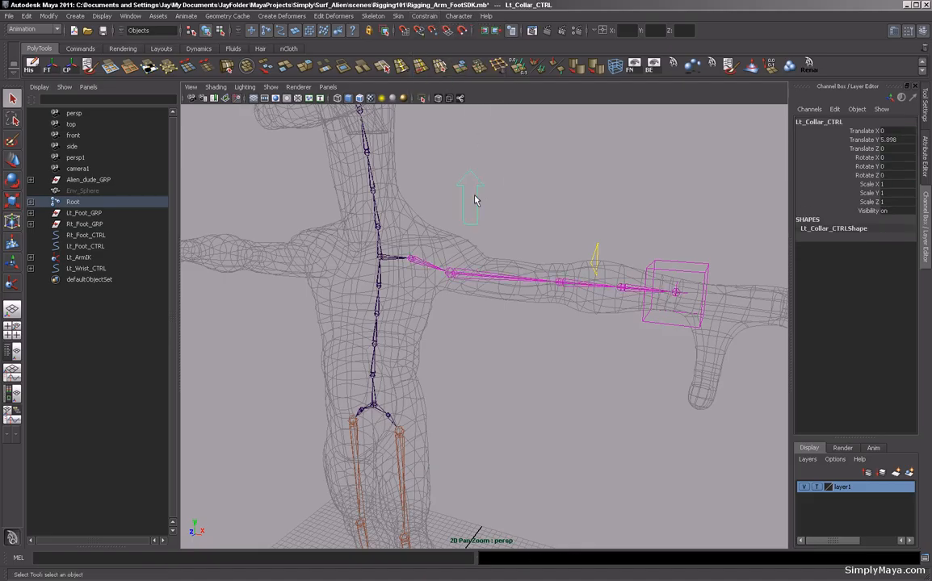
Rotate the collar control to test the constraint, then undo the rotation.
key("w")
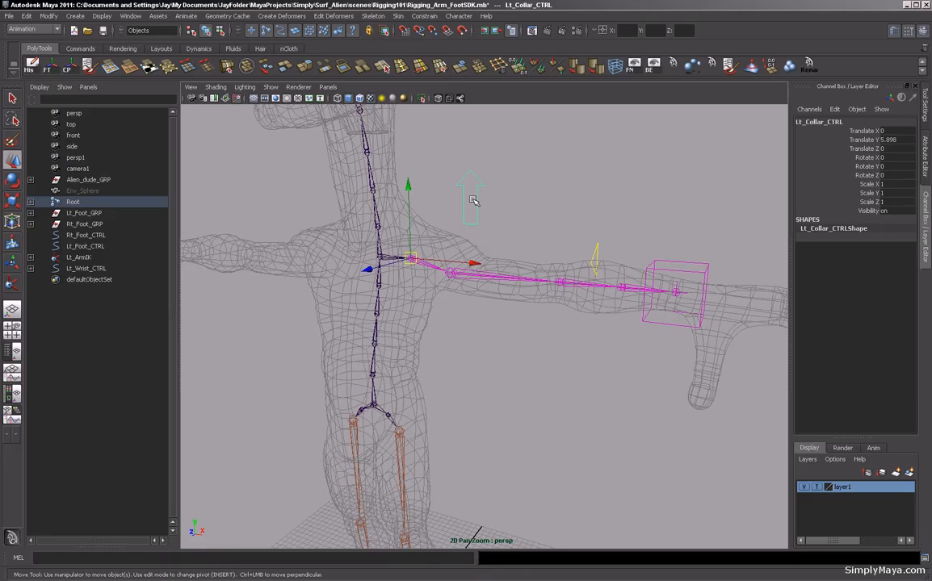
key("e")
left_click_drag(449, 205, 593, 149)
key("ctrl+z")
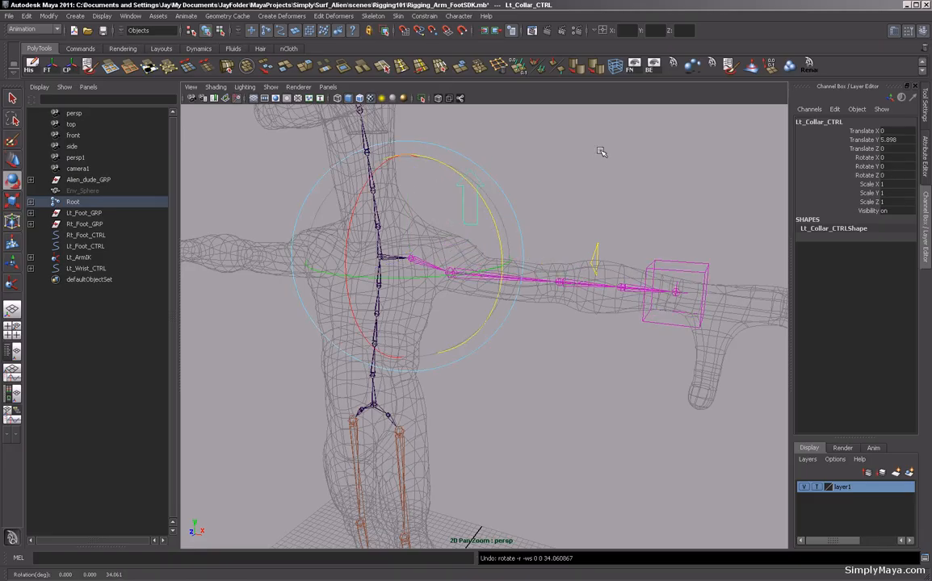
scroll(625, 163, "down", 5)
left_click_drag(639, 179, 596, 185, "alt")
left_click(587, 184)
left_click_drag(529, 164, 527, 188, "alt")
scroll(596, 190, "up", 1)
scroll(597, 190, "down", 3)
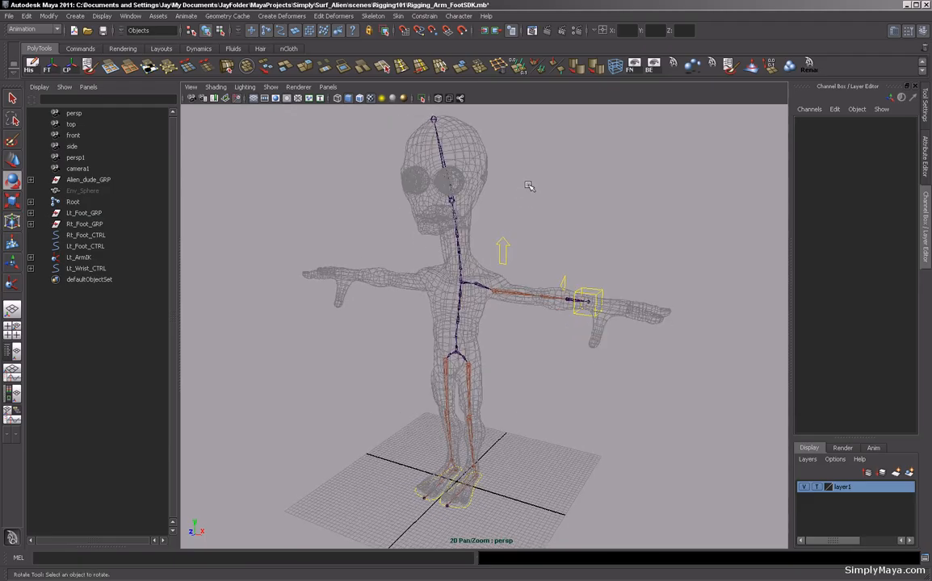
Freeze the collar control's transformations.
left_click(509, 246)
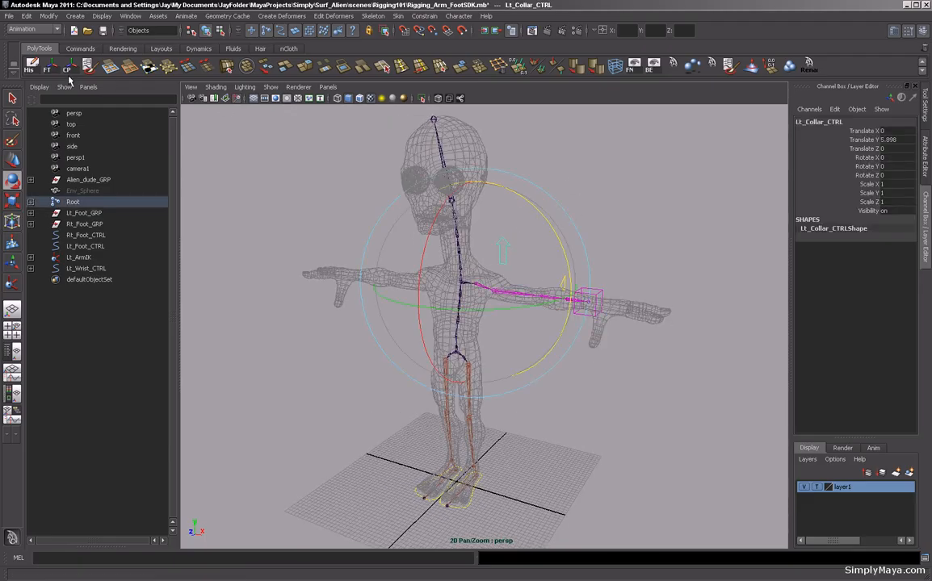
left_click(47, 65)
left_click(600, 161)
left_click_drag(600, 161, 525, 193, "alt")
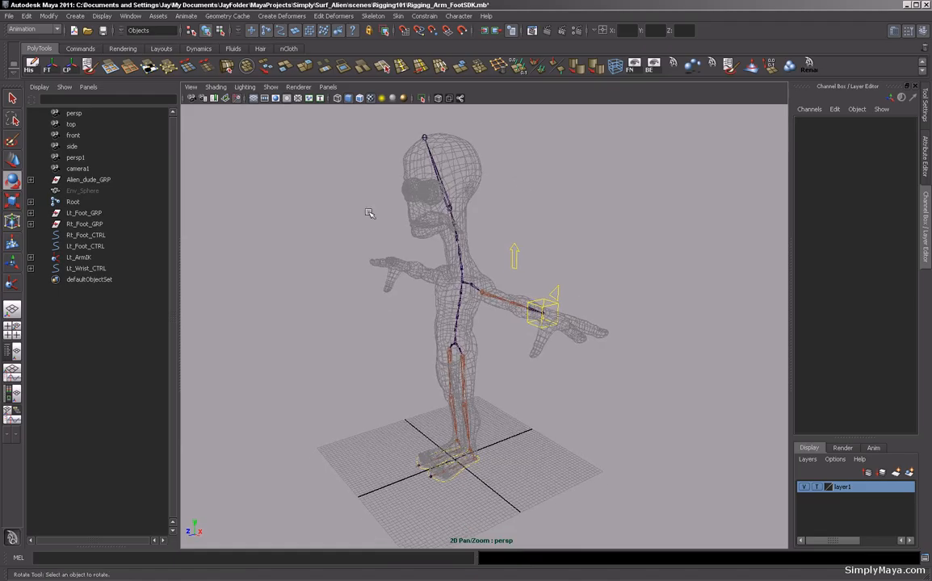
left_click_drag(225, 199, 336, 200, "alt")
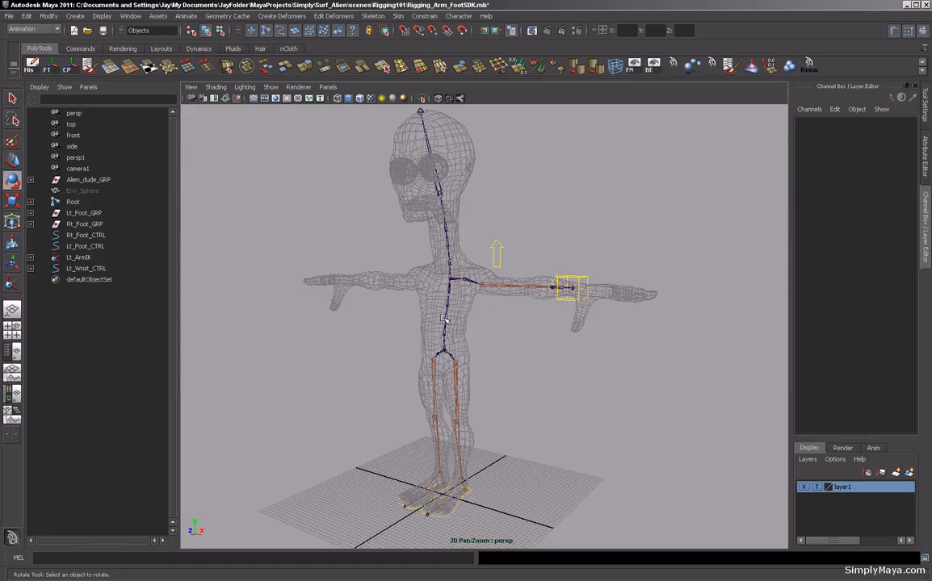
left_click_drag(452, 298, 497, 331, "alt")
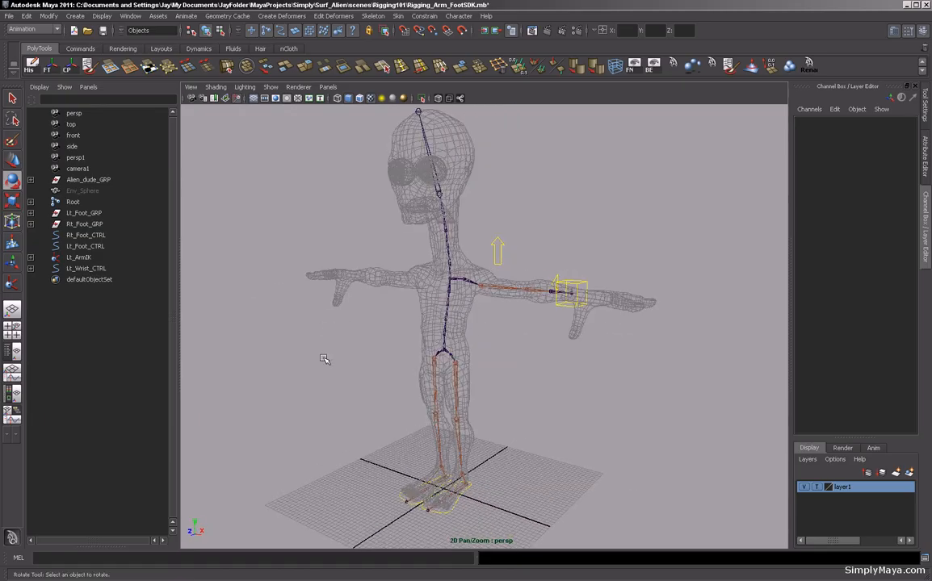
left_click_drag(503, 354, 505, 358, "alt")
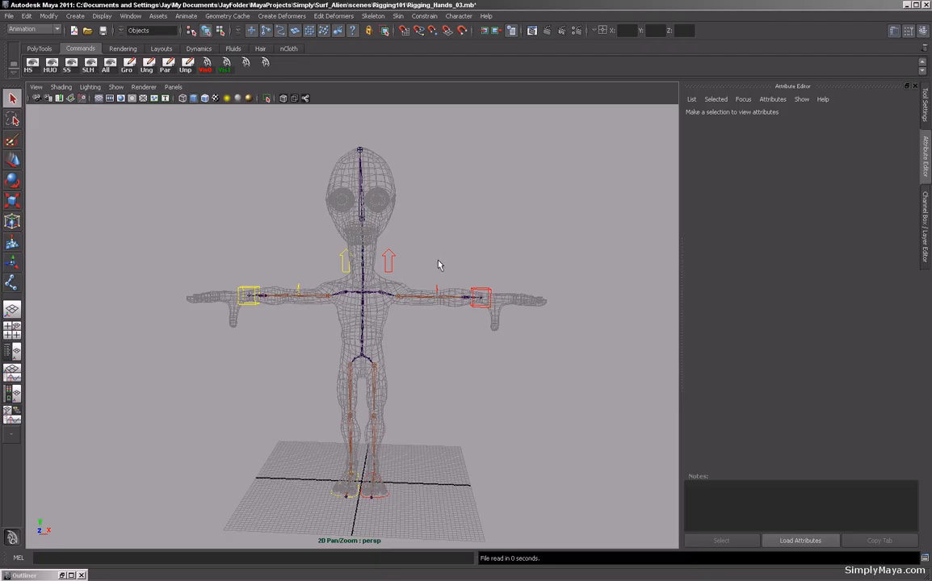
Examine the rig's arm, collar and foot controls around the character in the hands scene.
left_click_drag(408, 260, 379, 348, "alt")
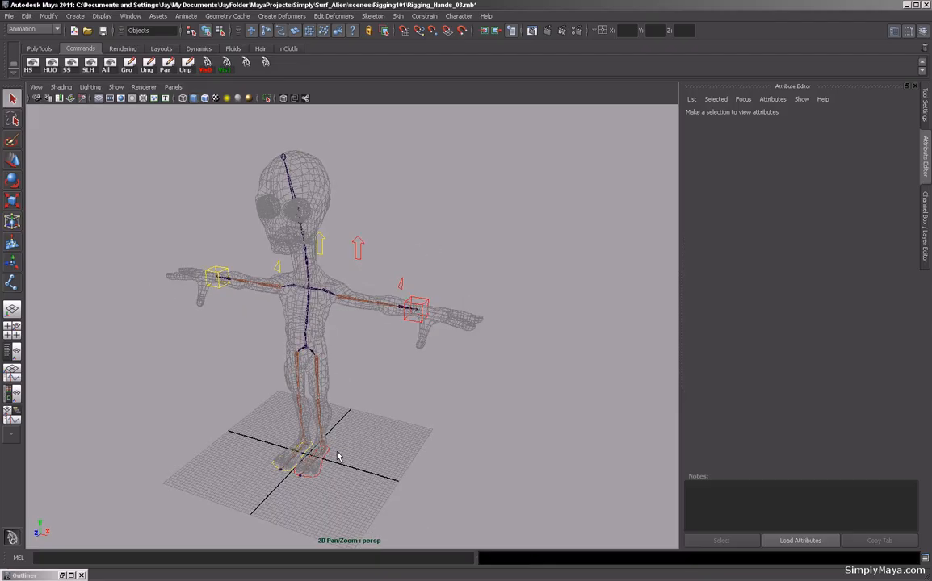
left_click_drag(297, 408, 330, 446, "alt")
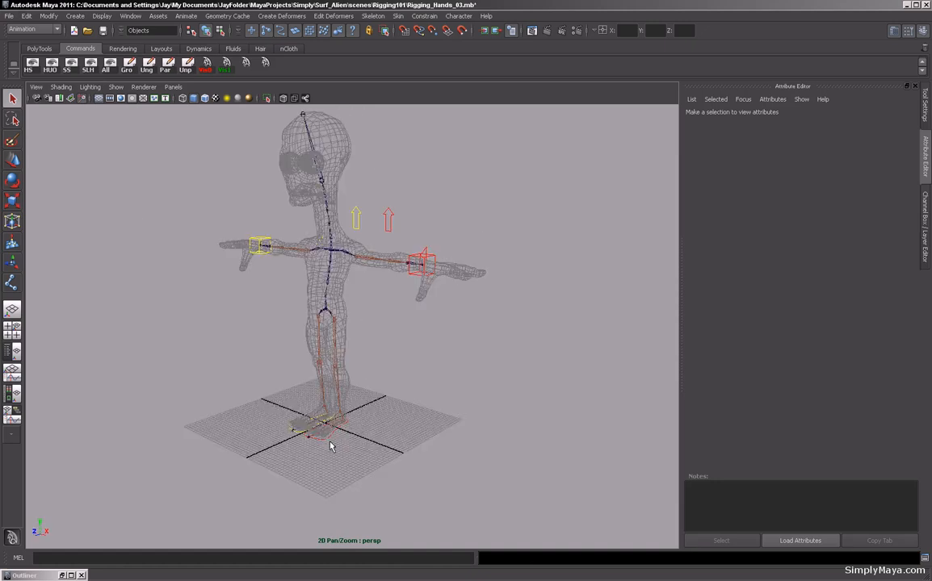
left_click_drag(354, 379, 383, 376, "alt")
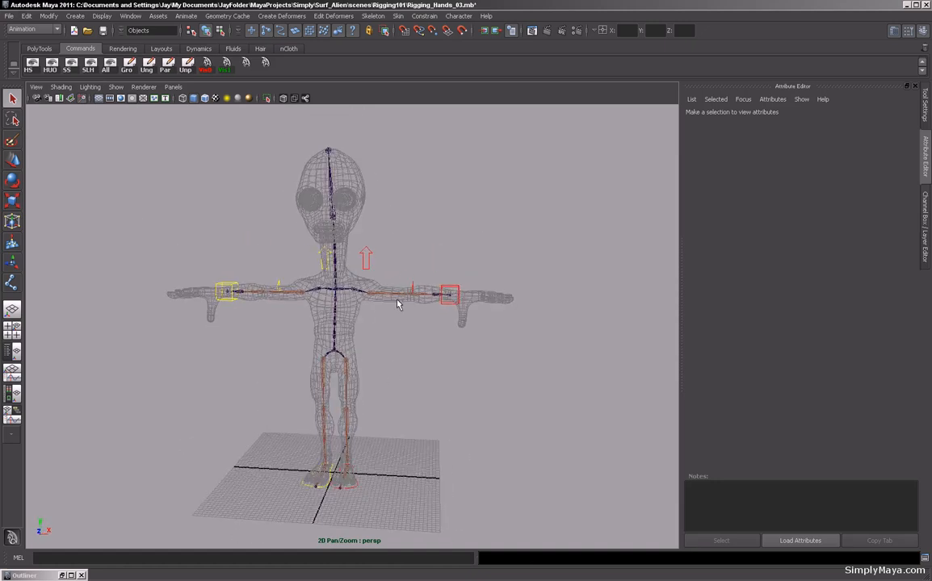
left_click_drag(394, 339, 385, 339, "alt")
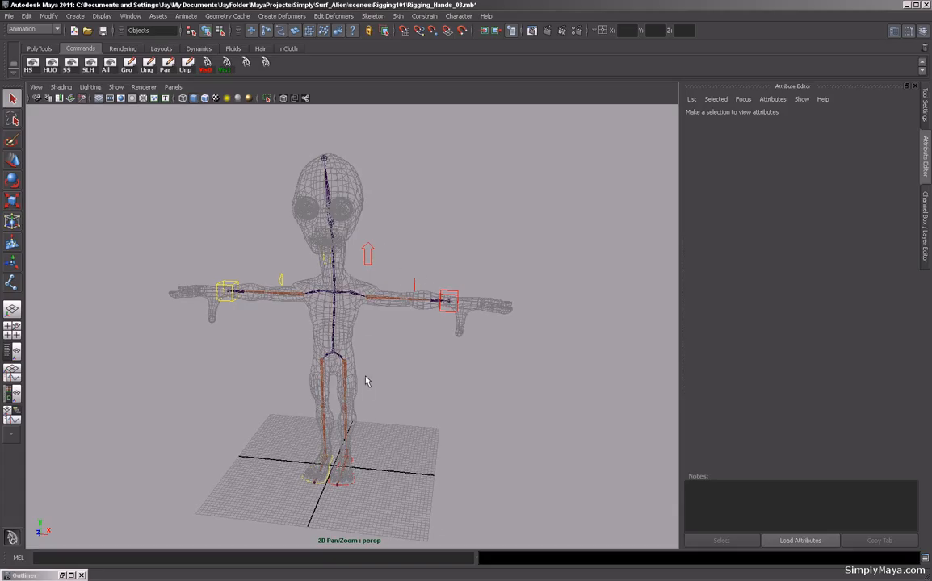
left_click_drag(397, 368, 418, 373, "alt")
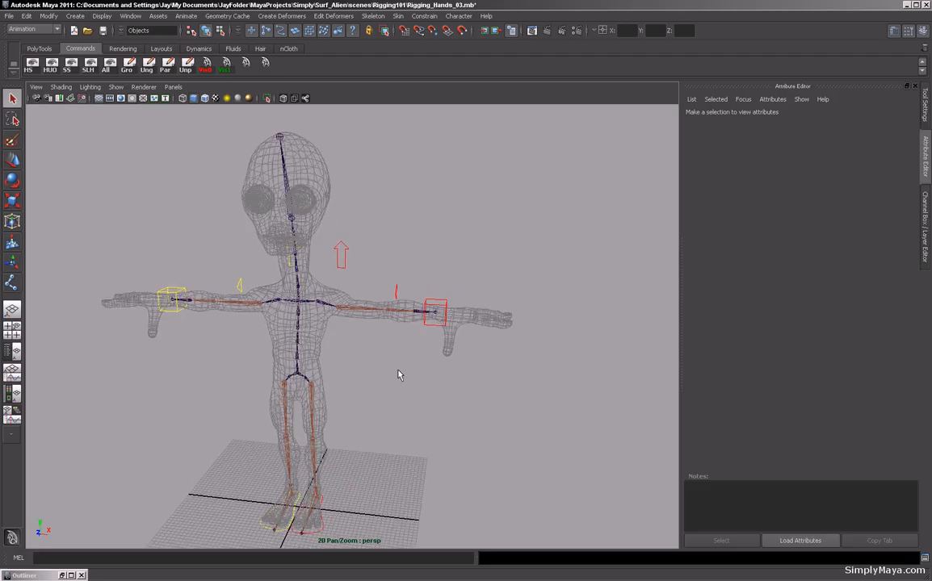
left_click_drag(397, 375, 444, 339, "alt")
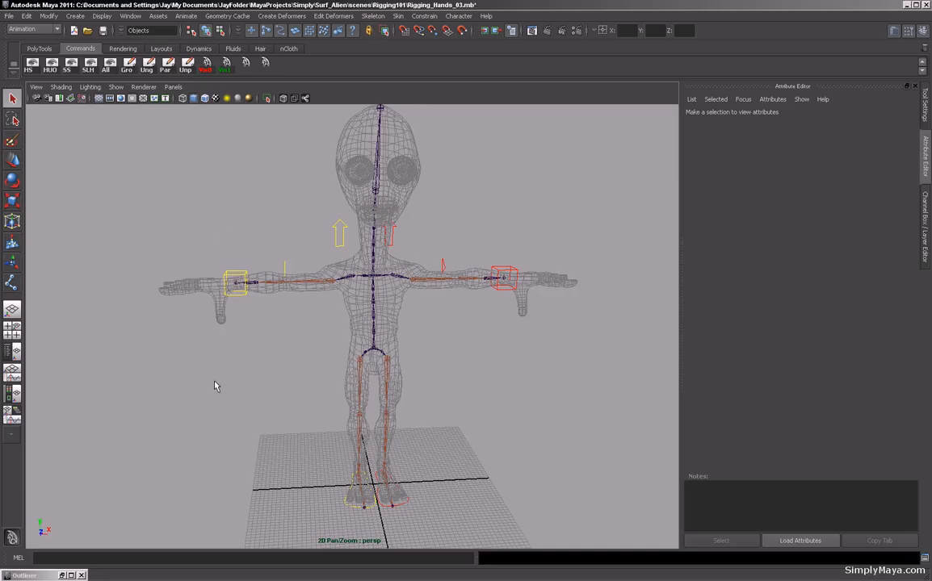
mouse_move(445, 324)
left_mouse_down("alt")
mouse_move(441, 337)
mouse_move(461, 345)
mouse_move(426, 331)
mouse_move(332, 332)
mouse_move(414, 337)
mouse_move(462, 312)
mouse_move(437, 337)
mouse_move(460, 333)
left_mouse_up("alt")
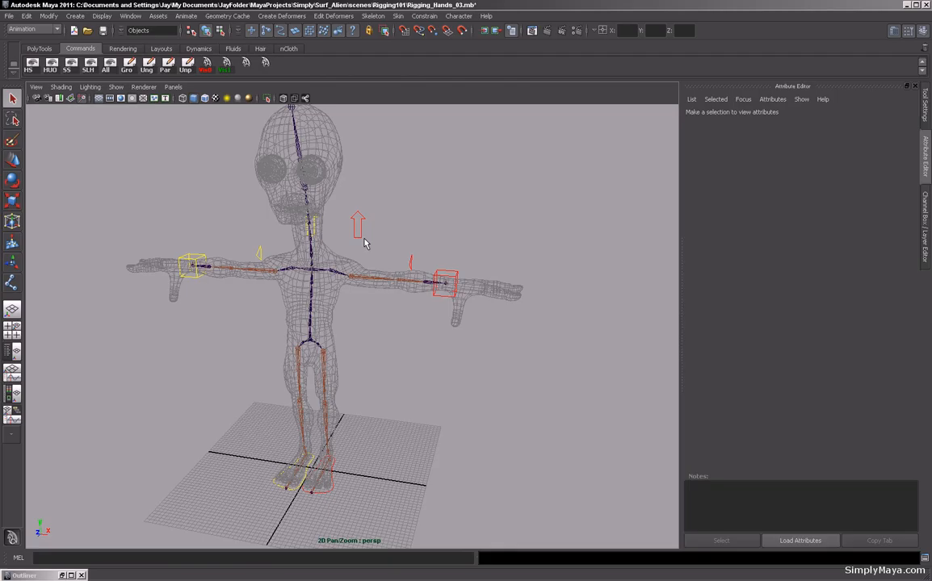
left_click(349, 297)
left_click_drag(256, 316, 329, 318, "alt")
left_click(269, 245)
left_click(405, 248)
left_click_drag(404, 249, 462, 233, "alt")
left_click_drag(386, 230, 381, 265, "alt")
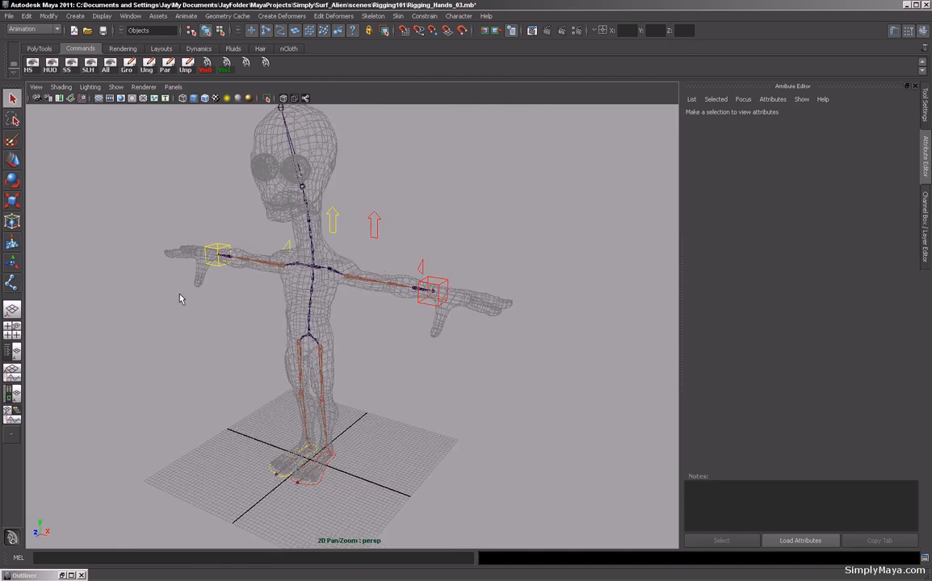
left_click_drag(262, 328, 353, 263, "alt")
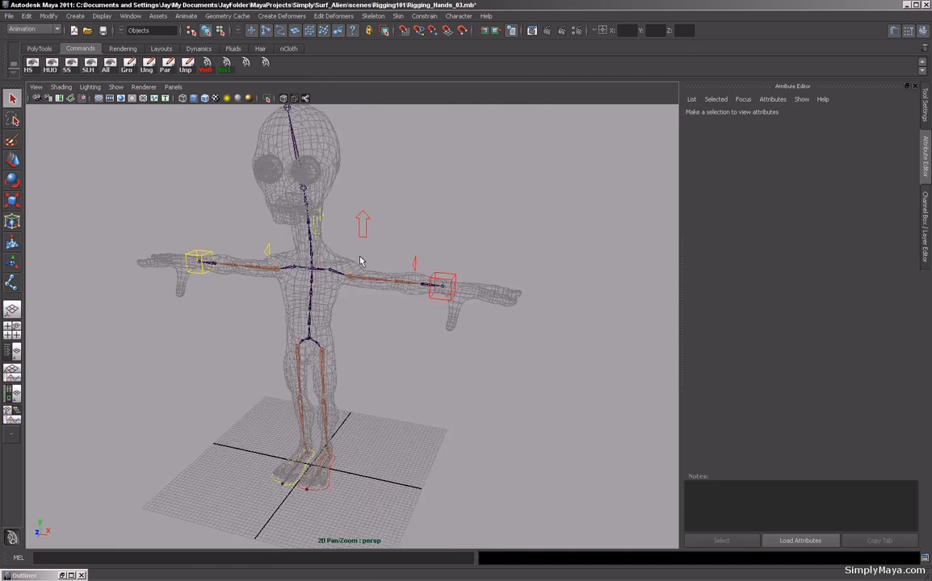
Select Lt_Collar_CTRL and adjust its drawing override colour.
left_click(362, 260)
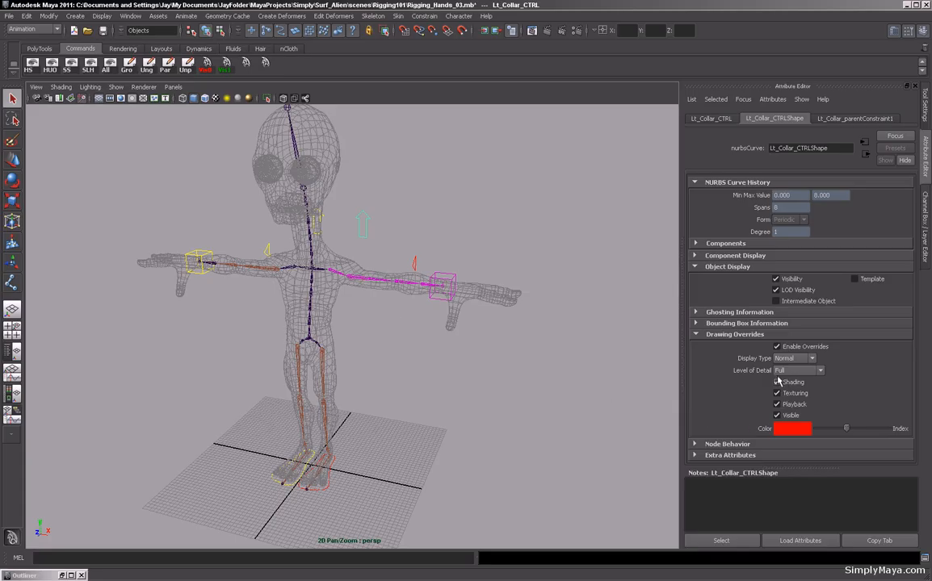
left_click(694, 267)
left_click(694, 268)
left_click(840, 430)
left_click_drag(839, 432, 845, 432)
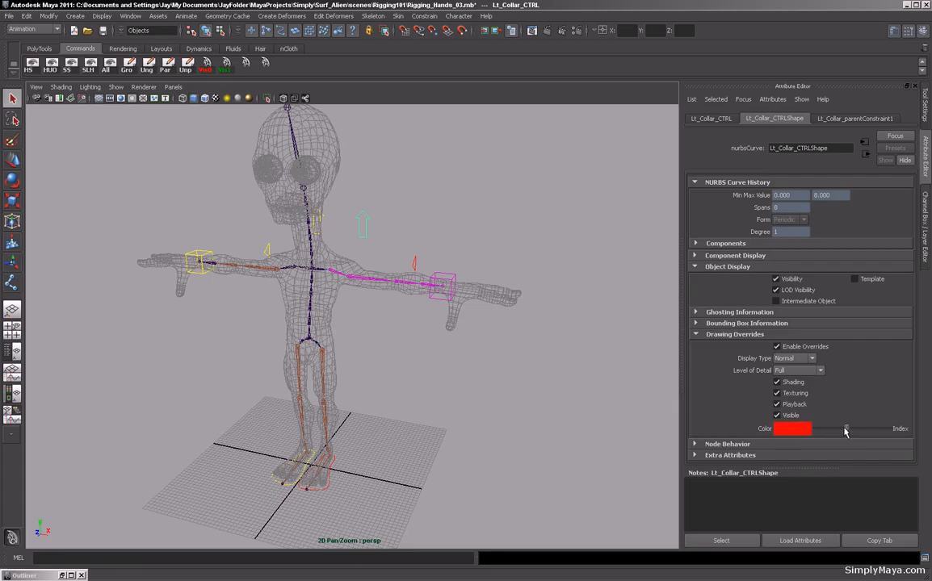
Inspect the rig and the left hand closely from several angles.
left_click(454, 424)
left_click_drag(454, 424, 463, 405, "alt")
left_click_drag(429, 375, 434, 296, "alt")
left_click_drag(423, 395, 392, 301, "alt")
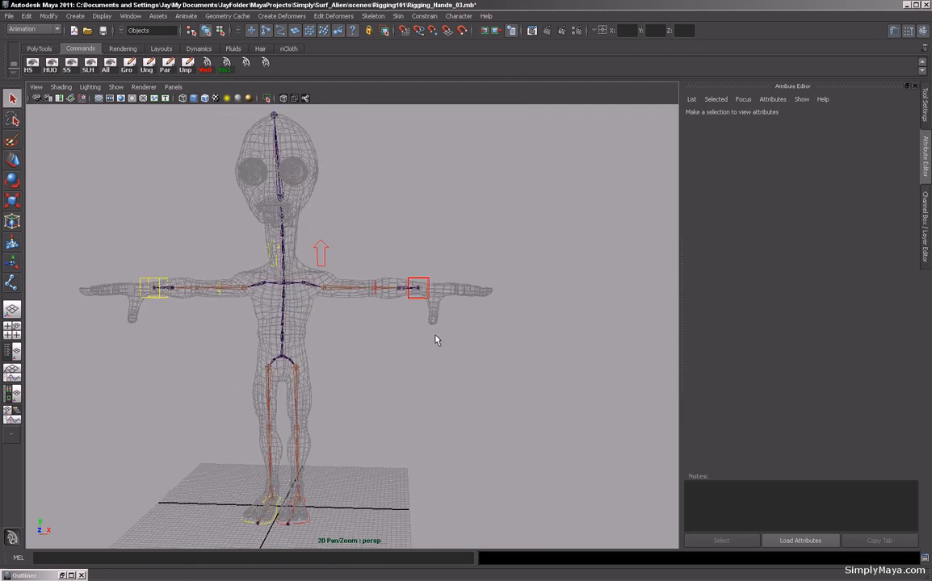
left_click_drag(389, 380, 432, 343, "alt")
left_click_drag(365, 376, 376, 369, "alt")
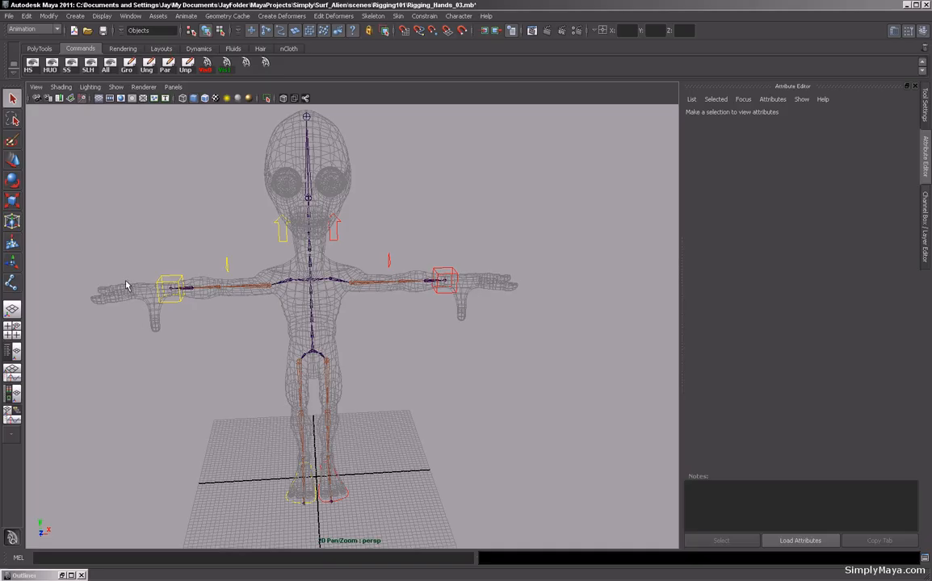
left_click_drag(401, 329, 323, 334, "alt")
right_click_drag(323, 334, 380, 351, "alt")
left_click_drag(381, 351, 333, 357, "alt")
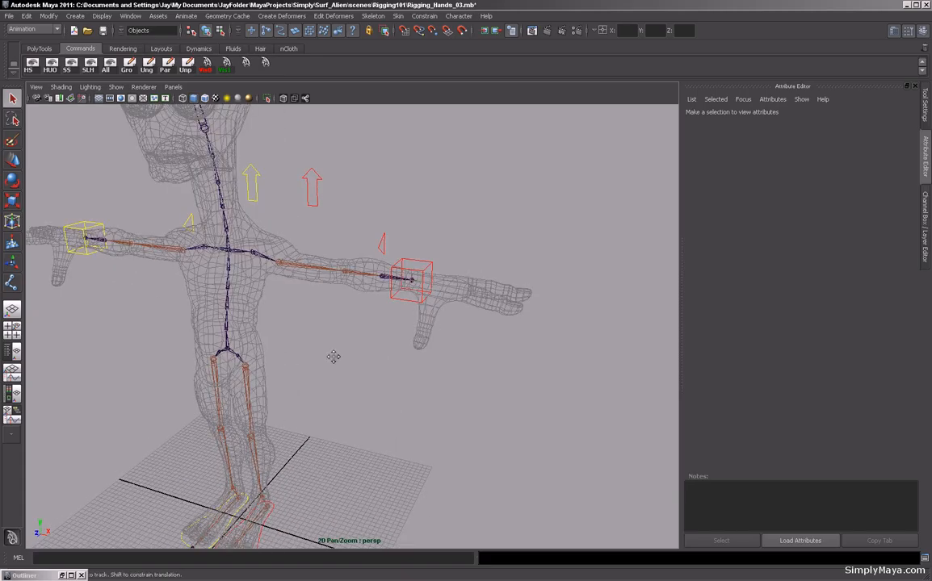
middle_click_drag(334, 357, 373, 342, "alt")
right_click_drag(373, 342, 297, 337, "alt")
left_click_drag(297, 337, 380, 353, "alt")
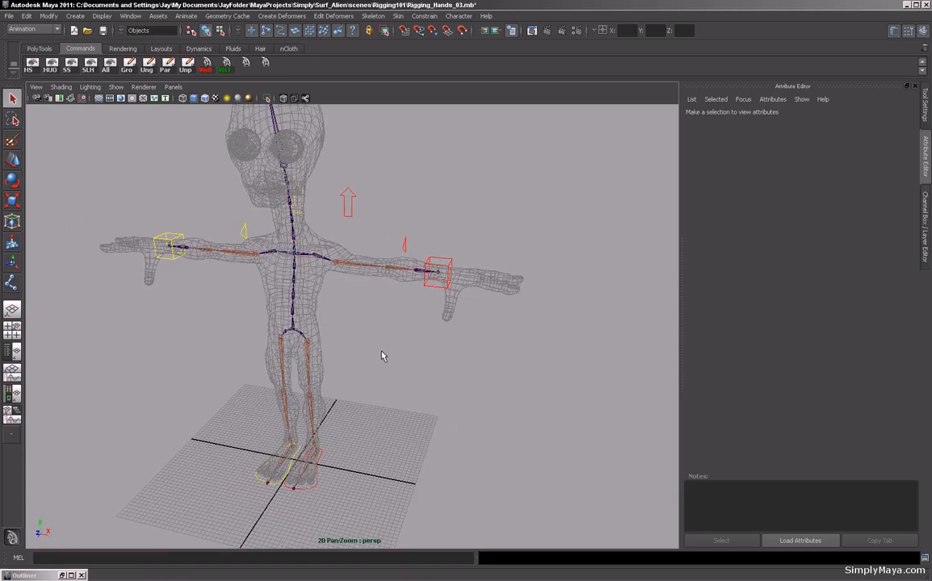
middle_click_drag(380, 353, 354, 360, "alt")
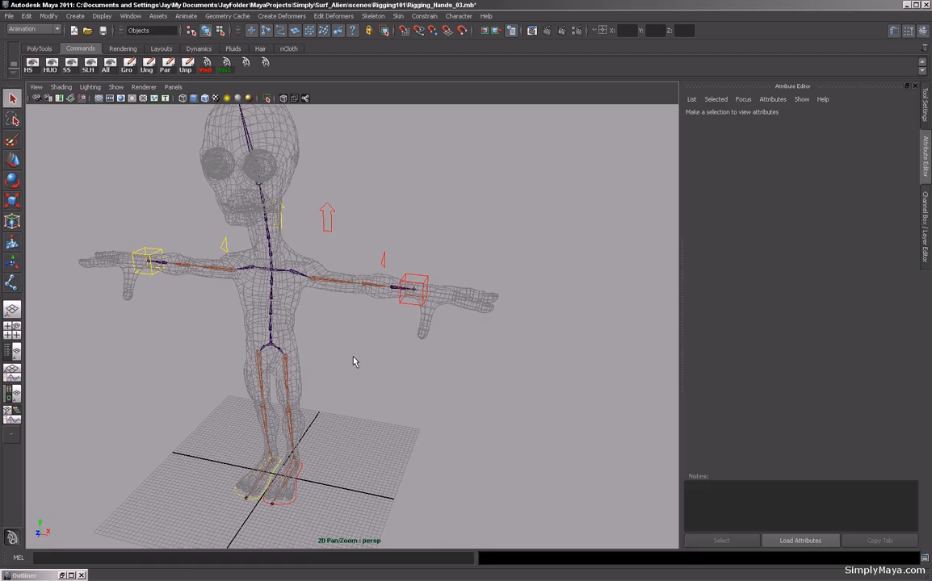
mouse_move(354, 362)
left_mouse_down("alt")
mouse_move(379, 375)
mouse_move(385, 356)
mouse_move(386, 373)
mouse_move(362, 374)
mouse_move(400, 345)
mouse_move(338, 345)
mouse_move(389, 339)
mouse_move(389, 405)
mouse_move(387, 308)
mouse_move(377, 350)
mouse_move(348, 375)
left_mouse_up("alt")
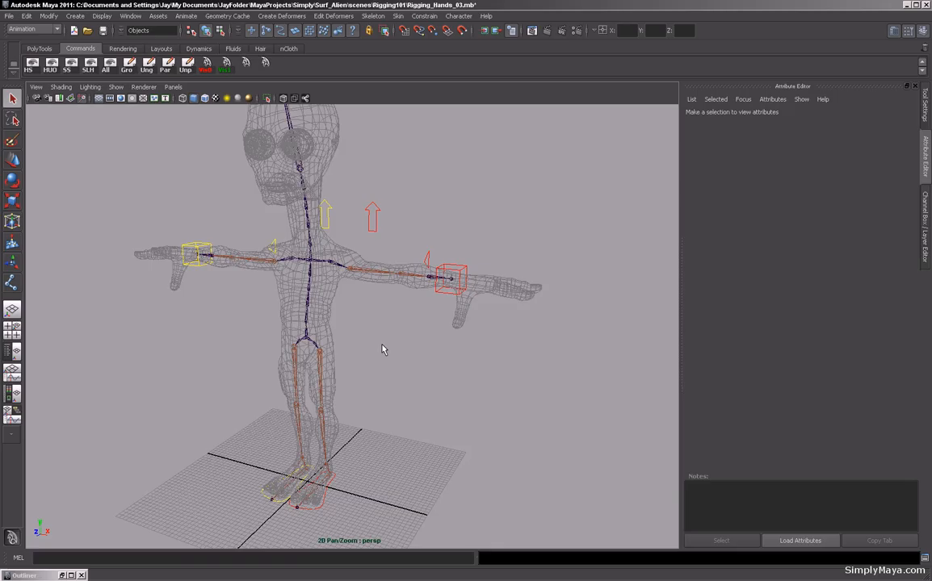
left_click_drag(383, 349, 410, 336, "alt")
left_click_drag(473, 343, 437, 348, "alt")
middle_click_drag(422, 308, 320, 323, "alt")
right_click_drag(320, 323, 460, 336, "alt")
middle_click_drag(314, 344, 375, 321, "alt")
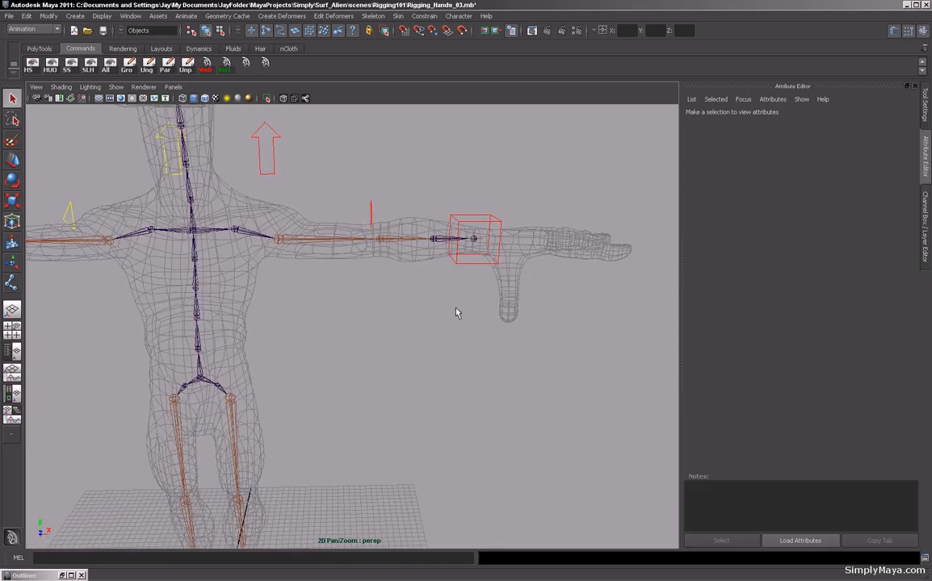
left_click_drag(495, 326, 378, 362, "alt")
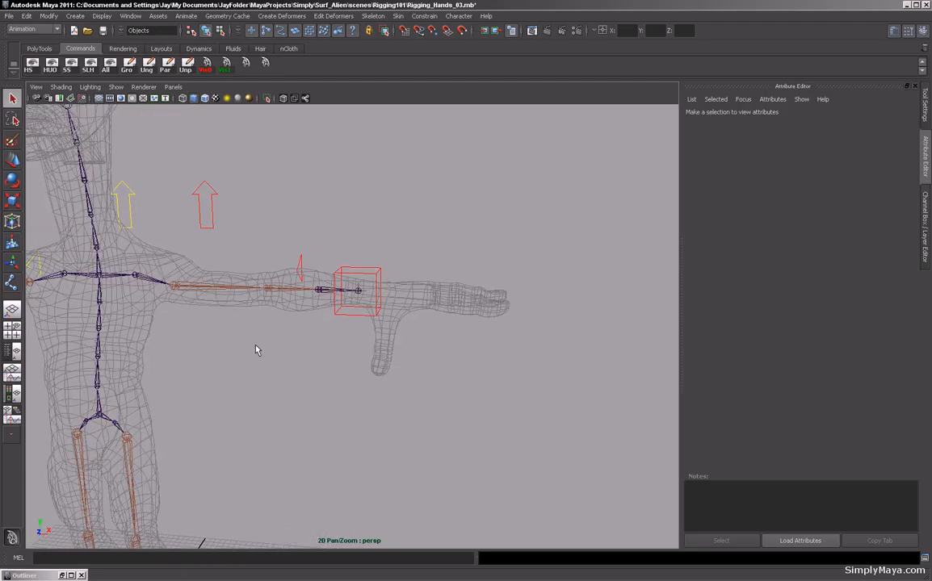
Hide everything in the viewport except polygons.
left_click(115, 86)
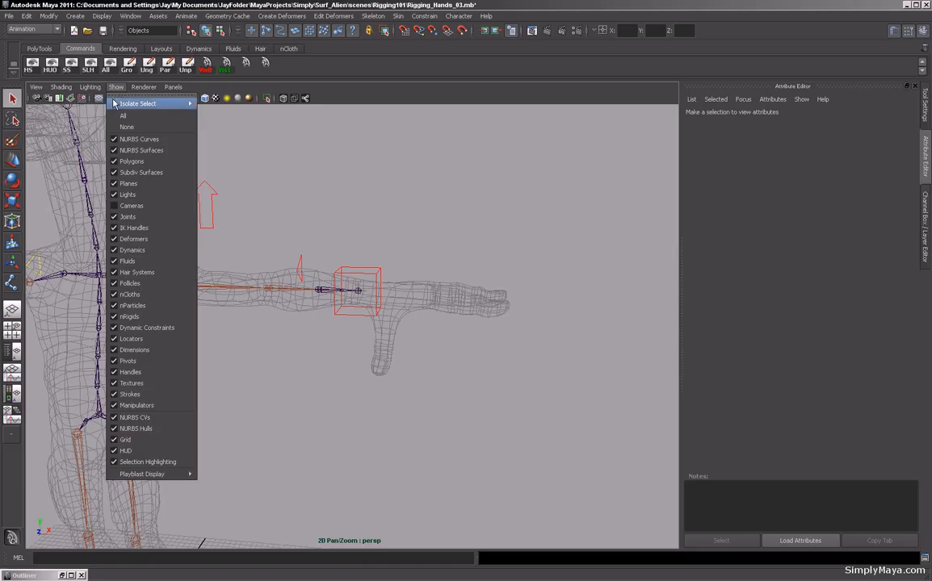
left_click(127, 129)
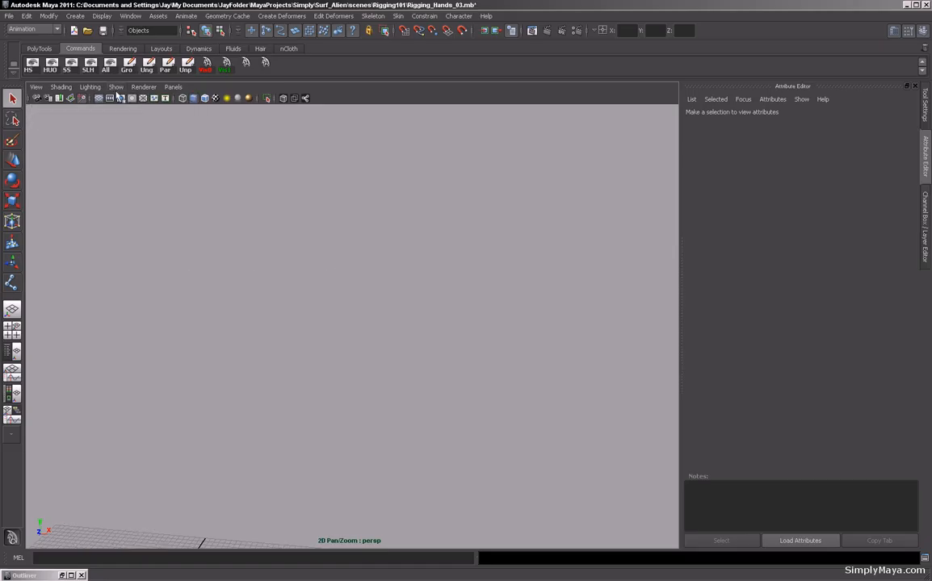
left_click(115, 87)
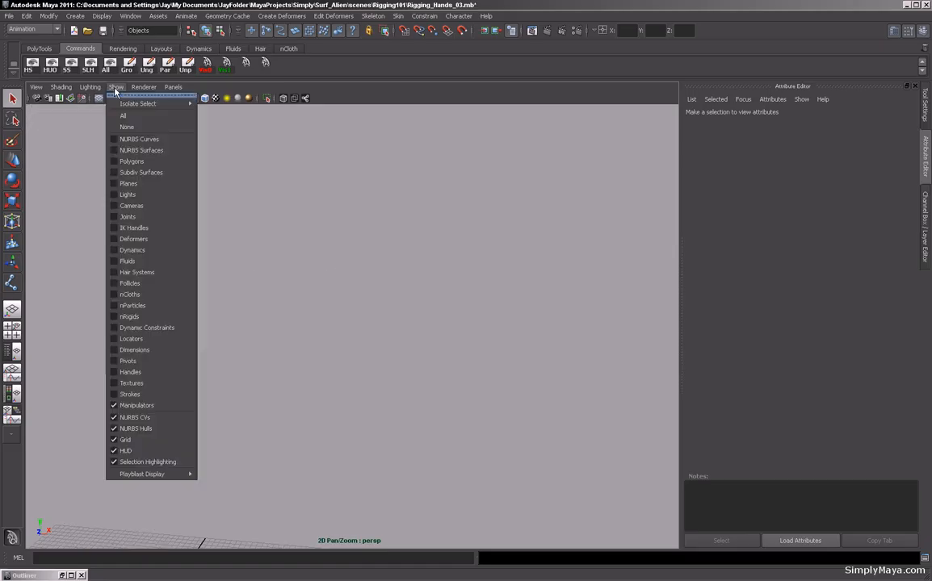
left_click(136, 159)
Make layer1 selectable instead of templated and select the body mesh in low-resolution display.
key("ctrl+a")
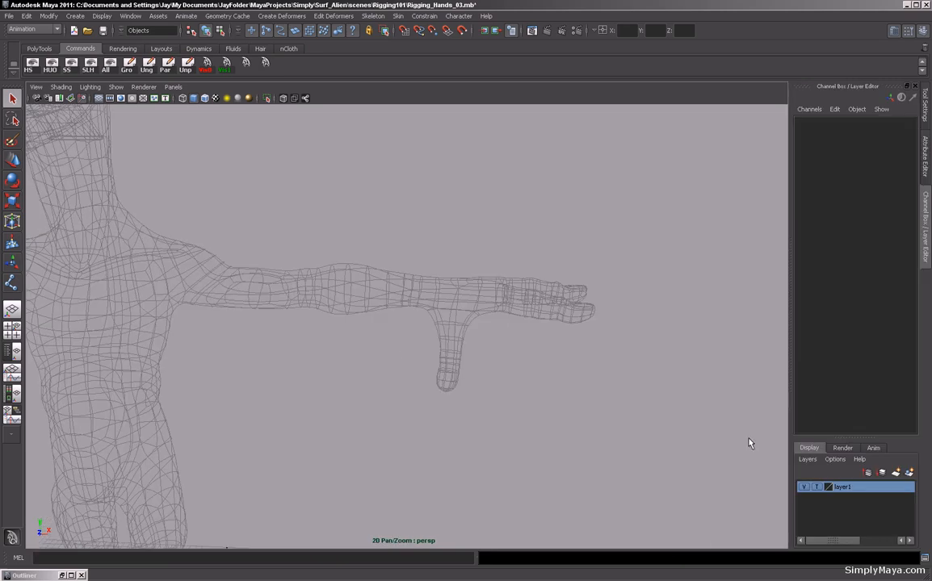
left_click(815, 487)
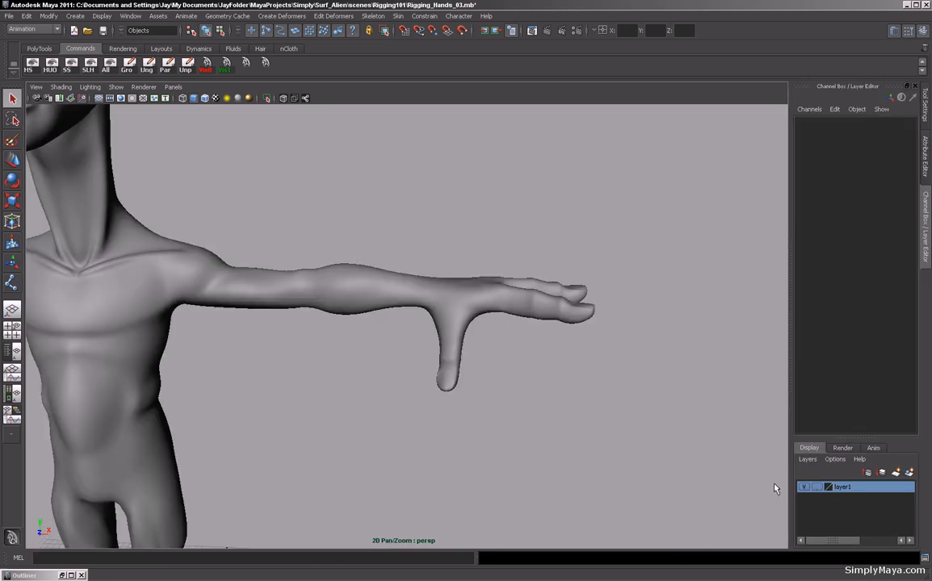
left_click(550, 314)
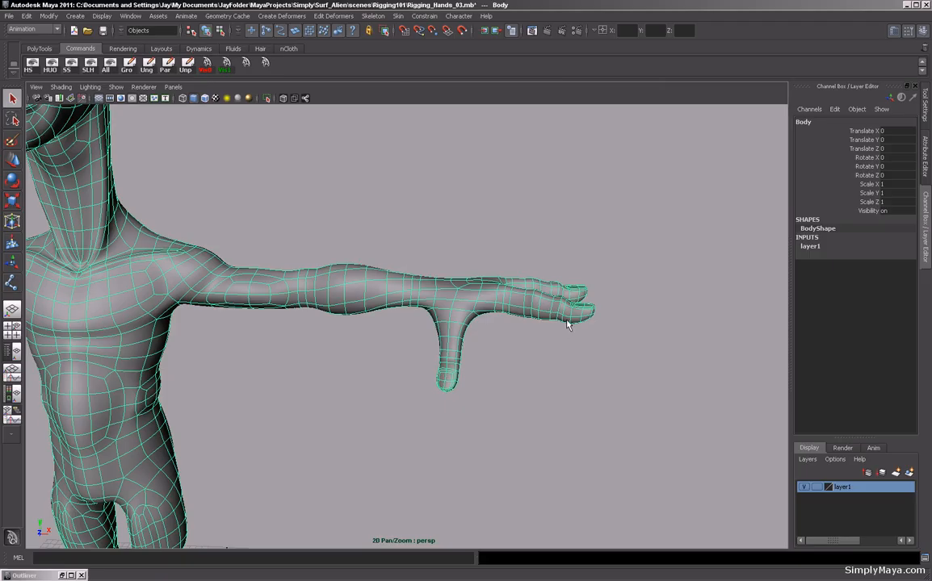
key("1")
Select the vertices of the left hand's thumb.
middle_click_drag(440, 365, 512, 357, "alt")
right_click_drag(581, 358, 408, 373, "alt")
mouse_move(437, 378)
left_mouse_down("alt")
mouse_move(452, 400)
mouse_move(450, 382)
left_mouse_up("alt")
right_click_drag(451, 387, 488, 388, "alt")
left_click_drag(246, 349, 368, 384, "alt")
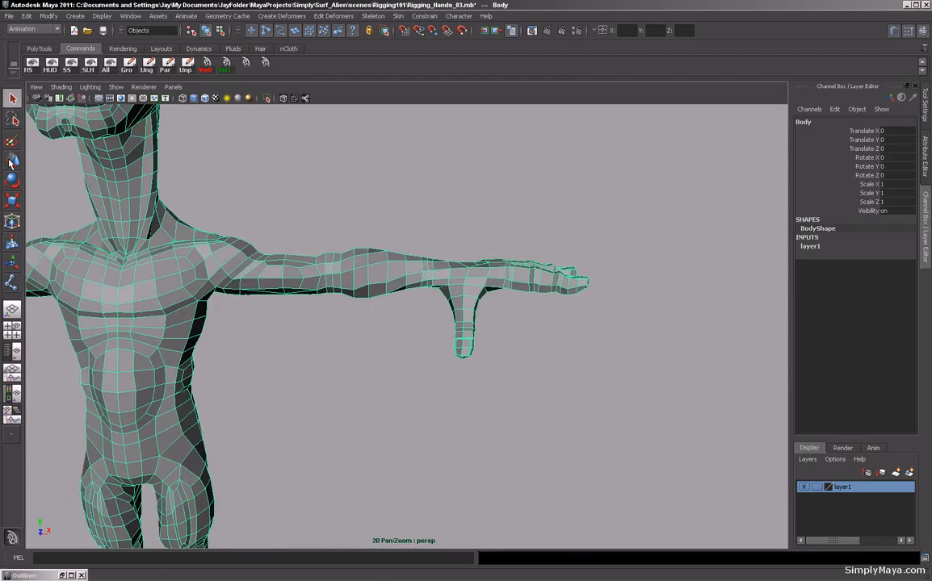
left_click_drag(480, 378, 437, 374, "alt")
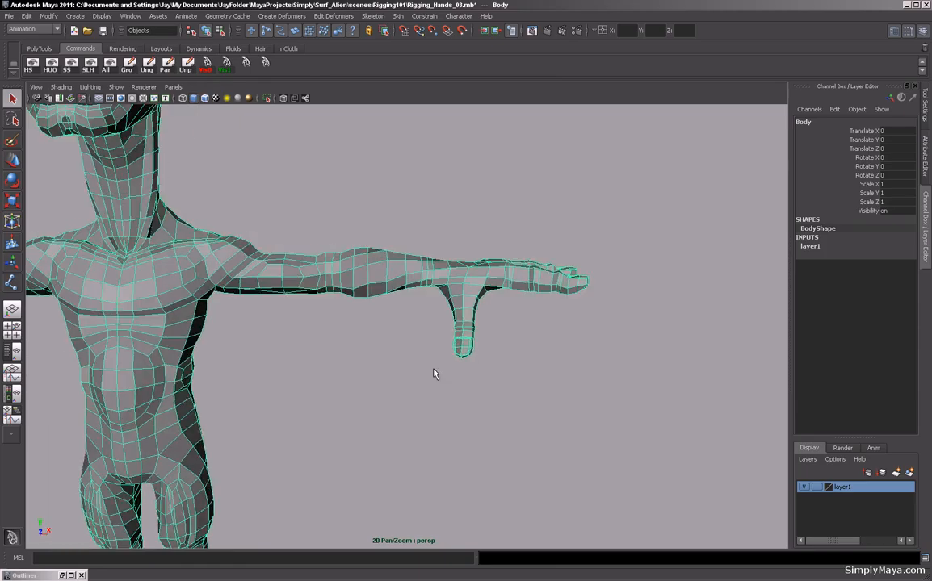
right_click_drag(437, 375, 528, 368, "alt")
left_click_drag(461, 338, 380, 287, "alt")
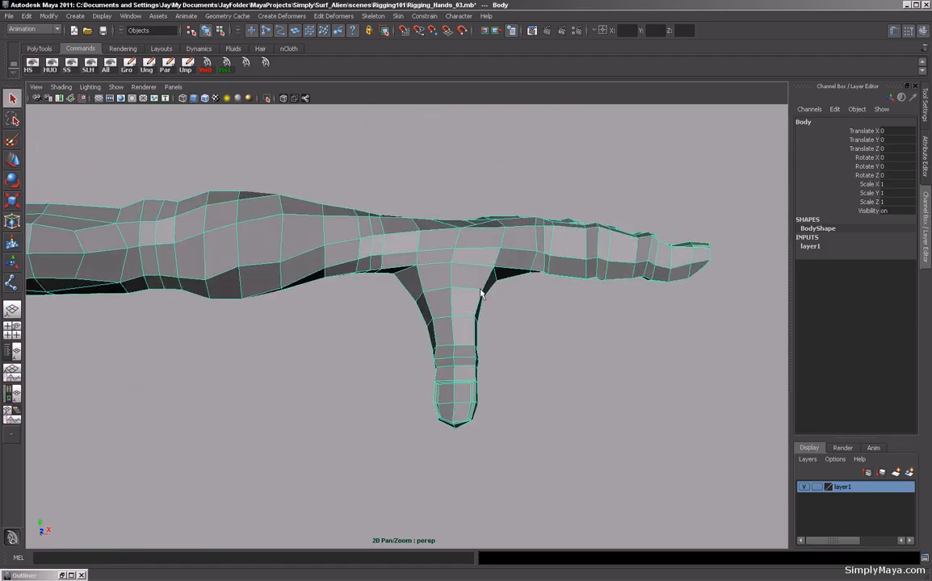
left_click_drag(466, 276, 424, 335, "alt")
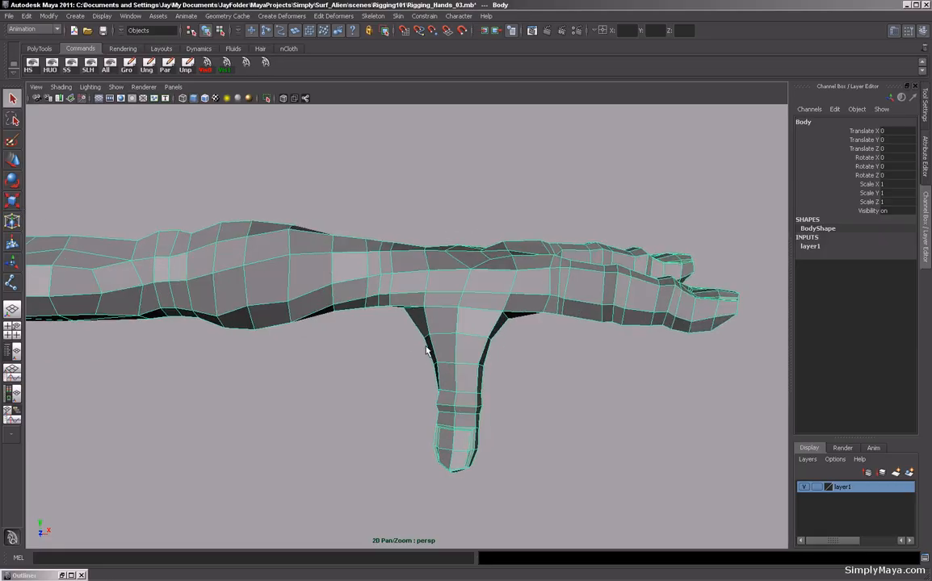
right_click_drag(427, 351, 411, 349)
left_click_drag(475, 399, 401, 367, "alt")
left_click_drag(463, 496, 464, 495)
left_click_drag(426, 439, 380, 388, "alt")
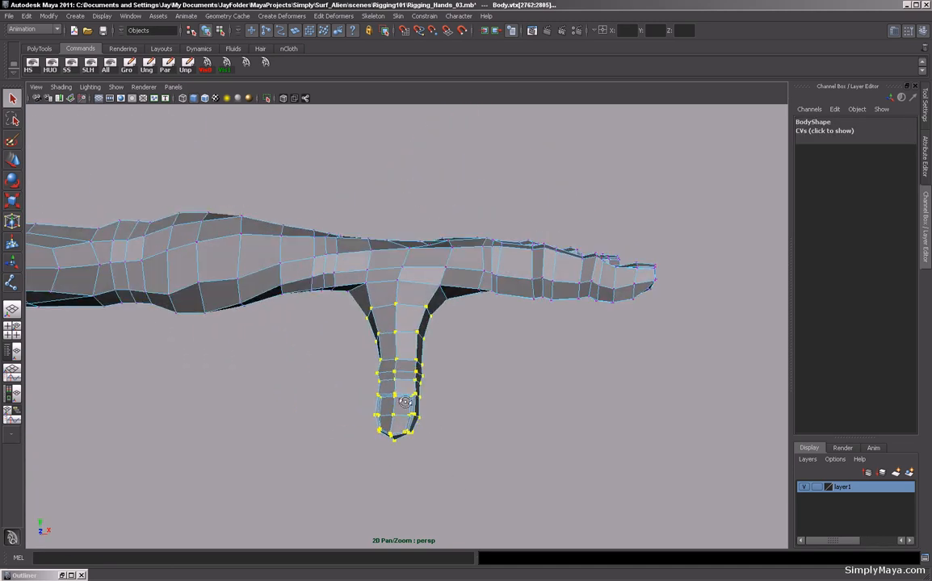
Open the Rotate tool settings and orbit around the character to check the thumb selection is mirrored on both hands.
double_click(11, 180)
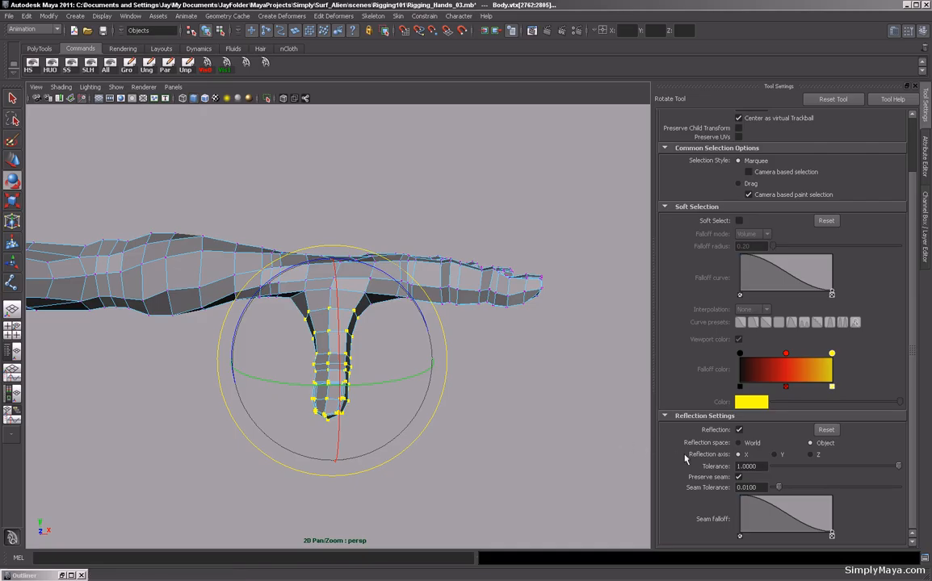
mouse_move(491, 373)
left_mouse_down("alt")
mouse_move(415, 387)
mouse_move(485, 386)
left_mouse_up("alt")
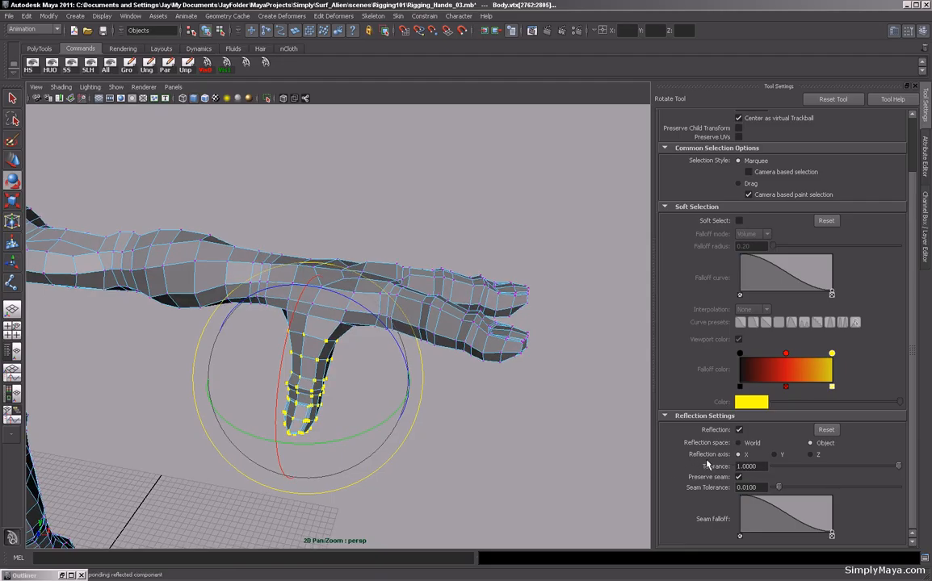
left_click_drag(445, 415, 526, 410, "alt")
right_click_drag(526, 411, 248, 385, "alt")
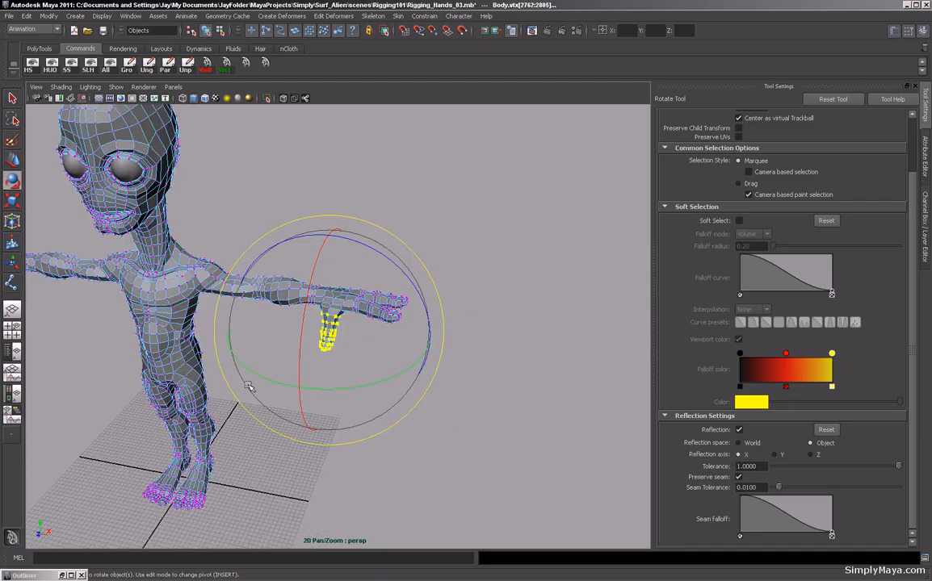
middle_click_drag(248, 386, 422, 391, "alt")
left_click_drag(422, 391, 465, 408, "alt")
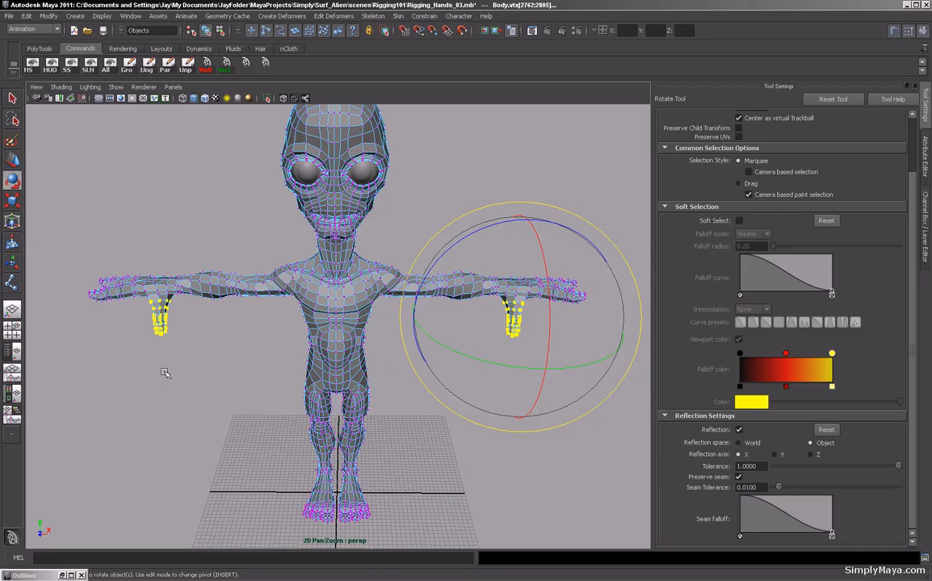
Rotate the selected thumb vertices downward with reflection on, moving the pivot to the thumb's base.
middle_click_drag(253, 357, 219, 363, "alt")
mouse_move(245, 355)
left_mouse_down("alt")
mouse_move(241, 347)
mouse_move(260, 350)
left_mouse_up("alt")
middle_click_drag(289, 354, 202, 357, "alt")
right_click_drag(202, 357, 458, 372, "alt")
middle_click_drag(457, 373, 337, 366, "alt")
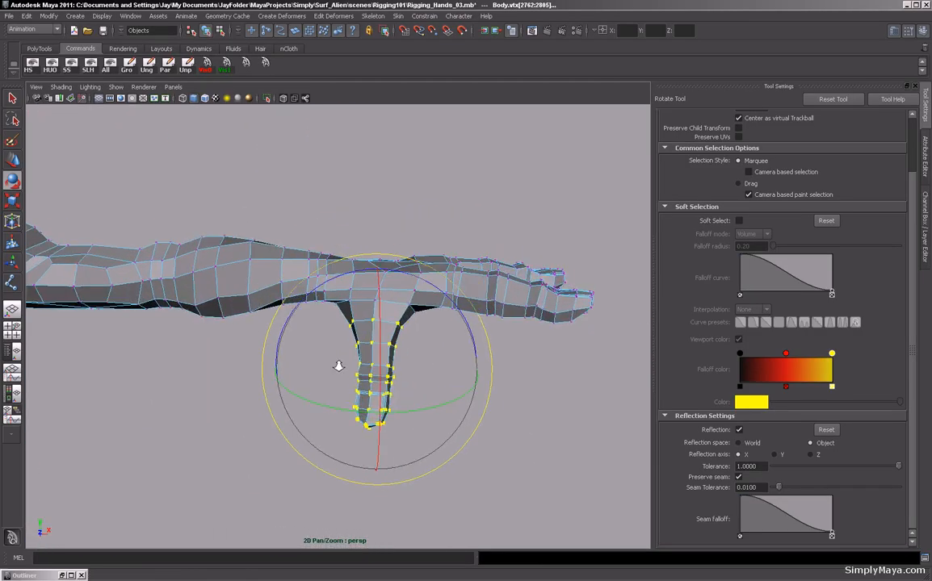
right_click_drag(337, 366, 410, 380, "alt")
left_click_drag(410, 380, 341, 331, "alt")
key("Insert")
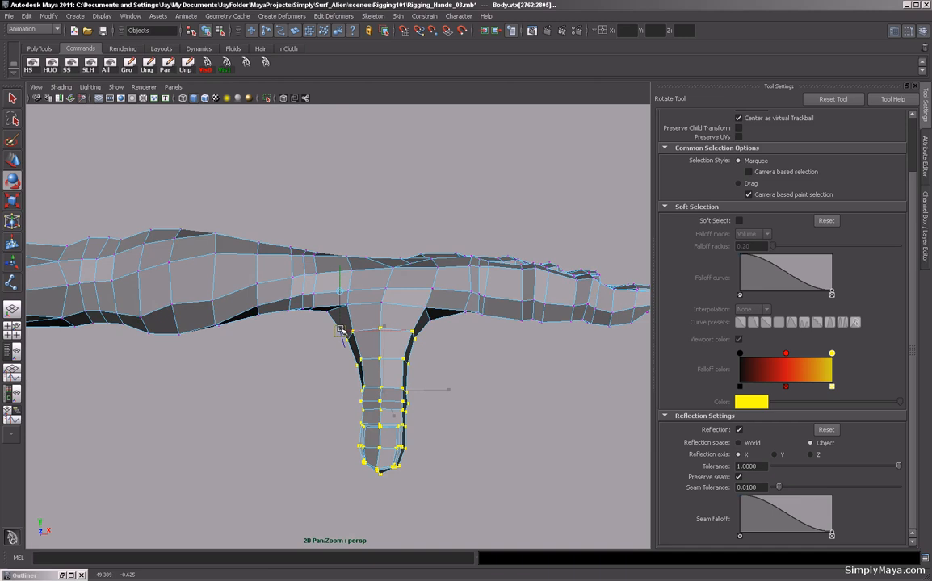
key("Insert")
left_click_drag(436, 407, 452, 329, "alt")
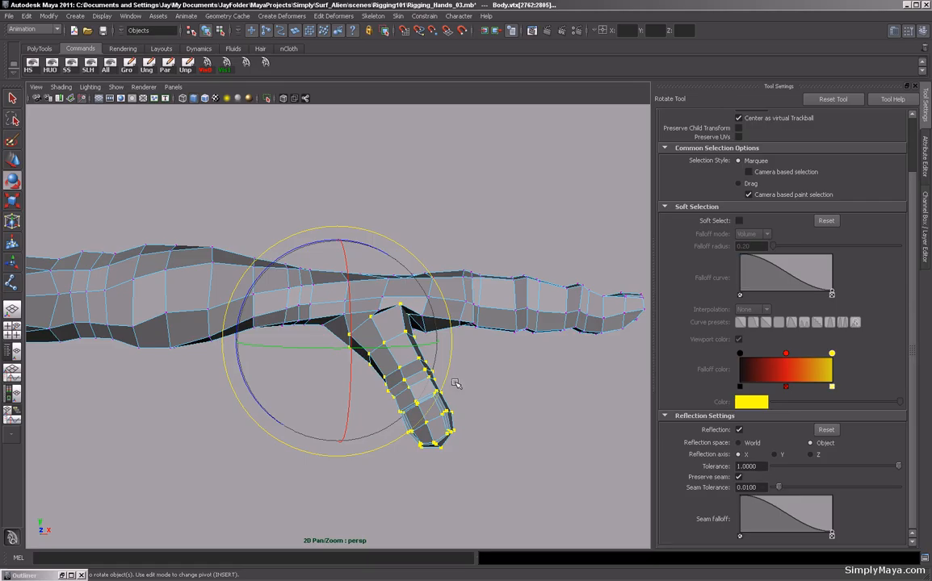
Refine the thumb's angle by moving and rotating it again about a pivot at its base.
key("w")
left_click_drag(399, 372, 399, 391)
mouse_move(420, 358)
left_mouse_down("alt")
mouse_move(394, 353)
mouse_move(406, 360)
left_mouse_up("alt")
key("e")
key("Insert")
left_click_drag(389, 403, 385, 393)
key("Insert")
left_click_drag(354, 262, 478, 369, "alt")
left_click(576, 441)
left_click_drag(351, 391, 320, 389, "alt")
right_click_drag(320, 388, 430, 411, "alt")
left_click_drag(346, 341, 367, 299)
key("w")
left_click_drag(368, 344, 381, 435, "alt")
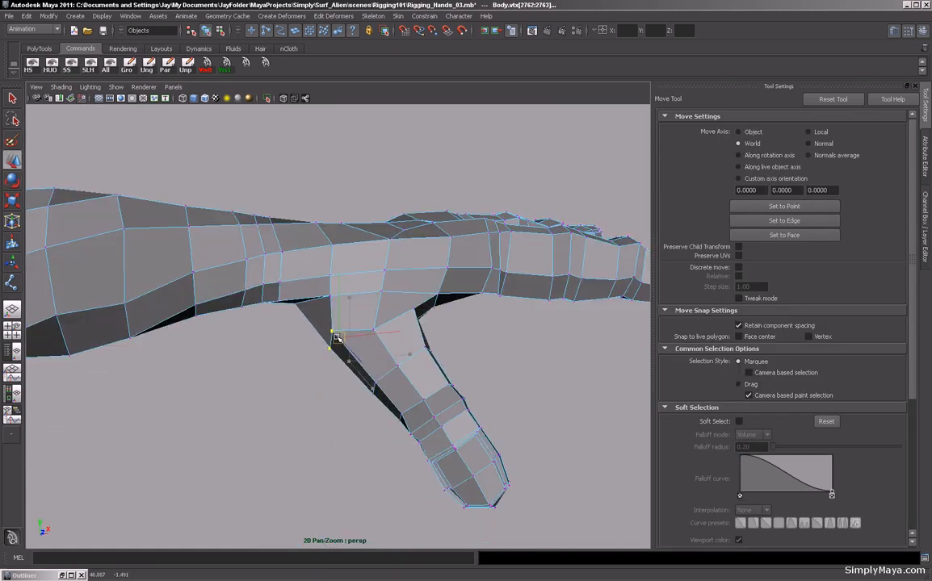
Move individual vertices where the thumb joins the hand to clean up the web between them.
left_click_drag(311, 324, 333, 380, "alt")
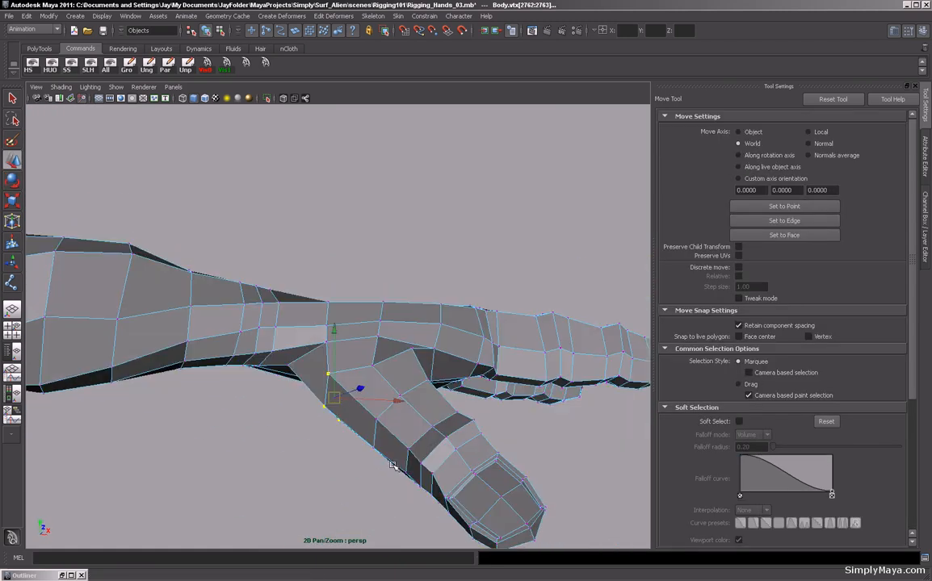
left_click(329, 379)
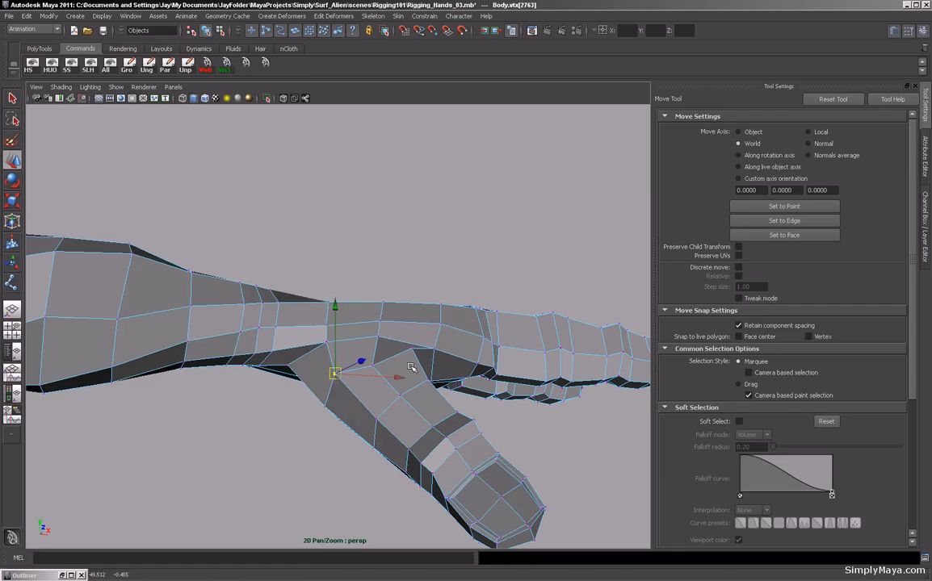
left_click_drag(410, 367, 407, 396, "alt")
left_click(418, 313)
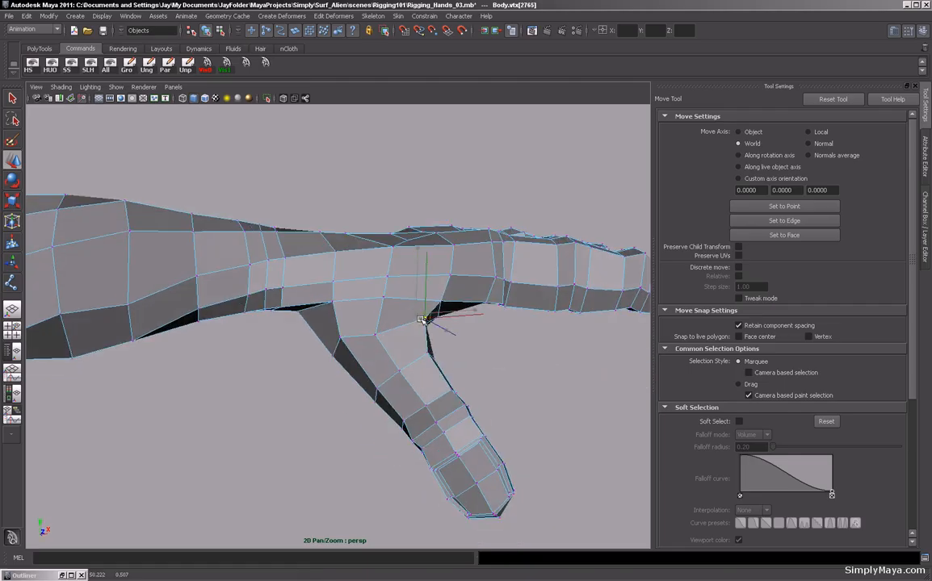
left_click_drag(466, 374, 447, 348, "alt")
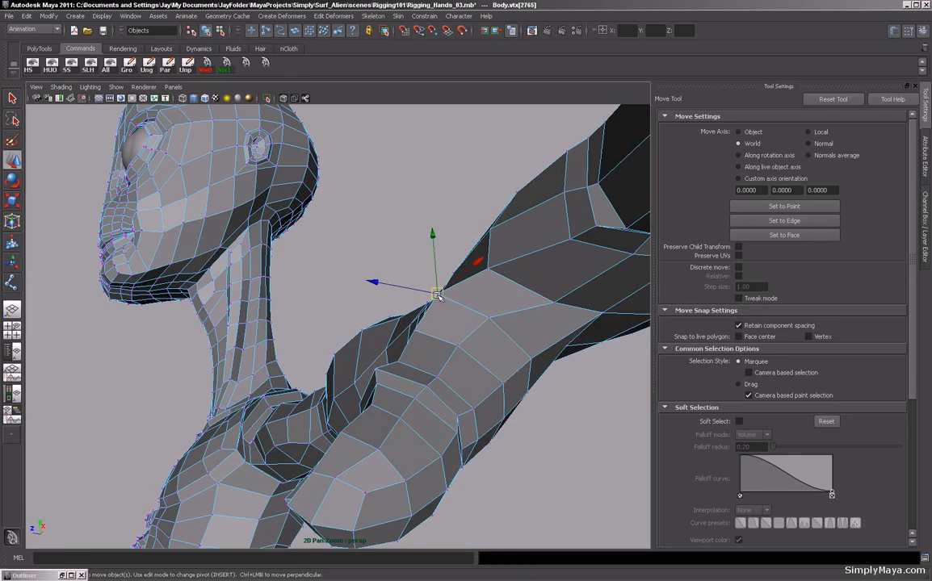
left_click(419, 331)
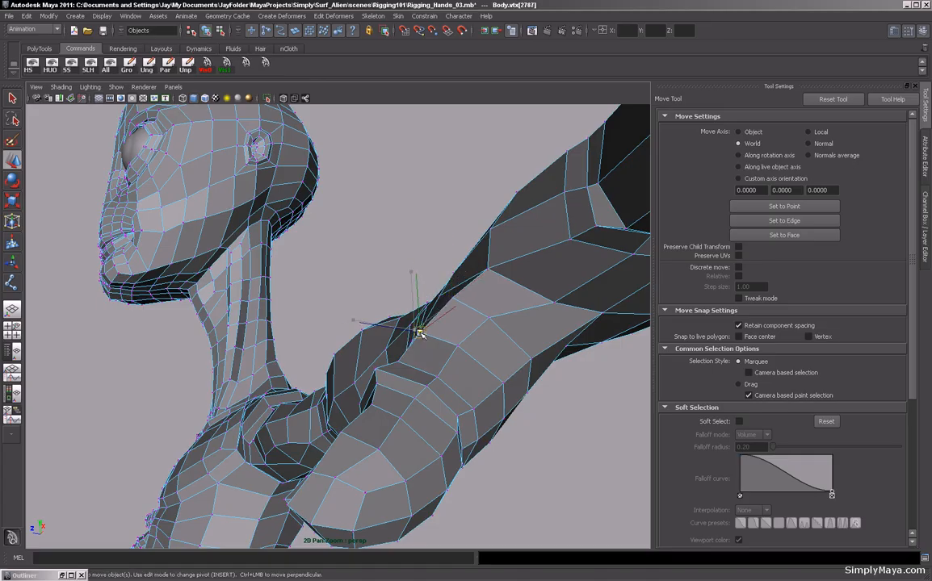
left_click(488, 318)
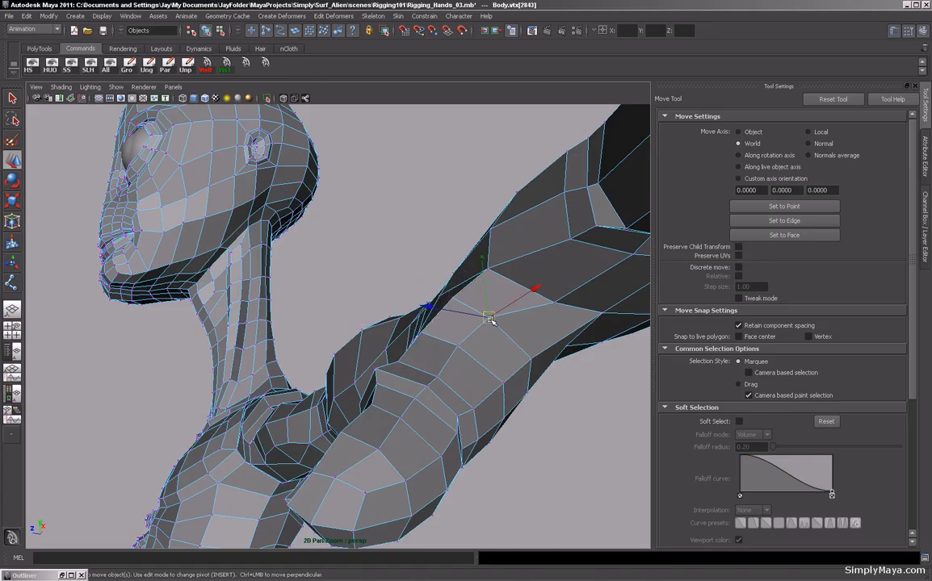
left_click_drag(490, 319, 416, 317, "alt")
left_click(515, 176)
left_click(405, 325)
left_click(425, 362)
mouse_move(426, 363)
left_mouse_down("alt")
mouse_move(343, 351)
mouse_move(416, 367)
left_mouse_up("alt")
left_click(515, 309)
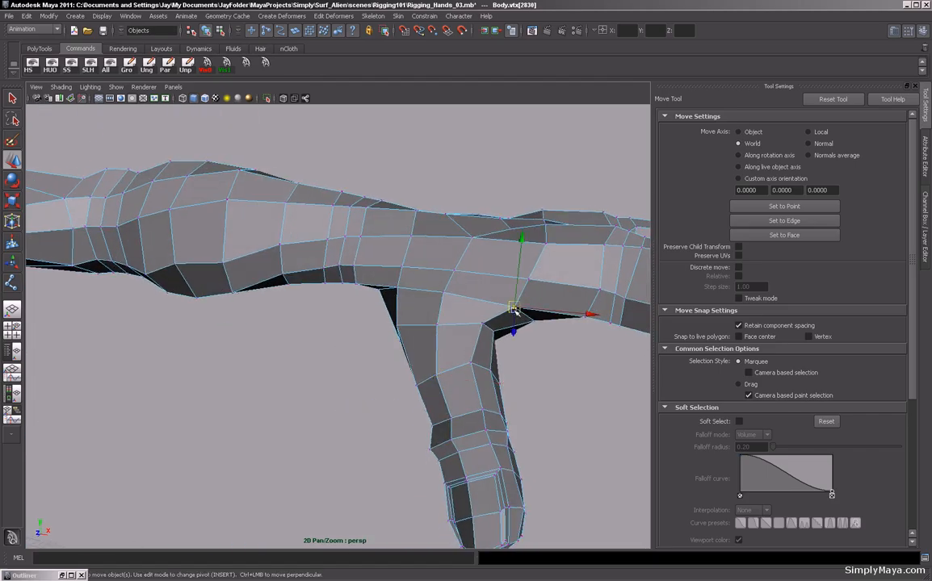
Tweak more single vertices along the top and base of the thumb to smooth the hand's shape.
left_click_drag(516, 310, 362, 354, "alt")
left_click(357, 330)
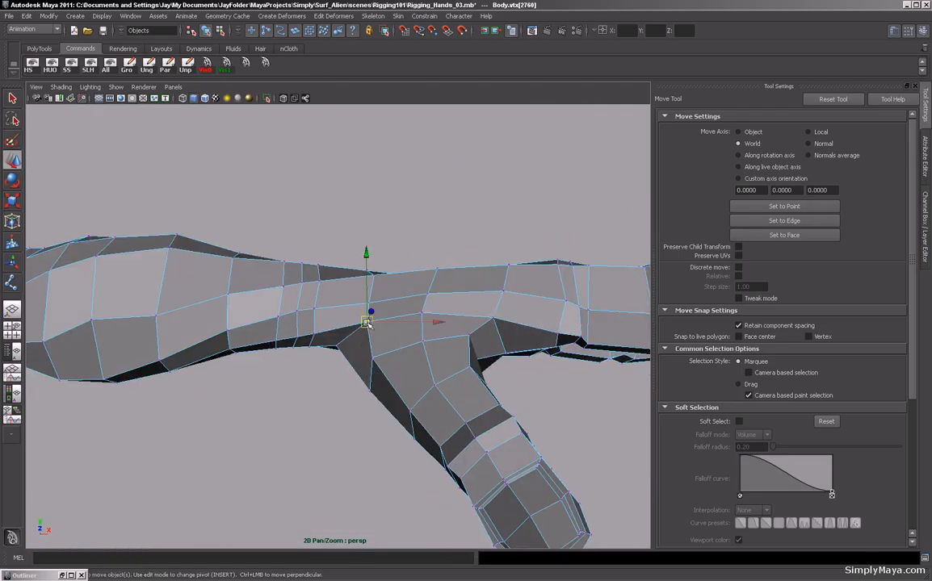
left_click(367, 306)
left_click_drag(367, 309, 352, 384, "alt")
left_click(323, 244)
left_click(280, 255)
left_click(344, 374)
left_click(368, 342)
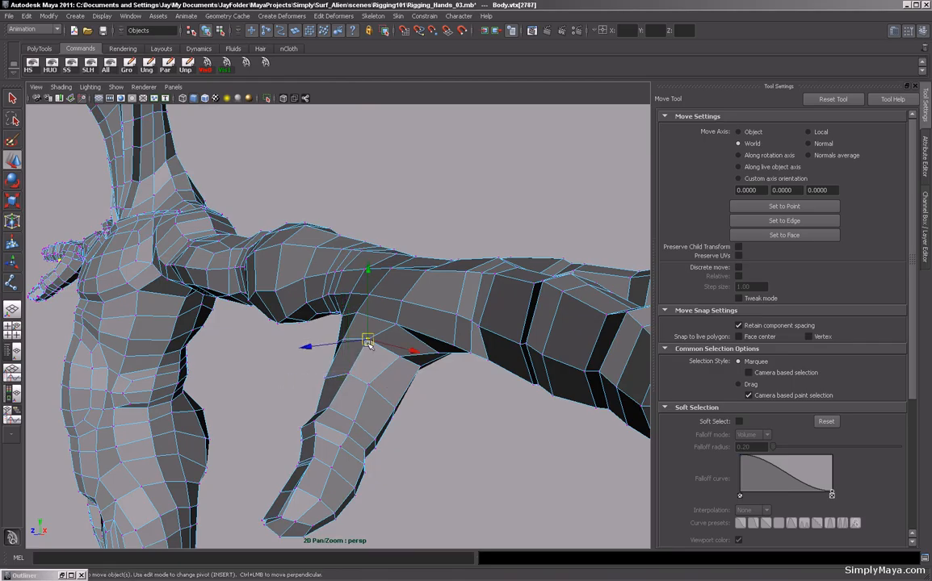
left_click(394, 322)
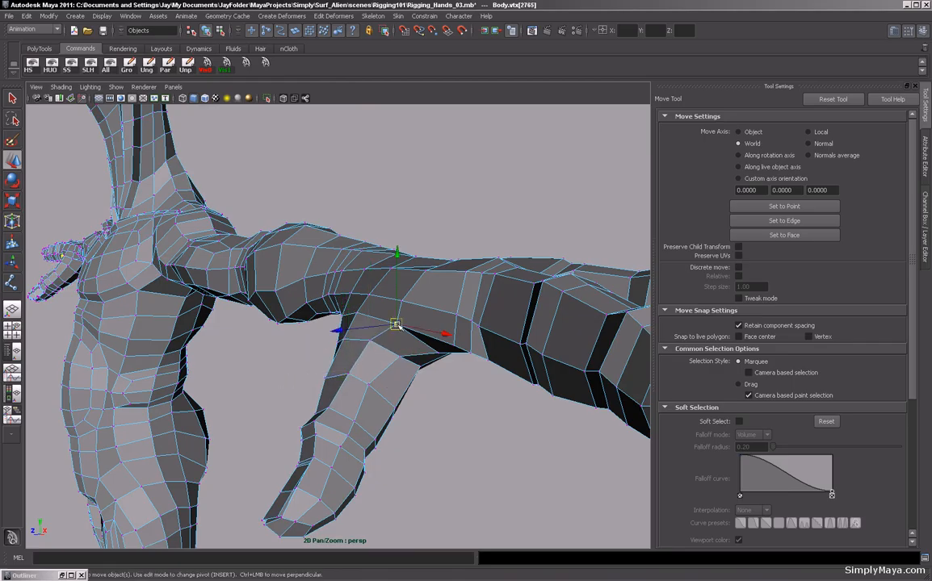
left_click_drag(394, 322, 391, 299, "alt")
left_click(442, 320)
left_click(387, 296)
scroll(391, 299, "down", 5)
left_click_drag(283, 355, 365, 448, "alt")
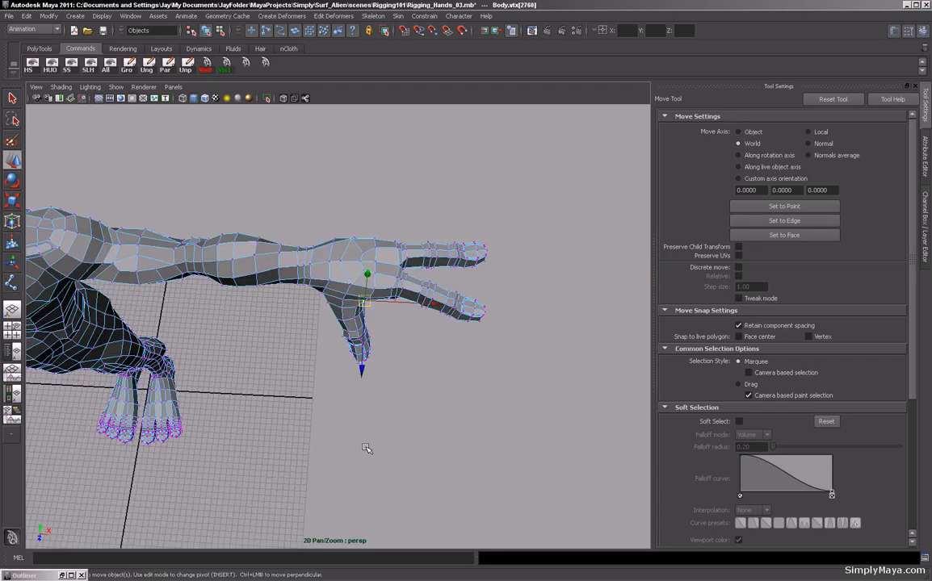
Switch to the top view in wireframe, leave component mode with nothing selected, and template layer1.
key("space")
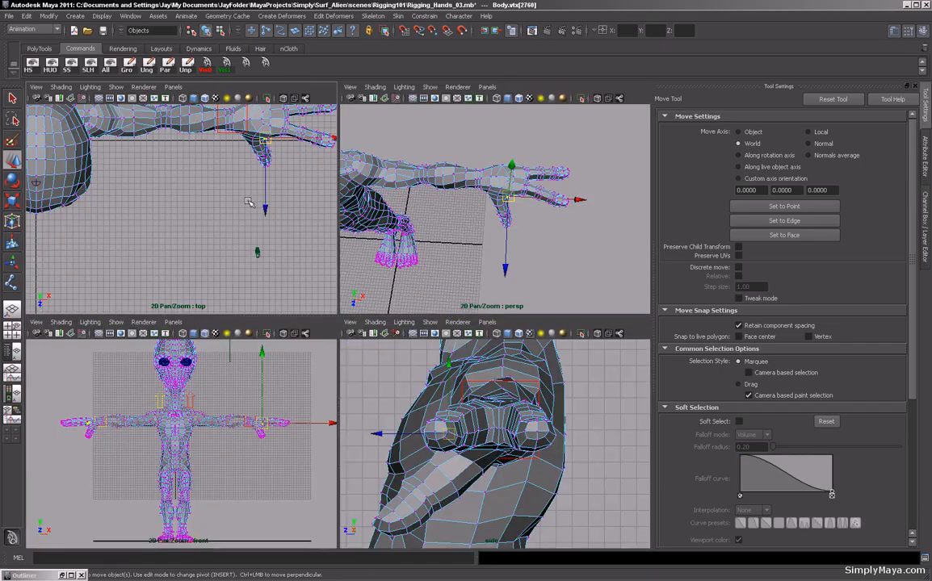
key("space")
scroll(231, 401, "down", 3)
scroll(307, 404, "up", 3)
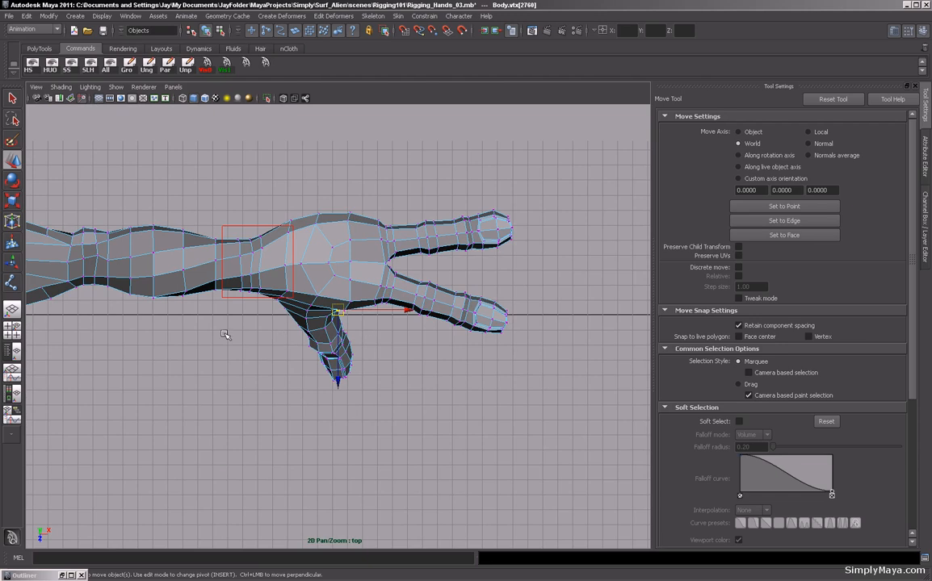
scroll(240, 286, "up", 3)
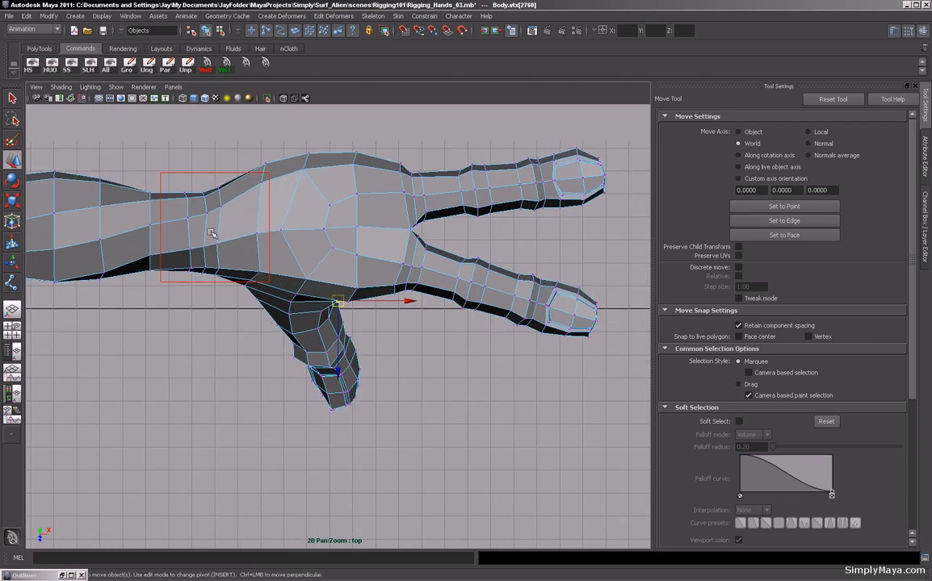
middle_click_drag(250, 386, 264, 395, "alt")
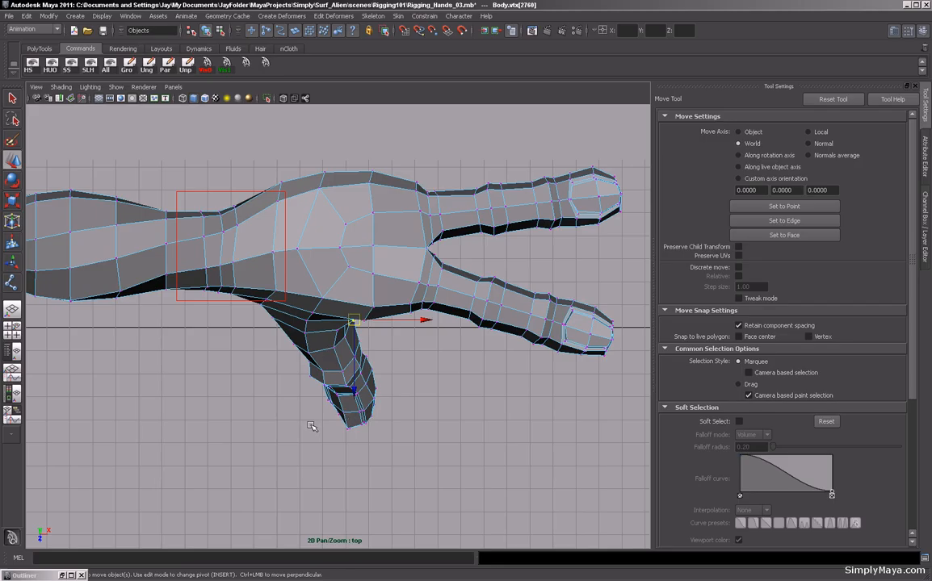
left_click(261, 371)
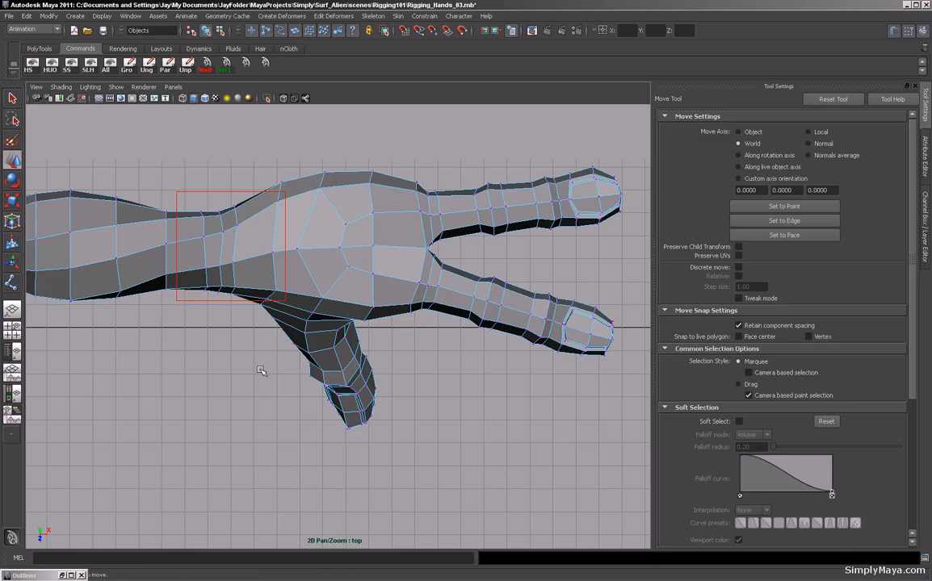
key("4")
middle_click_drag(260, 354, 224, 409, "alt")
right_click_drag(226, 409, 260, 409, "alt")
key("F8")
key("F8")
left_click(437, 453)
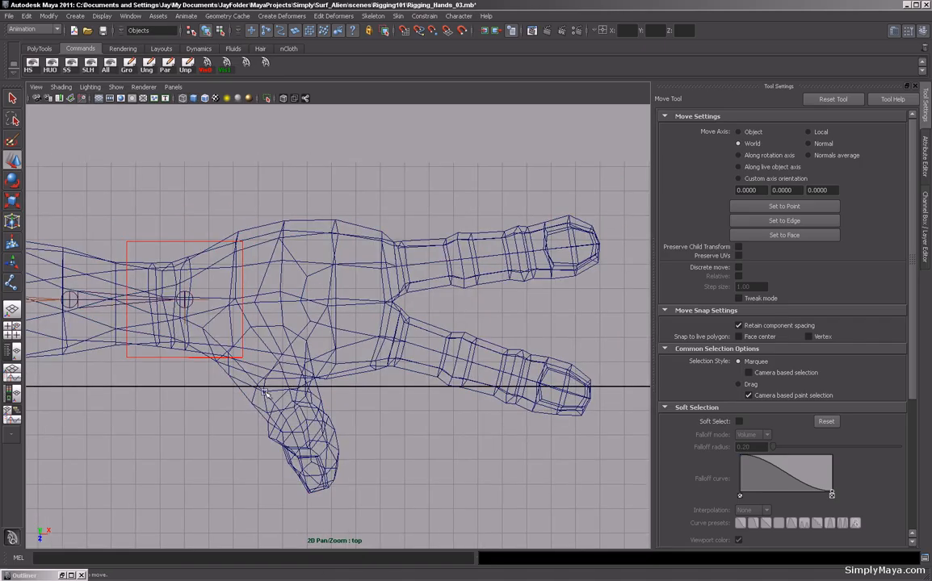
key("ctrl+a")
key("ctrl+a")
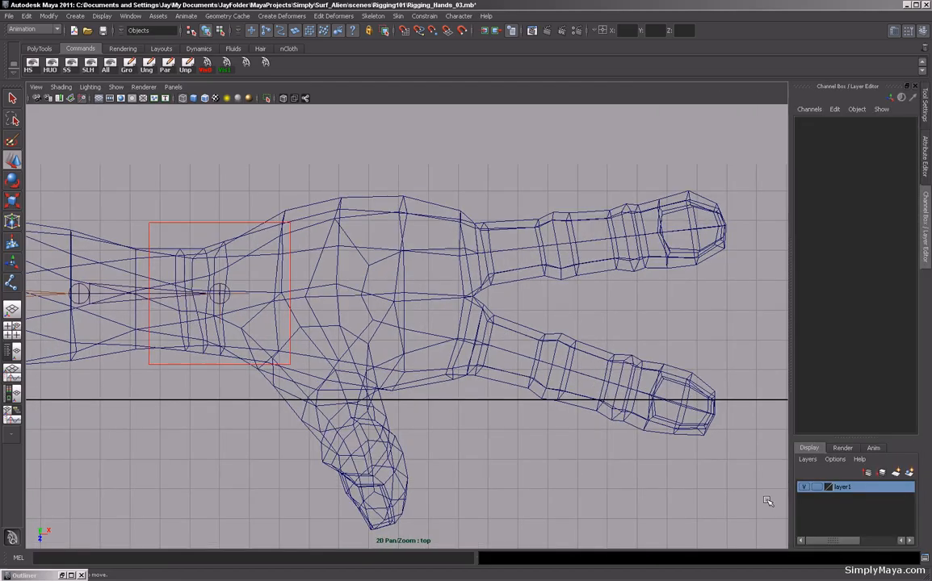
left_click(816, 488)
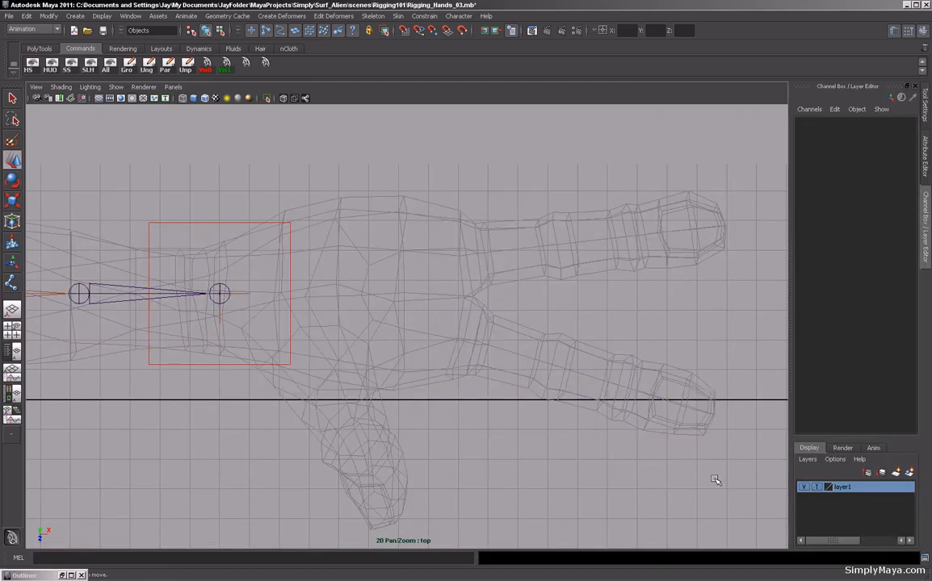
scroll(487, 433, "down", 2)
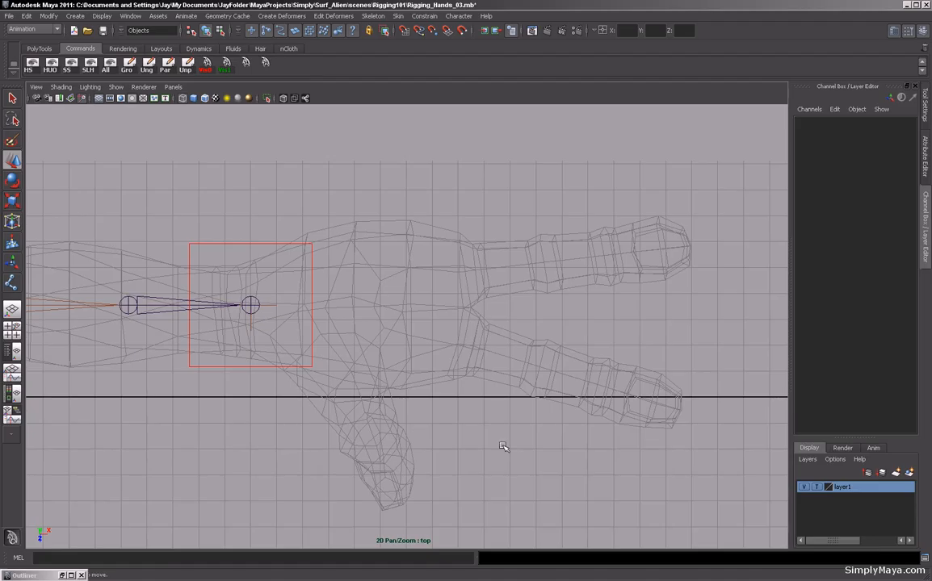
middle_click_drag(541, 508, 531, 488, "alt")
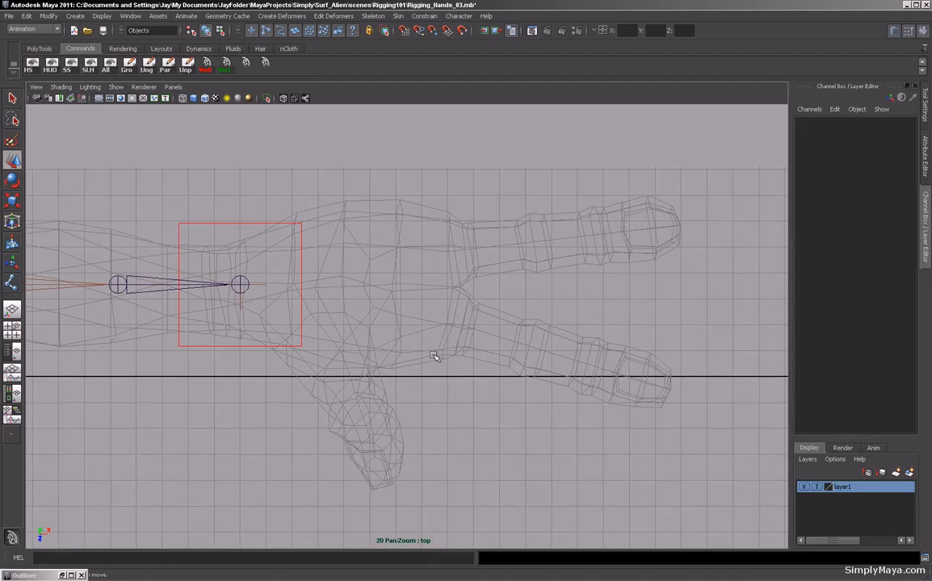
Start the Joint tool and place the first three joints of a chain from the palm base to the upper finger's knuckle.
left_click(12, 284)
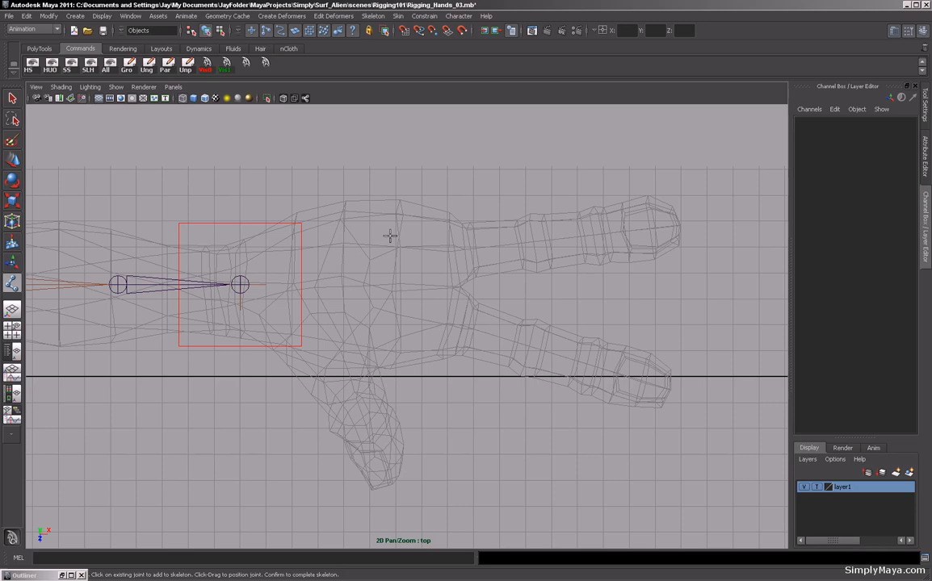
right_click_drag(447, 329, 139, 310, "alt")
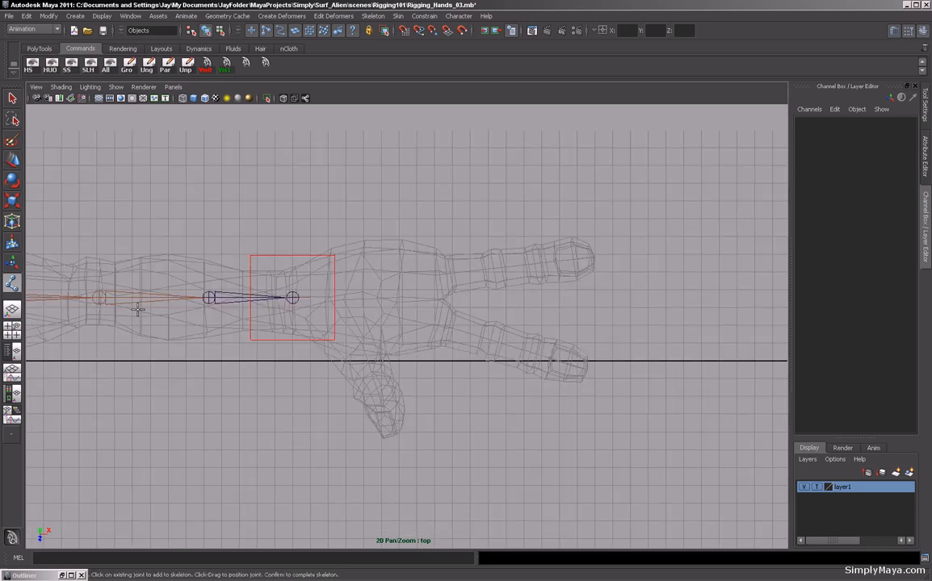
right_click_drag(401, 328, 266, 356, "alt")
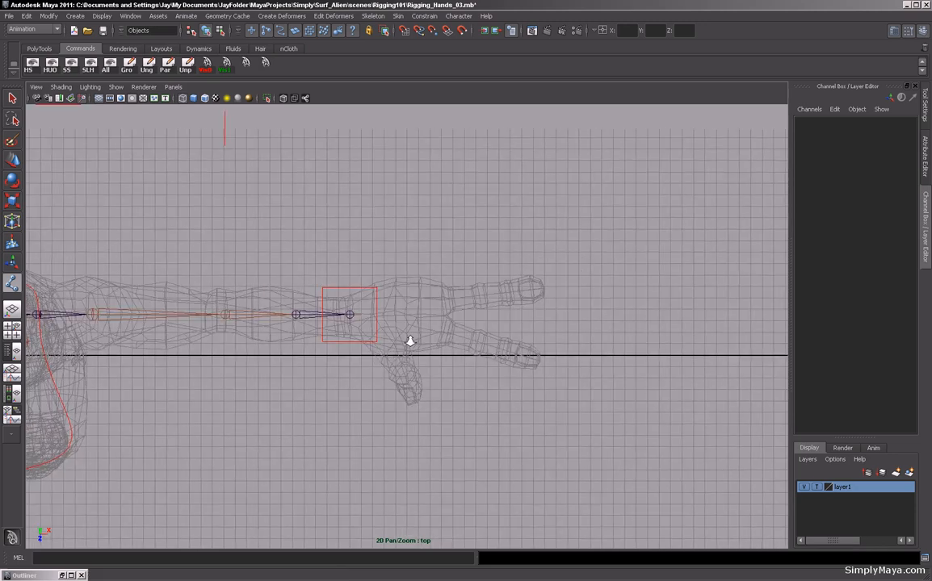
middle_click_drag(267, 356, 196, 326, "alt")
right_click_drag(197, 326, 636, 378, "alt")
middle_click_drag(276, 298, 362, 374, "alt")
right_click_drag(362, 373, 380, 347, "alt")
middle_click_drag(380, 347, 387, 366, "alt")
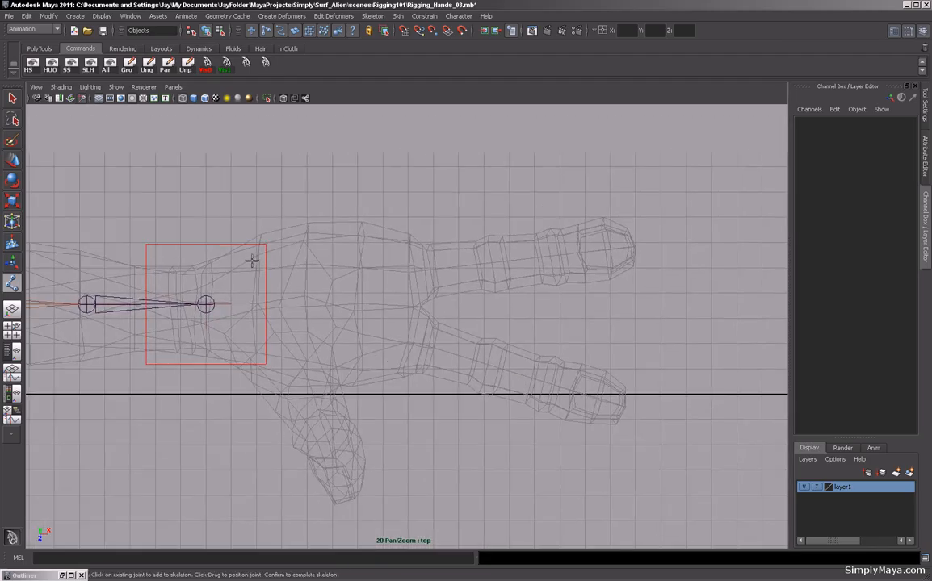
key("Return")
left_click_drag(252, 258, 254, 258)
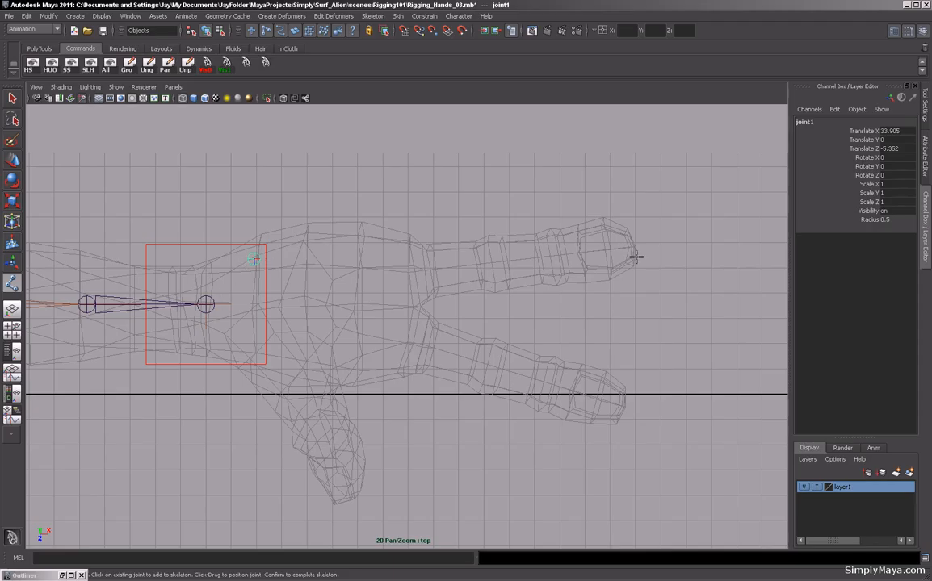
left_click(337, 240)
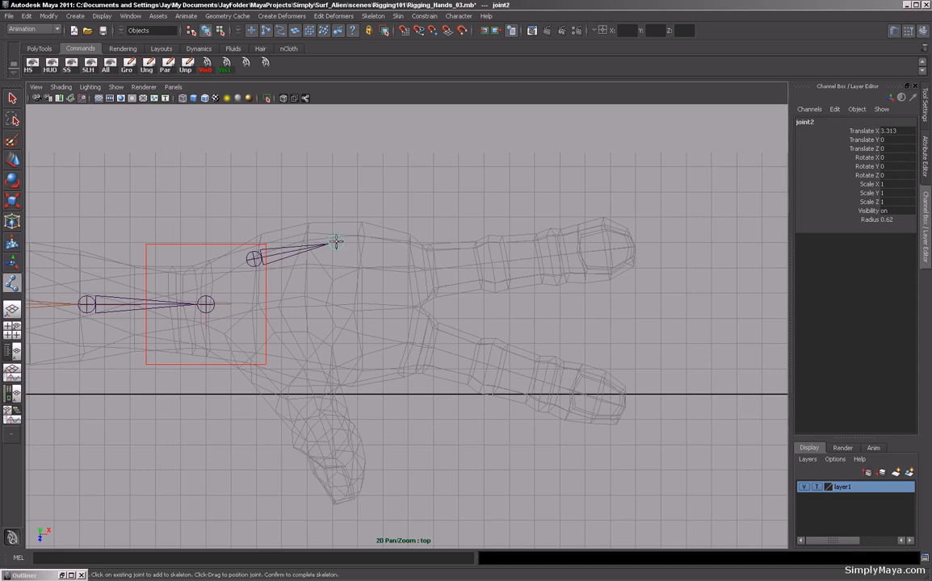
left_click(425, 272)
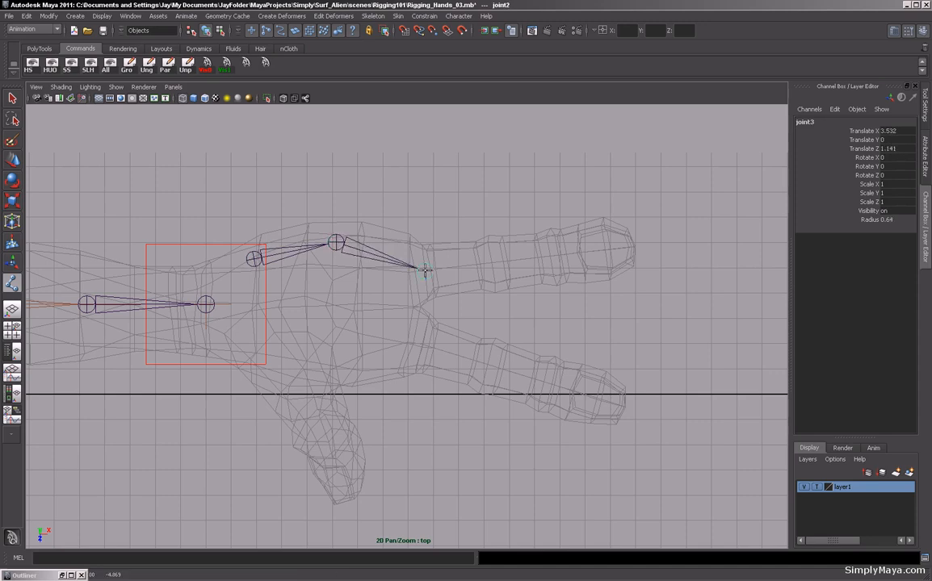
left_click_drag(426, 271, 424, 272)
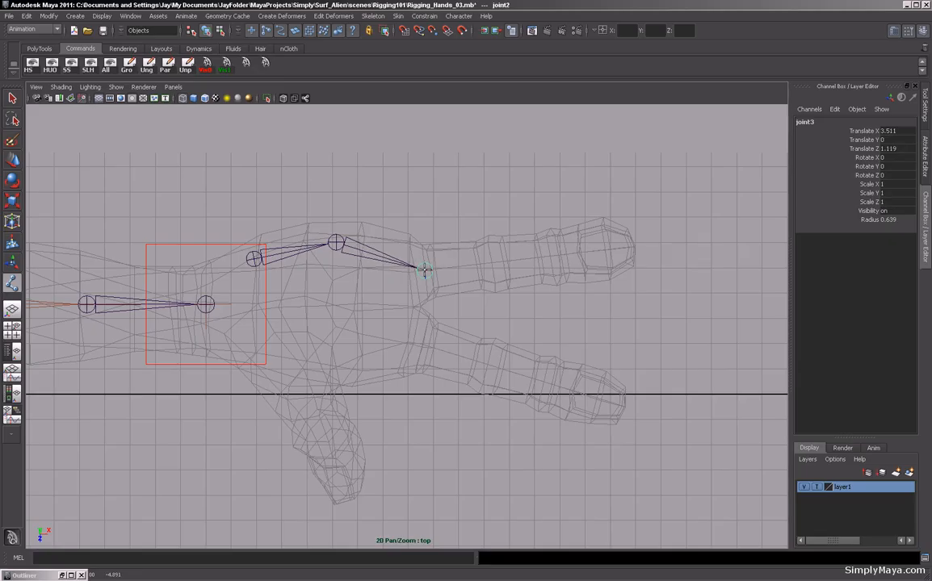
Continue the chain with three more joints along the upper finger to its tip and complete the skeleton.
left_click(492, 263)
left_click_drag(492, 262, 491, 263)
left_click(553, 257)
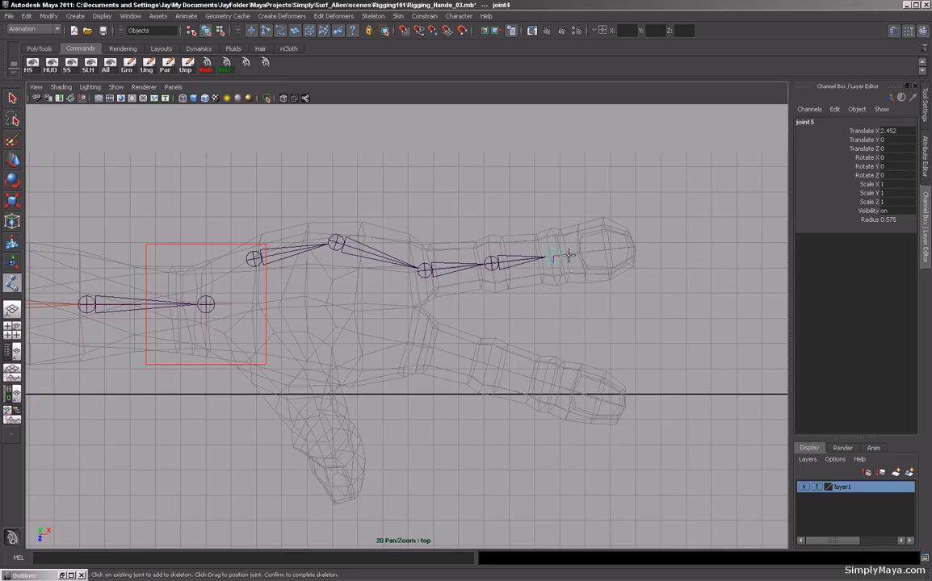
left_click(631, 246)
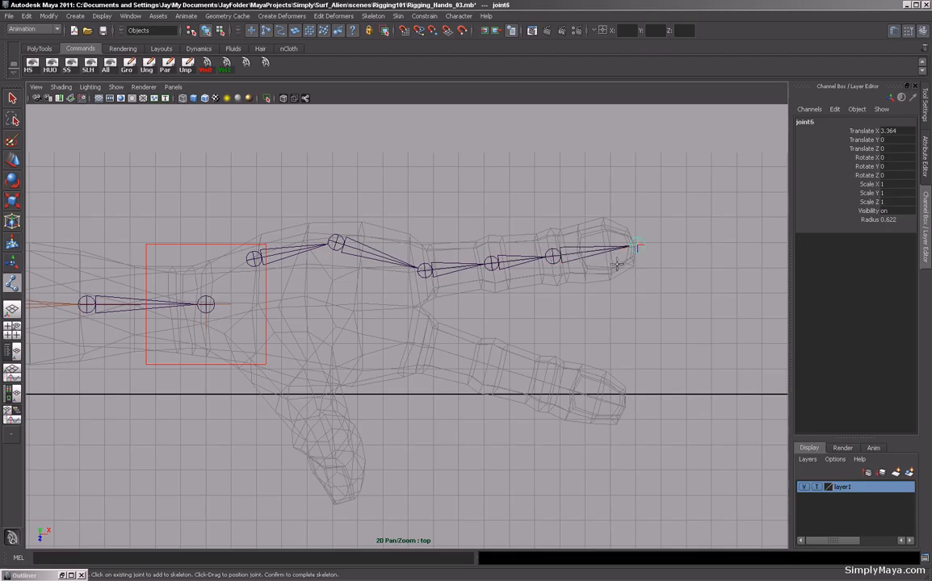
key("Return")
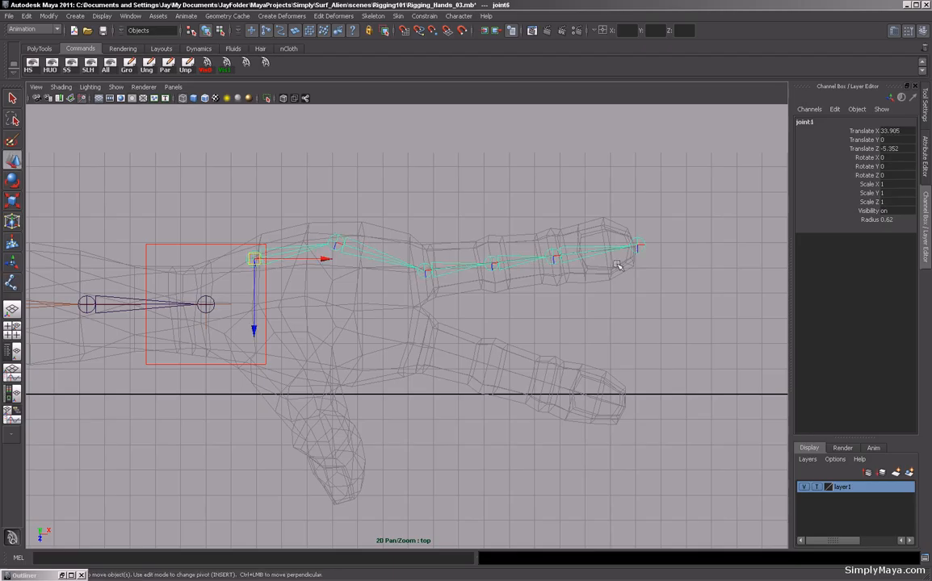
Reposition the knuckle joint and the next finger joint in pivot mode so they sit inside the upper finger.
double_click(11, 284)
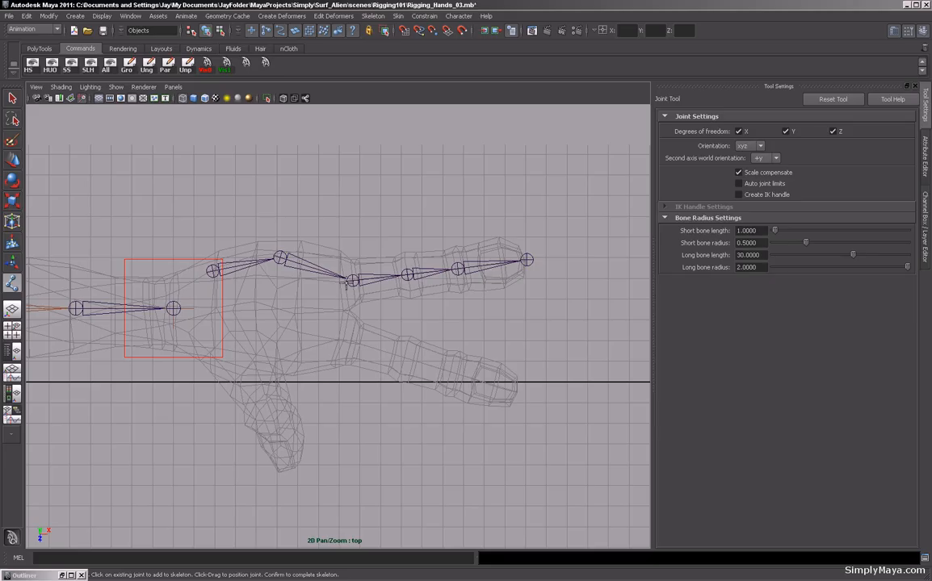
scroll(340, 259, "up", 1)
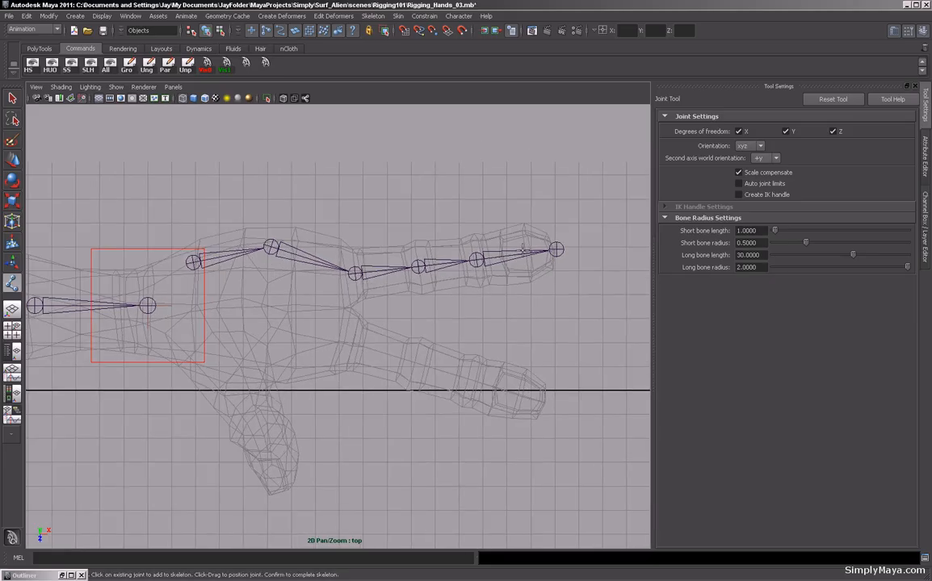
middle_click_drag(243, 390, 278, 377, "alt")
middle_click_drag(332, 349, 307, 356, "alt")
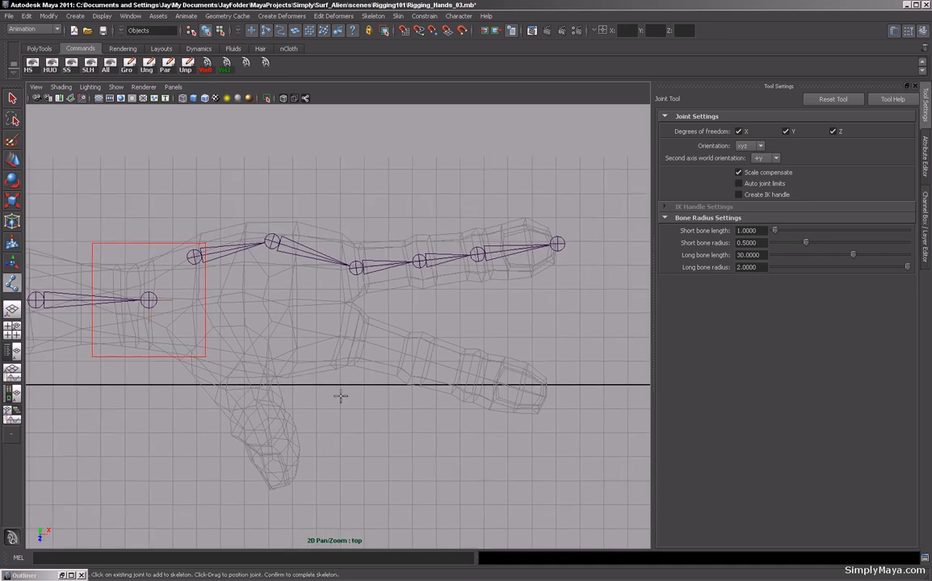
left_click(12, 160)
left_click(356, 267)
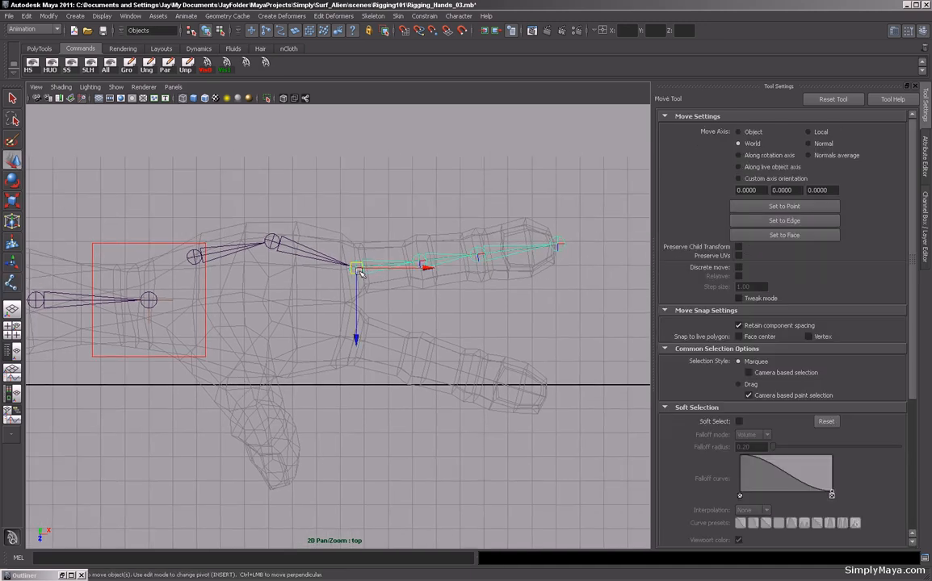
key("Insert")
left_click_drag(370, 268, 367, 268)
left_click(355, 290)
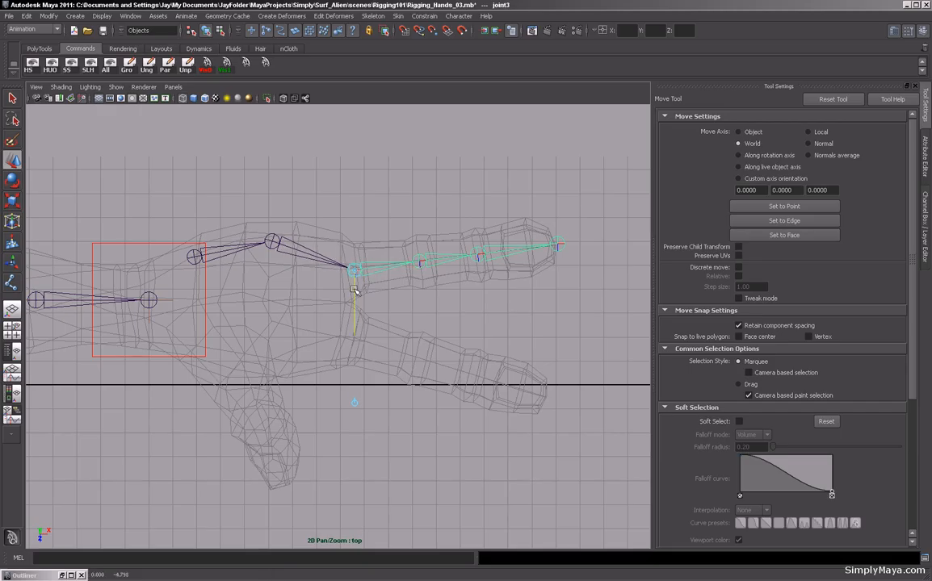
left_click(420, 262)
left_click(418, 284)
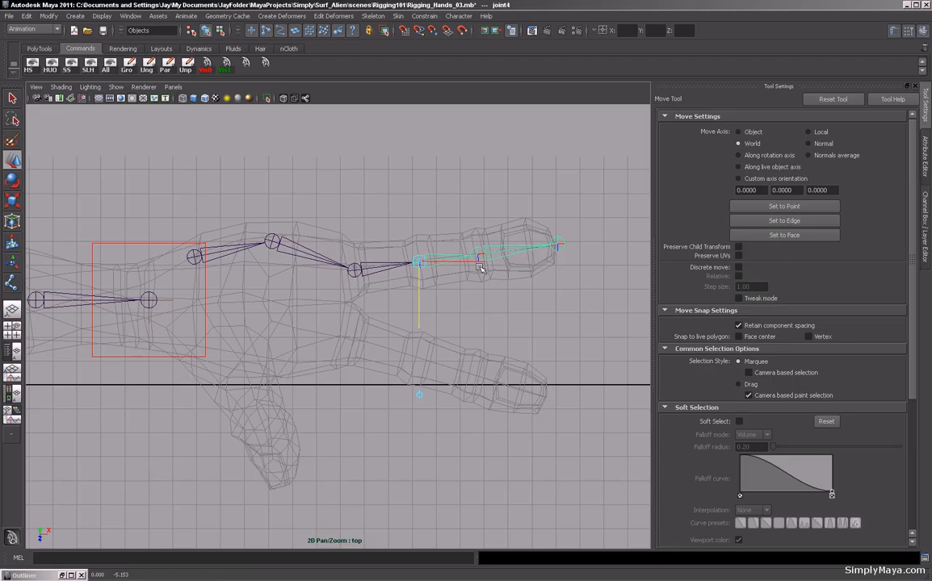
key("Insert")
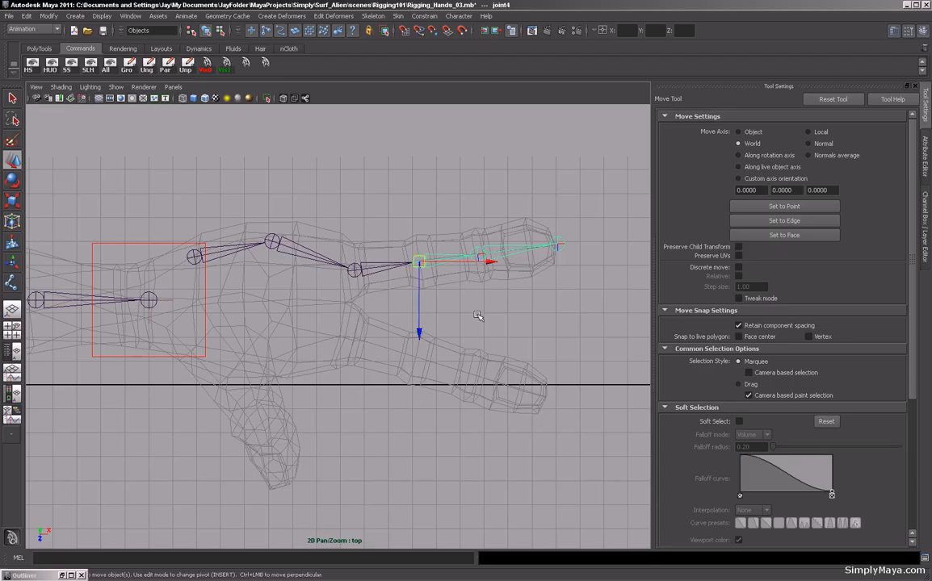
Adjust the positions of the chain's second joint and root joint in pivot mode within the palm.
left_click(271, 244)
key("Insert")
left_click_drag(292, 241, 305, 240)
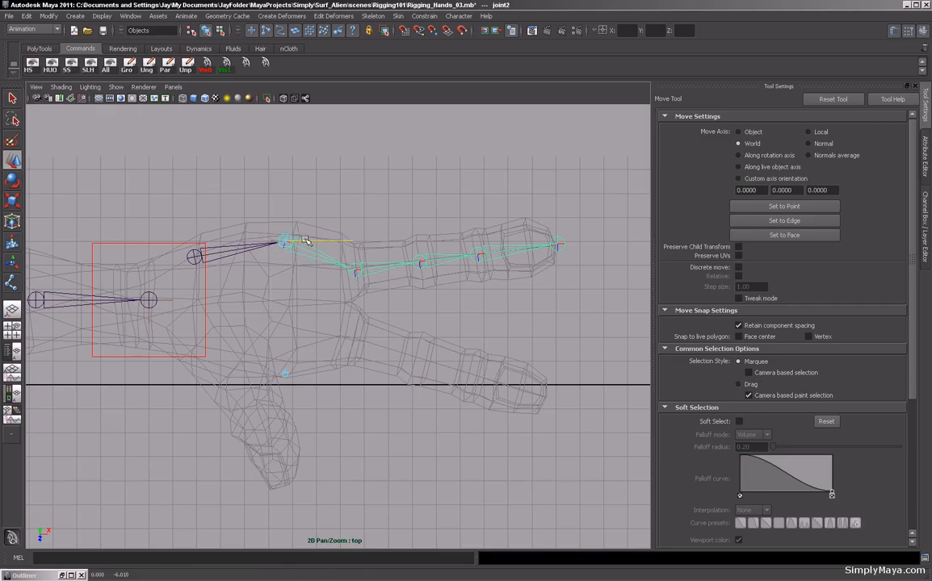
left_click(227, 255)
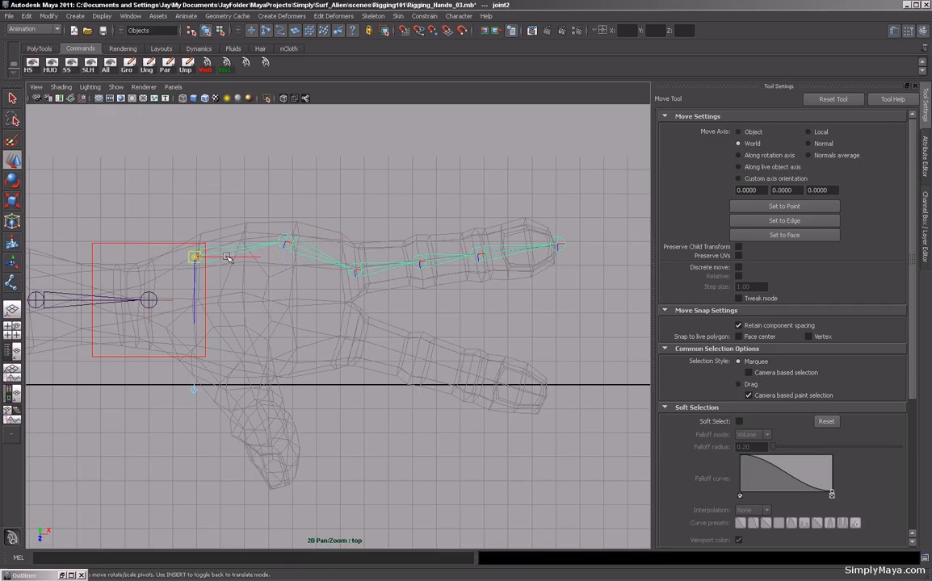
left_click_drag(231, 257, 250, 258)
left_click_drag(210, 284, 209, 277)
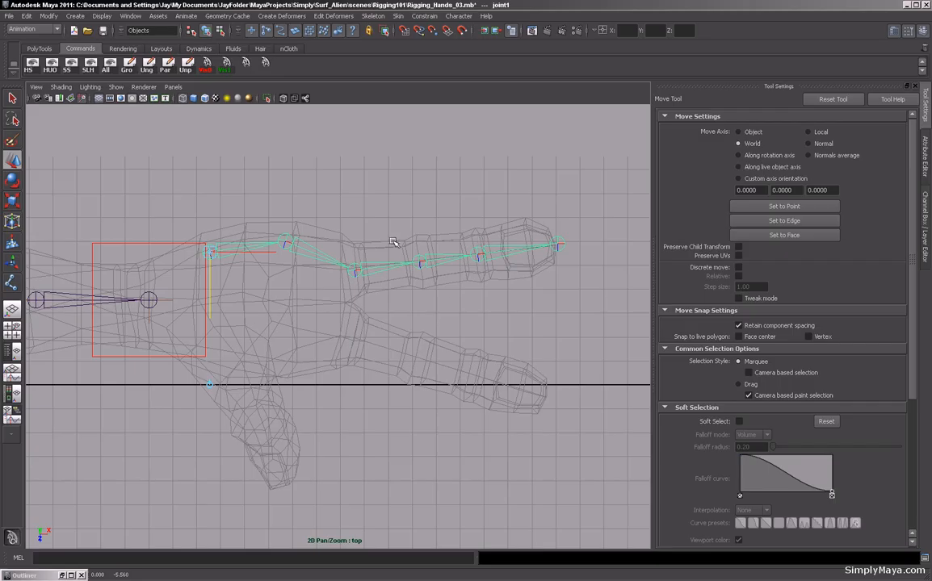
key("Insert")
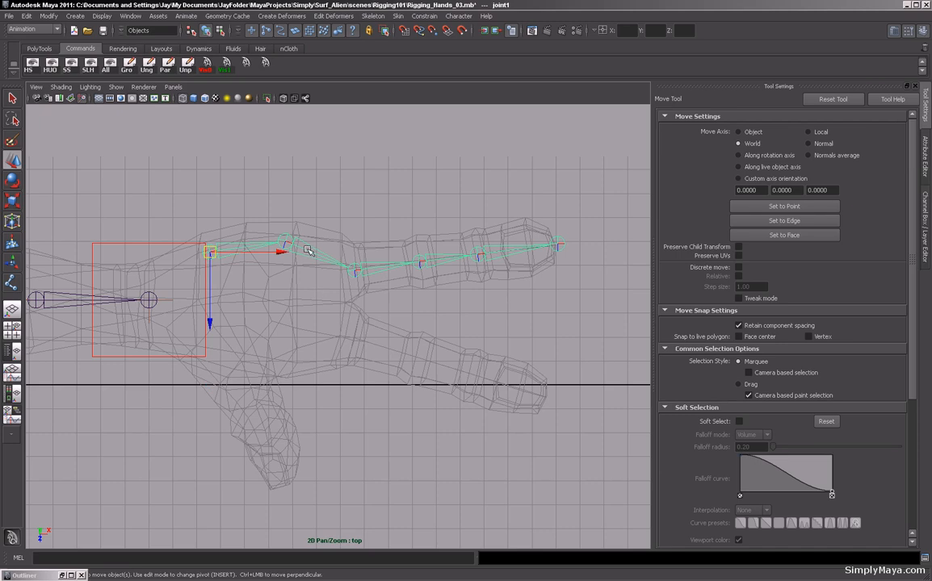
Draw a four-joint chain along the lower finger from its base to its tip.
left_click(12, 281)
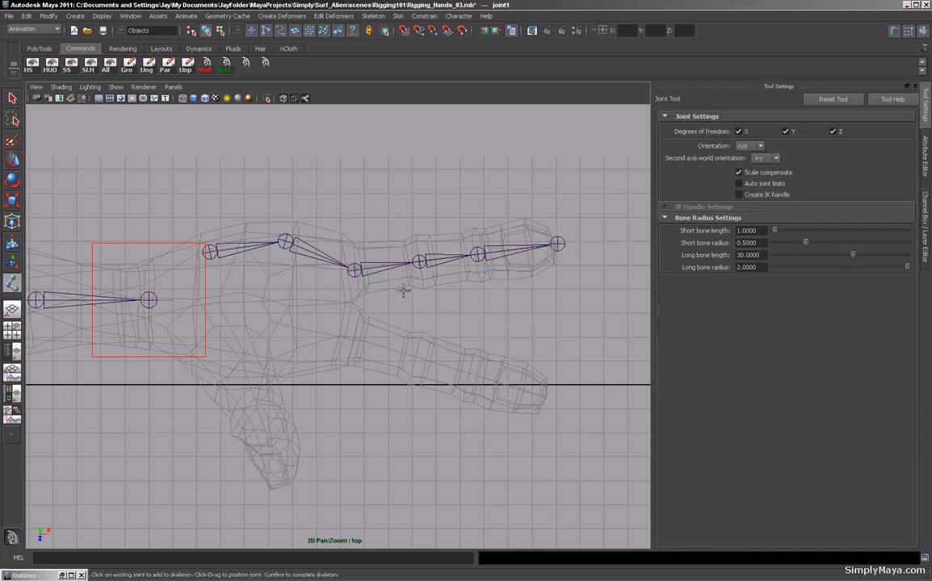
left_click(348, 335)
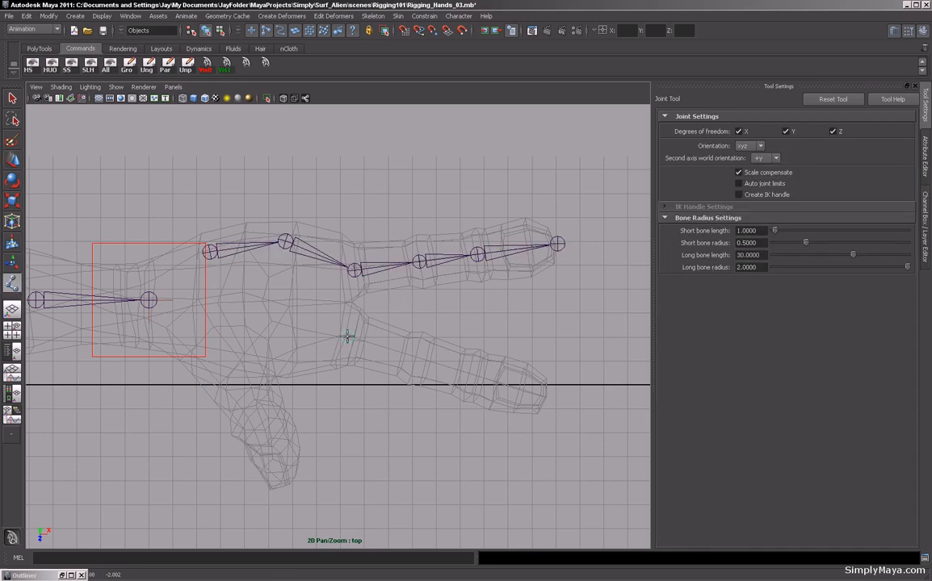
left_click(413, 356)
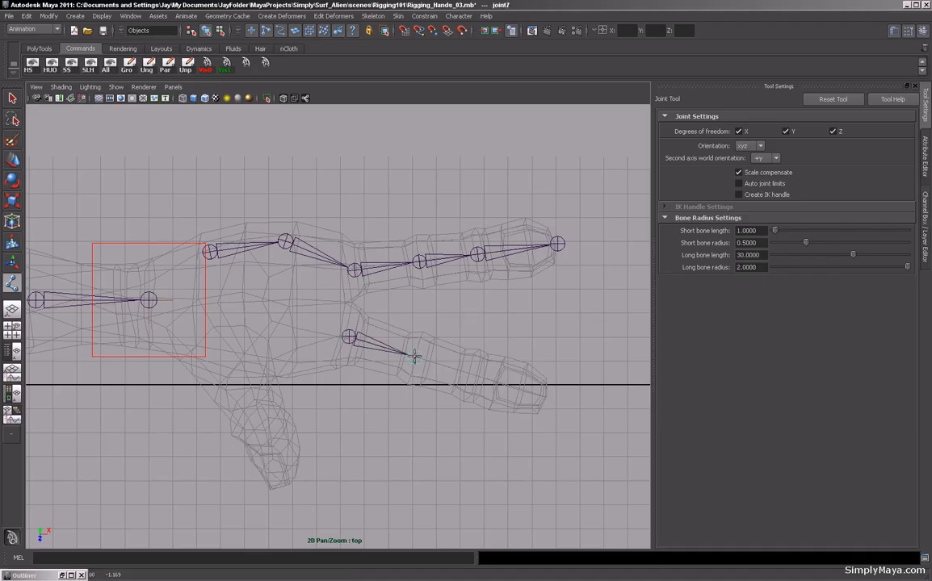
left_click(468, 374)
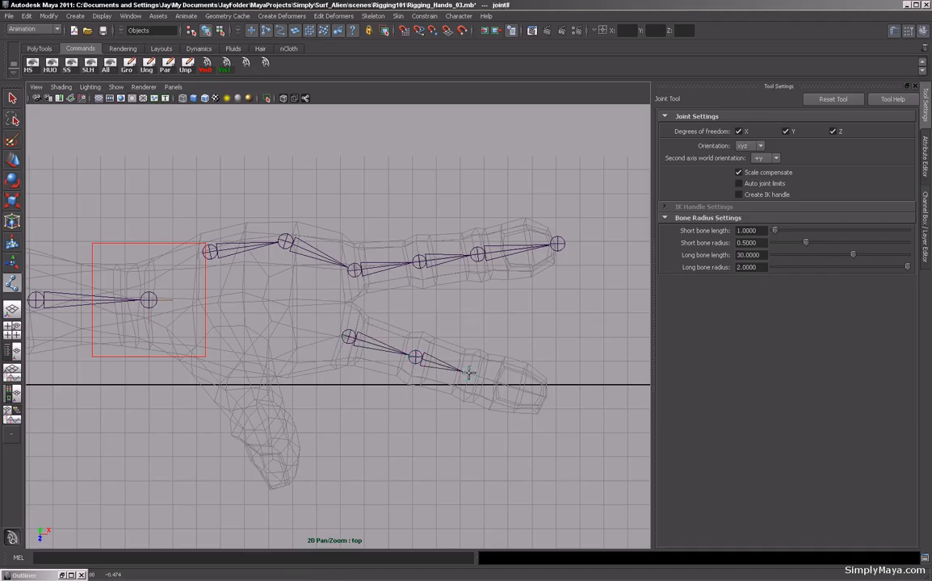
left_click(546, 397)
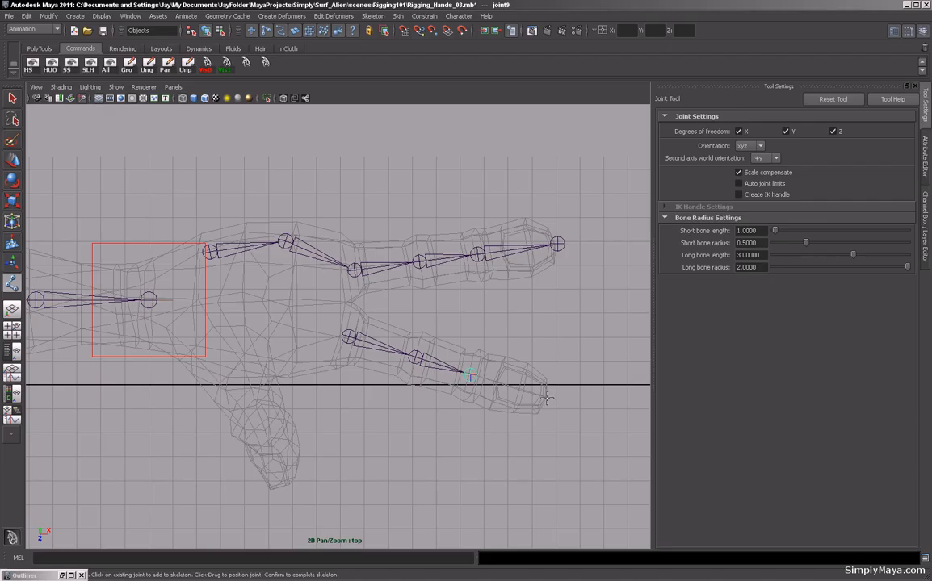
key("w")
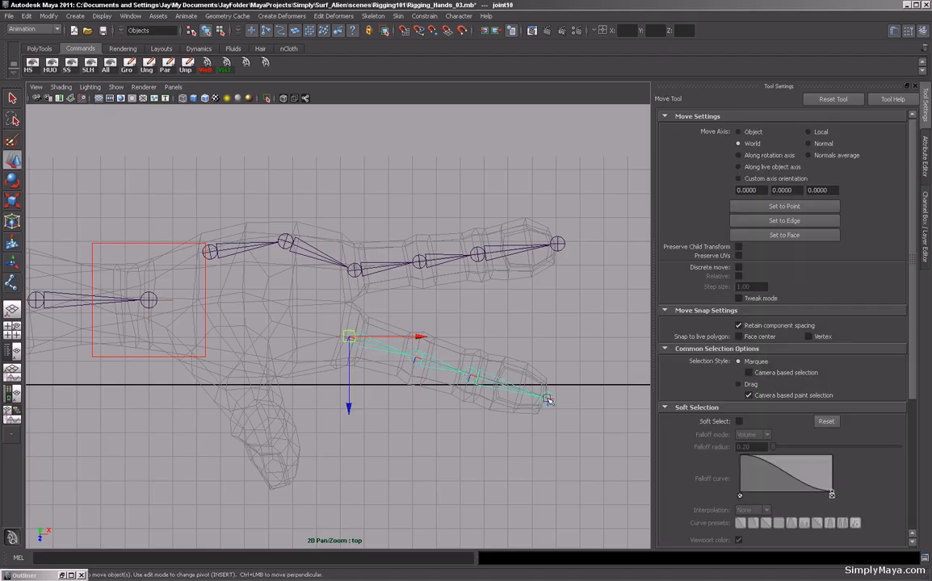
Rename the upper chain's root joint to Lt_Palm1.
left_click(242, 254)
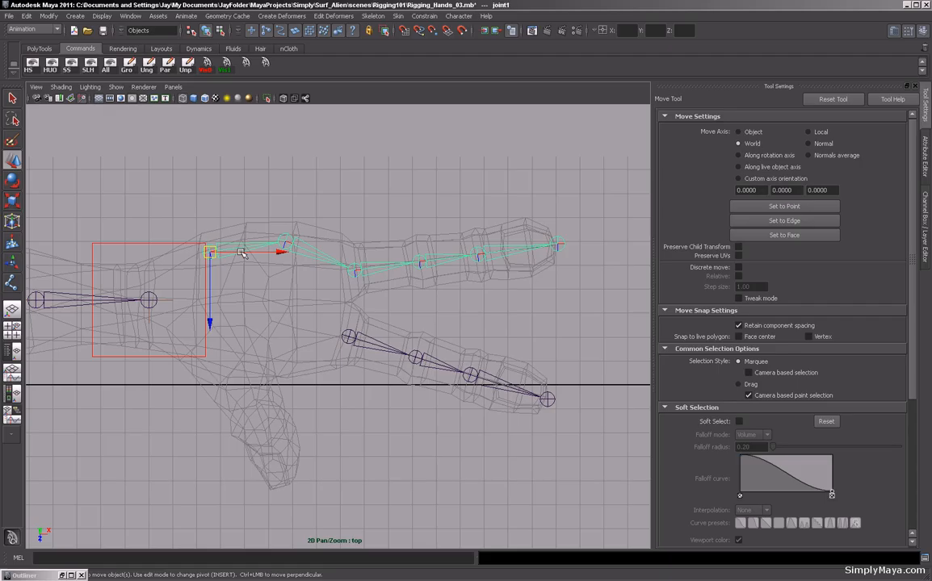
key("ctrl+a")
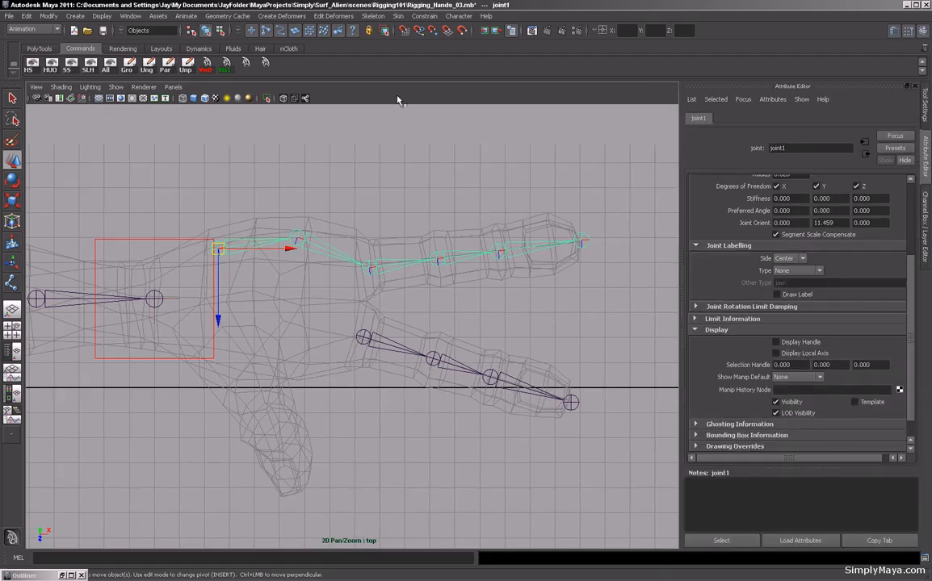
key("ctrl+a")
left_click(823, 122)
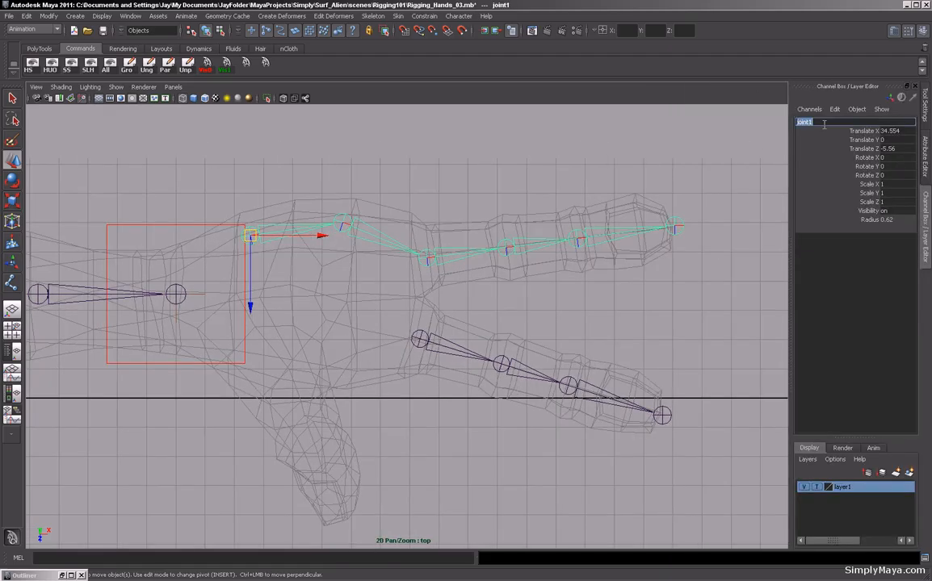
type("L")
type("t_Palm1")
key("Return")
Rename the upper chain's second joint to Lt_Palm2.
left_click(365, 234)
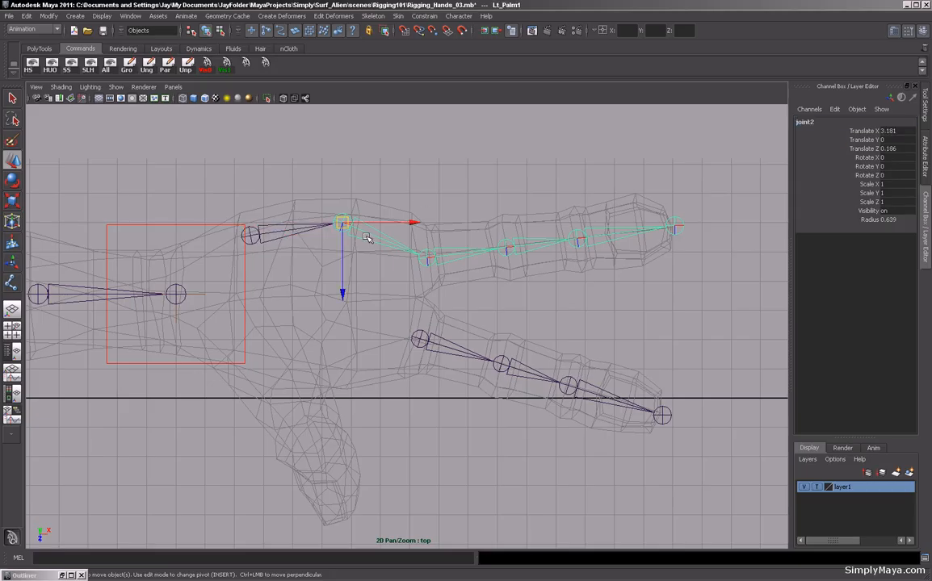
left_click(810, 123)
type("Lt_Pa")
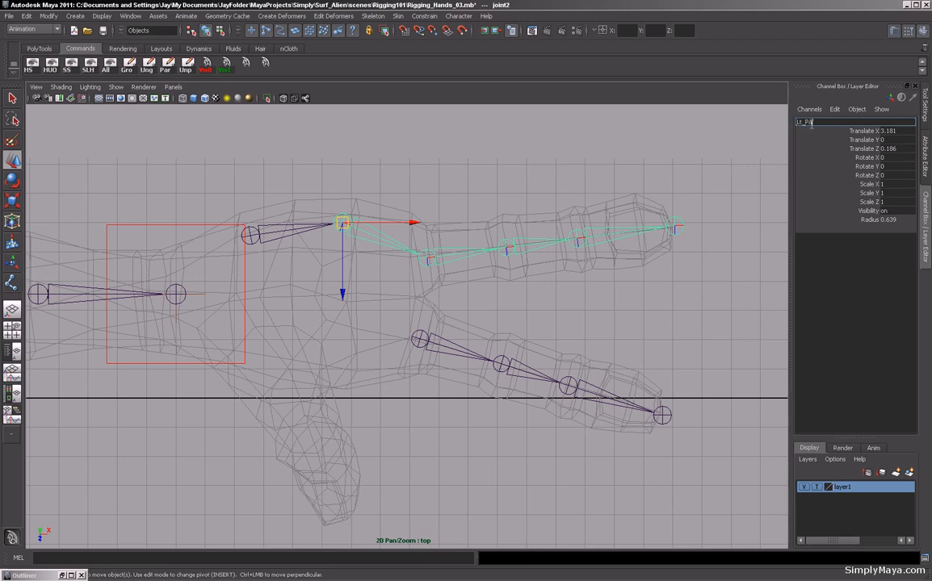
type("lm2")
key("Return")
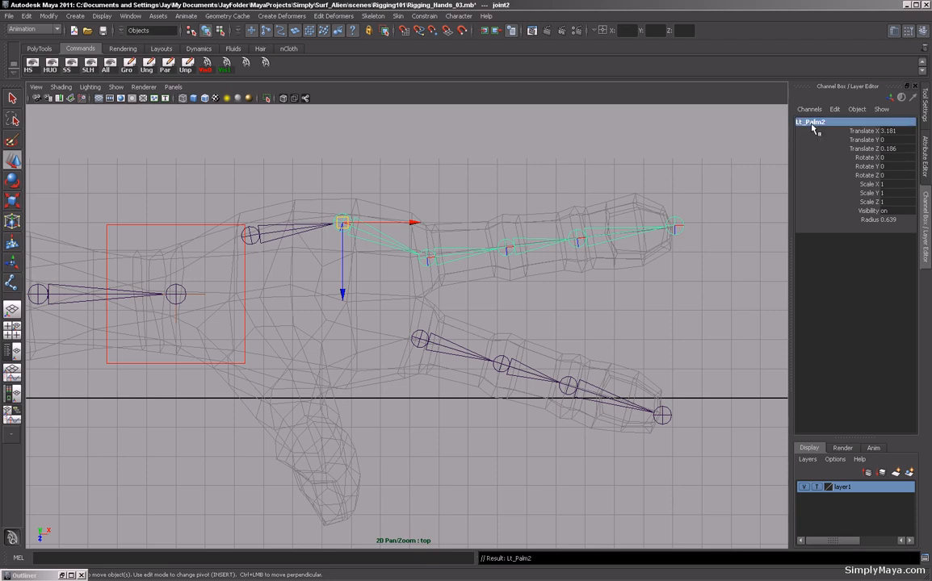
Rename the upper chain's third joint to Lt_Index1.
left_click(437, 260)
left_click(449, 257)
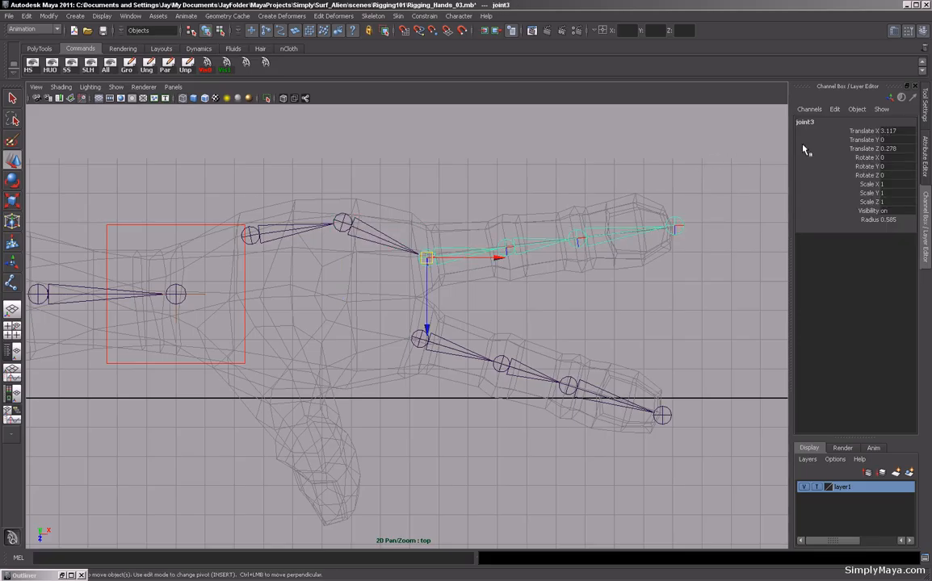
left_click(805, 123)
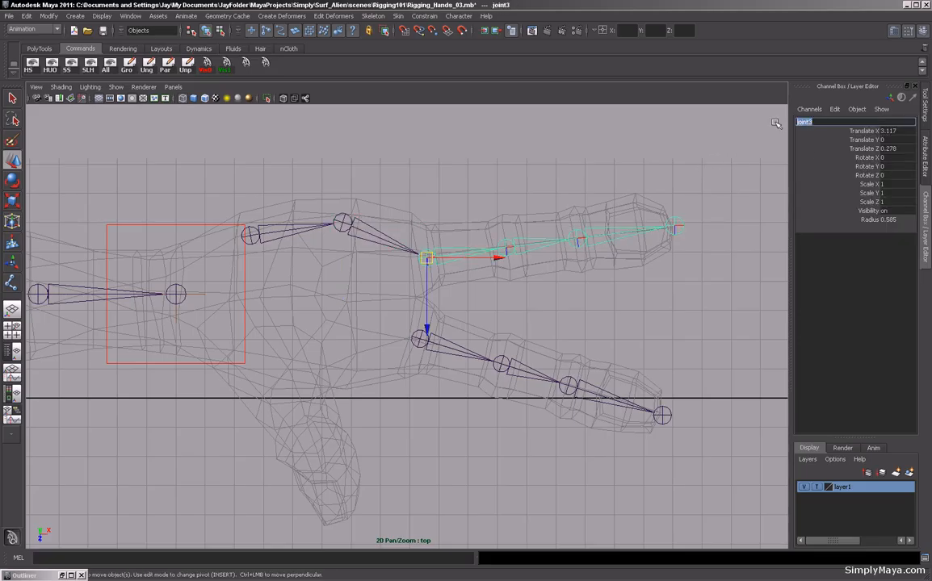
type("Lt")
key("Return")
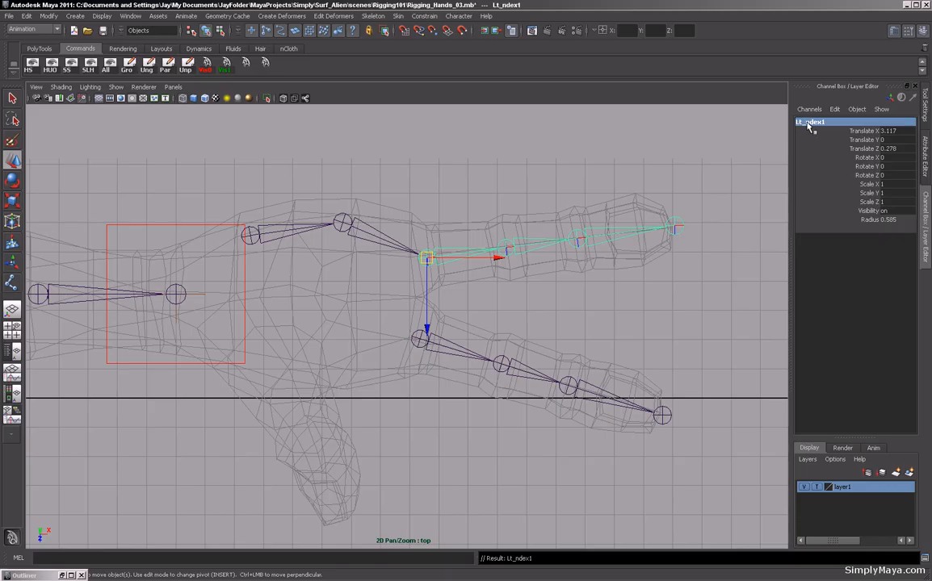
left_click(807, 122)
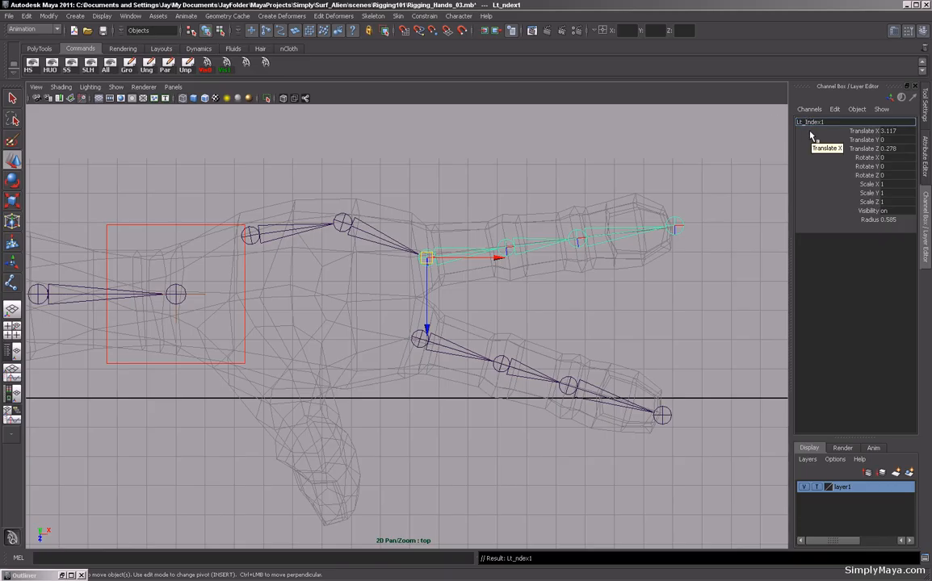
type("I")
key("Return")
key("ctrl+c")
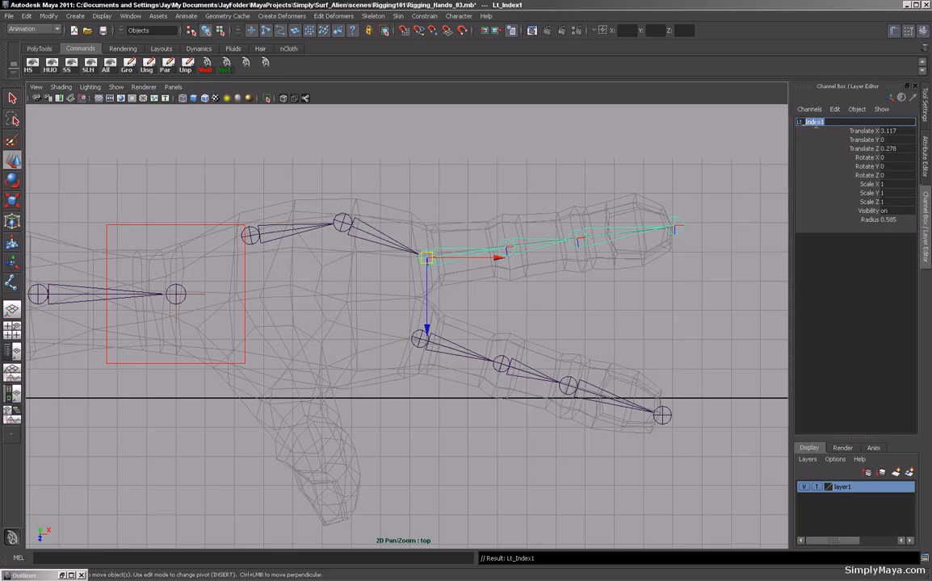
Rename the upper chain's fourth joint to Lt_Index2.
left_click(541, 246)
left_click(805, 122)
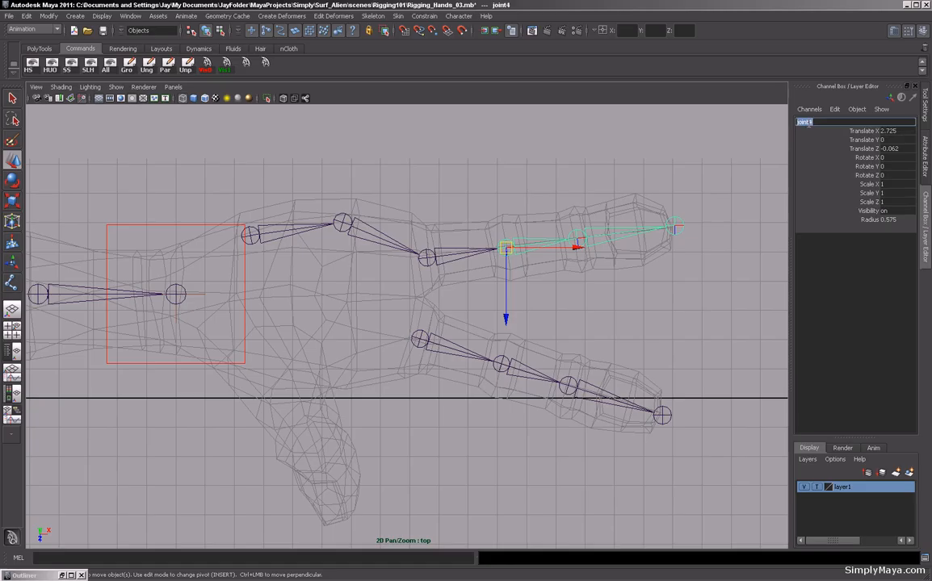
key("ctrl+v")
type("2")
key("Return")
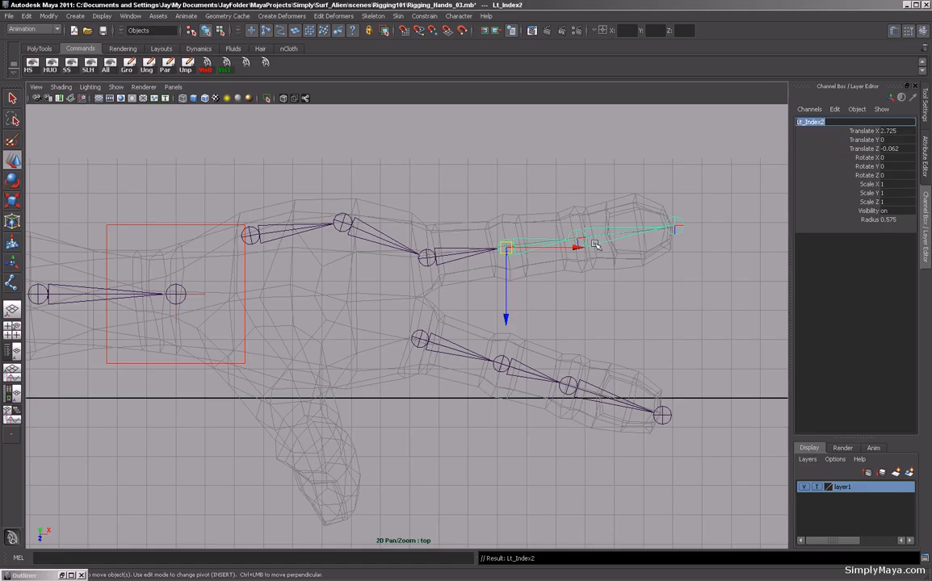
Rename the upper chain's fifth joint to Lt_Index3.
left_click(595, 245)
left_click(811, 122)
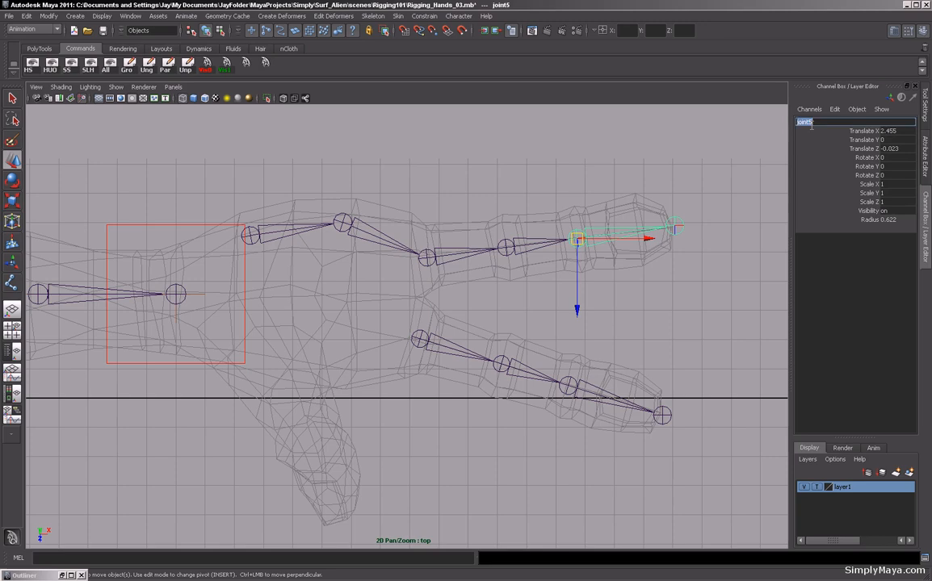
key("ctrl+v")
key("Return")
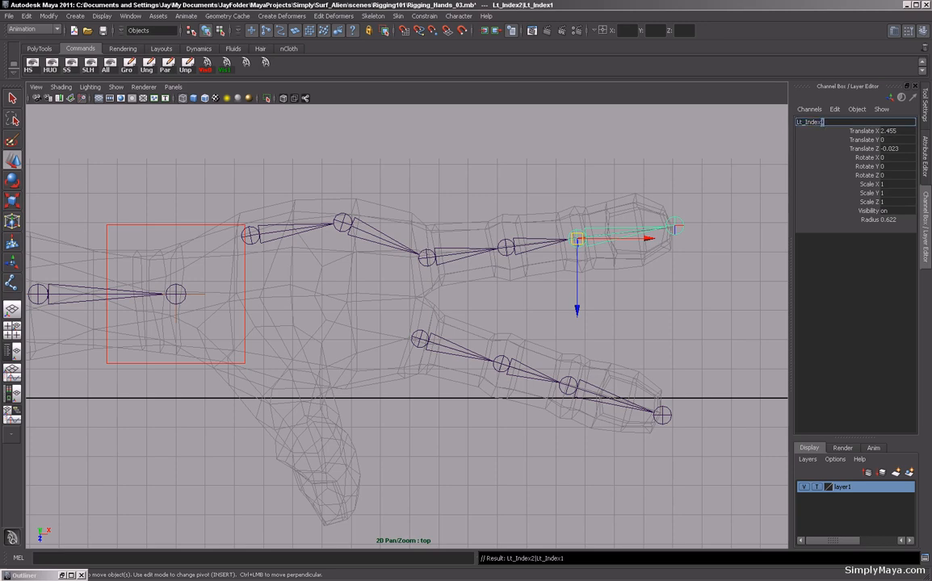
Rename the upper chain's tip joint to Lt_IndexEnd.
left_click(674, 227)
left_click(804, 124)
type("Lt_Index")
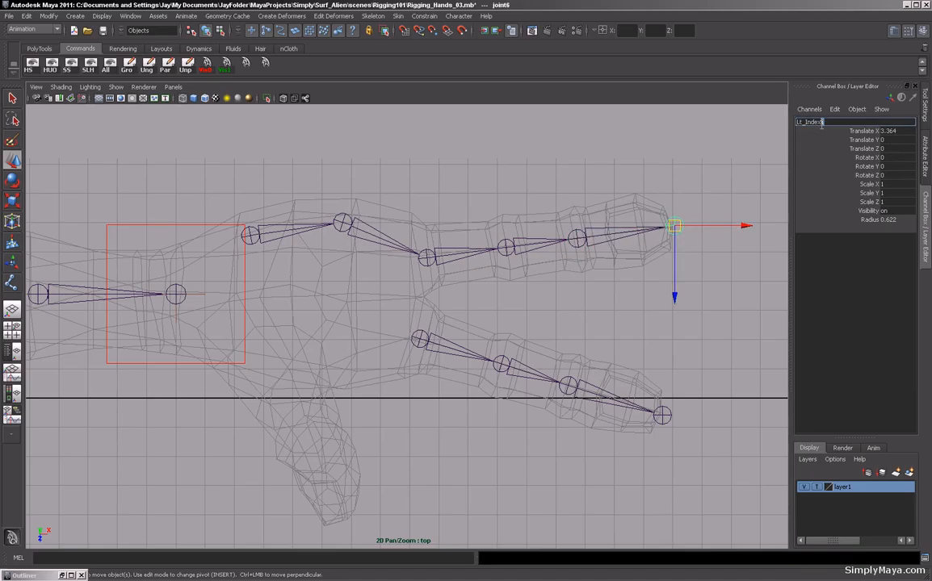
type("End")
key("Return")
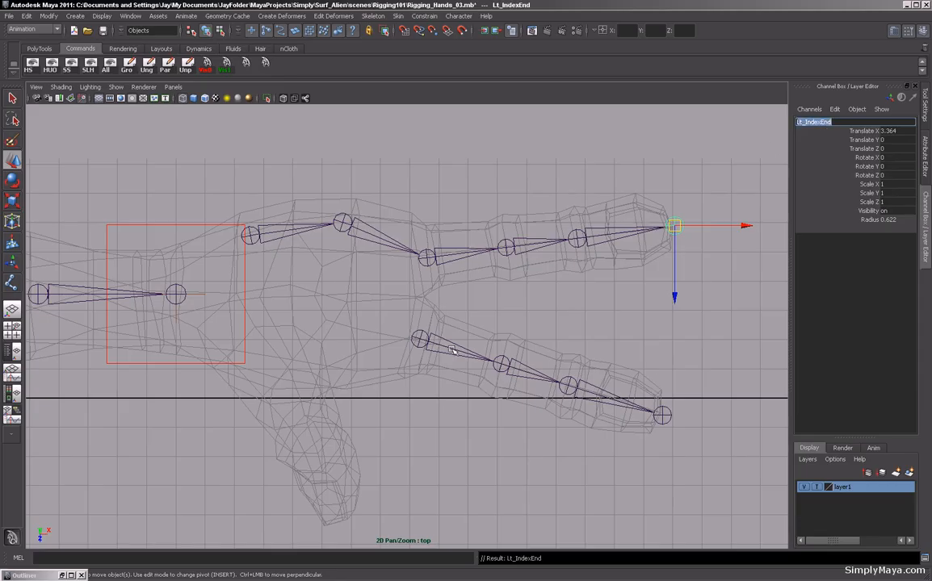
Rename the lower chain's root joint to Lt_Fore1.
left_click(452, 348)
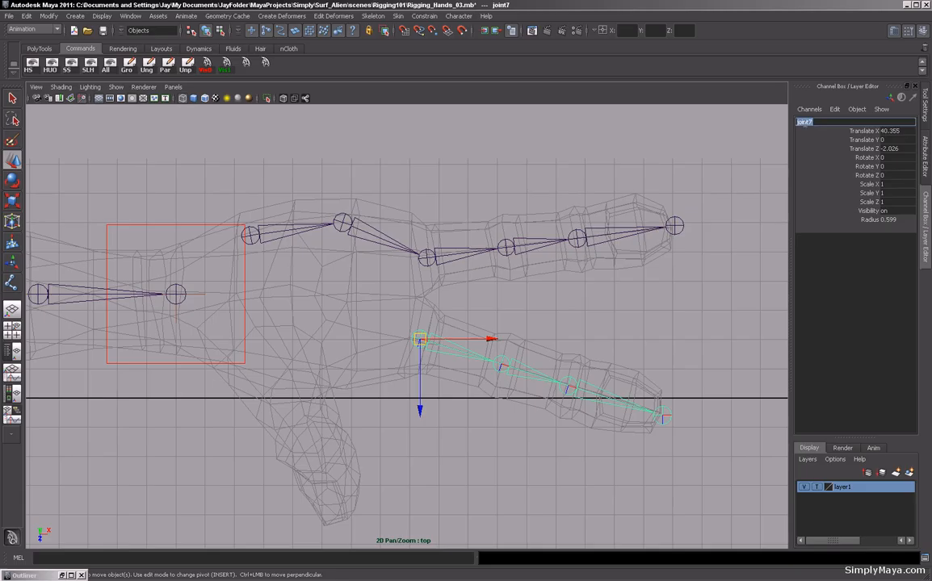
type("Lt")
type("_Fore1")
key("Return")
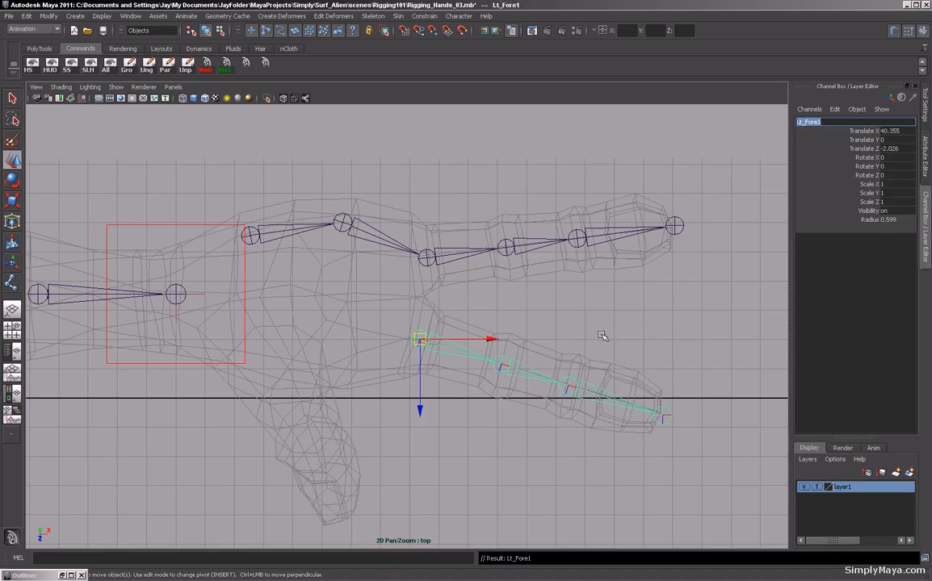
Rename the lower chain's second joint to Lt_Fore2.
left_click(520, 375)
double_click(817, 121)
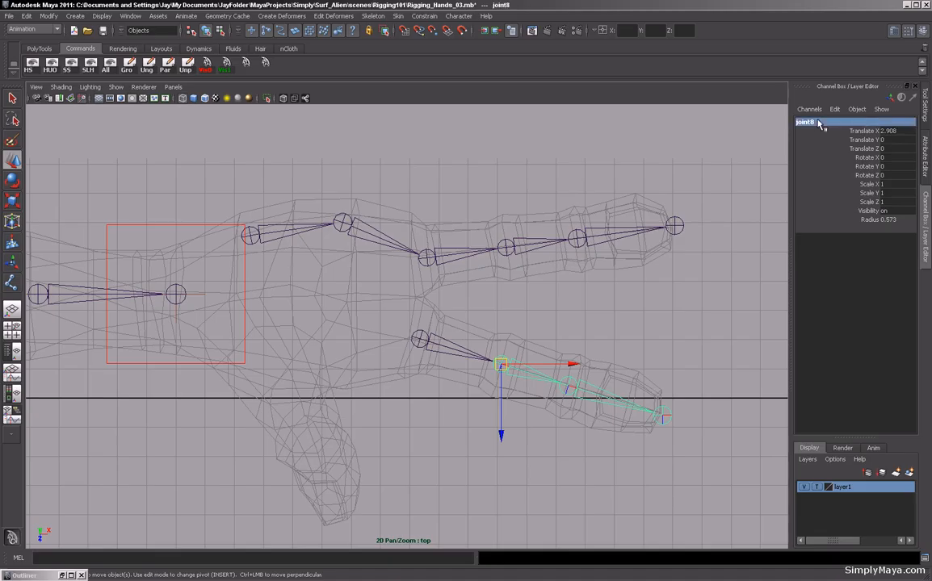
type("Lt_Fore")
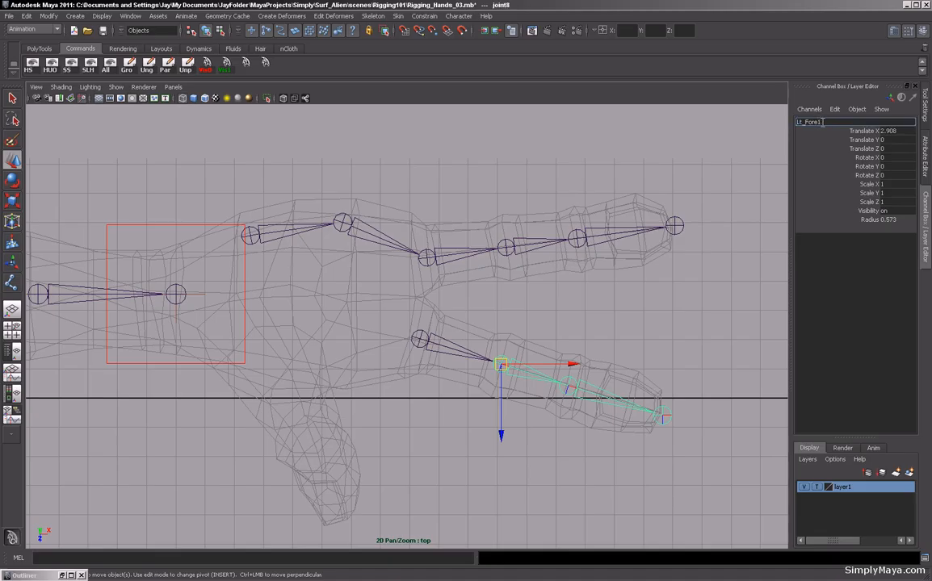
type("2")
key("Return")
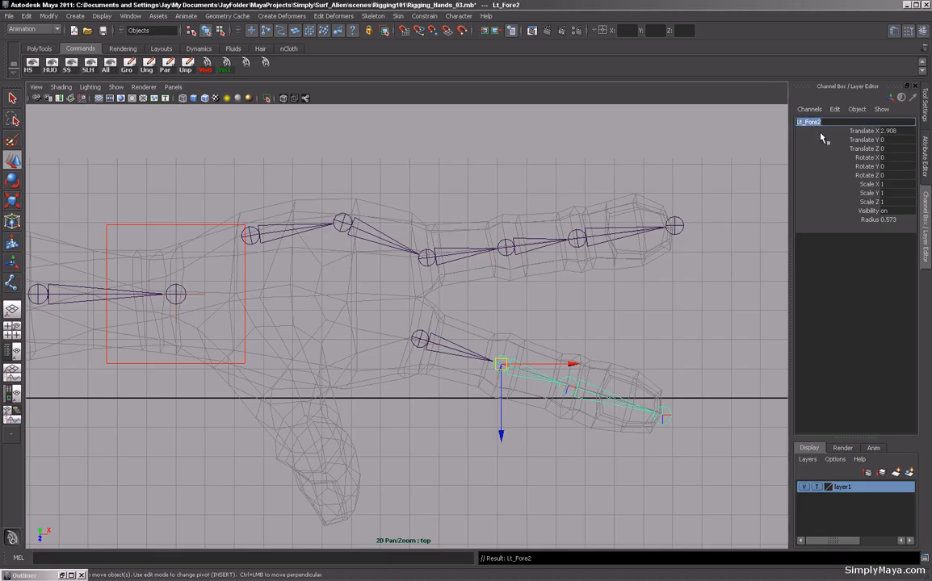
Rename the lower chain's third joint to Lt_Fore3.
left_click(609, 409)
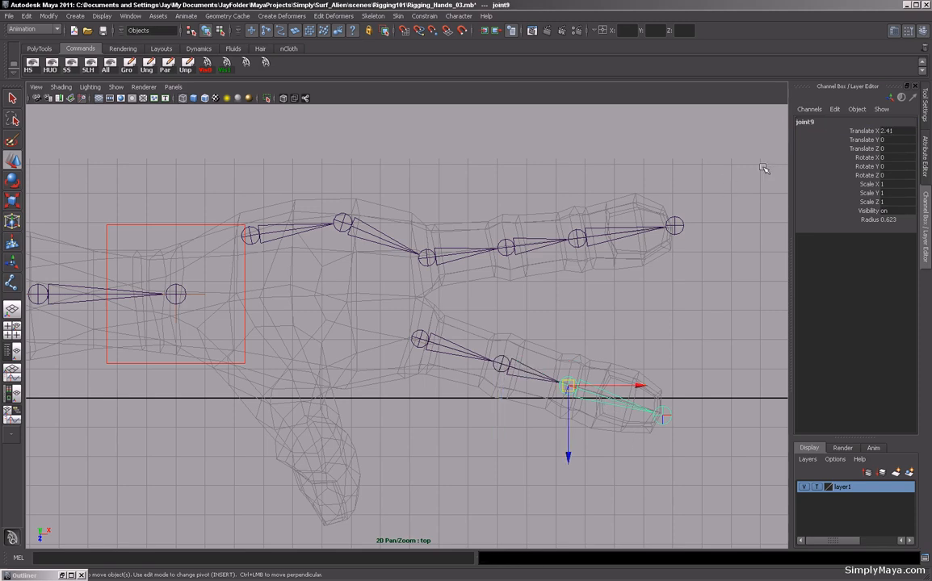
double_click(815, 122)
type("Lt_Fore1")
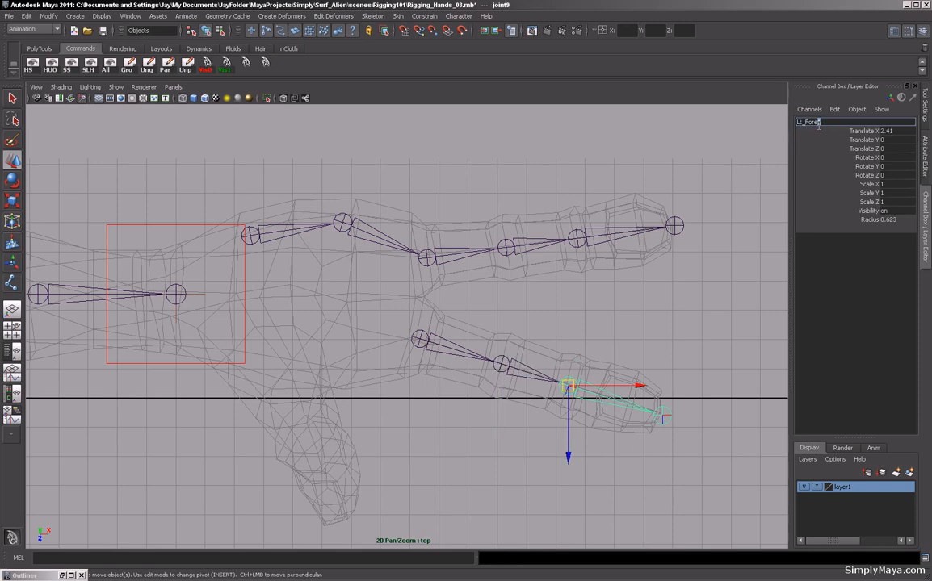
type("3")
key("Return")
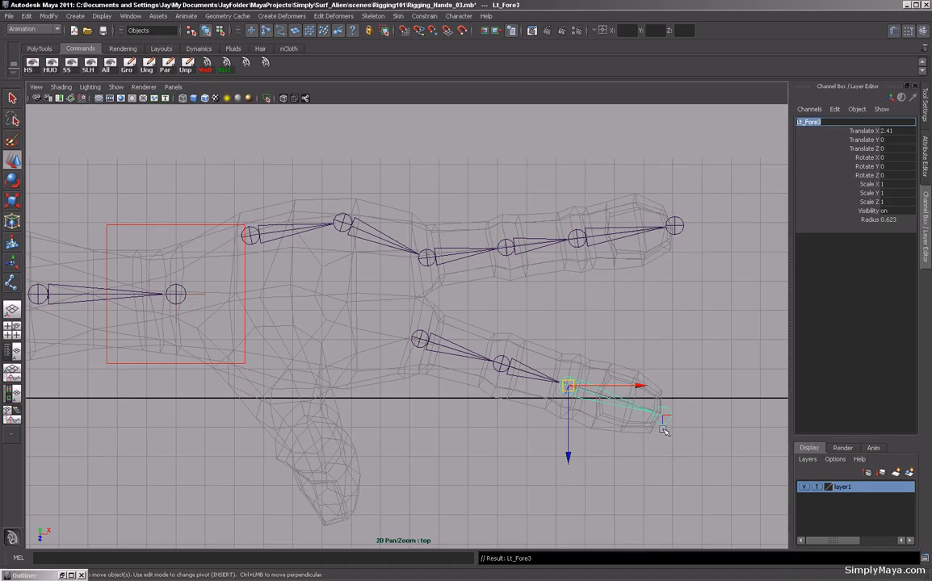
Rename the lower chain's tip joint to Lt_ForeEnd.
key("Down")
double_click(806, 122)
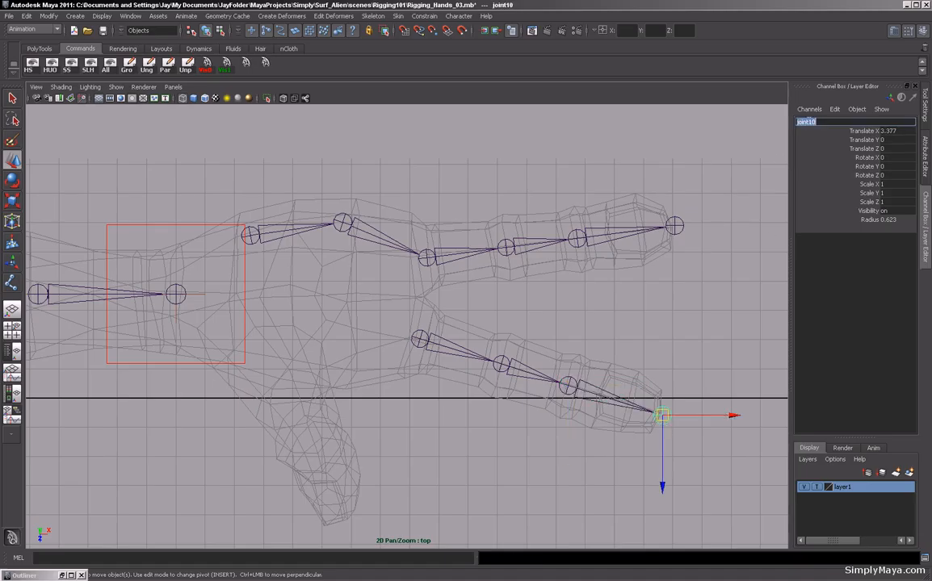
type("Lt_Fore1")
key("Return")
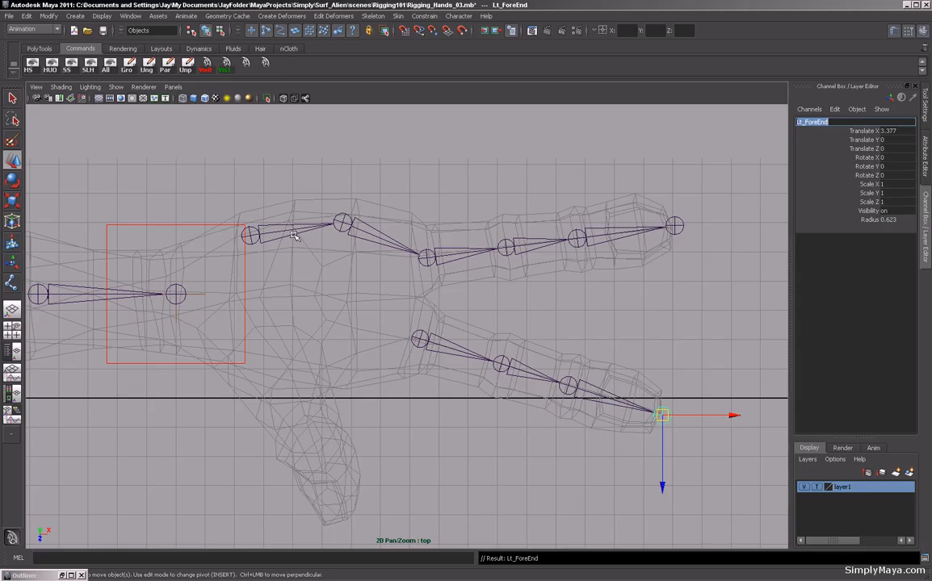
Mirror the Lt_Fore1 chain across YZ by behavior, replacing Lt with Rt in the names.
left_click(420, 339)
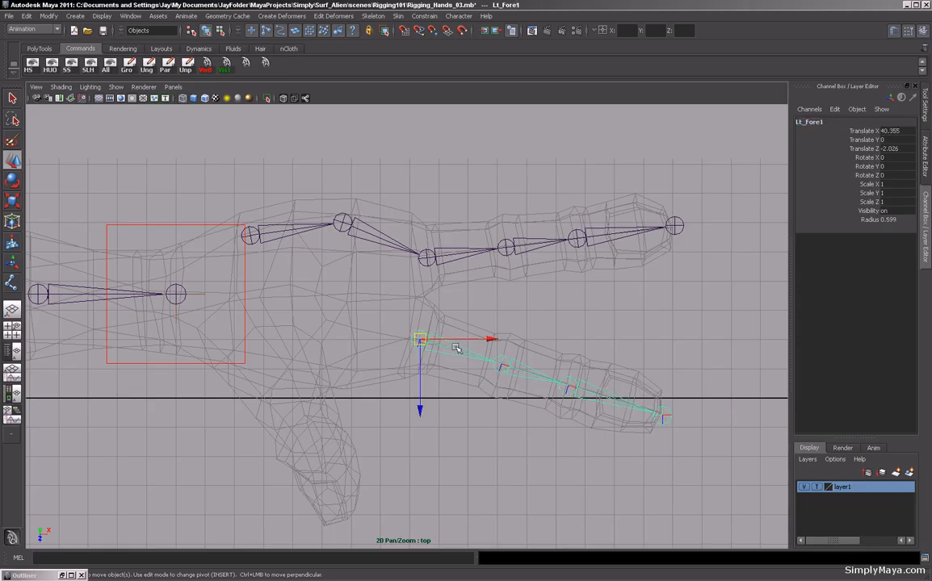
right_click_drag(561, 316, 88, 295, "alt")
middle_click_drag(266, 347, 335, 342, "alt")
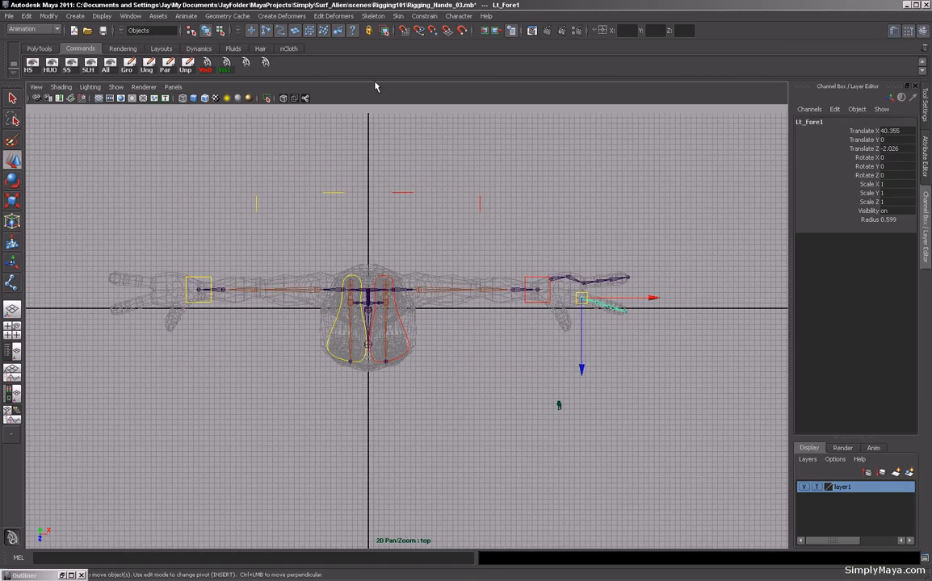
left_click(372, 16)
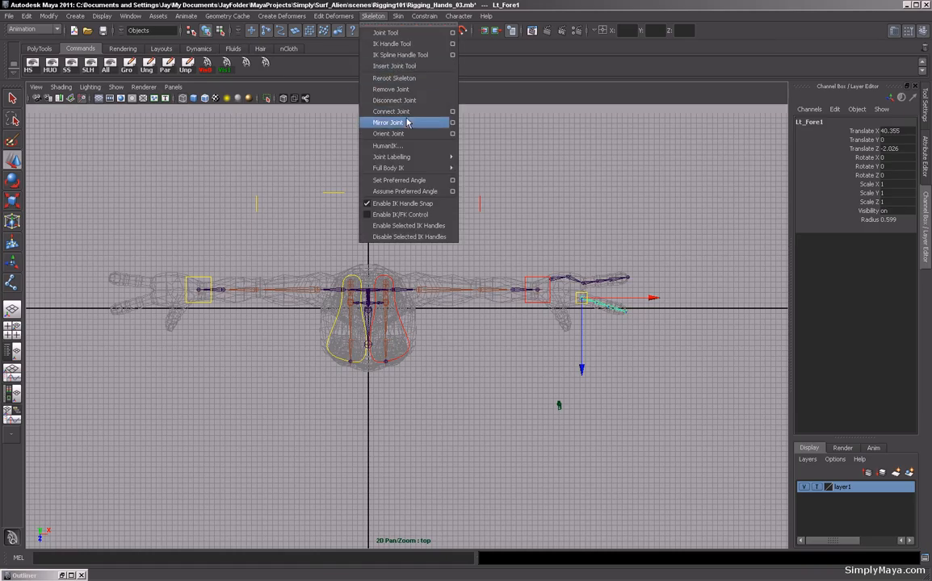
left_click(452, 123)
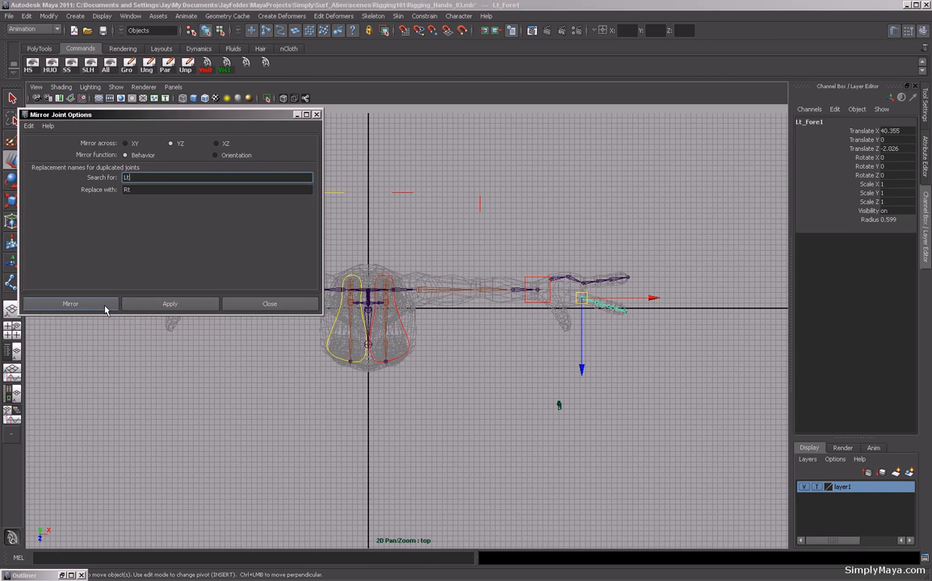
key("Tab")
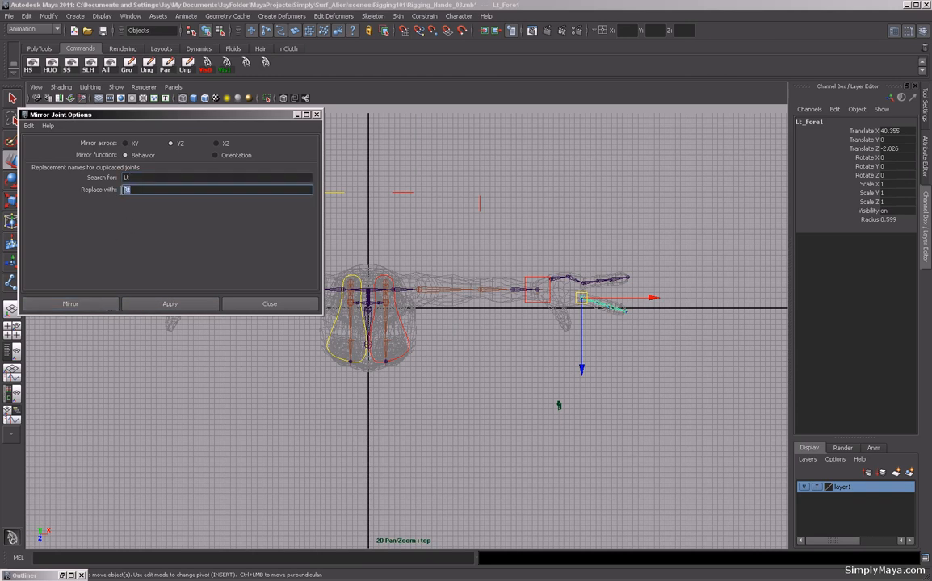
left_click(78, 305)
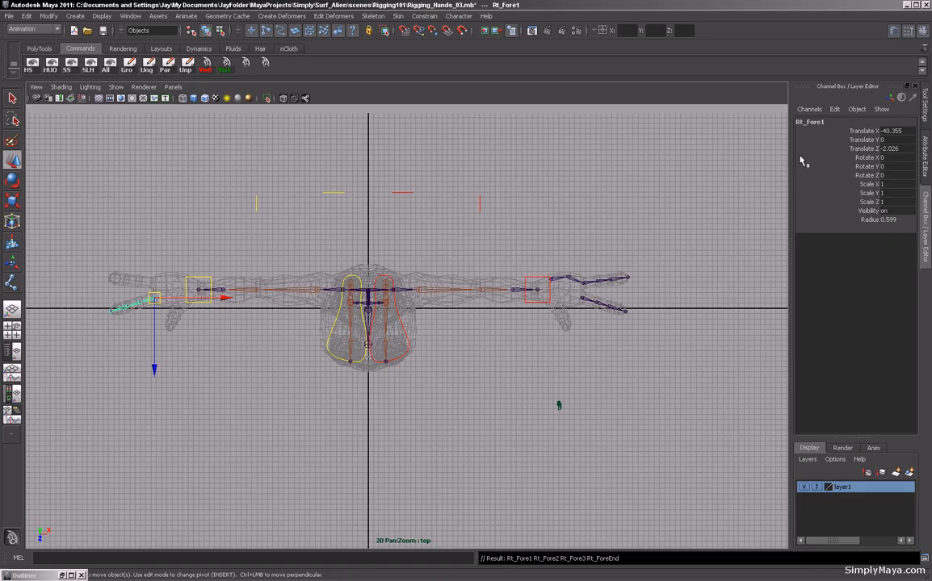
Mirror the Lt_Palm1 chain to the other hand with the same settings.
left_click(550, 280)
left_click(373, 17)
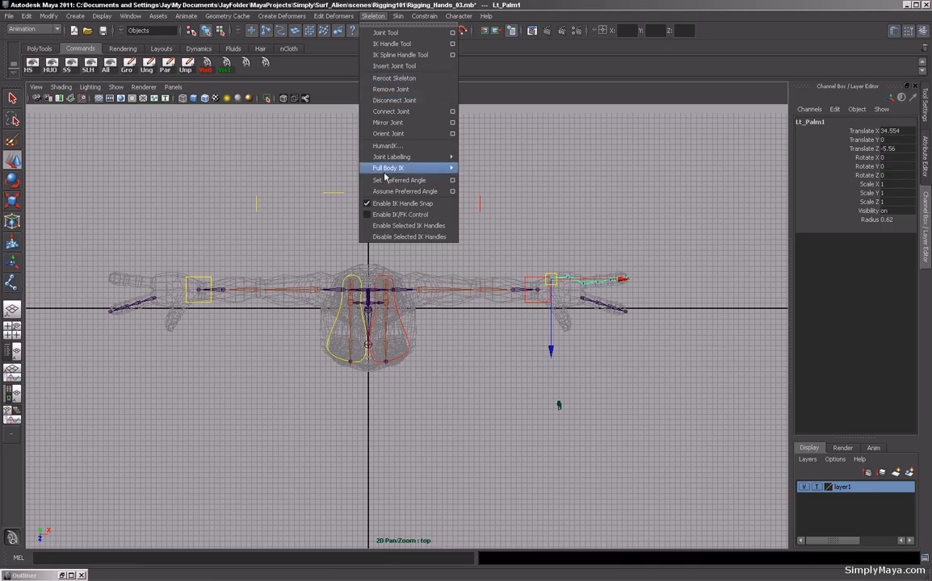
left_click(389, 122)
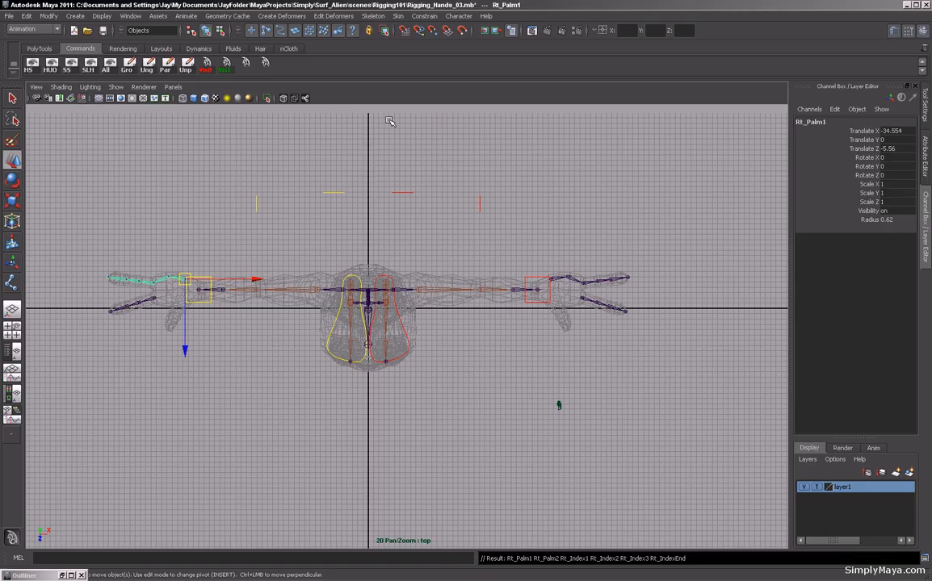
Delete both mirrored right-hand finger chains.
key("Delete")
left_click(157, 298)
key("Delete")
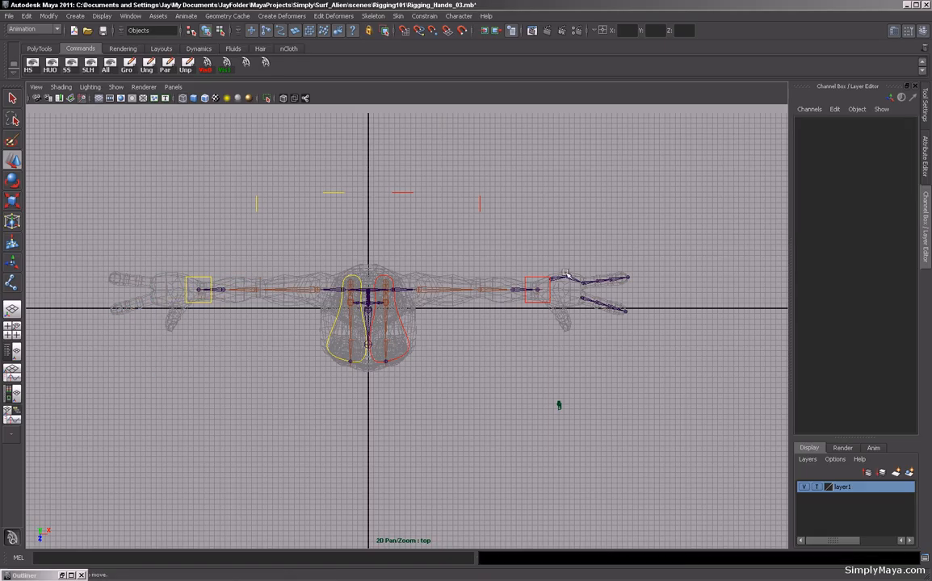
Select both left finger chains and move them up to the hand's height in the front view.
left_click(567, 279)
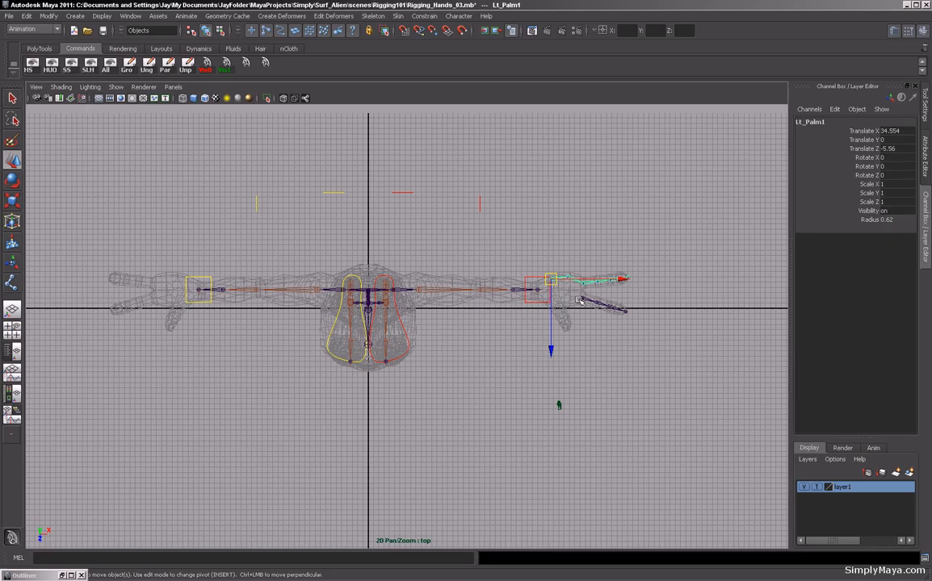
left_click(579, 300)
key("space")
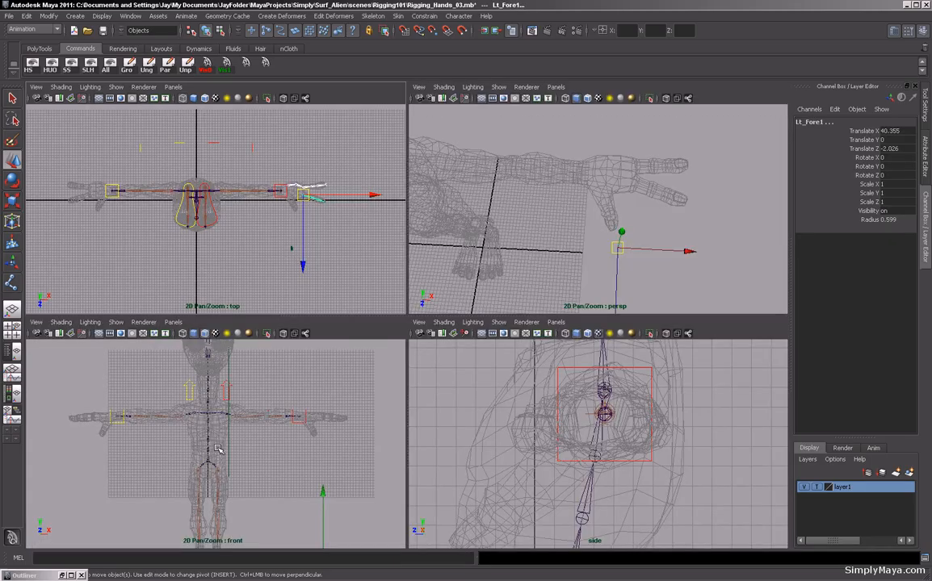
key("space")
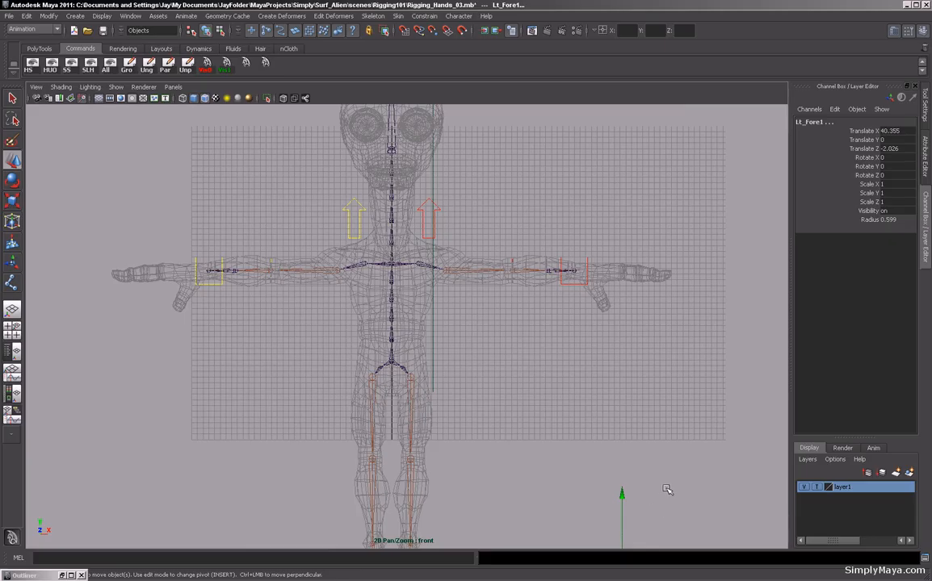
middle_click_drag(665, 491, 545, 356, "alt")
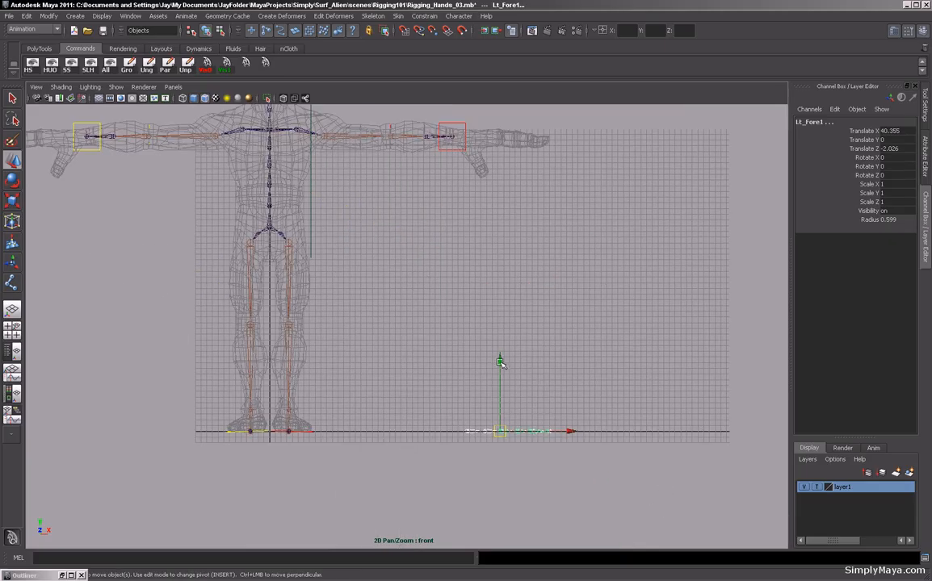
left_click_drag(500, 361, 491, 72)
middle_click_drag(484, 193, 395, 376, "alt")
right_click_drag(395, 376, 668, 320, "alt")
left_click_drag(429, 208, 430, 209)
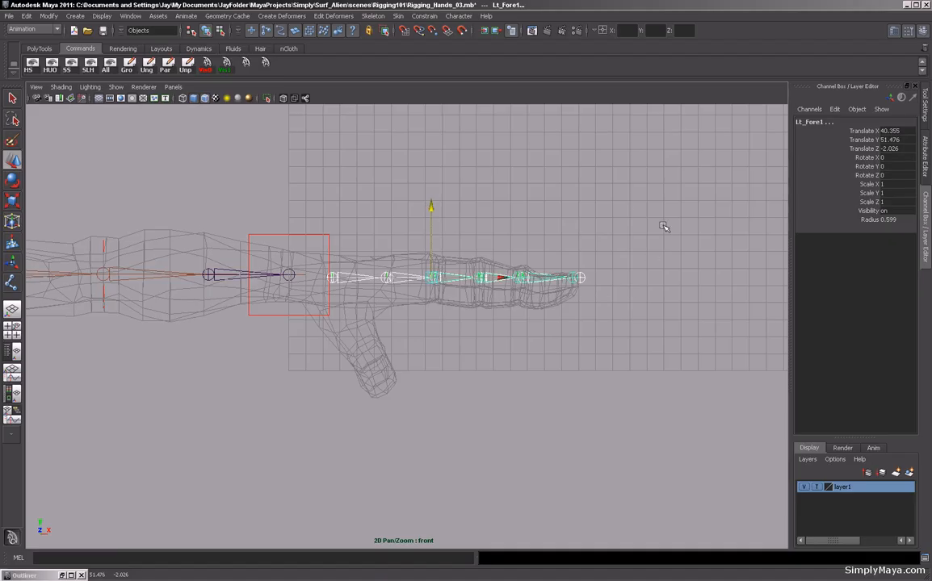
Set the perspective view to show all object types.
key("space")
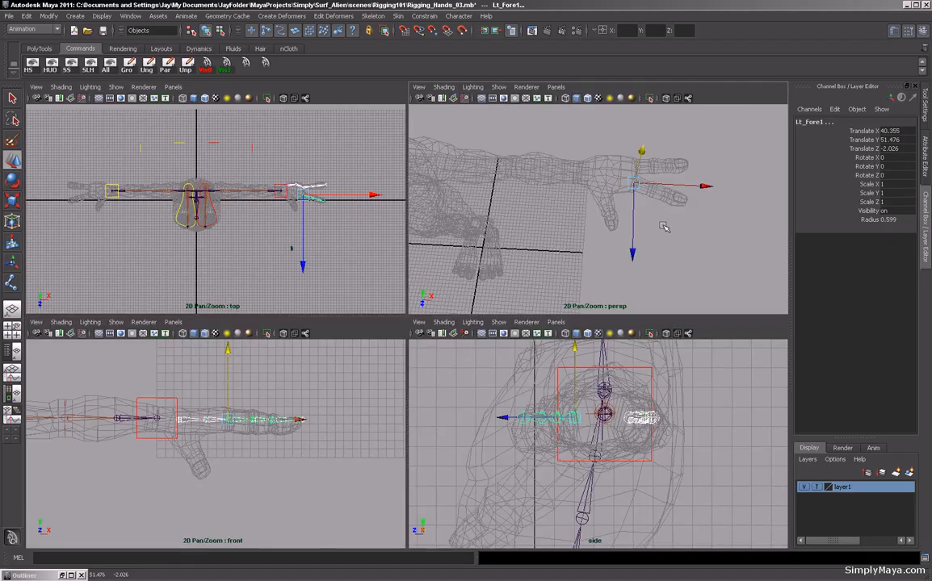
key("space")
left_click(116, 87)
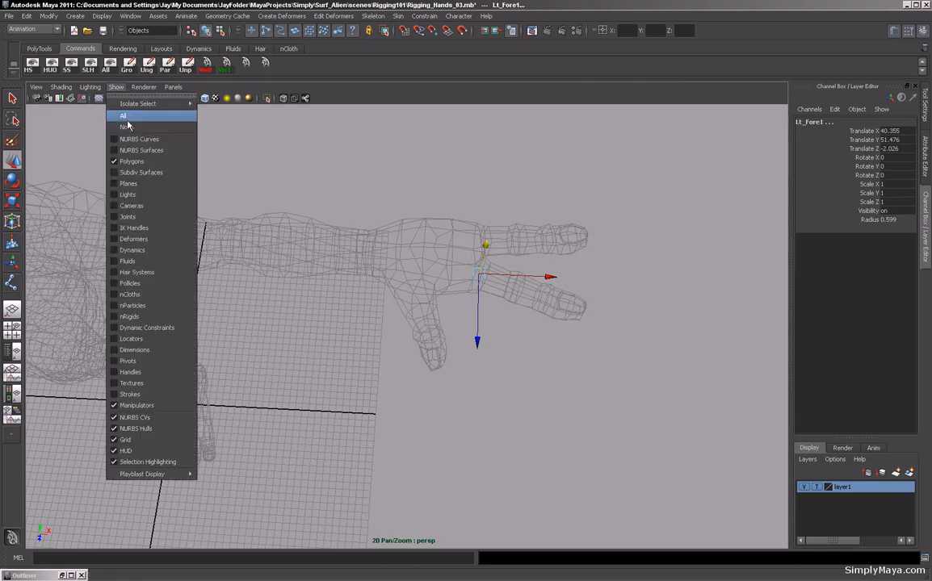
left_click(122, 128)
left_click_drag(239, 186, 273, 295, "alt")
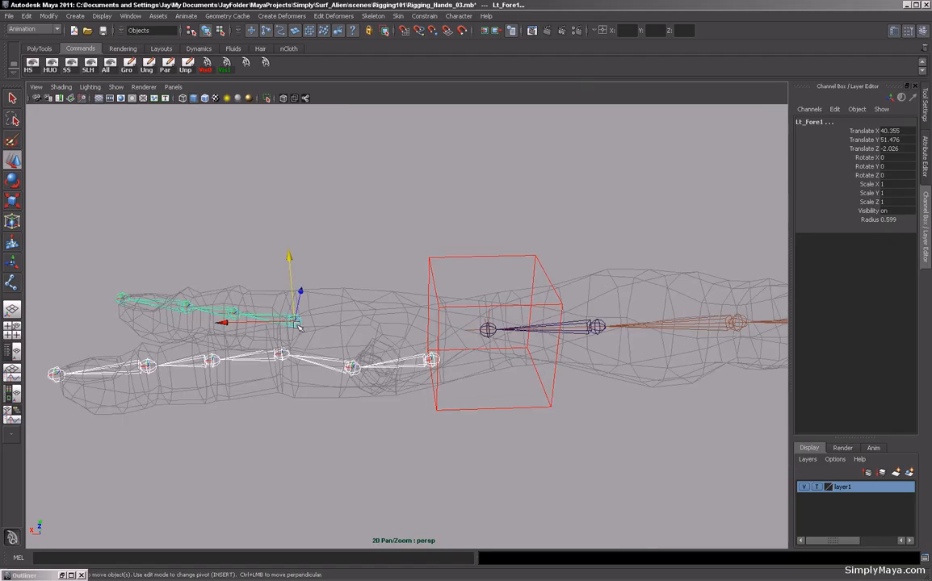
Rotate the Lt_Fore1 chain about Z, to roughly -4.8 degrees, so it follows the finger mesh.
left_click(282, 359)
left_click(296, 323, "shift")
key("e")
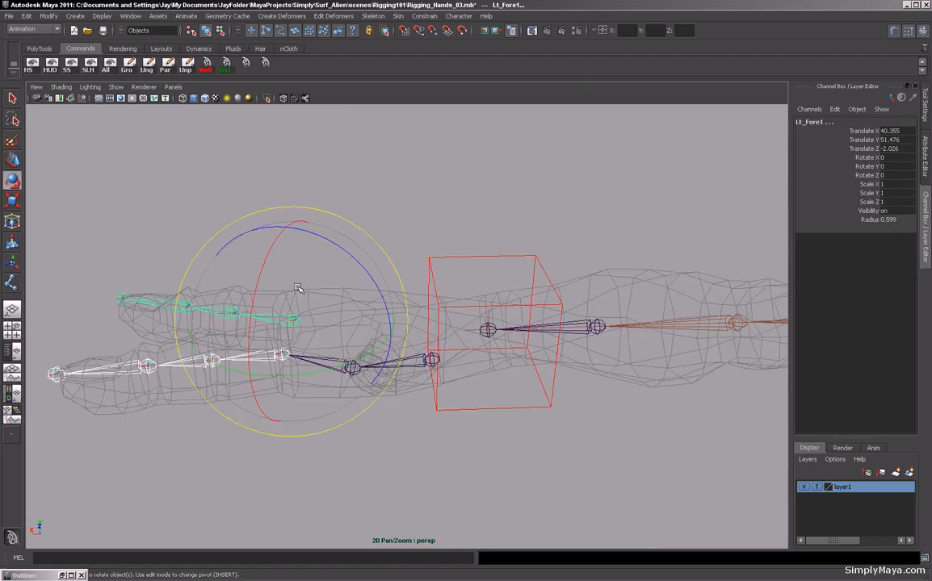
left_click_drag(296, 216, 184, 233)
left_click_drag(376, 371, 445, 284, "alt")
left_click_drag(541, 308, 587, 349, "alt")
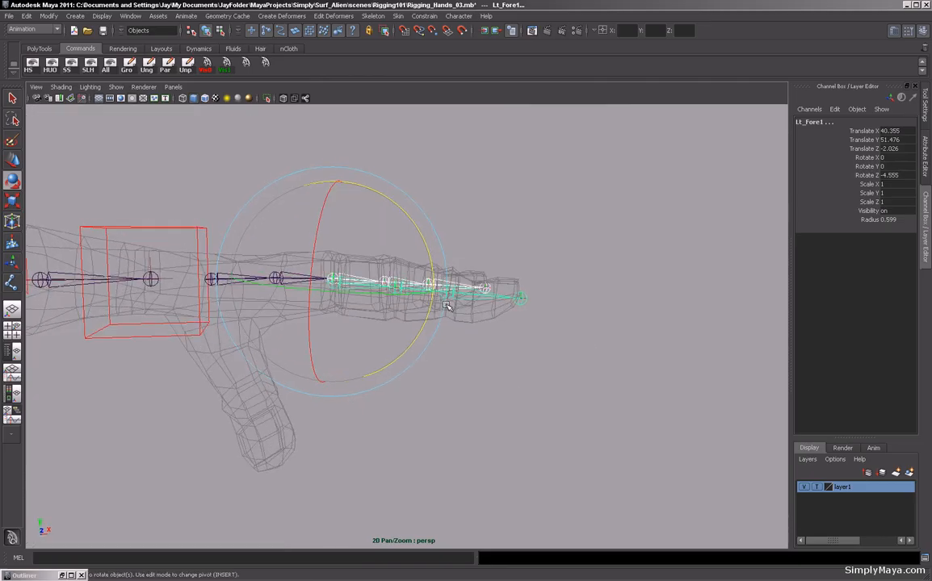
left_click_drag(431, 264, 428, 269)
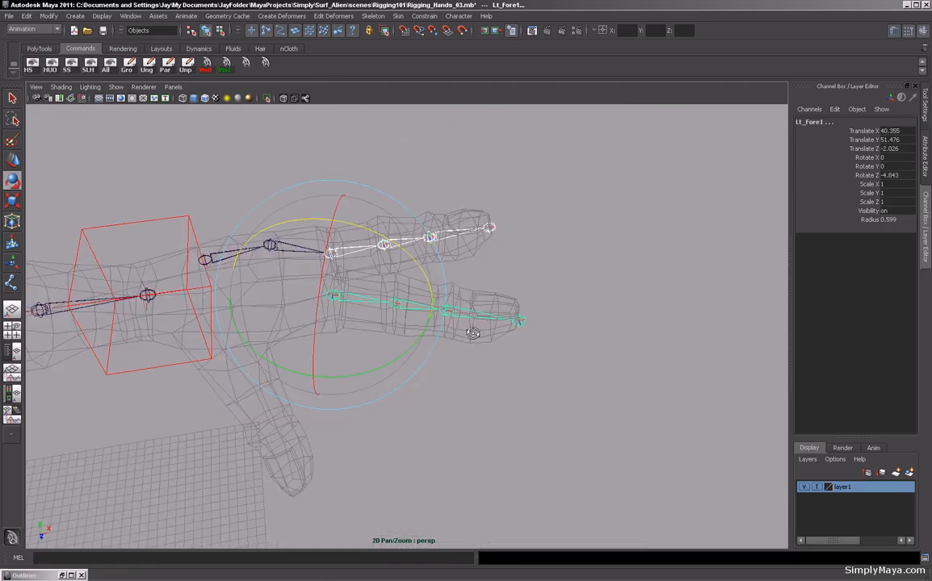
left_click_drag(517, 331, 423, 344, "alt")
left_click(422, 344)
Mirror the Lt_Palm1 and Lt_Fore1 chains to the right hand with Mirror Joint.
left_click(224, 269)
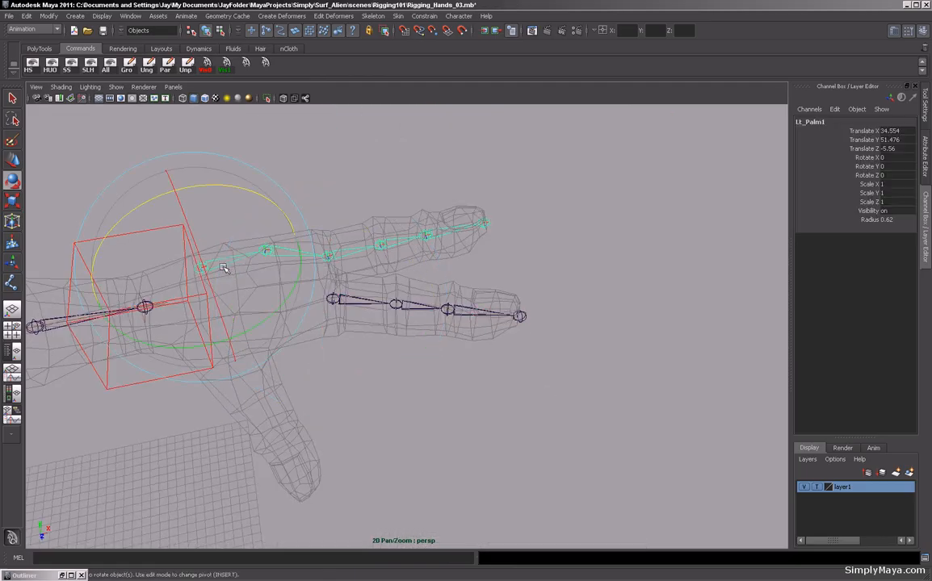
left_click(374, 16)
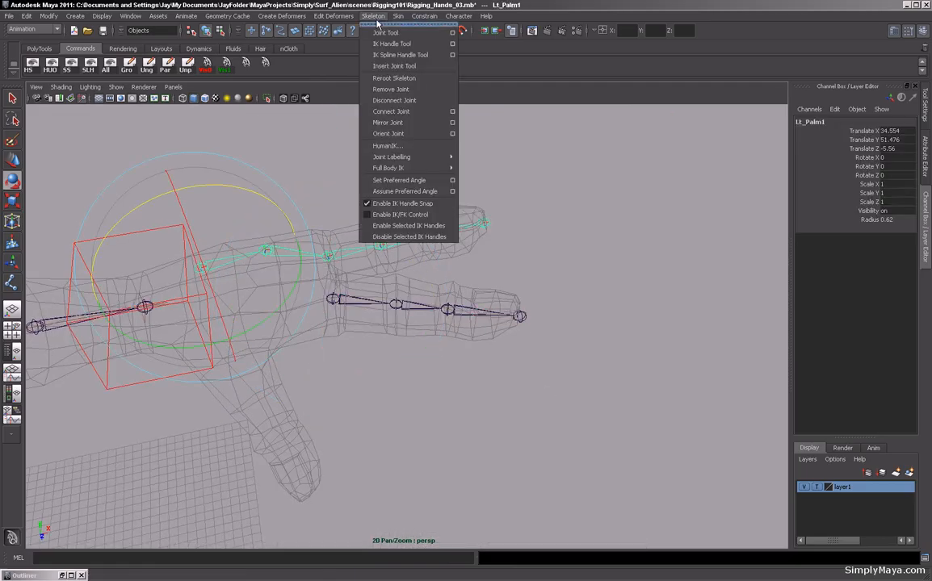
left_click(392, 123)
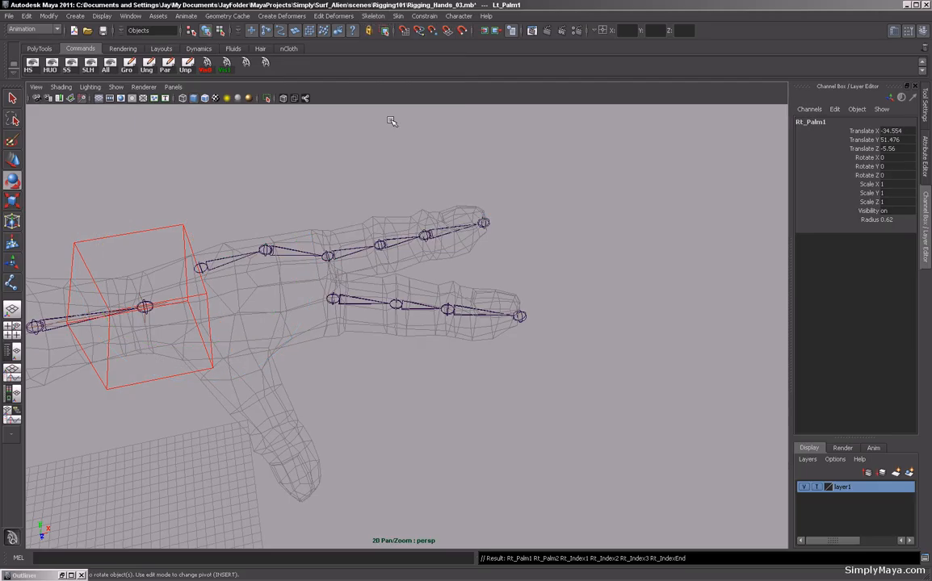
left_click(337, 303)
key("ctrl+z")
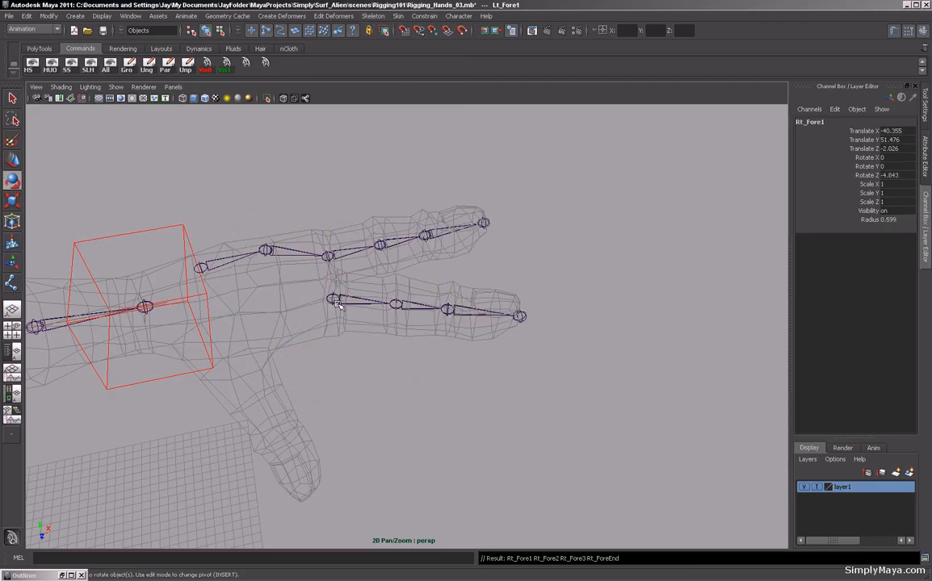
Parent the Lt_Palm1 chain under Lt_Wrist and check the wrist's hierarchy.
right_click_drag(451, 325, 328, 327, "alt")
left_click_drag(329, 327, 326, 307, "alt")
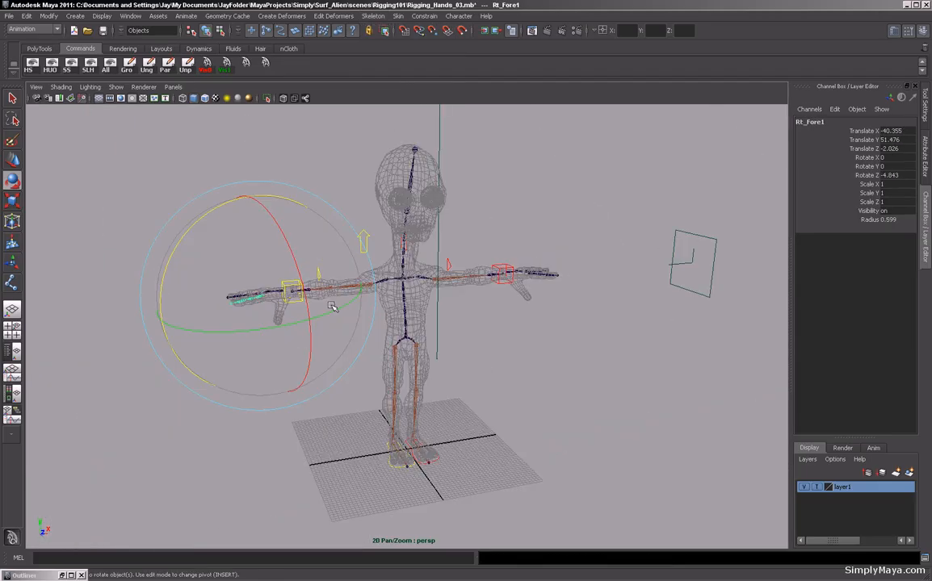
left_click(201, 371)
left_click_drag(202, 371, 436, 291, "alt")
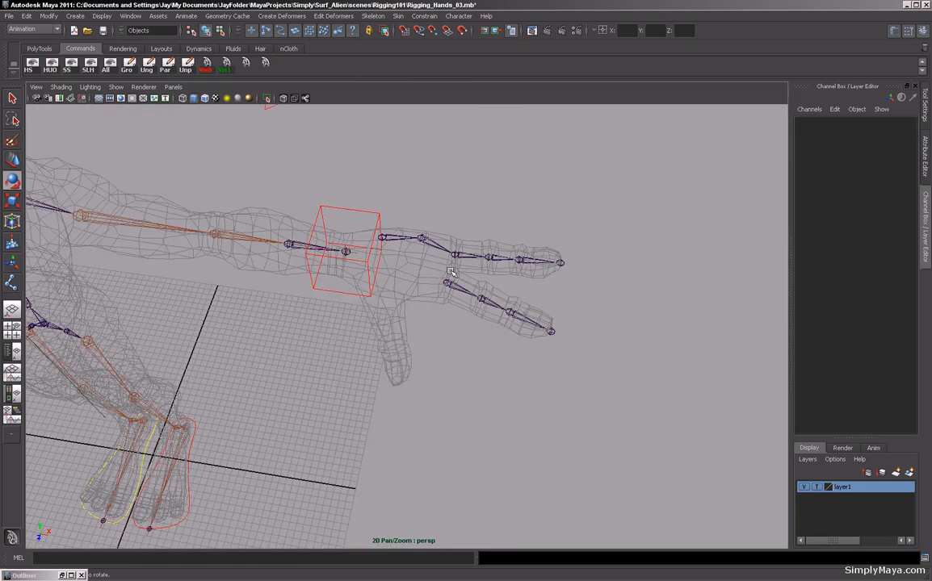
left_click_drag(370, 325, 367, 301, "alt")
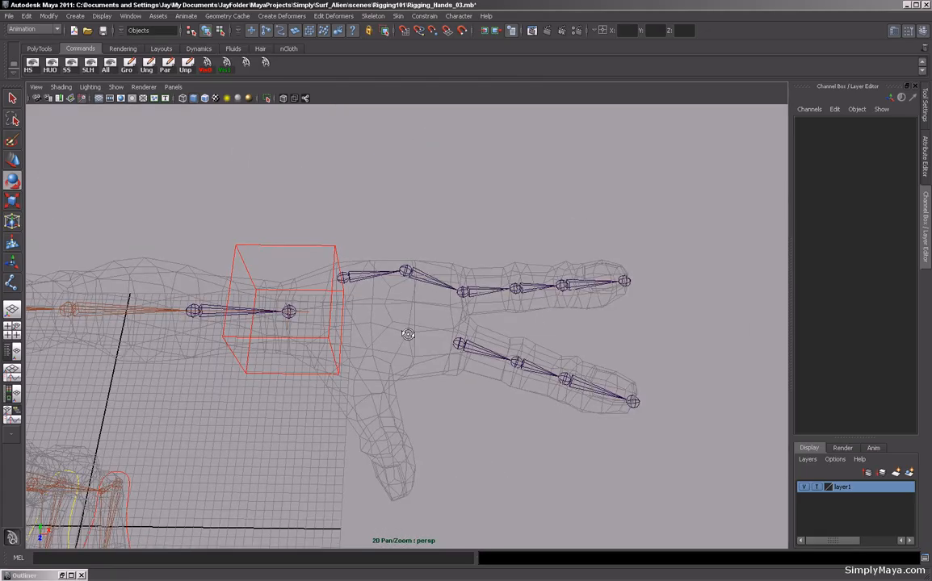
left_click(352, 283)
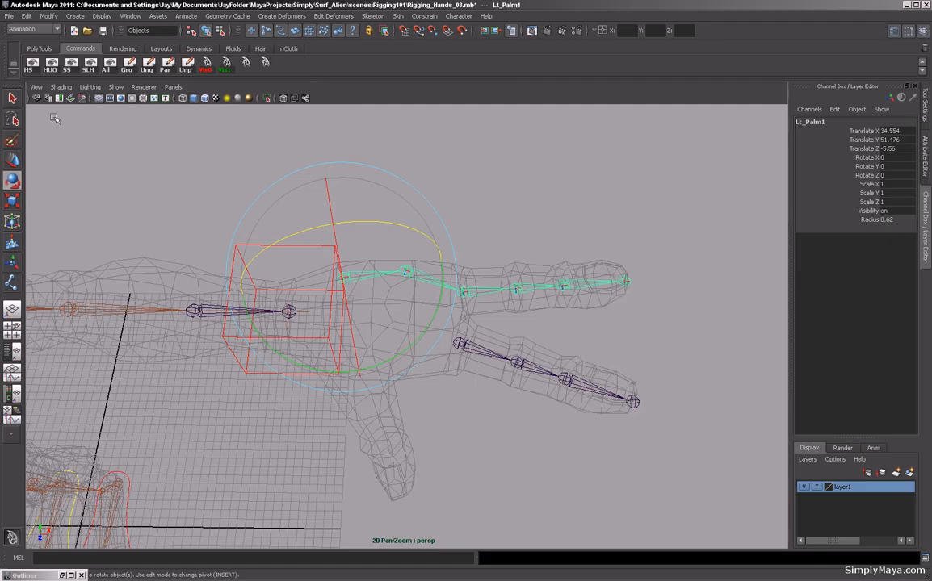
key("q")
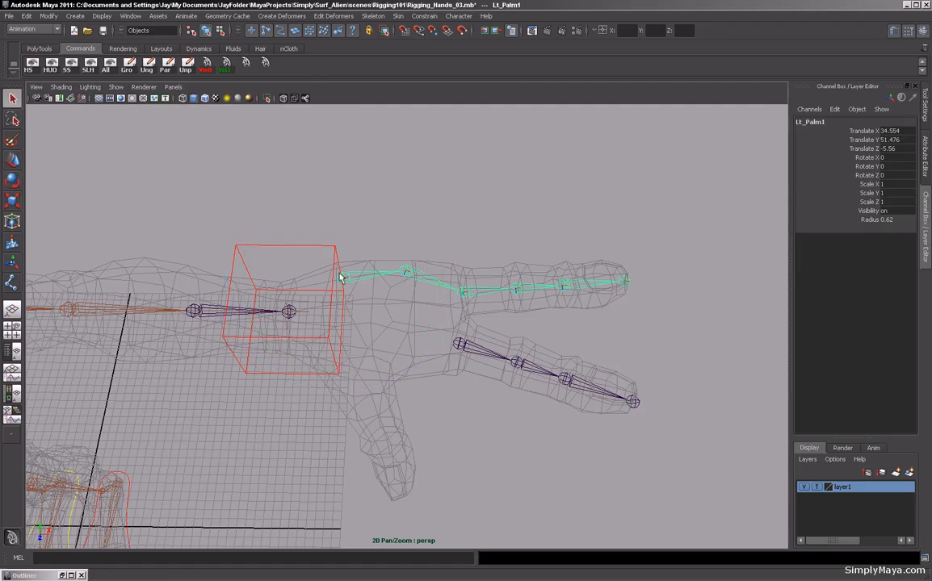
left_click(290, 311)
left_click(290, 312)
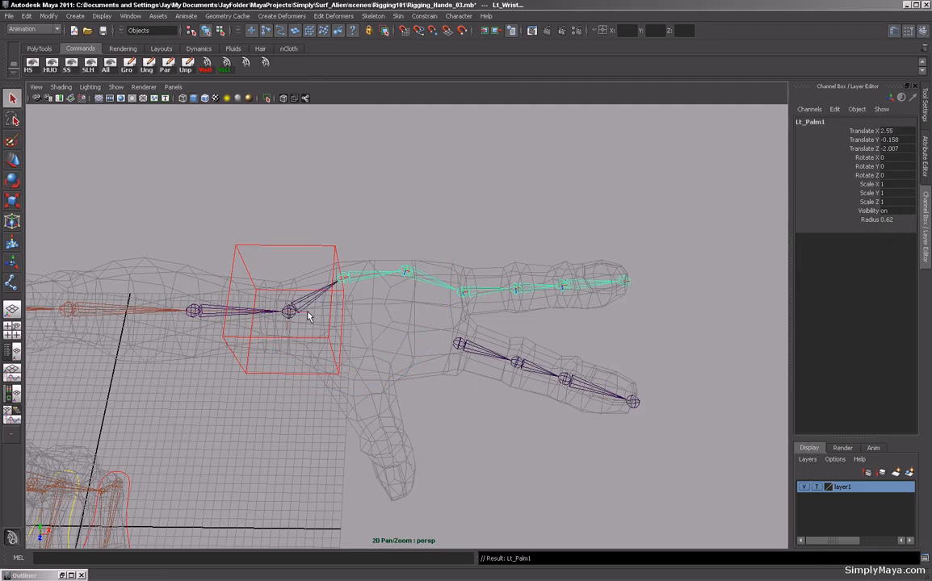
left_click(340, 189)
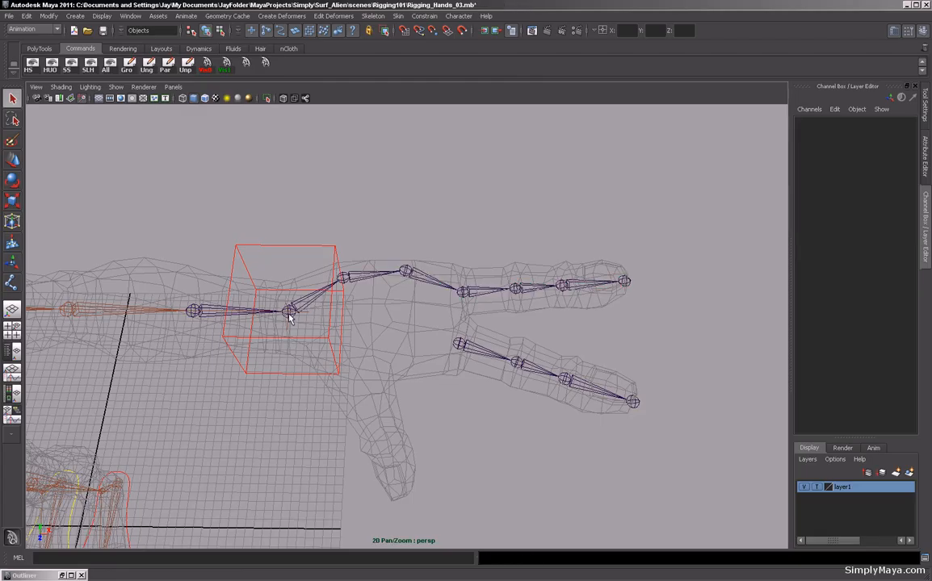
left_click(290, 312)
left_click_drag(454, 354, 409, 282, "alt")
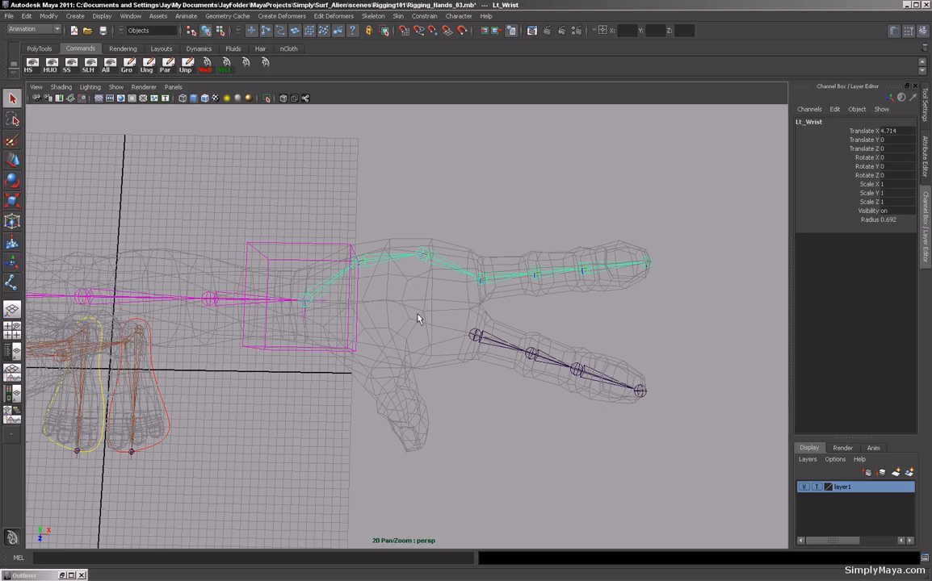
left_click(363, 214)
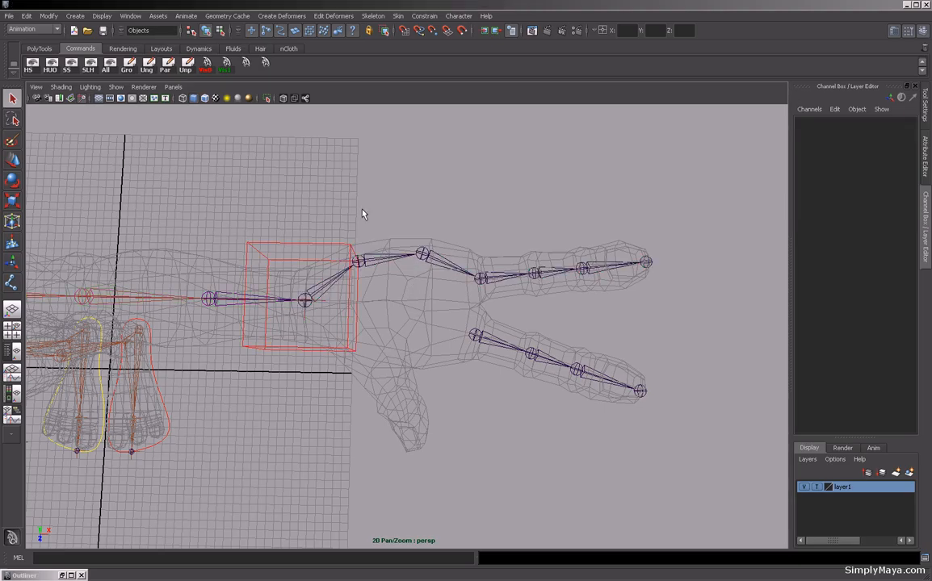
In the top view, create a single joint in the middle of the palm between the two finger chains.
key("space")
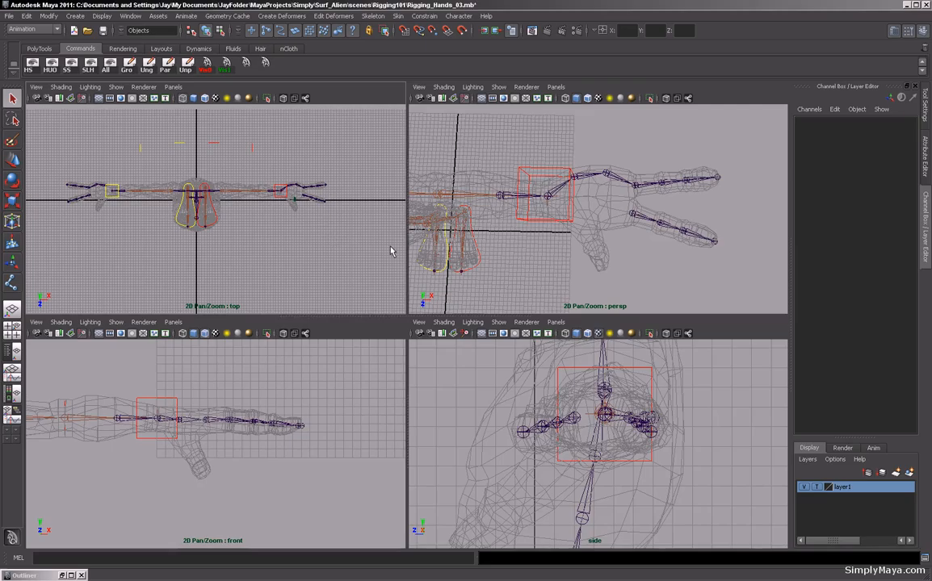
key("space")
middle_click_drag(470, 256, 290, 266, "alt")
right_click_drag(289, 266, 579, 326, "alt")
right_click_drag(251, 239, 459, 280, "alt")
middle_click_drag(458, 280, 572, 347, "alt")
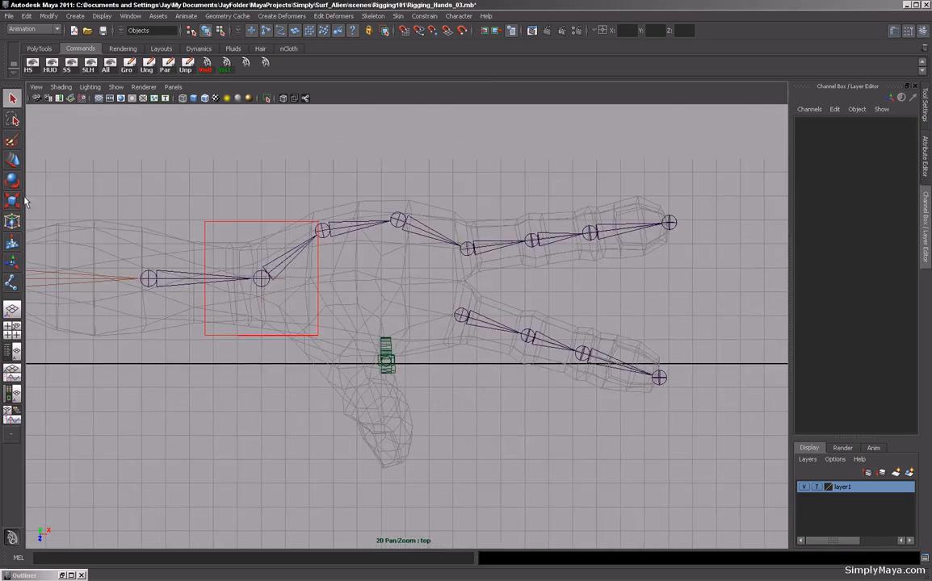
left_click(12, 281)
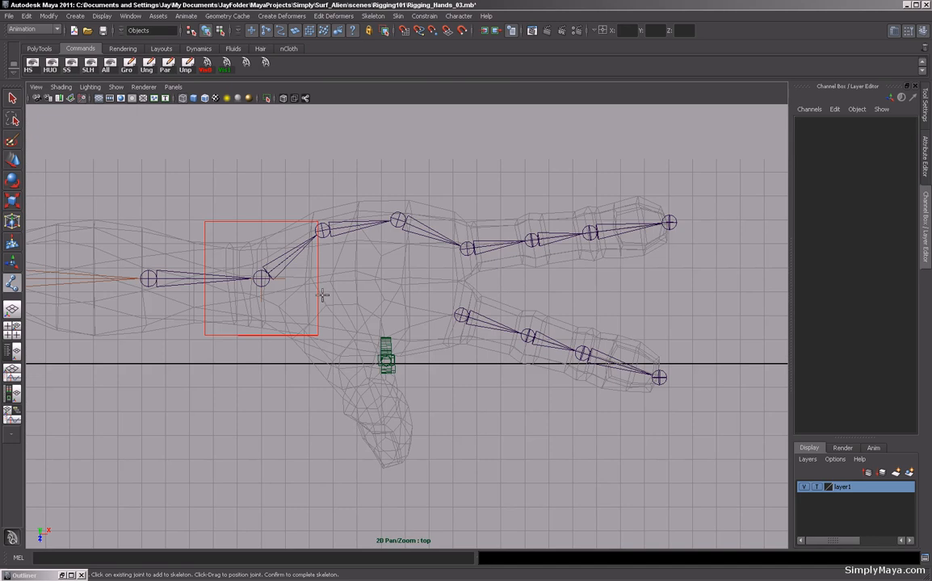
left_click(395, 301)
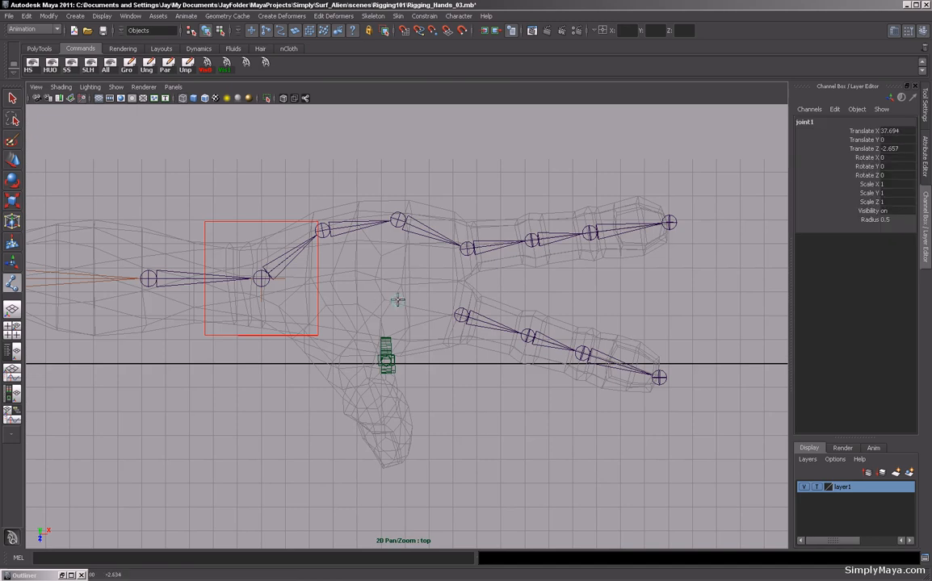
left_click_drag(396, 300, 397, 298)
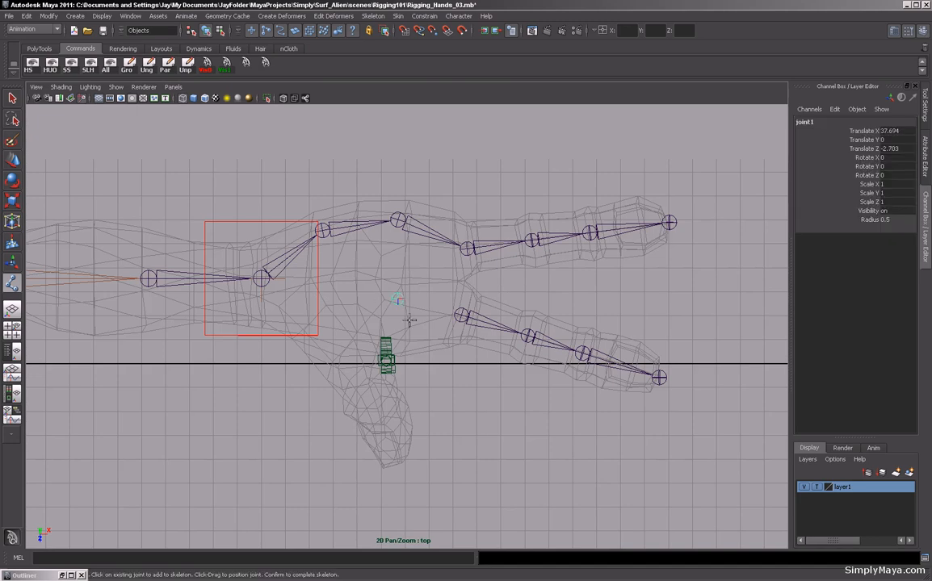
key("q")
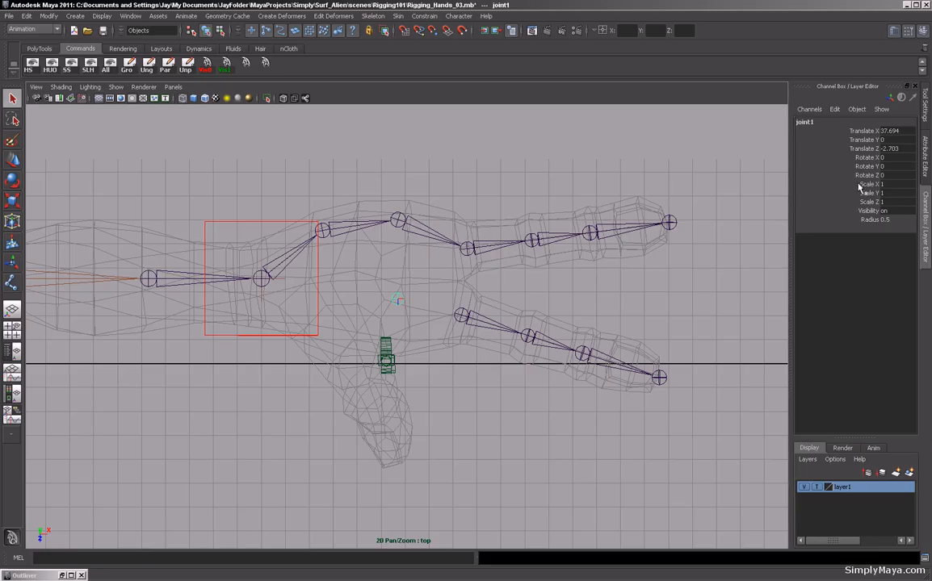
Rename the new joint Lt_Palm.
left_click(830, 122)
type("Lt_Palm")
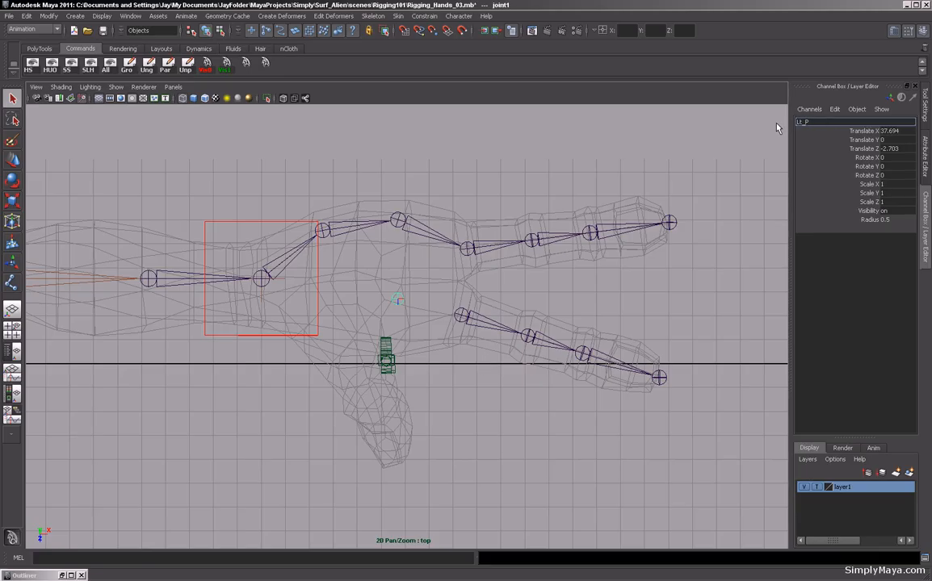
key("Return")
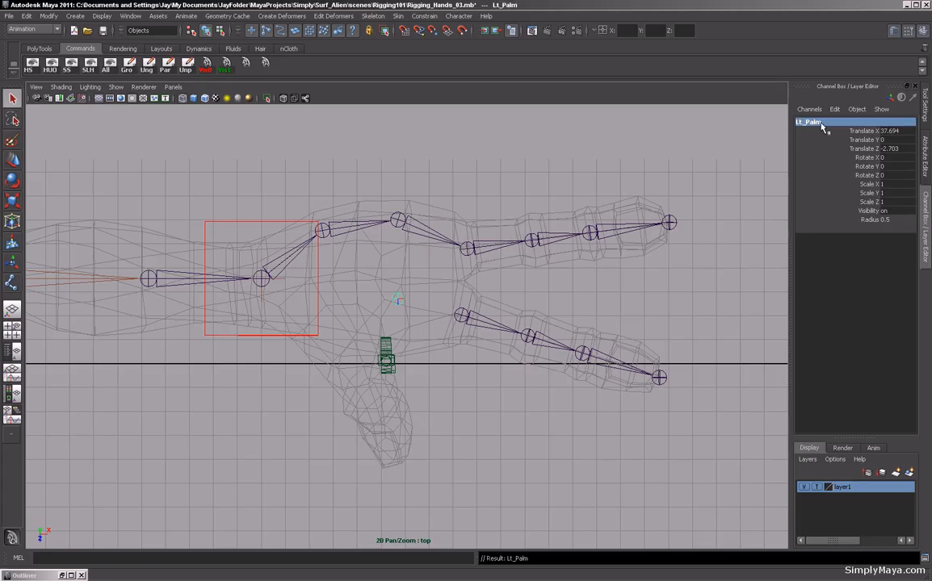
Mirror the Lt_Palm joint to the other hand, then undo the mirror and the rename.
left_click(380, 17)
left_click(356, 113)
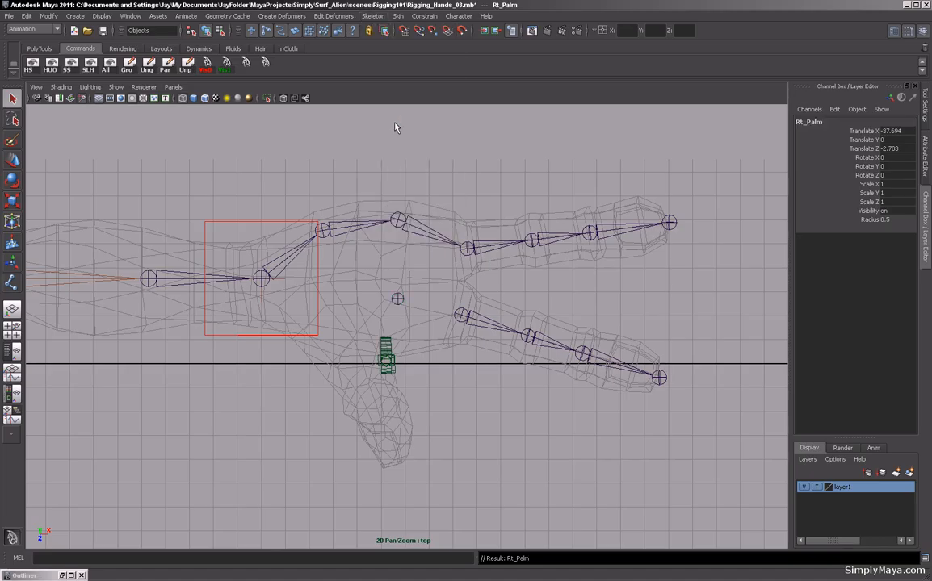
left_click(460, 316)
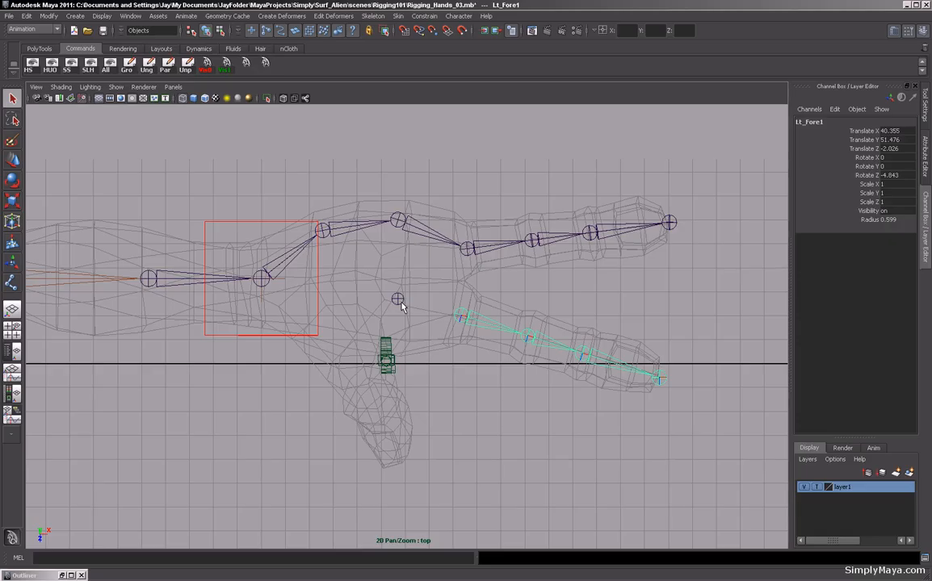
key("ctrl+z")
key("ctrl+z")
key("ctrl+z")
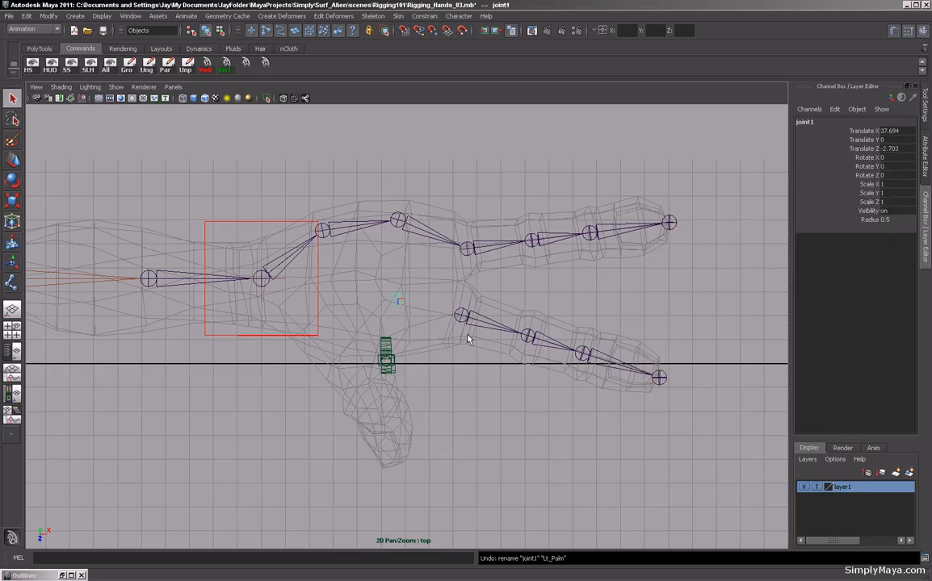
In the front view, move the new palm joint up to about 51.45 in Y, level with the hand.
key("space")
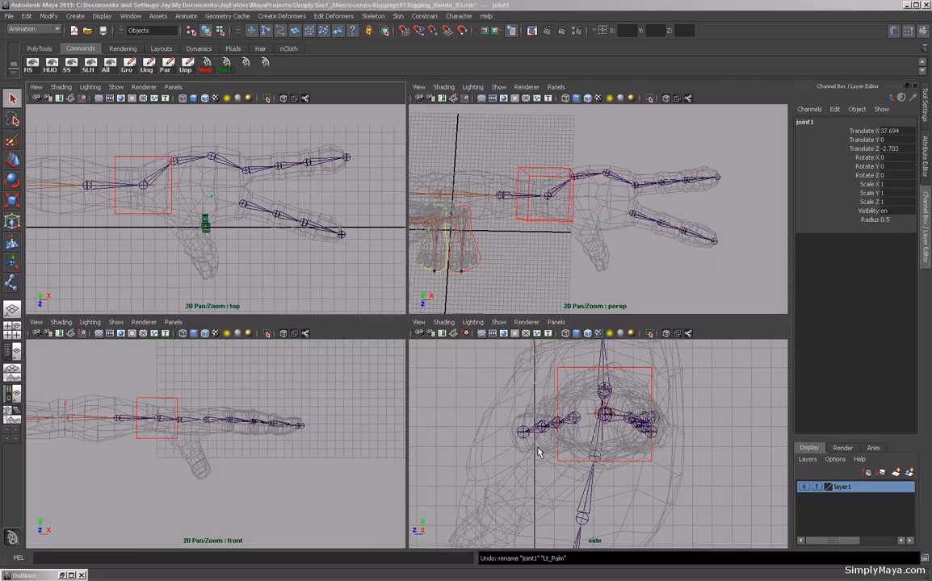
key("space")
key("space")
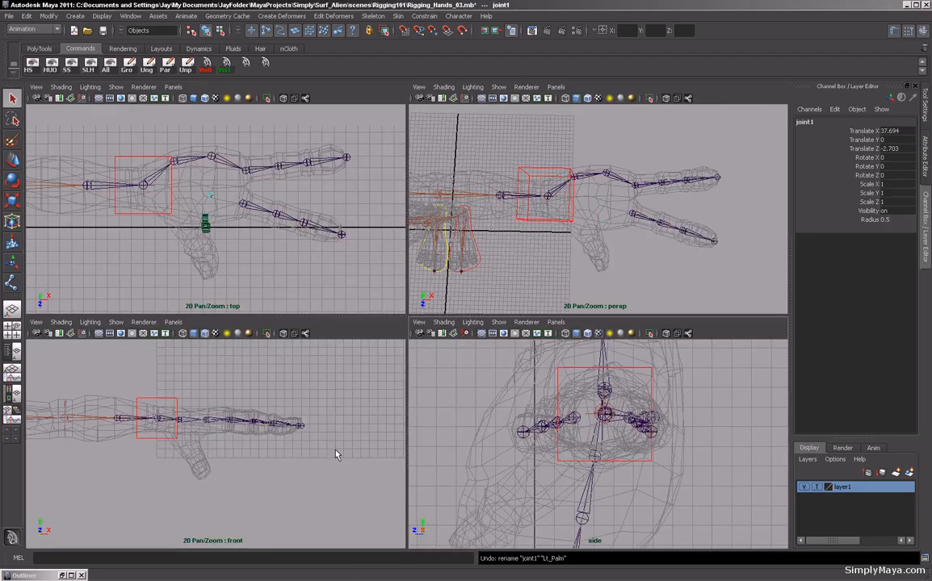
key("space")
right_click_drag(460, 437, 462, 367, "alt")
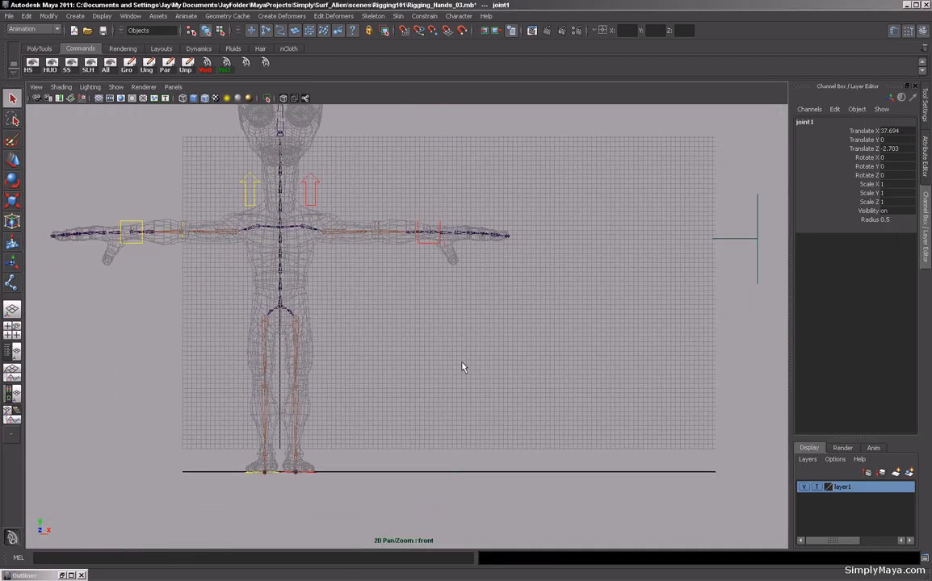
key("w")
left_click_drag(457, 450, 441, 207)
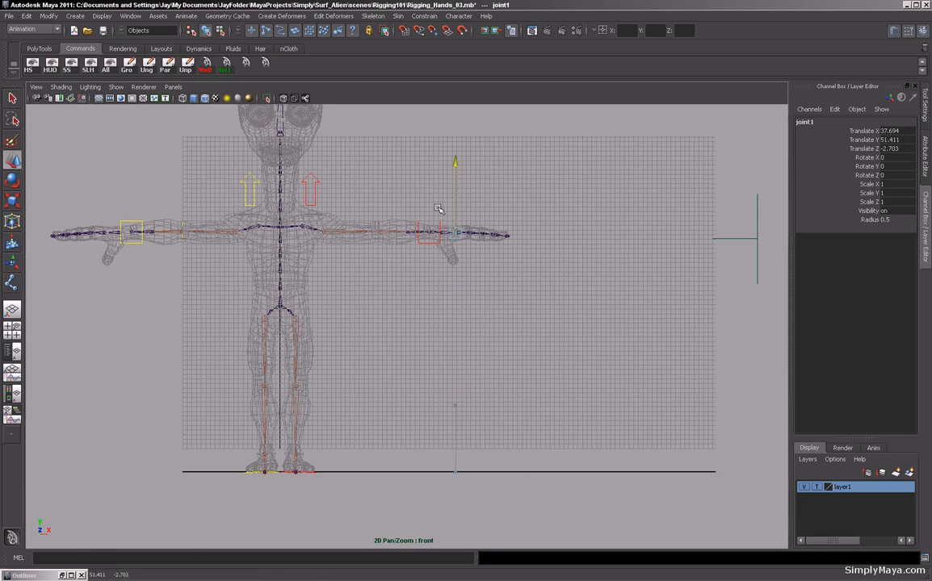
key("f")
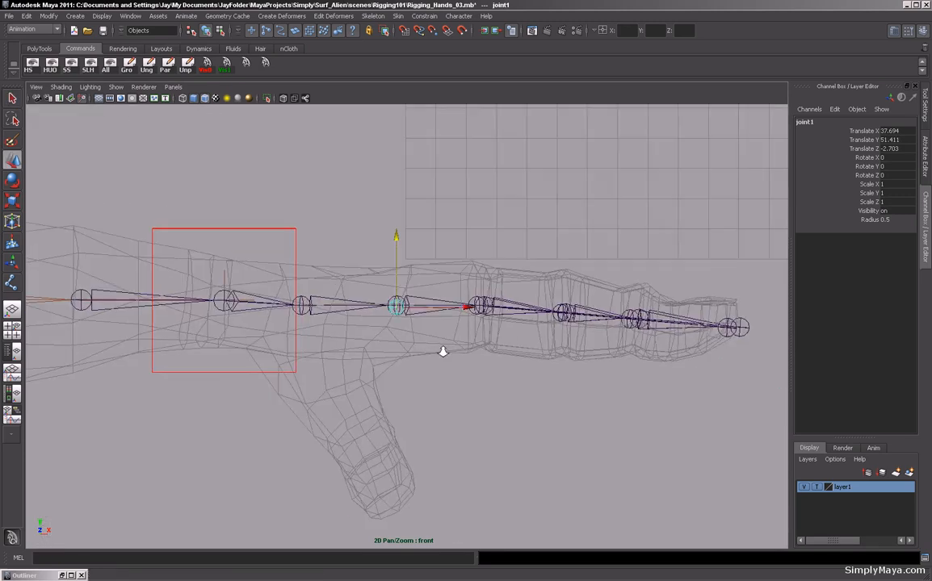
left_click(389, 275)
key("ctrl+z")
left_click_drag(393, 280, 393, 278)
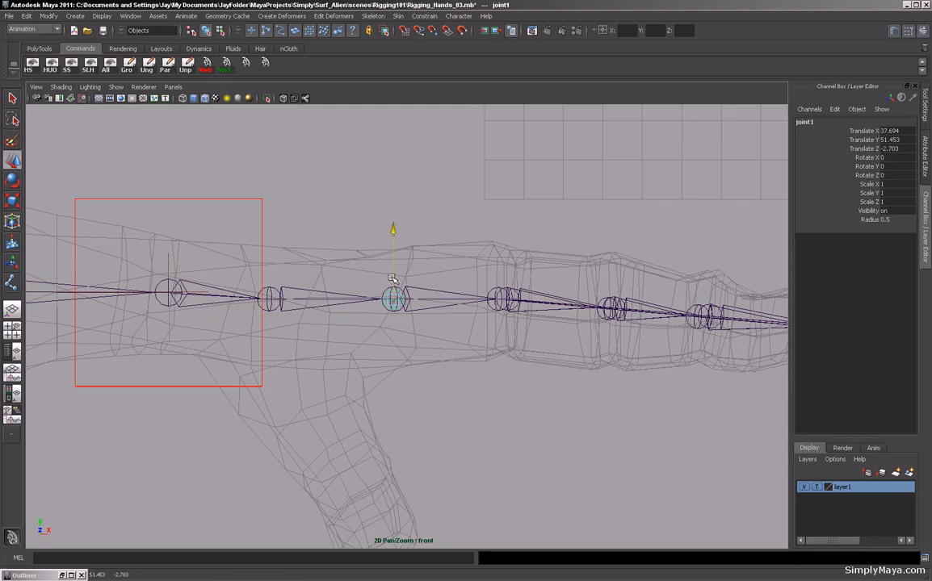
key("space")
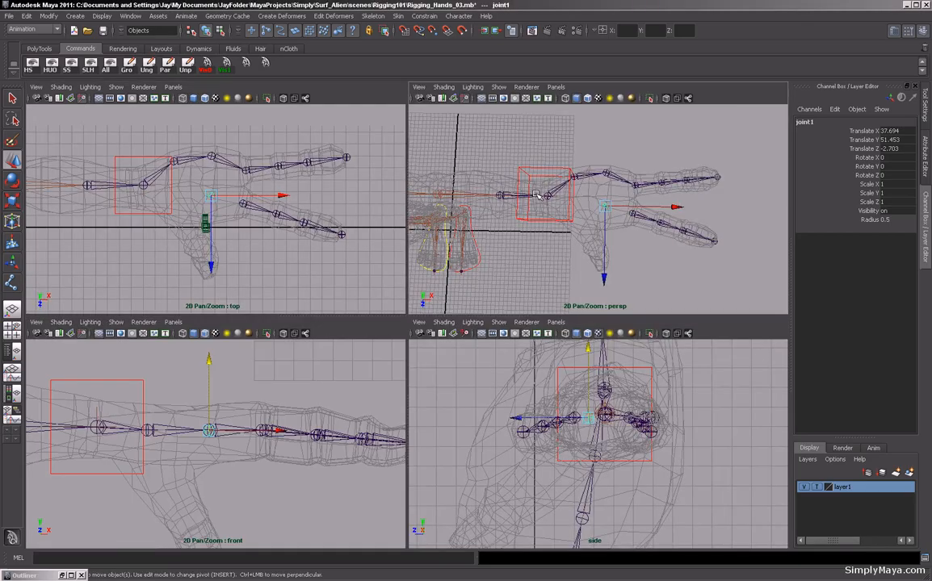
key("space")
left_click_drag(494, 261, 462, 283, "alt")
key("e")
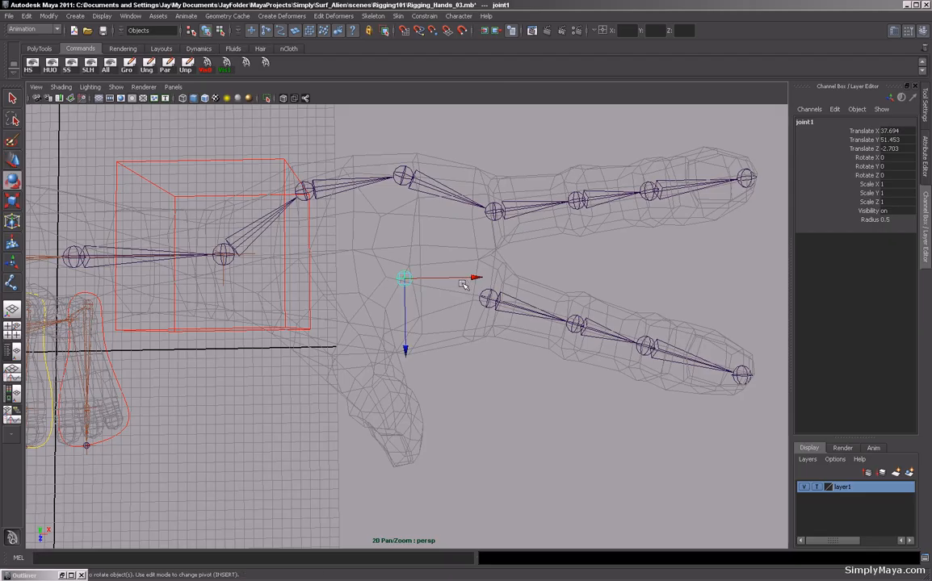
mouse_move(449, 368)
left_mouse_down()
mouse_move(425, 370)
mouse_move(434, 367)
left_mouse_up()
key("ctrl+z")
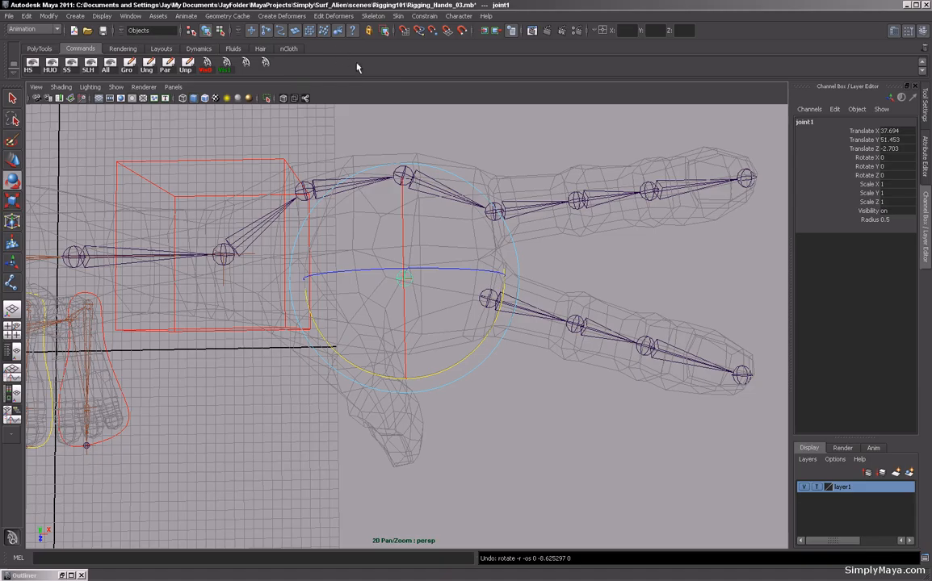
Rotate the new palm joint's local rotation axis in component mode to angle it toward the fingers.
key("F8")
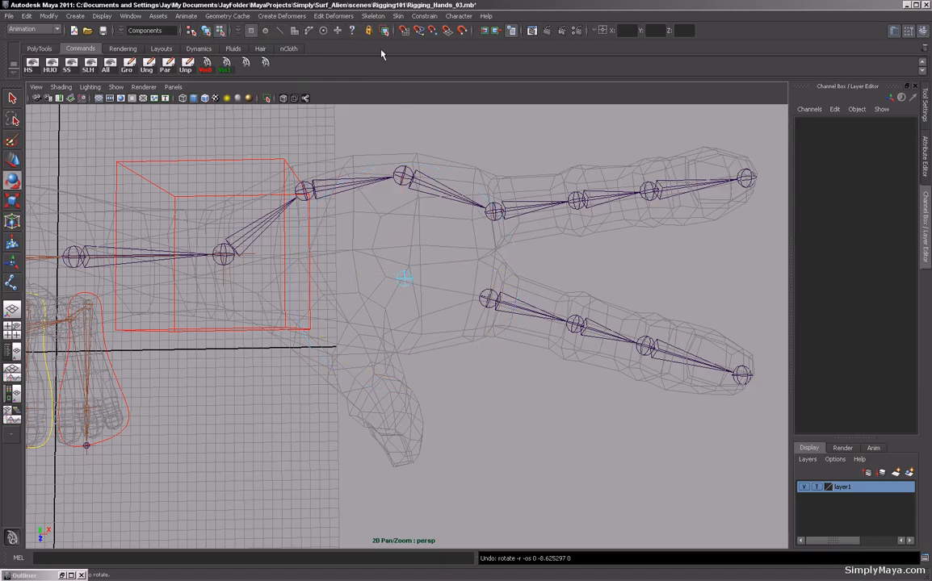
left_click(352, 29)
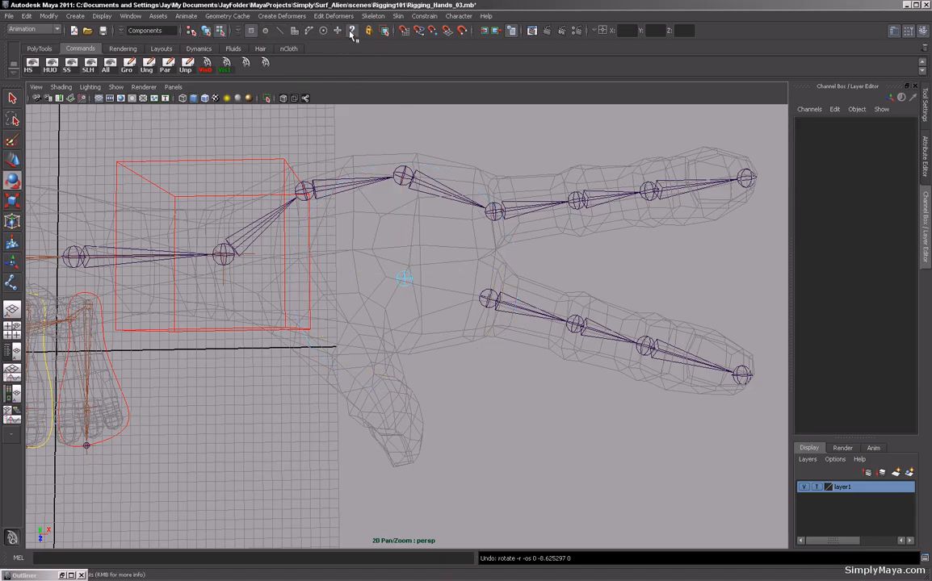
left_click(405, 283)
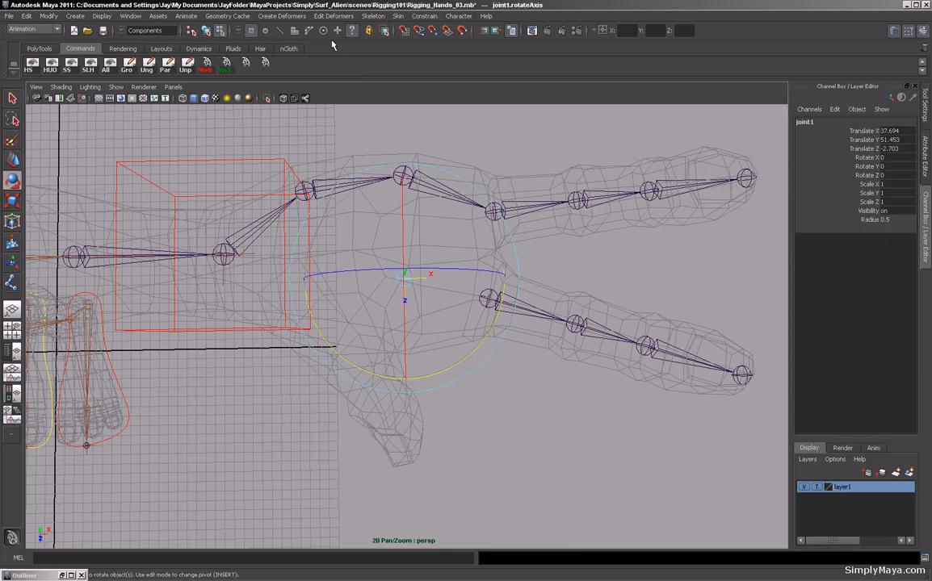
left_click_drag(431, 375, 393, 376)
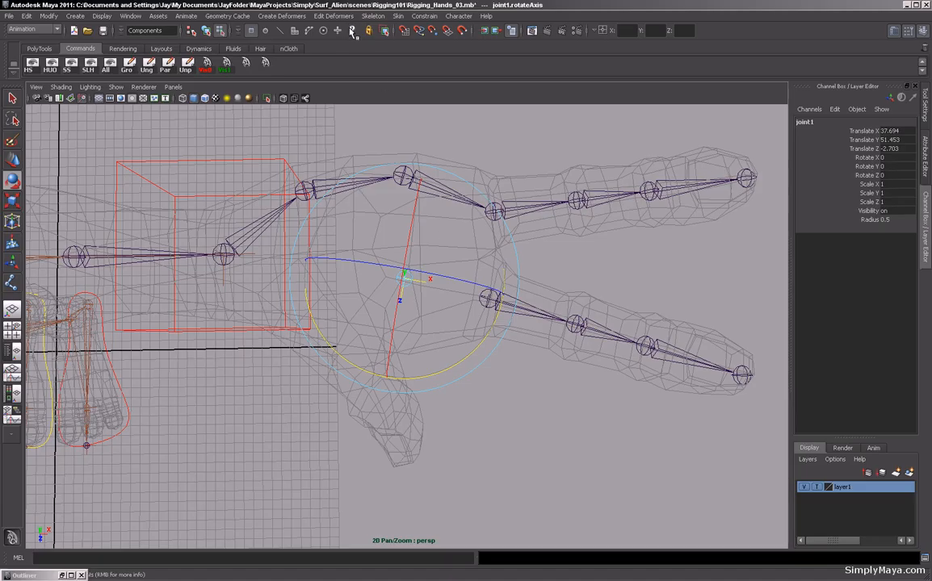
key("F8")
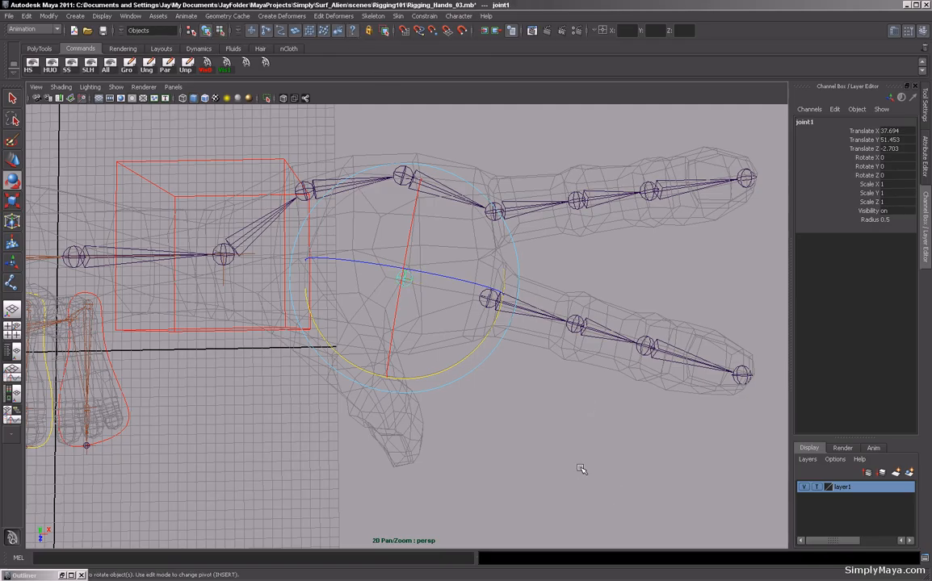
Rename the palm joint Lt_Palm.
key("w")
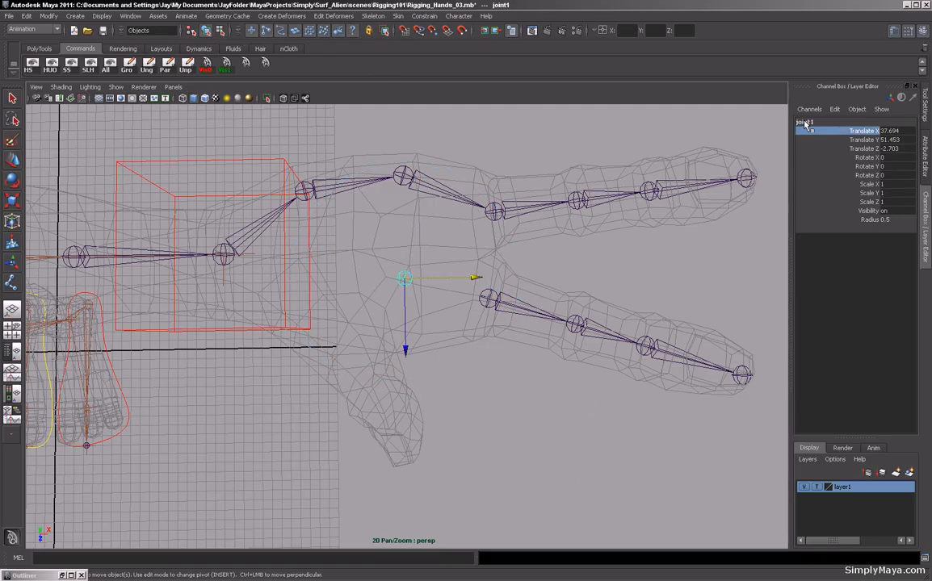
left_click(806, 123)
type("L")
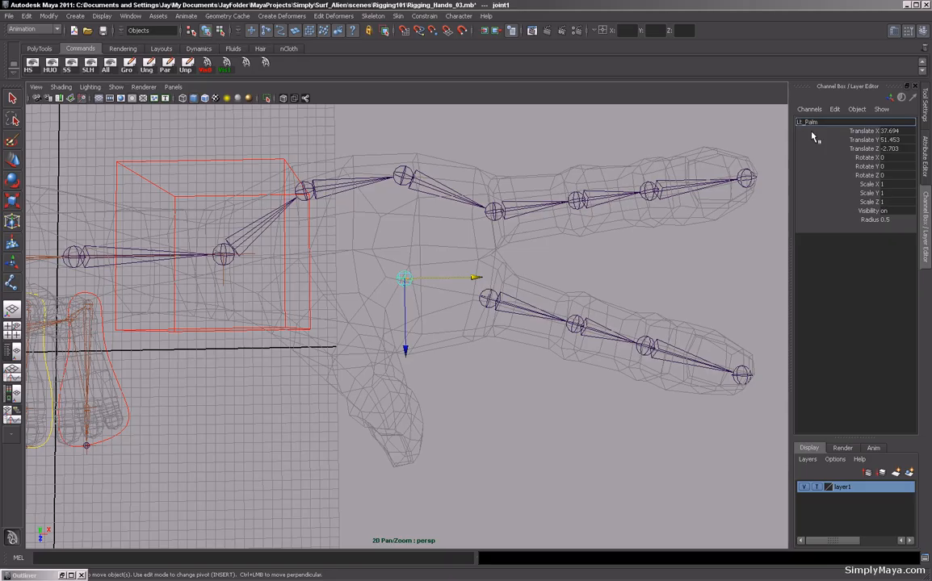
type("t_Palm")
key("Return")
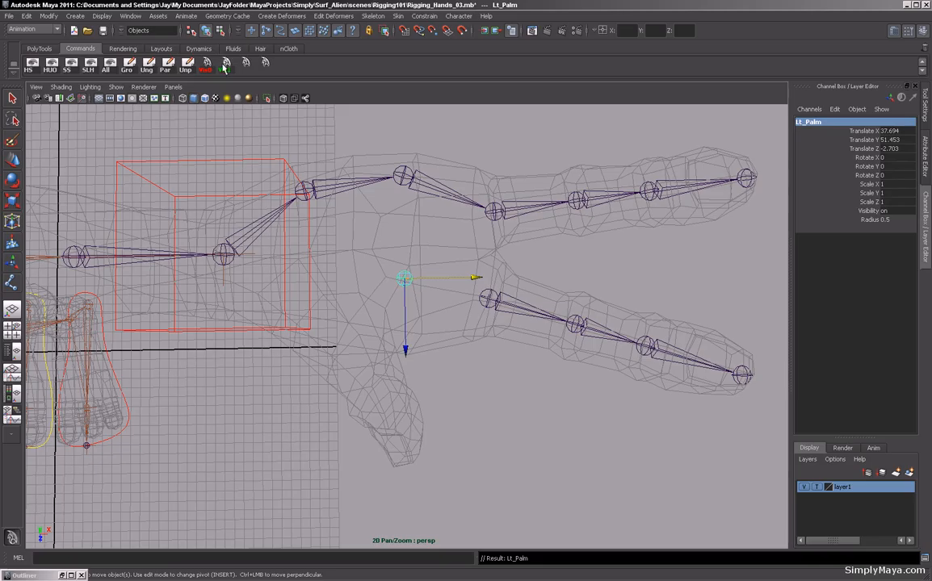
Mirror the Lt_Palm joint to the right hand with Mirror Joint.
left_click(370, 17)
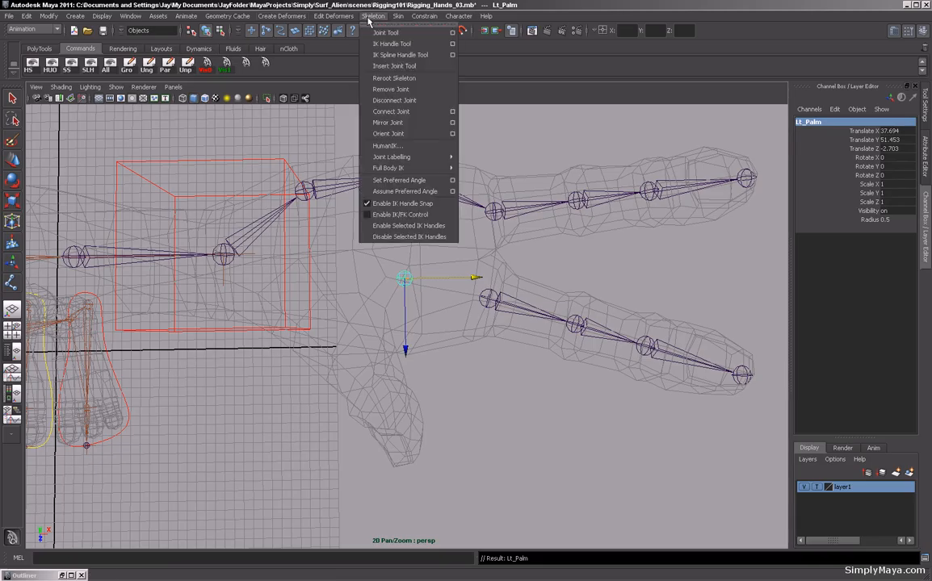
left_click(401, 123)
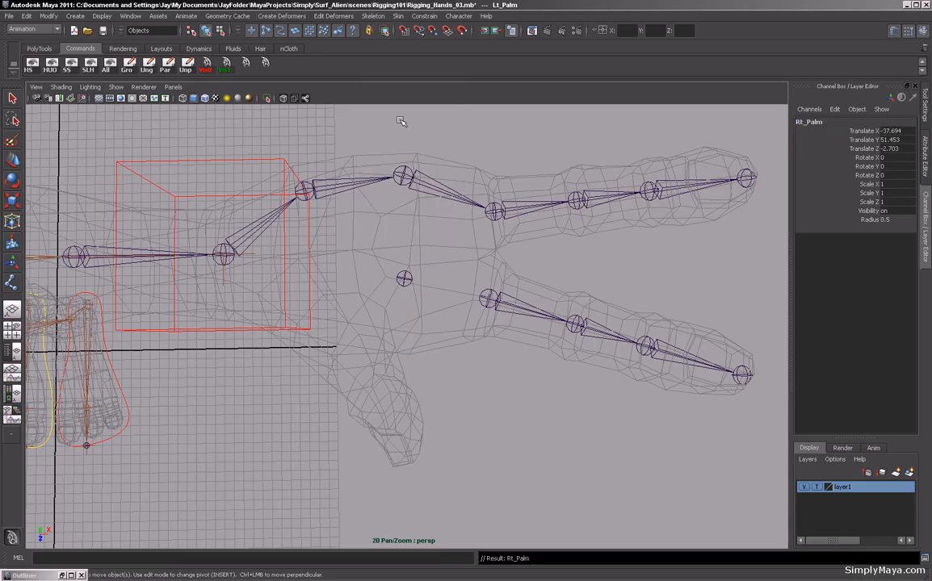
Parent the left hand's lower finger chain, Lt_Fore1, under the Lt_Palm joint.
scroll(465, 353, "down", 5)
left_click_drag(521, 329, 535, 351, "alt")
key("f")
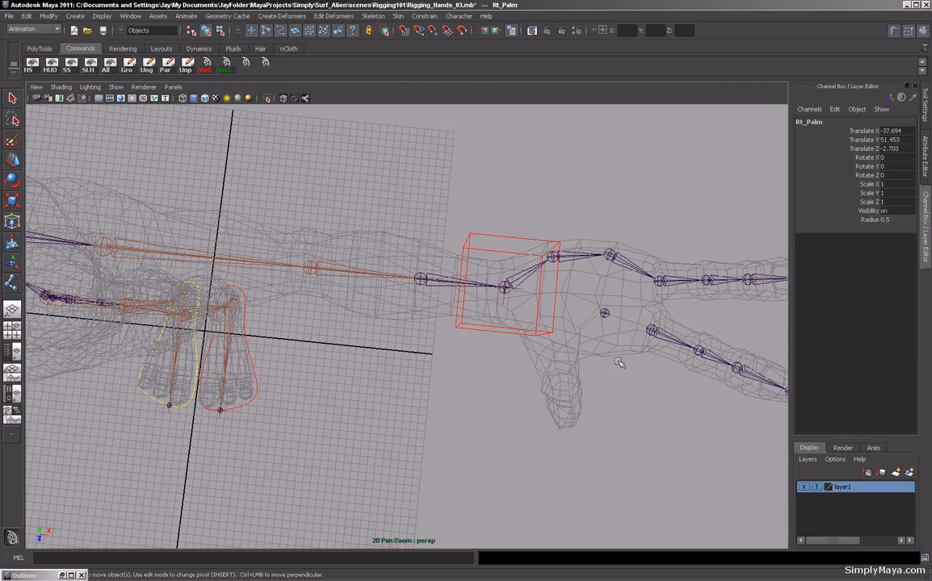
right_click_drag(524, 363, 575, 370, "alt")
left_click(491, 348)
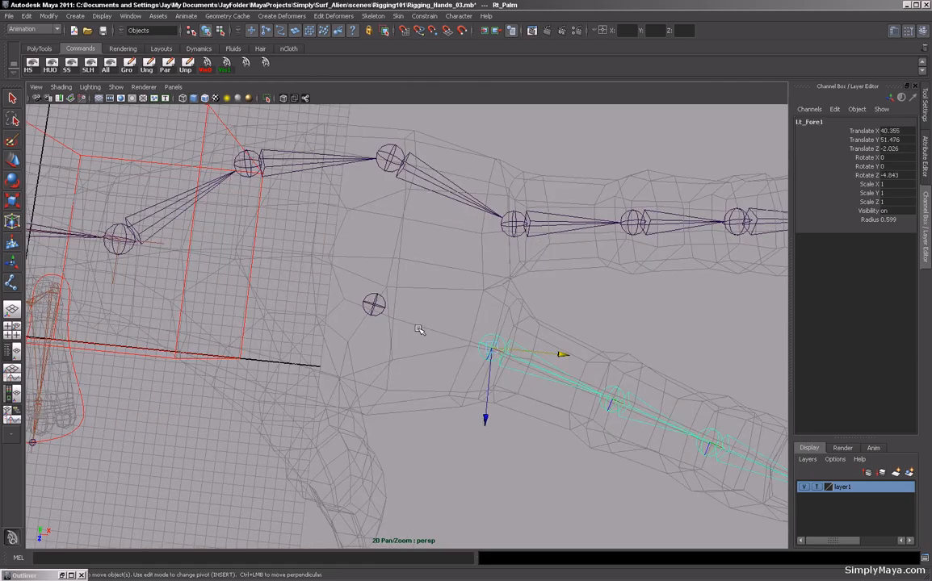
left_click_drag(347, 282, 395, 348)
key("p")
middle_click_drag(394, 348, 466, 350, "alt")
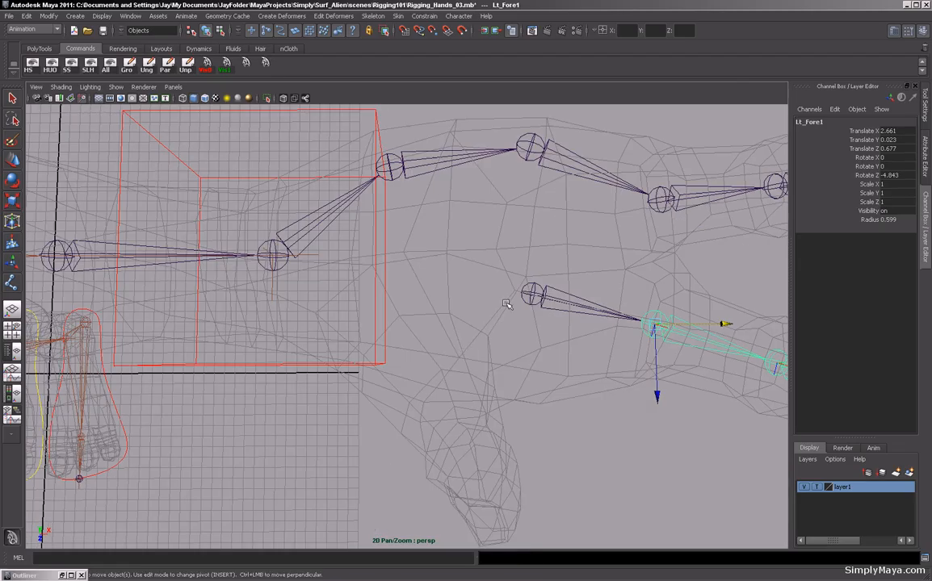
Parent the Lt_Palm joint under the left wrist joint.
left_click(529, 300)
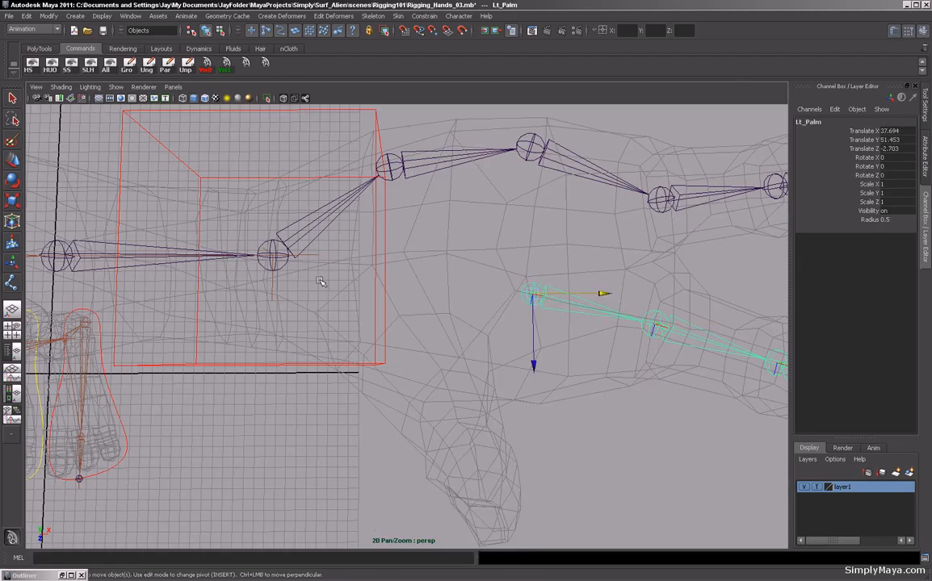
left_click(274, 257, "shift")
key("p")
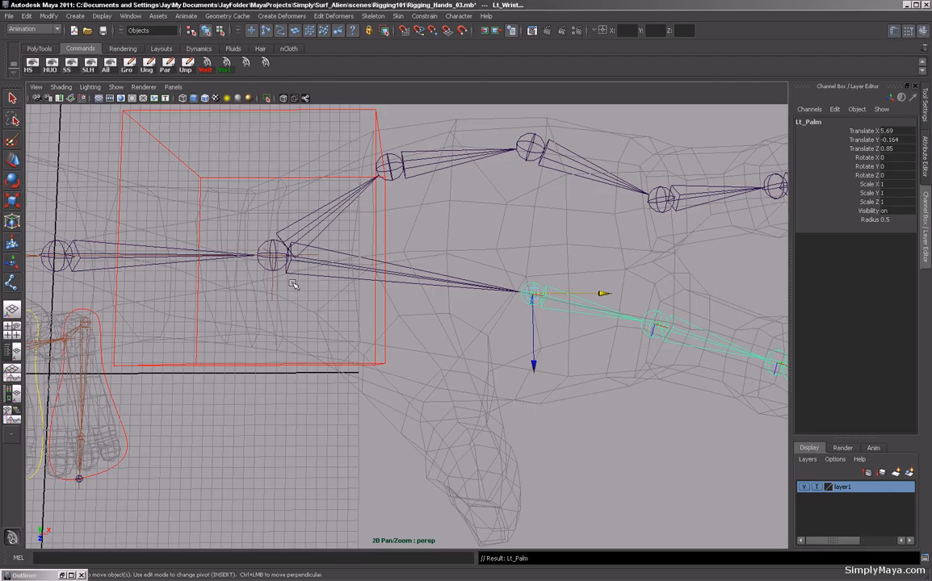
On the right hand, parent the upper finger chain's root joint under Rt_Wrist.
right_click_drag(512, 331, 416, 350, "alt")
left_click_drag(415, 350, 378, 296, "alt")
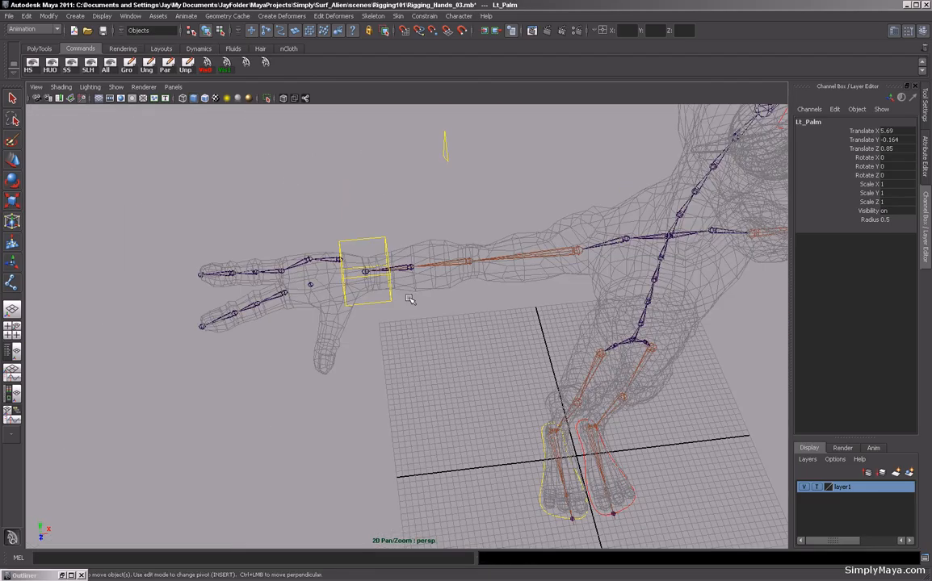
left_click_drag(410, 299, 332, 296, "alt")
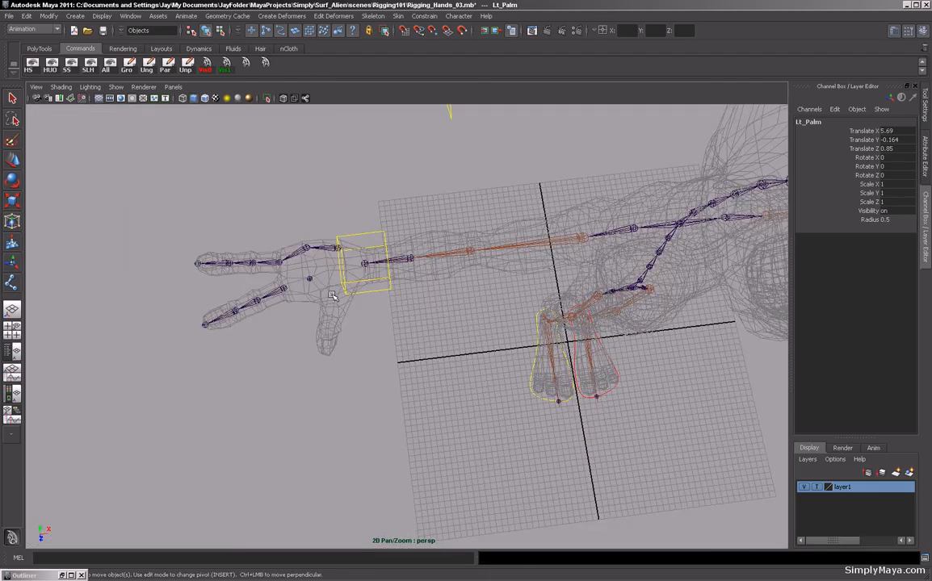
right_click_drag(332, 296, 381, 296, "alt")
left_click(343, 253)
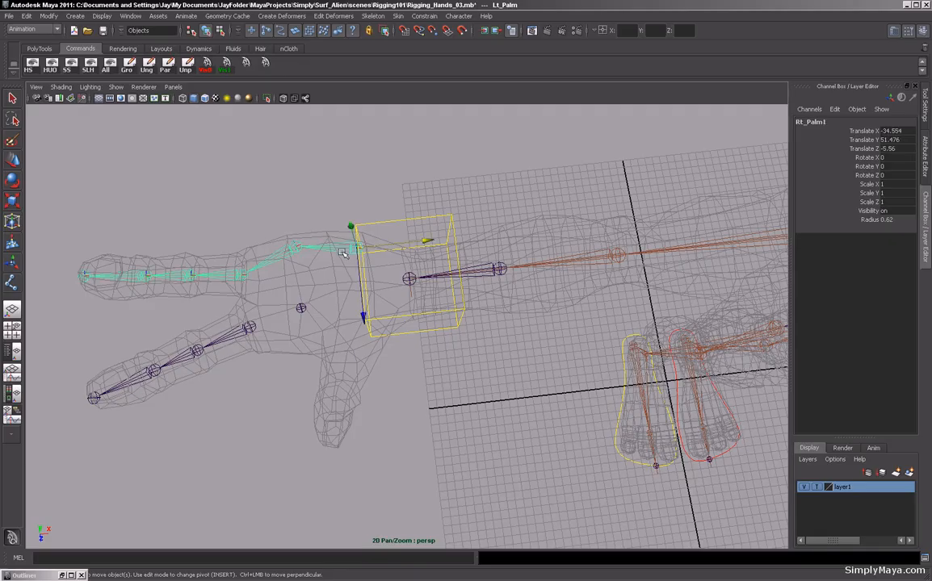
left_click(403, 282, "shift")
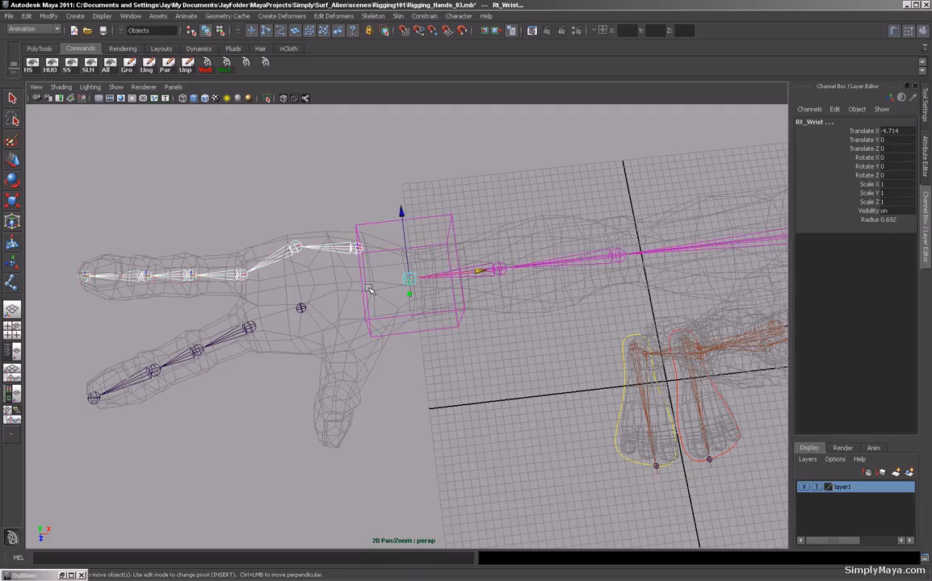
key("p")
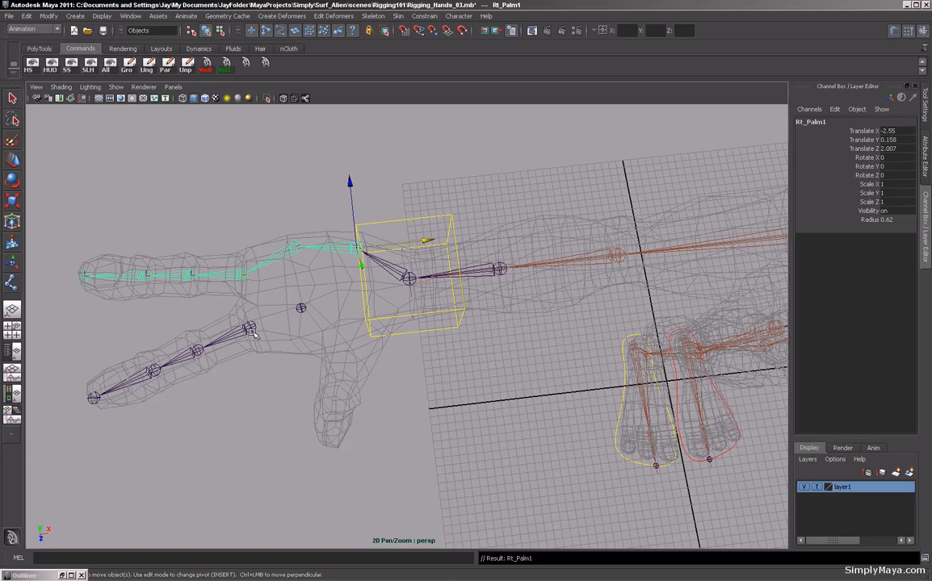
Parent Rt_Fore1 under Rt_Palm, and Rt_Palm under Rt_Wrist.
left_click(301, 307)
key("p")
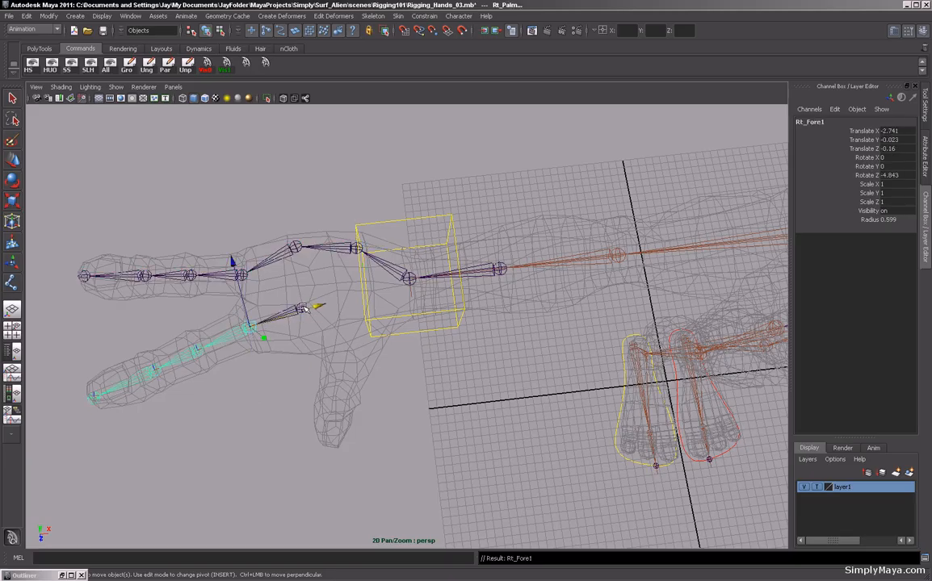
left_click(298, 300)
left_click(300, 305)
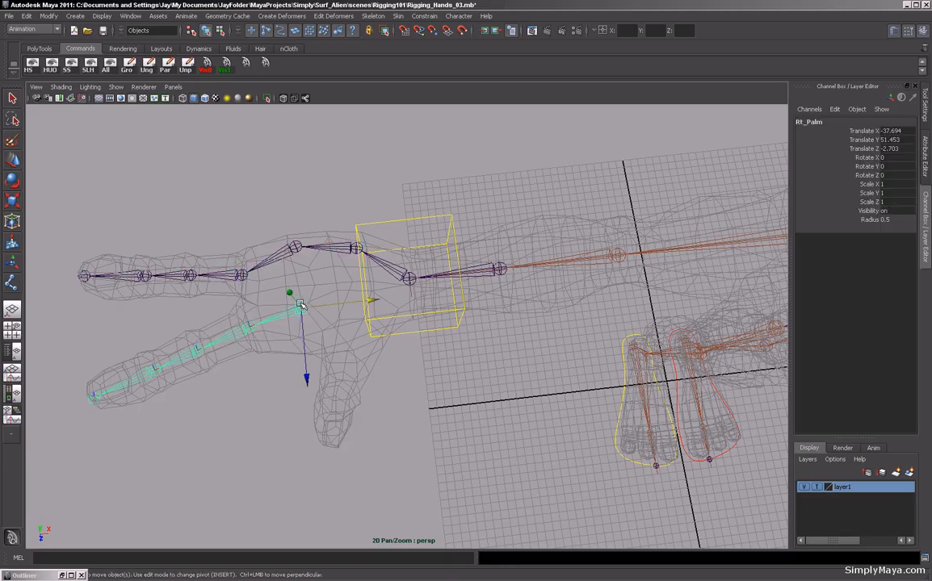
left_click(408, 280, "shift")
key("p")
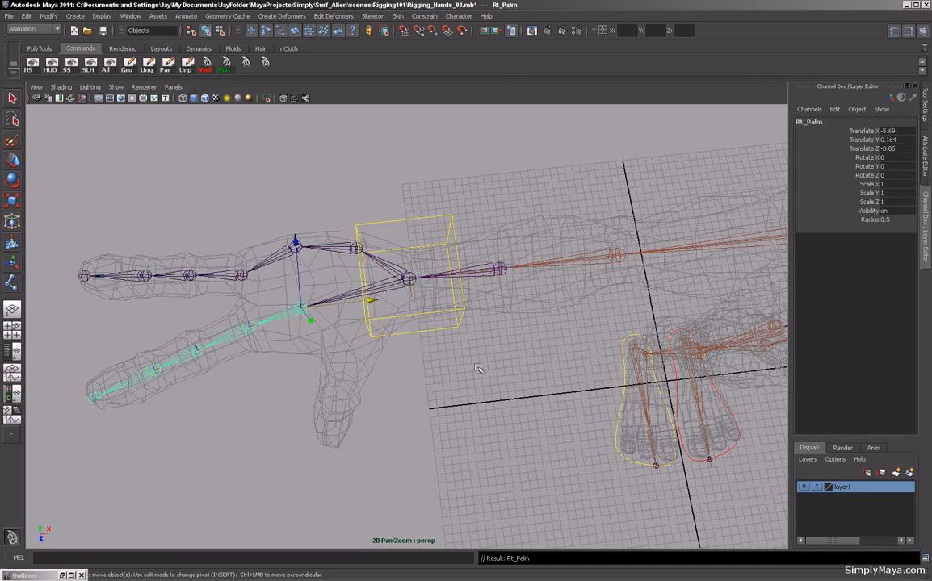
Orbit around the character to inspect the finger hierarchies on both hands.
left_click(505, 345)
key("a")
left_click_drag(367, 339, 414, 289, "alt")
middle_click_drag(414, 289, 328, 272, "alt")
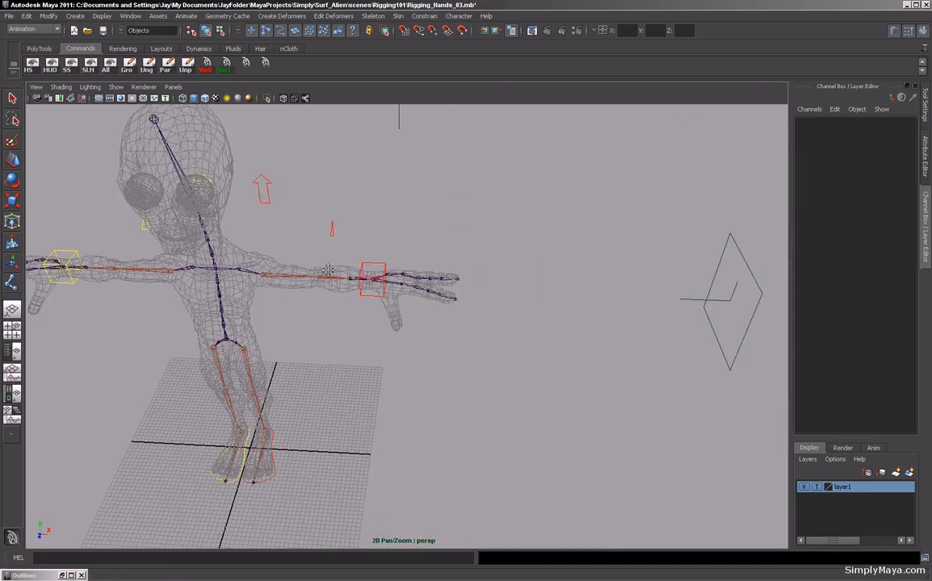
right_click_drag(329, 272, 436, 257, "alt")
mouse_move(436, 257)
left_mouse_down("alt")
mouse_move(371, 281)
mouse_move(439, 258)
left_mouse_up("alt")
right_click_drag(257, 273, 420, 307, "alt")
middle_click_drag(360, 282, 408, 306, "alt")
left_click_drag(408, 306, 361, 325, "alt")
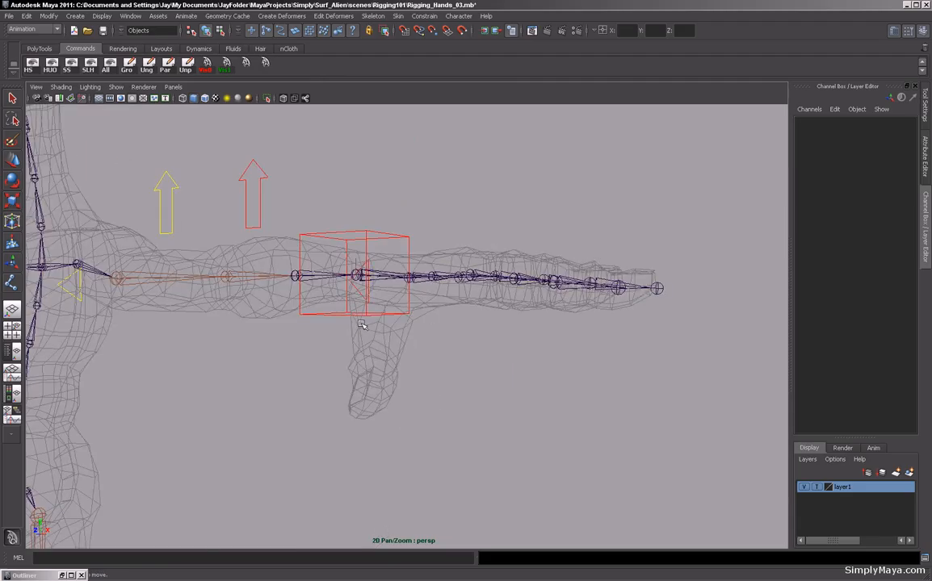
In the side view, draw a three-joint thumb chain from below the palm down to the thumb tip.
key("space")
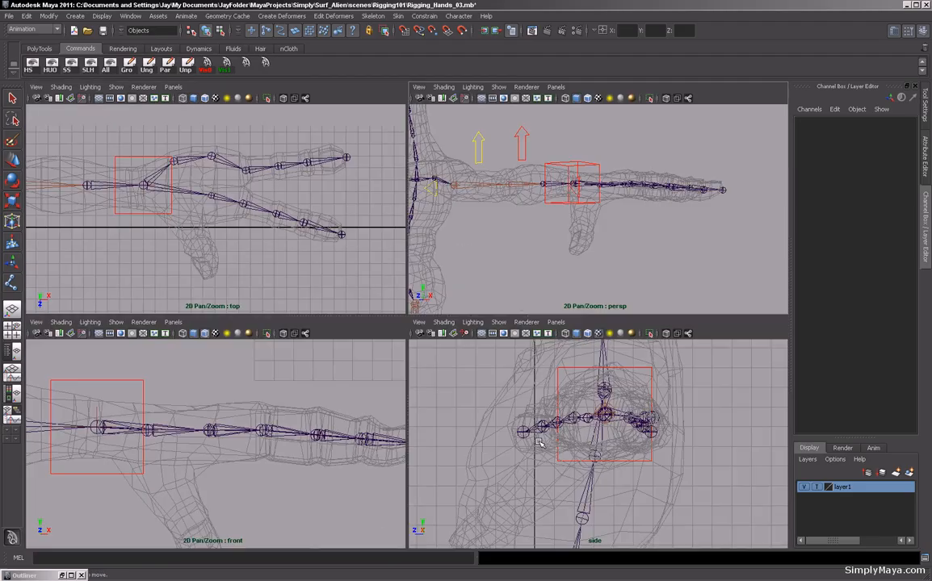
key("space")
right_click_drag(541, 351, 486, 350, "alt")
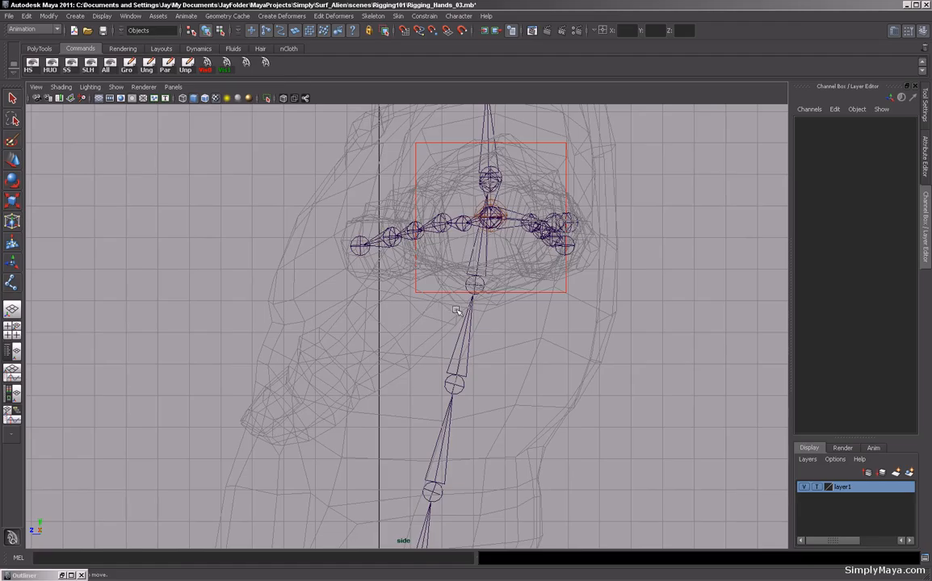
left_click(12, 283)
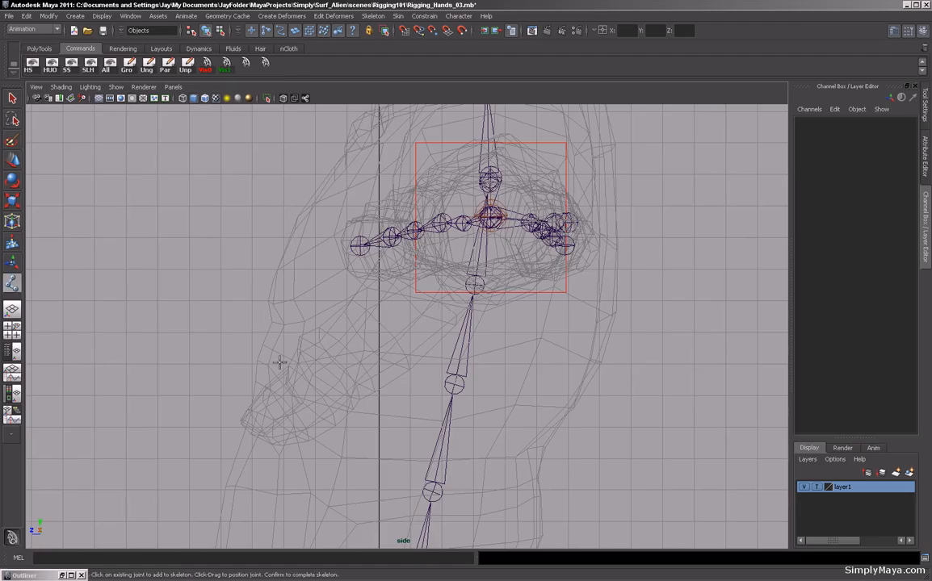
left_click(419, 283)
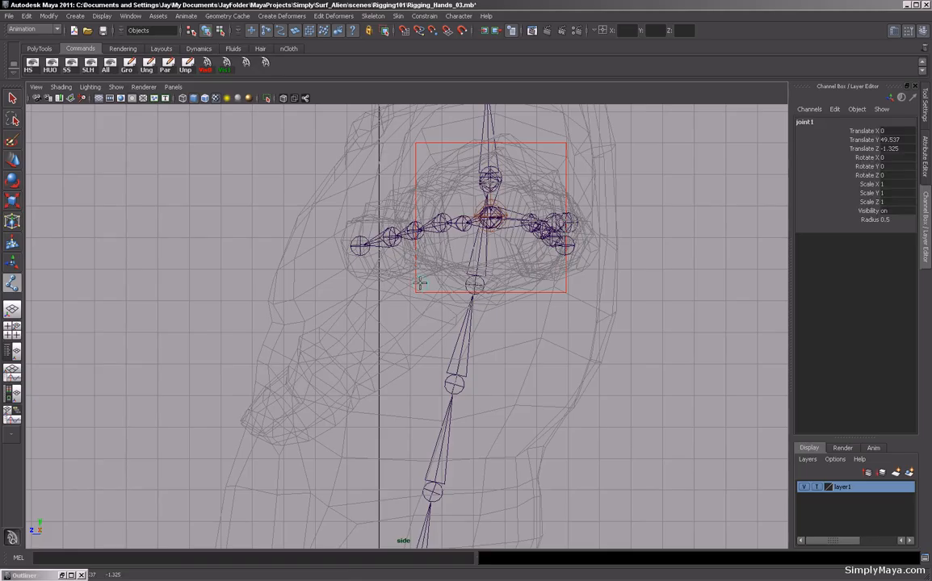
left_click(328, 366)
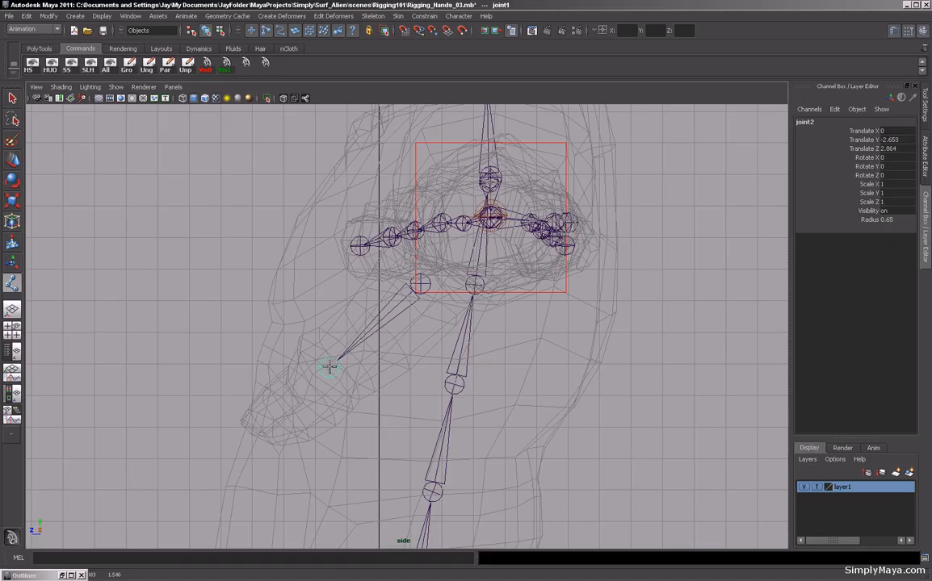
left_click(252, 437)
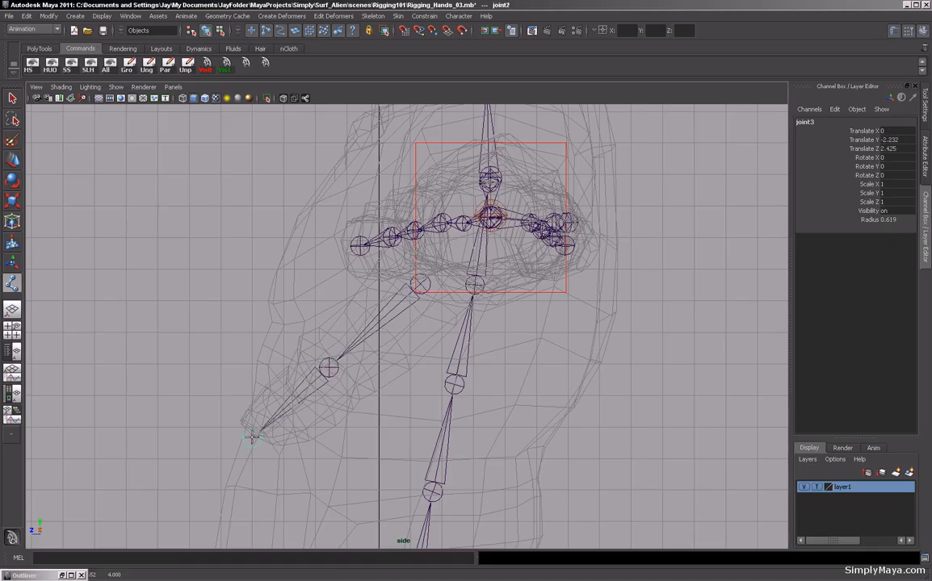
key("Return")
key("e")
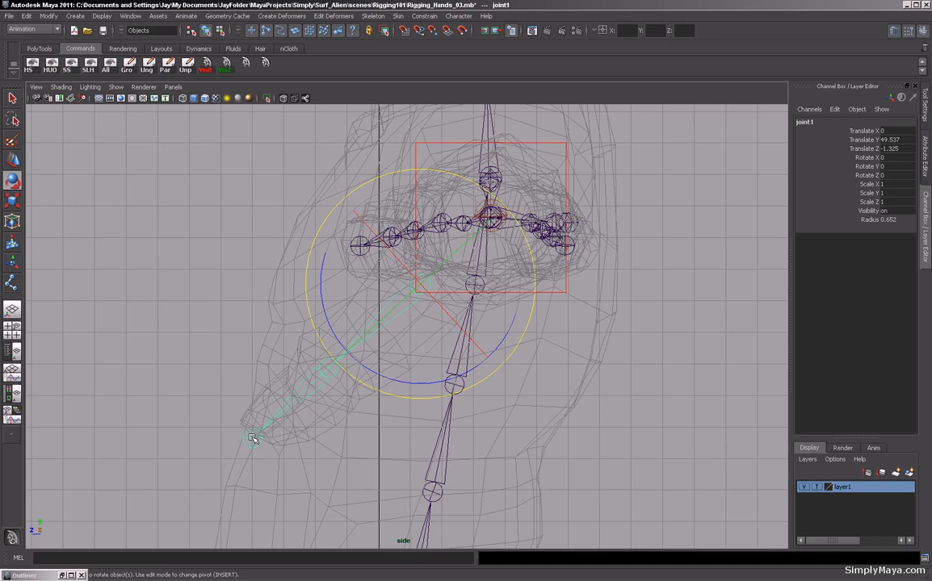
key("space")
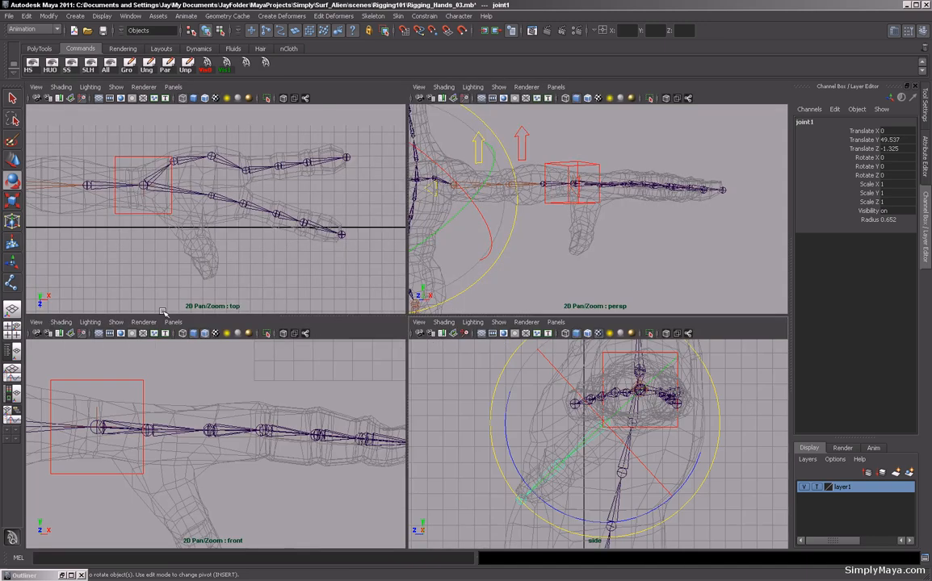
In the front view, move the new thumb chain along X to about 35.2 so it sits in the hand's thumb.
key("space")
right_click_drag(420, 394, 139, 367, "alt")
middle_click_drag(140, 367, 350, 390, "alt")
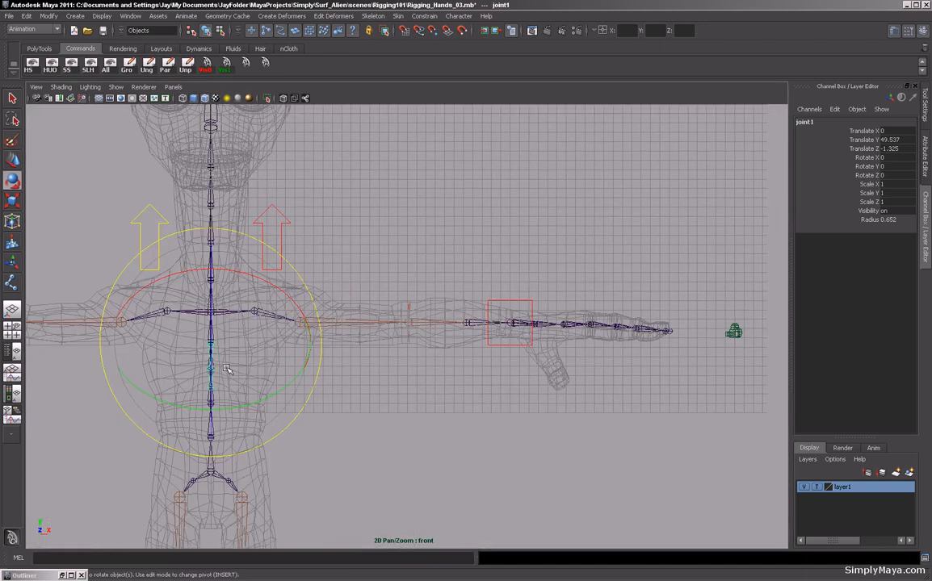
key("w")
left_click_drag(280, 347, 616, 375)
scroll(503, 401, "up", 2)
middle_click_drag(503, 401, 422, 389, "alt")
scroll(422, 389, "up", 2)
middle_click_drag(321, 404, 419, 389, "alt")
scroll(419, 390, "up", 2)
left_click_drag(450, 311, 443, 311)
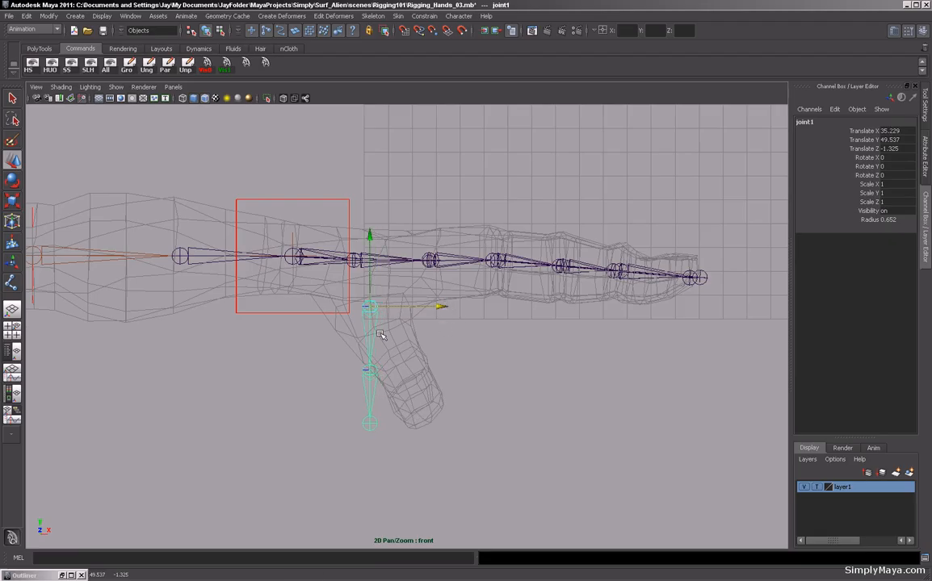
Rotate the thumb chain to about 23.7, 20.5 and -4.8 degrees and raise it slightly to align with the thumb mesh.
key("e")
left_click_drag(442, 393, 478, 354)
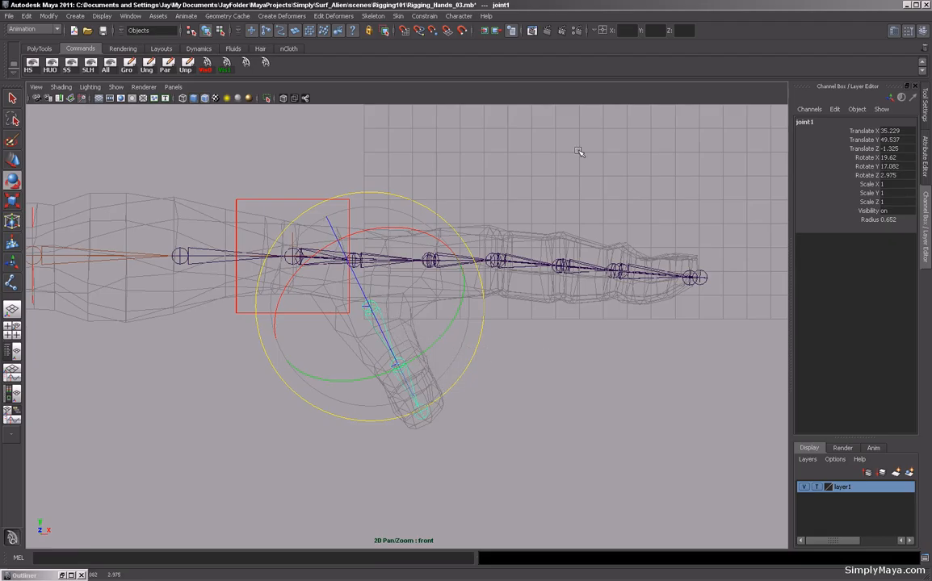
key("space")
key("space")
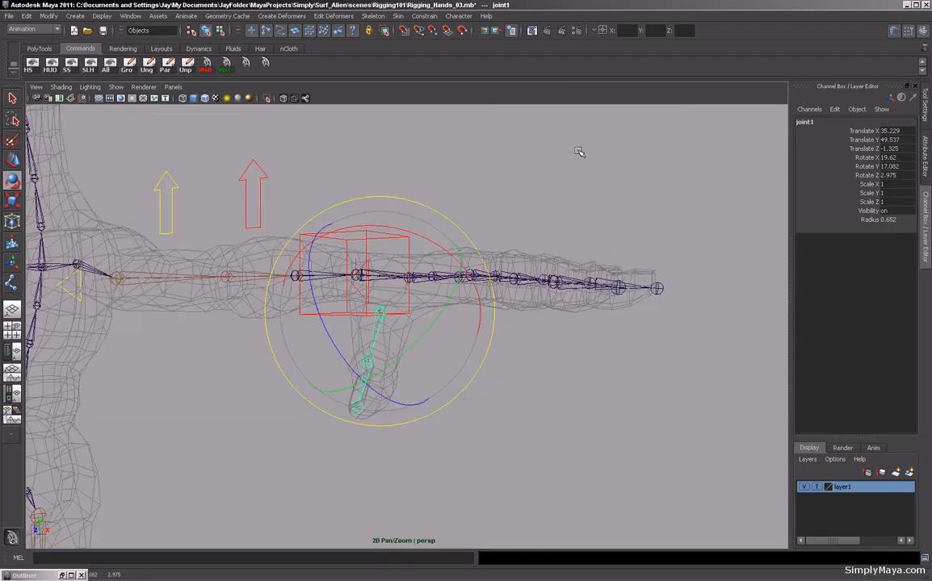
left_click_drag(460, 290, 239, 307, "alt")
left_click_drag(436, 181, 424, 181)
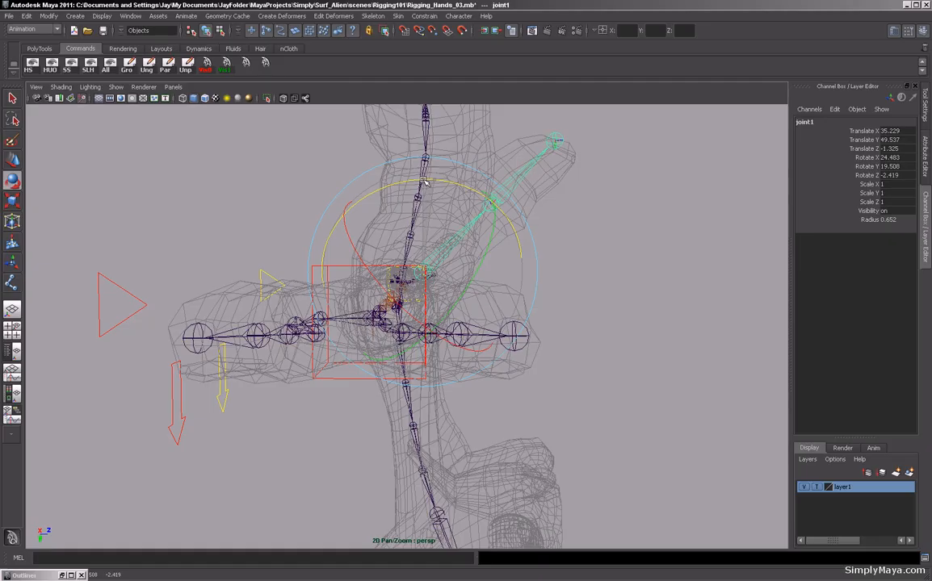
key("w")
left_click_drag(315, 226, 395, 366, "alt")
middle_click_drag(395, 367, 408, 416, "alt")
right_click_drag(407, 416, 487, 426, "alt")
left_click_drag(486, 426, 392, 225, "alt")
left_click_drag(373, 267, 545, 308, "alt")
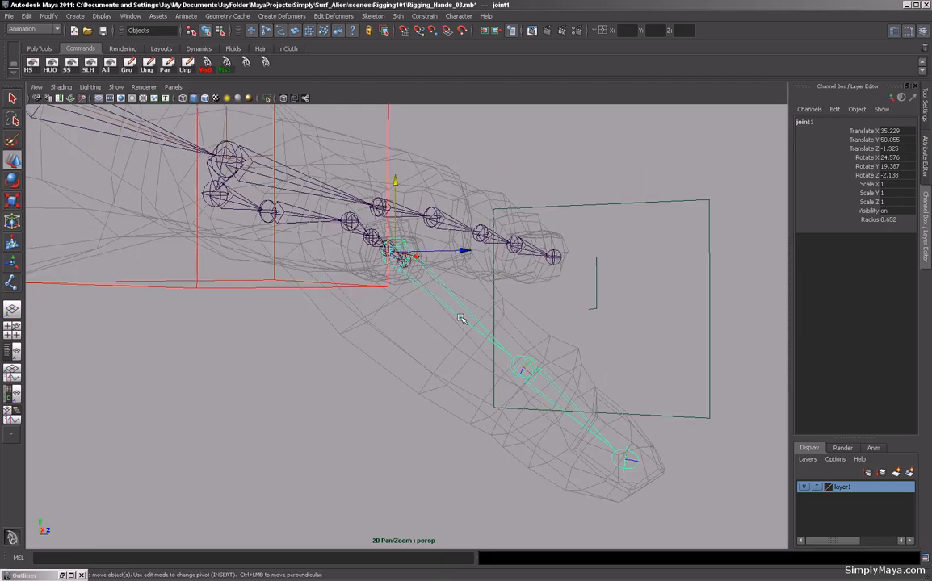
key("e")
left_click_drag(461, 319, 466, 373, "alt")
left_click_drag(504, 278, 438, 355)
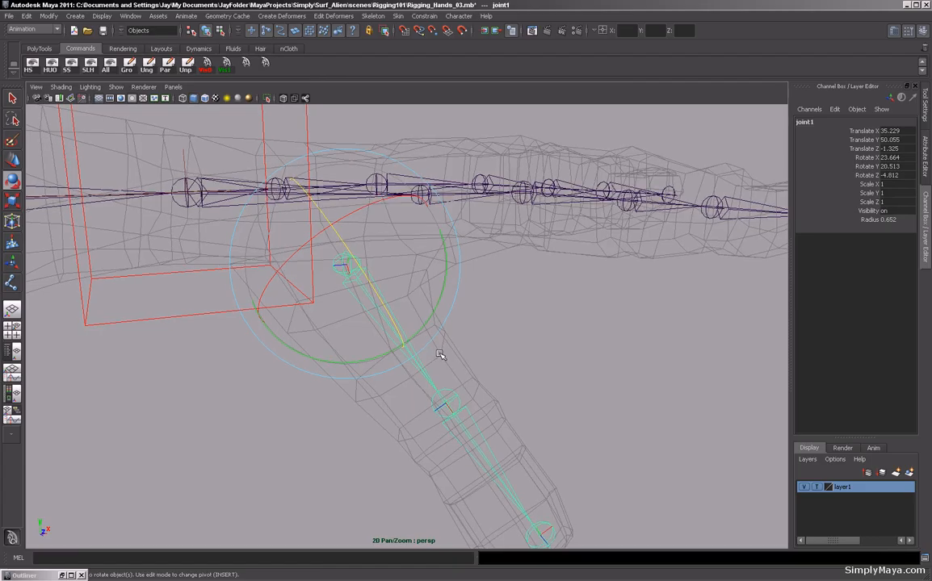
Rotate the thumb root joint's local rotation axis to line up with the thumb in the perspective view.
key("F8")
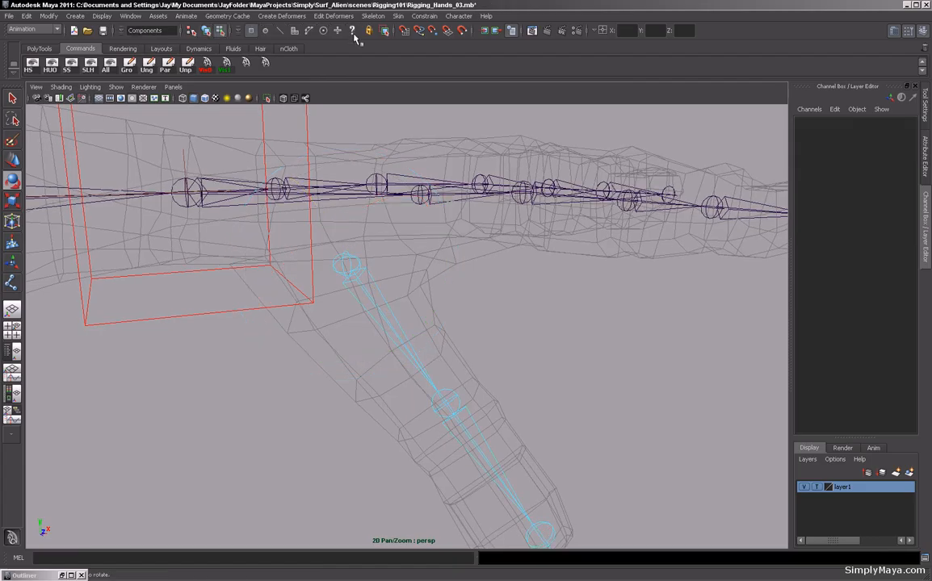
left_click_drag(392, 320, 377, 477, "alt")
left_click_drag(369, 407, 370, 354, "alt")
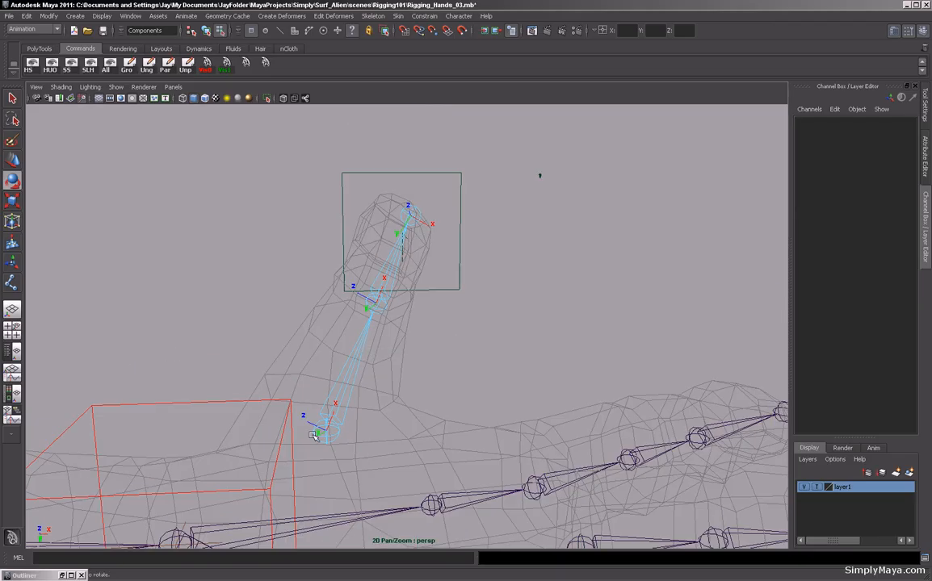
left_click_drag(304, 433, 335, 372, "alt")
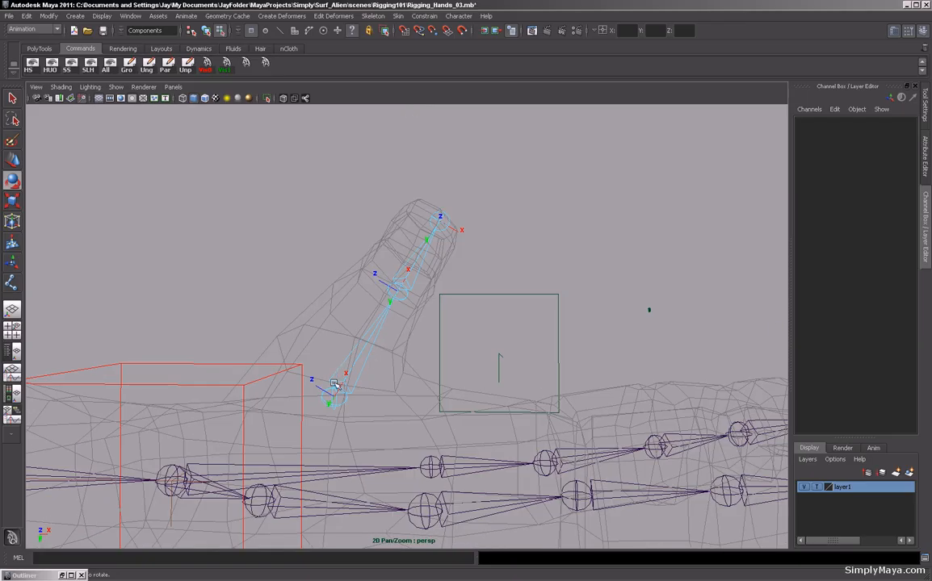
left_click_drag(335, 385, 345, 408, "alt")
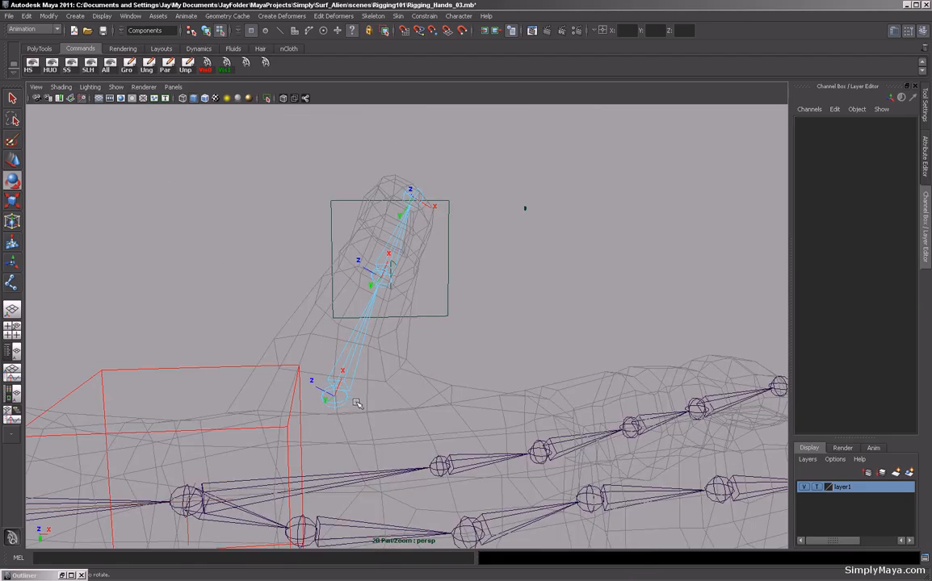
left_click_drag(374, 397, 340, 406, "alt")
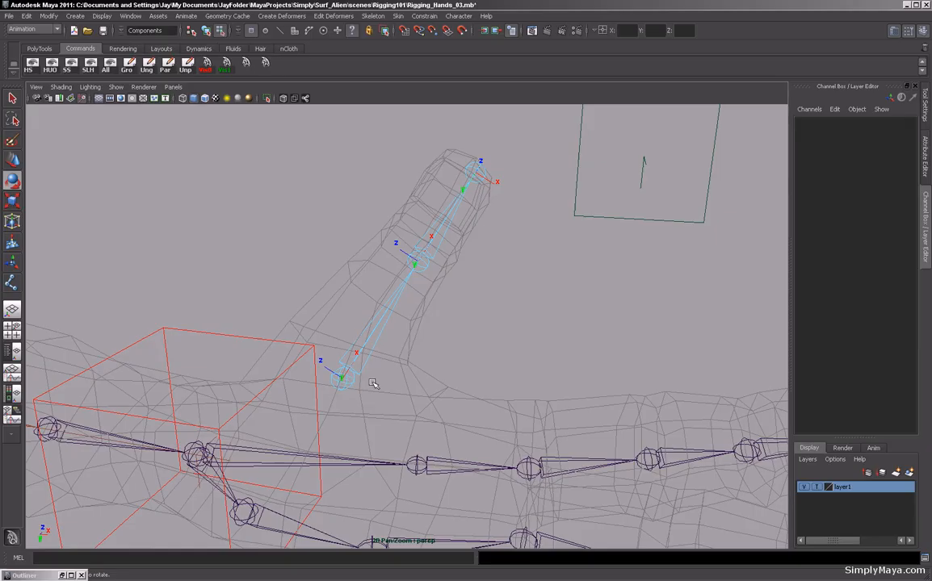
left_click_drag(379, 379, 284, 319, "alt")
left_click(343, 362)
left_click_drag(319, 363, 424, 375, "alt")
Refine the thumb root joint's local rotation axis in the top view.
key("space")
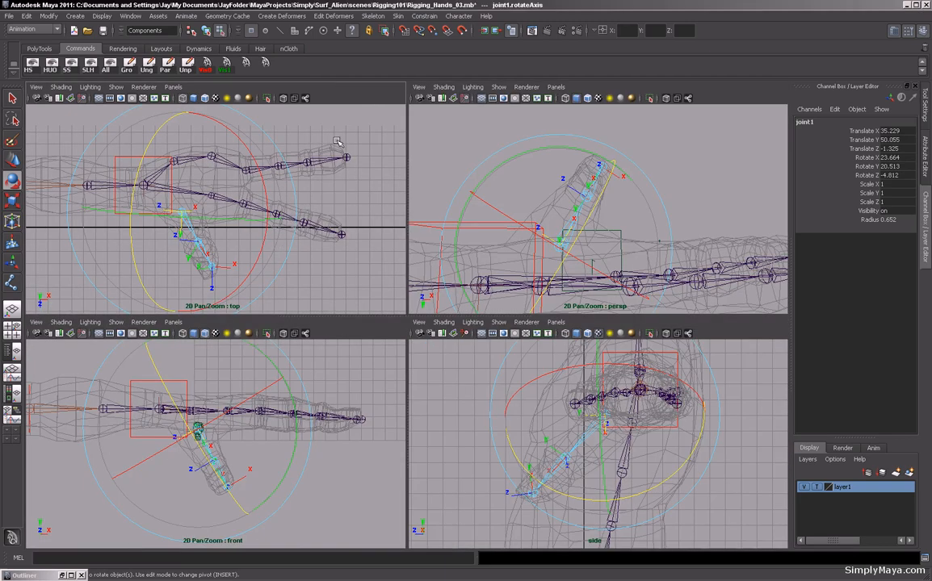
middle_click_drag(218, 219, 243, 224, "alt")
key("space")
right_click_drag(235, 272, 489, 399, "alt")
middle_click_drag(489, 399, 453, 285, "alt")
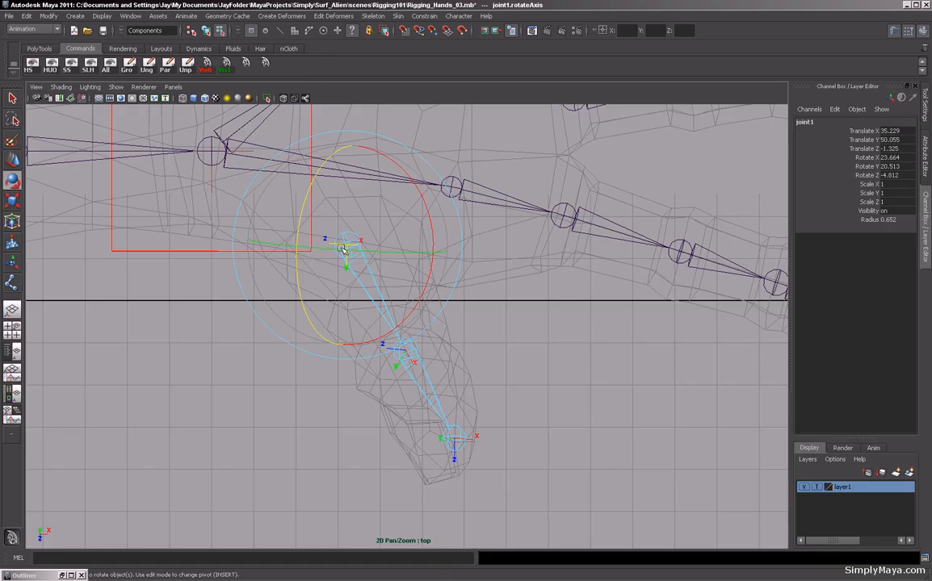
left_click_drag(392, 252, 432, 246)
left_click_drag(438, 291, 439, 281)
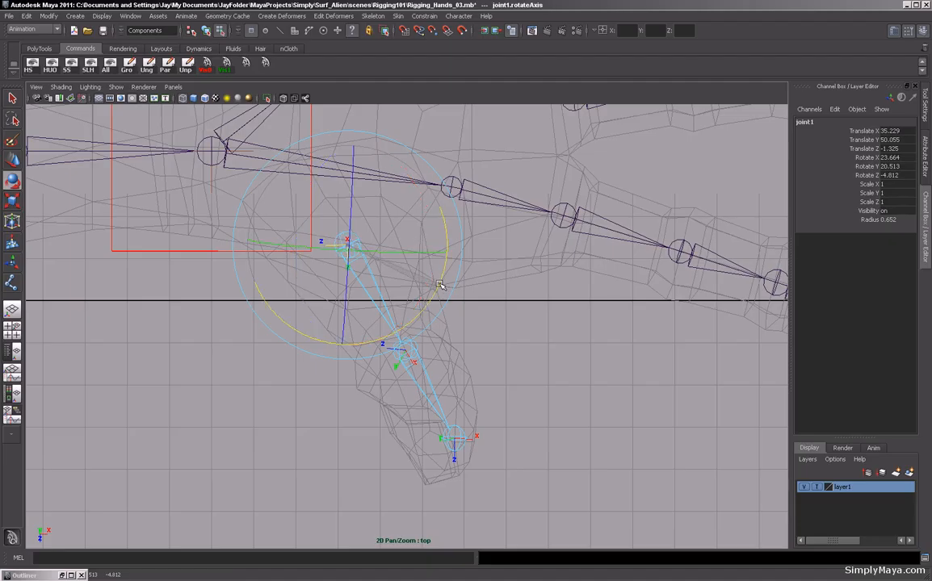
left_click_drag(440, 287, 439, 289)
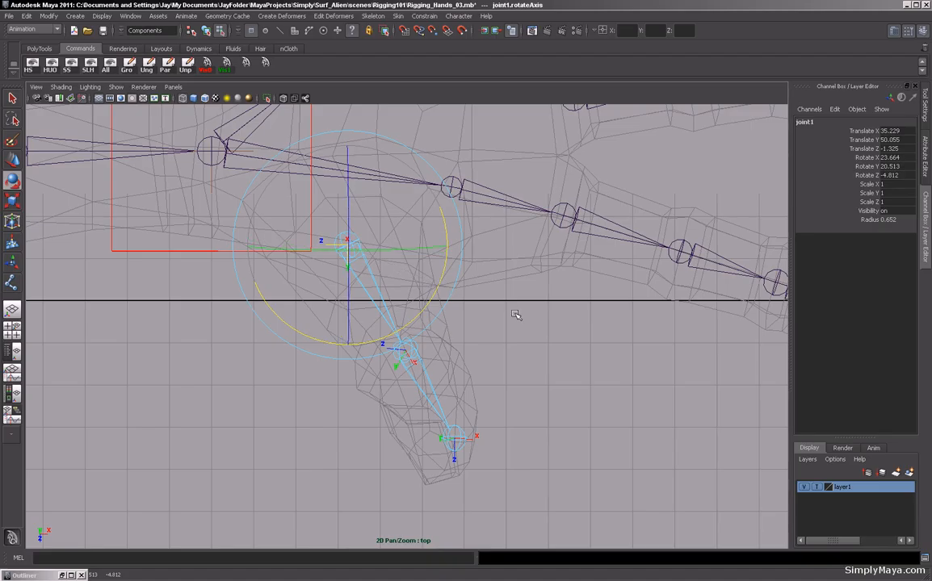
key("space")
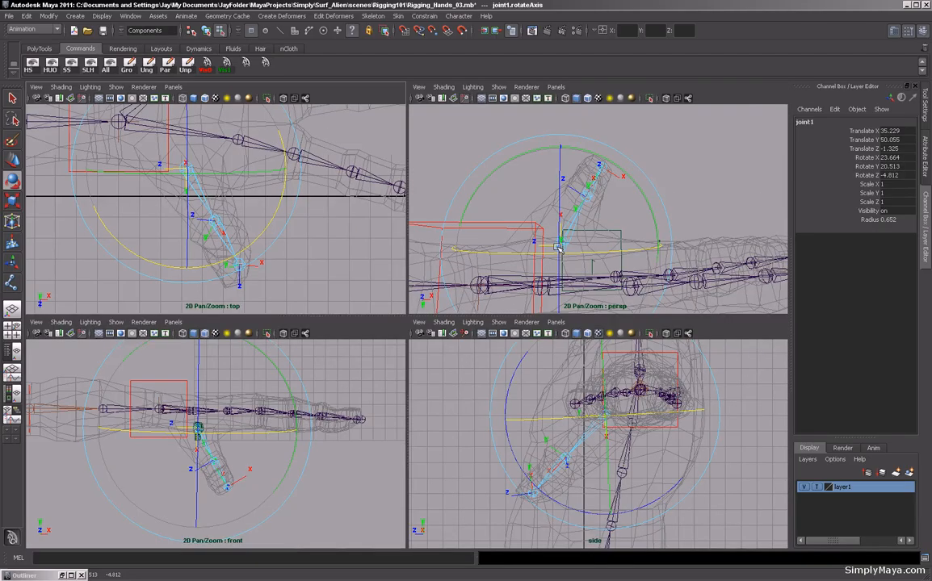
key("space")
left_click_drag(419, 344, 478, 353, "alt")
key("F8")
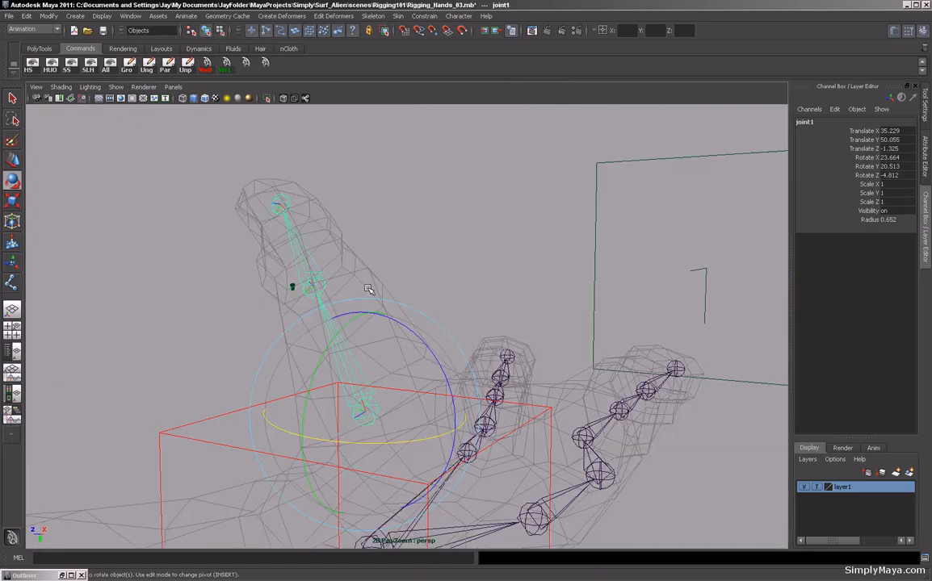
Select the middle thumb joint and rotate its local rotation axis to follow the thumb.
left_click_drag(334, 298, 304, 360, "alt")
key("ctrl+z")
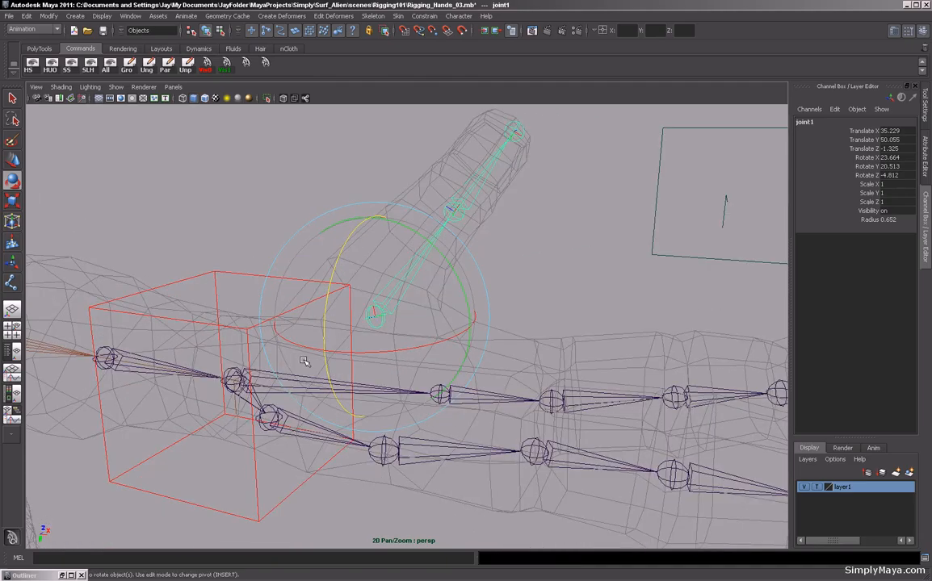
left_click(448, 216)
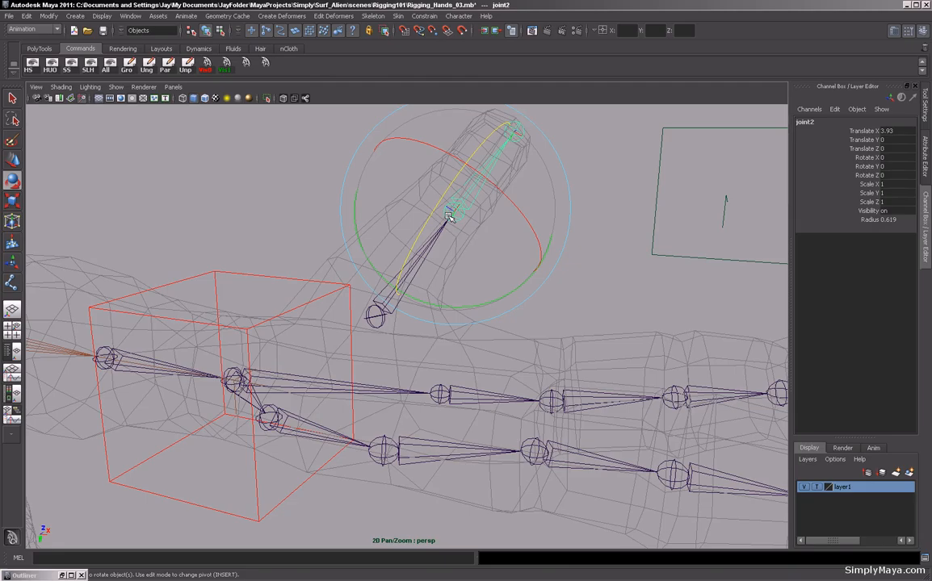
key("F8")
left_click_drag(440, 212, 533, 269, "alt")
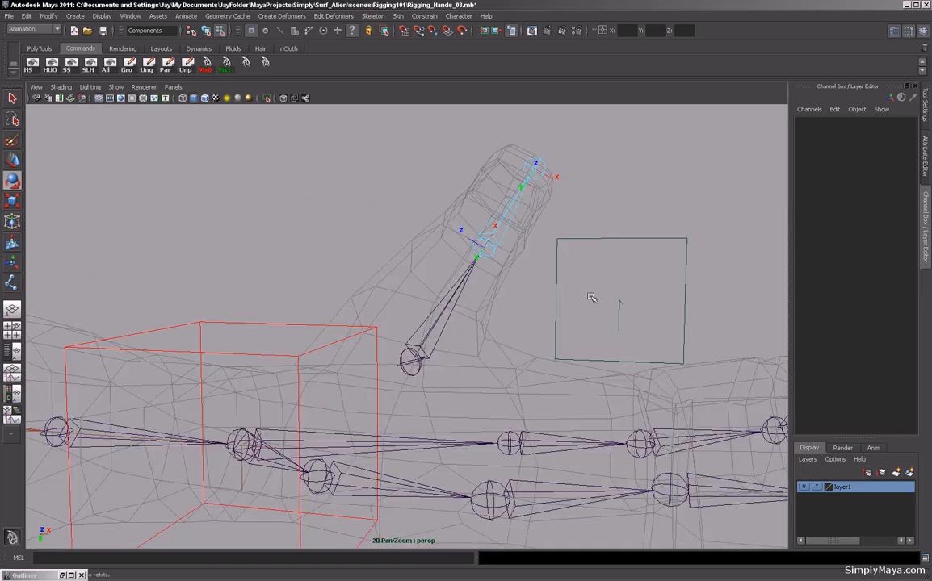
left_click(466, 238)
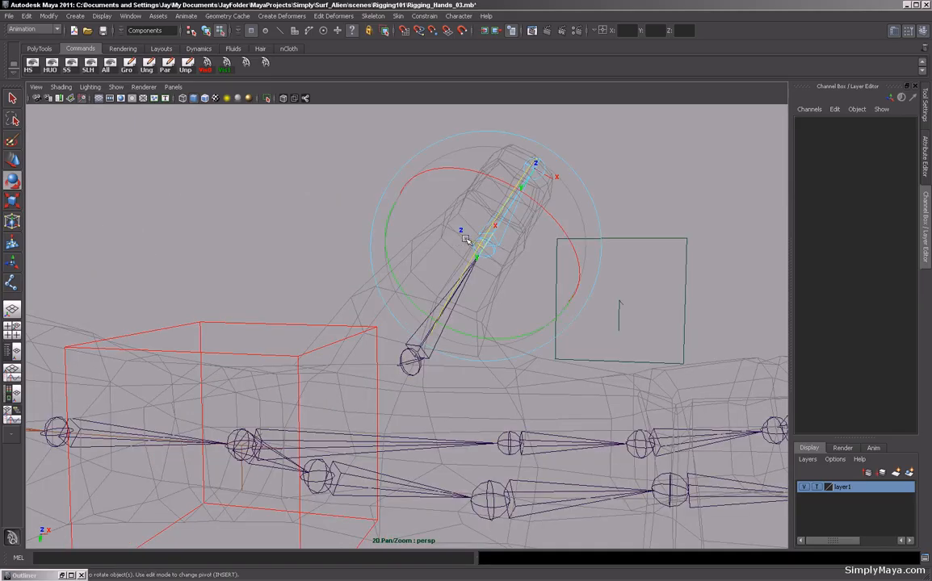
left_click_drag(543, 207, 456, 267)
key("F8")
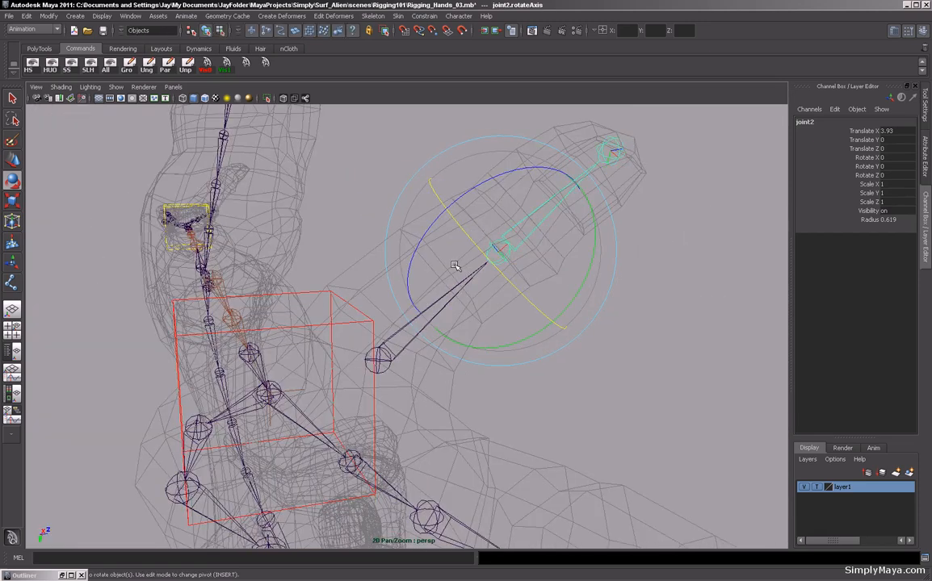
left_click_drag(437, 225, 449, 206, "alt")
left_click_drag(442, 170, 380, 267)
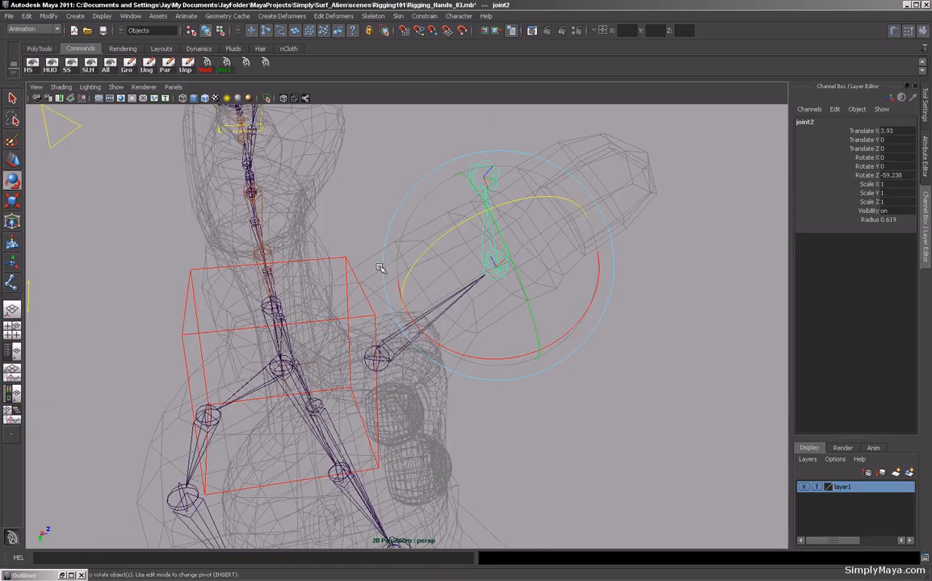
key("ctrl+z")
Move the thumb chain's root joint slightly to about X 35.0, Y 49.9, Z -1.35 inside the palm.
mouse_move(343, 263)
left_mouse_down("alt")
mouse_move(360, 222)
mouse_move(349, 258)
left_mouse_up("alt")
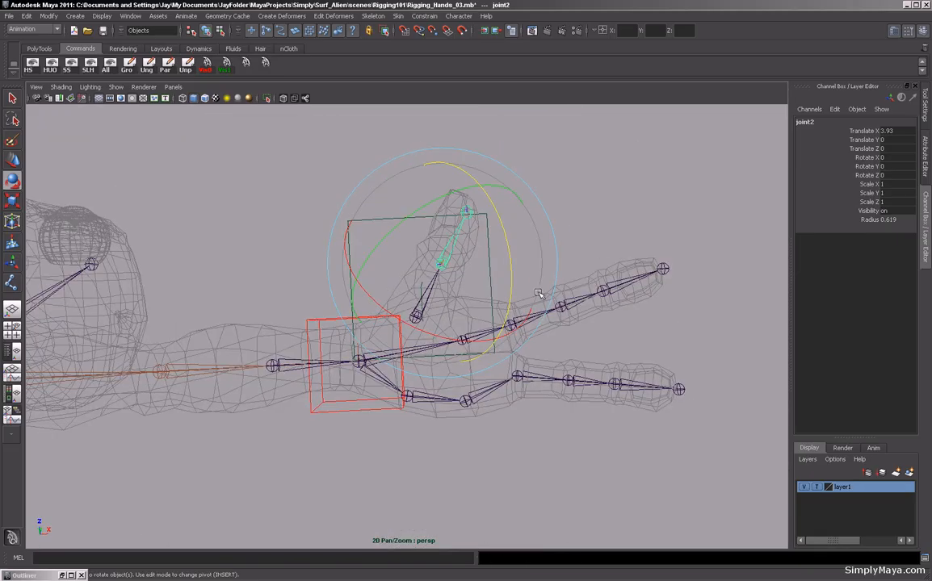
left_click_drag(249, 154, 271, 273, "alt")
left_click(269, 344)
left_click_drag(304, 308, 398, 279, "alt")
left_click(409, 269)
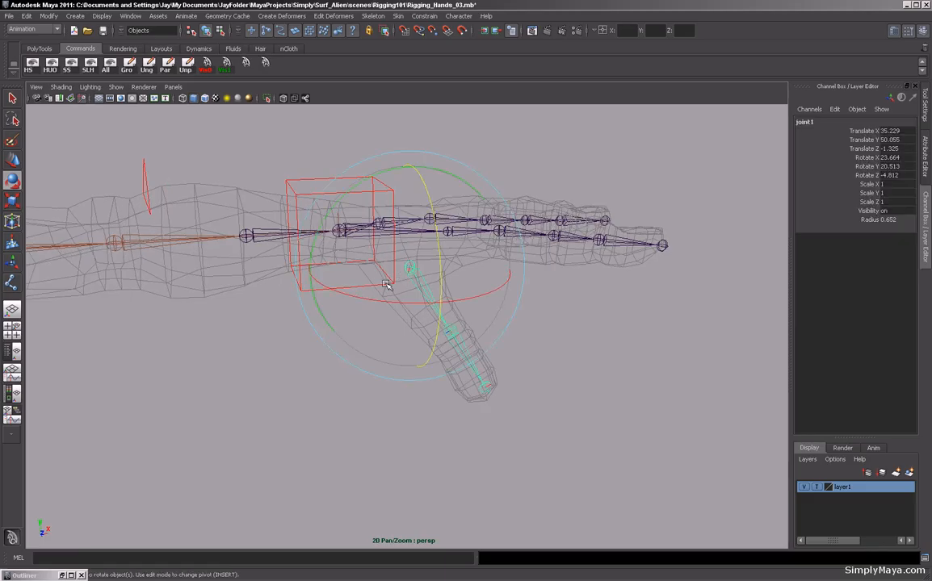
key("w")
left_click_drag(409, 273, 492, 277)
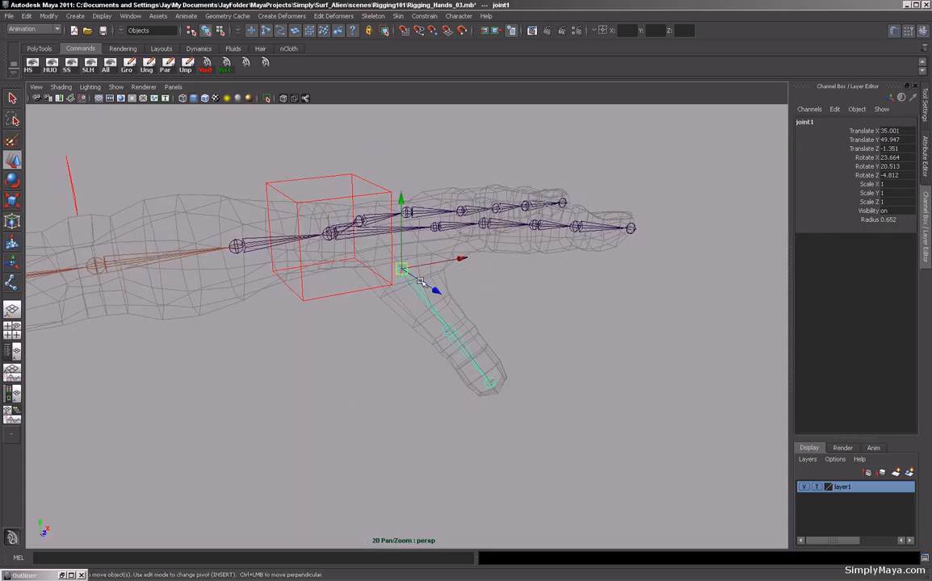
left_click_drag(347, 235, 325, 244, "alt")
left_click(302, 317)
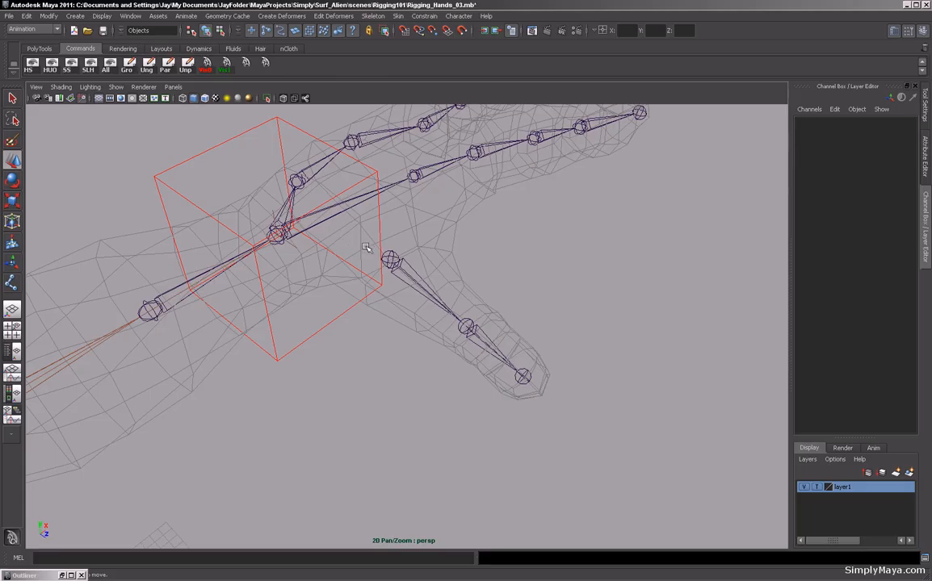
In the top view, place a single new joint in the palm near the thumb base and start renaming it.
left_click_drag(344, 218, 358, 241, "alt")
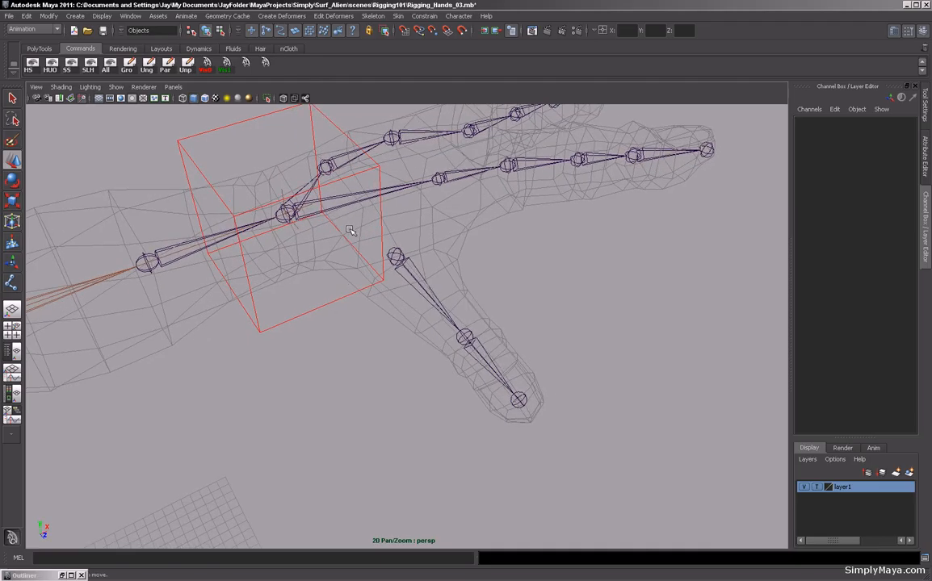
key("space")
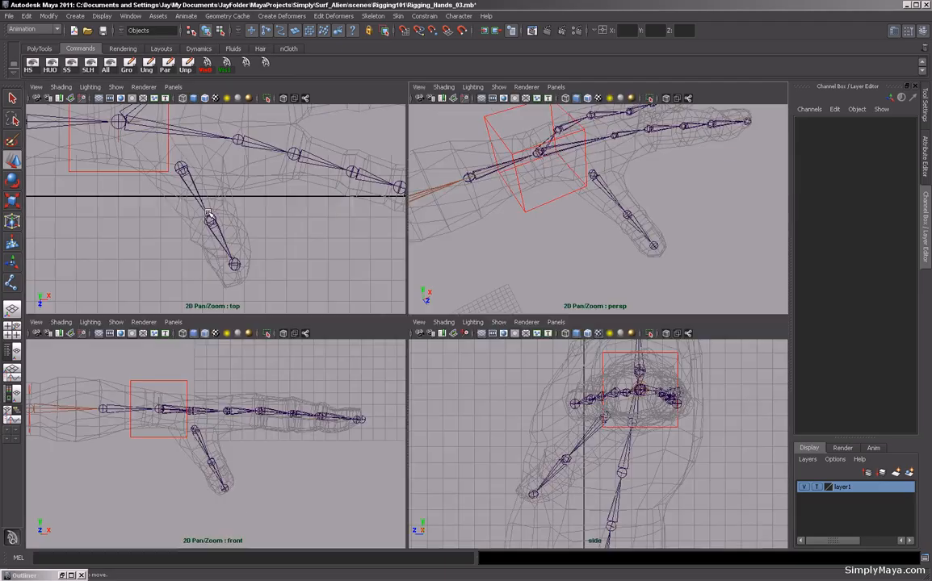
key("space")
middle_click_drag(187, 197, 208, 238, "alt")
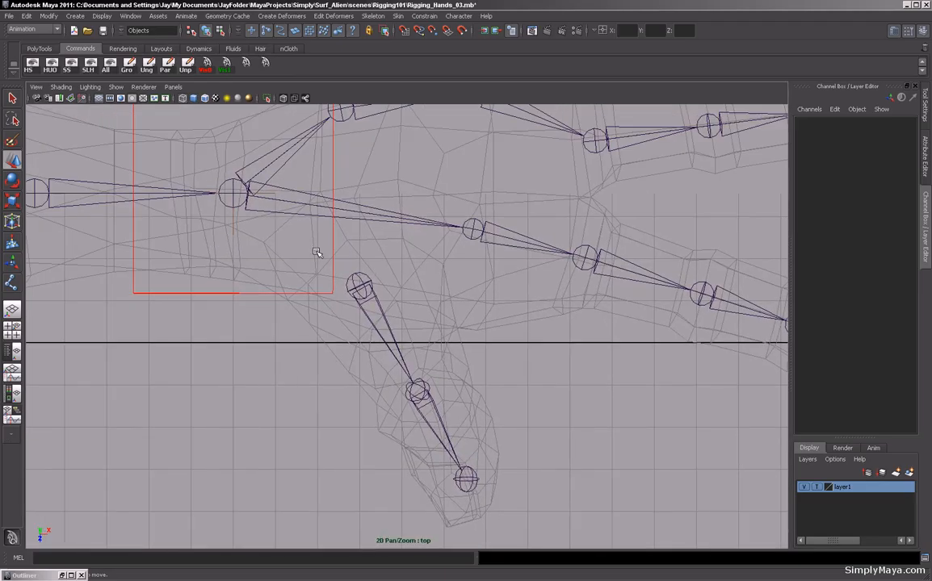
left_click(12, 282)
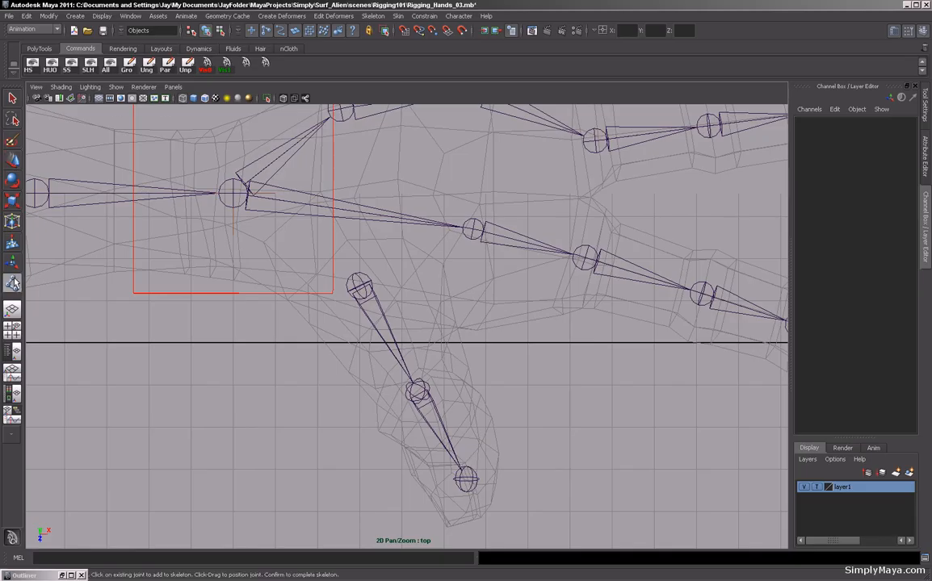
left_click(292, 246)
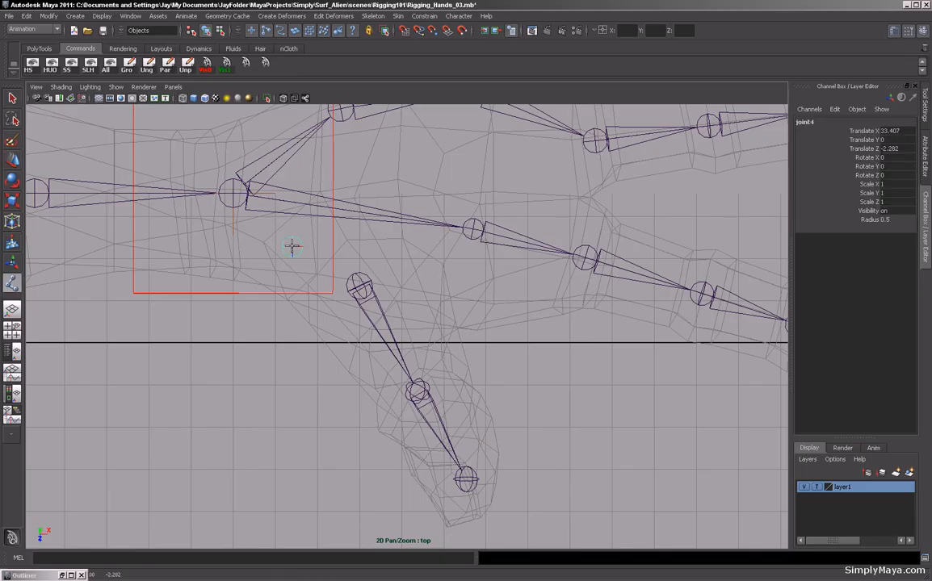
key("Return")
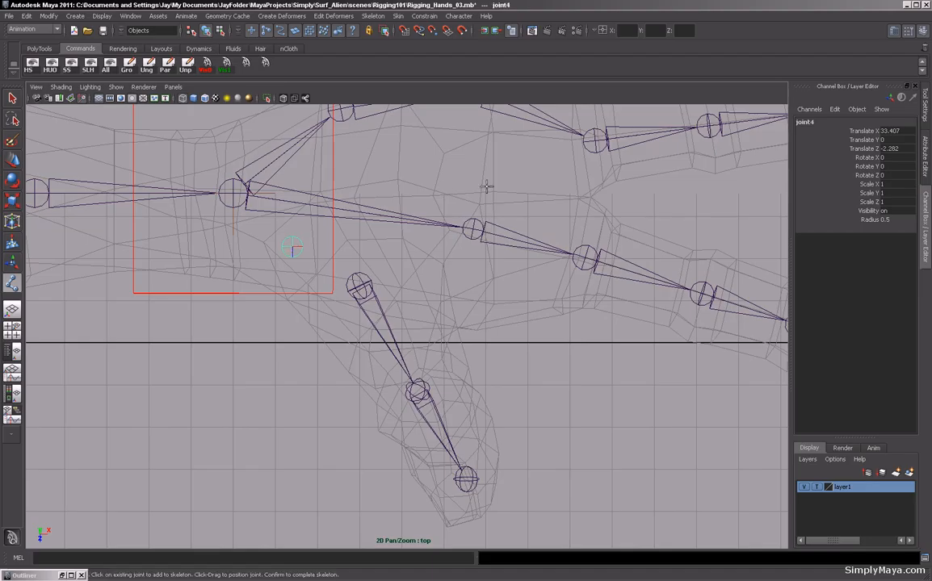
key("w")
left_click(805, 122)
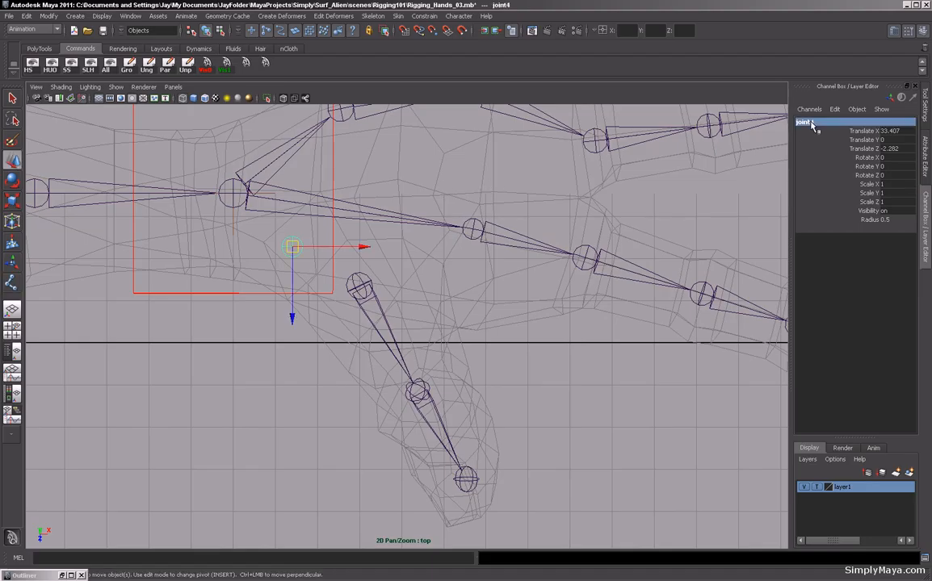
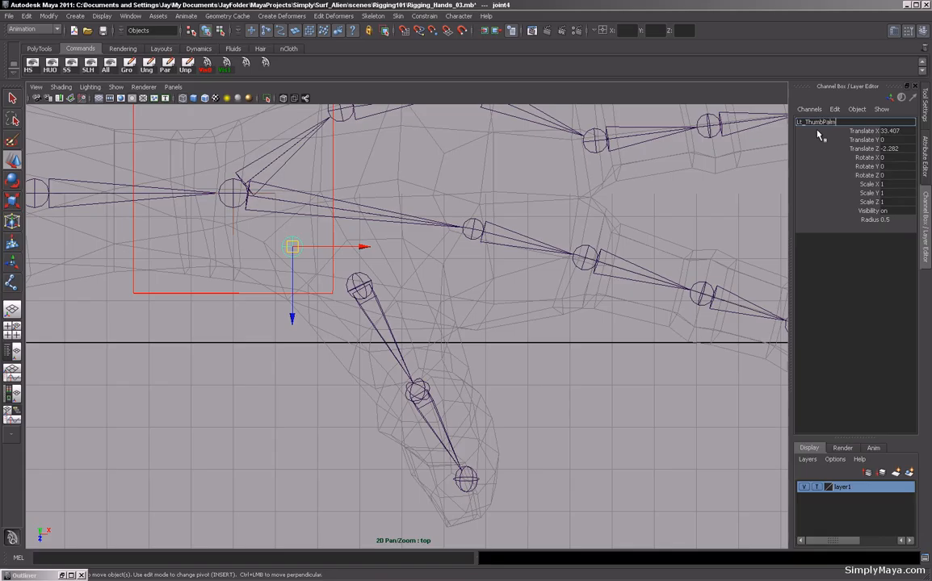
Name the joint Lt_ThumbPalm and, in the front view, move it up to about 50.88 Translate Y.
key("Return")
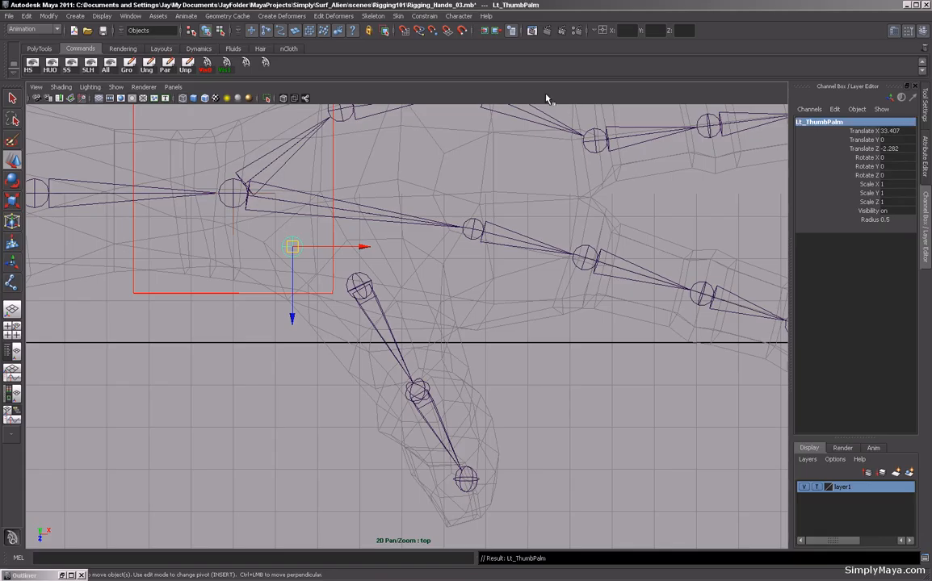
key("space")
key("space")
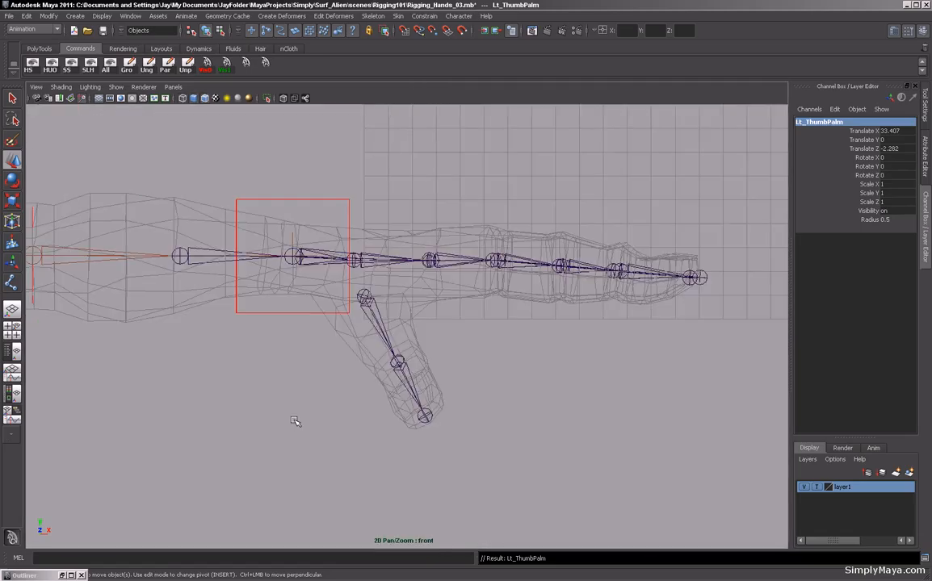
scroll(460, 396, "down", 5)
middle_click_drag(434, 417, 453, 301, "alt")
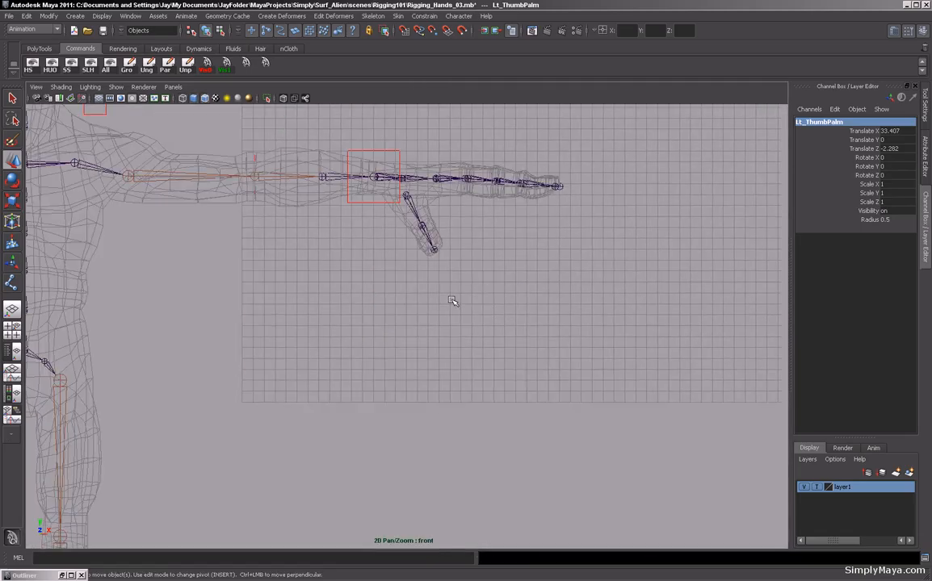
right_click_drag(453, 301, 395, 404, "alt")
middle_click_drag(411, 523, 411, 163)
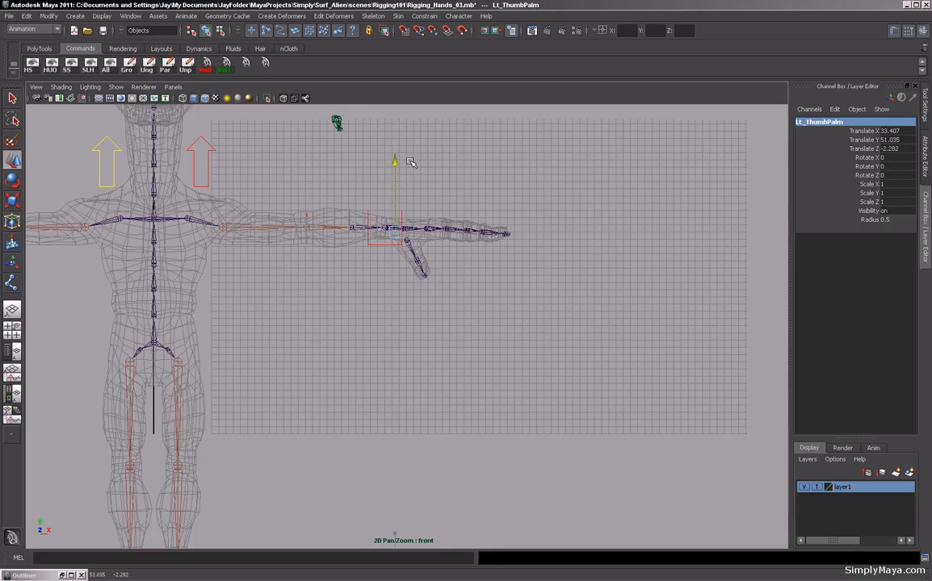
middle_click_drag(411, 162, 411, 164)
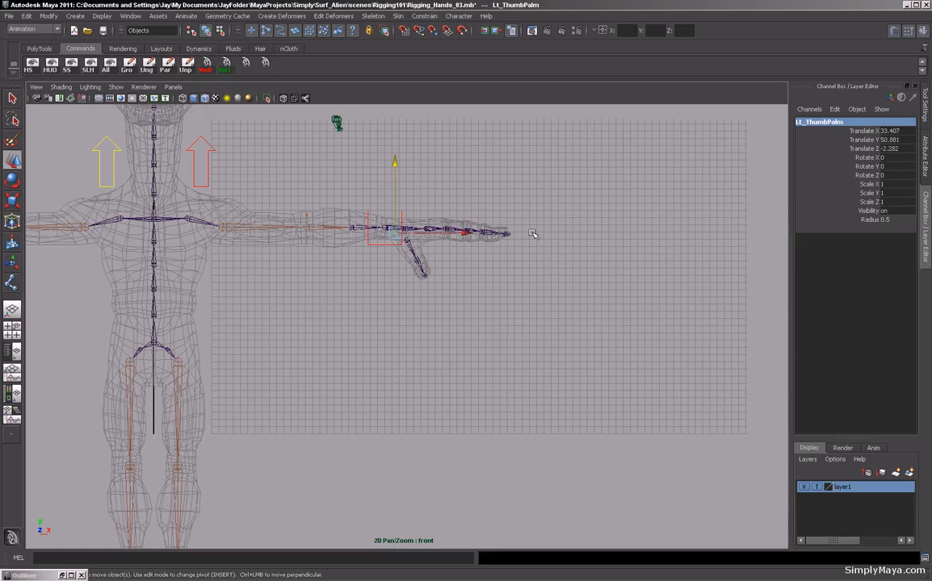
Parent the thumb's joint chain under Lt_ThumbPalm.
key("space")
key("space")
left_click_drag(427, 272, 407, 256, "alt")
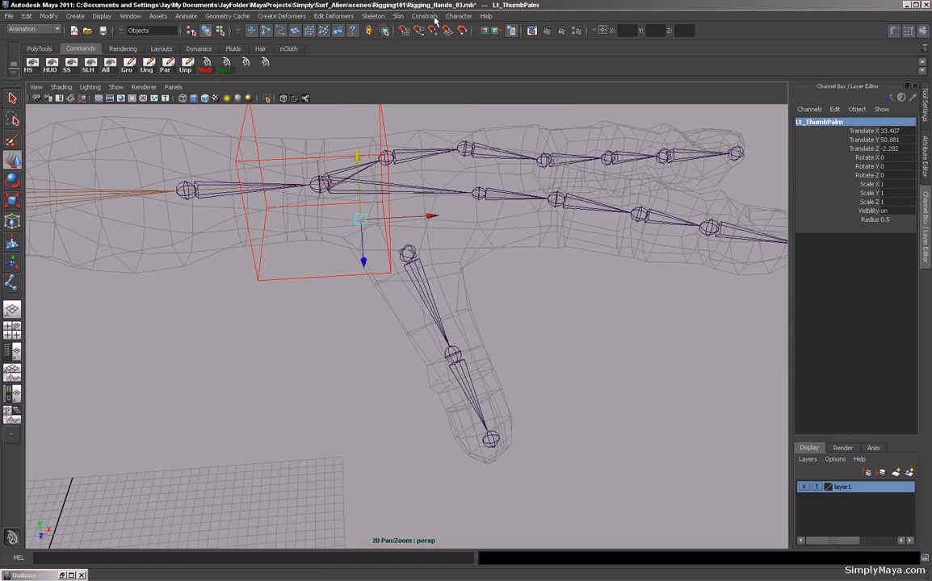
left_click(375, 16)
left_click(386, 123)
left_click(408, 256)
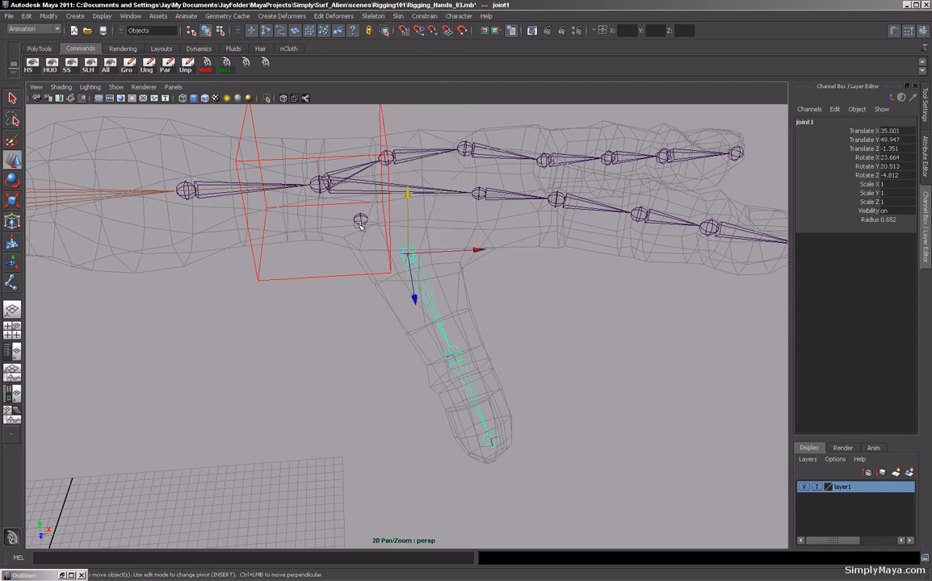
left_click(359, 223, "shift")
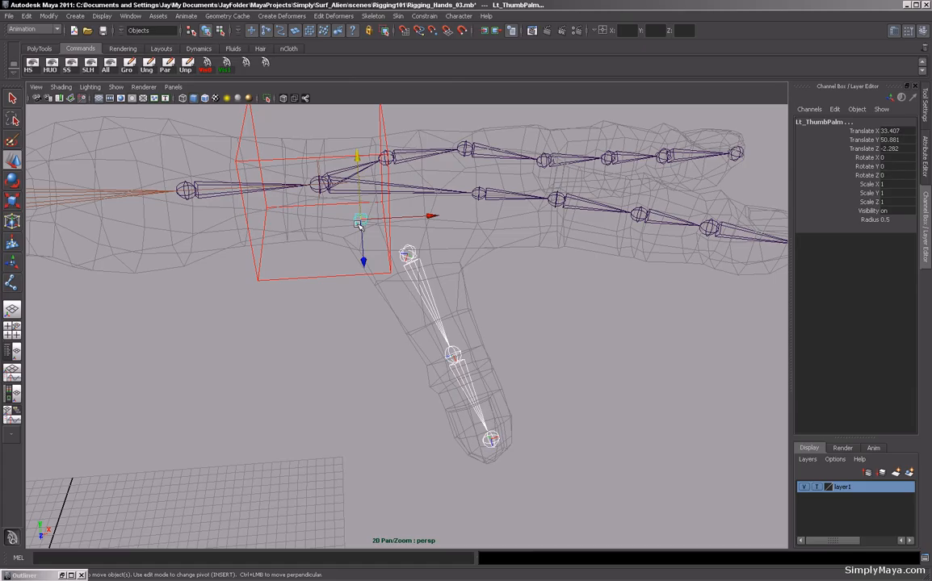
key("p")
Parent Lt_ThumbPalm under the palm joint where the finger chains start.
left_click(359, 221)
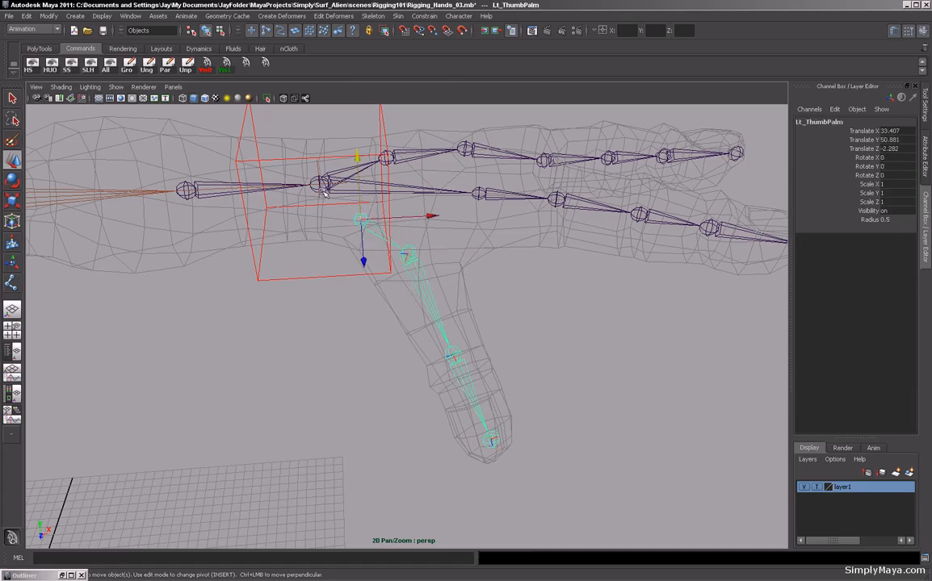
left_click(324, 193, "shift")
key("p")
Inspect the local rotation axes of the thumb joints in component mode.
left_click_drag(493, 274, 385, 276, "alt")
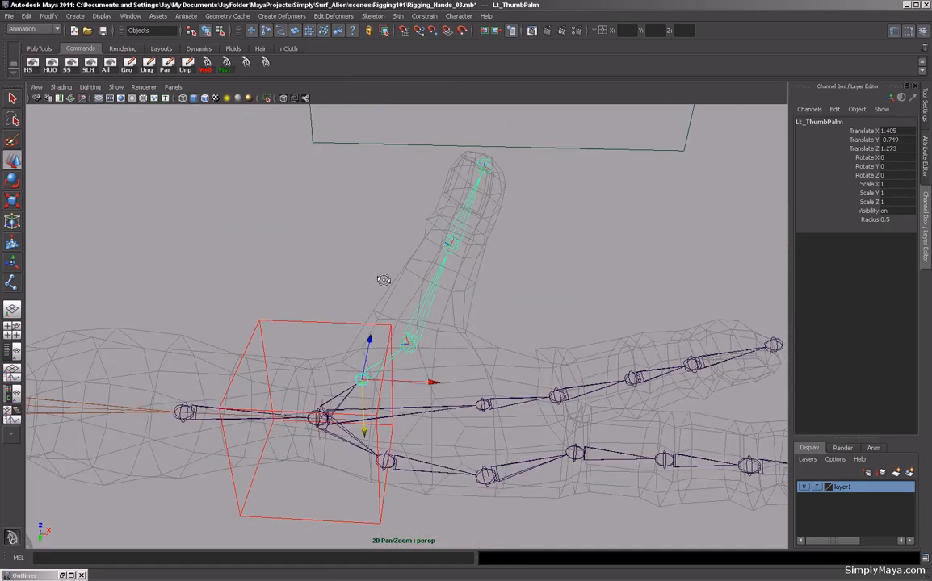
left_click_drag(412, 350, 415, 333, "alt")
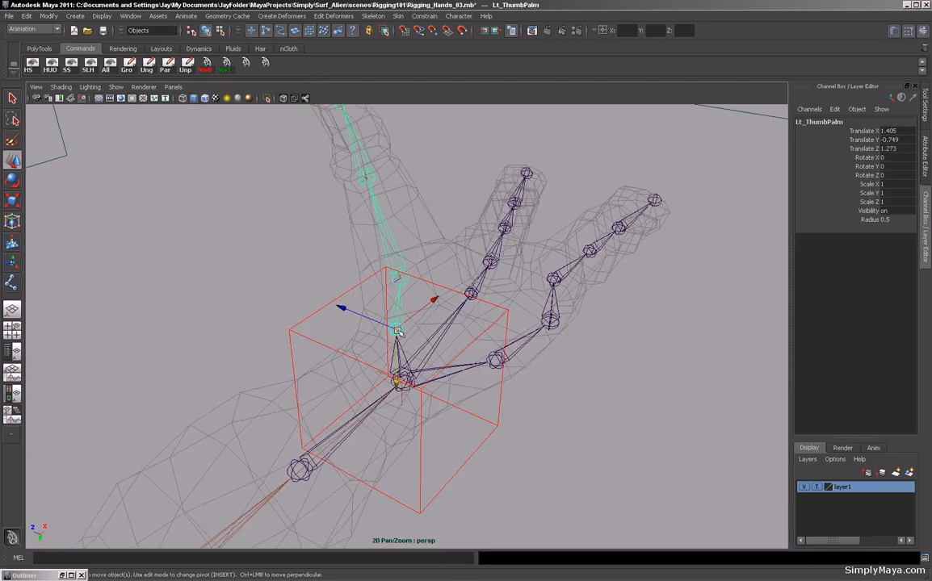
left_click_drag(398, 331, 404, 331, "alt")
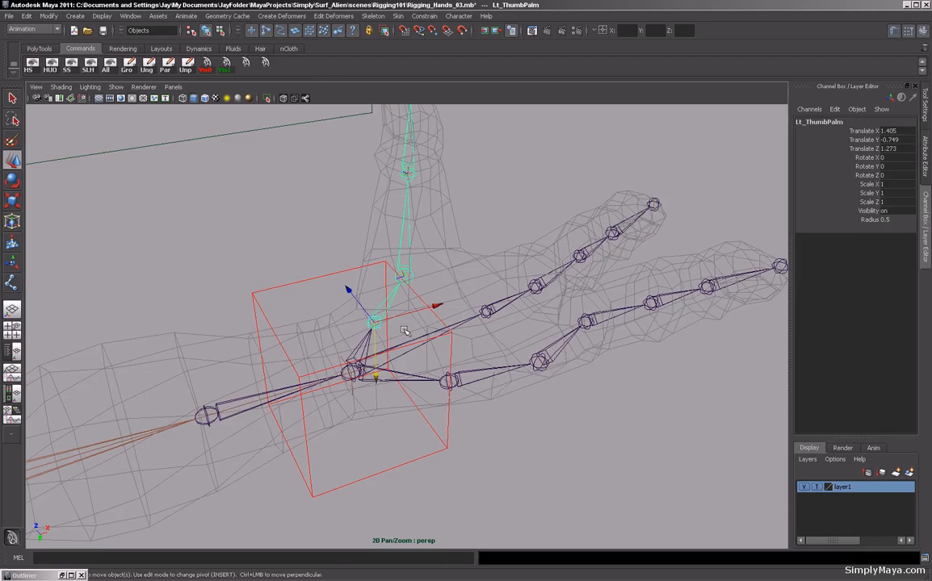
key("F8")
right_click_drag(404, 330, 530, 313, "alt")
left_click_drag(530, 313, 497, 316, "alt")
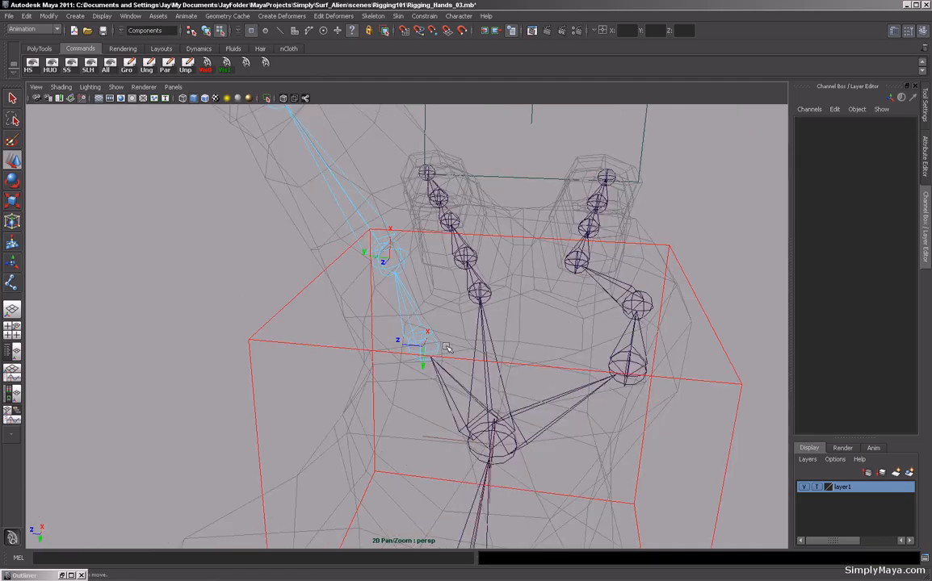
key("F8")
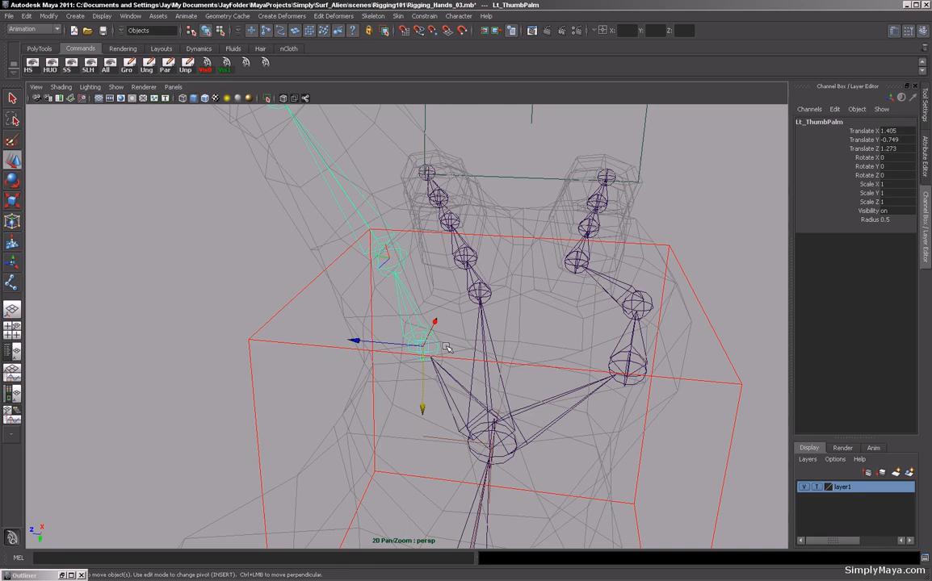
Test-rotate Lt_ThumbPalm and undo the rotation.
key("e")
left_click_drag(444, 350, 556, 361)
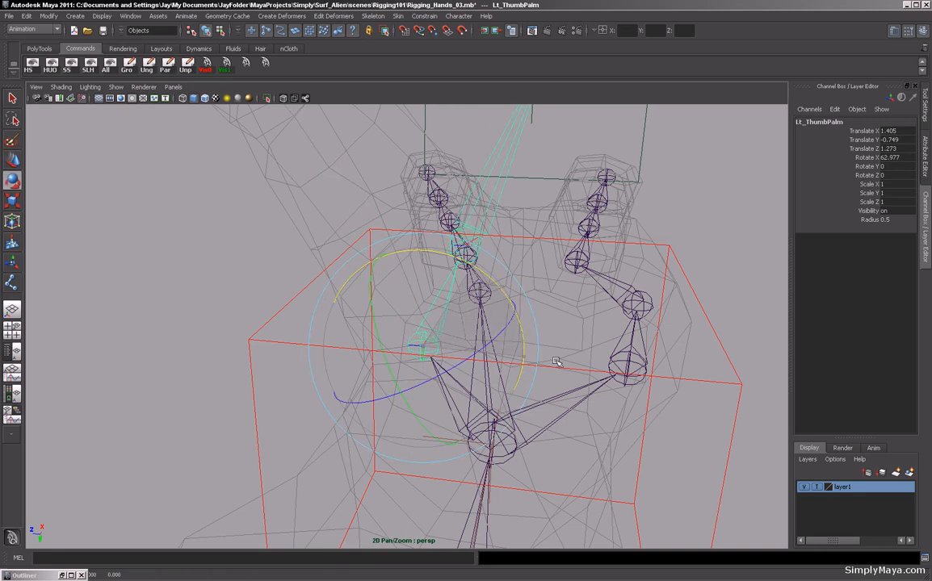
left_click_drag(501, 327, 645, 389, "alt")
key("ctrl+z")
left_click(559, 360)
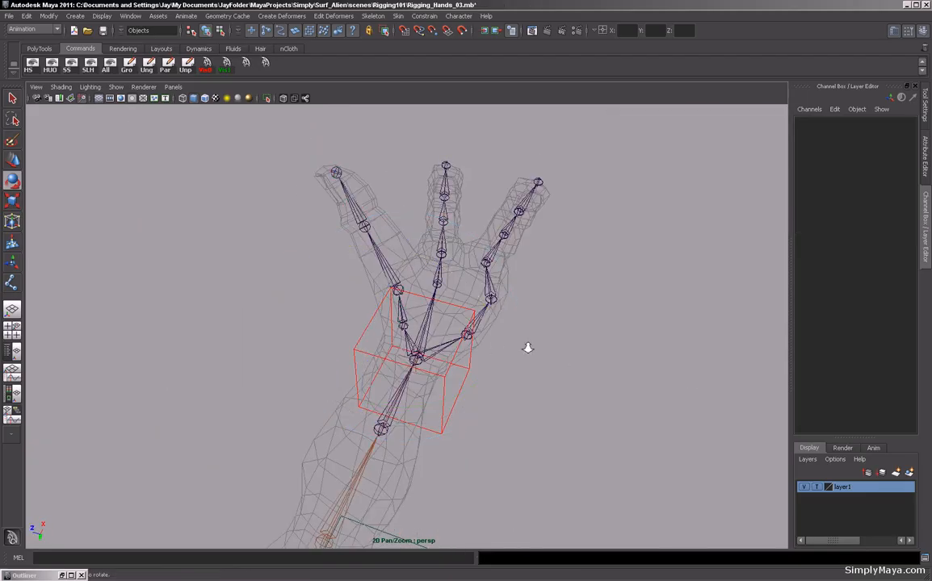
Rotate the local rotation axis of the thumb's base joint so it lines up with the thumb.
left_click_drag(526, 348, 368, 347, "alt")
right_click_drag(367, 347, 557, 347, "alt")
left_click(396, 263)
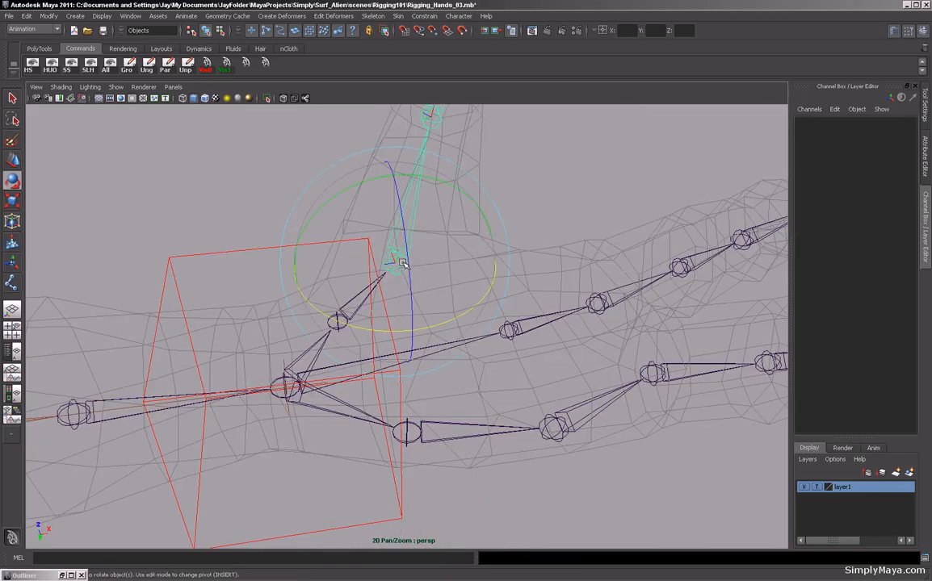
left_click_drag(395, 263, 511, 287, "alt")
key("F8")
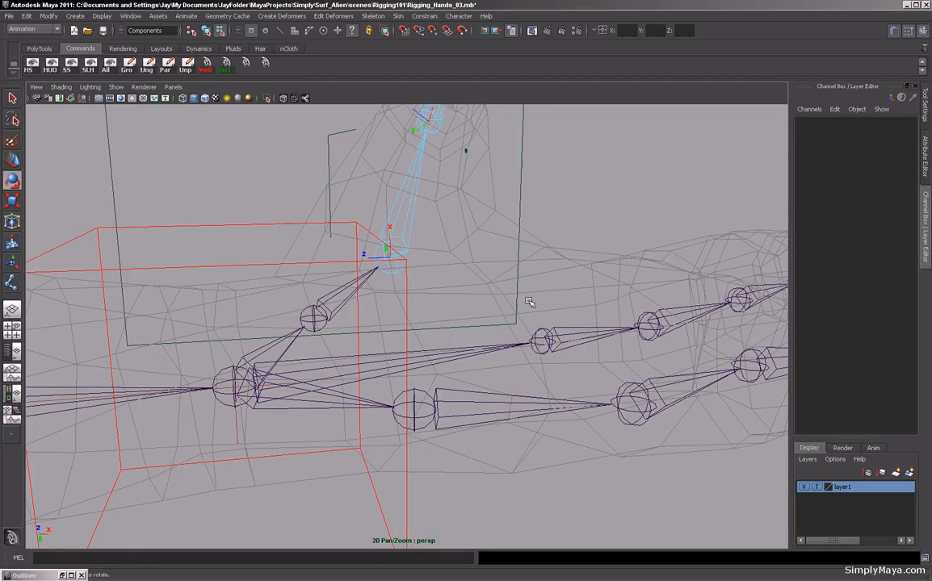
left_click_drag(447, 272, 541, 332, "alt")
left_click(379, 230)
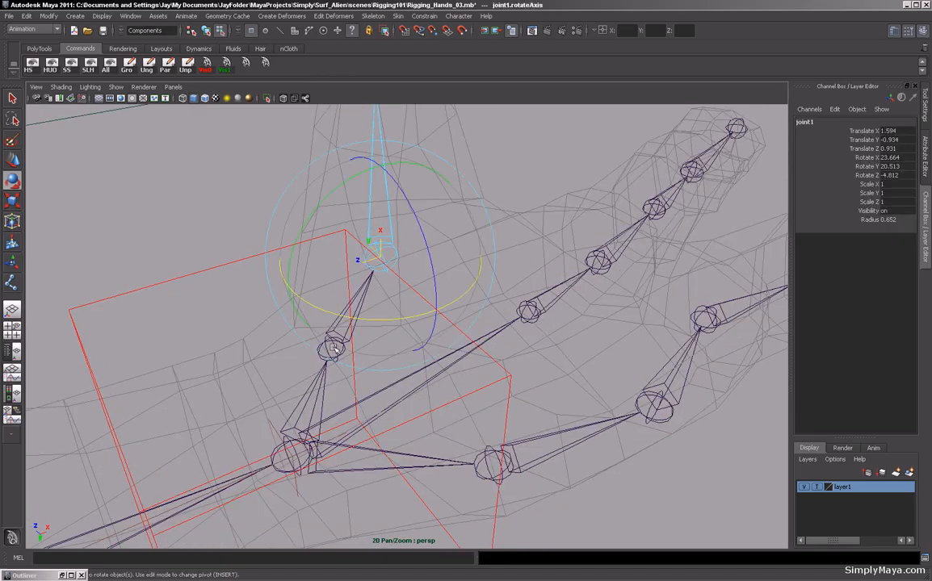
left_click_drag(300, 242, 440, 209)
left_click_drag(507, 297, 463, 286, "alt")
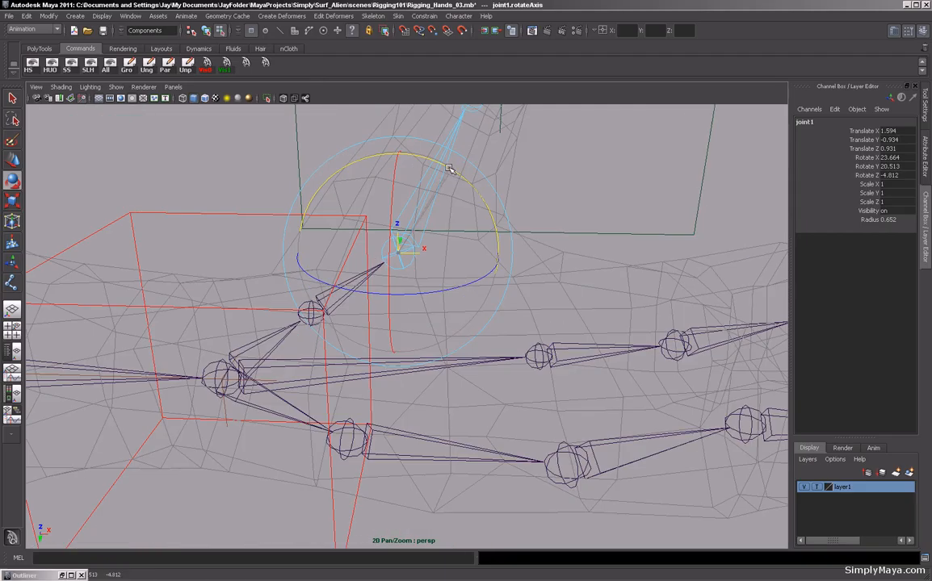
left_click_drag(418, 294, 495, 335)
left_click_drag(428, 312, 484, 407)
left_click_drag(445, 206, 448, 250, "alt")
mouse_move(410, 348)
left_mouse_down()
mouse_move(452, 343)
mouse_move(365, 310)
mouse_move(445, 303)
mouse_move(478, 314)
left_mouse_up()
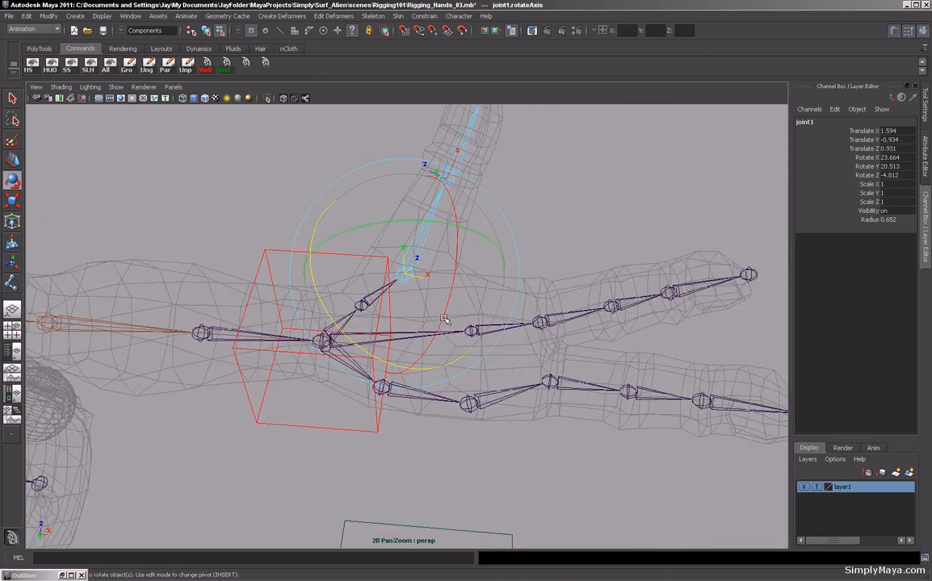
left_click_drag(187, 190, 281, 176, "alt")
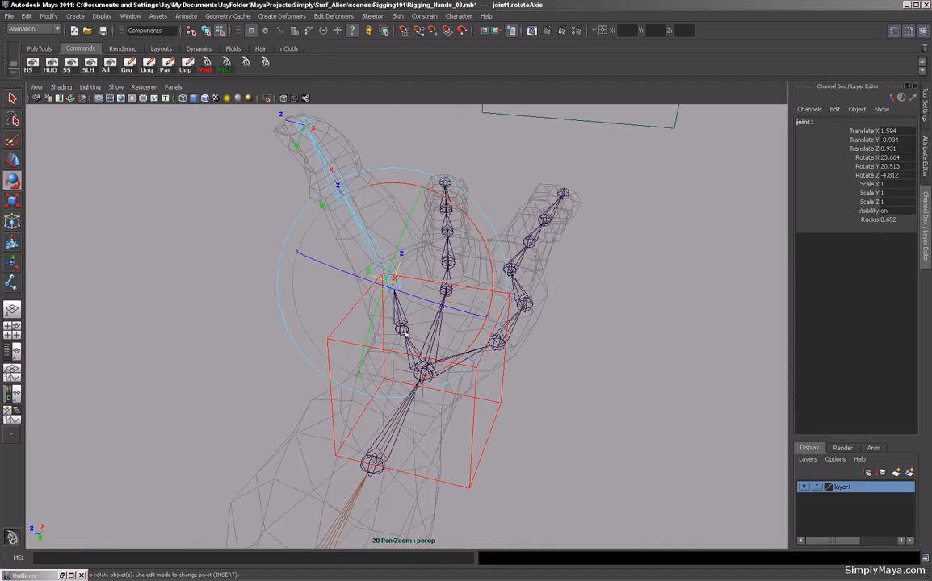
left_click_drag(365, 302, 419, 324, "alt")
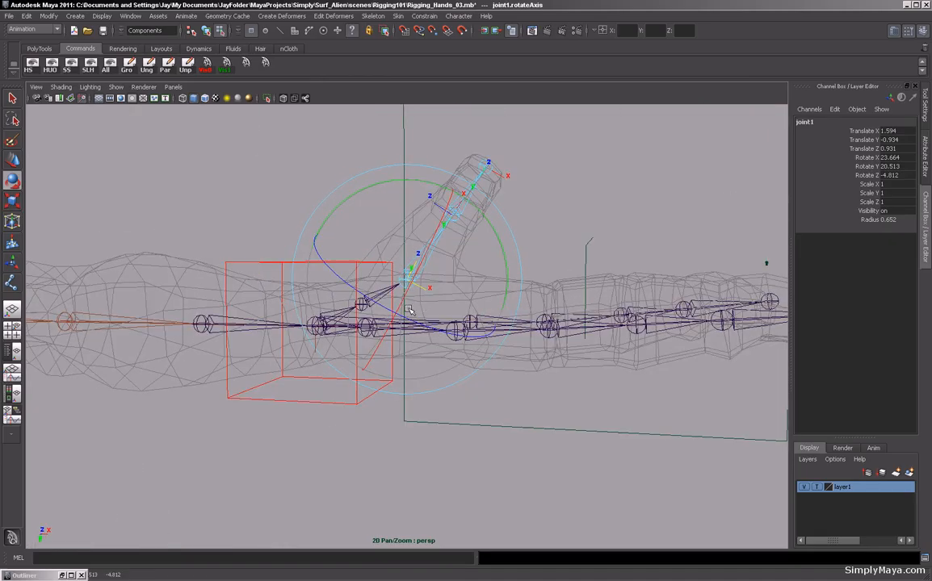
left_click(569, 199)
left_click_drag(524, 207, 496, 238, "alt")
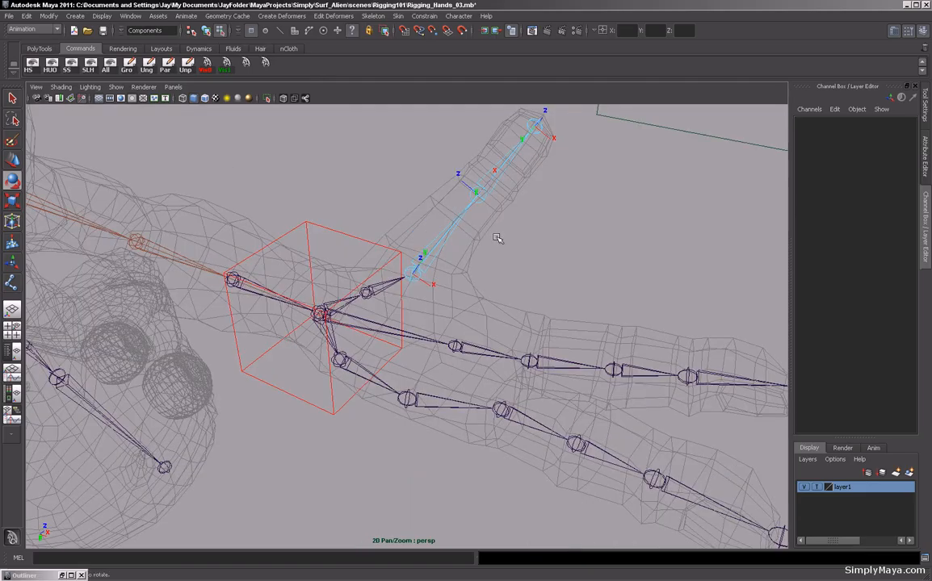
Test-rotate the thumb's base joint and Lt_ThumbPalm, undoing each rotation.
key("F8")
mouse_move(379, 242)
left_mouse_down("alt")
mouse_move(341, 234)
mouse_move(511, 253)
mouse_move(452, 259)
mouse_move(416, 245)
mouse_move(393, 280)
mouse_move(382, 227)
left_mouse_up("alt")
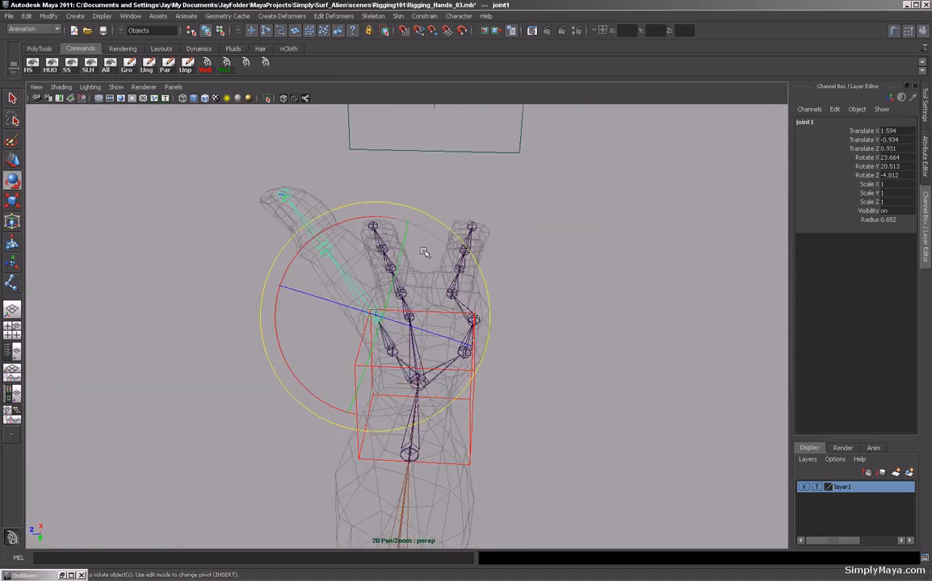
left_click_drag(338, 201, 372, 218)
key("ctrl+z")
left_click(516, 311)
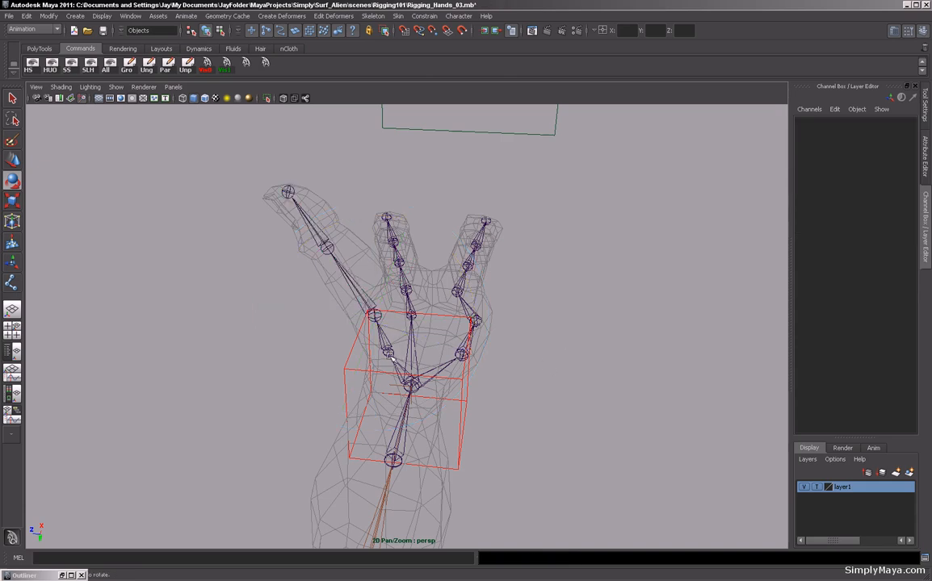
left_click(361, 323)
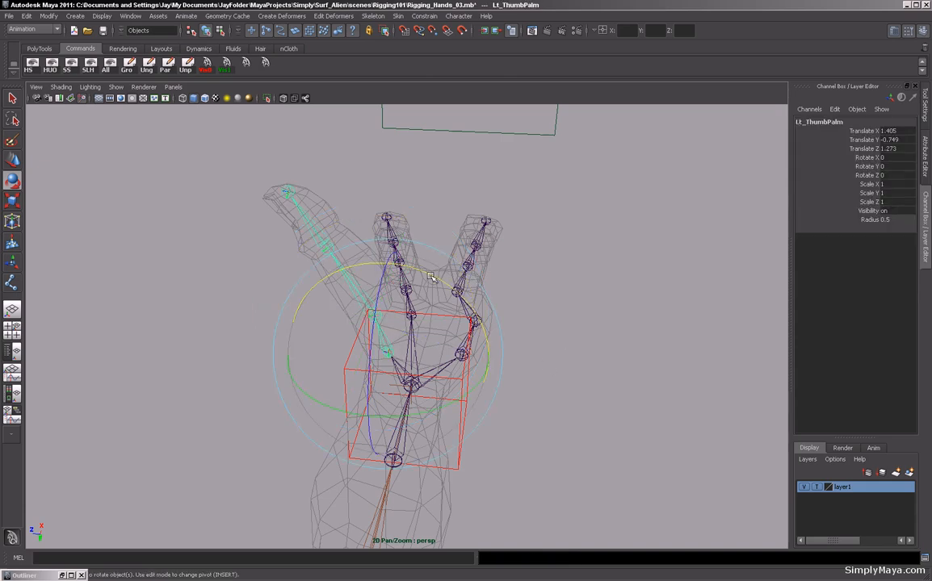
left_click_drag(432, 277, 437, 312)
key("ctrl+z")
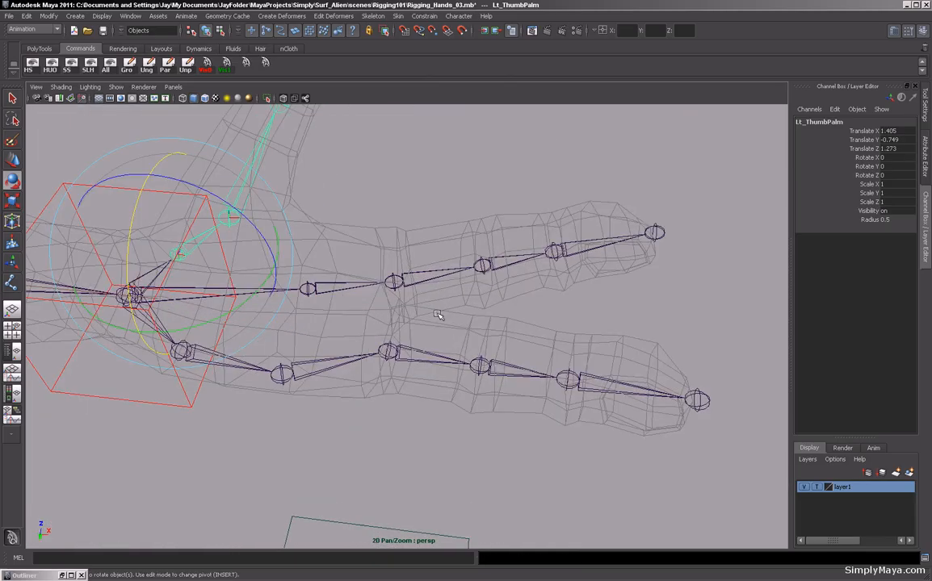
Select the Lt_Fore1 and Lt_Index1 finger chains and inspect their local rotation axes in component mode.
left_click(410, 282)
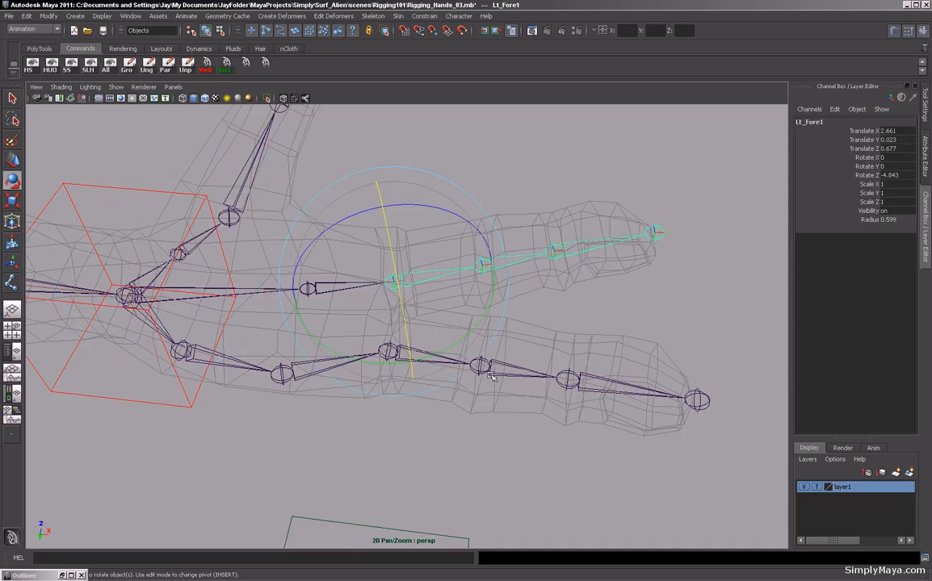
left_click(12, 96)
left_click(385, 352)
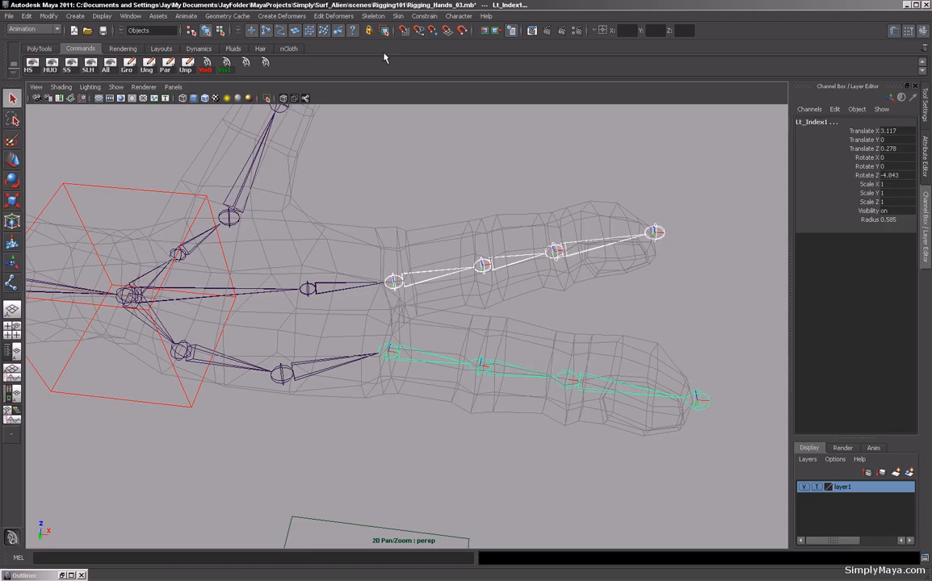
key("F8")
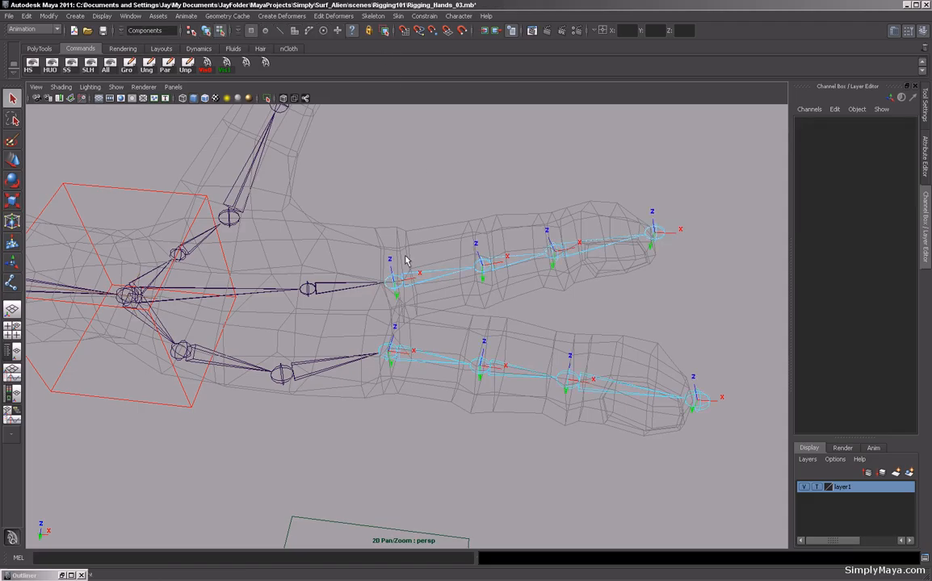
left_click_drag(466, 279, 502, 295, "alt")
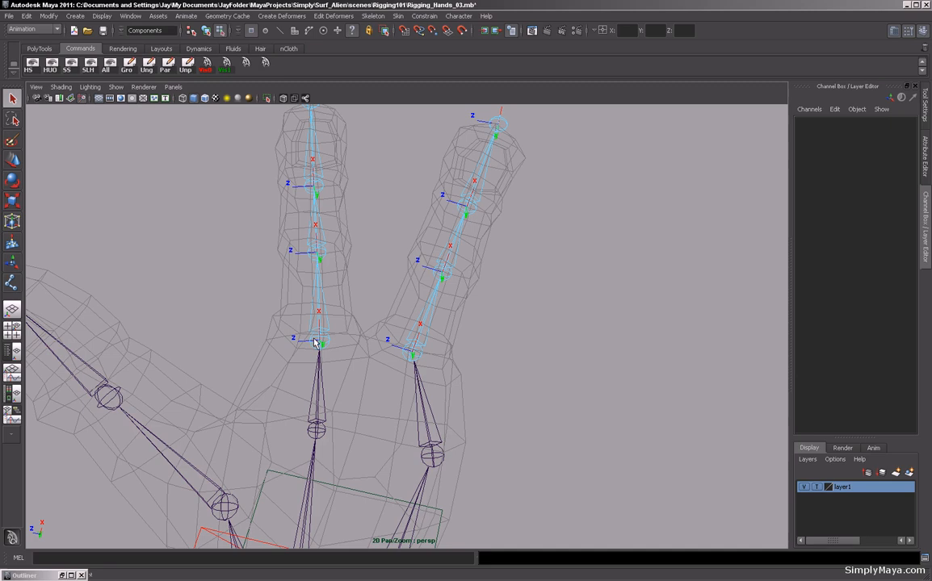
left_click_drag(314, 195, 326, 257, "alt")
left_click_drag(374, 294, 441, 297, "alt")
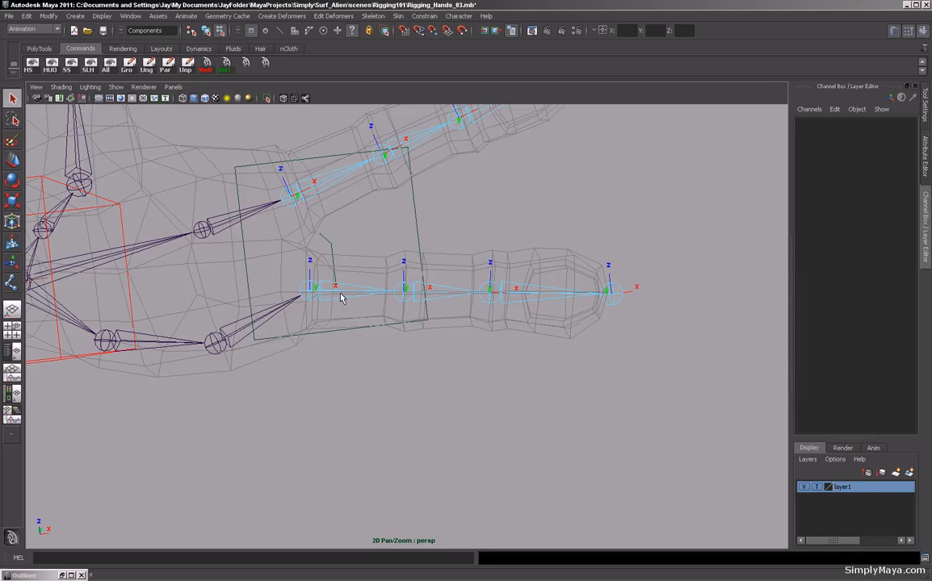
left_click_drag(392, 262, 327, 256, "alt")
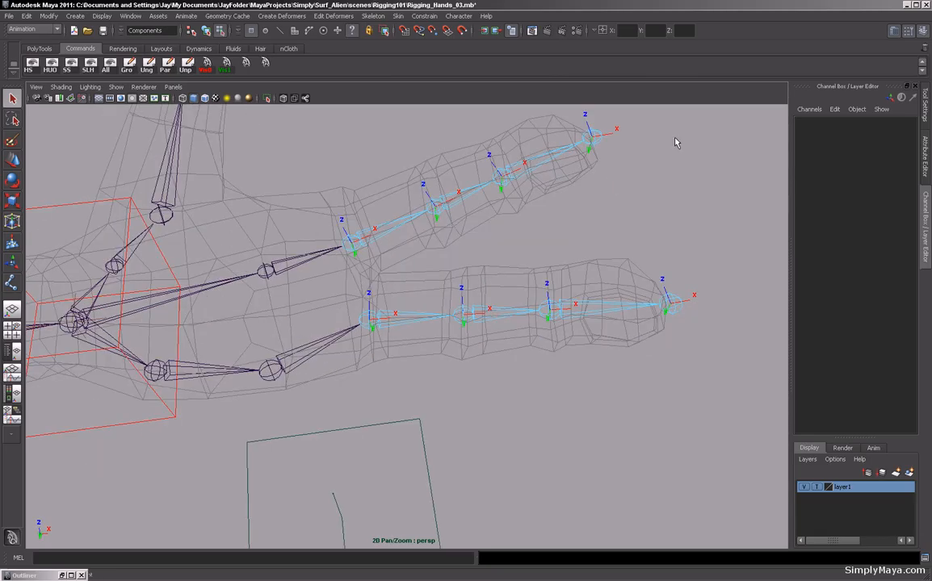
left_click_drag(552, 210, 486, 228, "alt")
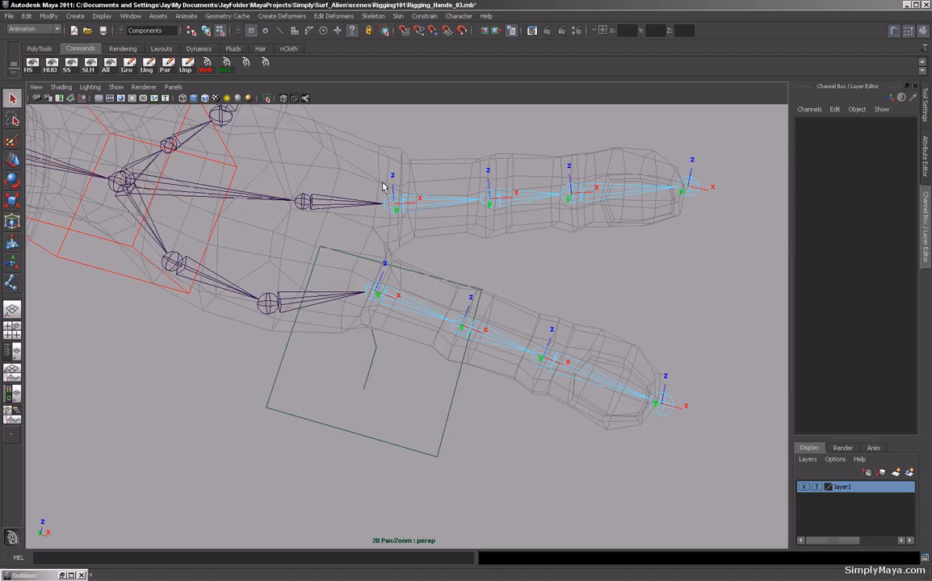
Inspect the local rotation axes of the Lt_Fore1 and Lt_Index1 finger chains from several angles, then return to object mode and deselect.
left_click_drag(398, 196, 342, 239, "alt")
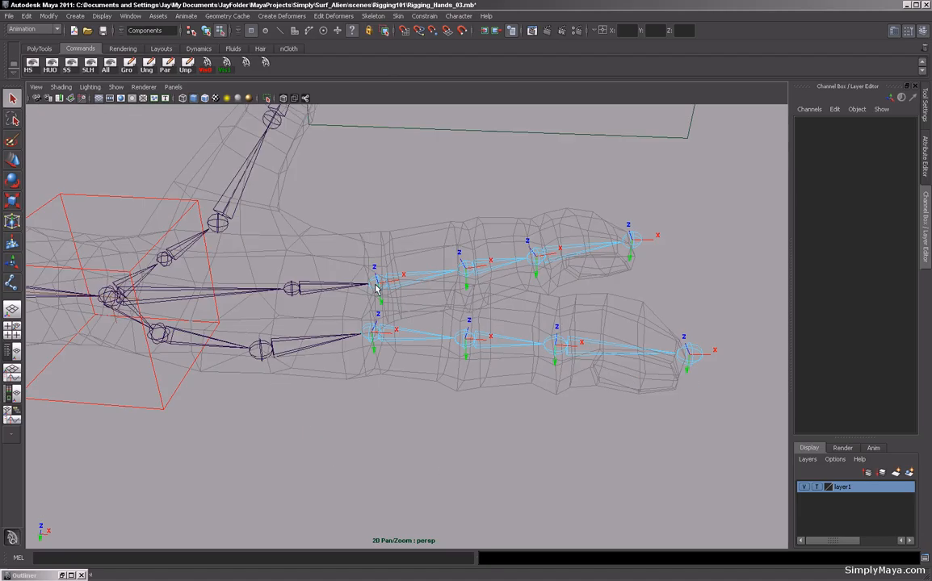
left_click_drag(541, 210, 447, 310, "alt")
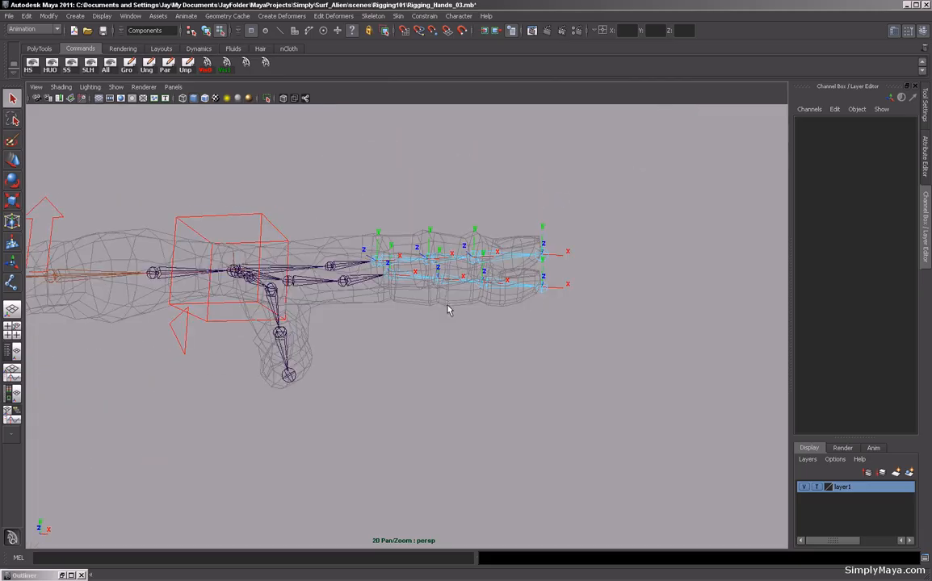
left_click_drag(433, 213, 451, 117, "alt")
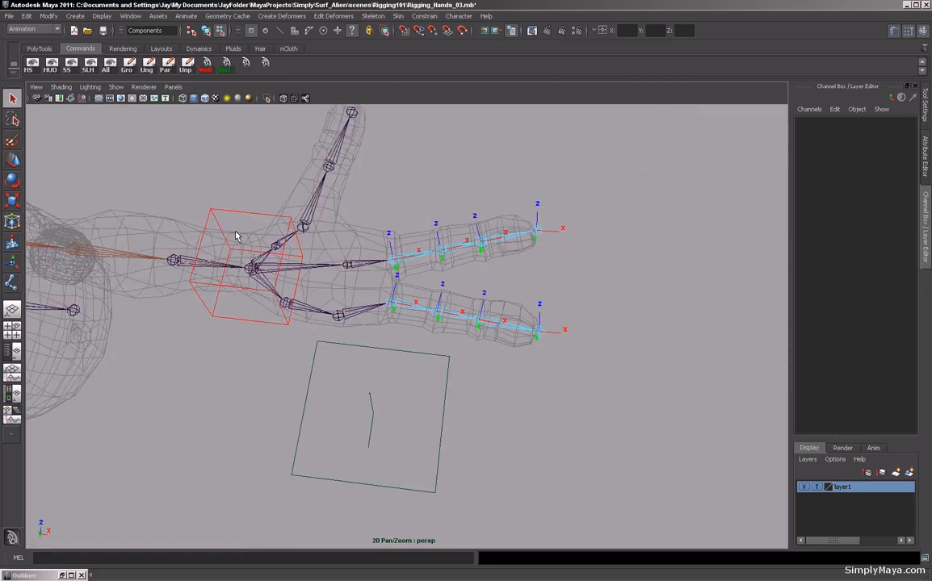
left_click_drag(237, 235, 210, 235, "alt")
right_click_drag(210, 235, 447, 231, "alt")
left_click_drag(447, 231, 421, 305, "alt")
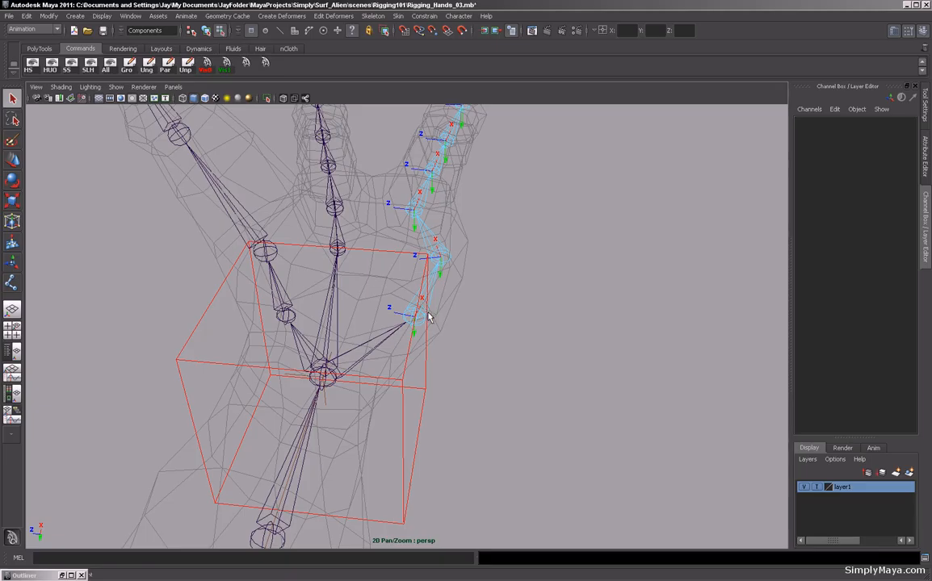
left_click_drag(426, 318, 441, 194, "alt")
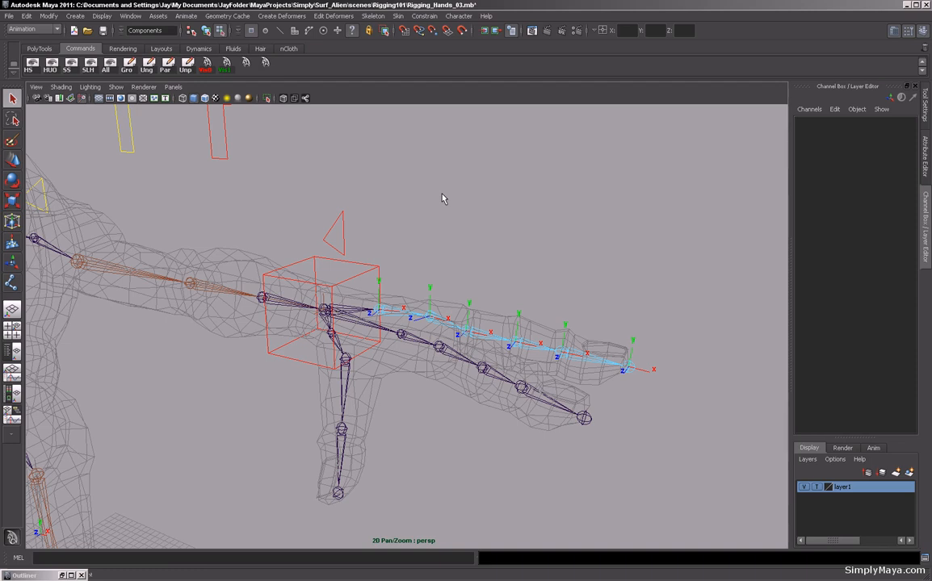
key("F8")
left_click(442, 198)
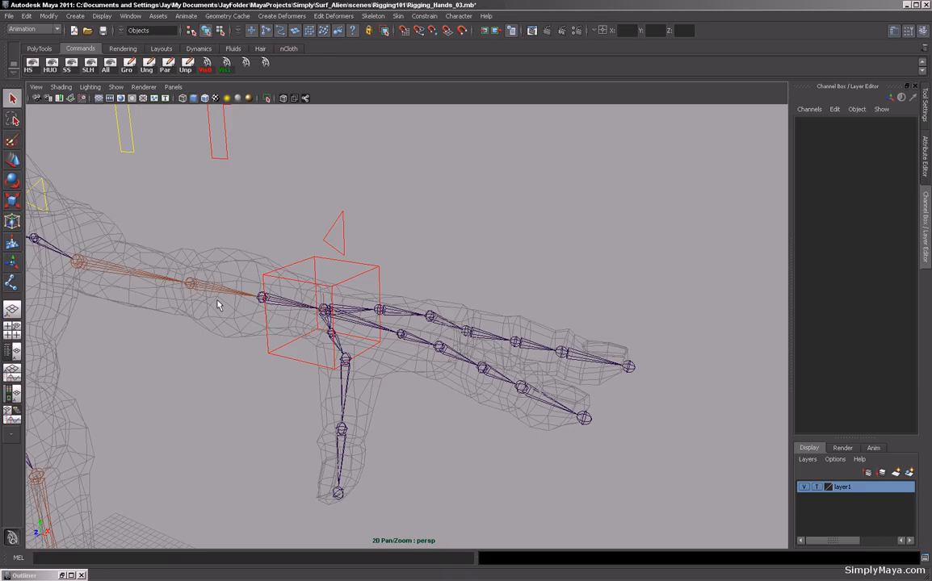
Review the whole arm and hand skeleton from several angles around the character.
middle_click_drag(217, 306, 516, 319, "alt")
middle_click_drag(159, 268, 452, 323, "alt")
left_click_drag(85, 189, 154, 251, "alt")
middle_click_drag(155, 251, 489, 345, "alt")
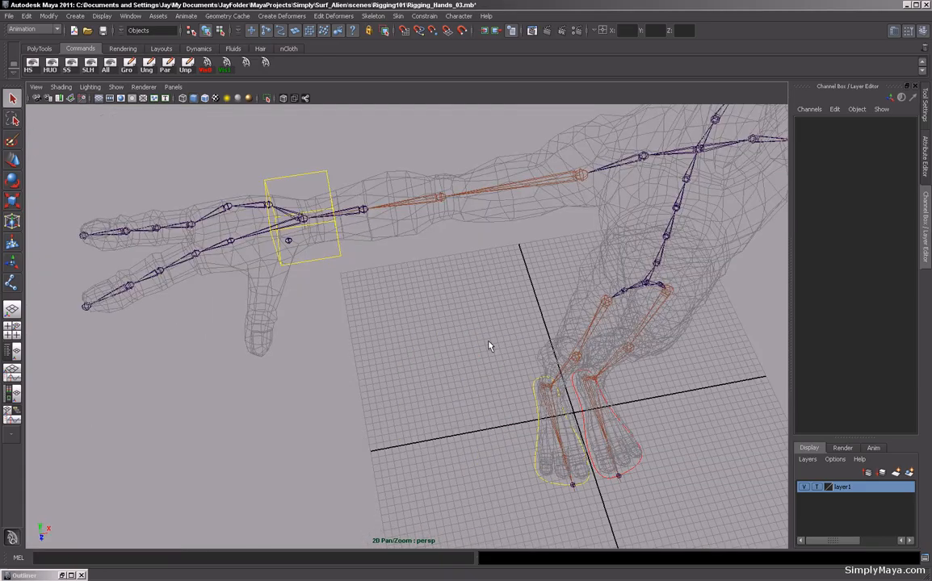
left_click_drag(488, 346, 441, 325, "alt")
scroll(441, 326, "down", 3)
middle_click_drag(446, 371, 437, 351, "alt")
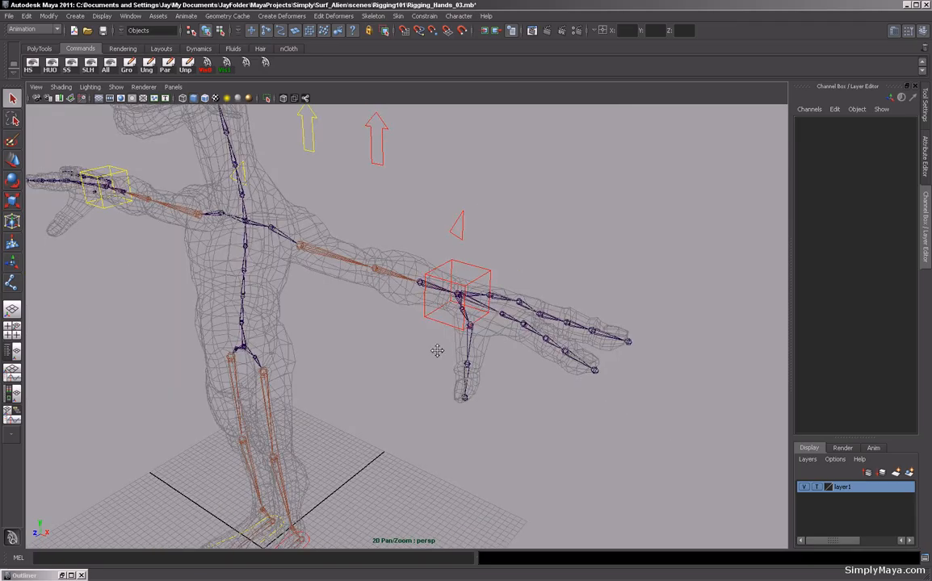
left_click_drag(437, 351, 381, 240, "alt")
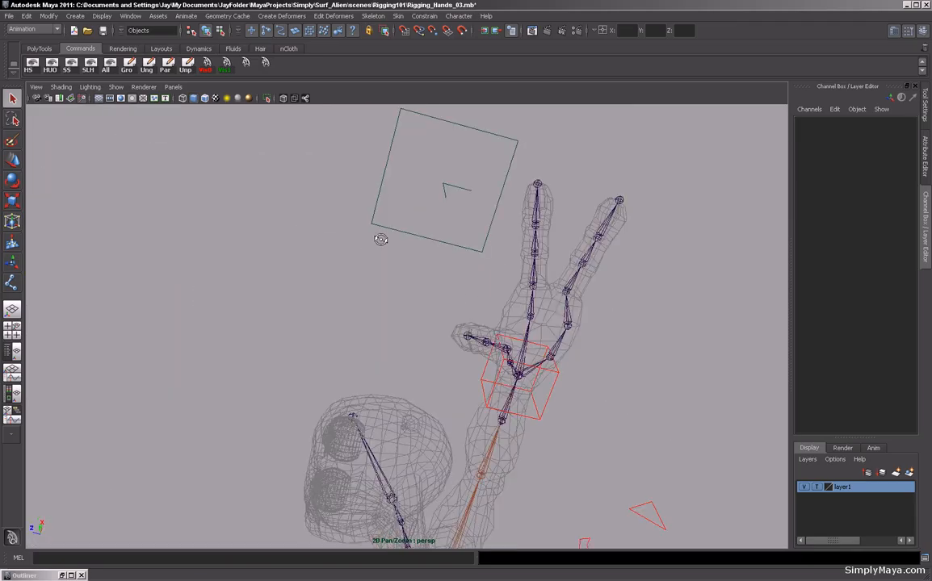
left_click_drag(459, 293, 397, 302, "alt")
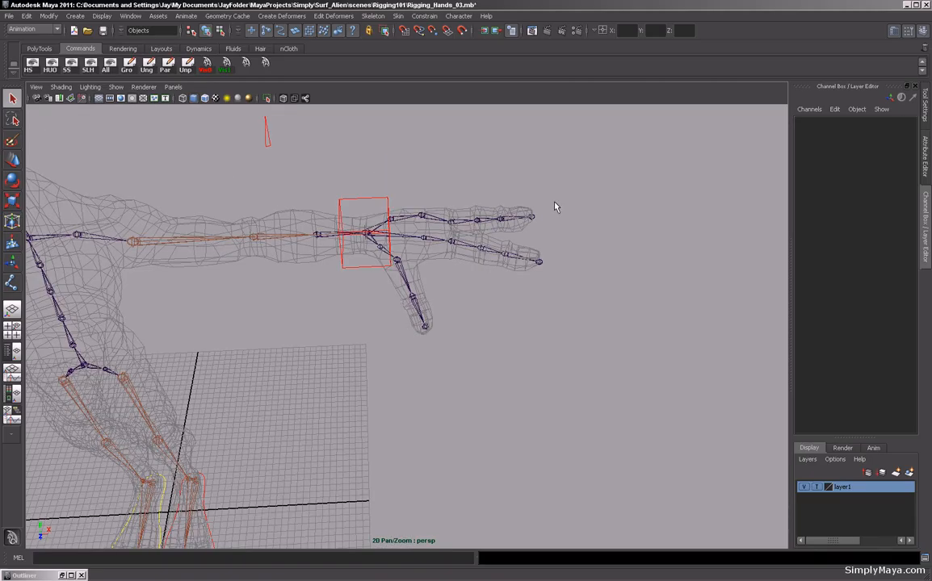
left_click_drag(554, 207, 402, 329, "alt")
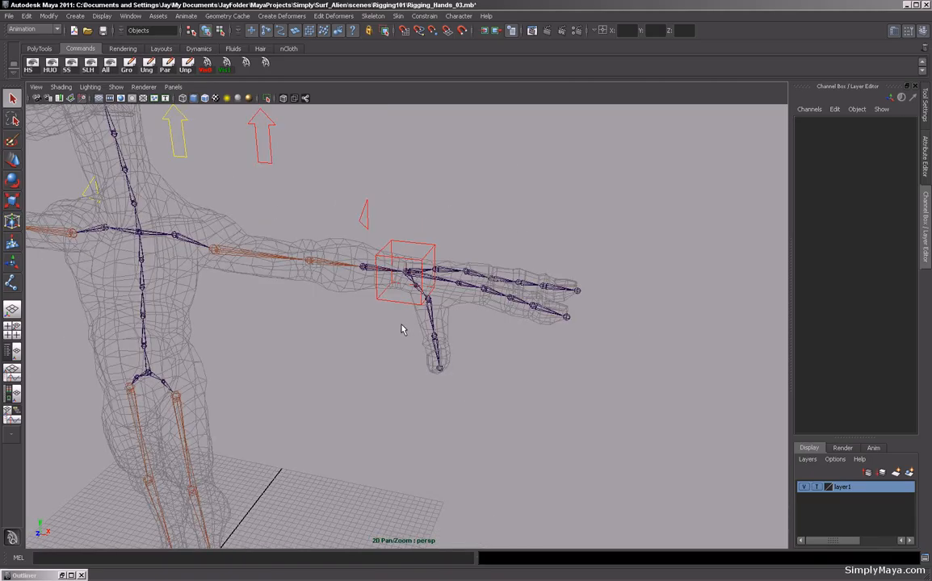
left_click_drag(347, 320, 428, 348, "alt")
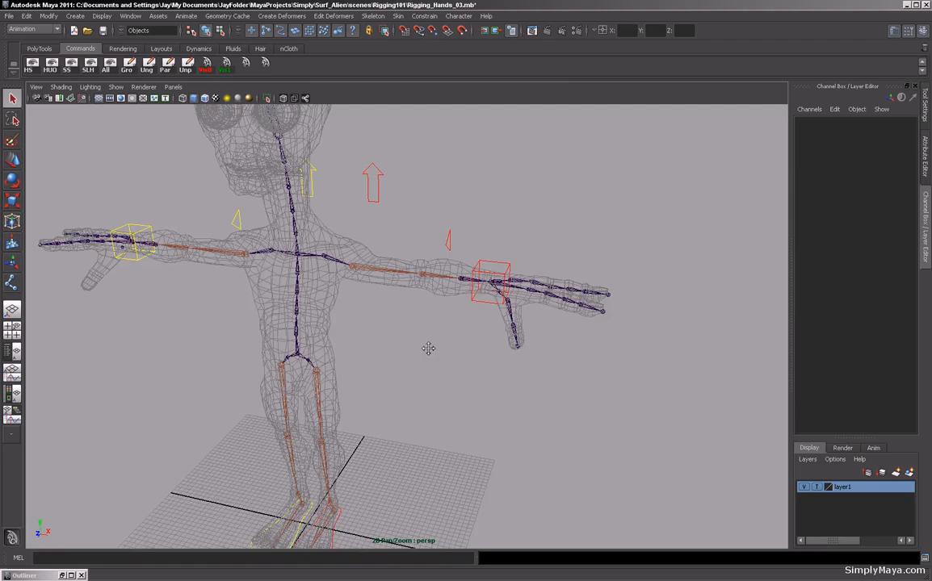
right_click_drag(428, 348, 358, 347, "alt")
left_click_drag(358, 348, 462, 325, "alt")
right_click_drag(462, 325, 537, 337, "alt")
left_click_drag(537, 337, 469, 361, "alt")
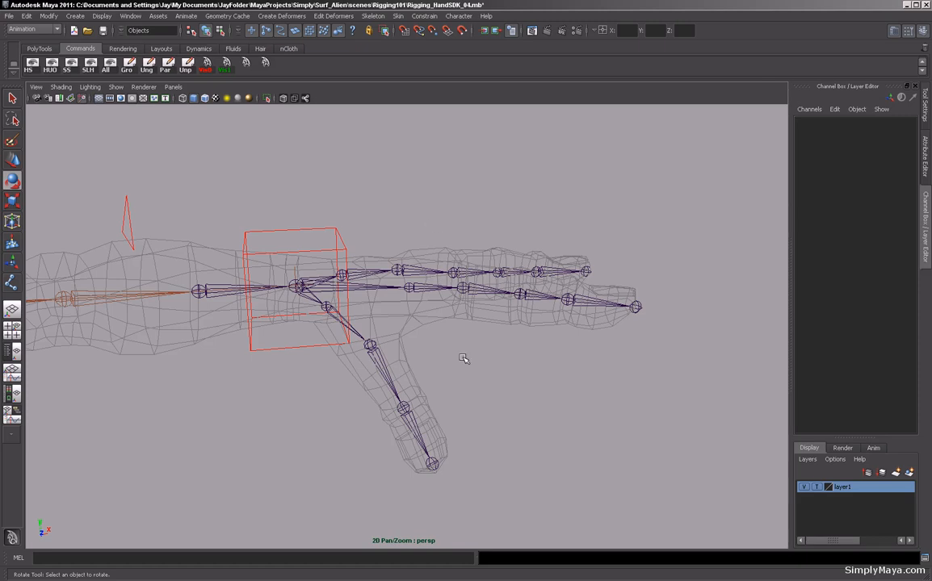
Select the left wrist control curve Lt_Wrist_CTRL.
mouse_move(464, 364)
left_mouse_down("alt")
mouse_move(500, 387)
mouse_move(491, 256)
mouse_move(509, 120)
mouse_move(444, 315)
mouse_move(394, 320)
mouse_move(457, 356)
left_mouse_up("alt")
left_click(371, 312)
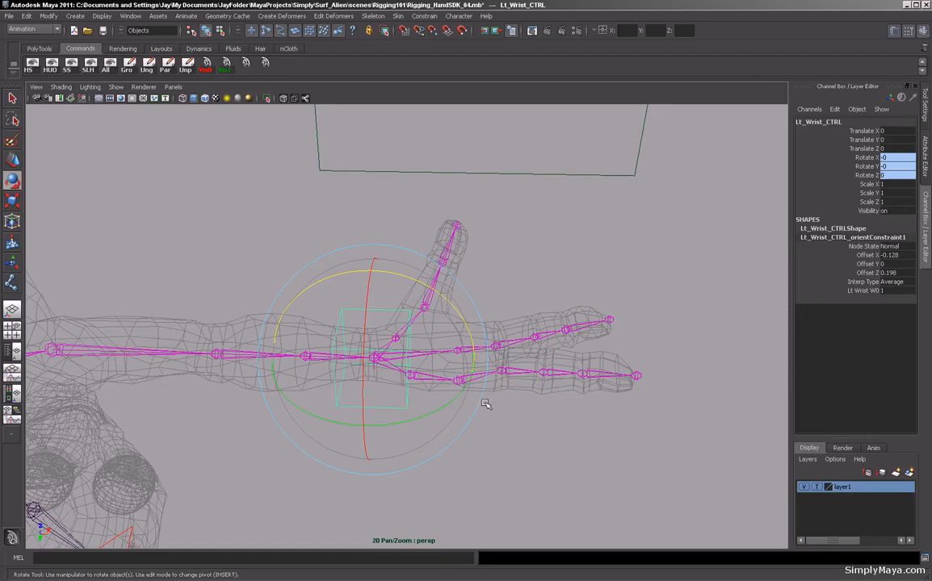
left_click_drag(333, 310, 389, 283, "alt")
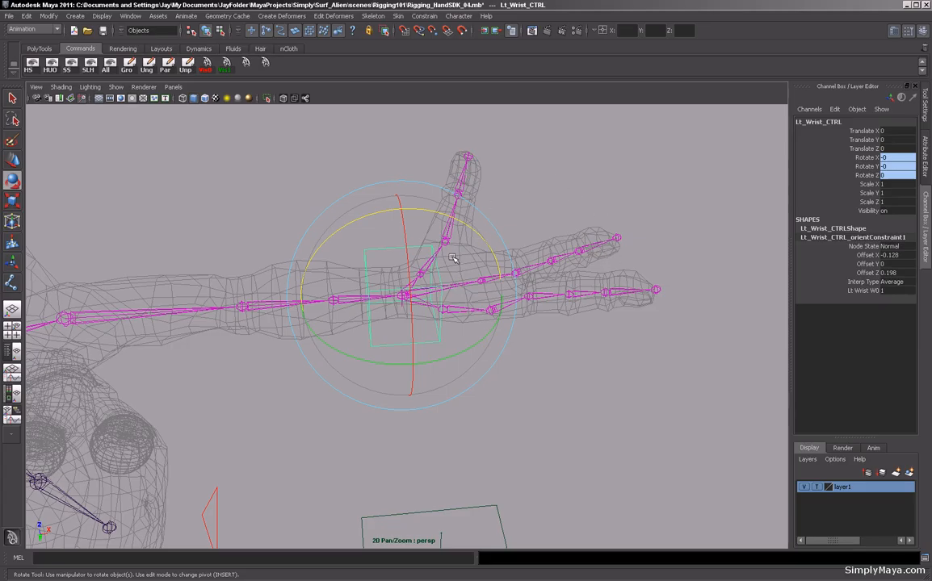
left_click_drag(574, 243, 559, 279, "alt")
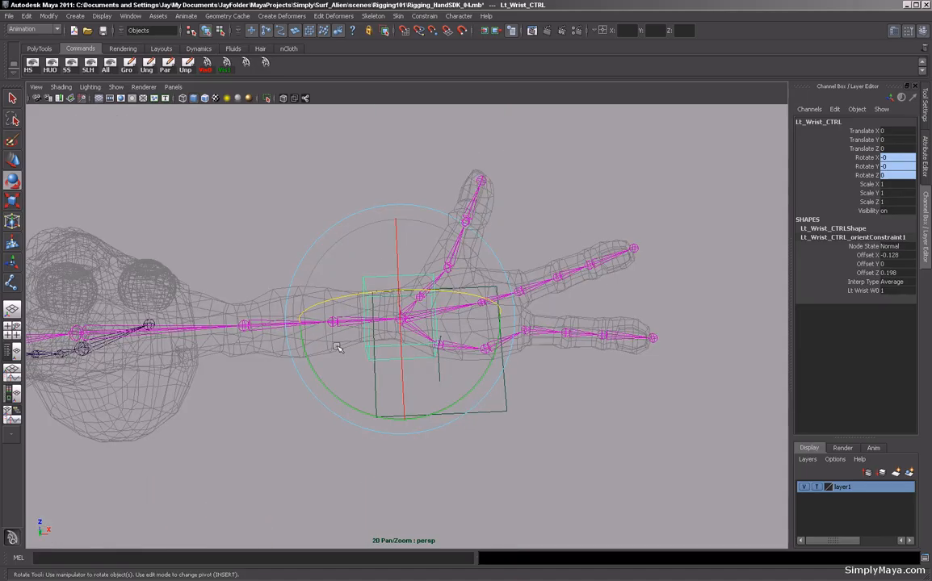
left_click_drag(369, 347, 440, 340, "alt")
left_click_drag(231, 374, 325, 425, "alt")
left_click(307, 420)
left_click(367, 404)
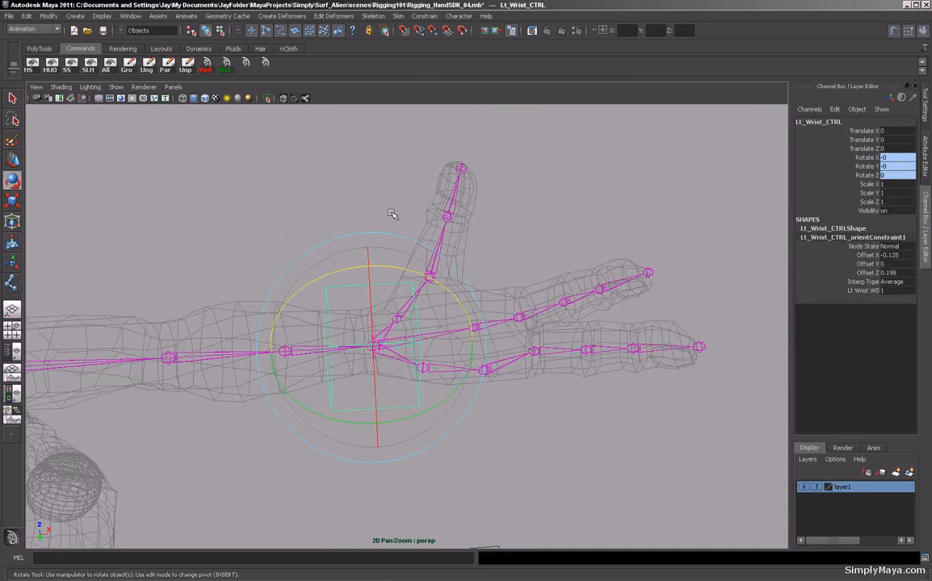
Add a keyable float attribute Lt_ForeCurl to the wrist control with minimum 0, maximum 10 and default 0.
left_click(49, 16)
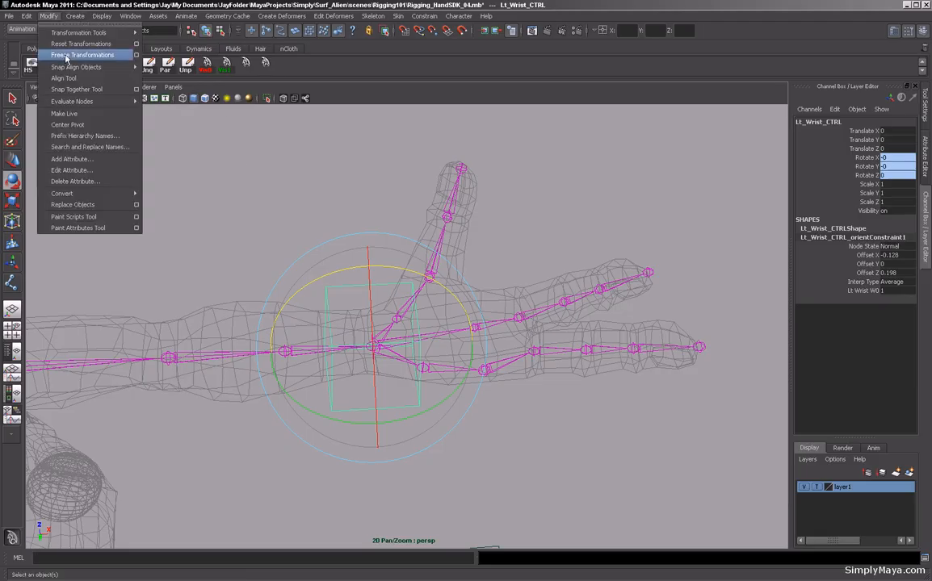
left_click(88, 165)
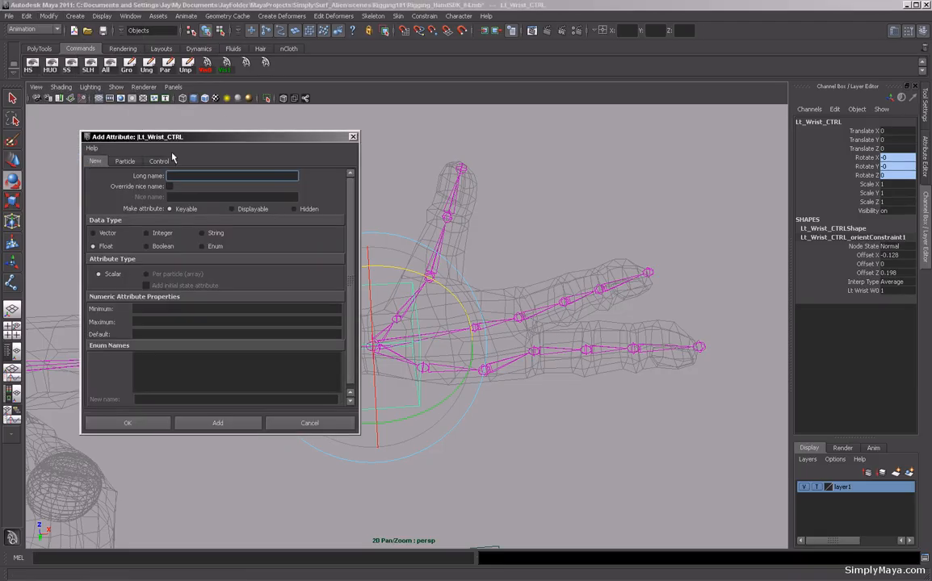
left_click_drag(481, 286, 550, 258, "alt")
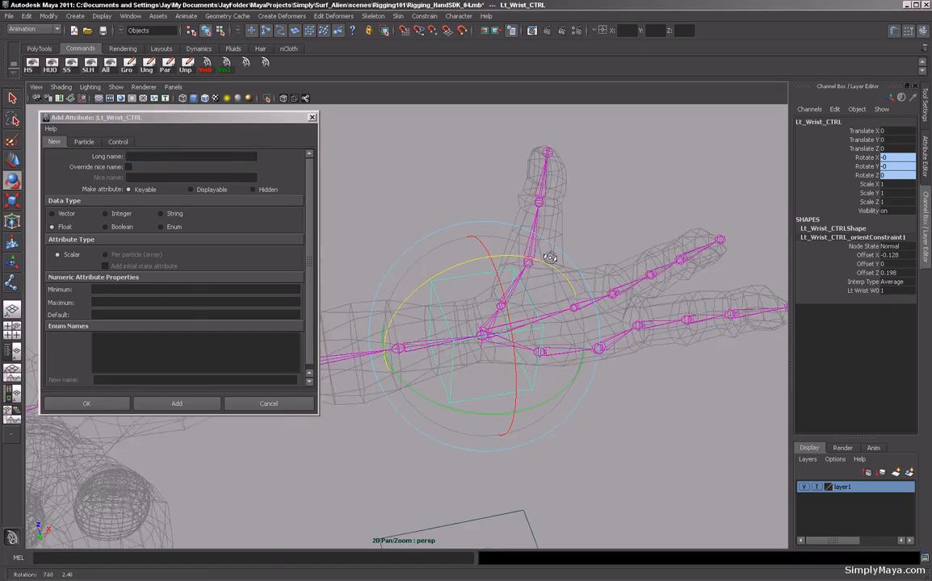
left_click(161, 157)
type("Lt")
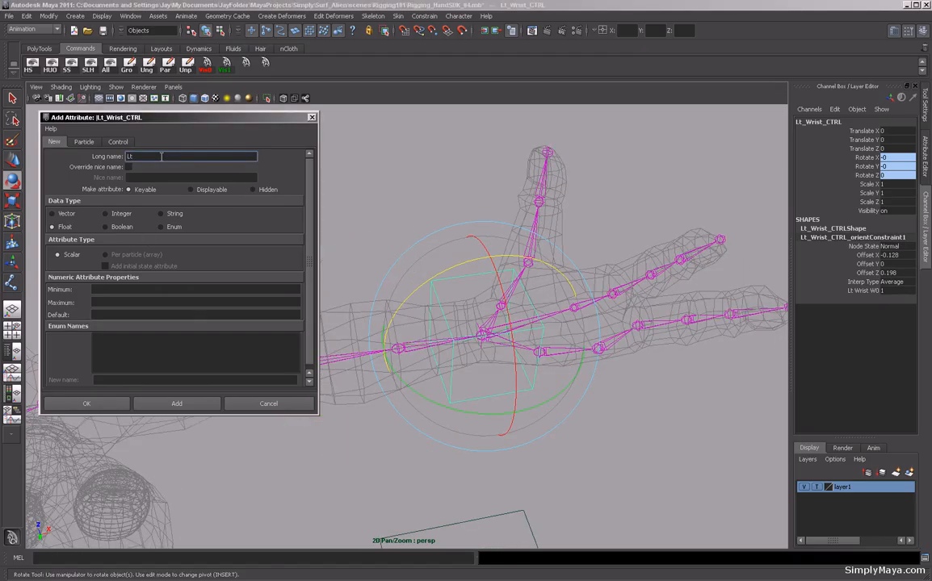
type("_ForeCurl")
left_click(141, 289)
type("0")
key("Tab")
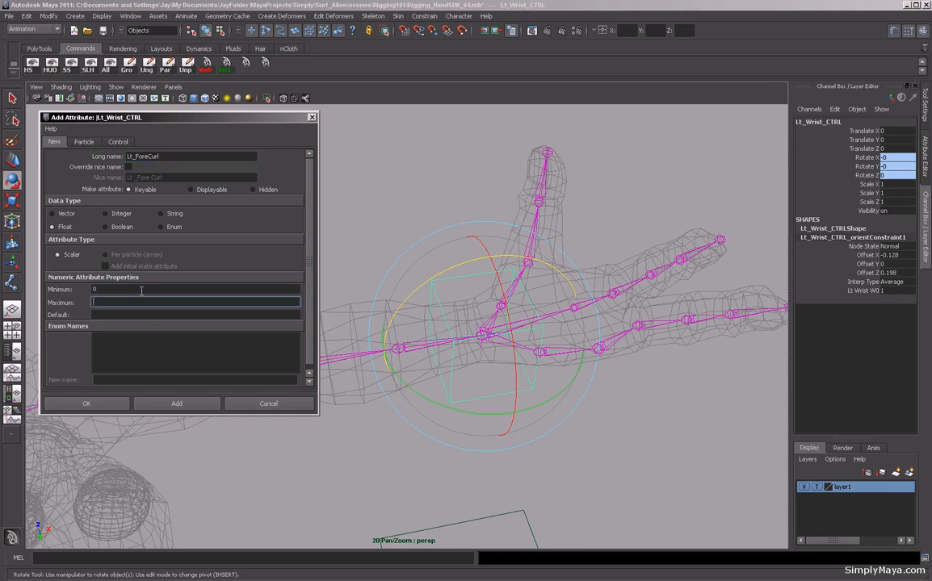
type("10")
key("Tab")
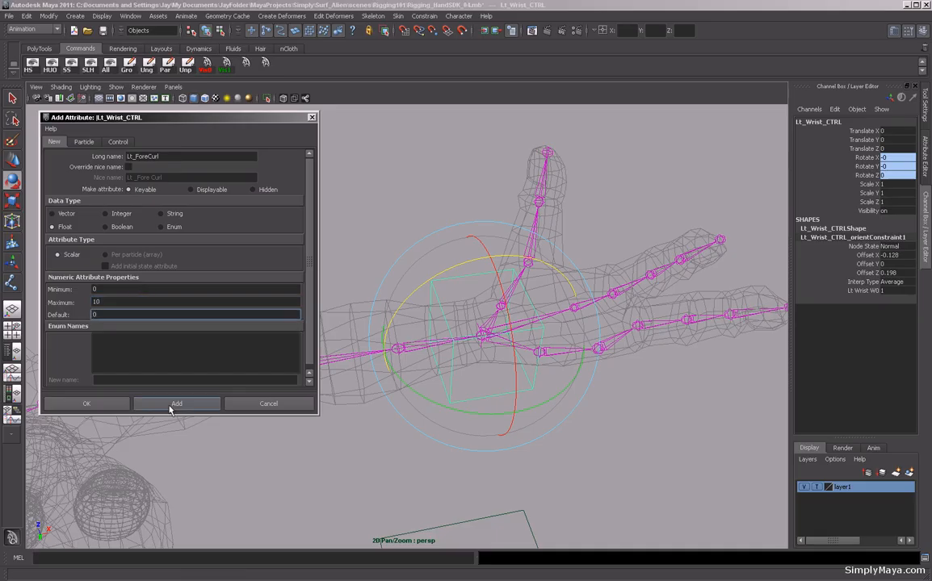
left_click(171, 404)
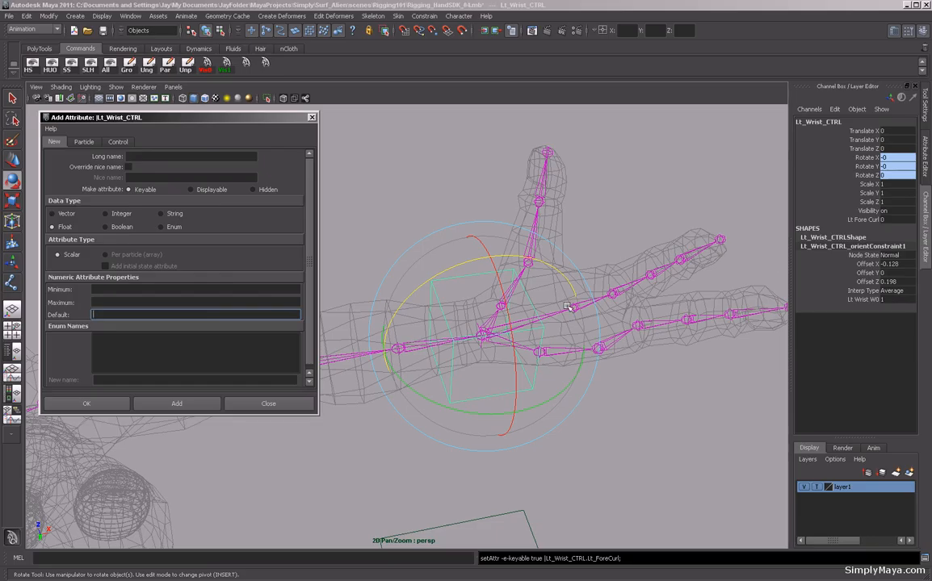
Add a keyable float attribute Lt_IndexCurl with minimum 0, maximum 10 and default 0.
left_click(144, 156)
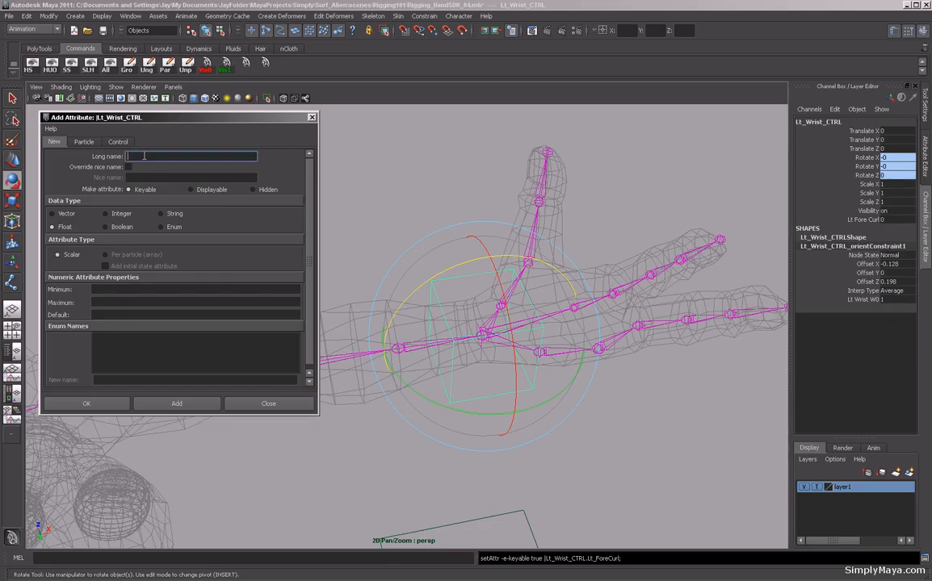
type("Lt_IndexCurl")
key("Return")
left_click(131, 288)
type("0")
key("Tab")
type("10")
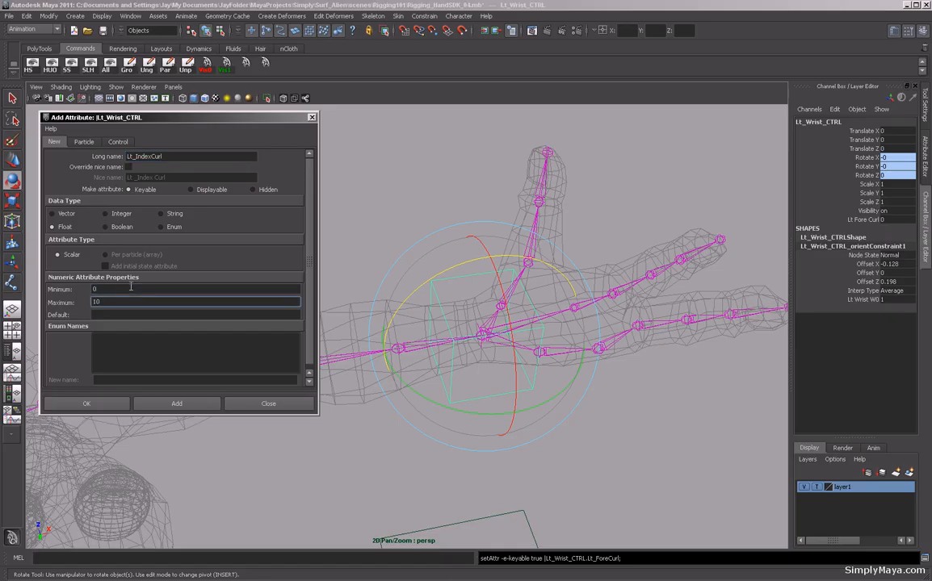
key("Tab")
type("0")
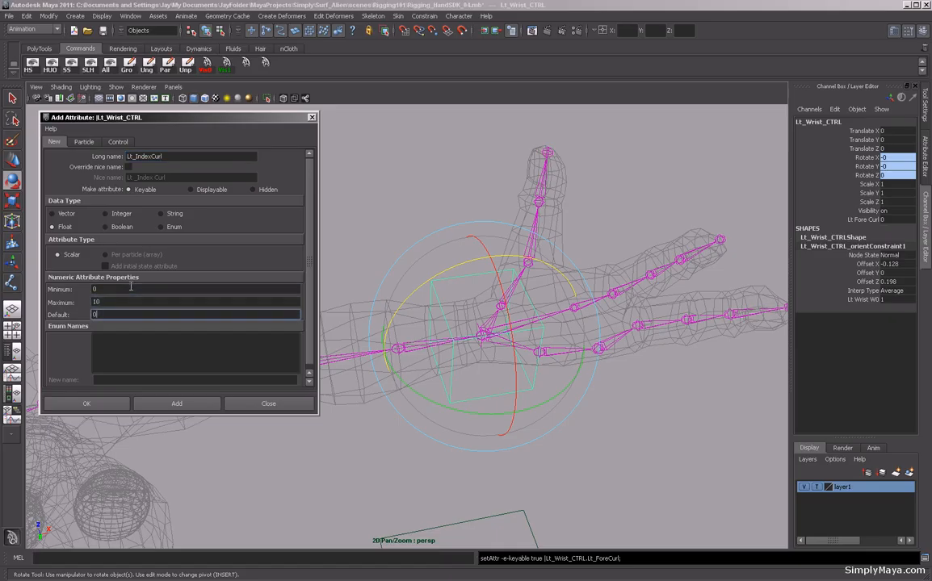
left_click(176, 404)
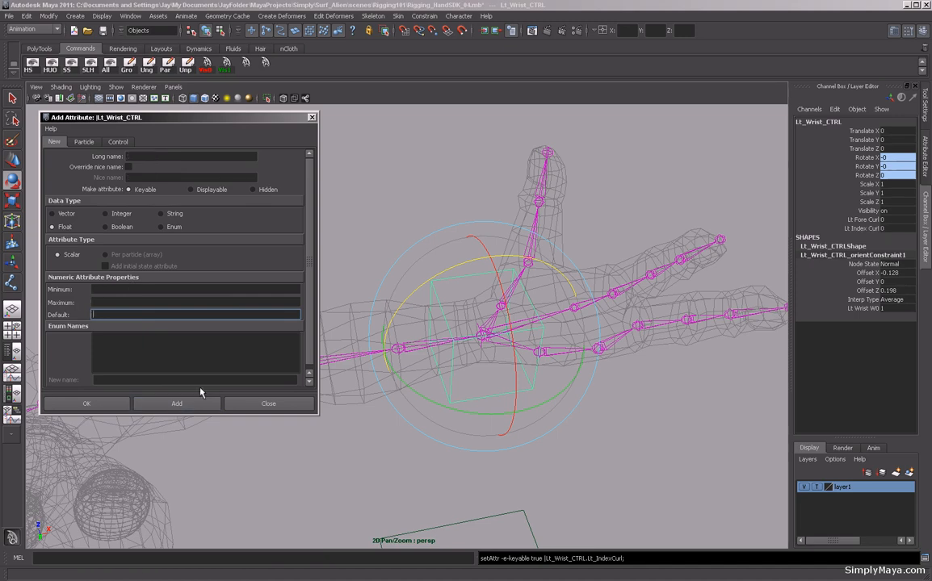
Add a keyable float attribute Lt_ThumbCurl with minimum -10, maximum 10 and default 0.
left_click(154, 156)
type("Lt")
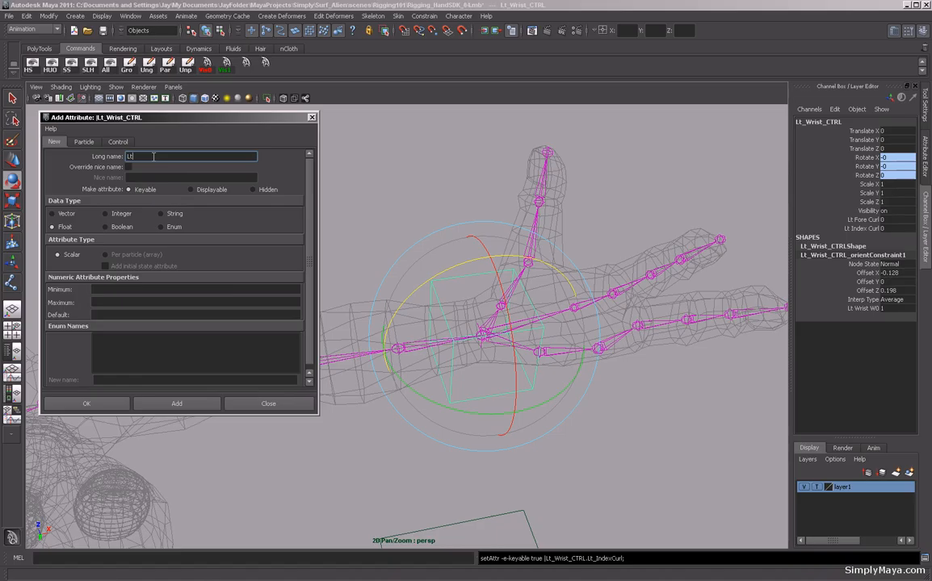
type("_thumbC")
key("BackSpace")
type("T")
left_click(113, 290)
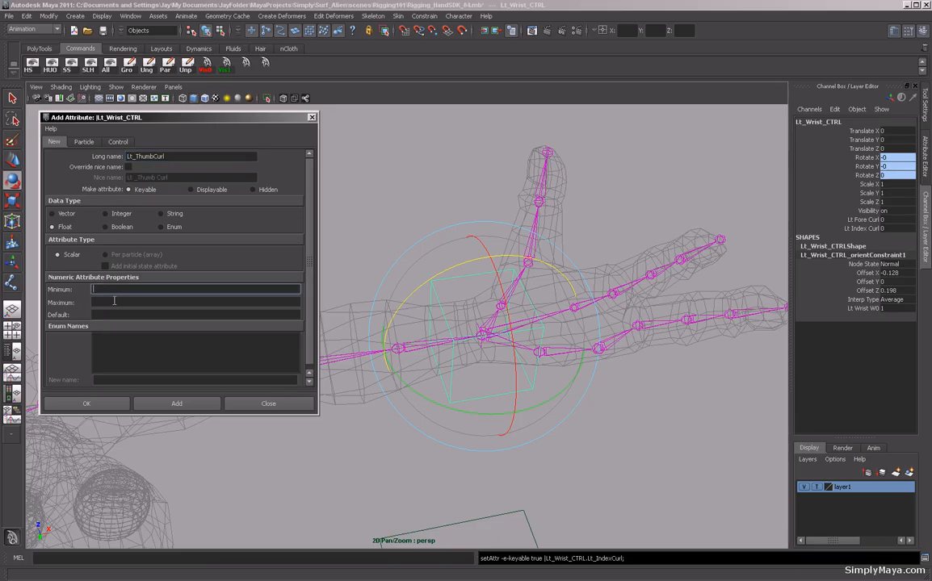
type("-10")
left_click(114, 301)
type("10")
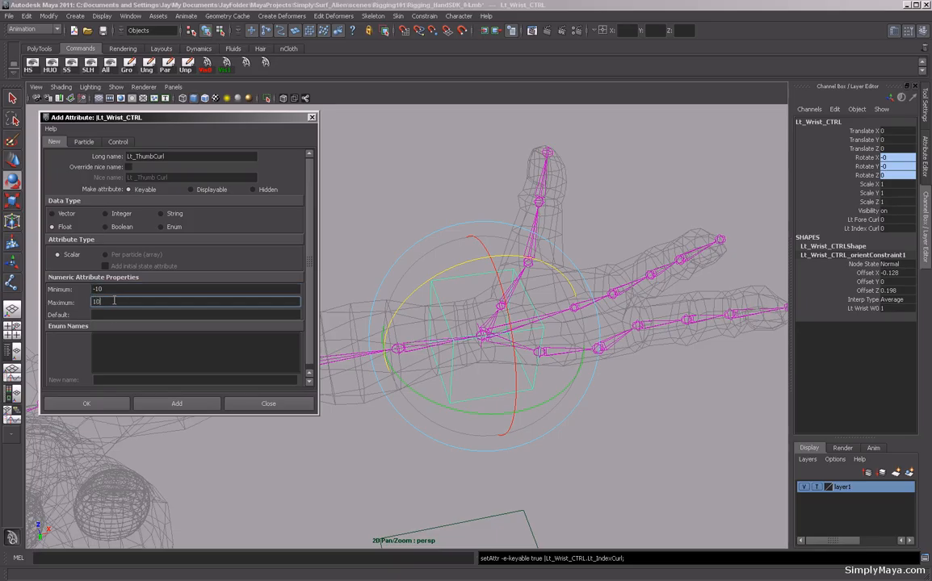
left_click(115, 315)
type("0")
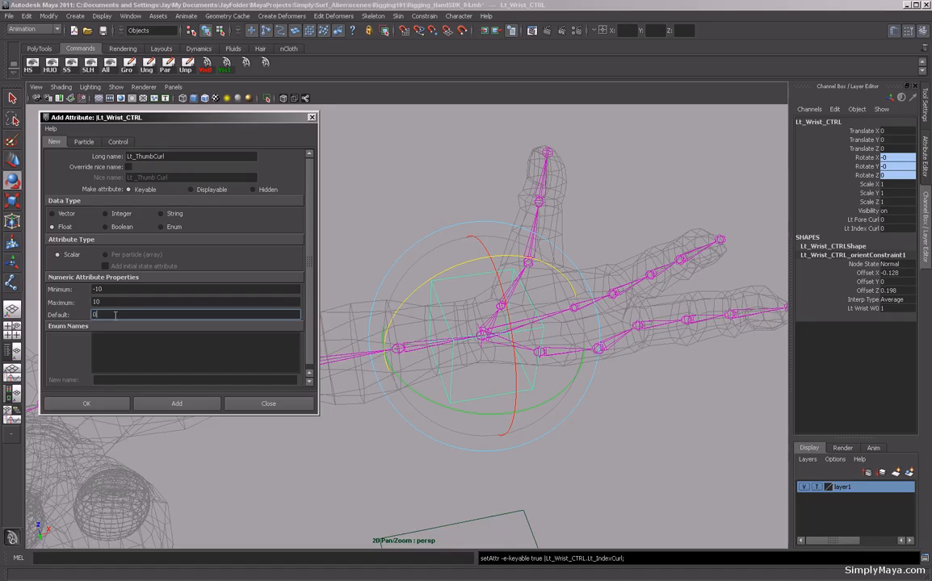
left_click(187, 408)
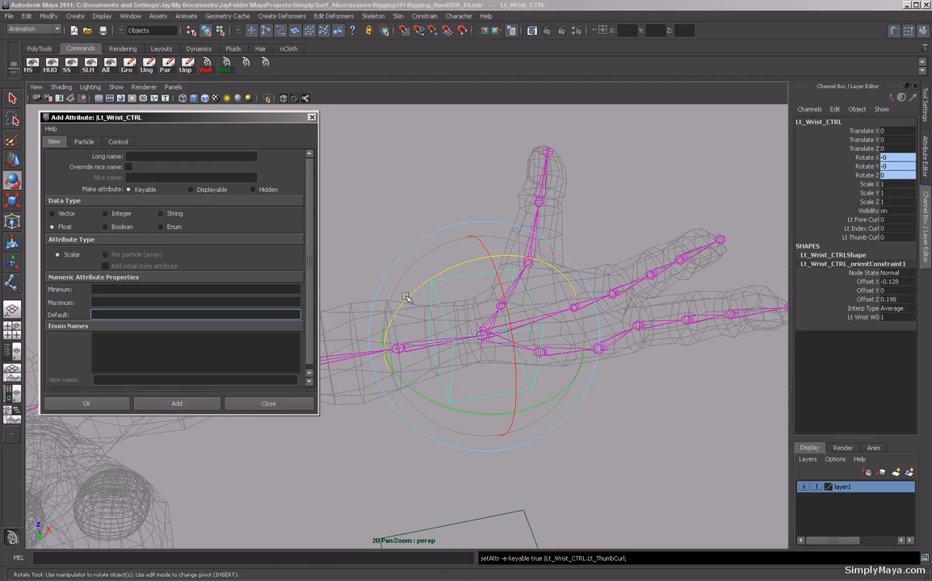
left_click_drag(494, 250, 524, 286, "alt")
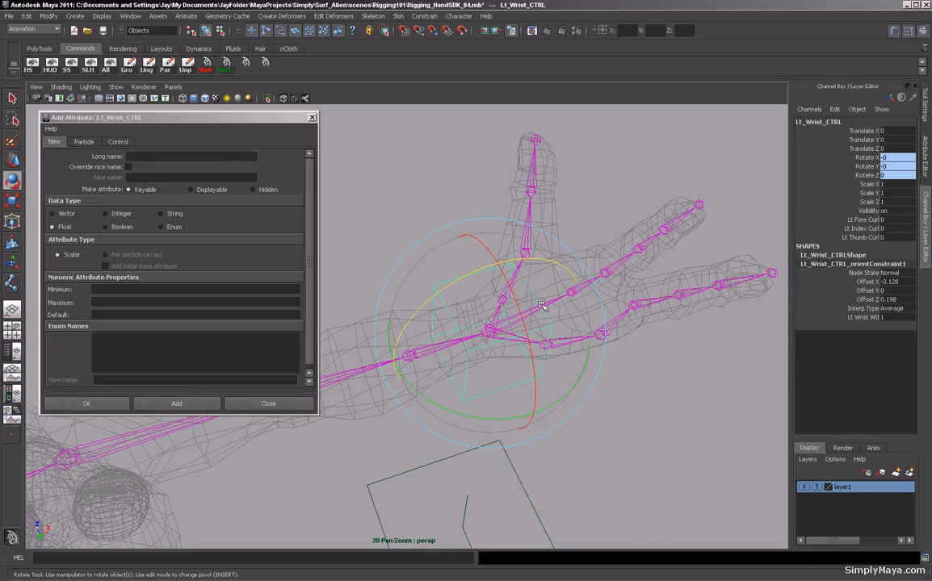
left_click_drag(412, 315, 427, 304, "alt")
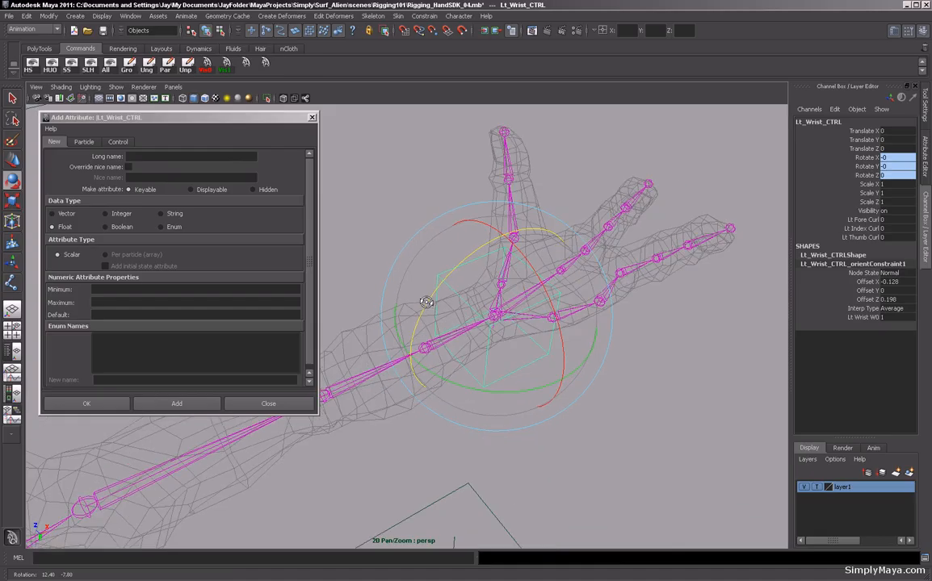
Add a keyable float attribute Lt_ThumbPalm with minimum -10, maximum 10 and default 0.
left_click(156, 156)
type("Lt_th")
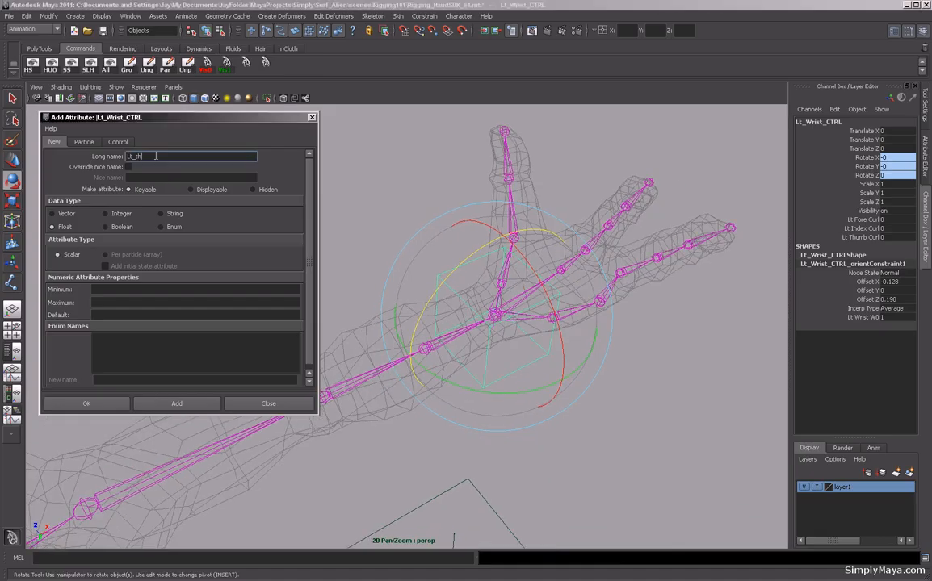
type("umb")
type("Pi")
type("m")
left_click(138, 289)
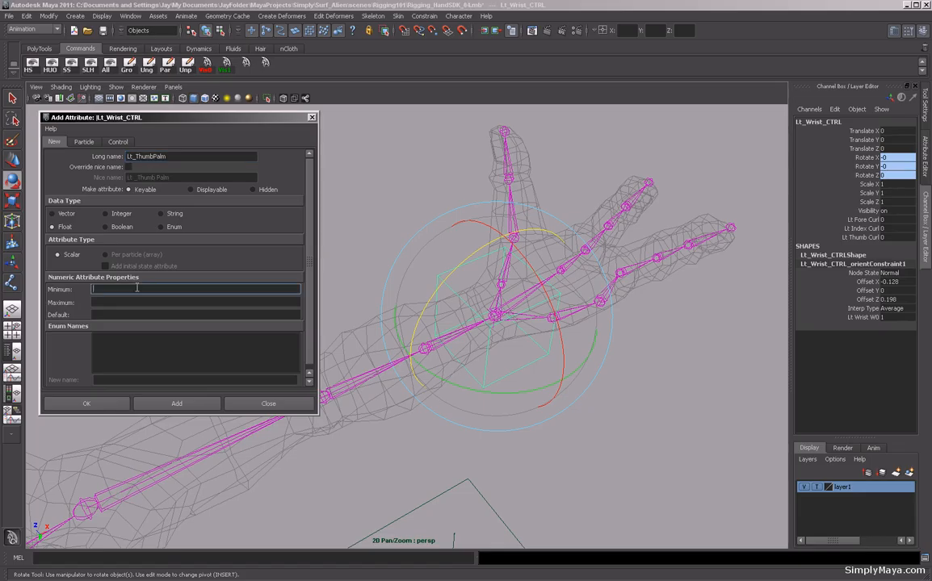
type("-10")
key("Tab")
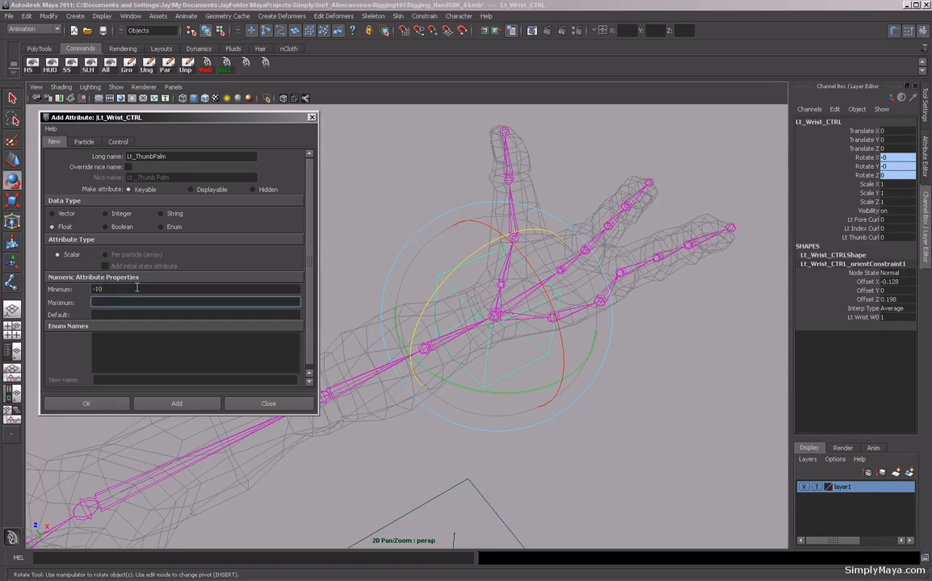
type("10")
key("Tab")
type("0")
left_click(183, 402)
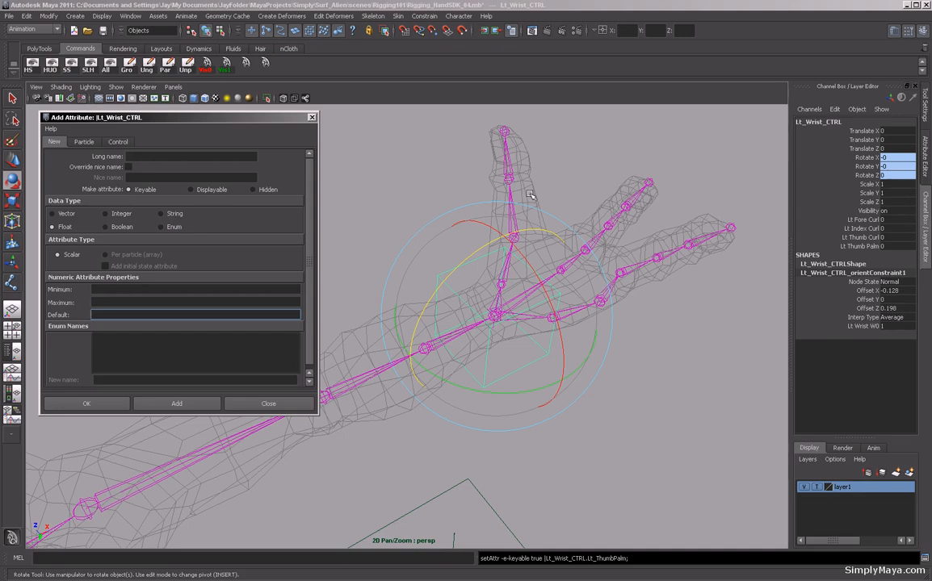
Add a keyable float attribute Lt_WristTwist to the wrist control with no limits.
left_click(170, 157)
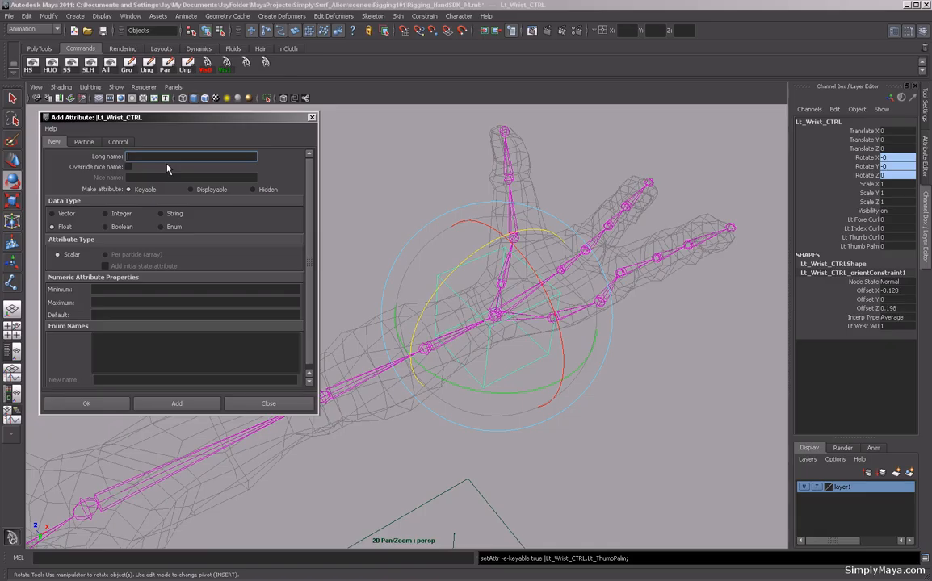
type("Lt_WristTwist")
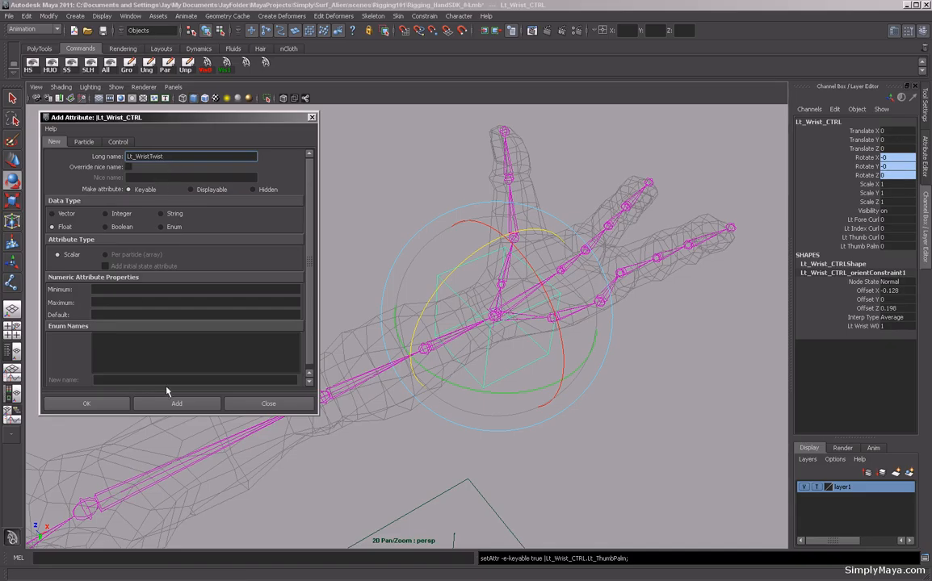
left_click(177, 404)
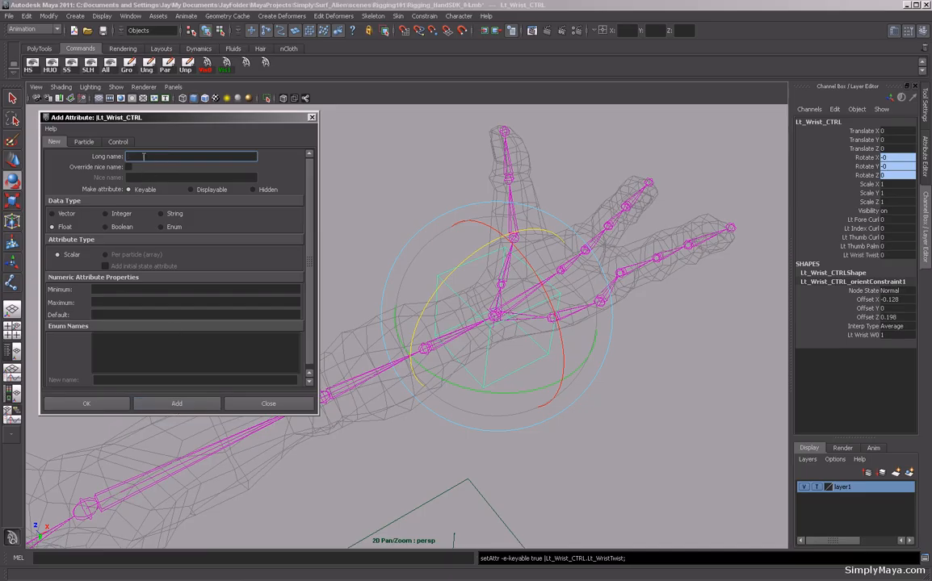
Add a keyable float attribute Lt_WristBend to the wrist control.
type("Lt_WristBend")
left_click(179, 404)
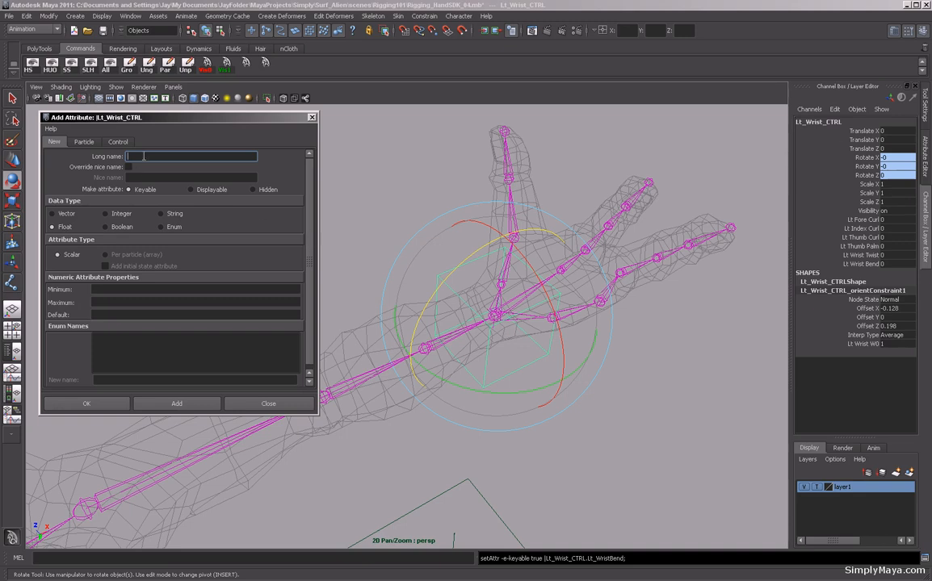
Add a keyable float attribute Lt_ForeArmTwist and close the attribute dialog.
type("Lt_ForeArmTwist")
left_click(204, 404)
left_click(266, 404)
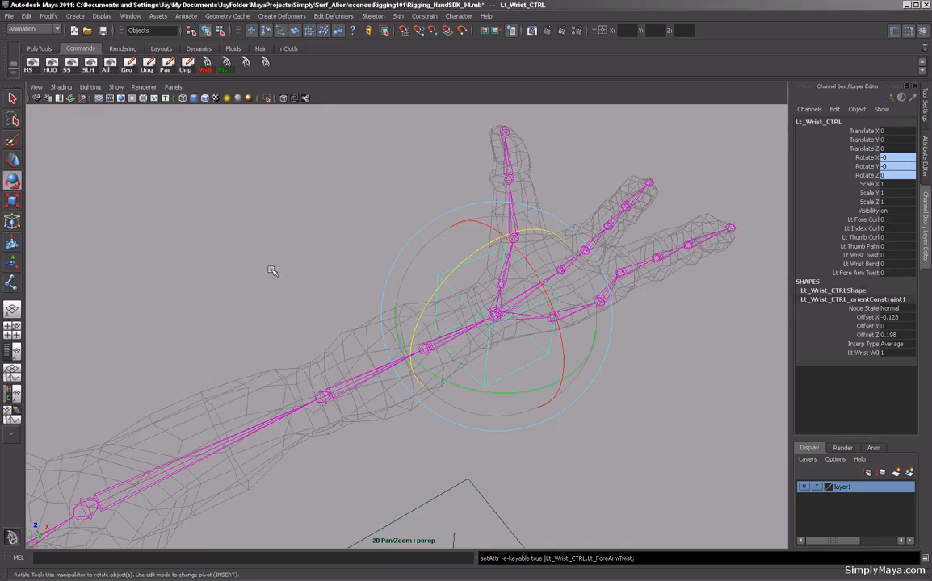
Open the Connection Editor and load the wrist control Lt_Wrist_CTRL as the output node.
left_click_drag(267, 241, 312, 365, "alt")
right_click_drag(312, 364, 549, 416, "alt")
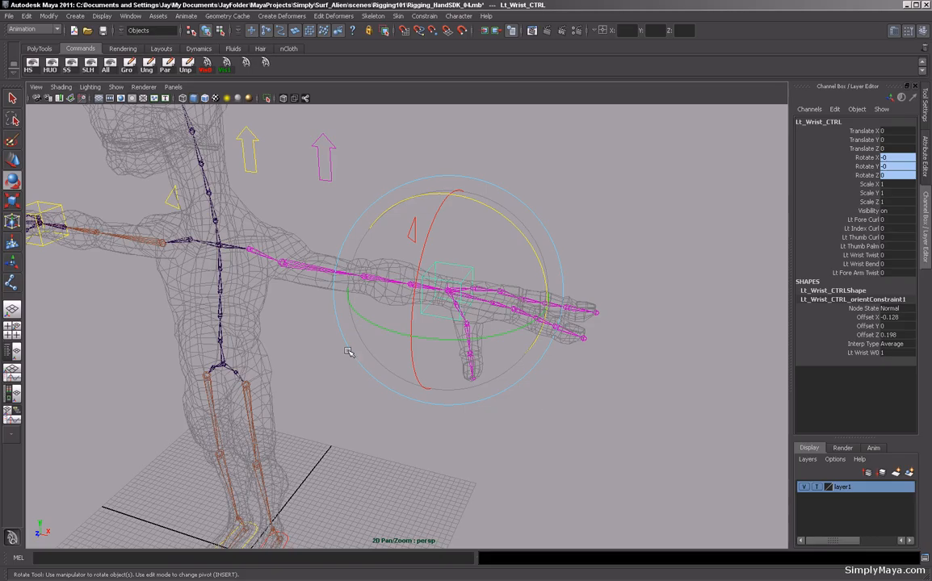
left_click(295, 353)
right_click_drag(296, 353, 372, 348, "alt")
left_click_drag(372, 348, 319, 331, "alt")
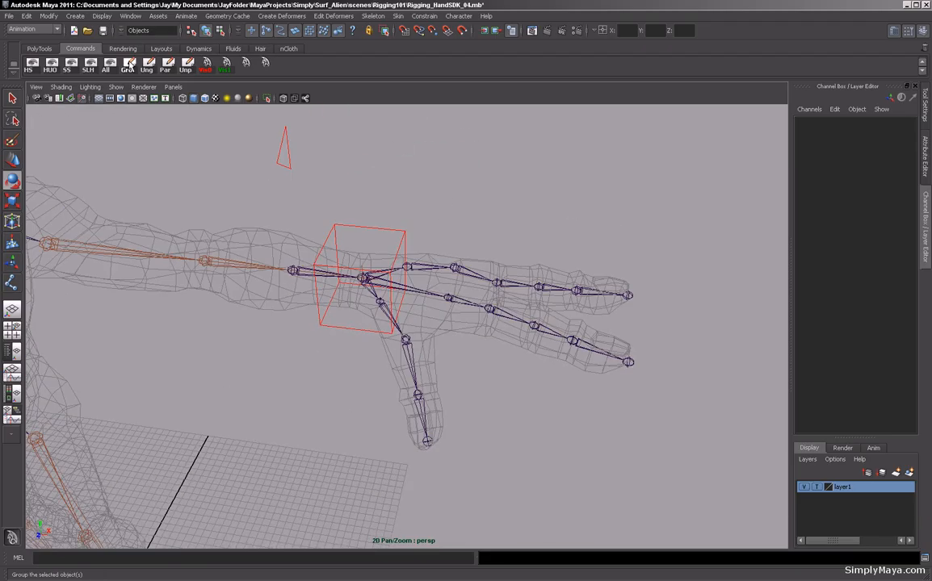
left_click(126, 16)
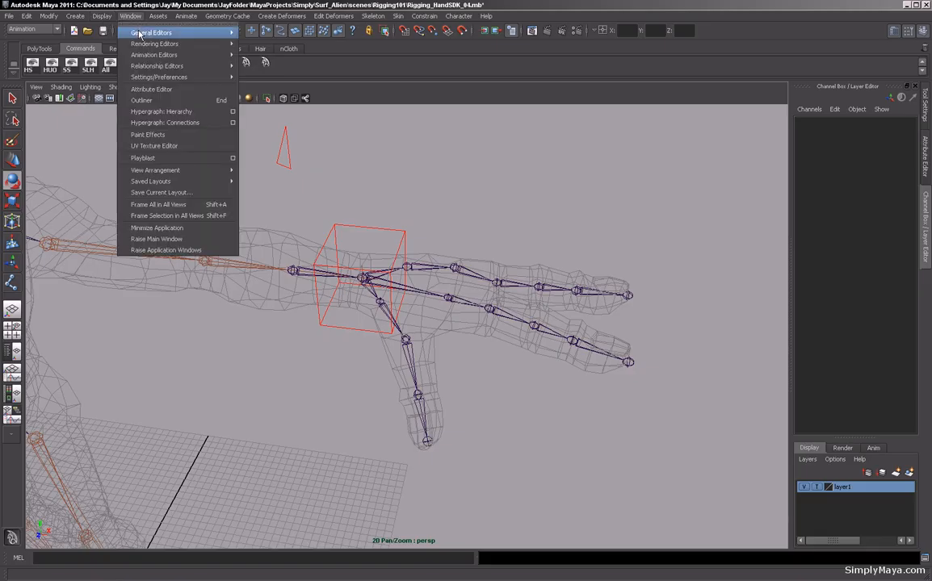
mouse_move(186, 33)
left_click(297, 63)
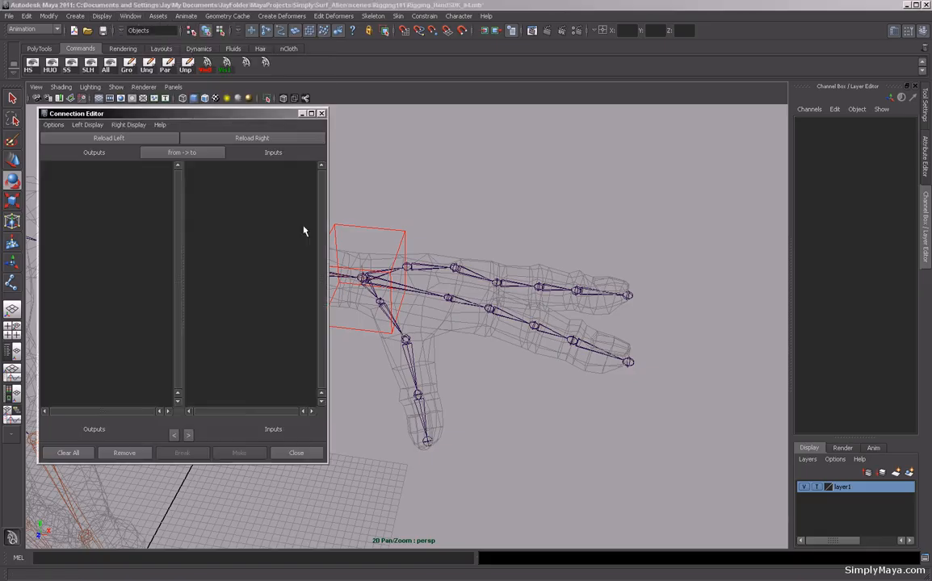
left_click_drag(326, 225, 557, 281, "alt")
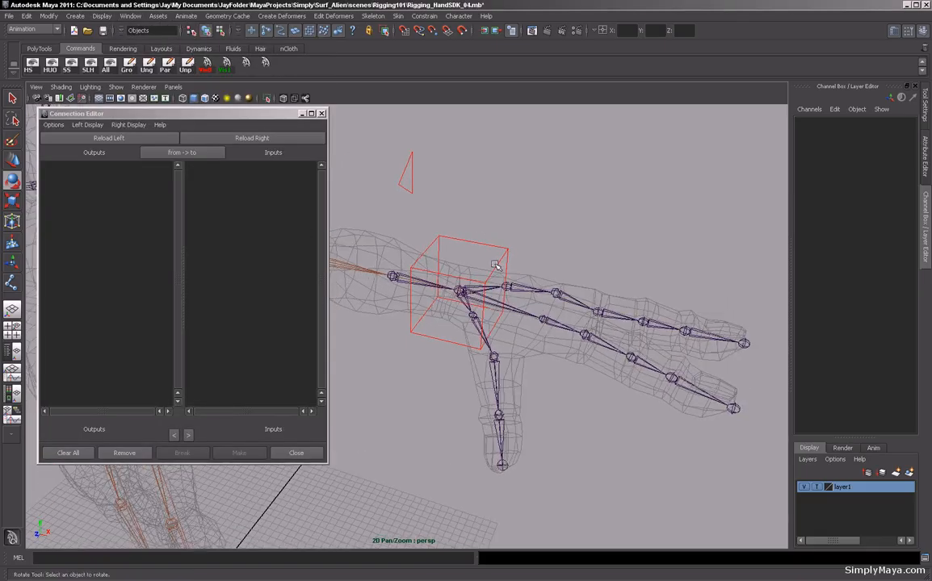
left_click_drag(382, 253, 402, 361, "alt")
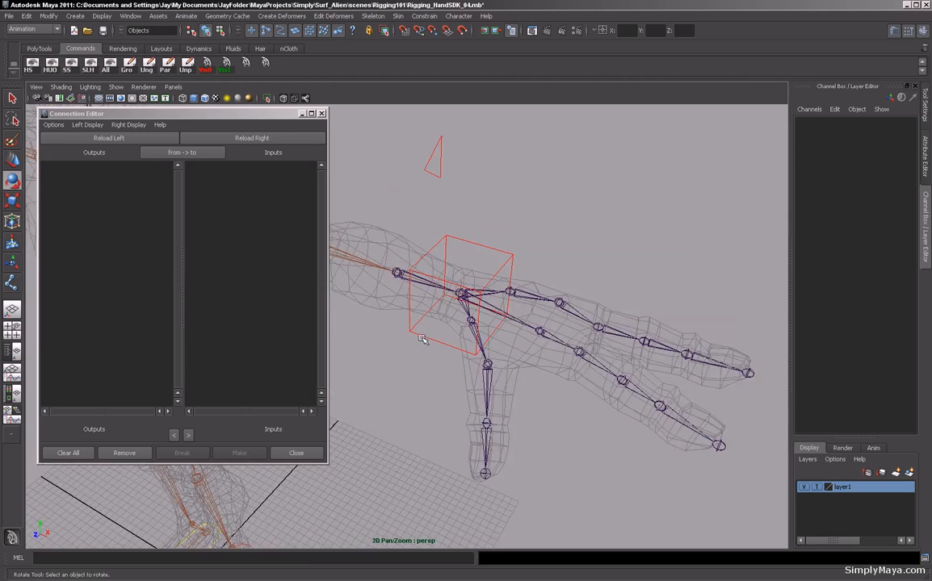
left_click_drag(425, 326, 407, 375)
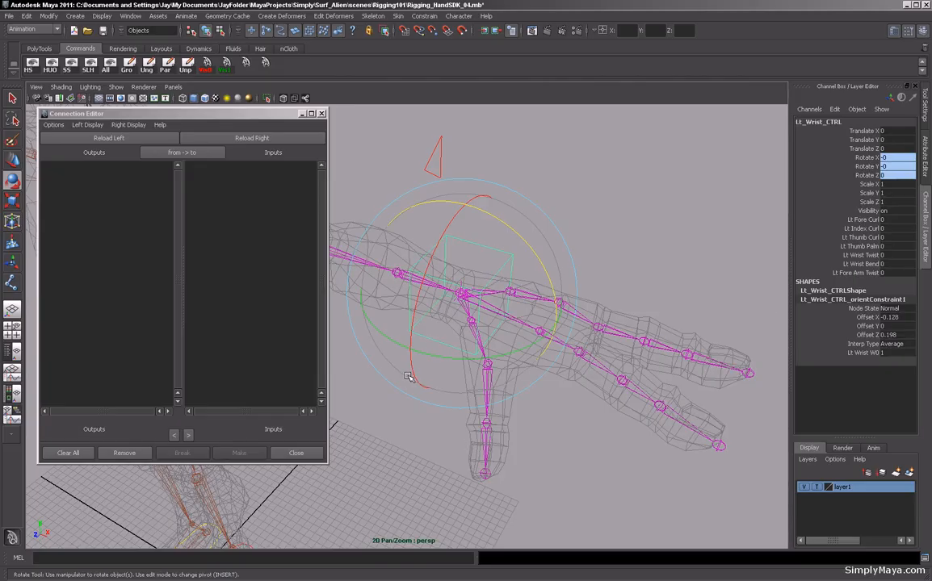
left_click(76, 137)
Browse the wrist control's custom curl, palm, wrist and forearm attributes in the output list.
left_click_drag(177, 196, 180, 379)
left_click(116, 376)
left_click(112, 387)
left_click(112, 398)
left_click(111, 367)
left_click(112, 354)
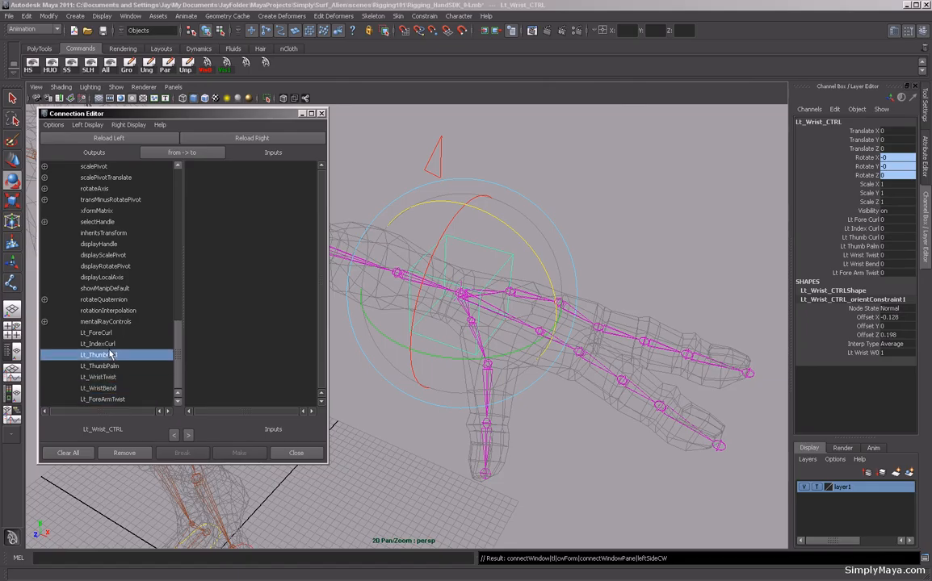
left_click(107, 333)
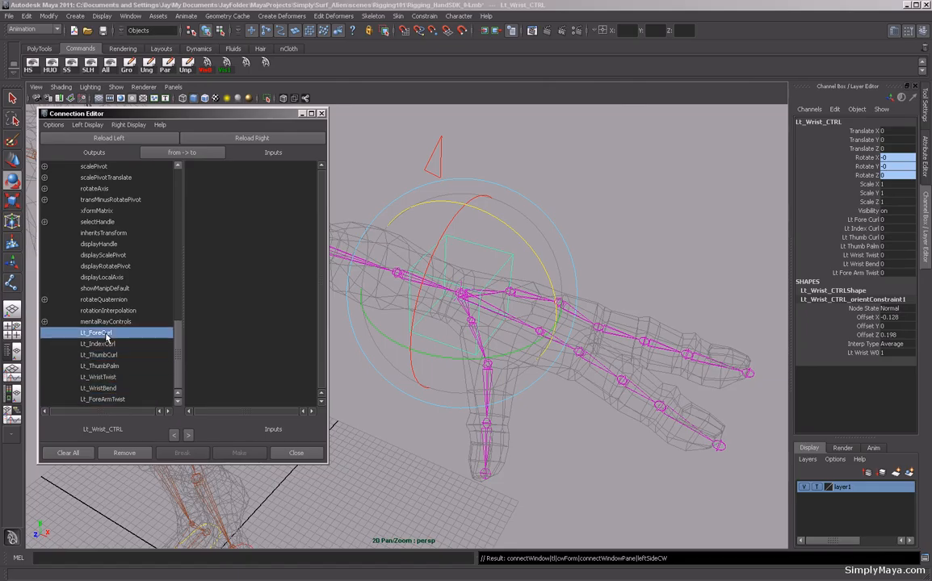
left_click(93, 377)
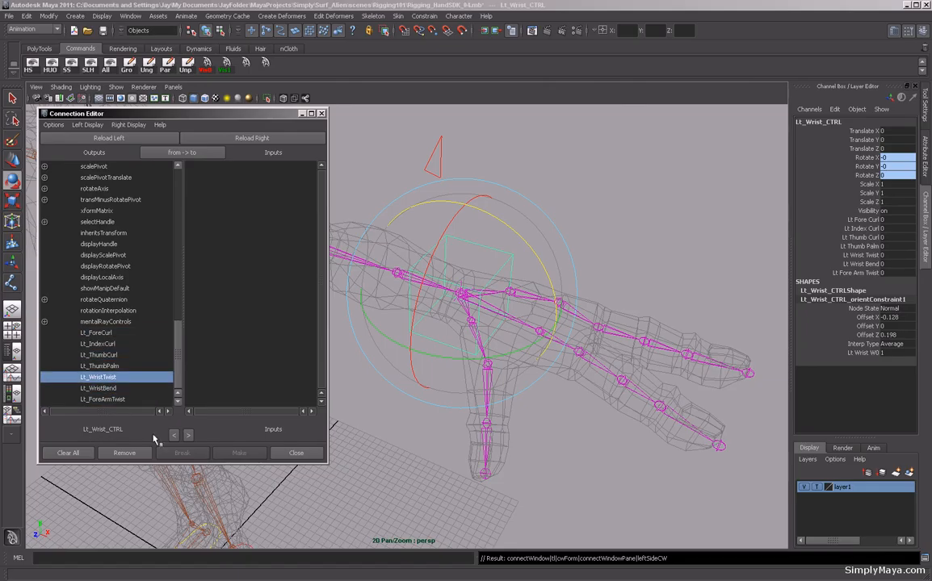
Load the Lt_Wrist joint as the input node, expand its rotate attributes, then close the Connection Editor.
left_click(454, 158)
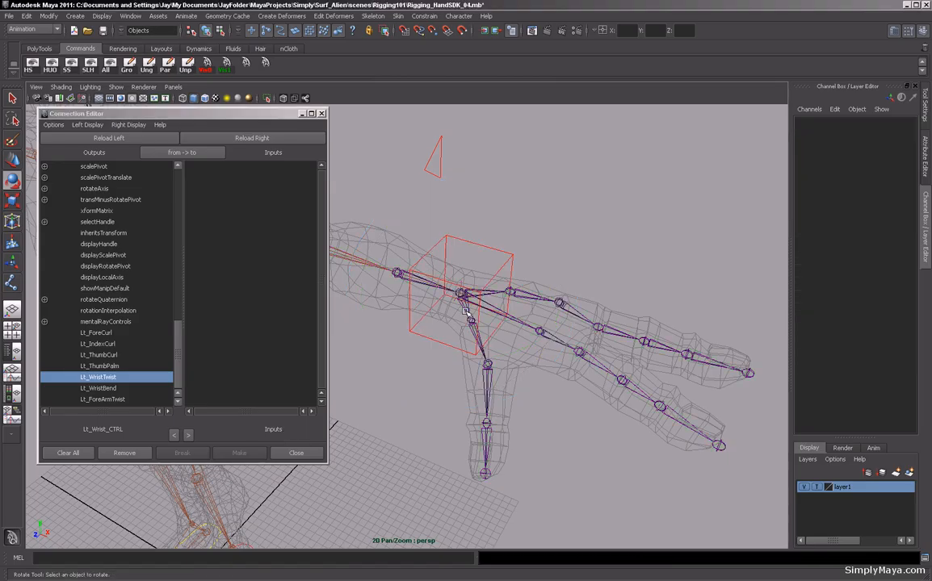
left_click(420, 283)
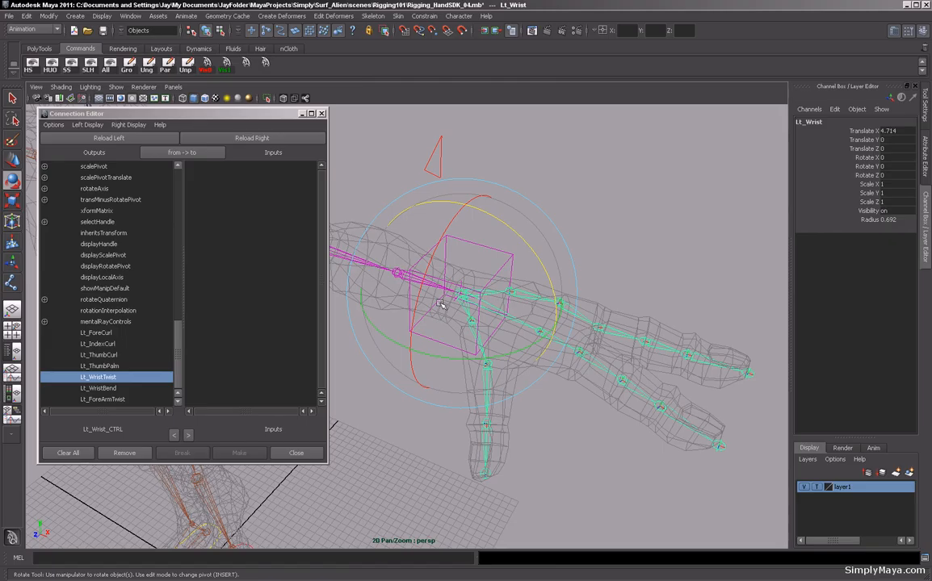
left_click(260, 139)
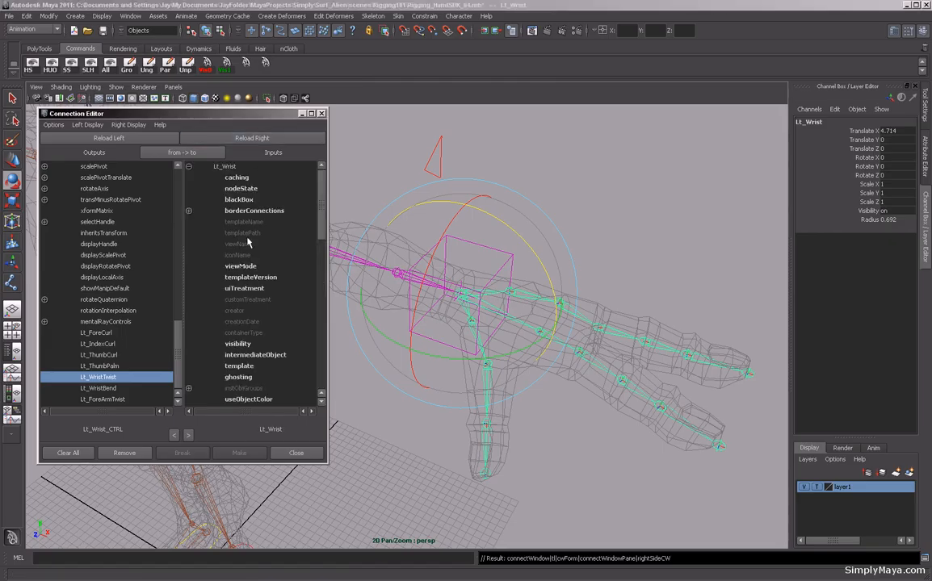
left_click_drag(321, 194, 323, 268)
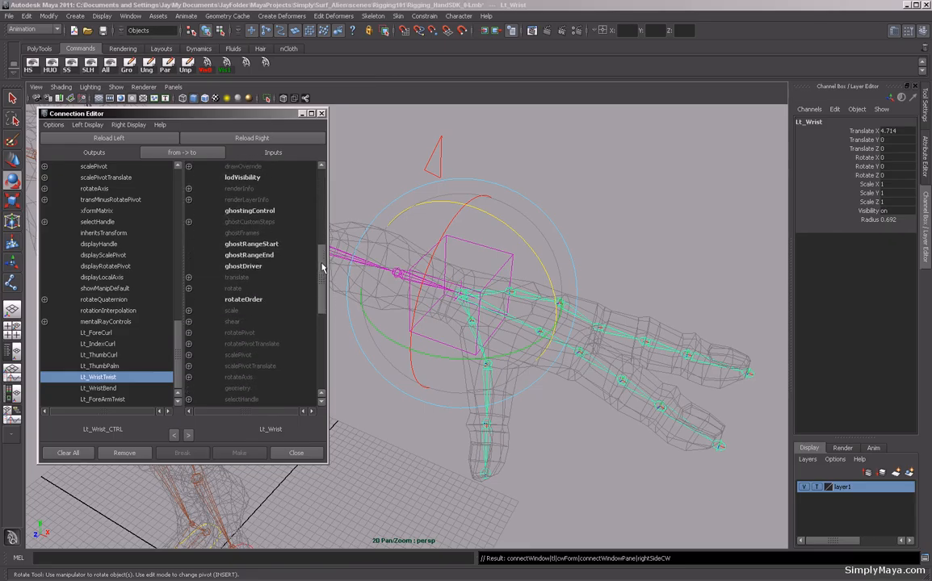
left_click(189, 289)
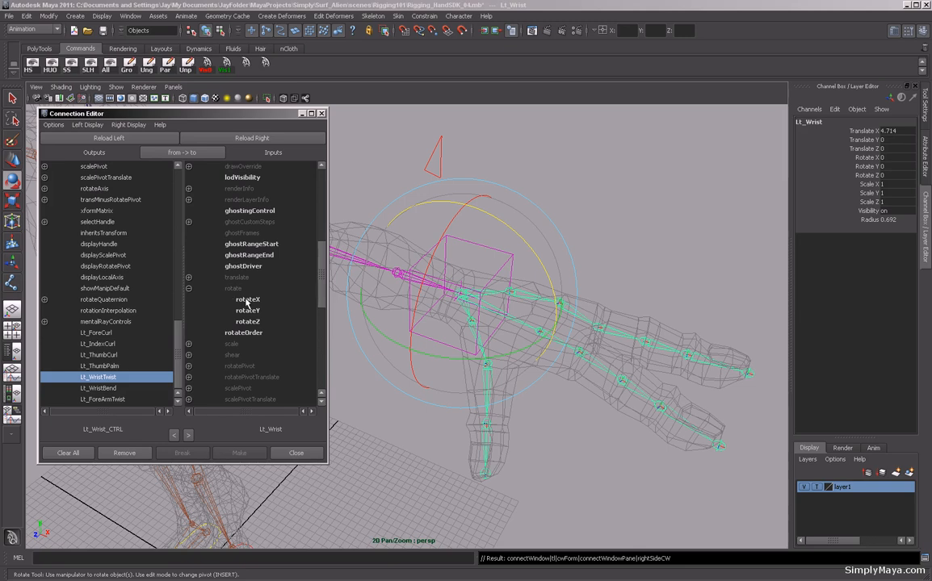
left_click_drag(426, 353, 505, 312, "alt")
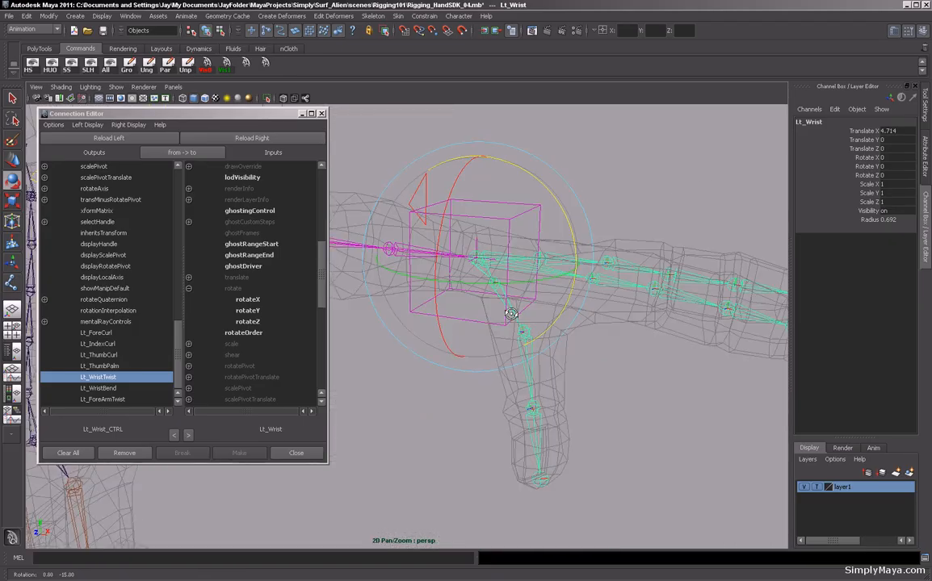
left_click(296, 453)
left_click(308, 339)
left_click_drag(308, 338, 306, 368, "alt")
left_click(49, 17)
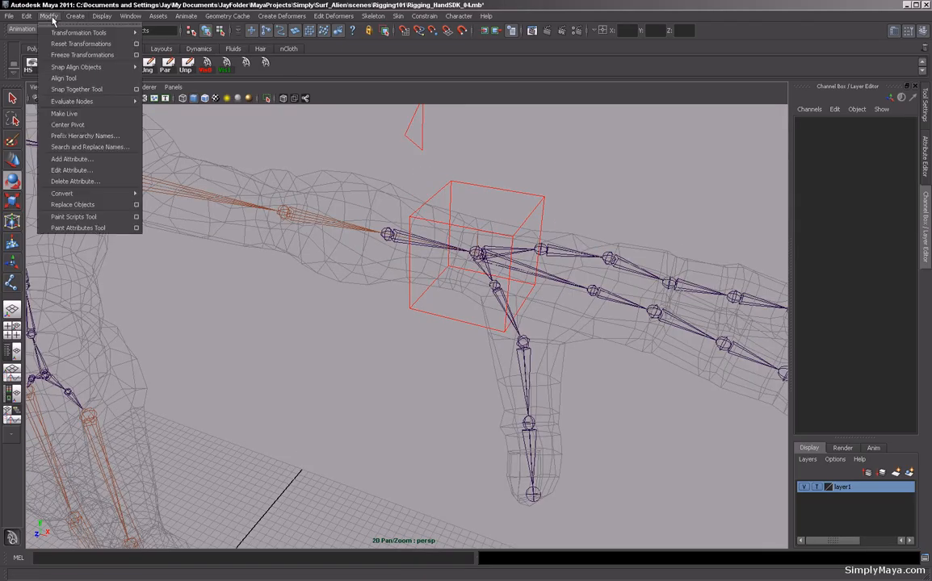
left_click(79, 170)
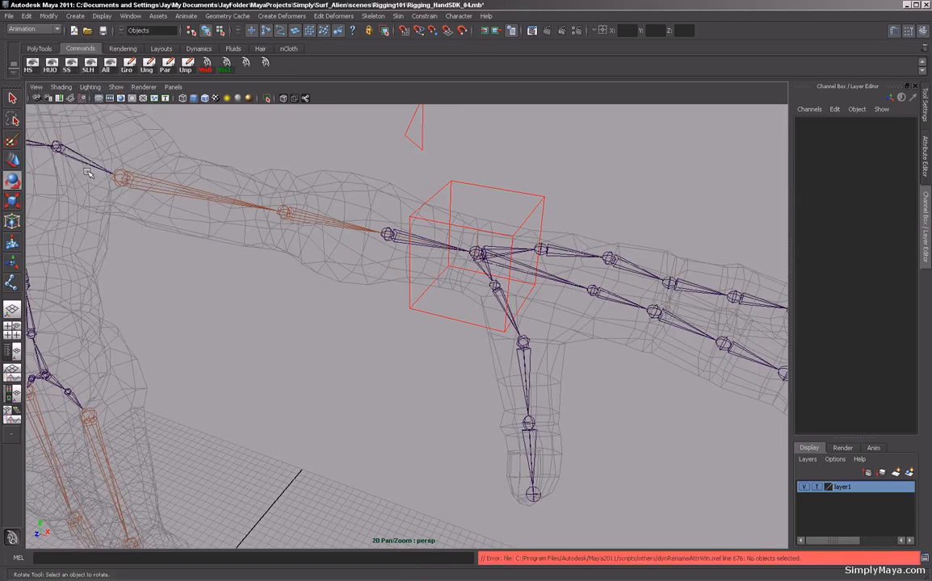
Select the wrist control and rename its Lt_WristTwist attribute to Lt_WristSide.
left_click(410, 284)
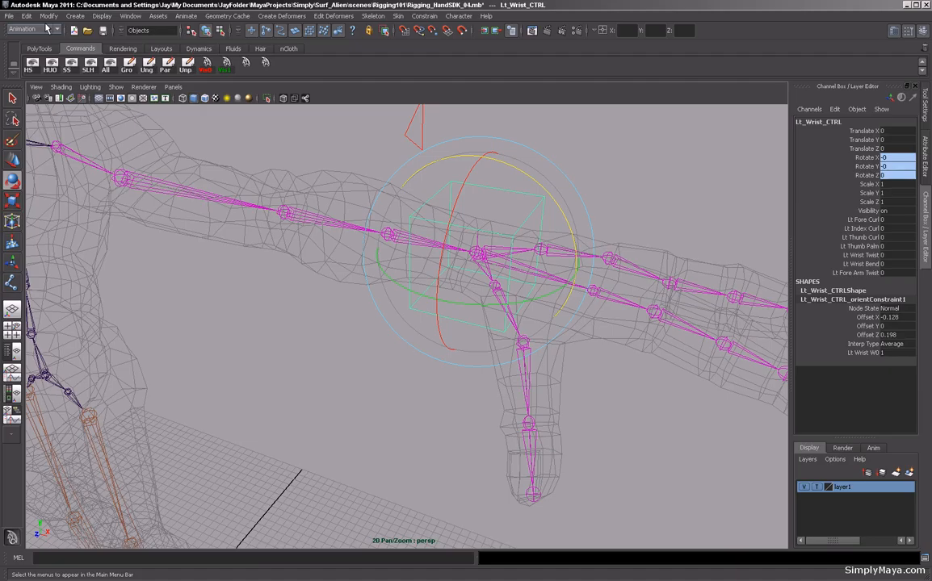
left_click(48, 16)
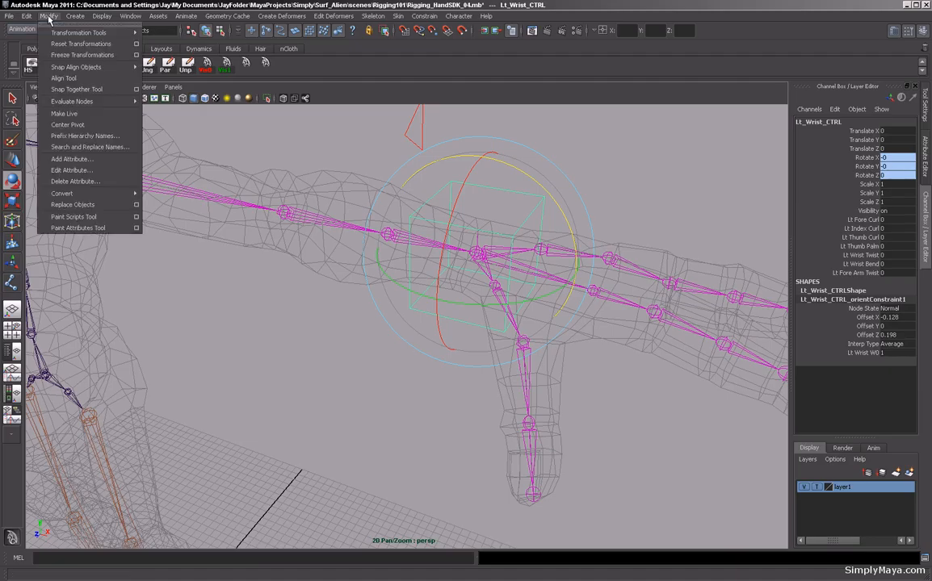
left_click(79, 169)
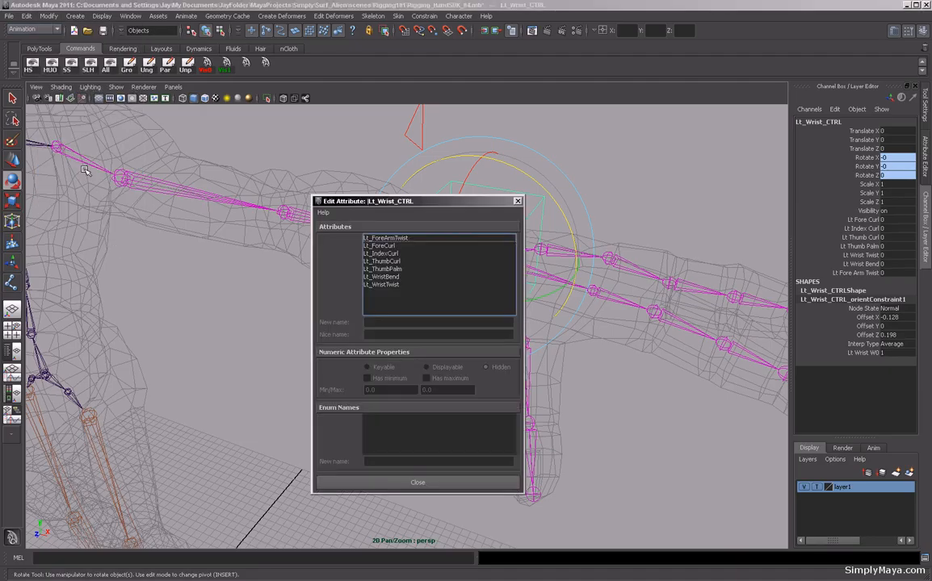
left_click(398, 285)
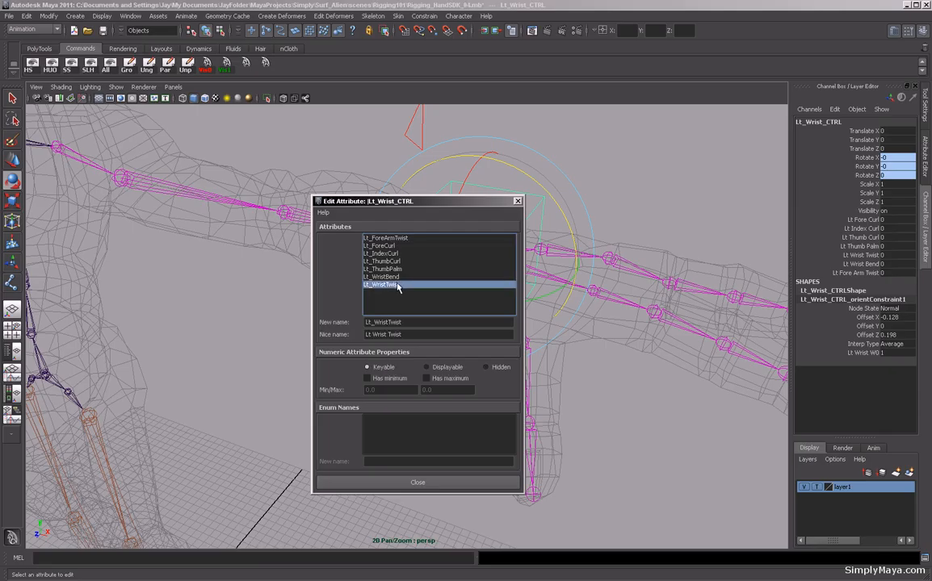
left_click_drag(401, 322, 392, 322)
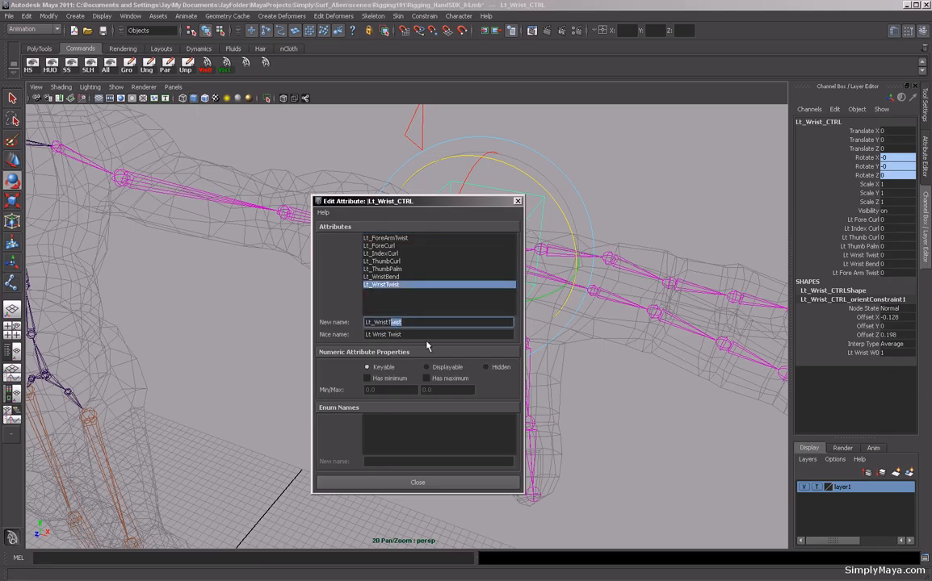
key("BackSpace")
key("BackSpace")
type("Side")
key("Return")
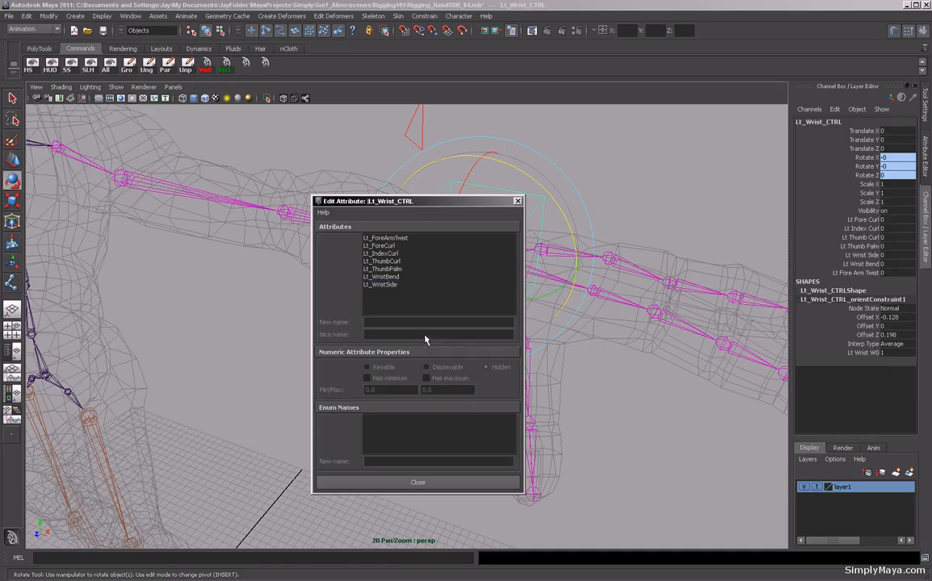
left_click(386, 285)
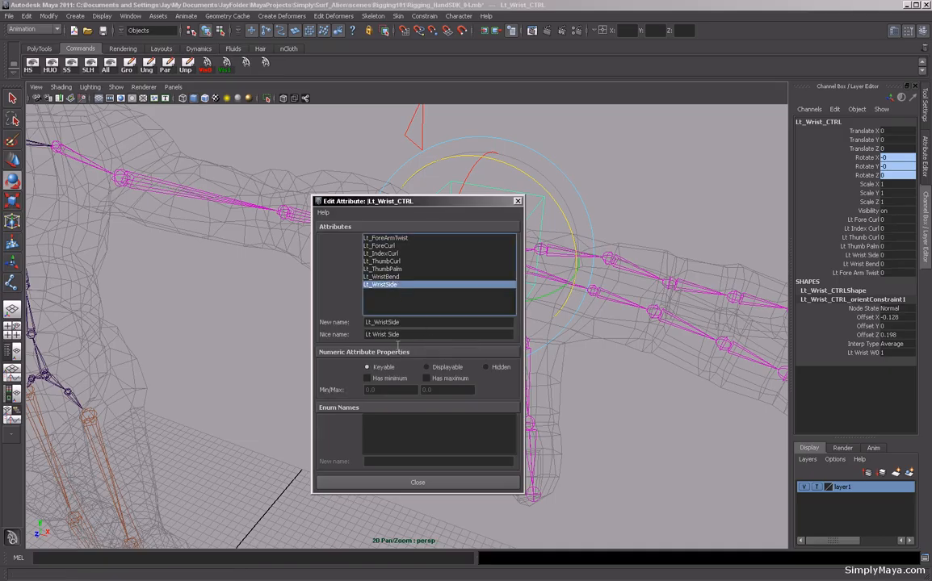
left_click(446, 482)
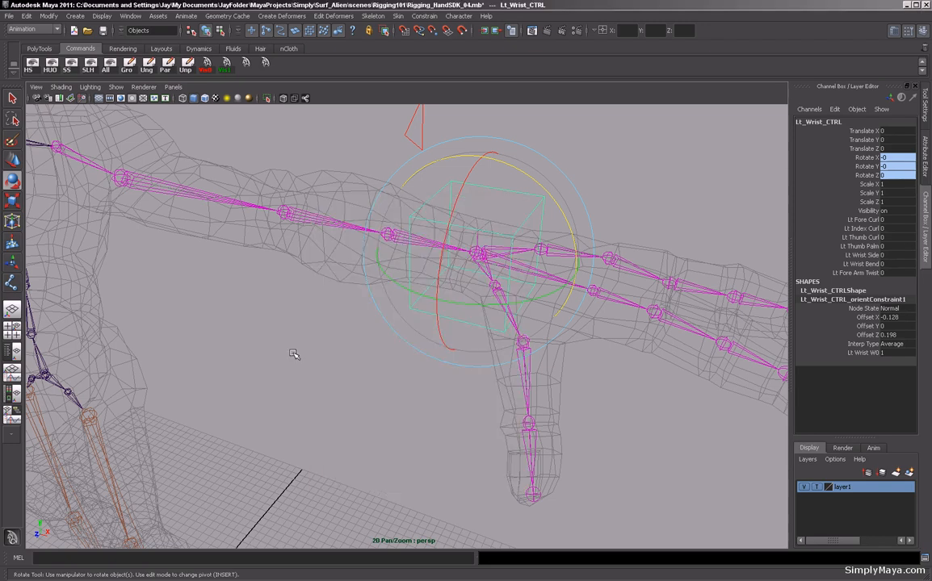
Open the Connection Editor and load Lt_Wrist_CTRL as the output node and the Lt_Wrist joint as the input node.
left_click(355, 352)
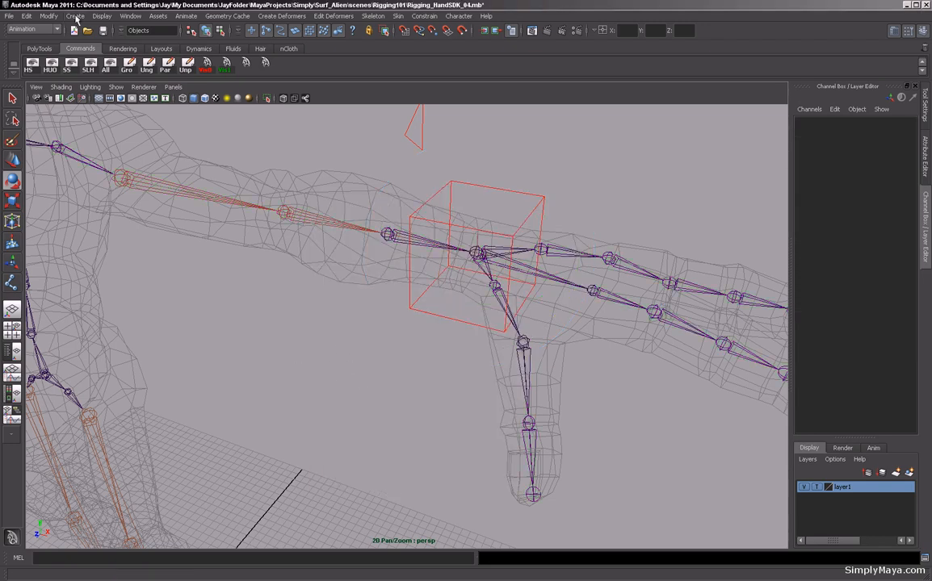
left_click(130, 16)
mouse_move(145, 34)
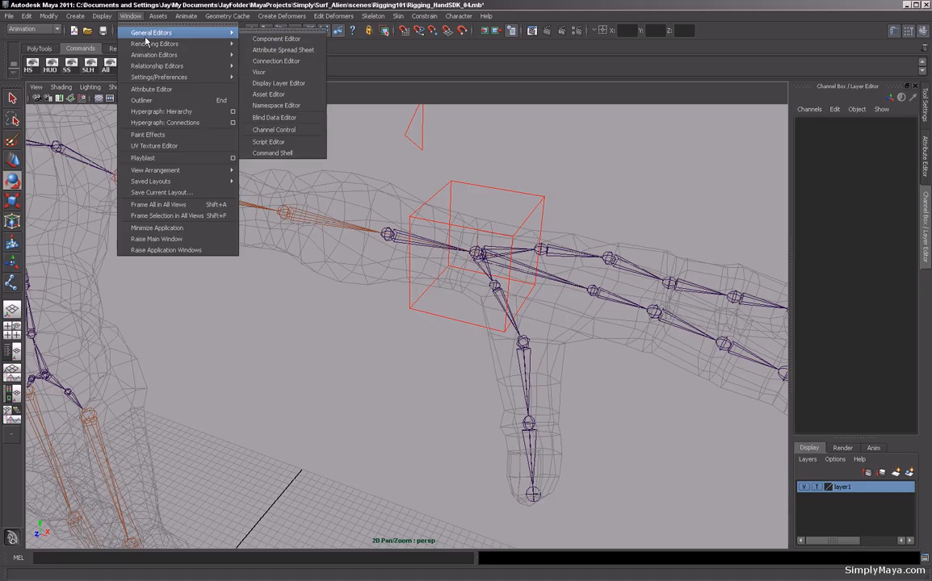
left_click(274, 60)
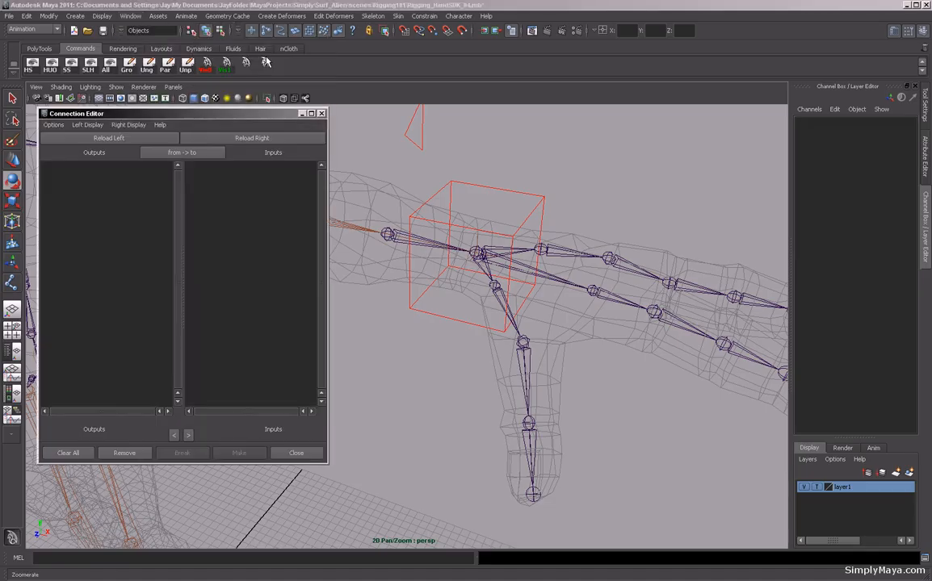
left_click(464, 173)
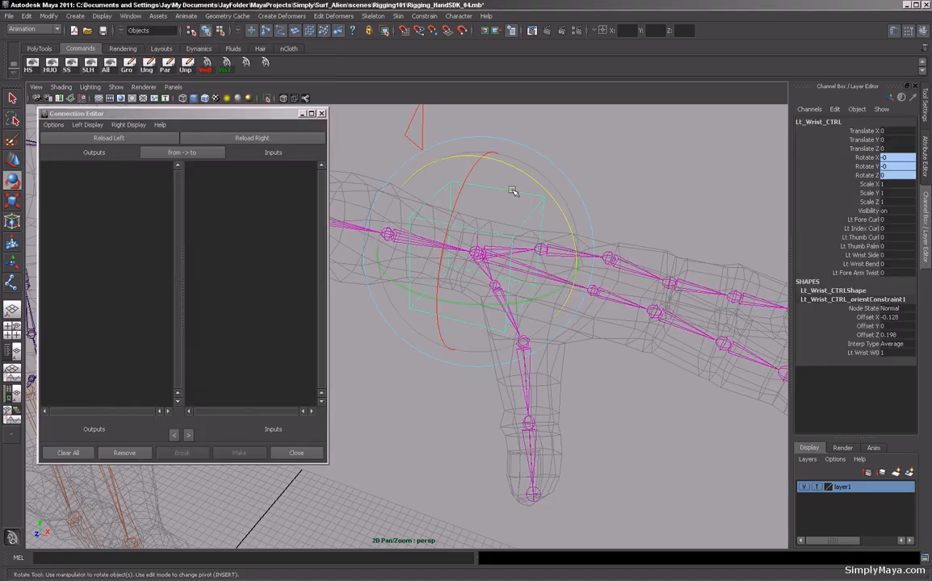
left_click(113, 138)
left_click(498, 261)
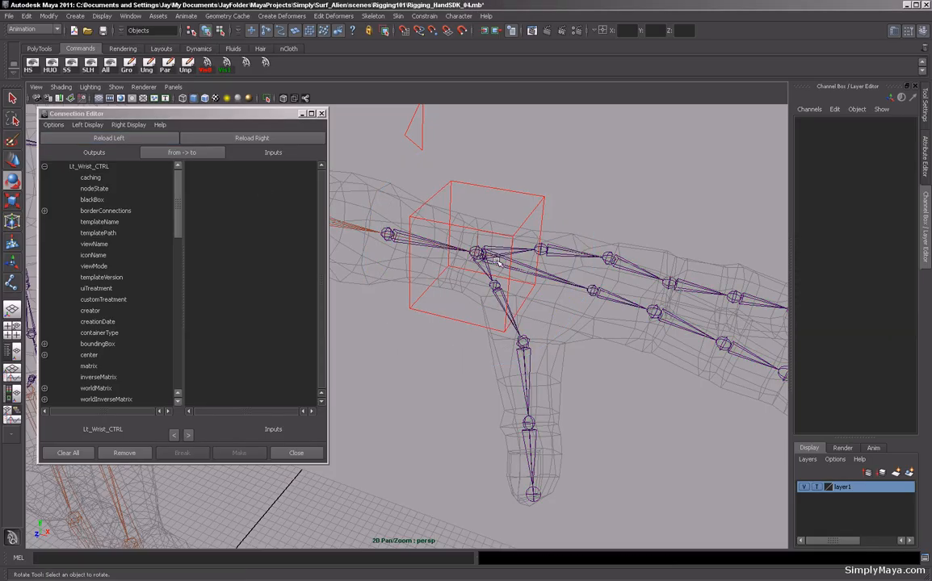
left_click(252, 138)
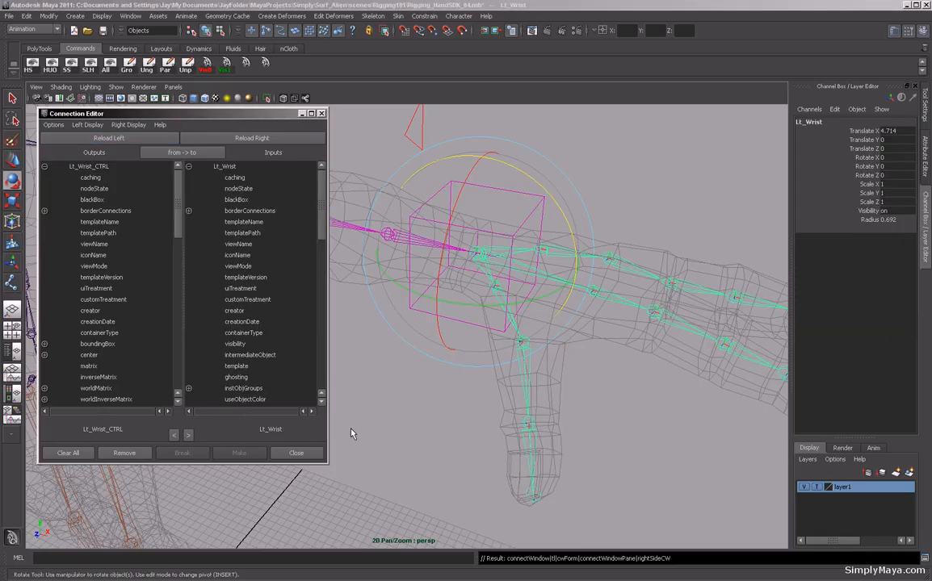
Connect the control's Lt_WristSide attribute to the Lt_Wrist joint's rotateY.
left_click_drag(322, 214, 322, 396)
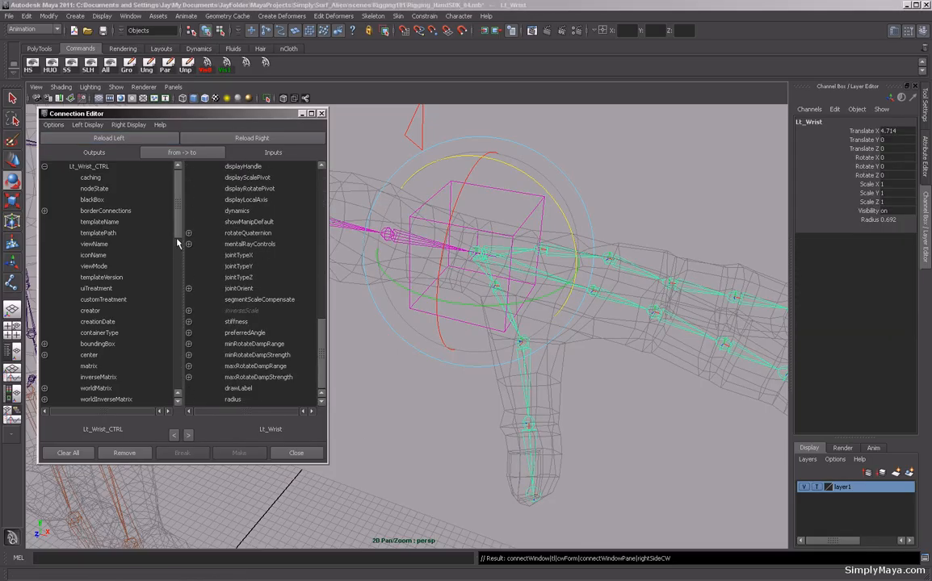
left_click_drag(179, 229, 182, 420)
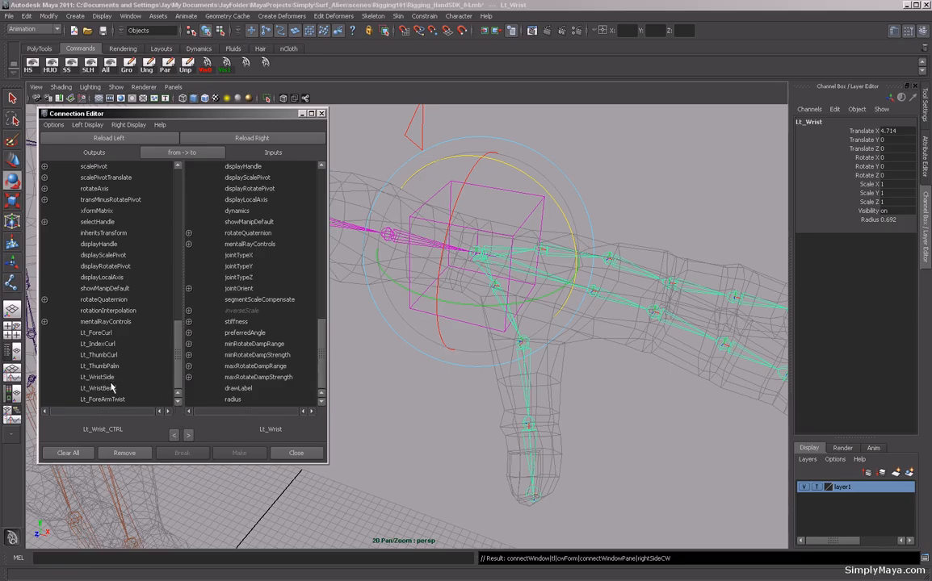
left_click_drag(319, 357, 322, 298)
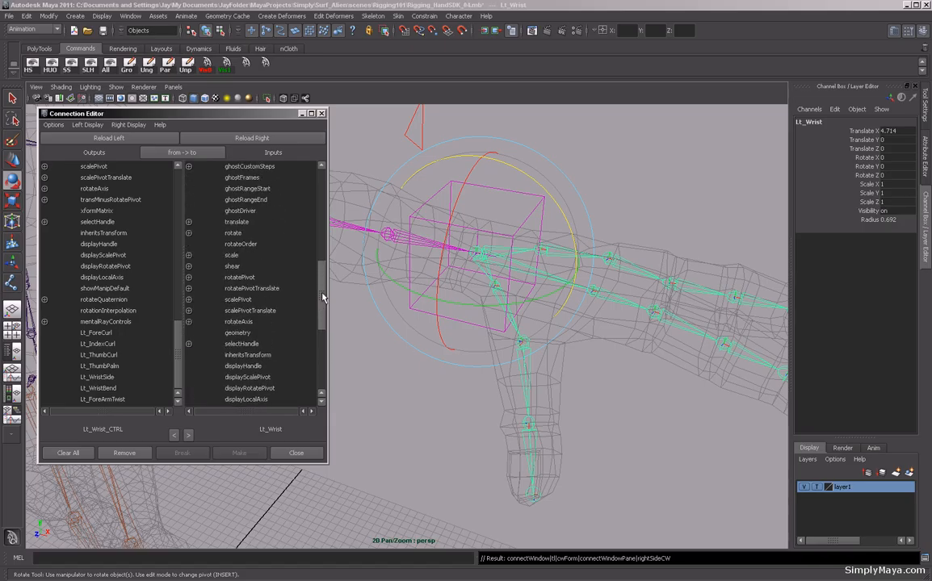
left_click(189, 233)
left_click_drag(319, 272, 319, 261)
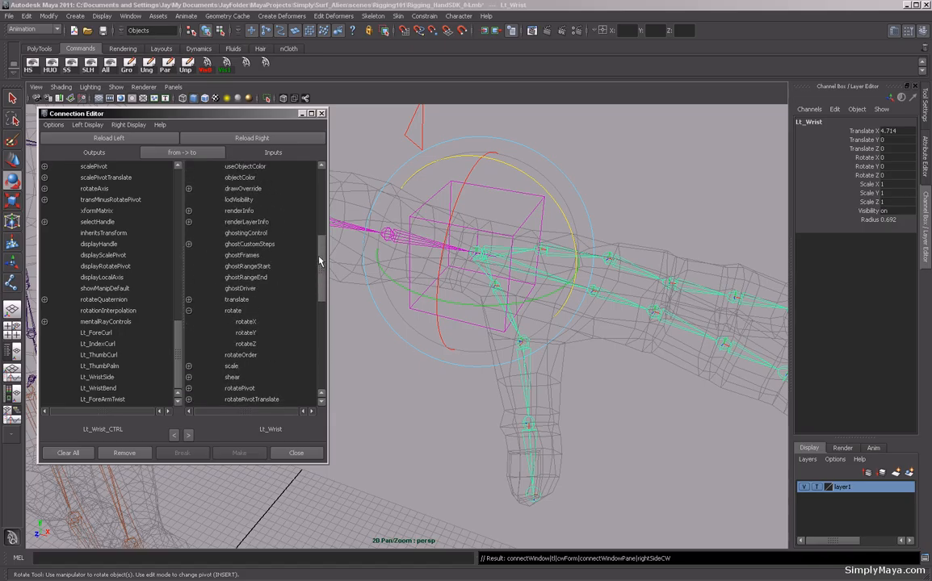
left_click(94, 389)
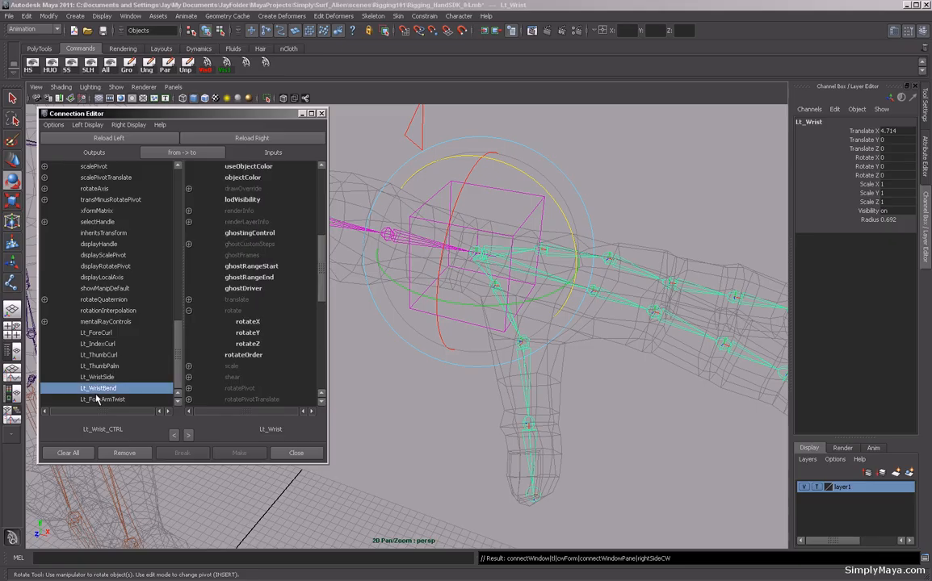
key("Up")
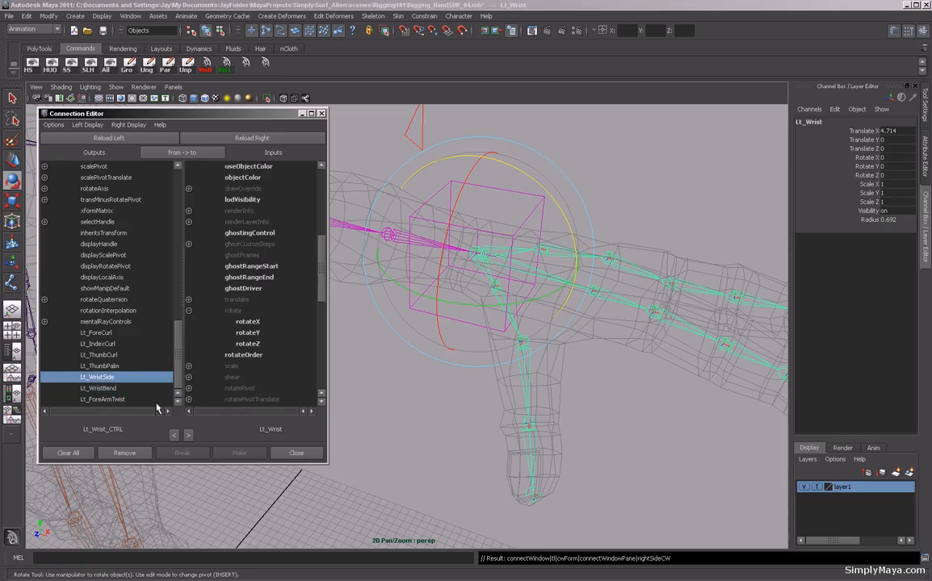
right_click_drag(352, 369, 439, 378, "alt")
middle_click_drag(439, 379, 413, 408, "alt")
right_click_drag(413, 408, 446, 408, "alt")
left_click_drag(445, 408, 433, 404, "alt")
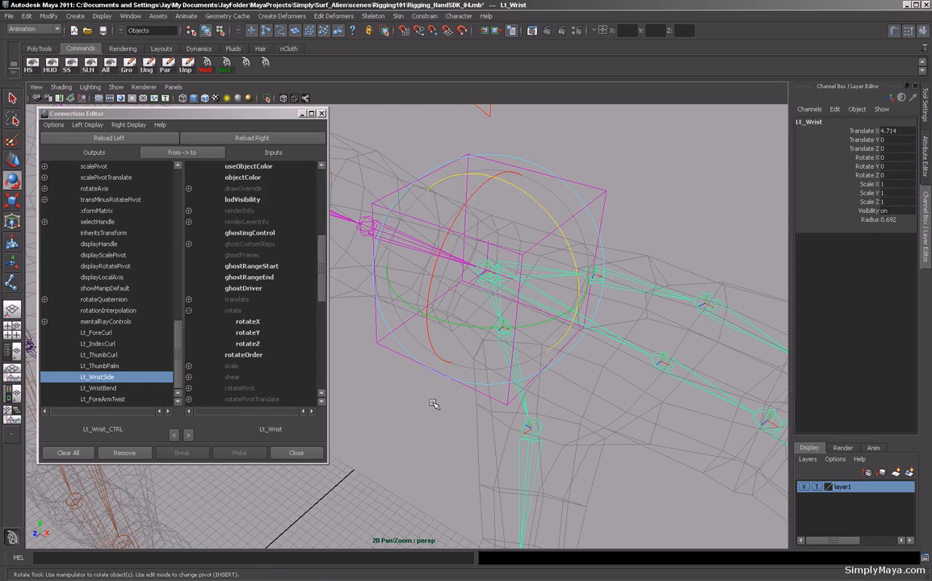
key("F8")
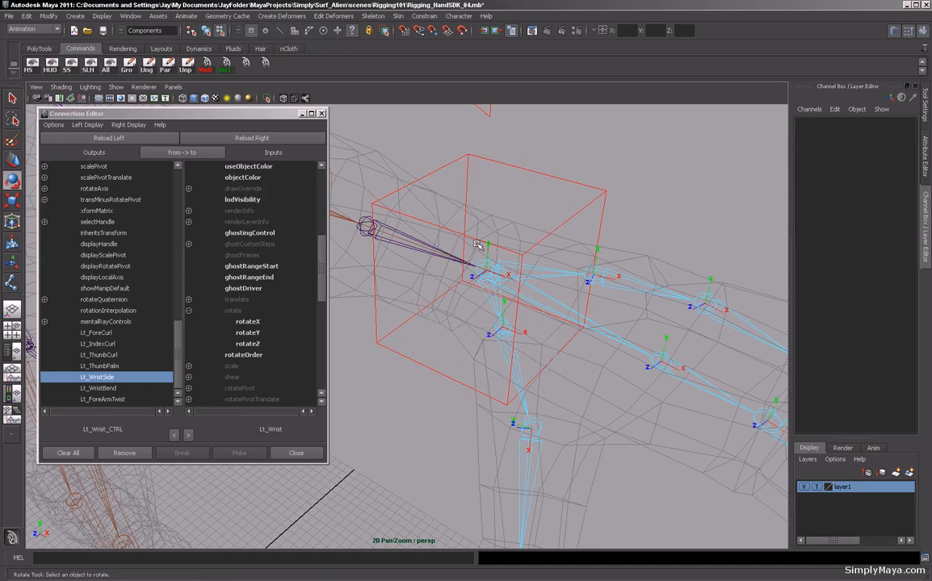
left_click(245, 333)
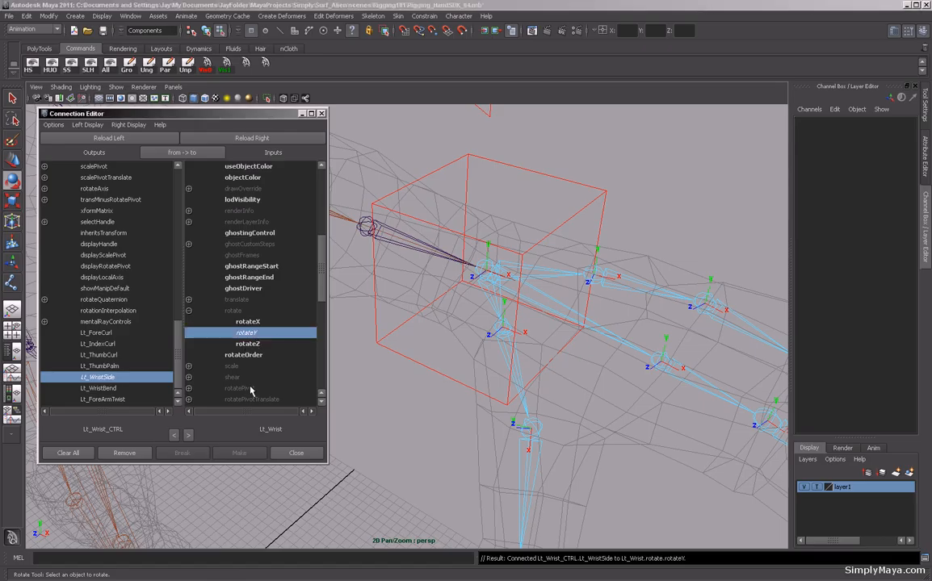
Connect Lt_WristBend to the joint's rotateZ and Lt_ForeArmTwist to its rotateX, then close the Connection Editor.
left_click(113, 389)
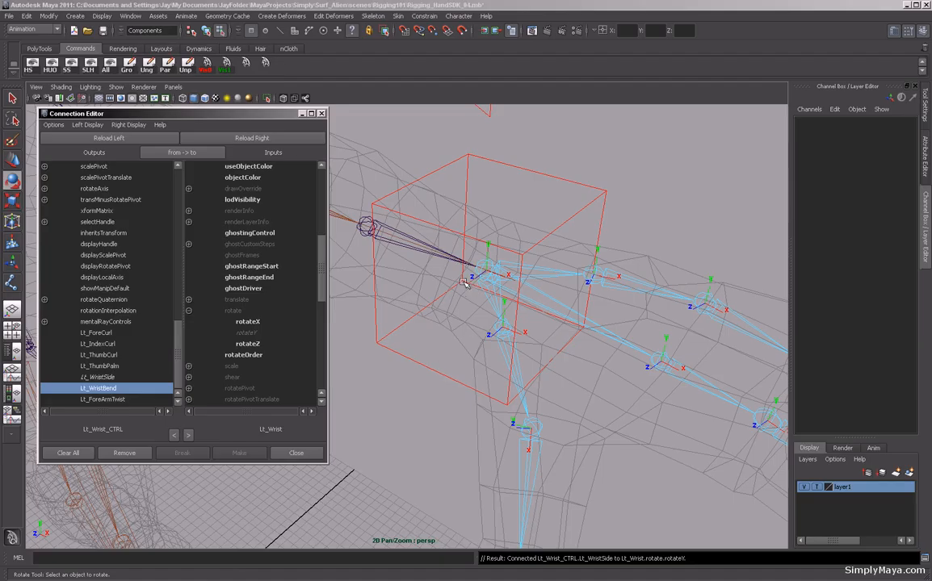
left_click(244, 344)
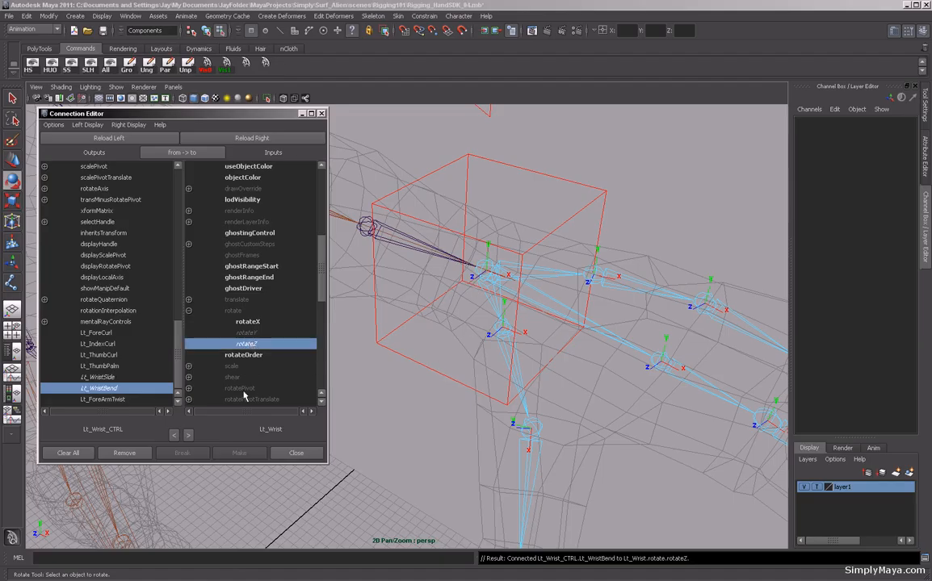
left_click(102, 398)
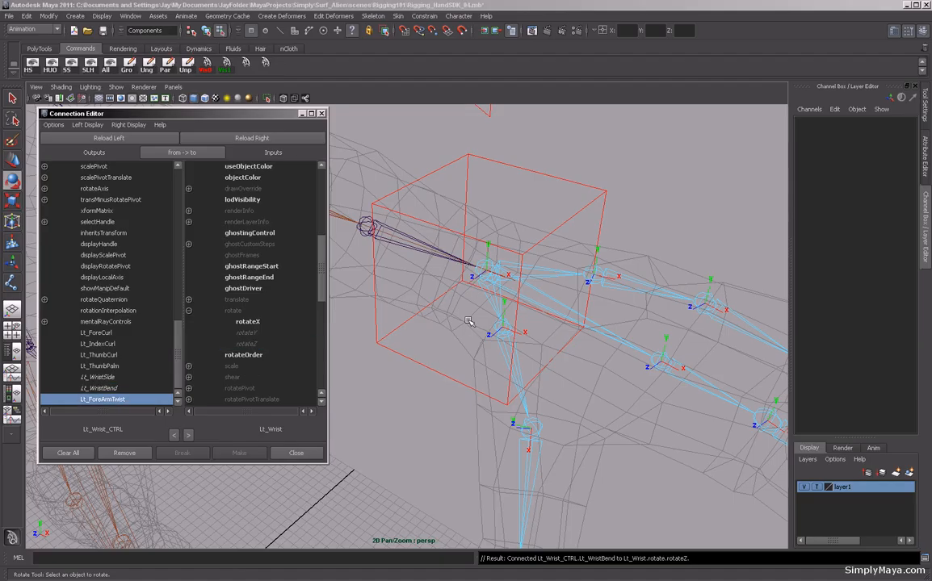
middle_click_drag(405, 293, 554, 353, "alt")
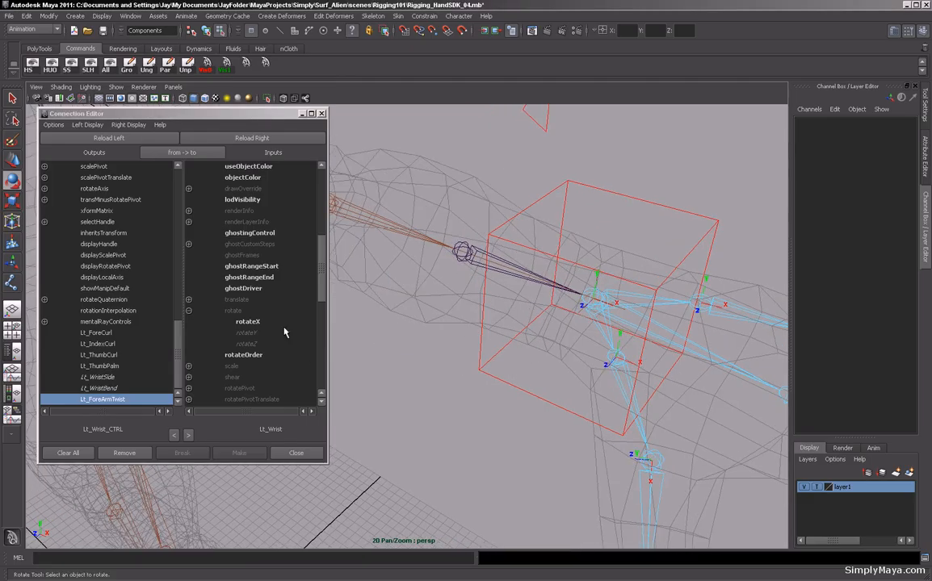
left_click(467, 256)
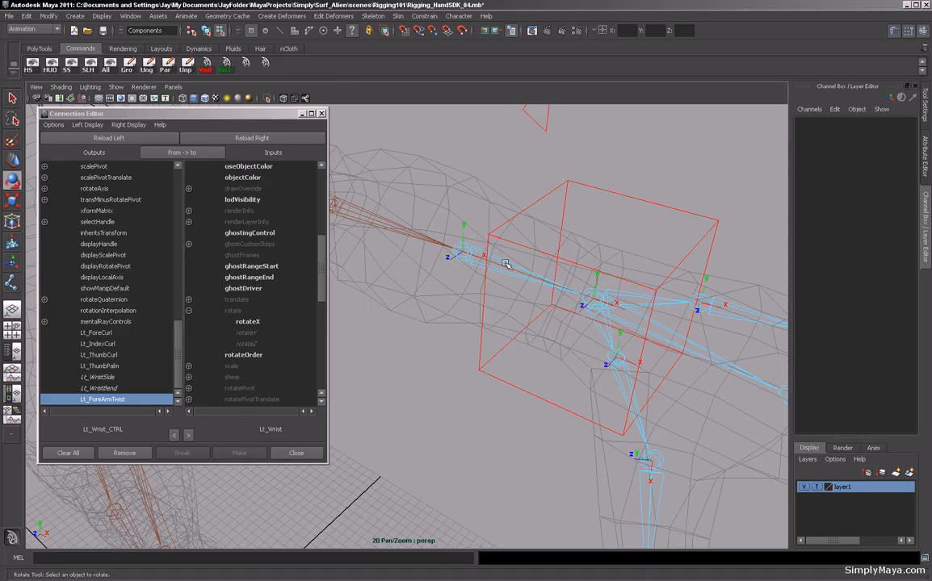
left_click(249, 322)
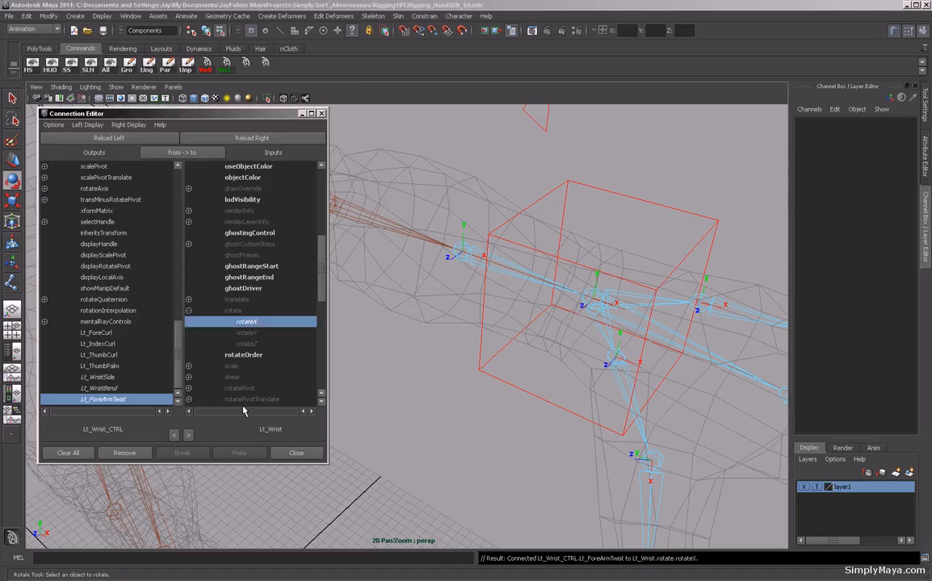
left_click(300, 455)
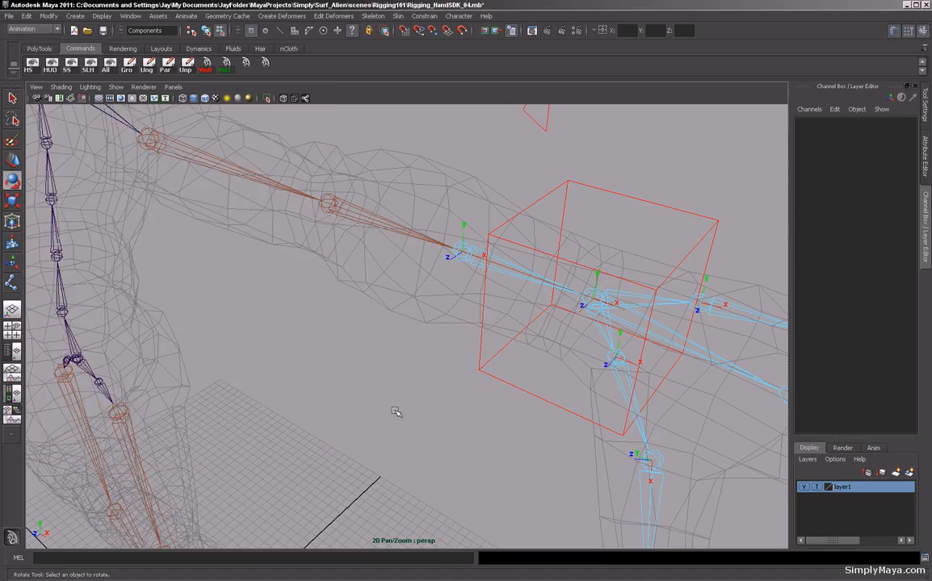
Select the wrist control, test its Lt Wrist Side attribute by sliding it in the viewport, and undo the change.
left_click_drag(491, 401, 370, 392, "alt")
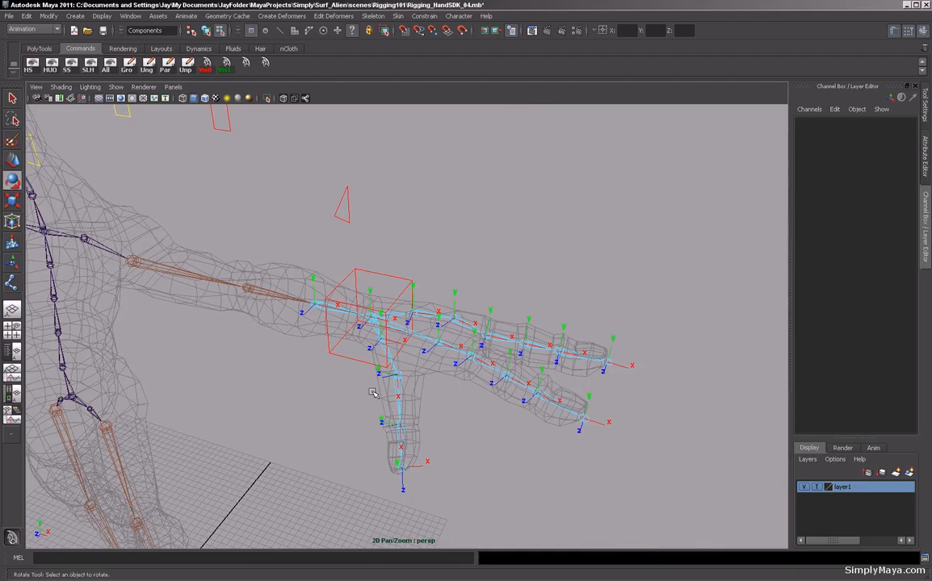
key("F8")
left_click(456, 252)
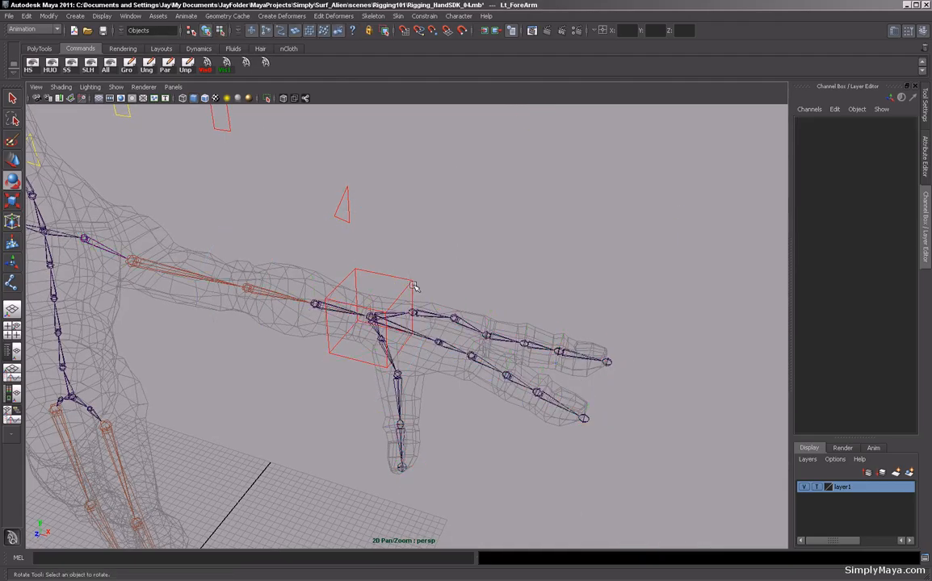
left_click(412, 287)
left_click_drag(428, 332, 359, 347, "alt")
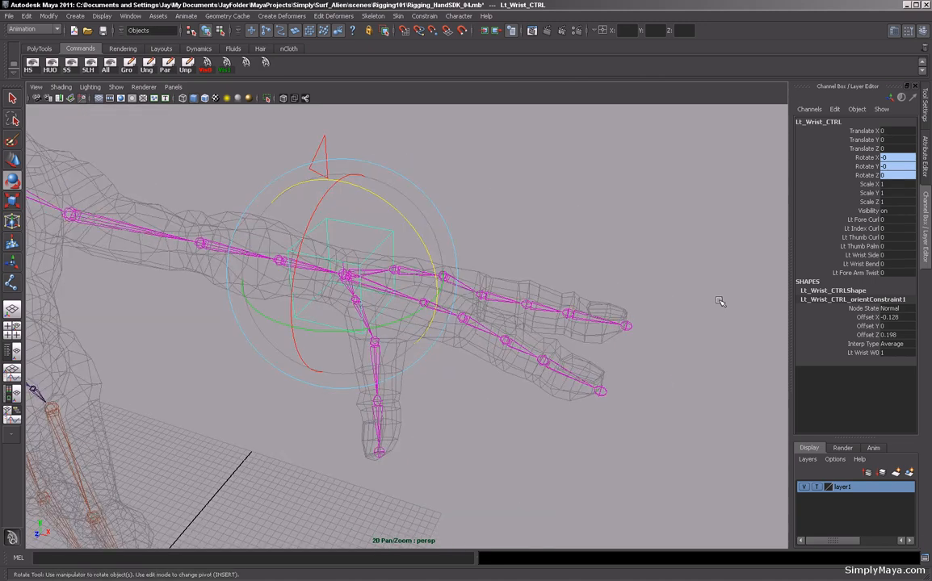
left_click_drag(806, 256, 806, 273)
left_click(706, 222)
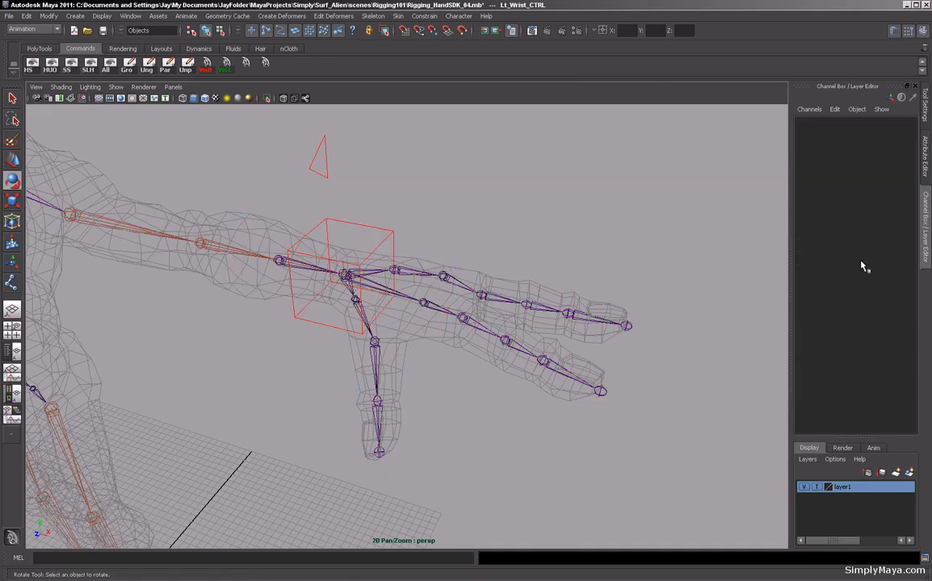
left_click(381, 246)
left_click(808, 255)
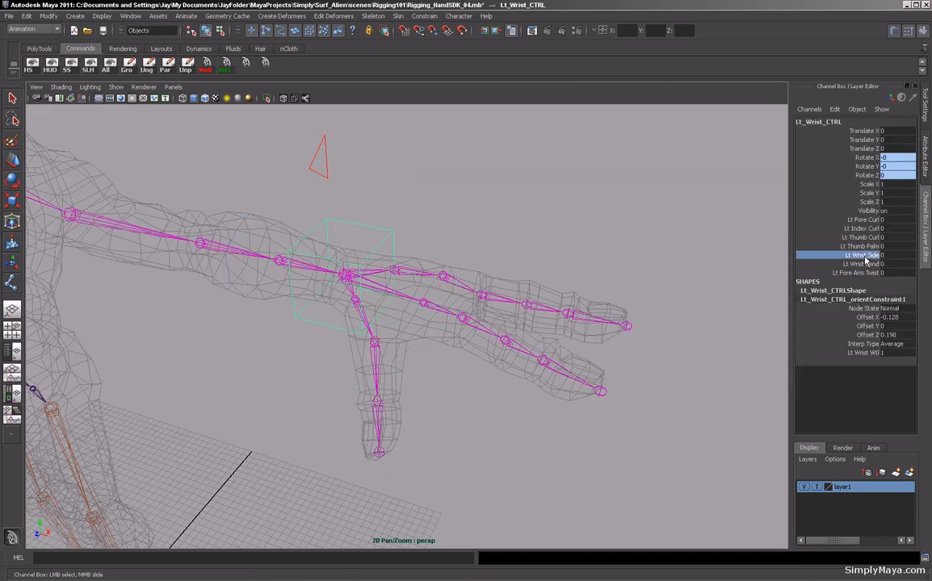
middle_click_drag(643, 221, 647, 287)
key("z")
Test the Lt Wrist Bend and Lt Fore Arm Twist attributes by sliding each, undoing every change.
left_click(858, 264)
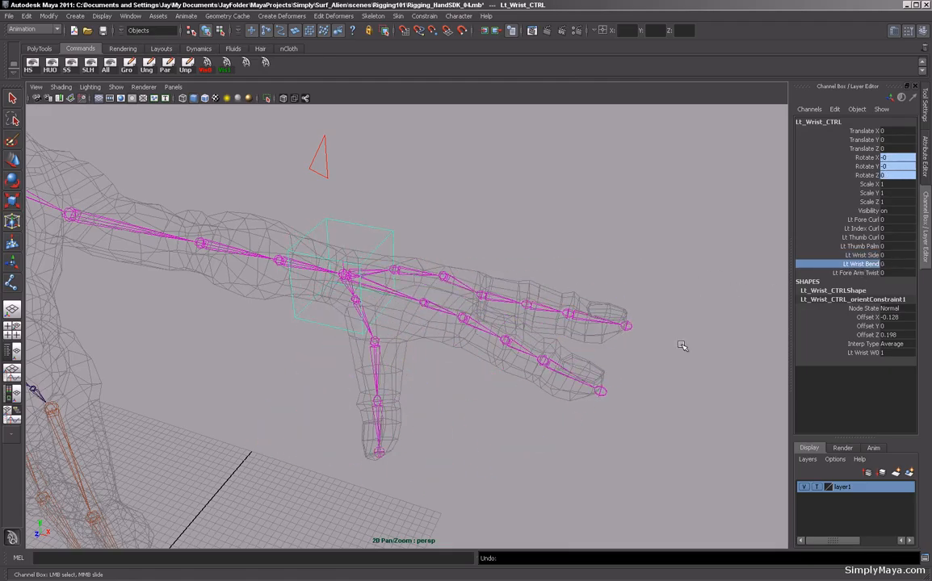
middle_click_drag(495, 201, 646, 231)
key("z")
left_click(860, 274)
middle_click_drag(380, 353, 224, 324)
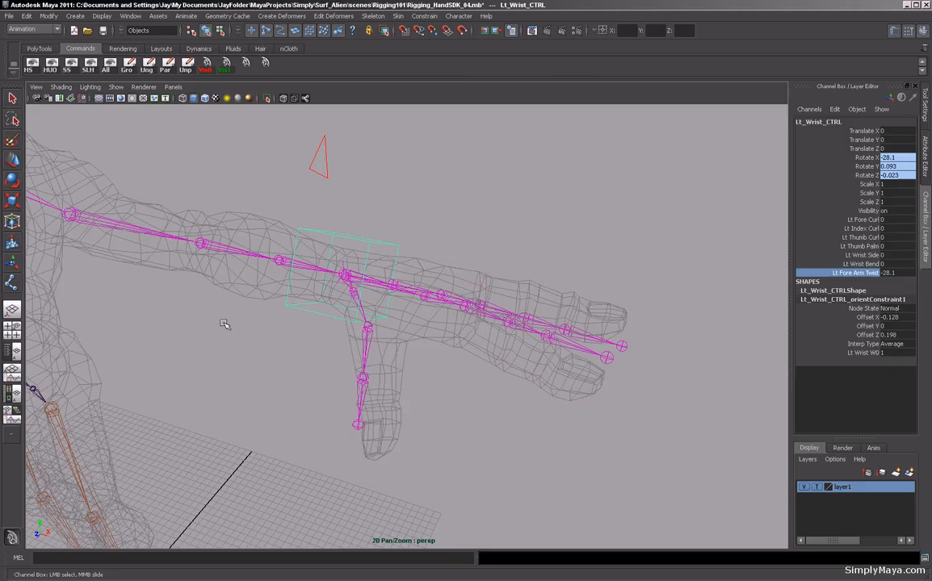
key("z")
Open the Set Driven Key window and select the wrist control.
left_click_drag(426, 418, 477, 386, "alt")
left_click(570, 378)
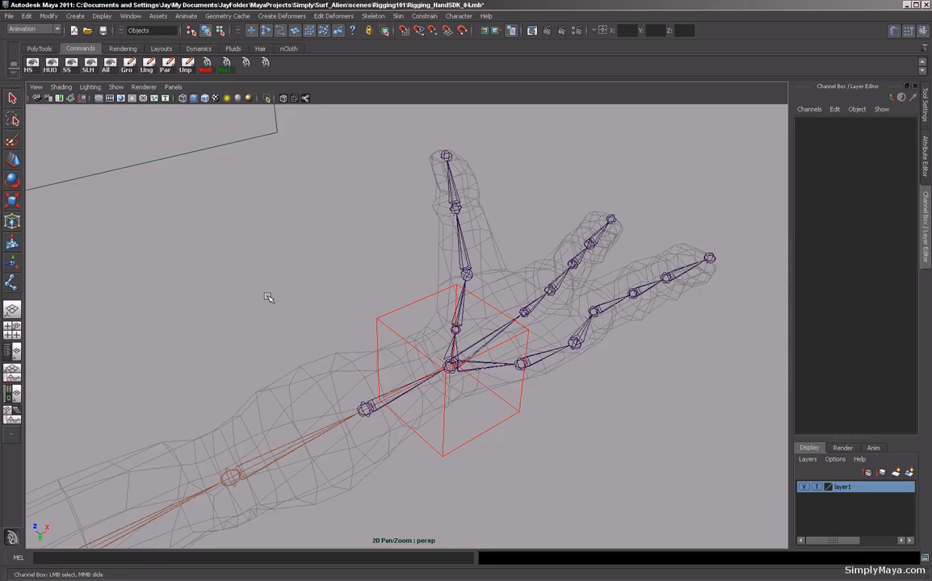
left_click_drag(334, 309, 407, 294, "alt")
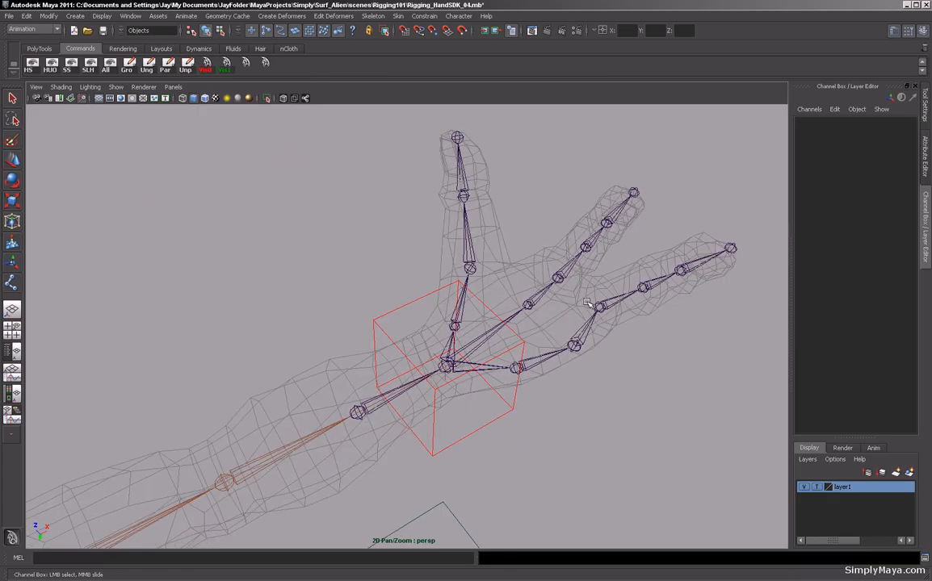
left_click_drag(529, 274, 562, 311, "alt")
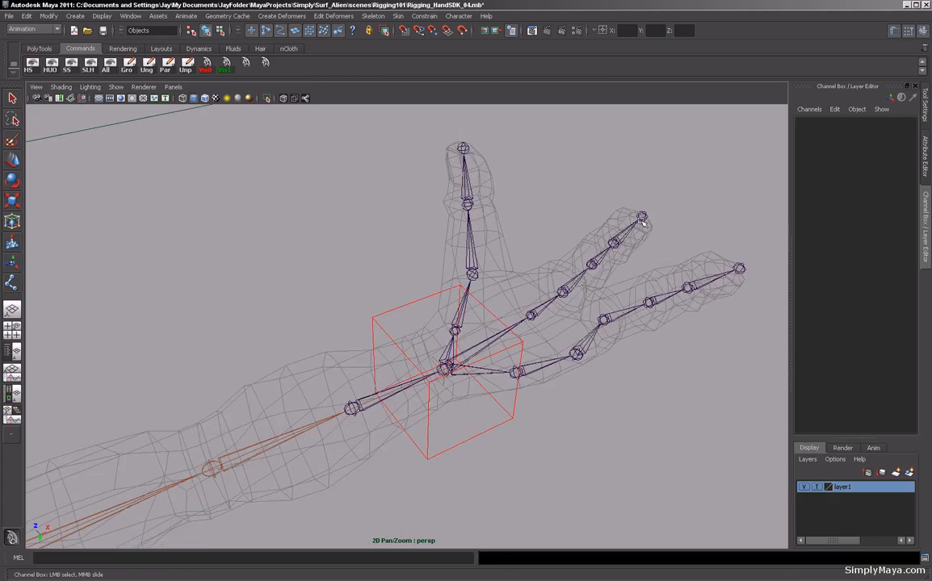
left_click_drag(488, 310, 489, 318, "alt")
left_click(185, 15)
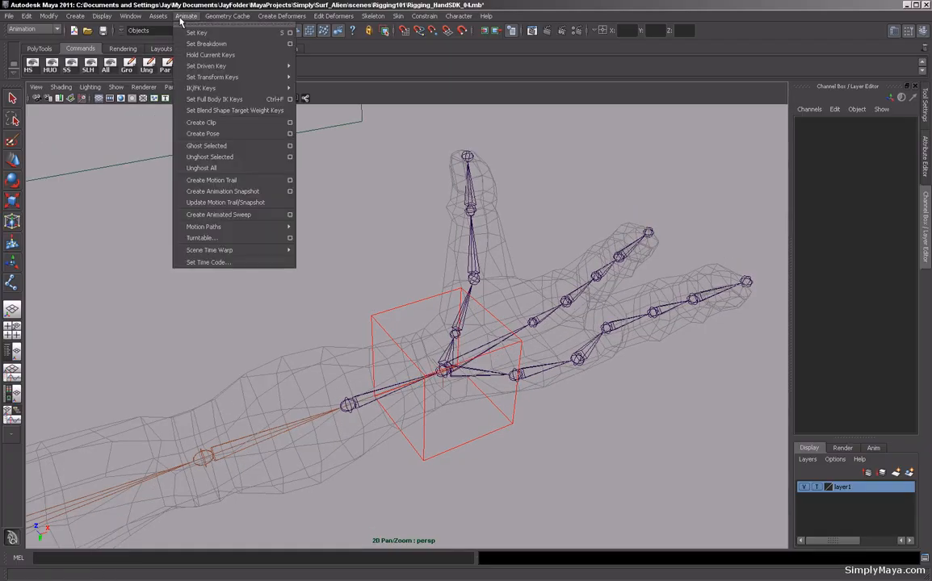
mouse_move(211, 68)
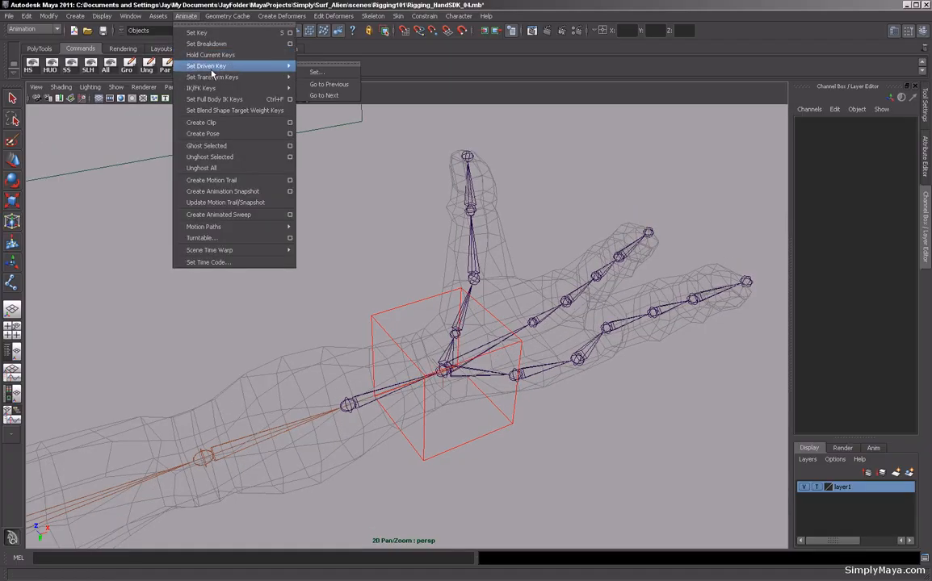
left_click(317, 72)
left_click(372, 326)
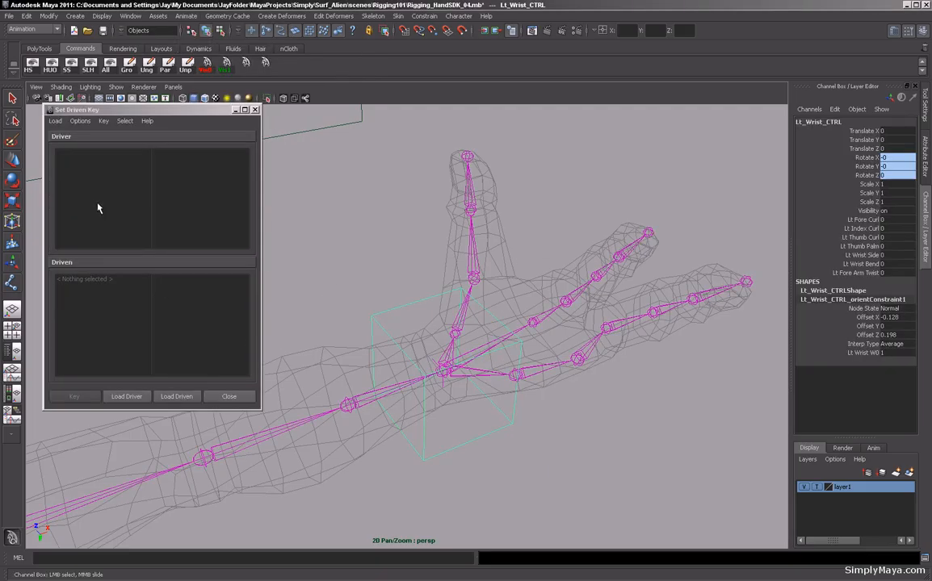
Load the wrist control as the driver and choose its Lt Fore Curl attribute.
left_click(123, 397)
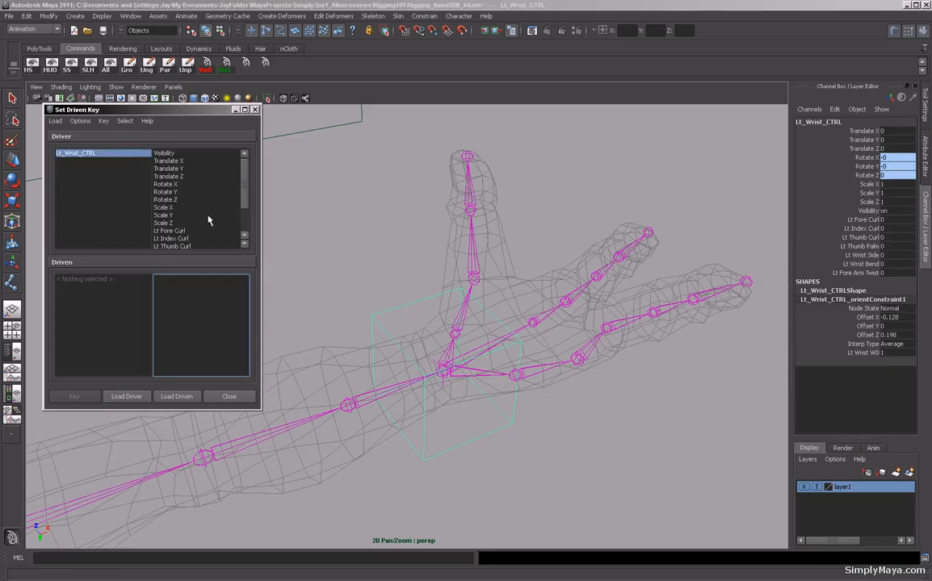
left_click_drag(245, 193, 244, 234)
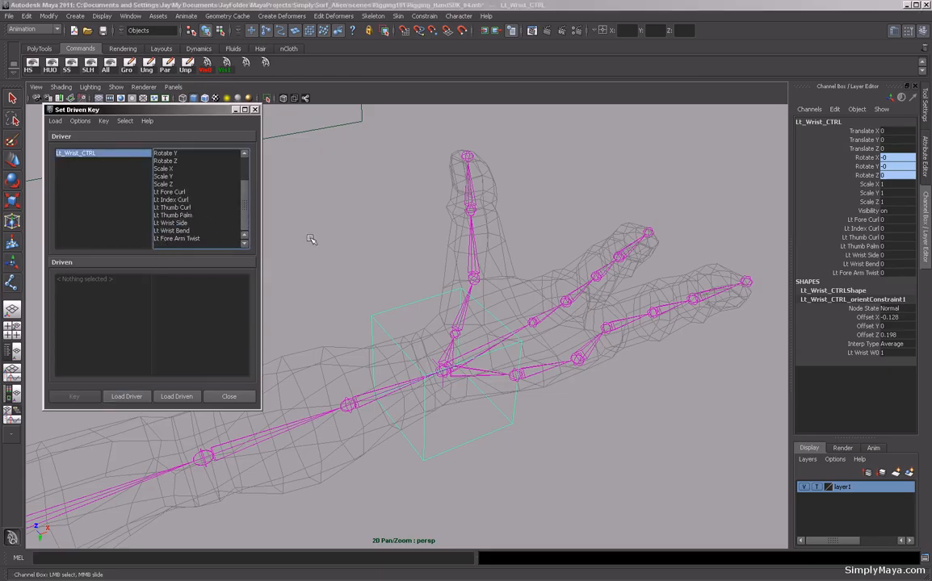
left_click_drag(510, 271, 572, 300, "alt")
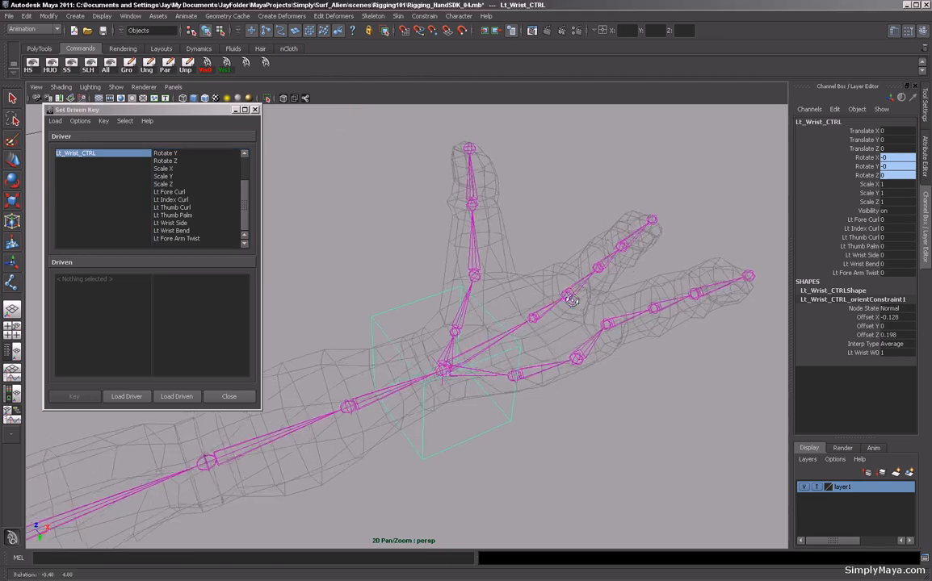
middle_click_drag(571, 299, 545, 293, "alt")
right_click_drag(545, 293, 547, 291, "alt")
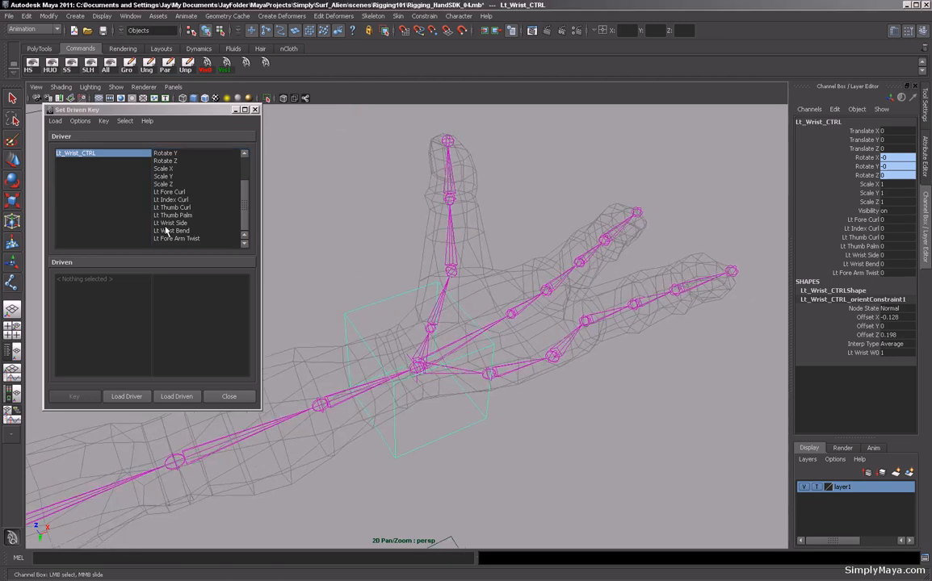
left_click(173, 192)
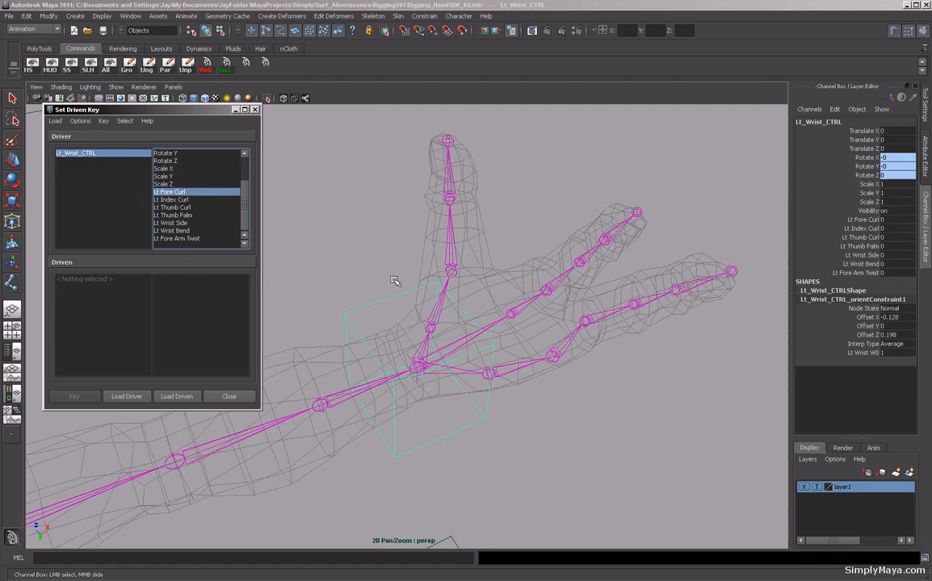
Load the three fore finger joints Lt_Fore1, Lt_Fore2 and Lt_Fore3 as driven objects and choose their Rotate Z.
left_click(557, 289)
left_click(580, 261, "shift")
left_click(605, 239, "shift")
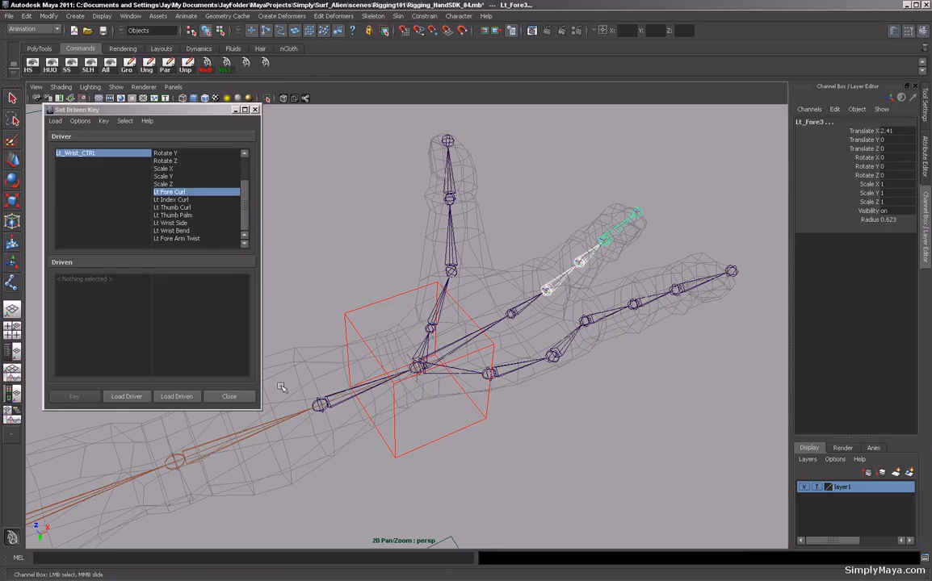
left_click(175, 397)
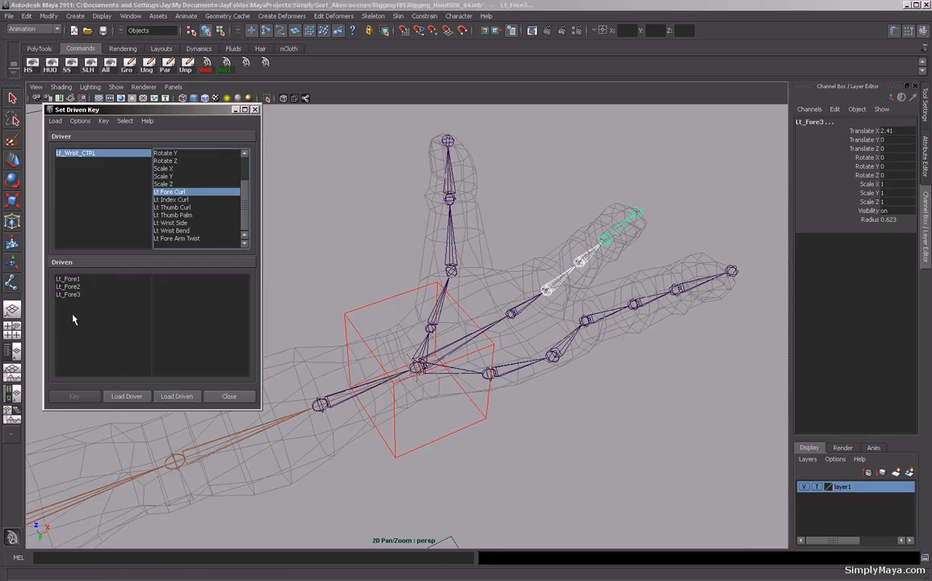
left_click_drag(73, 281, 78, 350)
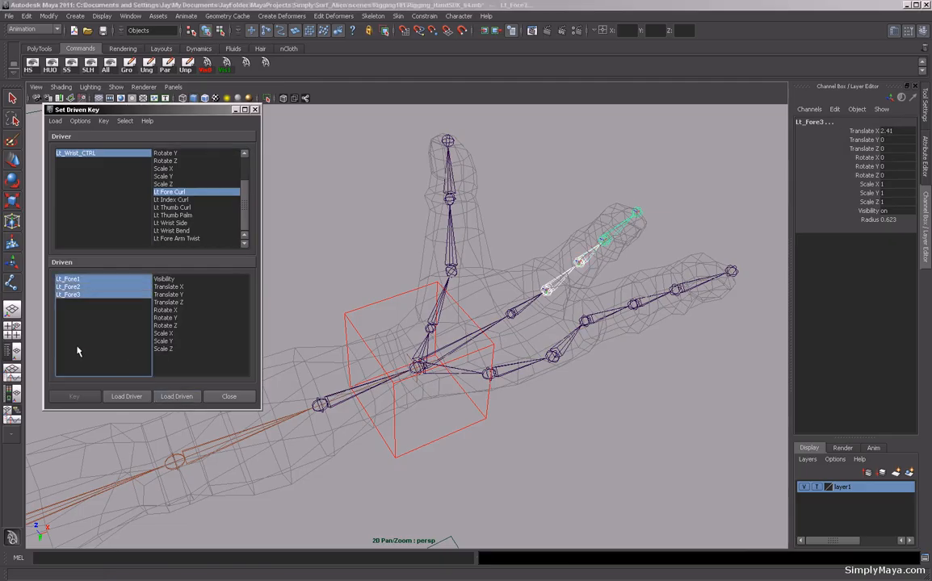
left_click(165, 326)
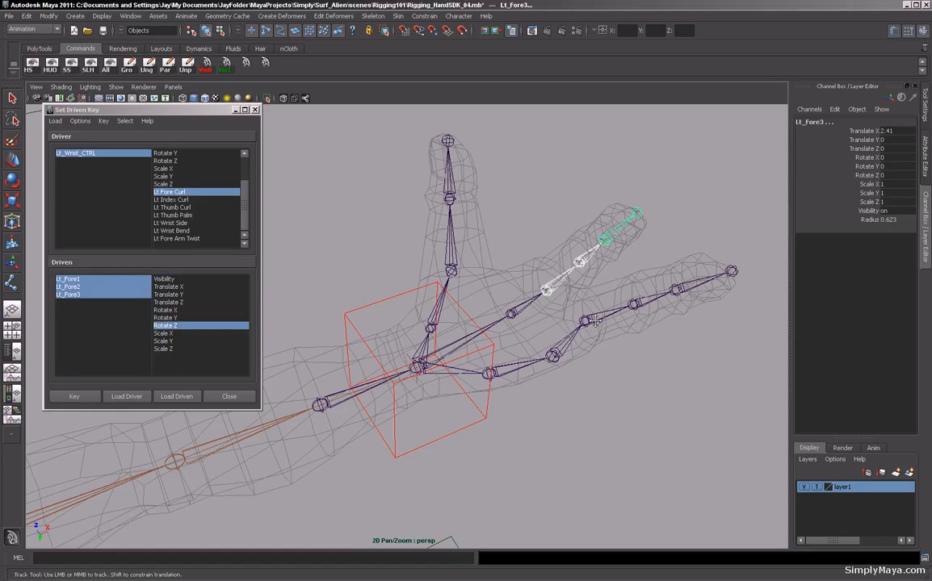
Key the fore finger joints' Rotate Z against Lt Fore Curl at the rest pose.
scroll(532, 328, "up", 5)
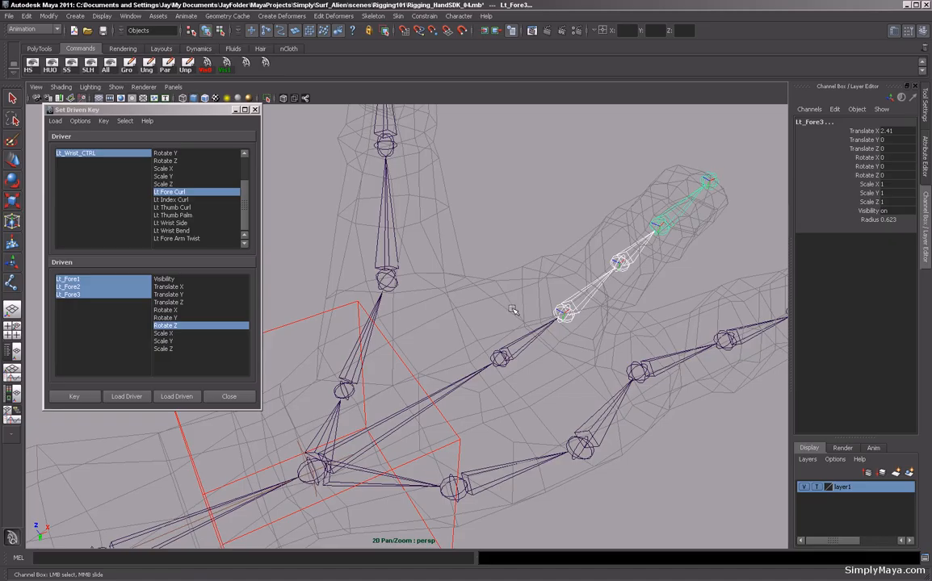
key("F8")
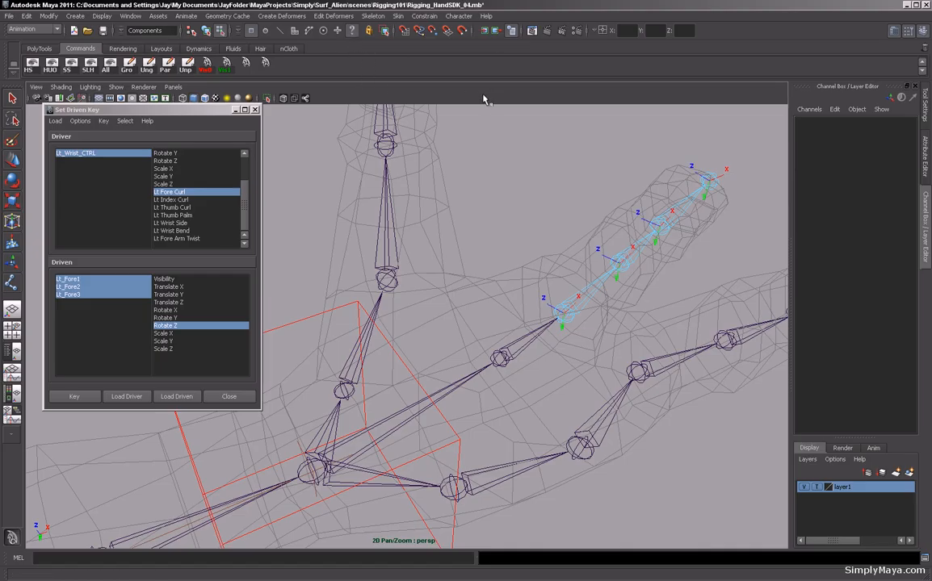
key("F8")
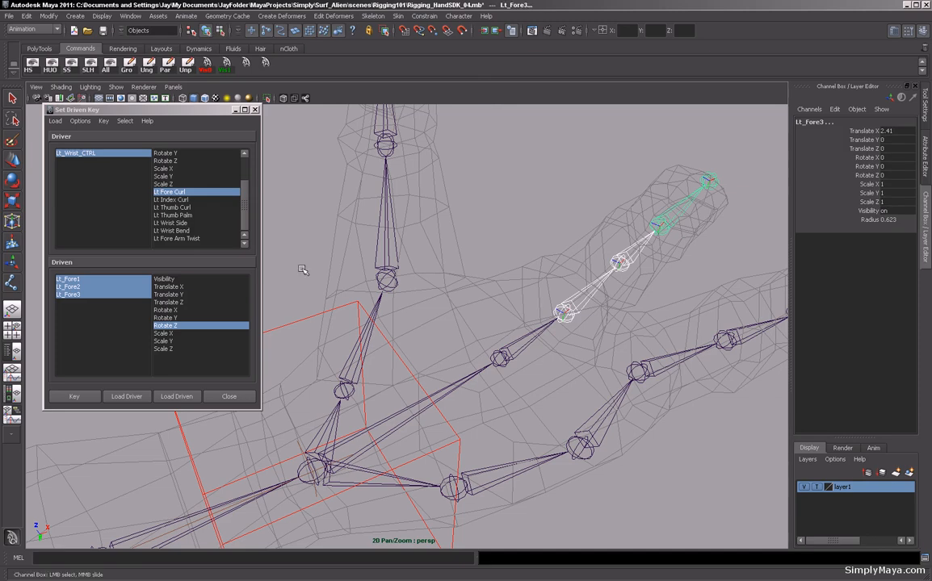
left_click(72, 397)
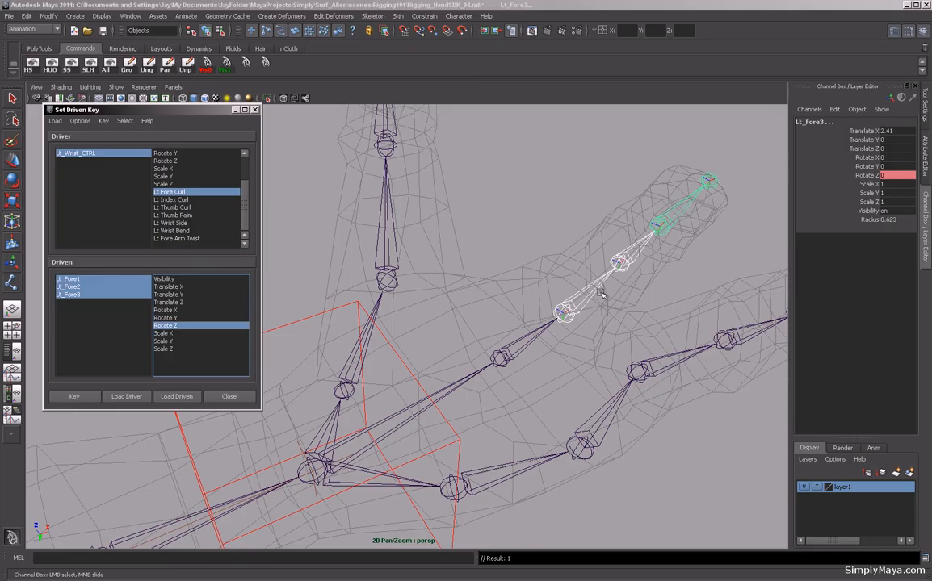
Try rotating the three fore finger joints into a curl, then undo the rotations.
left_click_drag(554, 264, 495, 267, "alt")
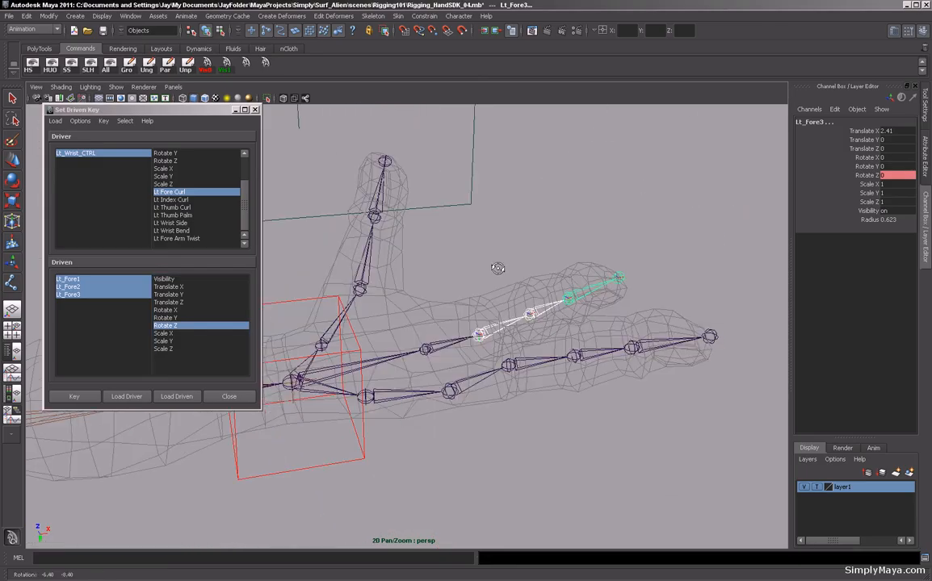
left_click(502, 327)
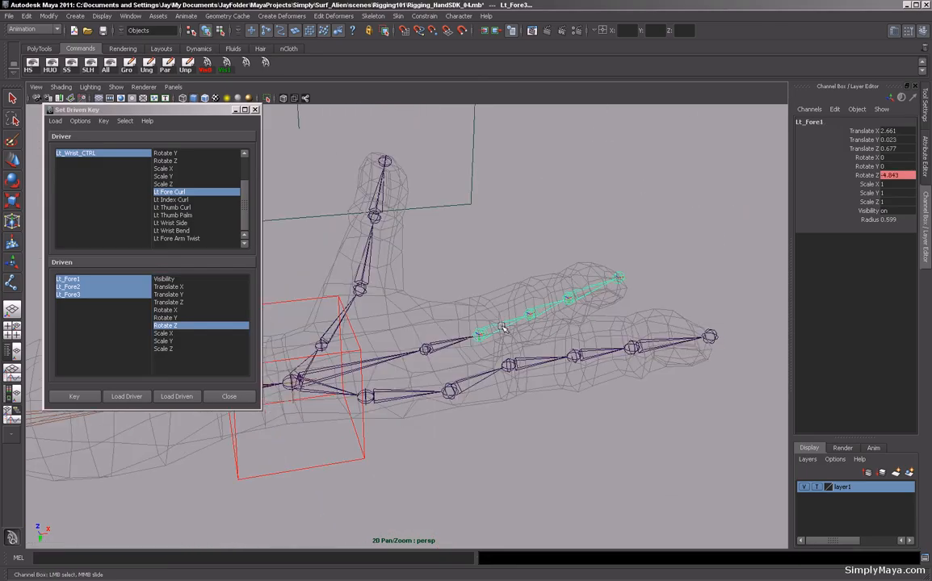
key("e")
left_click_drag(454, 255, 528, 288)
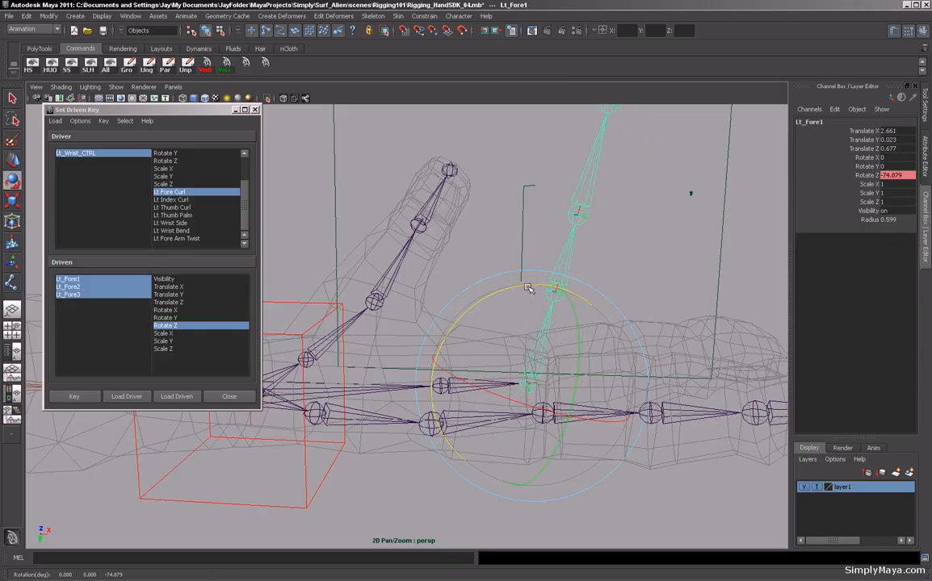
key("Down")
left_click_drag(528, 197, 452, 283)
key("Down")
left_click_drag(522, 277, 505, 286, "alt")
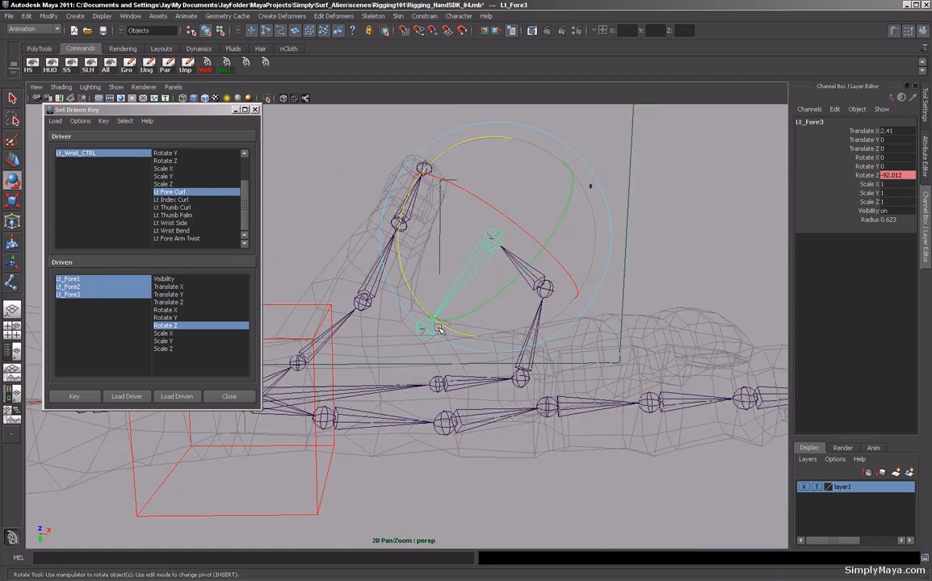
left_click_drag(378, 311, 618, 175, "alt")
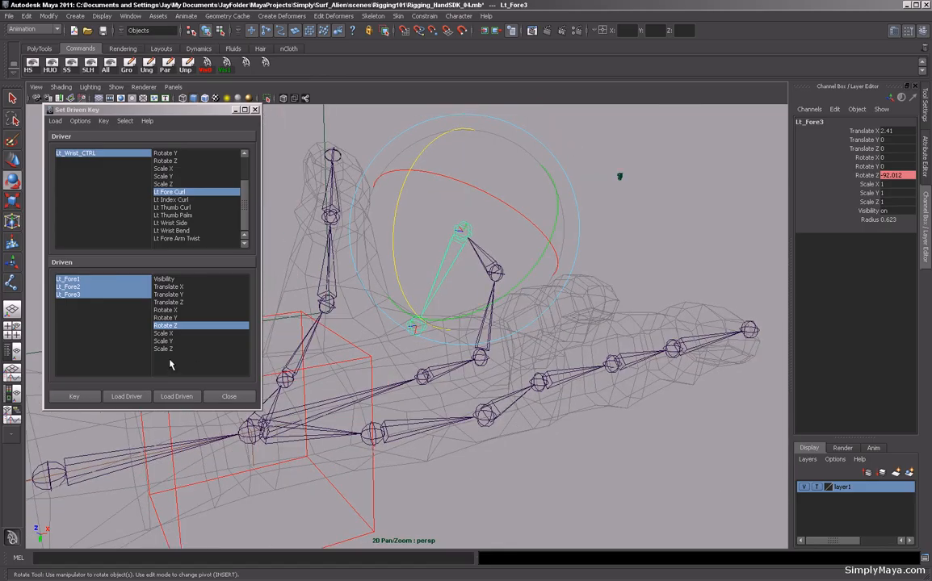
left_click(373, 501)
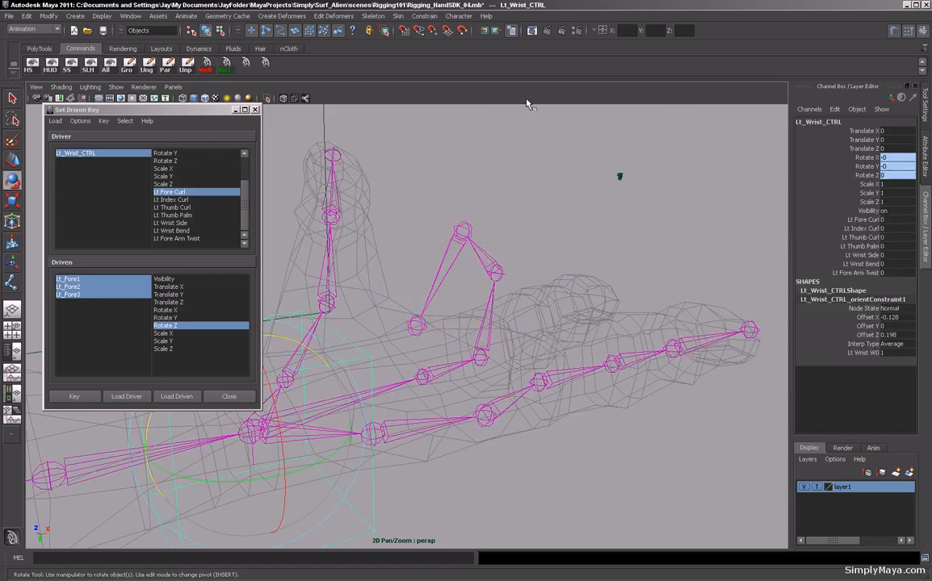
key("ctrl+z")
key("ctrl+z")
key("ctrl+z")
key("ctrl+z")
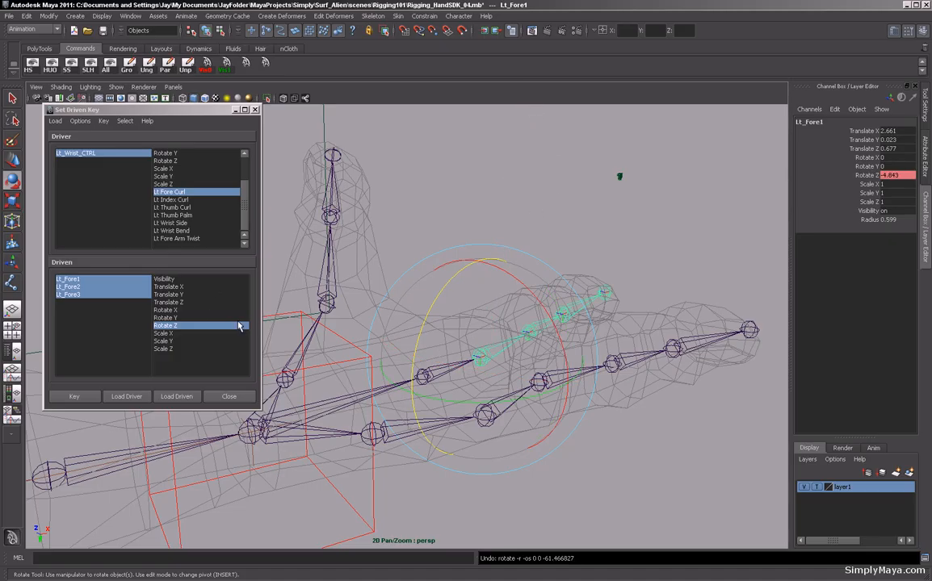
Set the wrist control's Lt Fore Curl attribute to 10.
left_click_drag(474, 163, 504, 201, "alt")
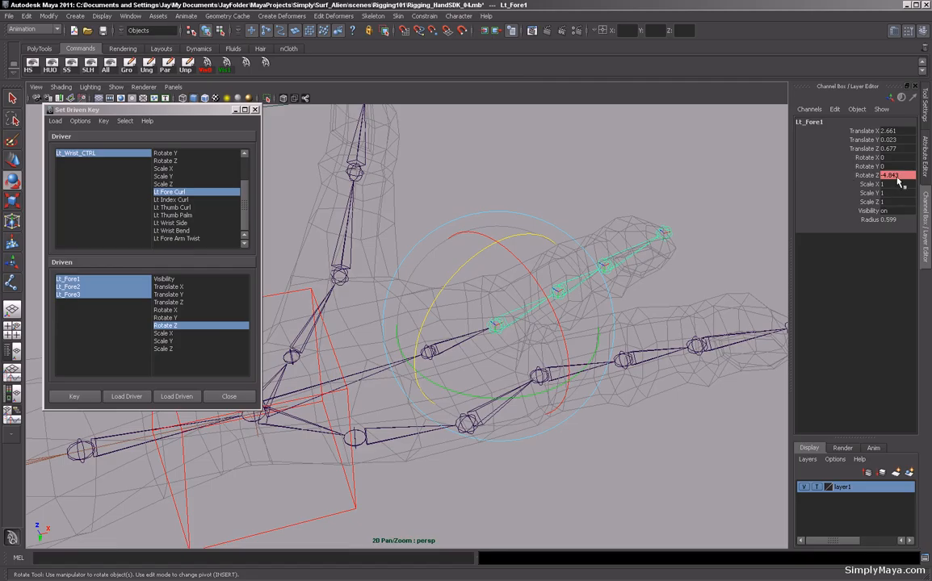
left_click(352, 494)
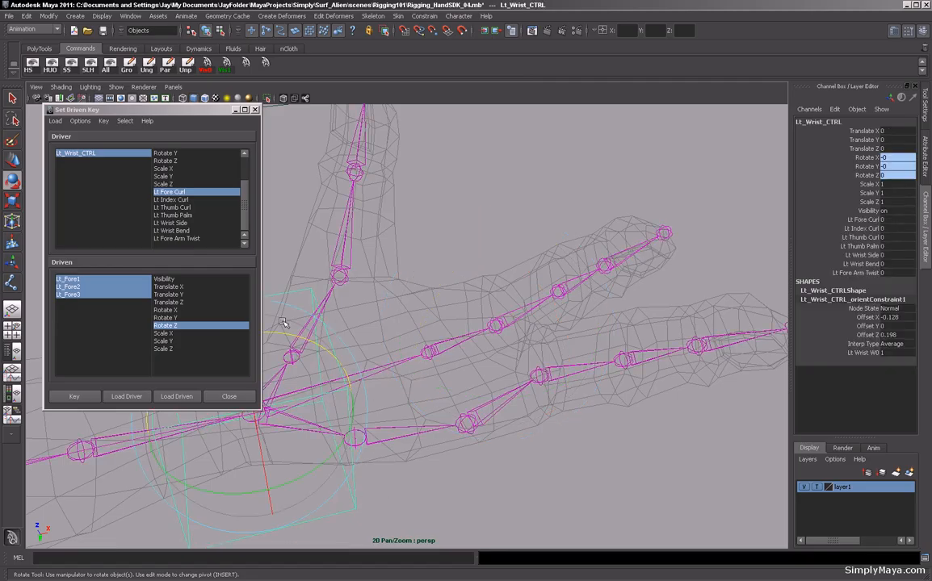
left_click(890, 218)
key("Return")
Rotate the first fore finger joint about Z to about -86 degrees to start curling the finger.
left_click_drag(474, 308, 517, 348, "alt")
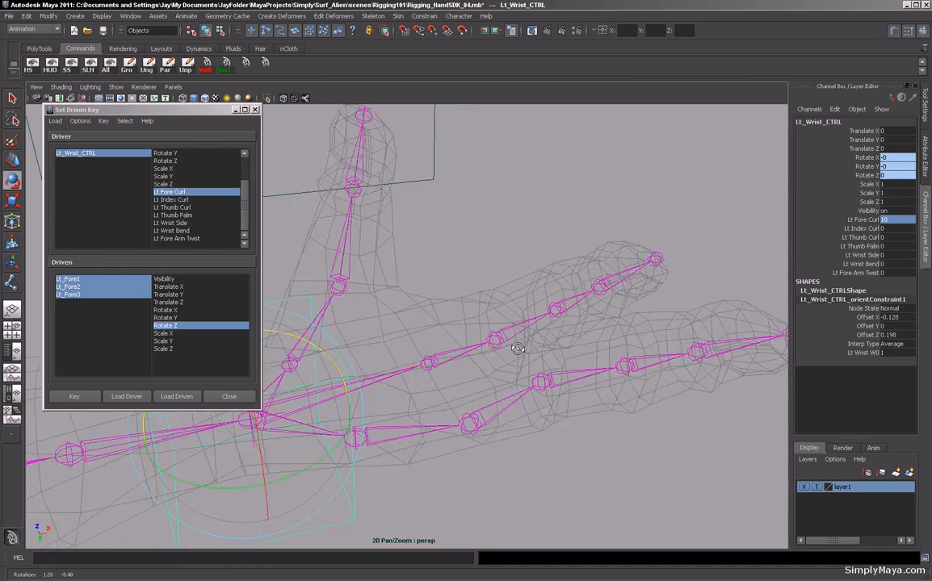
right_click_drag(565, 369, 566, 366, "alt")
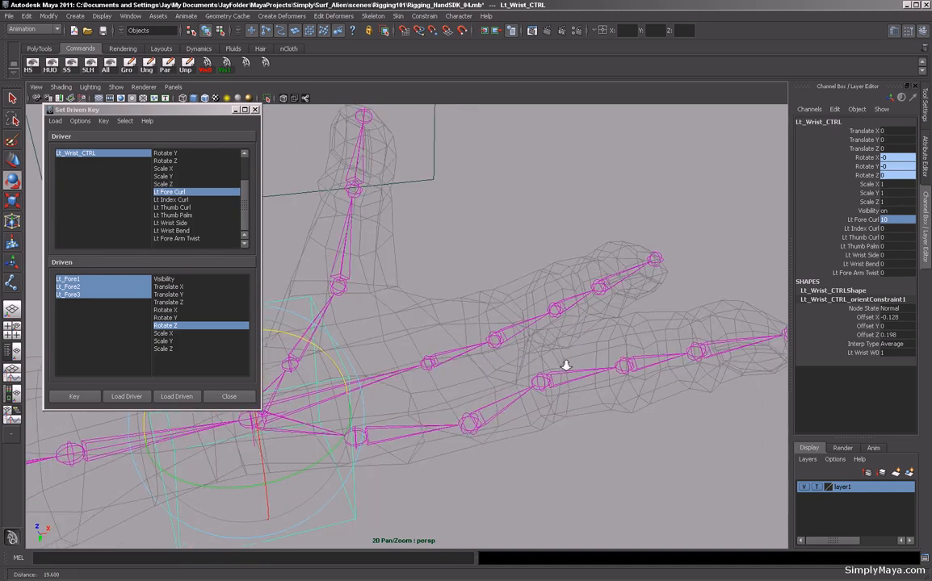
left_click_drag(566, 366, 536, 362, "alt")
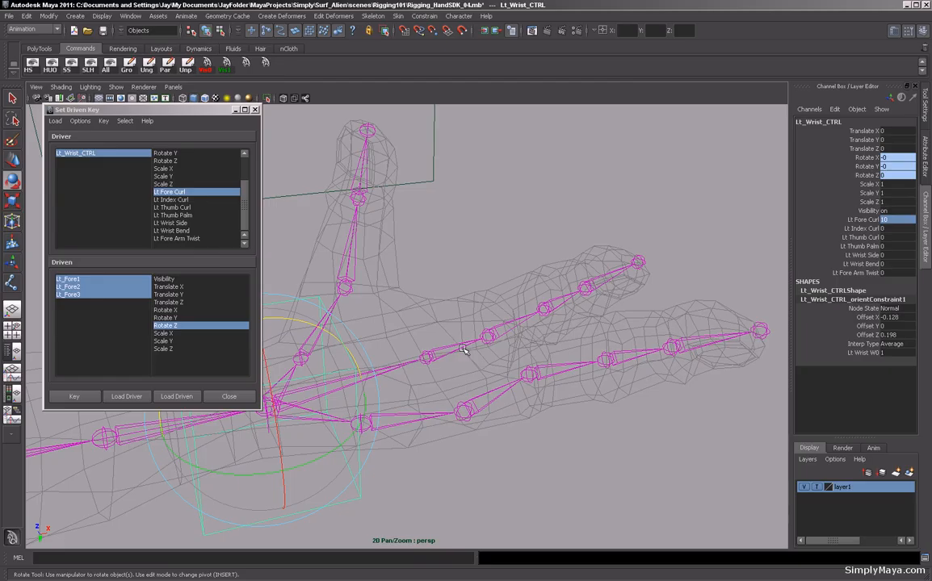
left_click_drag(486, 324, 476, 309, "alt")
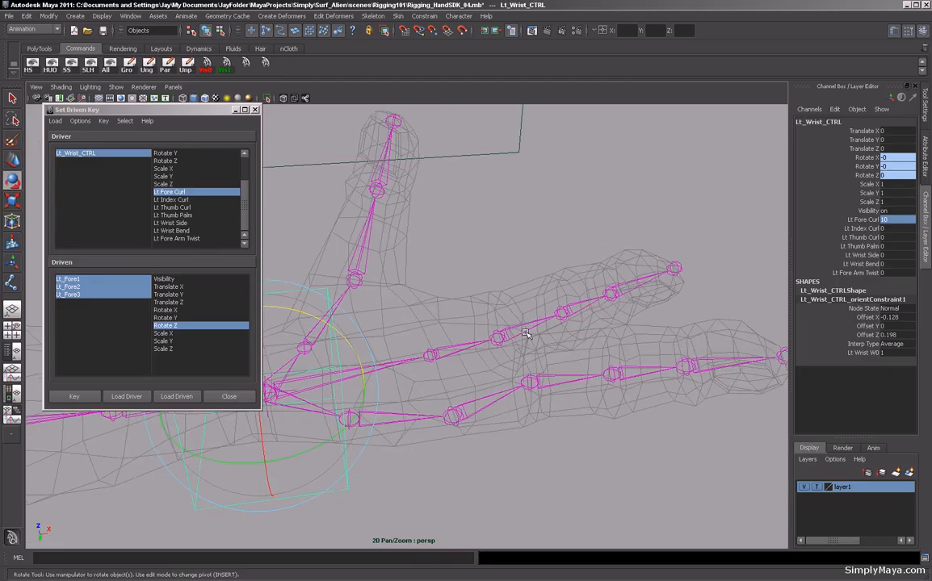
left_click(523, 329)
left_click_drag(432, 241, 382, 363)
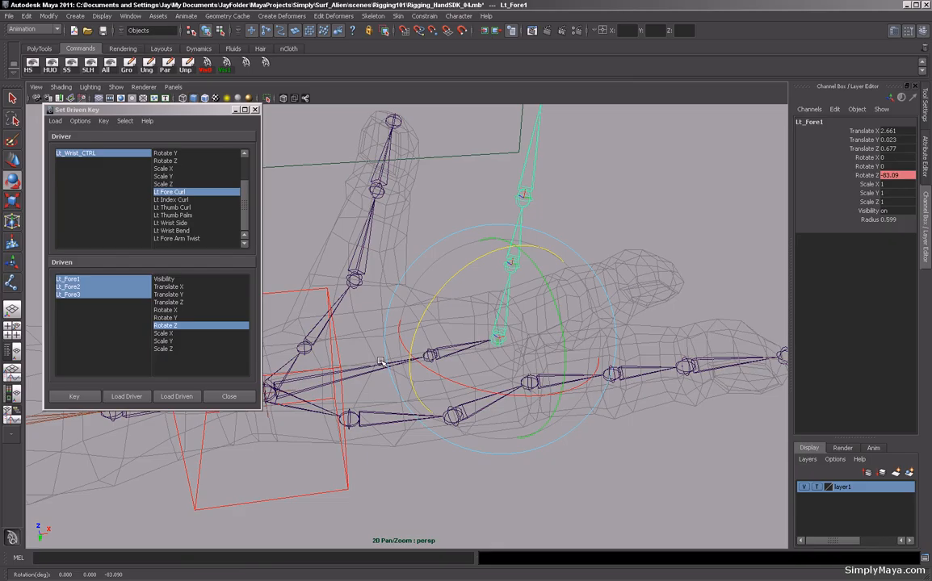
left_click(863, 178)
mouse_move(731, 273)
middle_mouse_down()
mouse_move(684, 289)
mouse_move(728, 289)
mouse_move(718, 286)
middle_mouse_up()
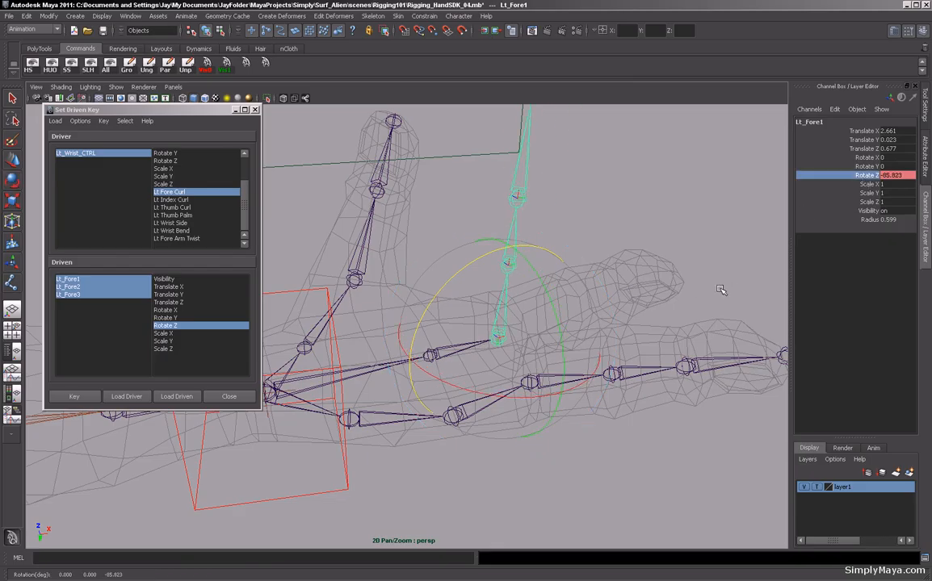
Rotate the second fore finger joint to about -66 degrees and the third to about -85 degrees about Z.
key("Down")
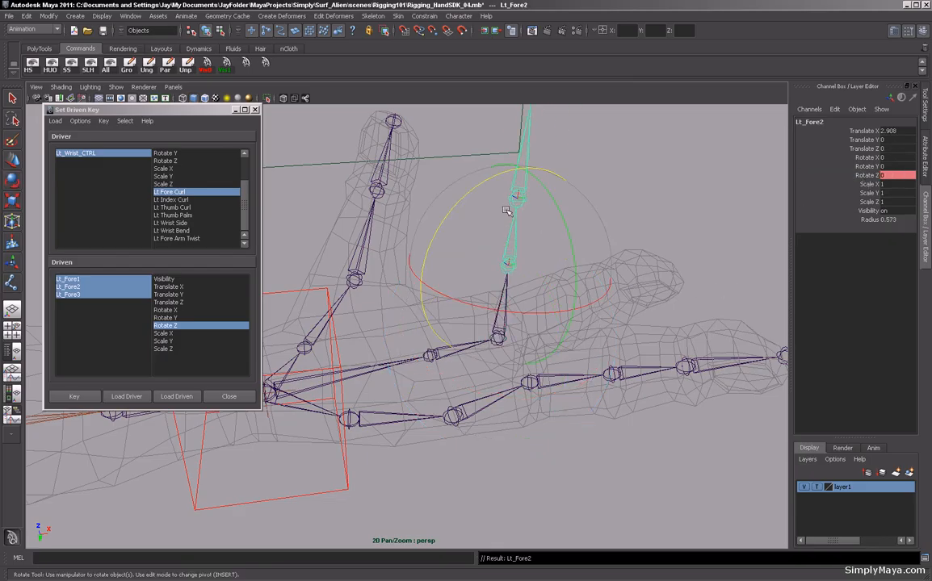
left_click(862, 176)
middle_click_drag(688, 297, 877, 353)
key("Down")
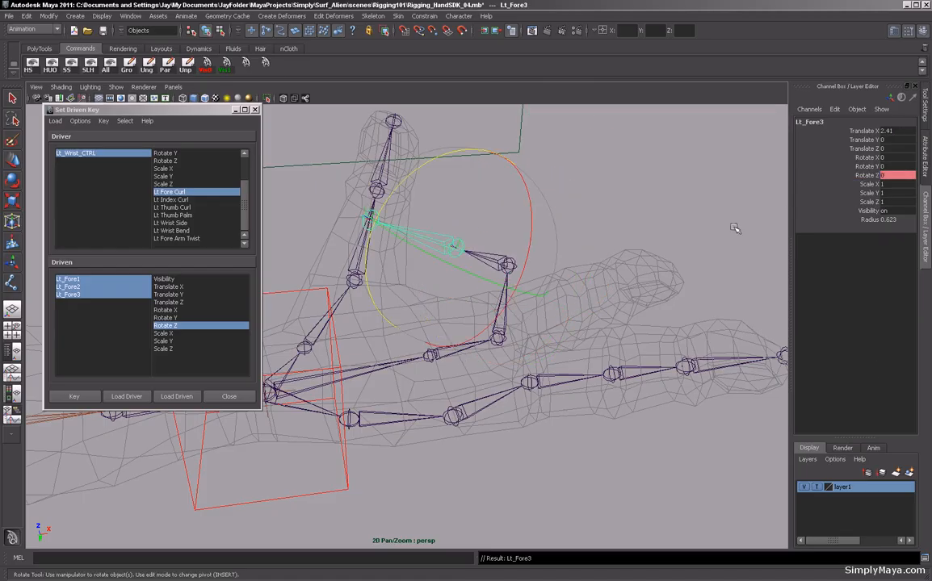
left_click(863, 176)
middle_click_drag(686, 267, 788, 268)
left_click_drag(453, 289, 491, 268, "alt")
Refine the curl, setting the second fore finger joint's Rotate Z to about -46 and the third's to about -82.
key("Up")
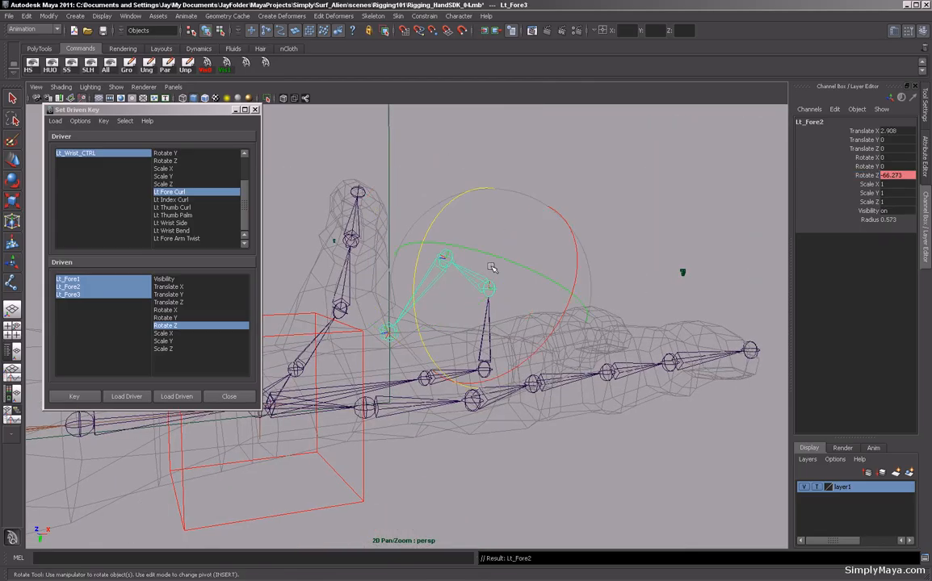
left_click(858, 176)
middle_click_drag(680, 270, 761, 240)
key("Down")
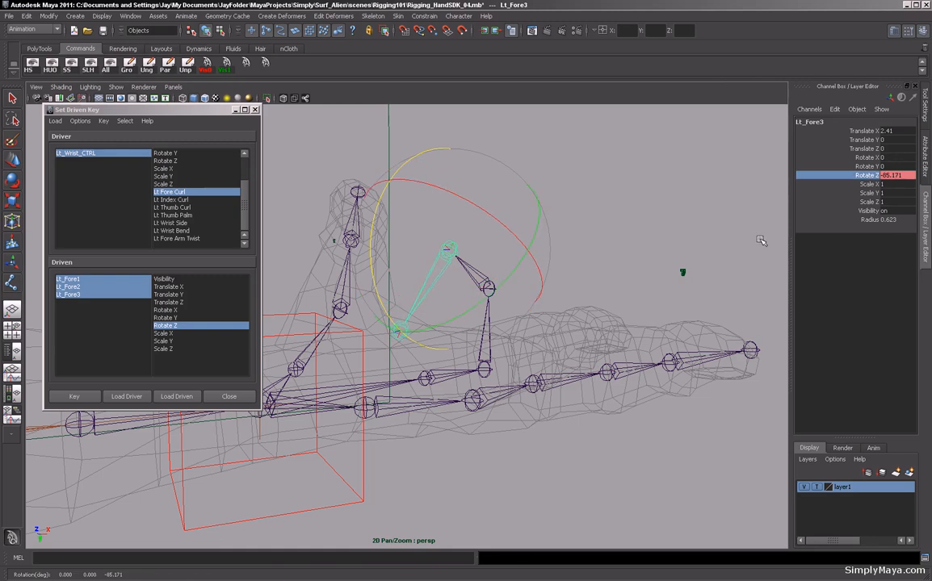
left_click_drag(759, 241, 628, 234, "alt")
middle_click_drag(628, 235, 622, 236)
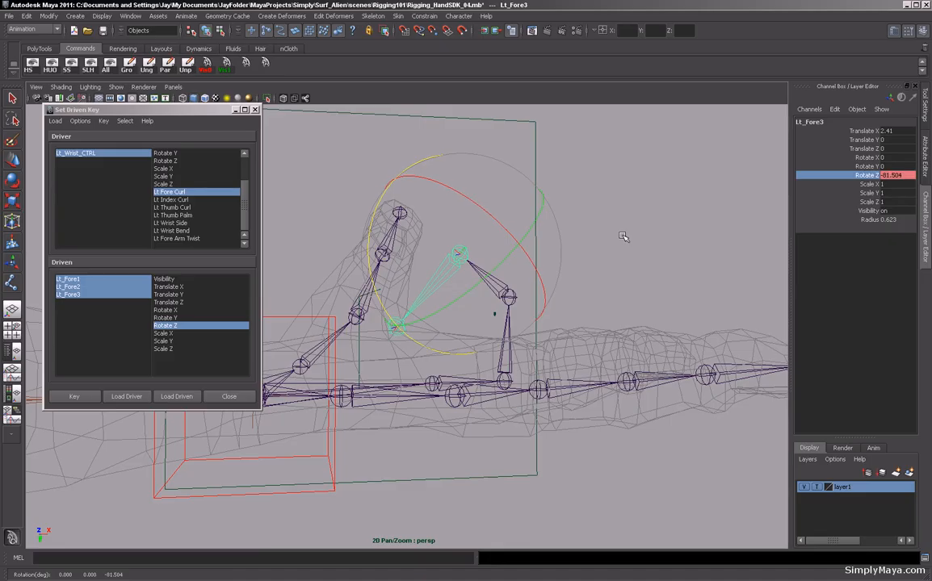
key("Up")
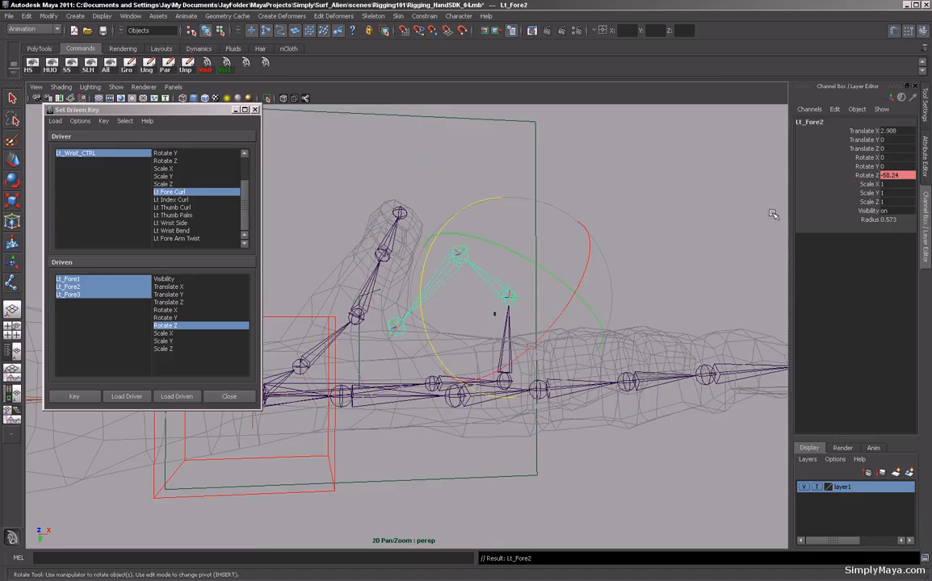
left_click(868, 175)
middle_click_drag(690, 246, 716, 247)
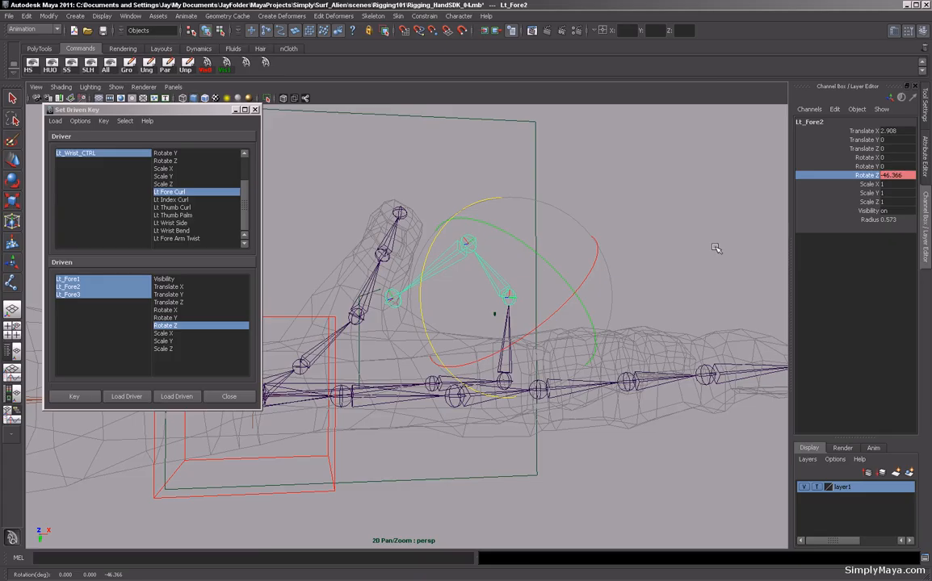
Rotate the third fore finger joint about Z to about -103 degrees and set a driven key for the curled pose.
key("Down")
left_click(871, 177)
middle_click_drag(698, 278, 650, 285)
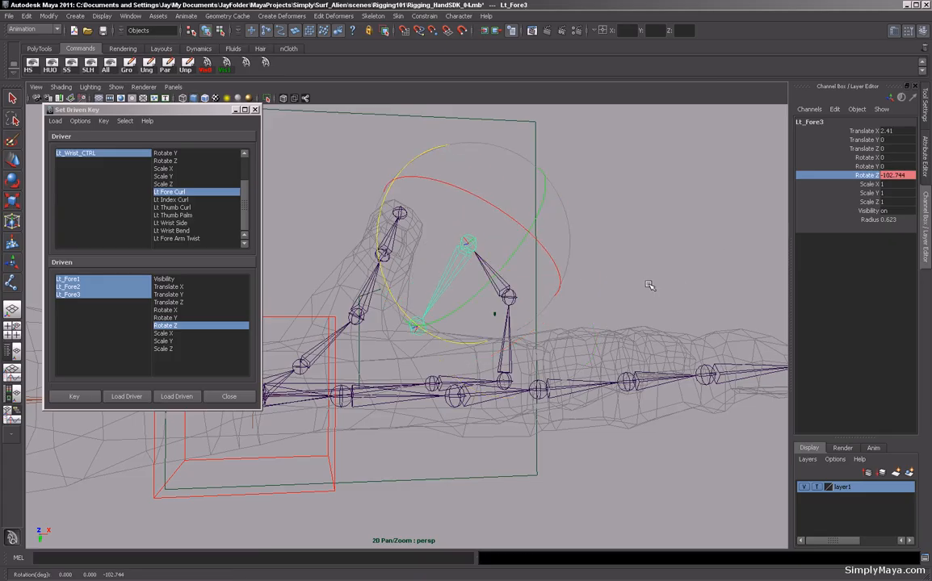
left_click_drag(471, 261, 599, 356, "alt")
left_click(73, 396)
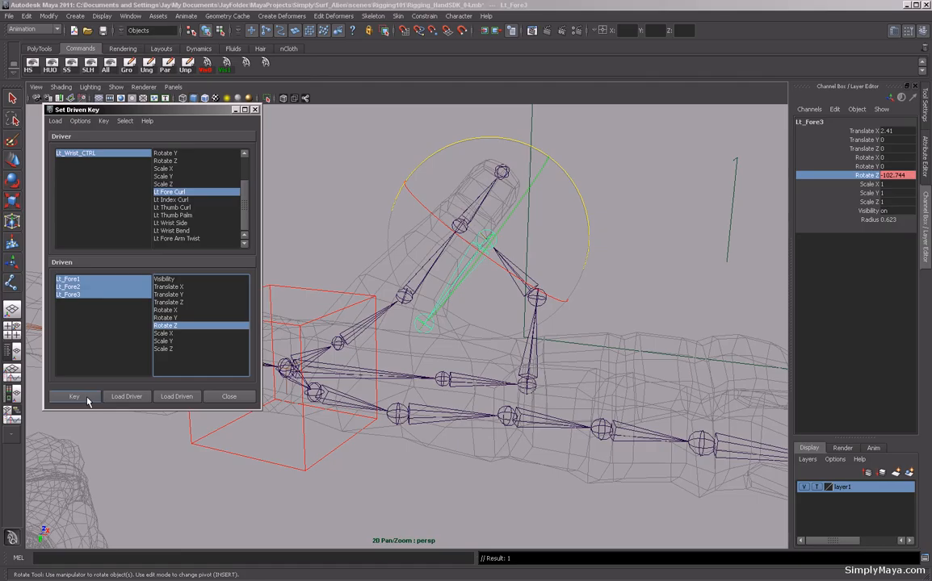
Select the wrist control and slide its Lt Fore Curl attribute to 0 to test the finger curl.
left_click_drag(288, 456, 358, 401)
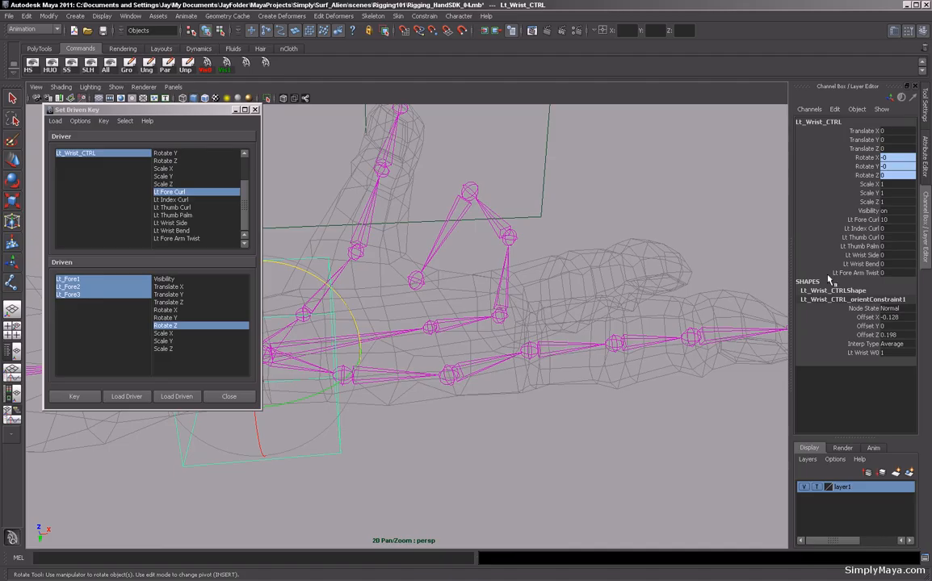
left_click(848, 221)
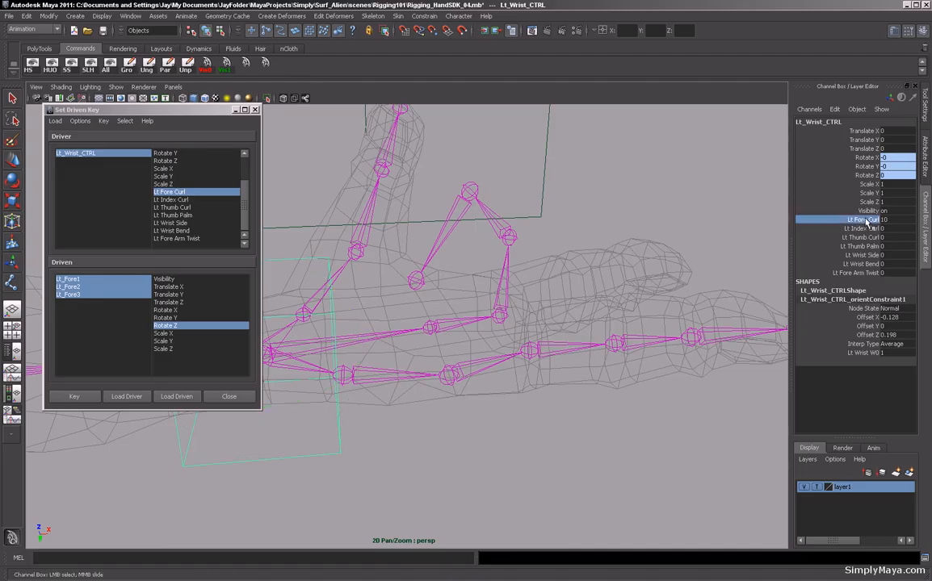
middle_click_drag(531, 247, 517, 277)
left_click_drag(436, 251, 538, 310, "alt")
middle_click_drag(474, 306, 580, 292, "alt")
right_click_drag(580, 293, 473, 307, "alt")
middle_click_drag(473, 307, 527, 319, "alt")
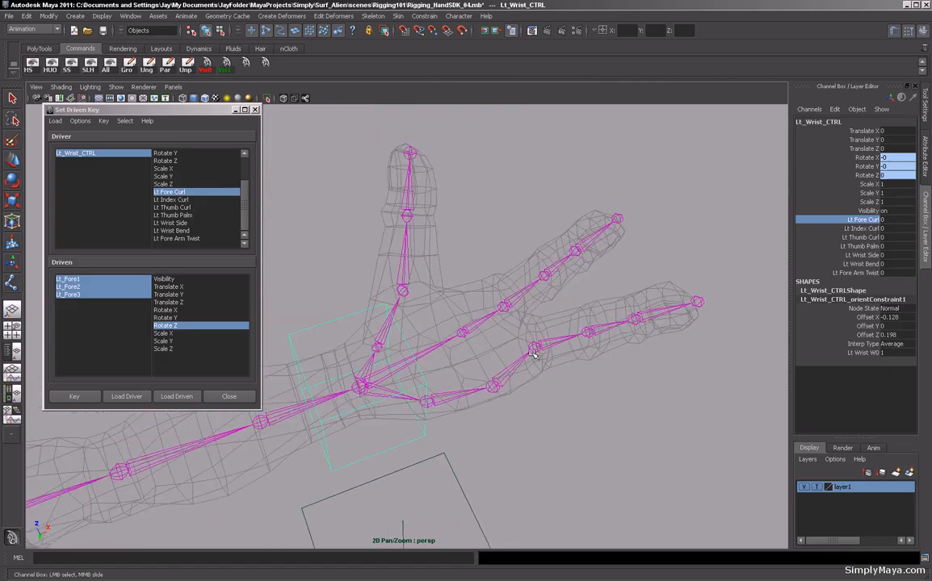
left_click_drag(615, 298, 654, 280, "alt")
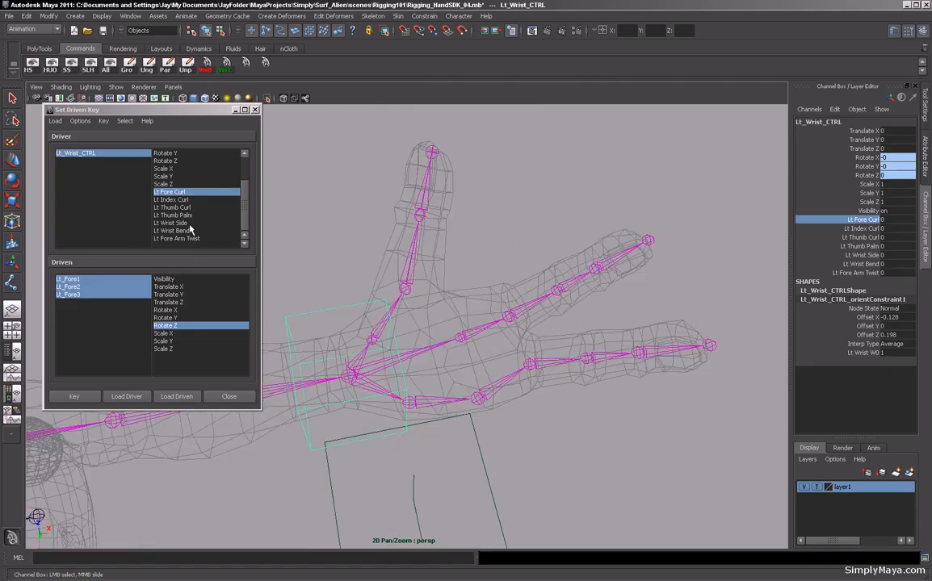
Choose Lt Index Curl as the driver attribute and load the three index finger joints' Rotate Z as driven.
left_click(180, 201)
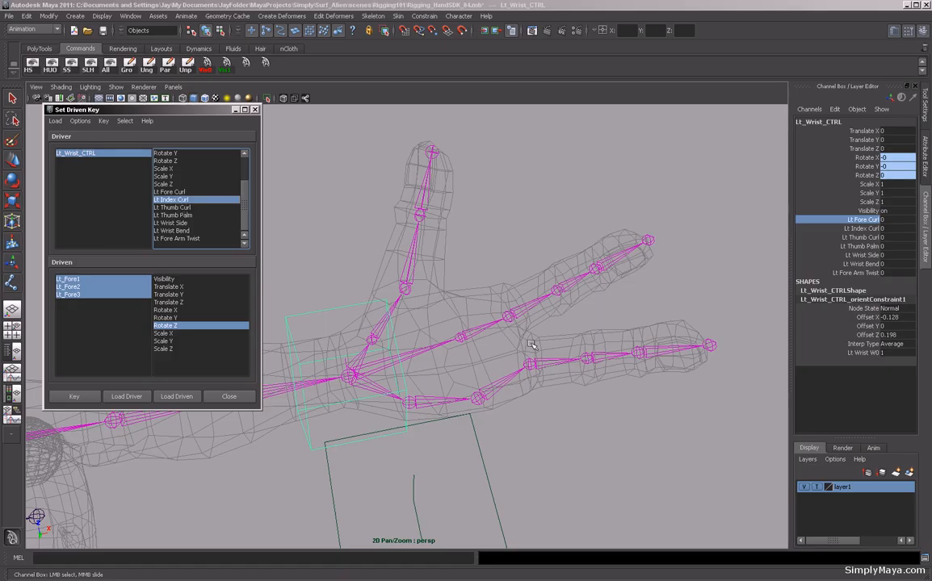
left_click(556, 364)
left_click(616, 357, "shift")
left_click(654, 357, "shift")
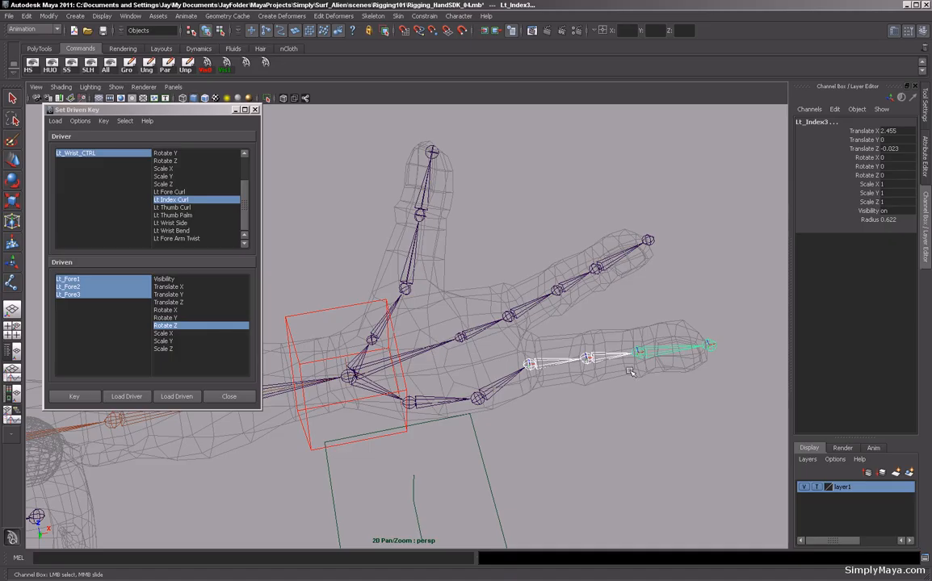
left_click(176, 397)
left_click(81, 280)
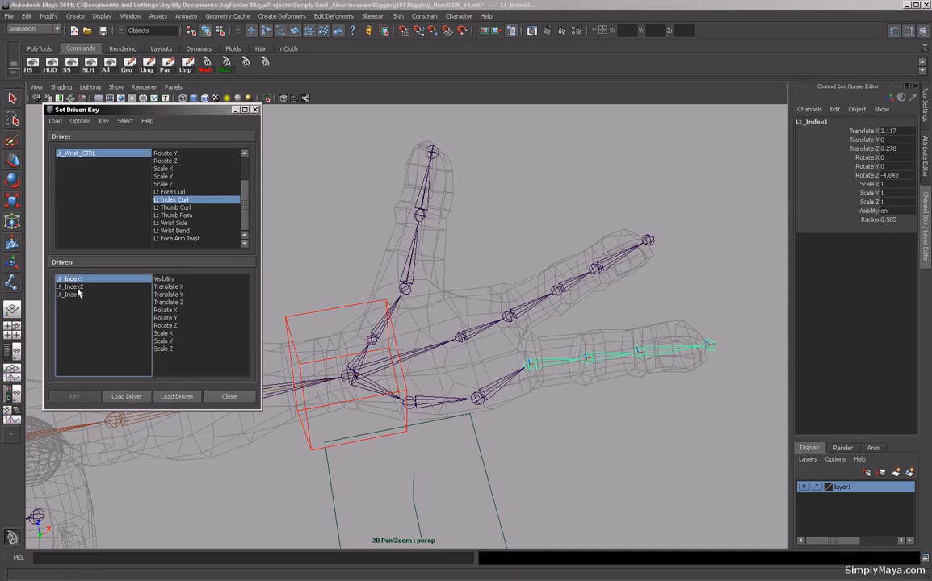
left_click(70, 294, "shift")
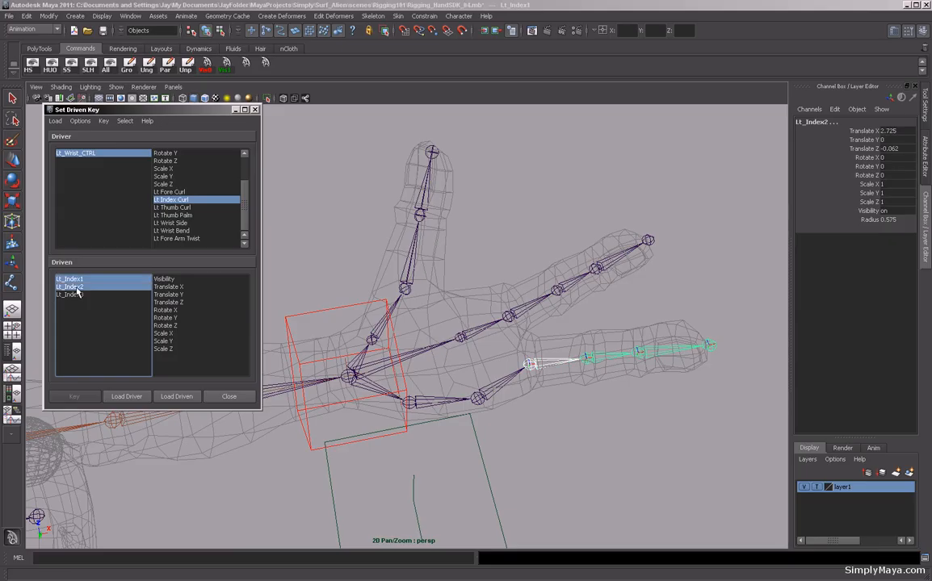
left_click(167, 326)
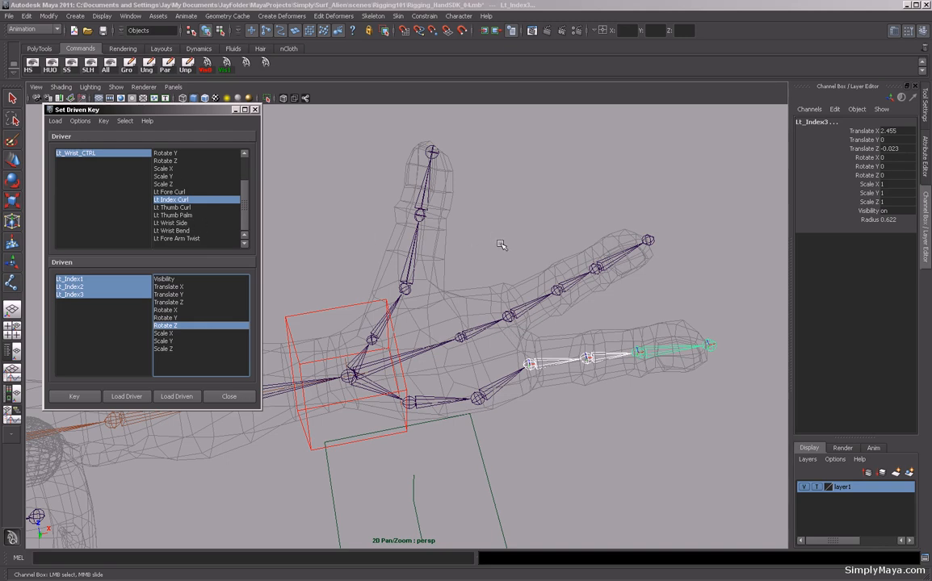
Choose Lt Thumb Curl as the driver attribute and load the first thumb joint as driven.
left_click_drag(523, 199, 557, 210, "alt")
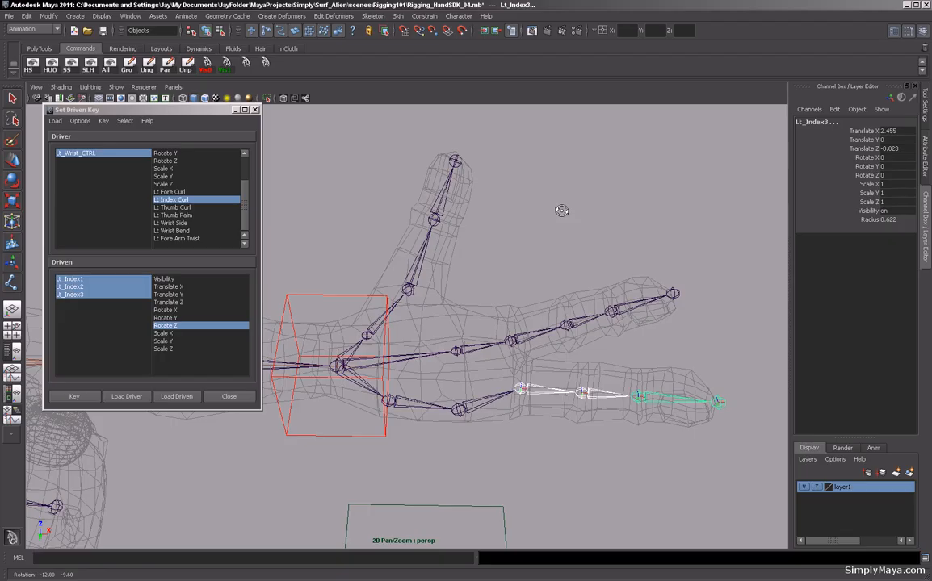
left_click(343, 232)
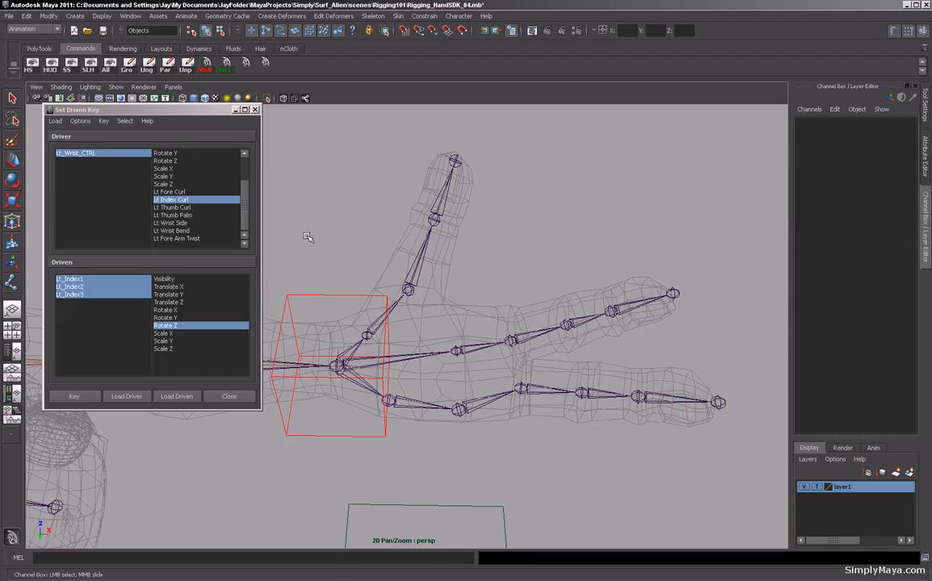
left_click_drag(381, 229, 365, 213, "alt")
mouse_move(339, 264)
left_mouse_down("alt")
mouse_move(358, 259)
mouse_move(349, 263)
left_mouse_up("alt")
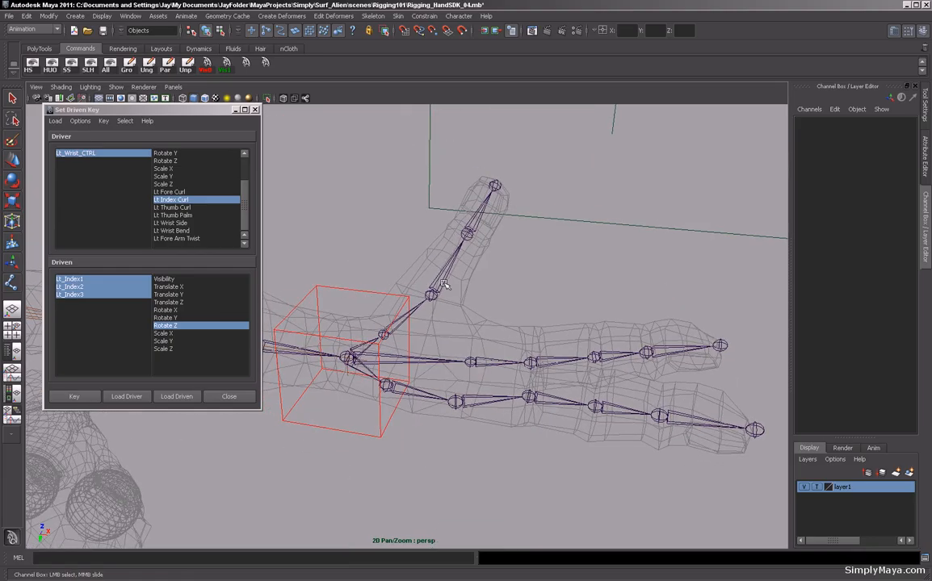
left_click(185, 208)
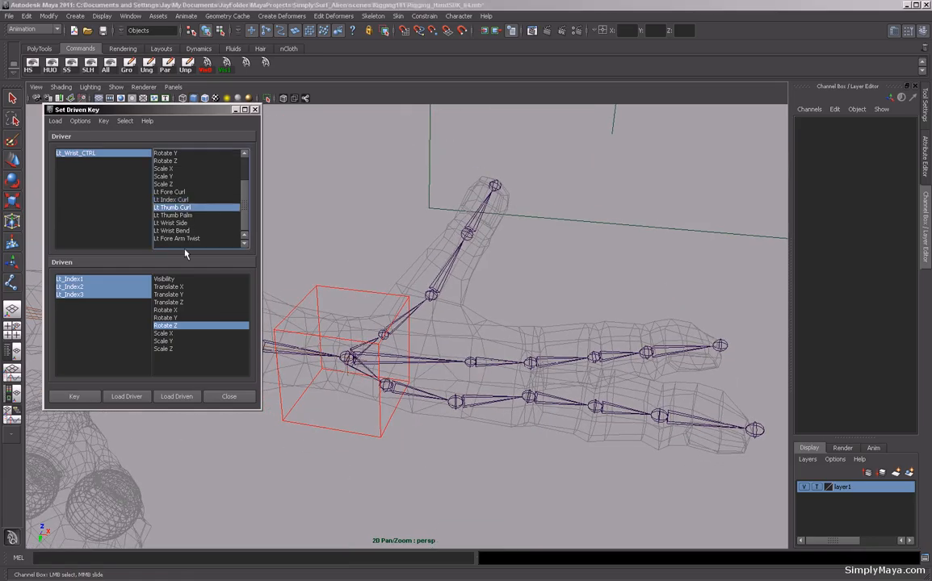
left_click(449, 270)
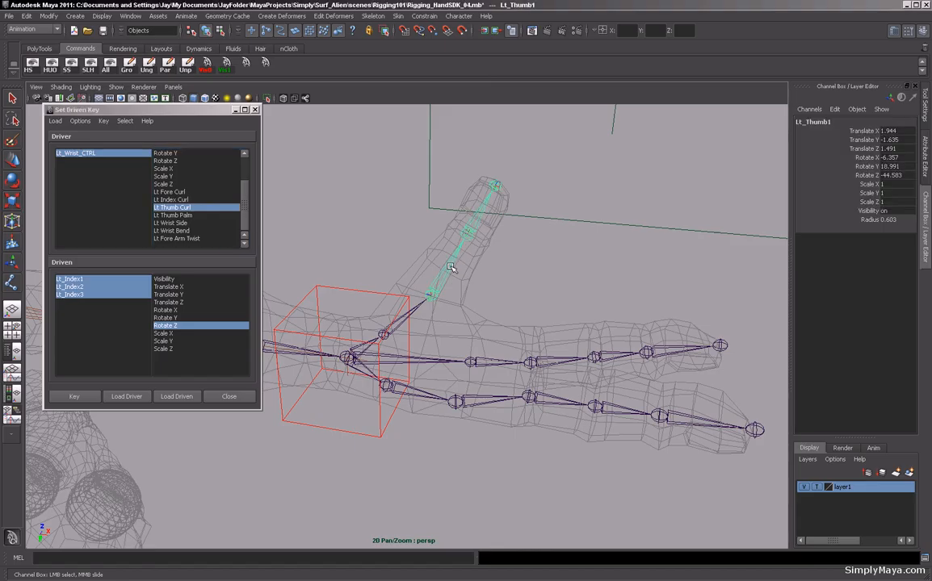
left_click(170, 400)
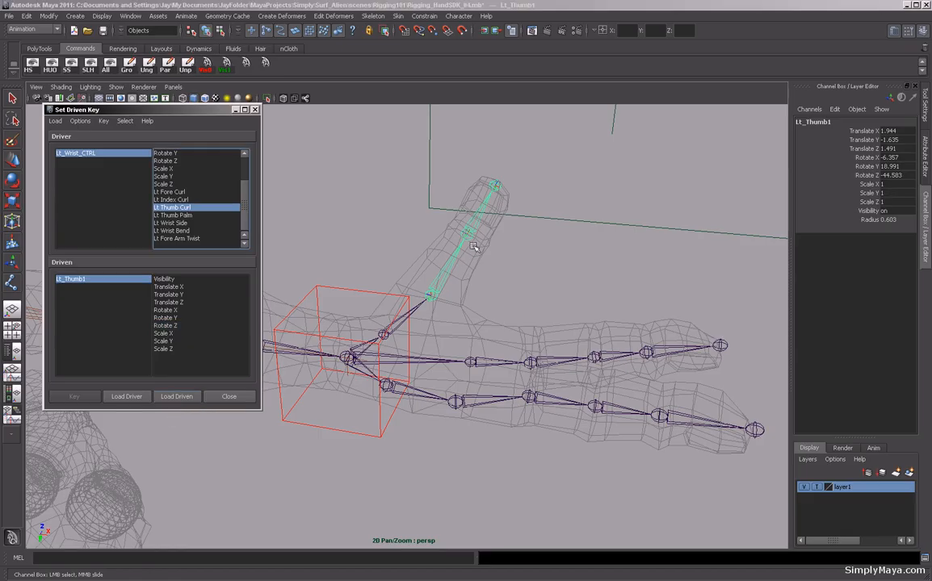
Load the first two thumb joints as driven, pick Rotate Z, and set a driven key for the straight thumb.
left_click(479, 221, "shift")
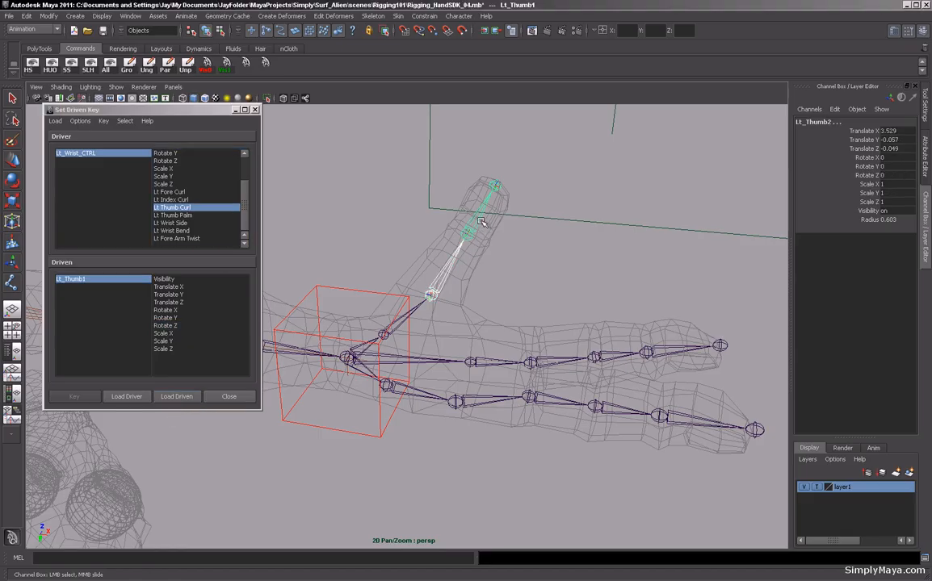
left_click(184, 397)
left_click(69, 280)
left_click_drag(68, 280, 73, 289)
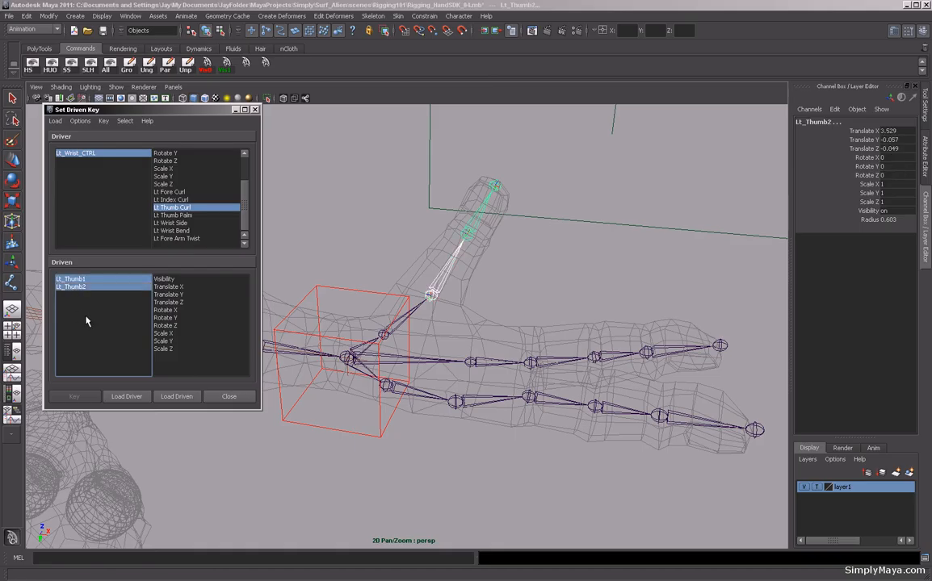
left_click(165, 325)
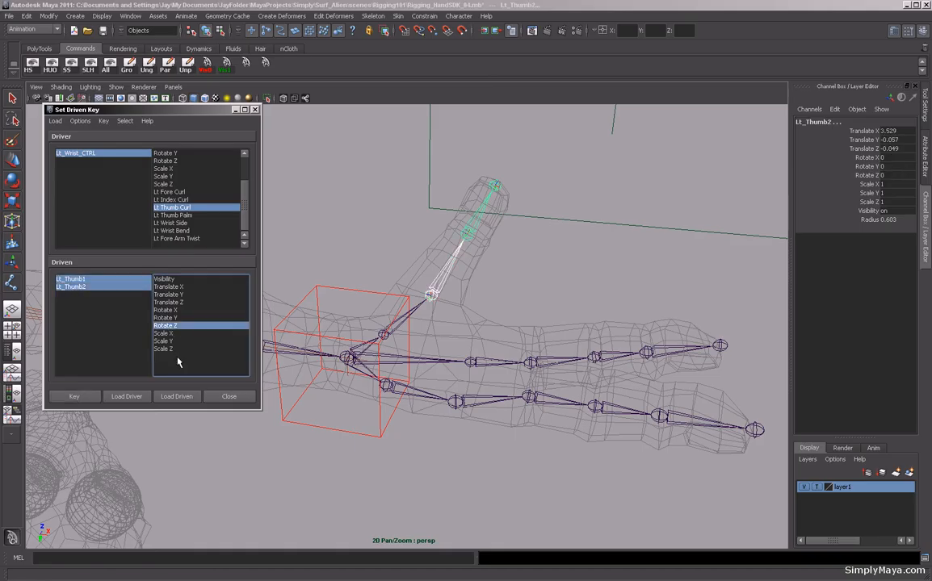
left_click(76, 396)
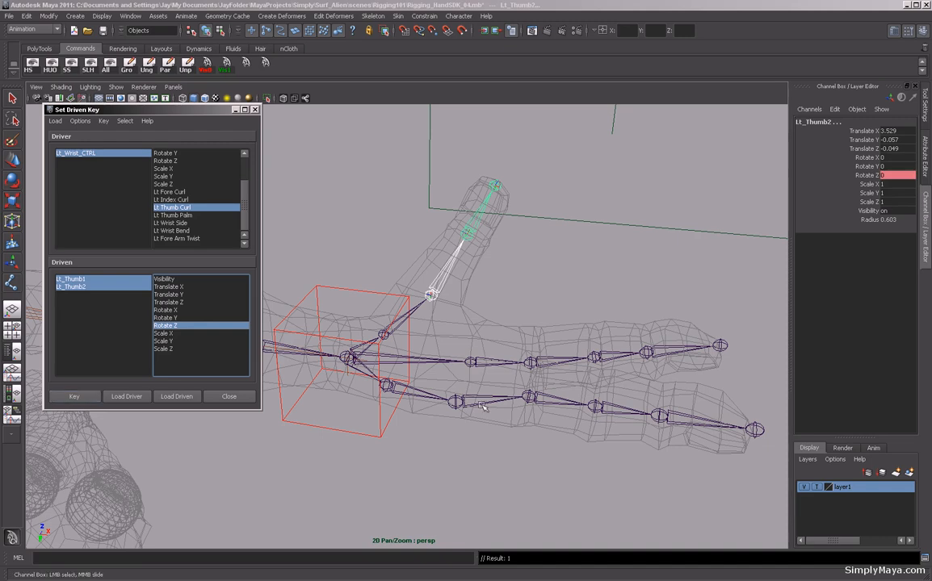
Select the wrist control and set its Lt Thumb Curl attribute to 10.
mouse_move(428, 352)
left_mouse_down("alt")
mouse_move(415, 375)
mouse_move(420, 349)
left_mouse_up("alt")
left_click_drag(357, 427, 363, 458)
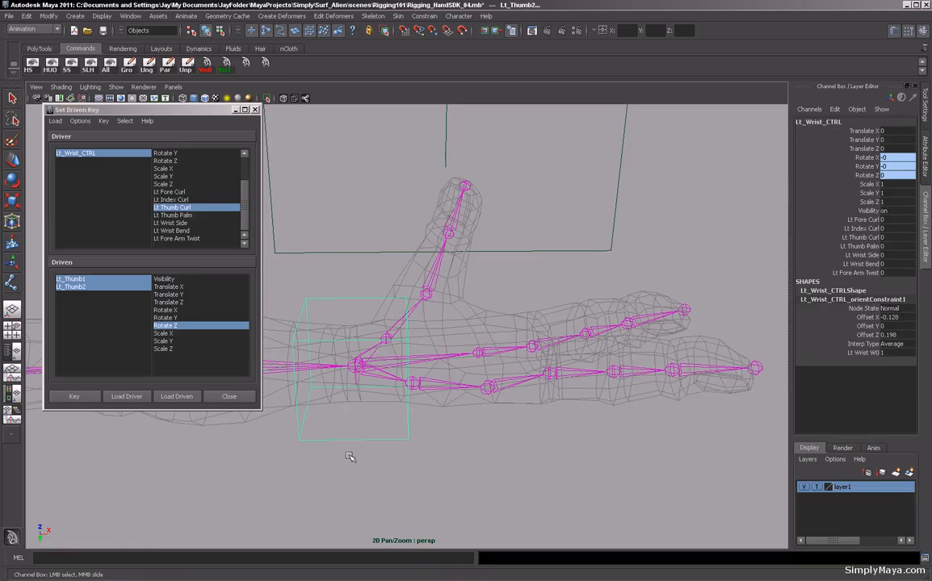
left_click(892, 237)
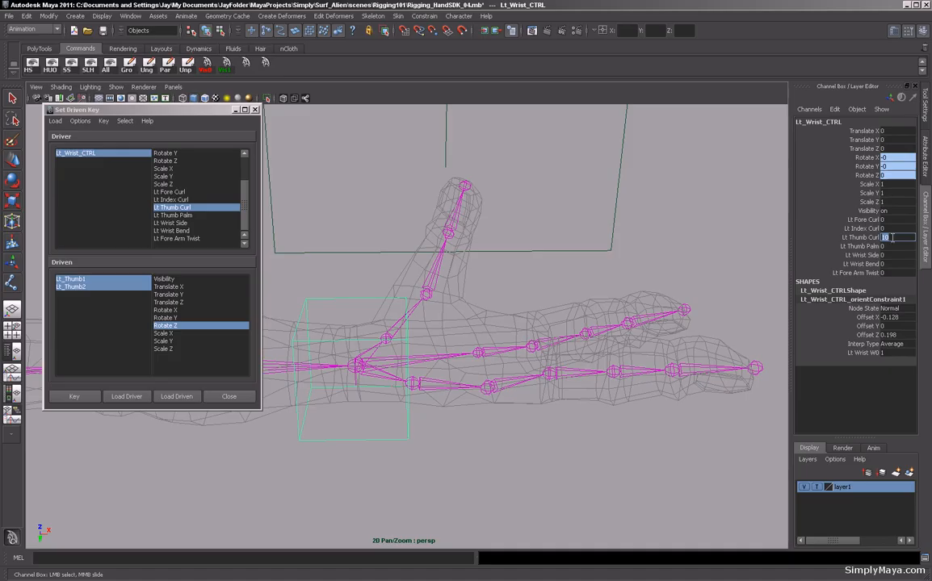
Rotate the first thumb joint about Z to about -99 degrees.
left_click(438, 275)
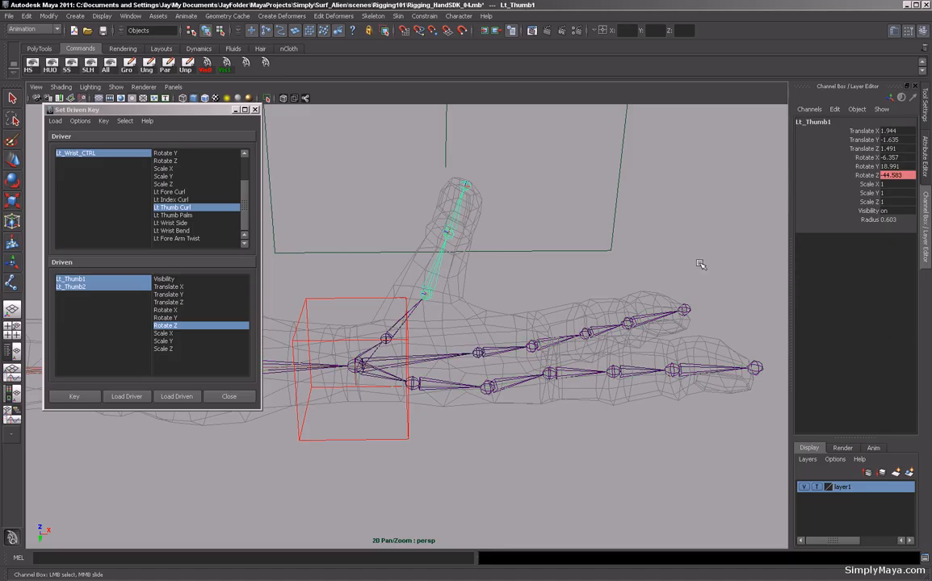
left_click(863, 175)
middle_click_drag(582, 216, 778, 253)
left_click_drag(609, 254, 578, 235, "alt")
middle_click_drag(582, 236, 632, 219)
key("e")
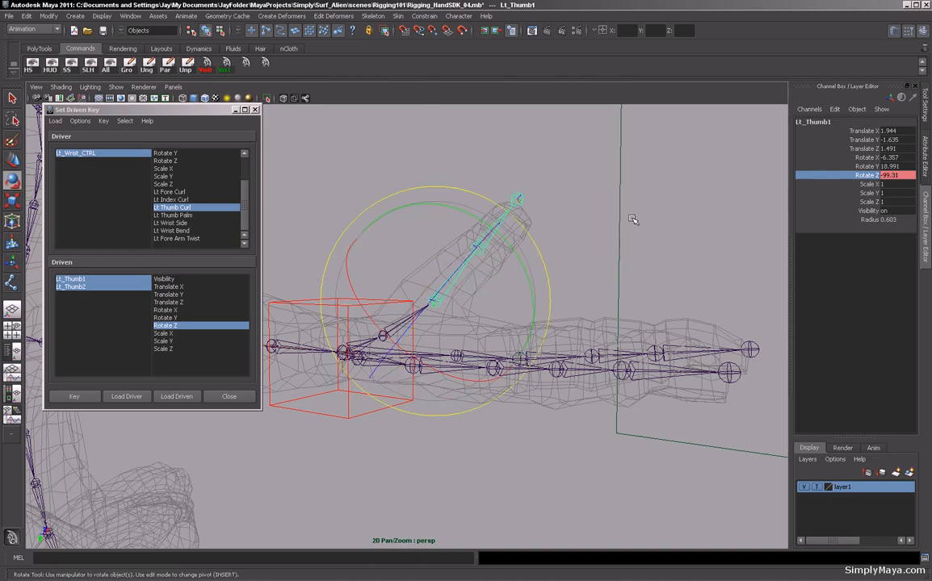
left_click(870, 176)
mouse_move(590, 263)
left_mouse_down("alt")
mouse_move(613, 266)
mouse_move(595, 263)
mouse_move(541, 290)
mouse_move(430, 296)
mouse_move(598, 260)
left_mouse_up("alt")
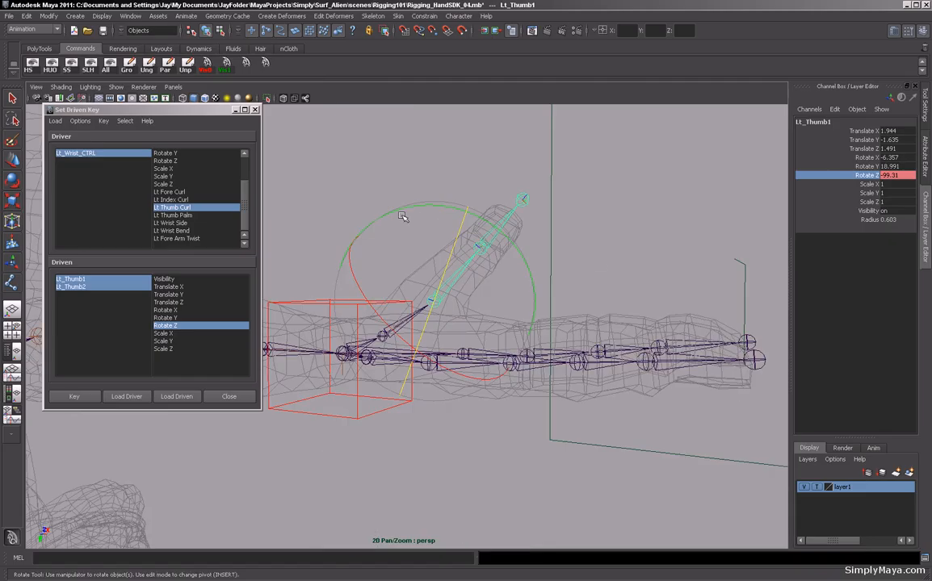
Switch to the Rotate tool and rotate the second thumb joint about Z.
left_click(12, 181)
left_click_drag(293, 206, 256, 211, "alt")
key("Down")
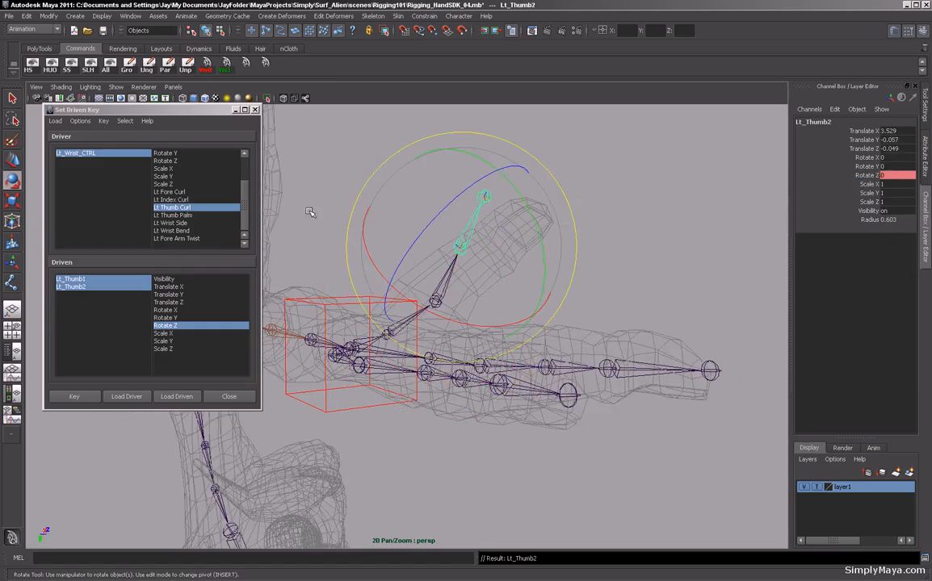
left_click(860, 177)
middle_click_drag(702, 191, 591, 247)
left_click_drag(594, 251, 695, 241, "alt")
middle_click_drag(694, 242, 629, 244)
Rotate the first thumb joint further about Z to about -113 degrees.
key("Up")
left_click_drag(629, 245, 580, 229, "alt")
middle_click_drag(580, 228, 562, 230)
left_click_drag(600, 228, 660, 253, "alt")
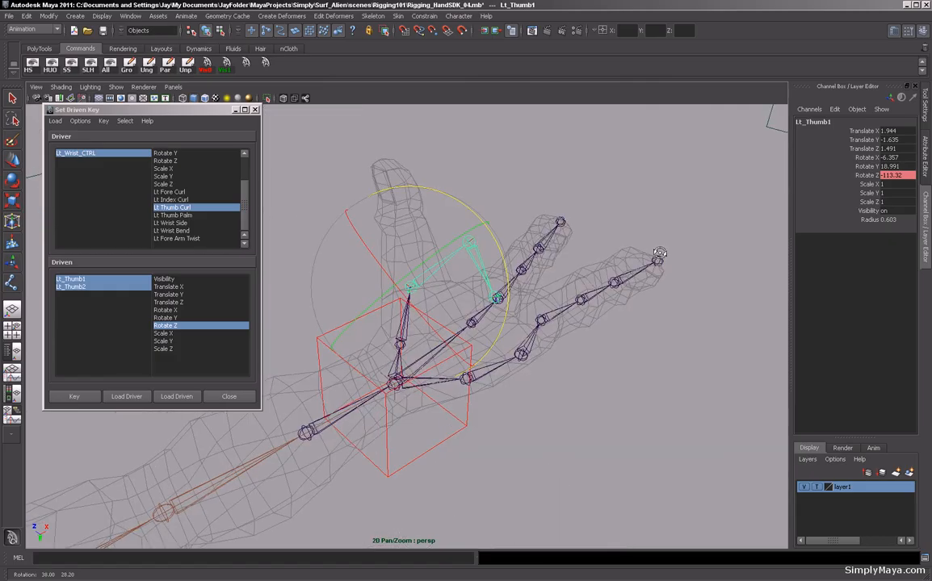
Rotate the second thumb joint about Z to about -120 degrees and set a driven key for the curled thumb.
left_click_drag(533, 128, 522, 169, "alt")
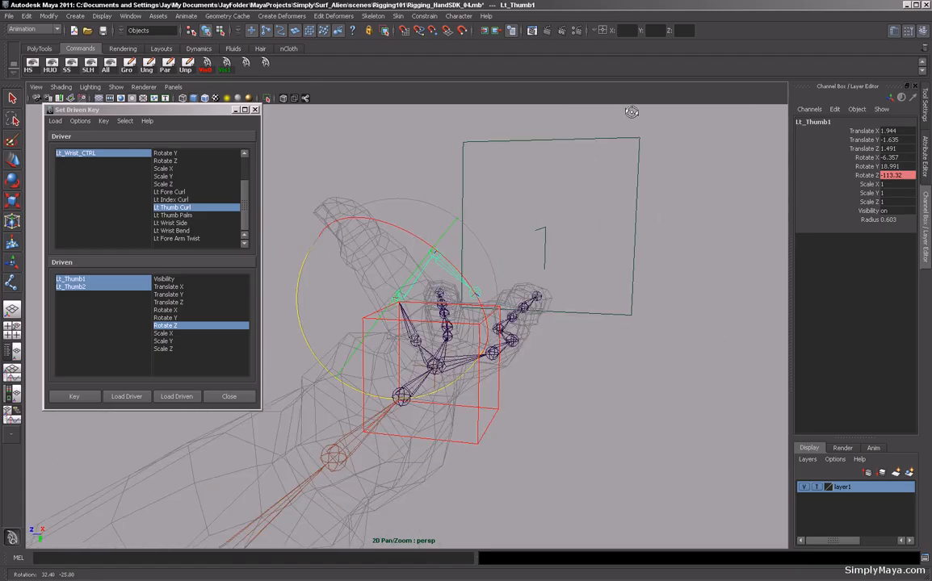
left_click(557, 148)
left_click(455, 277)
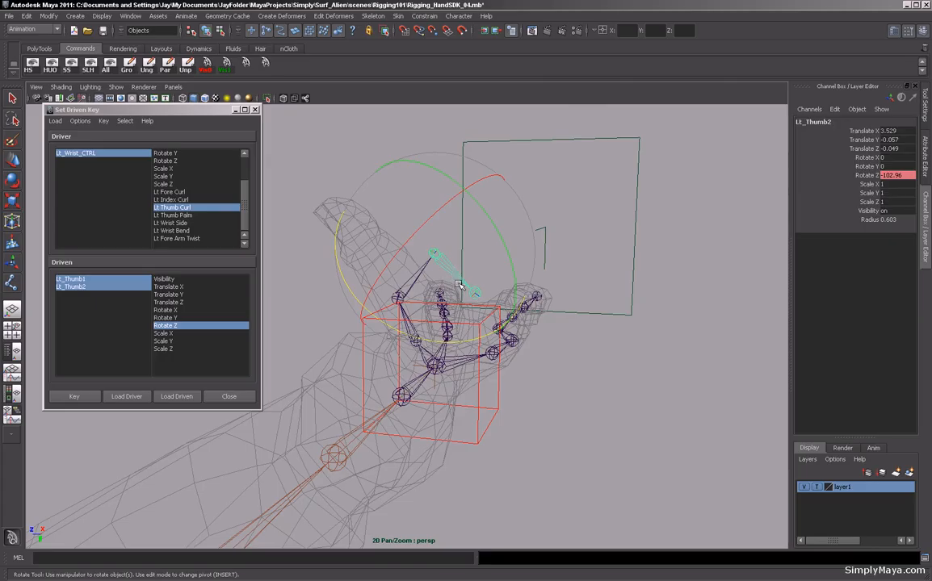
left_click(867, 175)
middle_click_drag(621, 318, 596, 322)
left_click_drag(595, 322, 649, 317, "alt")
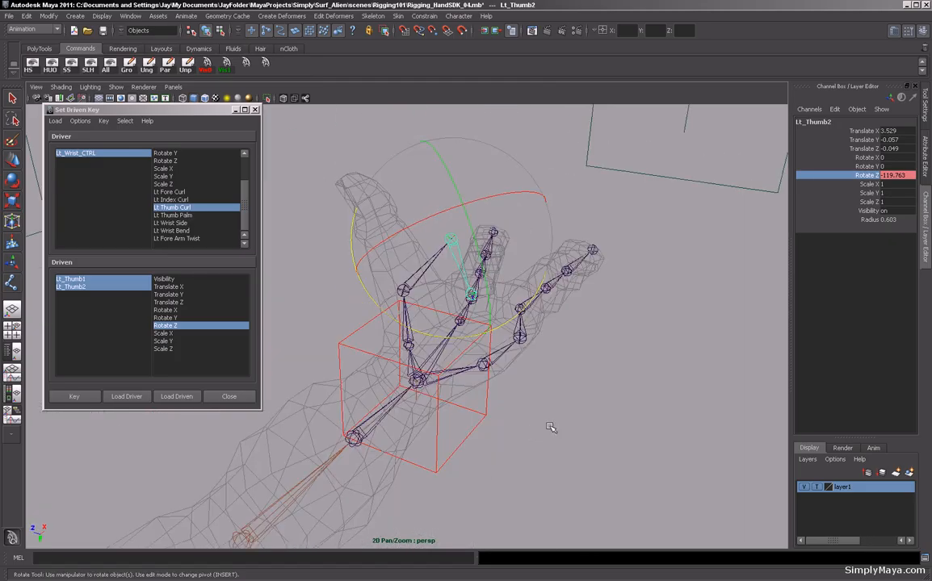
left_click(75, 396)
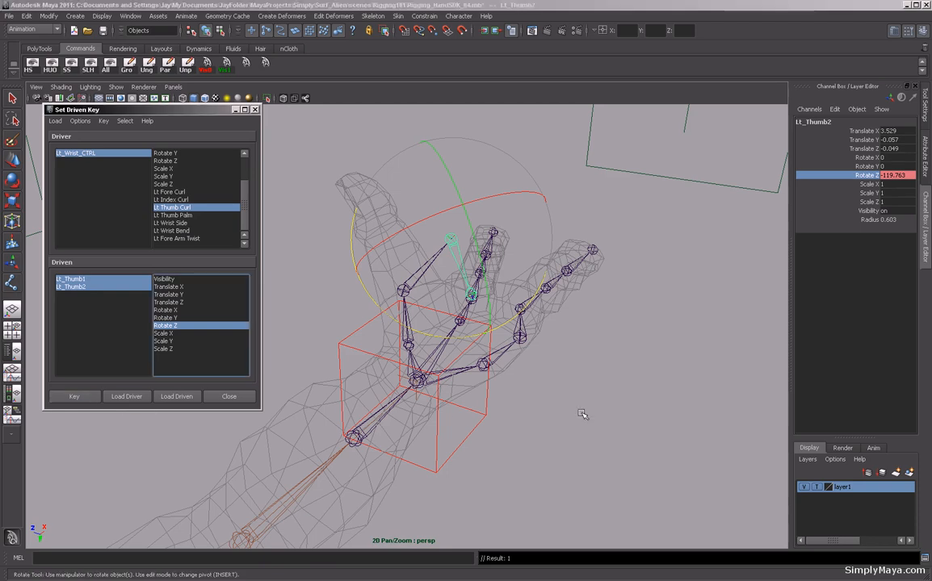
Select the wrist control and scrub its Lt Thumb Curl attribute to test the thumb, entering 10 at the end.
left_click(467, 449)
left_click(803, 238)
middle_click_drag(631, 205, 684, 256)
left_click_drag(684, 256, 670, 270, "alt")
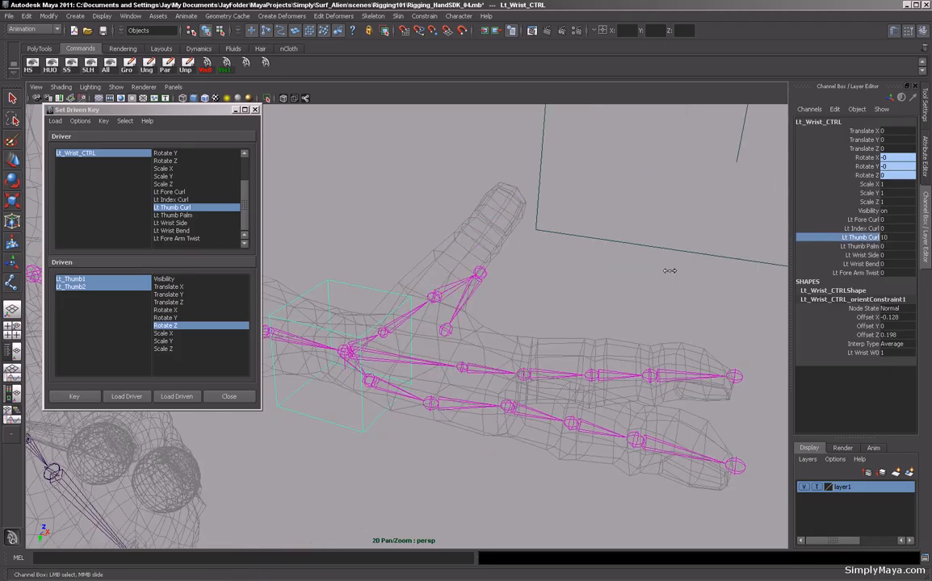
middle_click_drag(669, 270, 574, 264)
left_click_drag(546, 260, 667, 271, "alt")
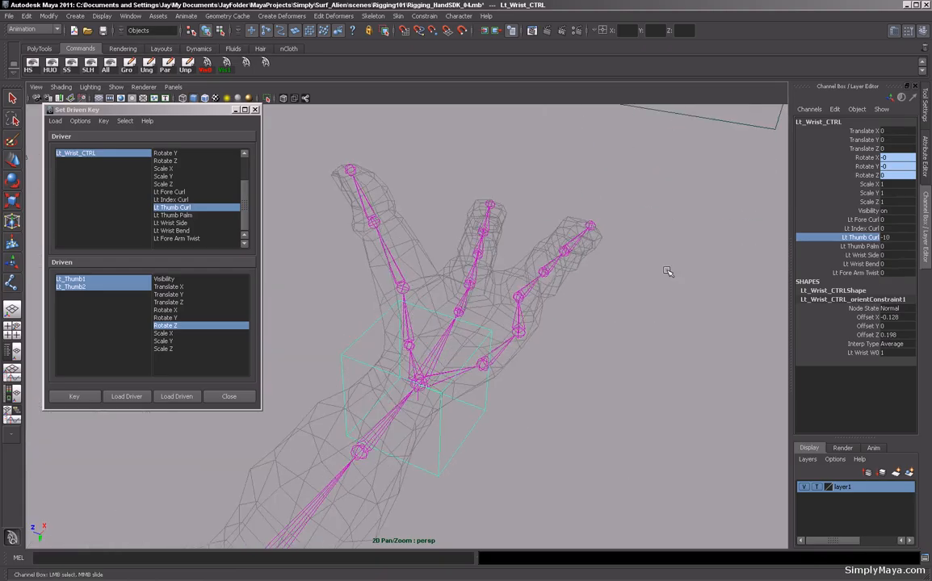
double_click(887, 237)
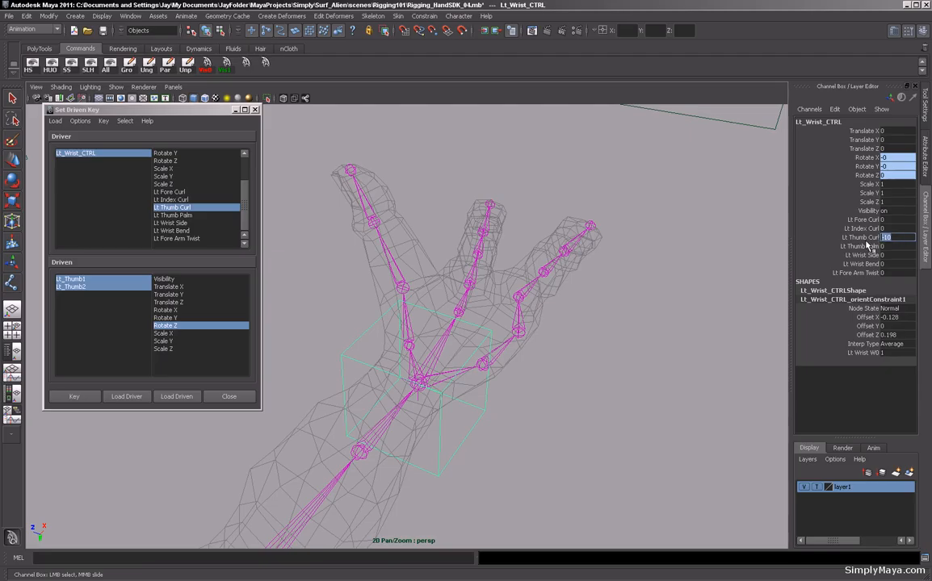
key("Return")
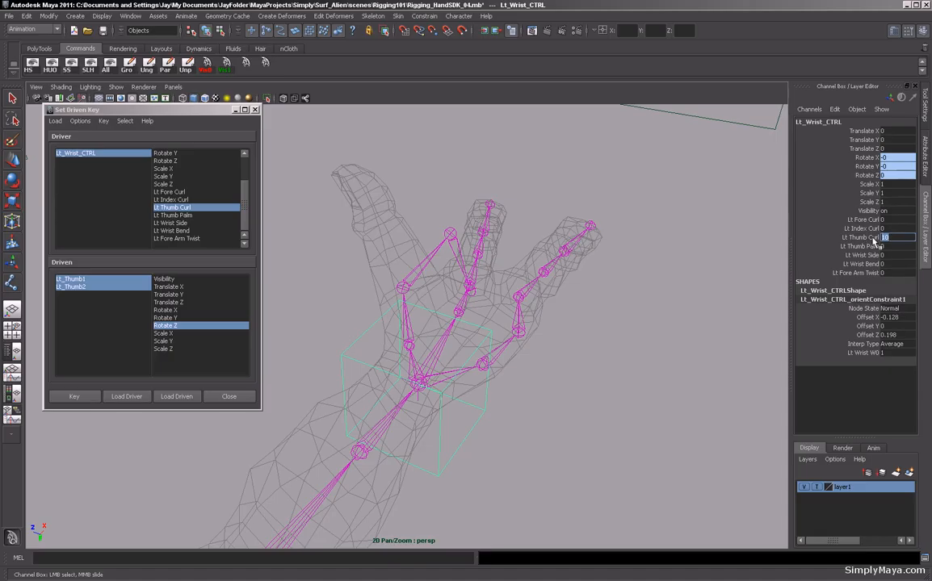
With Lt Thumb Curl at -1, rotate the first and second thumb joints back about Z to about -21 and 32 degrees, and set a driven key.
key("Return")
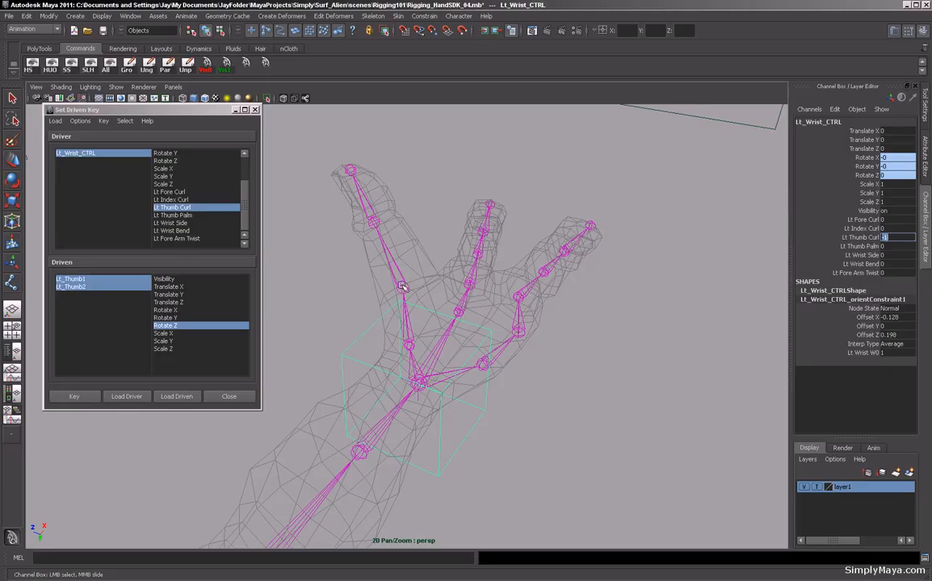
left_click(374, 259)
left_click(871, 177)
middle_click_drag(678, 237, 643, 235)
key("Down")
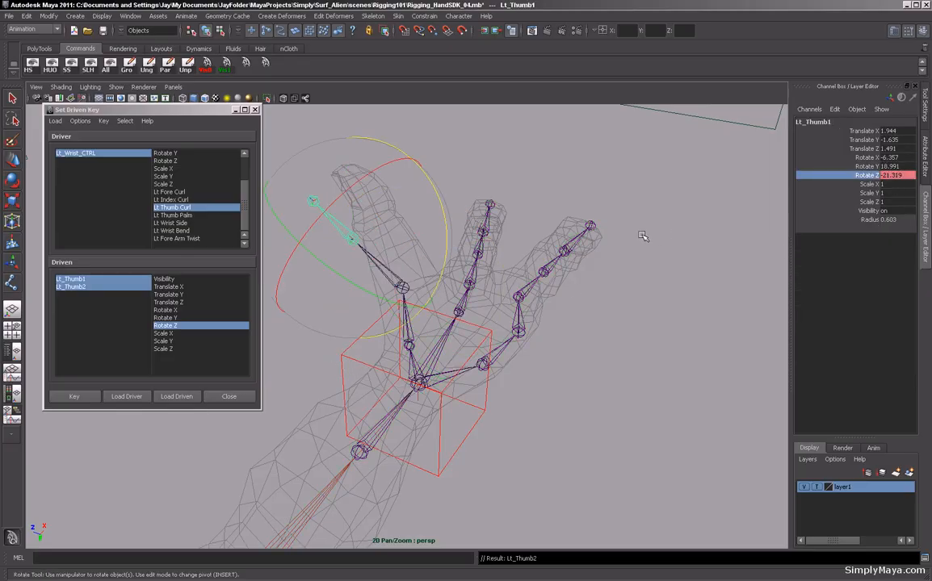
middle_click(644, 234)
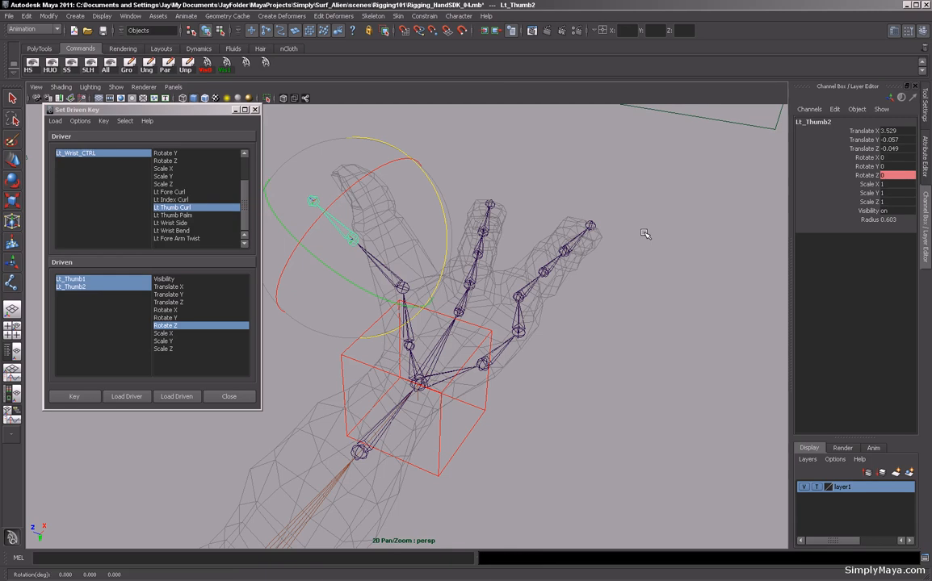
left_click(864, 175)
middle_click_drag(635, 209, 667, 253)
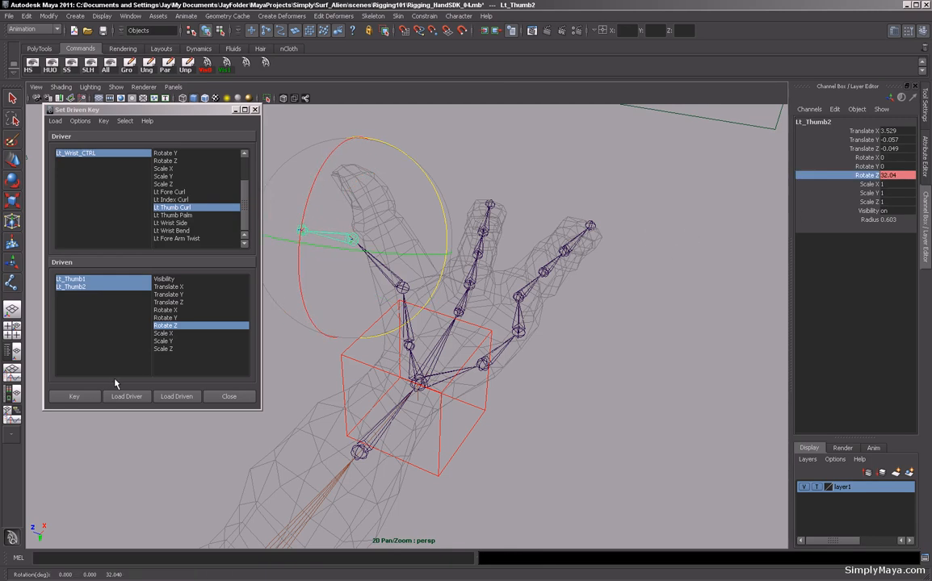
left_click(91, 399)
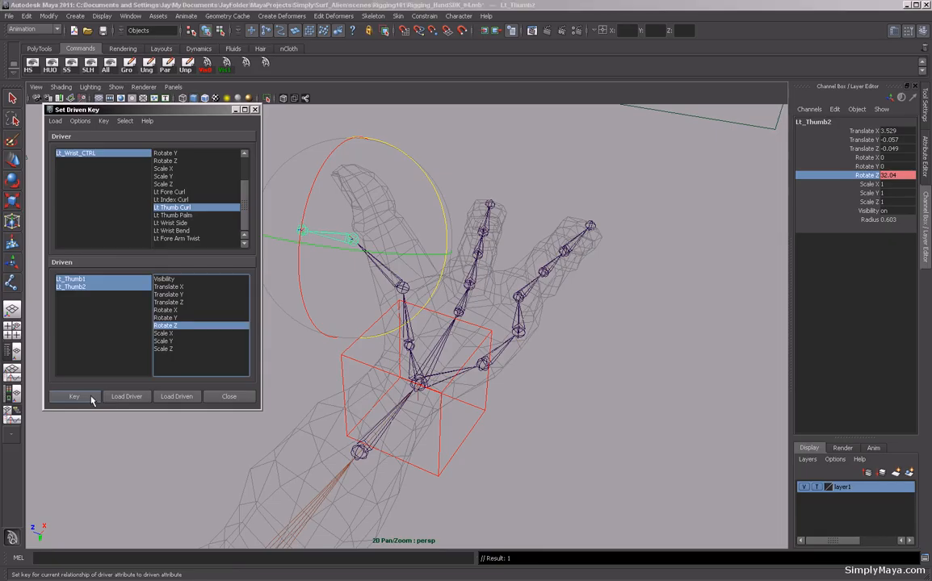
Select the wrist control, scrub its Lt Thumb Curl attribute to test the thumb, and reset it to 0.
left_click(485, 436)
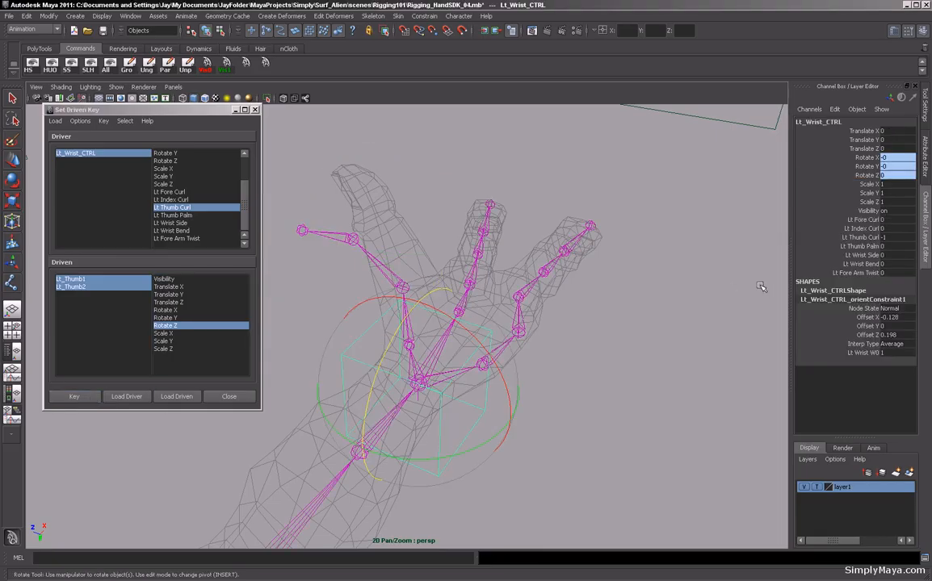
left_click(861, 237)
middle_click_drag(739, 226, 714, 244)
left_click_drag(637, 340, 601, 274, "alt")
right_click_drag(601, 275, 443, 260, "alt")
left_click_drag(448, 250, 520, 291, "alt")
middle_click_drag(550, 253, 493, 267)
left_click(889, 238)
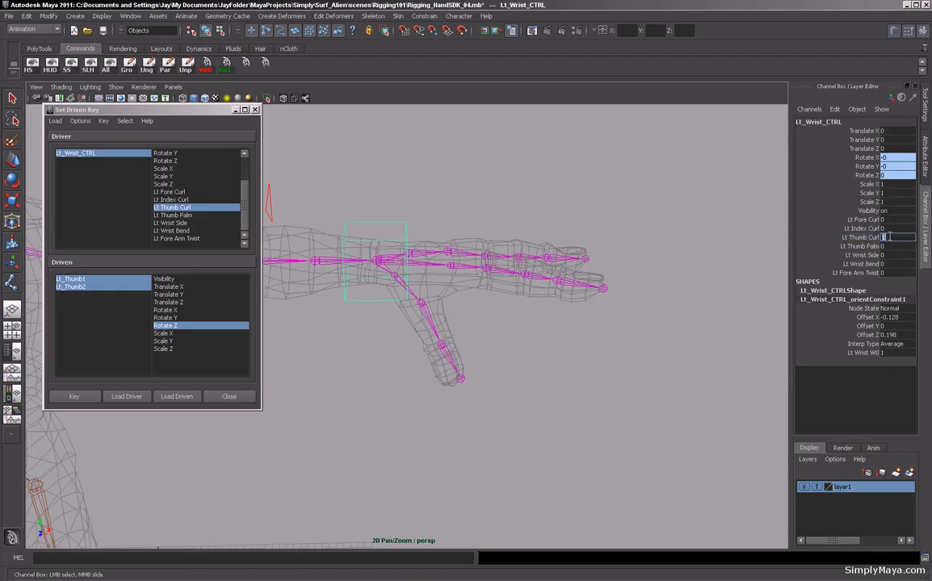
type("0")
key("Return")
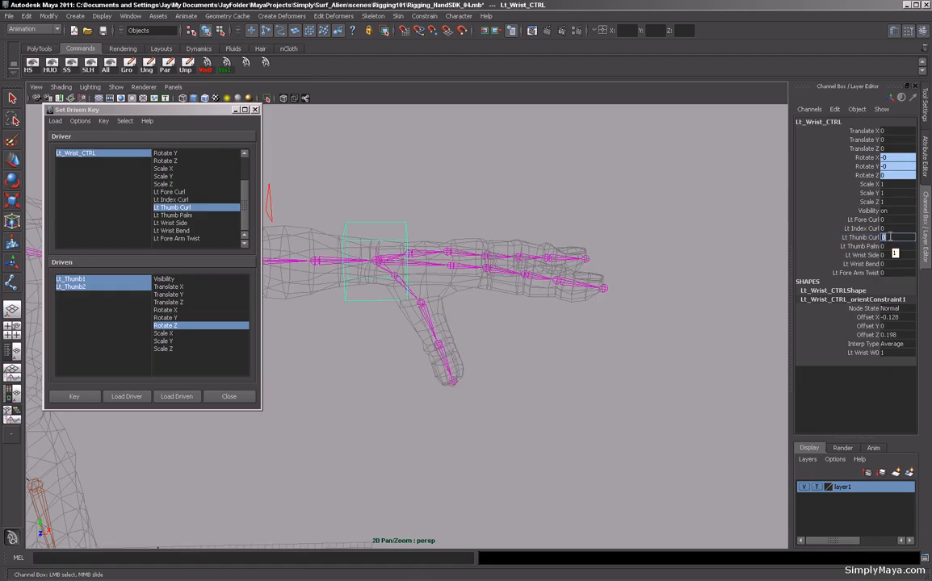
Pick Lt Thumb Palm as the driver attribute, load the thumb palm joint as driven, and key its Rotate X at rest.
mouse_move(476, 281)
left_mouse_down("alt")
mouse_move(461, 283)
mouse_move(481, 280)
mouse_move(470, 272)
mouse_move(393, 277)
mouse_move(466, 281)
left_mouse_up("alt")
middle_click_drag(466, 281, 432, 264, "alt")
right_click_drag(432, 264, 486, 252, "alt")
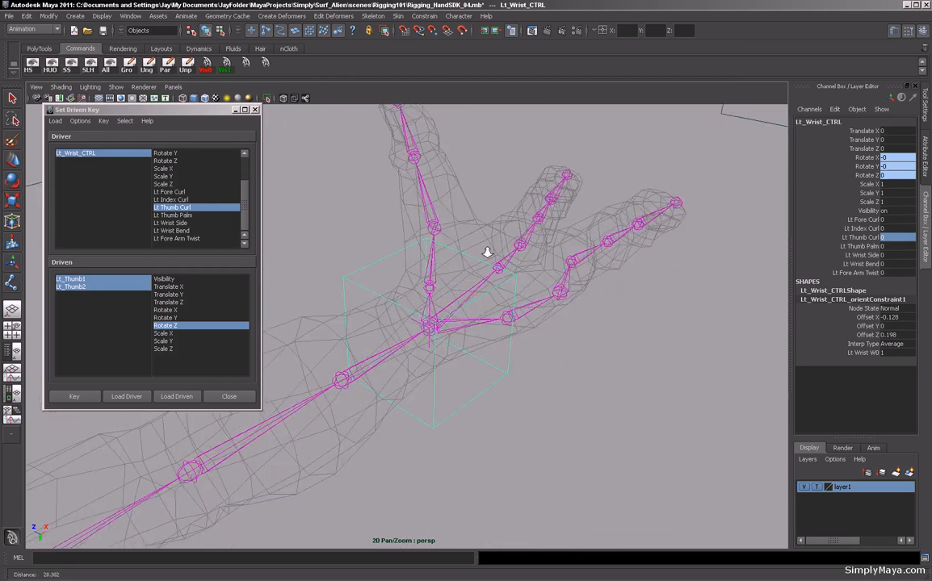
left_click_drag(487, 252, 436, 279, "alt")
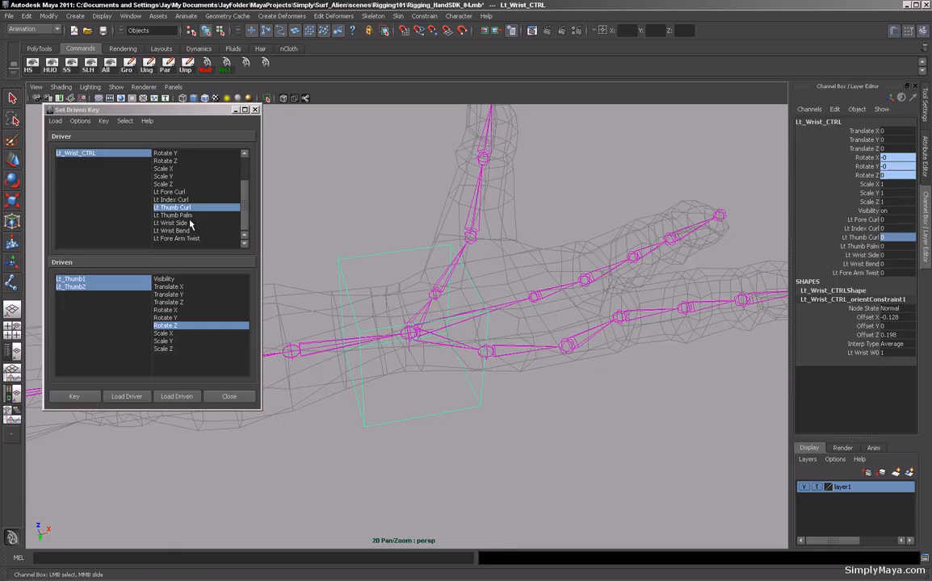
left_click(171, 215)
left_click(440, 310)
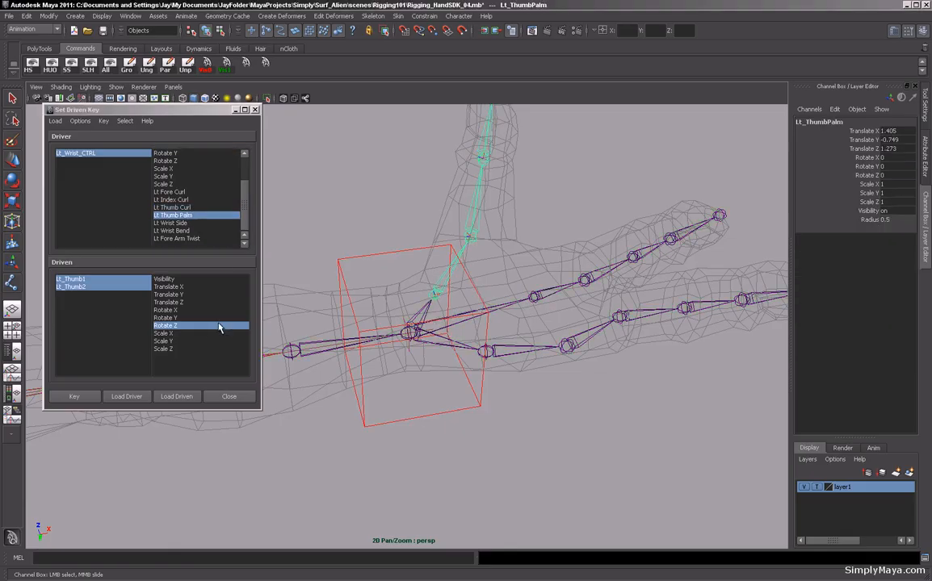
left_click(179, 397)
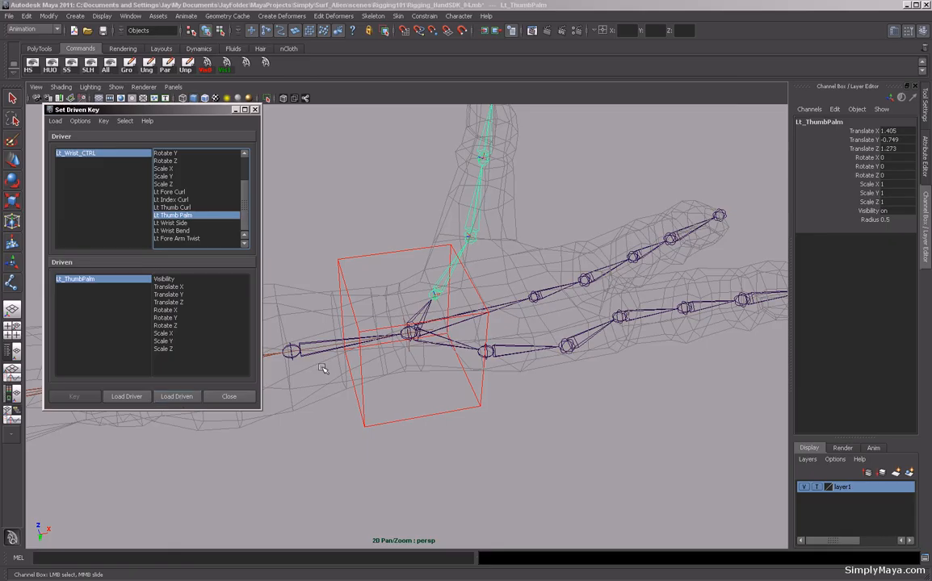
mouse_move(453, 347)
left_mouse_down("alt")
mouse_move(532, 336)
mouse_move(458, 338)
left_mouse_up("alt")
right_click_drag(415, 329, 507, 312, "alt")
middle_click_drag(493, 310, 474, 331, "alt")
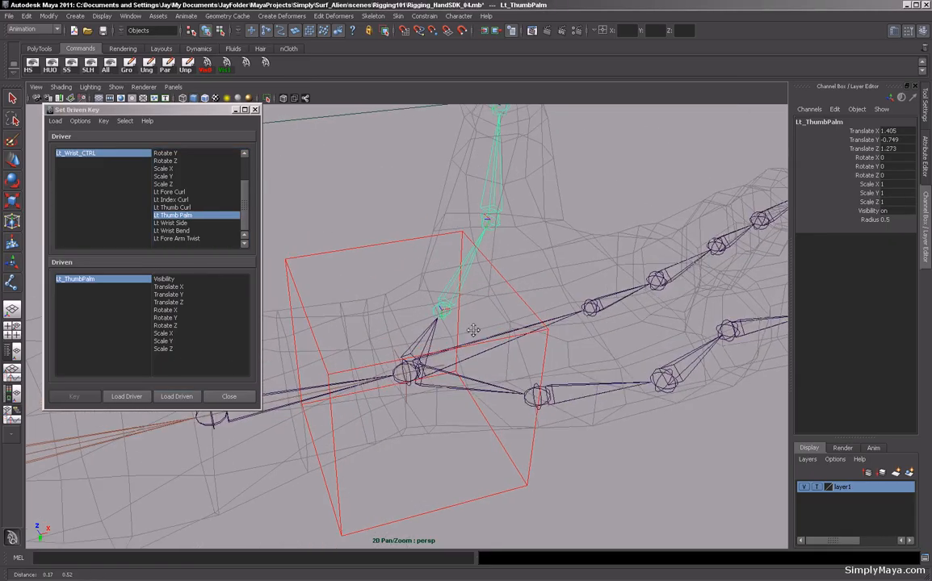
key("F8")
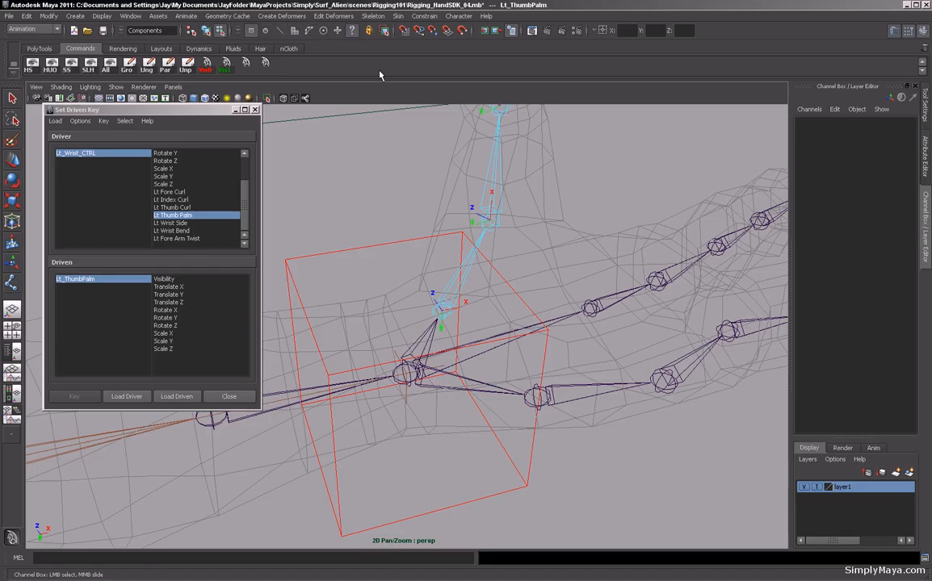
left_click_drag(473, 283, 454, 290, "alt")
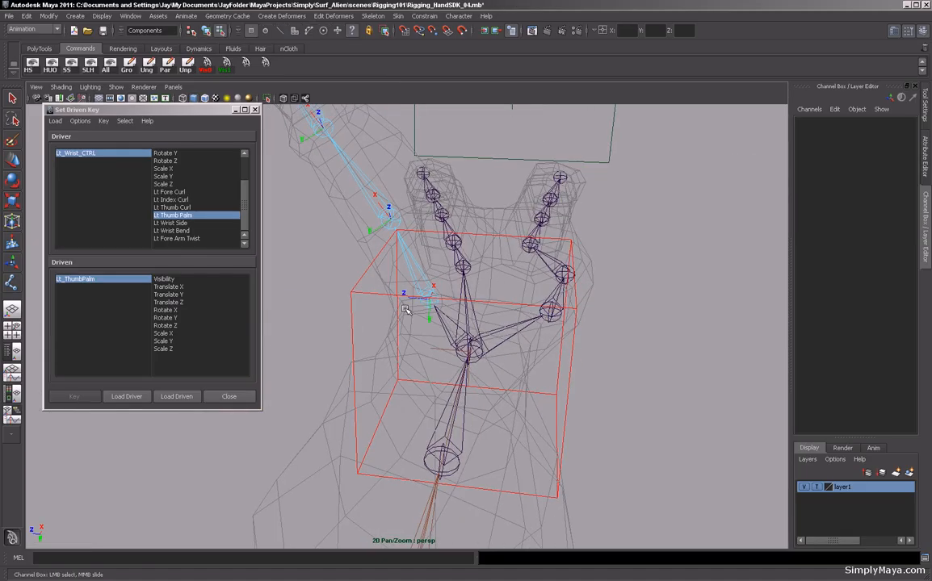
left_click_drag(485, 297, 456, 277, "alt")
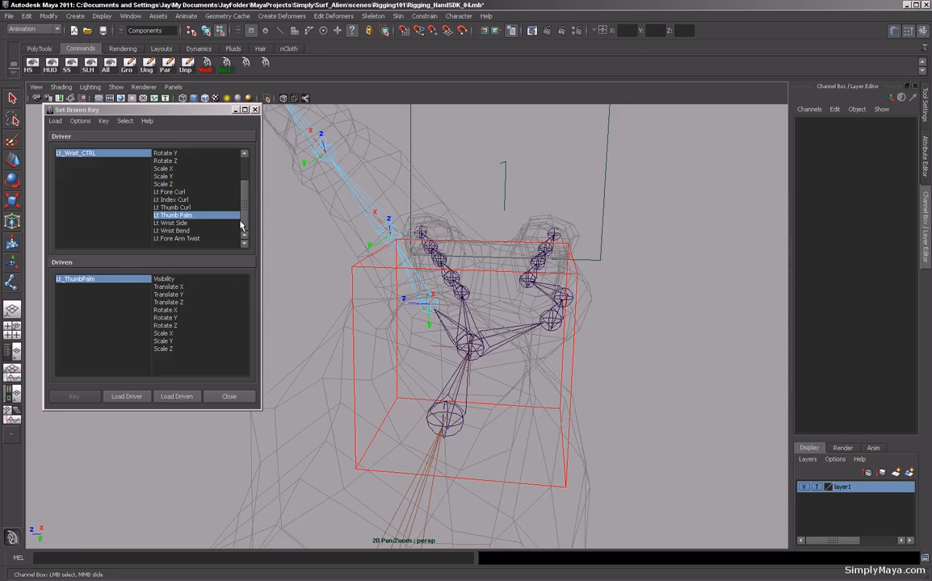
left_click(165, 310)
left_click(75, 396)
Select the wrist control and set its Lt Thumb Palm attribute to 10.
left_click_drag(485, 404, 575, 467, "alt")
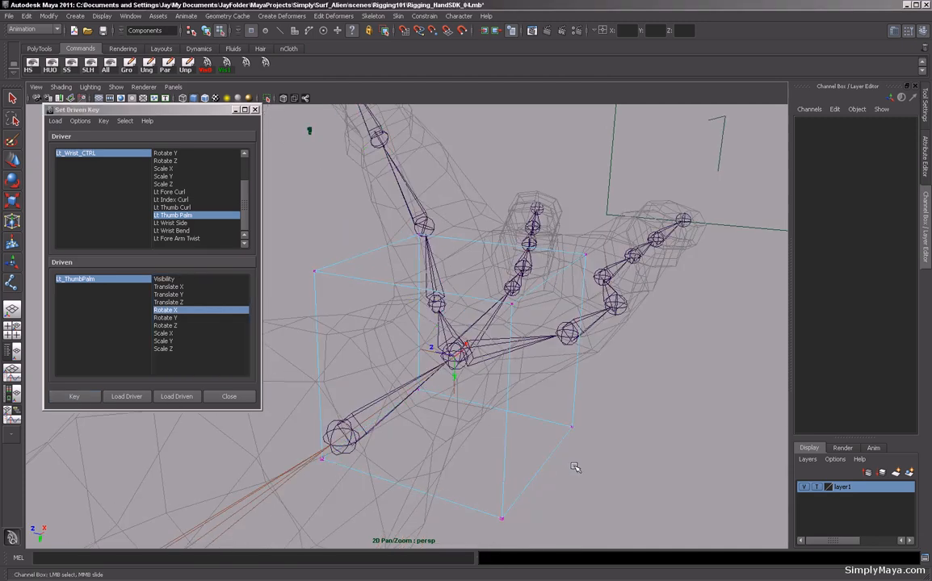
key("F8")
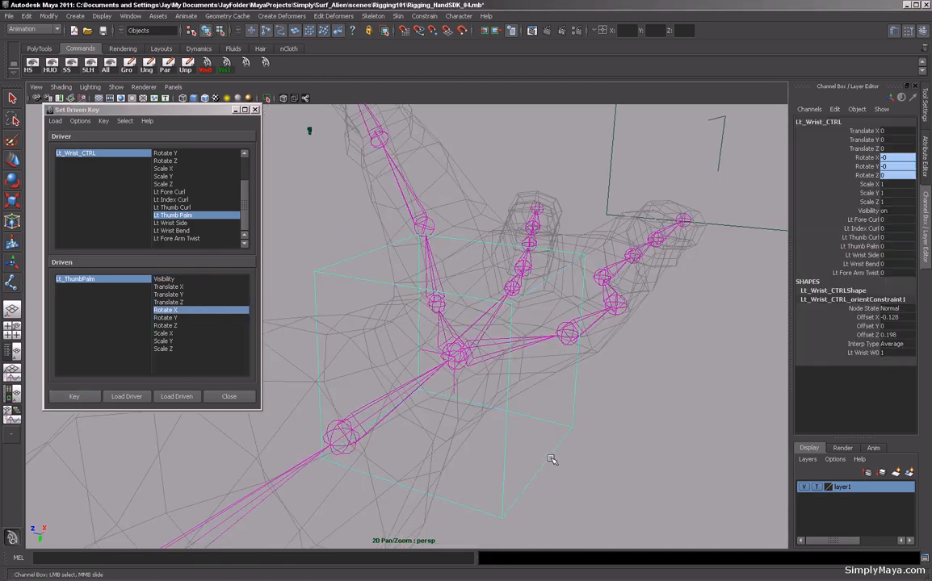
left_click(894, 247)
key("Return")
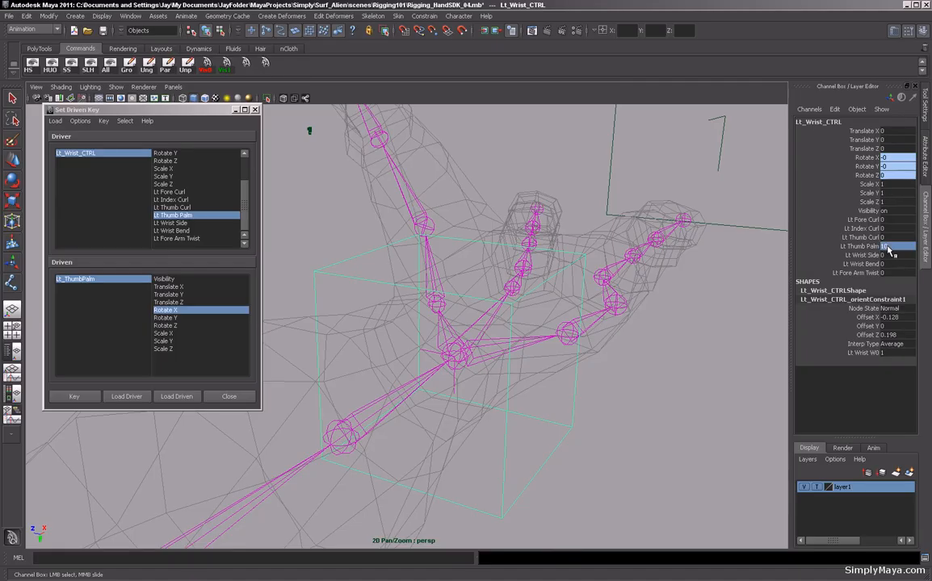
Rotate the thumb palm joint about X to about 34 degrees and set a driven key.
left_click(436, 283)
left_click_drag(437, 284, 488, 289, "alt")
key("e")
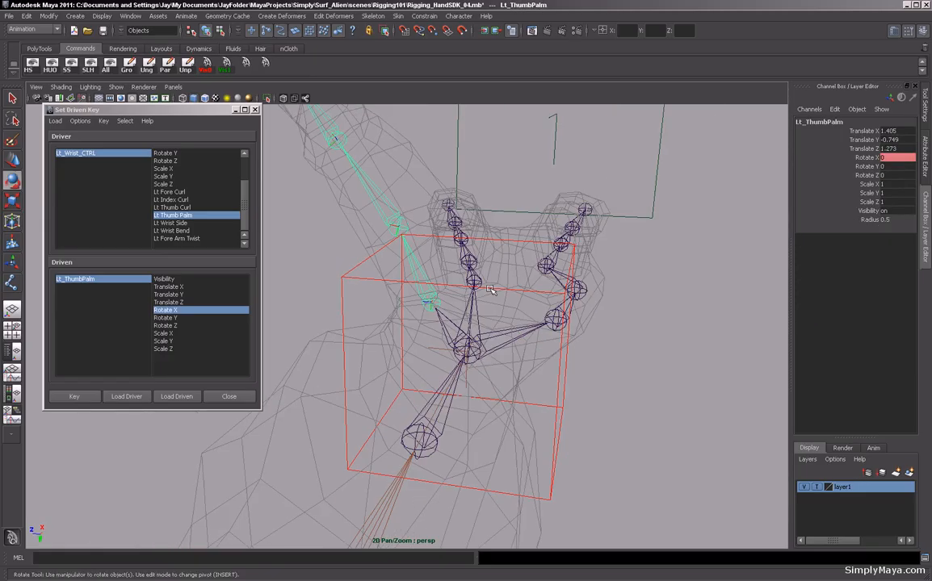
left_click(494, 227)
left_click_drag(494, 227, 526, 280)
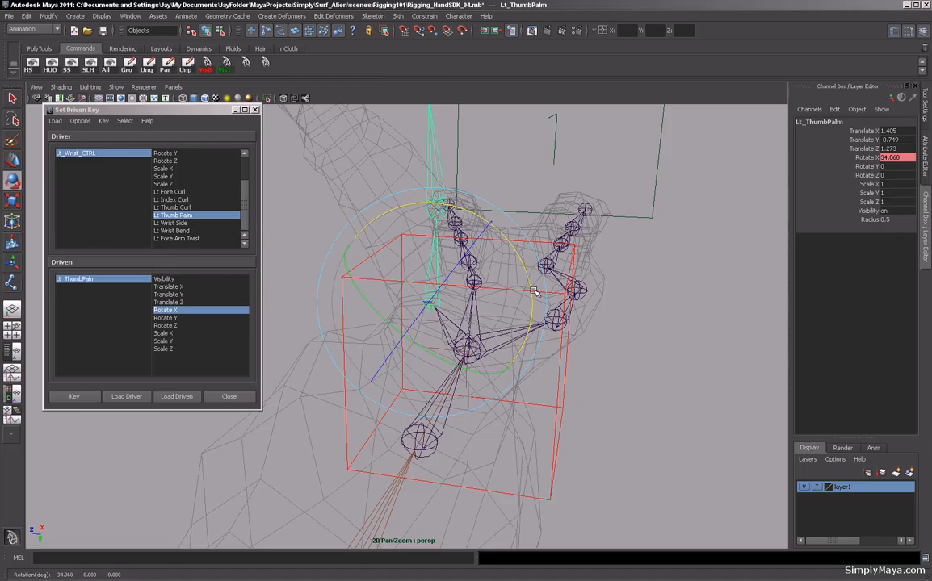
left_click(75, 397)
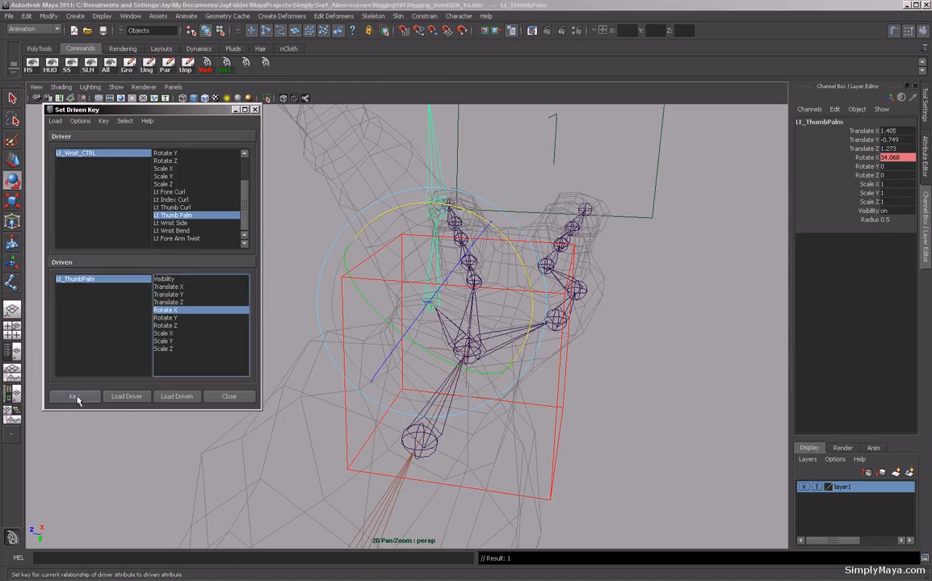
Select the wrist control and set its Lt Thumb Palm attribute to -1.
left_click(549, 481)
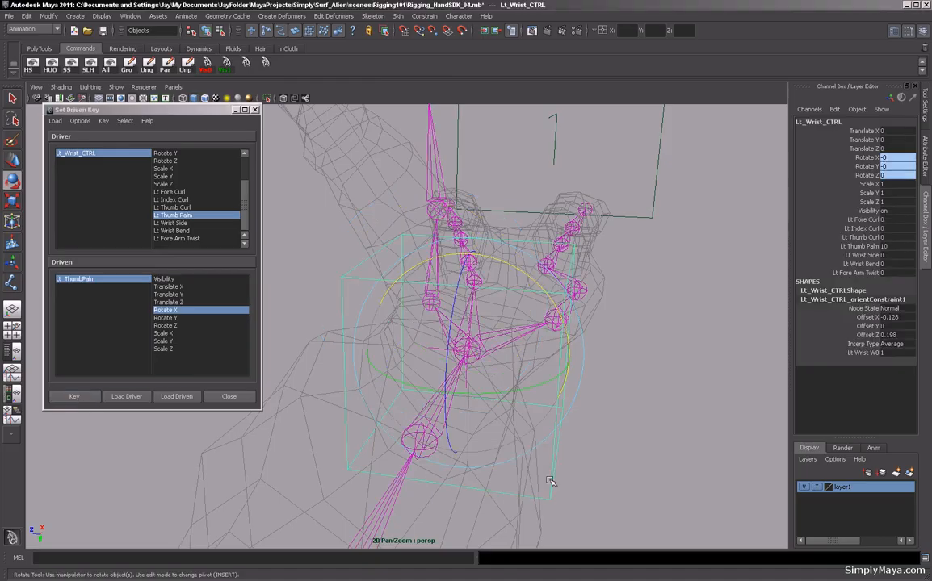
left_click(897, 246)
type("-1")
key("Return")
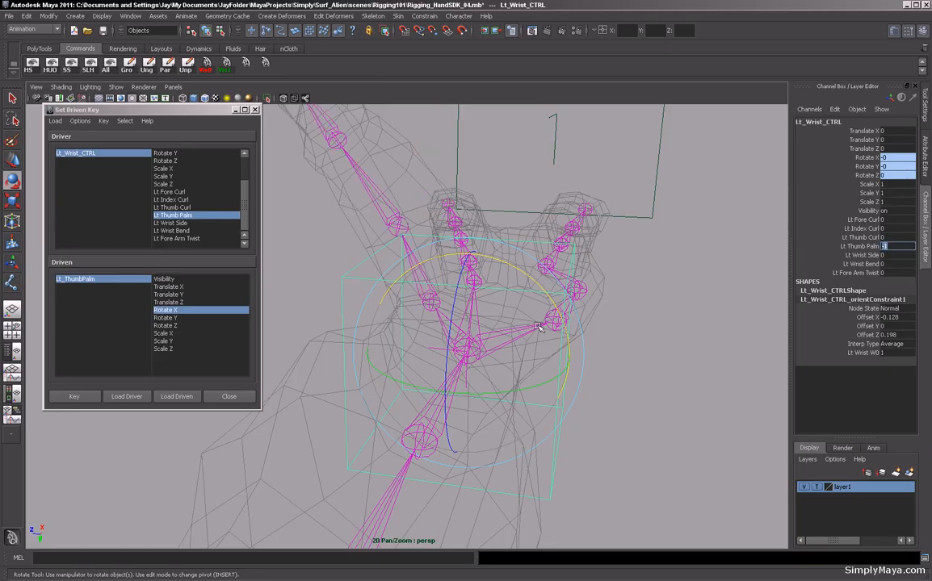
Rotate the thumb palm joint about X to about -32 degrees and set a driven key.
left_click_drag(641, 336, 505, 276, "alt")
key("ctrl+z")
left_click(644, 275)
left_click(428, 299)
left_click_drag(522, 269, 482, 254)
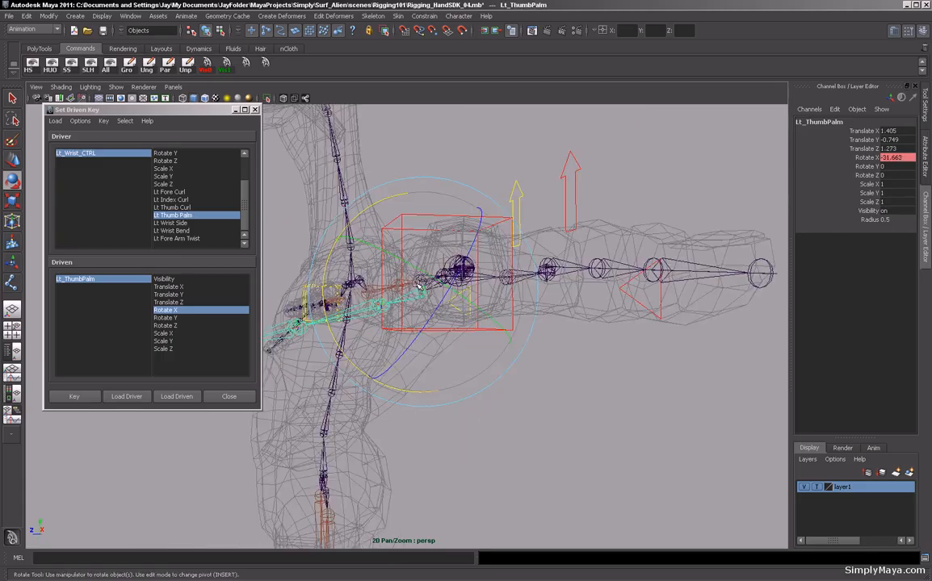
left_click_drag(419, 286, 353, 416, "alt")
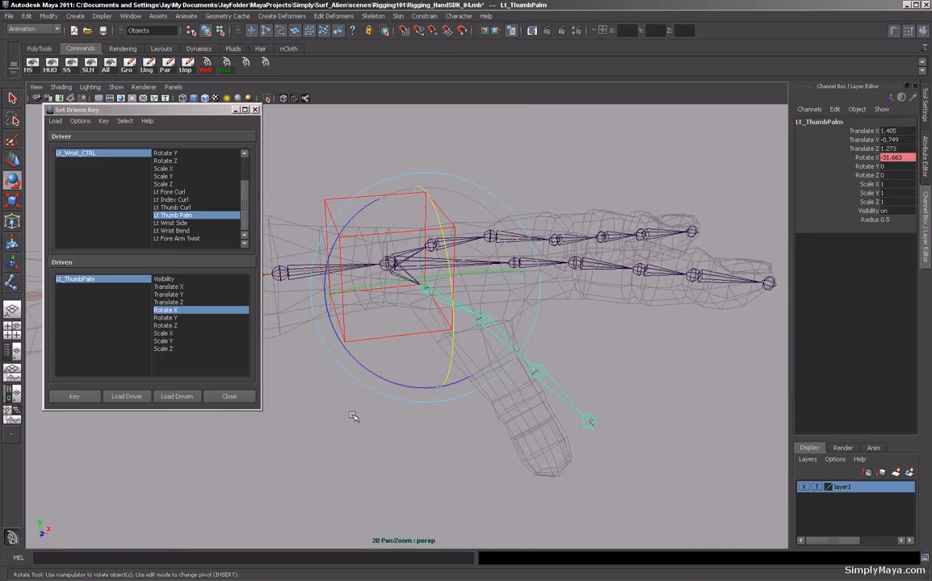
left_click(81, 397)
Select the wrist control, scrub Lt Thumb Palm to test the thumb palm motion, and reset it to 0.
left_click(321, 436)
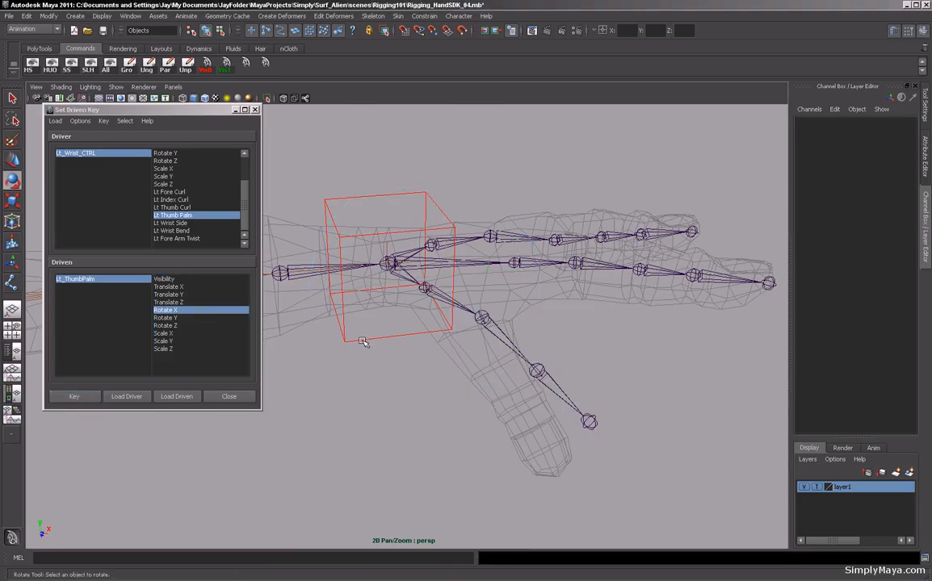
left_click(327, 311)
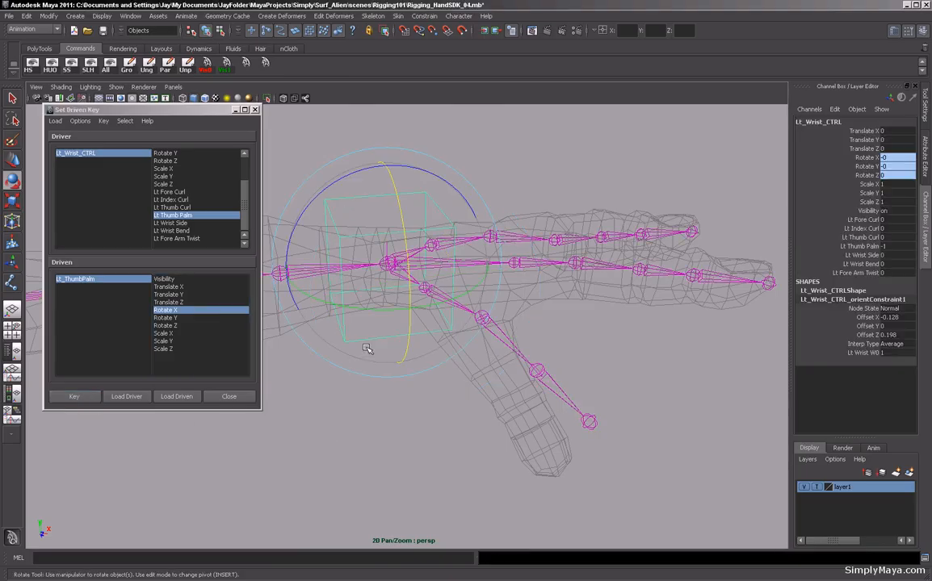
left_click(860, 246)
middle_click_drag(634, 293, 749, 315)
left_click_drag(670, 323, 413, 258, "alt")
middle_click_drag(518, 302, 416, 301)
middle_click_drag(416, 301, 564, 364)
left_click_drag(496, 351, 605, 357, "alt")
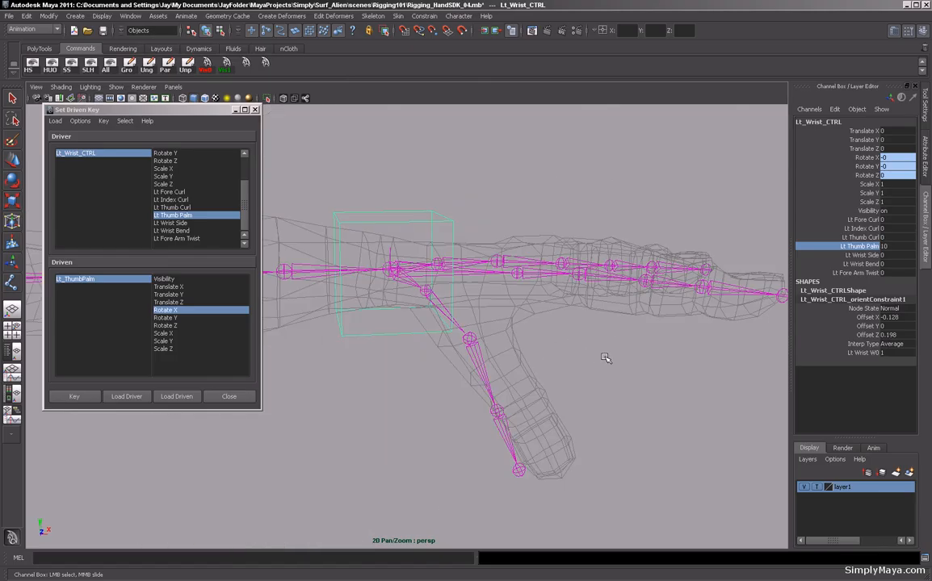
middle_click_drag(605, 357, 545, 366)
right_click_drag(625, 364, 497, 369, "alt")
left_click_drag(496, 369, 485, 294, "alt")
right_click_drag(485, 294, 574, 339, "alt")
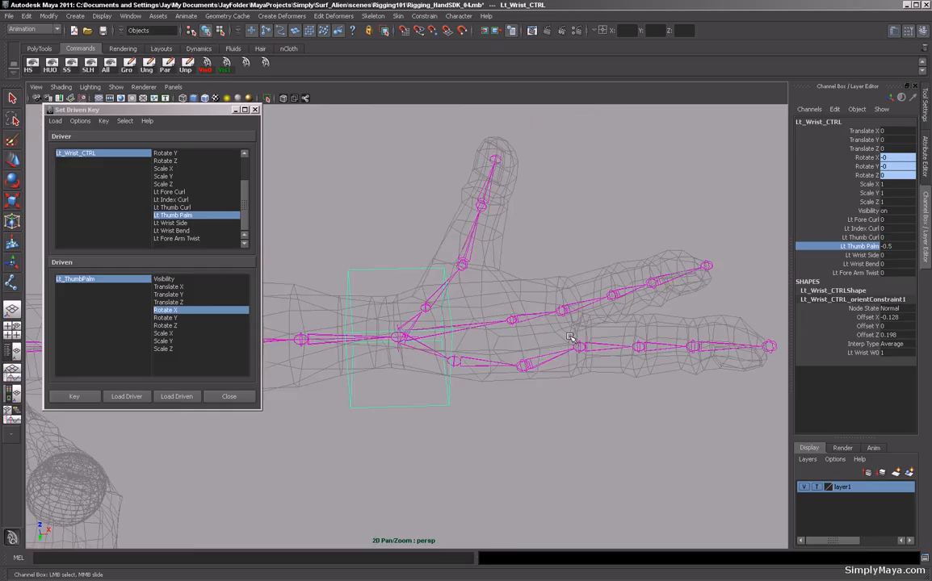
middle_click_drag(574, 339, 506, 333, "alt")
left_click_drag(493, 286, 526, 307, "alt")
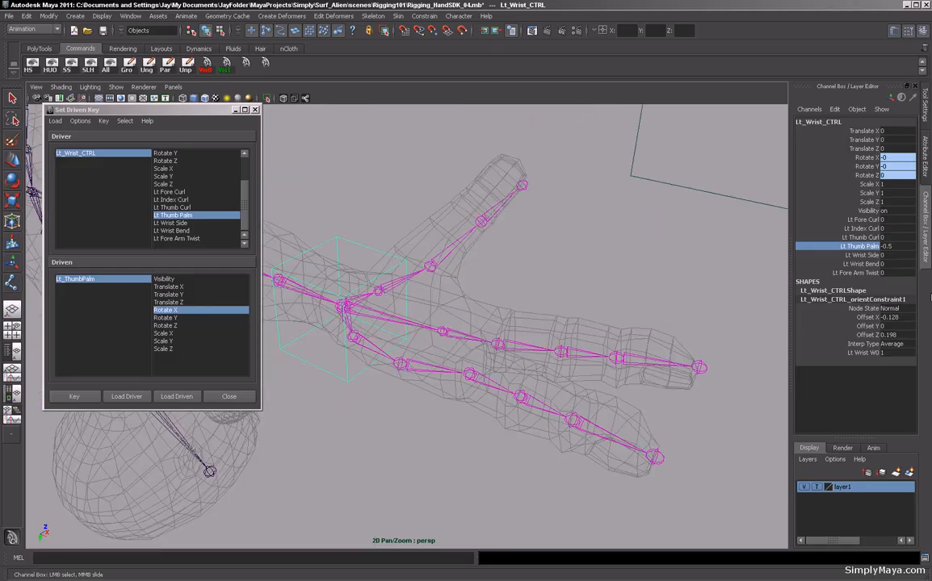
double_click(895, 247)
key("Return")
left_click_drag(427, 268, 408, 368, "alt")
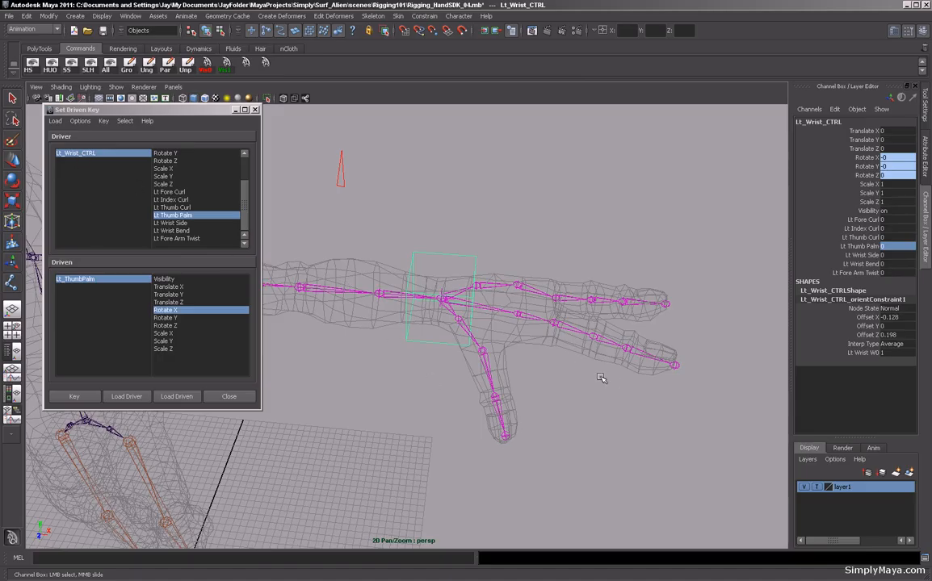
right_click_drag(612, 377, 555, 327, "alt")
left_click_drag(555, 328, 518, 325, "alt")
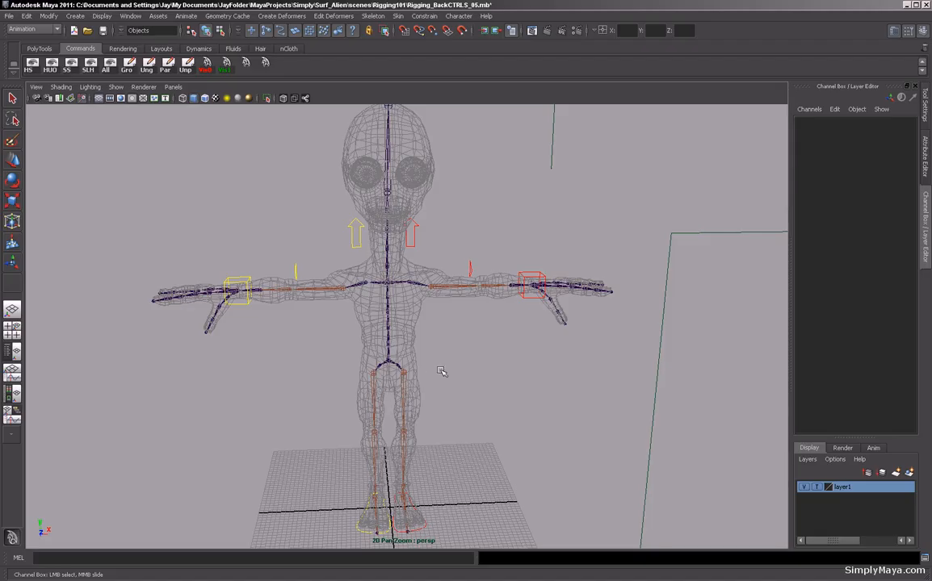
left_click_drag(492, 346, 424, 351, "alt")
right_click_drag(425, 351, 379, 376, "alt")
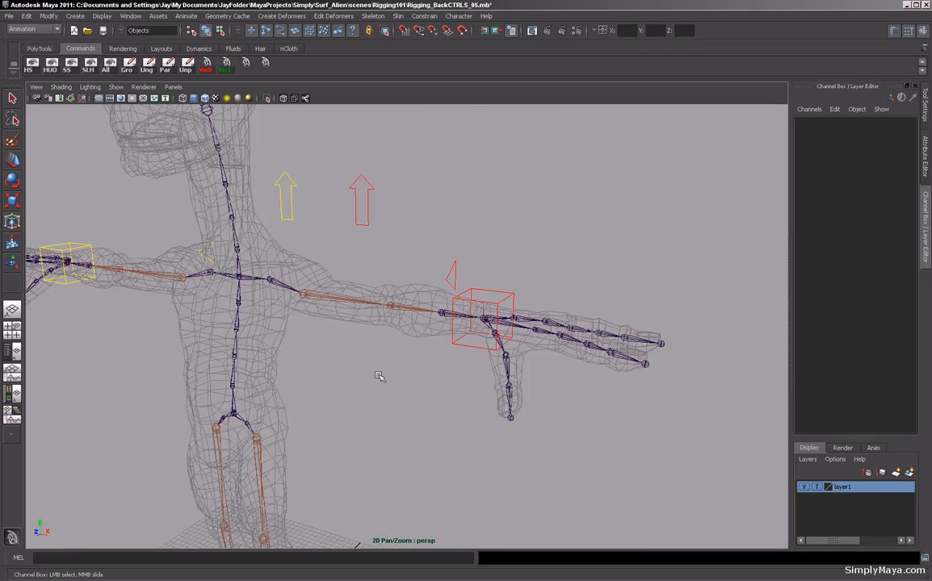
left_click_drag(379, 376, 523, 389, "alt")
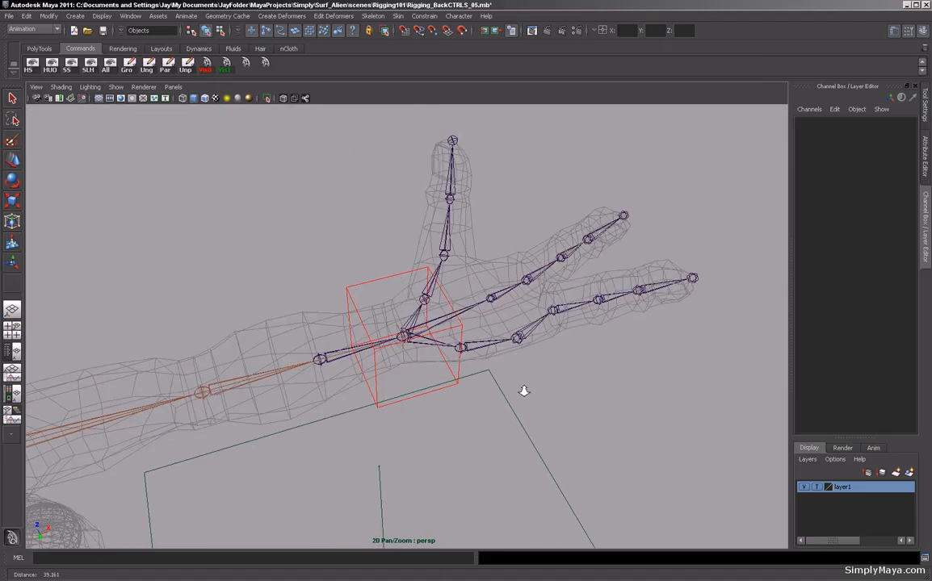
Select the left wrist control and scrub Lt Fore Curl and Lt Index Curl to test the finger bends.
left_click(424, 395)
mouse_move(437, 403)
left_mouse_down("alt")
mouse_move(376, 389)
mouse_move(431, 409)
left_mouse_up("alt")
right_click_drag(431, 410, 374, 392, "alt")
left_click_drag(375, 391, 420, 417, "alt")
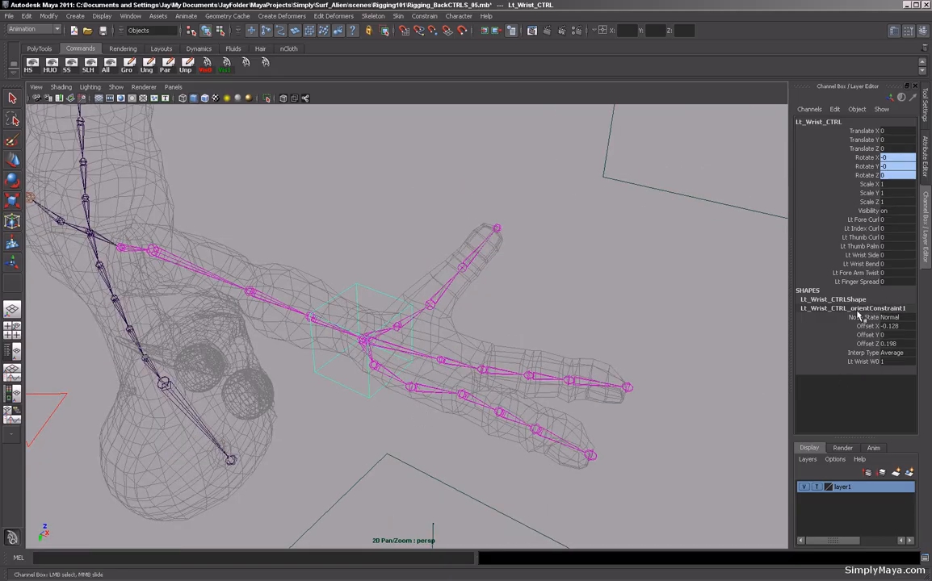
left_click(861, 220)
middle_click_drag(702, 296, 570, 297)
left_click(859, 229)
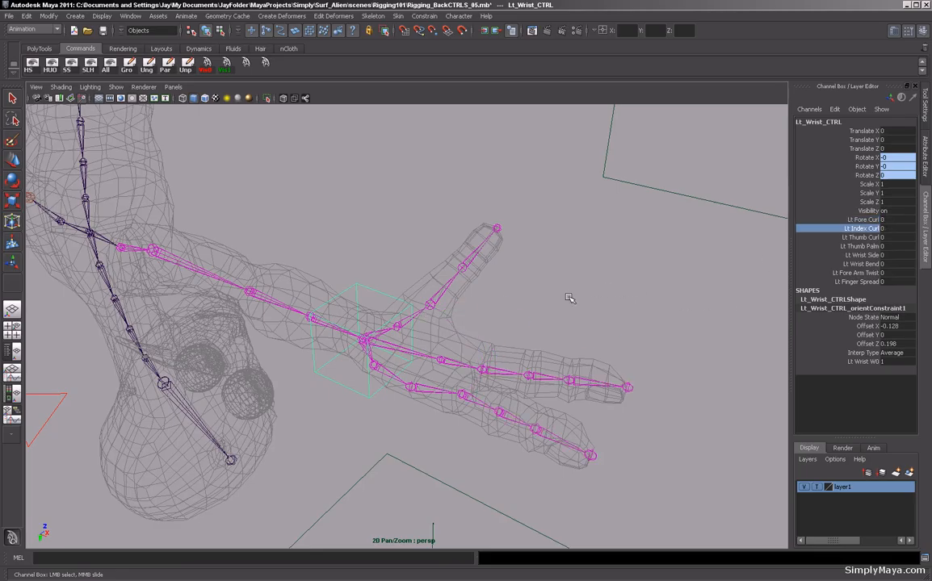
Scrub Lt Thumb Curl to test the thumb bend and reset it to 0.
left_click(861, 238)
left_click_drag(460, 263, 517, 287, "alt")
middle_click_drag(517, 287, 539, 268)
left_click_drag(538, 268, 370, 331, "alt")
middle_click_drag(370, 331, 306, 299)
double_click(891, 238)
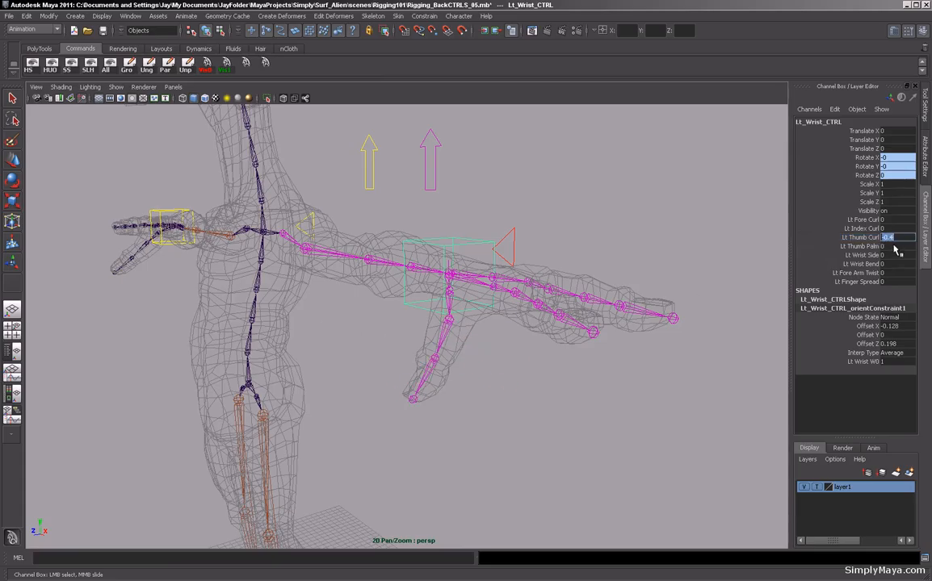
type("0")
key("Return")
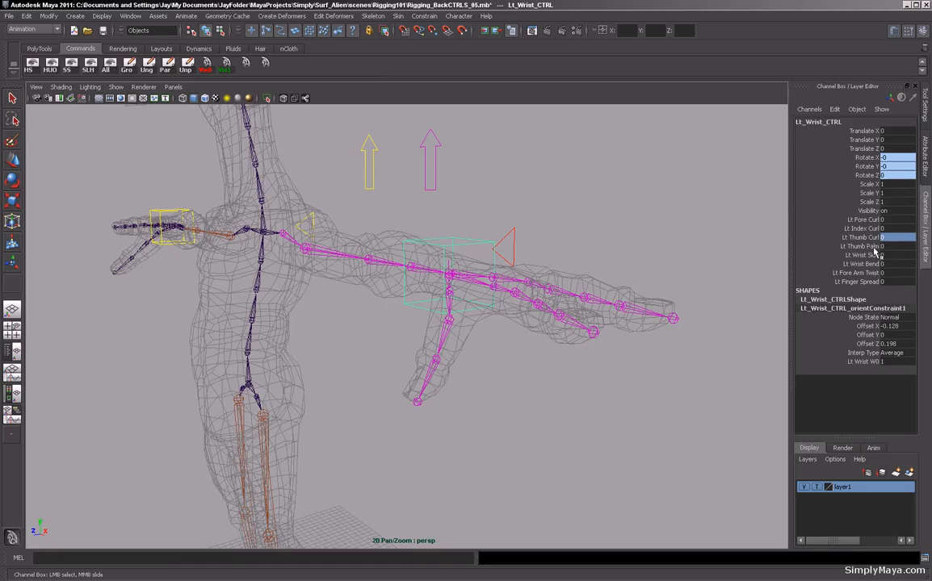
Scrub Lt Thumb Palm to test the thumb palm motion, undoing each change.
left_click(872, 246)
left_click_drag(572, 246, 565, 215, "alt")
middle_click_drag(565, 216, 658, 279)
key("z")
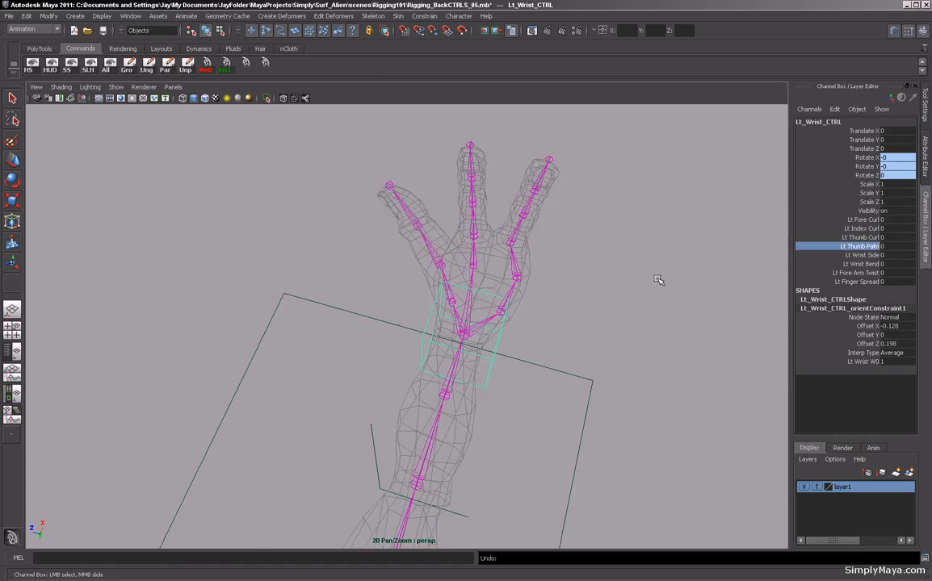
left_click_drag(612, 203, 665, 332, "alt")
middle_click_drag(664, 331, 453, 343)
key("z")
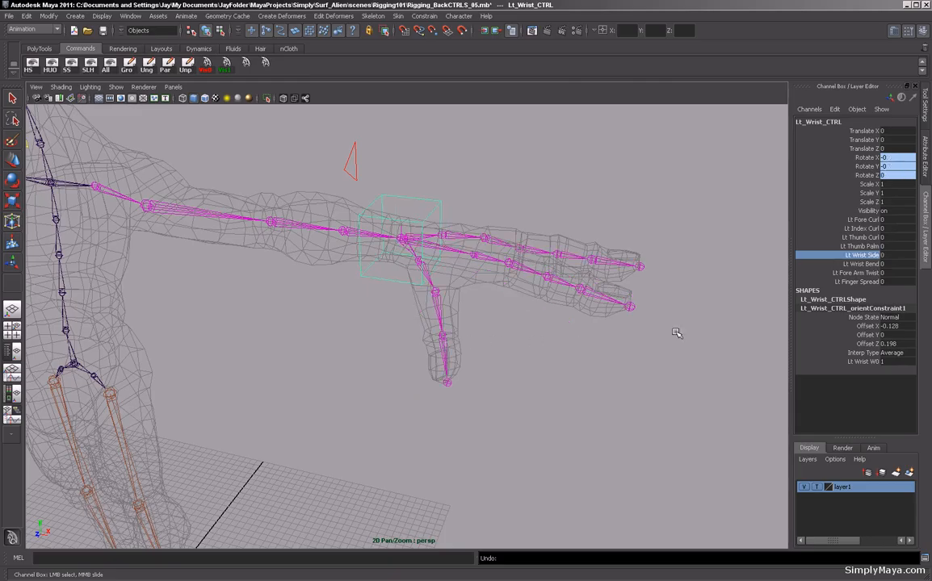
Try scrubbing Lt Wrist Side and Lt Fore Arm Twist, undoing the changes.
left_click(861, 263)
middle_click_drag(537, 374, 408, 345)
key("z")
left_click(850, 274)
key("z")
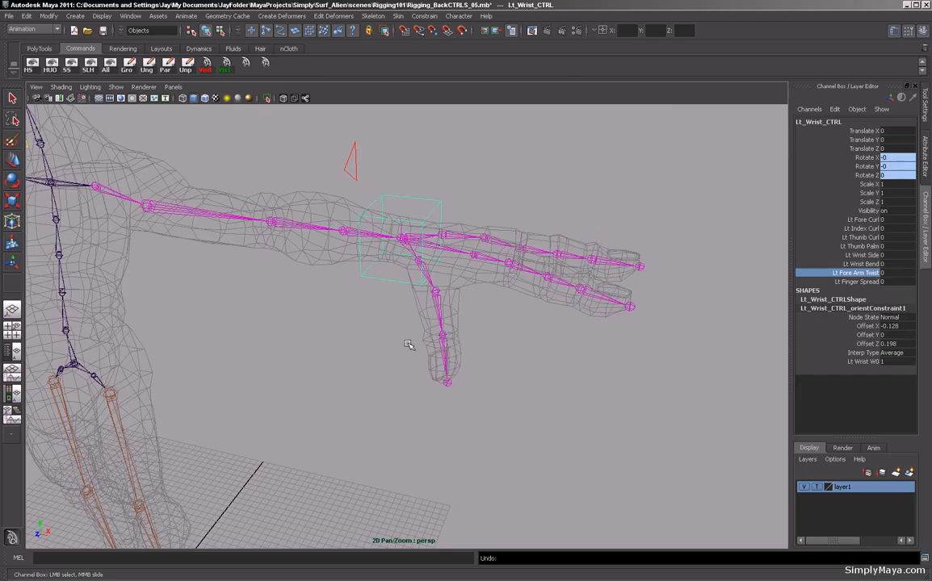
Scrub Lt Finger Spread to test the finger spread and reset it to 0.
left_click(861, 282)
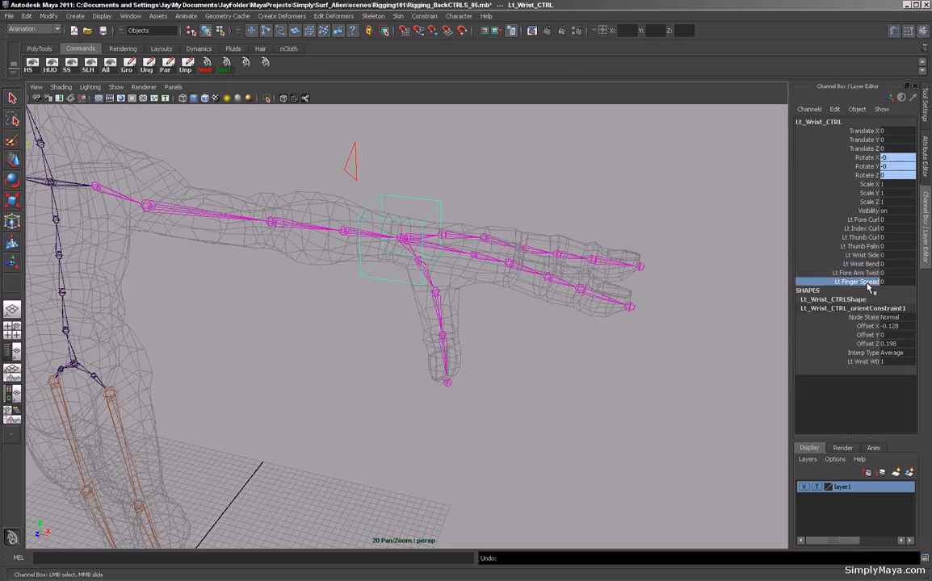
left_click_drag(620, 288, 565, 339, "alt")
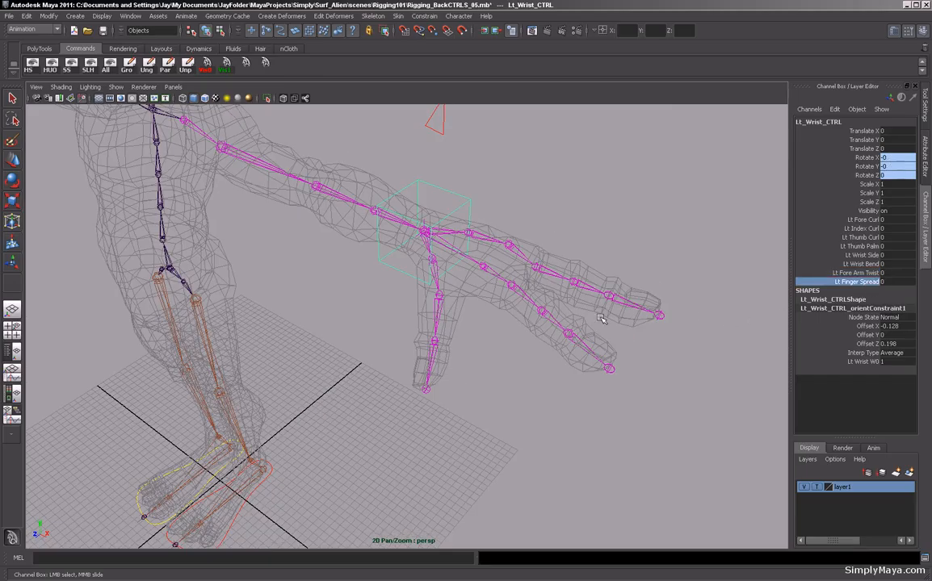
mouse_move(602, 318)
middle_mouse_down()
mouse_move(401, 319)
mouse_move(608, 330)
middle_mouse_up()
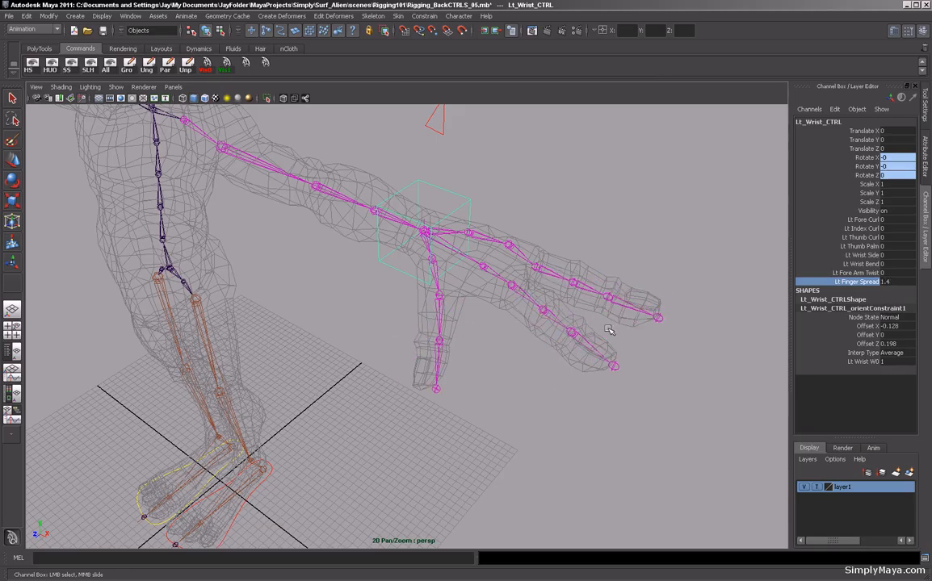
left_click(889, 281)
type("0")
key("Return")
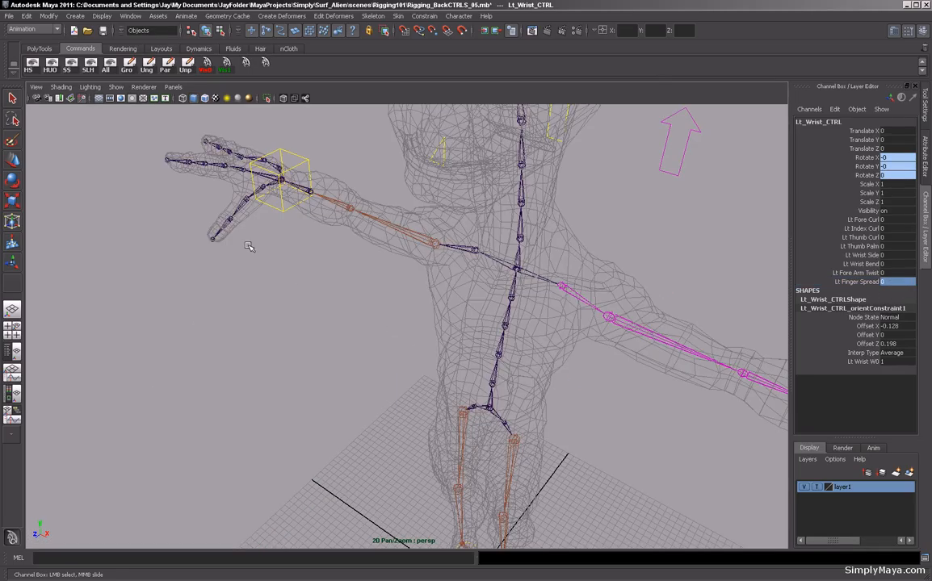
Orbit around the character's hands and reselect the left wrist control.
left_click(272, 205)
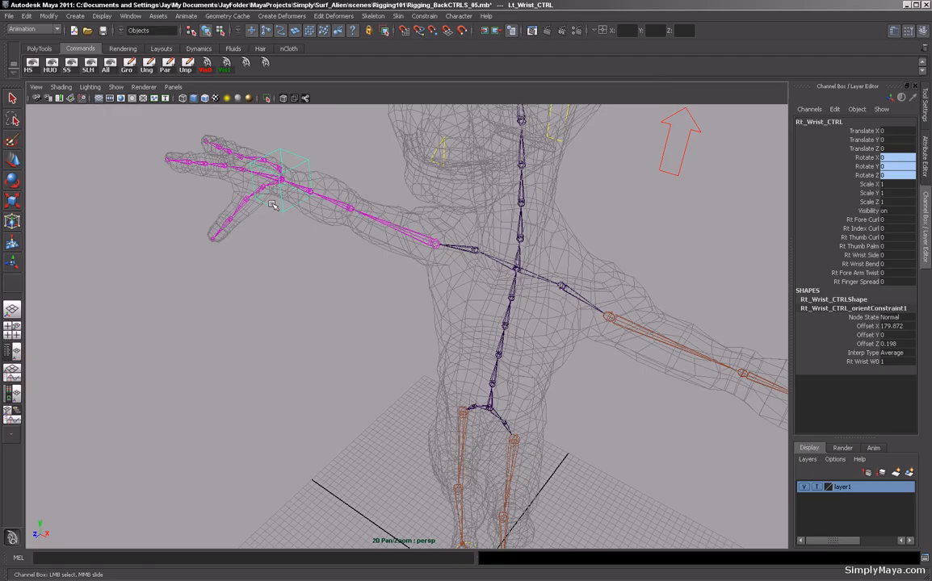
left_click_drag(482, 346, 615, 339, "alt")
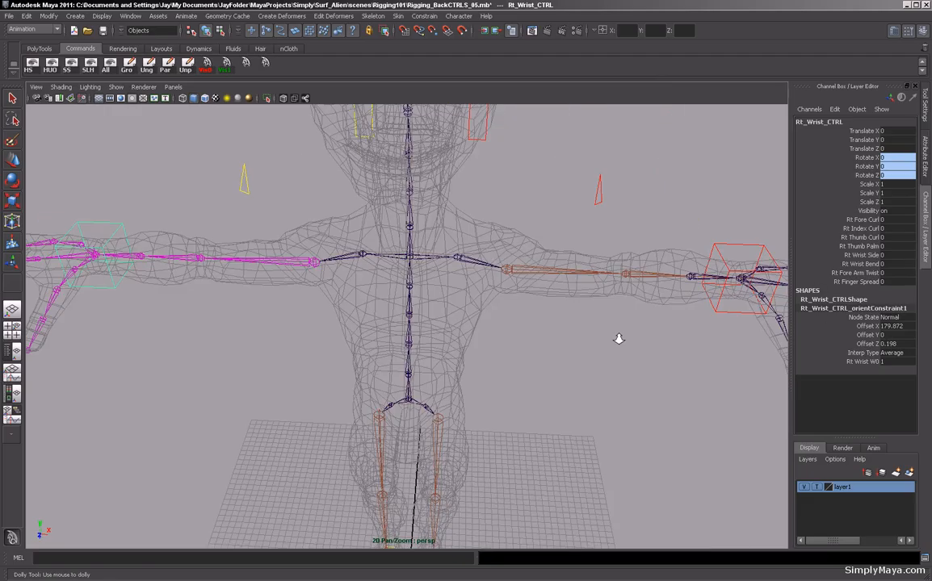
middle_click_drag(615, 339, 446, 331, "alt")
left_click_drag(446, 331, 537, 360, "alt")
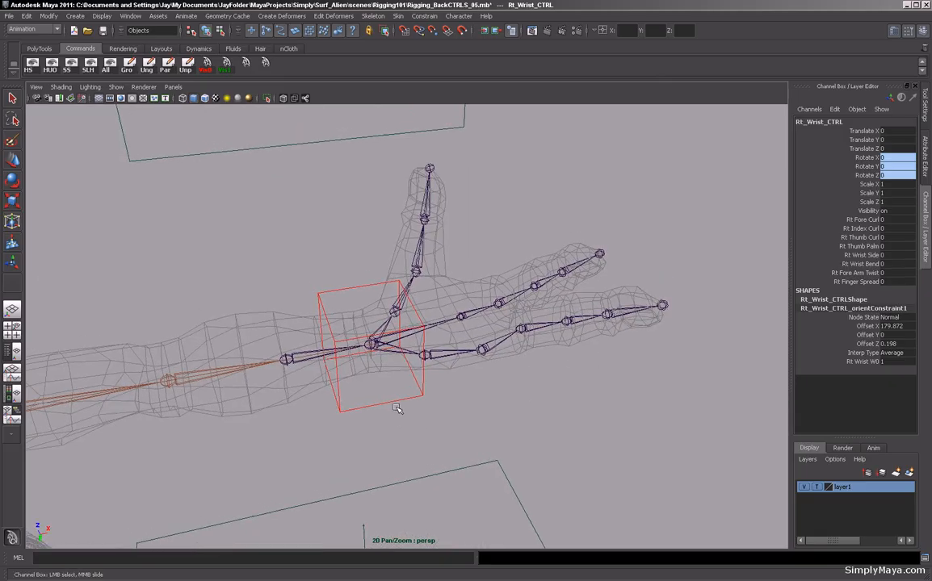
left_click(359, 363)
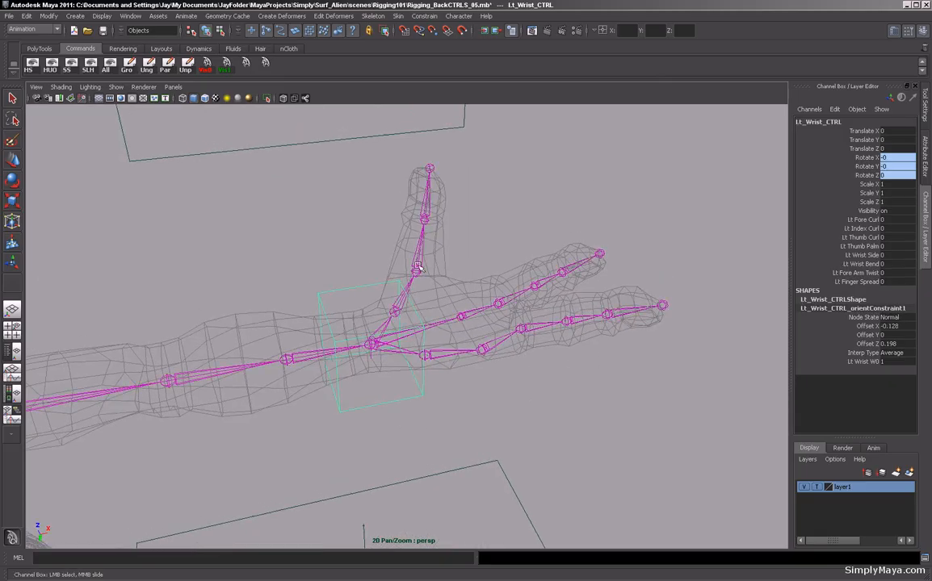
Scrub Lt Thumb Palm again and orbit to check the thumb motion from another angle.
left_click(863, 245)
middle_click_drag(483, 432, 487, 426)
key("ctrl+z")
left_click_drag(469, 242, 490, 330, "alt")
right_click_drag(490, 330, 529, 270, "alt")
left_click_drag(529, 271, 541, 310, "alt")
middle_click_drag(481, 277, 518, 342, "alt")
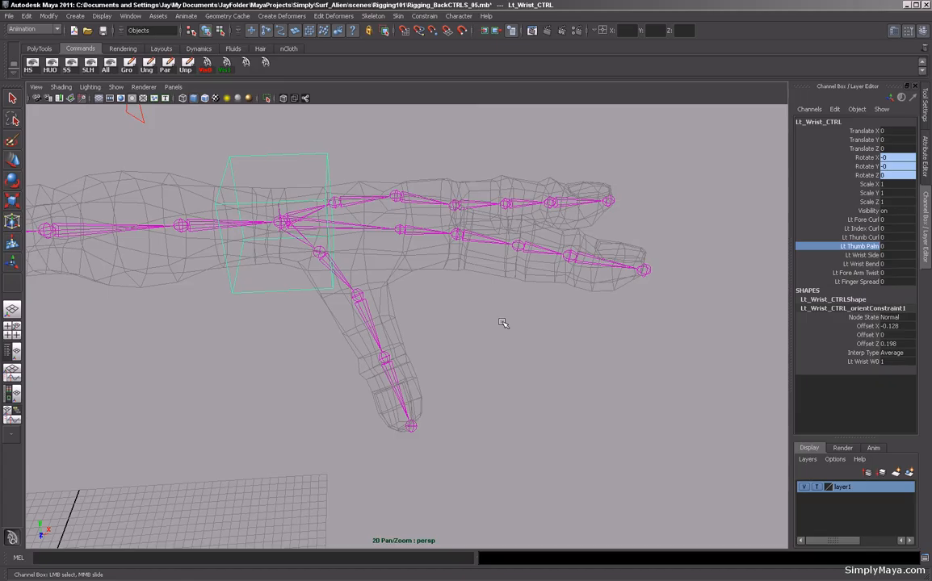
Hide cameras in the perspective viewport.
left_click_drag(348, 327, 409, 317, "alt")
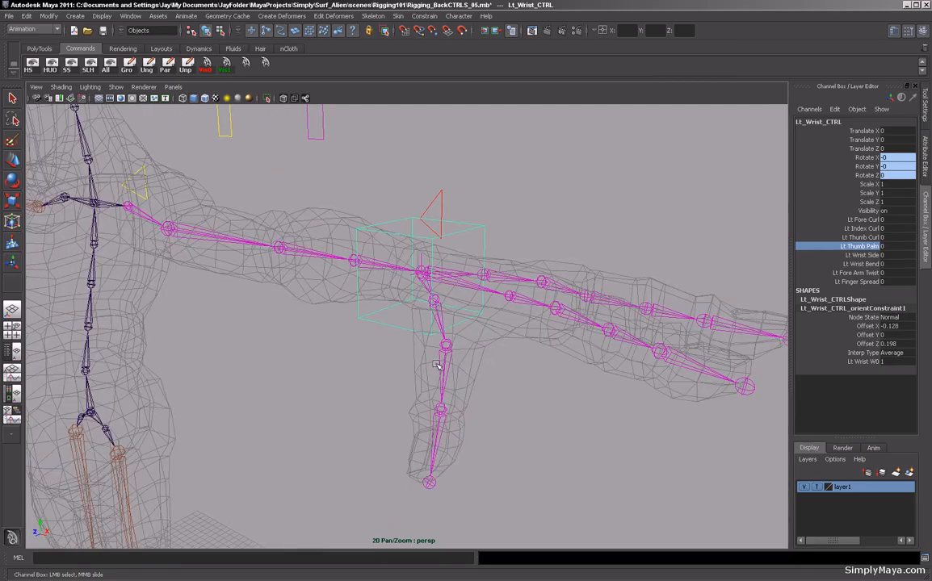
right_click_drag(566, 366, 393, 320, "alt")
left_click_drag(392, 320, 395, 341, "alt")
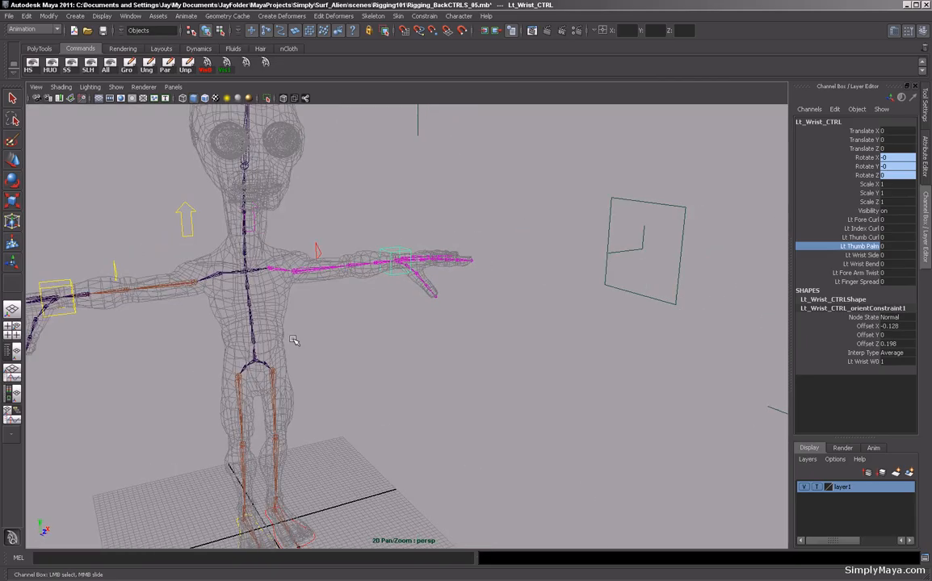
left_click(114, 87)
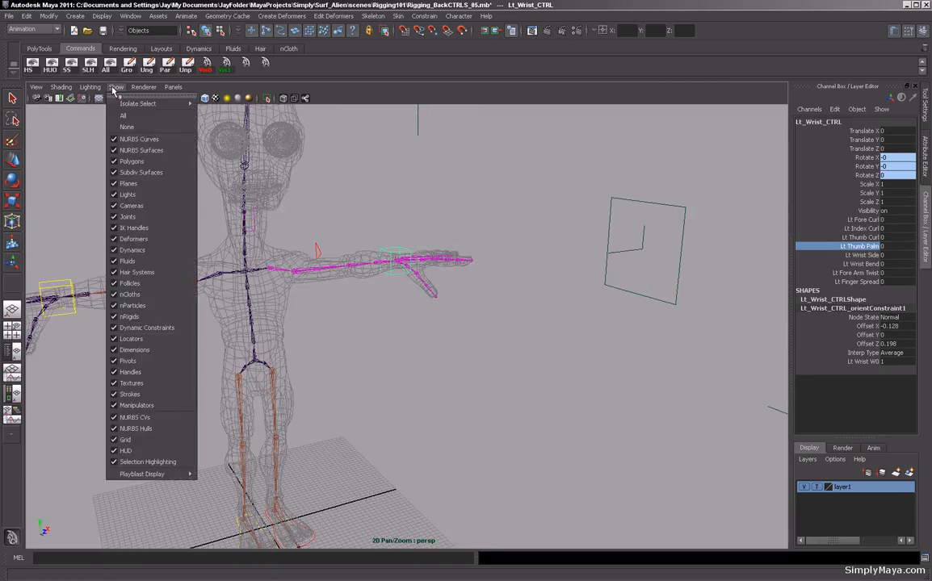
left_click(139, 212)
Select the Root joint and switch to component mode to display the spine joints' local rotation axes.
left_click_drag(396, 338, 490, 356, "alt")
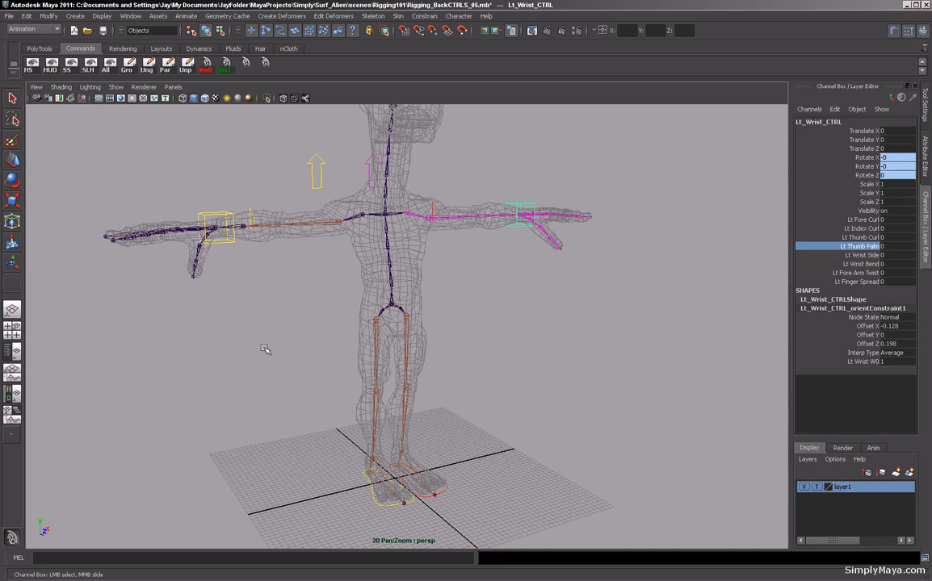
right_click_drag(232, 337, 364, 319, "alt")
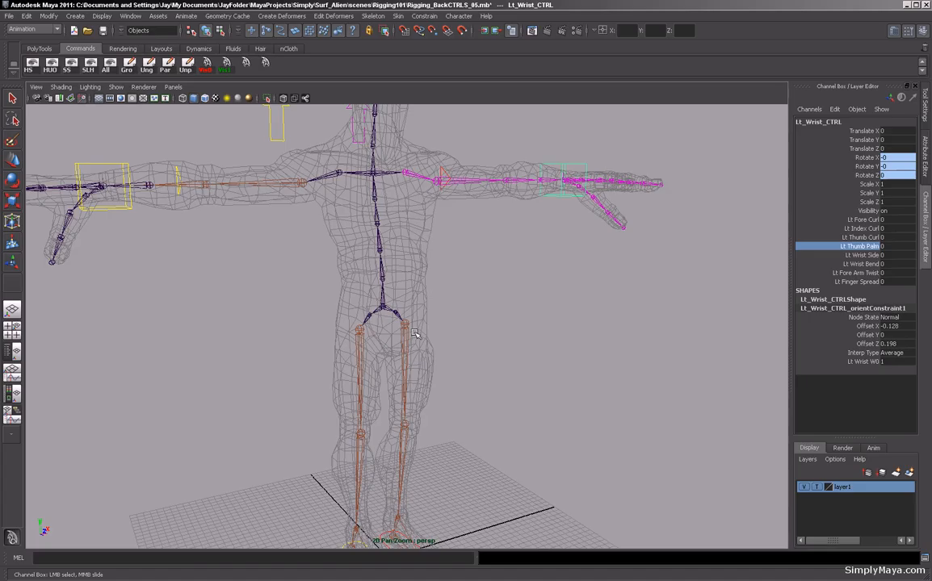
mouse_move(480, 317)
left_mouse_down("alt")
mouse_move(455, 312)
mouse_move(480, 313)
left_mouse_up("alt")
left_click_drag(175, 289, 410, 307, "alt")
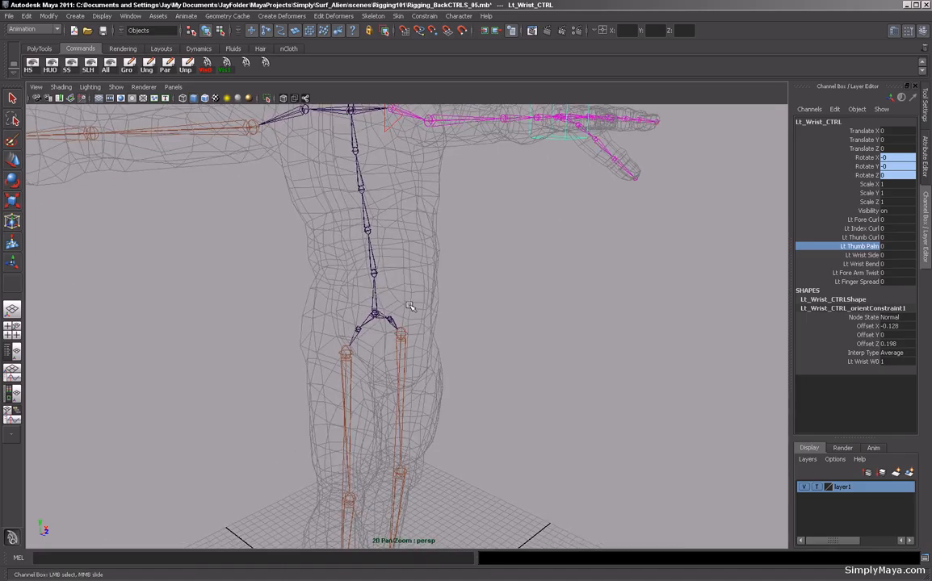
middle_click_drag(409, 307, 341, 290, "alt")
right_click_drag(341, 290, 362, 294, "alt")
middle_click_drag(314, 256, 317, 292, "alt")
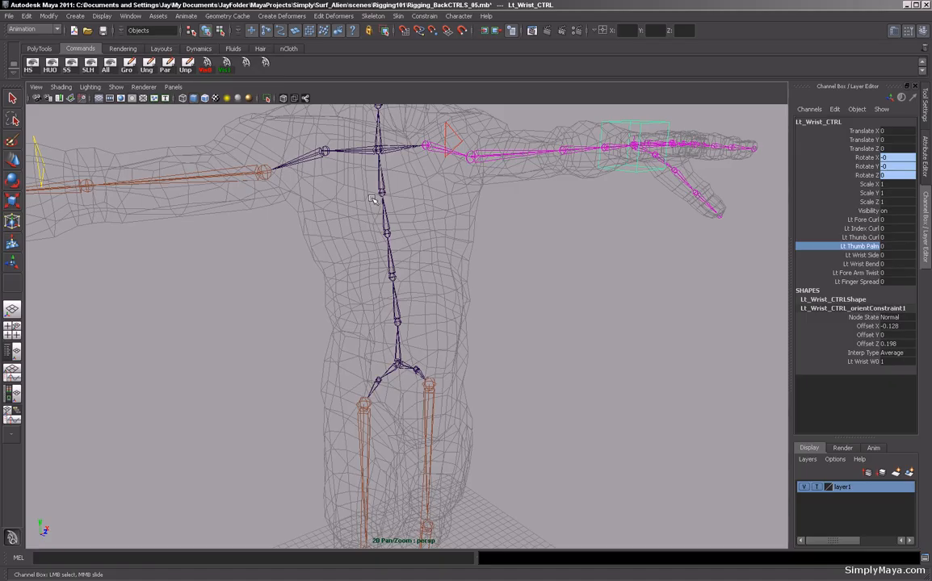
right_click_drag(293, 307, 304, 357, "alt")
left_click(423, 356)
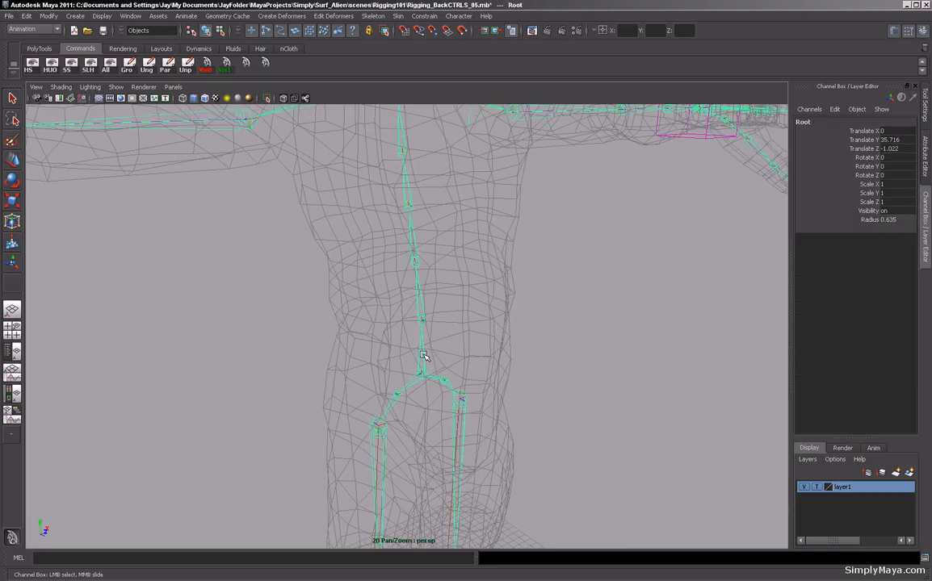
key("F8")
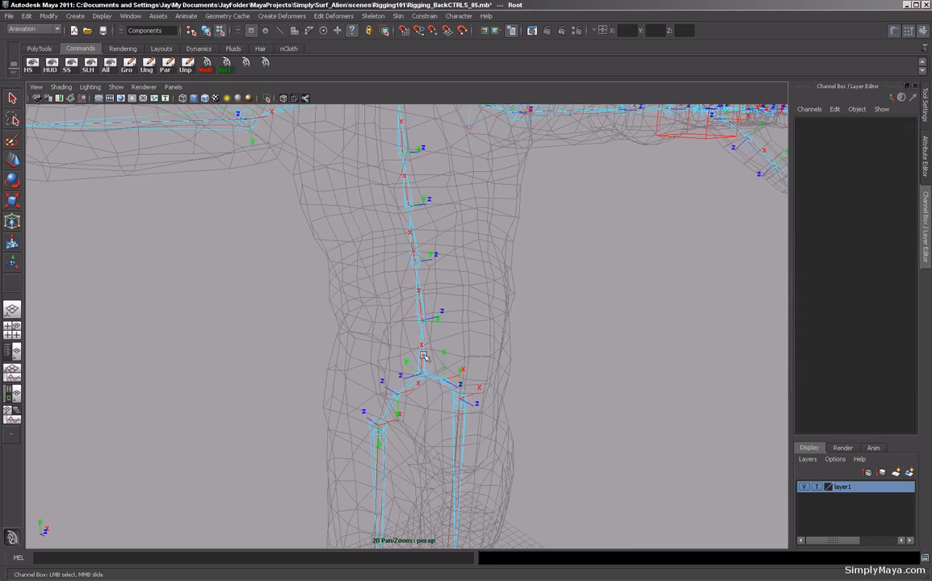
Examine the spine joints' local rotation axes from several angles, then return to object mode.
right_click_drag(303, 340, 436, 296, "alt")
middle_click_drag(436, 296, 434, 323, "alt")
left_click_drag(434, 323, 337, 283, "alt")
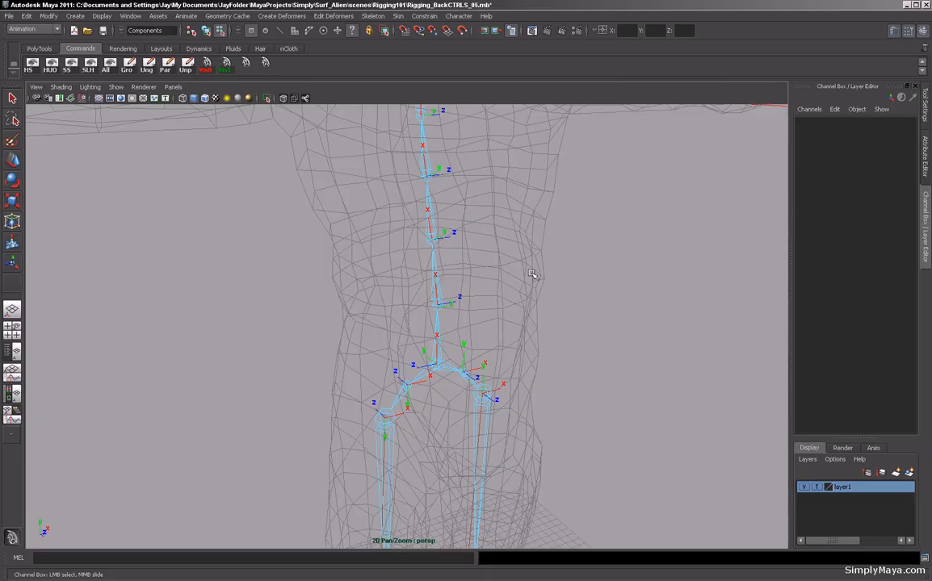
middle_click_drag(561, 289, 537, 370, "alt")
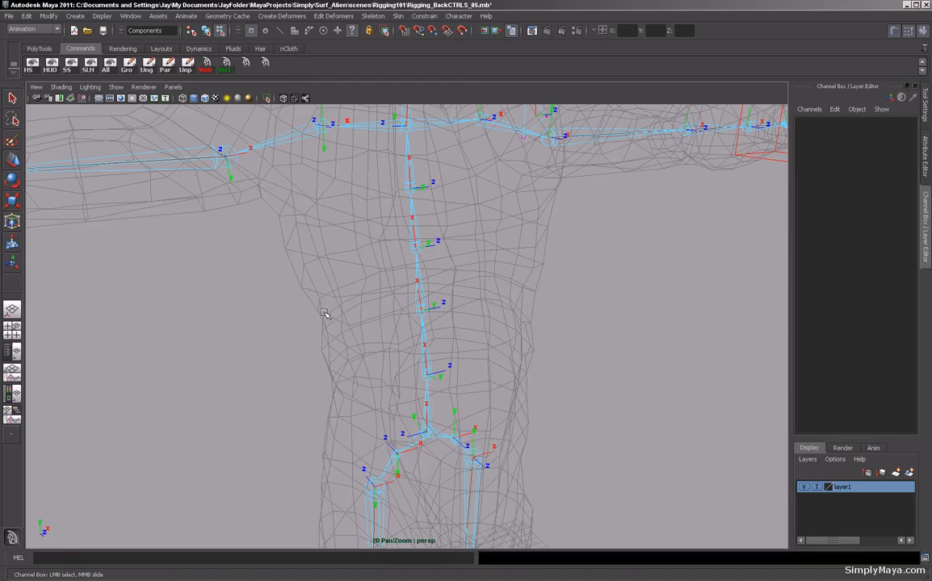
mouse_move(424, 397)
left_mouse_down("alt")
mouse_move(387, 387)
mouse_move(437, 407)
mouse_move(287, 401)
mouse_move(428, 408)
left_mouse_up("alt")
left_click_drag(250, 388, 322, 388, "alt")
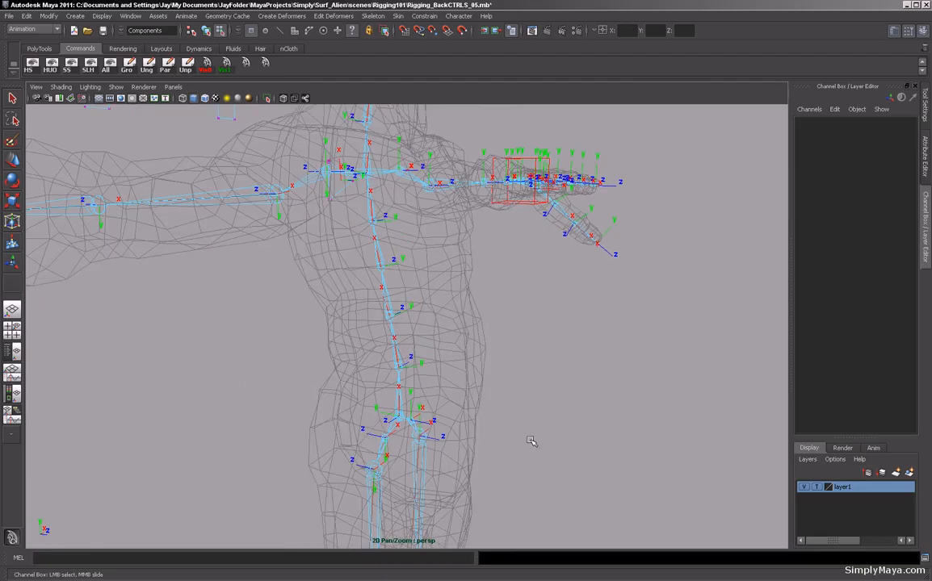
left_click_drag(228, 432, 220, 436, "alt")
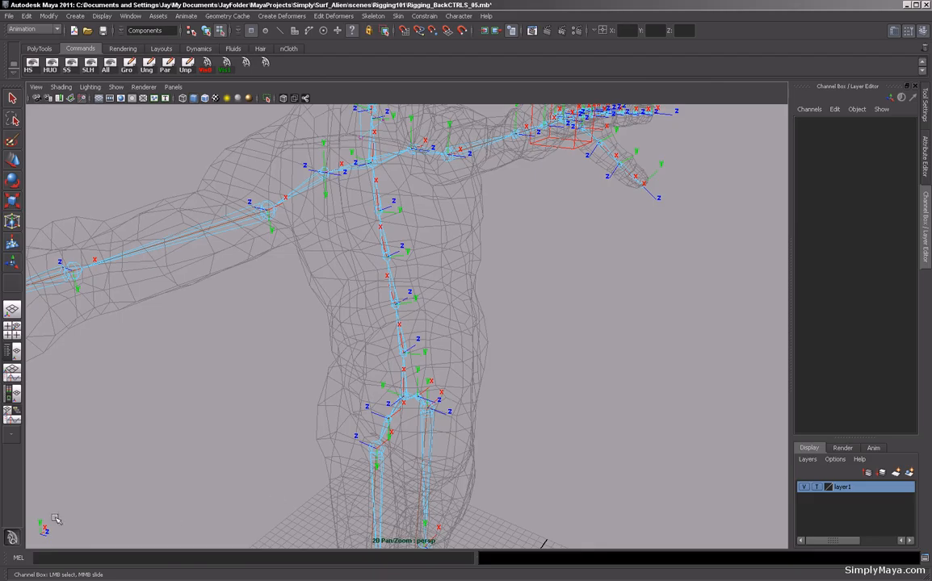
right_click_drag(47, 520, 449, 429, "alt")
left_click_drag(449, 429, 494, 378, "alt")
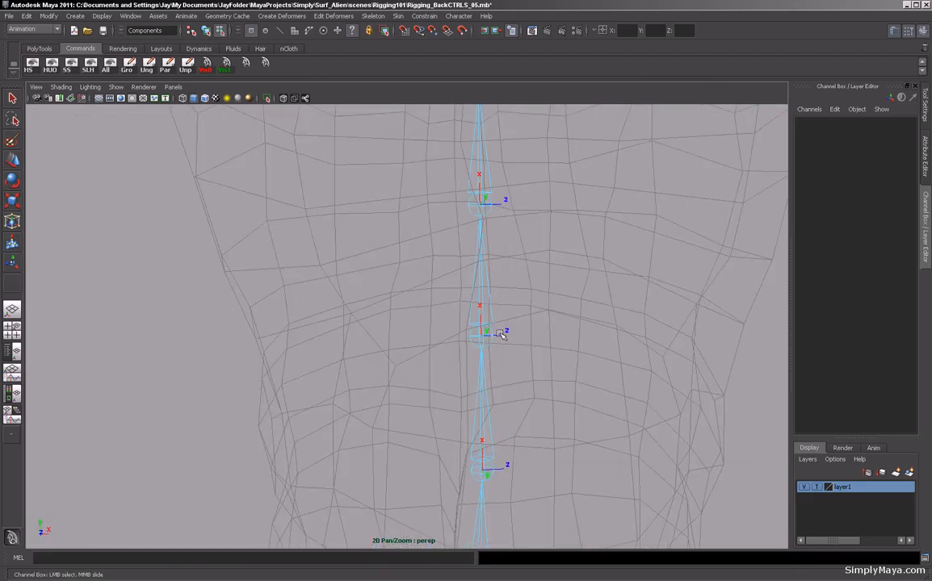
right_click_drag(545, 435, 166, 400, "alt")
left_click_drag(166, 400, 303, 414, "alt")
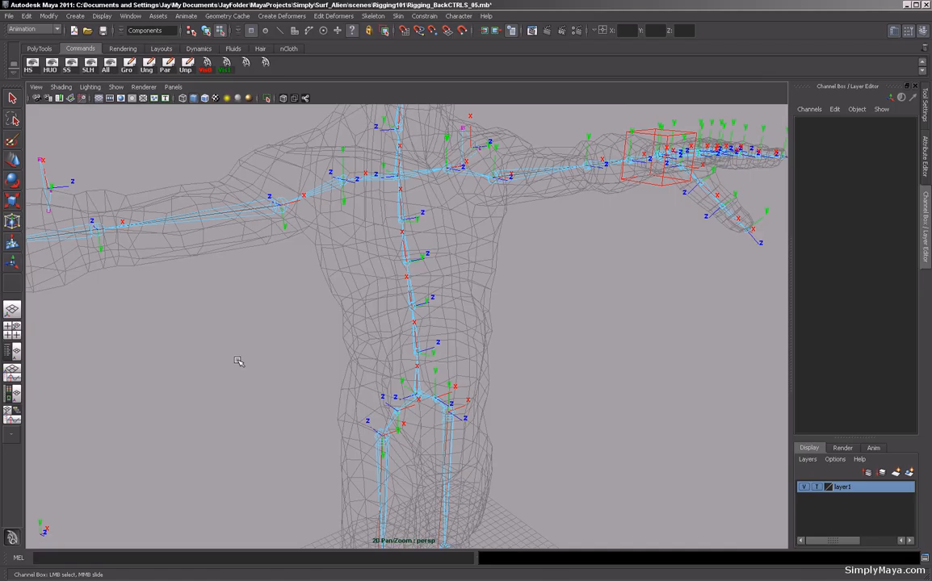
left_click_drag(238, 361, 281, 414, "alt")
right_click_drag(232, 416, 424, 470, "alt")
middle_click_drag(424, 470, 418, 433, "alt")
left_click_drag(385, 432, 334, 429, "alt")
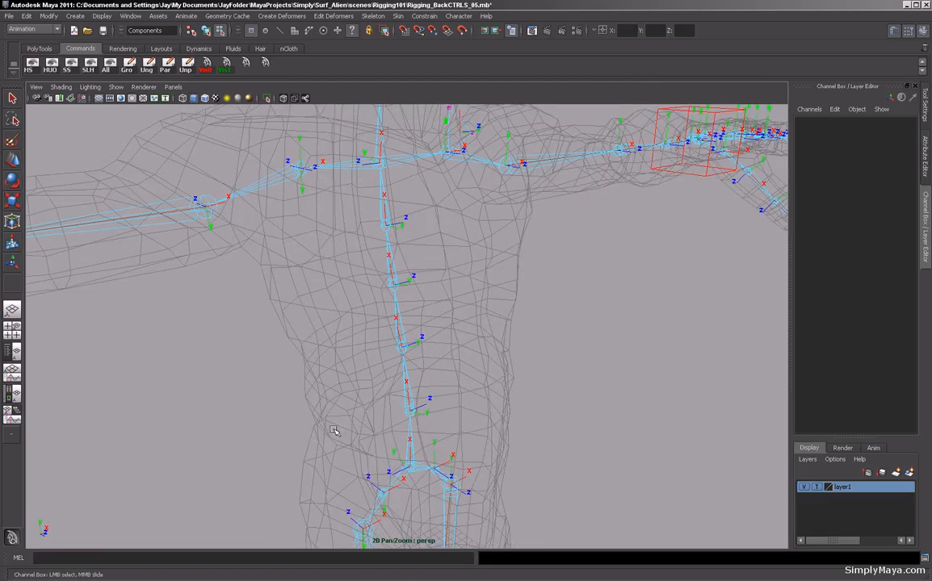
key("F8")
right_click_drag(401, 420, 307, 420, "alt")
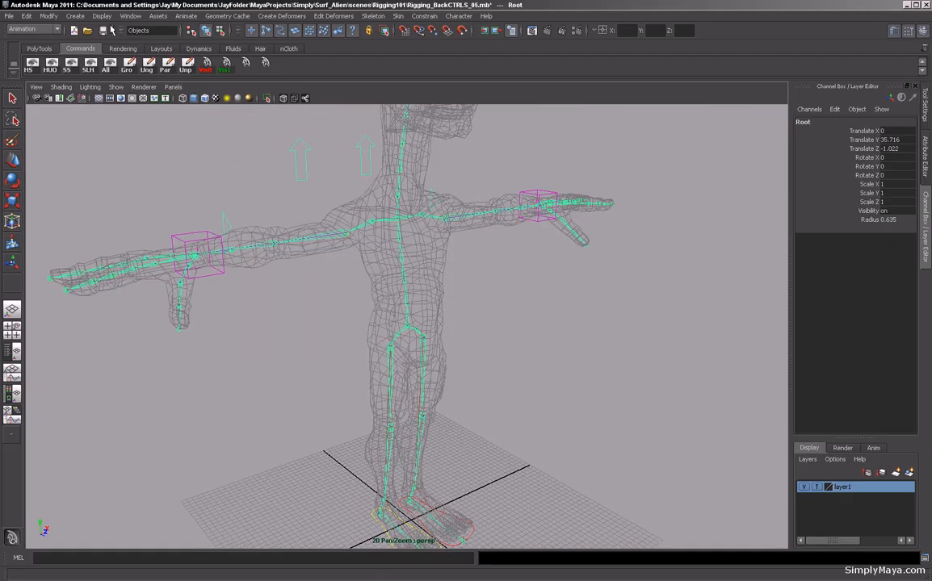
Create a NURBS circle and scale it uniformly to about 10.6.
left_click(73, 17)
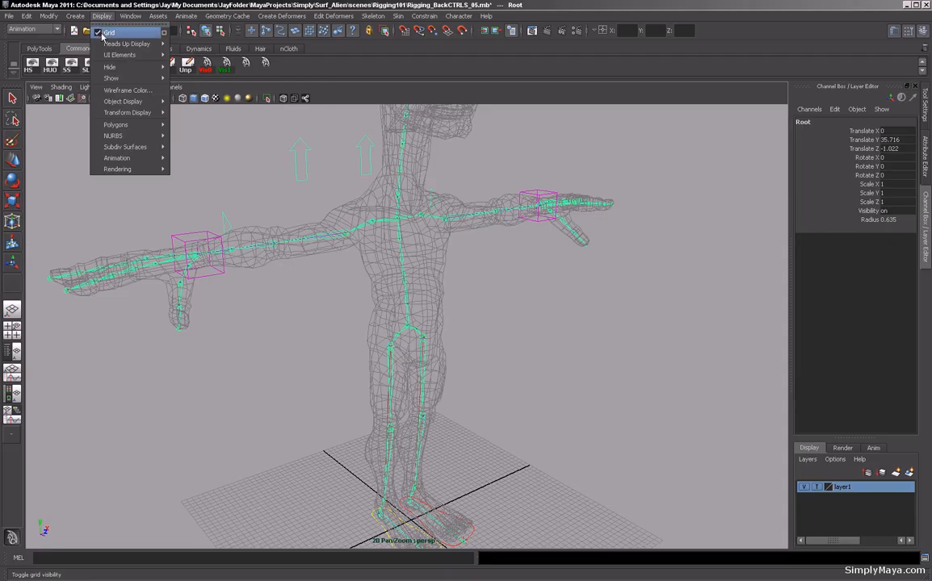
mouse_move(86, 36)
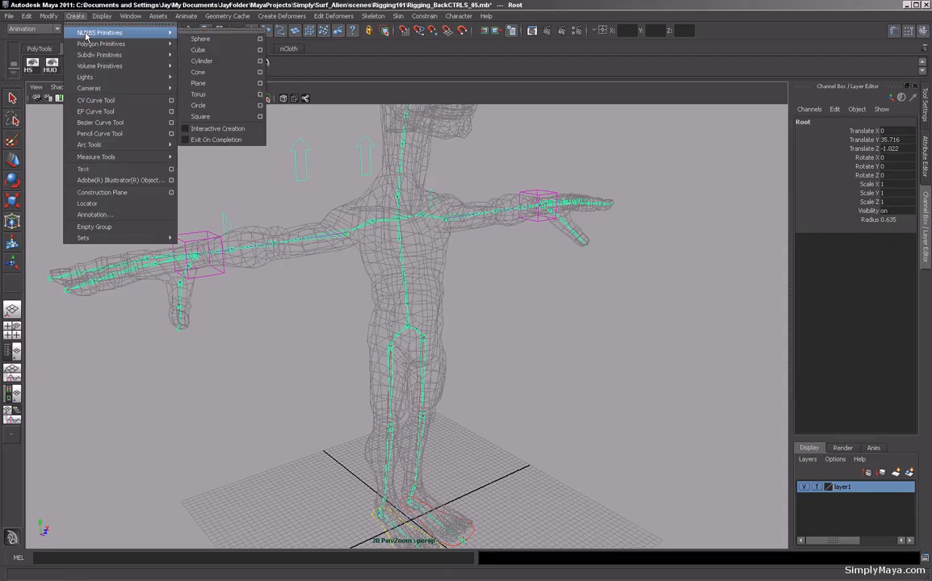
left_click(187, 105)
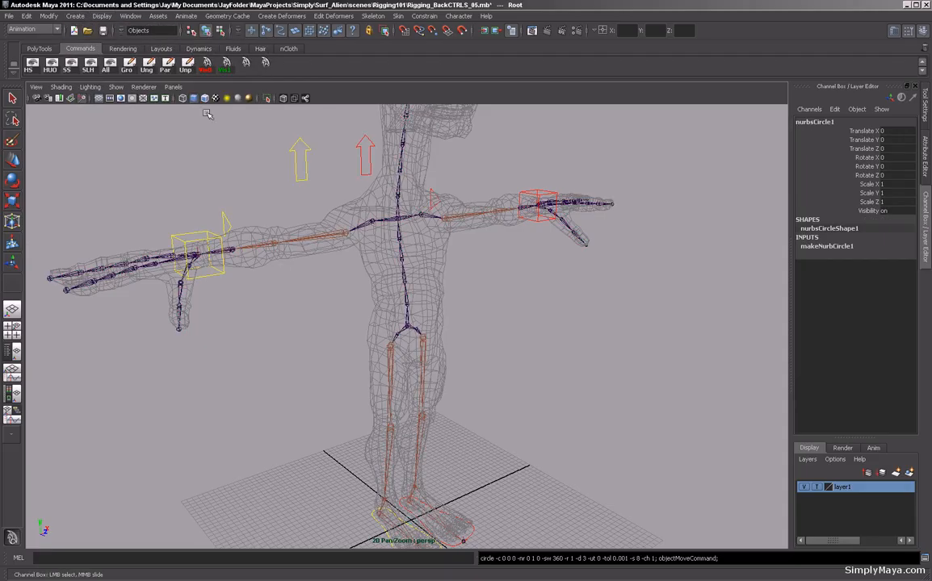
middle_click_drag(500, 360, 467, 274, "alt")
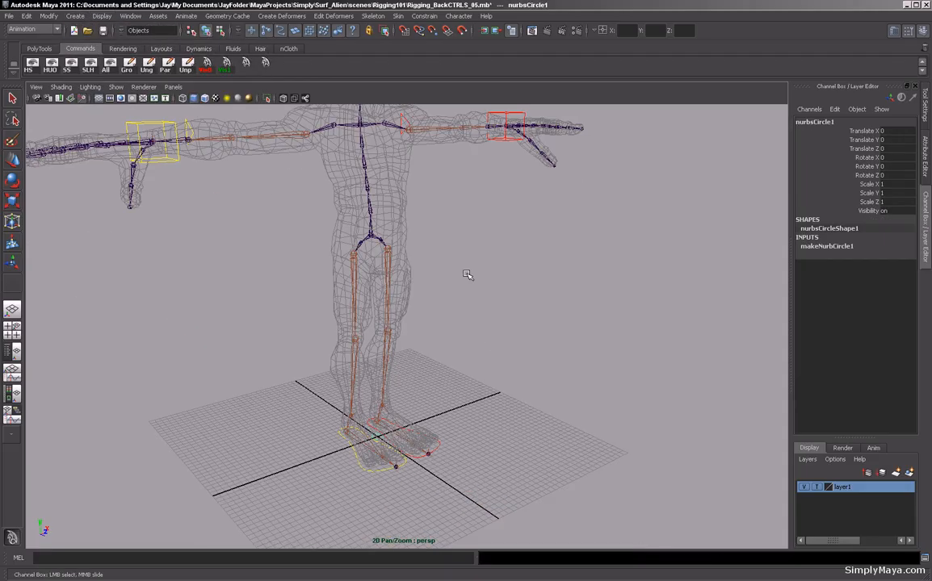
key("r")
left_click_drag(377, 437, 462, 434)
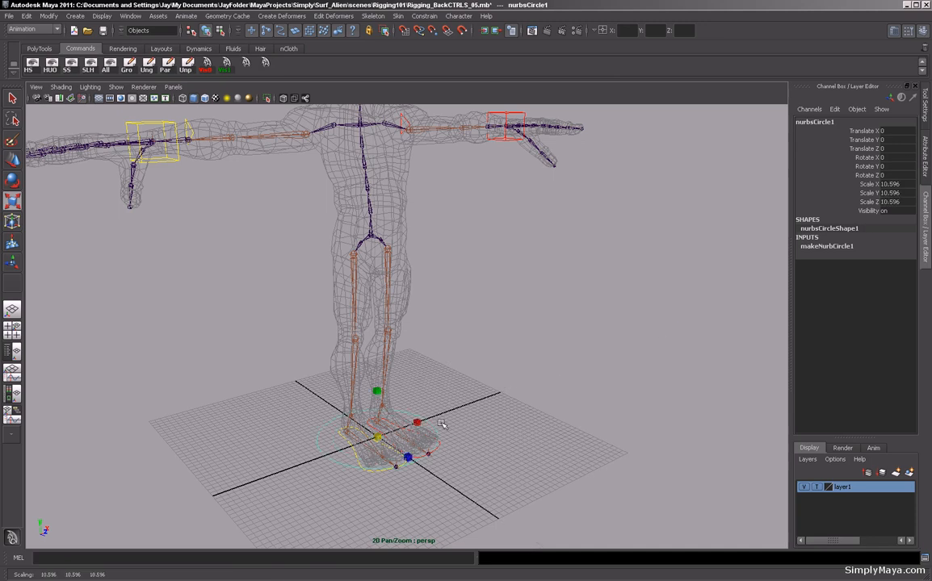
Point-snap the circle onto the Root joint at the hips.
key("w")
key("v")
left_click_drag(378, 437, 374, 240)
middle_click_drag(466, 315, 490, 427, "alt")
right_click_drag(490, 426, 598, 437, "alt")
middle_click_drag(598, 437, 592, 379, "alt")
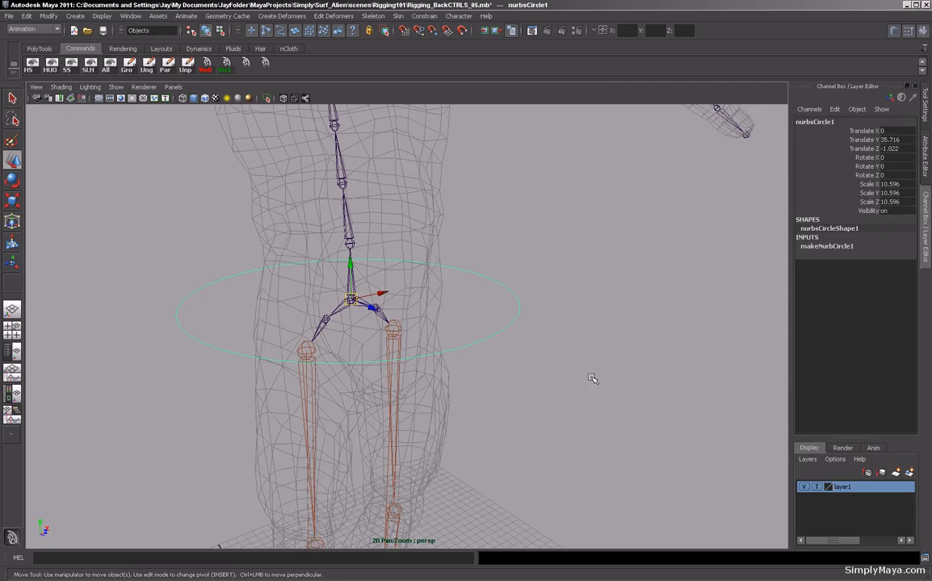
Duplicate the circle and rotate the copy 90 degrees around Z.
key("ctrl+d")
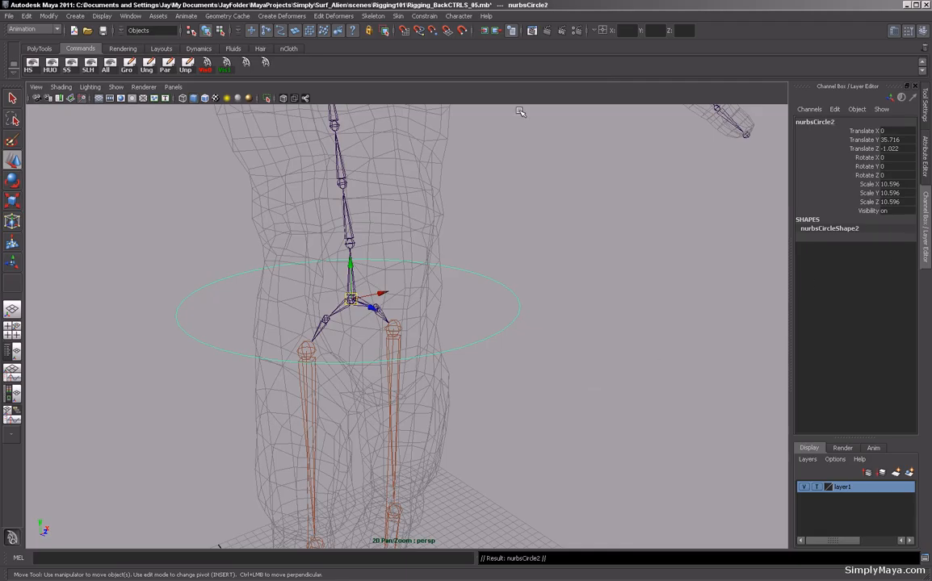
key("e")
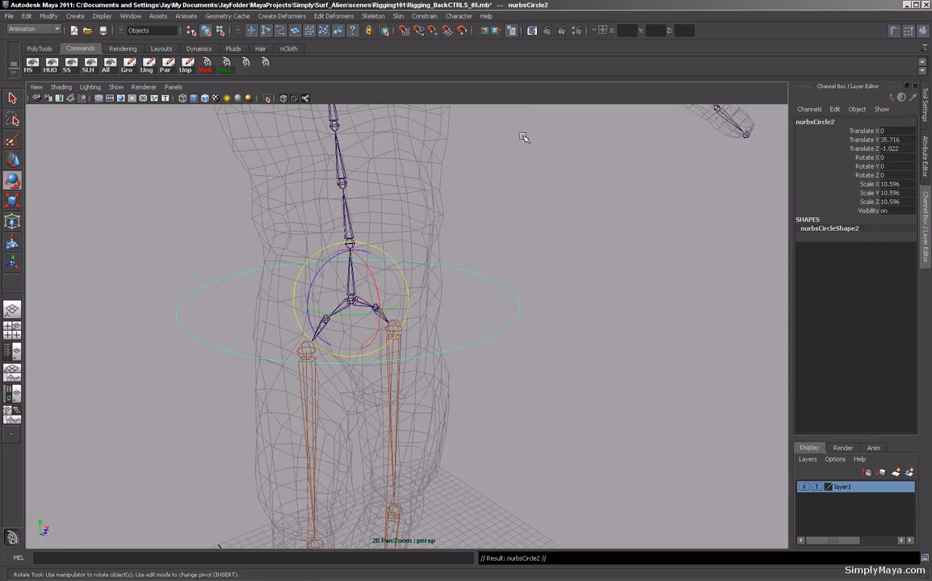
left_click_drag(329, 271, 283, 297)
right_click_drag(488, 305, 302, 307, "alt")
left_click_drag(302, 308, 264, 313, "alt")
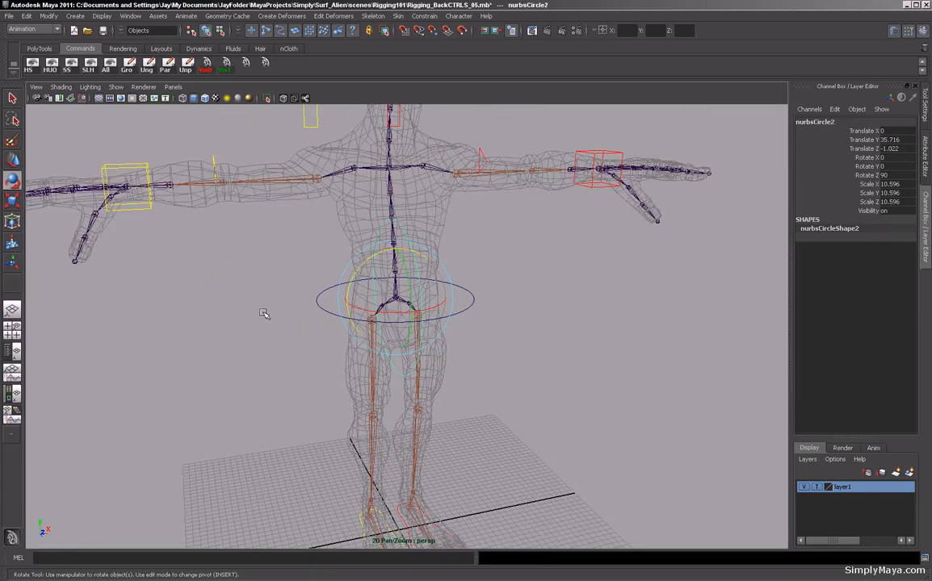
Duplicate the rotated circle and rotate the new copy 90 degrees around X.
key("ctrl+d")
left_click_drag(347, 282, 449, 310)
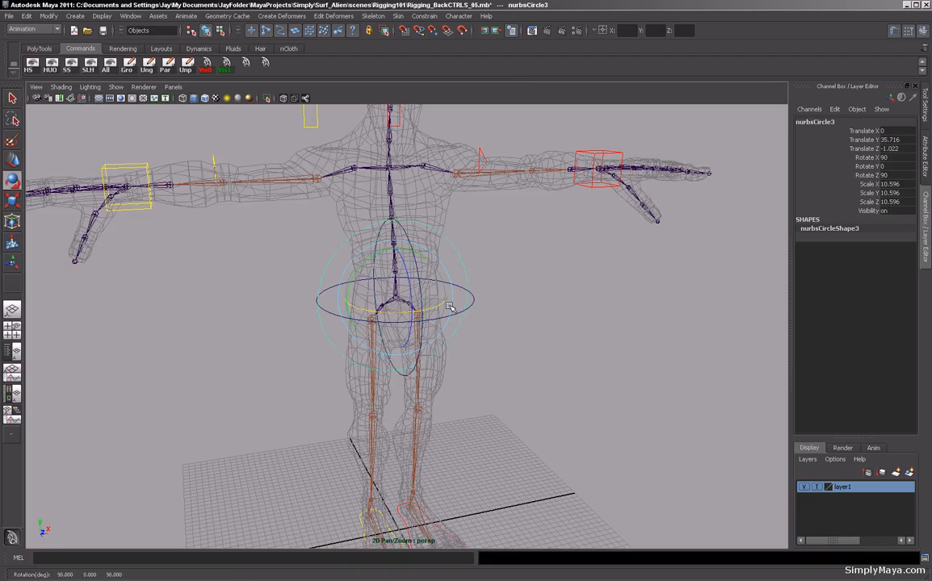
left_click_drag(285, 308, 383, 303, "alt")
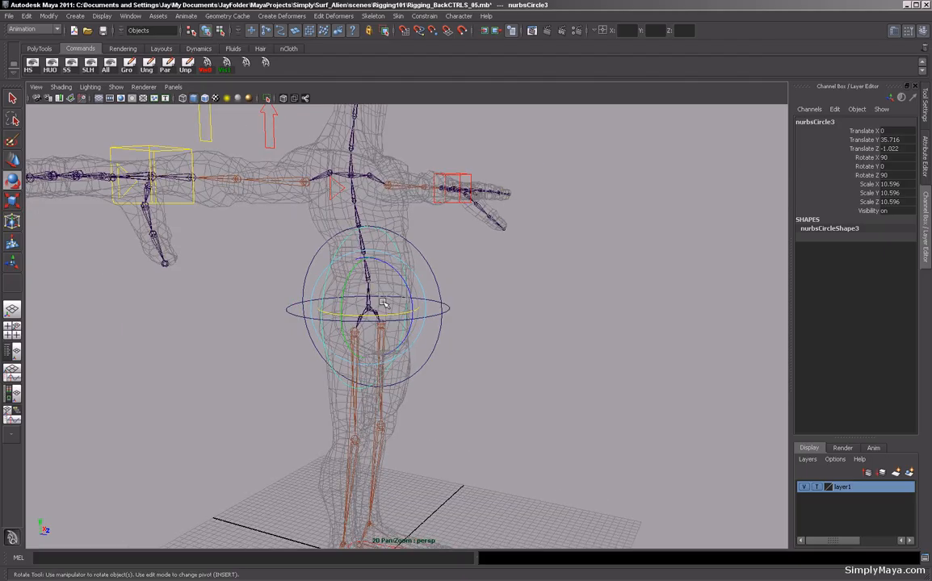
Select all three circles, freeze their transformations and delete their history.
key("q")
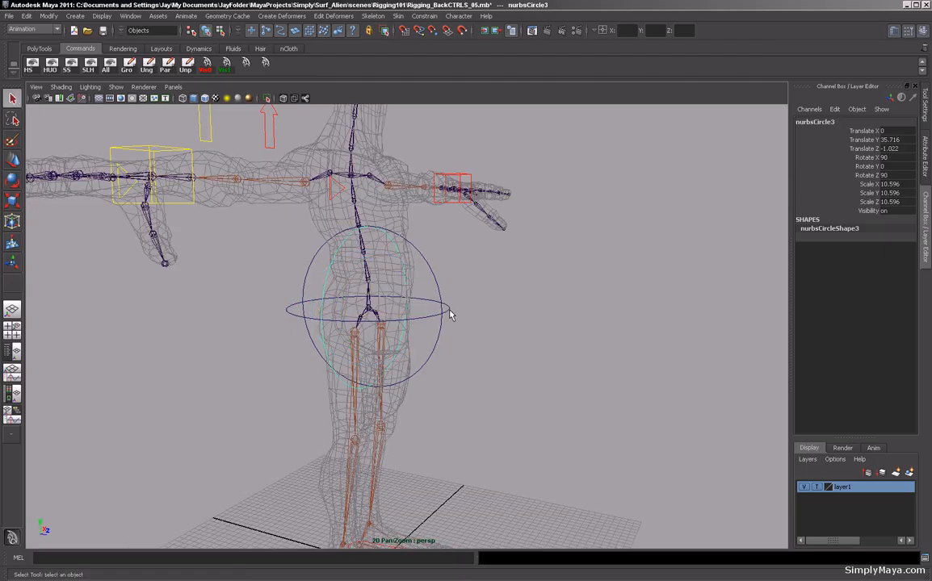
left_click(449, 309, "shift")
left_click(441, 291, "shift")
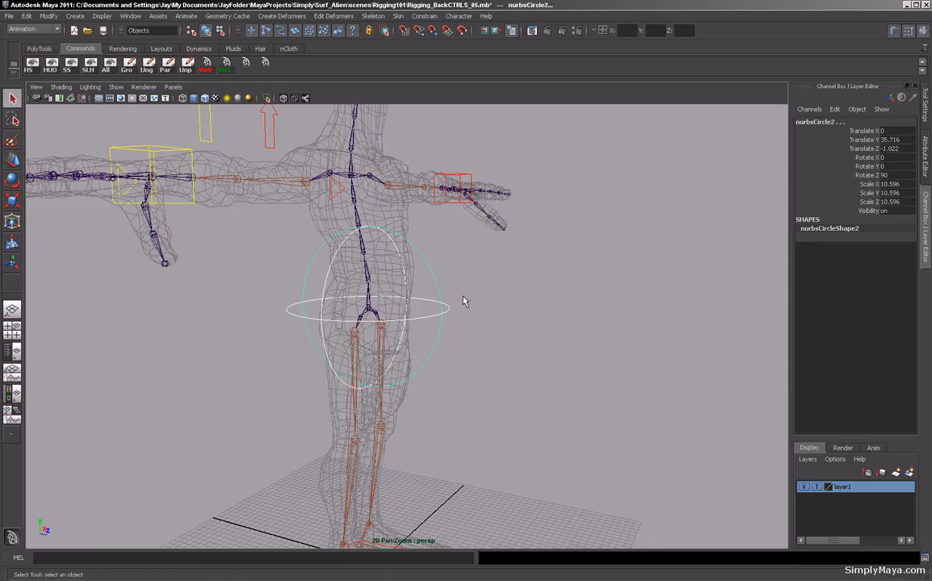
left_click_drag(465, 301, 388, 330, "alt")
left_click(35, 50)
left_click(47, 66)
left_click(31, 67)
Select the horizontal circle and rename it BackTwist.
left_click_drag(268, 339, 217, 335, "alt")
left_click(258, 359)
middle_click_drag(219, 370, 223, 326, "alt")
left_click_drag(224, 329, 245, 343, "alt")
right_click_drag(245, 343, 205, 355, "alt")
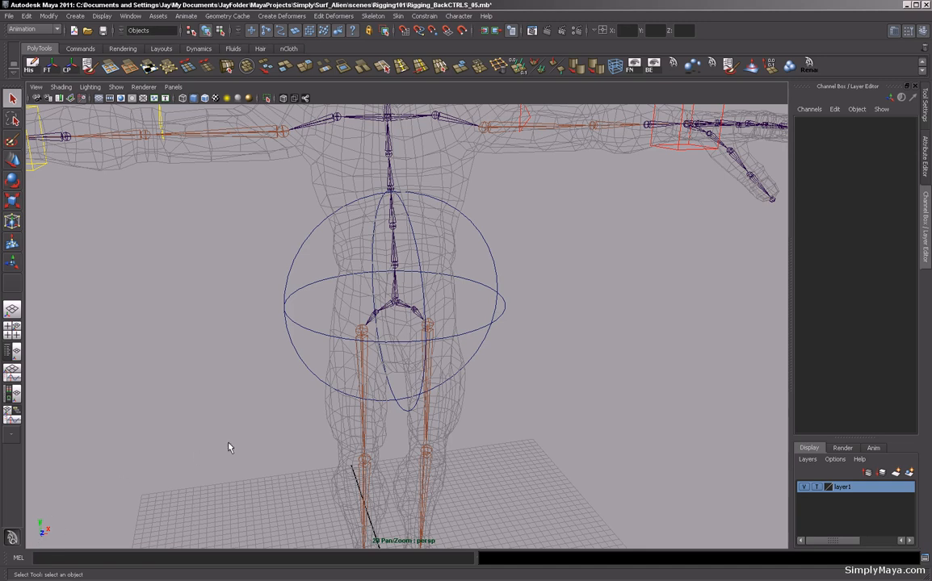
left_click(300, 337)
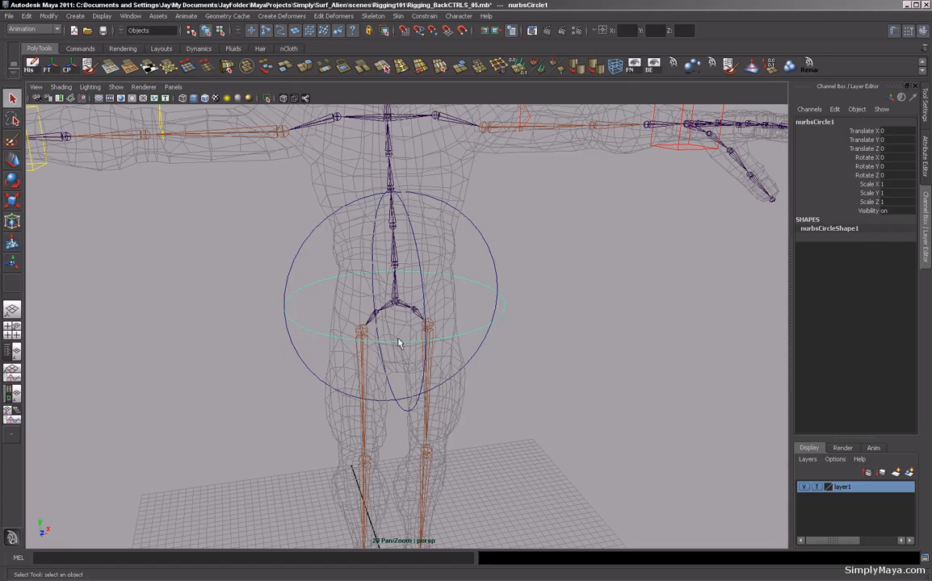
left_click_drag(387, 349, 463, 338, "alt")
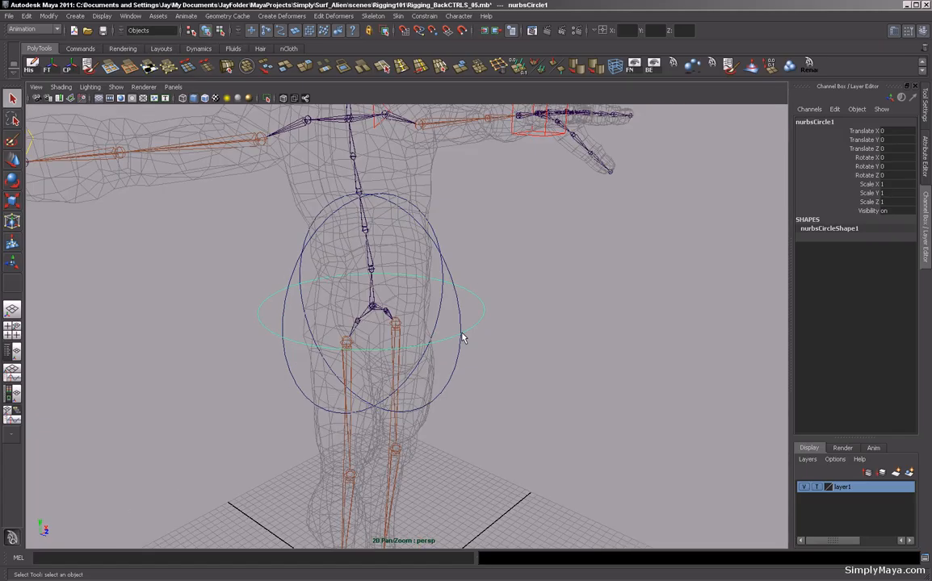
double_click(813, 125)
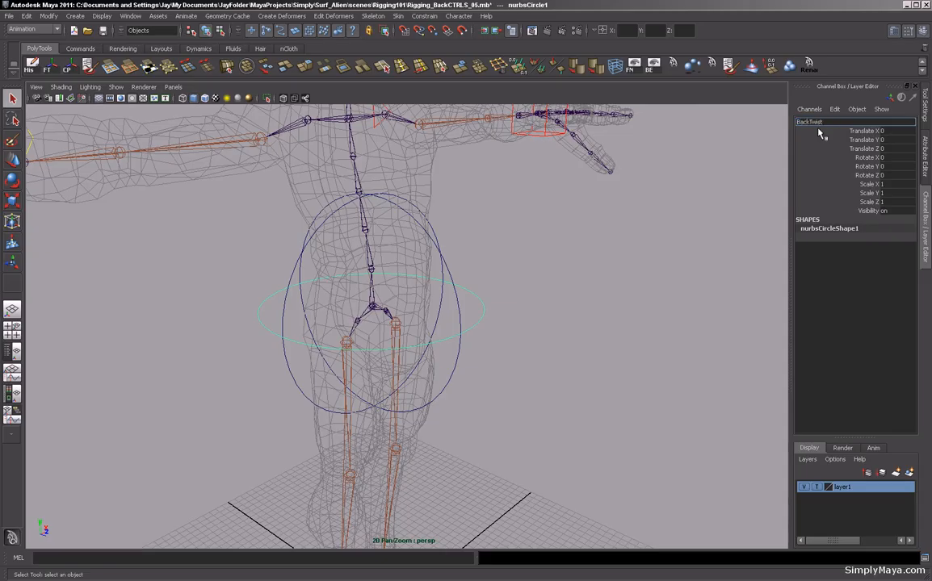
type("BackTwist")
key("Return")
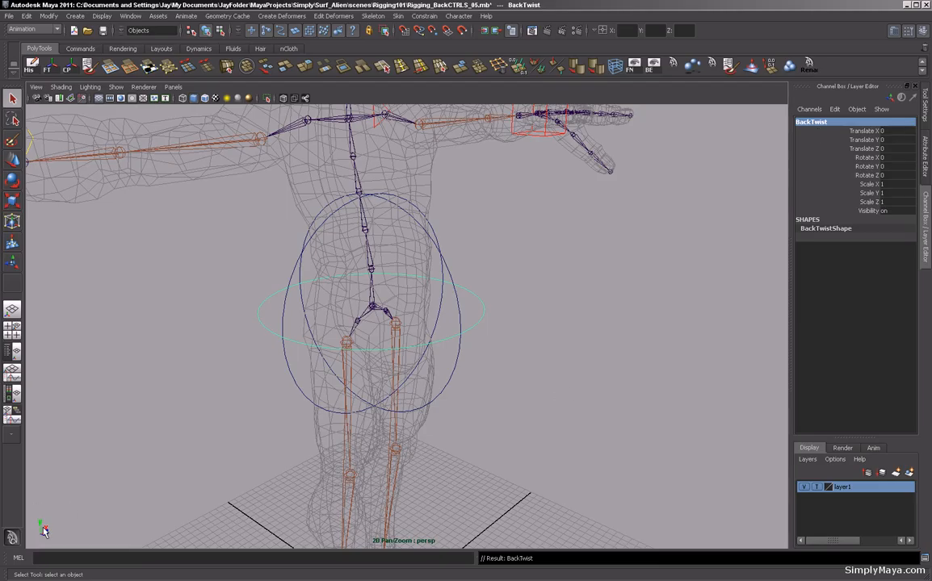
Enable drawing overrides on BackTwist and set its override colour to green.
key("ctrl+a")
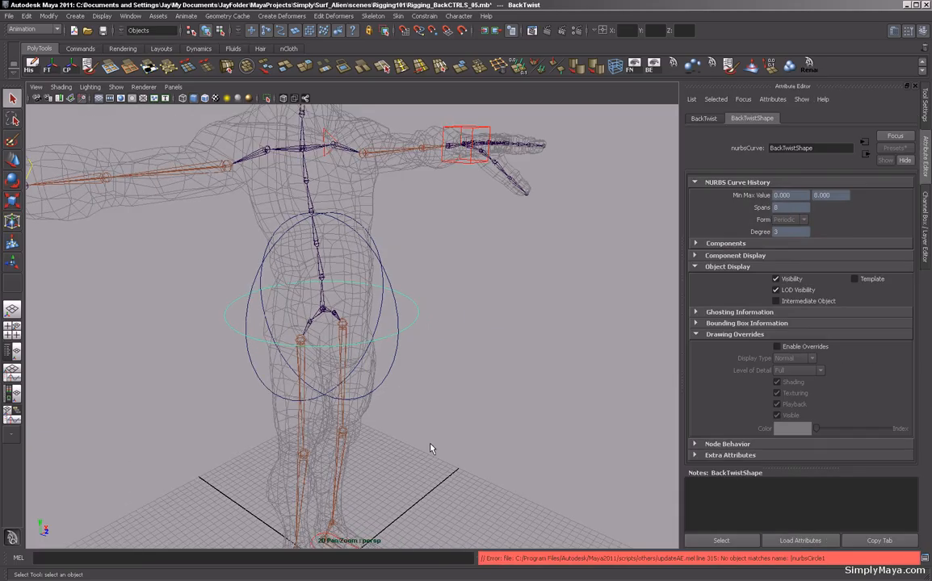
left_click_drag(561, 466, 517, 459, "alt")
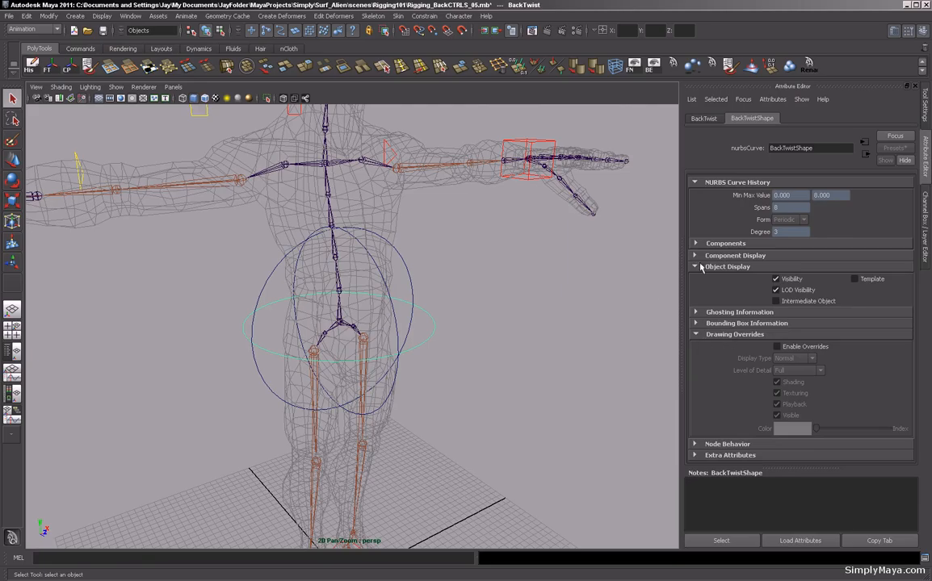
left_click(775, 347)
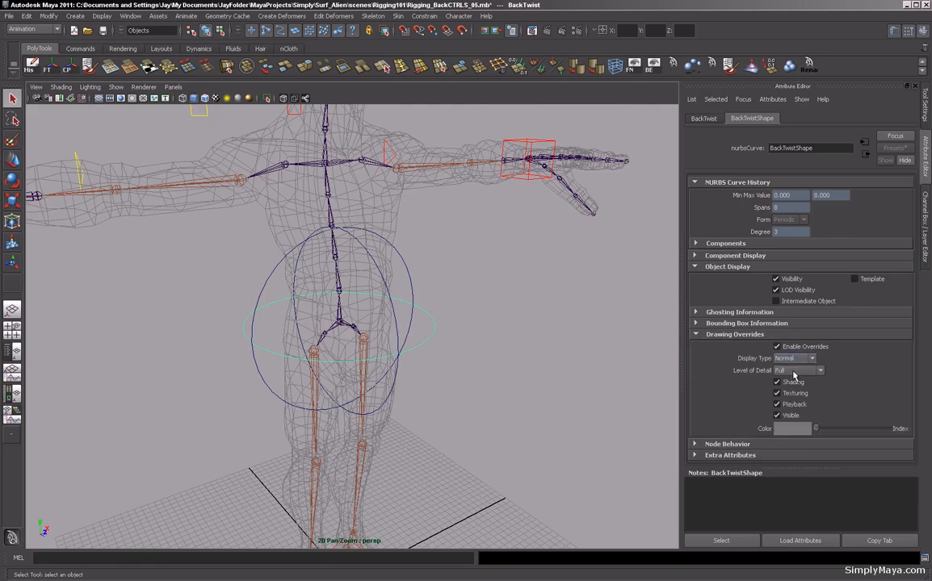
left_click_drag(817, 431, 849, 431)
left_click(496, 412)
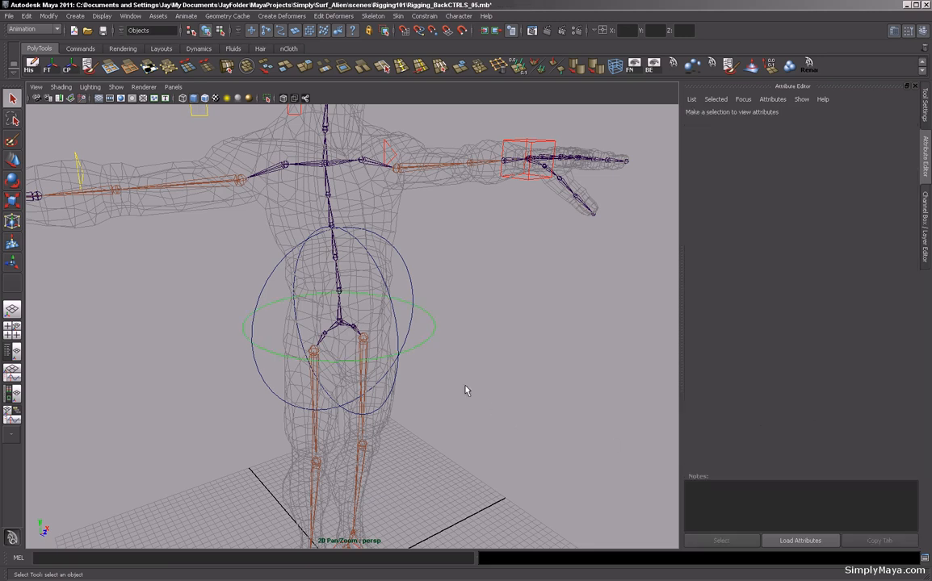
left_click(384, 302)
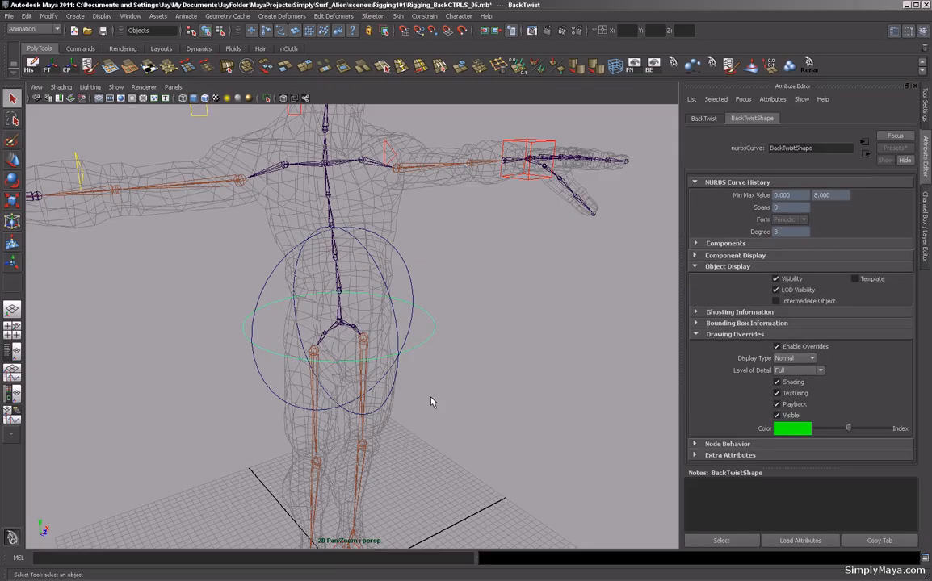
left_click(425, 341)
key("ctrl+z")
left_click_drag(850, 432, 871, 432)
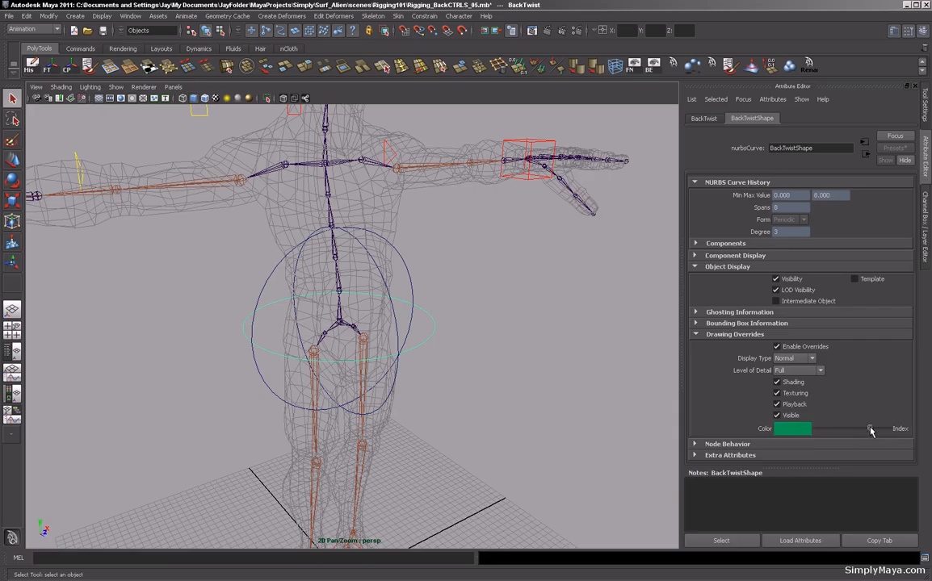
left_click(565, 392)
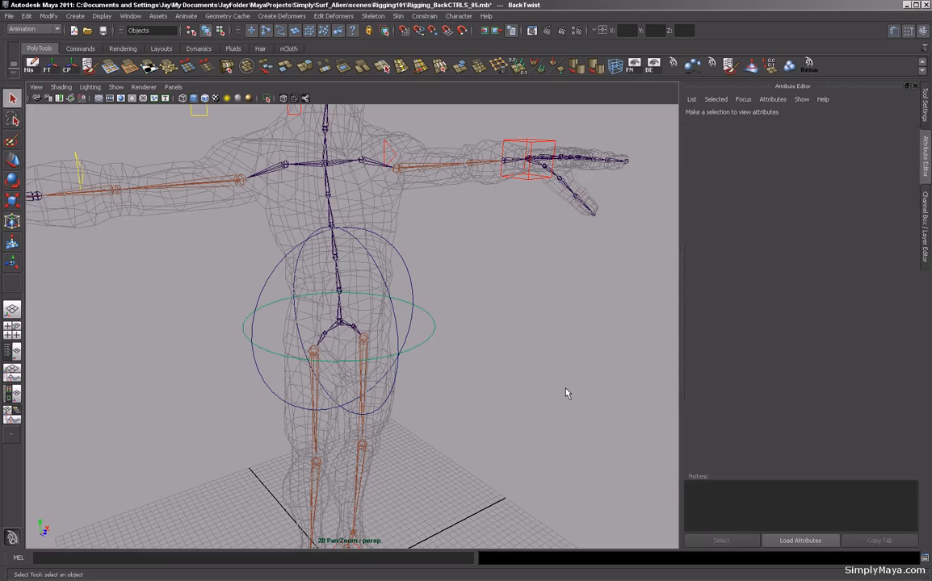
Select the circle facing the front view and rename it BackSide.
left_click(423, 344)
middle_click_drag(440, 398, 440, 366, "alt")
scroll(440, 366, "up", 2)
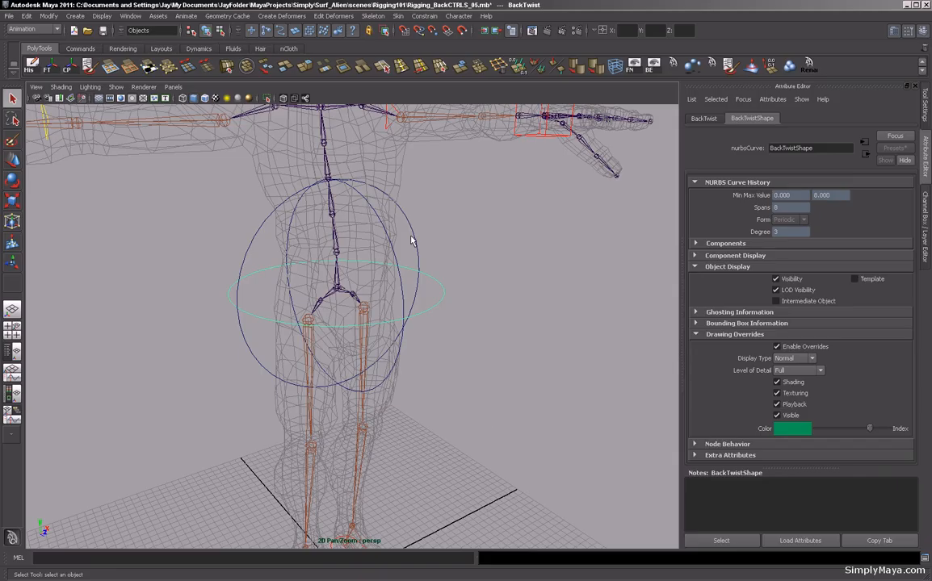
left_click_drag(344, 318, 266, 250, "alt")
key("ctrl+a")
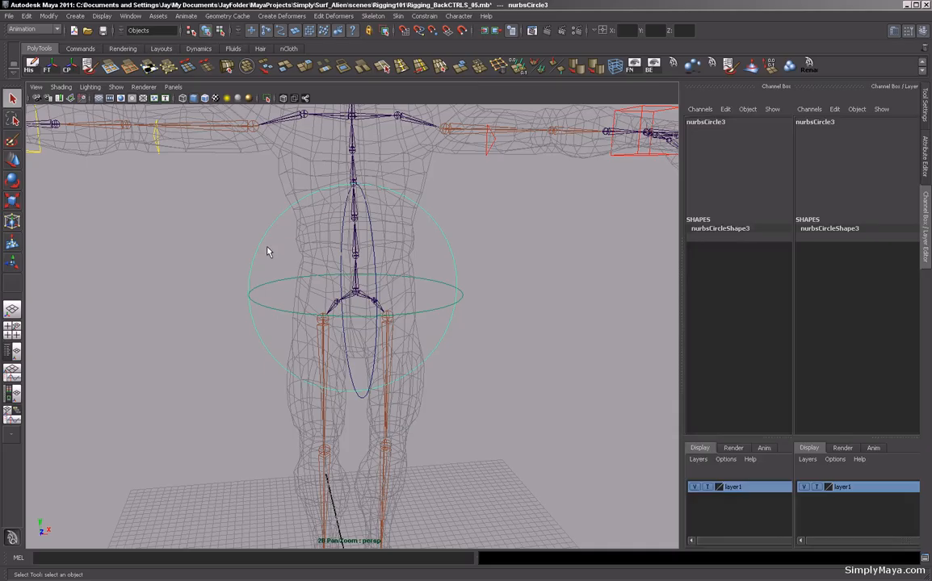
double_click(824, 122)
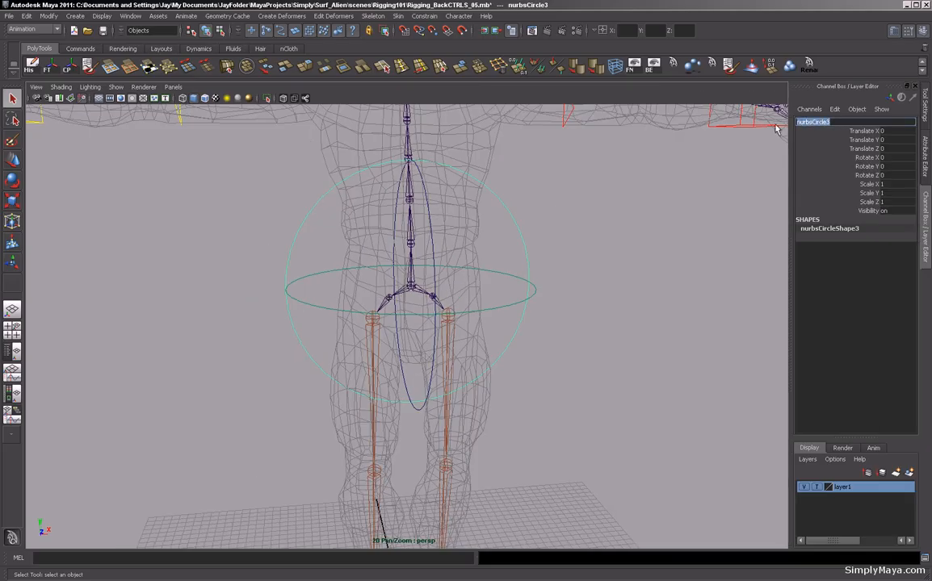
type("BackSide")
key("Return")
Enable drawing overrides on BackSide and set its override colour to blue.
left_click_drag(546, 242, 586, 253, "alt")
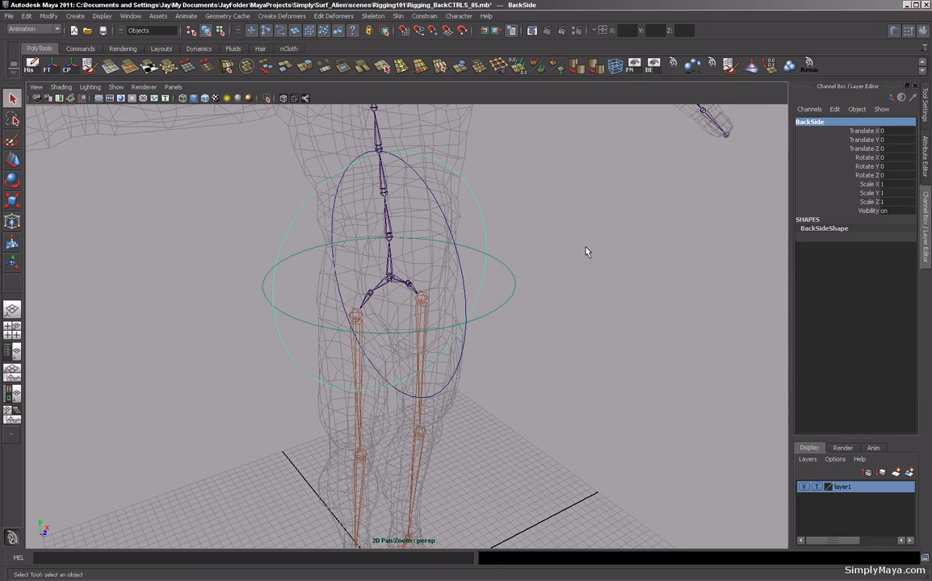
key("ctrl+a")
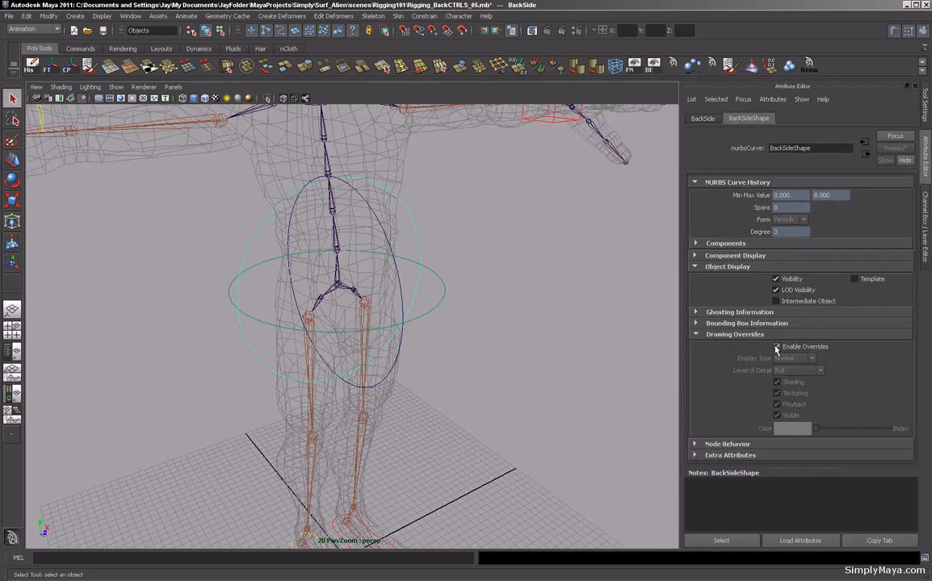
left_click(776, 347)
left_click_drag(816, 429, 852, 430)
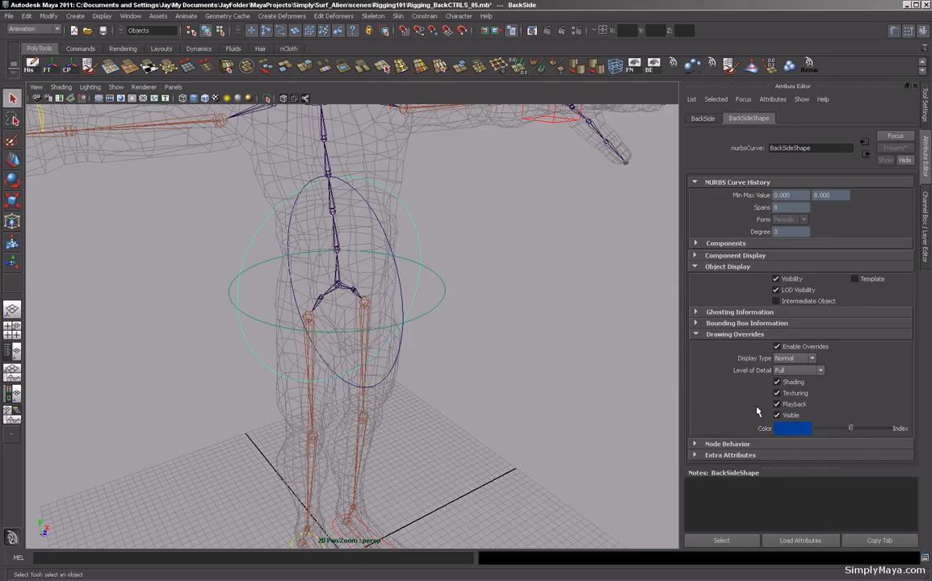
left_click(488, 293)
Select the remaining circle and rename it BackBend.
left_click_drag(472, 282, 557, 306, "alt")
left_click_drag(418, 253, 406, 259)
left_click(425, 285)
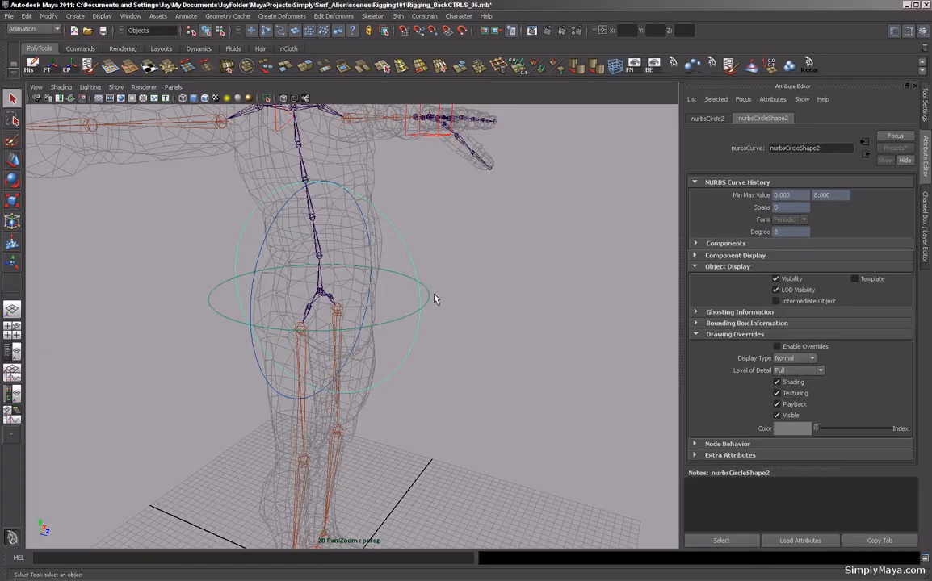
key("ctrl+a")
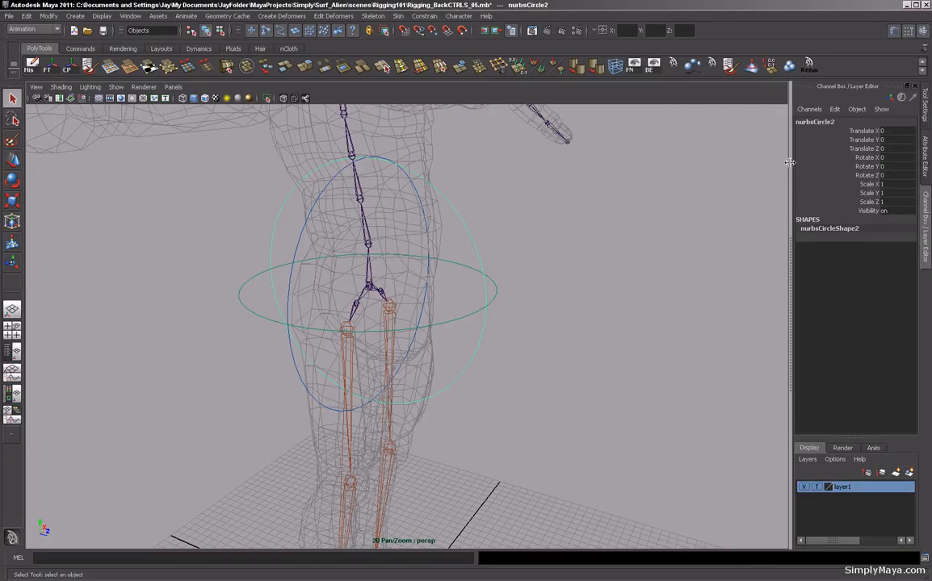
double_click(817, 121)
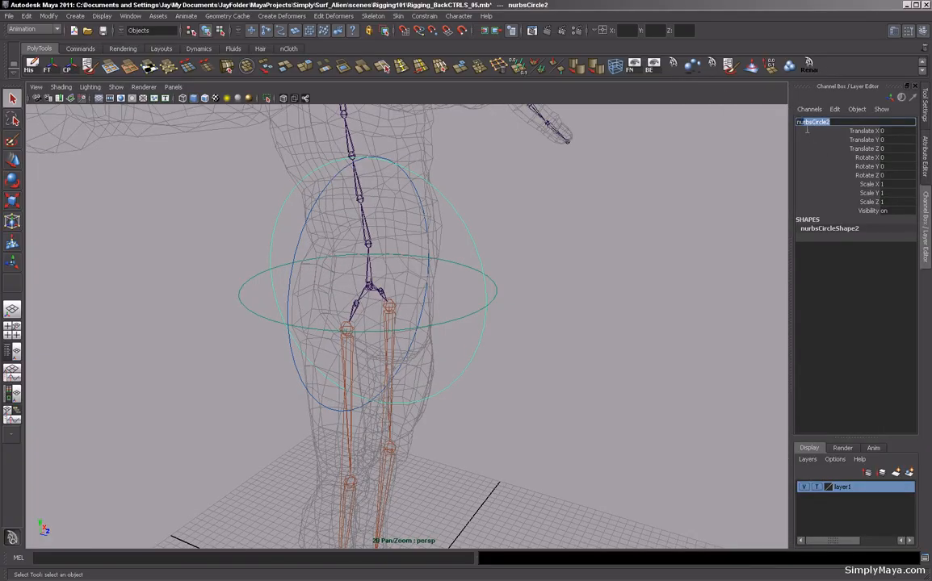
type("BackBend")
key("Return")
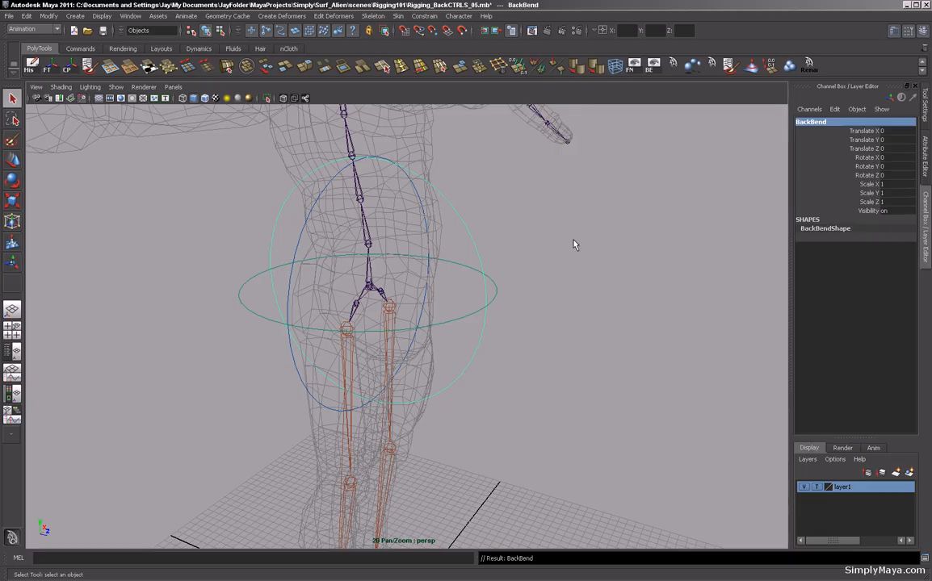
Enable drawing overrides on BackBend and set its override colour to red.
key("ctrl+a")
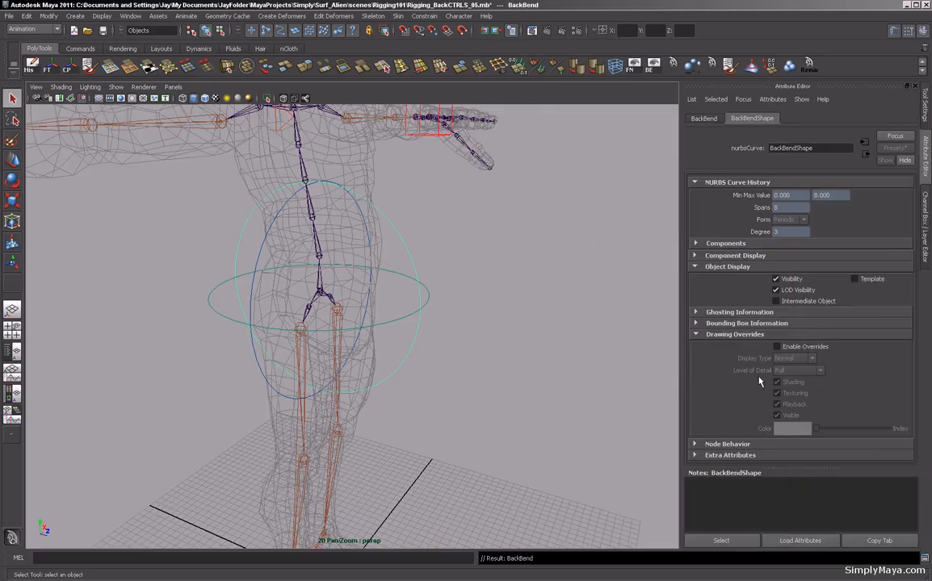
left_click(777, 346)
left_click_drag(817, 431, 846, 433)
left_click(508, 296)
mouse_move(493, 290)
left_mouse_down("alt")
mouse_move(383, 294)
mouse_move(480, 293)
mouse_move(491, 304)
left_mouse_up("alt")
middle_click_drag(492, 300, 449, 327, "alt")
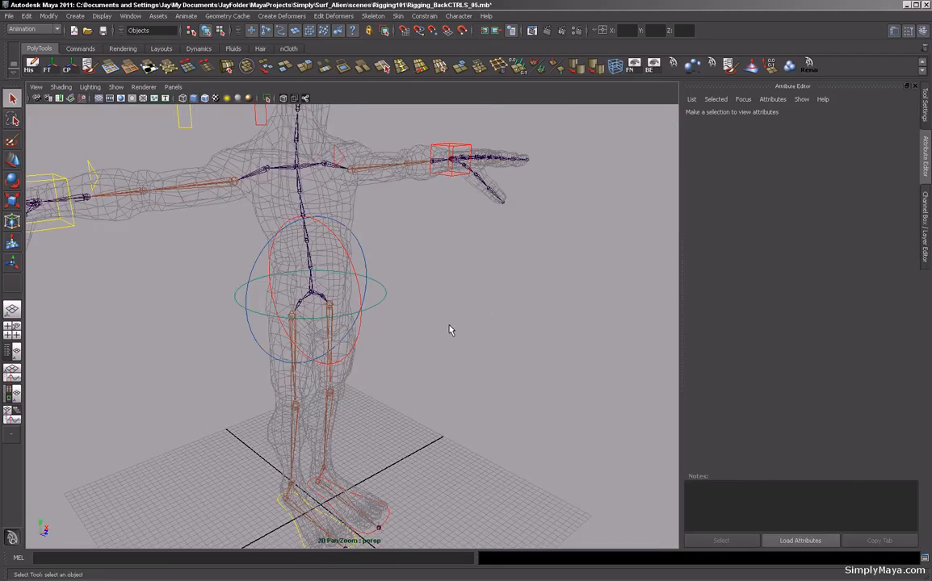
Examine the root and spine joints above it by selecting them in turn.
key("ctrl+a")
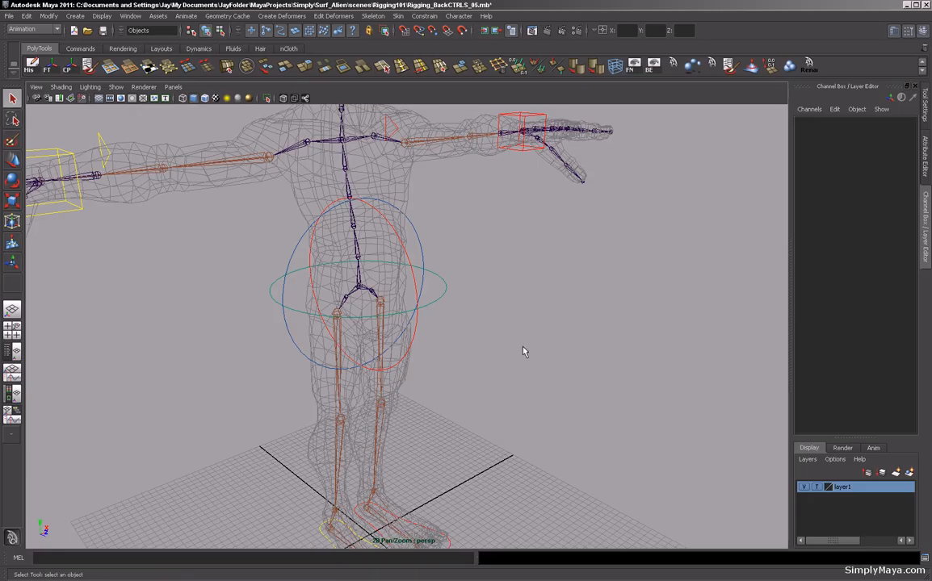
left_click_drag(522, 352, 389, 267, "alt")
left_click_drag(488, 326, 459, 347, "alt")
middle_click_drag(460, 347, 467, 350, "alt")
right_click_drag(466, 350, 521, 346, "alt")
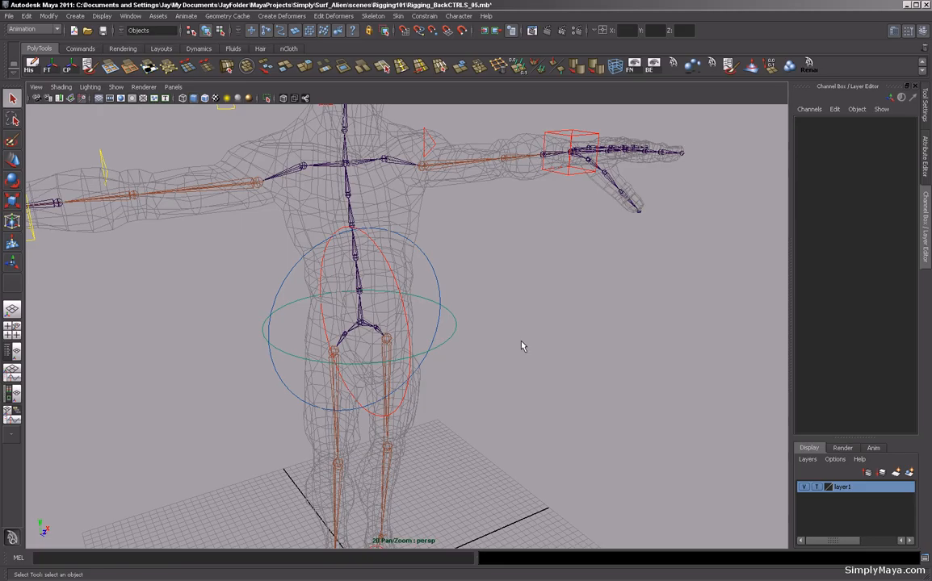
left_click_drag(410, 308, 476, 311, "alt")
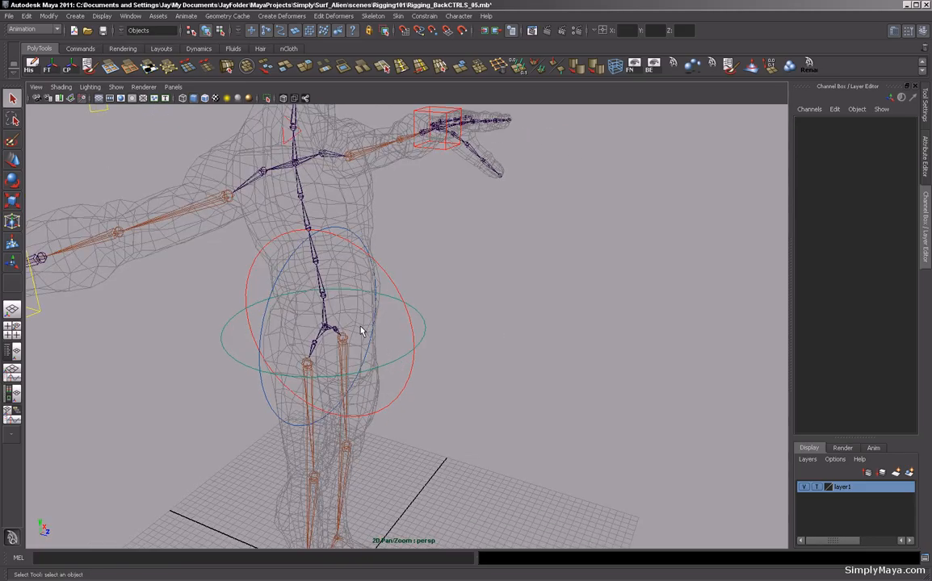
left_click(325, 327)
left_click(322, 292)
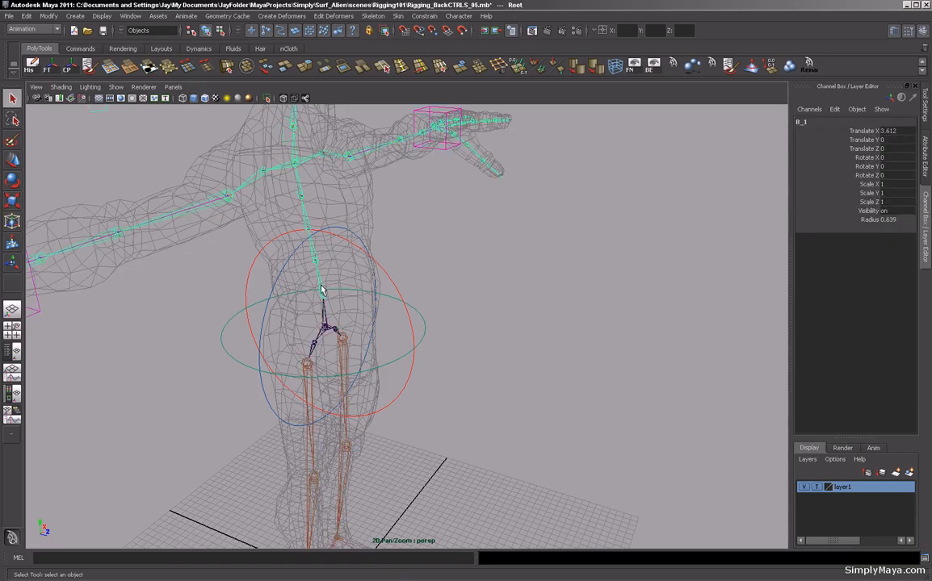
left_click(307, 227)
left_click(297, 192)
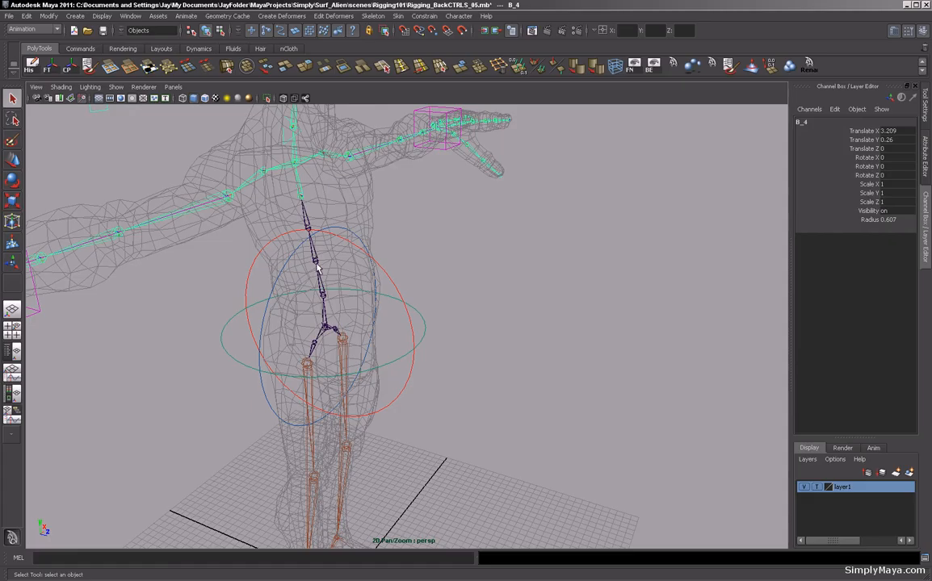
left_click(326, 327)
left_click(299, 196)
left_click_drag(432, 294, 469, 344, "alt")
middle_click_drag(468, 344, 426, 345, "alt")
left_click(391, 325)
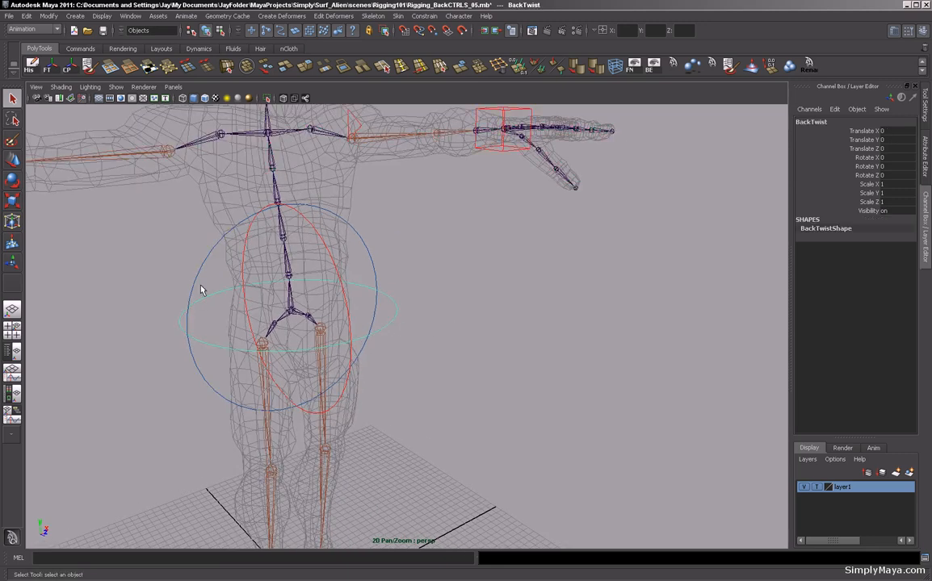
left_click(124, 255)
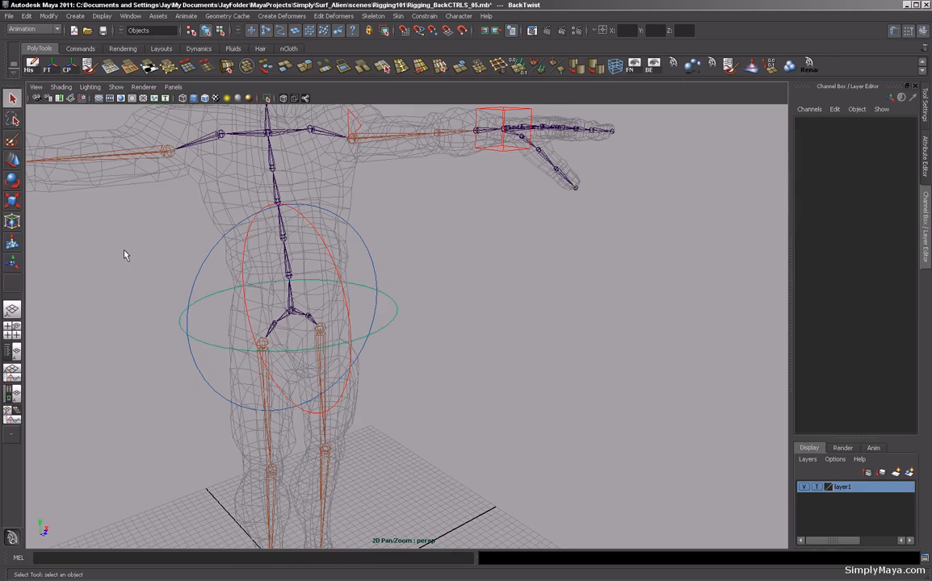
Open the Expression Editor and examine the existing expressions expression3 and expression4.
left_click(130, 16)
mouse_move(133, 55)
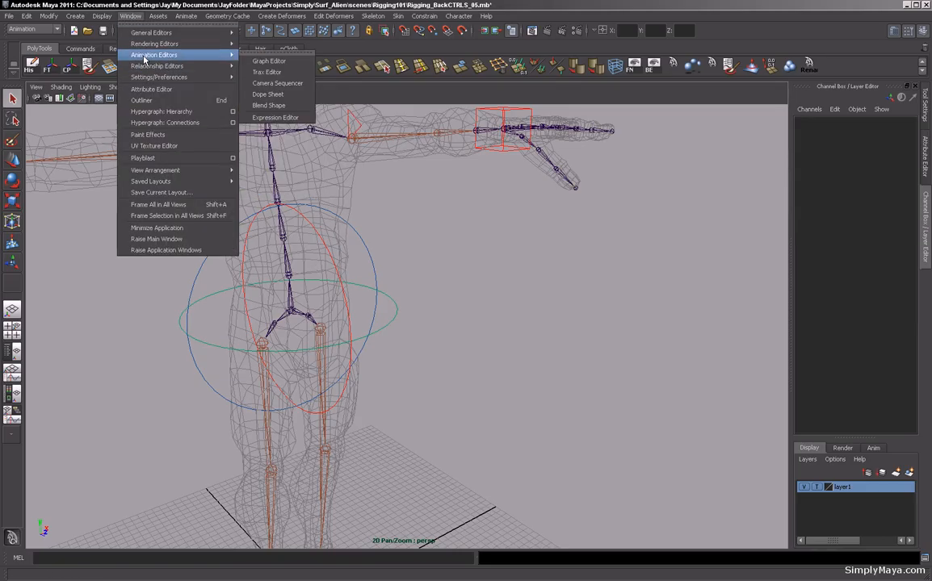
left_click(298, 119)
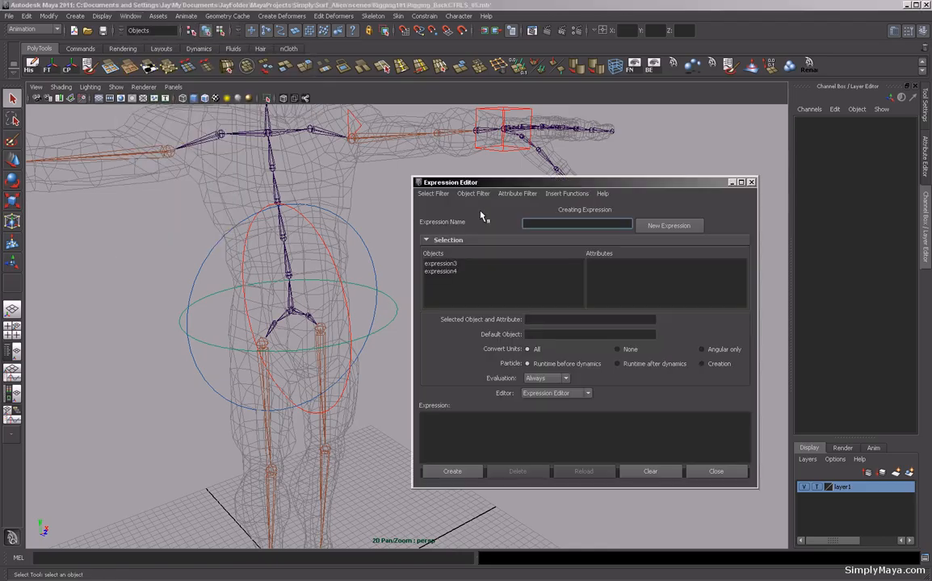
left_click_drag(491, 188, 501, 214)
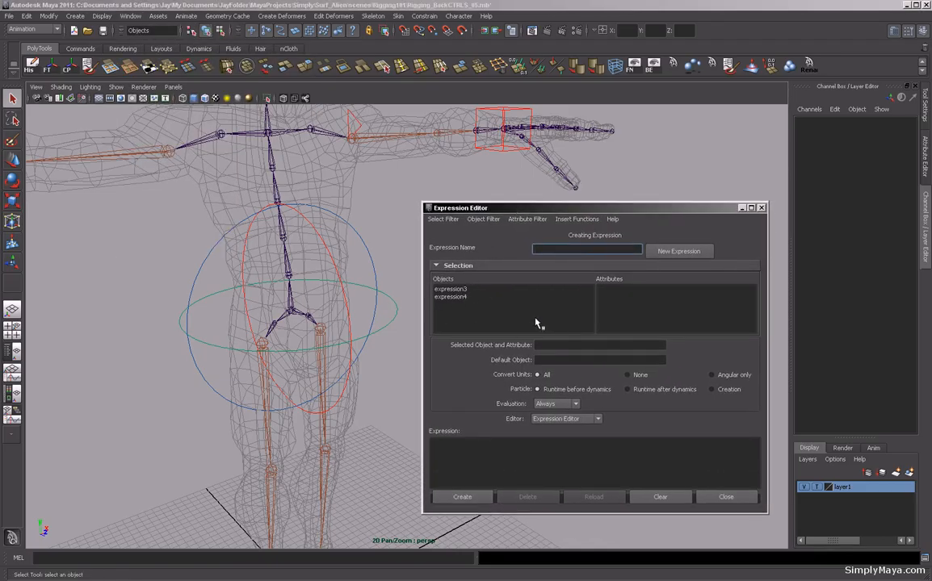
left_click(462, 289)
left_click_drag(596, 445, 381, 425)
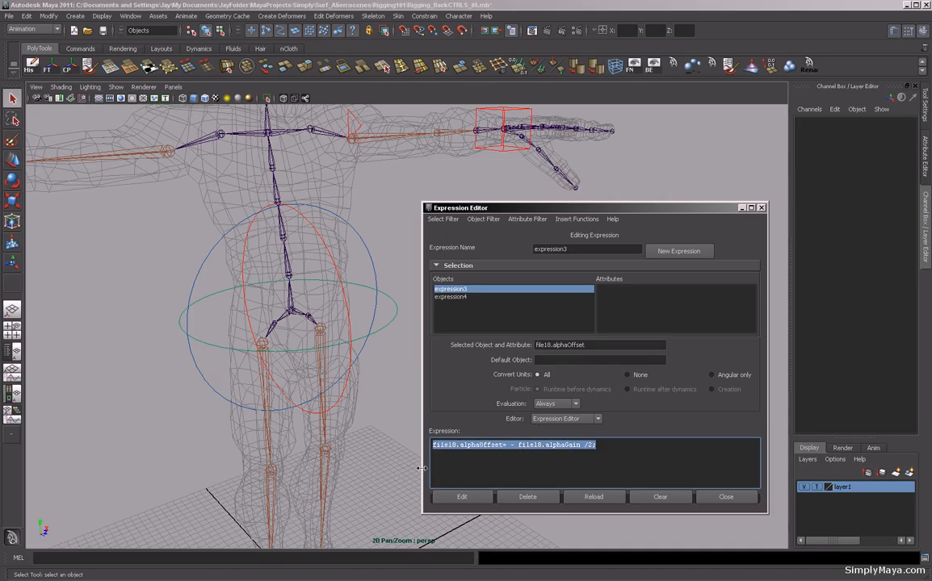
left_click(462, 297)
left_click_drag(597, 447, 412, 480)
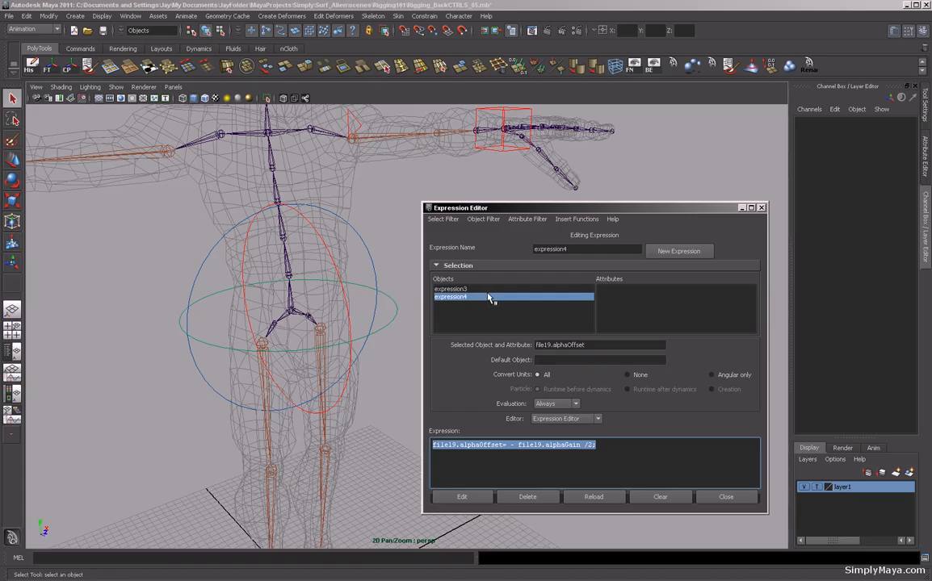
Select the BackTwist circle and name a new expression BackTwistEXP.
left_click(442, 218)
left_click(454, 232)
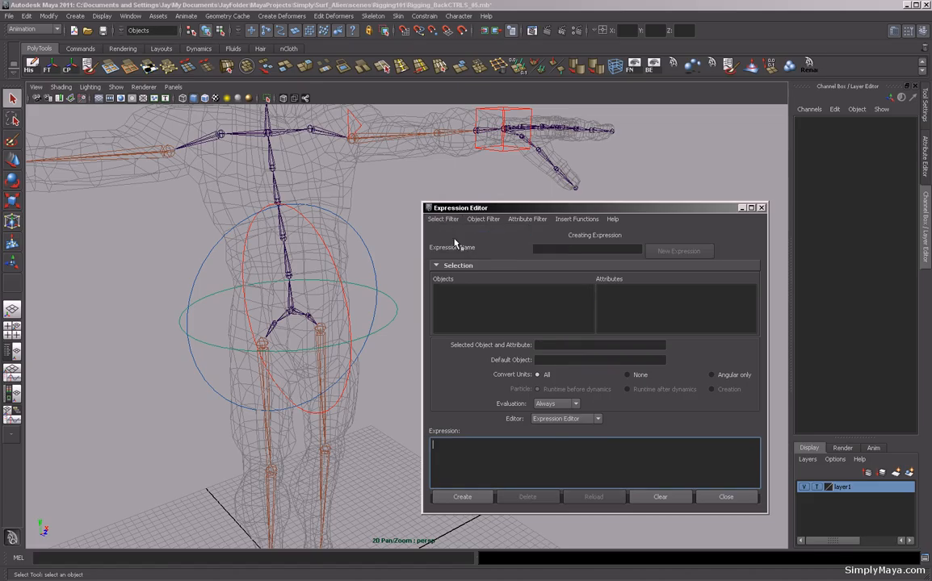
left_click(385, 332)
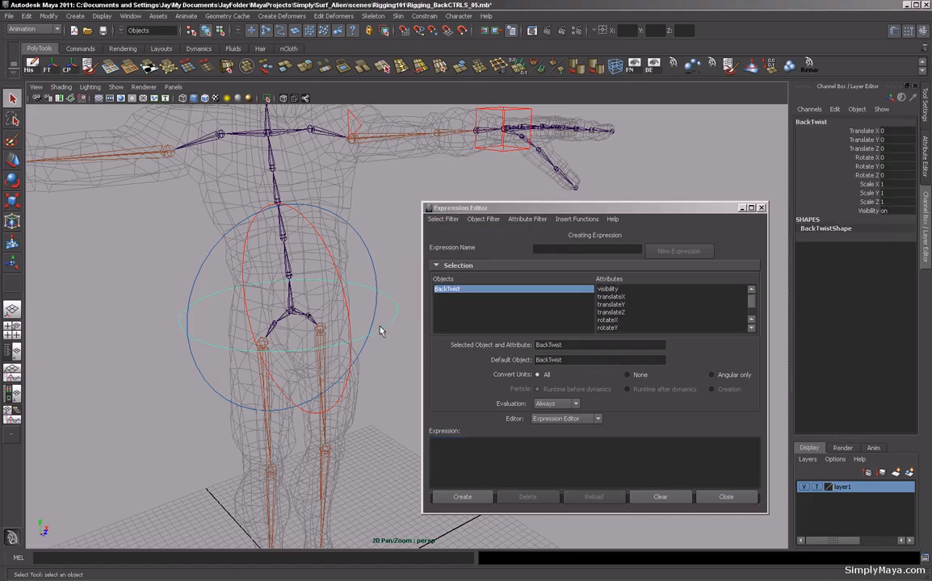
left_click(547, 249)
type("Bac")
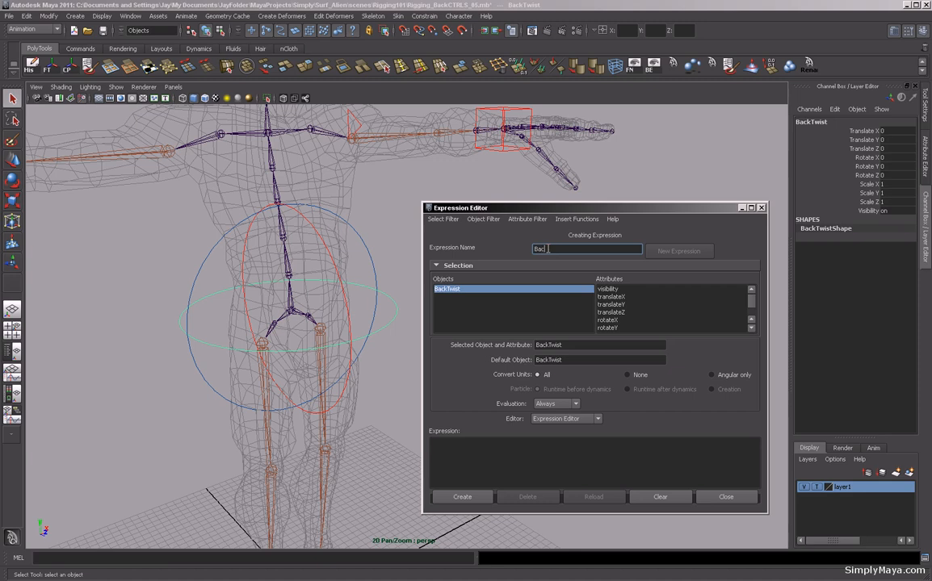
type("kTwistEXP")
Enter the expression Root.rx = 0 + BackTwist.ry; and duplicate the line four more times.
left_click(516, 445)
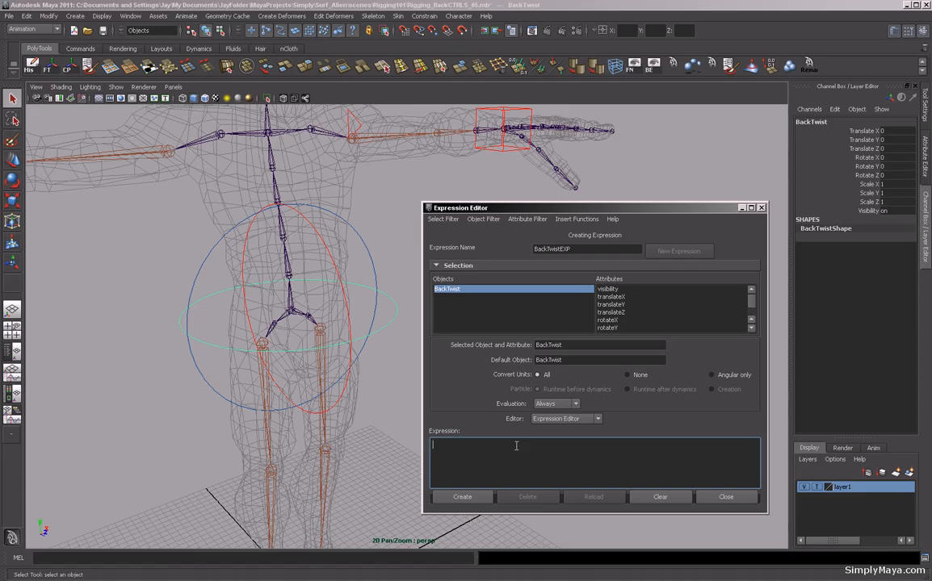
type("Root")
type("rx")
type("= 0 + BackTwist.ry;")
left_click_drag(538, 444, 431, 449)
key("ctrl+c")
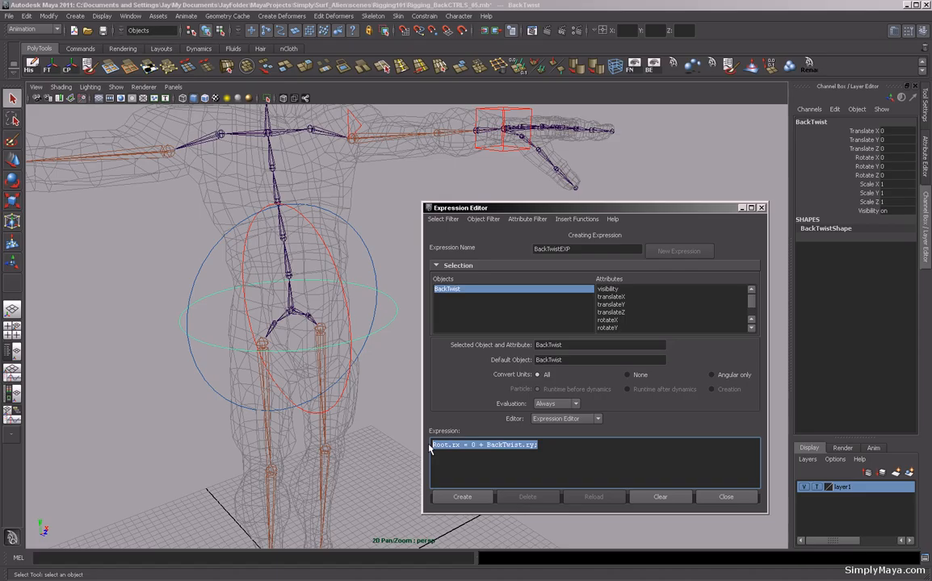
left_click(546, 444)
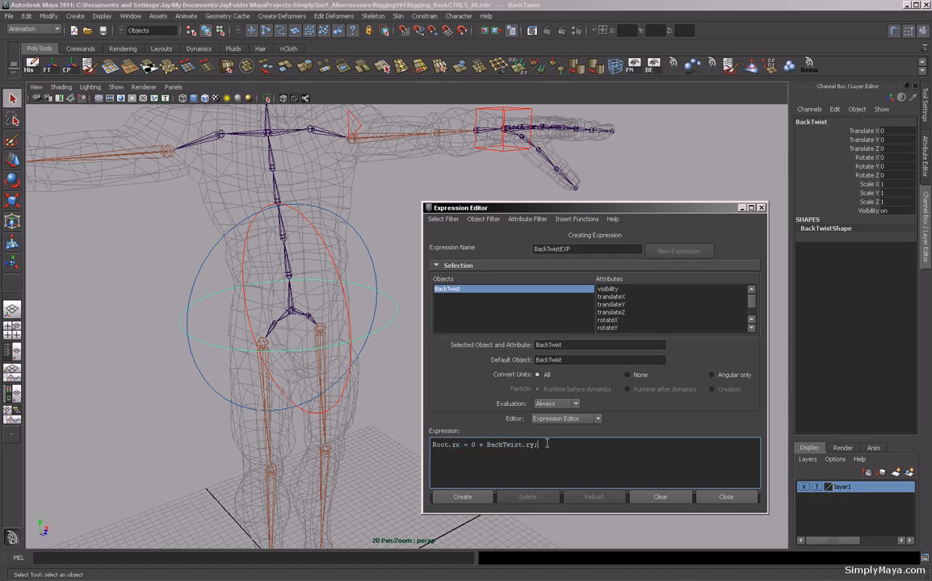
key("Return")
key("ctrl+v")
key("ctrl+v")
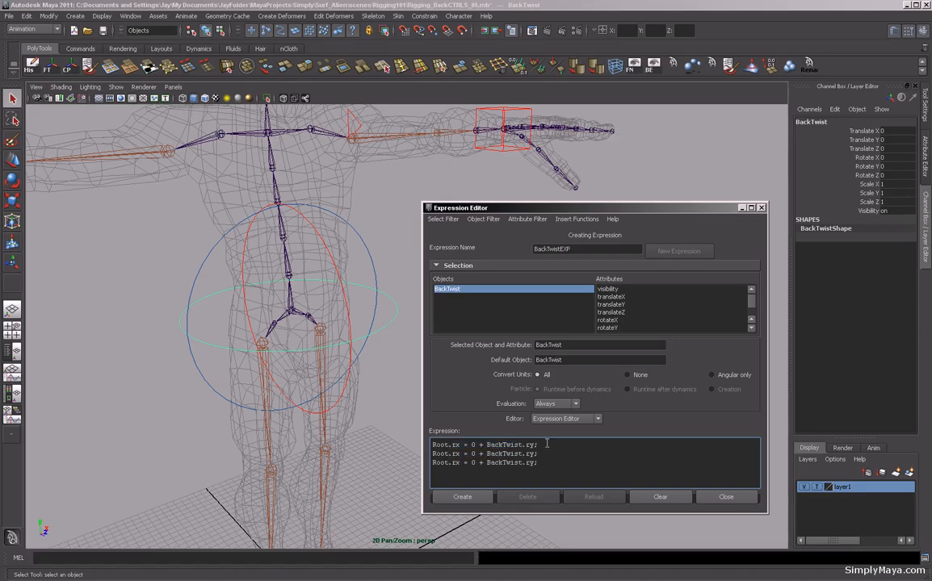
key("ctrl+v")
key("ctrl+v")
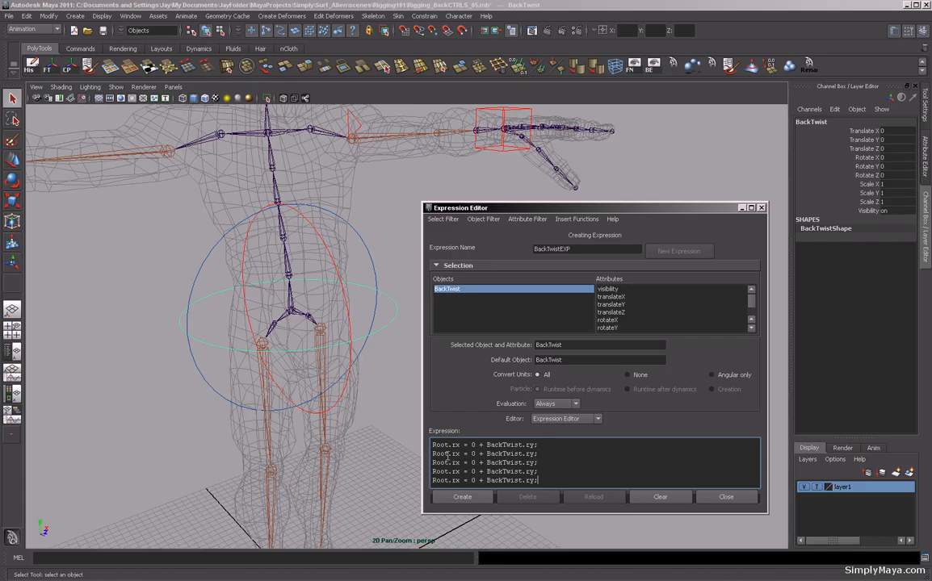
Change the duplicated lines to drive B_1, B_2, B_3 and B_4, then create the expression.
left_click_drag(449, 454, 421, 455)
type("B_1")
left_click_drag(449, 462, 418, 463)
type("B_2")
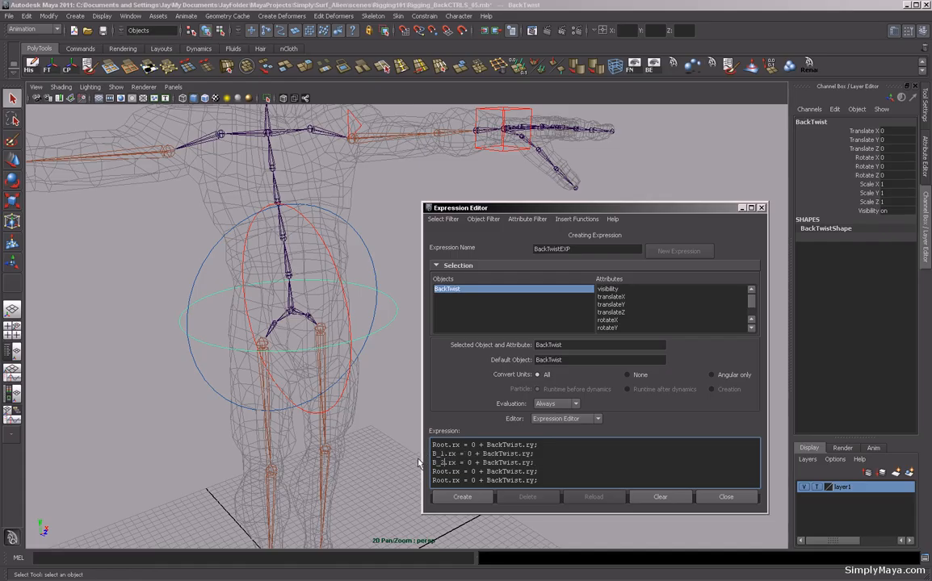
left_click_drag(449, 471, 430, 472)
type("B_3")
left_click_drag(449, 480, 420, 481)
type("B_4")
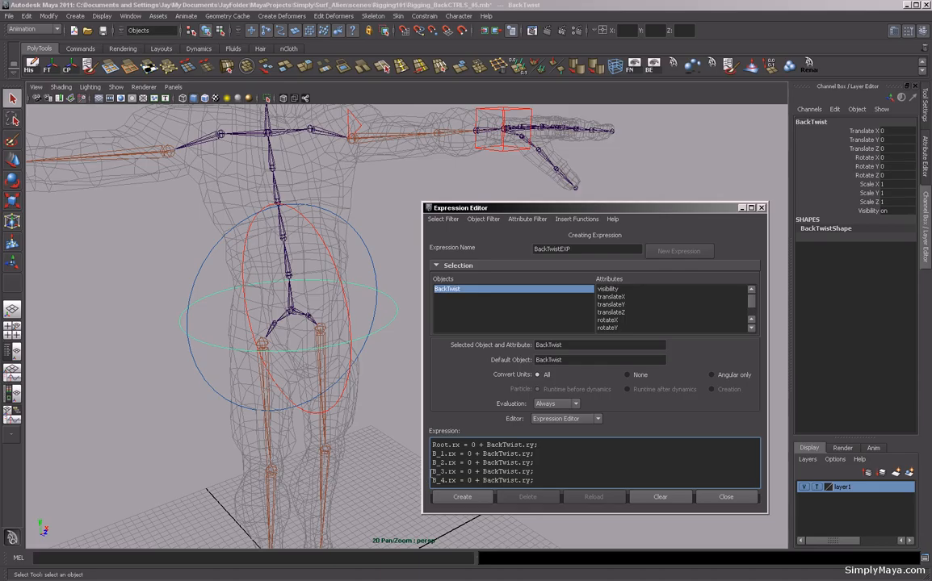
left_click(462, 499)
left_click(459, 497)
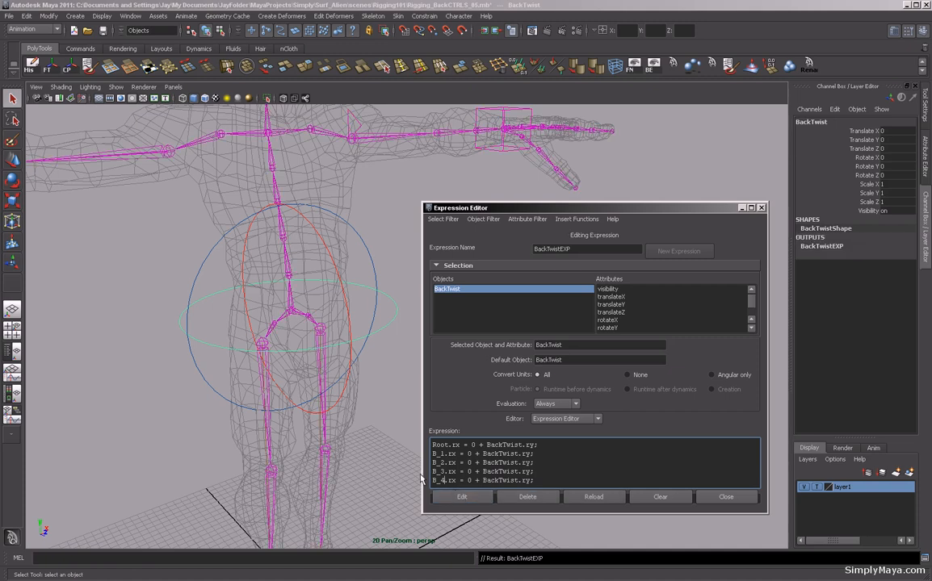
Rotate BackTwist to test the spine twist, then undo the rotation.
left_click(376, 87)
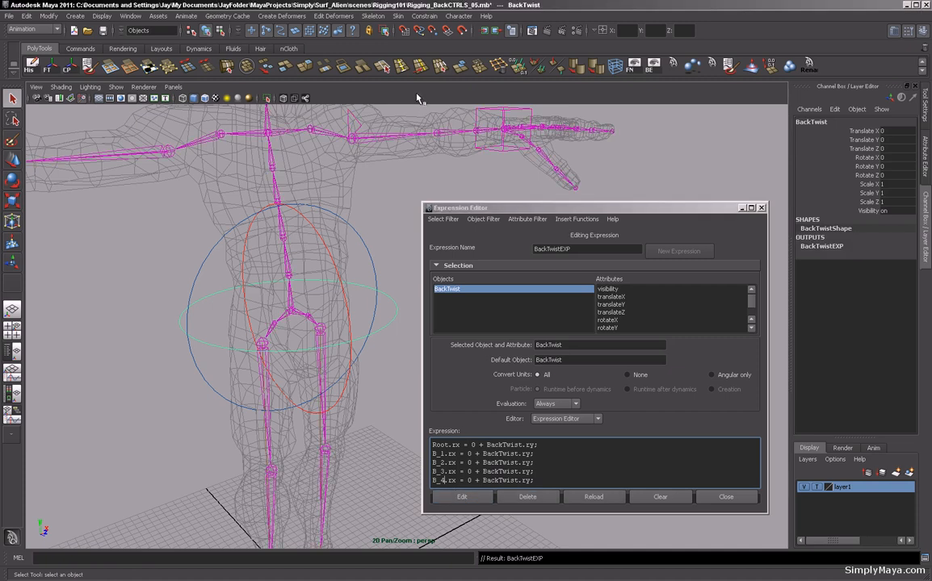
left_click(387, 324)
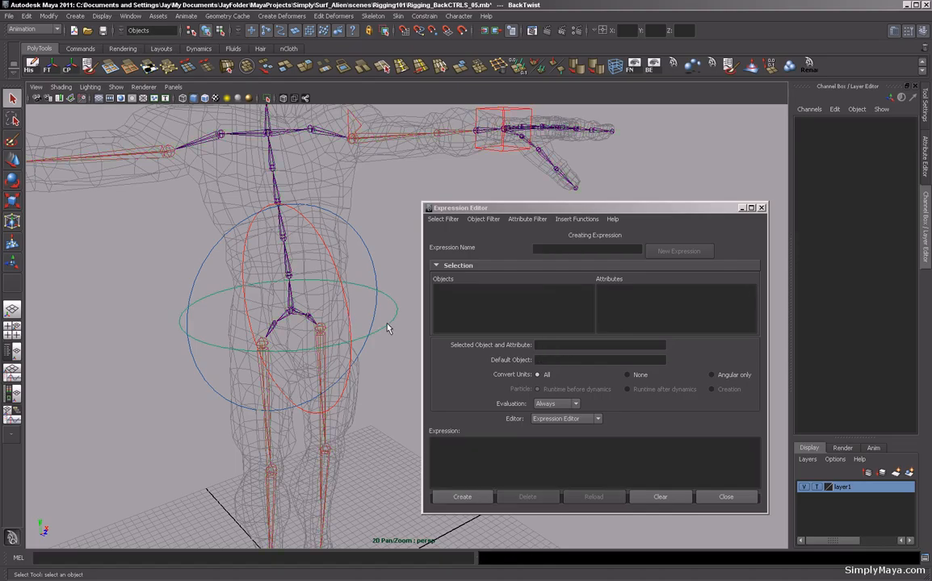
left_click(386, 327)
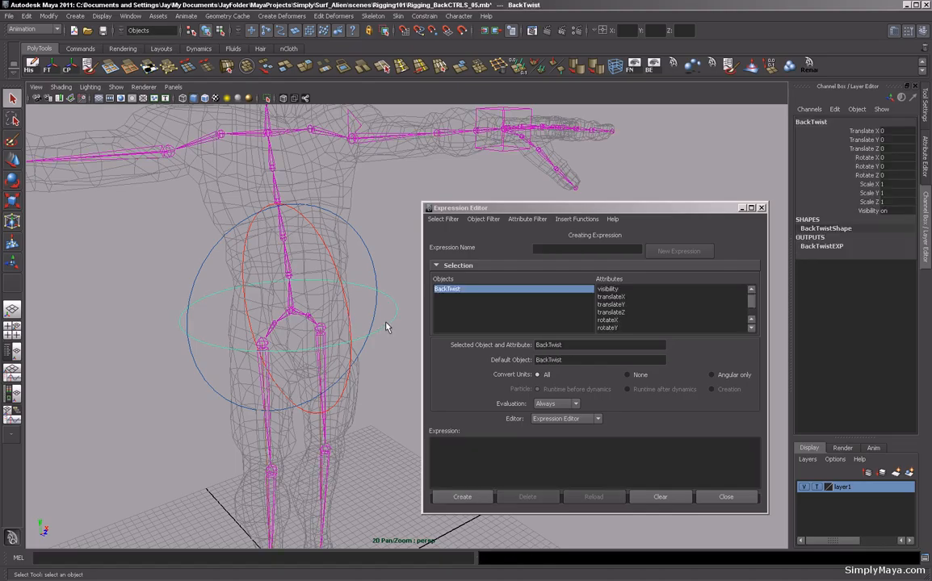
key("e")
mouse_move(308, 325)
left_mouse_down()
mouse_move(275, 323)
mouse_move(297, 321)
left_mouse_up()
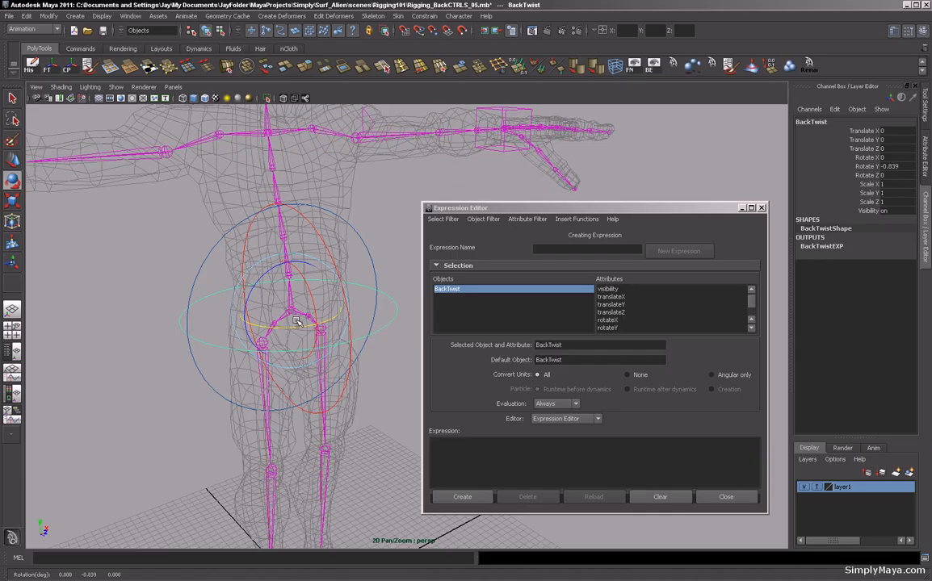
key("ctrl+z")
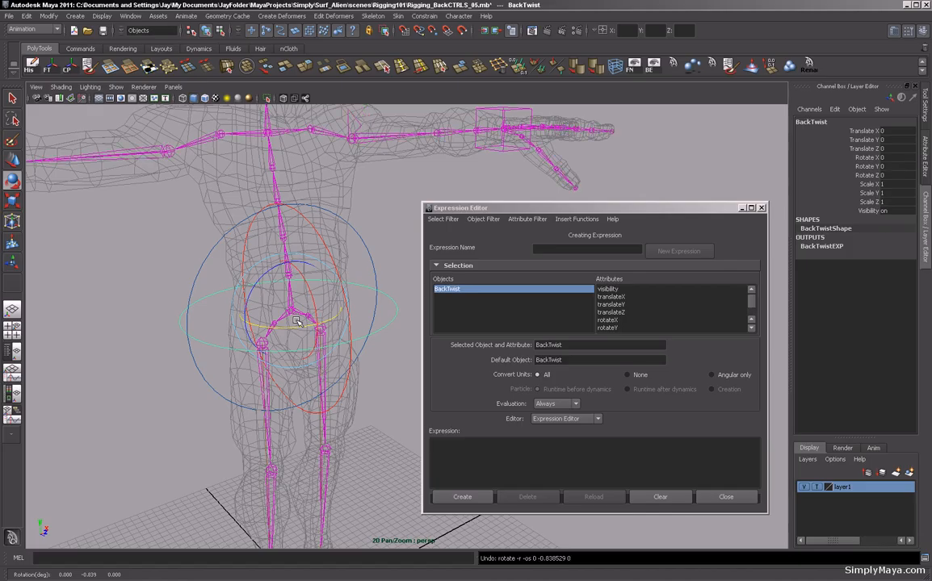
List expressions by name, open BackTwistEXP and copy its expression text.
left_click(443, 218)
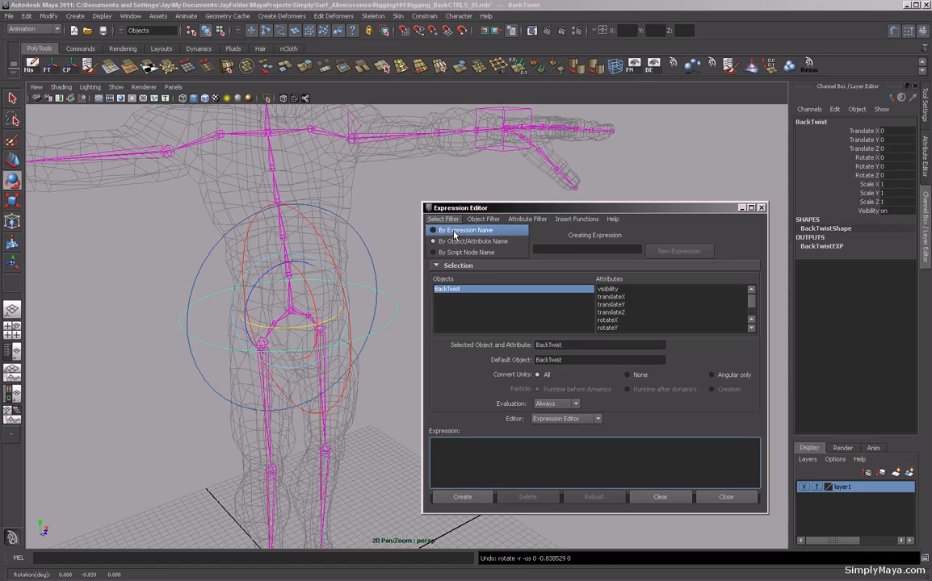
left_click(454, 232)
left_click(455, 290)
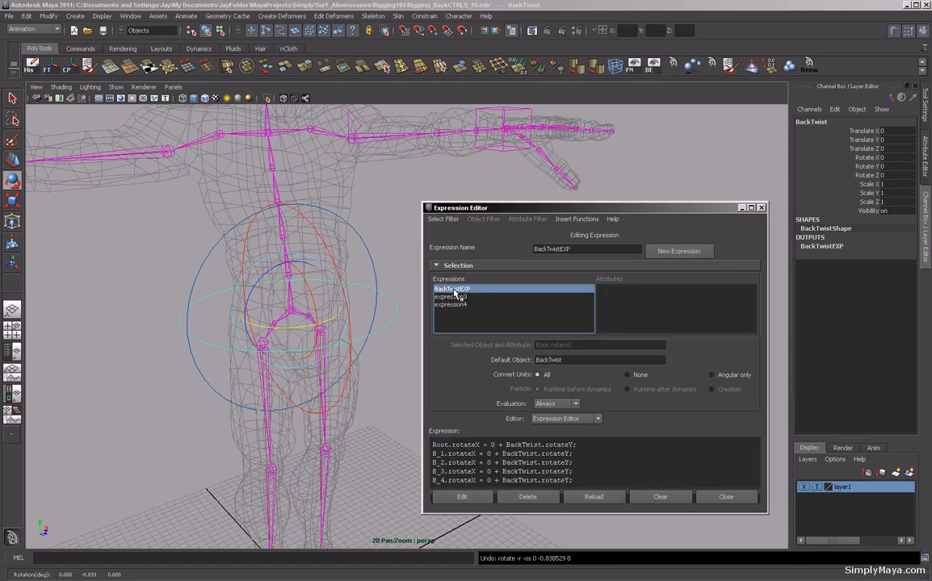
left_click_drag(572, 480, 428, 451)
key("ctrl+c")
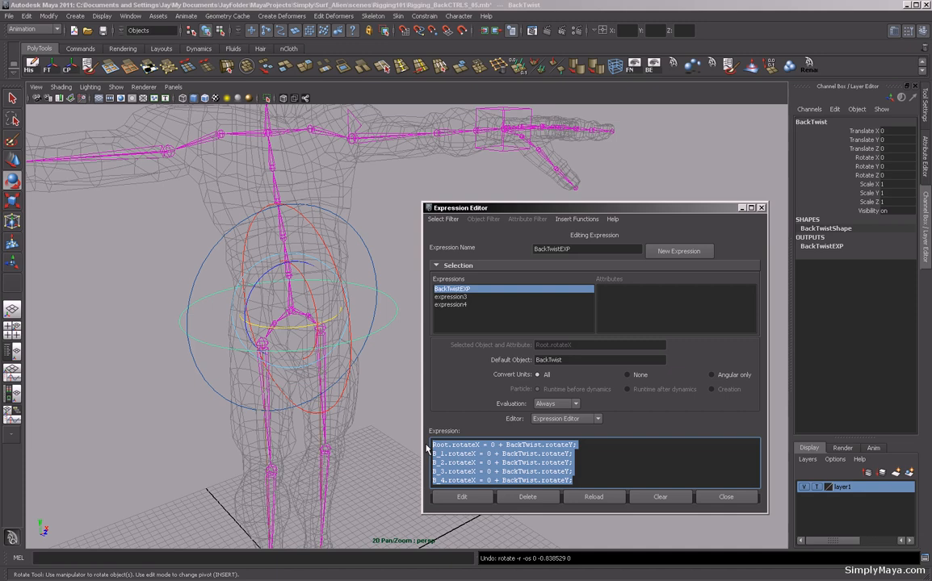
Select the BackSide circle and name a new expression BackSideEXP.
left_click(443, 219)
left_click(453, 240)
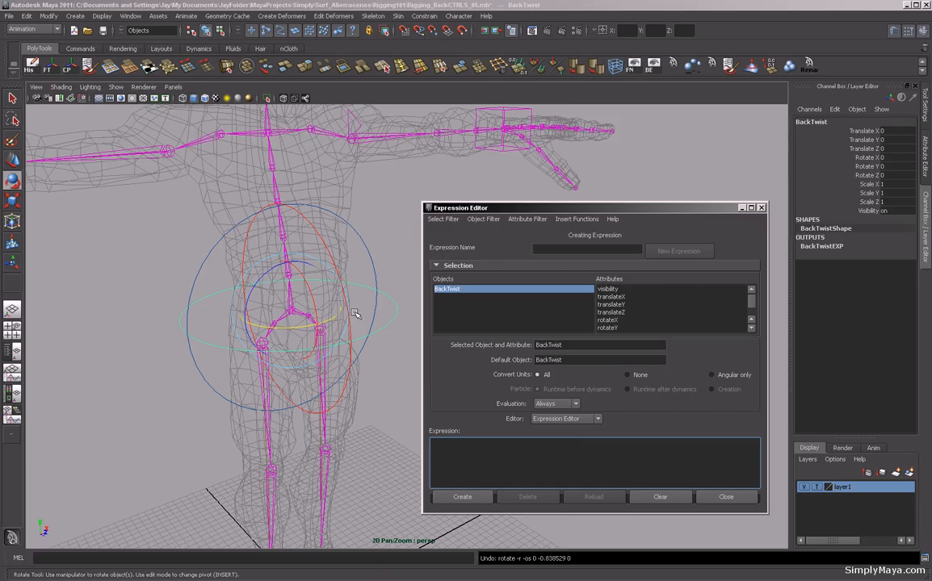
left_click(331, 224)
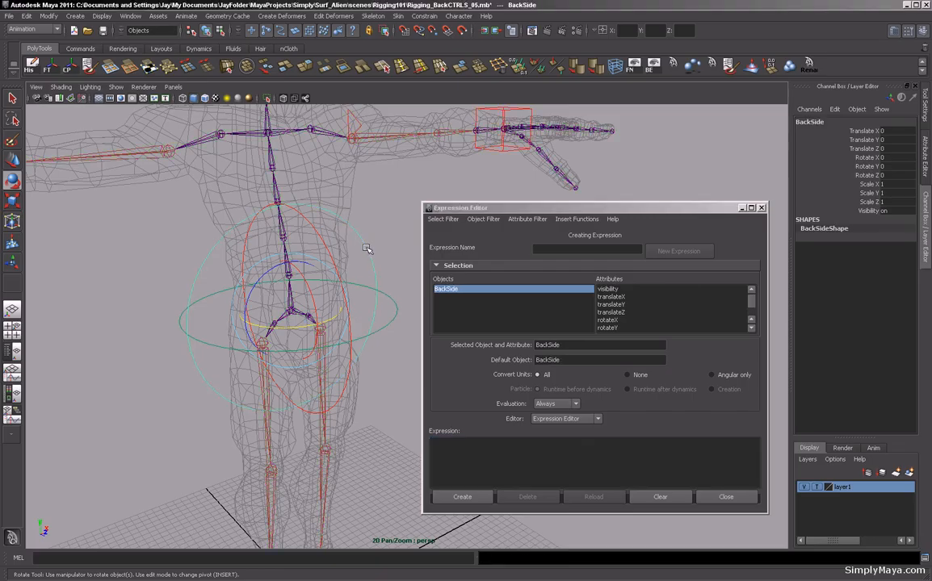
left_click(544, 248)
type("BackSideEXP")
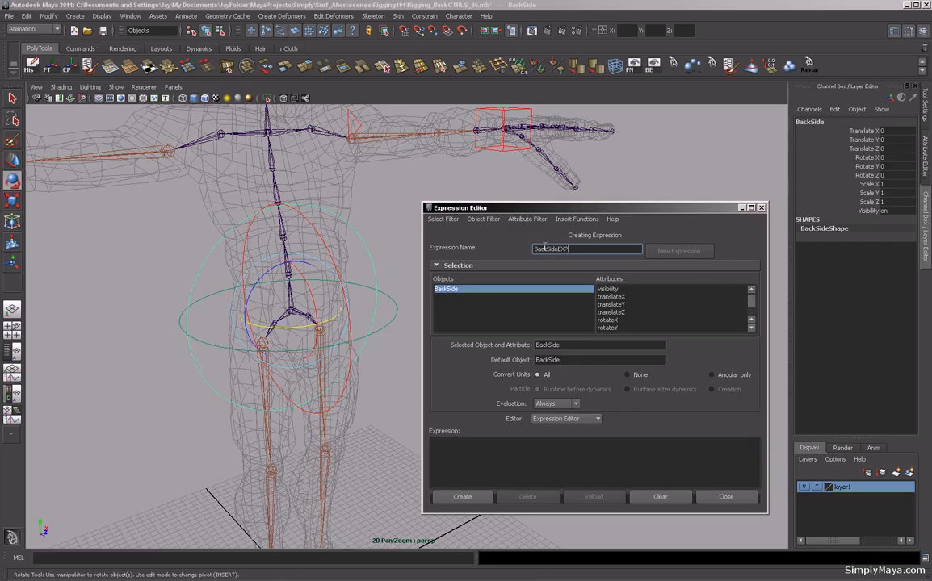
Paste the copied expression and change each driven joint attribute to ry.
left_click(487, 455)
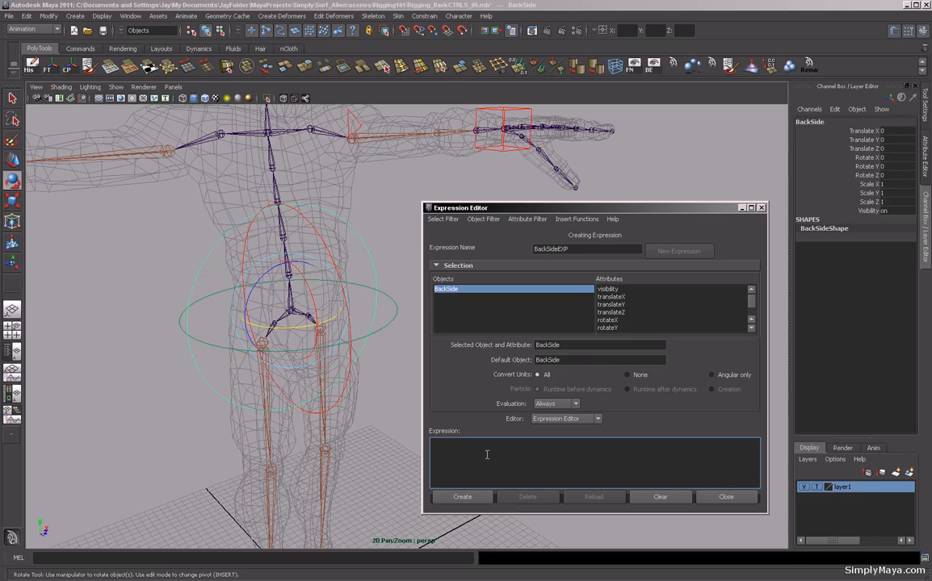
key("ctrl+v")
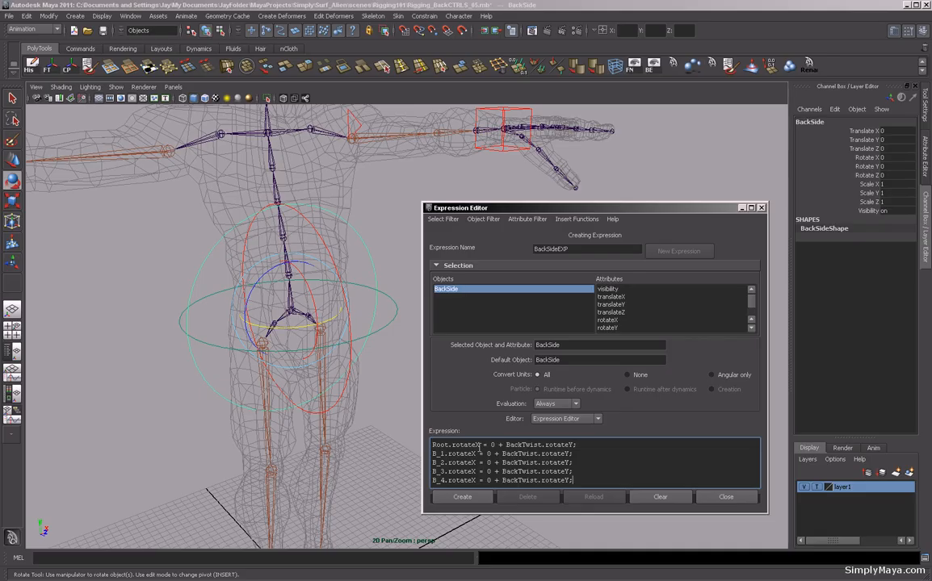
left_click_drag(480, 447, 455, 448)
type("Yry")
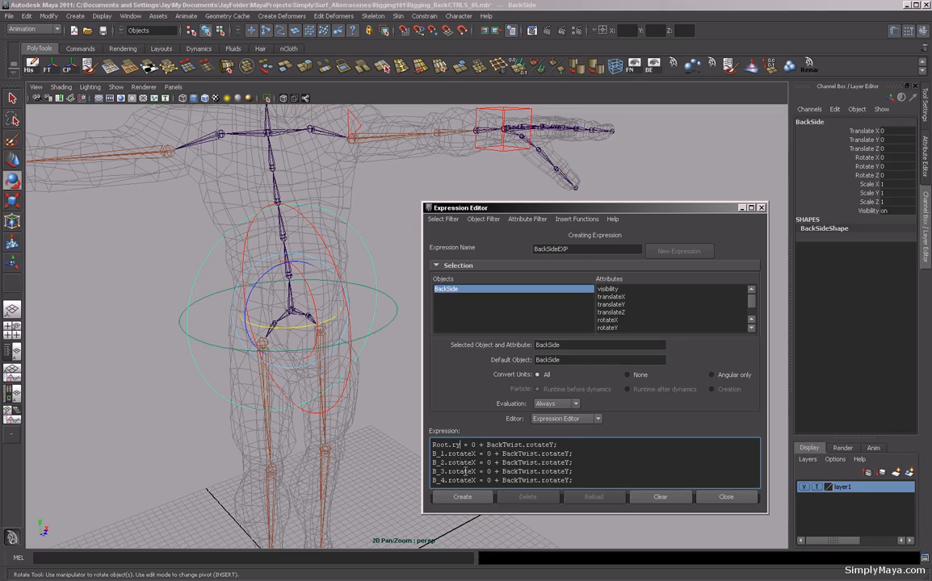
double_click(460, 444)
left_click_drag(476, 455, 450, 455)
type("ry")
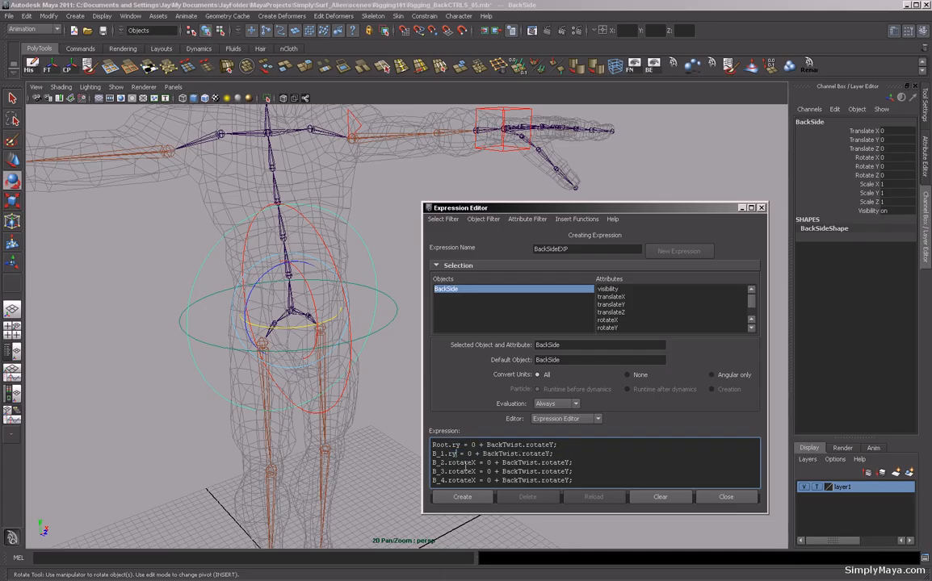
left_click_drag(476, 462, 447, 481)
type("ry")
type("ry")
type("ry")
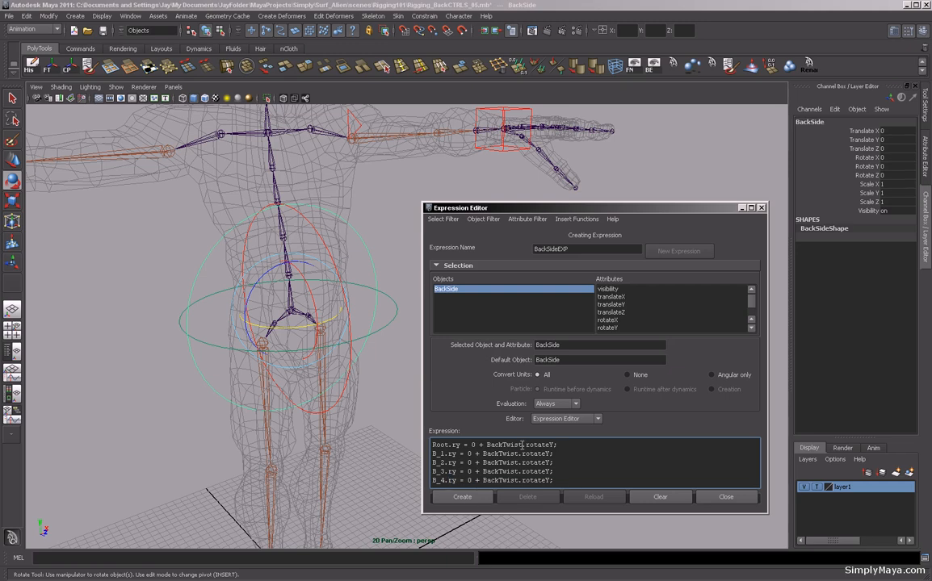
Replace BackTwist with BackSide as the driver in every line.
left_click_drag(522, 445, 504, 445)
type("Side")
left_click_drag(518, 445, 503, 445)
key("ctrl+c")
left_click_drag(519, 454, 500, 454)
key("ctrl+v")
left_click_drag(518, 463, 499, 471)
key("ctrl+v")
key("ctrl+v")
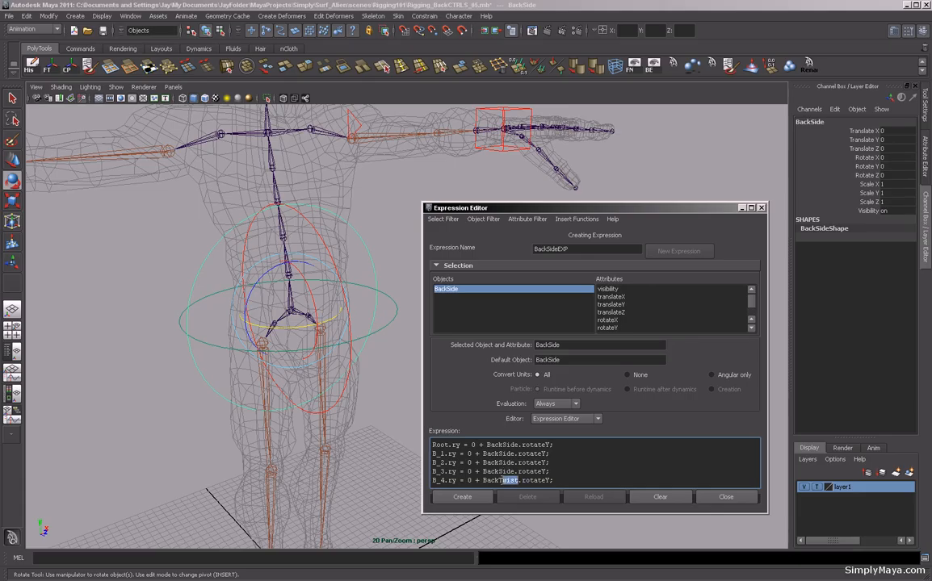
type("Side")
Change every driver attribute to rz and create the BackSideEXP expression.
left_click_drag(550, 445, 525, 445)
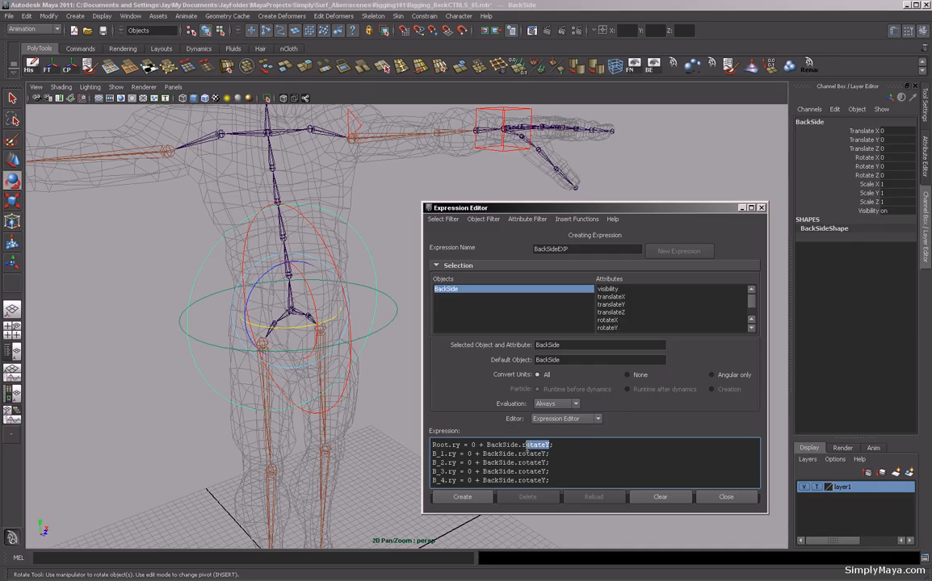
type("z")
double_click(528, 445)
double_click(537, 454)
type("rz")
double_click(545, 462)
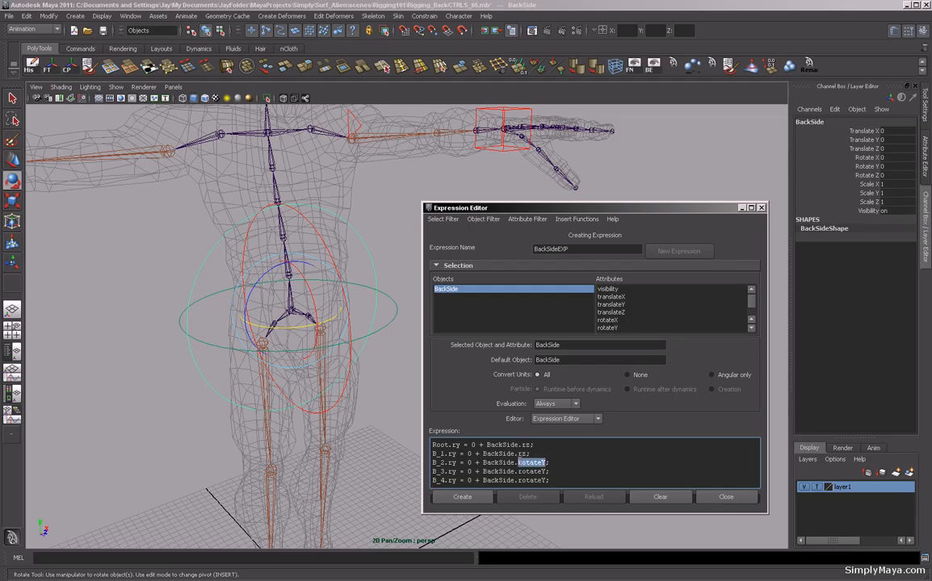
type("rz")
left_click_drag(547, 472, 518, 471)
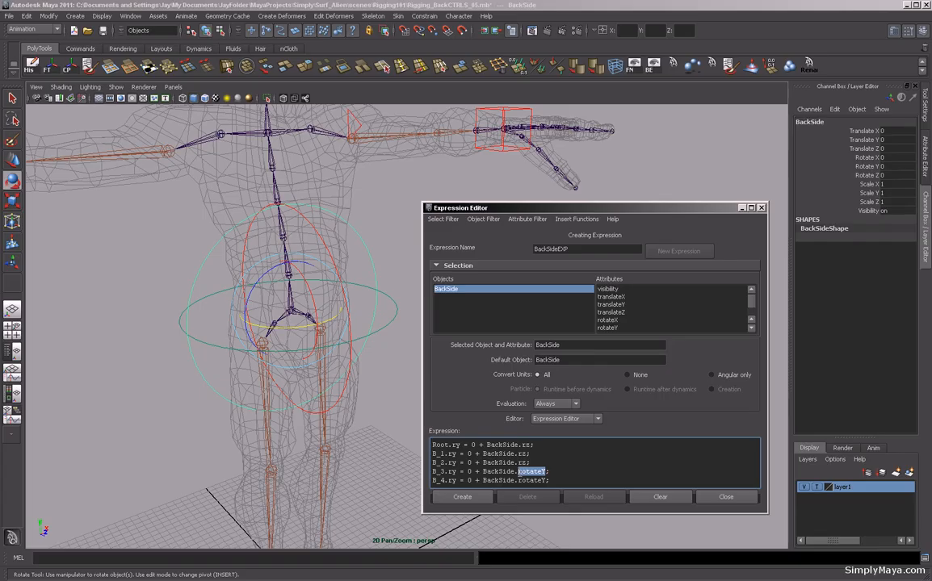
type("rz")
left_click_drag(546, 481, 518, 481)
type("rz")
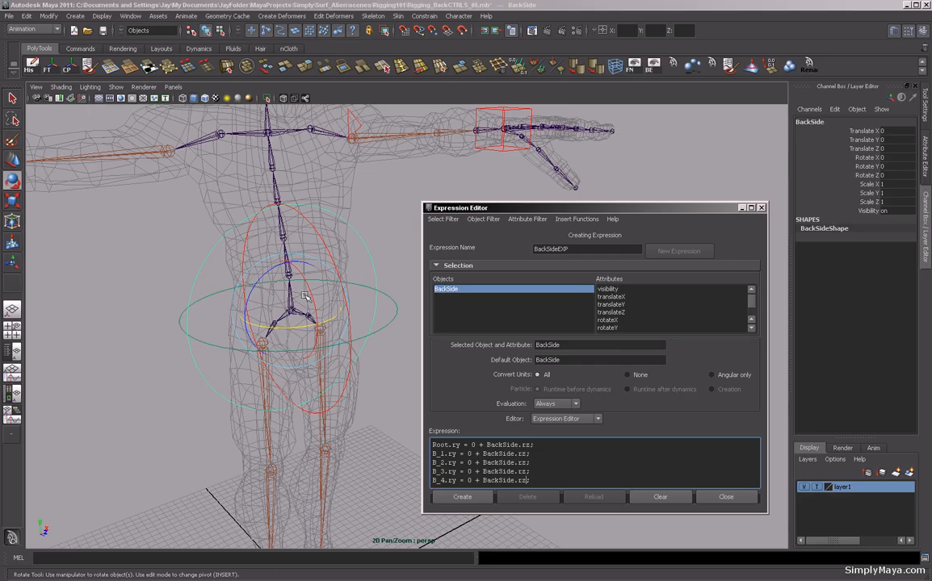
left_click(464, 498)
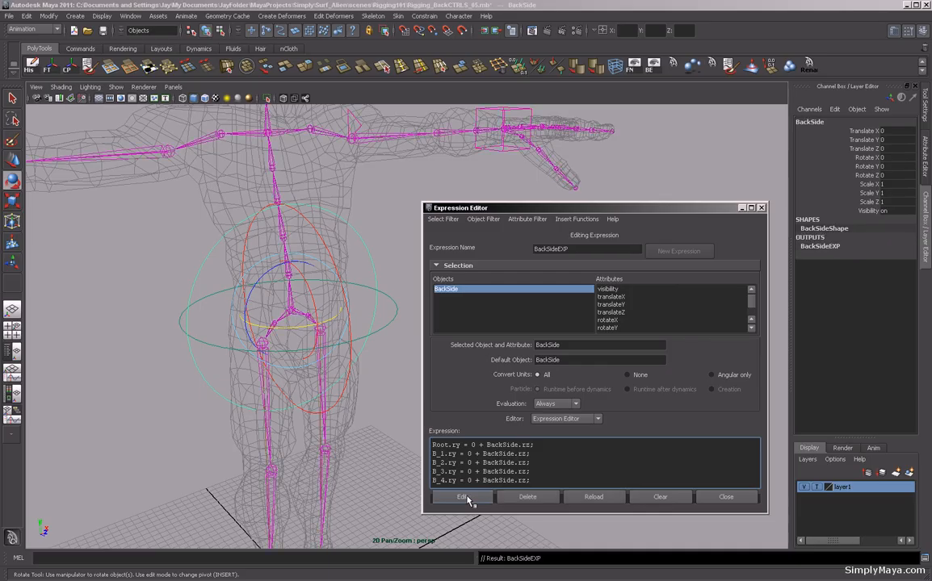
Select BackSide and rotate it to test the spine's side bend.
left_click(194, 265)
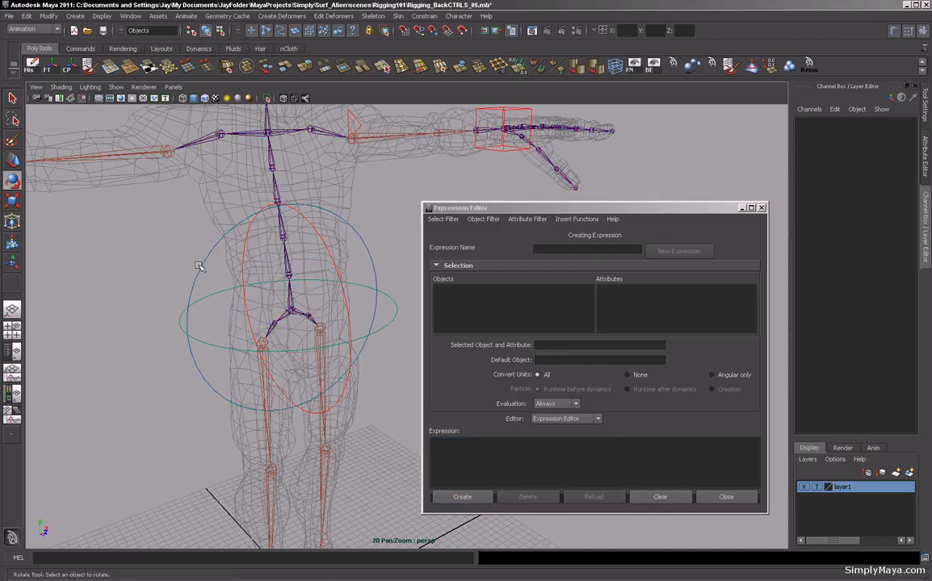
left_click(199, 266)
left_click_drag(230, 258, 264, 292)
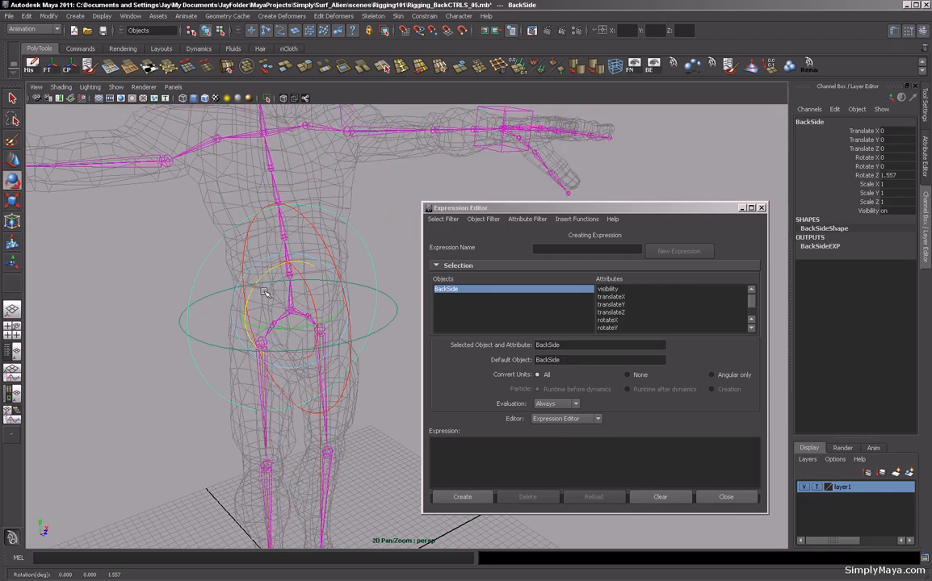
Undo BackSide's test rotation, list expressions, and open BackSideEXP to select and copy its lines.
key("ctrl+z")
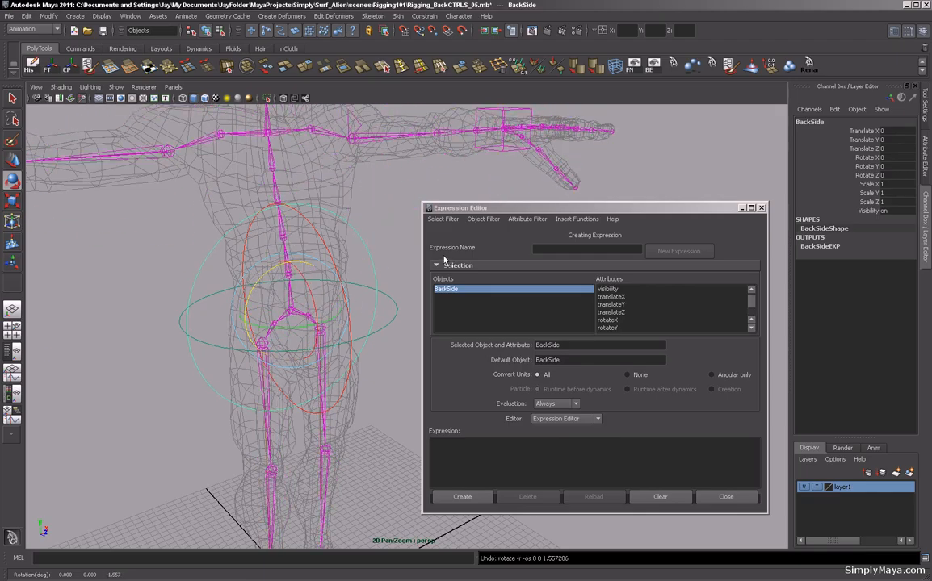
left_click(442, 219)
left_click(453, 231)
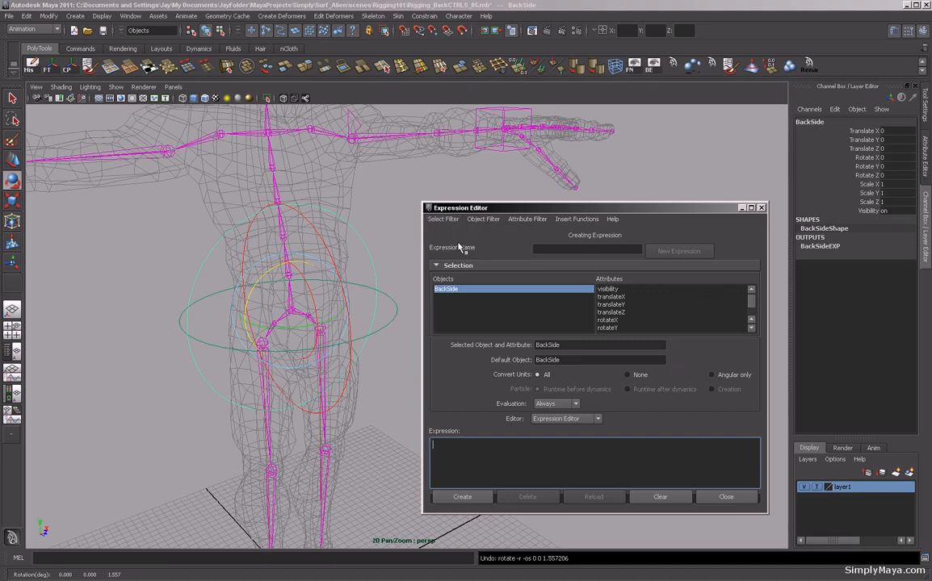
left_click(442, 219)
left_click(454, 231)
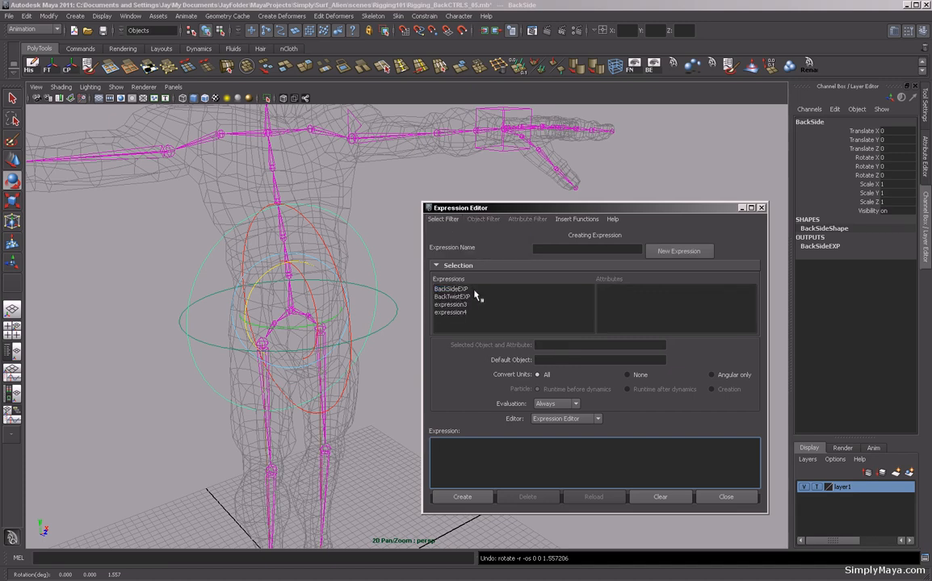
left_click(462, 289)
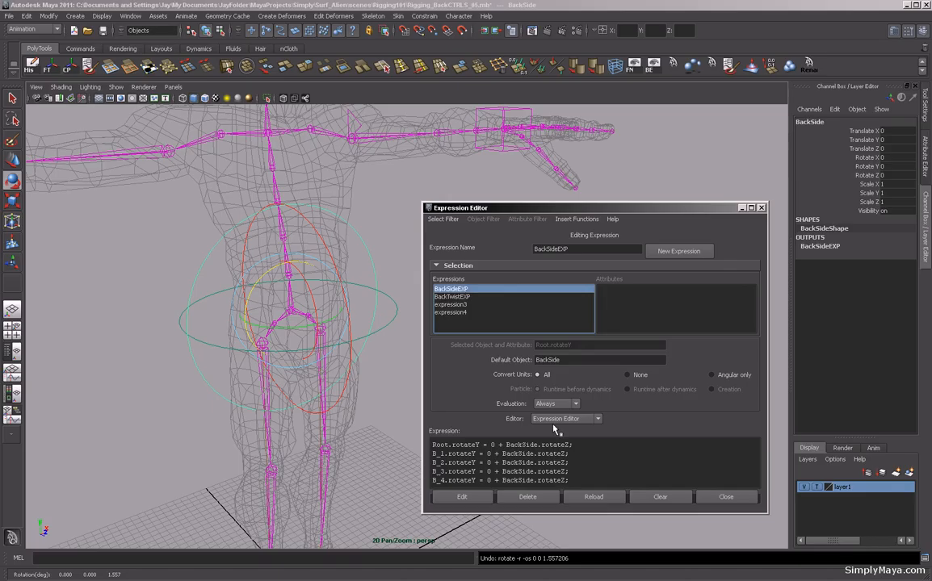
left_click_drag(574, 482, 428, 444)
key("ctrl+c")
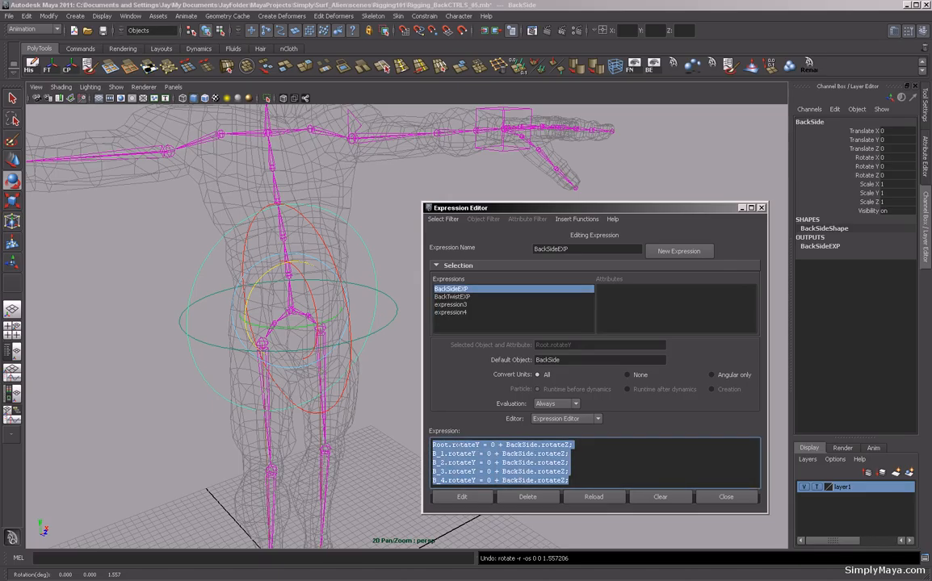
Select BackBend, start a new expression named BackBendEXP and paste the copied lines into it.
left_click(397, 345)
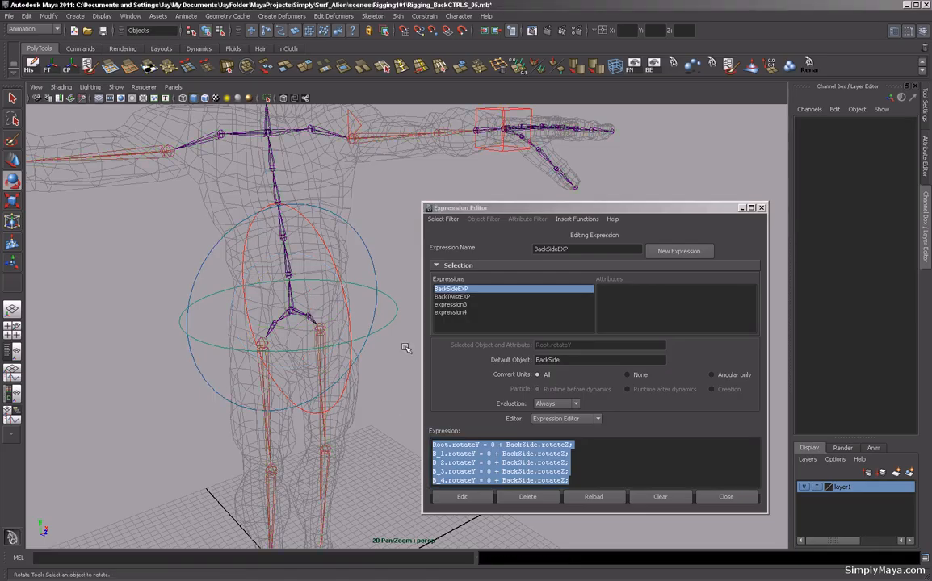
left_click(331, 261)
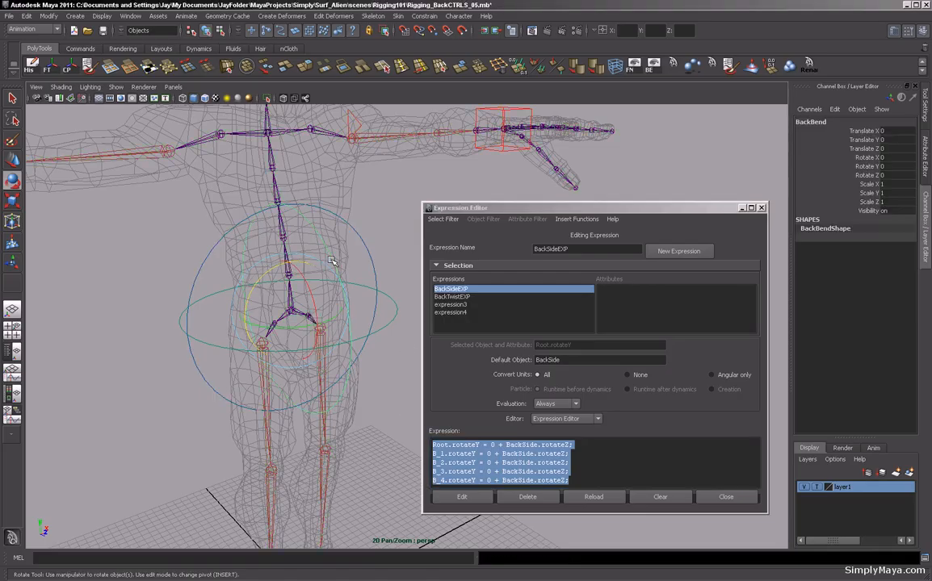
left_click(443, 219)
left_click(450, 243)
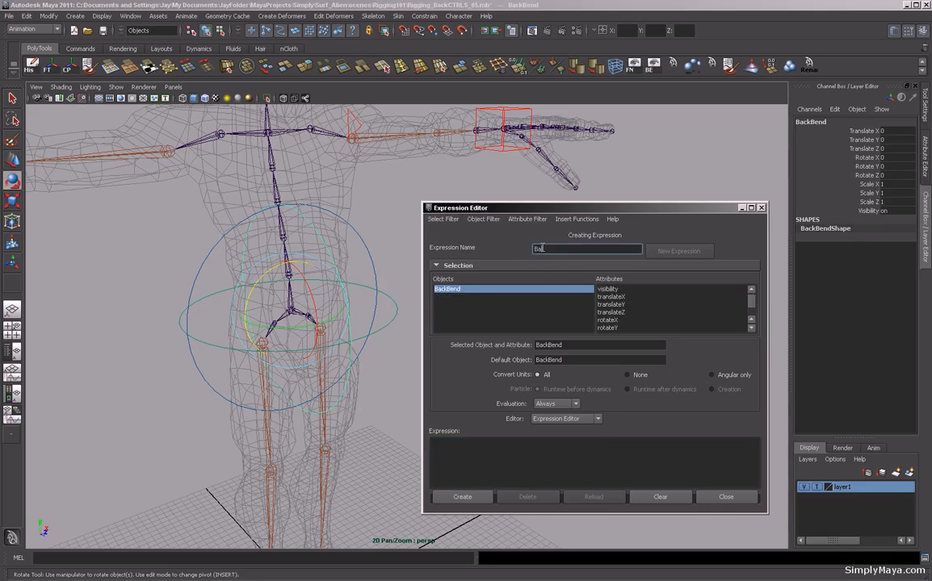
left_click(542, 248)
type("BackBendEXP")
left_click(450, 442)
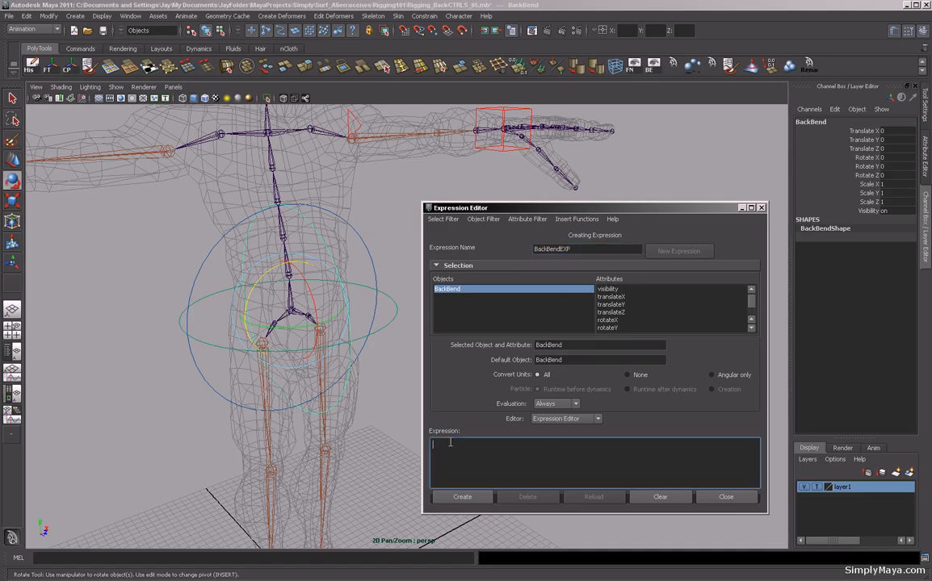
key("ctrl+v")
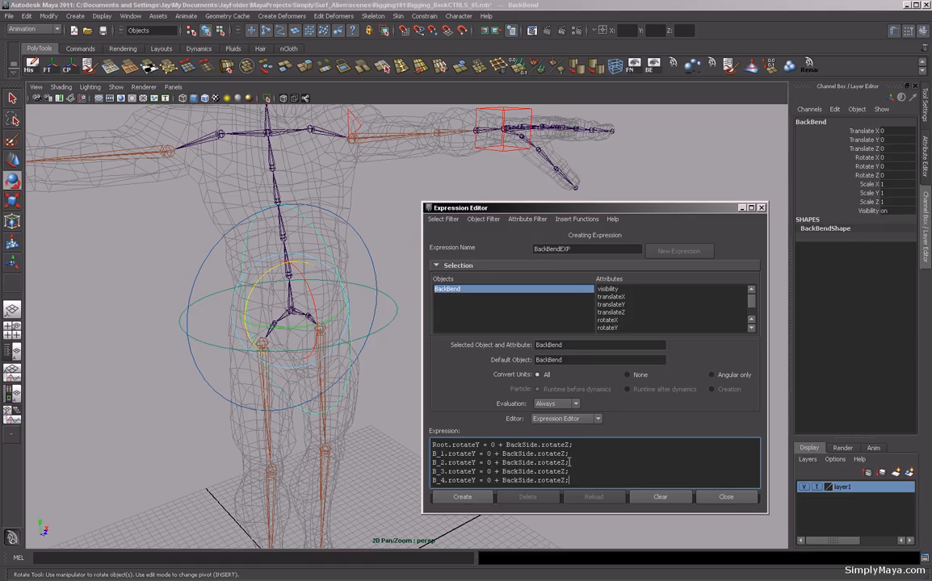
Change every driven joint attribute in the pasted lines to rz.
left_click_drag(479, 445, 474, 445)
type("Z")
left_click_drag(479, 444, 451, 445)
key("BackSpace")
type("rz")
left_click_drag(461, 446, 450, 454)
type("rz")
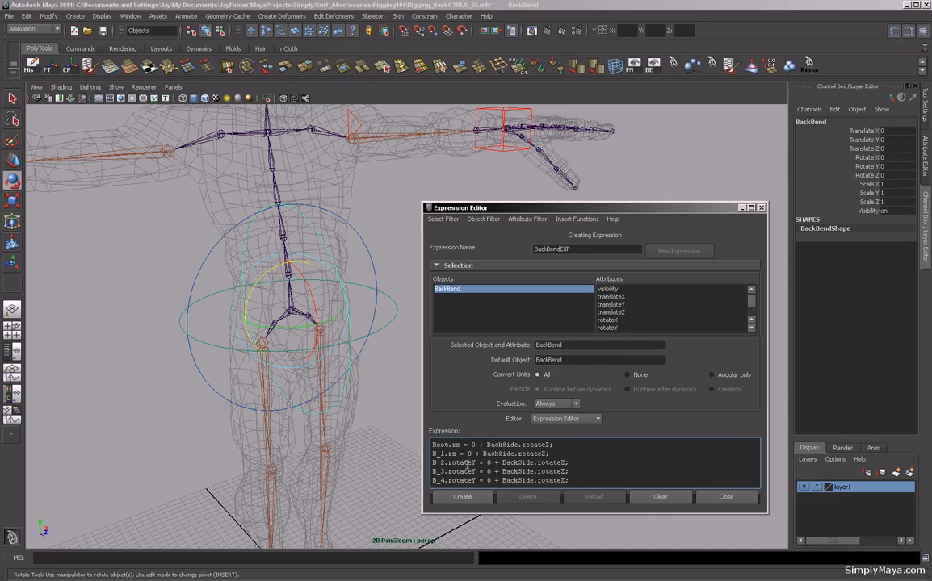
left_click_drag(476, 462, 449, 481)
type("rz")
type("rz")
type("rz")
Replace BackSide with BackBend as the driver in every line.
left_click_drag(489, 208, 437, 90)
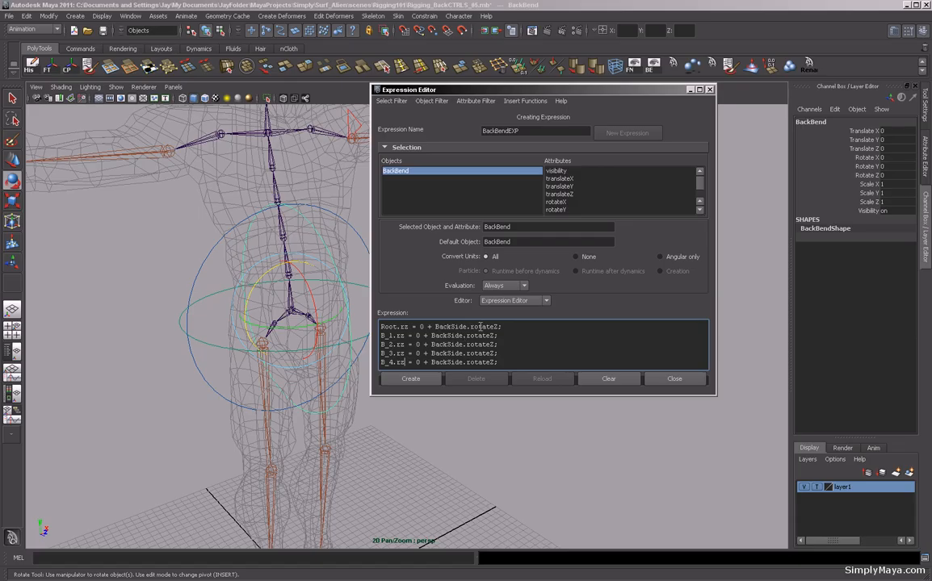
left_click_drag(467, 326, 452, 327)
type("Bend")
left_click_drag(450, 326, 449, 353)
type("Bend")
type("Bend")
type("Bend")
left_click_drag(463, 362, 449, 362)
type("Bend")
Change every driver attribute to rx and create the BackBendEXP expression.
left_click_drag(499, 326, 488, 328)
left_click_drag(489, 328, 470, 330)
type("rx")
double_click(473, 327)
double_click(483, 335)
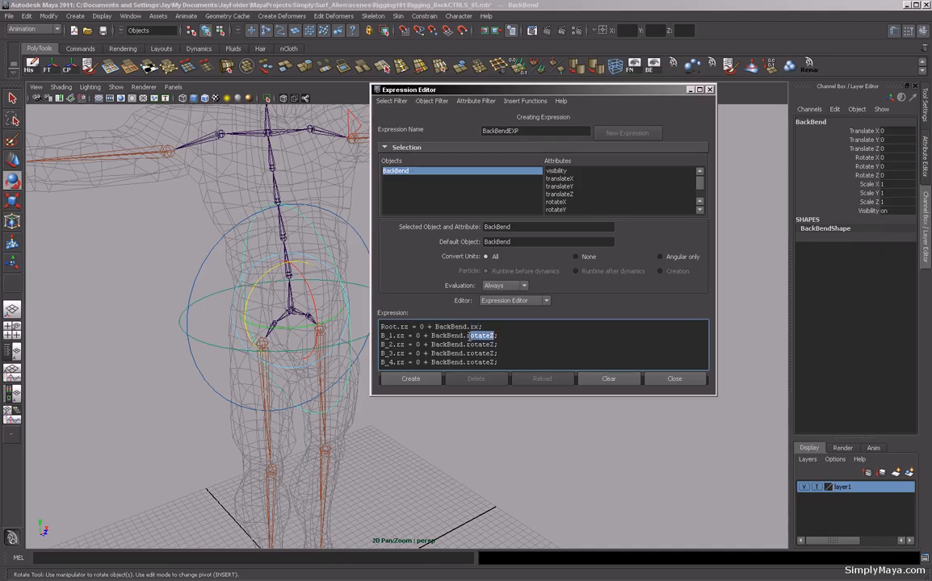
type("rx")
double_click(481, 344)
type("rx")
double_click(469, 353)
type("r")
left_click_drag(495, 363, 468, 363)
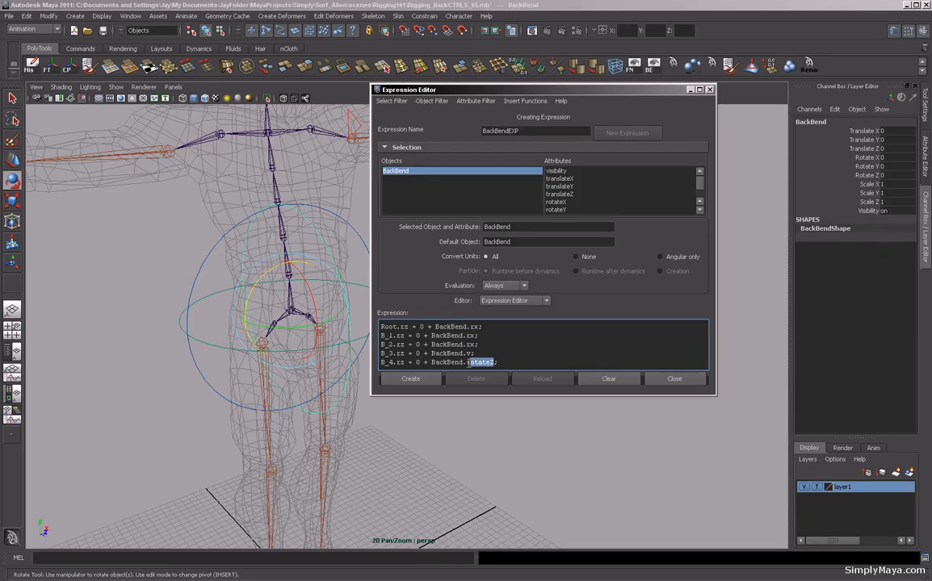
type("rx")
double_click(466, 353)
type("rx")
left_click(416, 380)
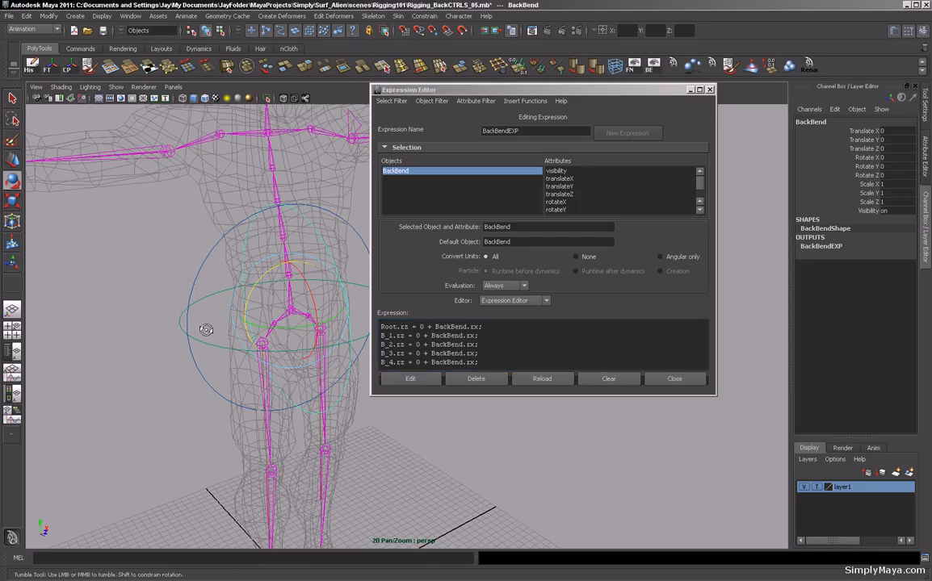
Rotate BackBend in the viewport to test the spine's forward bend and undo each test rotation.
left_click(390, 451)
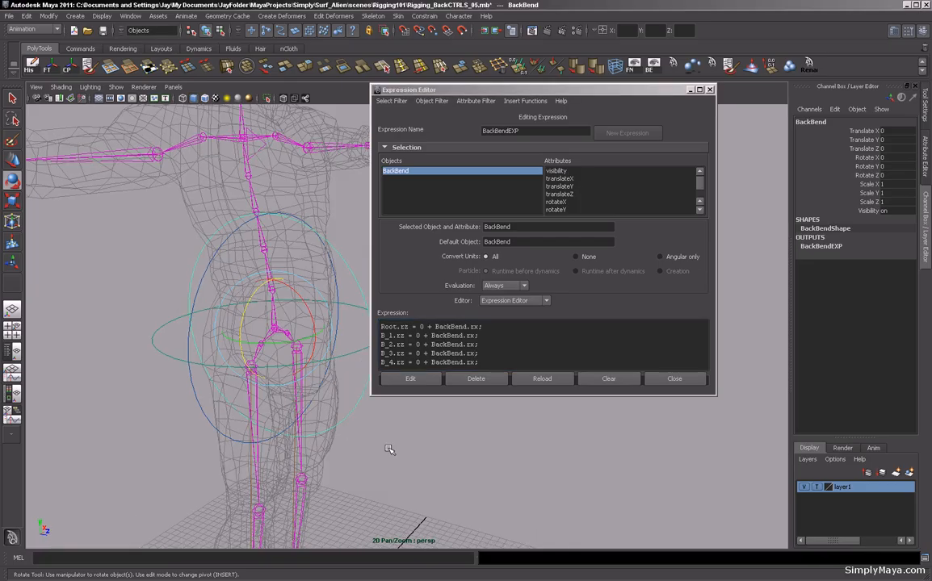
left_click(324, 370)
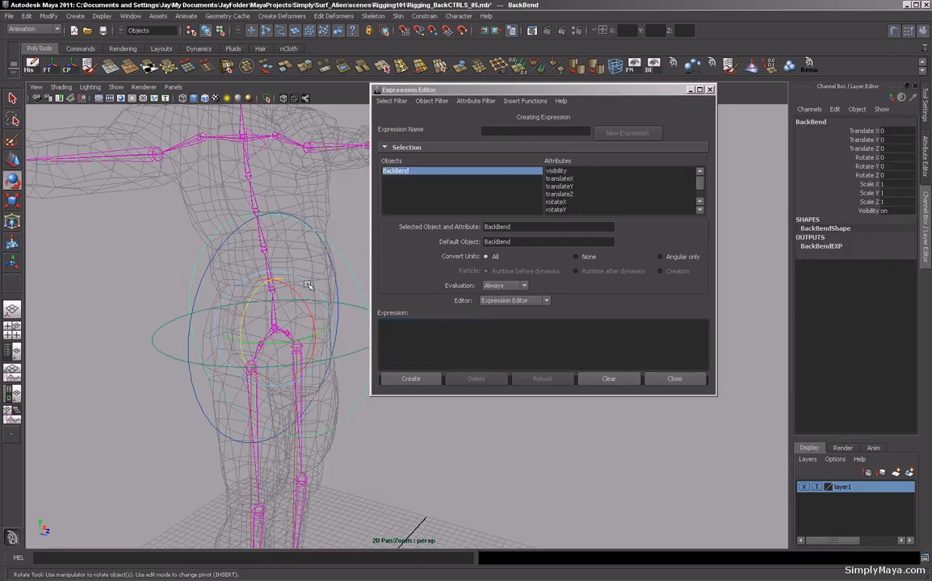
mouse_move(299, 298)
left_mouse_down()
mouse_move(302, 322)
mouse_move(281, 305)
left_mouse_up()
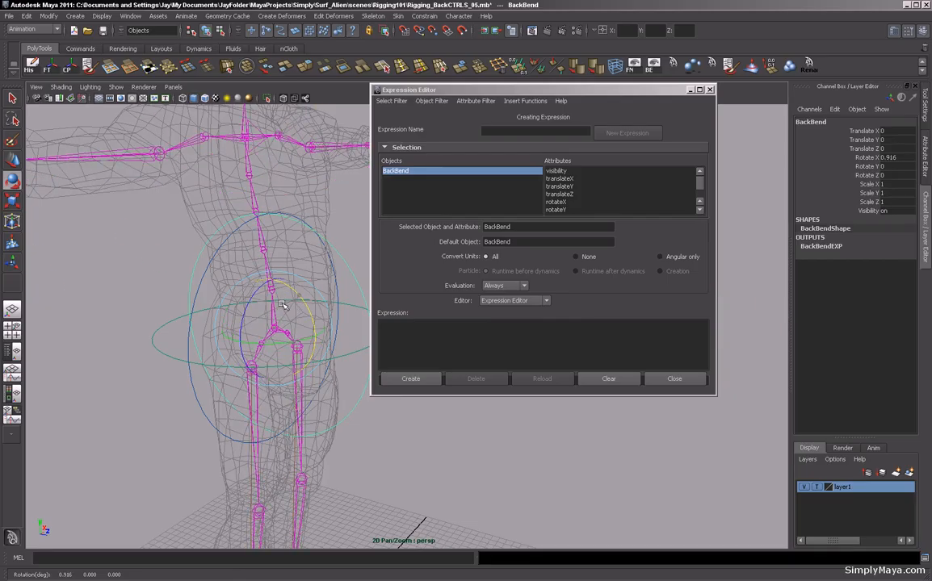
key("ctrl+z")
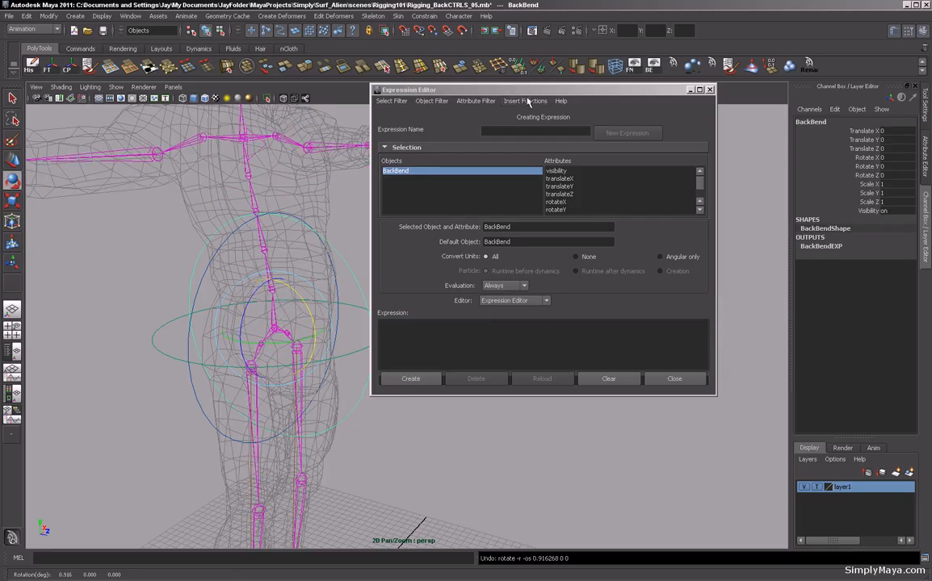
left_click_drag(524, 95, 650, 92)
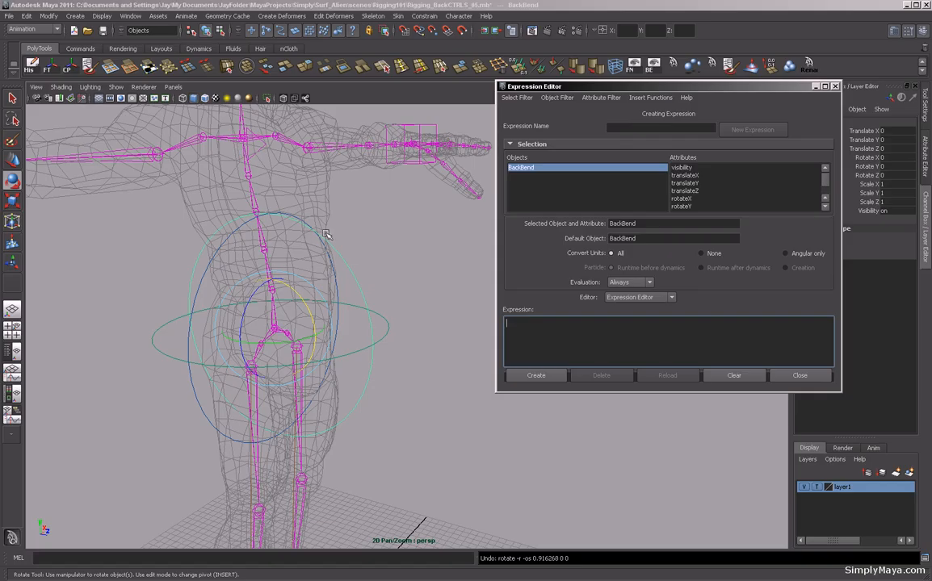
left_click(402, 284)
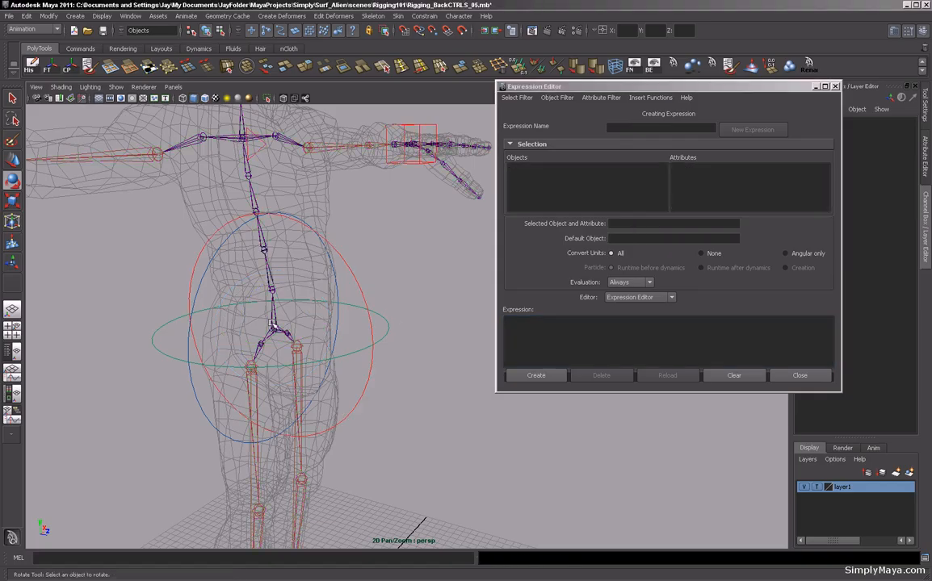
left_click(274, 326)
left_click(310, 311)
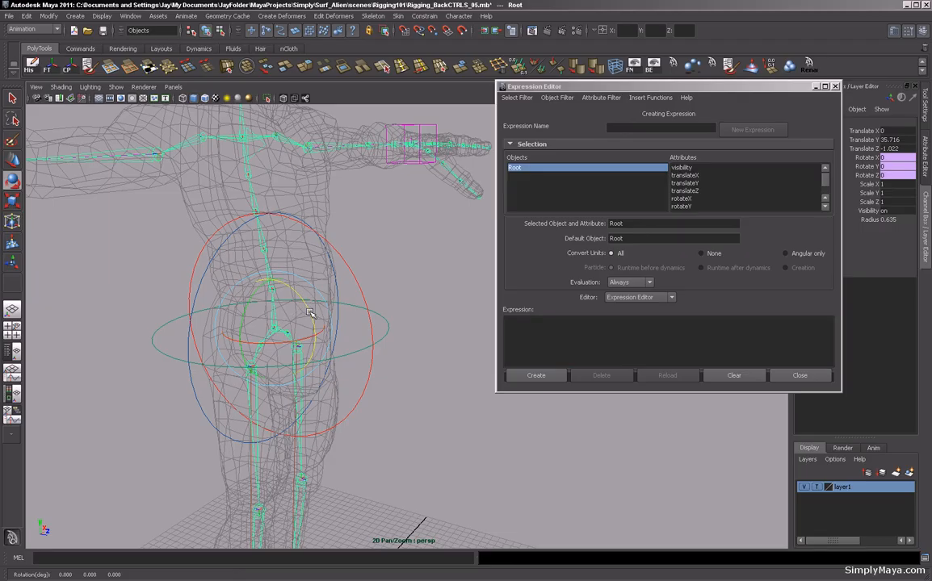
left_click(358, 285)
left_click_drag(267, 266, 258, 322)
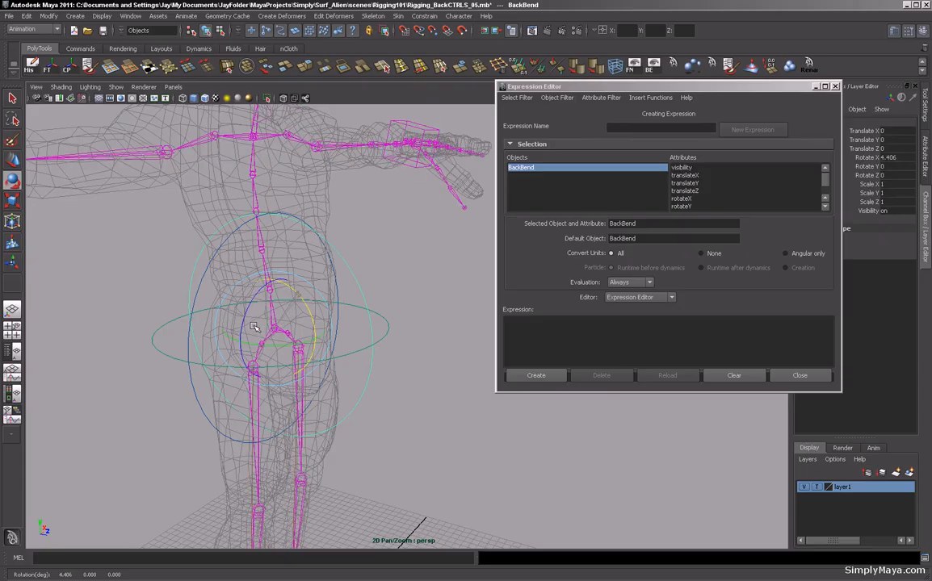
key("ctrl+z")
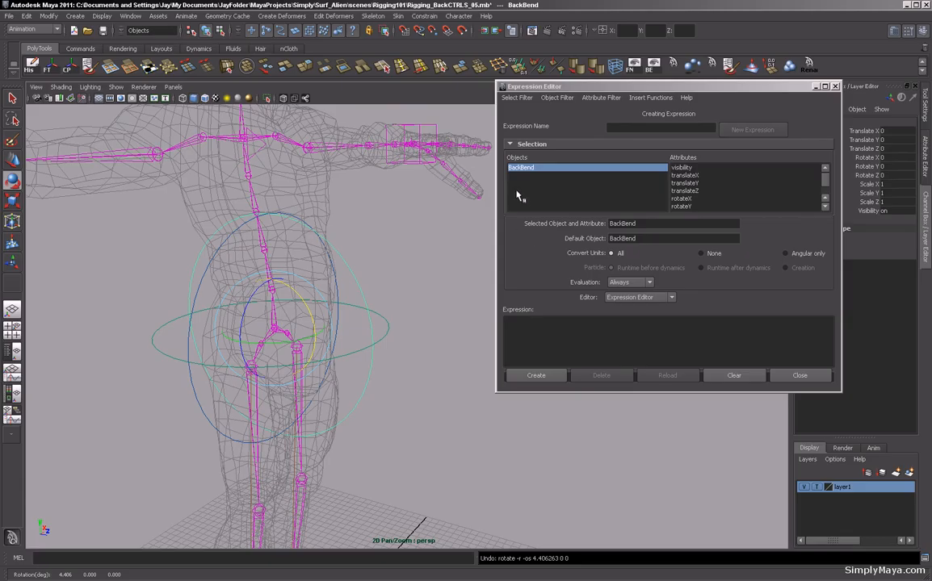
Open BackBendEXP and divide the Root line's driver by 6 and the B_1 line's driver by 4, then apply.
left_click(518, 98)
left_click(523, 109)
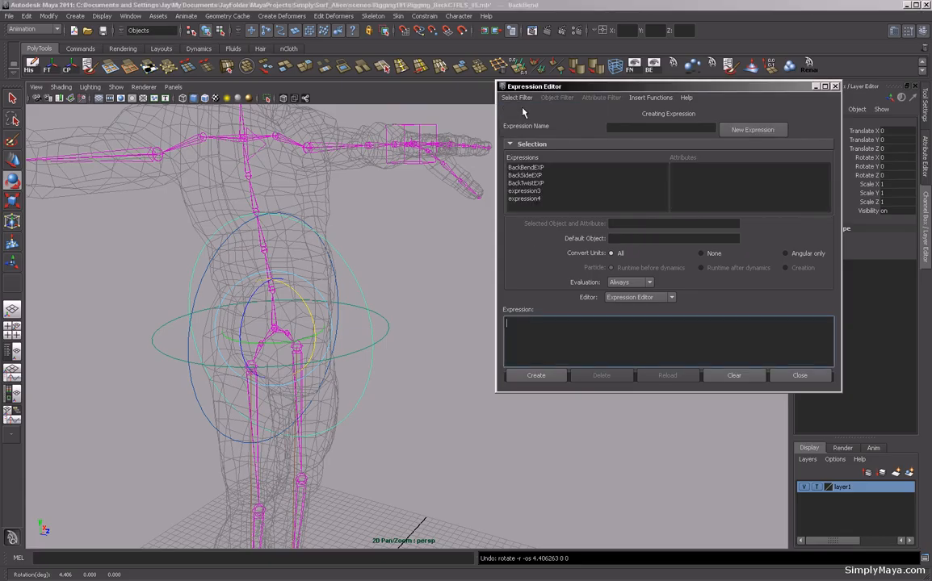
left_click(521, 167)
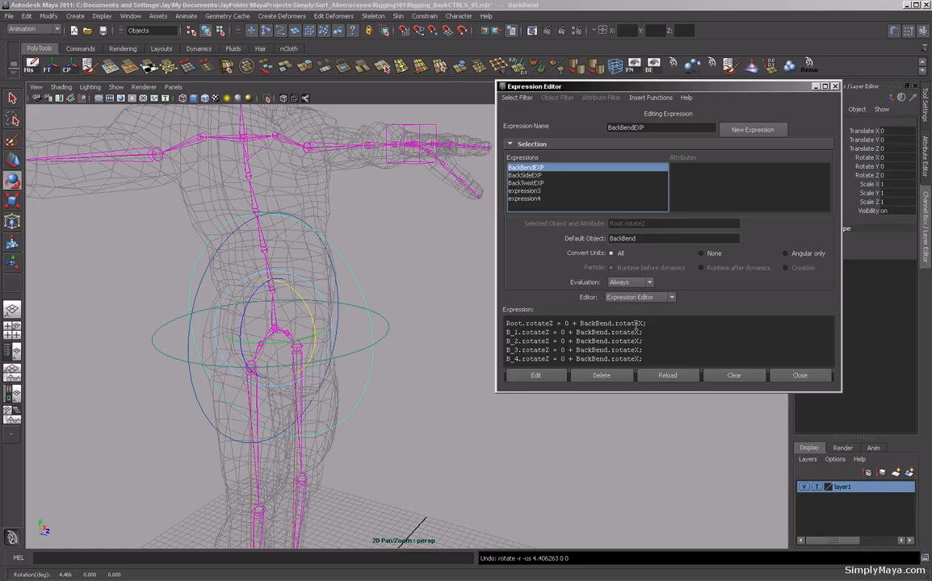
left_click(644, 324)
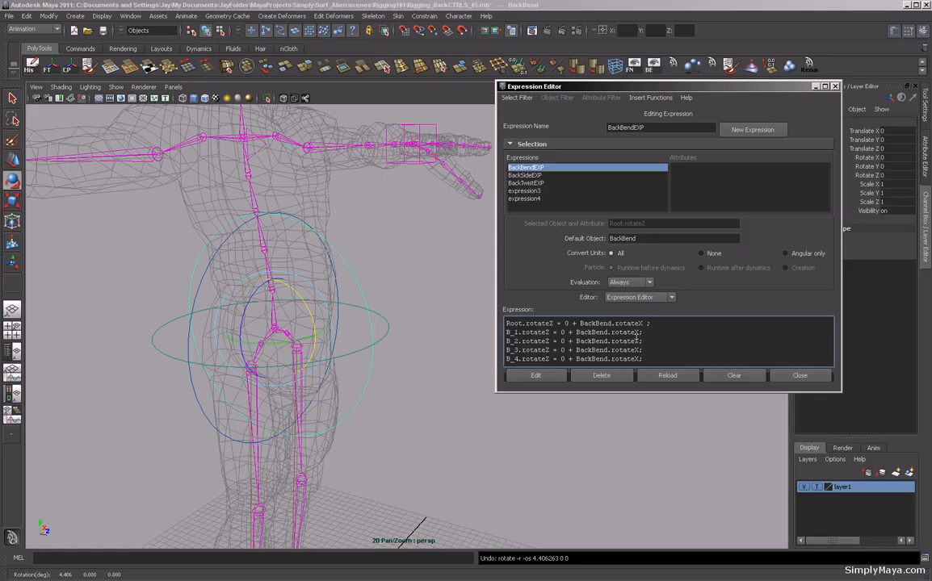
type("/")
type("6")
type("/")
type("4")
left_click(551, 378)
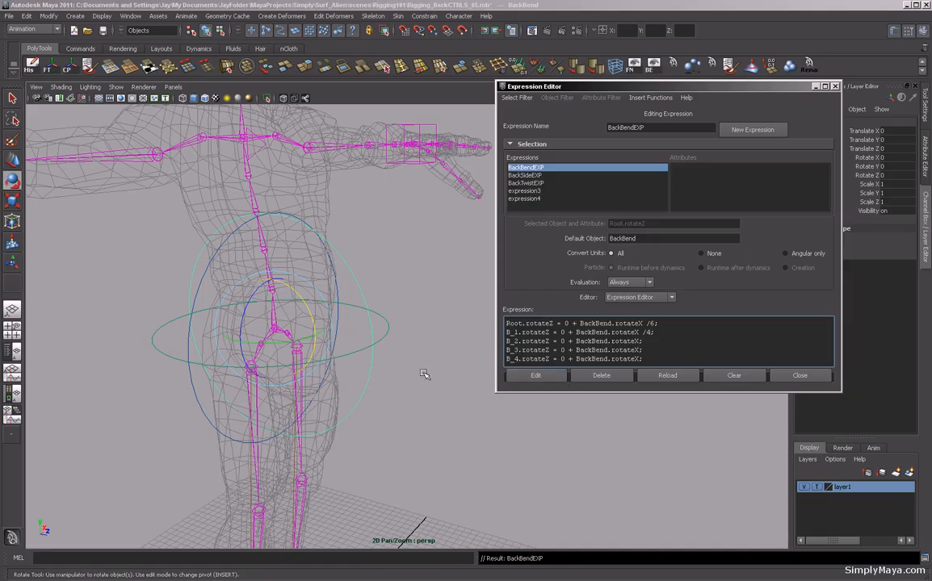
Change the Root line's divisor to 10 and the B_1 line's divisor to 6 in BackBendEXP and apply.
left_click_drag(276, 283, 289, 323)
key("ctrl+z")
left_click(654, 323)
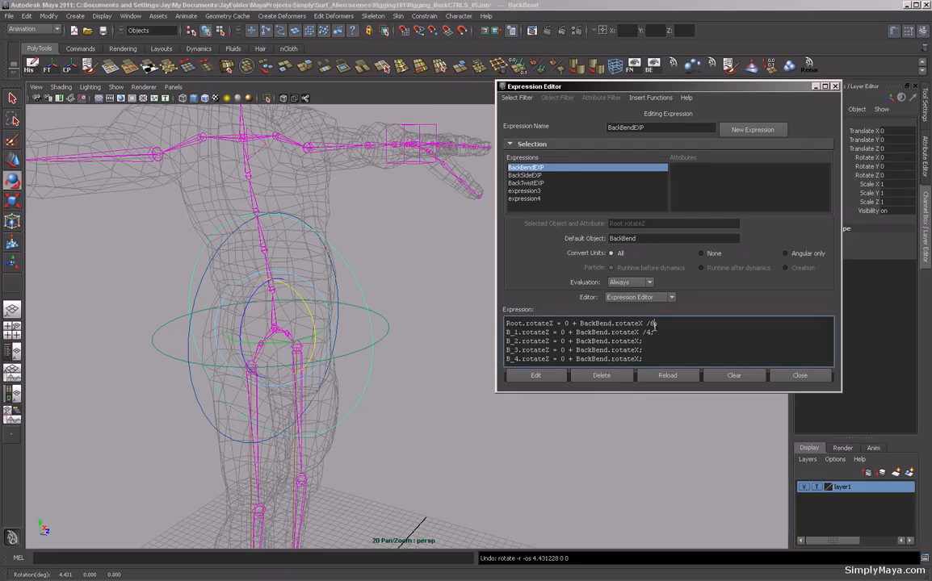
key("BackSpace")
type("10")
double_click(650, 332)
type("6")
left_click(538, 376)
Set the B_1 line's divisor to 3, apply the edit, and rotate BackBend to test the bend.
mouse_move(293, 286)
left_mouse_down()
mouse_move(317, 325)
mouse_move(283, 284)
left_mouse_up()
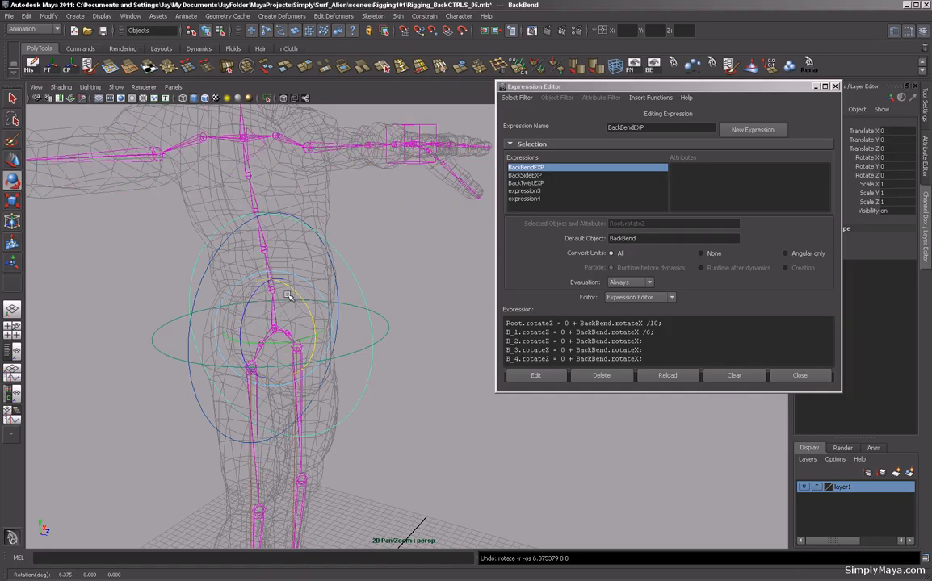
double_click(646, 333)
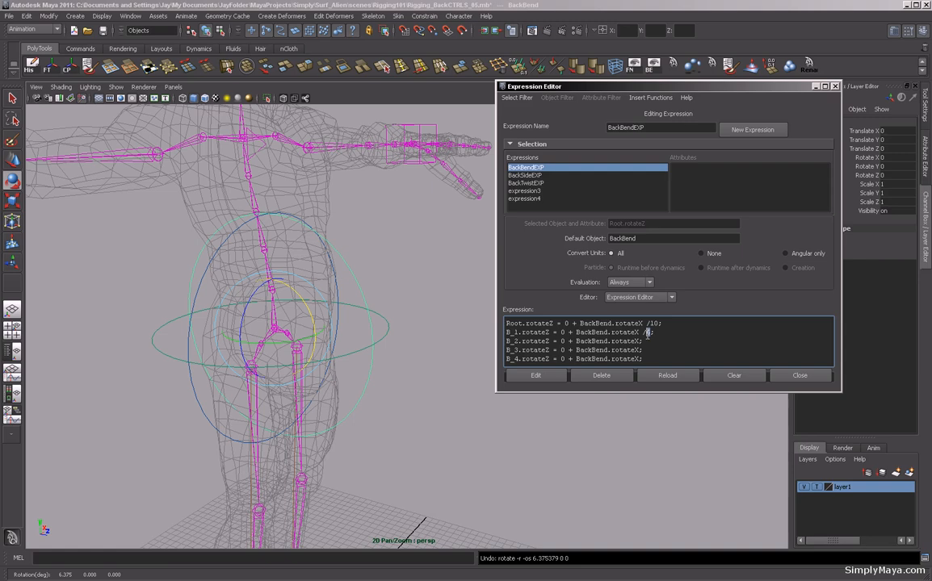
type("3")
left_click(548, 377)
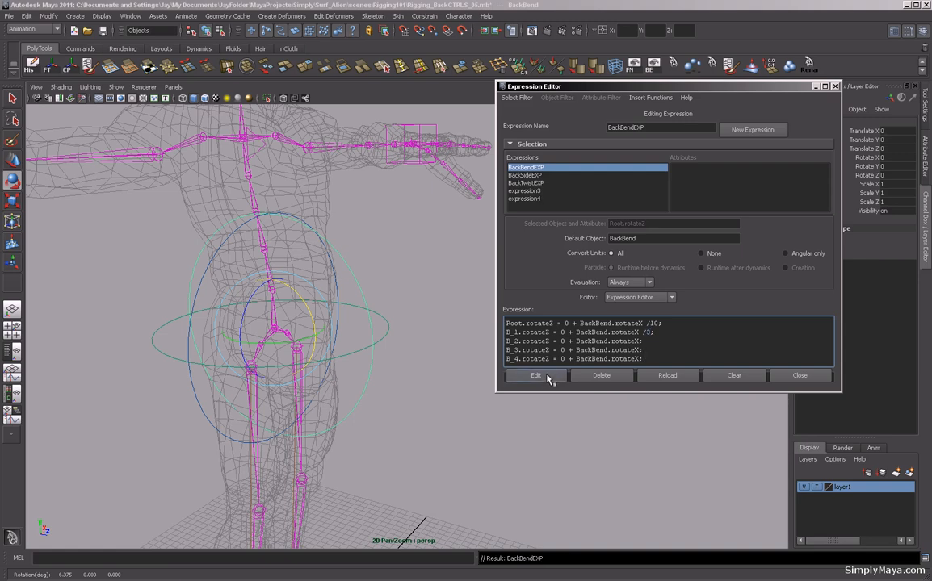
mouse_move(309, 309)
left_mouse_down()
mouse_move(316, 329)
mouse_move(304, 302)
mouse_move(319, 343)
mouse_move(301, 317)
left_mouse_up()
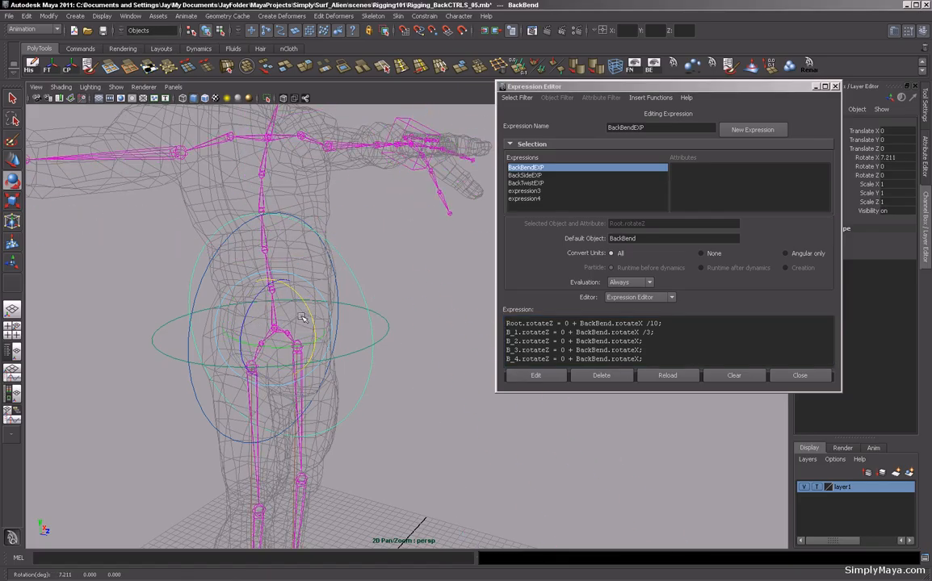
left_click_drag(379, 331, 369, 312, "alt")
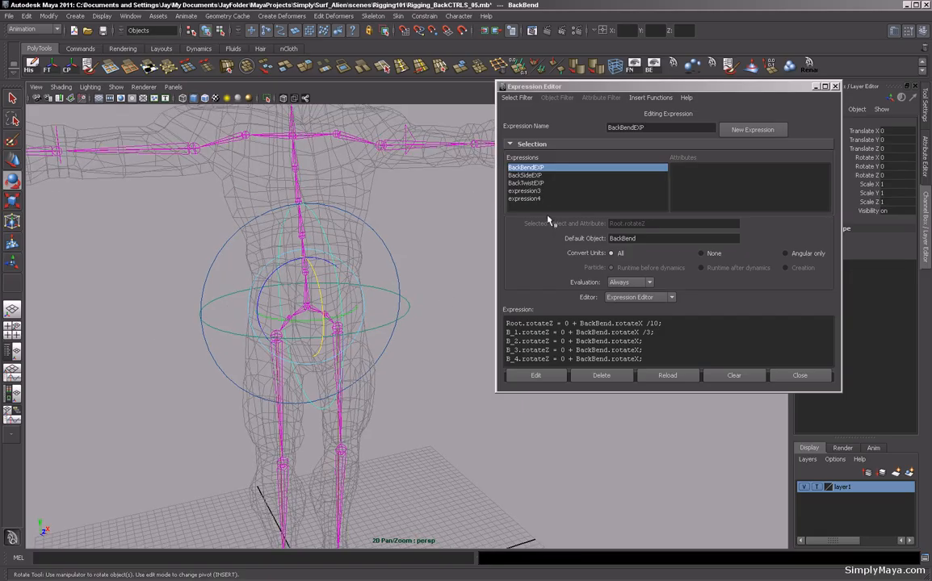
Open BackSideEXP, divide the Root line's driver by 10 and the B_1 line's driver by 3, and apply the edit.
left_click(524, 175)
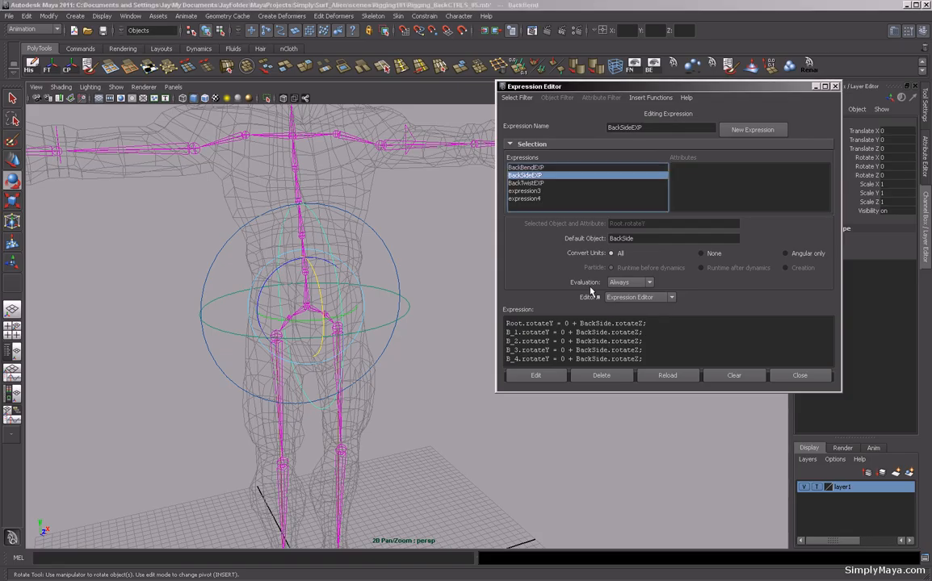
left_click(645, 323)
type("/")
type("10")
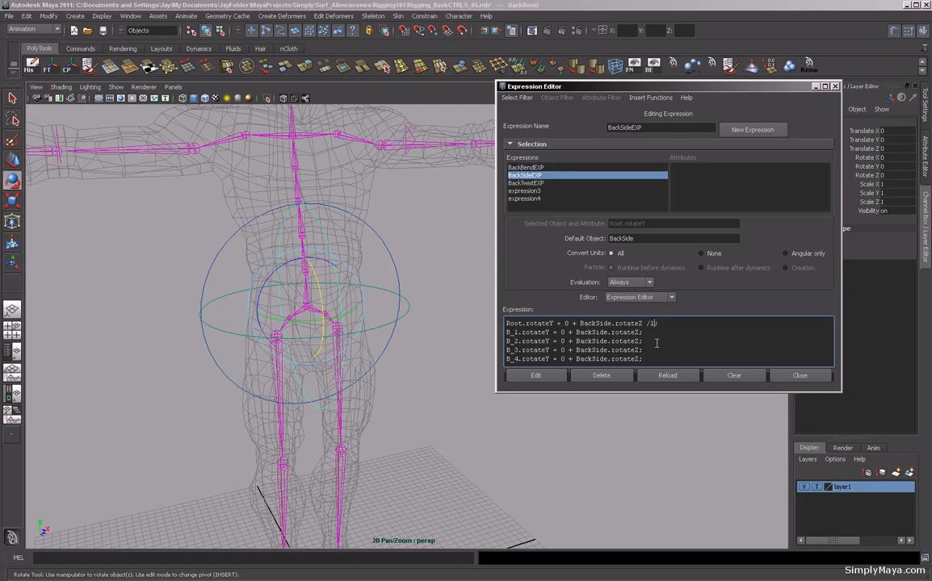
left_click(639, 333)
type("/3")
left_click(550, 377)
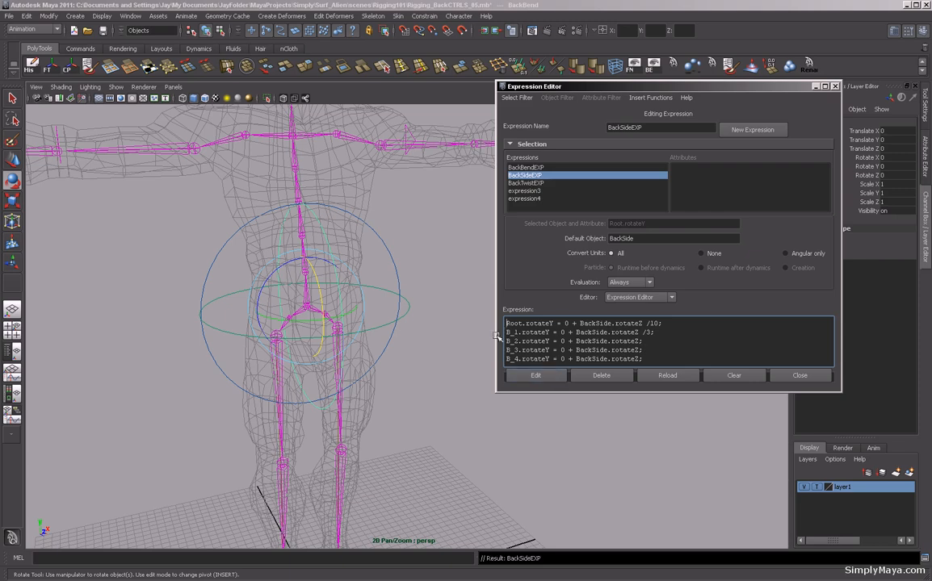
Rotate BackSide in the viewport to test the side bend and undo the test rotation.
left_click(393, 265)
left_click_drag(258, 269, 273, 285)
key("ctrl+z")
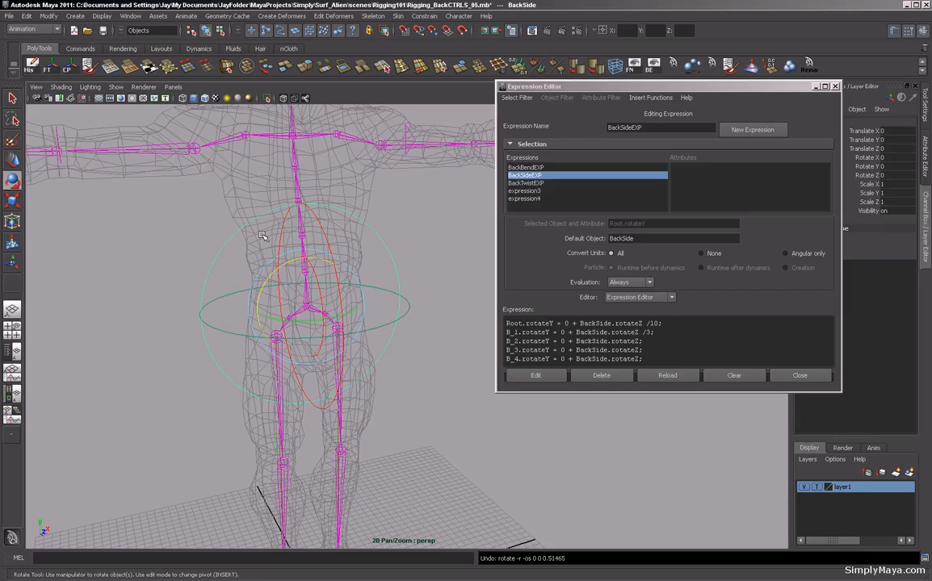
Open BackTwistEXP, divide the Root line's driver by 10 and the B_1 line's driver by 3, and apply the edit.
left_click(525, 182)
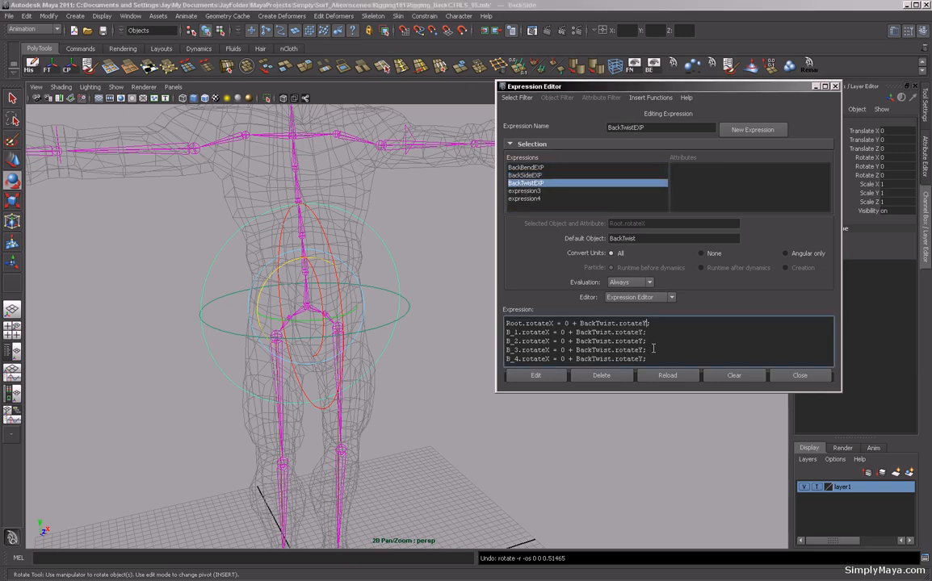
type("/10")
key("Down")
key("Left")
type("/3")
left_click(536, 377)
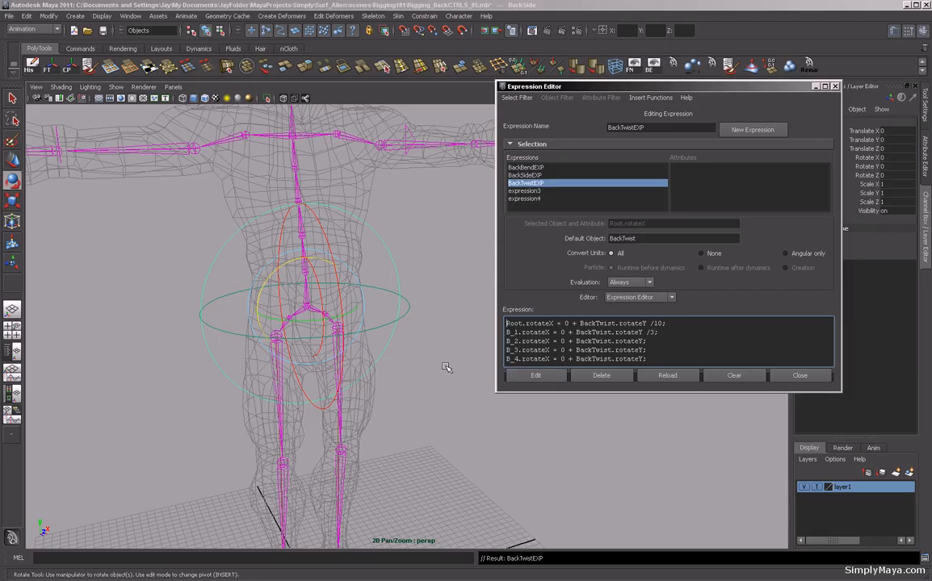
Rotate BackTwist to test the spine twist, undo the rotation, and close the Expression Editor.
left_click(410, 323)
left_click(407, 318)
mouse_move(331, 319)
left_mouse_down()
mouse_move(317, 318)
mouse_move(333, 320)
left_mouse_up()
key("ctrl+z")
right_click_drag(409, 383, 366, 391, "alt")
left_click_drag(366, 391, 426, 392, "alt")
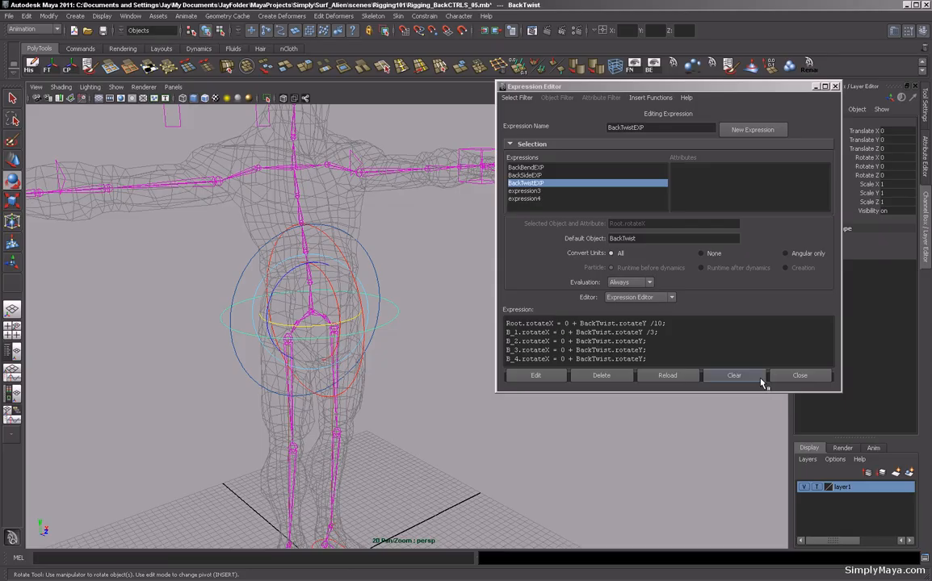
left_click_drag(565, 86, 621, 61)
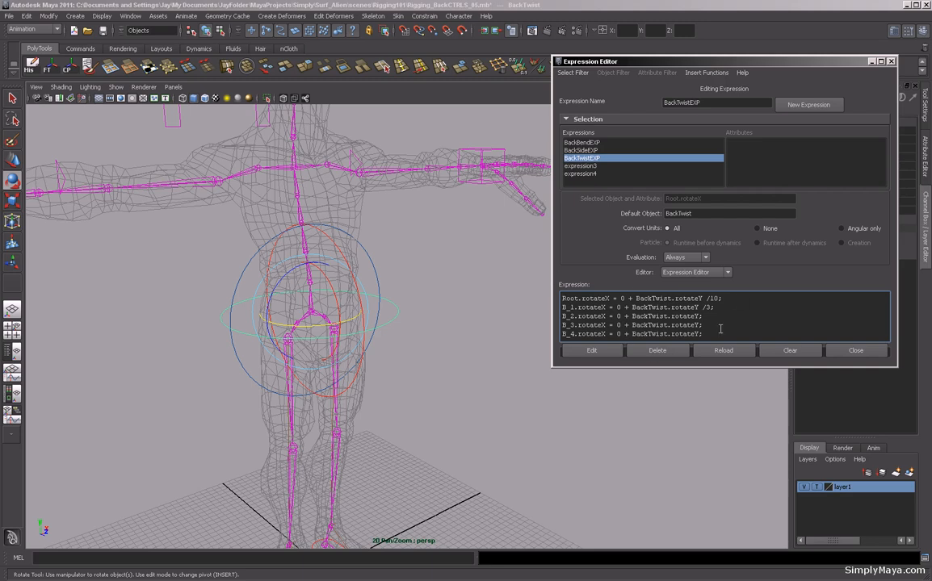
left_click(856, 351)
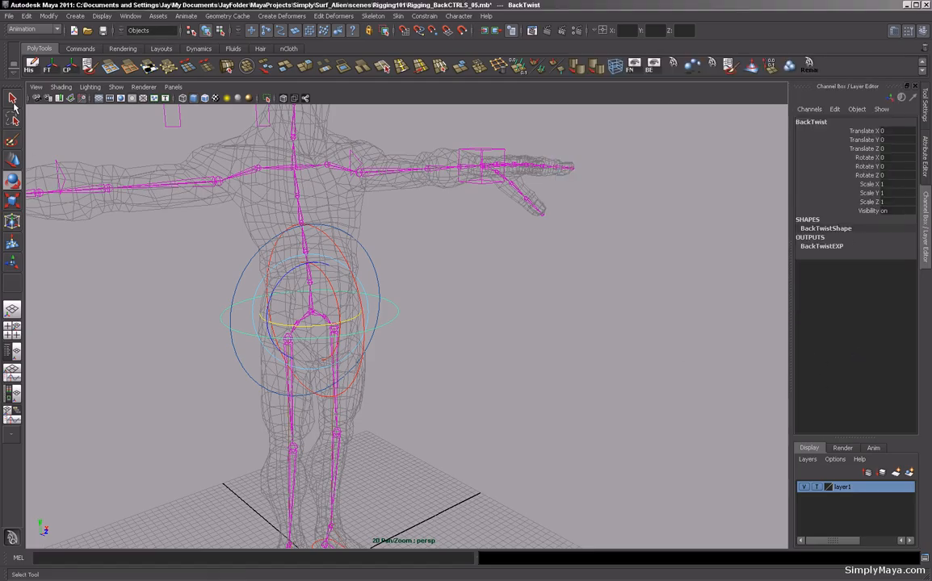
Group the BackBend, BackSide and BackTwist controls and name the group BackCTRLs_GRP.
left_click(13, 101)
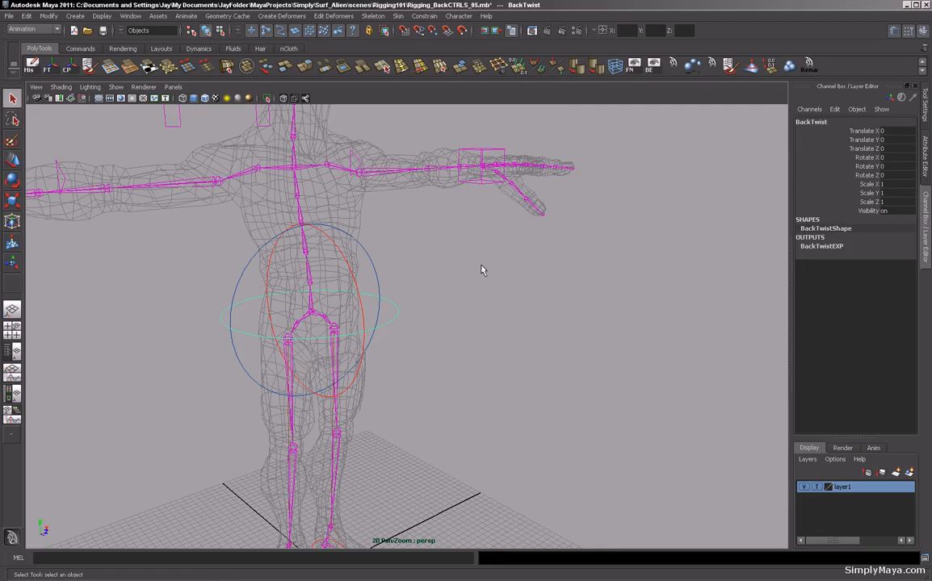
left_click_drag(481, 265, 469, 257, "alt")
middle_click_drag(468, 258, 455, 272, "alt")
left_click_drag(453, 273, 430, 295)
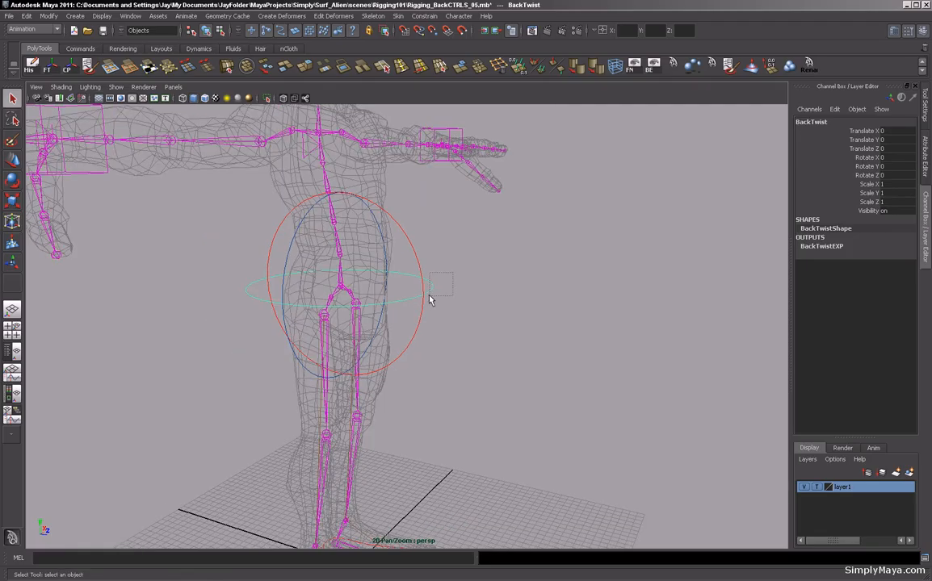
left_click(415, 257, "shift")
left_click_drag(416, 257, 448, 260, "alt")
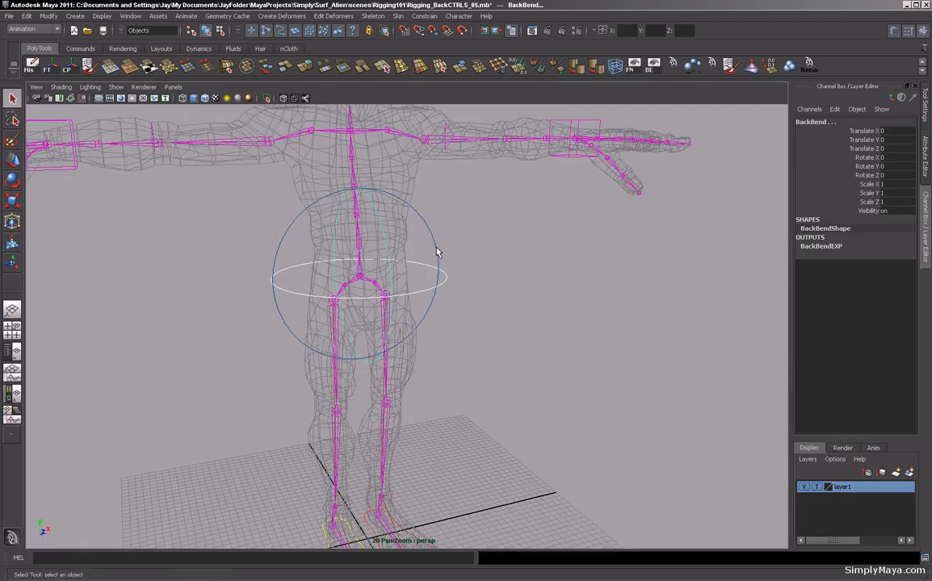
left_click(437, 248, "shift")
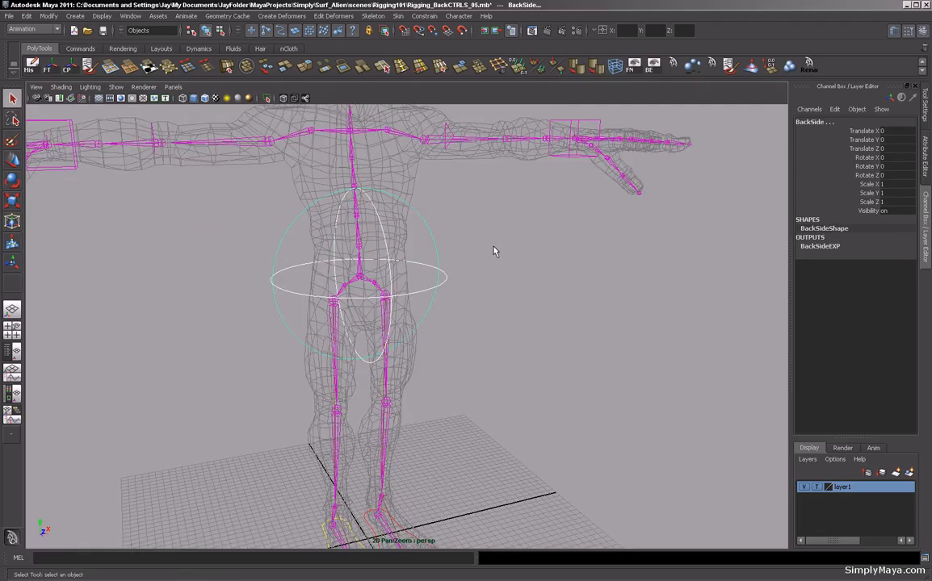
key("ctrl+g")
double_click(807, 123)
type("BackCTRLsG")
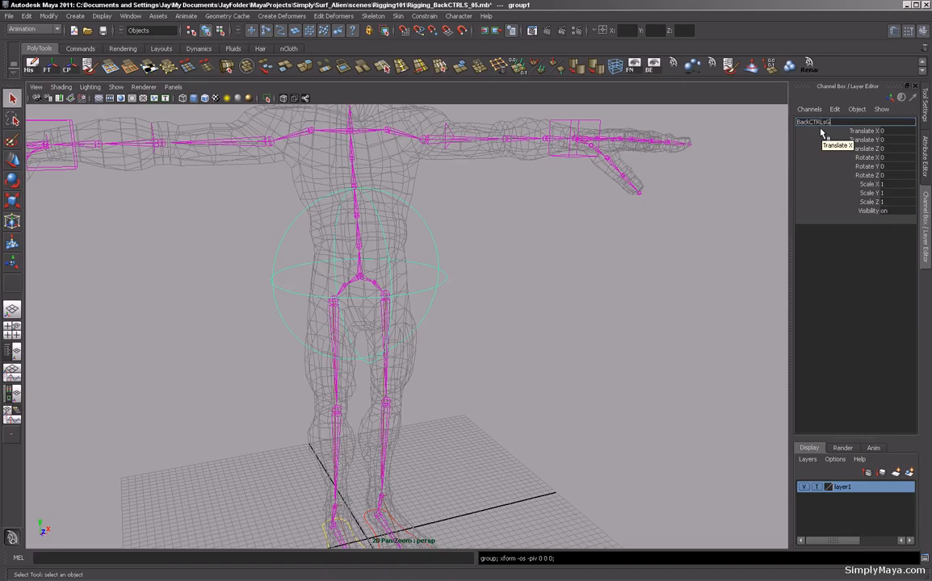
key("BackSpace")
type("_GRP")
key("Return")
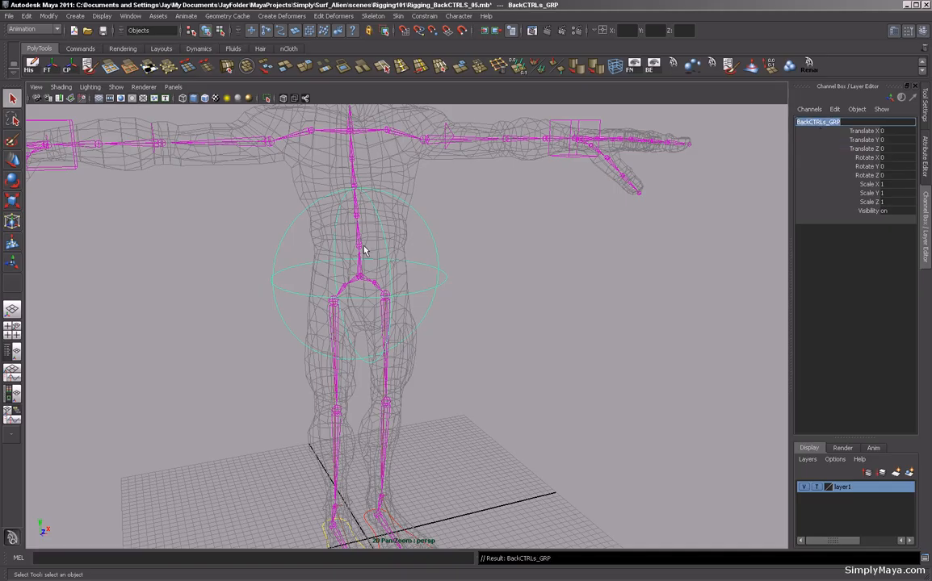
Select the Root joint and test moving and rotating it, undoing each change.
left_click_drag(214, 284, 241, 284, "alt")
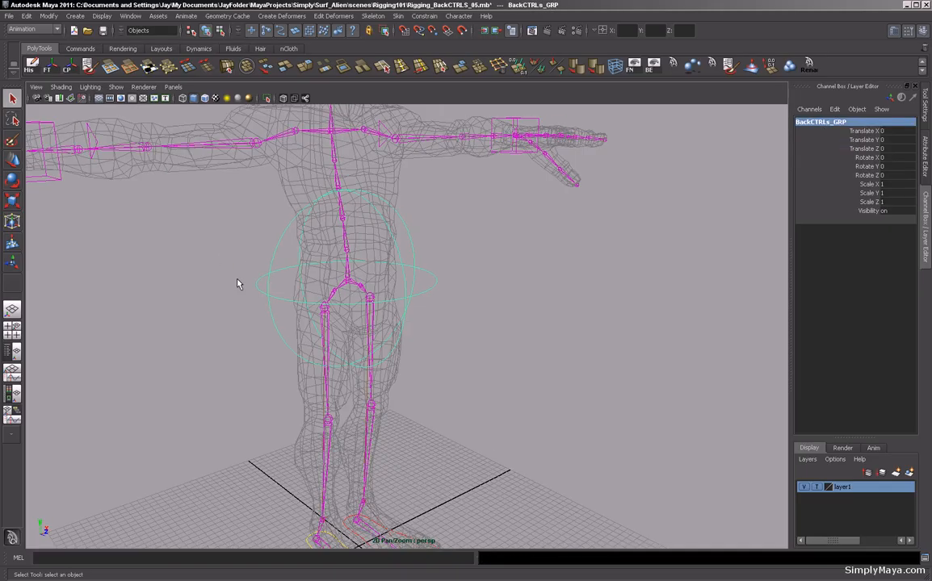
left_click(342, 290)
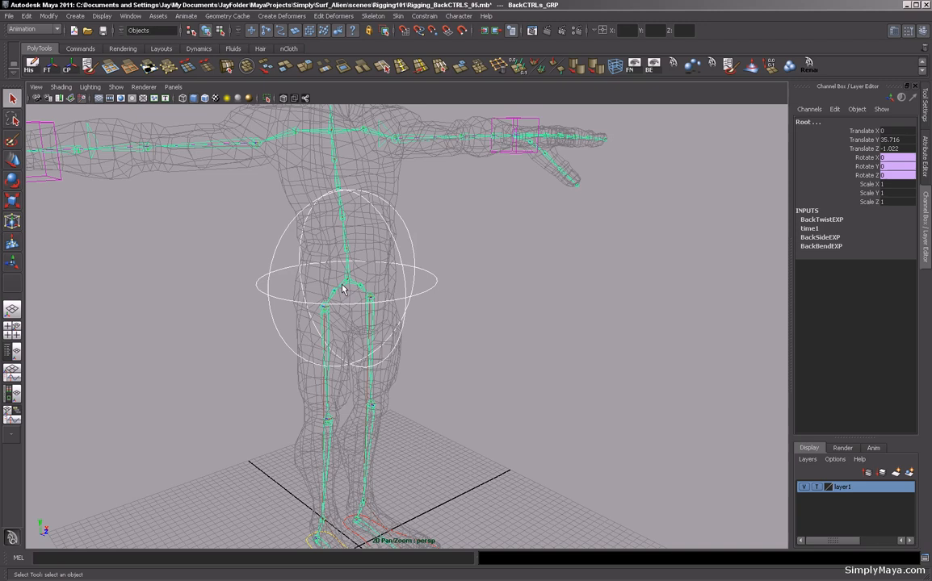
left_click(260, 289)
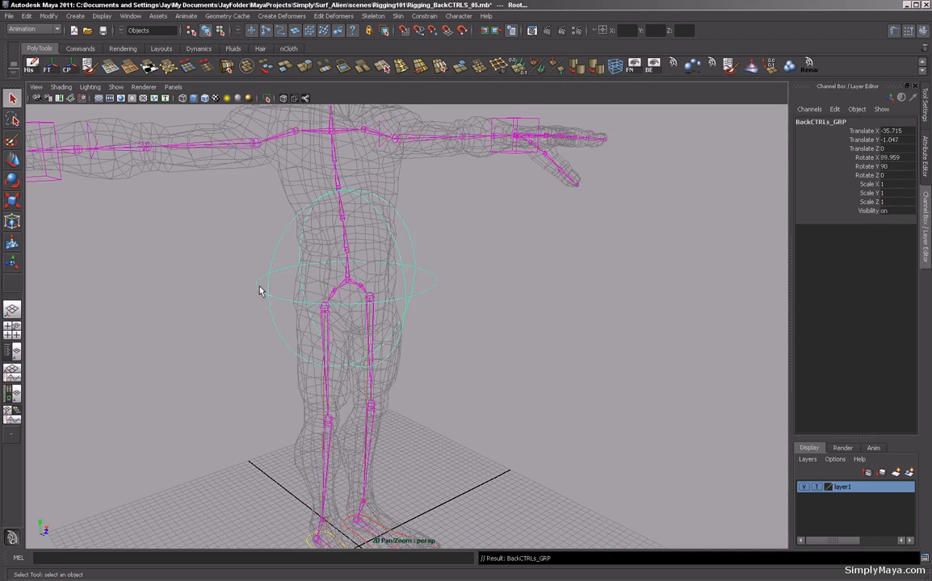
left_click(351, 295)
key("w")
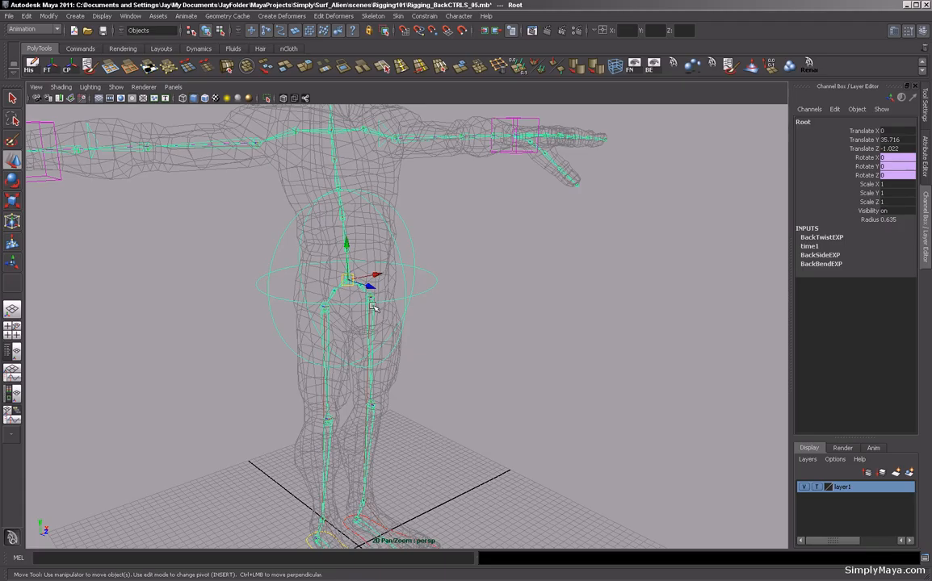
left_click_drag(353, 283, 378, 321)
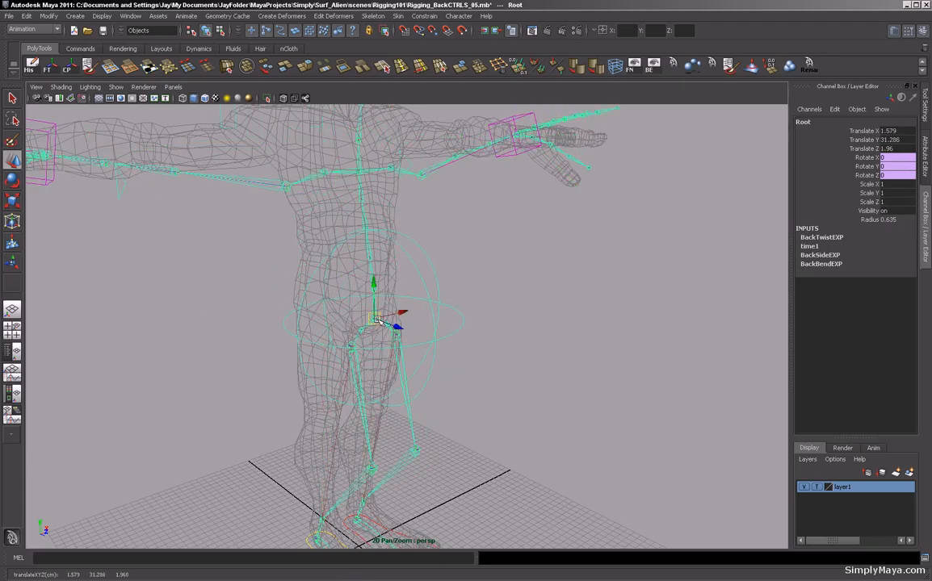
key("ctrl+z")
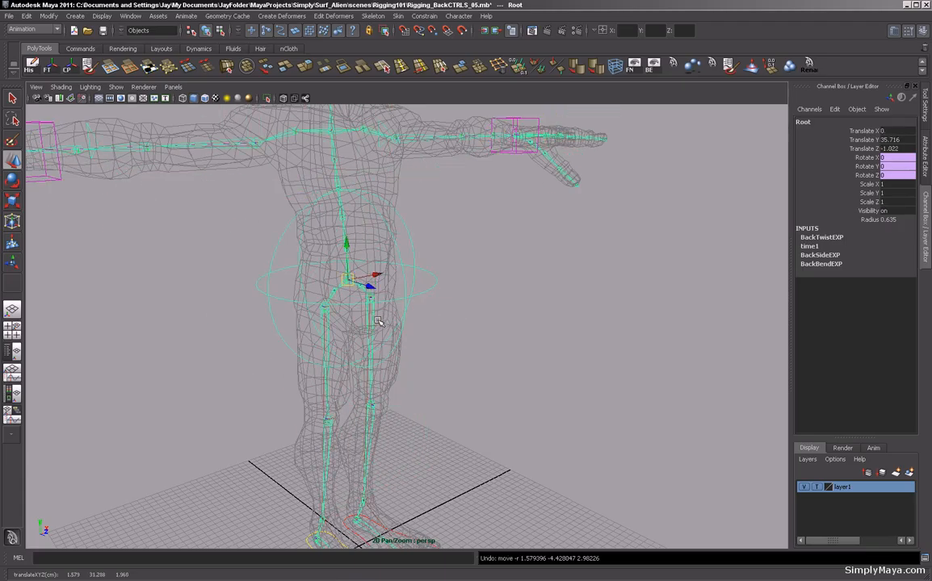
left_click(427, 290)
key("e")
left_click_drag(396, 289, 358, 298)
key("ctrl+z")
Inspect the rig's arm and pole vector controls from several angles.
left_click_drag(507, 311, 347, 333, "alt")
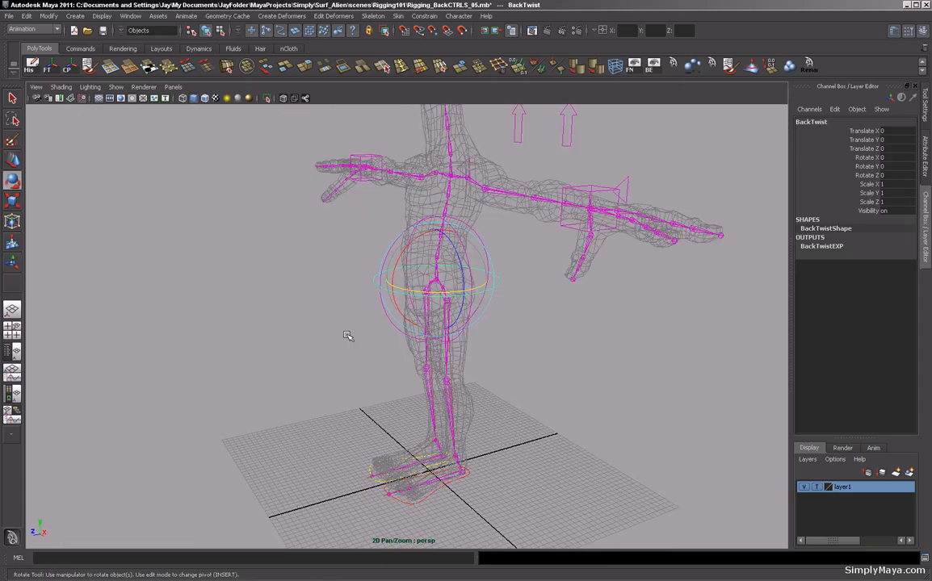
left_click(250, 328)
left_click_drag(250, 328, 443, 203, "alt")
middle_click_drag(443, 203, 423, 252, "alt")
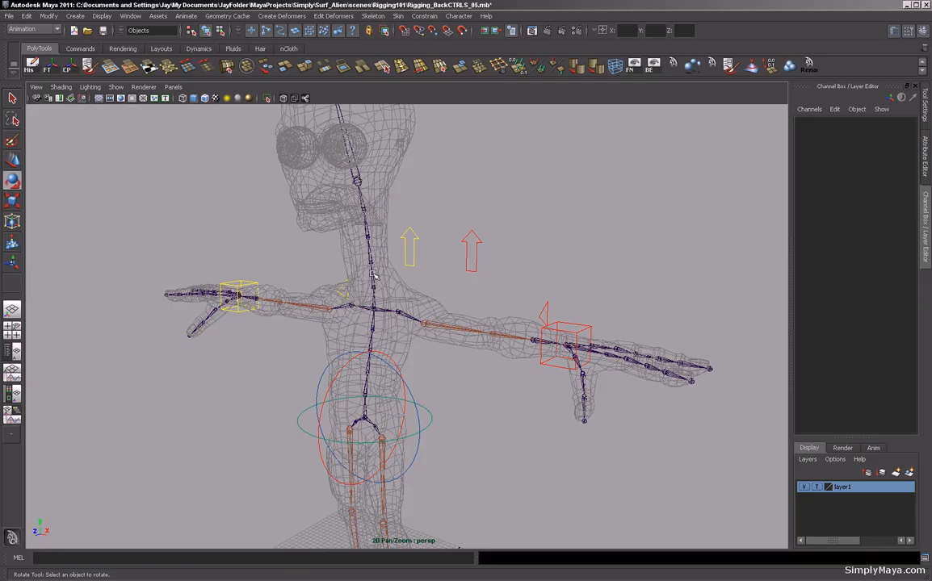
left_click_drag(349, 299, 310, 371, "alt")
middle_click_drag(305, 374, 304, 374, "alt")
left_click_drag(303, 374, 238, 339, "alt")
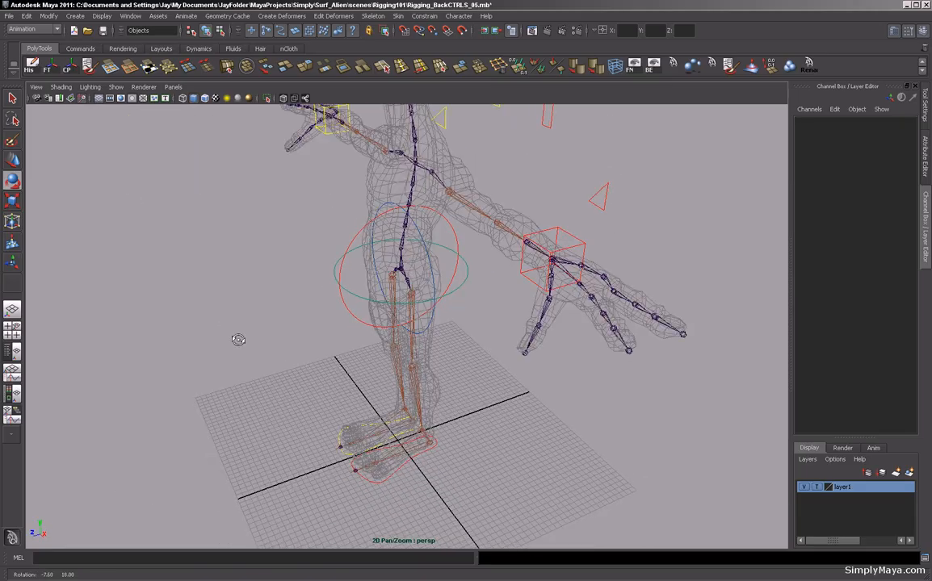
left_click(600, 200)
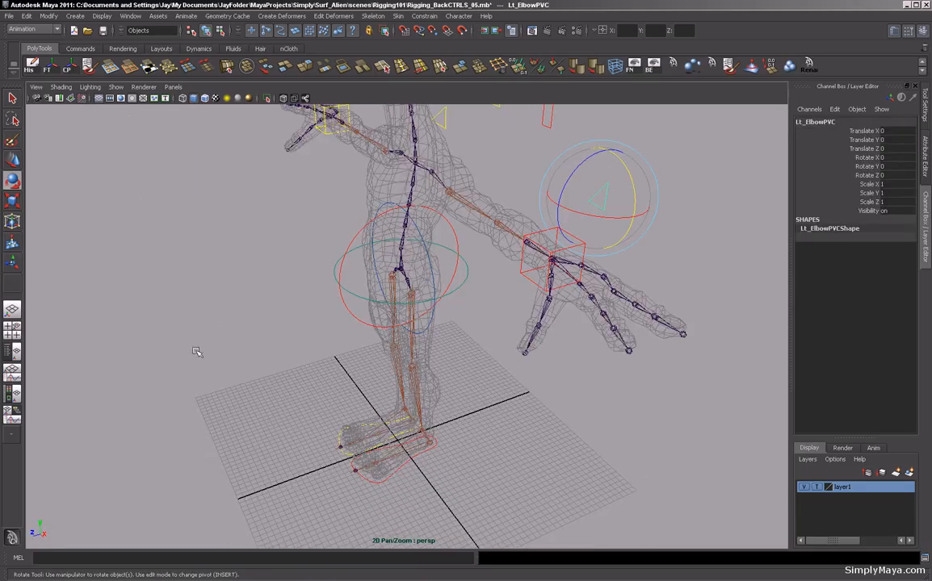
left_click_drag(156, 339, 423, 321, "alt")
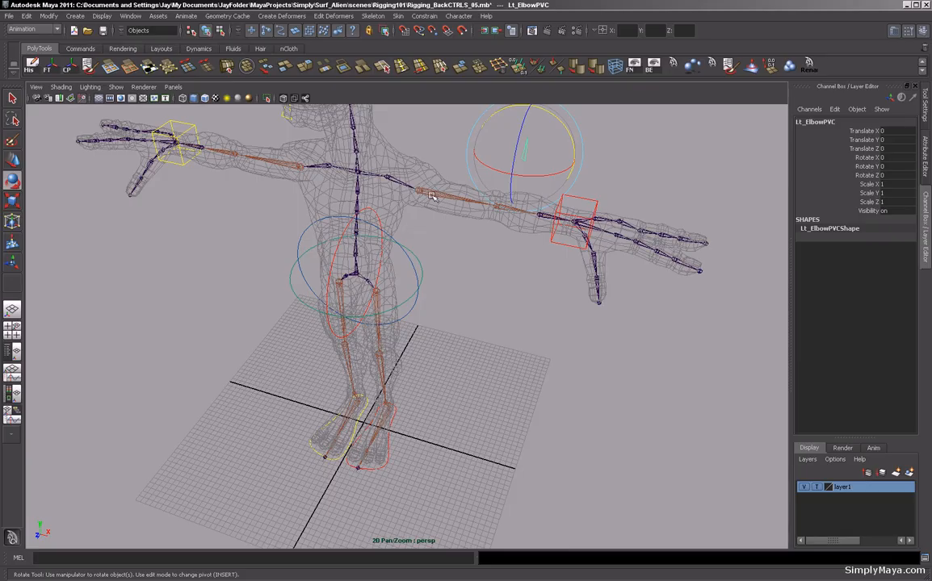
left_click_drag(497, 268, 398, 367, "alt")
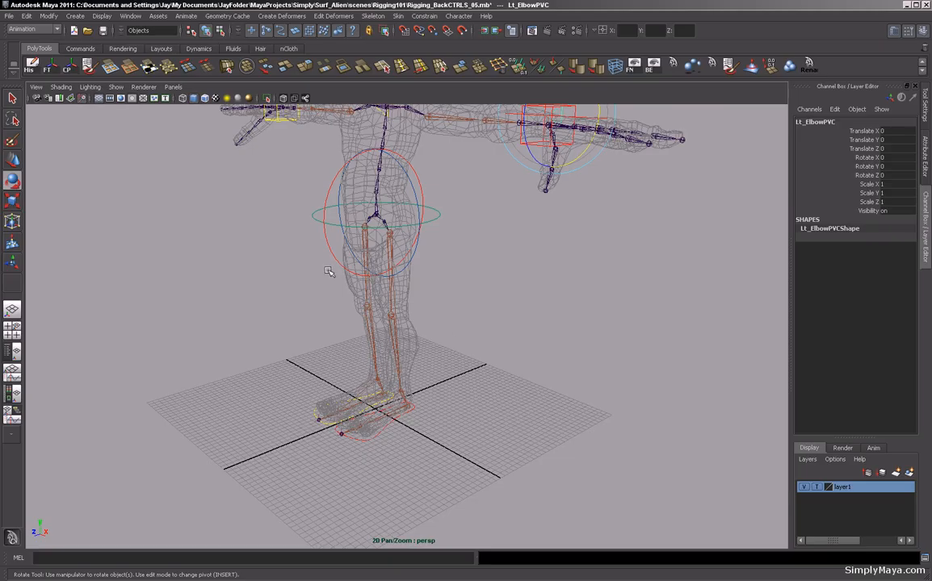
middle_click_drag(237, 264, 254, 275, "alt")
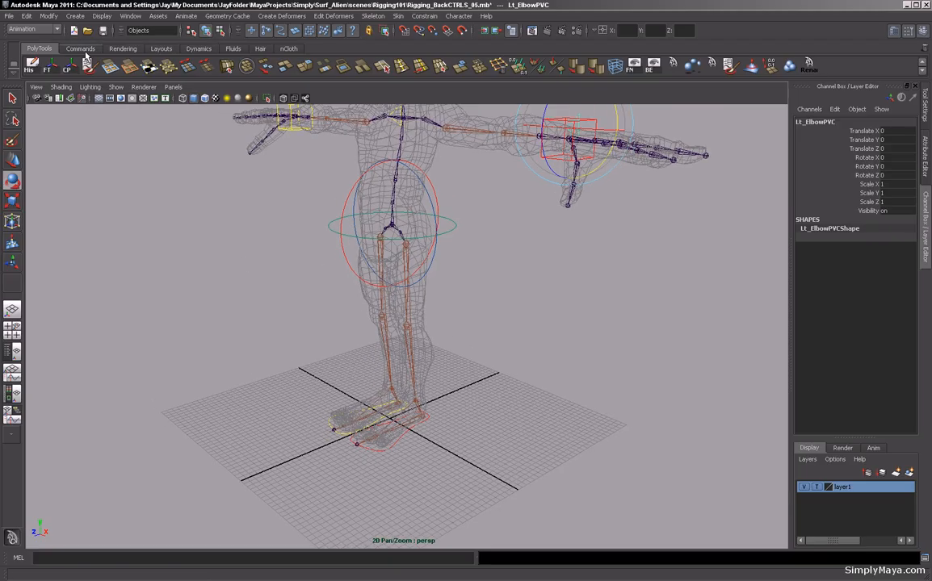
Import the ElbowPVC.mb control file from the assets folder.
left_click(9, 17)
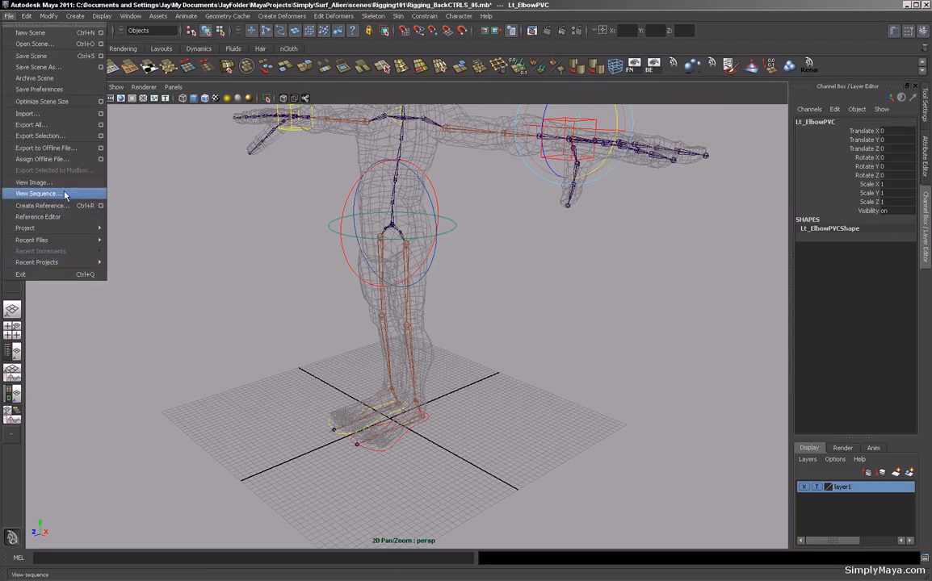
left_click(37, 115)
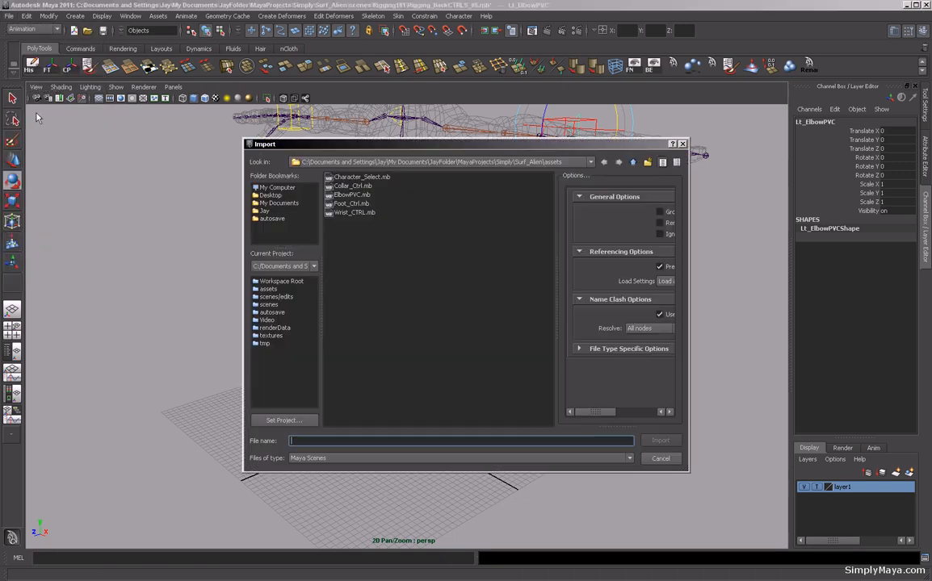
left_click(352, 195)
left_click(661, 440)
Rename the imported control to Lt_KneePVC.
left_click_drag(478, 404, 583, 410, "alt")
middle_click_drag(583, 409, 566, 371, "alt")
left_click_drag(566, 371, 476, 364, "alt")
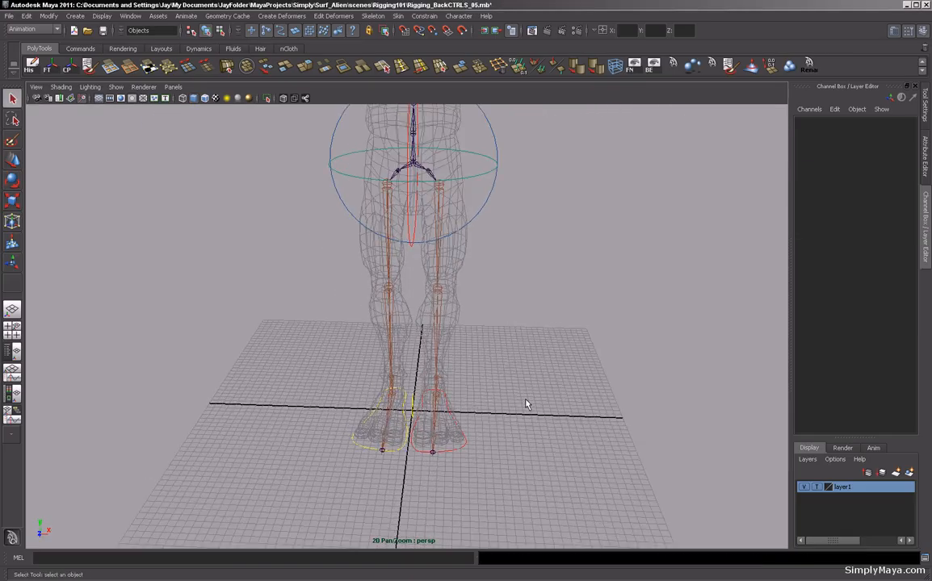
left_click(414, 408)
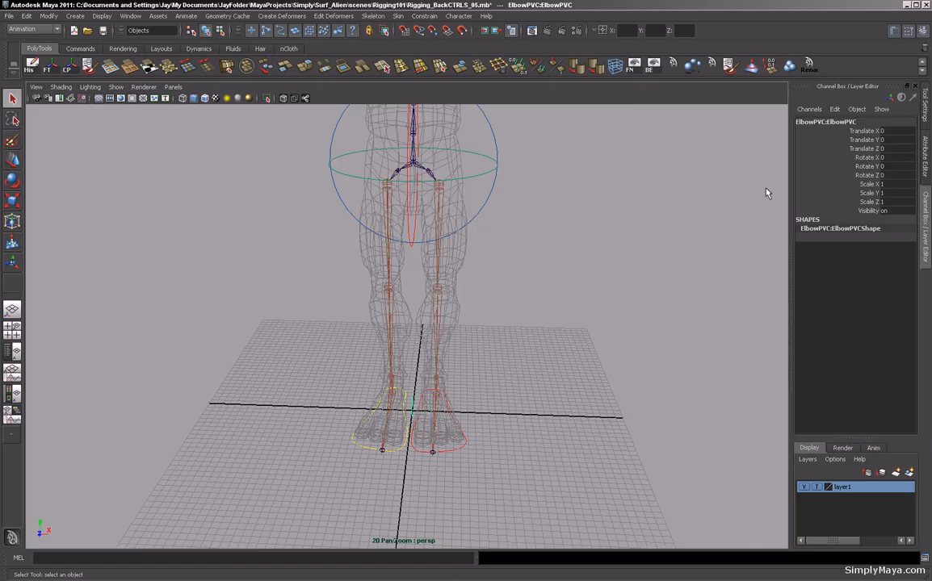
left_click(818, 122)
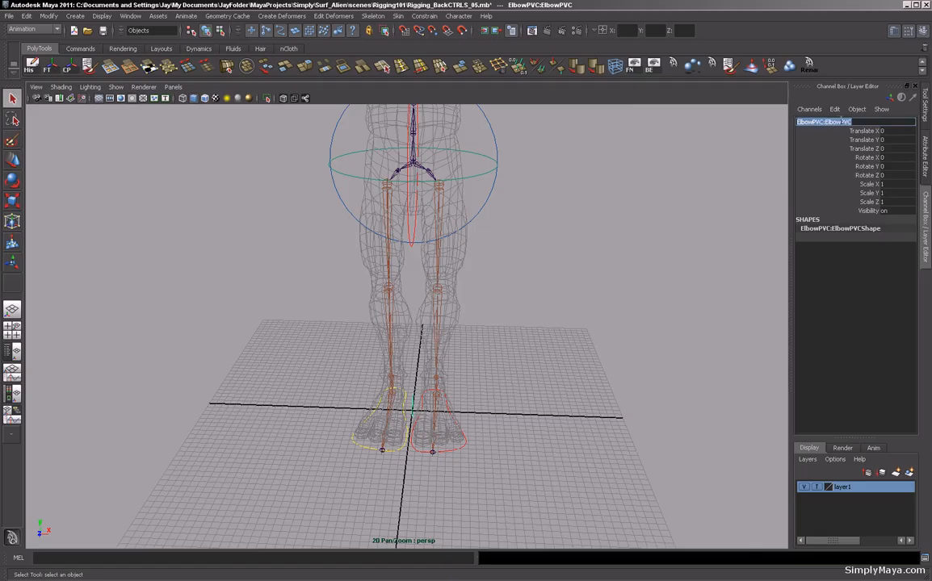
type("L_PVC")
type("t_Kn")
type("ee")
key("Return")
Move Lt_KneePVC in front of the left knee, to about X 3.3, Y 18.7, Z 16.3.
left_click_drag(556, 282, 565, 303, "alt")
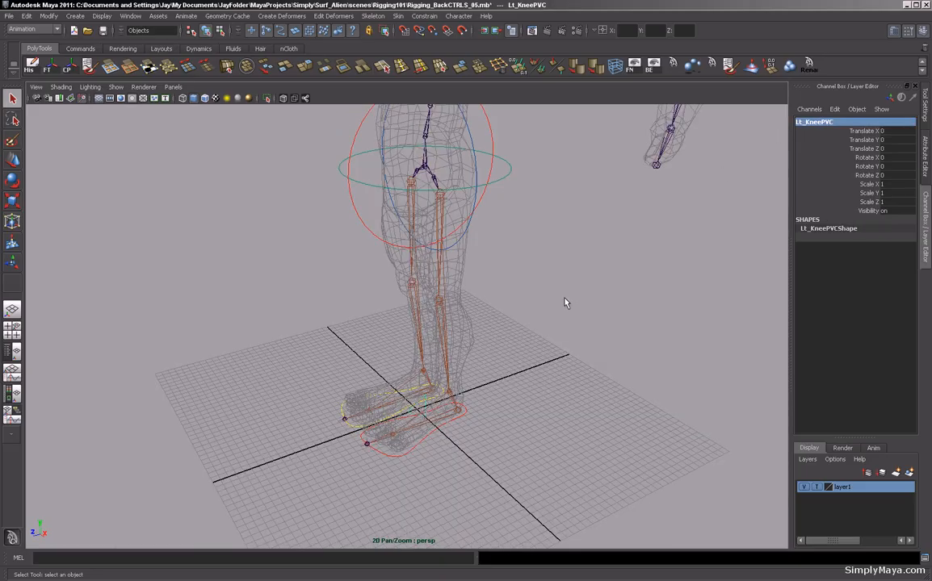
key("w")
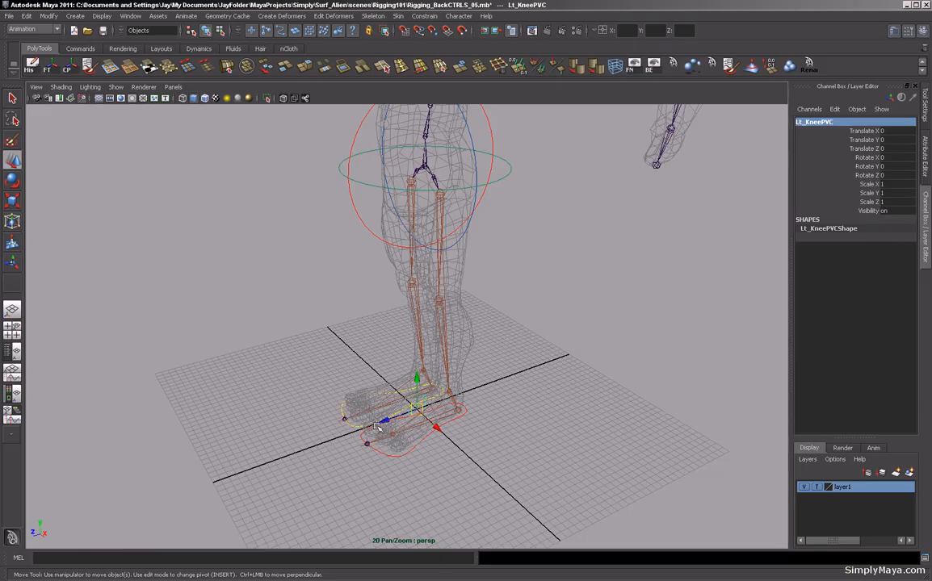
left_click_drag(347, 383, 422, 345)
key("v")
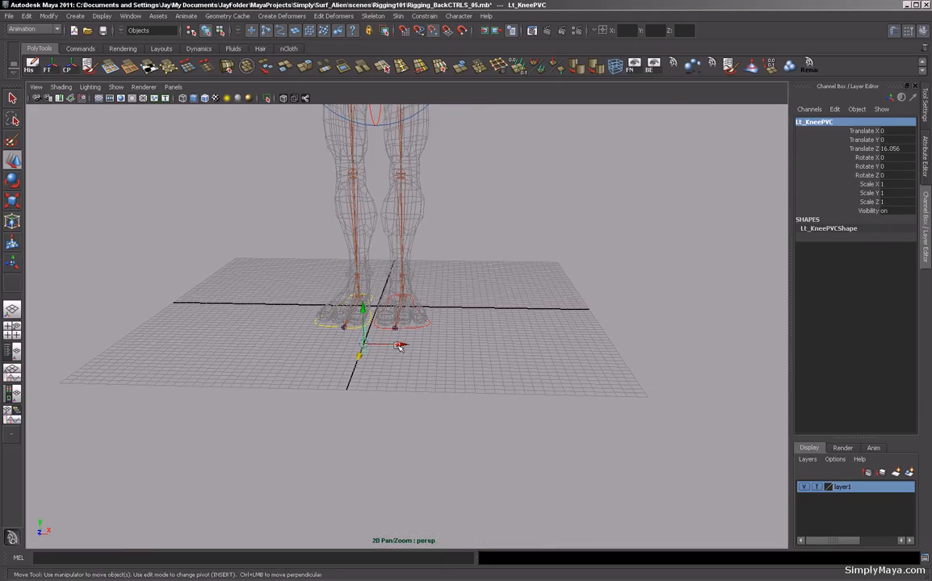
left_click_drag(363, 345, 408, 202)
left_click_drag(524, 238, 395, 250, "alt")
left_click_drag(427, 178, 279, 168)
left_click_drag(279, 168, 355, 323, "alt")
key("e")
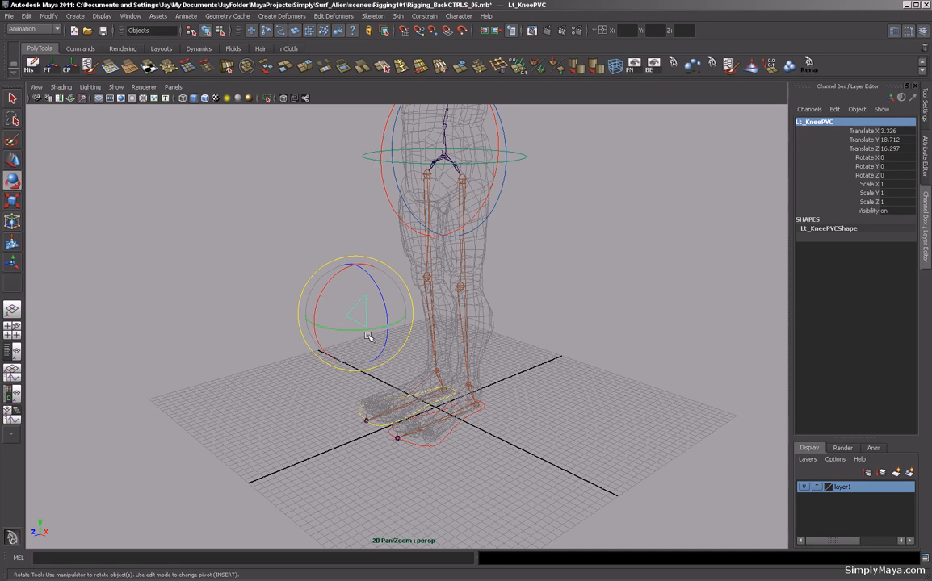
Rotate Lt_KneePVC 180 degrees around Y and freeze its transformations.
left_click_drag(328, 331, 467, 306)
left_click_drag(327, 343, 408, 371, "alt")
left_click(47, 64)
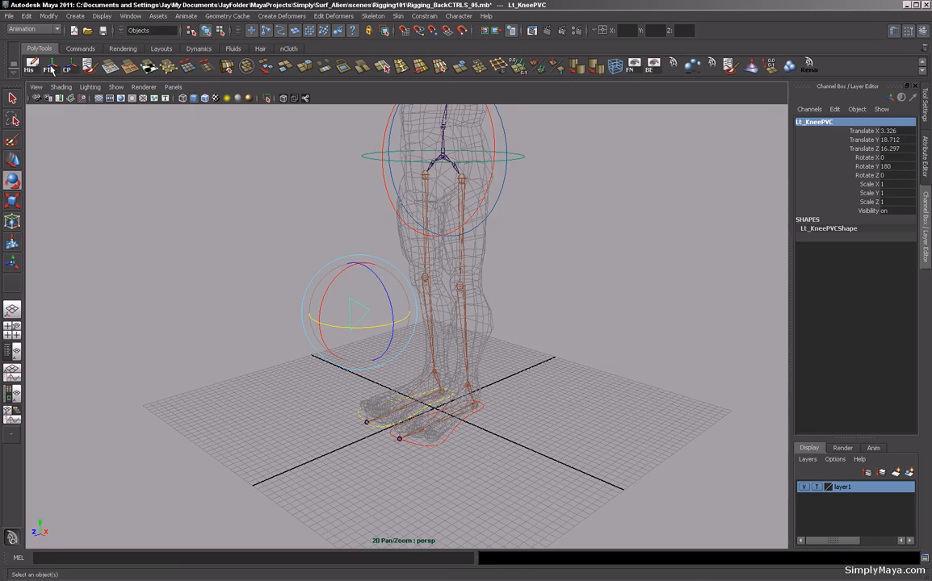
Duplicate the knee control and move the copy in front of the right knee, to about X -6.65.
left_click_drag(323, 343, 348, 346, "alt")
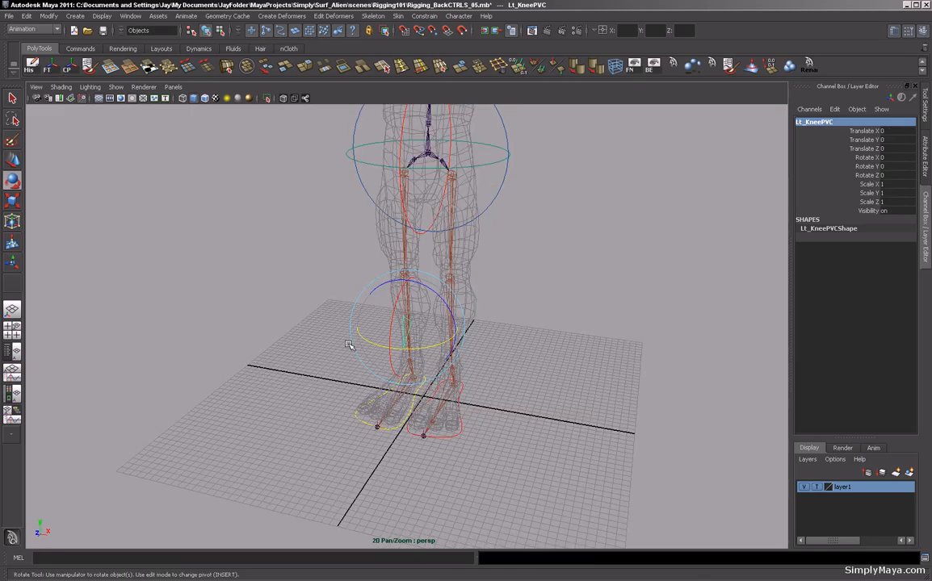
key("ctrl+d")
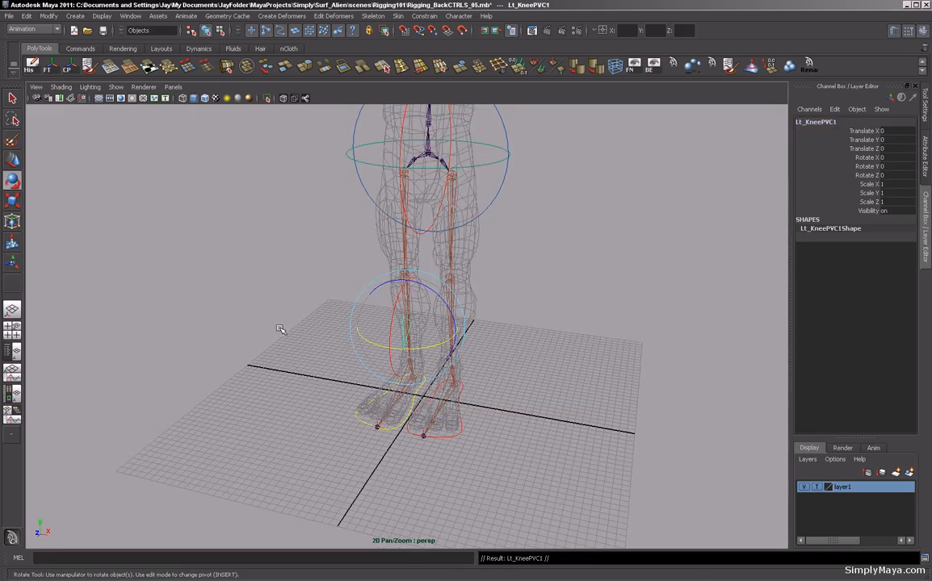
left_click_drag(280, 328, 283, 329, "alt")
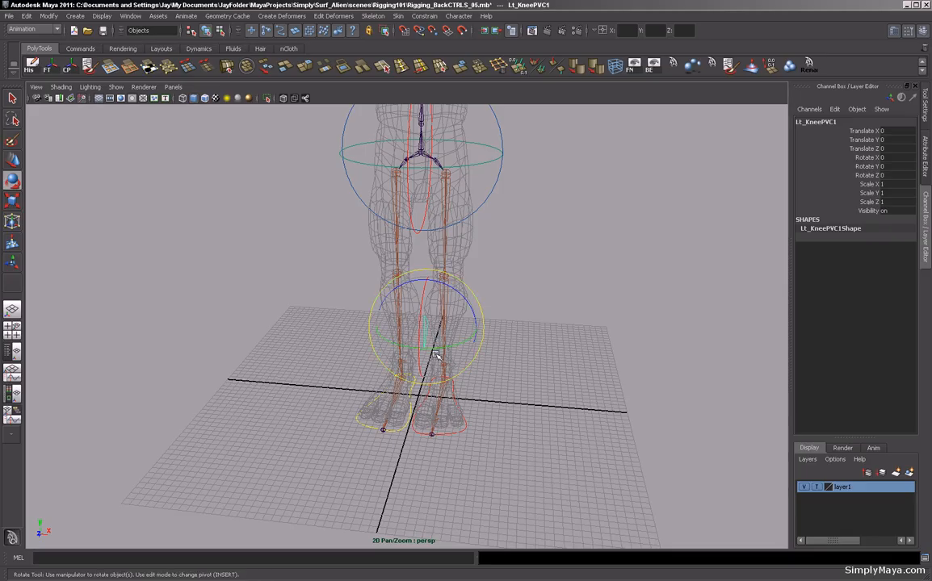
key("w")
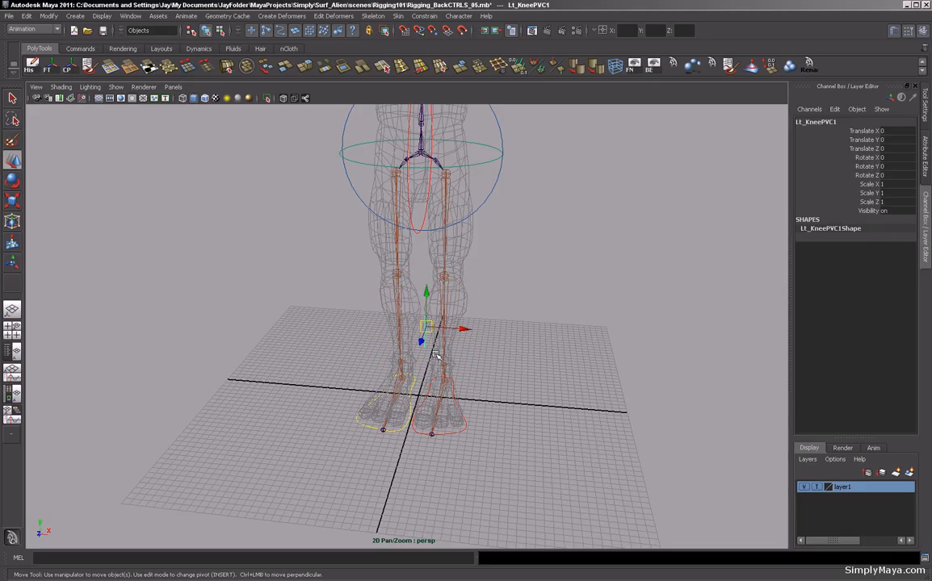
left_click_drag(448, 329, 424, 331)
Rename the duplicate to Rt_KneePVC and freeze transformations on both knee controls.
left_click(802, 121)
double_click(802, 123)
left_click(800, 122)
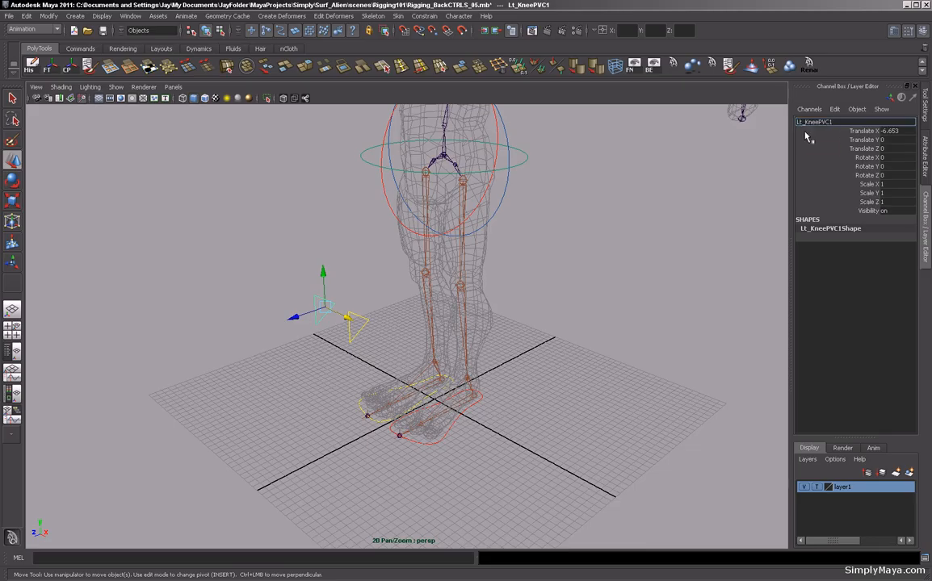
key("BackSpace")
type("R")
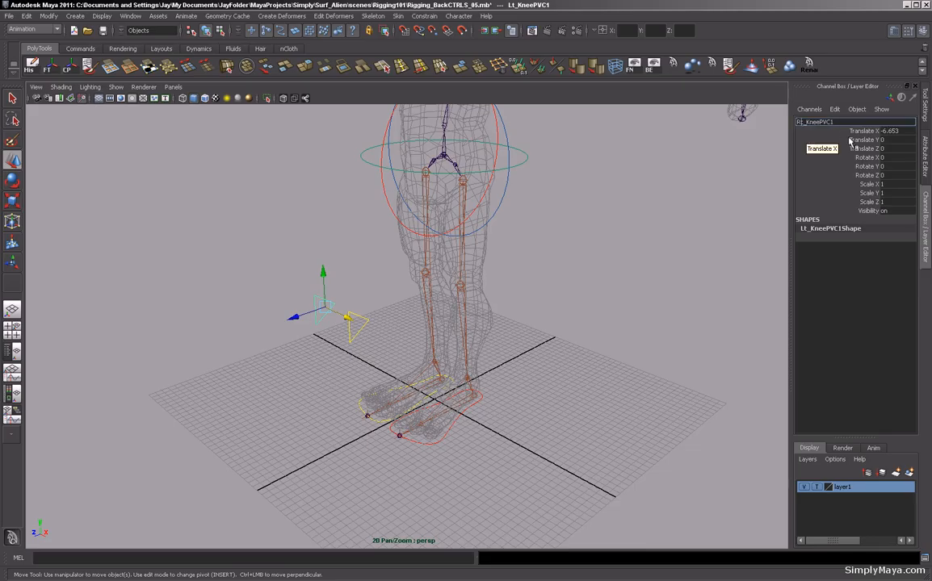
left_click(839, 122)
key("BackSpace")
key("Return")
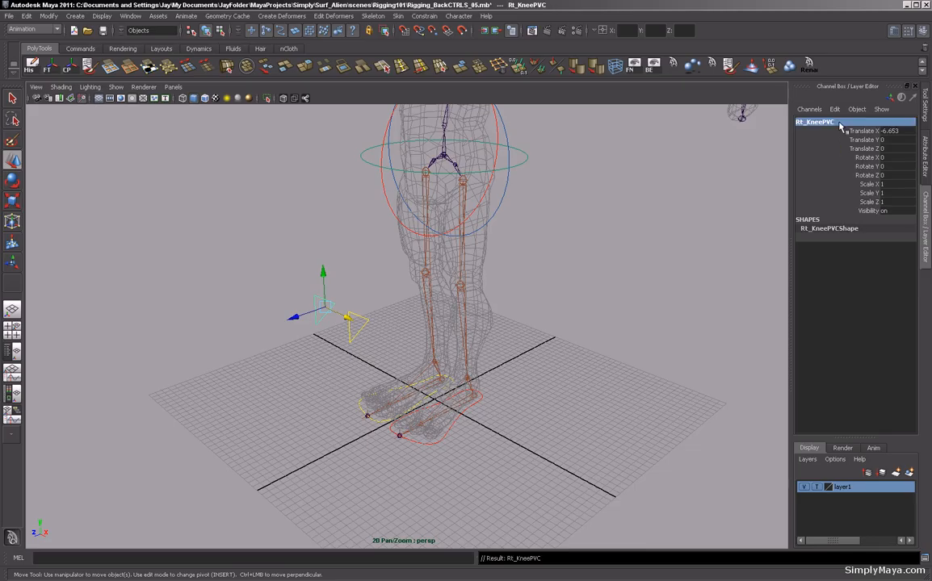
left_click(353, 327)
left_click(48, 69)
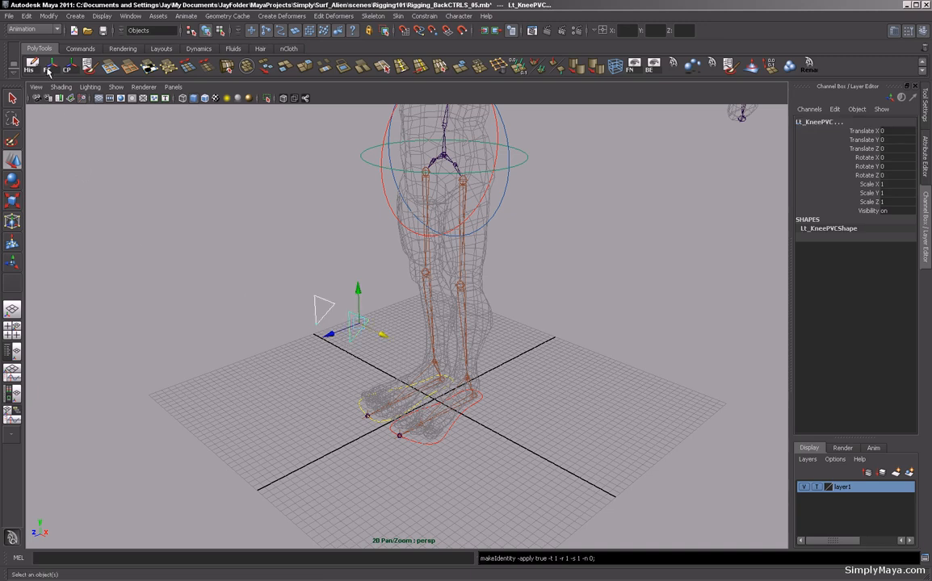
Group Lt_KneePVC into a new group named Lt_KneeGRP and center the group's pivot on the control.
left_click(276, 260)
left_click_drag(275, 260, 281, 256, "alt")
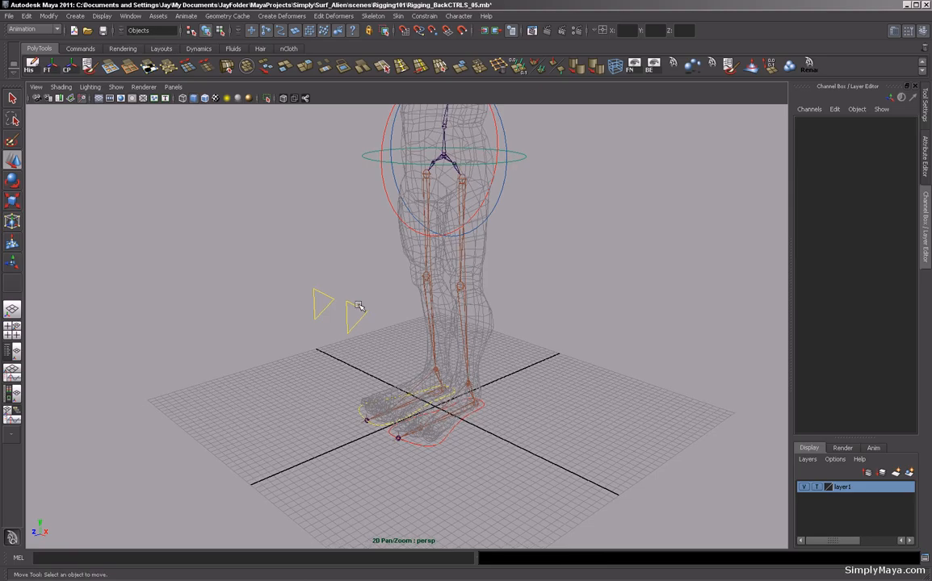
left_click(359, 306)
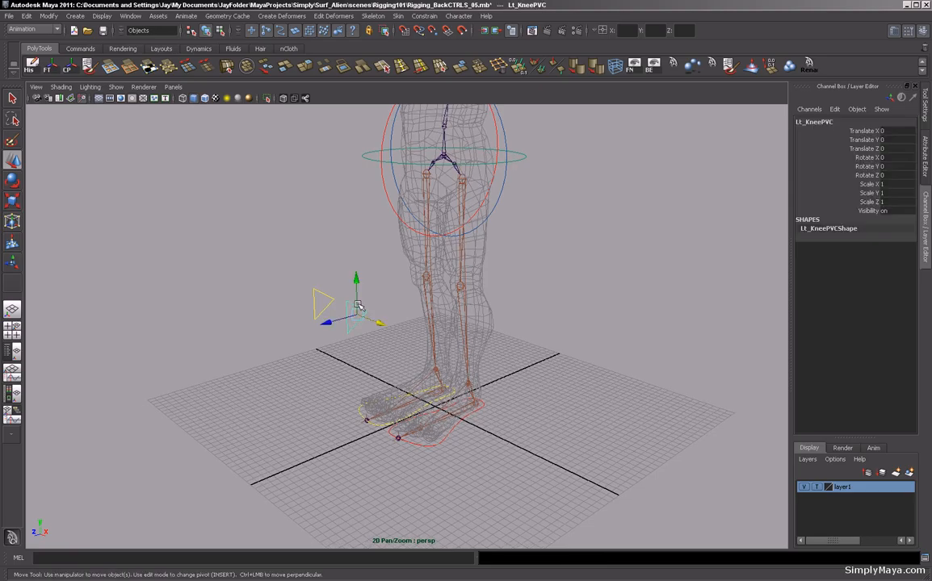
key("ctrl+g")
left_click(811, 127)
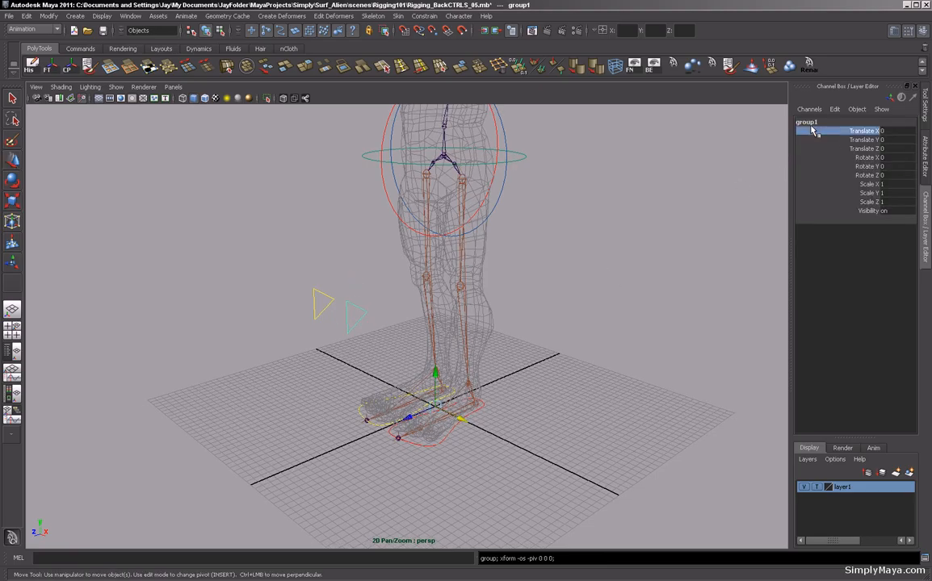
left_click(807, 123)
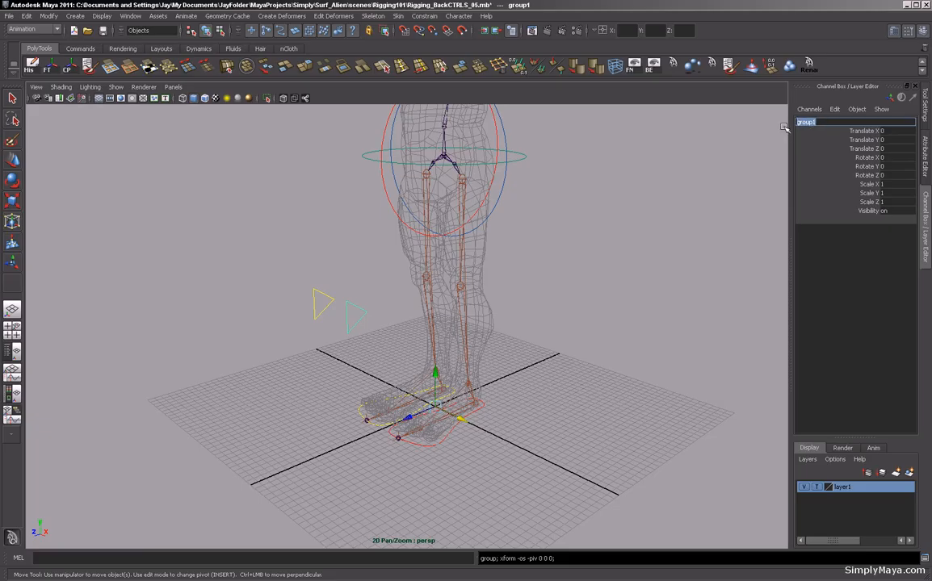
type("Lt_KneeGRP")
key("Return")
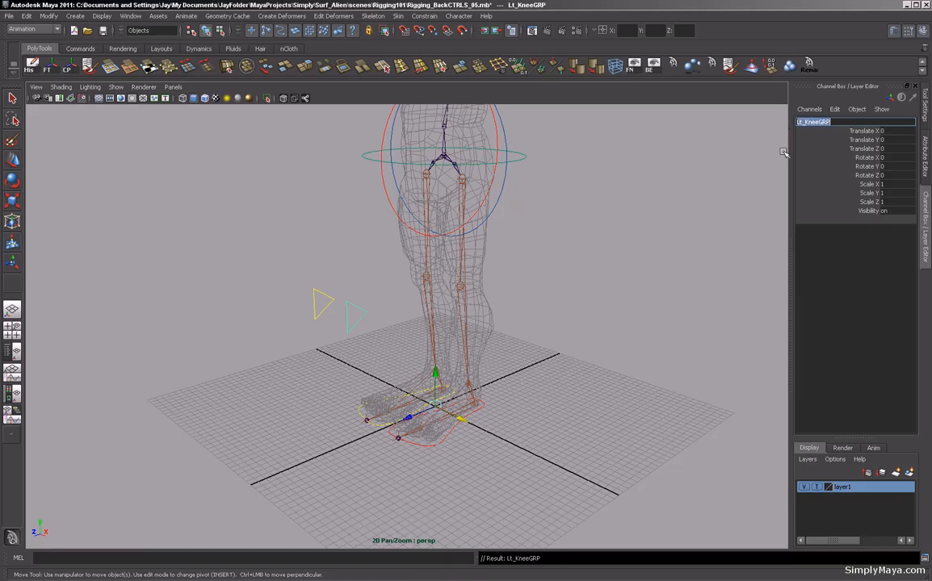
left_click(69, 71)
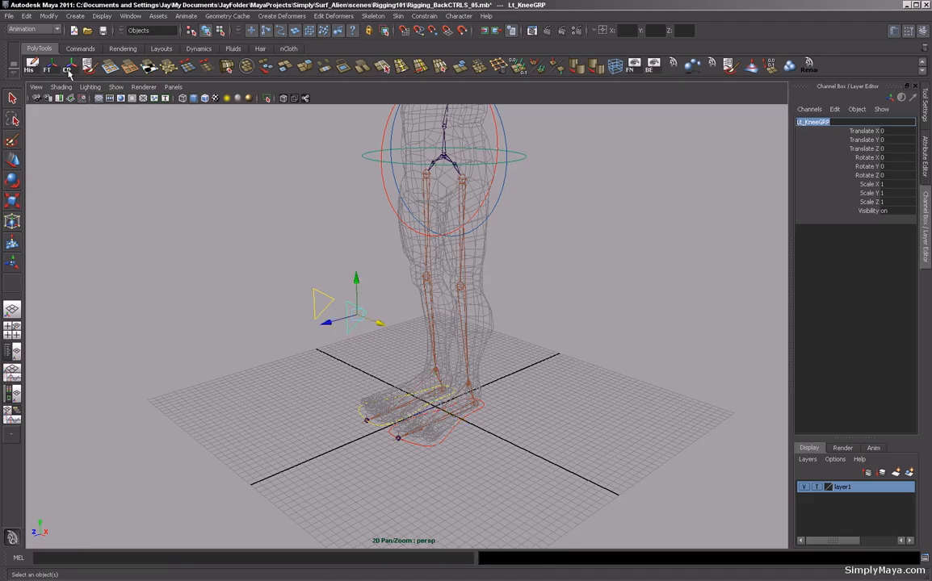
Group Rt_KneePVC into a new group named Rt_KneeGRP.
left_click_drag(234, 311, 296, 323, "alt")
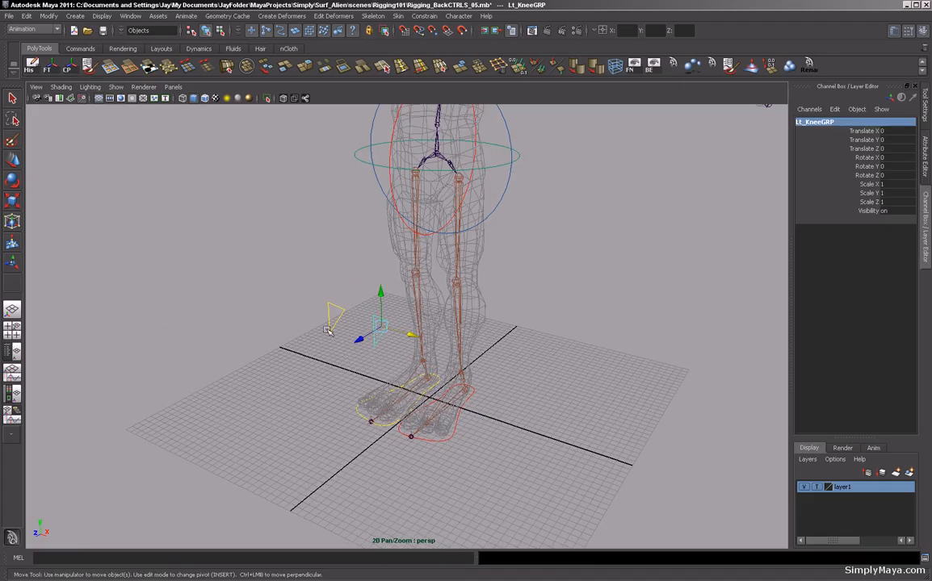
left_click(331, 323)
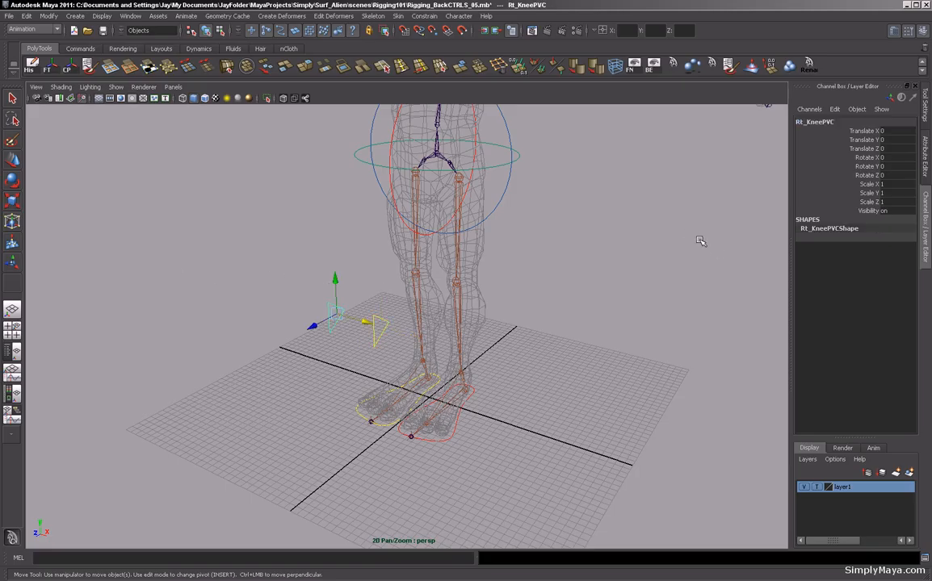
key("ctrl+g")
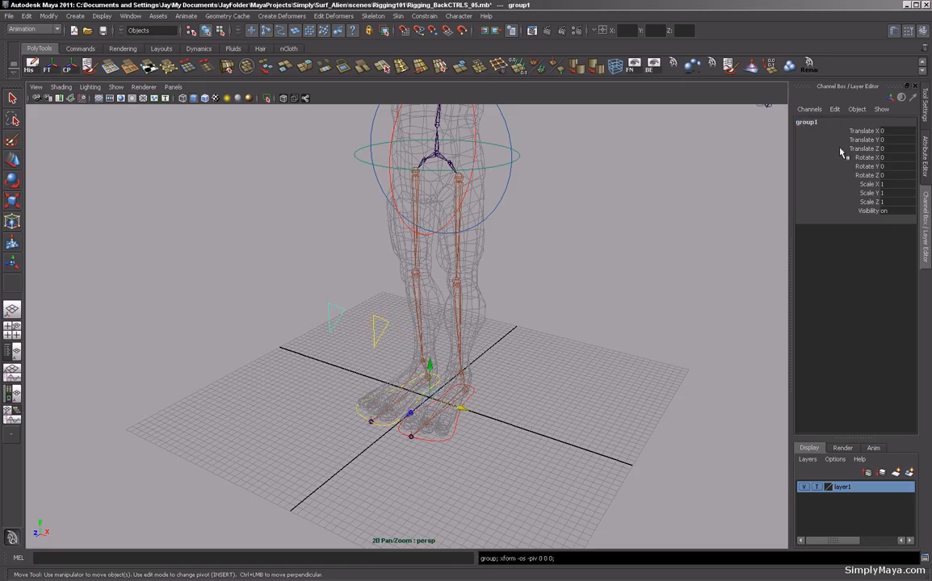
double_click(822, 123)
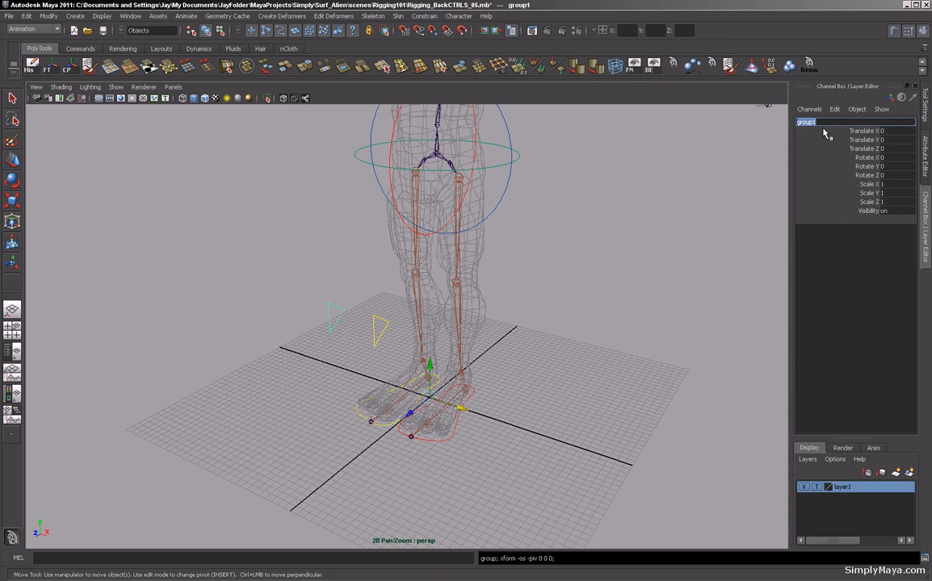
type("Rt_KneeGRP")
key("Return")
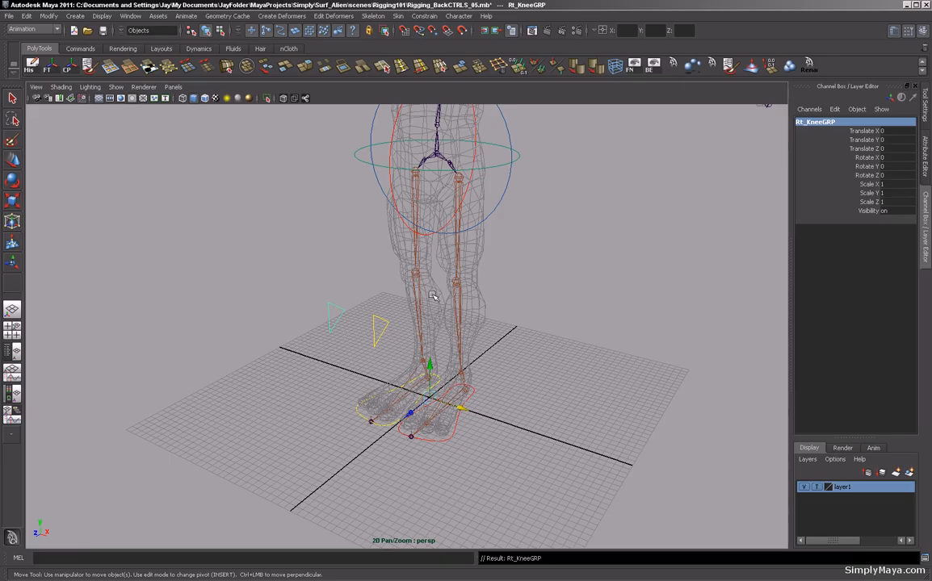
Set Lt_KneePVC's drawing override color to red.
left_click_drag(517, 293, 568, 324, "alt")
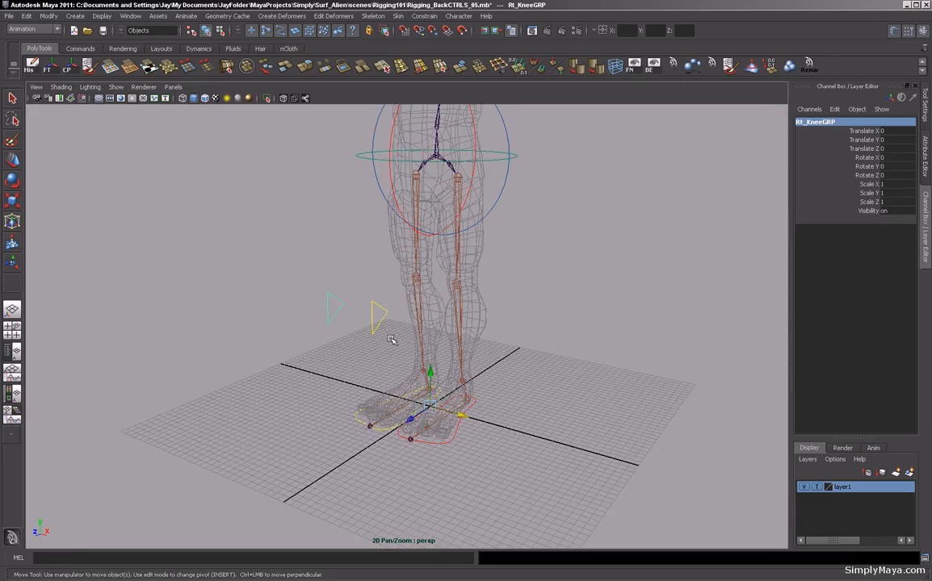
left_click(378, 323)
key("ctrl+a")
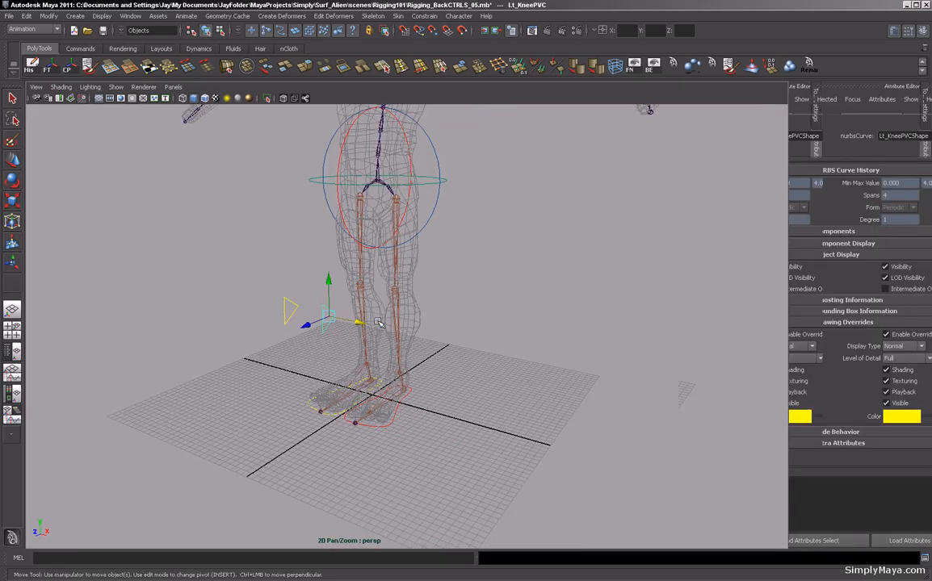
mouse_move(854, 431)
left_mouse_down()
mouse_move(863, 431)
mouse_move(829, 430)
mouse_move(846, 430)
left_mouse_up()
Pole Vector constrain Lt_AnkleIK to Lt_KneePVC, selecting the control first and the IK handle second.
left_click(501, 345)
left_click_drag(500, 344, 614, 345, "alt")
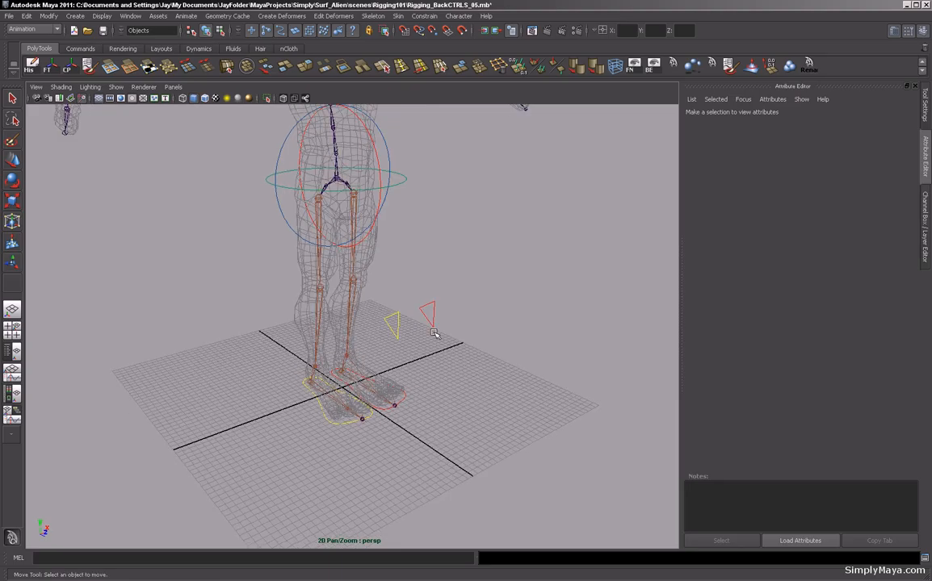
left_click_drag(497, 322, 300, 314, "alt")
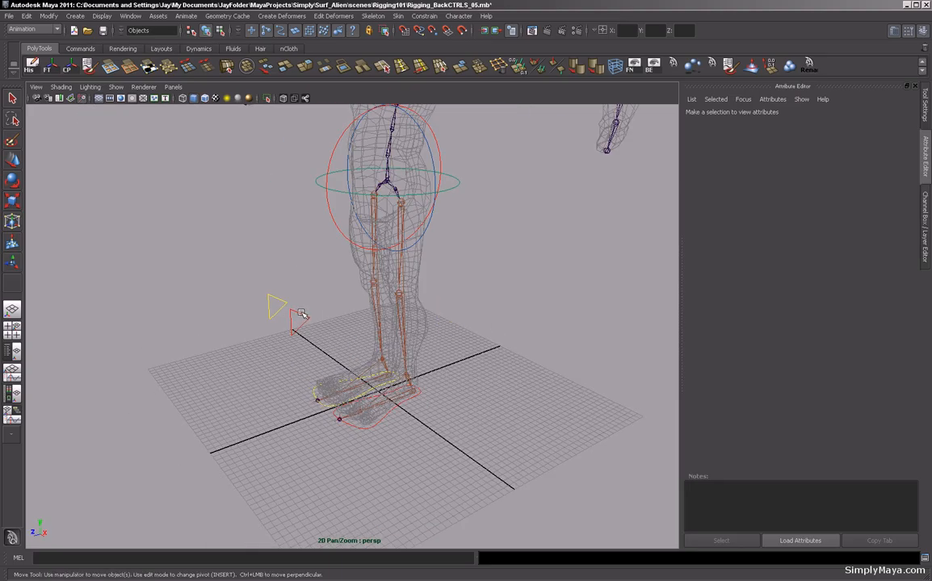
left_click(301, 314)
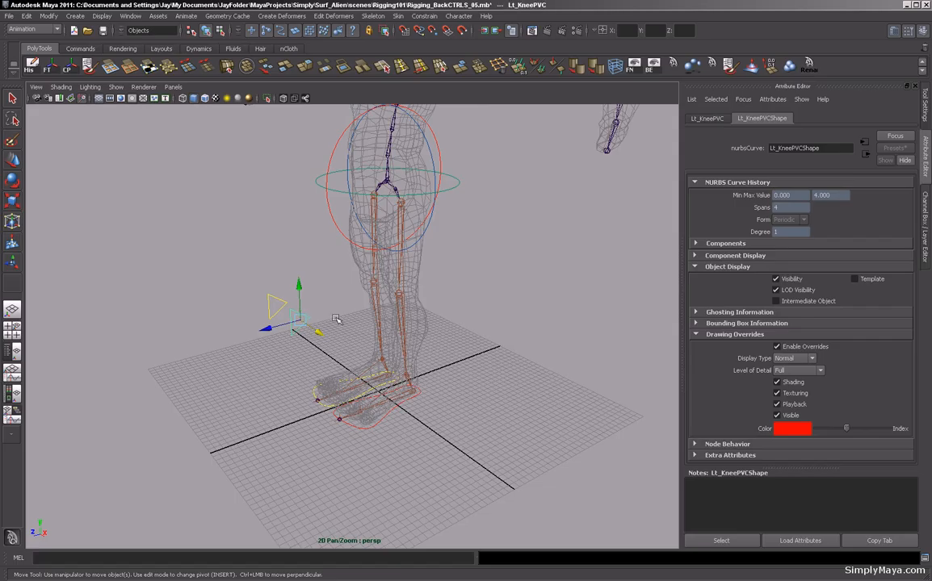
left_click_drag(362, 289, 508, 322, "alt")
scroll(497, 290, "up", 3)
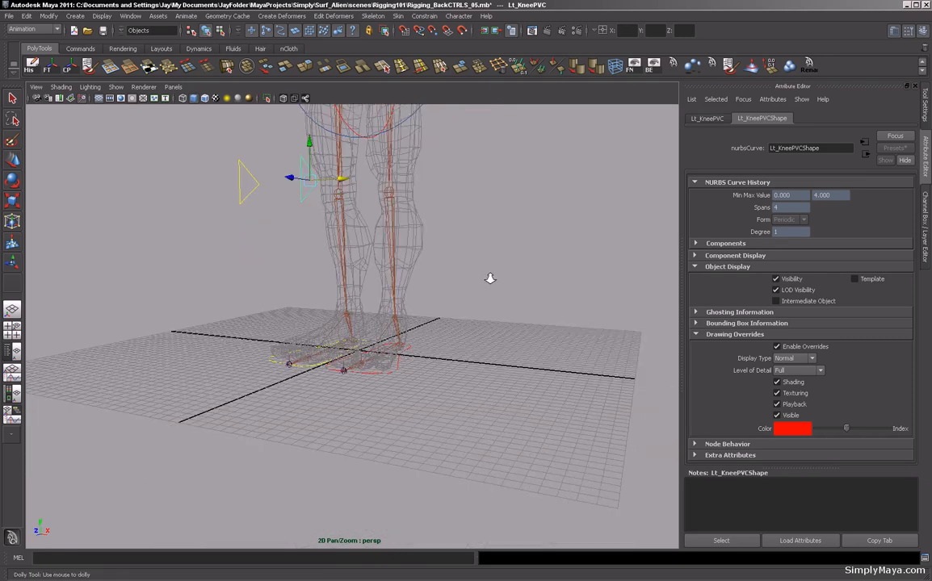
left_click(419, 325)
left_click_drag(420, 325, 421, 24, "alt")
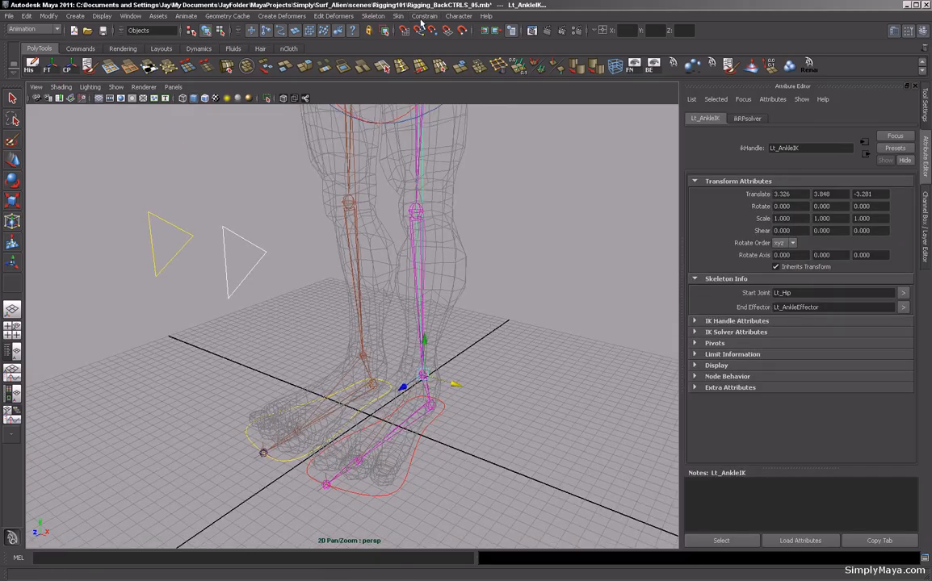
left_click(423, 17)
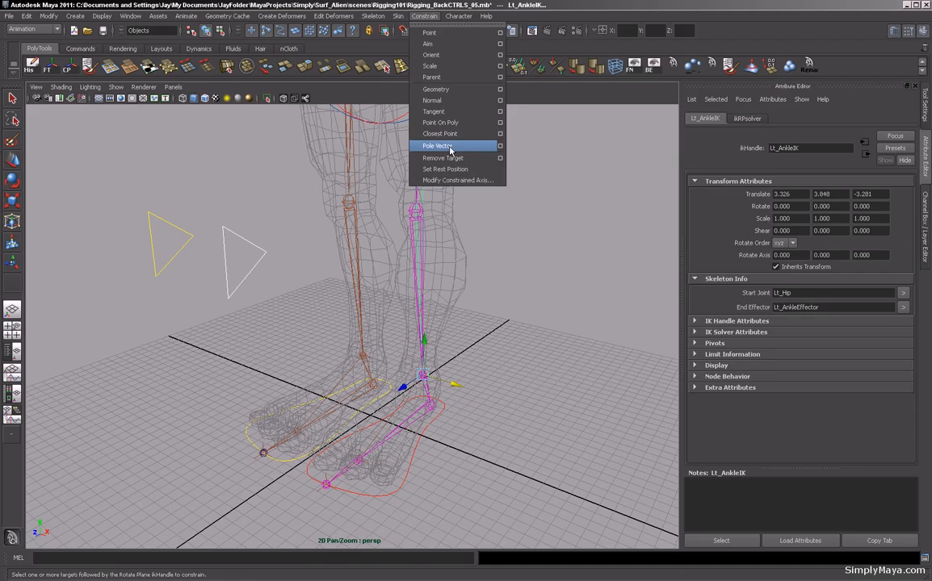
left_click(450, 149)
Pole Vector constrain Rt_AnkleIK to Rt_KneePVC, selecting the control first and the IK handle second.
left_click_drag(462, 204, 323, 329, "alt")
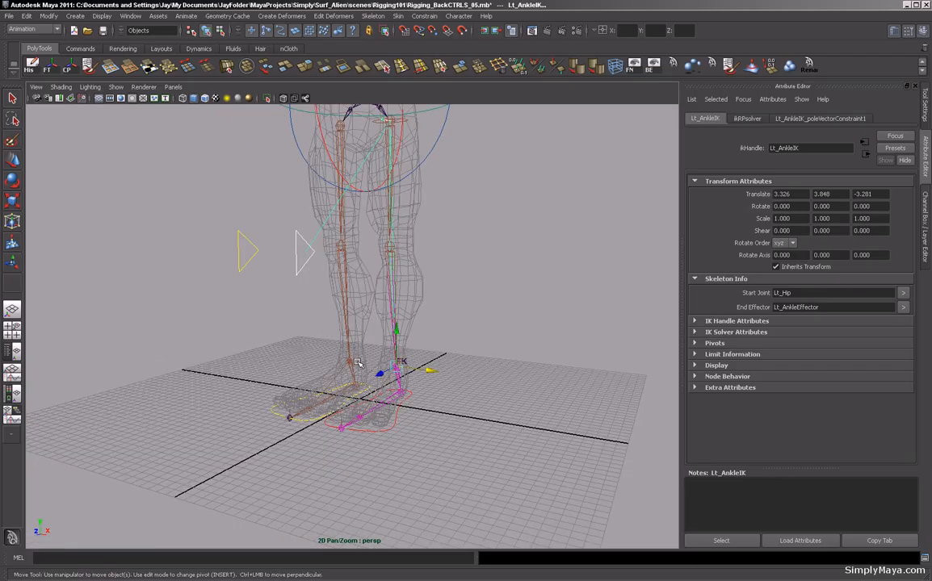
left_click(245, 266)
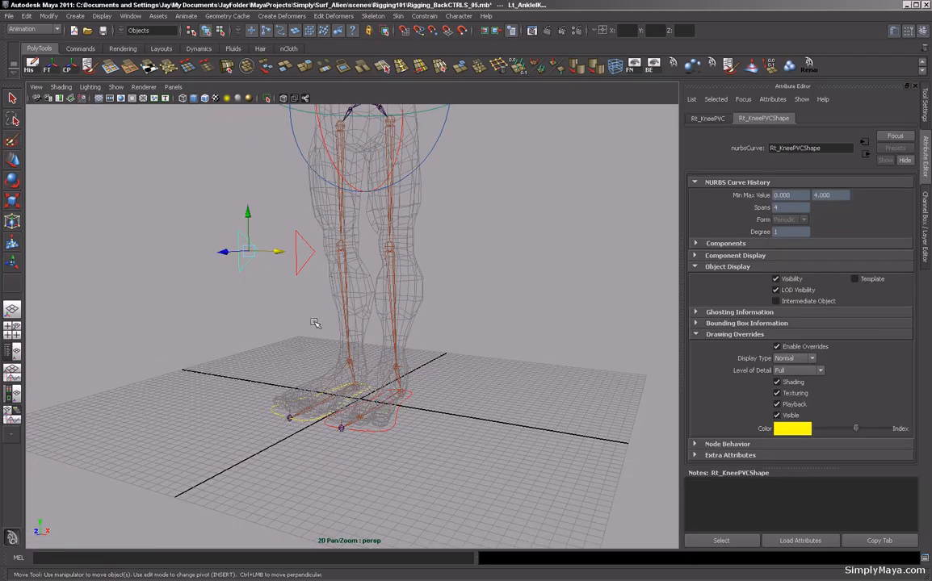
left_click(356, 363)
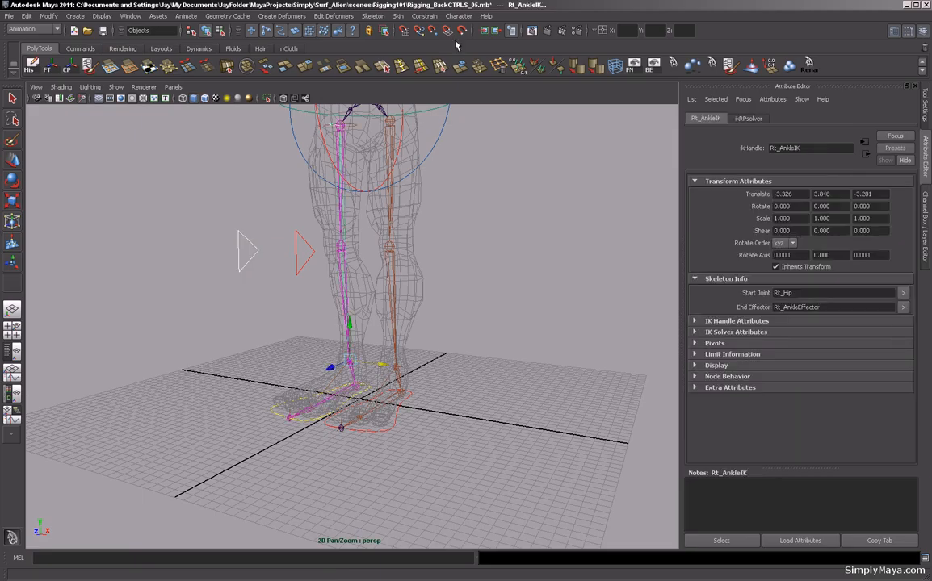
left_click(424, 16)
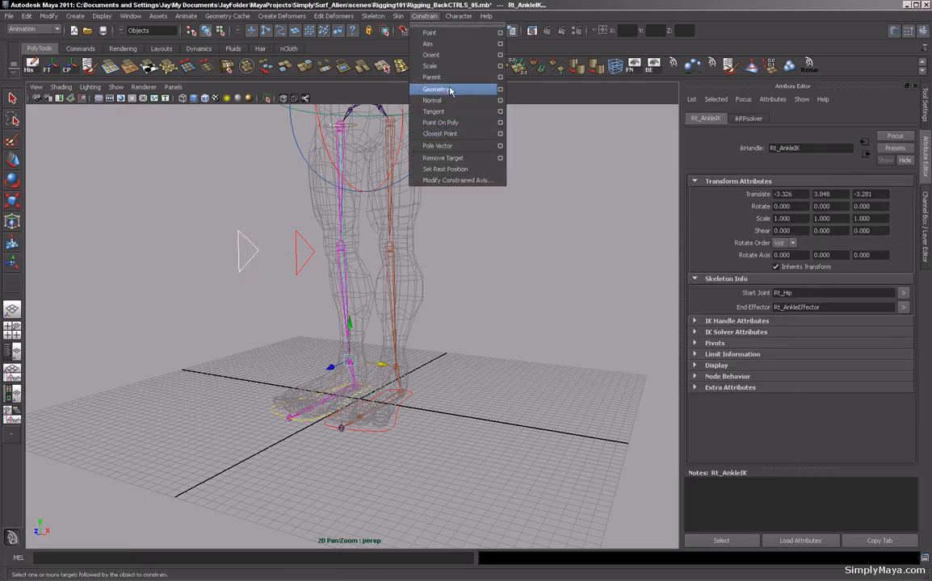
left_click(440, 146)
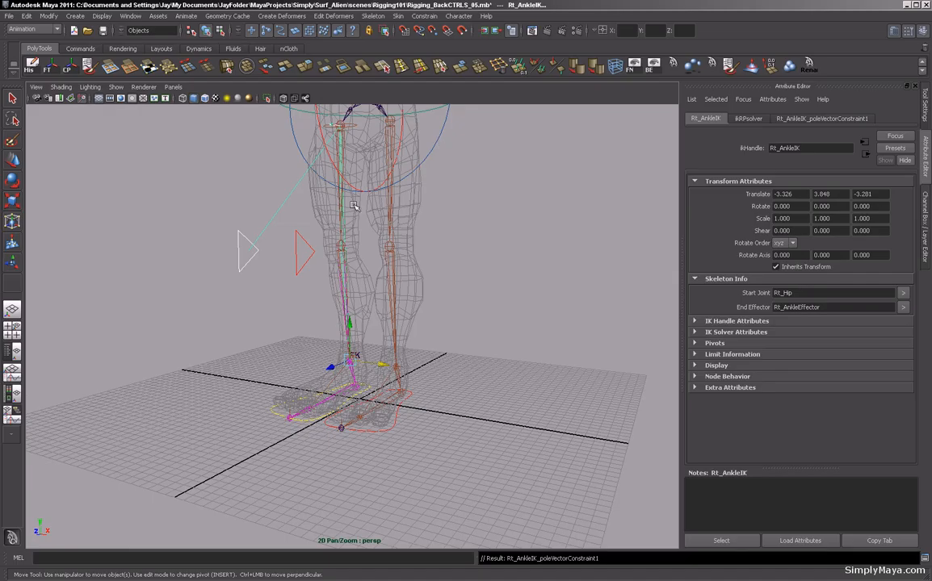
Examine the knee pole vector constraints on both legs and select Rt_KneePVC.
scroll(264, 232, "down", 5)
left_click_drag(222, 197, 292, 213, "alt")
key("ctrl+a")
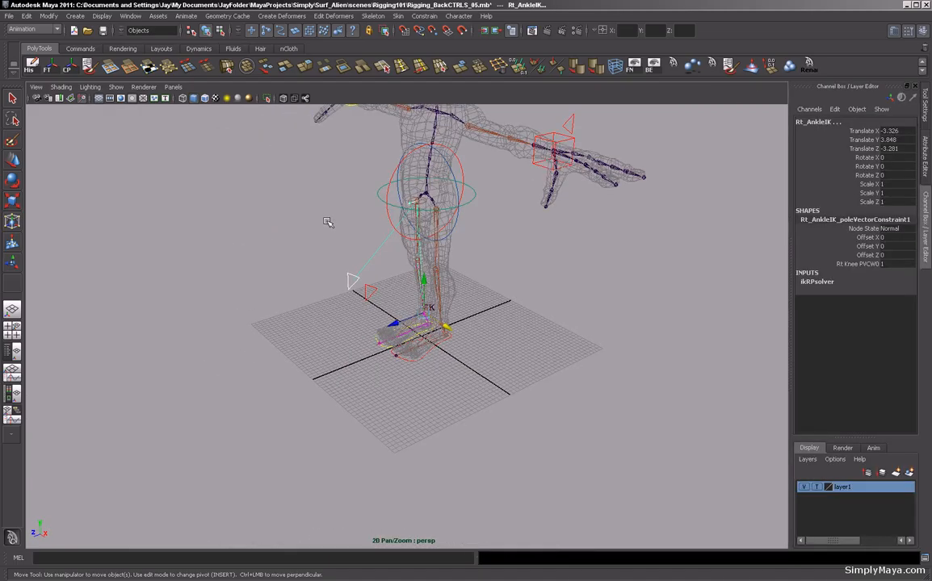
left_click(348, 276)
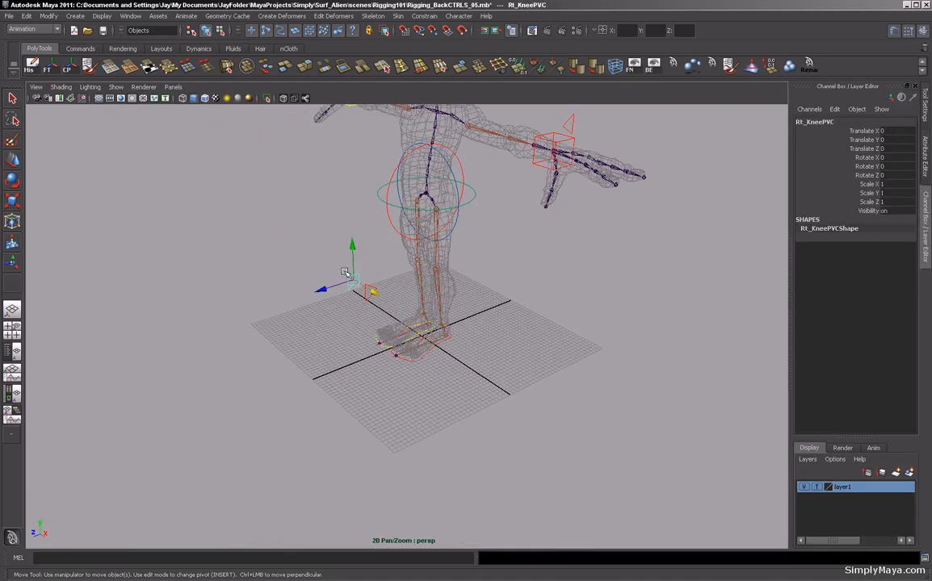
Move a knee pole vector control to test the leg, then undo the move.
left_click(369, 285)
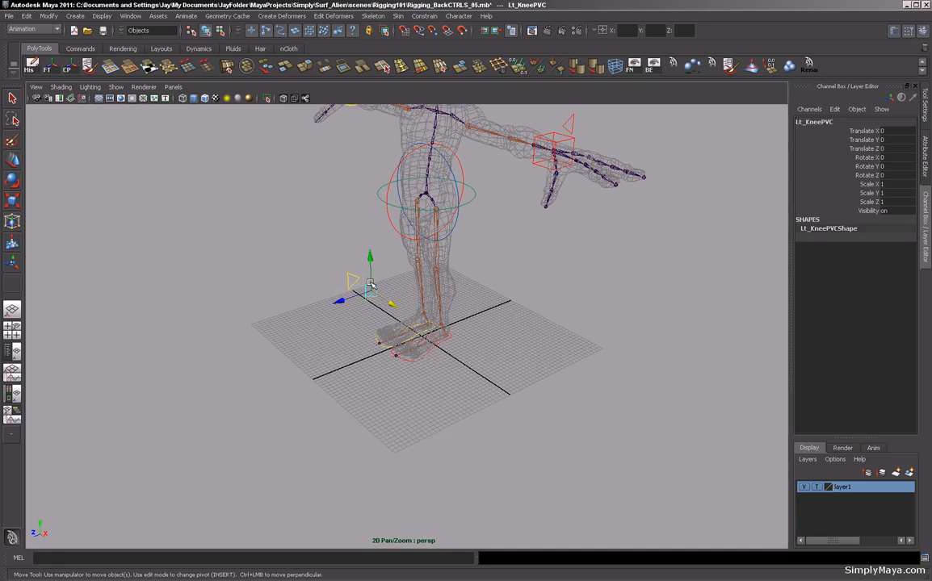
left_click(352, 277)
right_click_drag(194, 255, 238, 266, "alt")
left_click_drag(238, 266, 332, 268, "alt")
key("ctrl+z")
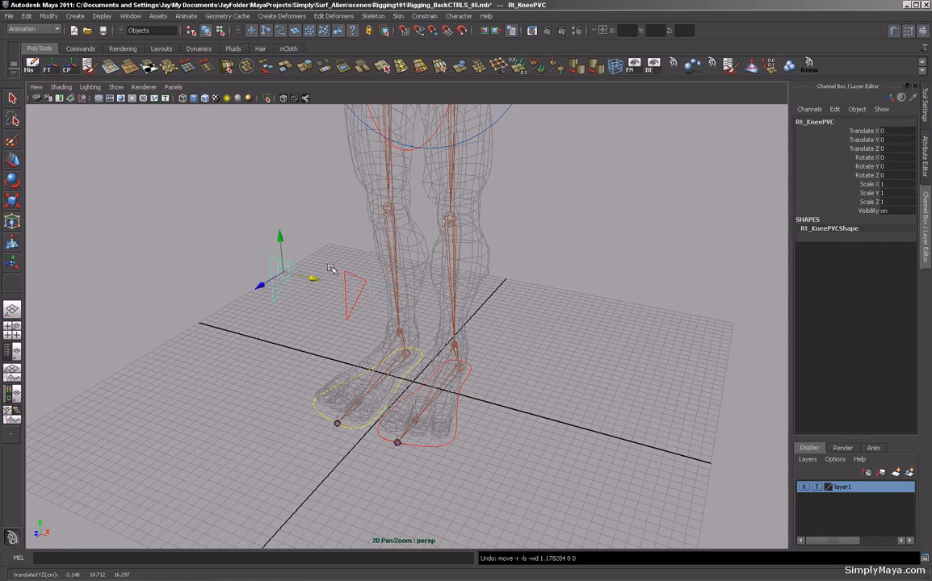
Parent Rt_KneeGRP under the Root joint.
key("Up")
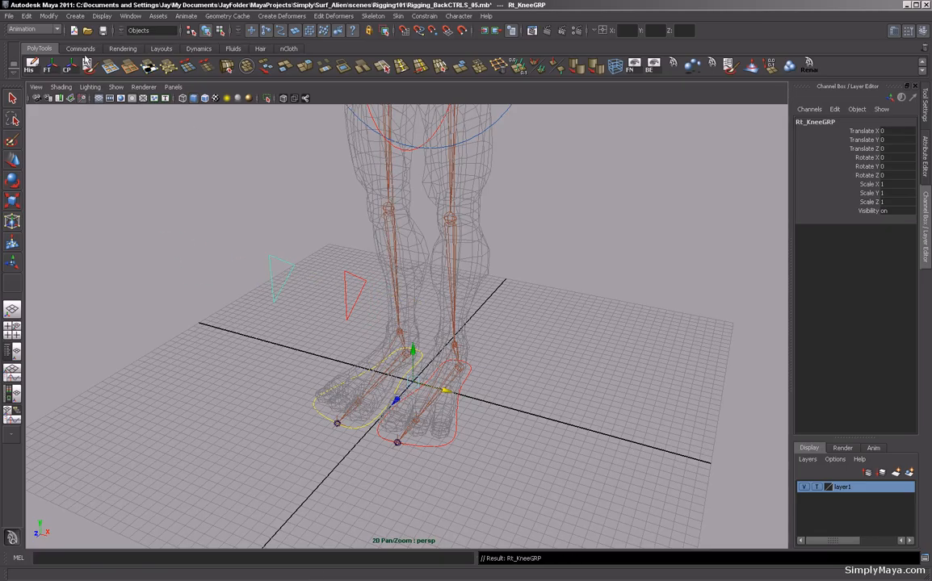
left_click(69, 68)
middle_click_drag(421, 119, 419, 199, "alt")
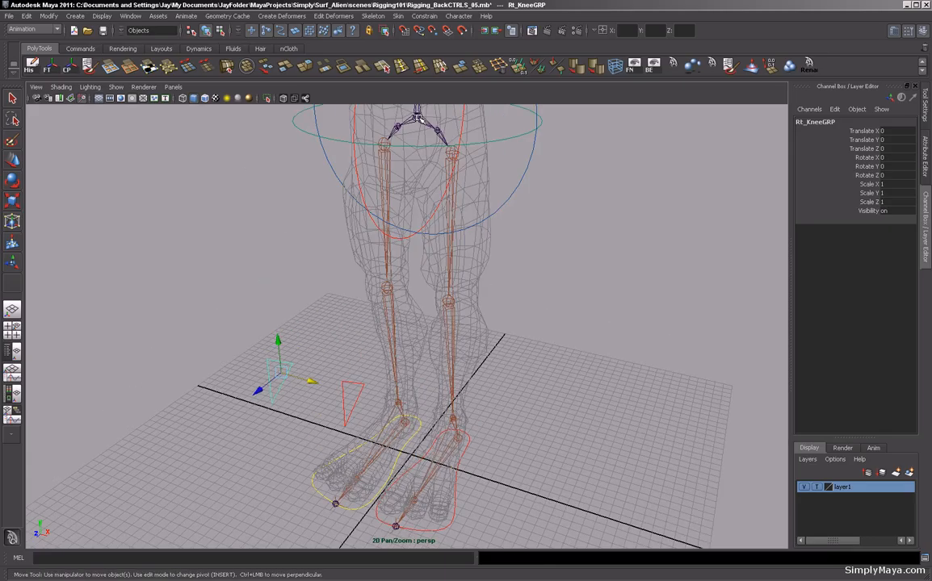
left_click(418, 119)
left_click_drag(562, 234, 559, 229, "alt")
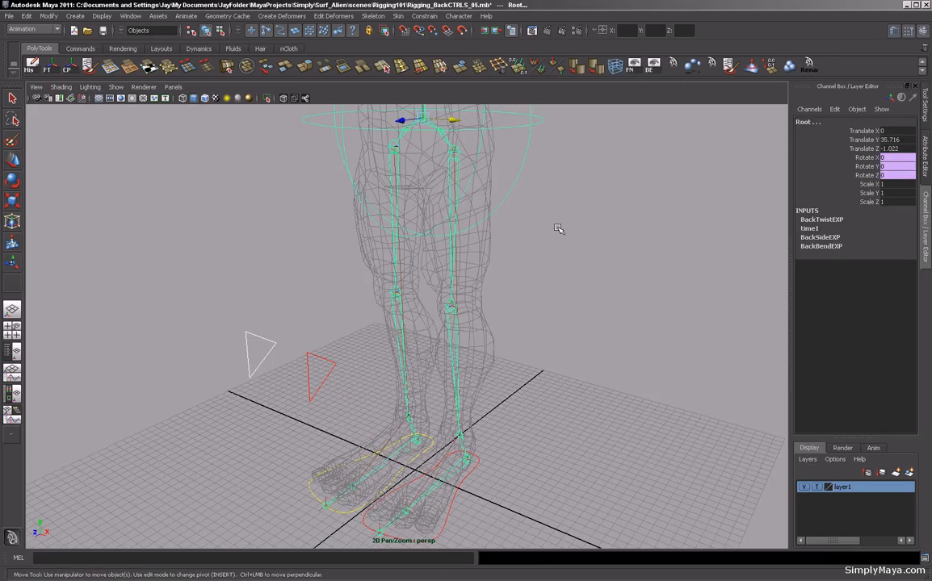
key("p")
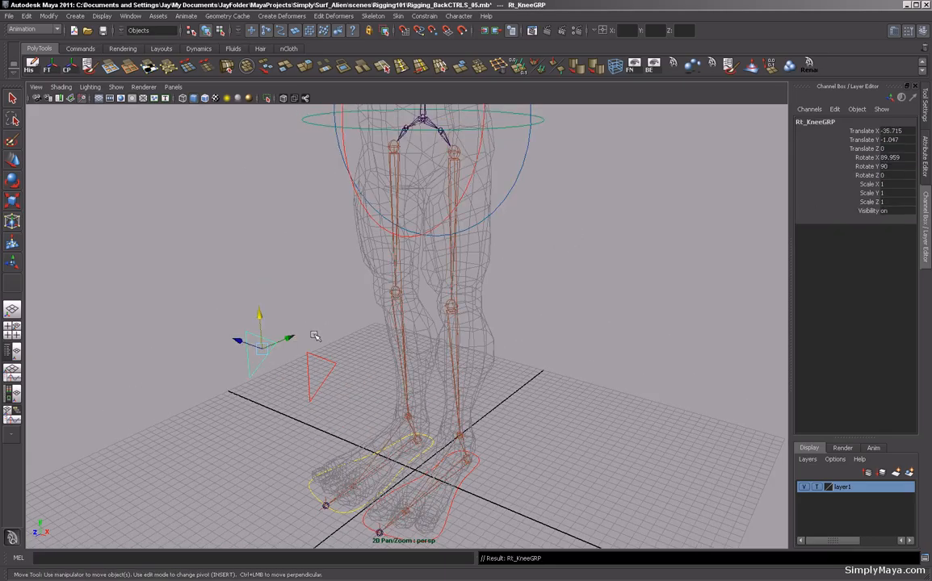
Parent Lt_KneeGRP under the Root joint.
left_click(319, 365)
key("Up")
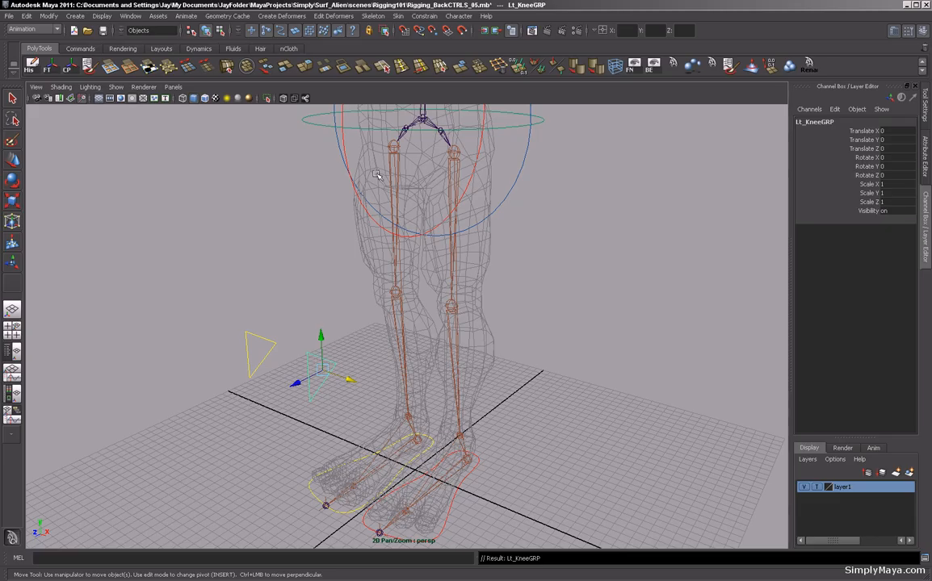
left_click(422, 122)
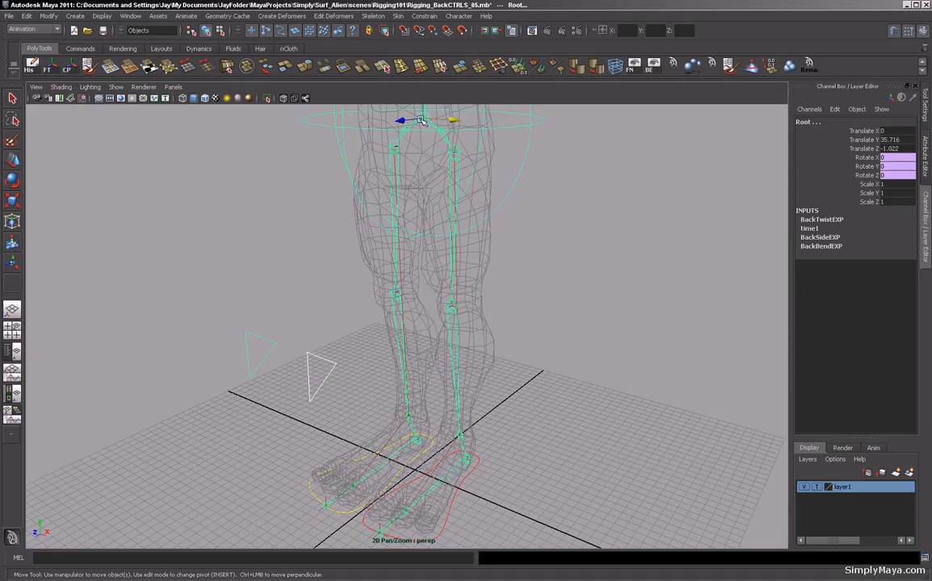
key("p")
Move the Root joint to test that the knee controls follow, then undo the move.
left_click(229, 256)
scroll(373, 348, "down", 5)
scroll(373, 348, "down", 5)
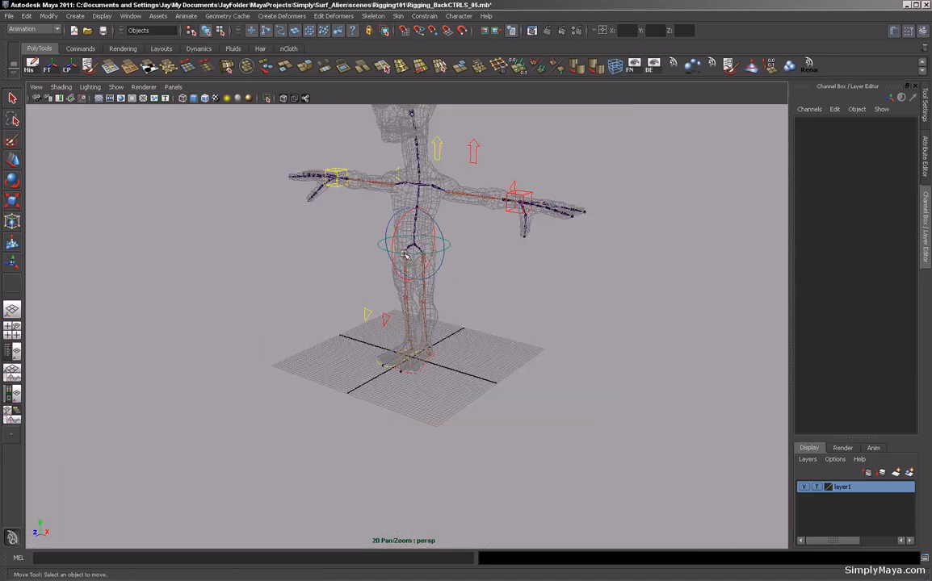
left_click(412, 251)
left_click_drag(414, 257, 395, 270, "alt")
key("ctrl+z")
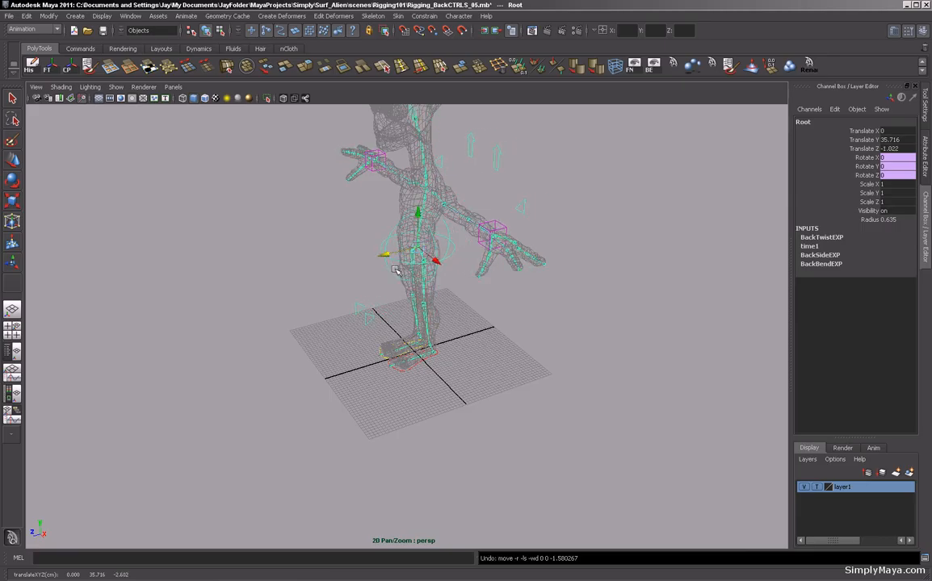
Examine the rig and its knee controls from several angles.
left_click_drag(310, 314, 361, 298, "alt")
middle_click_drag(362, 298, 348, 344, "alt")
right_click_drag(348, 344, 396, 343, "alt")
middle_click_drag(396, 344, 362, 383, "alt")
mouse_move(362, 383)
left_mouse_down("alt")
mouse_move(397, 337)
mouse_move(371, 373)
left_mouse_up("alt")
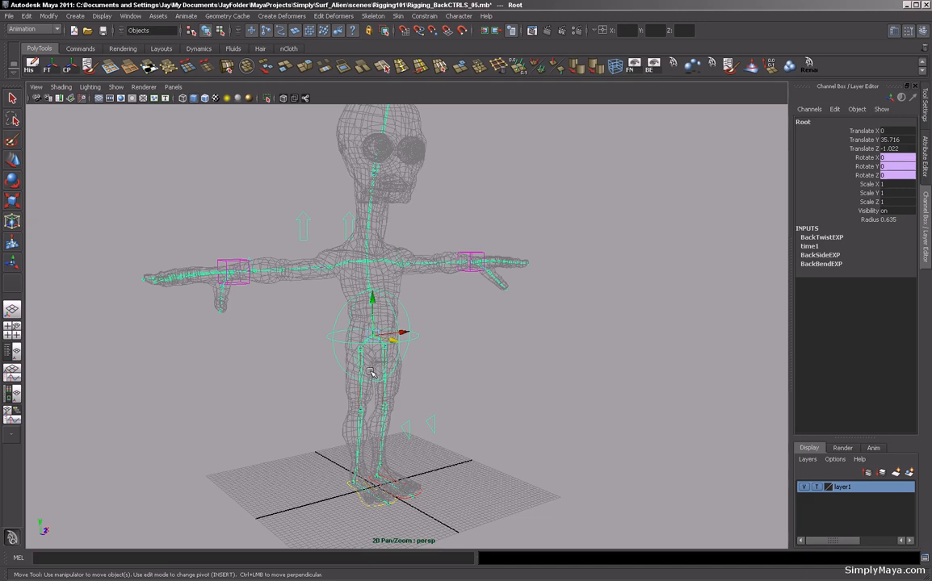
left_click(436, 319)
left_click_drag(467, 339, 334, 348, "alt")
middle_click_drag(335, 348, 365, 356, "alt")
mouse_move(366, 356)
left_mouse_down("alt")
mouse_move(338, 354)
mouse_move(363, 355)
left_mouse_up("alt")
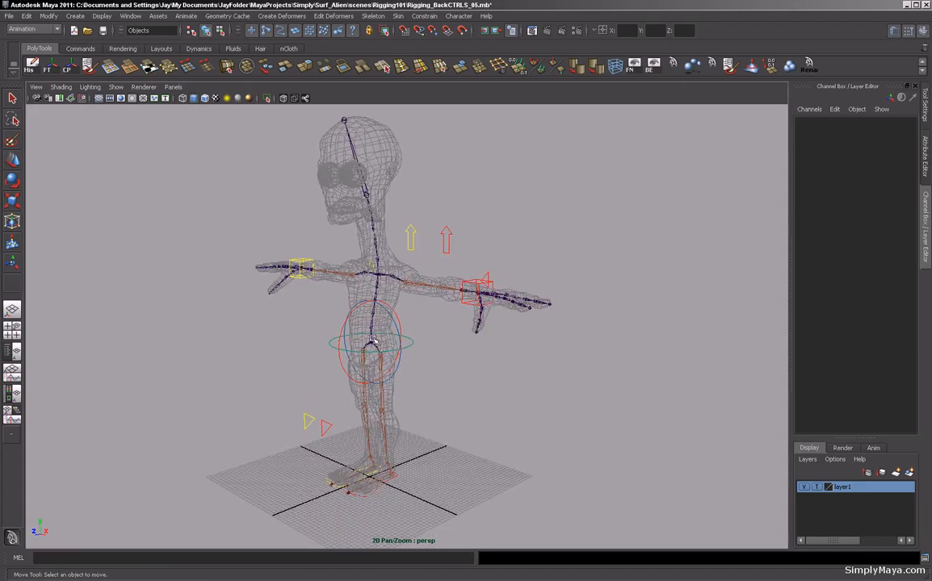
left_click_drag(444, 376, 498, 385, "alt")
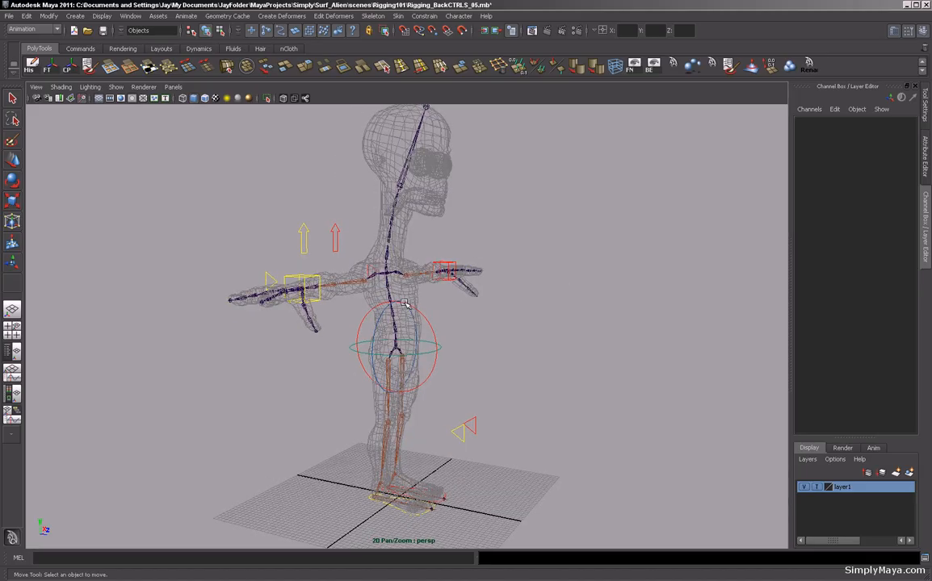
left_click_drag(414, 325, 320, 359, "alt")
middle_click_drag(303, 382, 298, 377, "alt")
left_click_drag(299, 377, 416, 367, "alt")
left_click_drag(388, 314, 282, 351, "alt")
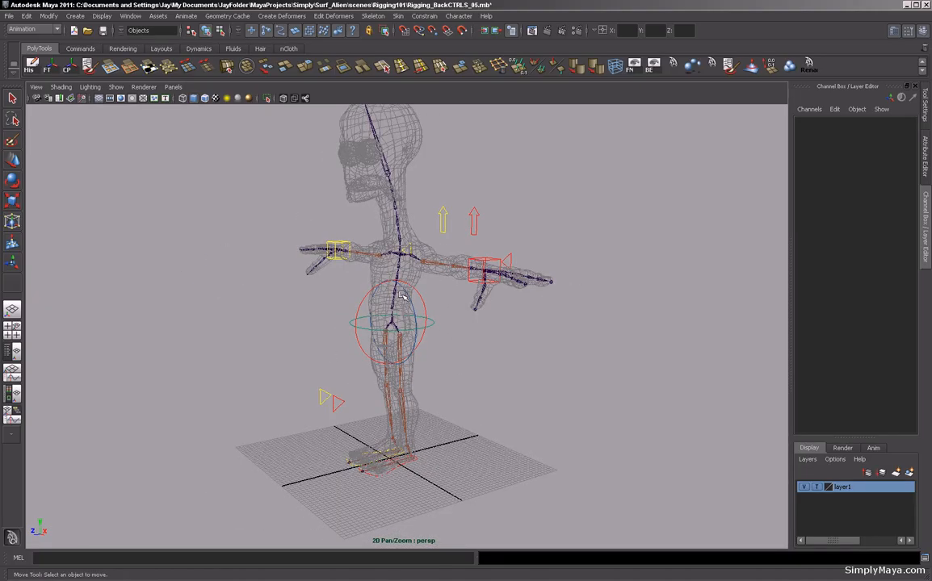
left_click_drag(403, 297, 341, 276, "alt")
left_click_drag(372, 327, 389, 359, "alt")
left_click_drag(295, 360, 282, 379, "alt")
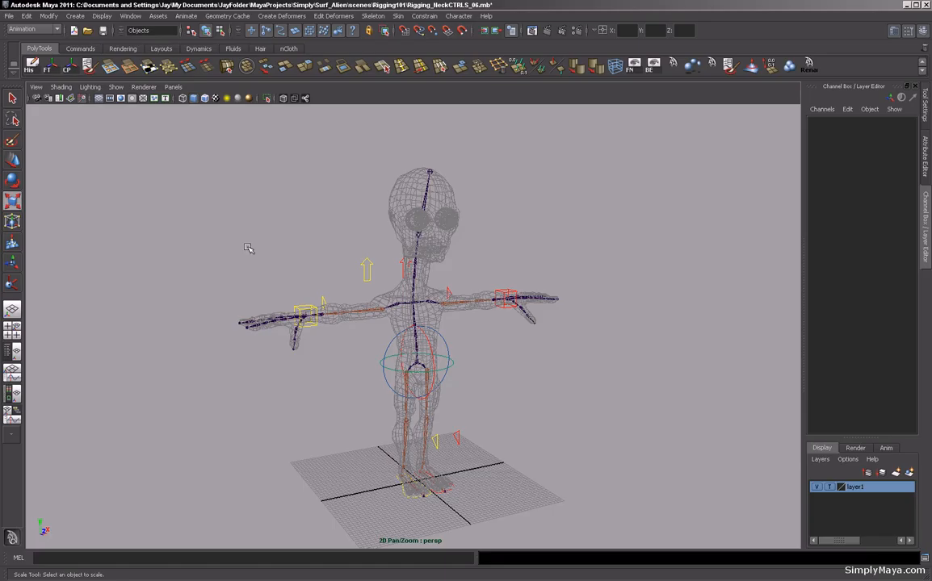
Examine the neck joint chain from several angles, selecting N_1.
right_click_drag(225, 264, 489, 355, "alt")
left_click_drag(489, 355, 462, 345, "alt")
left_click_drag(416, 312, 397, 314, "alt")
middle_click_drag(397, 314, 363, 345, "alt")
right_click_drag(363, 345, 385, 315, "alt")
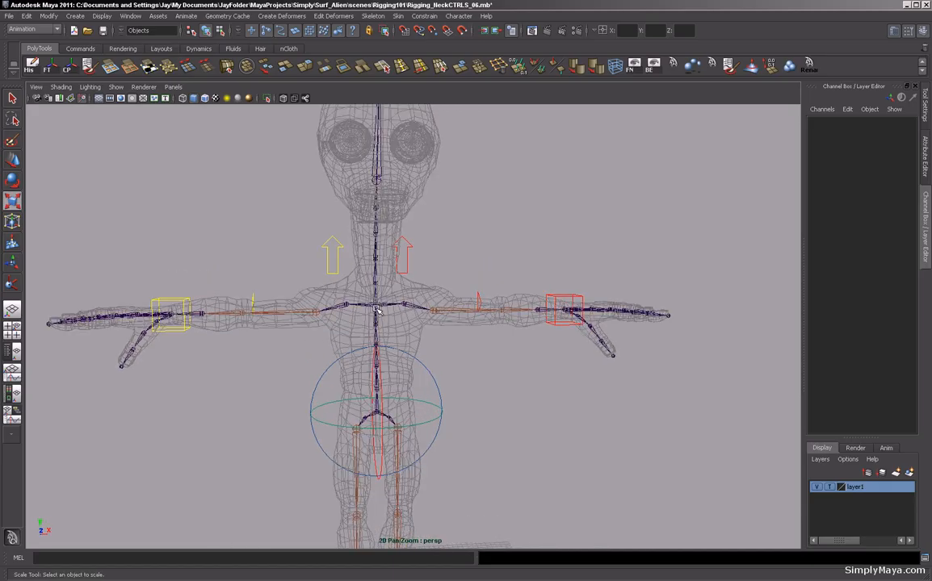
left_click_drag(320, 350, 370, 363, "alt")
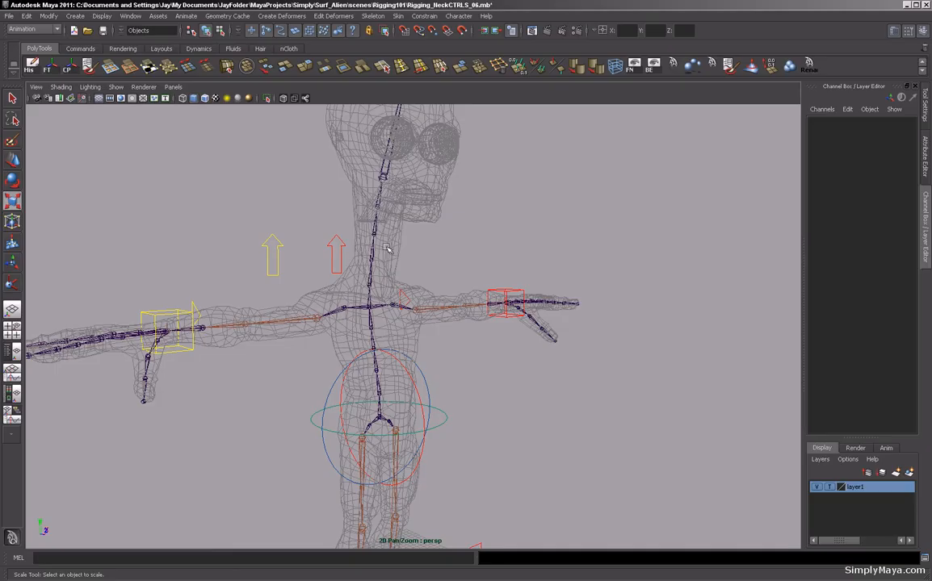
left_click(376, 286)
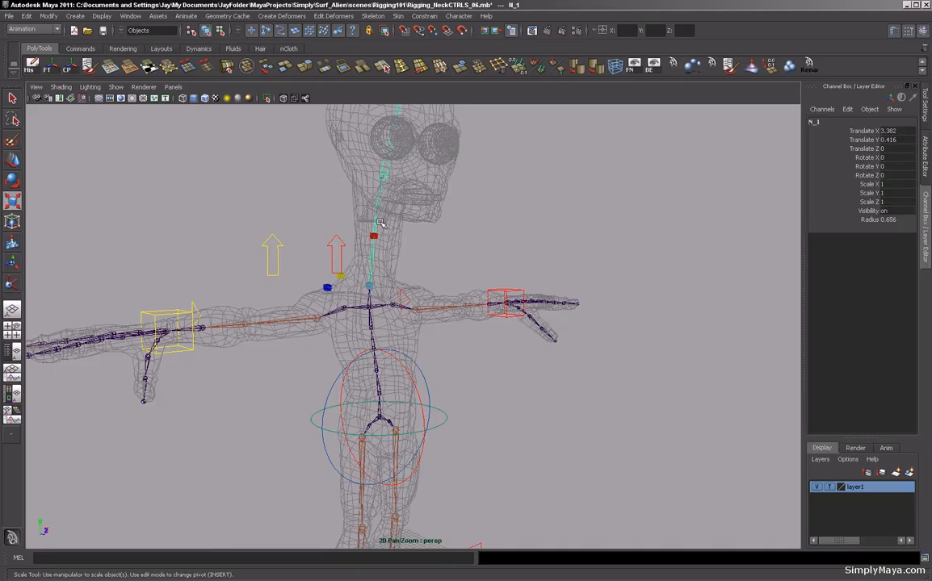
key("[")
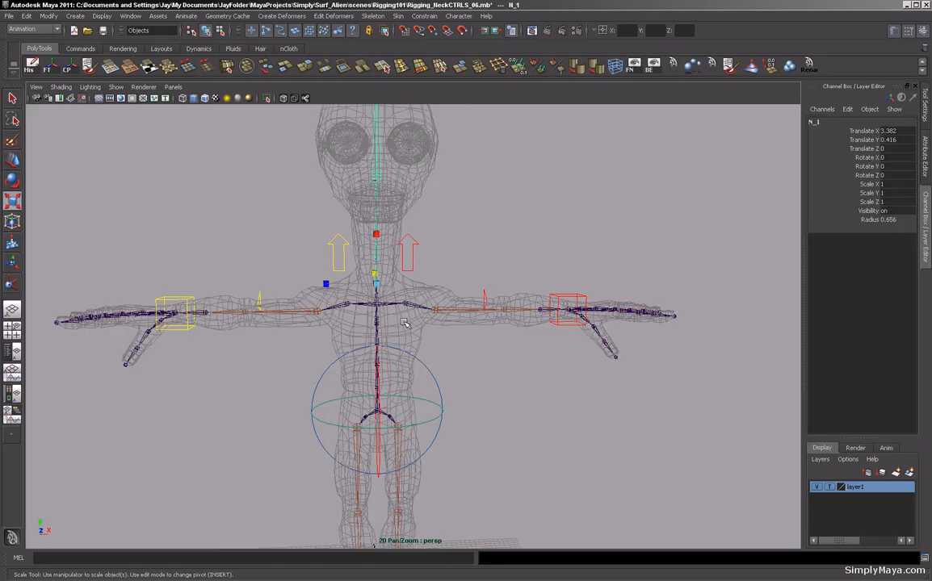
left_click_drag(421, 289, 438, 210, "alt")
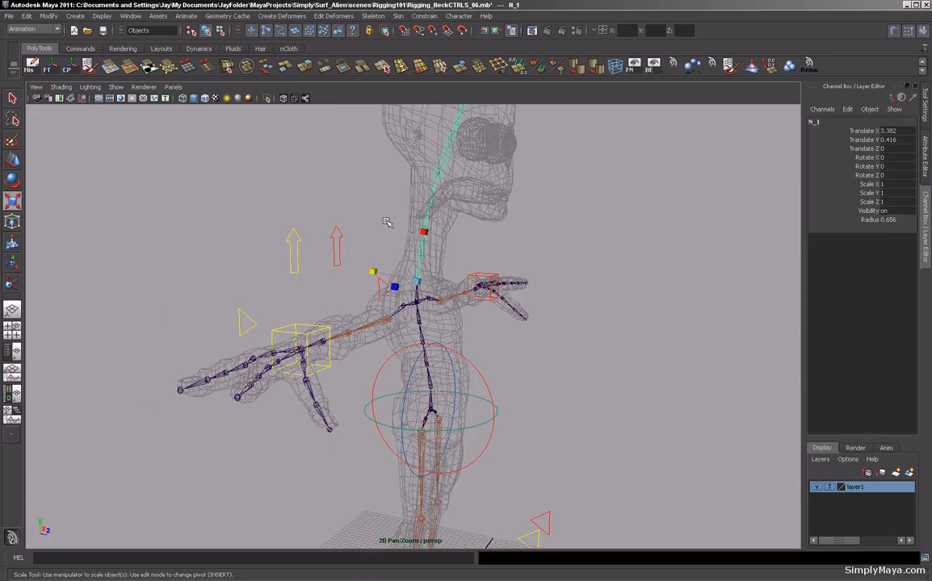
left_click_drag(429, 270, 353, 298, "alt")
middle_click_drag(353, 313, 331, 236, "alt")
mouse_move(339, 303)
left_mouse_down("alt")
mouse_move(370, 312)
mouse_move(340, 310)
left_mouse_up("alt")
middle_click_drag(380, 263, 390, 321, "alt")
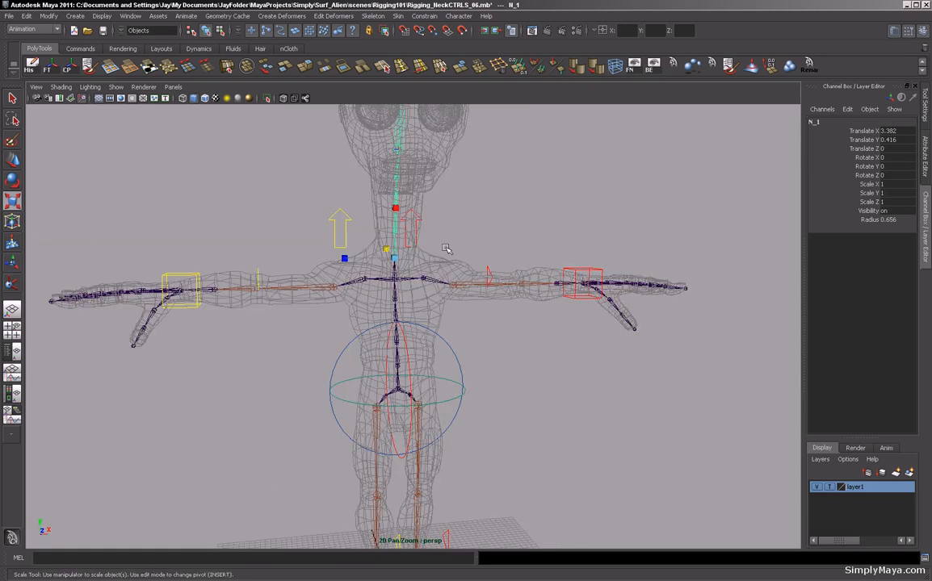
left_click_drag(341, 328, 307, 339, "alt")
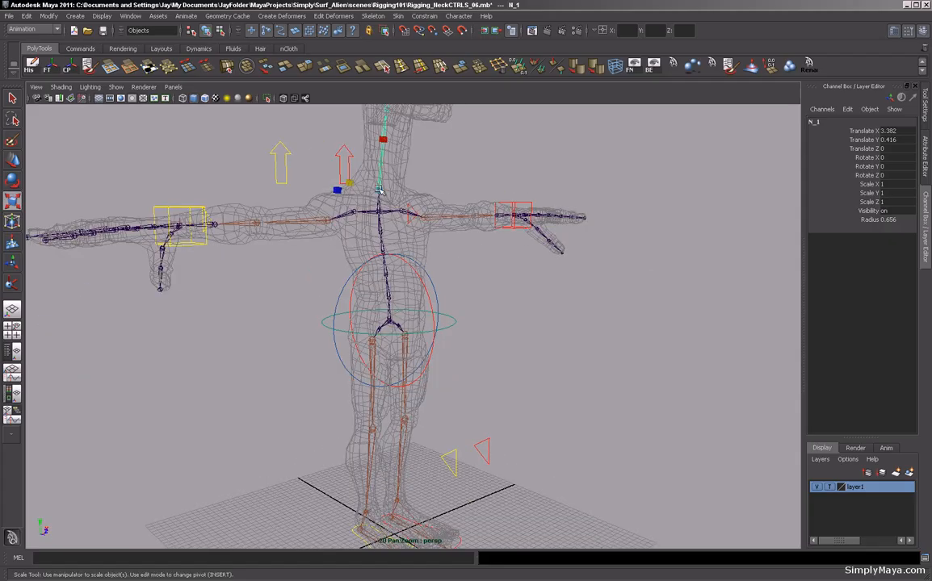
right_click_drag(338, 332, 294, 301, "alt")
middle_click_drag(335, 294, 338, 333, "alt")
left_click_drag(338, 334, 310, 332, "alt")
left_click(310, 333)
Create a polygon sphere and scale it uniformly to about 7.03.
left_click(75, 16)
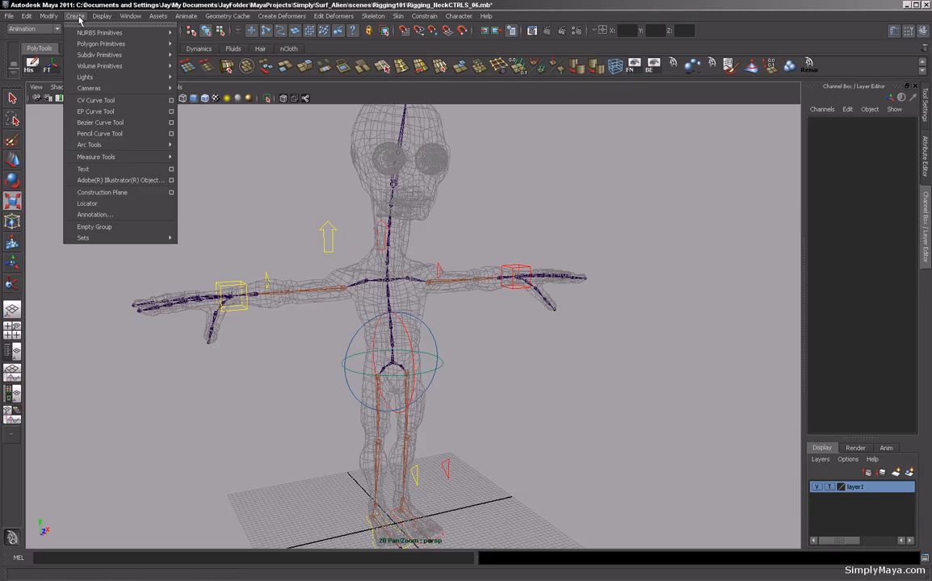
mouse_move(84, 44)
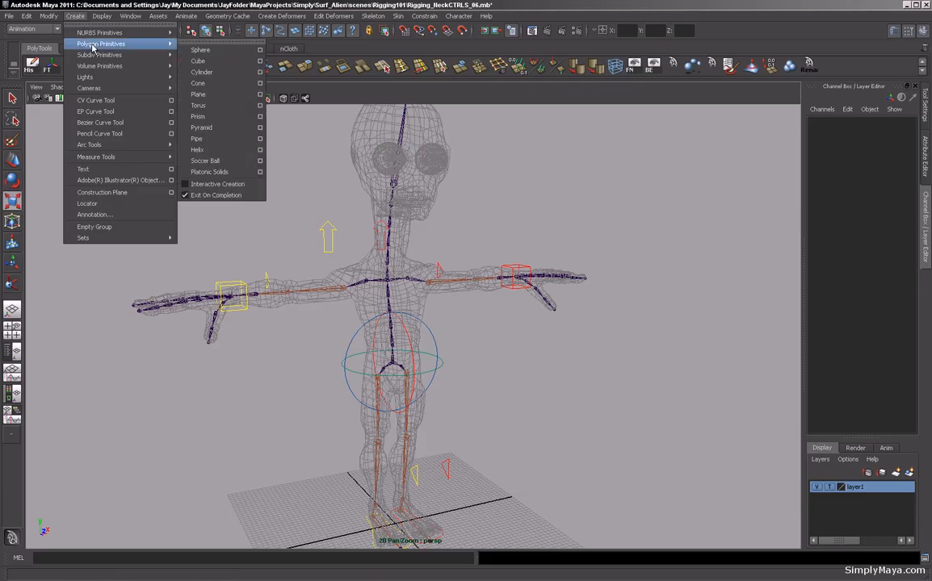
left_click(208, 54)
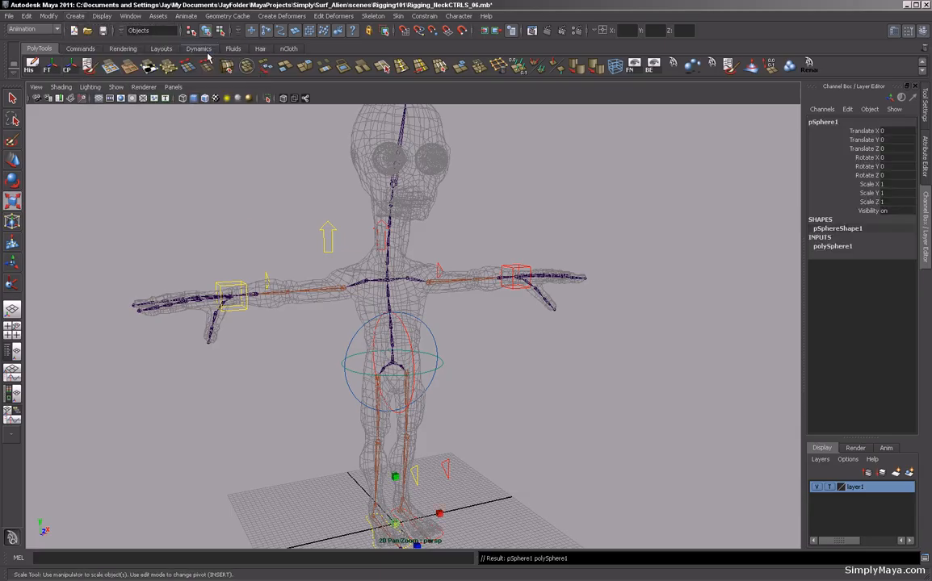
middle_click_drag(441, 418, 428, 314, "alt")
left_click_drag(385, 421, 432, 416)
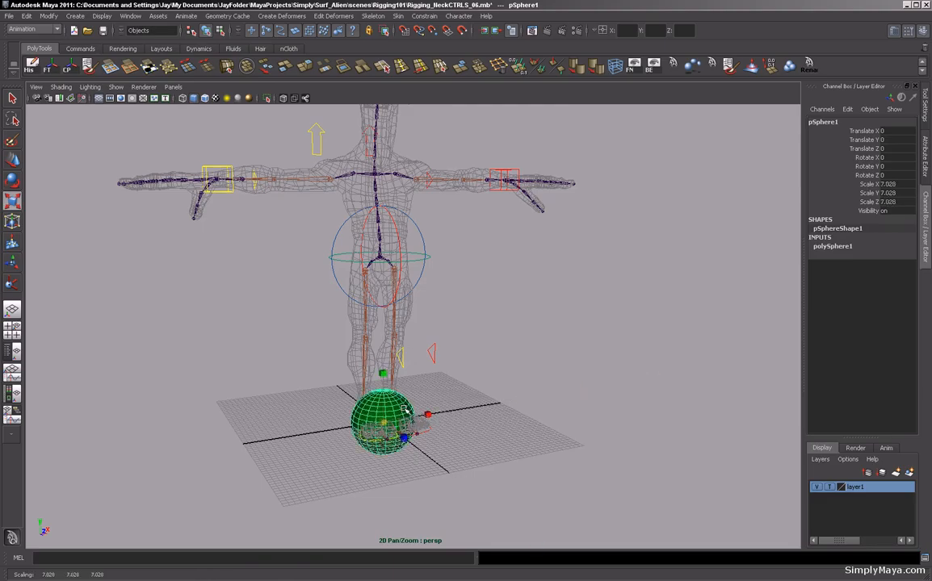
Move the sphere up to the base of the neck, about Y 56.15 and Z -3.43.
key("w")
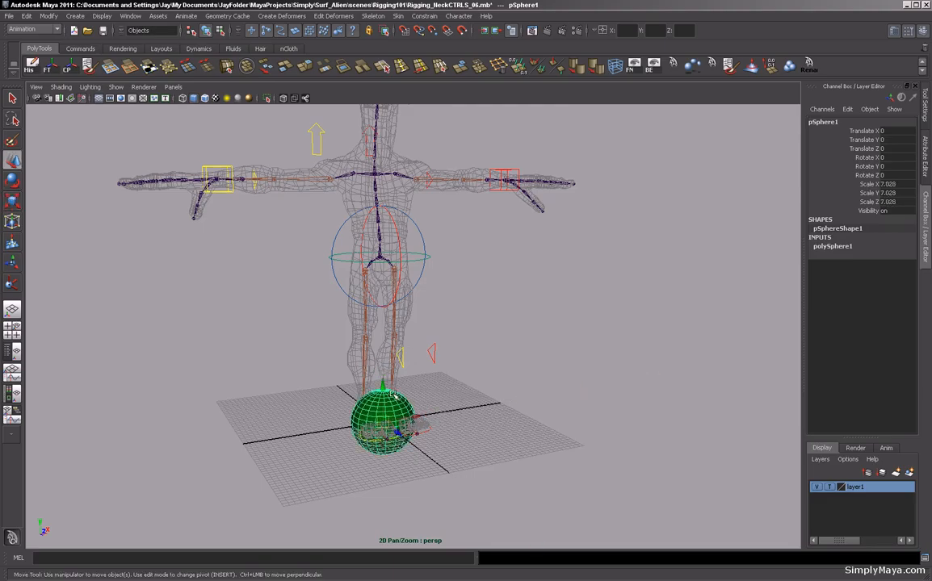
left_click_drag(386, 430, 375, 164)
left_click_drag(324, 217, 329, 349, "alt")
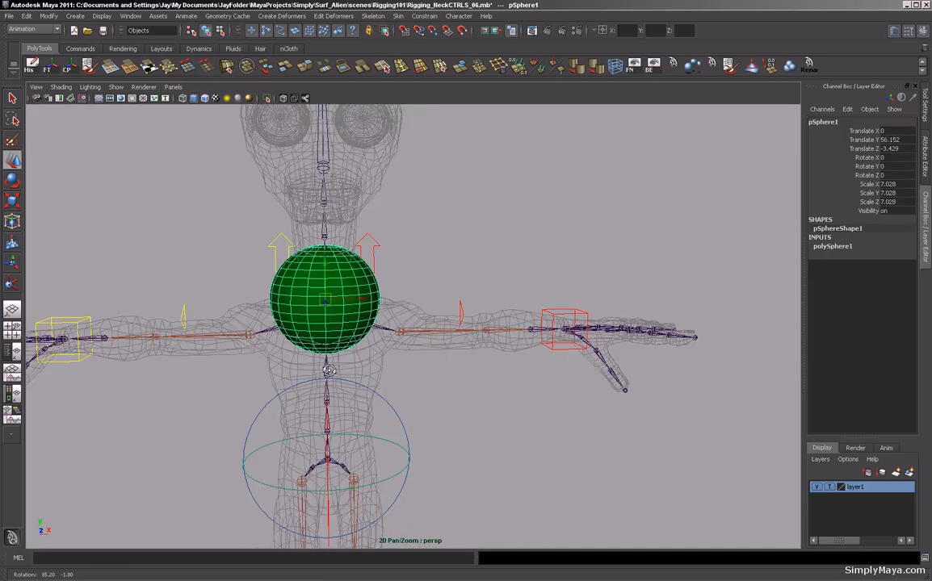
left_click_drag(452, 380, 484, 403, "alt")
Set the sphere's subdivisions axis and subdivisions height to 8.
left_click(849, 252)
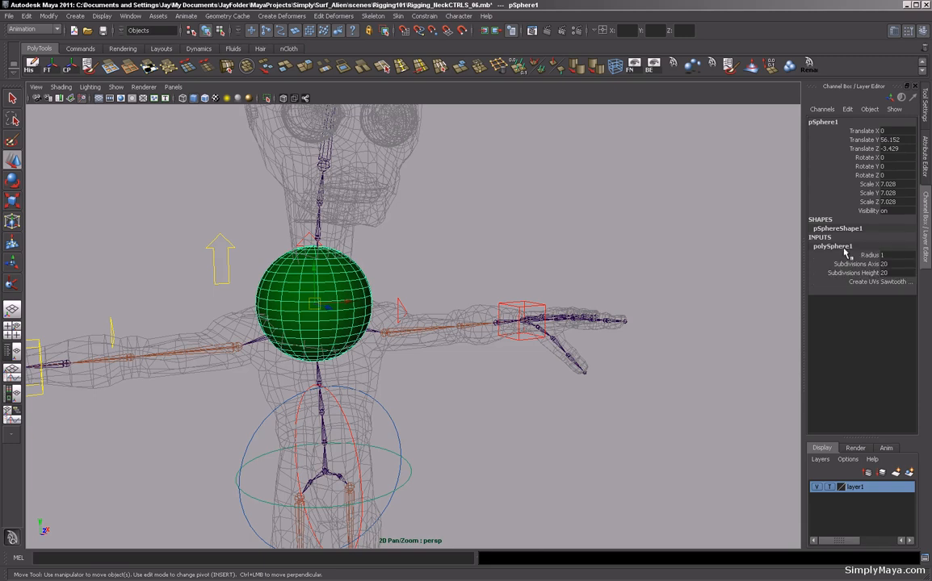
left_click_drag(894, 264, 888, 273)
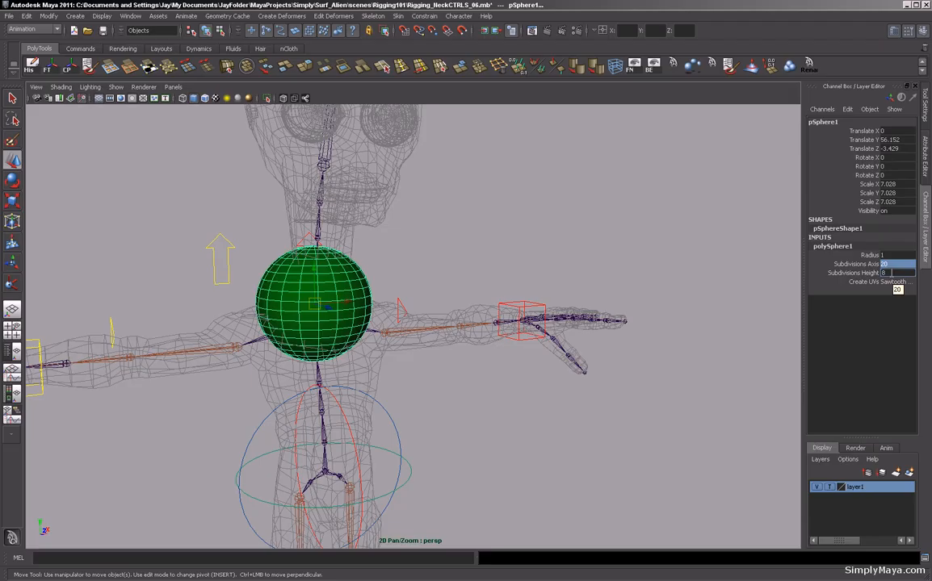
type("8")
key("Return")
Disconnect the sphere from initialShadingGroup in the Hypershade, then reselect pSphere1 in a single perspective view.
middle_click_drag(429, 270, 580, 248, "alt")
left_click_drag(581, 248, 649, 306, "alt")
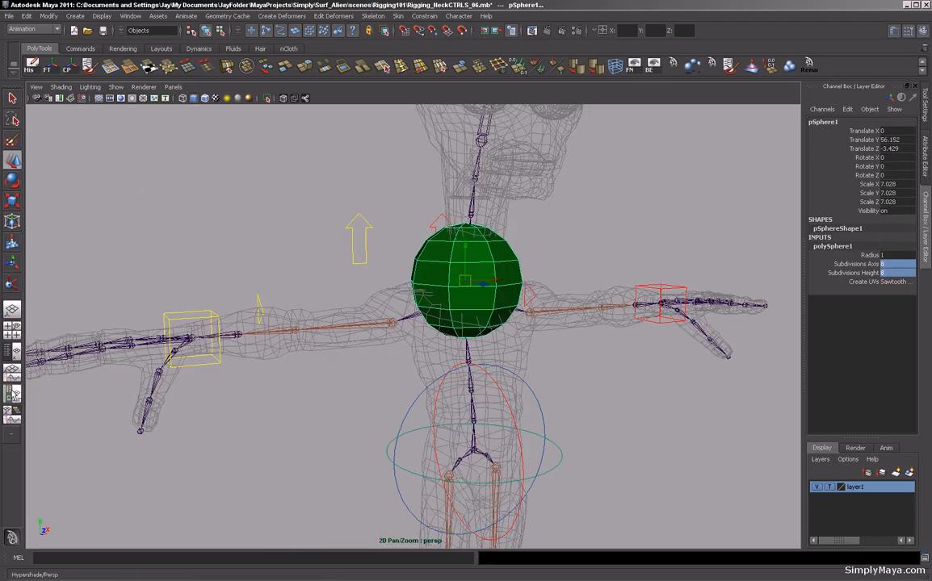
left_click(8, 354)
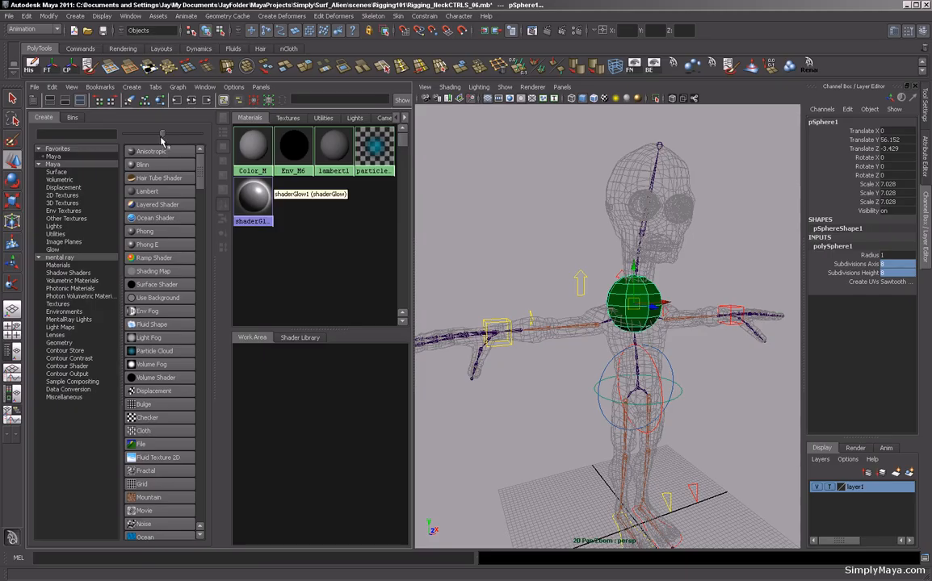
left_click(191, 100)
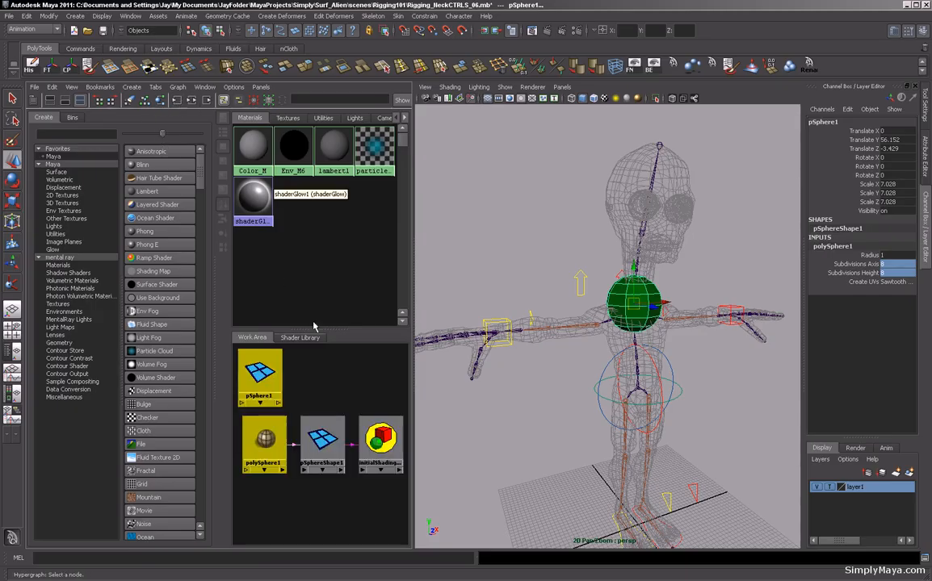
left_click(353, 451)
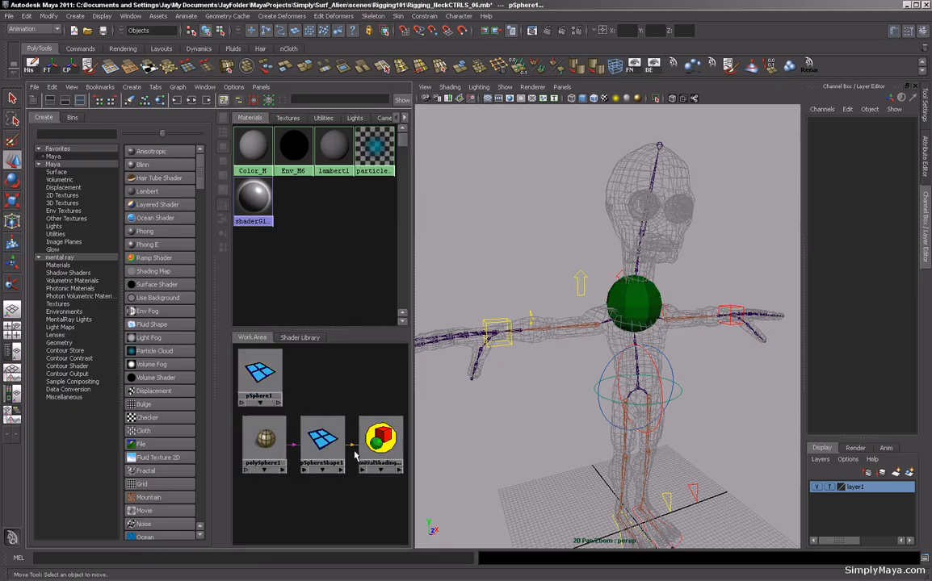
key("Delete")
left_click(260, 373)
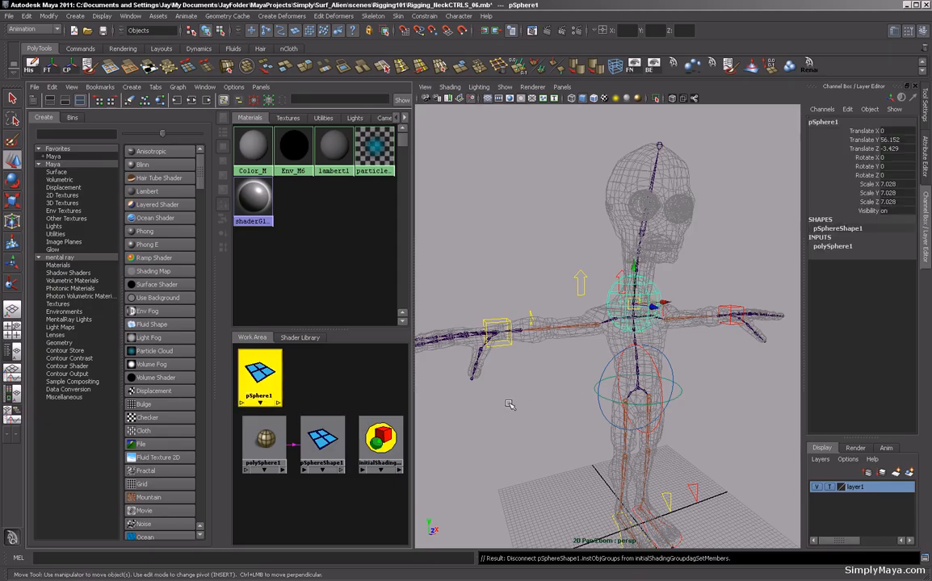
key("space")
left_click_drag(510, 403, 592, 409, "alt")
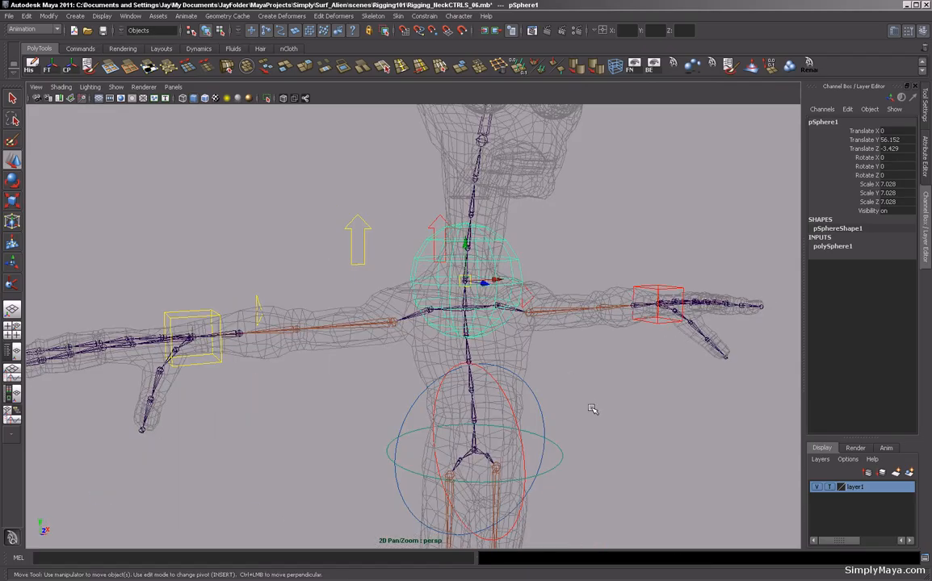
Delete the sphere's construction history and freeze its transformations.
key("alt+shift+d")
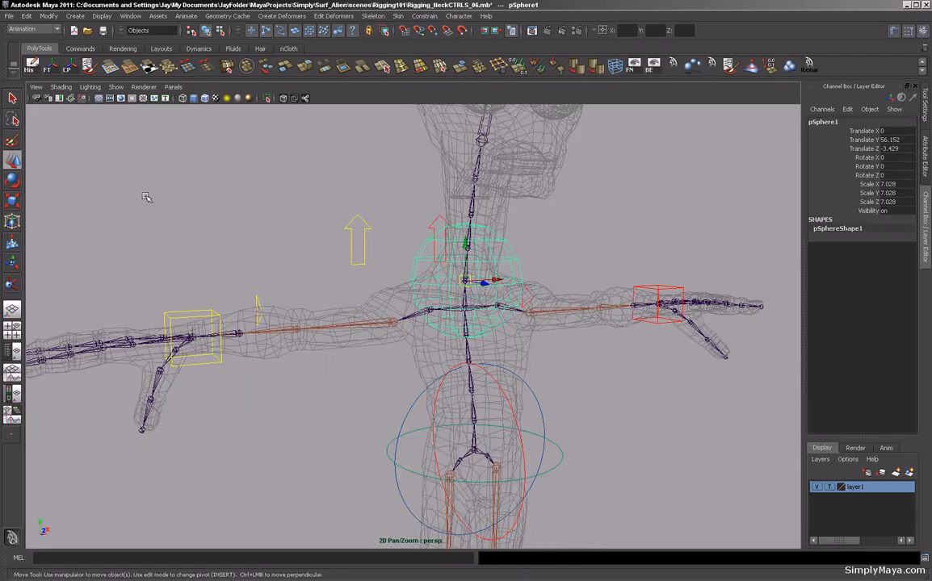
left_click(47, 66)
left_click_drag(355, 302, 421, 302, "alt")
Center the sphere's pivot.
left_click(67, 69)
left_click_drag(301, 249, 410, 276, "alt")
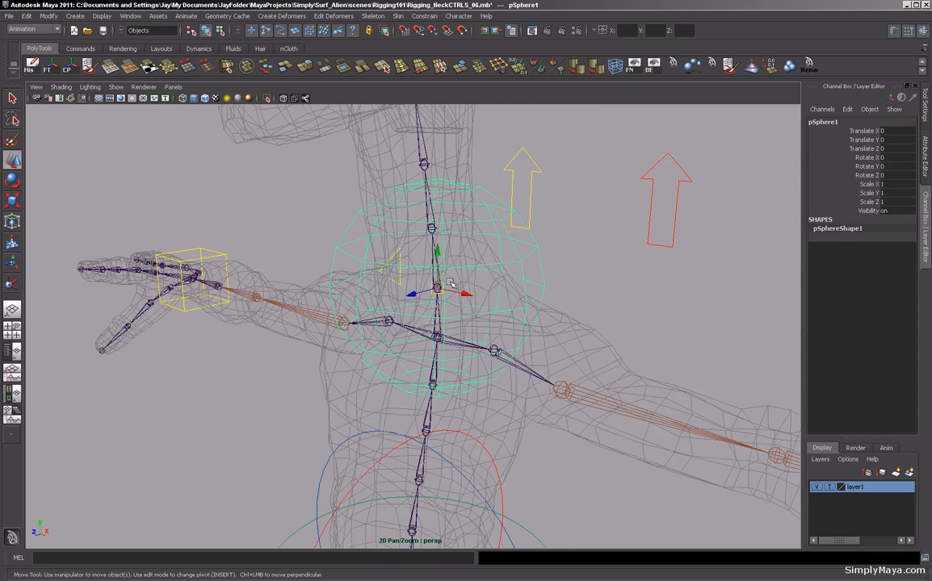
left_click_drag(440, 279, 450, 308, "alt")
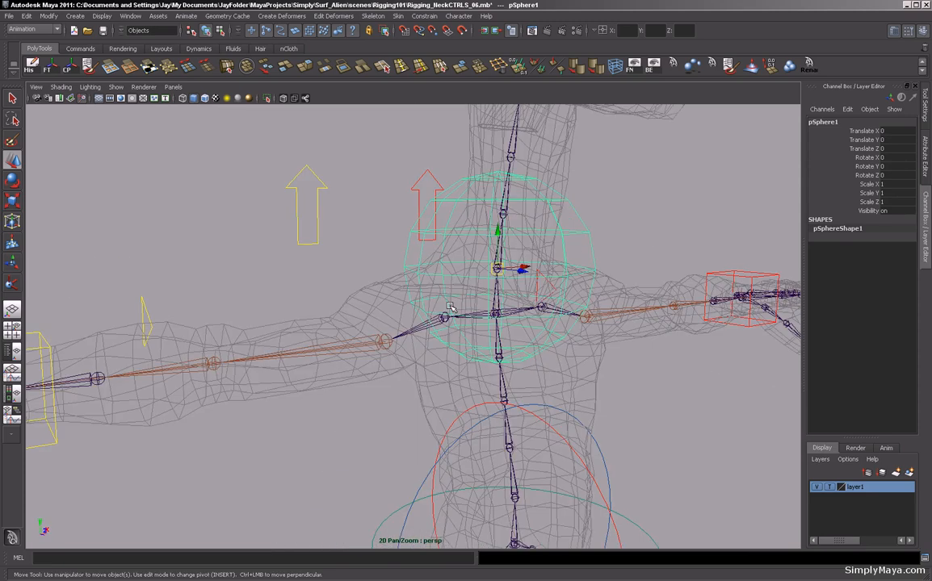
Rename the sphere NeckCTRL.
left_click(499, 266)
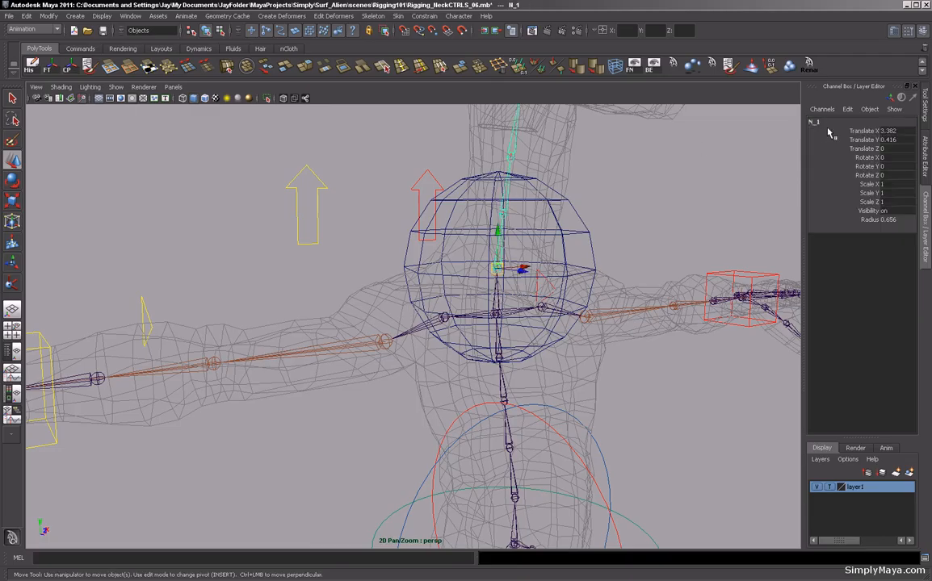
left_click(810, 121)
left_click(642, 207)
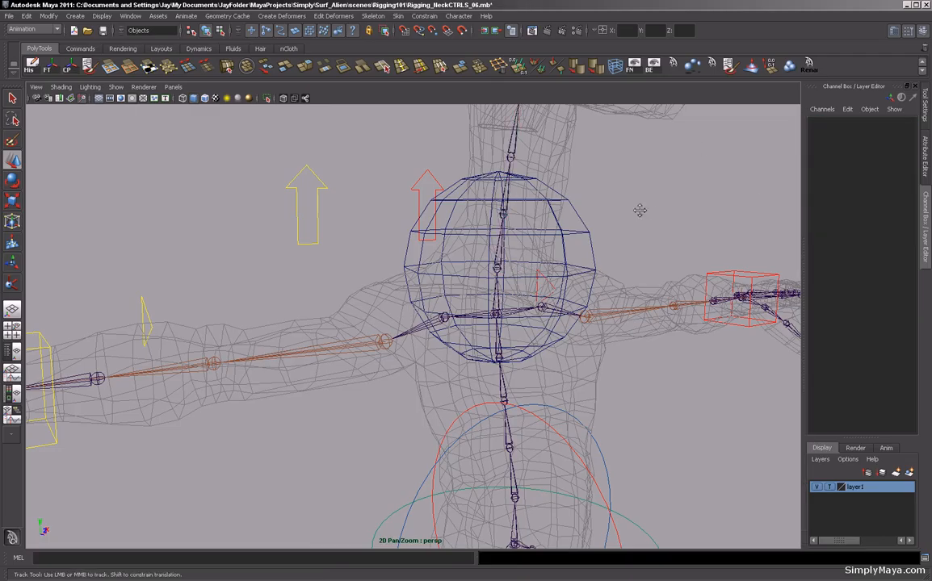
middle_click_drag(641, 208, 521, 225, "alt")
left_click_drag(521, 225, 482, 260, "alt")
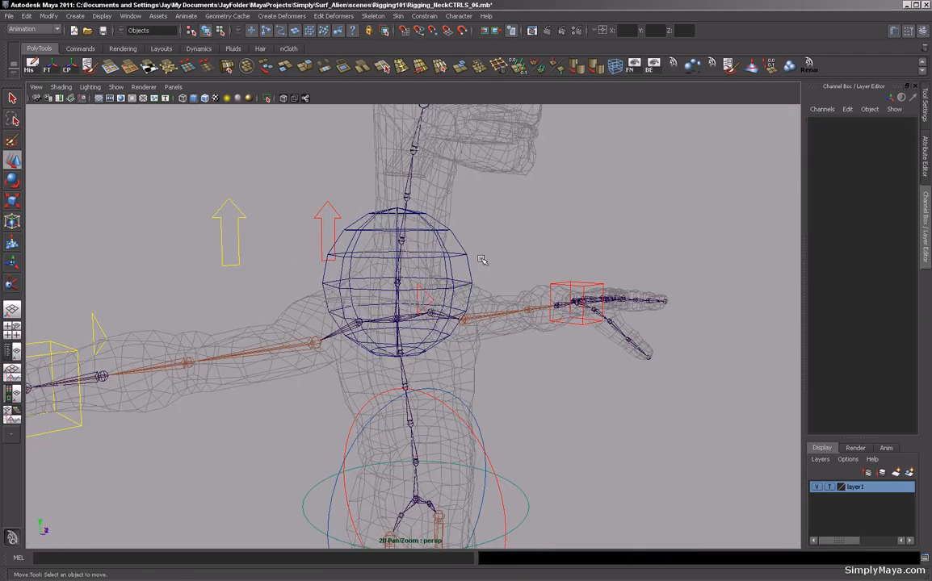
left_click(423, 233)
double_click(832, 124)
type("NeckCTRL")
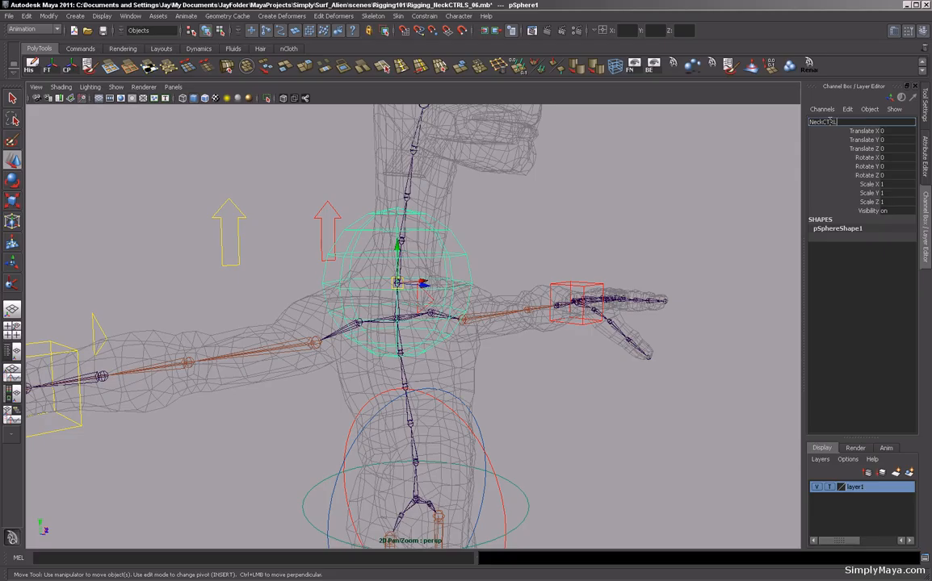
key("Return")
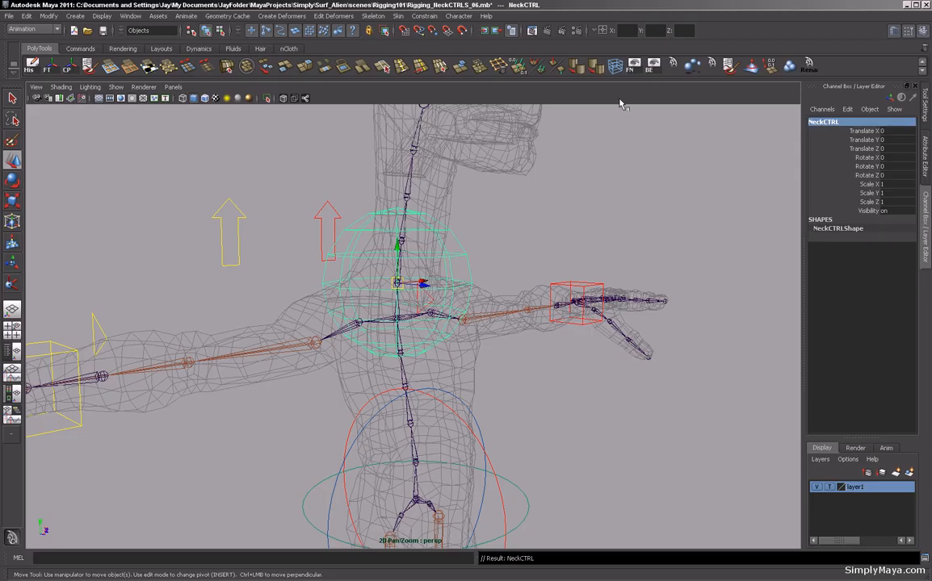
Enable drawing overrides on NeckCTRLShape and set the override colour to red.
key("ctrl+a")
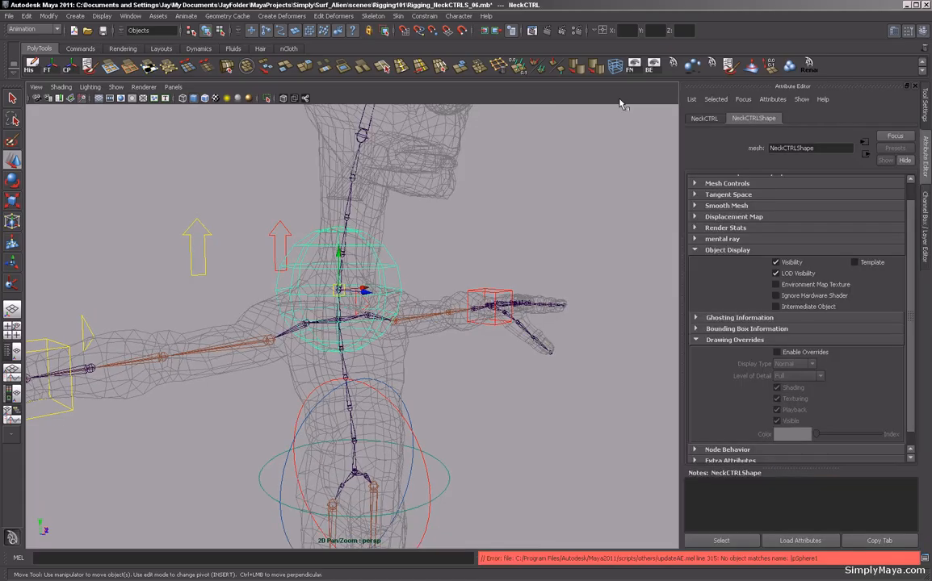
left_click(599, 275)
left_click(398, 273)
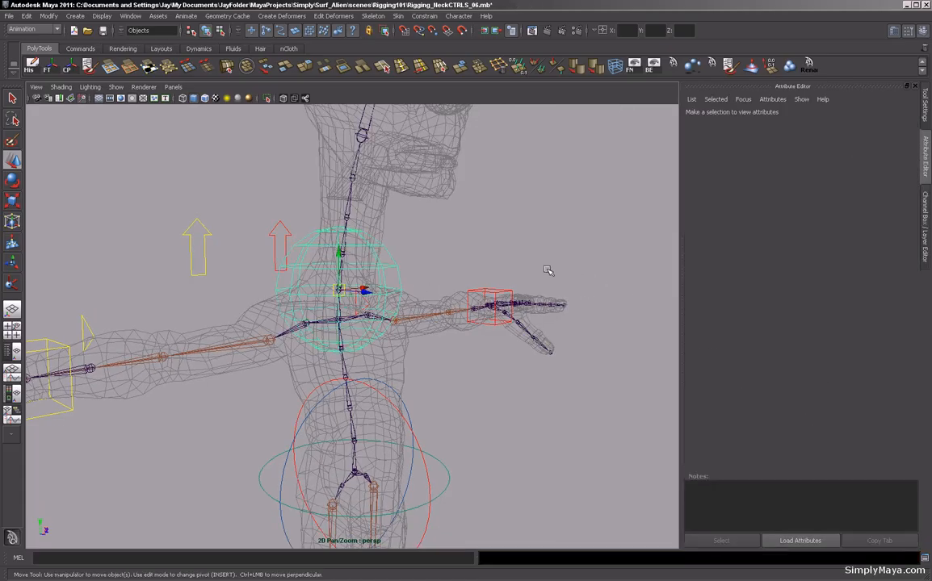
left_click(777, 353)
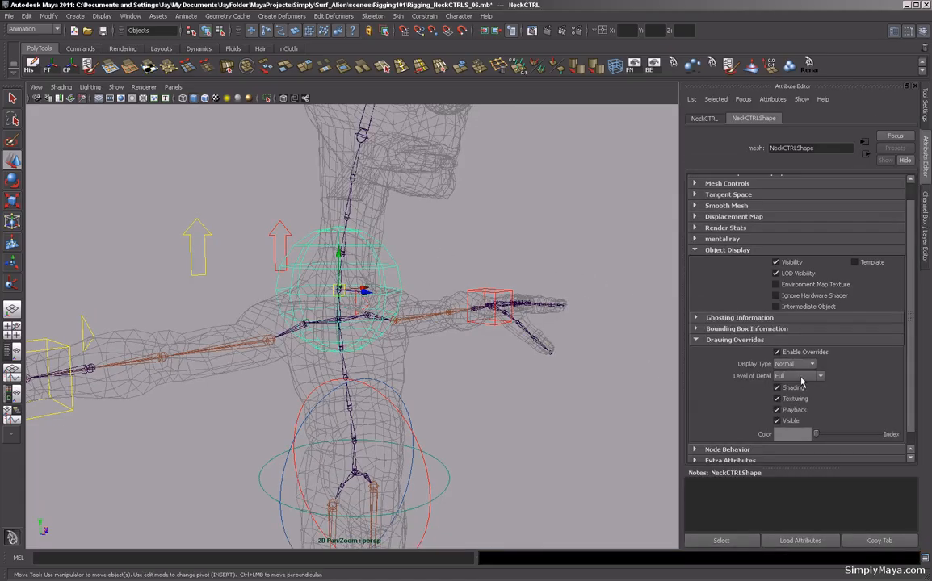
scroll(823, 331, "down", 1)
left_click_drag(820, 421, 823, 419)
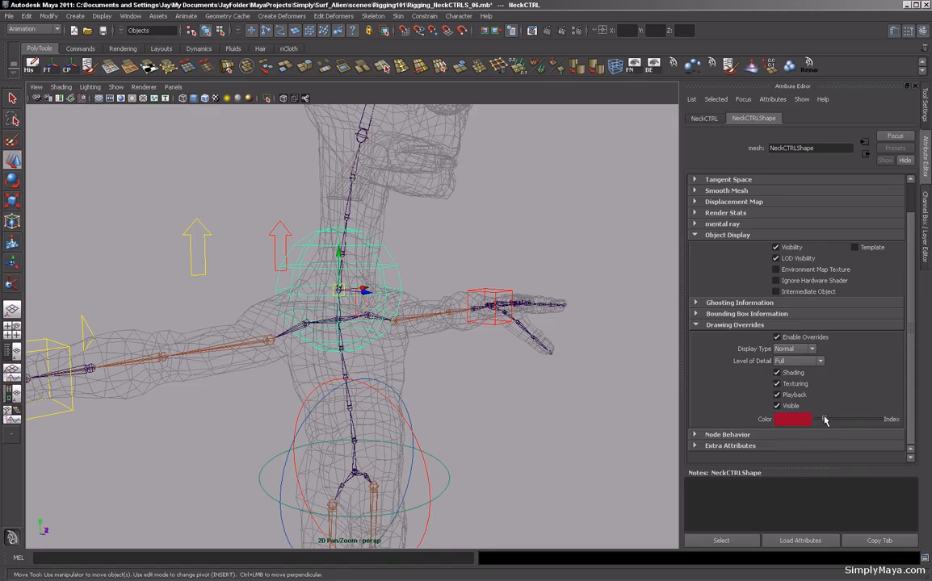
left_click(464, 269)
left_click_drag(464, 269, 521, 272, "alt")
right_click_drag(521, 272, 416, 285, "alt")
mouse_move(427, 373)
left_mouse_down("alt")
mouse_move(403, 363)
mouse_move(420, 355)
left_mouse_up("alt")
right_click_drag(420, 356, 458, 346, "alt")
left_click_drag(458, 345, 378, 341, "alt")
key("ctrl+a")
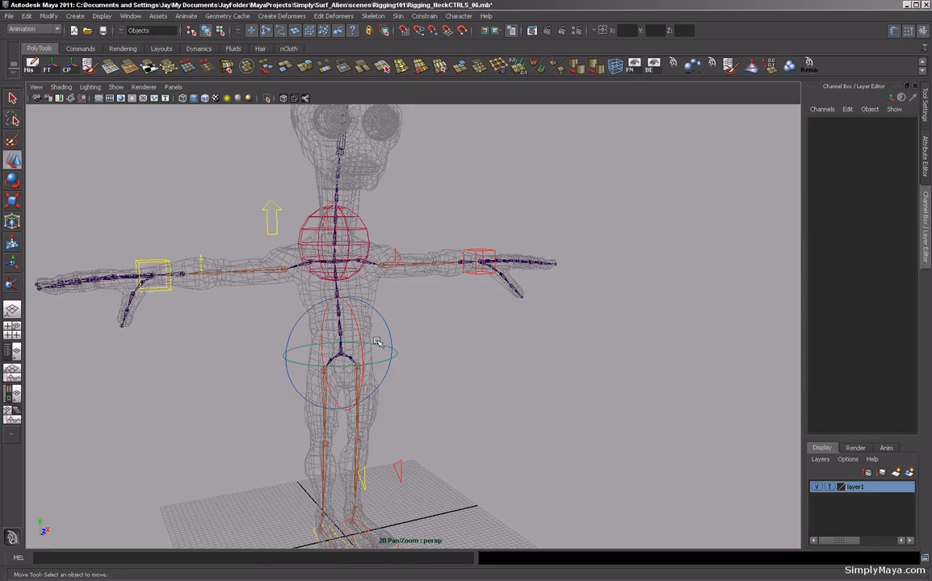
right_click_drag(453, 341, 404, 366, "alt")
middle_click_drag(404, 367, 391, 369, "alt")
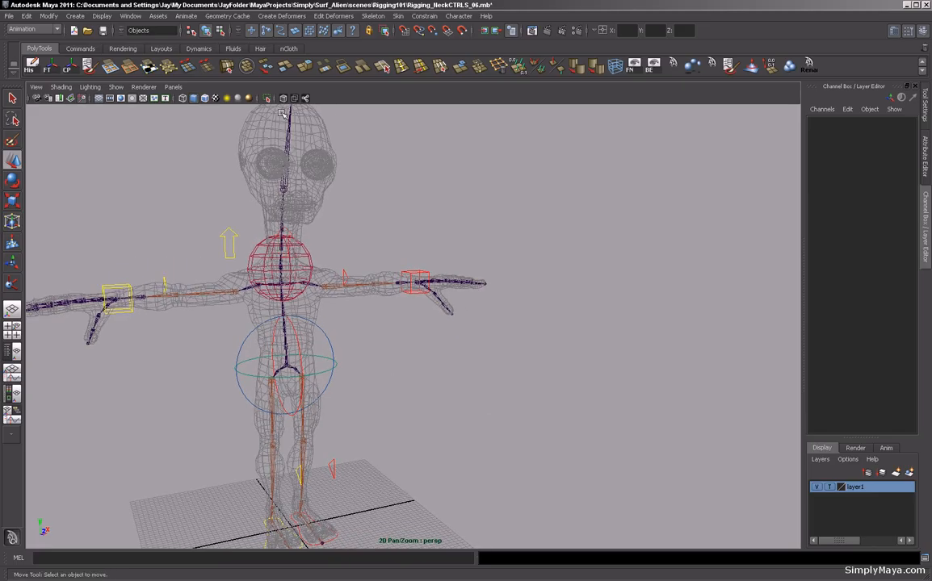
Open the Expression Editor for NeckCTRL and set its selection filter to By Object/Attribute Name.
left_click(130, 16)
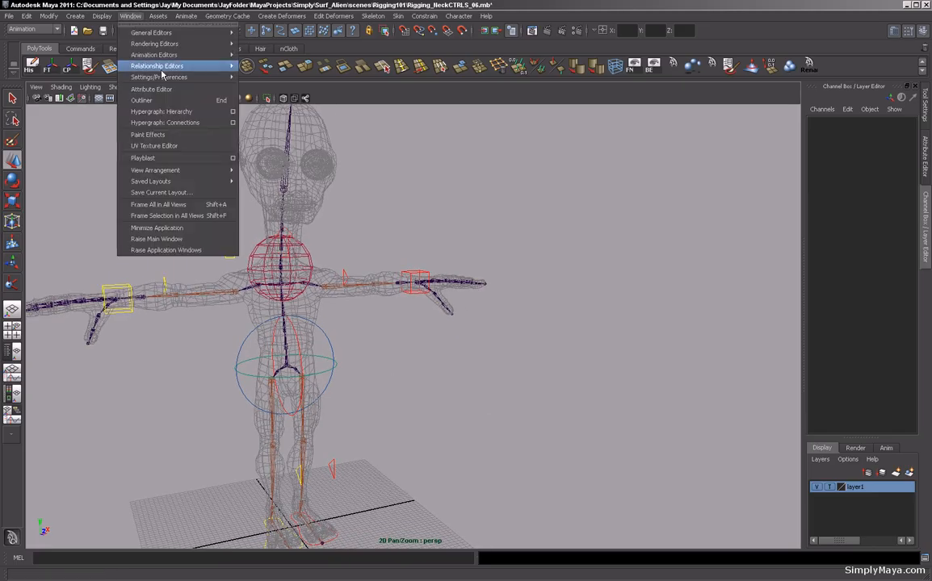
mouse_move(153, 55)
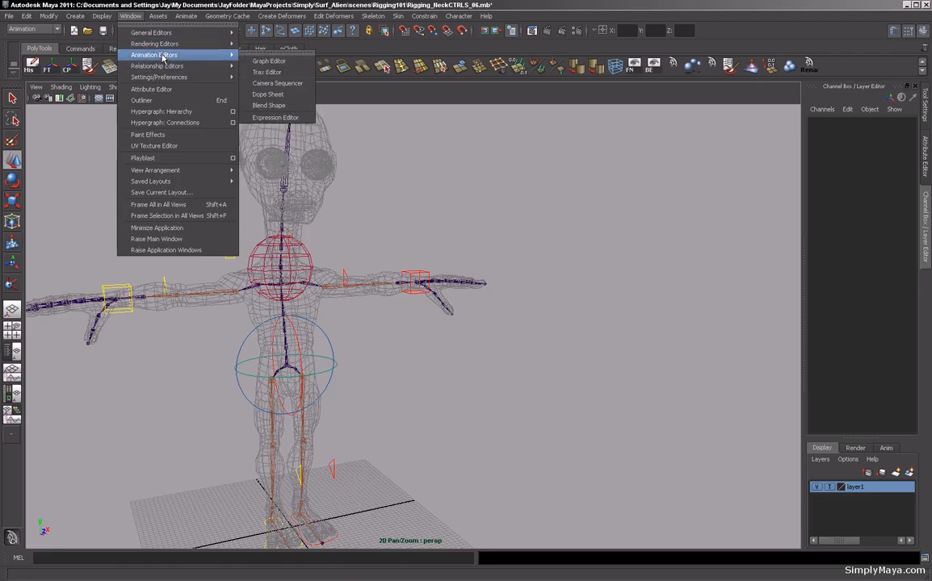
left_click(267, 118)
left_click_drag(543, 137, 573, 132)
left_click(281, 234)
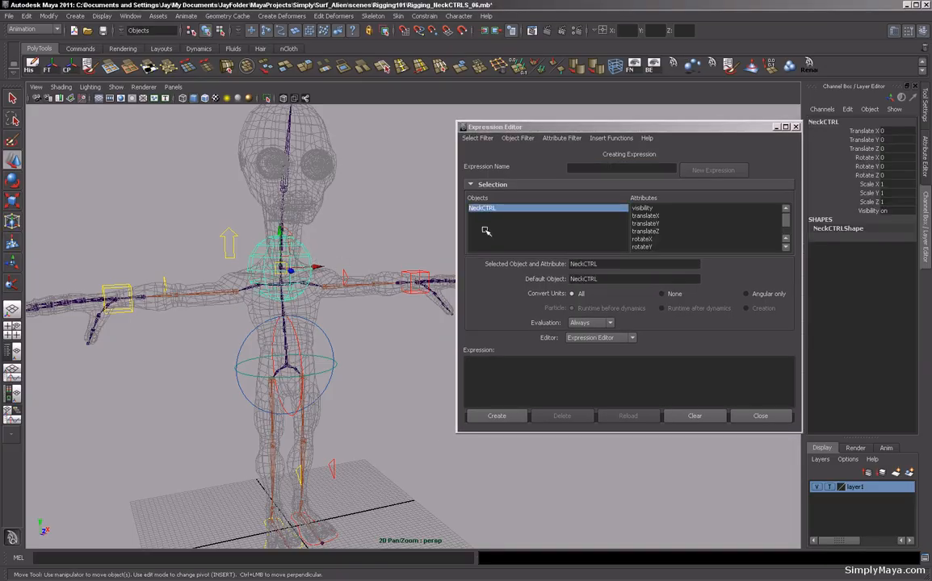
left_click(477, 138)
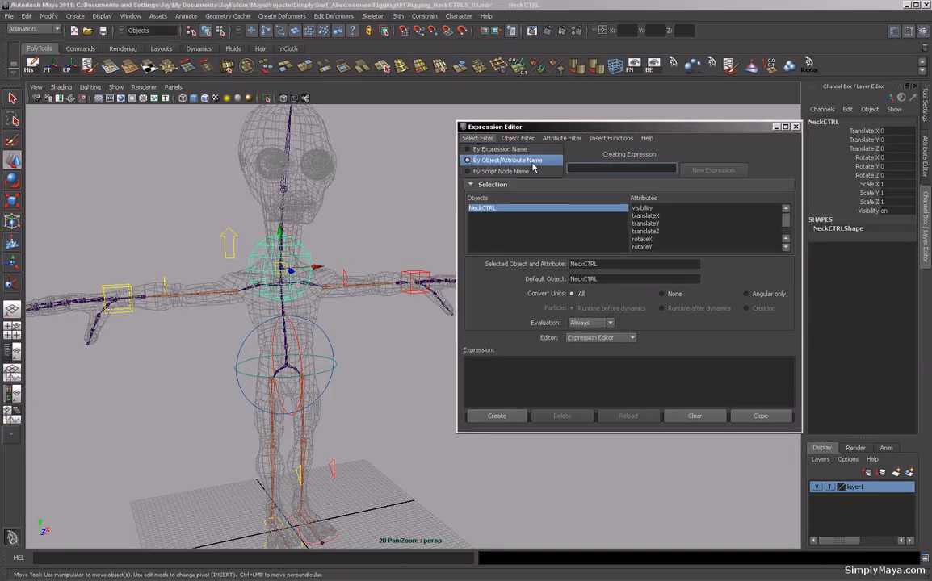
left_click(593, 168)
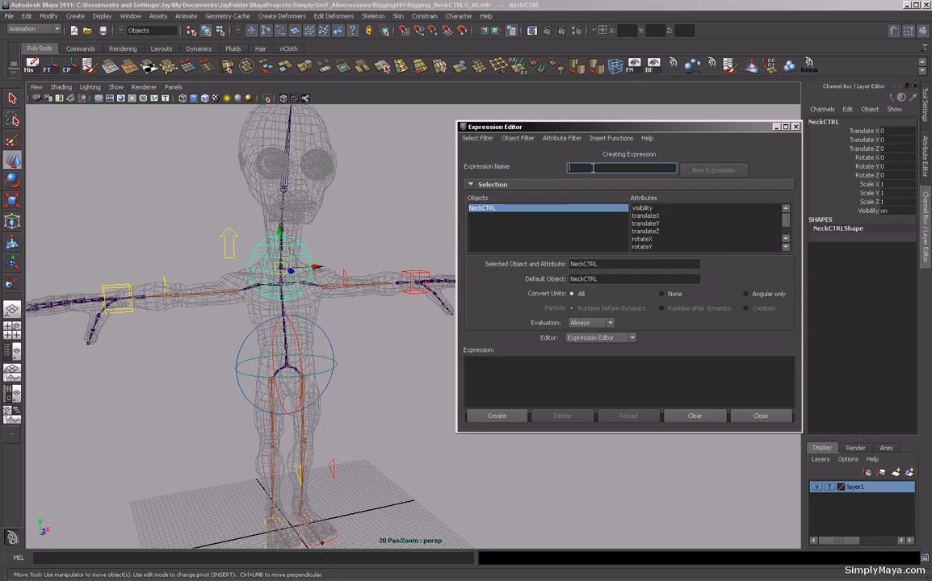
type("NeckCTRL_EXP")
Inspect the neck joints and their names, then reselect NeckCTRL.
right_click_drag(312, 334, 410, 336, "alt")
left_click_drag(262, 294, 308, 307, "alt")
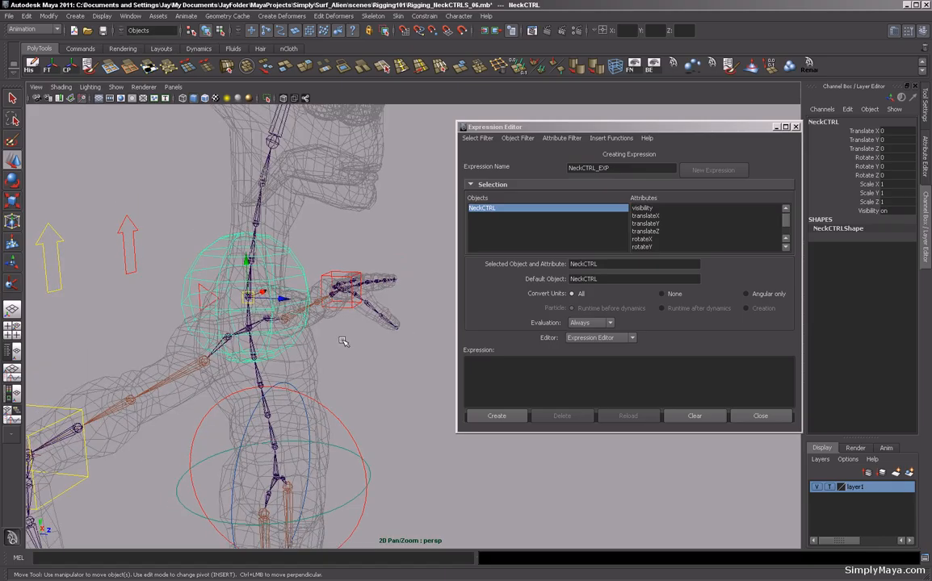
left_click(262, 202)
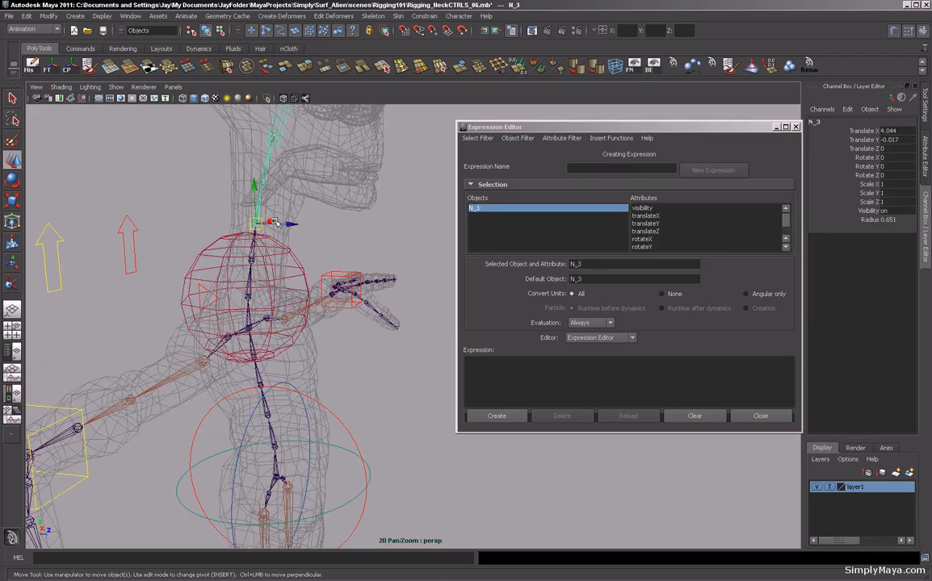
right_click_drag(347, 319, 391, 332, "alt")
key("F8")
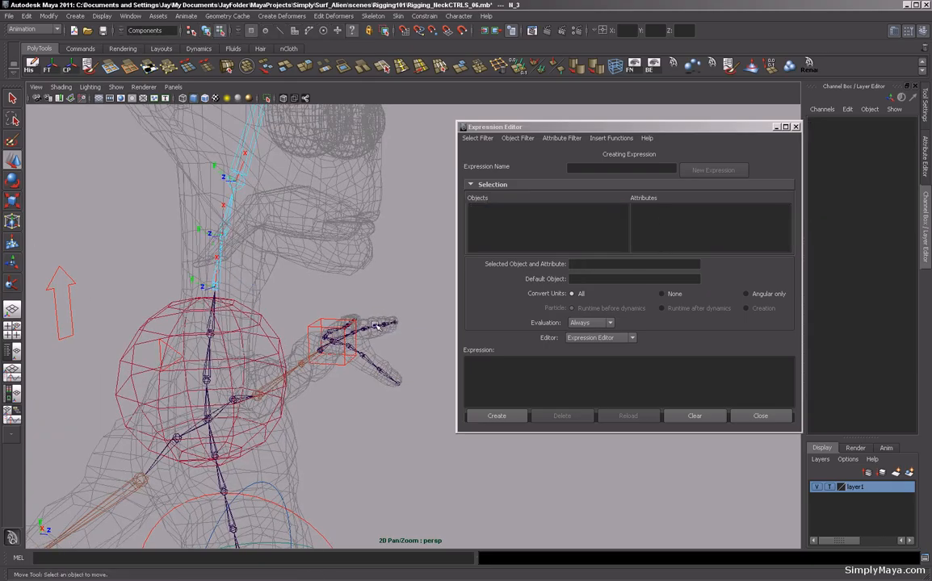
right_click_drag(324, 307, 351, 309, "alt")
left_click_drag(352, 309, 279, 365, "alt")
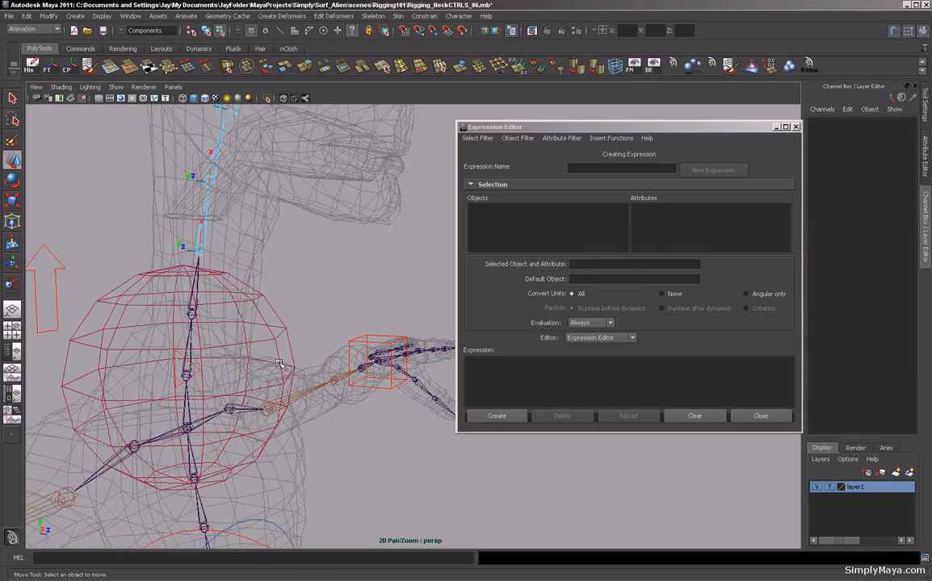
left_click(253, 356)
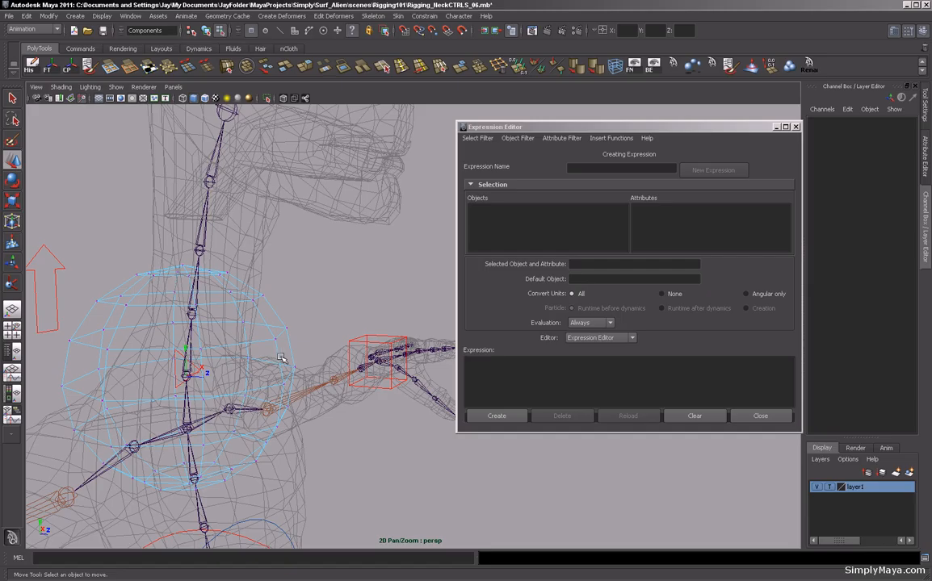
key("F8")
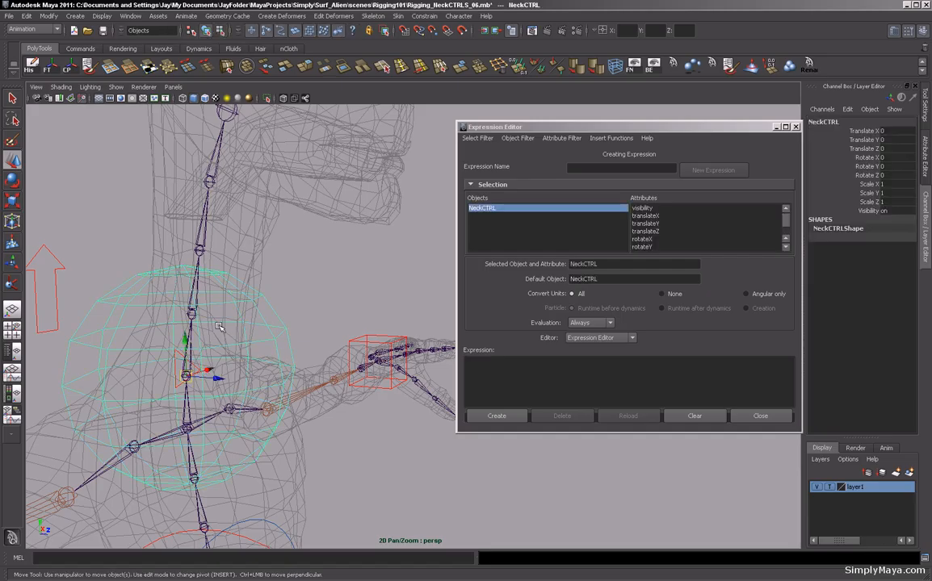
left_click(203, 231)
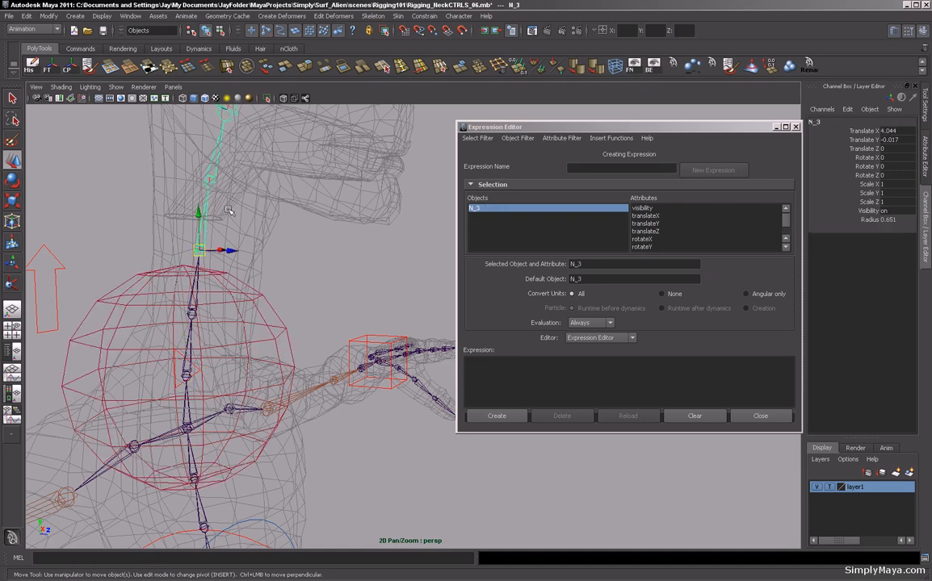
key("F8")
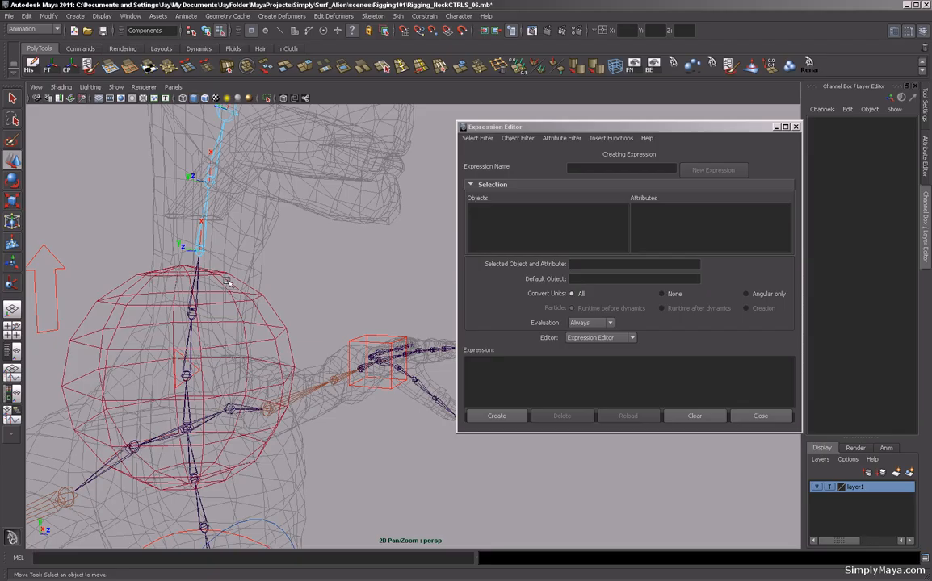
key("F8")
left_click(325, 261)
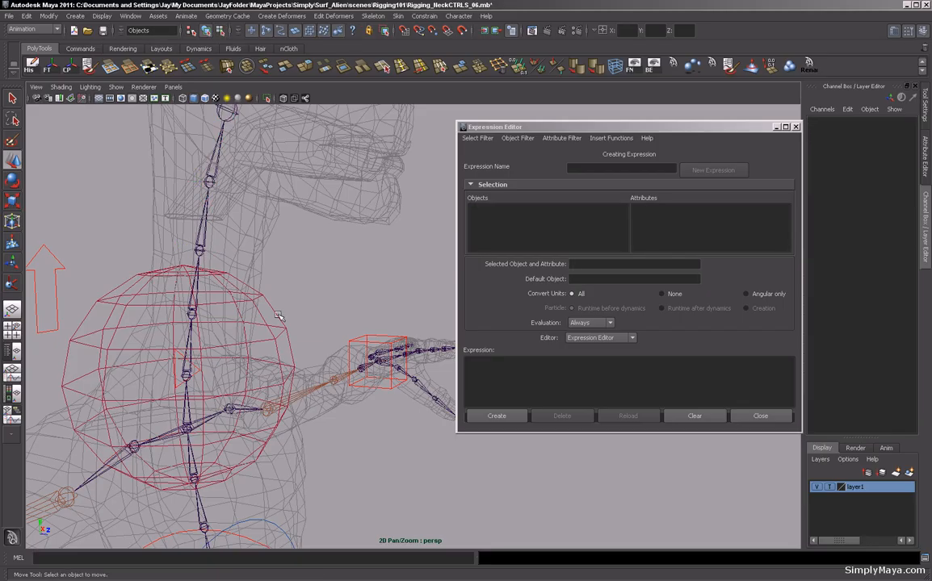
left_click(277, 315)
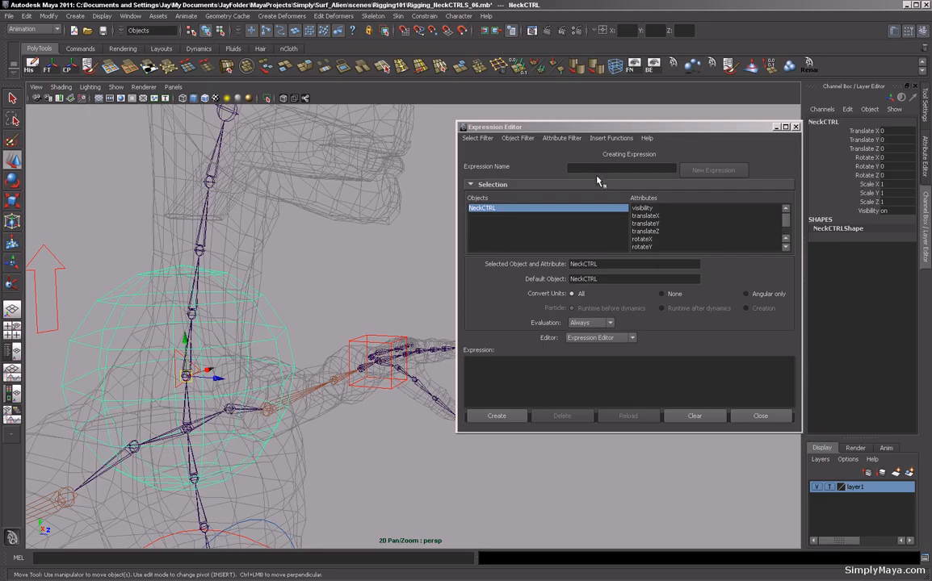
Name the new expression NeckCTRL_EXP.
left_click(591, 168)
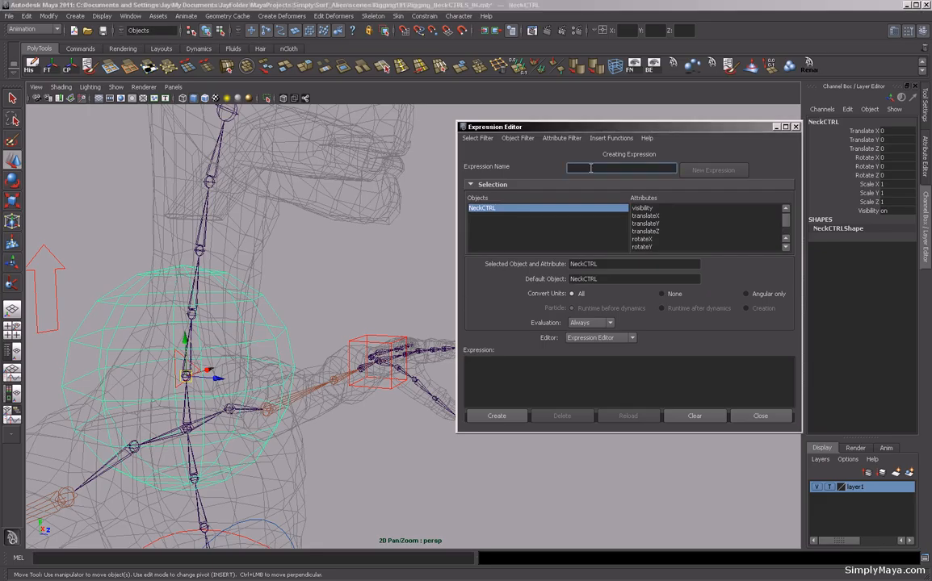
type("neckCTRL_EXP")
left_click(570, 168)
Write the expression line N_1.rx = 0 + NeckCTRL.ry; and select it for copying.
left_click(489, 367)
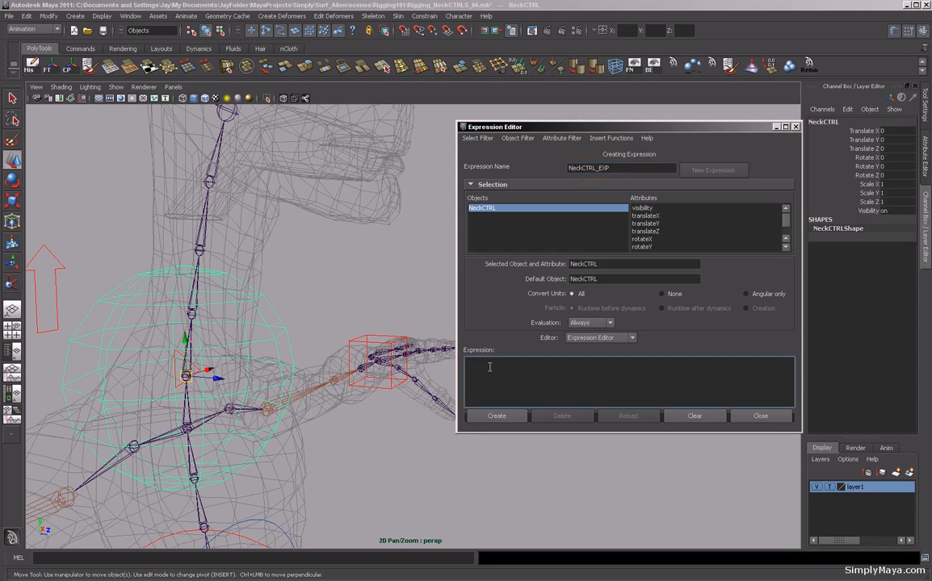
type("N_1.rx")
type("= 0 + NeckCTRL.ry;")
left_click_drag(509, 364, 445, 366)
key("ctrl+c")
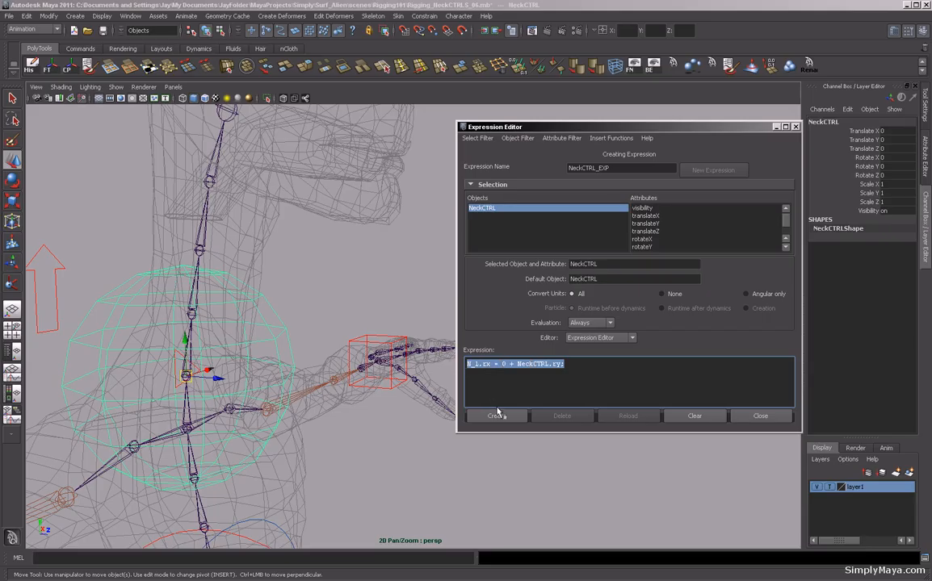
Paste the expression line so four identical lines appear on separate rows.
left_click(572, 367)
key("Return")
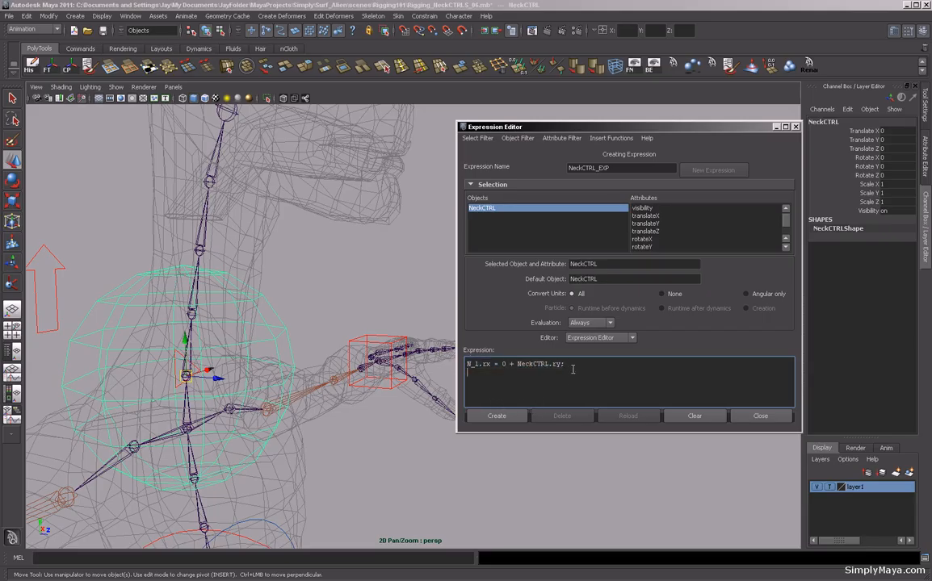
key("ctrl+v")
key("ctrl+v")
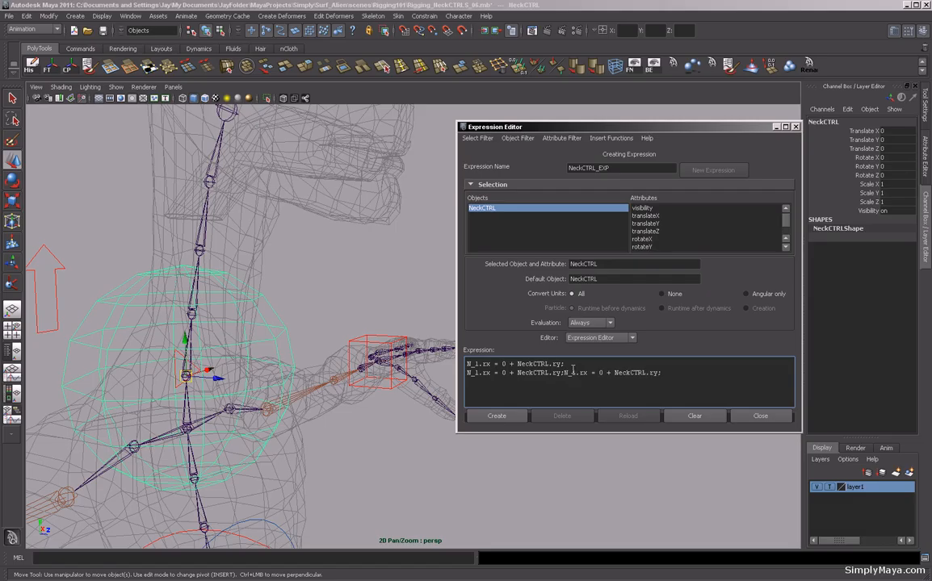
key("BackSpace")
key("BackSpace")
key("BackSpace")
key("BackSpace")
key("BackSpace")
key("BackSpace")
key("BackSpace")
key("BackSpace")
key("BackSpace")
key("BackSpace")
key("BackSpace")
key("BackSpace")
key("BackSpace")
key("BackSpace")
key("BackSpace")
key("BackSpace")
key("BackSpace")
key("BackSpace")
key("BackSpace")
key("BackSpace")
key("BackSpace")
key("BackSpace")
key("BackSpace")
key("Return")
key("ctrl+v")
key("ctrl+v")
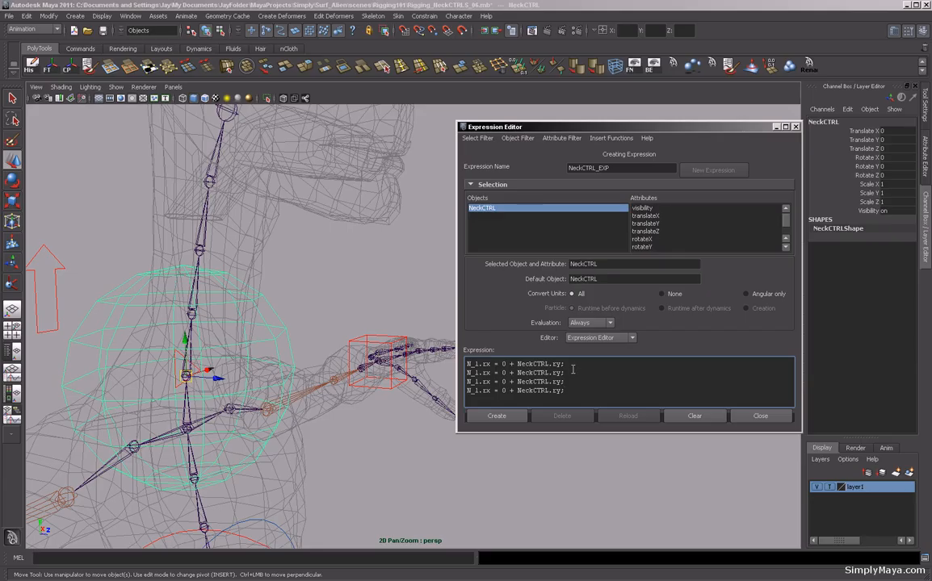
Renumber the joint names in the second, third and fourth lines to N_2, N_3 and N_4.
left_click_drag(474, 373, 480, 373)
type("2")
left_click_drag(475, 382, 479, 391)
type("3")
type("4")
Copy the four expression lines and paste them as a second block below.
left_click_drag(565, 391, 466, 366)
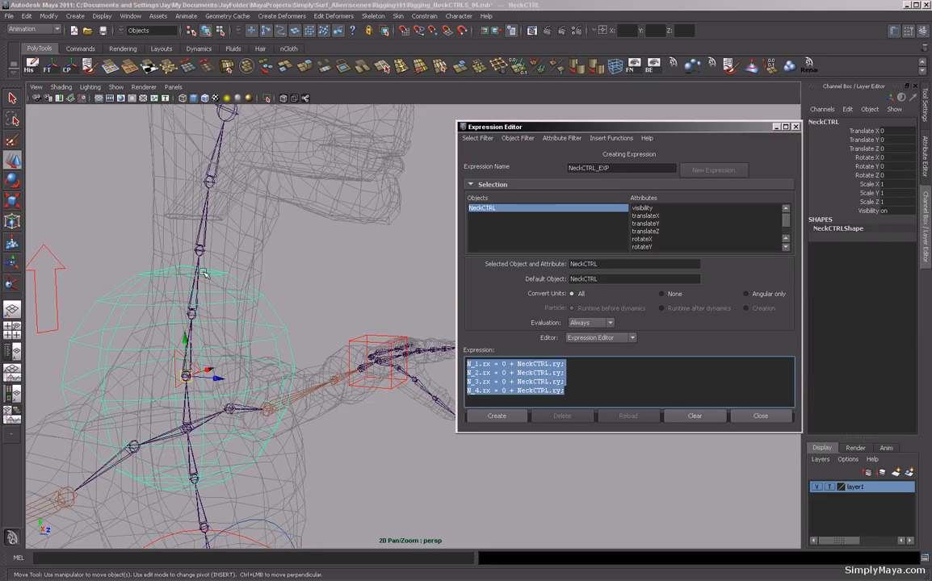
left_click(570, 392)
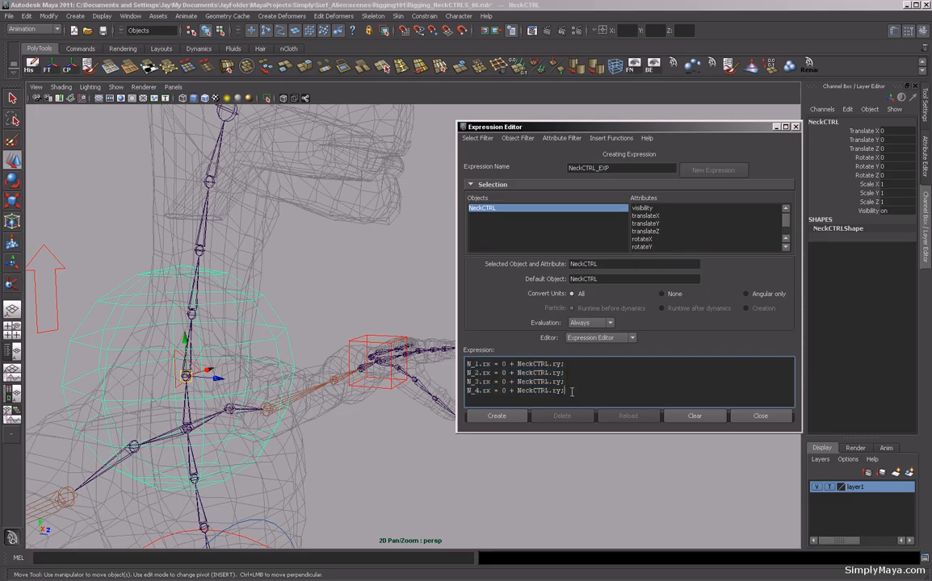
left_click_drag(571, 392, 458, 361)
key("ctrl+c")
left_click(575, 390)
key("Return")
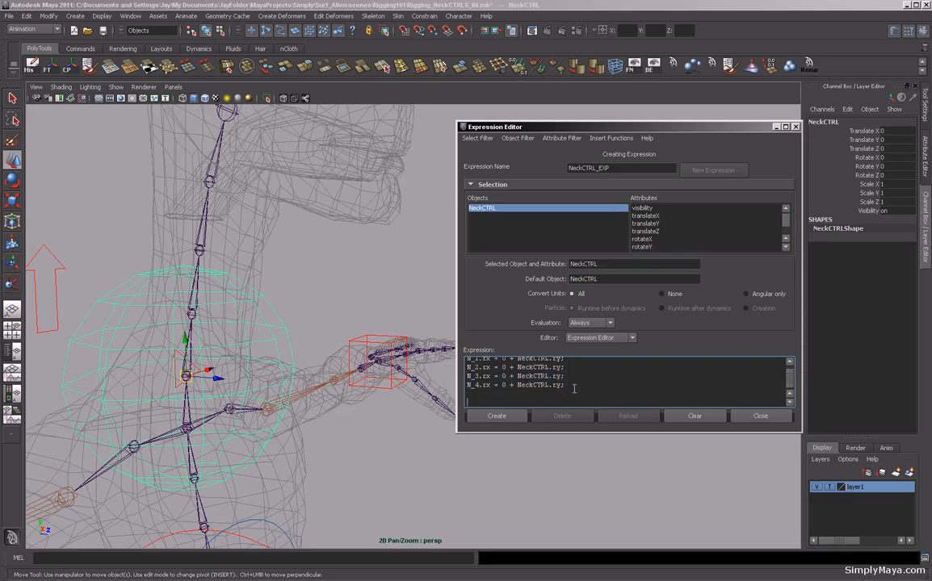
key("Return")
key("ctrl+v")
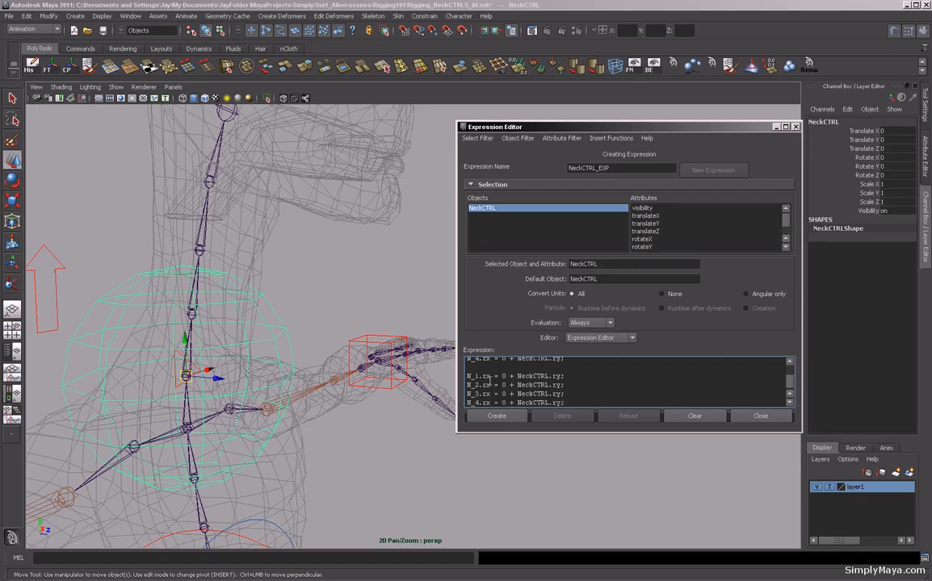
In the second block, change each joint's attribute from .rx to .ry.
left_click_drag(485, 377, 485, 377)
type("y")
left_click_drag(491, 386, 484, 386)
type("ry")
left_click_drag(491, 394, 485, 394)
type("ry")
key("BackSpace")
type("ry")
left_click_drag(791, 384, 791, 388)
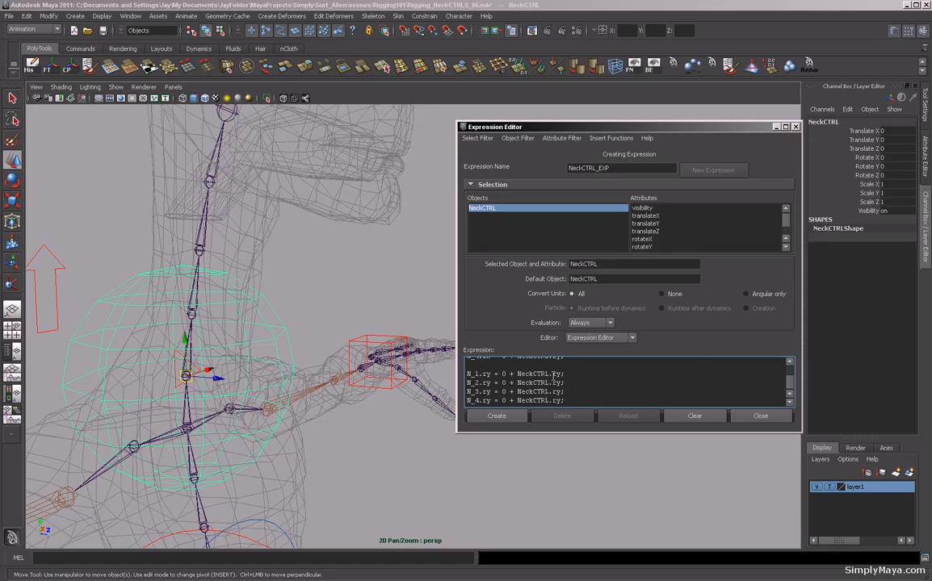
In the second block, change the controller attribute to NeckCTRL.rz on all four lines.
type("z")
left_click_drag(562, 384, 556, 401)
type("zzz")
Copy the second block and paste it as a third block below.
left_click_drag(566, 400, 466, 375)
key("ctrl+c")
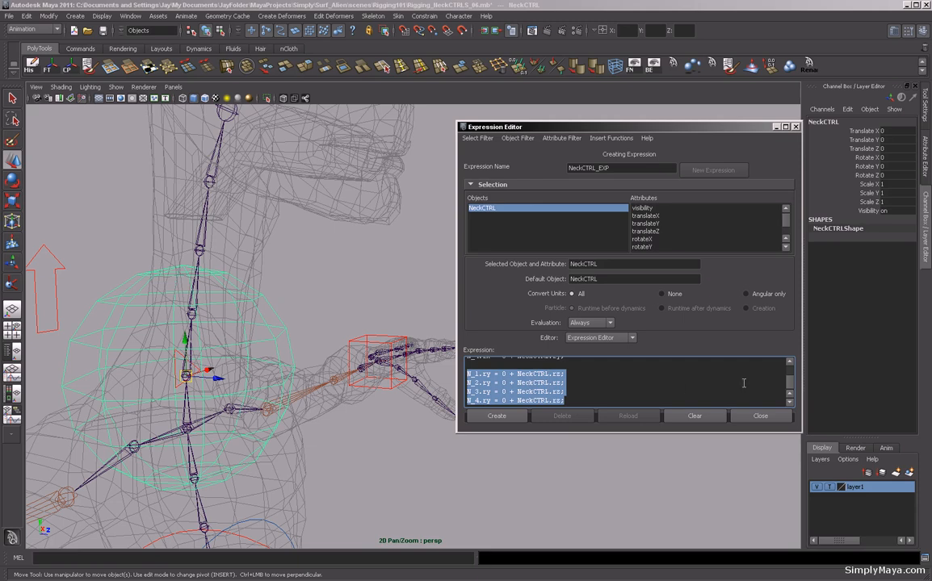
left_click(581, 400)
key("Return")
key("Return")
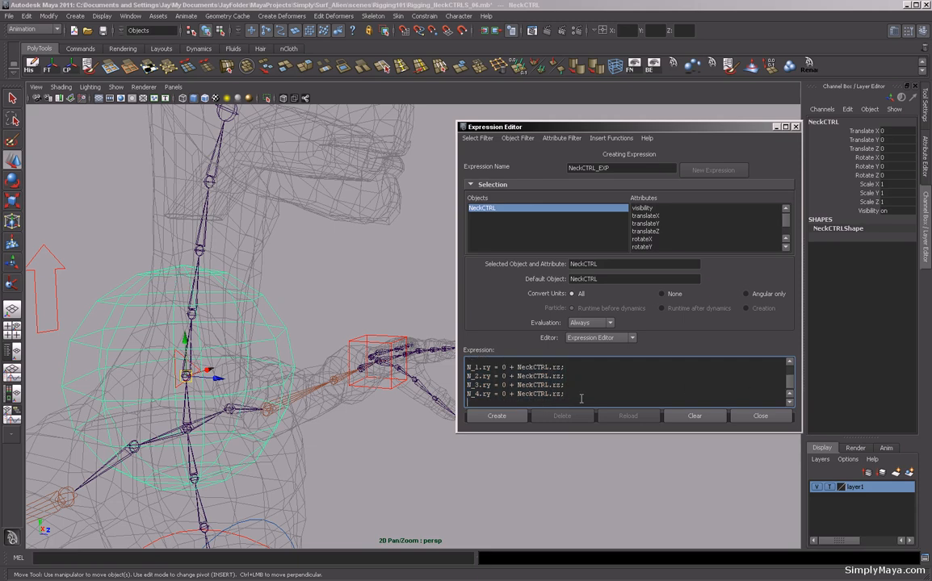
key("ctrl+v")
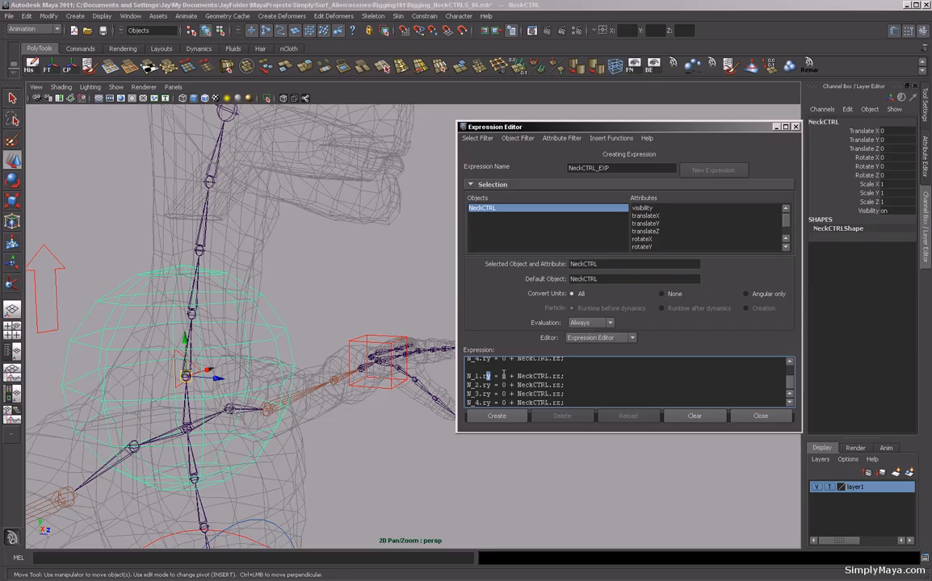
Edit the third block to read N_1 to N_4 .rz = 0 + NeckCTRL.rx.
left_click_drag(485, 388, 486, 404)
type("z")
type("zz")
type("x")
left_click_drag(563, 393, 559, 402)
type("xx")
left_click_drag(790, 385, 788, 389)
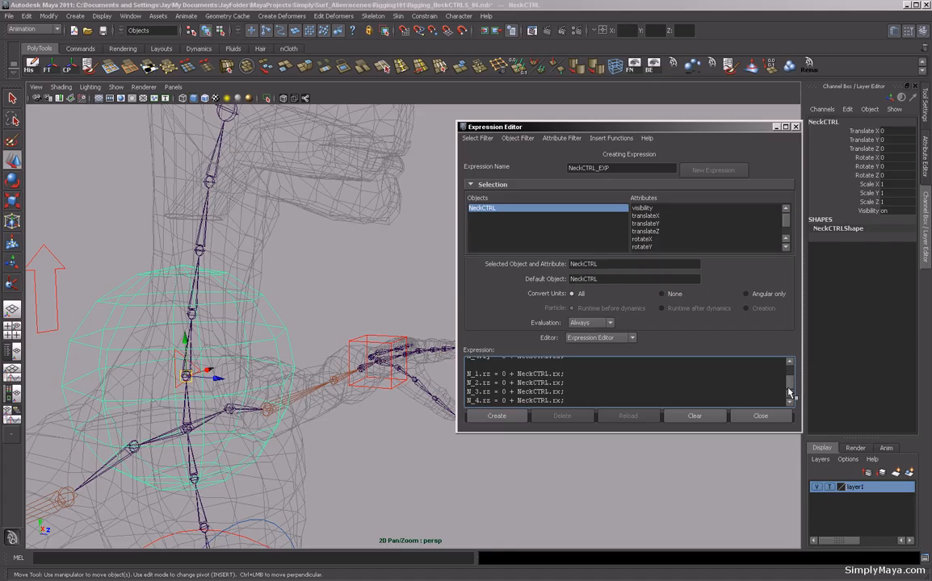
Create the NeckCTRL_EXP expression.
left_click(496, 419)
right_click_drag(354, 304, 332, 317, "alt")
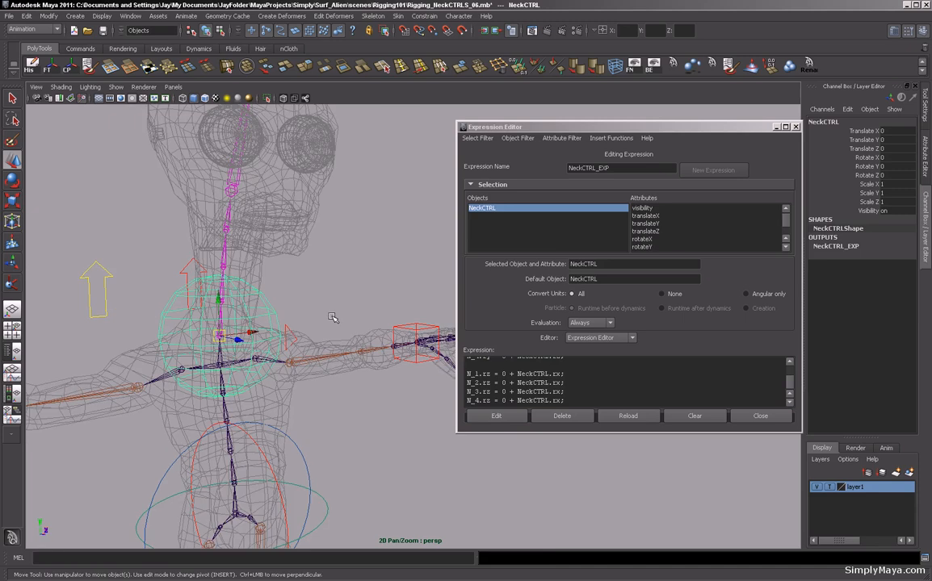
Test-rotate NeckCTRL with the Rotate tool and undo each rotation.
key("e")
left_click_drag(331, 318, 273, 347, "alt")
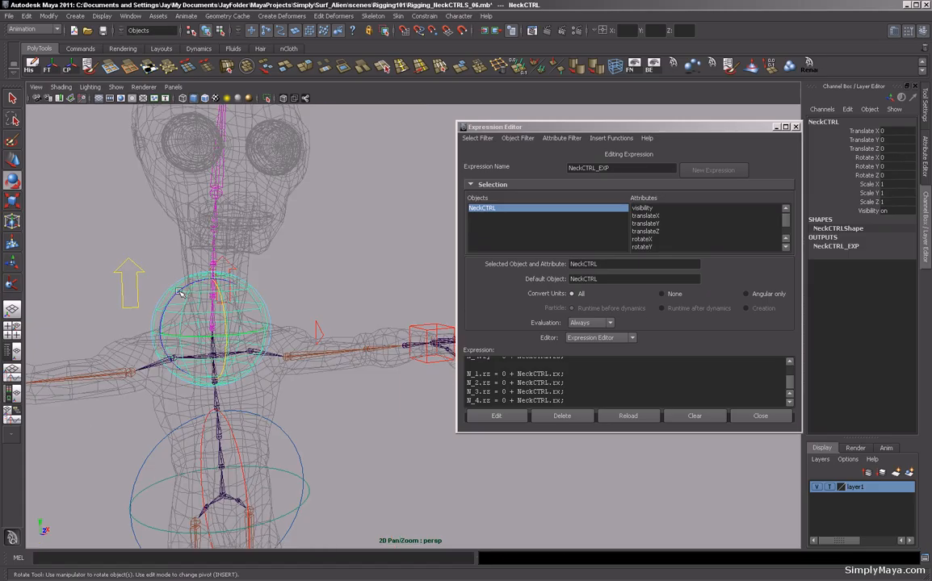
left_click_drag(180, 293, 197, 296)
key("ctrl+z")
mouse_move(224, 346)
left_mouse_down("alt")
mouse_move(248, 344)
mouse_move(232, 340)
left_mouse_up("alt")
key("ctrl+z")
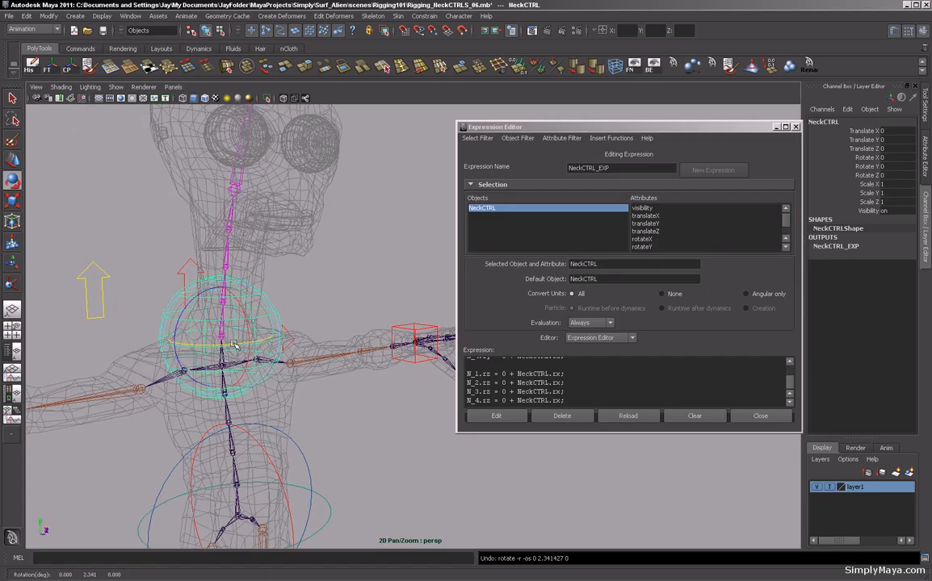
mouse_move(307, 376)
left_mouse_down("alt")
mouse_move(329, 375)
mouse_move(298, 378)
left_mouse_up("alt")
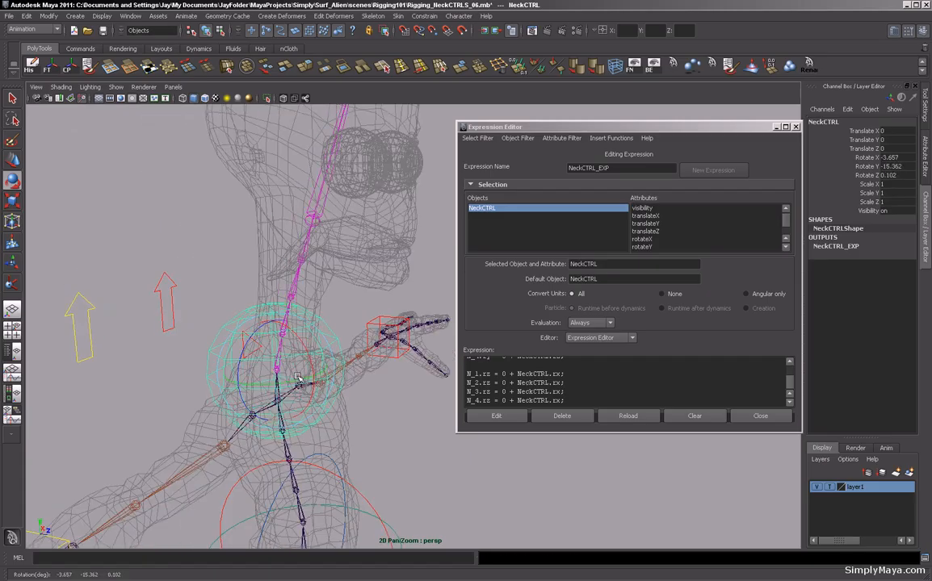
key("ctrl+z")
Examine the local rotation axes of the neck joints and Head_Base in component mode.
mouse_move(312, 302)
left_mouse_down("alt")
mouse_move(325, 332)
mouse_move(322, 307)
mouse_move(308, 312)
mouse_move(323, 313)
left_mouse_up("alt")
middle_click_drag(323, 313, 344, 301, "alt")
left_click_drag(344, 301, 340, 283, "alt")
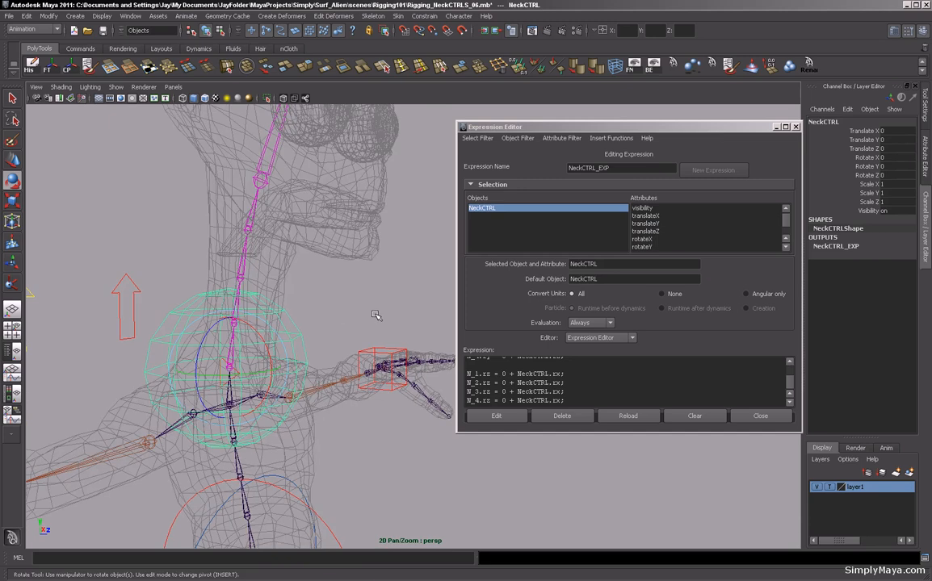
left_click(14, 97)
left_click_drag(162, 256, 253, 333, "alt")
left_click(253, 333)
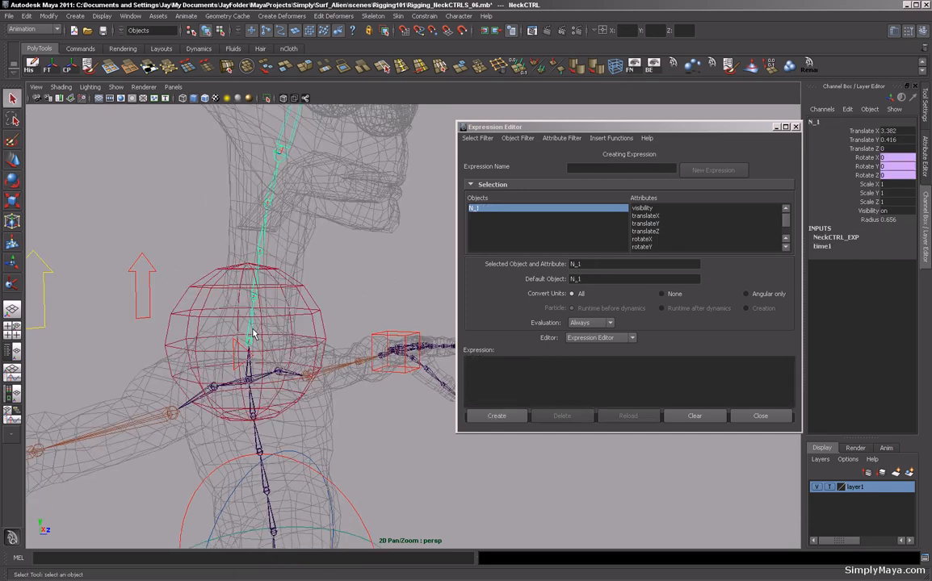
left_click(253, 301, "shift")
left_click(260, 251, "shift")
left_click(266, 208, "shift")
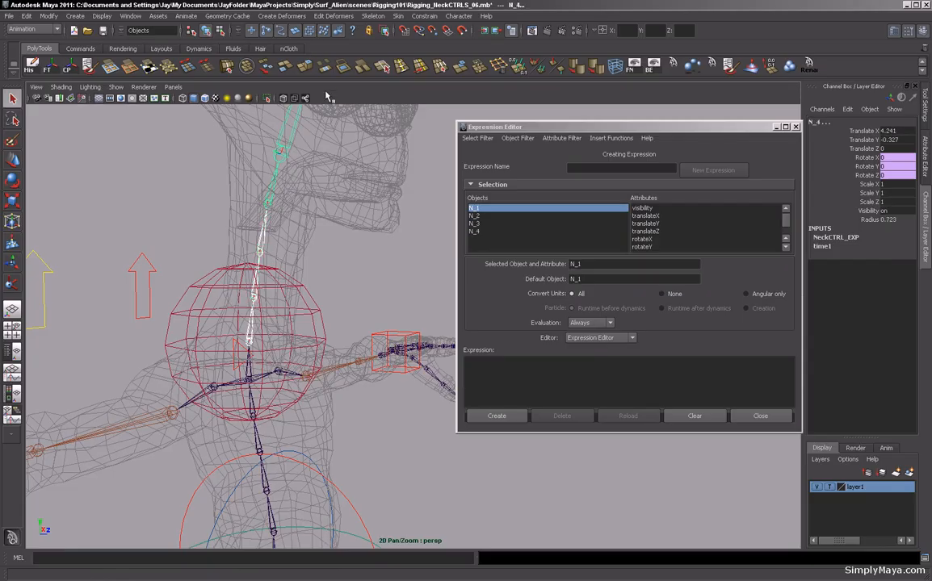
key("F8")
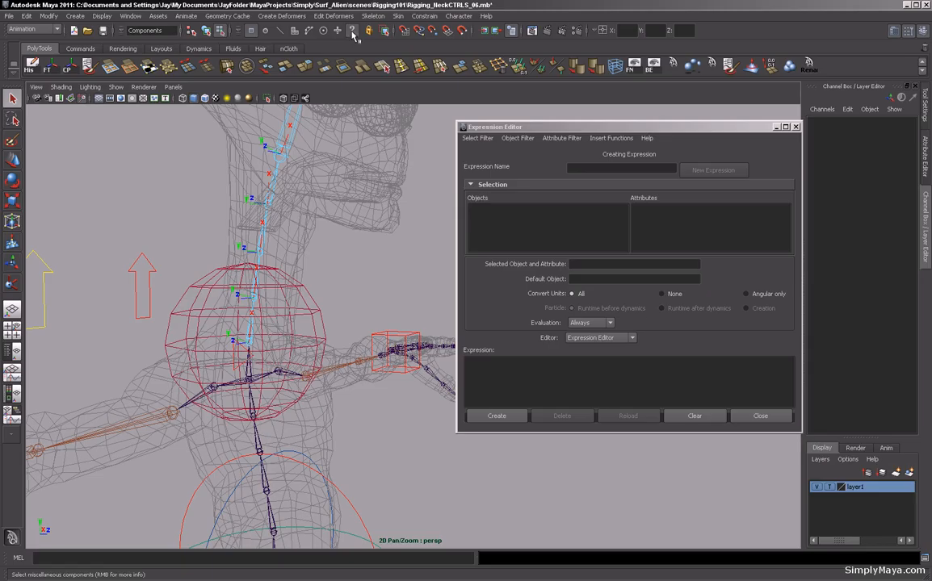
left_click_drag(306, 227, 356, 247, "alt")
left_click(345, 190)
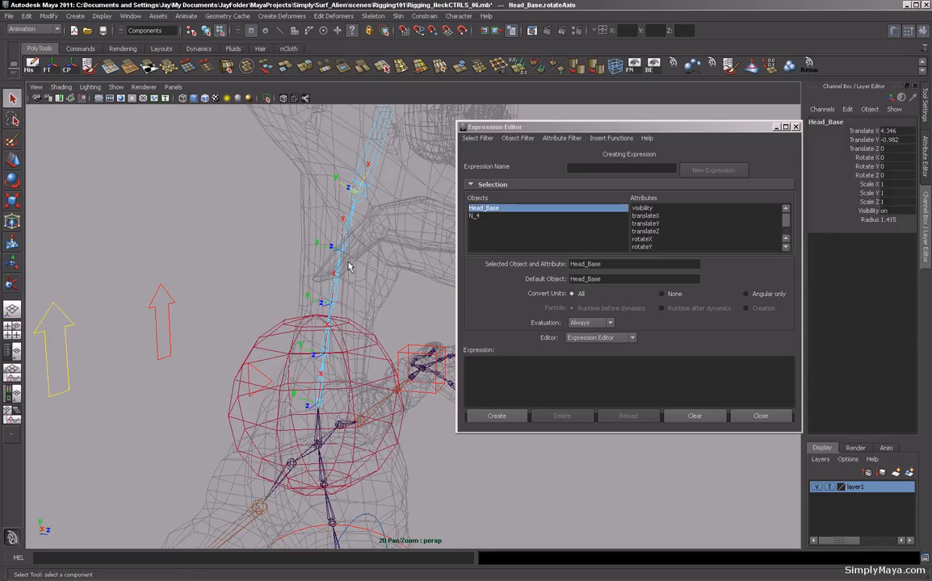
middle_click_drag(343, 229, 321, 161, "alt")
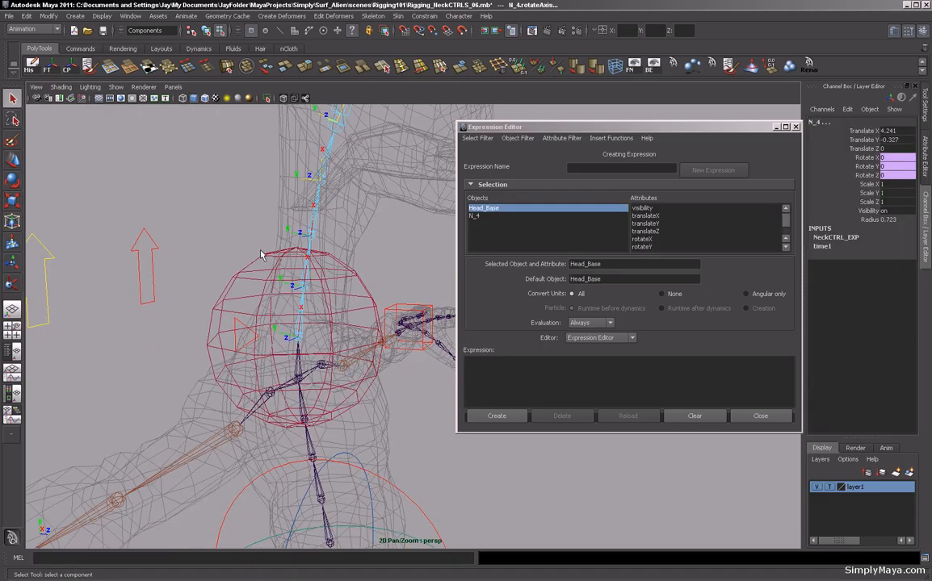
left_click(284, 292, "shift")
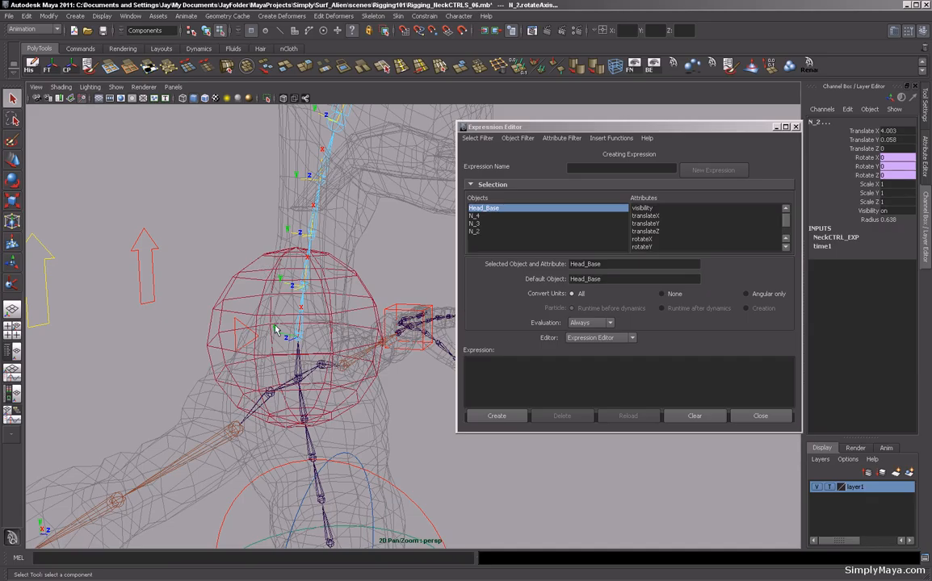
left_click(314, 458, "shift")
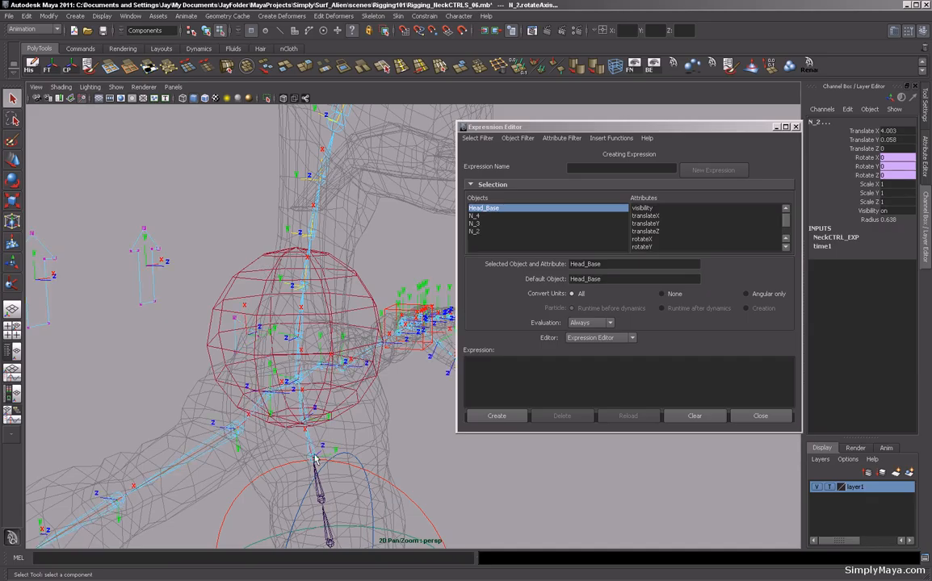
left_click_drag(315, 458, 374, 285, "alt")
left_click(374, 285)
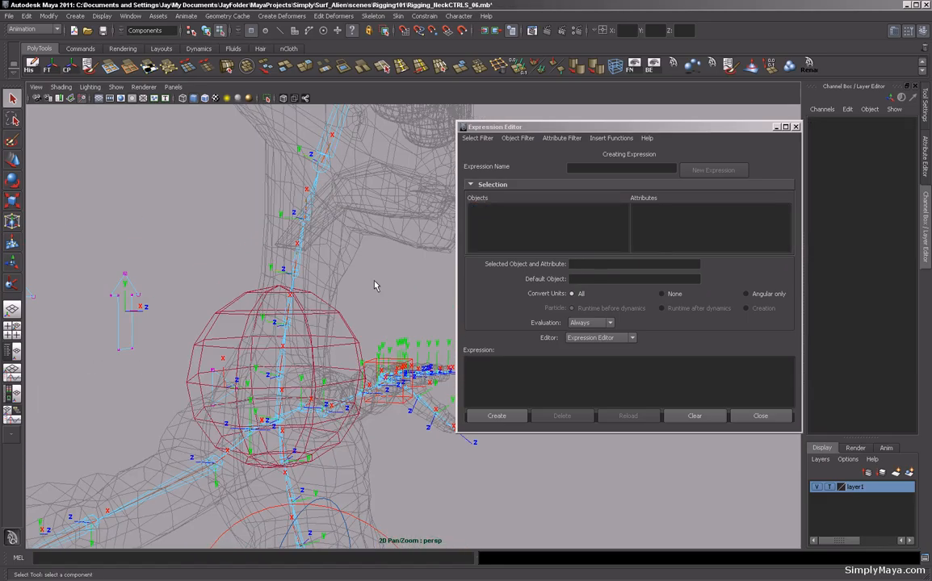
key("F8")
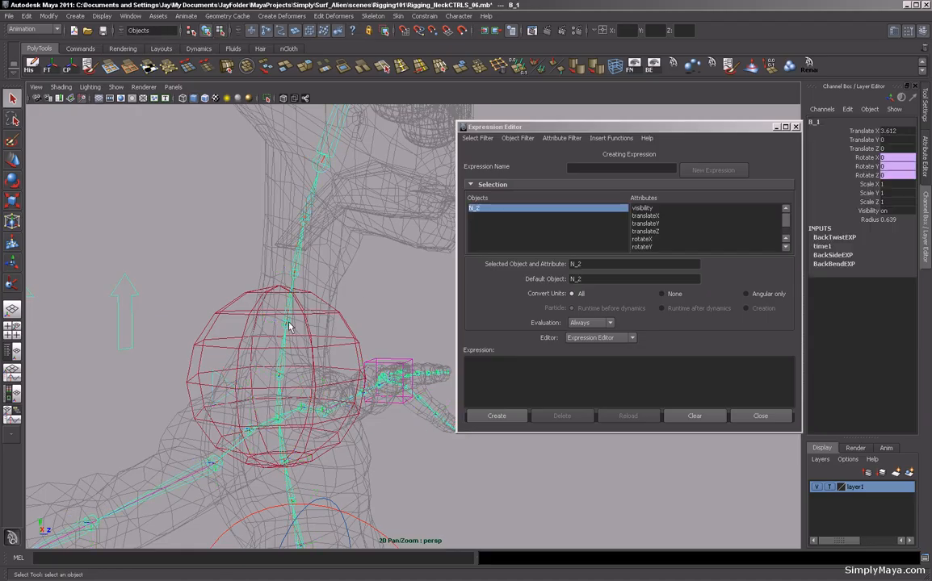
Select the local rotation axes of N_1 to N_4 and Head_Base and rotate them 180 degrees with a MEL rotate -r -os command.
left_click(287, 323)
left_click(296, 270, "shift")
left_click(308, 212, "shift")
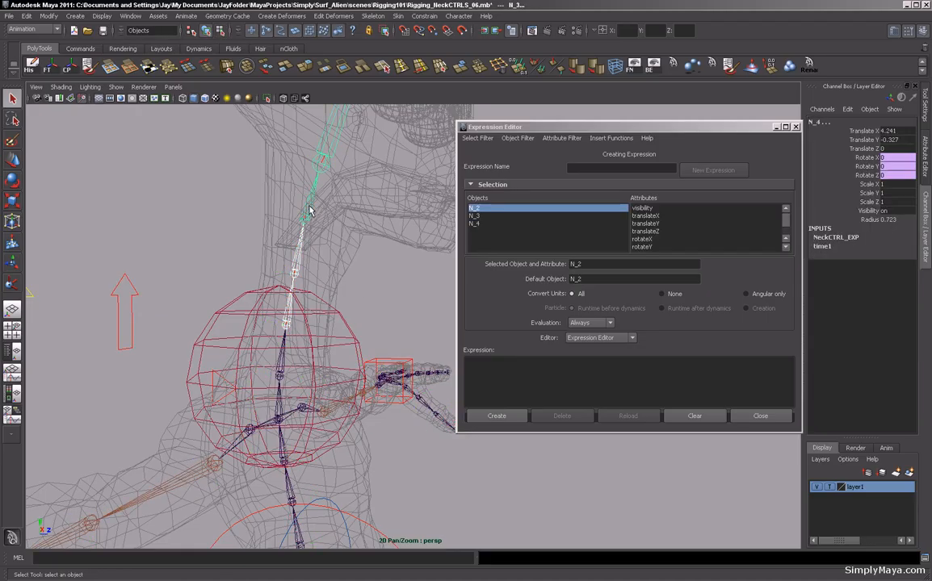
left_click(283, 365, "shift")
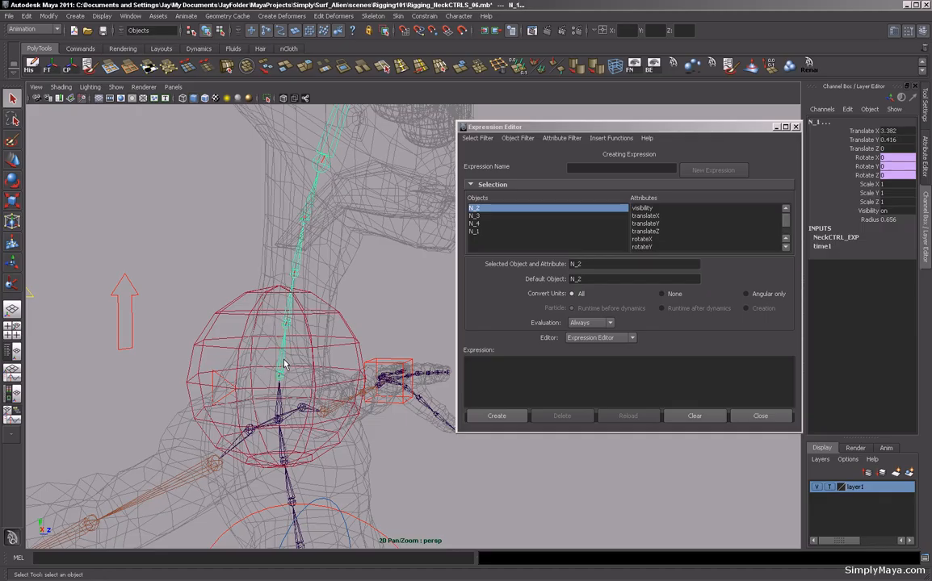
key("F8")
left_click_drag(283, 362, 279, 340, "alt")
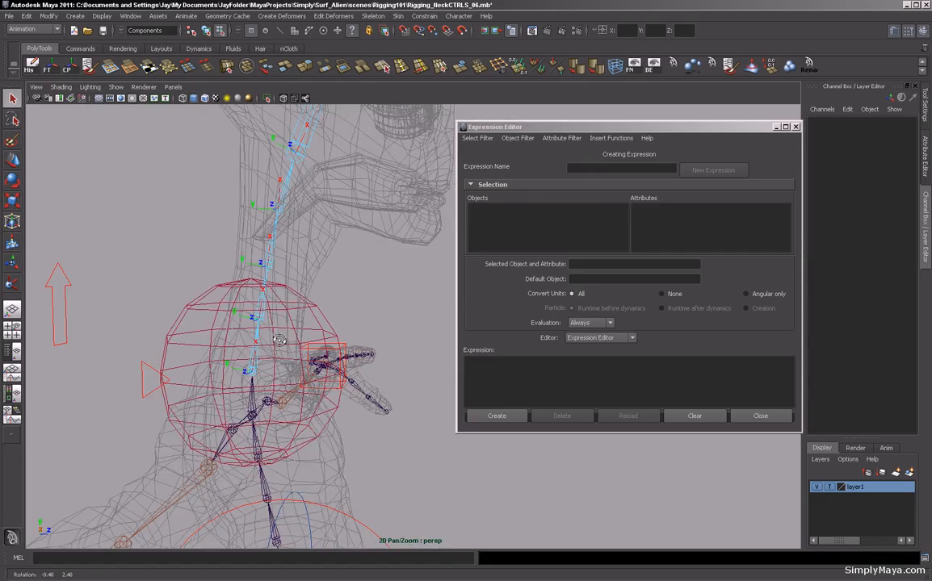
left_click(225, 379)
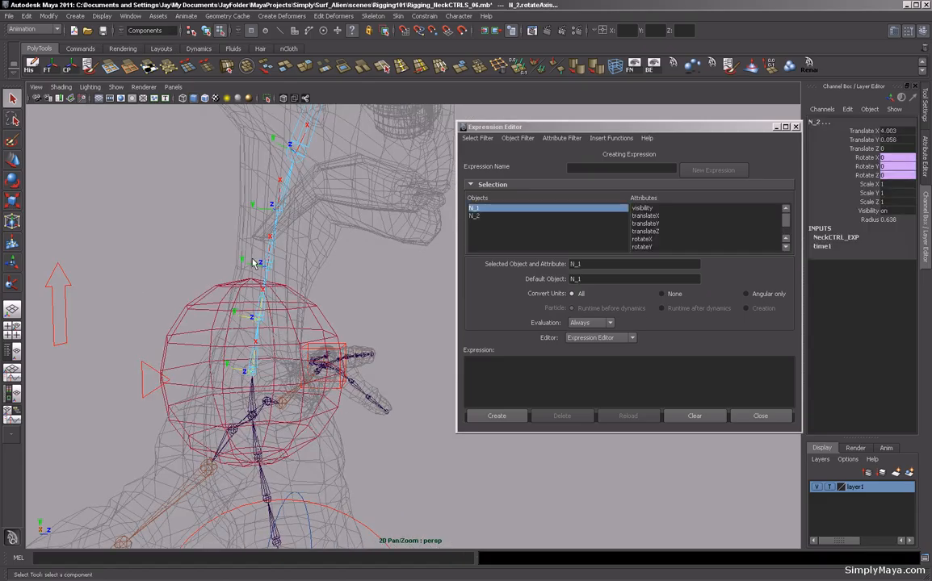
left_click(229, 240, "shift")
left_click(235, 207, "shift")
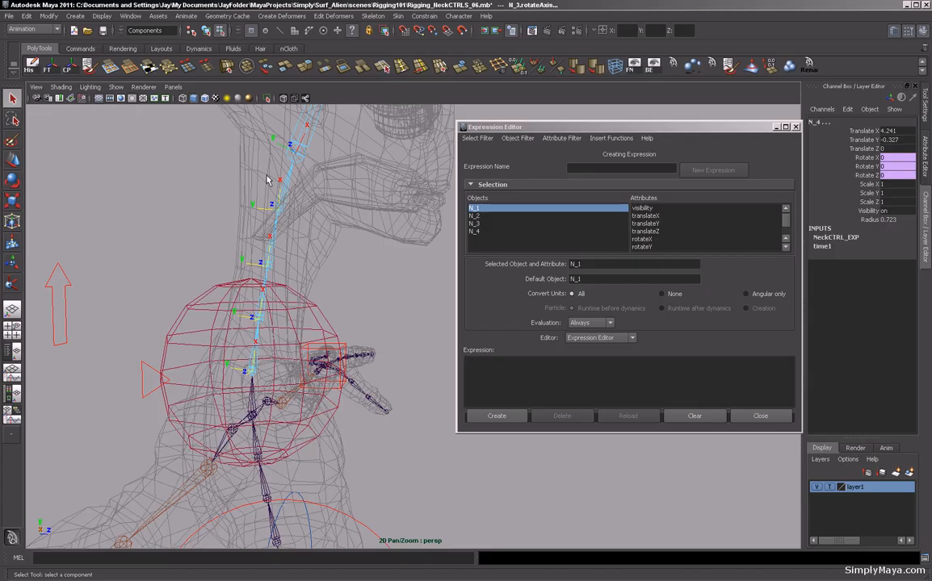
left_click_drag(266, 179, 260, 209, "alt")
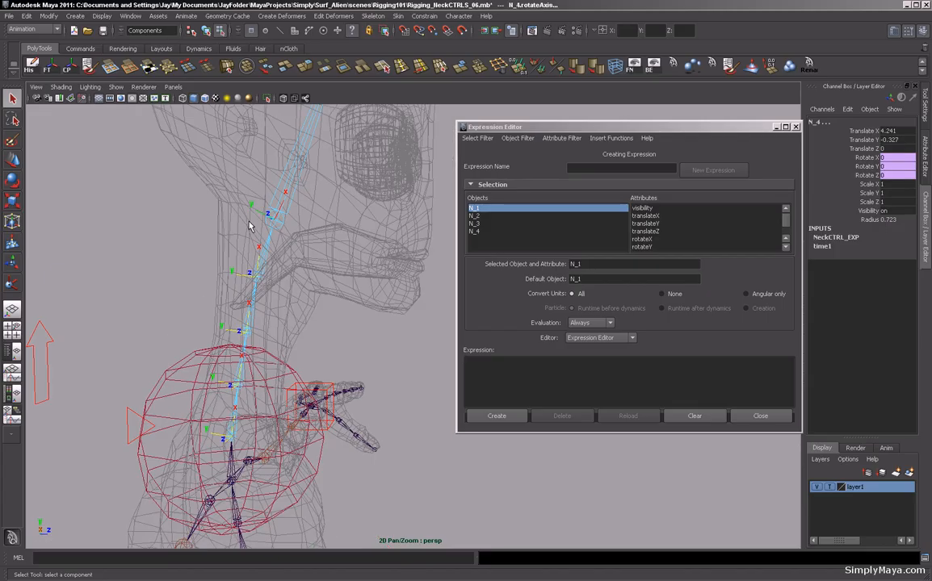
left_click(235, 264, "shift")
left_click_drag(234, 264, 277, 281, "alt")
left_click(61, 557)
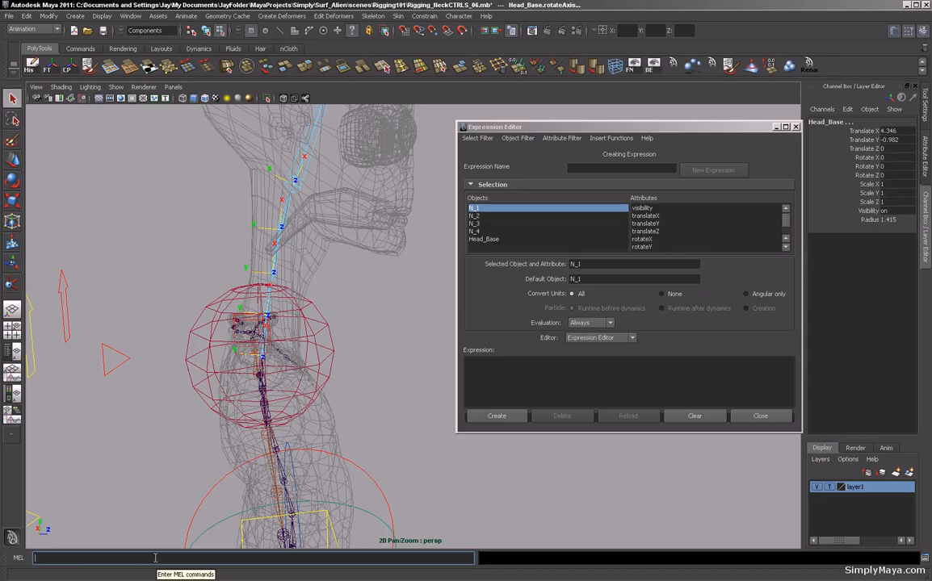
type("rotate -r -os 180 0 0;")
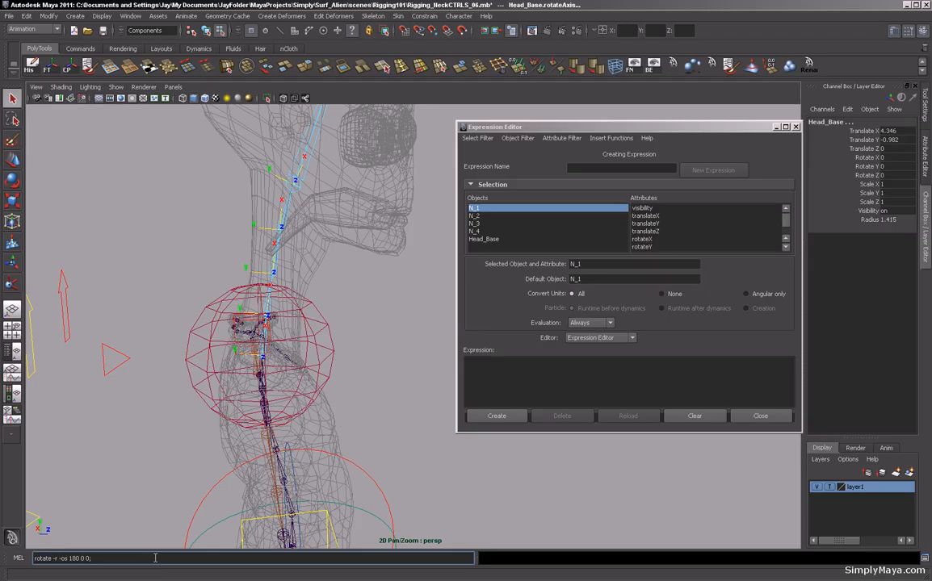
double_click(72, 558)
left_click(86, 559)
double_click(88, 559)
key("Return")
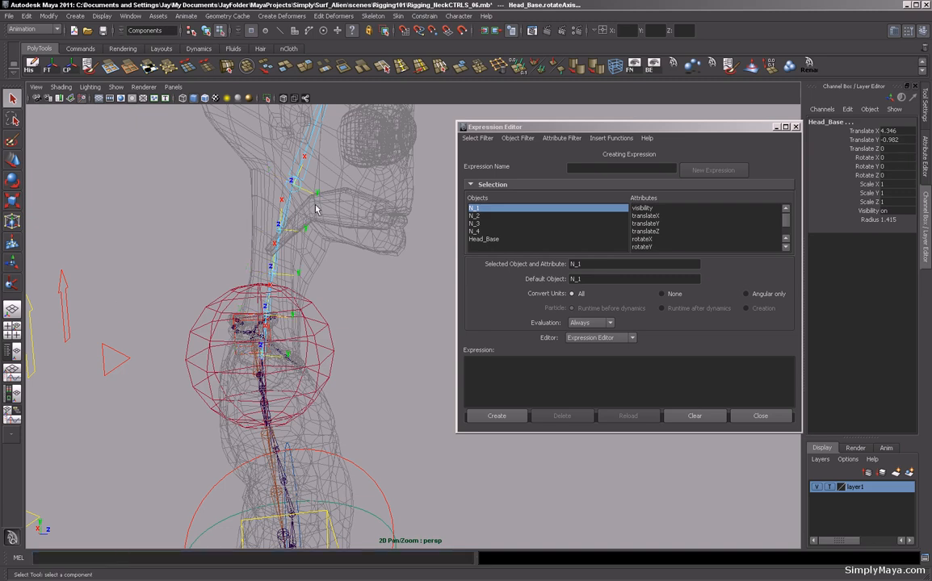
left_click_drag(282, 329, 248, 389, "alt")
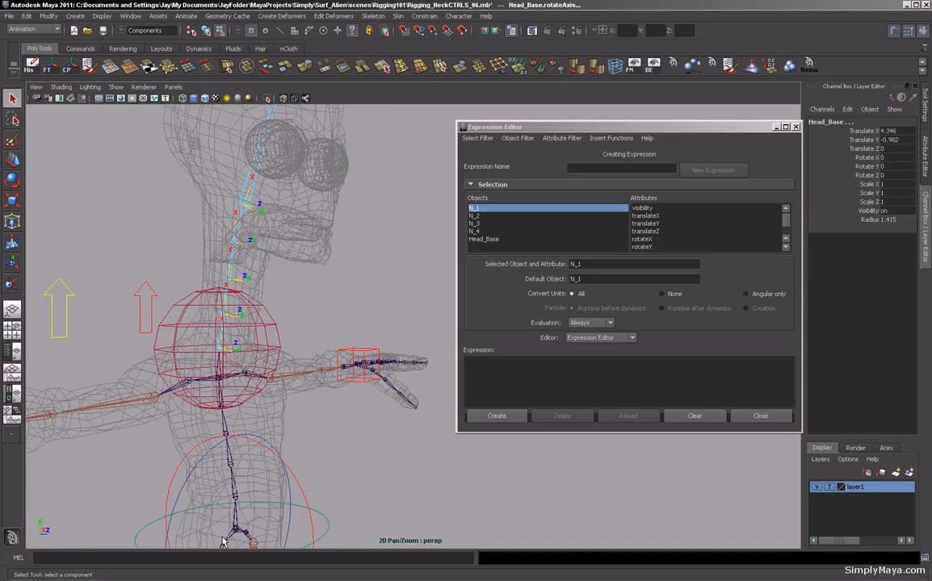
left_click(350, 456)
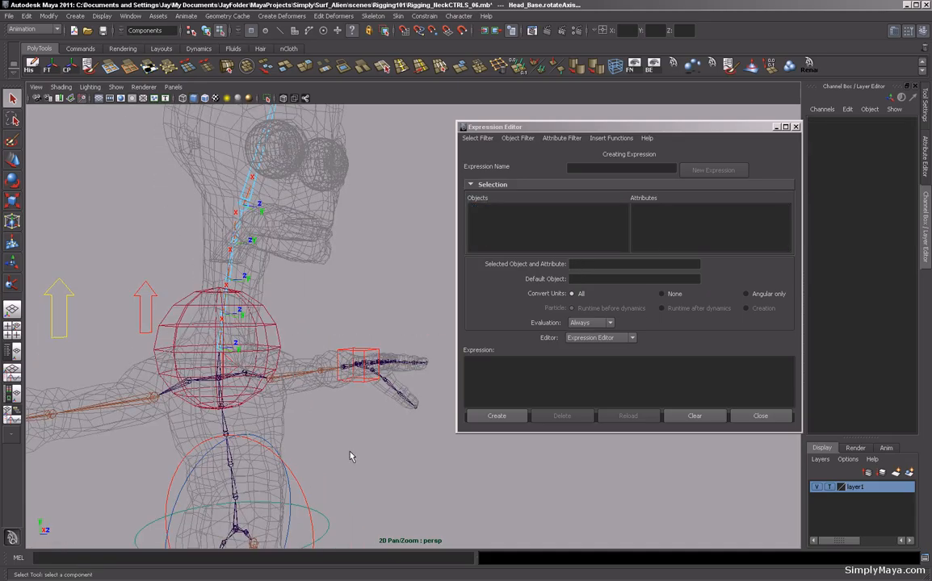
key("F8")
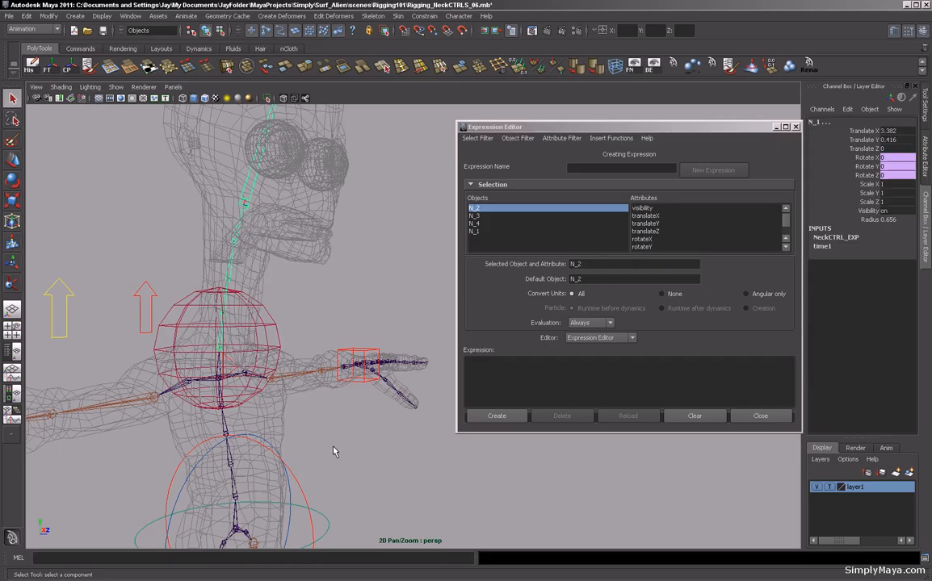
Close the Expression Editor, select NeckCTRL and test-rotate it with the Rotate tool, undoing each rotation.
right_click_drag(313, 447, 301, 424, "alt")
left_click_drag(302, 423, 335, 430, "alt")
left_click(760, 416)
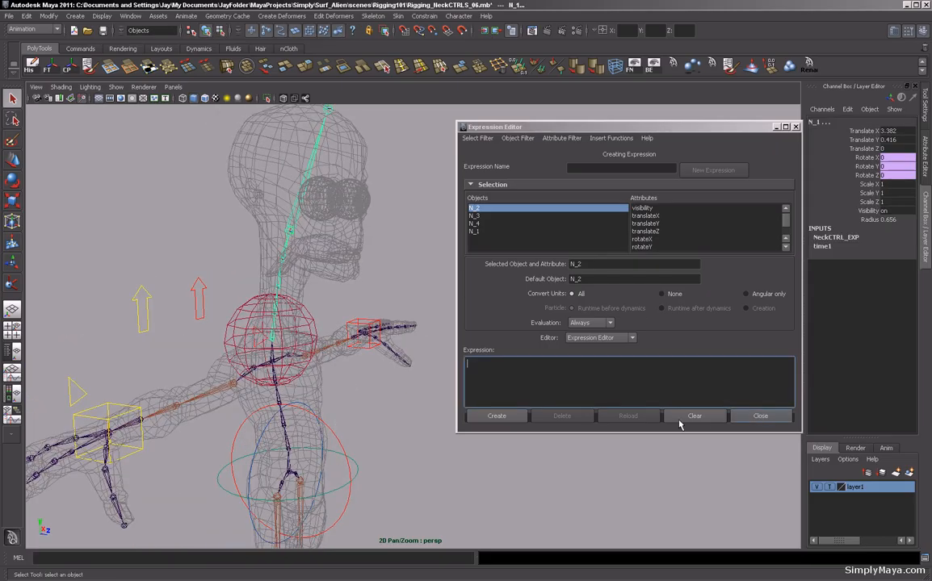
right_click_drag(450, 448, 481, 453, "alt")
left_click_drag(481, 453, 373, 329, "alt")
left_click(389, 326)
key("e")
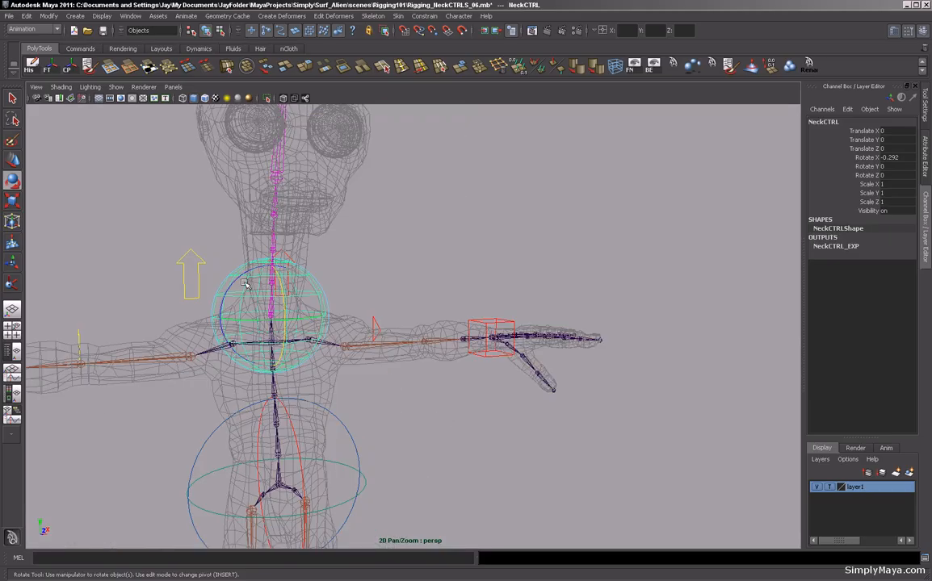
mouse_move(244, 284)
left_mouse_down()
mouse_move(239, 273)
mouse_move(244, 280)
mouse_move(234, 280)
mouse_move(266, 281)
mouse_move(240, 279)
left_mouse_up()
key("ctrl+z")
left_click_drag(310, 407, 380, 408, "alt")
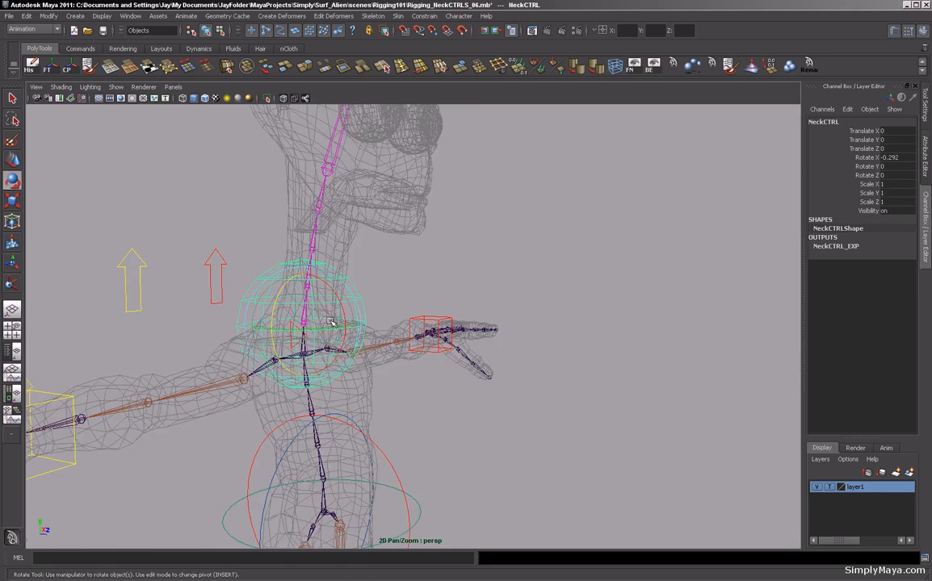
left_click_drag(344, 311, 291, 287)
key("ctrl+z")
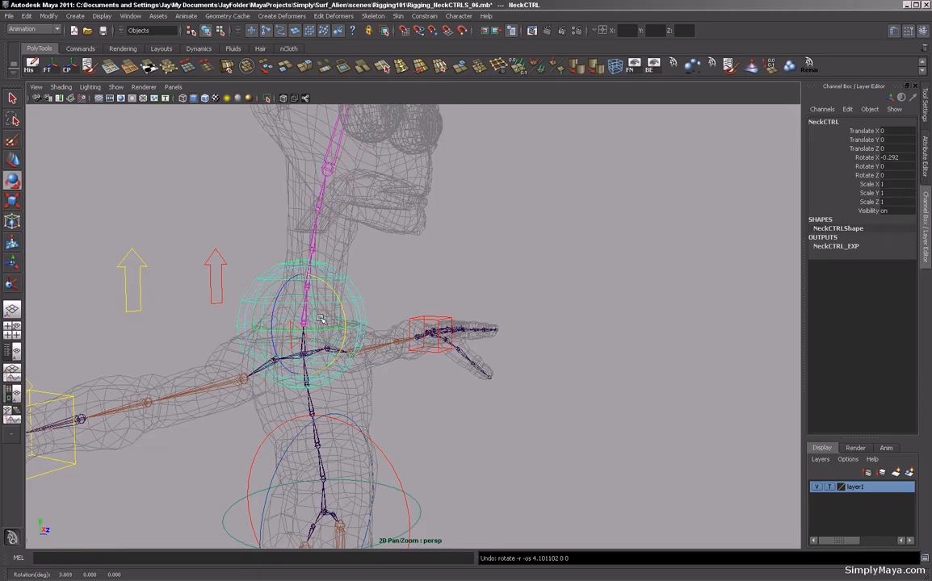
left_click_drag(439, 270, 456, 295, "alt")
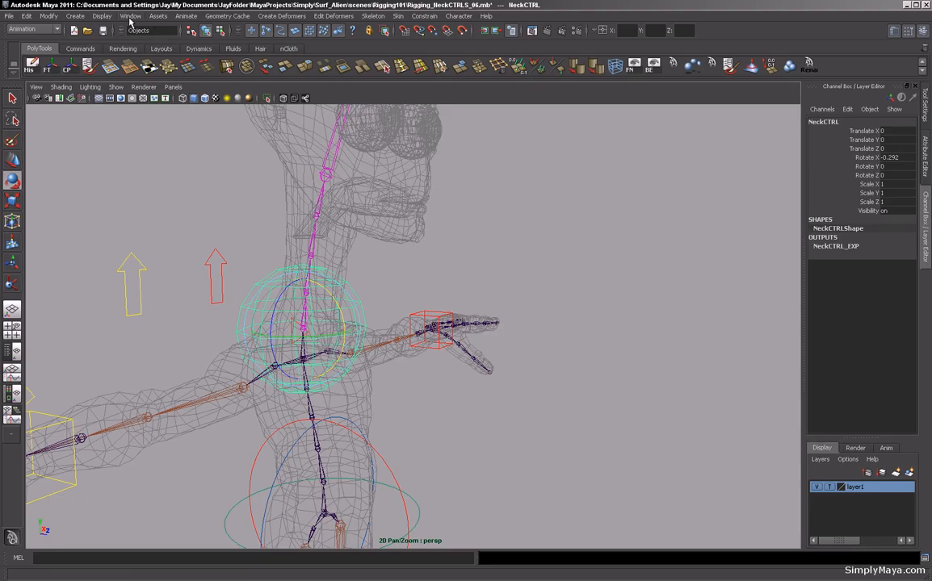
Open the Expression Editor, filter by expression name and load NeckCTRL_EXP.
left_click(121, 17)
mouse_move(146, 81)
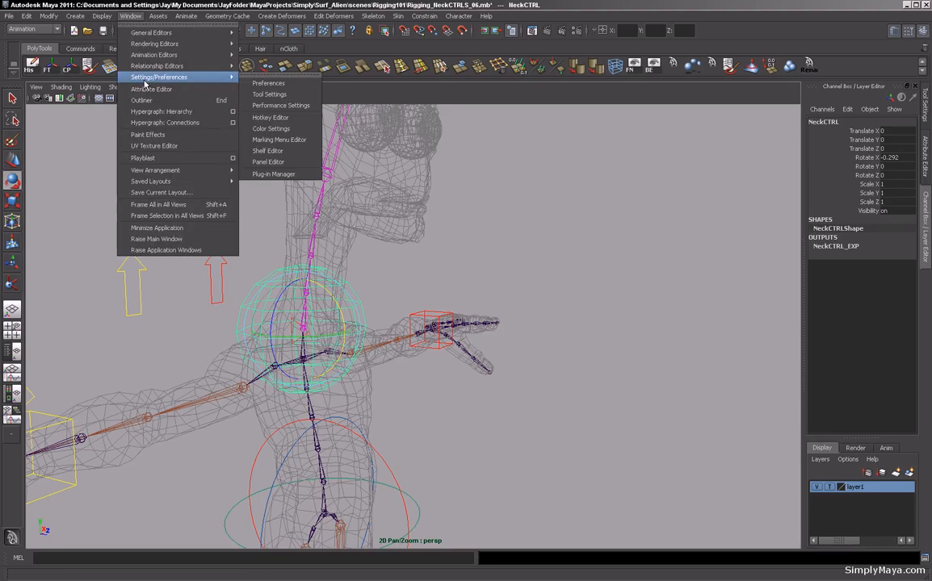
mouse_move(148, 58)
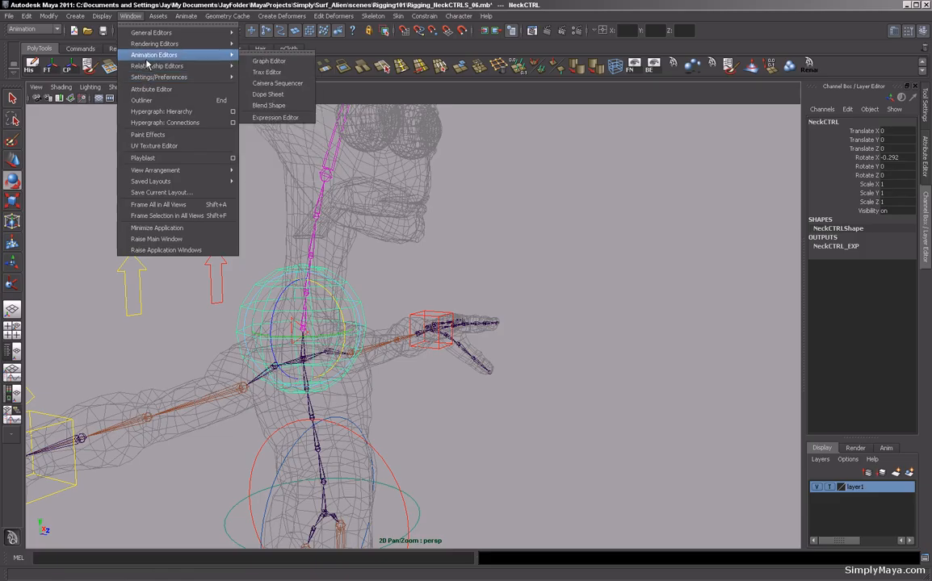
left_click(276, 118)
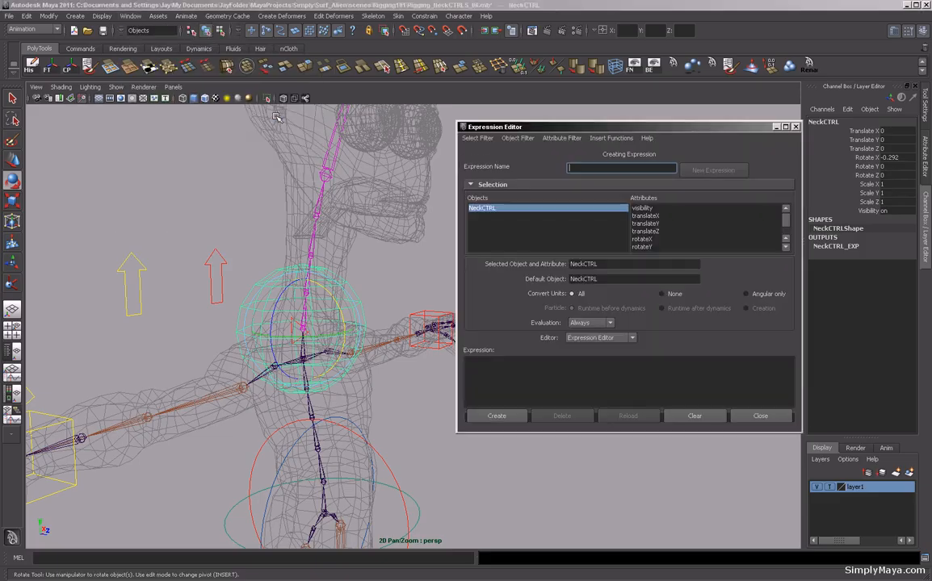
left_click(479, 139)
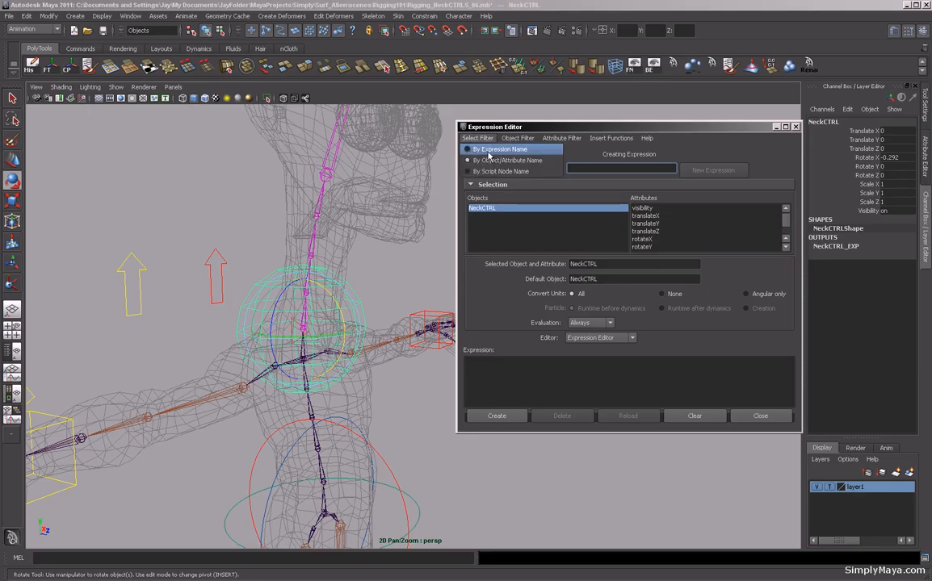
left_click(487, 150)
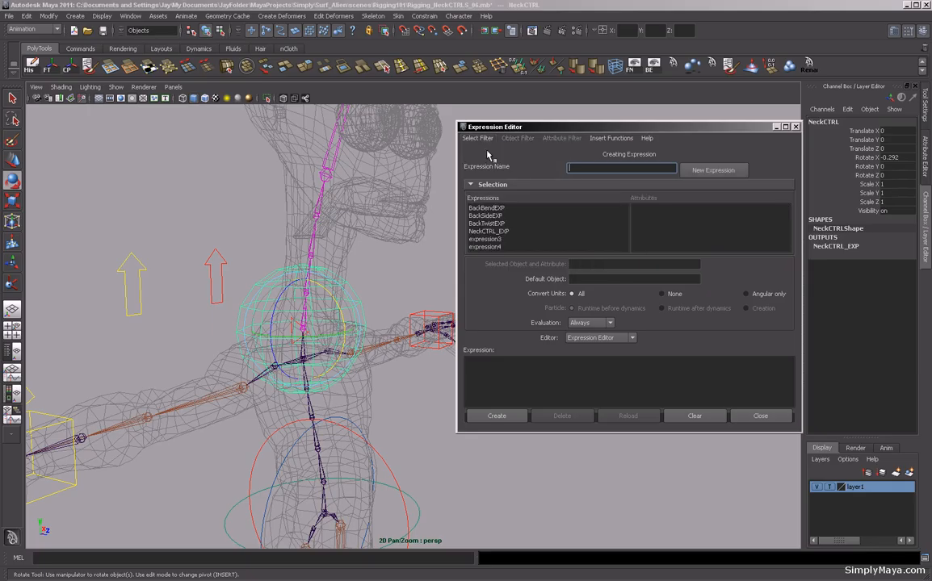
left_click(489, 230)
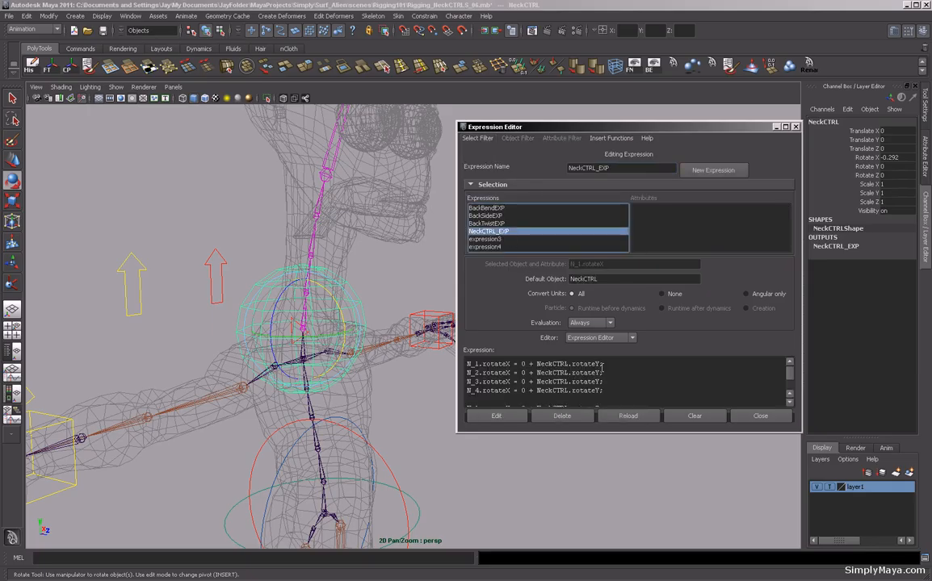
Edit NeckCTRL_EXP so N_1's rotations use NeckCTRL's rotation divided by 6 and N_2's divided by 4, then apply.
left_click_drag(471, 364, 598, 366)
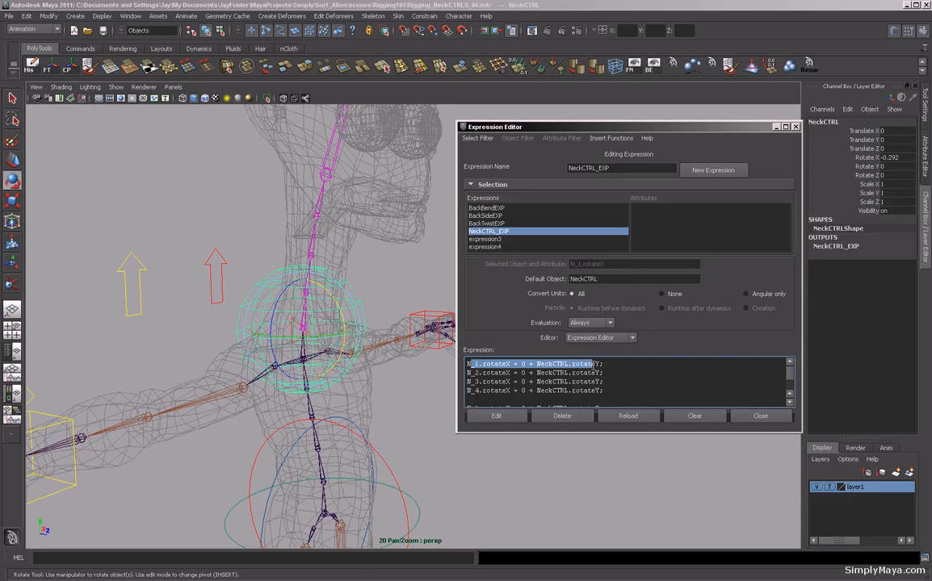
left_click(598, 365)
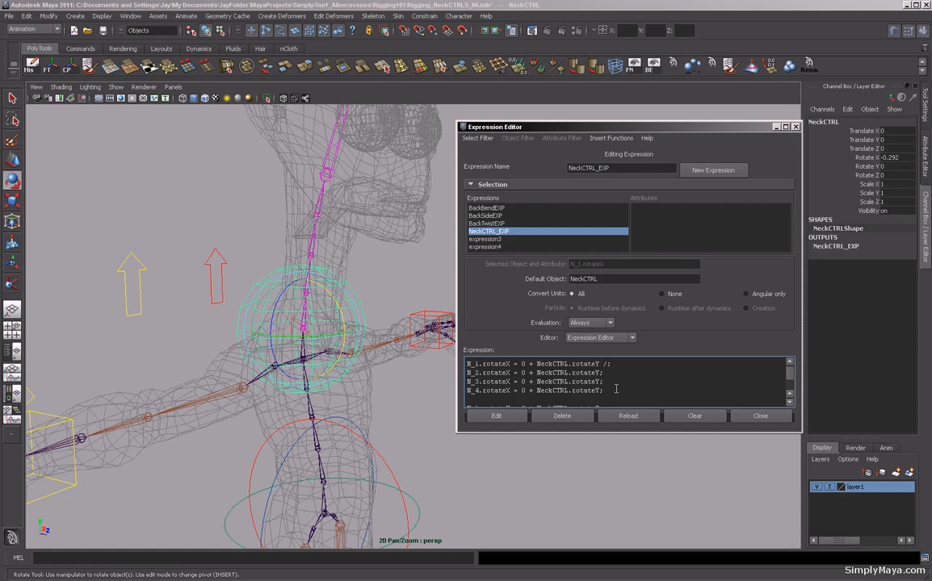
type("/6")
type("/")
scroll(605, 387, "down", 2)
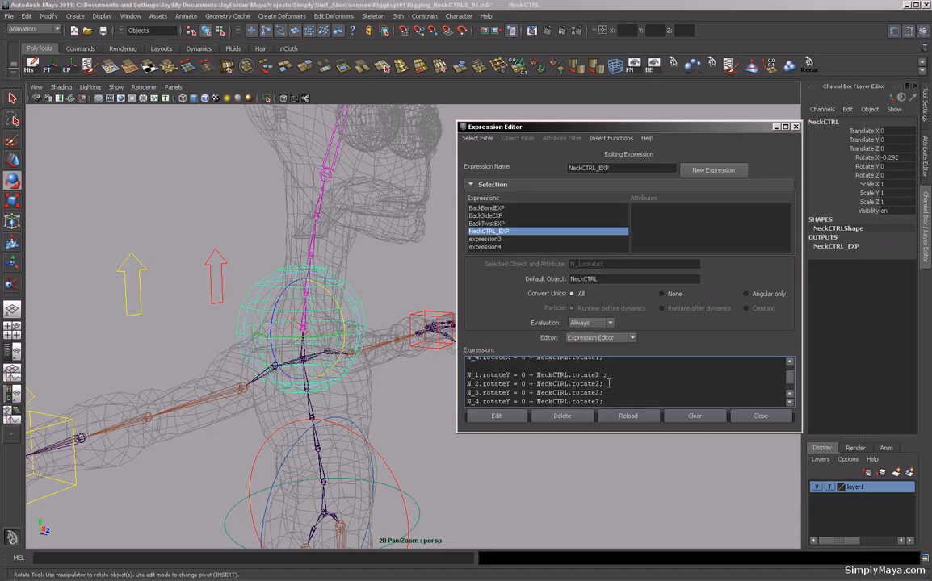
type("/6")
left_click(609, 384)
type("/4")
scroll(618, 382, "down", 2)
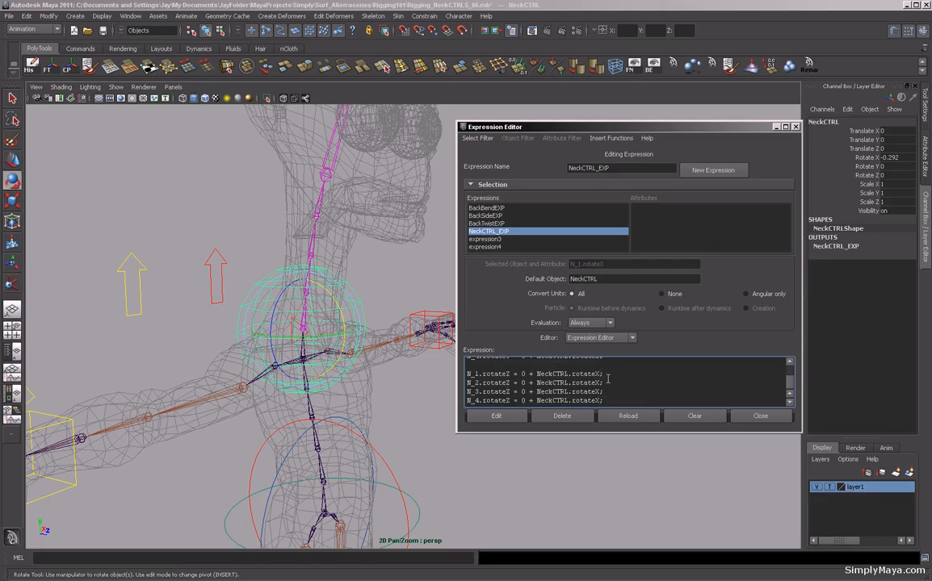
type("6")
left_click(600, 384)
type("/4")
left_click(497, 416)
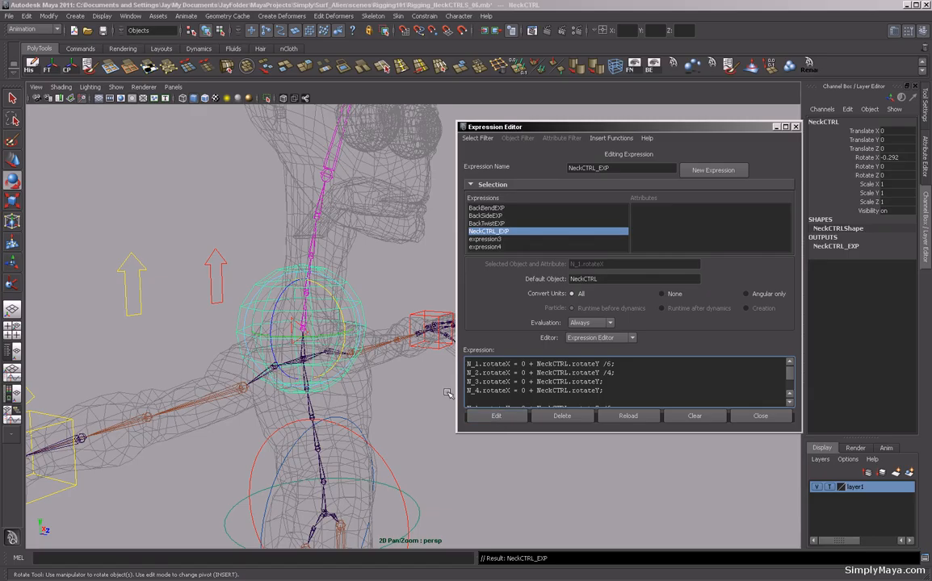
Reset NeckCTRL's Rotate X to 0.
left_click_drag(309, 317, 278, 292, "alt")
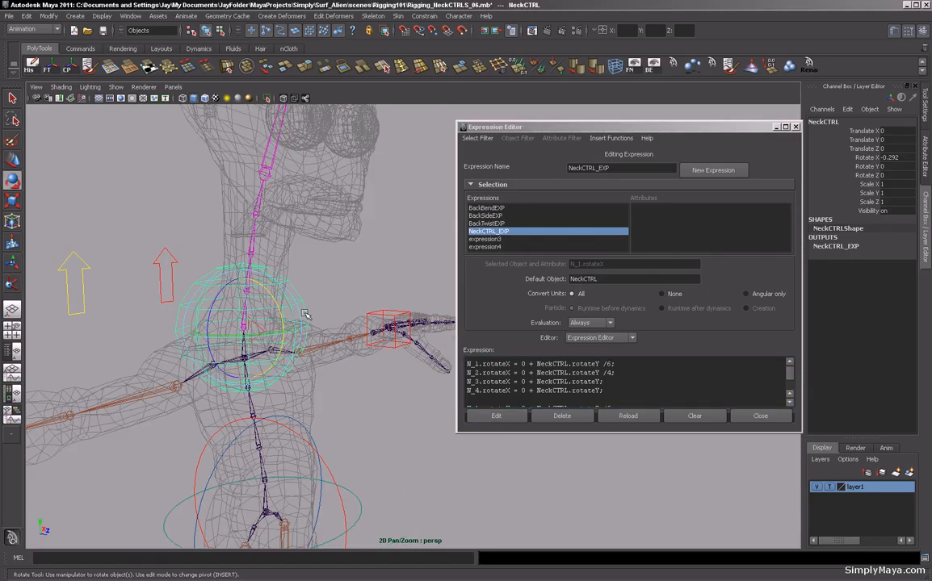
left_click(890, 158)
type("0")
key("Return")
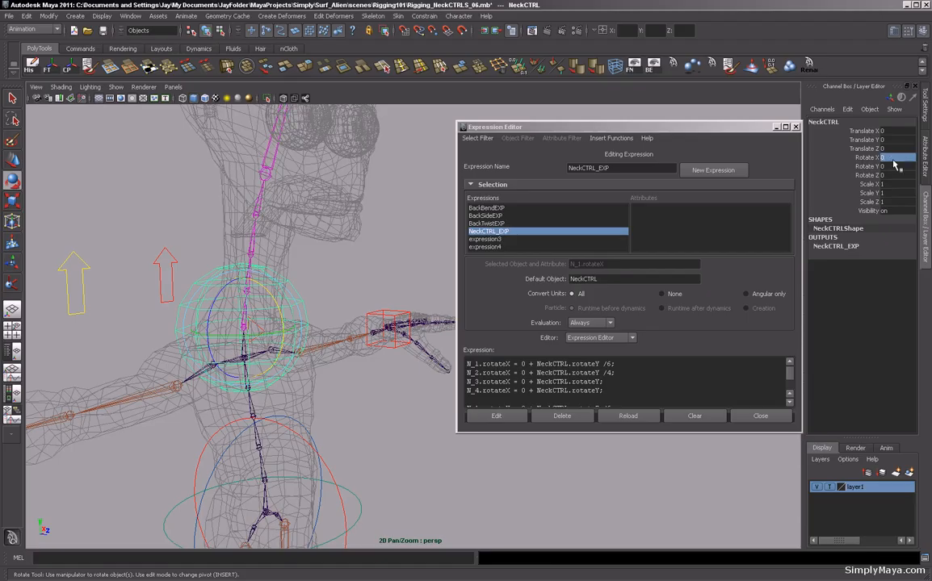
Test-rotate NeckCTRL to check the reduced neck rotation, undo the rotations and close the Expression Editor.
left_click_drag(352, 206, 346, 292, "alt")
left_click(344, 321)
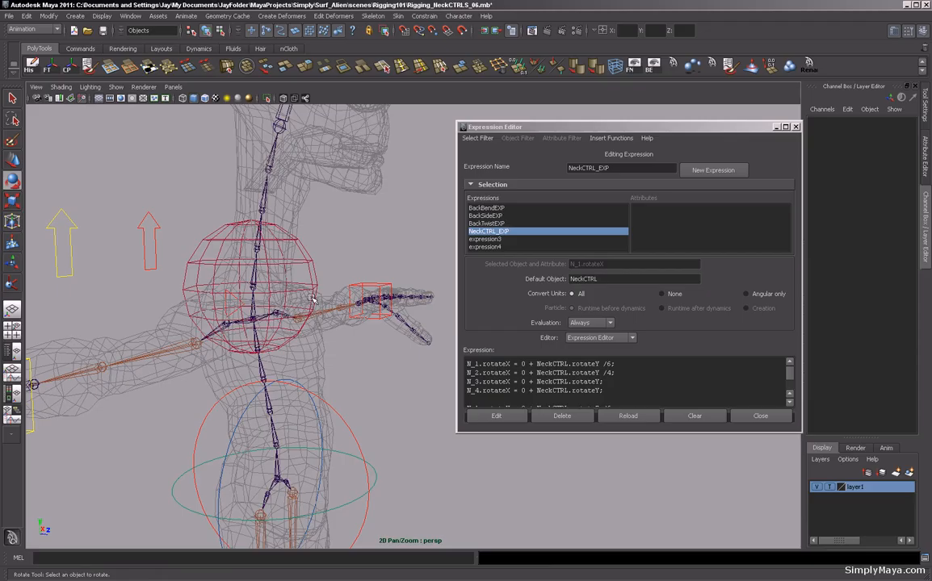
left_click(314, 280)
left_click_drag(314, 280, 339, 277, "alt")
key("ctrl+z")
key("ctrl+z")
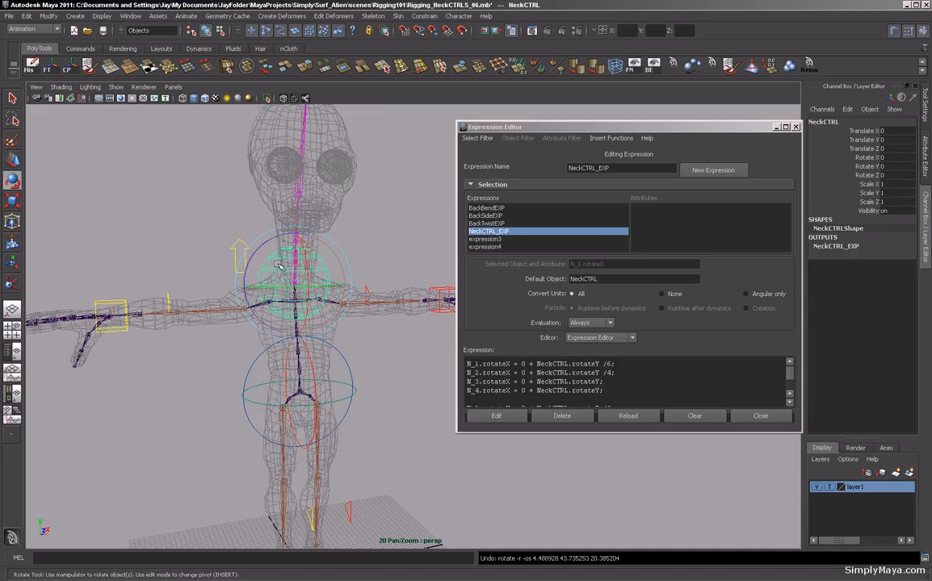
mouse_move(275, 248)
left_mouse_down()
mouse_move(266, 231)
mouse_move(257, 234)
mouse_move(271, 245)
left_mouse_up()
key("ctrl+z")
left_click_drag(311, 357, 379, 381, "alt")
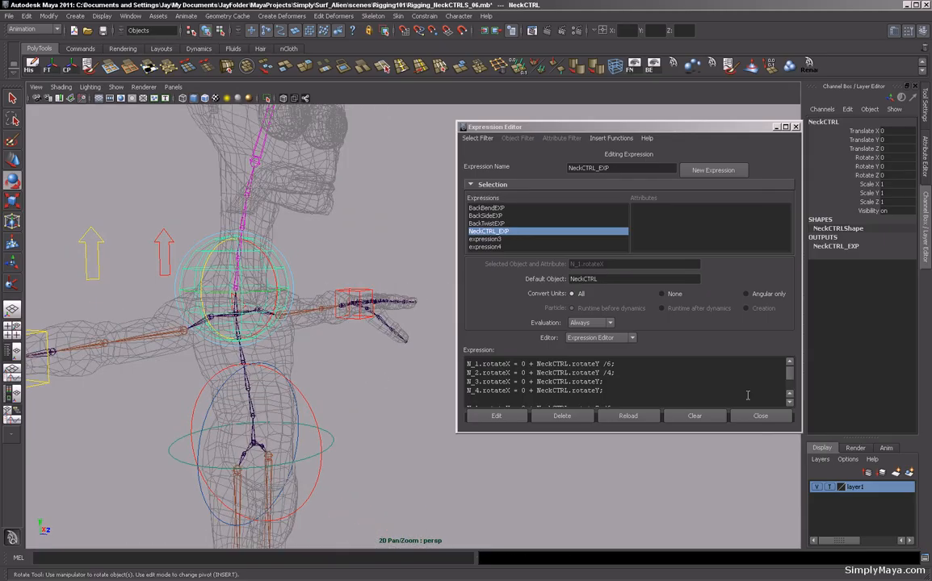
left_click(759, 417)
left_click_drag(670, 371, 543, 369, "alt")
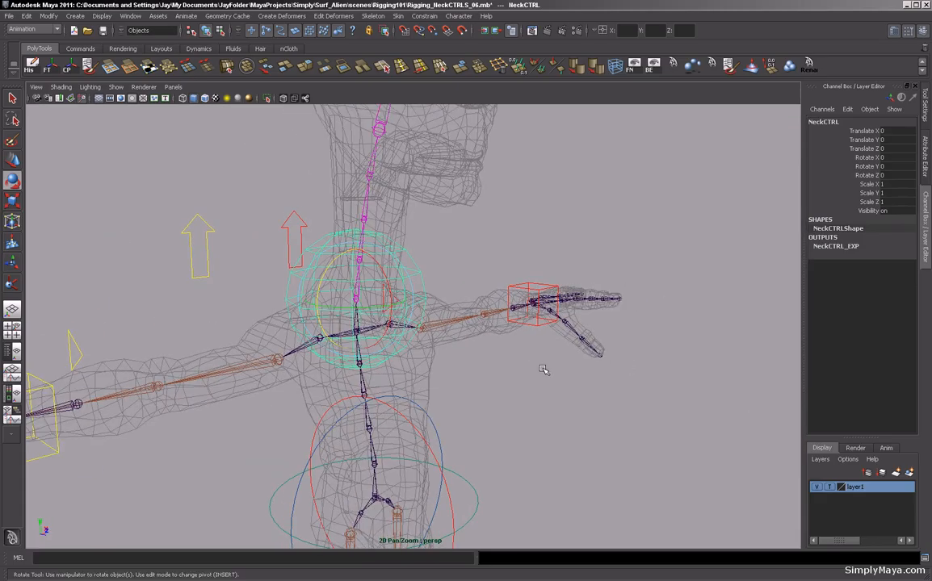
Group NeckCTRL and rename the group NeckCTRL_GRP.
left_click(479, 197)
left_click(379, 240)
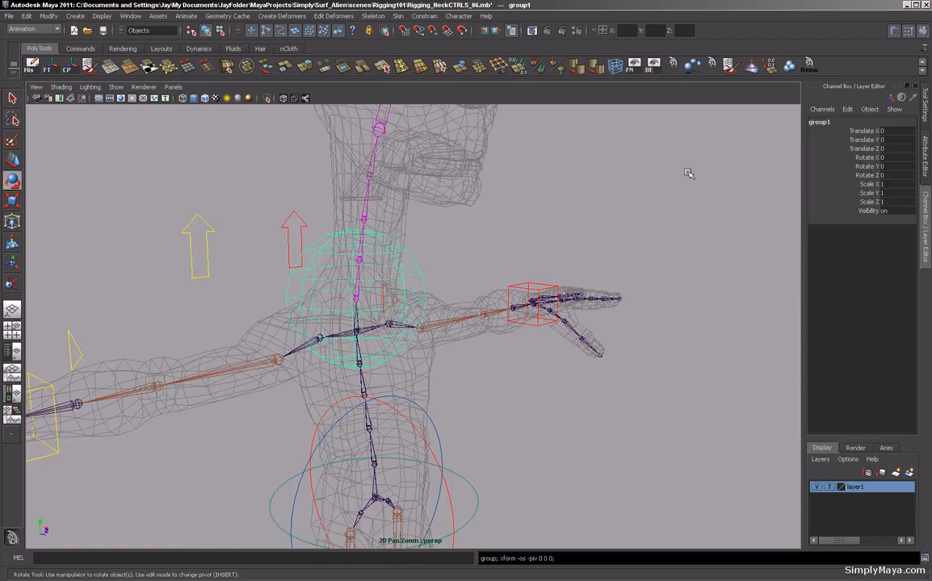
double_click(820, 122)
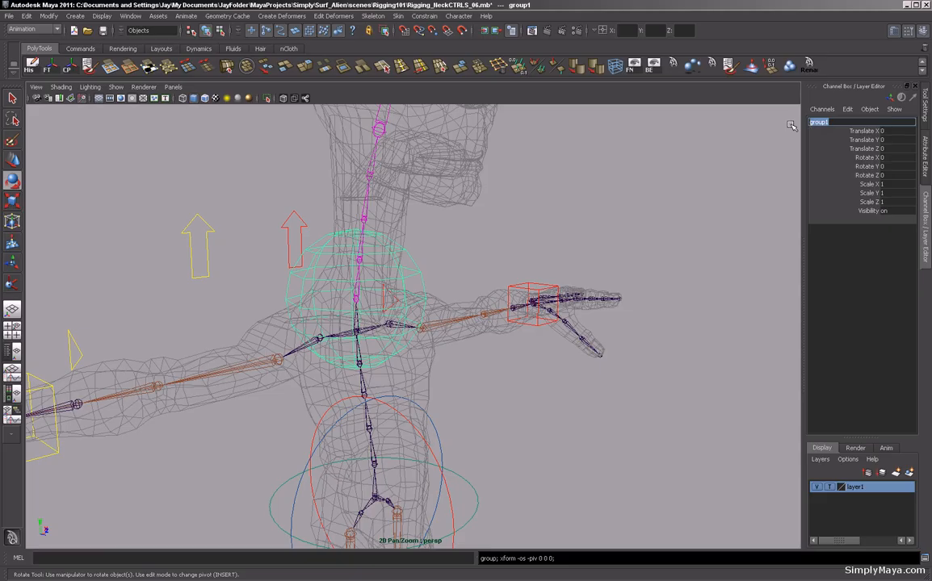
type("NeckCTRL_GRP")
key("Return")
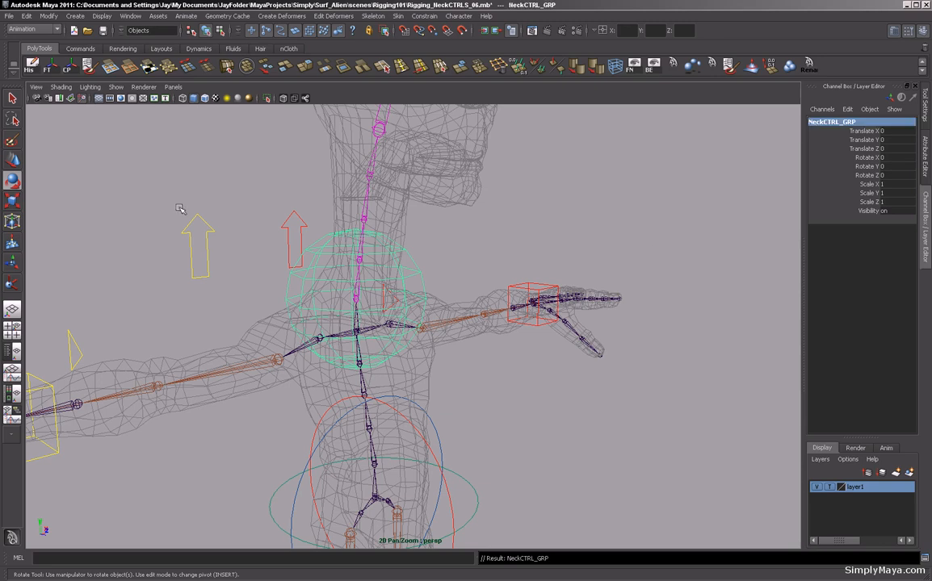
Select the spine joint below the neck and walk up its hierarchy, then deselect.
left_click(12, 98)
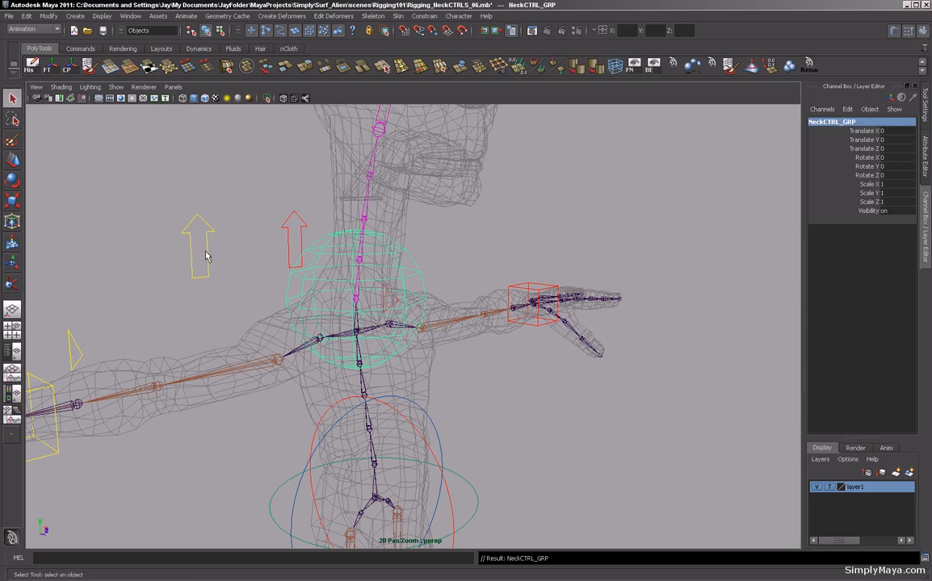
left_click(358, 337)
key("Up")
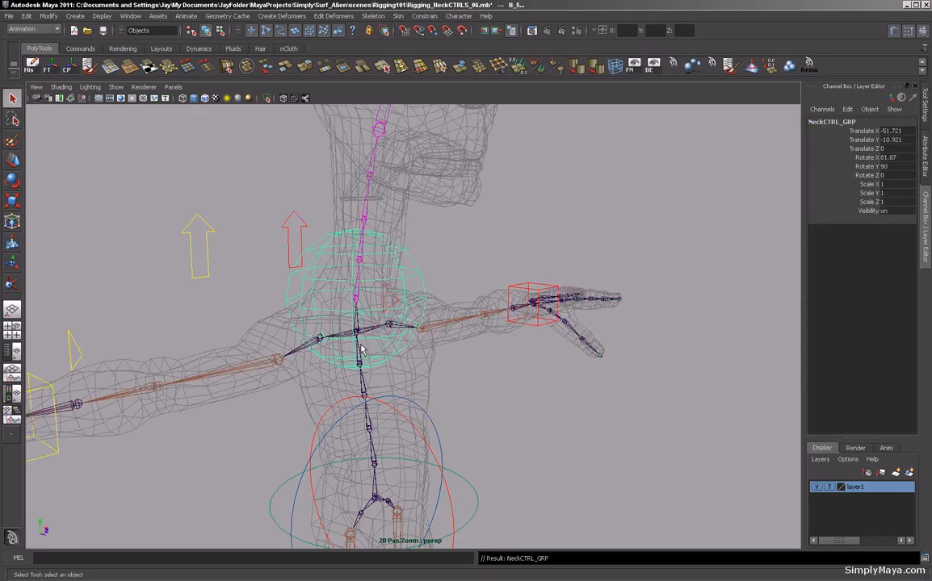
left_click(522, 379)
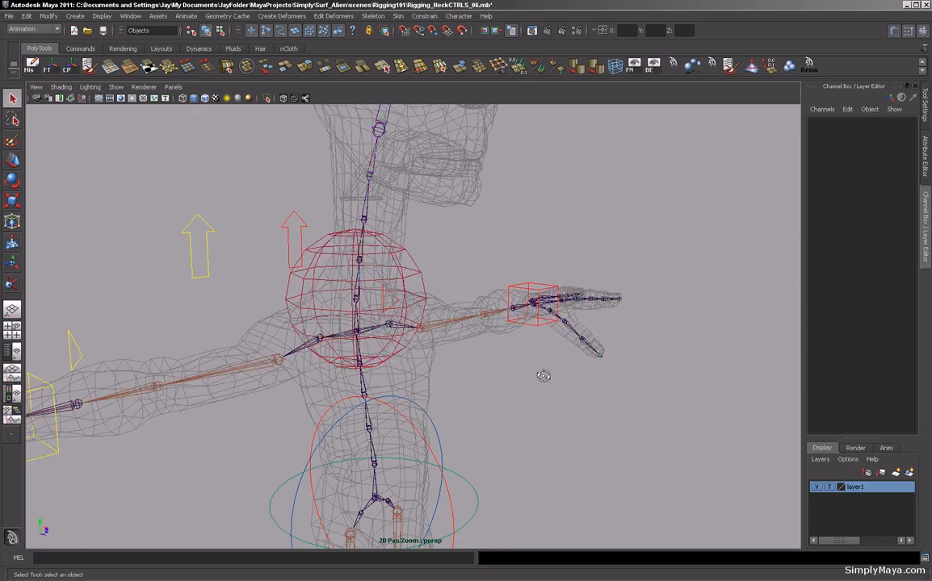
right_click_drag(545, 376, 477, 422, "alt")
left_click_drag(476, 423, 445, 411, "alt")
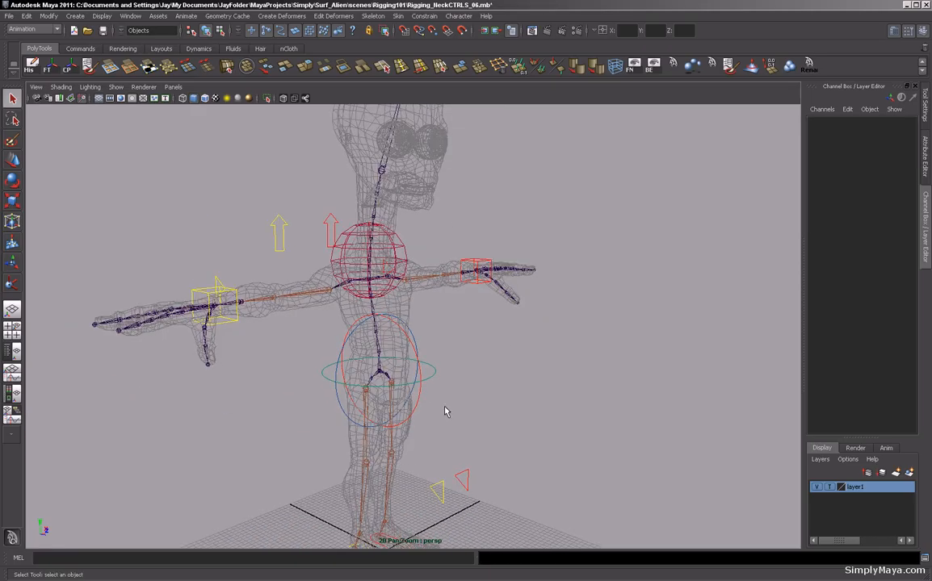
Select the Root joint, test-move it with the Move tool and undo the move.
left_click(381, 374)
left_click_drag(383, 375, 443, 405, "alt")
key("w")
middle_click_drag(443, 405, 417, 404)
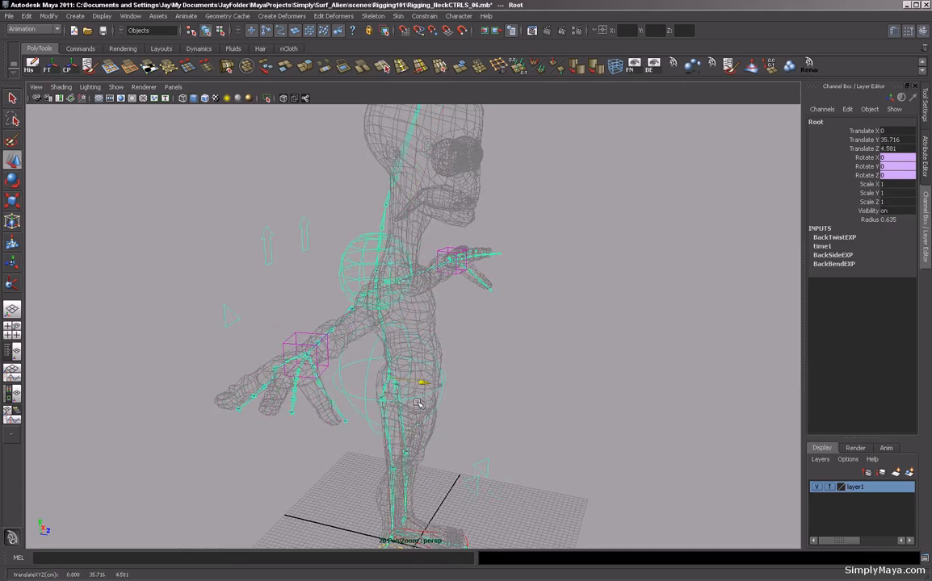
key("ctrl+z")
Orbit around the character to examine the whole rig.
left_click_drag(417, 404, 464, 375, "alt")
left_click(465, 374)
right_click_drag(465, 374, 429, 378, "alt")
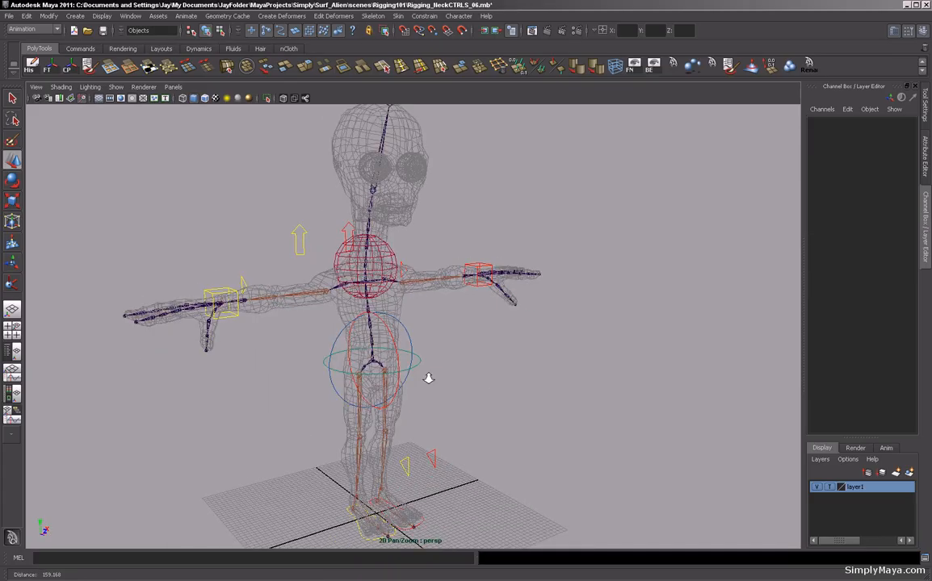
left_click_drag(428, 378, 503, 380, "alt")
right_click_drag(503, 381, 397, 347, "alt")
mouse_move(468, 332)
left_mouse_down("alt")
mouse_move(396, 332)
mouse_move(466, 336)
left_mouse_up("alt")
middle_click_drag(458, 325, 443, 376, "alt")
mouse_move(433, 376)
left_mouse_down("alt")
mouse_move(458, 376)
mouse_move(429, 376)
left_mouse_up("alt")
left_click_drag(436, 331, 376, 327, "alt")
left_click_drag(433, 384, 441, 358, "alt")
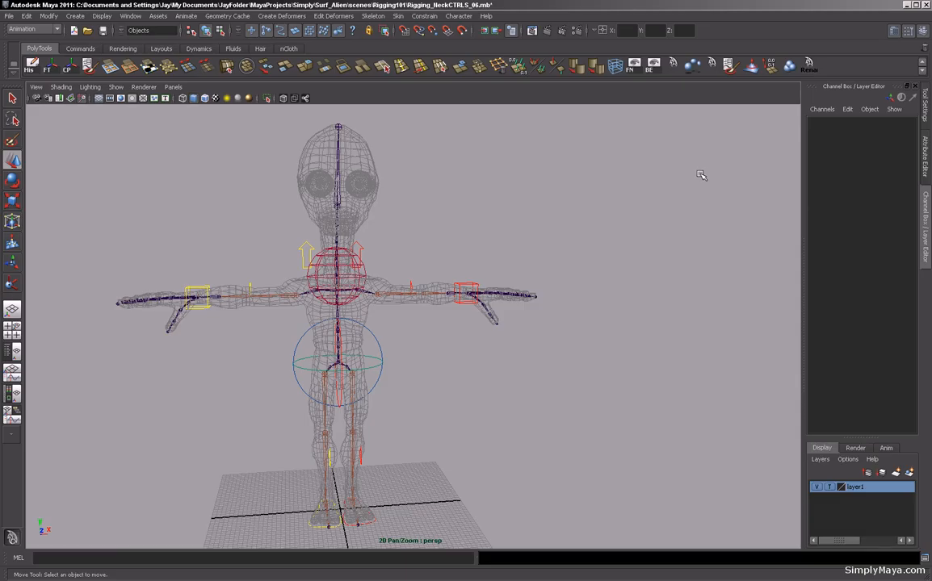
left_click_drag(376, 218, 342, 154, "alt")
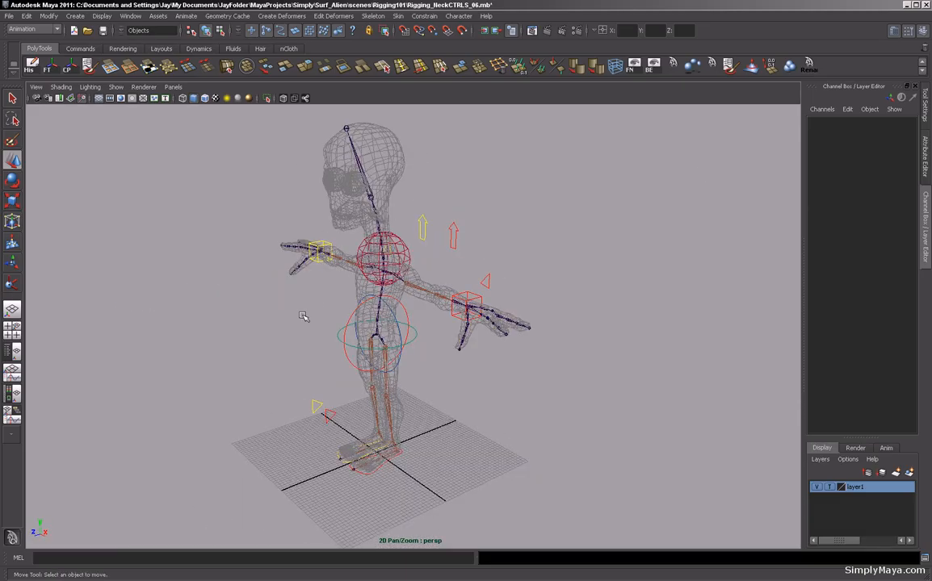
left_click_drag(276, 292, 380, 306, "alt")
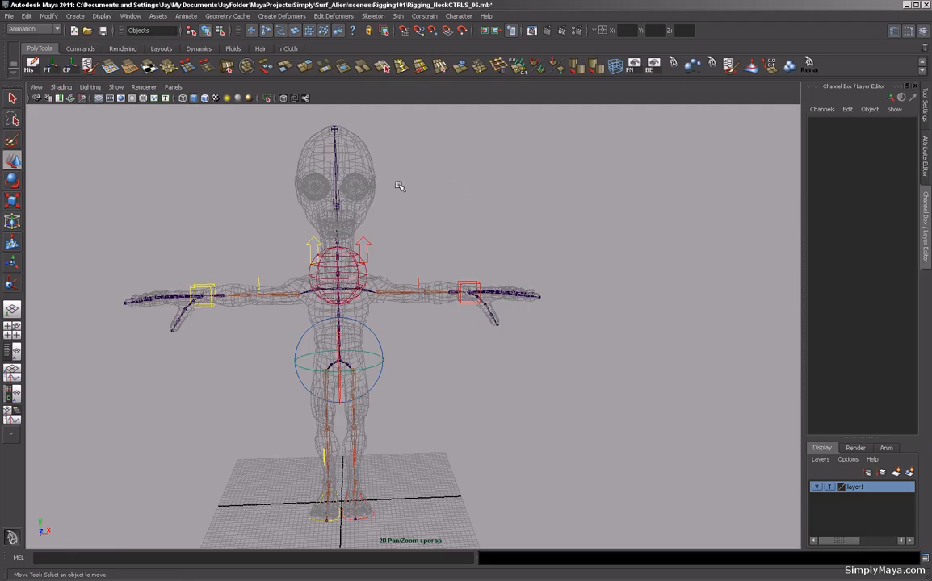
left_click_drag(321, 282, 405, 331, "alt")
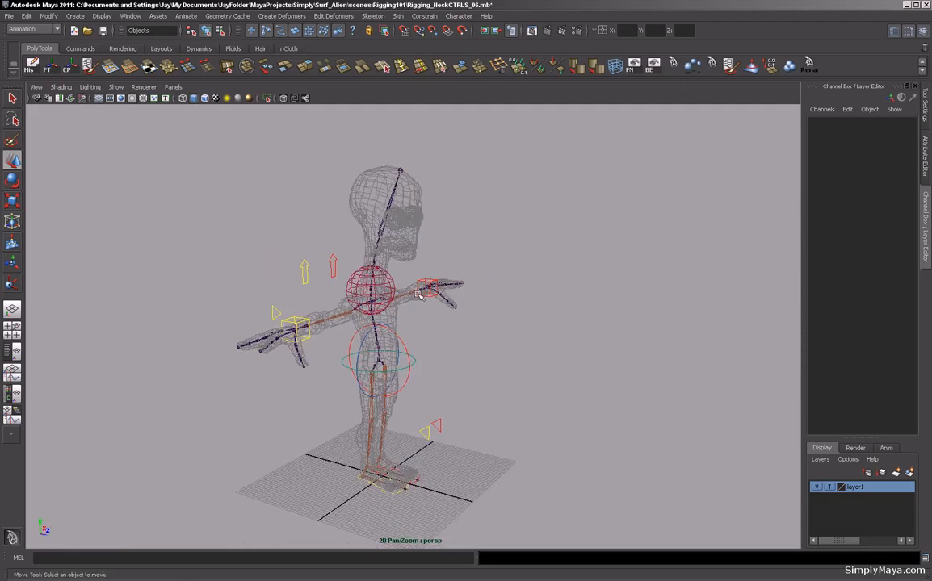
Tumble the view around the neck rig to check it from several angles.
left_click_drag(420, 295, 387, 257, "alt")
left_click_drag(350, 355, 277, 350, "alt")
right_click_drag(277, 349, 312, 348, "alt")
mouse_move(312, 348)
left_mouse_down("alt")
mouse_move(285, 343)
mouse_move(321, 339)
left_mouse_up("alt")
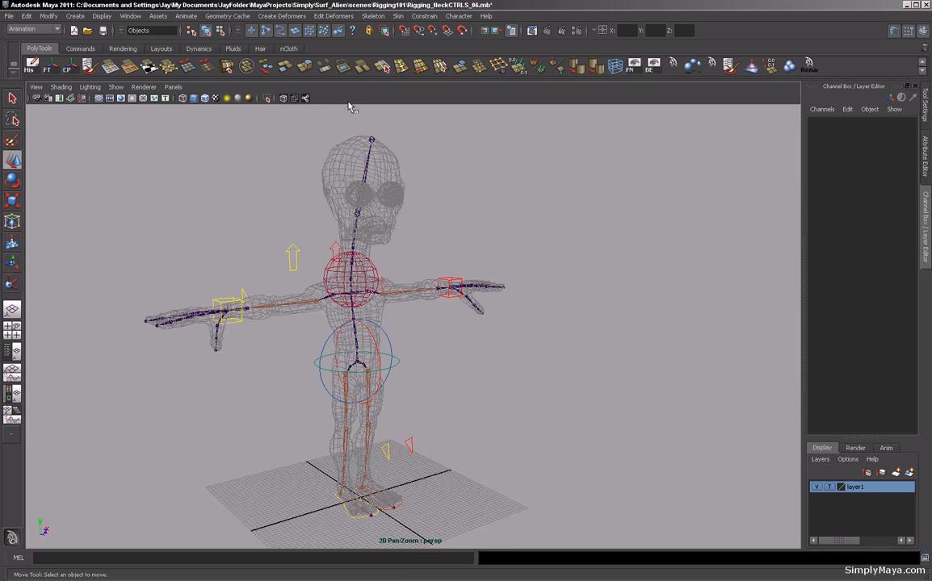
left_click_drag(505, 240, 491, 239, "alt")
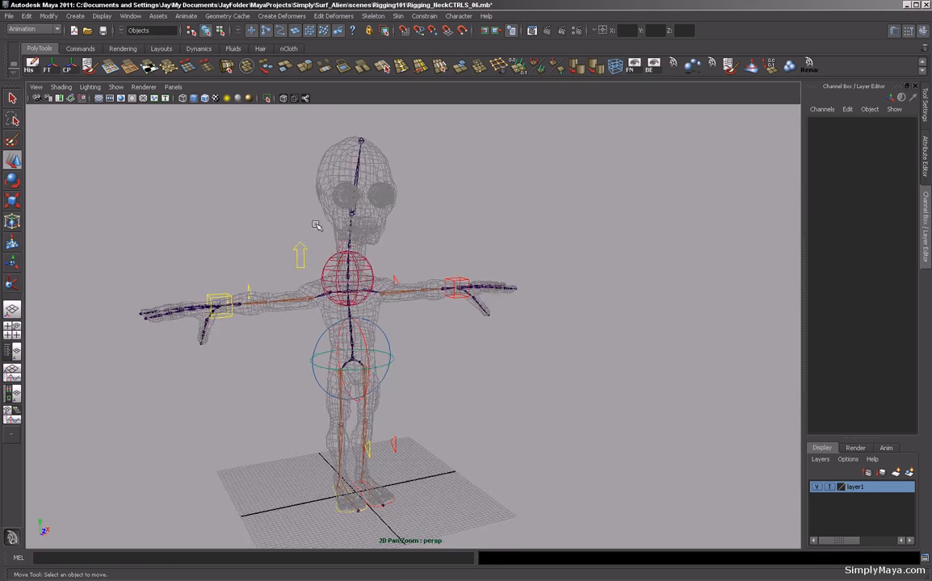
left_click_drag(245, 264, 226, 245, "alt")
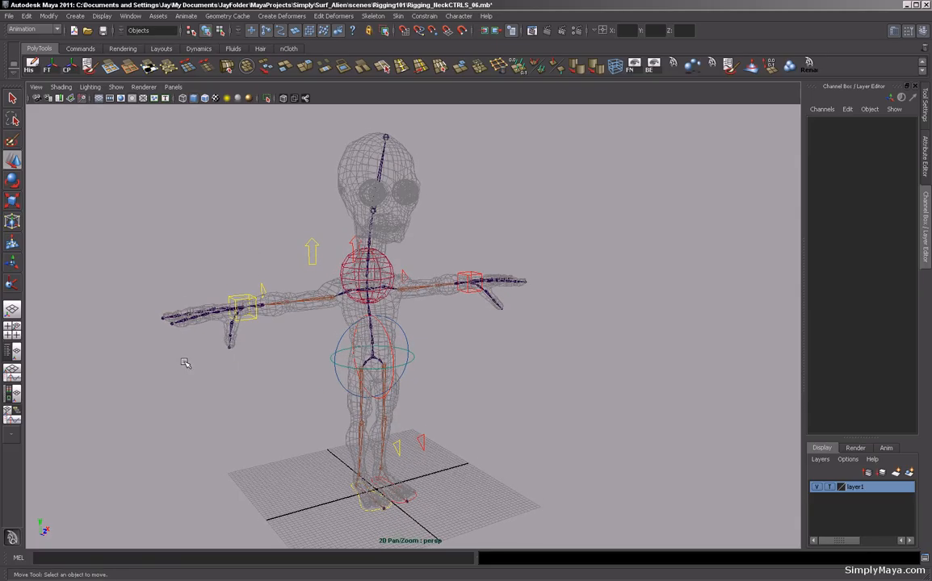
left_click_drag(332, 357, 327, 351, "alt")
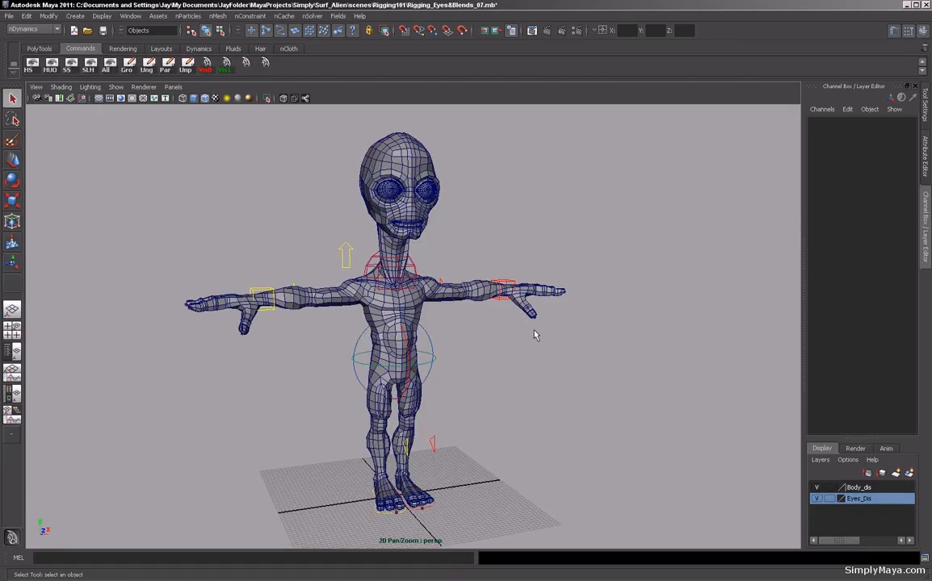
Orbit around the skinned alien mesh, briefly selecting and deselecting the body, to inspect the model.
left_click_drag(523, 214, 541, 235, "alt")
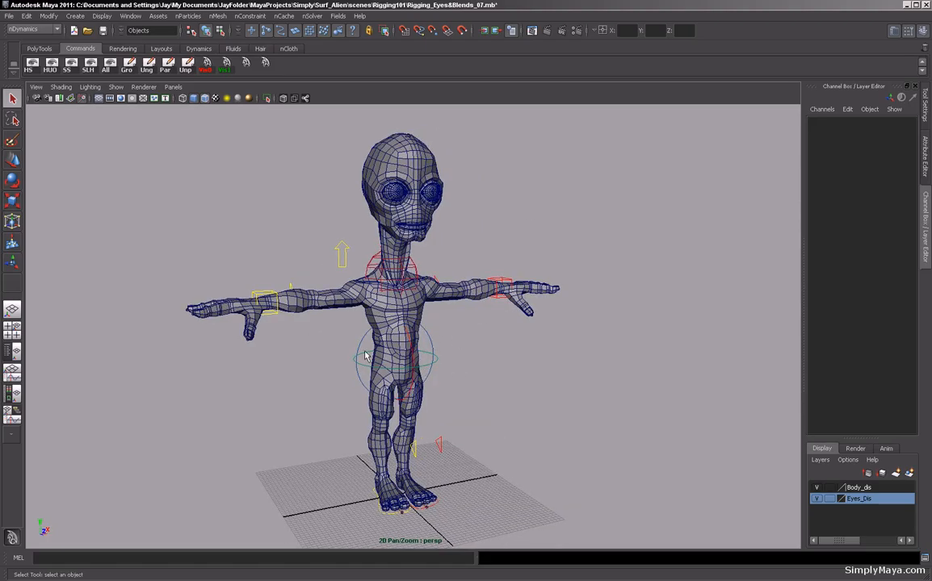
left_click(375, 268)
left_click_drag(306, 379, 510, 353, "alt")
left_click(511, 353)
middle_click_drag(483, 357, 481, 340, "alt")
left_click_drag(480, 340, 444, 345, "alt")
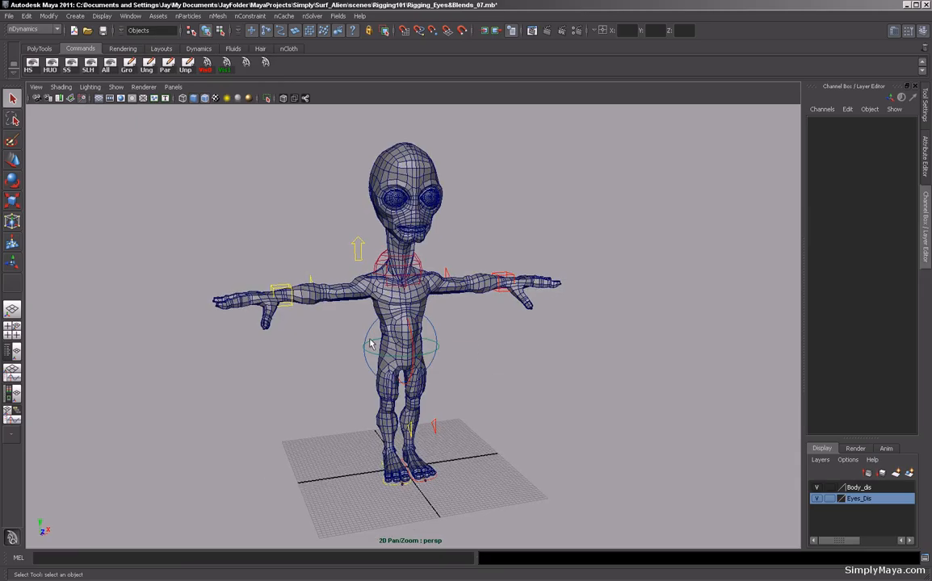
mouse_move(301, 369)
left_mouse_down("alt")
mouse_move(343, 358)
mouse_move(512, 358)
mouse_move(312, 361)
left_mouse_up("alt")
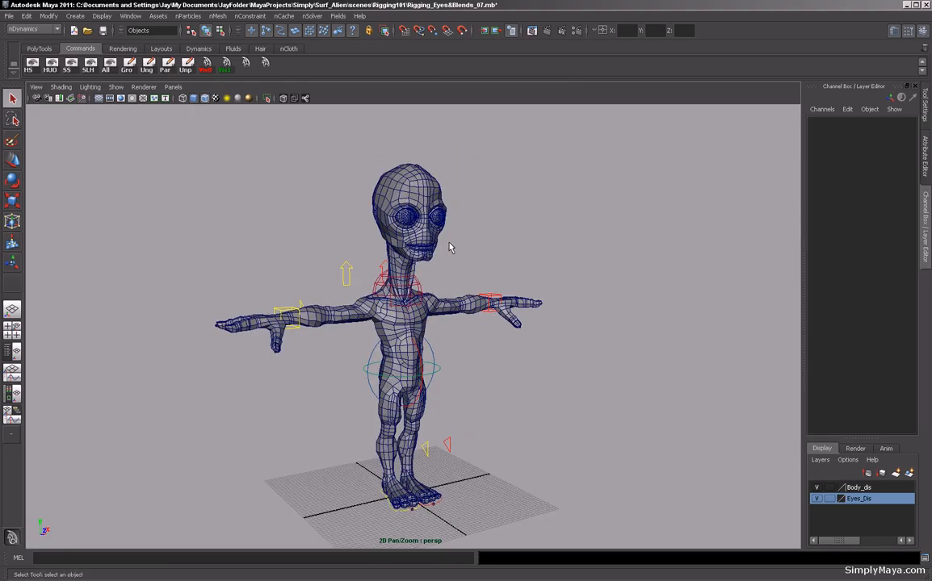
left_click_drag(450, 282, 549, 286, "alt")
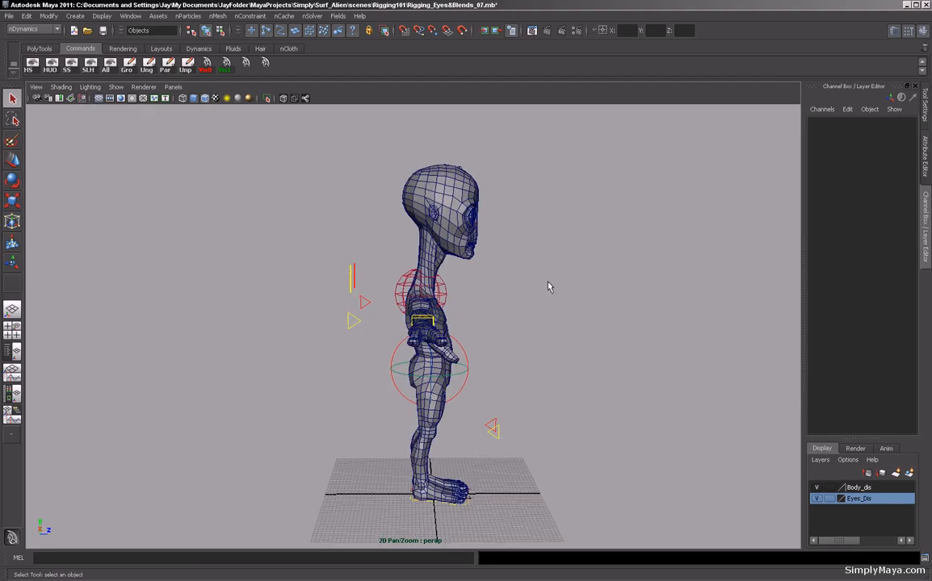
left_click_drag(532, 236, 400, 223, "alt")
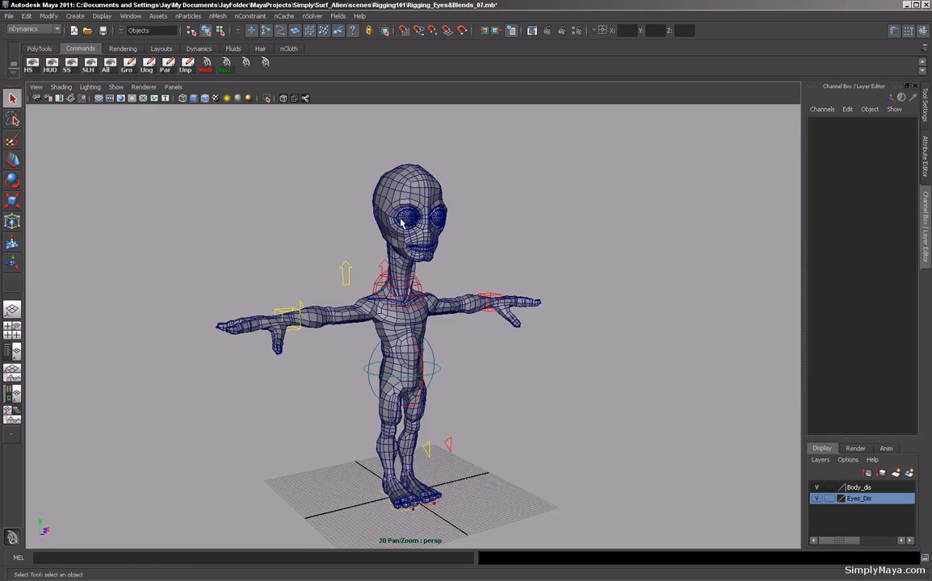
mouse_move(475, 224)
left_mouse_down("alt")
mouse_move(426, 223)
mouse_move(463, 232)
left_mouse_up("alt")
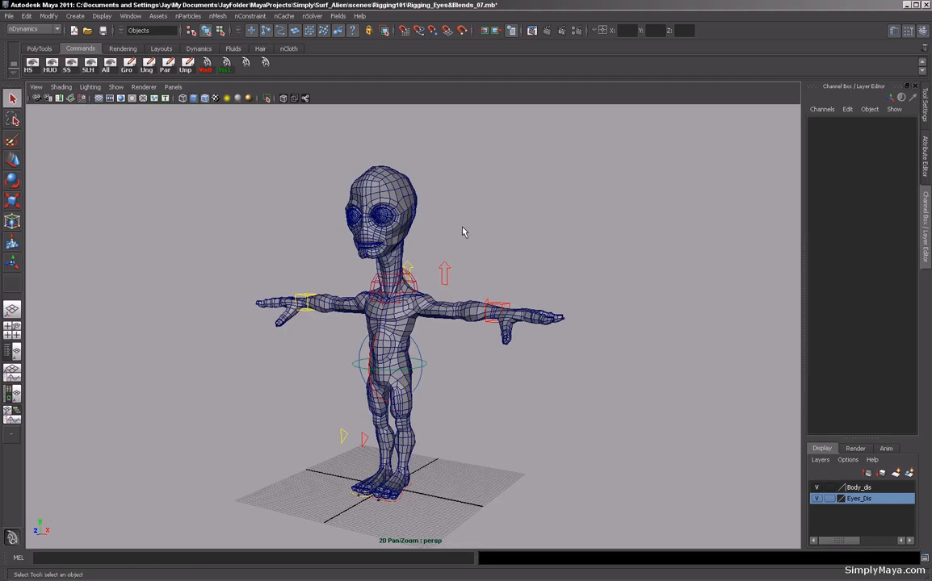
left_click_drag(293, 247, 375, 244, "alt")
right_click_drag(312, 218, 358, 210, "alt")
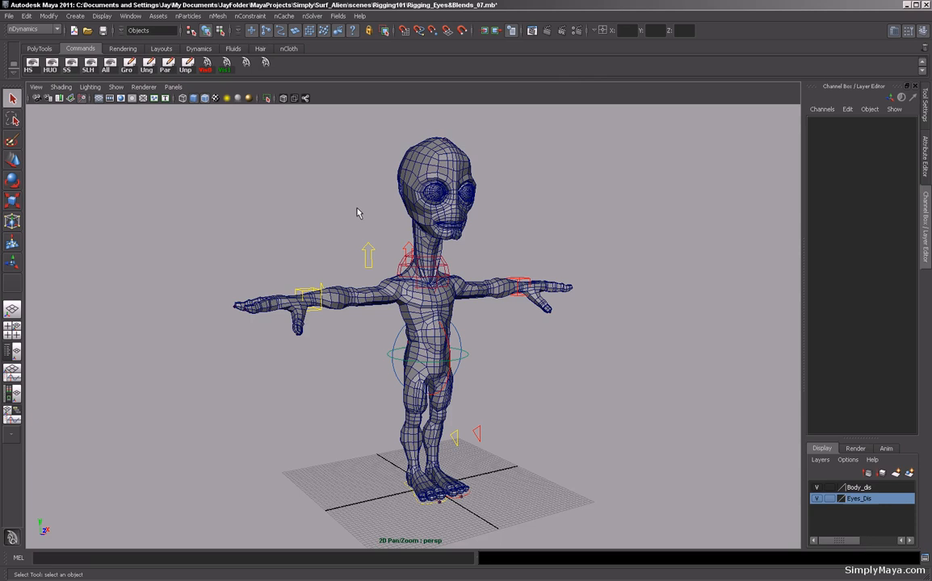
left_click_drag(358, 210, 333, 214, "alt")
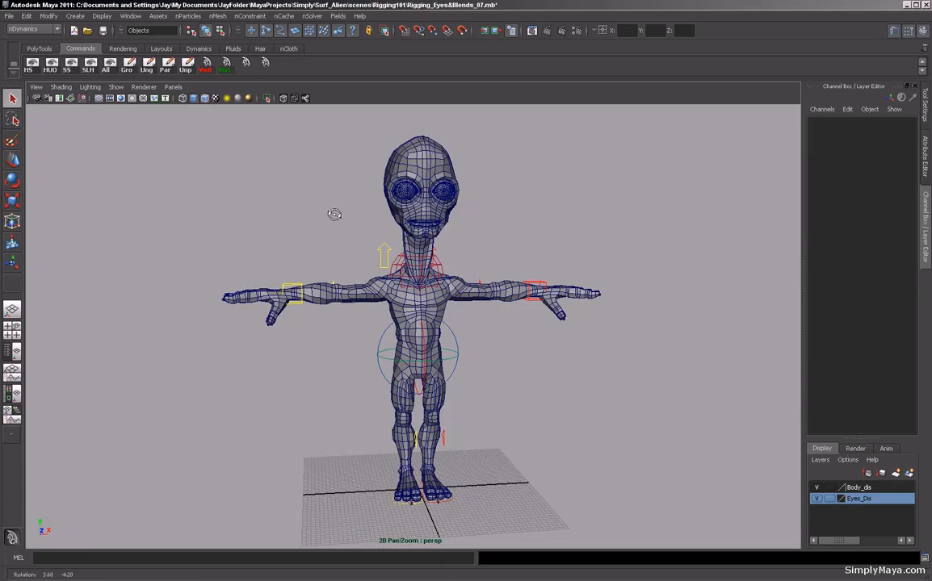
left_click(324, 302)
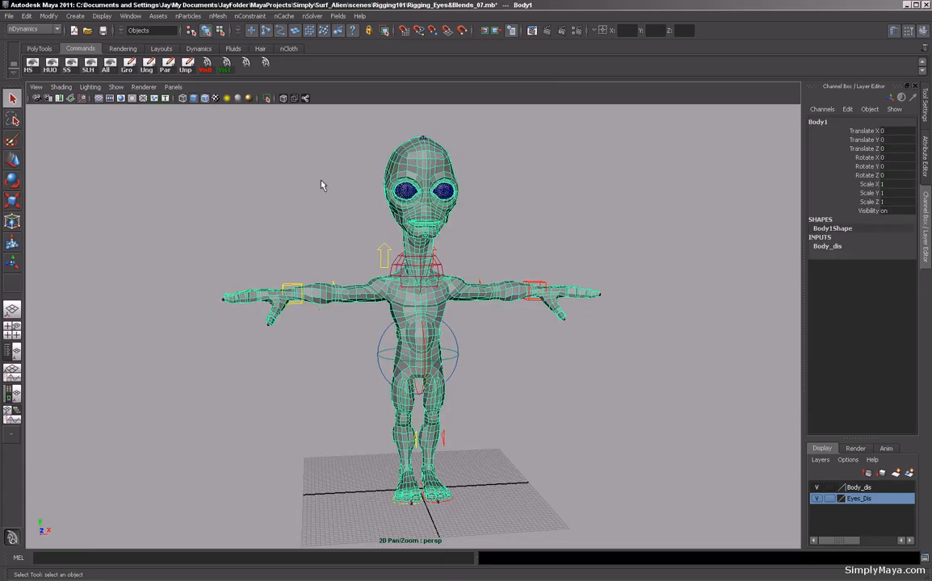
left_click_drag(316, 205, 306, 240, "alt")
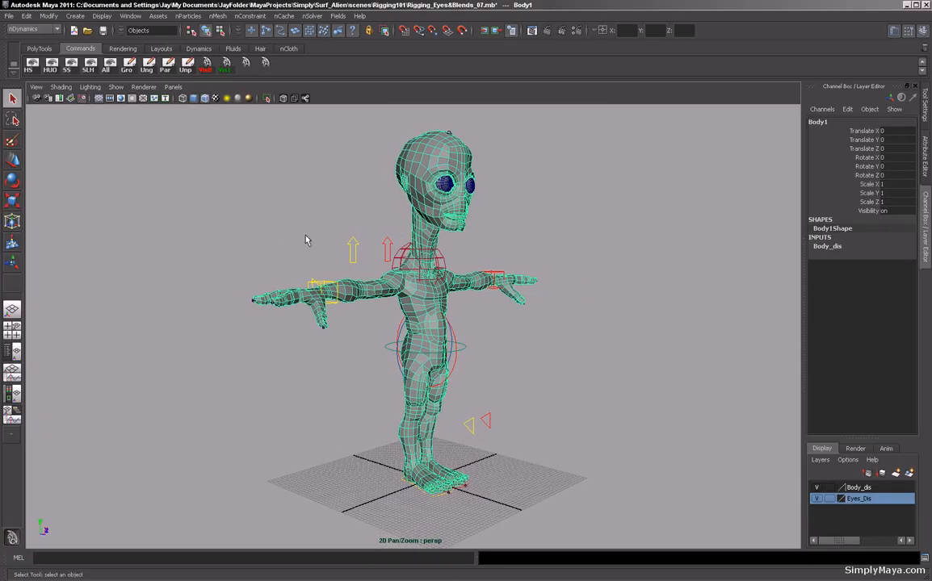
left_click_drag(305, 240, 373, 227, "alt")
left_click(469, 214)
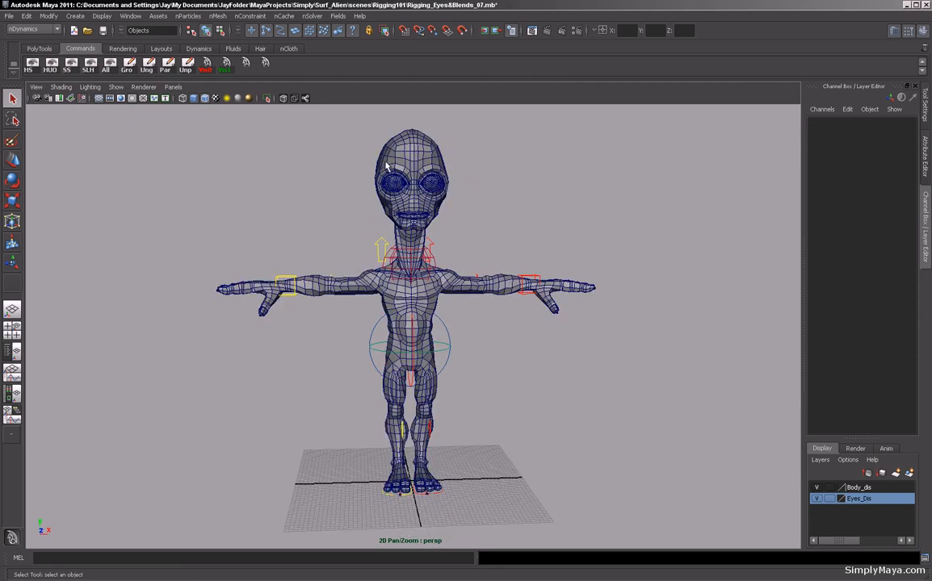
Zoom in on the head and neck and orbit back out to inspect the character's deformation.
left_click_drag(271, 189, 237, 186, "alt")
left_click_drag(600, 192, 465, 194, "alt")
right_click_drag(466, 194, 576, 236, "alt")
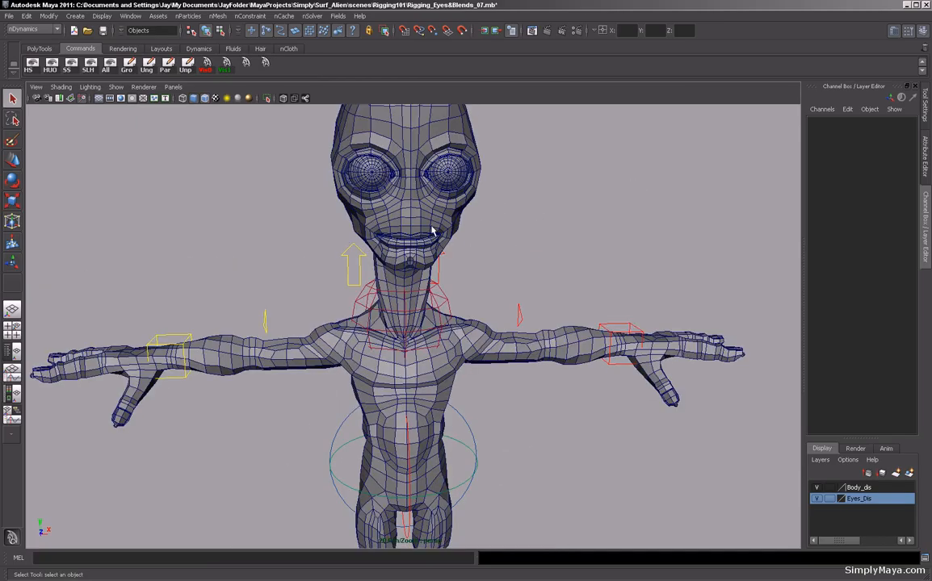
left_click_drag(457, 236, 569, 214, "alt")
right_click_drag(647, 257, 511, 246, "alt")
left_click_drag(511, 247, 509, 261, "alt")
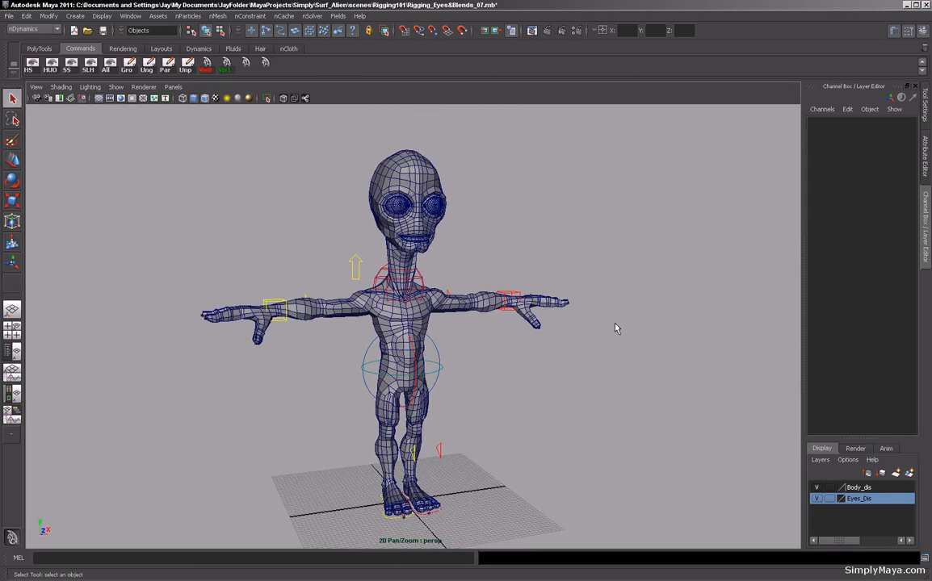
left_click_drag(660, 293, 627, 249, "alt")
left_click_drag(574, 245, 557, 227, "alt")
right_click_drag(557, 227, 516, 228, "alt")
left_click_drag(516, 228, 498, 235, "alt")
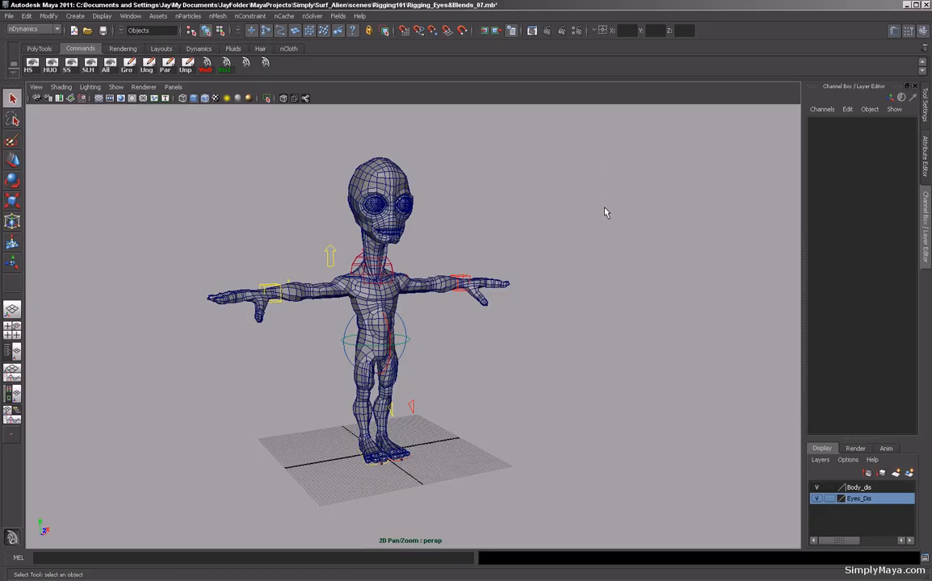
left_click_drag(660, 225, 578, 216, "alt")
right_click_drag(577, 213, 632, 249, "alt")
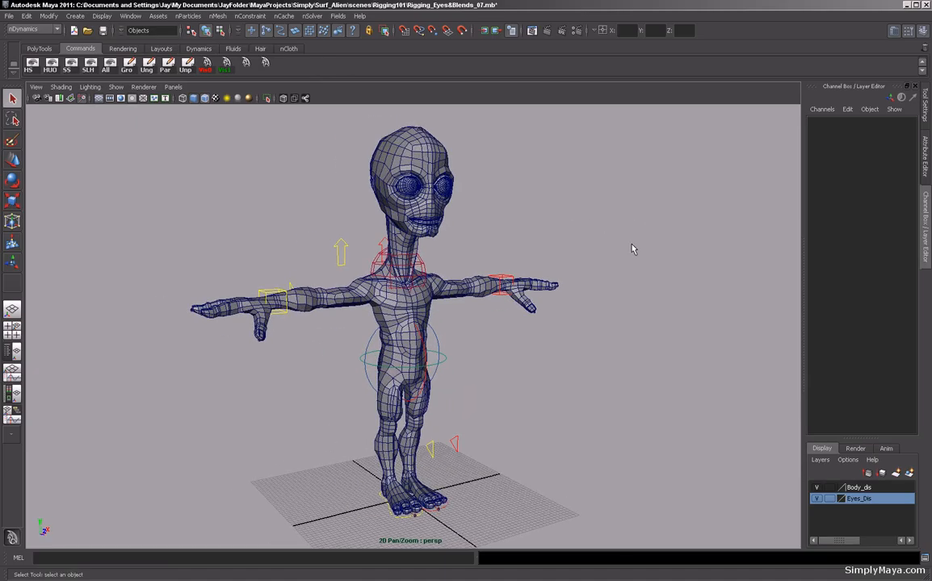
left_click_drag(599, 255, 608, 266, "alt")
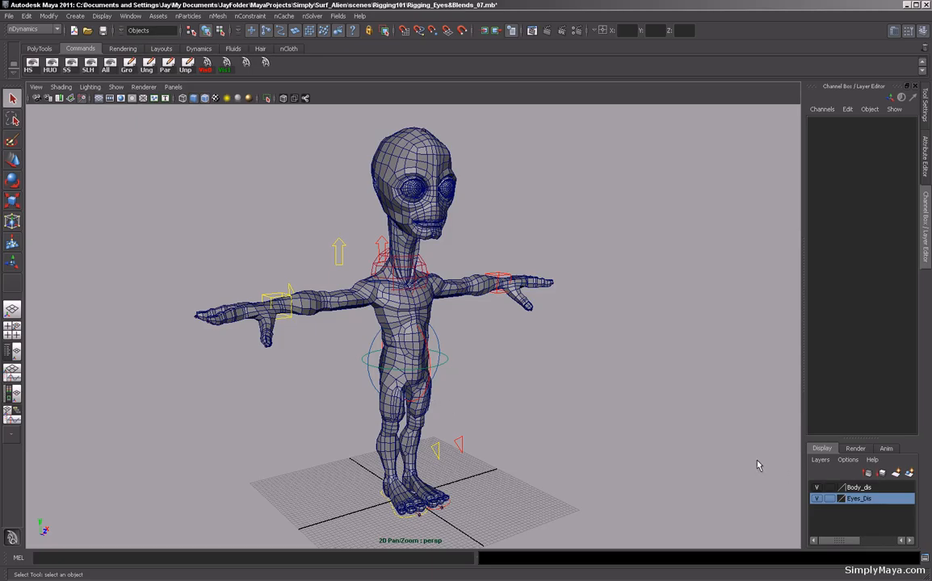
Hide the Body_dis display layer to show only the skeleton and controls.
left_click(816, 488)
left_click_drag(534, 393, 614, 384, "alt")
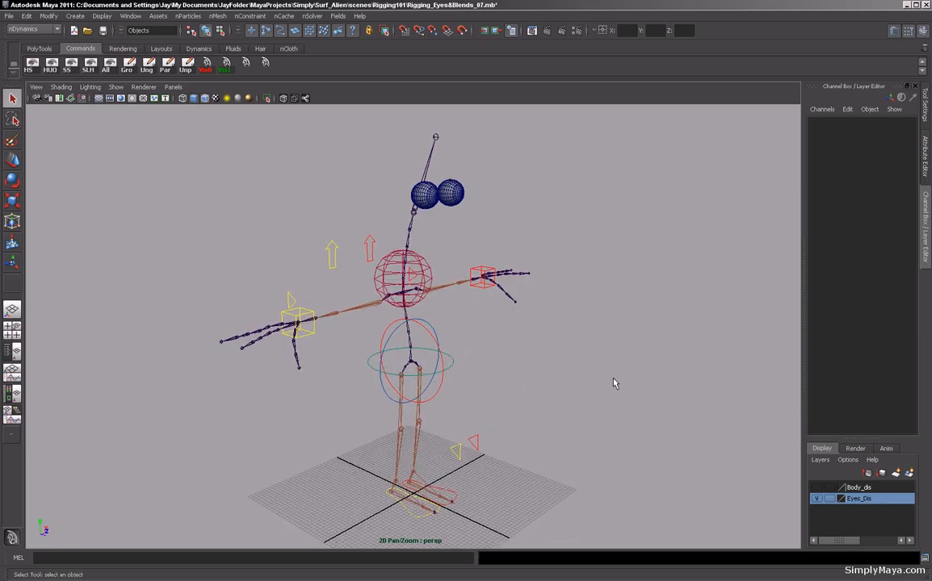
Import Character_Select.mb from the project's assets folder into the scene.
left_click(9, 16)
left_click(22, 115)
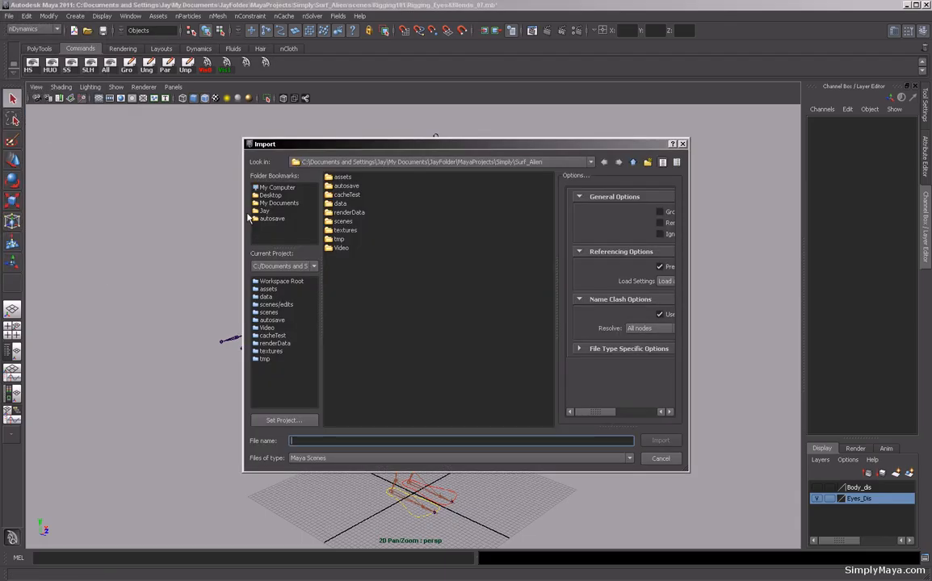
double_click(340, 176)
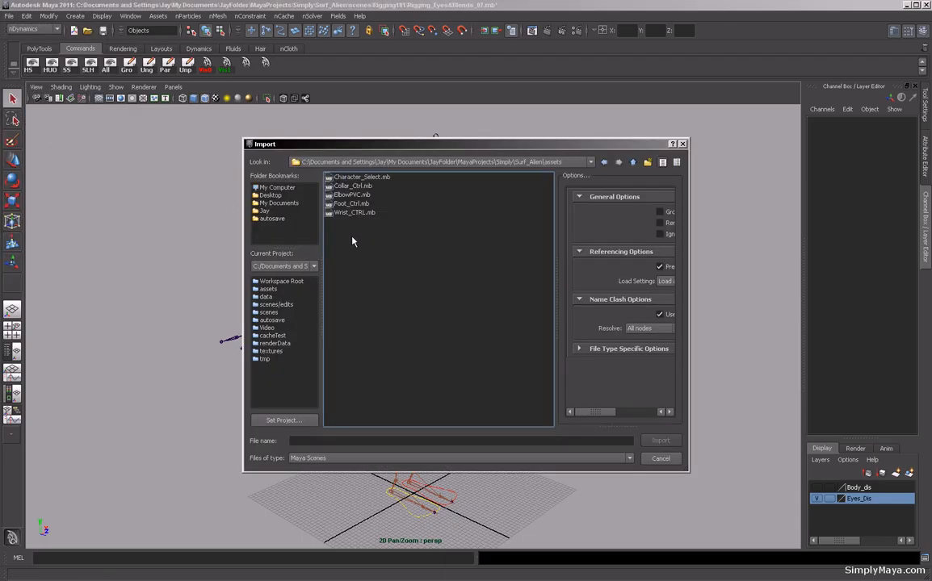
left_click(361, 177)
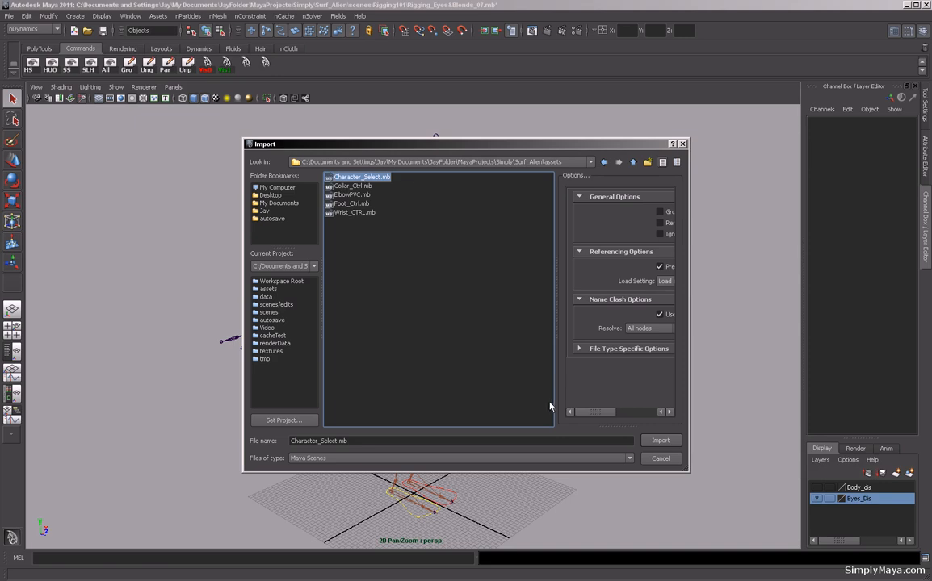
left_click(660, 440)
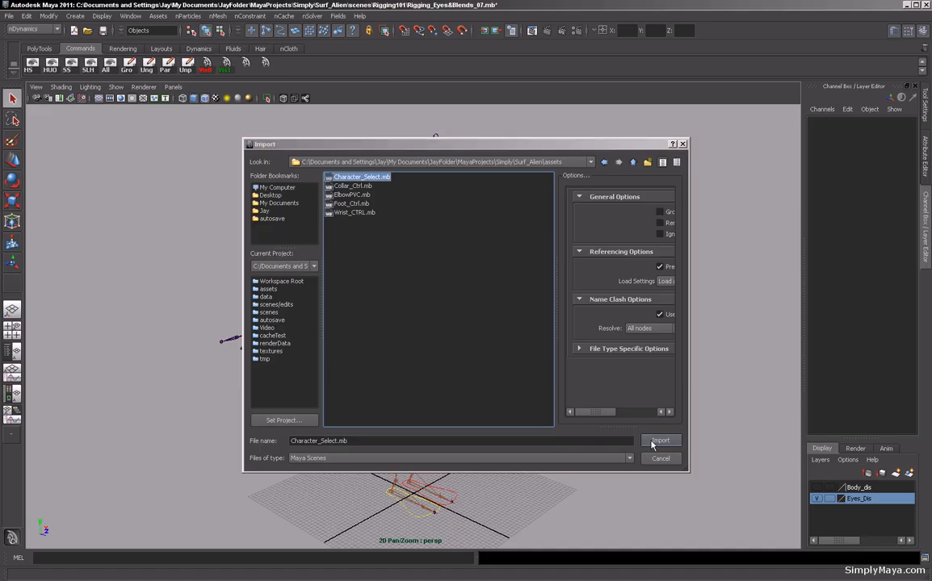
Select the imported Character_Select control at the hips and rename it Hip_CTRL.
left_click_drag(319, 412, 495, 389, "alt")
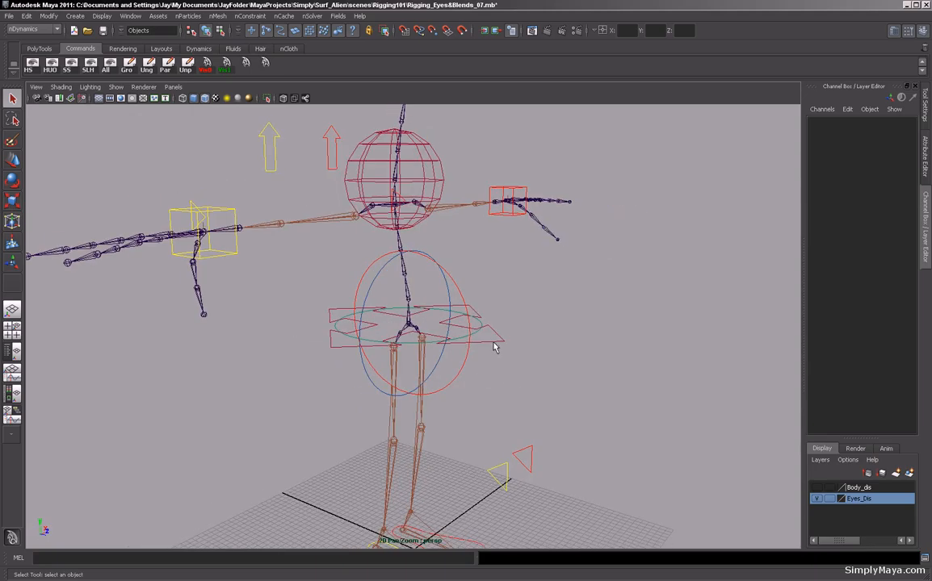
left_click(495, 347)
key("w")
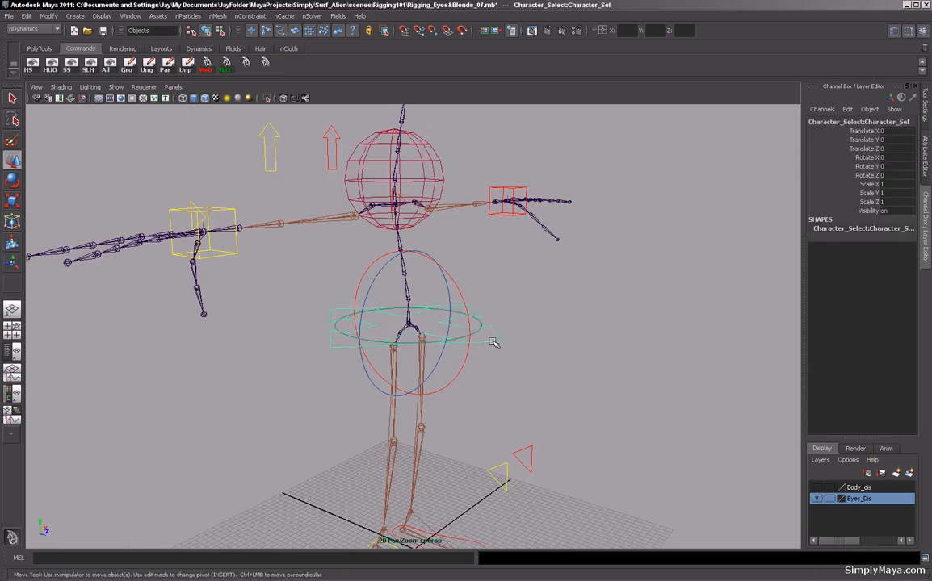
right_click_drag(367, 383, 667, 392, "alt")
left_click_drag(408, 436, 473, 368, "alt")
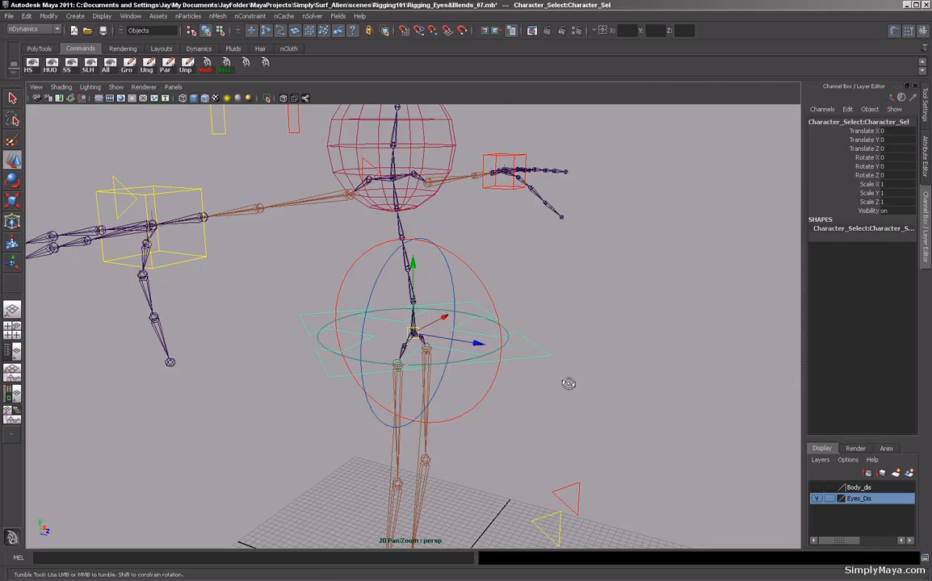
right_click_drag(567, 385, 434, 380, "alt")
left_click_drag(472, 377, 353, 386, "alt")
key("super")
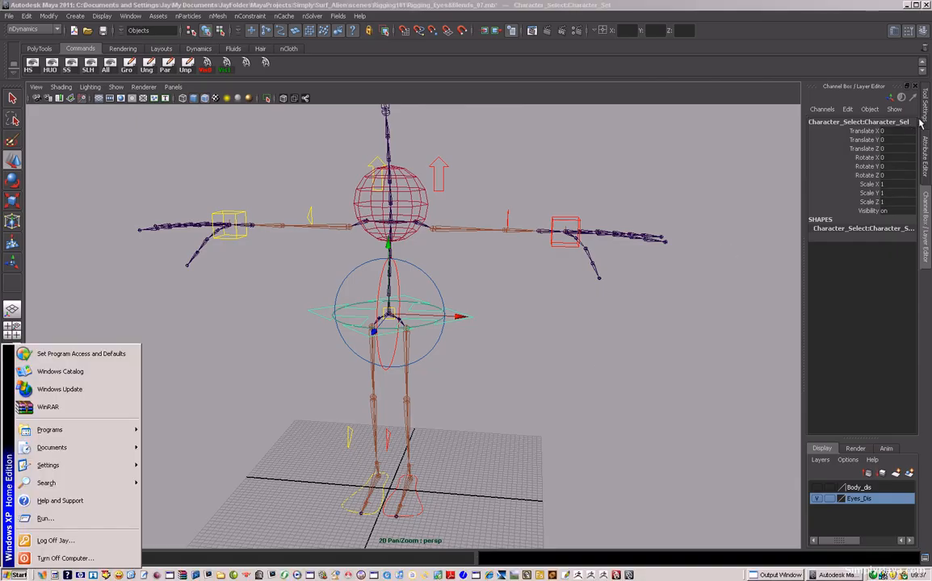
left_click(896, 122)
double_click(897, 123)
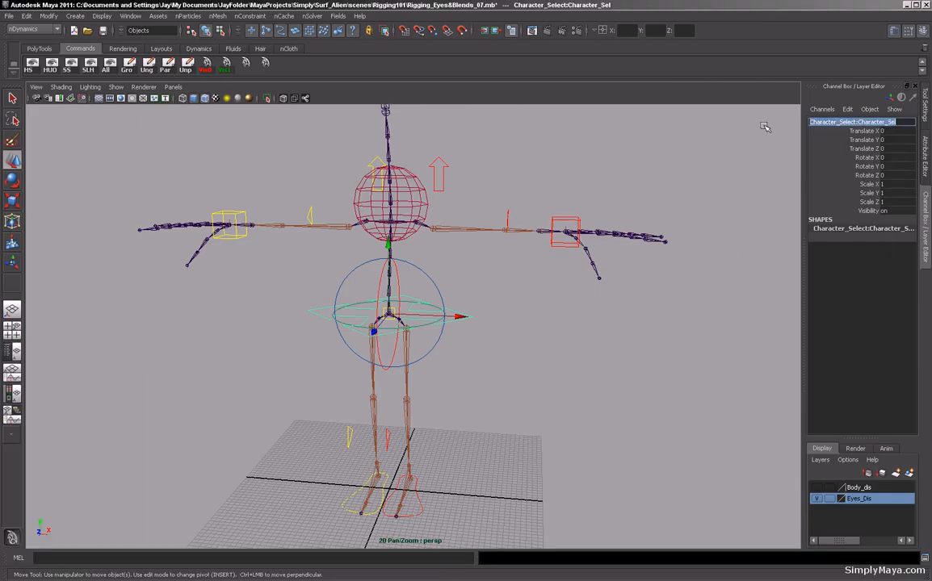
type("Hip_CTRL")
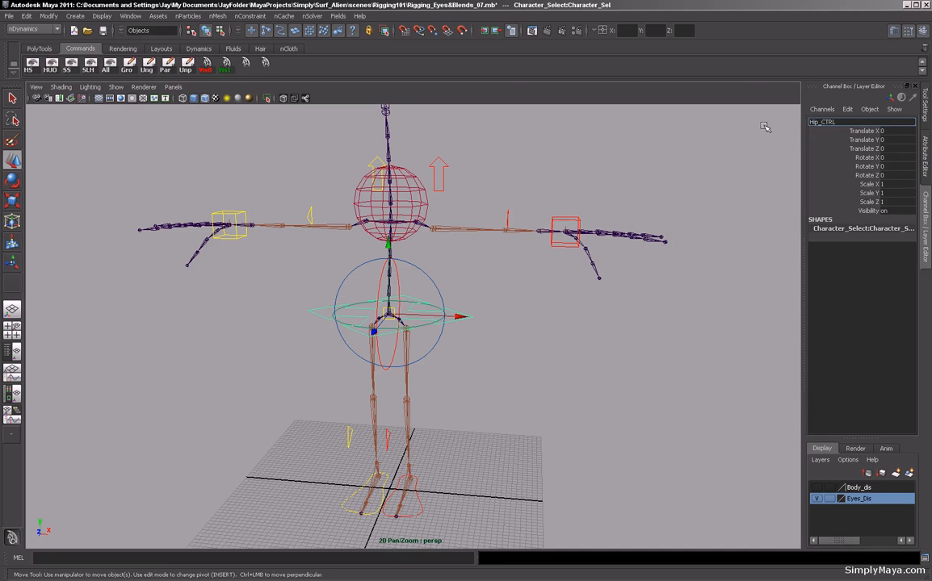
key("Return")
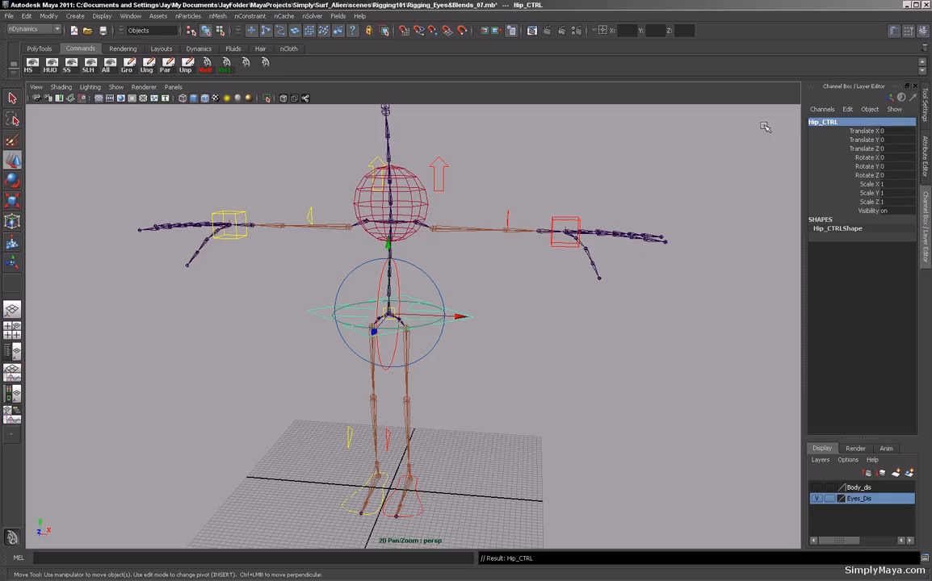
Select the Root joint and switch the menu set to Animation.
left_click(12, 99)
left_click_drag(361, 298, 394, 313, "alt")
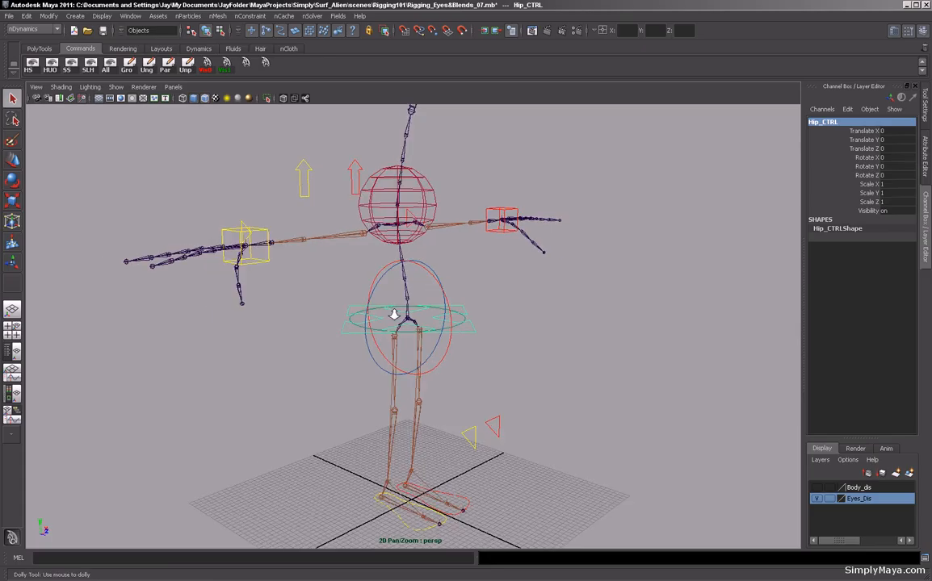
right_click_drag(394, 313, 414, 369, "alt")
left_click(396, 343, "shift")
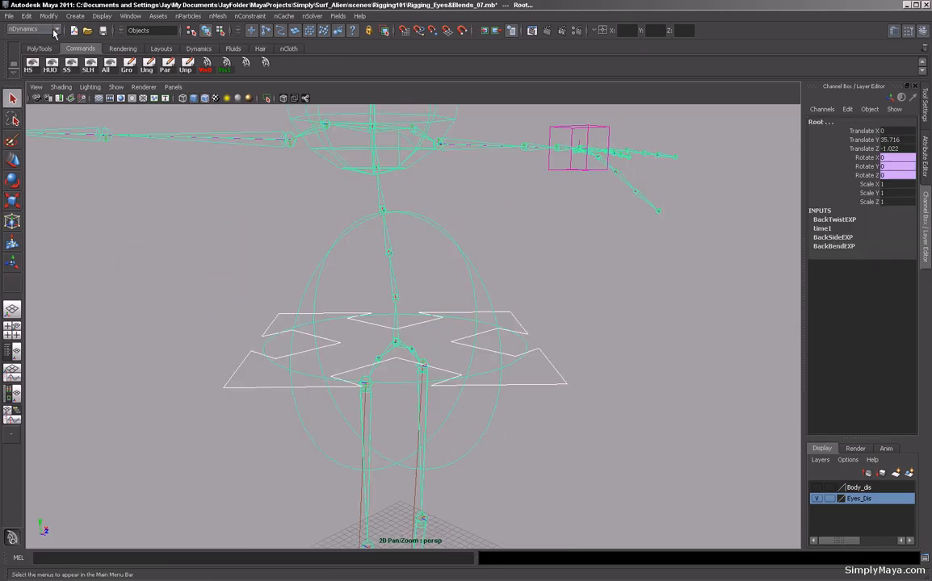
left_click(33, 29)
left_click(24, 39)
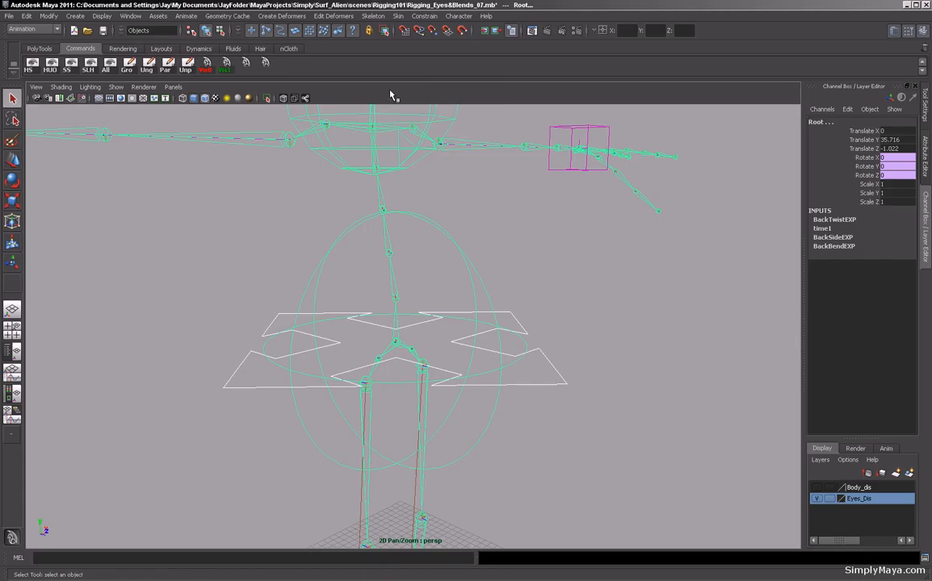
Parent-constrain the Root joint to Hip_CTRL.
left_click(423, 16)
left_click(431, 77)
left_click(562, 351)
left_click_drag(574, 357, 555, 390)
right_click_drag(598, 335, 461, 335, "alt")
left_click_drag(460, 335, 490, 376, "alt")
right_click_drag(491, 376, 478, 321, "alt")
left_click_drag(495, 297, 479, 289, "alt")
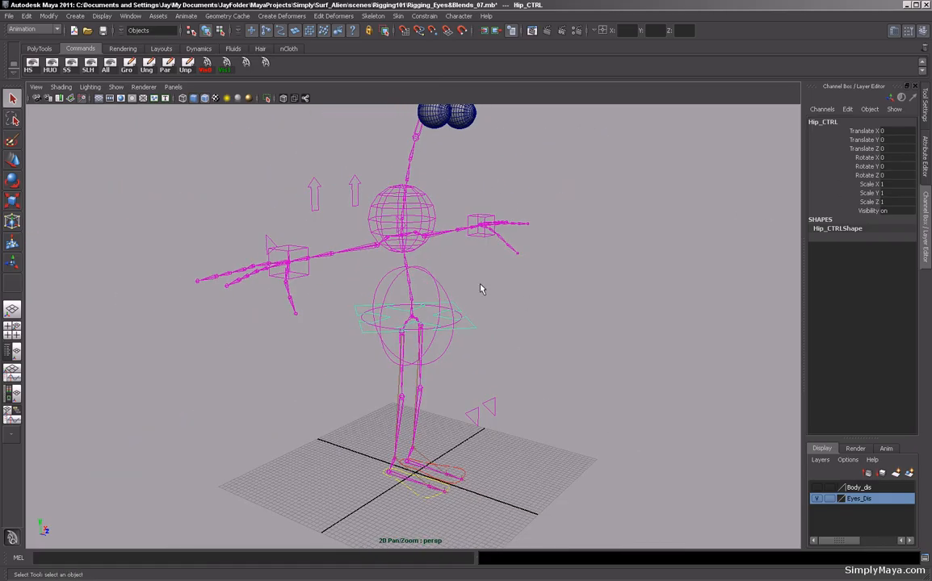
Move Hip_CTRL to test the constraint, then reset its translate values to 0.
key("w")
left_click_drag(410, 322, 404, 361)
left_click_drag(501, 353, 481, 354, "alt")
left_click_drag(904, 135, 902, 149)
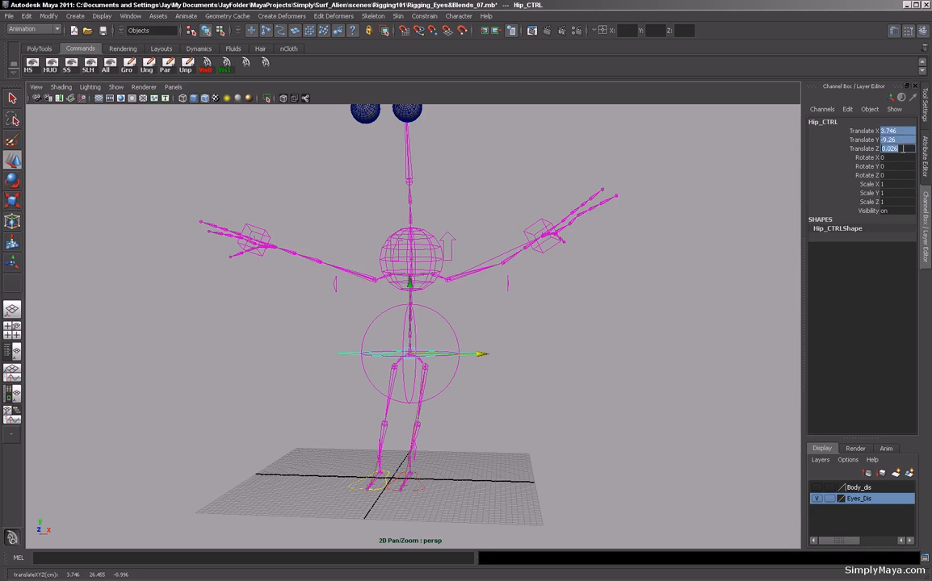
key("Return")
Create a NURBS circle.
left_click_drag(555, 330, 519, 314, "alt")
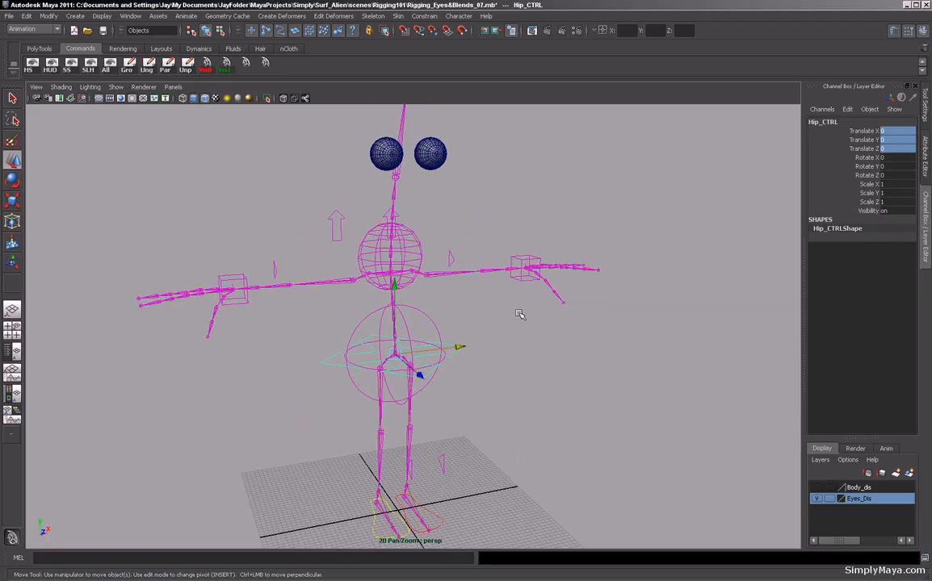
right_click_drag(537, 322, 468, 322, "alt")
middle_click_drag(468, 322, 505, 336, "alt")
left_click_drag(505, 336, 542, 349, "alt")
left_click(549, 337)
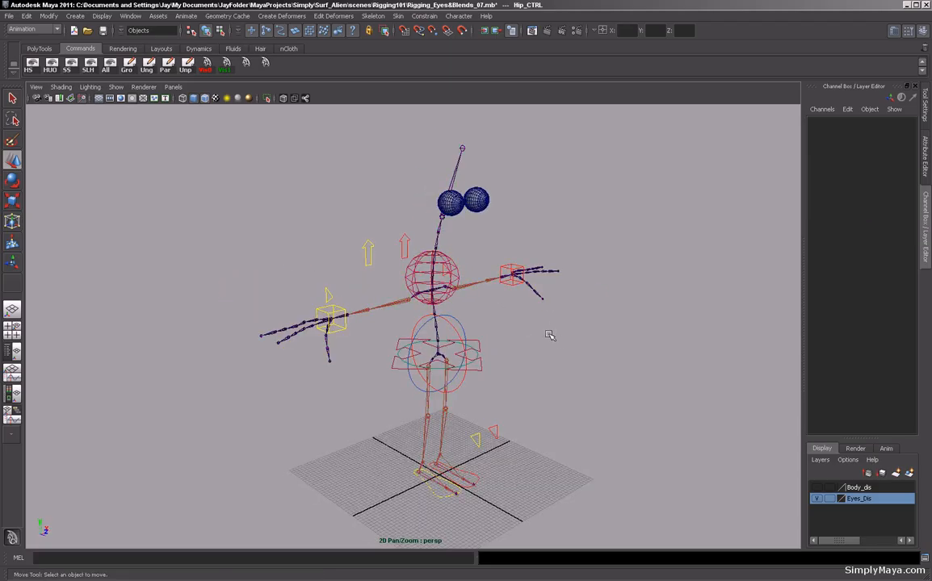
middle_click_drag(551, 336, 464, 307, "alt")
mouse_move(463, 308)
left_mouse_down("alt")
mouse_move(482, 305)
mouse_move(409, 323)
mouse_move(469, 357)
mouse_move(474, 314)
left_mouse_up("alt")
left_click_drag(443, 241, 510, 231, "alt")
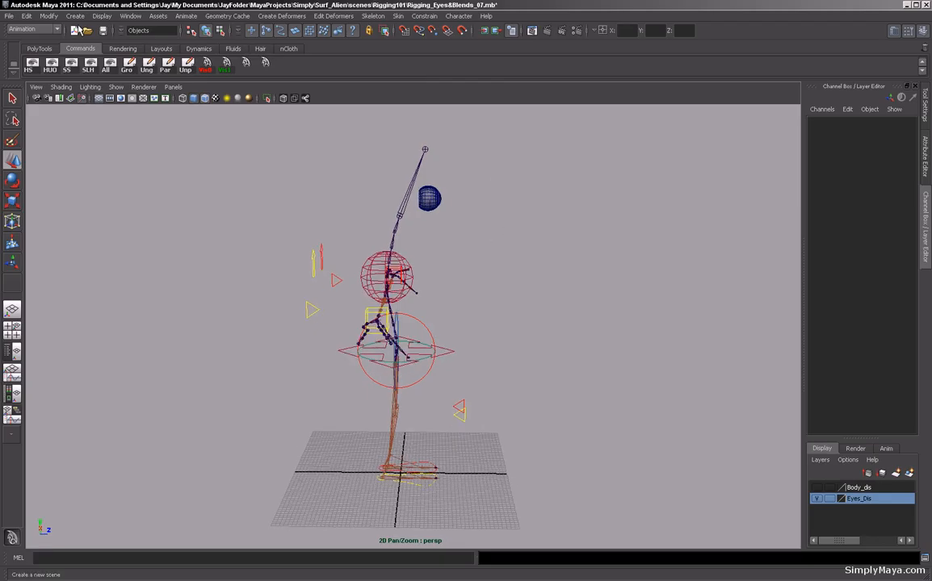
left_click(75, 15)
mouse_move(91, 37)
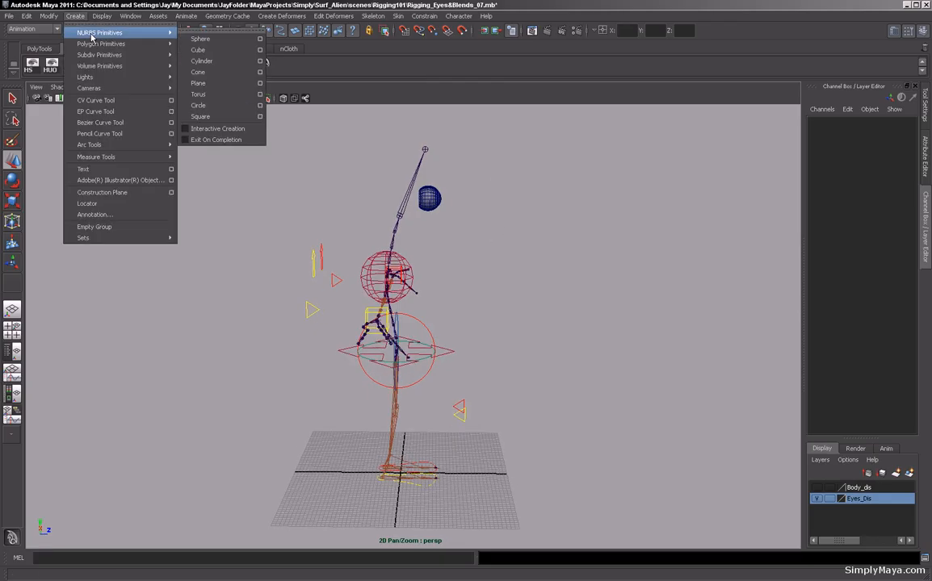
left_click(225, 109)
Rotate the new circle 90 degrees around X.
left_click_drag(470, 474, 541, 475)
middle_click_drag(500, 416, 476, 383, "alt")
left_click_drag(444, 349, 419, 62)
middle_click_drag(466, 280, 458, 379, "alt")
right_click_drag(457, 380, 703, 385, "alt")
left_click_drag(703, 385, 393, 312, "alt")
middle_click_drag(394, 313, 402, 394, "alt")
left_click_drag(371, 255, 436, 234, "alt")
right_click_drag(436, 235, 468, 293, "alt")
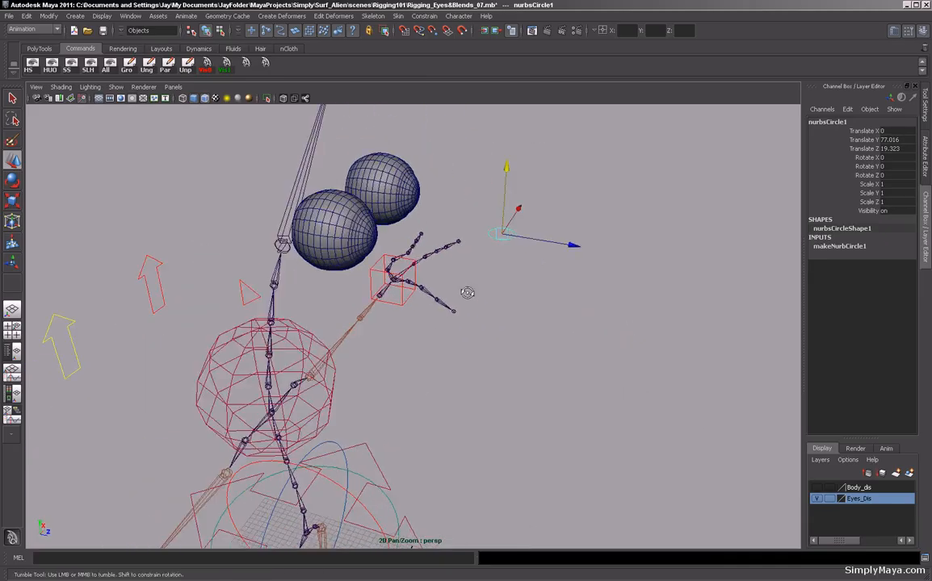
left_click_drag(468, 293, 487, 291, "alt")
key("e")
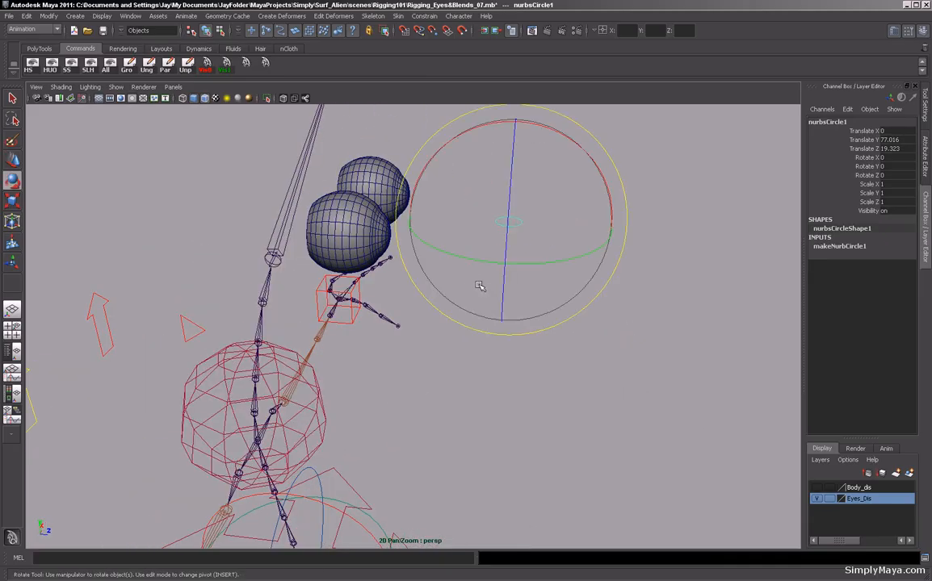
left_click_drag(552, 131, 588, 257)
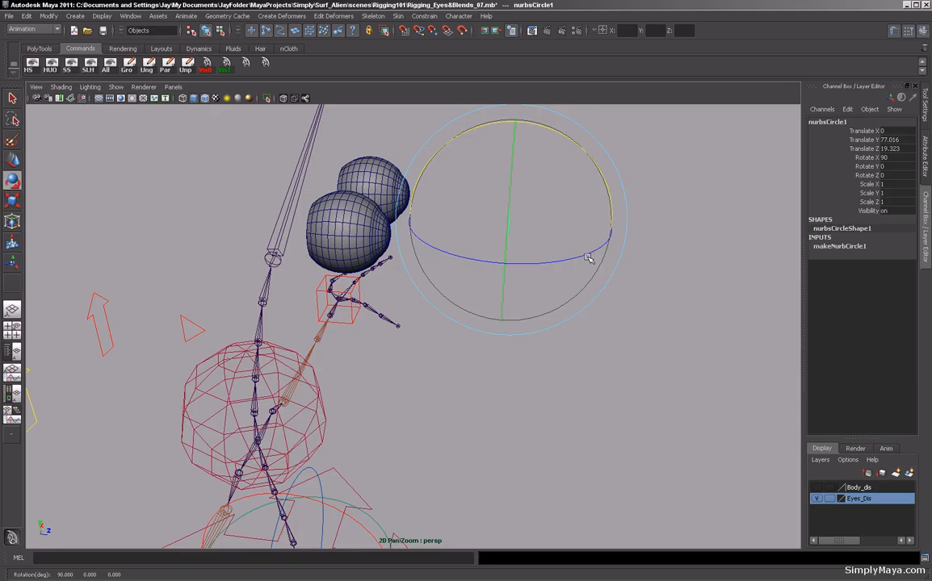
Scale the circle uniformly to about 1.634.
left_click_drag(626, 291, 394, 272, "alt")
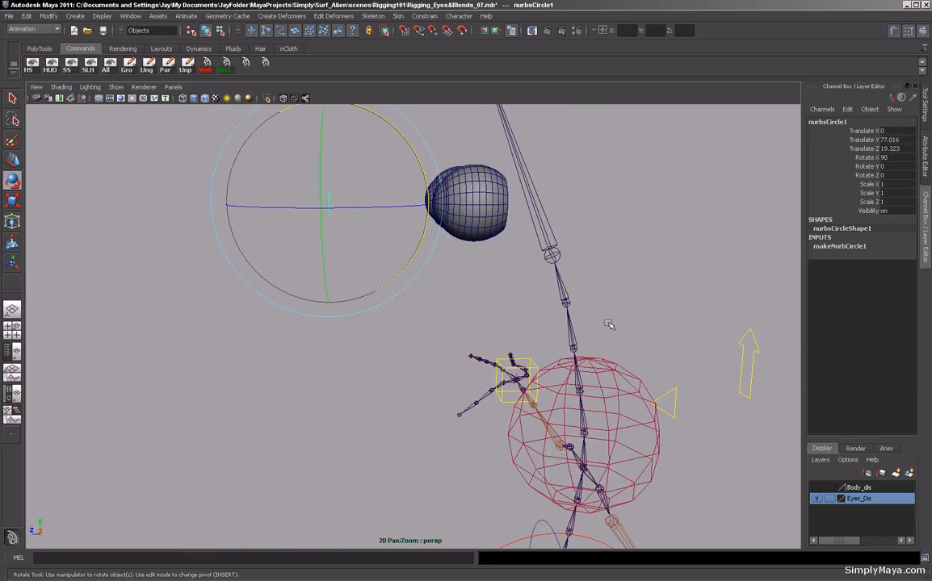
left_click(40, 50)
left_click_drag(501, 299, 141, 293, "alt")
key("r")
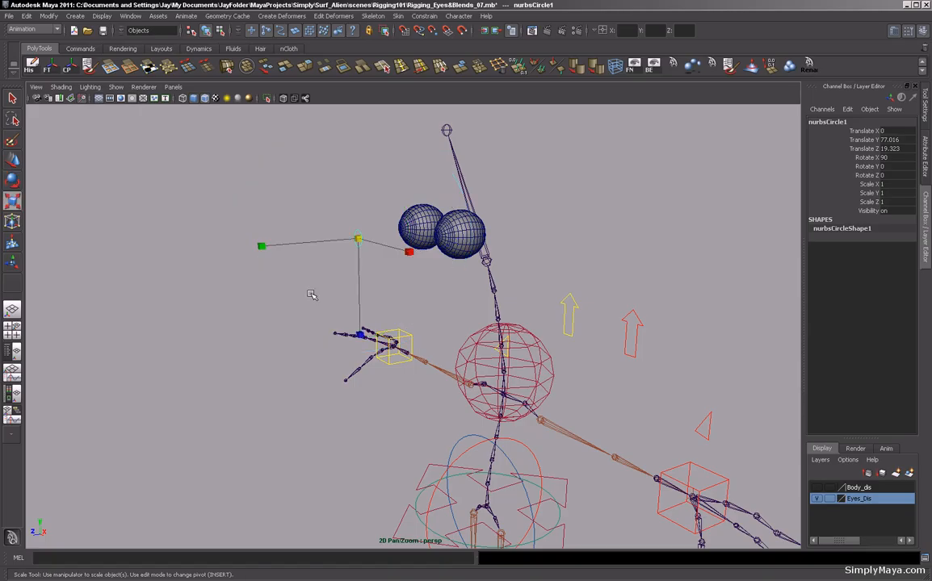
left_click_drag(360, 240, 403, 236)
left_click_drag(335, 216, 292, 296, "alt")
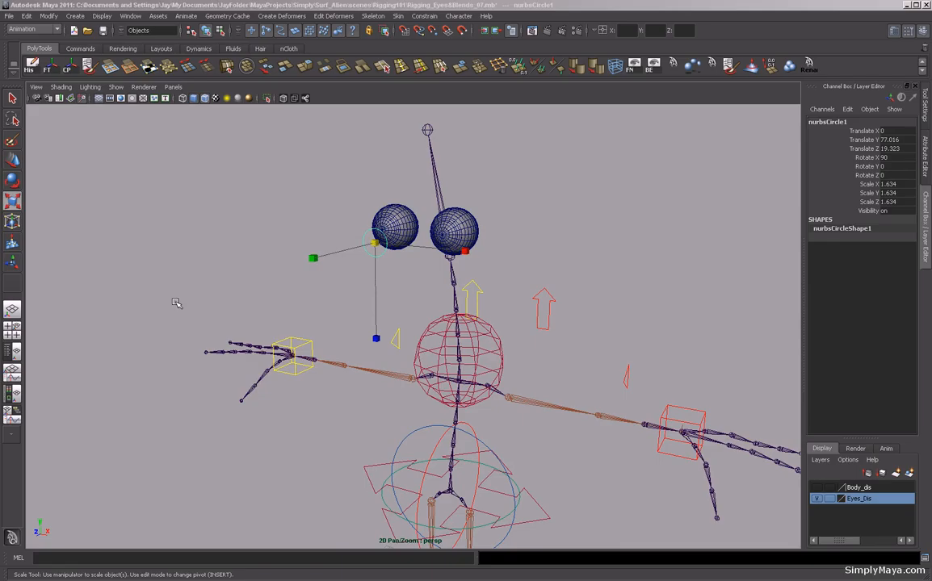
Center the circle over one eyeball in the front view.
key("space")
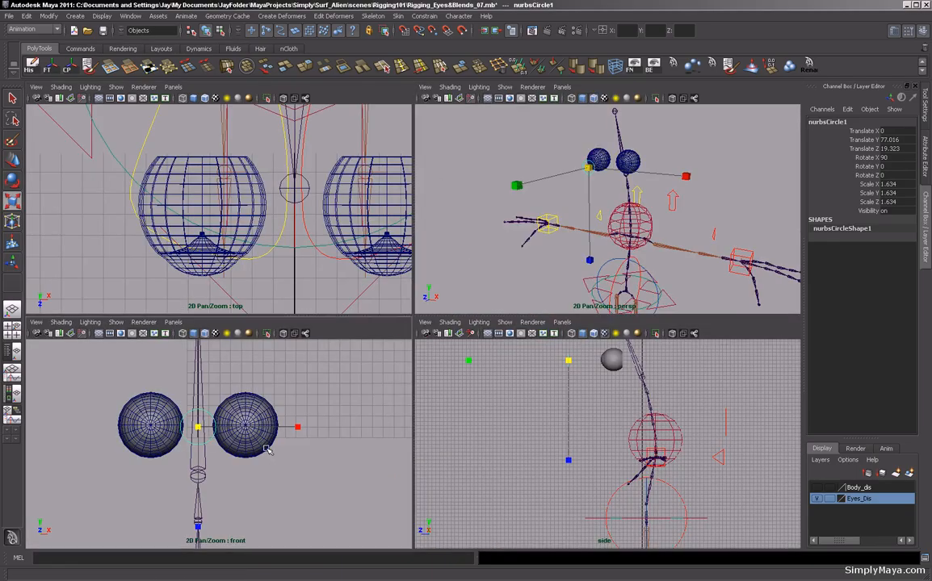
key("space")
middle_click_drag(408, 408, 278, 417, "alt")
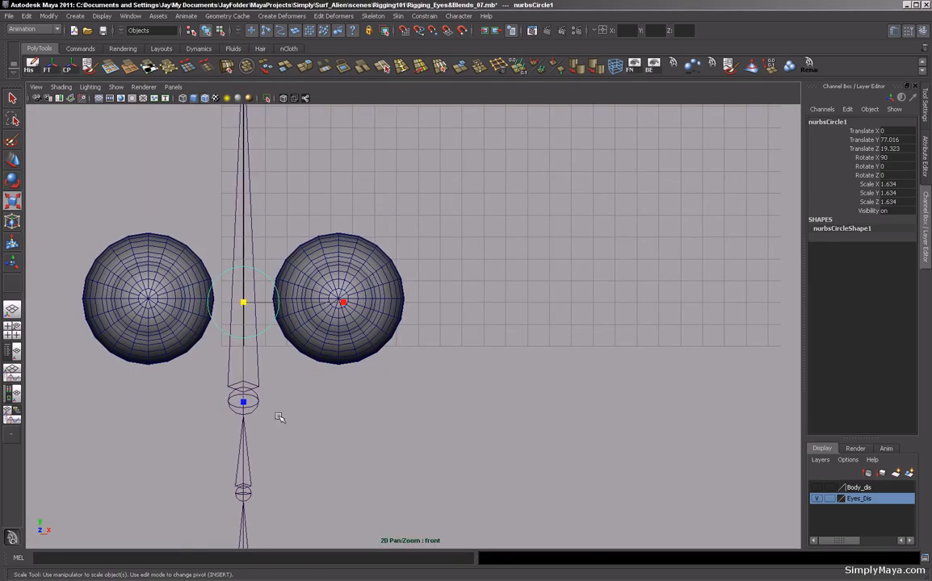
key("w")
key("Insert")
left_click_drag(269, 303, 337, 299)
right_click_drag(247, 357, 574, 401, "alt")
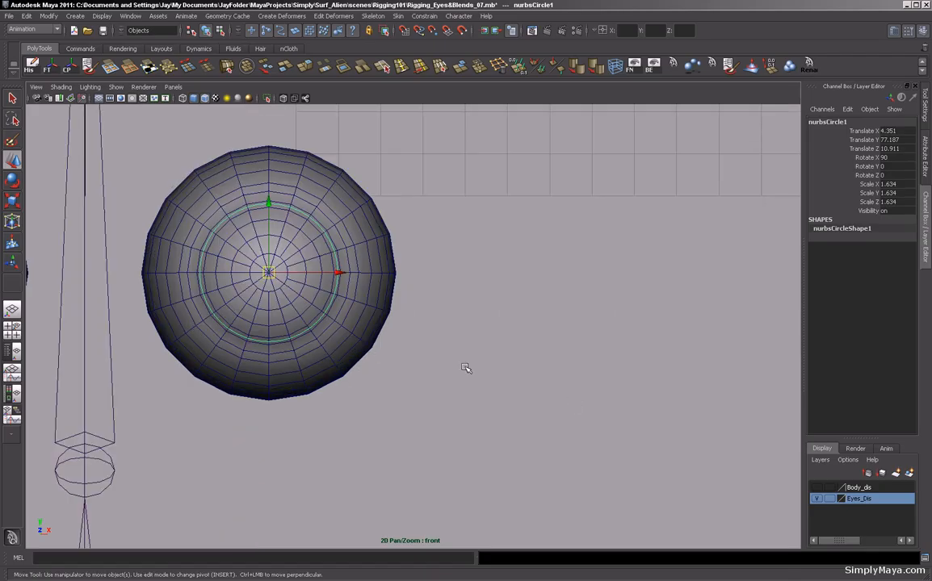
Move the circle forward so it sits in front of the eyeball.
key("space")
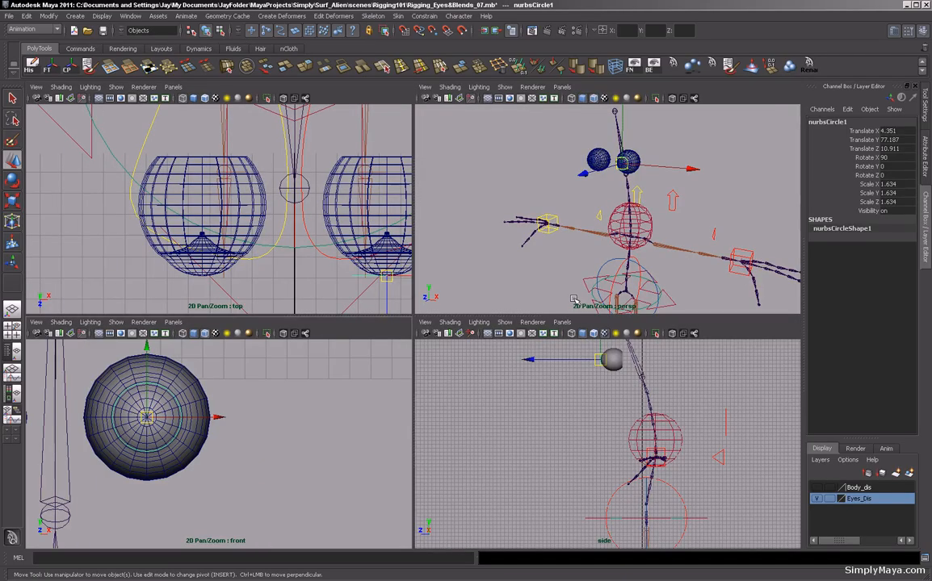
key("space")
left_click_drag(550, 284, 460, 292, "alt")
left_click_drag(364, 251, 490, 257)
left_click_drag(434, 308, 379, 297, "alt")
key("space")
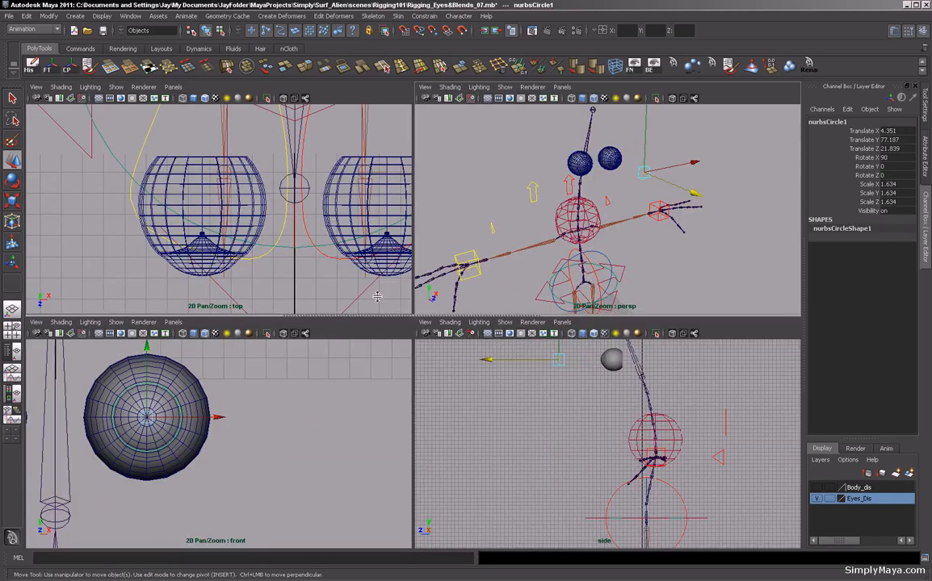
Duplicate the circle and align the copy over the other eyeball in the front view.
key("space")
middle_click_drag(251, 393, 525, 402, "alt")
right_click_drag(525, 402, 413, 409, "alt")
key("ctrl+d")
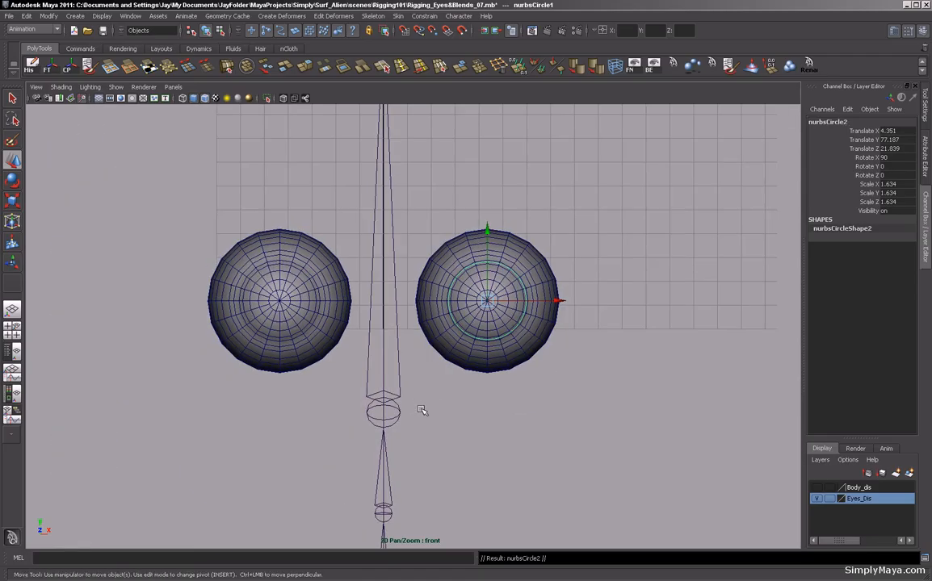
left_click_drag(557, 302, 275, 305)
left_click_drag(279, 305, 289, 340)
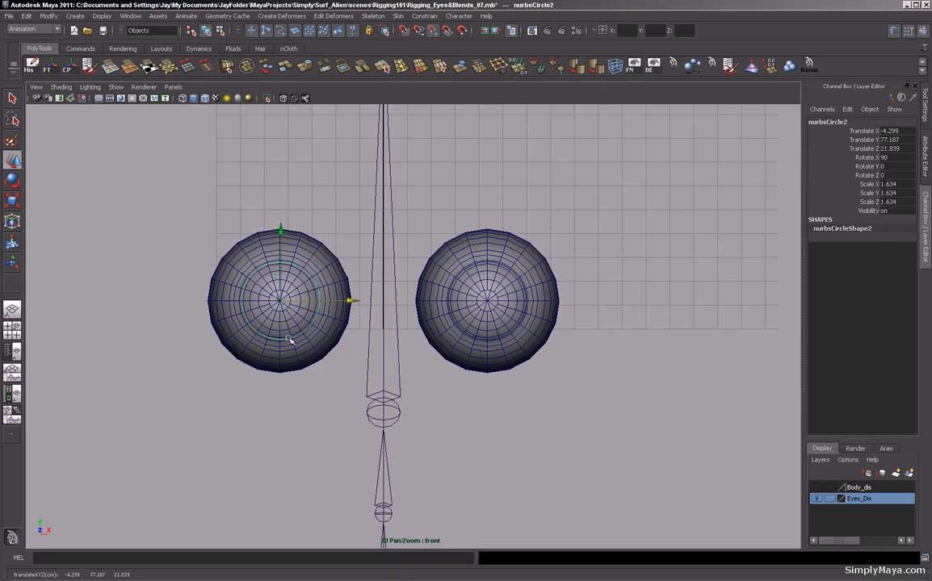
left_click_drag(348, 302, 280, 302)
right_click_drag(306, 355, 729, 397, "alt")
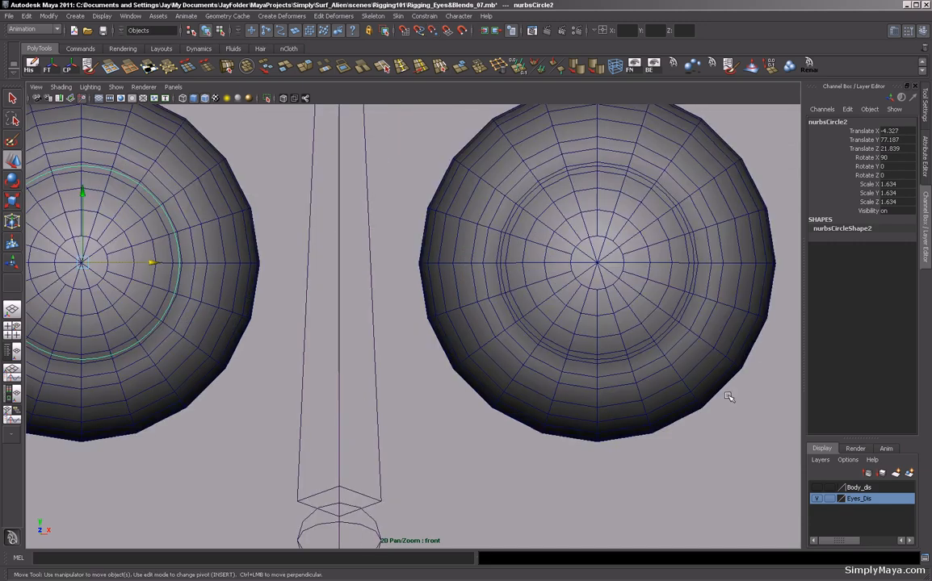
middle_click_drag(312, 379, 573, 403, "alt")
right_click_drag(574, 402, 817, 434, "alt")
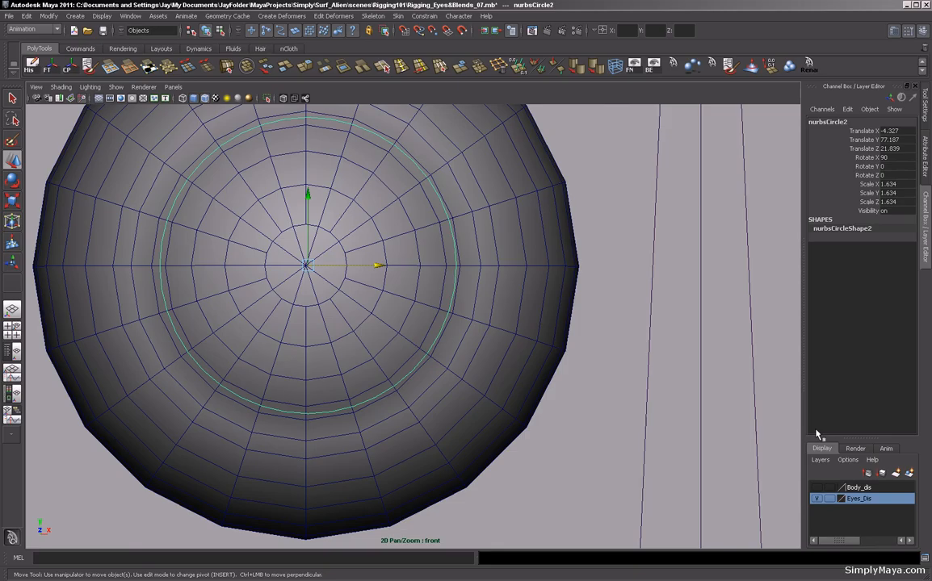
left_click_drag(308, 265, 306, 265)
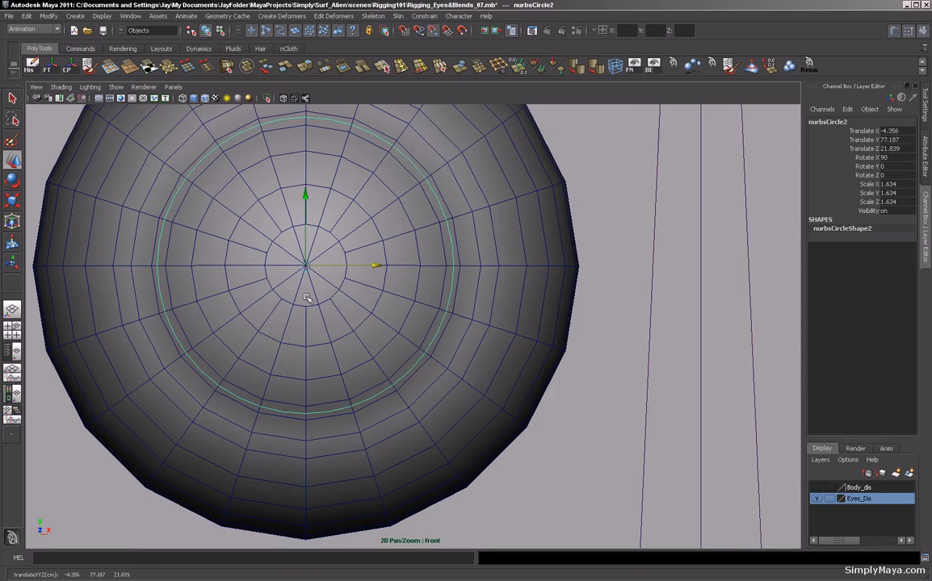
scroll(481, 282, "down", 1)
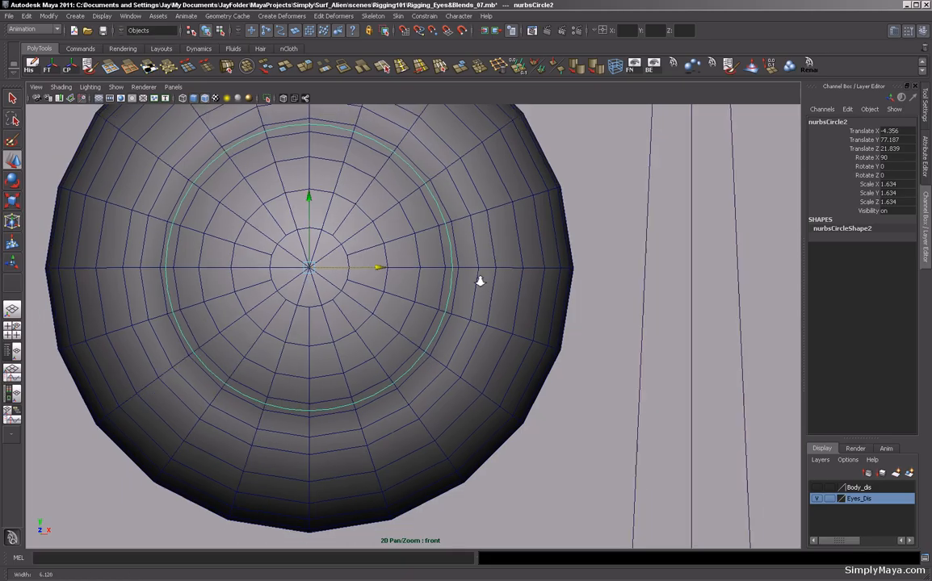
scroll(544, 294, "down", 6)
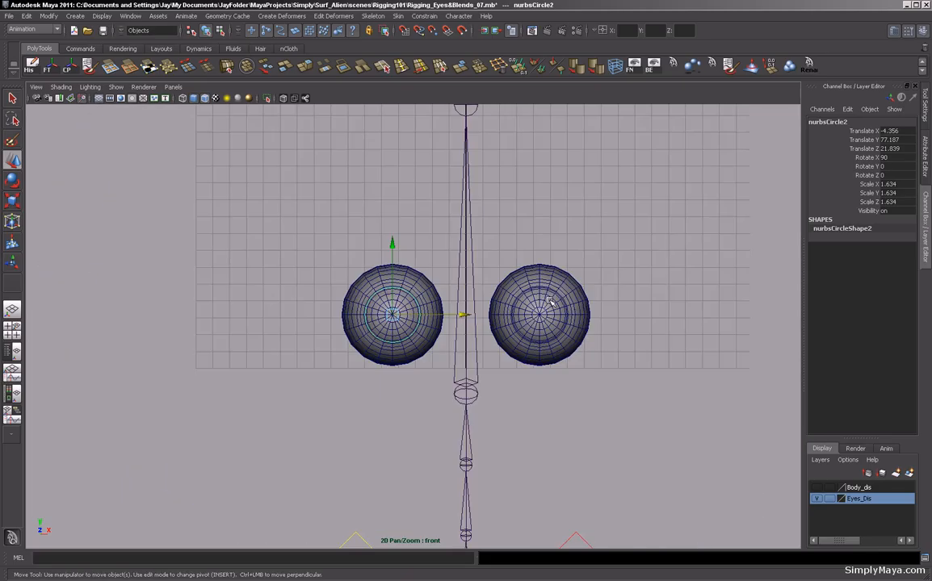
Select both eye circles, freeze their transformations and center their pivots.
key("space")
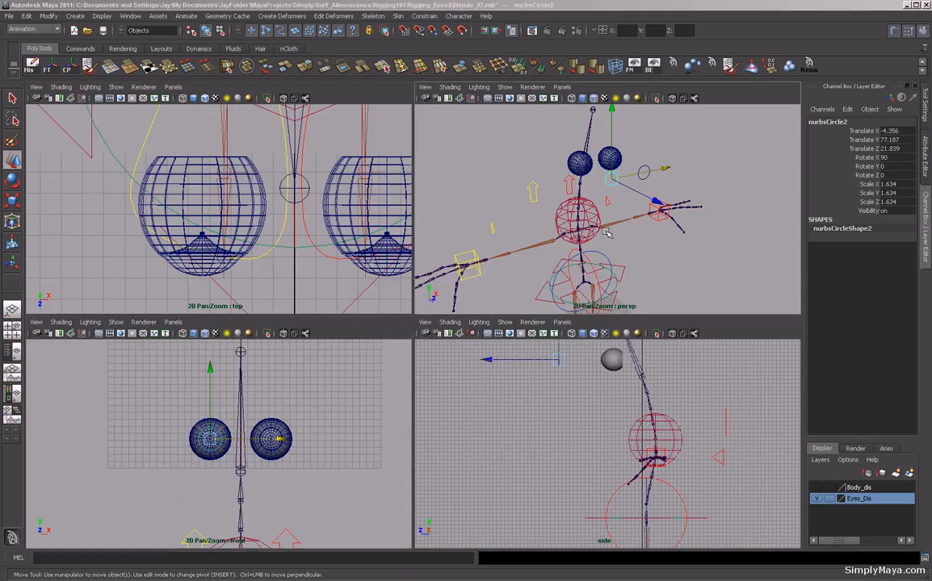
key("space")
left_click_drag(601, 239, 506, 231, "alt")
left_click_drag(283, 166, 357, 256)
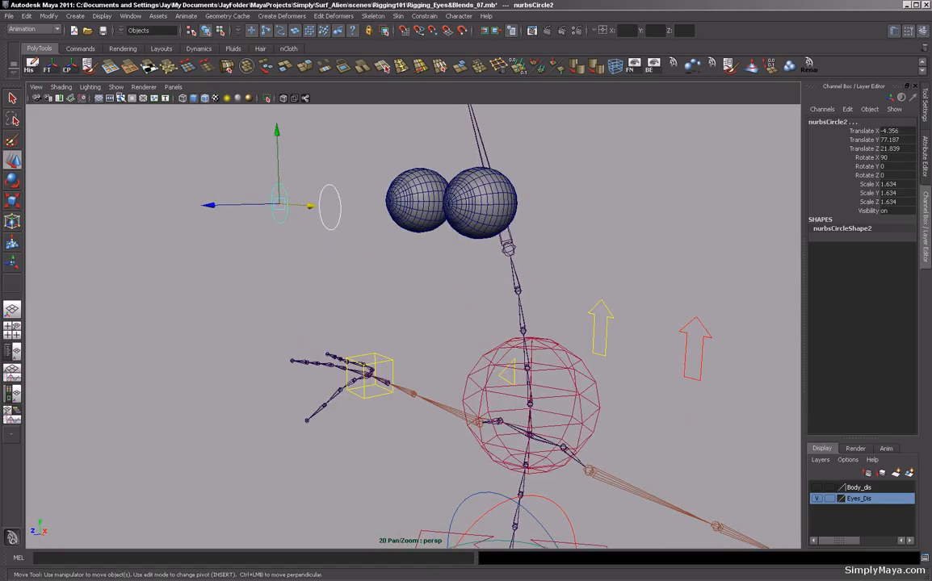
left_click(47, 66)
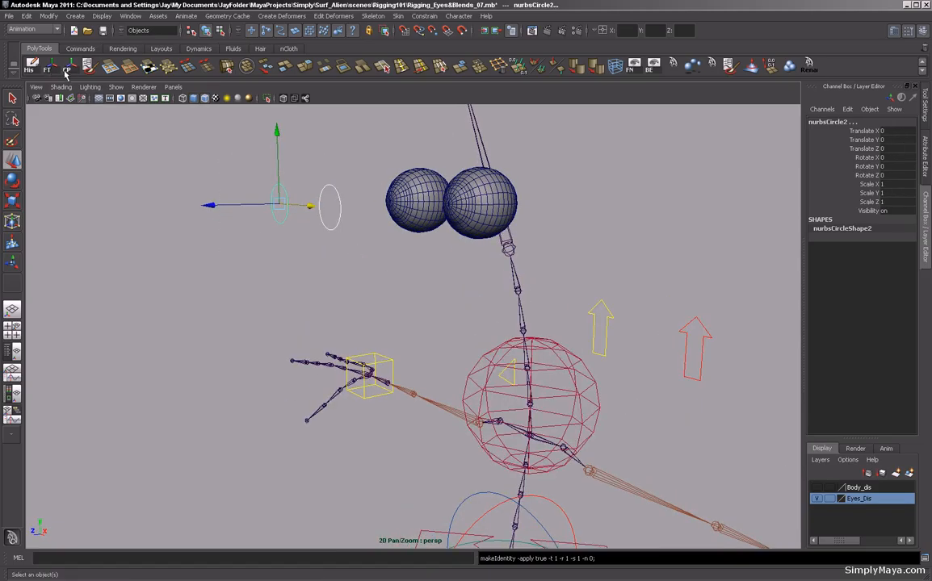
left_click(66, 72)
Select the duplicated eye circle and rename it Rt_Eye_CTRL.
left_click_drag(137, 212, 234, 247, "alt")
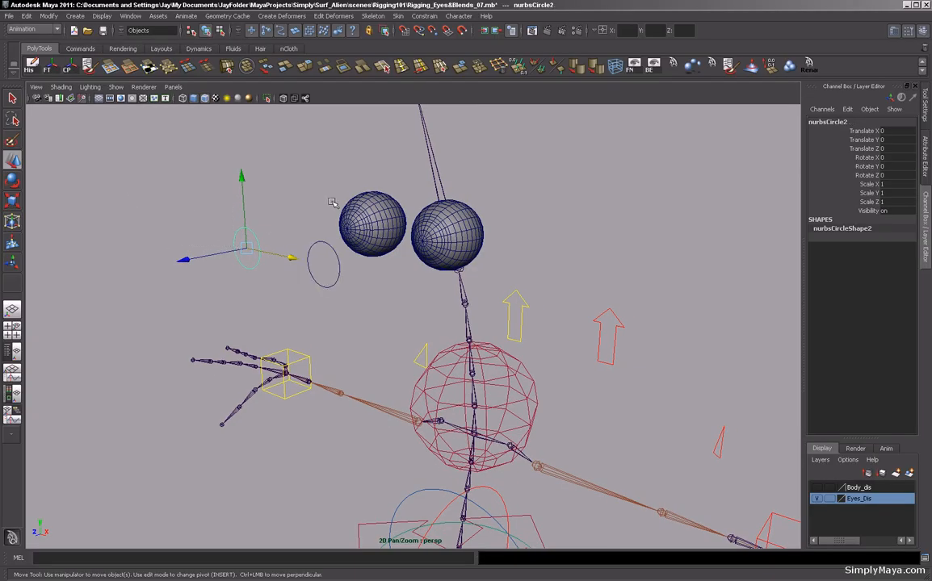
double_click(823, 122)
type("Rt_Eye_CTRL")
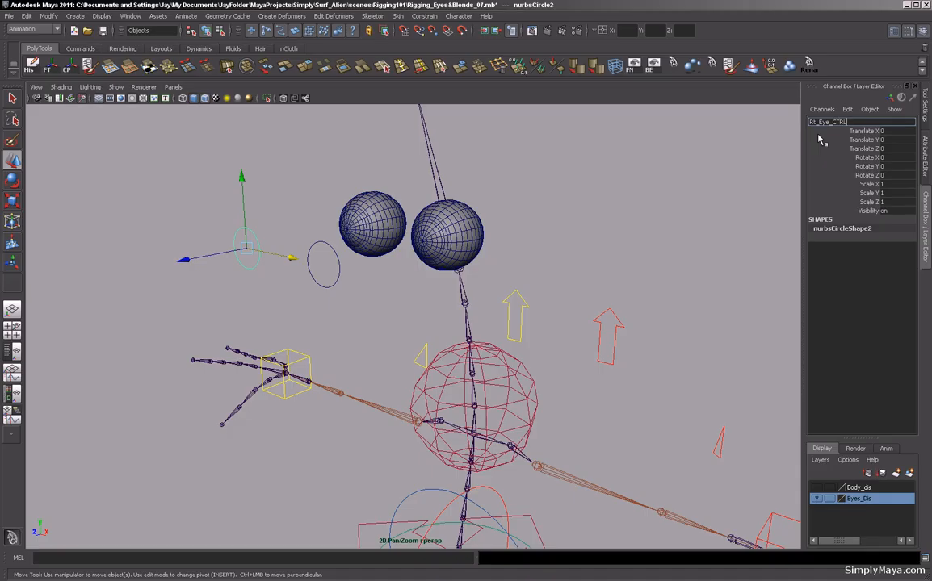
key("Return")
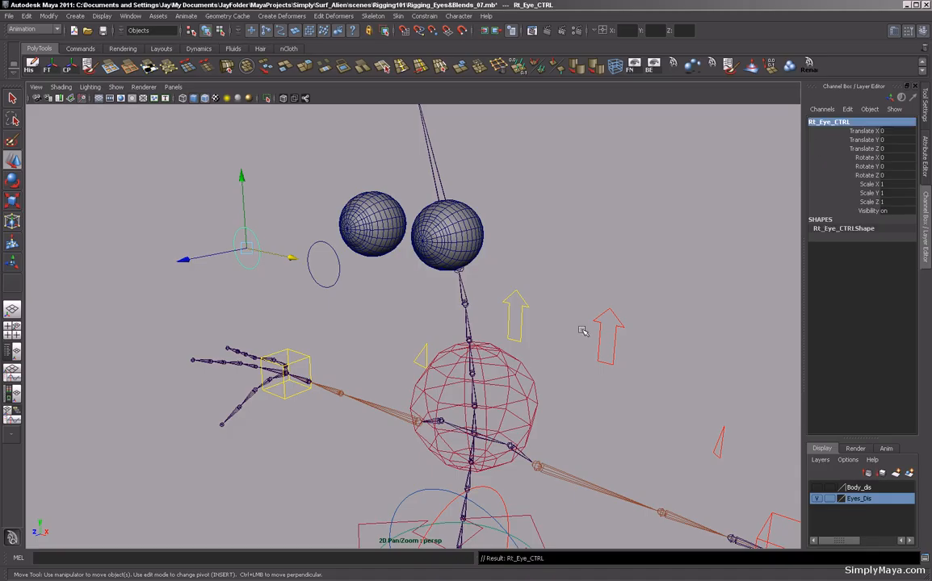
Select the other eye circle and rename it, starting with L.
left_click(324, 287)
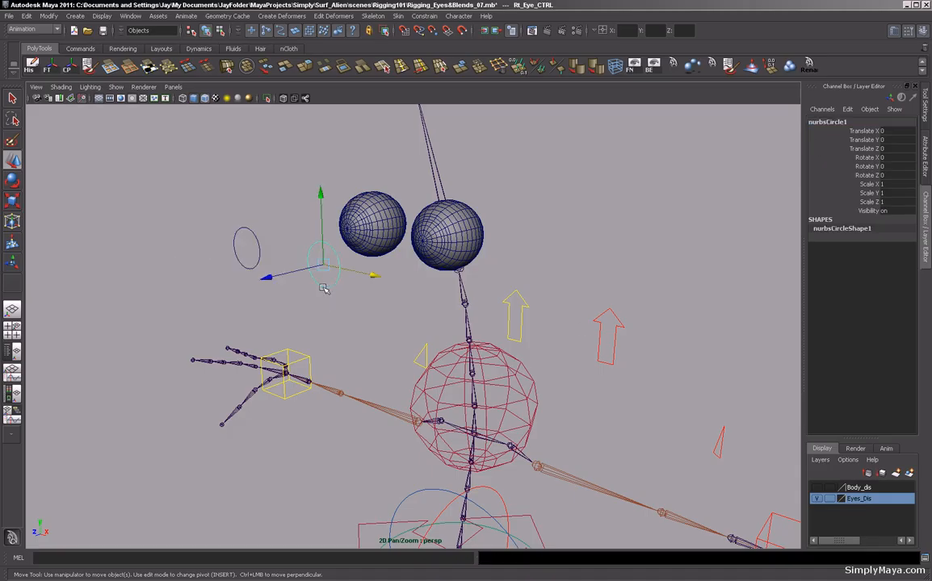
double_click(824, 122)
type("Lt_Eye_CTRL")
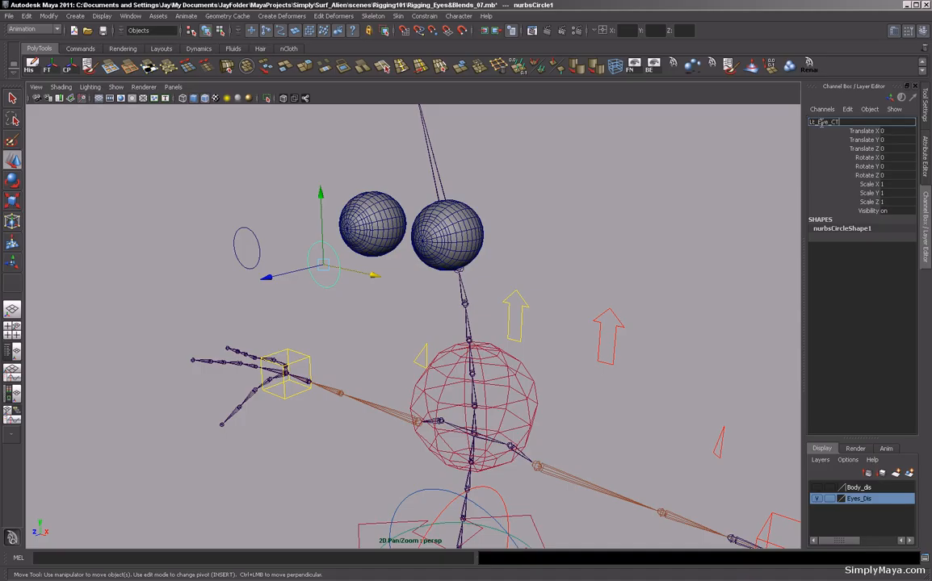
Apply the name Lt_Eye_CTRL to the left eye circle and examine which groups the eyeballs belong to.
key("Return")
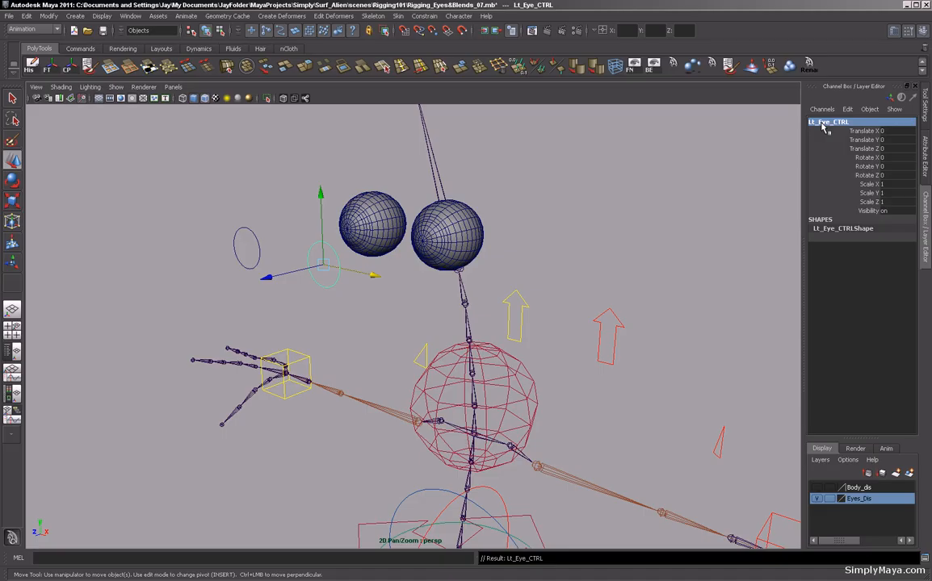
left_click_drag(570, 228, 537, 262, "alt")
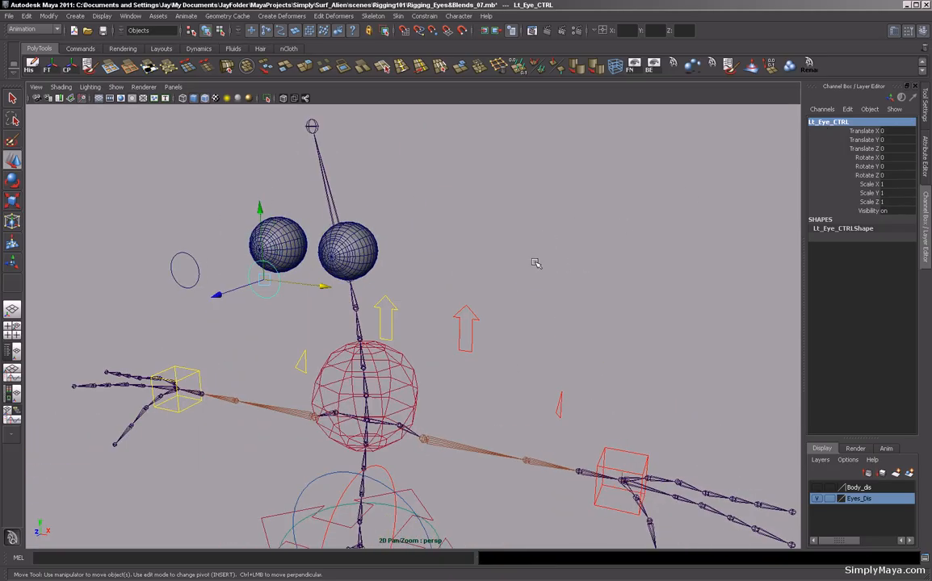
left_click(348, 250)
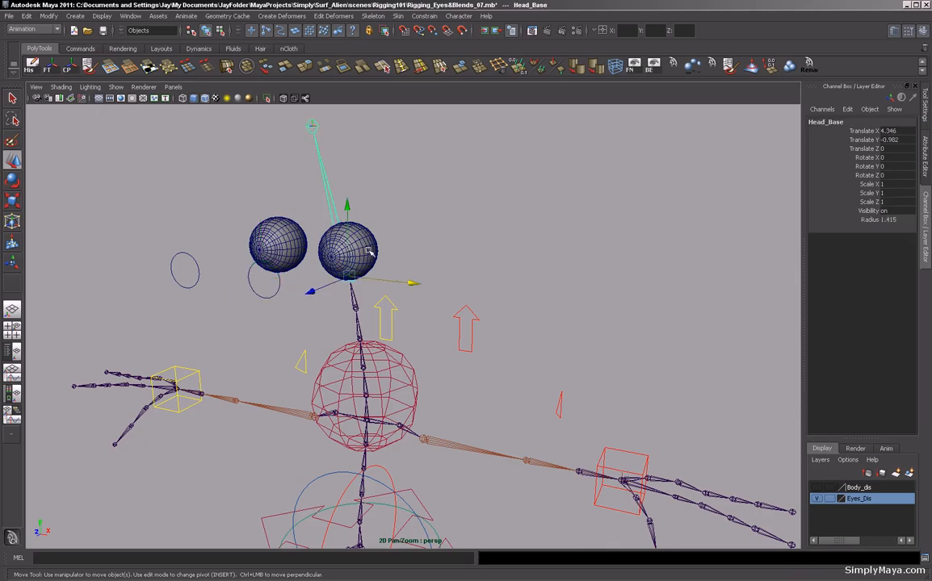
left_click(369, 252)
key("Up")
left_click_drag(369, 252, 430, 272, "alt")
left_click(296, 231)
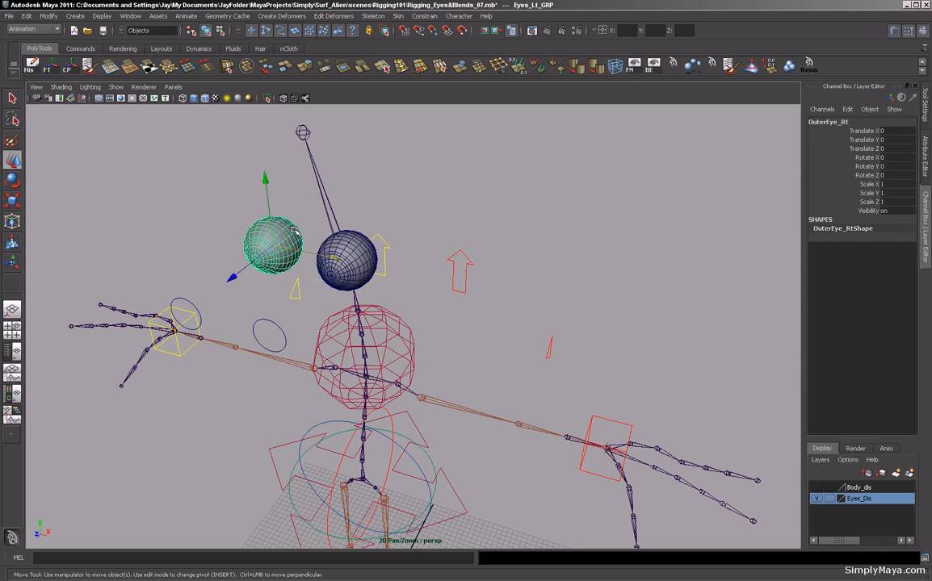
key("Up")
left_click_drag(301, 221, 319, 237, "alt")
left_click(458, 161)
left_click_drag(437, 206, 378, 210, "alt")
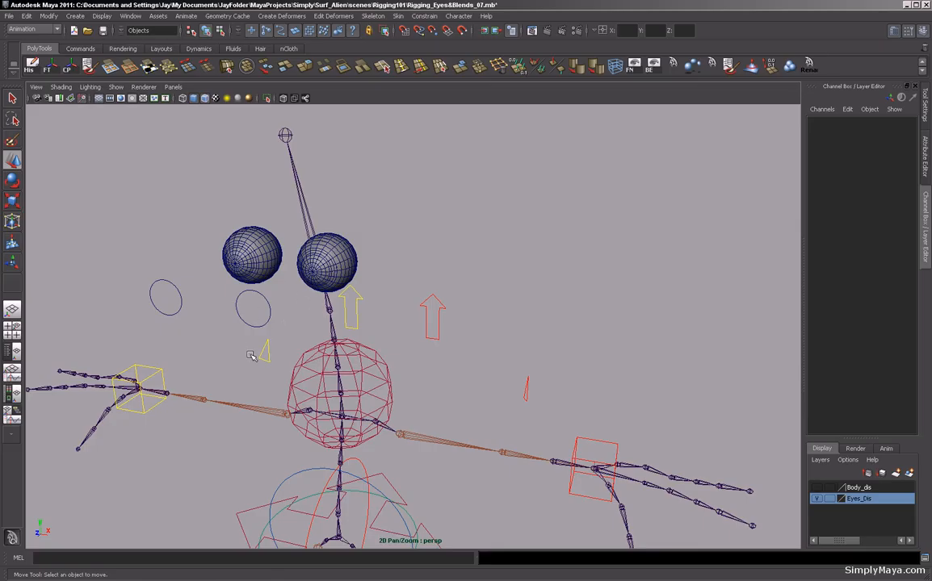
mouse_move(373, 255)
left_mouse_down("alt")
mouse_move(404, 267)
mouse_move(374, 246)
mouse_move(385, 202)
mouse_move(386, 259)
mouse_move(376, 275)
left_mouse_up("alt")
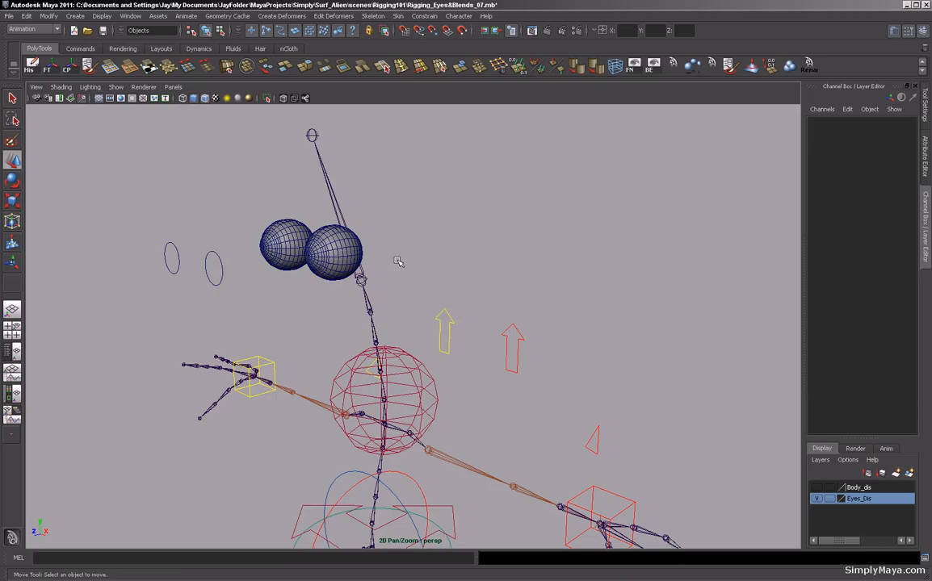
right_click_drag(399, 261, 381, 259, "alt")
middle_click_drag(381, 258, 358, 252, "alt")
left_click_drag(358, 252, 412, 266, "alt")
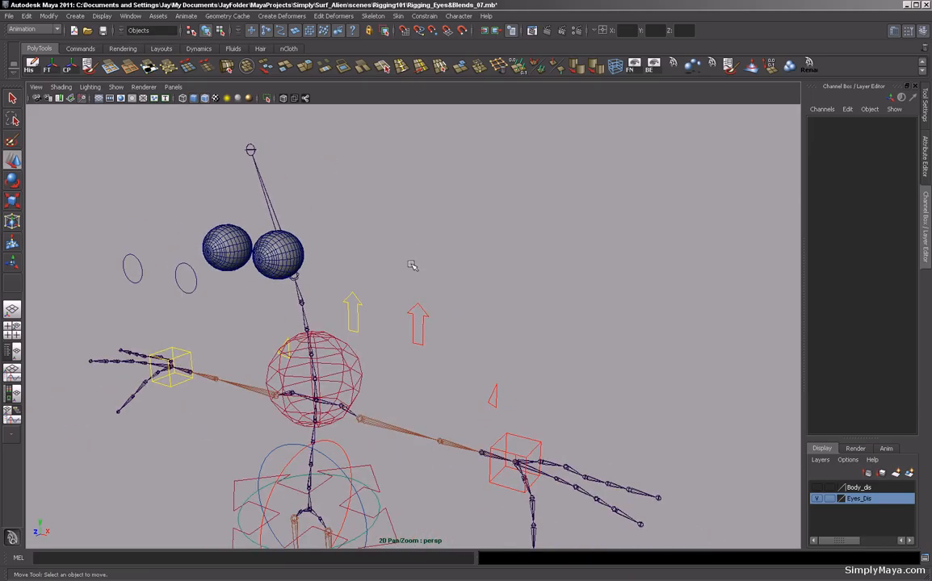
Aim-constrain the Eyes_Lt_GRP group to the Lt_Eye_CTRL circle.
key("shift+o")
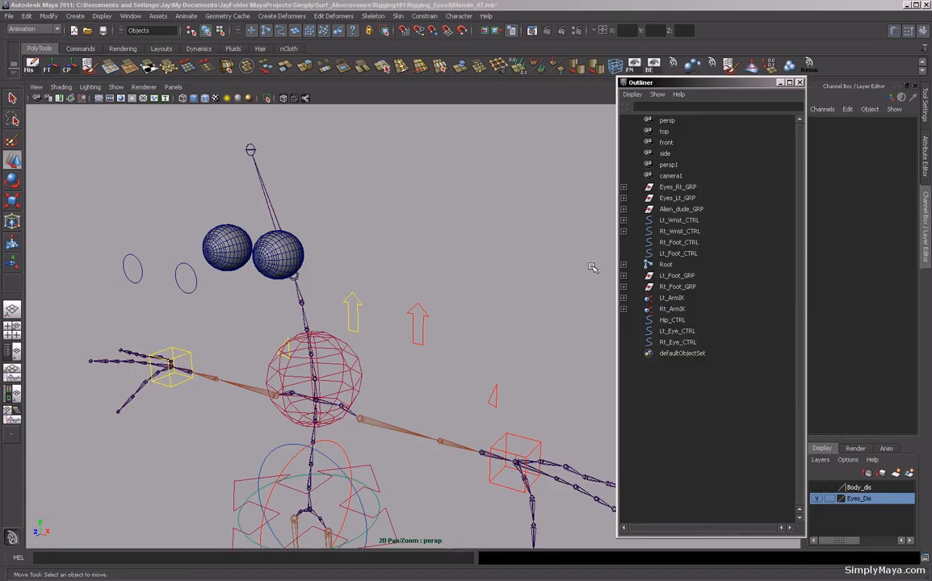
left_click(669, 187)
left_click(674, 198)
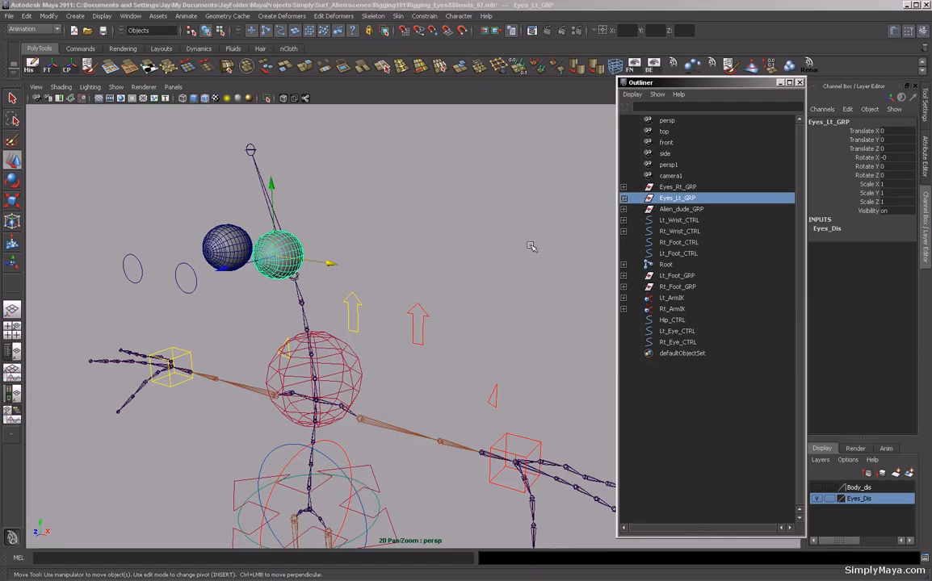
middle_click_drag(486, 258, 545, 258, "alt")
right_click_drag(535, 257, 561, 257, "alt")
left_click_drag(474, 255, 470, 259, "alt")
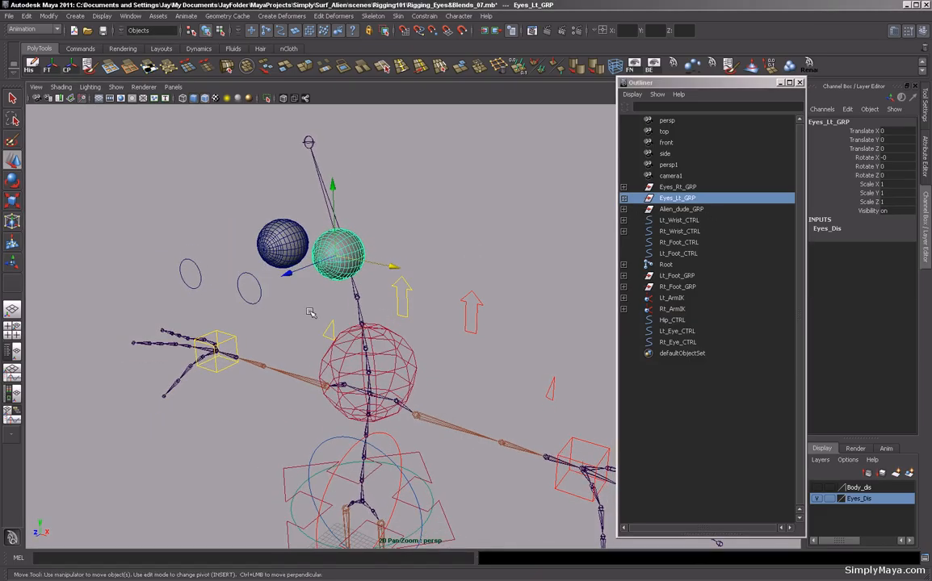
left_click(231, 269)
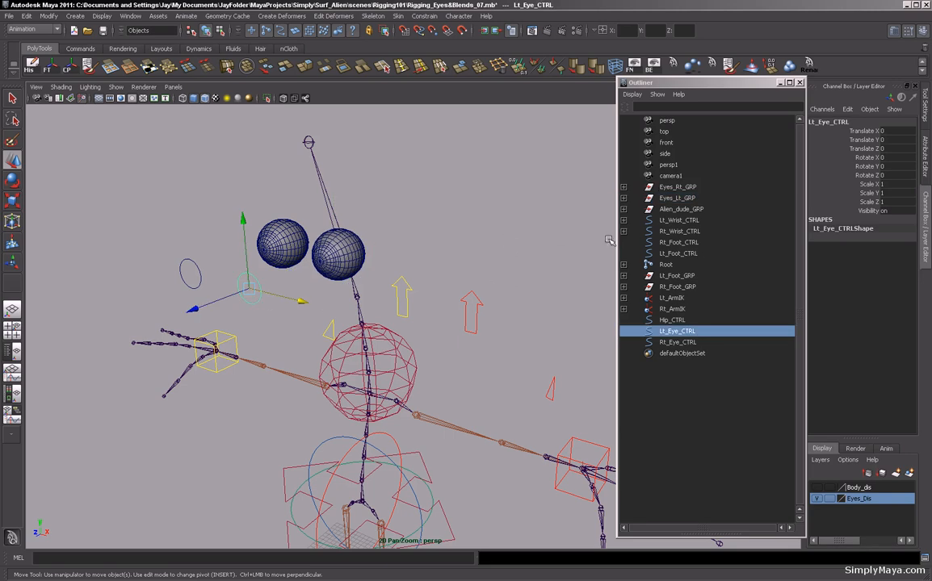
left_click(680, 197)
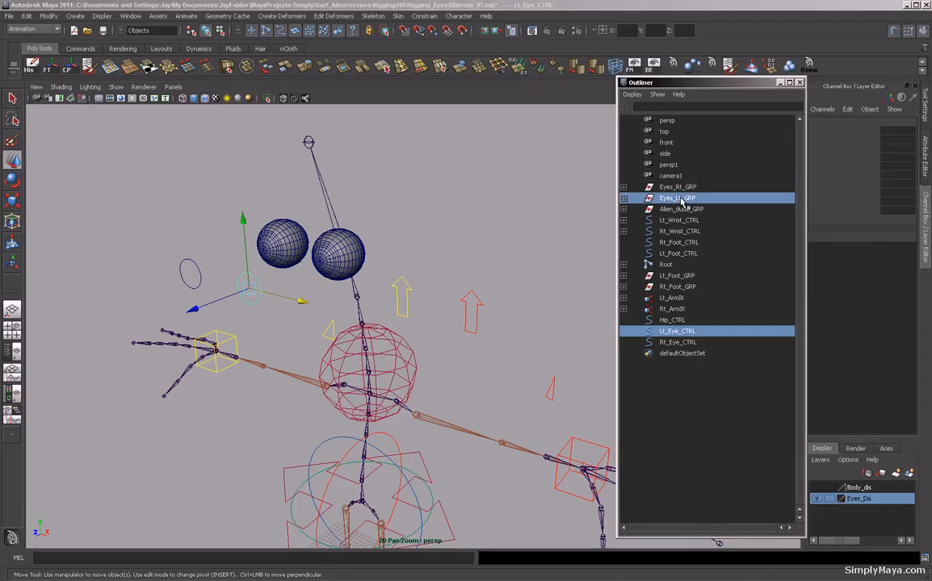
left_click(623, 198)
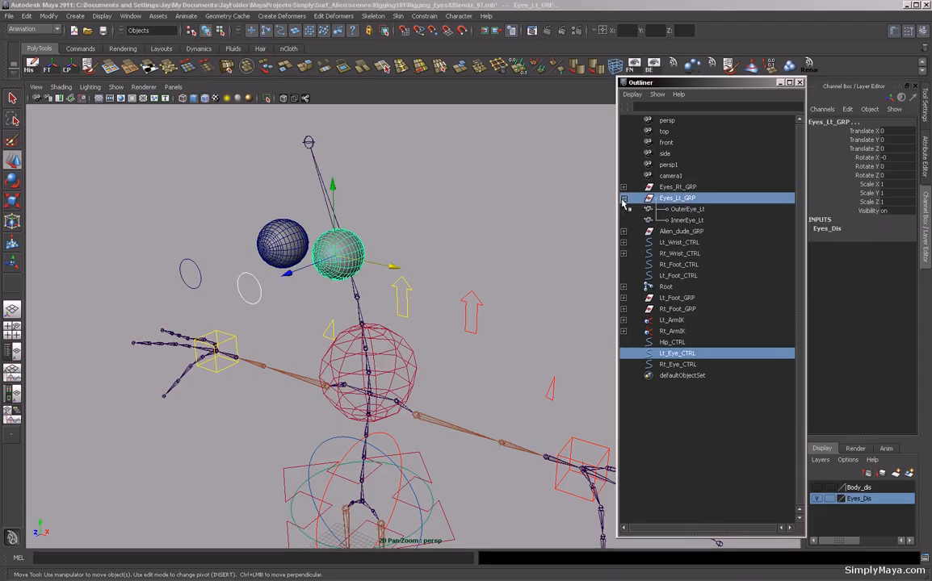
left_click(623, 198)
left_click_drag(384, 239, 426, 283, "alt")
left_click(424, 16)
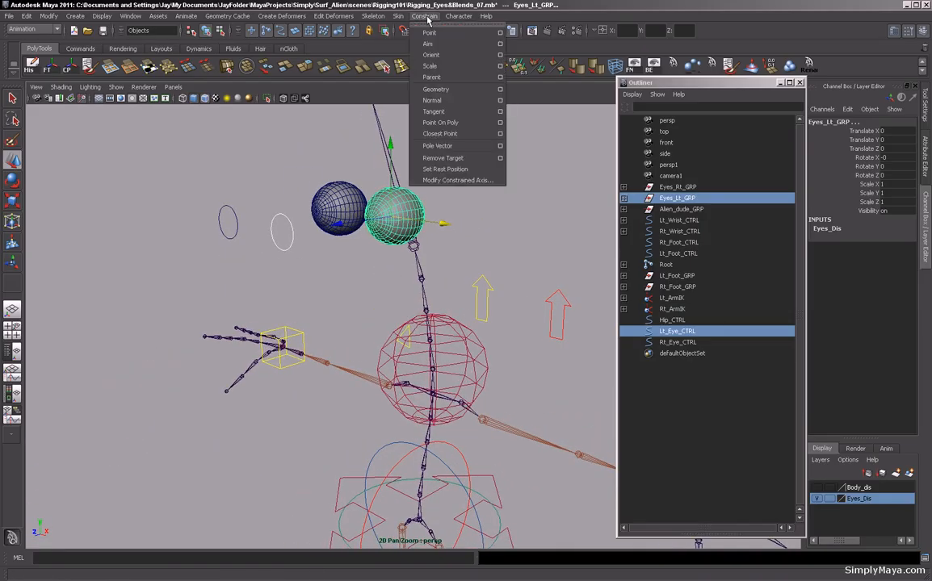
left_click(430, 45)
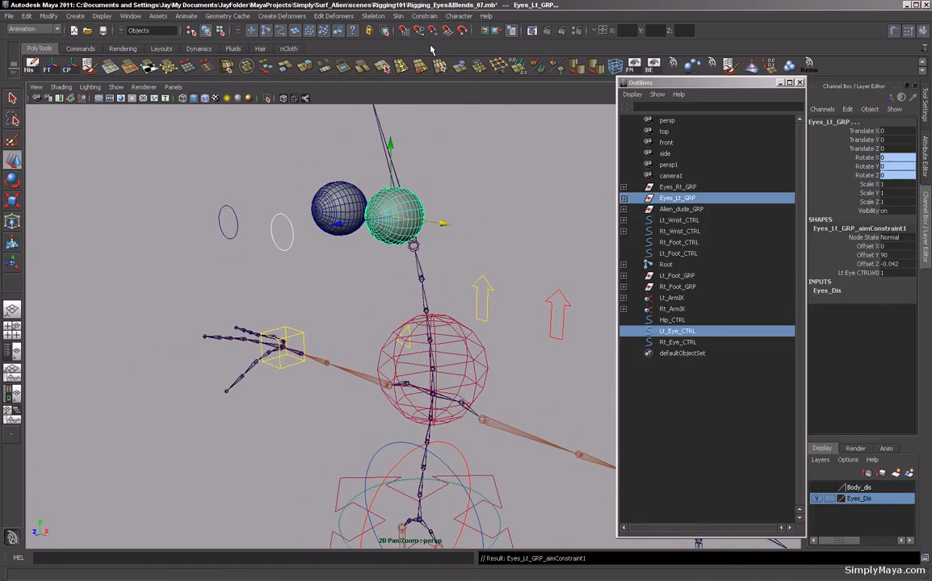
Move Lt_Eye_CTRL to test the eye aim, then undo the move.
left_click(280, 233)
left_click_drag(280, 232, 291, 262)
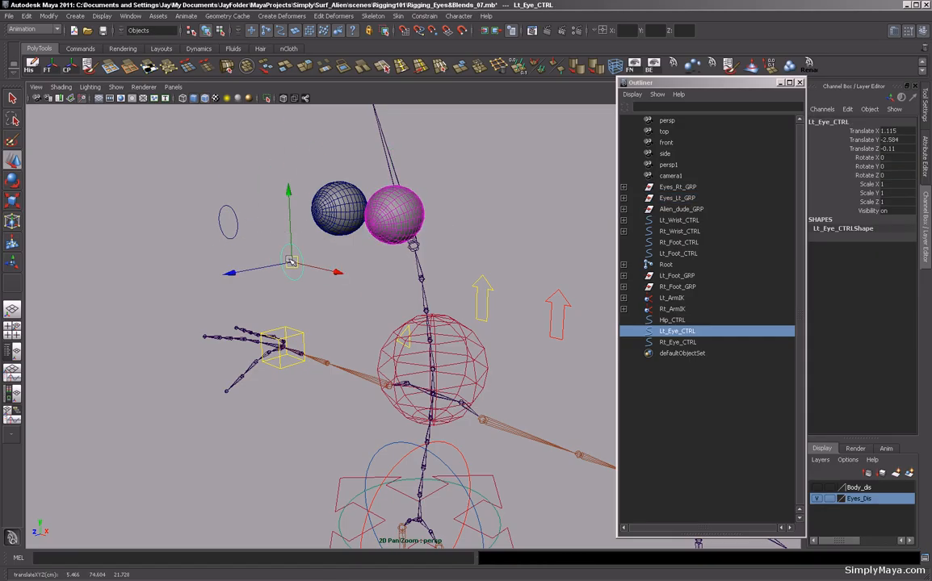
key("ctrl+z")
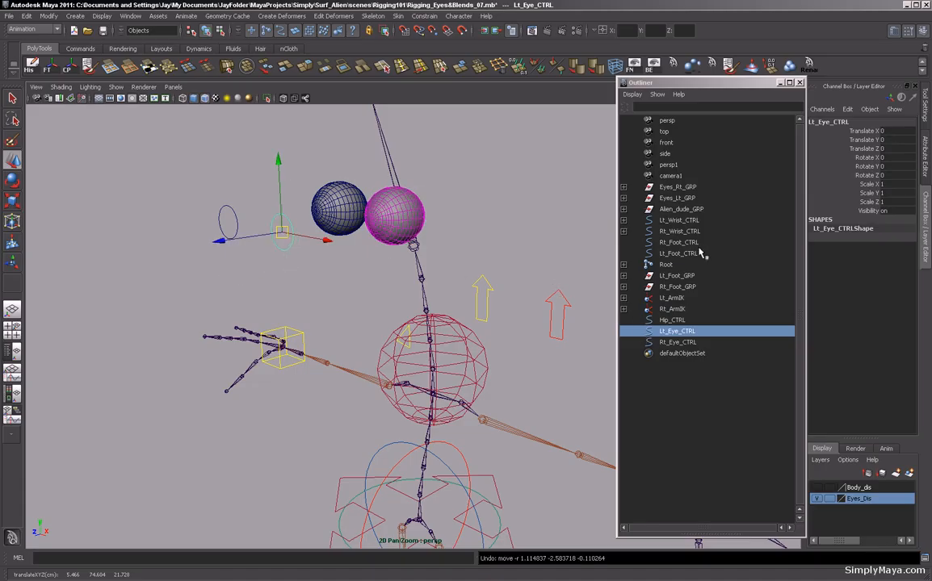
Orient-constrain the Lt_Eye_CTRL circle to the Eyes_Lt_GRP group.
left_click(685, 197)
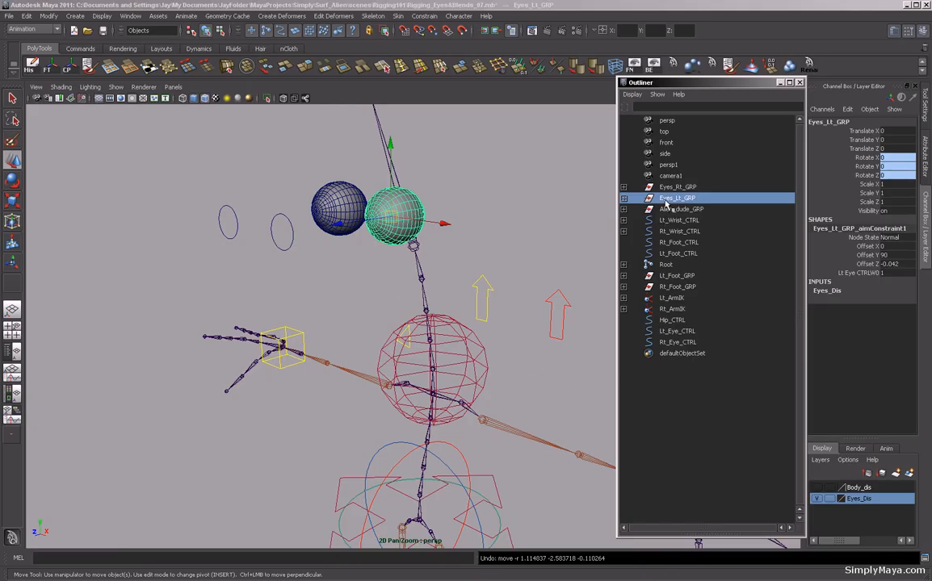
left_click(680, 331, "ctrl")
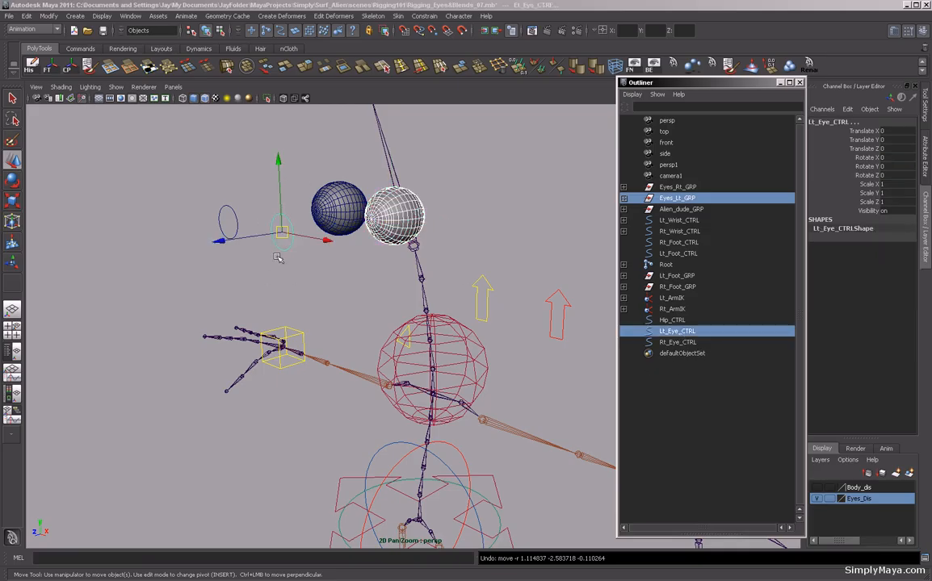
left_click(416, 17)
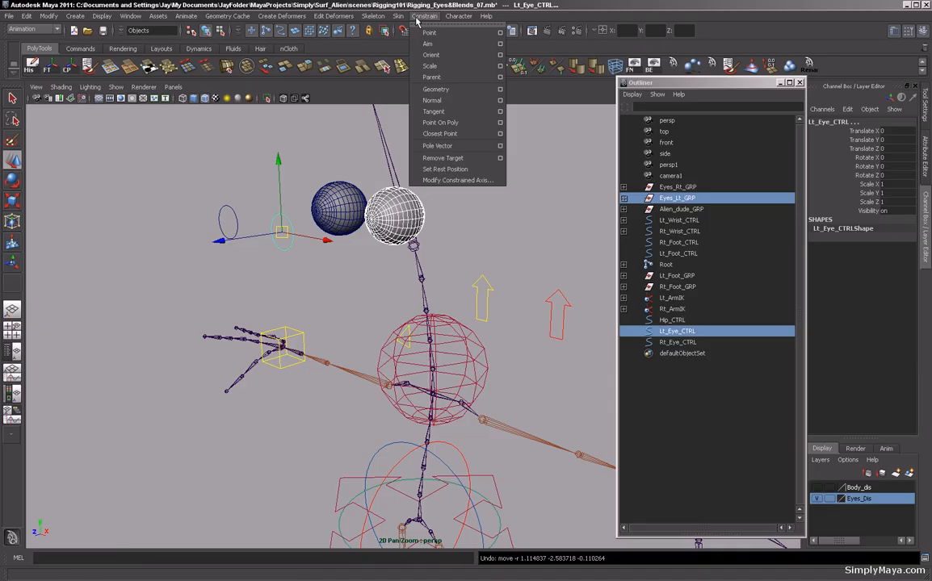
left_click(441, 58)
left_click(283, 278)
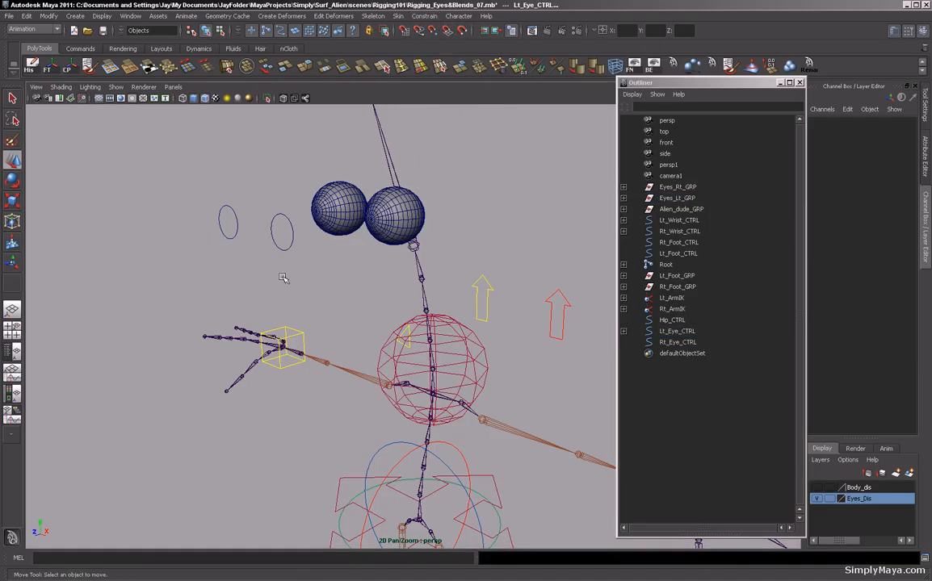
Move and rotate Lt_Eye_CTRL around to test how the left eye follows it.
left_click(284, 251)
middle_click_drag(285, 252, 290, 324, "alt")
left_click_drag(289, 322, 333, 194)
left_click_drag(343, 279, 312, 225, "alt")
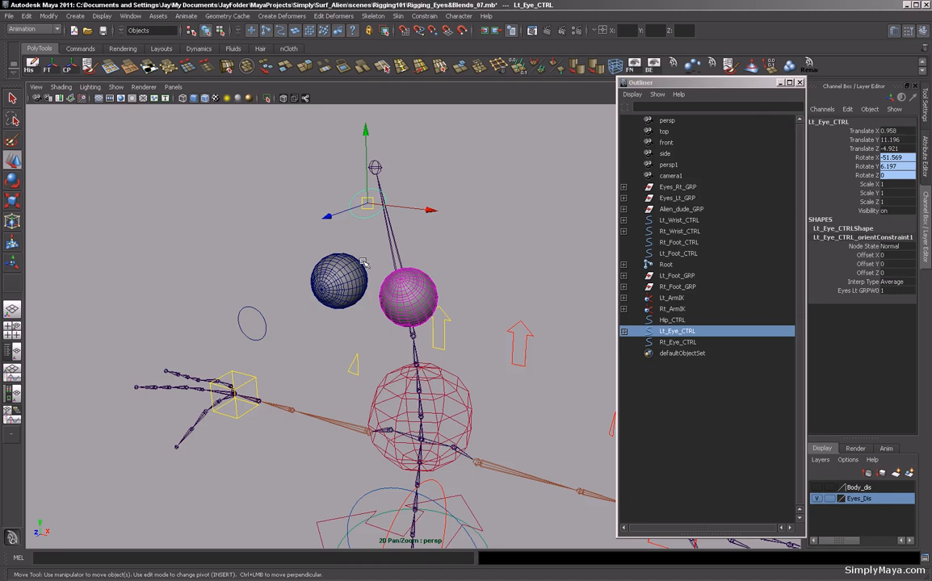
left_click_drag(363, 263, 271, 170, "alt")
mouse_move(267, 225)
left_mouse_down("alt")
mouse_move(279, 220)
mouse_move(260, 212)
mouse_move(243, 233)
mouse_move(179, 235)
mouse_move(275, 233)
left_mouse_up("alt")
left_click(268, 241)
right_click_drag(248, 228, 89, 241, "alt")
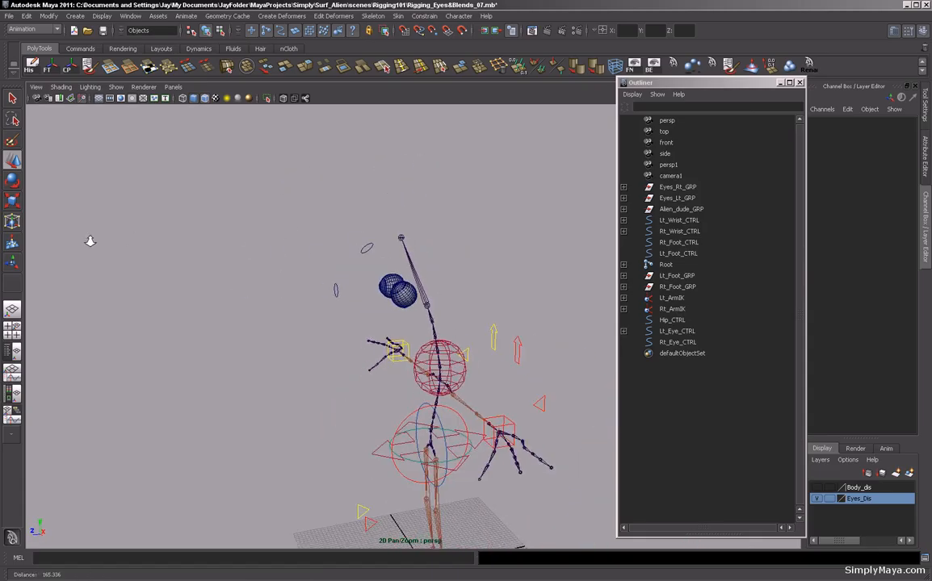
left_click_drag(90, 241, 270, 297, "alt")
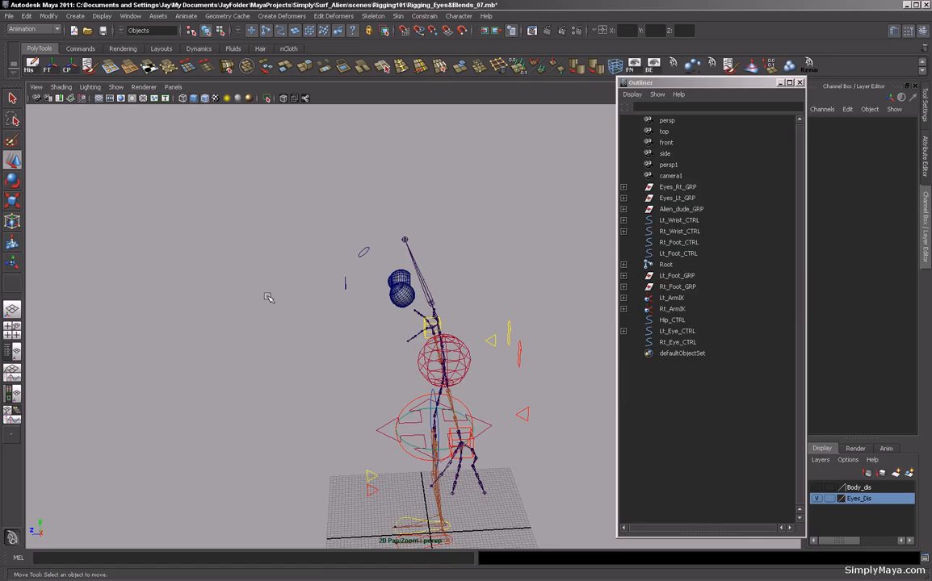
left_click(364, 251)
left_click_drag(364, 249, 301, 296)
left_click_drag(355, 349, 329, 336, "alt")
left_click_drag(302, 290, 303, 235)
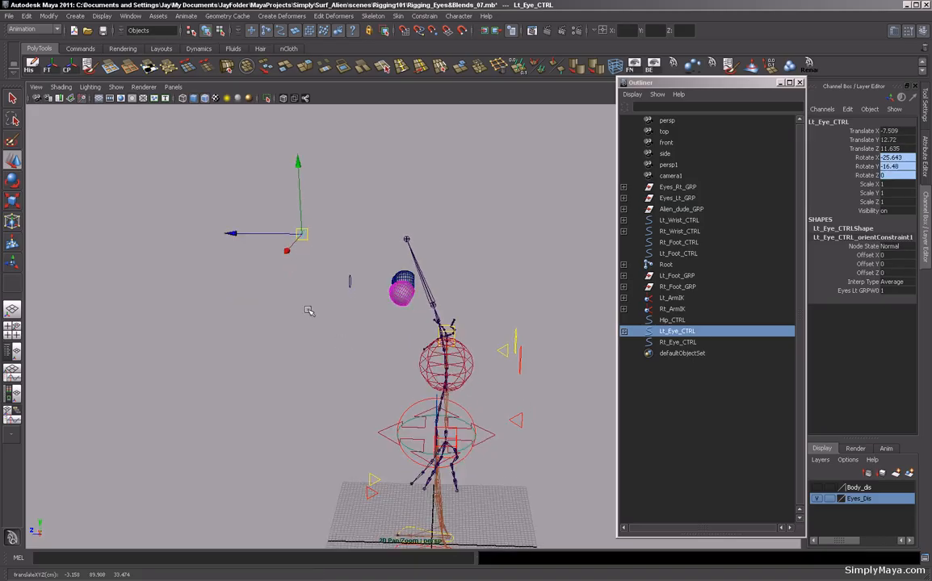
left_click(308, 311)
left_click_drag(317, 310, 255, 307, "alt")
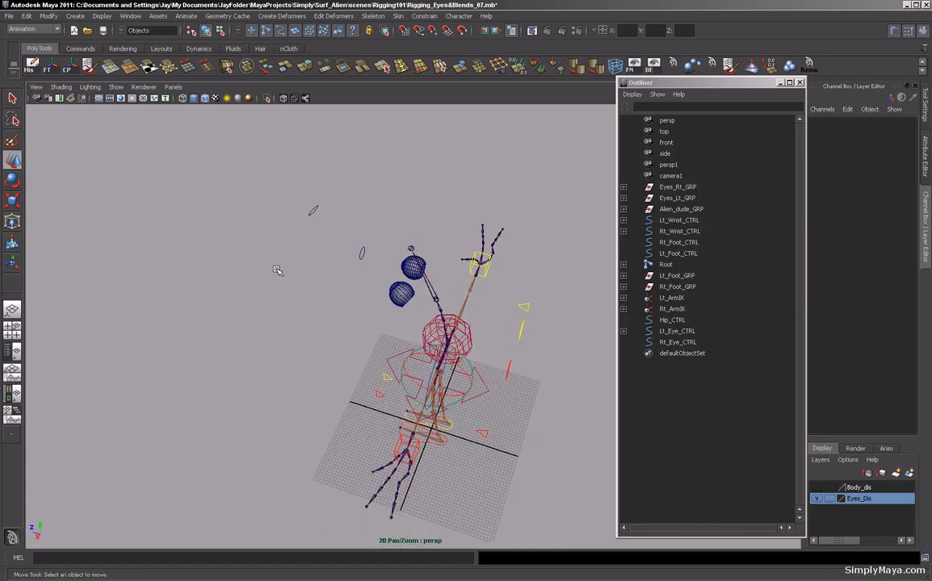
left_click(311, 213)
Reset Lt_Eye_CTRL's translate and rotate channels to 0.
left_click_drag(903, 131, 908, 167)
type("0")
key("Return")
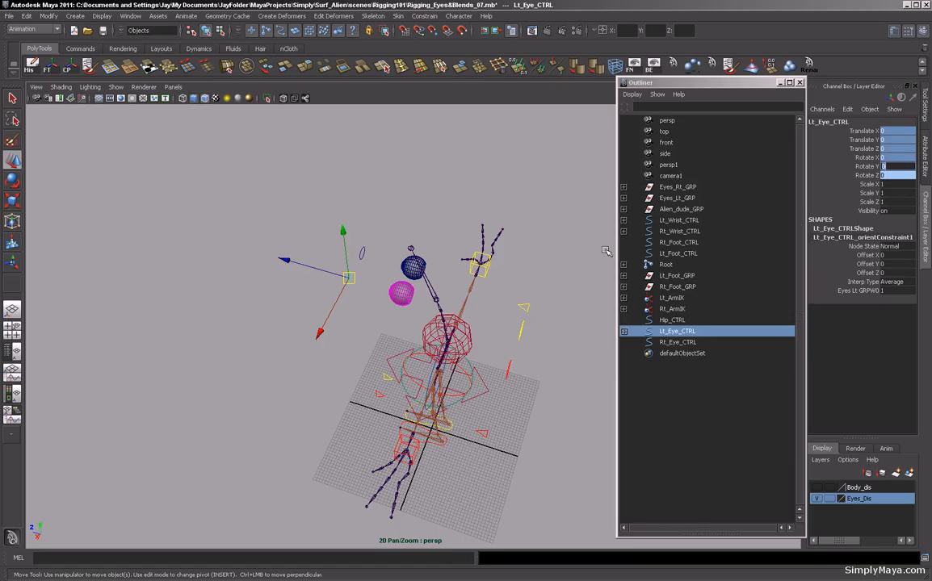
Aim-constrain the Eyes_Rt_GRP group to the Rt_Eye_CTRL circle.
left_click_drag(329, 366, 476, 327, "alt")
left_click_drag(476, 328, 363, 338, "alt")
scroll(349, 333, "up", 5)
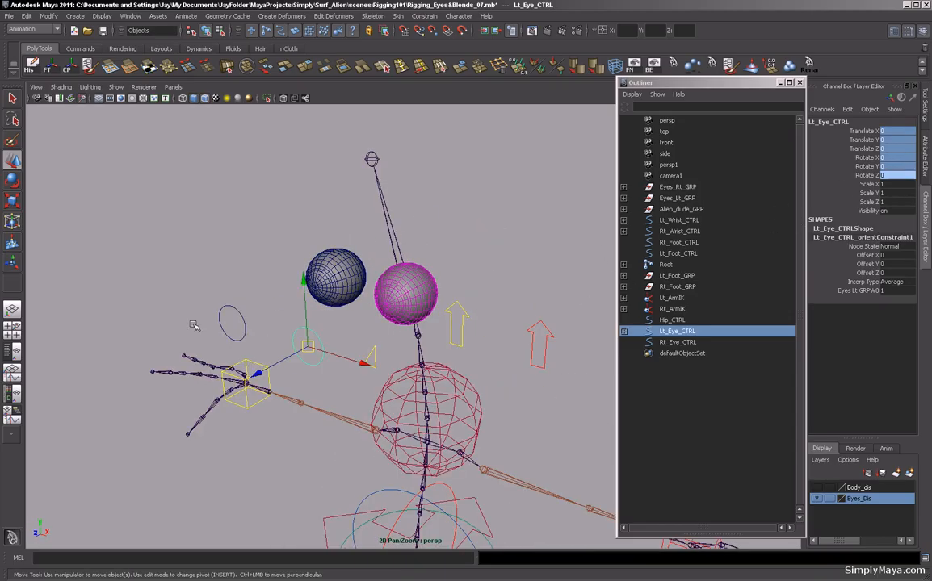
left_click(239, 318)
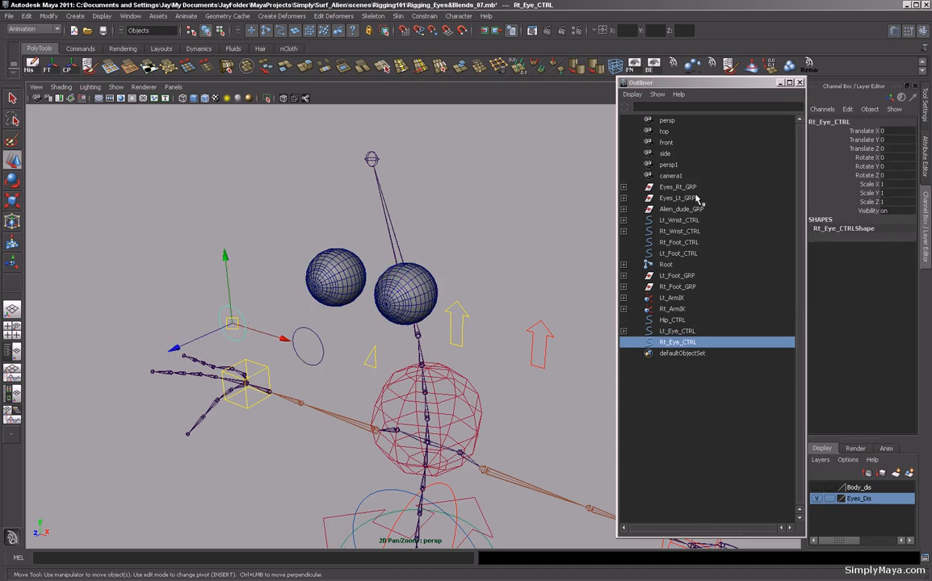
left_click(682, 187, "ctrl")
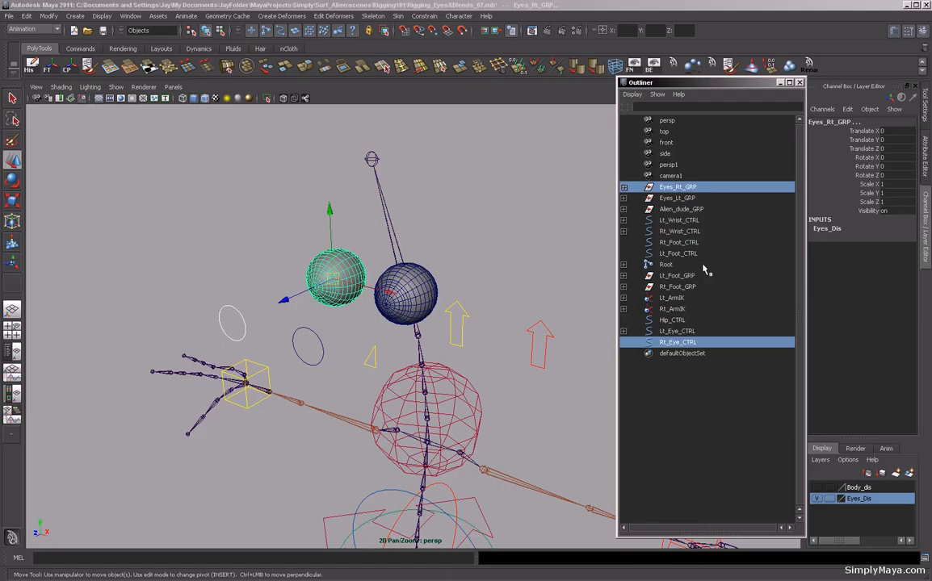
left_click(424, 17)
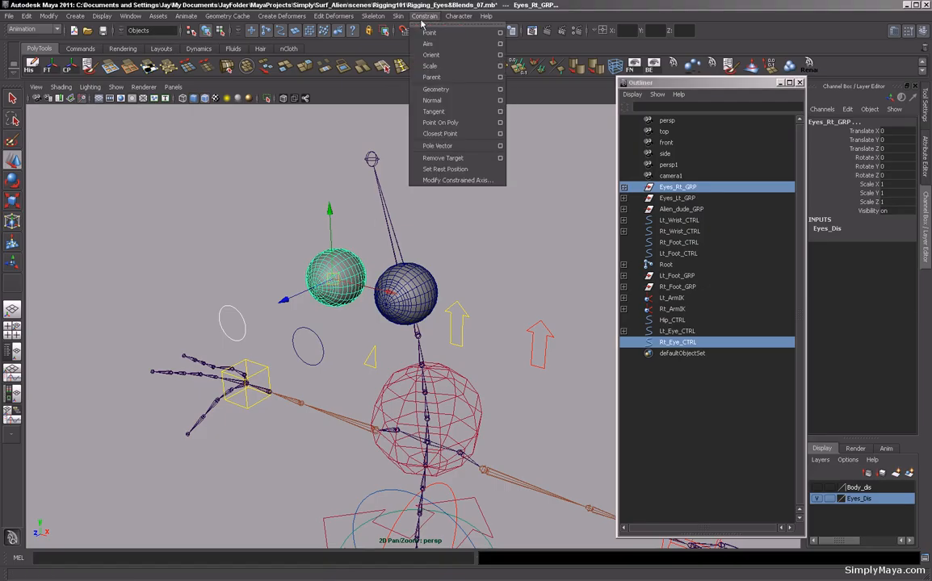
left_click(425, 44)
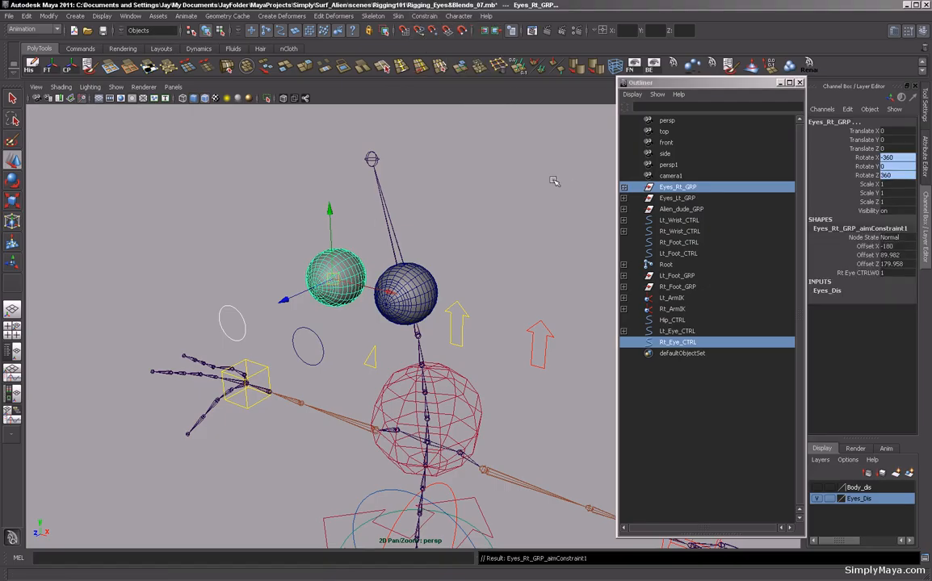
Orient-constrain the Rt_Eye_CTRL circle to the Eyes_Rt_GRP group.
left_click(675, 188)
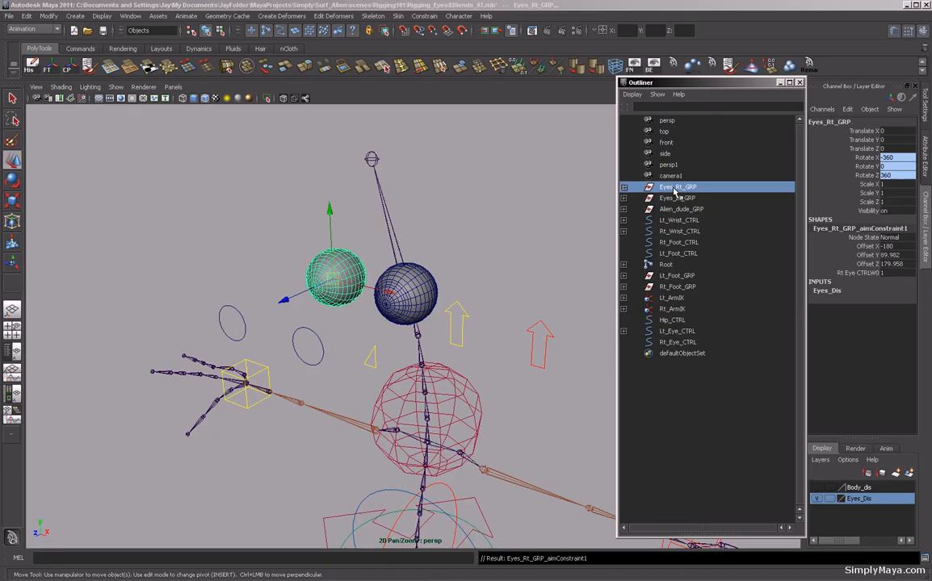
left_click(687, 343, "ctrl")
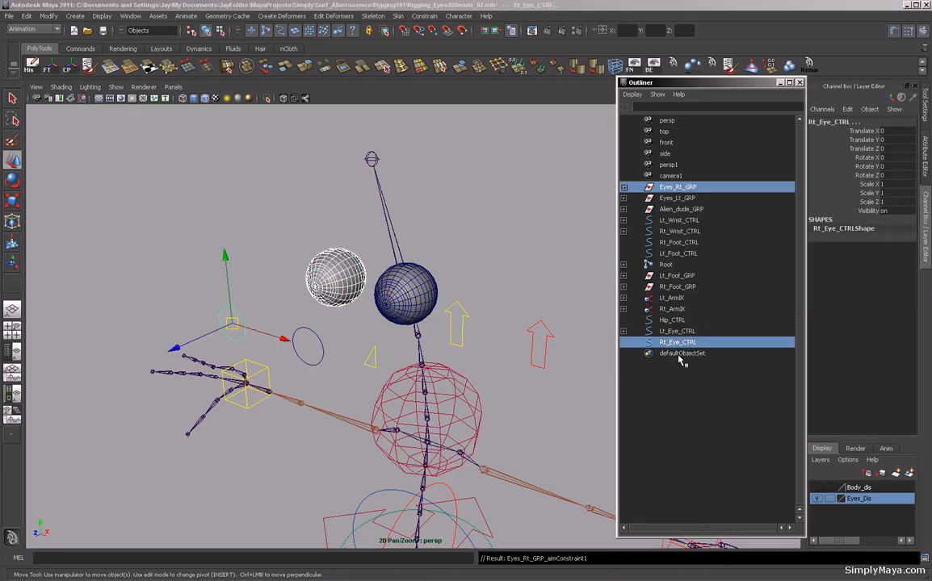
left_click(424, 15)
left_click(426, 57)
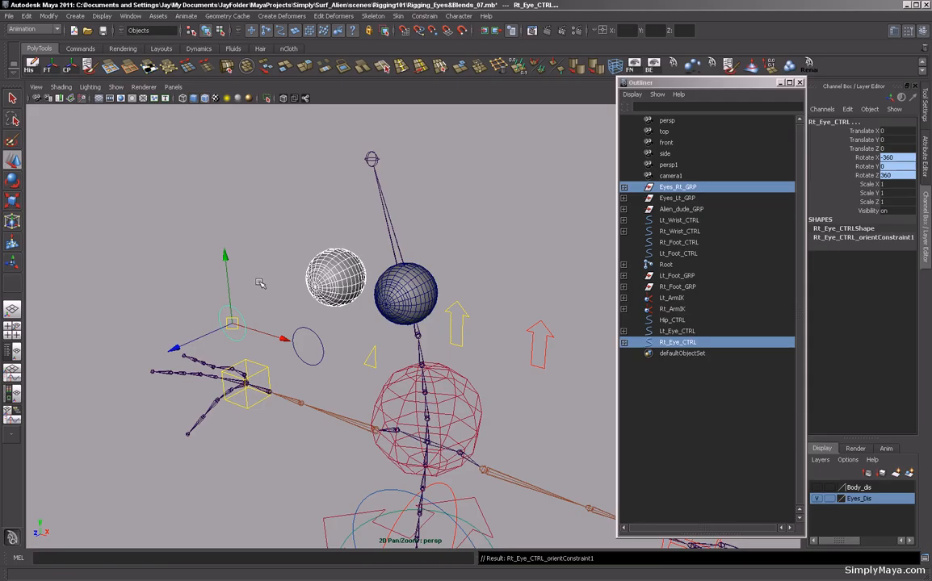
Undo the orient constraint on Rt_Eye_CTRL and undo each trial move of the control.
key("ctrl+z")
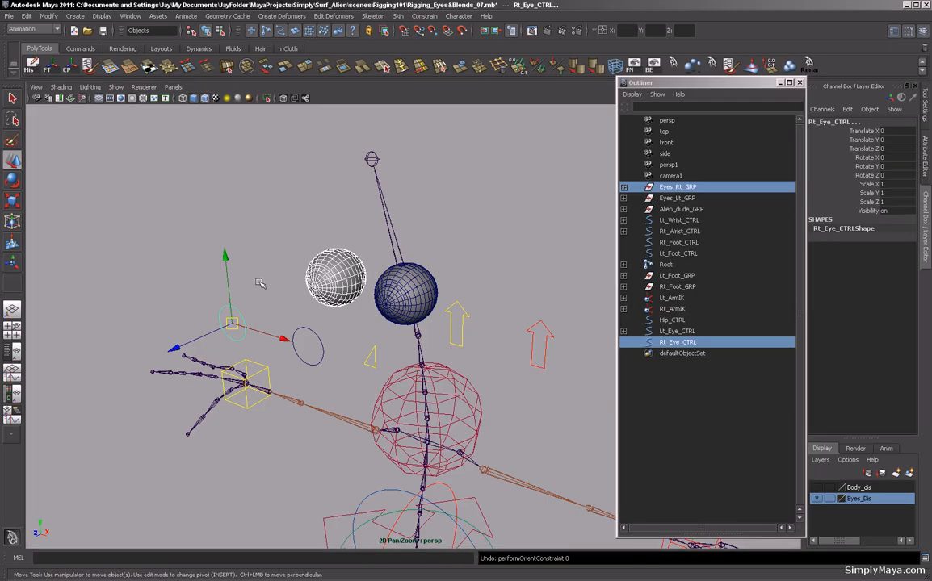
mouse_move(264, 287)
left_mouse_down("alt")
mouse_move(278, 287)
mouse_move(260, 289)
left_mouse_up("alt")
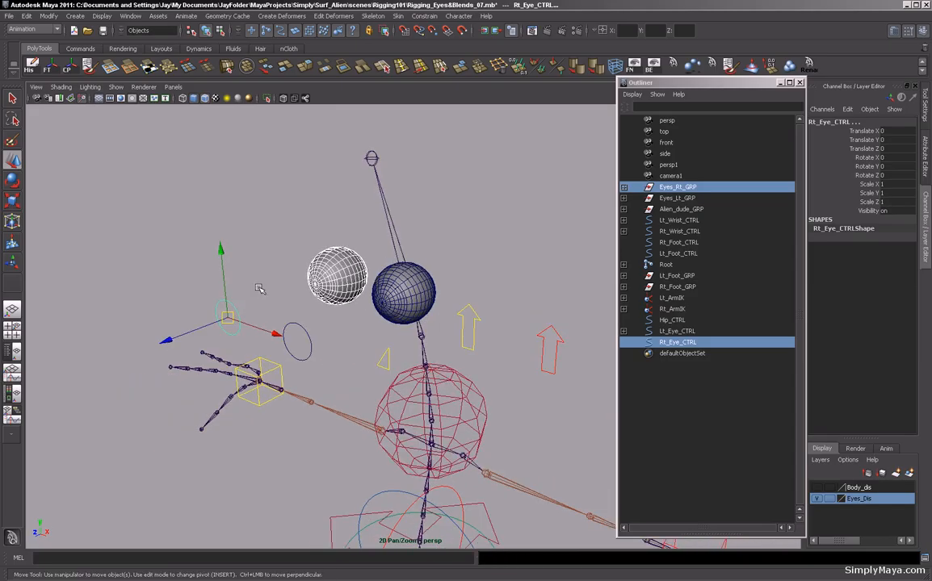
left_click_drag(228, 320, 236, 252)
key("ctrl+z")
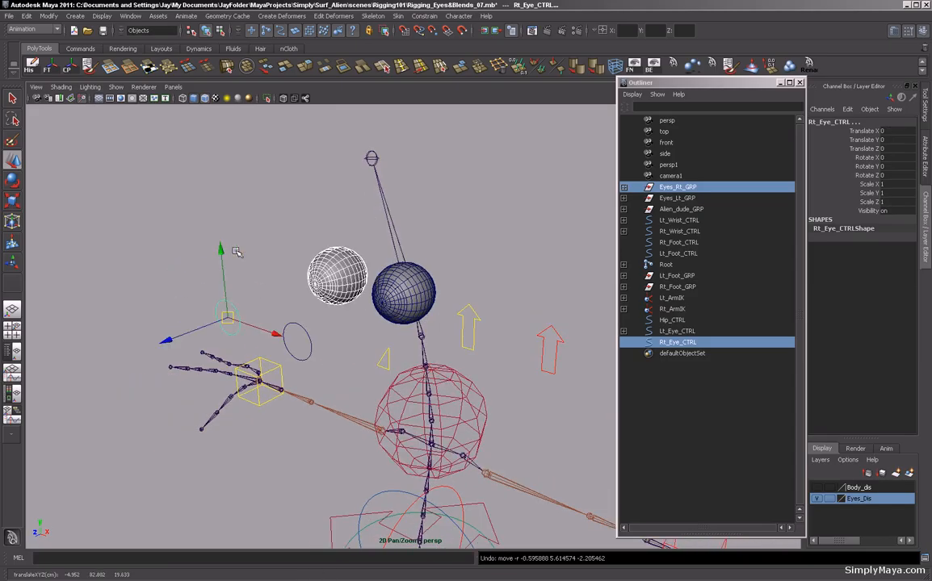
left_click(248, 234)
left_click(232, 304)
left_click_drag(228, 322, 230, 272)
key("ctrl+z")
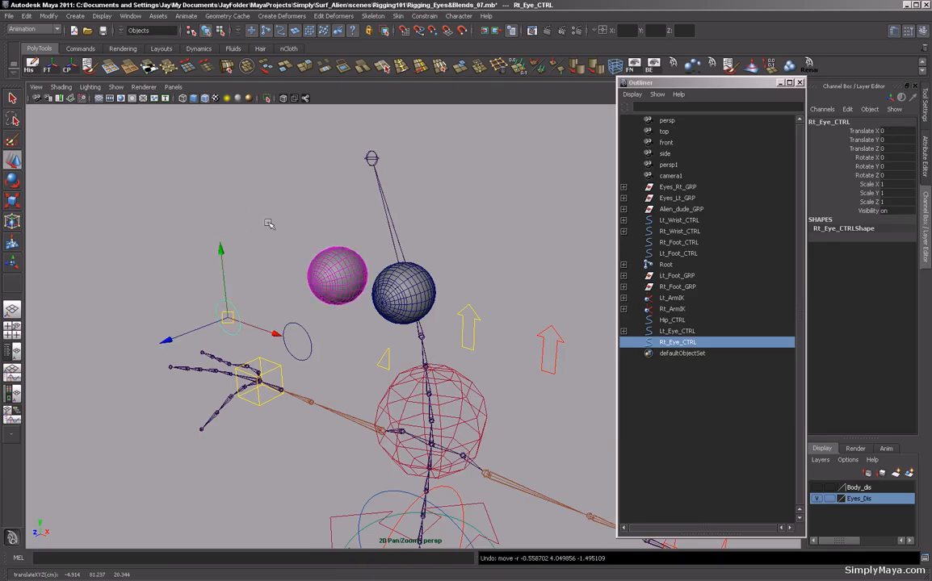
Undo the aim constraint on the Eyes_Rt_GRP group.
left_click(688, 188)
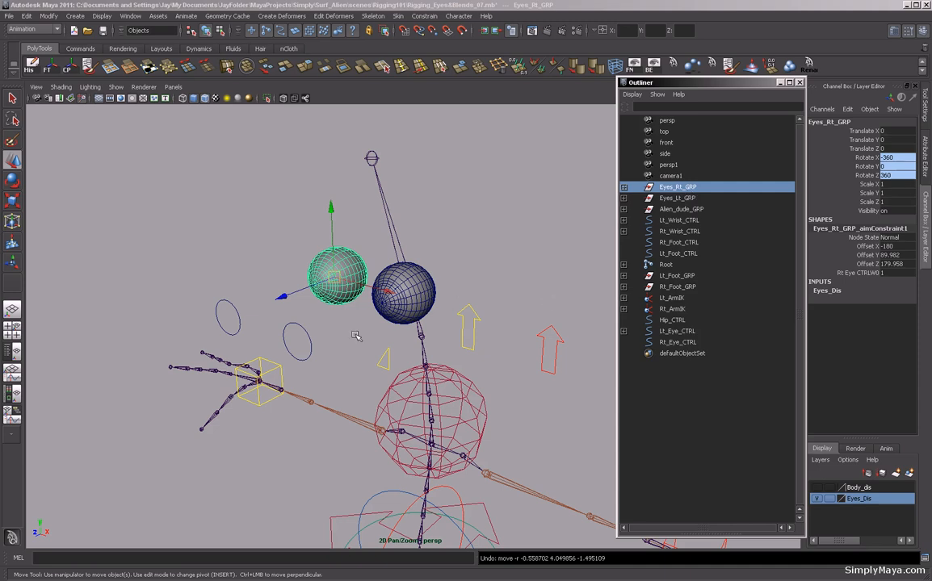
mouse_move(355, 336)
left_mouse_down("alt")
mouse_move(298, 335)
mouse_move(360, 332)
left_mouse_up("alt")
key("z")
key("z")
key("z")
key("z")
key("z")
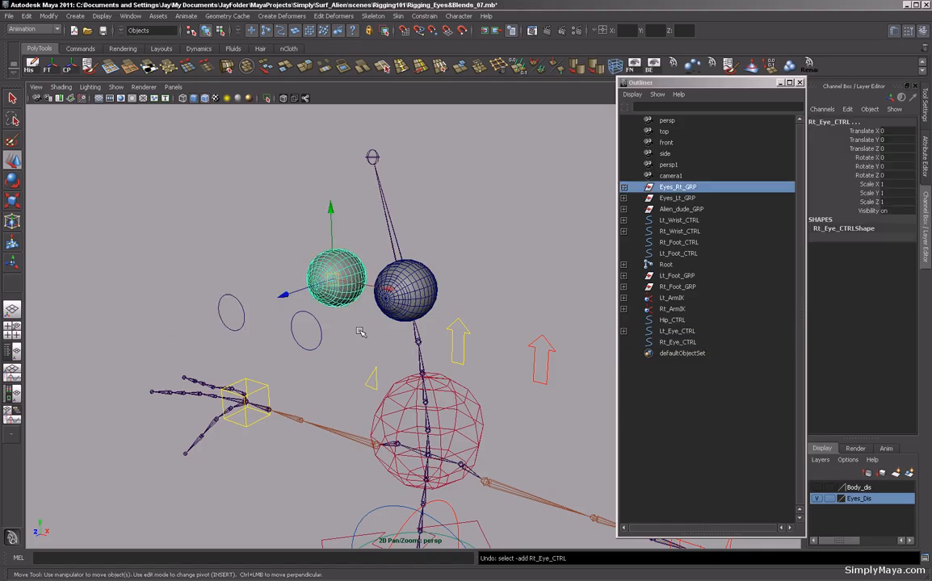
key("z")
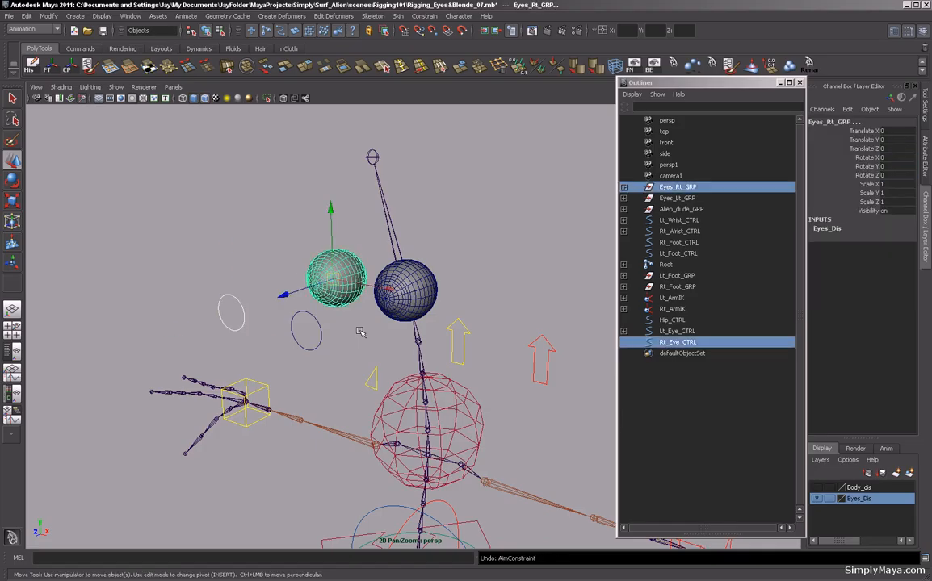
Inspect the OuterEye_Rt and InnerEye_Rt eyes inside the Eyes_Rt_GRP group.
left_click(623, 186)
left_click(685, 198)
left_click(688, 209)
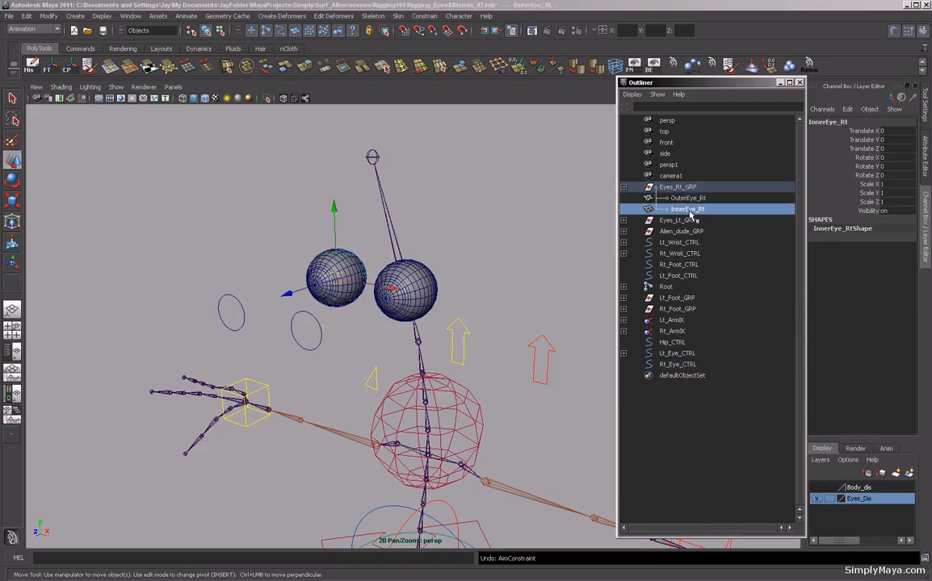
Freeze transformations on the Rt_Eye_CTRL circle.
left_click(242, 320)
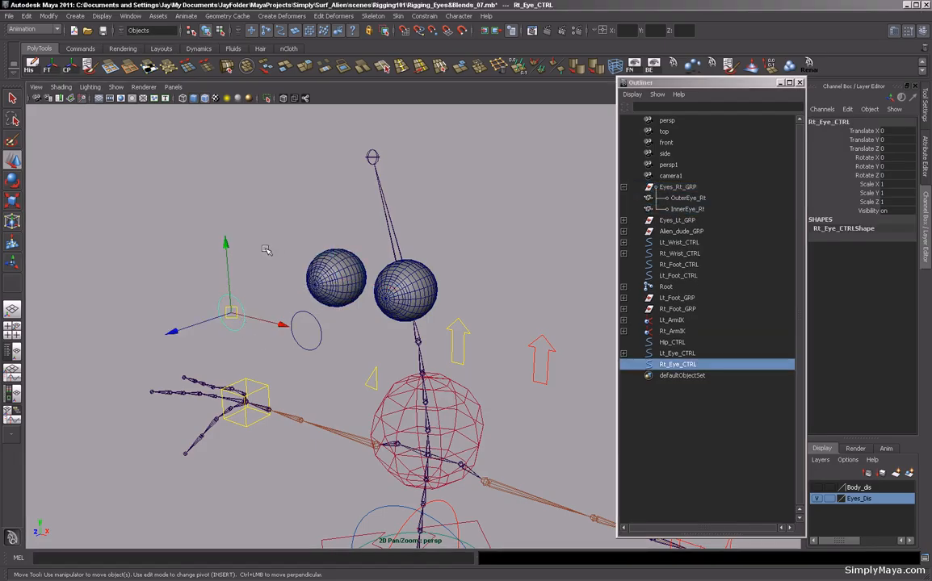
left_click_drag(266, 250, 553, 313, "alt")
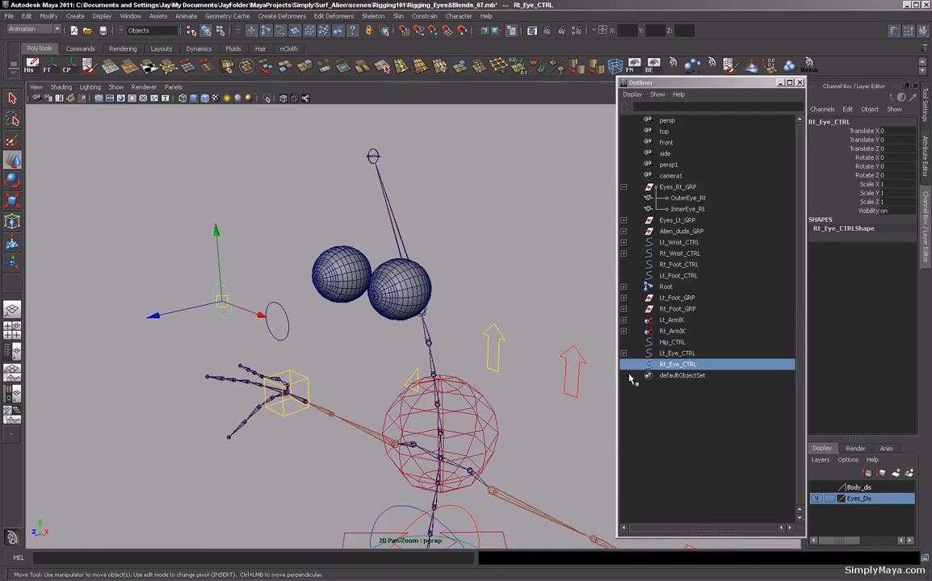
left_click(623, 188)
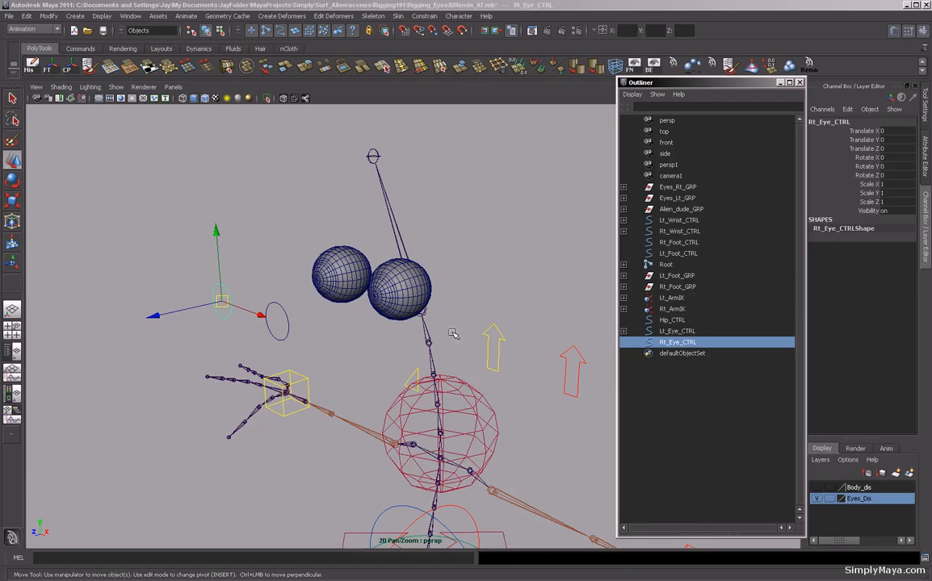
left_click(46, 66)
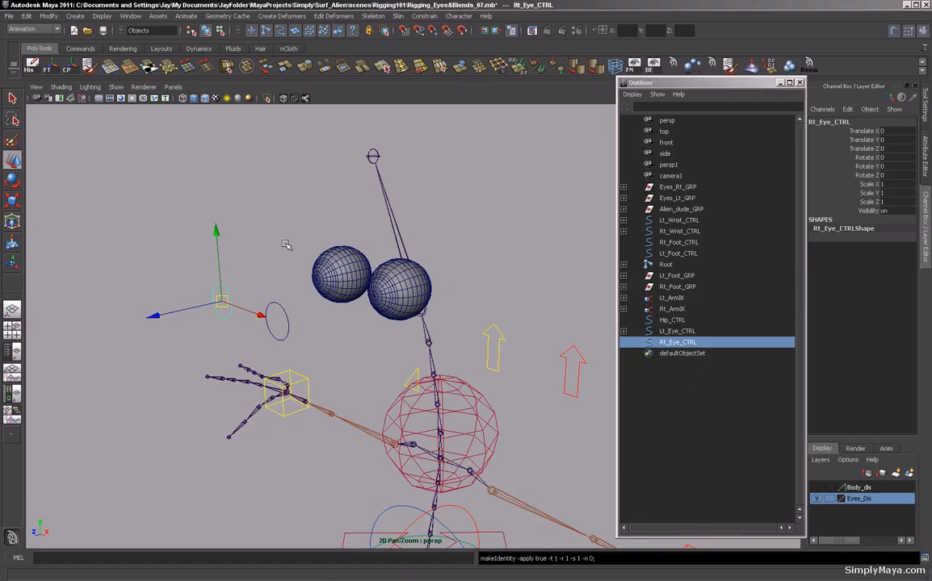
Re-apply an aim constraint so the Eyes_Rt_GRP group aims at the Rt_Eye_CTRL circle.
left_click(682, 188)
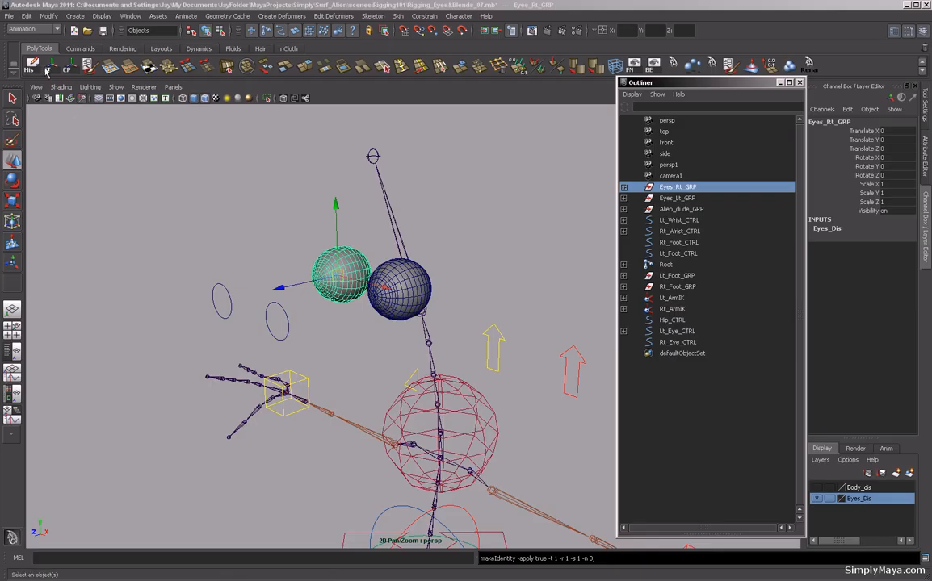
mouse_move(242, 146)
left_mouse_down("alt")
mouse_move(174, 223)
mouse_move(243, 155)
mouse_move(234, 149)
left_mouse_up("alt")
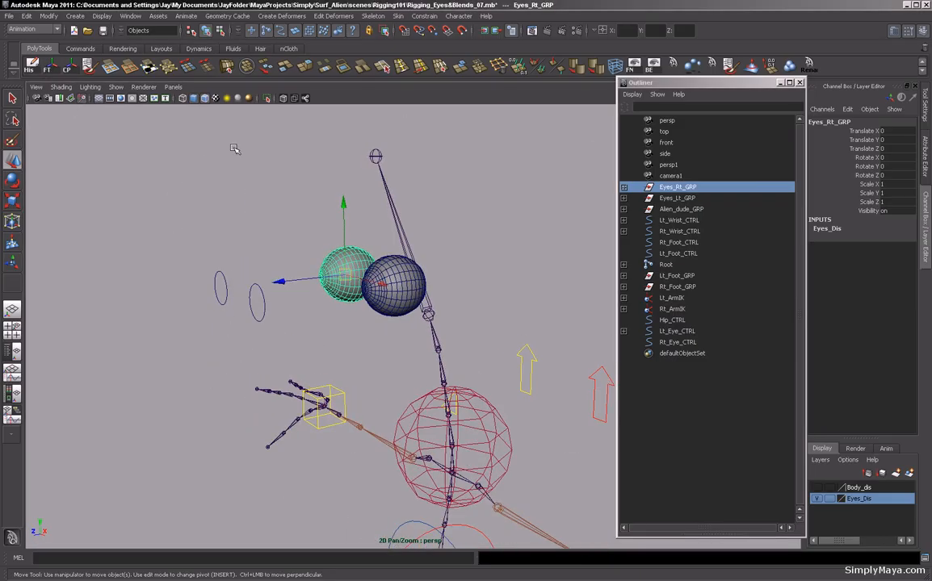
left_click(266, 309)
left_click_drag(241, 277, 203, 262, "alt")
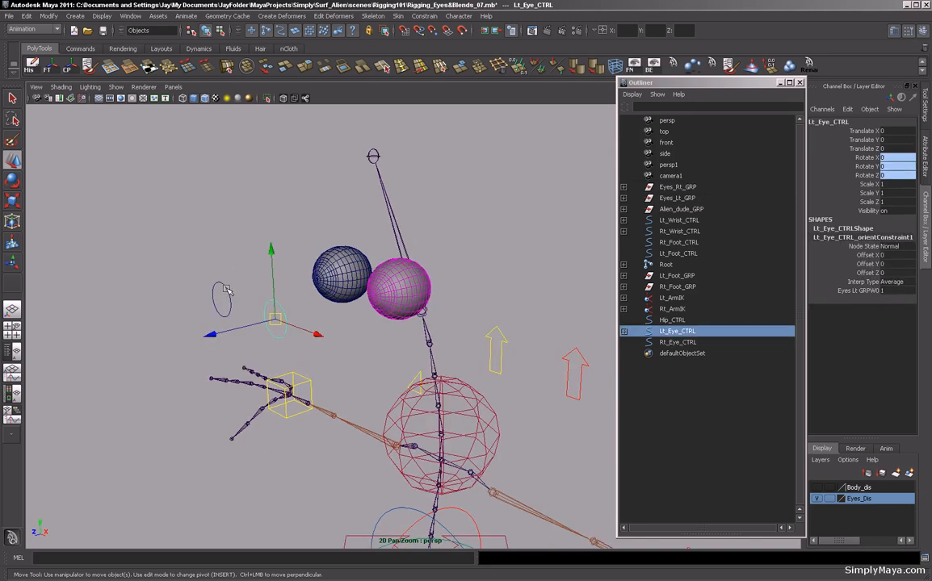
left_click(224, 292)
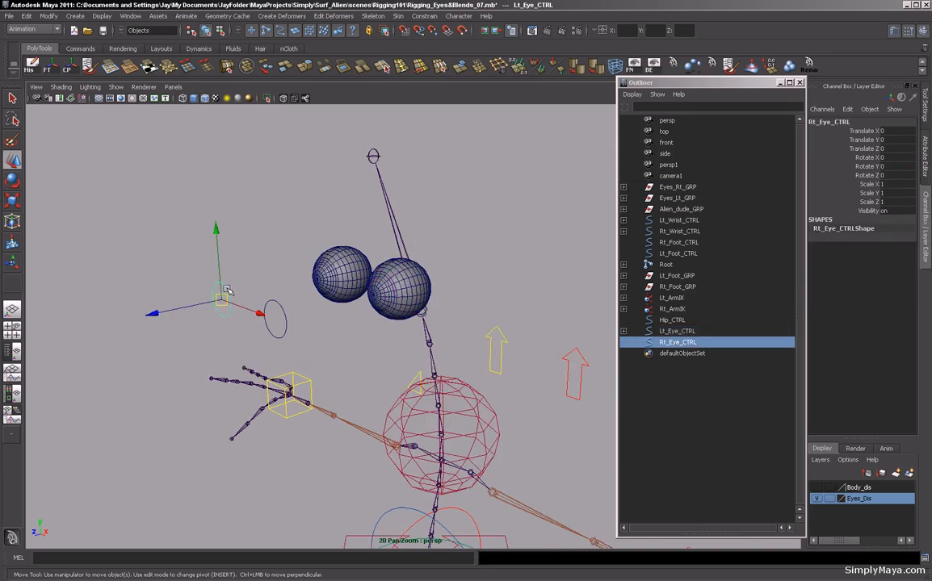
left_click(683, 188, "ctrl")
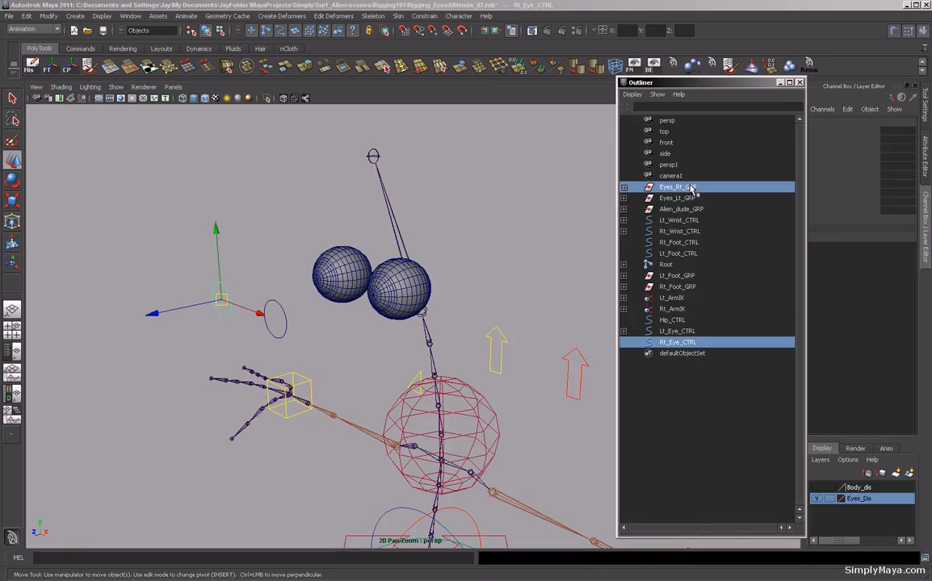
left_click(423, 17)
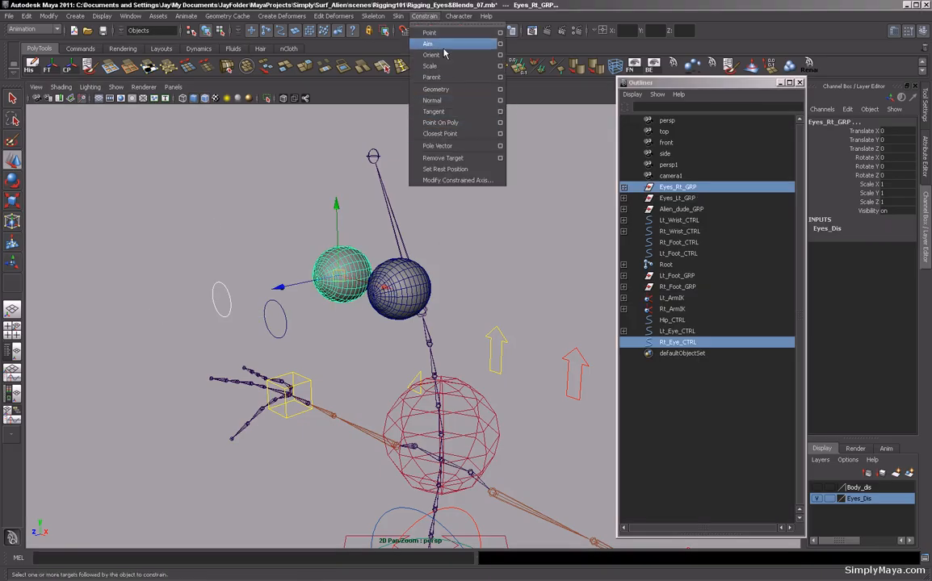
left_click(436, 43)
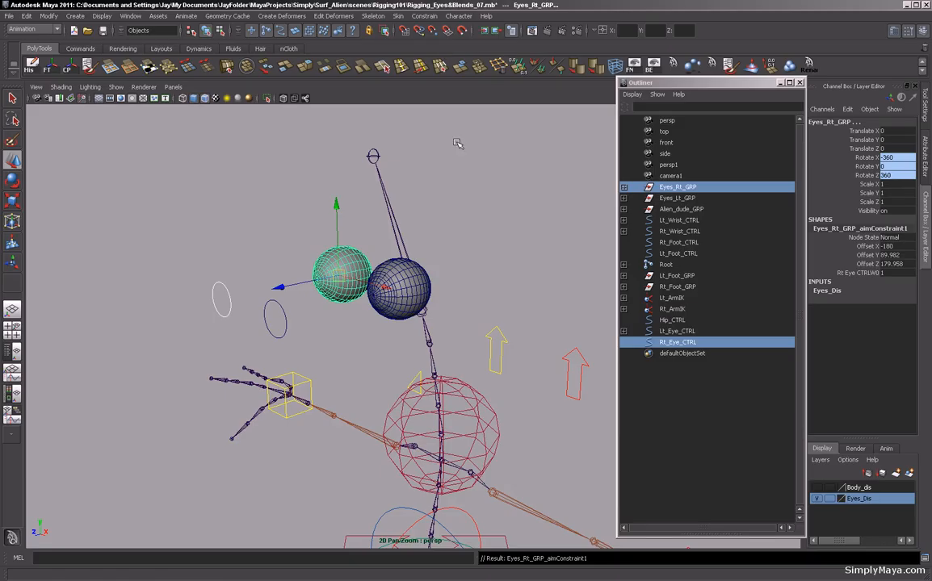
Re-apply an orient constraint from the Eyes_Rt_GRP group to the Rt_Eye_CTRL circle.
left_click_drag(444, 155, 448, 156, "alt")
left_click(253, 208)
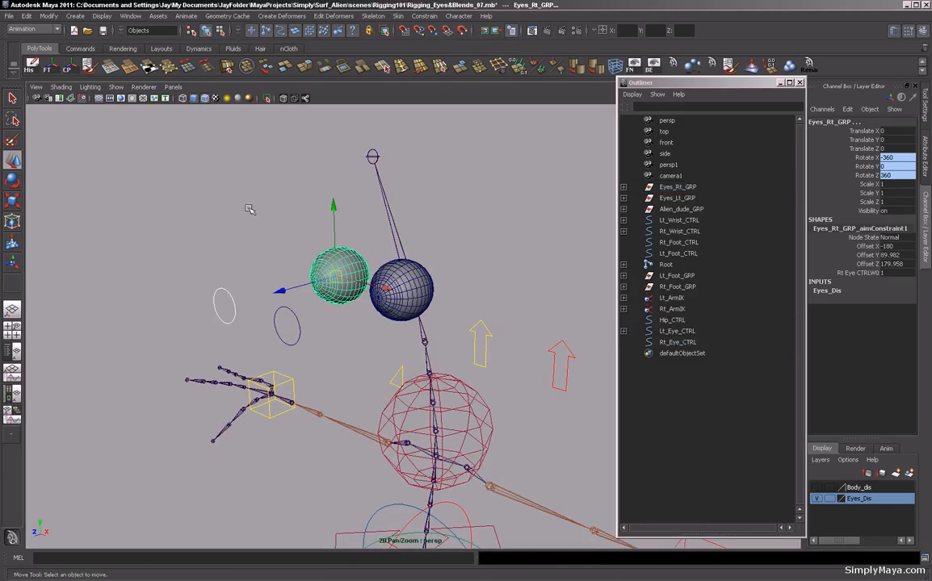
left_click_drag(292, 217, 330, 269, "alt")
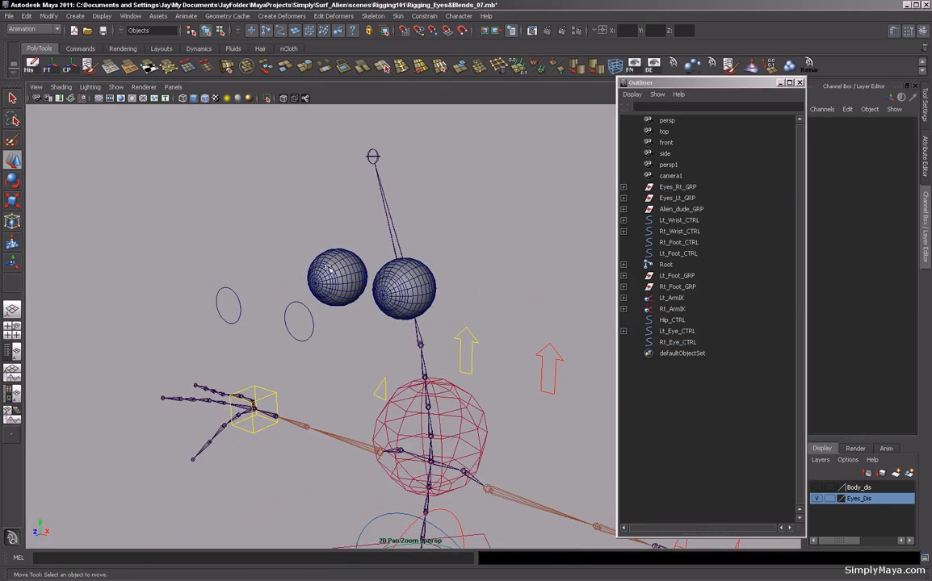
left_click(679, 187)
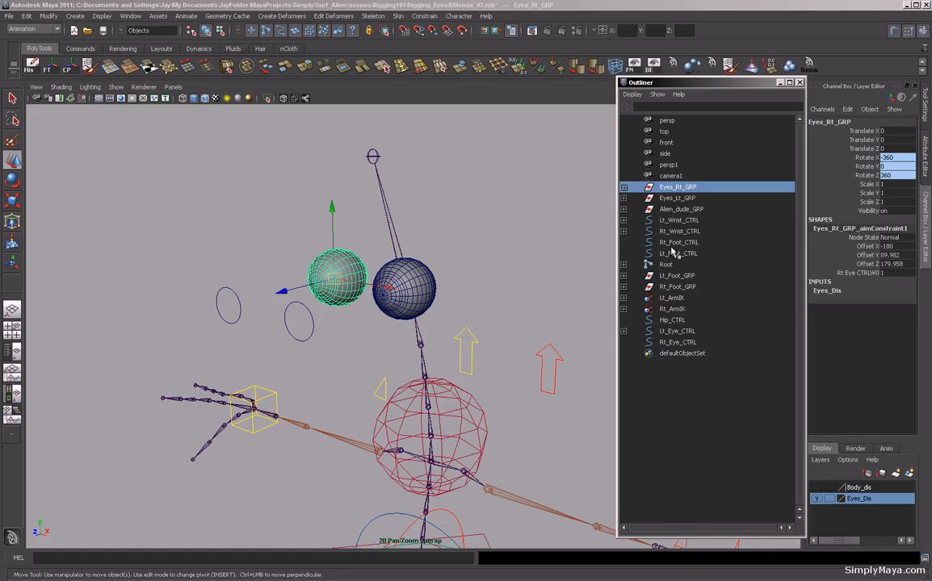
left_click(682, 342, "ctrl")
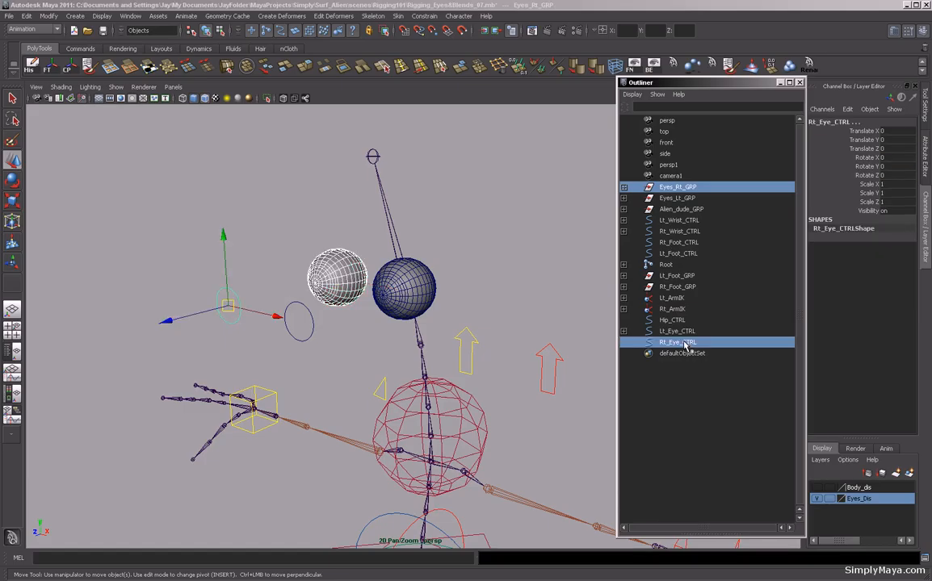
left_click(424, 16)
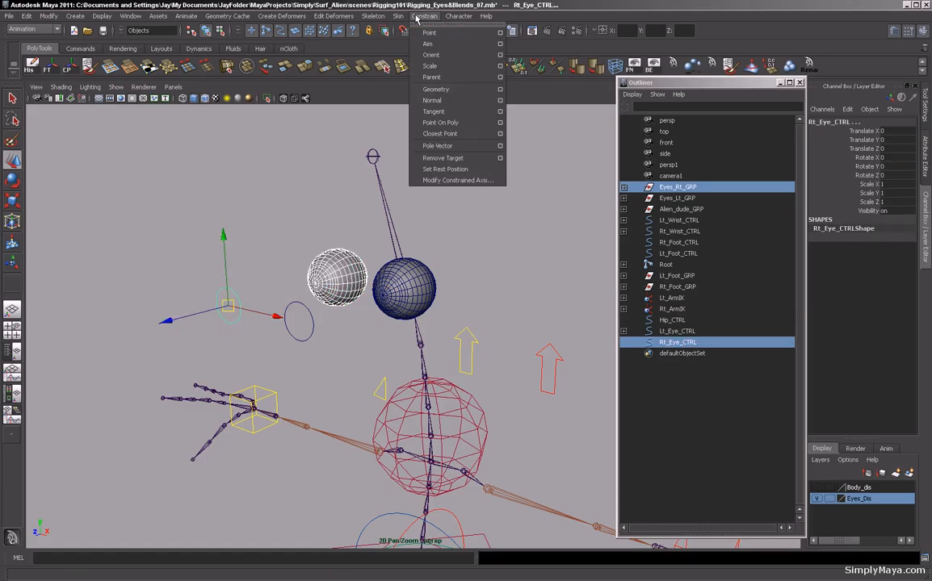
left_click(447, 57)
Move Rt_Eye_CTRL around to test how the right eye follows it.
left_click_drag(216, 182, 186, 171, "alt")
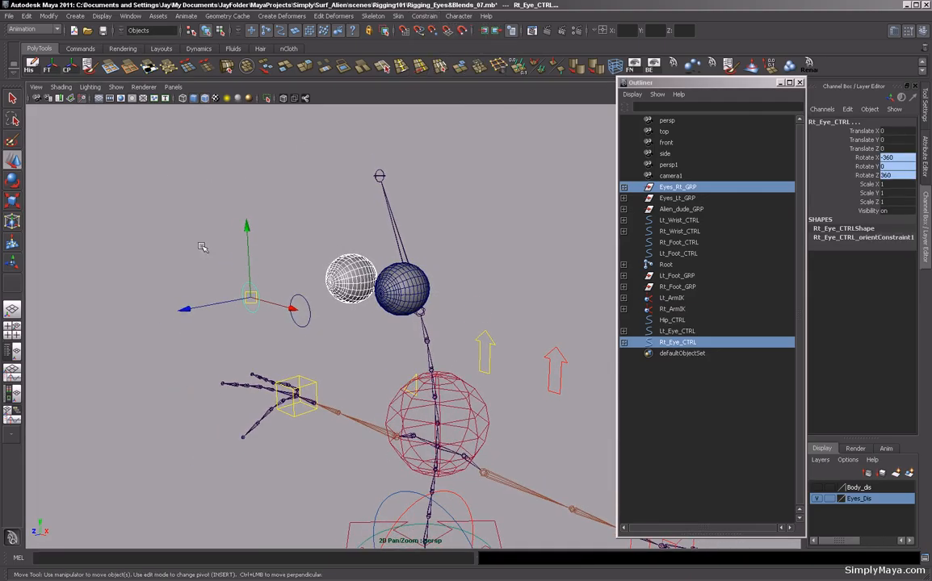
left_click(248, 285)
left_click_drag(248, 275, 270, 162)
right_click_drag(335, 194, 279, 192, "alt")
mouse_move(279, 192)
left_mouse_down("alt")
mouse_move(223, 222)
mouse_move(267, 179)
left_mouse_up("alt")
Reset Rt_Eye_CTRL's translate and rotate channels to 0.
left_click_drag(898, 130, 901, 179)
type("0")
key("Return")
Examine the eyes and their controls from several angles.
left_click(473, 213)
left_click_drag(460, 217, 513, 234, "alt")
right_click_drag(499, 229, 560, 258, "alt")
left_click_drag(559, 258, 477, 208, "alt")
middle_click_drag(477, 208, 478, 258, "alt")
right_click_drag(478, 258, 596, 292, "alt")
left_click_drag(523, 223, 491, 216, "alt")
mouse_move(491, 217)
right_mouse_down("alt")
mouse_move(520, 213)
mouse_move(479, 223)
right_mouse_up("alt")
left_click_drag(478, 223, 502, 261, "alt")
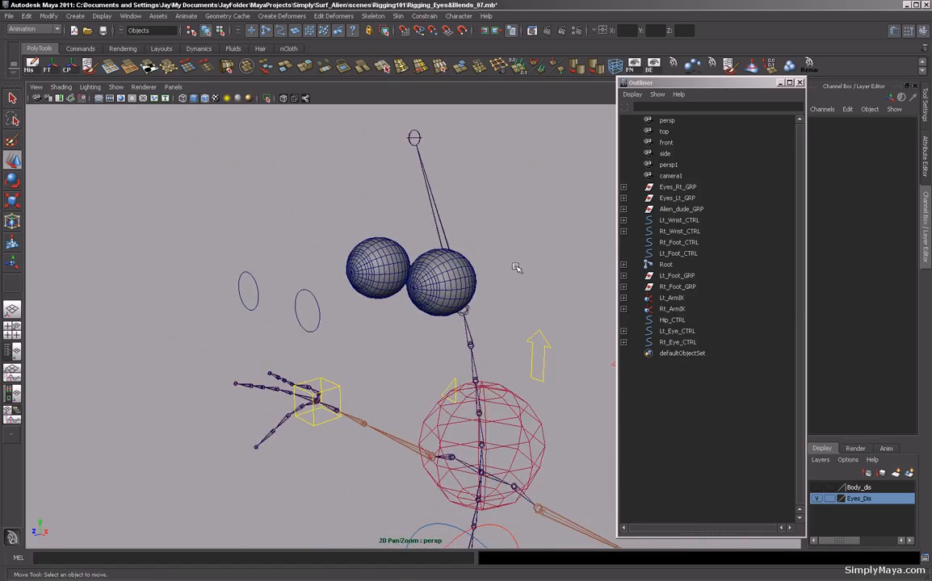
Enable drawing overrides on Lt_Eye_CTRL's shape and set its display color to red.
left_click(317, 322)
right_click_drag(426, 316, 275, 314, "alt")
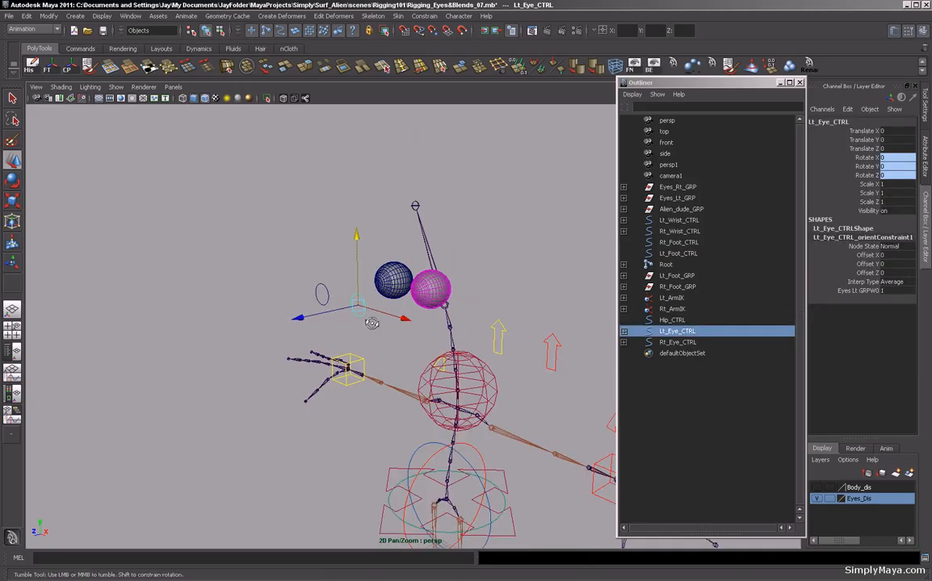
left_click_drag(407, 331, 433, 353, "alt")
left_click_drag(440, 212, 519, 352, "alt")
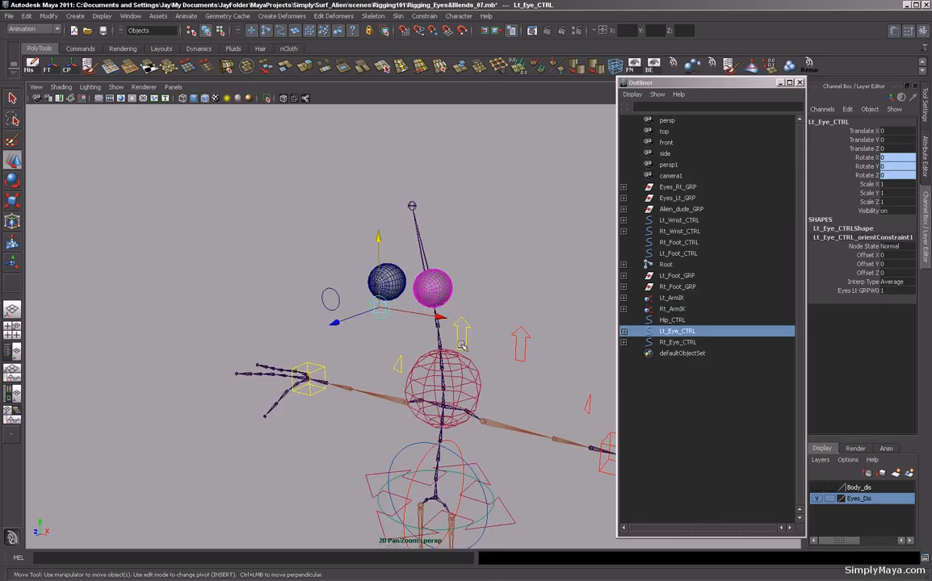
left_click_drag(397, 333, 331, 325, "alt")
right_click_drag(282, 291, 377, 307, "alt")
middle_click_drag(376, 307, 332, 264, "alt")
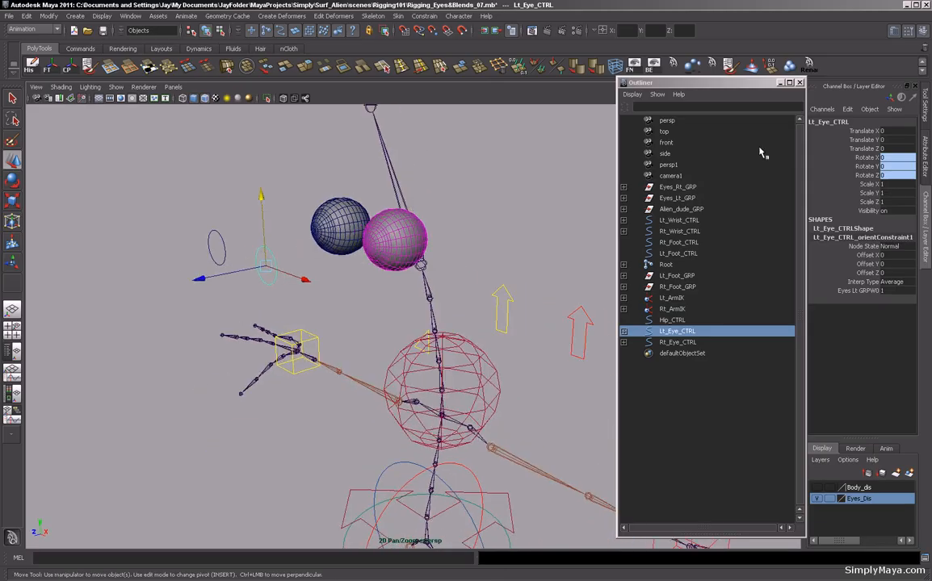
left_click(798, 84)
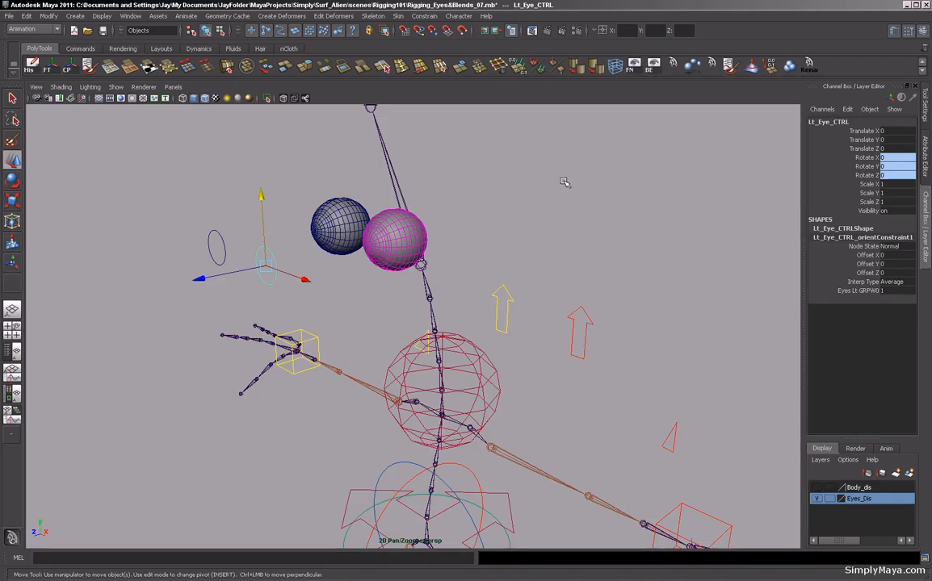
key("ctrl+a")
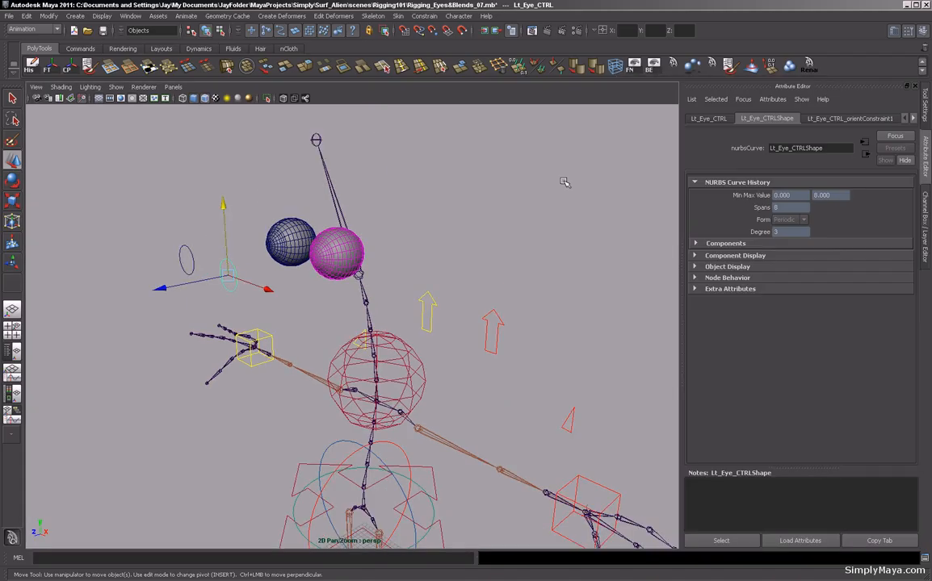
right_click_drag(544, 260, 434, 246, "alt")
middle_click_drag(434, 246, 468, 243, "alt")
left_click_drag(469, 243, 594, 264, "alt")
left_click(696, 268)
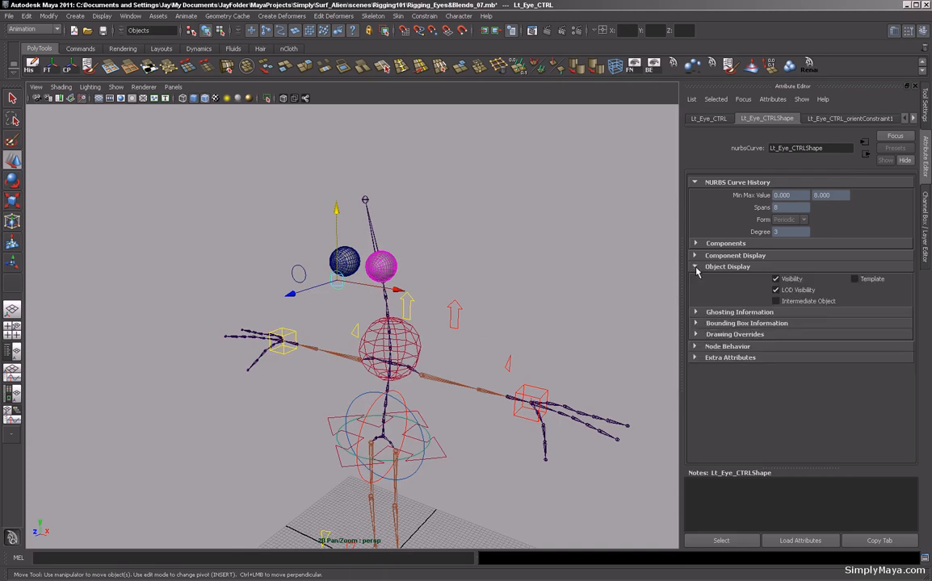
left_click(696, 335)
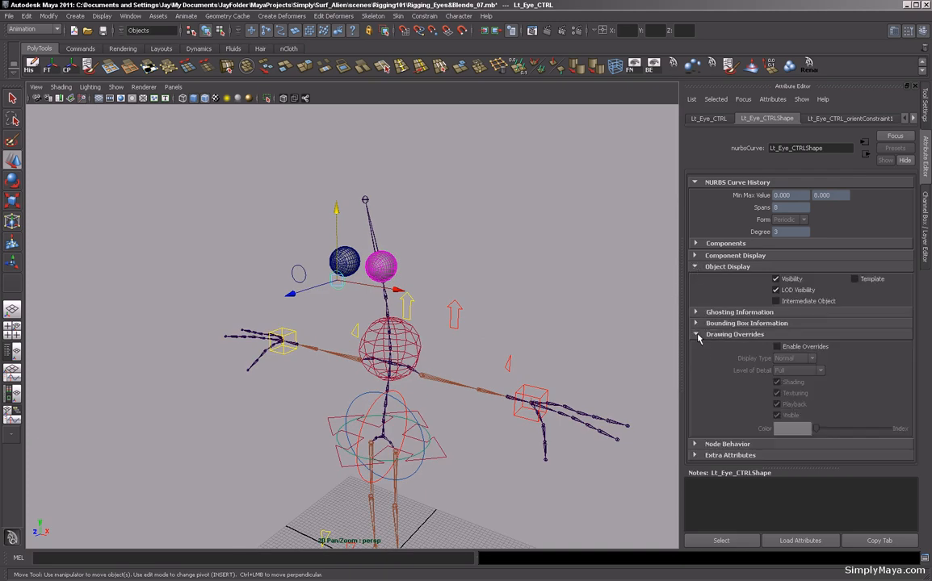
left_click(777, 346)
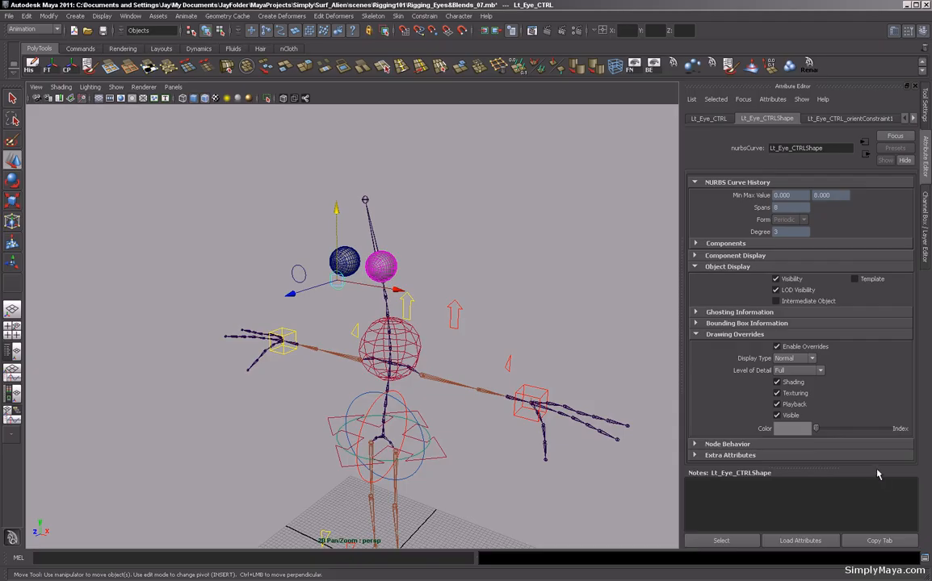
left_click_drag(817, 430, 848, 430)
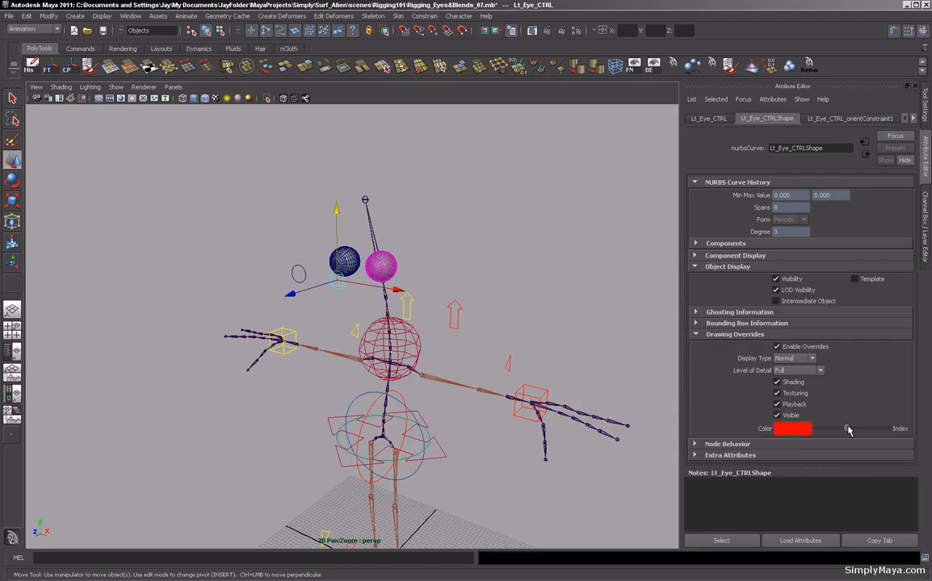
Enable drawing overrides on Rt_Eye_CTRL's shape and set its display color to yellow.
left_click(546, 316)
left_click_drag(499, 344, 531, 368, "alt")
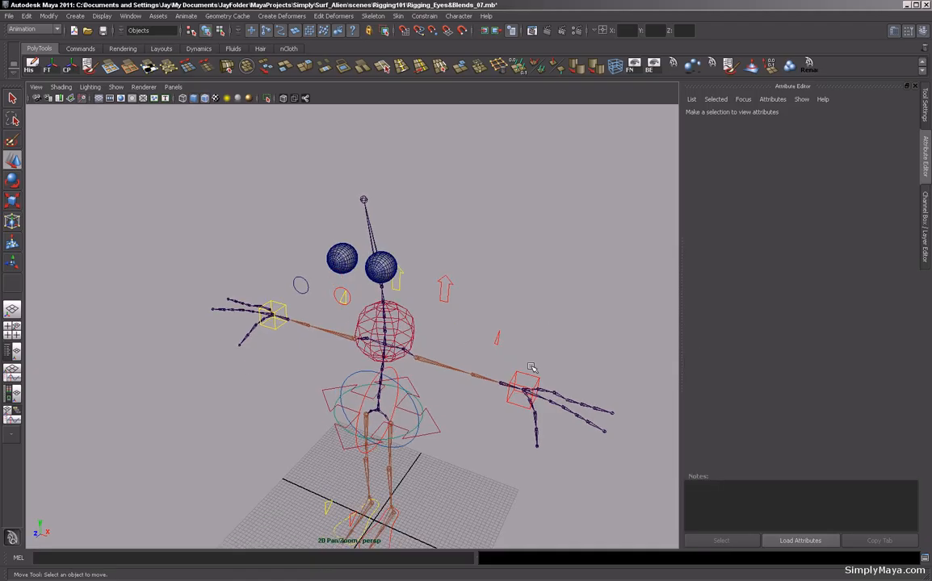
left_click(300, 292)
left_click(776, 347)
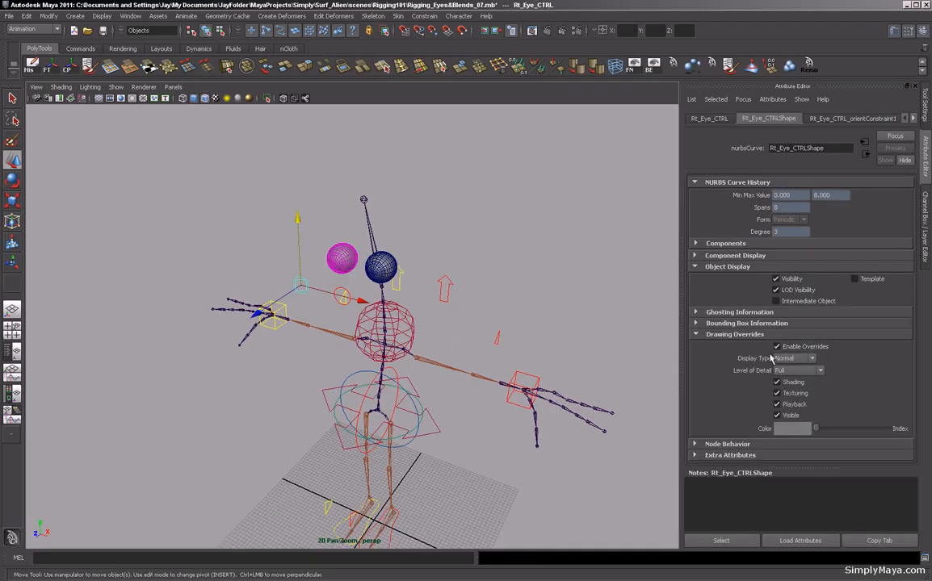
left_click_drag(816, 430, 857, 431)
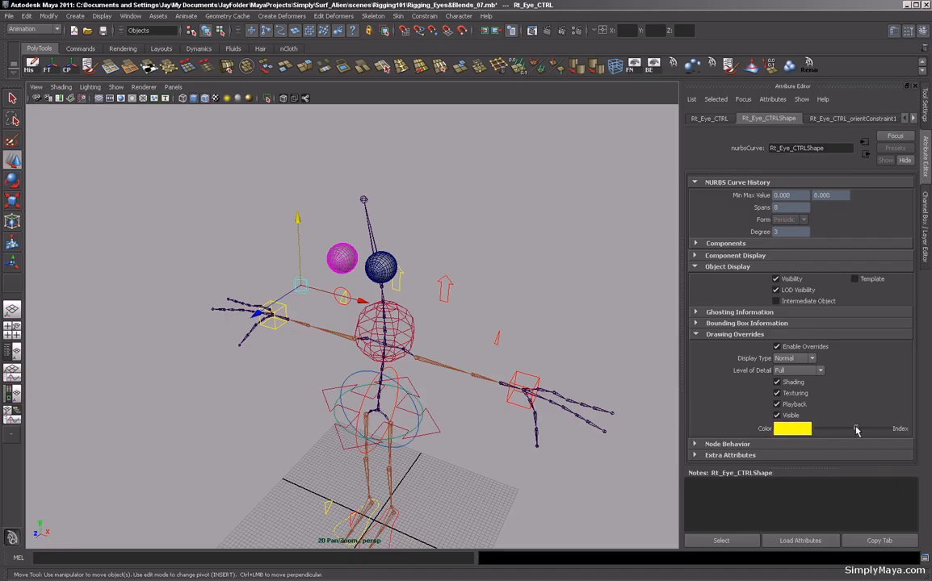
Orbit around the rig to examine the newly colored eye controls.
left_click(556, 274)
left_click_drag(572, 293, 443, 296, "alt")
right_click_drag(444, 295, 664, 312, "alt")
left_click_drag(466, 301, 511, 297, "alt")
left_click_drag(473, 209, 412, 315)
left_click_drag(469, 305, 308, 373, "alt")
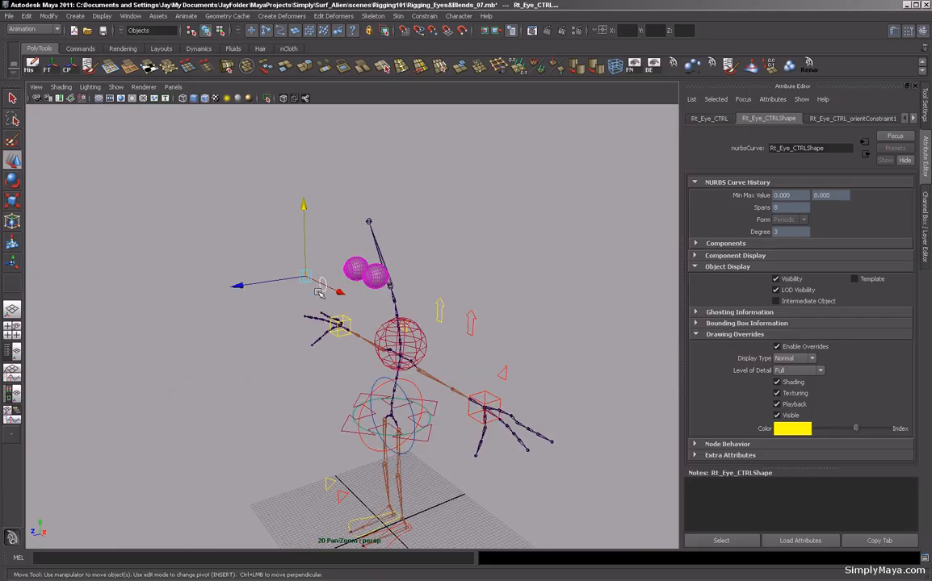
left_click_drag(339, 388, 361, 336, "alt")
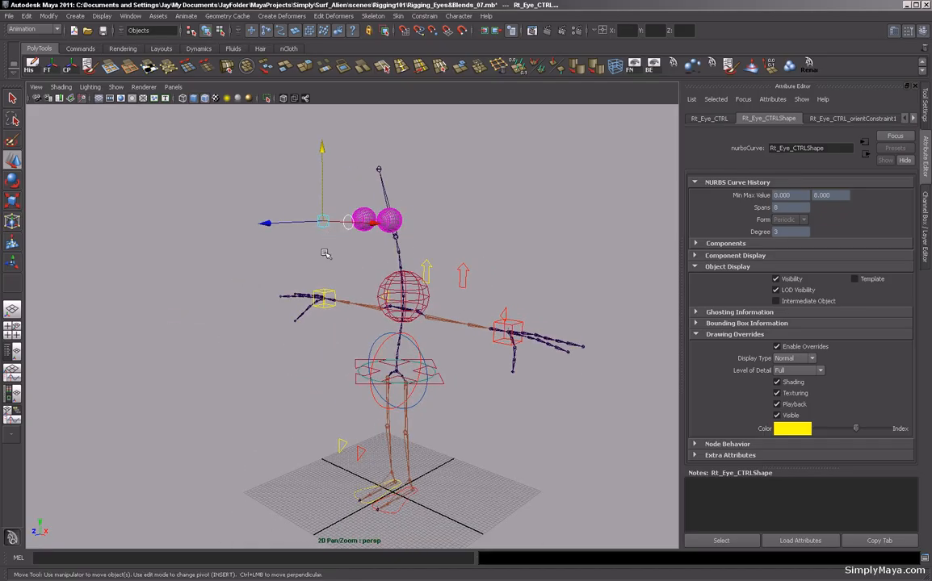
left_click(254, 360)
left_click_drag(255, 360, 231, 384, "alt")
middle_click_drag(231, 384, 230, 416, "alt")
right_click_drag(230, 416, 436, 379, "alt")
middle_click_drag(436, 380, 421, 441, "alt")
left_click_drag(422, 441, 439, 414, "alt")
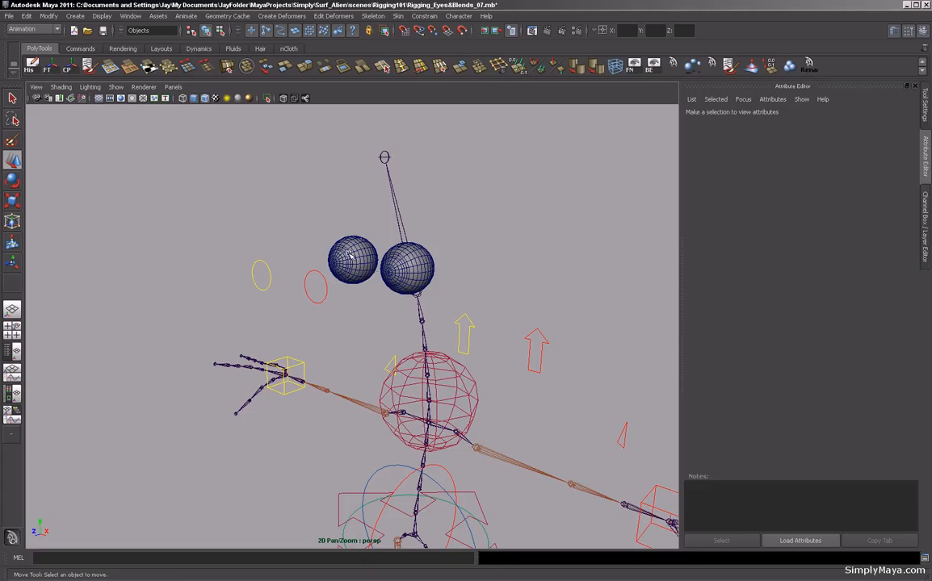
Examine the head joint and eye area from several angles.
left_click_drag(378, 206, 453, 238, "alt")
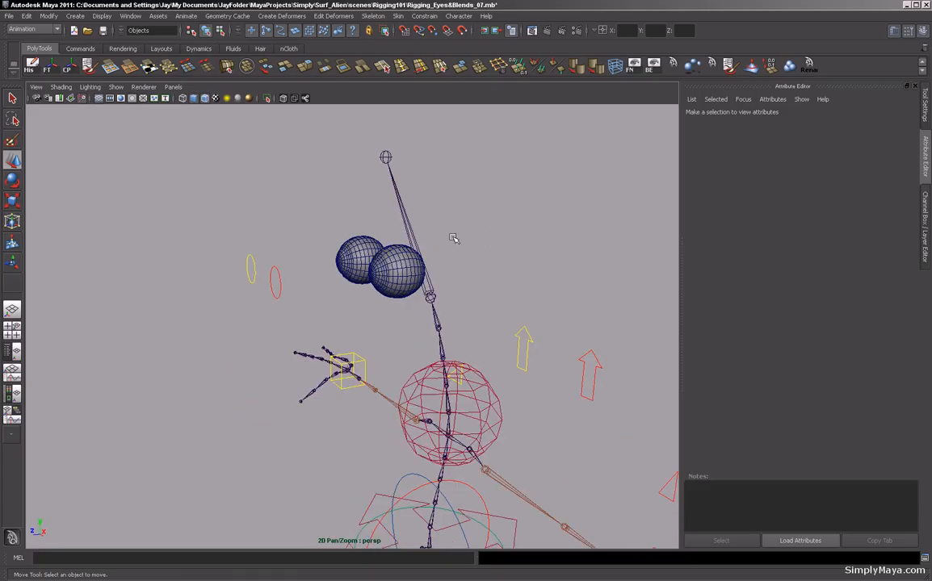
left_click(406, 214)
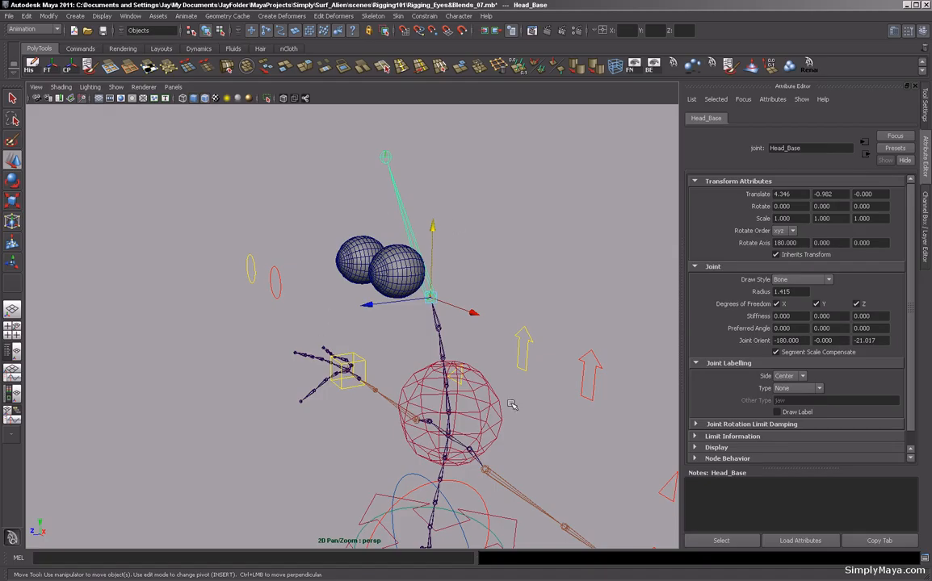
left_click_drag(356, 371, 445, 410, "alt")
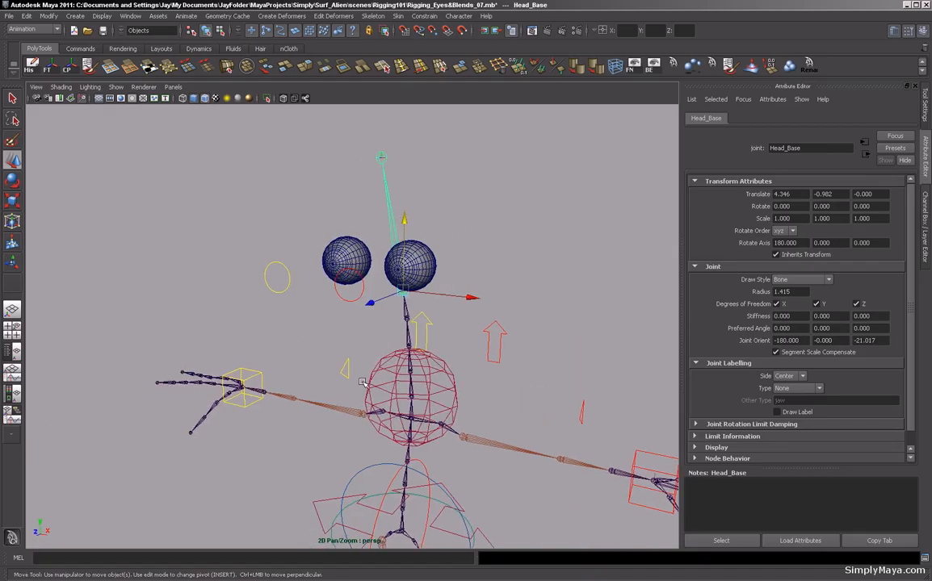
right_click_drag(478, 368, 243, 364, "alt")
middle_click_drag(362, 383, 357, 314, "alt")
left_click_drag(356, 314, 244, 378, "alt")
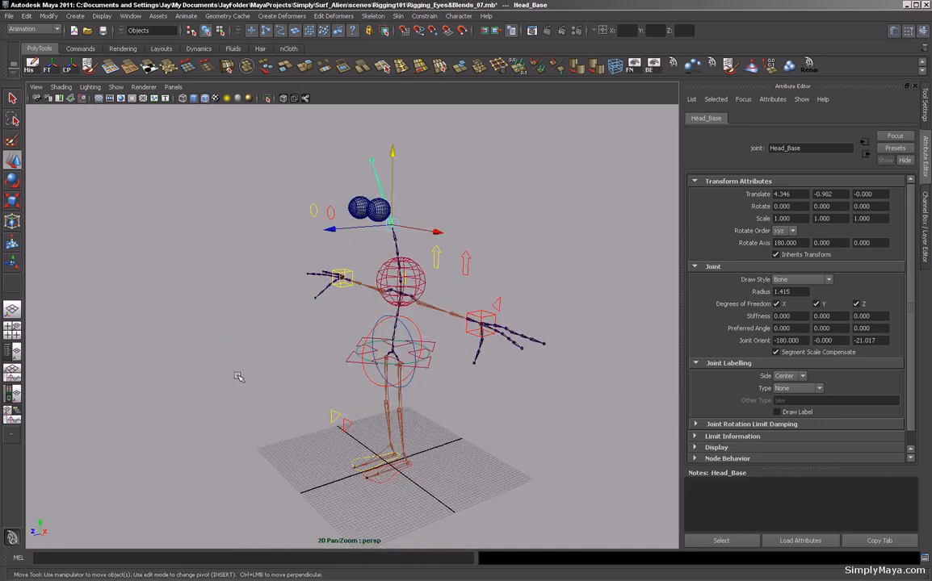
right_click_drag(239, 377, 433, 390, "alt")
right_click_drag(343, 421, 192, 382, "alt")
left_click_drag(192, 382, 249, 412, "alt")
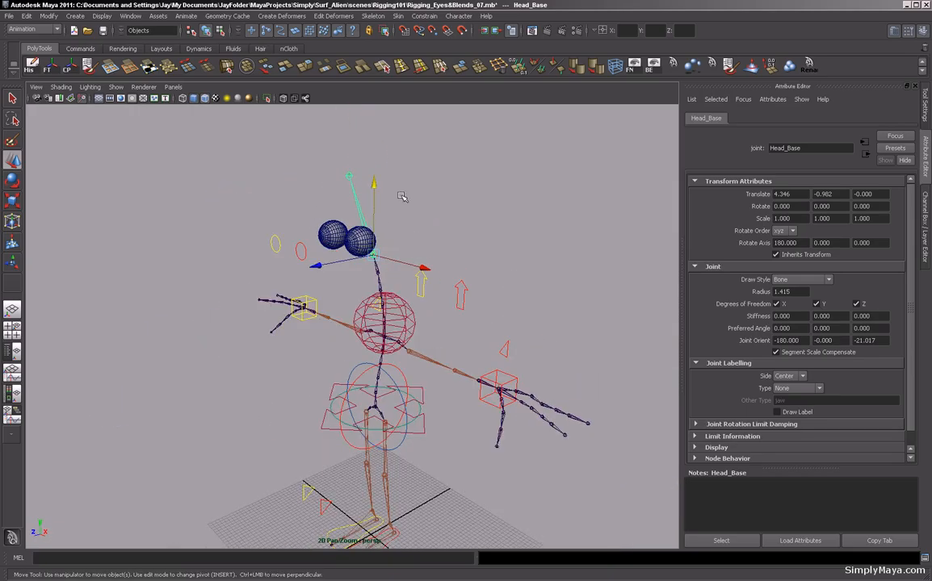
right_click_drag(407, 345, 301, 369, "alt")
left_click_drag(302, 370, 337, 328, "alt")
right_click_drag(224, 336, 299, 354, "alt")
left_click_drag(228, 339, 293, 354, "alt")
middle_click_drag(277, 331, 276, 372, "alt")
left_click_drag(303, 305, 272, 328, "alt")
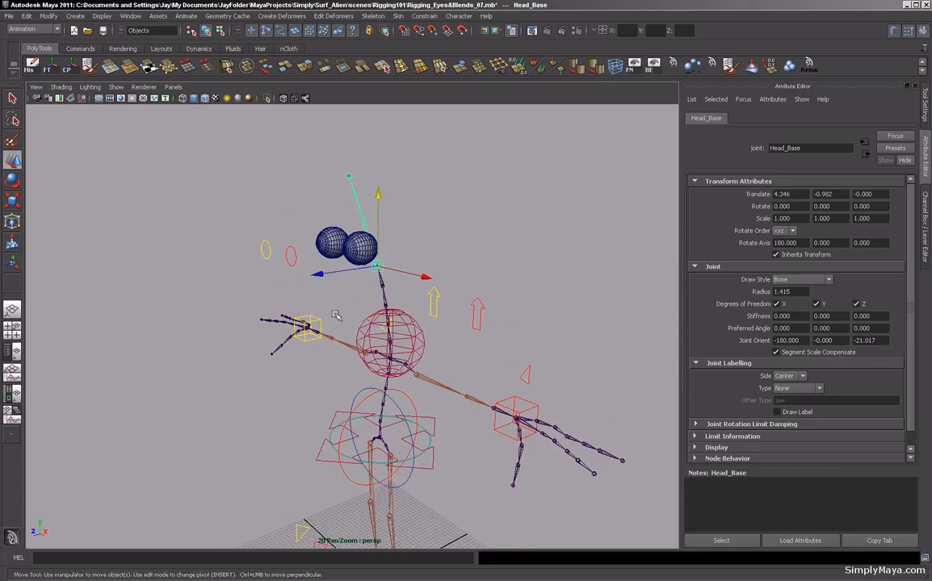
right_click_drag(337, 315, 277, 343, "alt")
middle_click_drag(277, 343, 273, 282, "alt")
Create a locator and move it up to the height of the eye controls.
left_click(75, 16)
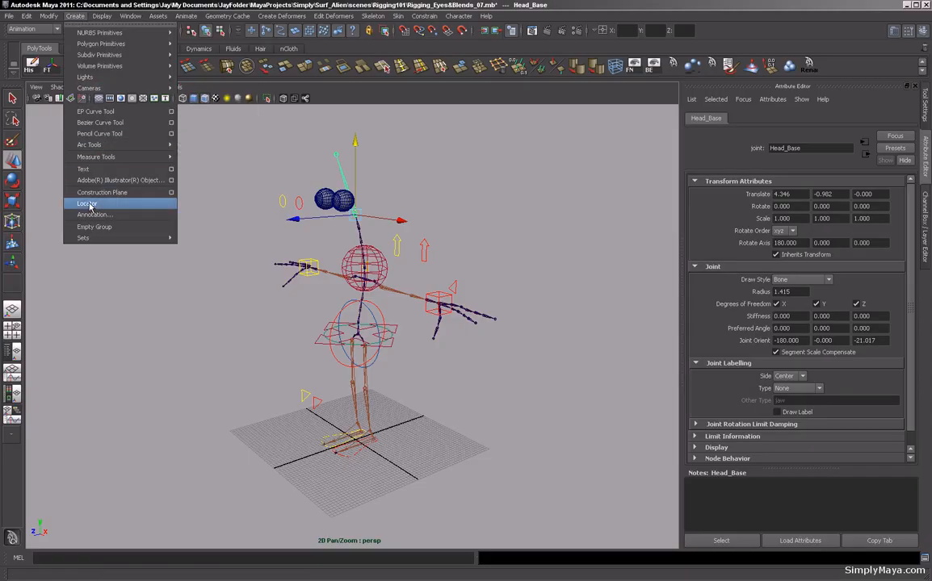
left_click(89, 204)
left_click_drag(376, 376, 242, 446, "alt")
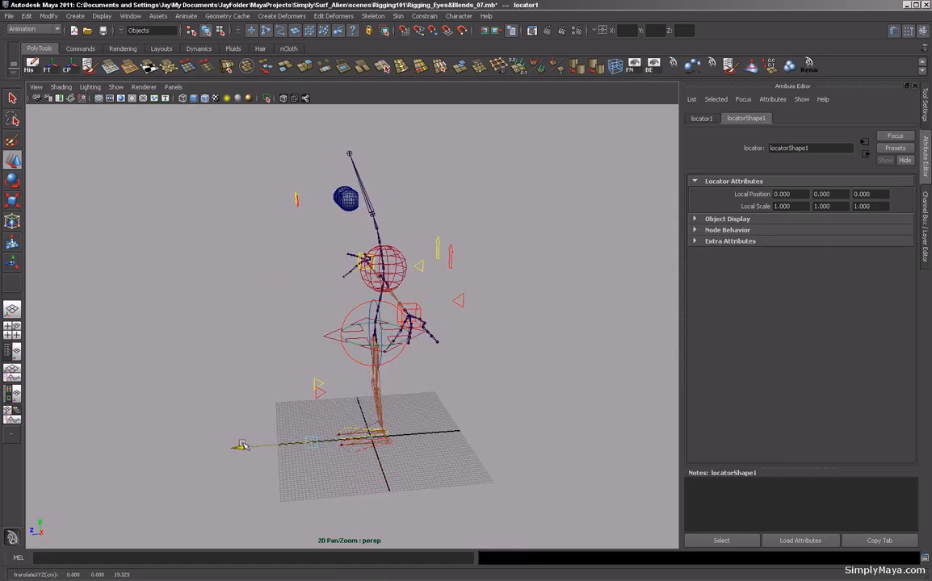
left_click_drag(311, 428, 298, 173)
left_click_drag(253, 268, 263, 301, "alt")
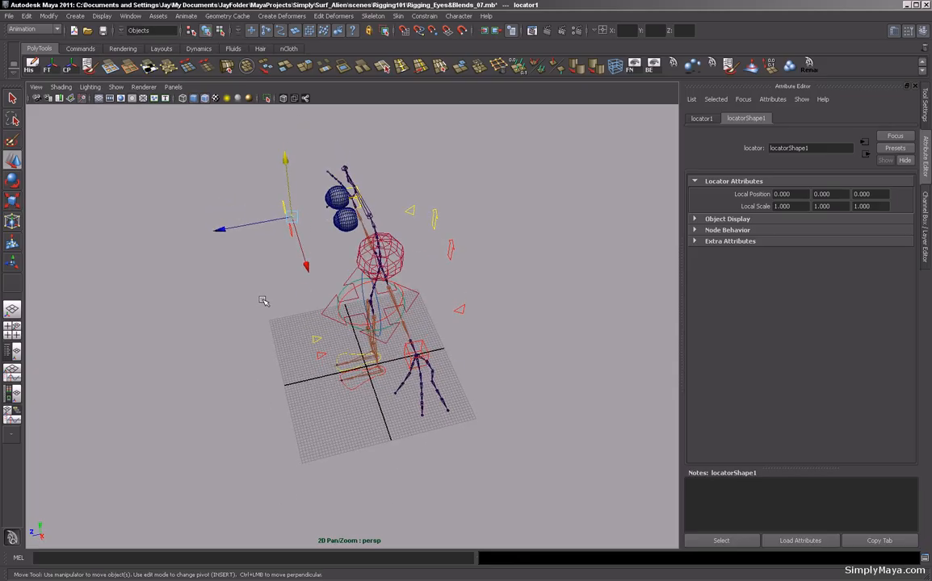
Position the locator centred between the eye controls using the side and front views.
key("space")
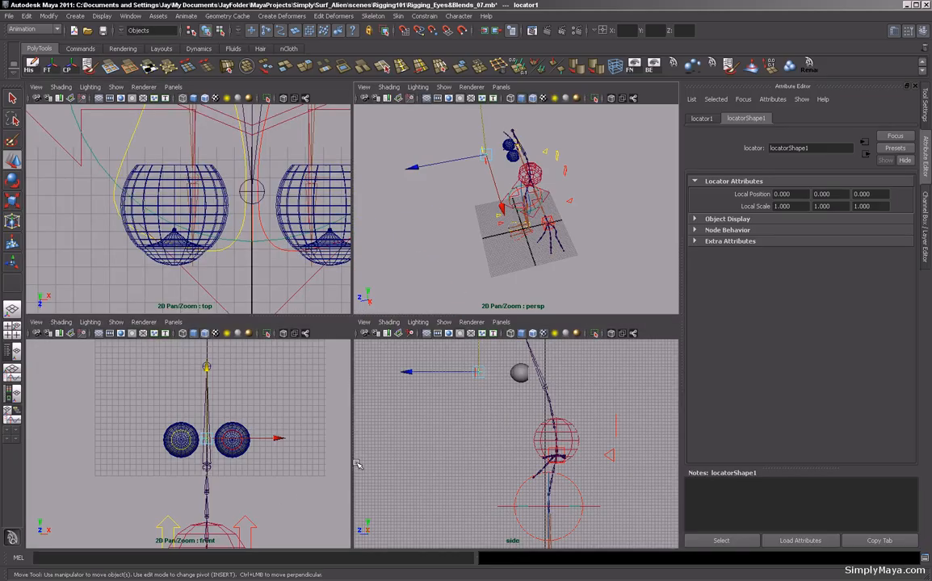
key("space")
middle_click_drag(319, 330, 414, 466, "alt")
right_click_drag(316, 409, 543, 414, "alt")
middle_click_drag(527, 410, 409, 433, "alt")
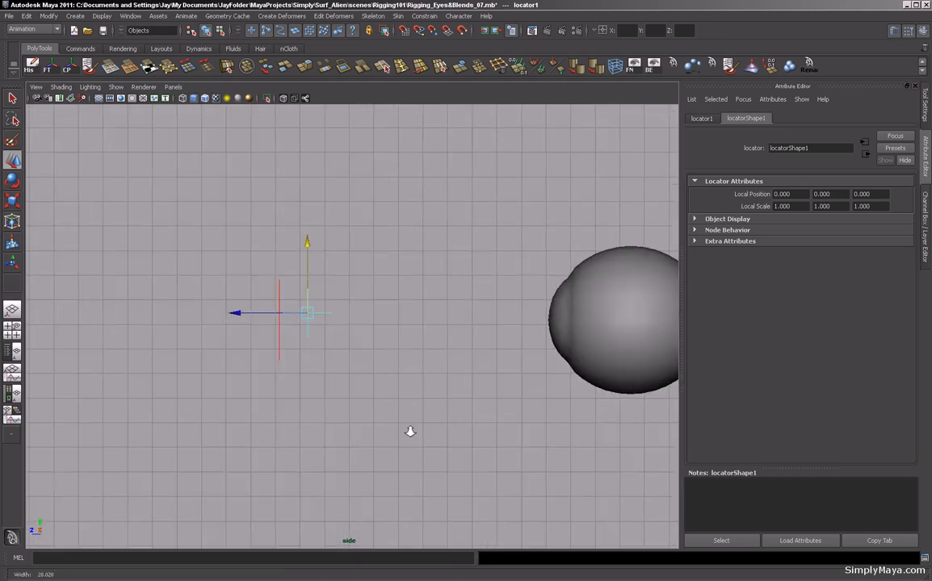
right_click_drag(409, 433, 489, 420, "alt")
left_click_drag(252, 308, 220, 308)
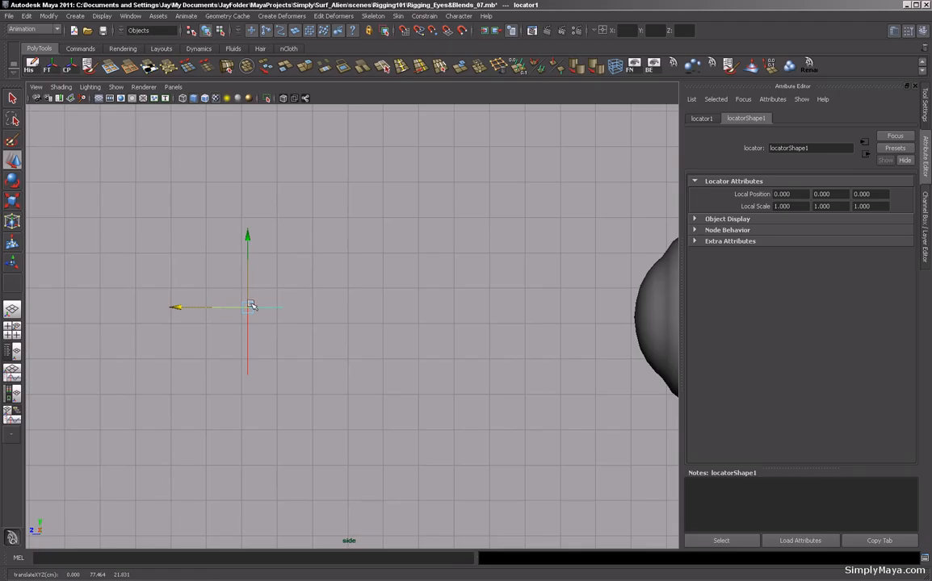
key("space")
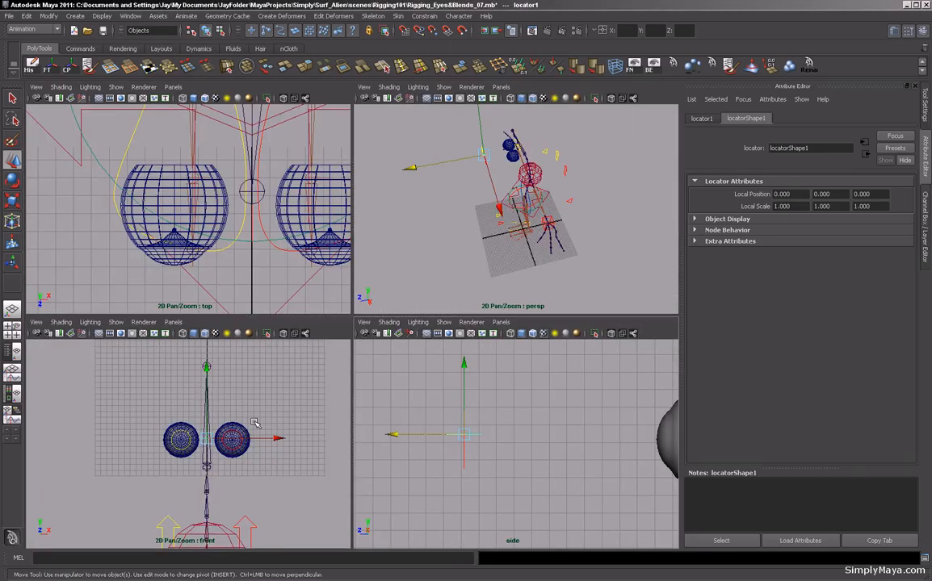
key("space")
right_click_drag(260, 390, 443, 431, "alt")
left_click_drag(354, 235, 353, 321)
key("v")
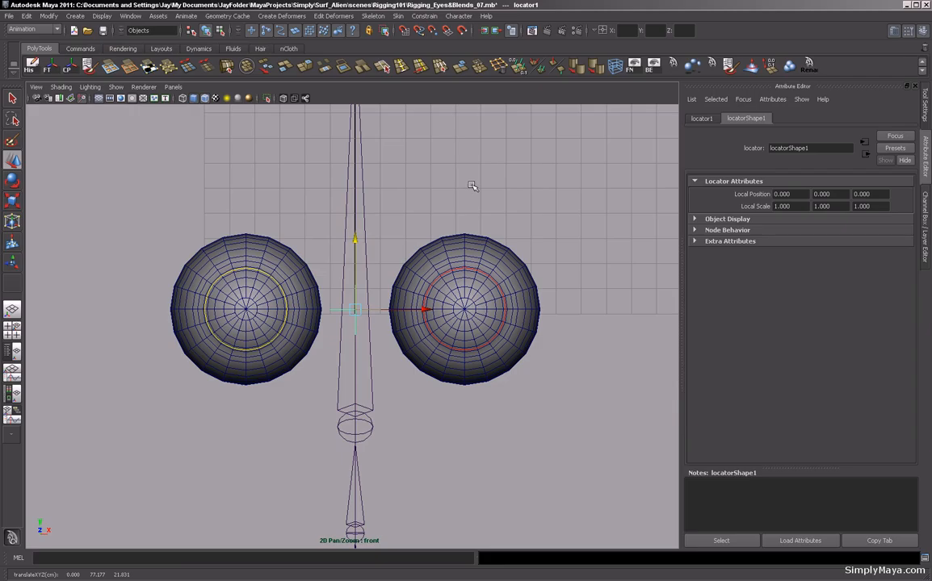
Freeze the locator's transformations.
key("space")
key("space")
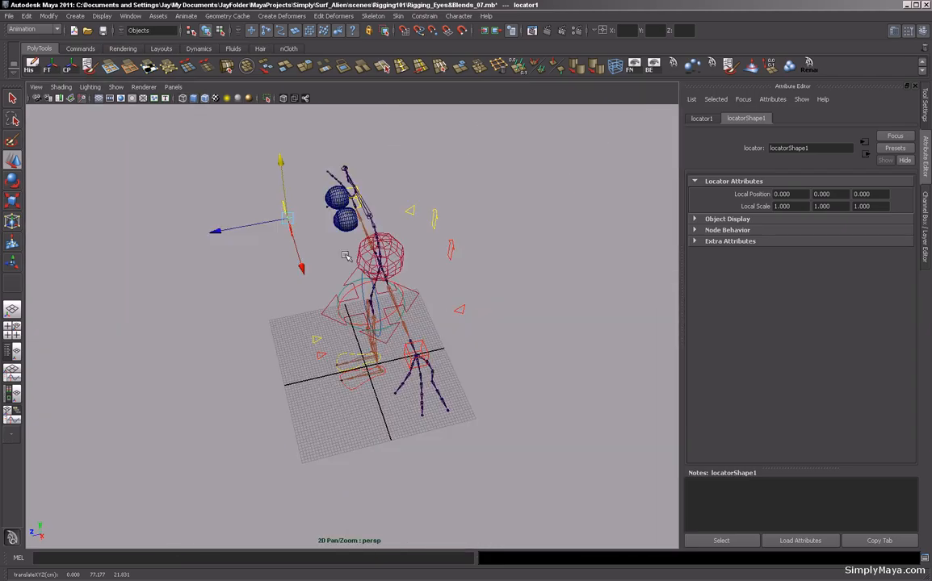
right_click_drag(293, 284, 323, 273, "alt")
left_click_drag(323, 273, 366, 260, "alt")
middle_click_drag(366, 260, 412, 360, "alt")
left_click_drag(412, 359, 299, 257, "alt")
left_click(47, 67)
left_click(165, 145)
left_click_drag(165, 145, 128, 159, "alt")
left_click(205, 272)
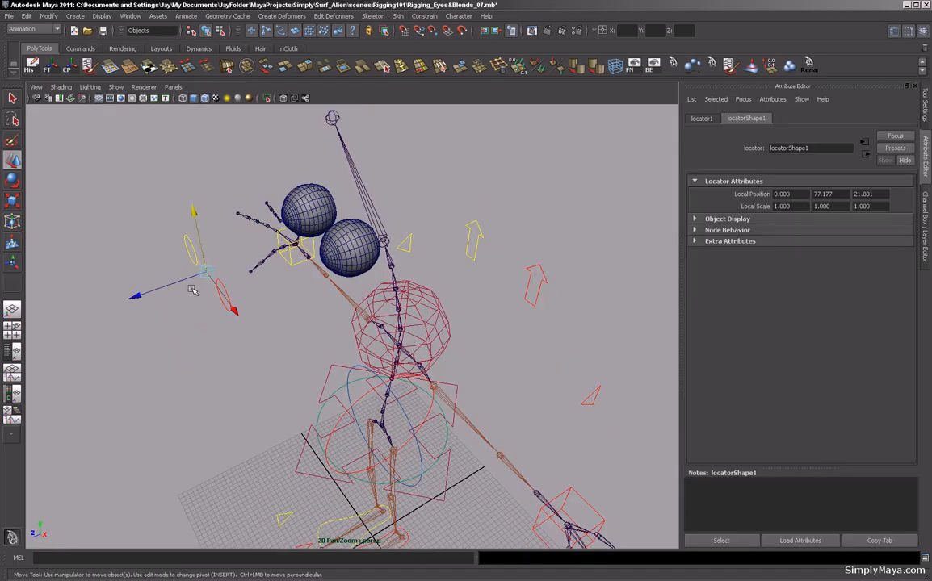
Enable drawing overrides on the locator's shape and set its display color to dark red.
left_click(694, 219)
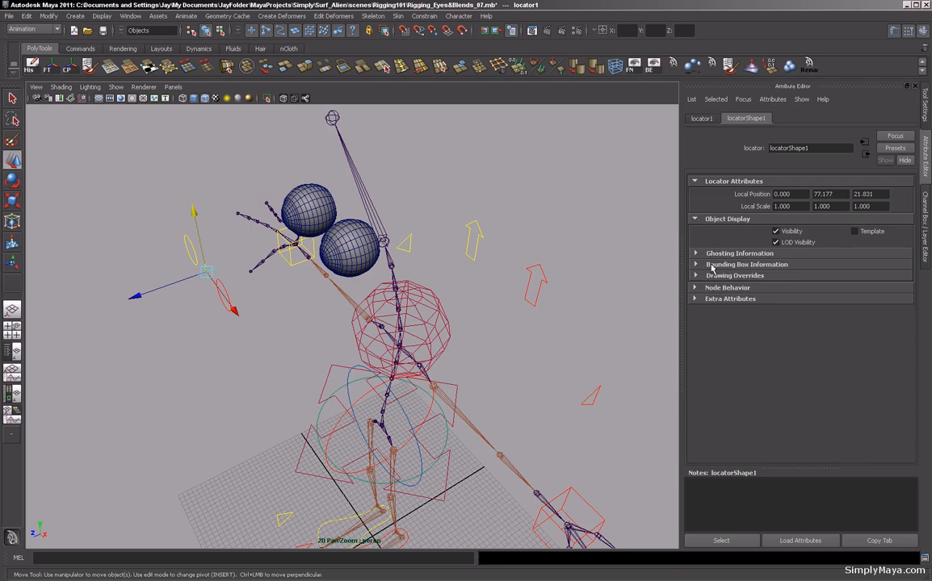
left_click(696, 276)
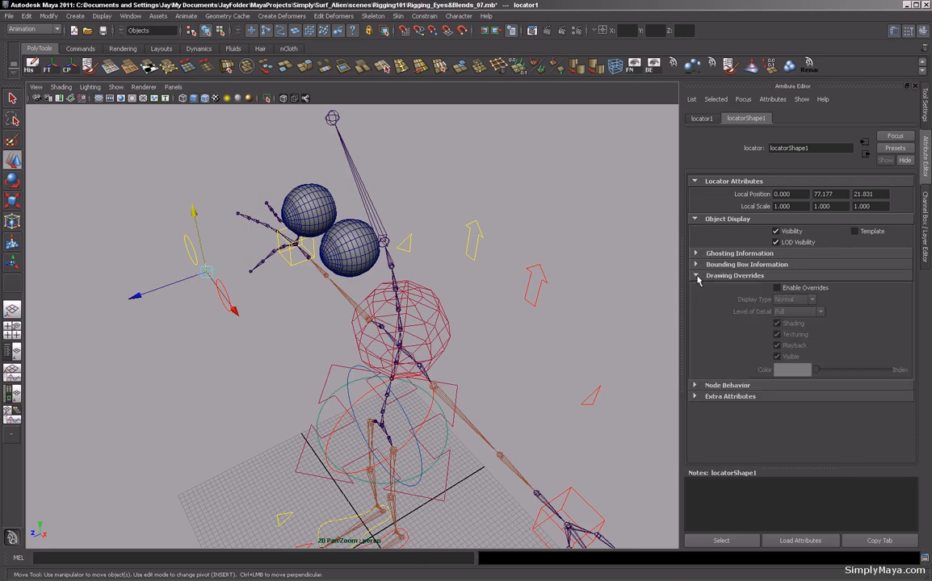
left_click(777, 287)
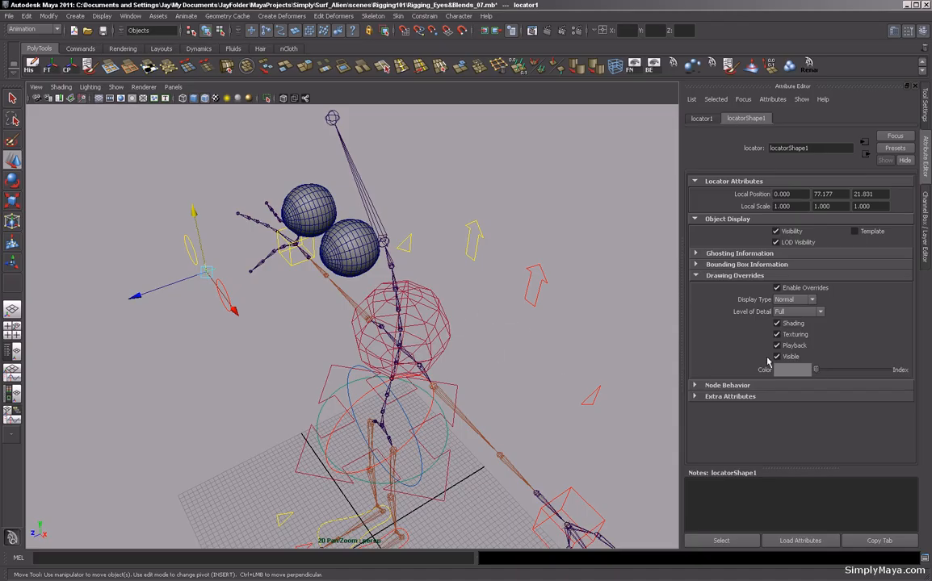
left_click_drag(816, 370, 824, 370)
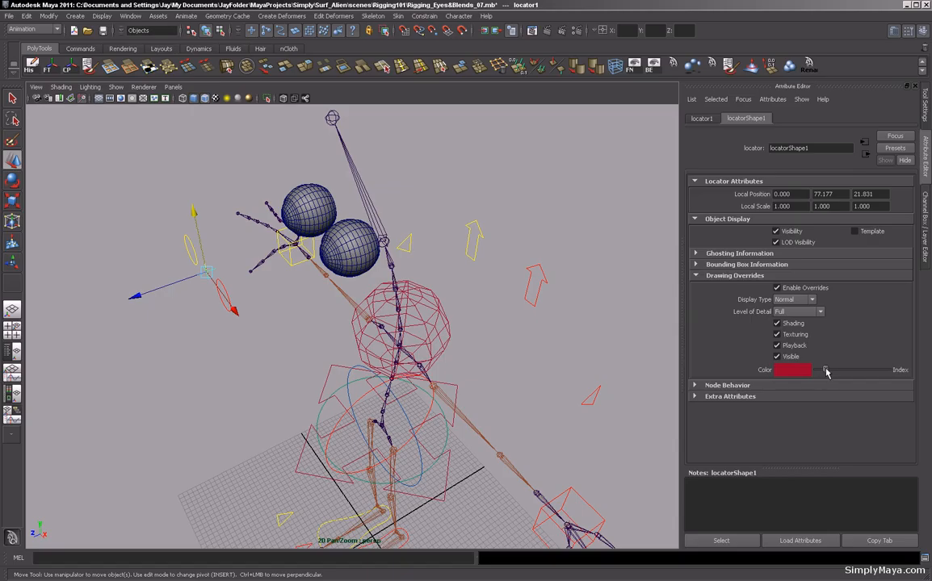
Parent Lt_Eye_CTRL and Rt_Eye_CTRL under the locator.
left_click(588, 283)
left_click_drag(589, 283, 588, 276, "alt")
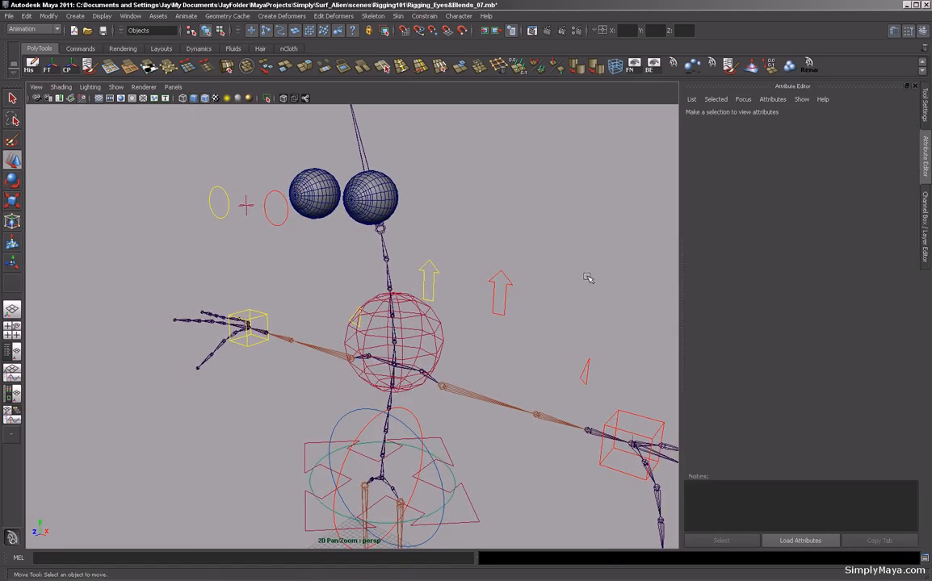
left_click(277, 225)
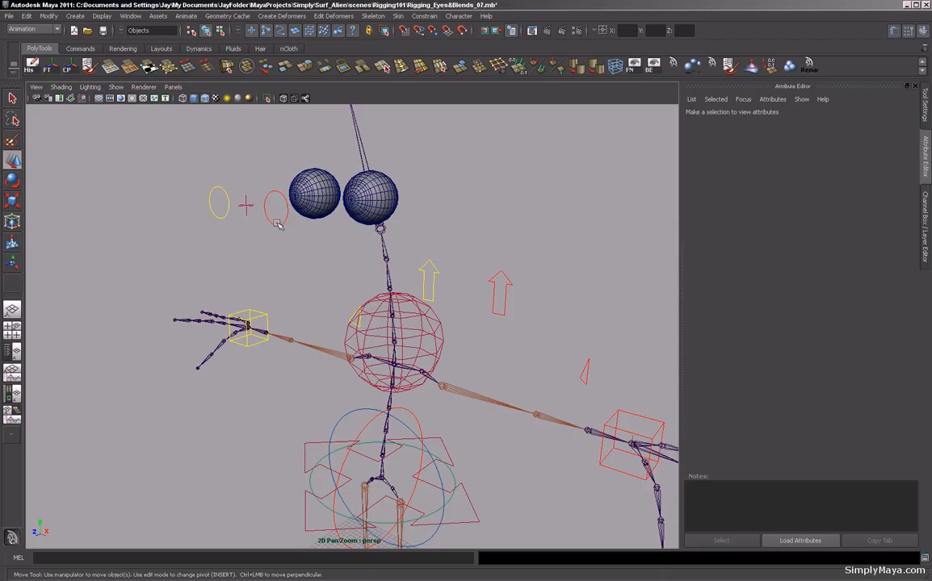
left_click(206, 178, "shift")
left_click(246, 205, "shift")
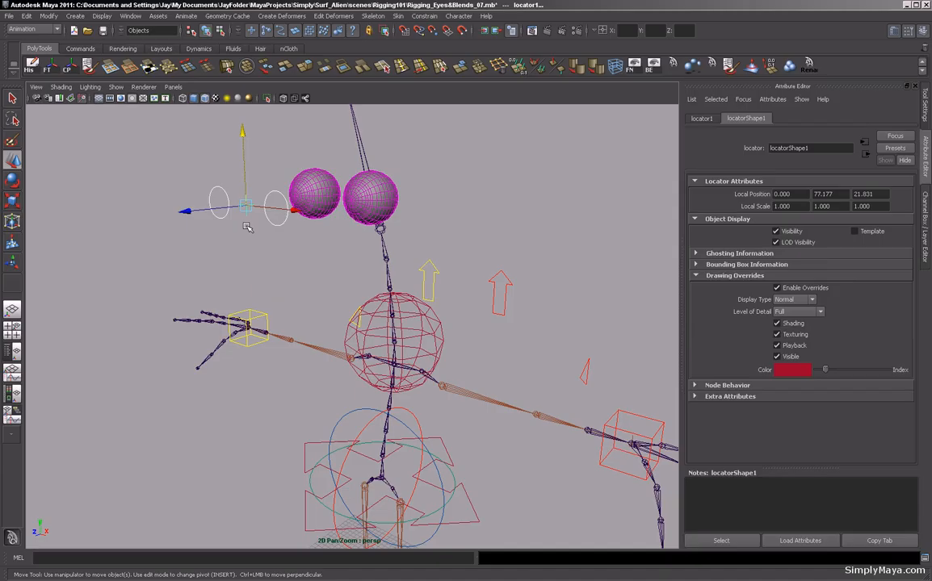
key("p")
Rename the locator Eye_CTRL_GRP.
left_click(244, 211)
key("ctrl+a")
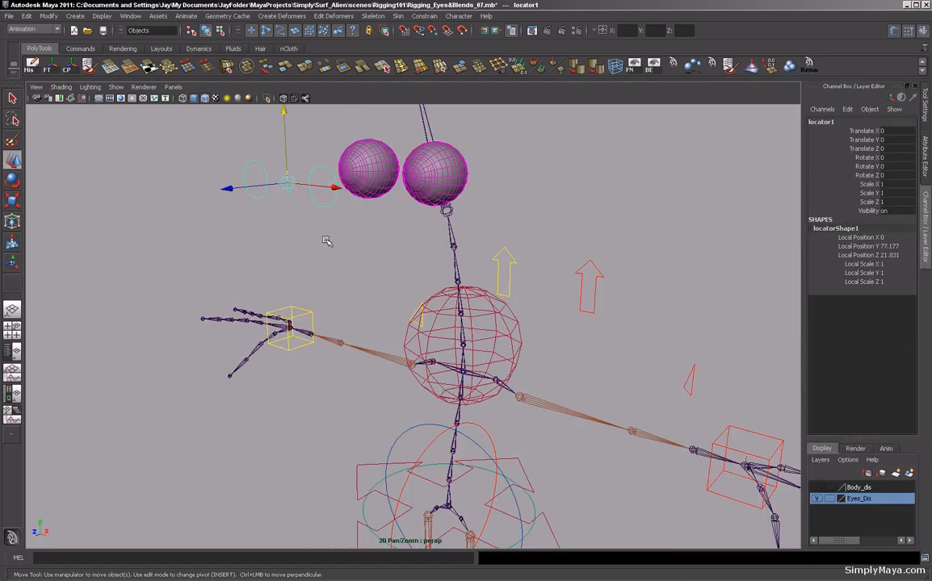
middle_click_drag(347, 219, 336, 285, "alt")
left_click_drag(345, 276, 349, 297, "alt")
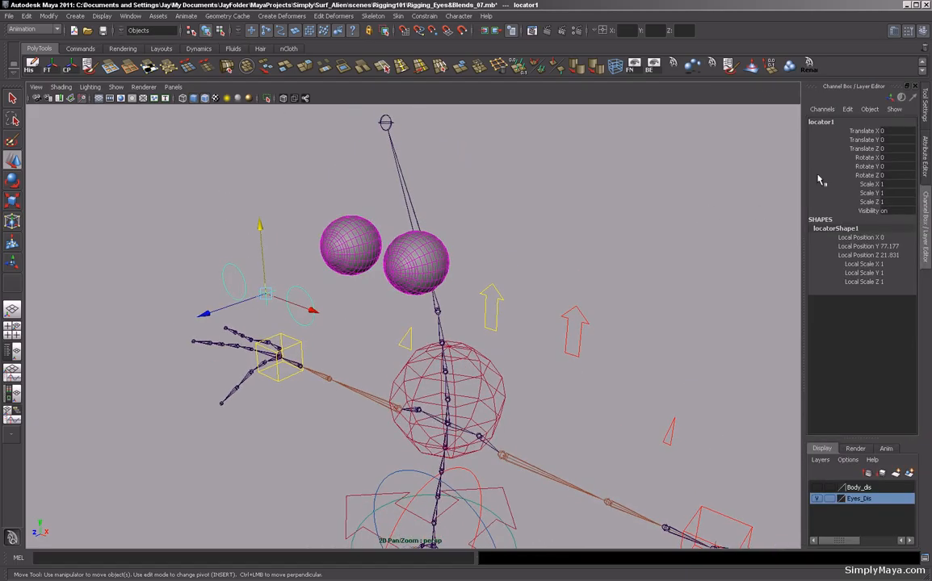
left_click(821, 122)
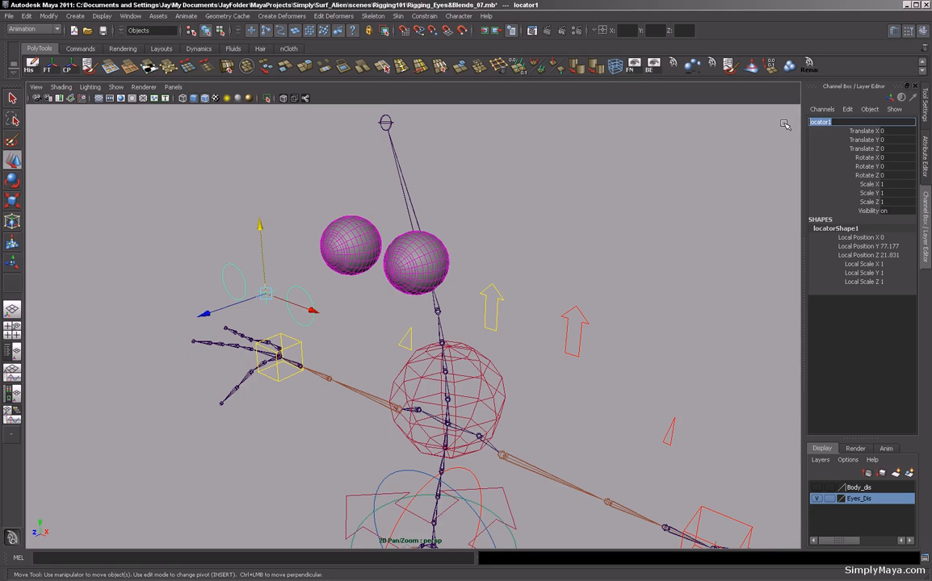
type("Eye_CTRL_GRP")
key("Return")
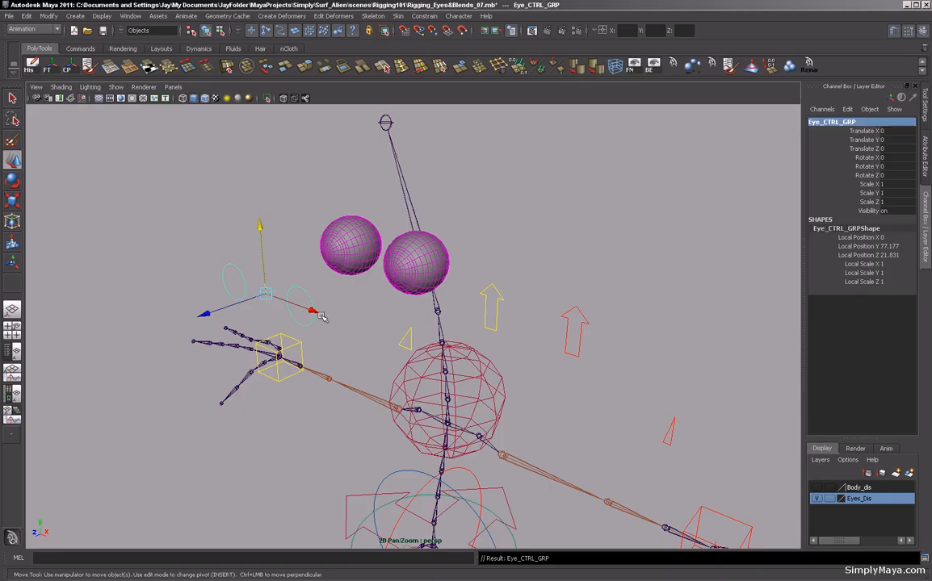
Move Eye_CTRL_GRP to test it, then undo the move.
left_click_drag(269, 297, 277, 348)
key("ctrl+z")
left_click(267, 333)
Save the scene.
right_click_drag(291, 335, 145, 329, "alt")
left_click_drag(258, 320, 200, 325, "alt")
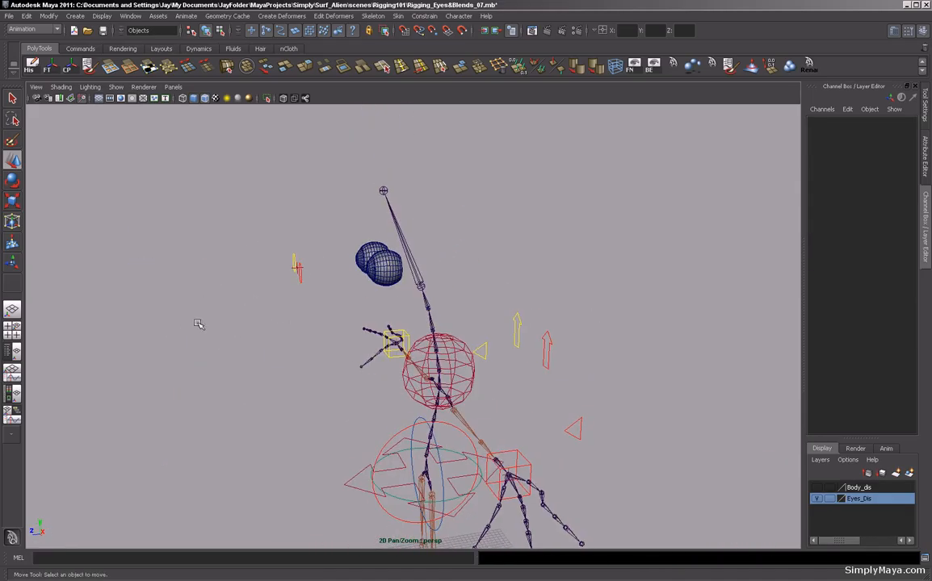
right_click_drag(200, 324, 133, 318, "alt")
left_click_drag(166, 331, 235, 393, "alt")
key("ctrl+s")
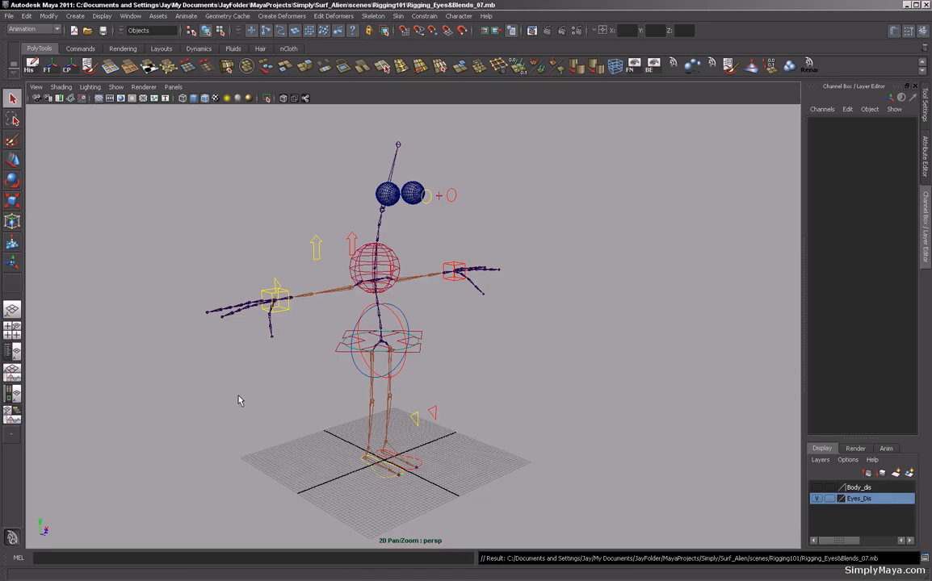
Make the Body_dis display layer visible again.
middle_click_drag(274, 403, 277, 408, "alt")
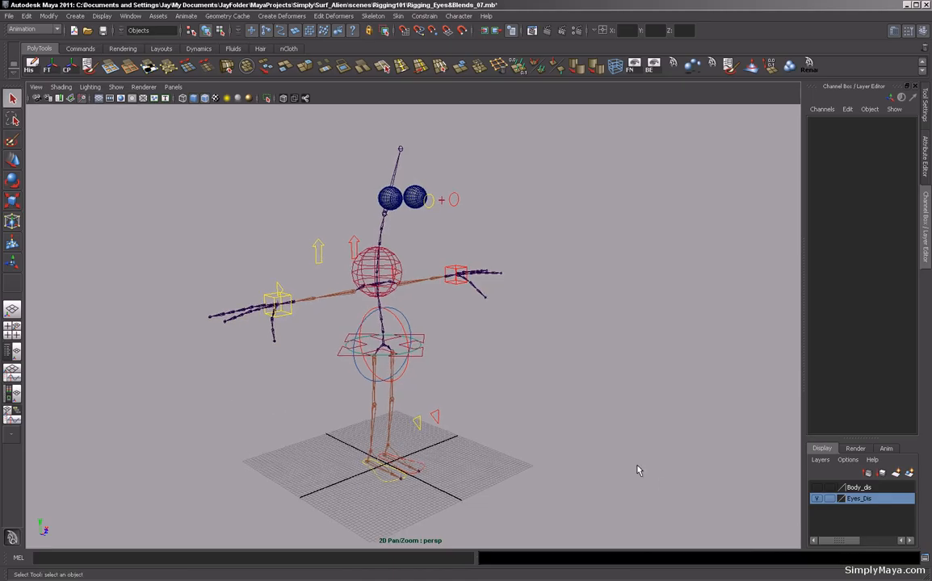
left_click(817, 487)
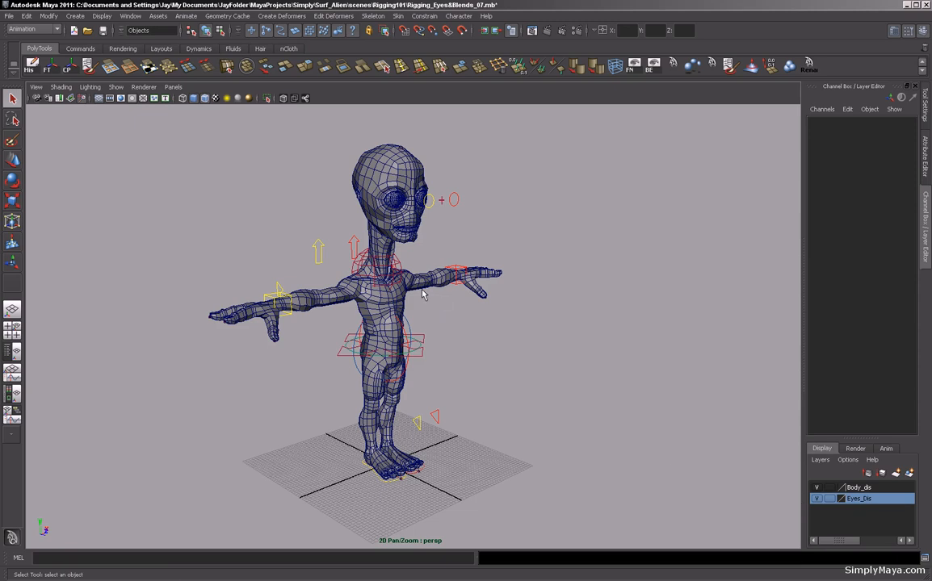
Select the alien body mesh and hide all objects that are not selected.
left_click(421, 294)
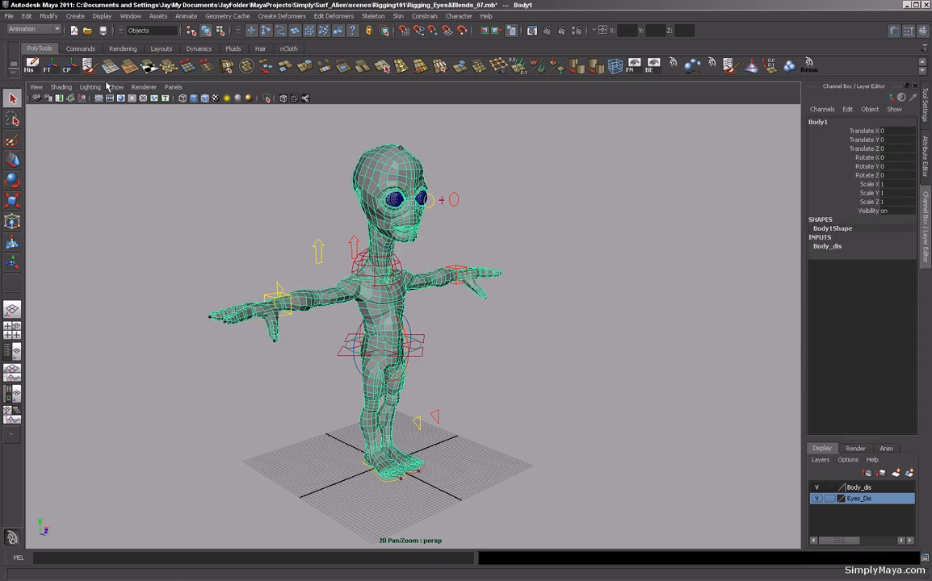
left_click(80, 50)
left_click(51, 65)
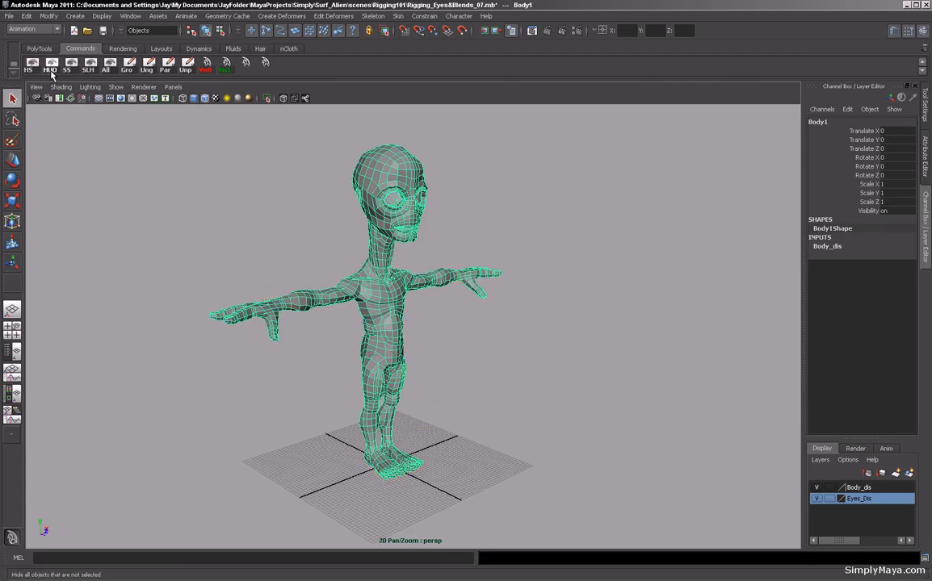
Orbit around the isolated body mesh to examine it from several angles.
left_click(204, 168)
left_click_drag(326, 237, 282, 231, "alt")
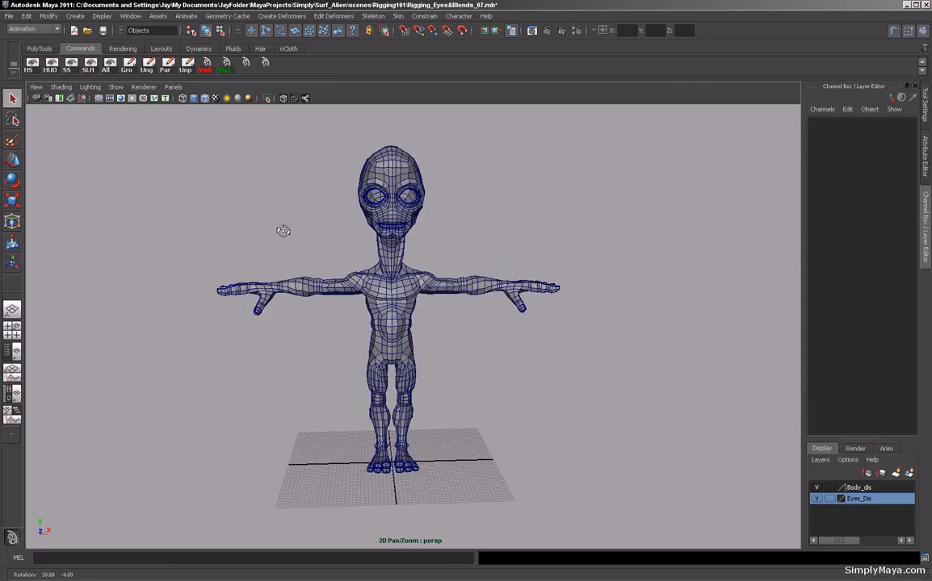
middle_click_drag(260, 219, 259, 236, "alt")
right_click_drag(259, 235, 303, 238, "alt")
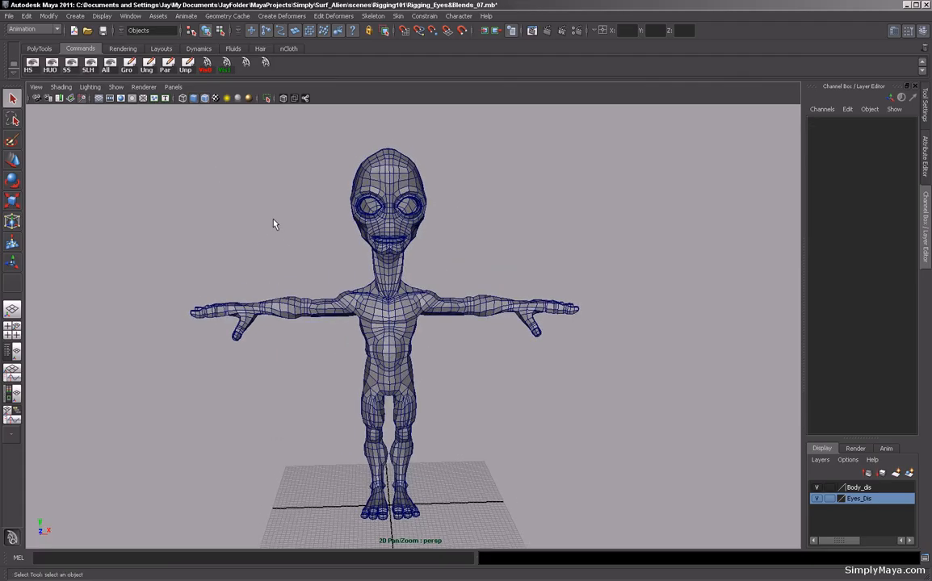
left_click_drag(248, 223, 293, 229, "alt")
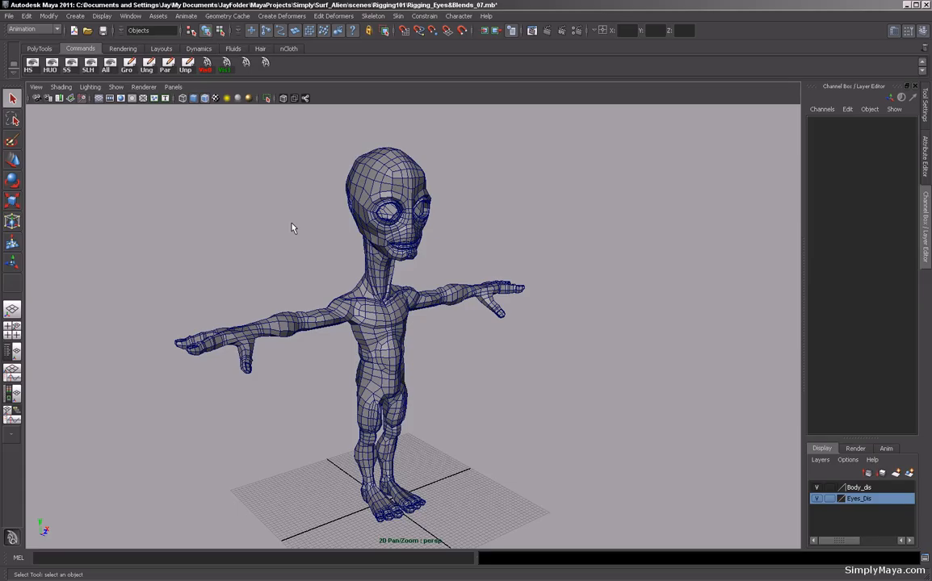
left_click_drag(294, 238, 247, 231, "alt")
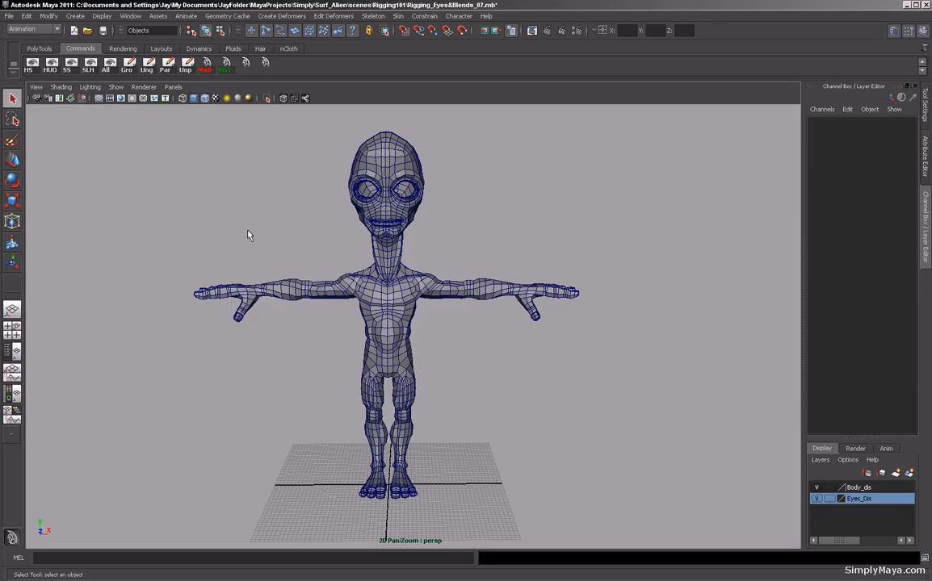
left_click_drag(239, 242, 289, 235, "alt")
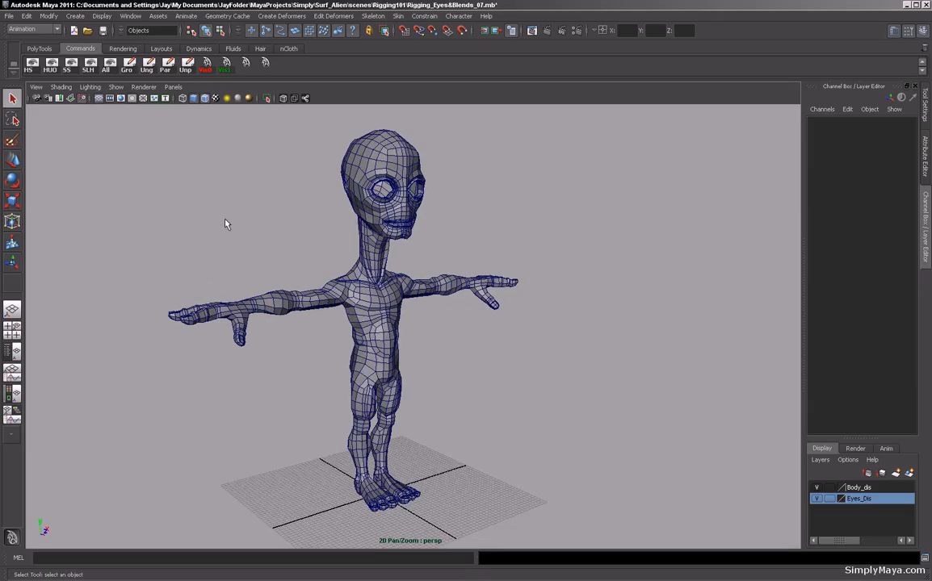
left_click_drag(183, 210, 205, 226, "alt")
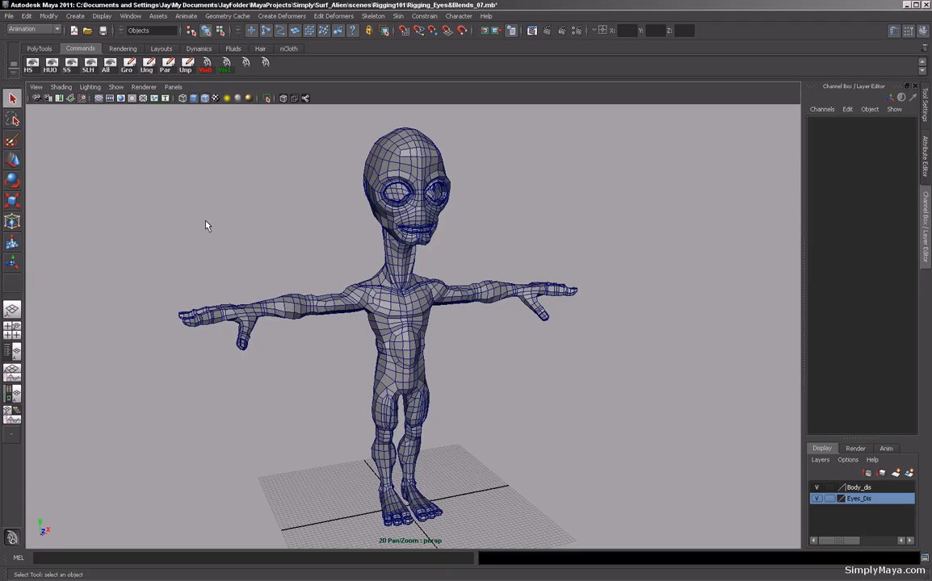
Inspect the body's vertices in component mode, selecting some on the arm and checking a vertex's index.
left_click(324, 313)
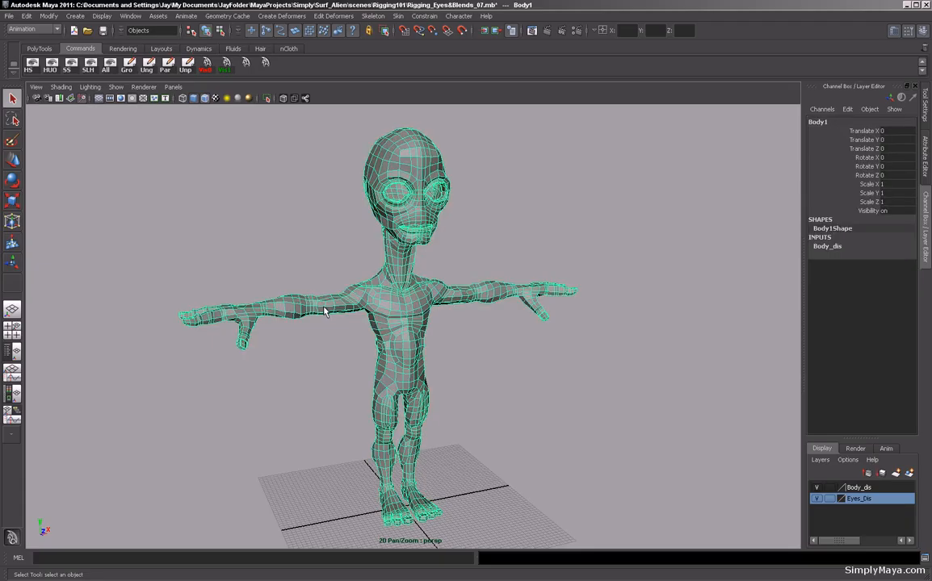
key("F8")
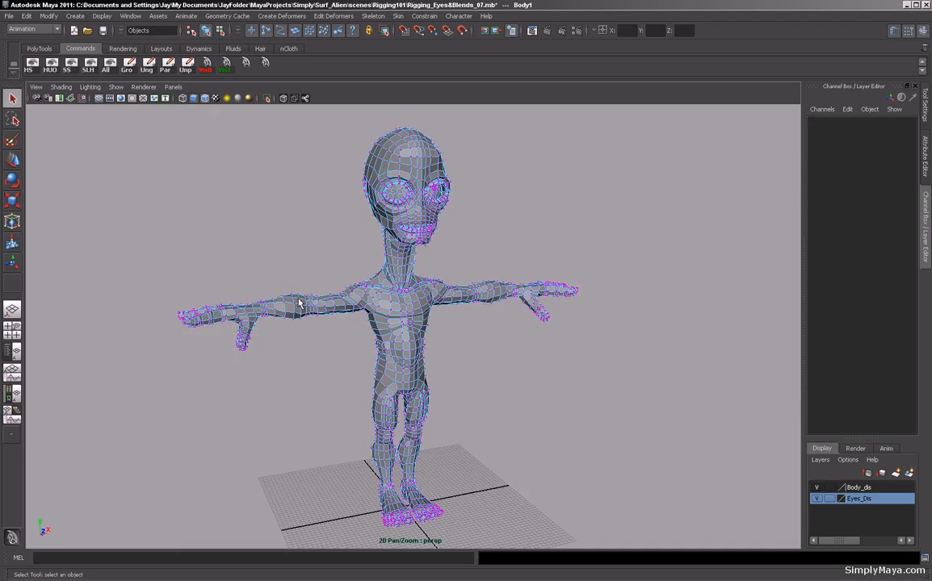
left_click_drag(349, 284, 307, 327)
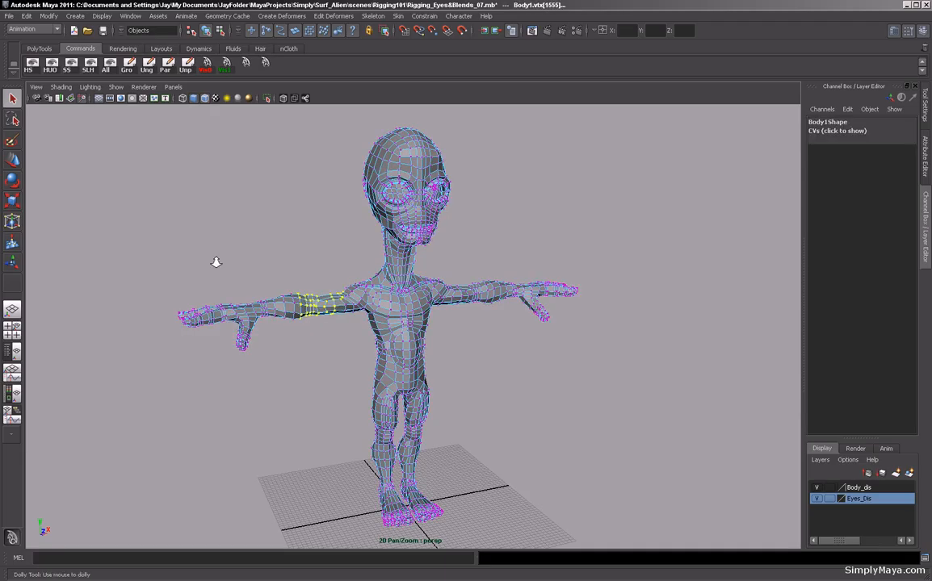
right_click_drag(214, 262, 363, 277, "alt")
mouse_move(362, 277)
left_mouse_down("alt")
mouse_move(326, 271)
mouse_move(349, 276)
left_mouse_up("alt")
right_click_drag(296, 265, 170, 254, "alt")
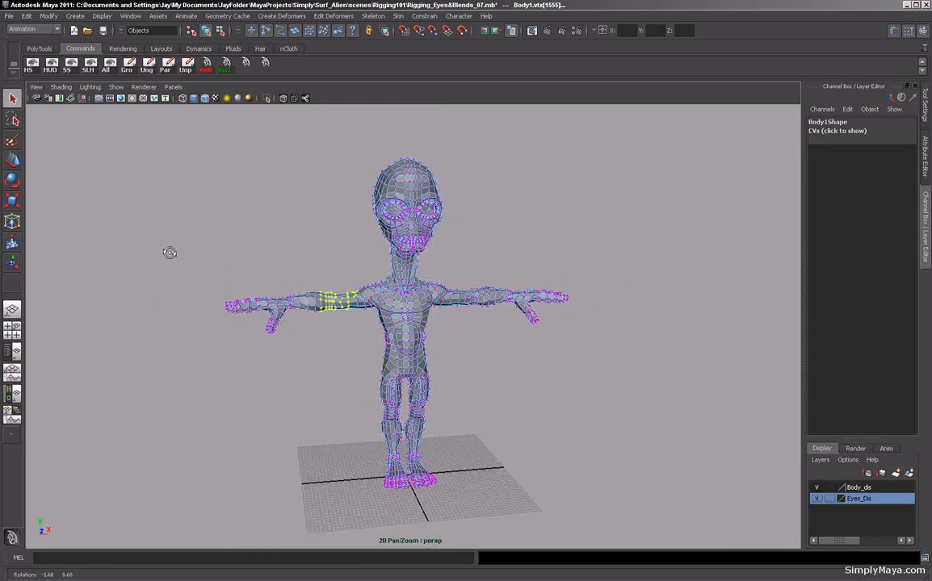
left_click_drag(170, 253, 199, 264, "alt")
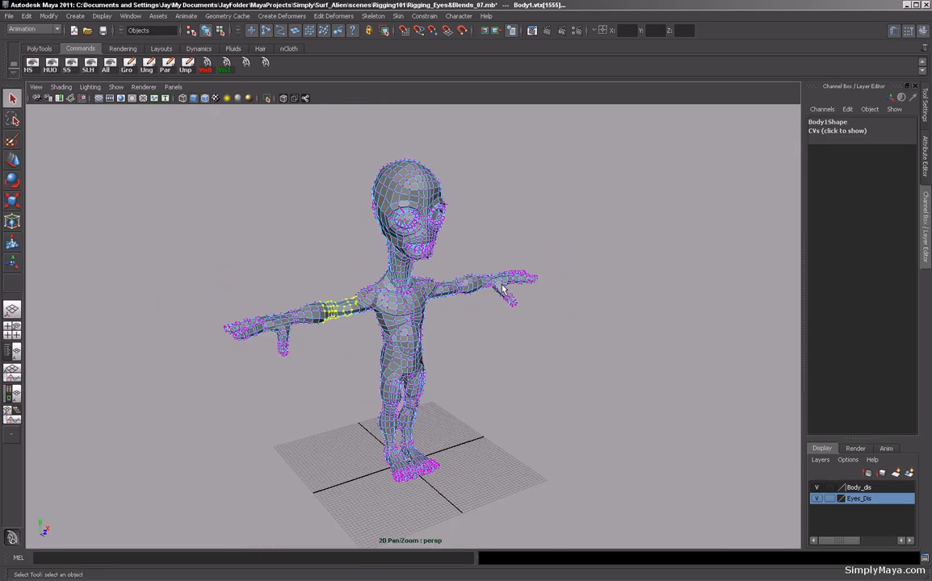
left_click_drag(495, 339, 478, 333, "alt")
left_click(478, 333)
right_click_drag(317, 320, 416, 327, "alt")
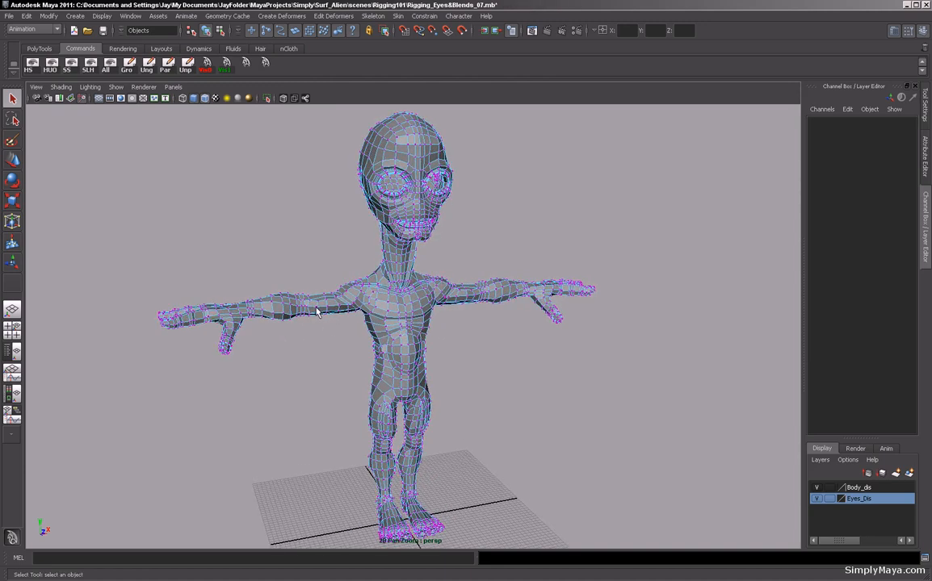
key("ctrl+a")
key("ctrl+a")
left_click(316, 306)
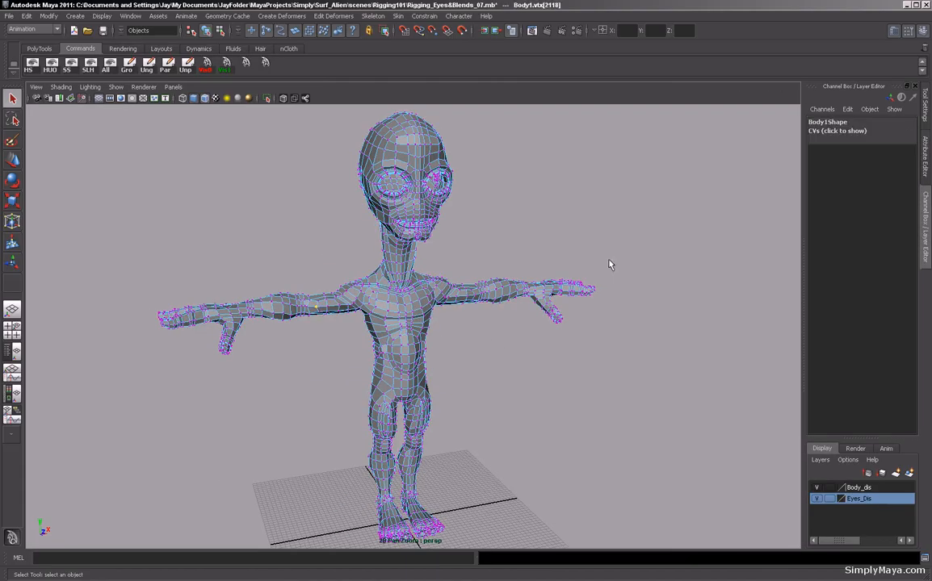
left_click(844, 110)
mouse_move(871, 112)
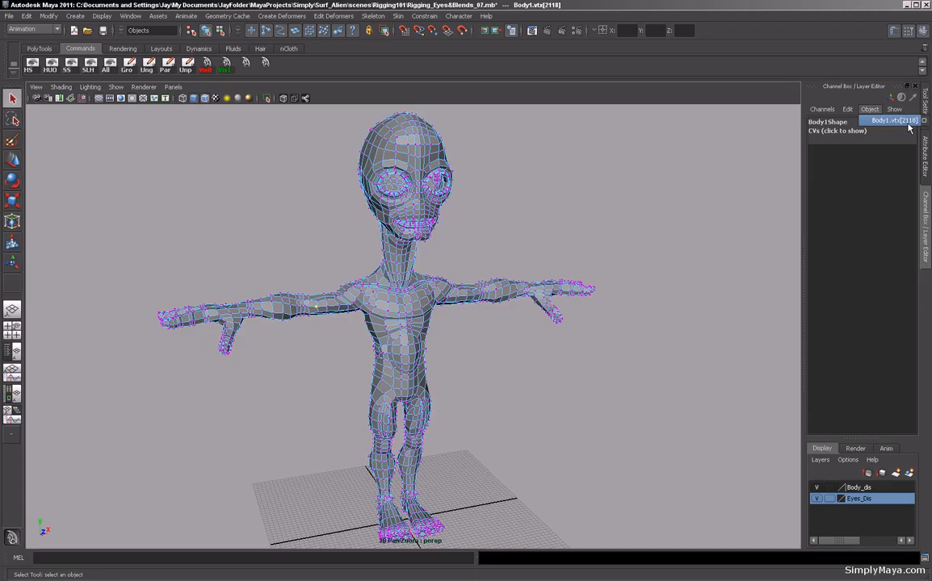
Deselect the vertices and orbit around the body mesh to view it again.
left_click(589, 214)
left_click_drag(622, 217, 561, 220, "alt")
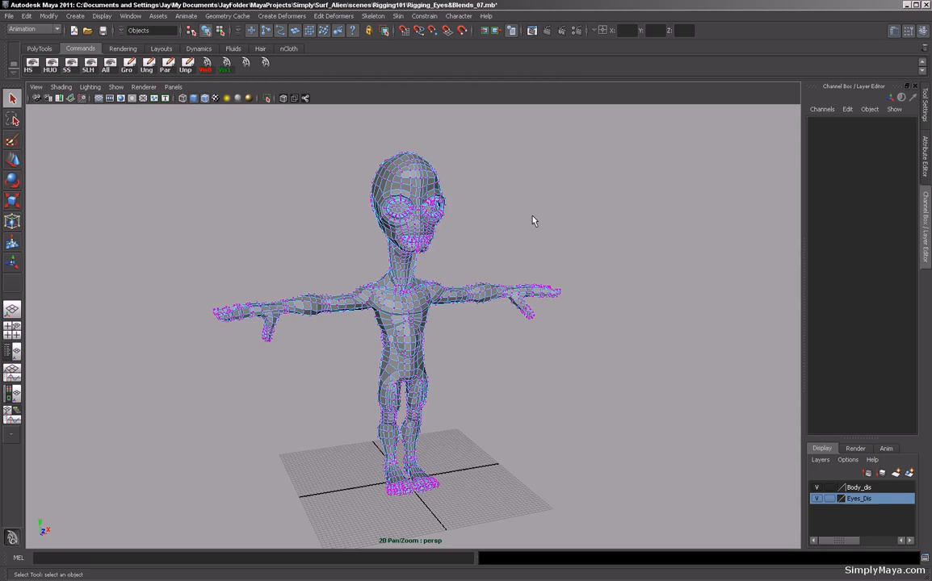
left_click_drag(503, 234, 419, 201, "alt")
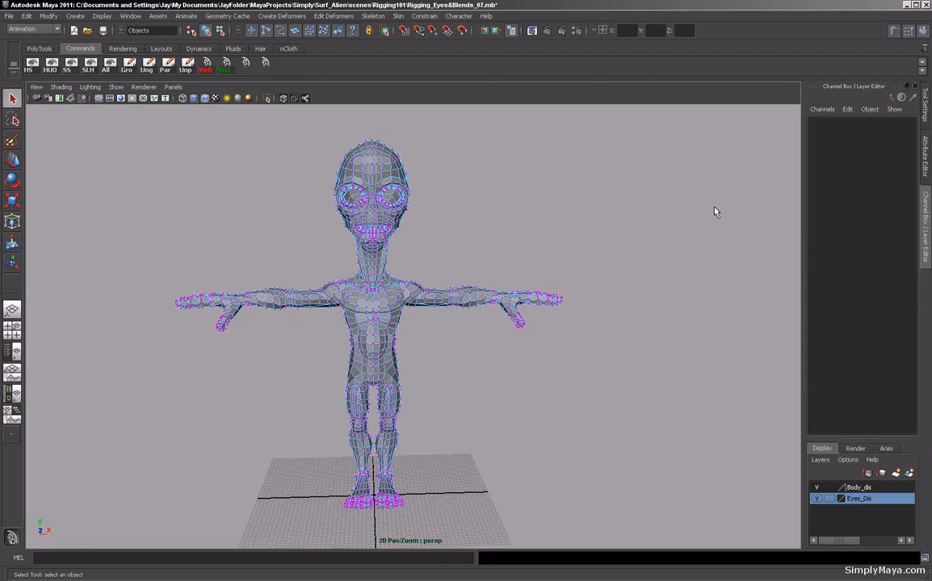
left_click_drag(527, 205, 586, 180, "alt")
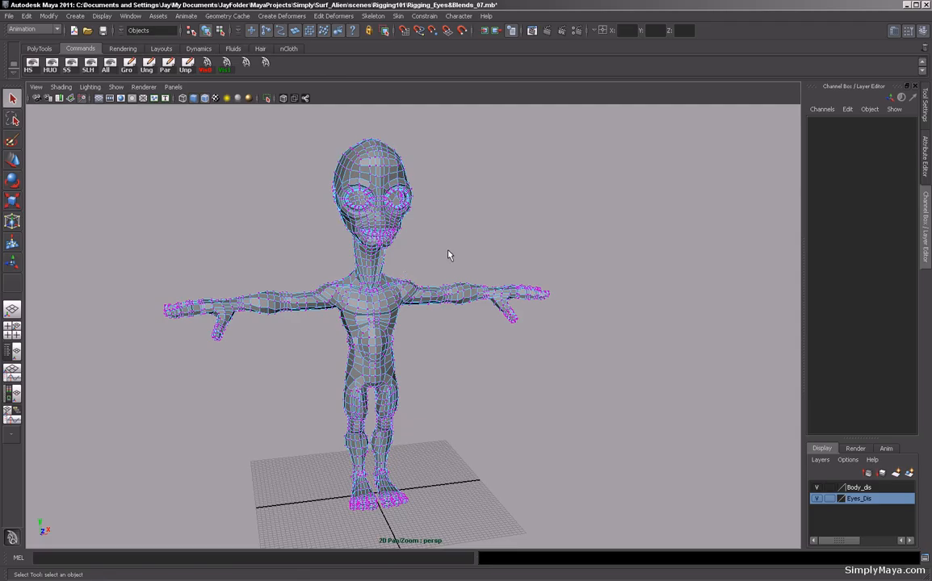
left_click_drag(277, 156, 353, 196, "alt")
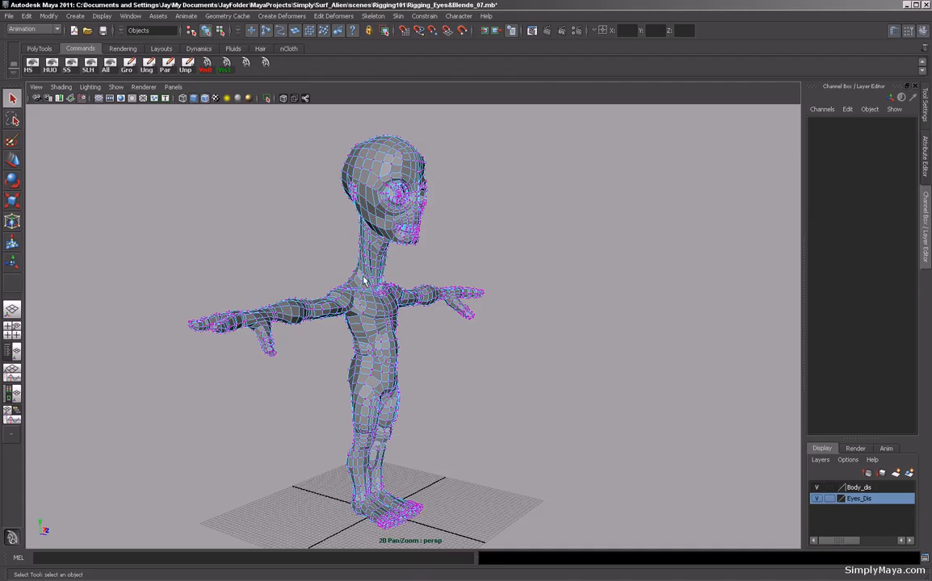
mouse_move(406, 348)
left_mouse_down("alt")
mouse_move(418, 333)
mouse_move(391, 327)
mouse_move(416, 336)
mouse_move(405, 332)
left_mouse_up("alt")
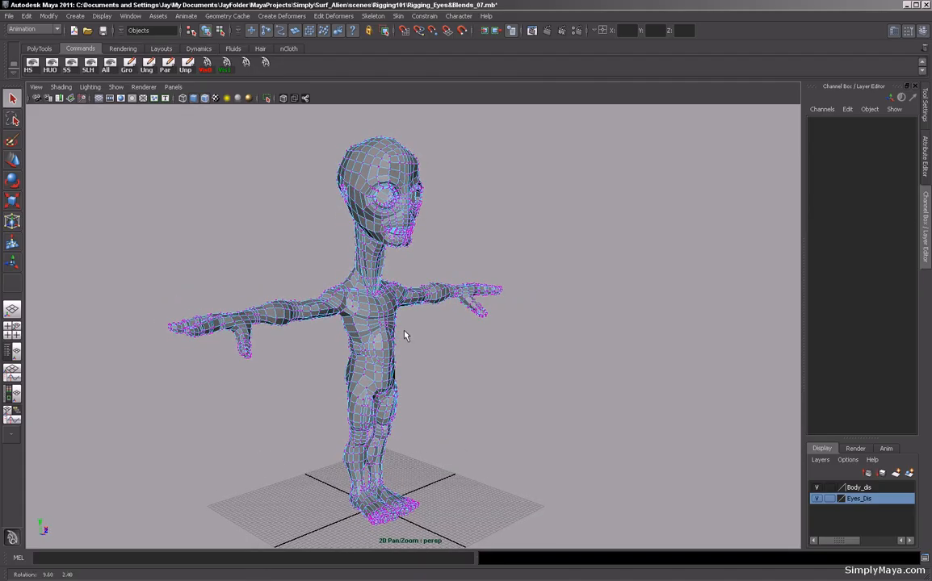
right_click_drag(457, 259, 458, 258, "alt")
left_click_drag(457, 261, 420, 266, "alt")
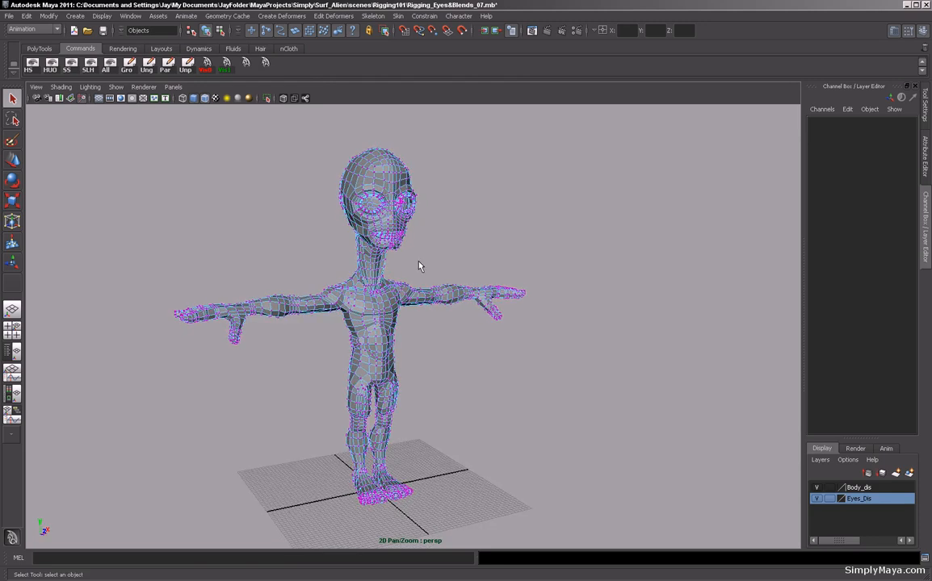
Duplicate the body twice, moving the copies about 61 and 110 units along X, then delete both copies.
key("F8")
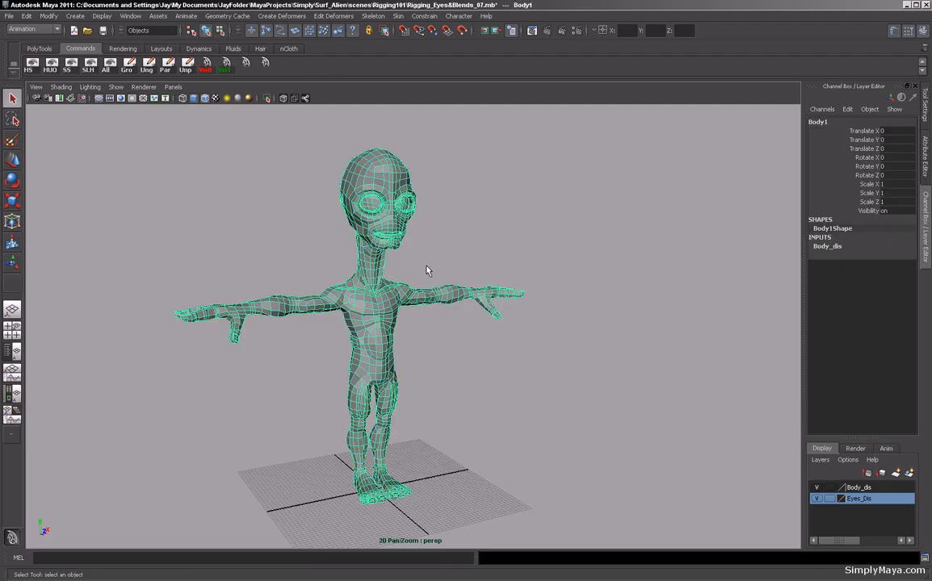
left_click_drag(455, 274, 424, 272, "alt")
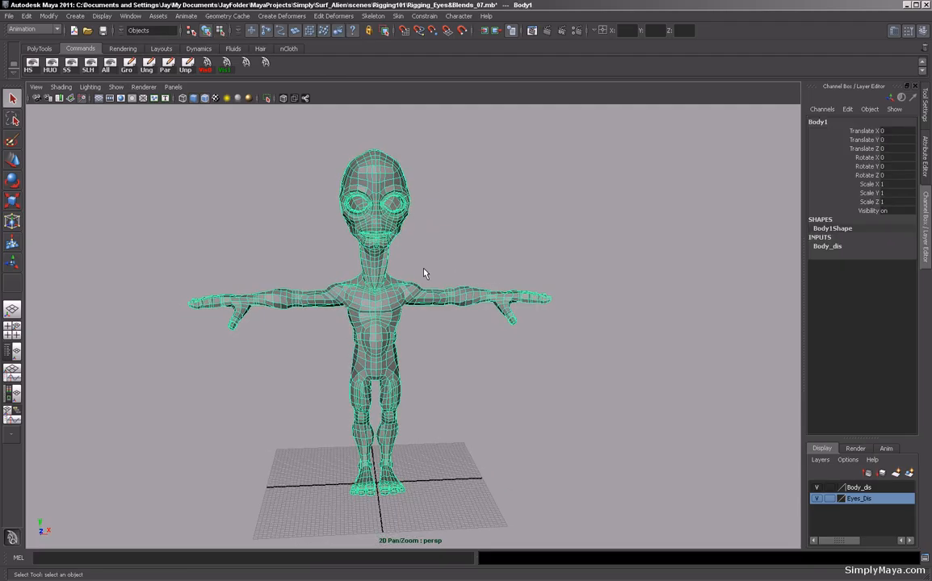
key("ctrl+d")
key("w")
left_click_drag(454, 484, 466, 410)
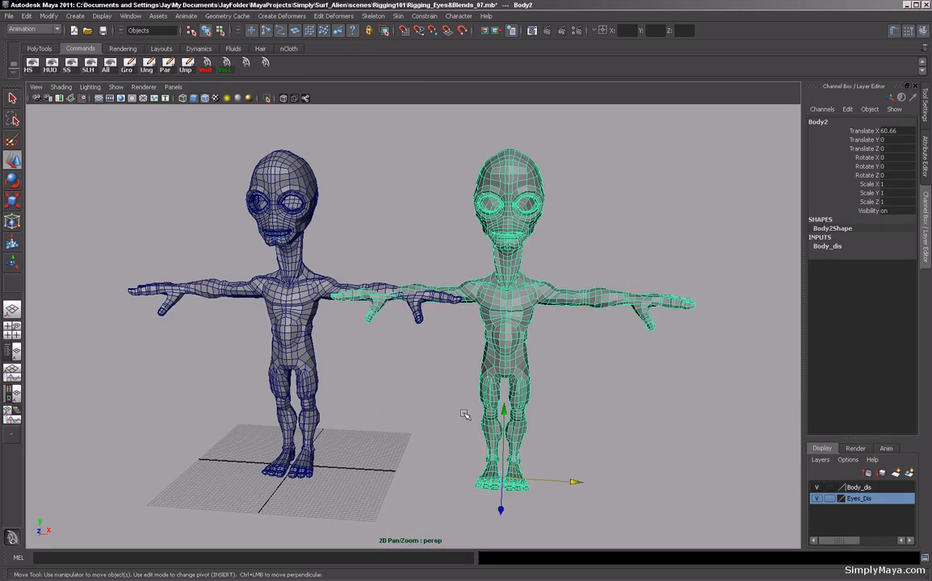
key("ctrl+d")
left_click_drag(576, 483, 762, 501)
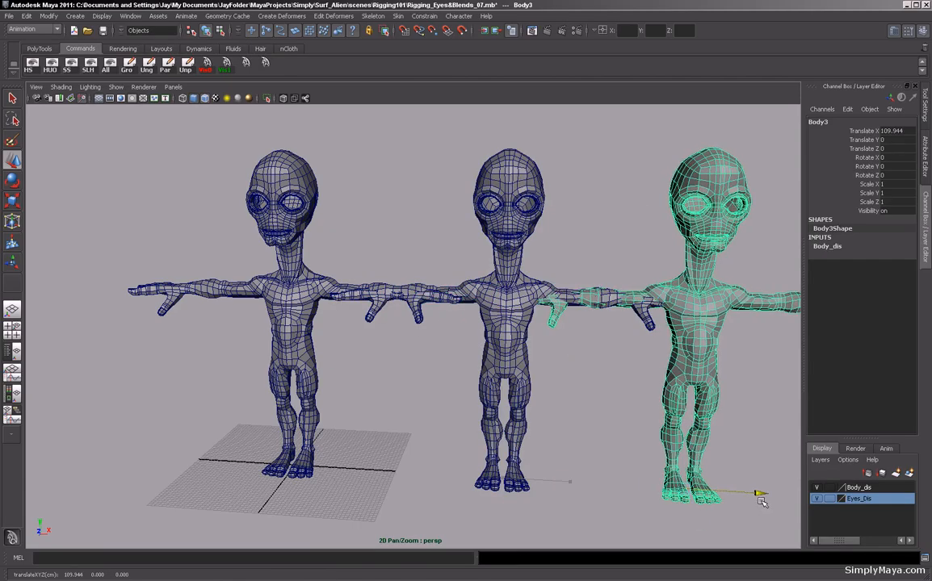
middle_click_drag(576, 395, 469, 391, "alt")
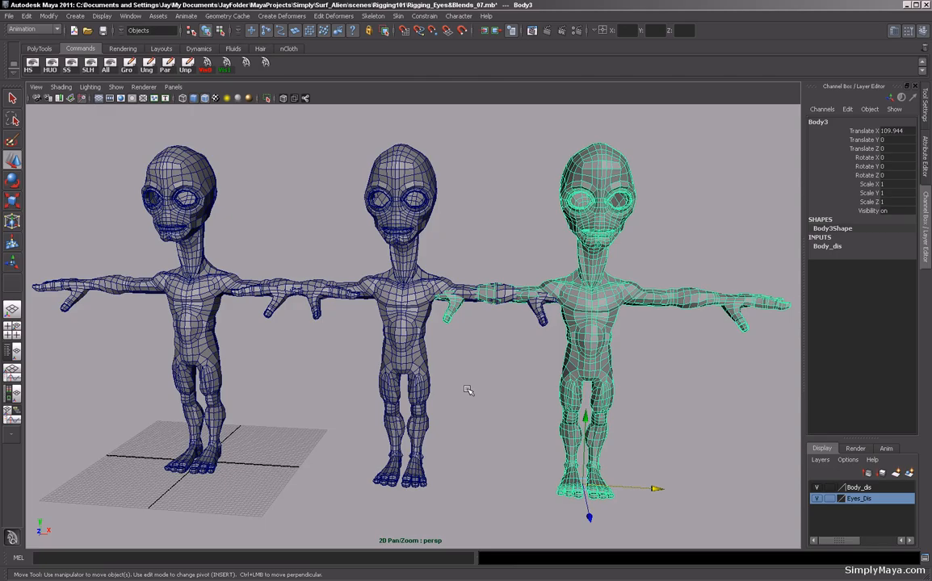
left_click_drag(378, 409, 445, 393, "alt")
right_click_drag(445, 393, 374, 393, "alt")
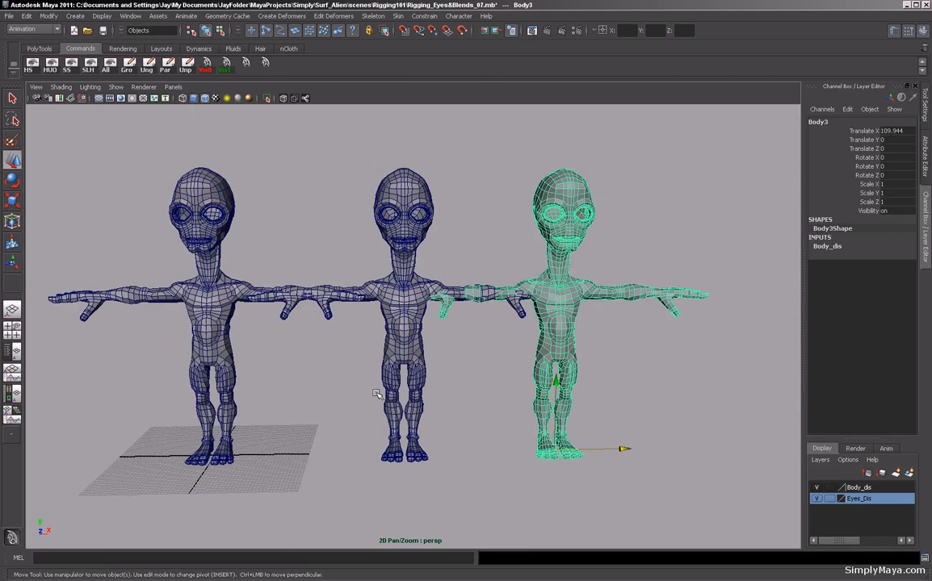
middle_click_drag(375, 393, 424, 404, "alt")
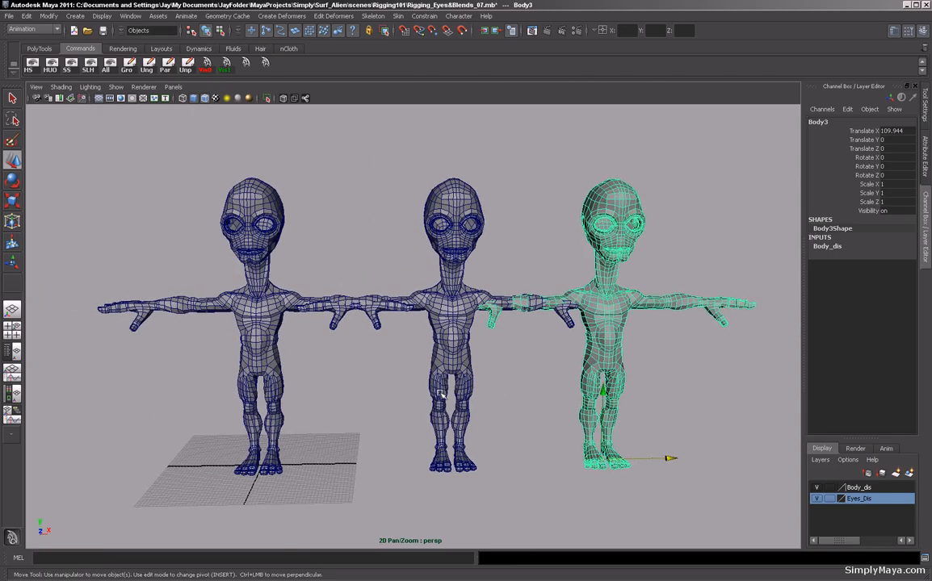
left_click(441, 394, "shift")
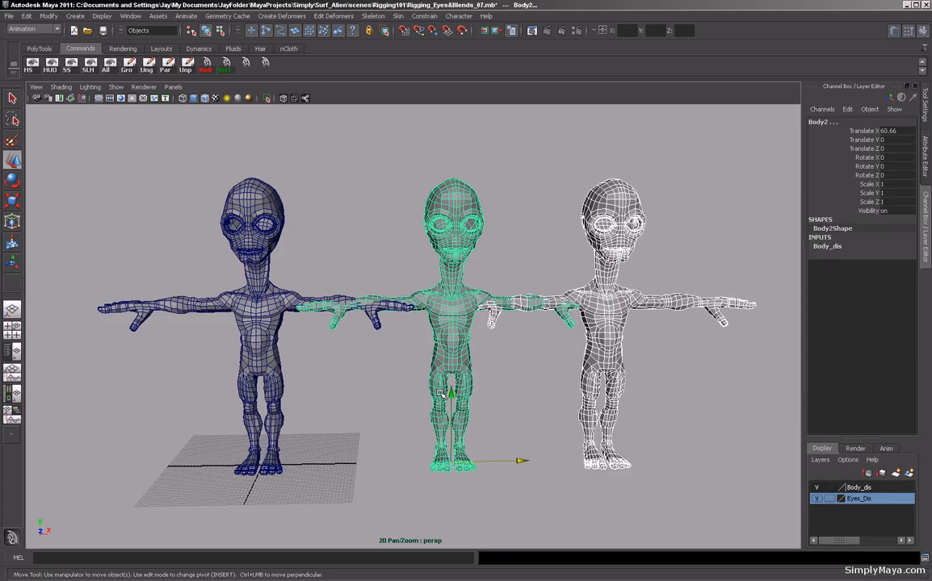
key("Delete")
Zoom in and orbit around the alien's head and neck to examine the face mesh.
left_click_drag(389, 389, 430, 384, "alt")
middle_click_drag(283, 369, 402, 388, "alt")
right_click_drag(404, 388, 549, 408, "alt")
left_click_drag(327, 372, 393, 365, "alt")
middle_click_drag(378, 355, 377, 397, "alt")
left_click(388, 341)
left_click_drag(440, 343, 337, 337, "alt")
middle_click_drag(337, 337, 428, 370, "alt")
left_click_drag(428, 370, 296, 342, "alt")
middle_click_drag(296, 341, 372, 355, "alt")
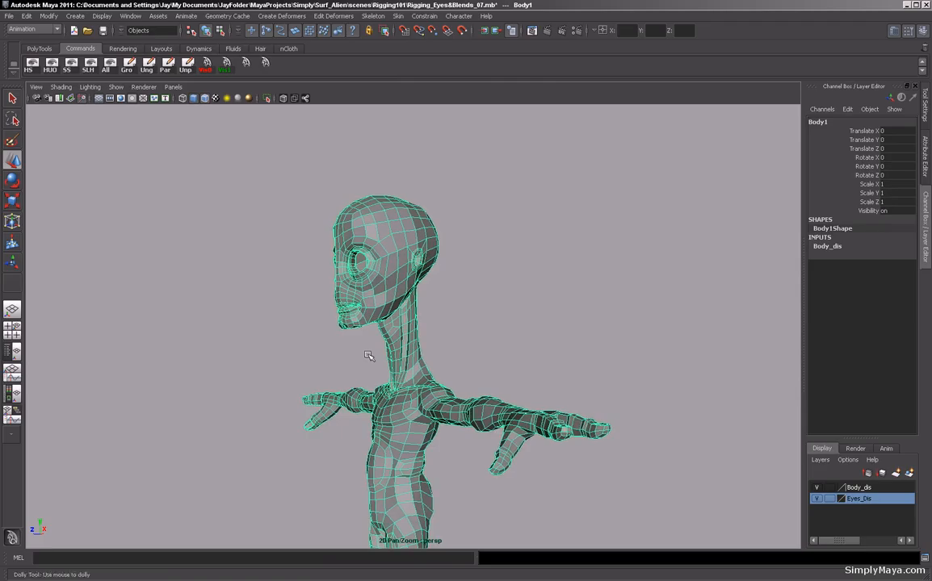
right_click_drag(373, 355, 466, 380, "alt")
left_click_drag(466, 380, 345, 377, "alt")
right_click_drag(346, 376, 470, 378, "alt")
left_click_drag(397, 363, 495, 393, "alt")
right_click_drag(495, 394, 356, 420, "alt")
left_click_drag(356, 420, 458, 406, "alt")
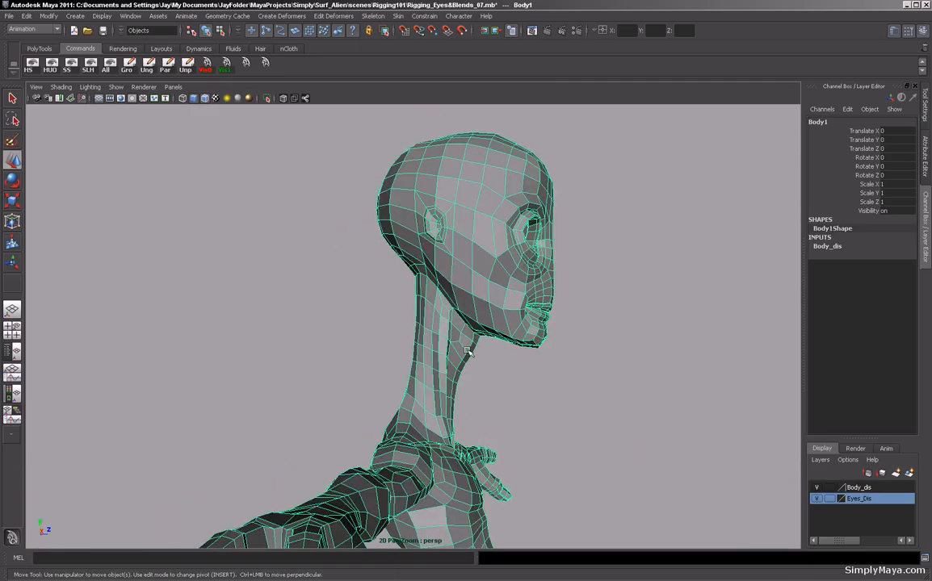
left_click_drag(474, 360, 376, 344, "alt")
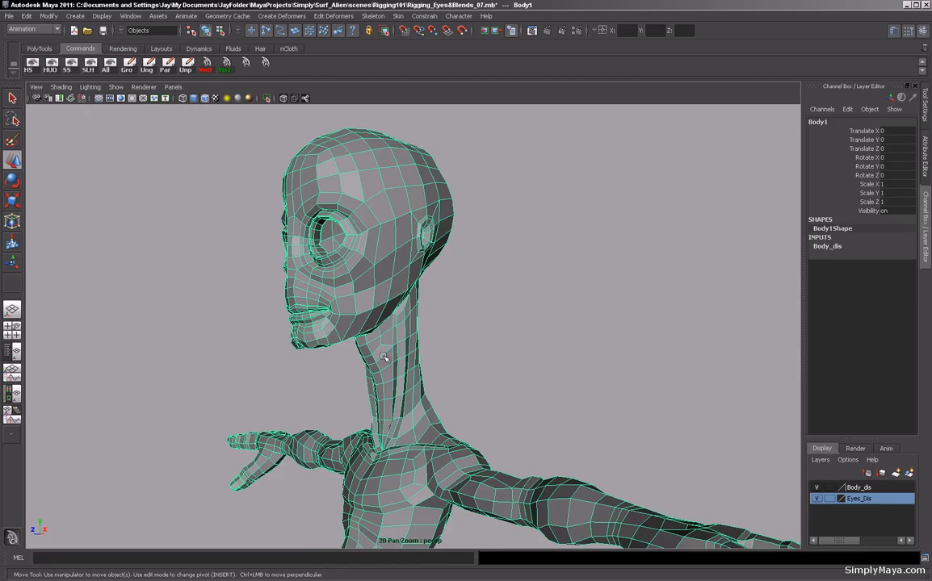
Select the head and neck faces of the body mesh in face mode, orbiting around the alien to check the selection.
left_click_drag(373, 382, 398, 359, "alt")
right_click_drag(400, 385, 403, 419)
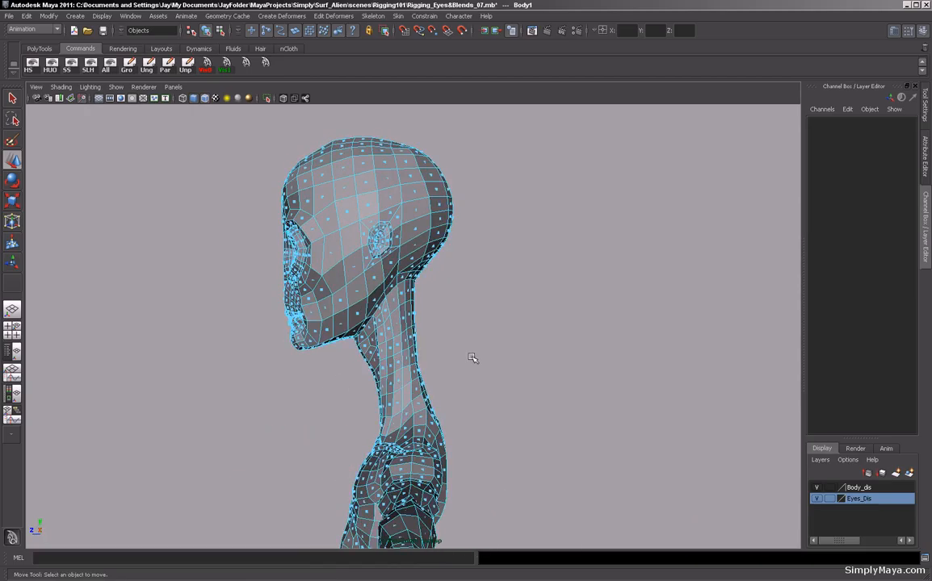
right_click_drag(472, 360, 316, 377, "alt")
left_click_drag(424, 375, 470, 379, "alt")
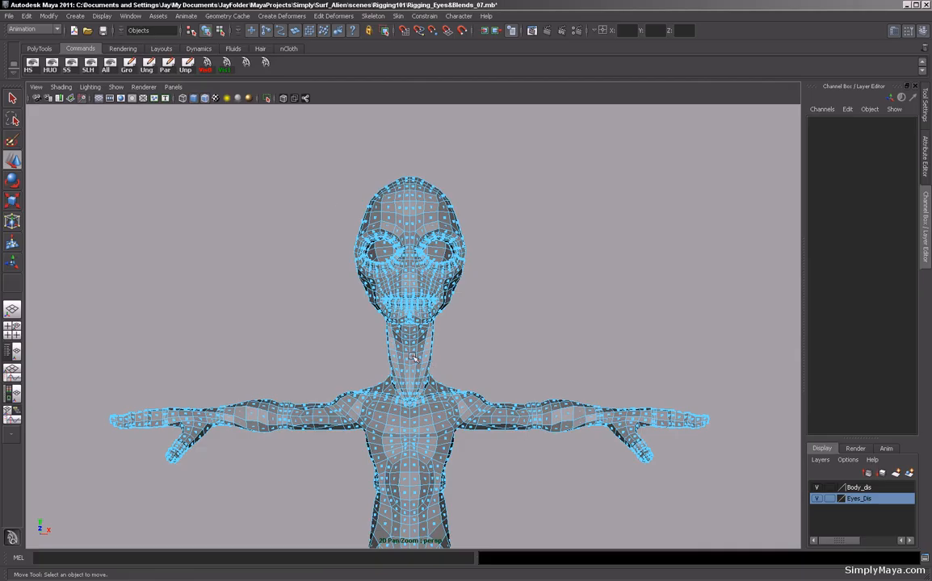
left_click_drag(293, 151, 307, 322)
right_click_drag(307, 321, 401, 376, "alt")
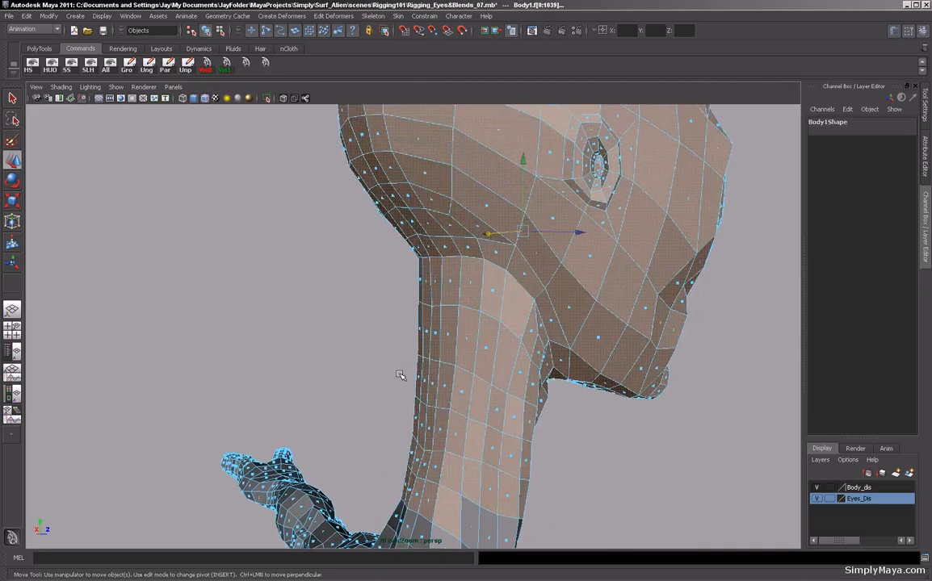
left_click_drag(401, 376, 474, 399, "alt")
middle_click_drag(474, 398, 456, 303, "alt")
left_click_drag(366, 391, 346, 360, "alt")
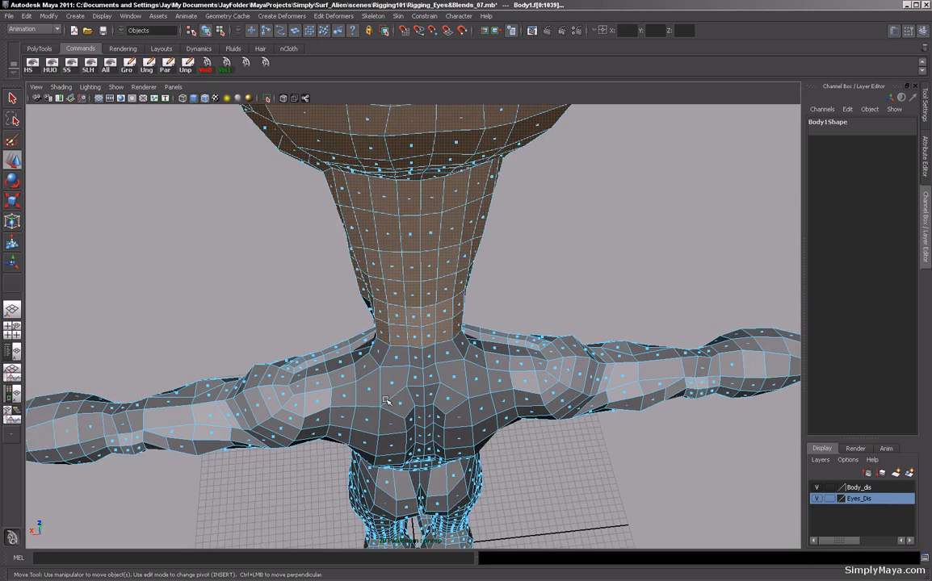
left_click_drag(375, 315, 432, 313, "alt")
right_click_drag(512, 338, 380, 323, "alt")
left_click_drag(357, 322, 221, 323, "alt")
right_click_drag(551, 325, 411, 332, "alt")
left_click_drag(412, 333, 475, 363, "alt")
middle_click_drag(485, 371, 462, 295, "alt")
right_click_drag(462, 295, 412, 303, "alt")
left_click_drag(347, 309, 416, 336, "alt")
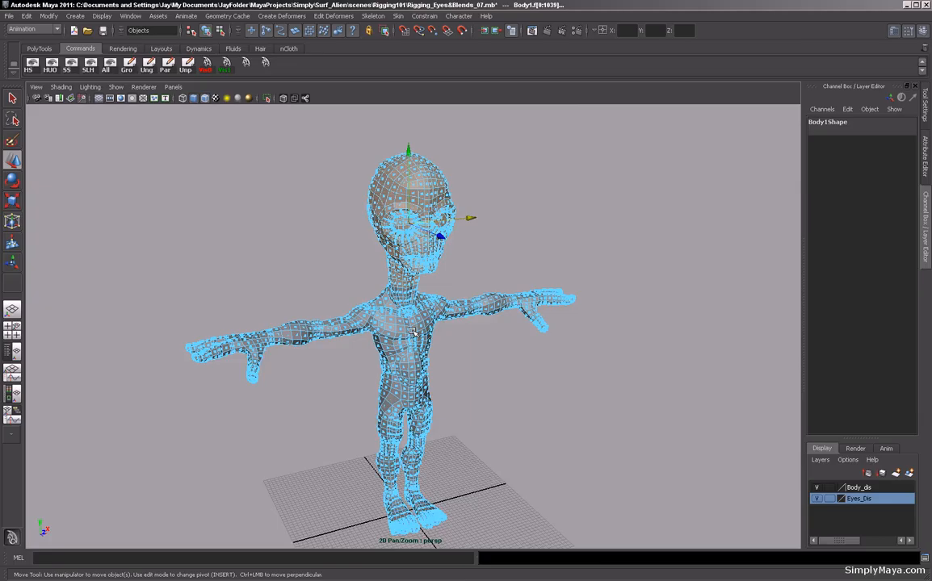
middle_click_drag(415, 336, 410, 344, "alt")
Switch to the Polygons menu set and extract the selected head faces from the body.
left_click(39, 48)
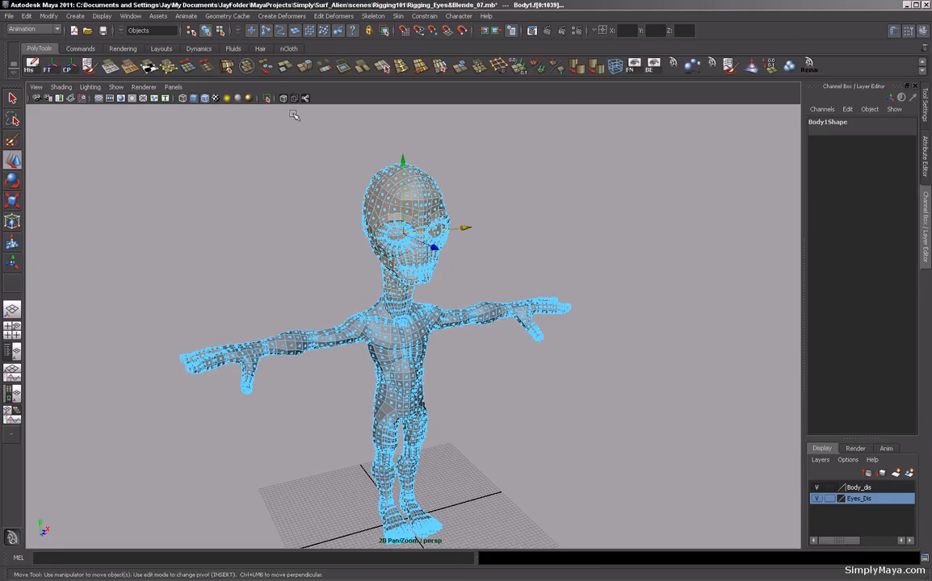
left_click(55, 30)
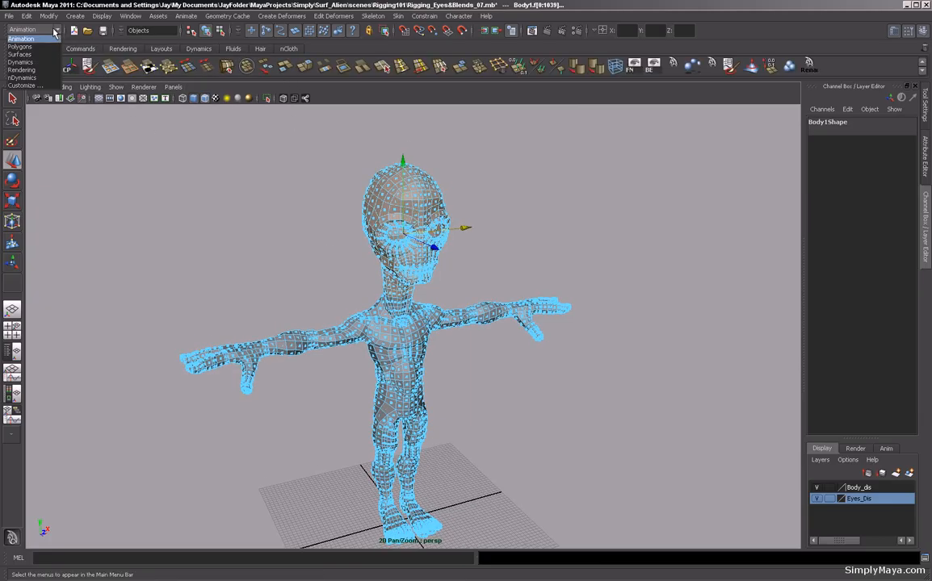
left_click(34, 46)
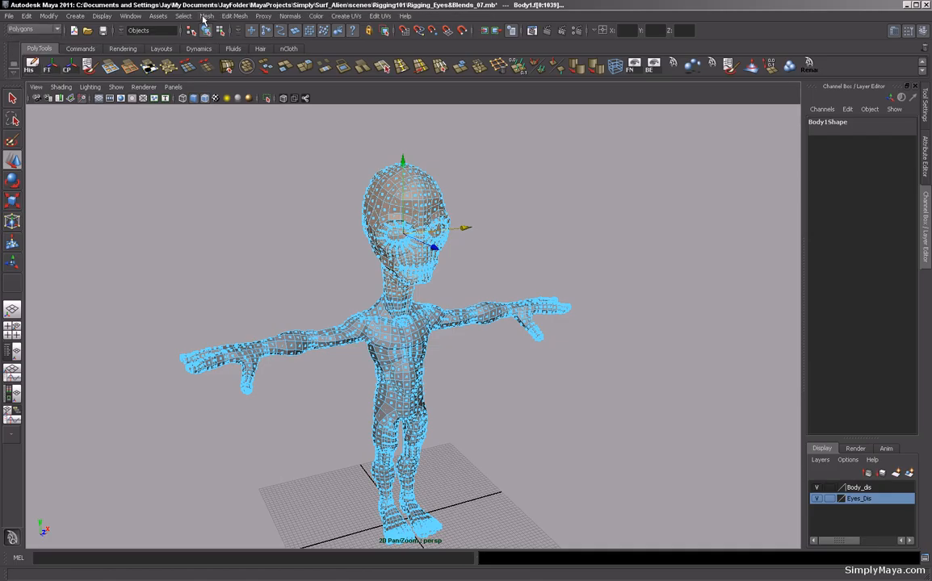
left_click(205, 16)
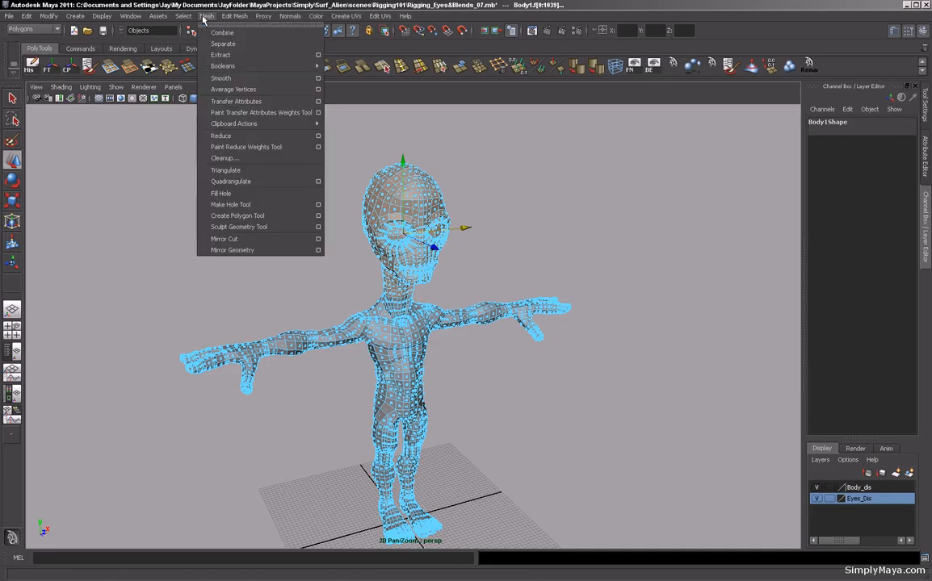
left_click(216, 55)
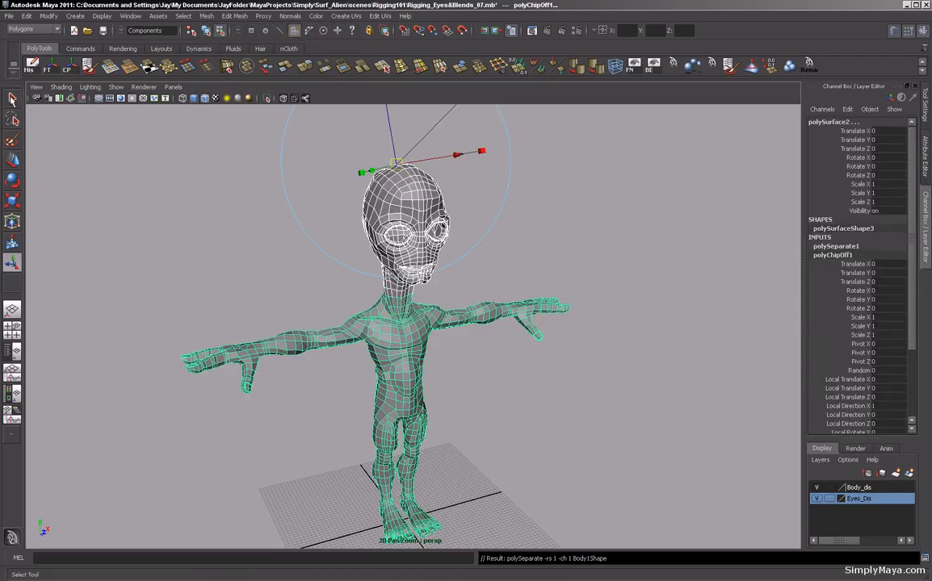
Select the extracted head as an object and duplicate it.
left_click(12, 98)
left_click_drag(184, 224, 137, 215, "alt")
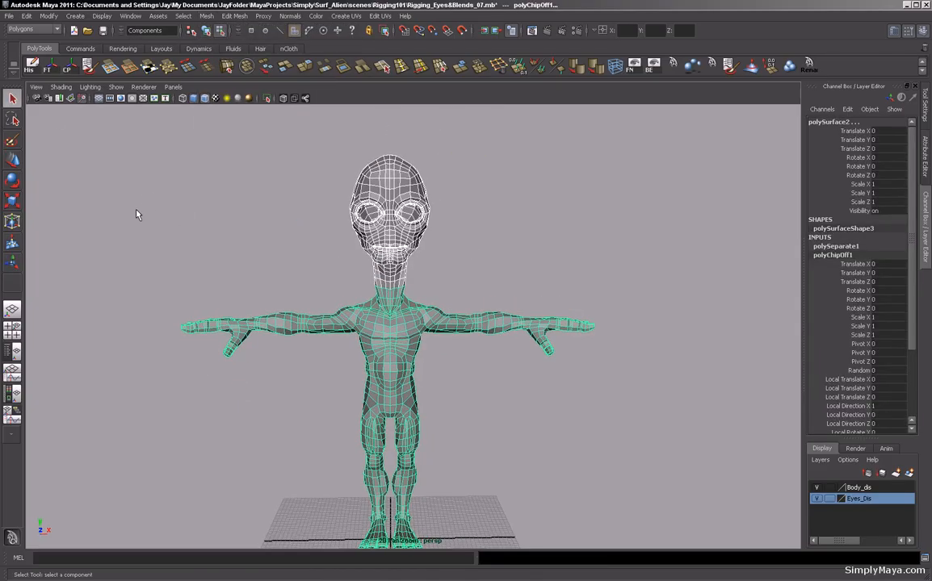
left_click(167, 263)
left_click_drag(167, 262, 218, 224, "alt")
middle_click_drag(218, 225, 184, 234, "alt")
right_click_drag(185, 233, 235, 232, "alt")
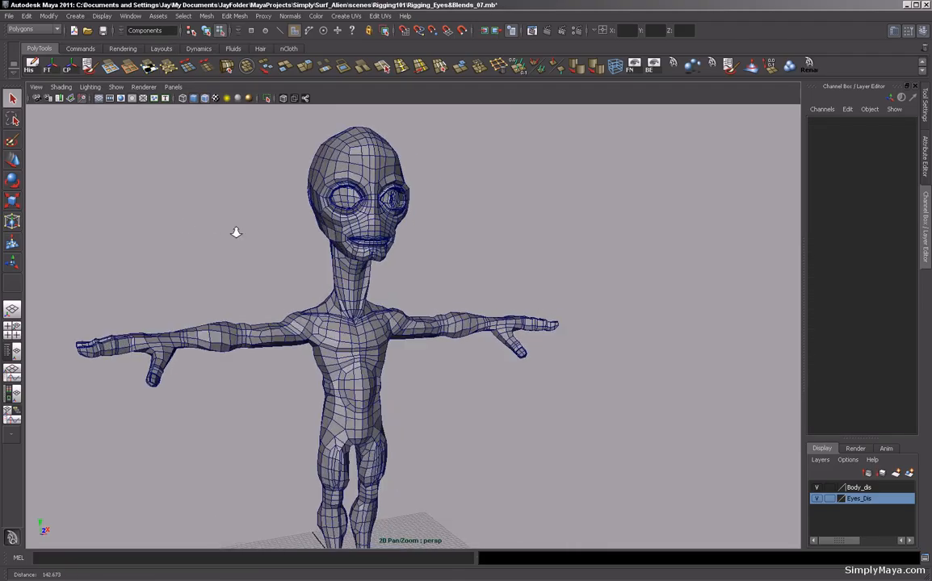
left_click_drag(236, 233, 261, 229, "alt")
left_click(315, 226)
key("F8")
right_click_drag(341, 234, 276, 263, "alt")
key("ctrl+d")
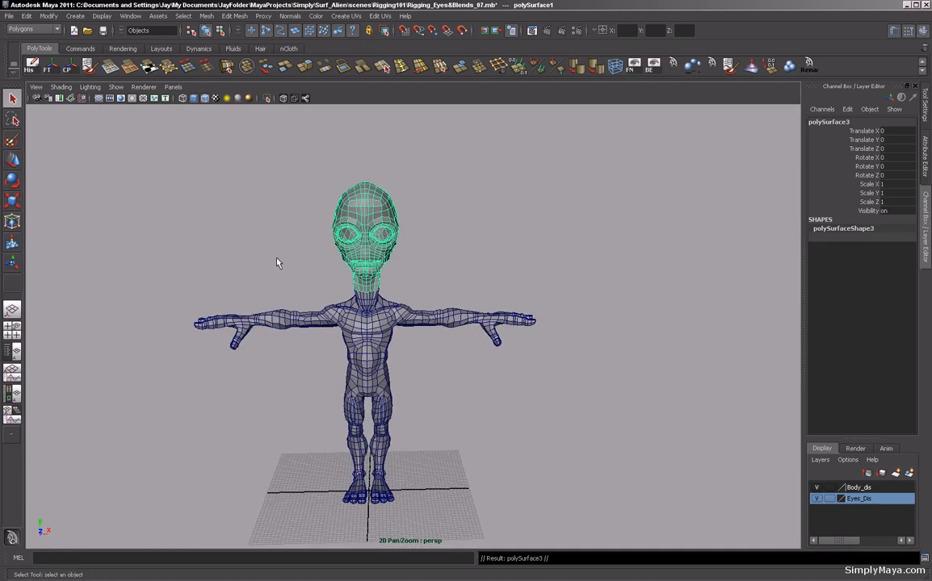
Move the duplicated head about 32 units along X, centring its pivot.
key("w")
left_click_drag(434, 491, 554, 489)
left_click(65, 67)
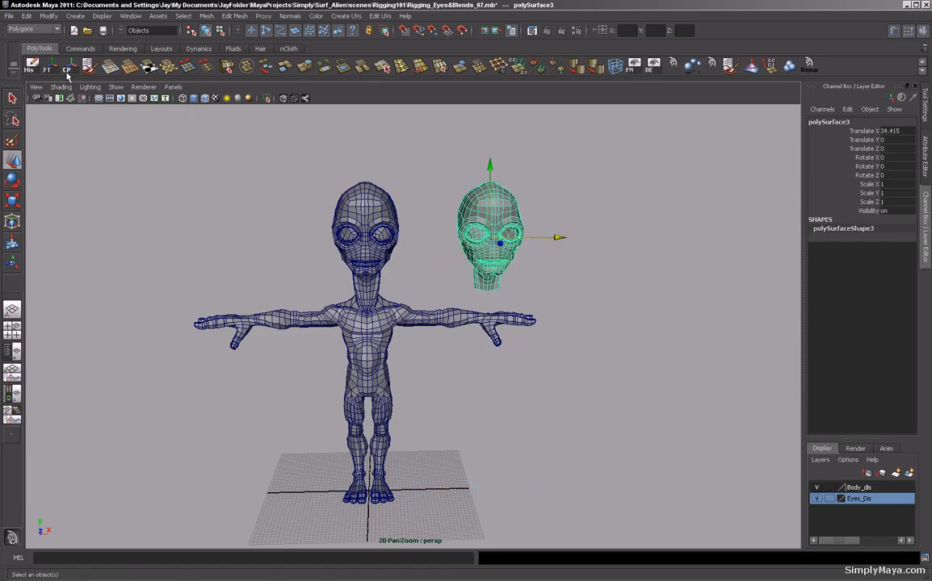
left_click_drag(560, 239, 549, 239)
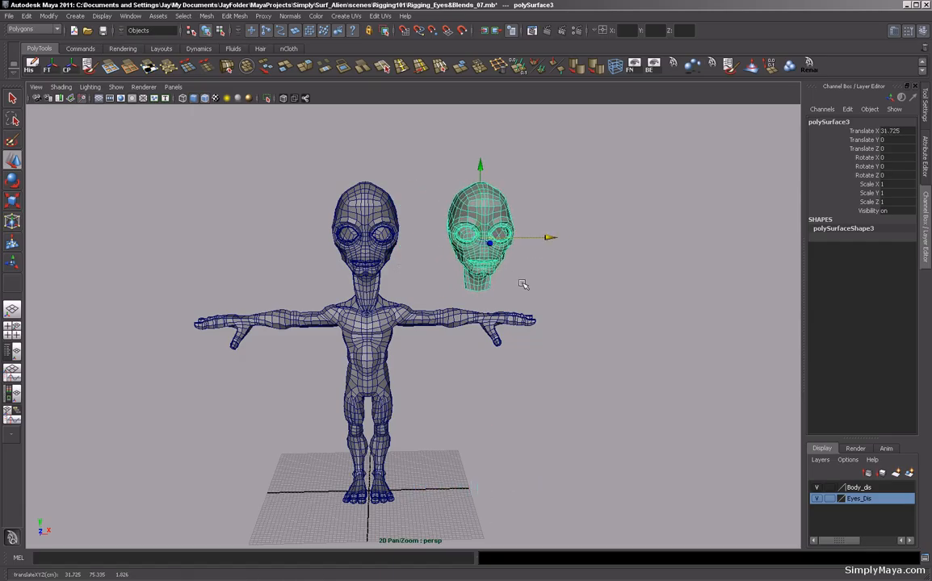
Duplicate the head again, move the copy to about 71 units along X, and repeat duplicate-with-transform to extend the row.
middle_click_drag(460, 329, 429, 343, "alt")
left_click_drag(428, 343, 368, 327, "alt")
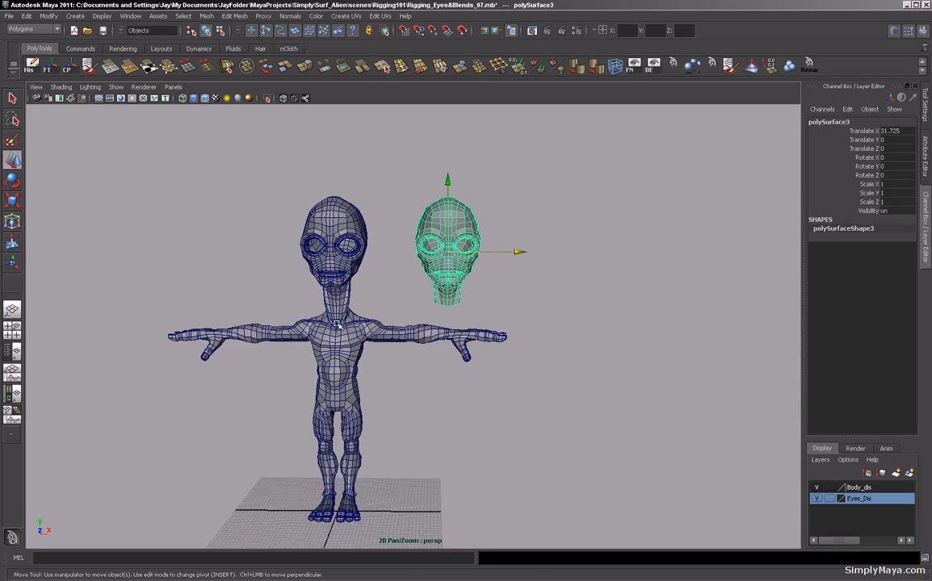
key("ctrl+d")
left_click_drag(517, 253, 661, 256)
key("ctrl+d")
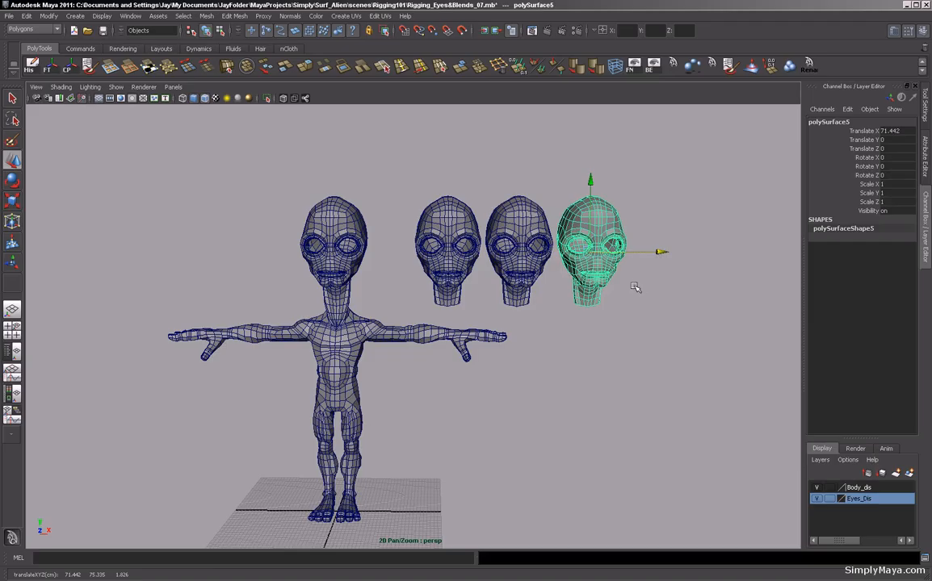
key("shift+d")
key("shift+d")
Deselect and orbit around the body and the row of head copies.
left_click(644, 358)
left_click_drag(581, 323, 614, 291, "alt")
left_click_drag(558, 227, 590, 240, "alt")
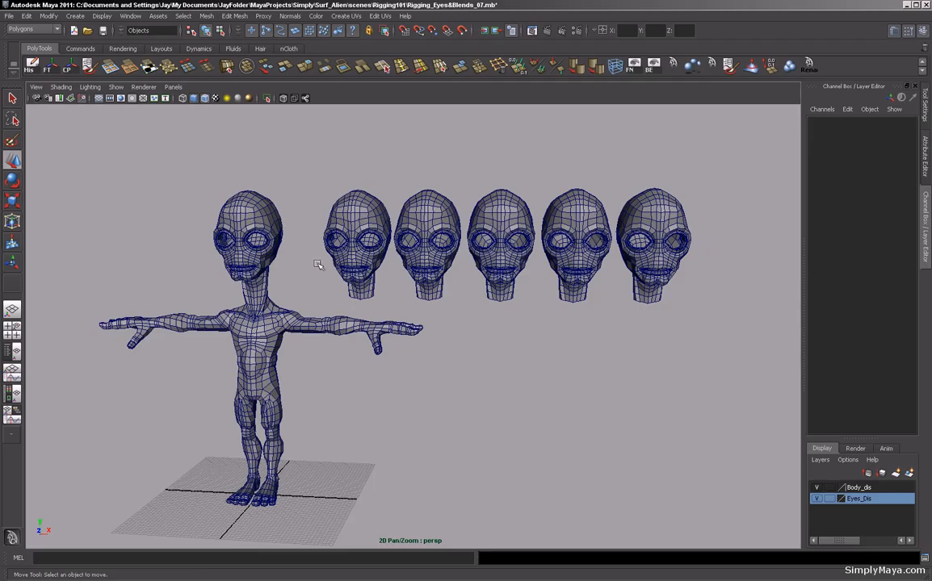
left_click_drag(322, 264, 320, 244, "alt")
left_click_drag(508, 256, 483, 252, "alt")
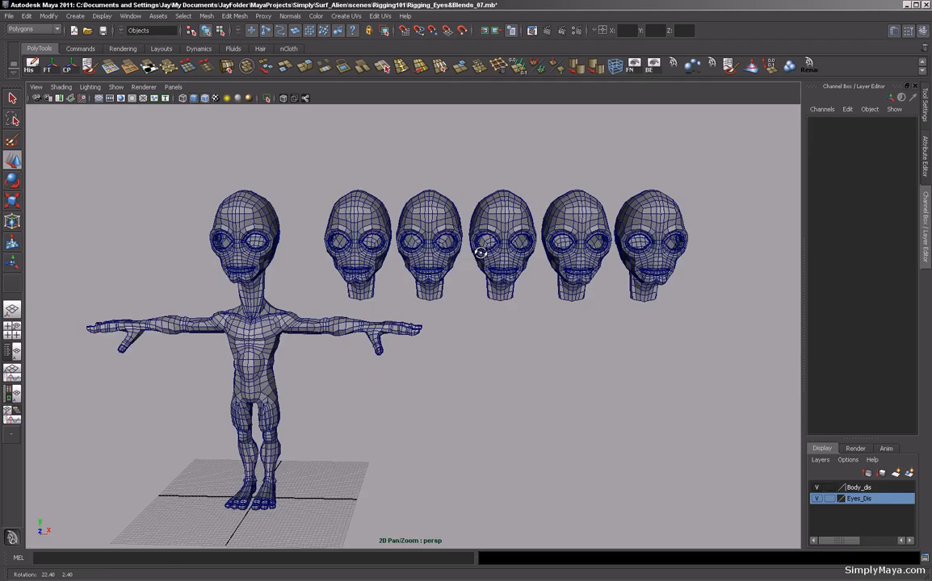
left_click_drag(397, 248, 452, 248, "alt")
right_click_drag(452, 247, 500, 249, "alt")
left_click_drag(499, 248, 438, 265, "alt")
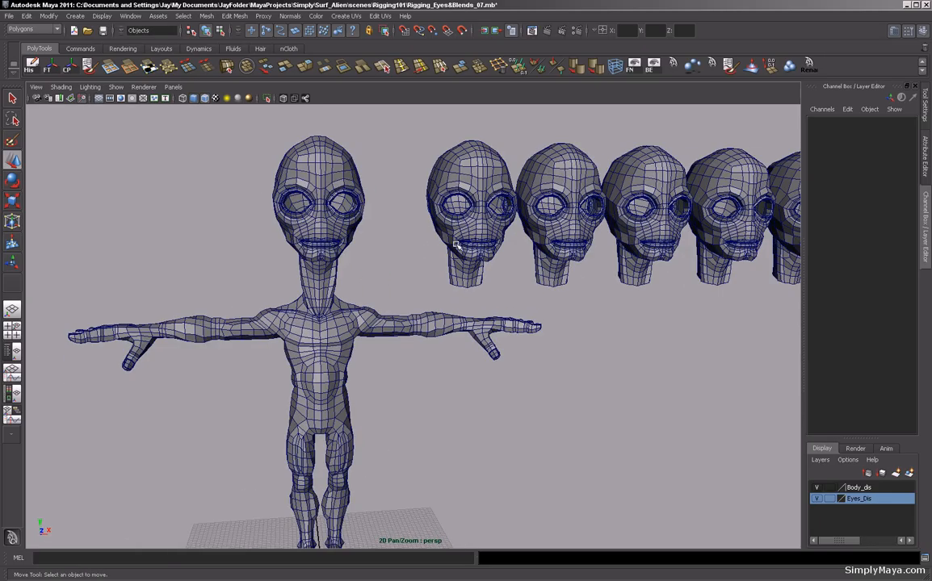
Orbit and zoom around the original head and body to examine them.
left_click(309, 264)
left_click_drag(267, 284, 310, 290, "alt")
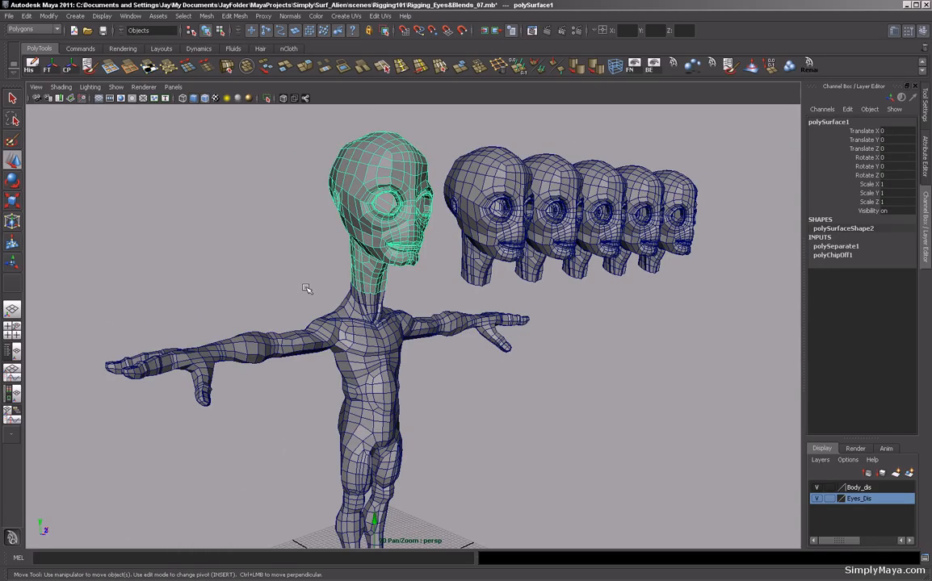
left_click_drag(441, 346, 400, 358, "alt")
middle_click_drag(305, 297, 338, 313, "alt")
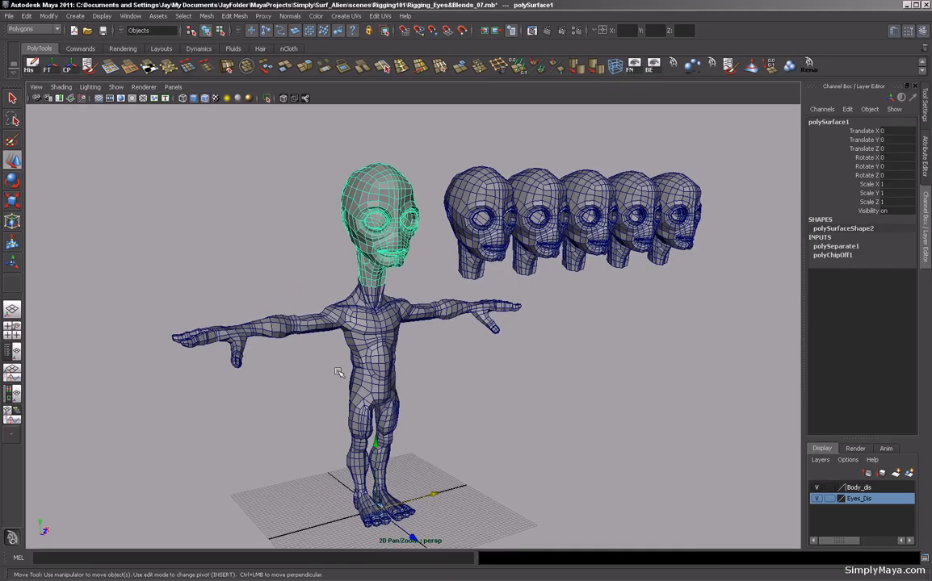
left_click_drag(377, 349, 299, 322, "alt")
right_click_drag(296, 322, 436, 323, "alt")
middle_click_drag(375, 306, 421, 349, "alt")
left_click_drag(420, 347, 388, 340, "alt")
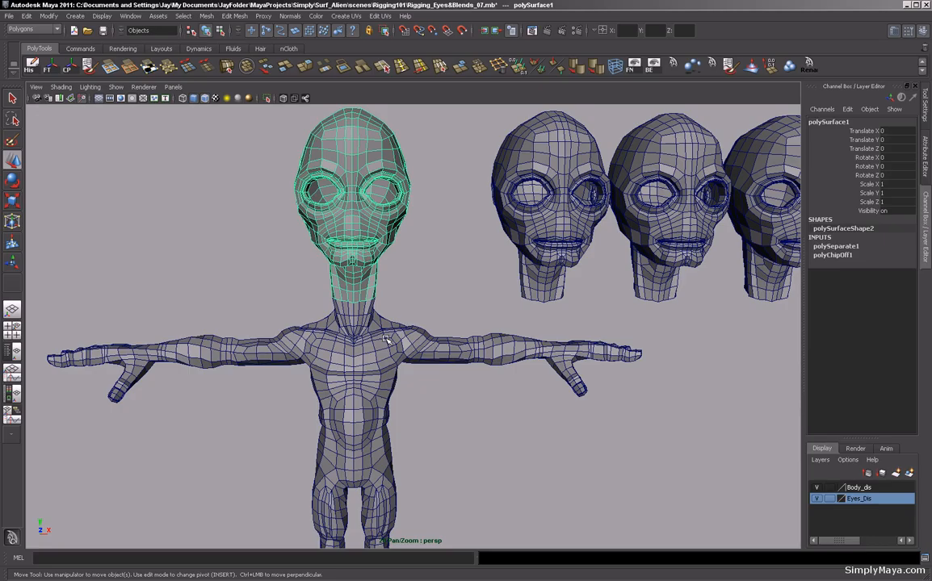
Select the body and the original extracted head and combine them into one mesh.
left_click(319, 353)
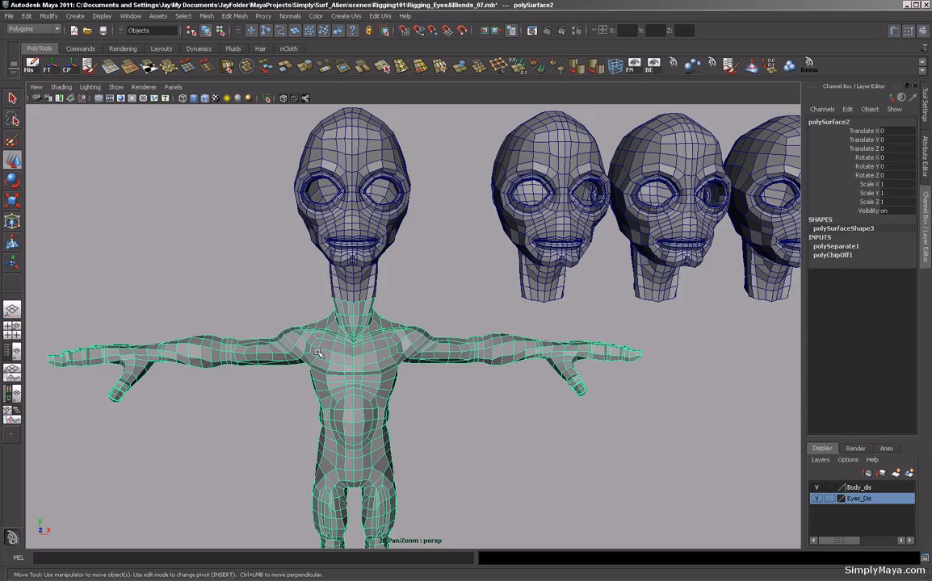
left_click(349, 243)
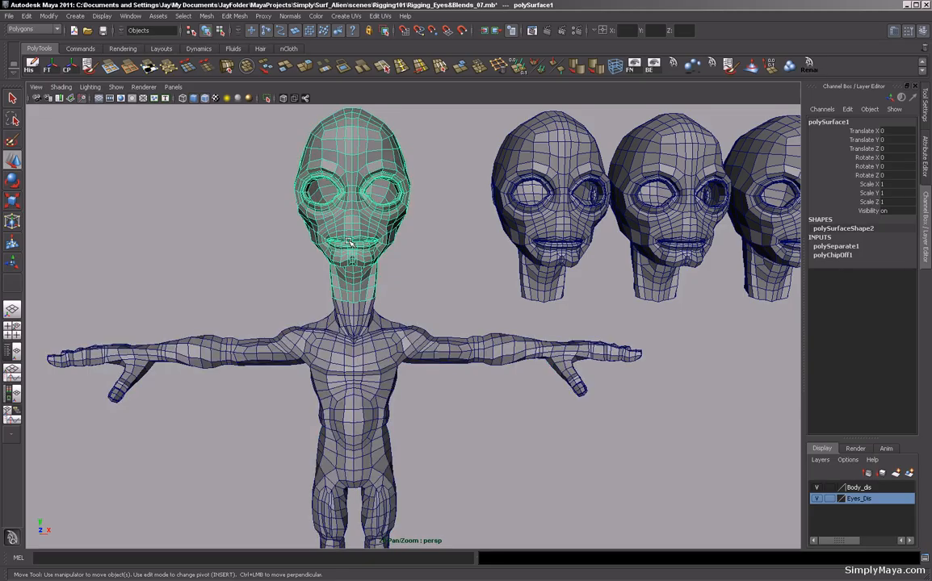
left_click_drag(339, 241, 277, 307, "alt")
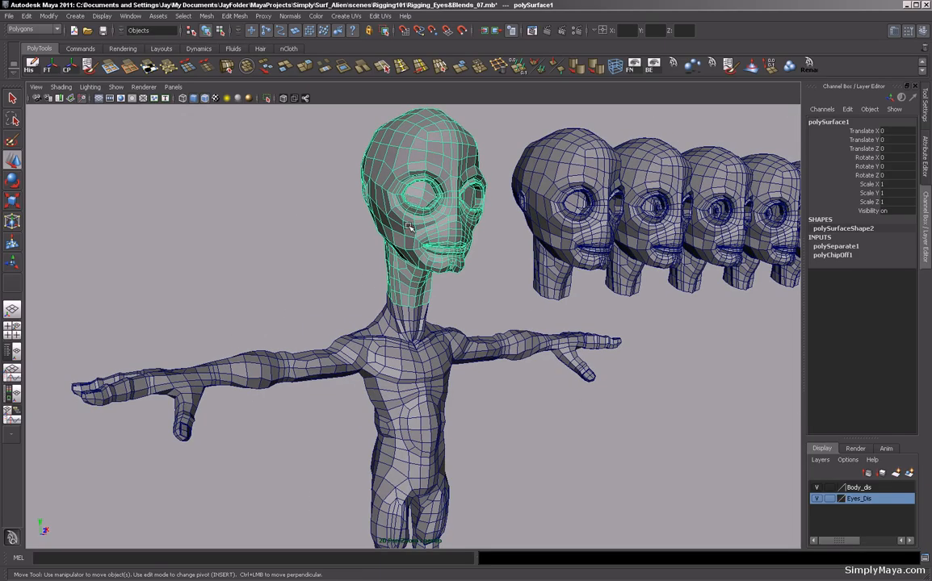
left_click(254, 384, "shift")
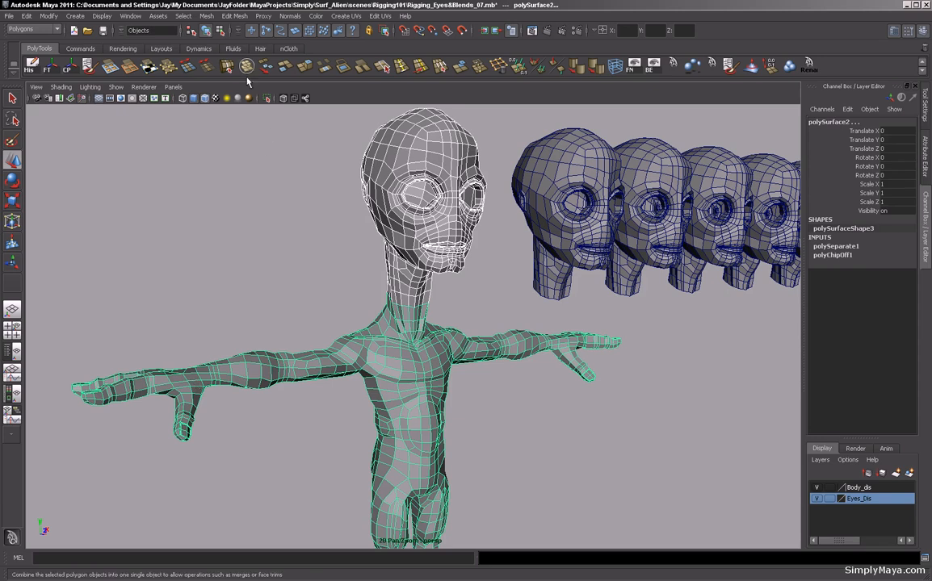
left_click(205, 17)
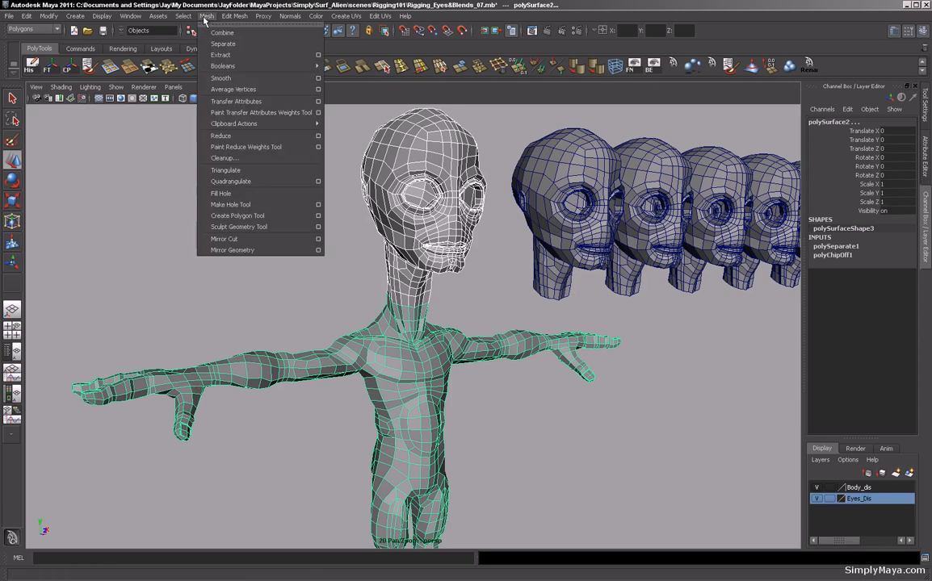
left_click(222, 32)
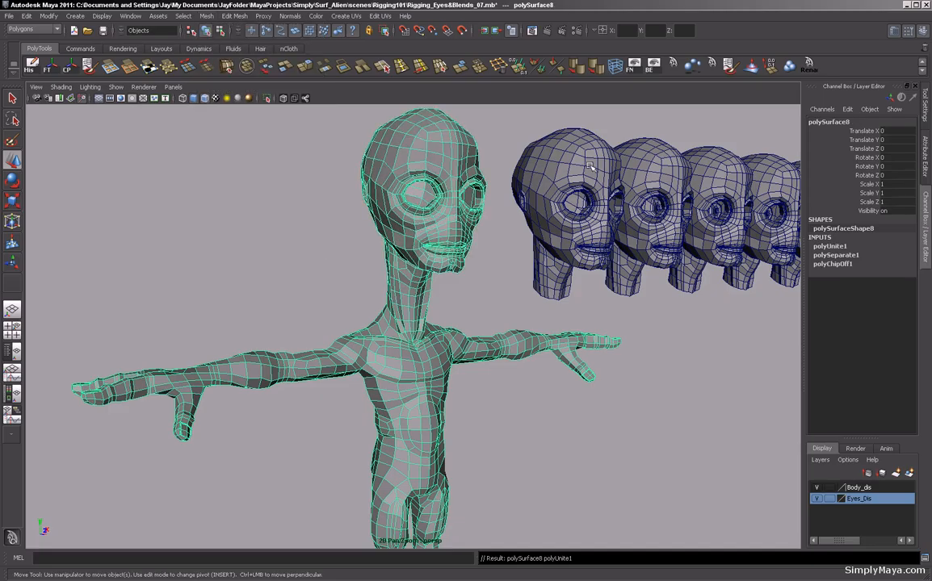
Examine the combined mesh around the neck seam, chest and arms.
left_click(652, 68)
right_click_drag(351, 358, 529, 364, "alt")
left_click_drag(485, 368, 410, 355, "alt")
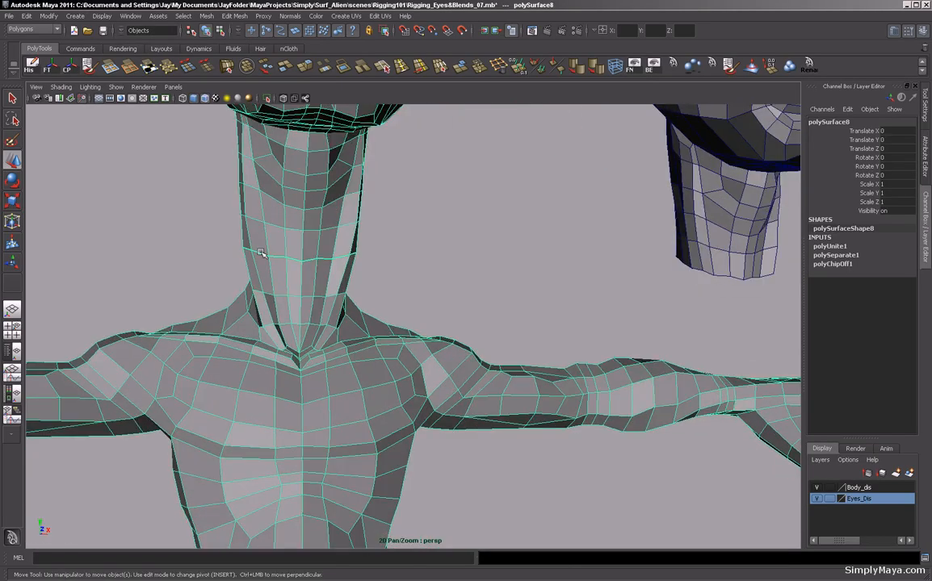
right_click_drag(440, 264, 252, 312, "alt")
left_click_drag(252, 312, 416, 311, "alt")
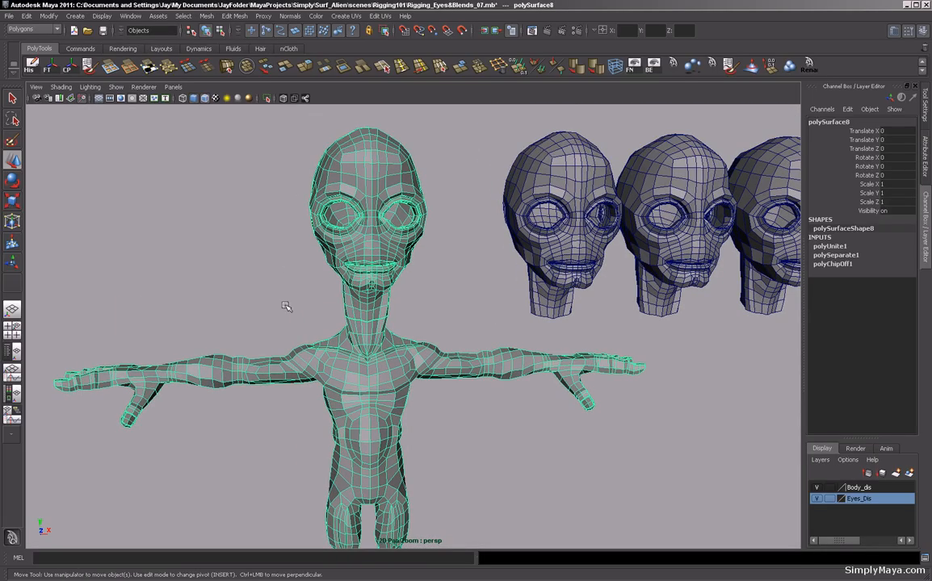
left_click_drag(329, 300, 374, 266, "alt")
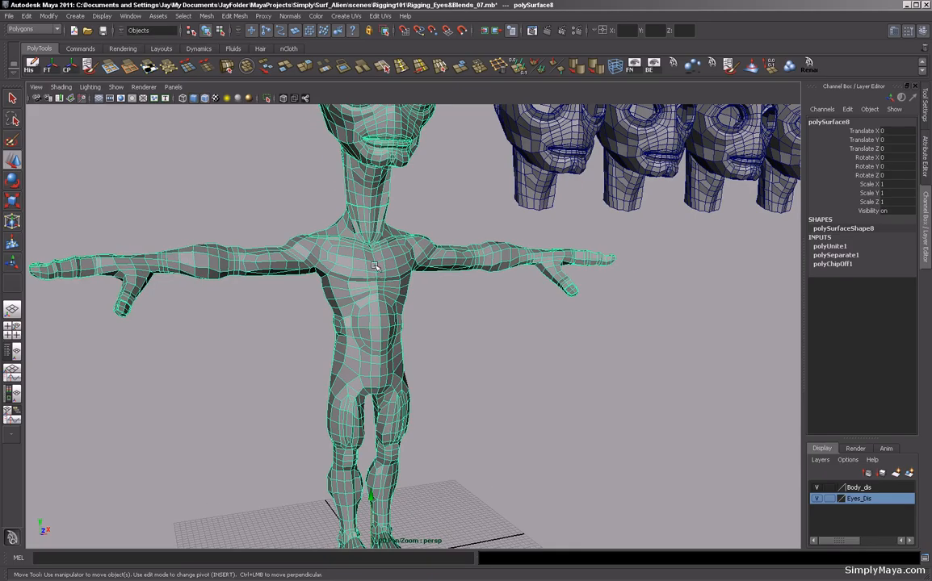
right_click_drag(367, 323, 309, 335, "alt")
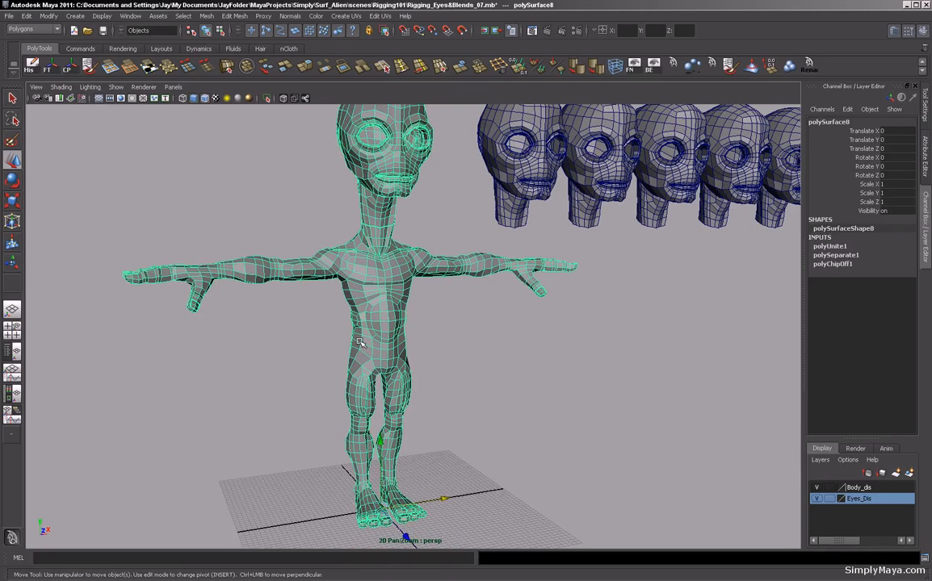
left_click_drag(368, 339, 325, 336, "alt")
right_click_drag(293, 324, 462, 349, "alt")
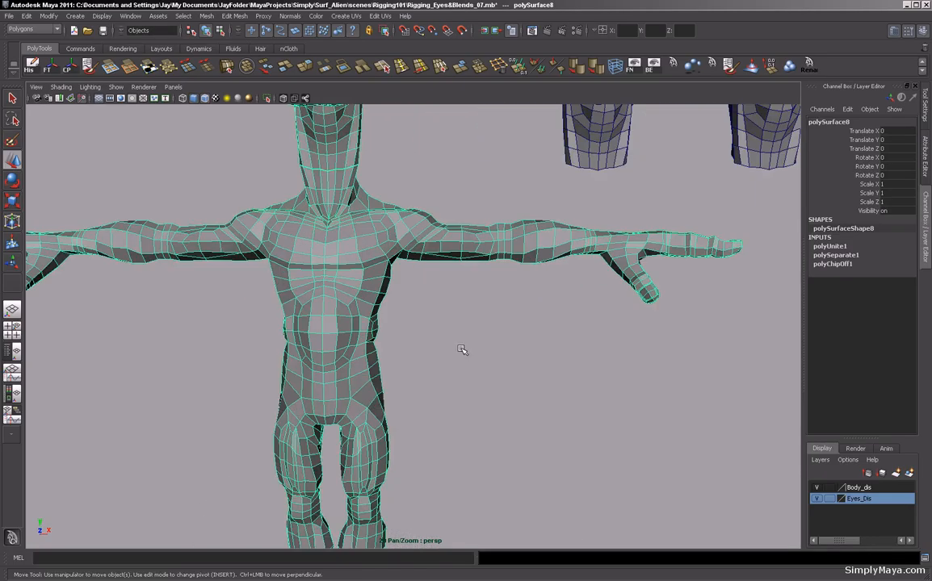
middle_click_drag(336, 284, 370, 391, "alt")
left_click_drag(363, 392, 370, 376, "alt")
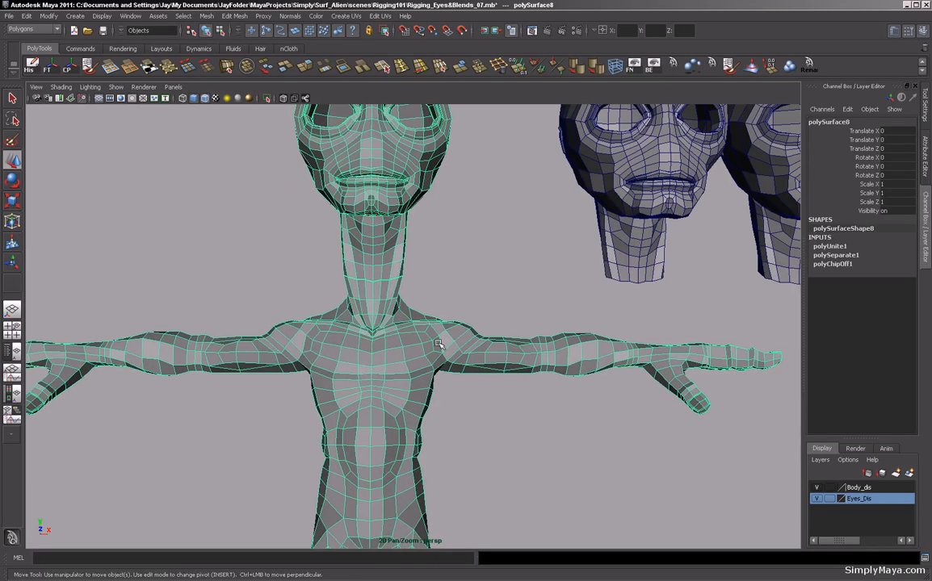
Merge the overlapping vertices of the combined body and head mesh with Merge Vertices.
right_click_drag(443, 340, 315, 367, "alt")
left_click_drag(314, 374, 343, 377, "alt")
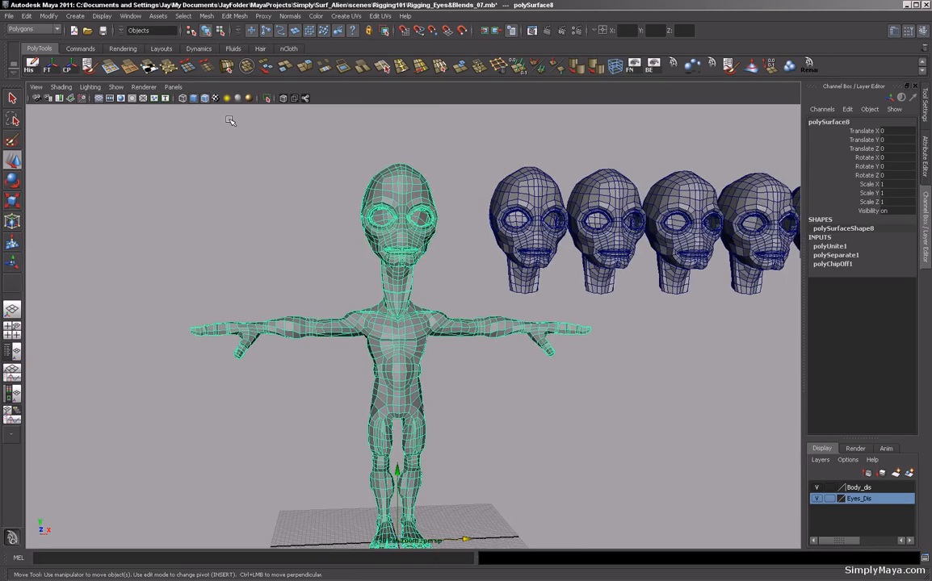
left_click(231, 16)
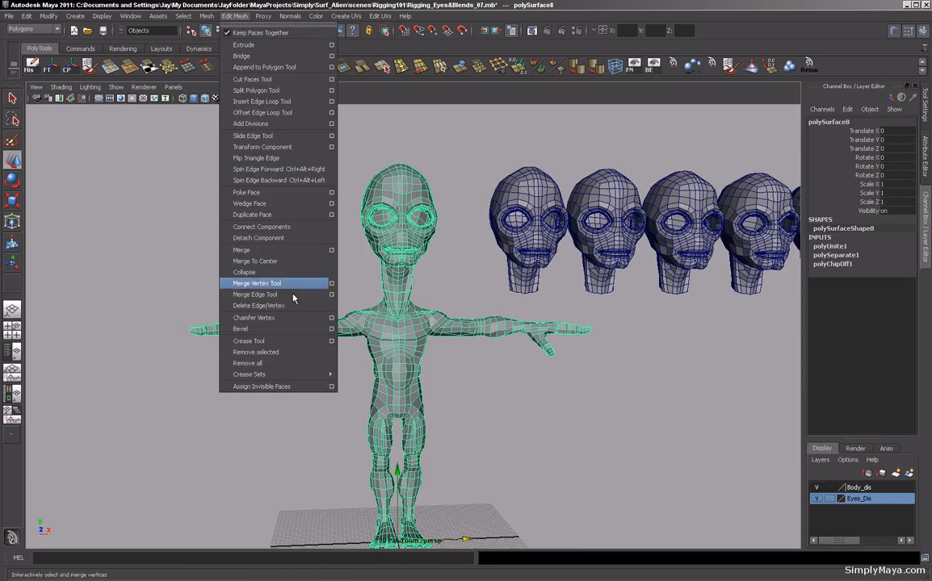
left_click(331, 252)
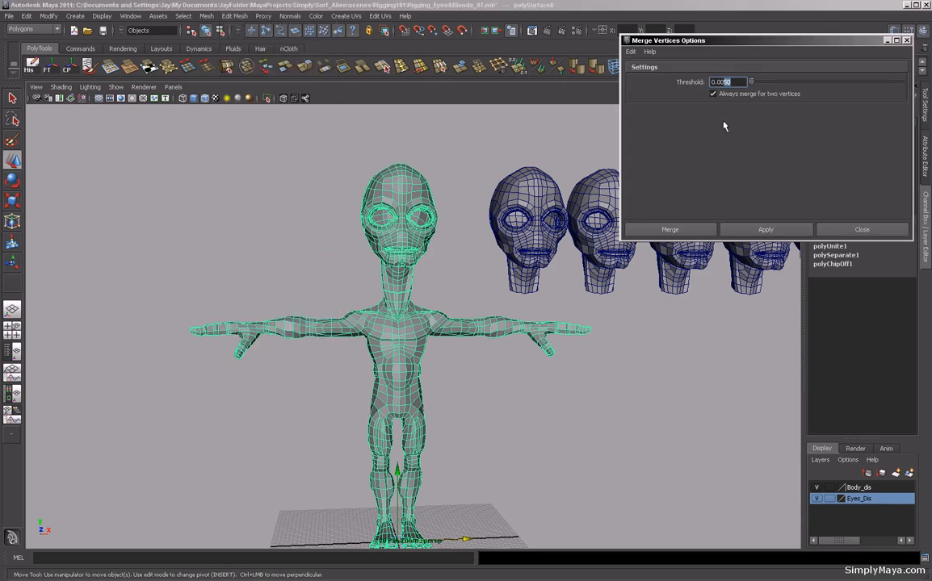
left_click(686, 230)
Deselect and orbit and zoom around the neck, shoulders and arm to examine the merged mesh.
left_click(240, 243)
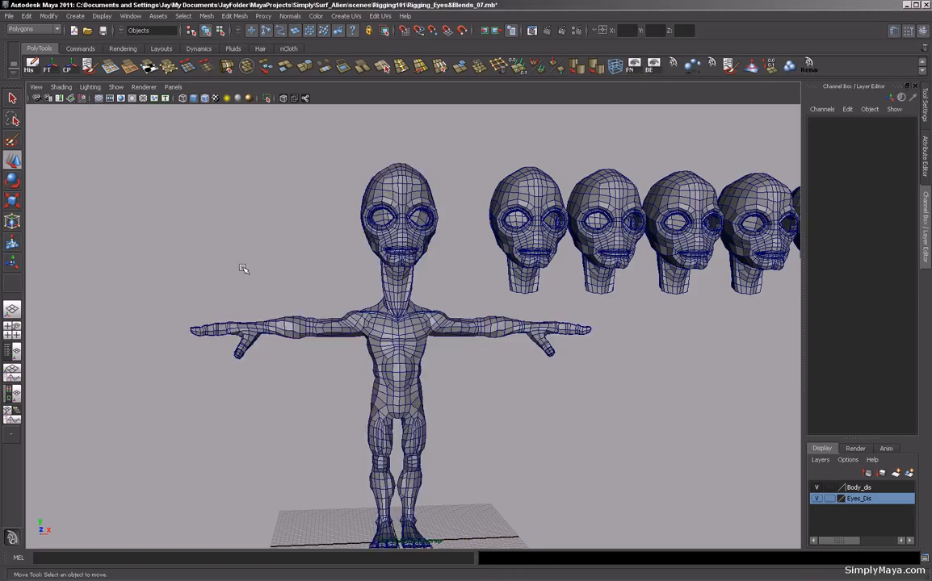
right_click_drag(241, 242, 598, 303, "alt")
left_click_drag(327, 330, 411, 342, "alt")
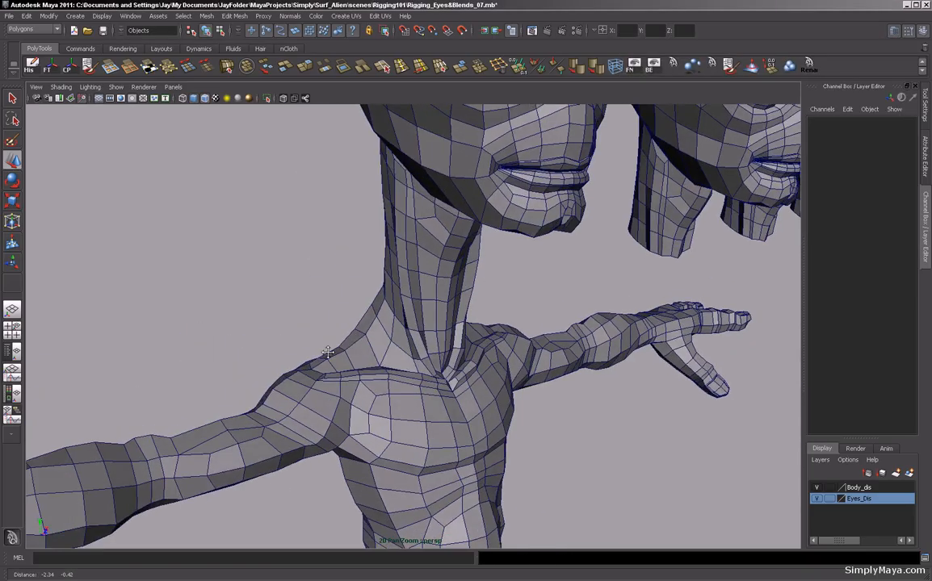
middle_click_drag(327, 353, 646, 247, "alt")
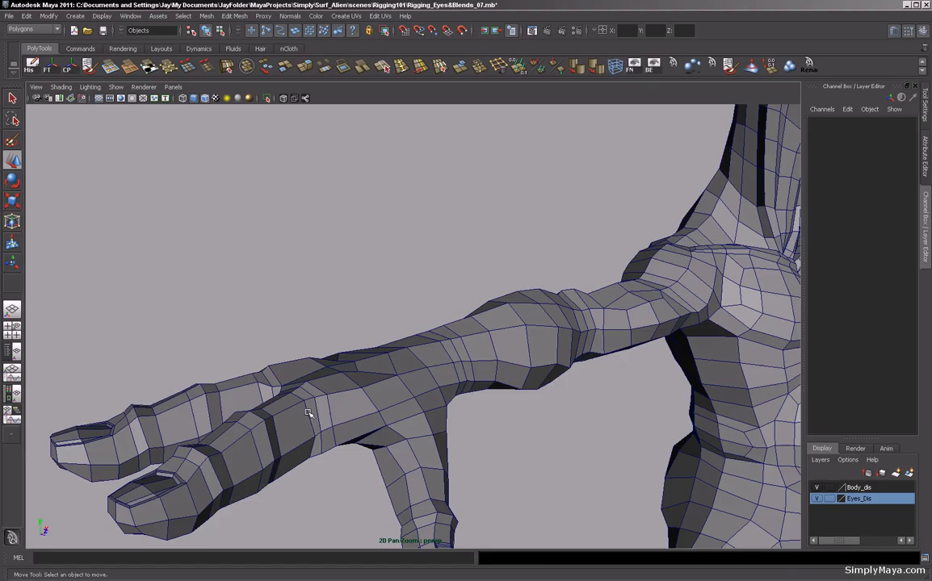
middle_click_drag(553, 311, 347, 222, "alt")
right_click_drag(581, 293, 308, 272, "alt")
left_click_drag(486, 303, 400, 298, "alt")
middle_click_drag(494, 279, 400, 347, "alt")
right_click_drag(540, 306, 483, 326, "alt")
mouse_move(483, 326)
left_mouse_down("alt")
mouse_move(495, 311)
mouse_move(472, 317)
left_mouse_up("alt")
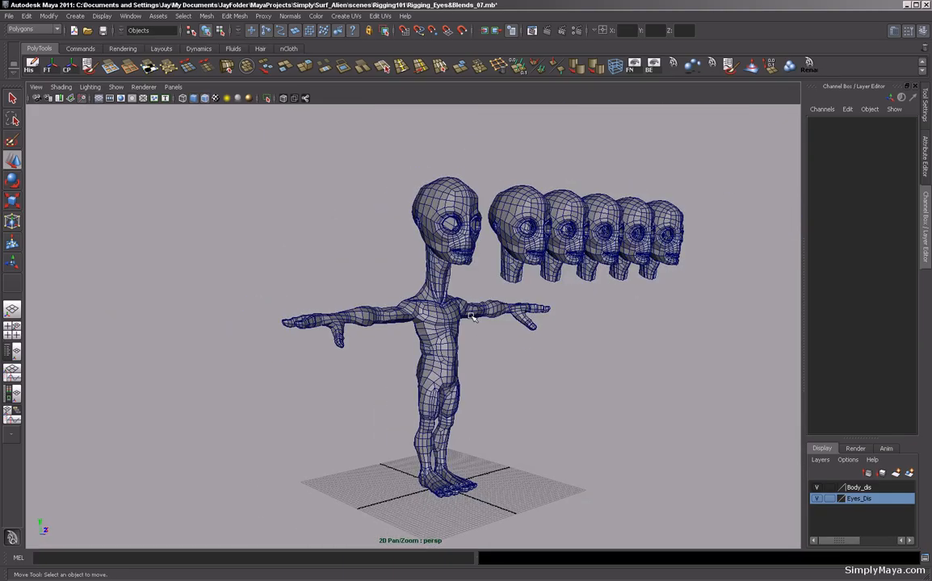
Select the combined body mesh and delete its construction history.
left_click(466, 312)
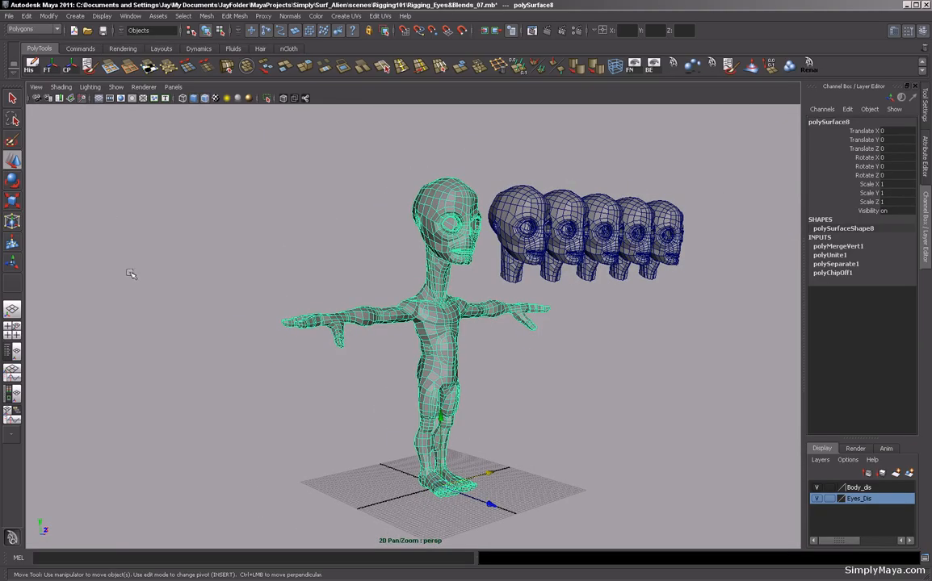
left_click(29, 66)
left_click_drag(266, 228, 157, 215, "alt")
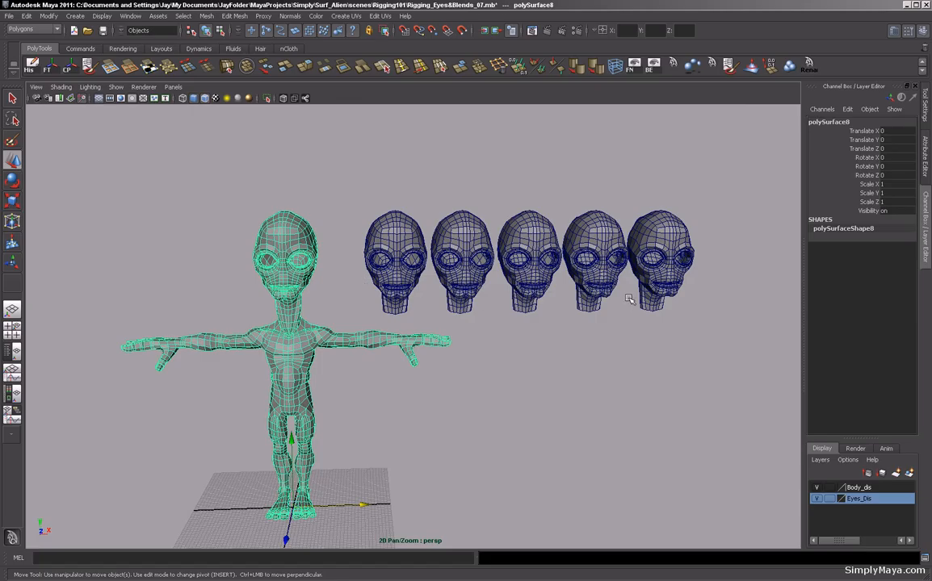
Zoom to the first head copy, select a mouth-corner vertex and turn on soft selection.
middle_click_drag(393, 289, 395, 317, "alt")
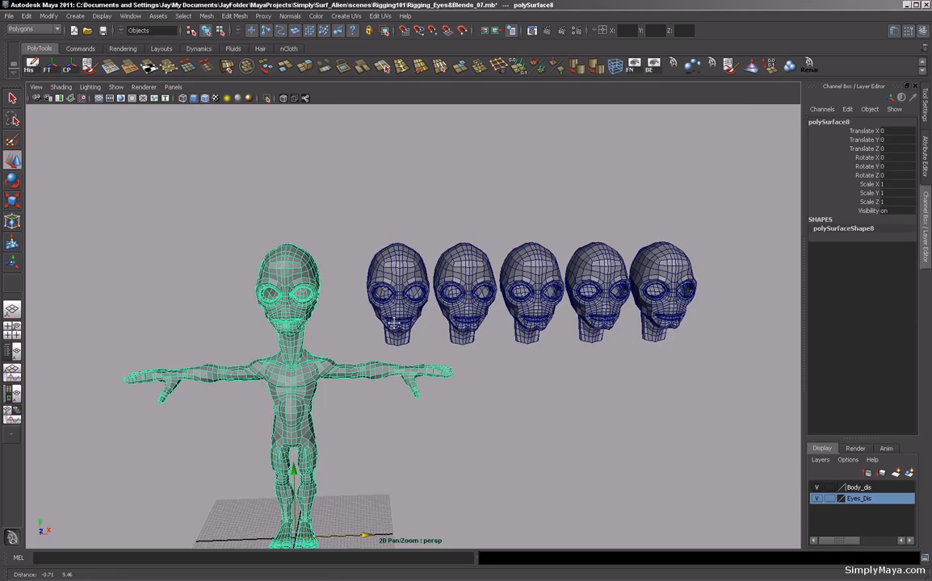
right_click_drag(395, 316, 568, 347, "alt")
middle_click_drag(466, 351, 473, 303, "alt")
left_click_drag(473, 303, 460, 320, "alt")
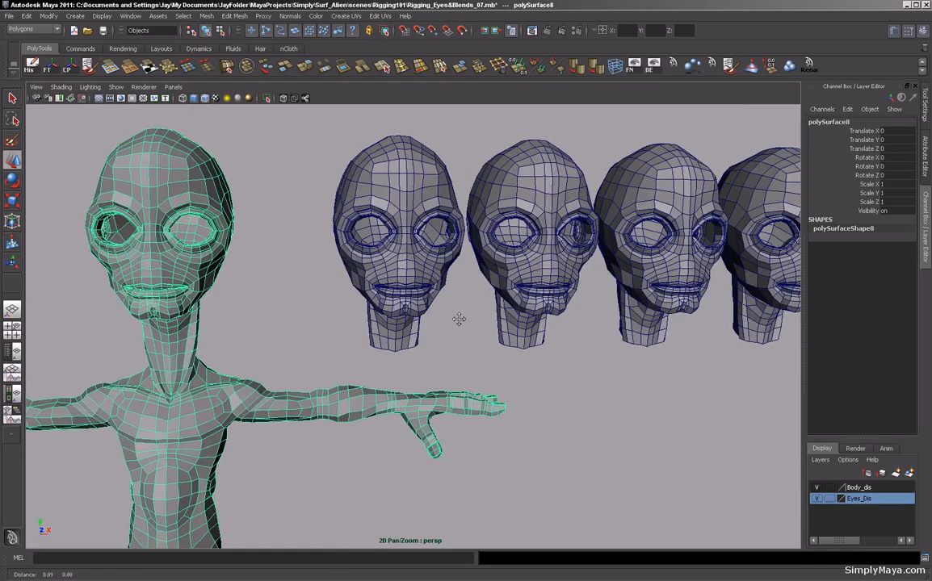
middle_click_drag(460, 320, 417, 351, "alt")
right_click_drag(417, 350, 525, 354, "alt")
left_click(271, 311)
right_click_drag(271, 311, 220, 313)
left_click_drag(313, 335, 260, 324, "alt")
right_click_drag(260, 324, 327, 327, "alt")
middle_click_drag(327, 326, 371, 335, "alt")
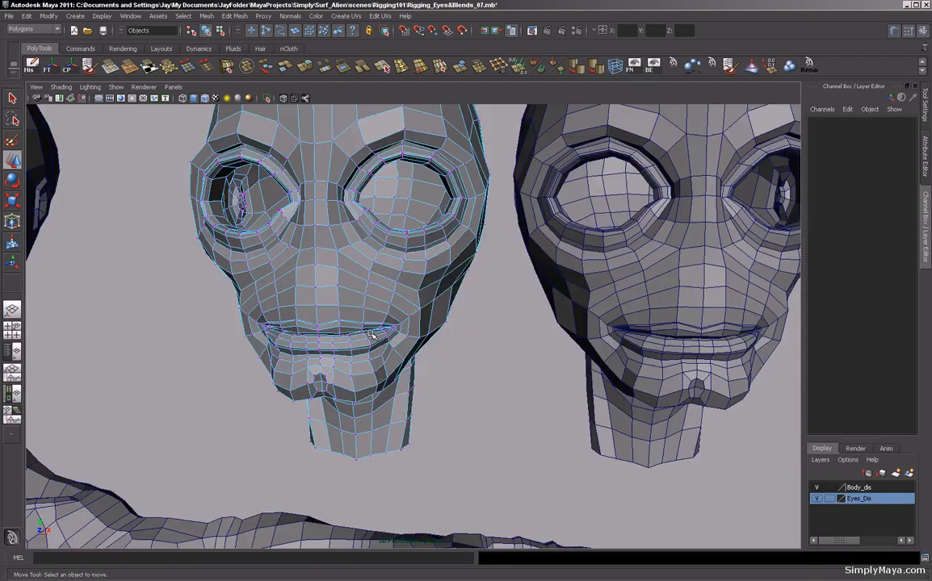
left_click_drag(371, 335, 320, 285, "alt")
left_click(319, 279)
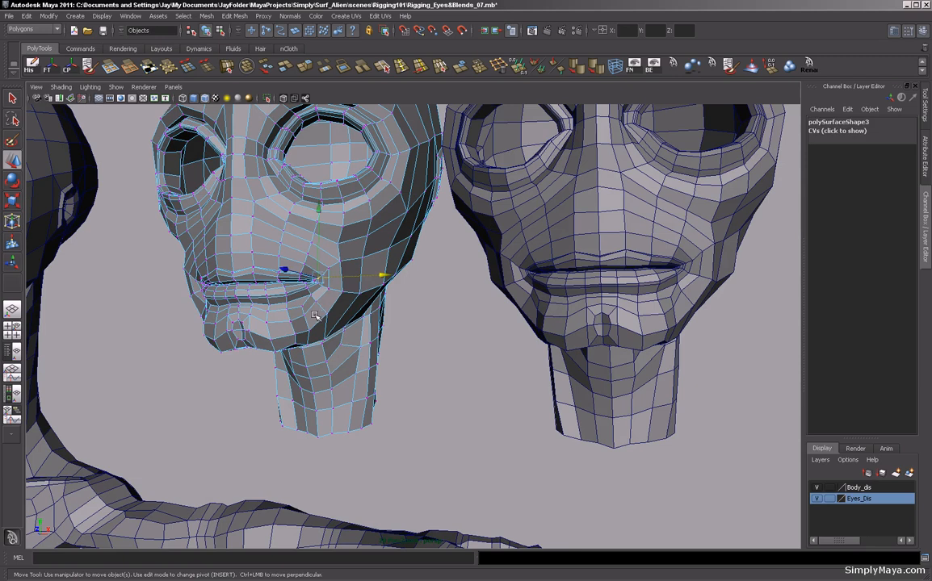
key("b")
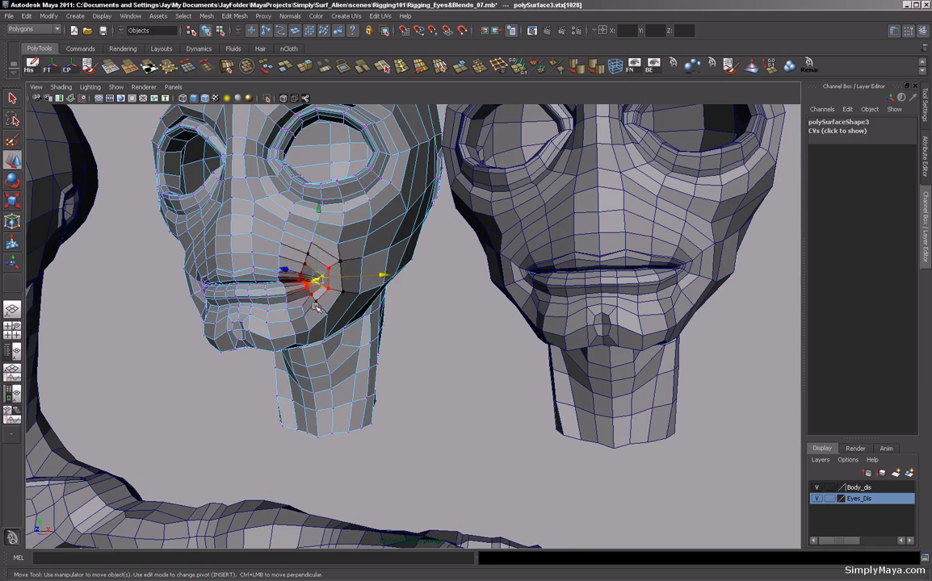
Set the soft-selection falloff radius to about 2.76 and raise the mouth corner of the first head copy slightly.
left_click_drag(315, 304, 346, 305)
left_click_drag(317, 251, 320, 233)
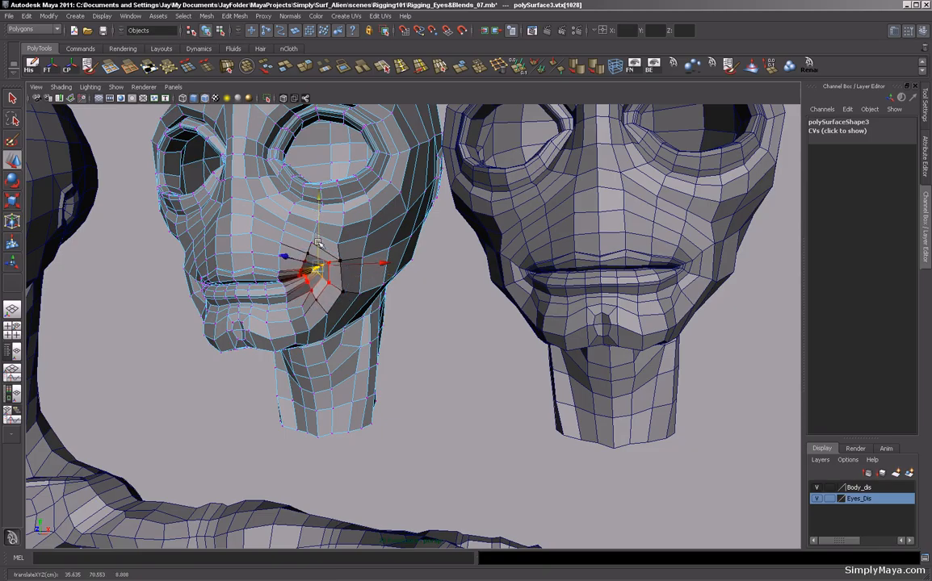
key("ctrl+z")
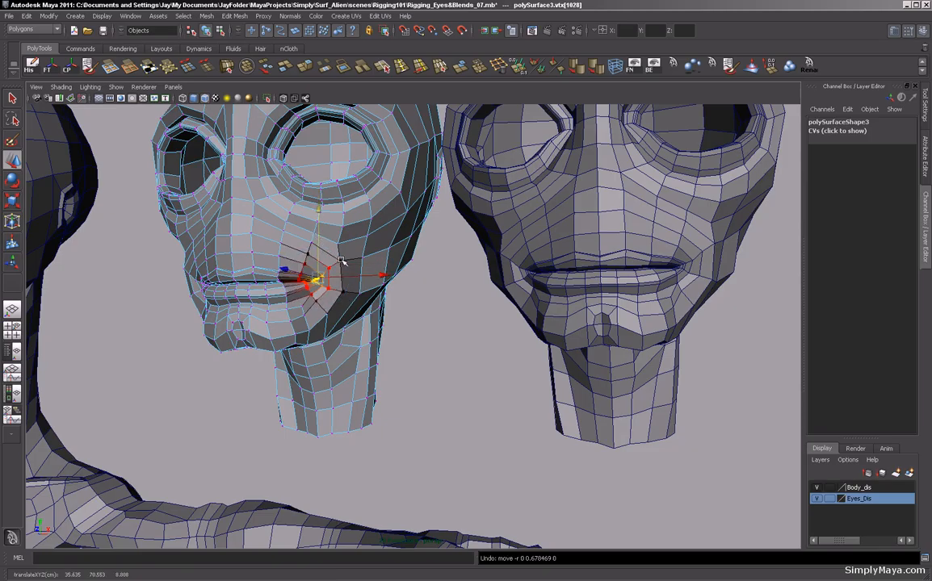
left_click_drag(336, 261, 381, 261)
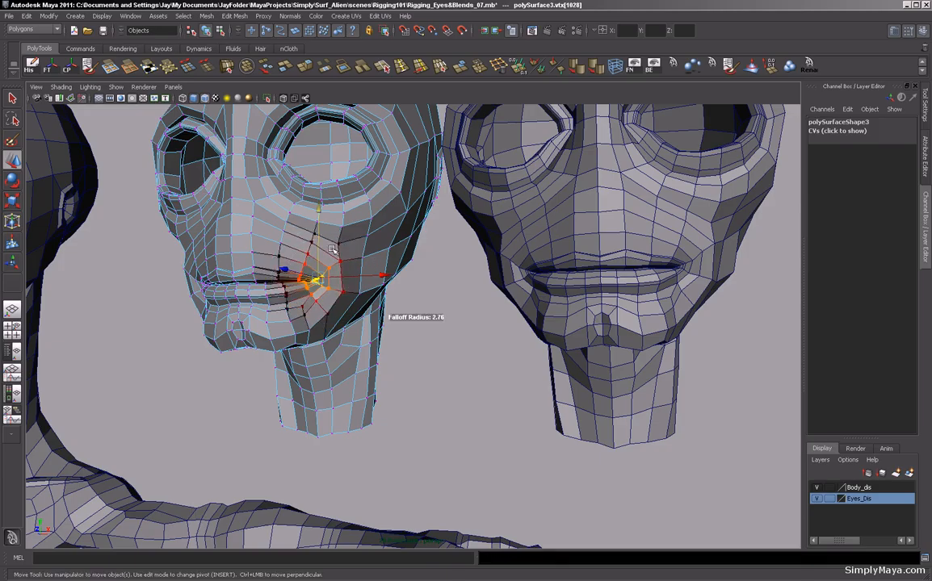
left_click_drag(321, 246, 317, 238)
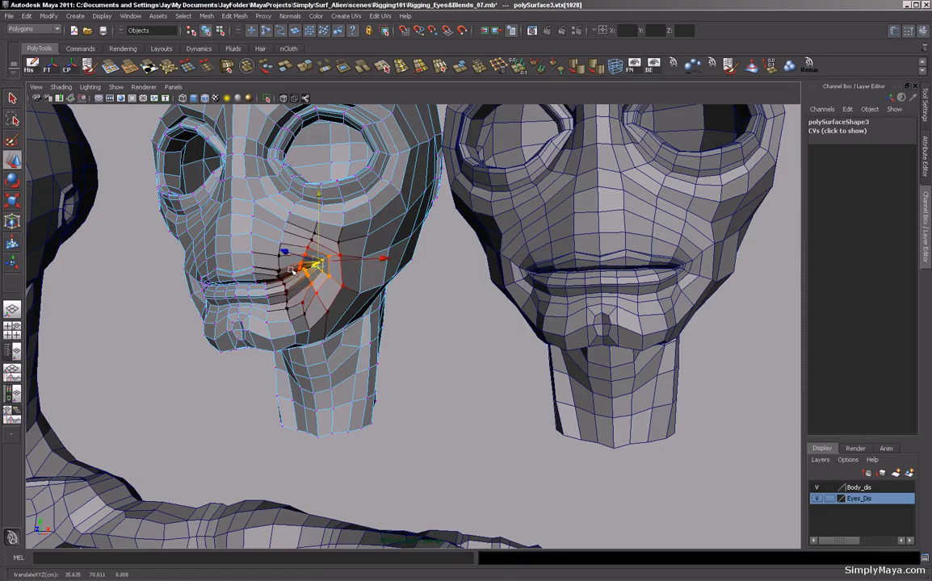
Select the opposite mouth corner and orbit around the first head copy to examine its mouth.
left_click(280, 269)
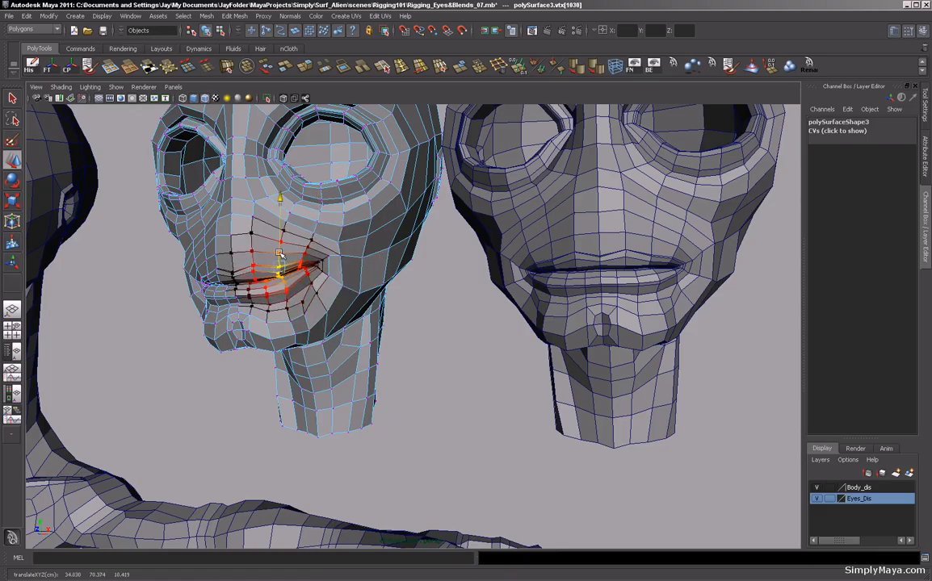
left_click_drag(336, 297, 150, 316, "alt")
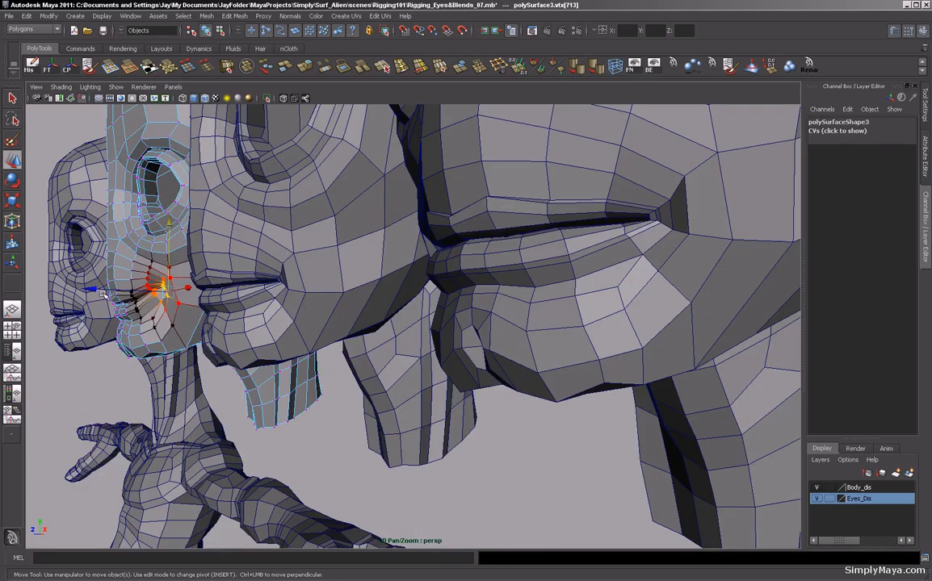
left_click_drag(90, 260, 278, 328, "alt")
right_click_drag(441, 327, 301, 354, "alt")
middle_click_drag(450, 333, 287, 322, "alt")
right_click_drag(364, 343, 245, 343, "alt")
left_click_drag(246, 344, 250, 345, "alt")
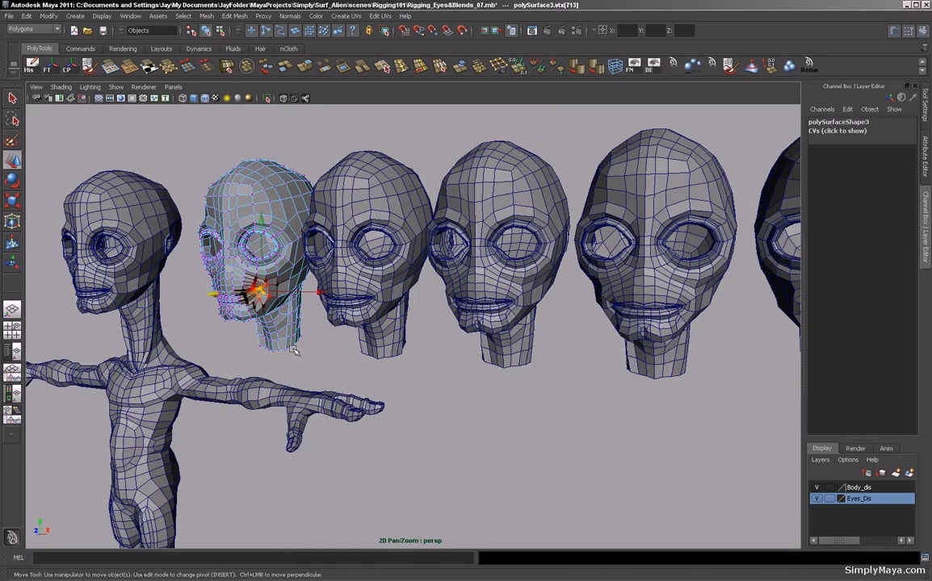
left_click_drag(319, 348, 309, 365, "alt")
right_click_drag(482, 352, 400, 373, "alt")
middle_click_drag(400, 380, 458, 362, "alt")
left_click_drag(456, 363, 468, 372, "alt")
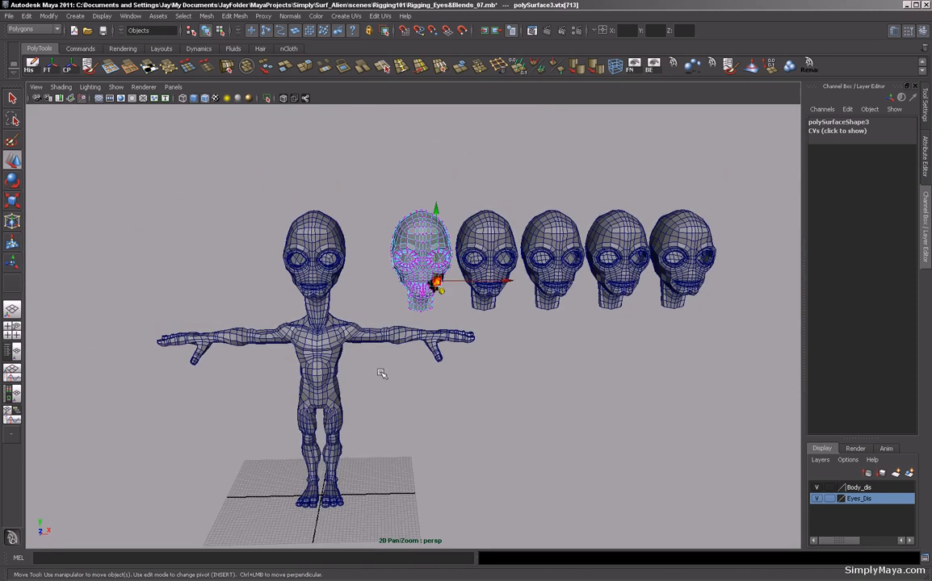
right_click_drag(383, 374, 431, 375, "alt")
left_click_drag(431, 376, 419, 397, "alt")
middle_click_drag(432, 412, 412, 397, "alt")
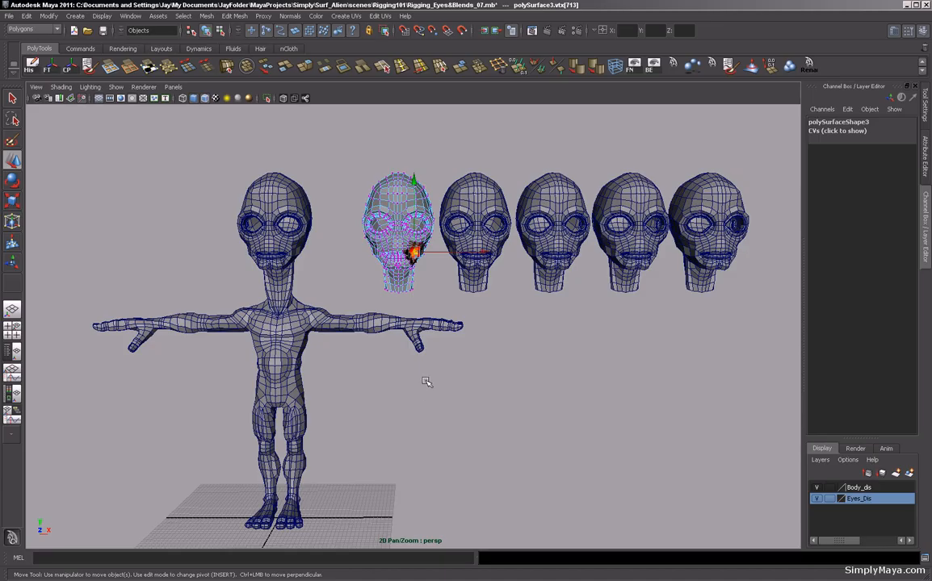
left_click_drag(434, 388, 351, 362, "alt")
right_click_drag(352, 361, 402, 416, "alt")
left_click_drag(402, 416, 379, 387, "alt")
right_click_drag(379, 386, 413, 383, "alt")
left_click_drag(413, 382, 488, 381, "alt")
middle_click_drag(488, 381, 403, 389, "alt")
left_click_drag(403, 388, 385, 376, "alt")
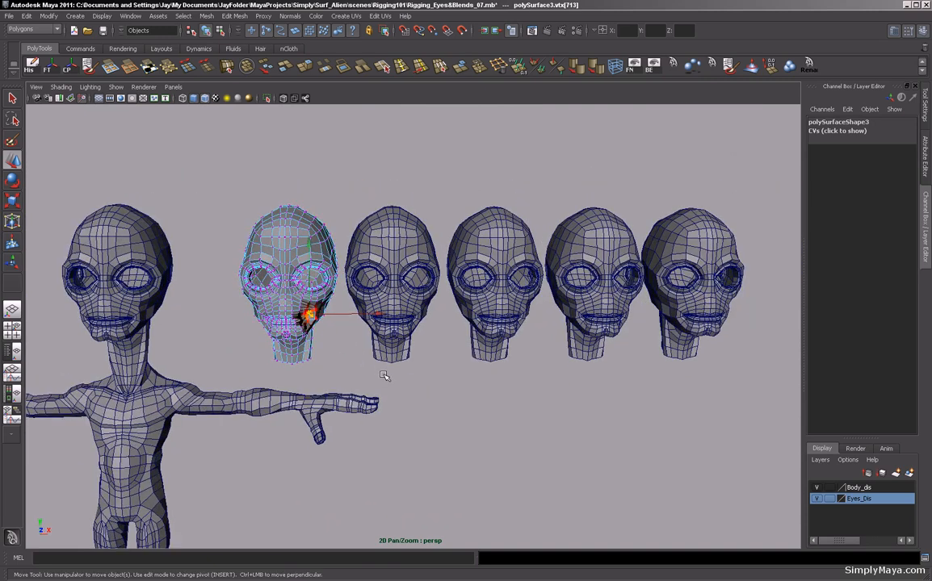
left_click_drag(293, 322, 322, 373, "alt")
right_click_drag(322, 372, 407, 375, "alt")
middle_click_drag(408, 374, 426, 325, "alt")
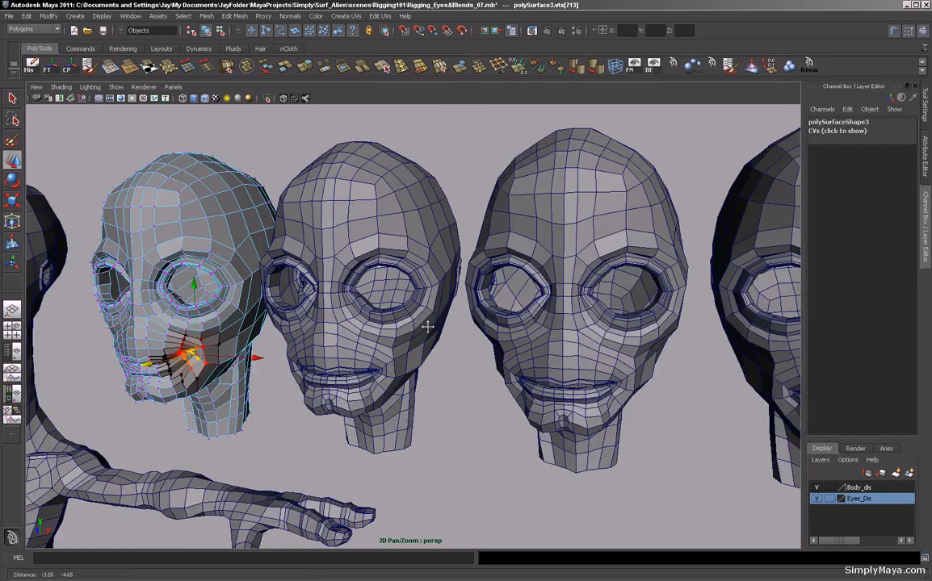
right_click_drag(426, 325, 476, 330, "alt")
left_click_drag(355, 335, 376, 224, "alt")
Switch the second head copy to vertices and raise the brow vertices above one eye with soft selection.
left_click(433, 251)
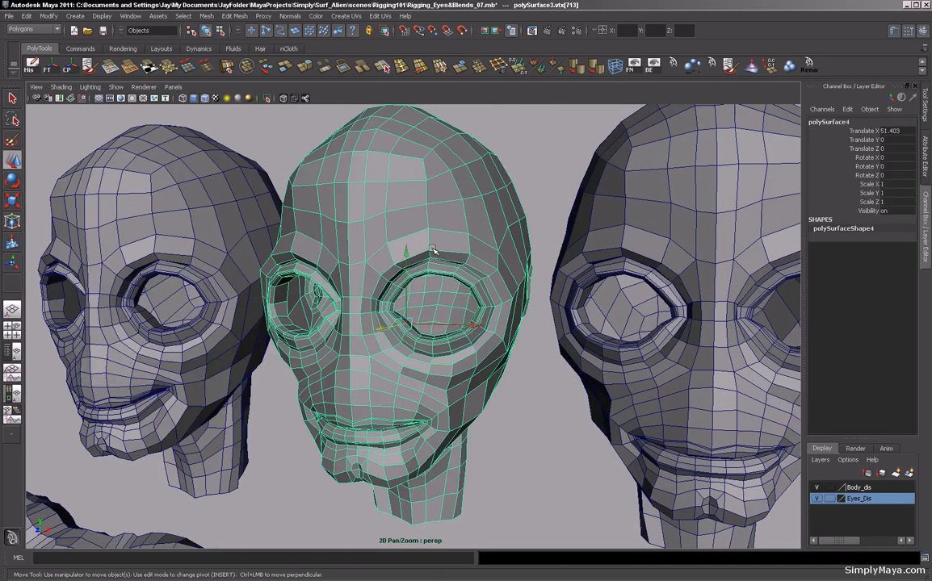
key("F9")
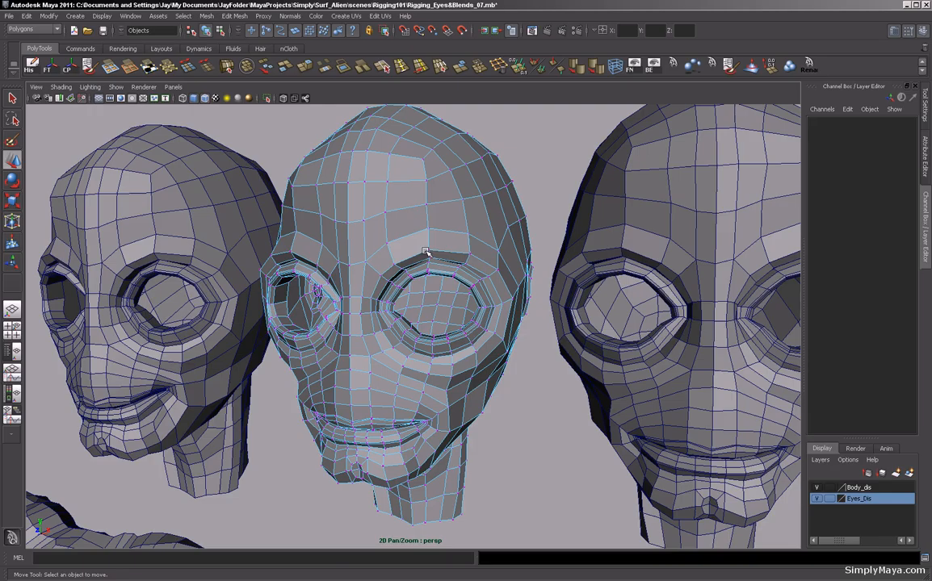
left_click(429, 234)
left_click_drag(430, 234, 428, 218)
left_click(469, 235)
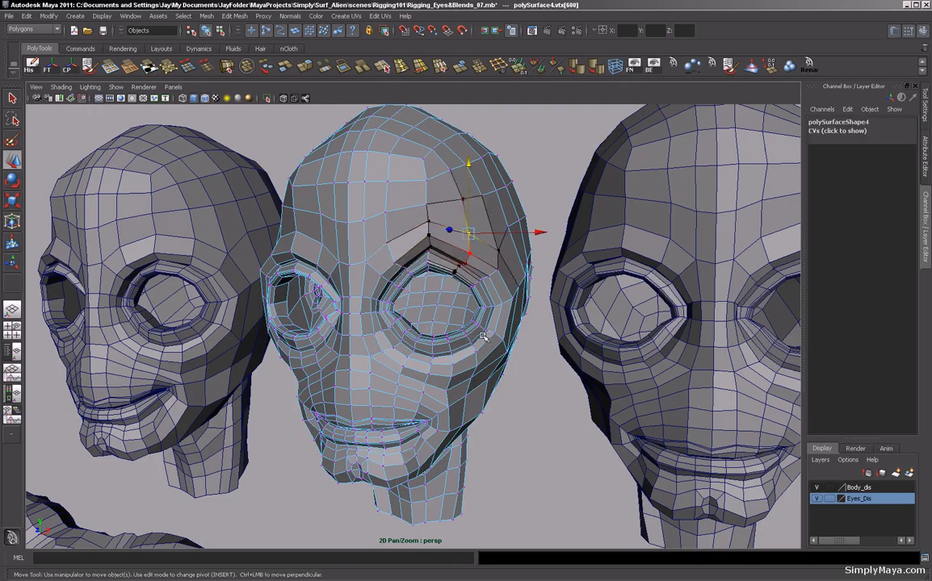
left_click_drag(484, 335, 468, 335, "alt")
left_click_drag(426, 212, 428, 199)
Select more brow vertices on the second head copy, including the forehead centre and above the other eye, and raise them.
left_click_drag(361, 255, 379, 218, "alt")
left_click(378, 242)
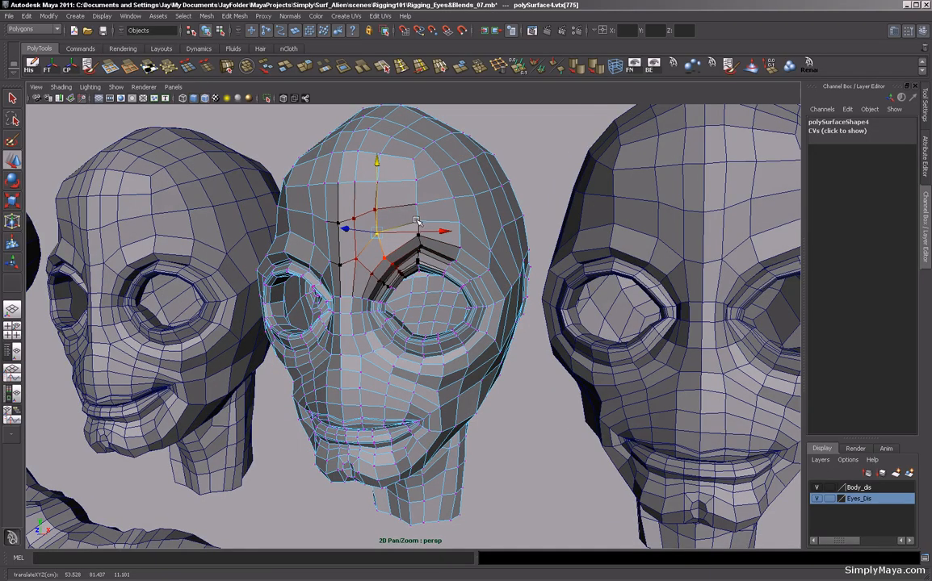
left_click(415, 210)
left_click(417, 213)
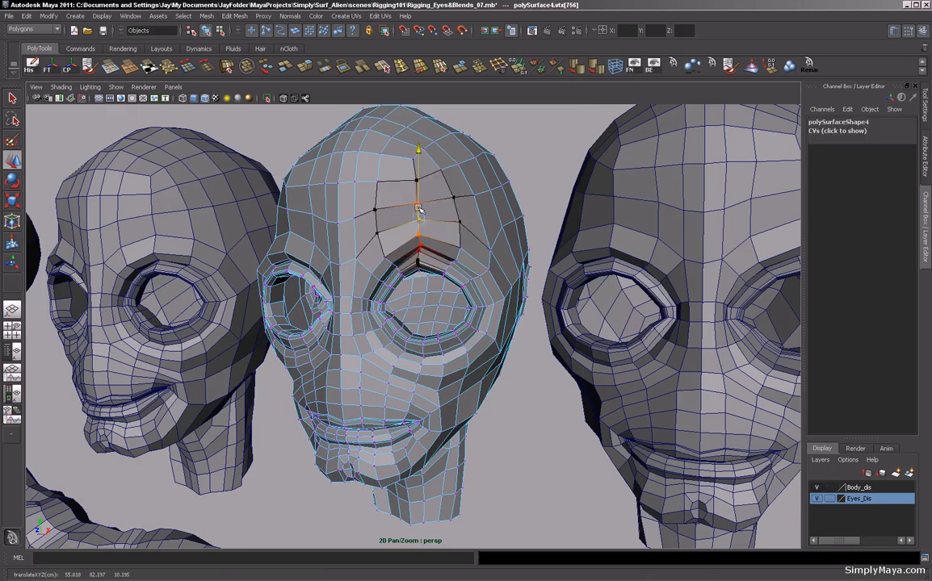
left_click_drag(379, 190, 428, 273, "alt")
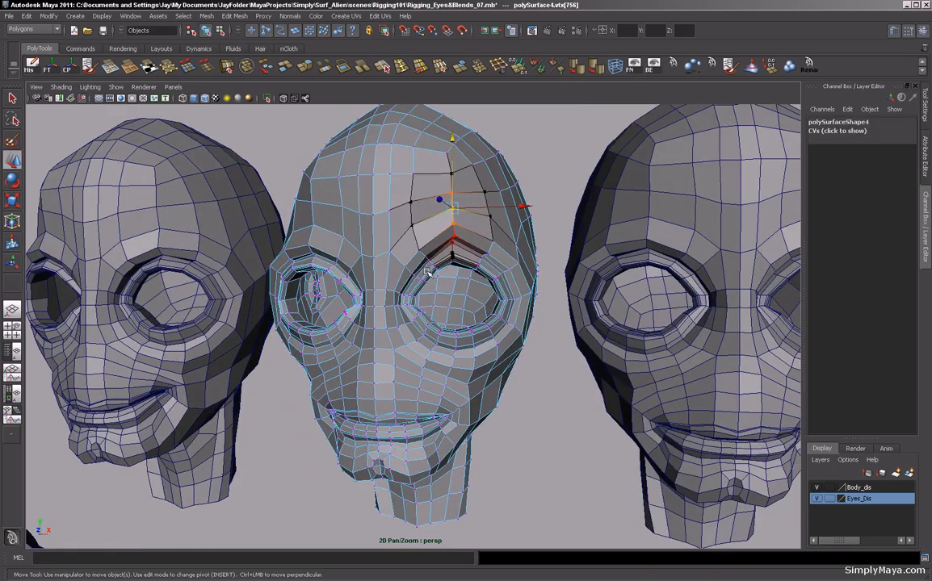
left_click(488, 252)
left_click_drag(488, 238, 489, 232)
Select the third head copy in the row of duplicated heads.
right_click_drag(447, 296, 282, 296, "alt")
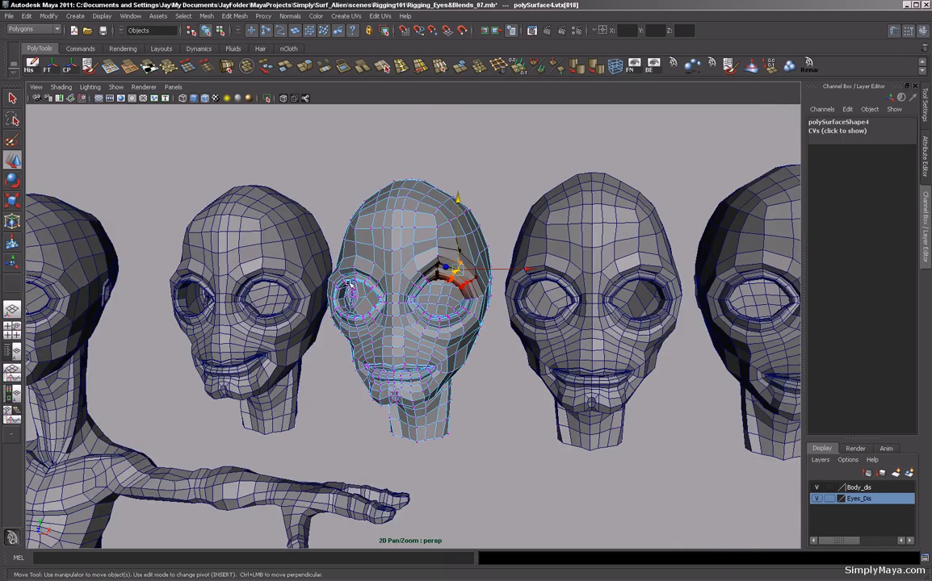
left_click_drag(349, 284, 336, 288, "alt")
middle_click_drag(529, 365, 369, 307, "alt")
middle_click_drag(394, 268, 389, 302, "alt")
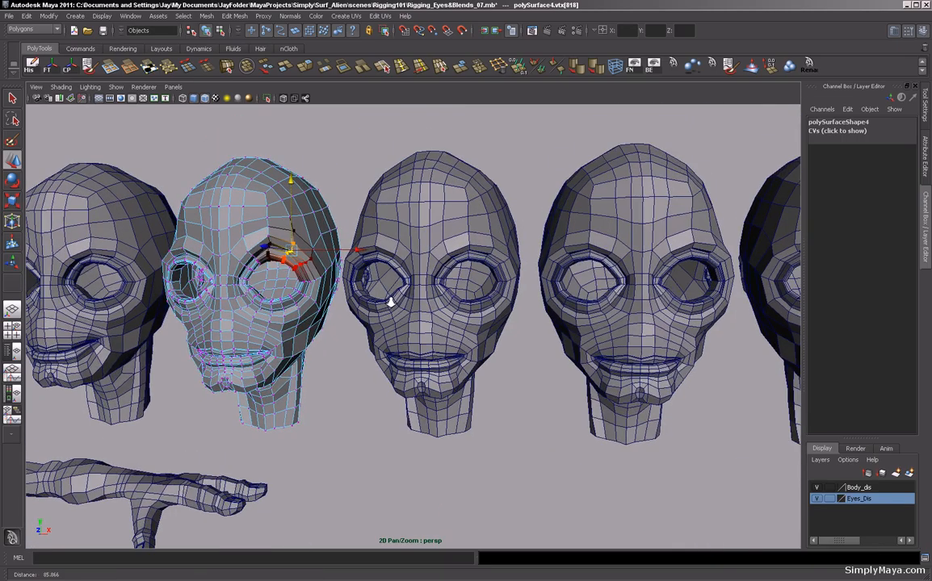
right_click_drag(390, 302, 459, 249, "alt")
left_click(458, 249)
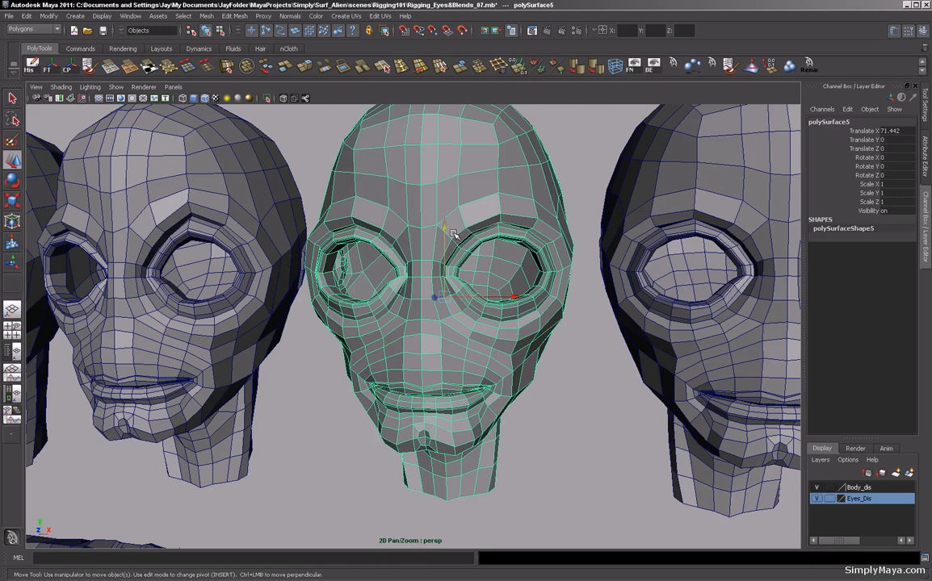
Switch the third head copy to vertices, lower the inner brow vertex above one eye, and select the forehead centre vertex.
key("F8")
left_click(452, 243)
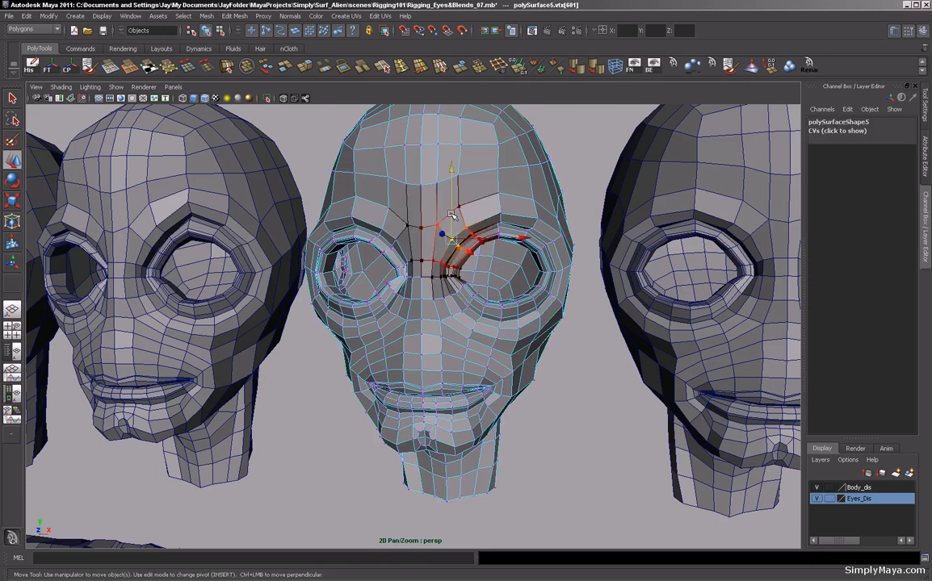
left_click_drag(451, 221, 455, 230)
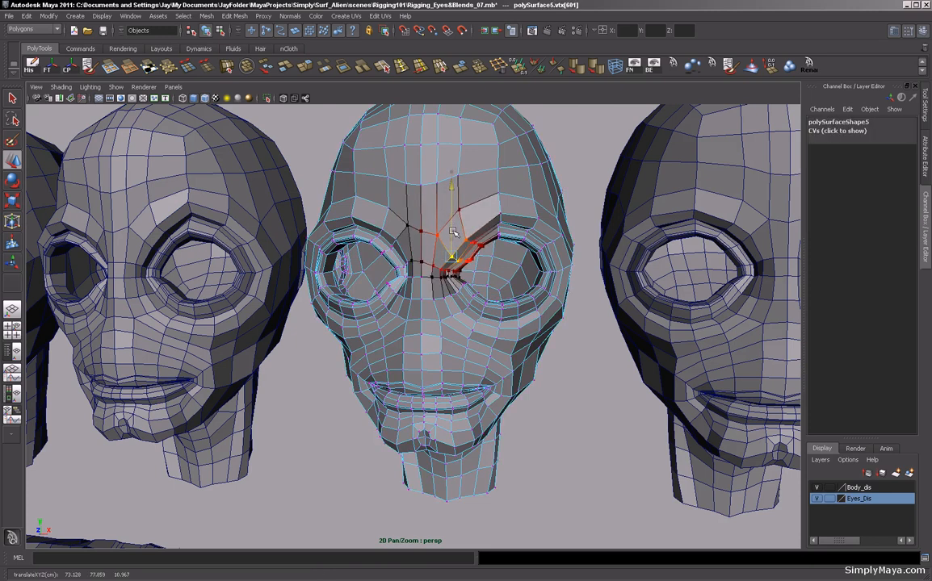
left_click(457, 207)
left_click_drag(457, 192, 437, 173)
left_click(436, 183)
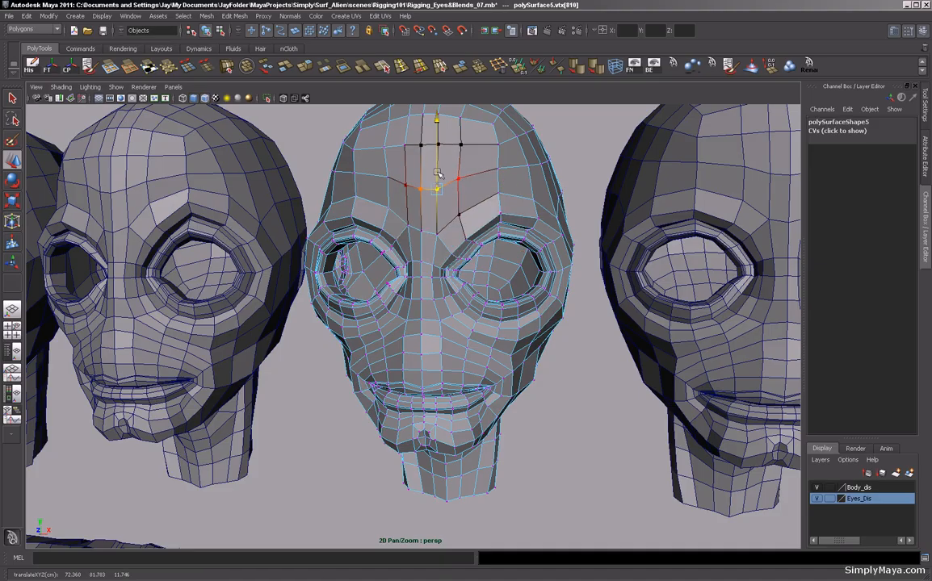
Orbit and zoom around the head copies to examine the sculpted brows and mouths.
right_click_drag(509, 350, 306, 358, "alt")
left_click_drag(452, 369, 289, 346, "alt")
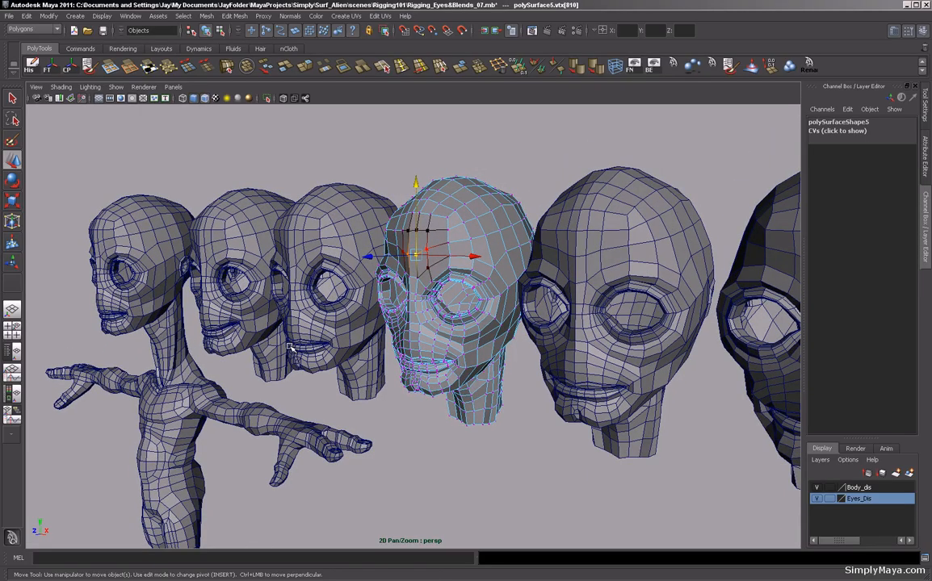
right_click_drag(475, 396, 314, 390, "alt")
left_click_drag(460, 408, 478, 387, "alt")
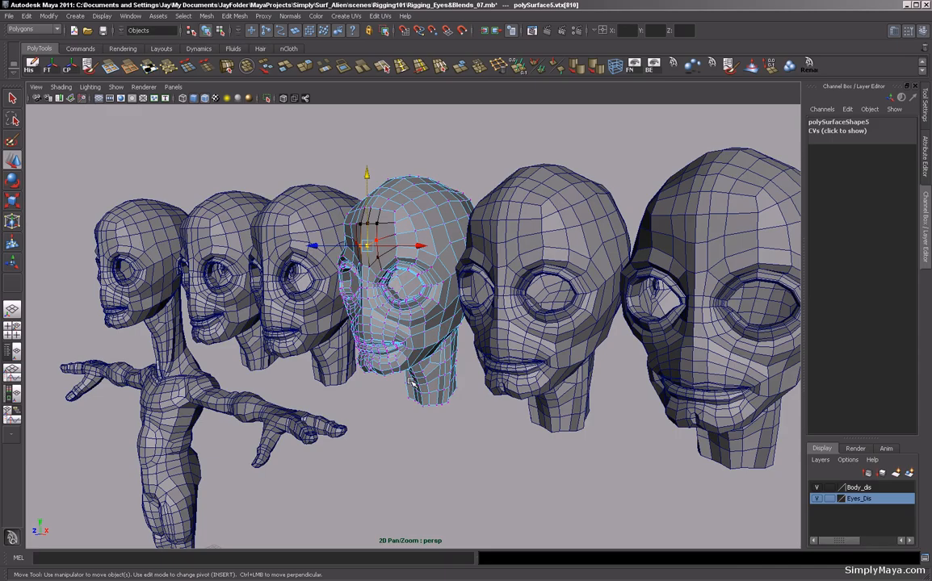
middle_click_drag(481, 382, 400, 378, "alt")
left_click_drag(400, 377, 462, 371, "alt")
middle_click_drag(462, 371, 437, 384, "alt")
right_click_drag(436, 384, 564, 389, "alt")
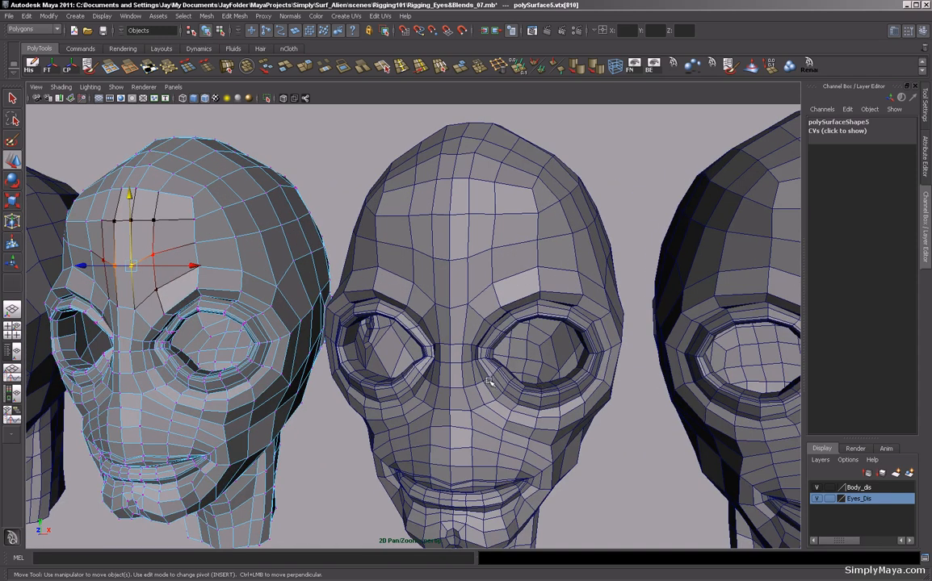
right_click_drag(489, 381, 404, 386, "alt")
middle_click_drag(469, 436, 474, 389, "alt")
left_click_drag(474, 389, 403, 373, "alt")
right_click_drag(403, 373, 476, 376, "alt")
left_click_drag(476, 376, 436, 357, "alt")
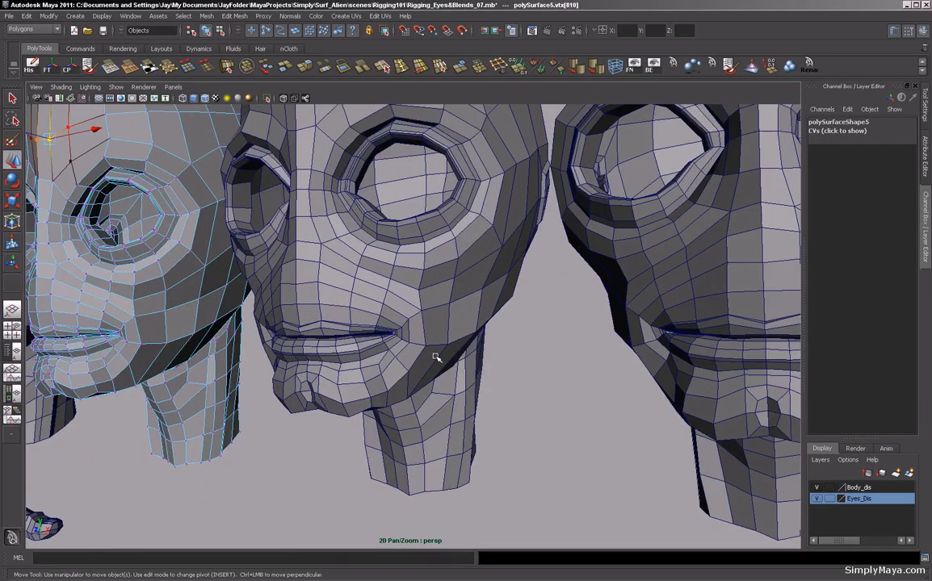
Select the fourth head copy, switch to its vertices, and raise a mouth corner vertex slightly with soft selection.
left_click(424, 351)
right_click_drag(424, 352, 388, 350)
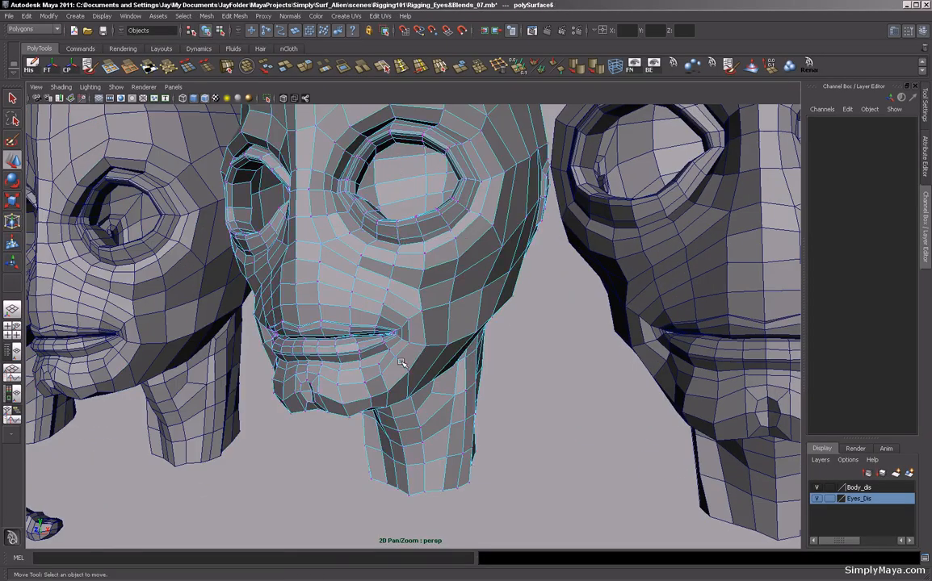
left_click(397, 334)
left_click_drag(398, 314, 353, 340)
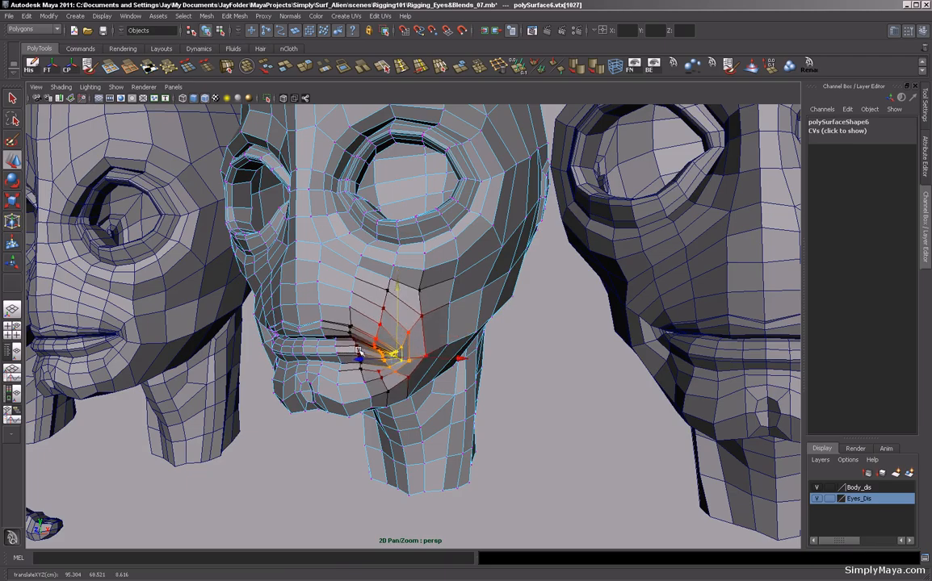
left_click(356, 335)
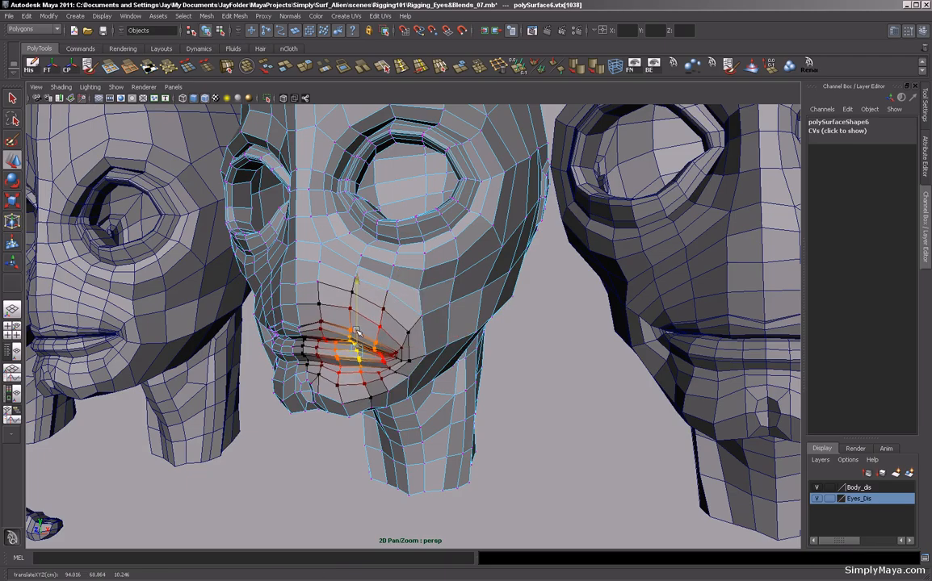
left_click_drag(356, 335, 356, 331)
Select the rightmost head copy in the row.
right_click_drag(522, 375, 365, 422, "alt")
left_click(365, 422)
left_click_drag(365, 421, 401, 416, "alt")
right_click_drag(423, 357, 296, 395, "alt")
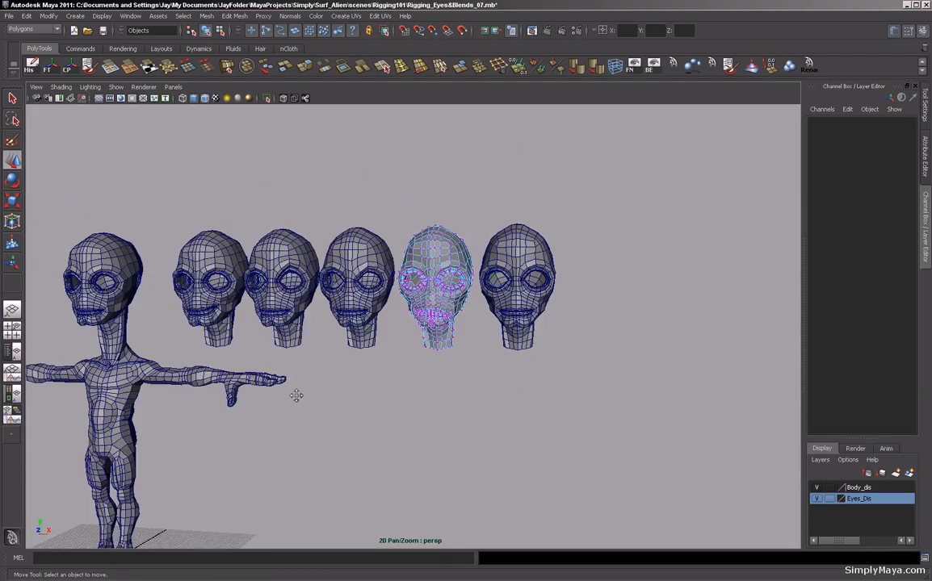
middle_click_drag(296, 395, 332, 394, "alt")
left_click_drag(426, 367, 539, 344, "alt")
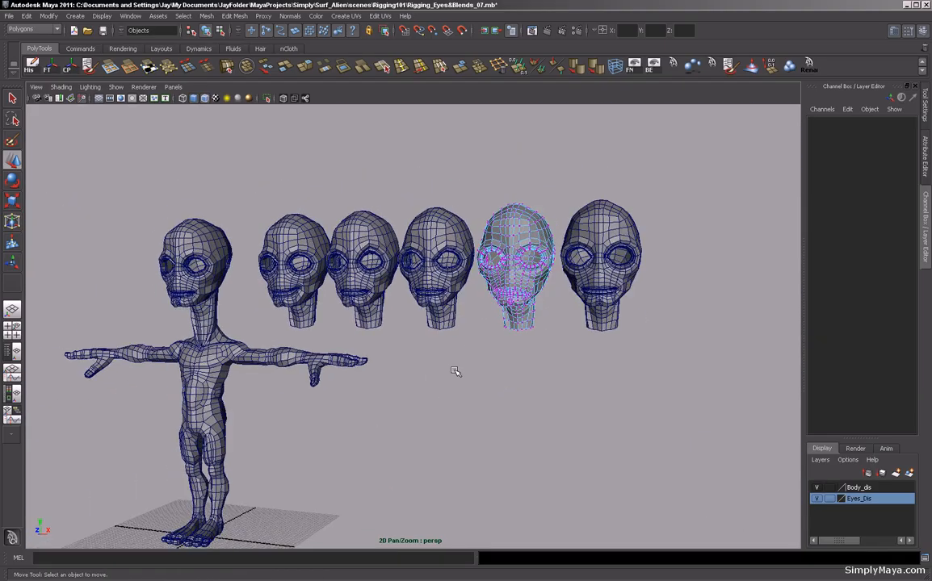
left_click(611, 287)
left_click_drag(602, 359, 518, 343, "alt")
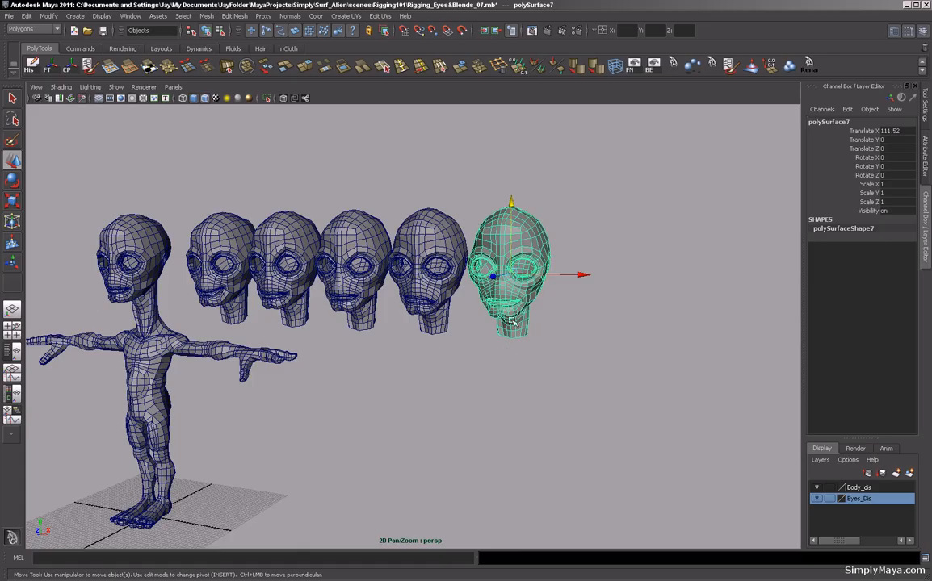
Rename the second head from the right as Lt_MouthFrown.
left_click_drag(526, 350, 557, 331, "alt")
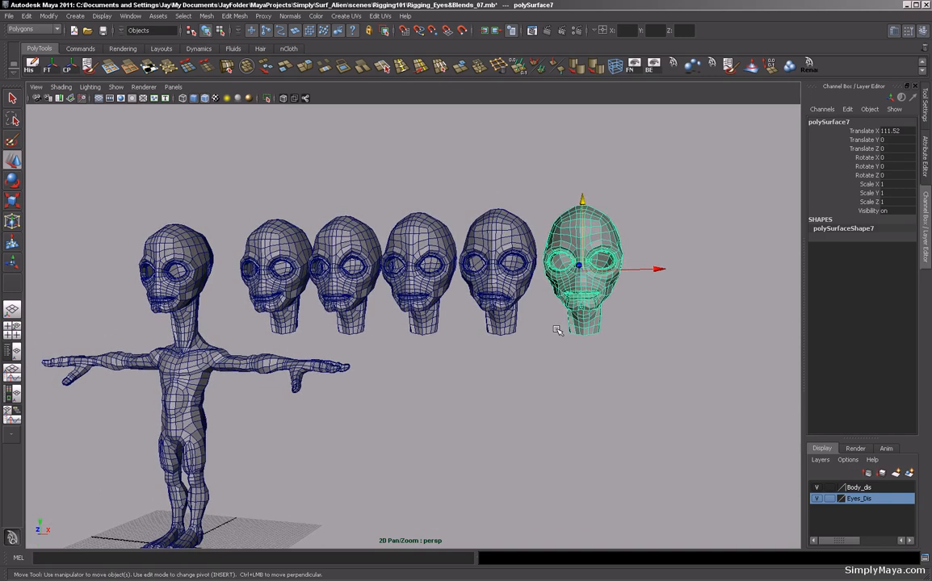
left_click_drag(472, 306, 474, 311, "alt")
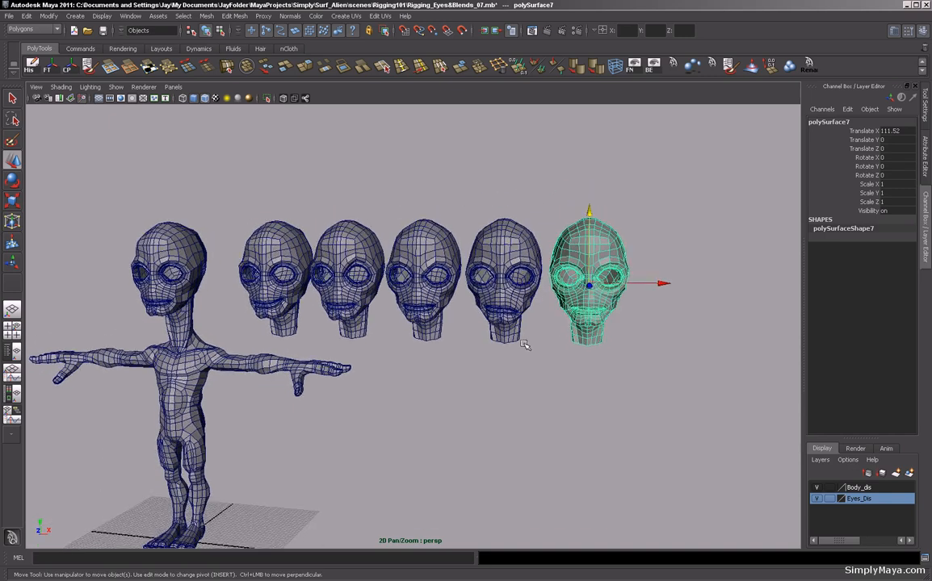
left_click(486, 283)
double_click(826, 122)
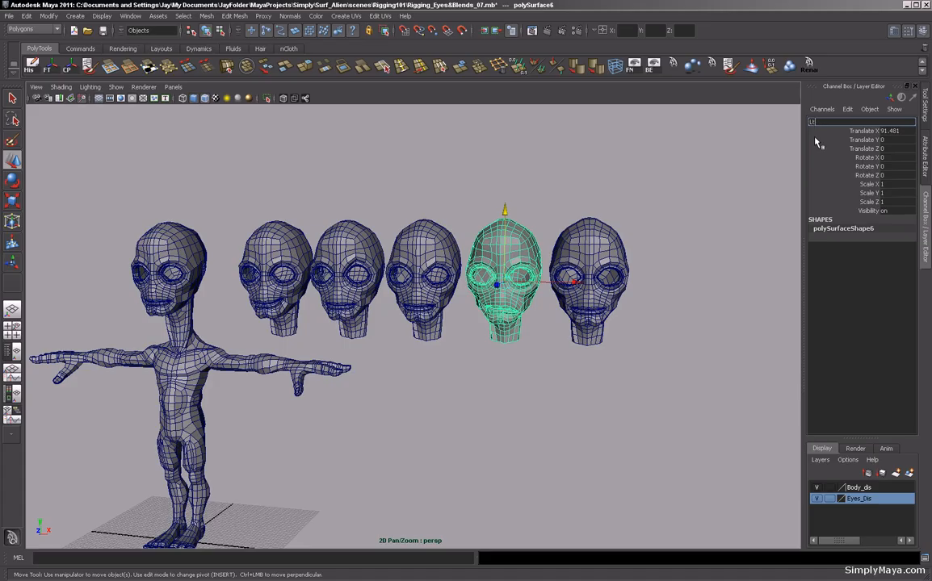
type("Lt_MouthFrown")
key("Return")
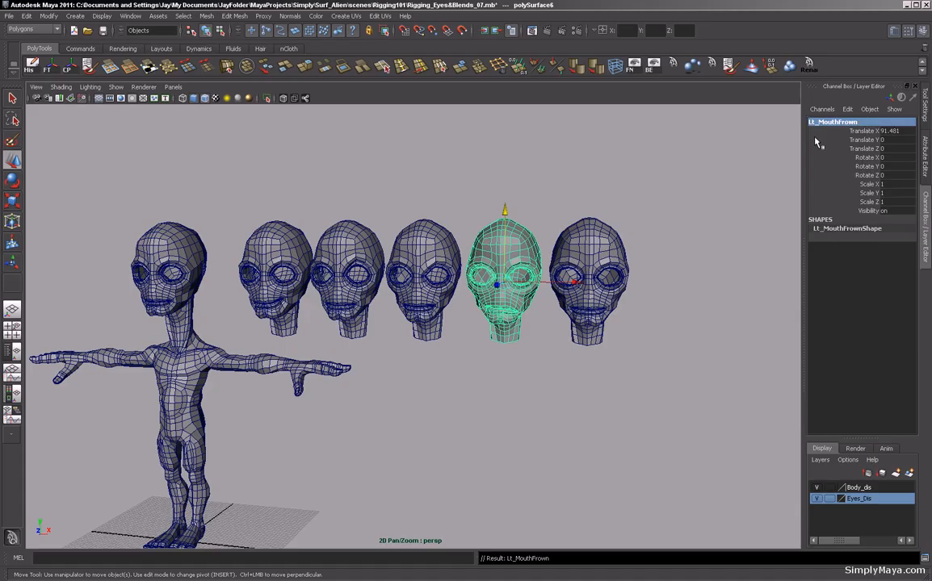
Rename the third head from the right as Lt_Brow_Frown.
left_click(382, 271)
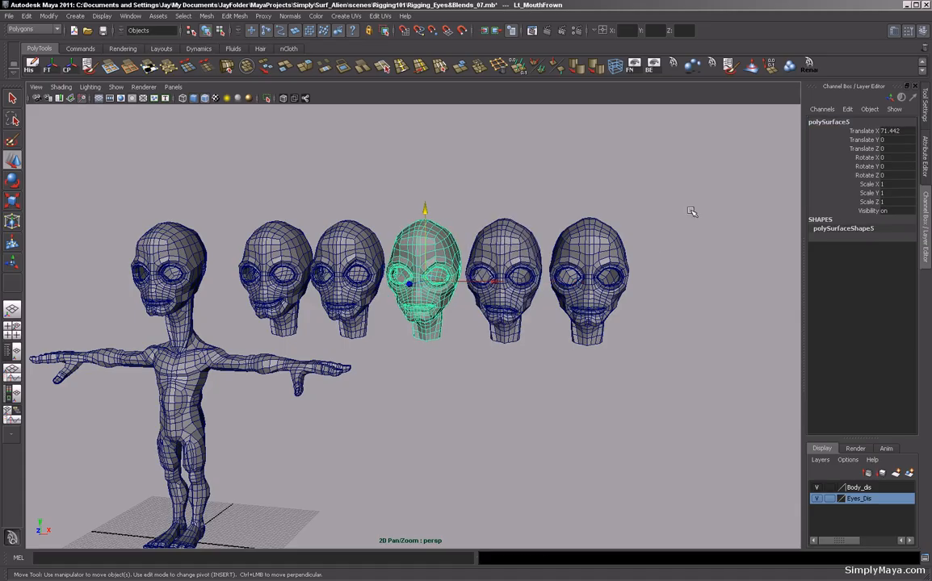
double_click(827, 121)
type("Lt_Brow_Frown")
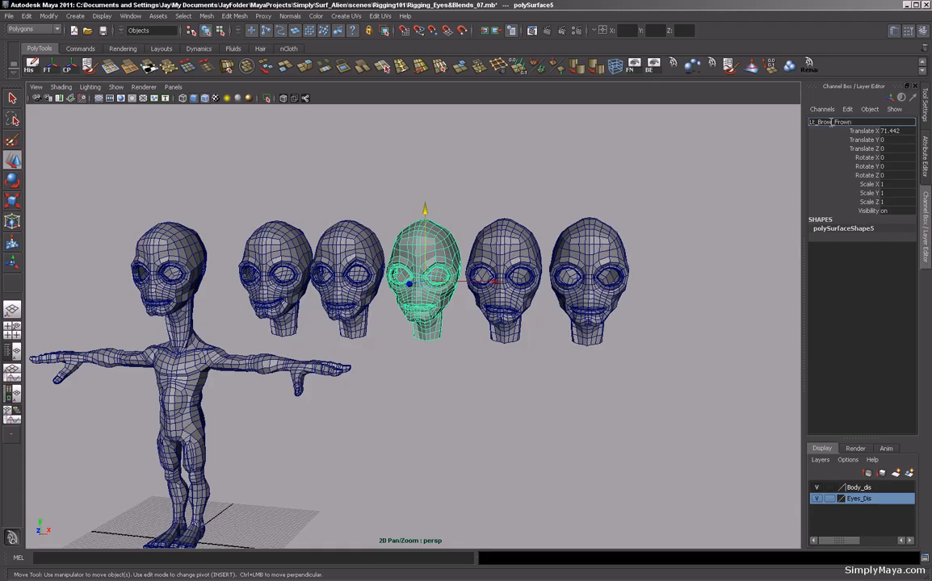
key("Return")
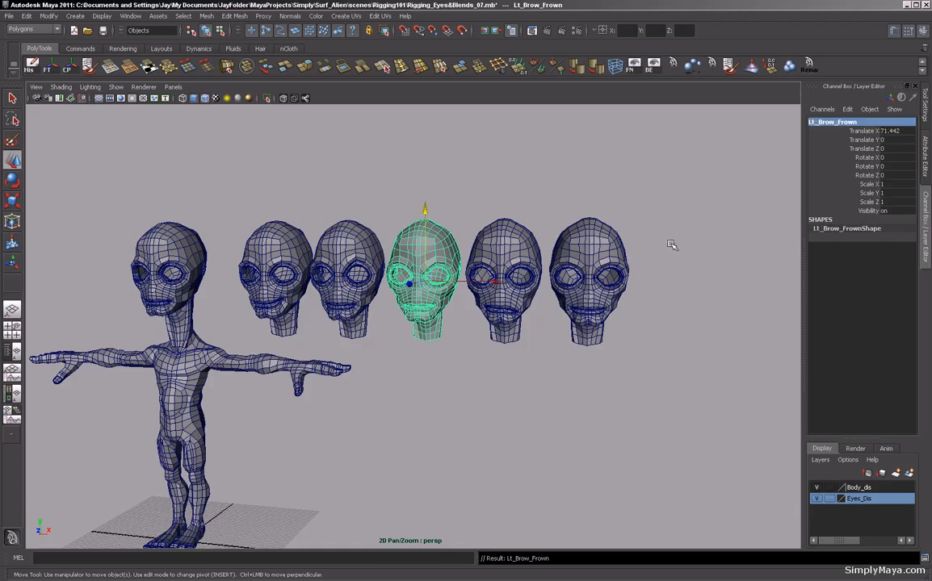
Rename the fourth head from the right as Lt_BrowUp.
left_click(376, 276)
double_click(825, 122)
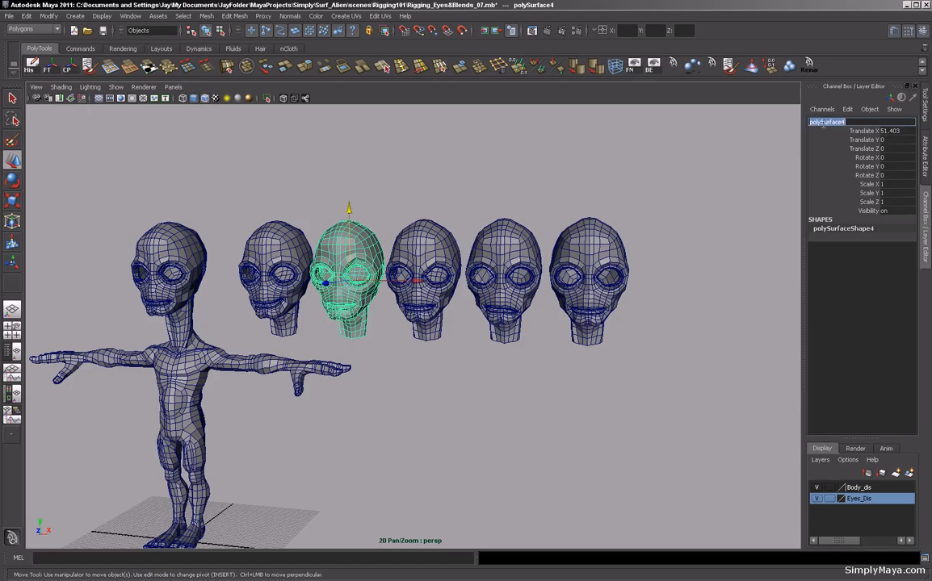
type("Lt_BrowUp")
key("Return")
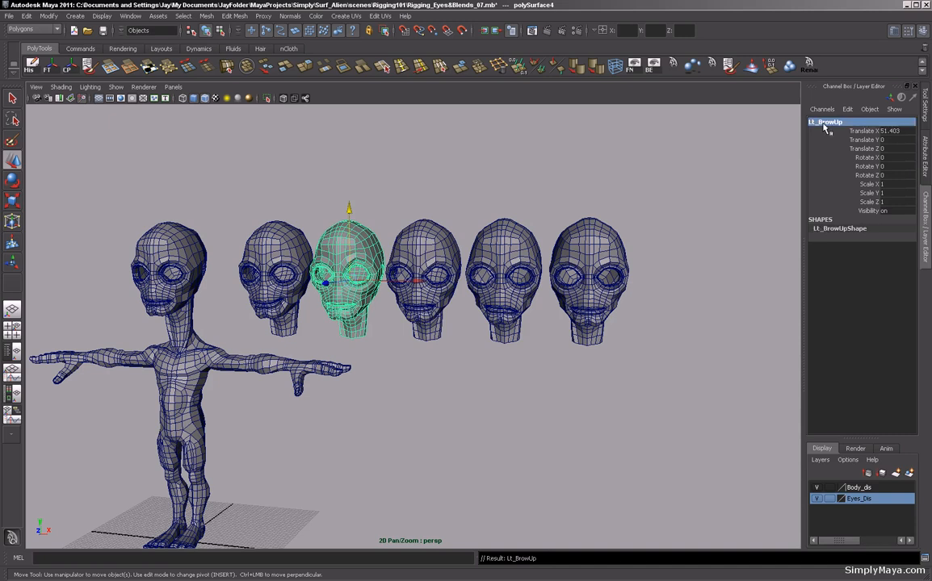
Rename the head nearest the body as Lt_Smile.
left_click(285, 238)
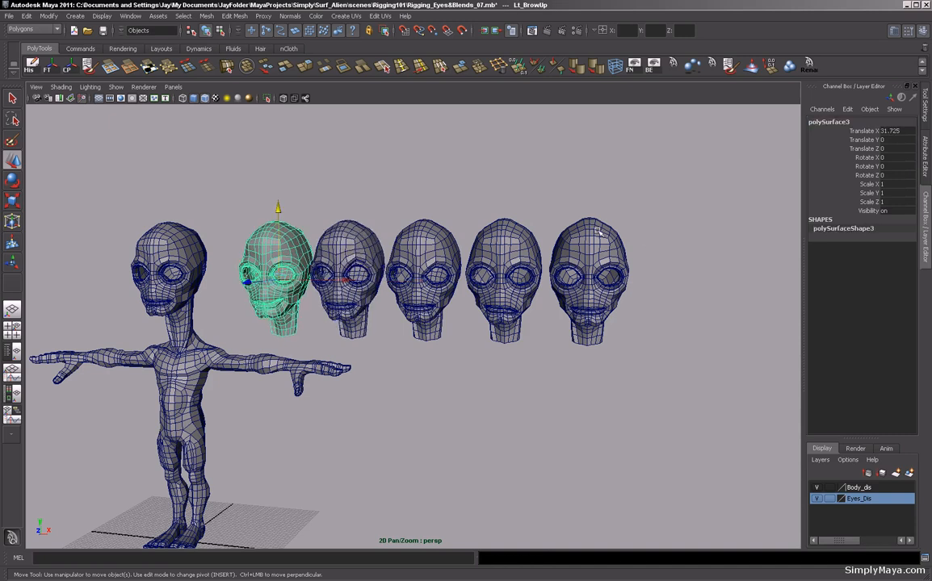
double_click(819, 122)
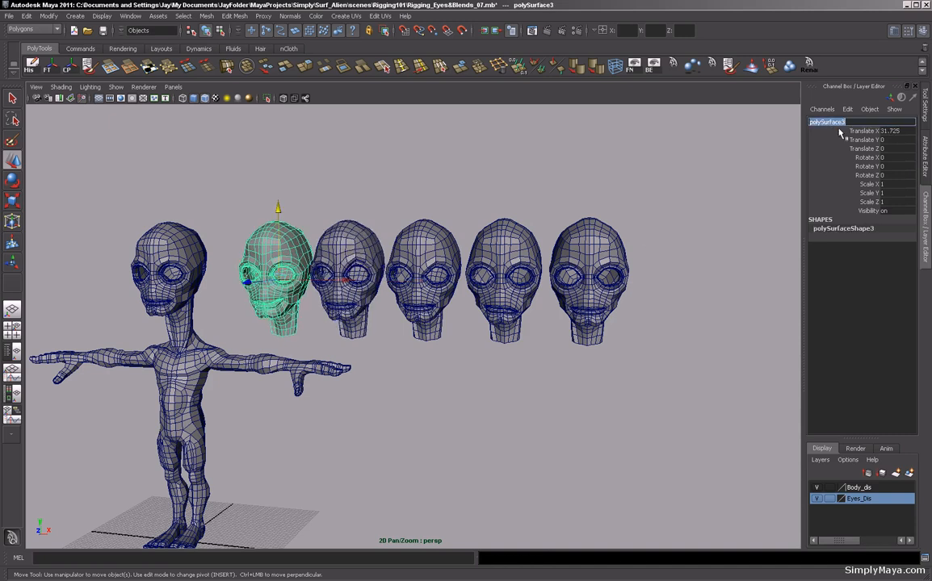
type("Lt_Smile")
key("Return")
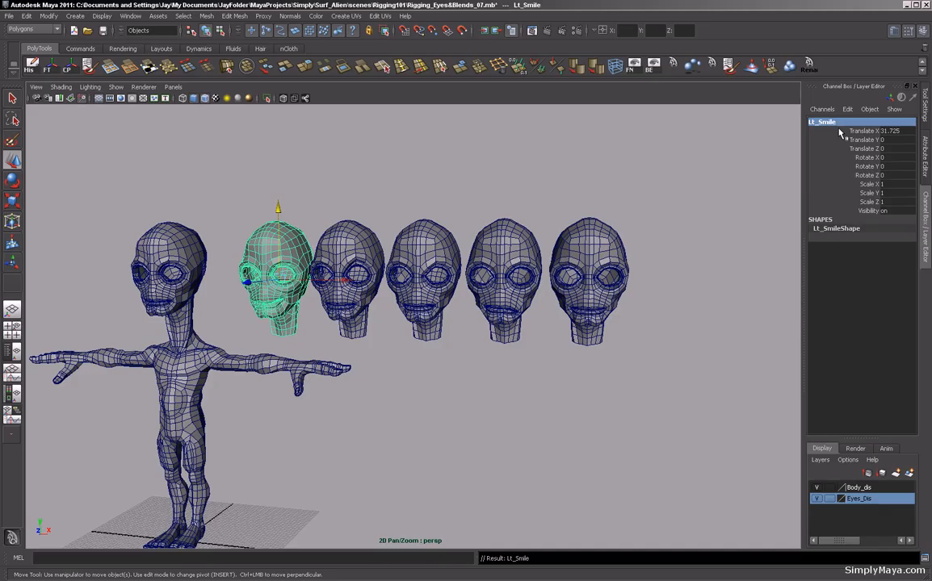
Select the four renamed target heads, then the alien body last as the base mesh.
left_click_drag(408, 303, 425, 298, "alt")
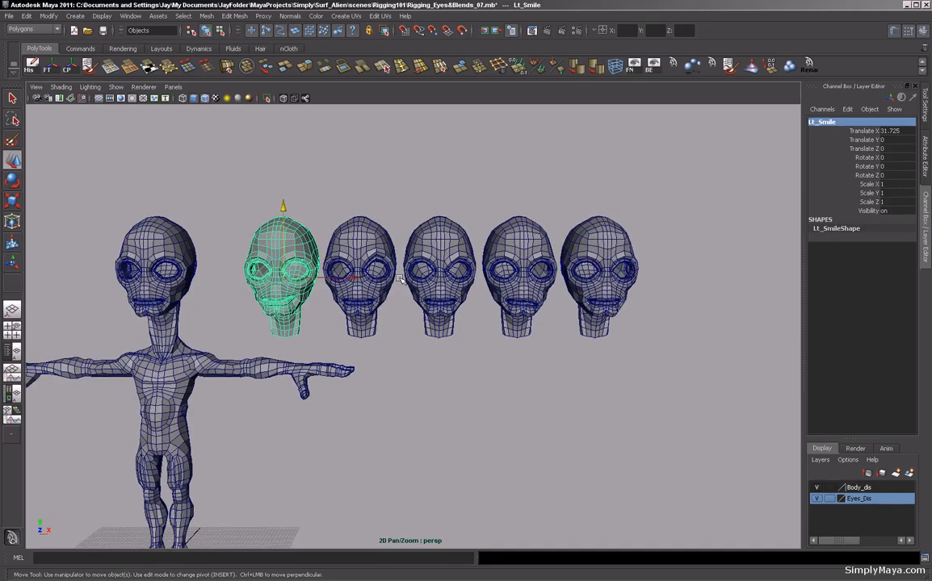
middle_click_drag(398, 277, 483, 262, "alt")
left_click(559, 242)
left_click(505, 220, "shift")
left_click(406, 205, "shift")
left_click(376, 245, "shift")
left_click(218, 203, "shift")
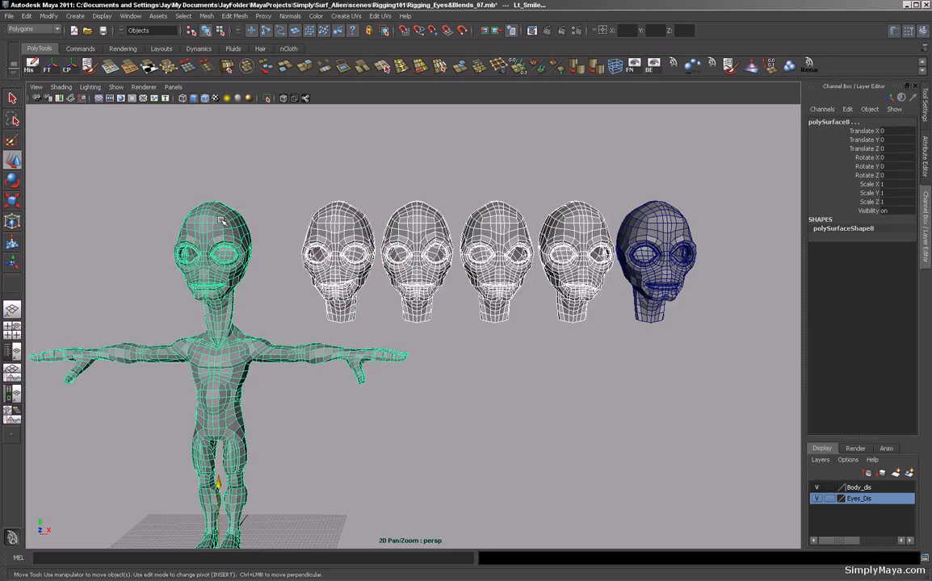
Switch to the Animation menu set and create a blend shape from the selection, toggling Check topology in its options.
middle_click_drag(204, 142, 232, 146, "alt")
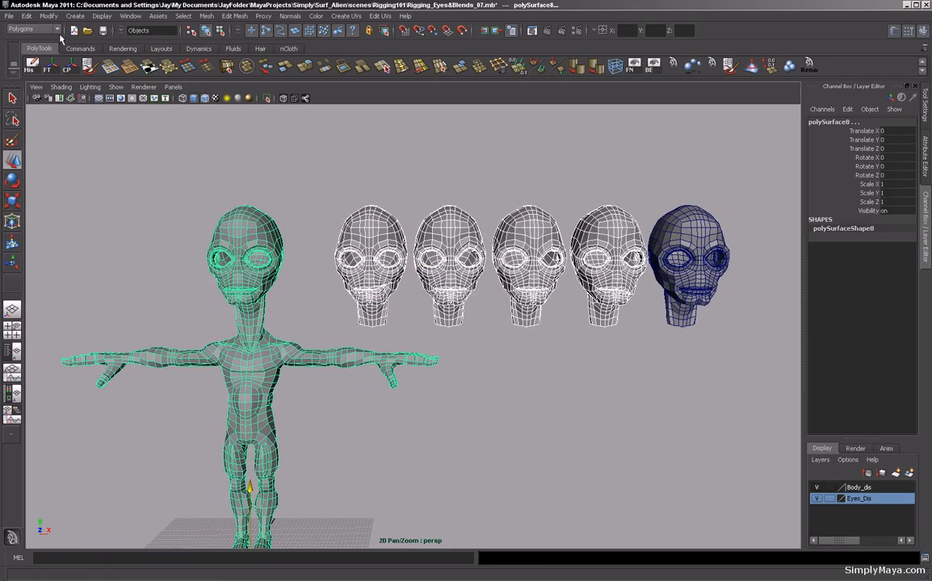
left_click(57, 30)
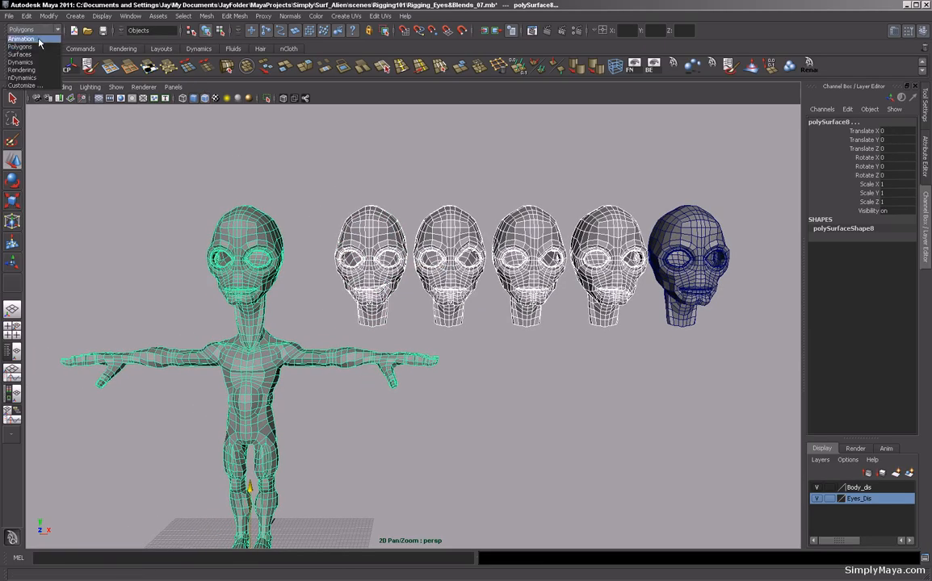
left_click(37, 40)
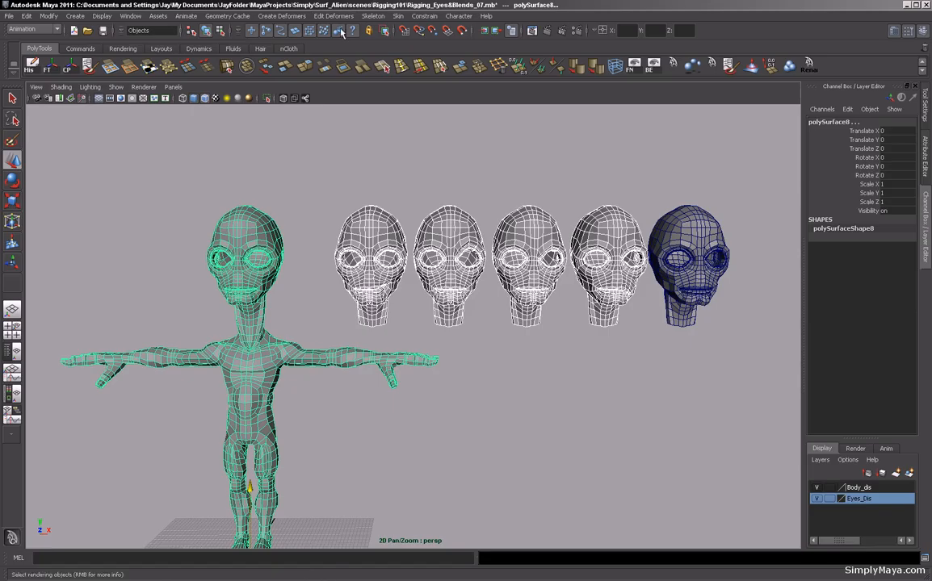
left_click(282, 15)
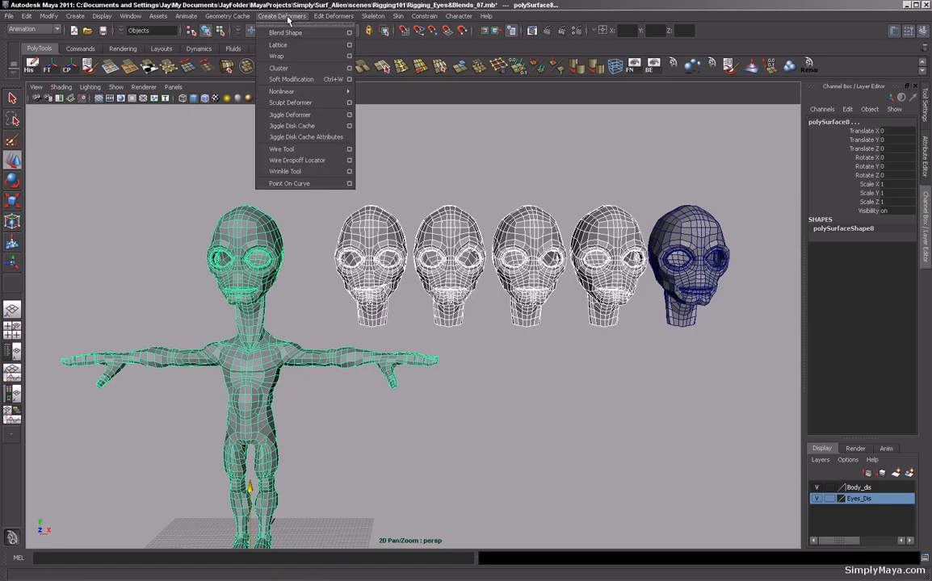
left_click(350, 33)
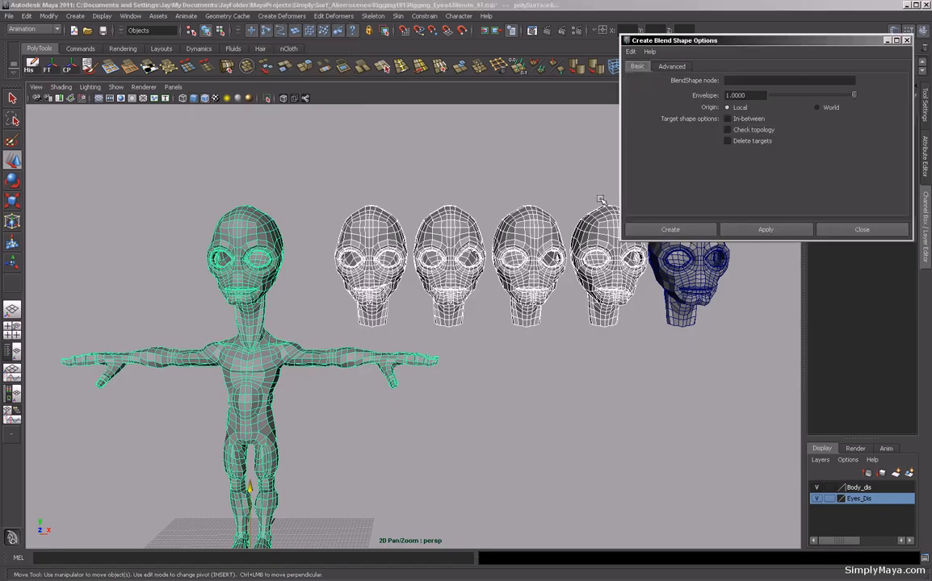
left_click(728, 130)
left_click(669, 68)
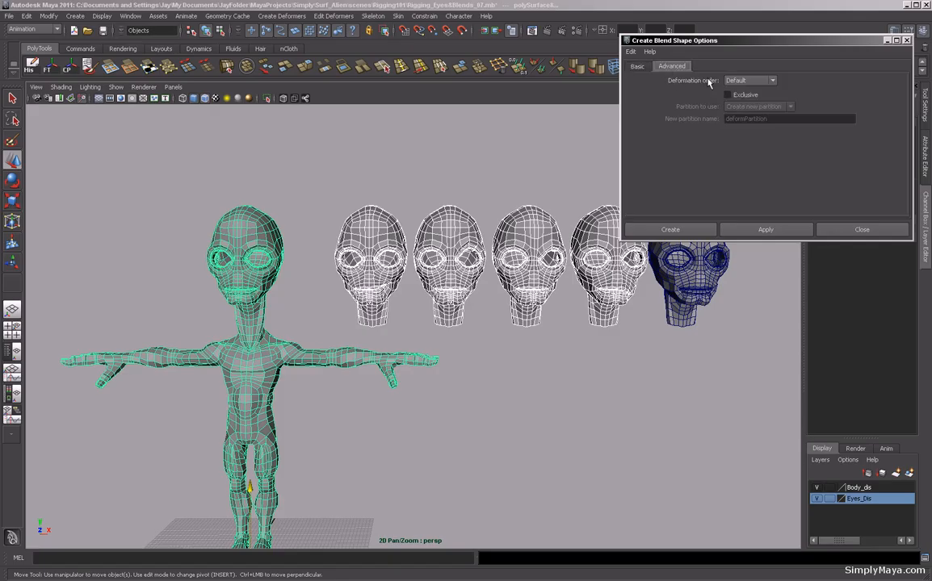
left_click(660, 228)
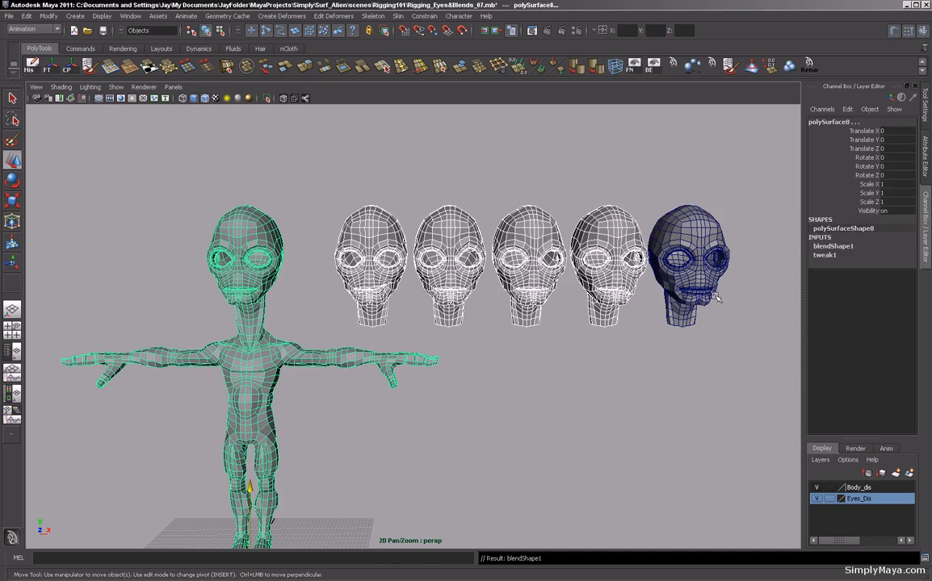
Expand blendShape1 in the body's inputs and inspect its target channels.
left_click(844, 247)
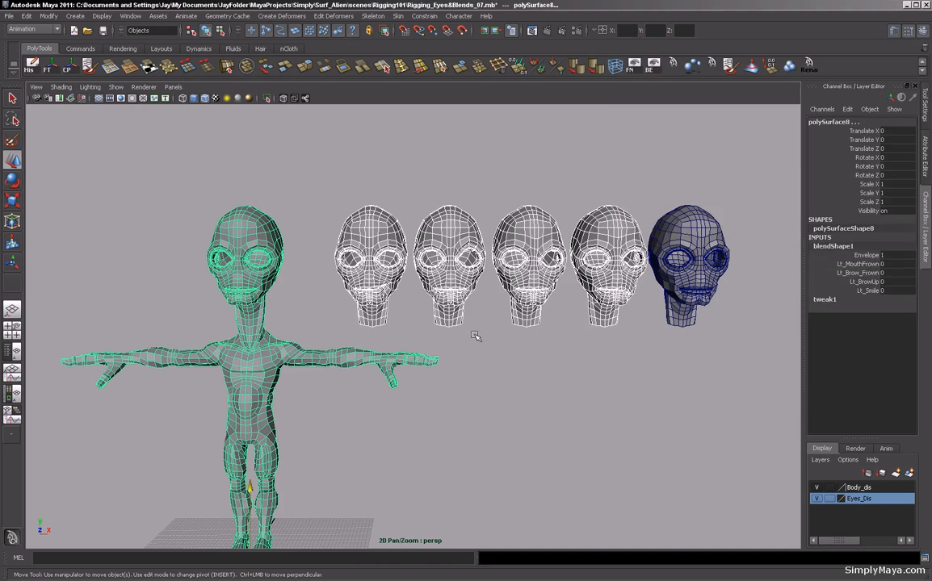
left_click_drag(404, 303, 467, 339, "alt")
middle_click_drag(456, 326, 464, 311, "alt")
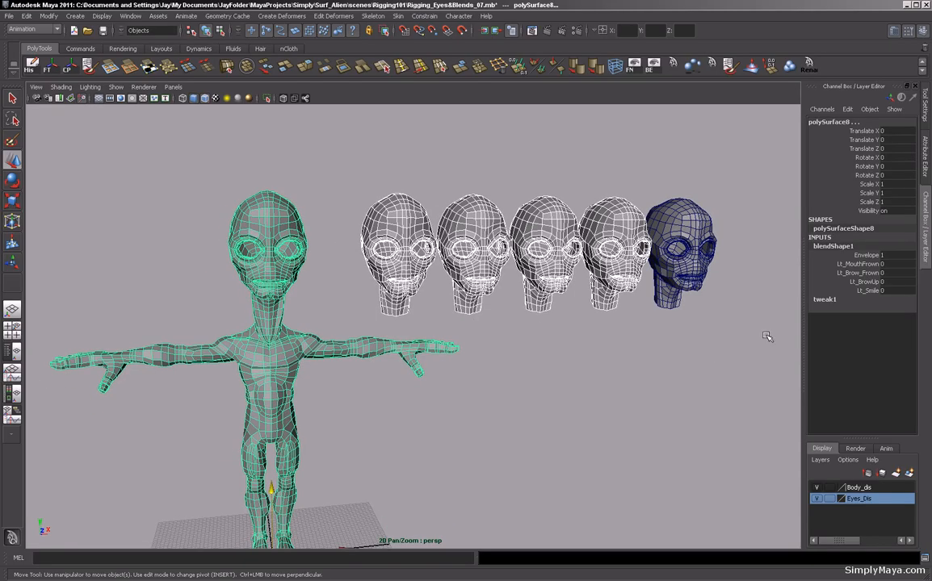
left_click(860, 273)
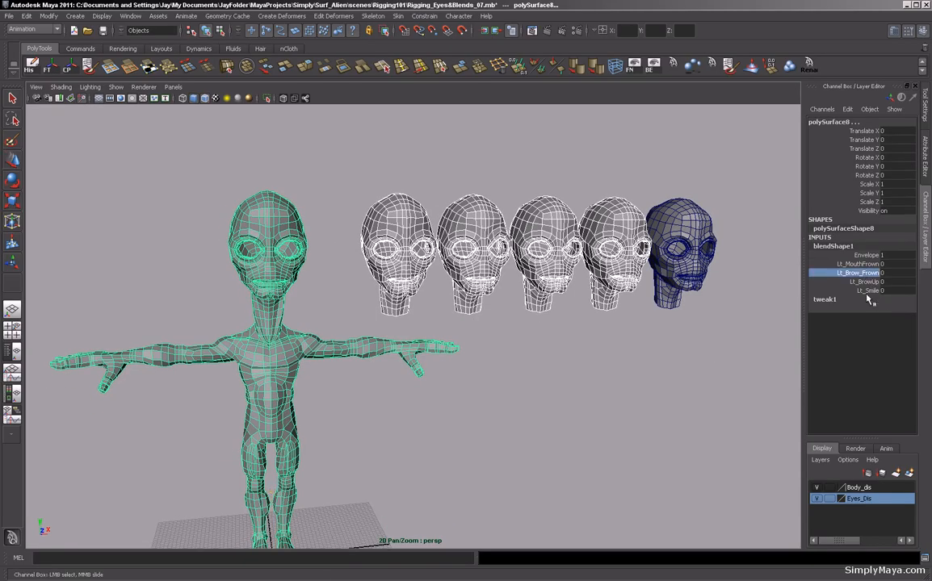
left_click(864, 282)
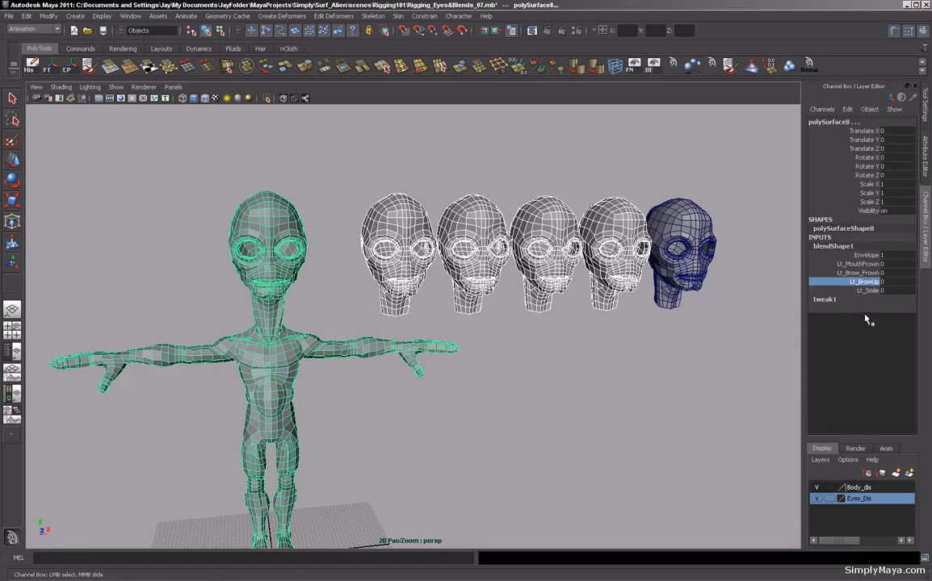
left_click(867, 290)
left_click(858, 265)
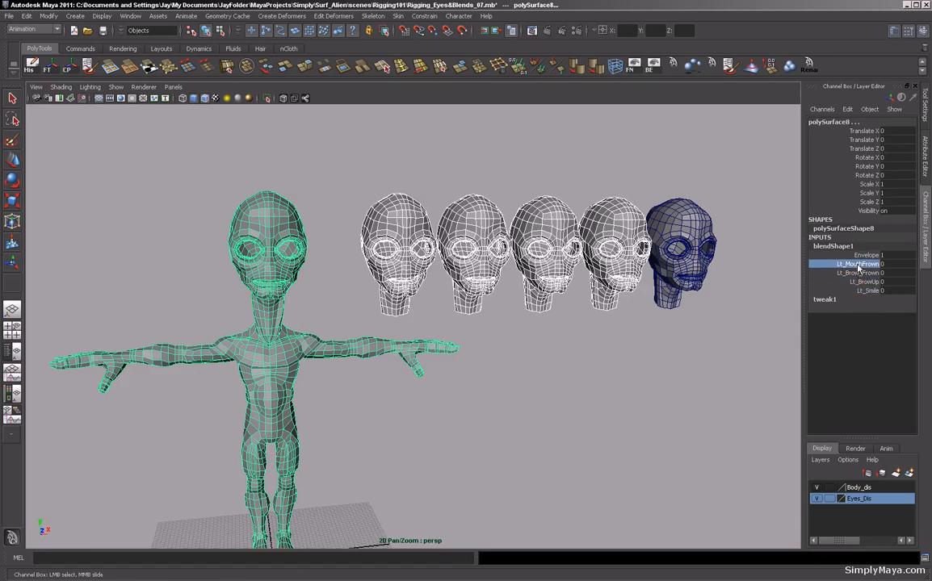
Preview Lt_MouthFrown by sliding it up to 1 and back to 0 while zoomed on the face.
left_click_drag(542, 398, 557, 397, "alt")
right_click_drag(542, 396, 567, 396, "alt")
middle_click_drag(568, 396, 613, 385, "alt")
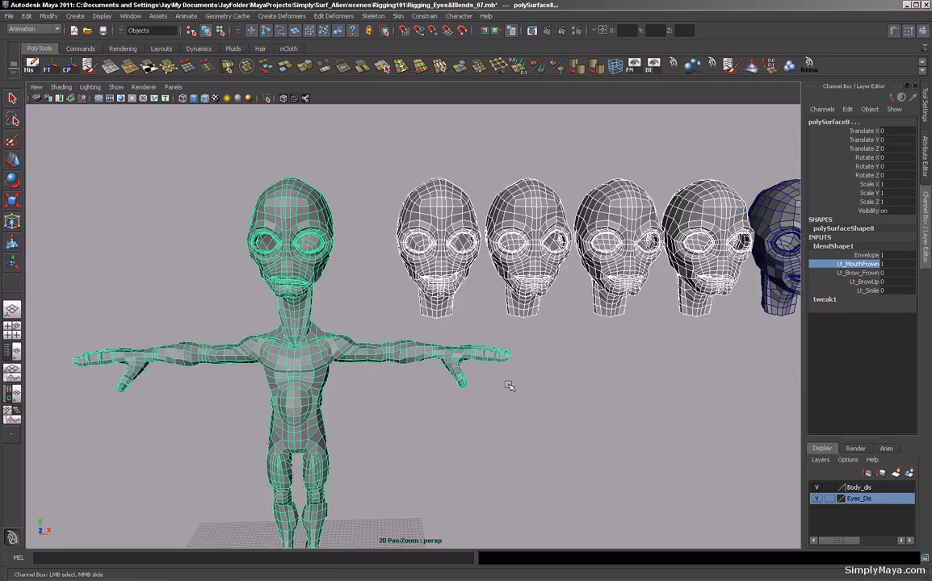
right_click_drag(509, 386, 672, 400, "alt")
middle_click_drag(485, 373, 626, 391, "alt")
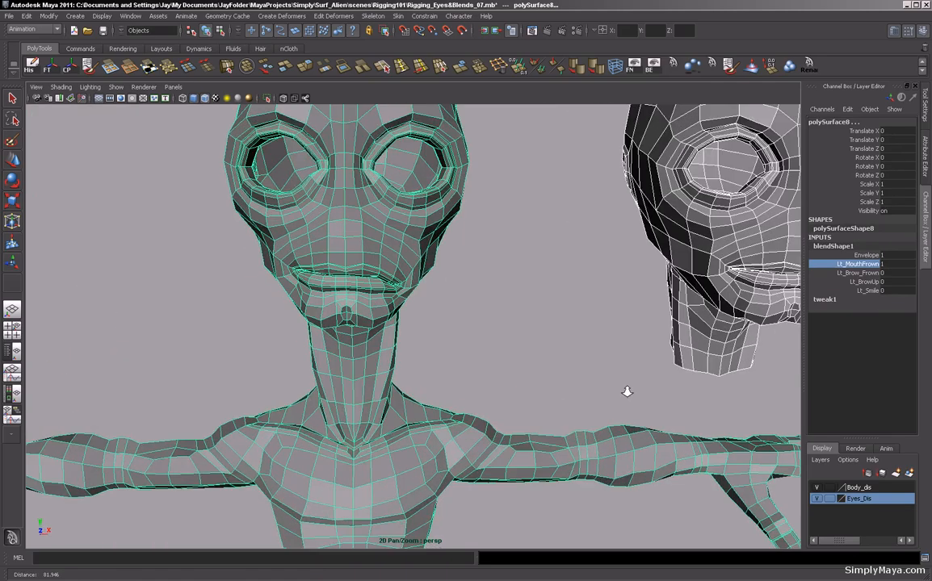
right_click_drag(626, 391, 680, 399, "alt")
middle_click_drag(562, 354, 532, 358)
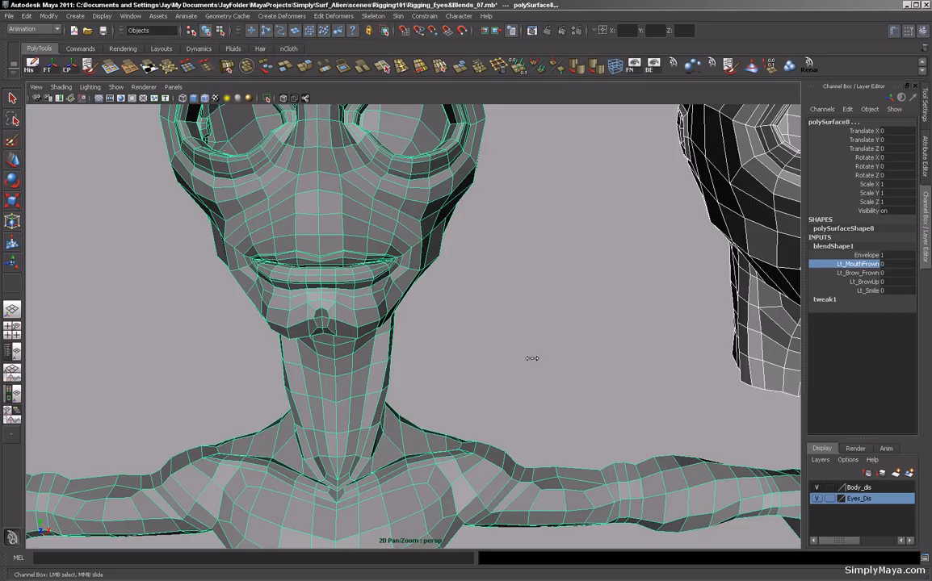
Set Lt_MouthFrown, Lt_Brow_Frown and Lt_BrowUp each to 1 on blendShape1, then select Lt_Smile.
left_click(824, 273)
middle_click_drag(557, 324, 526, 342, "alt")
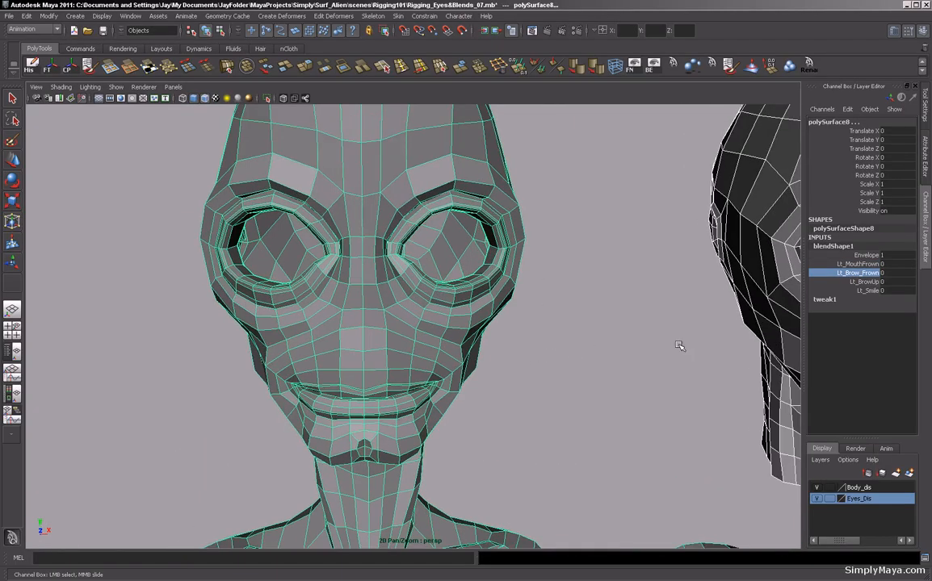
left_click(858, 282)
mouse_move(521, 406)
middle_mouse_down()
mouse_move(545, 407)
mouse_move(509, 408)
mouse_move(552, 408)
mouse_move(523, 407)
middle_mouse_up()
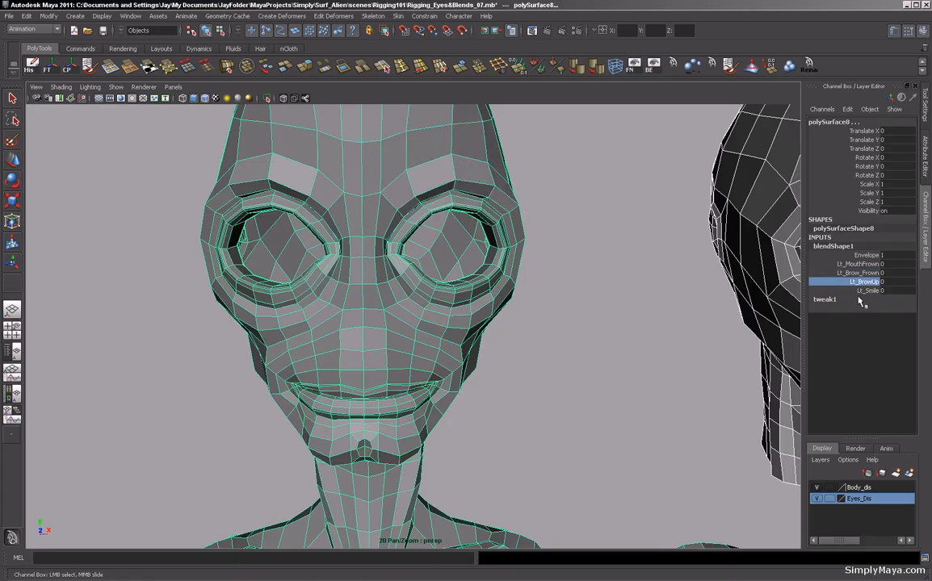
left_click(858, 264)
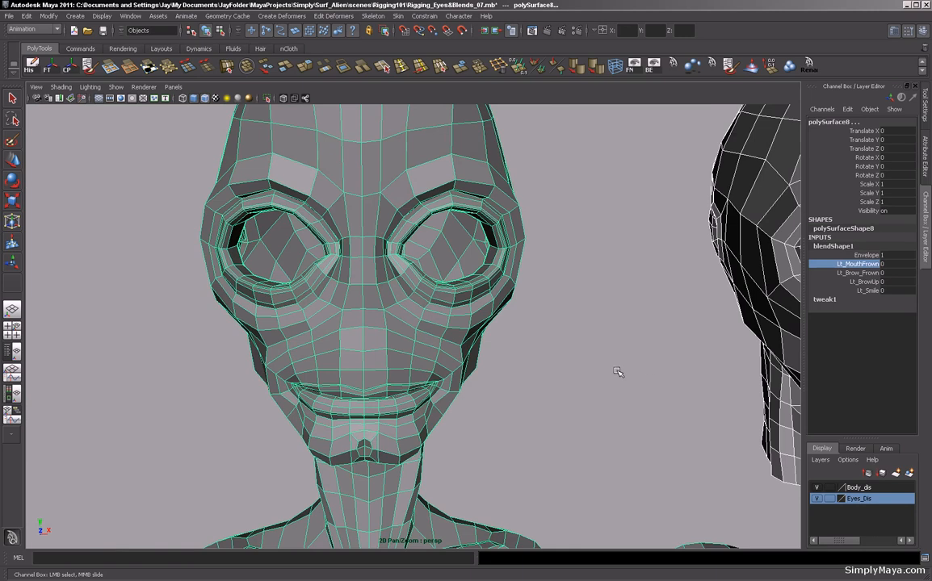
middle_click_drag(617, 371, 659, 371)
left_click(859, 273)
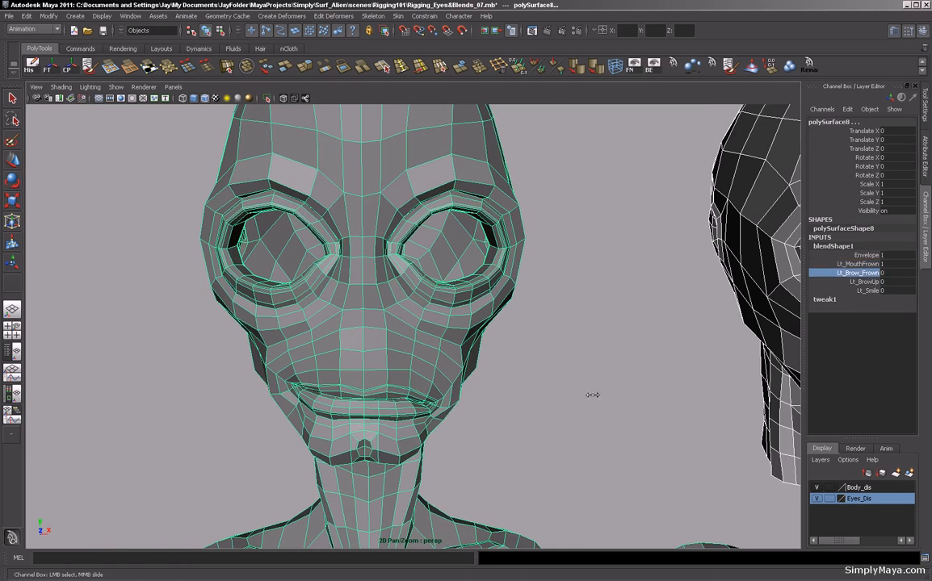
middle_click_drag(591, 393, 646, 401)
left_click(863, 281)
middle_click_drag(751, 257, 780, 260)
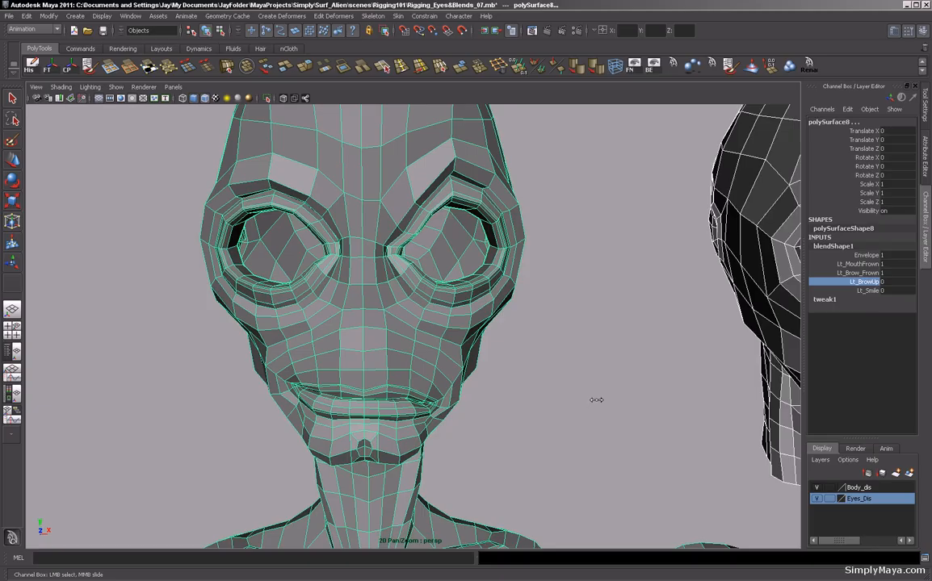
left_click(865, 290)
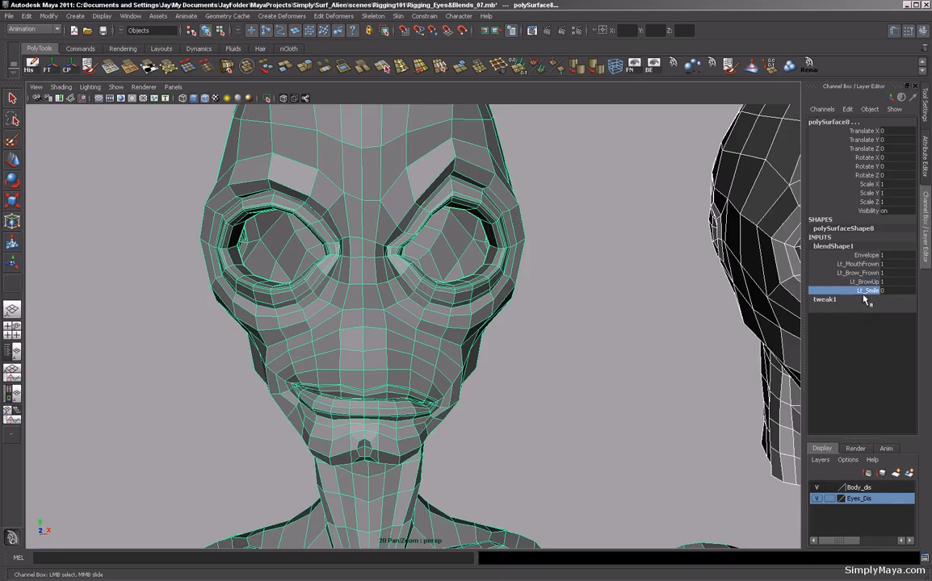
Slide Lt_Smile in the viewport, then return Lt_MouthFrown, Lt_Brow_Frown and Lt_BrowUp to 0 on blendShape1.
middle_click_drag(585, 402, 547, 405)
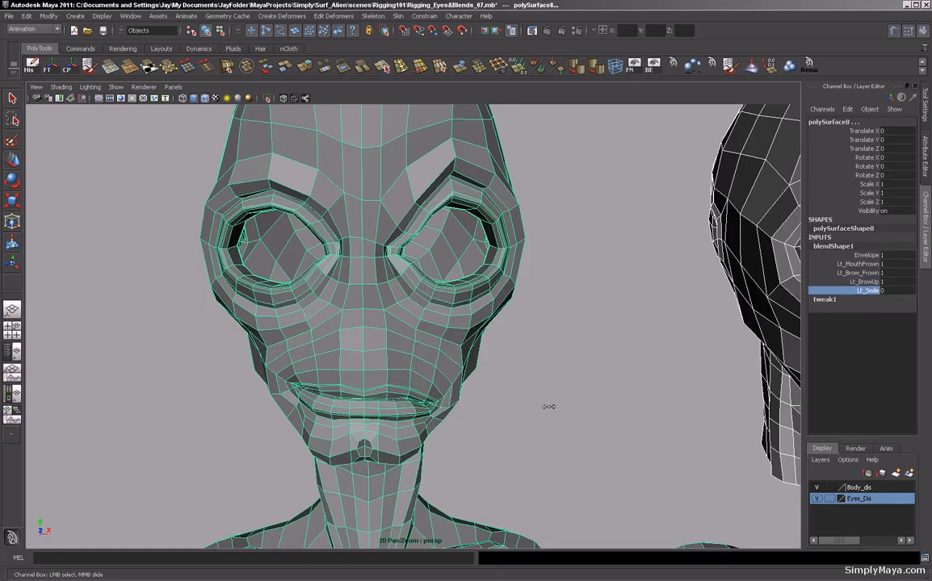
left_click(872, 264)
middle_click_drag(613, 315, 557, 361)
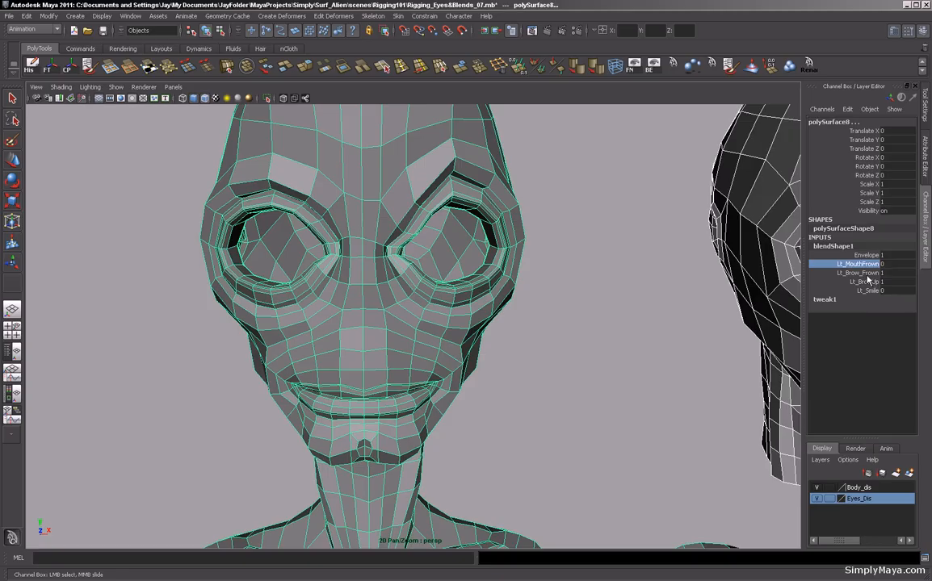
left_click(861, 273)
middle_click_drag(700, 381, 546, 345)
left_click(864, 282)
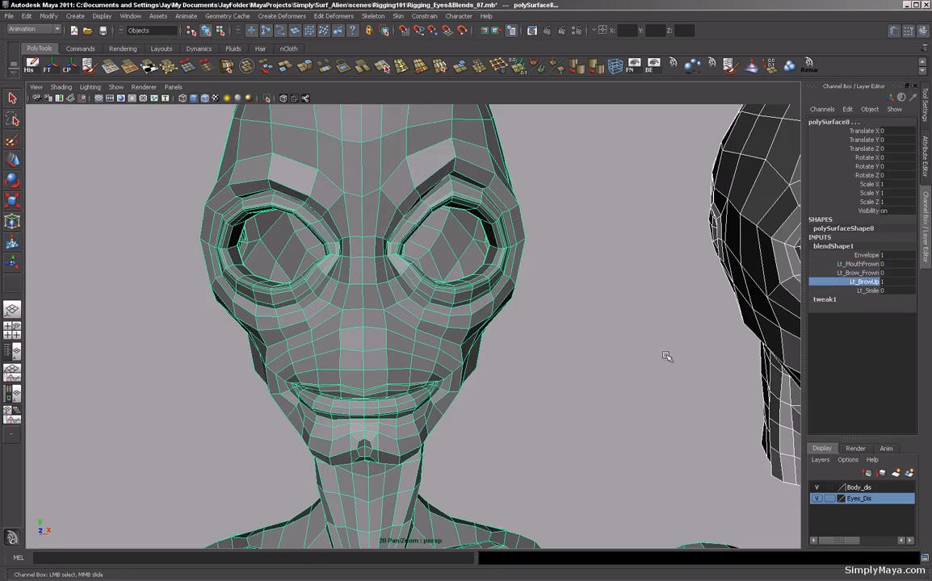
middle_click_drag(666, 358, 591, 368)
Orbit and zoom around the alien body and the row of expression heads to examine the blended model.
right_click_drag(615, 387, 375, 370, "alt")
right_click_drag(739, 393, 672, 401, "alt")
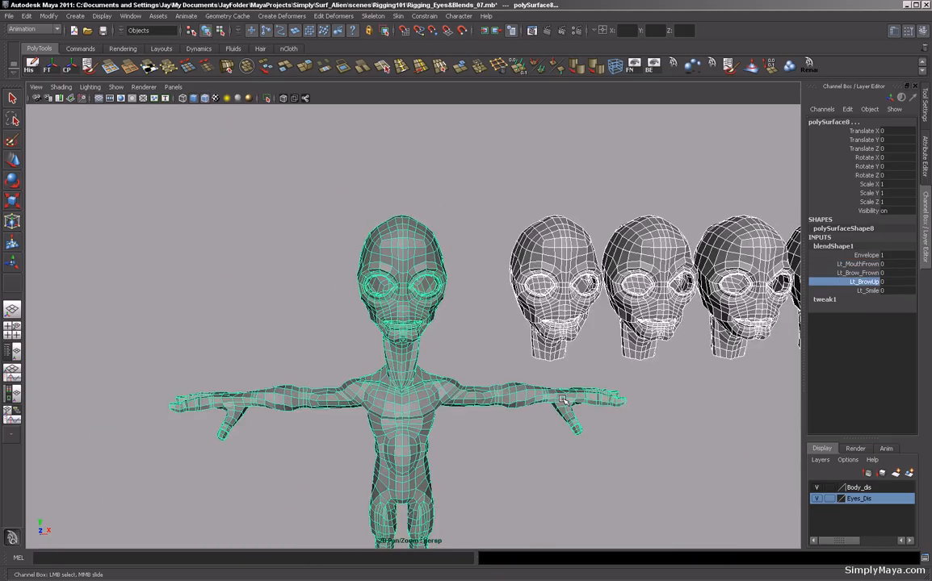
middle_click_drag(672, 400, 533, 384, "alt")
left_click(589, 393)
right_click_drag(584, 389, 533, 395, "alt")
left_click_drag(533, 395, 502, 387, "alt")
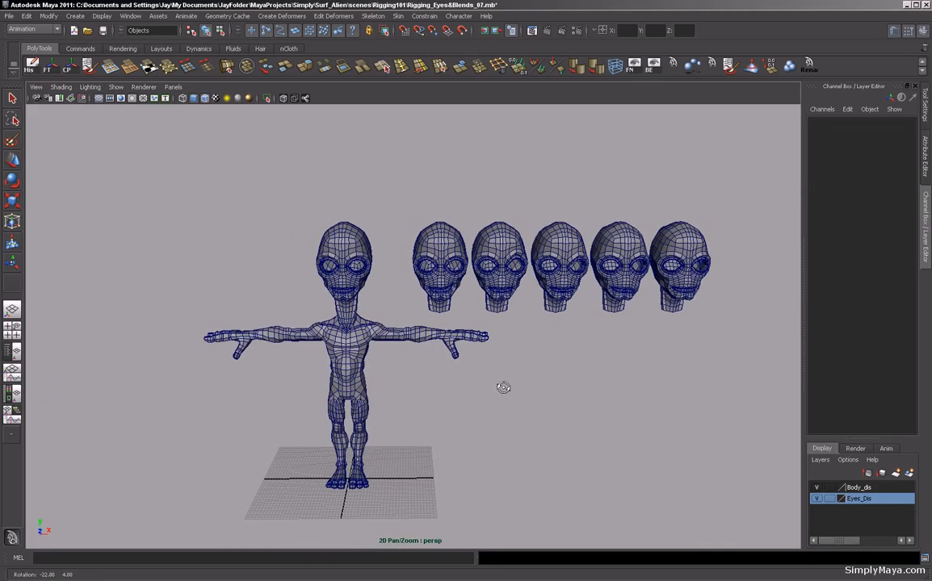
right_click_drag(462, 391, 470, 398, "alt")
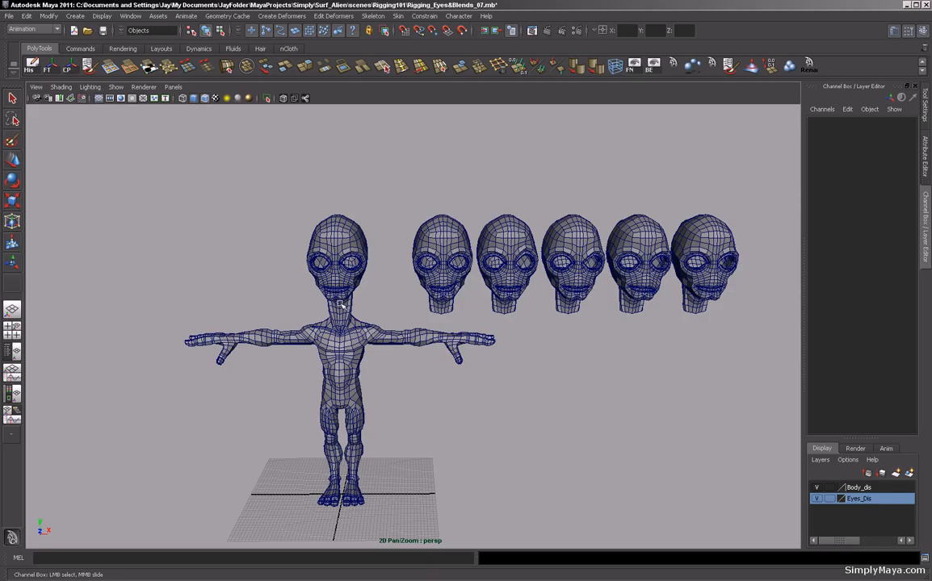
left_click_drag(473, 313, 436, 291, "alt")
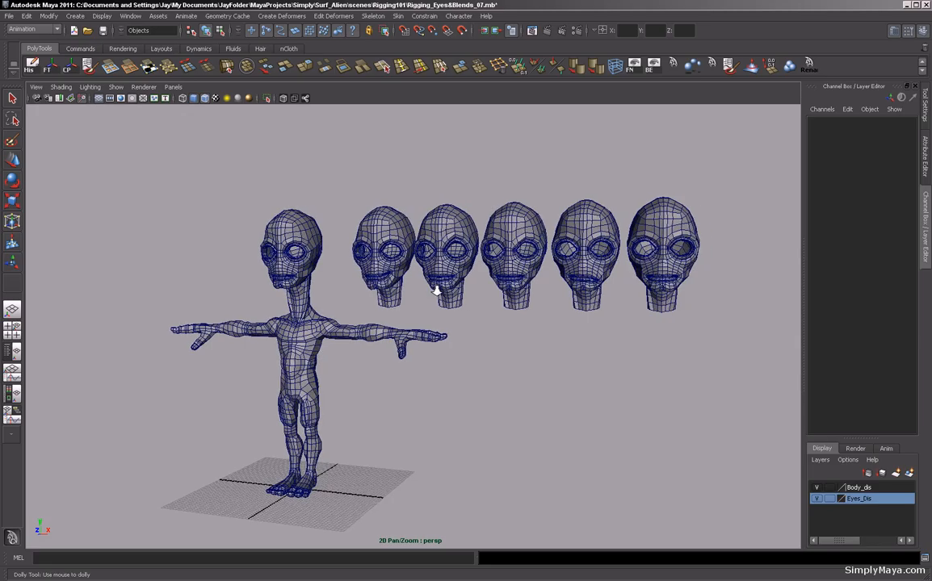
right_click_drag(437, 292, 512, 293, "alt")
left_click_drag(511, 293, 449, 312, "alt")
right_click_drag(452, 315, 480, 289, "alt")
left_click_drag(480, 289, 440, 311, "alt")
left_click(421, 319)
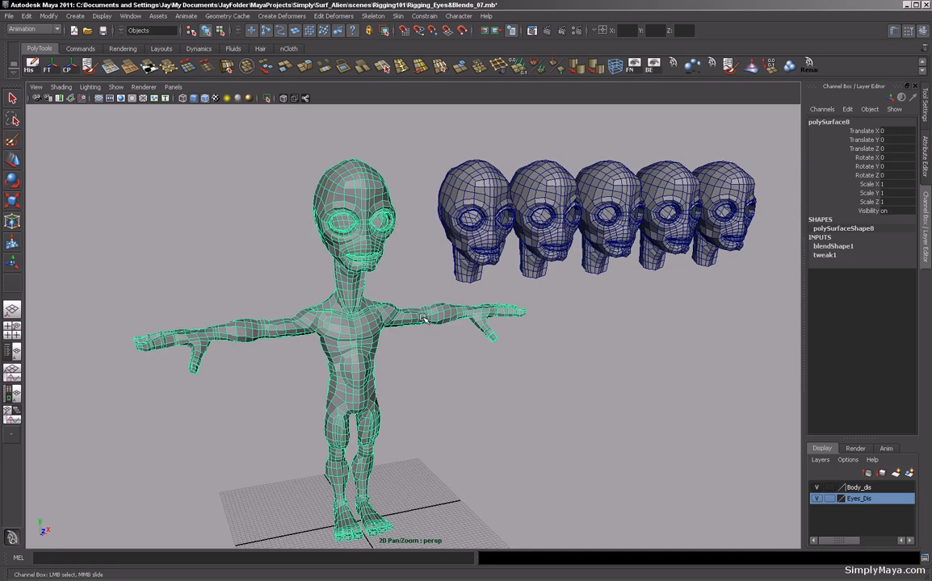
left_click_drag(386, 287, 388, 299, "alt")
left_click_drag(365, 299, 441, 297, "alt")
right_click_drag(462, 332, 421, 333, "alt")
middle_click_drag(438, 349, 432, 334, "alt")
mouse_move(445, 336)
left_mouse_down("alt")
mouse_move(424, 337)
mouse_move(440, 331)
left_mouse_up("alt")
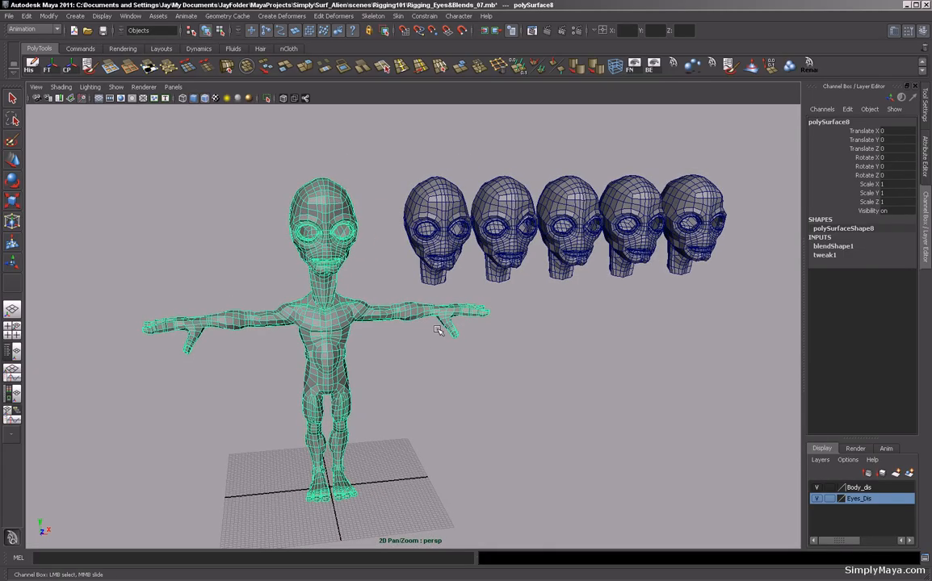
right_click_drag(317, 296, 496, 322, "alt")
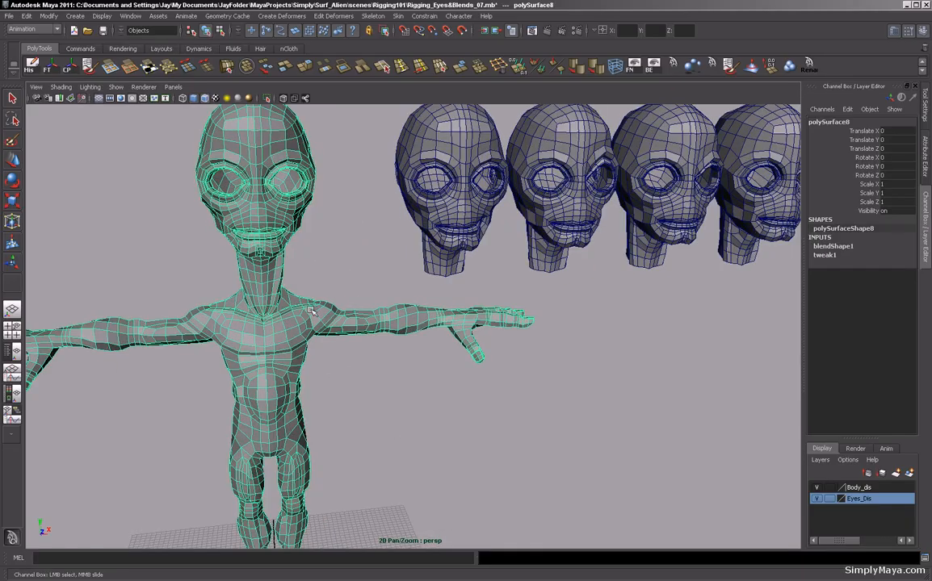
middle_click_drag(351, 356, 436, 316, "alt")
right_click_drag(437, 316, 408, 284, "alt")
left_click_drag(407, 313, 355, 283, "alt")
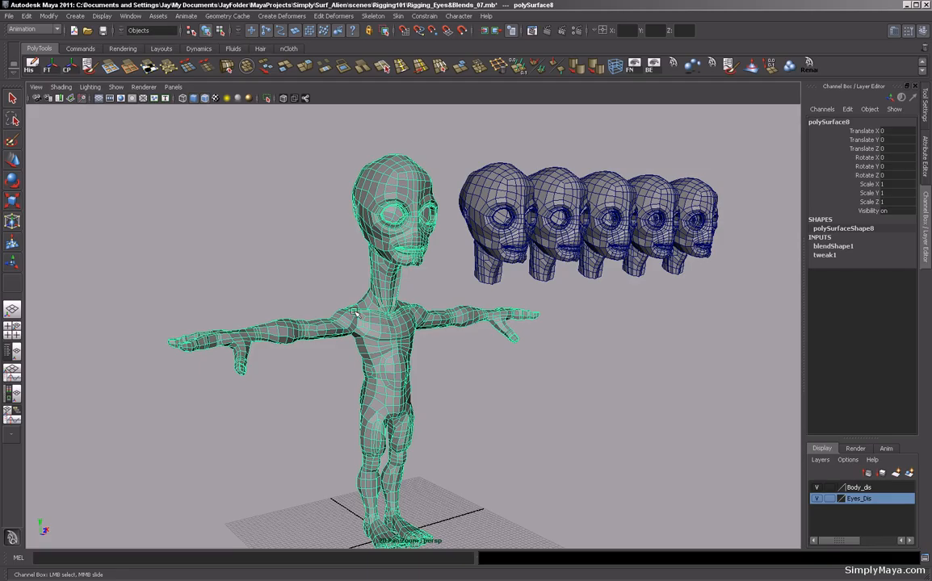
right_click_drag(342, 312, 430, 315, "alt")
middle_click_drag(430, 316, 385, 329, "alt")
left_click_drag(385, 329, 360, 329, "alt")
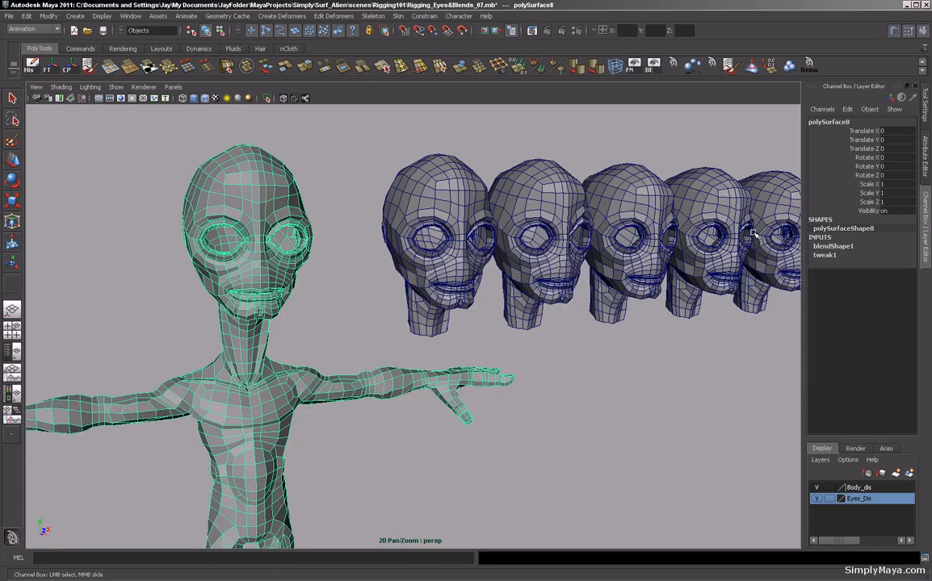
Frame everything and preview the body with smooth mesh display, then switch back to the unsmoothed view.
key("a")
key("3")
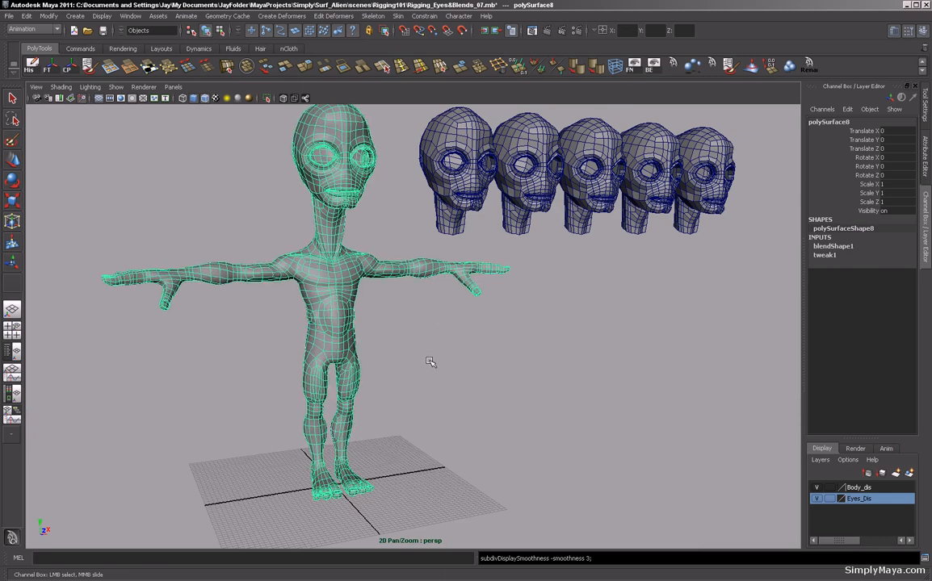
left_click(428, 359)
left_click_drag(426, 354, 424, 327, "alt")
right_click_drag(424, 326, 484, 307, "alt")
middle_click_drag(331, 255, 408, 325, "alt")
right_click_drag(408, 325, 380, 325, "alt")
middle_click_drag(409, 325, 308, 328, "alt")
left_click_drag(309, 328, 332, 325, "alt")
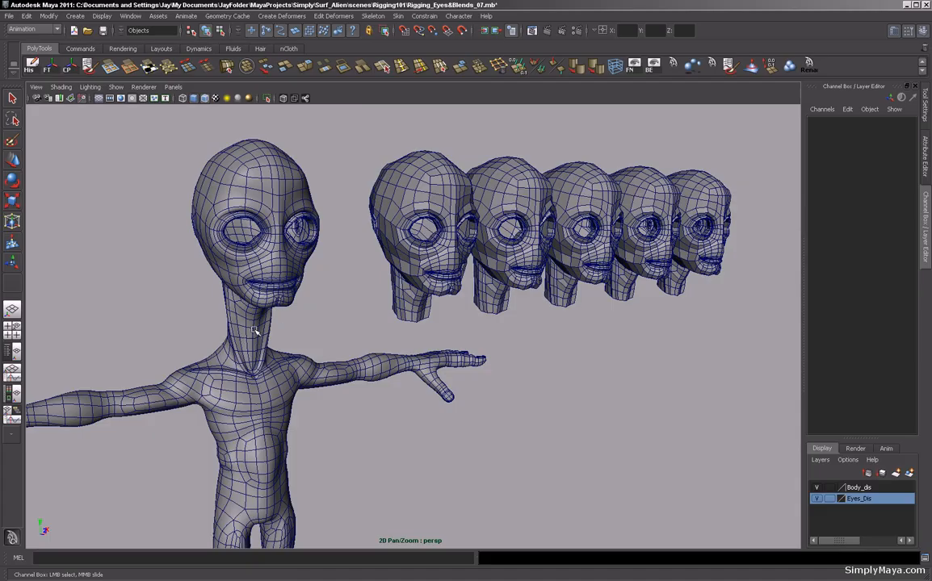
left_click_drag(629, 265, 436, 266, "alt")
left_click_drag(411, 317, 393, 244, "alt")
left_click_drag(360, 295, 436, 330, "alt")
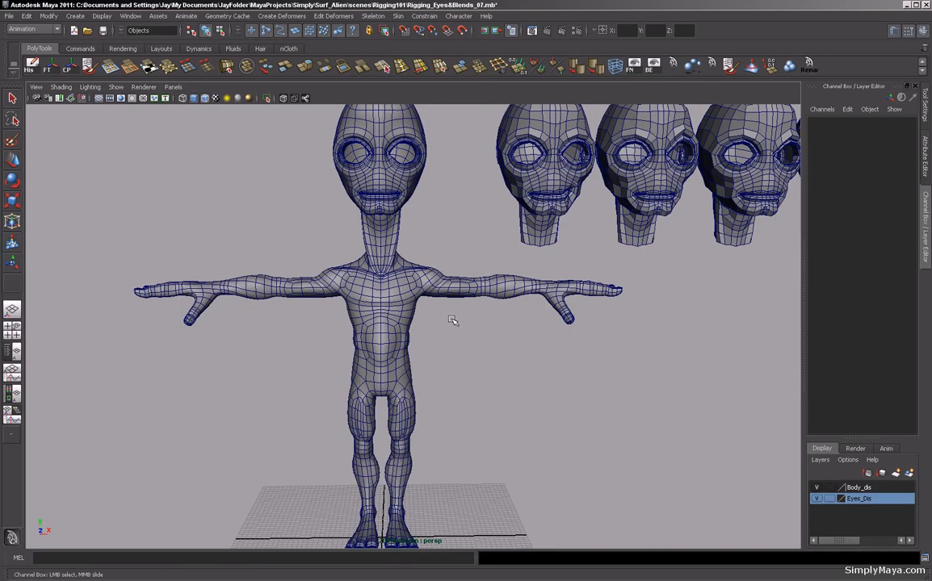
right_click_drag(491, 324, 423, 326, "alt")
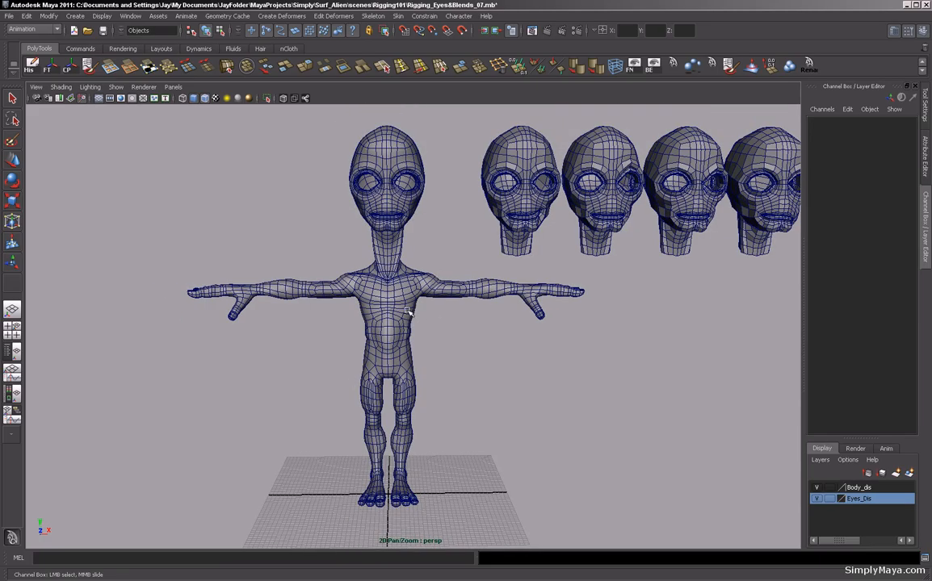
mouse_move(407, 312)
left_mouse_down("alt")
mouse_move(440, 316)
mouse_move(423, 307)
left_mouse_up("alt")
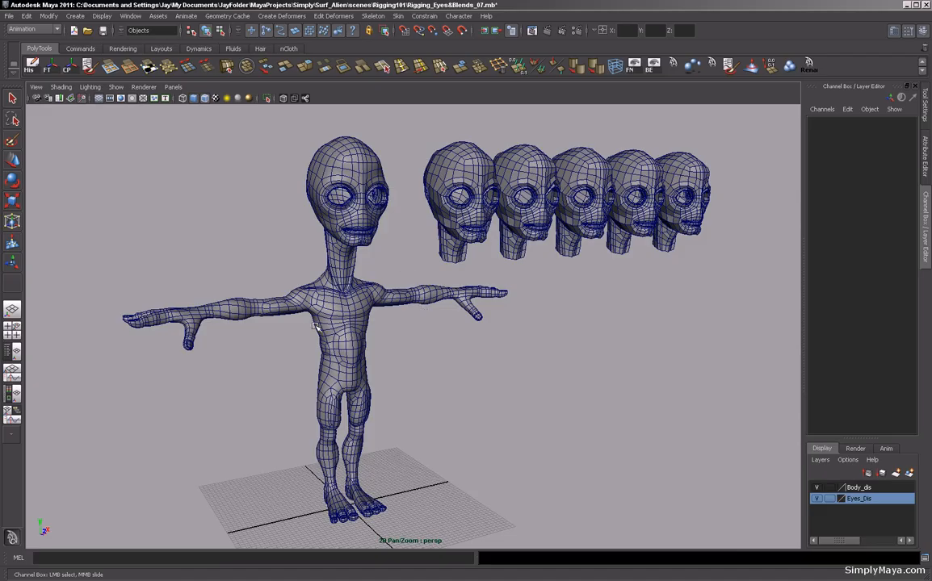
left_click_drag(358, 284, 354, 312, "alt")
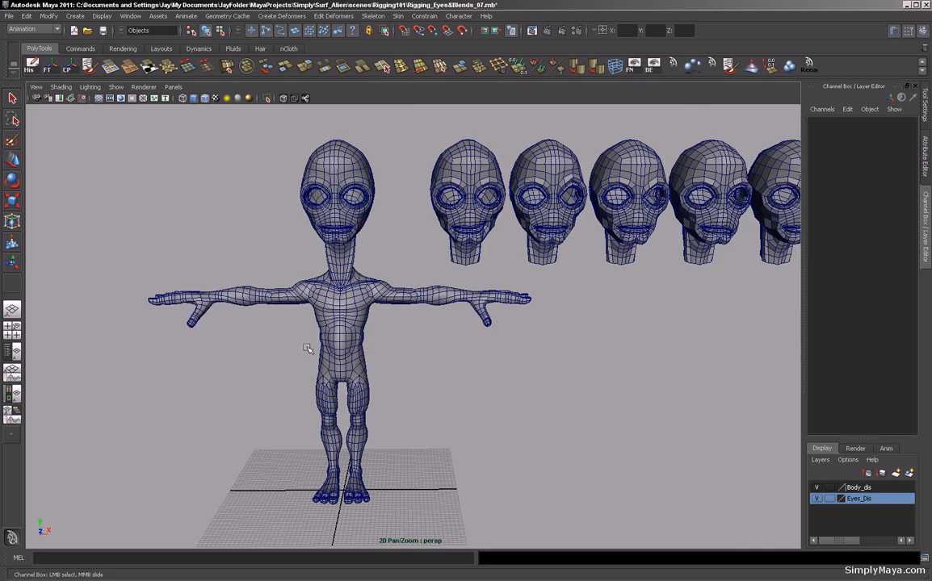
left_click_drag(297, 312, 292, 300, "alt")
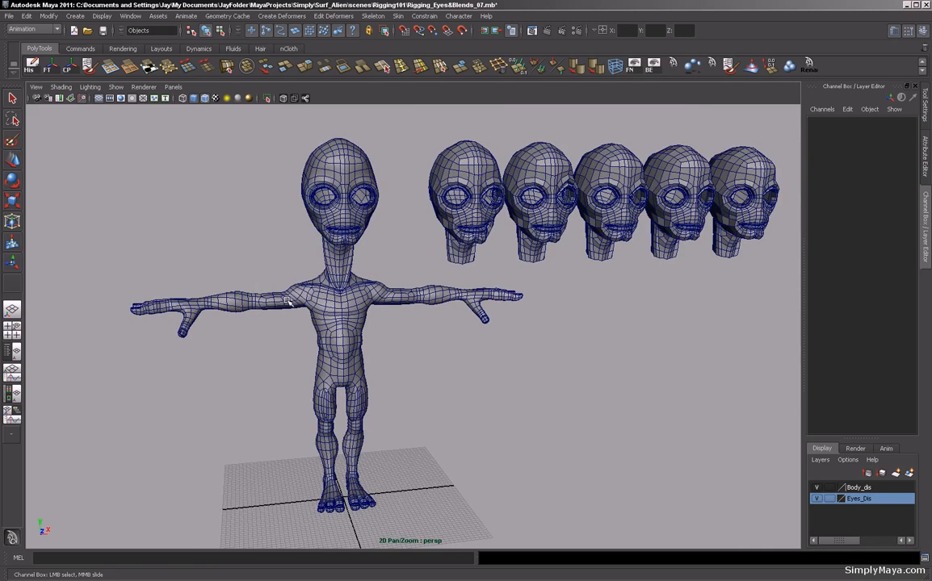
left_click(286, 301)
key("1")
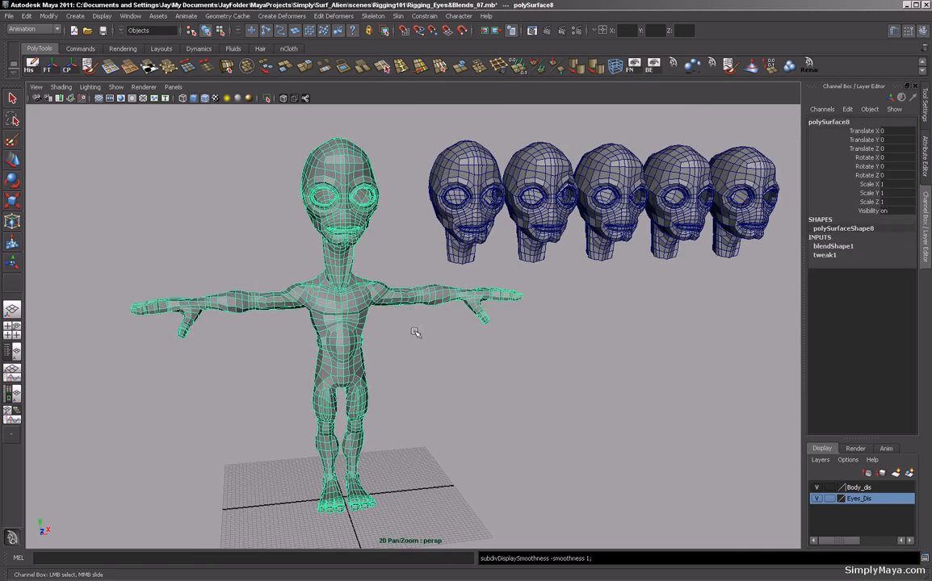
middle_click_drag(419, 310, 419, 332, "alt")
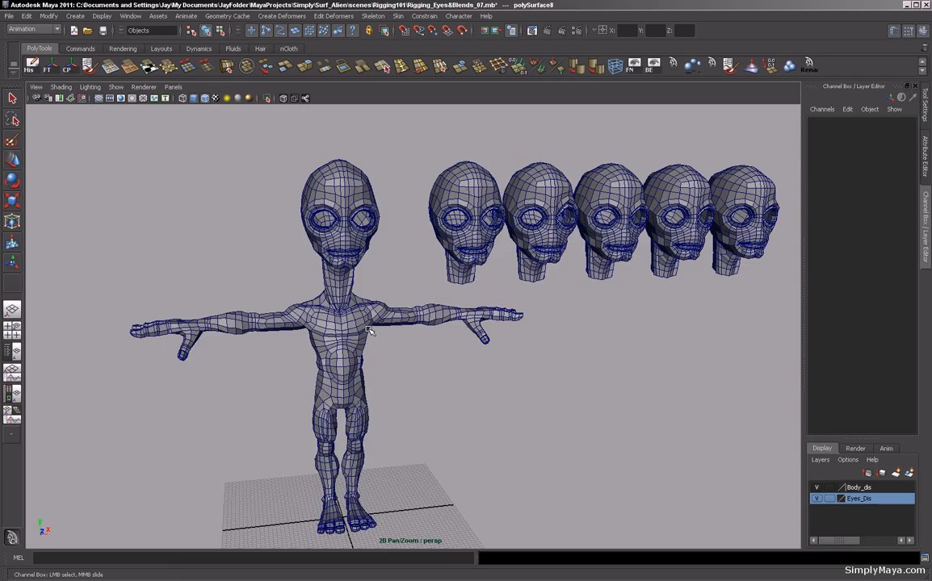
Rename the body's blendShape1 node to AlienBlends.
left_click(839, 247)
double_click(844, 247)
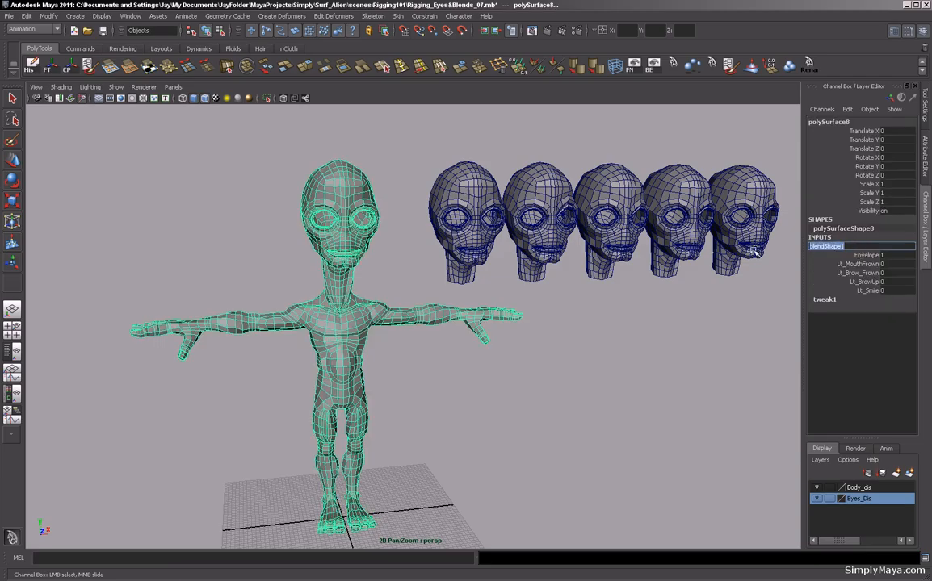
type("AlienBlends")
key("Return")
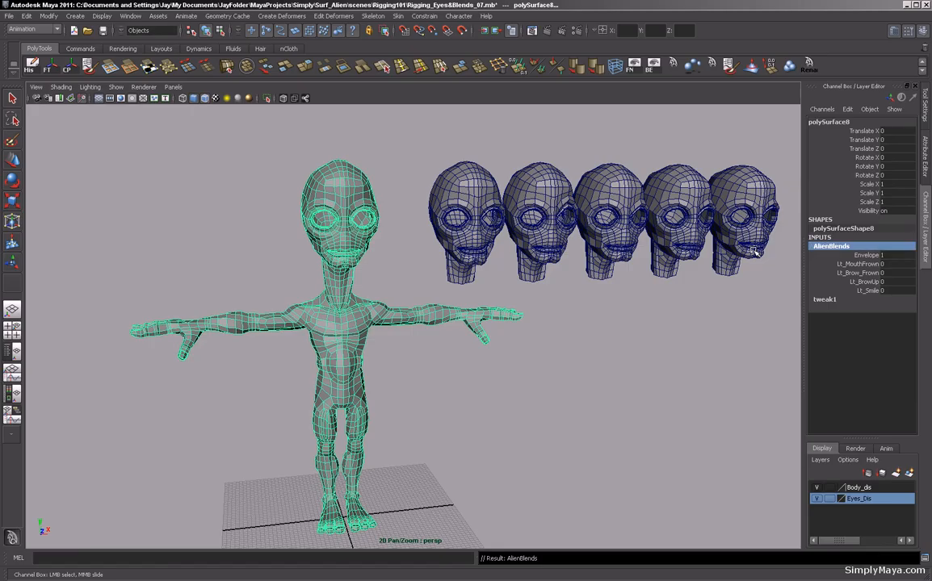
Collapse and re-expand AlienBlends in the inputs and zoom in and out on the body to inspect it.
mouse_move(615, 358)
left_mouse_down("alt")
mouse_move(636, 351)
mouse_move(620, 339)
left_mouse_up("alt")
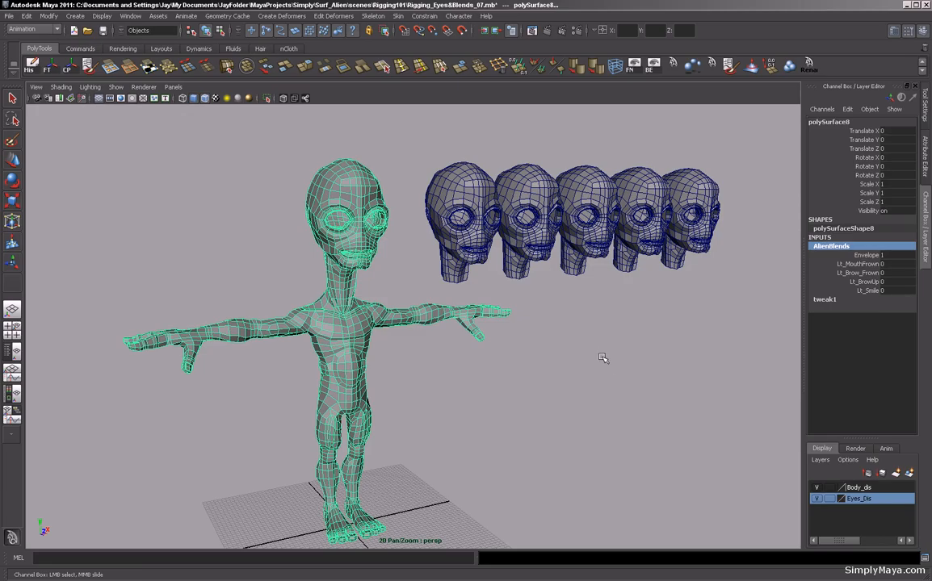
left_click(368, 267)
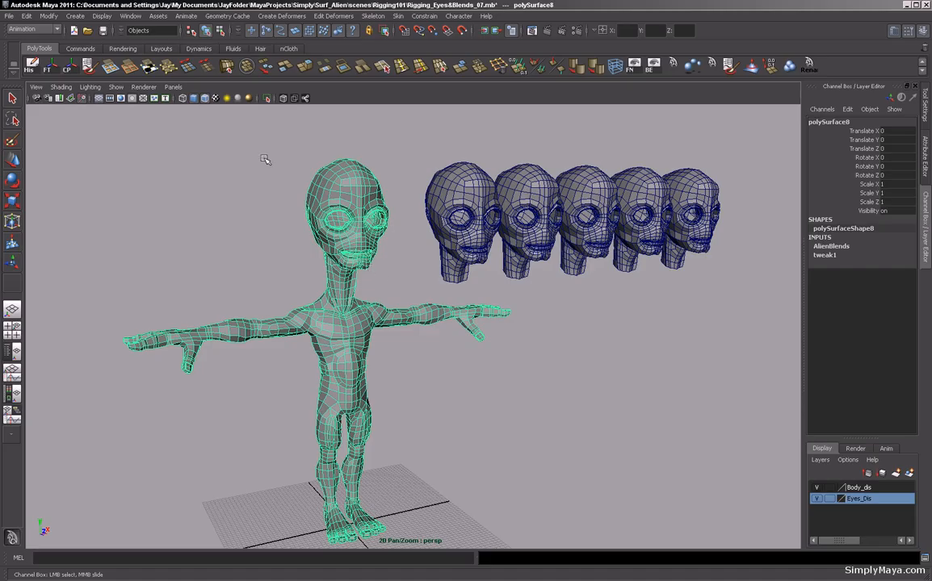
middle_click_drag(250, 238, 297, 289, "alt")
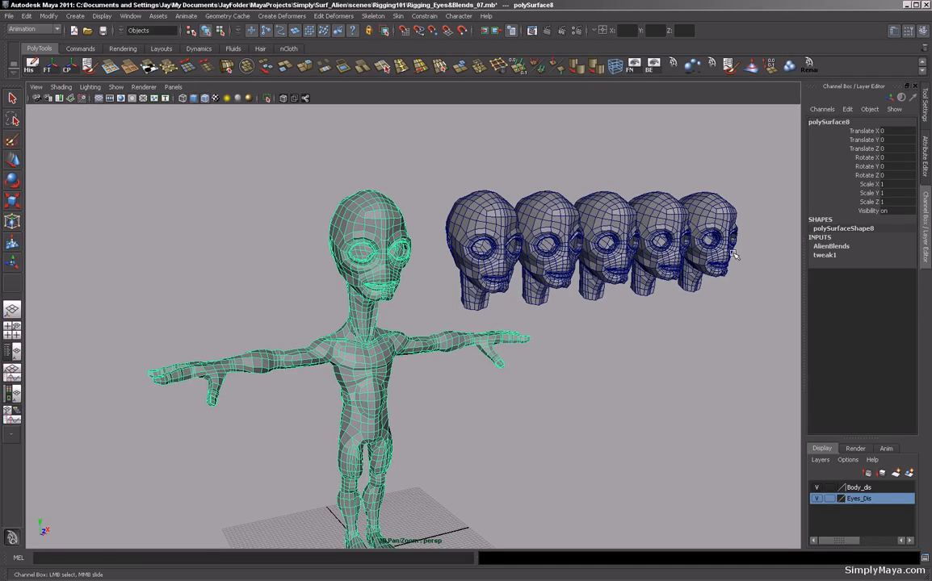
left_click(831, 246)
scroll(495, 333, "up", 5)
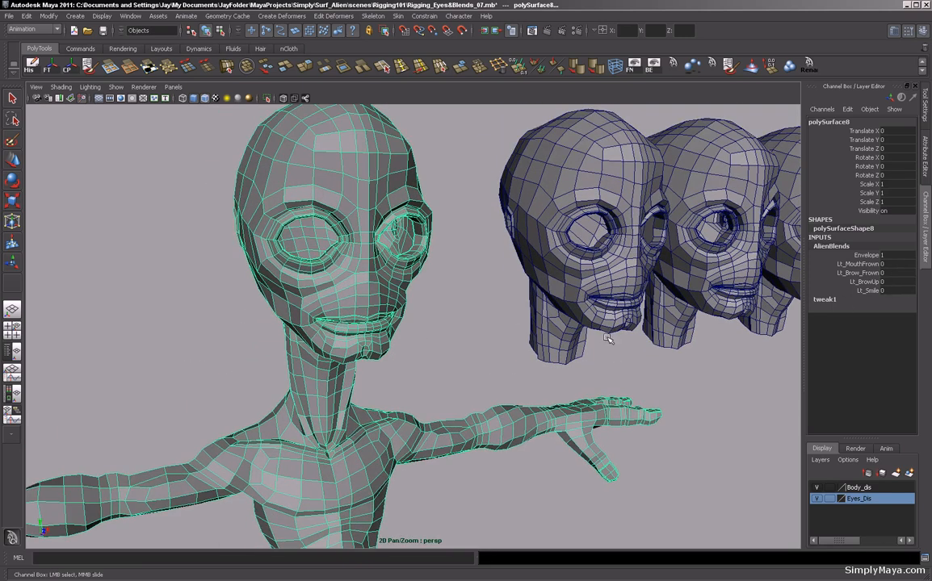
scroll(336, 354, "down", 5)
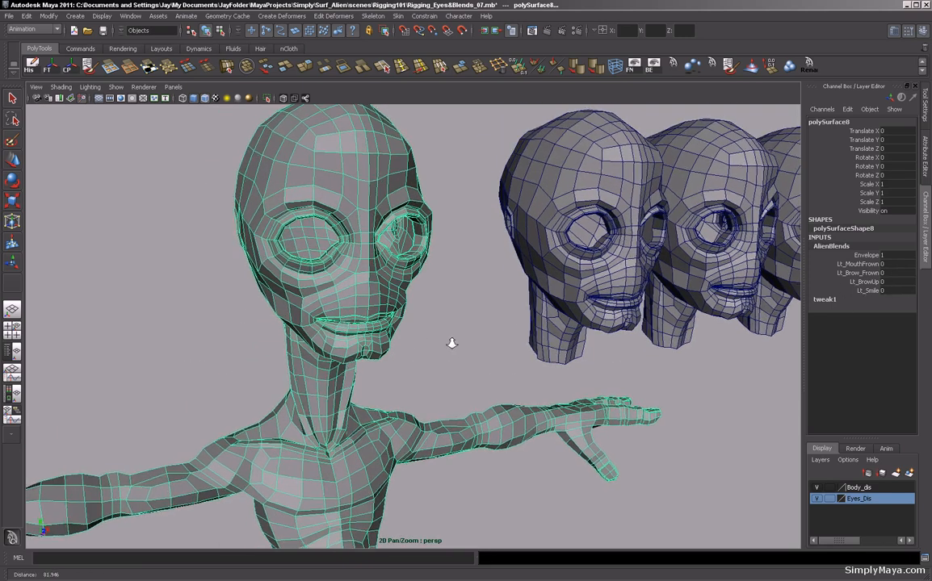
scroll(305, 402, "up", 4)
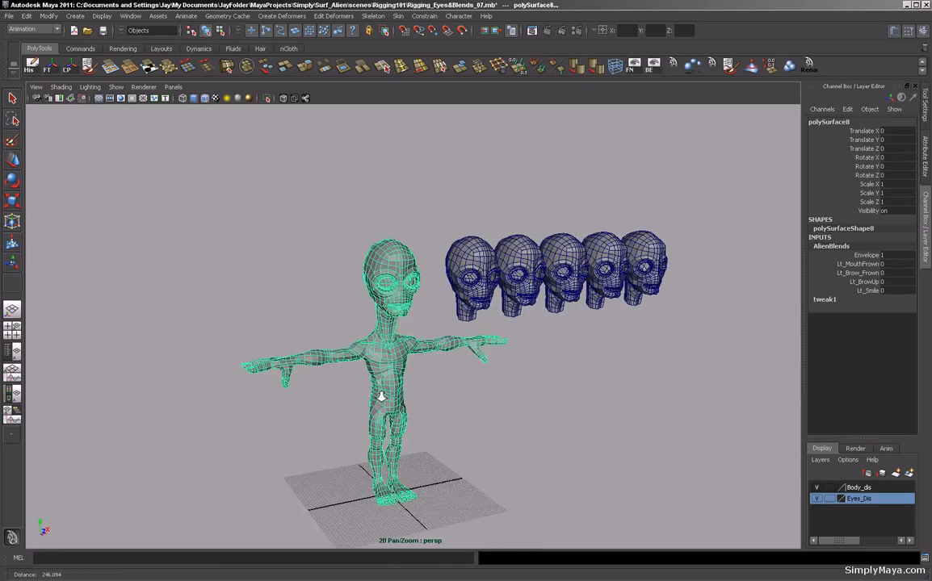
scroll(306, 324, "up", 5)
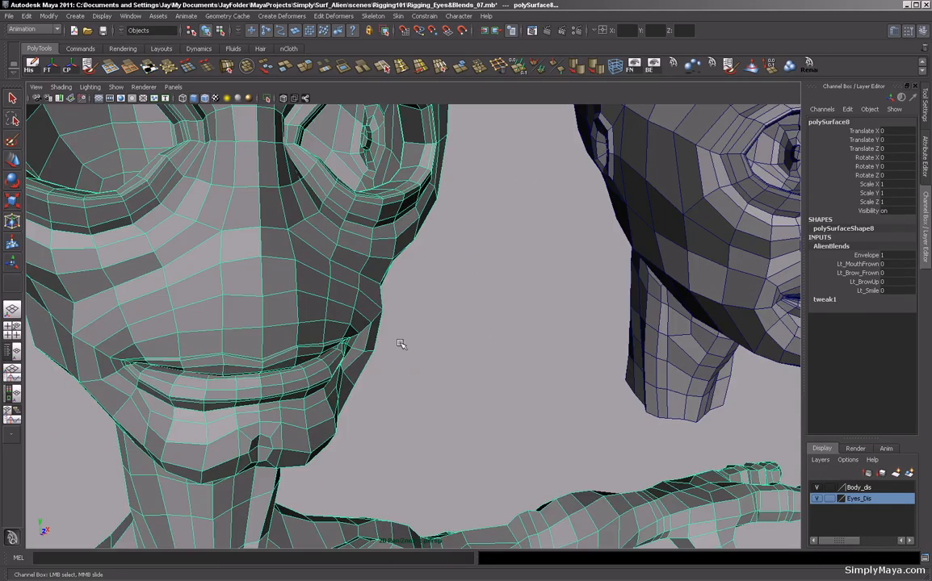
scroll(281, 350, "down", 6)
scroll(461, 368, "down", 3)
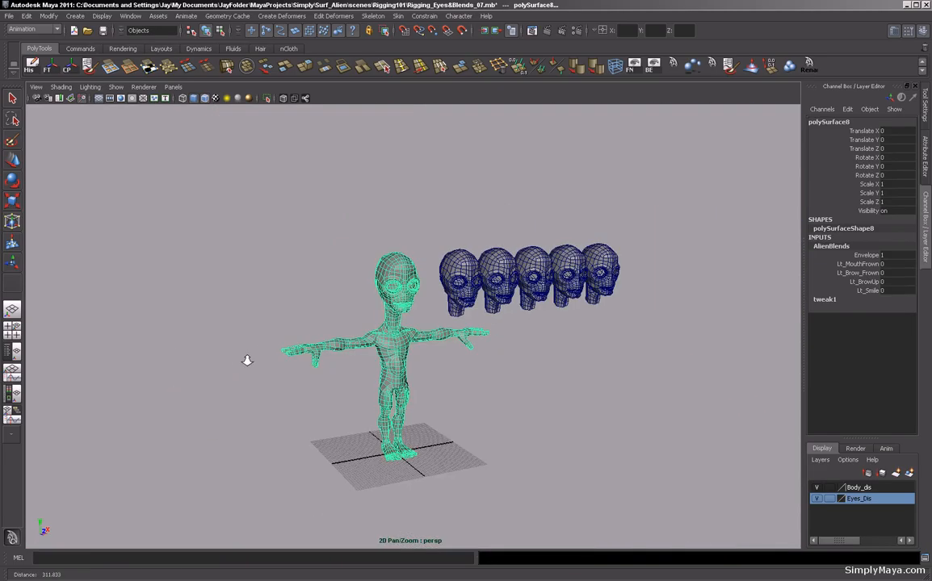
scroll(704, 403, "up", 7)
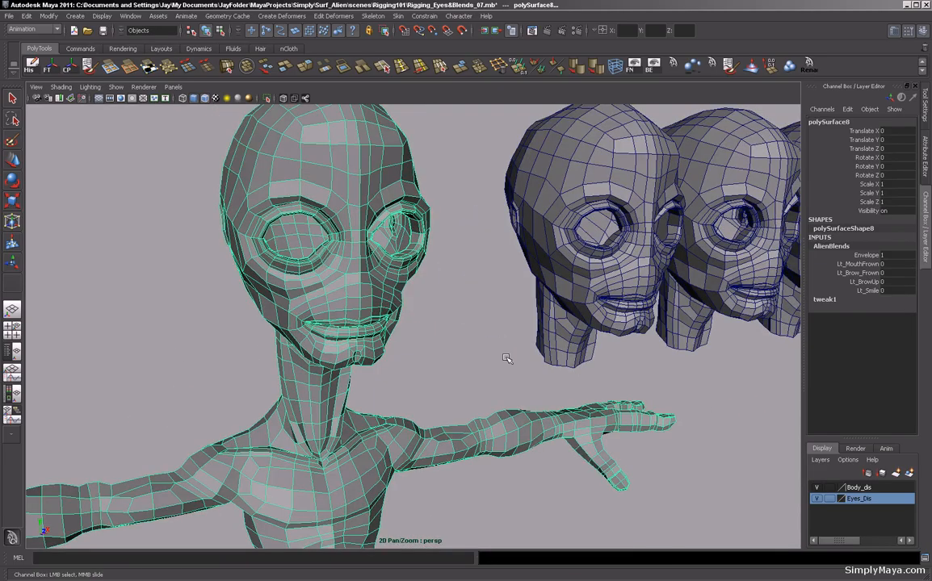
scroll(485, 388, "down", 4)
scroll(509, 424, "up", 2)
left_click(495, 417)
scroll(468, 426, "down", 4)
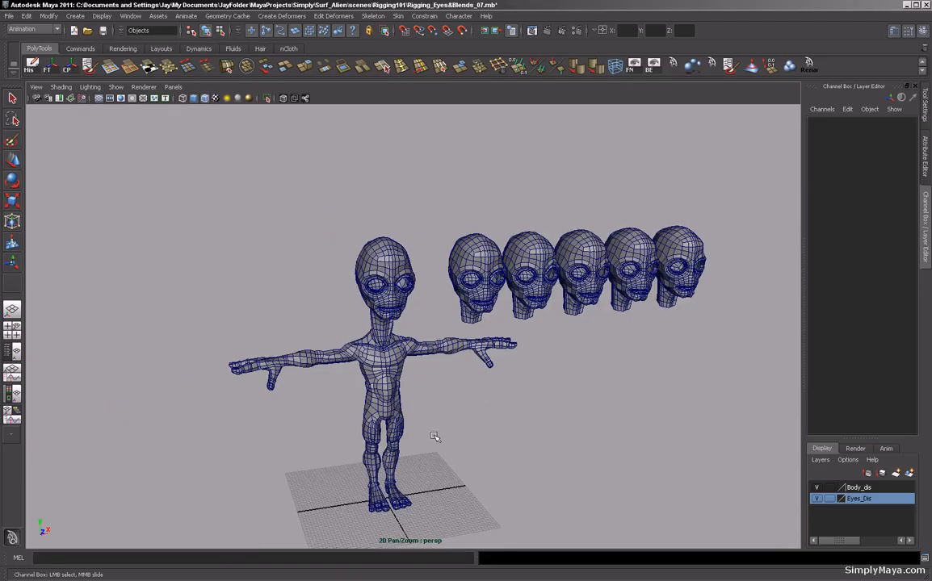
scroll(485, 421, "up", 1)
Import the ElbowPVC.mb control file from the project's assets folder.
left_click(9, 16)
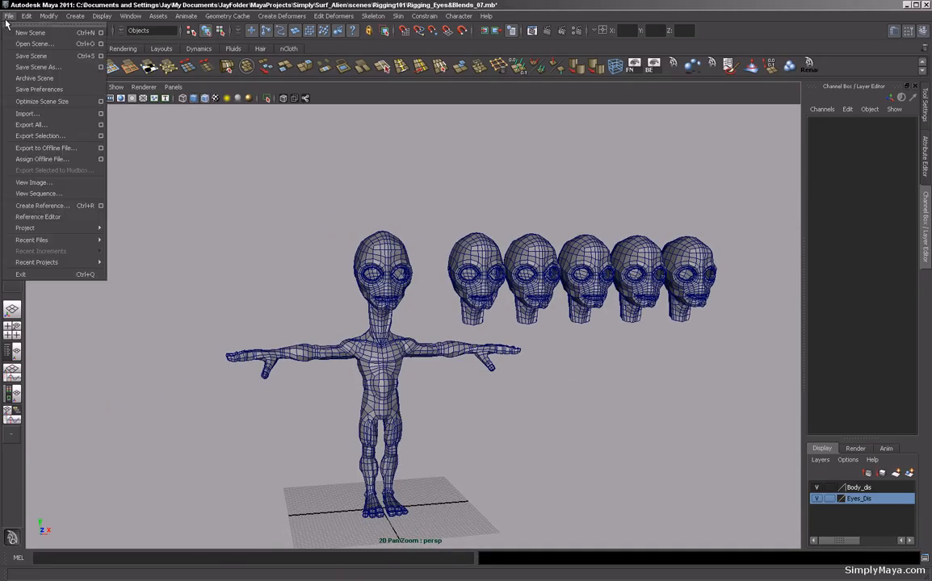
left_click(28, 113)
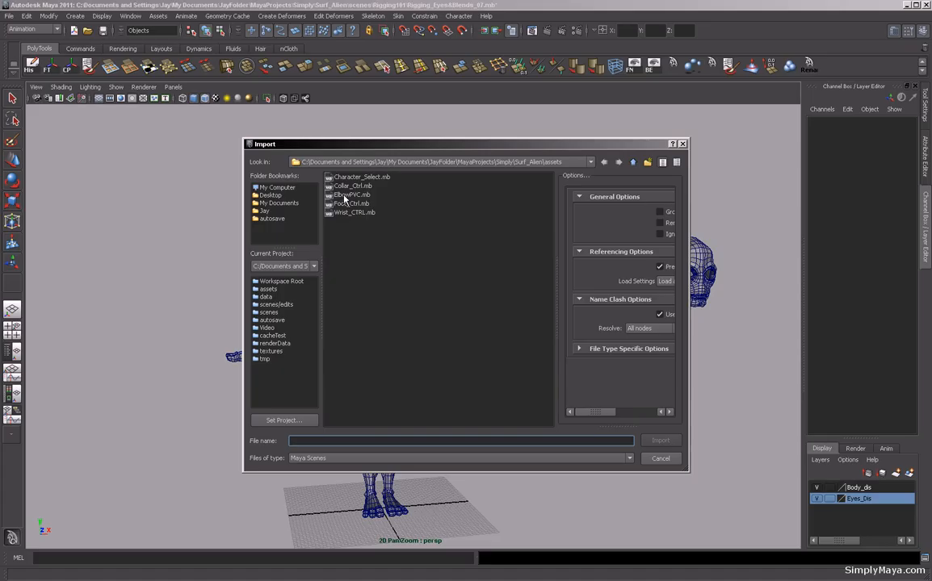
left_click(345, 197)
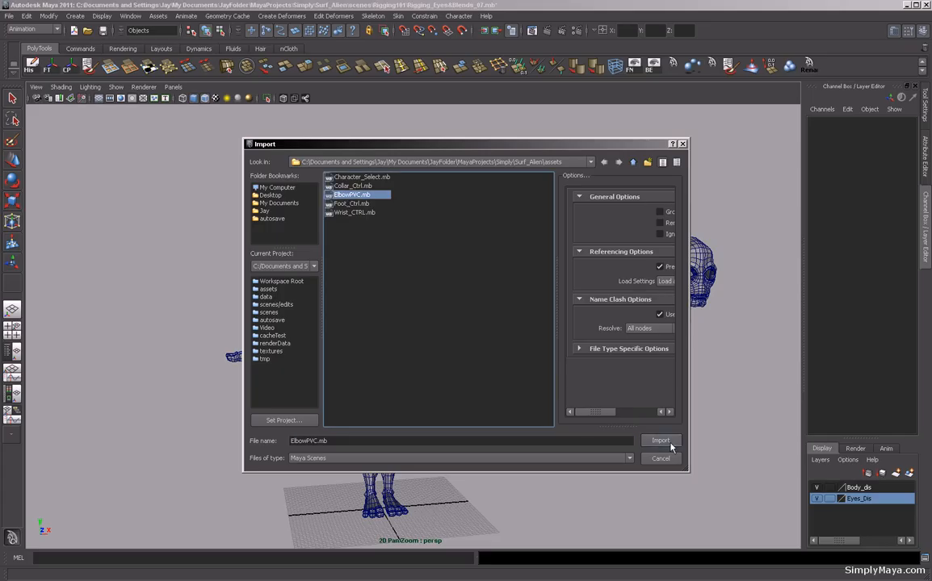
left_click(660, 441)
Select the imported control and move it up above the alien's head, to about 98 units high.
left_click_drag(517, 429, 722, 436, "alt")
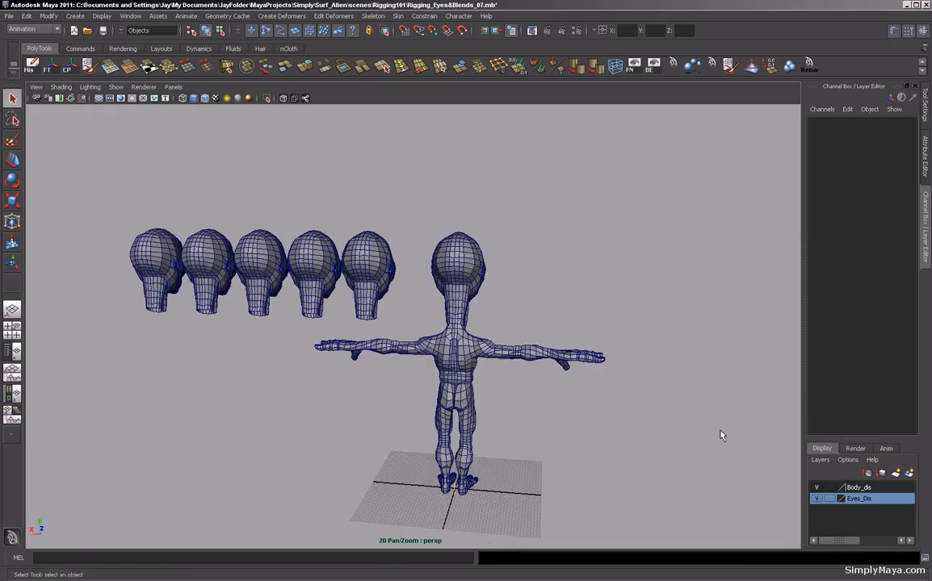
left_click(455, 490)
left_click_drag(502, 463, 419, 470, "alt")
middle_click_drag(419, 470, 417, 442, "alt")
key("w")
left_click_drag(403, 395, 406, 133)
left_click_drag(404, 202, 407, 270, "alt")
right_click_drag(406, 279, 460, 368, "alt")
left_click_drag(458, 368, 398, 328, "alt")
key("e")
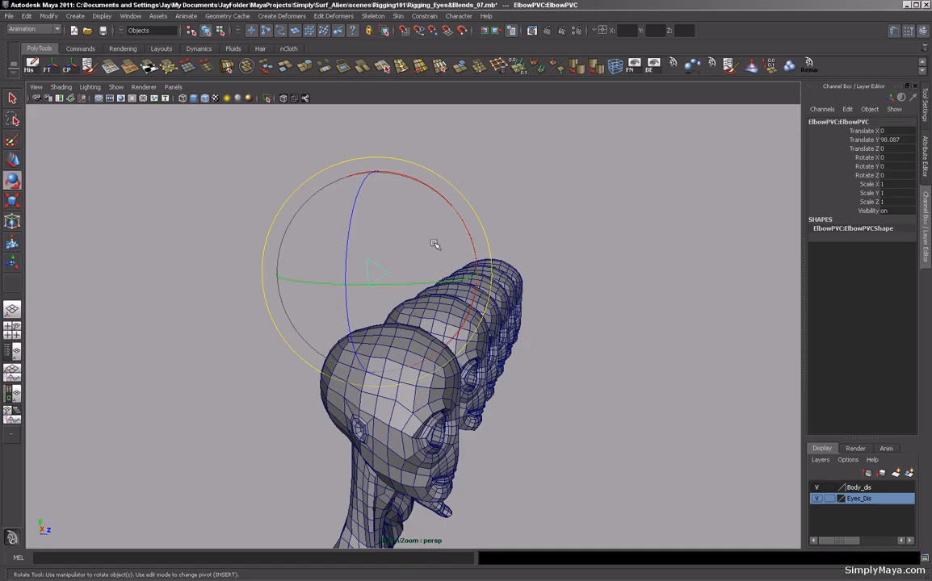
Rotate the control 90° on X and -90° on Y, then freeze its transformations.
left_click_drag(447, 206, 473, 272)
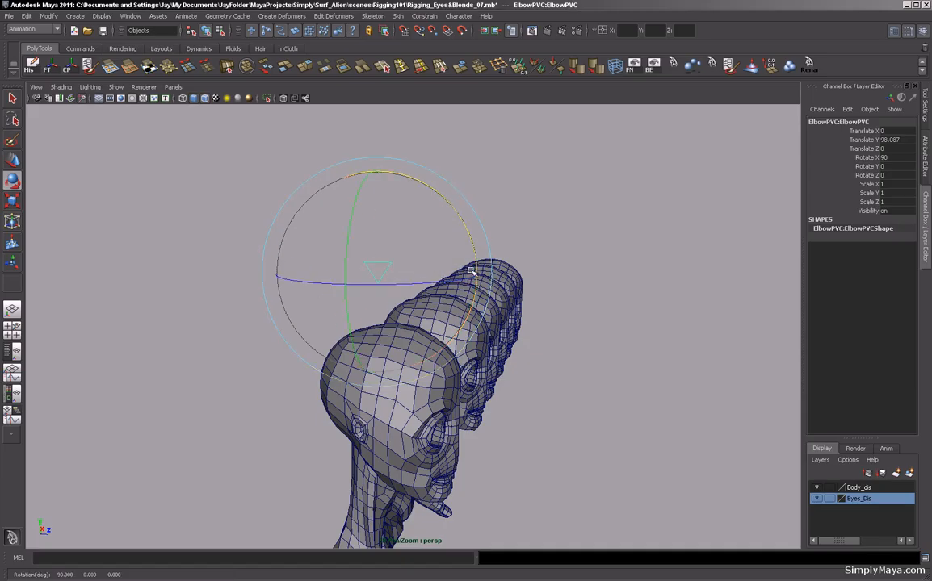
left_click(542, 223)
left_click_drag(543, 223, 401, 326, "alt")
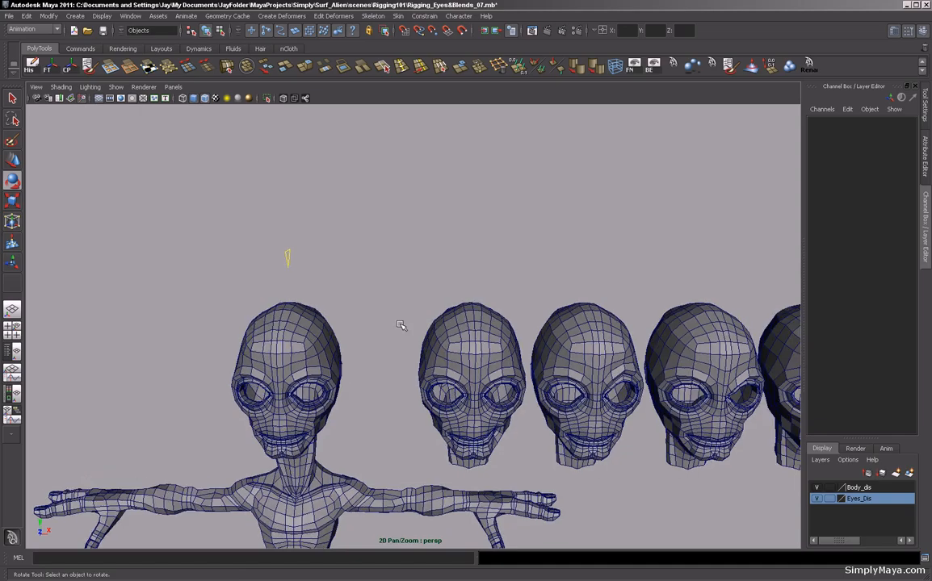
left_click(288, 265)
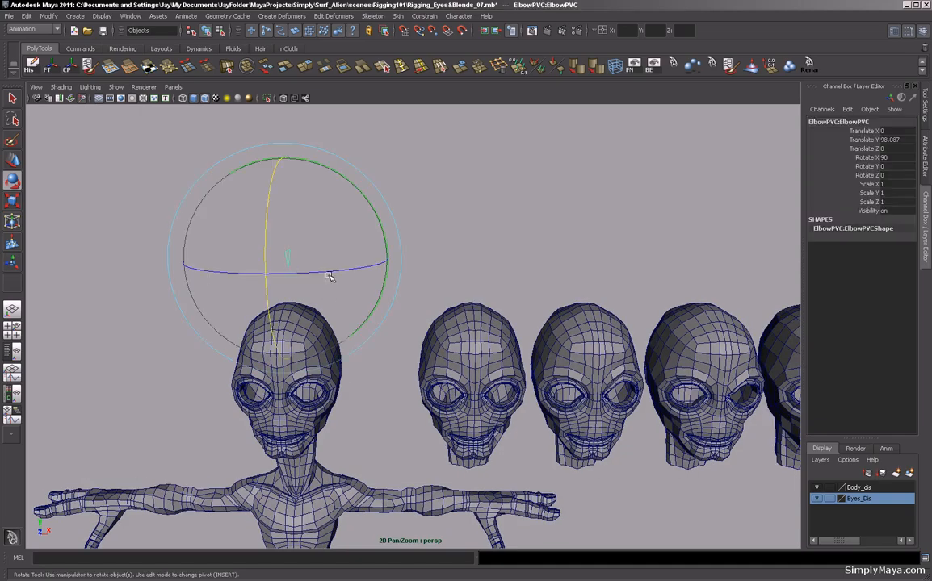
left_click_drag(336, 270, 270, 273)
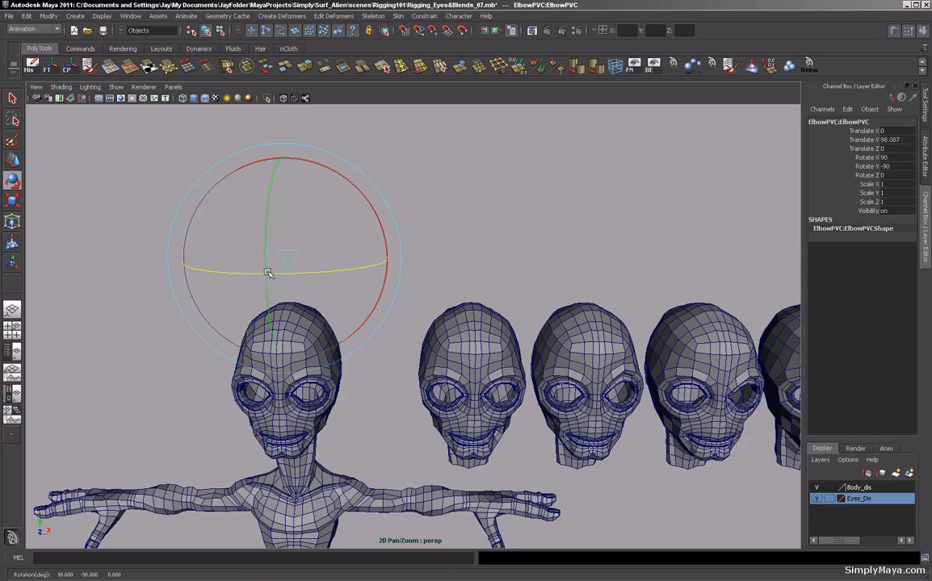
left_click(47, 66)
left_click_drag(293, 244, 444, 260, "alt")
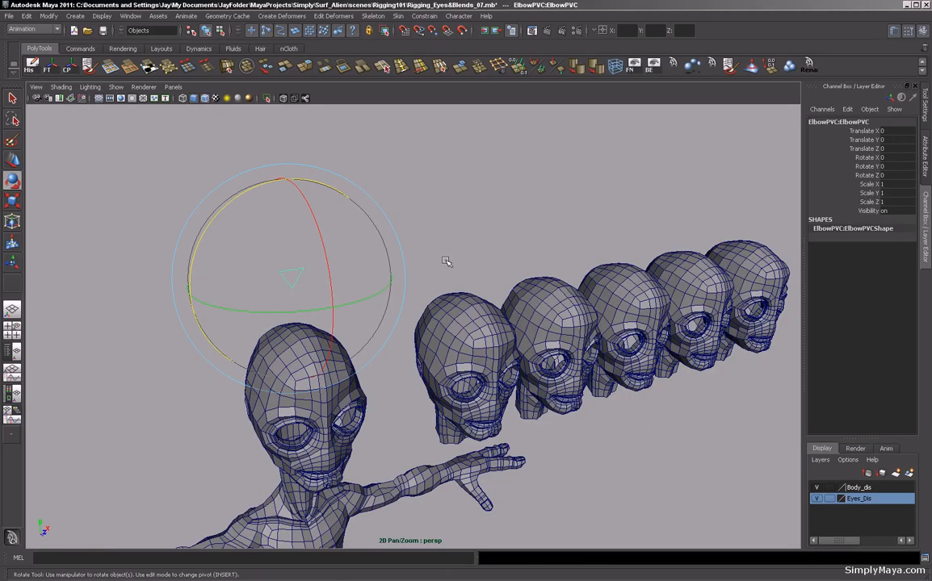
Rename the control to Facial_ShapesCTRL.
left_click(837, 121)
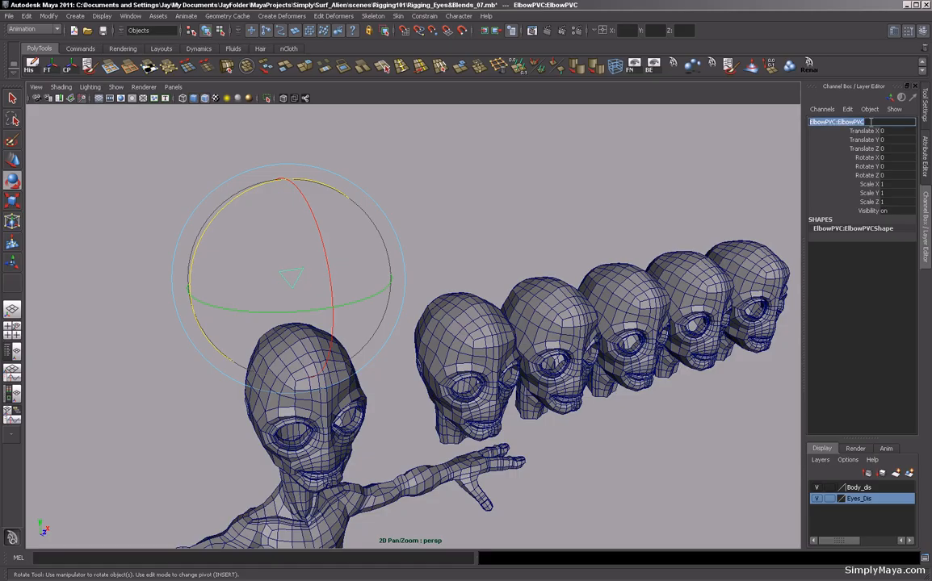
type("Facial_ShapesCTRL")
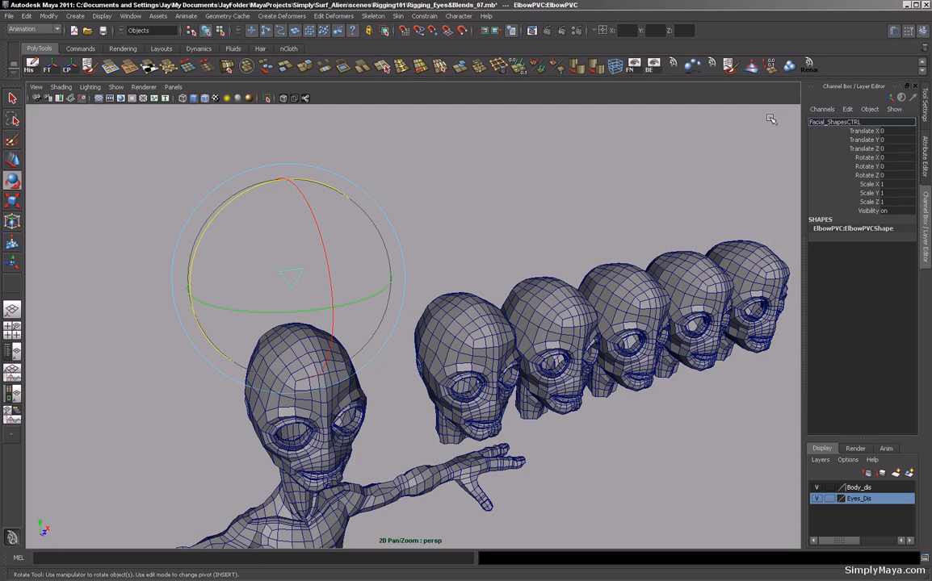
key("Return")
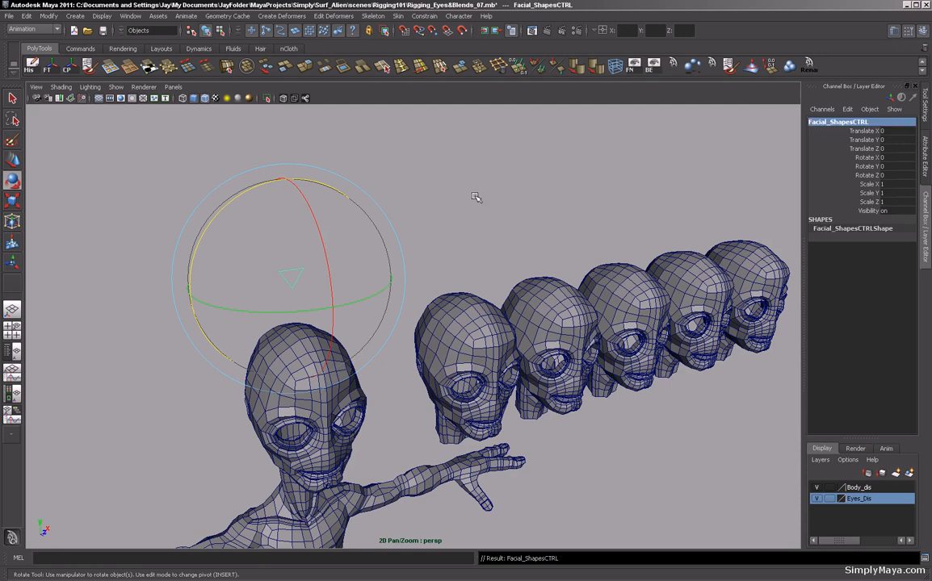
Add a keyable float attribute named FaceCTRL to Facial_ShapesCTRL and close the attribute dialog.
left_click_drag(499, 200, 524, 245, "alt")
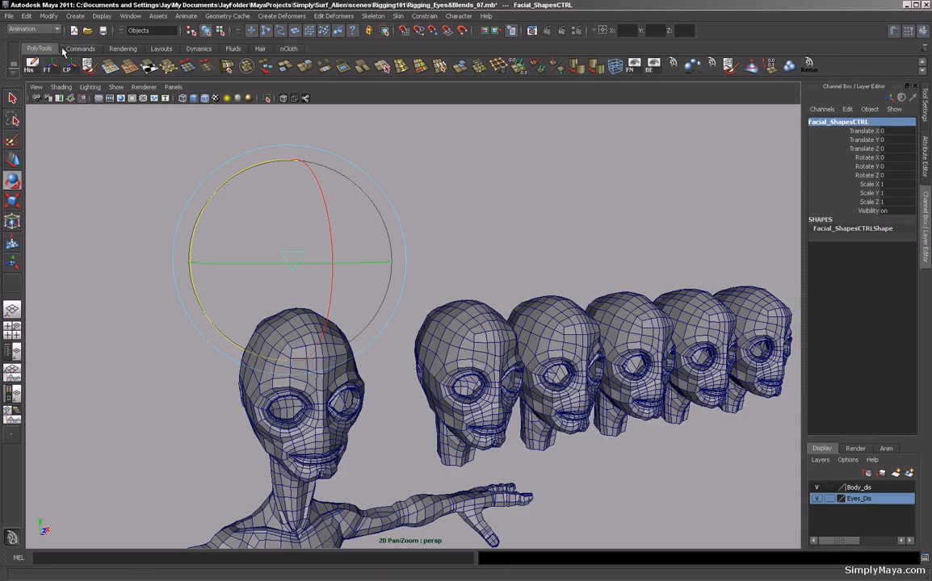
left_click(50, 16)
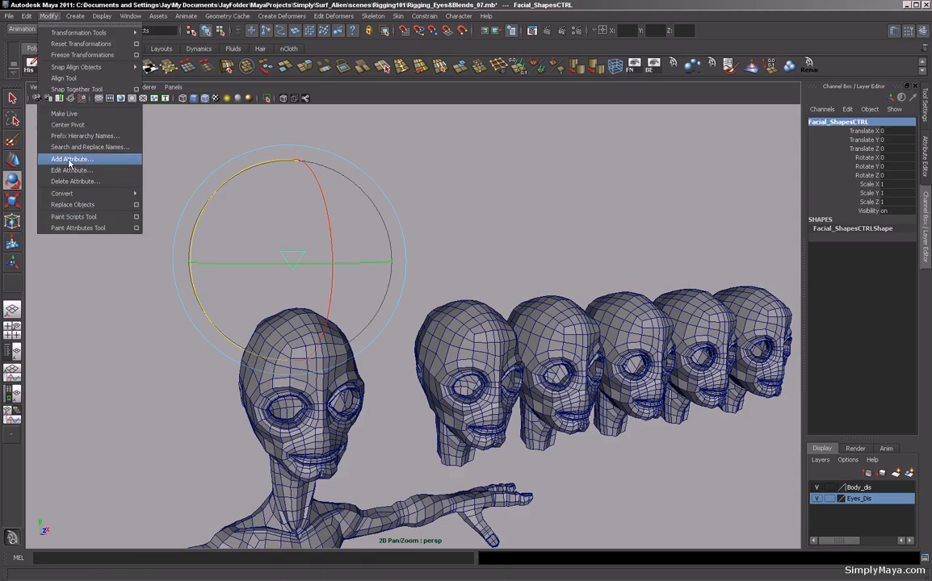
left_click(71, 159)
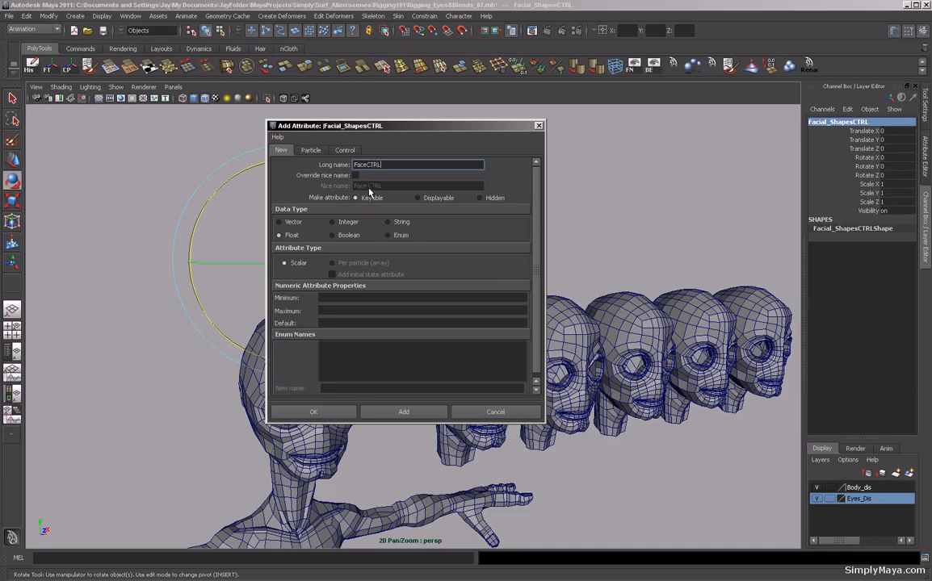
left_click(404, 412)
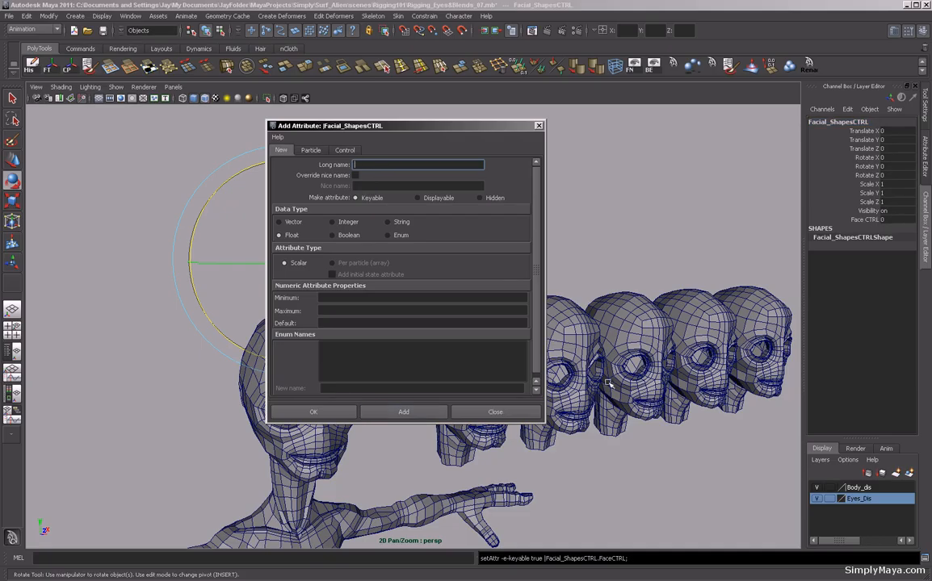
left_click(538, 127)
left_click(558, 181)
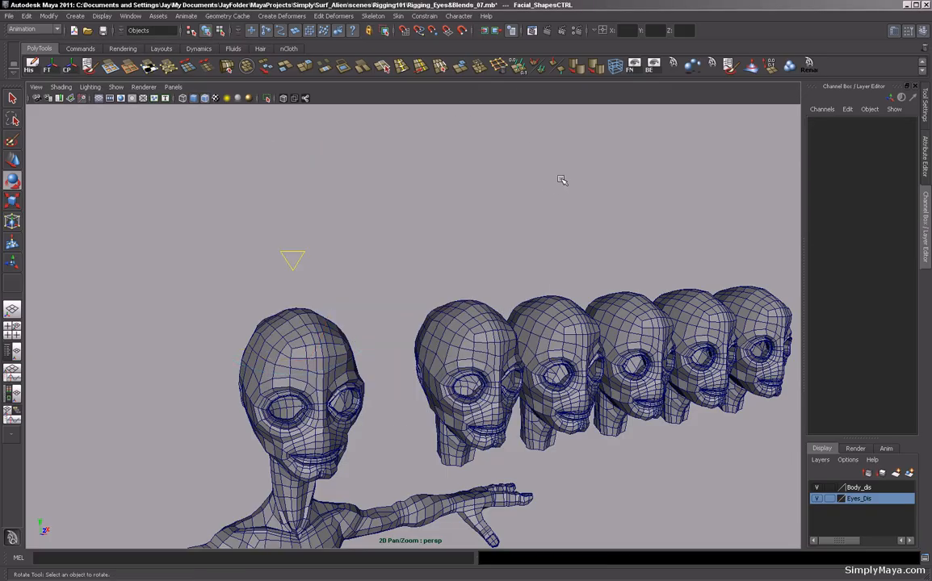
Open the Connection Editor and move it beside the model.
right_click_drag(562, 178, 458, 176, "alt")
left_click_drag(459, 176, 525, 190, "alt")
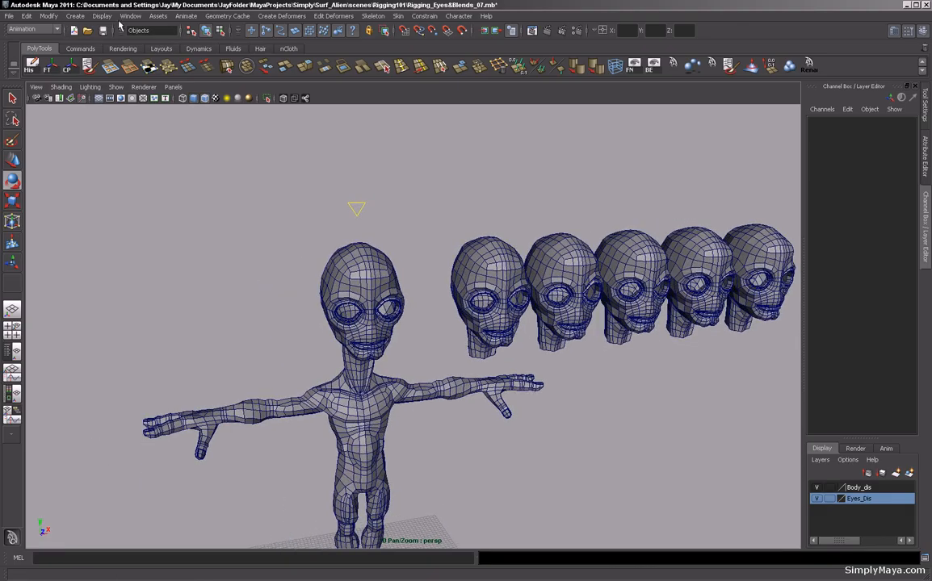
left_click(132, 17)
mouse_move(151, 32)
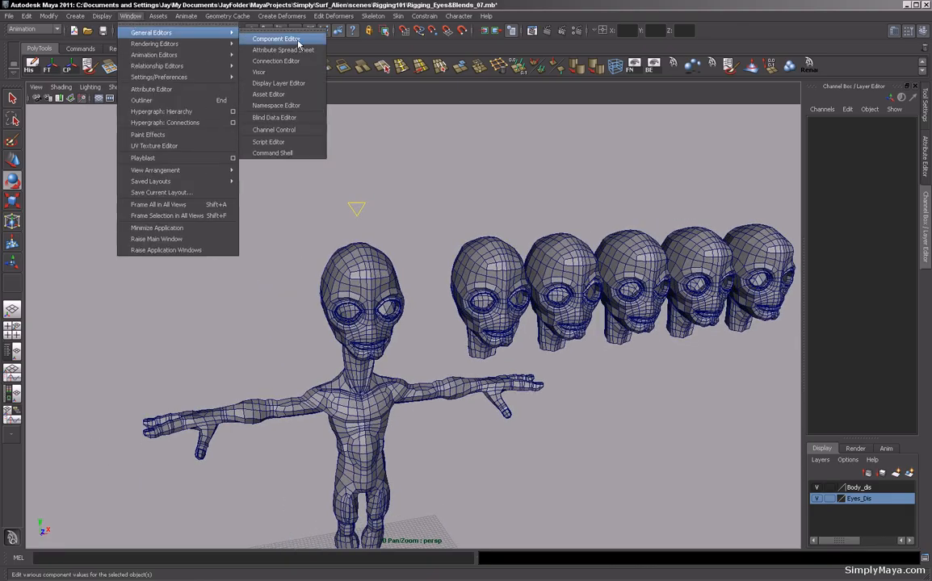
left_click(250, 60)
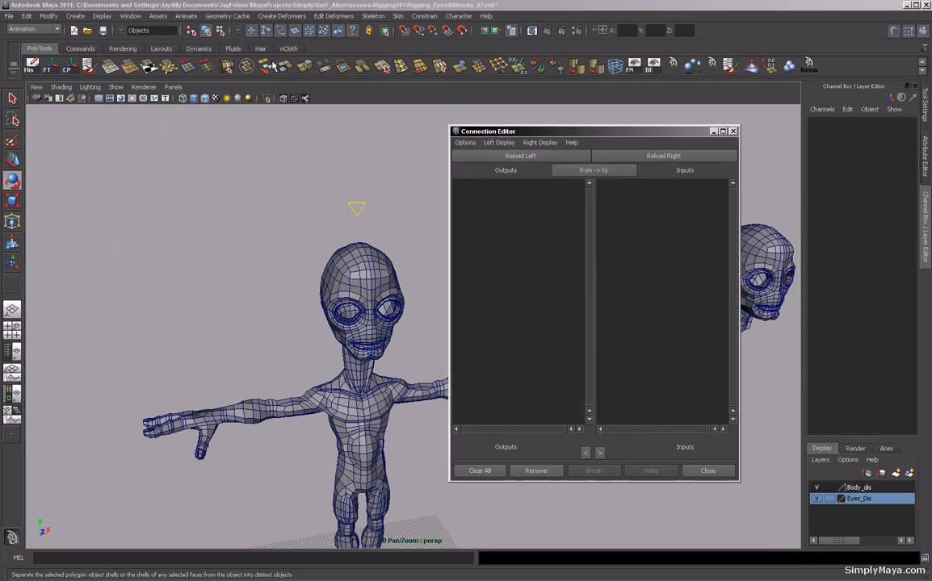
left_click_drag(590, 136, 329, 161)
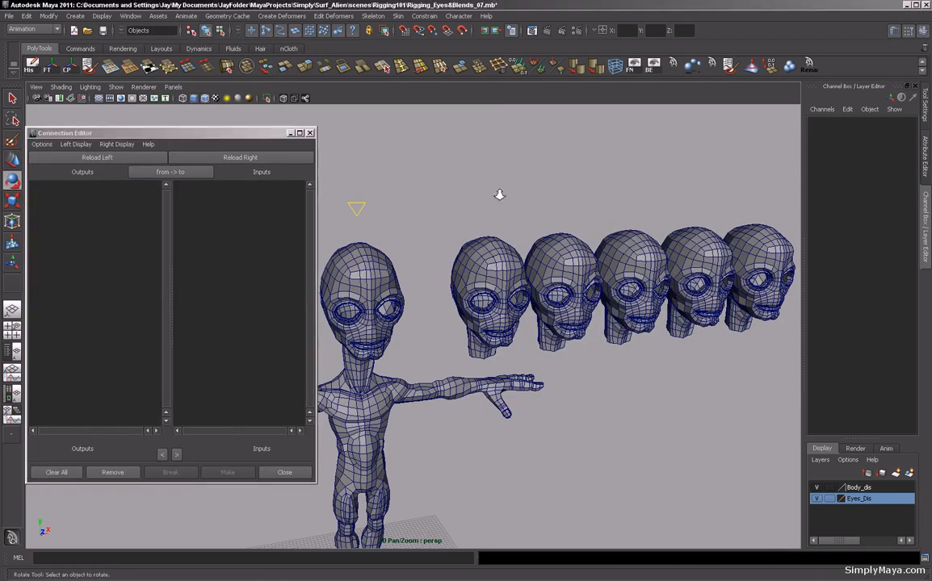
left_click_drag(498, 195, 469, 199, "alt")
mouse_move(223, 138)
left_mouse_down()
mouse_move(247, 135)
mouse_move(240, 129)
left_mouse_up()
left_click_drag(424, 174, 469, 201, "alt")
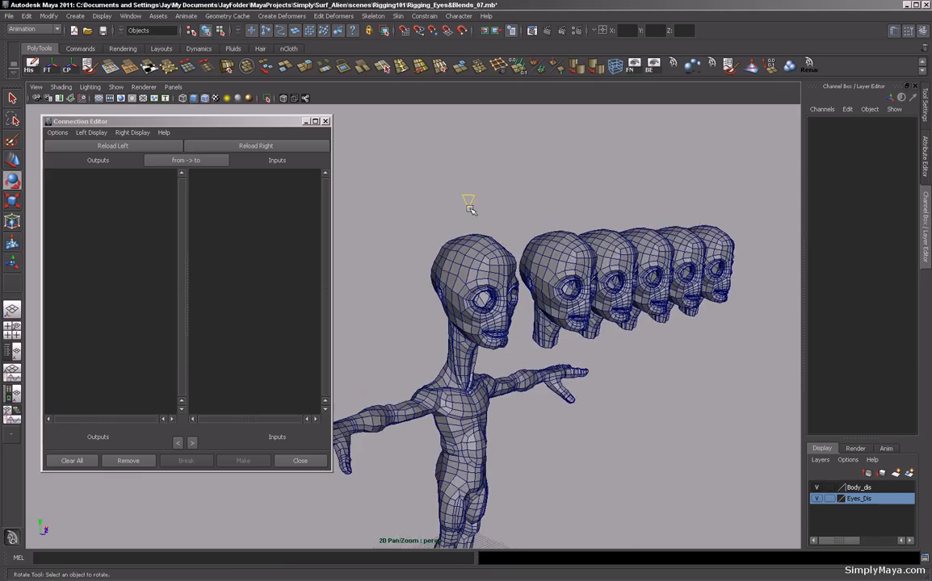
left_click(469, 201)
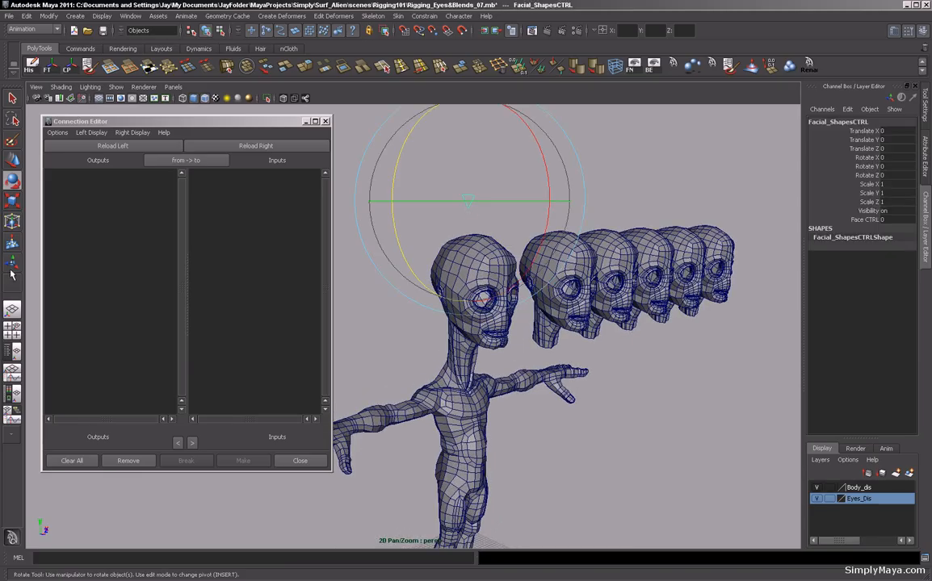
left_click(101, 147)
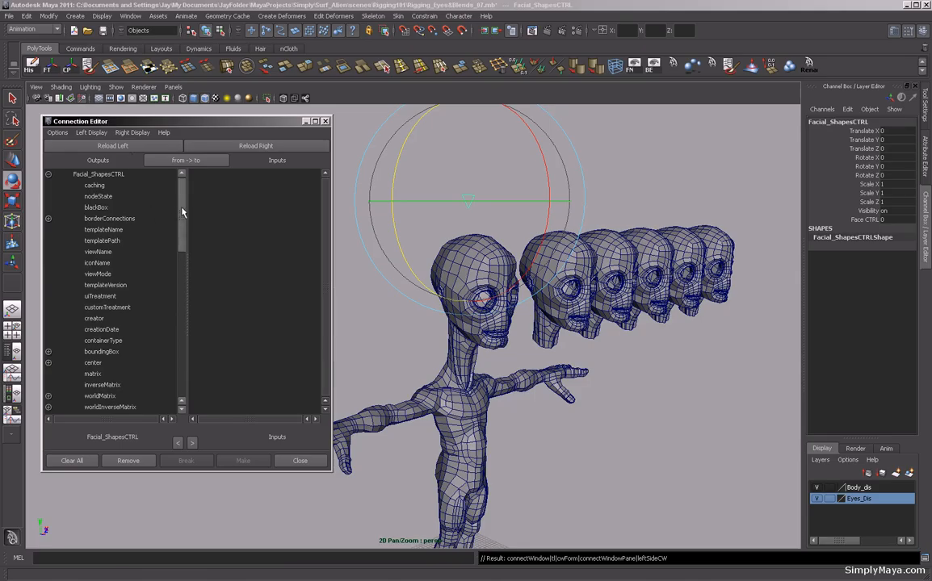
left_click_drag(181, 212, 164, 331)
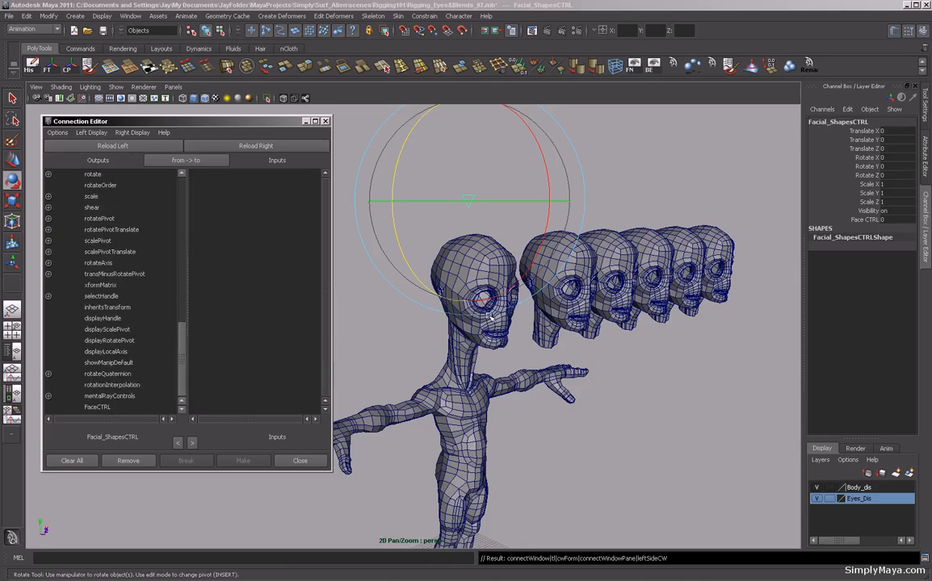
Select the alien body and load it with its AlienBlends node into the outputs side of the Connection Editor.
left_click(435, 303)
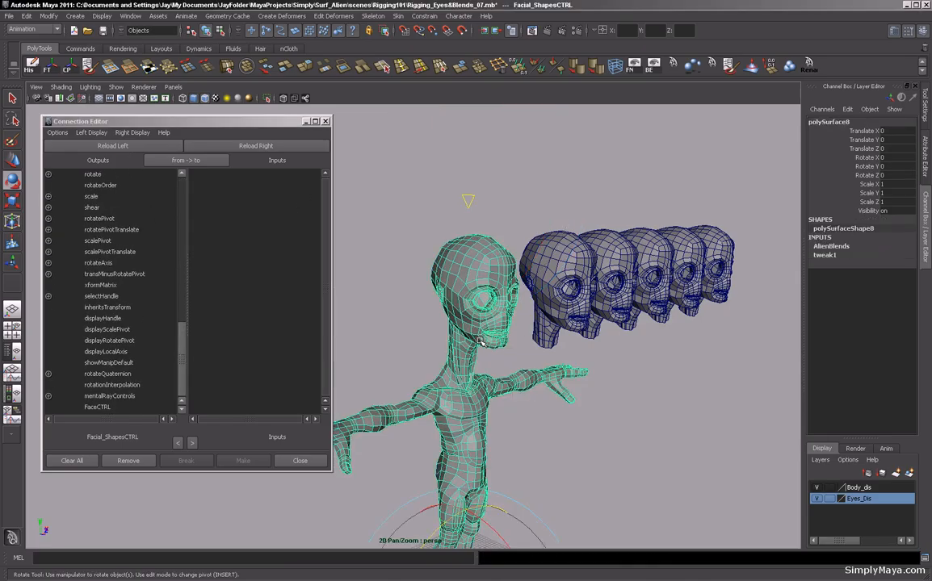
left_click(834, 247)
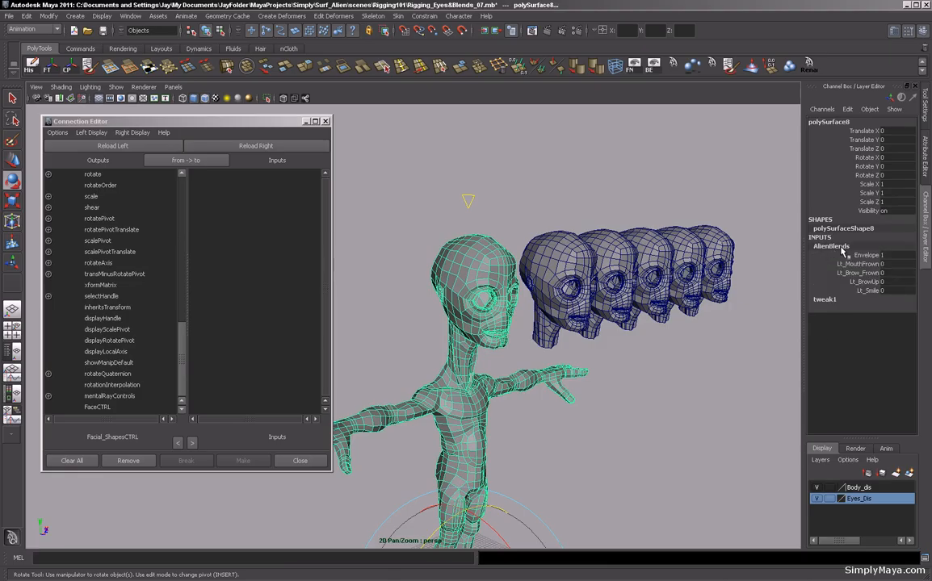
left_click(121, 147)
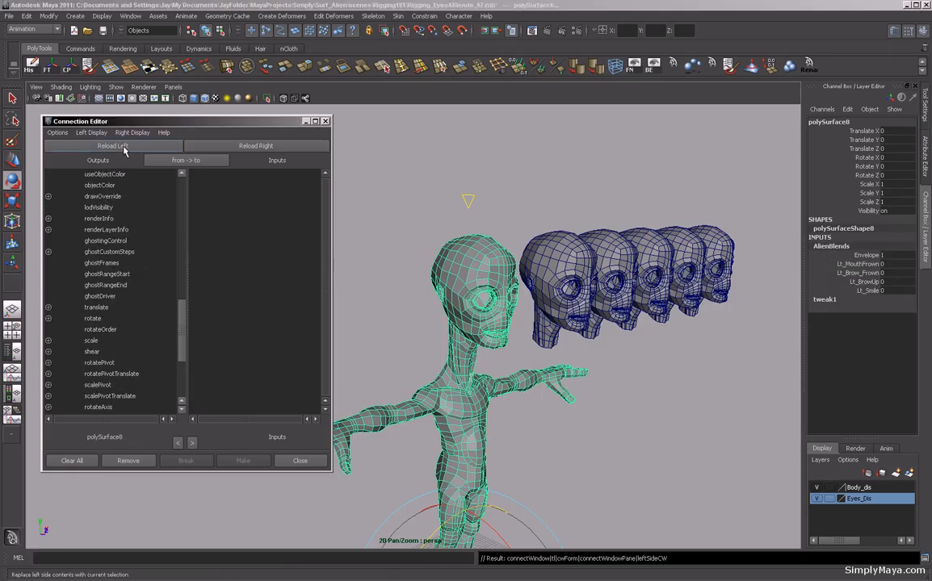
scroll(162, 291, "up", 10)
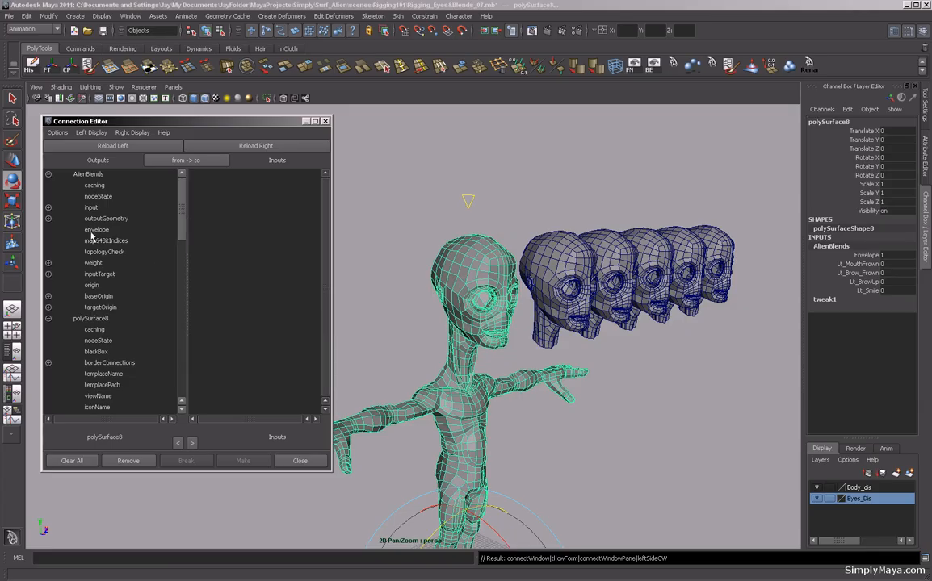
Load Facial_ShapesCTRL as inputs, connect AlienBlends envelope to FaceCTRL, and close the Connection Editor.
left_click(470, 201)
left_click(469, 202)
left_click(230, 149)
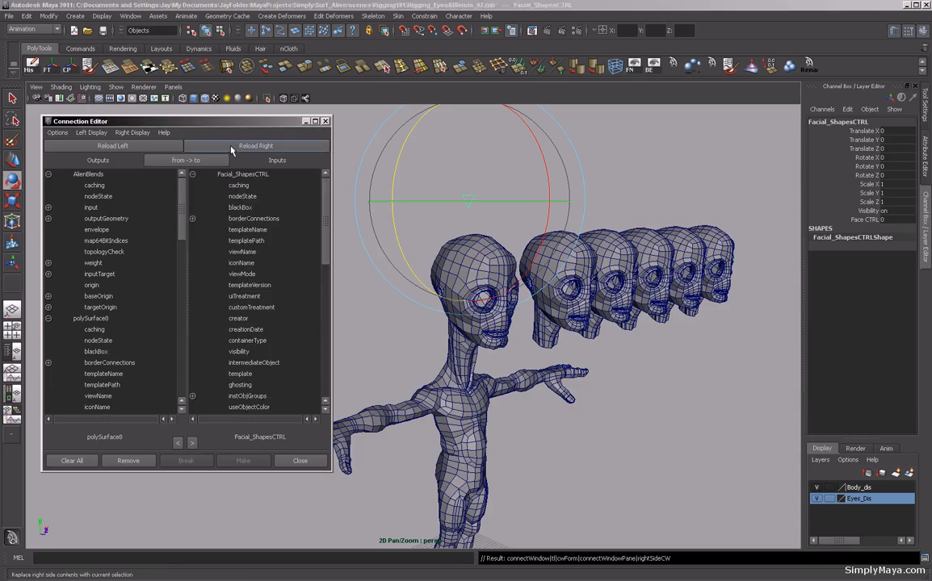
left_click_drag(323, 260, 329, 418)
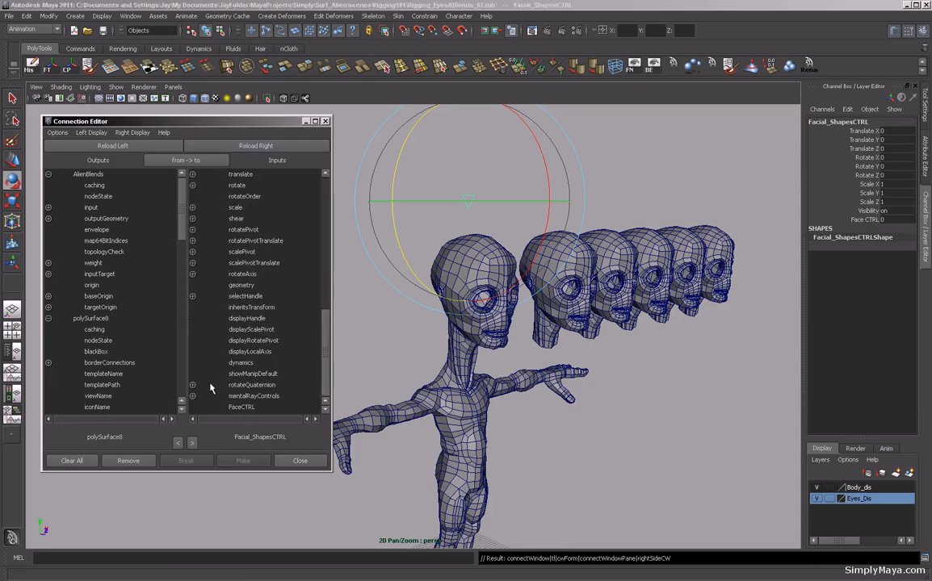
left_click(98, 230)
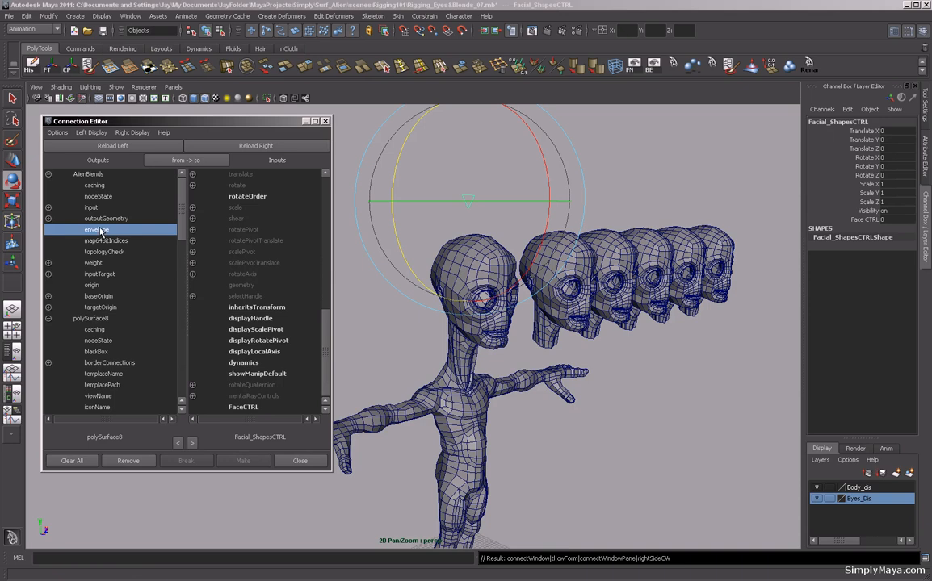
left_click(240, 407)
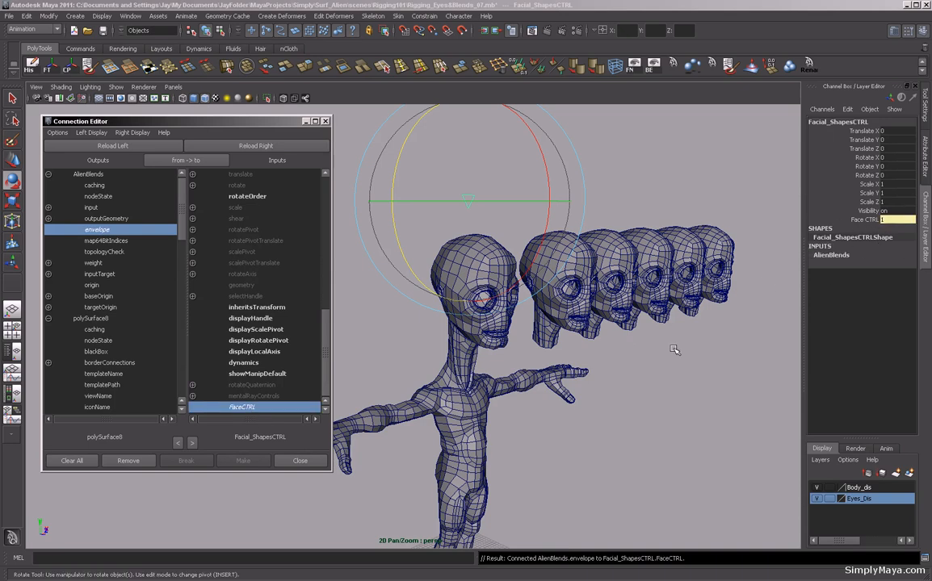
left_click(323, 120)
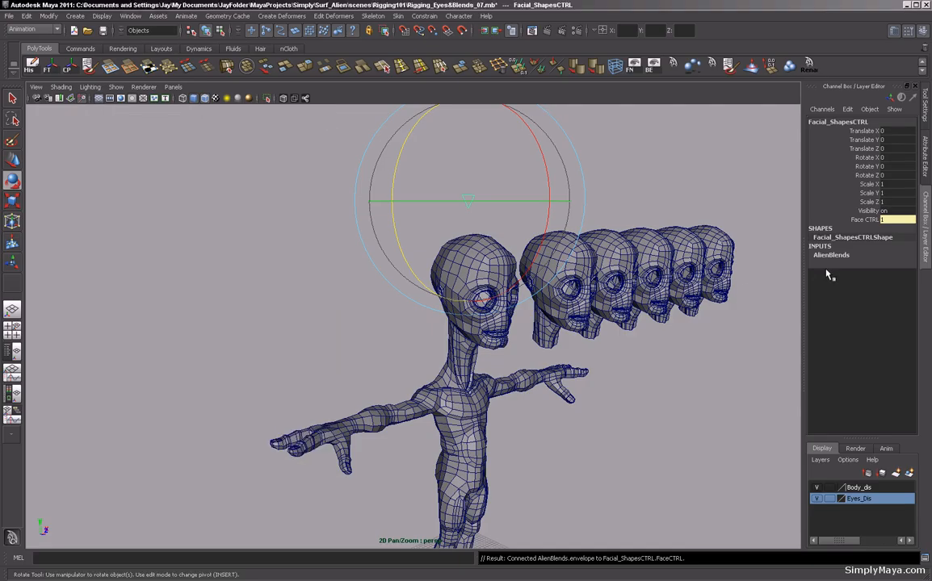
Reselect Facial_ShapesCTRL and expand its AlienBlends input to inspect the blend shape channels.
left_click(661, 368)
left_click_drag(653, 366, 582, 366, "alt")
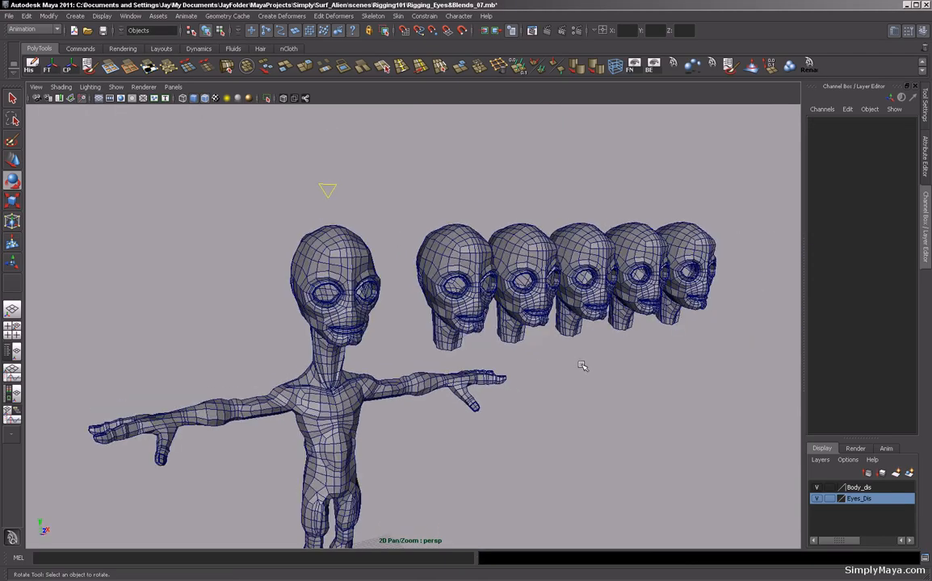
left_click(327, 191)
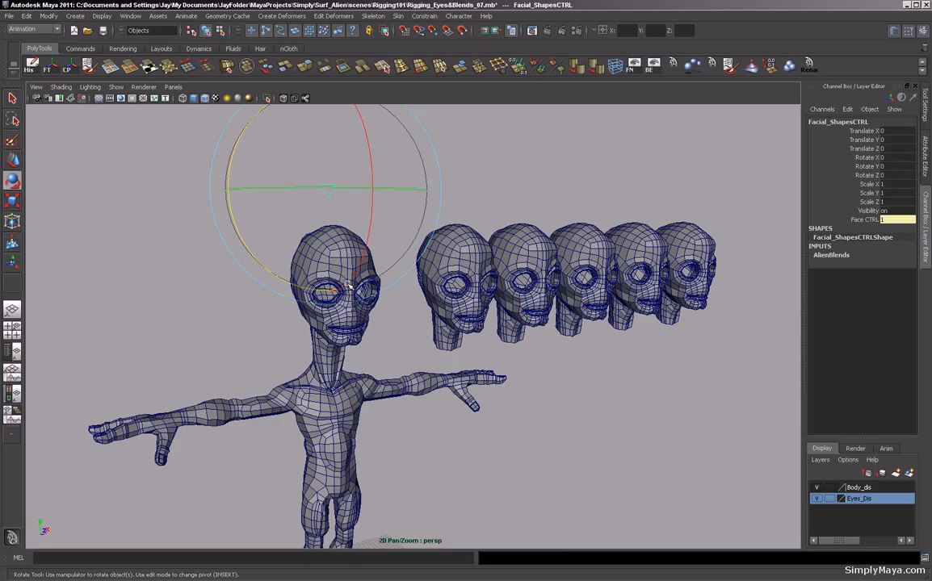
left_click(832, 255)
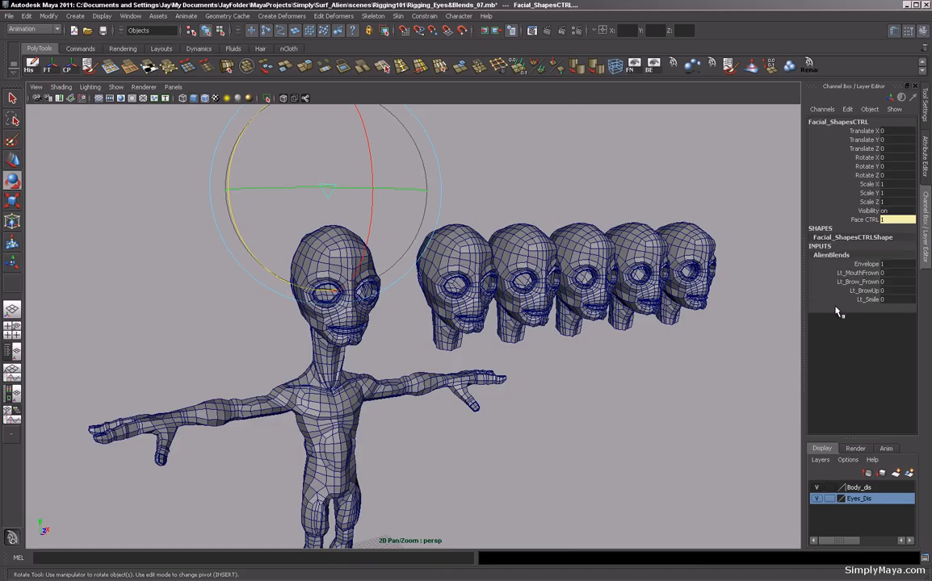
left_click(857, 272)
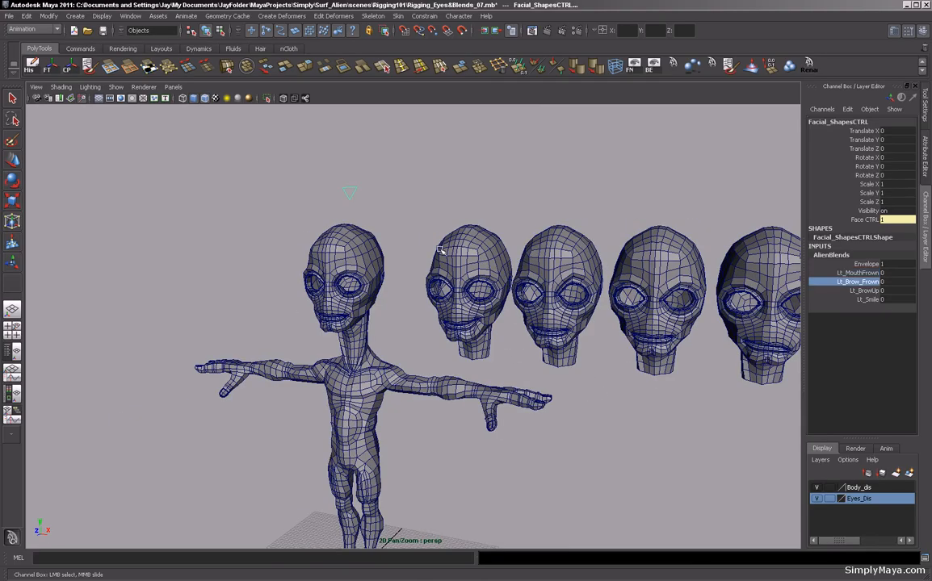
left_click(864, 290)
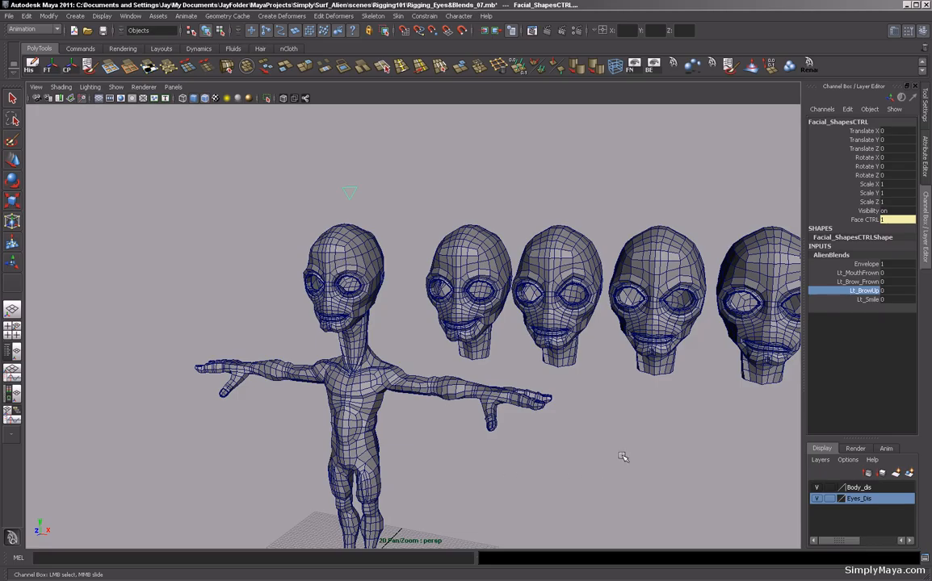
left_click(868, 299)
middle_click_drag(480, 411, 530, 423)
left_click_drag(296, 323, 449, 368, "alt")
middle_click_drag(448, 368, 460, 340, "alt")
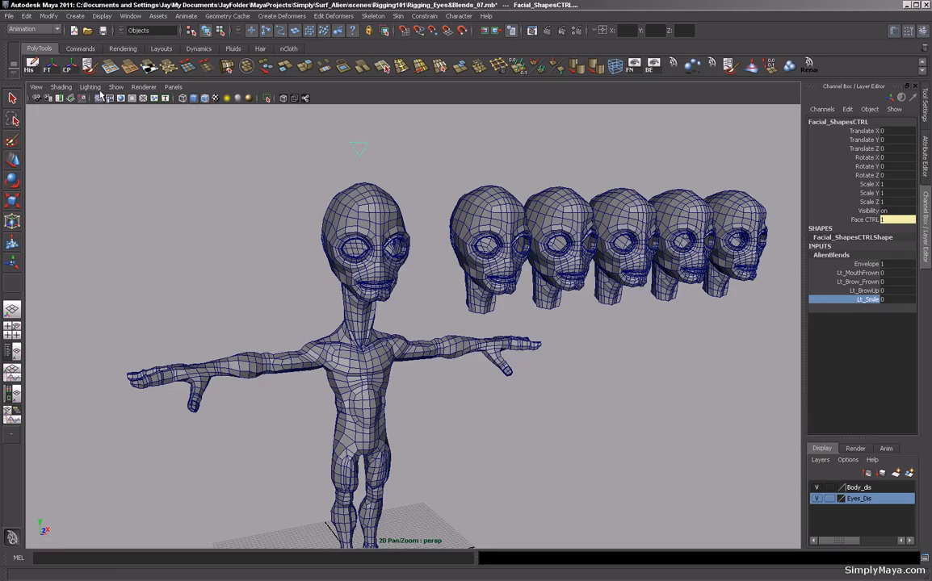
right_click_drag(395, 251, 285, 275, "alt")
middle_click_drag(348, 285, 278, 267, "alt")
left_click_drag(279, 267, 300, 273, "alt")
middle_click_drag(262, 266, 285, 275, "alt")
right_click_drag(285, 274, 347, 283, "alt")
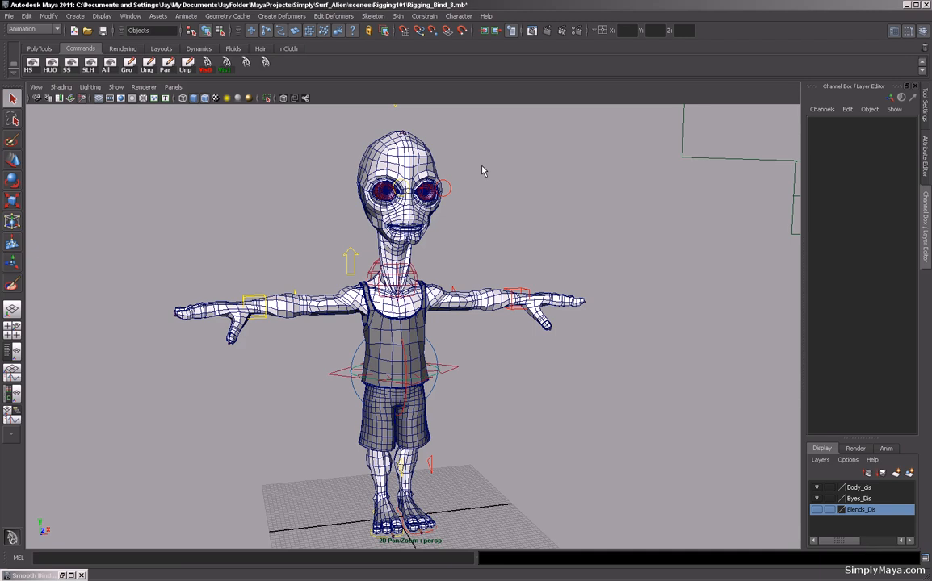
Select the alien's shorts and top and delete them.
left_click_drag(475, 277, 461, 345, "alt")
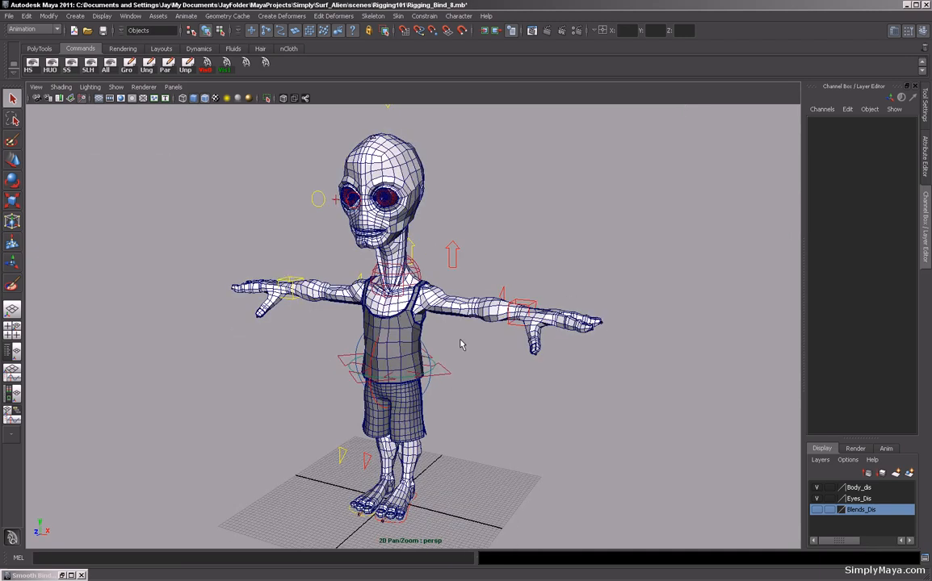
left_click(404, 285)
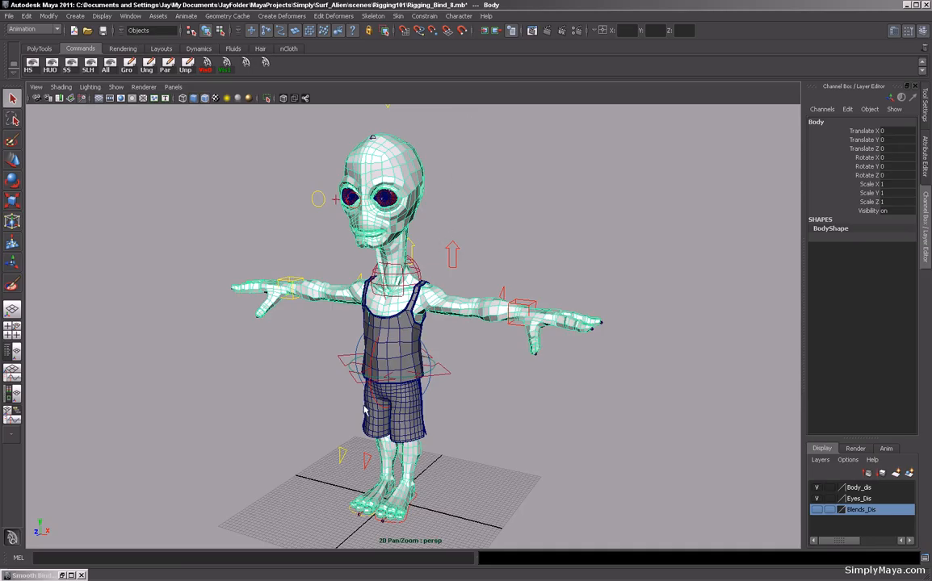
left_click_drag(315, 413, 391, 376, "alt")
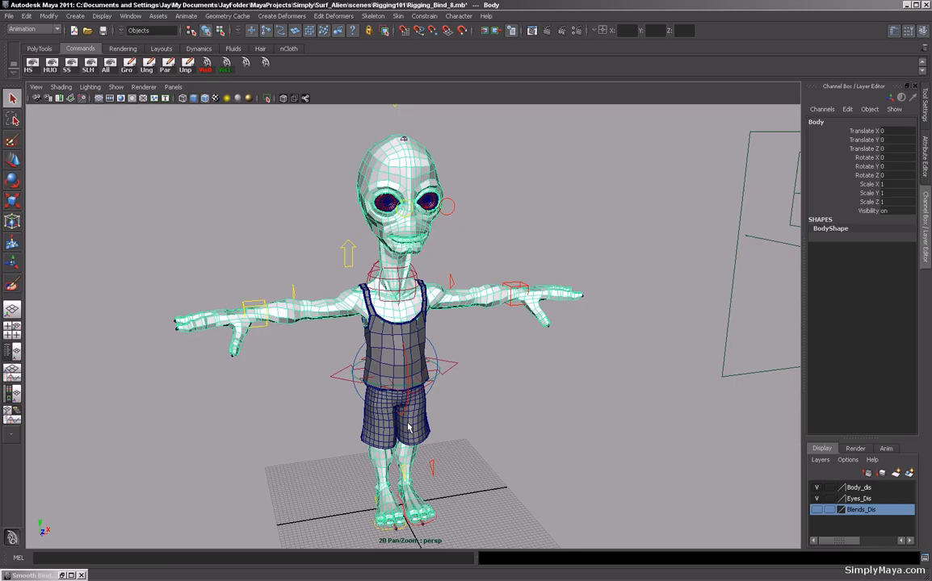
left_click(477, 369)
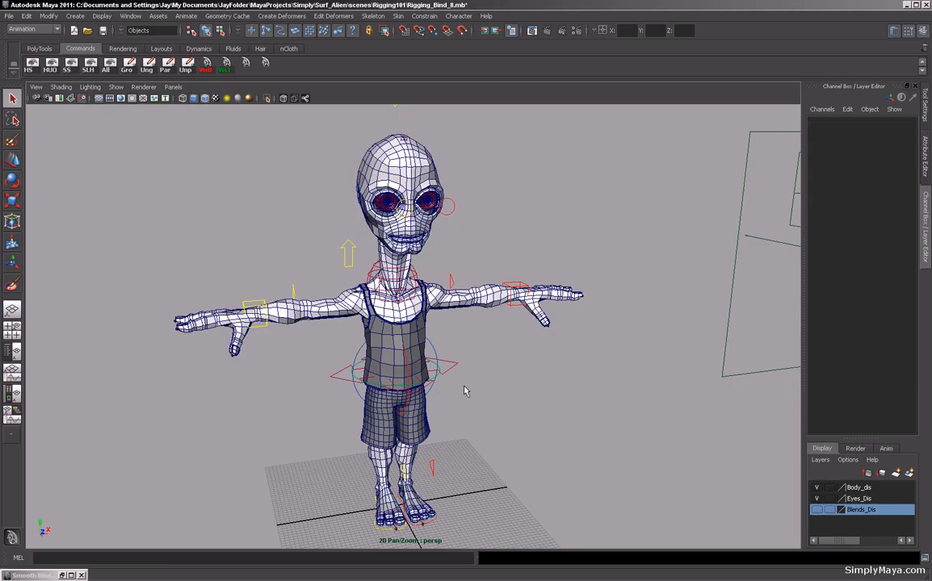
right_click_drag(463, 394, 518, 396, "alt")
left_click_drag(518, 396, 445, 397, "alt")
left_click(445, 397)
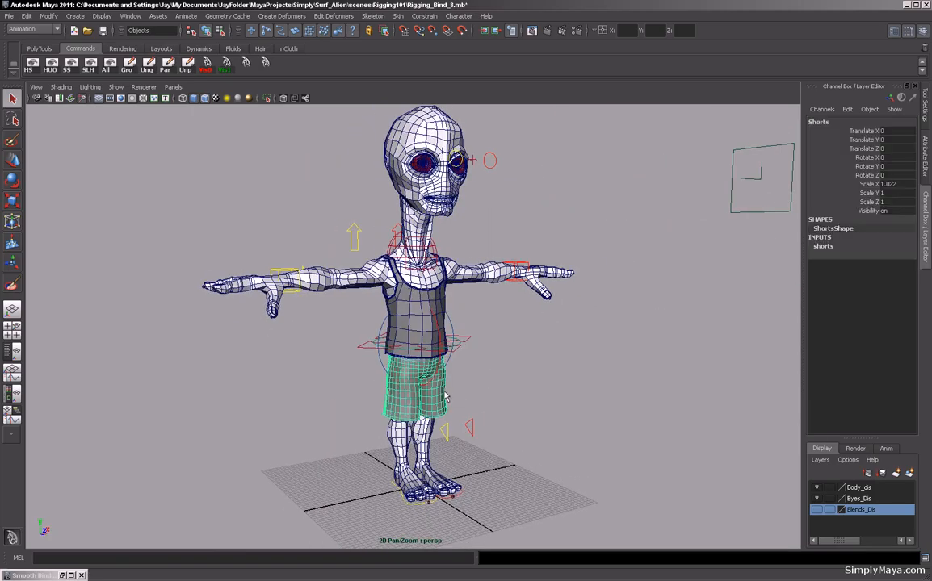
left_click(449, 306)
key("Delete")
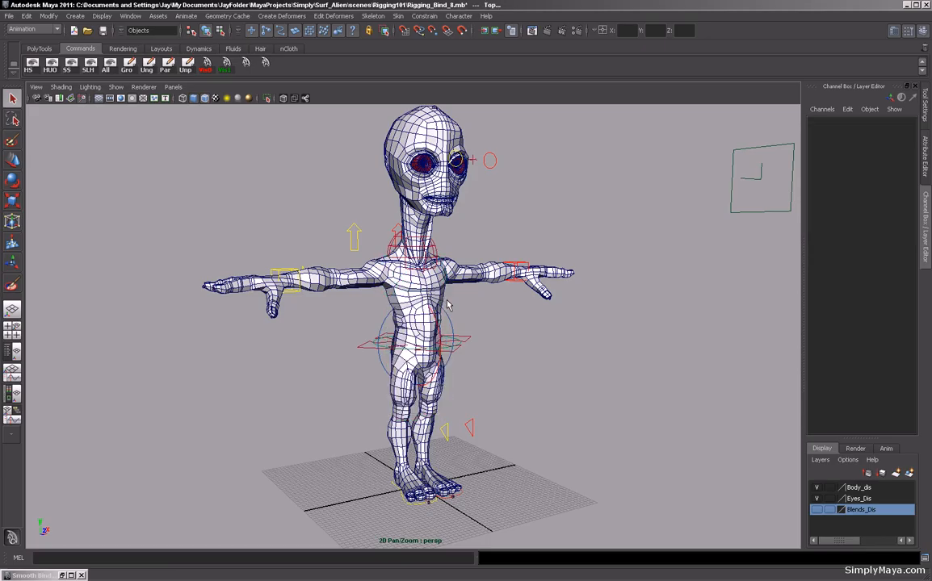
Duplicate the body, offset the copy about 60 units back along Z, and name it Proxy.
right_click_drag(474, 325, 506, 358, "alt")
left_click_drag(505, 357, 381, 313, "alt")
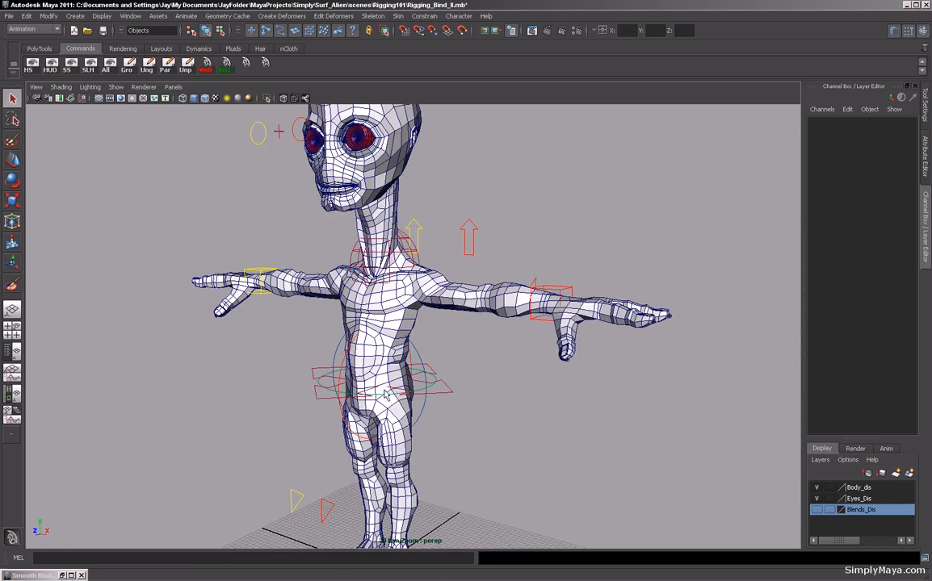
right_click_drag(375, 296, 343, 255, "alt")
left_click_drag(343, 255, 383, 270, "alt")
left_click(431, 299)
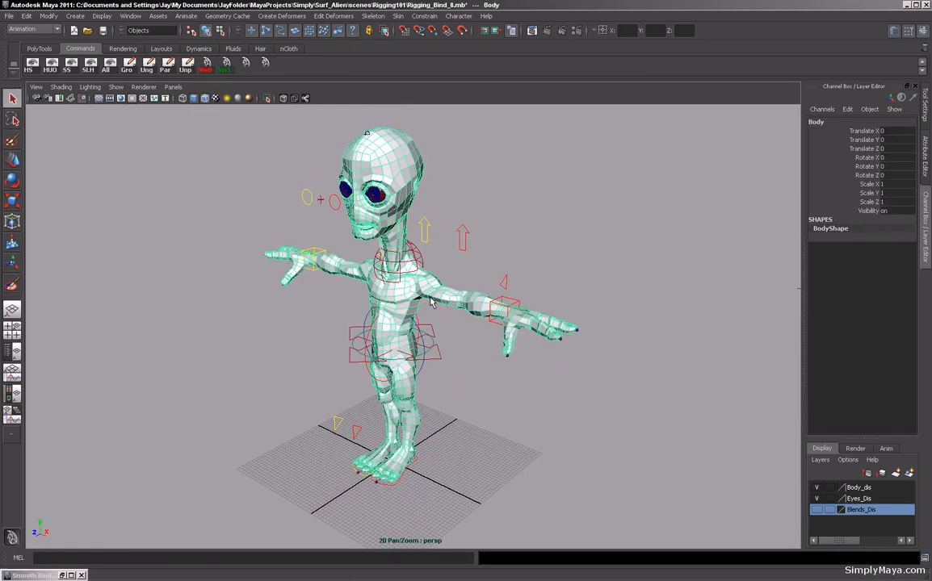
key("ctrl+d")
key("w")
left_click_drag(344, 495, 485, 428)
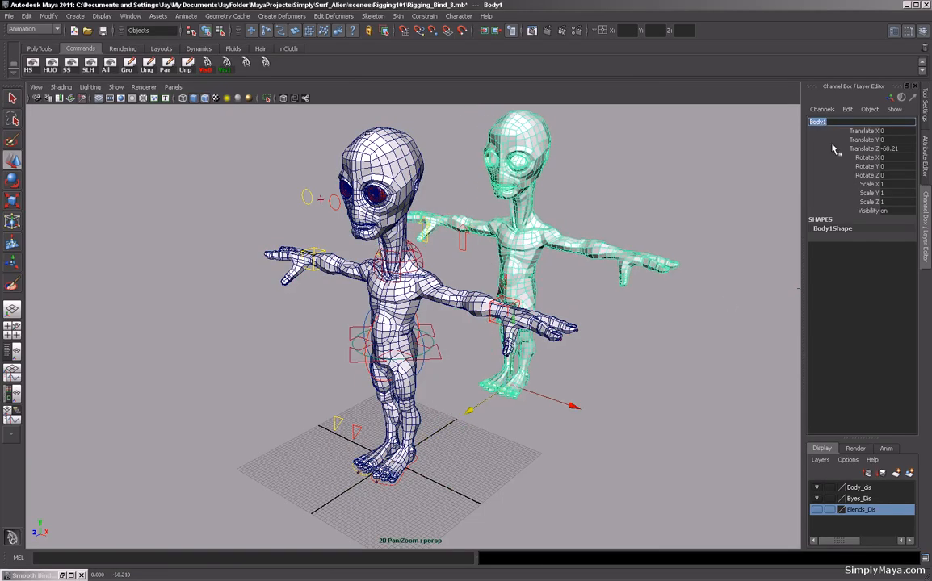
type("Prox")
key("Return")
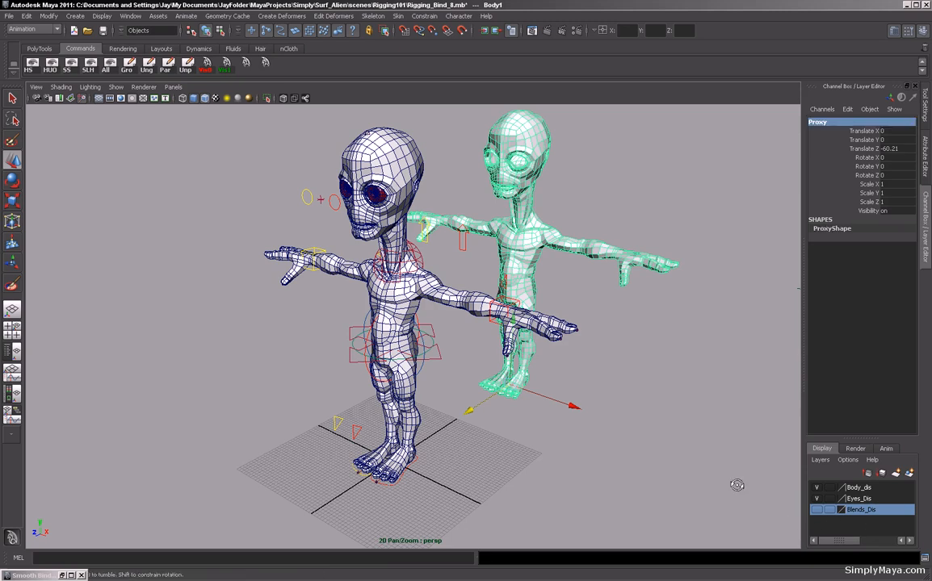
Add Proxy to a new display layer named Proxy_Dis.
left_click_drag(737, 489, 902, 553, "alt")
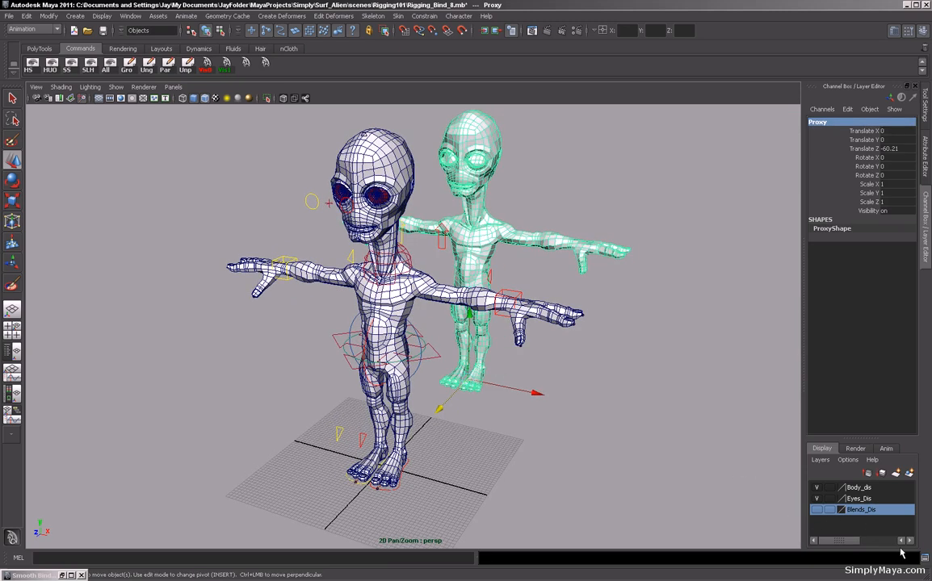
left_click(908, 475)
double_click(855, 489)
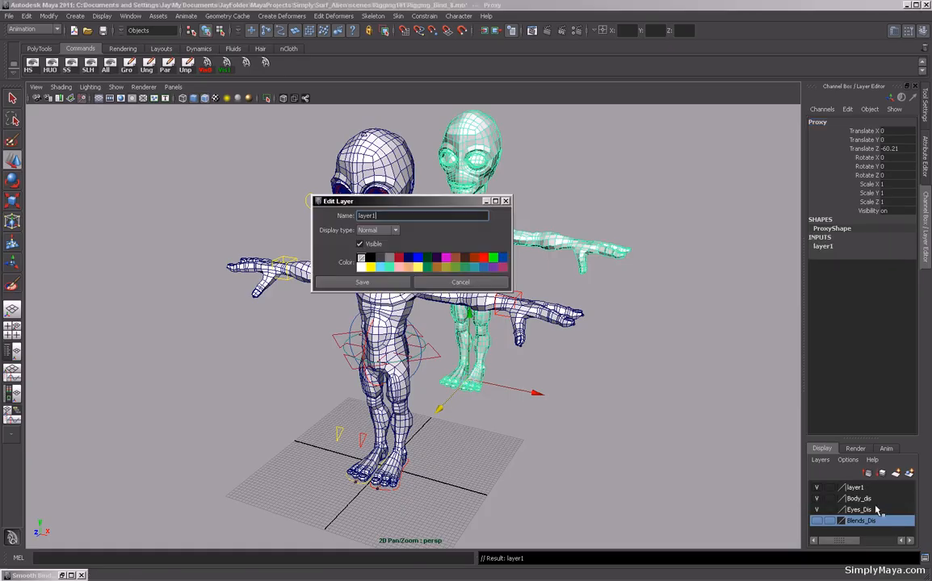
left_click_drag(376, 216, 320, 214)
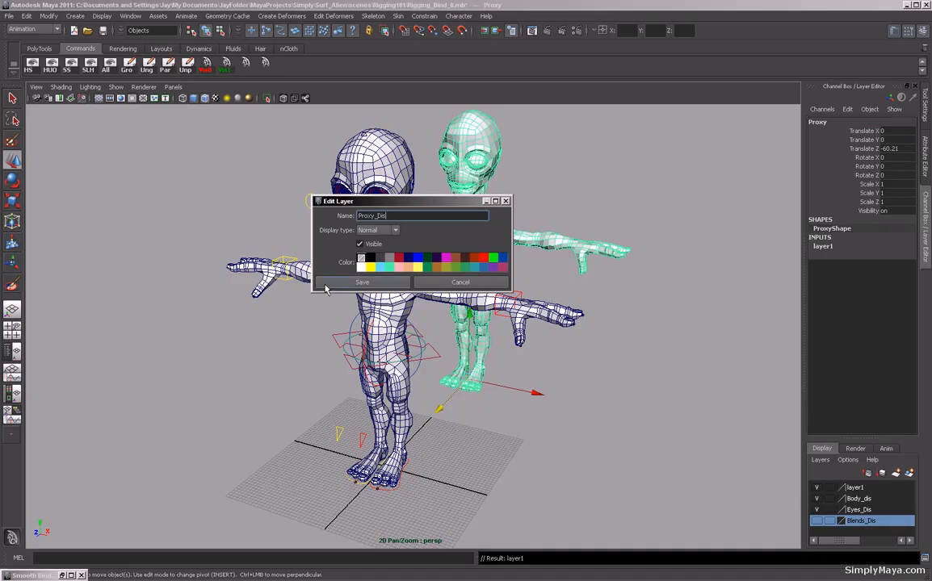
left_click(362, 282)
Hide the Proxy_Dis layer.
left_click(870, 488)
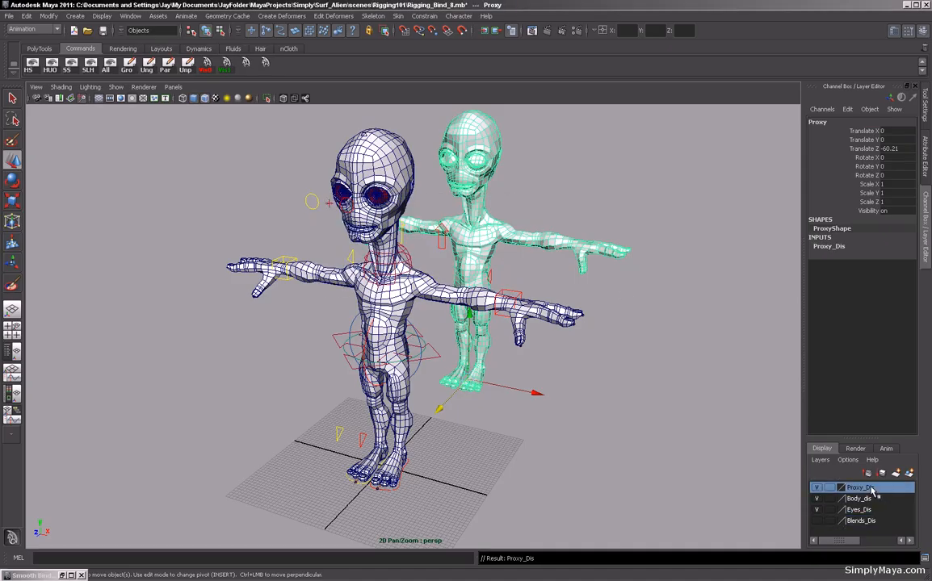
right_click(870, 488)
left_click(881, 391)
left_click(818, 489)
Hide the alien's body mesh.
left_click(622, 431)
left_click_drag(618, 436, 478, 386, "alt")
right_click_drag(478, 385, 513, 395, "alt")
middle_click_drag(513, 395, 524, 402, "alt")
mouse_move(524, 401)
left_mouse_down("alt")
mouse_move(524, 391)
mouse_move(525, 403)
left_mouse_up("alt")
left_click(535, 312)
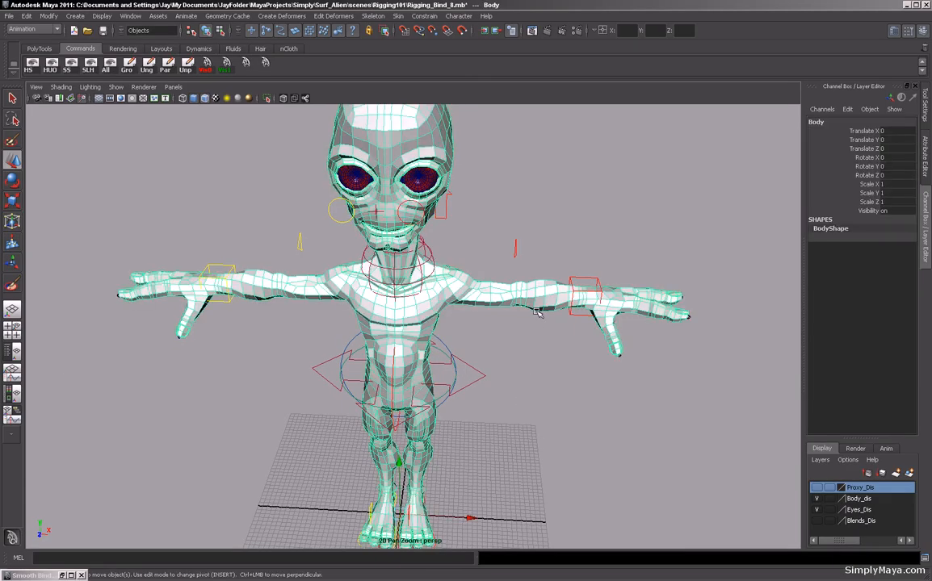
key("ctrl+h")
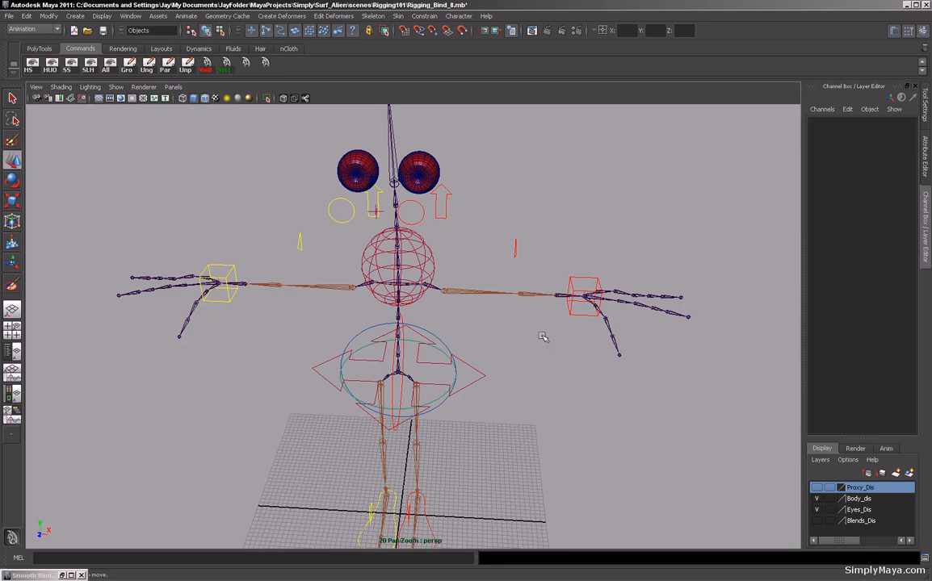
Try sliding the left wrist control's Lt Fore Arm Twist attribute and undo the change.
left_click(570, 313)
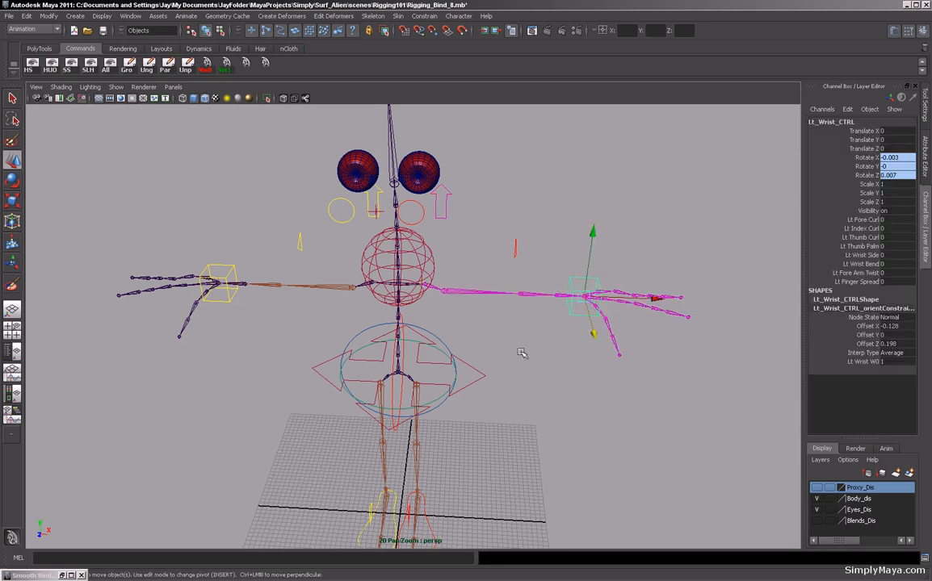
key("f")
middle_click_drag(543, 392, 570, 380, "alt")
left_click_drag(570, 381, 510, 365, "alt")
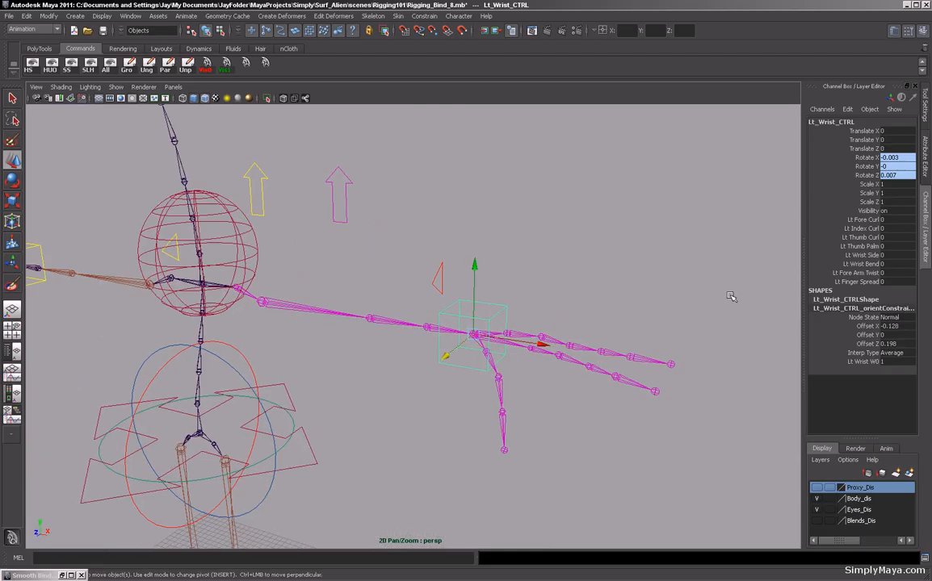
left_click(857, 273)
middle_click_drag(670, 250, 647, 318)
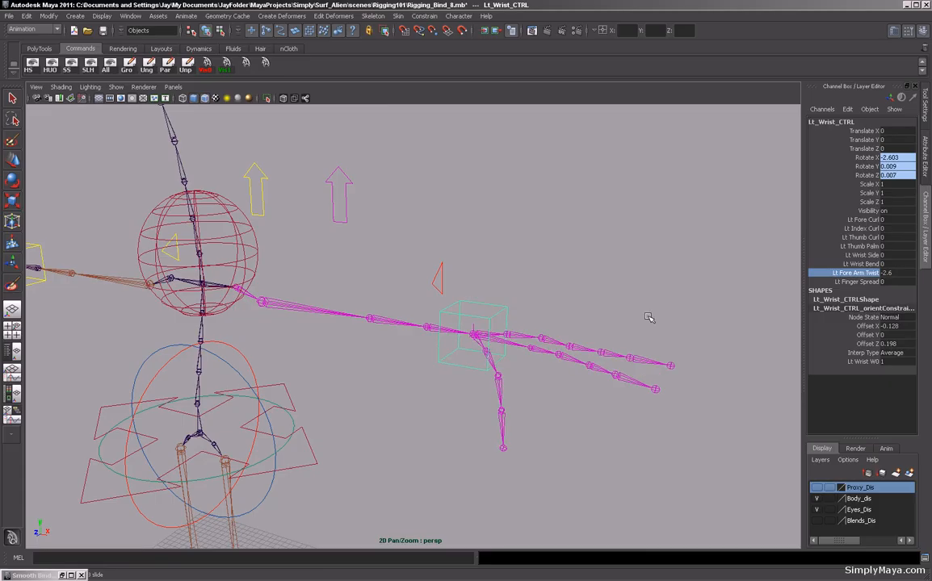
key("ctrl+z")
Open the Connection Editor with Lt_Wrist_CTRL loaded on the outputs side.
right_click_drag(663, 335, 562, 355, "alt")
left_click_drag(561, 355, 515, 357, "alt")
right_click_drag(516, 357, 605, 376, "alt")
left_click_drag(606, 376, 672, 381, "alt")
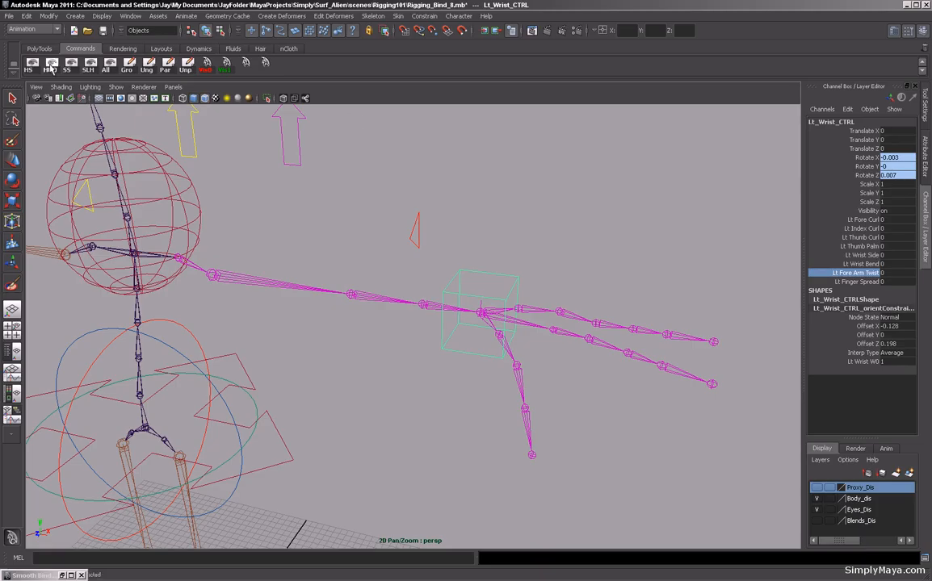
left_click(98, 18)
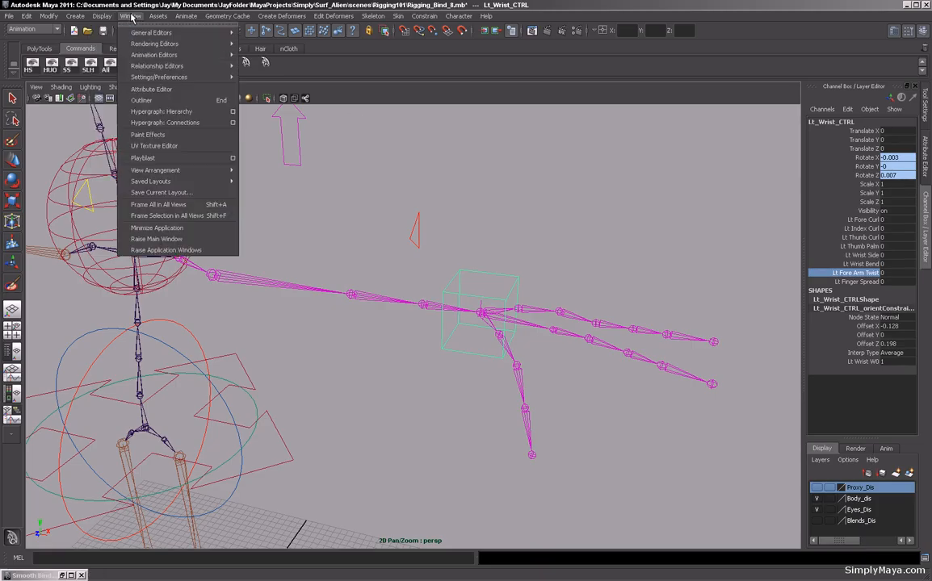
mouse_move(154, 56)
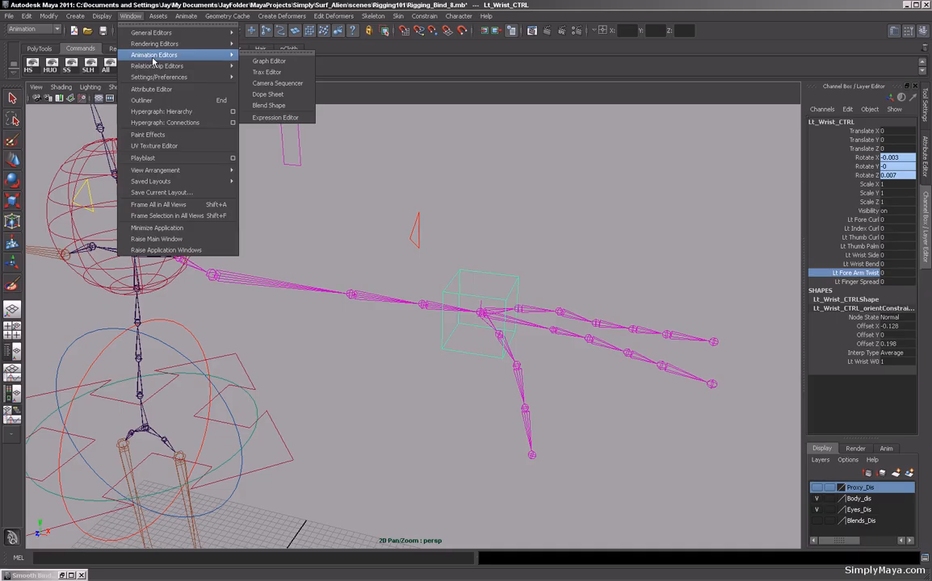
mouse_move(161, 33)
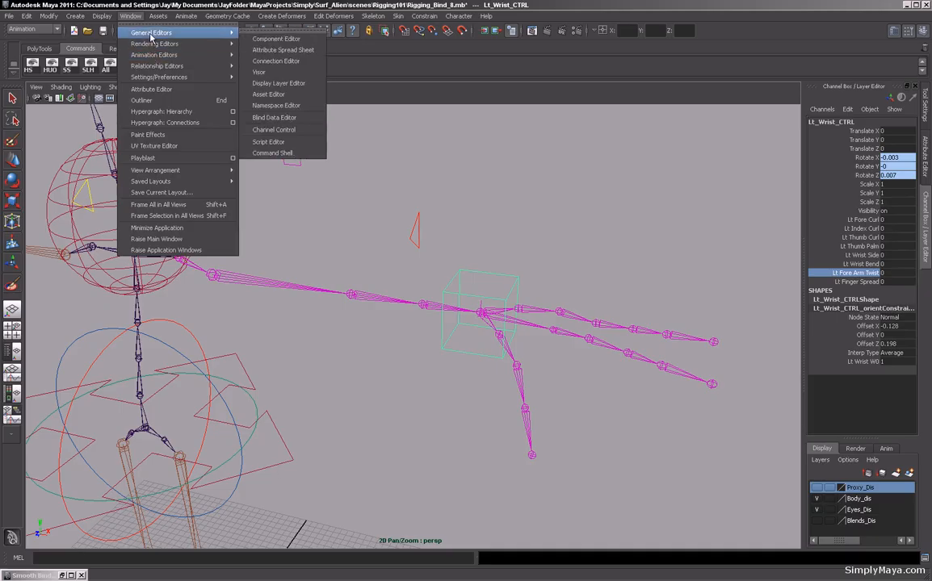
left_click(275, 62)
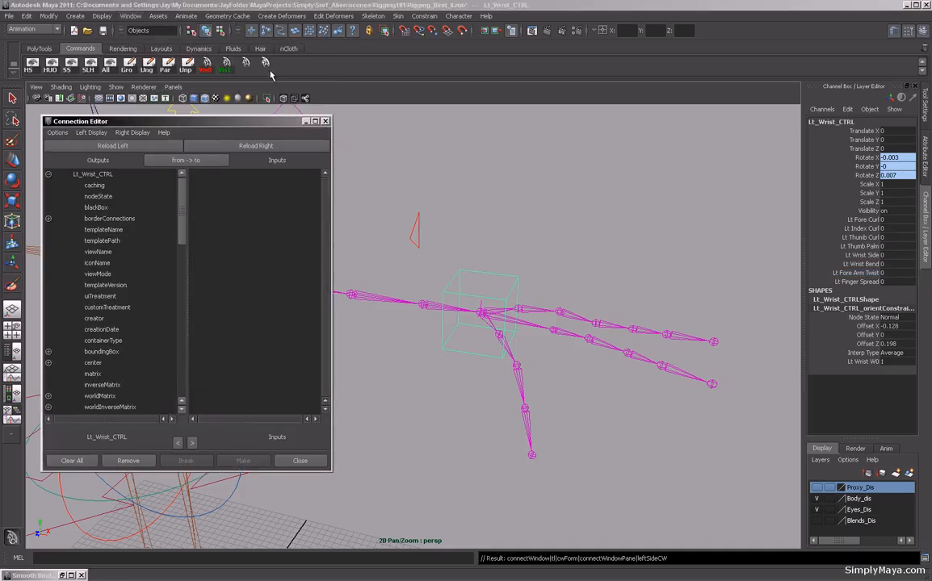
left_click(104, 148)
left_click_drag(182, 213, 193, 427)
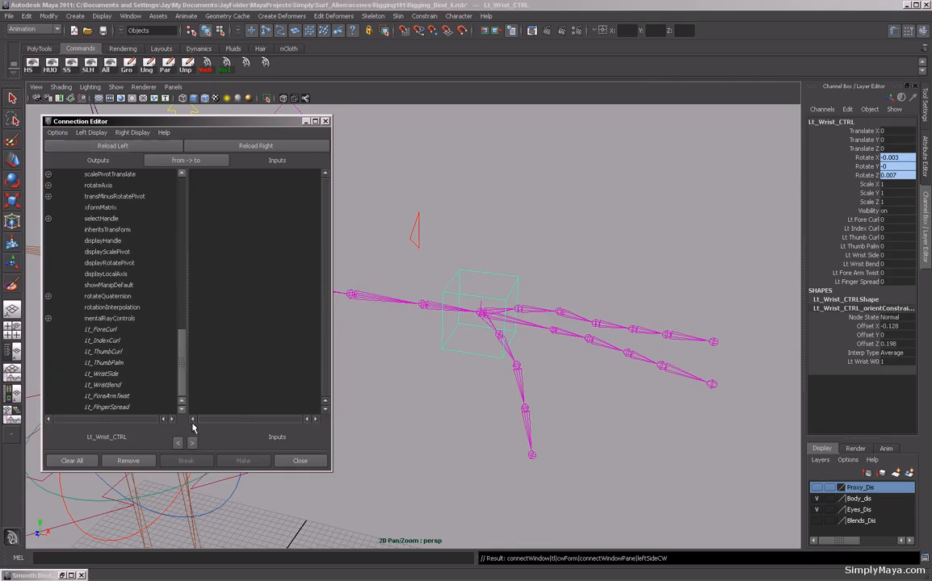
Select the left wrist joint and load Lt_Wrist into the inputs side of the Connection Editor.
left_click(484, 312)
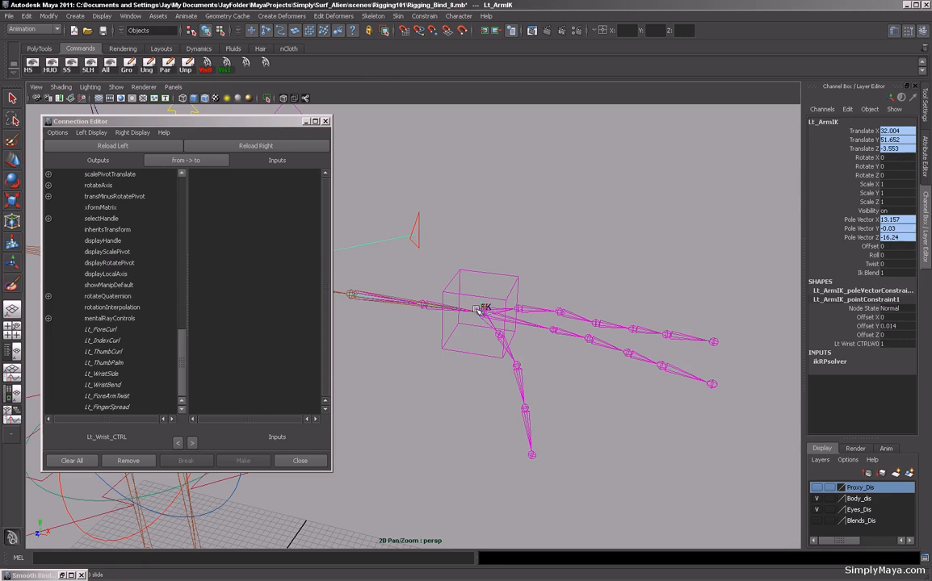
left_click(476, 311)
left_click(277, 147)
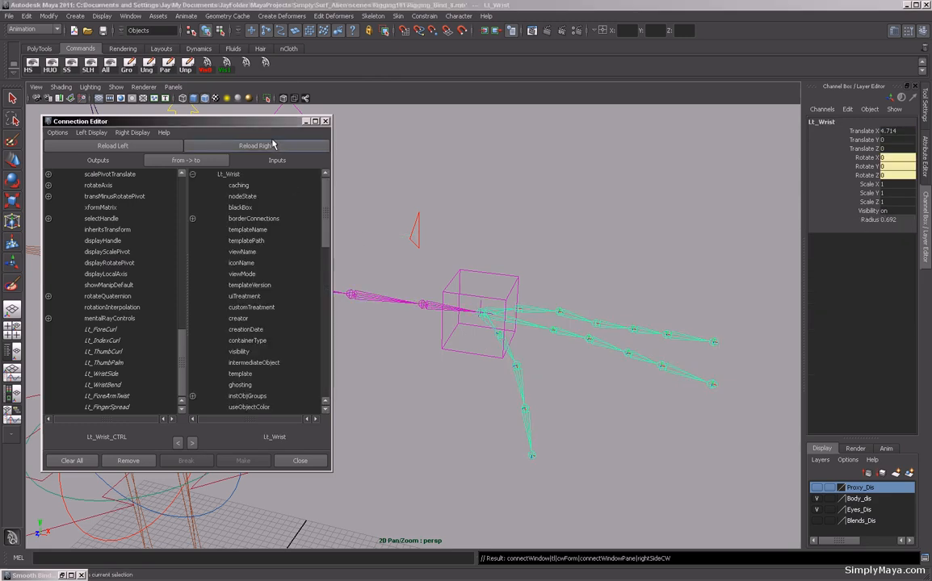
left_click_drag(324, 220, 327, 289)
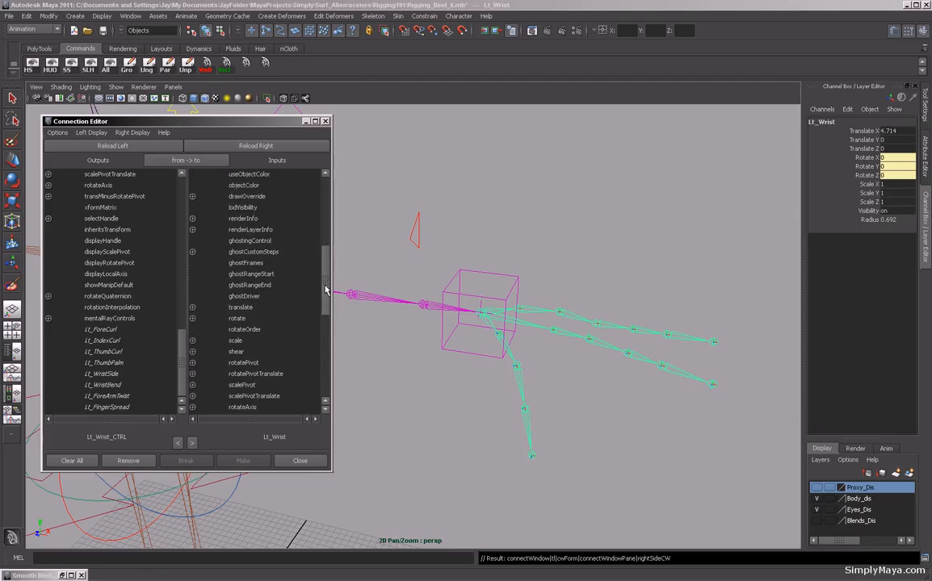
Disconnect Lt_ForeArmTwist of Lt_Wrist_CTRL from the Lt_Wrist joint's rotateX.
left_click(192, 319)
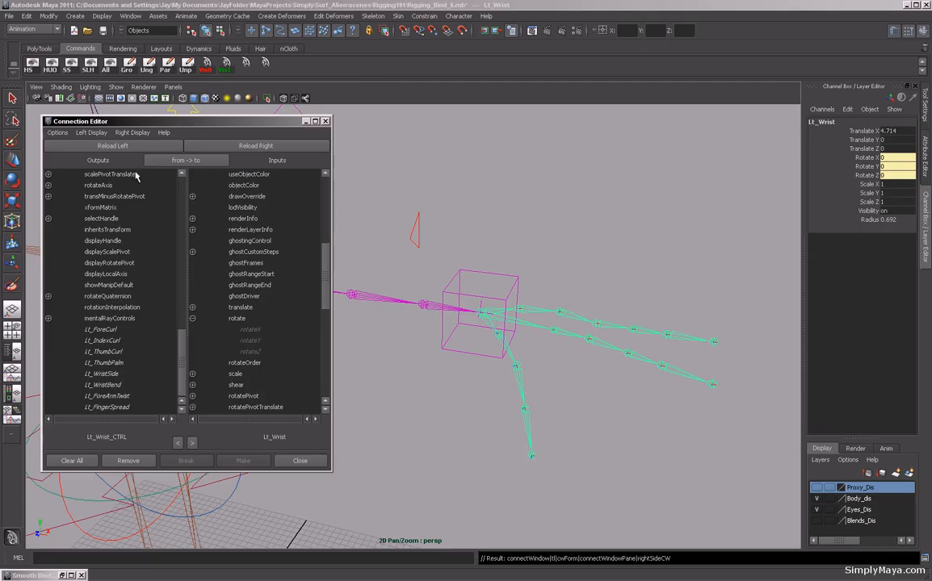
left_click(123, 398)
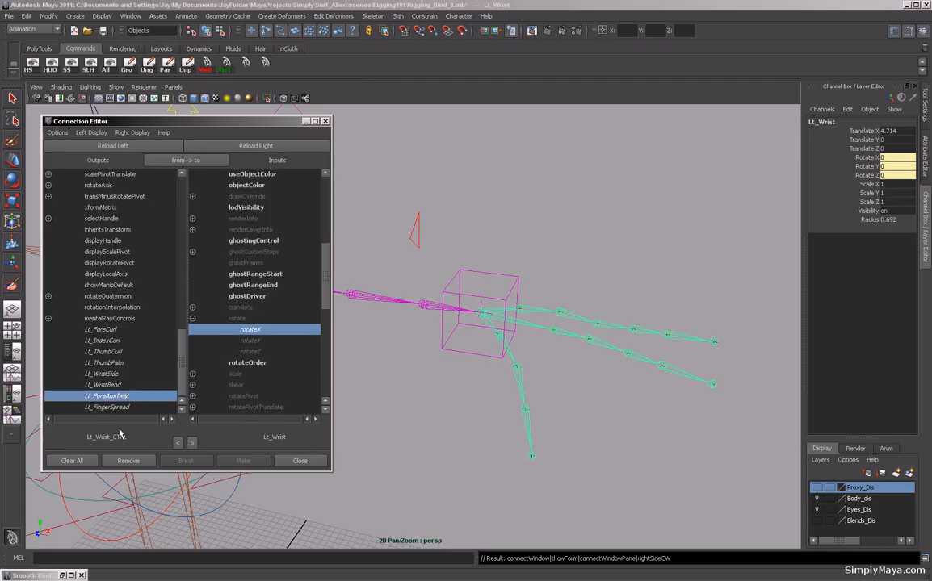
left_click(254, 331)
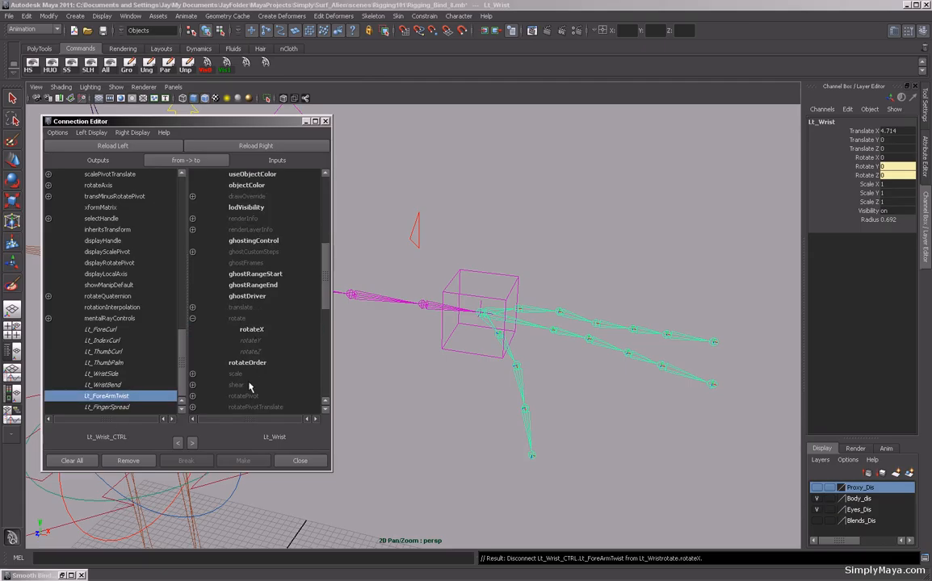
Select the left forearm joint, load Lt_ForeArm as inputs, and connect Lt_ForeArmTwist to its rotateX.
left_click(434, 310)
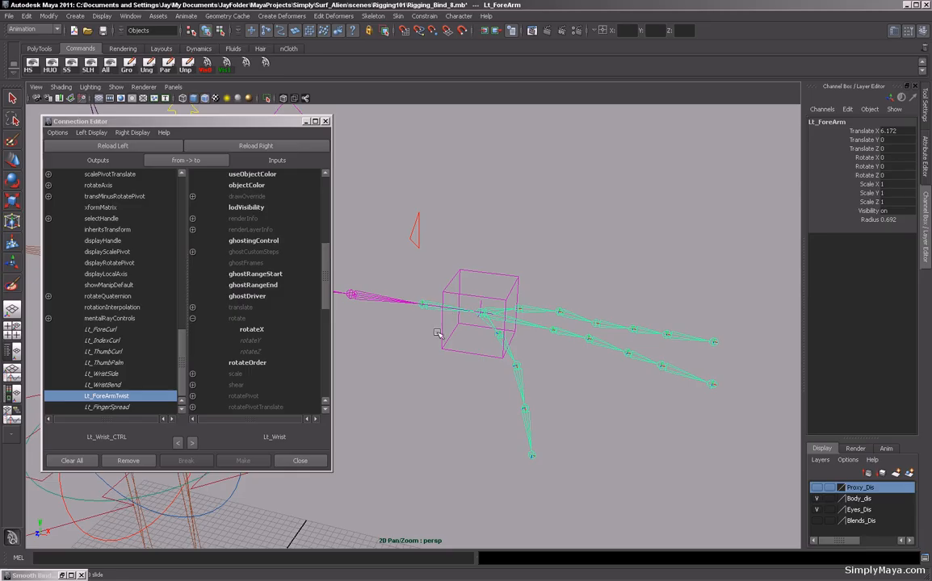
left_click(294, 147)
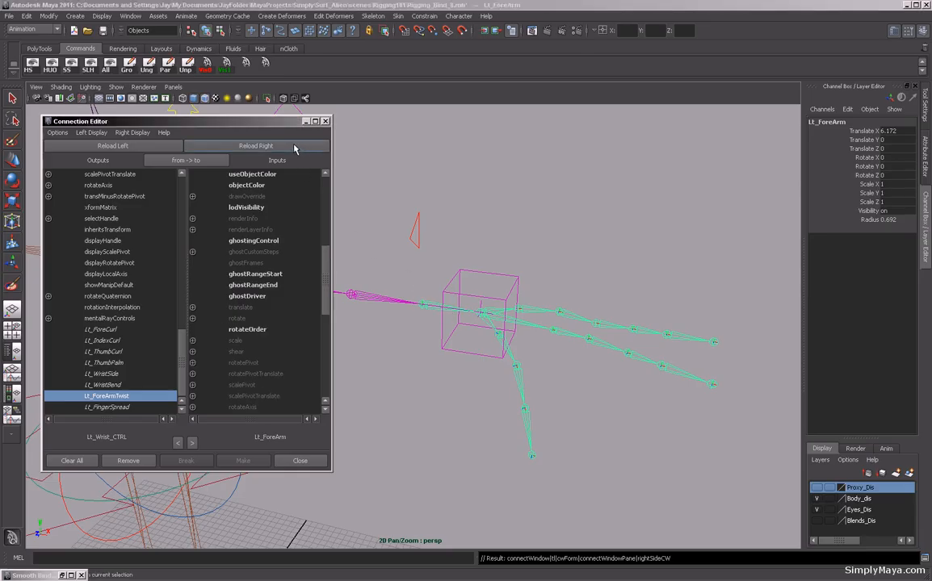
left_click(192, 319)
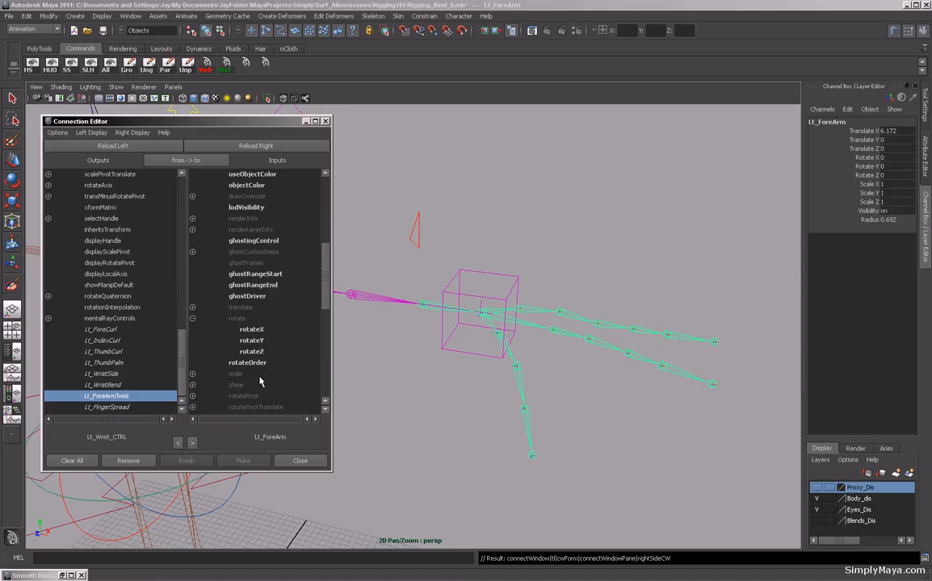
left_click(252, 331)
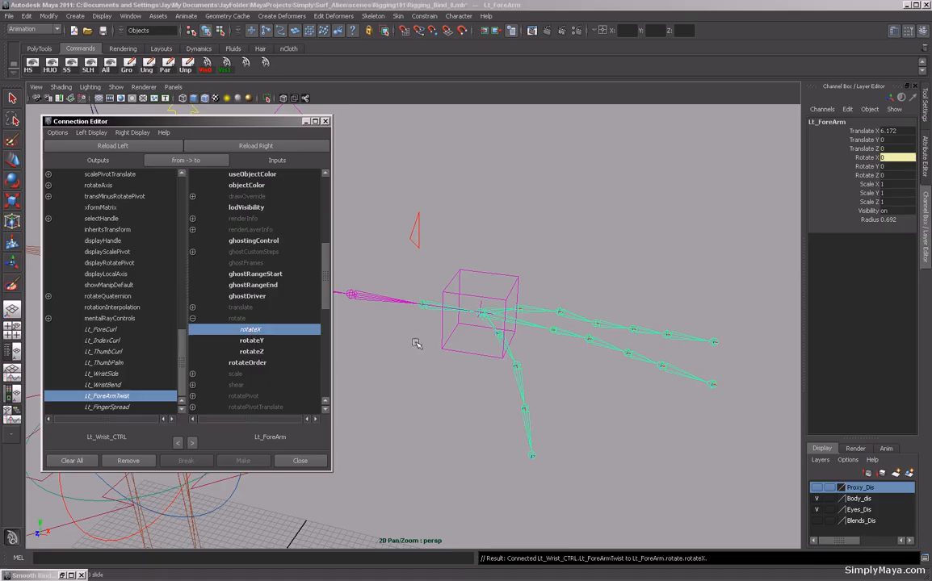
Try sliding the left wrist control's Lt Fore Arm Twist attribute in the viewport and undo the change.
left_click(454, 352)
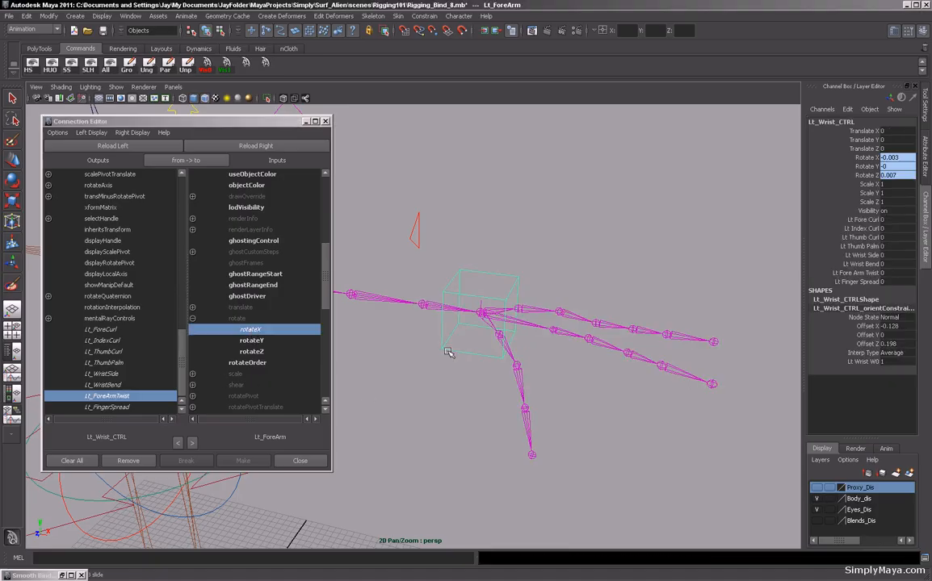
left_click(856, 273)
middle_click_drag(523, 210, 623, 272)
key("ctrl+z")
Select the right wrist control, load Rt_Wrist_CTRL as outputs, and pick its Rt_ForeArmTwist attribute.
scroll(495, 202, "down", 5)
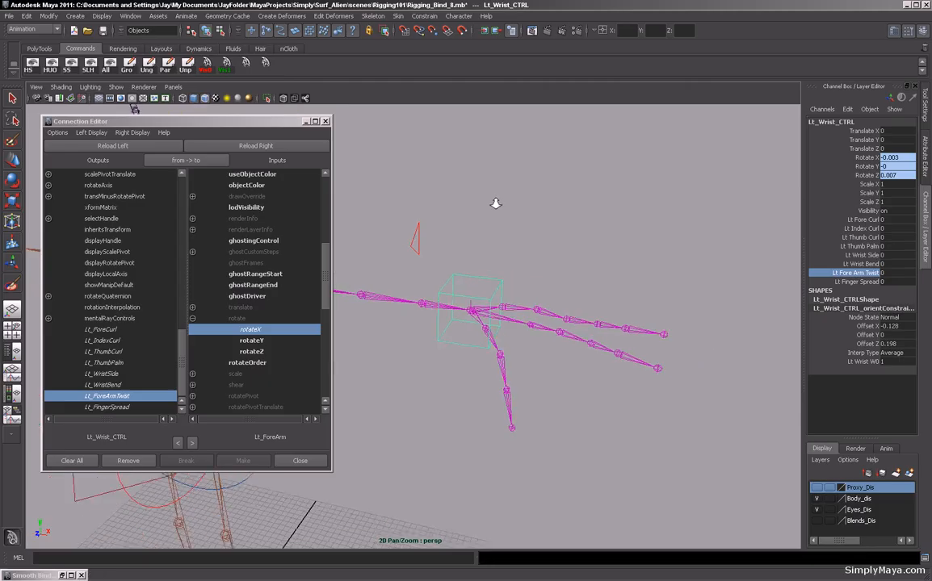
left_click(213, 125)
left_click_drag(214, 125, 604, 160)
middle_click_drag(154, 291, 407, 304, "alt")
scroll(408, 303, "up", 3)
left_click_drag(408, 304, 218, 266, "alt")
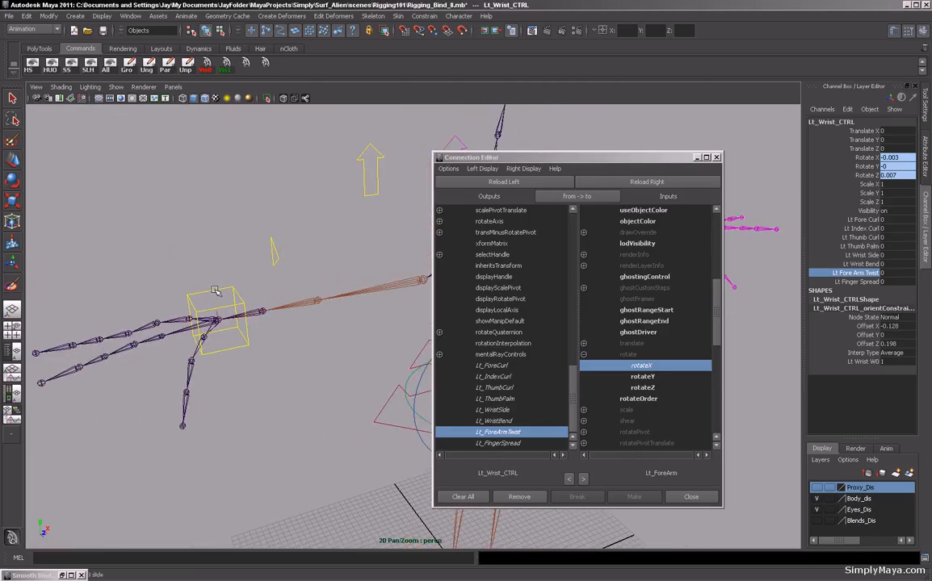
left_click(202, 264)
left_click(503, 182)
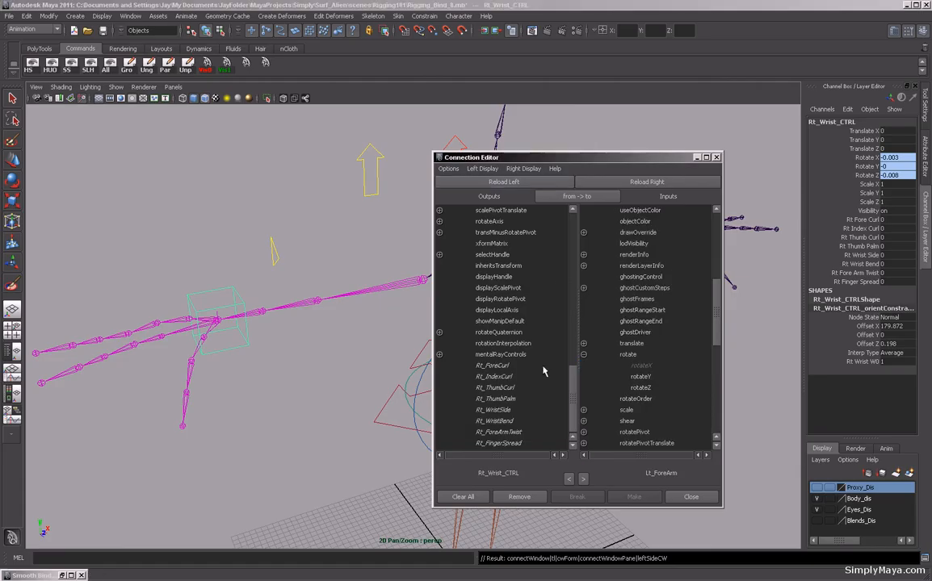
left_click(515, 433)
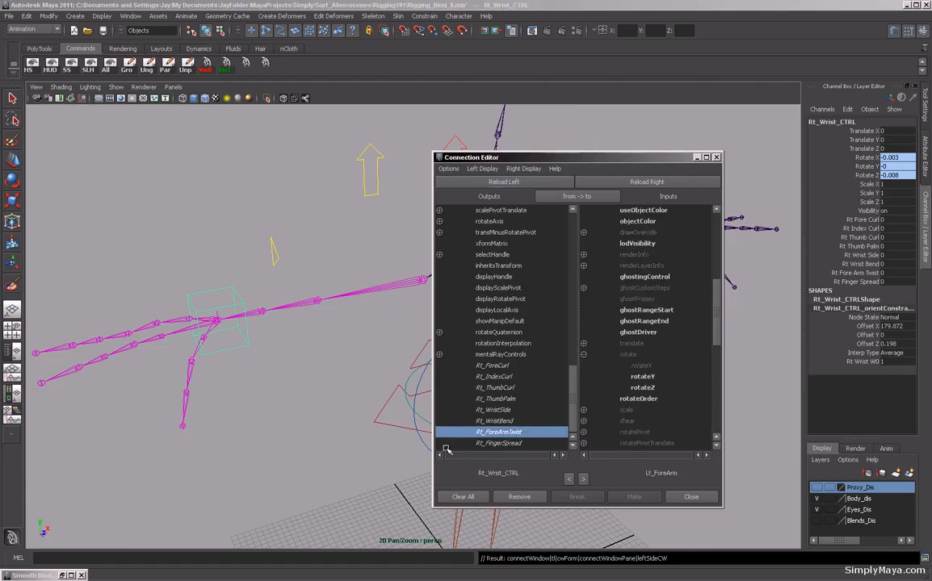
Select the right wrist joint, load Rt_Wrist as inputs, and disconnect Rt_ForeArmTwist from its rotateX.
left_click(222, 318)
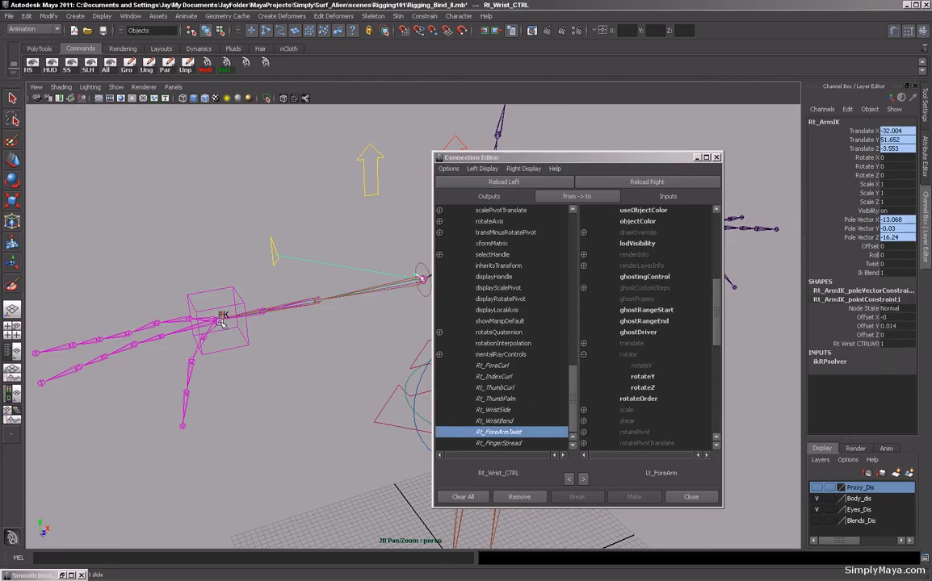
left_click(215, 323)
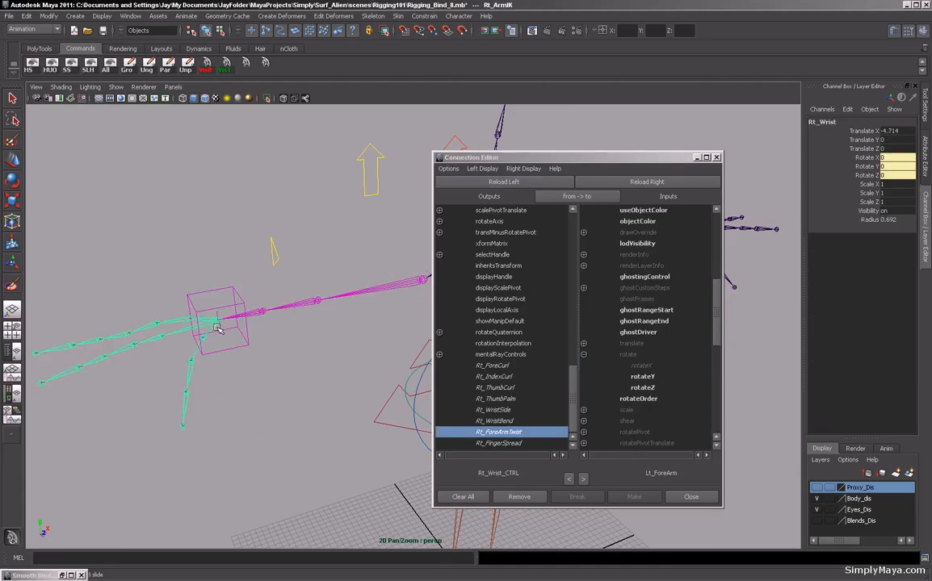
left_click(644, 184)
left_click(583, 355)
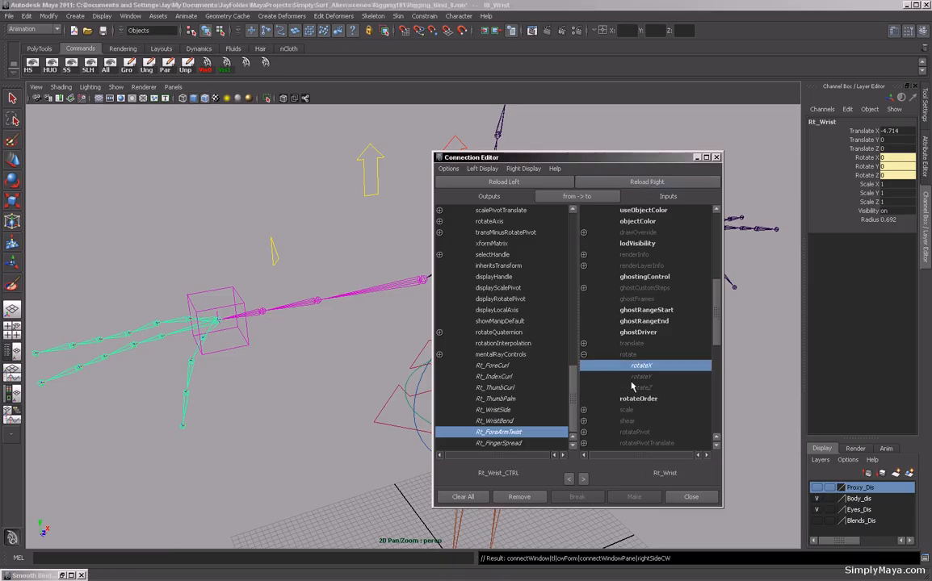
left_click(645, 368)
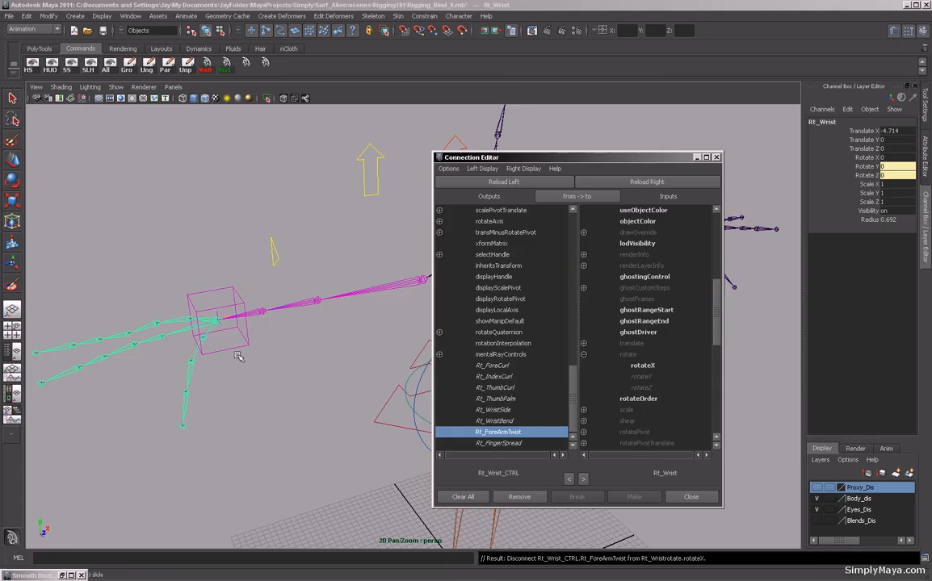
Select the right forearm joint, load Rt_ForeArm as inputs, connect Rt_ForeArmTwist to its rotateX, and close the editor.
left_click(261, 313)
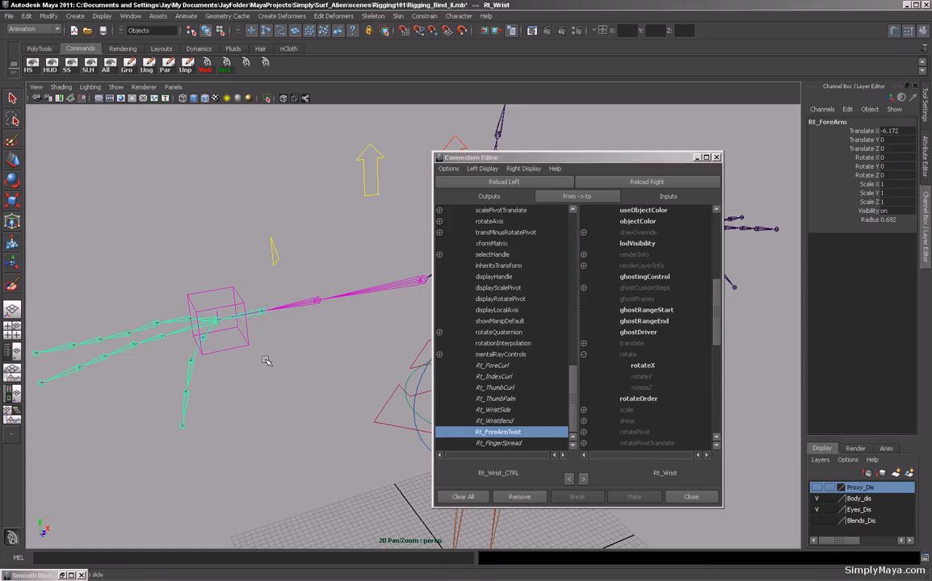
left_click(647, 183)
left_click(584, 355)
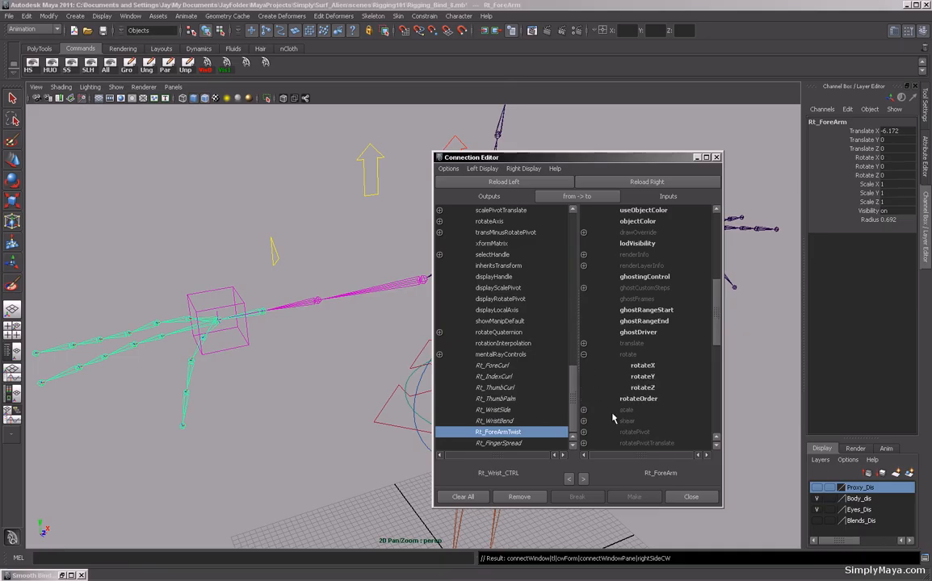
left_click(639, 367)
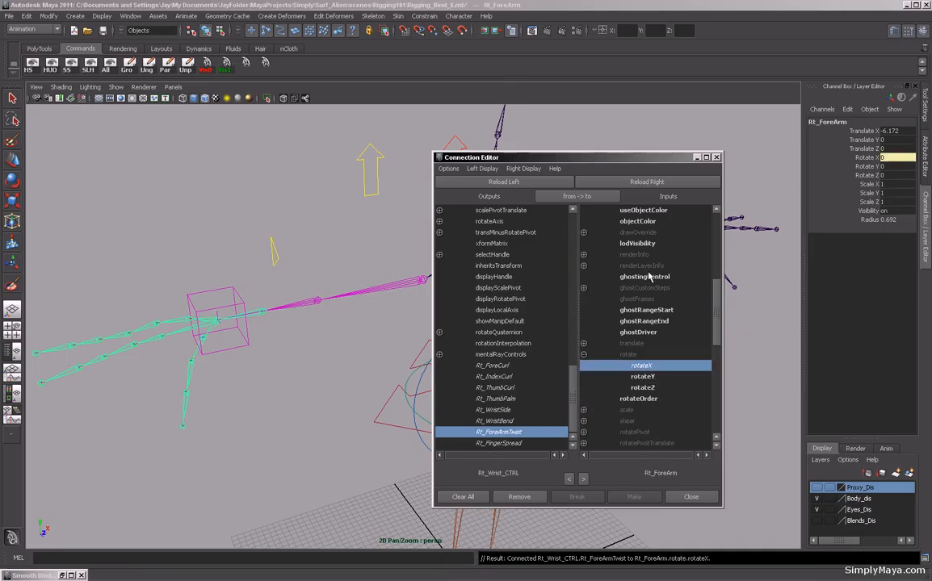
left_click(715, 157)
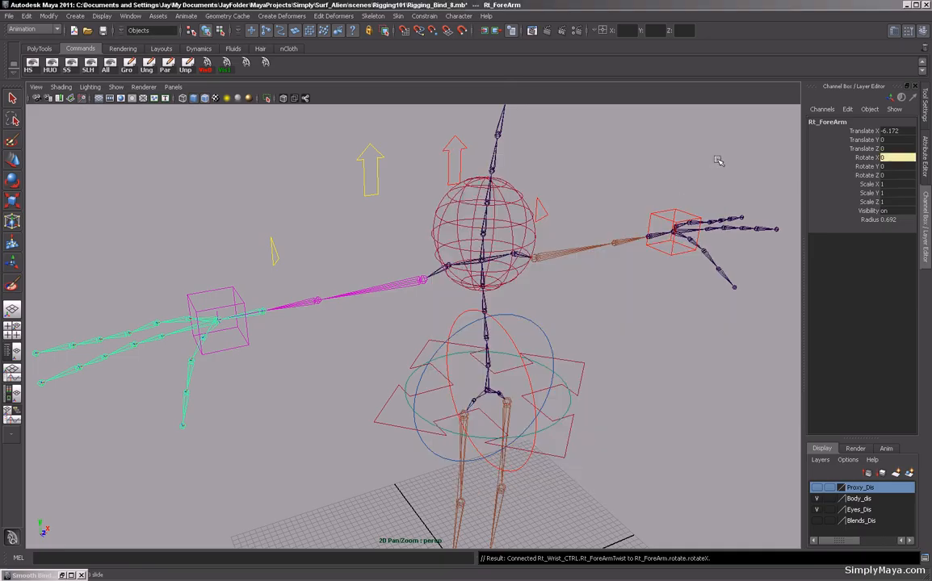
Try sliding the right wrist control's Rt Fore Arm Twist attribute in the viewport and undo the change.
left_click(230, 353)
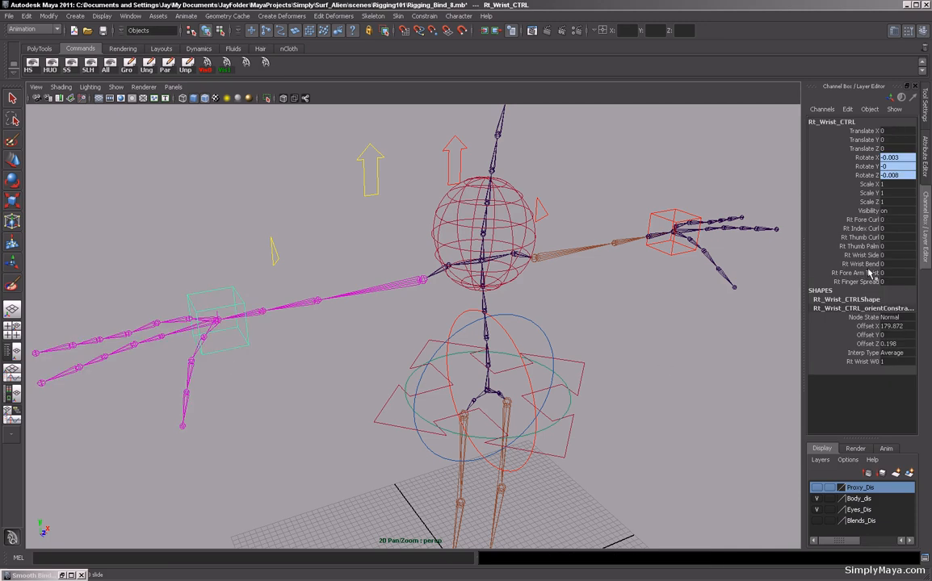
right_click_drag(639, 395, 579, 400, "alt")
left_click_drag(580, 400, 553, 403, "alt")
middle_click_drag(552, 402, 549, 396, "alt")
right_click_drag(549, 395, 685, 309, "alt")
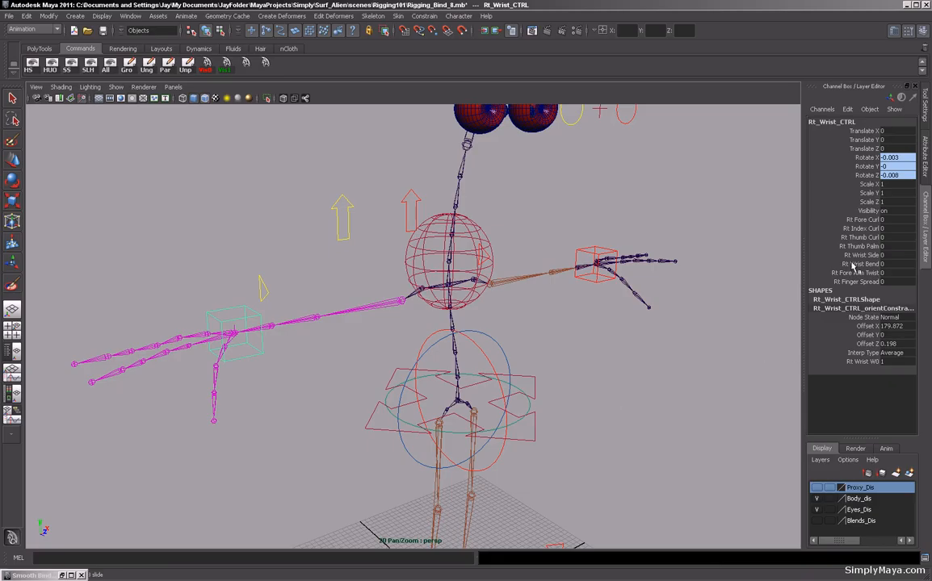
left_click_drag(609, 355, 594, 363, "alt")
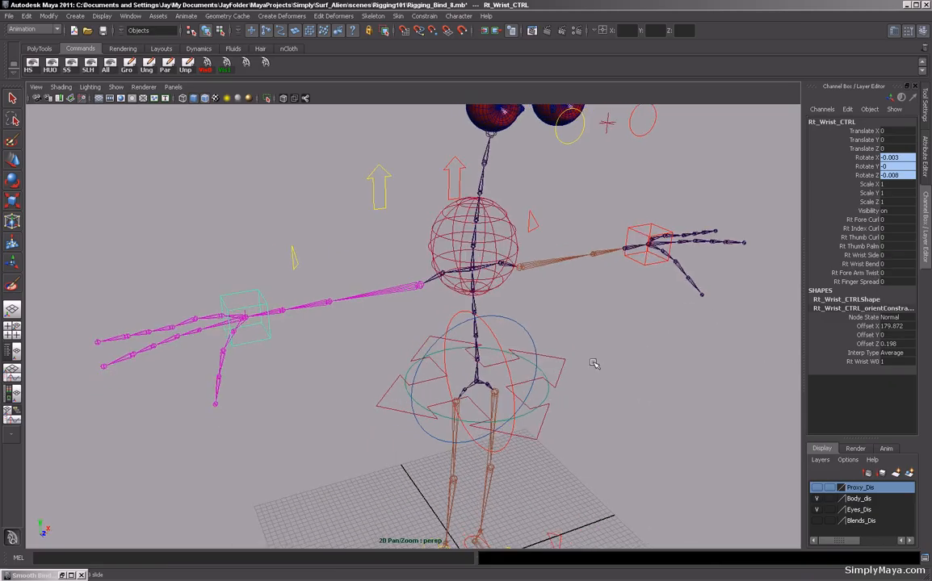
left_click(856, 273)
middle_click_drag(572, 350, 591, 359)
key("z")
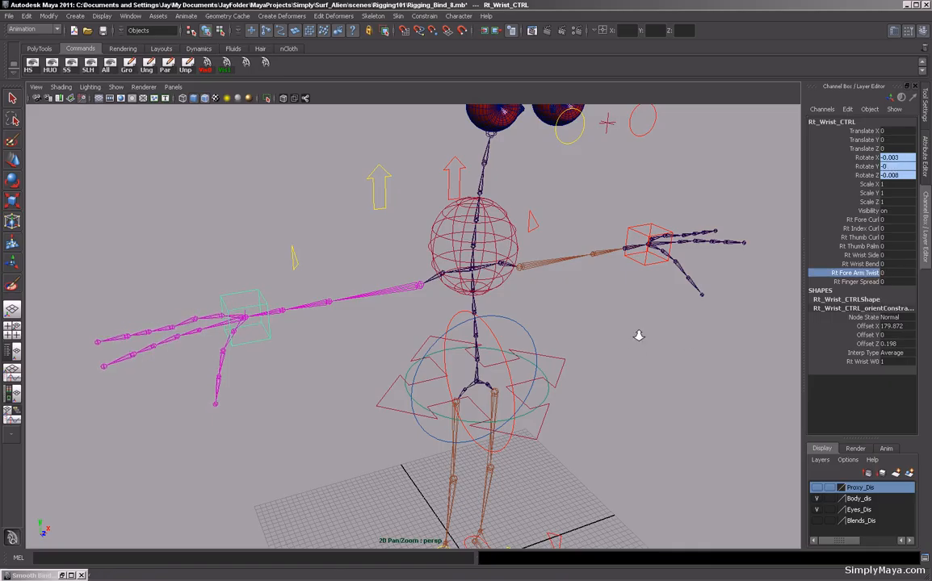
Show the last hidden item to bring back the alien's body mesh.
scroll(639, 336, "down", 3)
left_click_drag(639, 337, 585, 343, "alt")
middle_click_drag(591, 356, 501, 353, "alt")
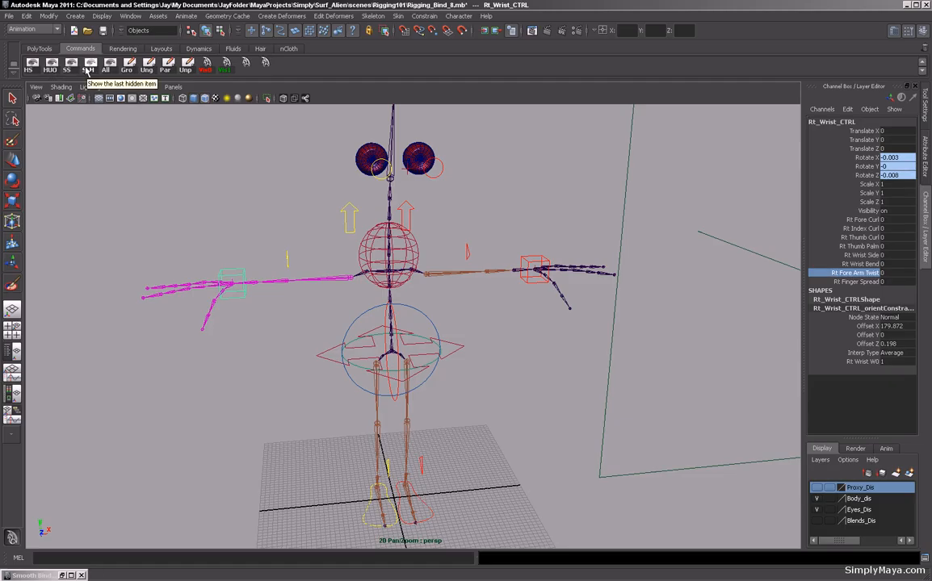
left_click(88, 69)
left_click_drag(146, 199, 67, 226, "alt")
right_click_drag(67, 225, 129, 235, "alt")
left_click_drag(129, 235, 154, 243, "alt")
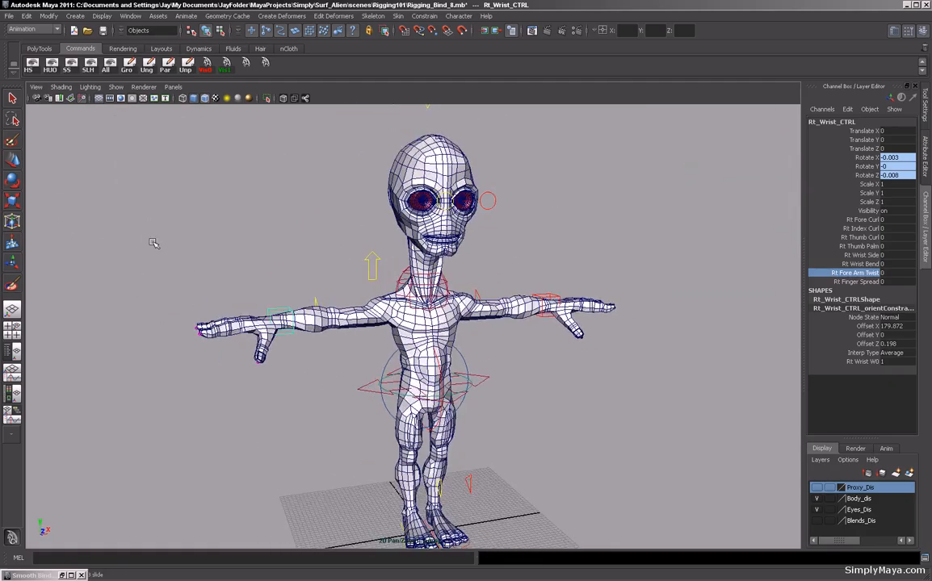
middle_click_drag(154, 243, 120, 213, "alt")
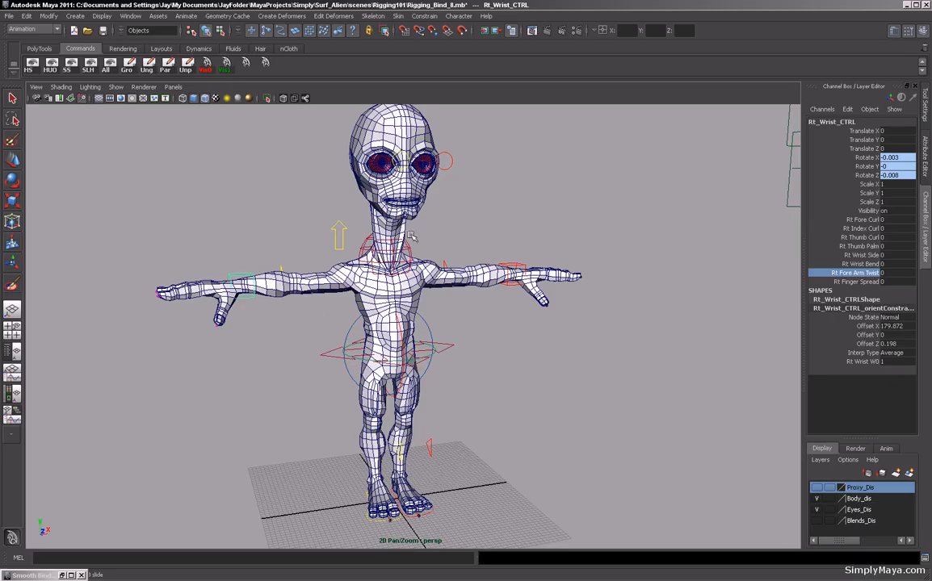
mouse_move(432, 322)
left_mouse_down("alt")
mouse_move(421, 290)
mouse_move(432, 206)
mouse_move(365, 331)
mouse_move(323, 333)
mouse_move(434, 332)
left_mouse_up("alt")
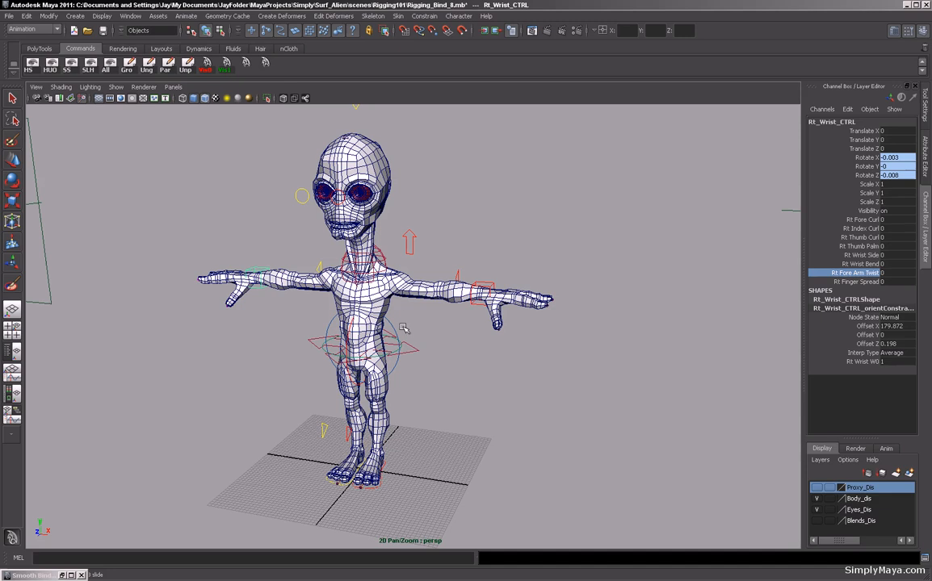
right_click_drag(320, 292, 427, 339, "alt")
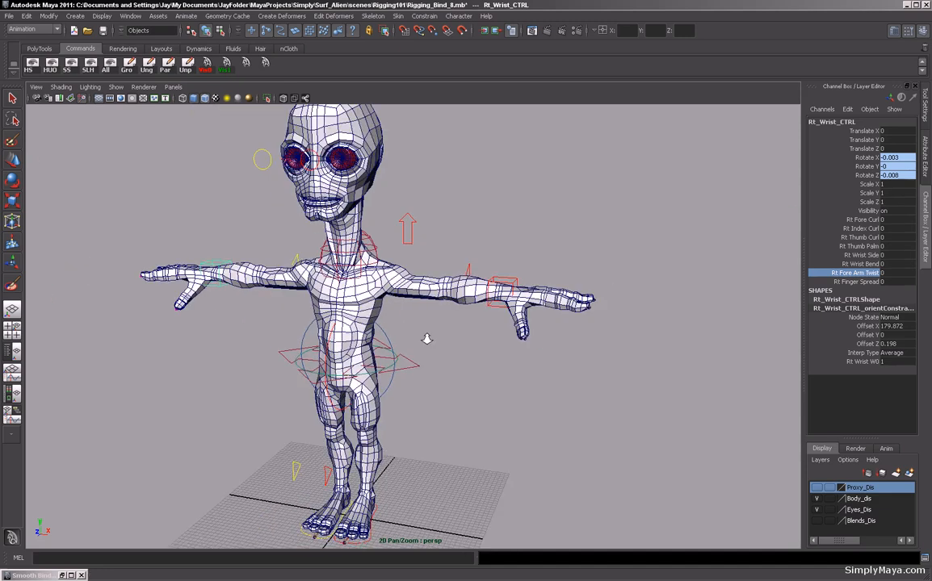
left_click_drag(443, 331, 427, 322, "alt")
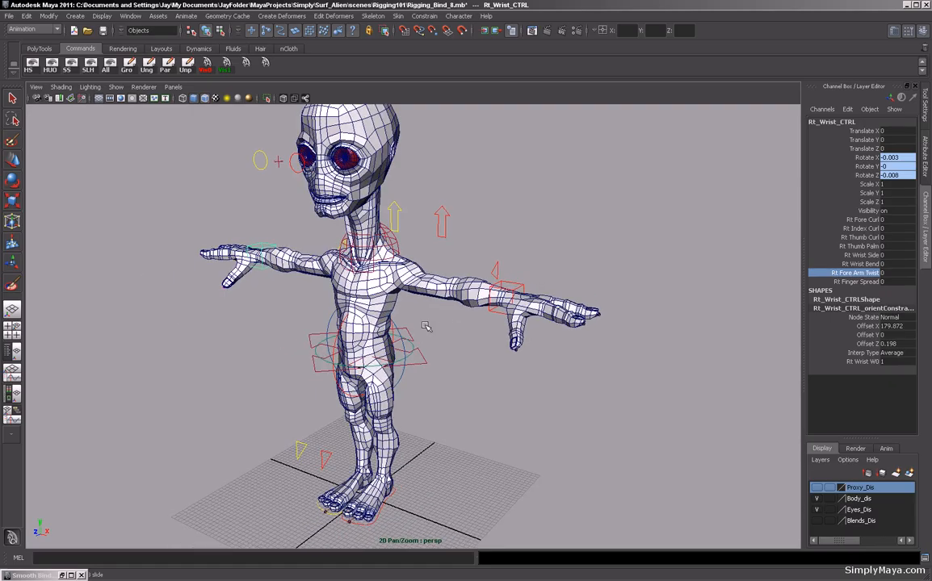
Select the body mesh, switch to the Polygons menu set, and apply Mesh Smooth to it.
left_click(385, 267)
left_click_drag(371, 291, 356, 318, "alt")
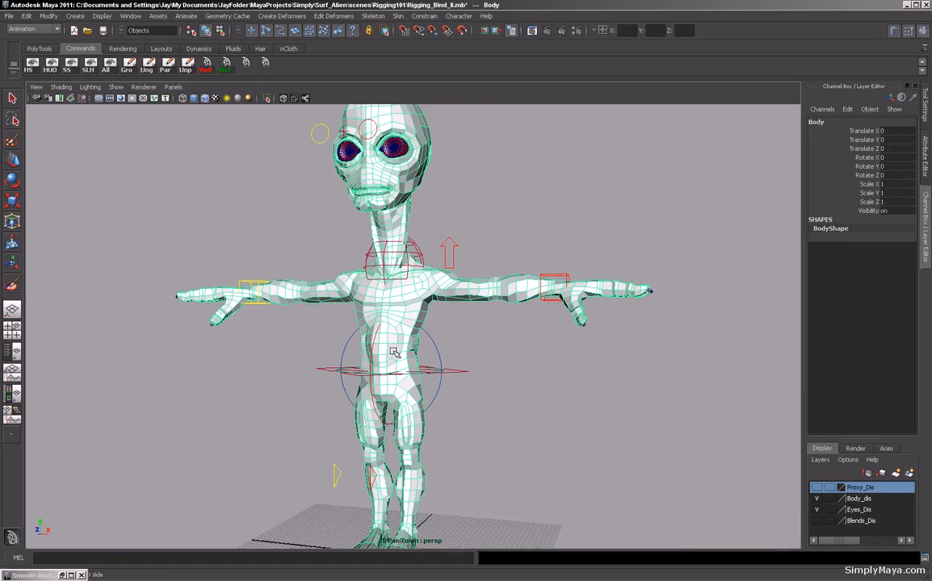
left_click(56, 30)
left_click(48, 47)
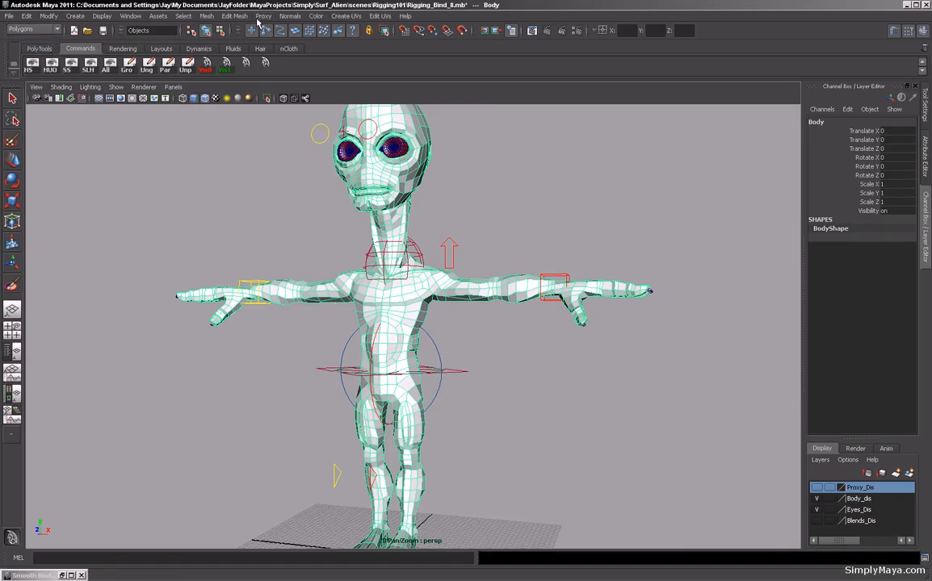
left_click(211, 17)
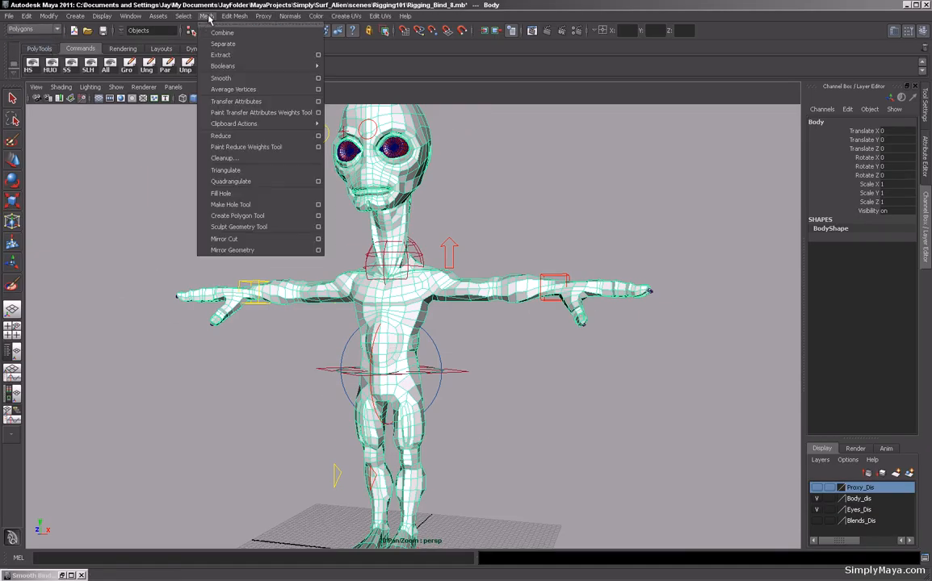
left_click(227, 76)
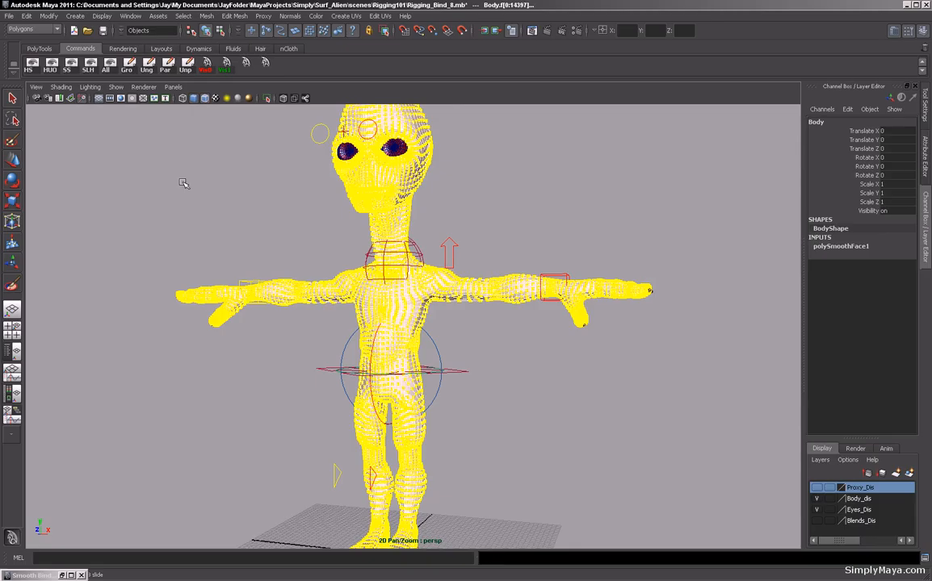
left_click(218, 186)
left_click_drag(219, 186, 203, 191, "alt")
right_click_drag(204, 192, 347, 198, "alt")
middle_click_drag(348, 197, 212, 216, "alt")
left_click_drag(212, 216, 234, 217, "alt")
middle_click_drag(234, 216, 296, 200, "alt")
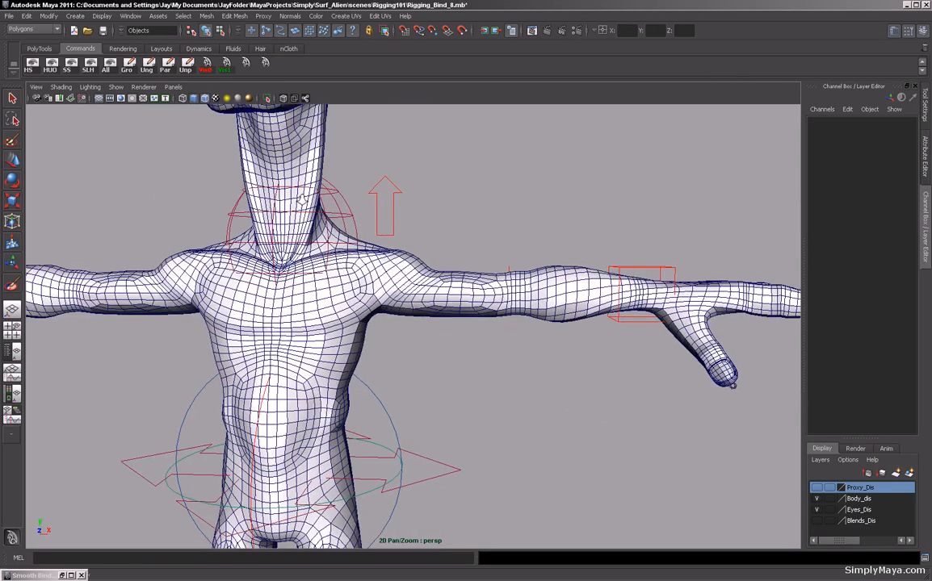
Temporarily show the Proxy_Dis layer to compare the proxy with the smoothed body, then hide it again.
right_click_drag(296, 200, 376, 226, "alt")
left_click_drag(376, 226, 366, 197, "alt")
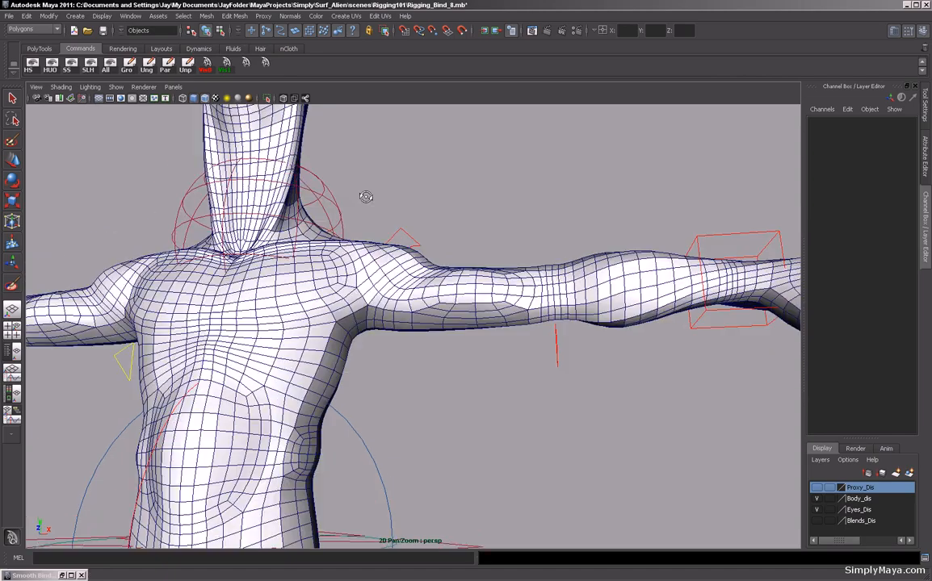
left_click(817, 487)
right_click_drag(517, 378, 460, 376, "alt")
left_click_drag(562, 382, 520, 410, "alt")
right_click_drag(520, 409, 427, 399, "alt")
left_click_drag(569, 222, 549, 257, "alt")
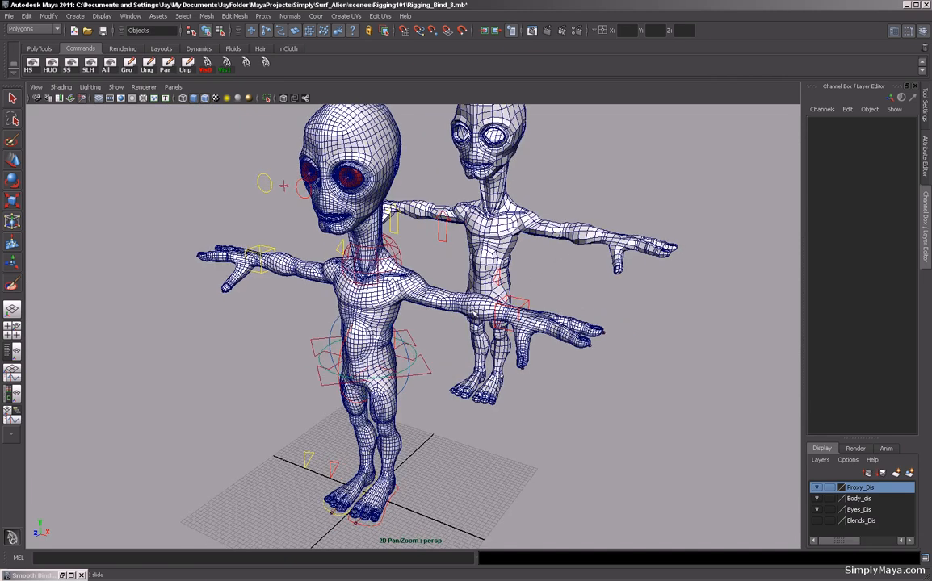
left_click_drag(516, 285, 387, 347, "alt")
right_click_drag(387, 347, 425, 356, "alt")
left_click_drag(425, 356, 414, 379, "alt")
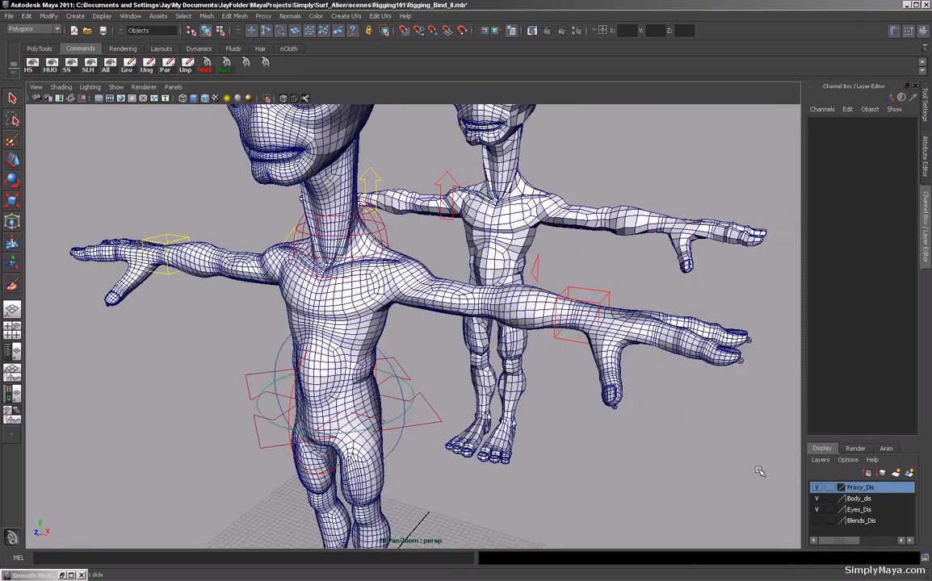
left_click(816, 488)
left_click_drag(474, 376, 496, 382, "alt")
middle_click_drag(496, 383, 475, 391, "alt")
right_click_drag(475, 391, 484, 412, "alt")
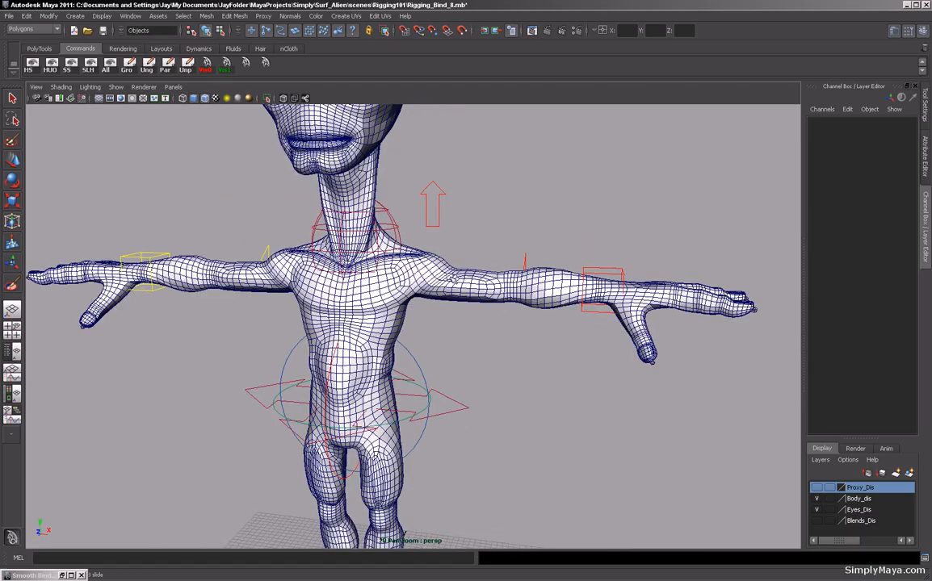
Select the smoothed body mesh and delete its construction history.
left_click(446, 294)
left_click(841, 246)
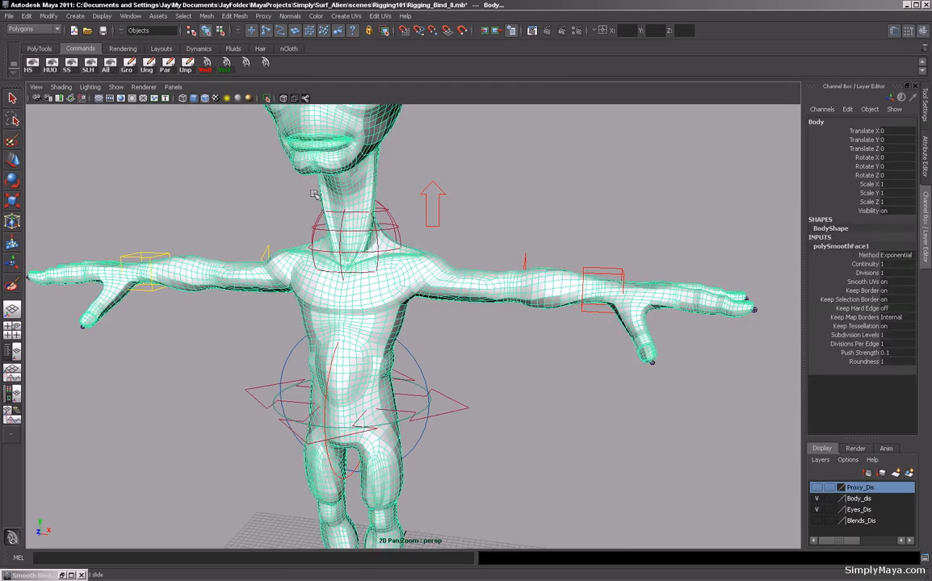
left_click(39, 50)
left_click(31, 68)
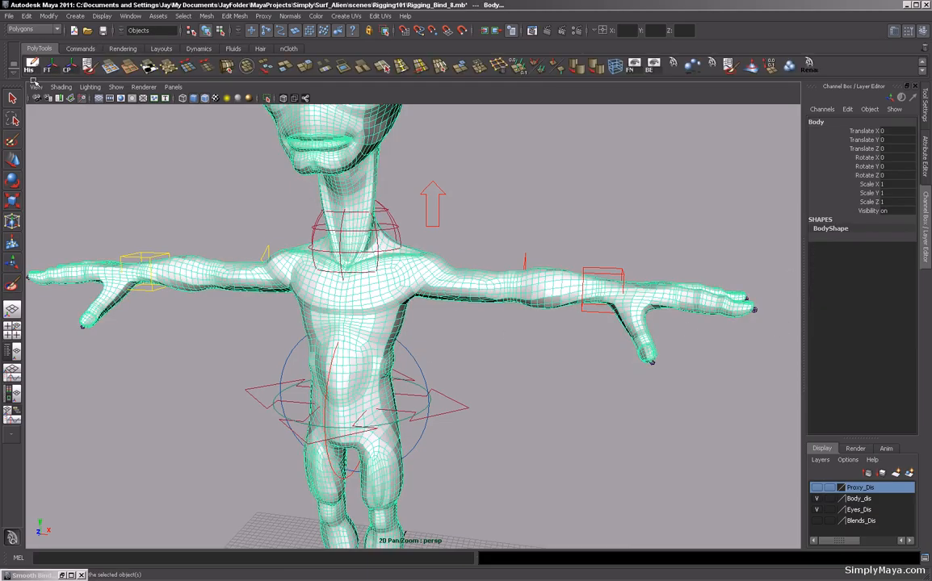
Inspect the smoothed body mesh from several angles around the torso, arms and head.
right_click_drag(433, 267, 412, 271, "alt")
middle_click_drag(412, 271, 383, 262, "alt")
left_click_drag(384, 262, 394, 242, "alt")
middle_click_drag(394, 242, 406, 283, "alt")
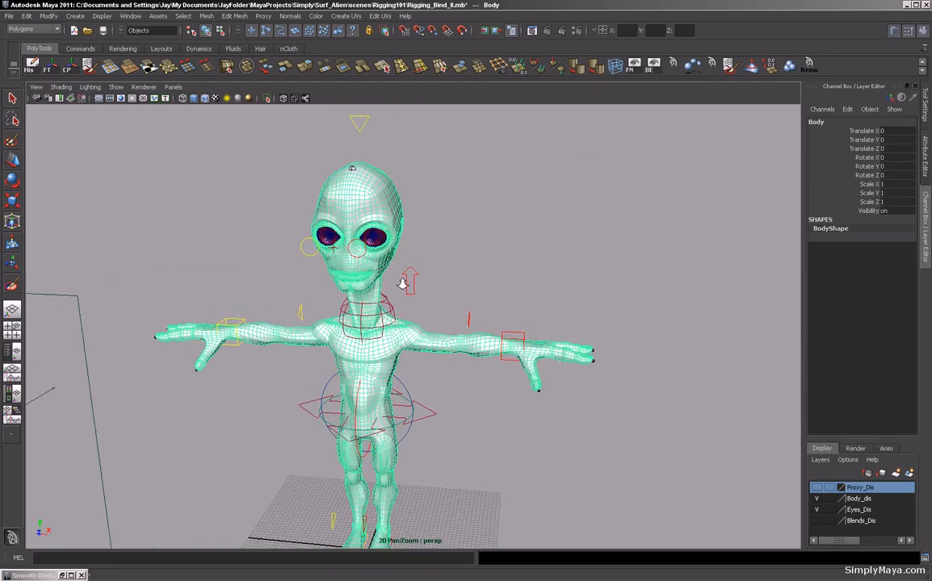
right_click_drag(406, 283, 461, 292, "alt")
left_click_drag(461, 291, 407, 285, "alt")
right_click_drag(407, 285, 320, 305, "alt")
left_click_drag(320, 305, 365, 263, "alt")
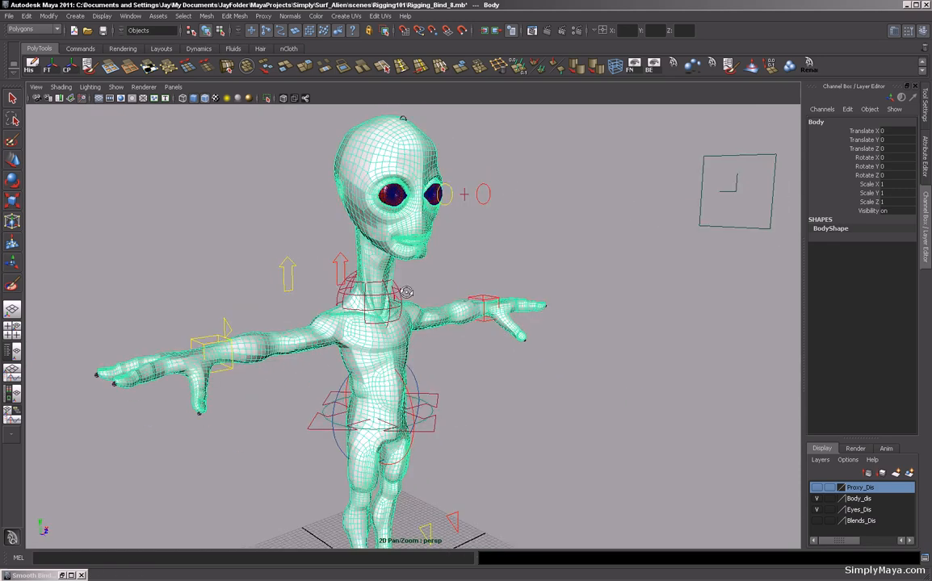
left_click_drag(329, 233, 353, 229, "alt")
left_click_drag(399, 208, 358, 243, "alt")
left_click_drag(487, 201, 280, 272, "alt")
right_click_drag(280, 272, 411, 296, "alt")
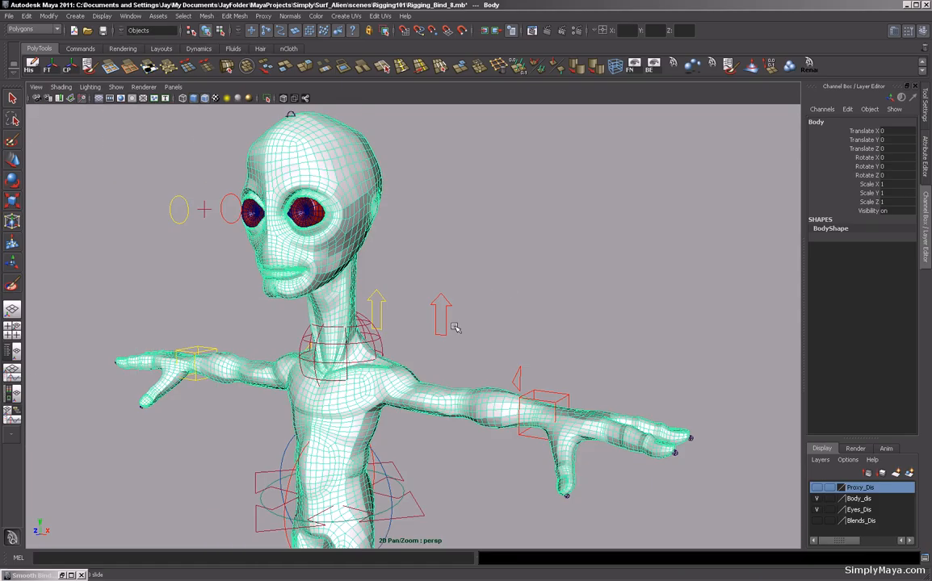
left_click_drag(445, 228, 406, 348, "alt")
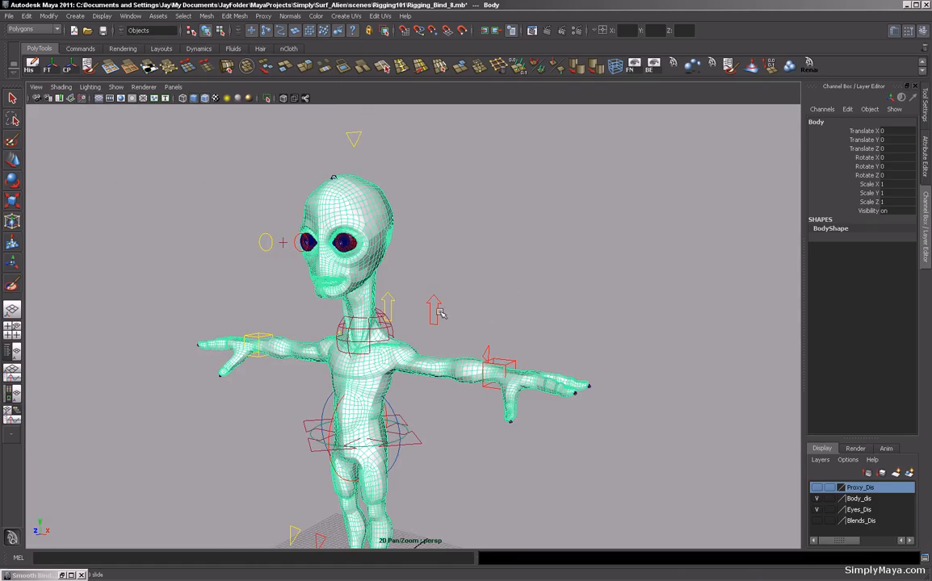
left_click_drag(323, 374, 316, 264, "alt")
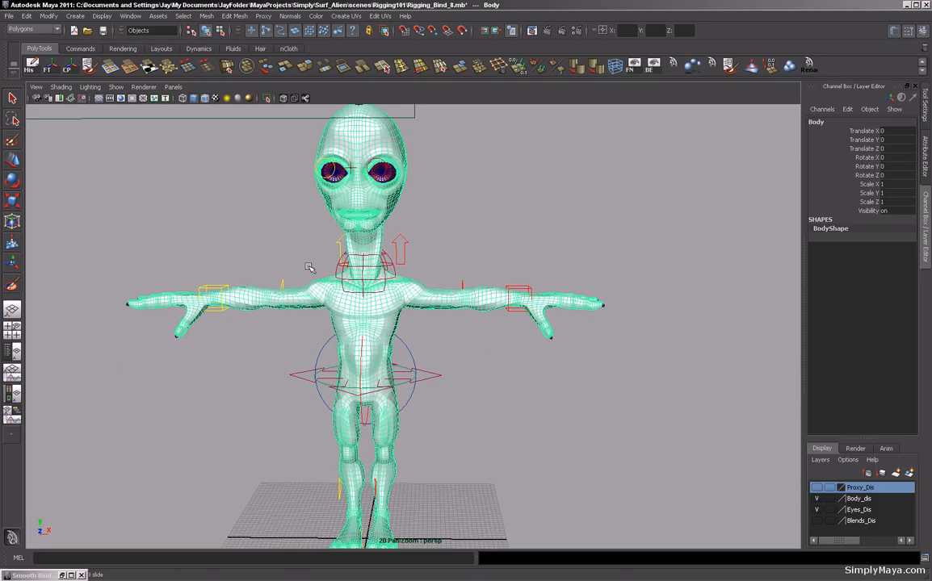
left_click_drag(231, 234, 254, 318, "alt")
right_click_drag(254, 318, 426, 331, "alt")
left_click_drag(426, 330, 394, 290, "alt")
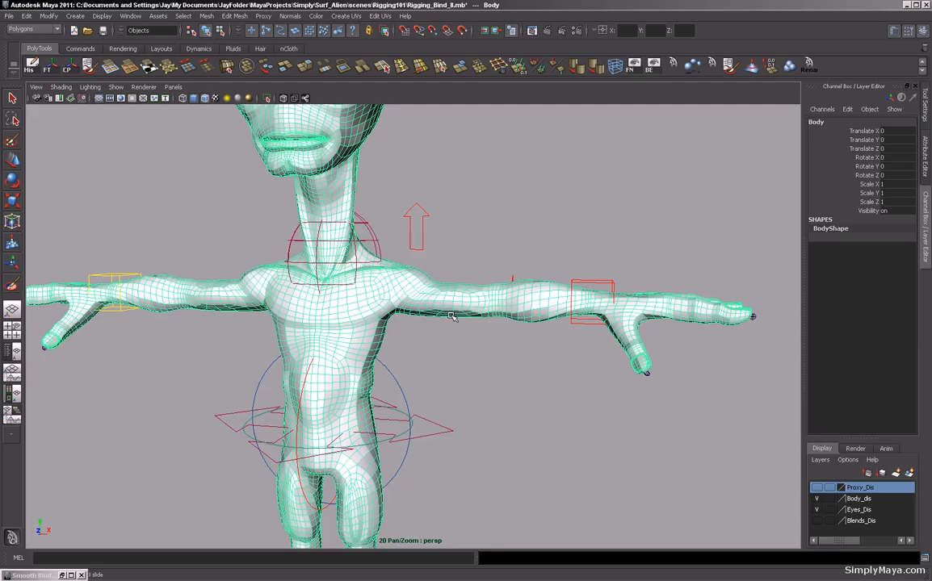
right_click_drag(377, 359, 278, 321, "alt")
left_click_drag(279, 320, 211, 319, "alt")
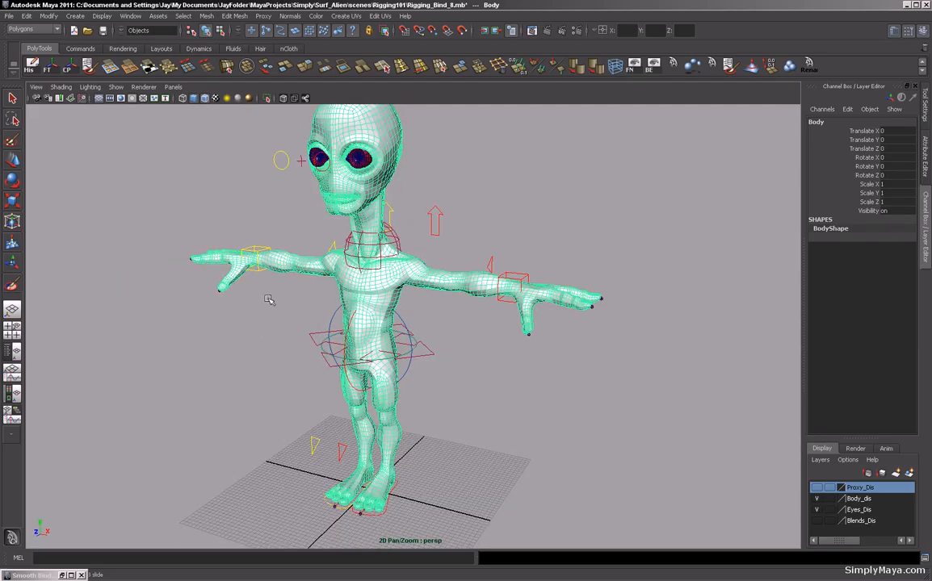
left_click_drag(178, 215, 154, 246, "alt")
right_click_drag(154, 246, 199, 250, "alt")
left_click_drag(200, 249, 227, 168, "alt")
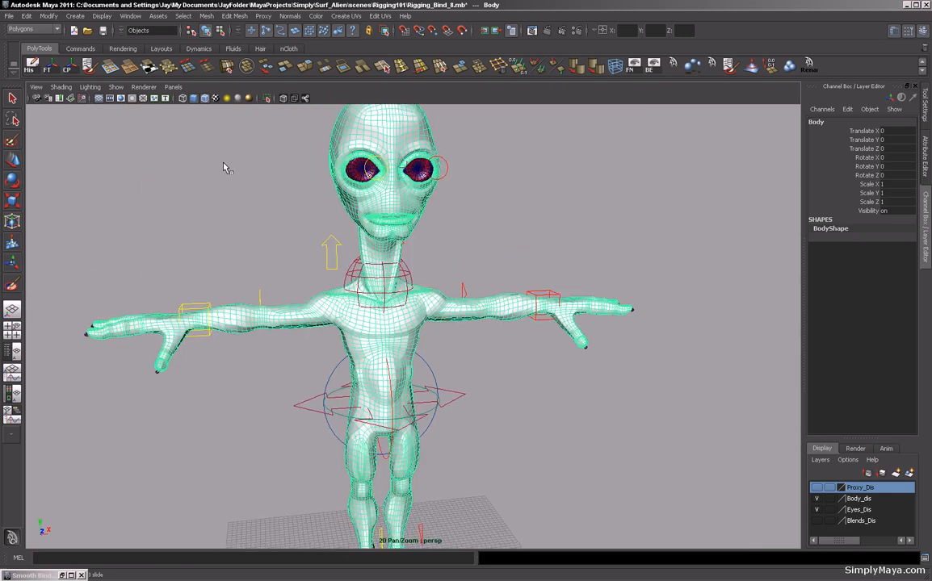
Switch to the Animation menu set and open the Smooth Bind options.
left_click(57, 30)
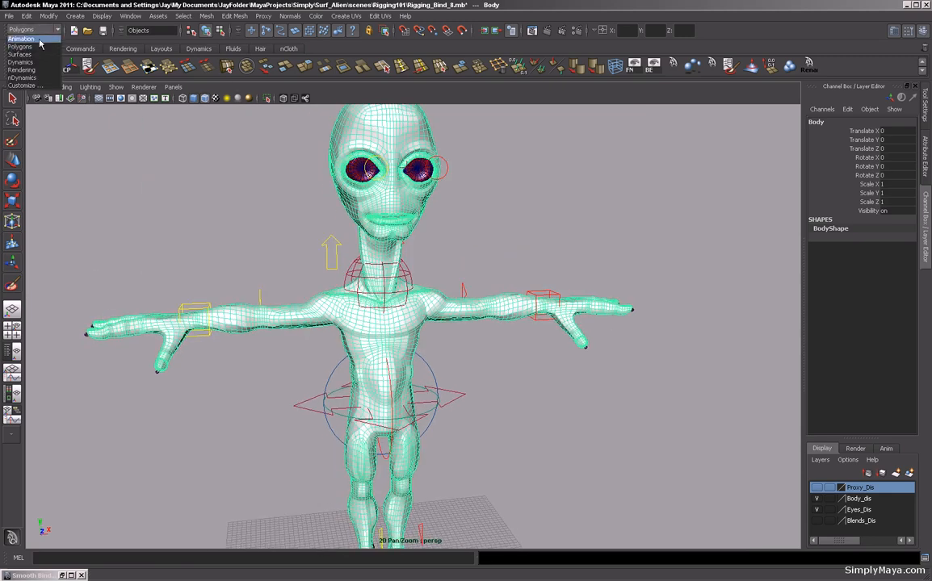
left_click(32, 39)
left_click(499, 199)
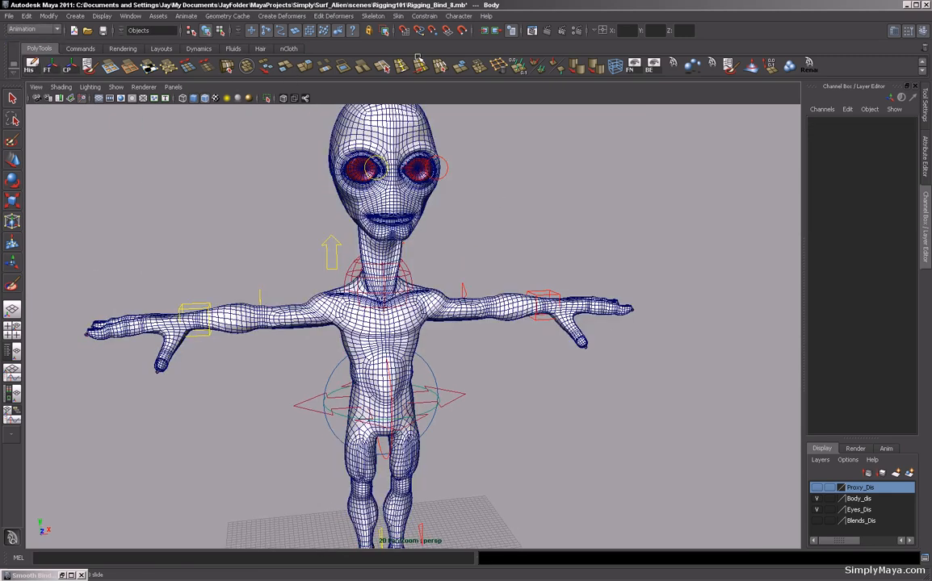
right_click_drag(331, 314, 428, 312, "alt")
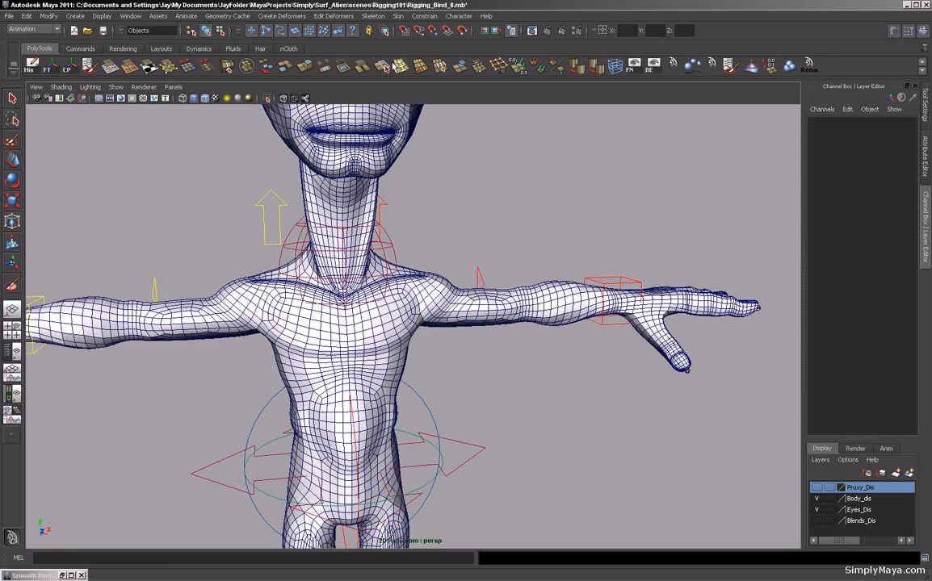
left_click(398, 16)
mouse_move(406, 37)
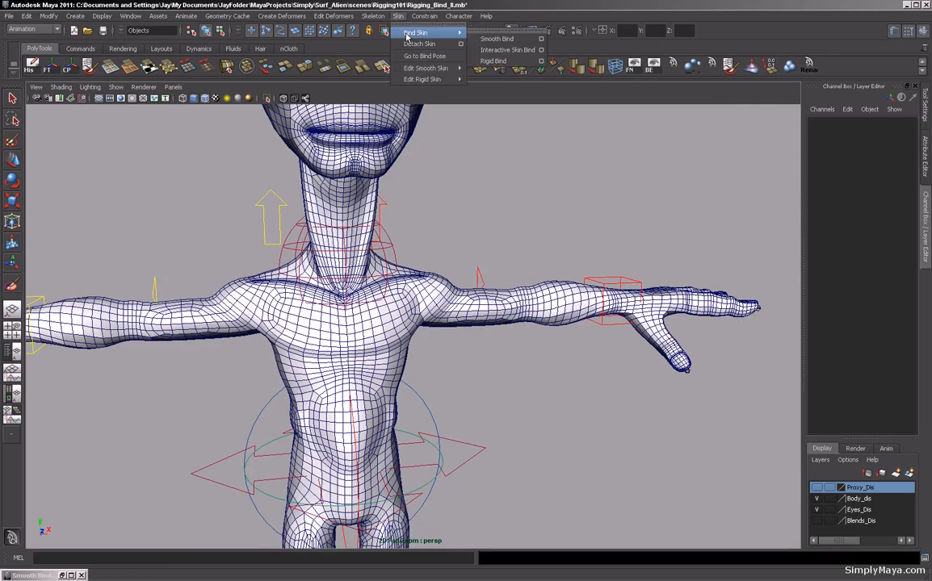
left_click(541, 40)
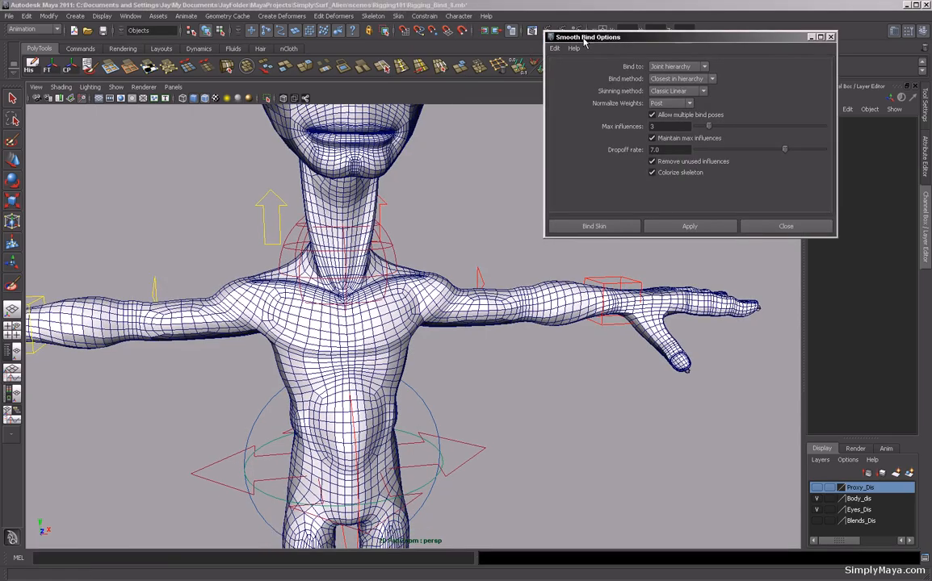
left_click_drag(630, 37, 686, 33)
Switch to wireframe display and select the Root joint together with the body mesh.
left_click_drag(323, 299, 270, 295, "alt")
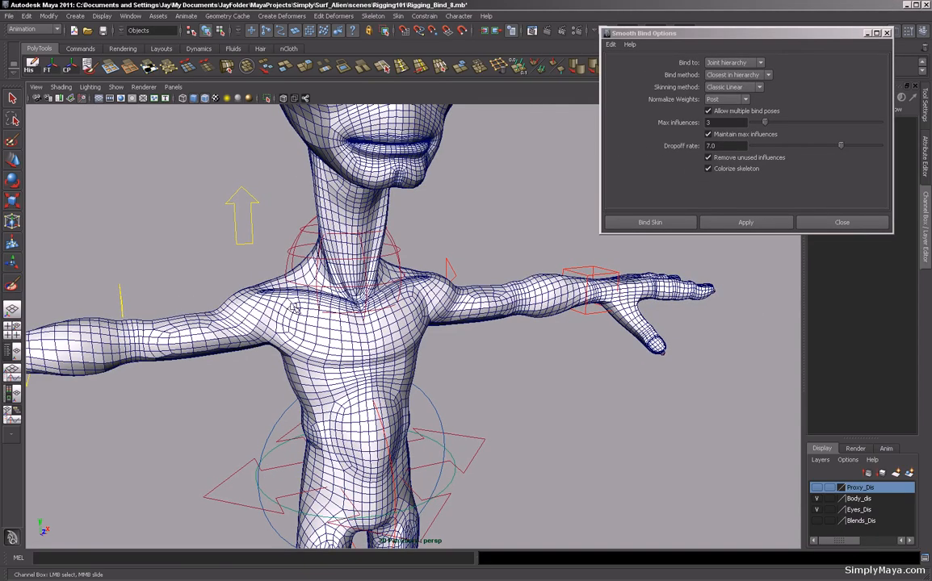
key("4")
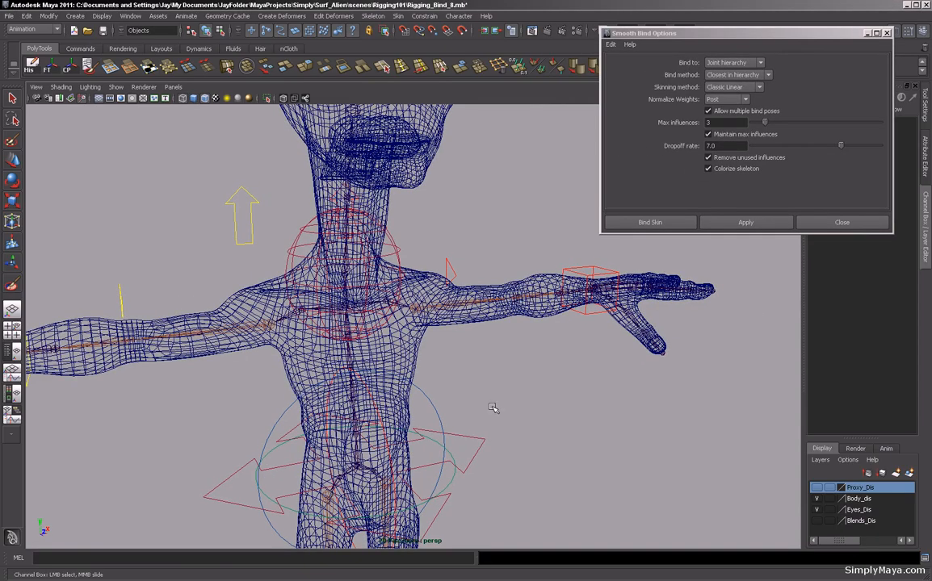
left_click(463, 320)
middle_click_drag(441, 433, 478, 311, "alt")
right_click_drag(478, 311, 332, 433, "alt")
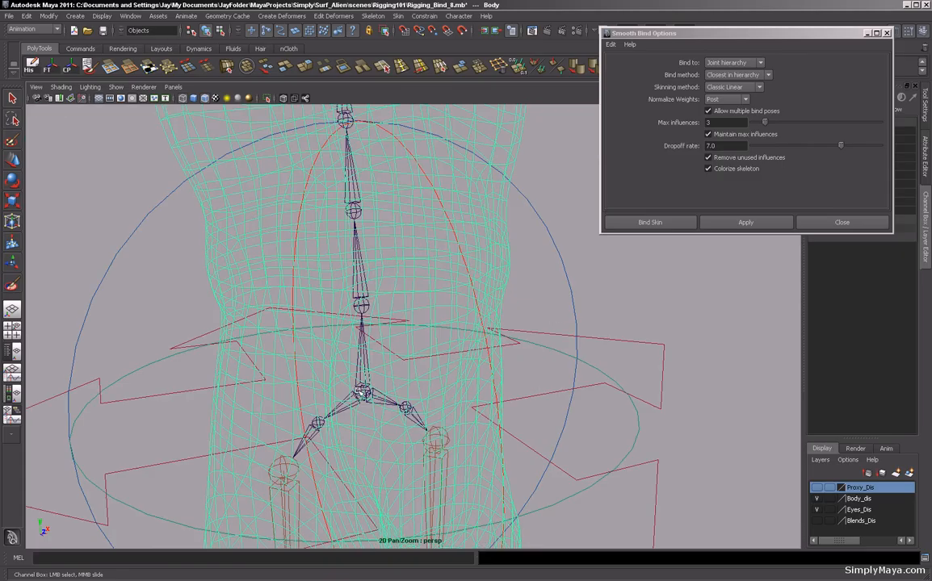
left_click(361, 393)
right_click_drag(470, 390, 444, 413, "alt")
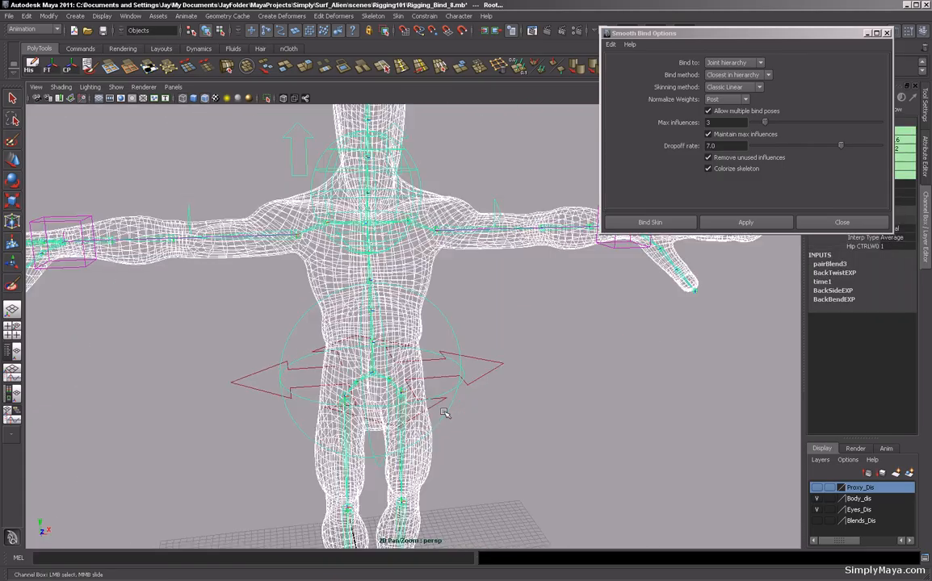
Reset the Smooth Bind settings, set Max influences to 3 and Dropoff rate to 7, and bind the skin.
left_click(611, 45)
left_click(619, 69)
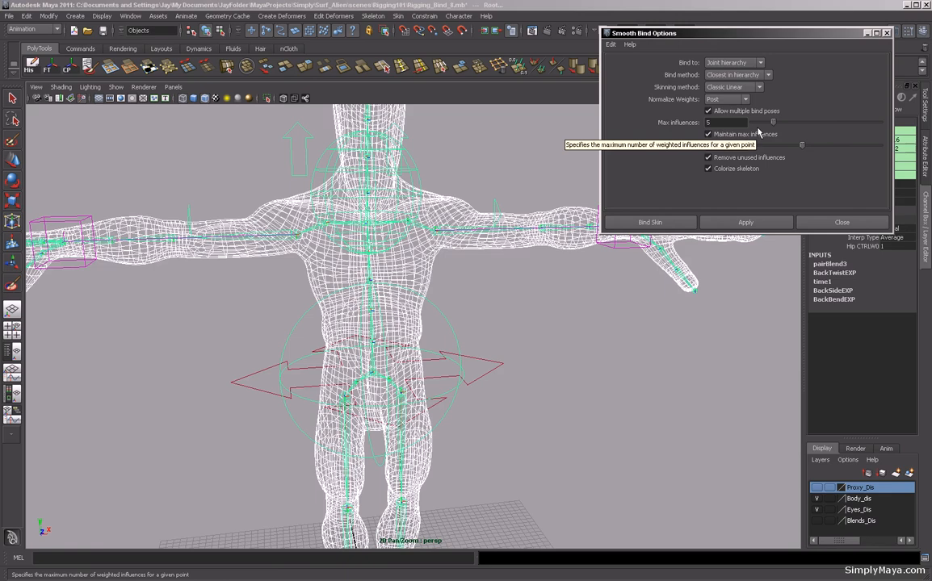
double_click(714, 122)
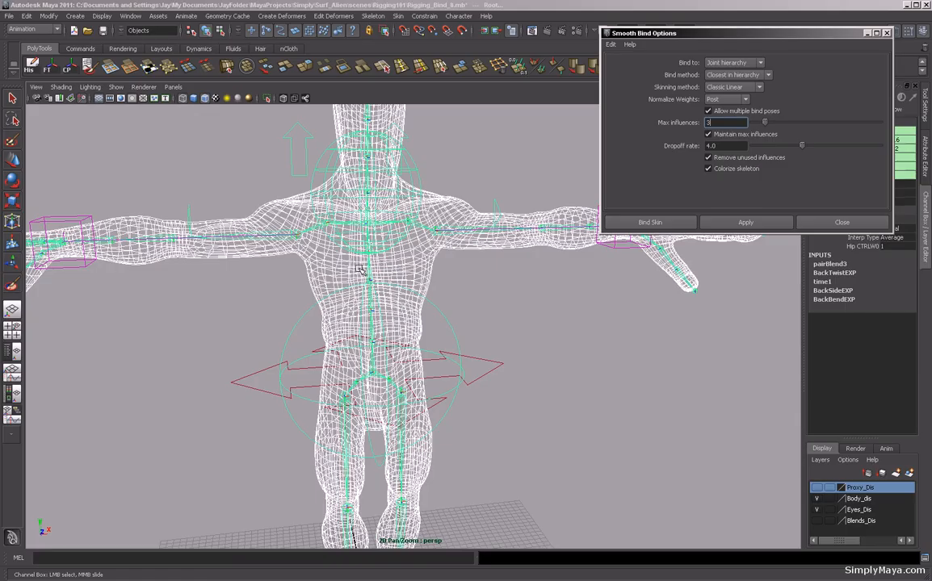
key("Tab")
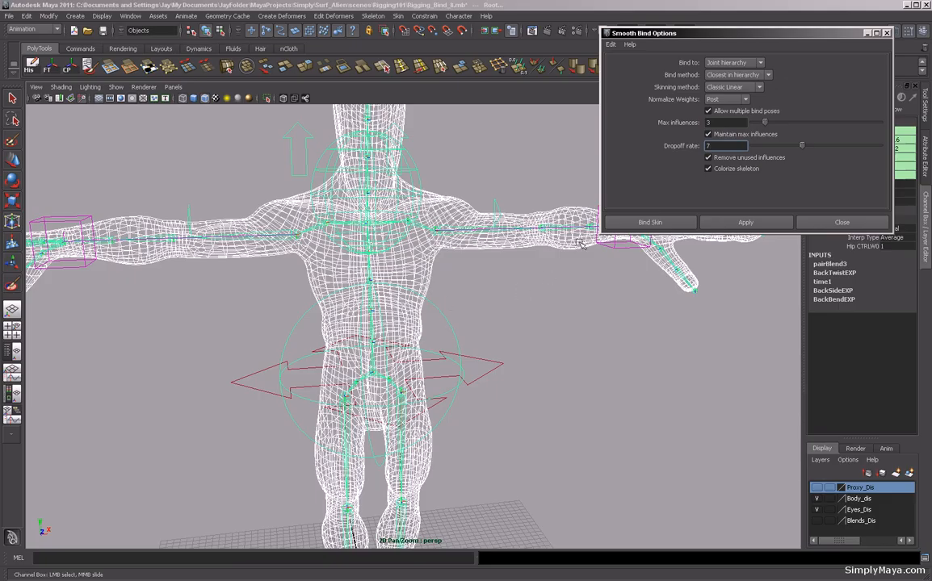
left_click(643, 224)
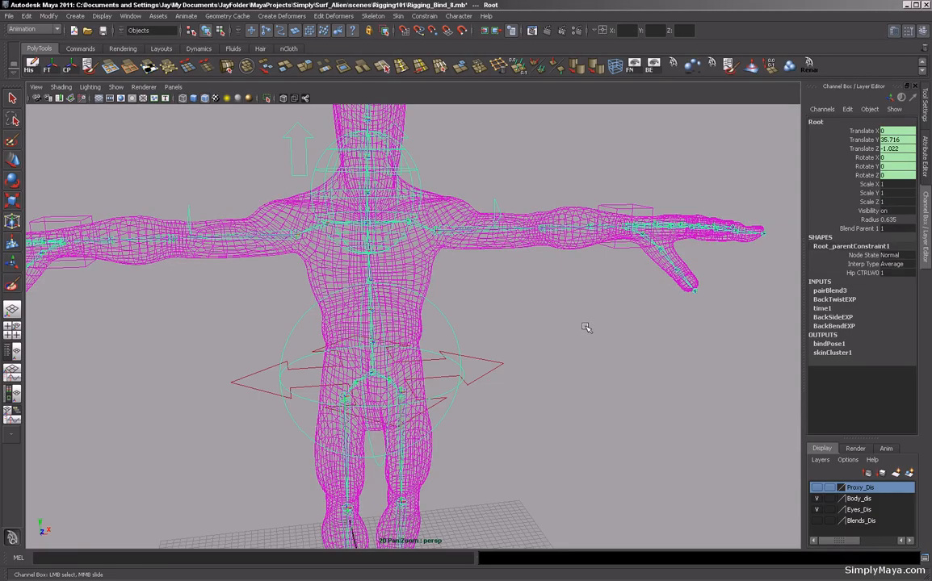
Select the bound body mesh to check its skin cluster and return to shaded display.
left_click(587, 327)
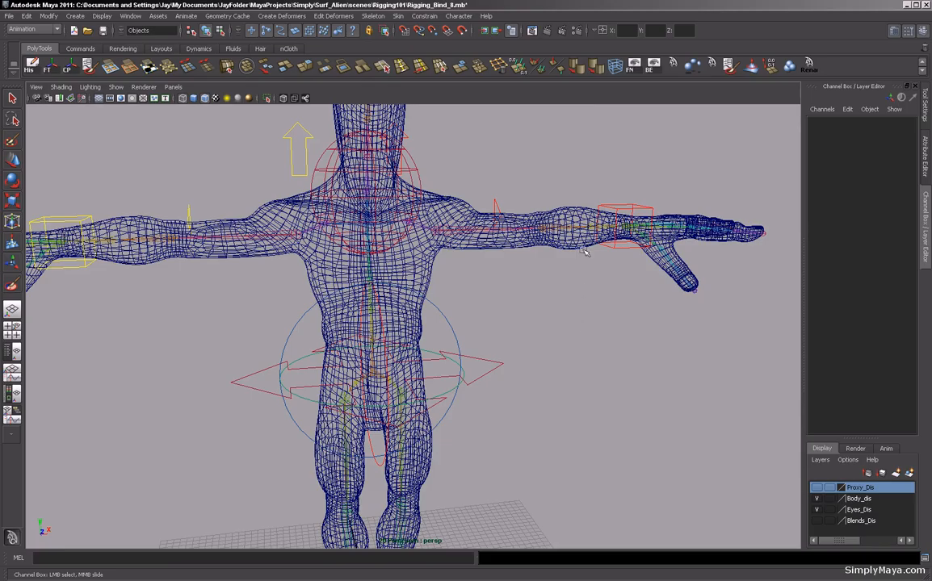
left_click_drag(500, 263, 578, 249, "alt")
left_click_drag(510, 322, 488, 300, "alt")
left_click(489, 300)
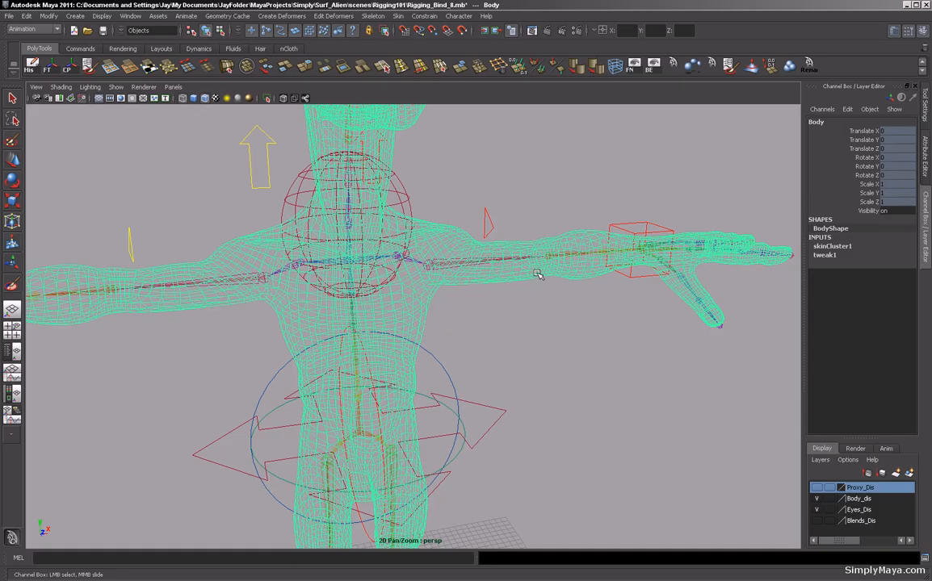
left_click_drag(533, 310, 525, 356, "alt")
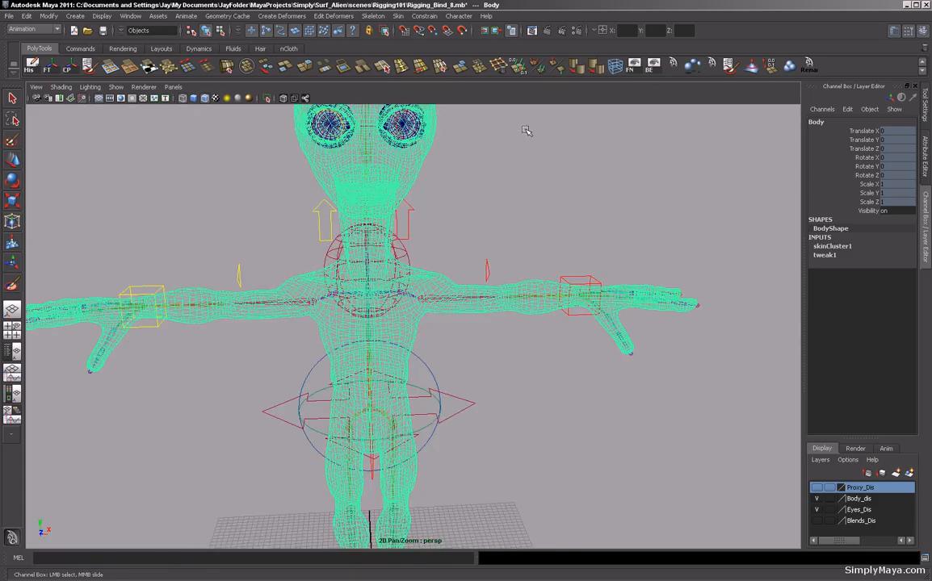
key("5")
left_click_drag(418, 195, 442, 213, "alt")
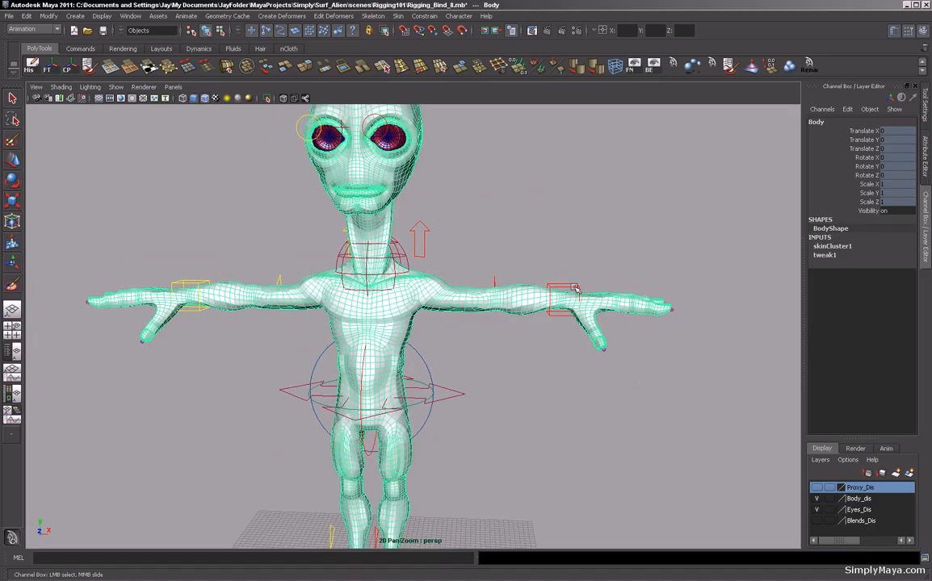
Select the left wrist control and move it around to test how the skinned arm deforms.
left_click(576, 292)
left_click_drag(504, 345, 563, 299, "alt")
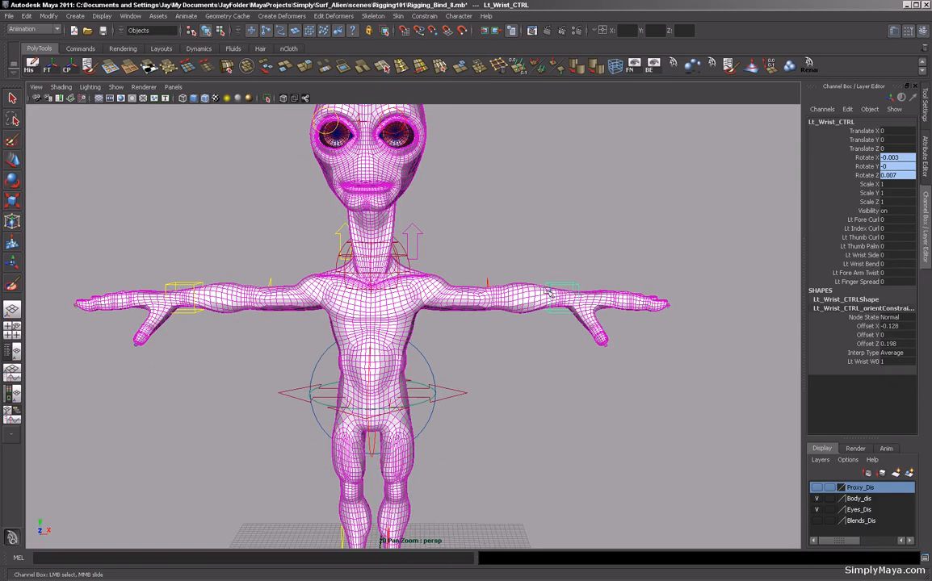
key("w")
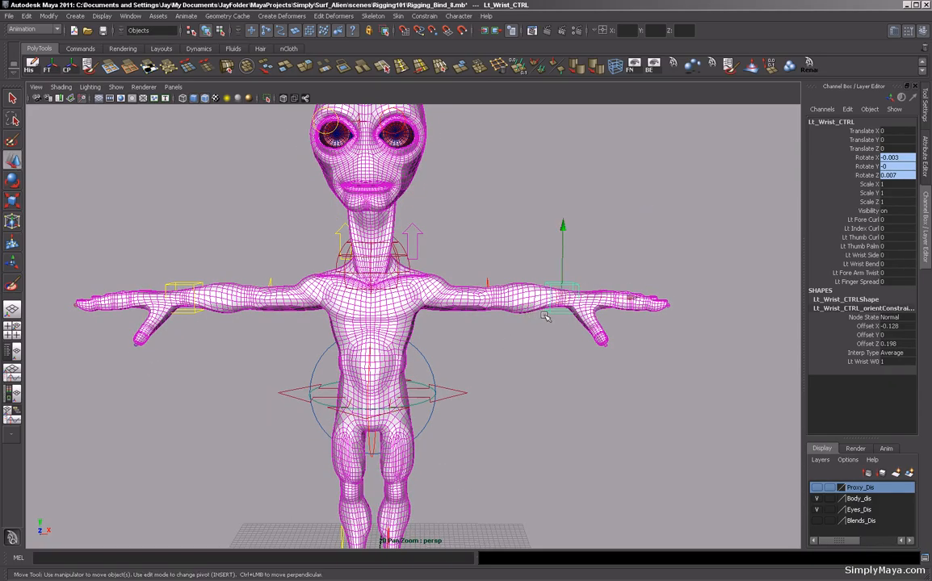
left_click_drag(545, 316, 570, 192)
left_click_drag(572, 256, 571, 292)
left_click_drag(572, 290, 488, 296, "alt")
left_click_drag(448, 354, 629, 312)
left_click_drag(630, 312, 553, 352, "alt")
middle_click_drag(553, 351, 510, 403, "alt")
right_click_drag(511, 404, 553, 382, "alt")
left_click_drag(553, 383, 536, 380, "alt")
left_click_drag(621, 329, 433, 424)
left_click_drag(461, 368, 631, 317, "alt")
left_click_drag(448, 474, 413, 423, "alt")
right_click_drag(415, 424, 555, 442, "alt")
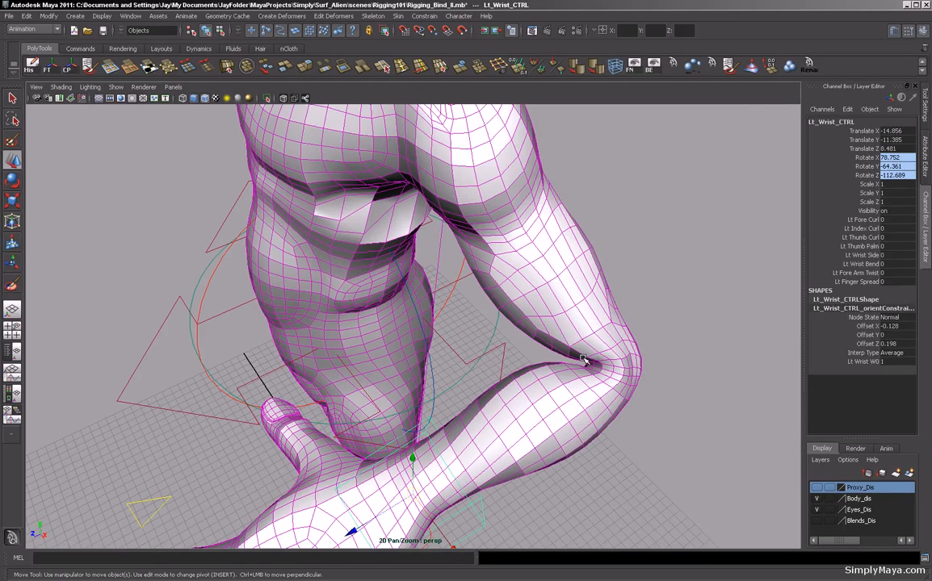
left_click_drag(555, 442, 436, 398, "alt")
middle_click_drag(442, 428, 440, 428, "alt")
left_click_drag(440, 428, 375, 391, "alt")
right_click_drag(416, 449, 352, 419, "alt")
left_click_drag(412, 394, 581, 388, "alt")
left_click_drag(498, 437, 481, 428, "alt")
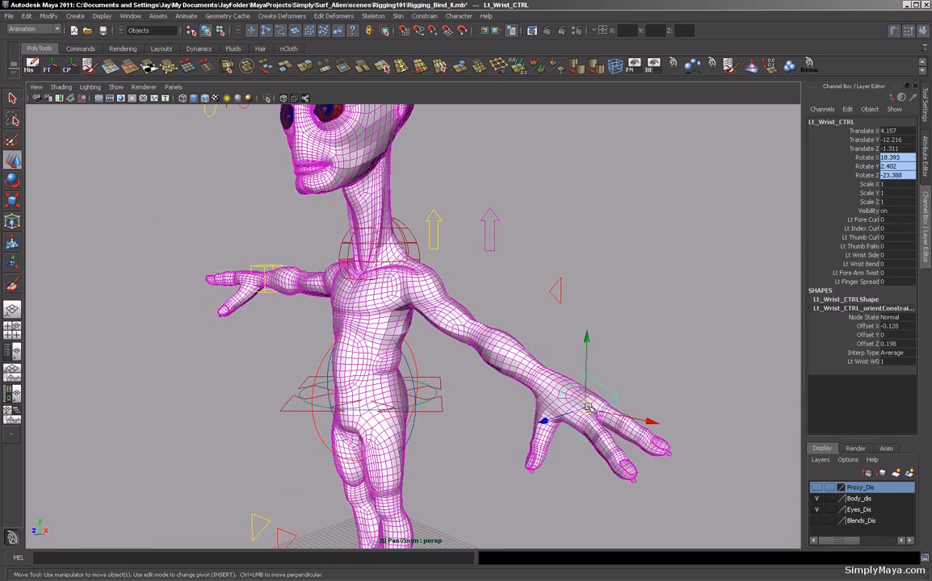
Move the left wrist control up, down and across to test how the skinned shoulder and arm deform.
left_click_drag(583, 406, 610, 272)
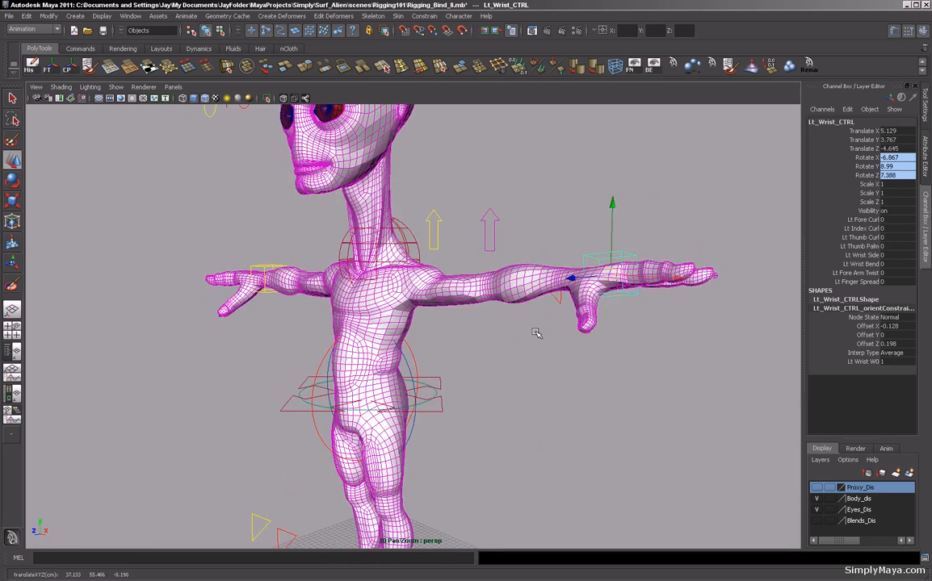
left_click_drag(485, 301, 523, 129, "alt")
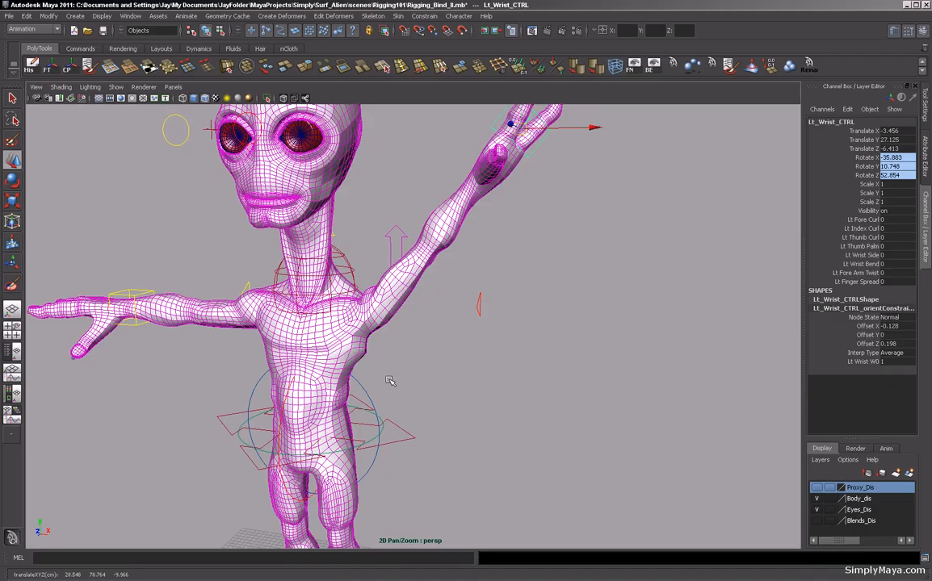
left_click_drag(519, 137, 588, 325)
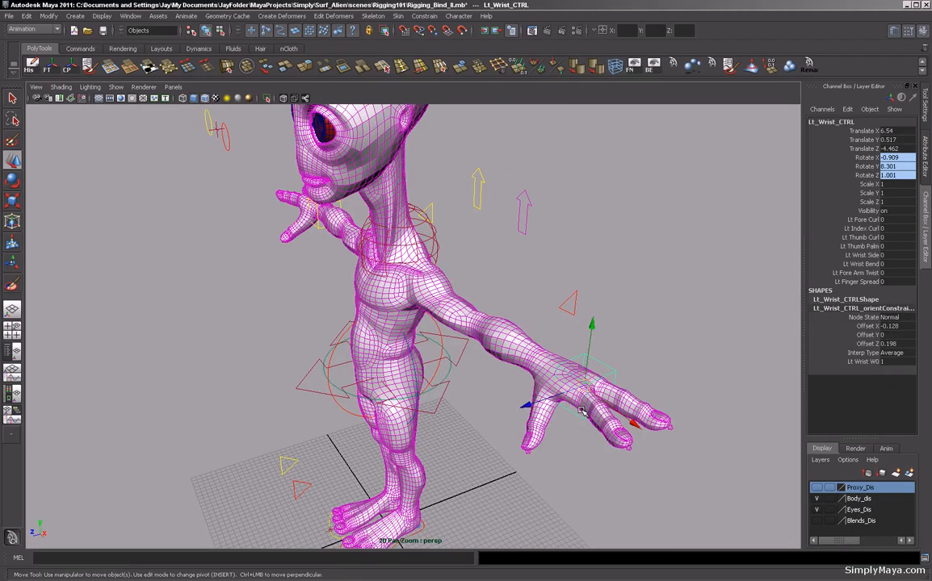
left_click_drag(585, 386, 646, 349)
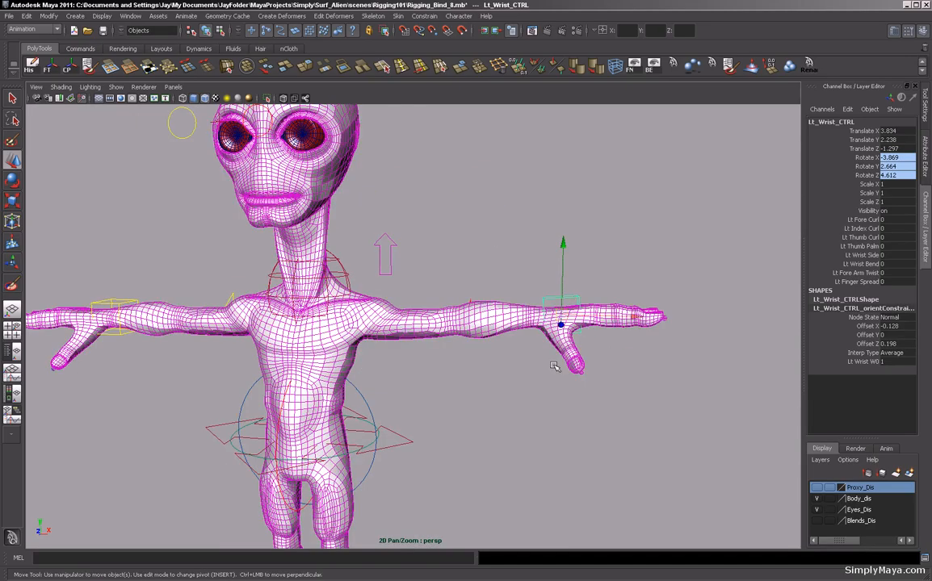
right_click_drag(558, 368, 405, 379, "alt")
middle_click_drag(405, 379, 438, 344, "alt")
mouse_move(485, 351)
left_mouse_down("alt")
mouse_move(501, 356)
mouse_move(484, 355)
left_mouse_up("alt")
right_click_drag(484, 355, 426, 354, "alt")
left_click_drag(426, 354, 480, 376, "alt")
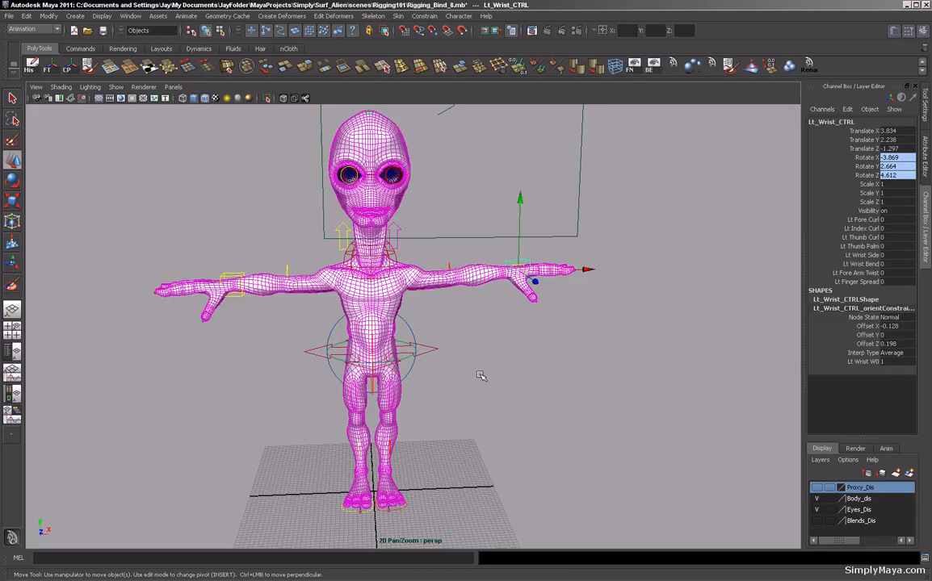
right_click_drag(420, 377, 522, 385, "alt")
middle_click_drag(522, 385, 484, 390, "alt")
left_click_drag(539, 269, 445, 438)
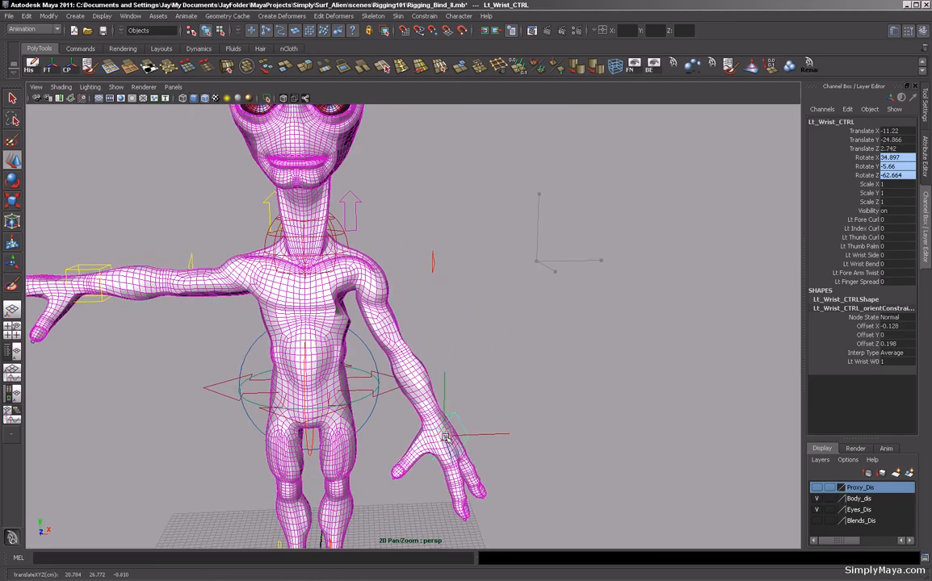
Examine the deformation of the left shoulder, armpit and chest area up close.
left_click_drag(495, 382, 441, 450, "alt")
left_click_drag(442, 450, 506, 391, "alt")
right_click_drag(476, 387, 550, 385, "alt")
middle_click_drag(517, 378, 623, 328, "alt")
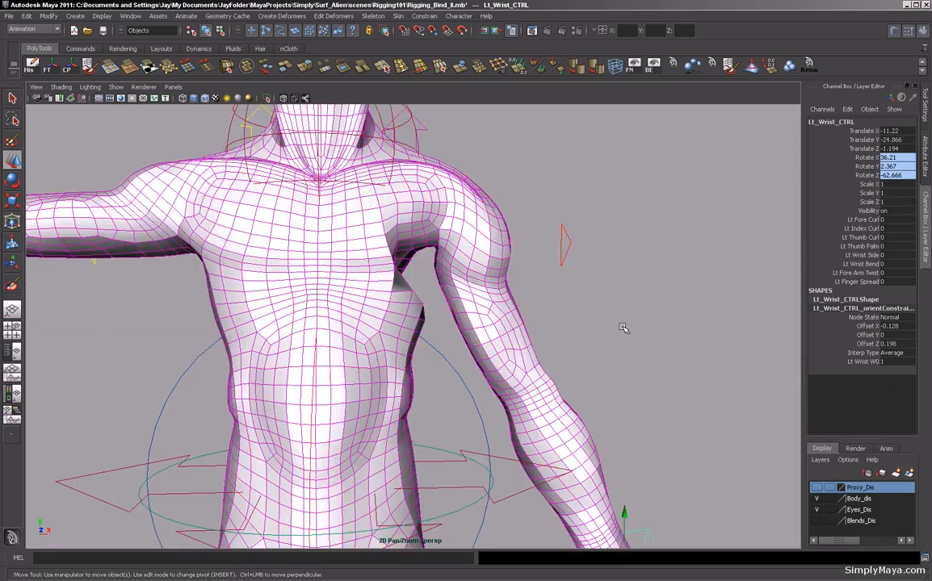
left_click_drag(512, 332, 486, 341, "alt")
right_click_drag(503, 331, 520, 329, "alt")
left_click_drag(520, 331, 504, 323, "alt")
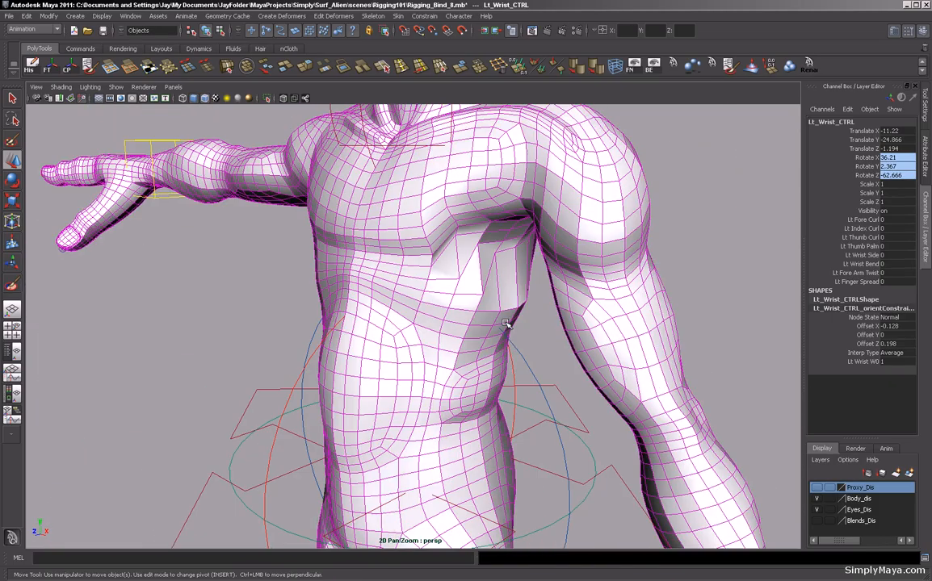
Select the body mesh and open the Paint Skin Weights Tool options to display the Lt_Collar influence around the shoulder.
left_click(472, 276)
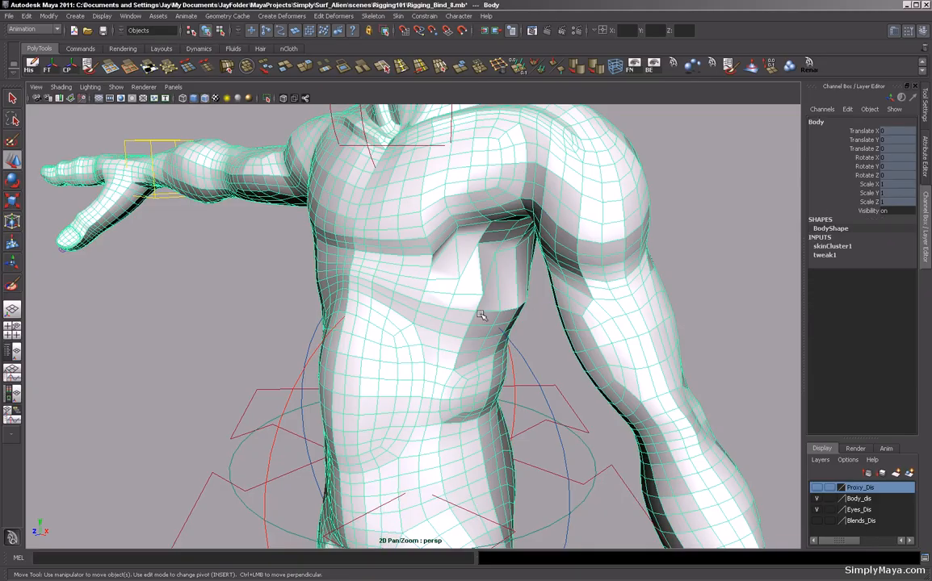
left_click(396, 16)
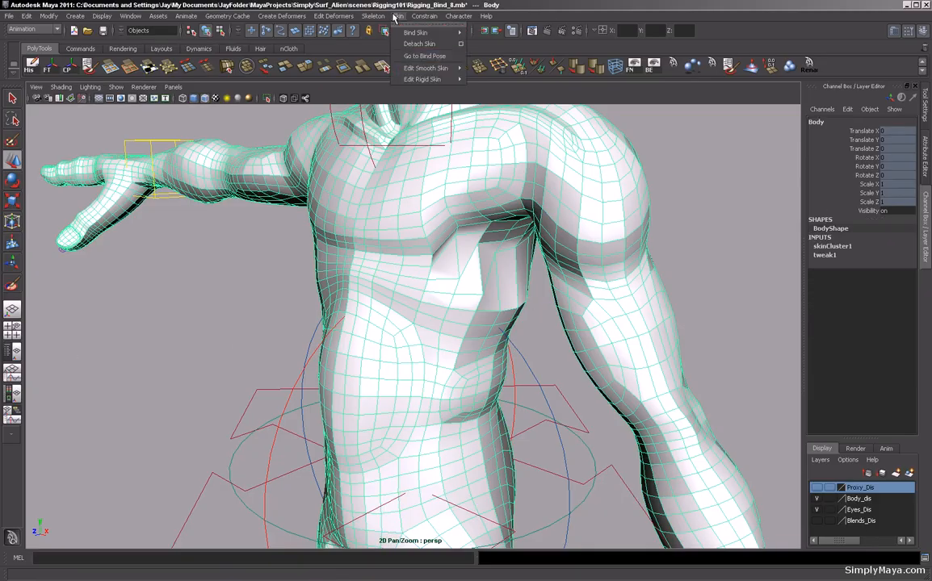
mouse_move(420, 72)
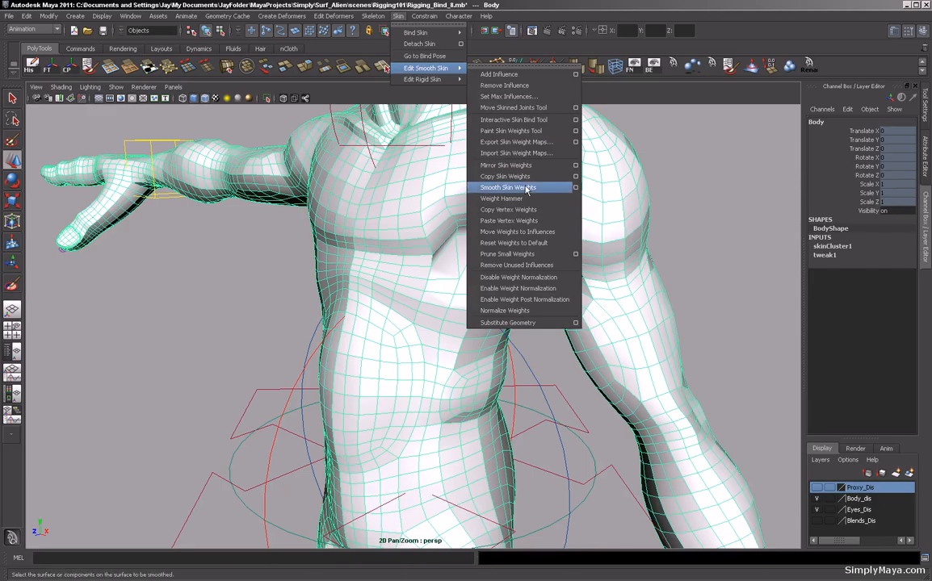
left_click(576, 131)
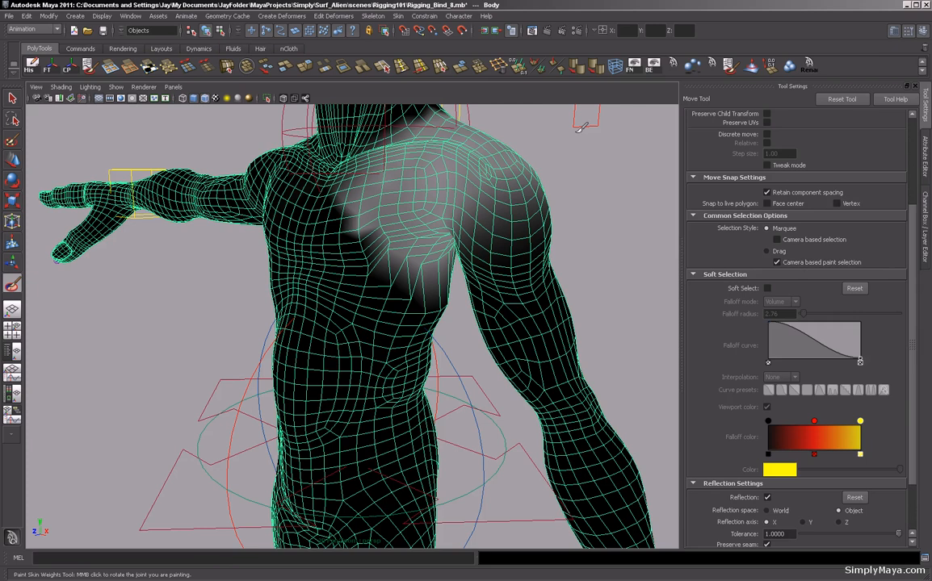
left_click_drag(339, 218, 317, 194, "alt")
right_click_drag(318, 195, 396, 219, "alt")
middle_click_drag(396, 219, 337, 220, "alt")
mouse_move(337, 220)
left_mouse_down("alt")
mouse_move(361, 217)
mouse_move(333, 233)
mouse_move(365, 233)
mouse_move(297, 214)
mouse_move(357, 217)
mouse_move(308, 285)
mouse_move(364, 281)
mouse_move(349, 279)
left_mouse_up("alt")
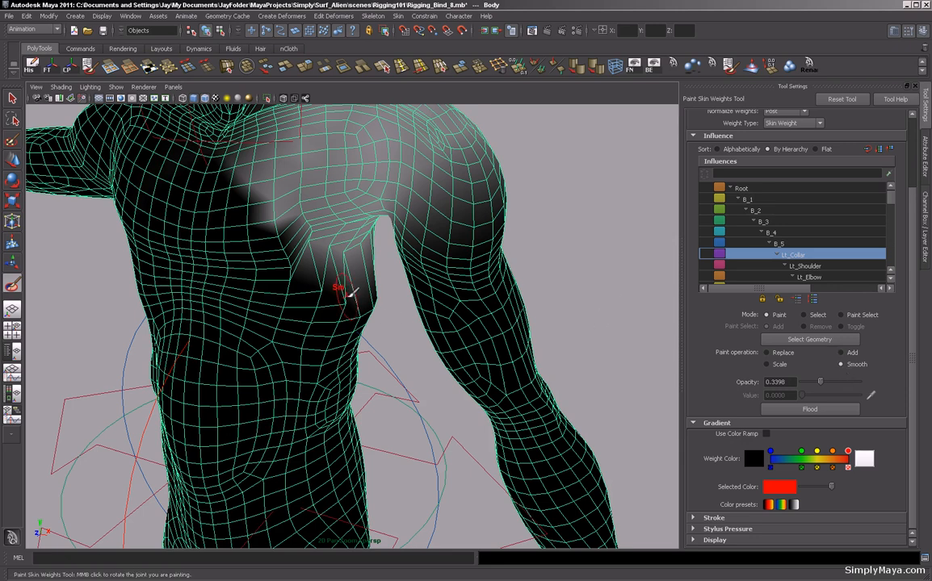
Smooth the chest weights, then replace-paint the Lt_Collar influence with value 0 below the armpit and 0.6893 on the upper chest.
mouse_move(350, 295)
left_mouse_down()
mouse_move(393, 230)
mouse_move(415, 267)
left_mouse_up()
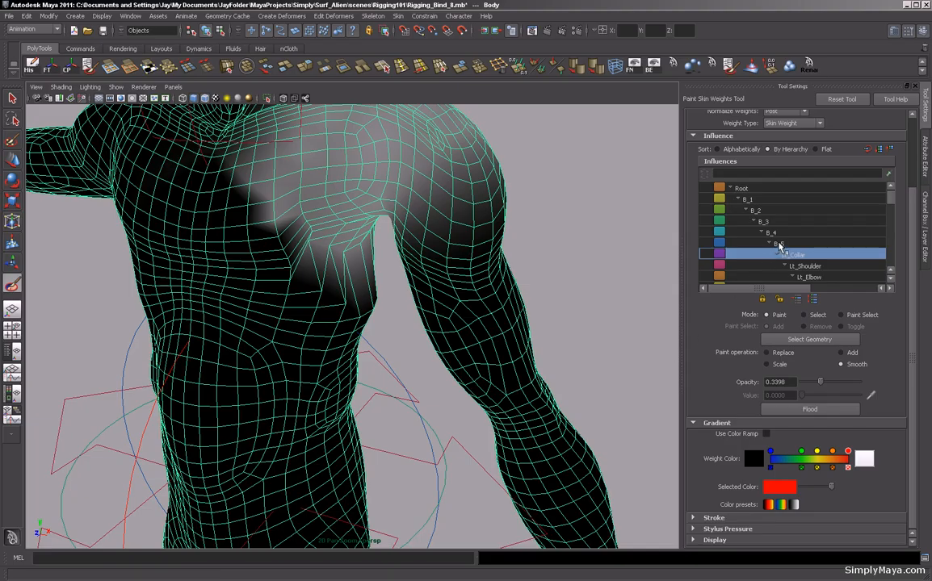
left_click(779, 243)
left_click(789, 255)
left_click(767, 352)
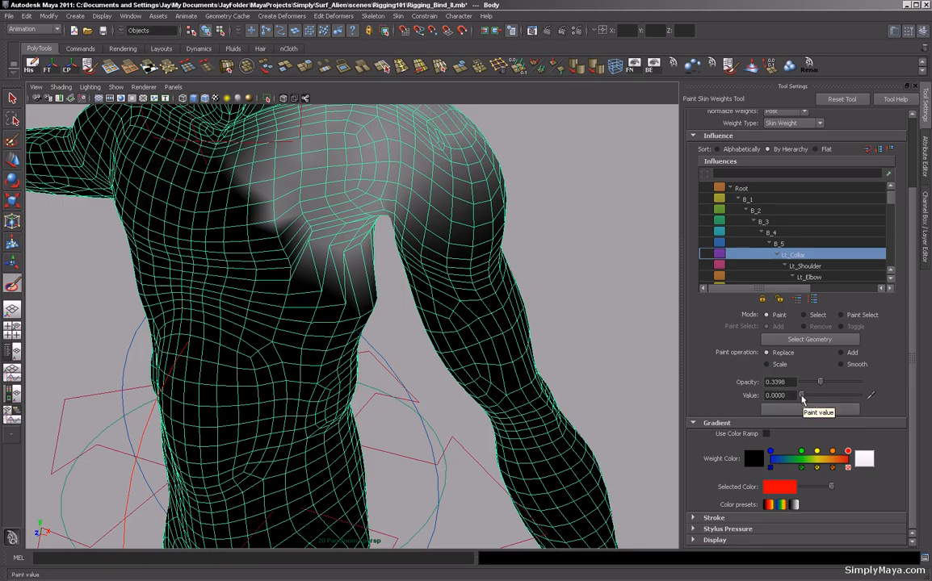
mouse_move(482, 395)
left_mouse_down("alt")
mouse_move(495, 454)
mouse_move(505, 412)
left_mouse_up("alt")
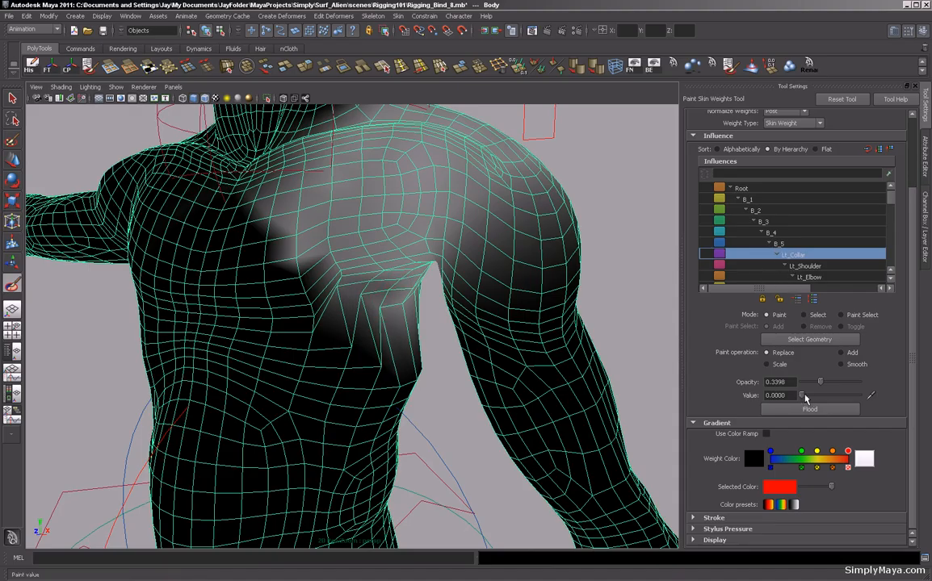
left_click_drag(801, 395, 840, 395)
mouse_move(356, 289)
left_mouse_down()
mouse_move(412, 294)
mouse_move(312, 271)
mouse_move(400, 322)
mouse_move(350, 281)
mouse_move(358, 292)
mouse_move(414, 299)
left_mouse_up()
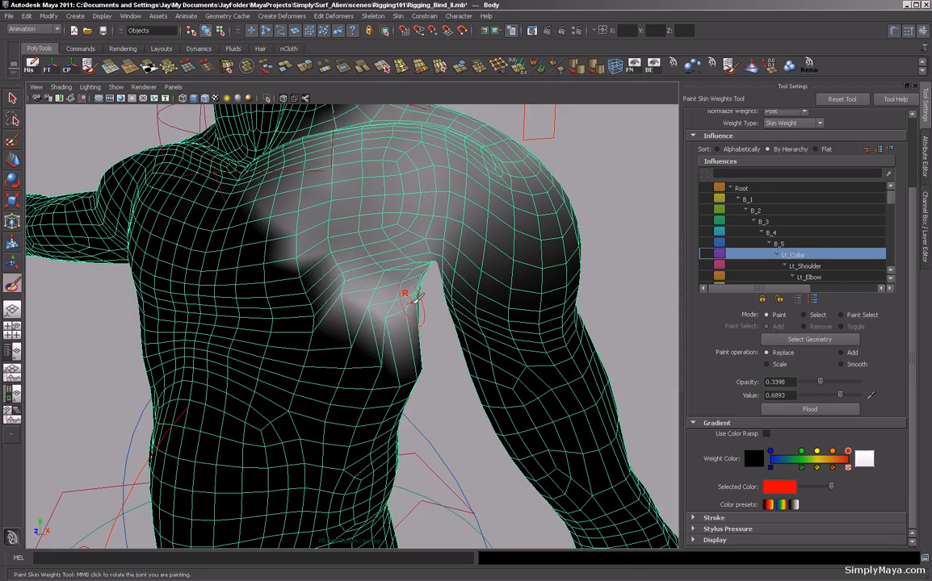
Select the Lt_Shoulder influence, set opacity to 0.5049 and value 0, and paint its weight off the front chest.
left_click(804, 268)
left_click_drag(370, 318, 385, 353, "alt")
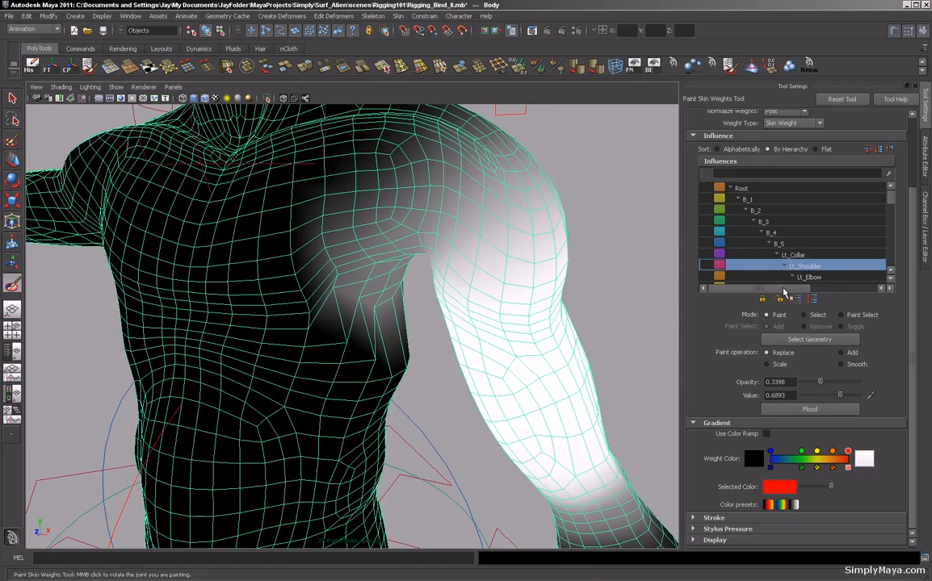
mouse_move(820, 382)
left_mouse_down()
mouse_move(791, 385)
mouse_move(831, 383)
mouse_move(772, 398)
left_mouse_up()
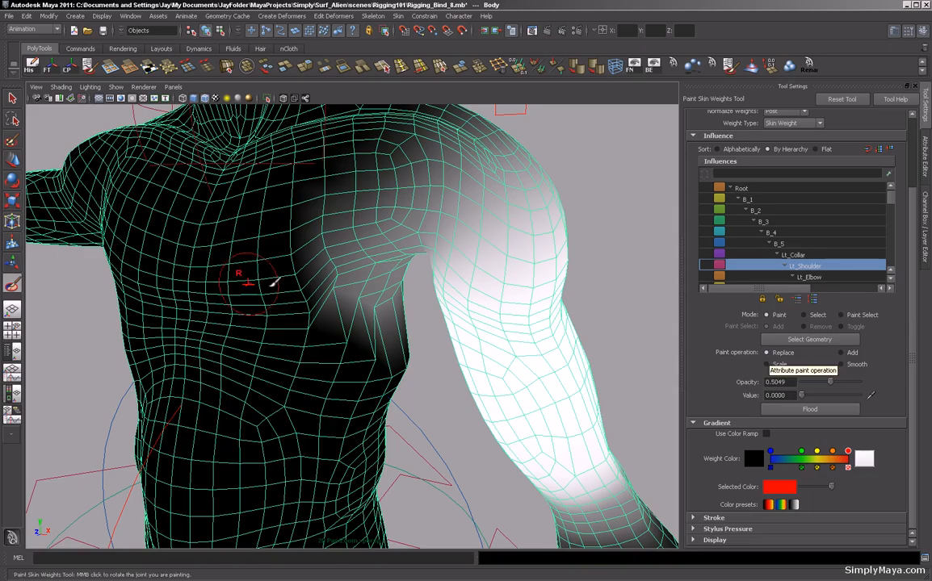
mouse_move(306, 279)
left_mouse_down()
mouse_move(294, 258)
mouse_move(333, 312)
mouse_move(393, 323)
mouse_move(361, 294)
mouse_move(375, 286)
mouse_move(375, 265)
mouse_move(395, 273)
mouse_move(384, 366)
mouse_move(277, 358)
left_mouse_up()
mouse_move(505, 368)
left_mouse_down("alt")
mouse_move(418, 375)
mouse_move(425, 368)
left_mouse_up("alt")
mouse_move(413, 303)
left_mouse_down()
mouse_move(418, 312)
mouse_move(429, 280)
mouse_move(389, 319)
mouse_move(402, 259)
mouse_move(398, 298)
mouse_move(379, 285)
mouse_move(395, 326)
mouse_move(391, 270)
mouse_move(376, 358)
mouse_move(388, 376)
left_mouse_up()
mouse_move(403, 283)
left_mouse_down()
mouse_move(417, 282)
mouse_move(433, 346)
mouse_move(417, 280)
mouse_move(407, 276)
mouse_move(436, 250)
mouse_move(441, 301)
mouse_move(433, 260)
mouse_move(381, 295)
mouse_move(376, 321)
mouse_move(363, 311)
mouse_move(389, 288)
mouse_move(477, 318)
mouse_move(507, 318)
left_mouse_up()
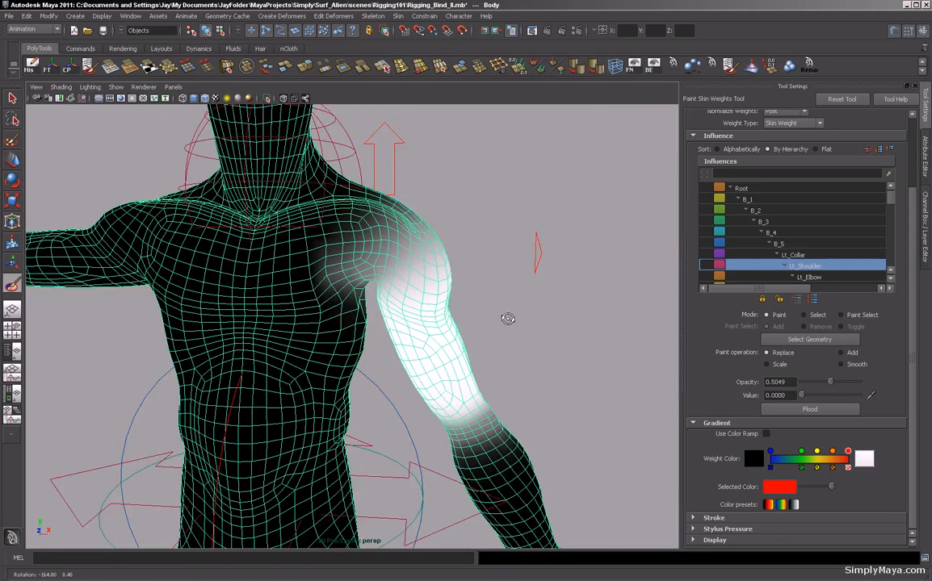
Paint Lt_Shoulder weight off the chest beside the armpit and around the back of the shoulder.
scroll(350, 332, "up", 5)
left_click_drag(351, 333, 382, 329, "alt")
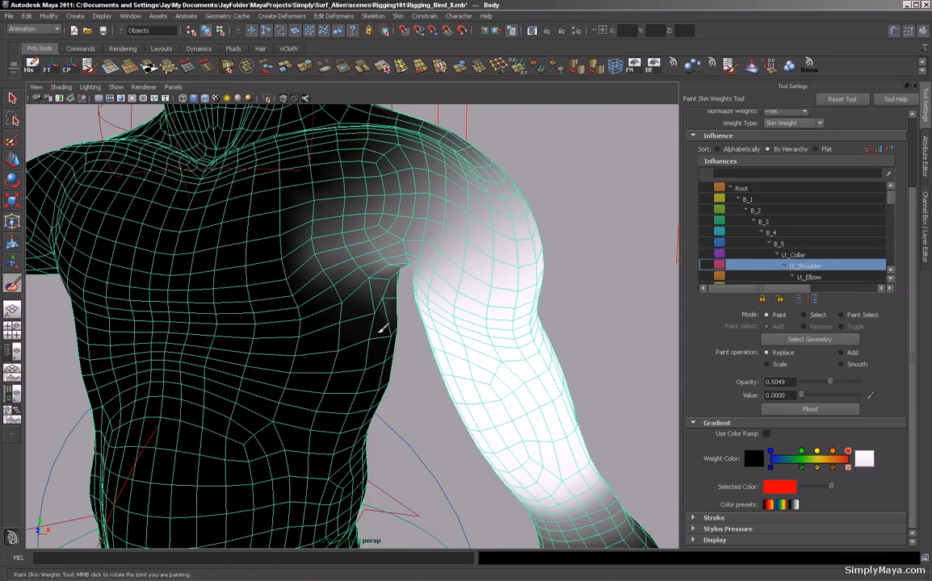
left_click(381, 287)
left_click(387, 289)
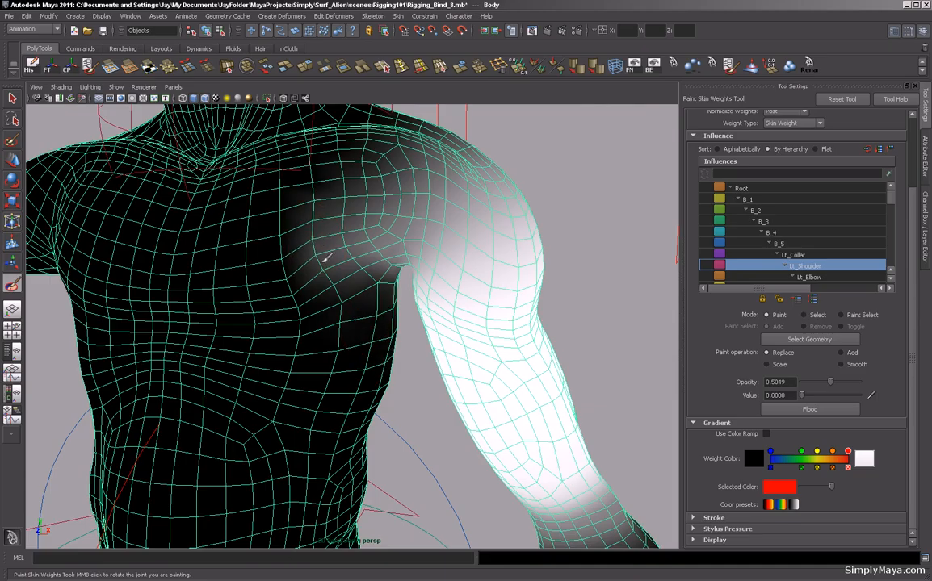
mouse_move(333, 246)
left_mouse_down()
mouse_move(358, 272)
mouse_move(349, 244)
mouse_move(357, 255)
mouse_move(341, 307)
left_mouse_up()
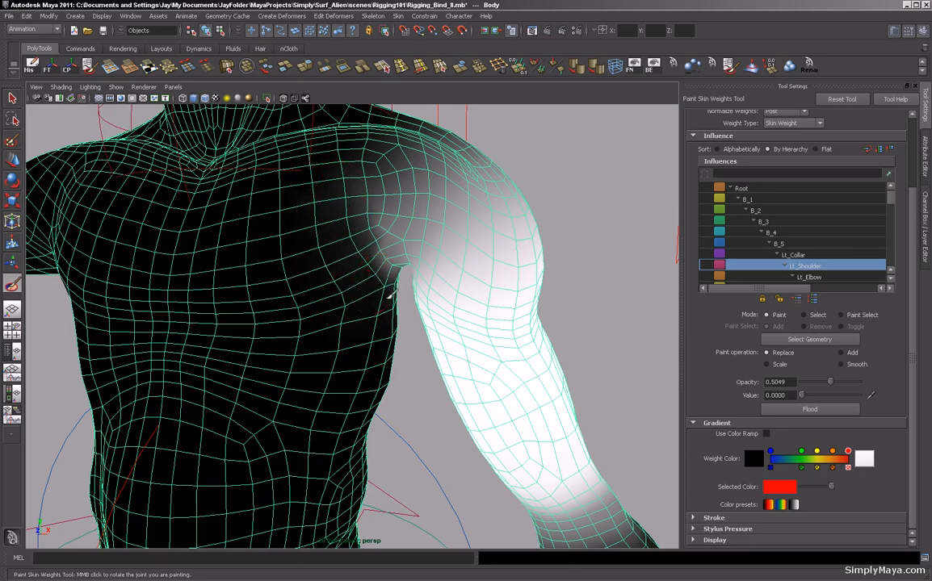
left_click_drag(364, 156, 379, 302)
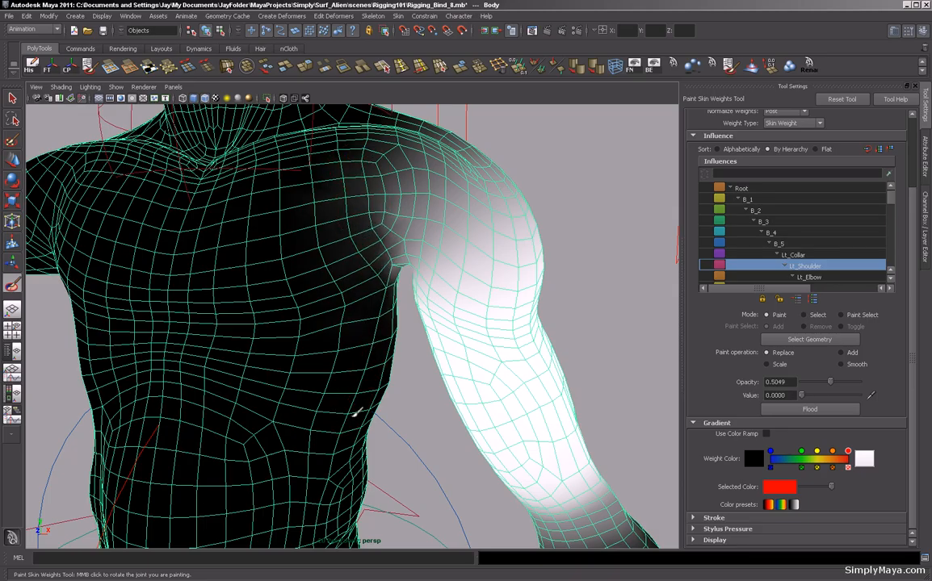
left_click_drag(355, 305, 439, 370, "alt")
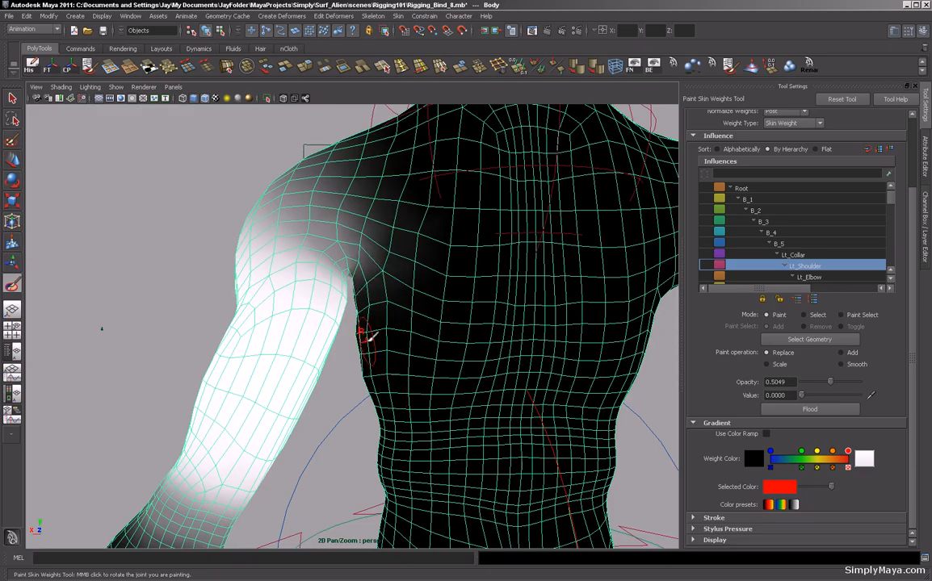
mouse_move(385, 288)
left_mouse_down()
mouse_move(415, 175)
mouse_move(430, 204)
mouse_move(423, 258)
mouse_move(412, 305)
mouse_move(386, 324)
left_mouse_up()
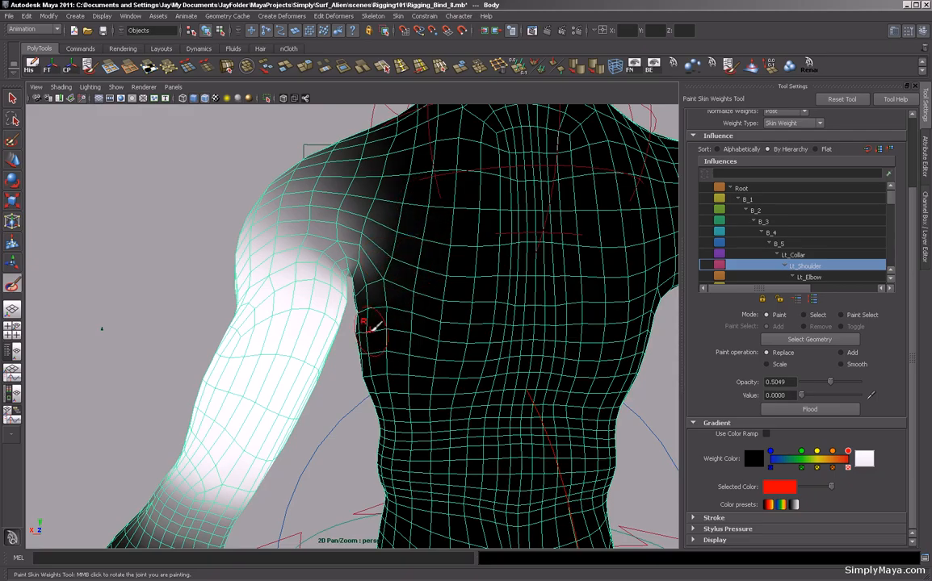
left_click_drag(144, 211, 323, 238, "alt")
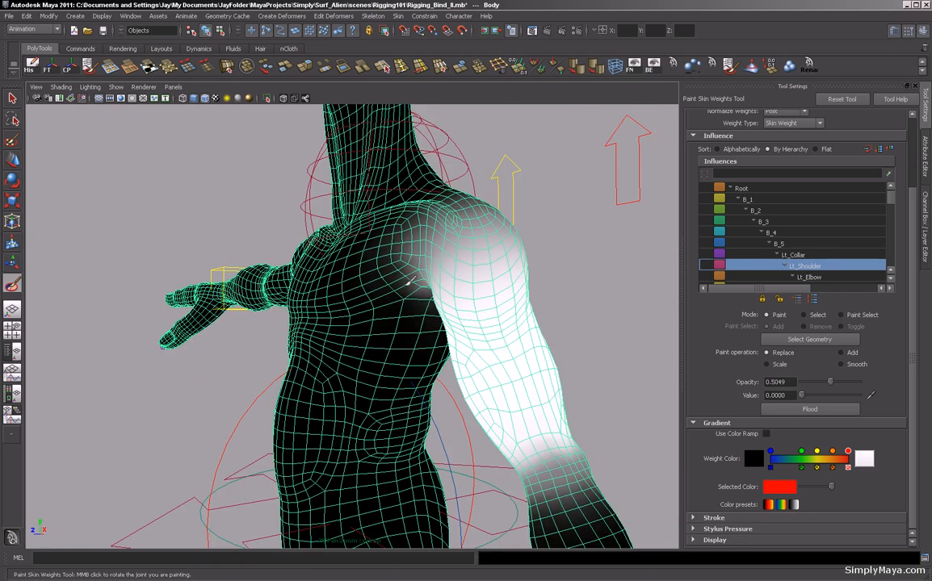
Switch the paint operation to Smooth at opacity 0.4854 and smooth the Lt_Shoulder weights across chest, armpit and back.
left_click(849, 362)
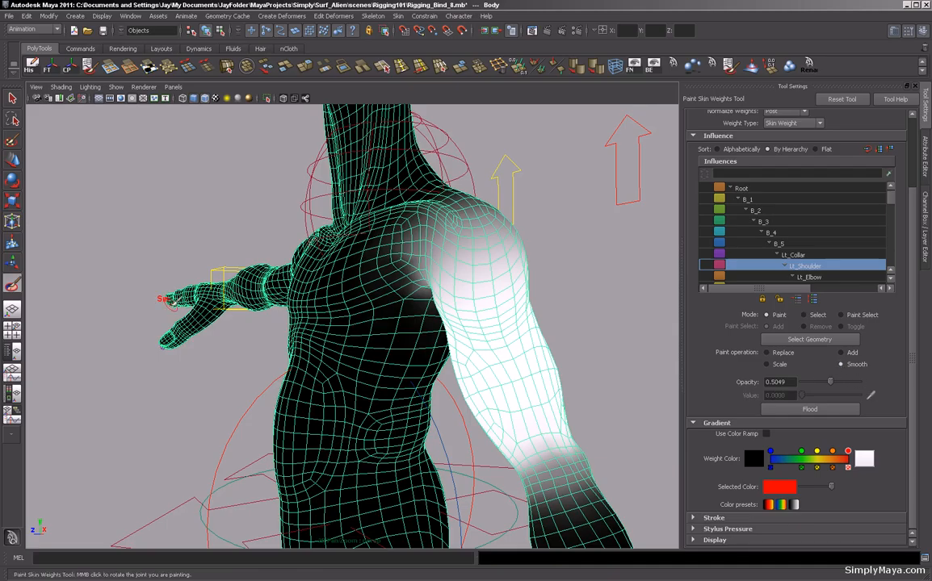
right_click_drag(149, 259, 242, 263, "alt")
mouse_move(242, 264)
left_mouse_down("alt")
mouse_move(185, 297)
mouse_move(200, 302)
mouse_move(253, 275)
mouse_move(223, 291)
mouse_move(194, 281)
mouse_move(351, 317)
mouse_move(364, 307)
left_mouse_up("alt")
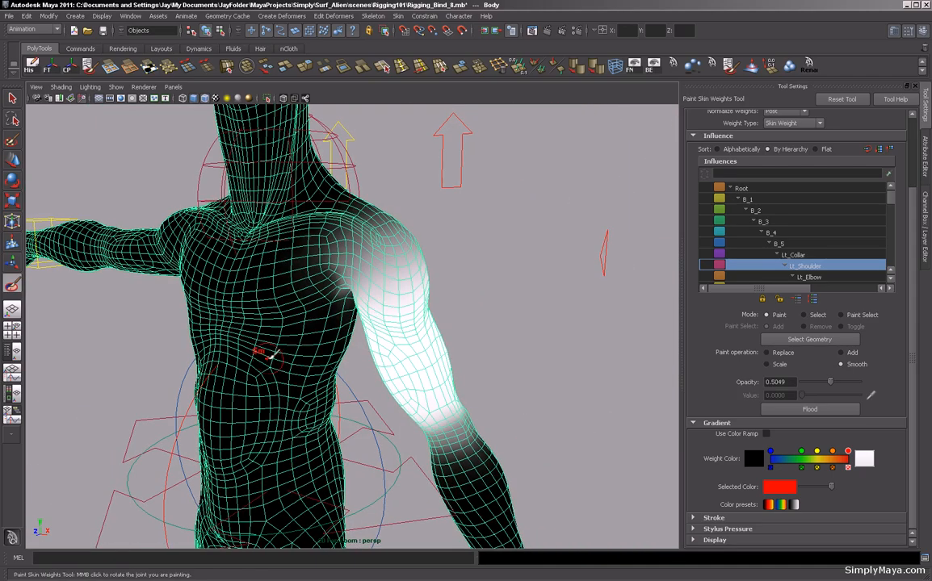
mouse_move(267, 354)
left_mouse_down("alt")
mouse_move(270, 332)
mouse_move(329, 346)
mouse_move(316, 353)
mouse_move(321, 346)
left_mouse_up("alt")
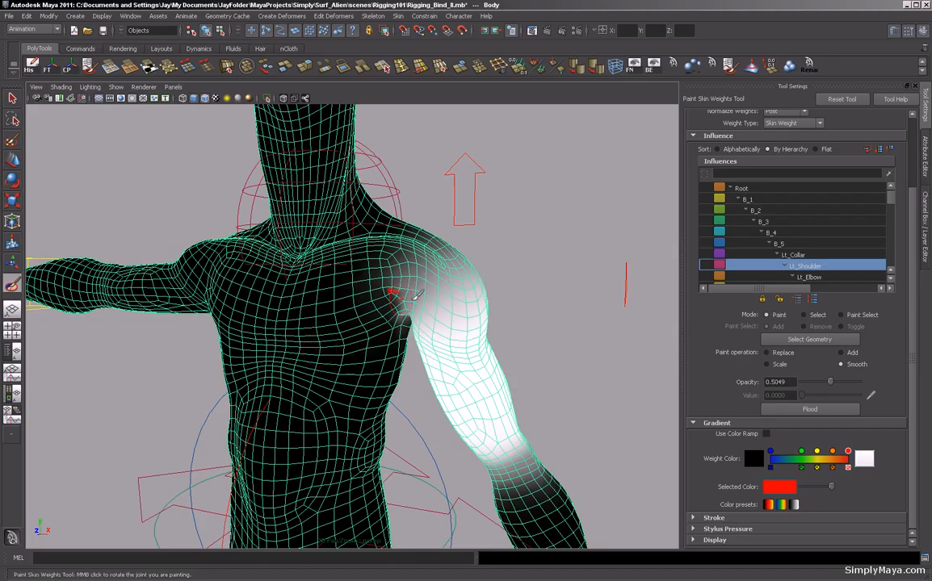
mouse_move(830, 382)
left_mouse_down()
mouse_move(819, 384)
mouse_move(830, 391)
left_mouse_up()
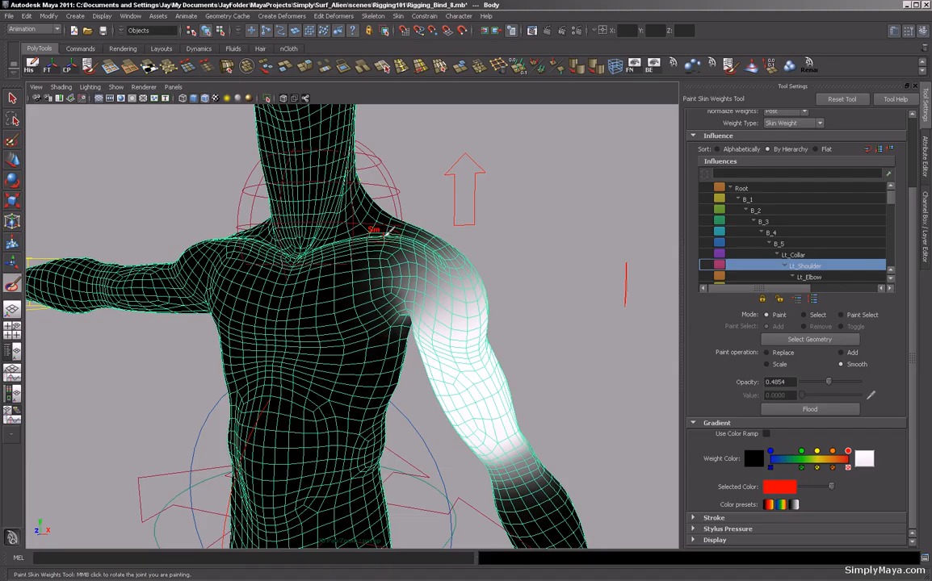
right_click_drag(307, 272, 489, 311, "alt")
left_click_drag(489, 312, 482, 343, "alt")
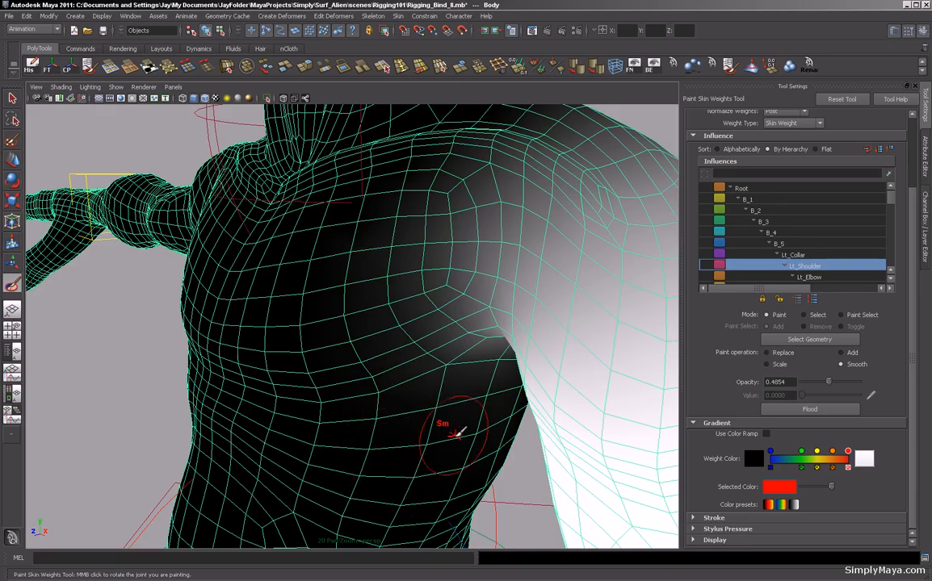
mouse_move(457, 432)
left_mouse_down("alt")
mouse_move(439, 405)
mouse_move(353, 384)
left_mouse_up("alt")
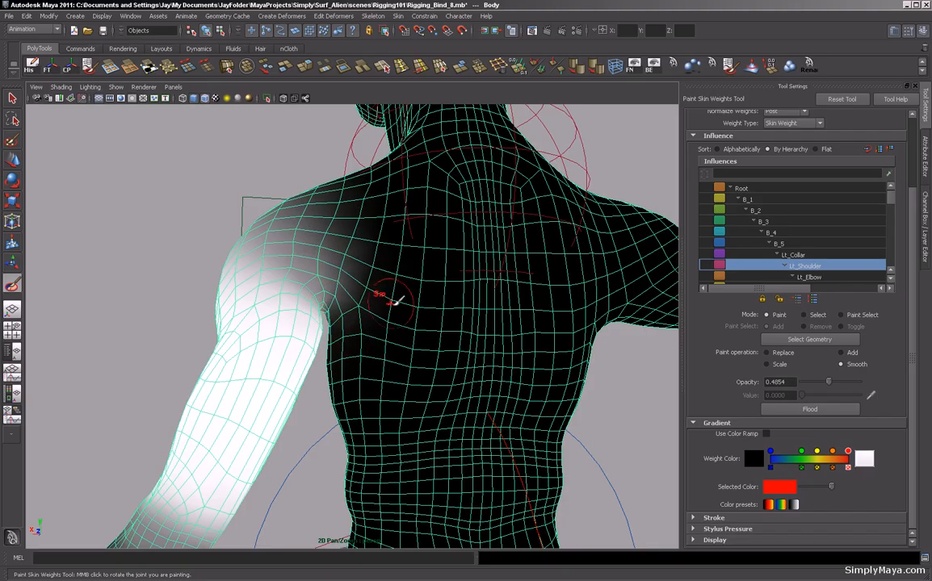
left_click_drag(484, 312, 503, 345, "alt")
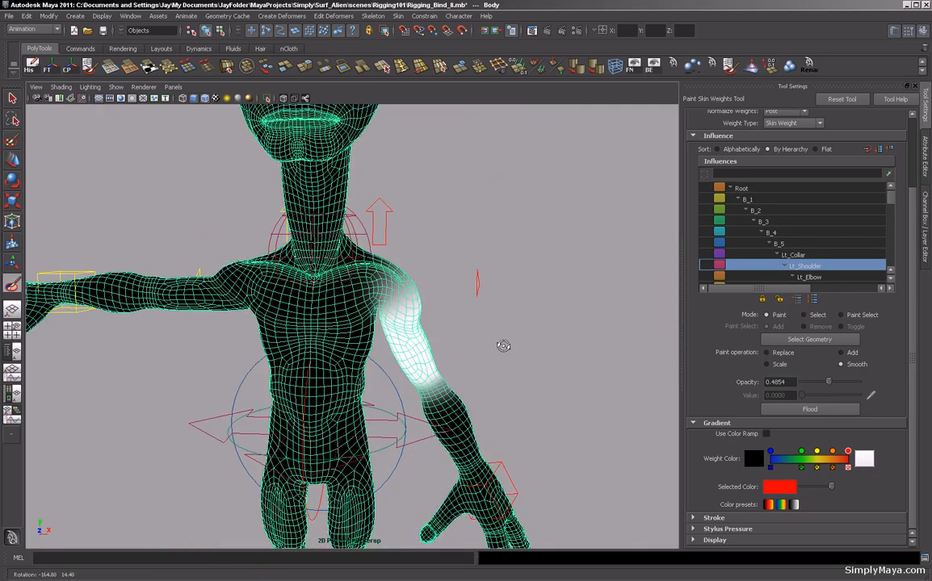
Switch to the Move tool and select the left wrist control.
scroll(256, 294, "down", 4)
left_click_drag(256, 296, 245, 302, "alt")
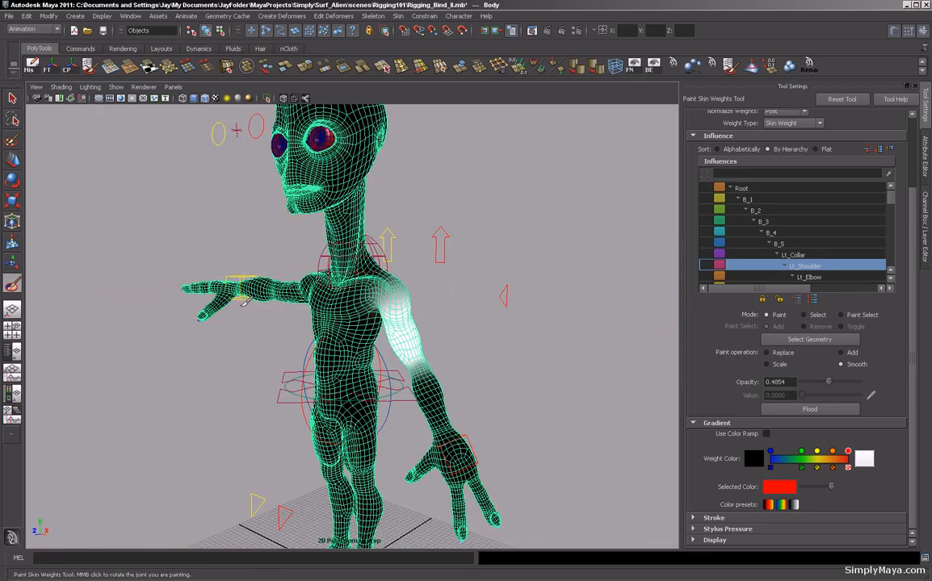
key("w")
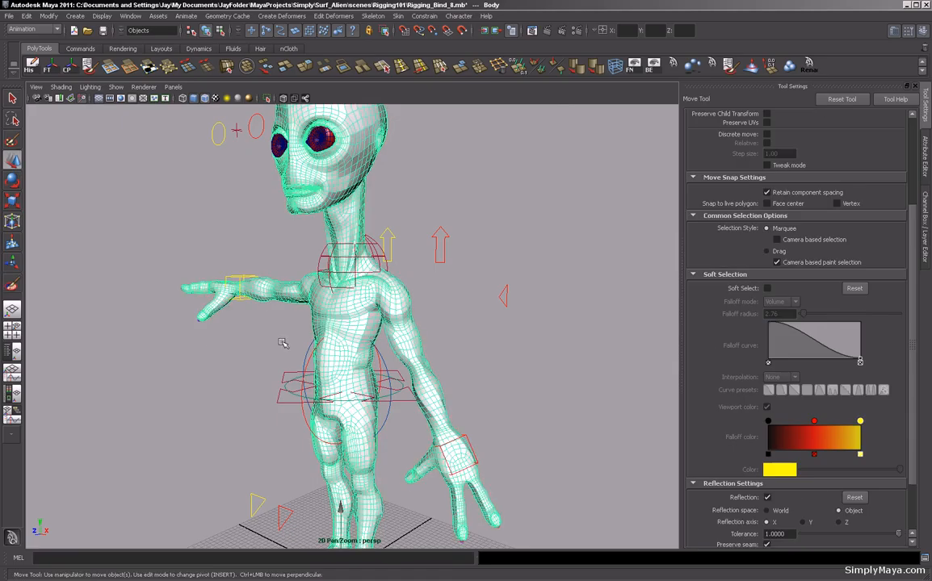
right_click_drag(208, 333, 328, 347, "alt")
middle_click_drag(328, 347, 303, 301, "alt")
left_click_drag(355, 416, 428, 428, "alt")
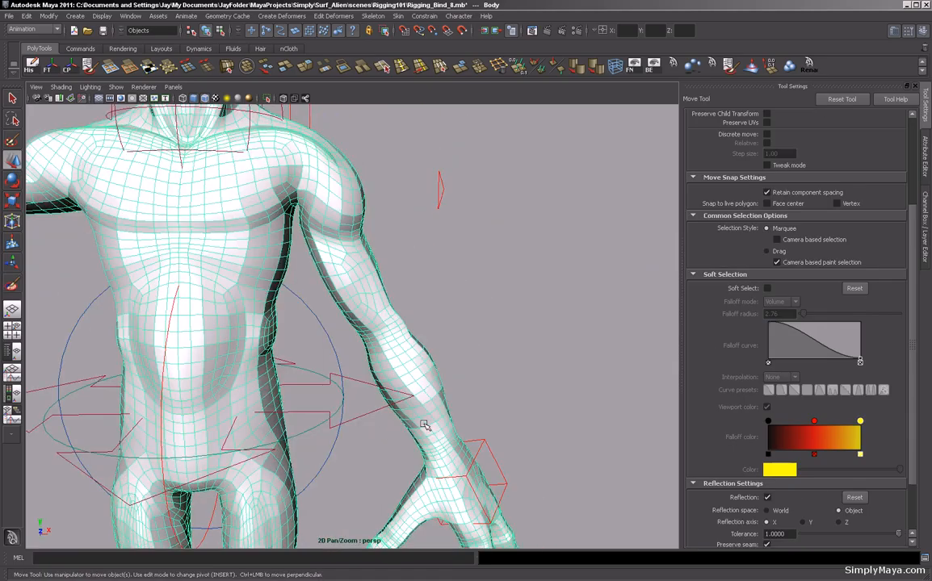
right_click_drag(428, 428, 410, 425, "alt")
left_click_drag(428, 419, 401, 325, "alt")
left_click(446, 409)
left_click_drag(419, 284, 179, 367)
left_click_drag(428, 206, 443, 305, "alt")
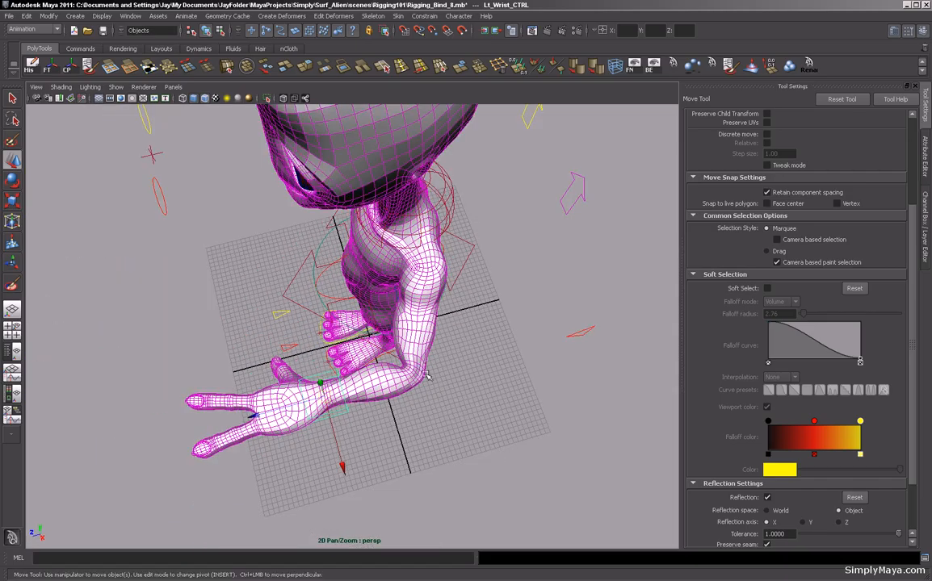
Move the left wrist control in several directions while orbiting to check the repainted shoulder and chest deformation.
left_click_drag(326, 402, 336, 365)
right_click_drag(336, 364, 407, 318, "alt")
left_click_drag(408, 318, 370, 397, "alt")
middle_click_drag(369, 398, 432, 293, "alt")
right_click_drag(432, 293, 475, 373, "alt")
left_click_drag(494, 339, 381, 367, "alt")
right_click_drag(381, 366, 308, 343, "alt")
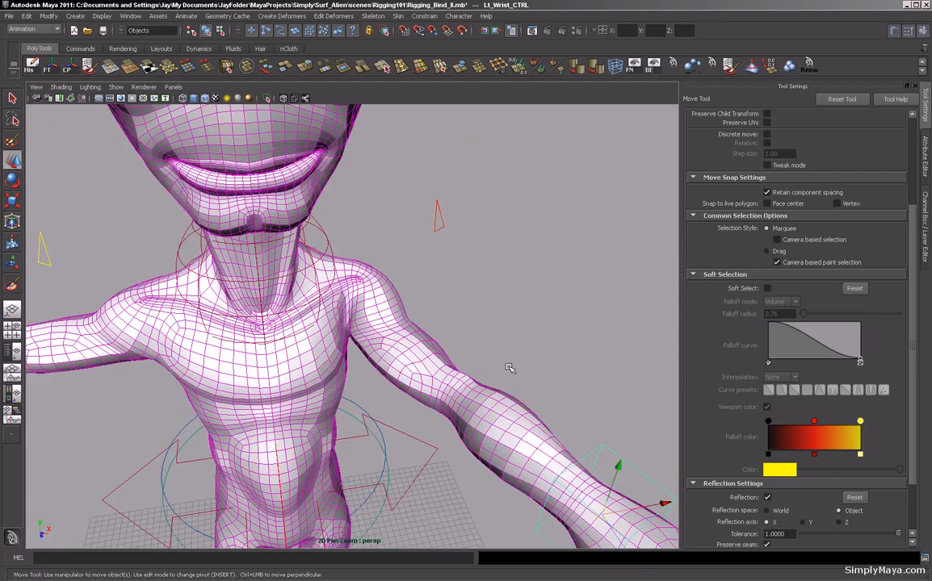
left_click_drag(510, 368, 473, 385, "alt")
right_click_drag(472, 384, 412, 373, "alt")
left_click_drag(491, 424, 428, 395, "alt")
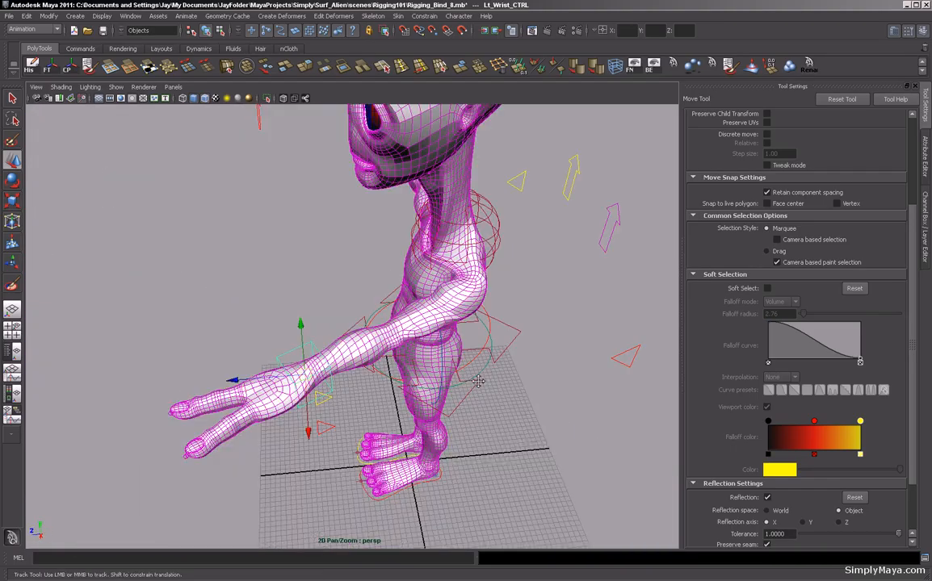
mouse_move(307, 376)
left_mouse_down()
mouse_move(525, 348)
mouse_move(488, 333)
mouse_move(416, 404)
mouse_move(426, 375)
mouse_move(445, 375)
mouse_move(325, 375)
mouse_move(318, 387)
left_mouse_up()
right_click_drag(331, 381, 412, 355, "alt")
left_click_drag(412, 356, 488, 326, "alt")
middle_click_drag(489, 326, 416, 420, "alt")
left_click_drag(416, 420, 354, 380, "alt")
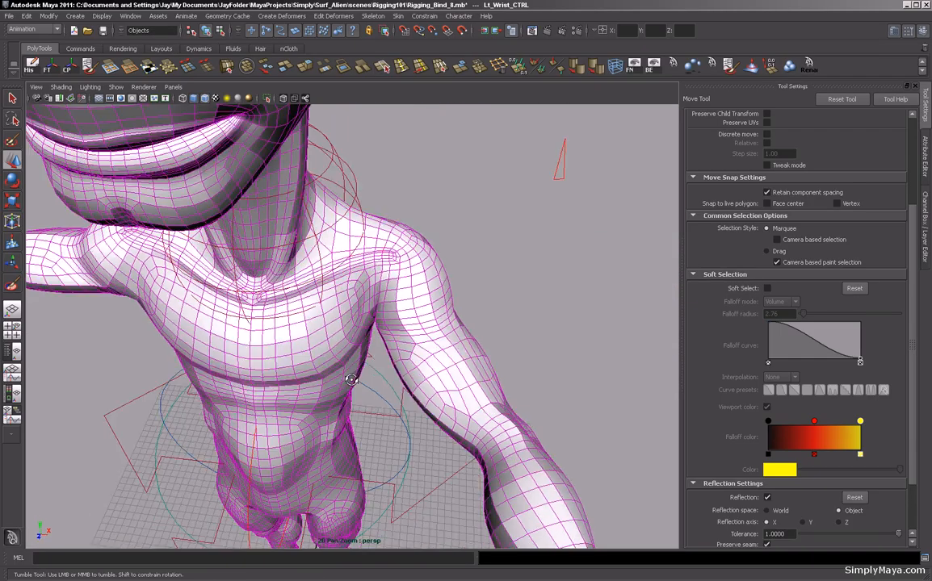
right_click_drag(354, 380, 400, 349, "alt")
left_click(360, 320)
mouse_move(360, 320)
left_mouse_down("alt")
mouse_move(352, 322)
mouse_move(392, 400)
left_mouse_up("alt")
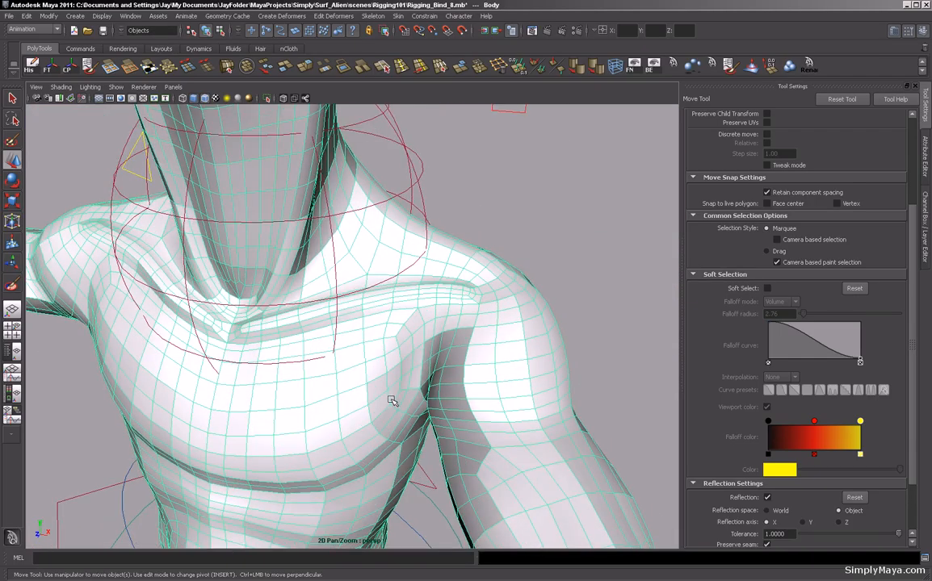
Return to the Paint Skin Weights Tool, paint an Add stroke of value 0.8641 near the armpit, and undo it.
left_click(12, 288)
mouse_move(380, 353)
left_mouse_down("alt")
mouse_move(373, 343)
mouse_move(394, 310)
left_mouse_up("alt")
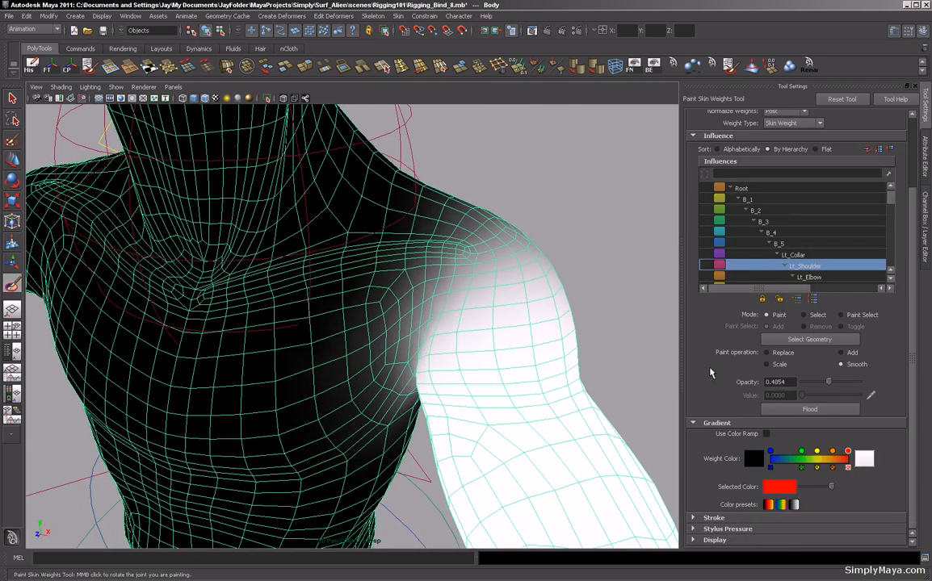
left_click(840, 354)
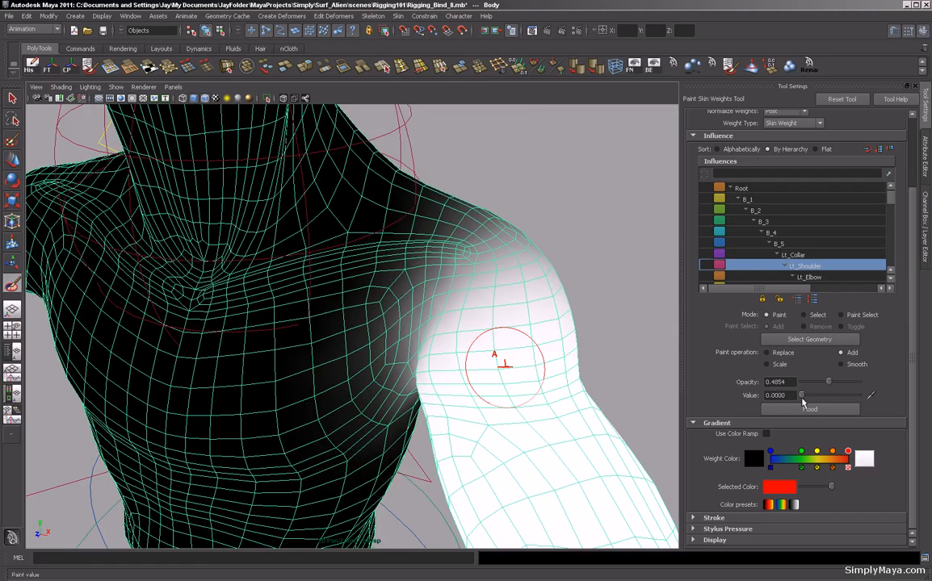
left_click_drag(801, 397, 850, 395)
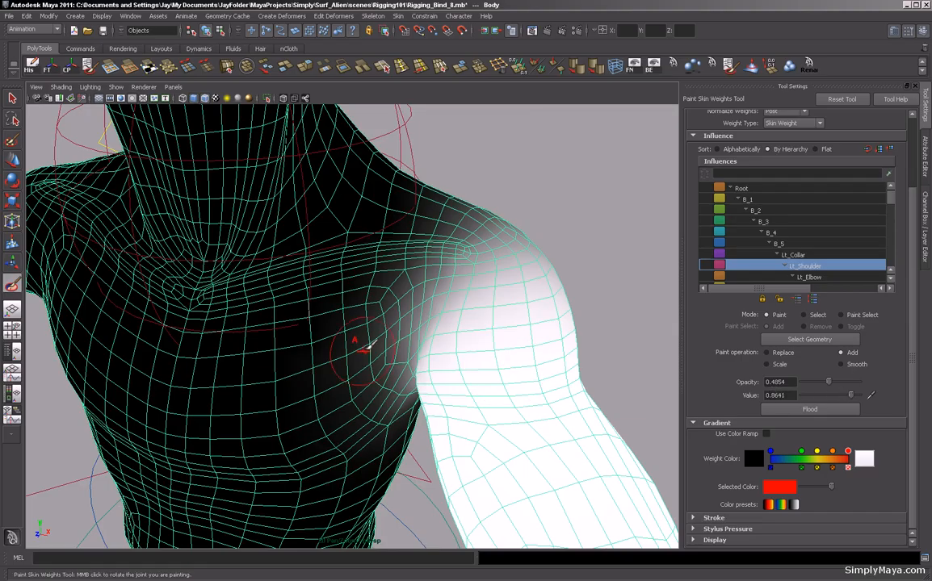
mouse_move(376, 307)
left_mouse_down()
mouse_move(368, 311)
mouse_move(382, 333)
left_mouse_up()
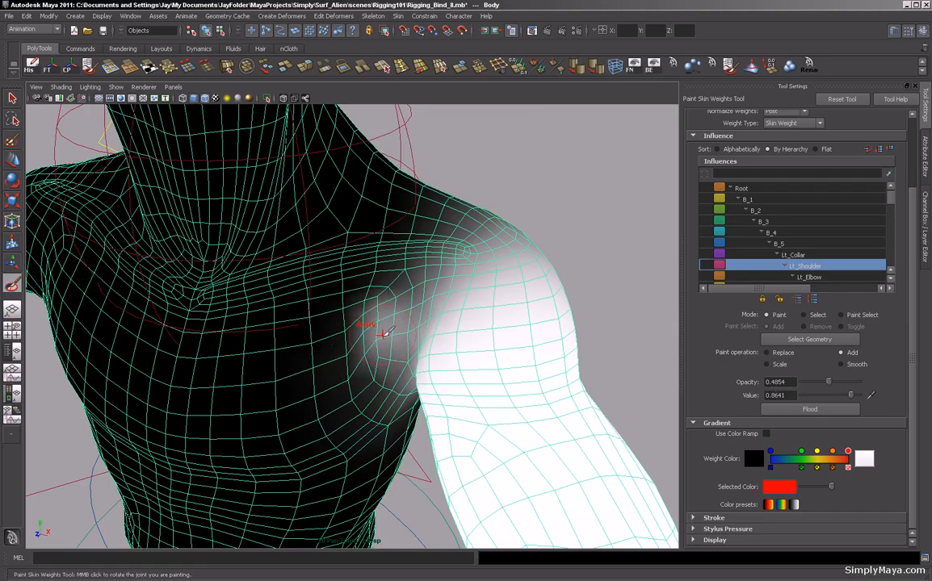
key("ctrl+z")
Switch the paint operation to Replace, set the value to 0.0583, and paint a Lt_Shoulder stroke on the chest beside the armpit.
left_click(766, 353)
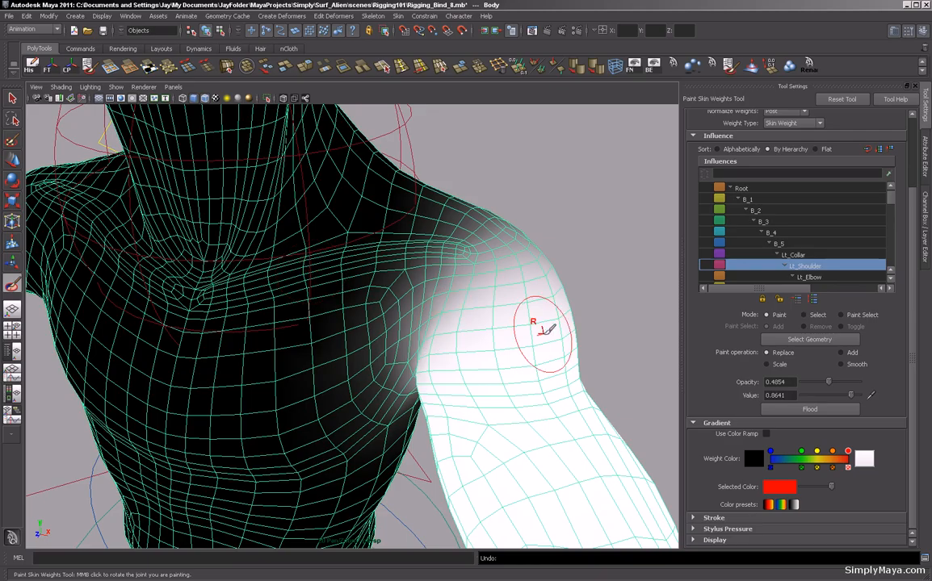
left_click_drag(852, 400, 784, 401)
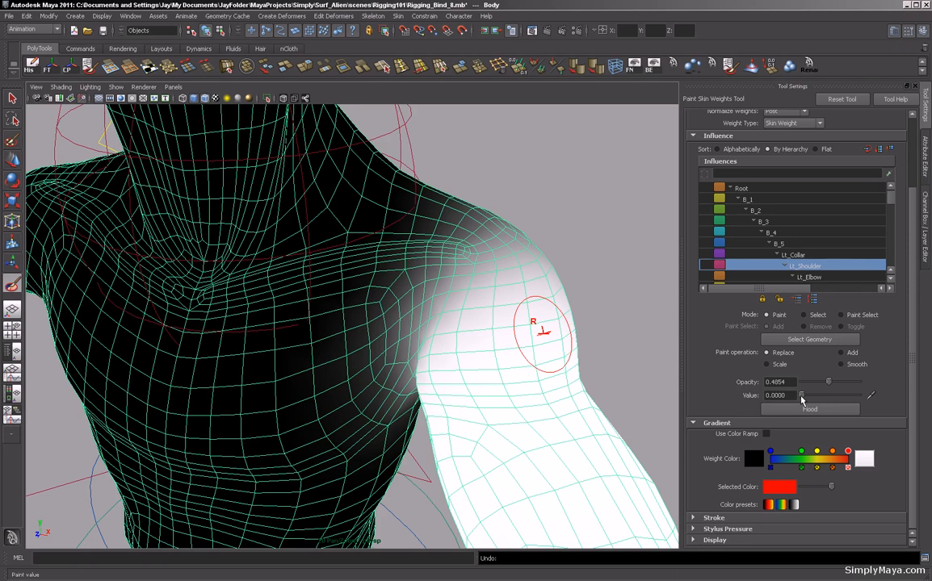
left_click_drag(802, 397, 859, 396)
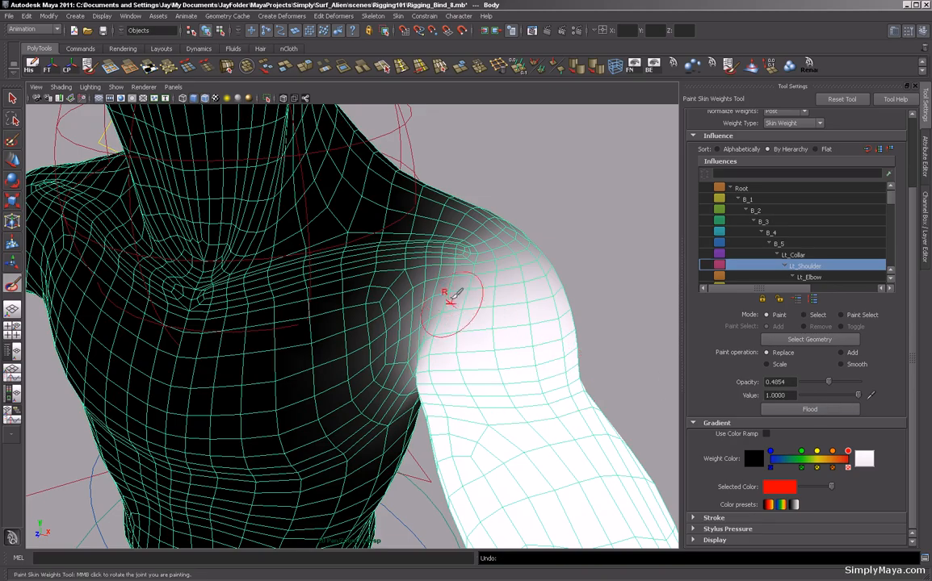
left_click_drag(825, 396, 805, 396)
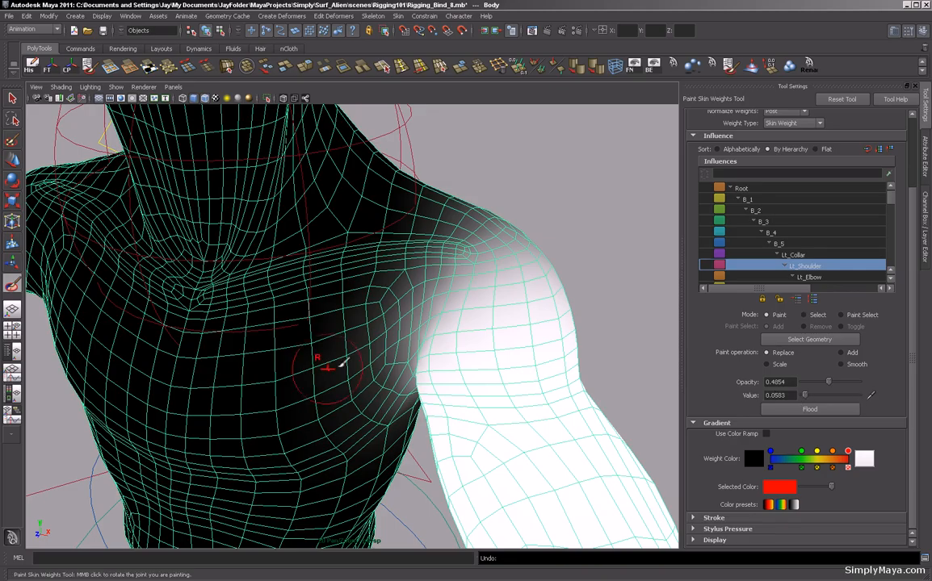
mouse_move(373, 321)
left_mouse_down()
mouse_move(361, 413)
mouse_move(391, 327)
mouse_move(396, 400)
left_mouse_up()
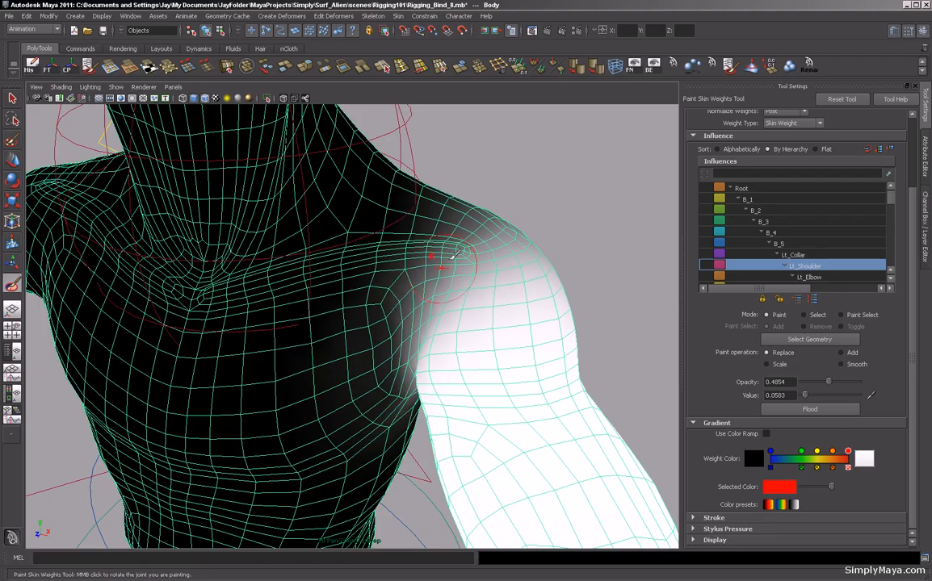
Switch to Smooth at opacity 1.0, select the Lt_Collar influence, and smooth its weights across the upper chest.
mouse_move(617, 278)
left_mouse_down("alt")
mouse_move(632, 268)
mouse_move(640, 289)
left_mouse_up("alt")
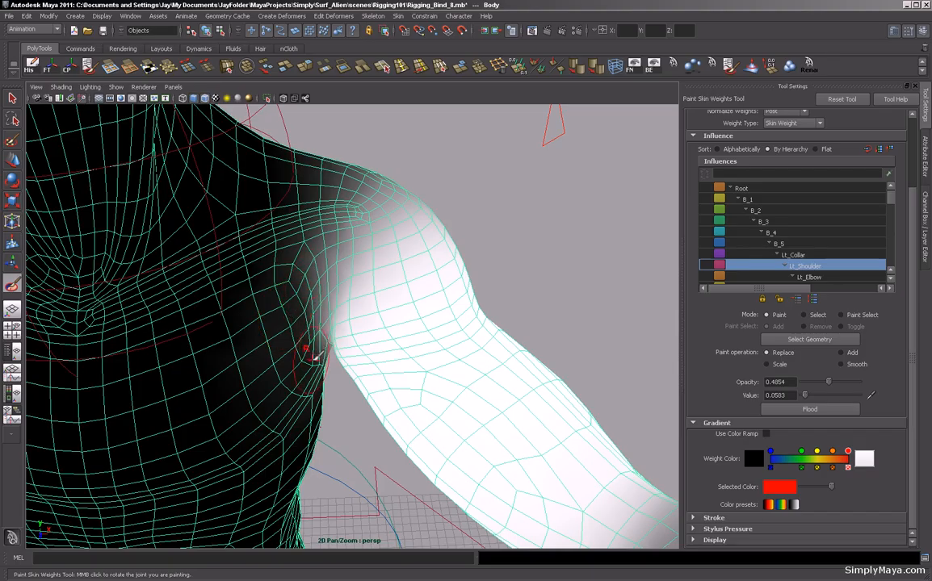
mouse_move(559, 259)
left_mouse_down("alt")
mouse_move(581, 252)
mouse_move(575, 284)
mouse_move(556, 245)
mouse_move(529, 252)
mouse_move(528, 274)
left_mouse_up("alt")
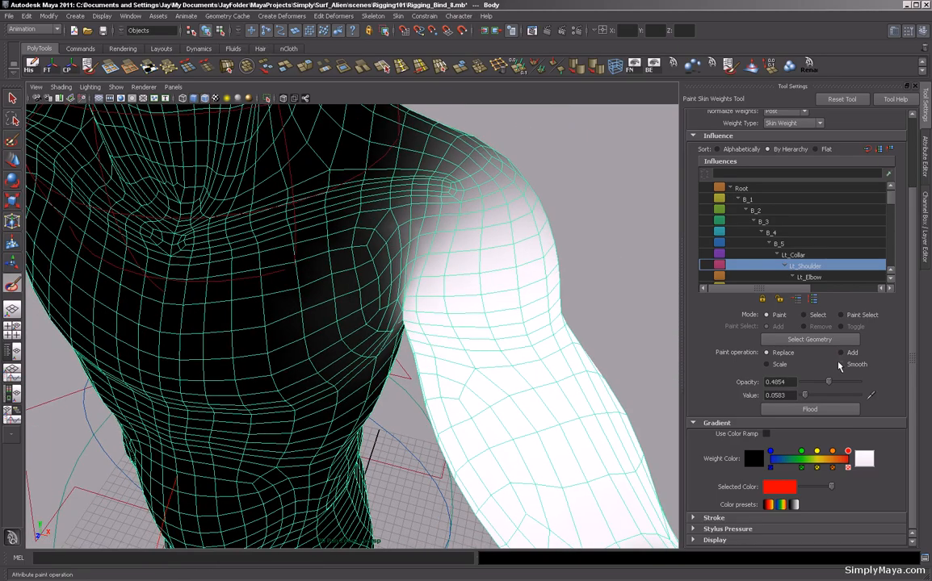
left_click_drag(827, 385, 857, 382)
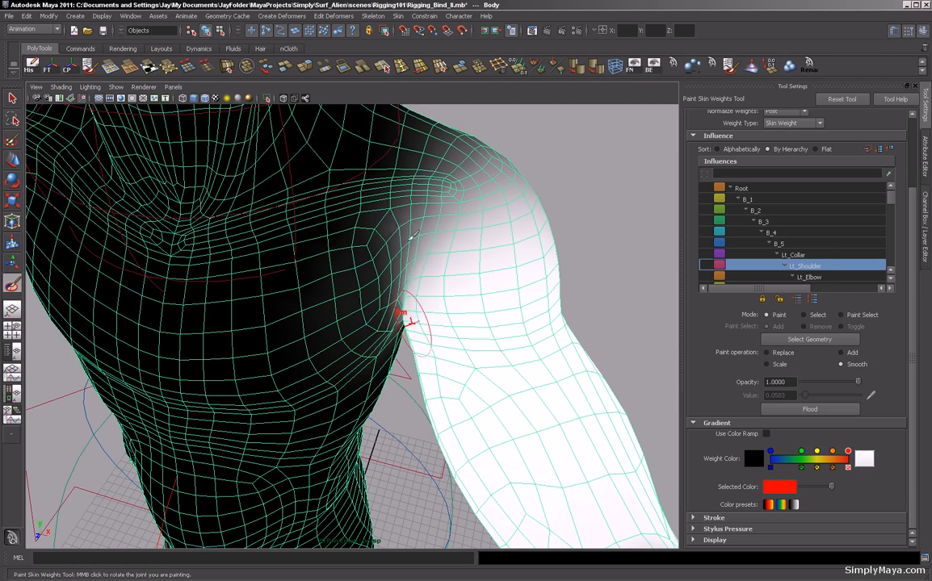
left_click(779, 256)
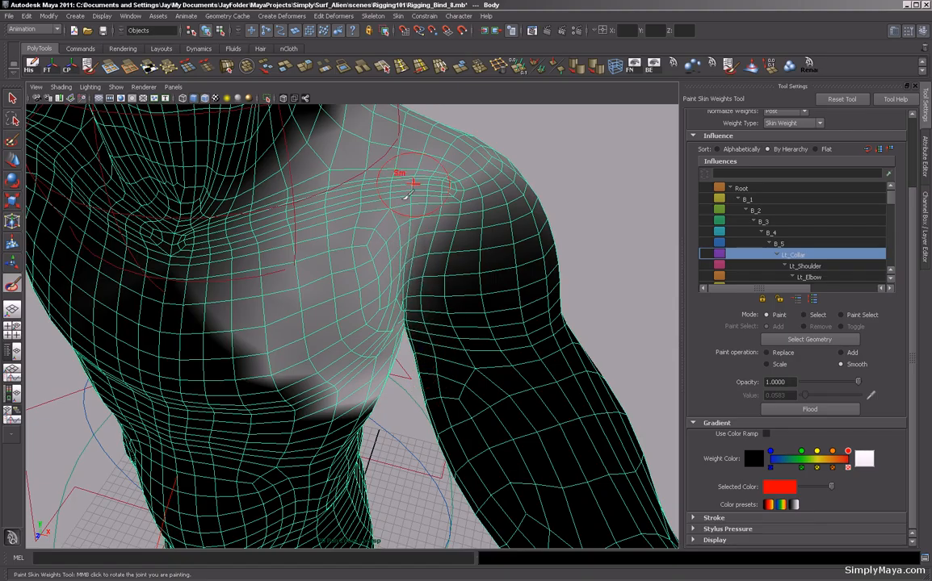
mouse_move(229, 303)
left_mouse_down()
mouse_move(283, 364)
mouse_move(208, 244)
mouse_move(245, 334)
mouse_move(343, 402)
mouse_move(248, 345)
left_mouse_up()
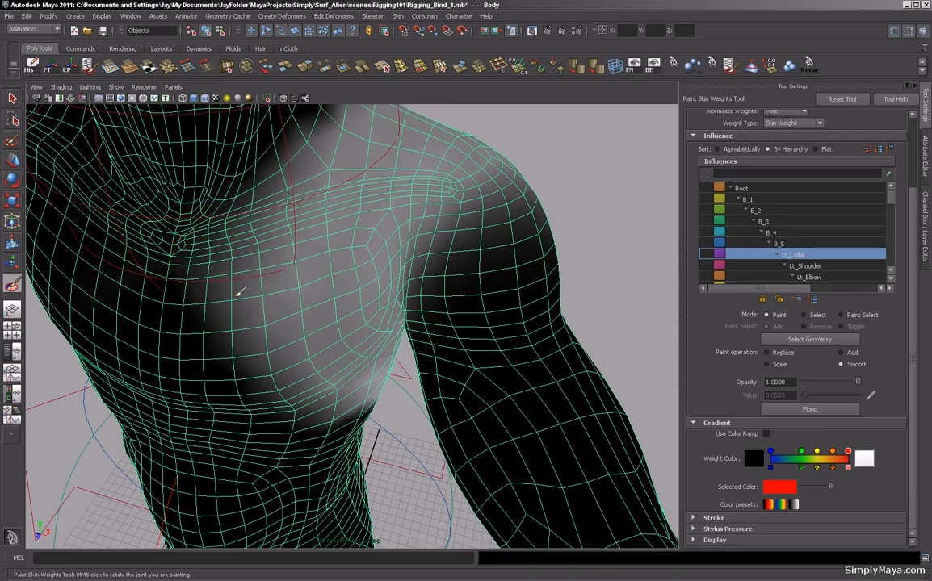
Select the B_5 influence and smooth its weights across the middle of the chest.
left_click_drag(405, 312, 385, 344, "alt")
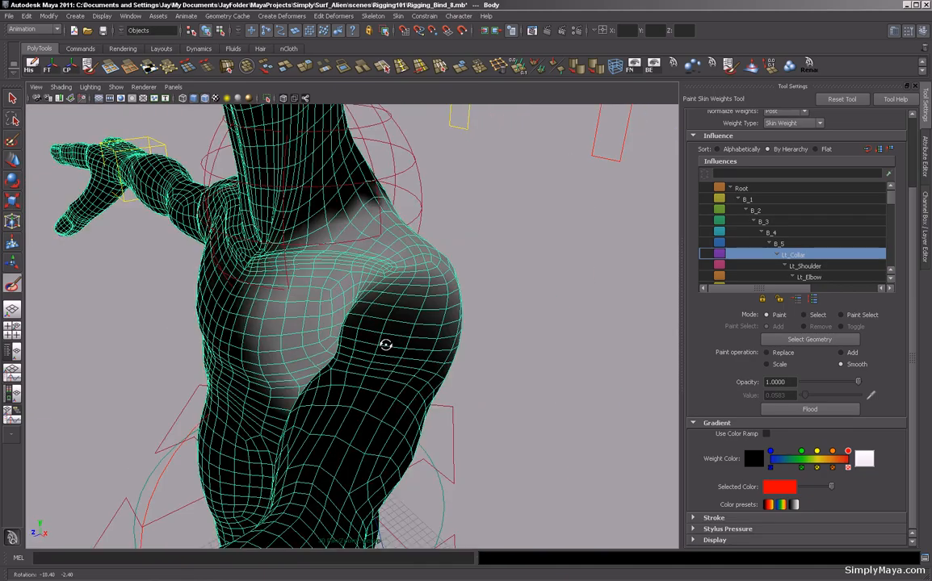
left_click(790, 246)
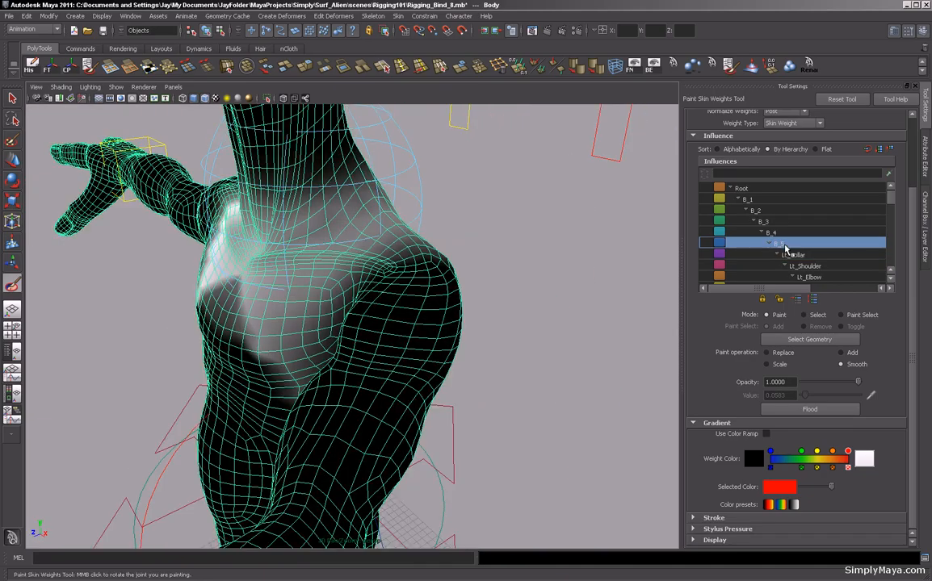
left_click_drag(358, 391, 386, 354, "alt")
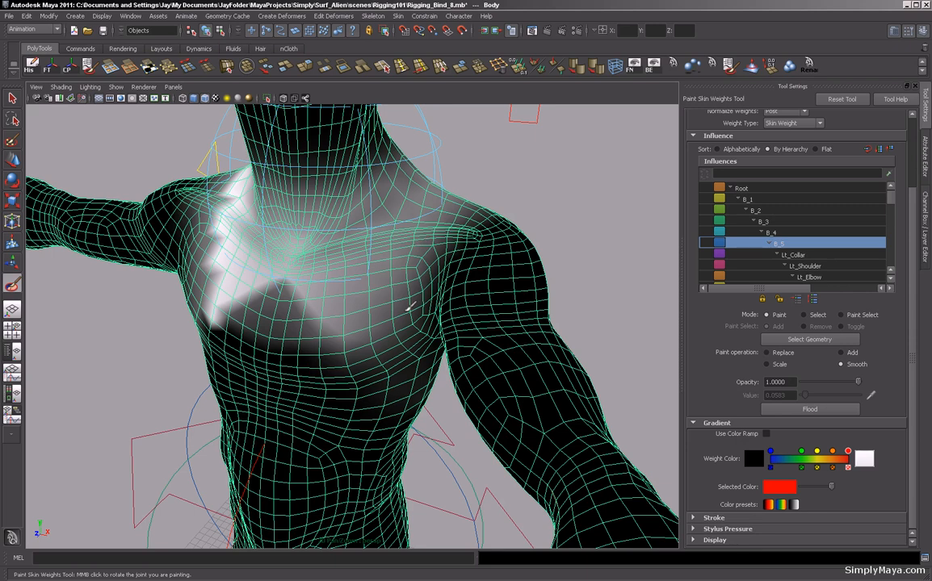
mouse_move(289, 275)
left_mouse_down()
mouse_move(322, 311)
mouse_move(312, 282)
mouse_move(308, 301)
left_mouse_up()
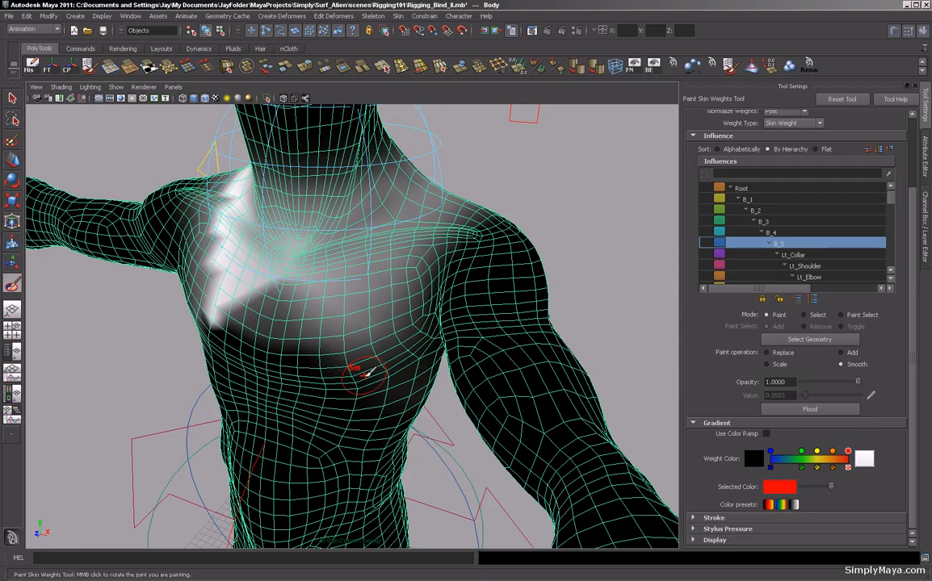
left_click_drag(370, 370, 287, 336, "alt")
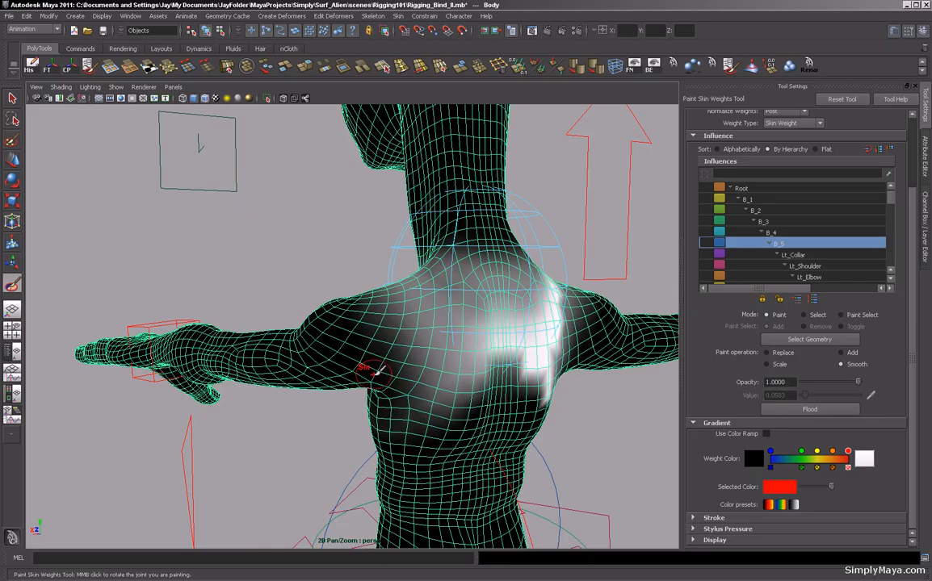
right_click_drag(431, 388, 200, 387, "alt")
left_click_drag(199, 387, 364, 396, "alt")
right_click_drag(323, 396, 414, 407, "alt")
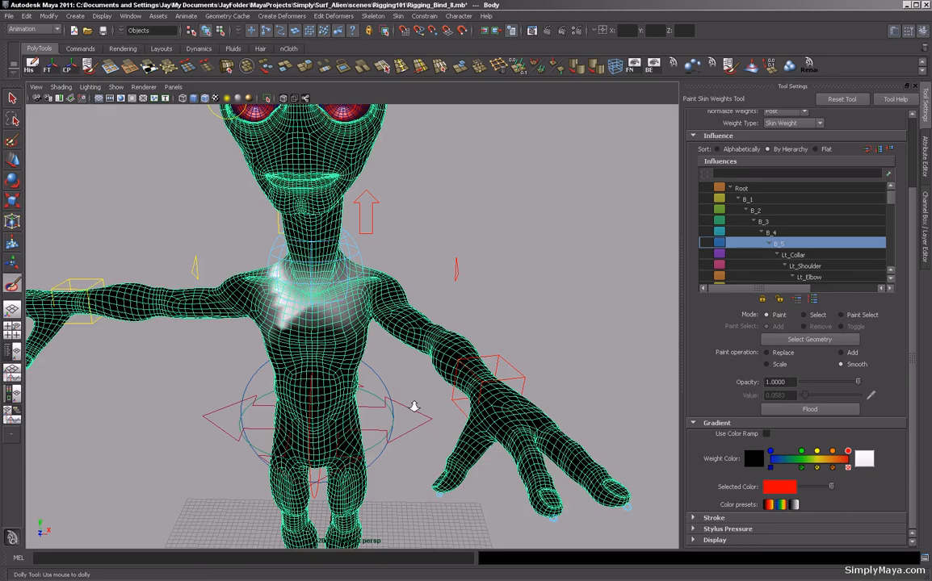
left_click_drag(414, 408, 436, 420, "alt")
Switch to the Move tool, select the left wrist control, and move it around while orbiting to check the shoulder deformation.
left_click(12, 160)
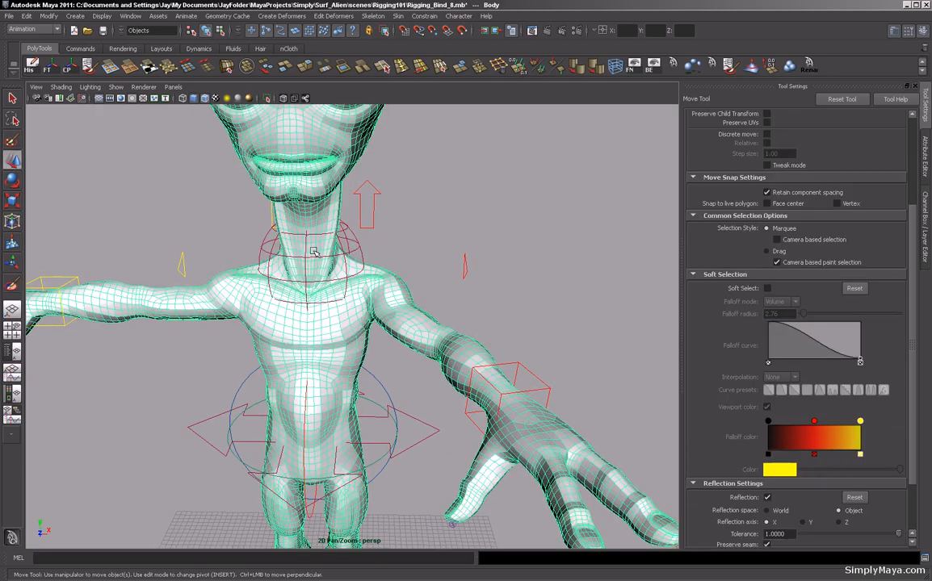
left_click(516, 365)
mouse_move(516, 361)
left_mouse_down("alt")
mouse_move(413, 391)
mouse_move(507, 361)
left_mouse_up("alt")
left_click_drag(505, 420, 323, 377)
left_click_drag(451, 322, 351, 327, "alt")
right_click_drag(351, 327, 421, 319, "alt")
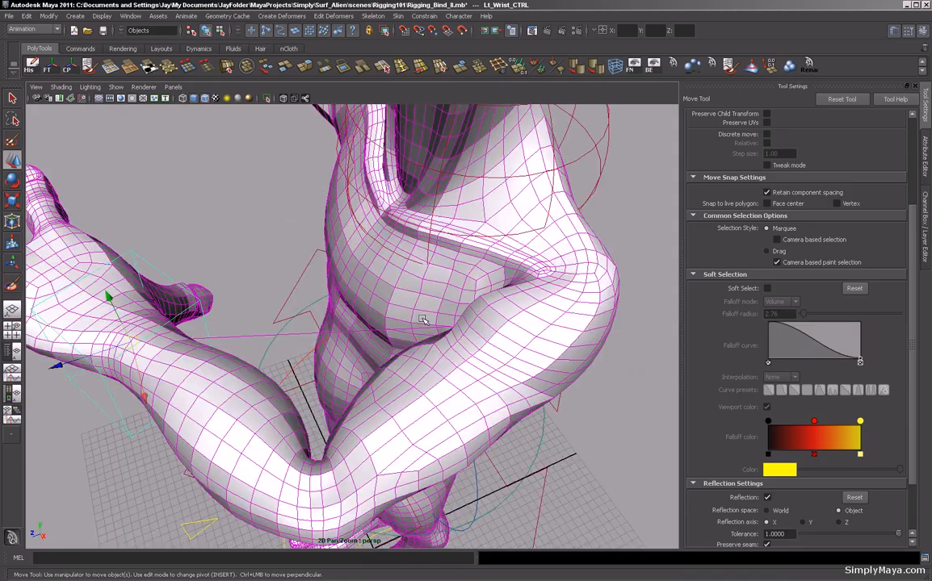
left_click_drag(422, 320, 545, 290, "alt")
right_click_drag(545, 289, 307, 309, "alt")
left_click_drag(298, 331, 394, 395)
left_click_drag(428, 266, 338, 264, "alt")
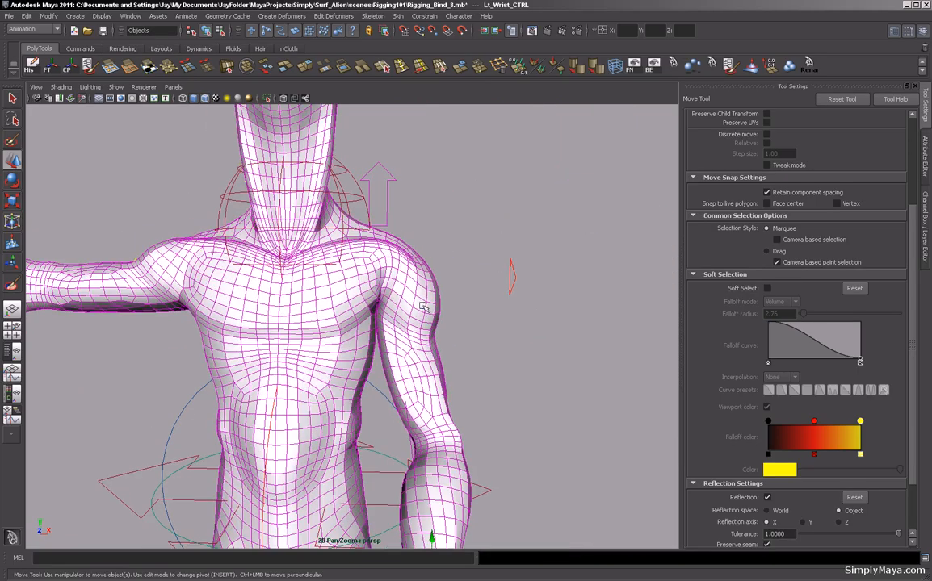
left_click_drag(435, 326, 409, 326, "alt")
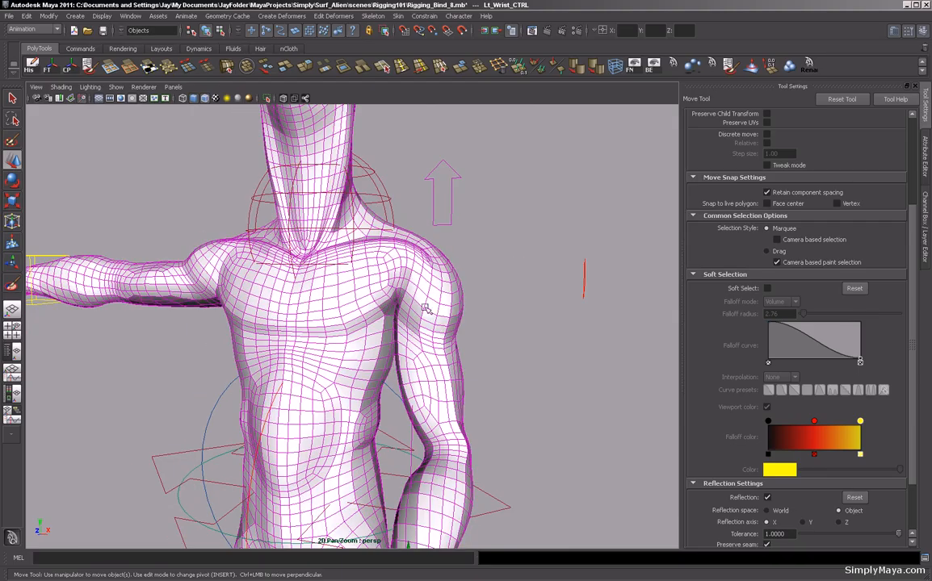
right_click_drag(416, 280, 327, 281, "alt")
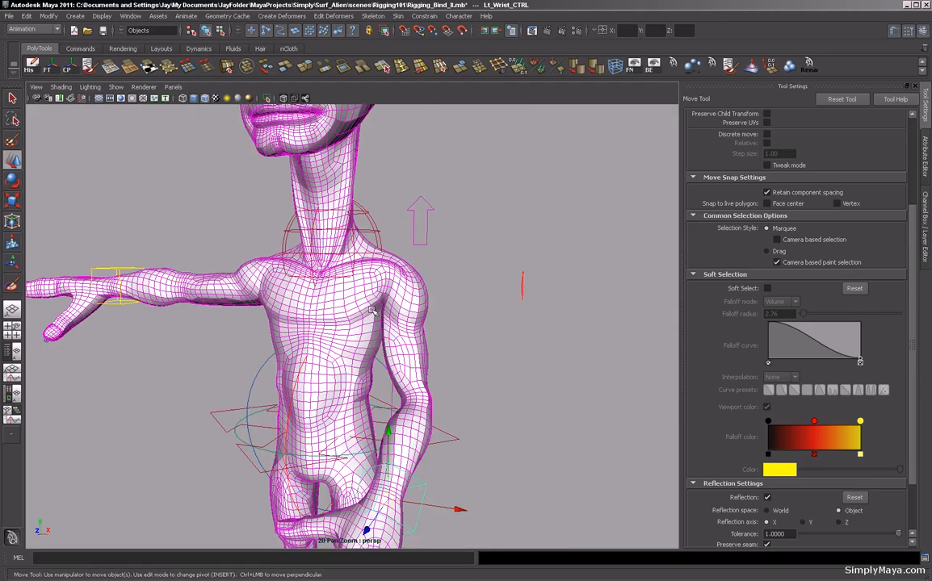
left_click_drag(372, 311, 326, 327, "alt")
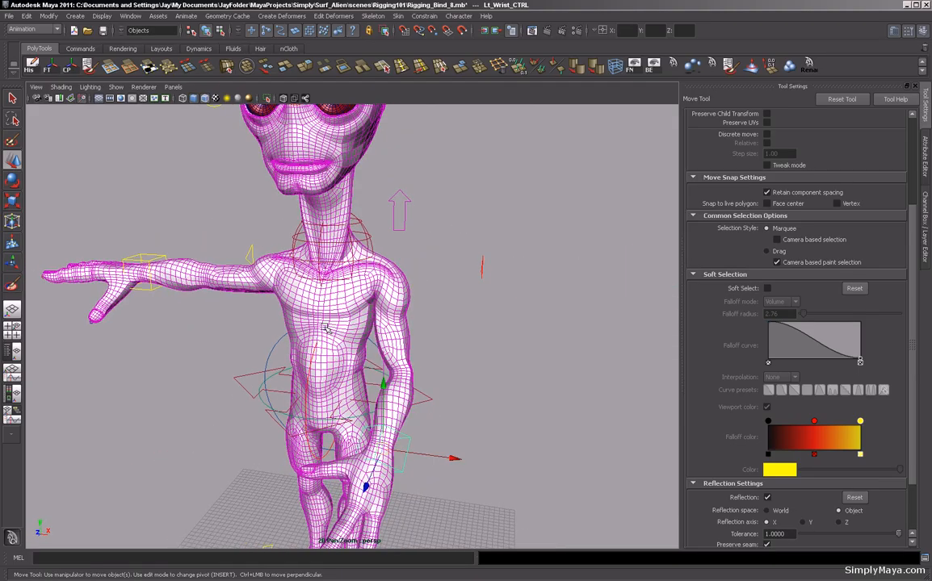
Select the body and try the Dual Quaternion skinning method on its skin cluster, then set it back to Classic Linear.
left_click(409, 322)
key("ctrl+a")
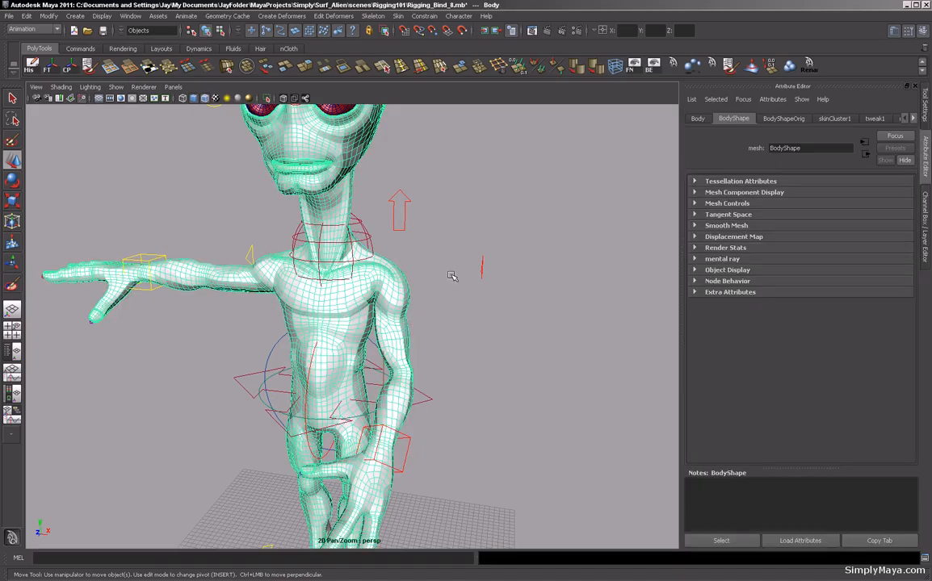
key("ctrl+a")
left_click(830, 246)
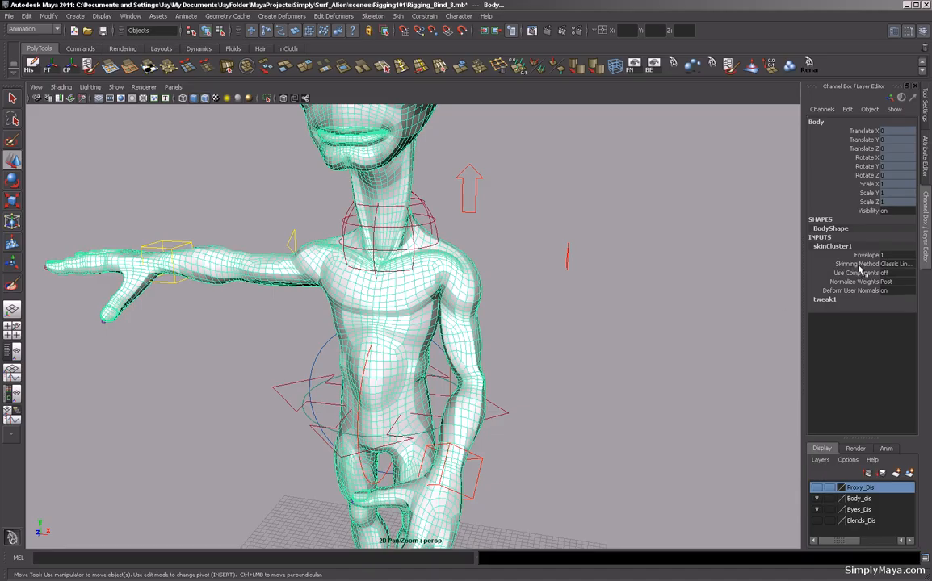
left_click(888, 264)
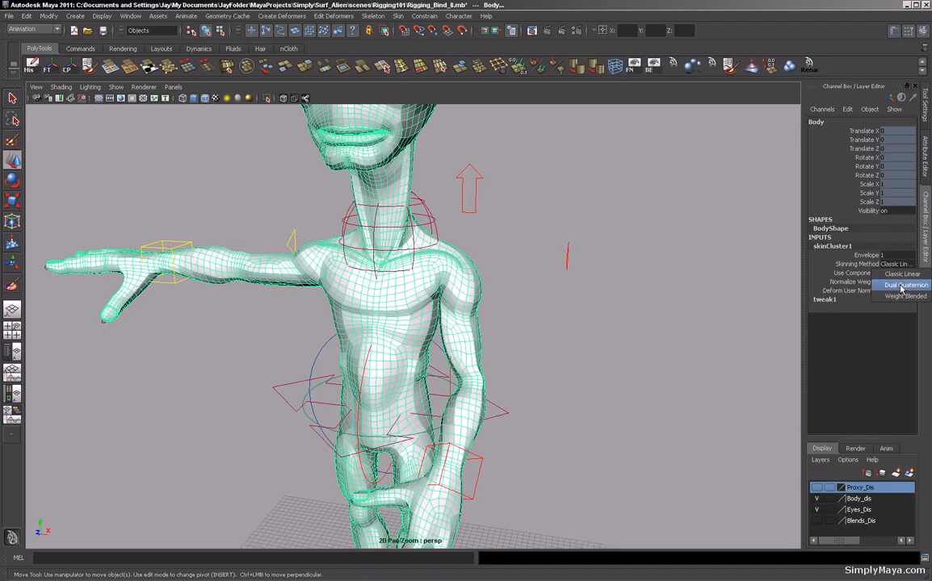
left_click(901, 286)
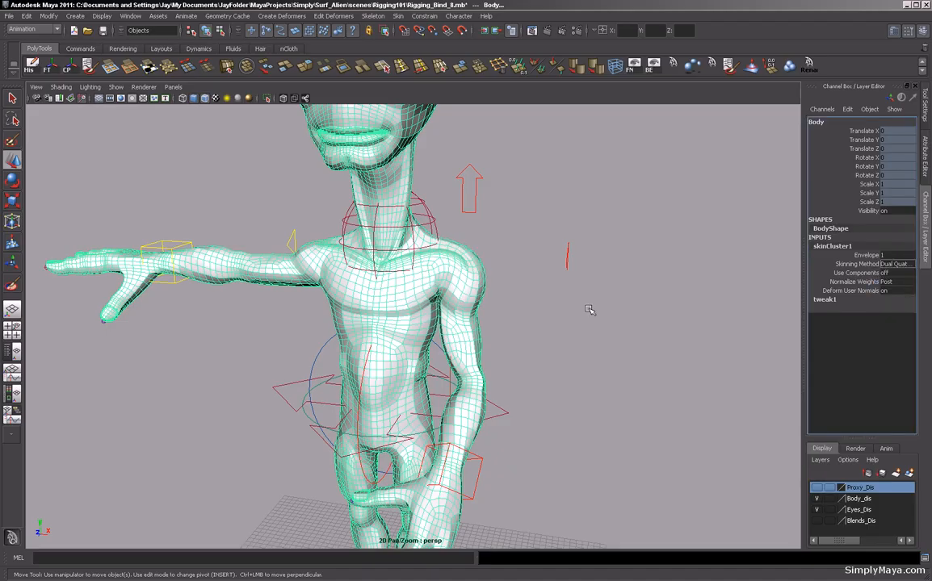
left_click_drag(464, 285, 440, 311, "alt")
right_click_drag(424, 310, 549, 317, "alt")
left_click_drag(549, 317, 411, 343, "alt")
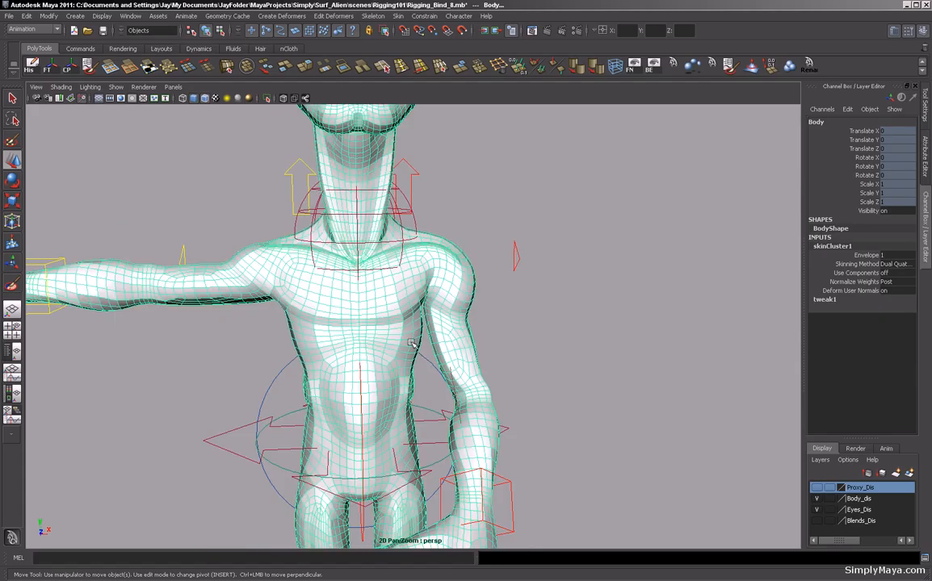
left_click(898, 267)
left_click(899, 271)
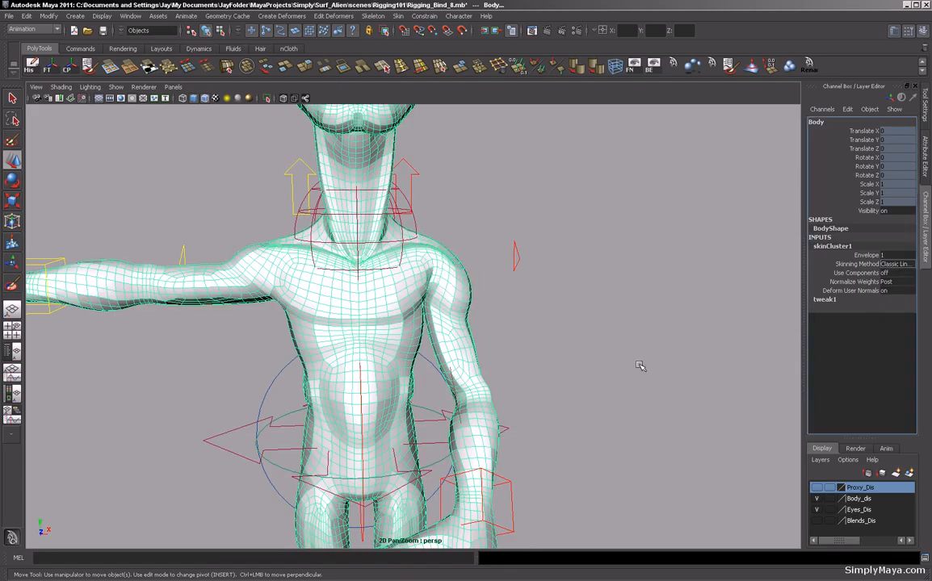
left_click_drag(538, 353, 648, 353, "alt")
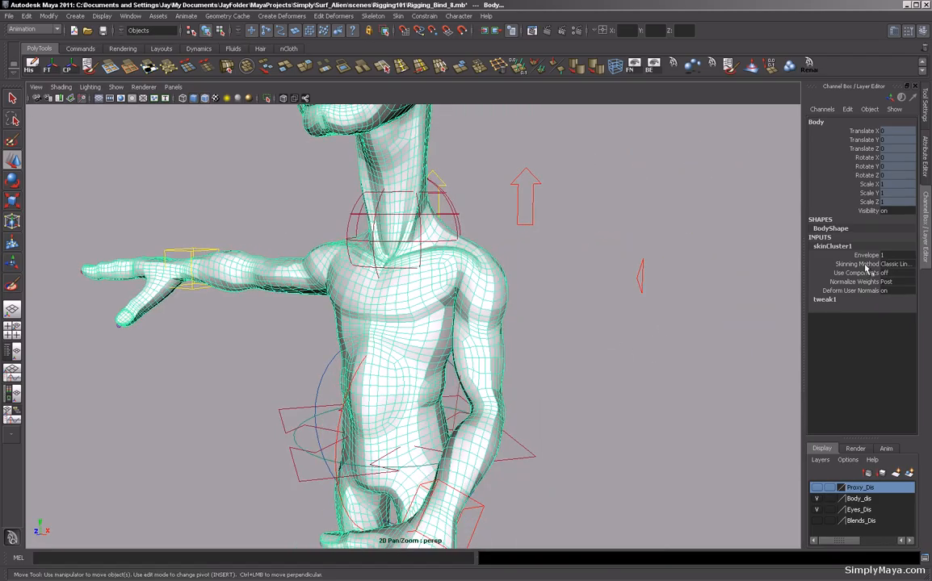
left_click_drag(587, 354, 502, 349, "alt")
Select the left wrist control and move it again to inspect the shoulder and chest deformation.
left_click(447, 379)
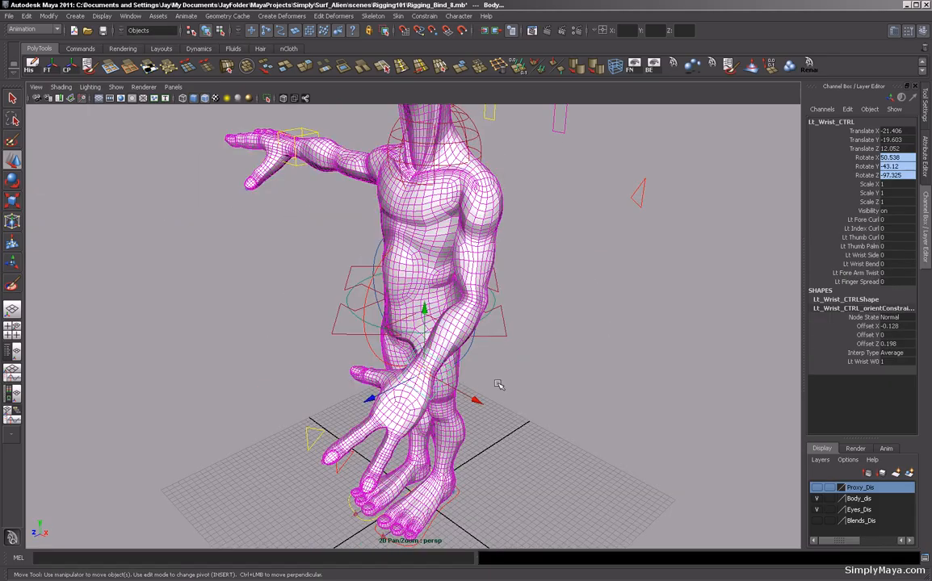
left_click_drag(557, 410, 473, 391, "alt")
left_click_drag(397, 372, 544, 351)
left_click_drag(485, 293, 487, 336, "alt")
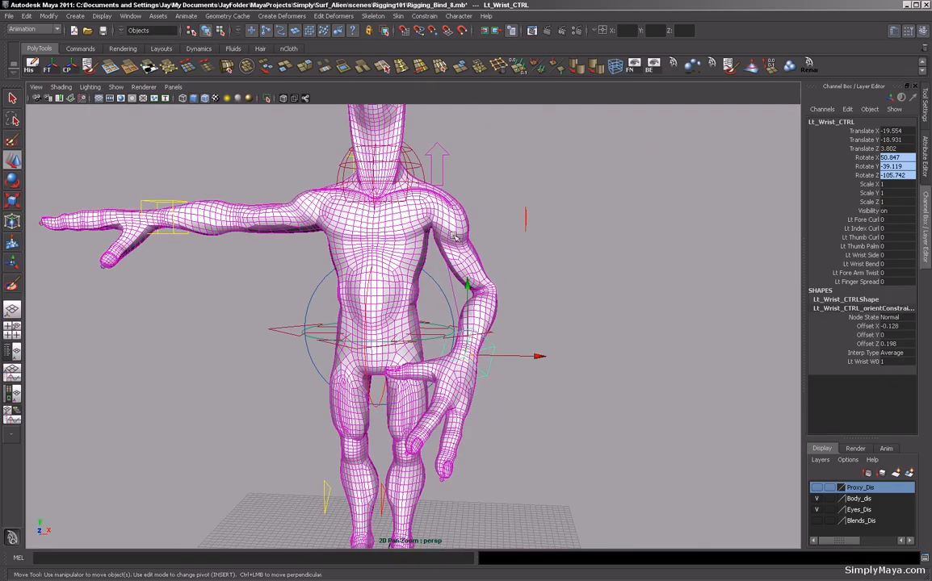
scroll(524, 275, "up", 3)
middle_click_drag(525, 275, 501, 363, "alt")
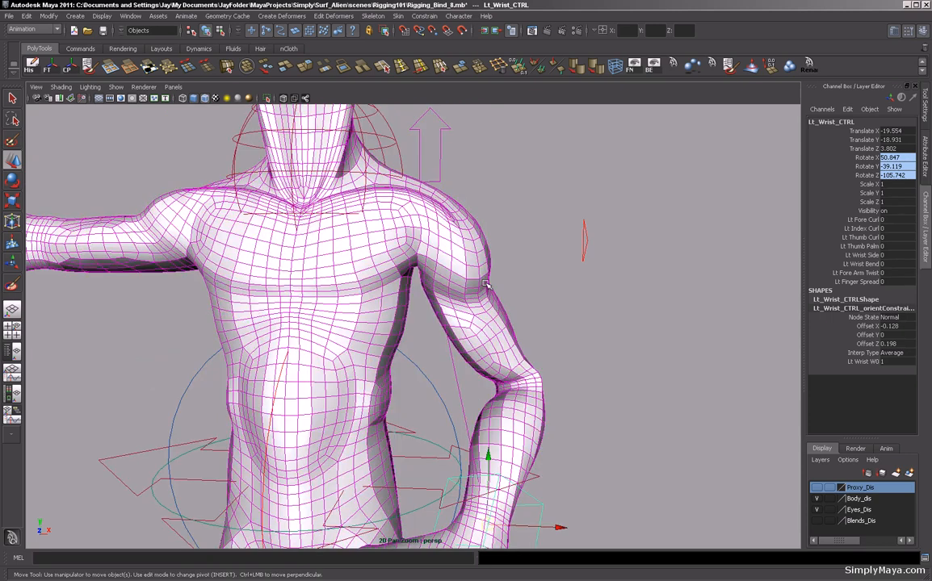
left_click(480, 279)
scroll(297, 284, "up", 1)
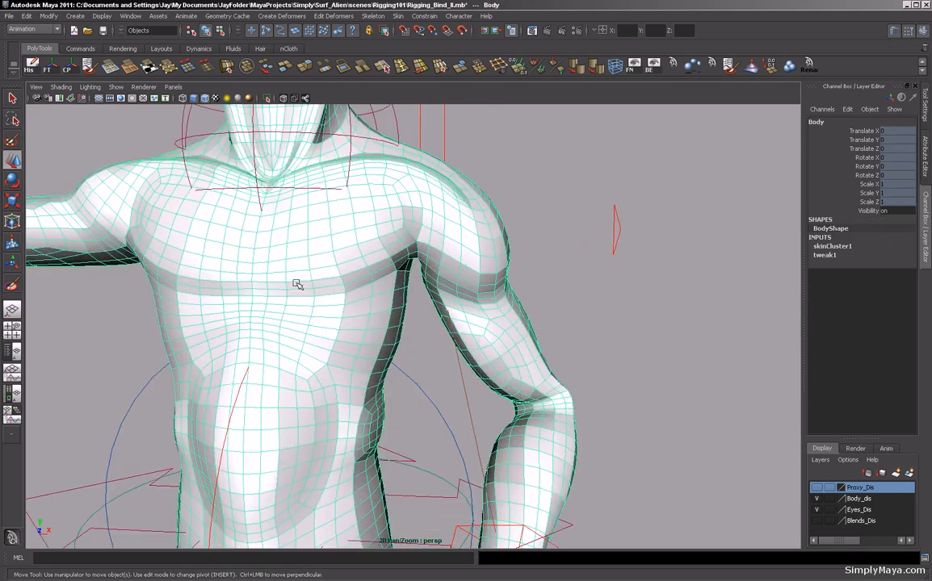
Open the Paint Skin Weights tool on the body, select the Lt_Collar influence, and set the paint operation to Add.
double_click(12, 286)
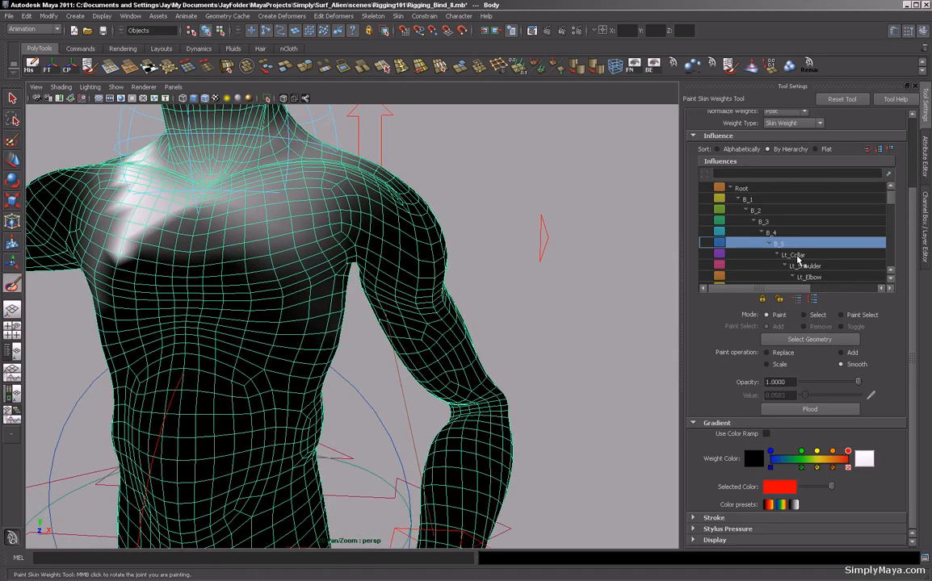
left_click(798, 259)
left_click_drag(520, 316, 420, 339, "alt")
scroll(437, 340, "up", 1)
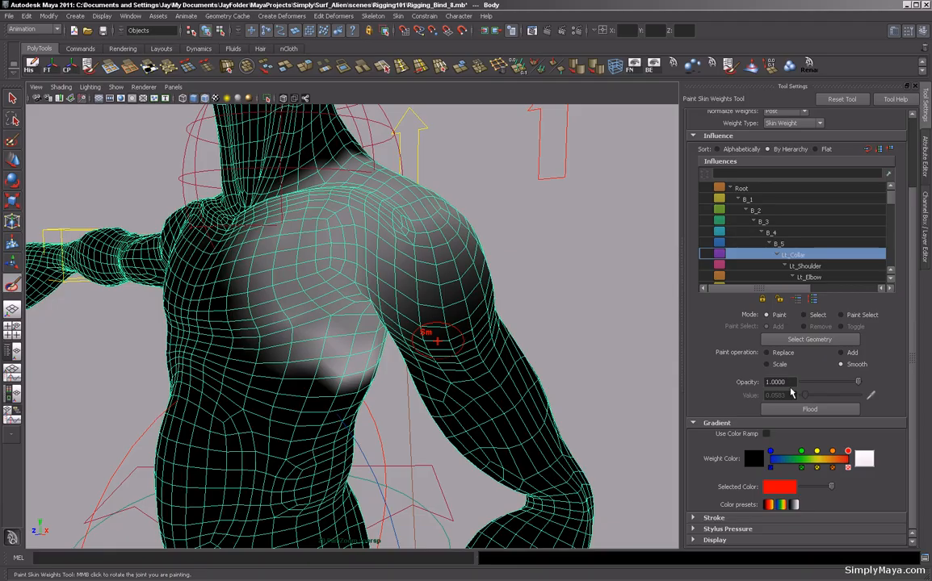
left_click(842, 354)
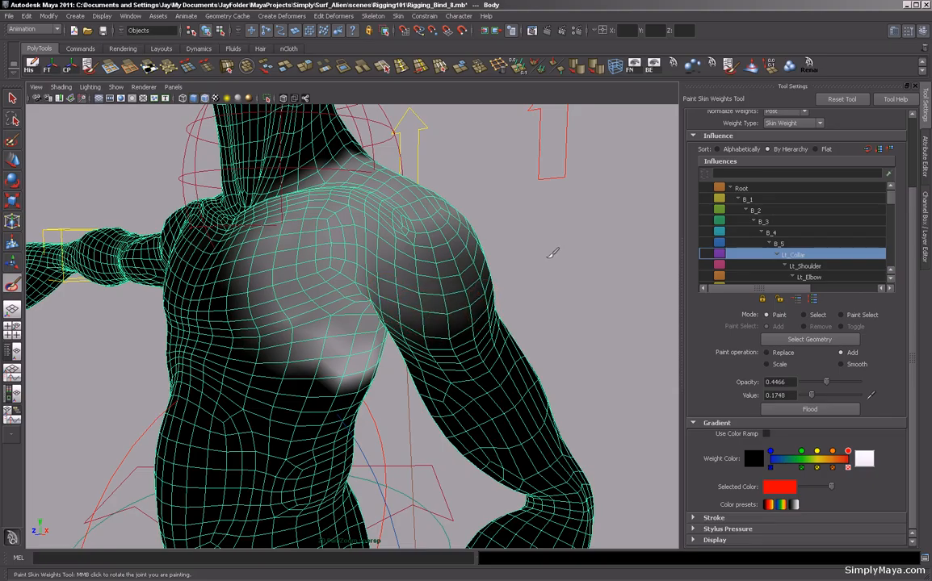
Set the paint value to about 0.2 with opacity about 0.45 and paint Lt_Collar weight onto the top of the left shoulder.
mouse_move(540, 223)
left_mouse_down("alt")
mouse_move(578, 225)
mouse_move(561, 260)
mouse_move(551, 224)
mouse_move(533, 243)
left_mouse_up("alt")
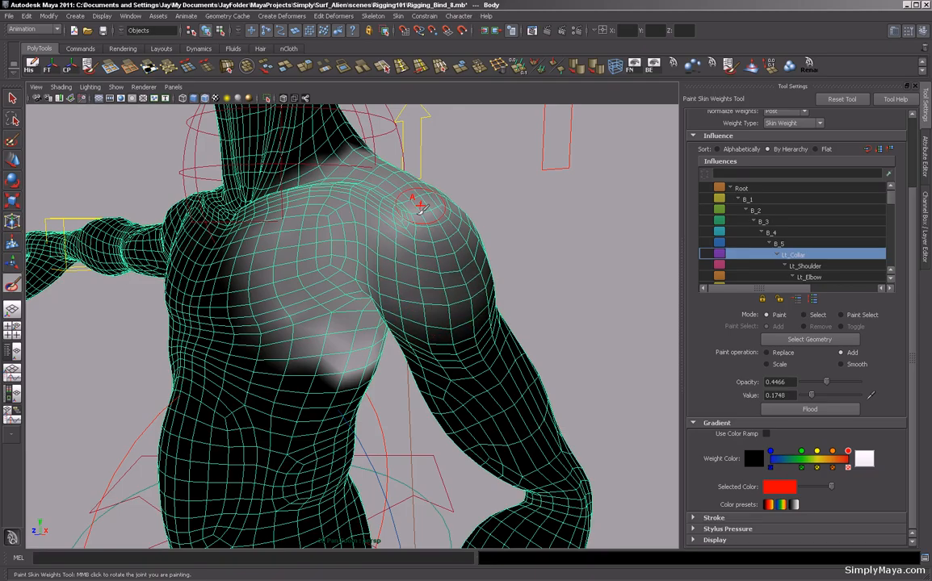
mouse_move(415, 209)
left_mouse_down()
mouse_move(367, 193)
mouse_move(395, 211)
mouse_move(408, 214)
mouse_move(313, 169)
mouse_move(413, 212)
mouse_move(406, 232)
mouse_move(356, 182)
mouse_move(411, 206)
mouse_move(360, 186)
mouse_move(395, 208)
mouse_move(348, 193)
mouse_move(515, 283)
mouse_move(476, 256)
mouse_move(441, 266)
mouse_move(445, 297)
mouse_move(556, 253)
mouse_move(595, 260)
mouse_move(533, 265)
left_mouse_up()
left_click_drag(434, 224, 395, 198)
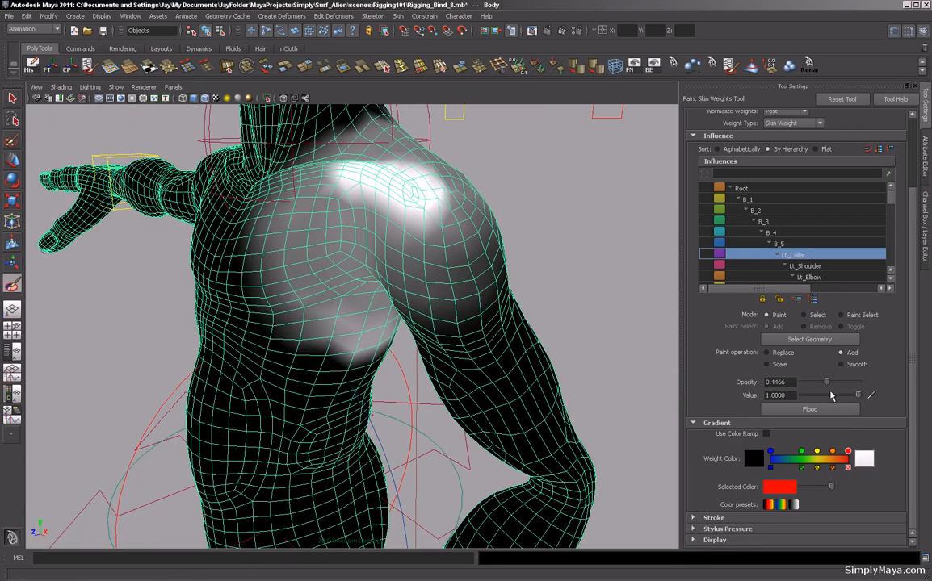
left_click_drag(819, 396, 812, 396)
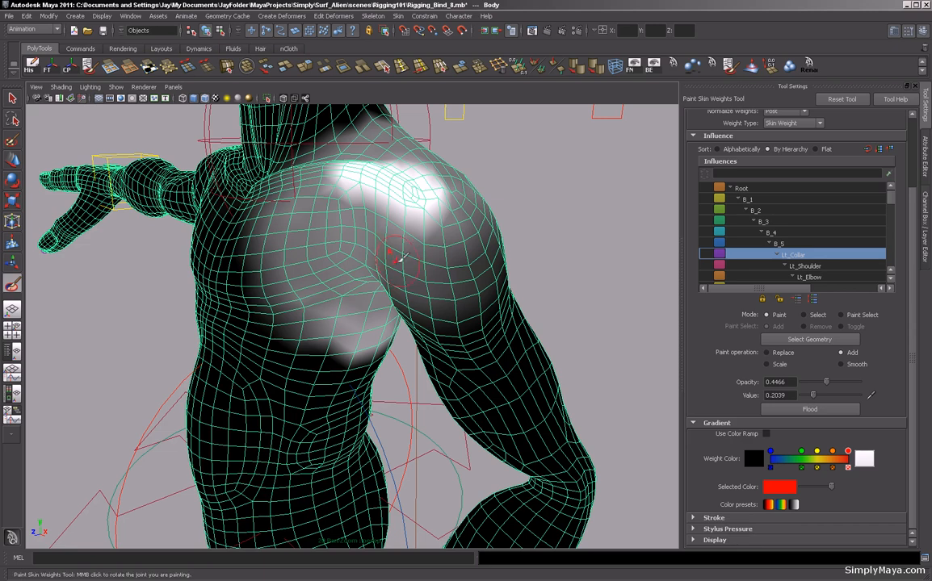
mouse_move(398, 222)
left_mouse_down()
mouse_move(430, 215)
mouse_move(447, 179)
left_mouse_up()
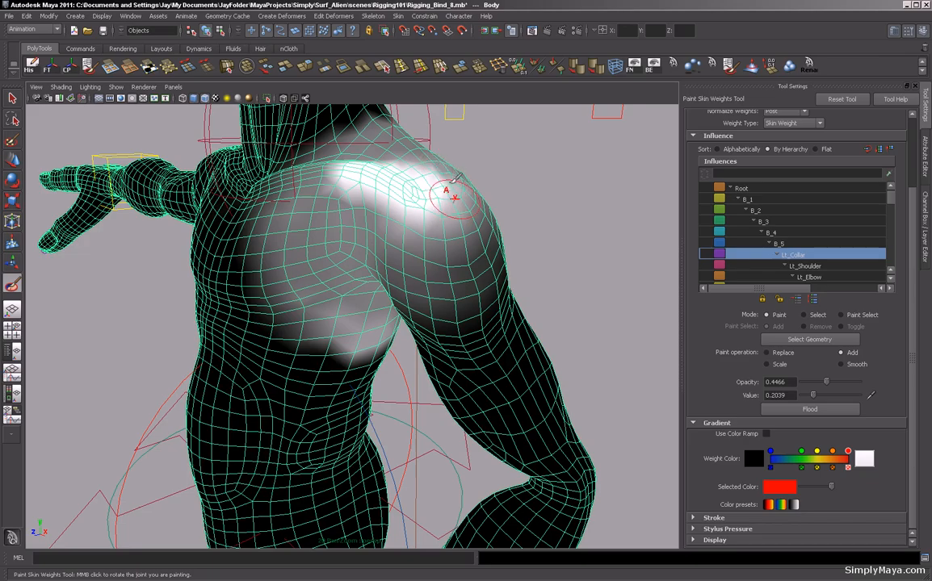
Add more Lt_Collar weight over the front, side and back of the left shoulder.
left_click_drag(586, 218, 499, 215, "alt")
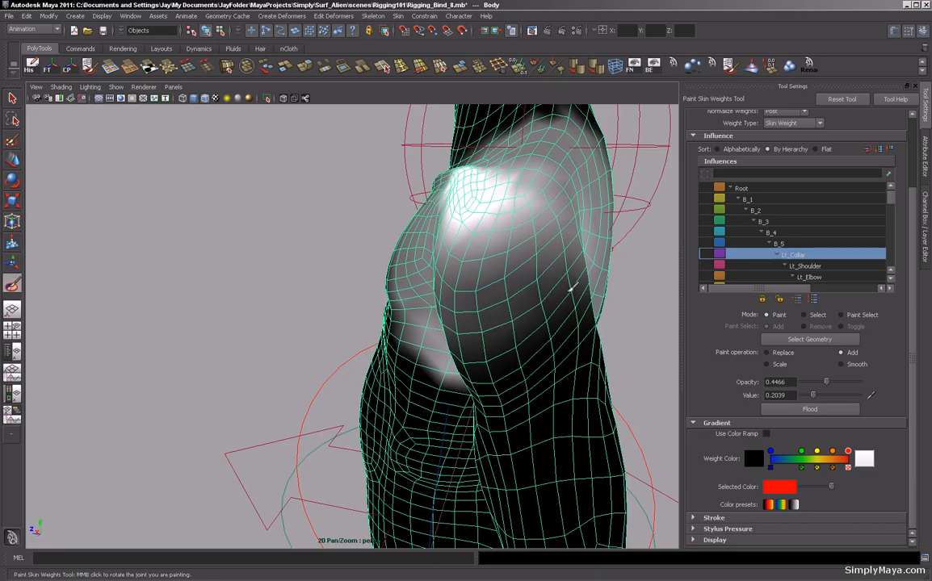
mouse_move(517, 250)
left_mouse_down("alt")
mouse_move(326, 265)
mouse_move(389, 249)
left_mouse_up("alt")
mouse_move(557, 265)
left_mouse_down("alt")
mouse_move(409, 278)
mouse_move(335, 273)
left_mouse_up("alt")
left_click_drag(432, 262, 479, 258)
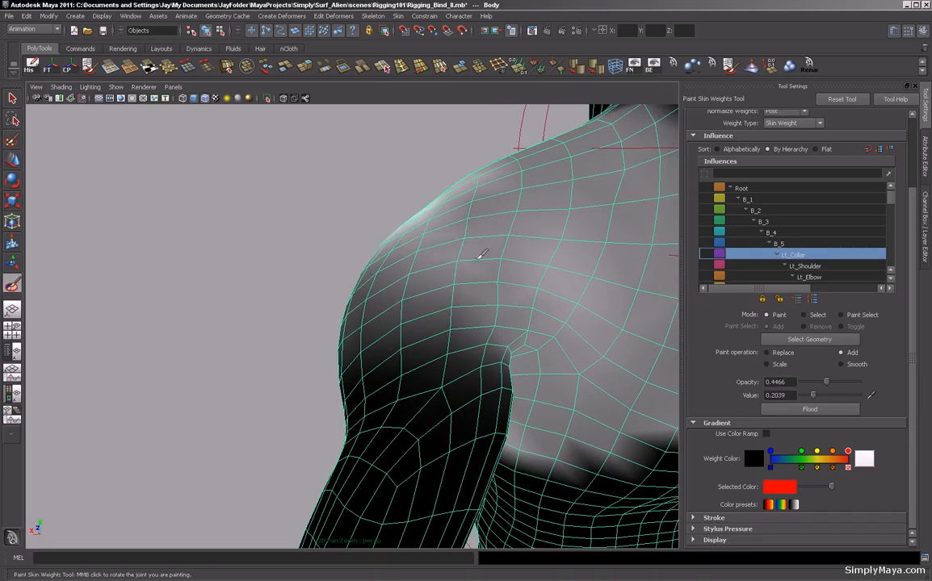
left_click_drag(420, 218, 529, 202)
left_click_drag(452, 204, 549, 182)
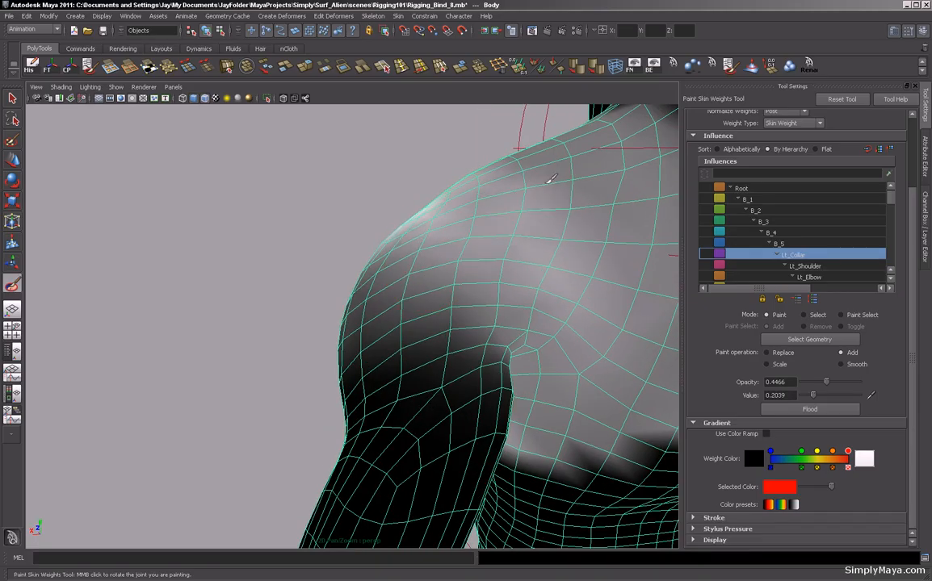
left_click_drag(456, 196, 549, 139)
left_click_drag(248, 243, 284, 292, "alt")
mouse_move(646, 260)
left_mouse_down()
mouse_move(604, 241)
mouse_move(495, 307)
mouse_move(572, 229)
mouse_move(507, 287)
mouse_move(550, 209)
mouse_move(533, 219)
left_mouse_up()
mouse_move(216, 314)
left_mouse_down("alt")
mouse_move(237, 323)
mouse_move(380, 267)
mouse_move(377, 327)
left_mouse_up("alt")
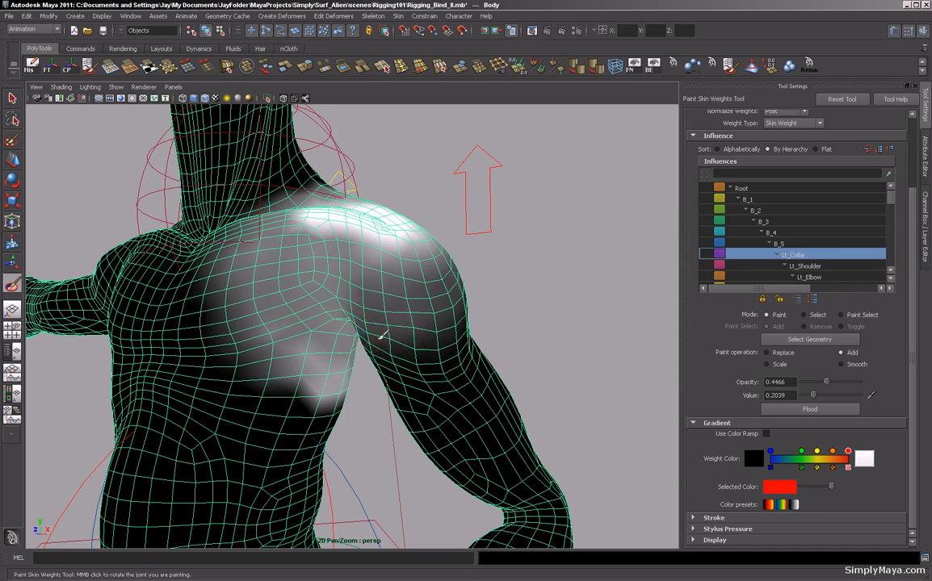
left_click_drag(454, 309, 463, 349, "alt")
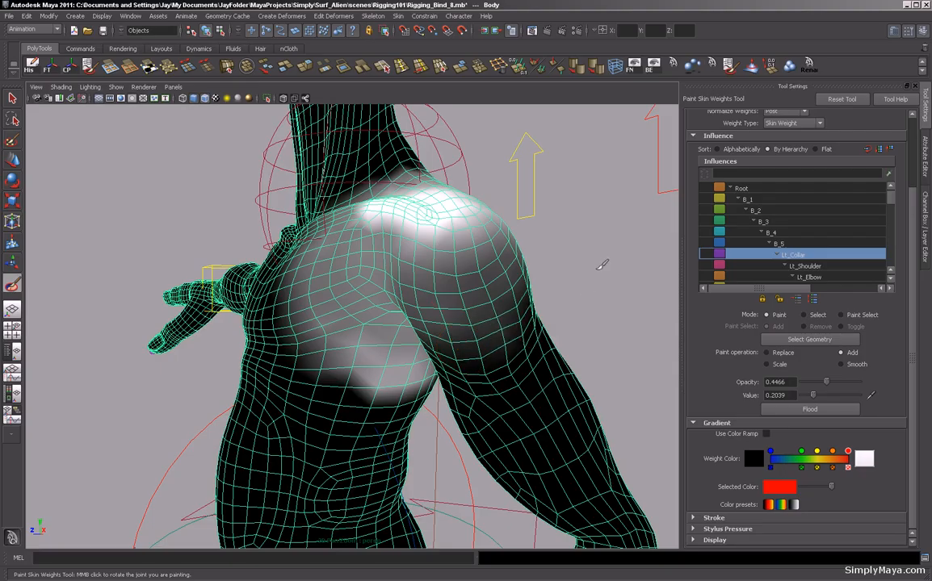
left_click_drag(602, 264, 628, 271, "alt")
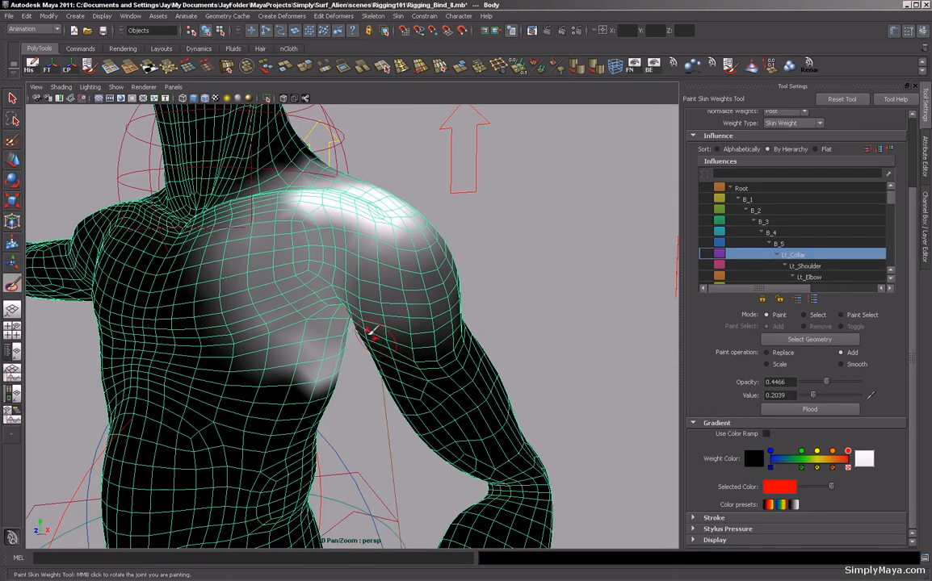
left_click_drag(449, 354, 565, 301, "alt")
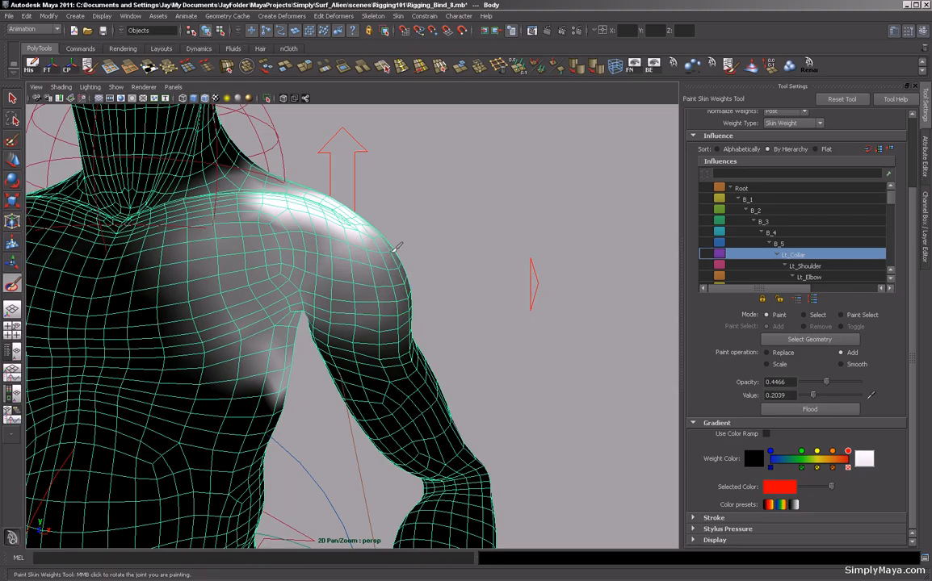
mouse_move(500, 278)
left_mouse_down("alt")
mouse_move(472, 267)
mouse_move(564, 241)
left_mouse_up("alt")
left_click_drag(497, 234, 568, 211)
mouse_move(488, 182)
left_mouse_down()
mouse_move(545, 196)
mouse_move(532, 210)
mouse_move(470, 202)
left_mouse_up()
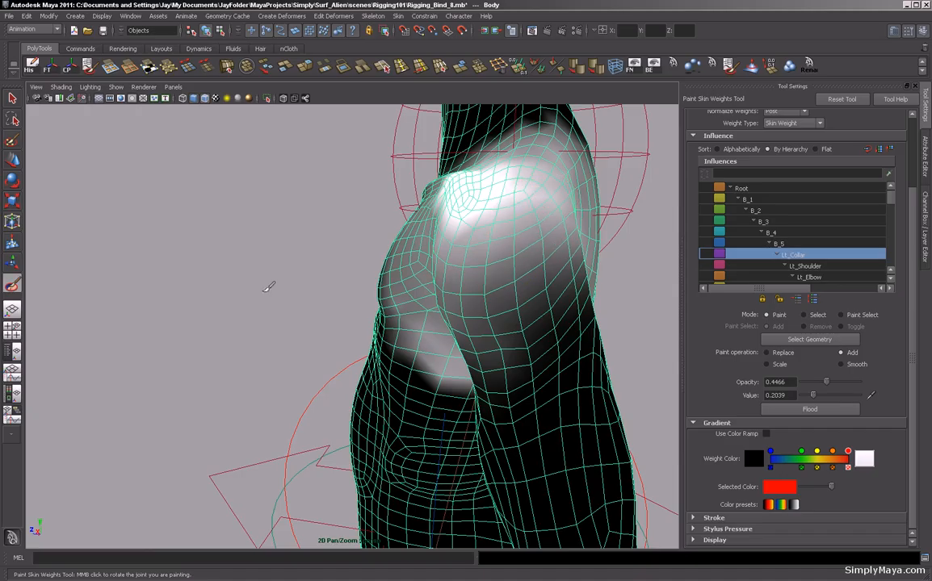
Continue adding Lt_Collar weight around the rear of the shoulder and the upper chest edge.
left_click_drag(268, 288, 284, 281, "alt")
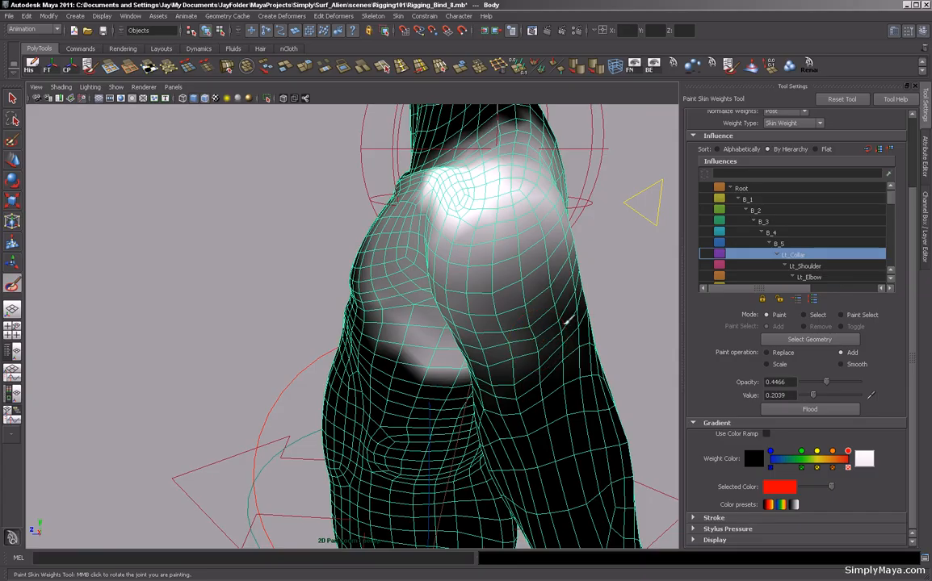
mouse_move(494, 368)
left_mouse_down("alt")
mouse_move(261, 308)
mouse_move(352, 302)
left_mouse_up("alt")
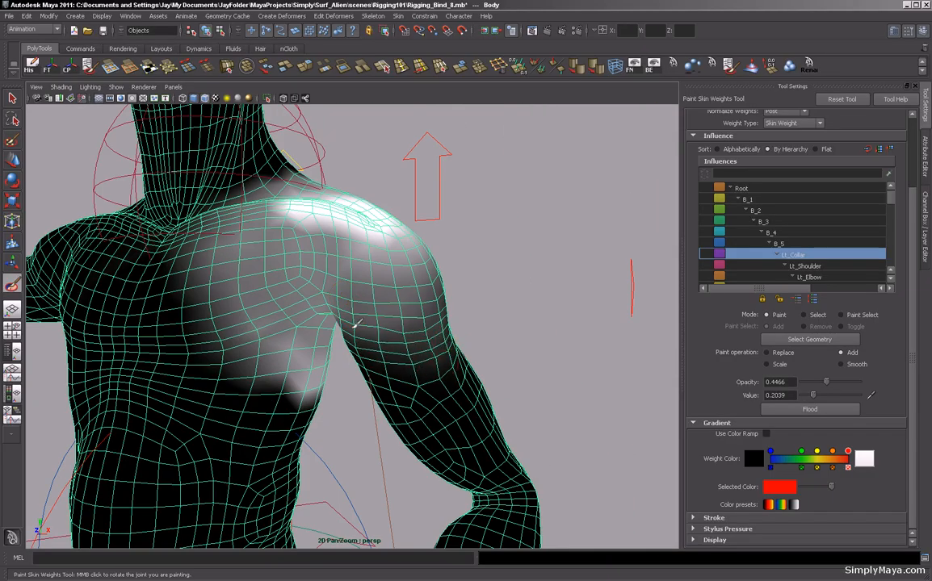
mouse_move(498, 332)
left_mouse_down("alt")
mouse_move(541, 310)
mouse_move(468, 316)
mouse_move(380, 279)
left_mouse_up("alt")
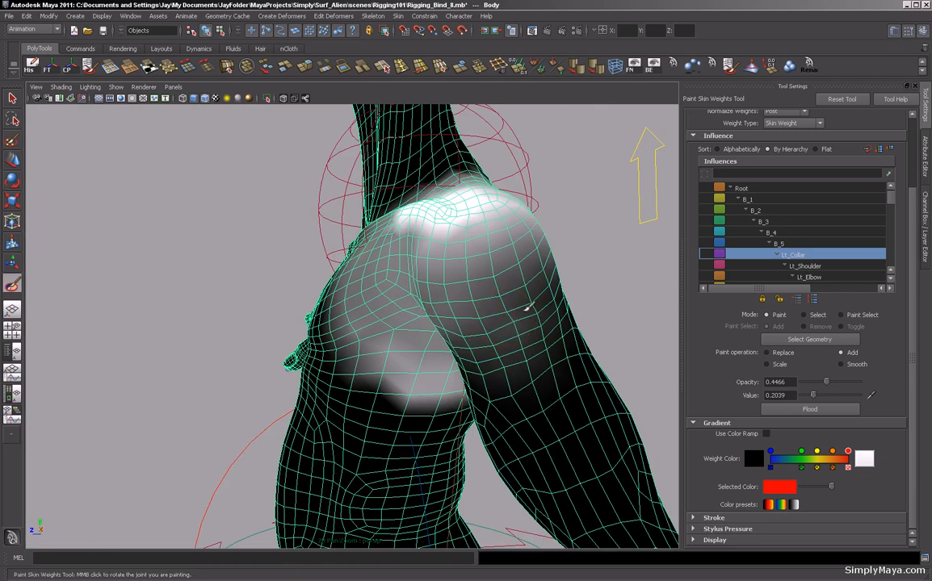
left_click_drag(223, 292, 195, 294, "alt")
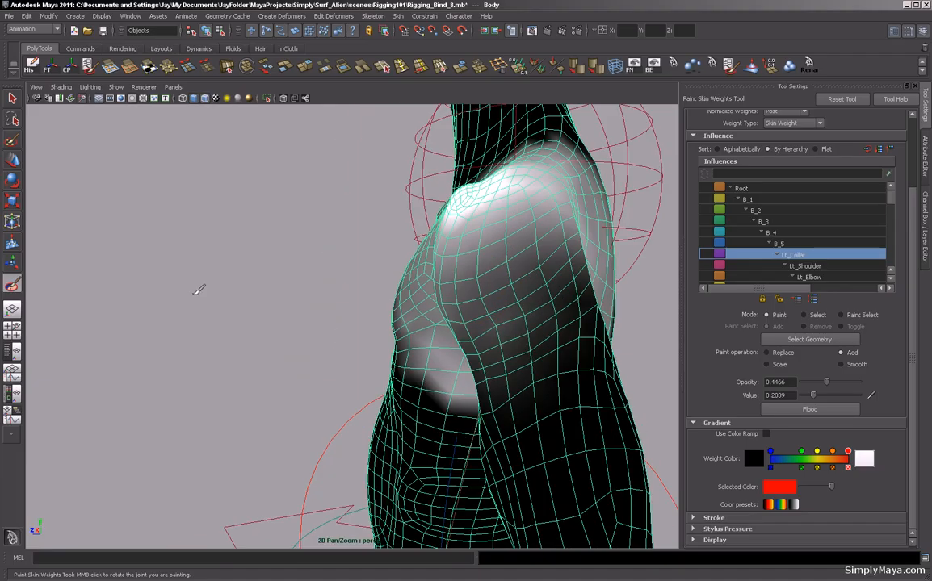
mouse_move(545, 287)
left_mouse_down("alt")
mouse_move(272, 303)
mouse_move(329, 310)
mouse_move(322, 308)
mouse_move(427, 234)
mouse_move(413, 232)
mouse_move(427, 252)
left_mouse_up("alt")
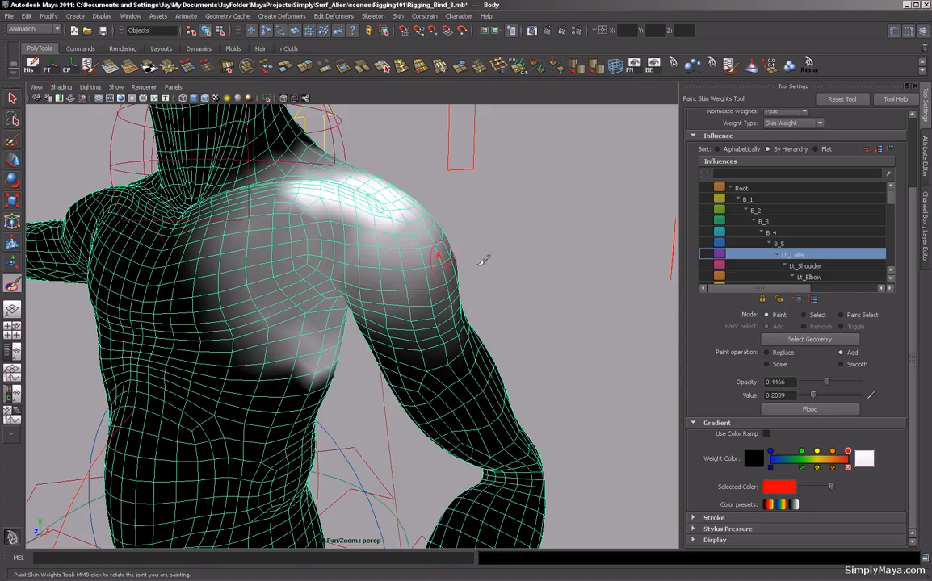
left_click_drag(555, 272, 430, 266, "alt")
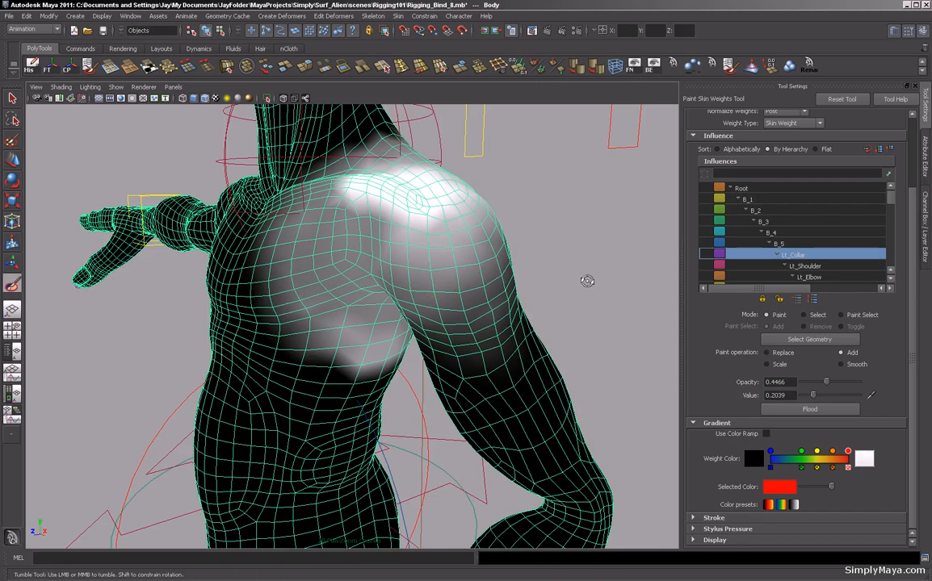
left_click_drag(587, 280, 485, 270, "alt")
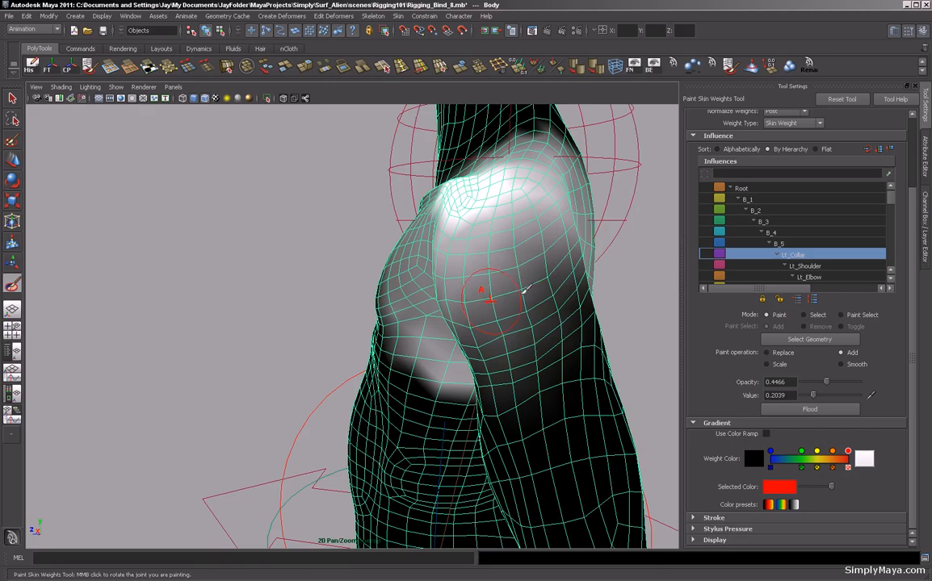
left_click_drag(263, 263, 348, 248, "alt")
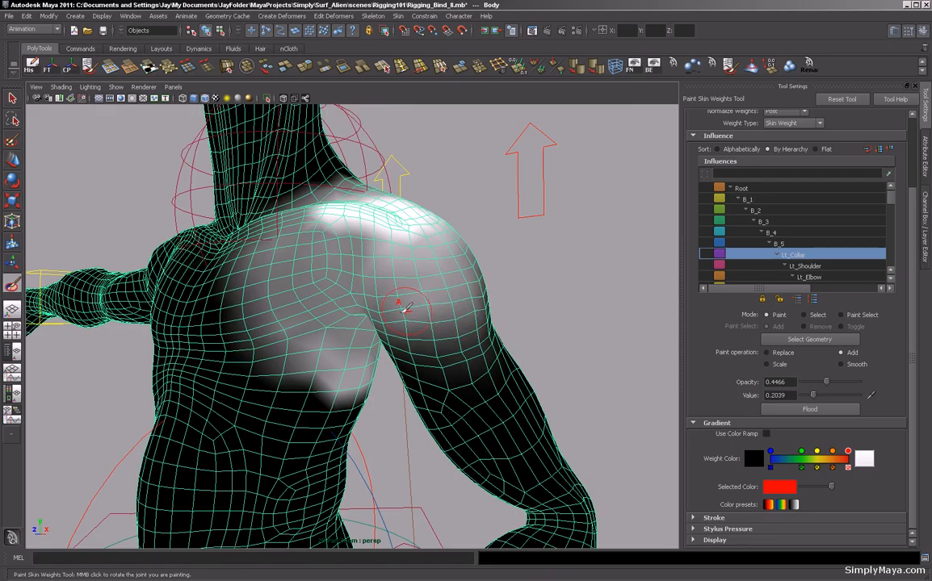
left_click_drag(503, 256, 543, 260, "alt")
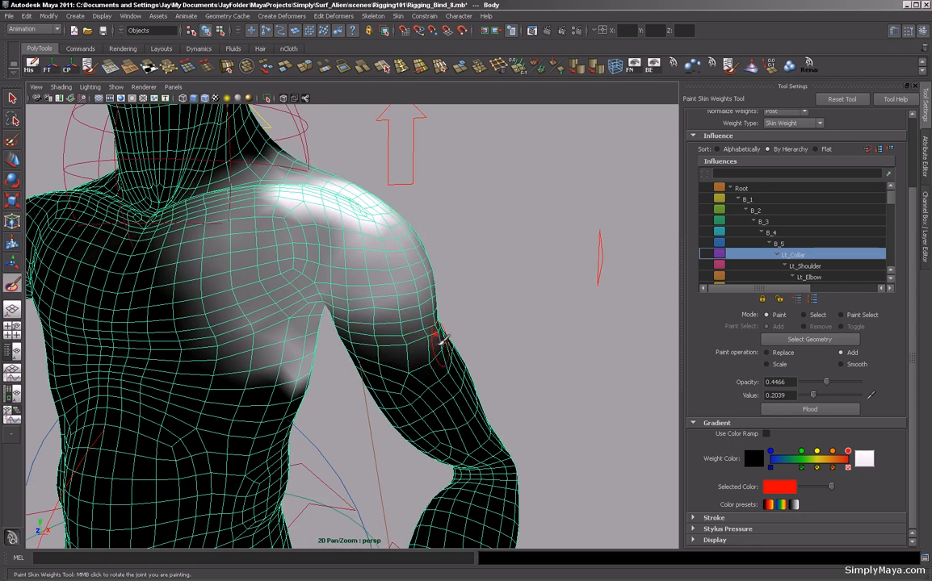
left_click_drag(551, 305, 481, 306, "alt")
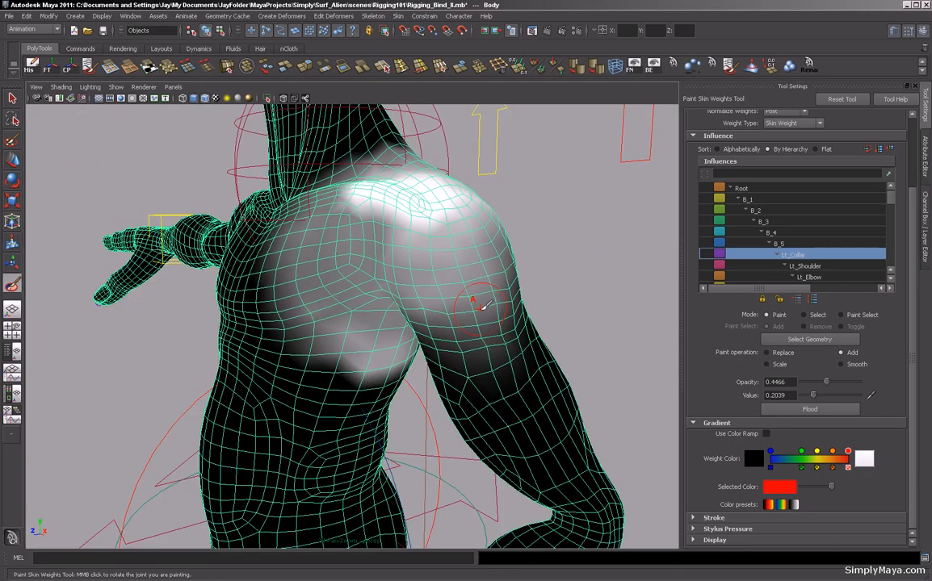
mouse_move(580, 301)
left_mouse_down("alt")
mouse_move(463, 298)
mouse_move(430, 307)
left_mouse_up("alt")
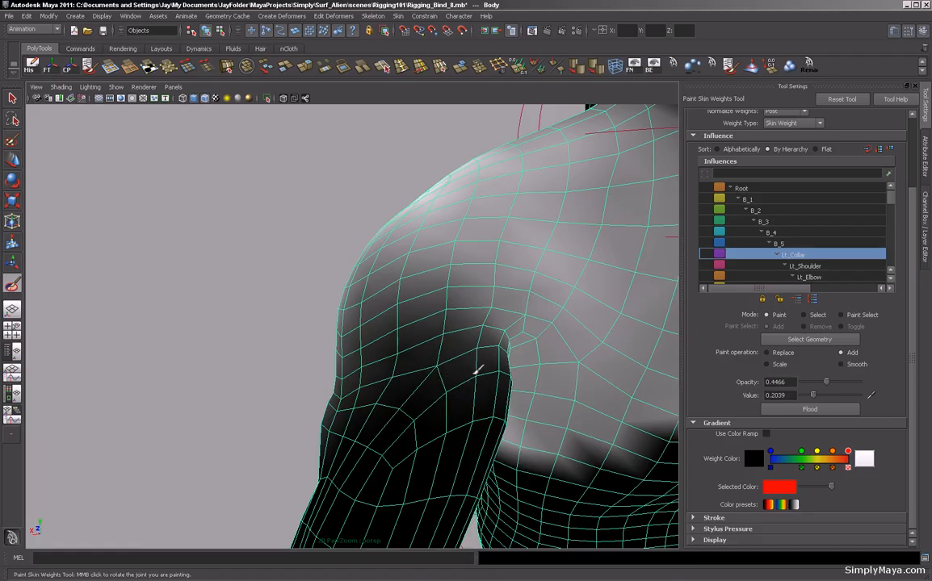
Paint Lt_Collar weight into the armpit area where the upper arm meets the chest.
mouse_move(499, 376)
left_mouse_down("alt")
mouse_move(270, 318)
mouse_move(369, 303)
left_mouse_up("alt")
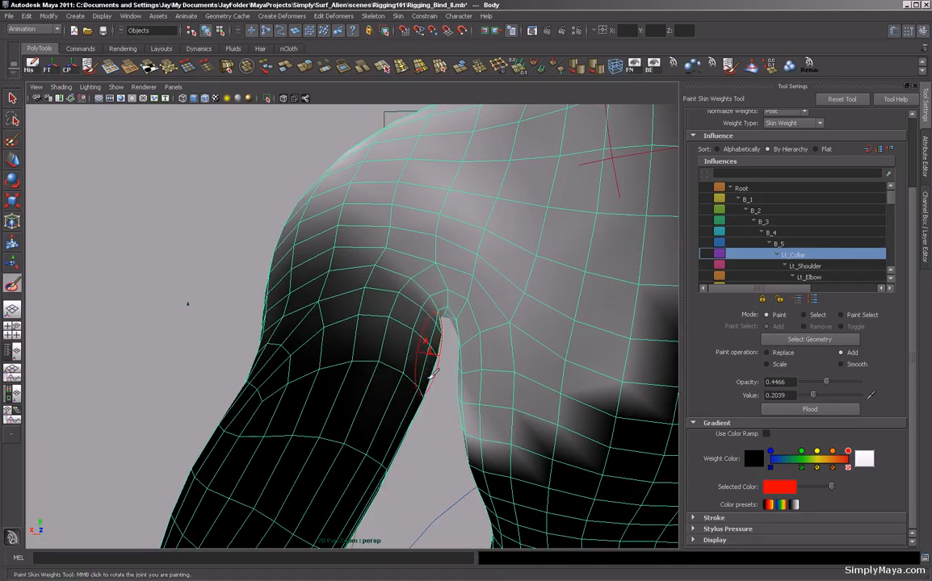
mouse_move(386, 373)
left_mouse_down()
mouse_move(349, 358)
mouse_move(358, 360)
left_mouse_up()
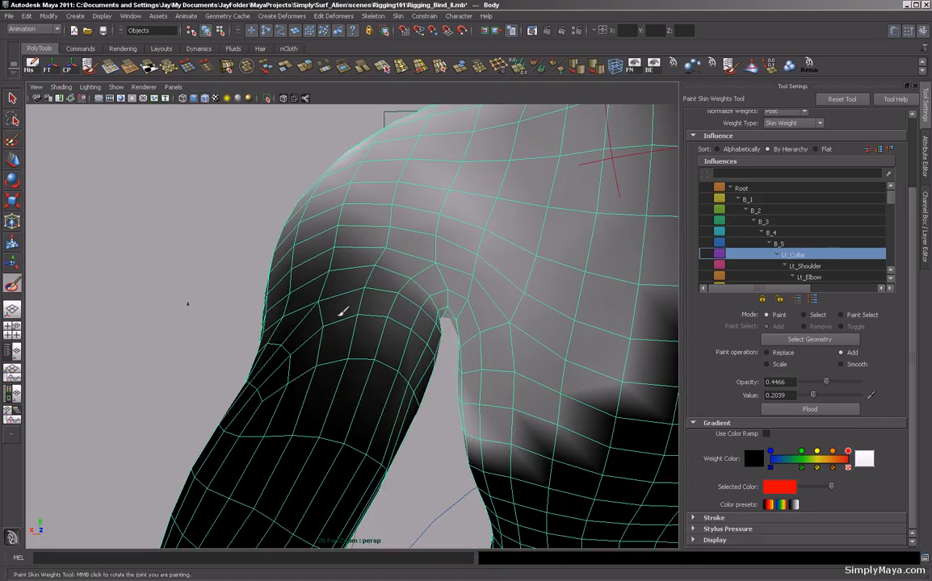
left_click_drag(408, 296, 341, 249)
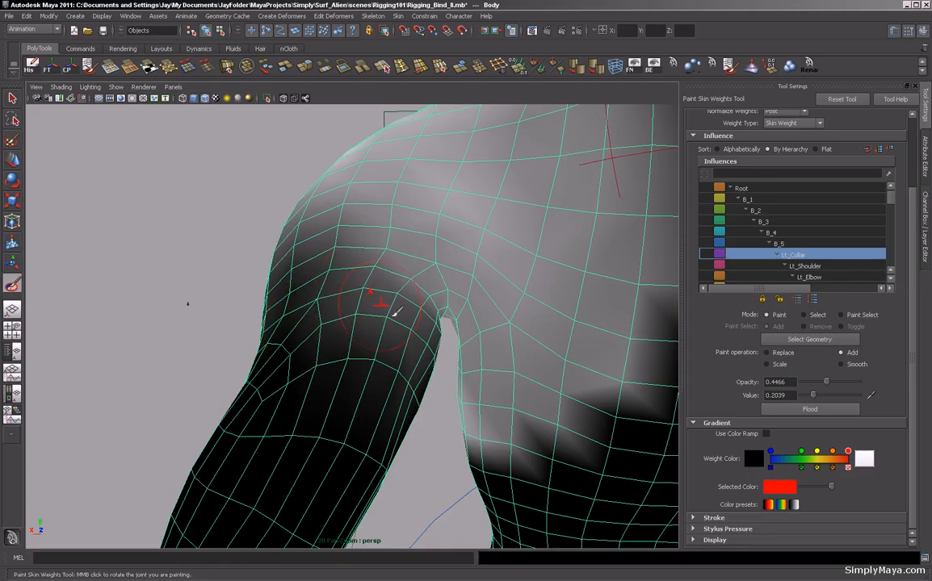
mouse_move(175, 297)
left_mouse_down("alt")
mouse_move(183, 296)
mouse_move(181, 283)
left_mouse_up("alt")
mouse_move(400, 339)
left_mouse_down()
mouse_move(388, 371)
mouse_move(404, 428)
mouse_move(300, 392)
left_mouse_up()
mouse_move(176, 289)
left_mouse_down("alt")
mouse_move(239, 274)
mouse_move(263, 335)
mouse_move(243, 329)
mouse_move(224, 289)
left_mouse_up("alt")
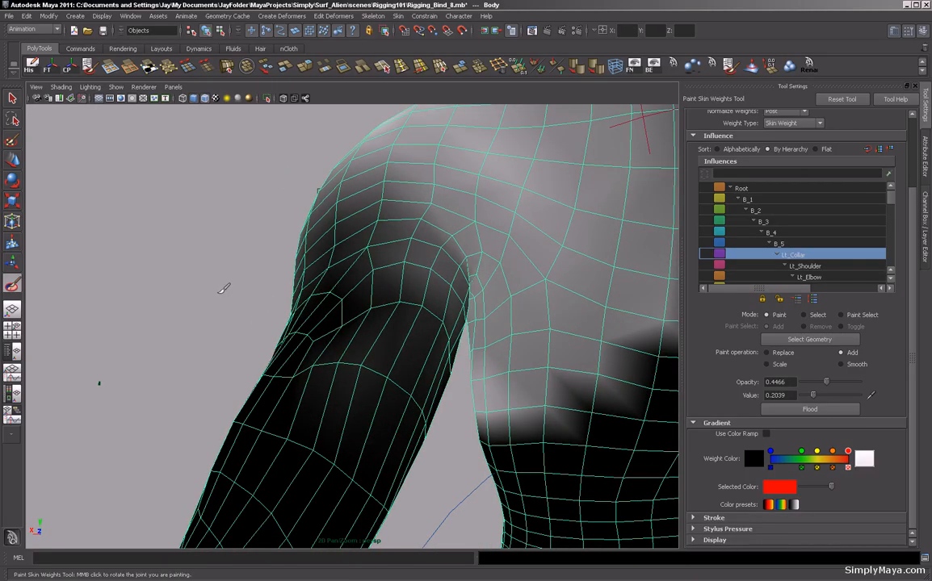
right_click_drag(224, 289, 66, 272, "alt")
mouse_move(66, 272)
left_mouse_down("alt")
mouse_move(189, 312)
mouse_move(196, 302)
mouse_move(339, 313)
left_mouse_up("alt")
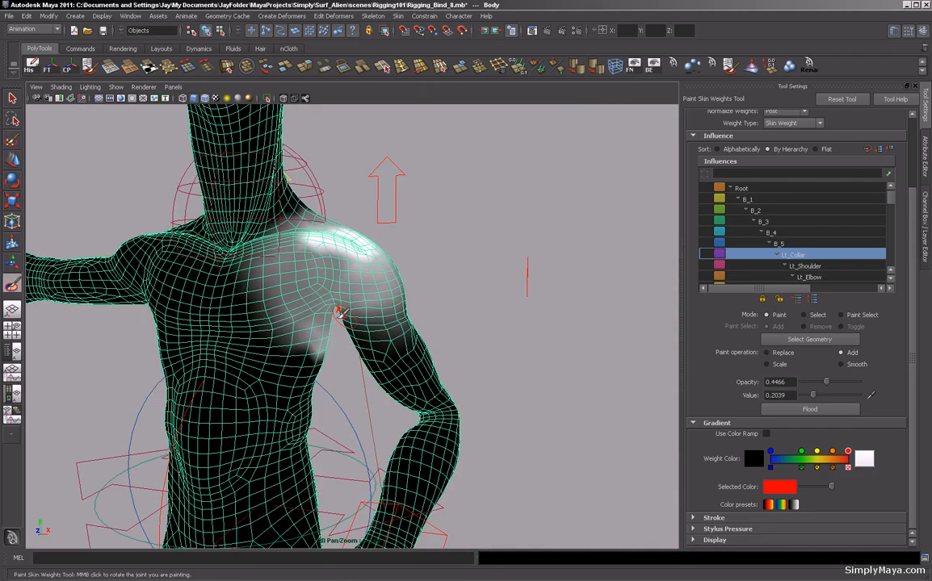
Smooth the Lt_Collar weights at about 0.88 opacity over the front and back of the left shoulder.
left_click_drag(429, 288, 437, 285, "alt")
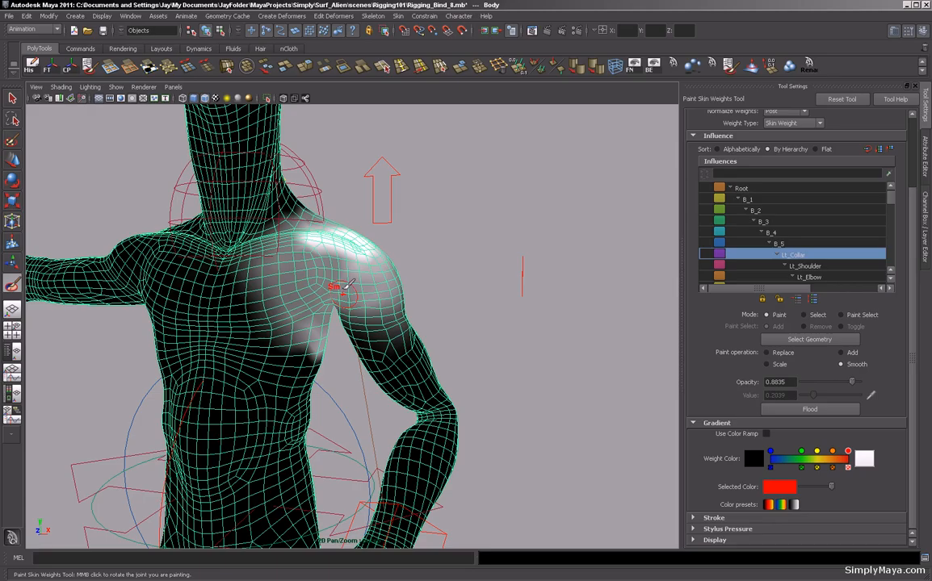
mouse_move(306, 242)
left_mouse_down()
mouse_move(343, 255)
mouse_move(269, 227)
mouse_move(313, 287)
left_mouse_up()
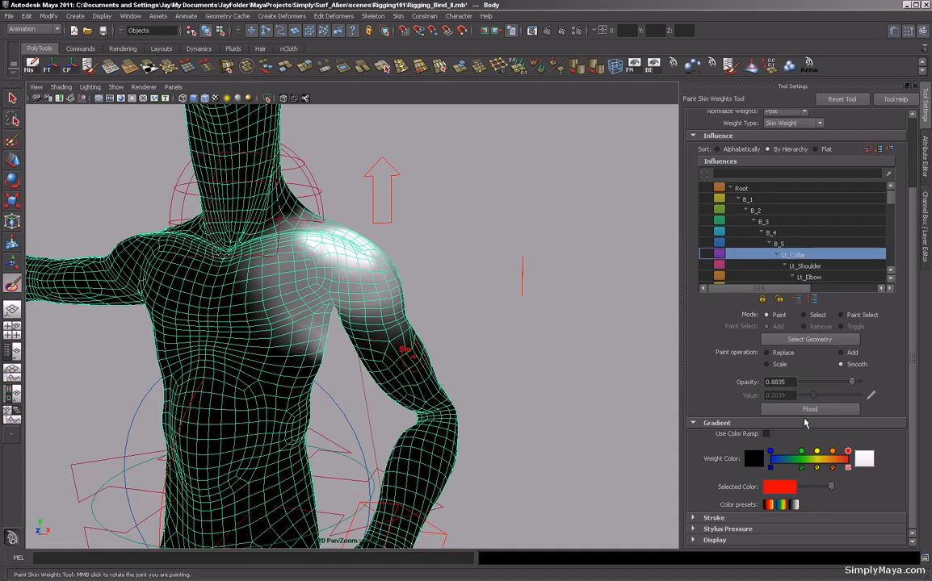
left_click_drag(543, 319, 450, 361, "alt")
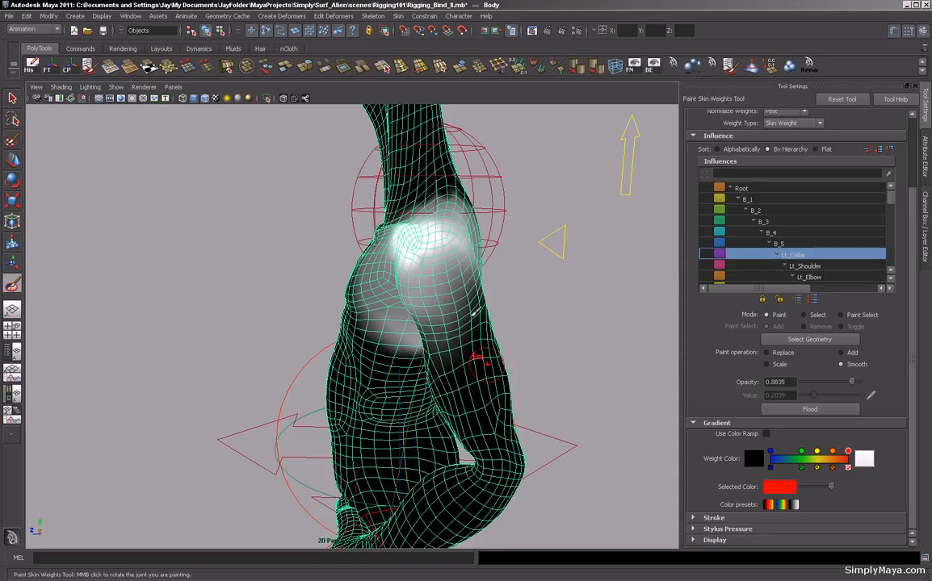
left_click_drag(517, 323, 423, 299, "alt")
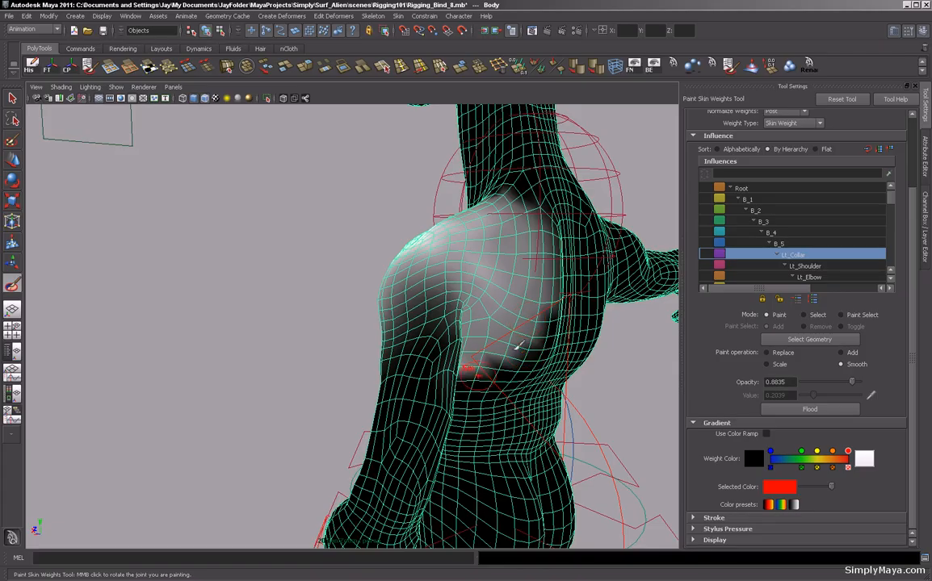
left_click_drag(260, 322, 307, 315, "alt")
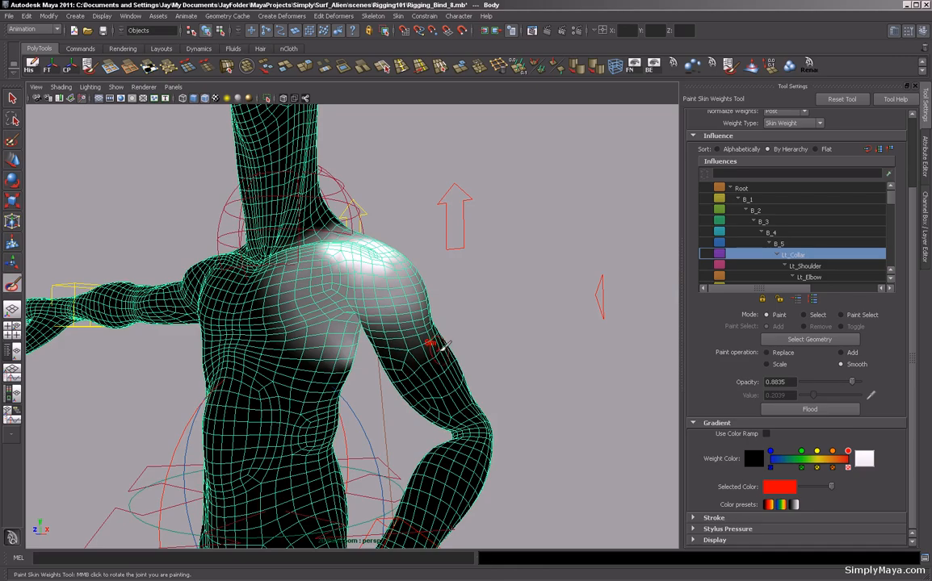
left_click_drag(508, 307, 401, 307, "alt")
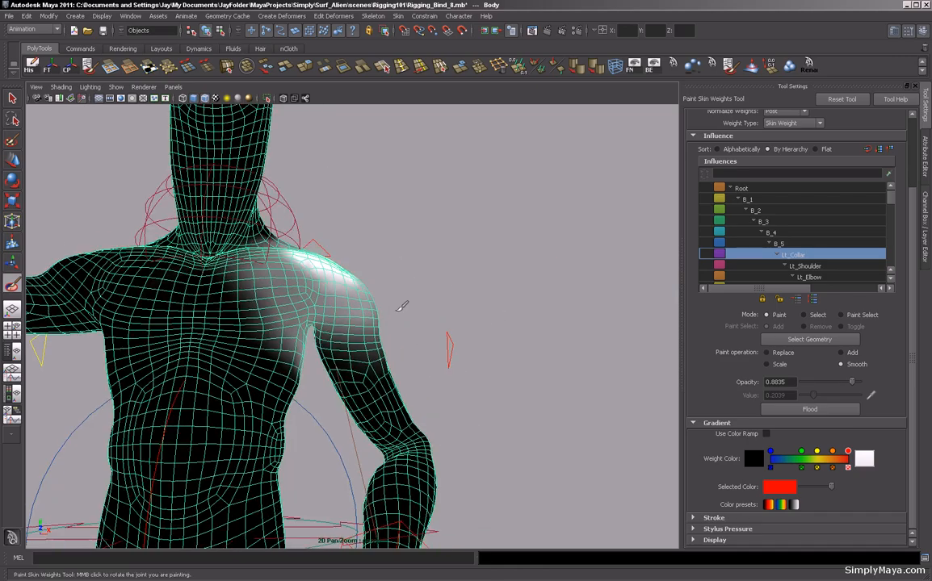
left_click_drag(474, 317, 320, 336, "alt")
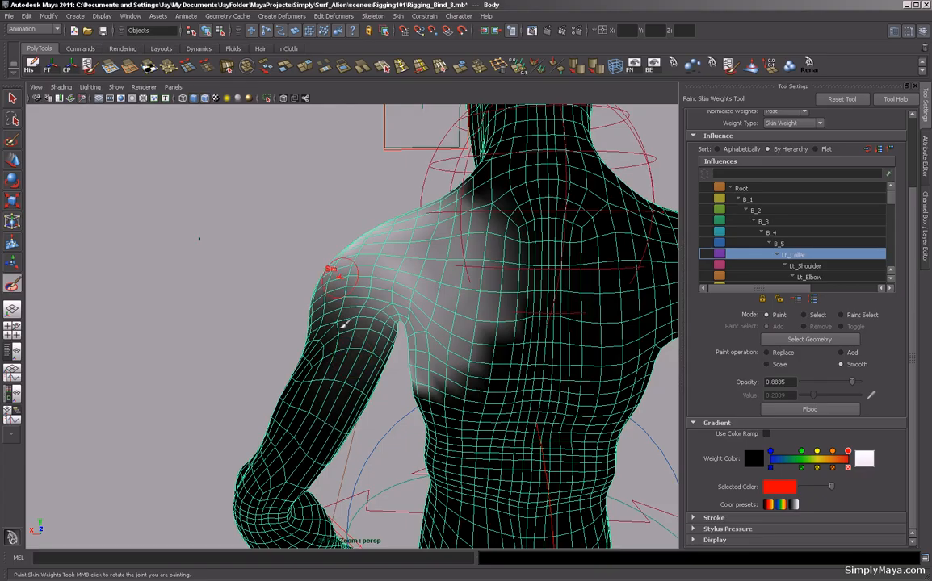
left_click_drag(305, 255, 410, 342, "alt")
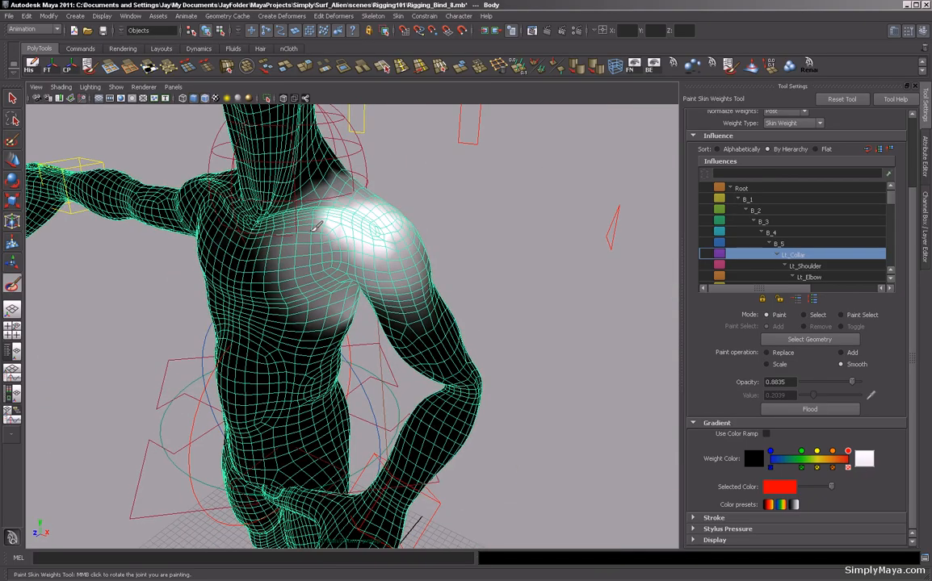
Continue smoothing the Lt_Collar weights around the shoulder top, upper arm and upper chest.
left_click_drag(374, 217, 403, 246)
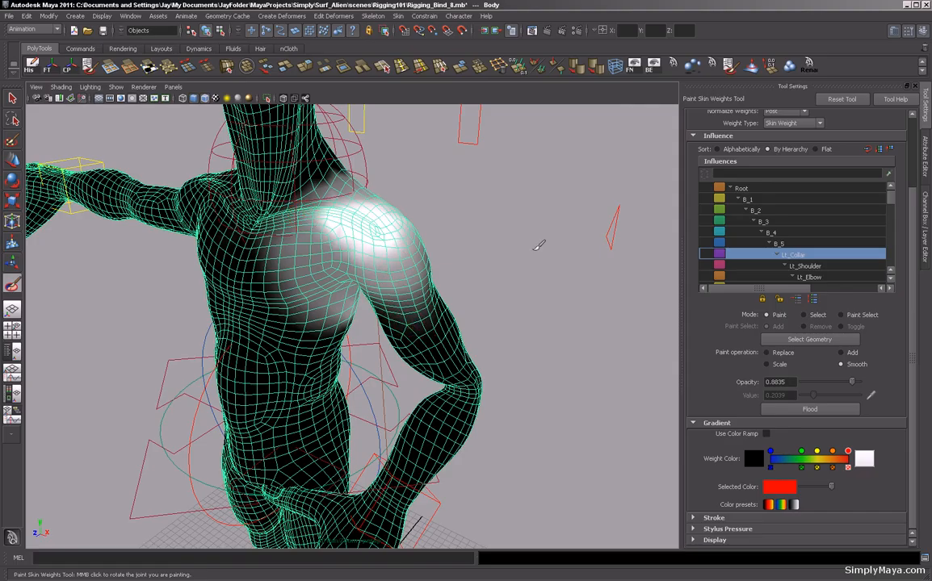
left_click_drag(458, 269, 484, 246, "alt")
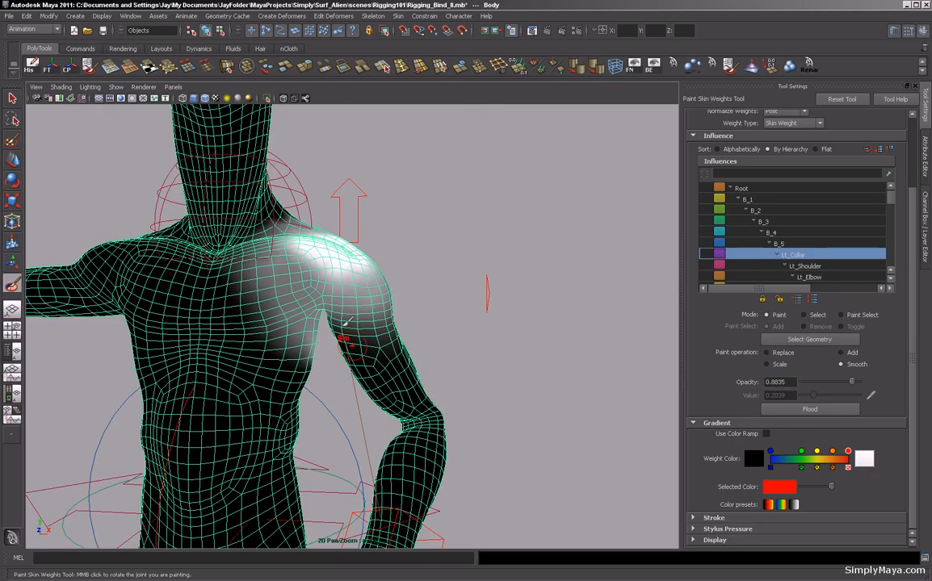
mouse_move(447, 292)
left_mouse_down("alt")
mouse_move(252, 293)
mouse_move(274, 290)
left_mouse_up("alt")
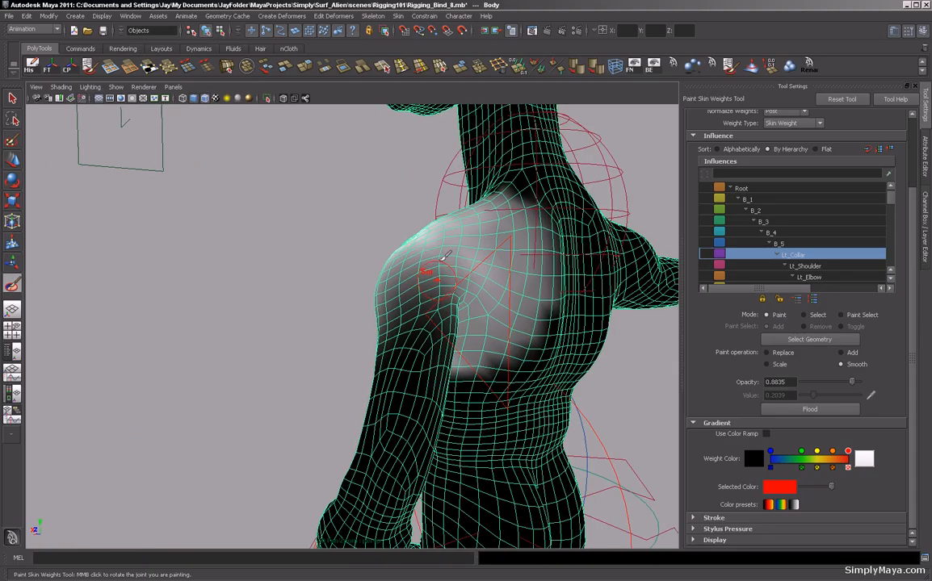
left_click_drag(386, 373, 356, 334, "alt")
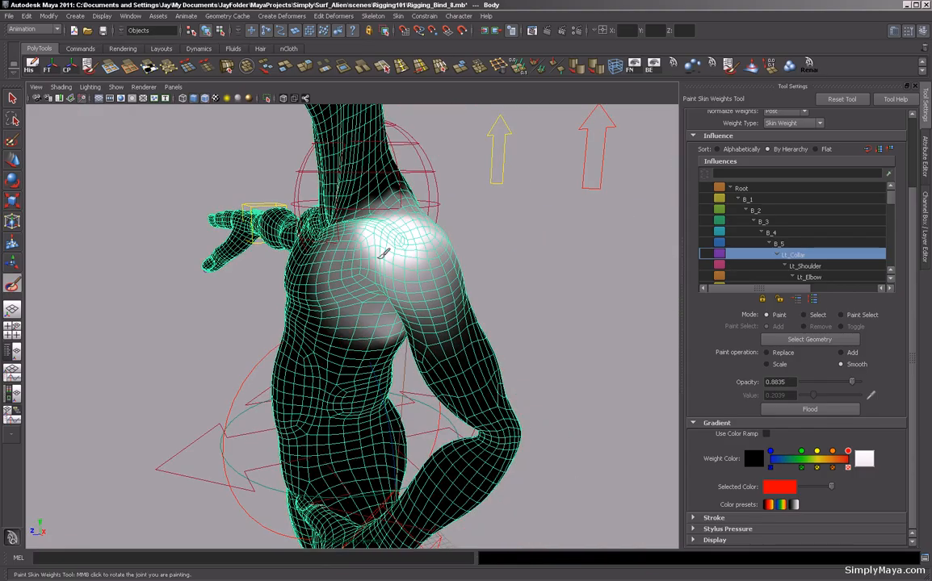
left_click_drag(547, 314, 402, 304, "alt")
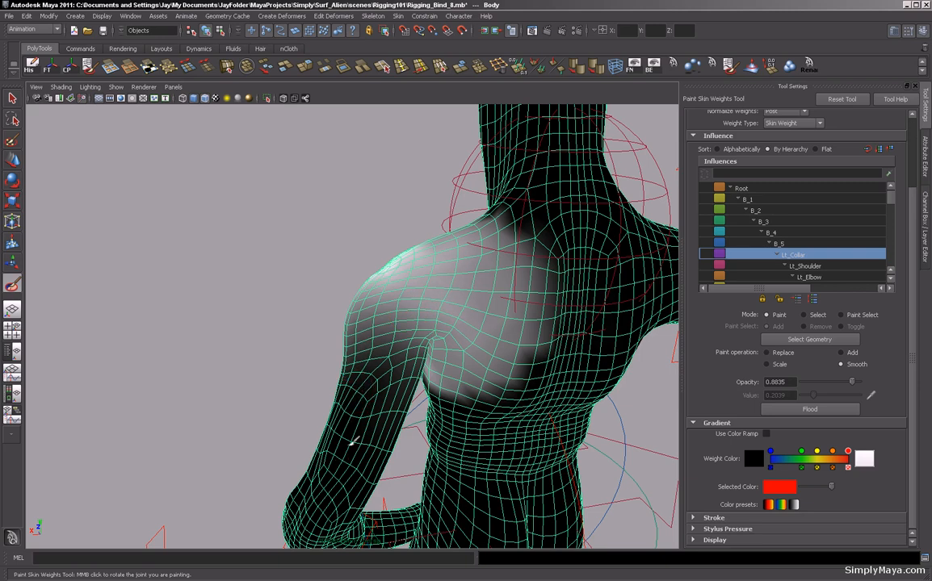
mouse_move(344, 322)
left_mouse_down("alt")
mouse_move(418, 332)
mouse_move(438, 401)
left_mouse_up("alt")
mouse_move(441, 342)
left_mouse_down()
mouse_move(454, 292)
mouse_move(472, 295)
mouse_move(463, 363)
left_mouse_up()
left_click_drag(388, 317, 307, 323, "alt")
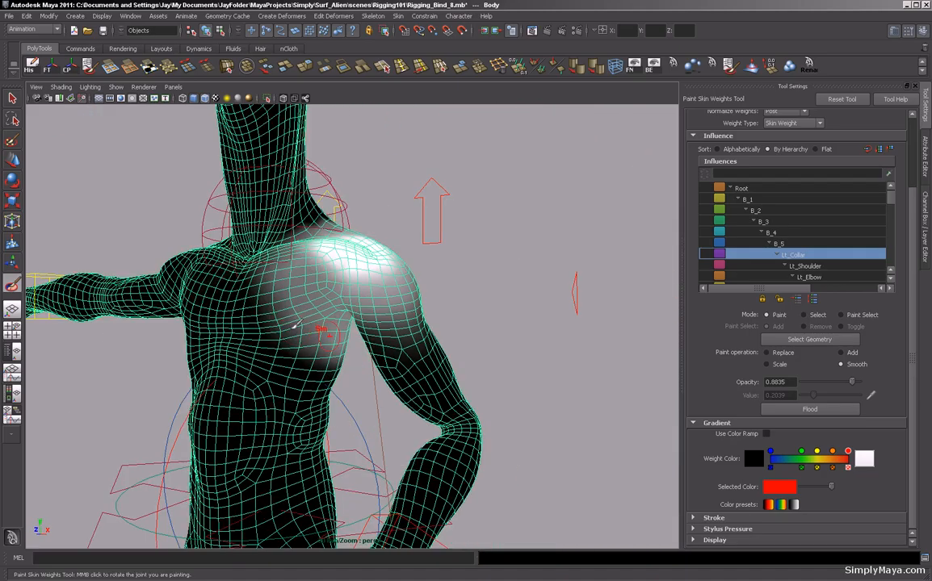
Inspect the Lt_Shoulder, B_5 and Lt_Collar influence weights around the left shoulder from several angles.
left_click(814, 265)
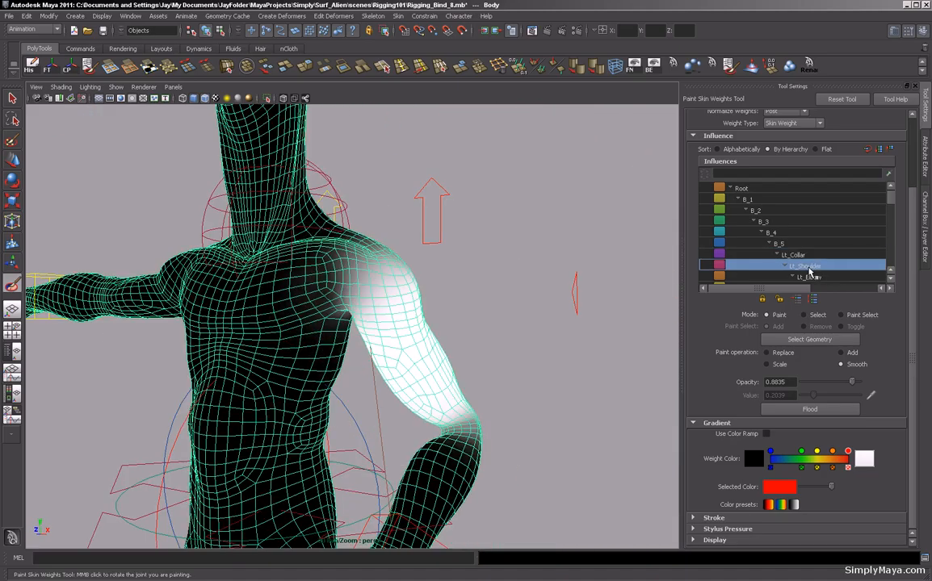
left_click_drag(323, 394, 321, 307, "alt")
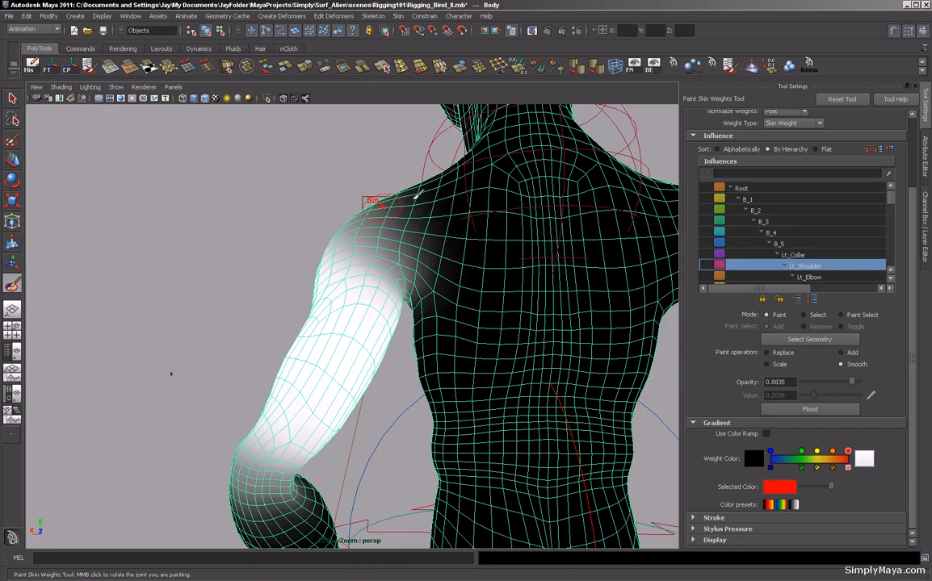
mouse_move(162, 267)
left_mouse_down("alt")
mouse_move(356, 331)
mouse_move(316, 328)
mouse_move(372, 350)
mouse_move(369, 218)
mouse_move(432, 276)
mouse_move(408, 224)
left_mouse_up("alt")
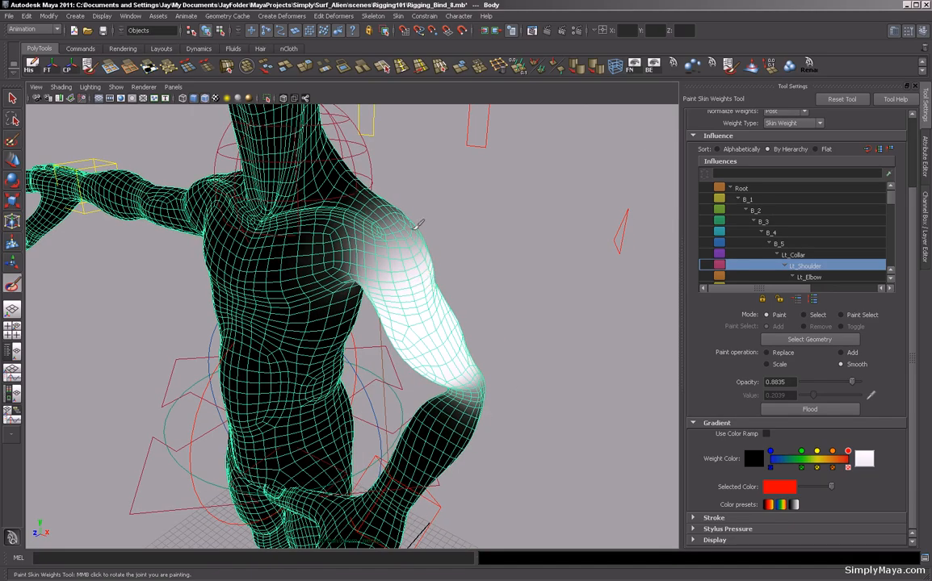
left_click_drag(526, 282, 552, 277, "alt")
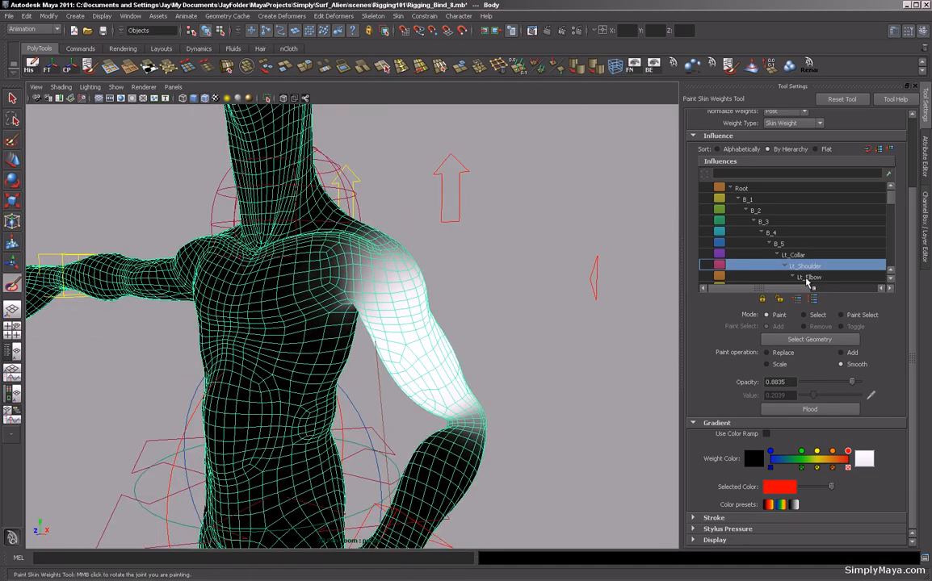
key("Up")
key("Up")
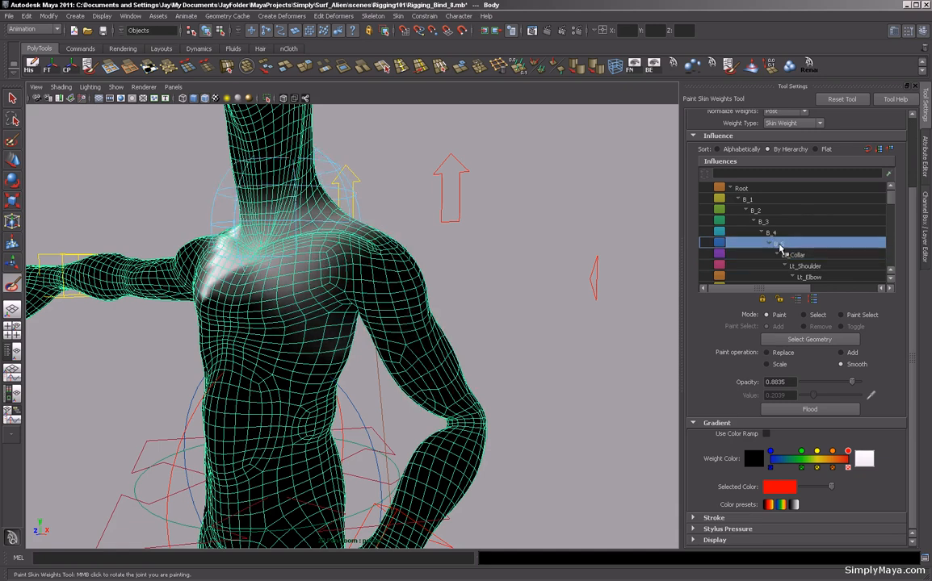
key("Down")
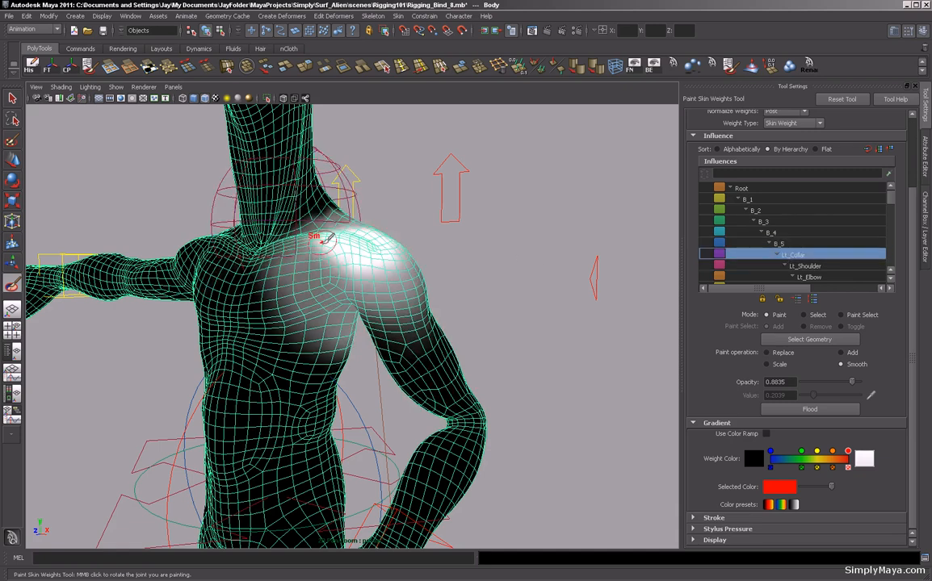
key("Down")
mouse_move(557, 275)
left_mouse_down("alt")
mouse_move(333, 267)
mouse_move(267, 209)
left_mouse_up("alt")
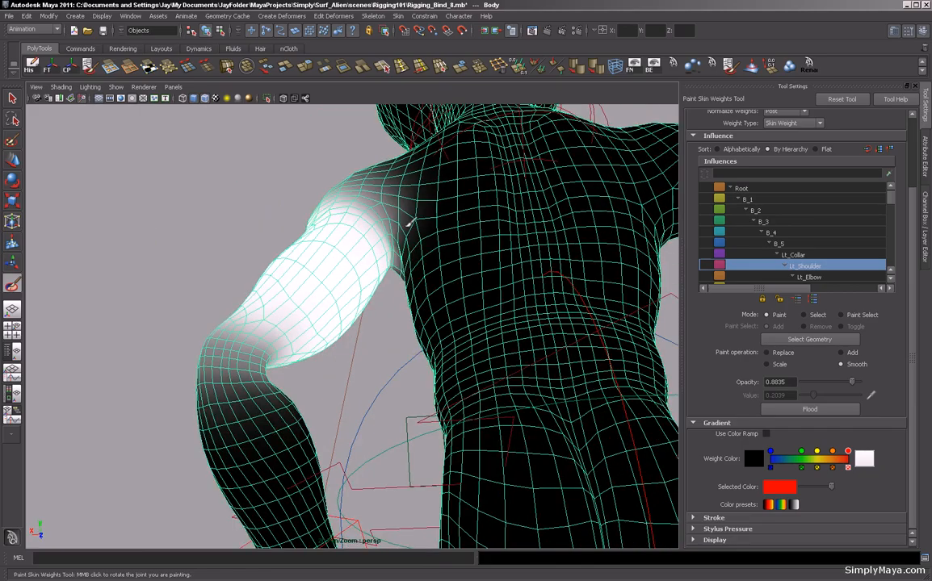
mouse_move(153, 227)
left_mouse_down("alt")
mouse_move(333, 280)
mouse_move(365, 267)
mouse_move(420, 279)
mouse_move(416, 292)
mouse_move(438, 337)
left_mouse_up("alt")
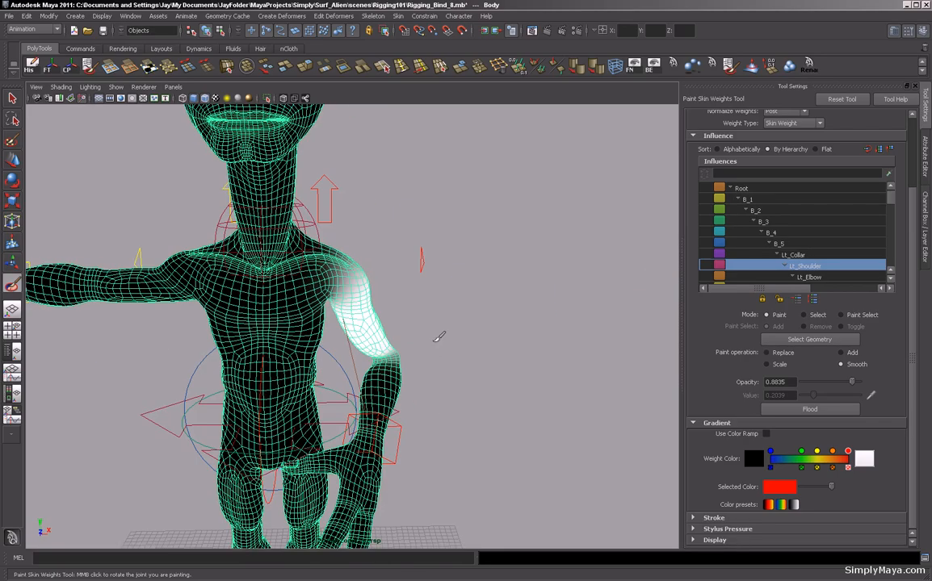
Select the left wrist control and move it upward to raise the left arm.
key("w")
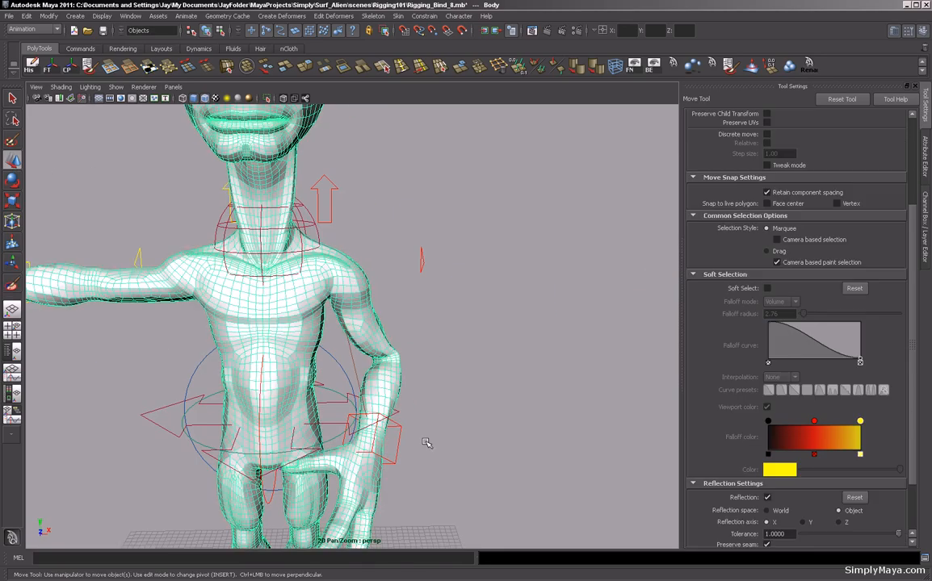
left_click(397, 448)
left_click_drag(371, 431, 517, 117)
left_click_drag(423, 283, 424, 411, "alt")
left_click_drag(222, 273, 241, 183)
left_click_drag(251, 242, 413, 346, "alt")
scroll(413, 346, "up", 5)
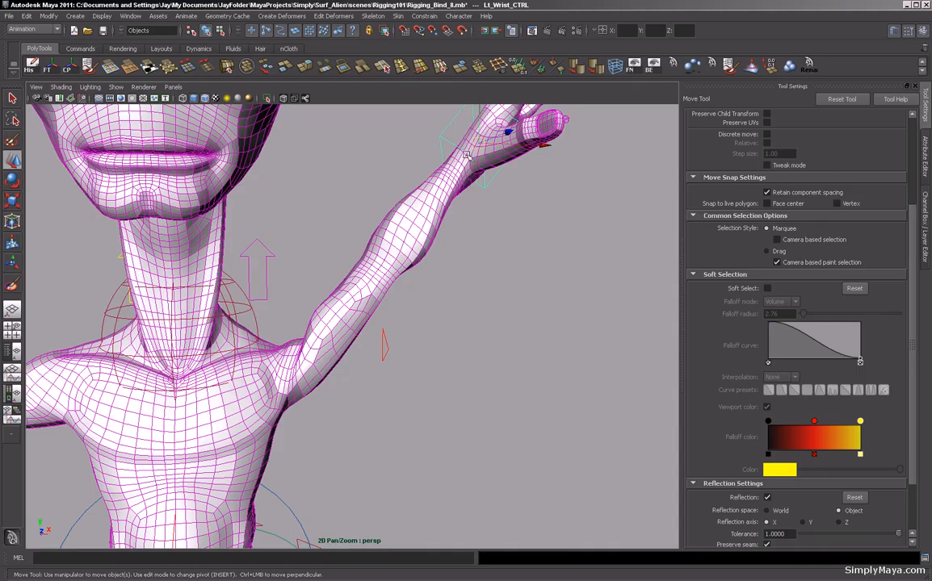
Select the left collar control and rotate it to check how the shoulder deforms.
left_click_drag(477, 142, 503, 194)
left_click_drag(478, 240, 358, 227, "alt")
left_click_drag(443, 208, 393, 289, "alt")
left_click(388, 289)
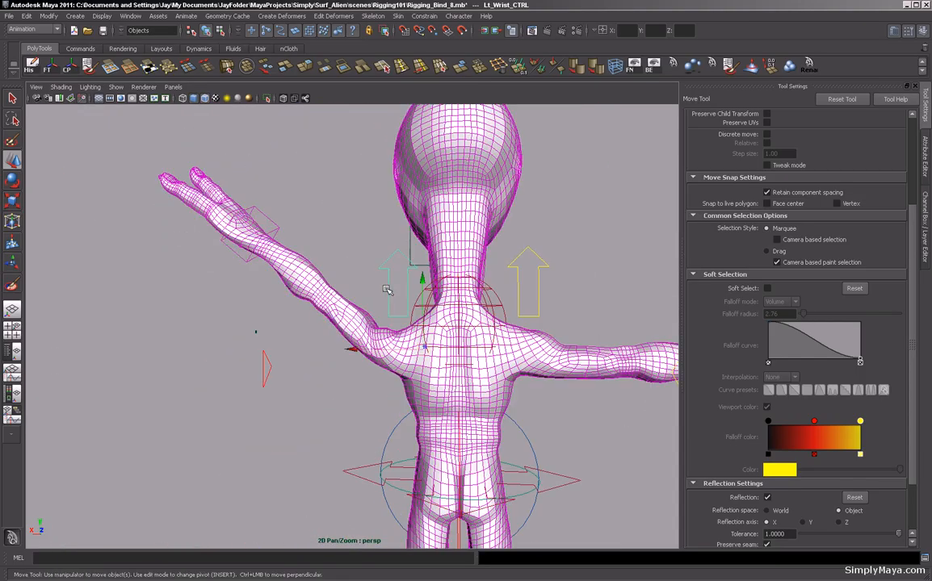
left_click_drag(364, 294, 642, 297, "alt")
left_click_drag(359, 322, 333, 311, "alt")
right_click_drag(333, 315, 386, 344, "alt")
middle_click_drag(386, 344, 424, 344, "alt")
left_click_drag(423, 345, 424, 356, "alt")
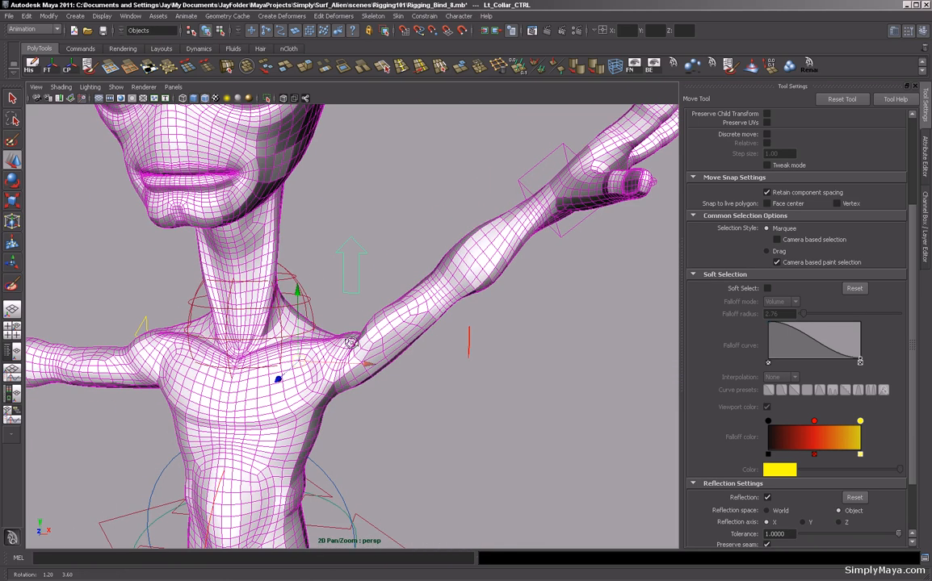
key("e")
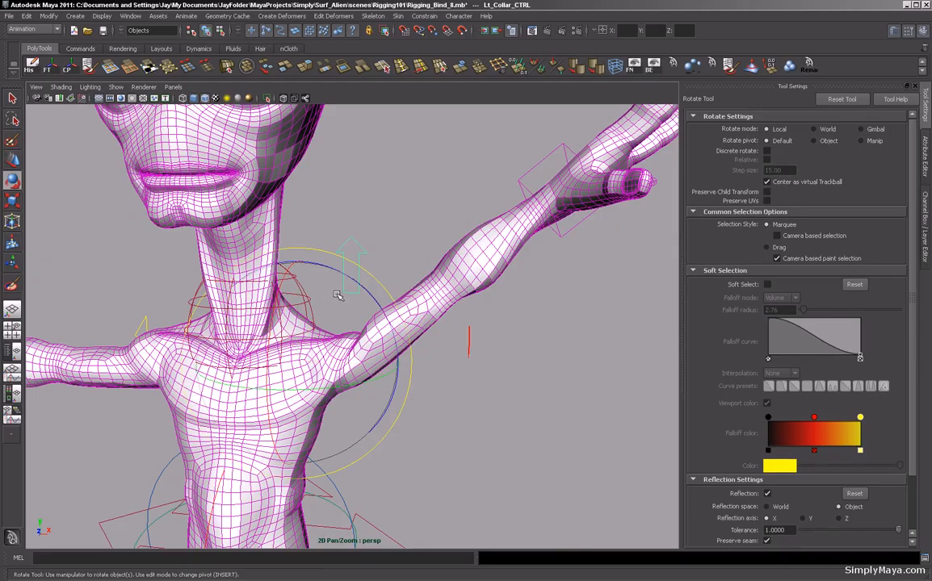
left_click_drag(363, 297, 469, 304)
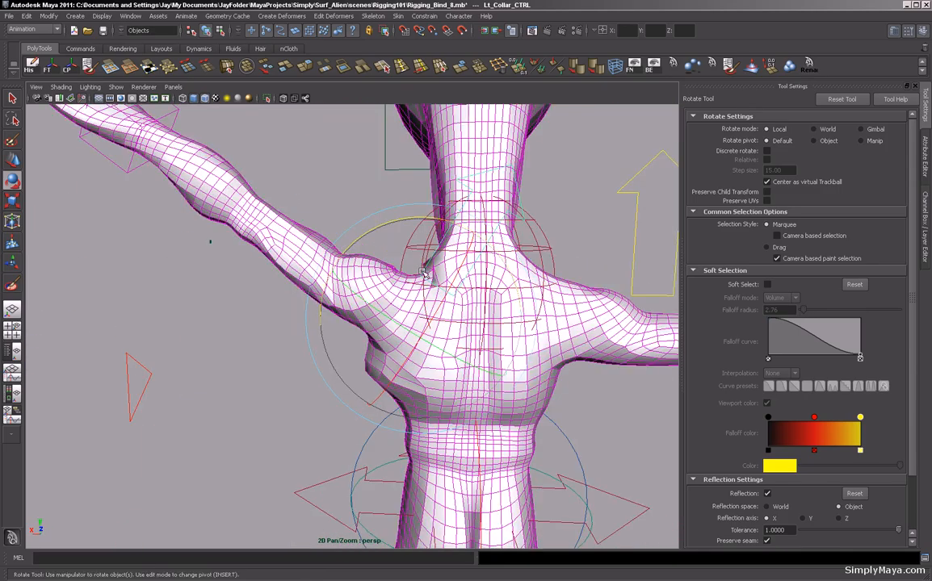
Reopen the Paint Skin Weights tool on the body and replace Lt_Collar weight with 0 on the chest below the armpit.
left_click(292, 284)
left_click_drag(297, 297, 340, 385, "alt")
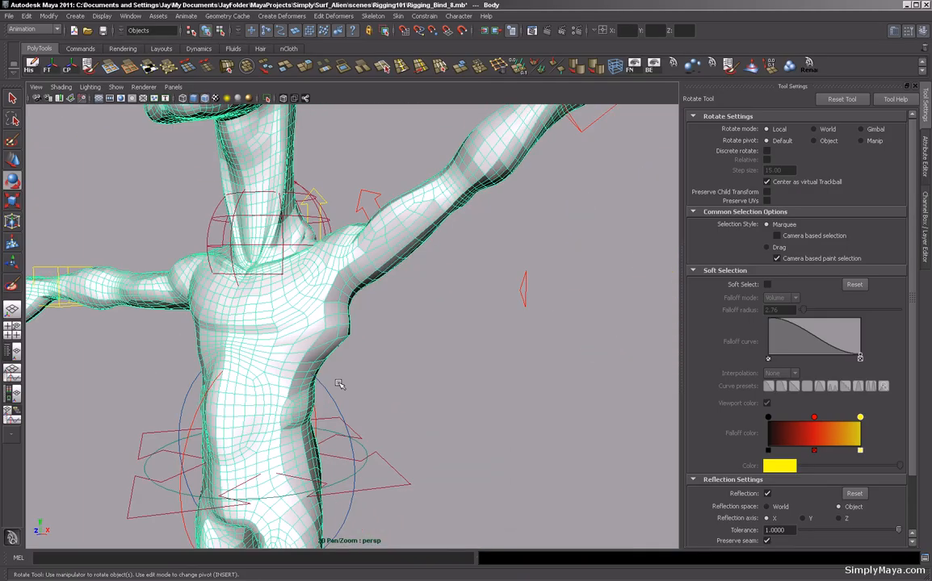
left_click(12, 285)
mouse_move(229, 316)
right_mouse_down("alt")
mouse_move(297, 326)
mouse_move(196, 325)
mouse_move(227, 325)
right_mouse_up("alt")
left_click_drag(226, 325, 402, 333, "alt")
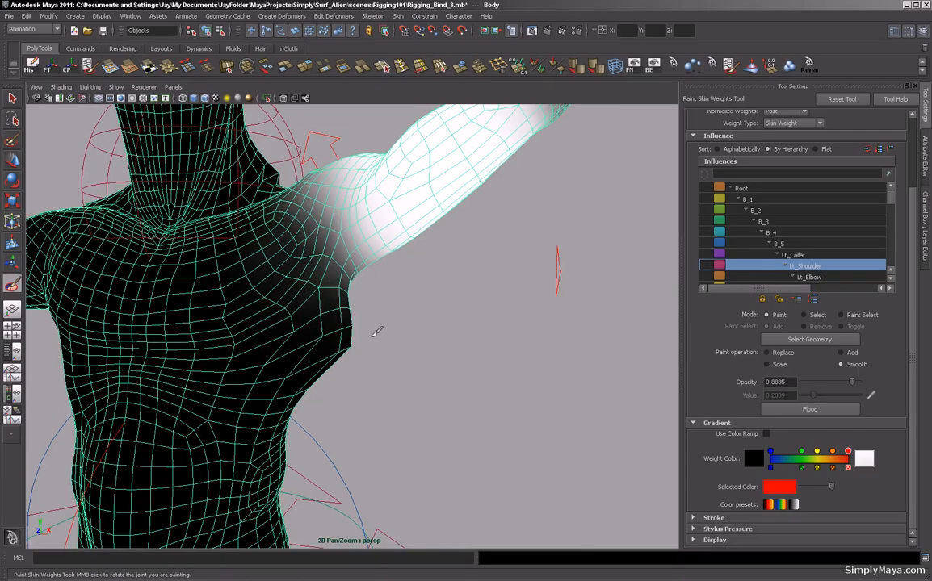
left_click(792, 255)
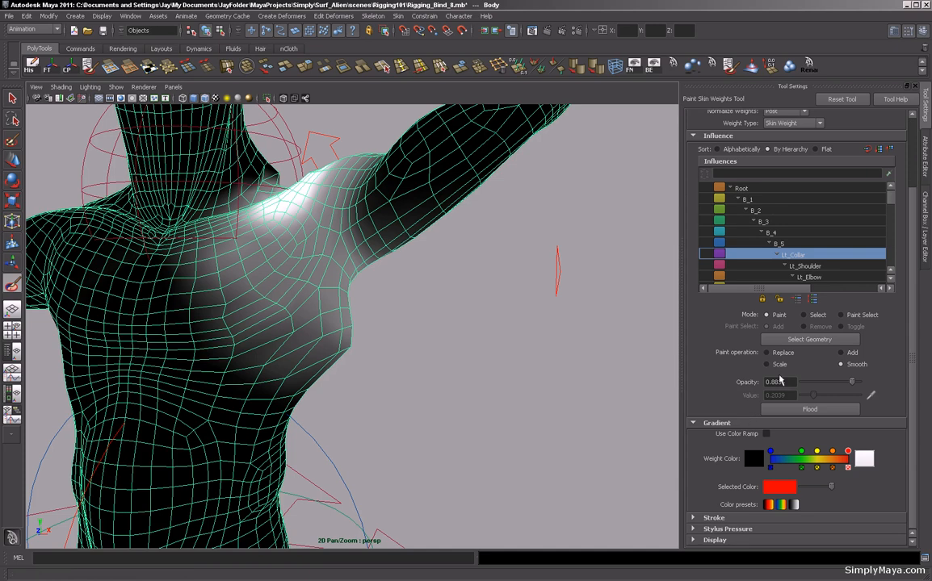
left_click(767, 353)
mouse_move(336, 332)
left_mouse_down()
mouse_move(257, 356)
mouse_move(230, 338)
mouse_move(254, 348)
mouse_move(301, 307)
mouse_move(237, 321)
left_mouse_up()
mouse_move(331, 355)
left_mouse_down("alt")
mouse_move(349, 375)
mouse_move(332, 364)
mouse_move(405, 352)
mouse_move(452, 361)
mouse_move(444, 335)
mouse_move(450, 343)
left_mouse_up("alt")
left_click_drag(344, 326, 443, 332)
mouse_move(292, 331)
left_mouse_down()
mouse_move(376, 395)
mouse_move(468, 412)
mouse_move(455, 365)
mouse_move(485, 350)
mouse_move(483, 331)
mouse_move(532, 323)
left_mouse_up()
mouse_move(266, 357)
left_mouse_down("alt")
mouse_move(436, 375)
mouse_move(322, 323)
mouse_move(296, 320)
mouse_move(326, 342)
mouse_move(320, 314)
left_mouse_up("alt")
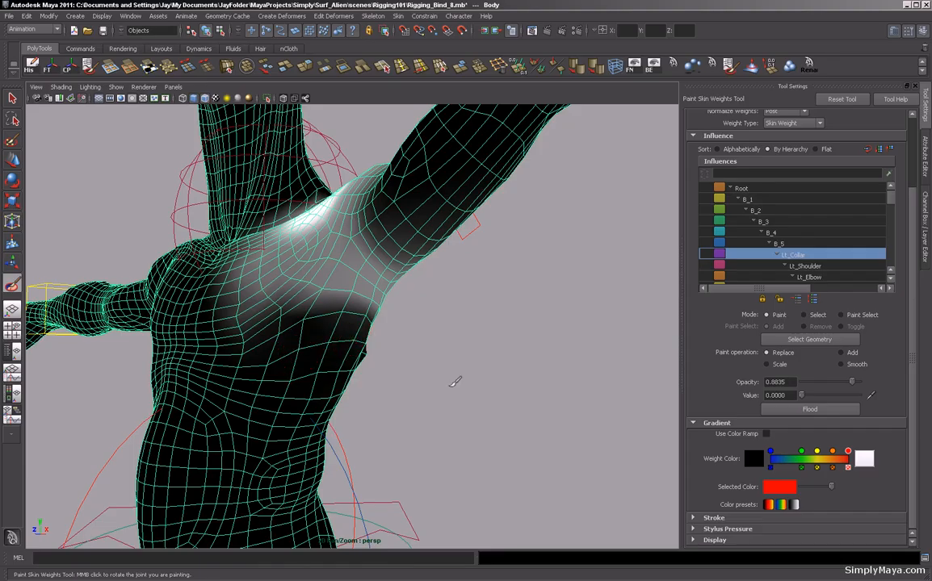
Continue replacing Lt_Collar weight with 0 along the side of the torso below the armpit.
left_click_drag(455, 382, 354, 380, "alt")
mouse_move(534, 413)
left_mouse_down("alt")
mouse_move(414, 420)
mouse_move(439, 420)
left_mouse_up("alt")
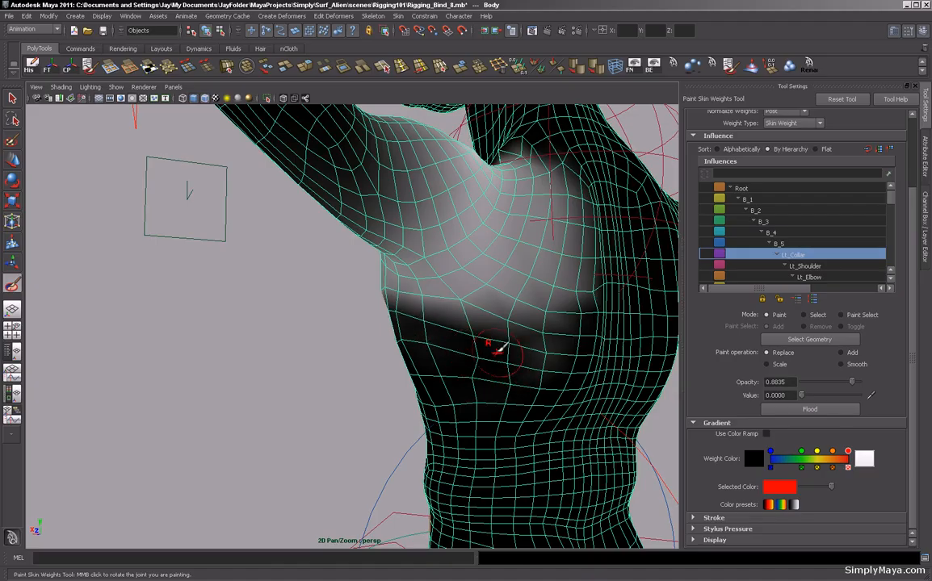
mouse_move(488, 355)
left_mouse_down("alt")
mouse_move(464, 386)
mouse_move(381, 383)
left_mouse_up("alt")
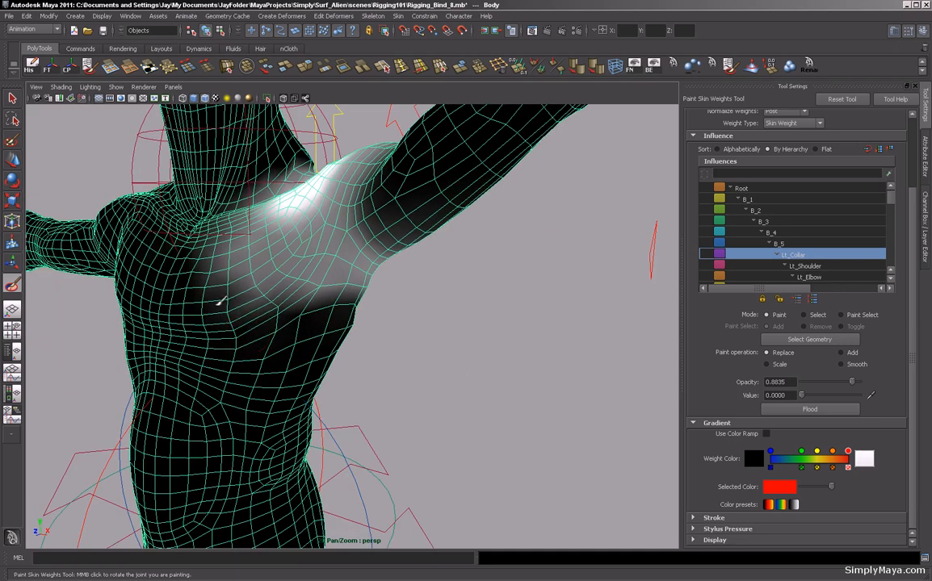
left_click_drag(432, 344, 379, 350, "alt")
left_click_drag(345, 284, 456, 311)
left_click_drag(389, 321, 446, 334)
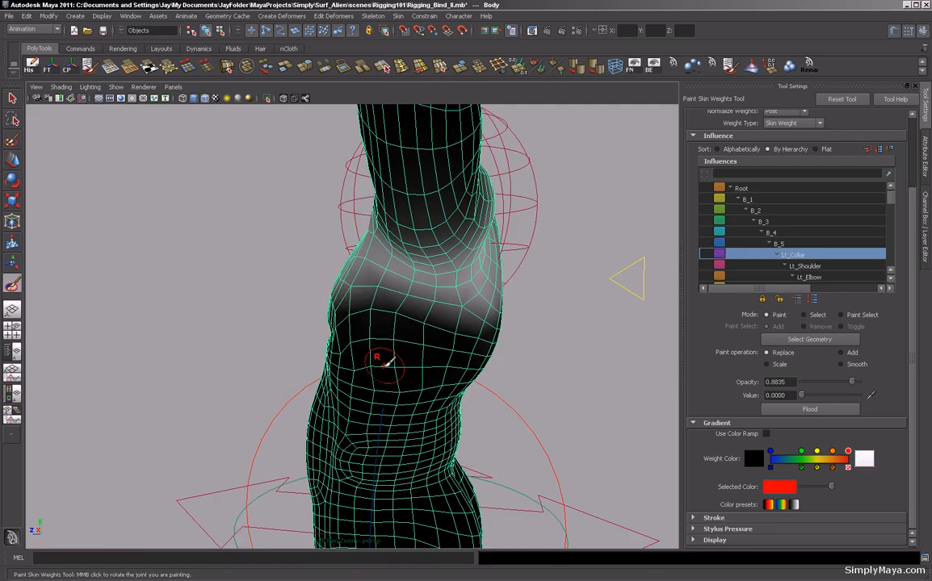
Switch the paint operation to Smooth and smooth the Lt_Collar weights around the left armpit.
left_click_drag(190, 359, 316, 363, "alt")
left_click(841, 364)
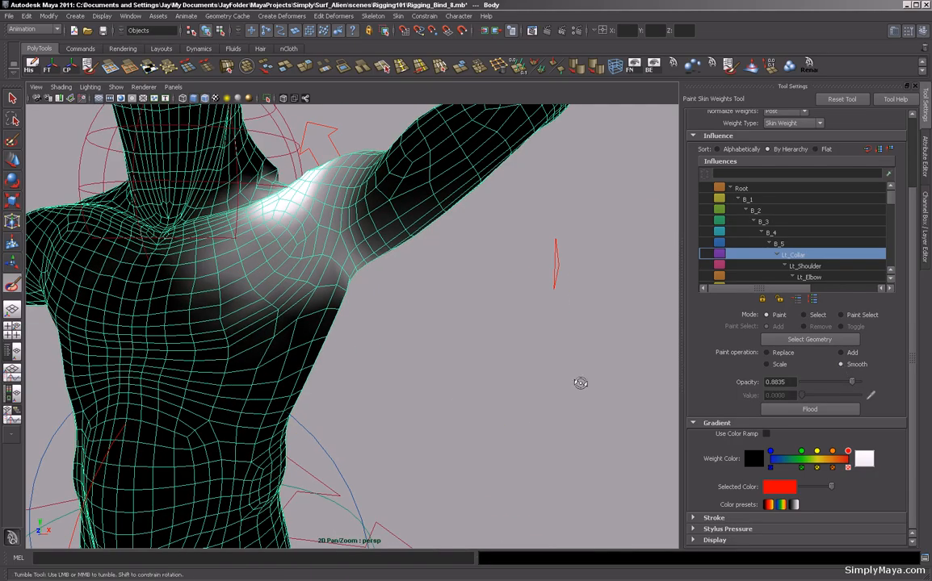
left_click_drag(580, 382, 312, 332, "alt")
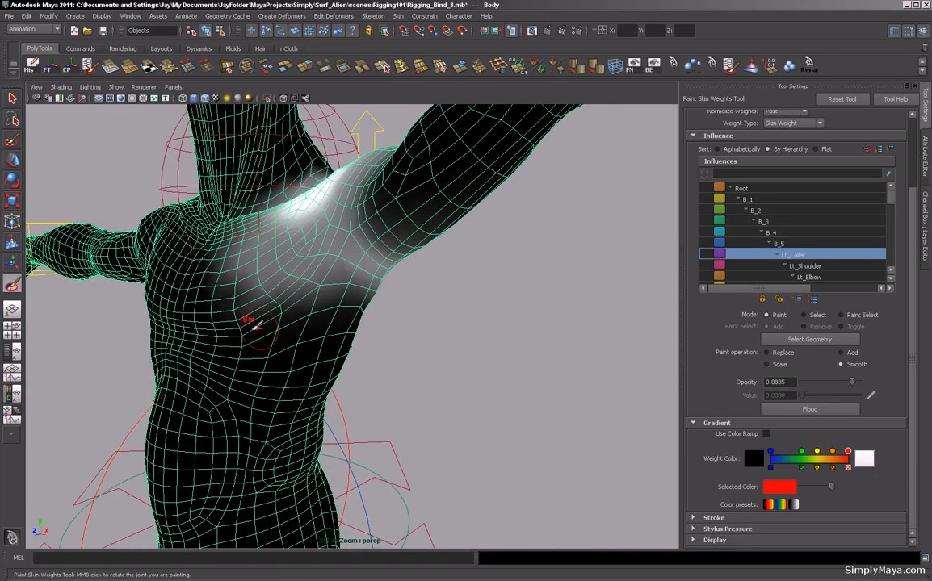
left_click_drag(358, 290, 373, 295)
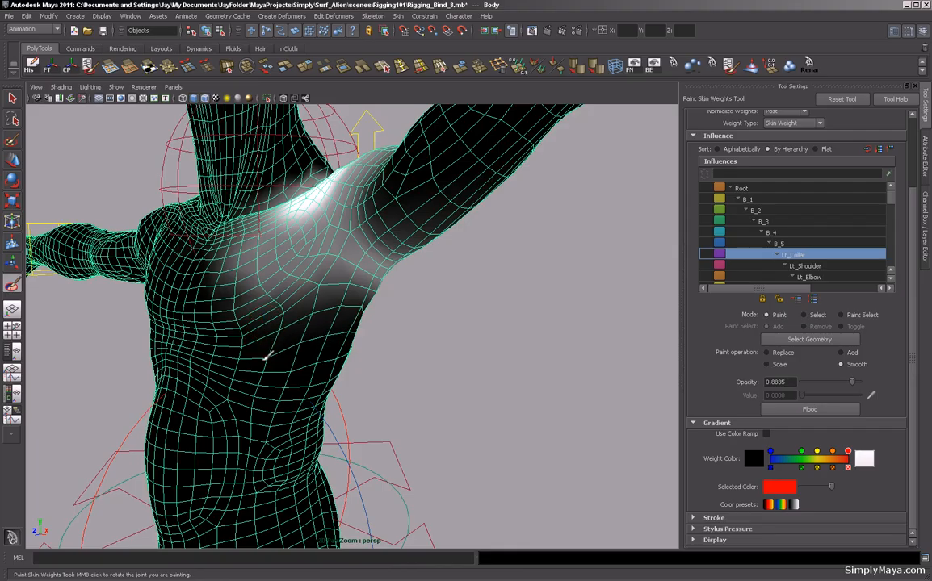
left_click_drag(547, 378, 380, 343, "alt")
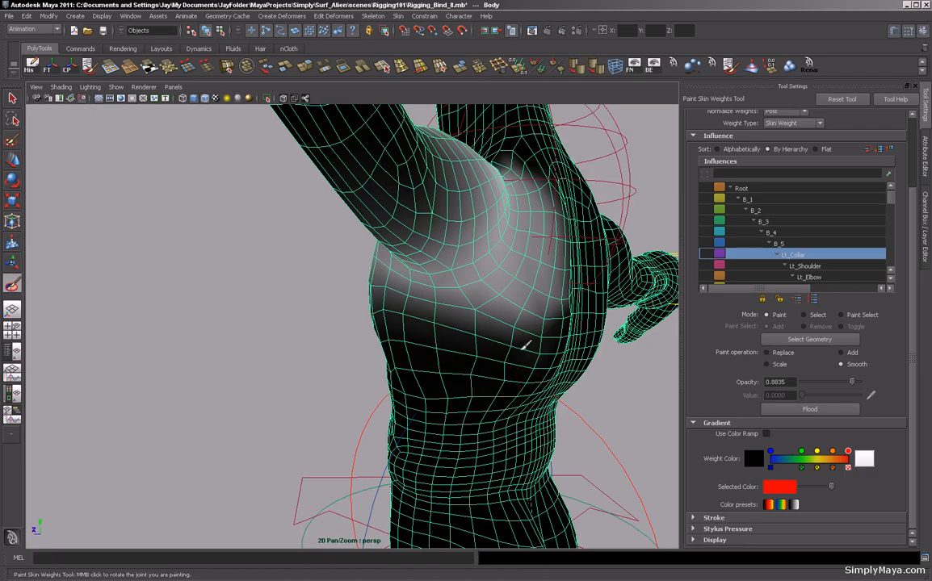
Inspect the B_5, Lt_Collar and Lt_Shoulder weight maps around the chest and shoulder with a smaller brush.
left_click(783, 244)
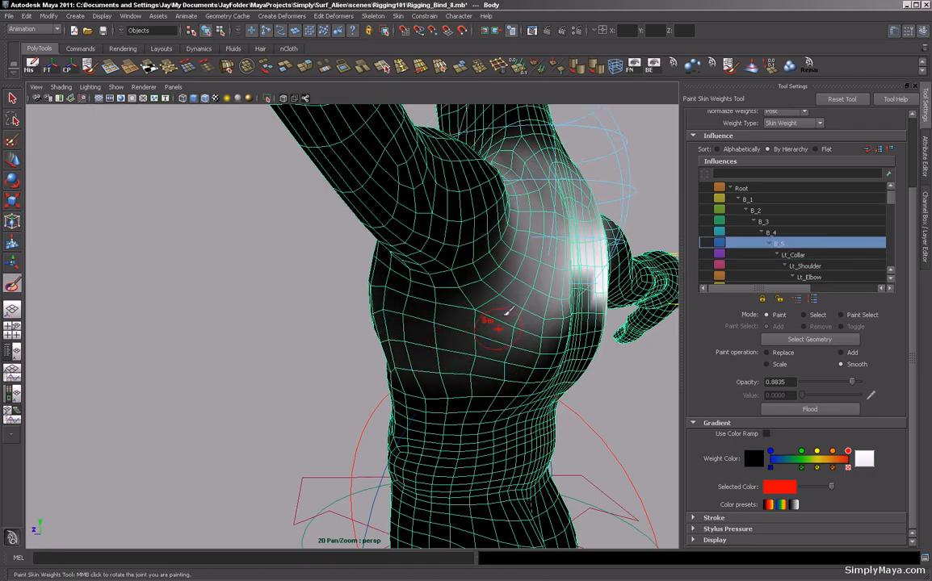
left_click_drag(268, 361, 347, 380, "alt")
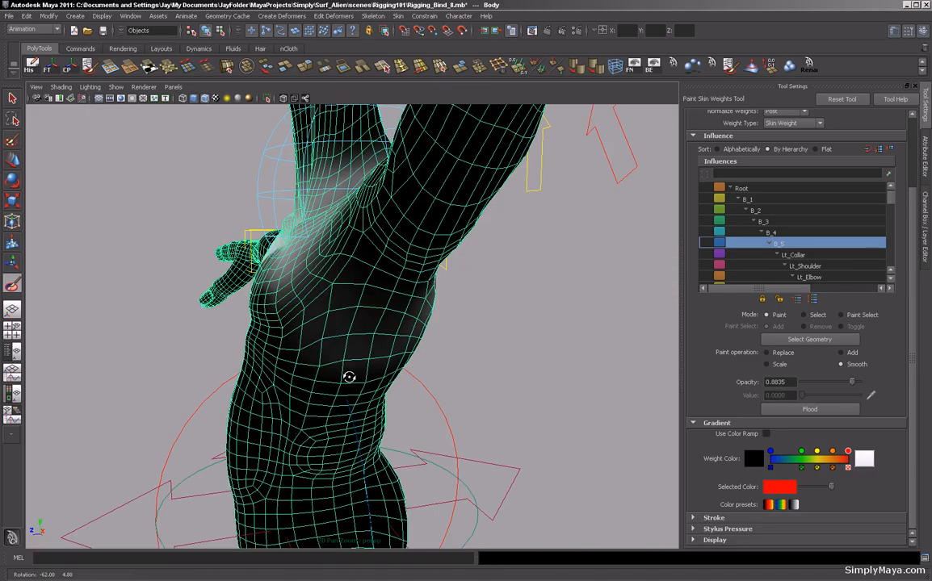
key("bracketleft")
key("bracketleft")
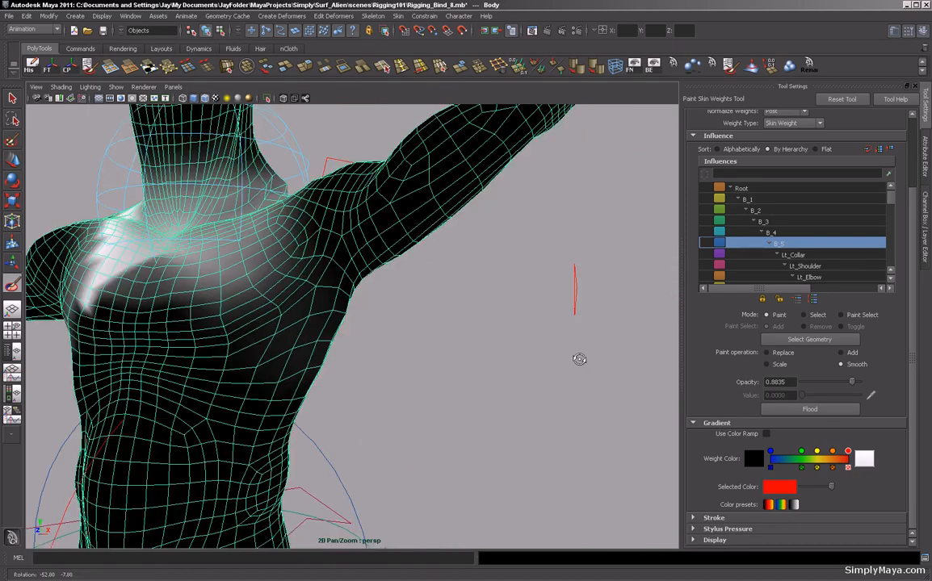
left_click(790, 255)
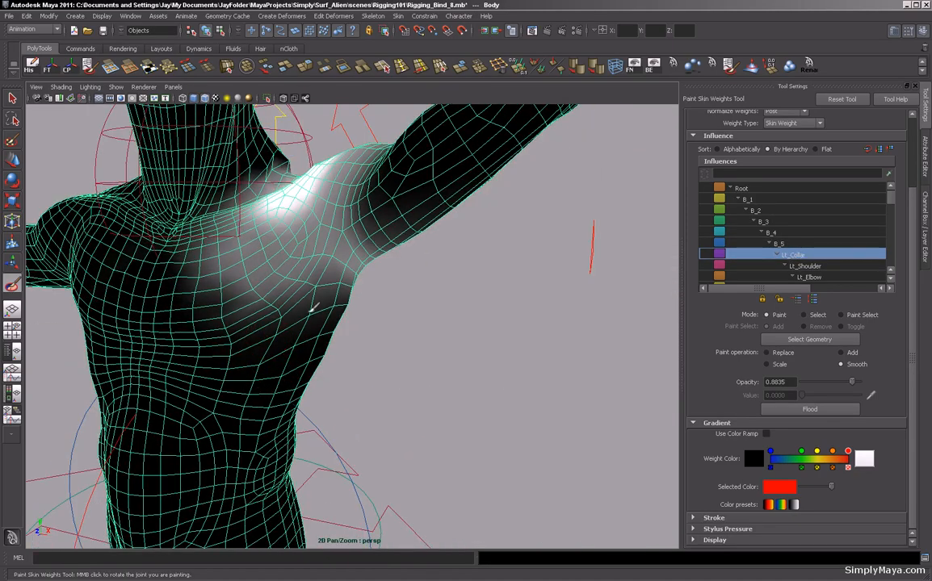
left_click(787, 267)
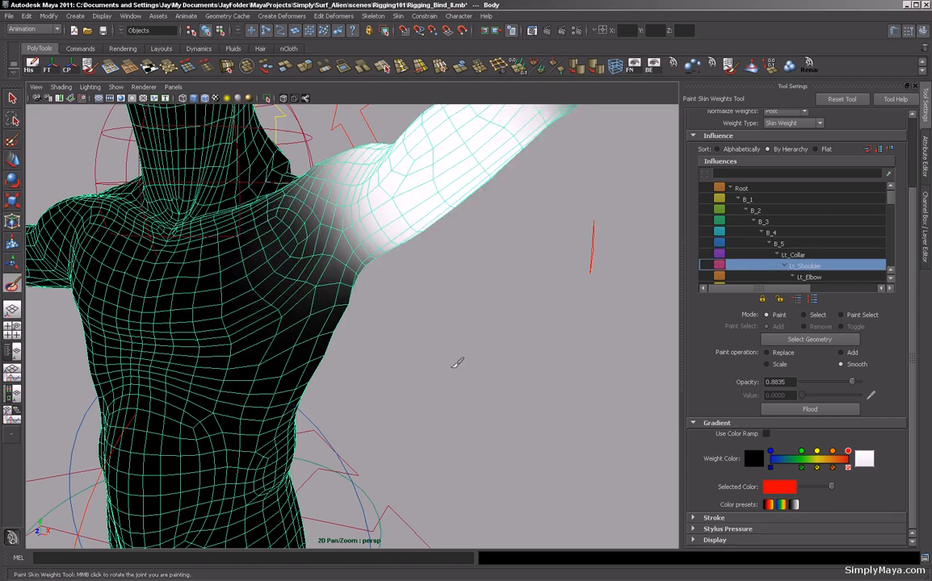
left_click_drag(422, 366, 298, 370, "alt")
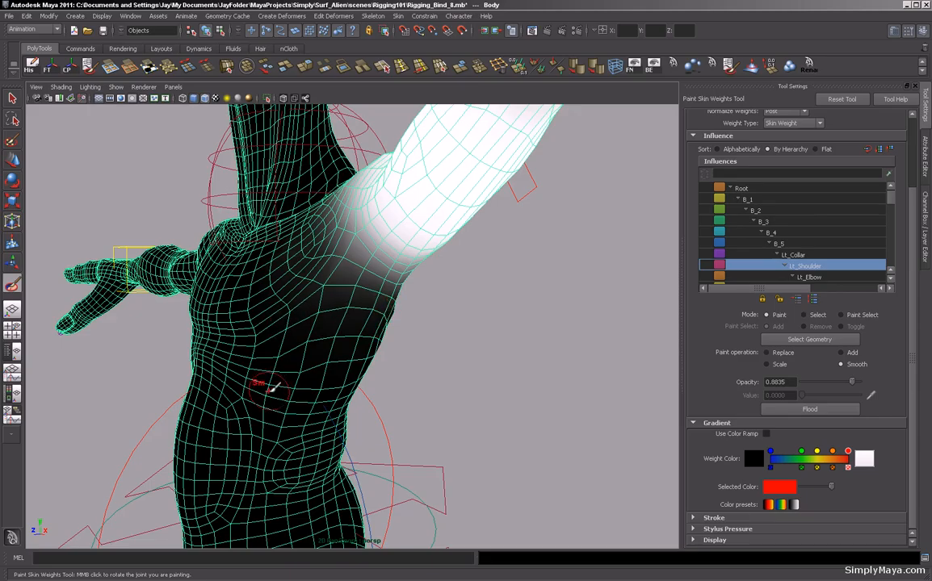
Inspect the B_4 and B_3 weight maps by orbiting around the torso.
left_click(768, 233)
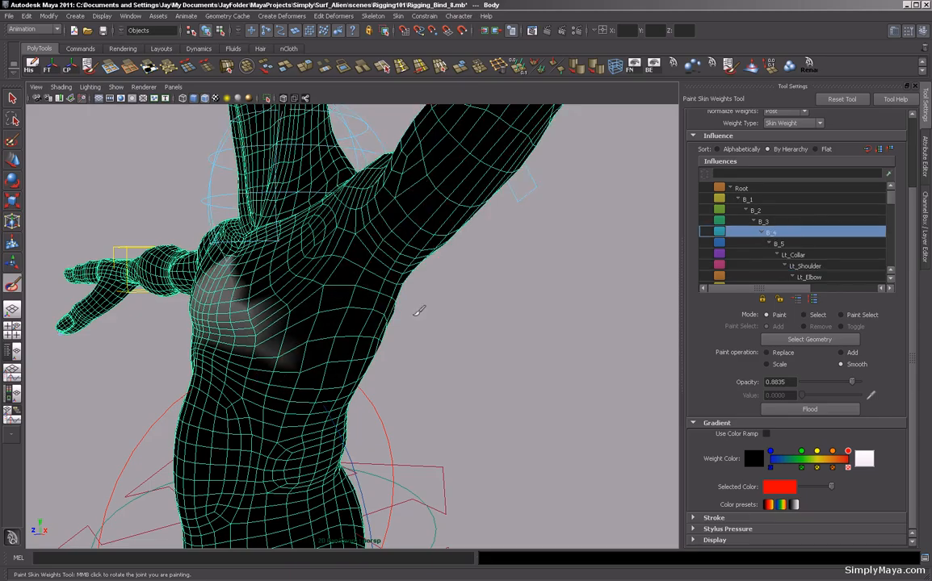
left_click(764, 223)
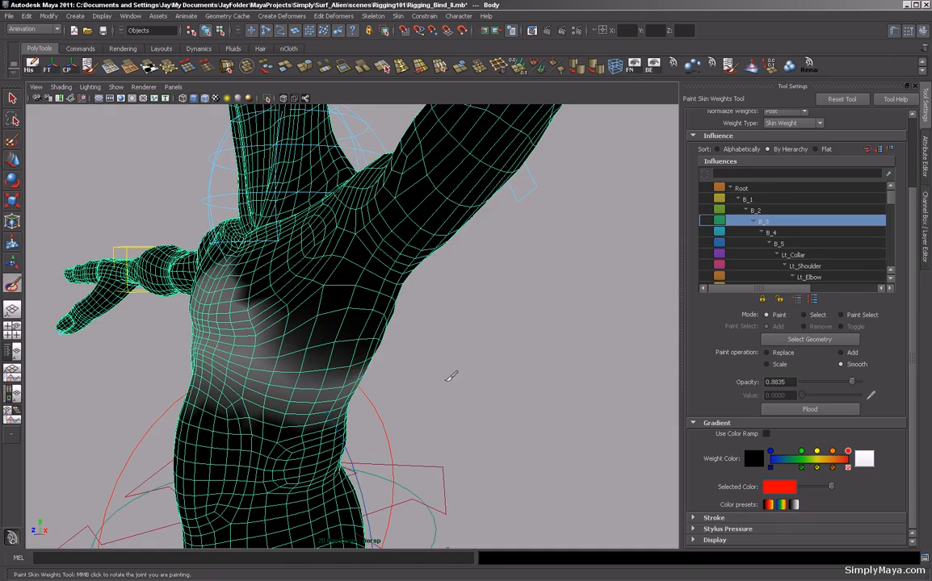
left_click_drag(497, 395, 500, 366, "alt")
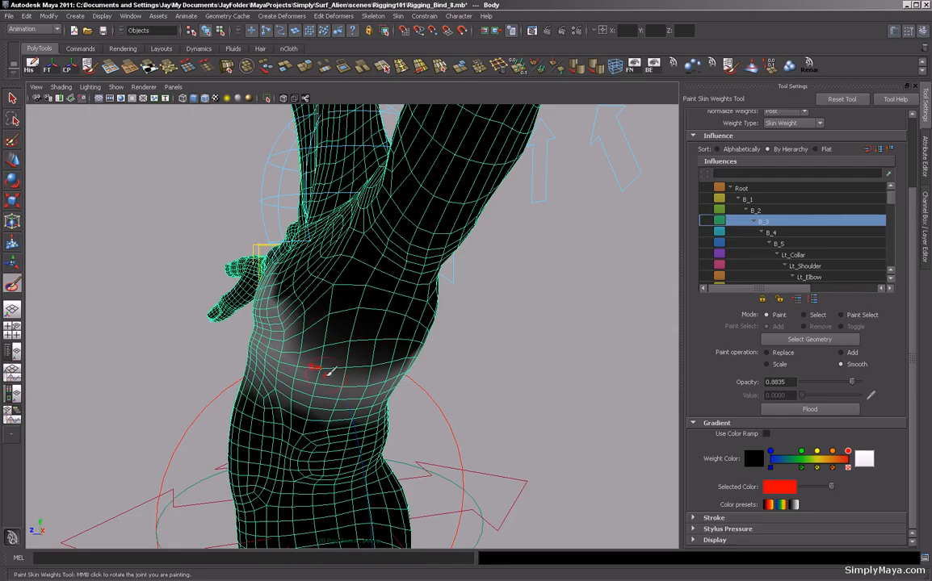
left_click_drag(330, 371, 436, 354, "alt")
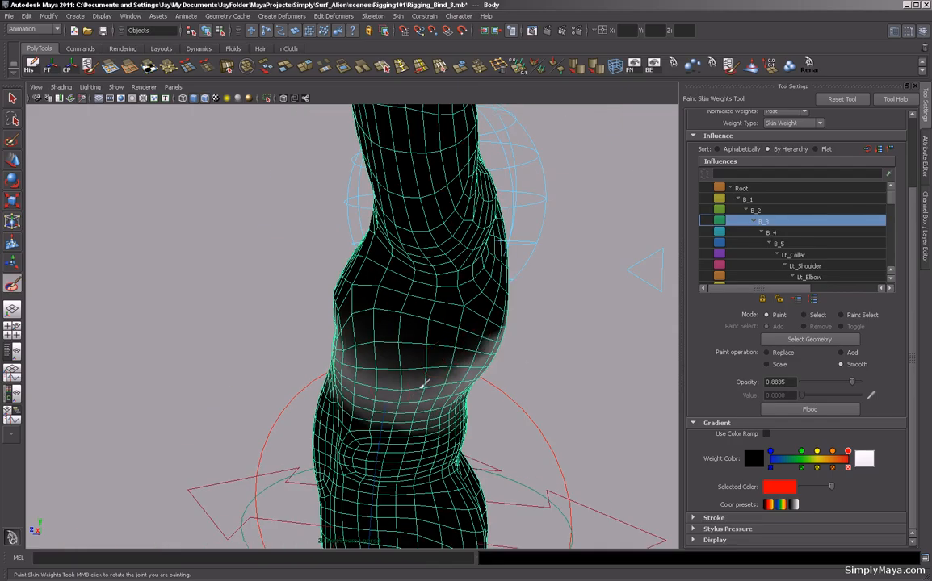
left_click_drag(197, 348, 327, 279, "alt")
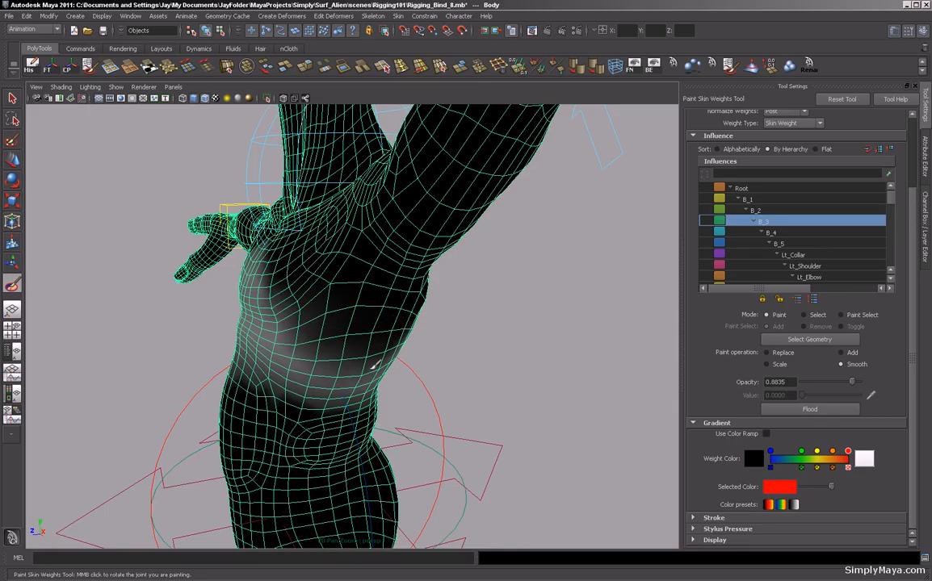
left_click_drag(430, 323, 474, 345, "alt")
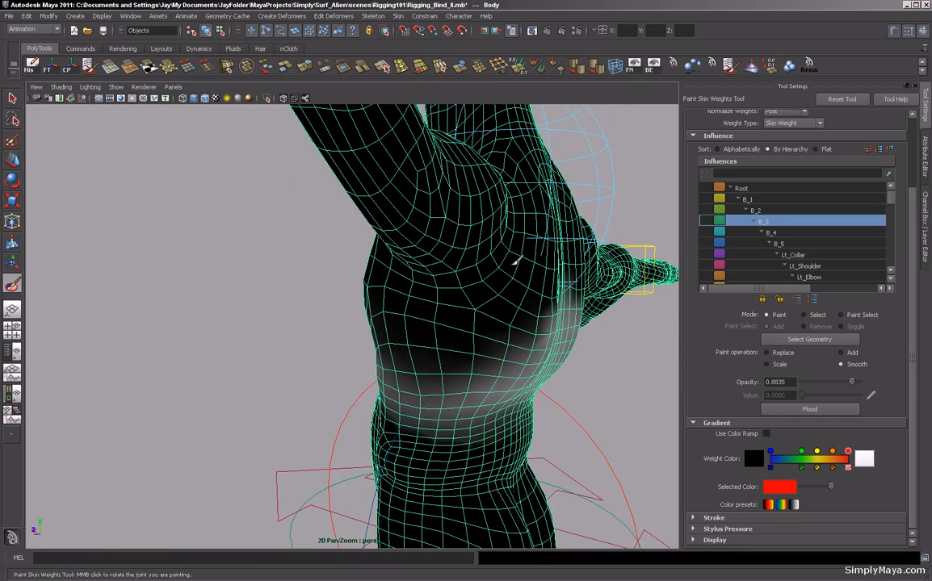
right_click_drag(495, 262, 252, 325, "alt")
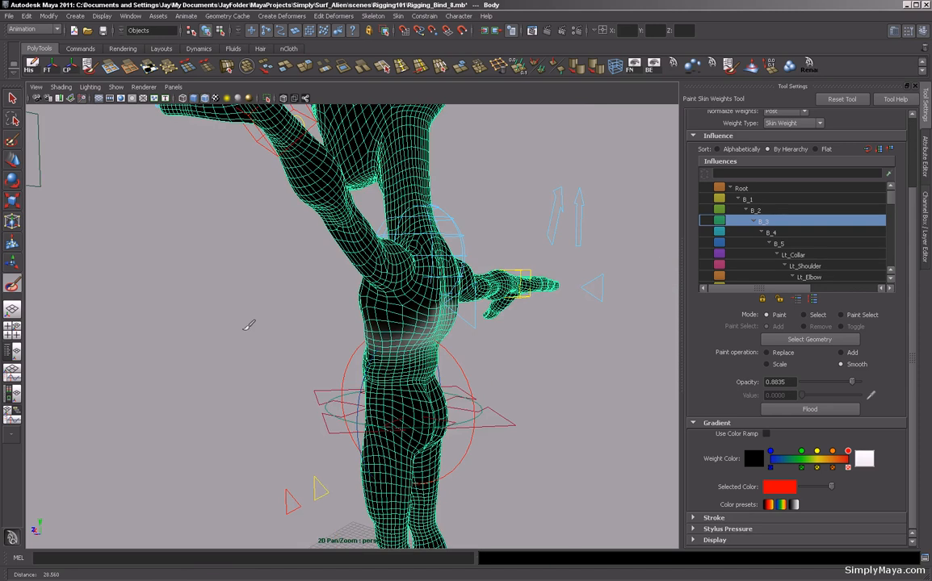
left_click_drag(252, 325, 409, 339, "alt")
right_click_drag(409, 339, 391, 322, "alt")
left_click_drag(390, 323, 406, 321, "alt")
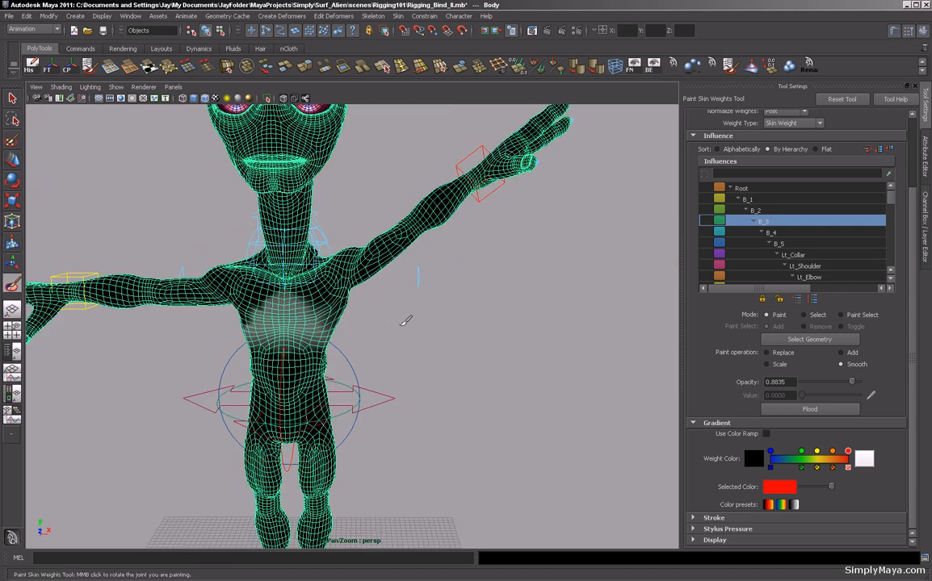
Select the left collar control, rotate it to test the shoulder, and set its Rotate Z back to 0.
left_click(12, 100)
middle_click_drag(155, 212, 149, 268, "alt")
right_click_drag(149, 268, 276, 265, "alt")
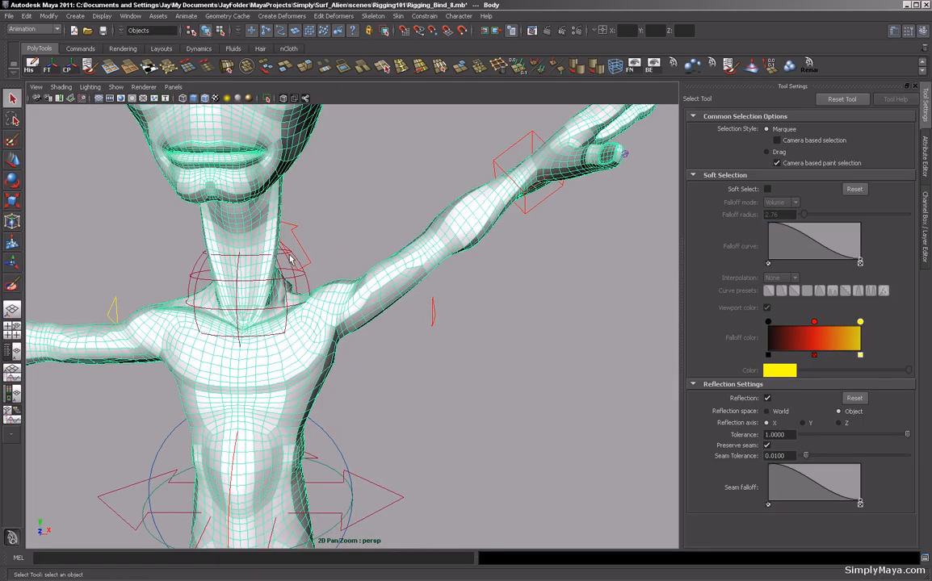
left_click(295, 246)
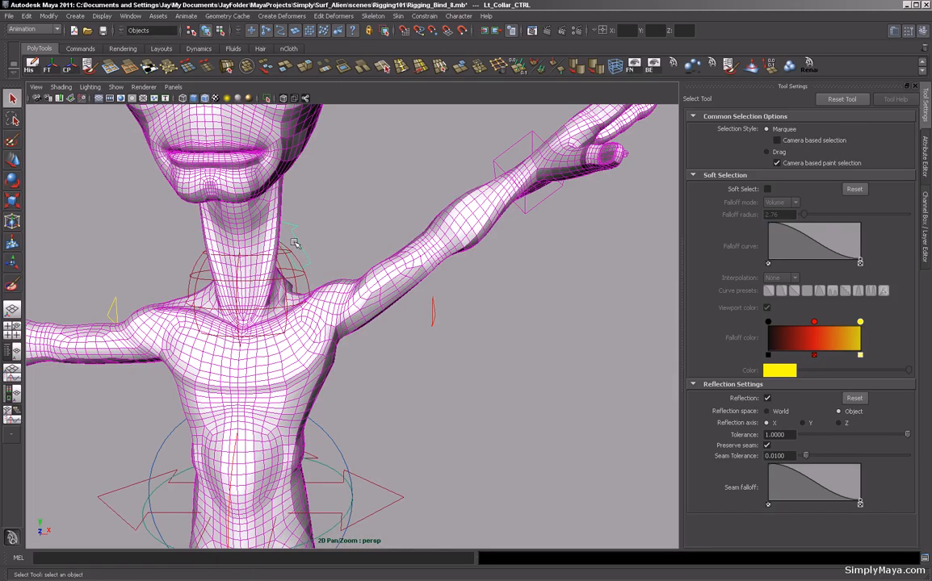
key("e")
left_click_drag(334, 245, 368, 295)
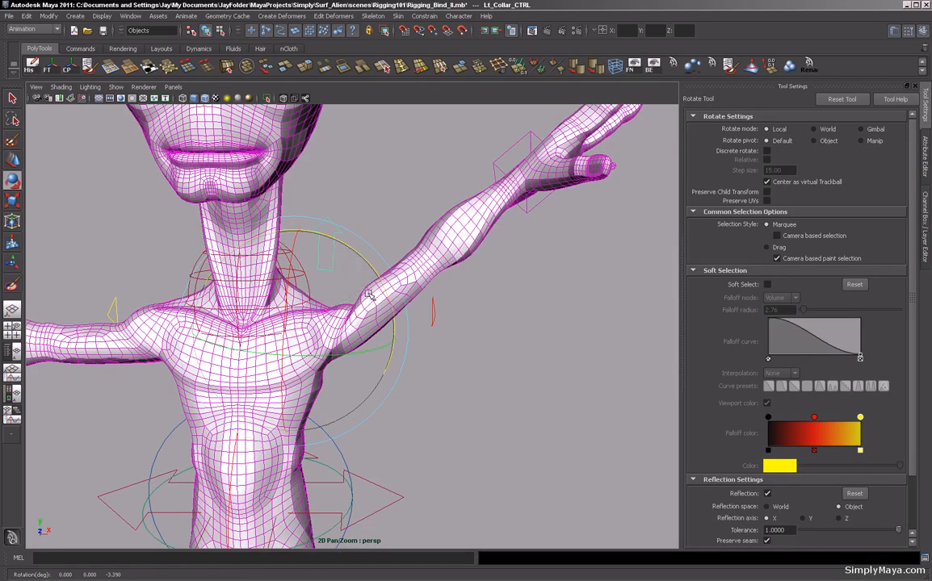
key("ctrl+a")
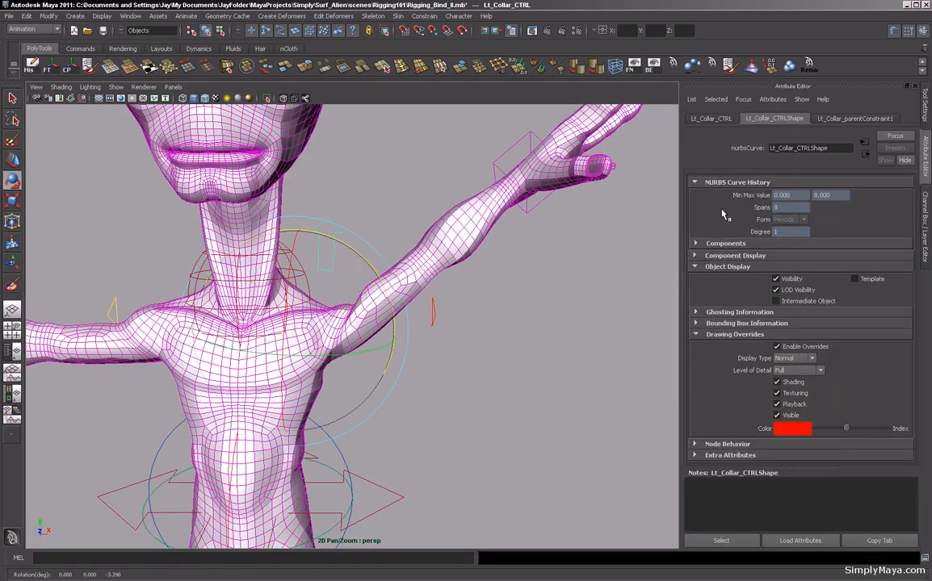
key("ctrl+a")
left_click(892, 177)
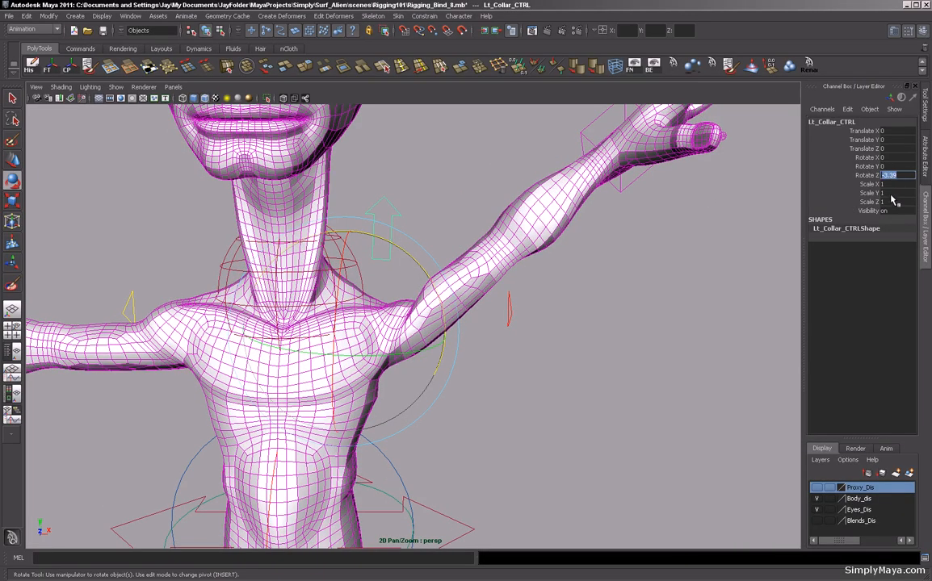
type("0")
key("Return")
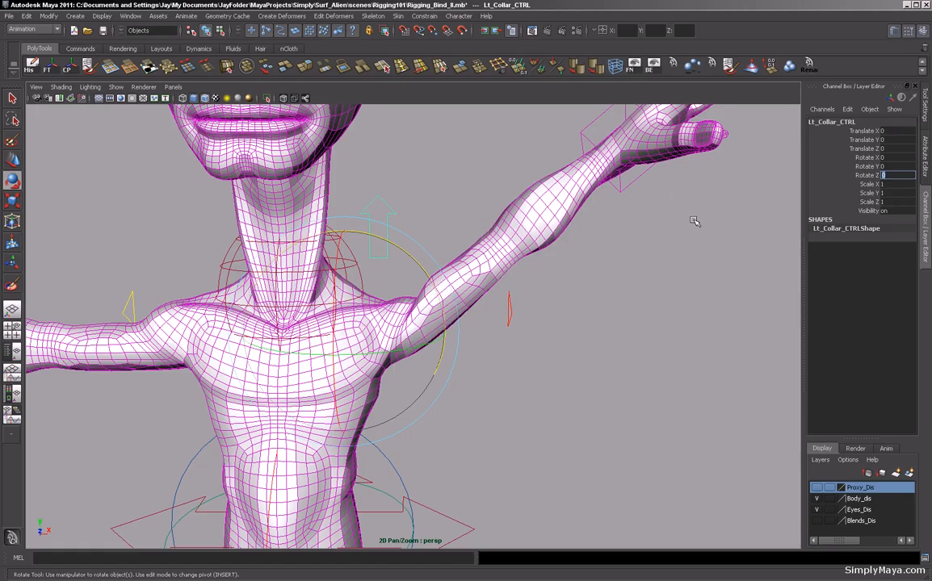
Select the left wrist control and move it downward to lower the left arm beside the body.
scroll(573, 245, "down", 3)
left_click(545, 174)
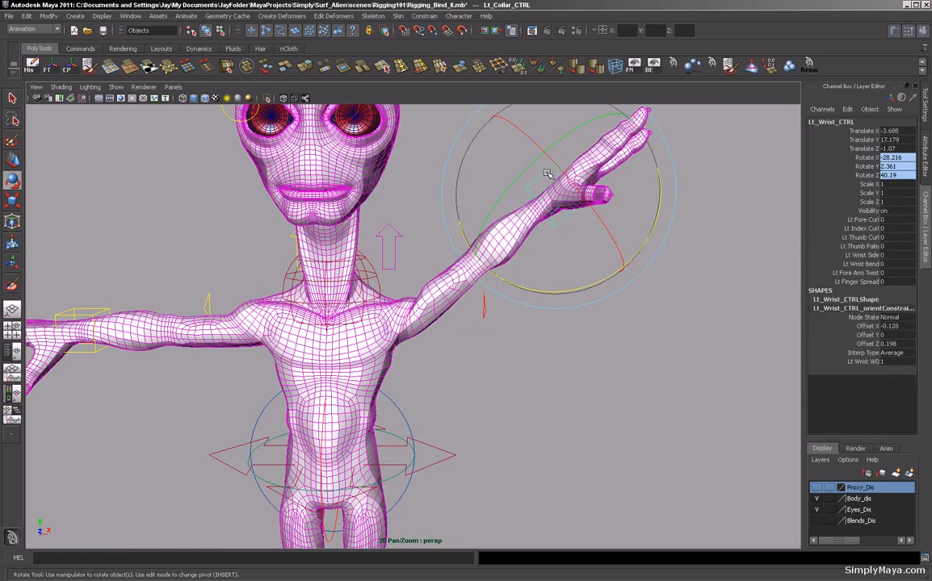
key("w")
left_click_drag(599, 193, 474, 478)
middle_click_drag(508, 357, 532, 293, "alt")
right_click_drag(532, 292, 680, 285, "alt")
middle_click_drag(624, 302, 613, 223, "alt")
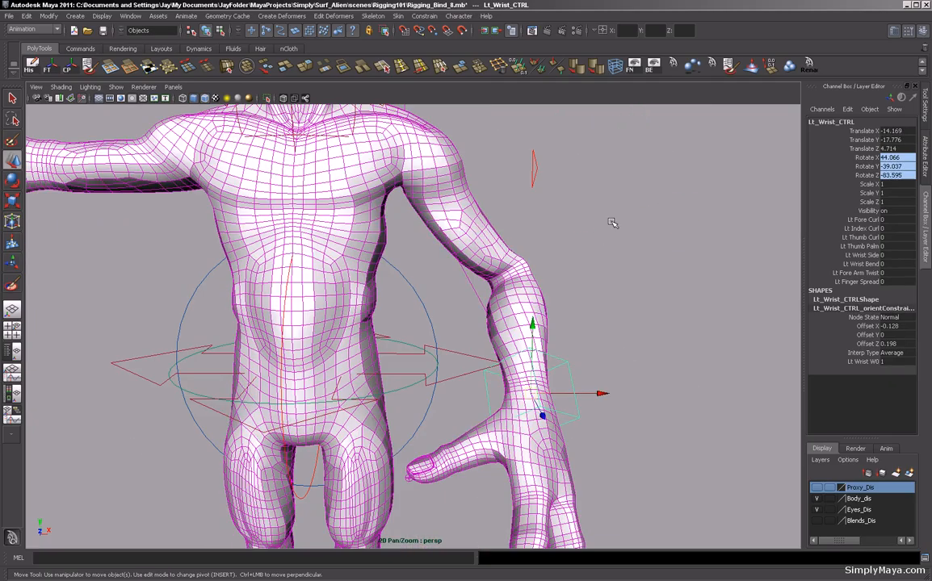
left_click_drag(532, 326, 531, 389)
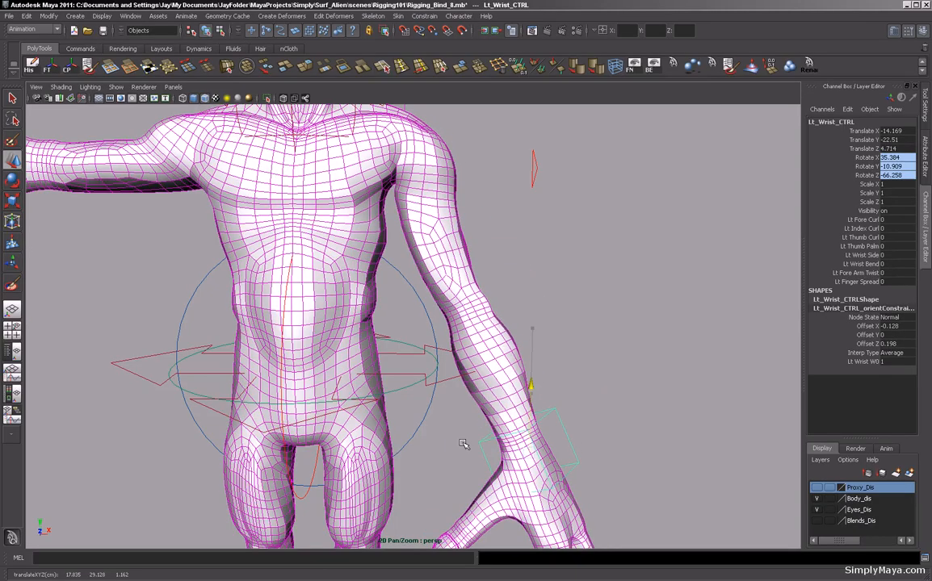
left_click_drag(514, 338, 515, 370, "alt")
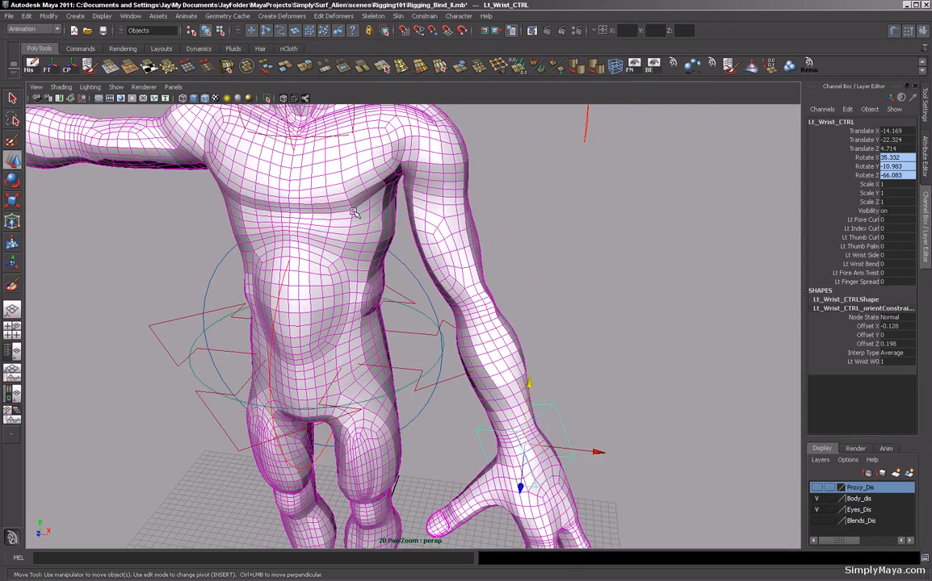
Reopen Paint Skin Weights on the body and add B_3 weight across the chest at opacity 0.3398 and value 0.6893.
left_click(385, 206)
middle_click_drag(384, 207, 419, 339, "alt")
right_click_drag(420, 339, 578, 353, "alt")
left_click_drag(579, 354, 412, 306, "alt")
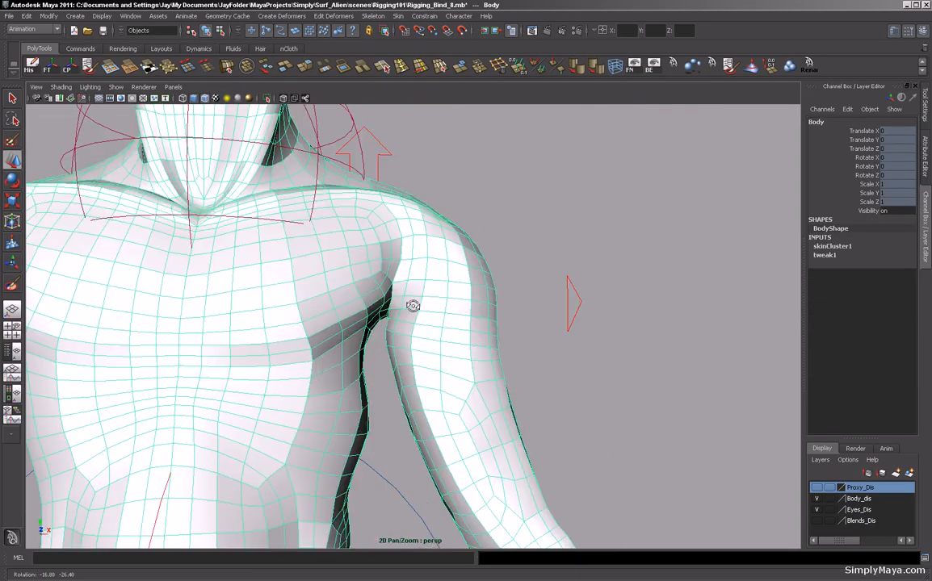
middle_click_drag(411, 306, 501, 273, "alt")
left_click_drag(501, 272, 412, 304, "alt")
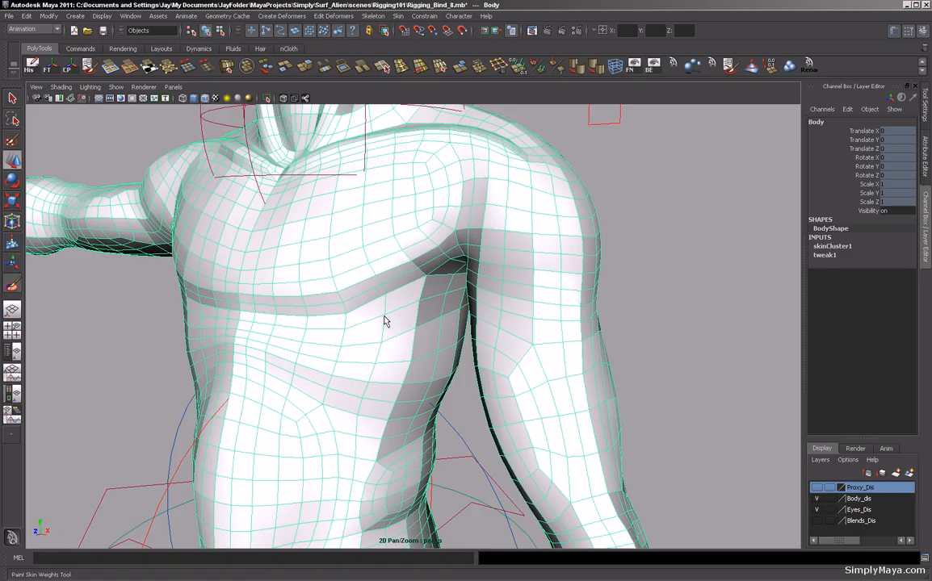
mouse_move(385, 315)
left_mouse_down("alt")
mouse_move(358, 330)
mouse_move(381, 329)
left_mouse_up("alt")
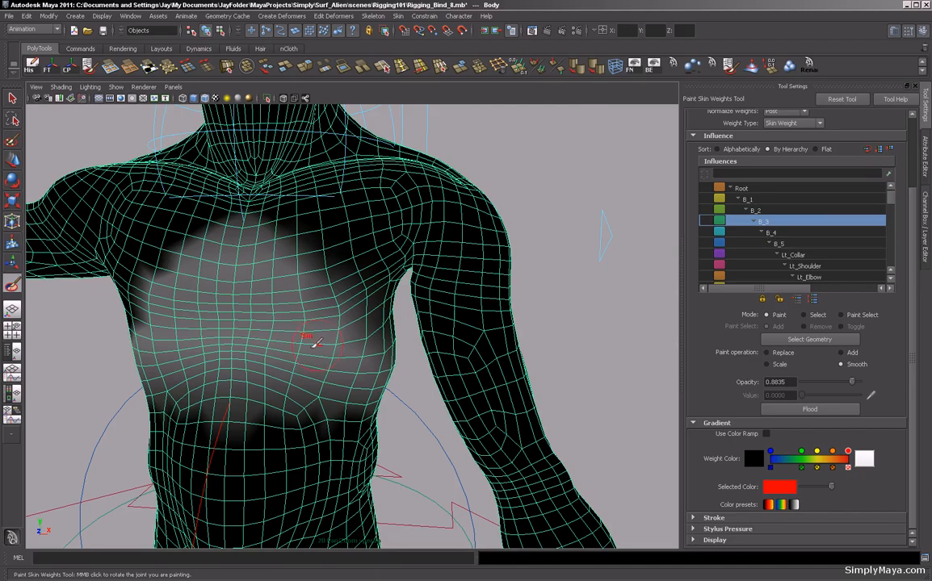
left_click(840, 353)
mouse_move(852, 382)
left_mouse_down()
mouse_move(822, 382)
mouse_move(824, 396)
mouse_move(840, 396)
left_mouse_up()
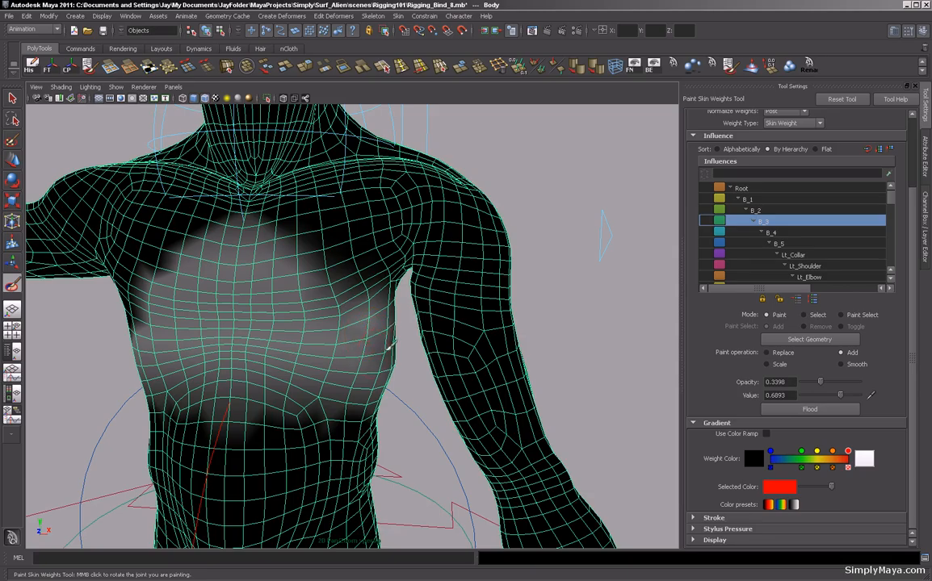
left_click_drag(573, 310, 322, 320, "alt")
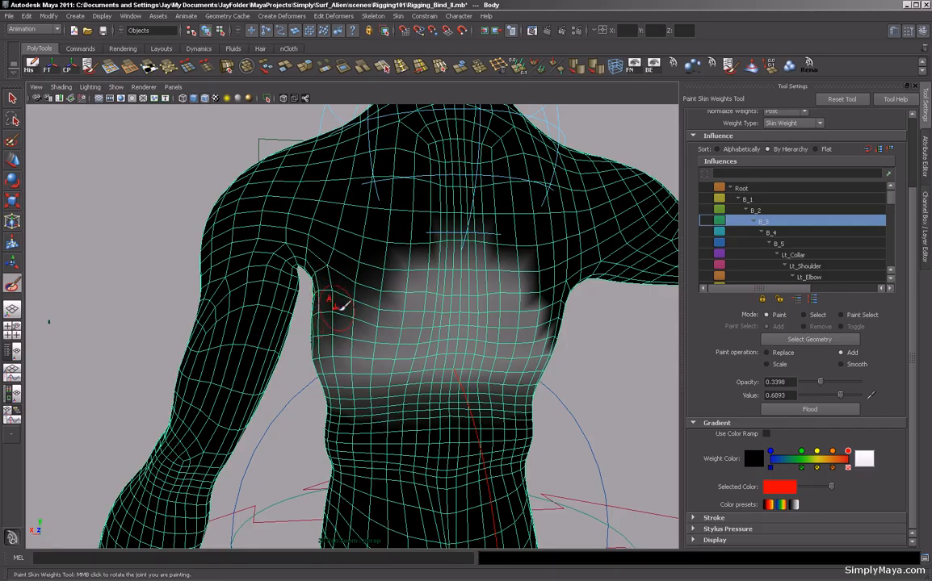
left_click_drag(147, 310, 389, 308, "alt")
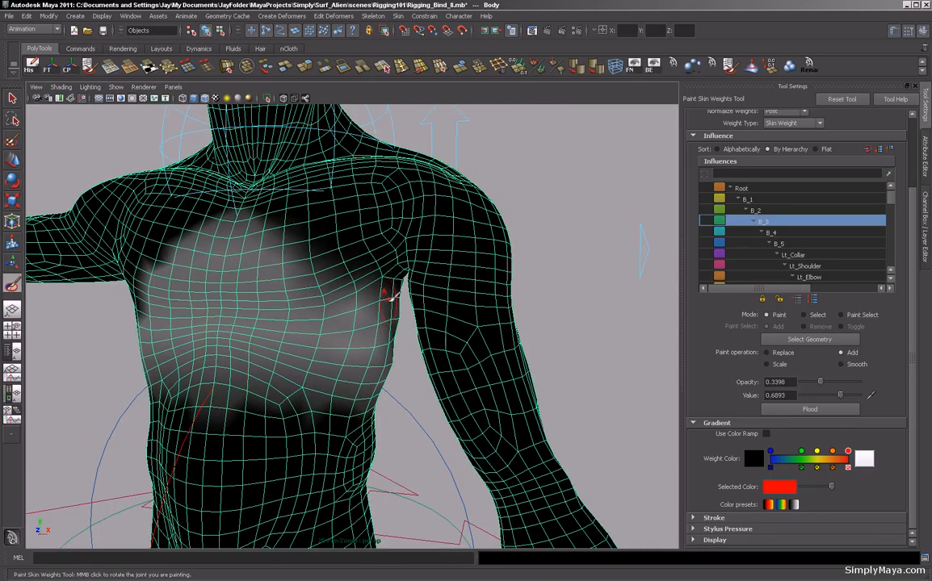
mouse_move(353, 317)
left_mouse_down("alt")
mouse_move(362, 305)
mouse_move(350, 276)
mouse_move(387, 307)
mouse_move(361, 278)
left_mouse_up("alt")
mouse_move(402, 337)
left_mouse_down("alt")
mouse_move(463, 408)
mouse_move(419, 353)
left_mouse_up("alt")
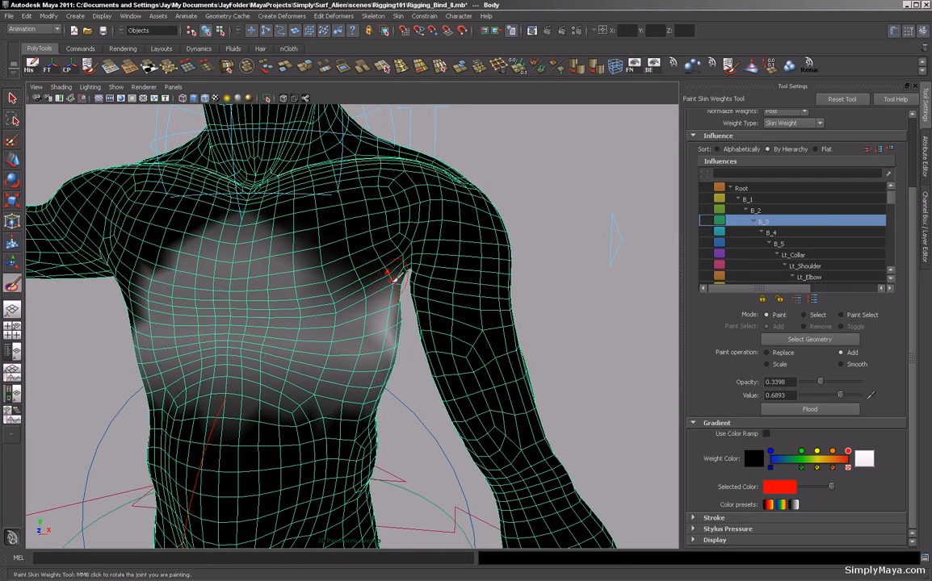
Continue adding B_3 weight across the chest around the left pectoral.
mouse_move(509, 299)
left_mouse_down("alt")
mouse_move(552, 302)
mouse_move(484, 276)
mouse_move(388, 264)
left_mouse_up("alt")
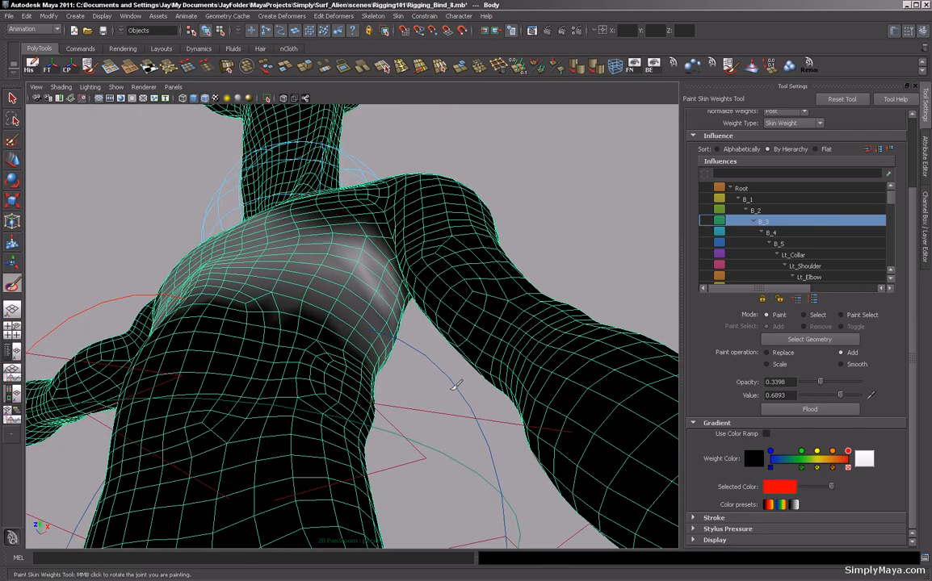
left_click_drag(454, 386, 307, 423, "alt")
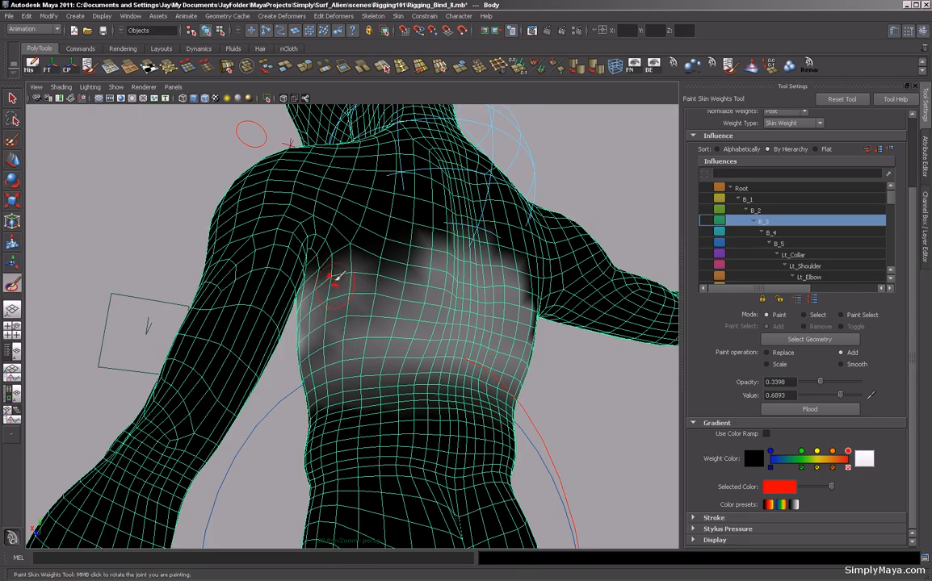
mouse_move(135, 213)
left_mouse_down("alt")
mouse_move(115, 256)
mouse_move(103, 230)
left_mouse_up("alt")
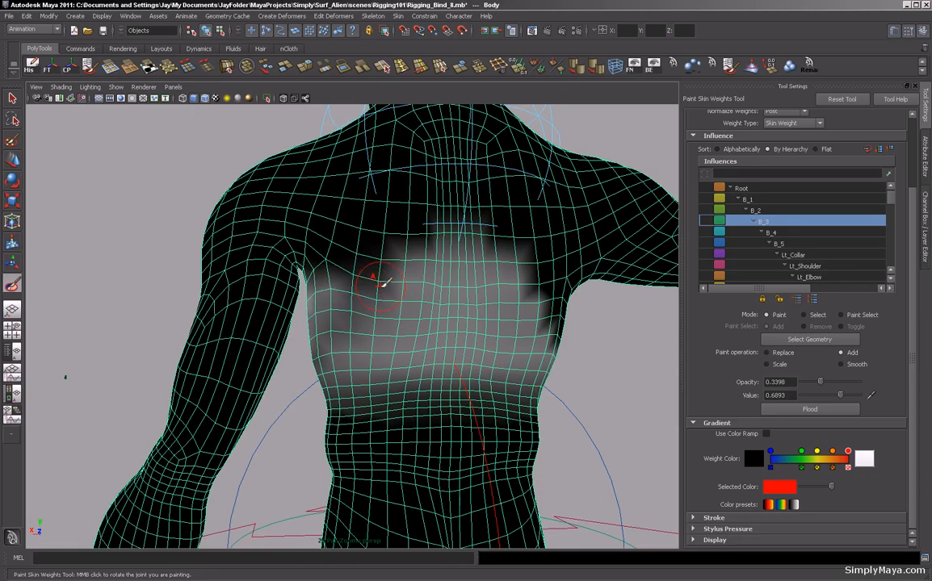
mouse_move(317, 273)
left_mouse_down()
mouse_move(328, 268)
mouse_move(312, 273)
mouse_move(365, 303)
mouse_move(324, 298)
mouse_move(373, 320)
mouse_move(356, 333)
mouse_move(371, 336)
left_mouse_up()
left_click_drag(122, 289, 360, 322, "alt")
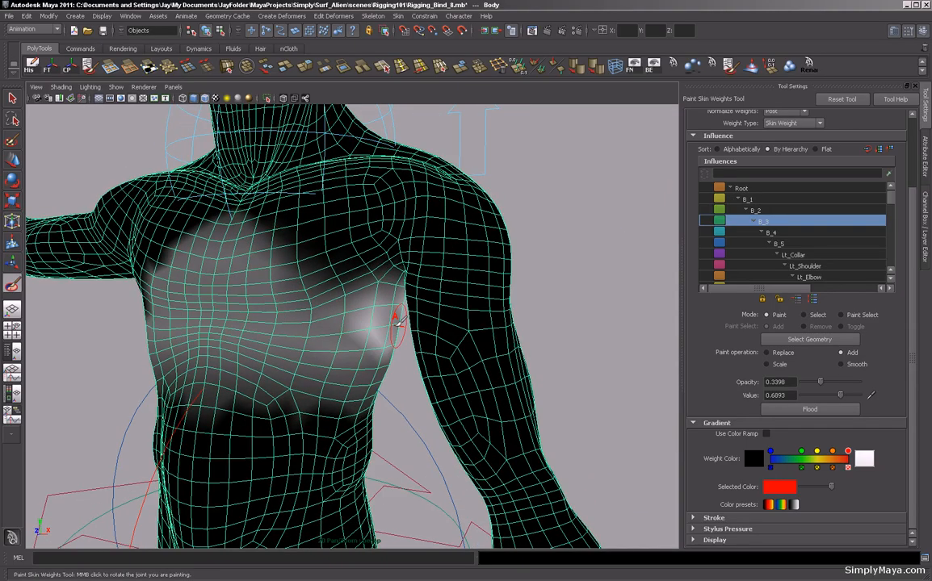
left_click_drag(517, 237, 569, 264, "alt")
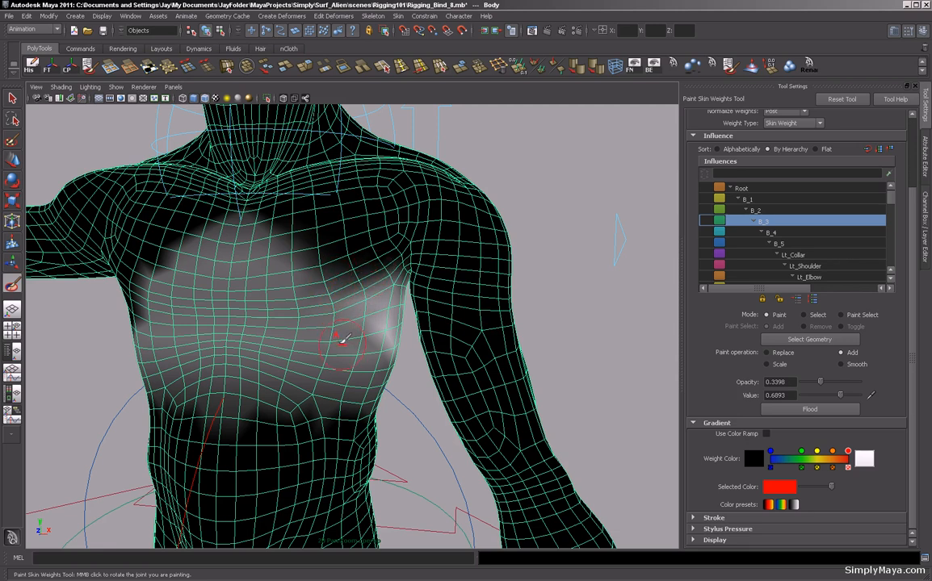
mouse_move(343, 360)
left_mouse_down()
mouse_move(351, 333)
mouse_move(319, 343)
left_mouse_up()
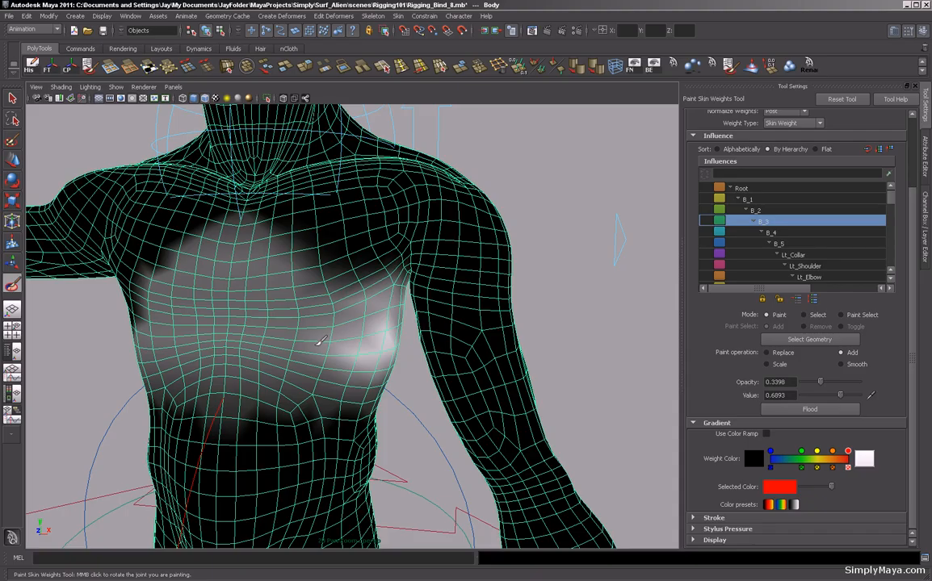
mouse_move(532, 272)
left_mouse_down("alt")
mouse_move(557, 316)
mouse_move(551, 343)
mouse_move(523, 344)
mouse_move(370, 267)
left_mouse_up("alt")
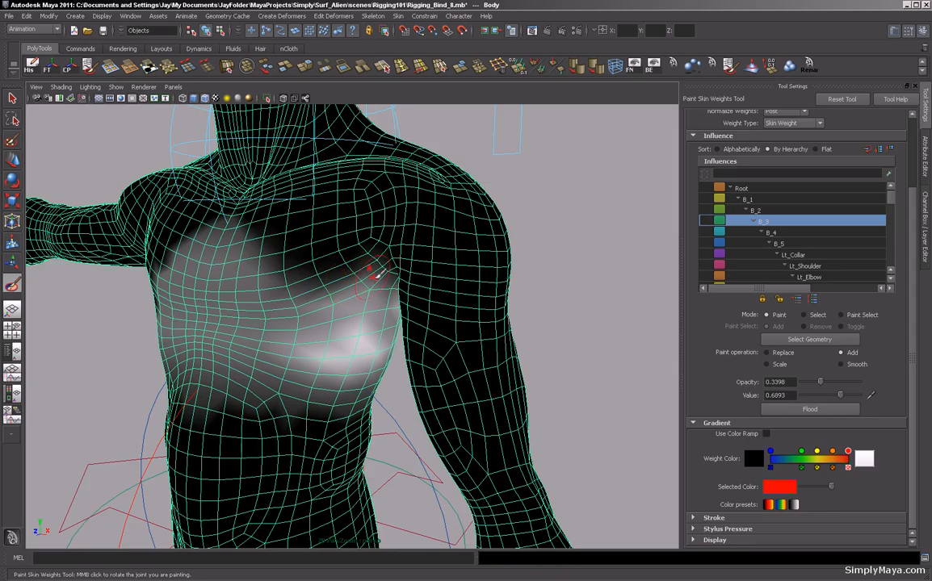
mouse_move(370, 315)
left_mouse_down()
mouse_move(358, 368)
mouse_move(341, 335)
mouse_move(351, 372)
left_mouse_up()
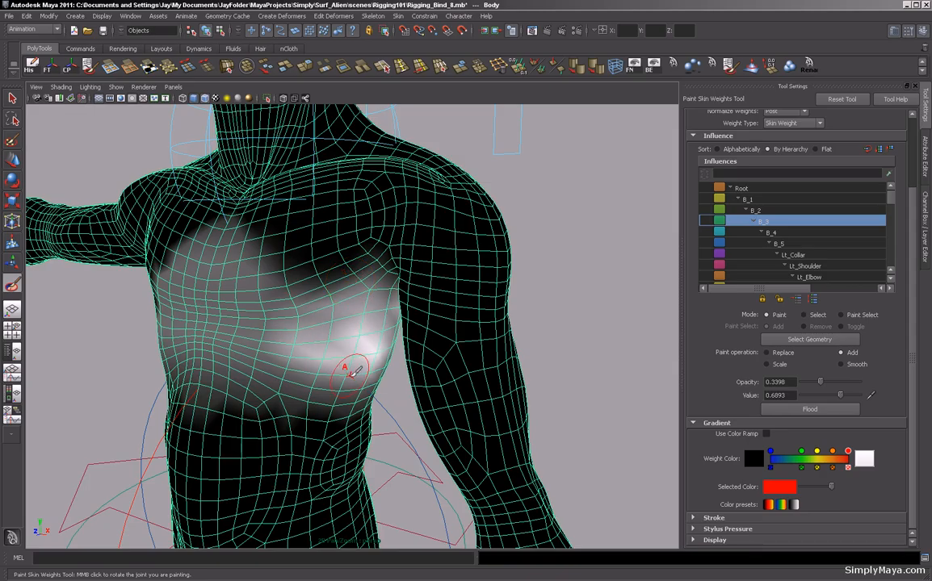
right_click_drag(349, 372, 250, 318, "alt")
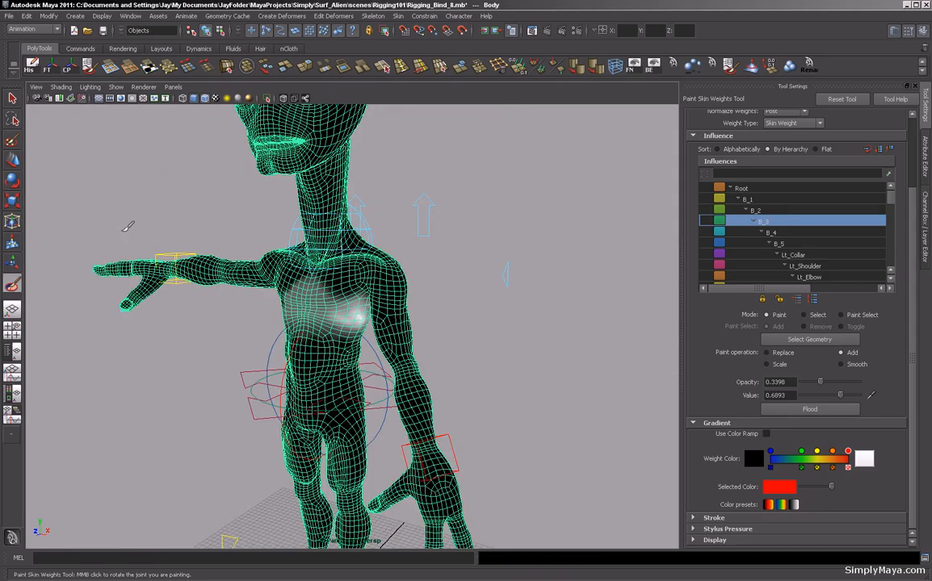
Select the left wrist control and move it to bring the left hand in front of the hip.
left_click(13, 97)
left_click(202, 239)
mouse_move(203, 243)
left_mouse_down("alt")
mouse_move(243, 299)
mouse_move(218, 316)
mouse_move(100, 264)
mouse_move(226, 270)
left_mouse_up("alt")
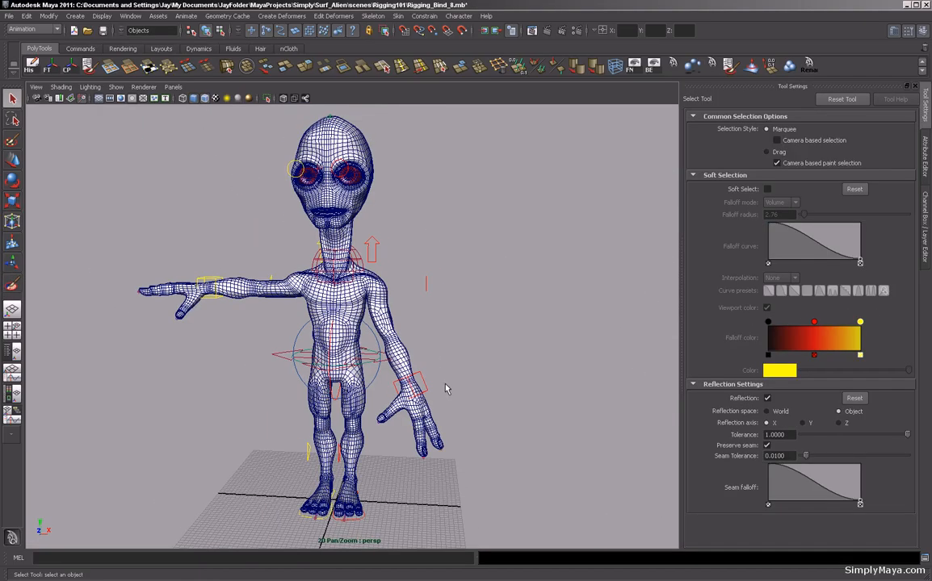
left_click(424, 389)
scroll(406, 370, "up", 3)
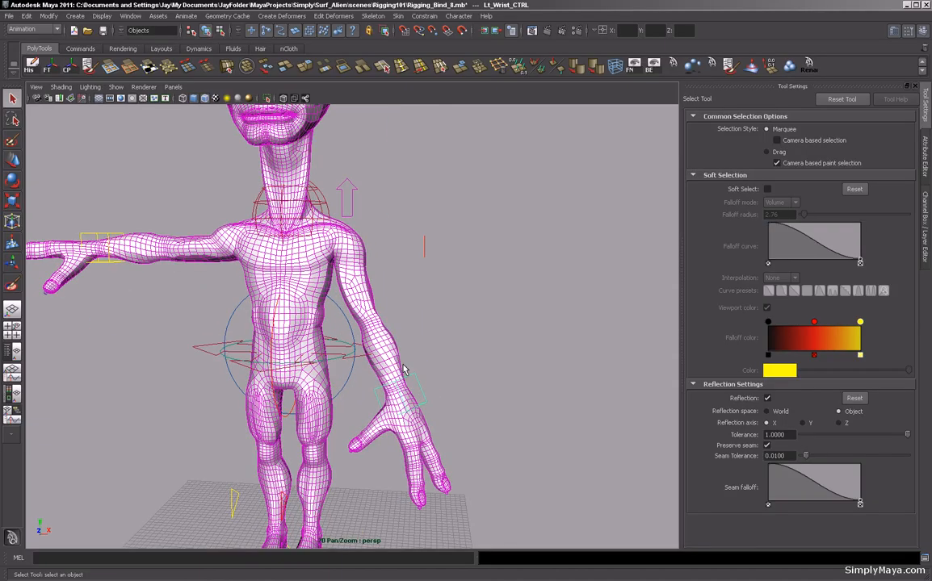
key("w")
left_click_drag(399, 367, 428, 158)
left_click_drag(468, 287, 359, 300, "alt")
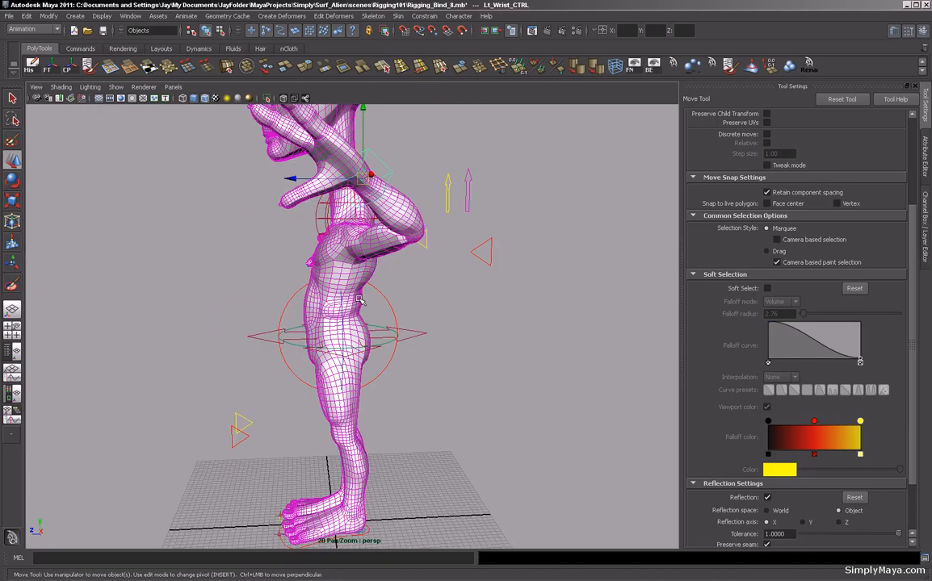
left_click_drag(360, 164, 262, 326)
left_click_drag(262, 242, 355, 266, "alt")
left_click_drag(432, 369, 383, 340)
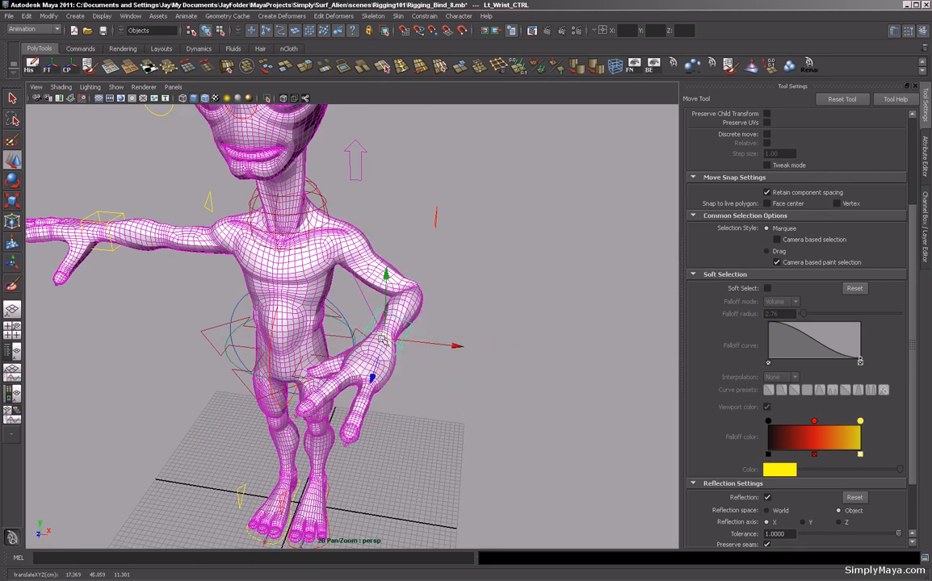
middle_click_drag(348, 261, 402, 312, "alt")
left_click_drag(402, 312, 431, 293, "alt")
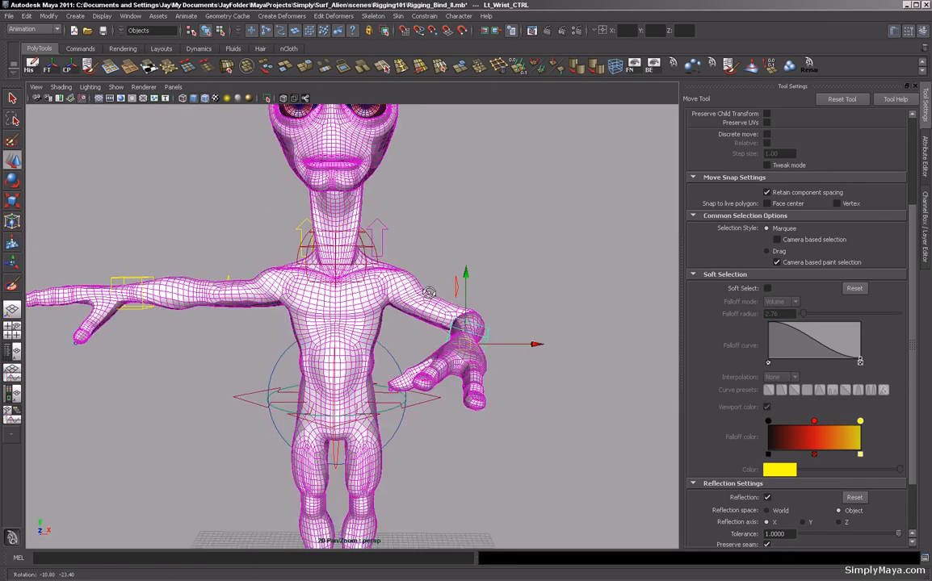
right_click_drag(431, 294, 468, 324, "alt")
left_click_drag(468, 324, 386, 318, "alt")
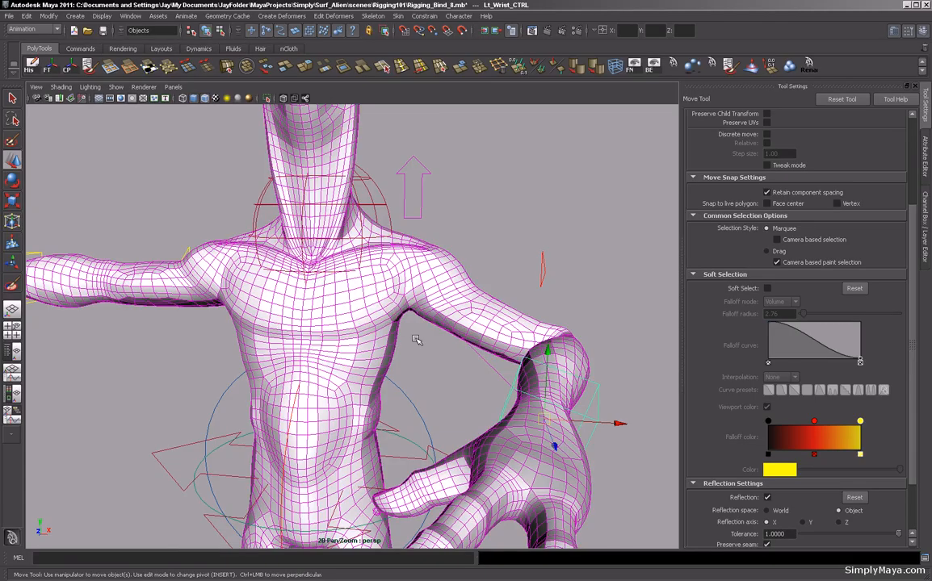
right_click_drag(416, 340, 323, 333, "alt")
left_click_drag(322, 333, 414, 356, "alt")
Reselect the left wrist control and move it upward to raise the left arm above the shoulder.
left_click(374, 266)
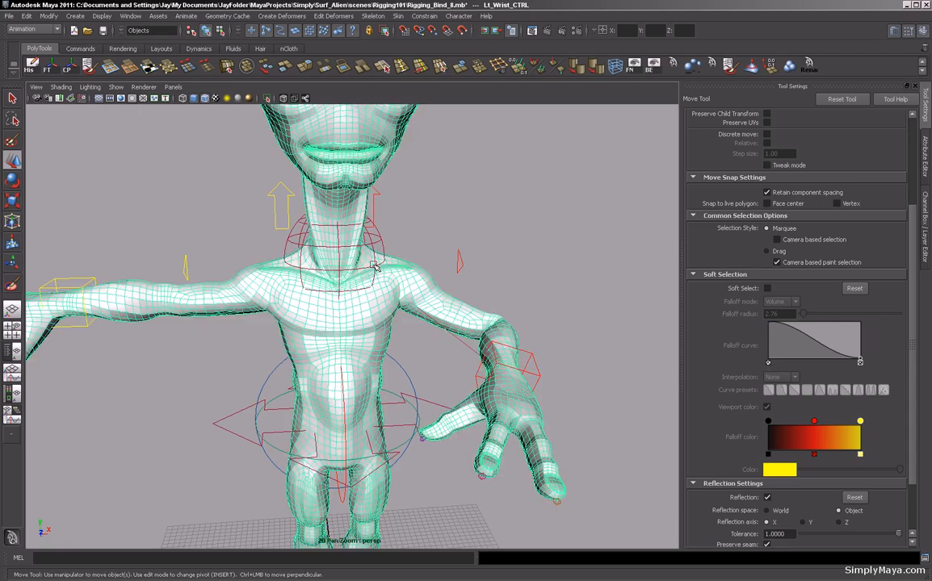
right_click_drag(417, 309, 388, 315, "alt")
left_click_drag(388, 315, 347, 320, "alt")
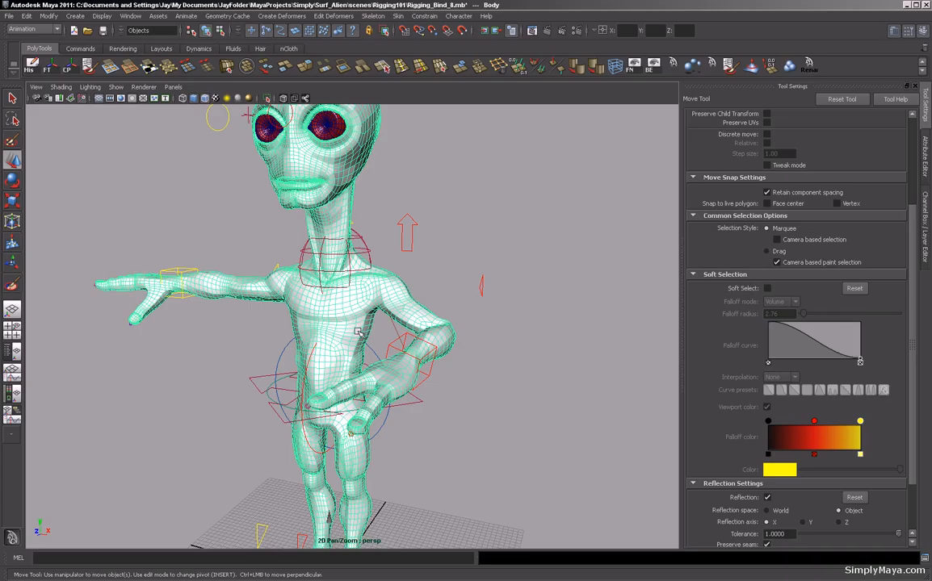
left_click(417, 366)
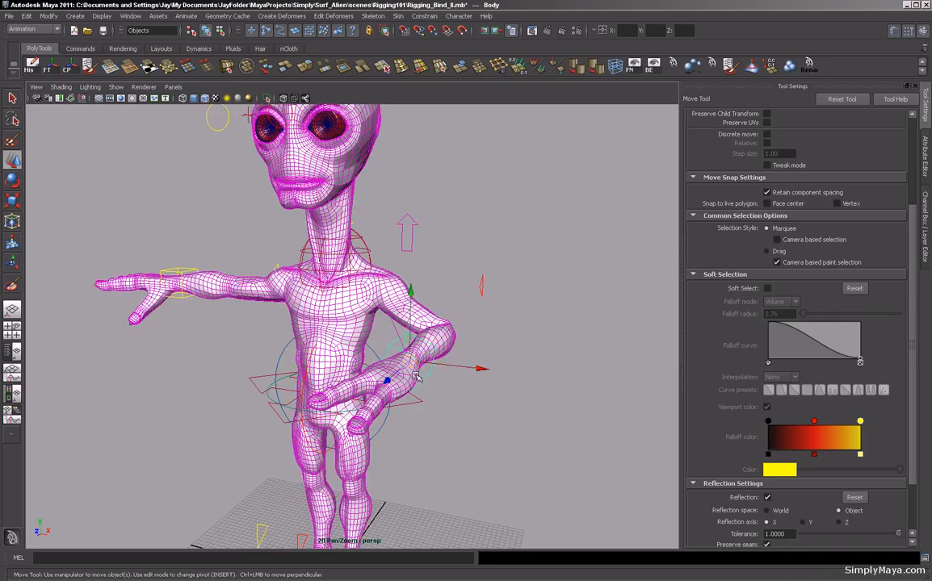
left_click_drag(417, 376, 242, 356)
right_click_drag(290, 347, 434, 382, "alt")
left_click_drag(434, 382, 507, 361, "alt")
right_click_drag(507, 361, 339, 355, "alt")
mouse_move(339, 355)
left_mouse_down("alt")
mouse_move(444, 355)
mouse_move(339, 352)
left_mouse_up("alt")
right_click_drag(327, 353, 358, 355, "alt")
left_click_drag(358, 355, 490, 225, "alt")
Select the left collar control and rotate it to test the shoulder deformation.
left_click(407, 247)
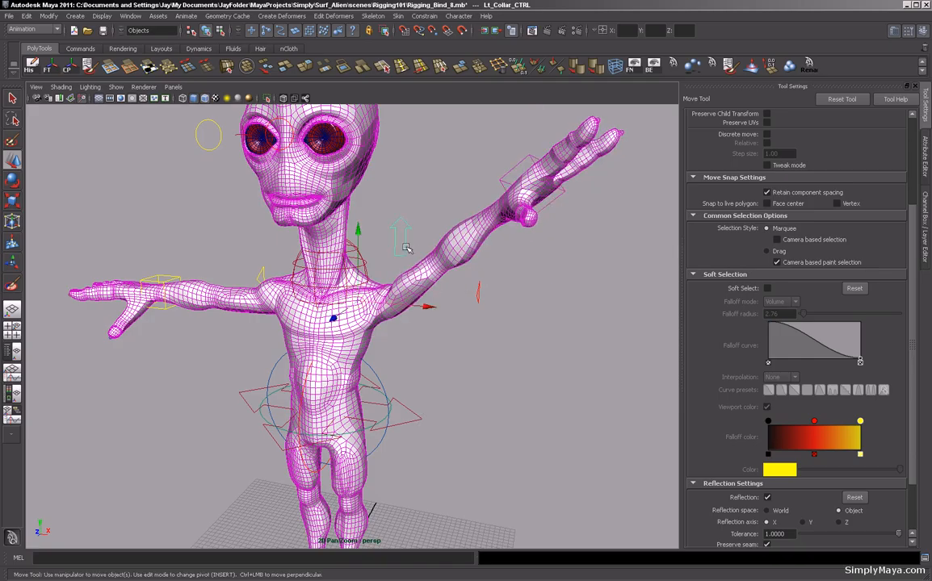
key("e")
left_click_drag(424, 227, 277, 337)
middle_click_drag(277, 337, 296, 375, "alt")
right_click_drag(296, 374, 672, 426, "alt")
middle_click_drag(671, 426, 481, 394, "alt")
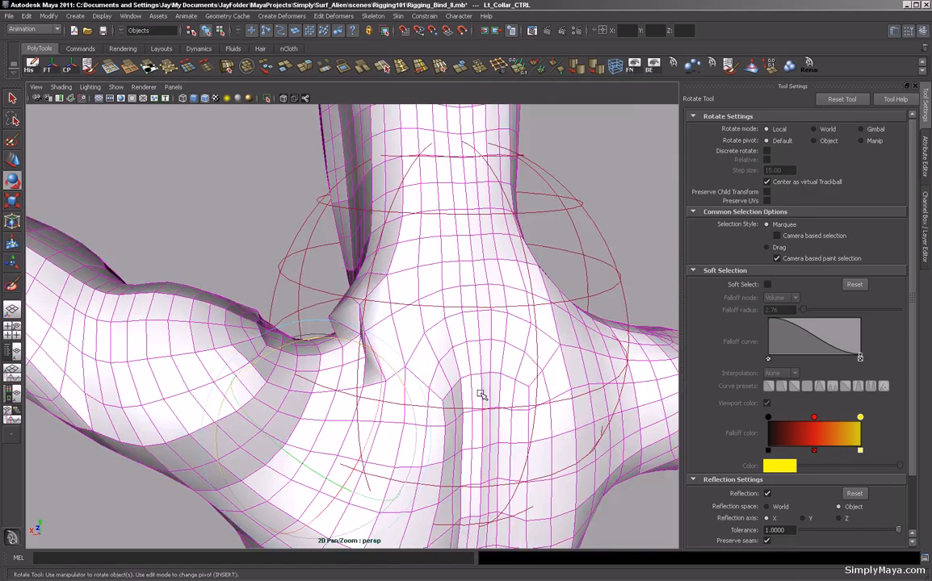
Reopen Paint Skin Weights on the body, pick the Lt_Collar influence, and smooth its weights around the shoulder and armpit.
left_click(232, 322)
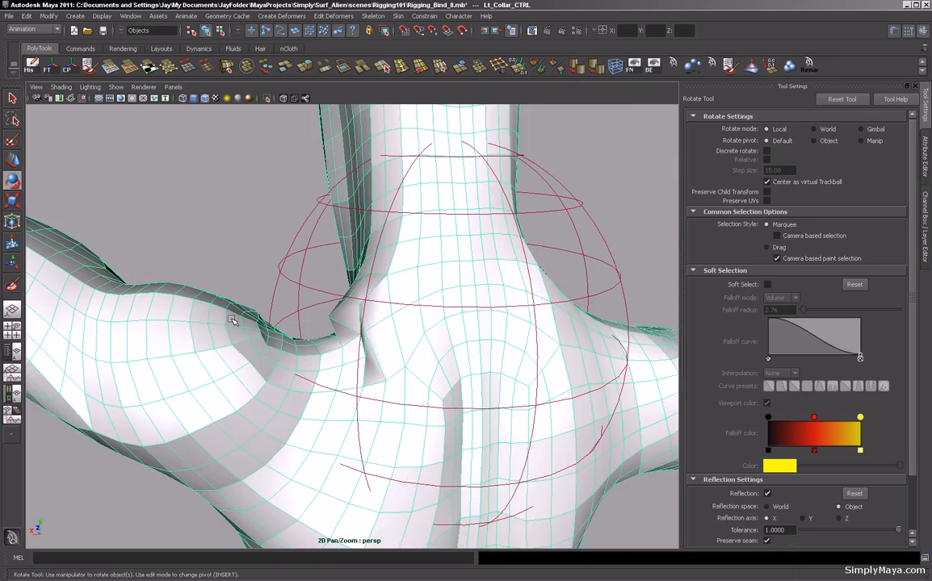
left_click(11, 286)
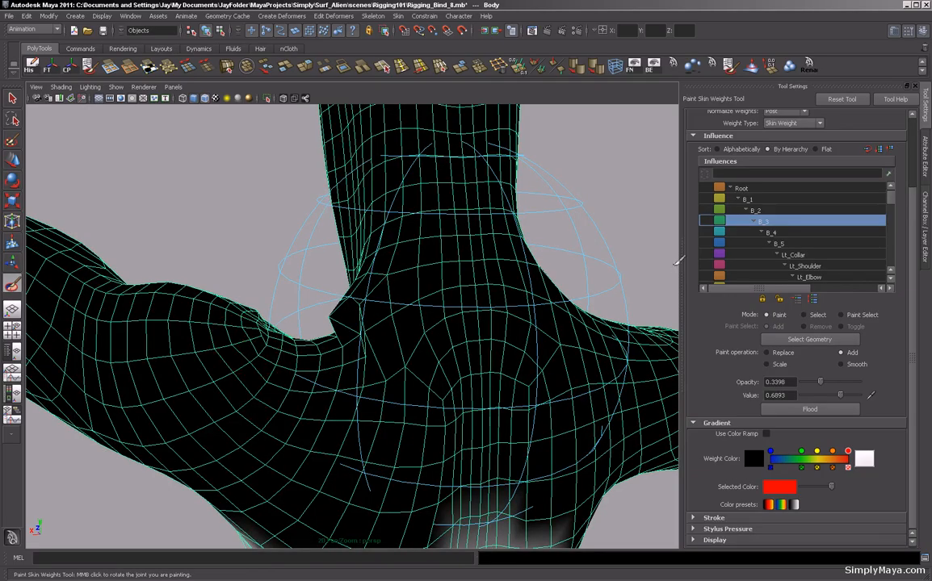
left_click(788, 256)
mouse_move(338, 321)
left_mouse_down("alt")
mouse_move(406, 366)
mouse_move(514, 375)
mouse_move(502, 337)
left_mouse_up("alt")
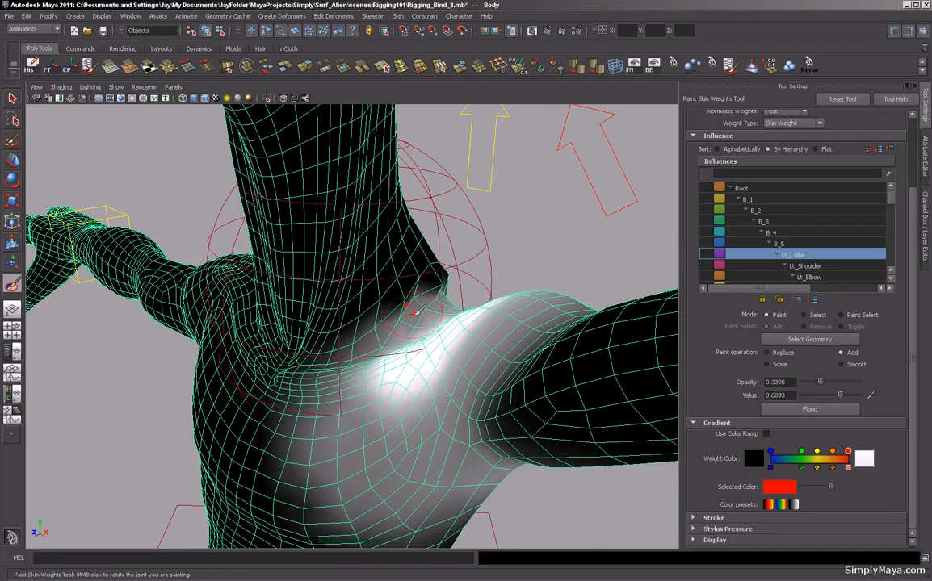
left_click_drag(414, 303, 399, 260)
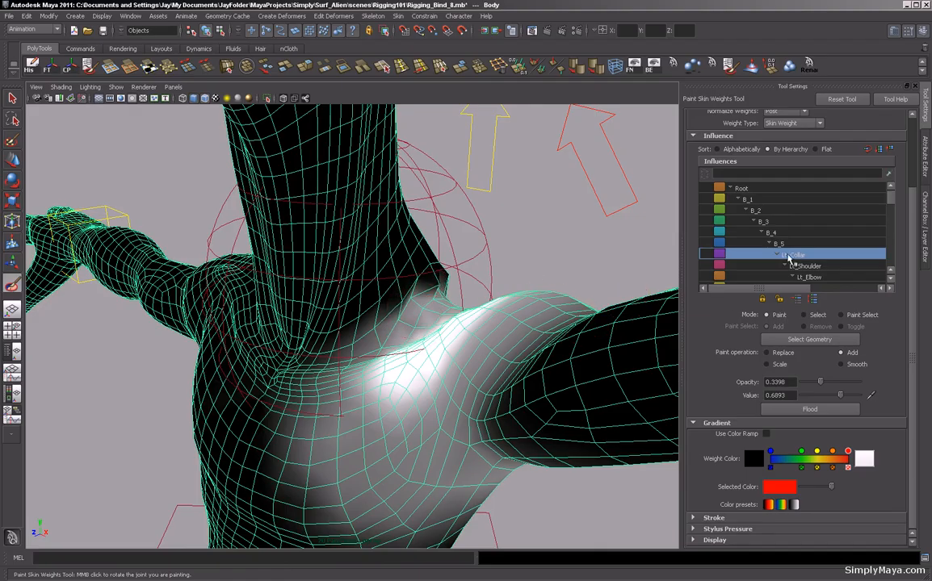
scroll(890, 209, "down", 3)
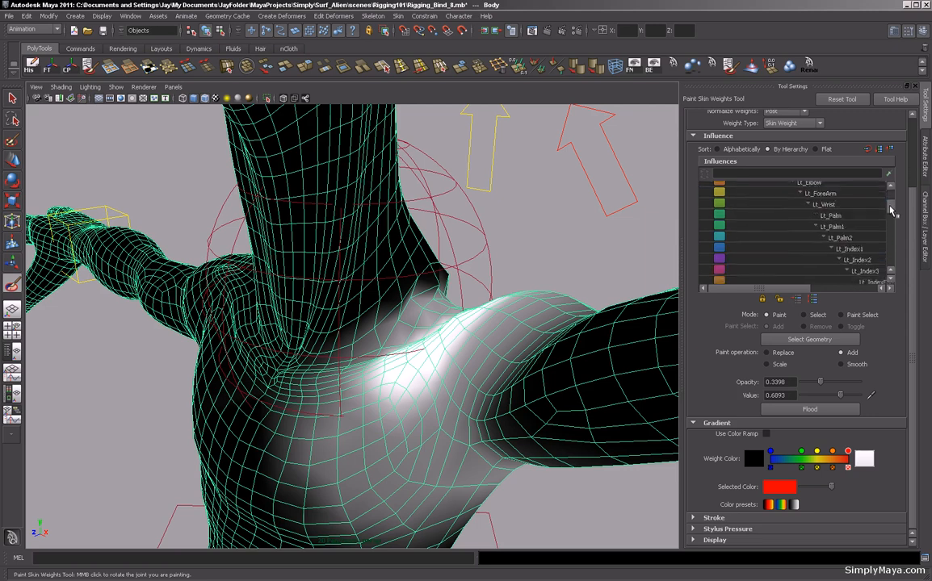
scroll(836, 205, "up", 3)
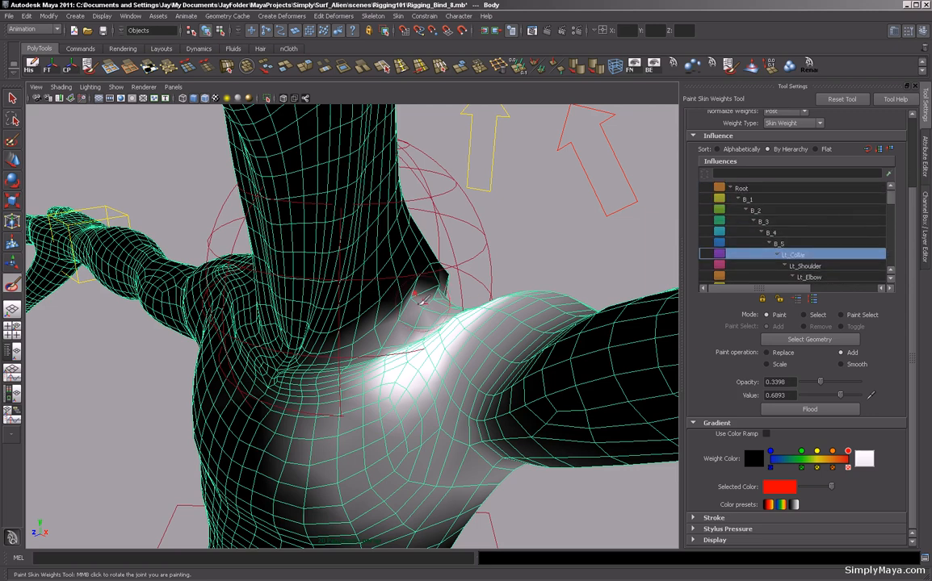
left_click(841, 366)
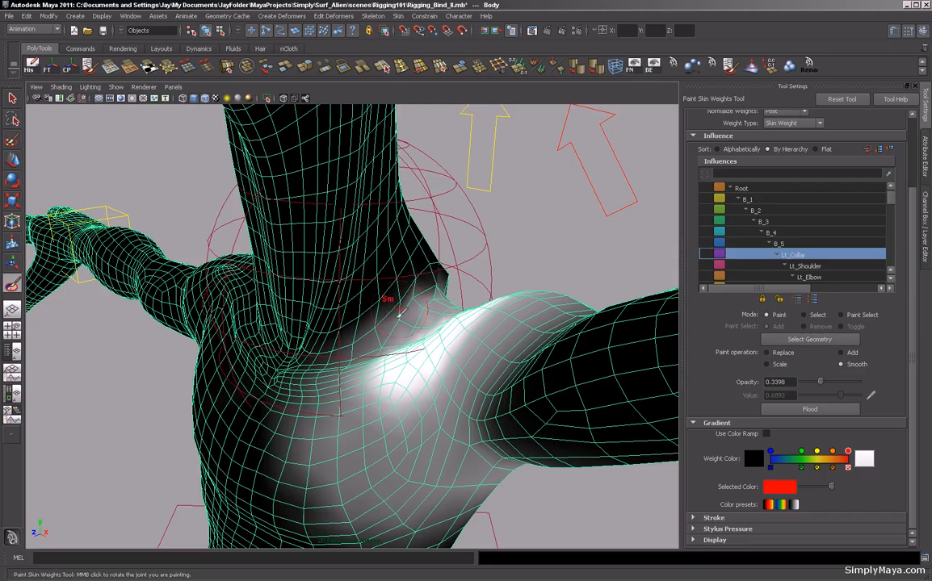
mouse_move(435, 264)
left_mouse_down()
mouse_move(394, 314)
mouse_move(415, 281)
mouse_move(406, 249)
left_mouse_up()
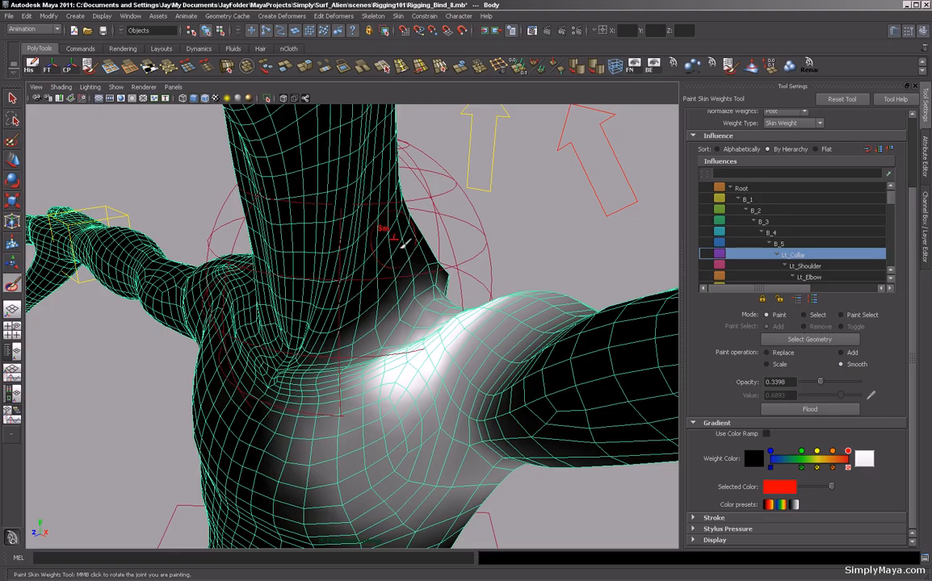
mouse_move(585, 265)
left_mouse_down("alt")
mouse_move(554, 239)
mouse_move(454, 235)
mouse_move(364, 260)
left_mouse_up("alt")
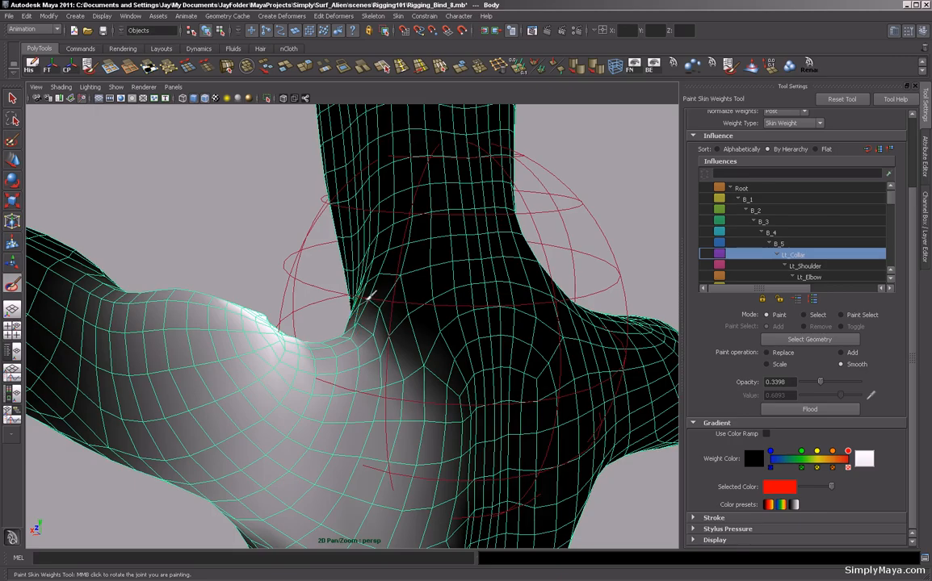
left_click_drag(307, 311, 244, 355, "alt")
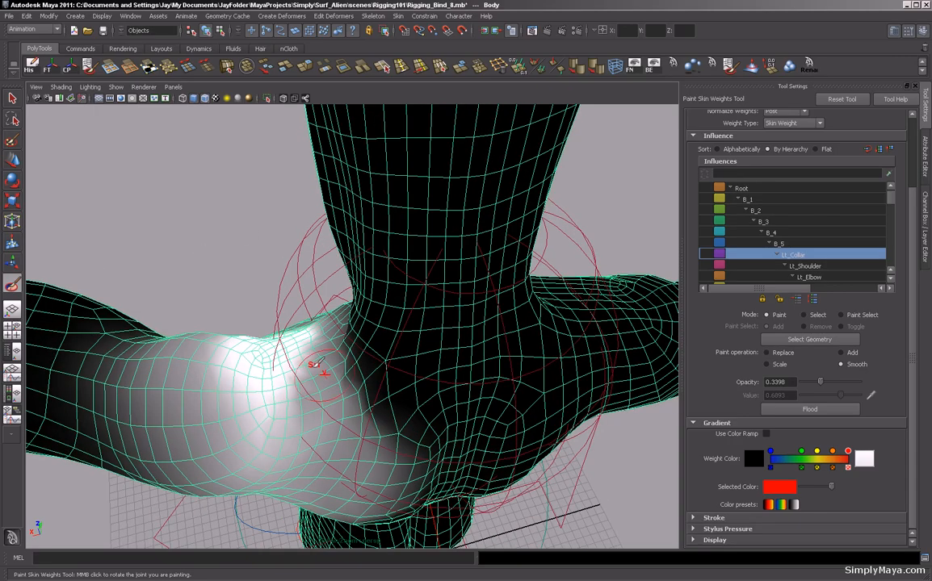
left_click_drag(319, 365, 348, 271, "alt")
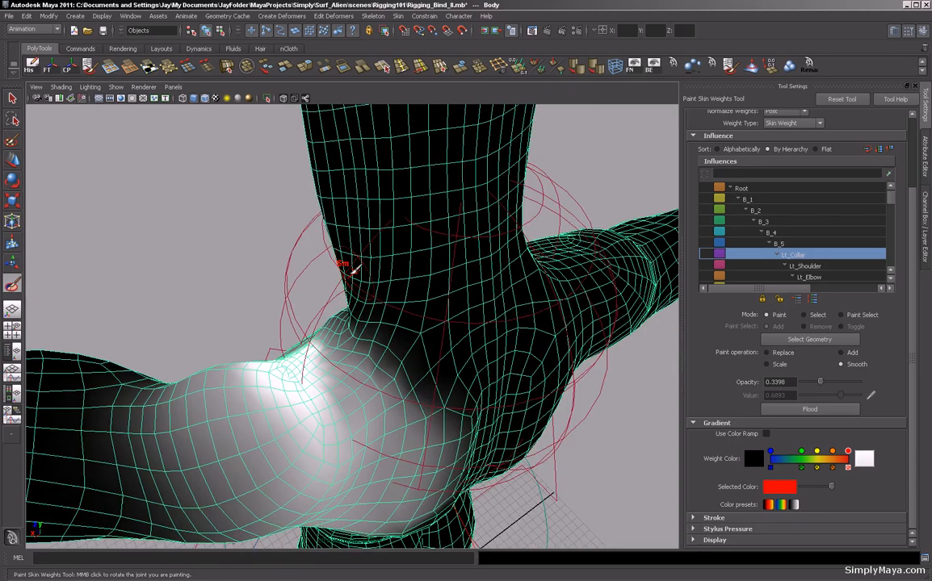
Return to Lt_Collar after checking Lt_Shoulder, and replace weights near the armpit at opacity 0.4078 and value 0.0874.
left_click(804, 266)
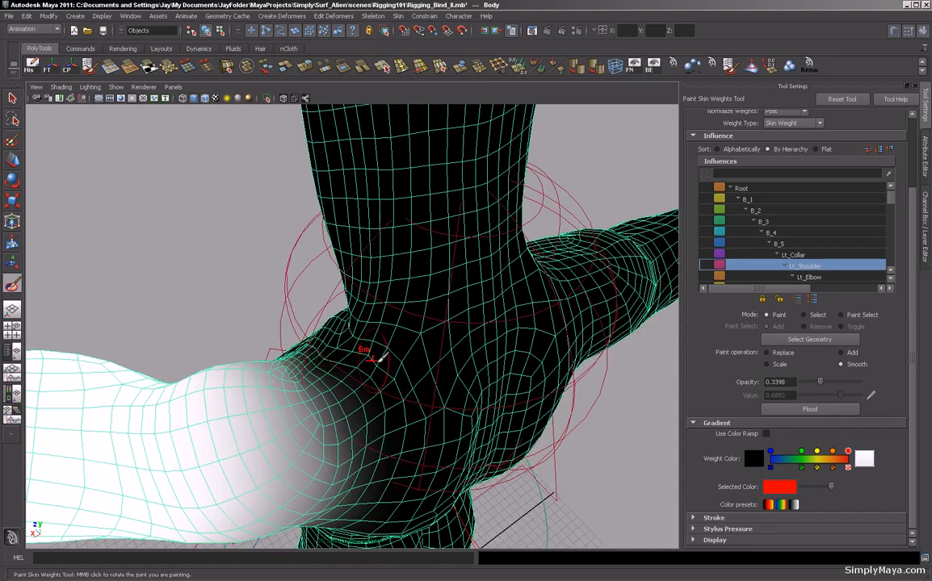
left_click(795, 256)
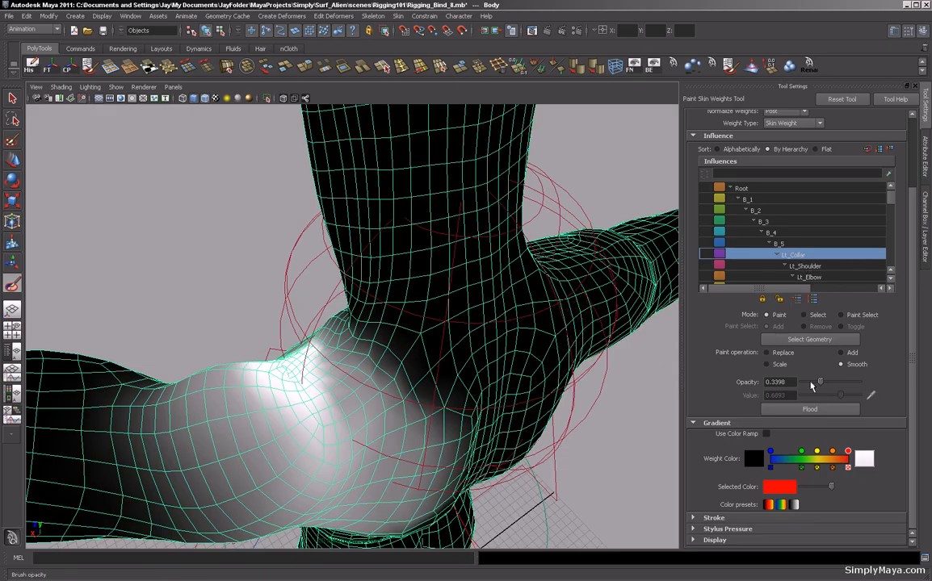
left_click(781, 354)
mouse_move(841, 398)
left_mouse_down()
mouse_move(823, 400)
mouse_move(826, 384)
left_mouse_up()
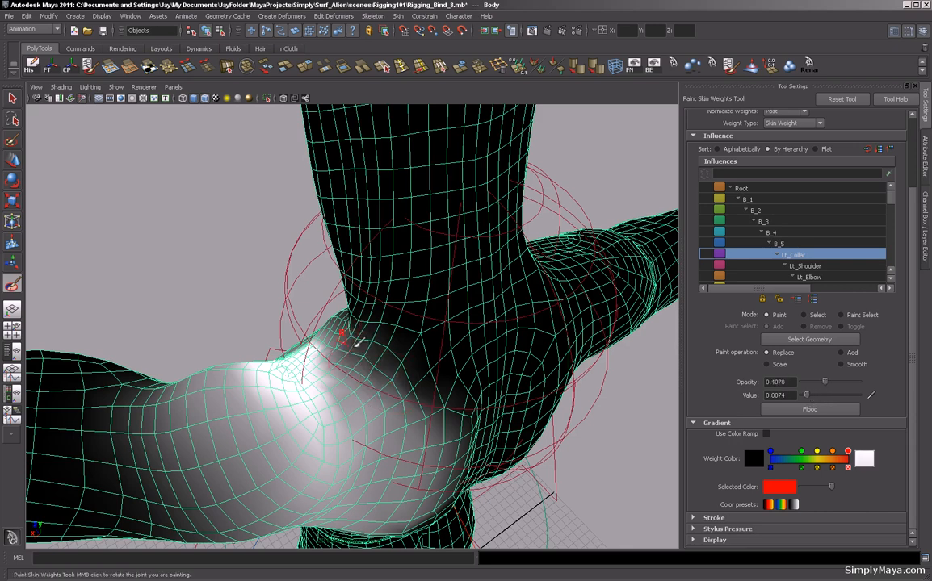
mouse_move(200, 276)
left_mouse_down("alt")
mouse_move(191, 266)
mouse_move(217, 284)
left_mouse_up("alt")
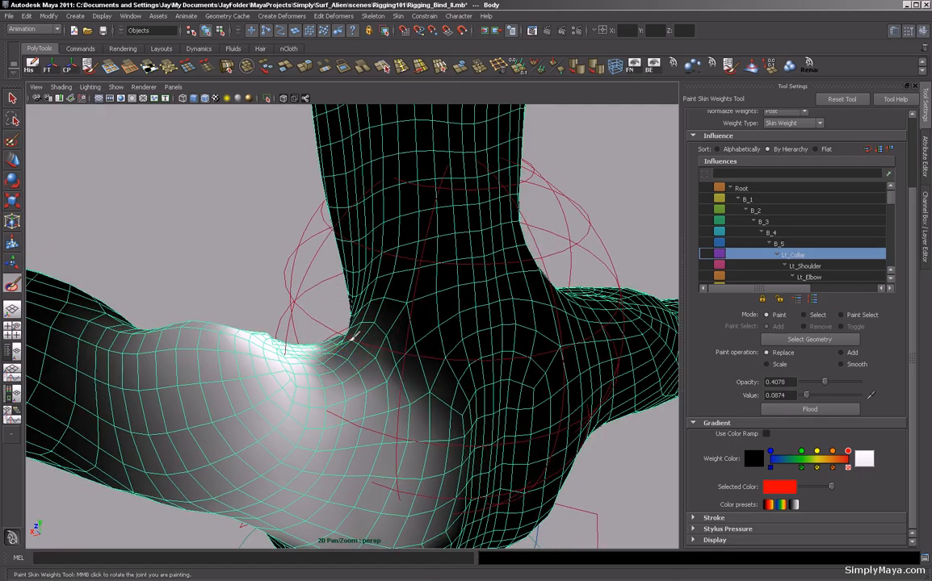
Replace more Lt_Collar weights around the armpit, then switch to Smooth at opacity 1.0 and smooth them.
mouse_move(192, 275)
left_mouse_down("alt")
mouse_move(350, 264)
mouse_move(235, 262)
mouse_move(408, 300)
mouse_move(435, 352)
left_mouse_up("alt")
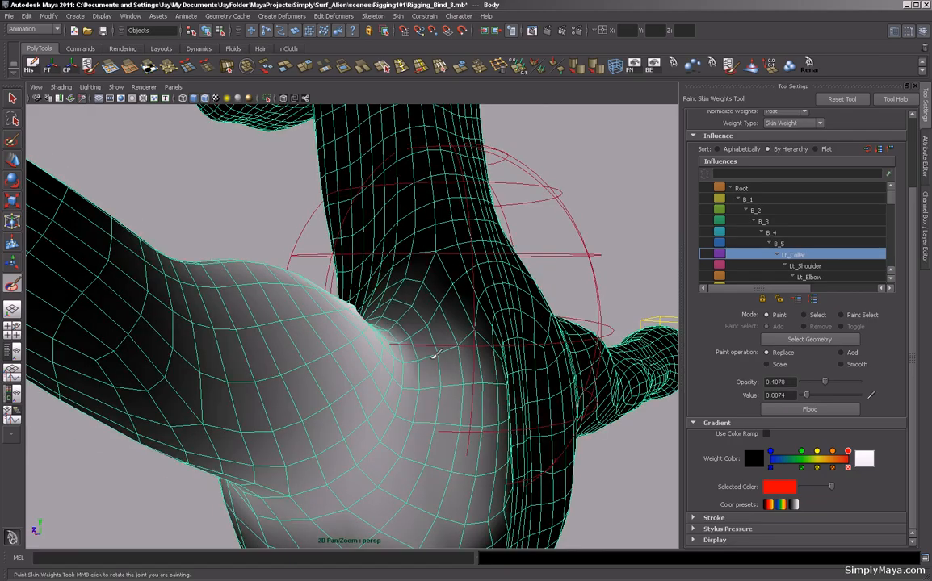
mouse_move(228, 239)
left_mouse_down("alt")
mouse_move(150, 220)
mouse_move(213, 273)
mouse_move(355, 323)
mouse_move(328, 249)
mouse_move(253, 281)
mouse_move(416, 275)
left_mouse_up("alt")
mouse_move(452, 339)
left_mouse_down("alt")
mouse_move(467, 413)
mouse_move(469, 352)
left_mouse_up("alt")
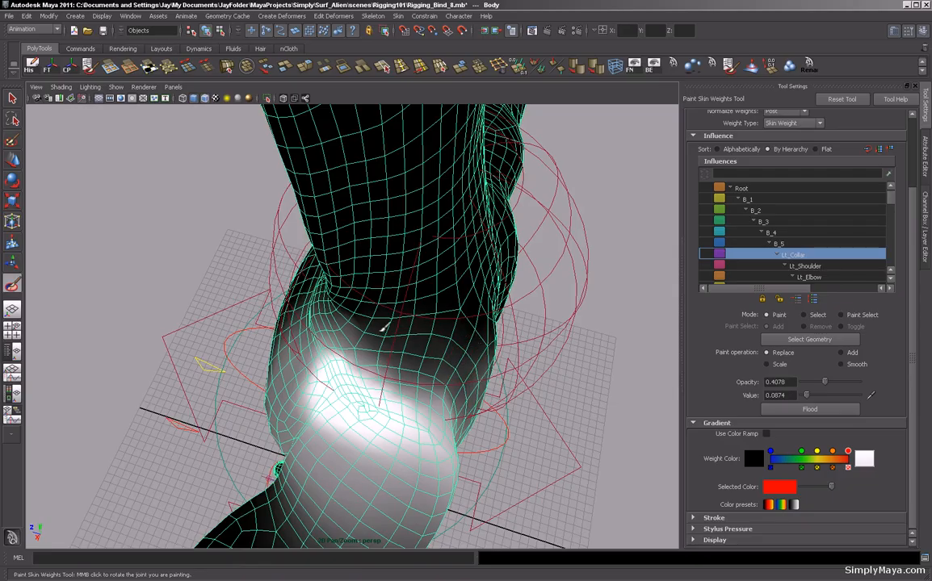
left_click(840, 364)
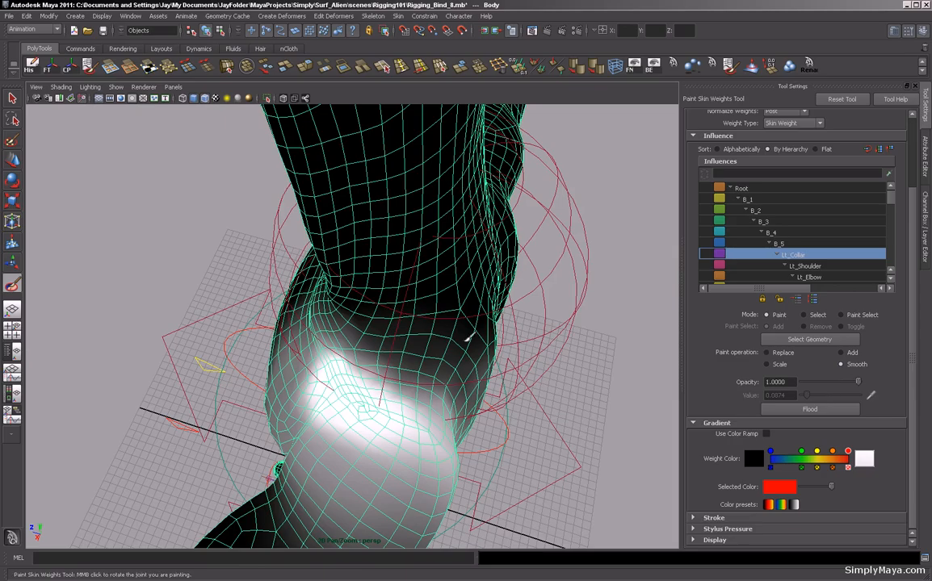
mouse_move(438, 339)
left_mouse_down()
mouse_move(456, 356)
mouse_move(403, 347)
mouse_move(388, 330)
mouse_move(509, 312)
left_mouse_up()
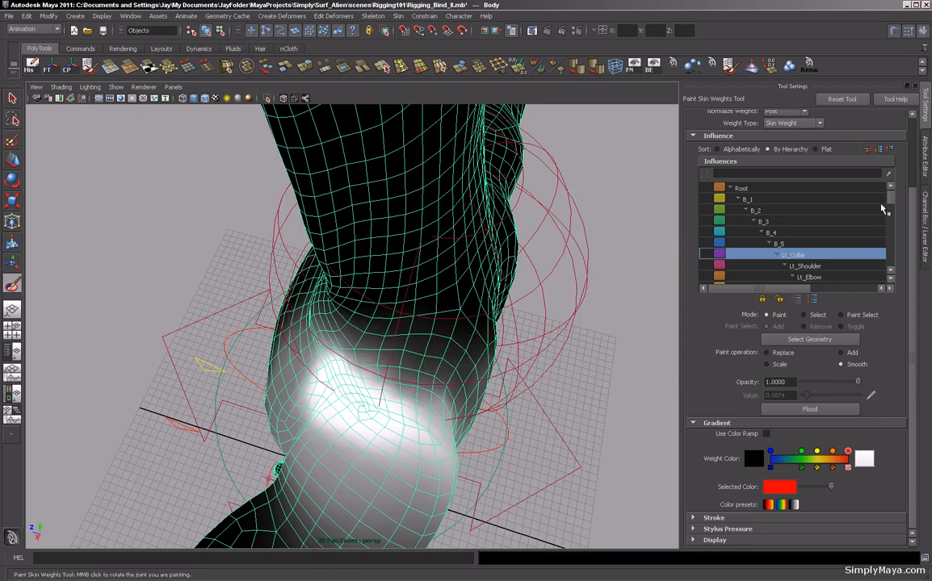
Select the N_1 influence and orbit out to view the whole alien body.
left_click_drag(892, 202, 898, 222)
left_click(785, 215)
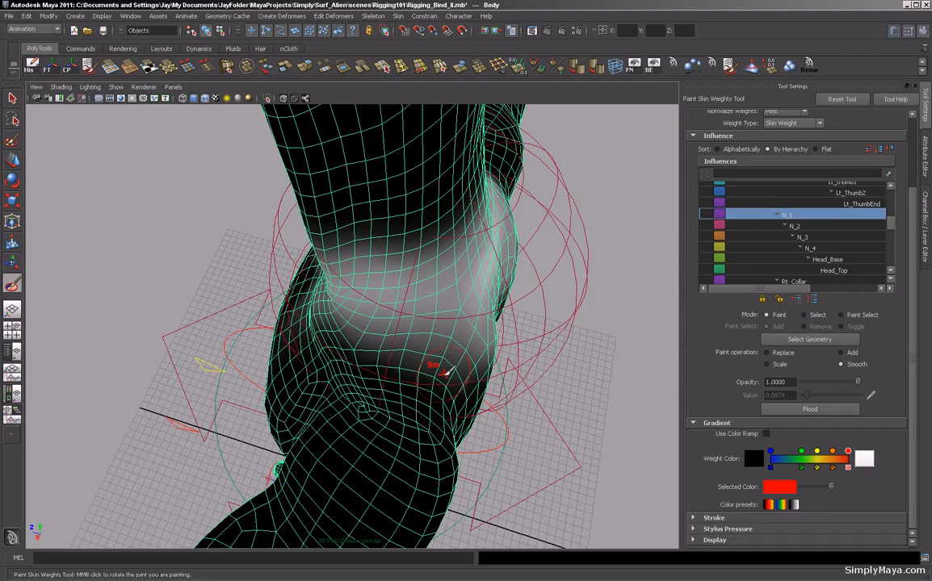
right_click_drag(444, 371, 363, 359, "alt")
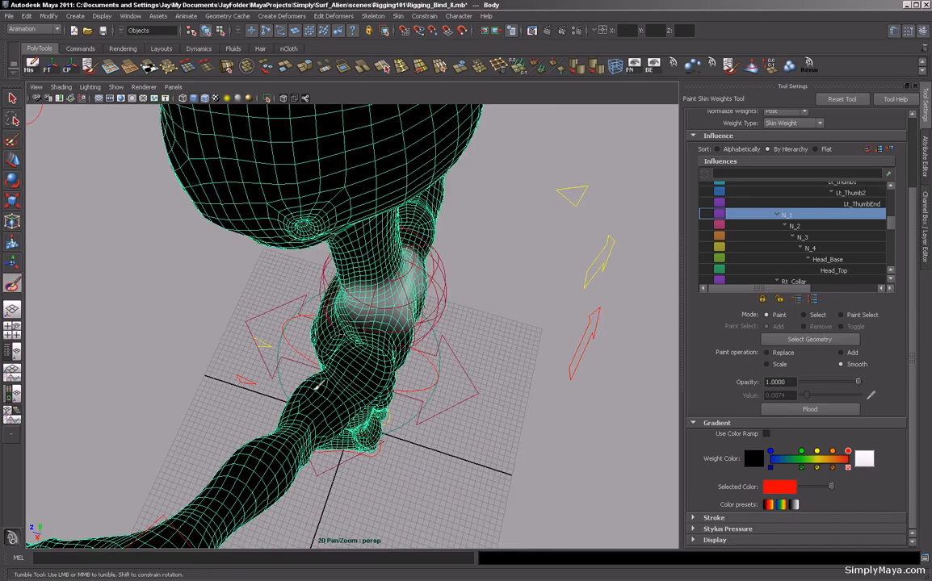
left_click_drag(363, 360, 445, 336, "alt")
right_click_drag(444, 335, 410, 338, "alt")
left_click_drag(410, 338, 423, 343, "alt")
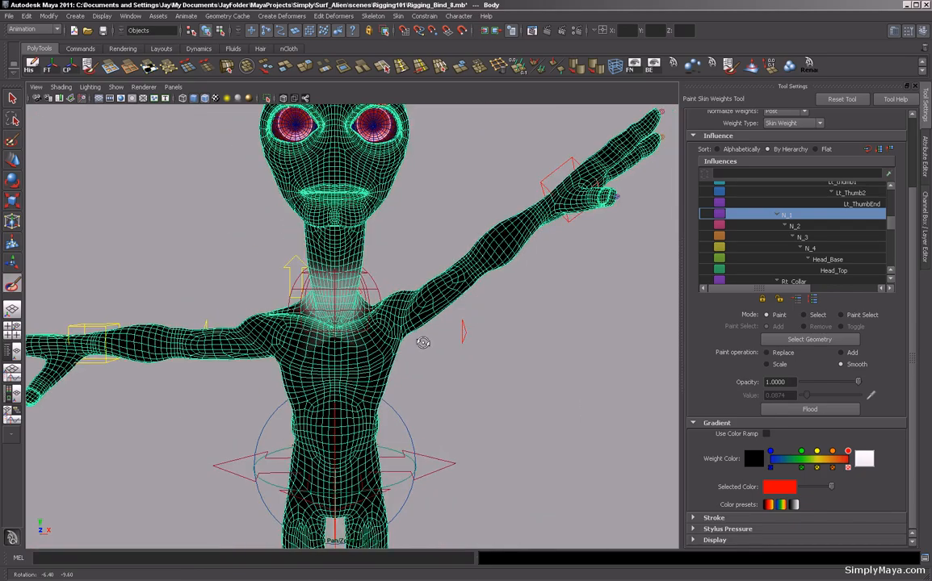
middle_click_drag(423, 343, 374, 359, "alt")
Switch to the Select tool, select the left collar control, then select the left wrist control instead.
key("q")
left_click_drag(435, 220, 443, 228)
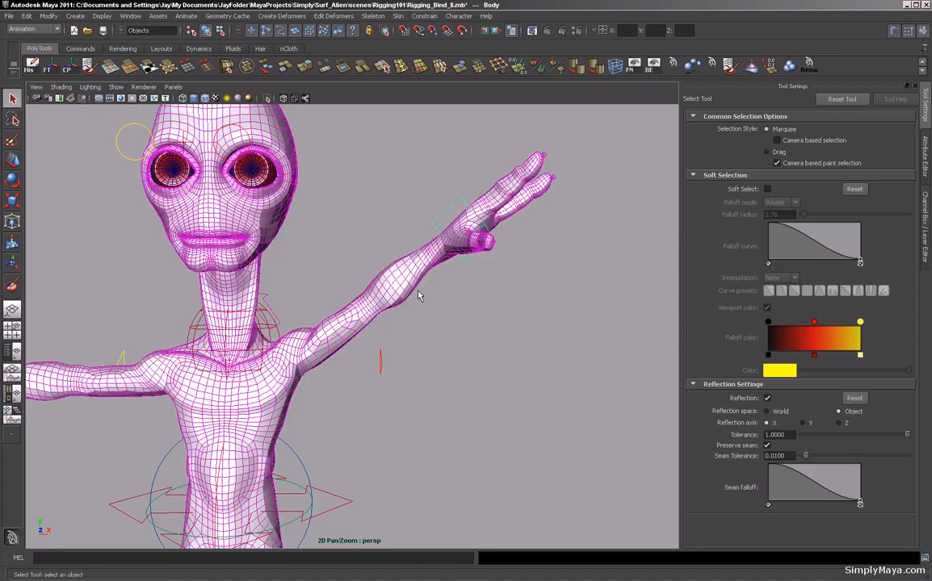
right_click_drag(396, 292, 360, 295, "alt")
left_click_drag(360, 296, 349, 321, "alt")
middle_click_drag(349, 321, 373, 312, "alt")
left_click_drag(381, 314, 344, 303, "alt")
left_click(340, 296)
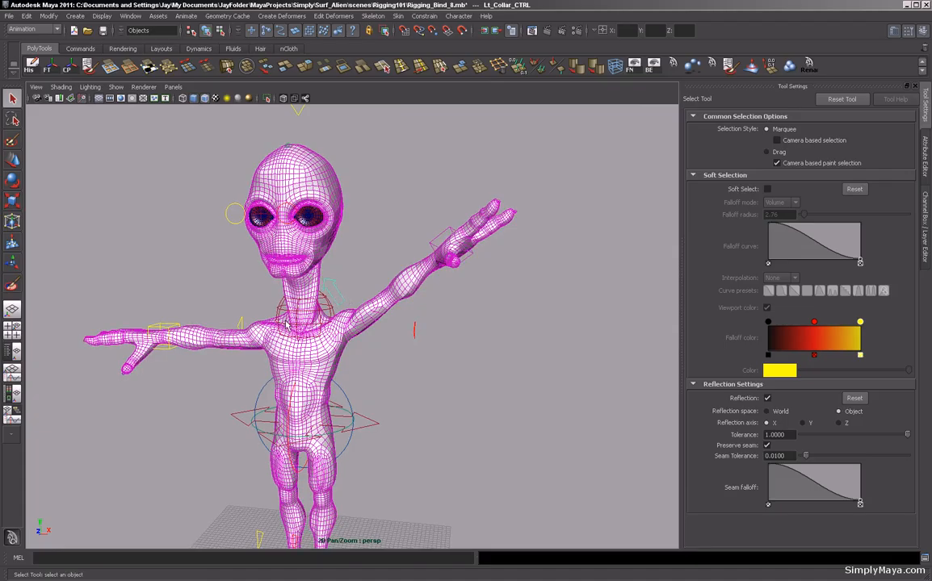
right_click_drag(287, 324, 308, 355, "alt")
left_click_drag(310, 352, 329, 355, "alt")
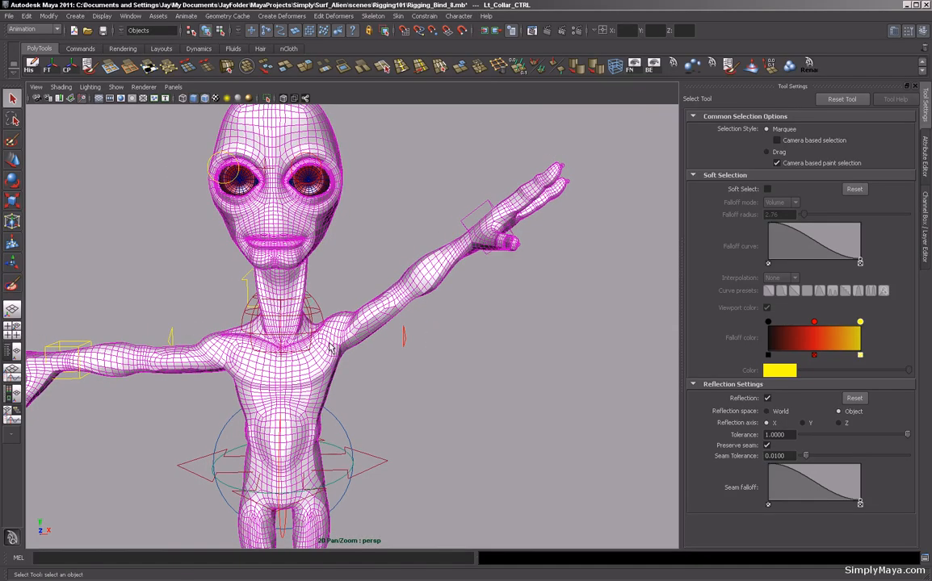
middle_click_drag(332, 333, 351, 311, "alt")
right_click_drag(349, 344, 301, 355, "alt")
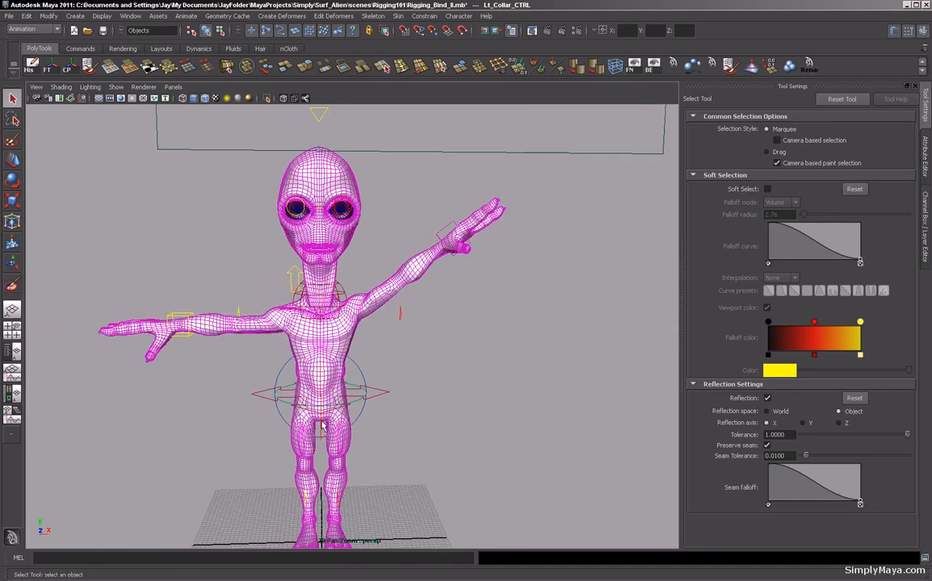
left_click_drag(337, 387, 427, 260, "alt")
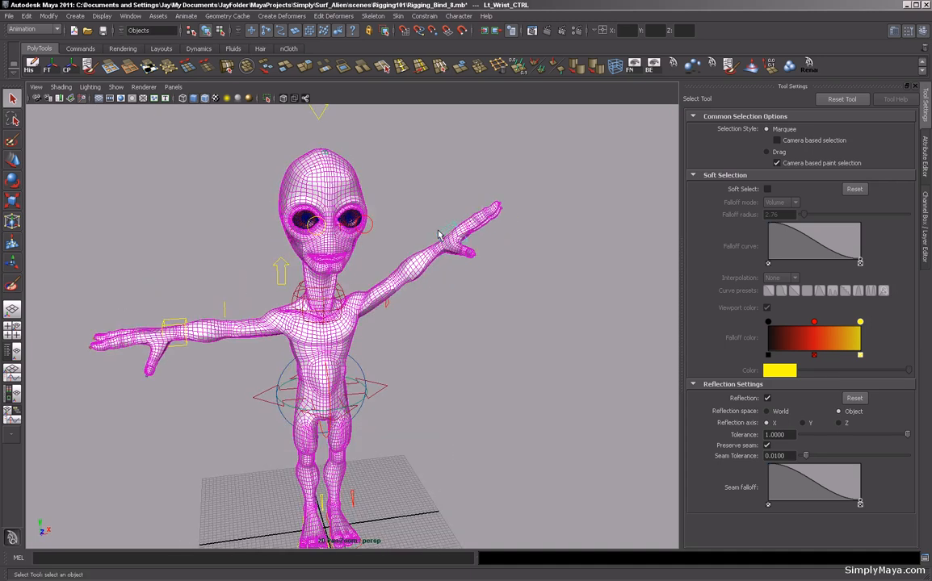
Reset the left wrist control's translate and rotate channels to 0.
key("ctrl+a")
key("ctrl+a")
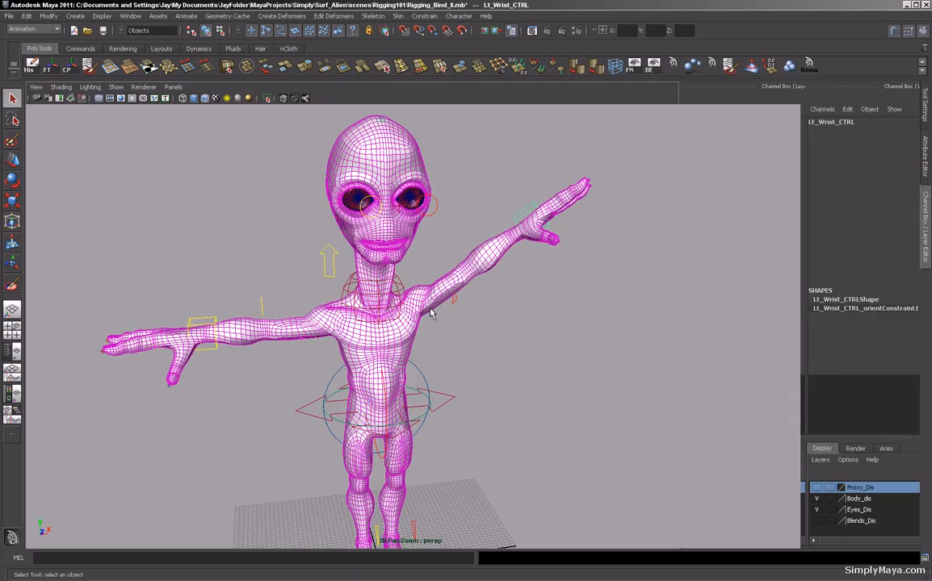
left_click_drag(896, 131, 900, 175)
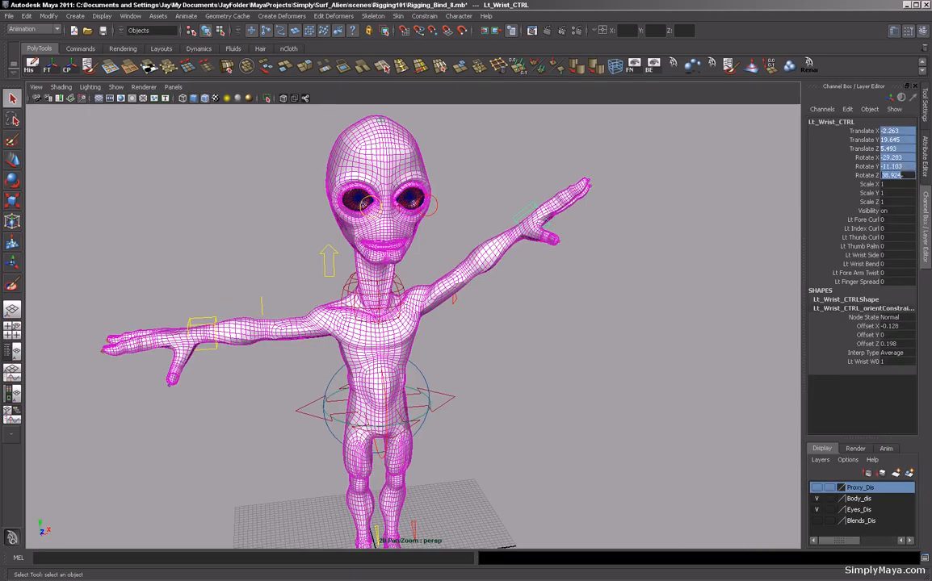
key("Return")
Reselect the left wrist control and move it upward to raise the left arm above the shoulder.
left_click_drag(621, 282, 570, 353, "alt")
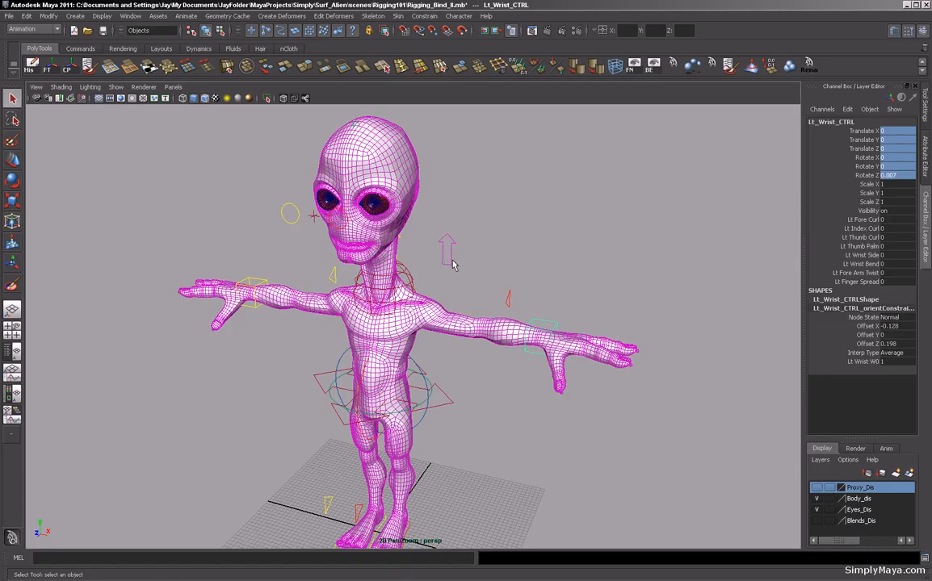
left_click(450, 260)
left_click_drag(613, 260, 557, 291, "alt")
left_click(547, 315)
right_click_drag(466, 292, 525, 304, "alt")
key("w")
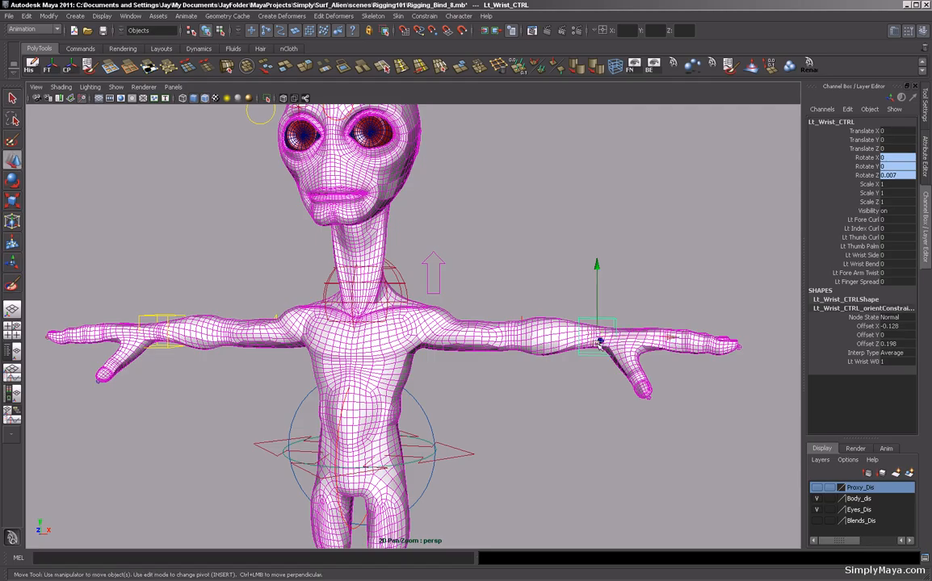
left_click_drag(599, 340, 556, 174)
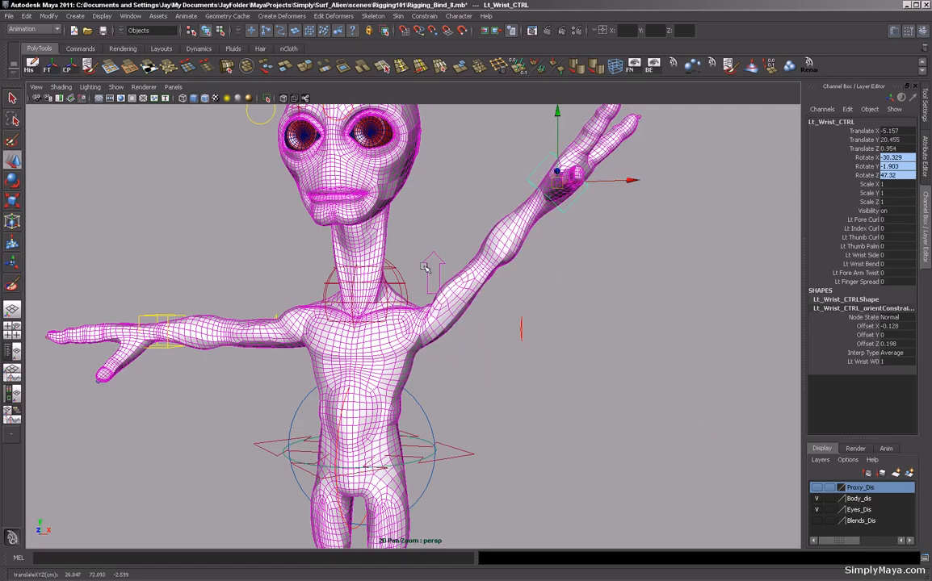
Move the left wrist control forward and down across the body and orbit to inspect the armpit.
left_click_drag(433, 287, 543, 266, "alt")
left_click_drag(552, 206, 502, 363)
left_click_drag(477, 312, 464, 333, "alt")
left_click_drag(515, 374, 396, 398)
right_click_drag(436, 363, 611, 268, "alt")
middle_click_drag(502, 271, 494, 375, "alt")
left_click_drag(495, 376, 453, 400, "alt")
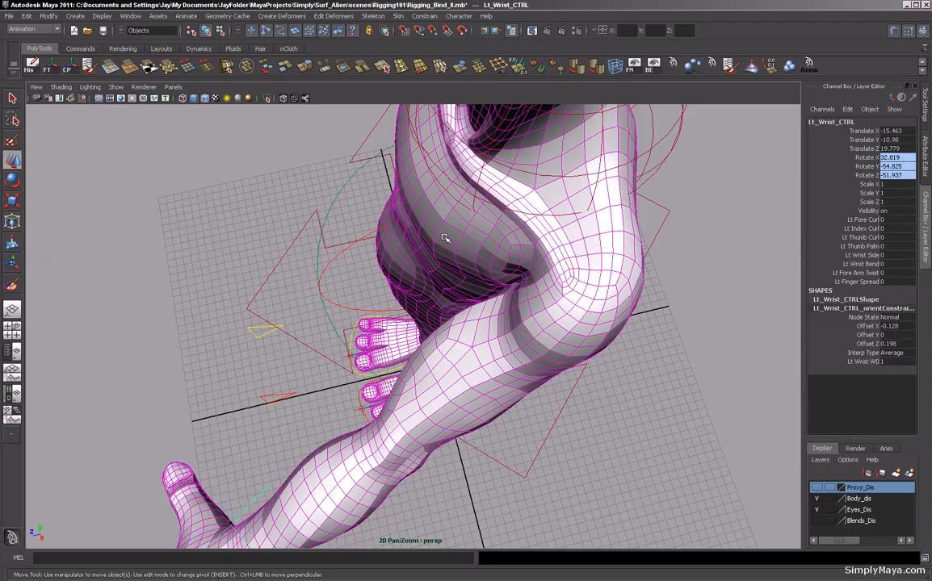
Select the body, reopen Paint Skin Weights, and smooth the Lt_Collar weights around the armpit.
left_click(437, 270)
left_click(429, 251)
left_click_drag(422, 335, 479, 315, "alt")
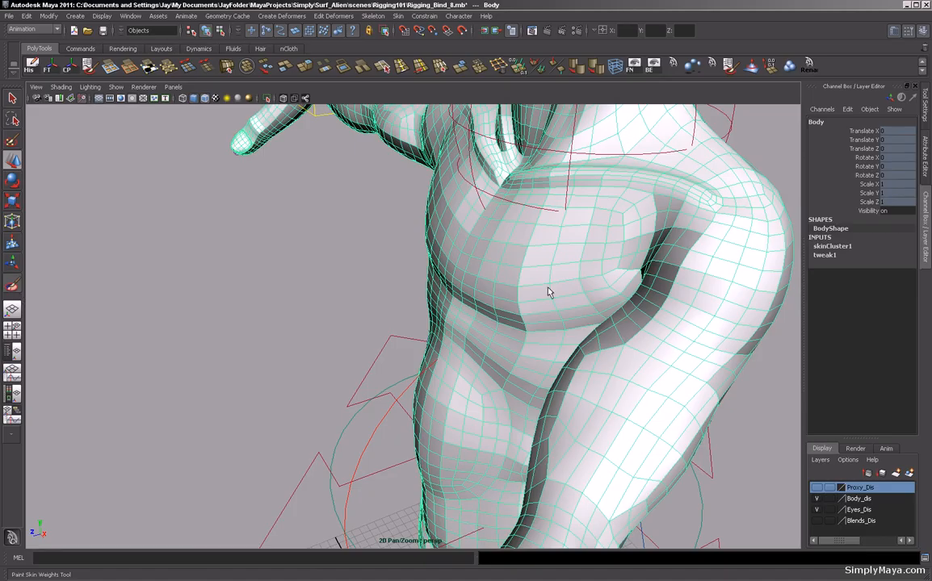
left_click_drag(481, 301, 440, 315, "alt")
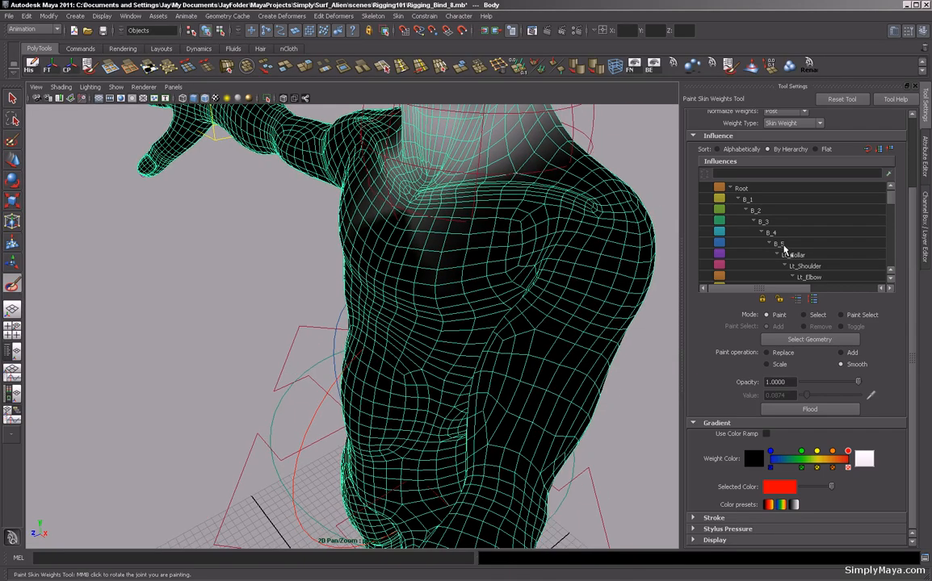
left_click(794, 256)
right_click_drag(414, 336, 501, 307, "alt")
left_click_drag(502, 308, 448, 335, "alt")
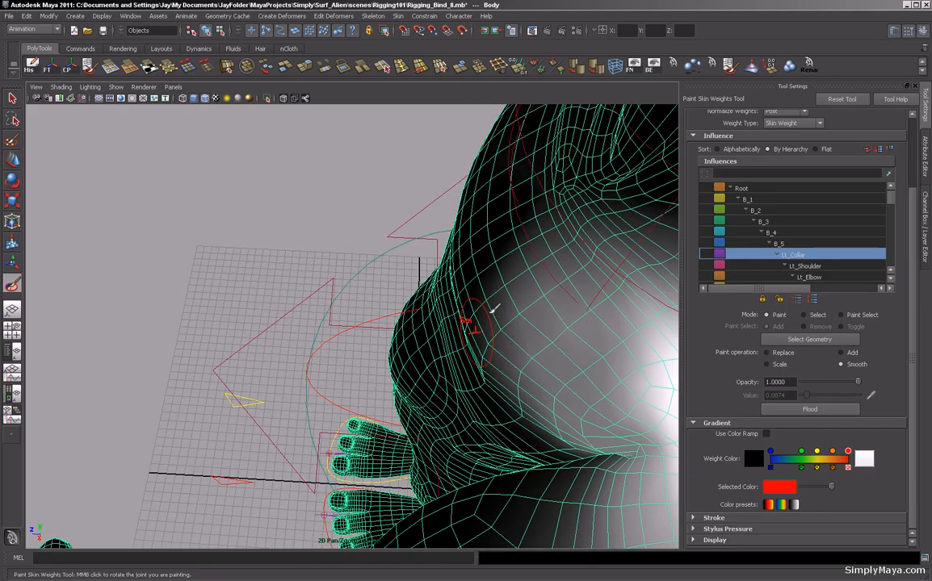
key("Up")
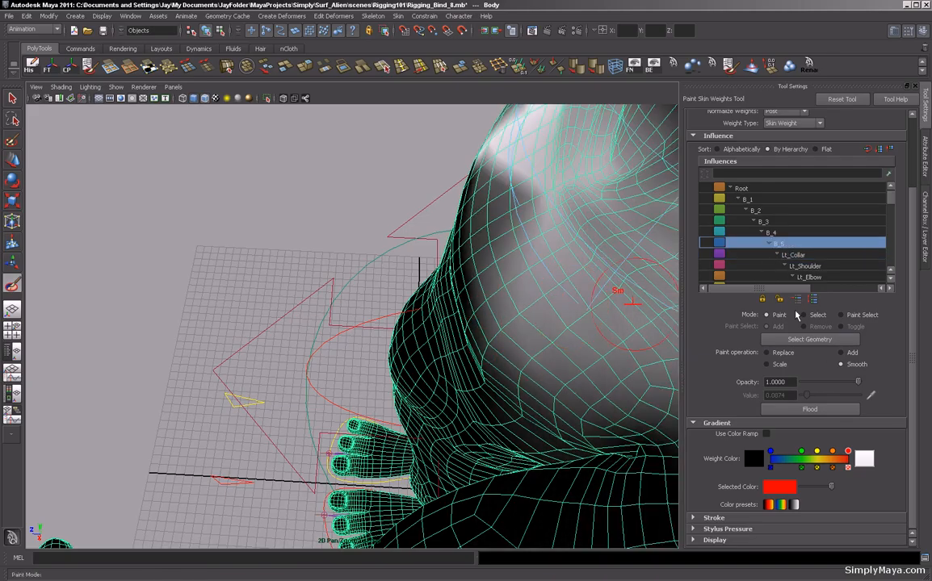
left_click(792, 257)
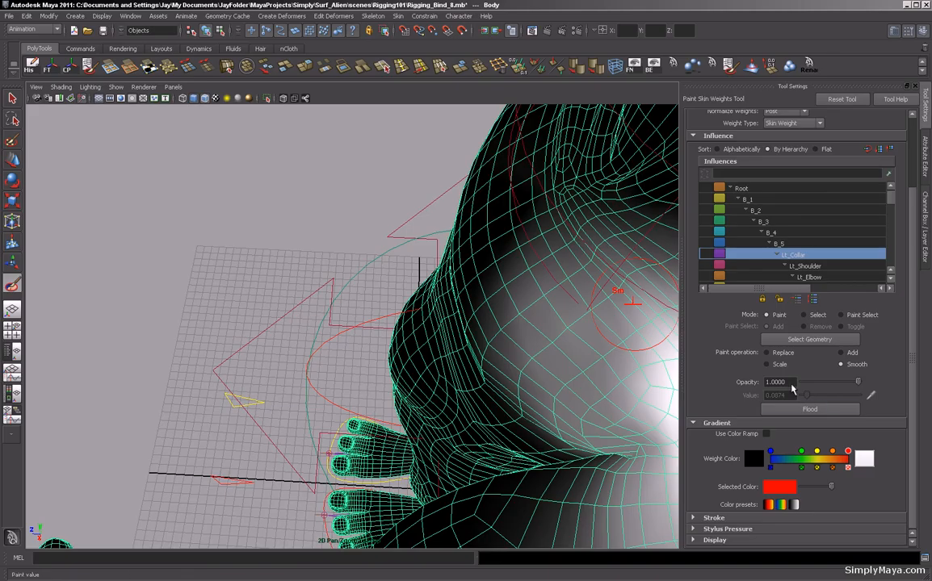
Switch the paint operation to Replace and set the opacity to 0.3301.
left_click(769, 354)
left_click_drag(858, 383, 819, 383)
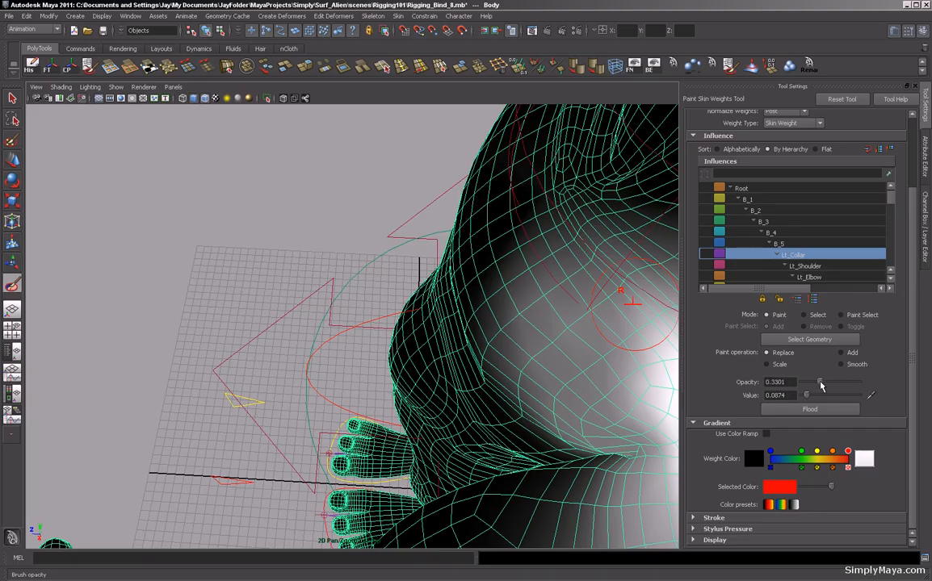
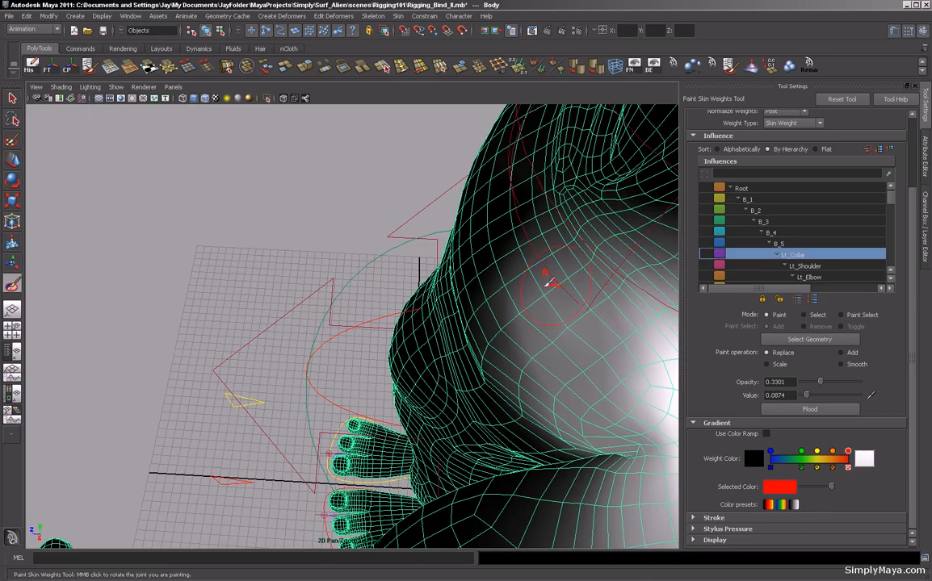
Select the B_5 influence in Paint Skin Weights and set the paint operation to Smooth around the shoulder.
left_click(809, 266)
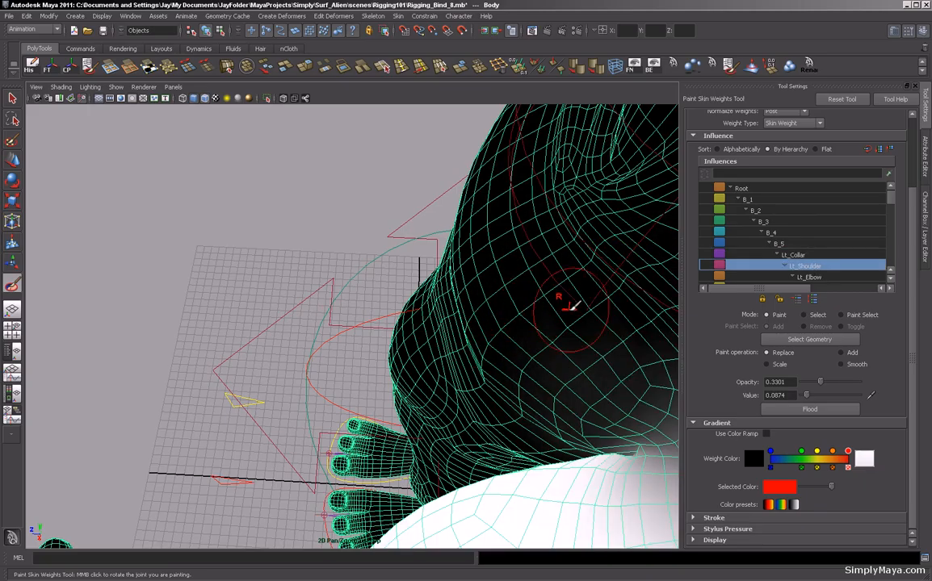
left_click(774, 239)
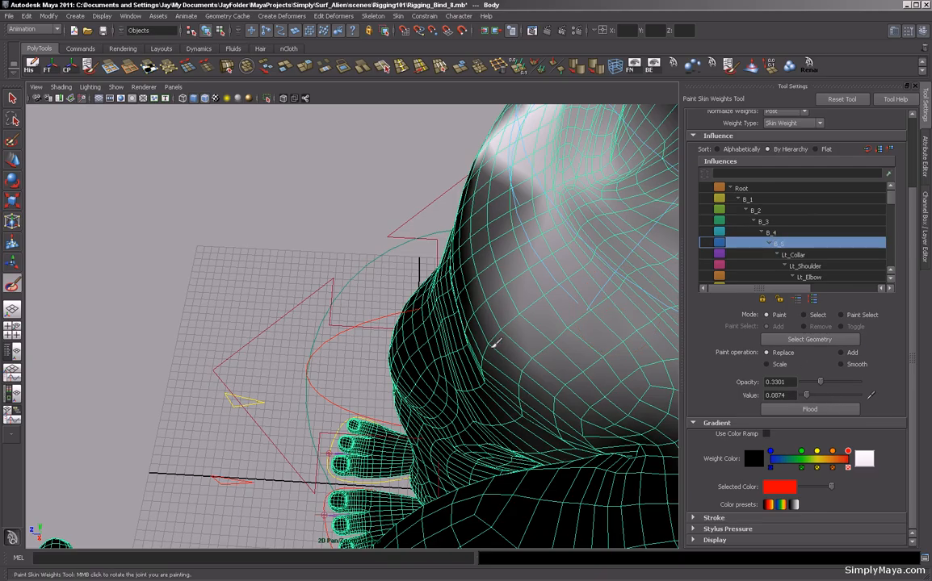
left_click(841, 353)
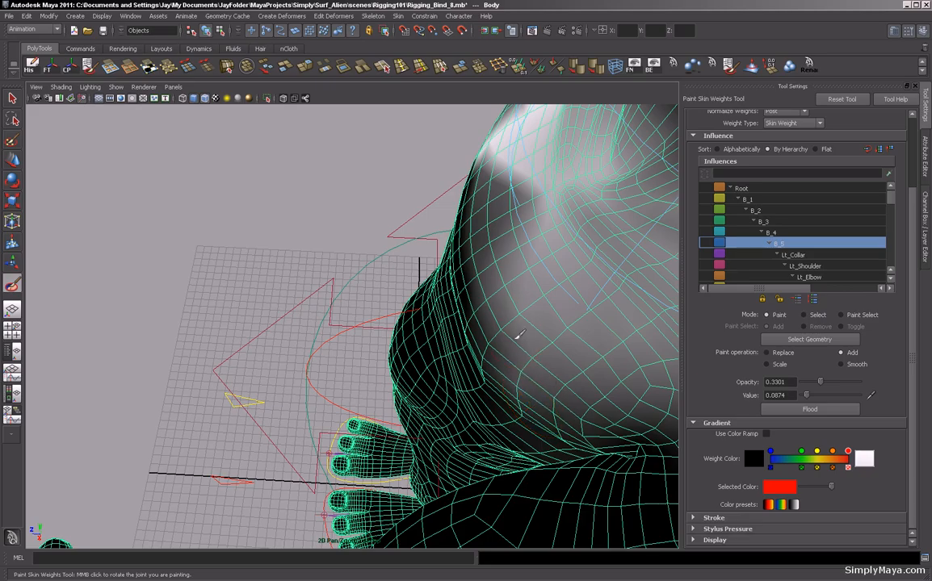
mouse_move(326, 305)
left_mouse_down("alt")
mouse_move(328, 253)
mouse_move(318, 270)
left_mouse_up("alt")
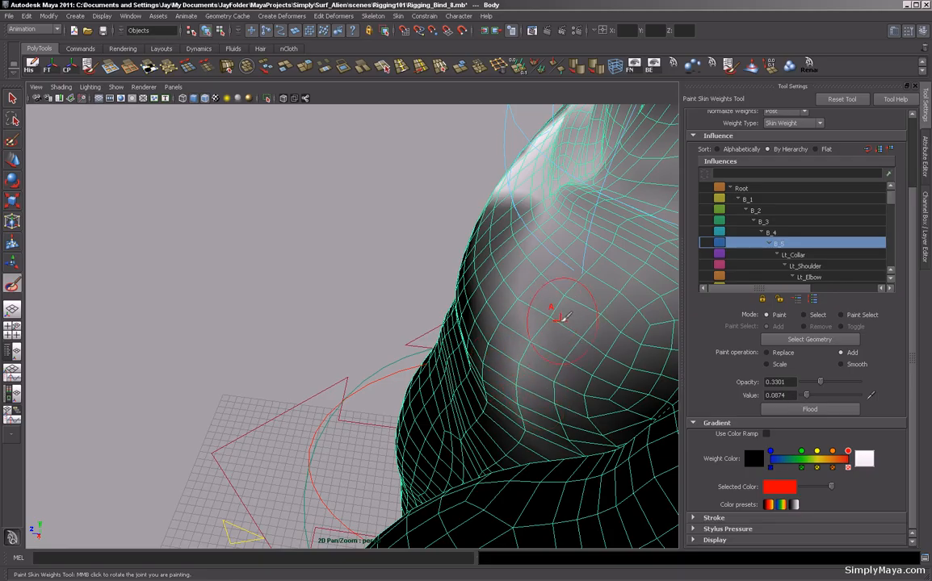
left_click(841, 365)
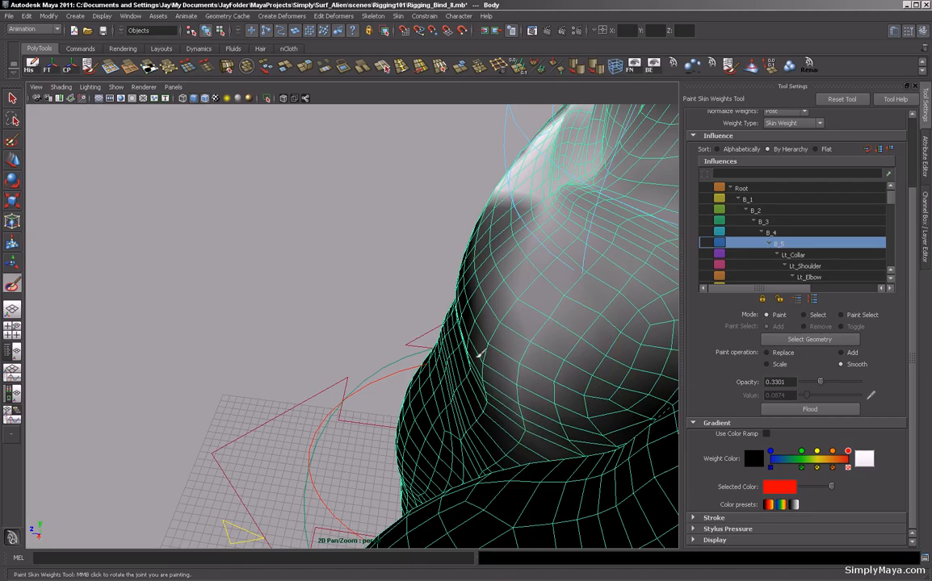
left_click_drag(345, 291, 275, 273, "alt")
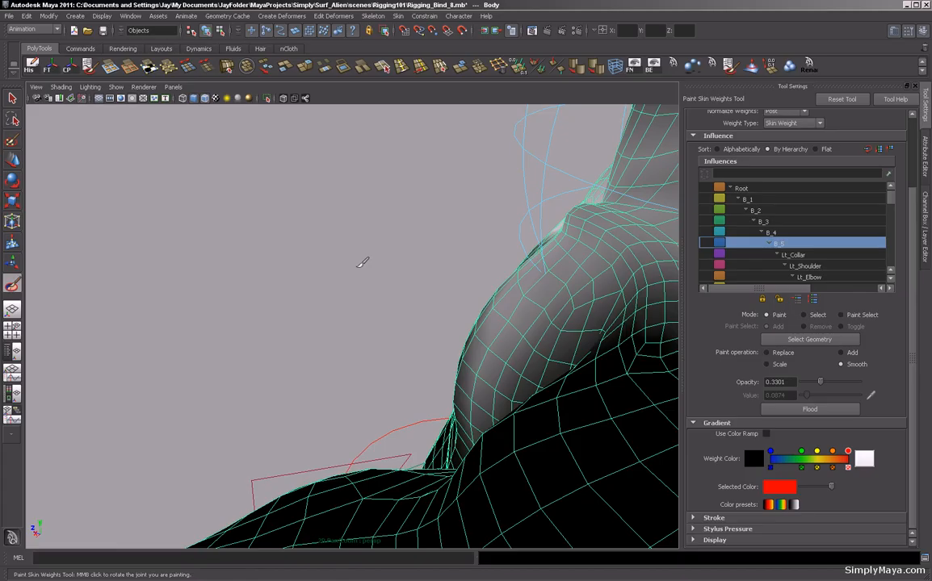
mouse_move(380, 291)
left_mouse_down("alt")
mouse_move(292, 311)
mouse_move(410, 330)
mouse_move(381, 317)
mouse_move(414, 308)
left_mouse_up("alt")
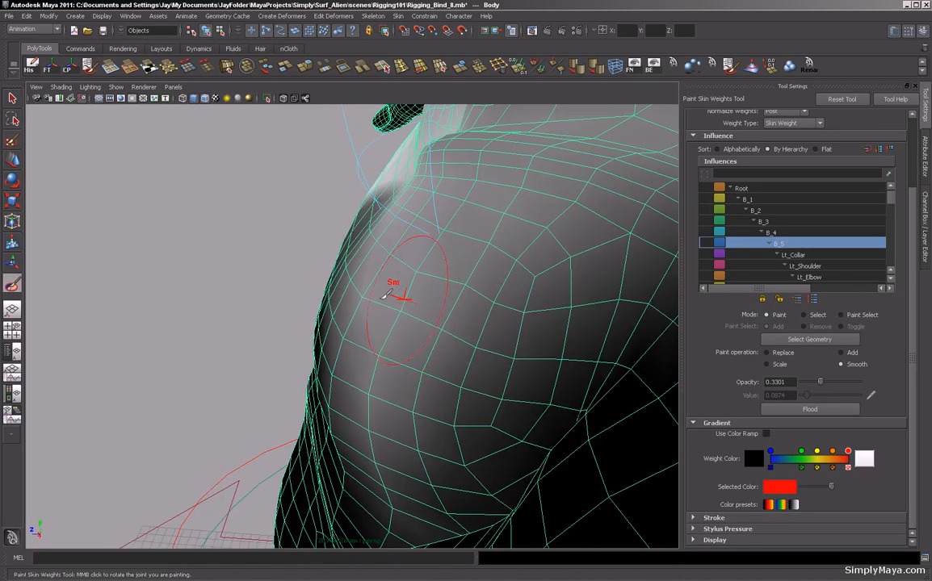
Switch to the Select tool and inspect the shoulder deformation with smooth mesh preview toggled.
left_click(12, 97)
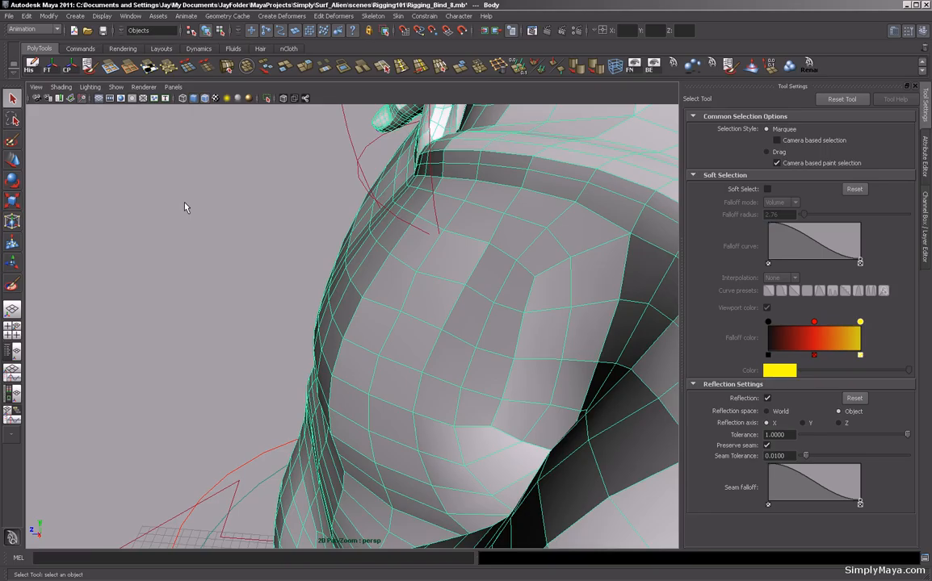
left_click_drag(369, 290, 388, 361, "alt")
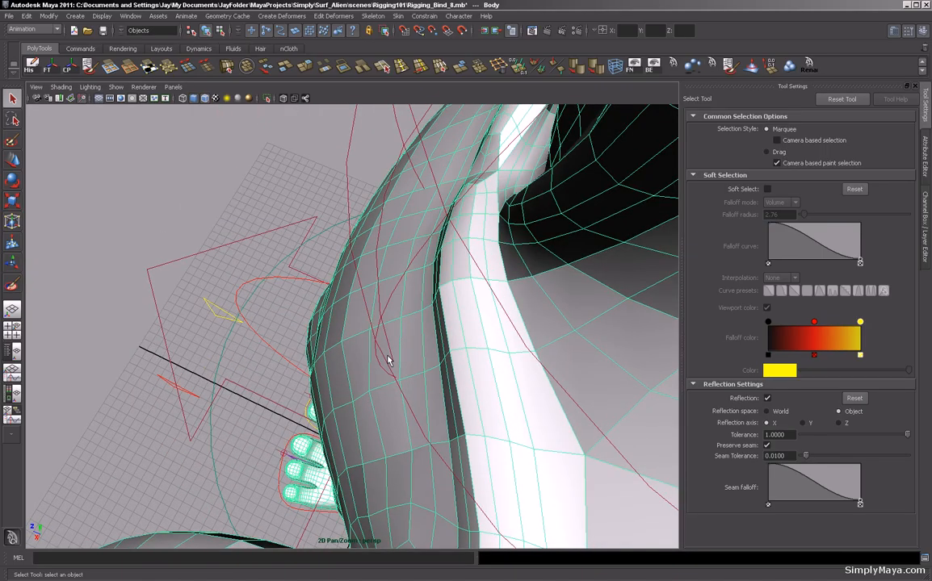
key("3")
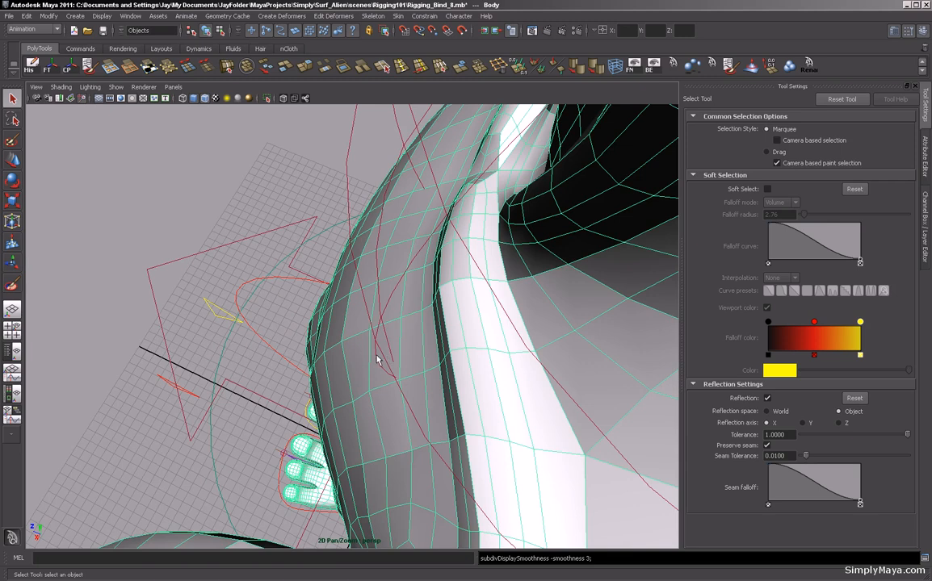
left_click_drag(375, 345, 407, 346, "alt")
key("1")
middle_click_drag(408, 346, 402, 296, "alt")
left_click_drag(402, 296, 406, 324, "alt")
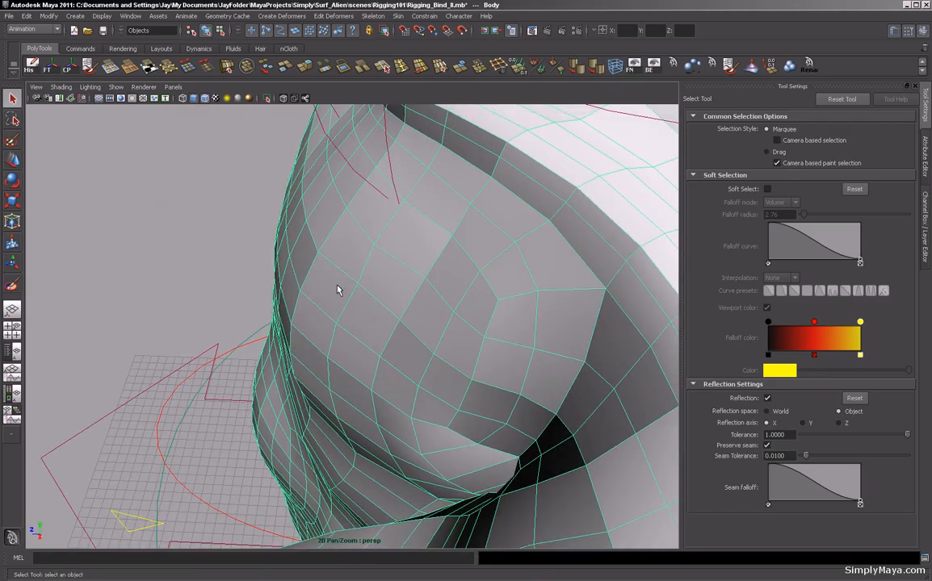
Open the Component Editor from the general editors.
left_click(130, 15)
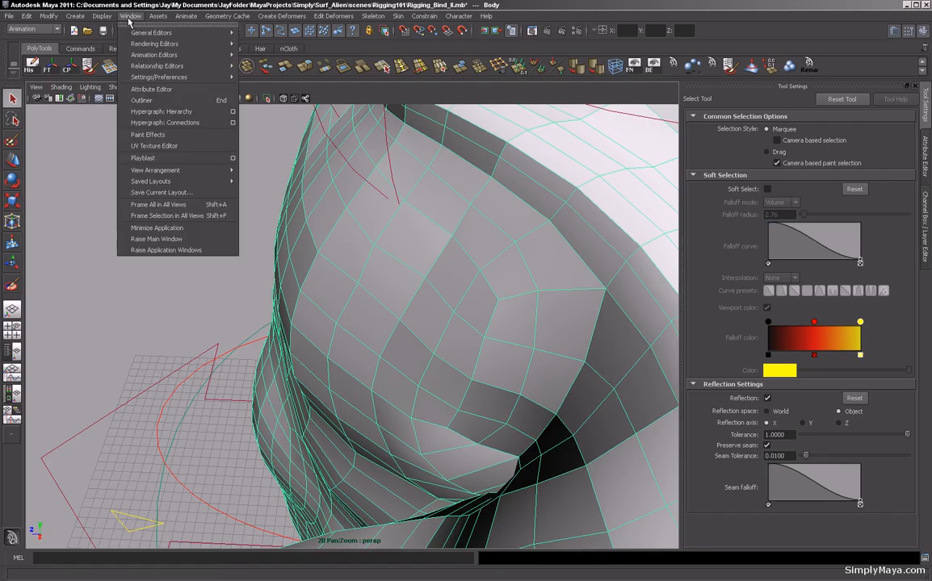
mouse_move(184, 32)
left_click(277, 39)
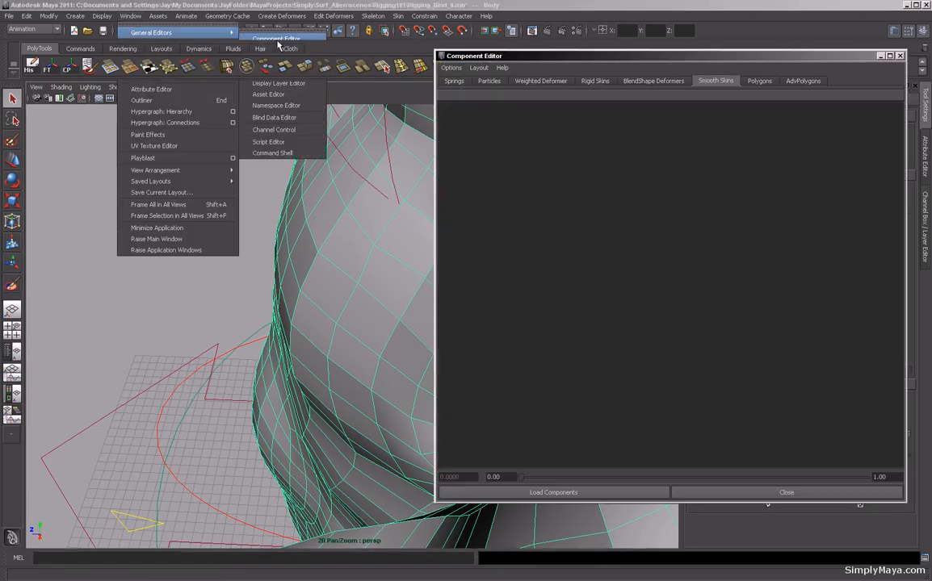
middle_click_drag(375, 237, 218, 273, "alt")
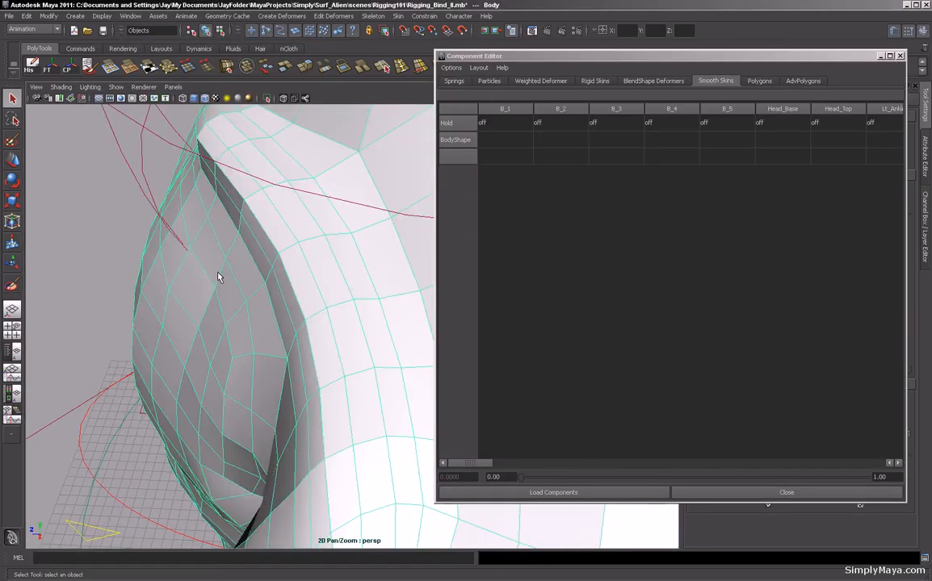
left_click_drag(218, 273, 310, 255, "alt")
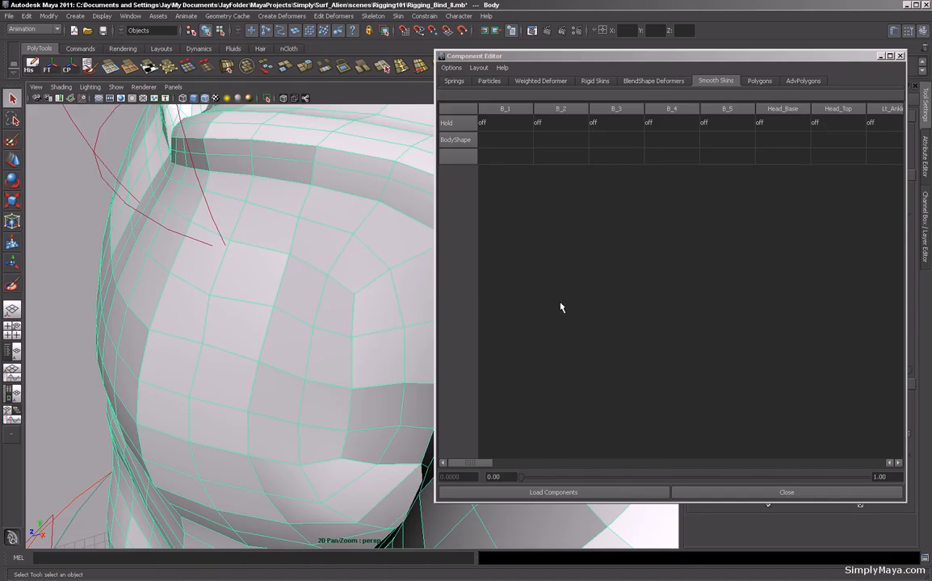
Select several vertices around the left shoulder in vertex mode to list their skin weights.
left_click_drag(474, 466, 450, 408)
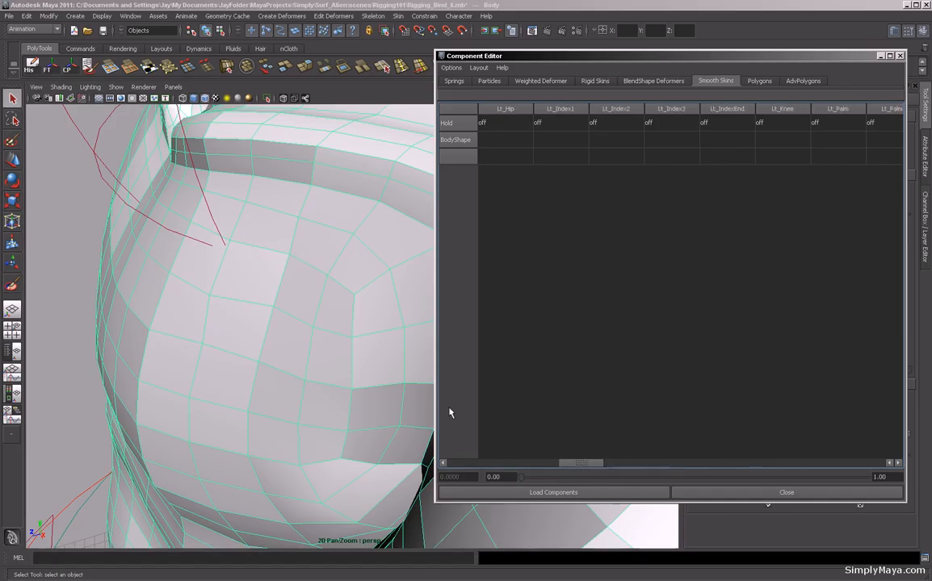
left_click(371, 323)
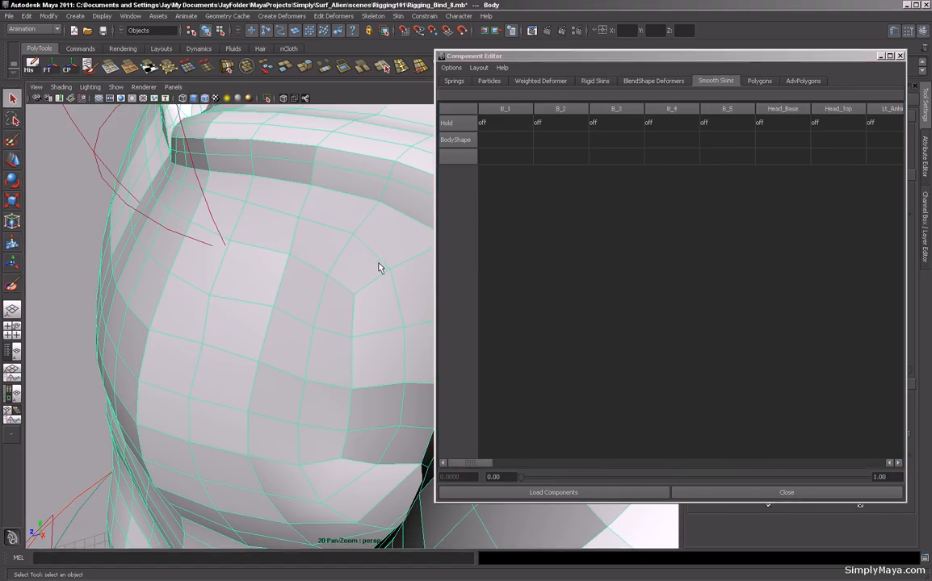
right_click_drag(379, 264, 236, 271, "alt")
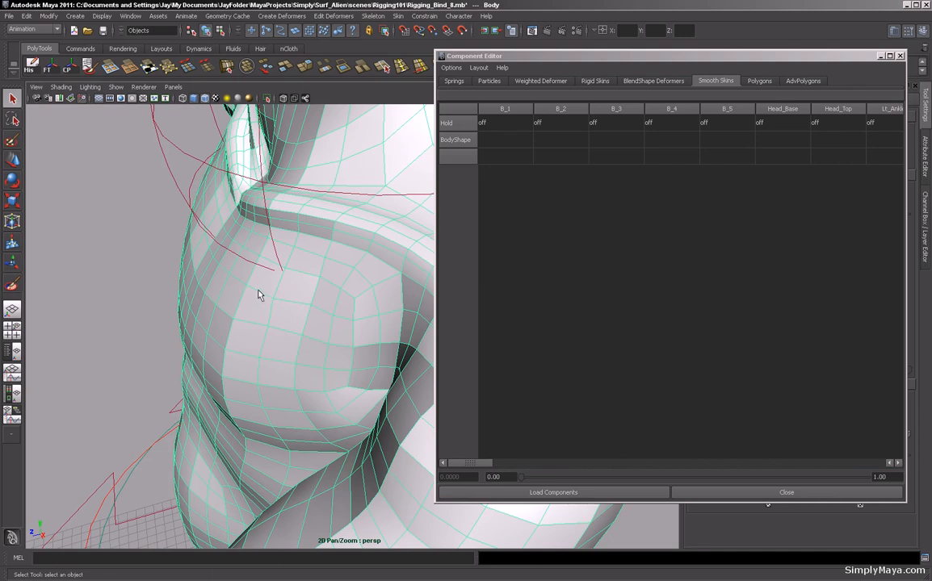
key("F9")
left_click(310, 306)
left_click(320, 279, "shift")
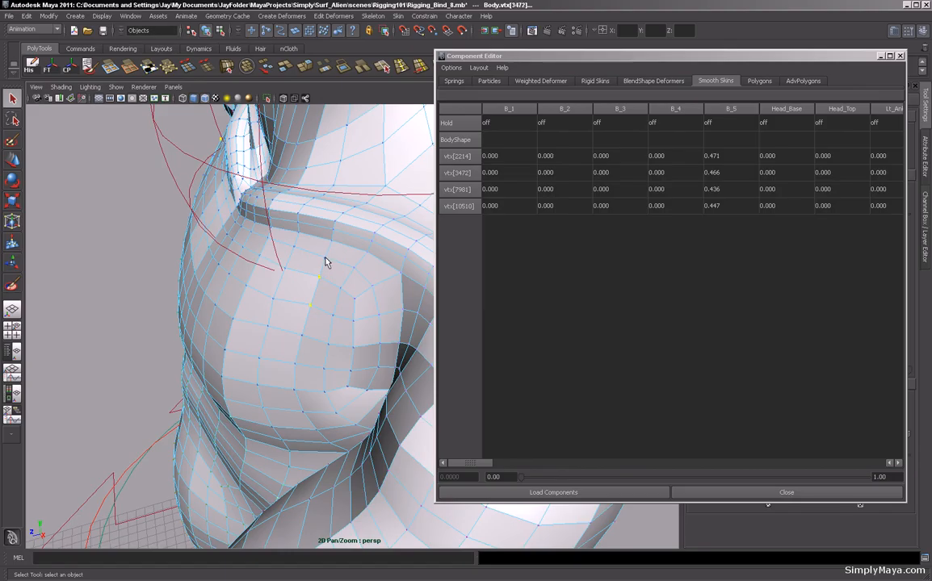
left_click(323, 257, "shift")
left_click(292, 247, "shift")
left_click(284, 268, "shift")
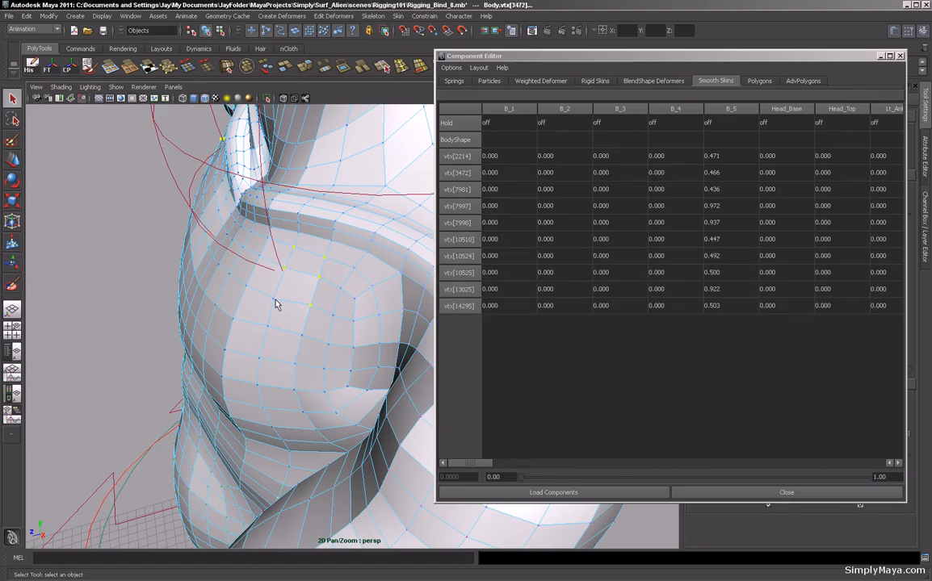
left_click(273, 300, "shift")
left_click(268, 326, "shift")
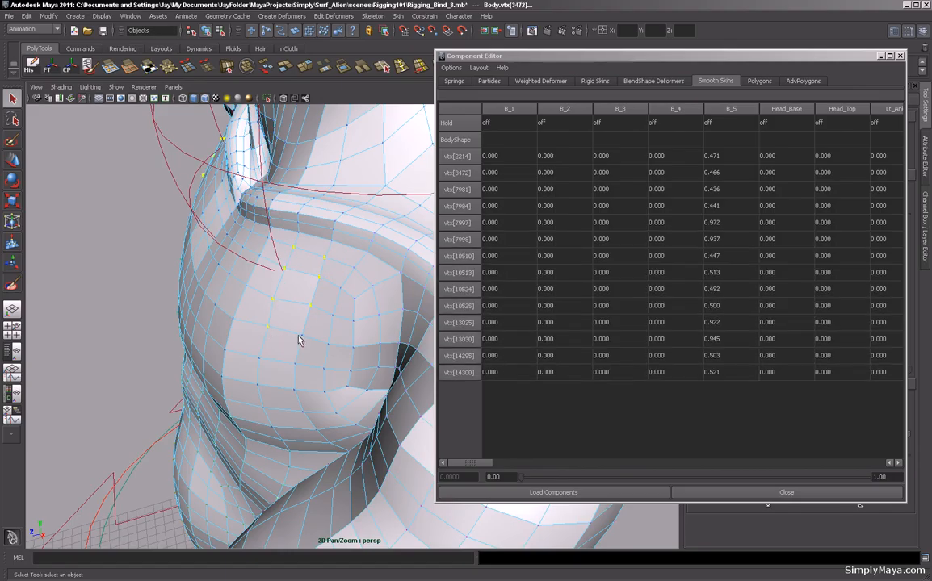
left_click(301, 335, "shift")
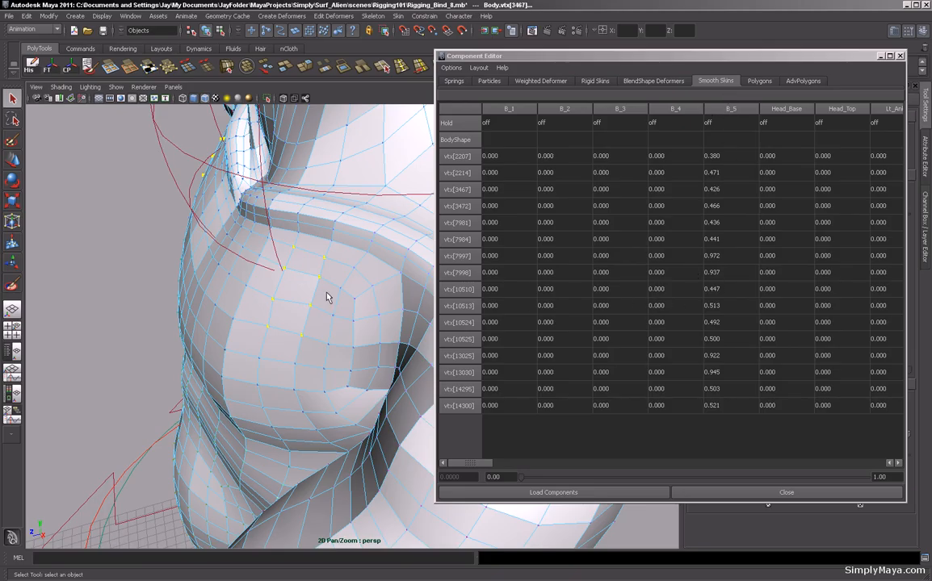
Examine the selected vertices' B_5 and Lt_Collar weights in the Smooth Skins table.
left_click(13, 162)
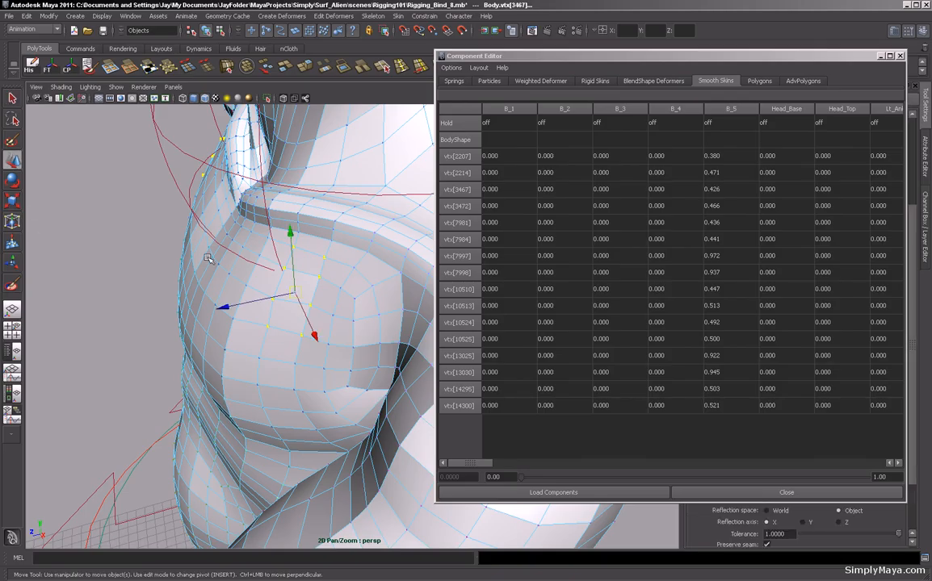
left_click_drag(803, 59, 510, 57)
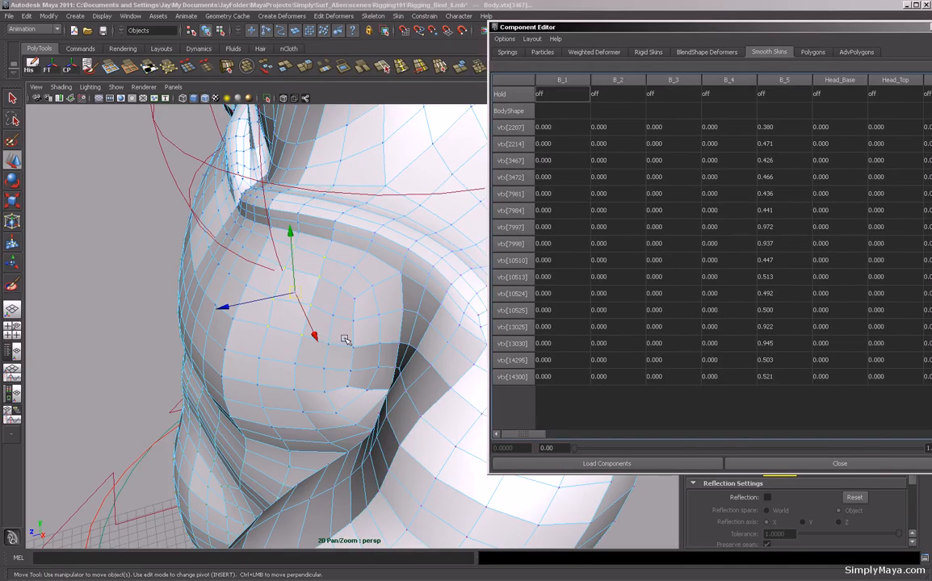
left_click_drag(363, 342, 348, 327, "alt")
left_click_drag(794, 36, 709, 36)
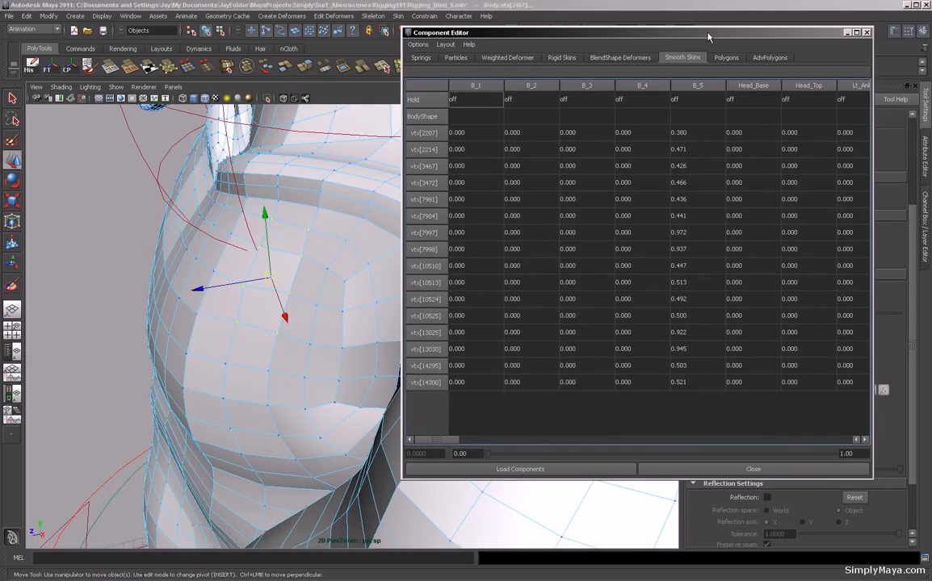
left_click(691, 137)
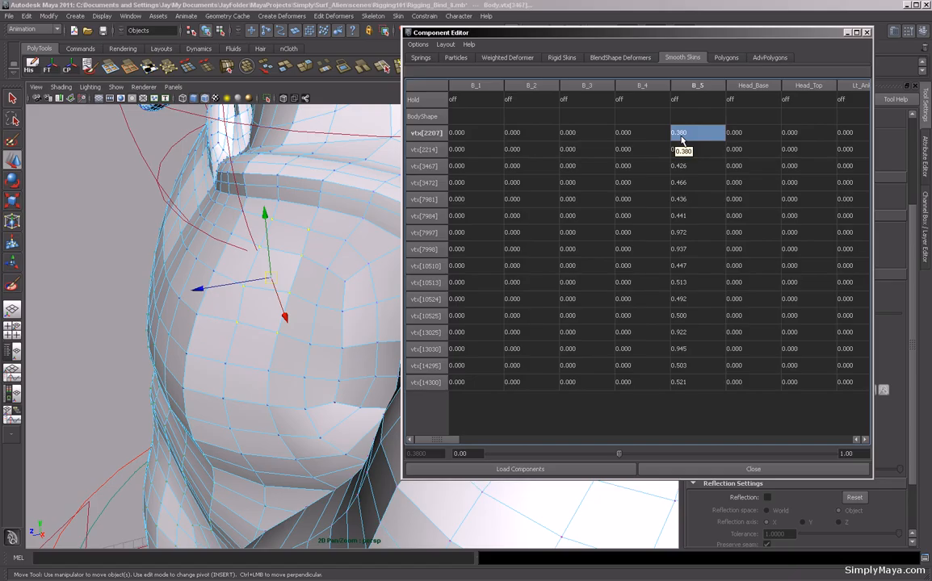
left_click_drag(453, 446, 493, 443)
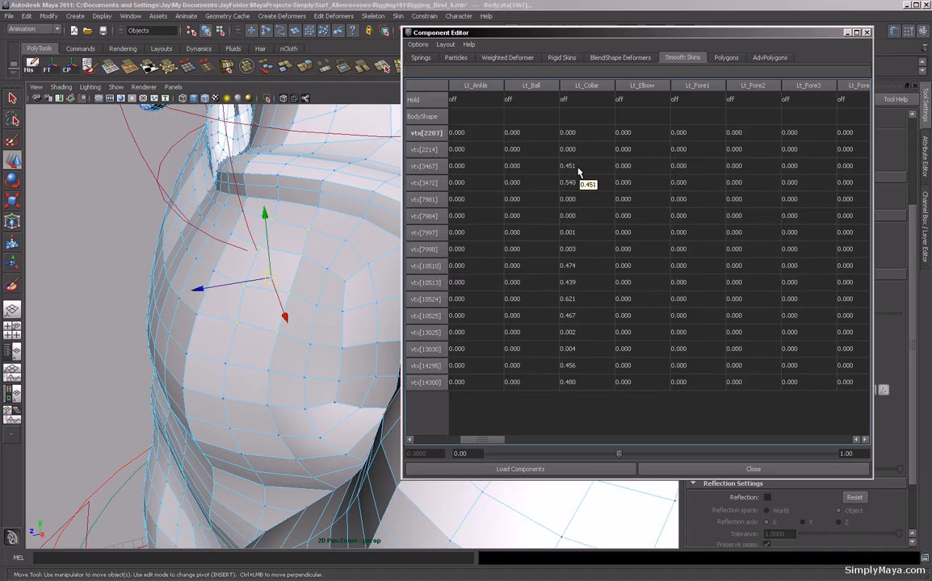
Select a single shoulder vertex and set its Lt_Shoulder weight to 0.
left_click(289, 292)
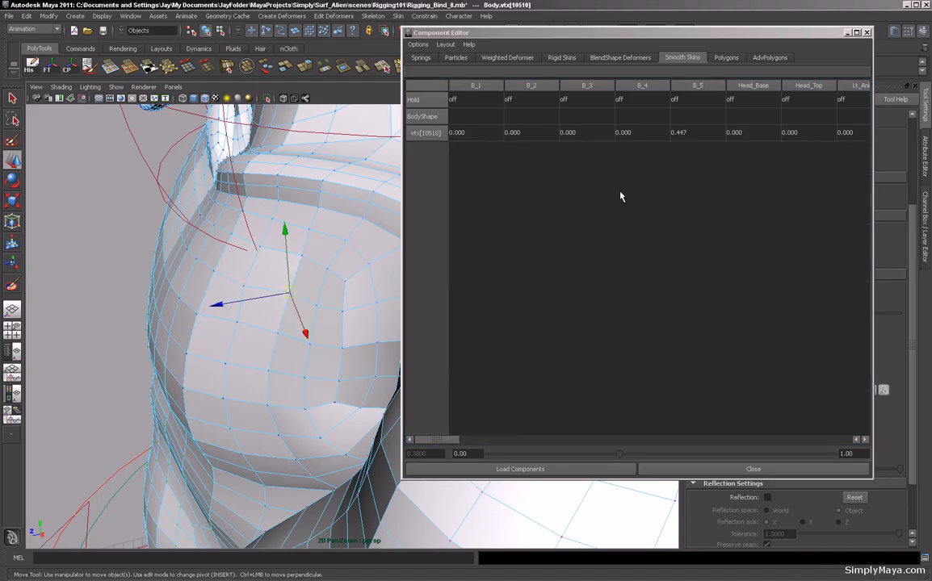
left_click_drag(444, 442, 481, 442)
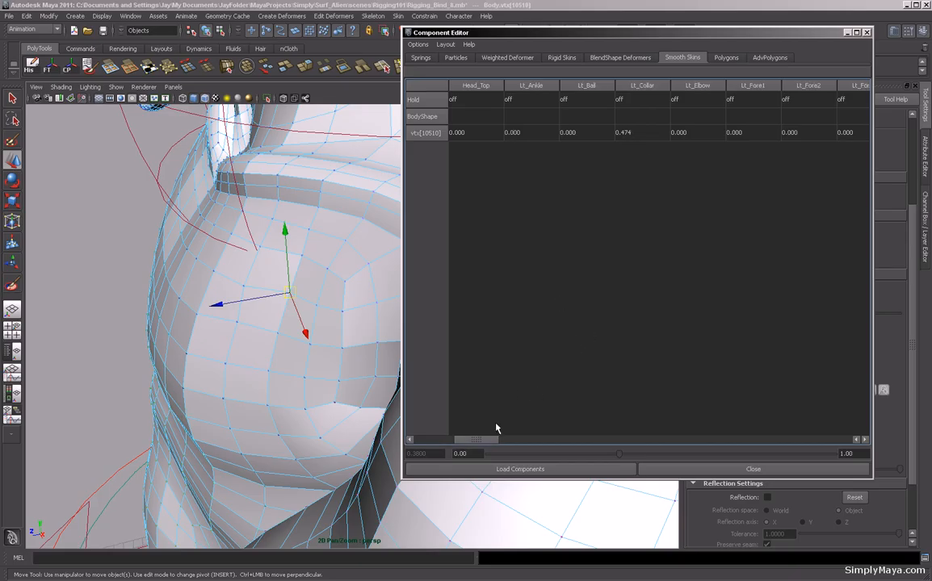
left_click_drag(491, 443, 610, 442)
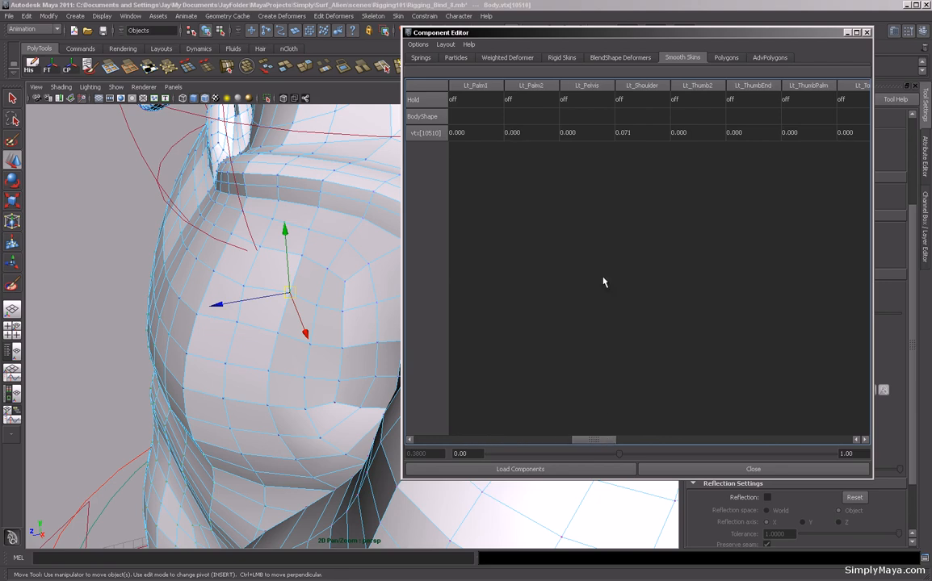
left_click(638, 134)
left_click(638, 134)
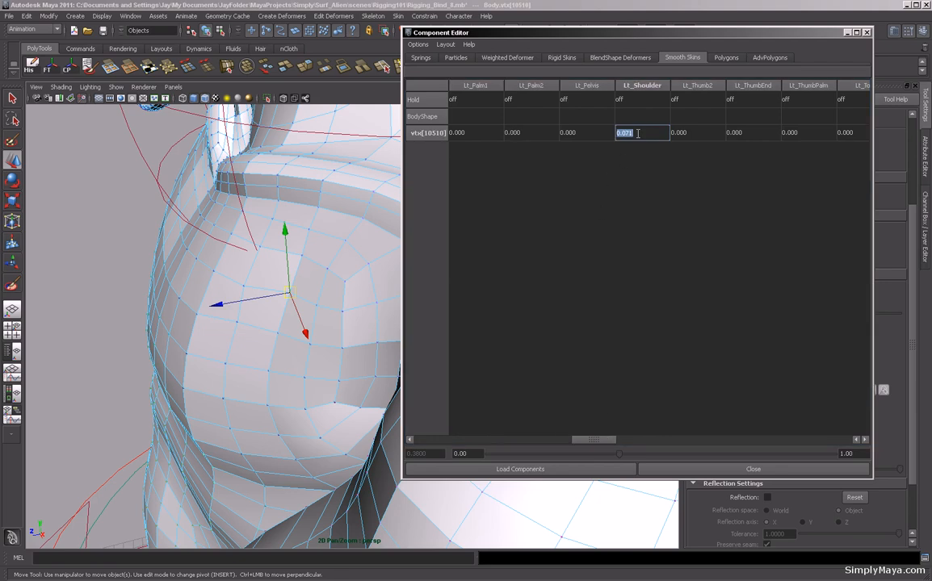
type("0")
key("Return")
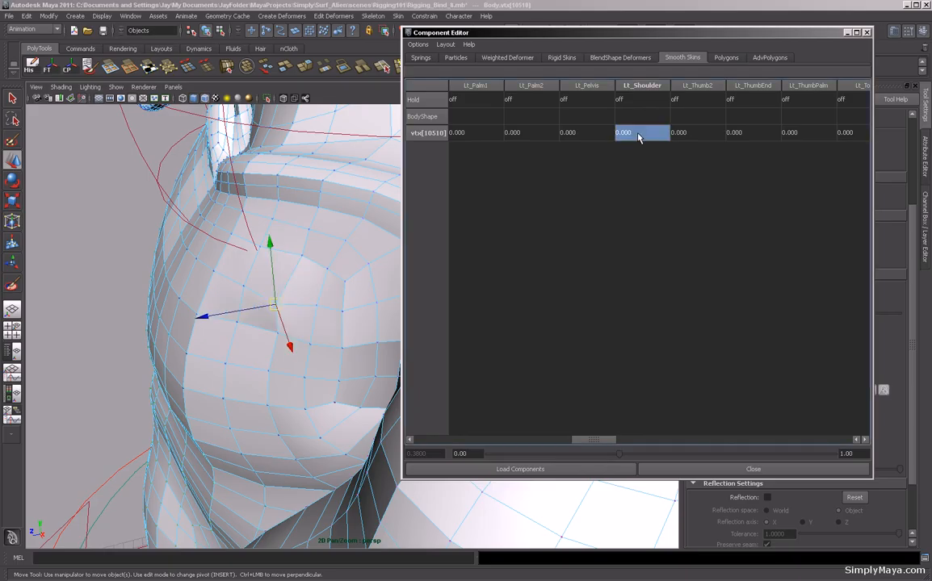
Set the same vertex's Lt_Shoulder weight to 0.050.
left_click_drag(289, 324, 236, 285, "alt")
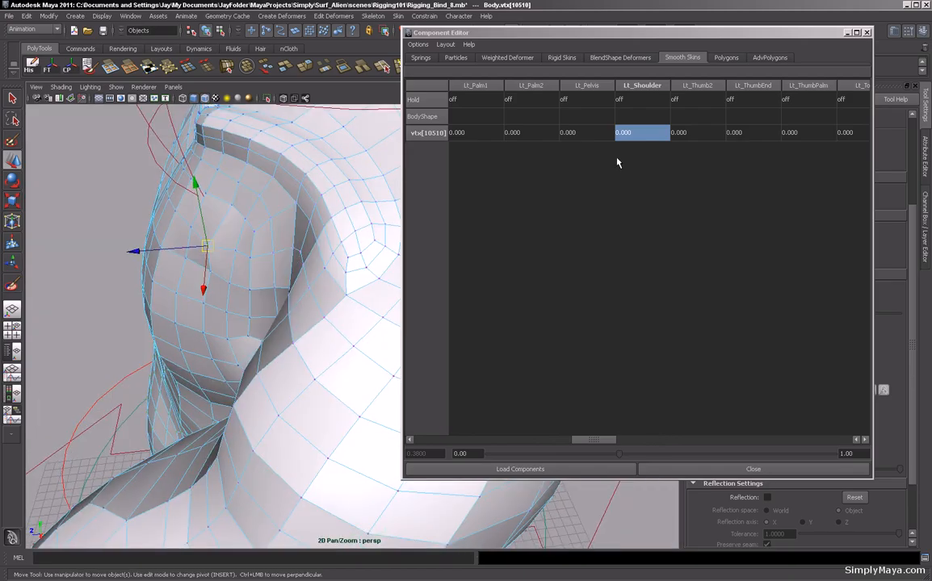
double_click(636, 135)
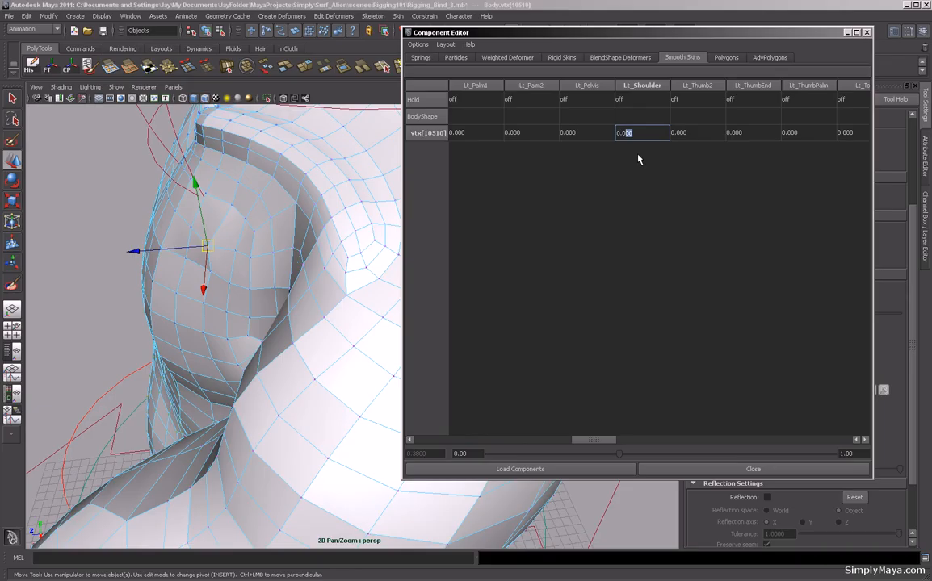
key("Return")
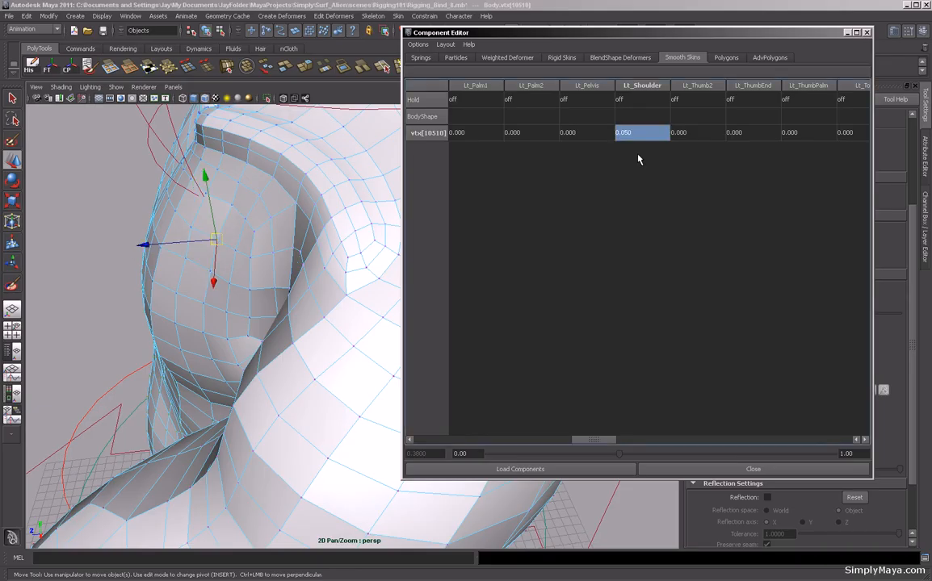
Re-edit the same shoulder vertex's Lt_Shoulder weight in the Smooth Skins table.
double_click(637, 138)
left_click_drag(635, 134, 627, 134)
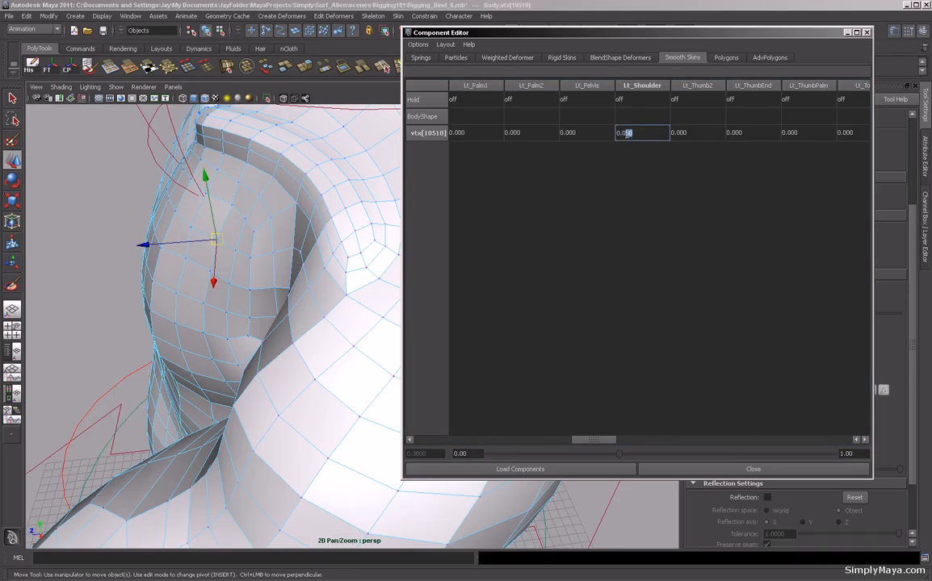
key("Return")
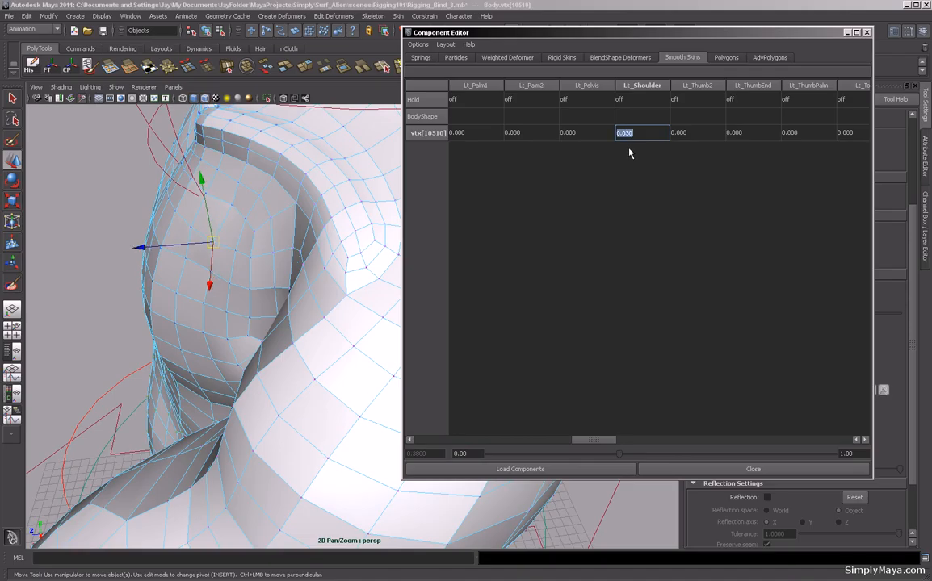
Select a neighbouring upper-shoulder vertex and set its B_5 weight to 0.
left_click(184, 260)
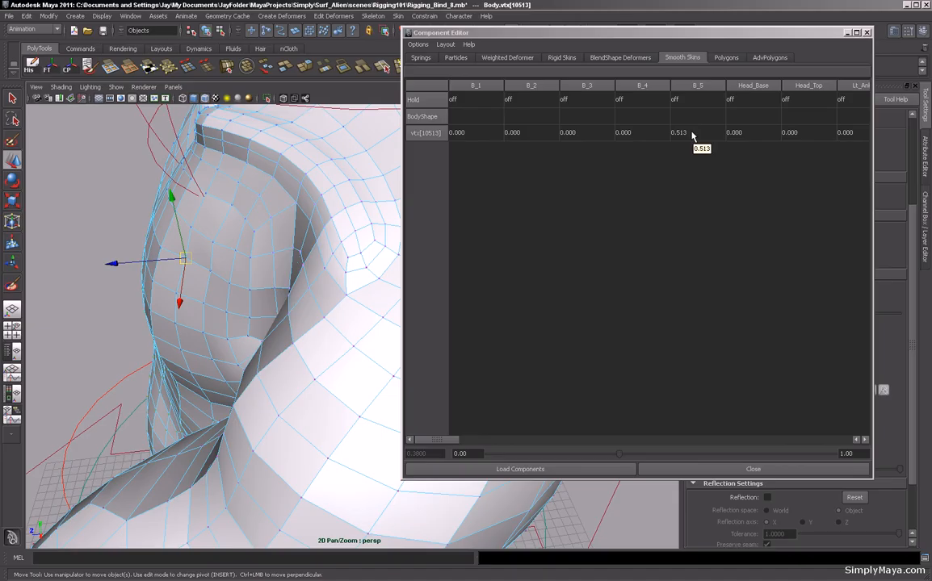
left_click(690, 133)
left_click(690, 133)
left_click_drag(691, 134, 678, 136)
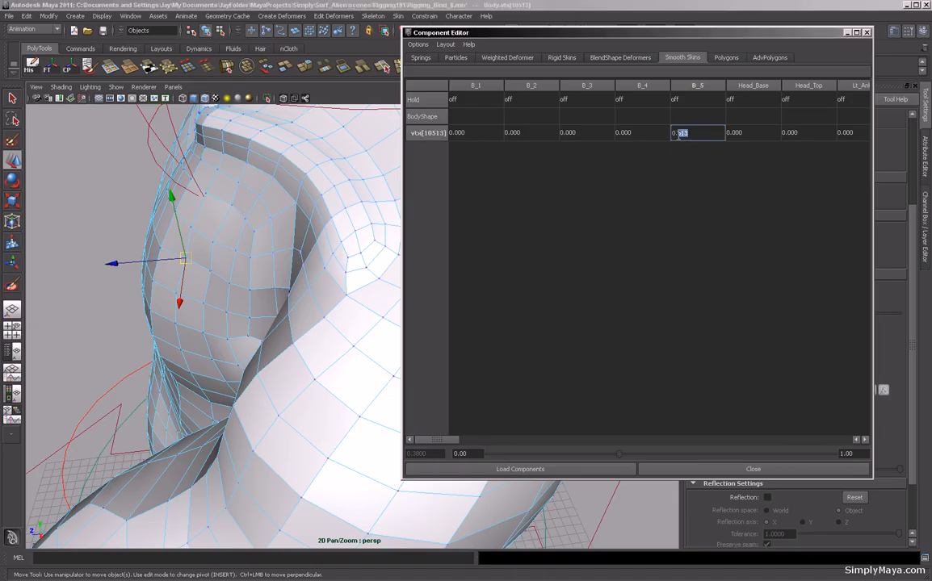
type("0")
key("Return")
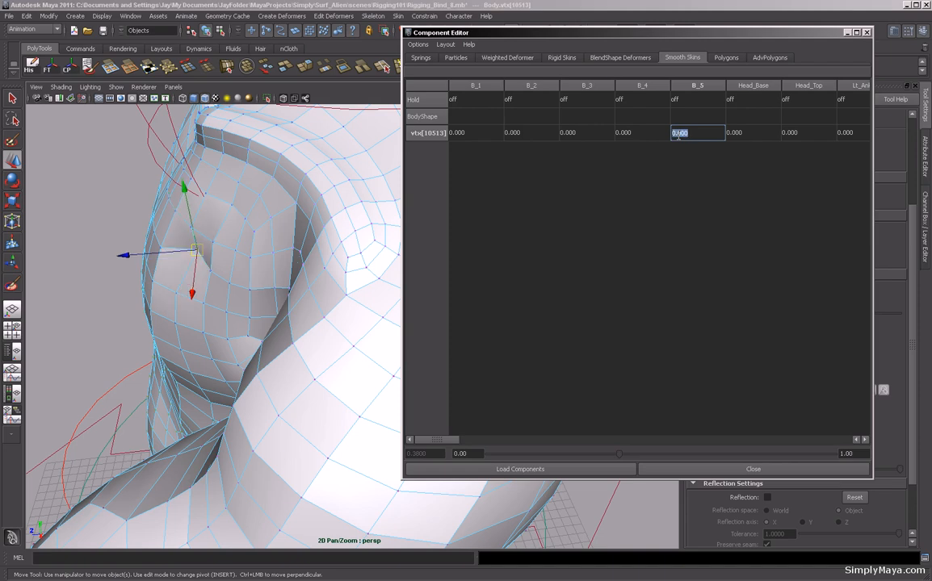
Set the same vertex's B_5 weight to 0.6.
left_click_drag(239, 329, 262, 327, "alt")
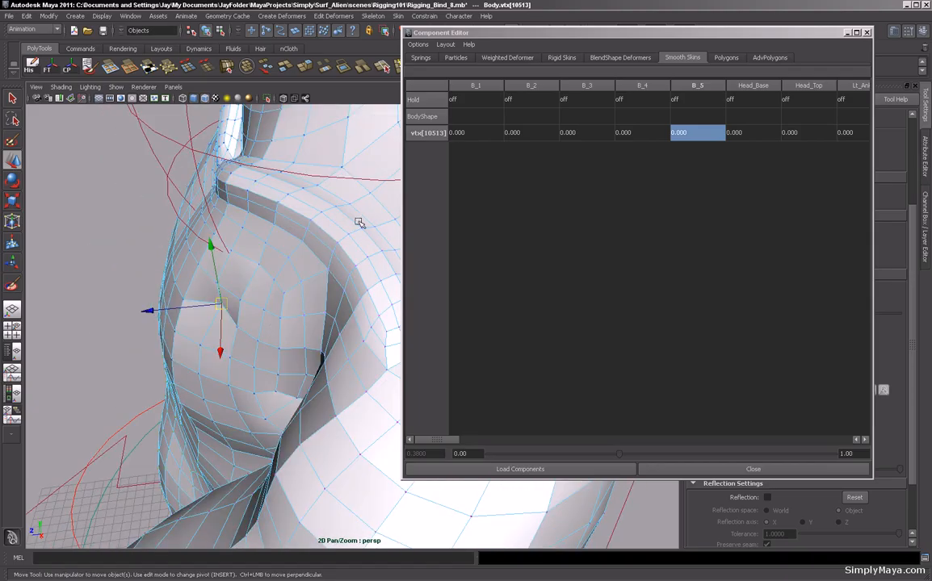
double_click(683, 133)
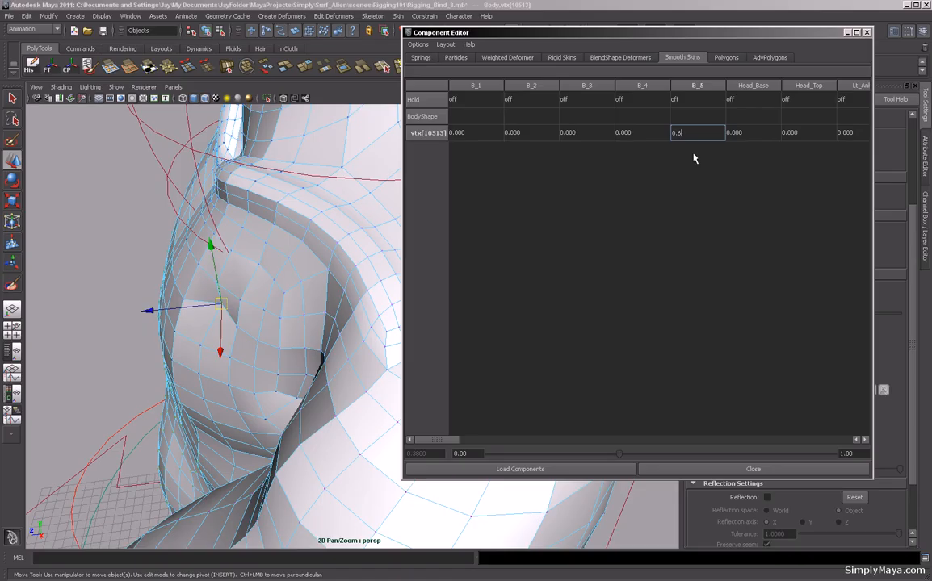
key("Return")
Set the same vertex's B_5 weight to 0.7.
left_click_drag(296, 389, 250, 405, "alt")
left_click(700, 131)
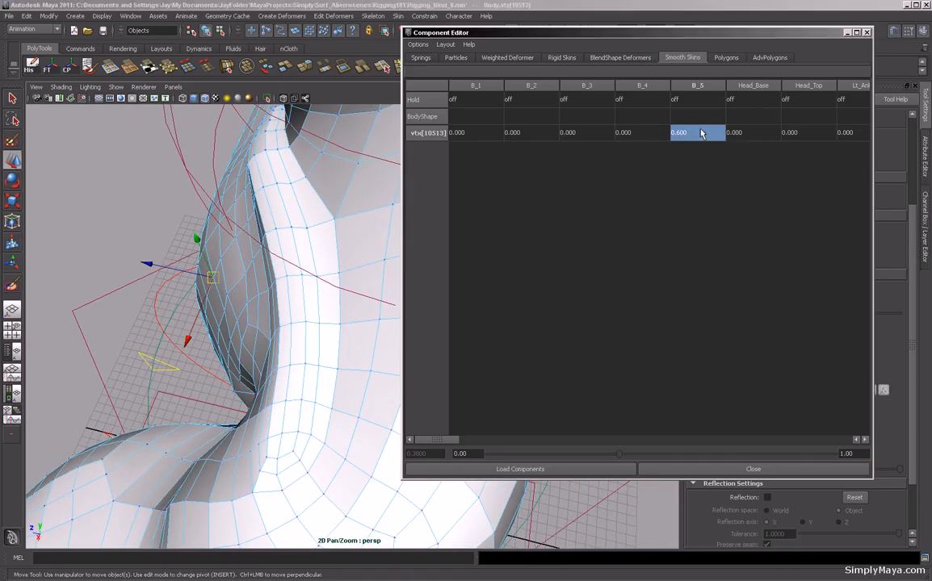
left_click(688, 133)
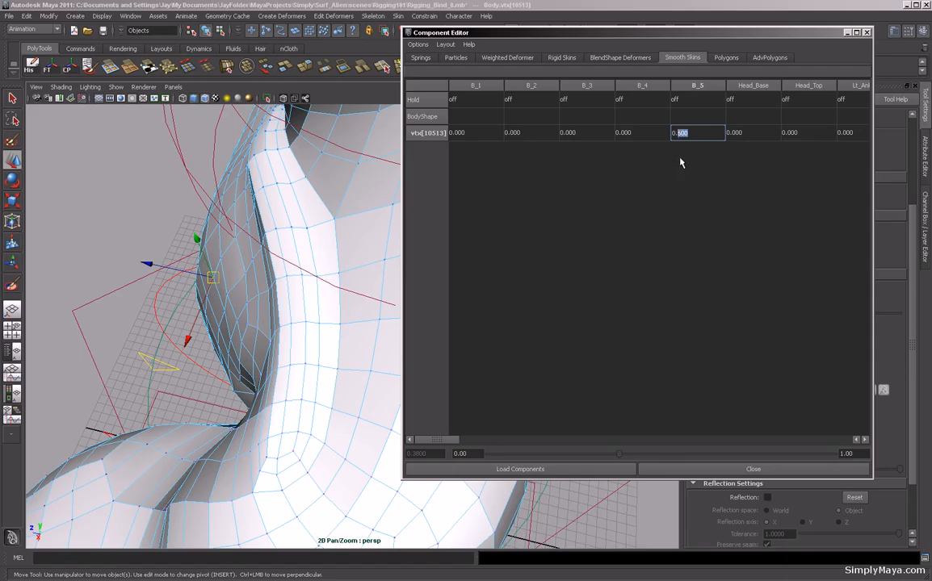
type("0.7")
key("Return")
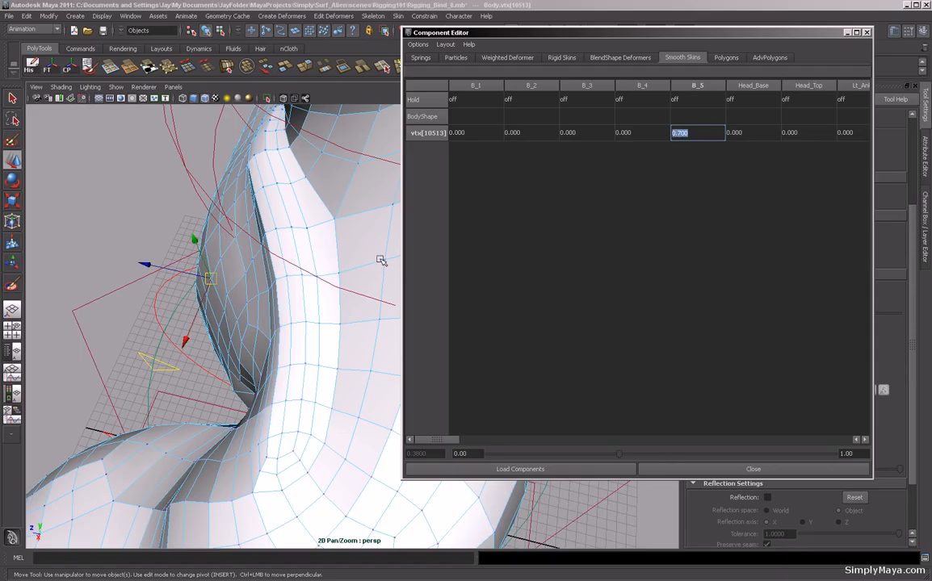
Select another vertex lower on the shoulder and set its B_5 weight to 0.55.
left_click_drag(341, 324, 425, 311, "alt")
left_click_drag(350, 311, 210, 311, "alt")
left_click(231, 312)
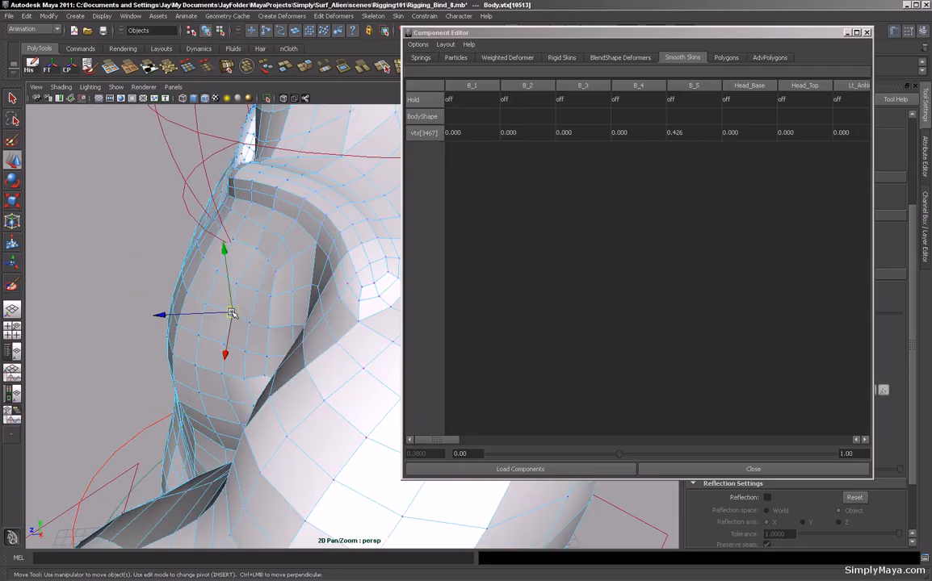
left_click(687, 136)
double_click(687, 136)
left_click_drag(687, 135, 676, 135)
key("Return")
left_click_drag(687, 135, 677, 135)
type("55")
key("Return")
Select the next vertex down toward the armpit and set its B_5 weight to 0.55.
left_click_drag(243, 308, 263, 333, "alt")
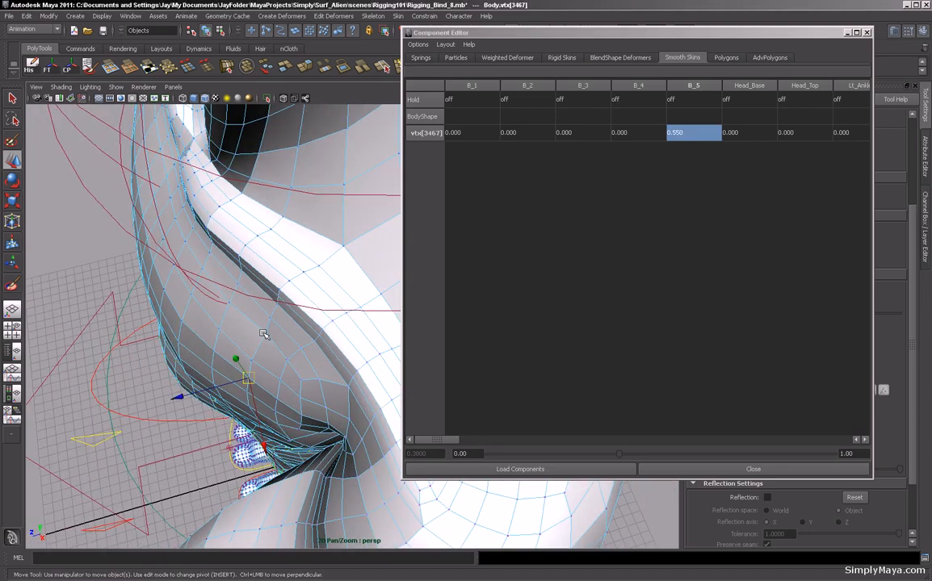
left_click(264, 333)
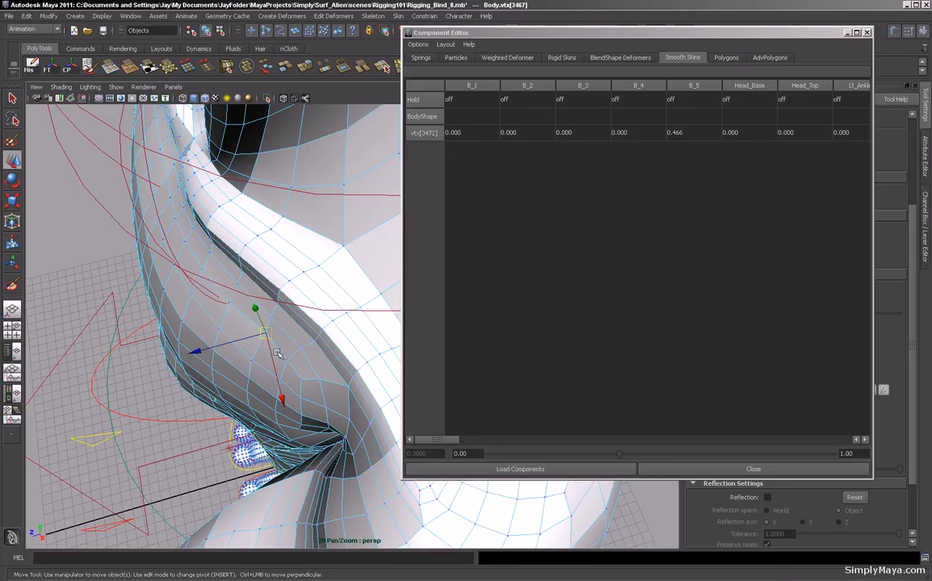
double_click(687, 136)
left_click_drag(685, 135, 675, 135)
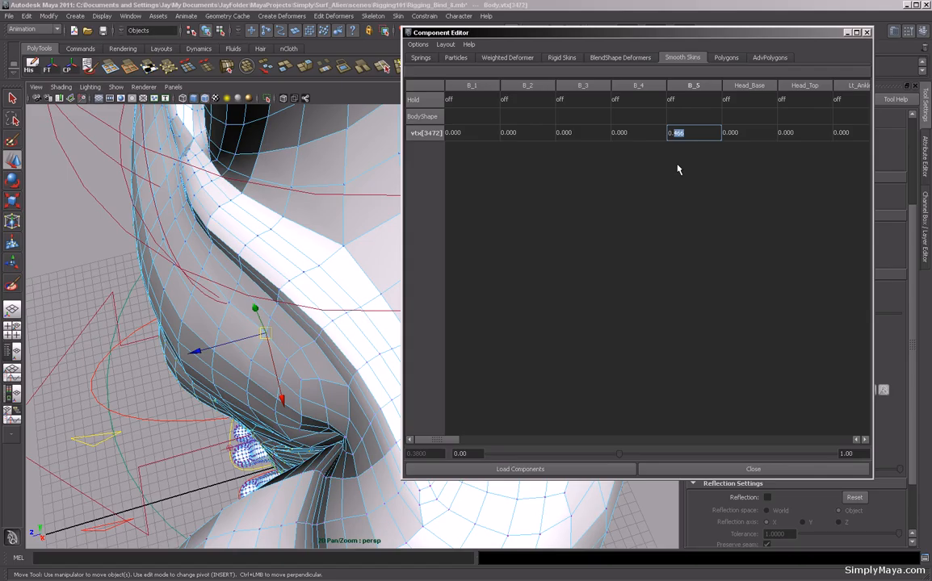
key("Return")
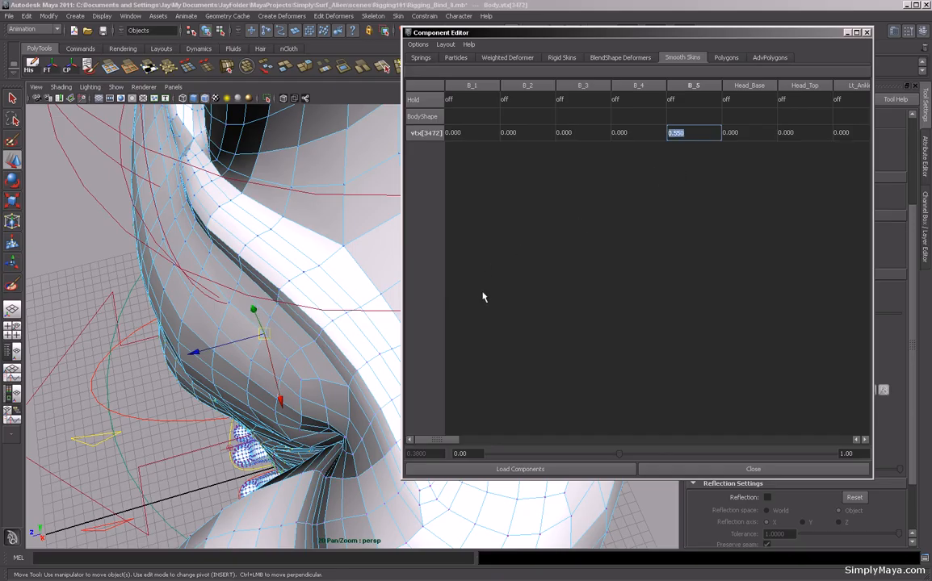
Select a vertex near the armpit crease and set its B_5 weight to 0.5.
left_click_drag(336, 357, 326, 395, "alt")
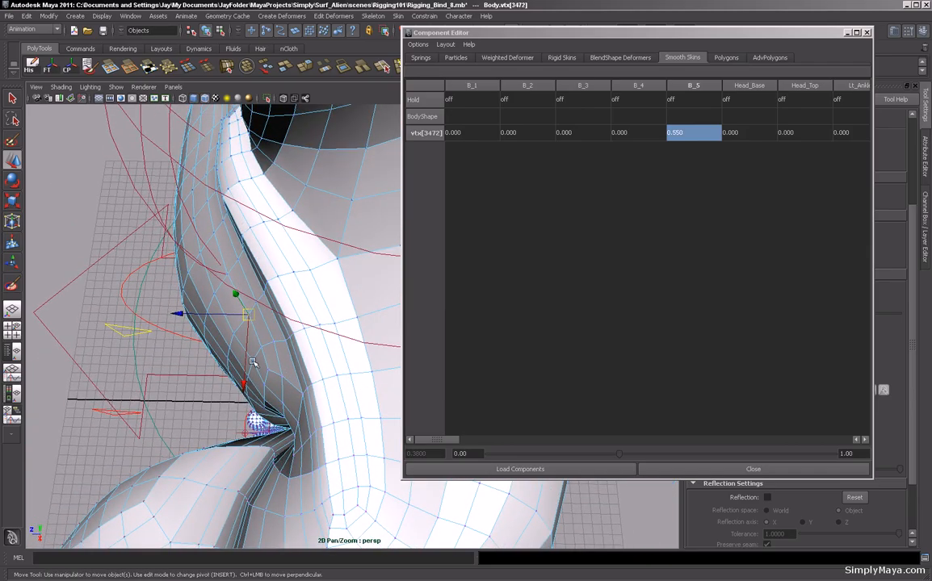
left_click(253, 364)
left_click(692, 133)
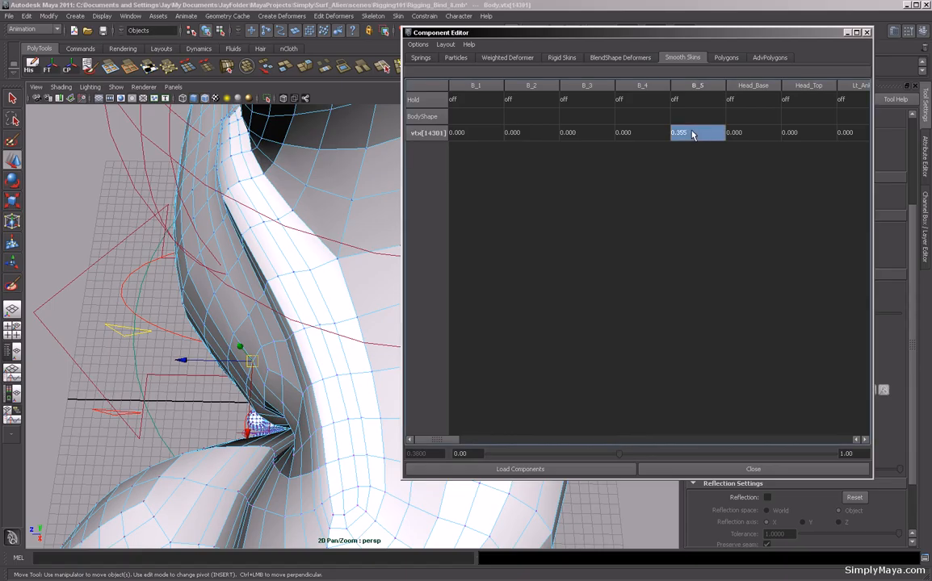
double_click(693, 135)
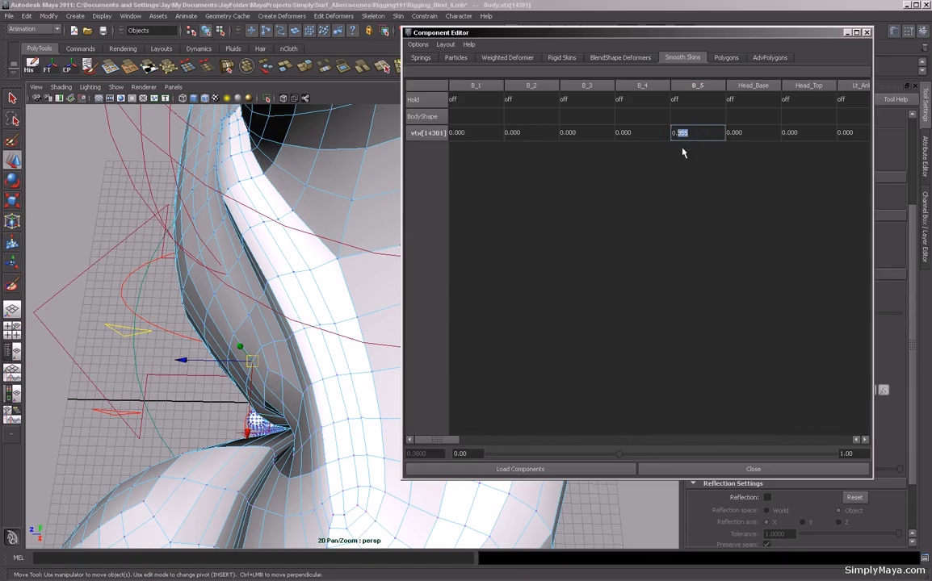
type("5")
key("Return")
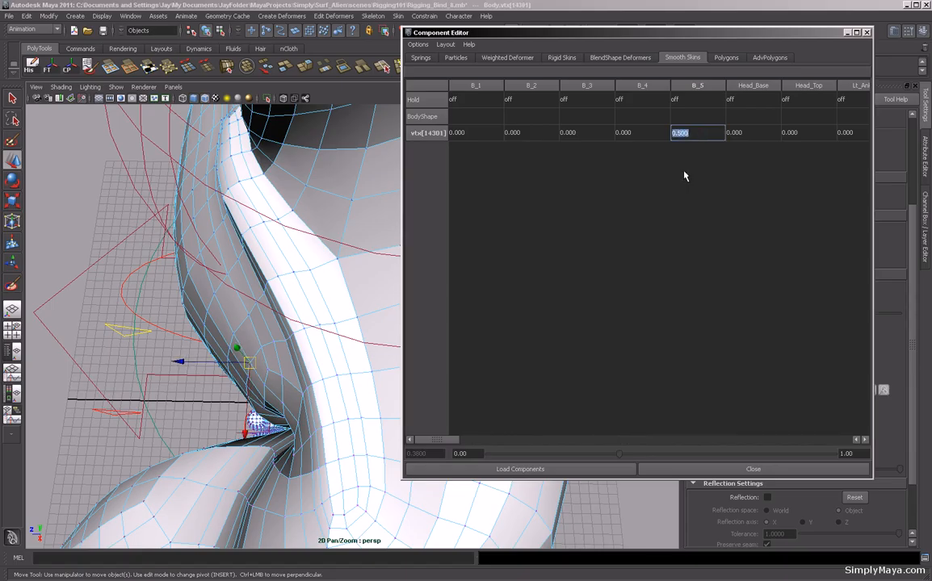
Select the adjacent armpit vertex and set its B_5 weight to 0.6.
left_click_drag(230, 335, 211, 373, "alt")
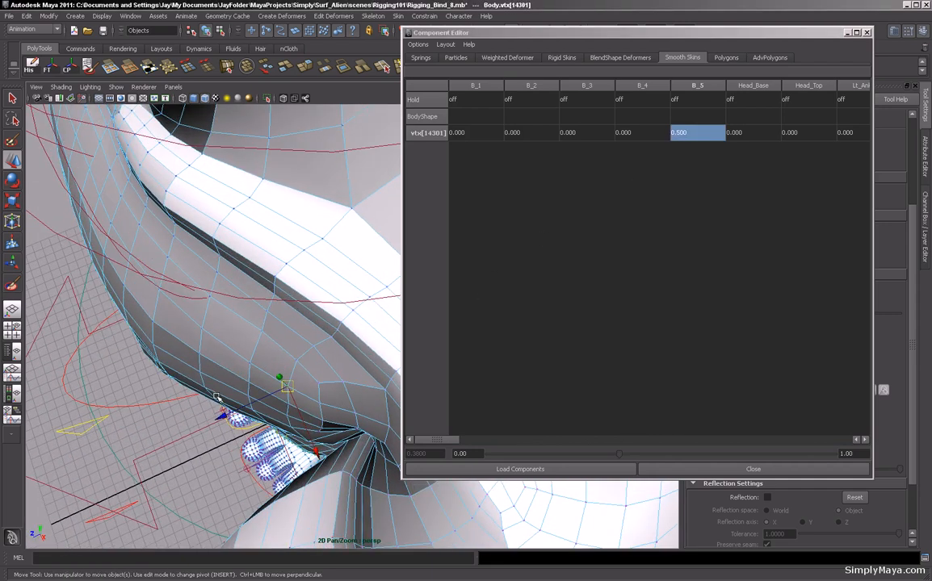
left_click(200, 372)
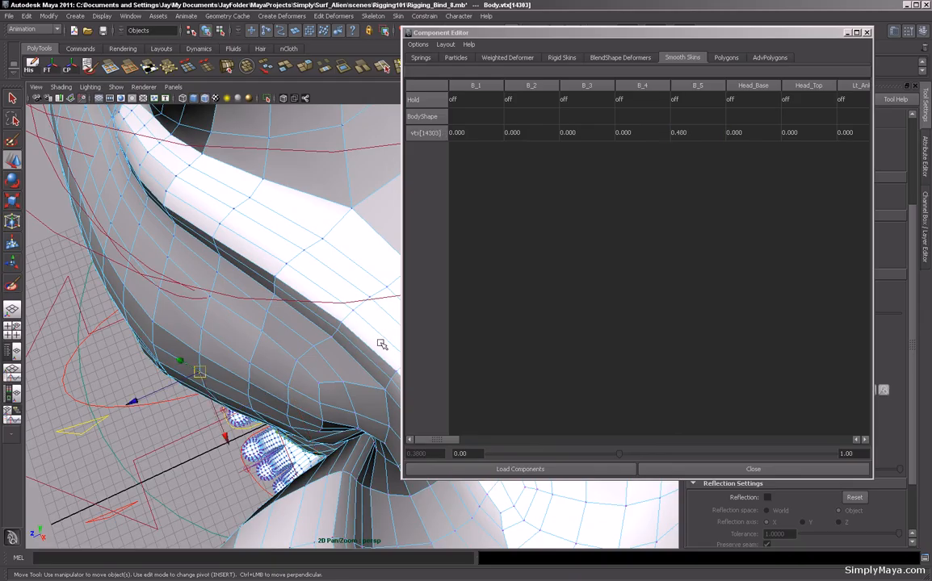
left_click(684, 134)
left_click(683, 133)
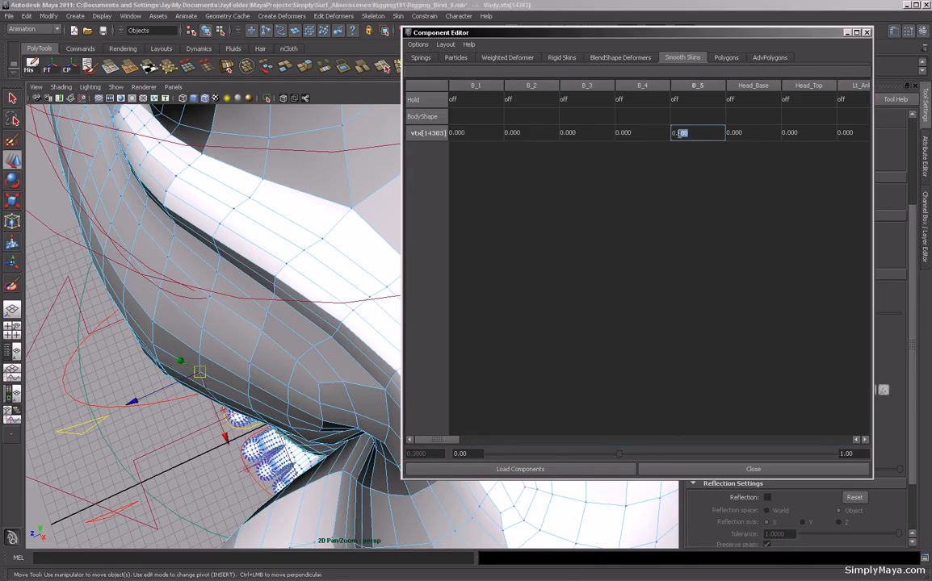
key("Return")
double_click(682, 133)
type("7")
key("Return")
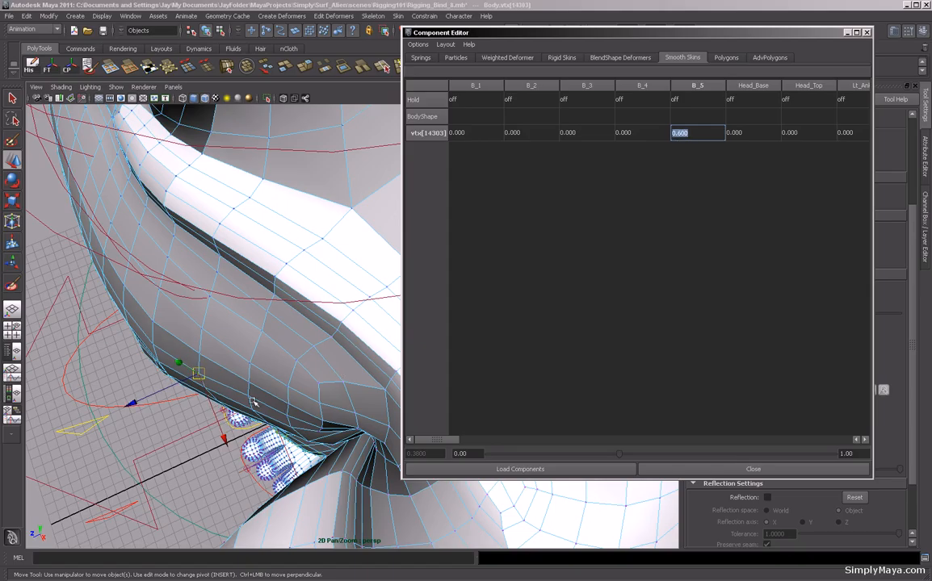
Return the body to object mode and close the Component Editor.
left_click(250, 396)
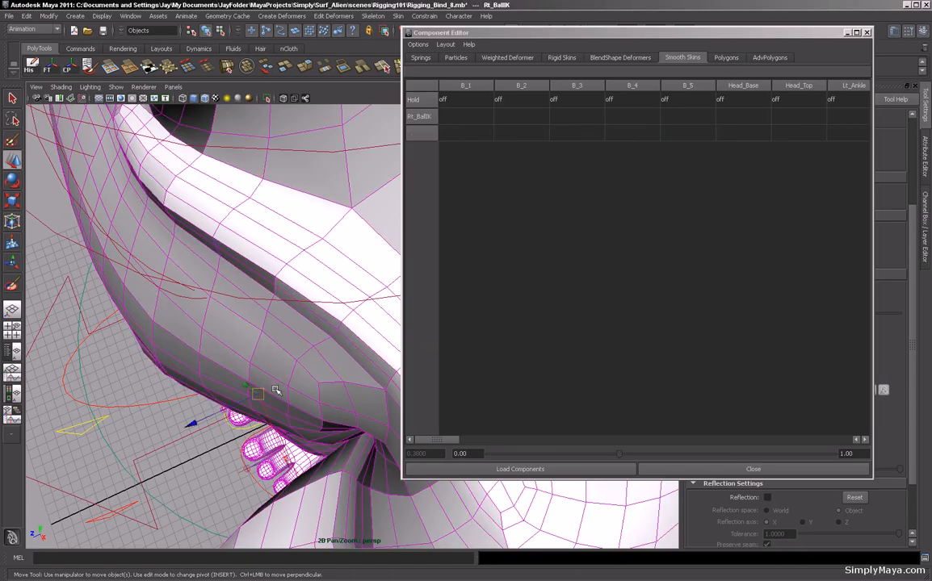
left_click(276, 386)
left_click(131, 309)
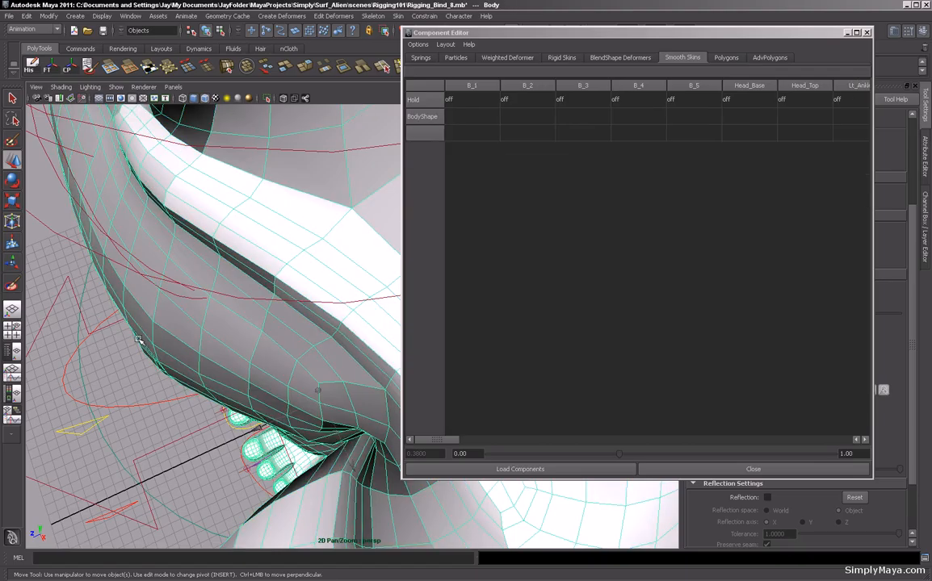
key("F8")
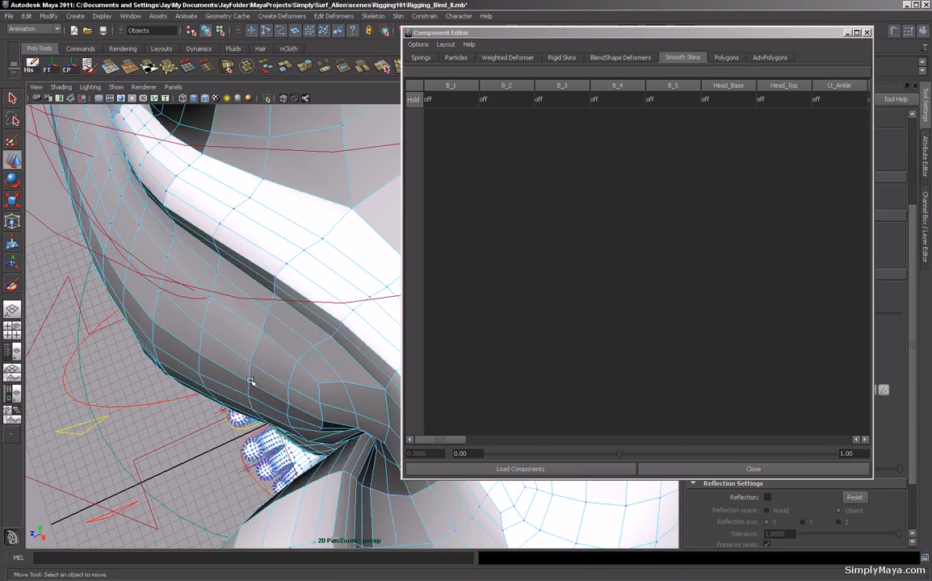
left_click_drag(277, 383, 304, 382, "alt")
right_click_drag(305, 383, 261, 423, "alt")
left_click_drag(261, 423, 277, 400, "alt")
right_click_drag(277, 400, 254, 409, "alt")
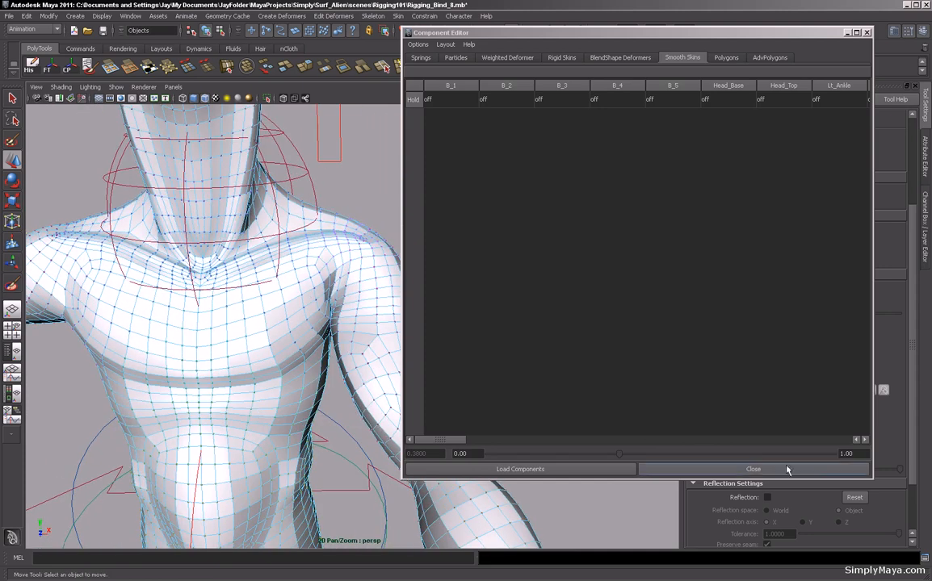
left_click(829, 472)
Select the left wrist control and move it around to test the arm and shoulder deformation.
right_click_drag(574, 399, 436, 360, "alt")
left_click(462, 443)
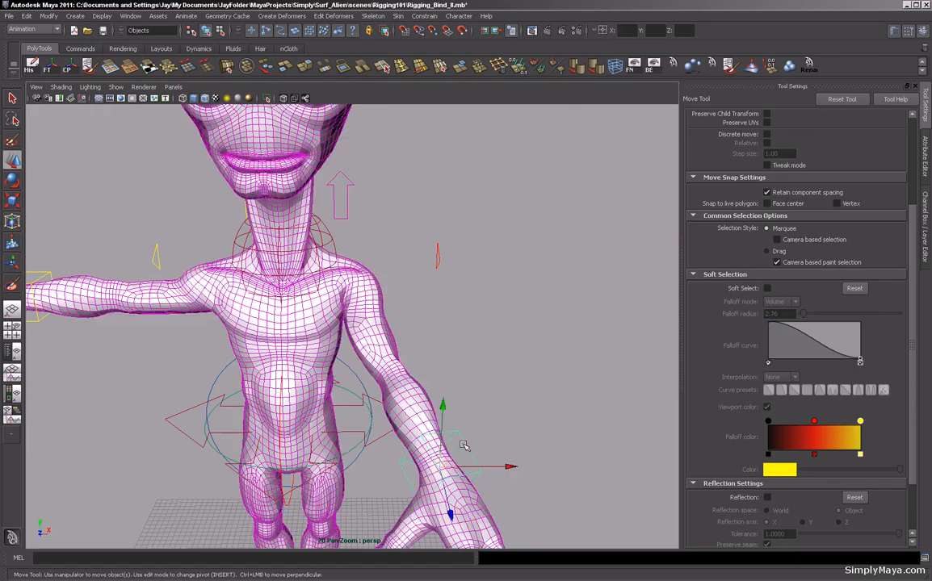
middle_click_drag(463, 442, 534, 192)
left_click_drag(522, 250, 321, 434, "alt")
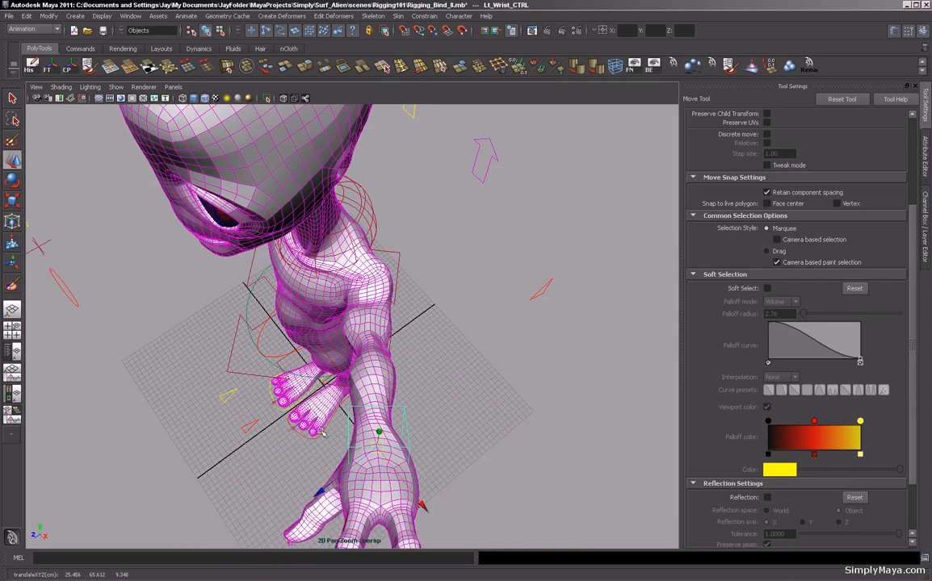
right_click_drag(322, 433, 502, 368, "alt")
middle_click_drag(502, 368, 524, 380, "alt")
right_click_drag(562, 395, 331, 437, "alt")
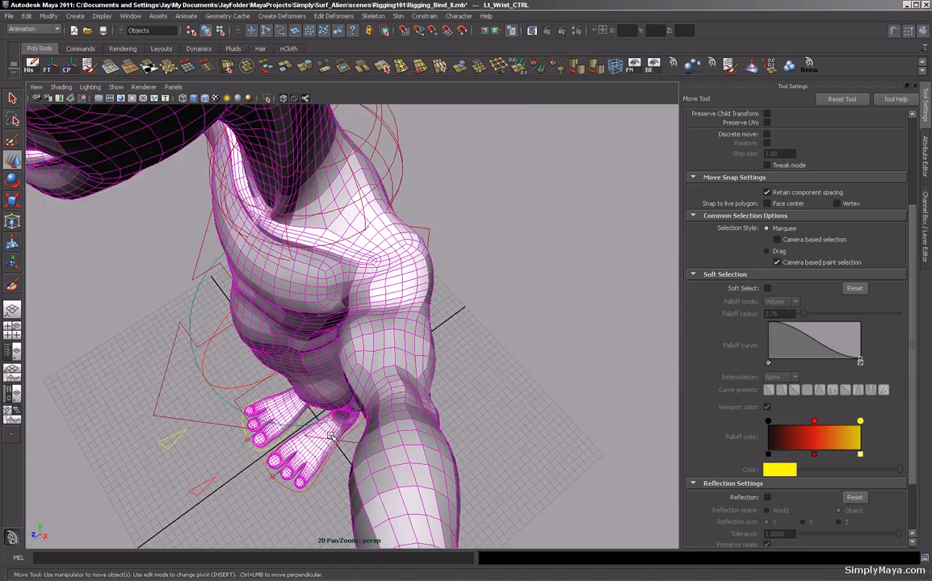
left_click_drag(331, 437, 437, 385, "alt")
right_click_drag(437, 385, 395, 356, "alt")
middle_click_drag(396, 355, 350, 458, "alt")
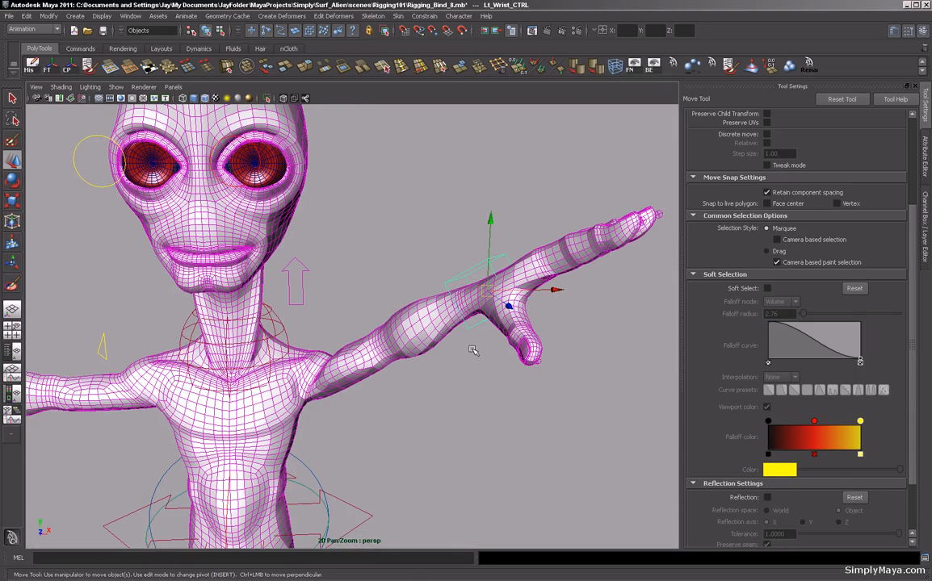
right_click_drag(487, 331, 404, 364, "alt")
left_click_drag(455, 337, 391, 321, "alt")
middle_click_drag(392, 310, 411, 329, "alt")
left_click_drag(411, 329, 466, 340, "alt")
right_click_drag(470, 341, 360, 349, "alt")
left_click_drag(360, 348, 399, 369, "alt")
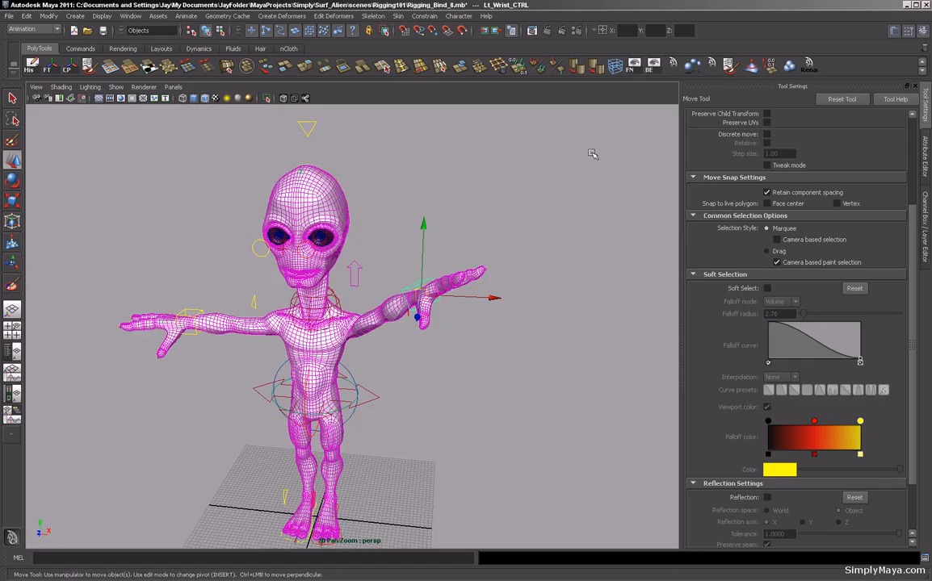
Reset the left wrist control's translate and rotate channels to 0.
key("ctrl+a")
key("ctrl+a")
left_click_drag(906, 132, 902, 175)
type("0")
key("Return")
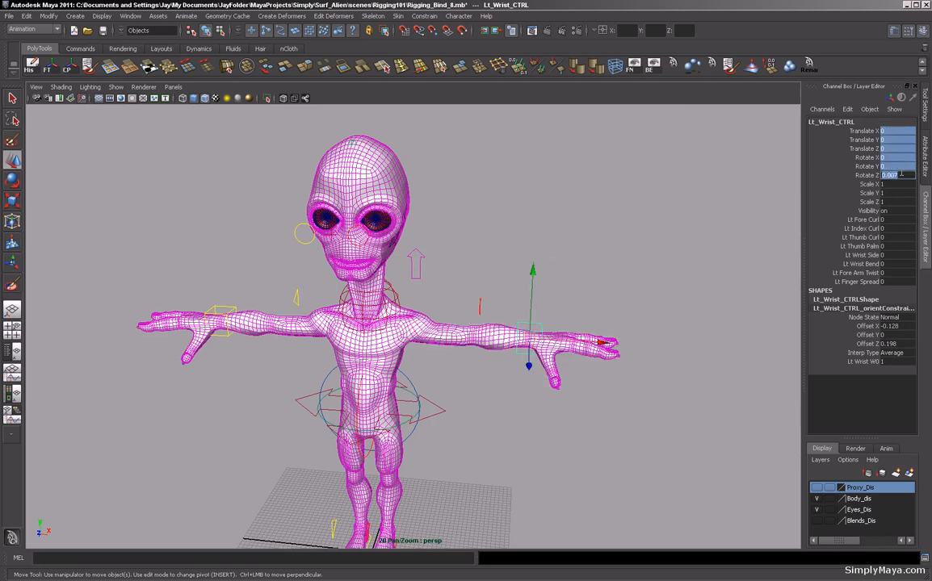
scroll(378, 319, "up", 3)
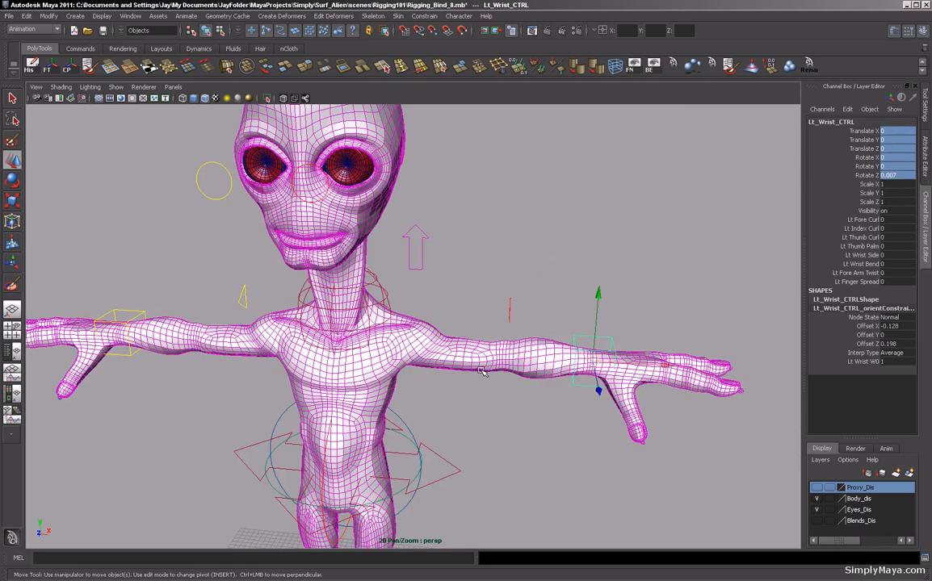
right_click_drag(539, 349, 468, 386, "alt")
left_click_drag(468, 387, 503, 355, "alt")
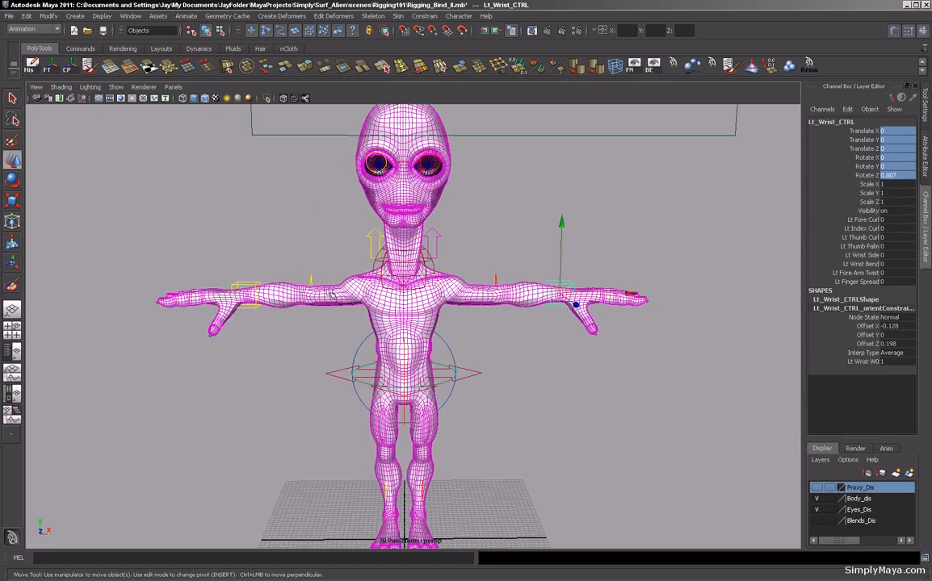
Select the body mesh and mirror its skin weights across YZ, positive to negative, using closest point on surface and closest joint.
scroll(380, 299, "down", 2)
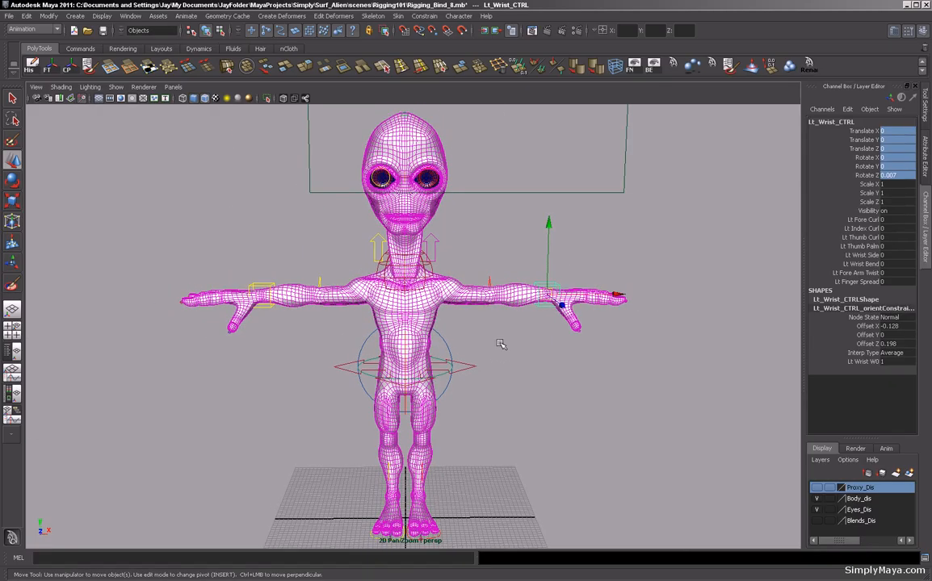
left_click_drag(348, 228, 456, 272, "alt")
key("bracketleft")
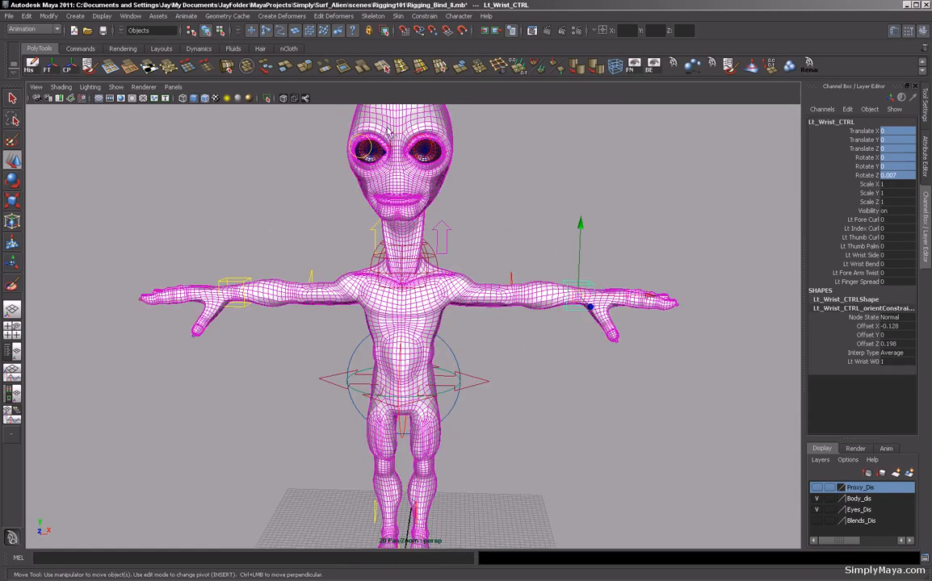
left_click(424, 274)
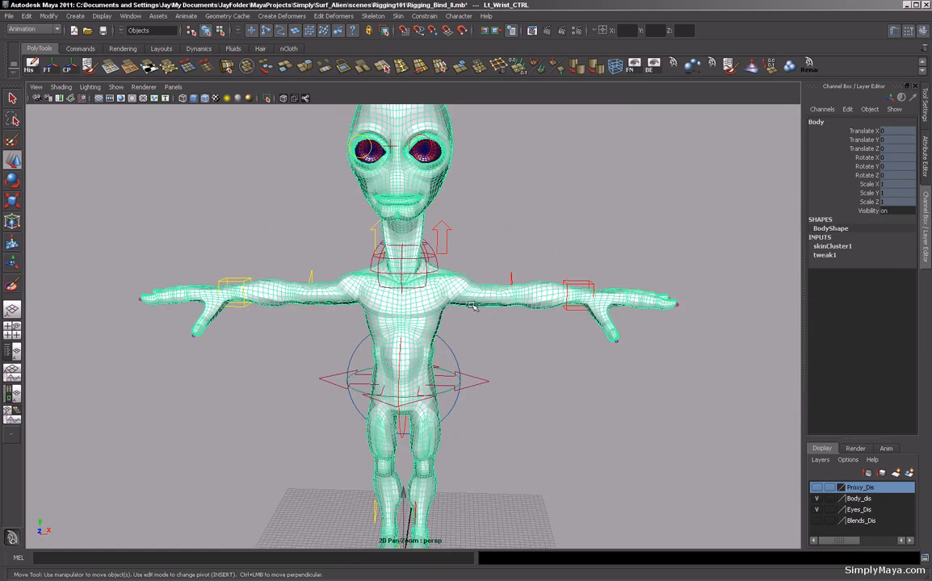
left_click(397, 16)
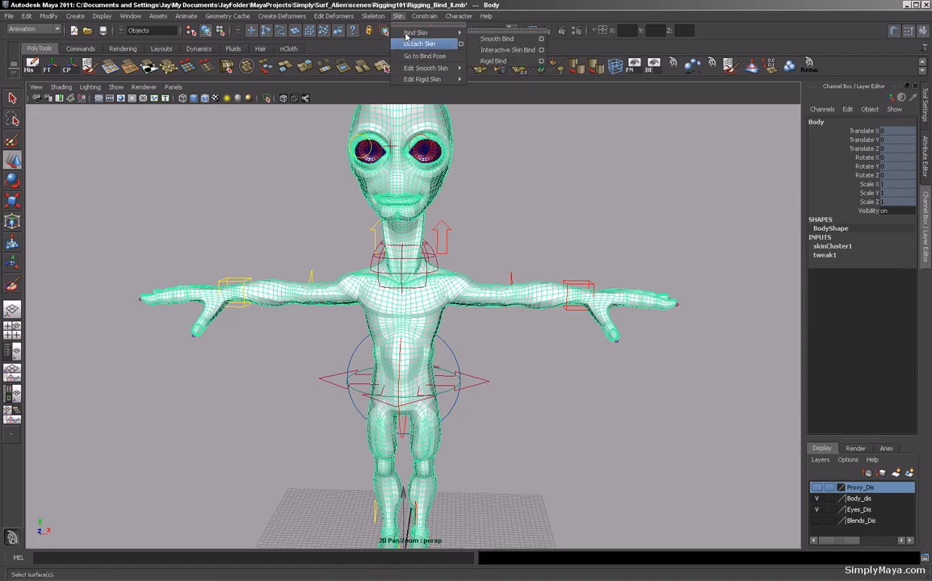
mouse_move(412, 69)
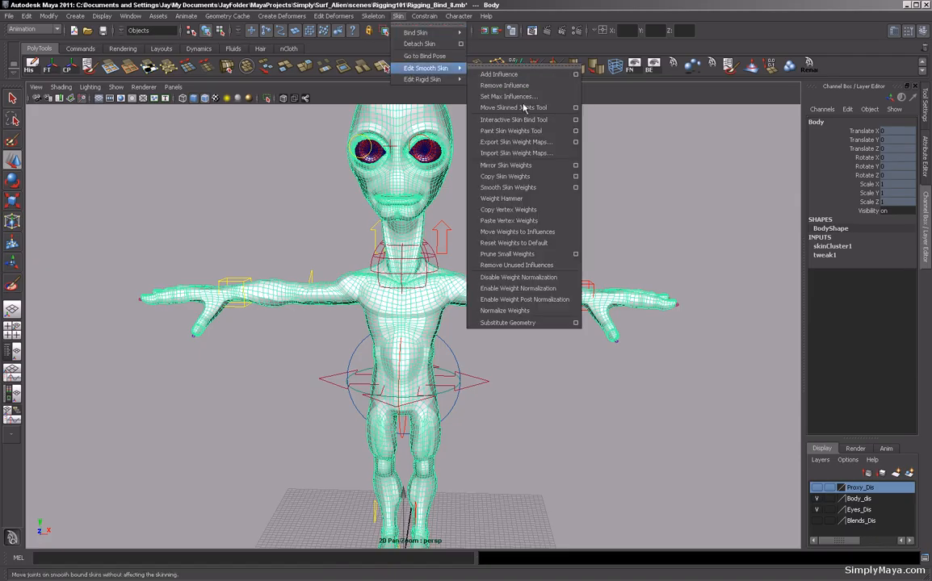
left_click(574, 165)
left_click_drag(759, 37, 704, 39)
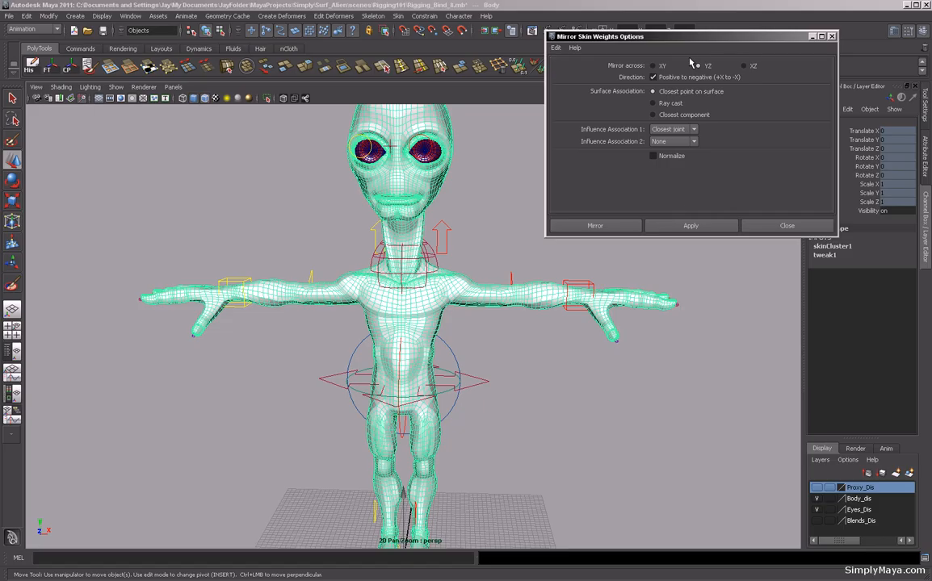
left_click(662, 226)
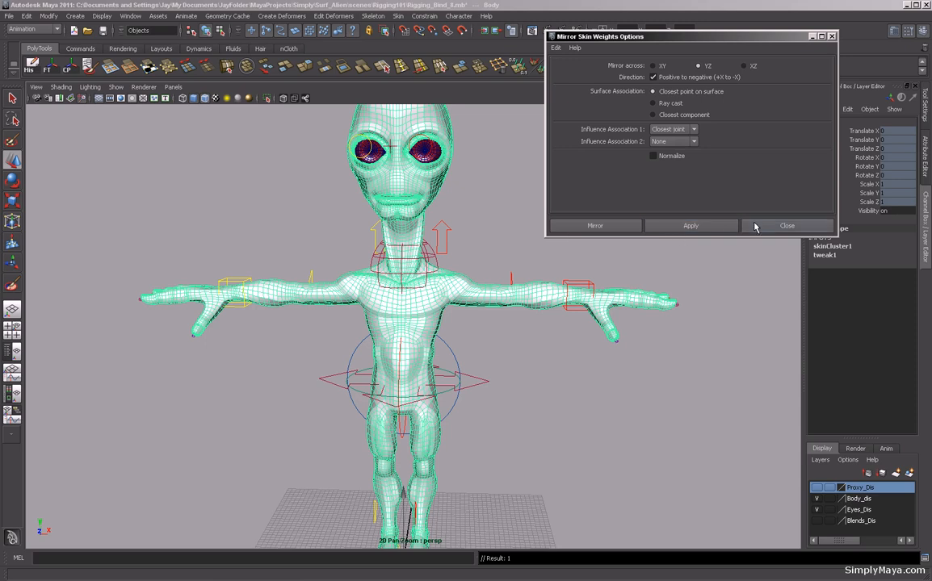
Select the right wrist control and move it around to test the right arm and shoulder deformation.
left_click(226, 280)
left_click_drag(204, 364, 241, 362, "alt")
left_click_drag(218, 314, 234, 331)
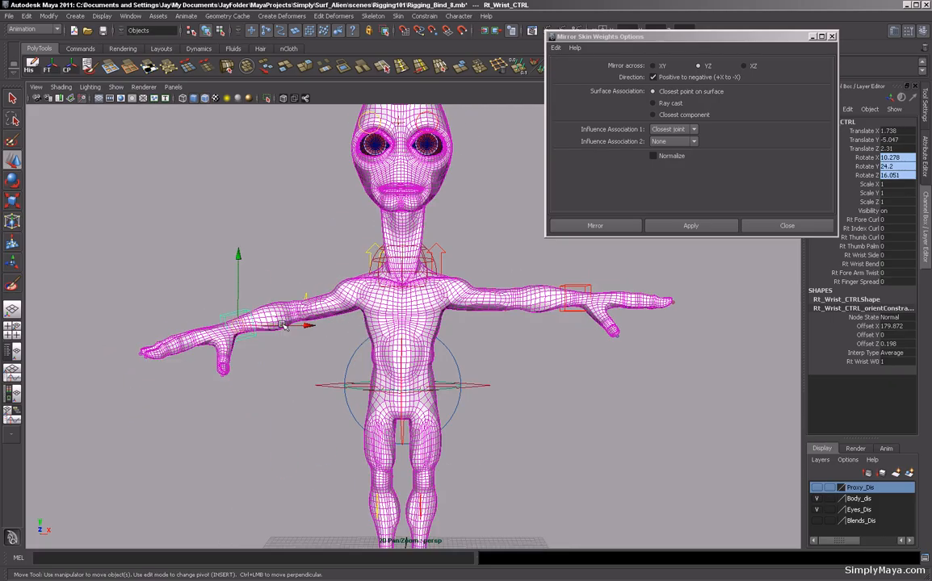
left_click_drag(240, 336, 212, 272)
left_click_drag(227, 307, 195, 347)
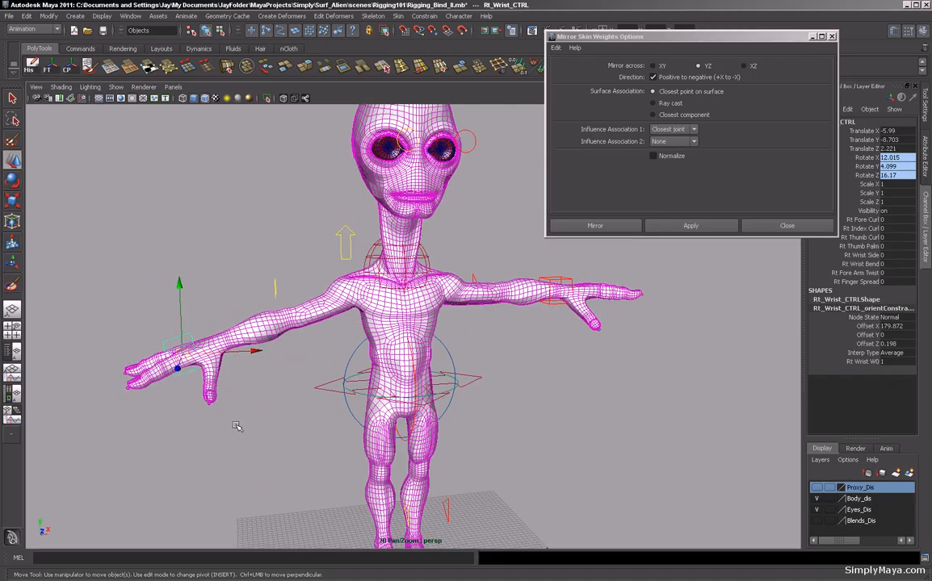
Reset the right wrist control's translate and rotate channels to 0 and close the Mirror Skin Weights options.
left_click_drag(888, 131, 899, 175)
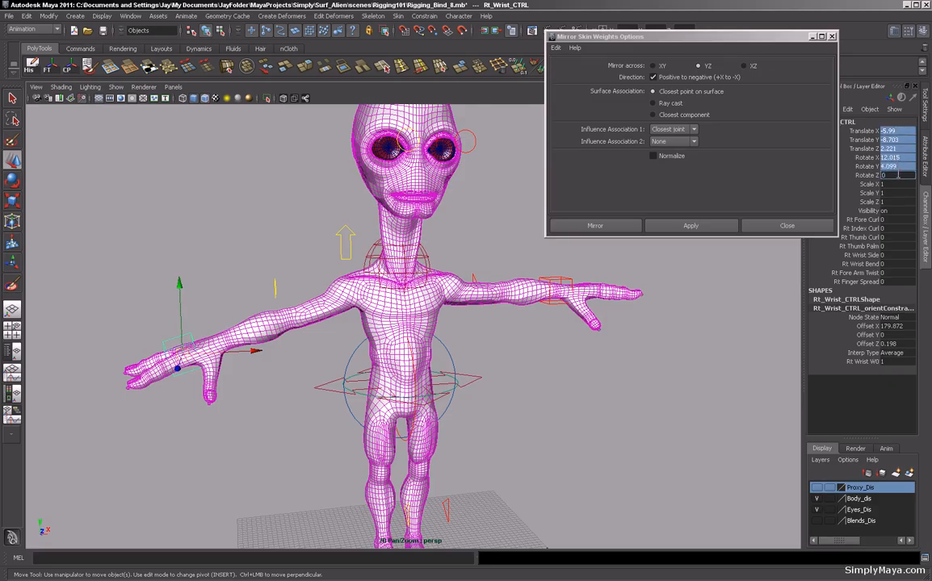
type("0")
key("Return")
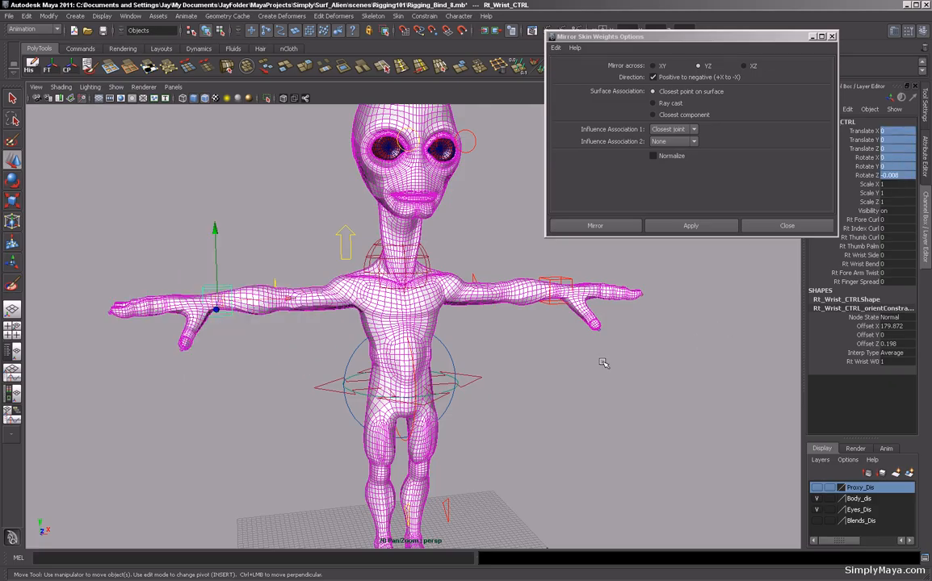
left_click(767, 230)
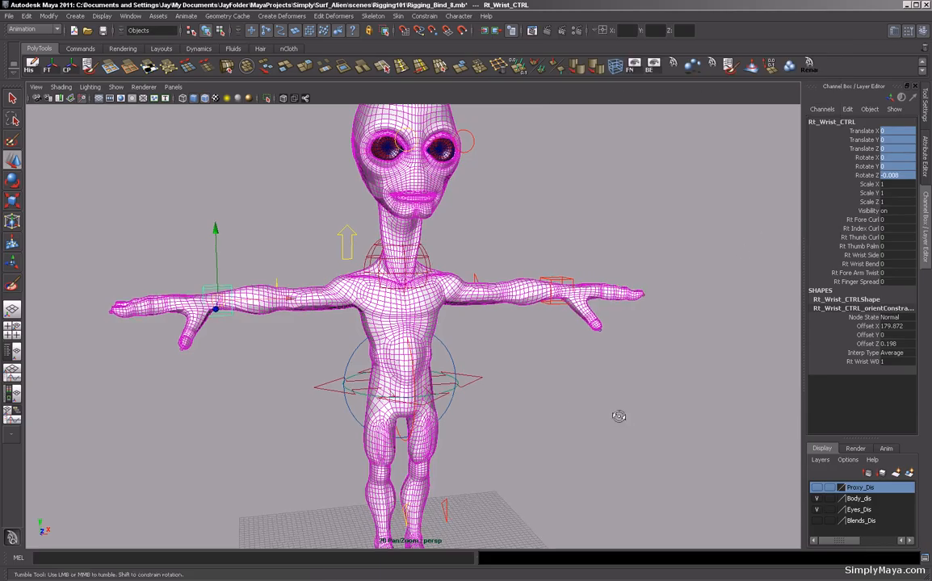
Select the left wrist control and move it around, orbiting the view, to check the mirrored arm deformation.
left_click_drag(618, 416, 663, 360, "alt")
right_click_drag(663, 360, 535, 398, "alt")
left_click_drag(535, 398, 579, 390, "alt")
left_click_drag(484, 385, 551, 391, "alt")
middle_click_drag(522, 353, 506, 368, "alt")
left_click_drag(505, 369, 483, 378, "alt")
right_click_drag(482, 377, 652, 384, "alt")
left_click(570, 385)
left_click_drag(571, 384, 489, 449, "alt")
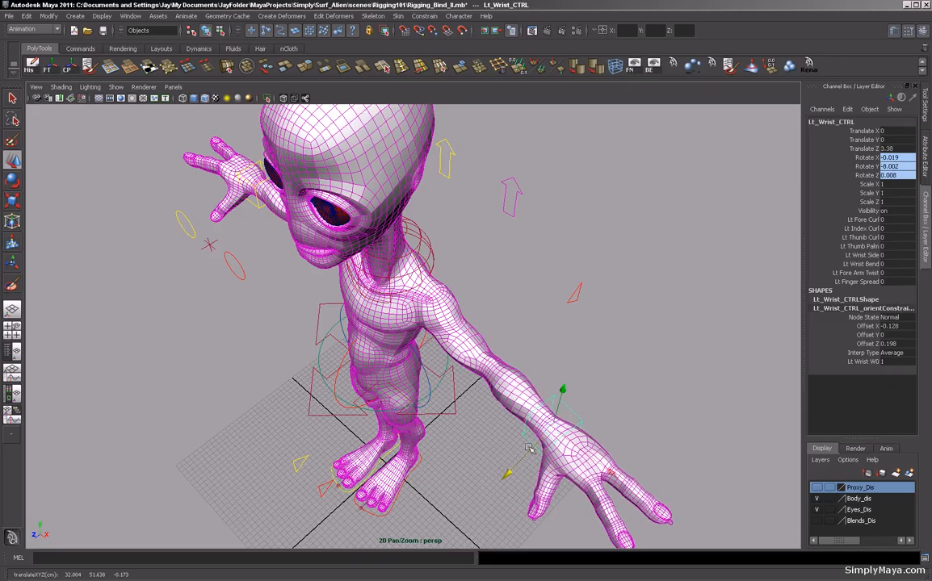
left_click_drag(551, 433, 425, 405)
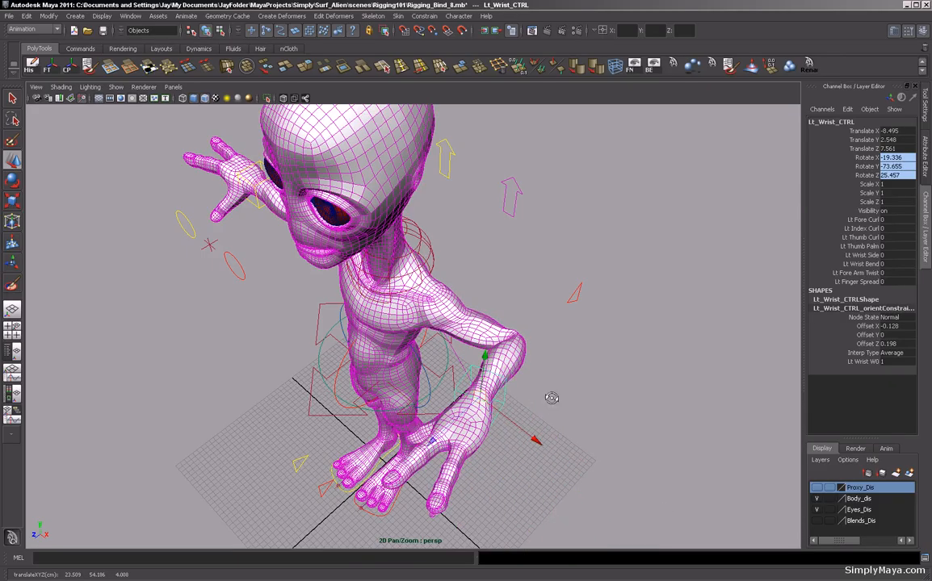
left_click_drag(552, 398, 485, 406, "alt")
right_click_drag(485, 406, 613, 442, "alt")
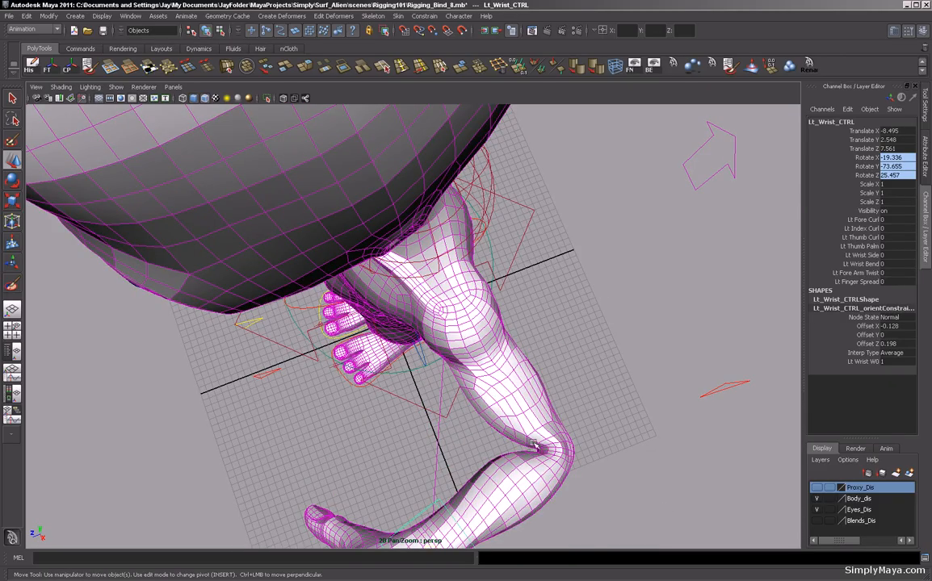
left_click_drag(485, 398, 428, 366, "alt")
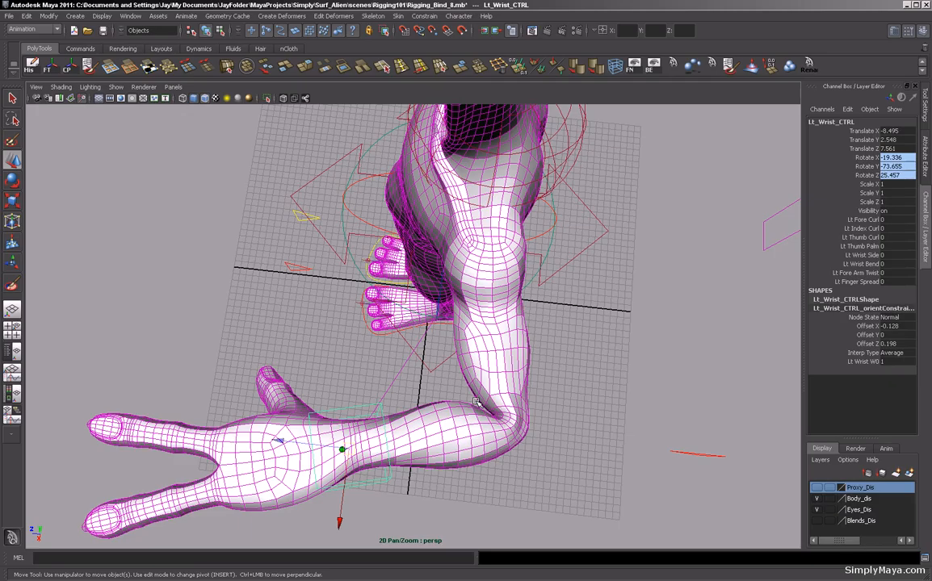
left_click_drag(431, 364, 480, 361, "alt")
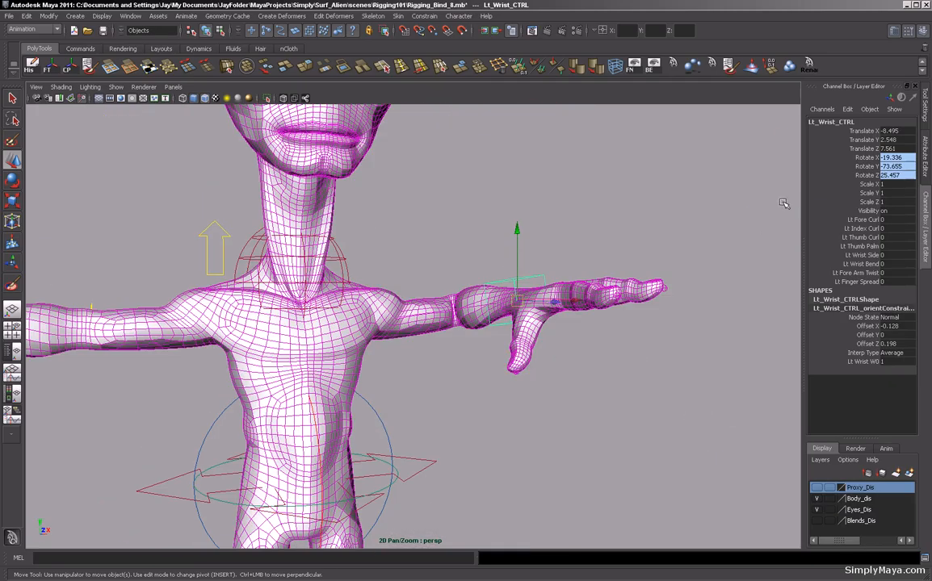
Reset the left wrist control's translate and rotate channels to 0.
left_click_drag(895, 130, 898, 176)
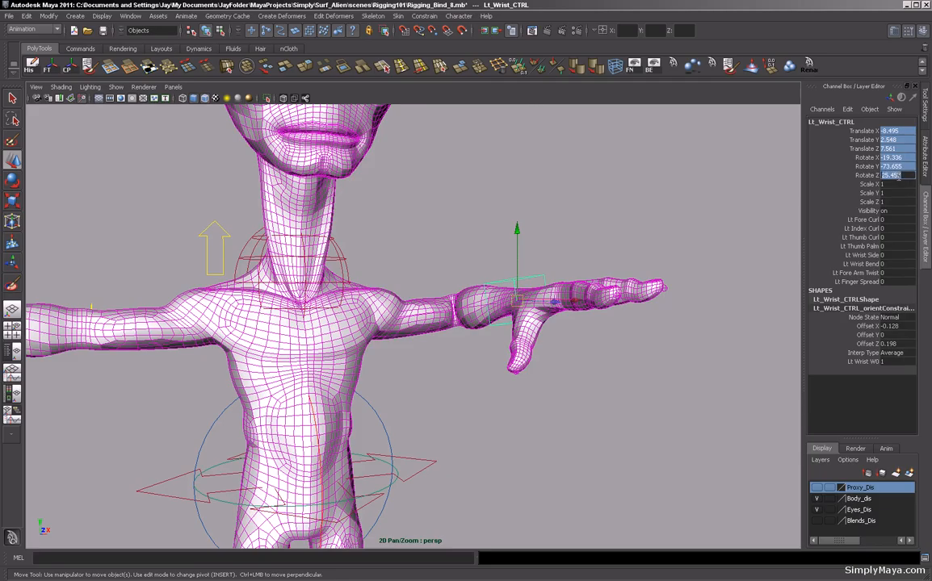
type("0")
key("Return")
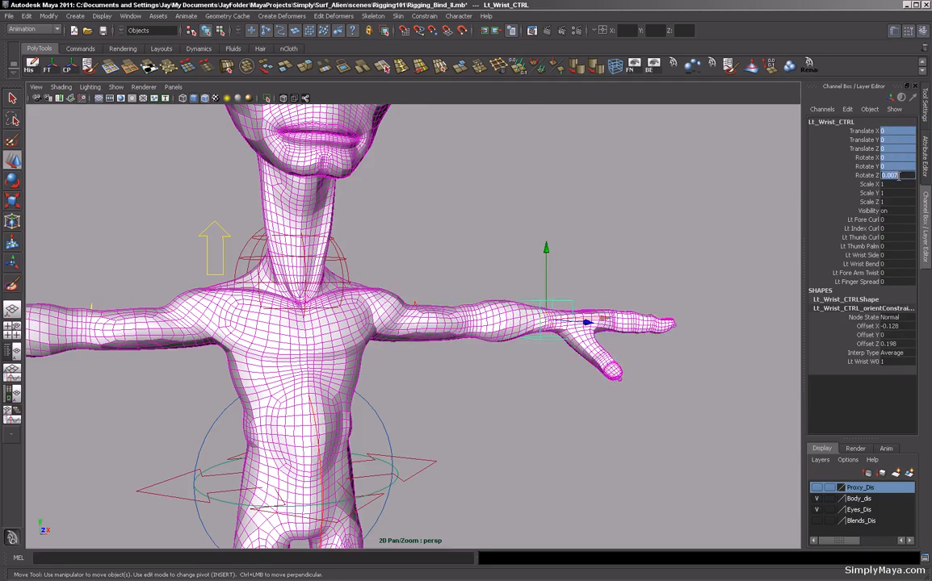
Select the BackSide control, rotate it to test the torso's side bend, and undo the rotations.
left_click_drag(551, 432, 605, 362, "alt")
left_click(463, 285)
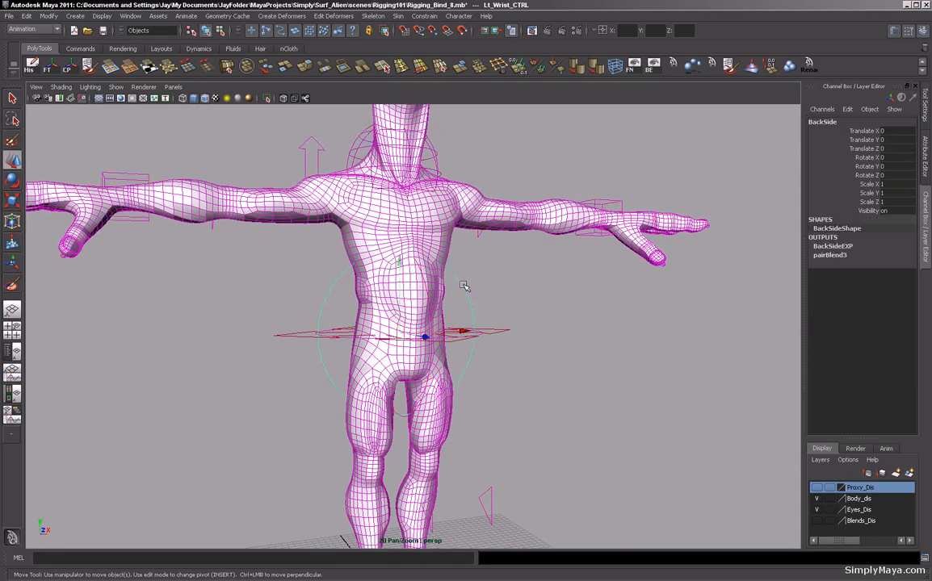
key("e")
left_click_drag(463, 286, 452, 289, "alt")
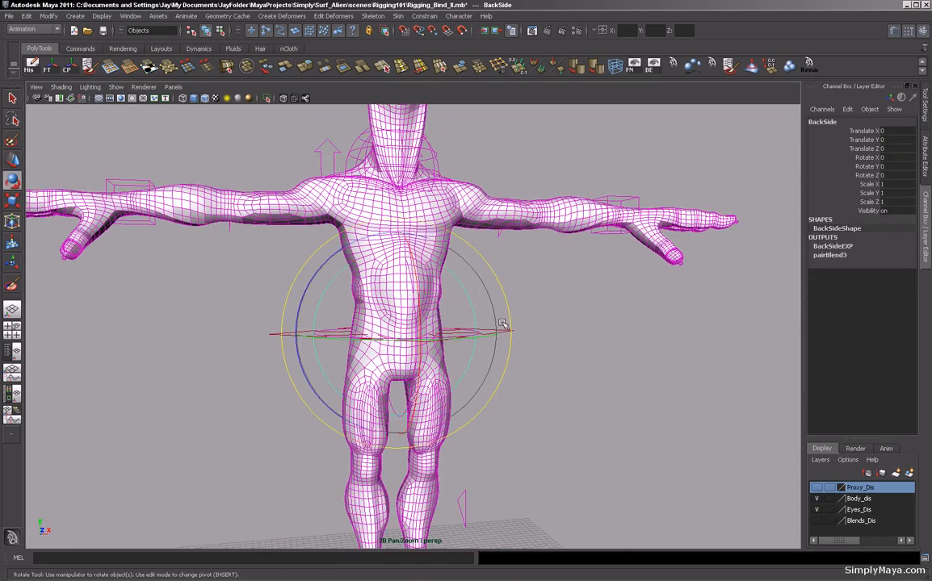
mouse_move(323, 264)
left_mouse_down()
mouse_move(363, 258)
mouse_move(337, 256)
left_mouse_up()
left_click_drag(464, 280, 448, 335, "alt")
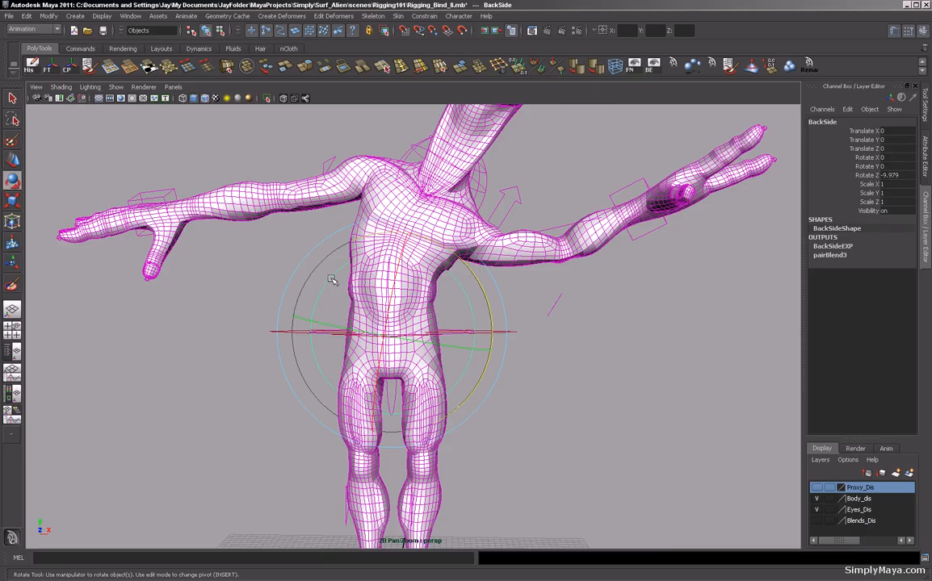
left_click_drag(440, 269, 379, 278)
key("ctrl+z")
key("ctrl+z")
key("ctrl+z")
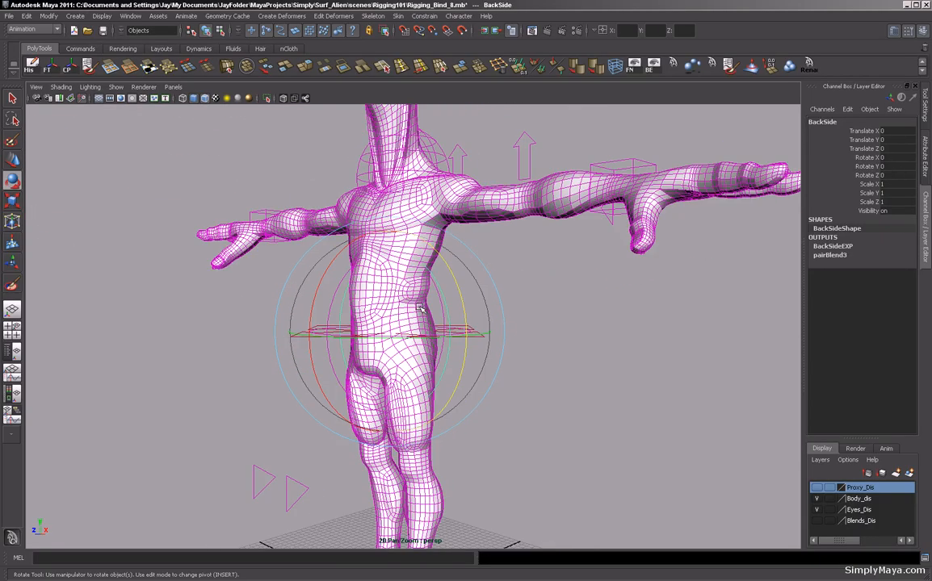
Select the BackBend control, rotate it to test the forward bend, and undo the rotation.
left_click(574, 322)
left_click(331, 302)
left_click_drag(330, 301, 473, 294, "alt")
key("ctrl+z")
key("ctrl+z")
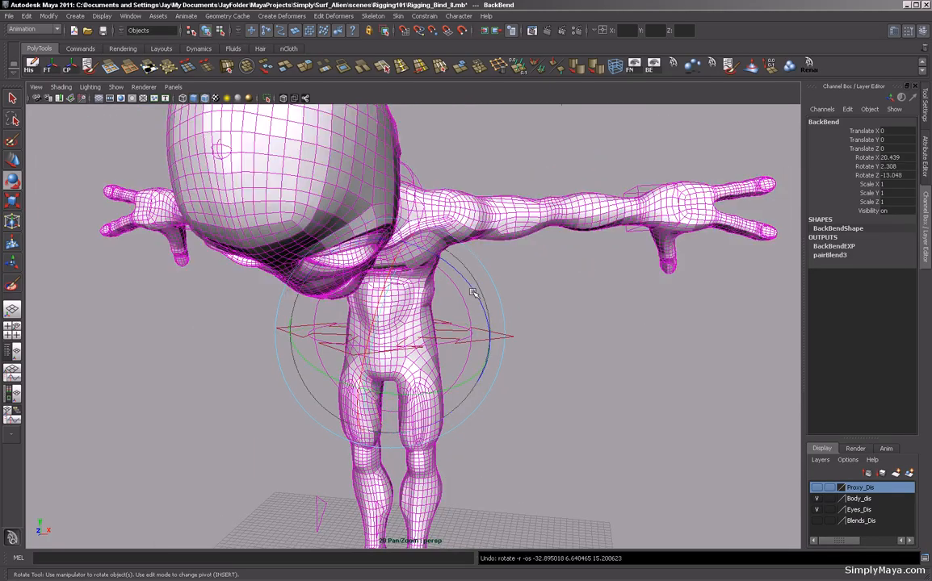
right_click_drag(418, 288, 279, 322, "alt")
mouse_move(280, 322)
left_mouse_down("alt")
mouse_move(341, 321)
mouse_move(277, 321)
left_mouse_up("alt")
right_click_drag(277, 321, 353, 350, "alt")
left_click_drag(354, 350, 352, 380, "alt")
mouse_move(258, 376)
left_mouse_down("alt")
mouse_move(267, 375)
mouse_move(252, 382)
left_mouse_up("alt")
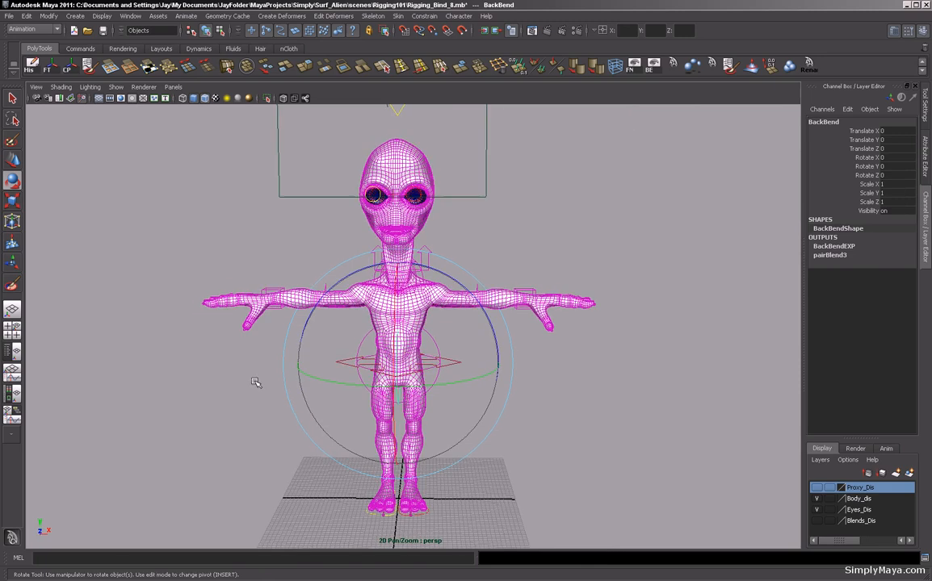